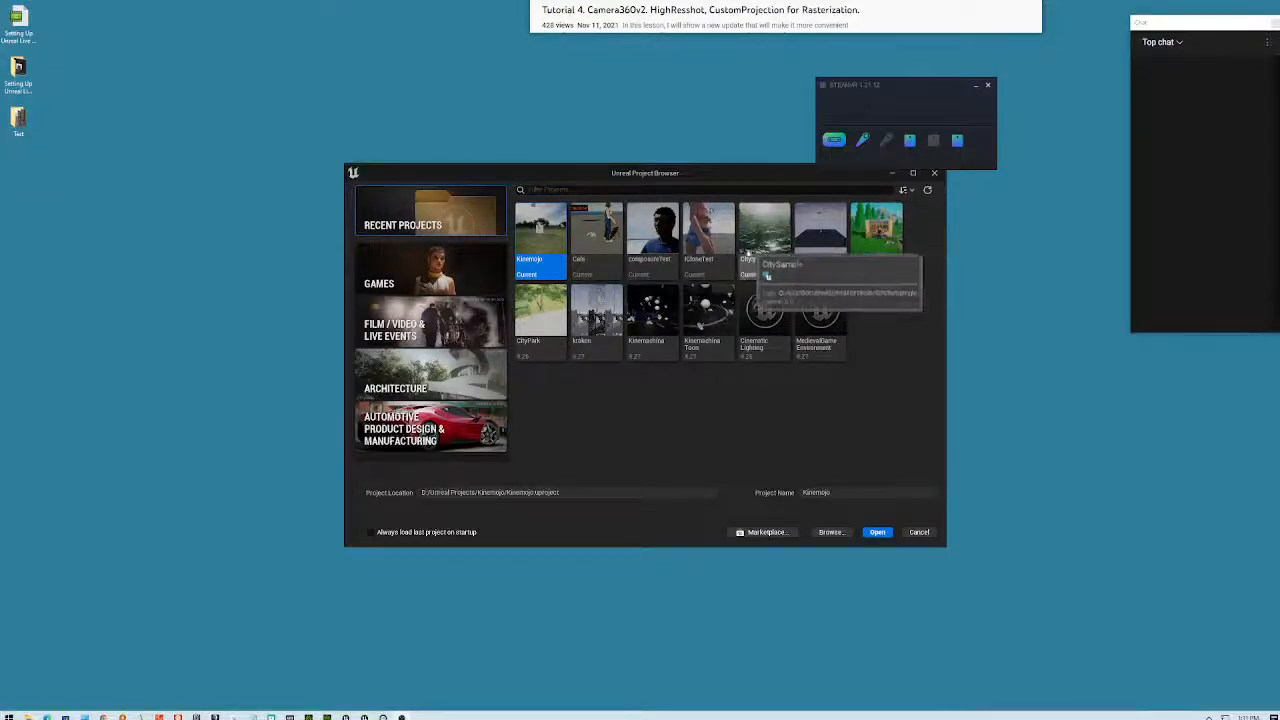
- Open the iCloneTest project tile from the Unreal Project Browser
double_click(776, 270)
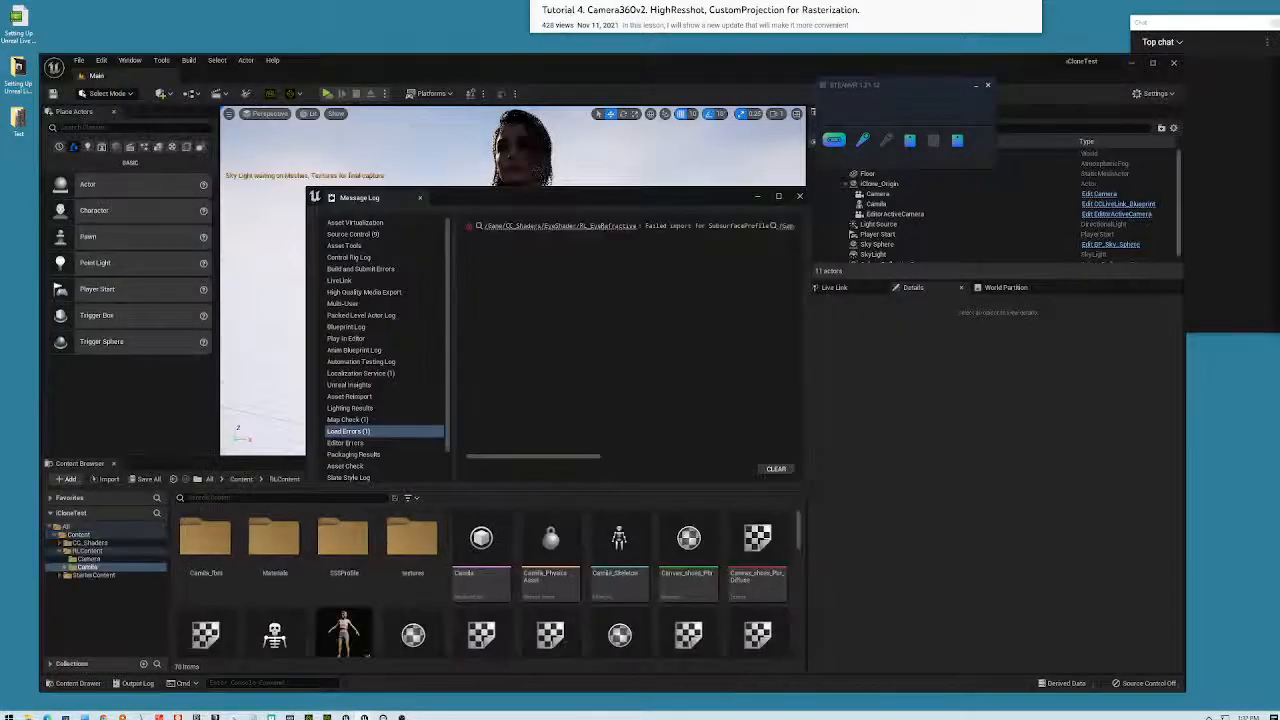
- Close the Message Log and delete the Camila character from the level
drag(1203, 24, 1049, 48)
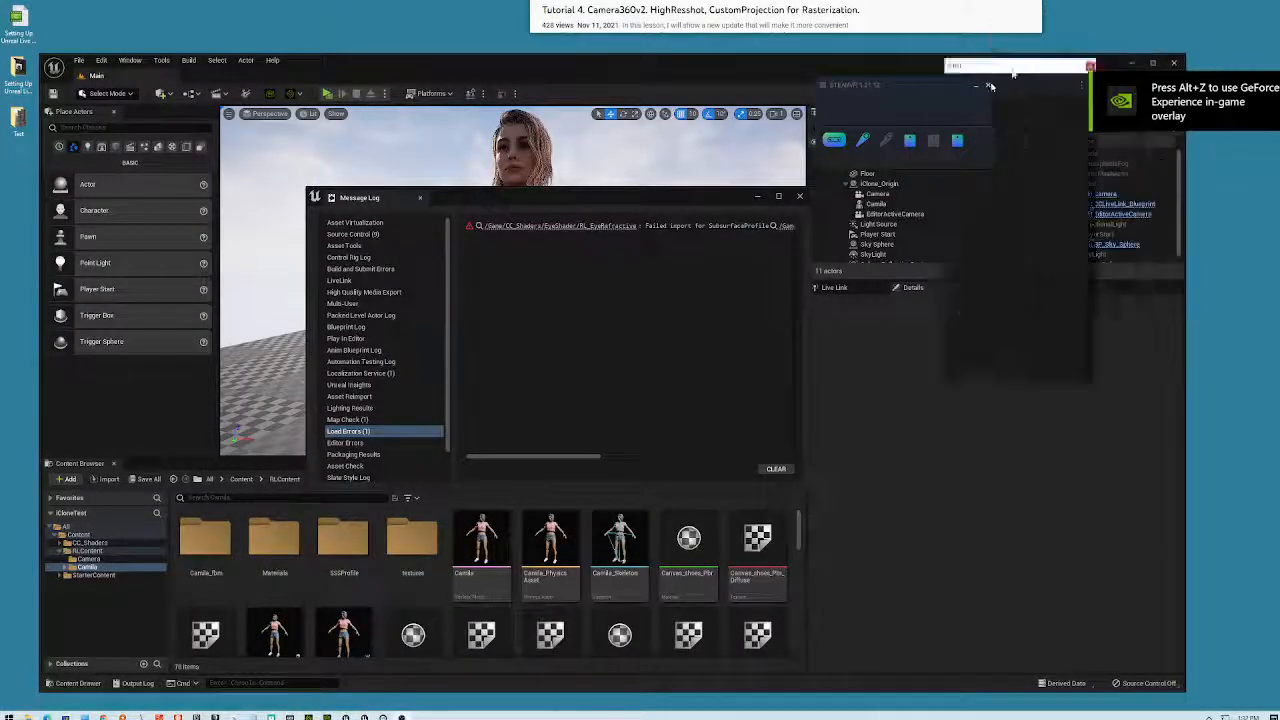
click(799, 196)
drag(565, 282, 680, 256)
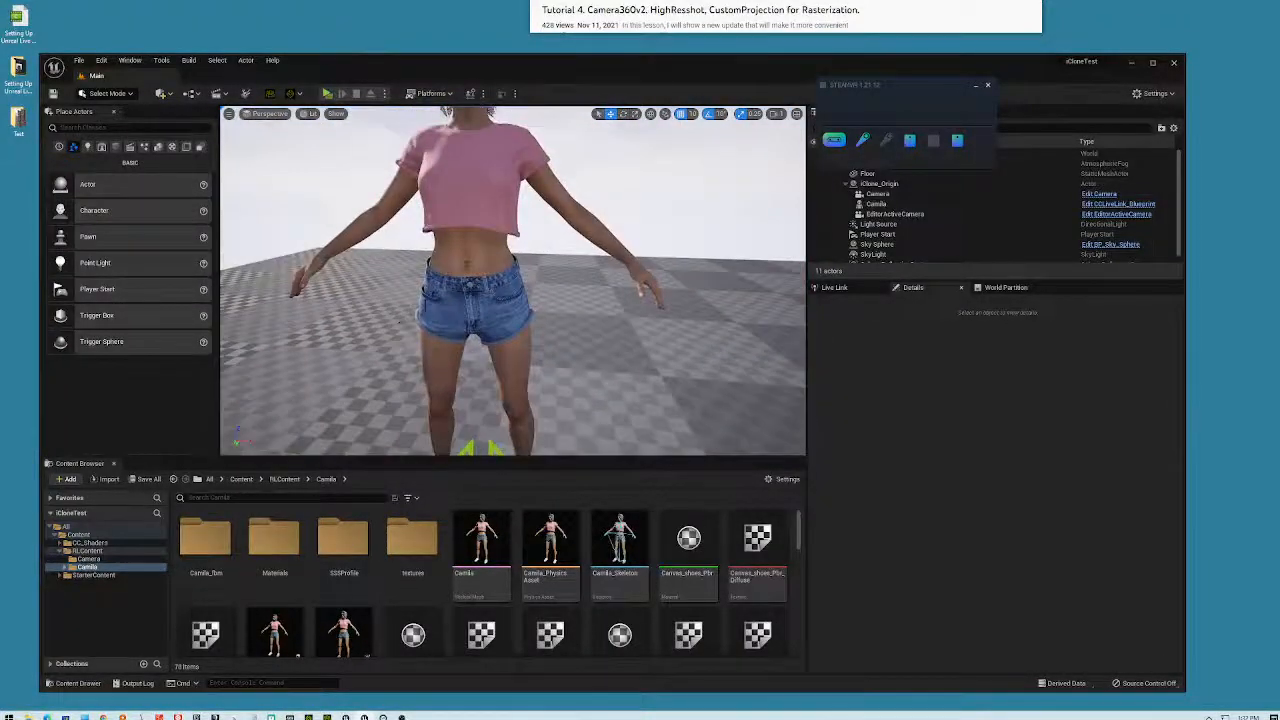
click(508, 288)
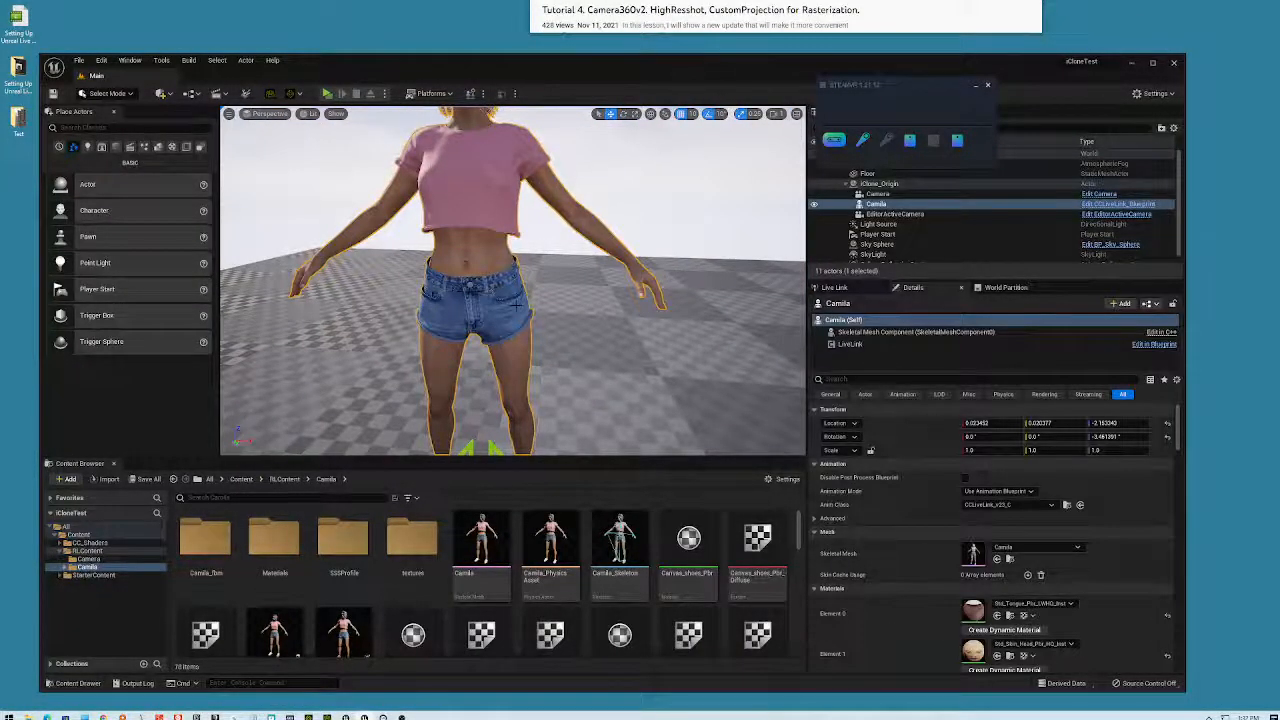
key(Delete)
- Delete both camera actors and the iClone_Origin actor
scroll(547, 284, down, 5)
scroll(493, 322, down, 3)
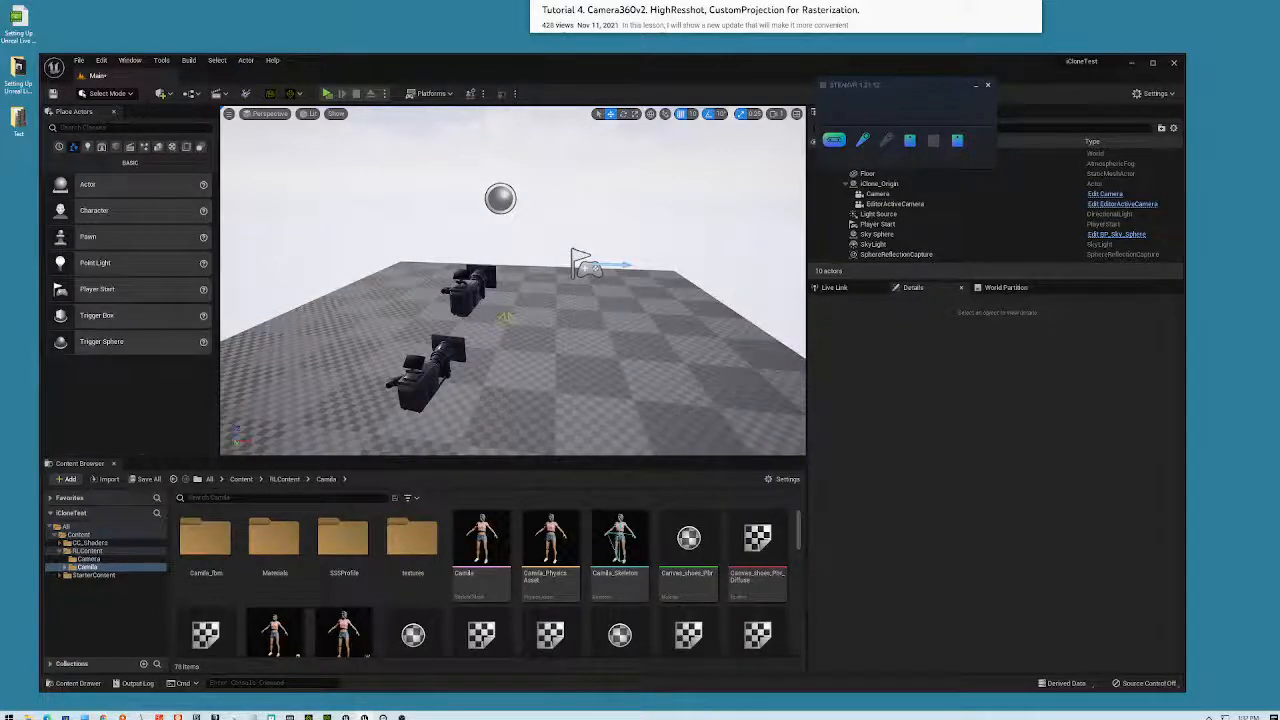
click(470, 290)
key(Delete)
click(436, 374)
key(Delete)
click(504, 318)
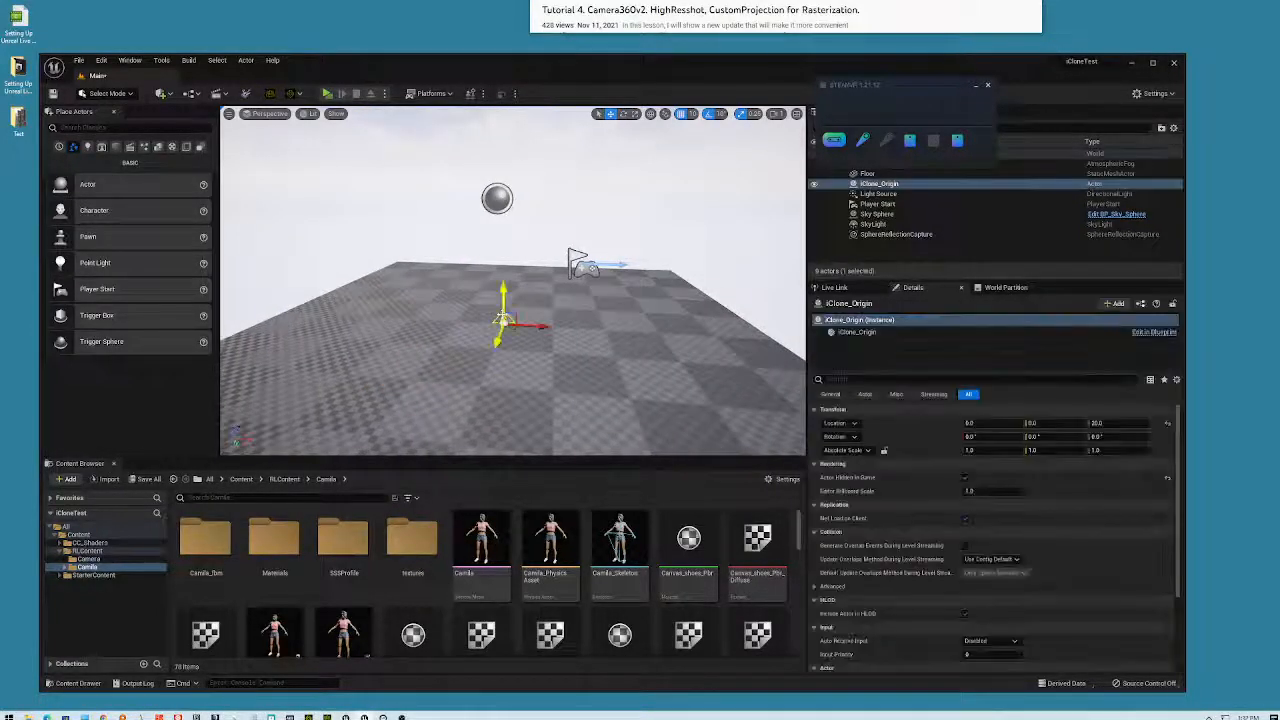
key(Delete)
- Select Player Start, run and end a standalone preview, then bring up the Start menu
click(575, 260)
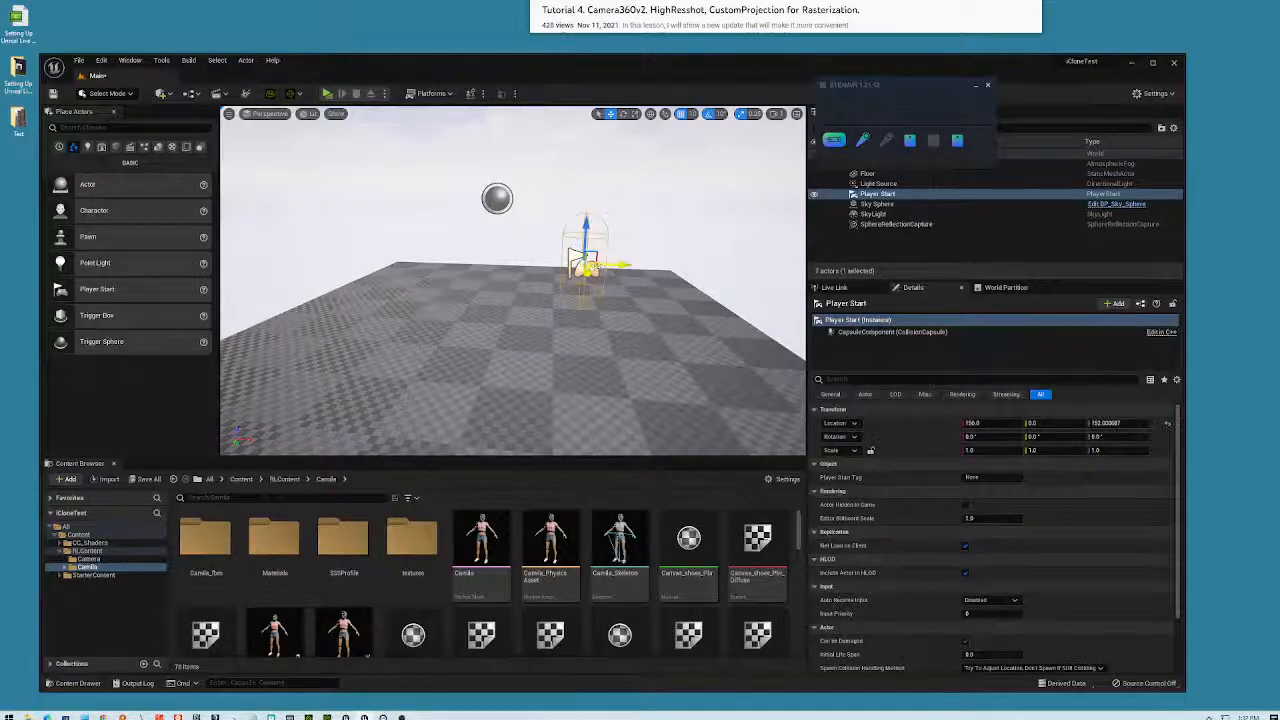
click(327, 93)
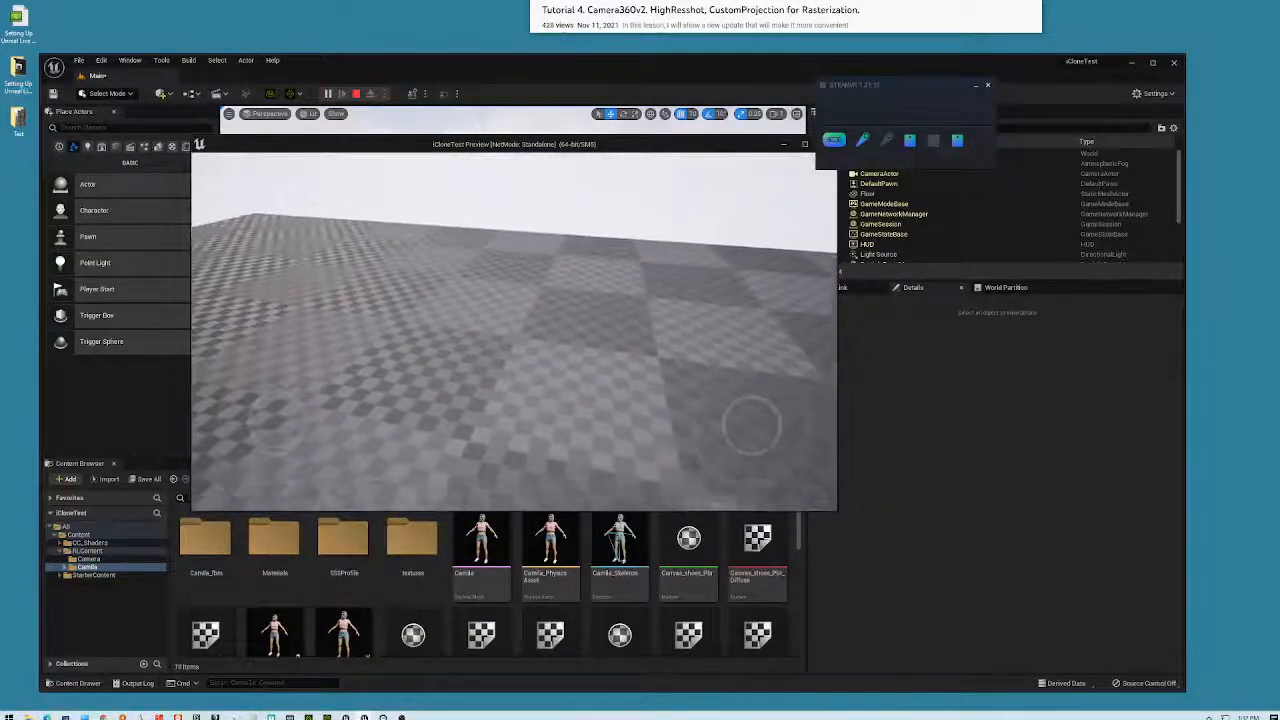
key(Escape)
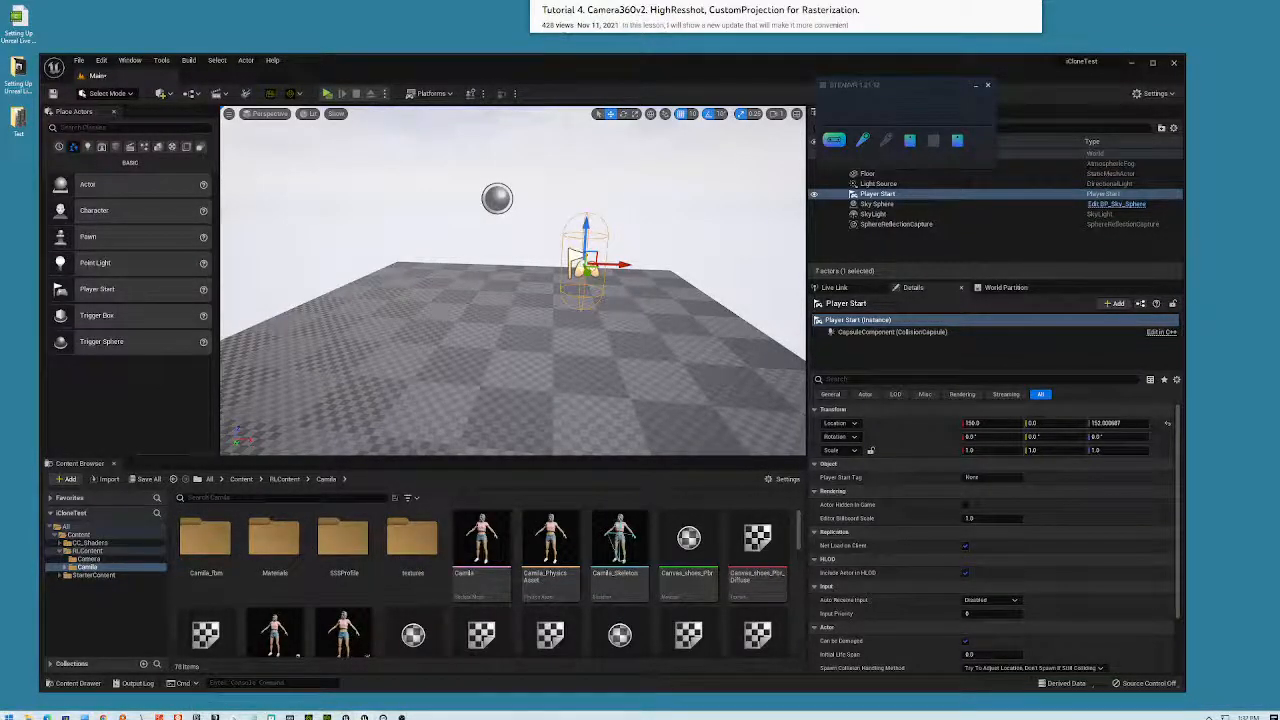
key(super)
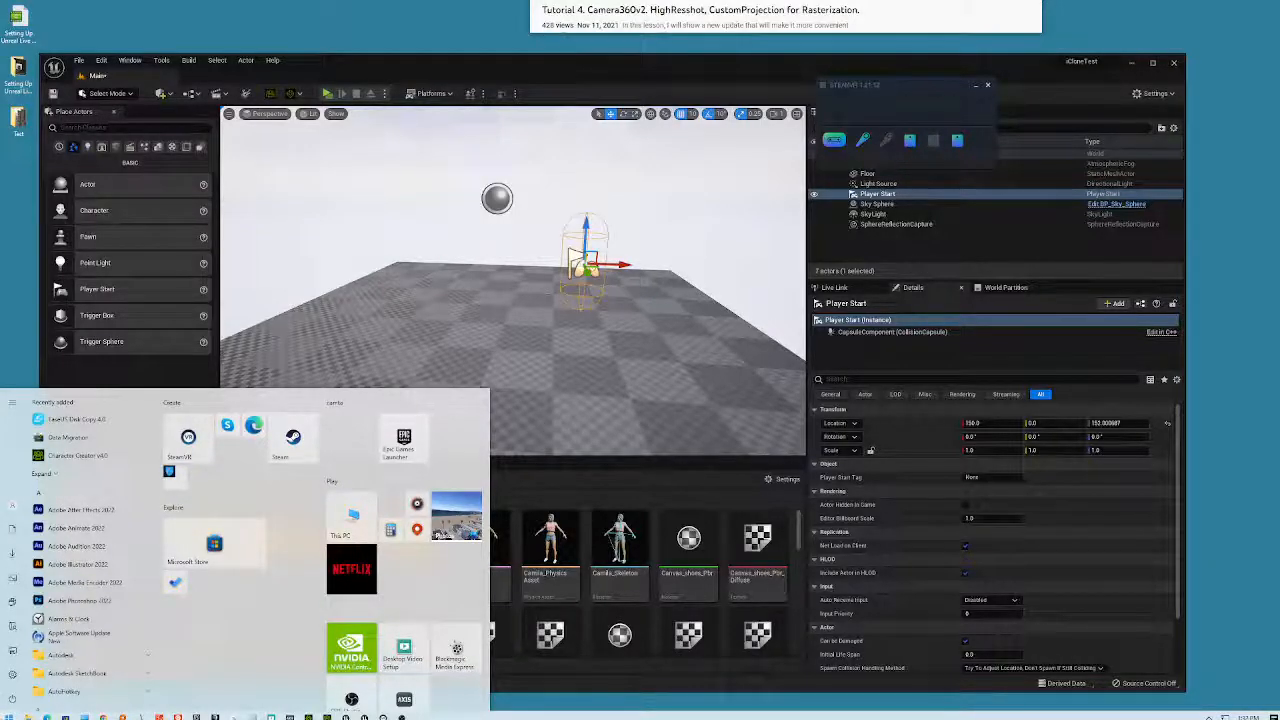
- Launch the Epic Games Launcher and go to its Library page
text(epic)
key(Return)
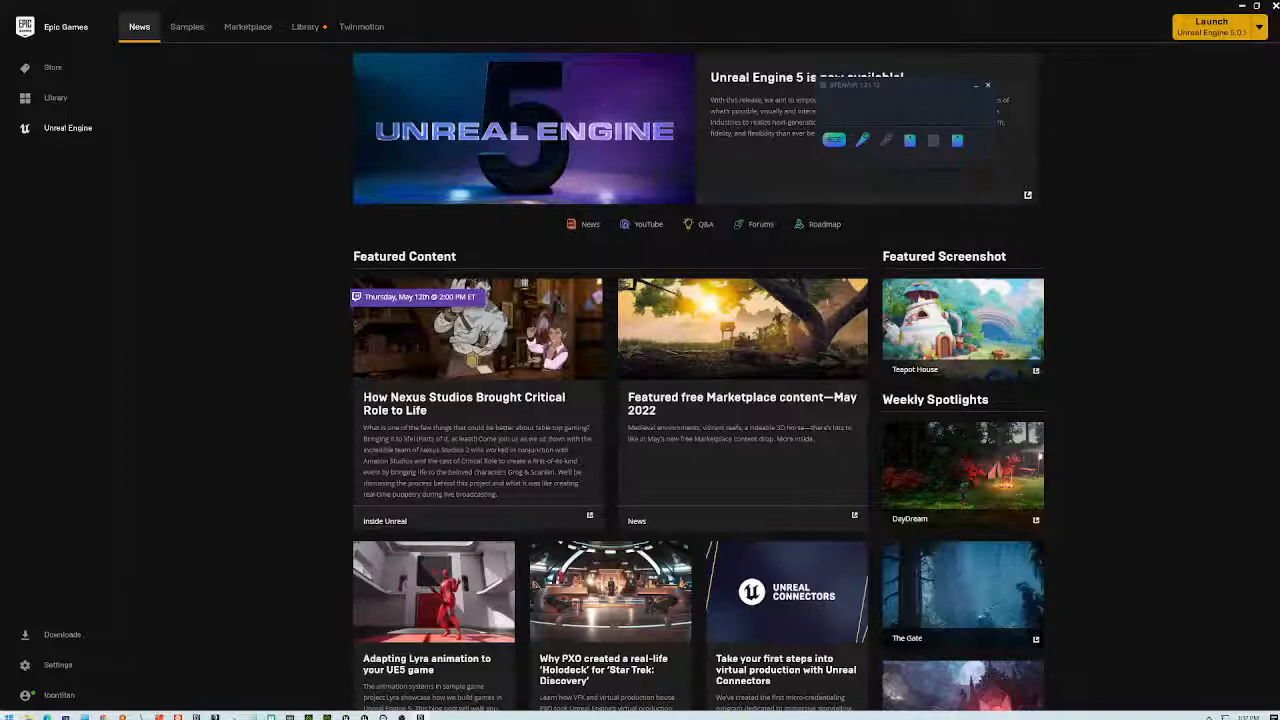
click(305, 27)
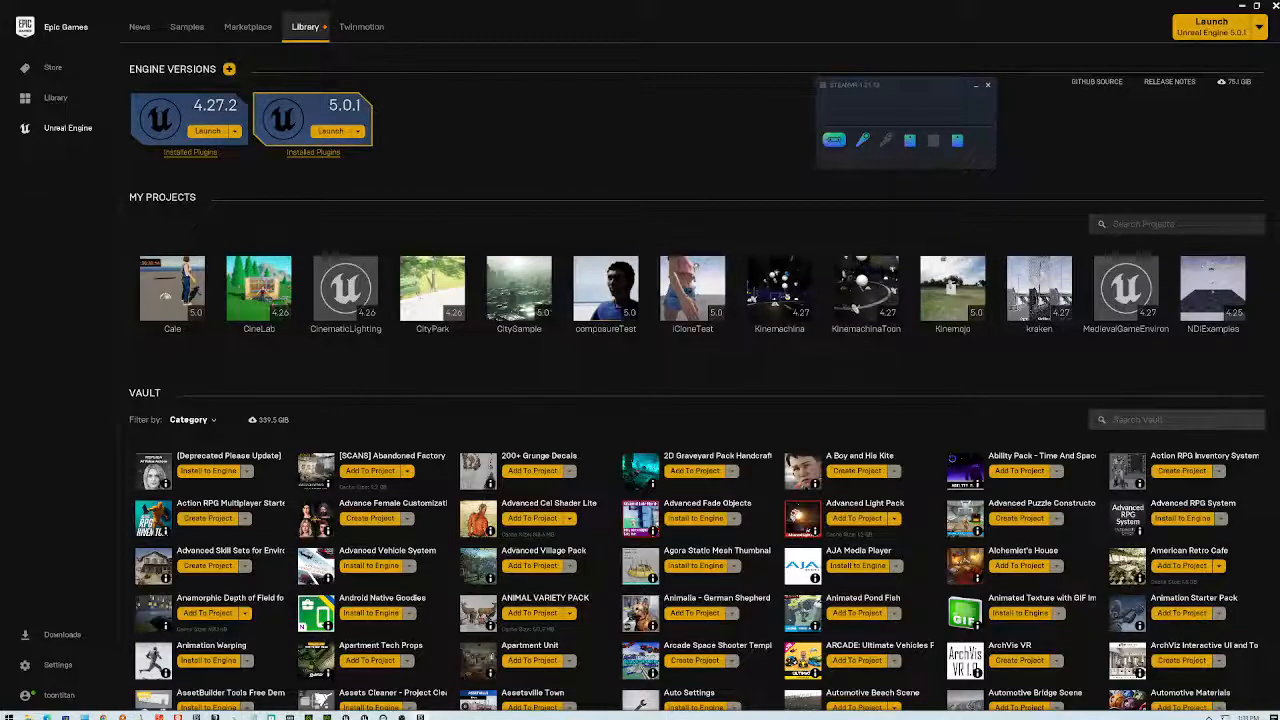
- Find Camera 360 in the Vault with 'camera' and add it to iCloneTest
text(camera)
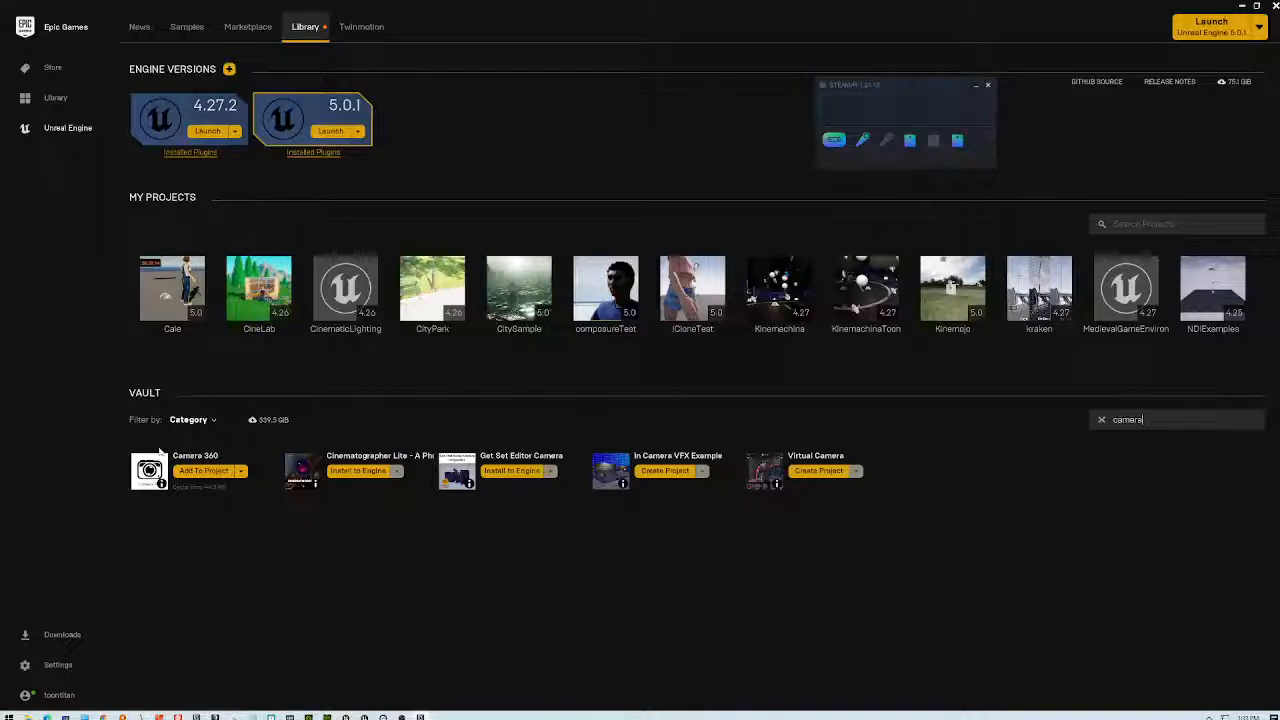
click(196, 472)
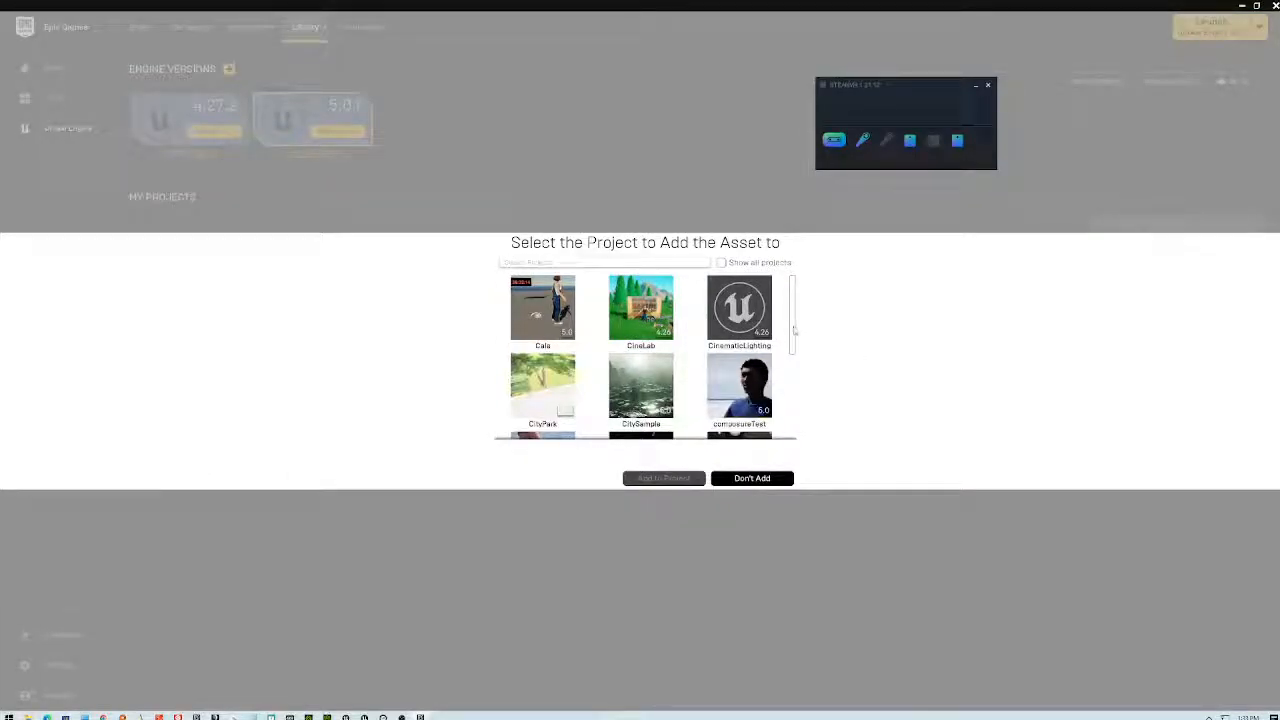
drag(792, 330, 792, 362)
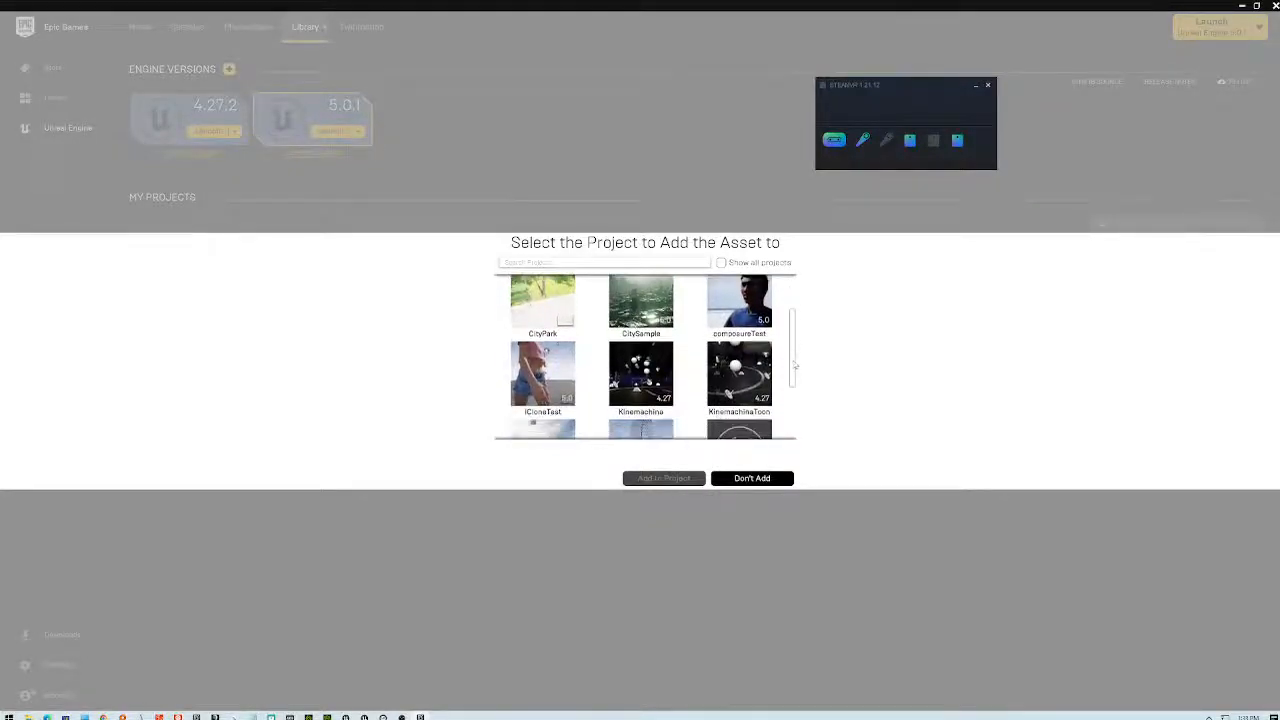
click(542, 376)
click(667, 479)
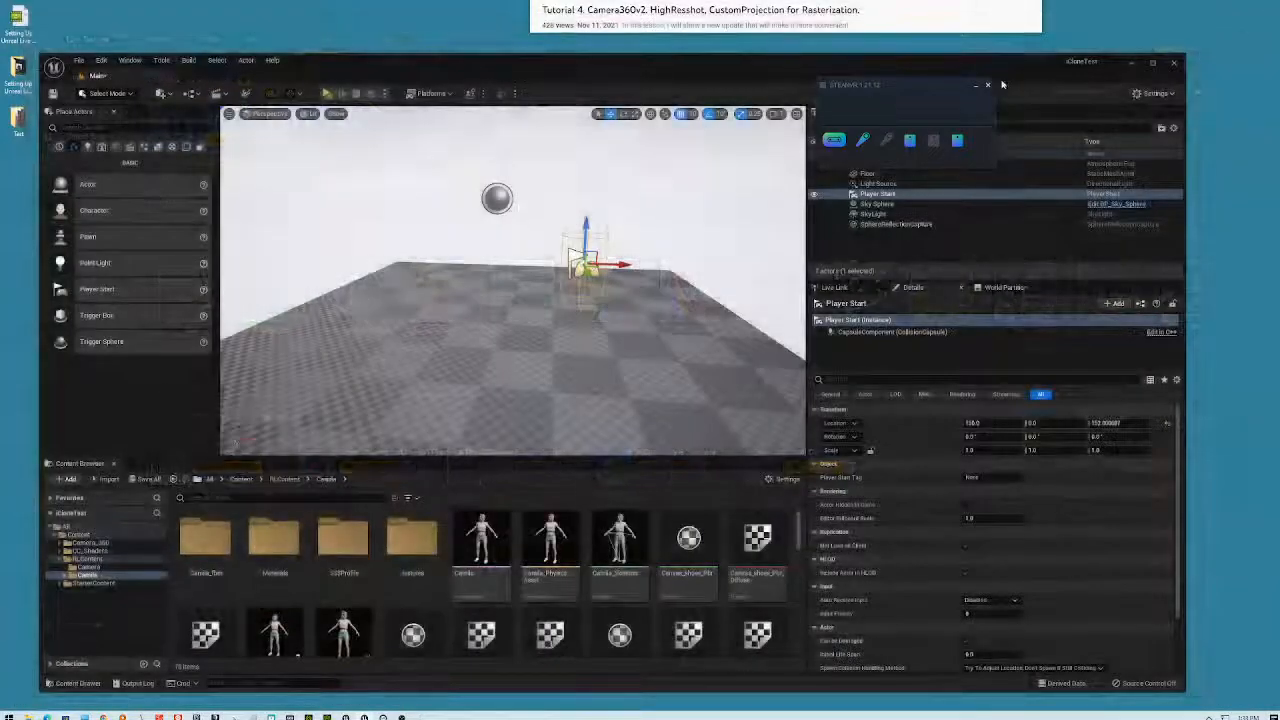
click(988, 85)
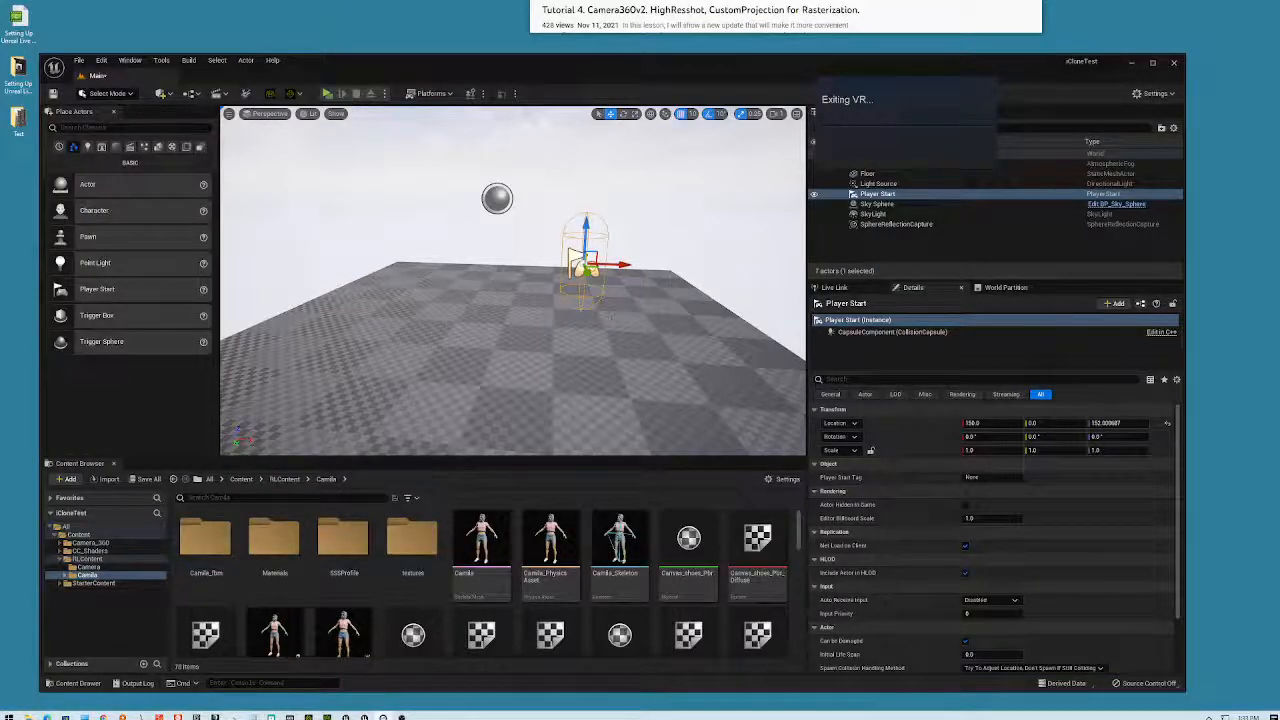
- Place a Camera_point_360 actor from Content/Camera_360/Blueprints and move it to X -140
click(66, 526)
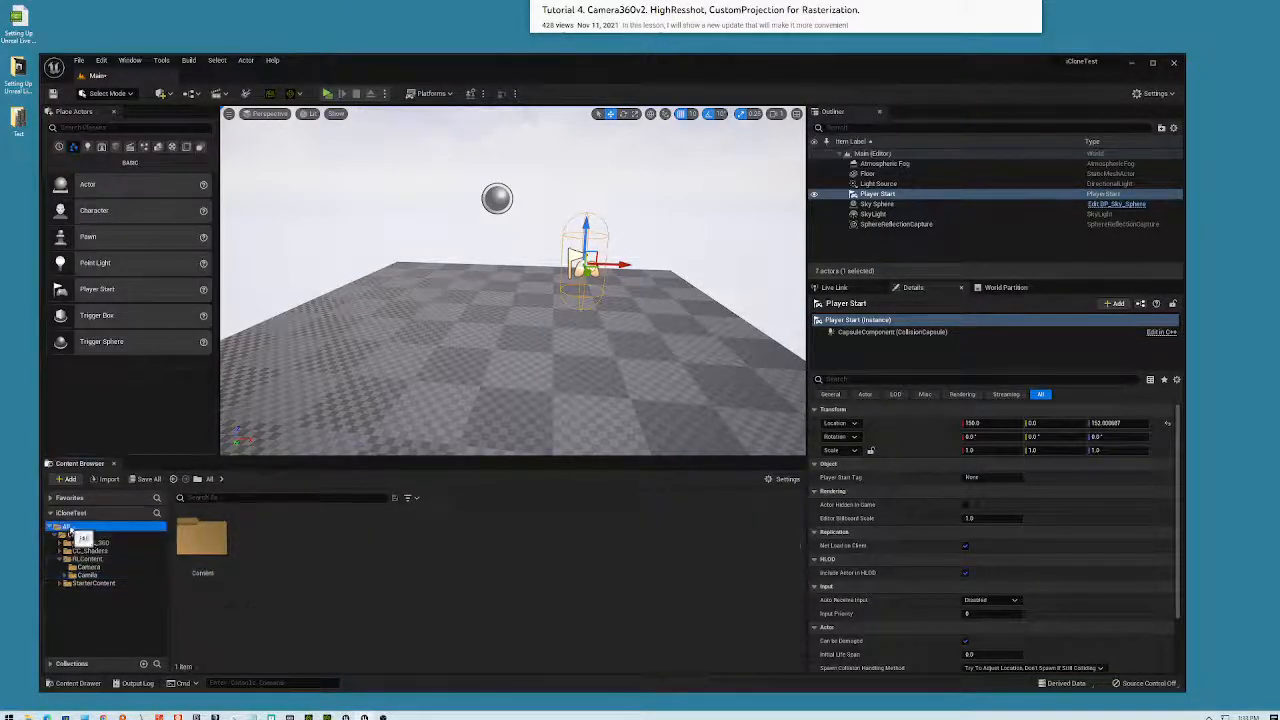
double_click(205, 537)
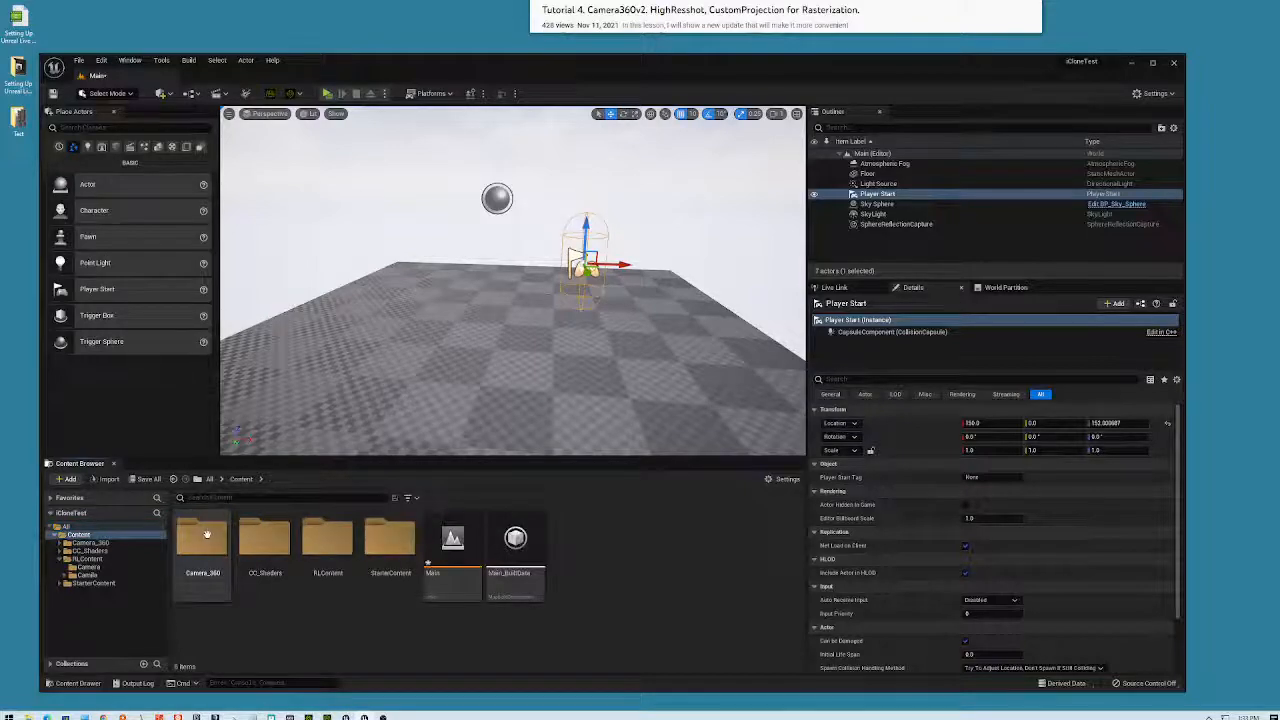
double_click(212, 540)
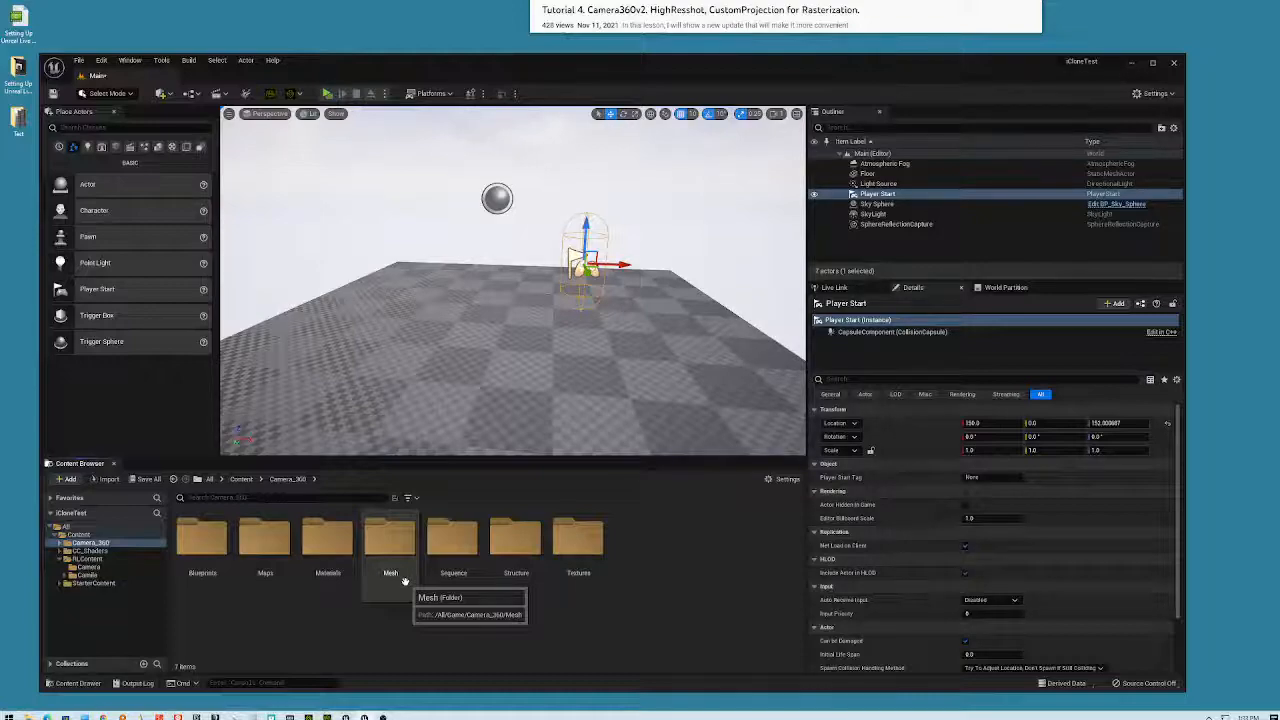
double_click(203, 545)
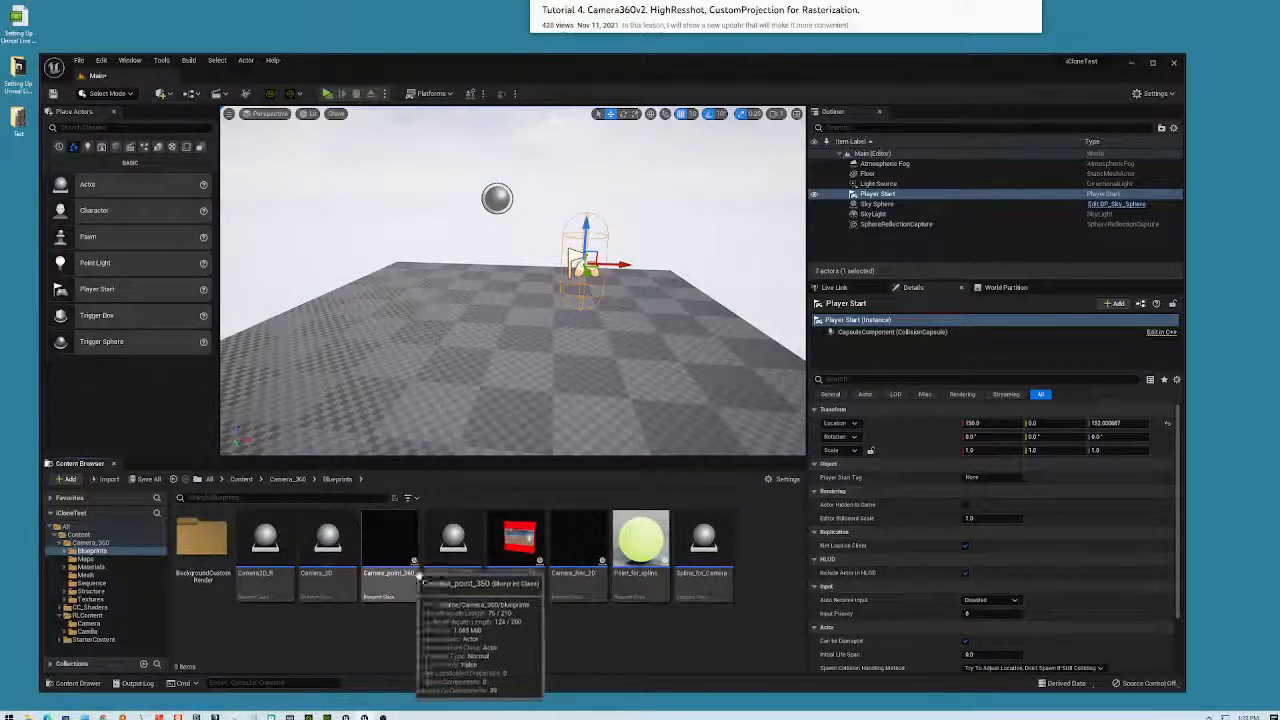
click(395, 552)
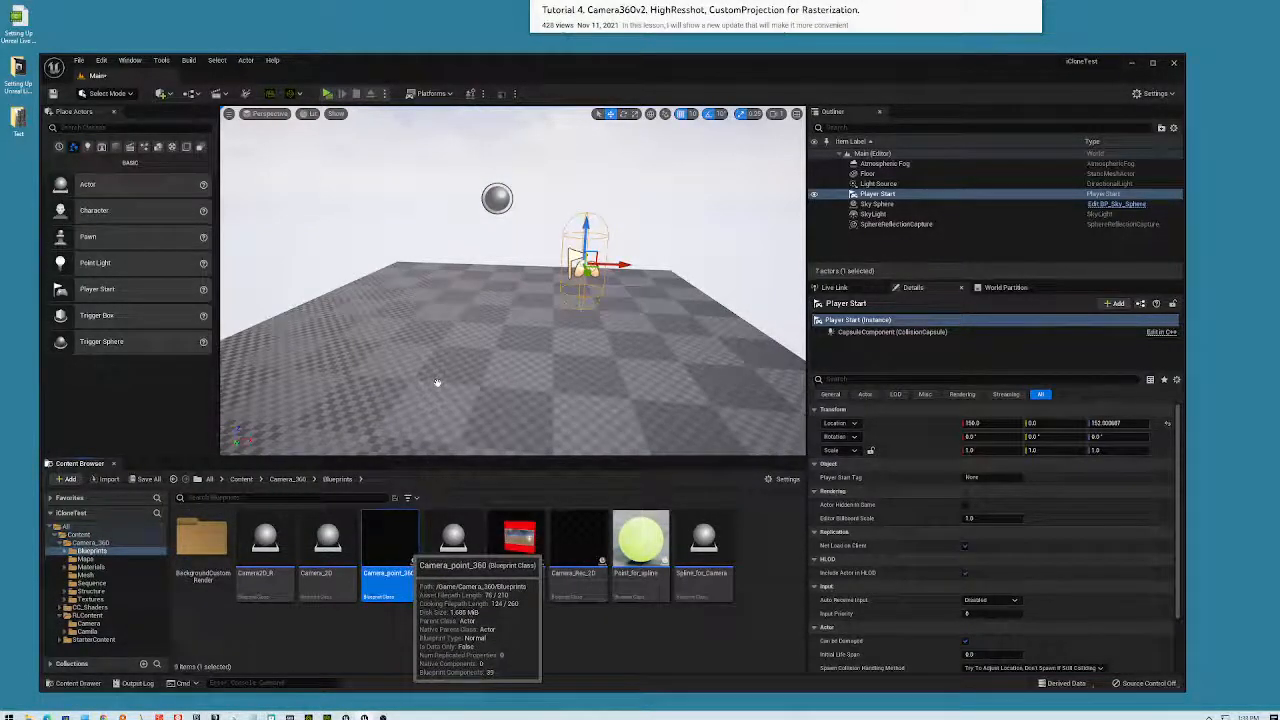
drag(437, 383, 428, 288)
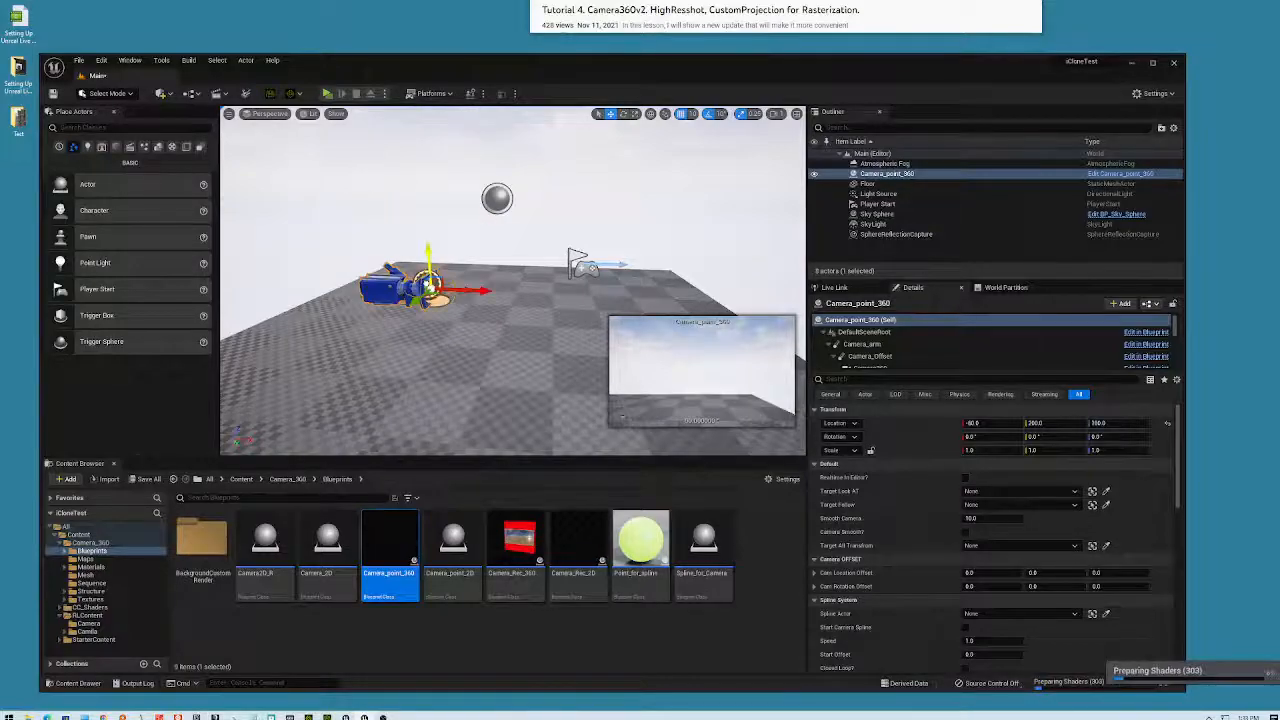
right_drag(428, 288, 395, 291)
drag(446, 338, 384, 340)
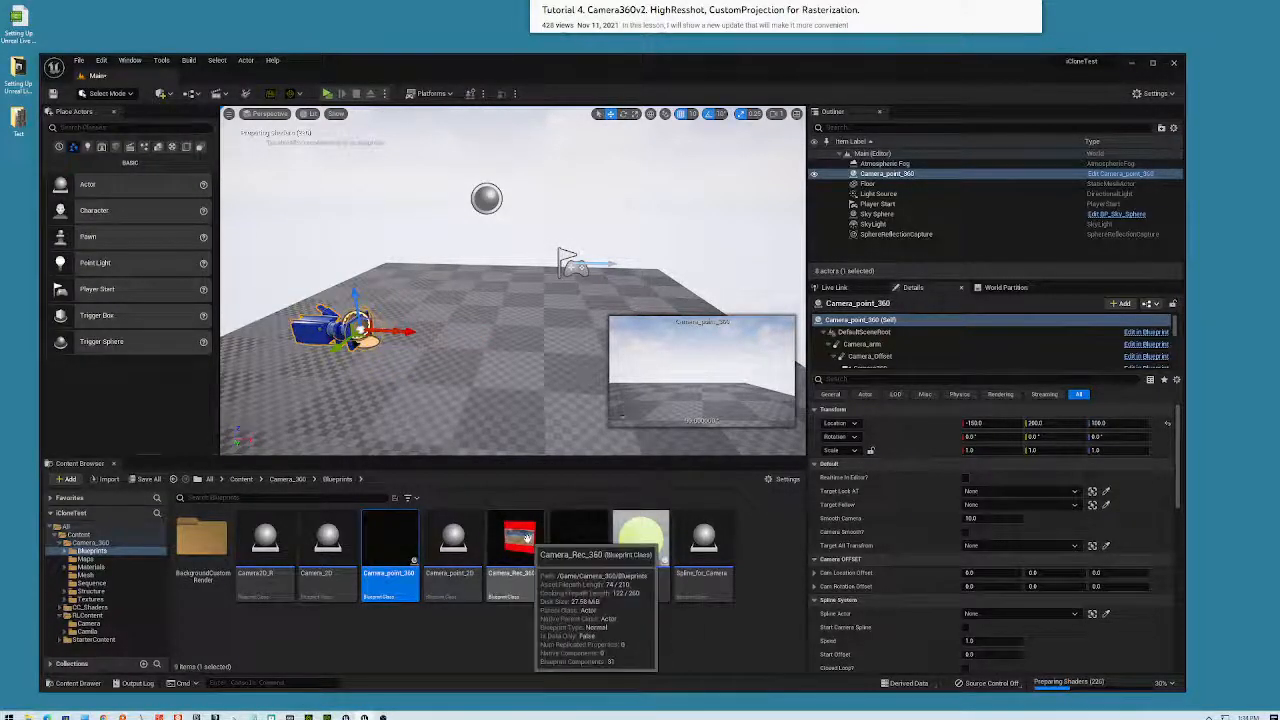
- Place a Camera_Rec_360 actor, shift Camera_point_360 to X -80, and select the rig
click(533, 596)
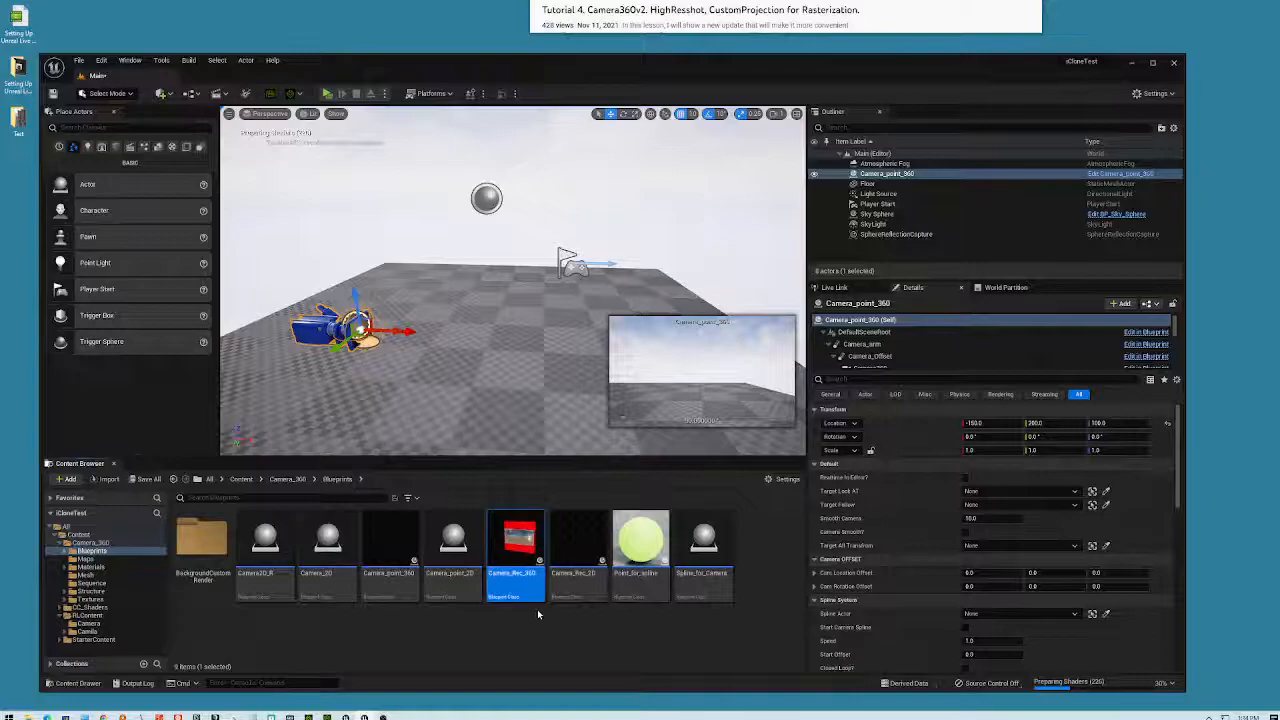
drag(515, 545, 530, 118)
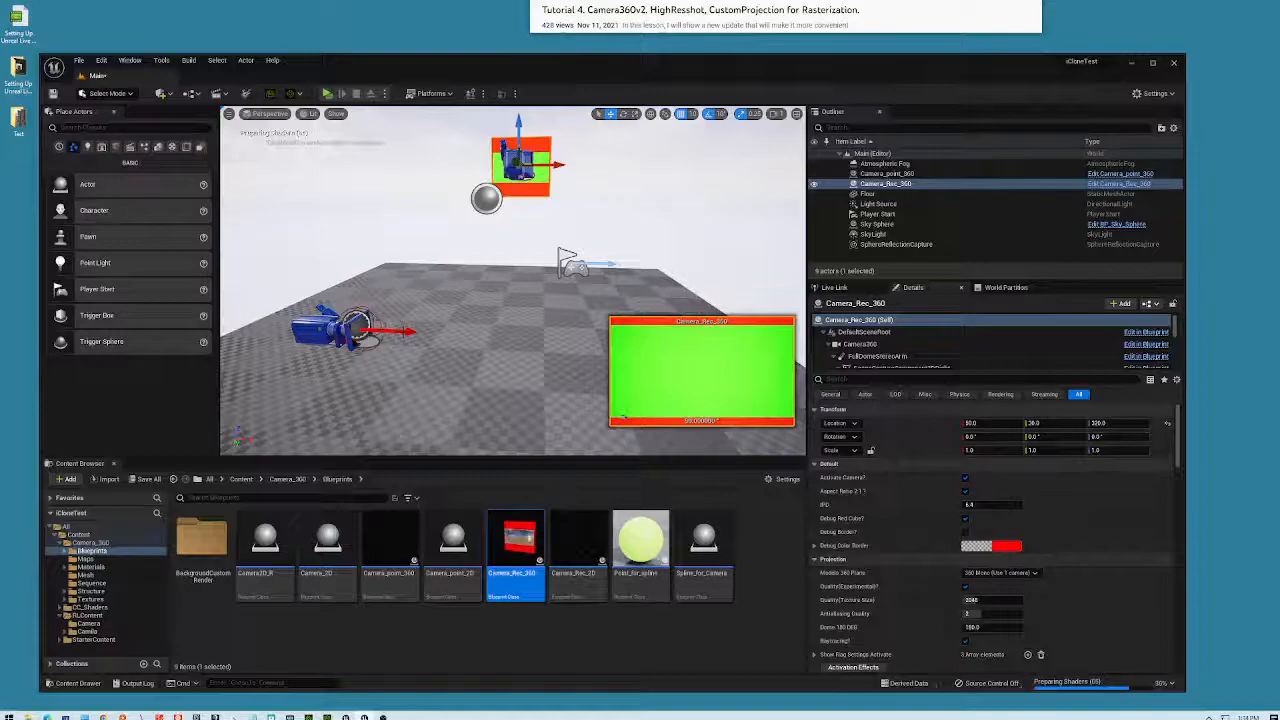
right_drag(512, 290, 546, 290)
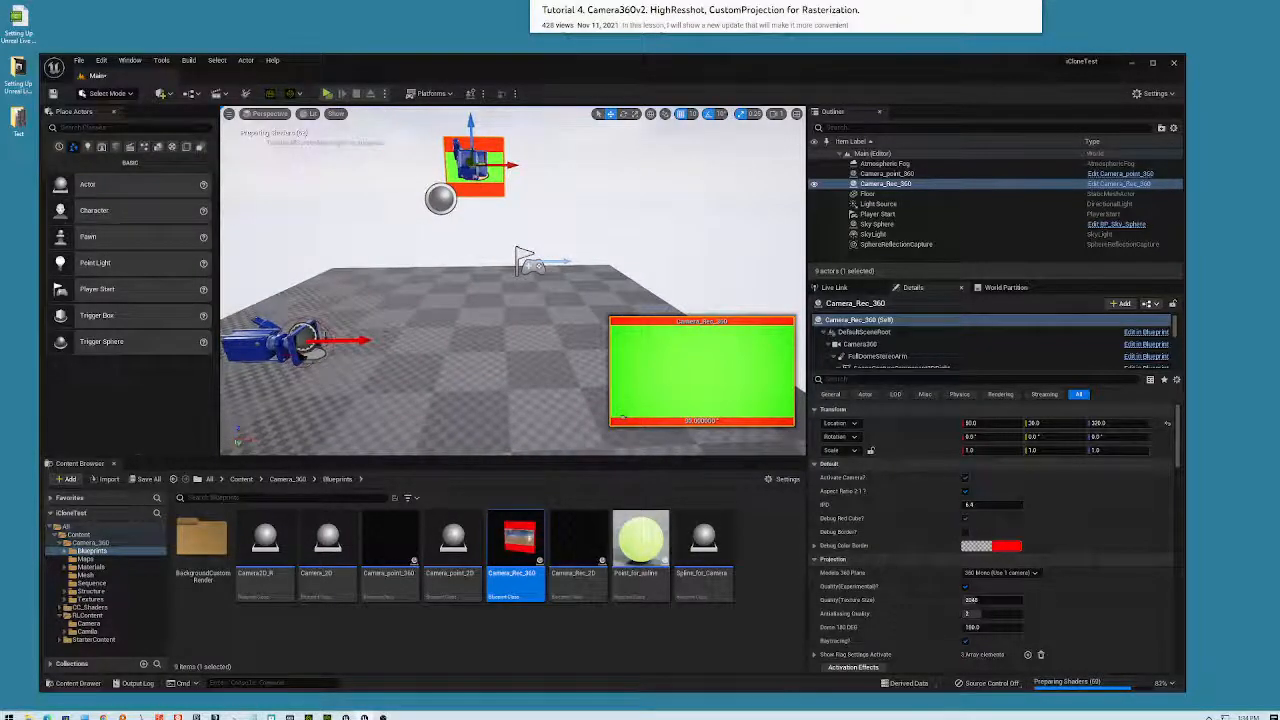
click(304, 341)
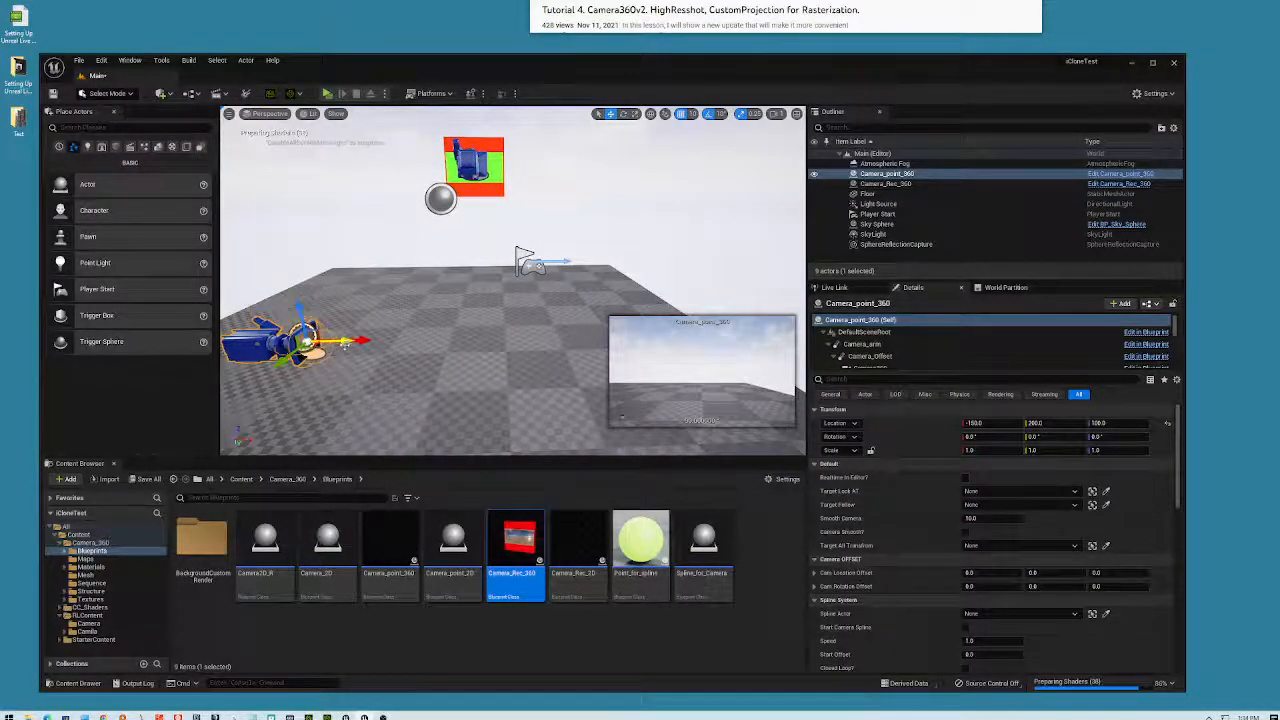
drag(340, 341, 386, 340)
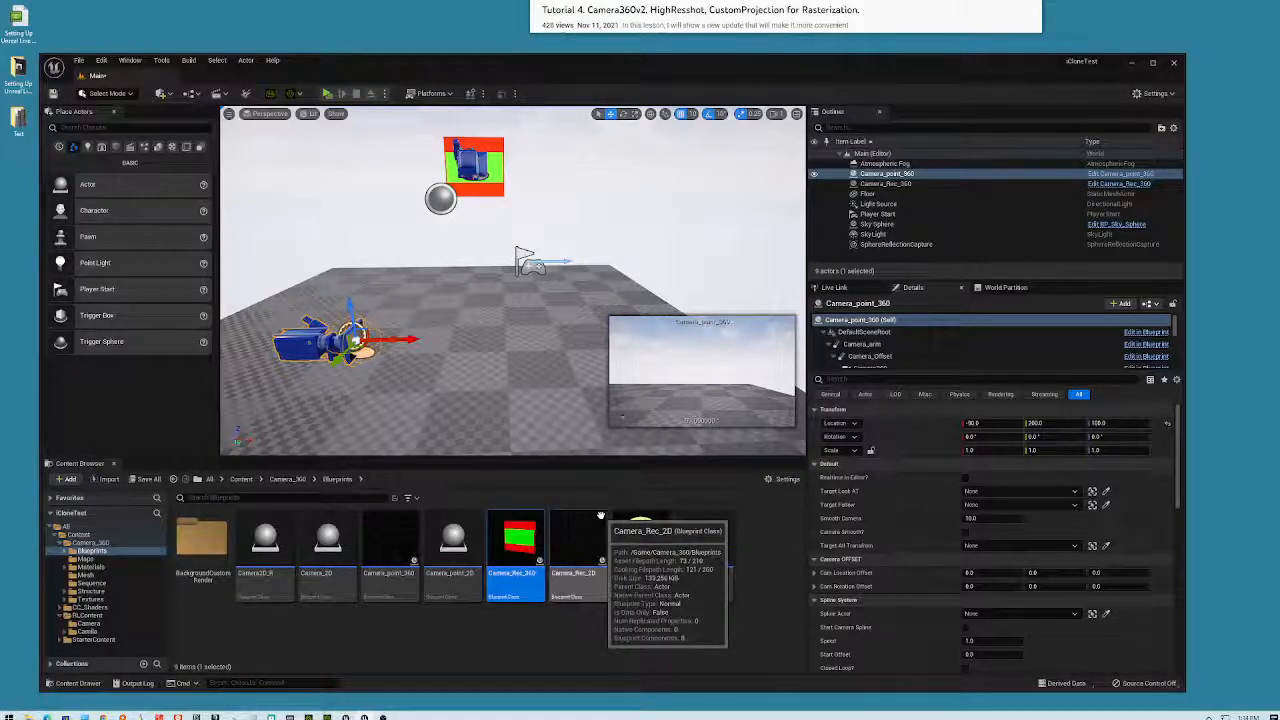
click(473, 165)
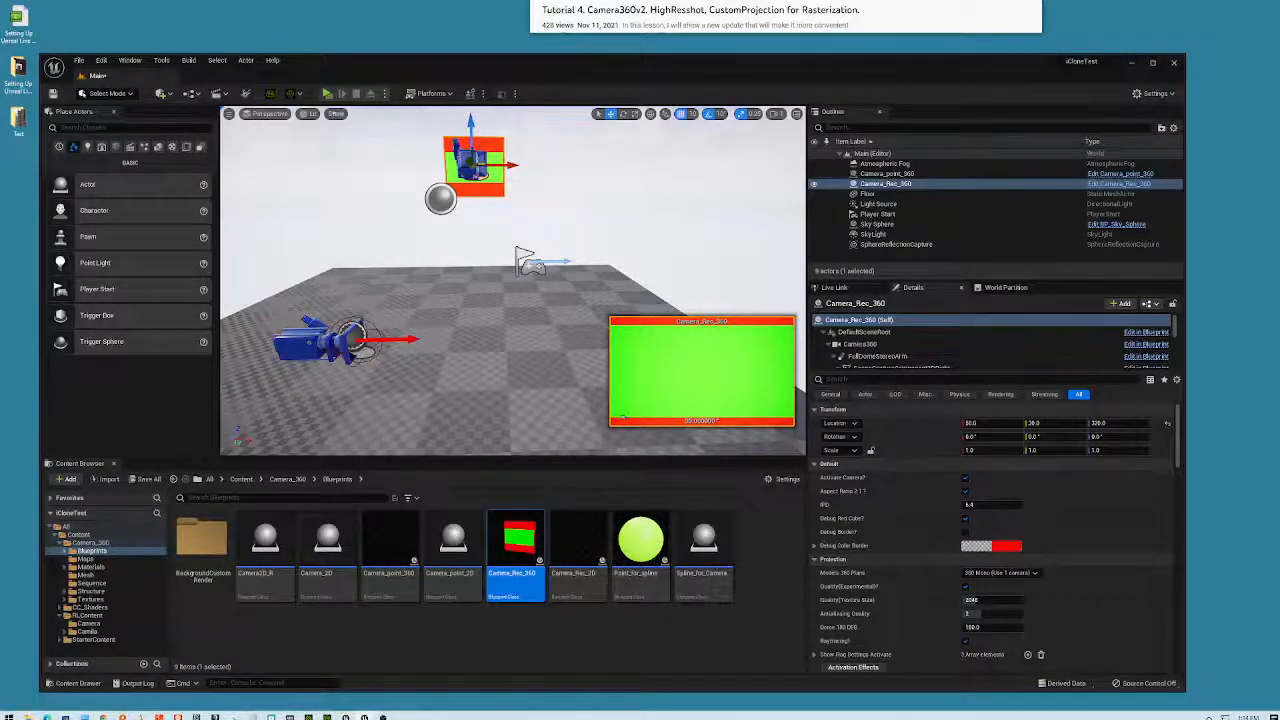
click(326, 95)
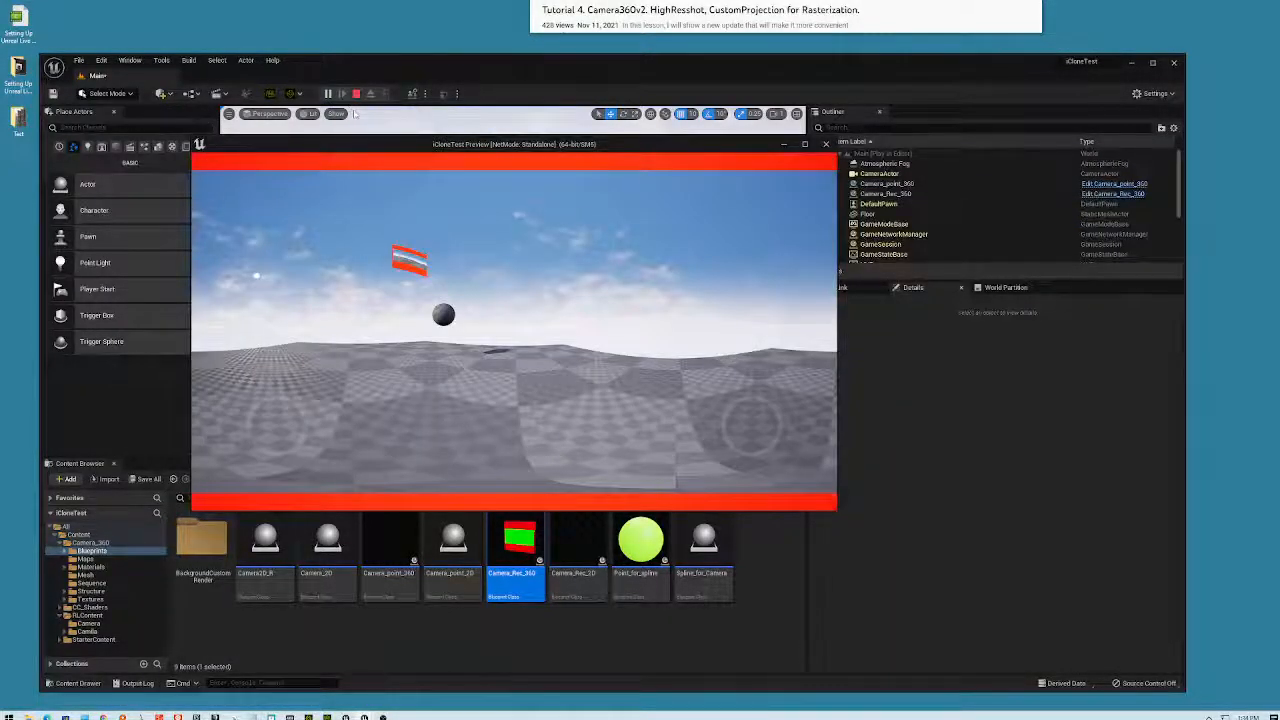
drag(548, 150, 532, 189)
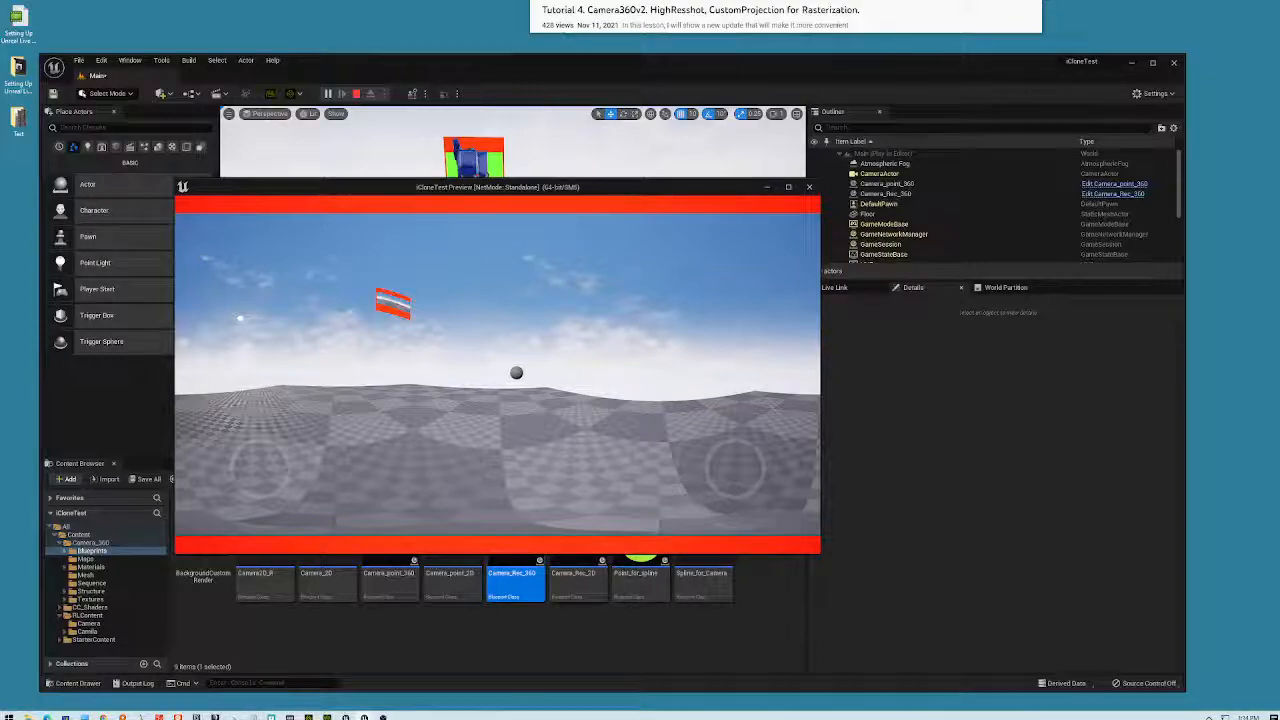
mouse_move(262, 466)
mouse_down()
mouse_move(251, 400)
mouse_move(255, 484)
mouse_move(280, 491)
mouse_move(323, 451)
mouse_move(217, 443)
mouse_move(248, 492)
mouse_move(255, 480)
mouse_up()
drag(750, 475, 709, 466)
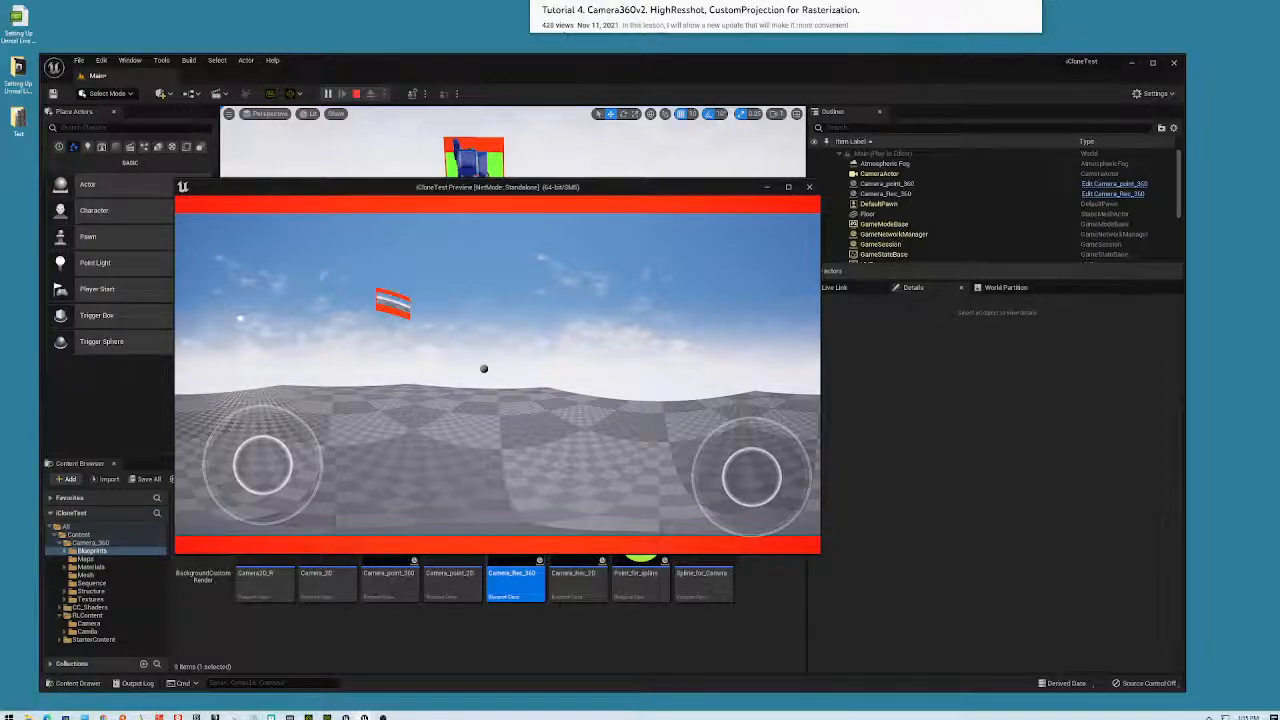
key(Escape)
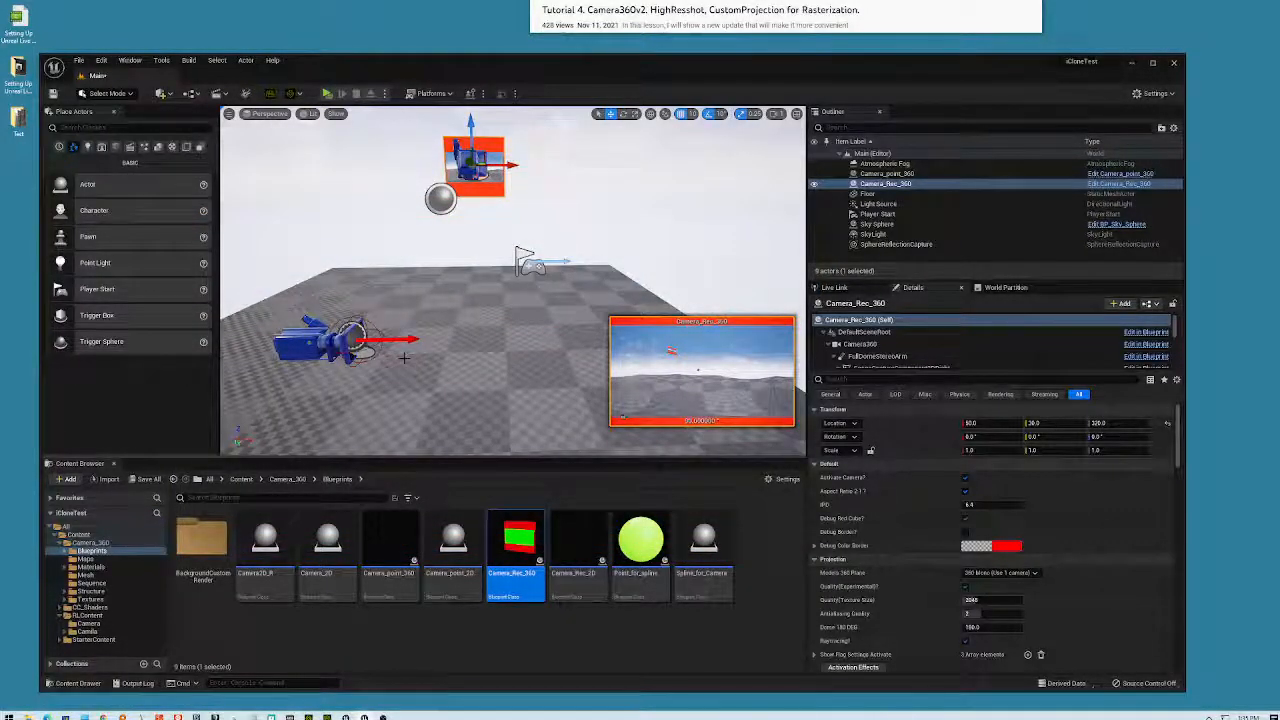
- Lower Camera_Rec_360 to Z -10 and test-play the level's 360 panoramic view
drag(471, 125, 480, 372)
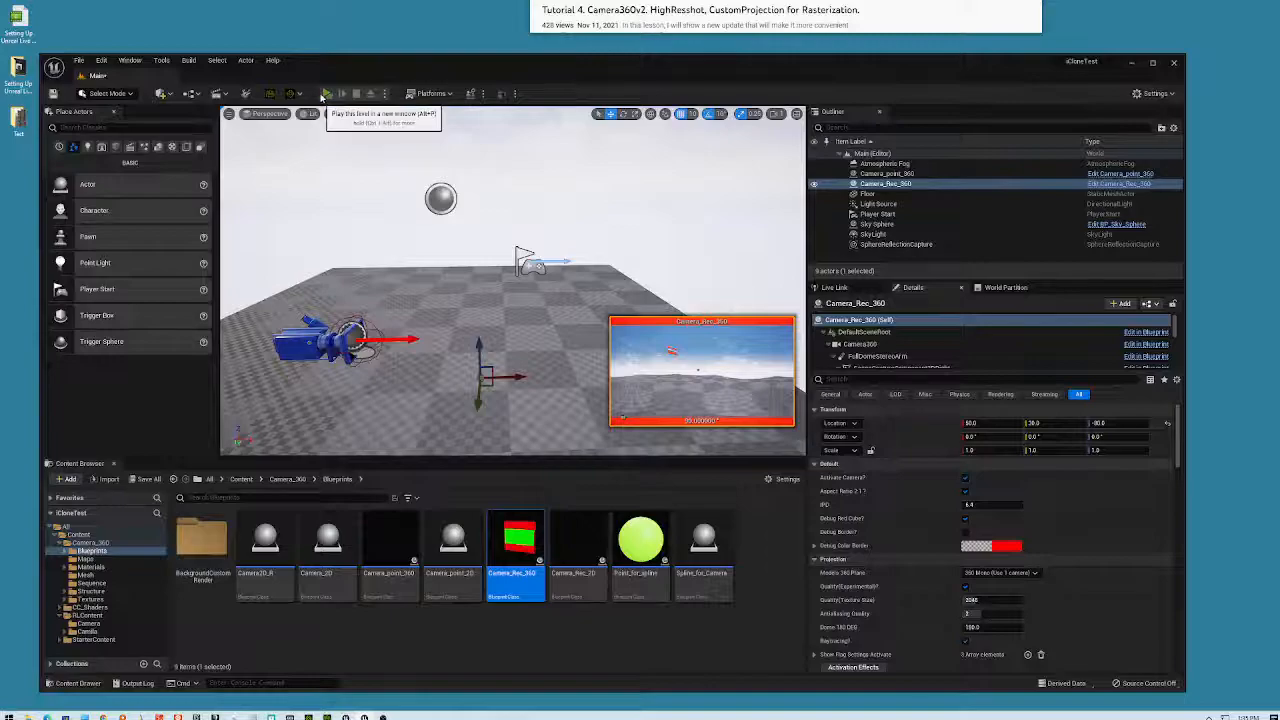
click(327, 93)
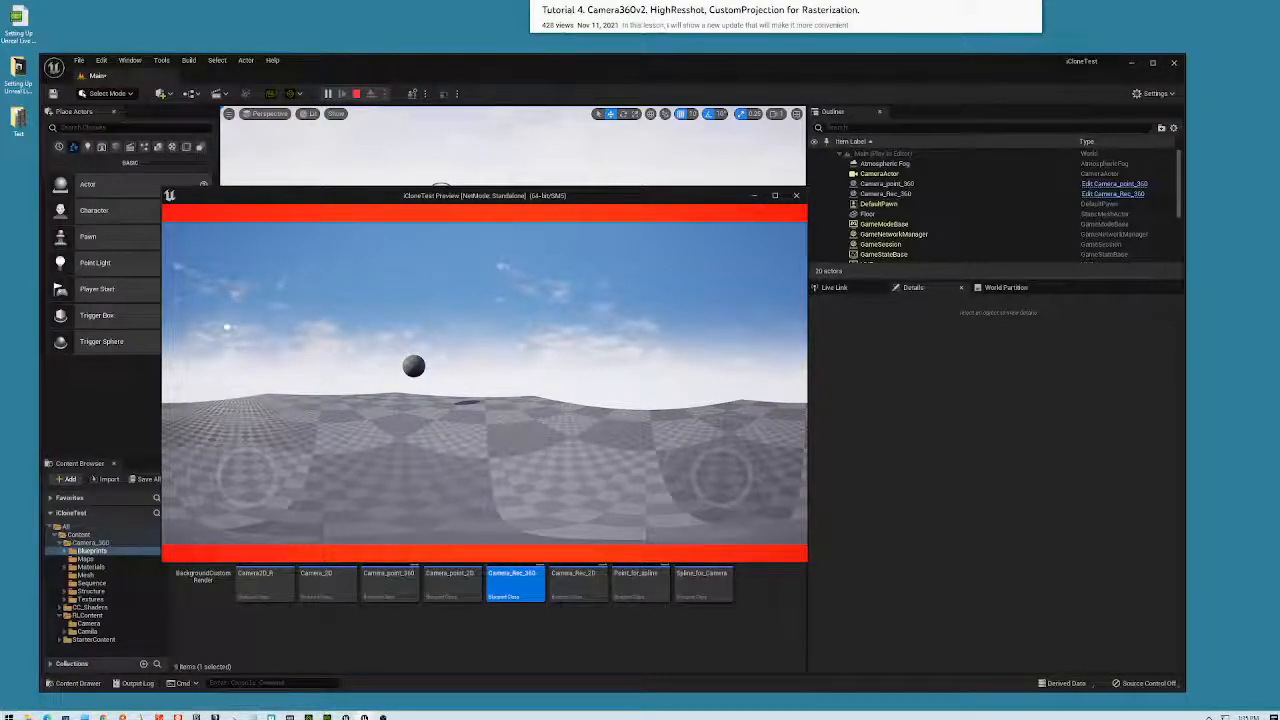
key(Escape)
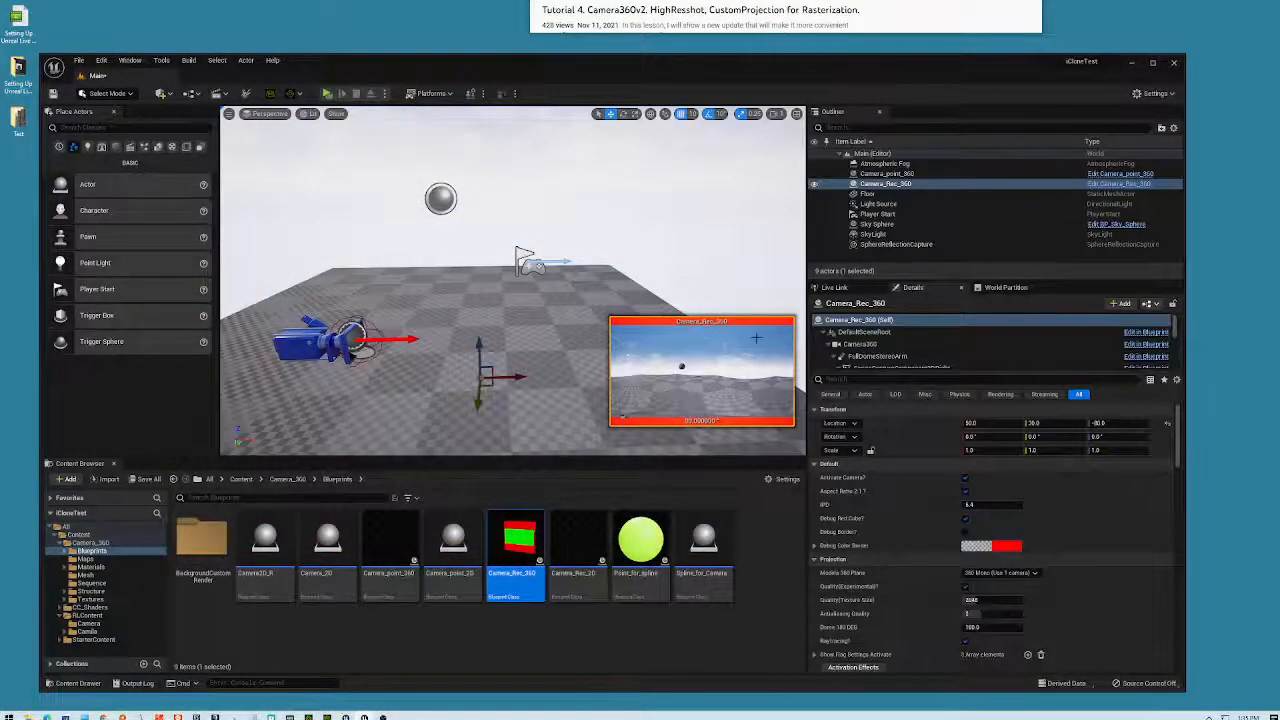
click(889, 215)
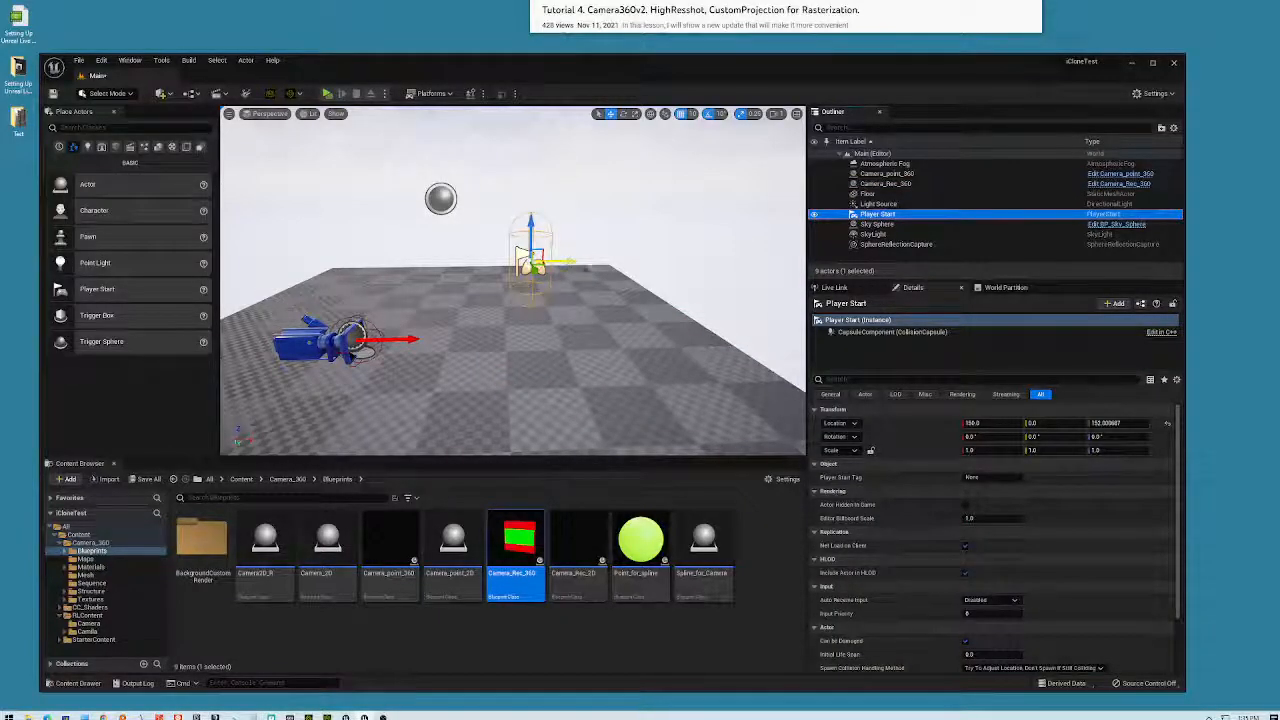
- Toggle Player Start's Actor Hidden in Game and test-play the level
click(966, 506)
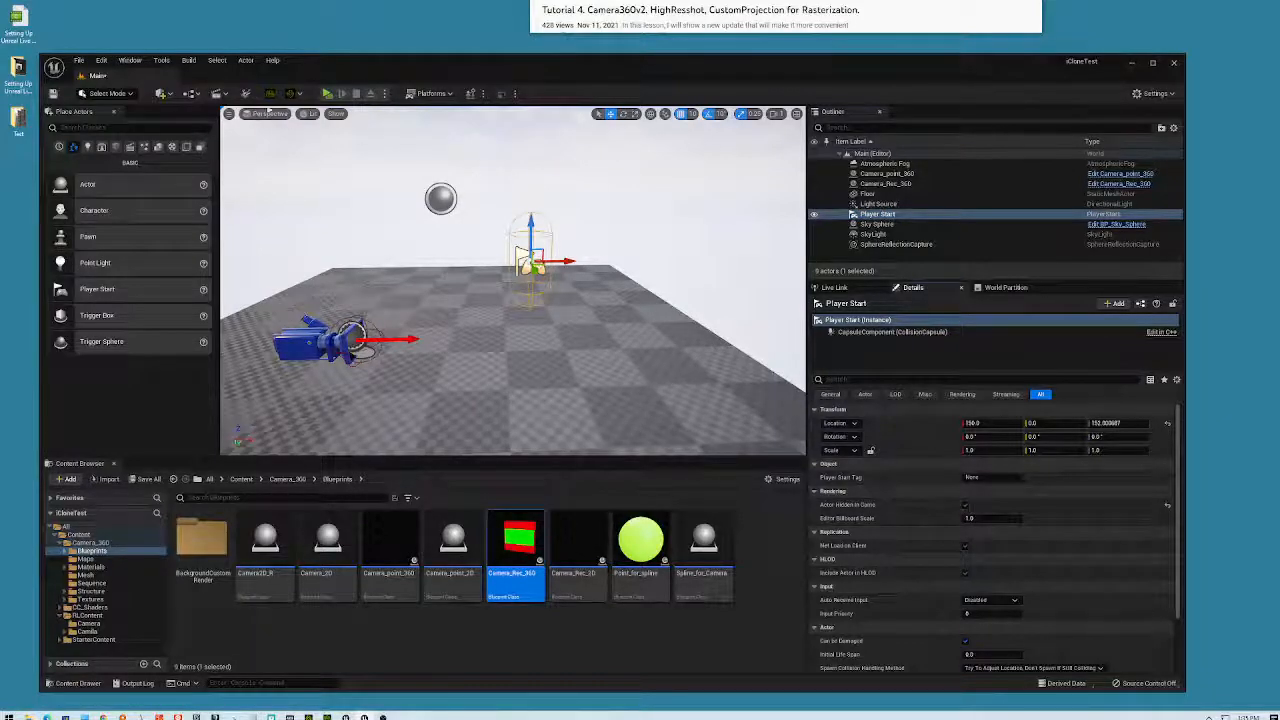
click(326, 96)
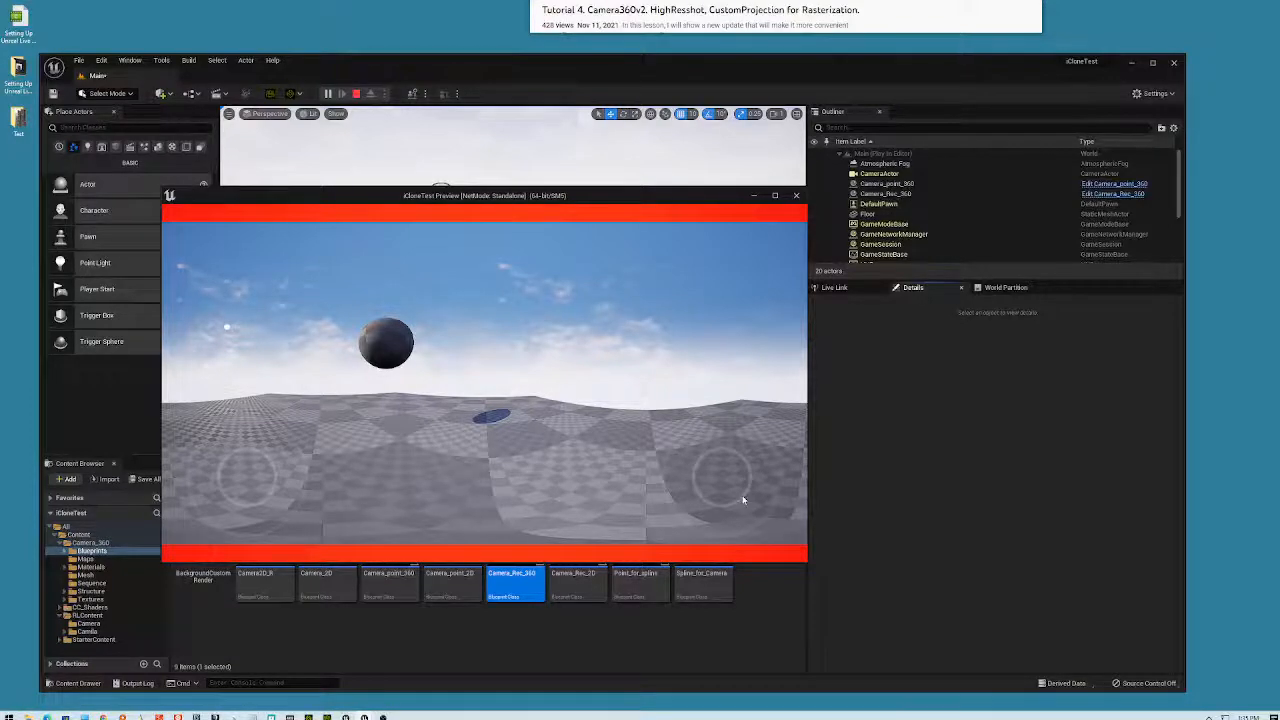
key(Escape)
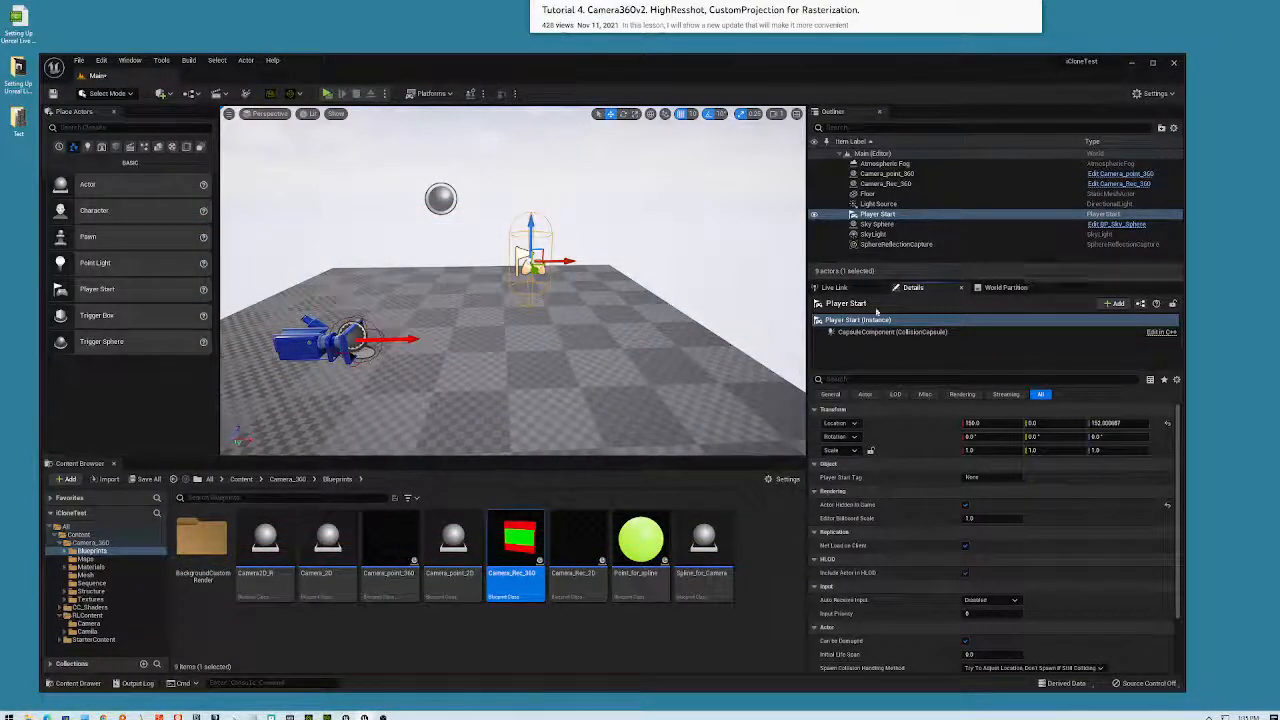
- Play again, inspect the play-mode CameraActor's settings, then close the game preview
click(327, 93)
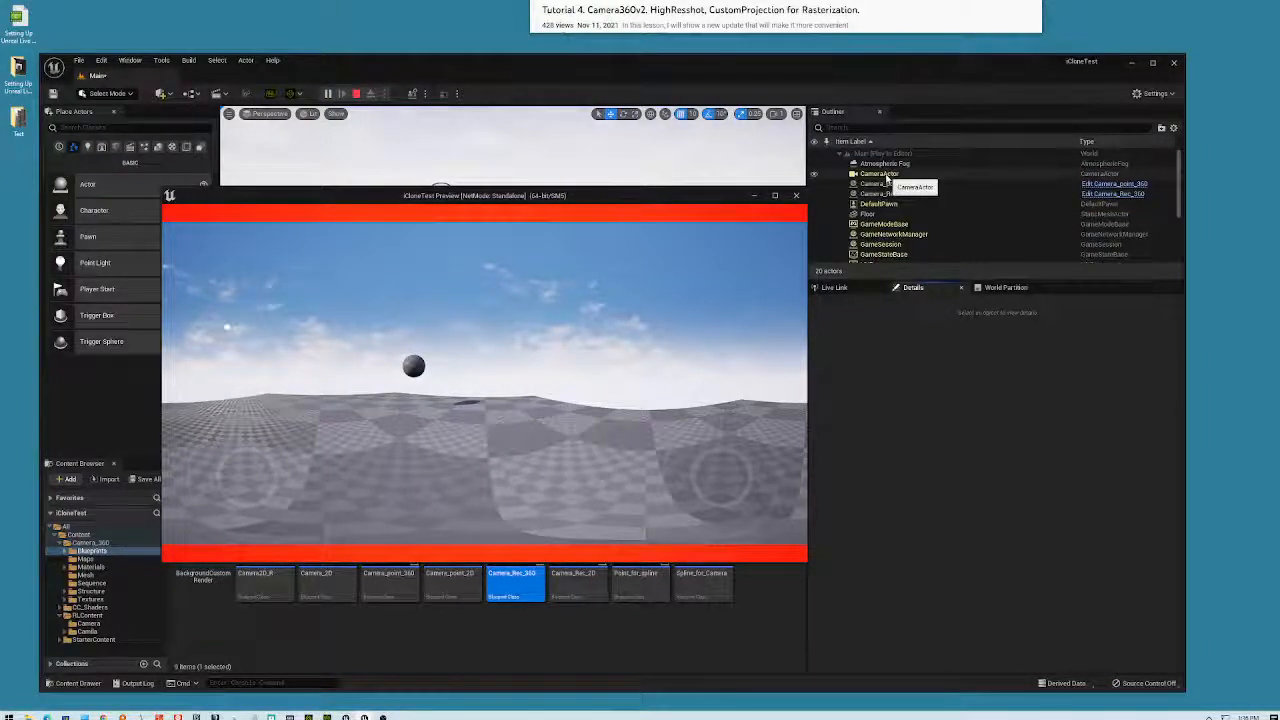
click(880, 174)
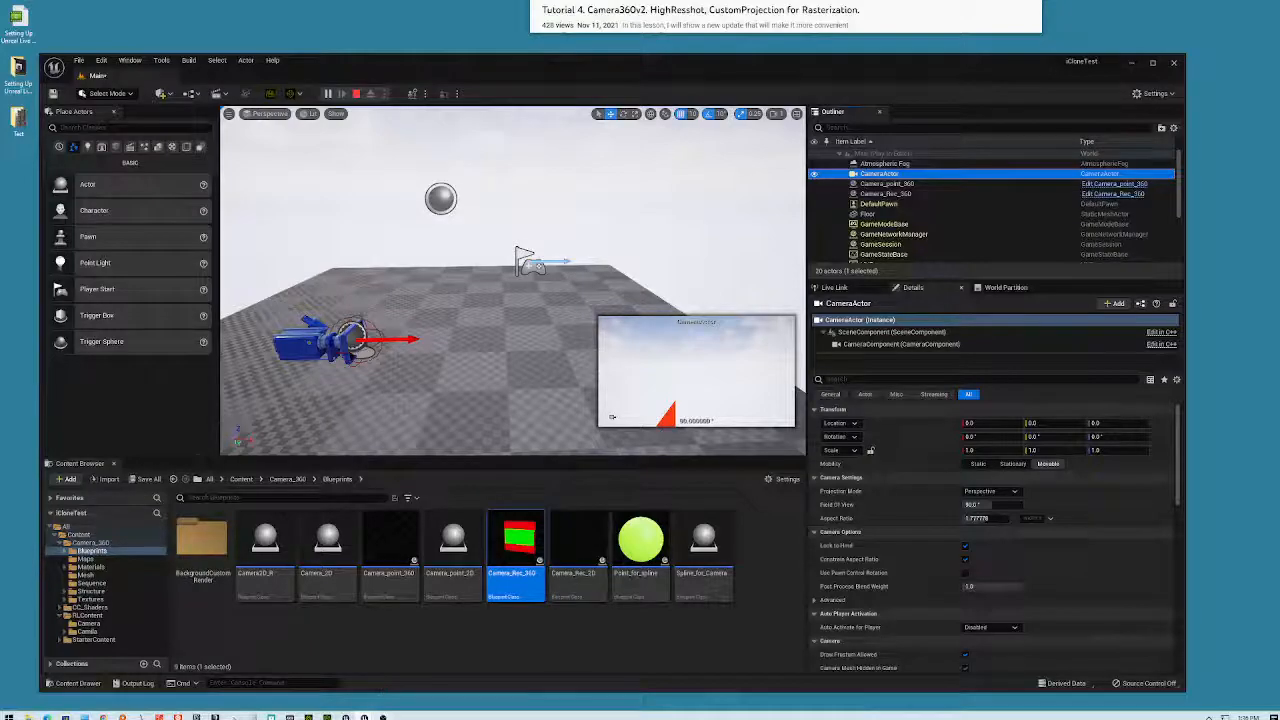
mouse_move(364, 717)
click(405, 689)
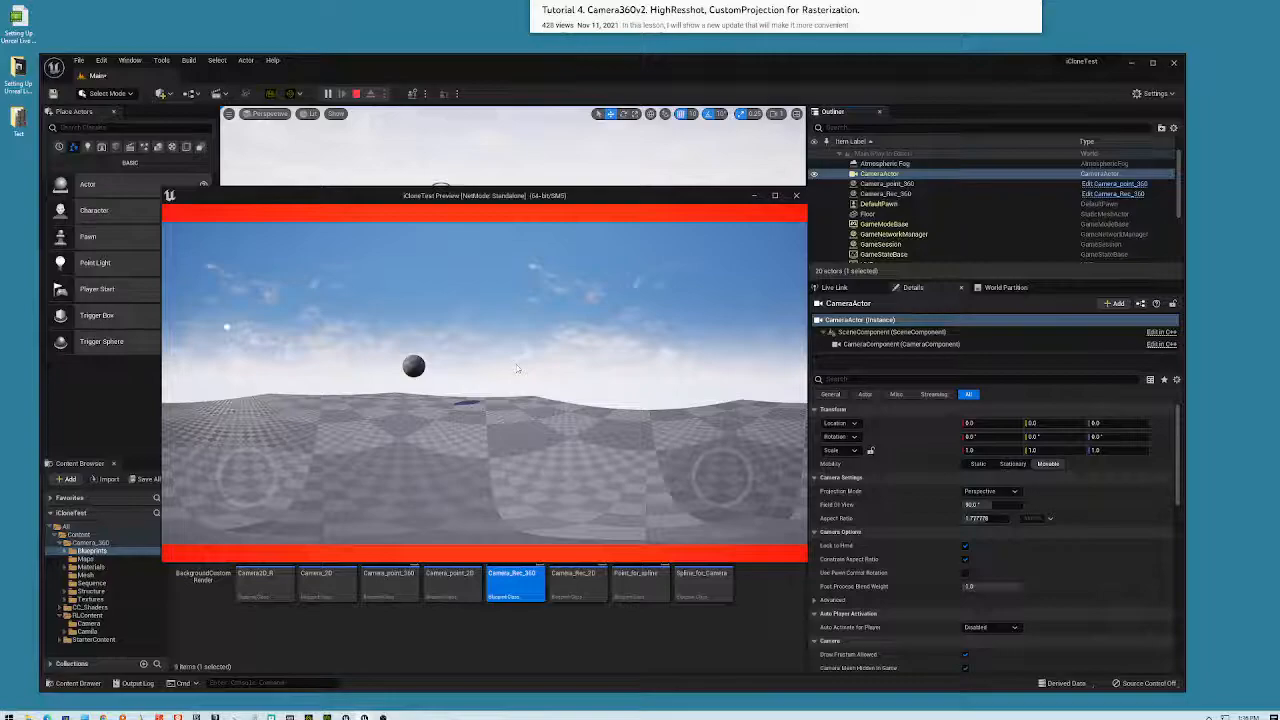
click(796, 196)
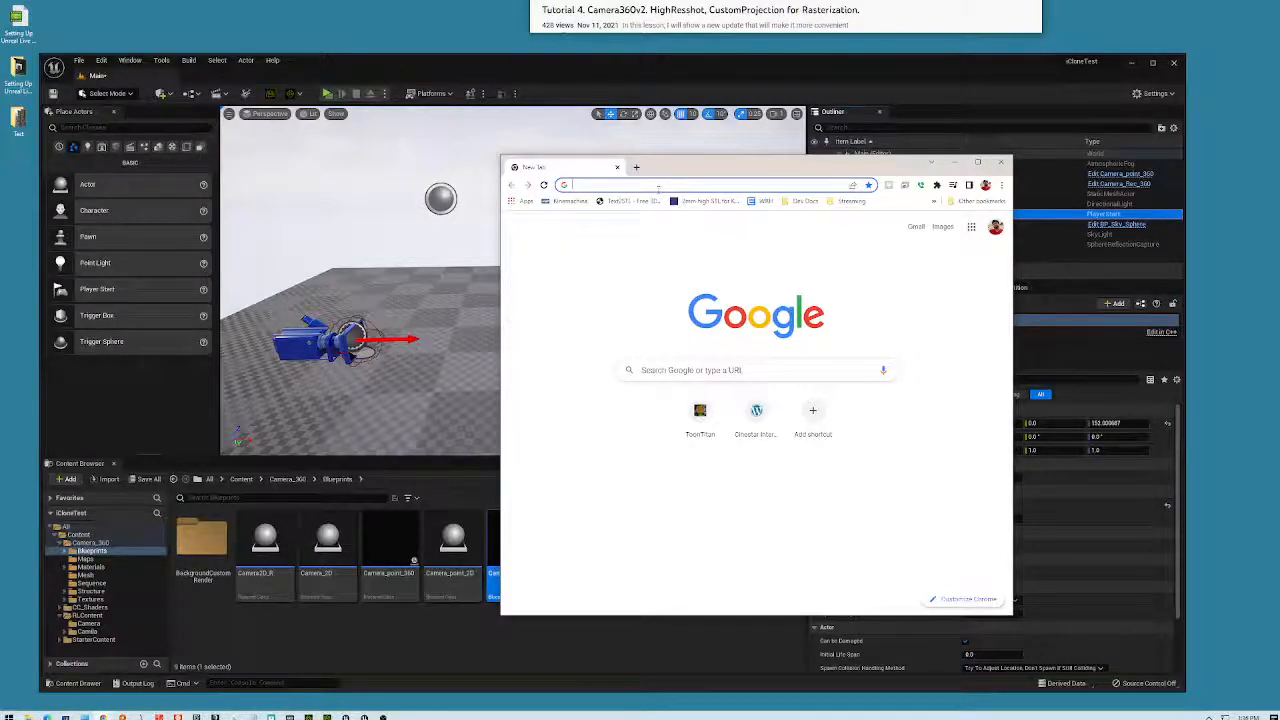
- Search Google for 'redsher from Player start' and open the Play In Editor Settings docs
text(redsh)
text(er from)
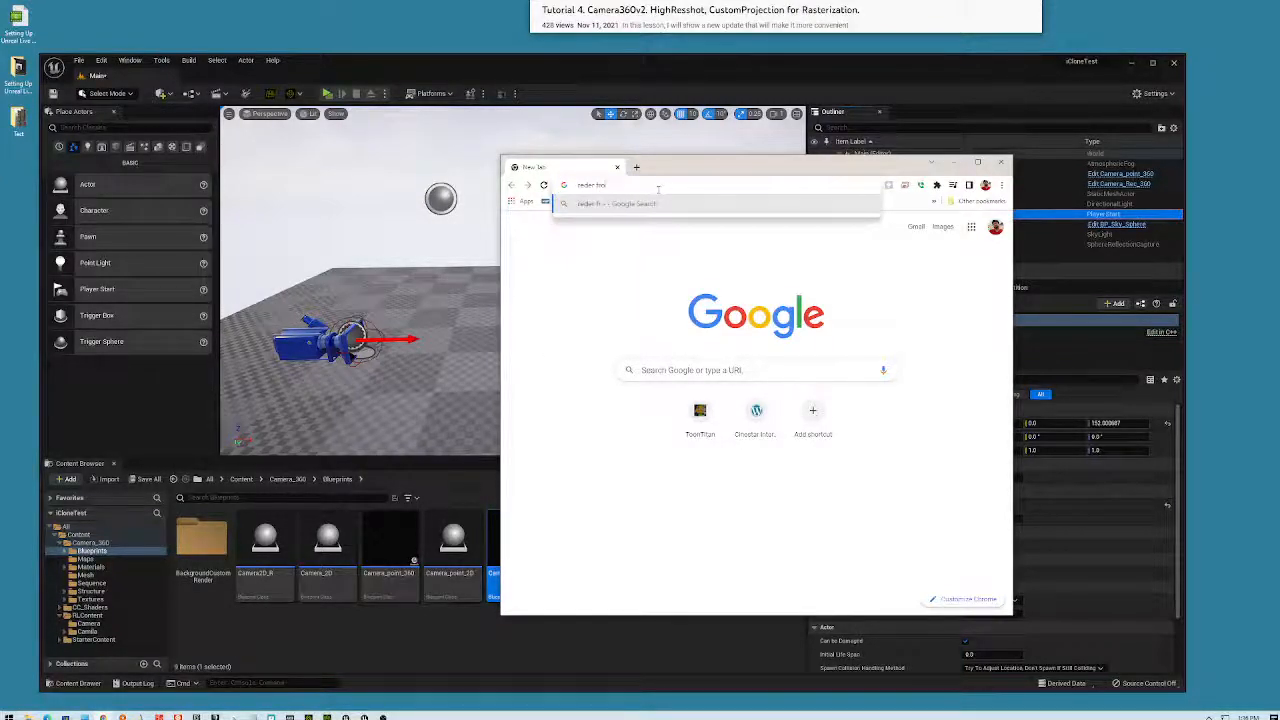
text( Player start)
key(Return)
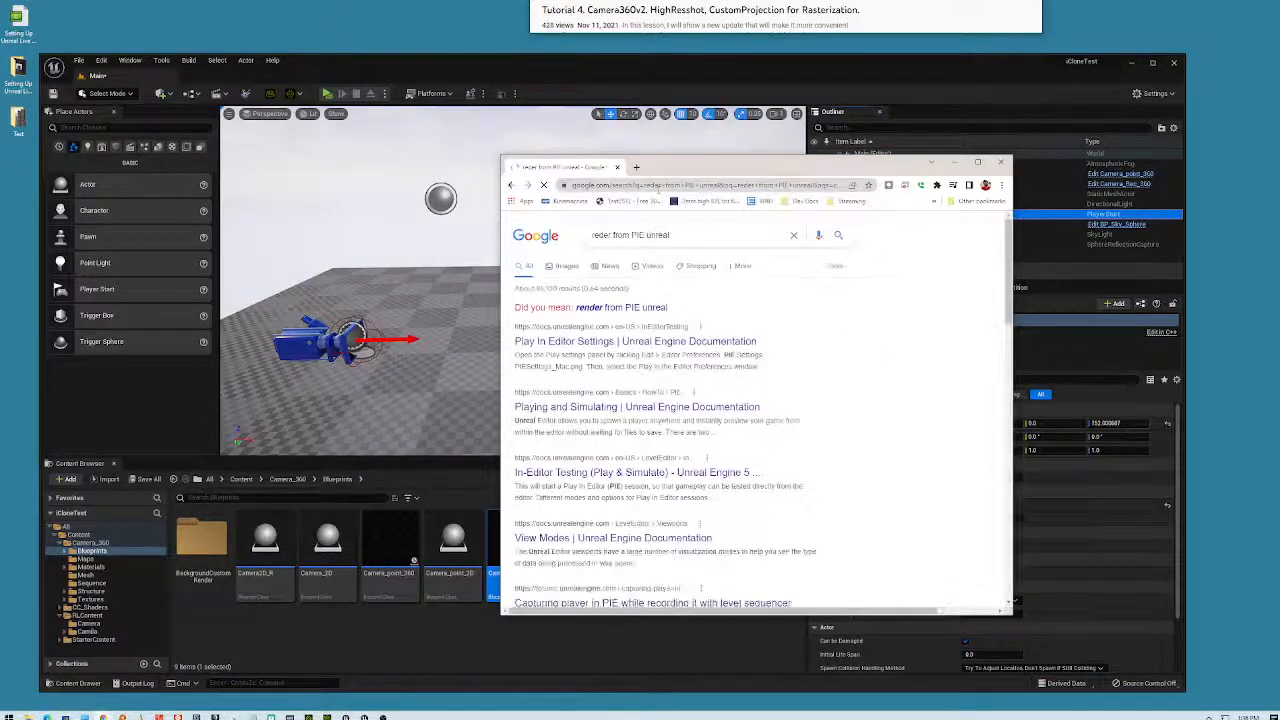
click(617, 342)
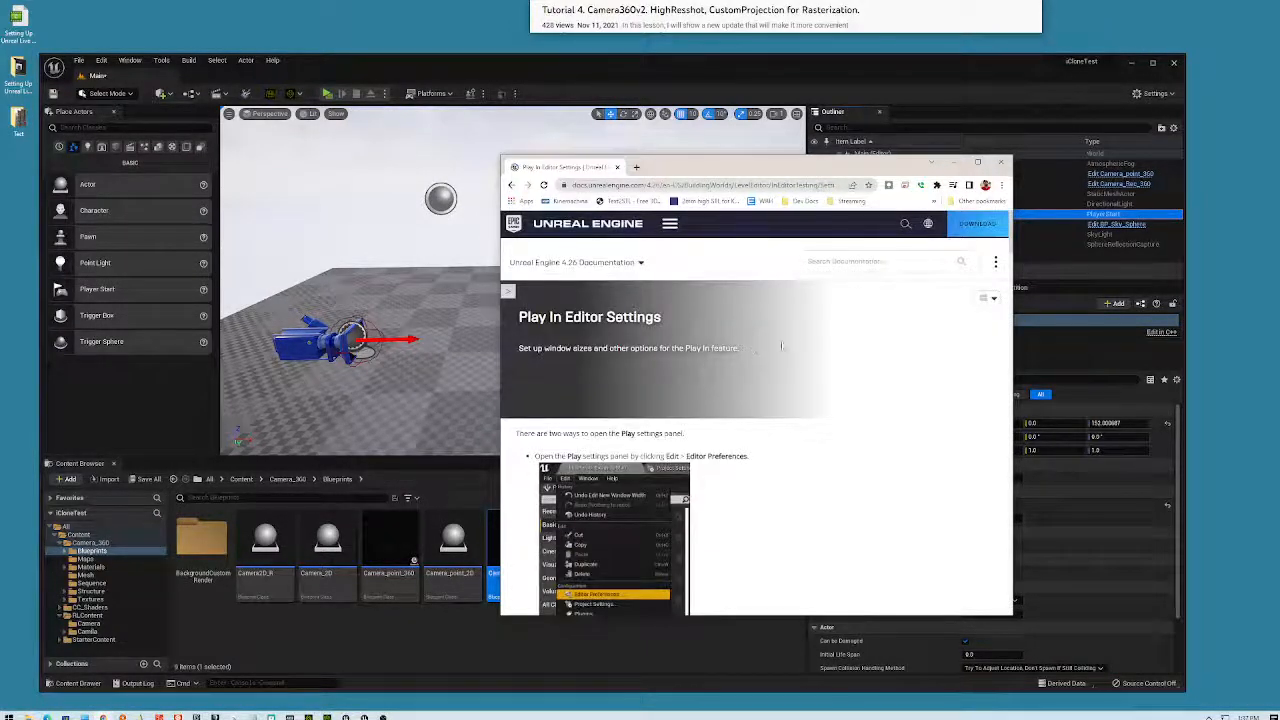
- Scroll through the Play In Editor Settings documentation page
scroll(817, 349, down, 3)
scroll(817, 349, down, 3)
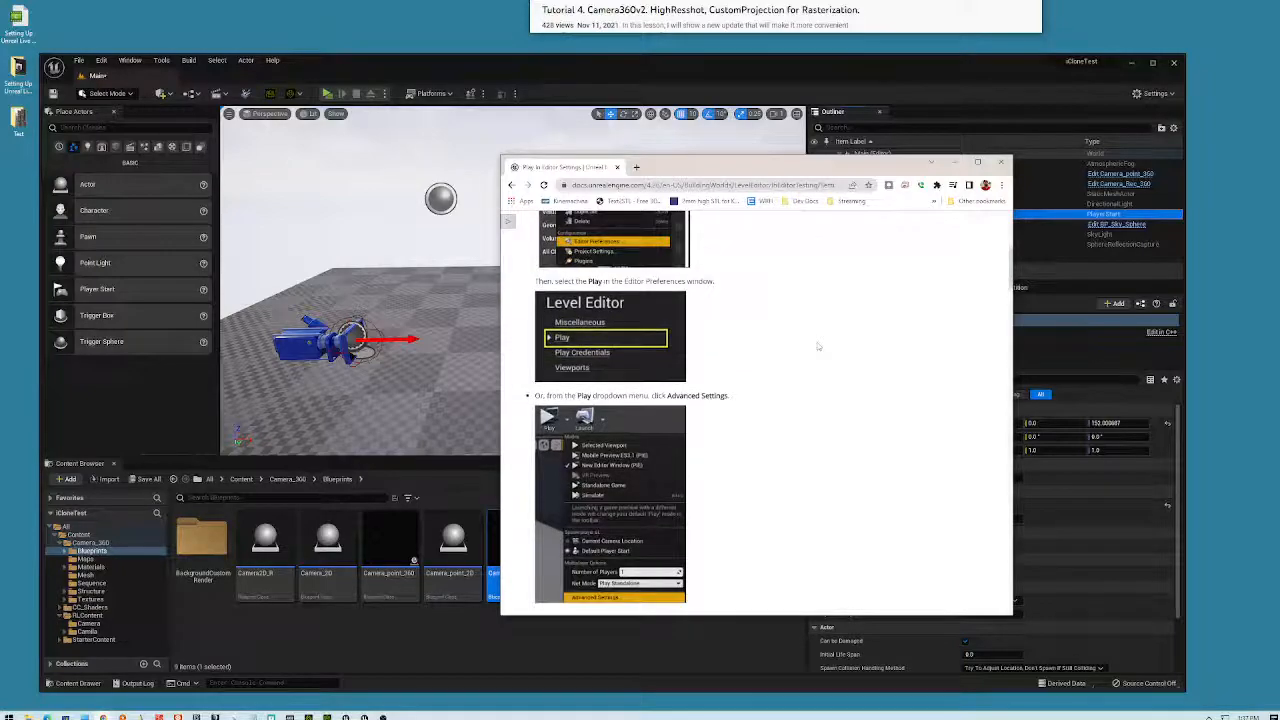
scroll(825, 368, down, 5)
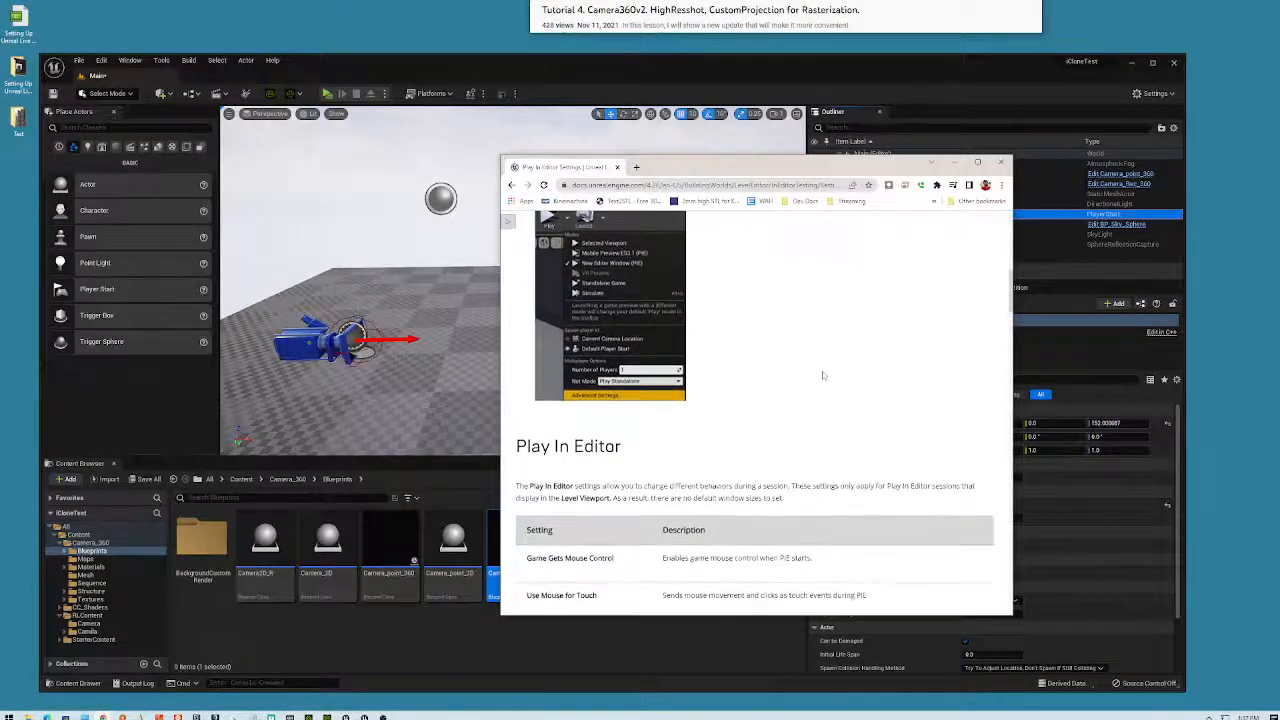
scroll(823, 377, down, 5)
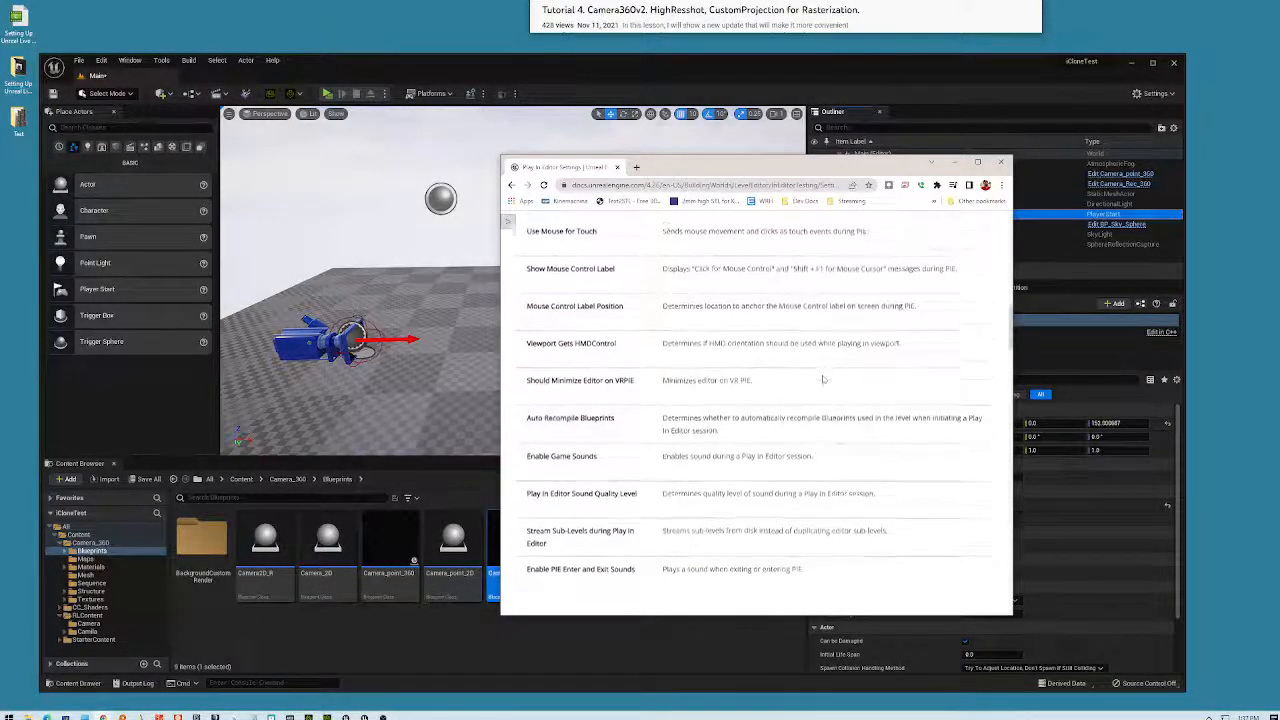
scroll(823, 379, down, 5)
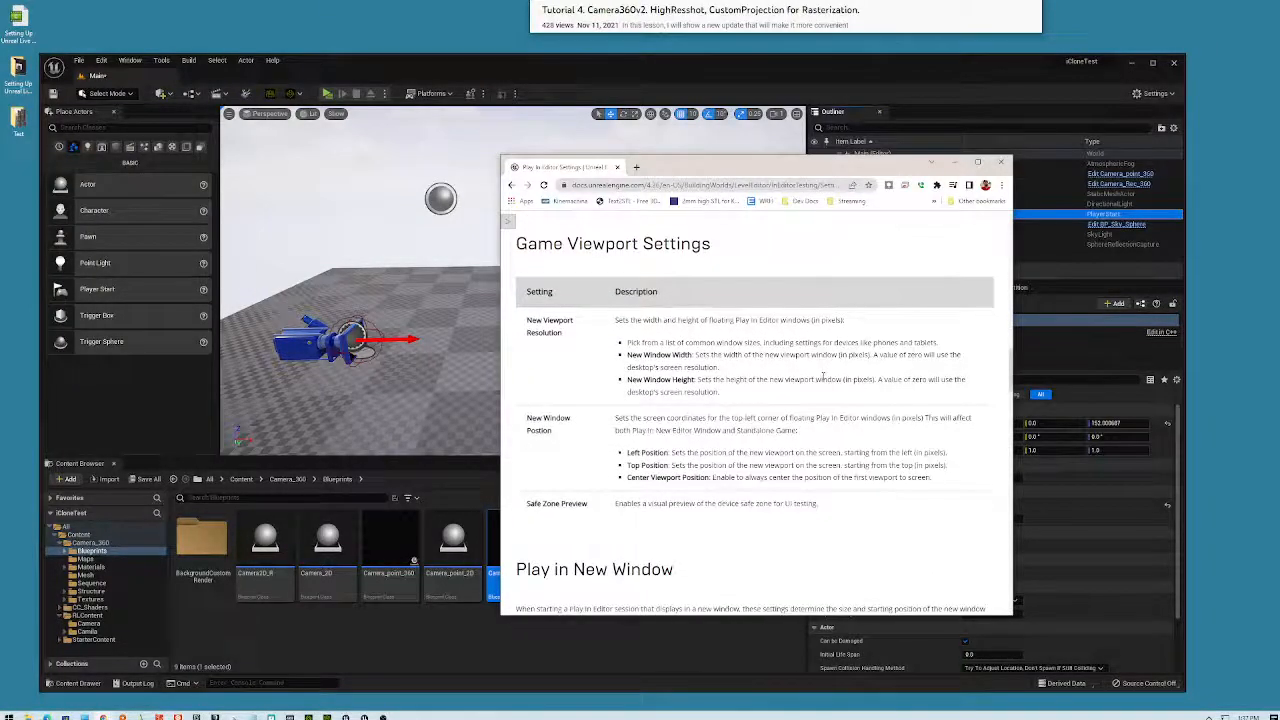
scroll(823, 379, down, 8)
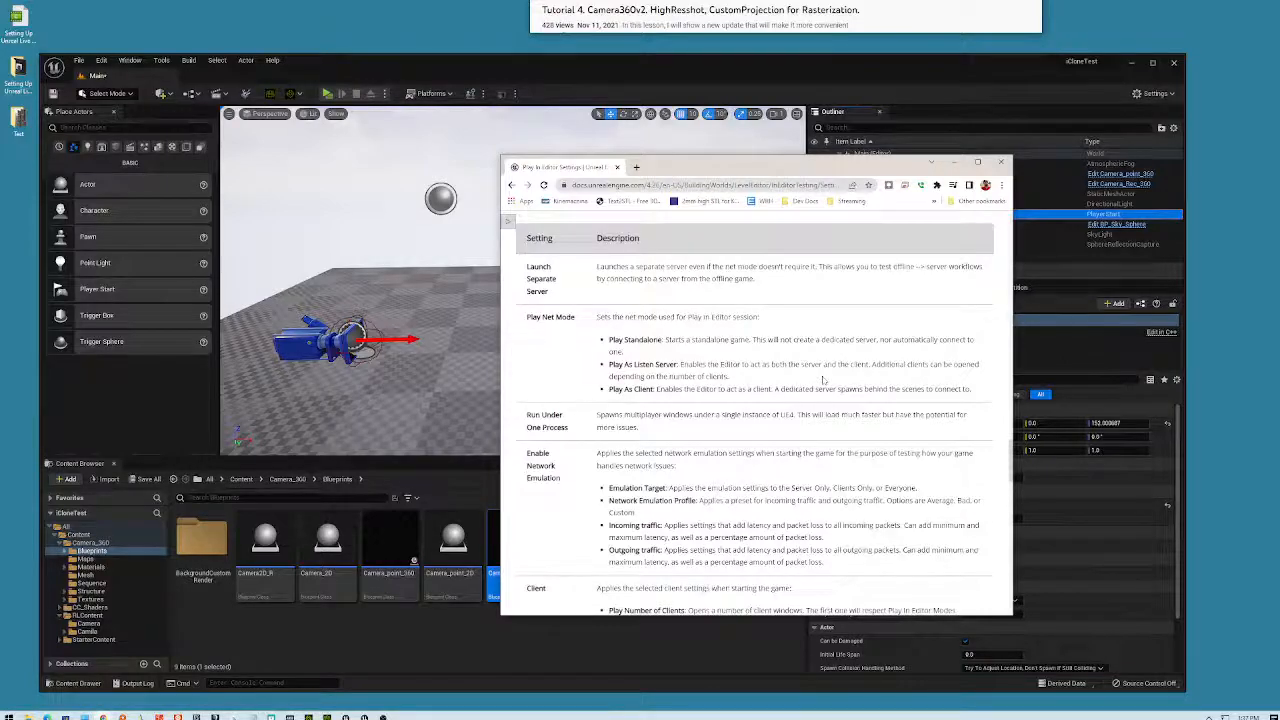
scroll(823, 379, down, 1)
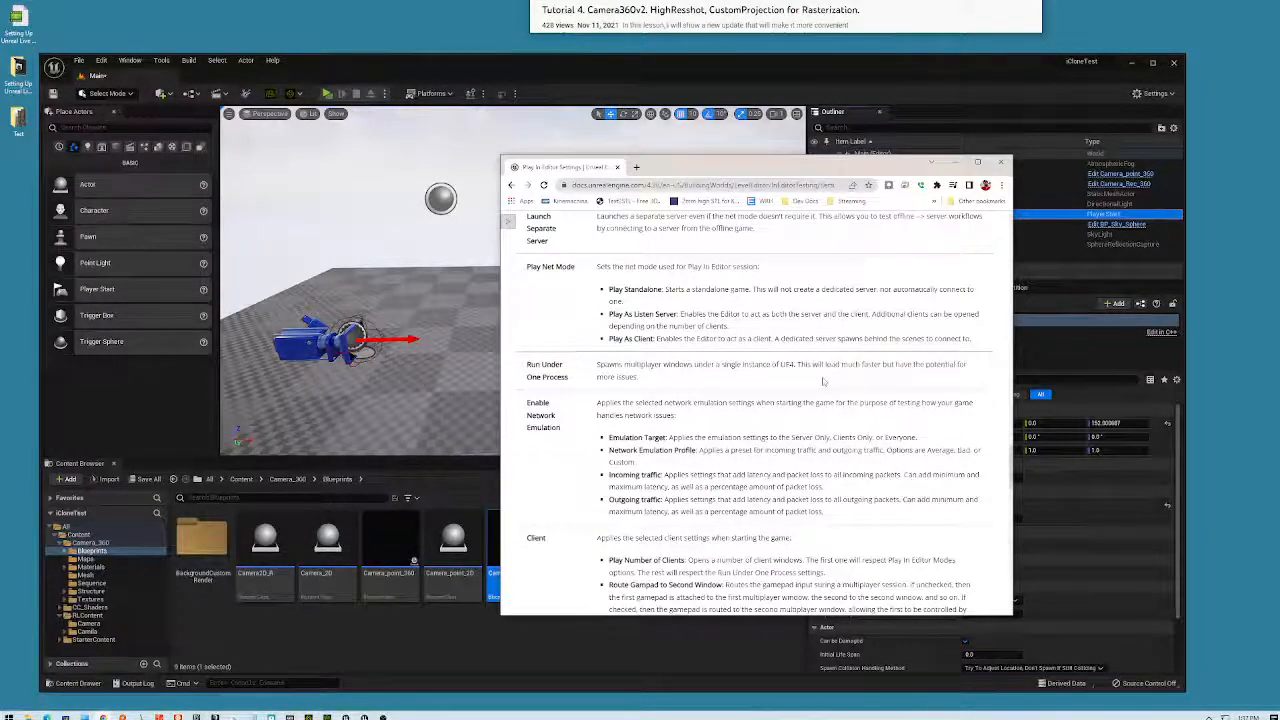
scroll(823, 379, down, 2)
scroll(822, 318, down, 3)
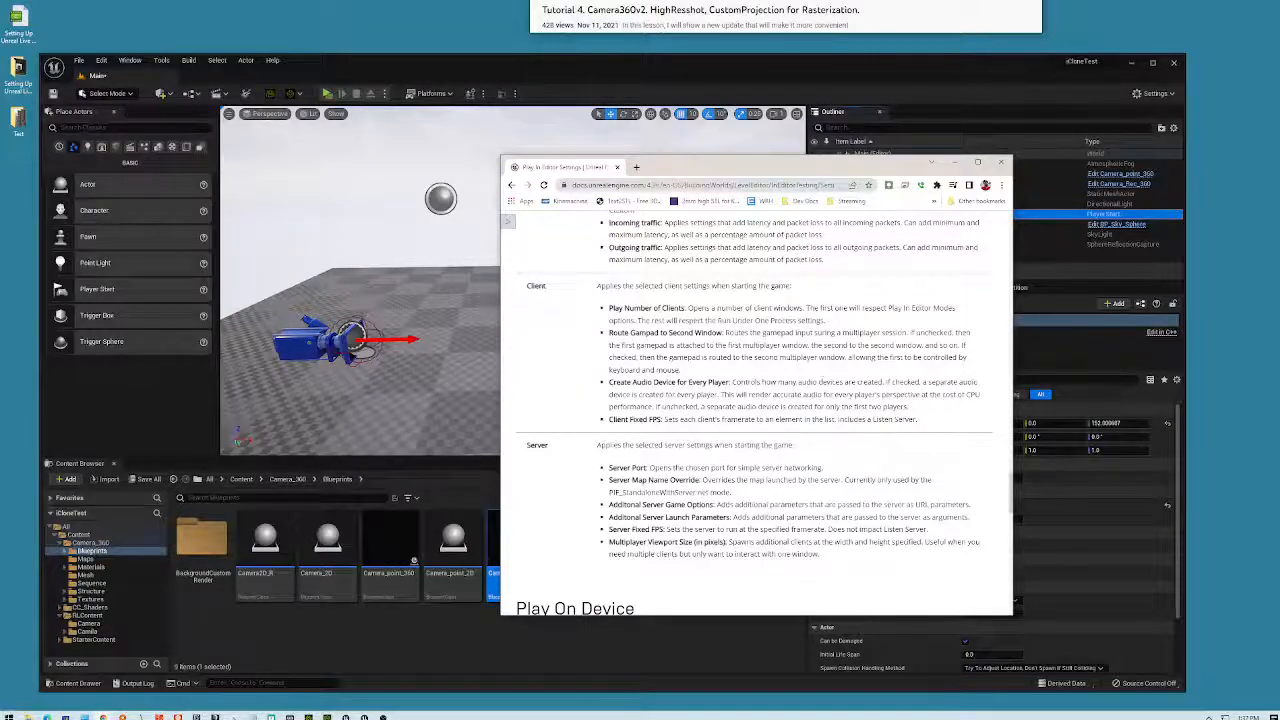
scroll(840, 377, down, 3)
scroll(845, 377, down, 5)
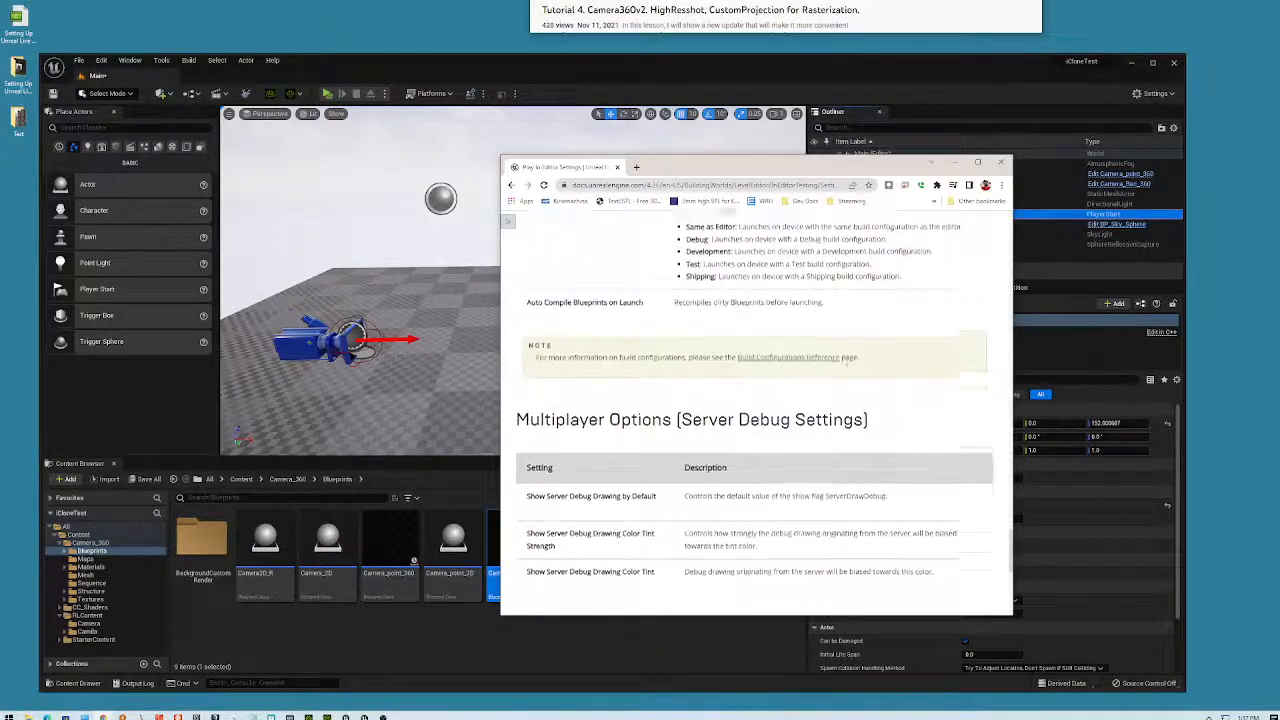
scroll(848, 376, up, 10)
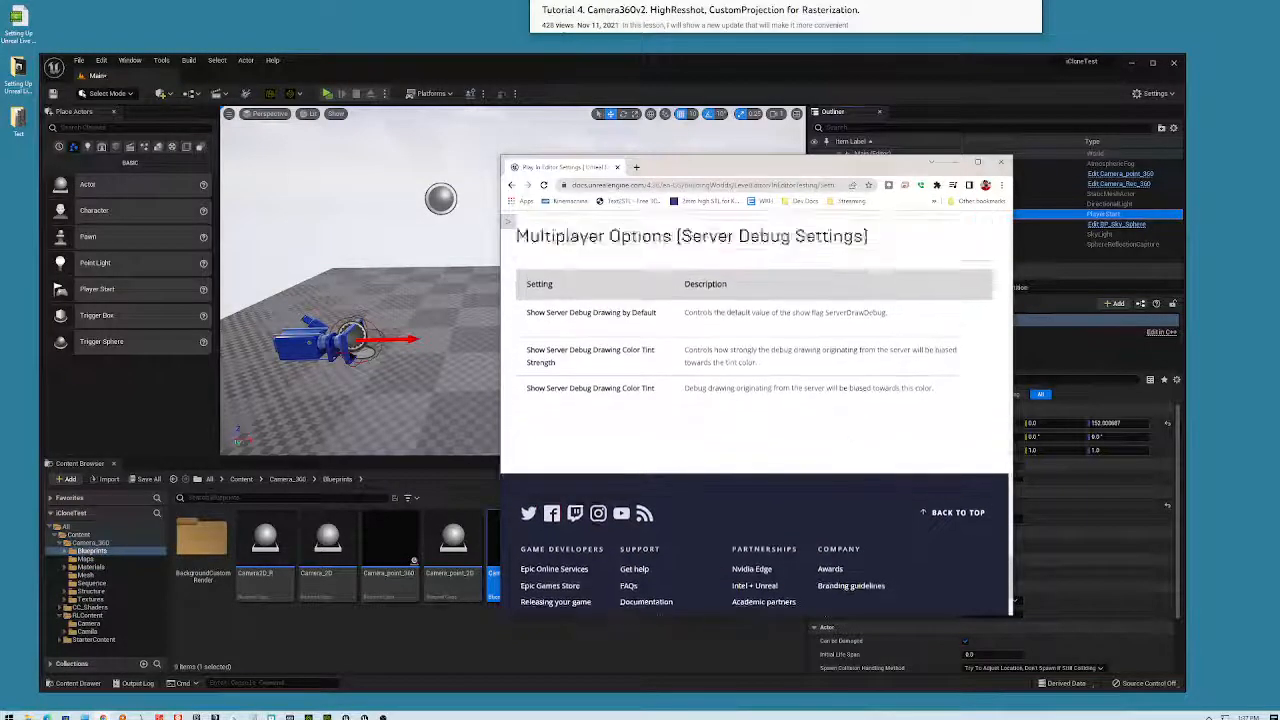
scroll(848, 376, up, 3)
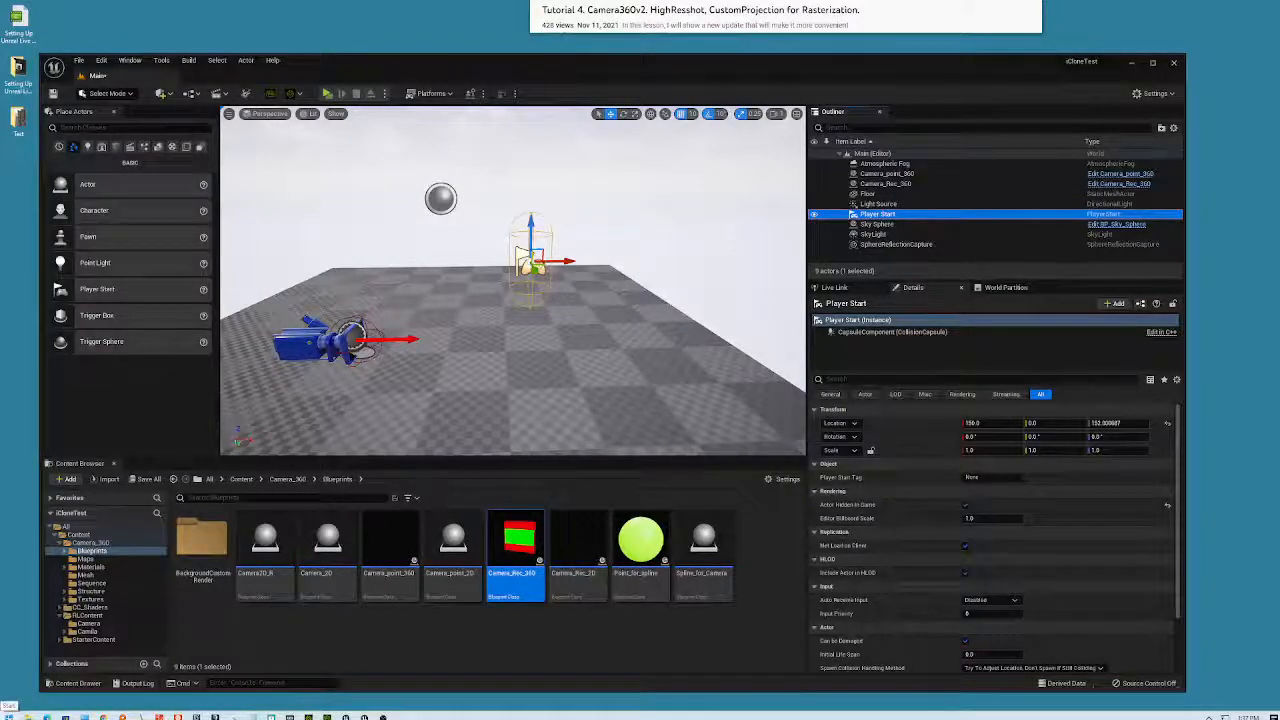
- Raise Camera_point_360 higher along Z and launch the level in a standalone preview
click(312, 343)
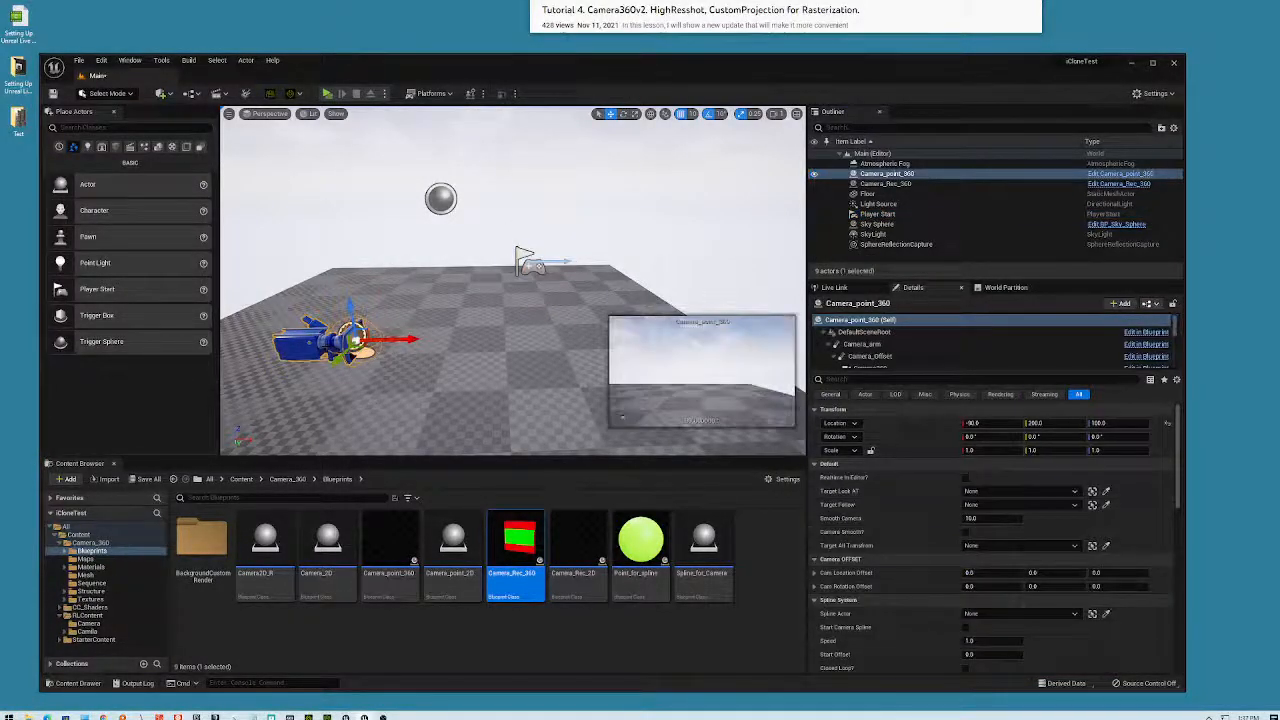
drag(347, 307, 343, 268)
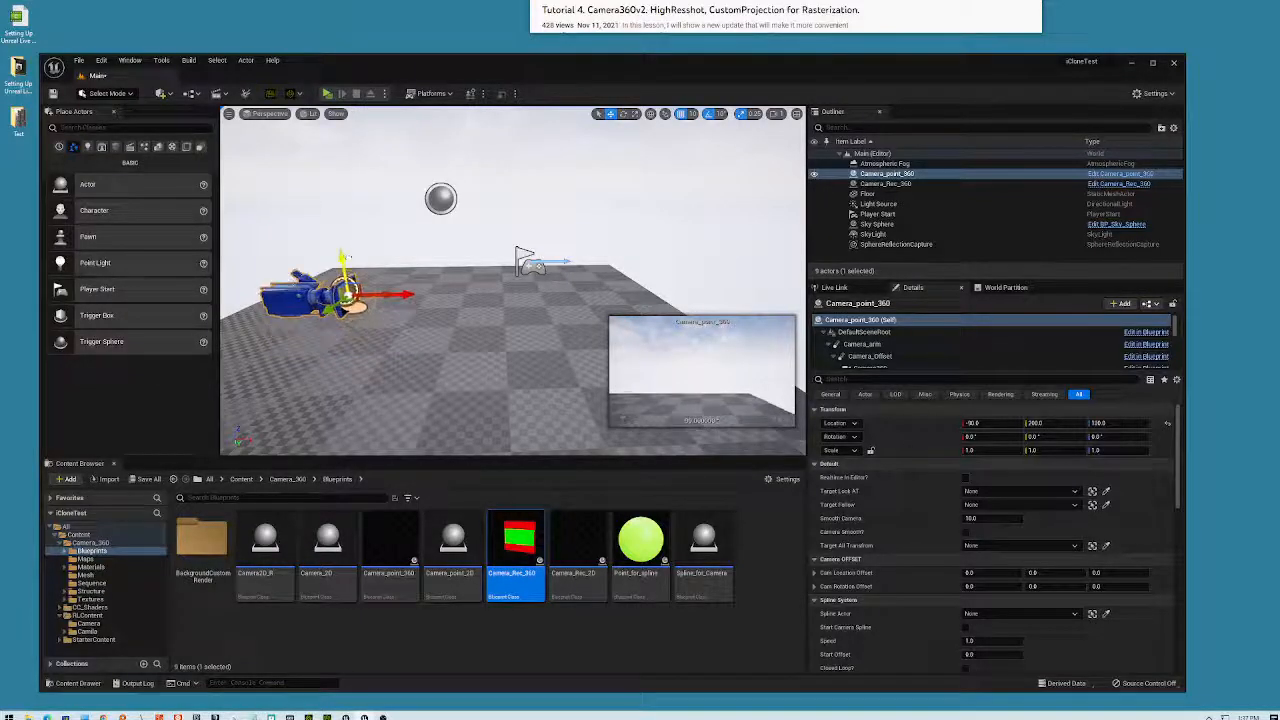
click(328, 93)
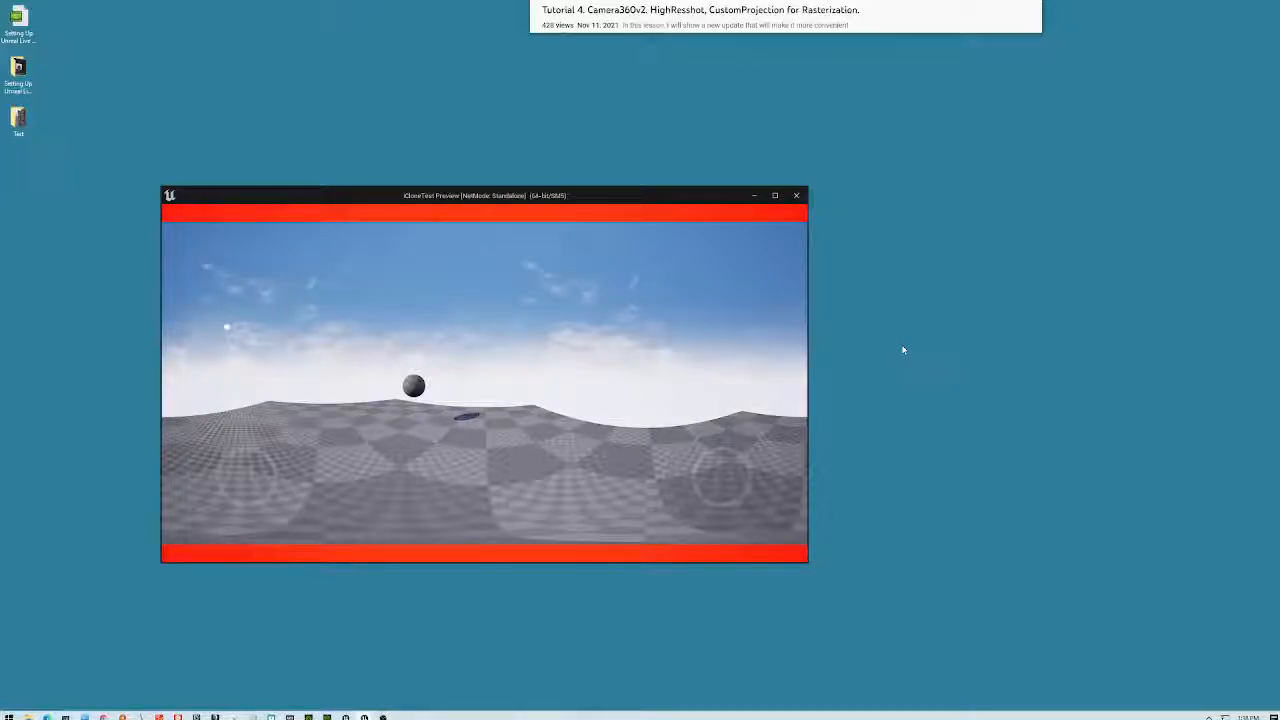
- Launch Camtasia Recorder 2020 via a 'rec' search and maximize the game preview window
key(super)
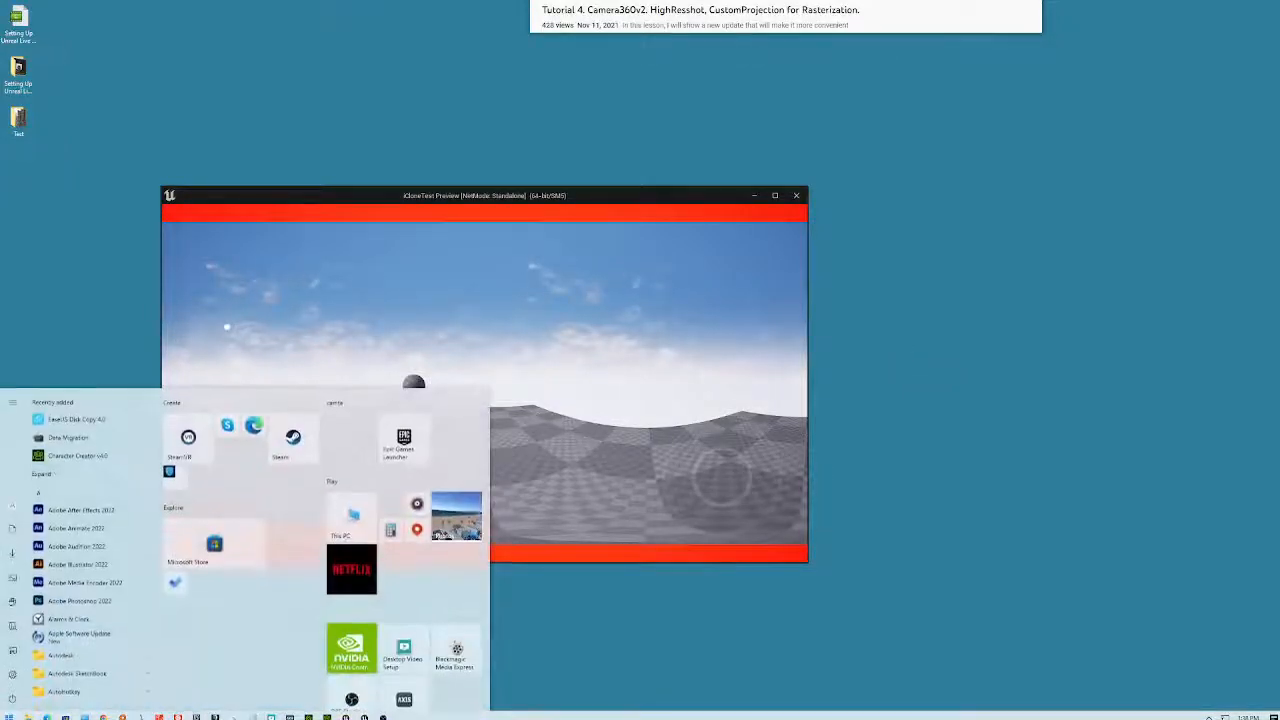
text(rec)
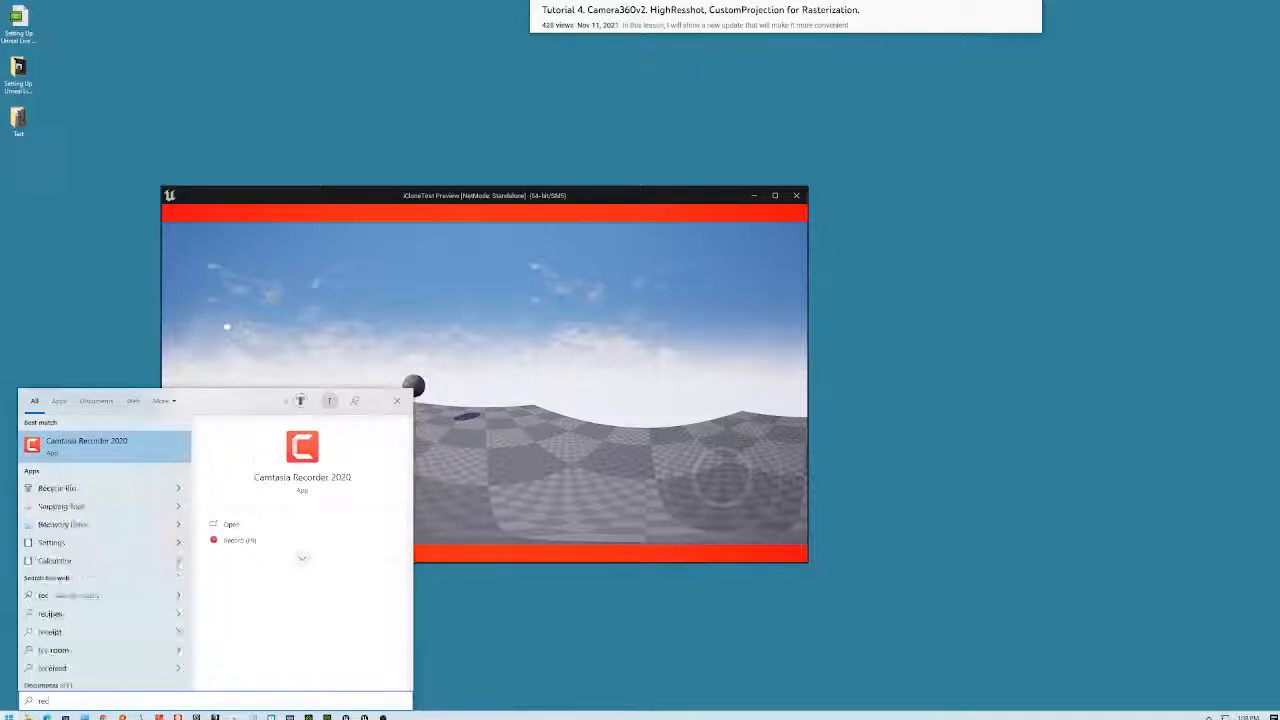
click(108, 452)
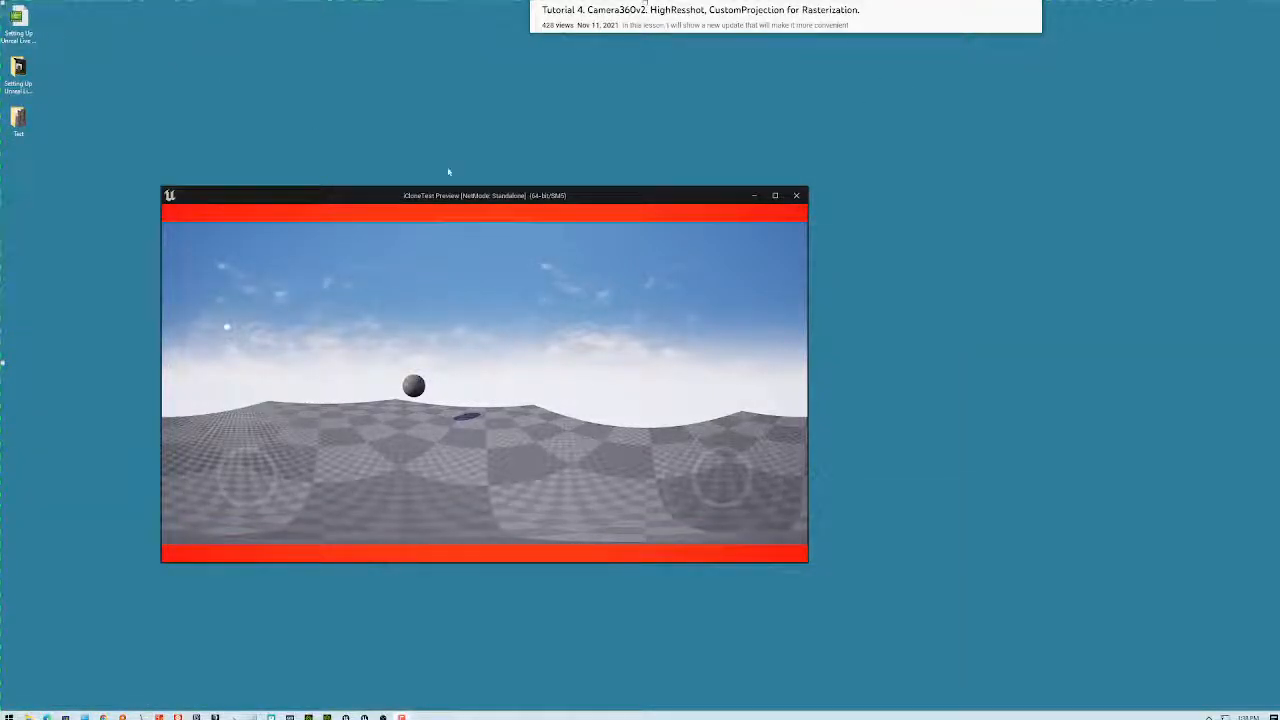
click(775, 196)
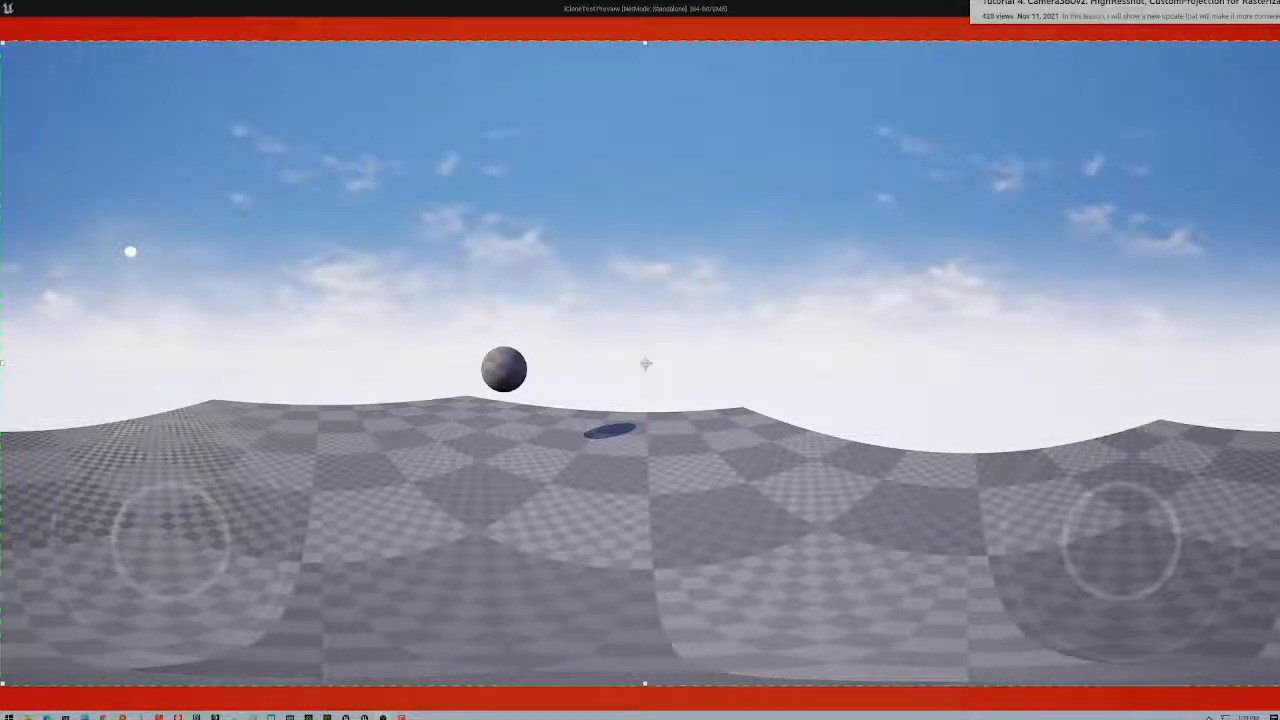
- Turn off microphone and system audio and choose the 1080p HD recording size
drag(706, 268, 1037, 391)
click(856, 420)
click(958, 424)
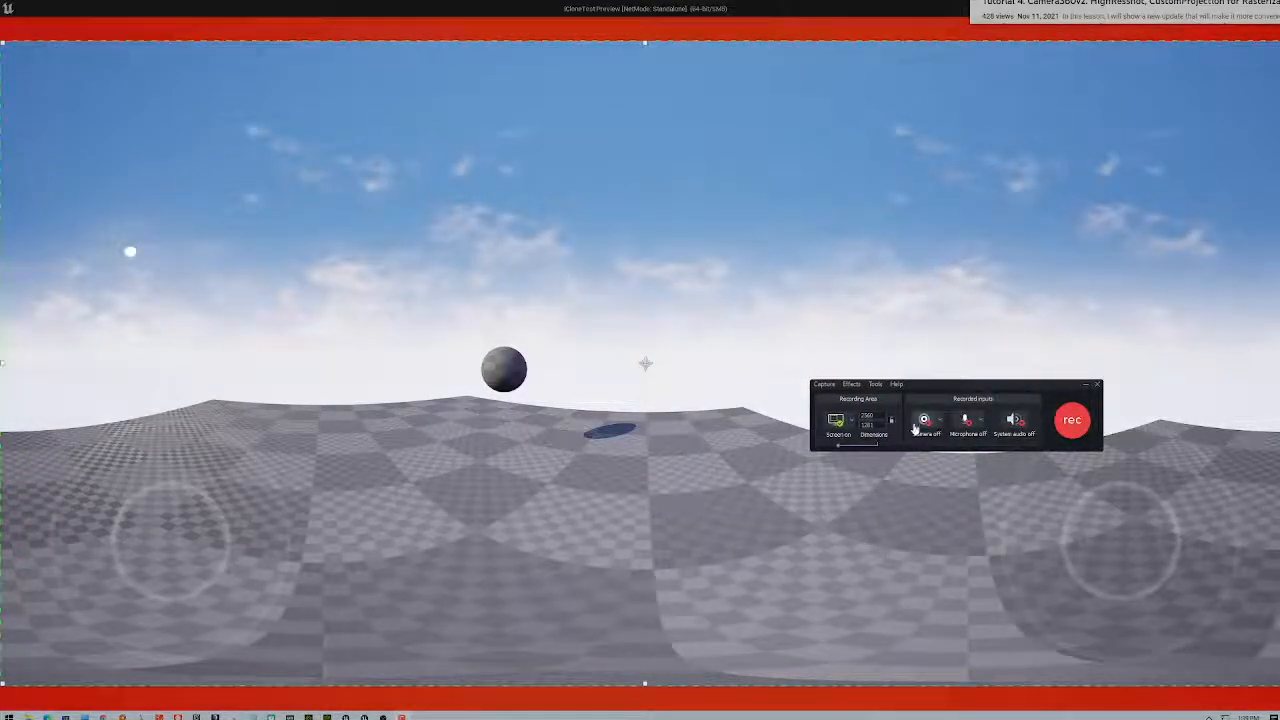
click(851, 421)
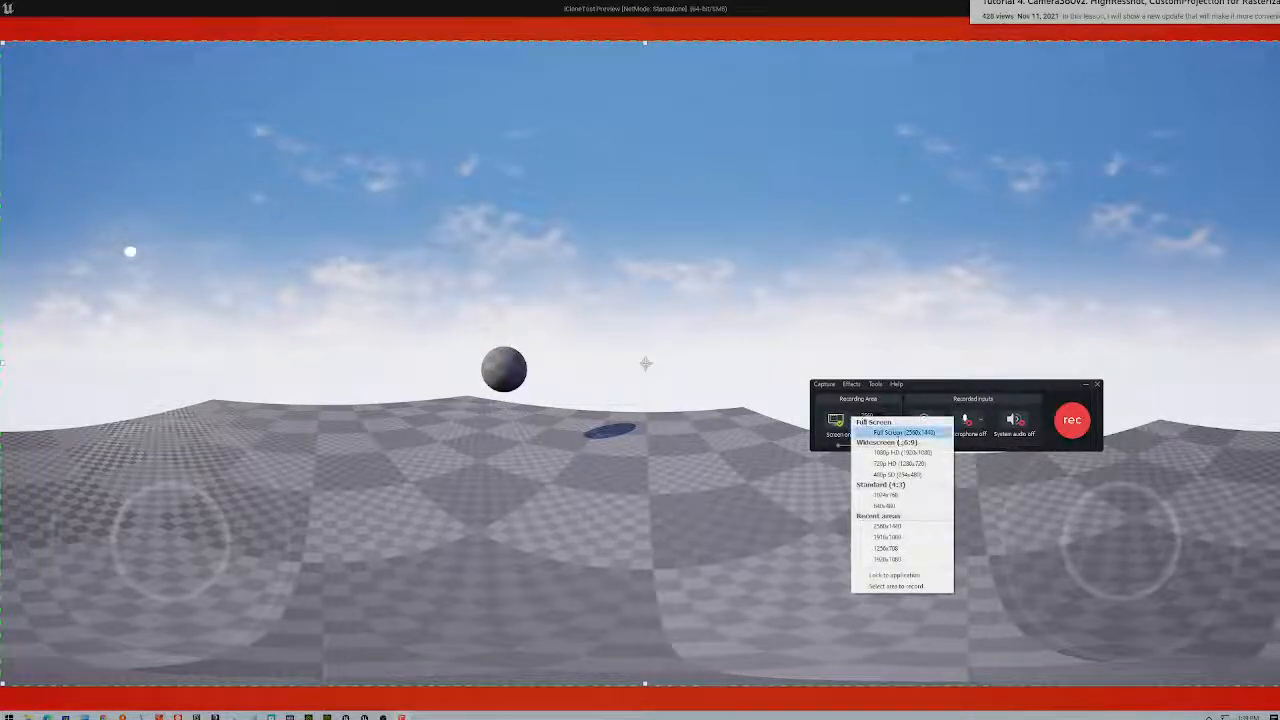
click(902, 452)
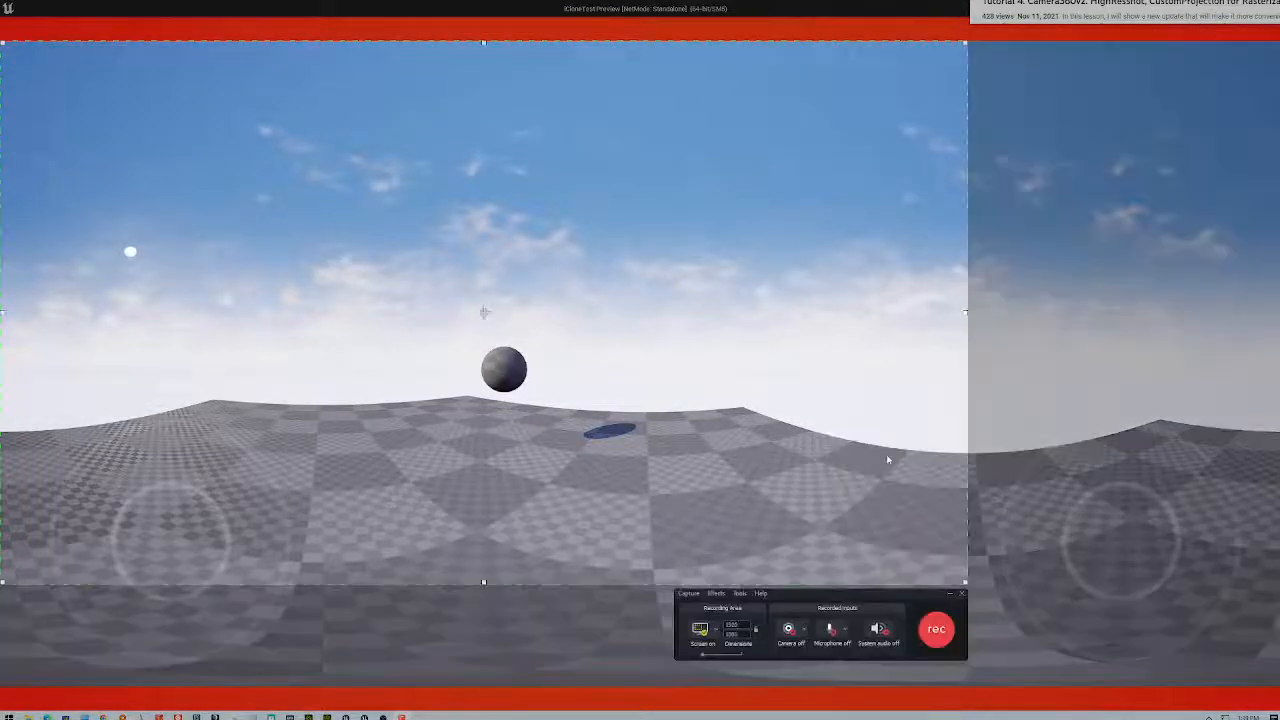
- Lock the aspect ratio and stretch the capture area to cover the full-screen preview
drag(490, 326, 646, 372)
click(912, 679)
drag(158, 90, 31, 19)
drag(576, 324, 547, 324)
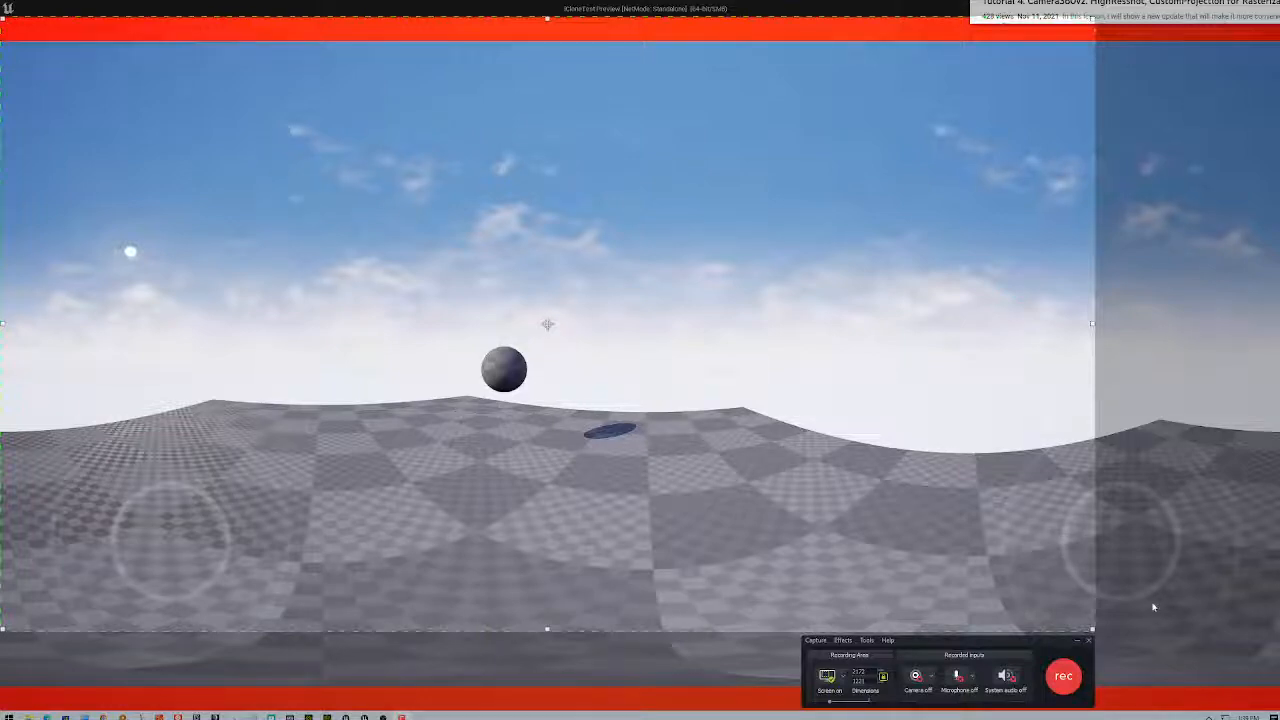
drag(1094, 634, 1233, 707)
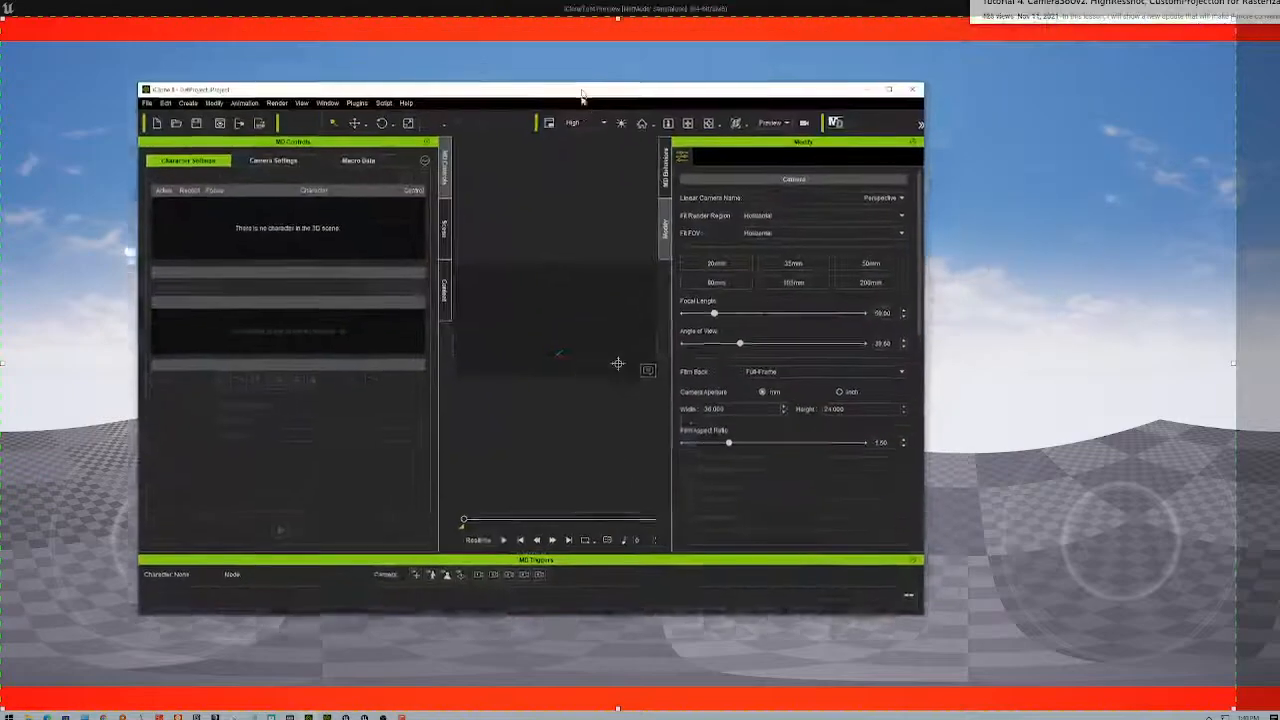
- Maximize iClone 8 and load 4.ExPlus Facial Demo from the Content library's 4.Character folder
drag(581, 88, 648, 220)
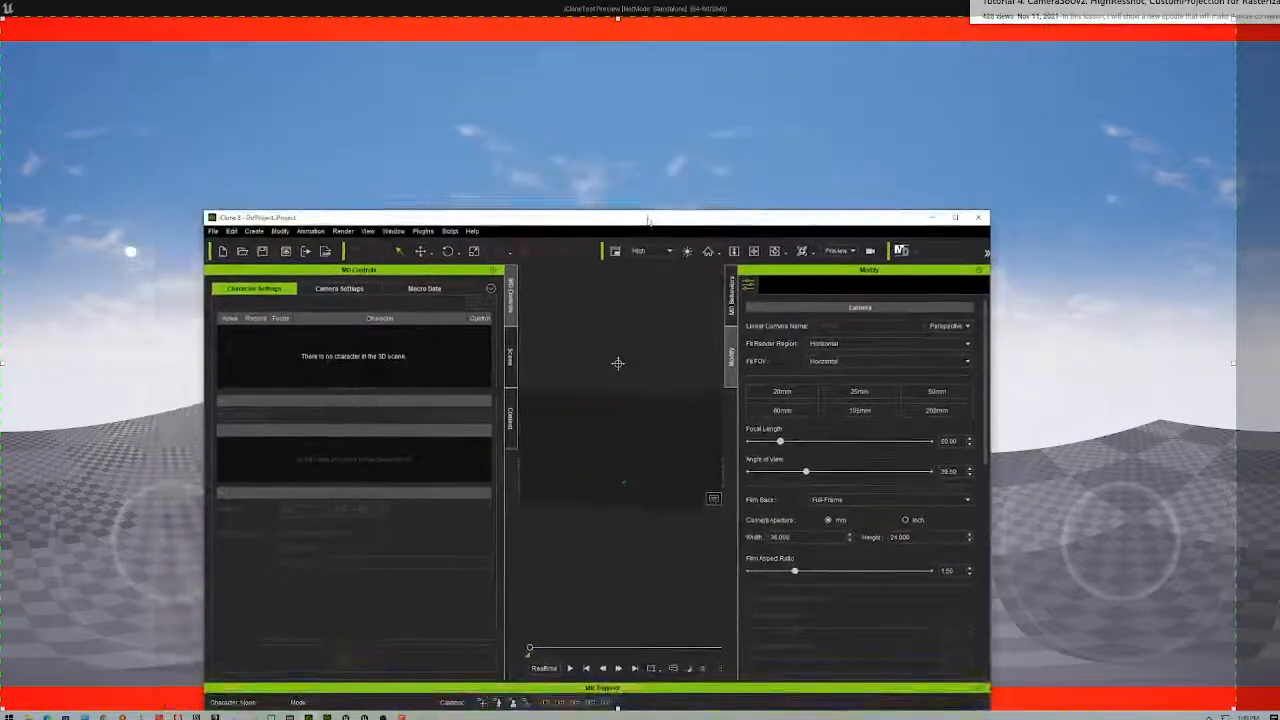
double_click(648, 220)
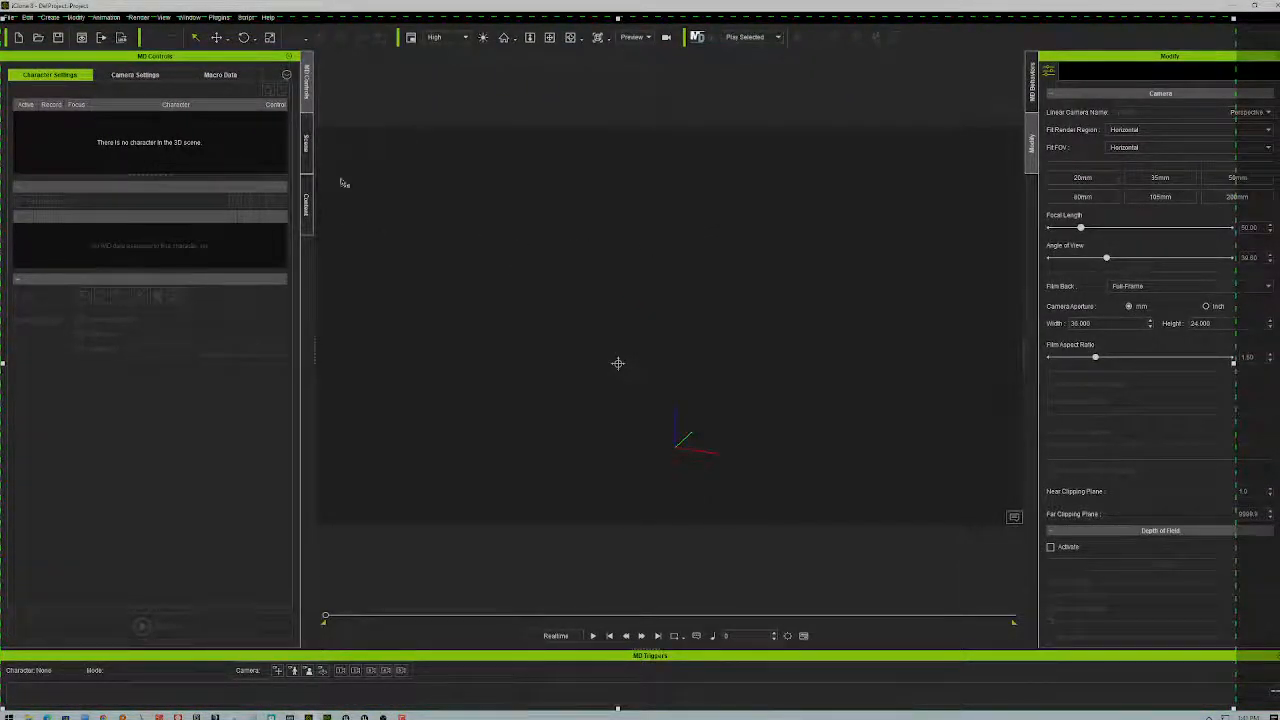
click(308, 213)
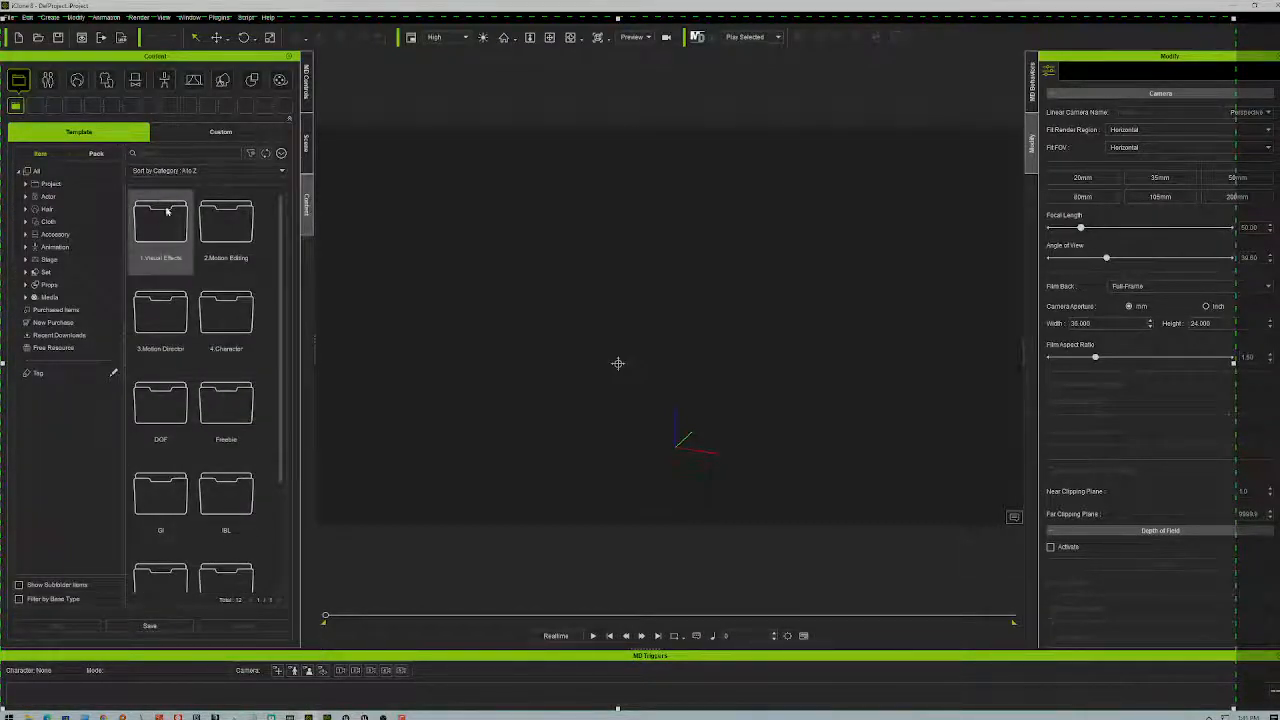
scroll(222, 320, down, 1)
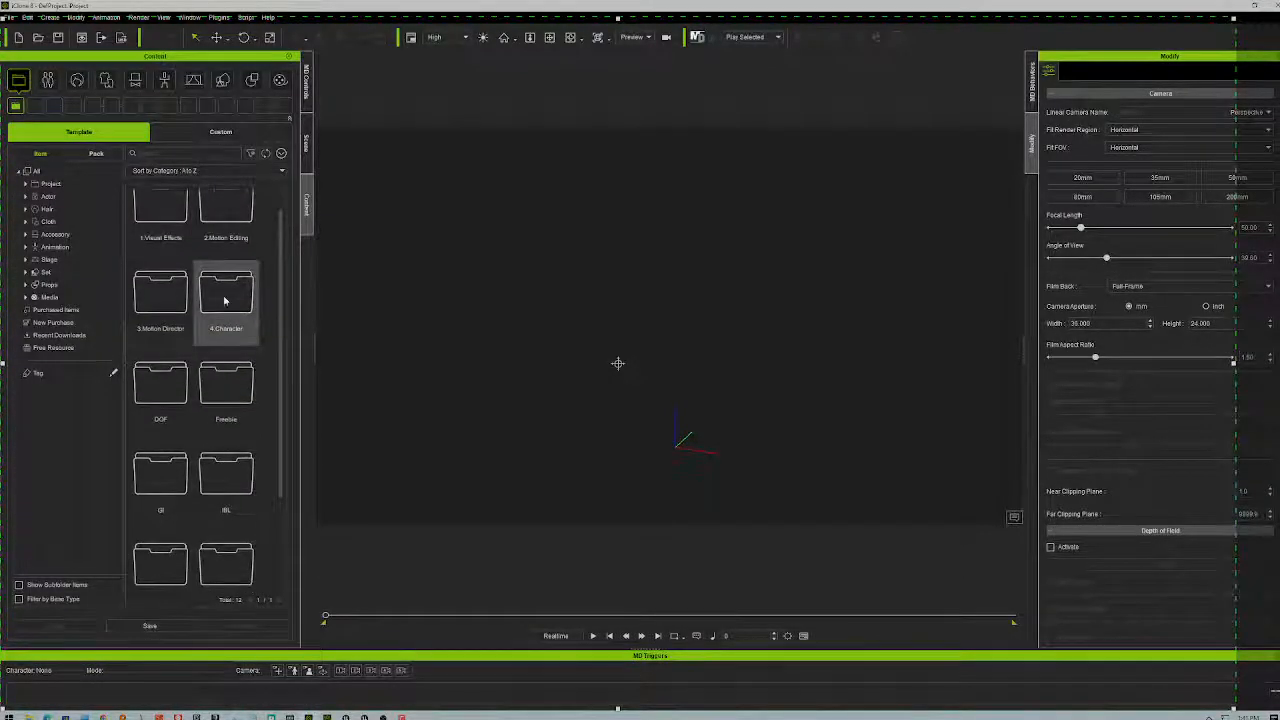
double_click(230, 294)
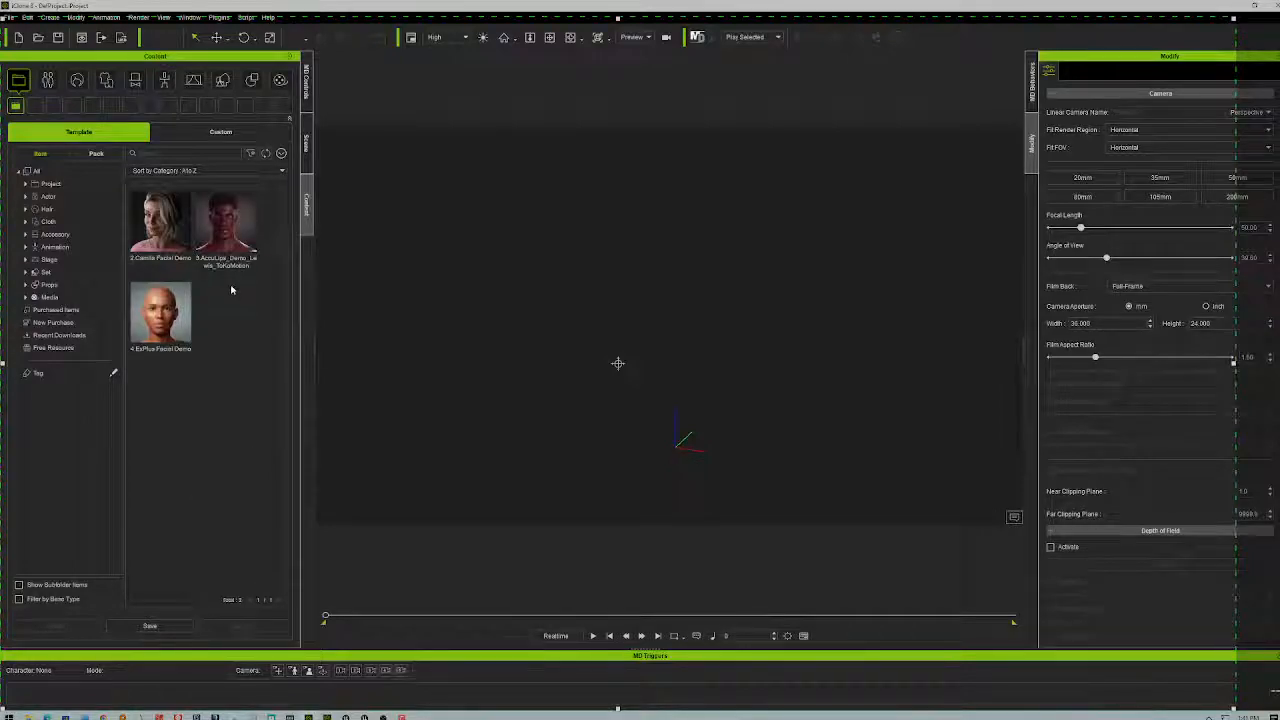
double_click(164, 314)
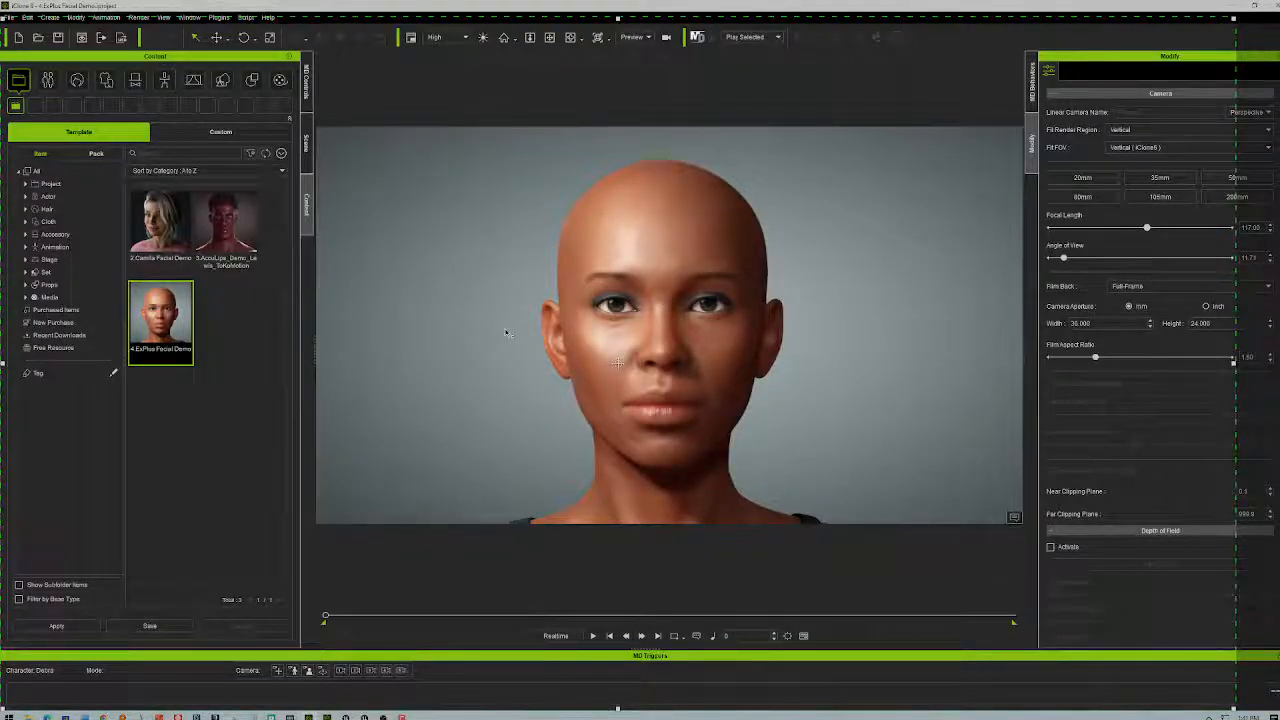
- Play the facial demo animation, stop it at frame 0, and zoom out to show the full body
click(592, 636)
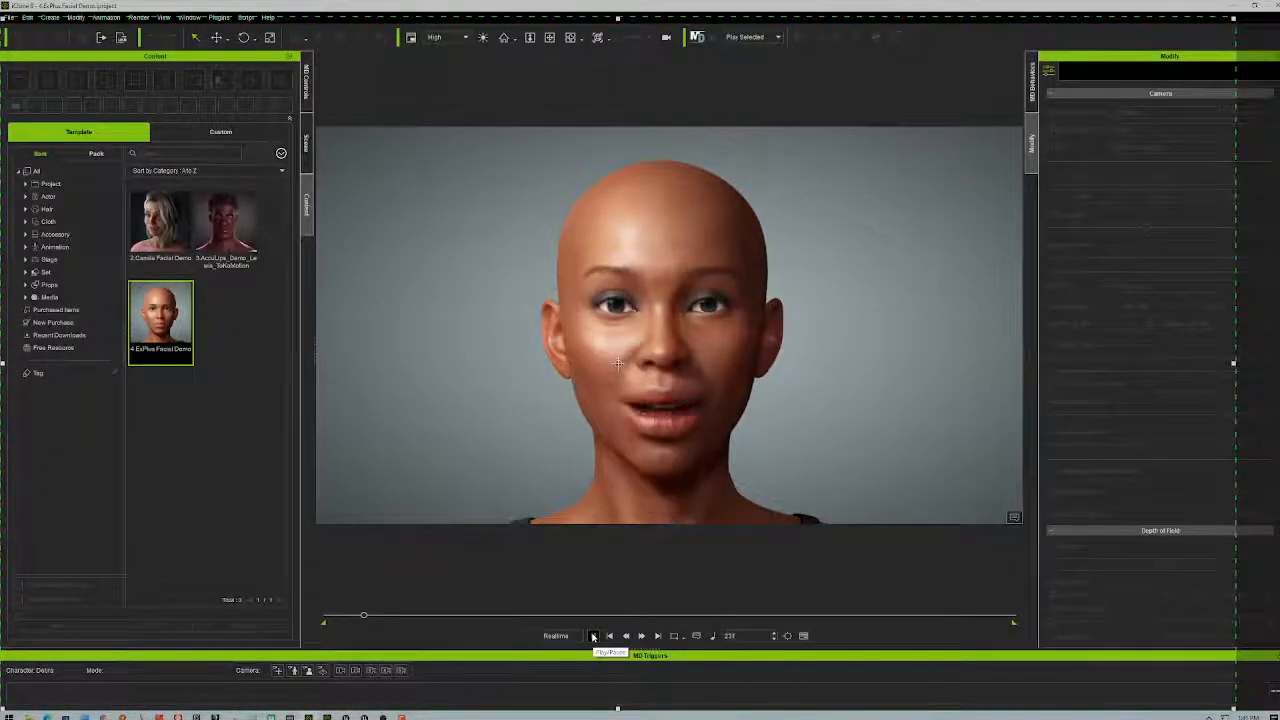
click(607, 636)
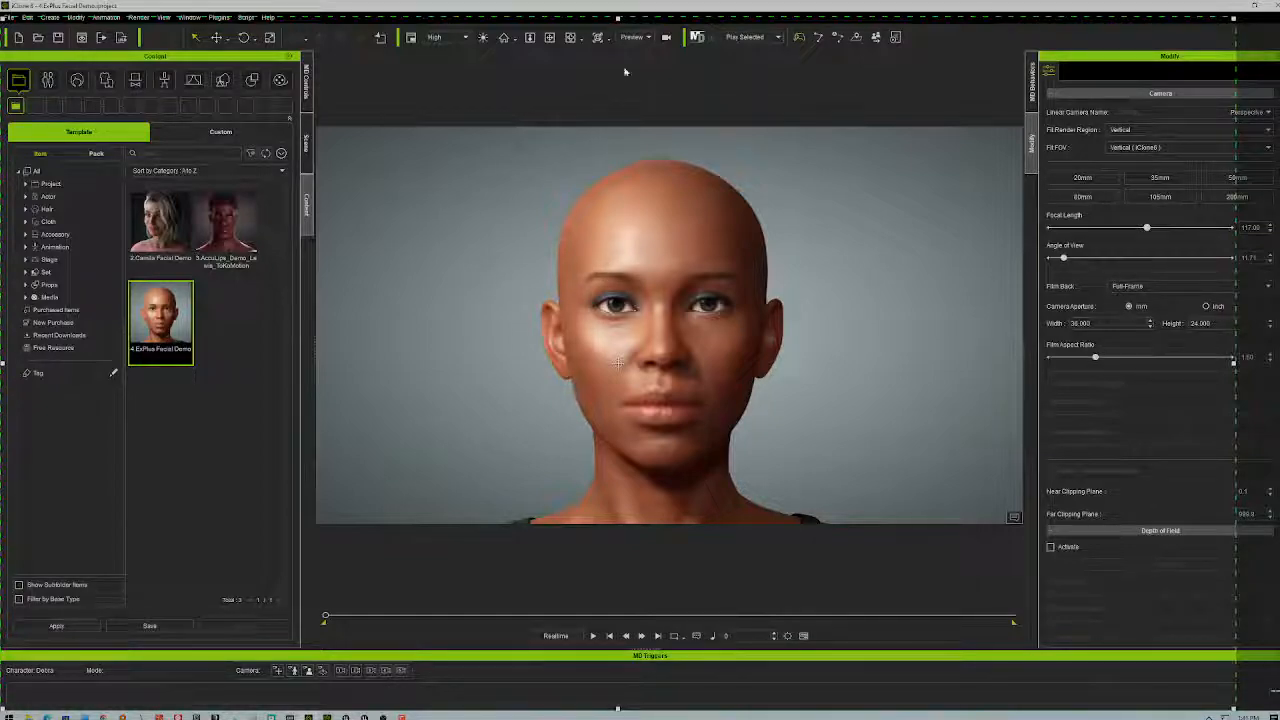
scroll(563, 307, down, 5)
scroll(563, 307, down, 6)
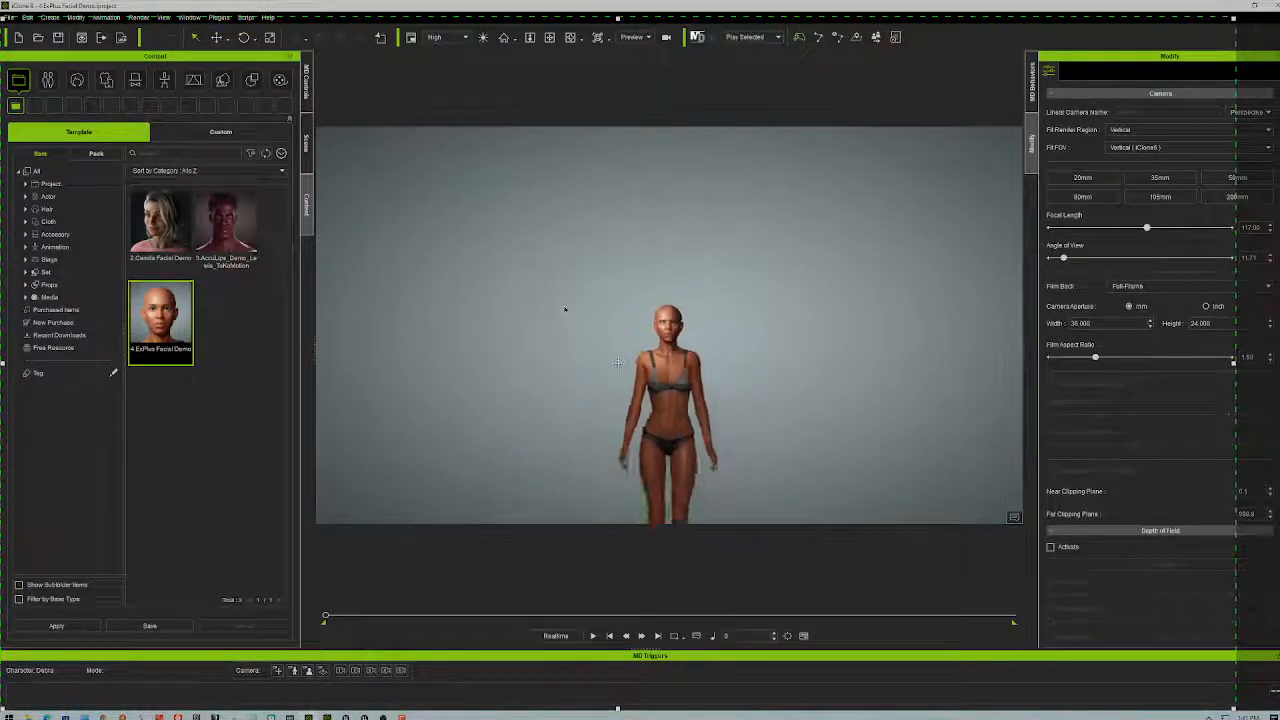
scroll(545, 314, up, 4)
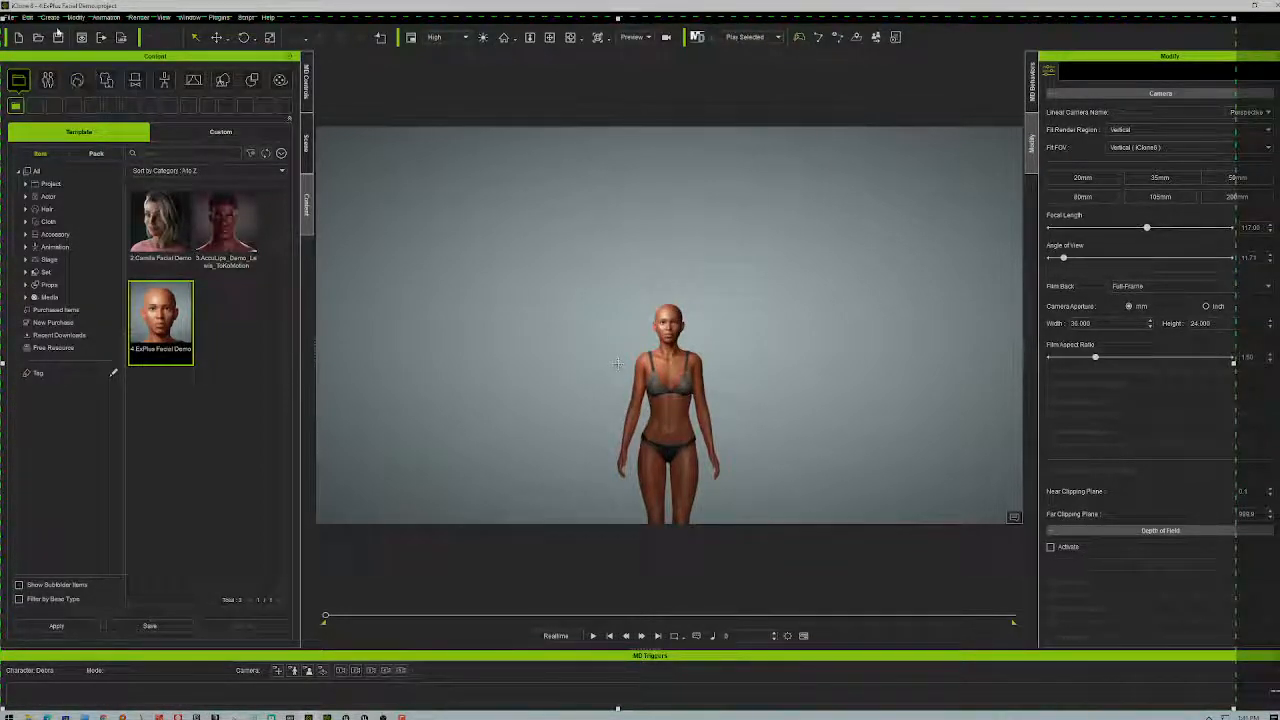
click(27, 18)
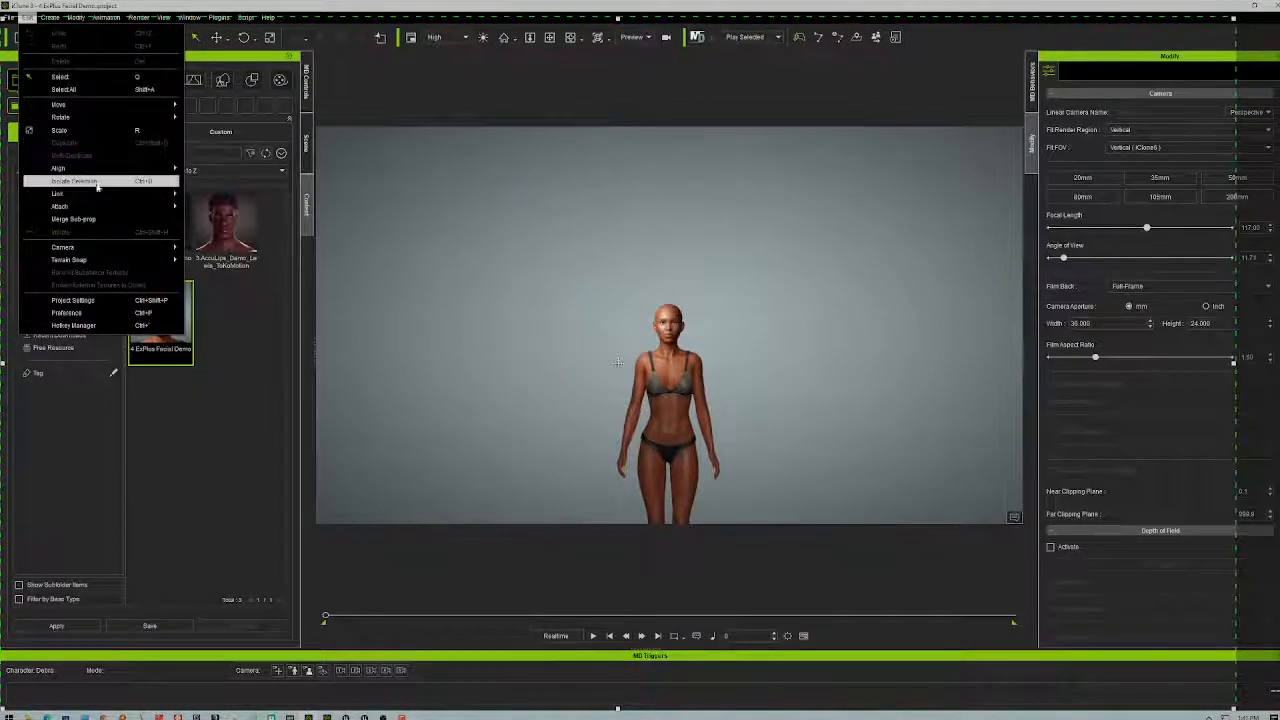
- Turn off the background image in Project settings and list Media's Texture template folders
click(82, 302)
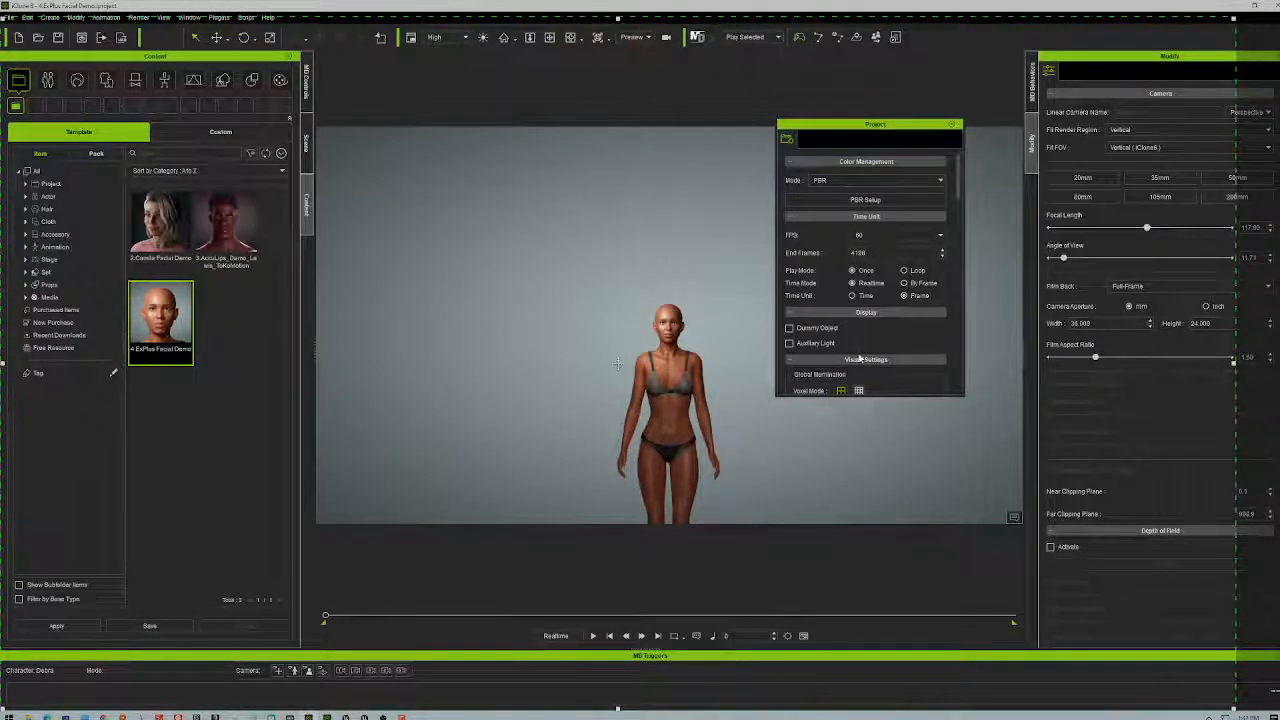
scroll(905, 330, down, 3)
scroll(905, 330, down, 5)
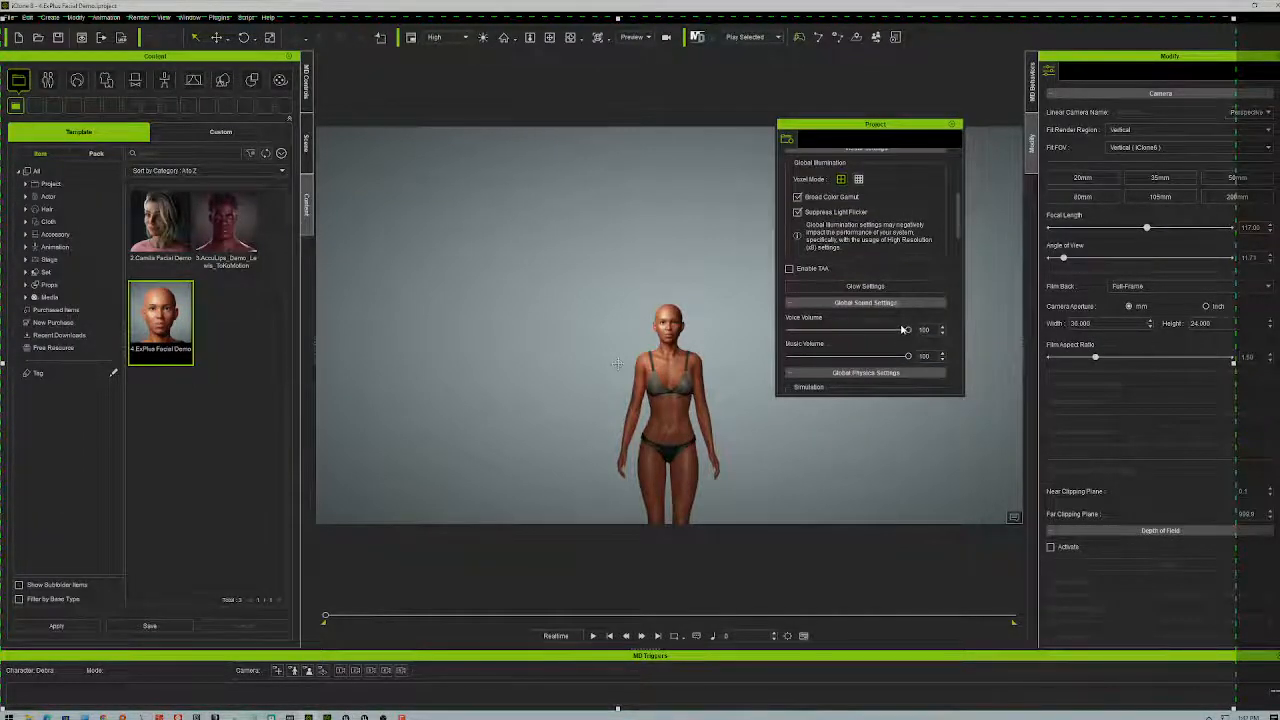
scroll(900, 328, down, 2)
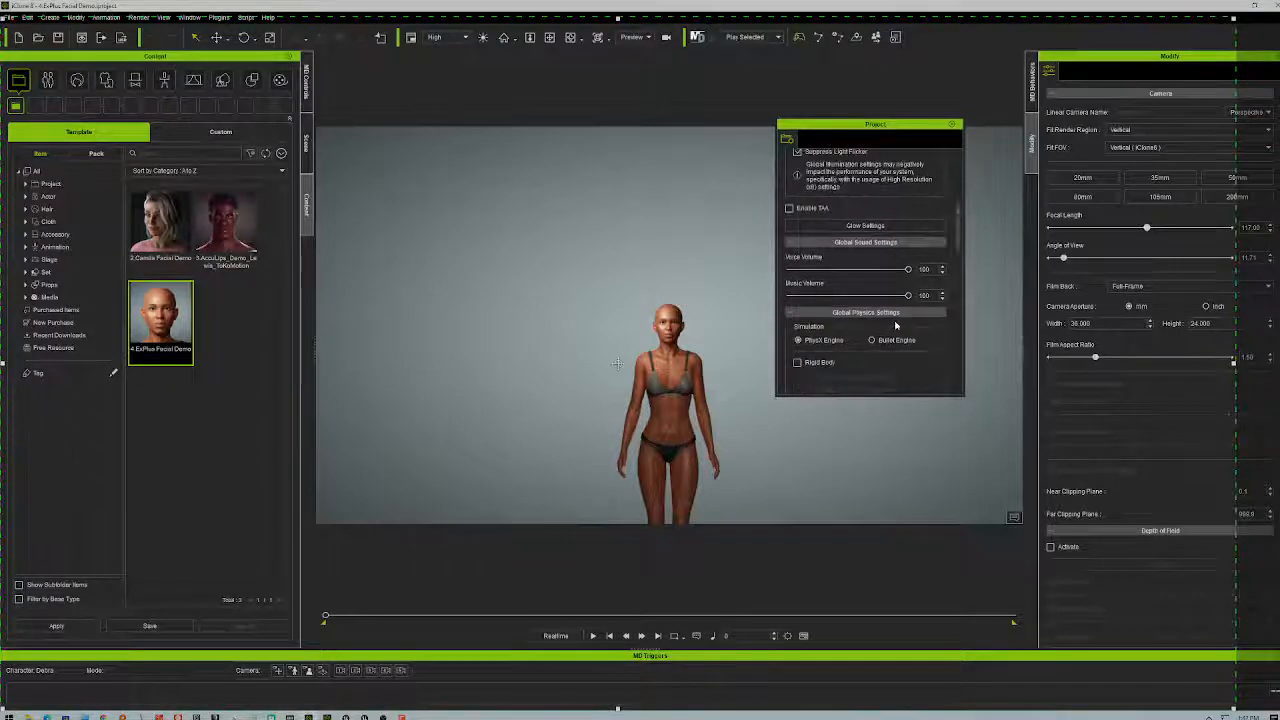
scroll(895, 324, down, 8)
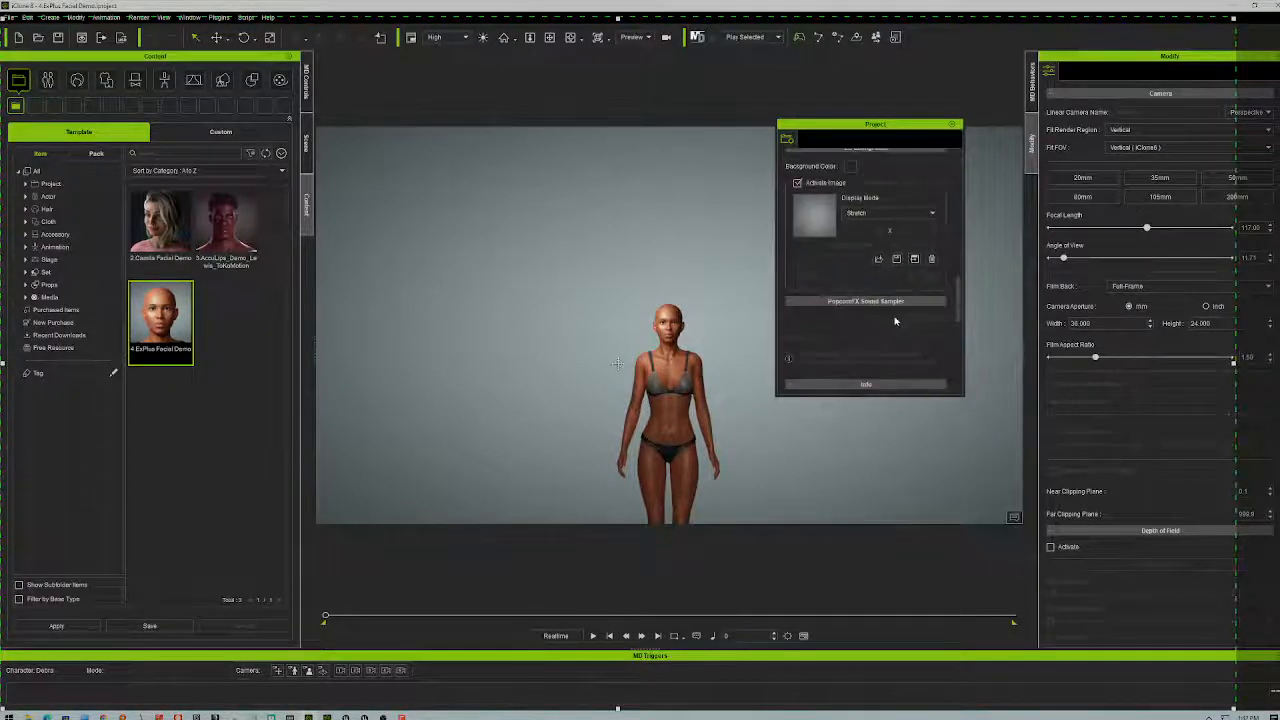
click(798, 183)
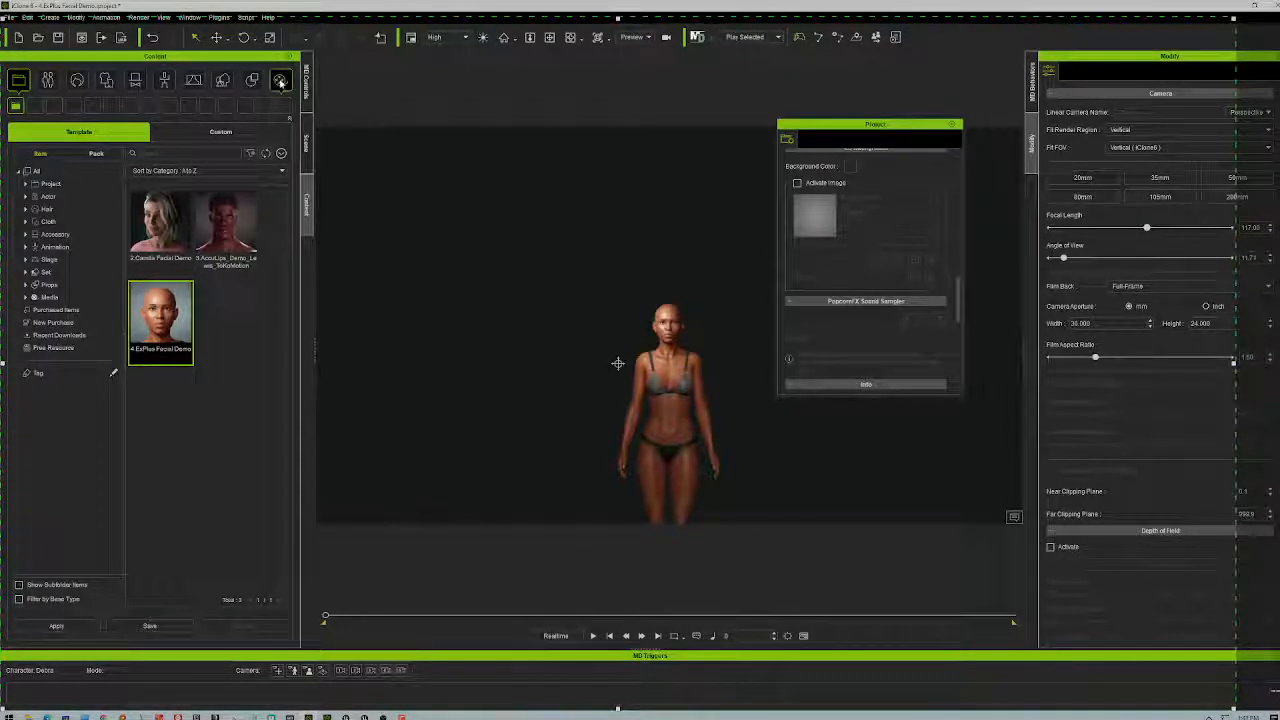
click(280, 80)
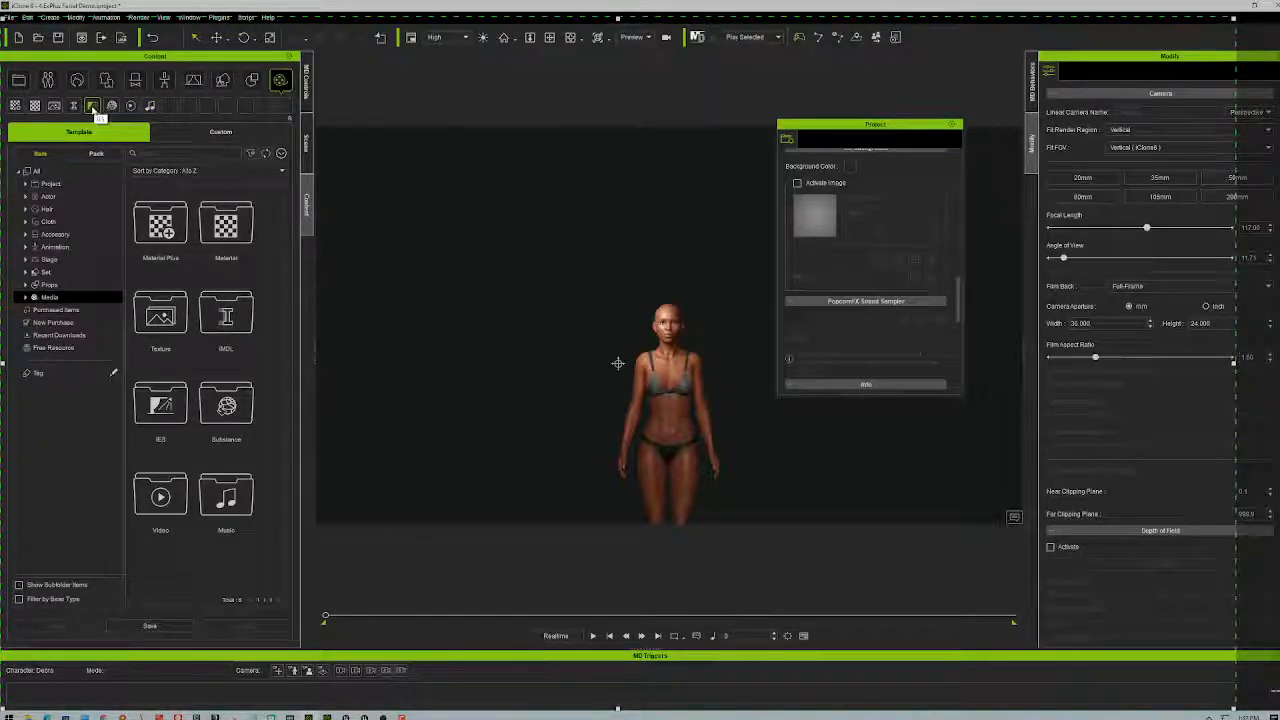
click(54, 106)
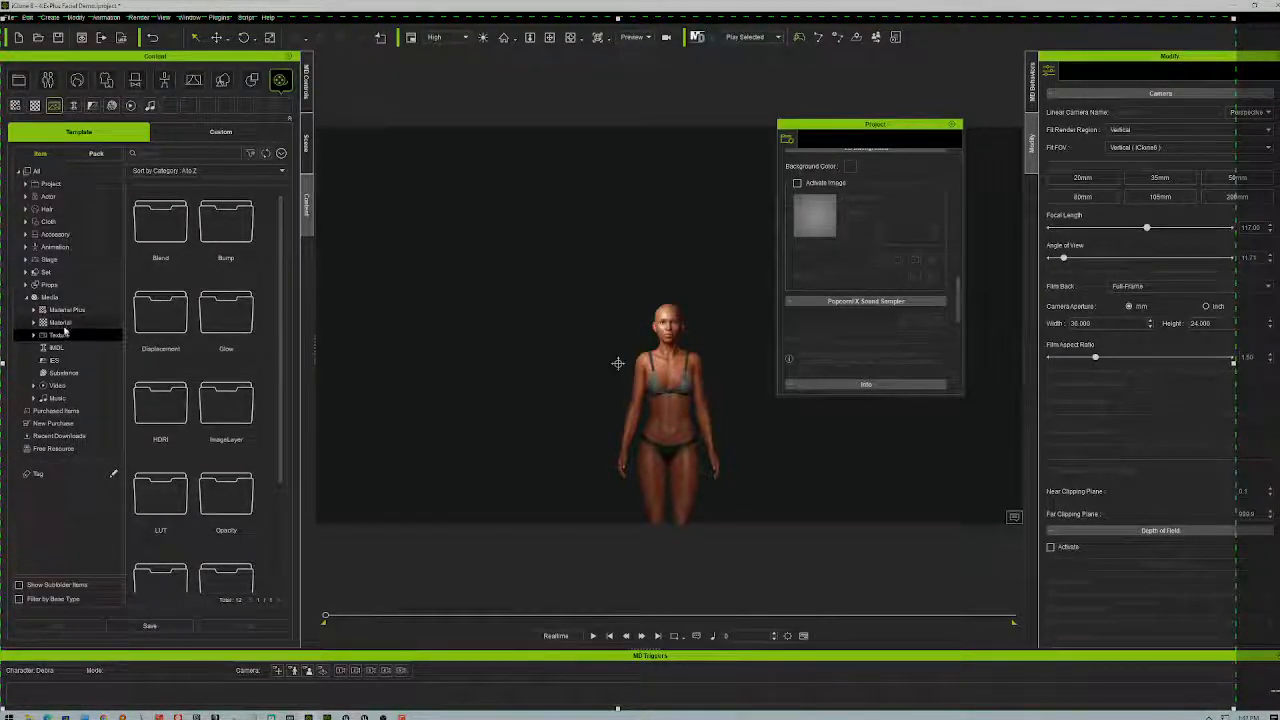
- Browse the Props template folders, then the Stage templates' Light section
click(255, 83)
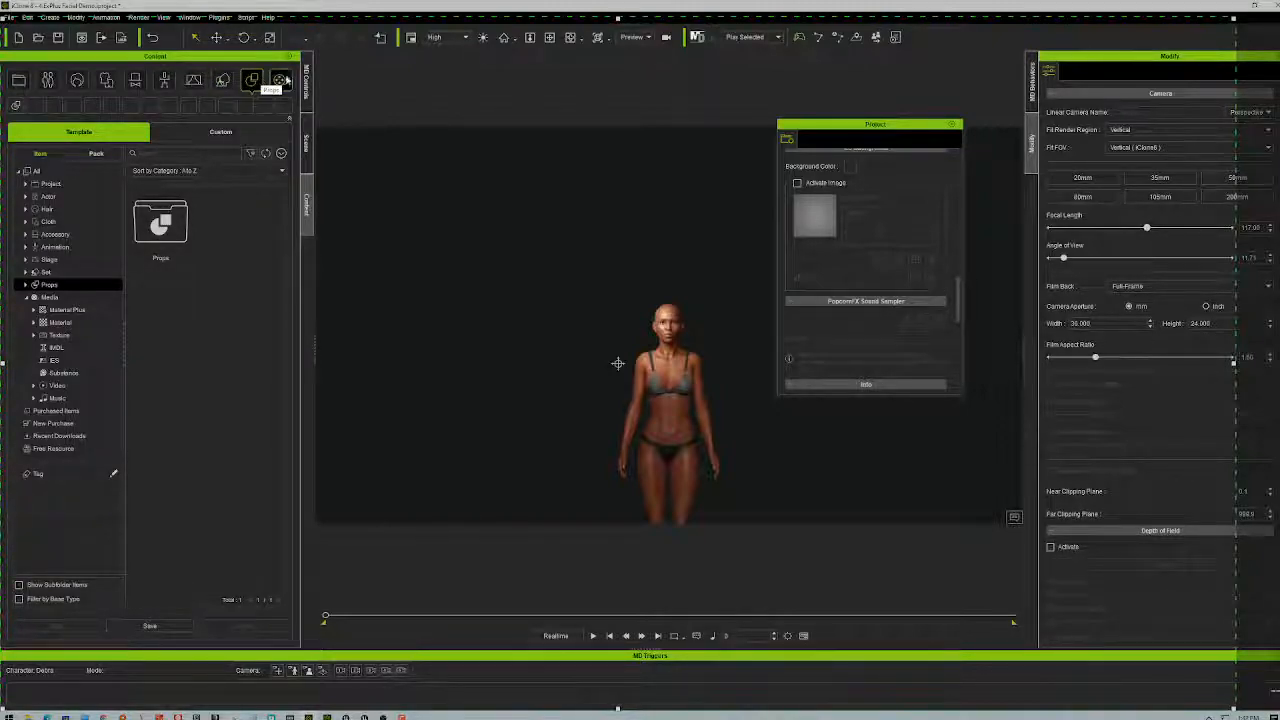
click(16, 105)
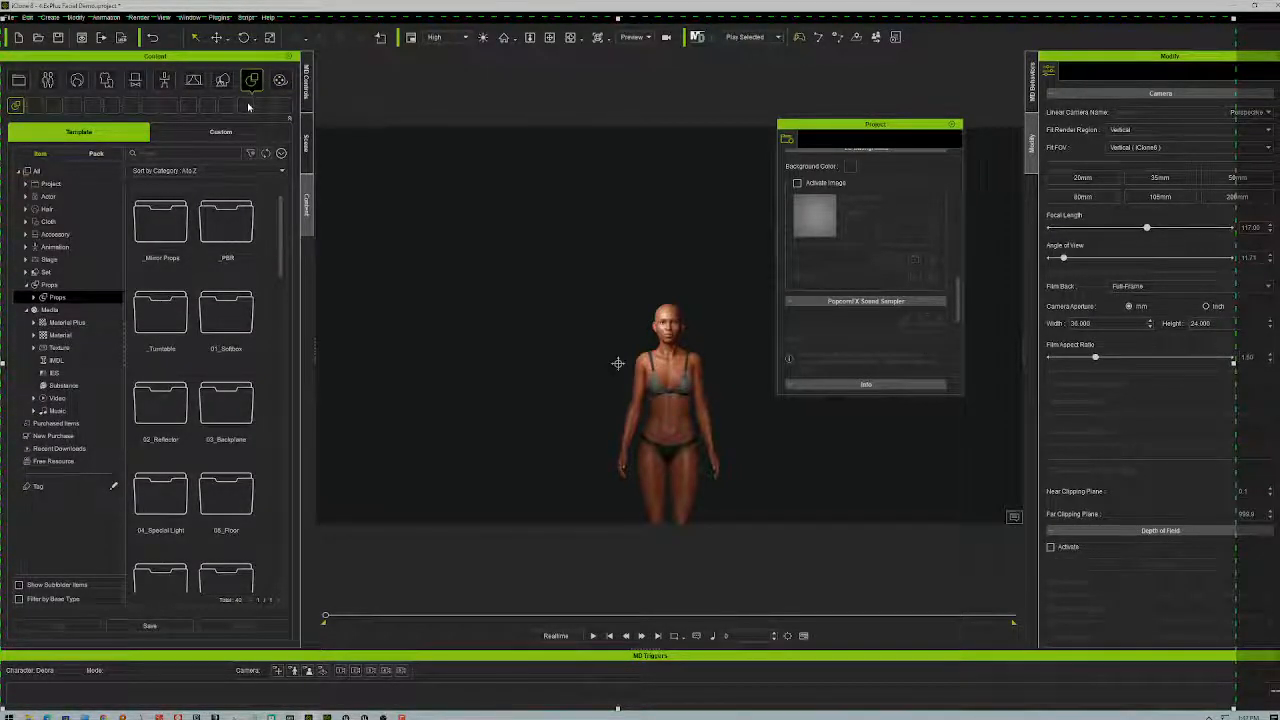
click(193, 82)
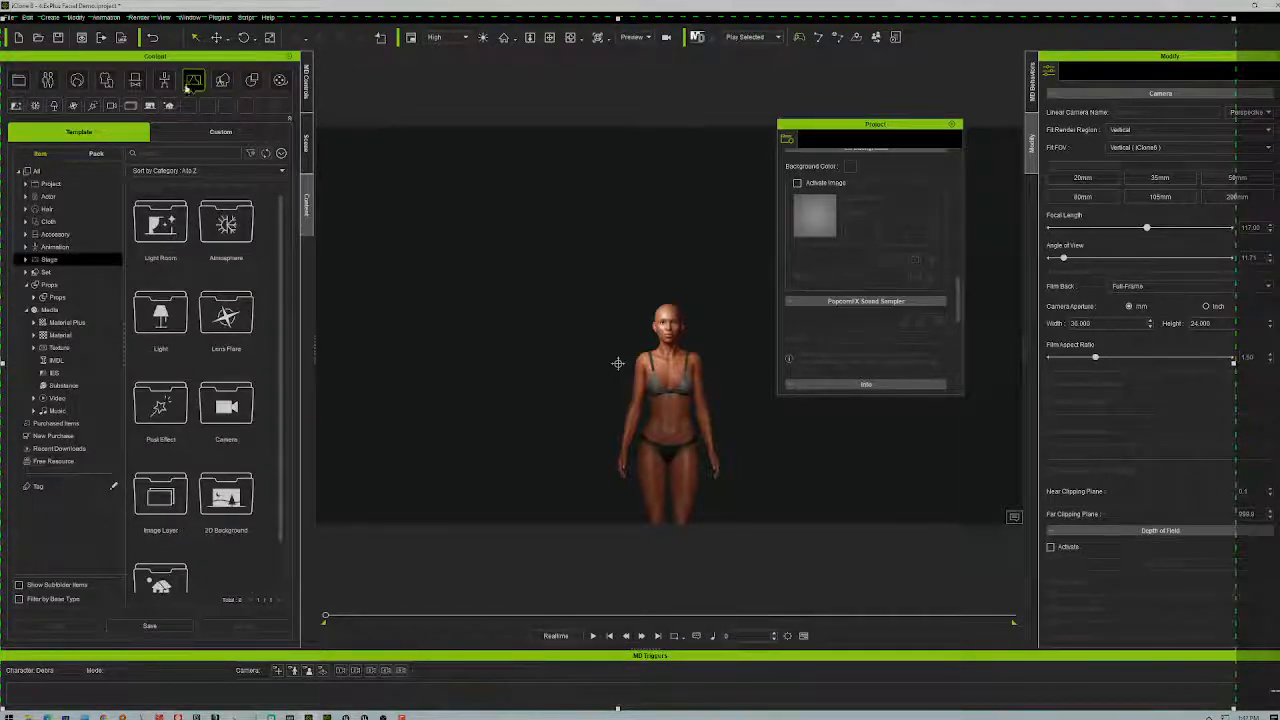
click(53, 108)
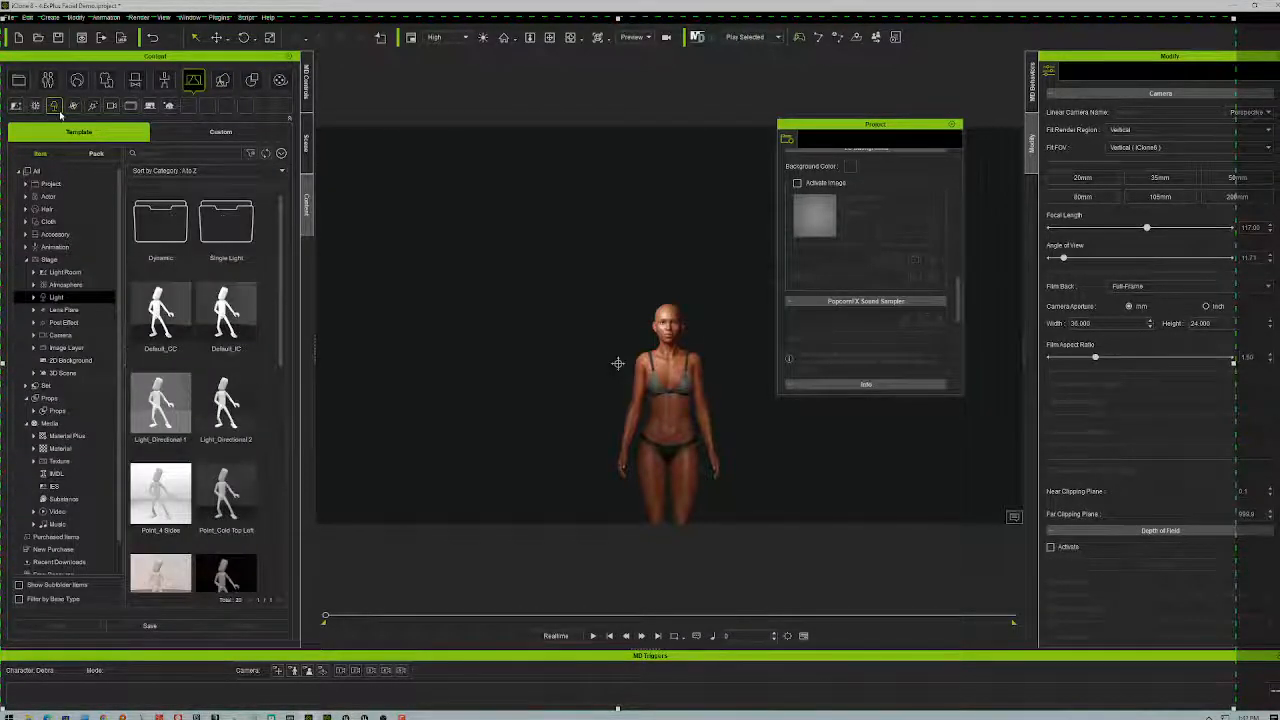
- Look through the Image Layer Image folder, Video and 3D Scene templates
click(68, 347)
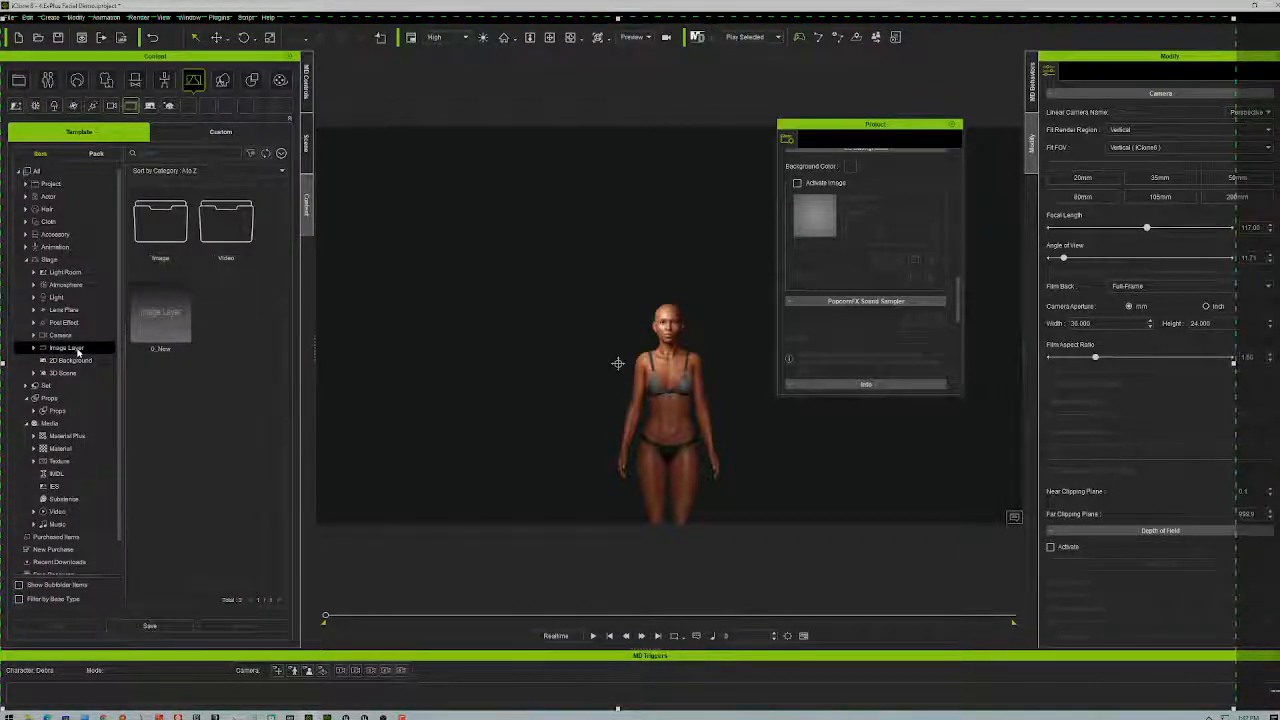
double_click(154, 233)
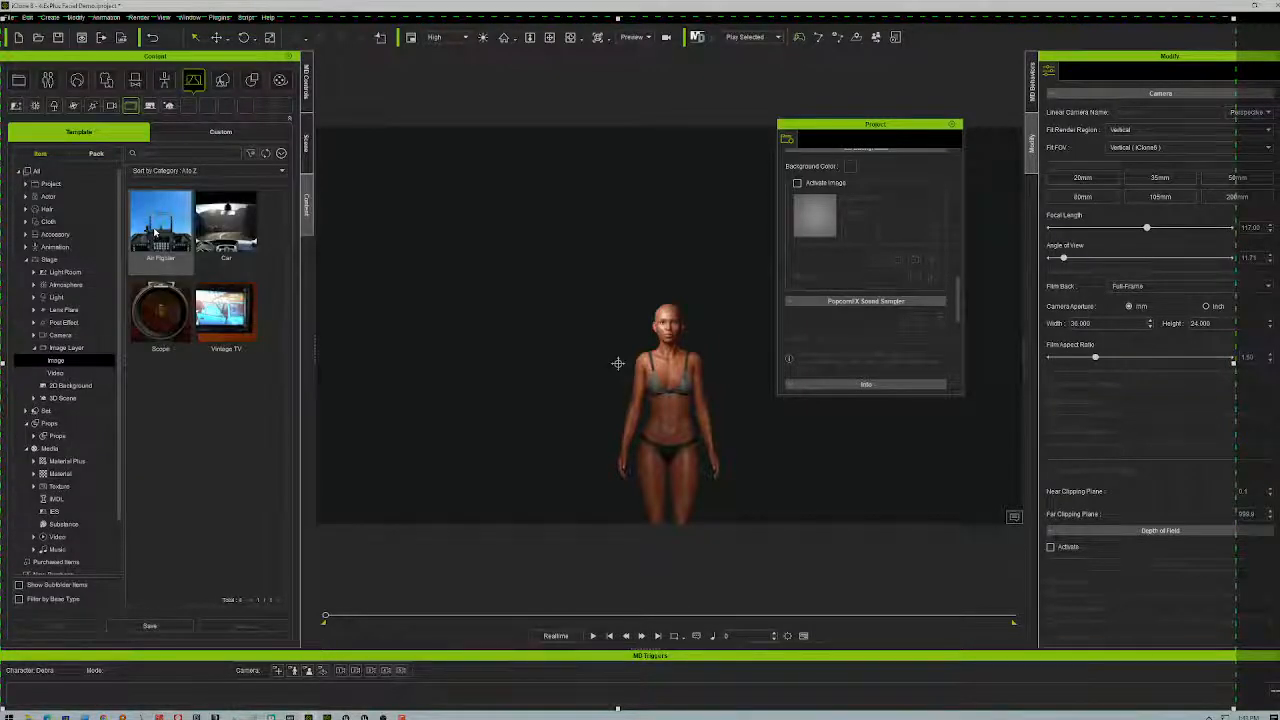
click(81, 371)
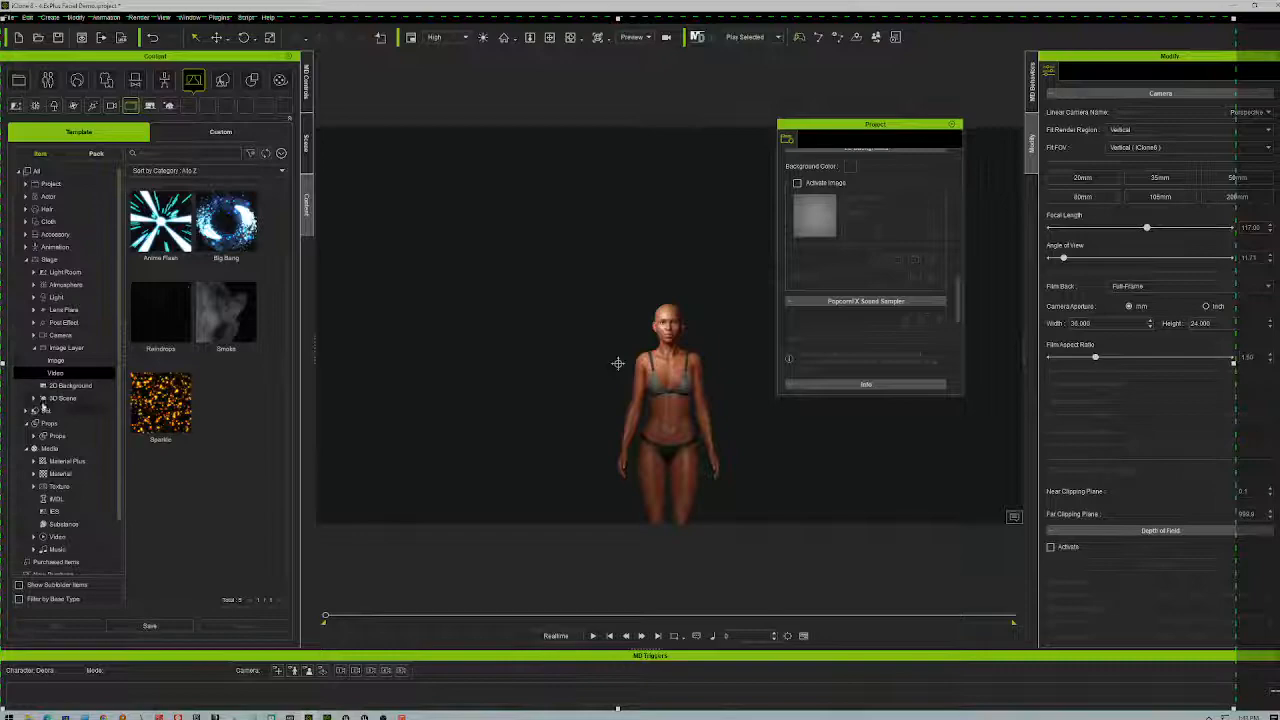
click(64, 399)
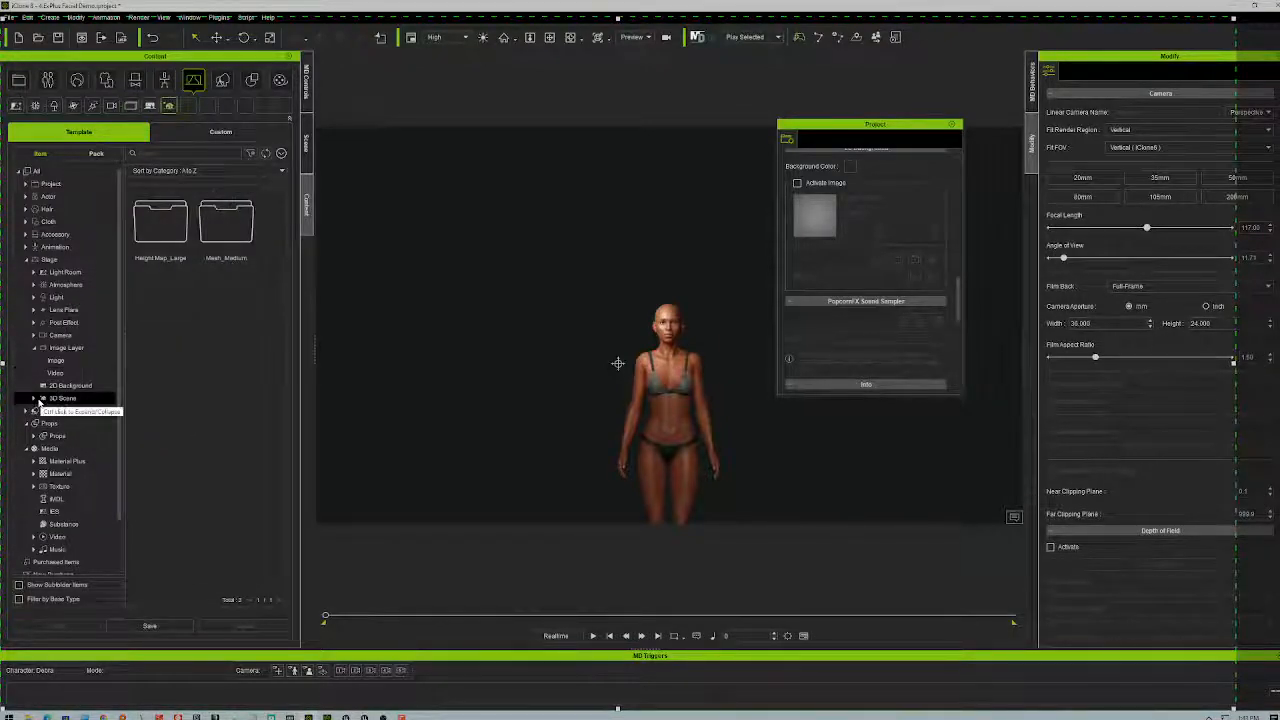
scroll(88, 400, down, 2)
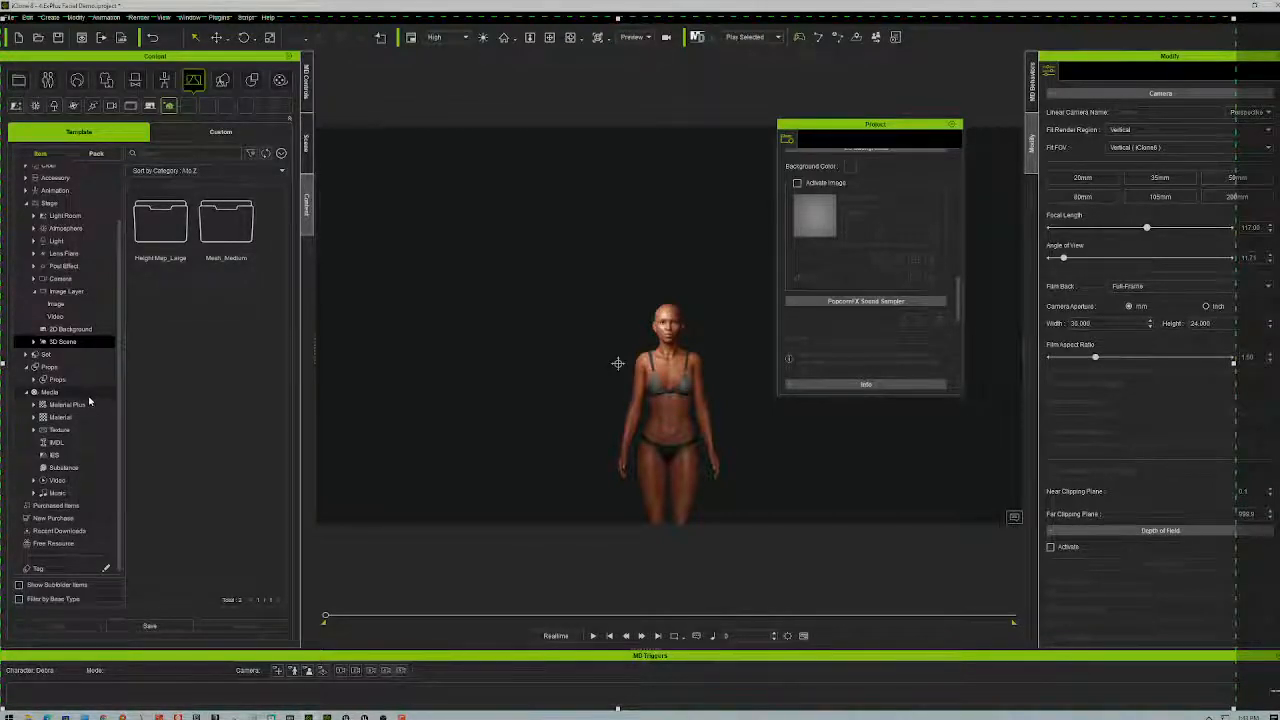
scroll(91, 397, up, 1)
scroll(91, 397, up, 1)
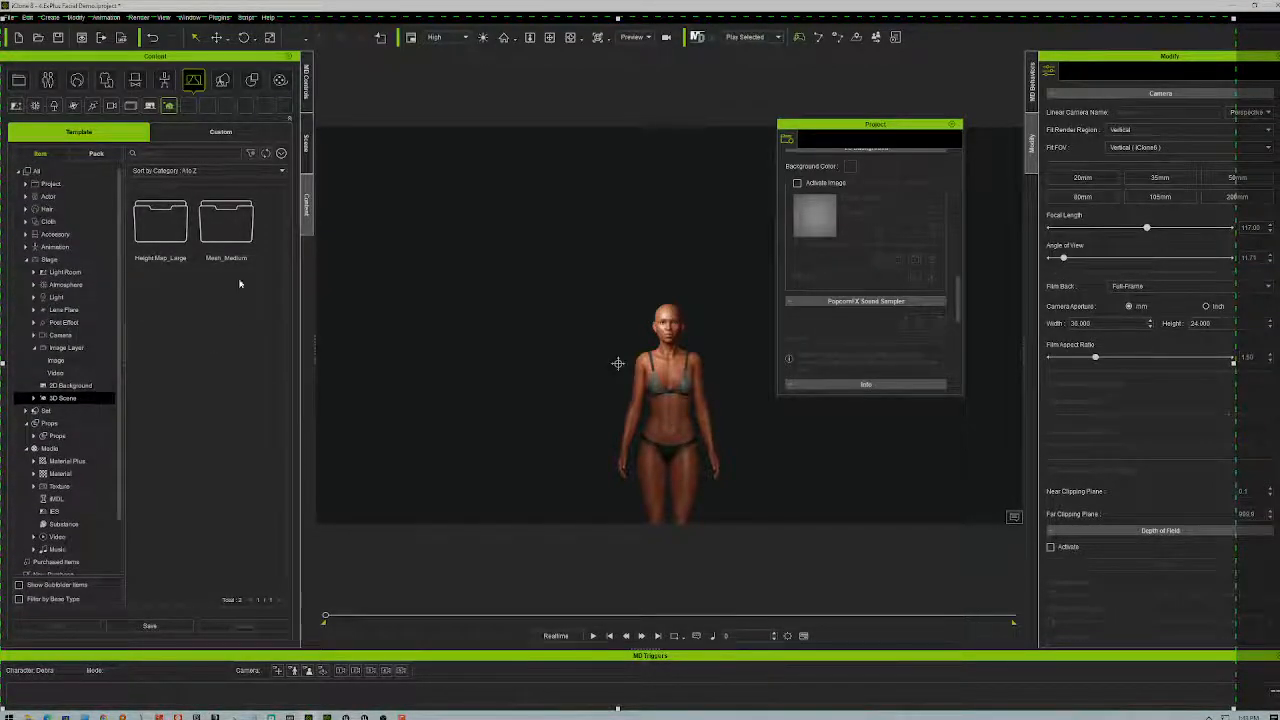
- Check the 2D Background templates, then open and scroll the Light Room lighting presets
click(150, 106)
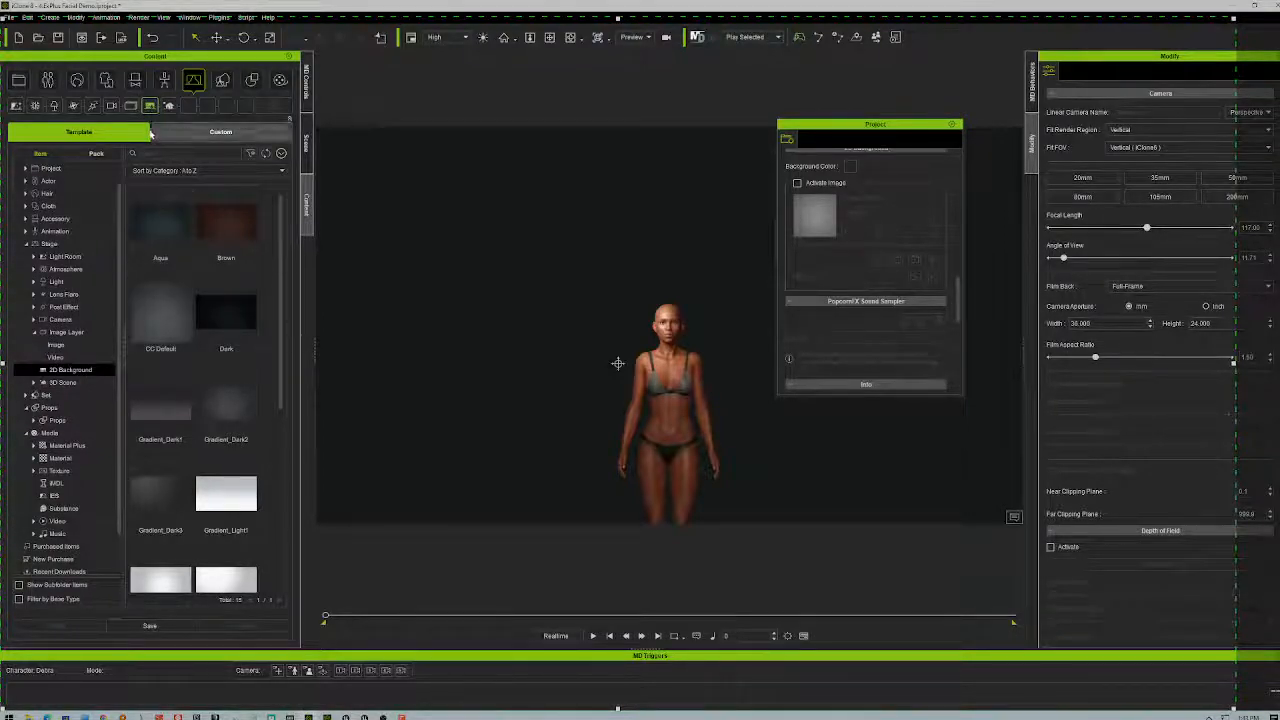
click(170, 108)
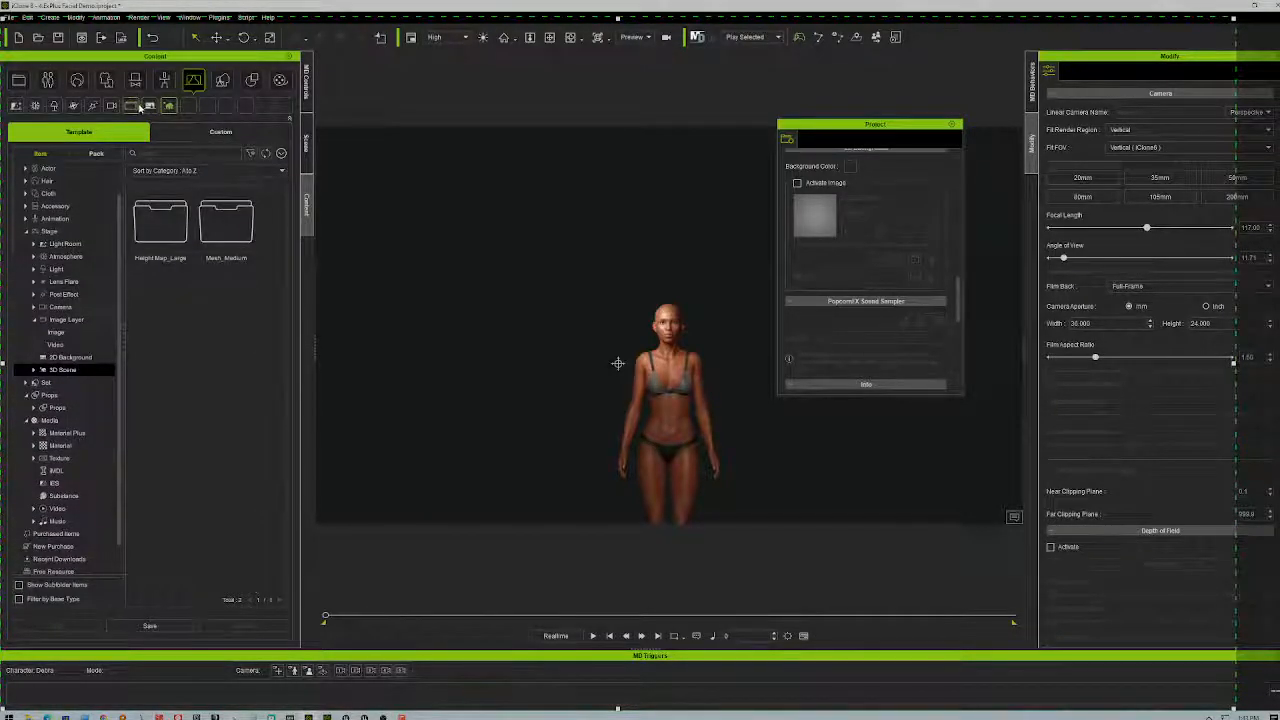
click(113, 106)
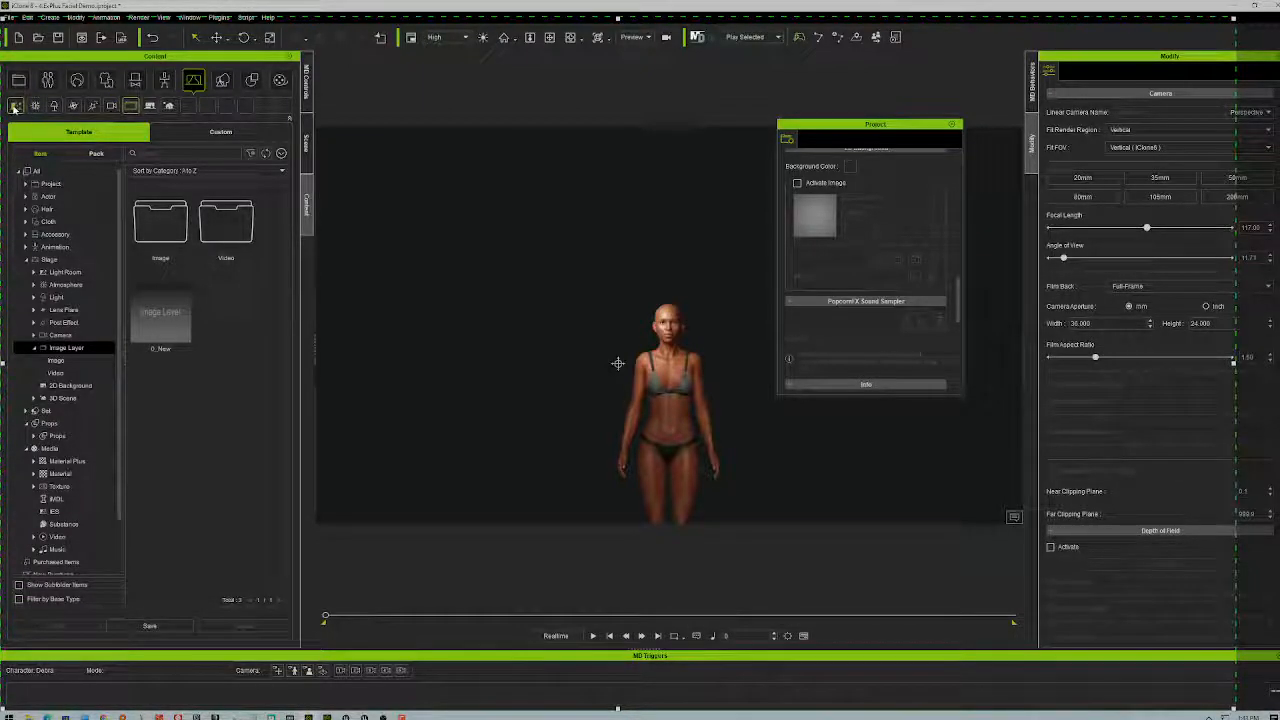
click(15, 106)
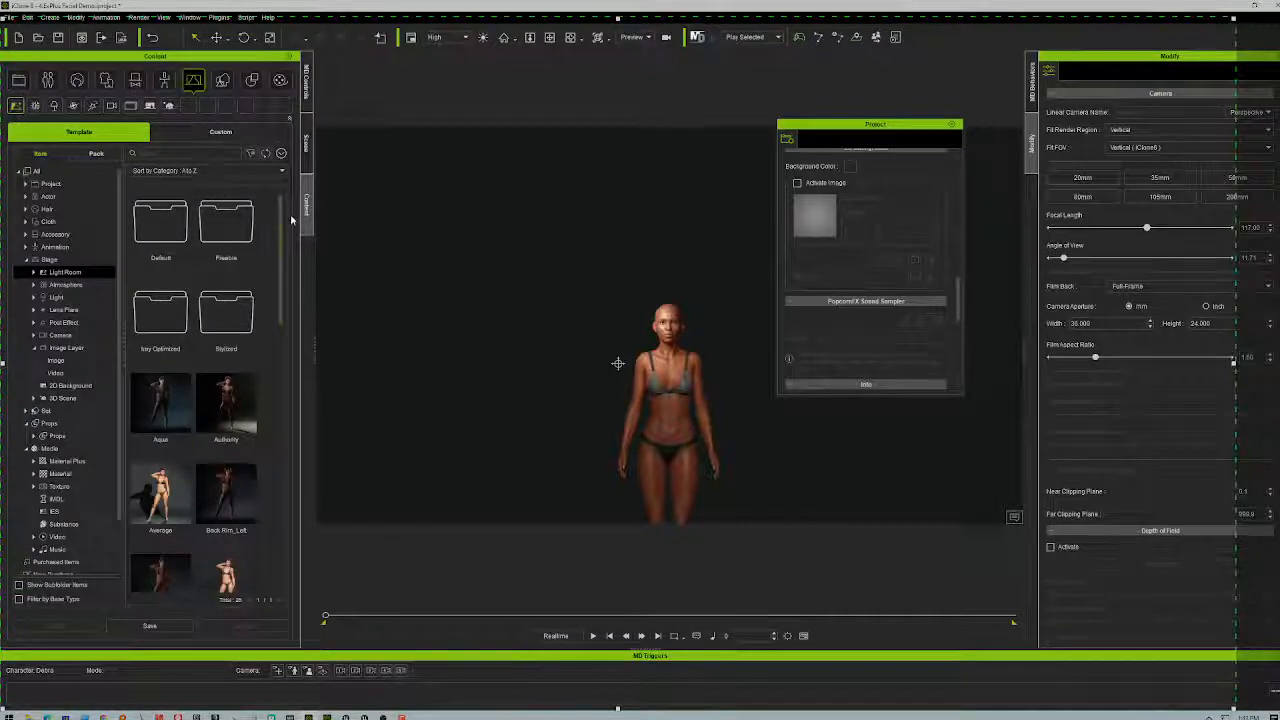
drag(279, 227, 297, 175)
- Dock the Visual Settings panel into the left pane next to the Scene outline
click(309, 143)
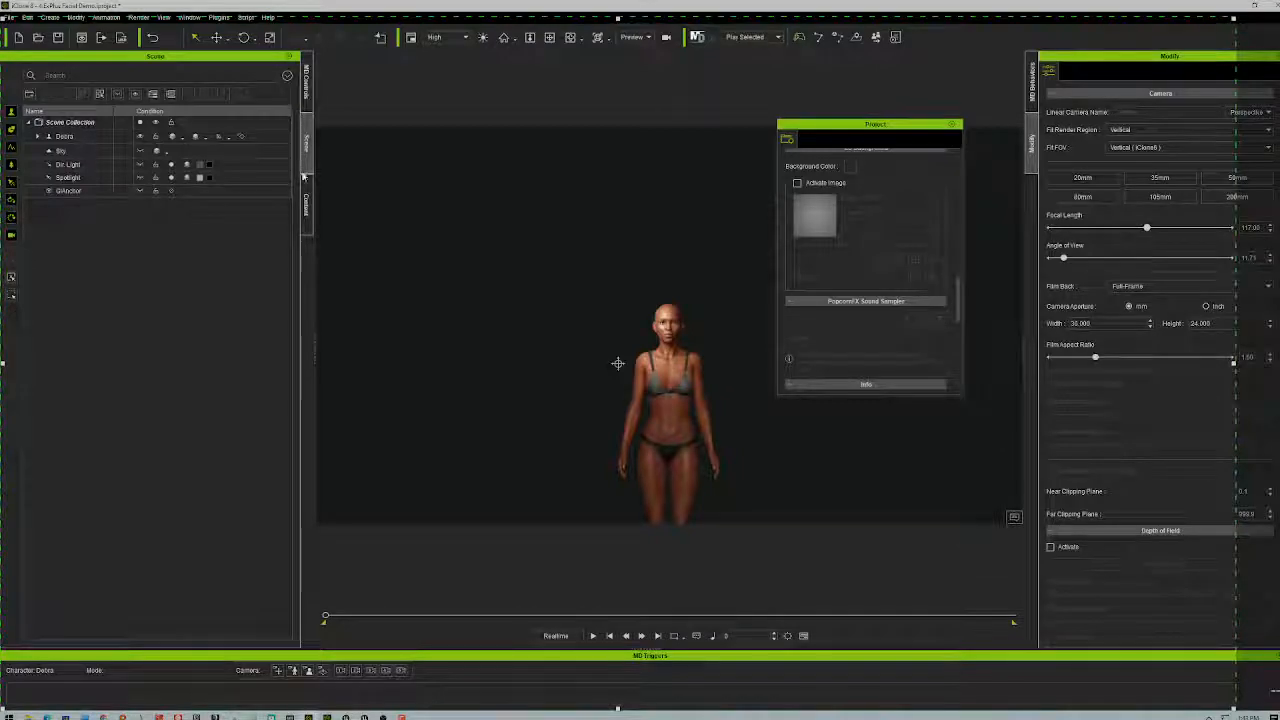
click(189, 17)
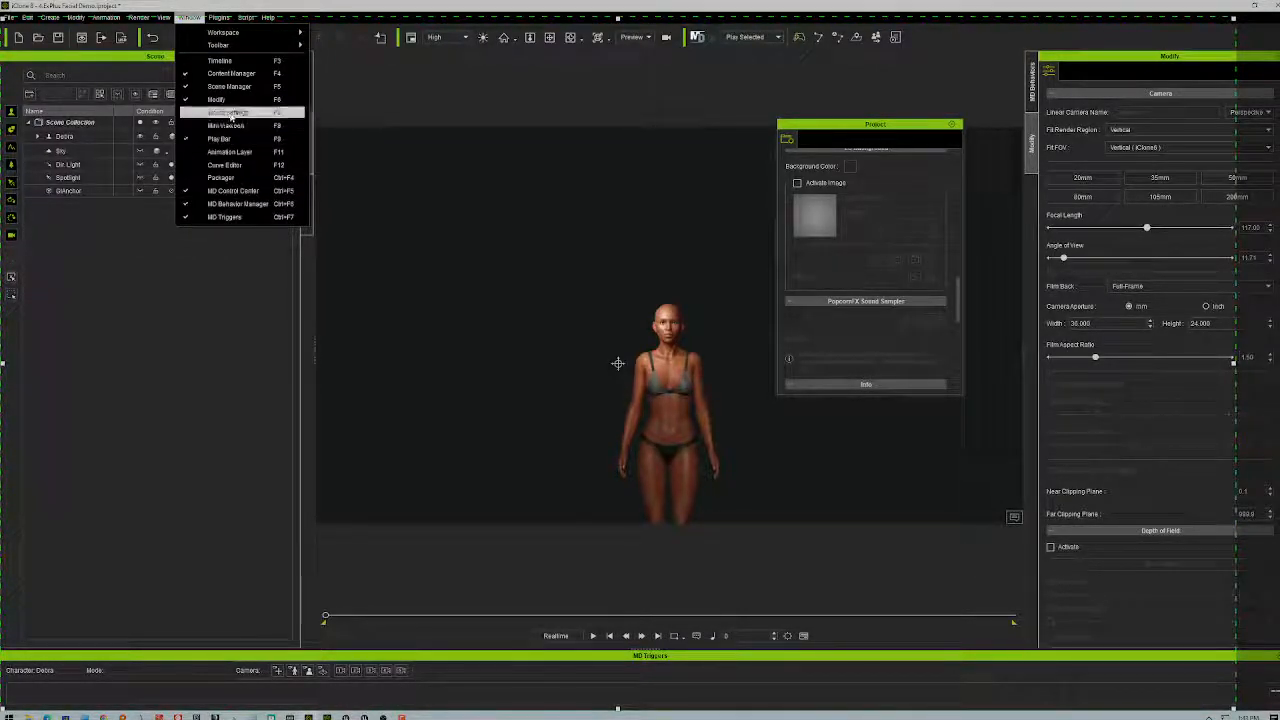
click(229, 114)
drag(868, 76, 200, 206)
click(33, 168)
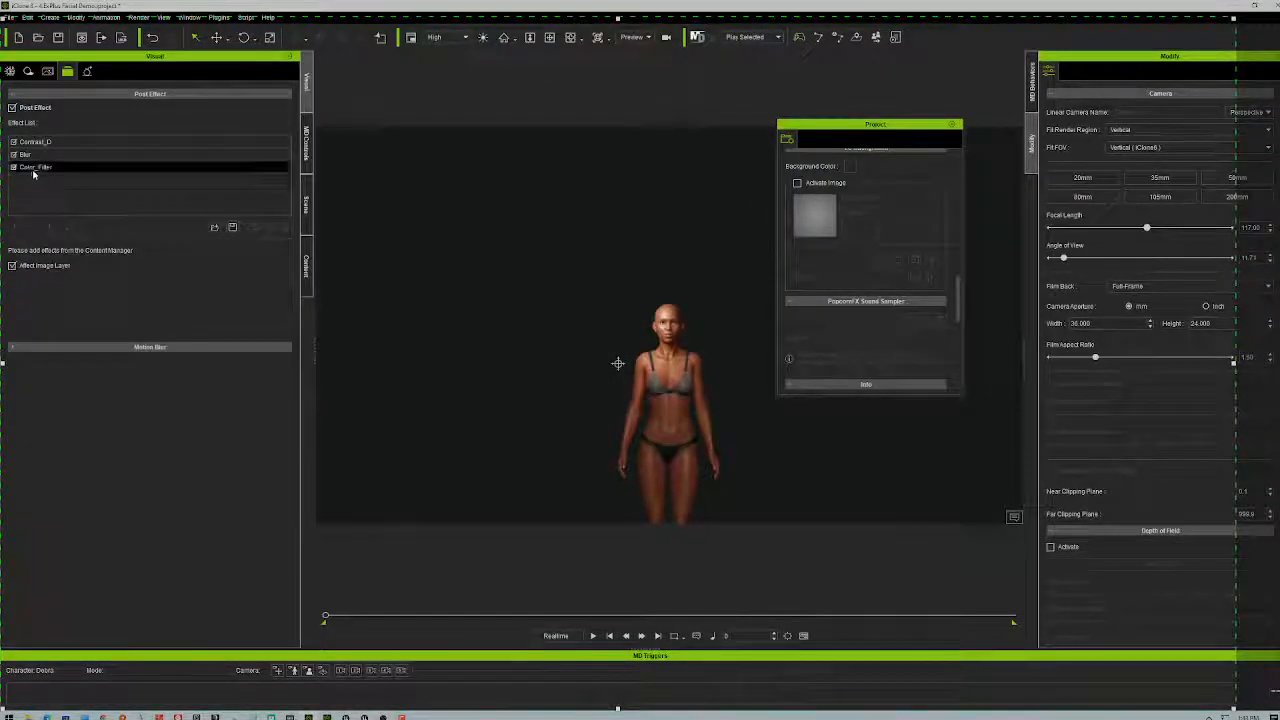
- In Atmosphere settings, collapse Ambient Occlusion, Fog and HDR, and expand Image Based Lighting
click(87, 72)
click(14, 72)
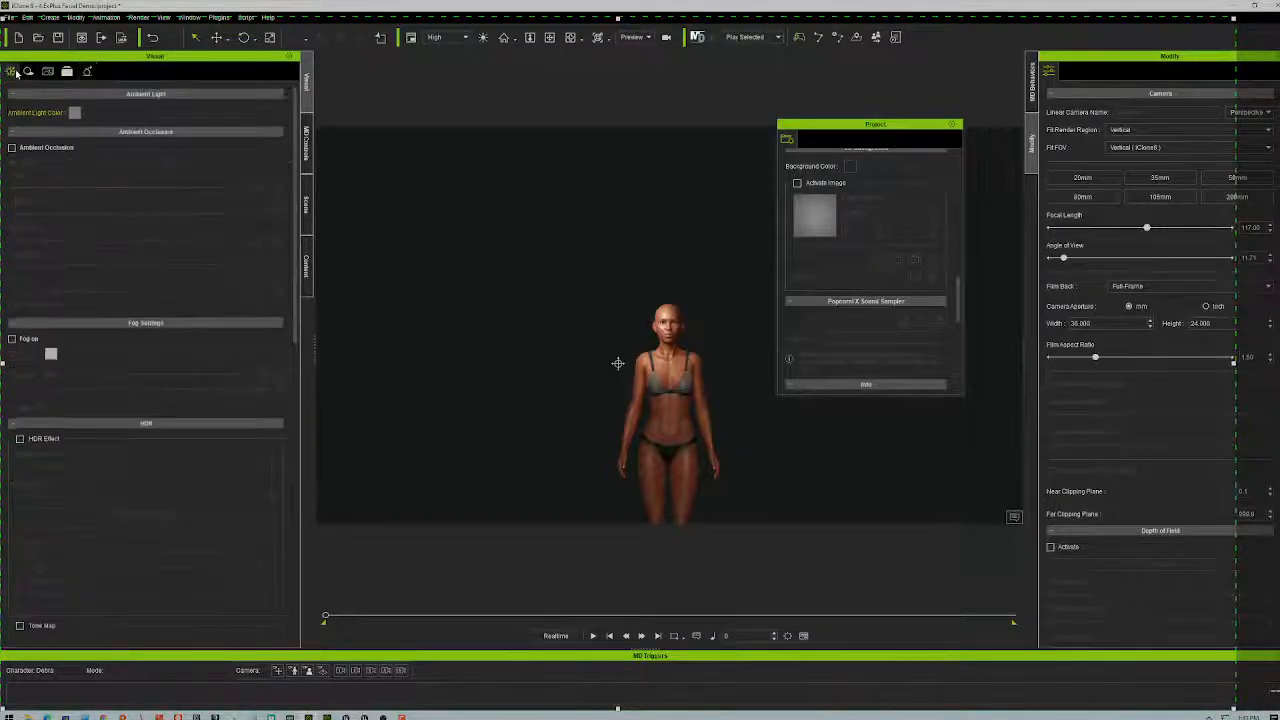
click(36, 132)
click(37, 148)
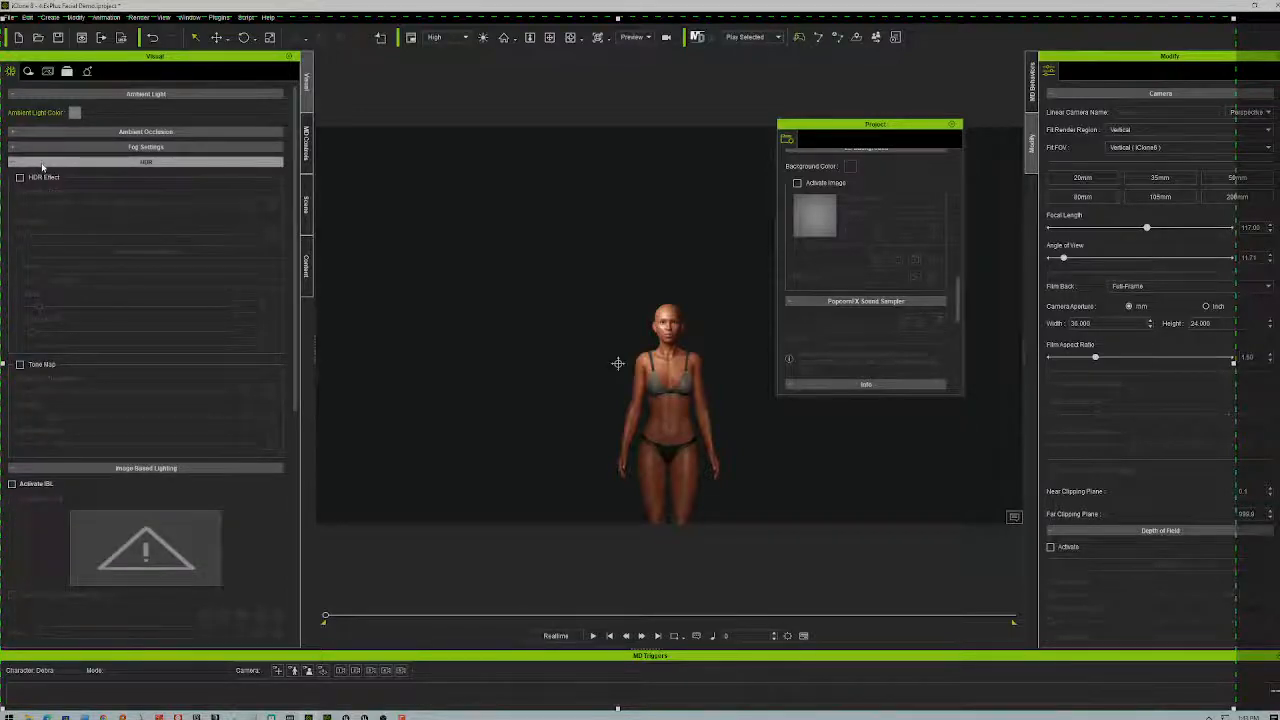
click(41, 162)
click(43, 177)
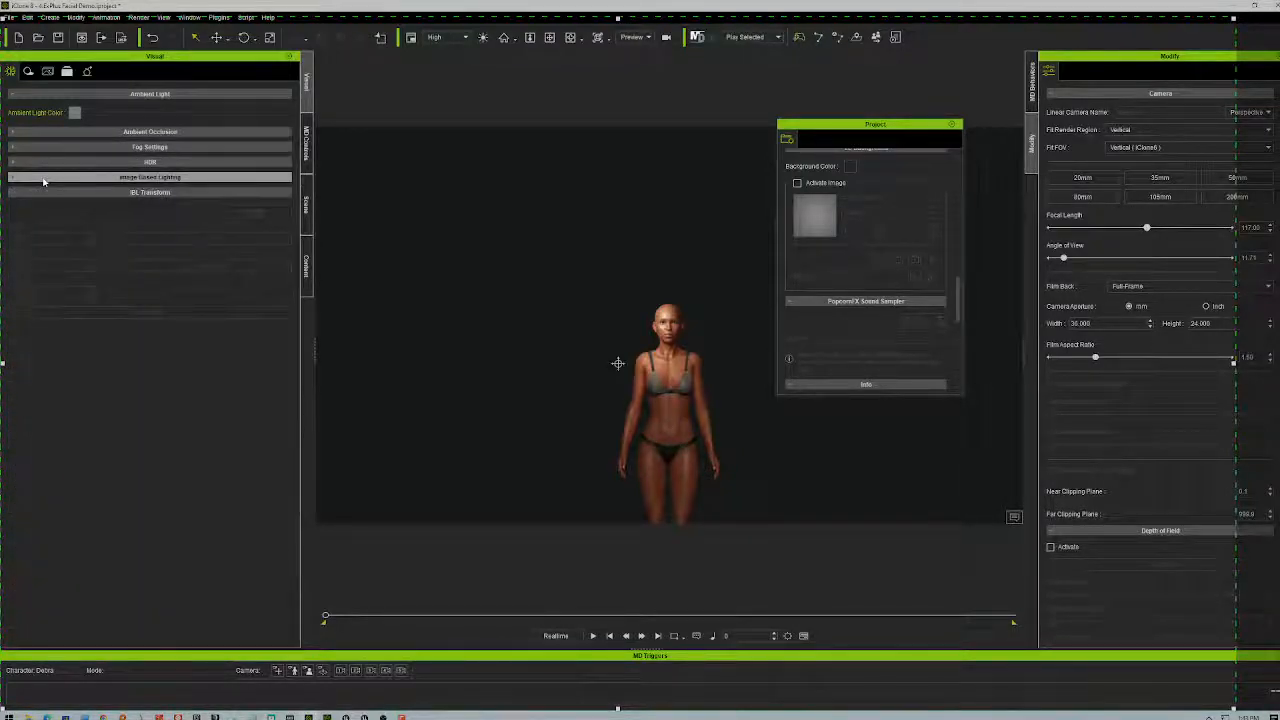
click(43, 177)
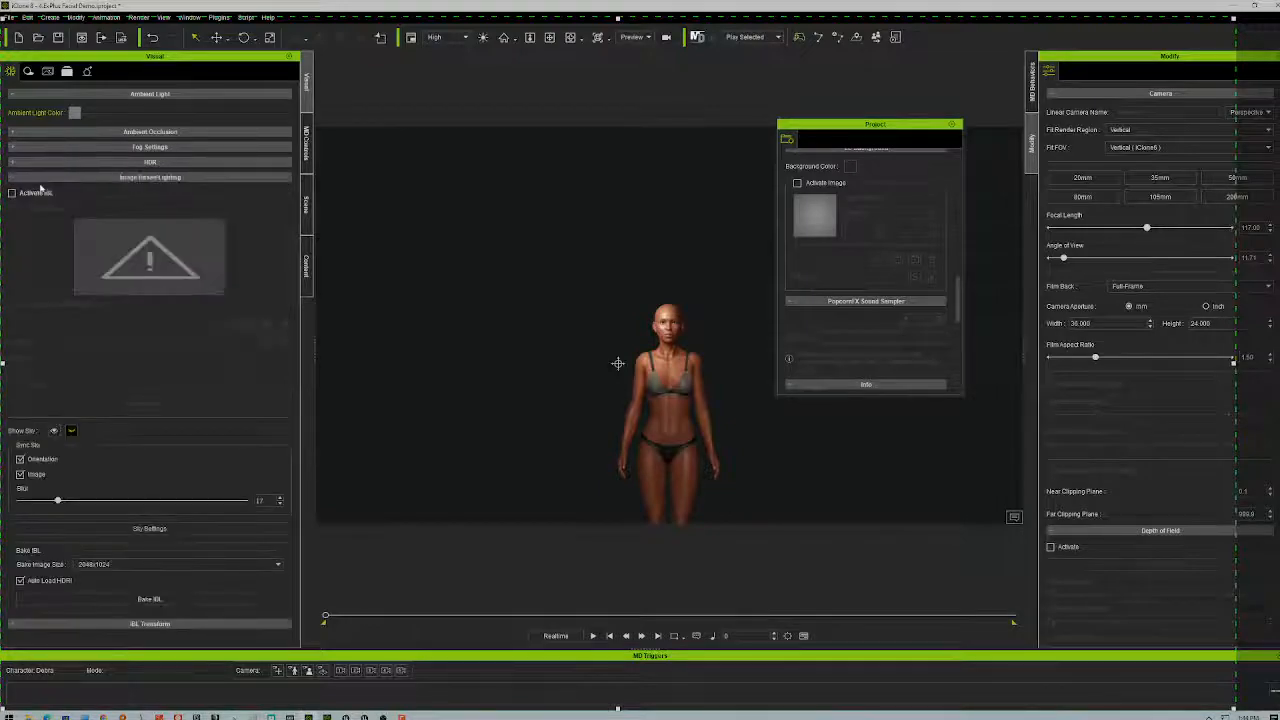
- Activate IBL and load Reading Room.hdr from the Texture HDRI folder as its image
click(37, 194)
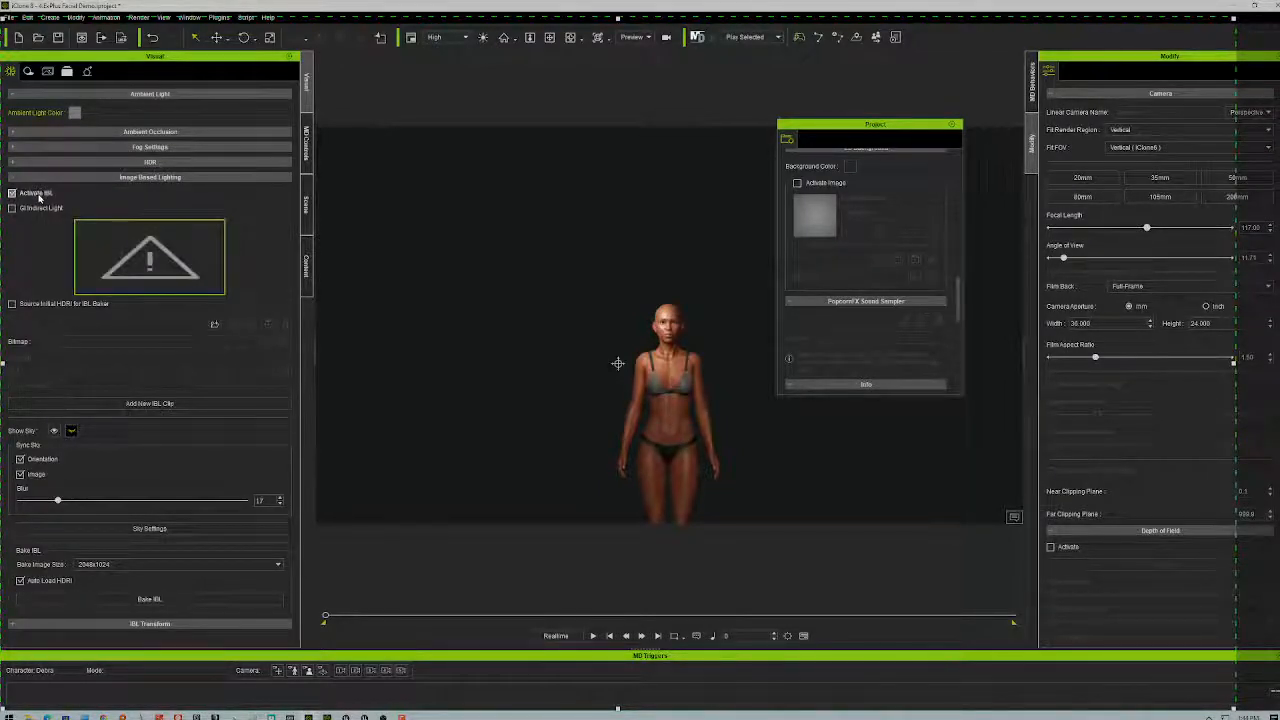
click(137, 268)
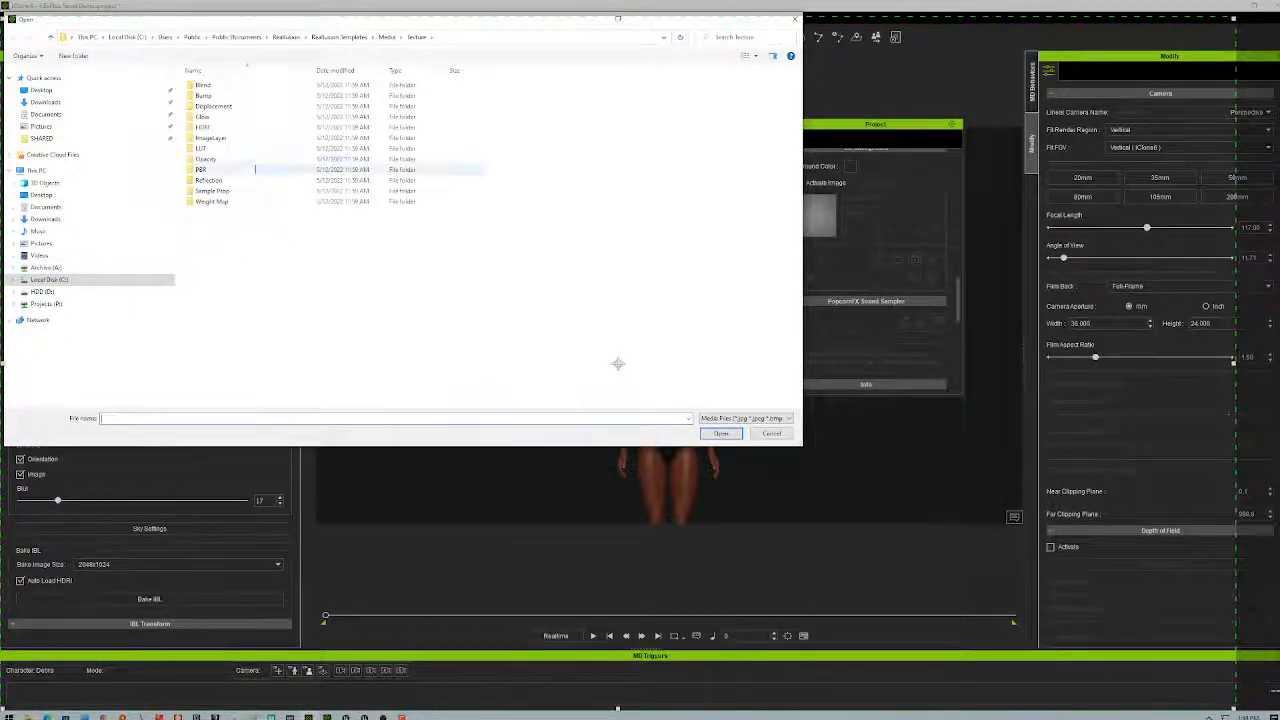
double_click(210, 129)
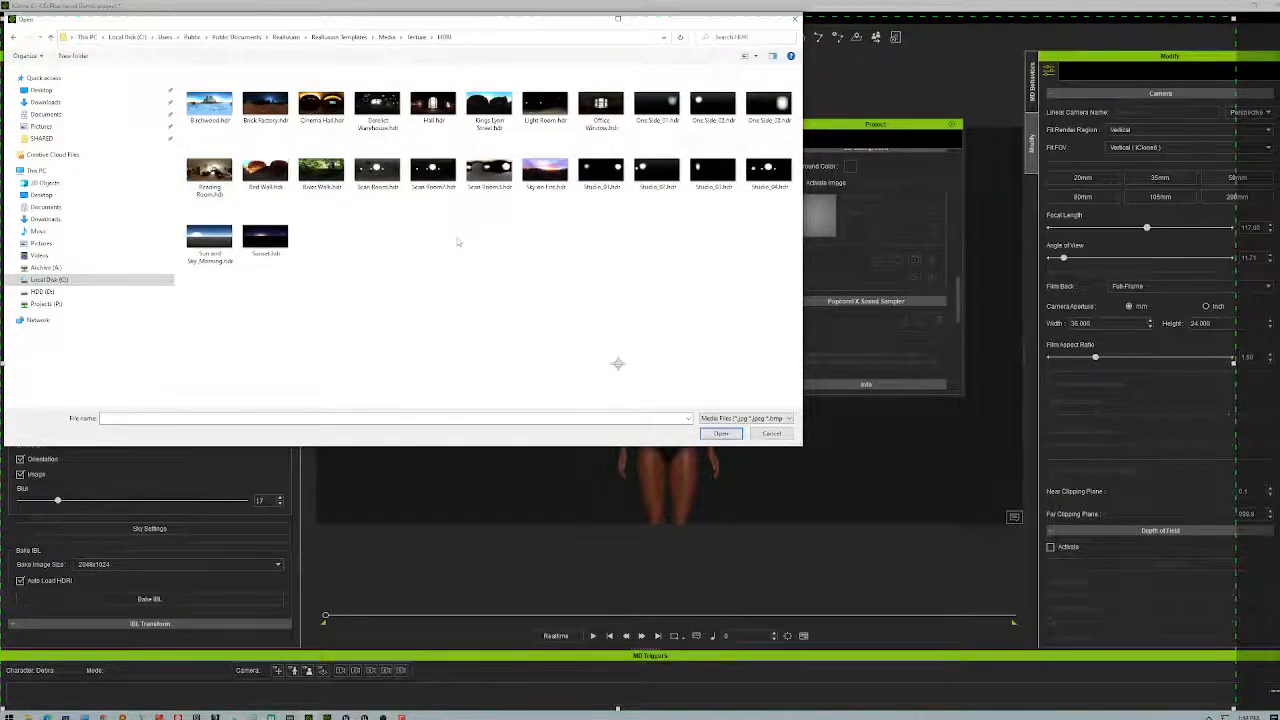
click(216, 176)
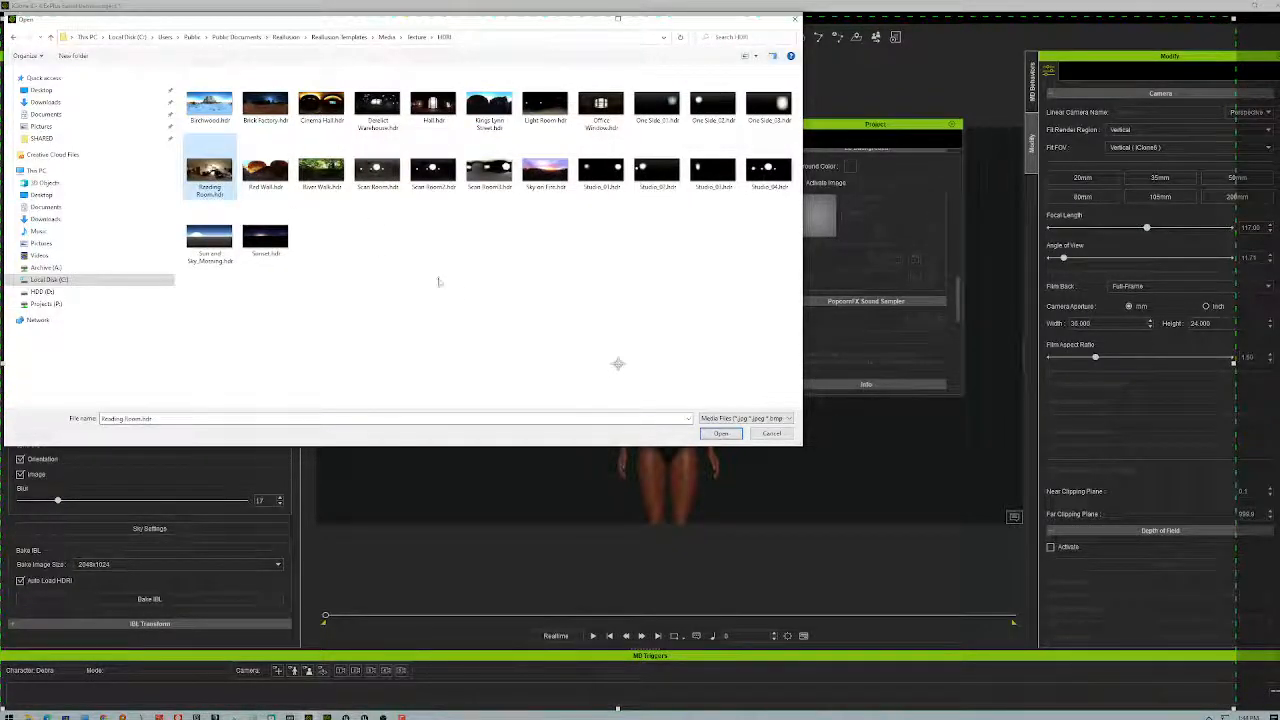
click(721, 433)
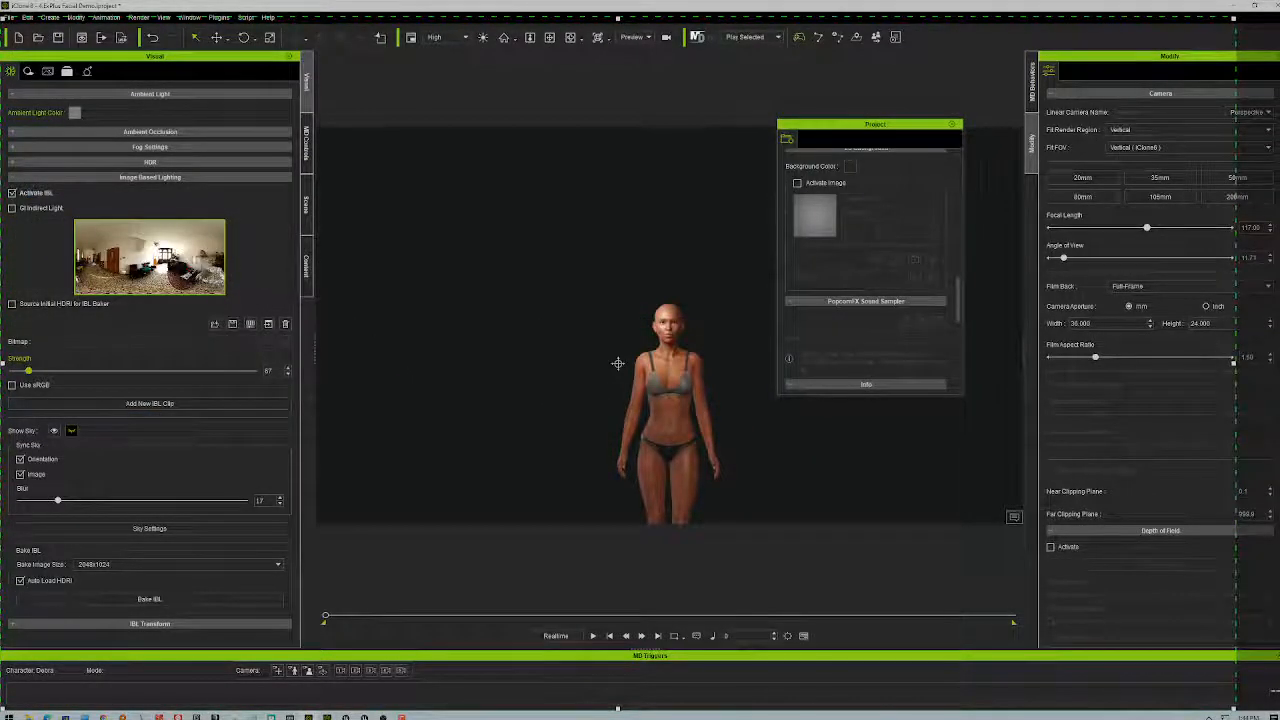
mouse_move(186, 261)
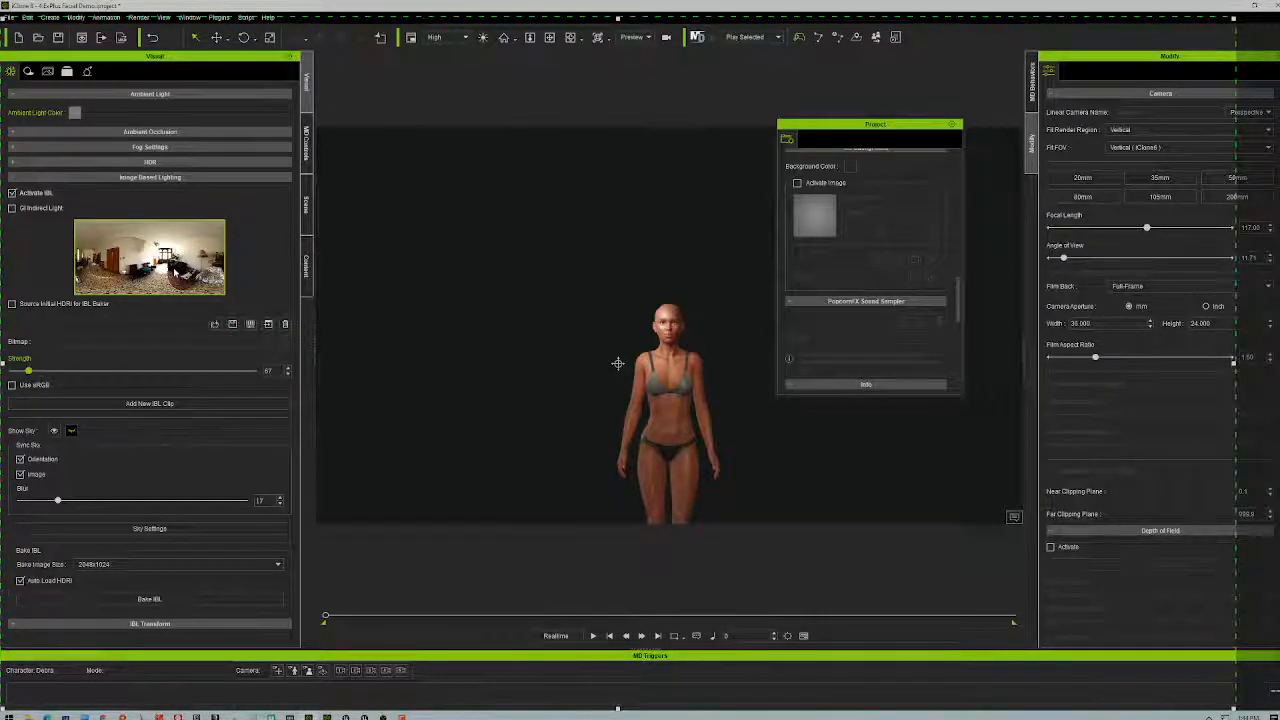
mouse_move(221, 292)
mouse_move(190, 268)
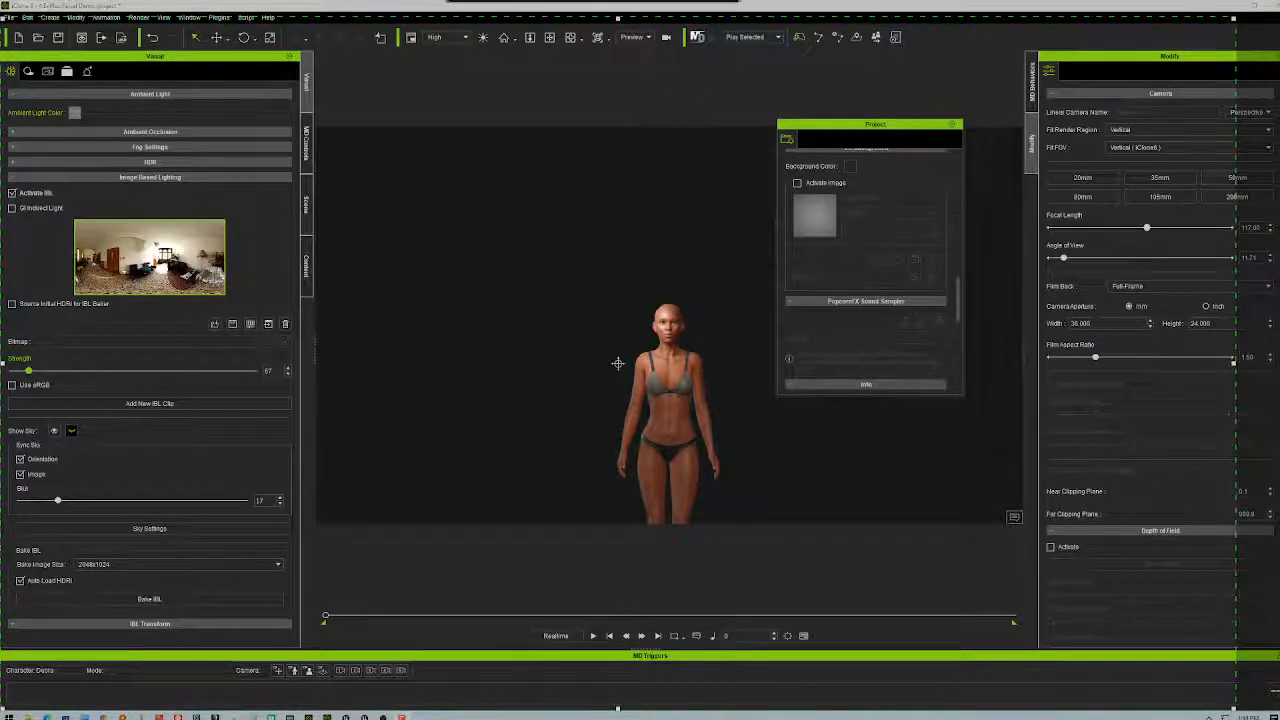
- Move the recorder toolbar over the viewport and set a custom recording size of 2560×2048
drag(673, 272, 652, 311)
double_click(485, 339)
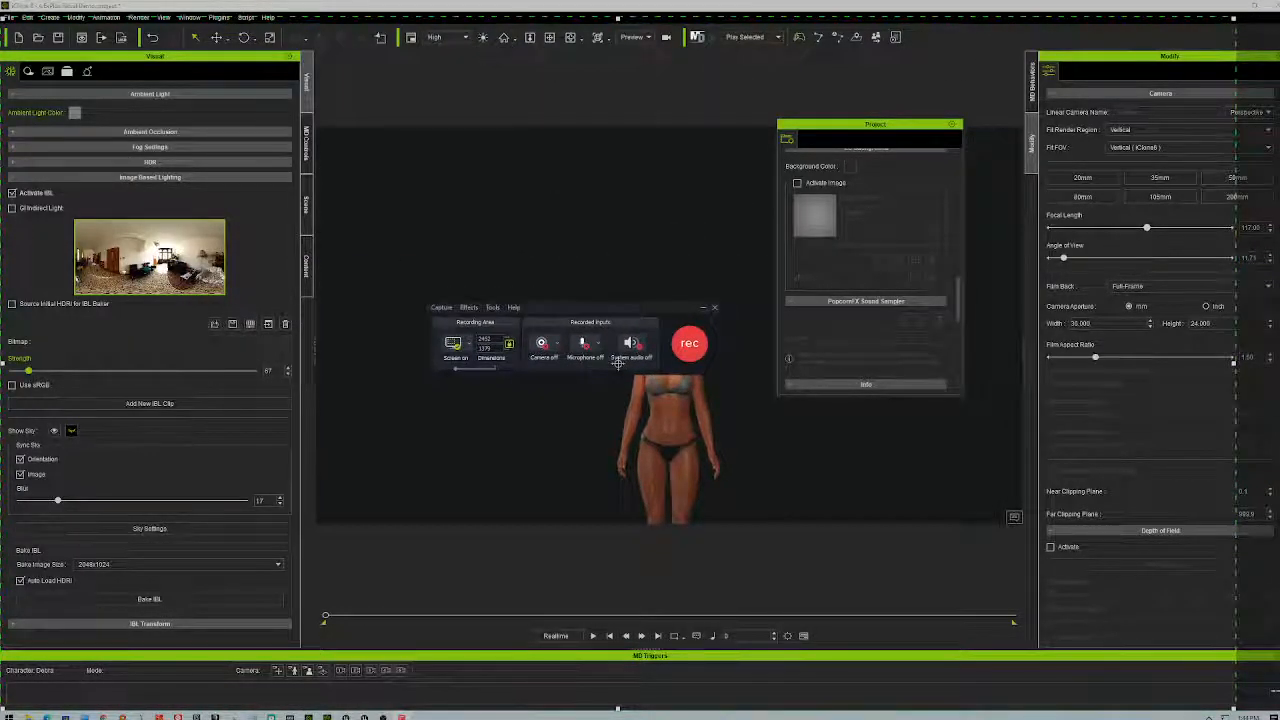
text(4000)
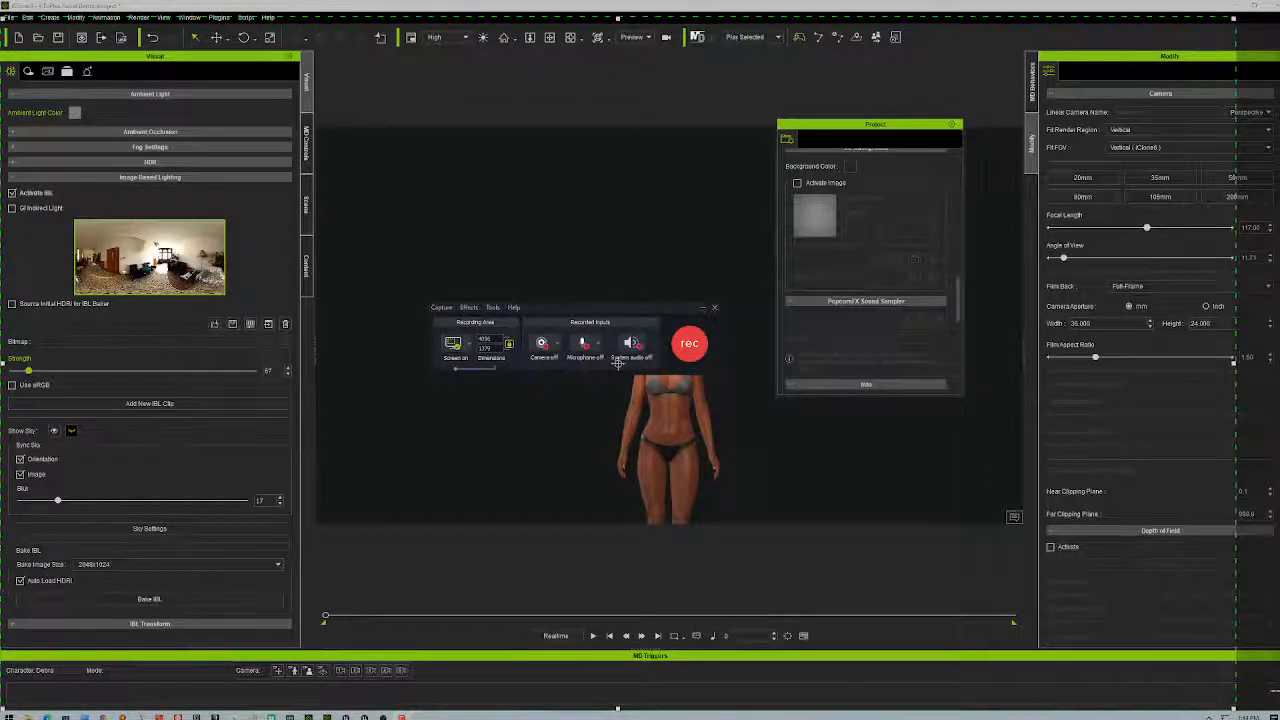
click(453, 344)
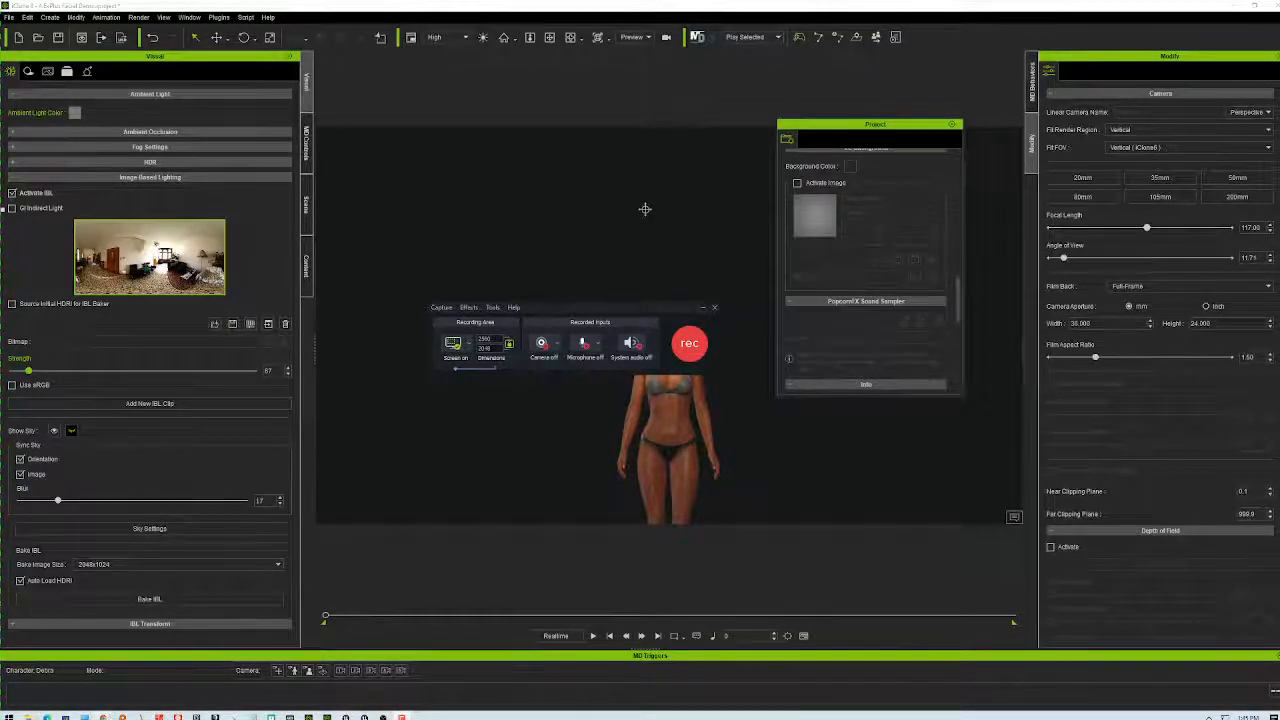
mouse_move(70, 710)
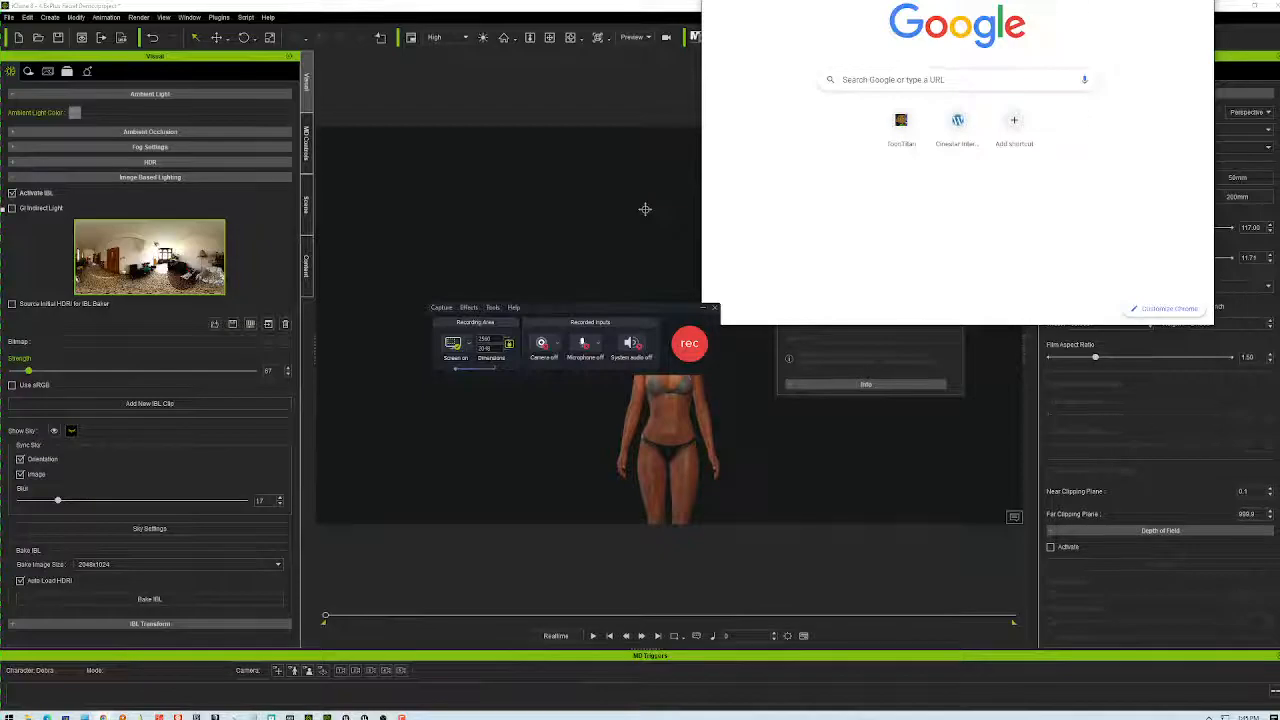
- Search for an aspect ratio calculator and open calculateaspectratio.com with the Custom preset
key(Return)
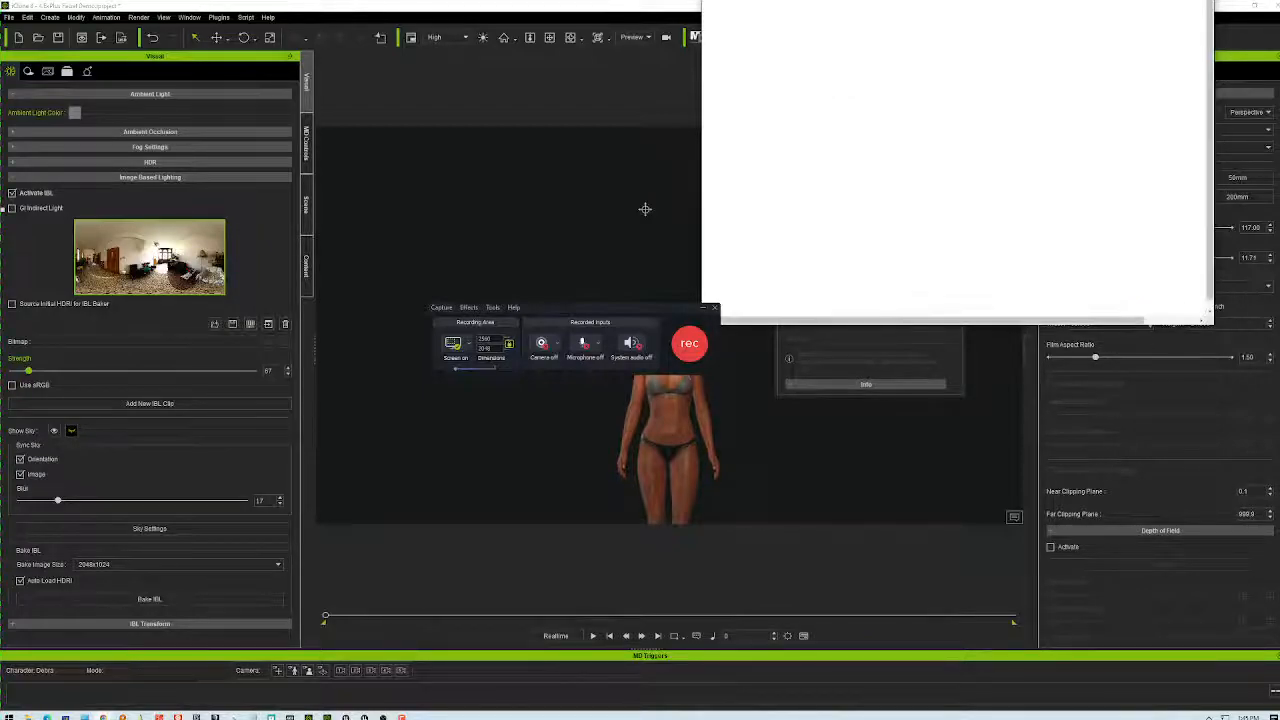
drag(1002, 0, 384, 167)
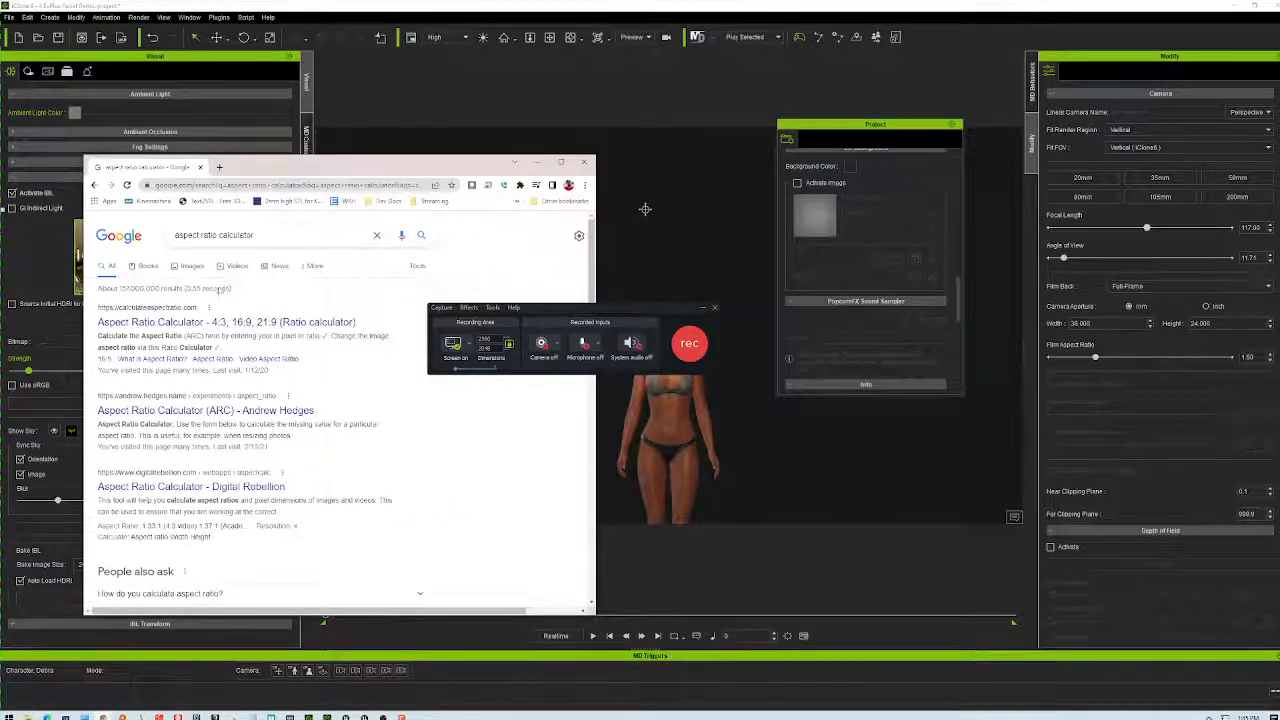
click(257, 326)
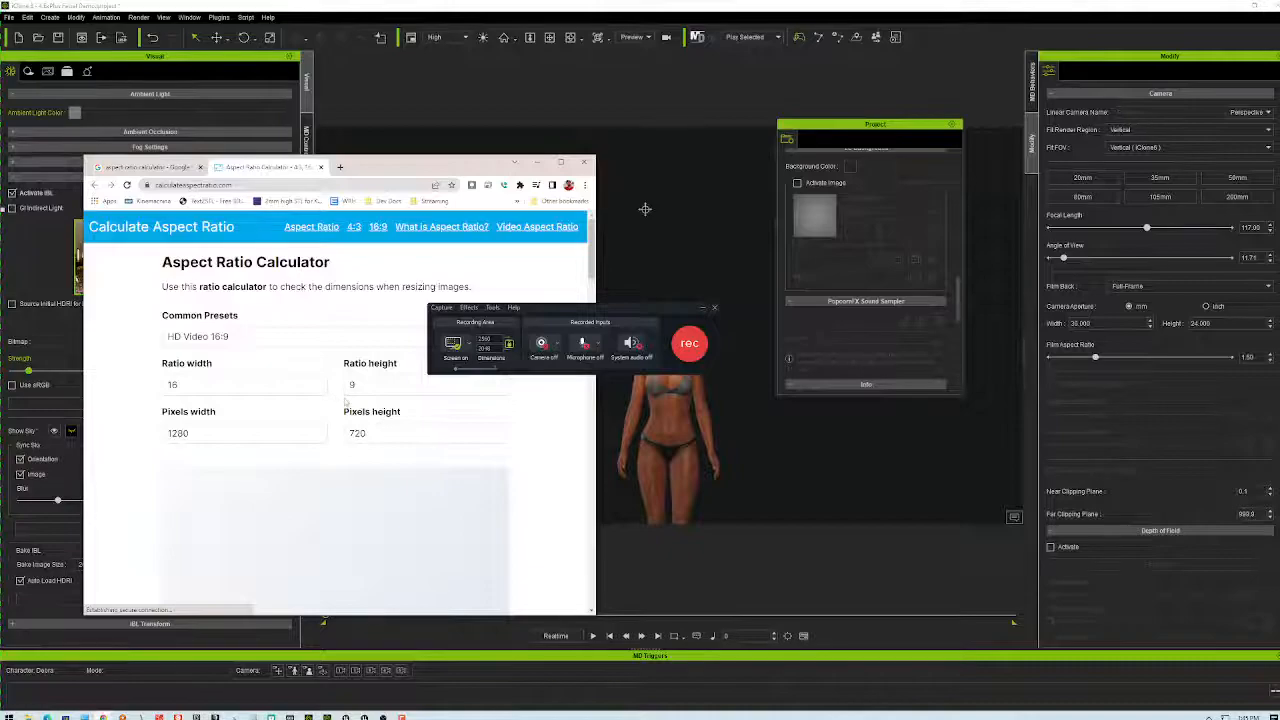
drag(533, 316, 745, 319)
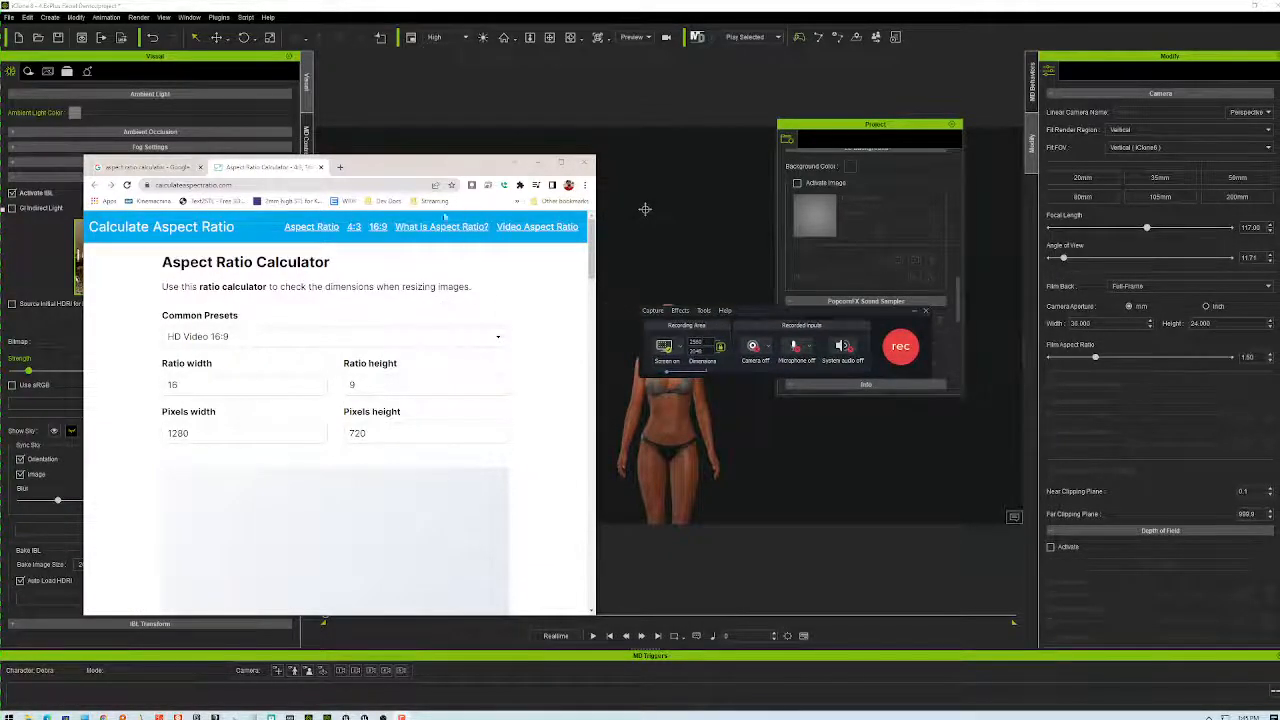
click(365, 338)
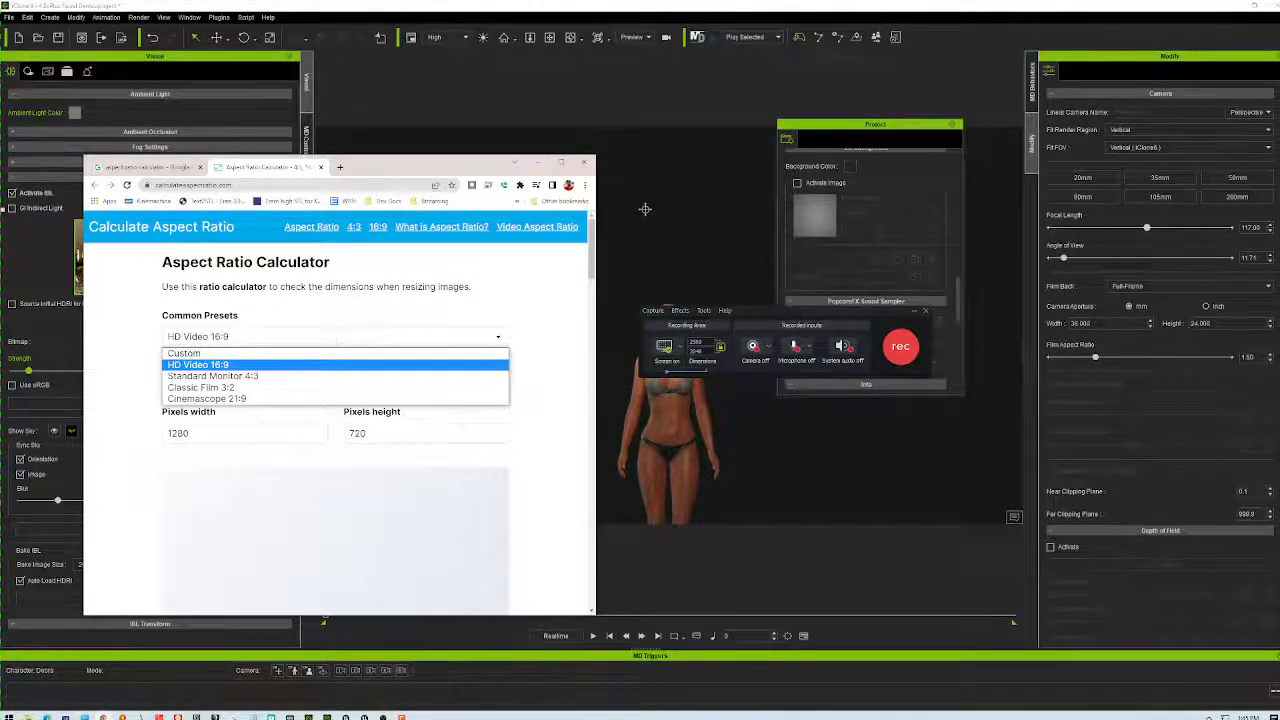
click(225, 350)
click(216, 384)
- Rearrange the calculator window and try ratio values 409 and 204 in its width fields
drag(300, 166, 907, 0)
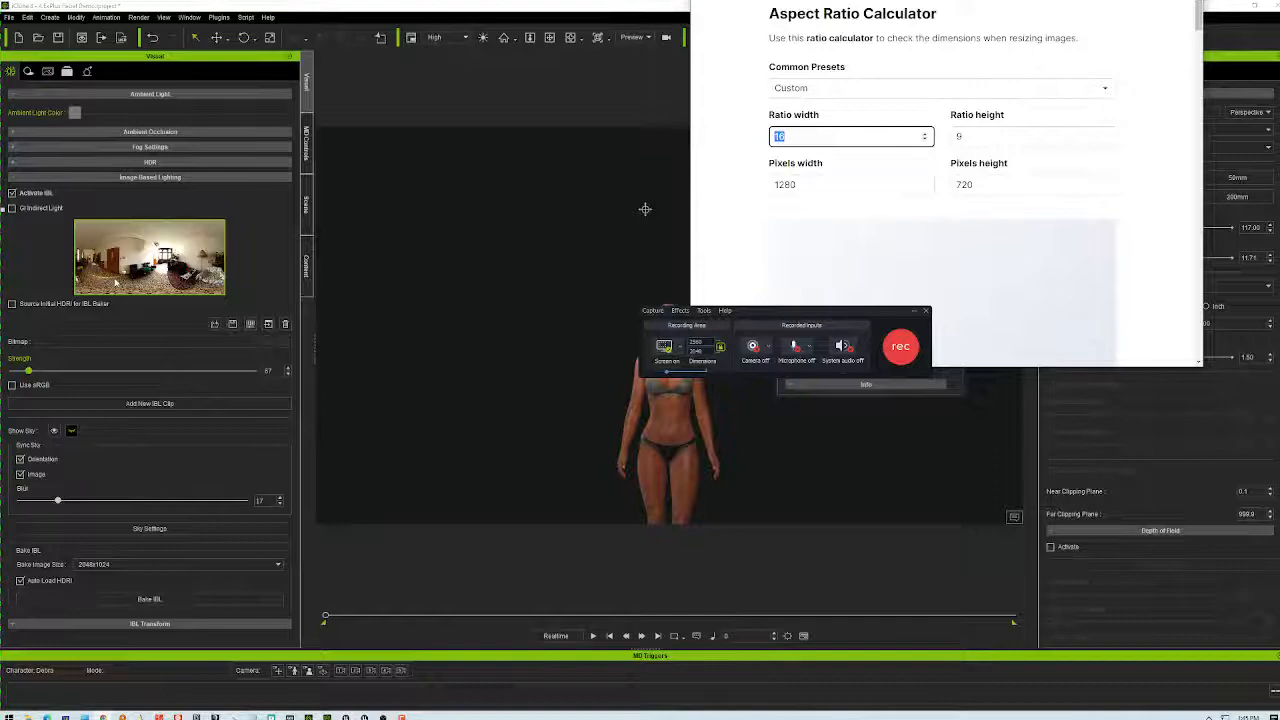
click(645, 209)
mouse_move(178, 268)
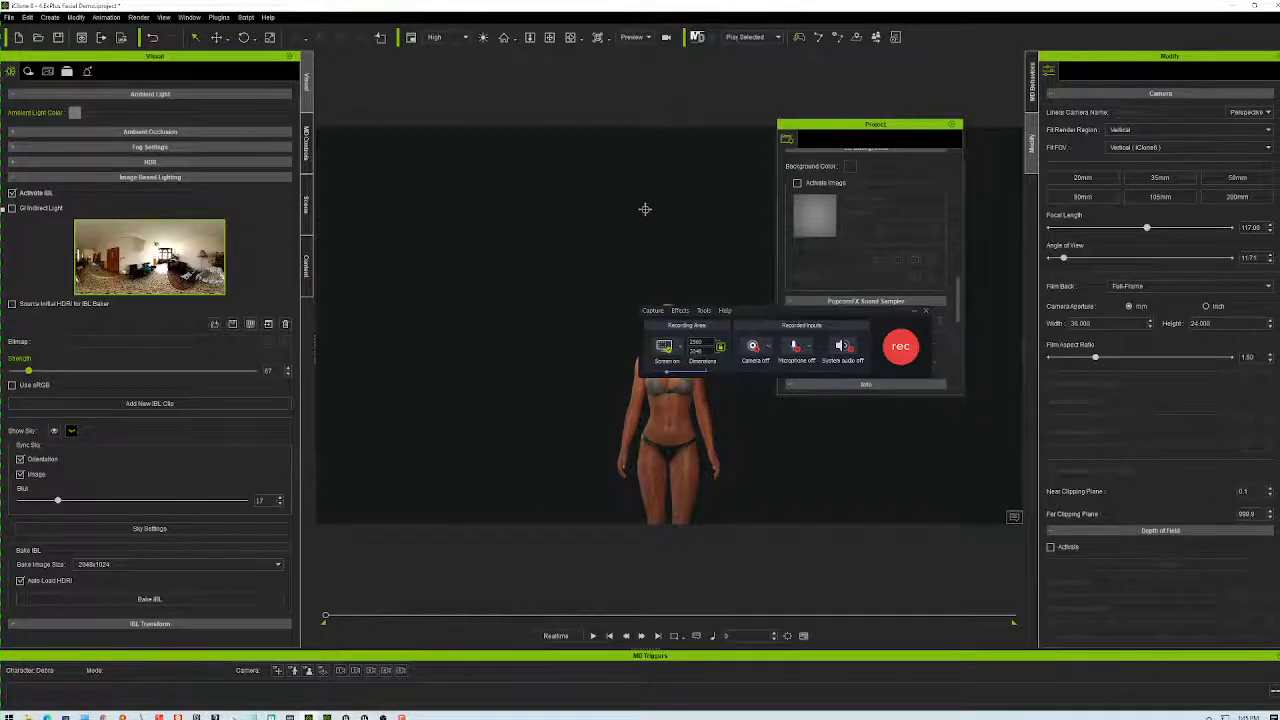
key(alt+Tab)
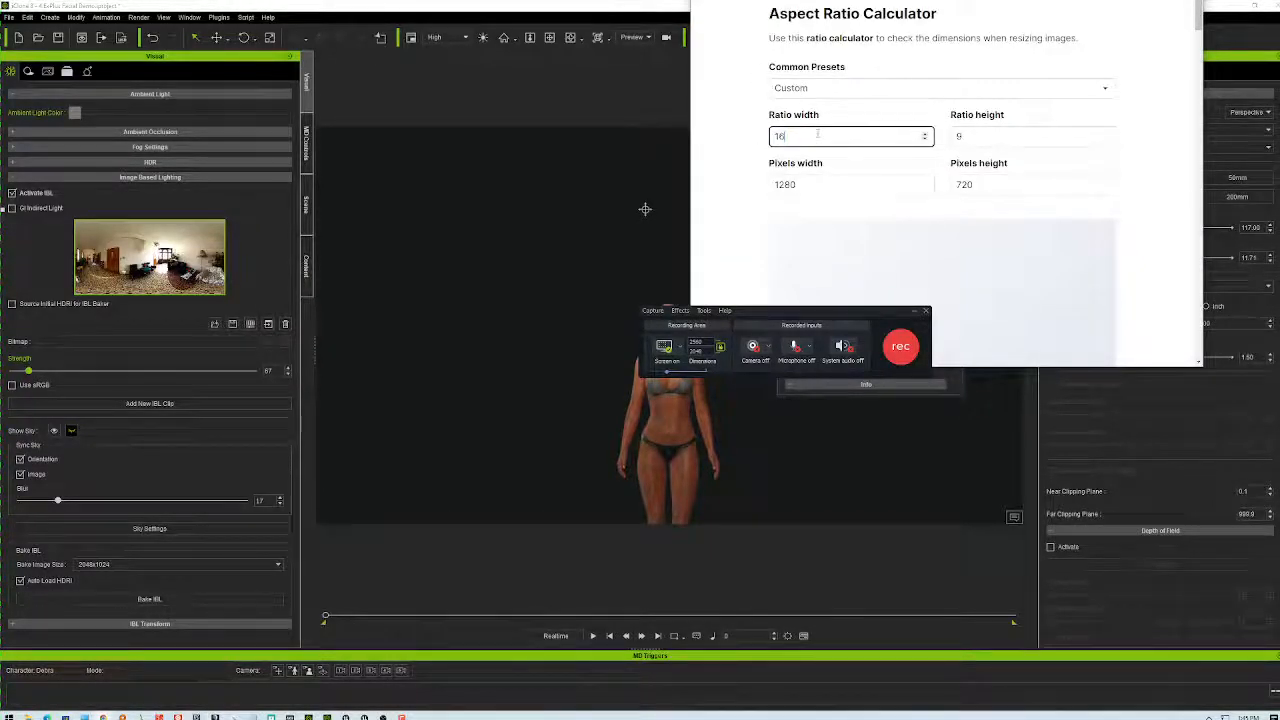
text(409)
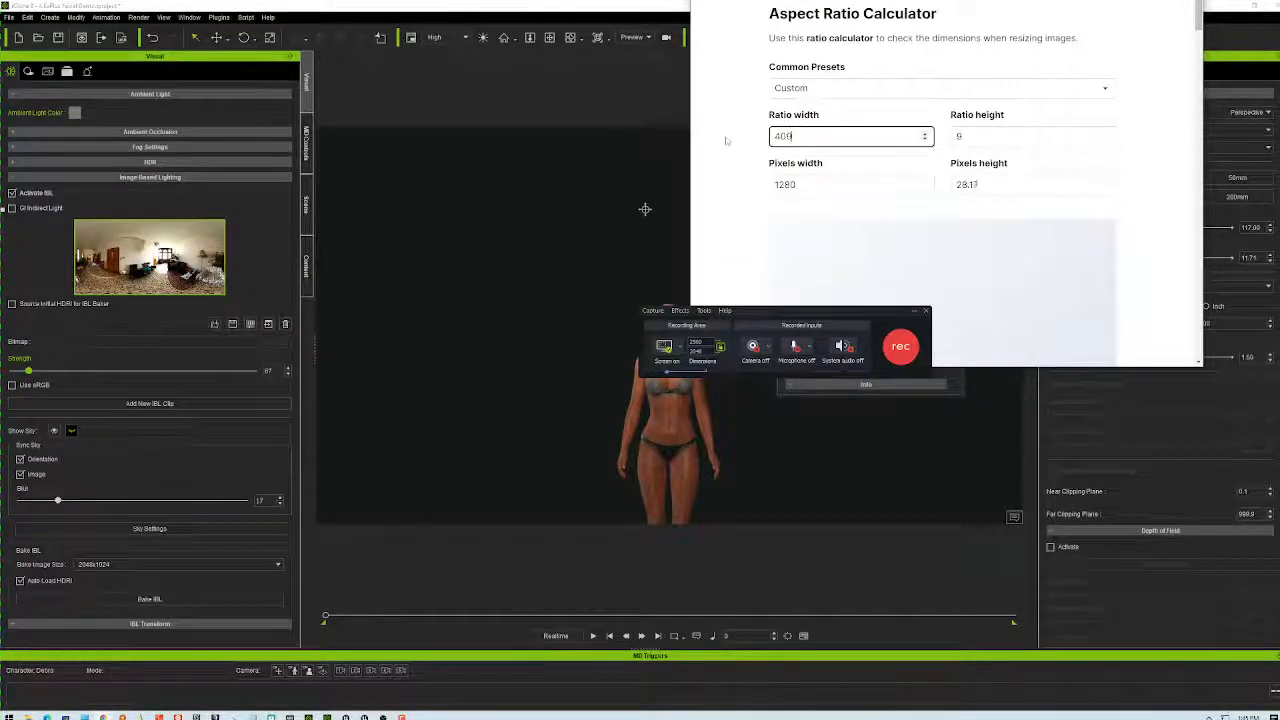
key(Tab)
key(Tab)
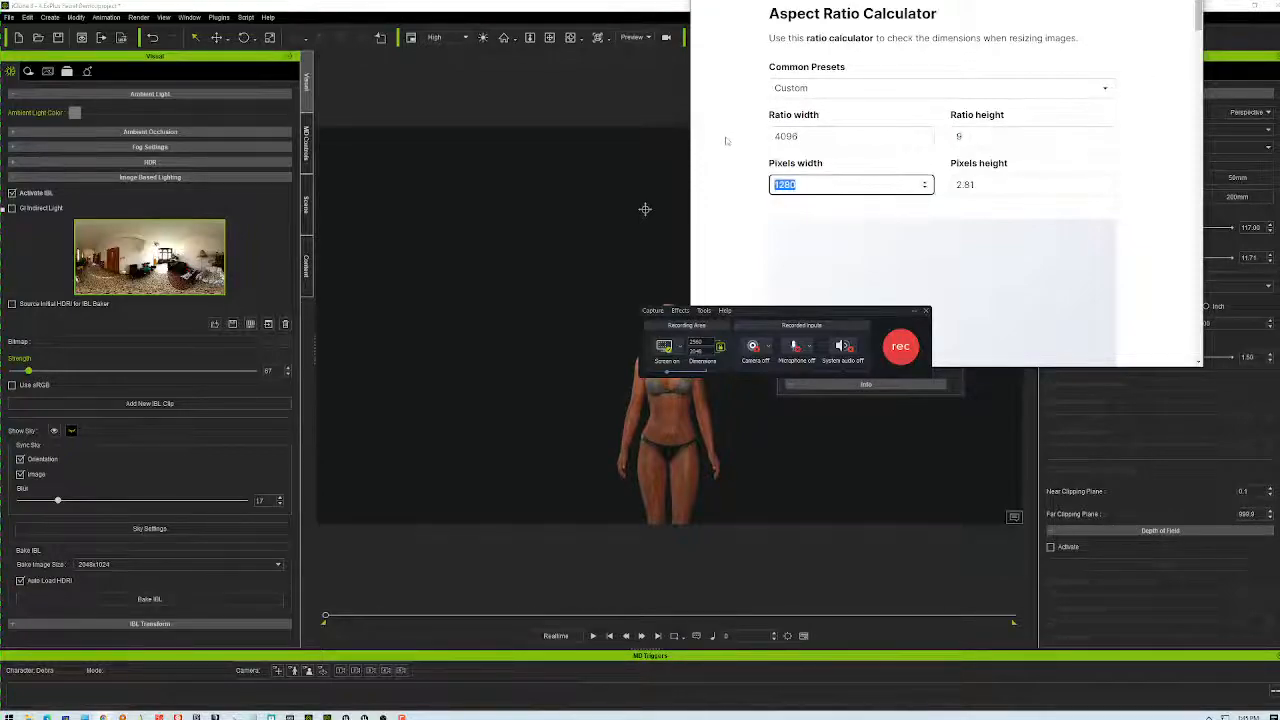
text(204)
drag(1007, 22, 997, 56)
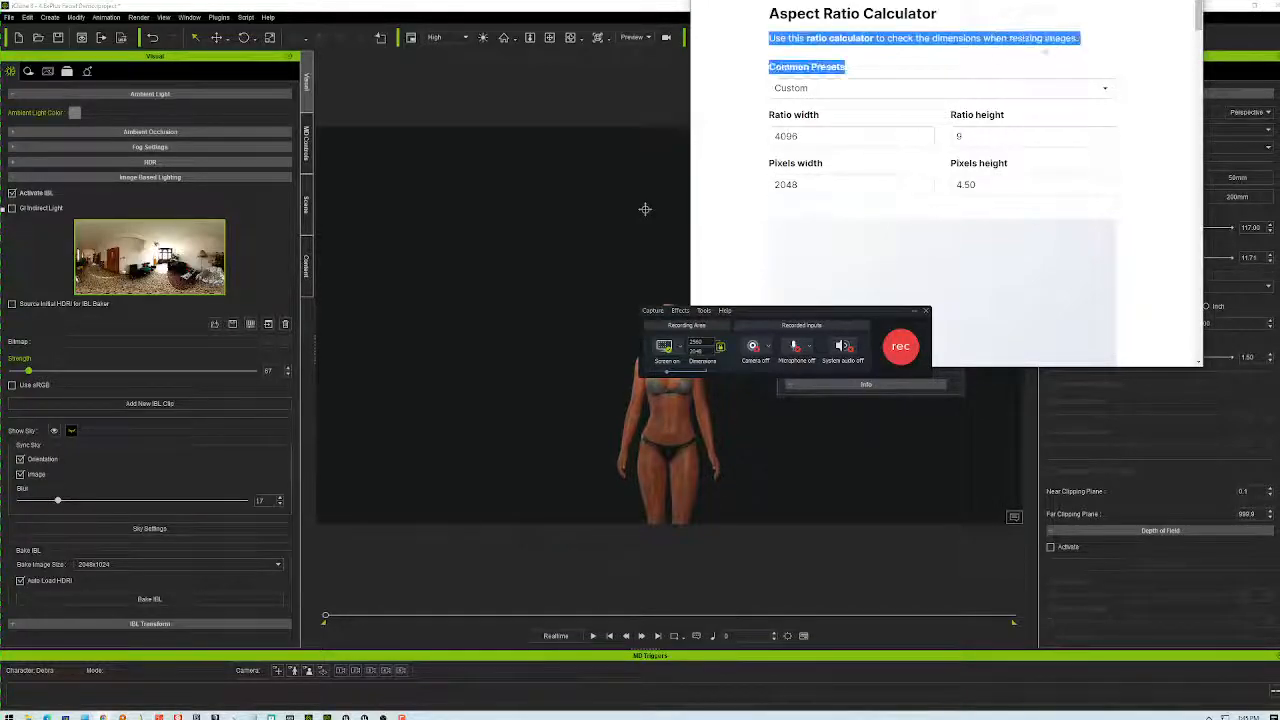
drag(1089, 0, 618, 143)
click(664, 467)
- Return to the search results and open the Andrew Hedges aspect ratio calculator in a new tab
scroll(676, 477, down, 2)
scroll(676, 477, up, 2)
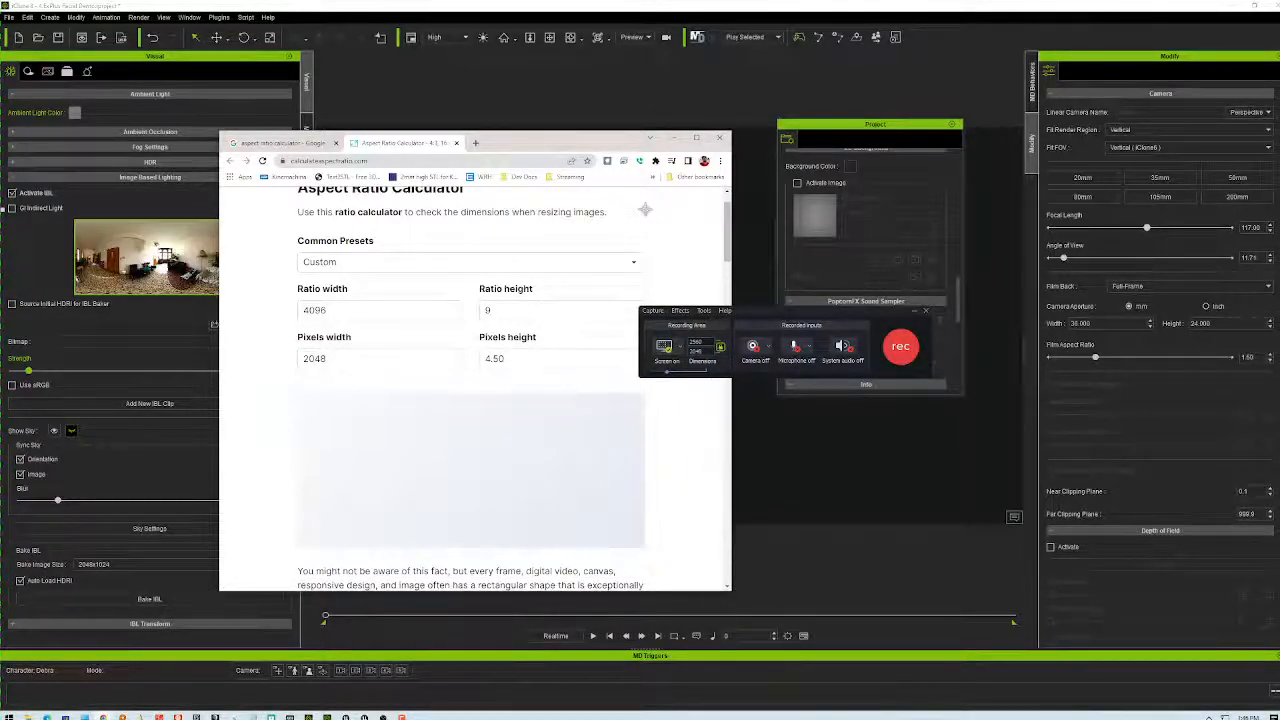
scroll(683, 440, down, 5)
scroll(683, 440, down, 3)
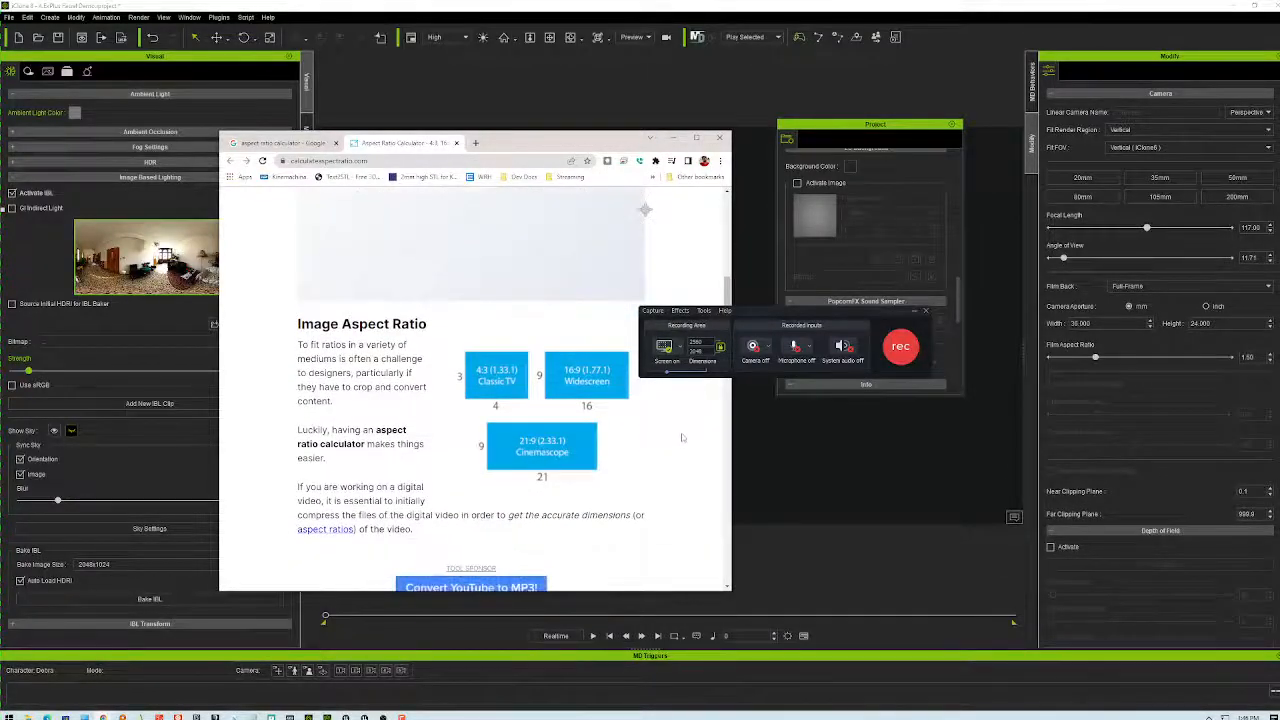
scroll(645, 210, up, 10)
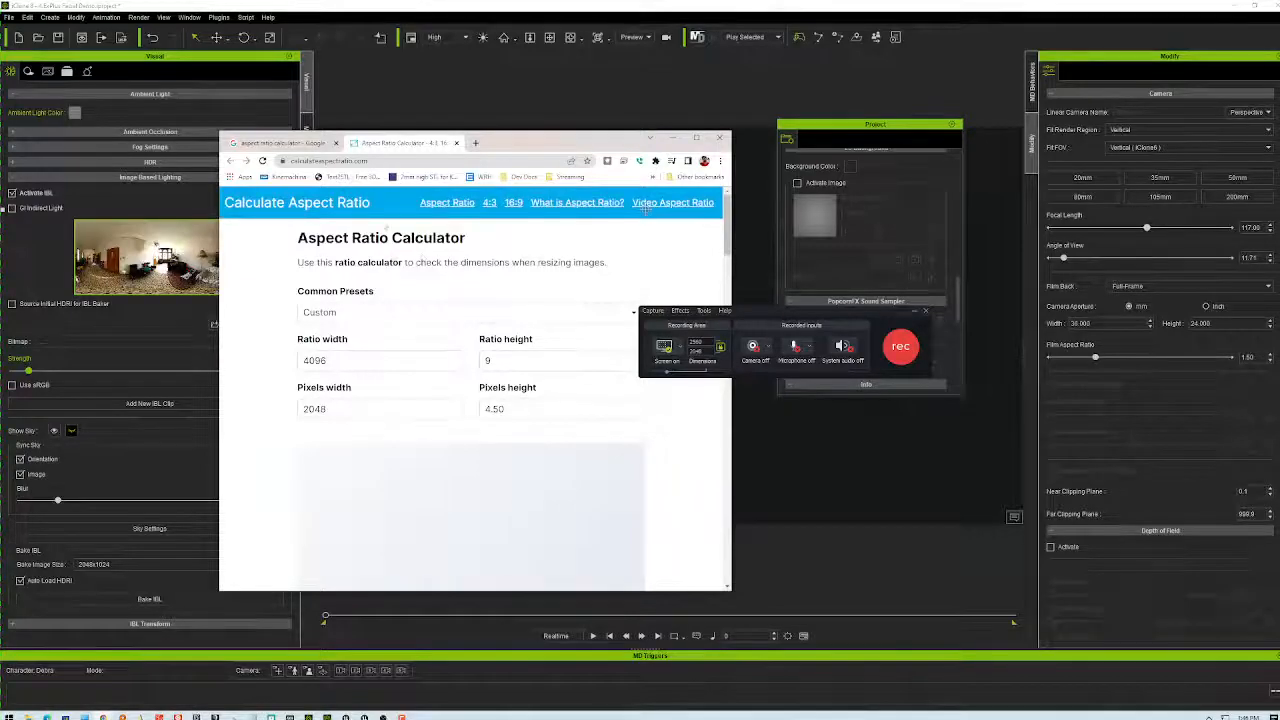
click(286, 144)
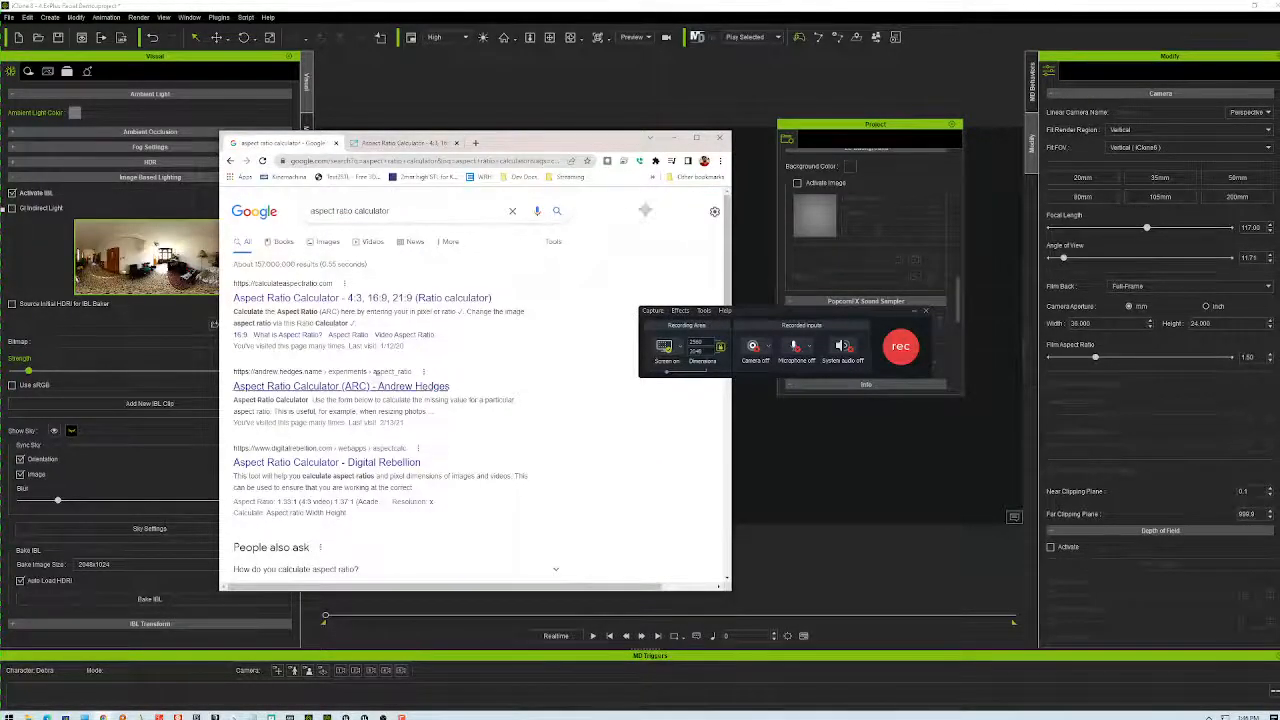
middle_click(372, 390)
click(514, 144)
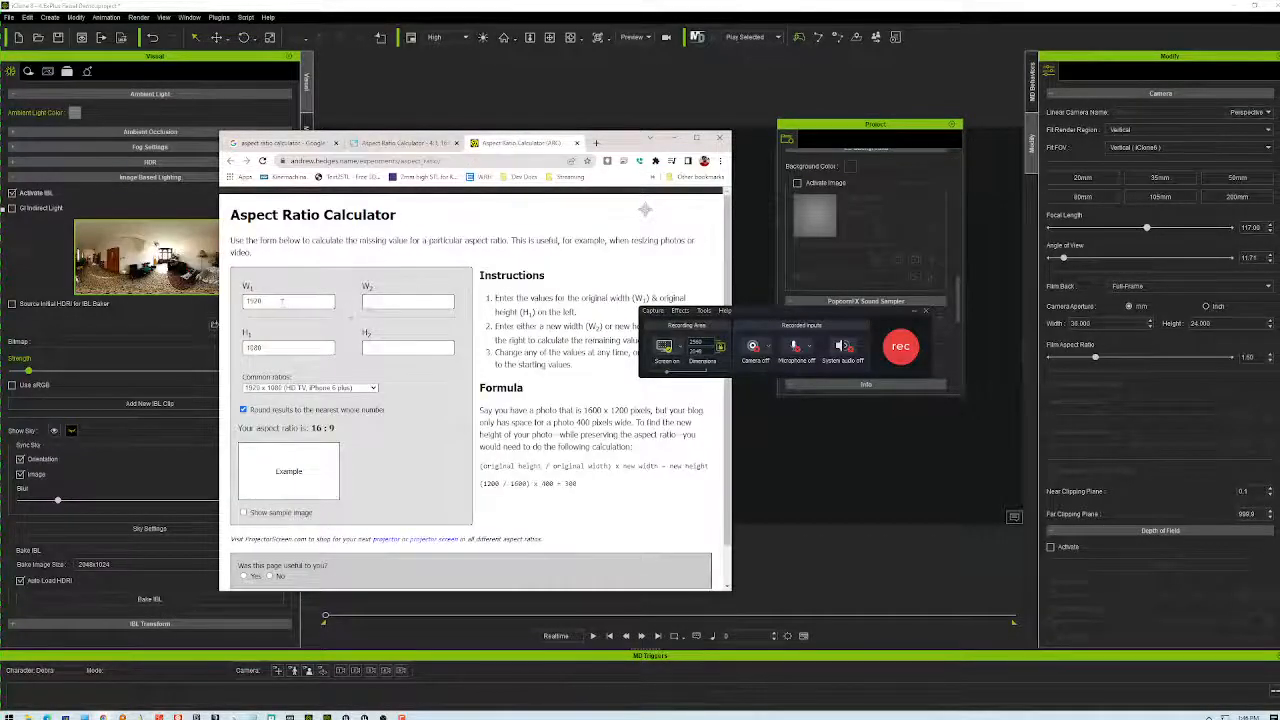
click(244, 302)
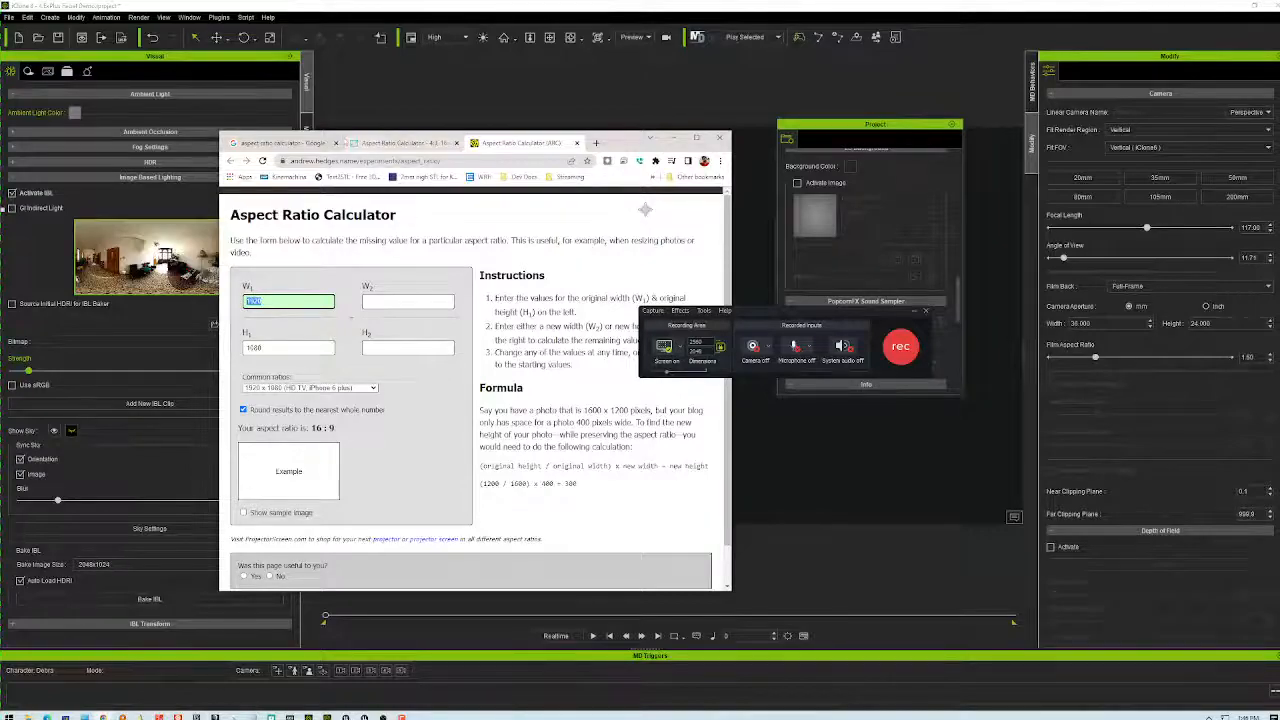
- In the ARC calculator, enter 4096×2048 and height 1080 to get a 2160 width
click(393, 146)
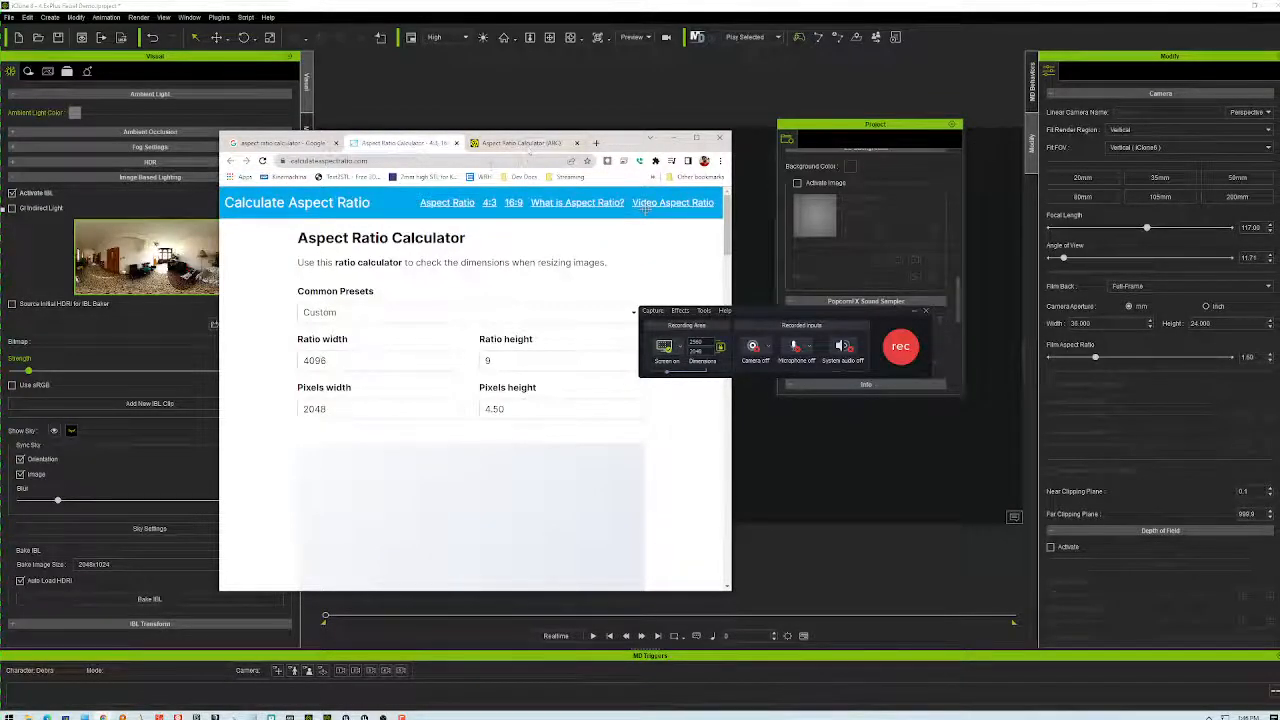
key(ctrl+Tab)
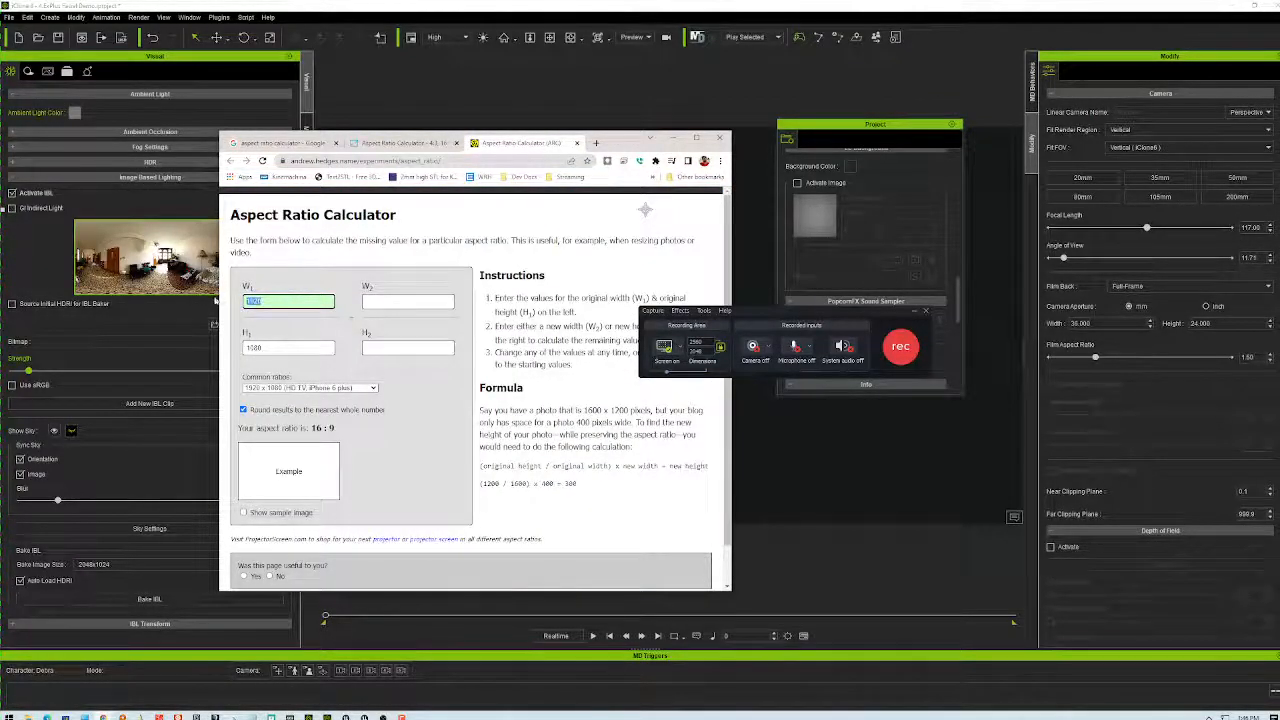
text(40)
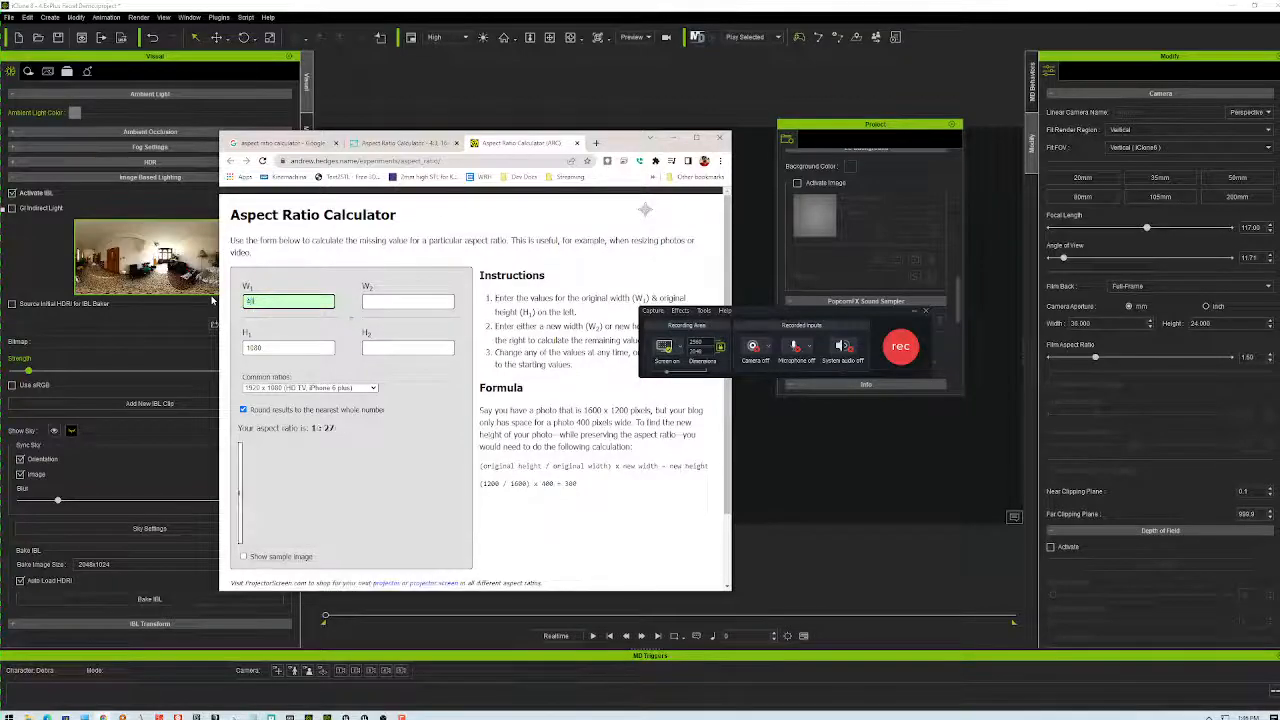
text(96)
key(Tab)
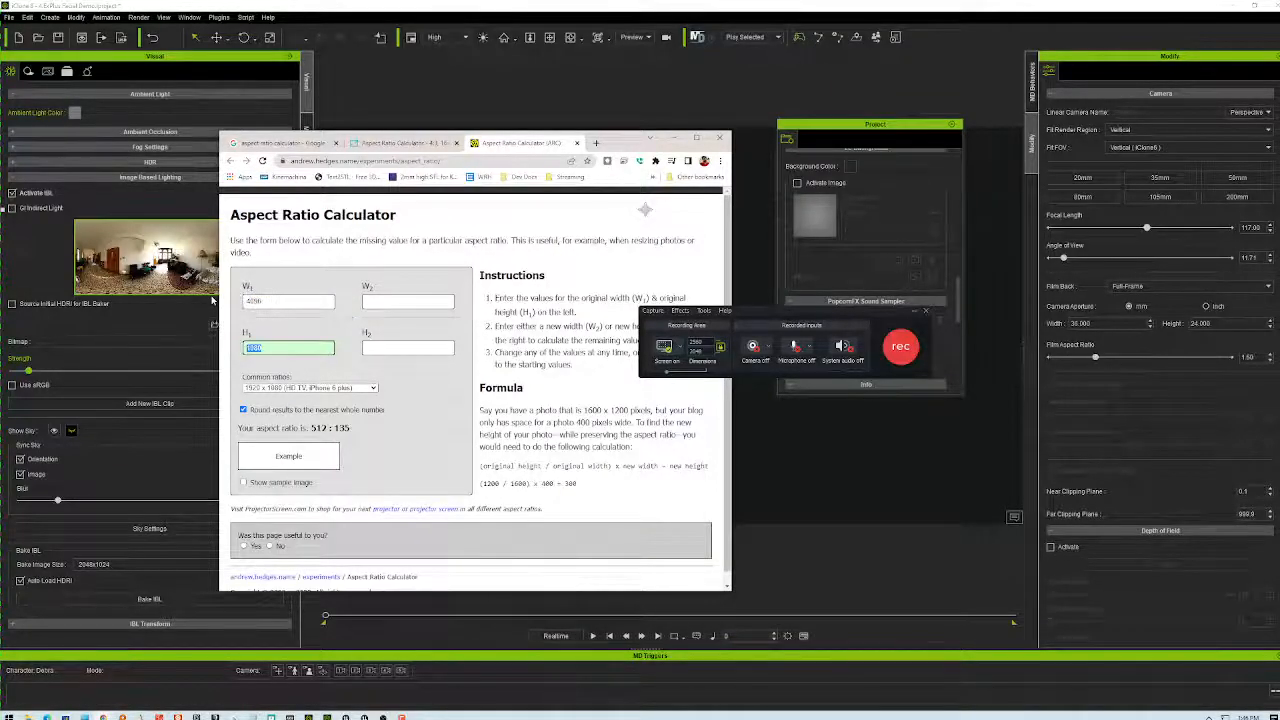
text(2048)
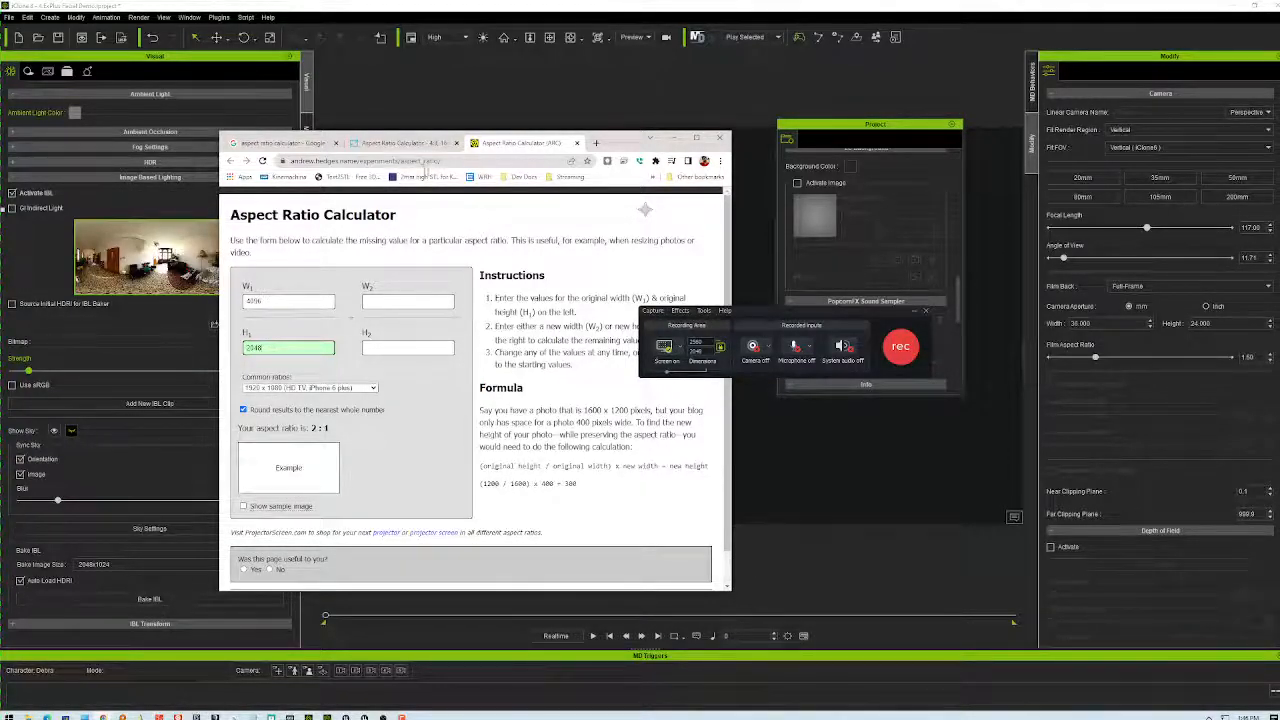
click(410, 143)
click(508, 143)
click(405, 301)
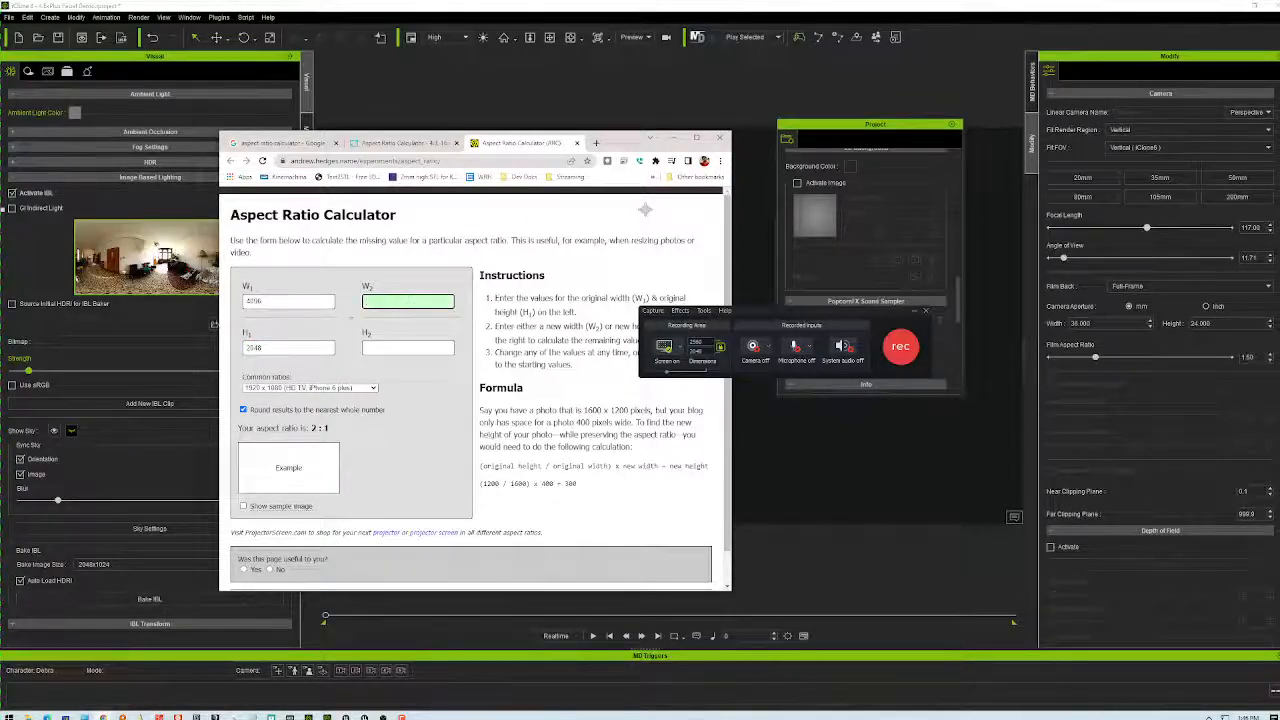
click(401, 347)
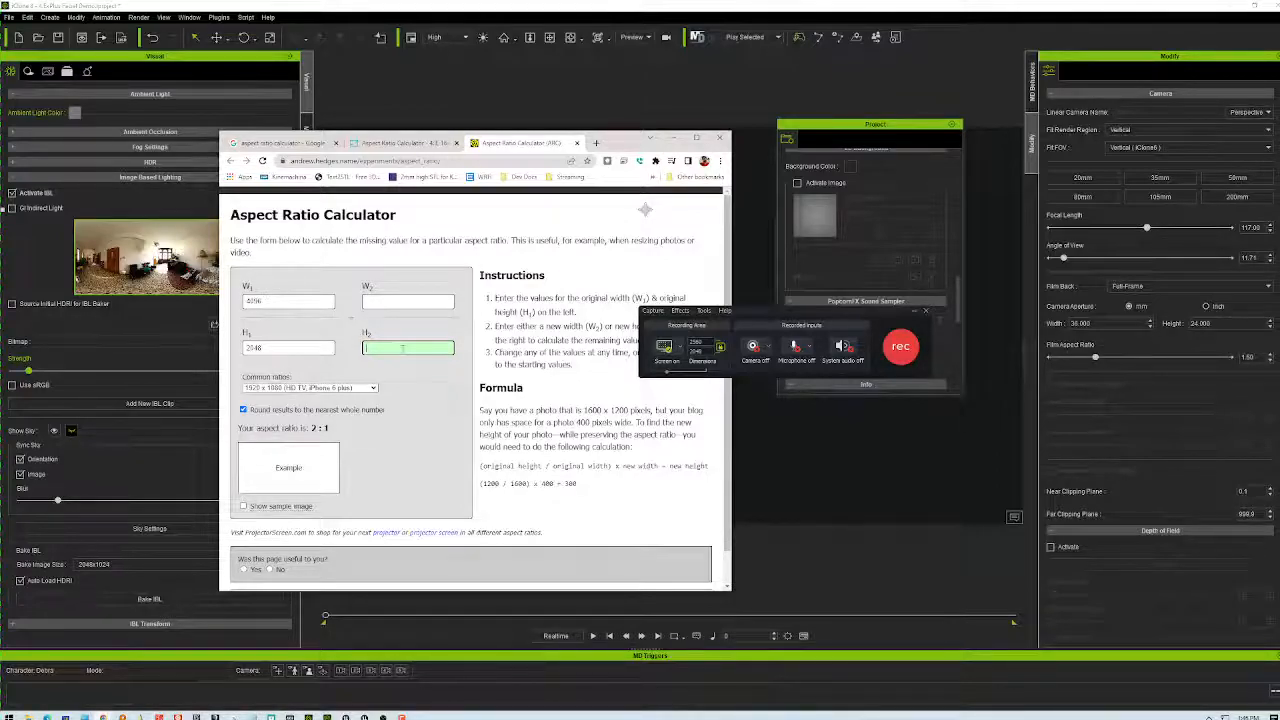
text(1080)
key(alt+Tab)
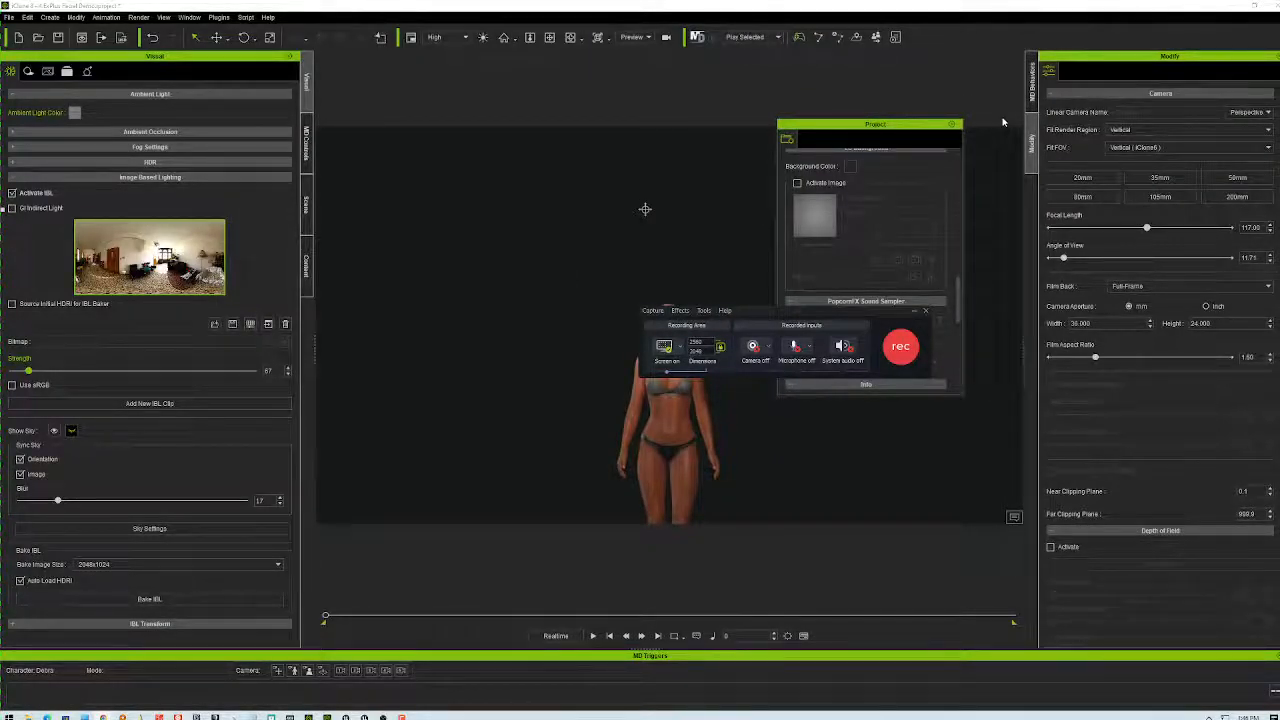
- Set the Camtasia recording area to 2160×1080
double_click(695, 342)
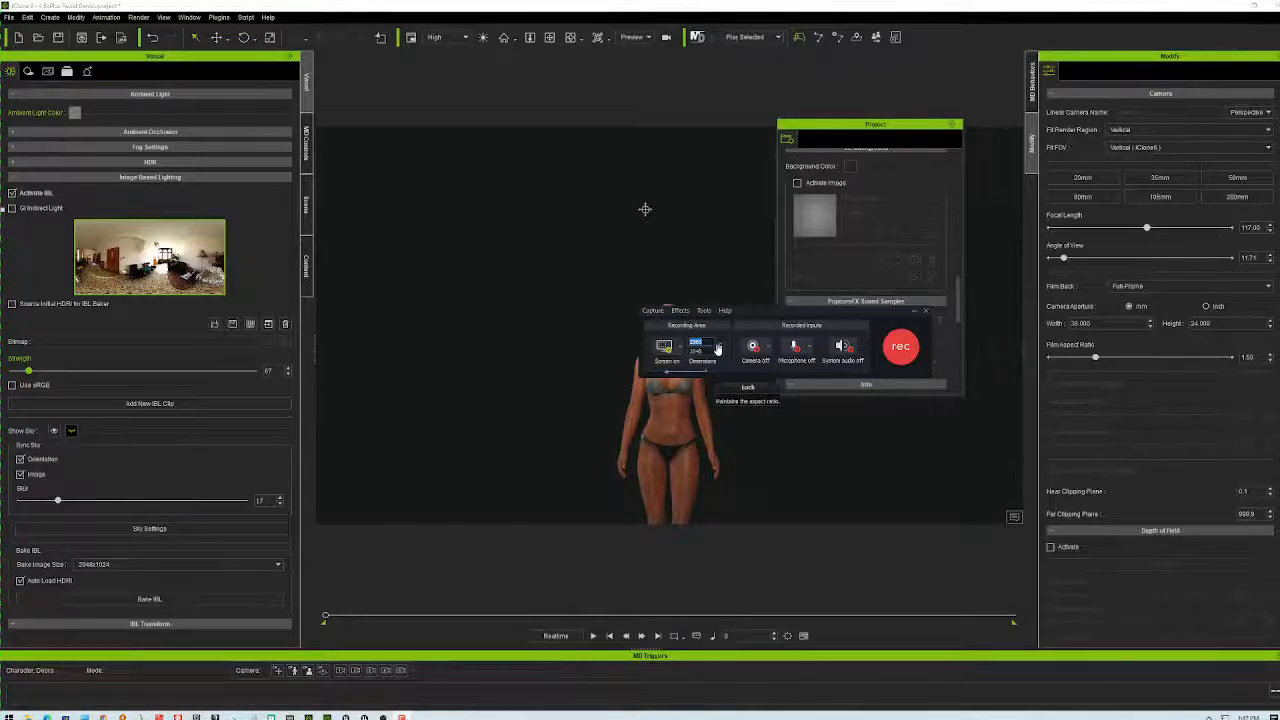
text(2160)
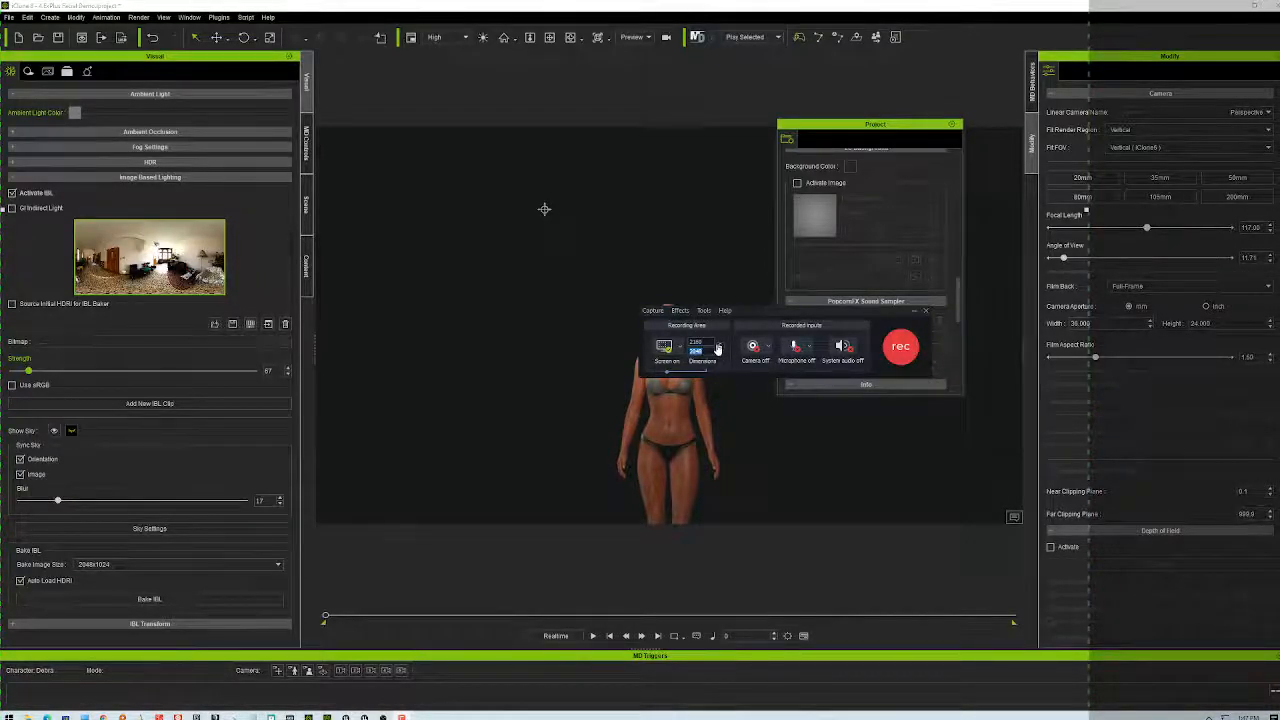
text(1080)
key(Return)
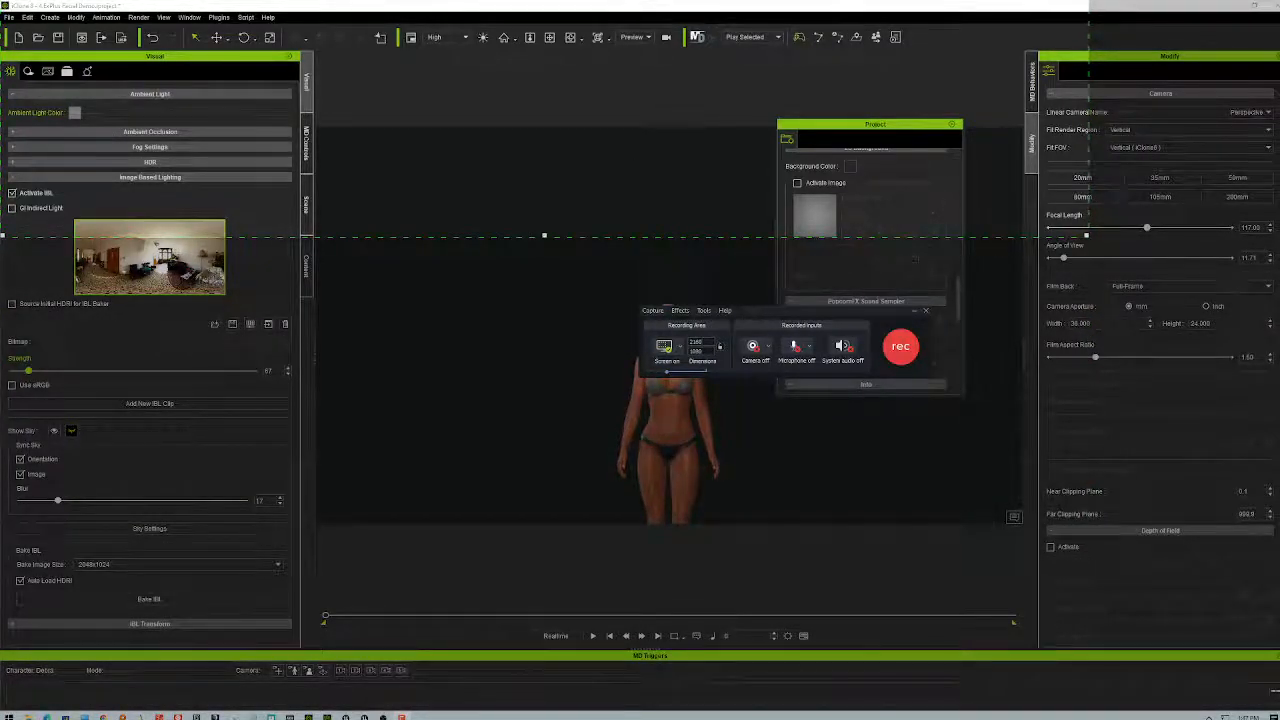
- Reposition the capture frame, close iClone's Project panel and minimize iClone to reveal Unreal
drag(544, 5, 627, 342)
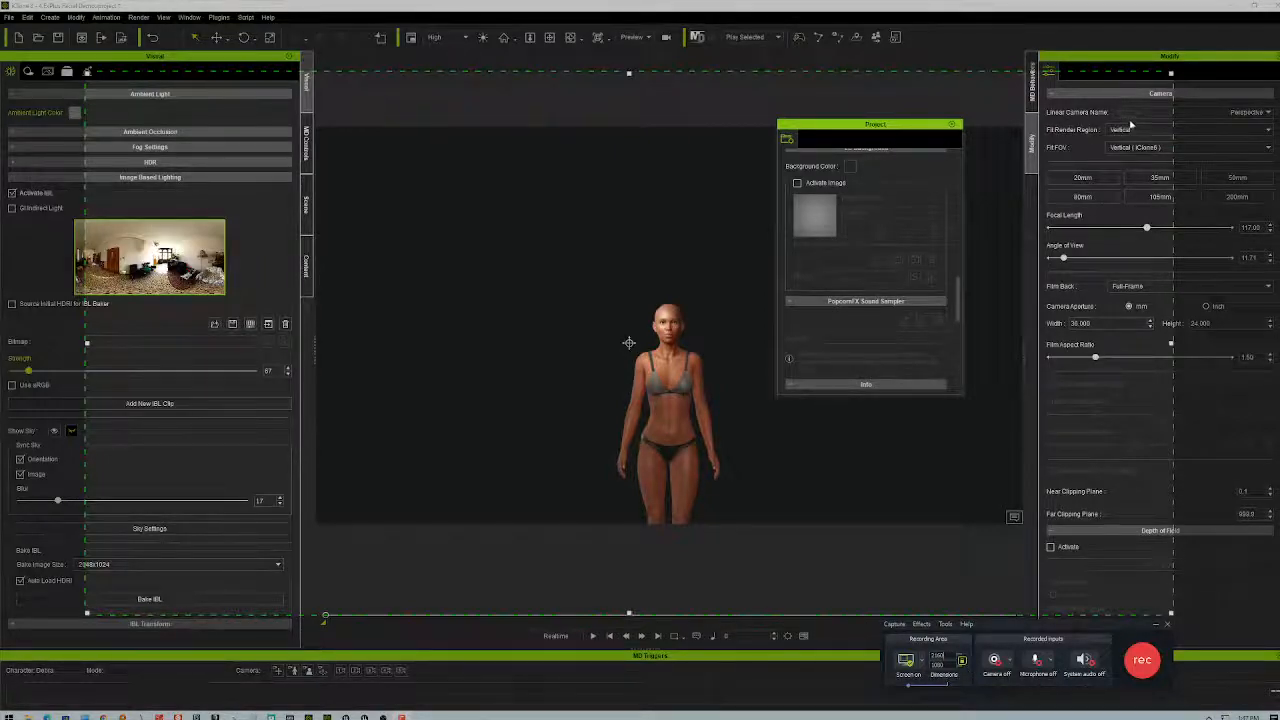
click(951, 124)
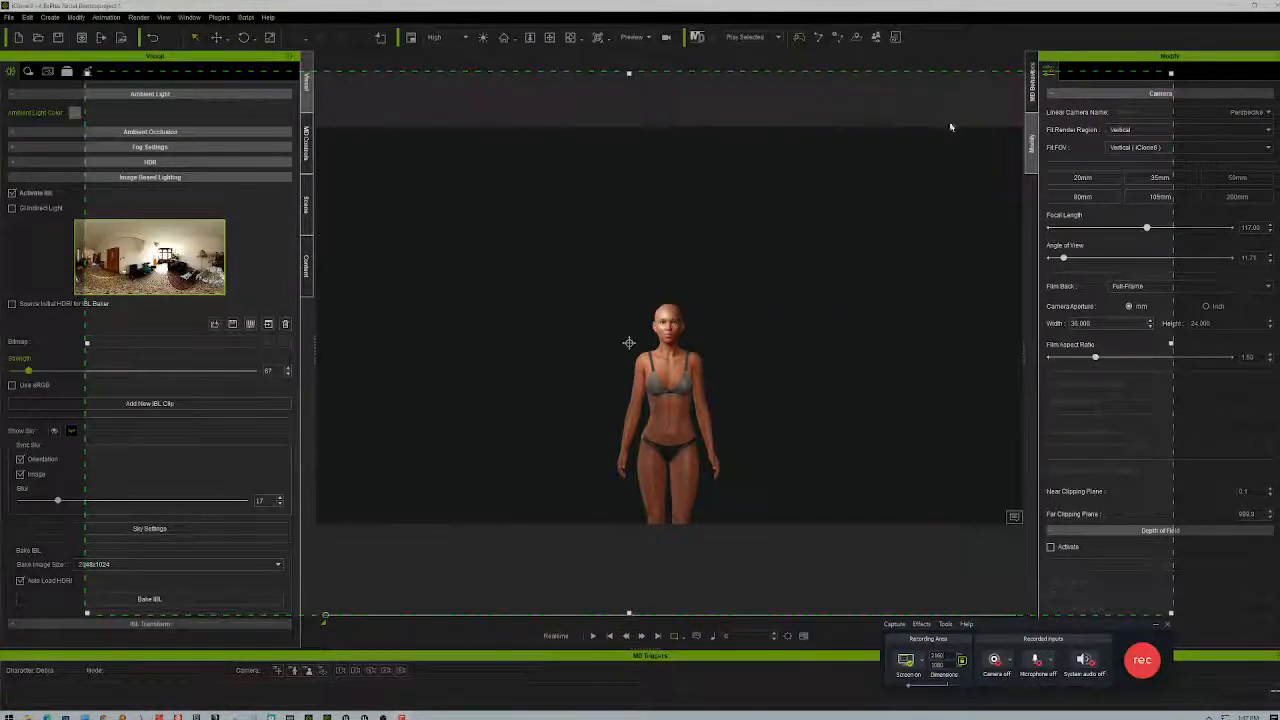
click(1232, 6)
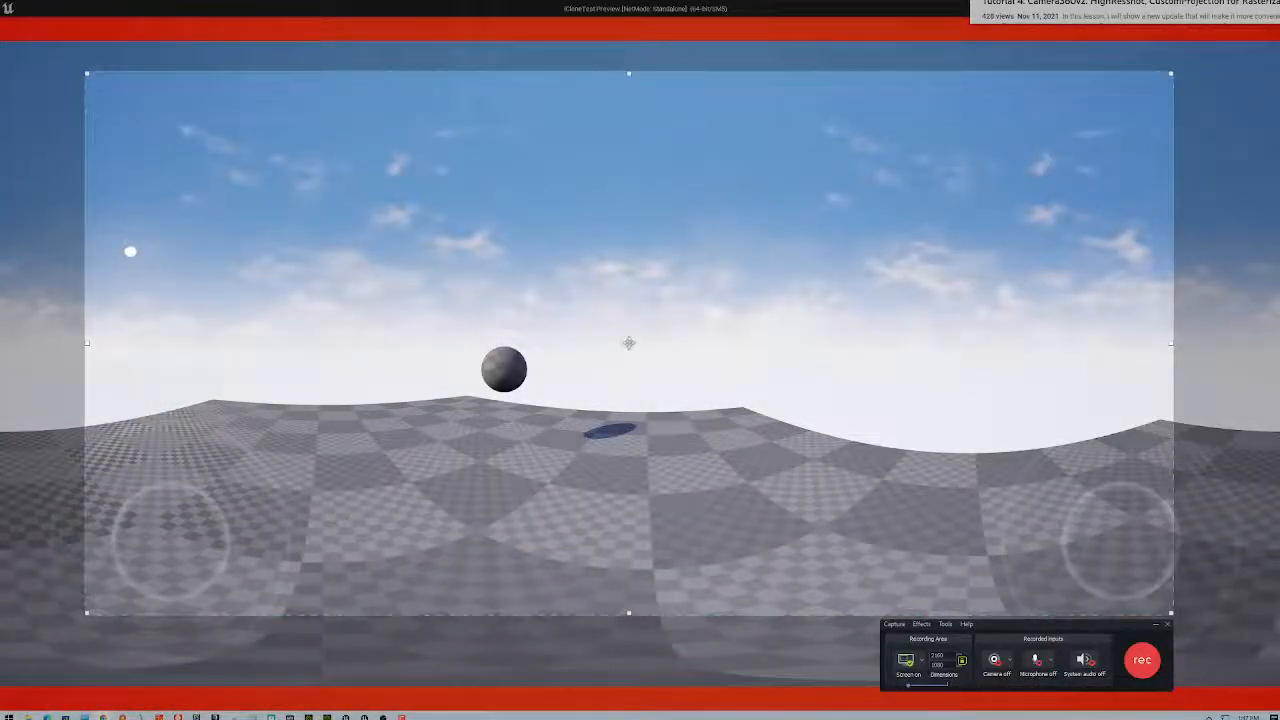
- Stretch the capture area from the left edge over the 360 view, then restore the game window
drag(629, 343, 544, 314)
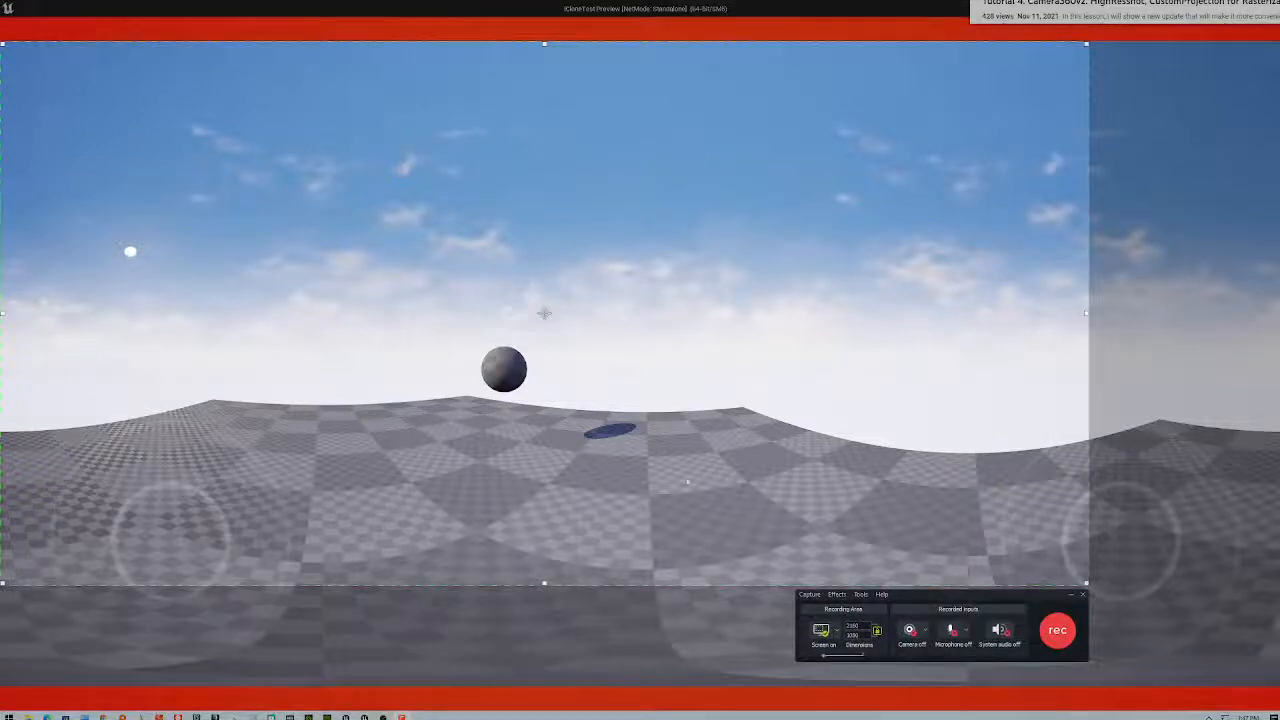
mouse_move(1088, 582)
mouse_down()
mouse_move(1187, 620)
mouse_move(1279, 686)
mouse_up()
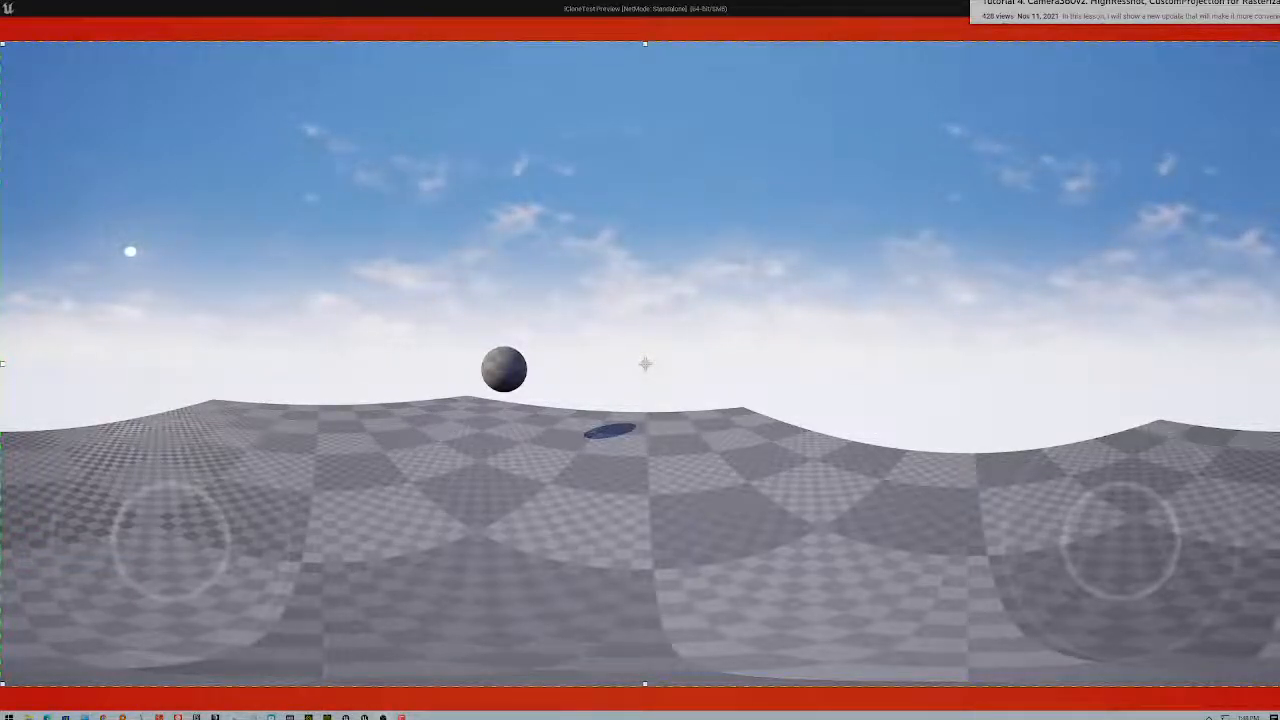
double_click(872, 8)
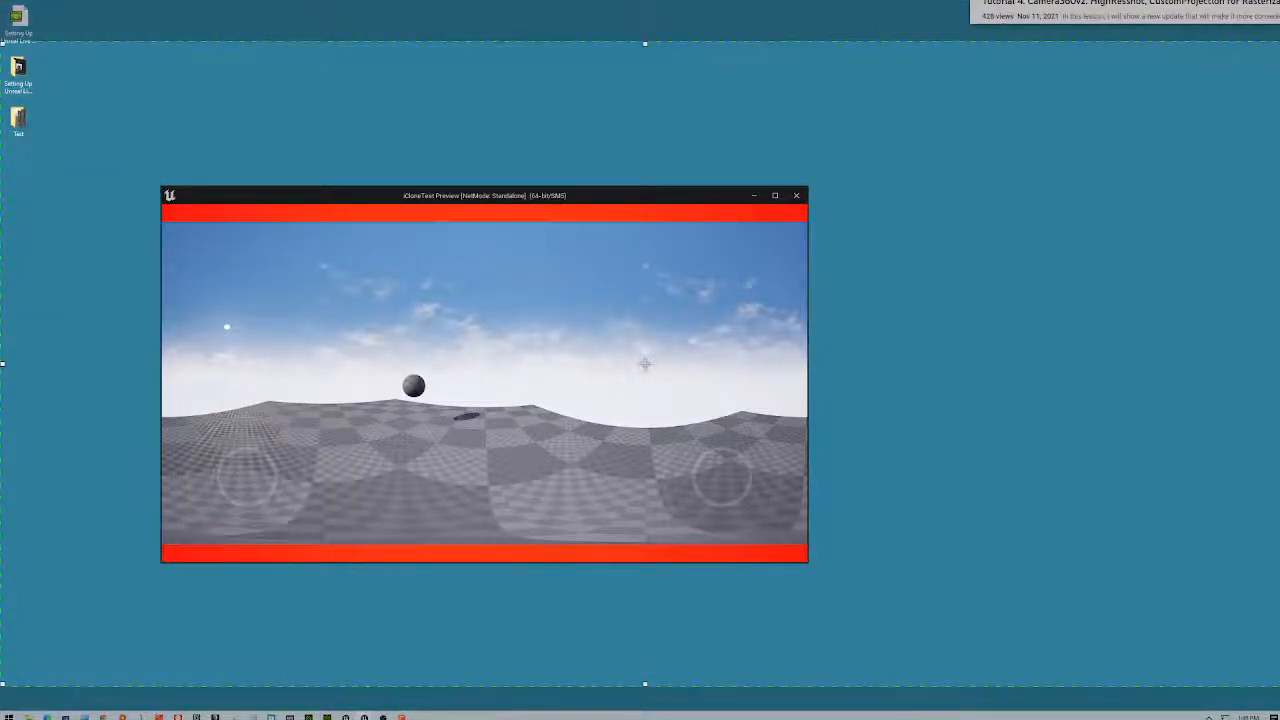
- Close the game preview and open Project Settings from the editor's Edit menu
mouse_move(383, 716)
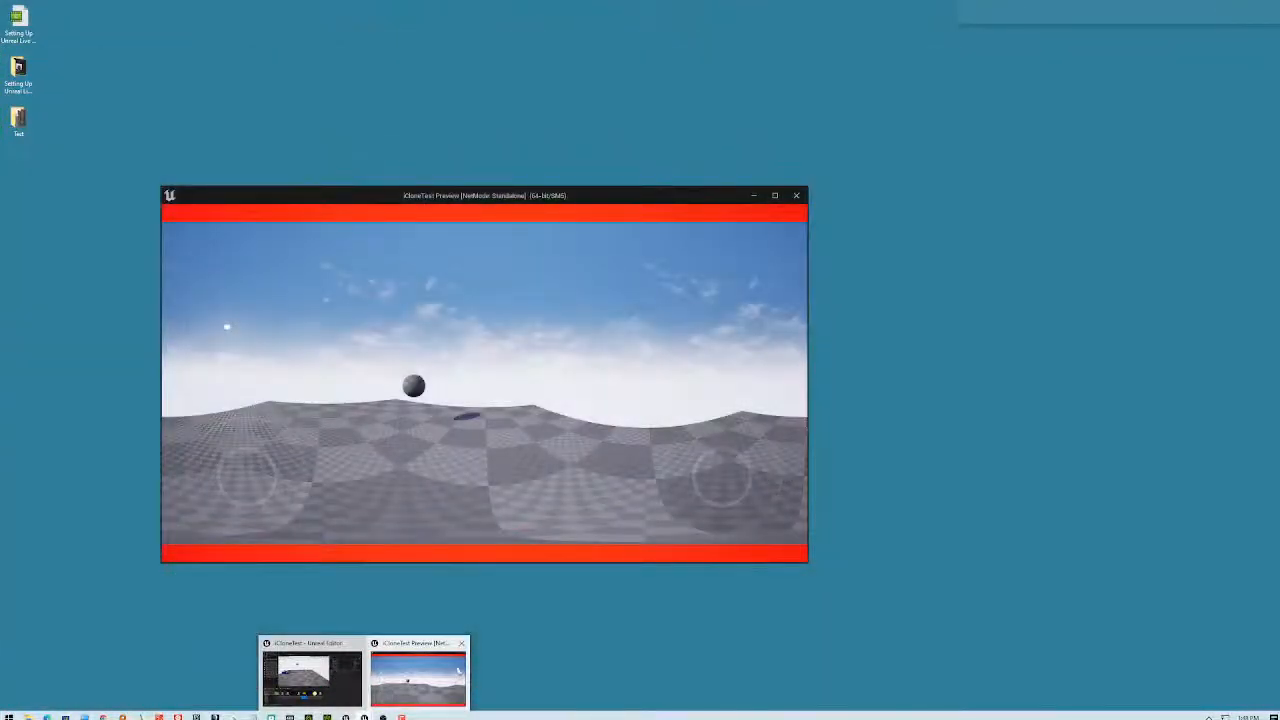
click(462, 643)
click(363, 675)
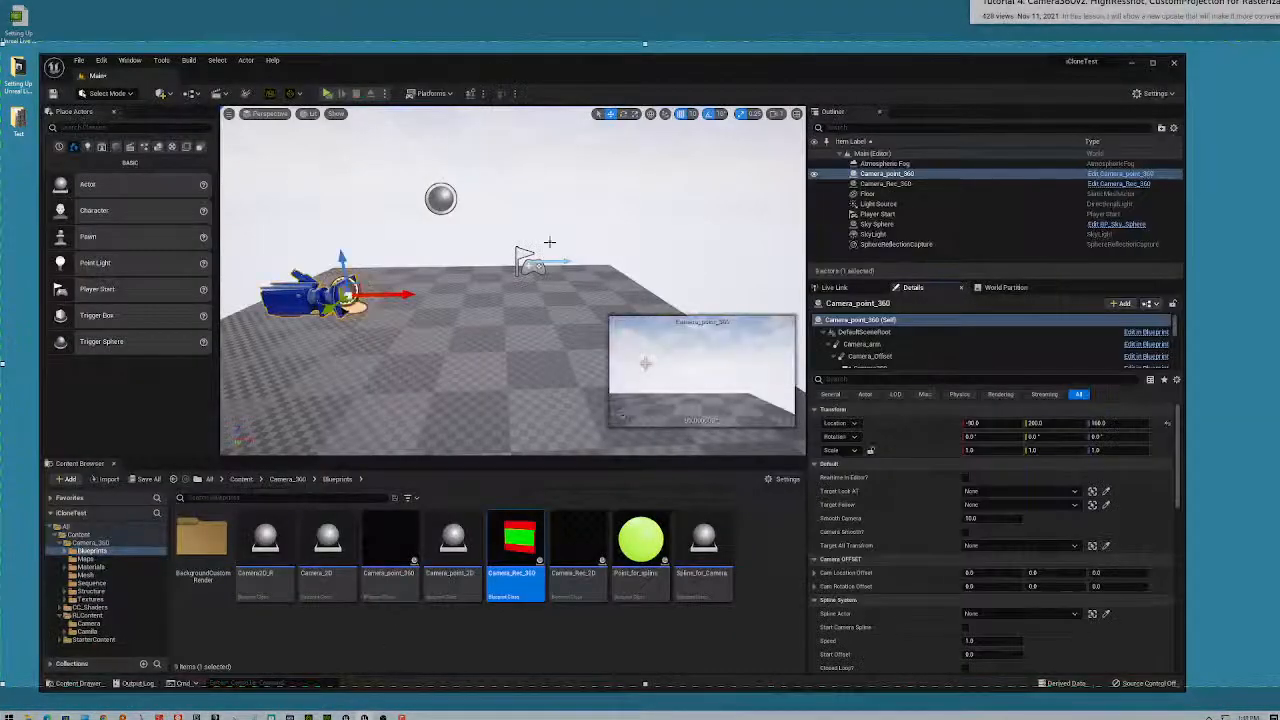
click(220, 61)
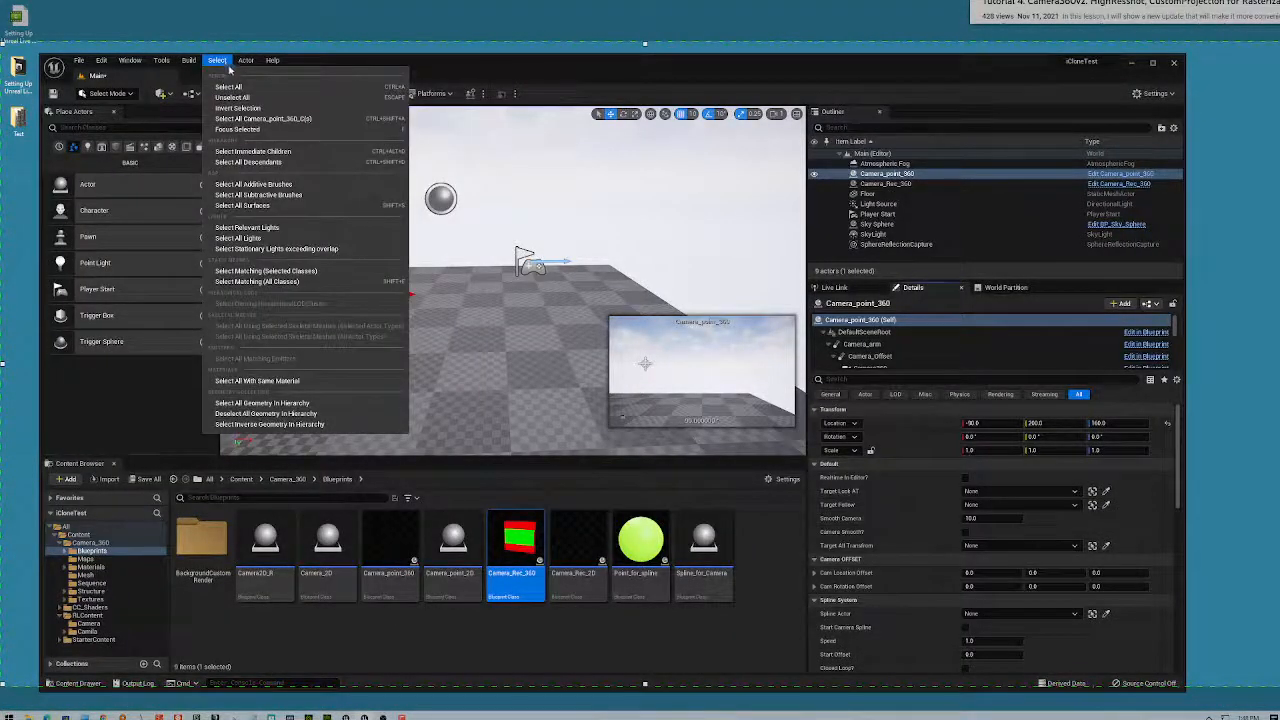
click(101, 60)
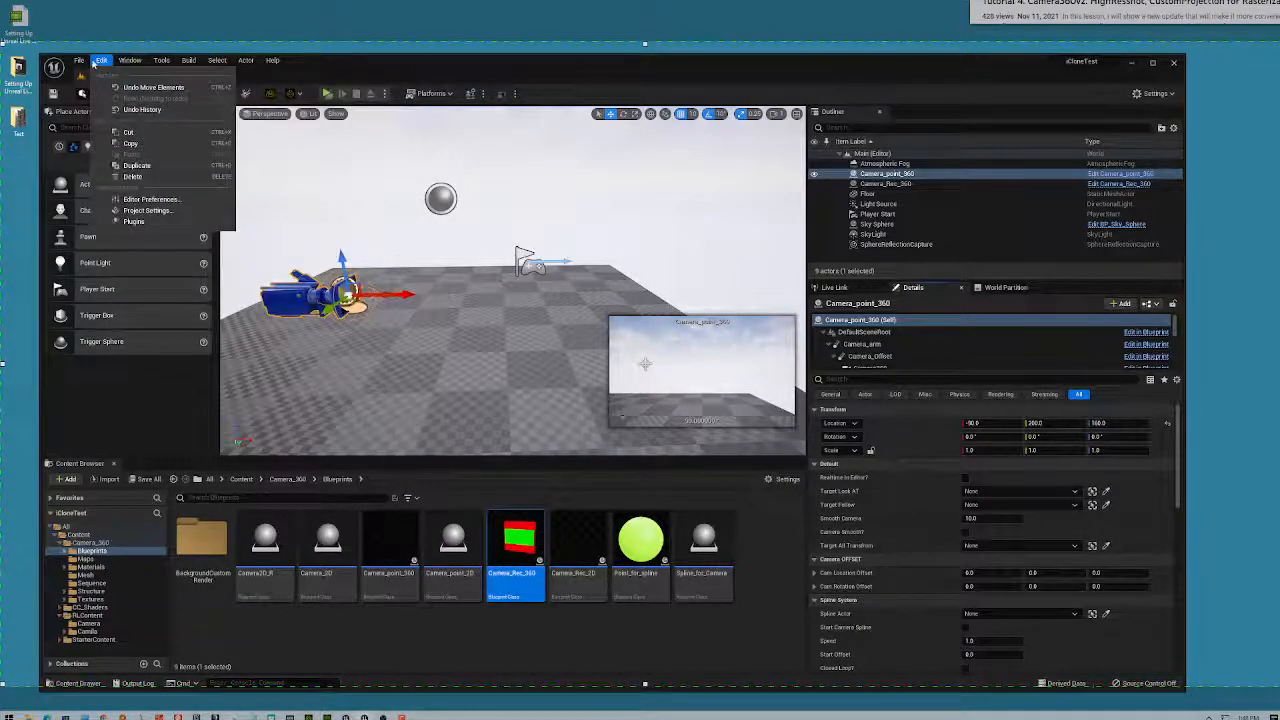
click(153, 213)
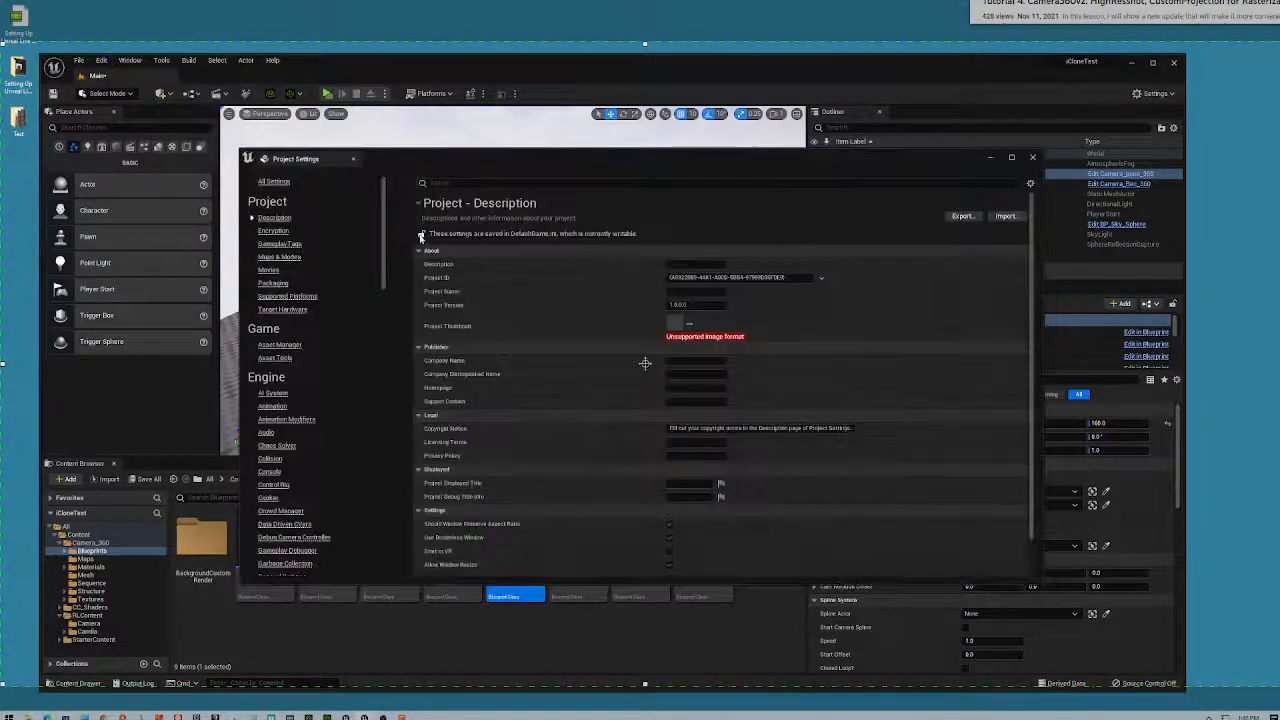
- Filter the Project Settings by 'aspect' to show the aspect-ratio options
scroll(777, 349, down, 1)
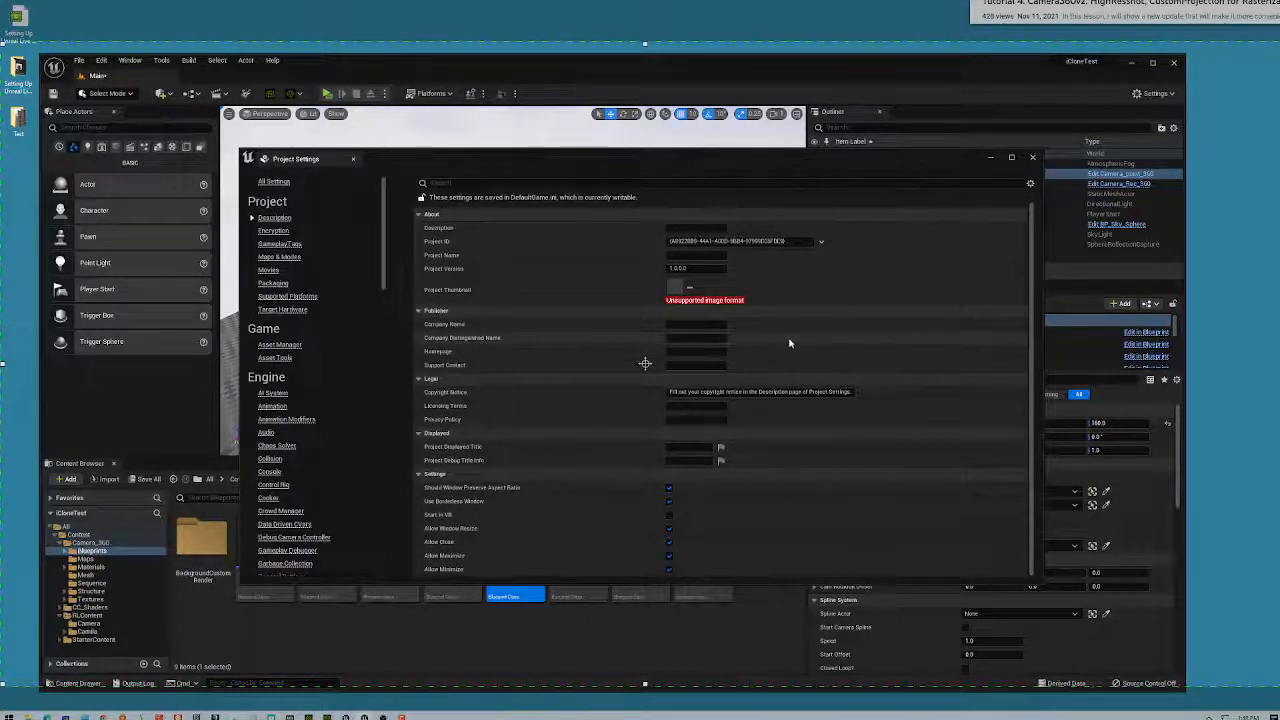
scroll(789, 341, up, 1)
scroll(791, 330, down, 1)
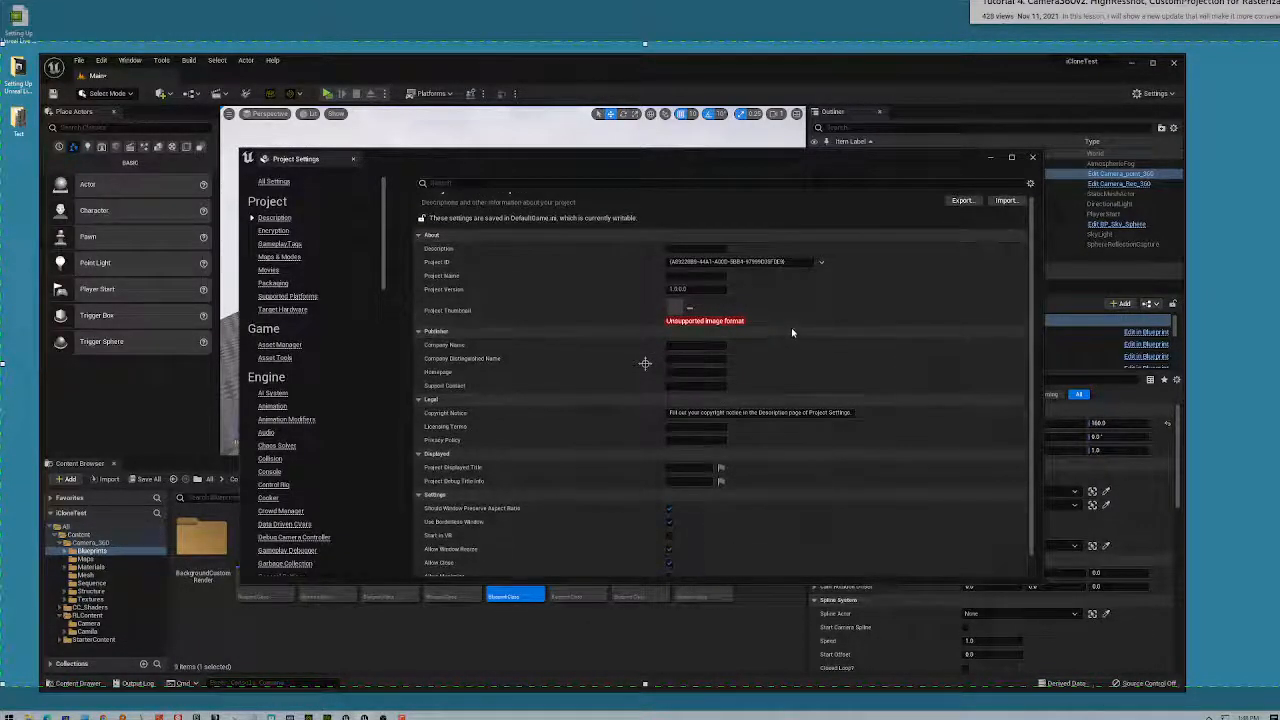
scroll(795, 332, up, 1)
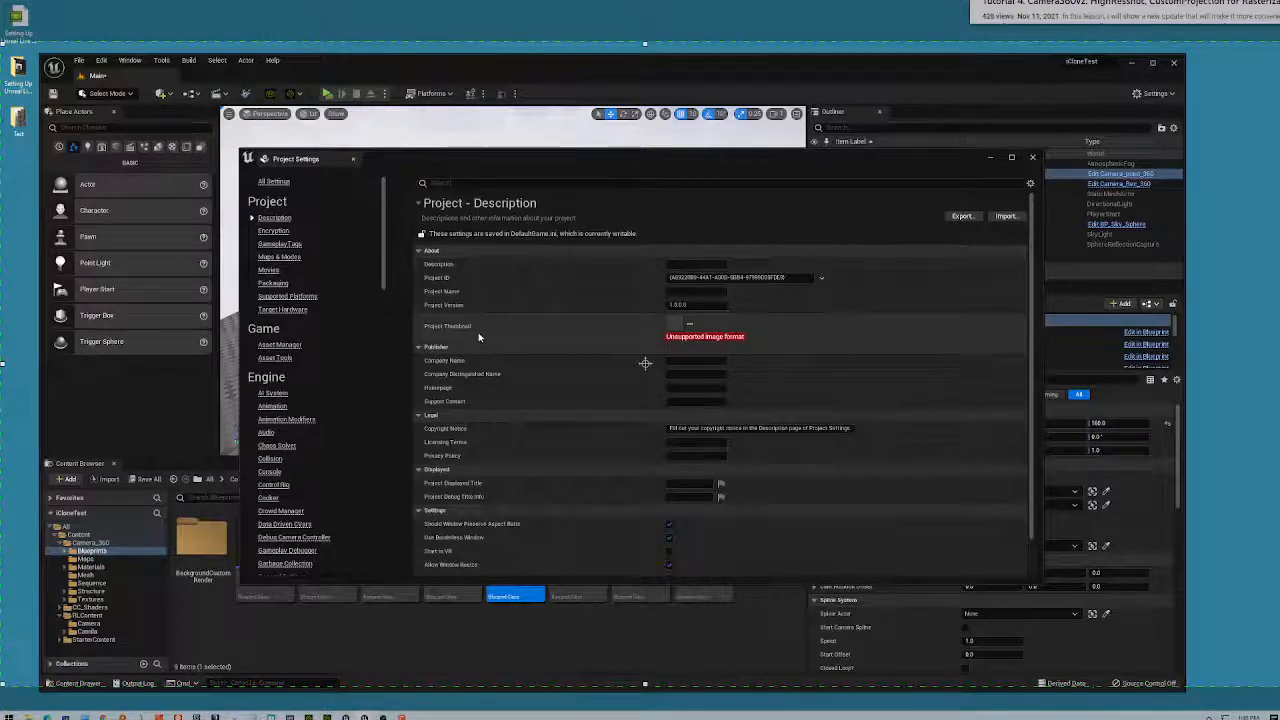
click(465, 183)
text(aspect)
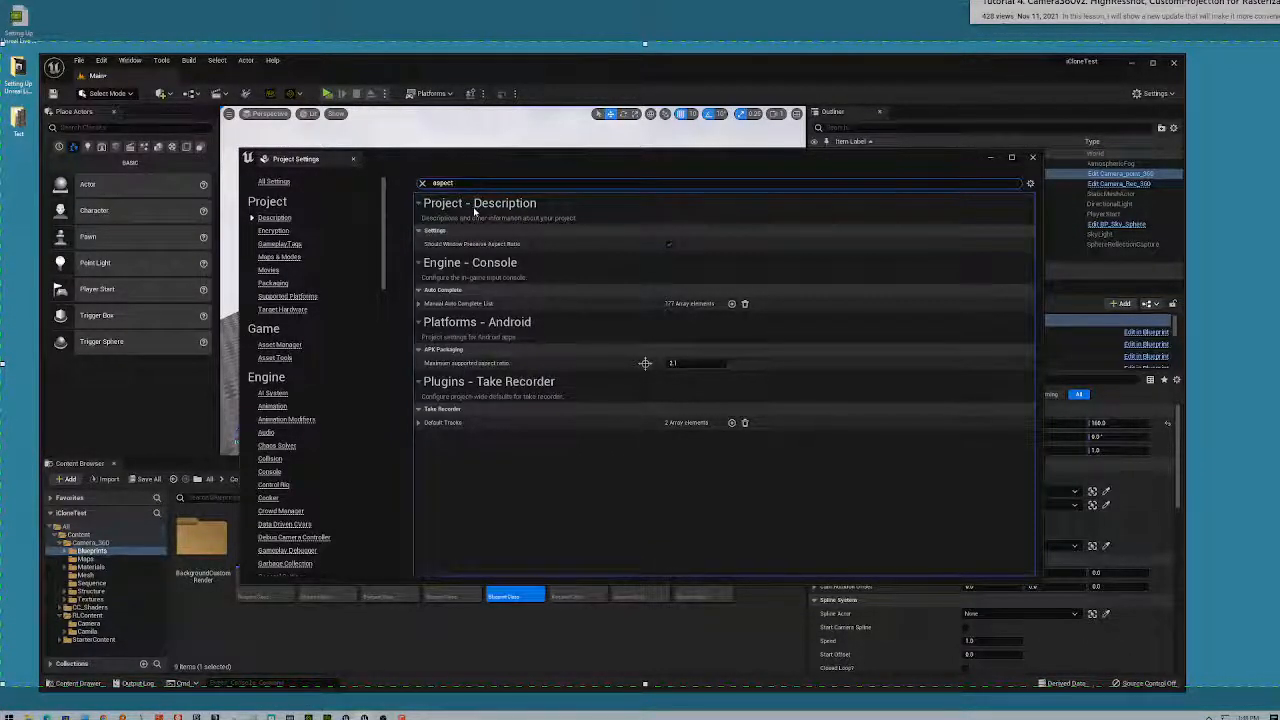
- Search the Project Settings for 'reso' and scroll through the resolution results
key(ctrl+a)
text(reso)
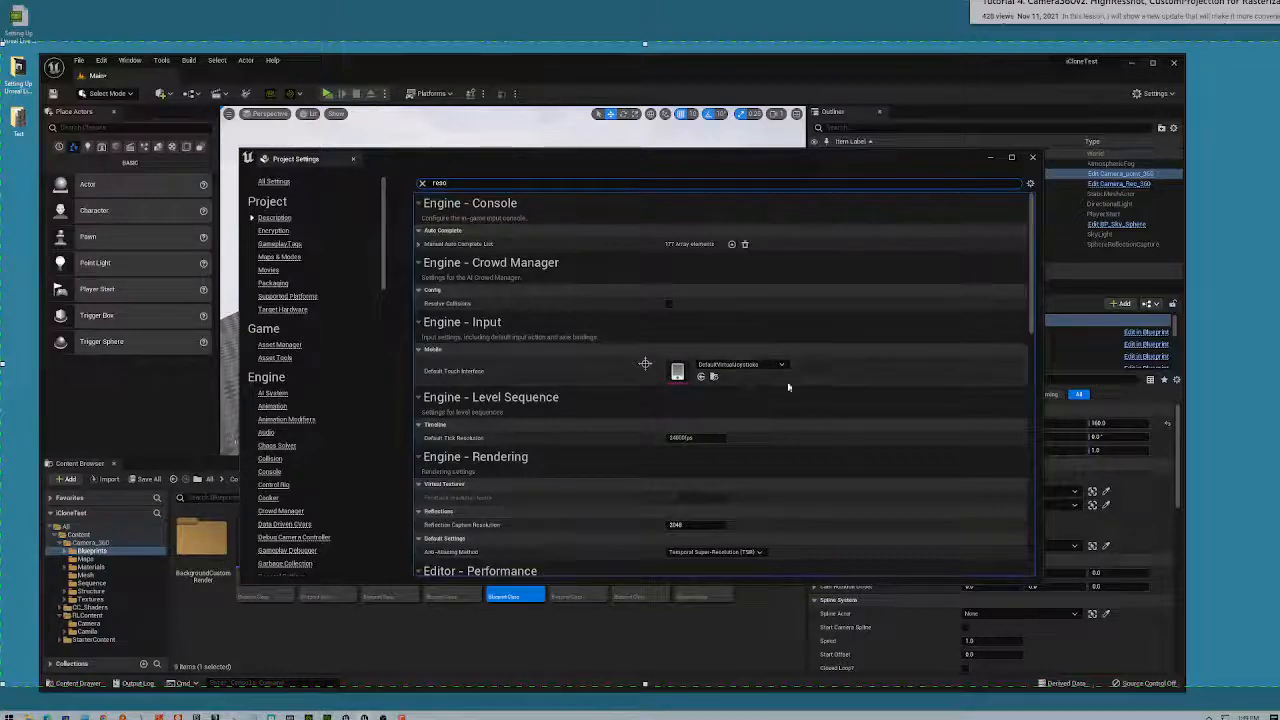
scroll(816, 378, down, 1)
scroll(815, 378, down, 1)
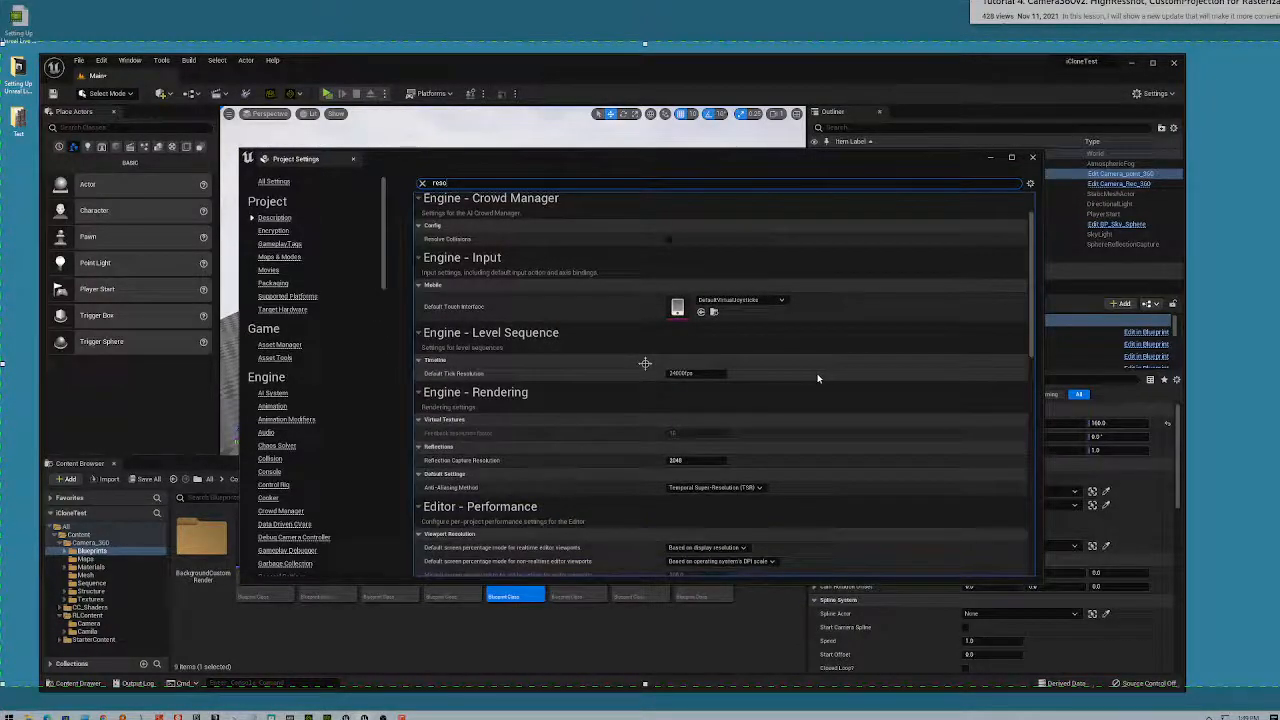
scroll(817, 378, down, 1)
scroll(817, 378, down, 1)
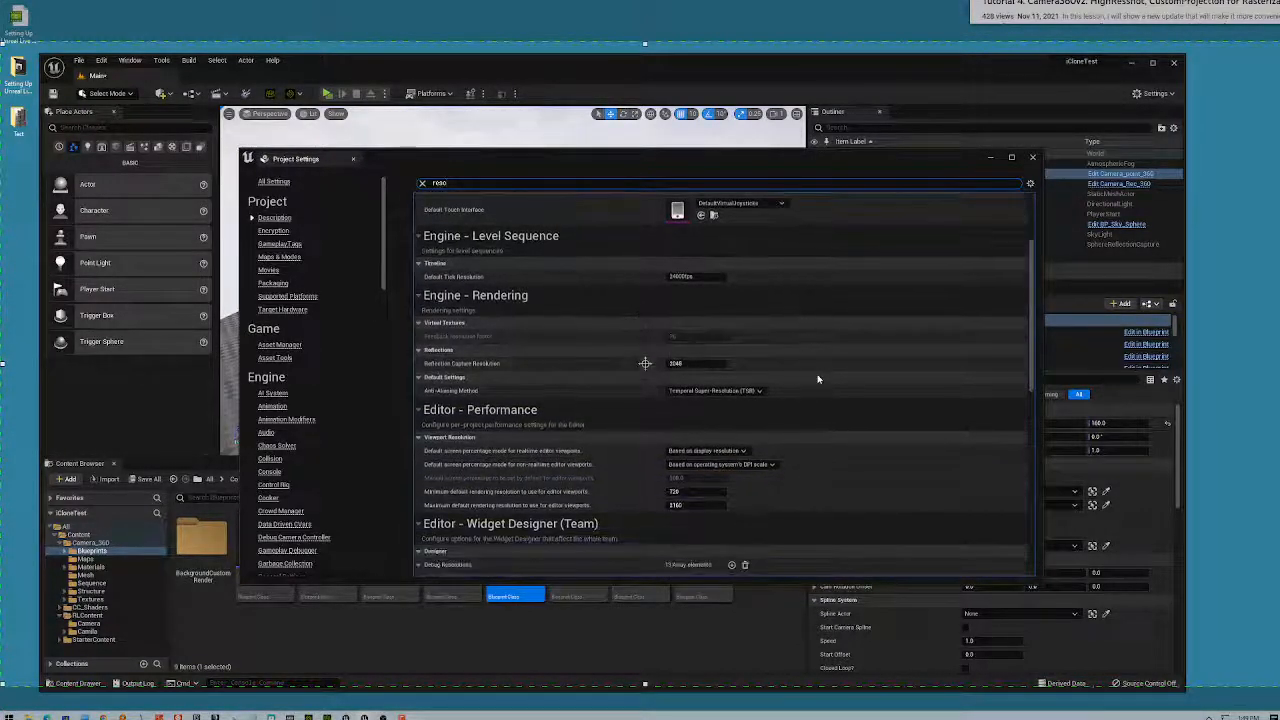
scroll(817, 383, down, 1)
scroll(817, 383, down, 1)
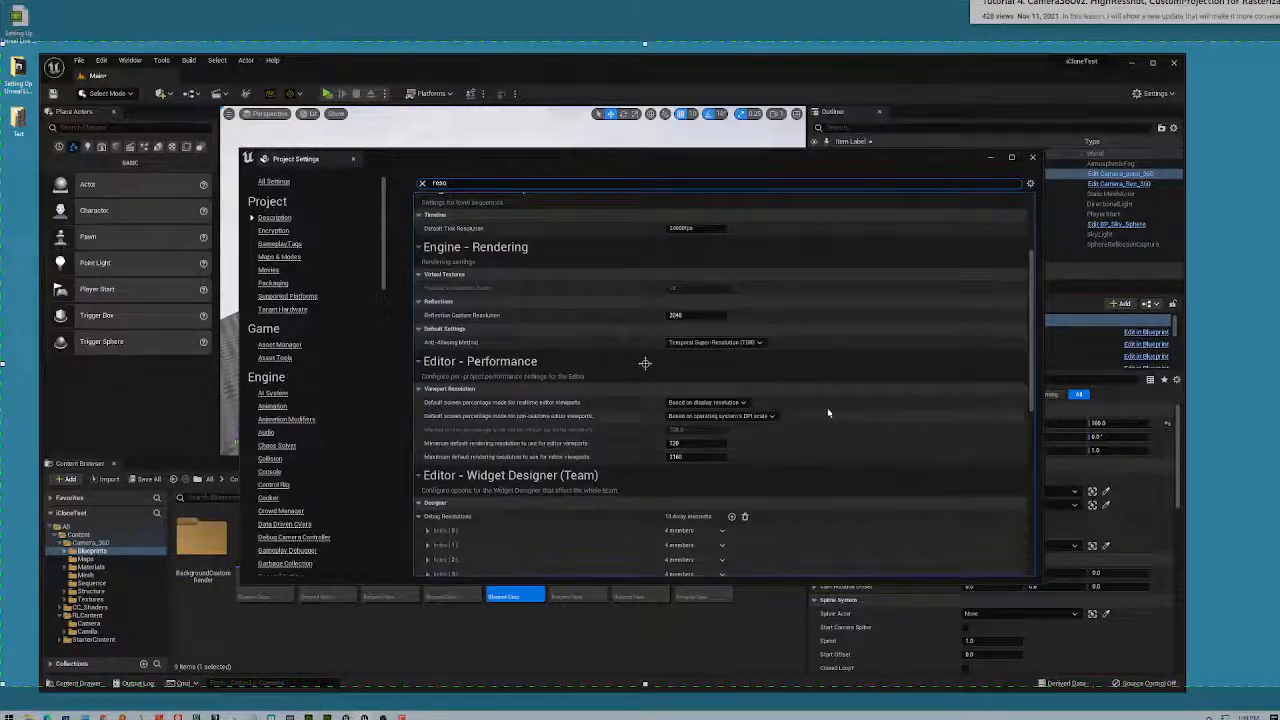
scroll(826, 408, down, 2)
scroll(826, 408, down, 5)
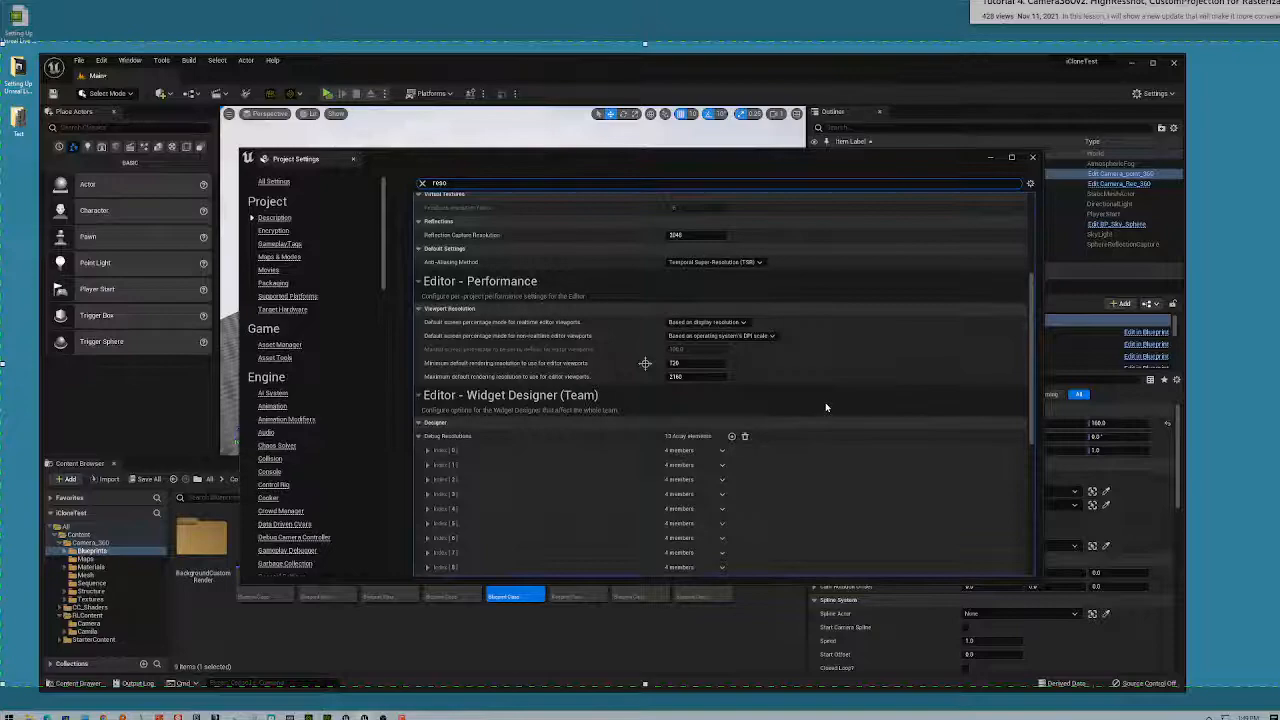
scroll(827, 407, down, 7)
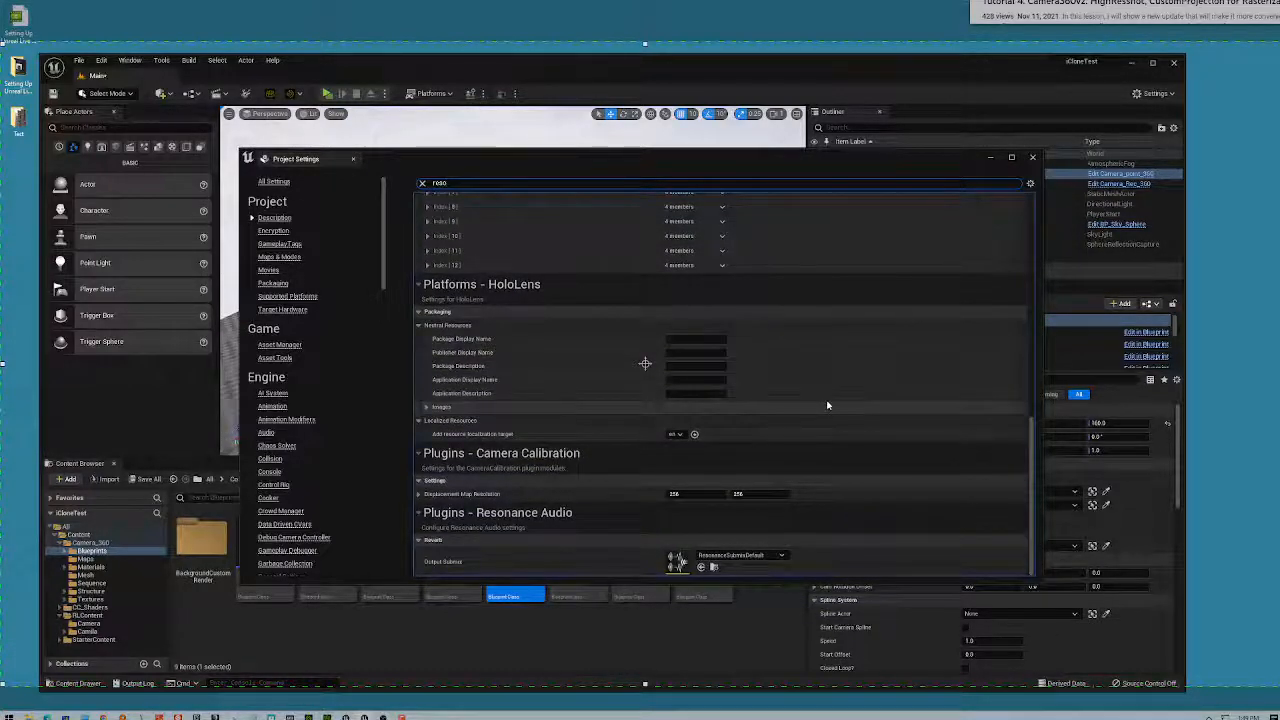
scroll(826, 402, up, 20)
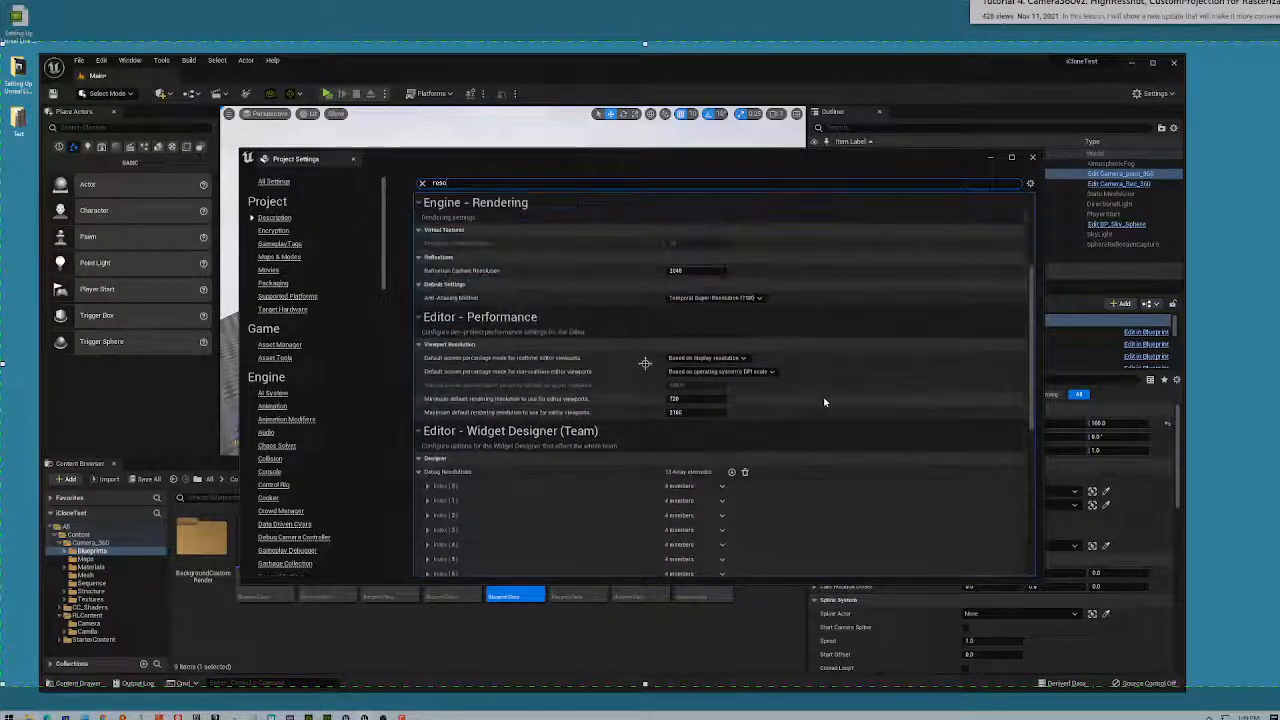
scroll(822, 401, up, 3)
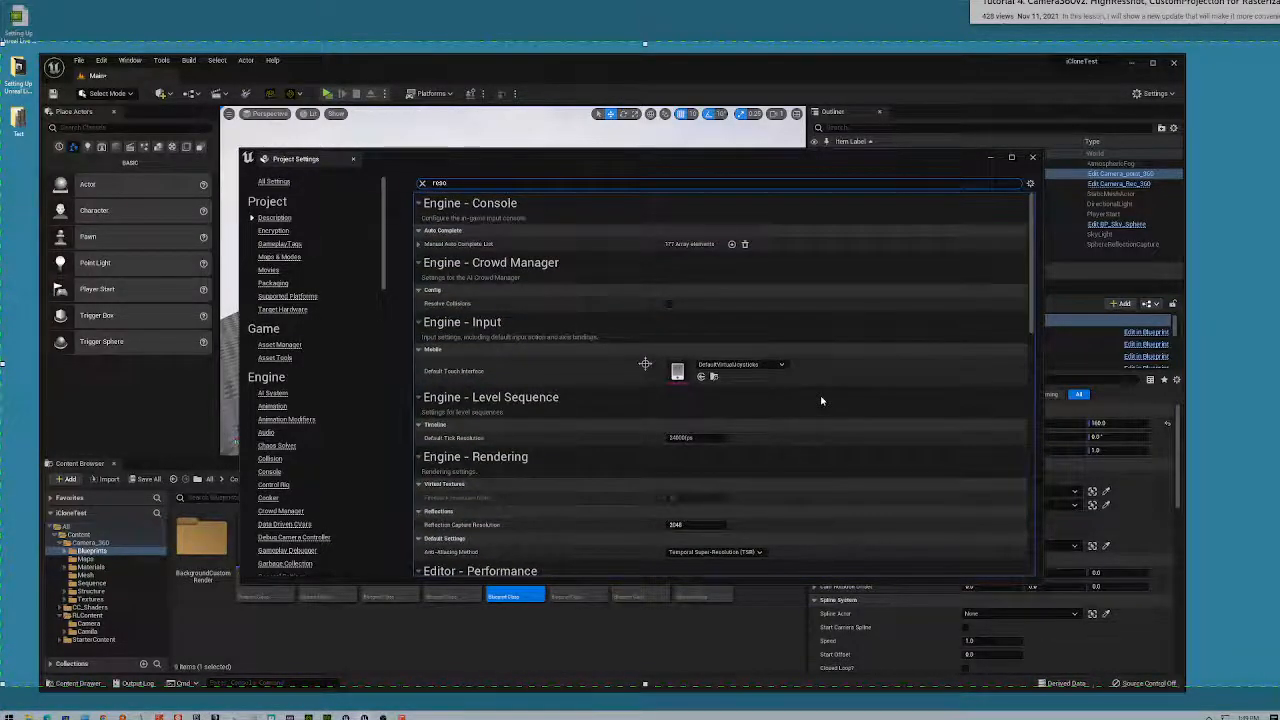
- Change the search term to 'render' and browse the rendering settings
drag(450, 188, 411, 184)
text(render)
scroll(828, 380, down, 4)
scroll(833, 388, down, 3)
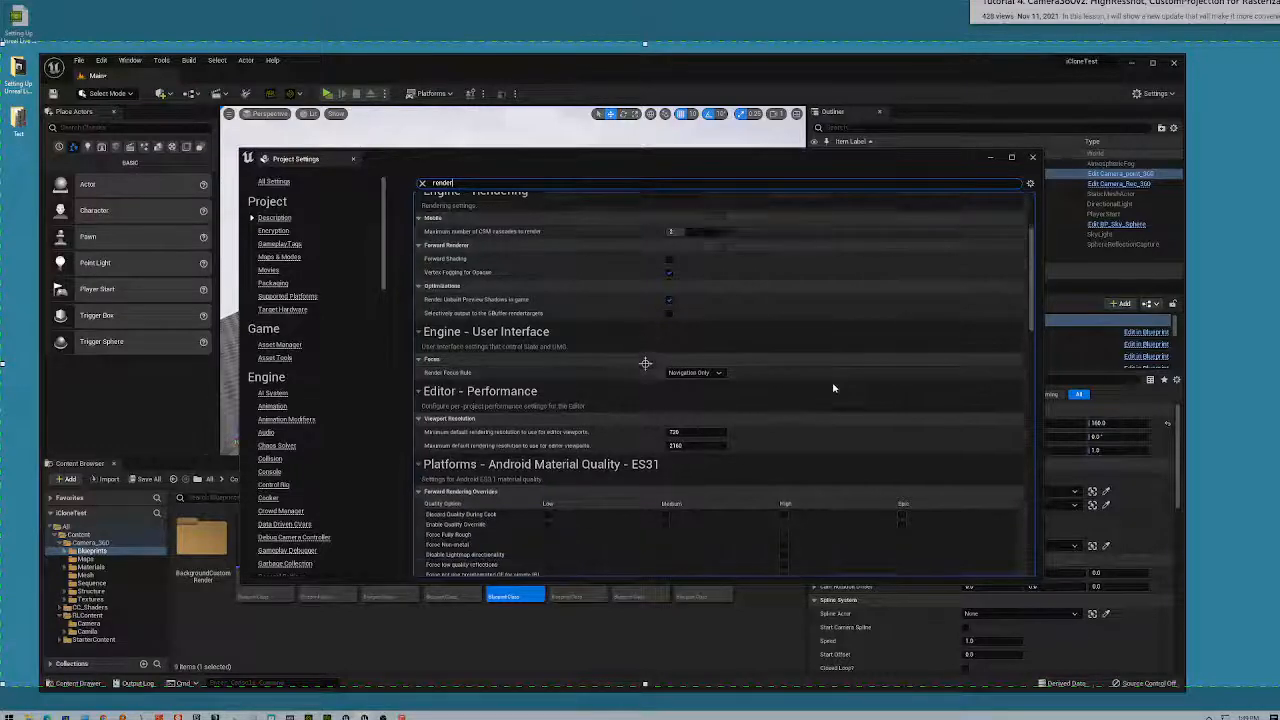
scroll(833, 382, down, 10)
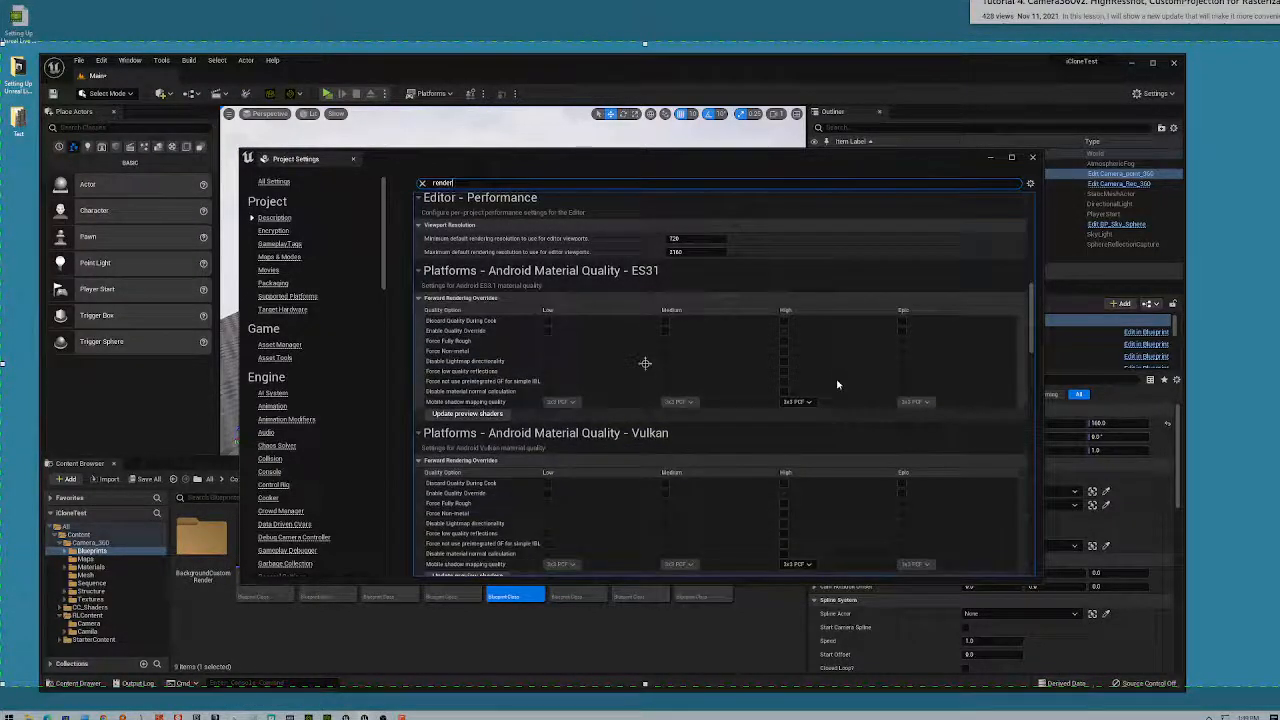
scroll(838, 383, down, 10)
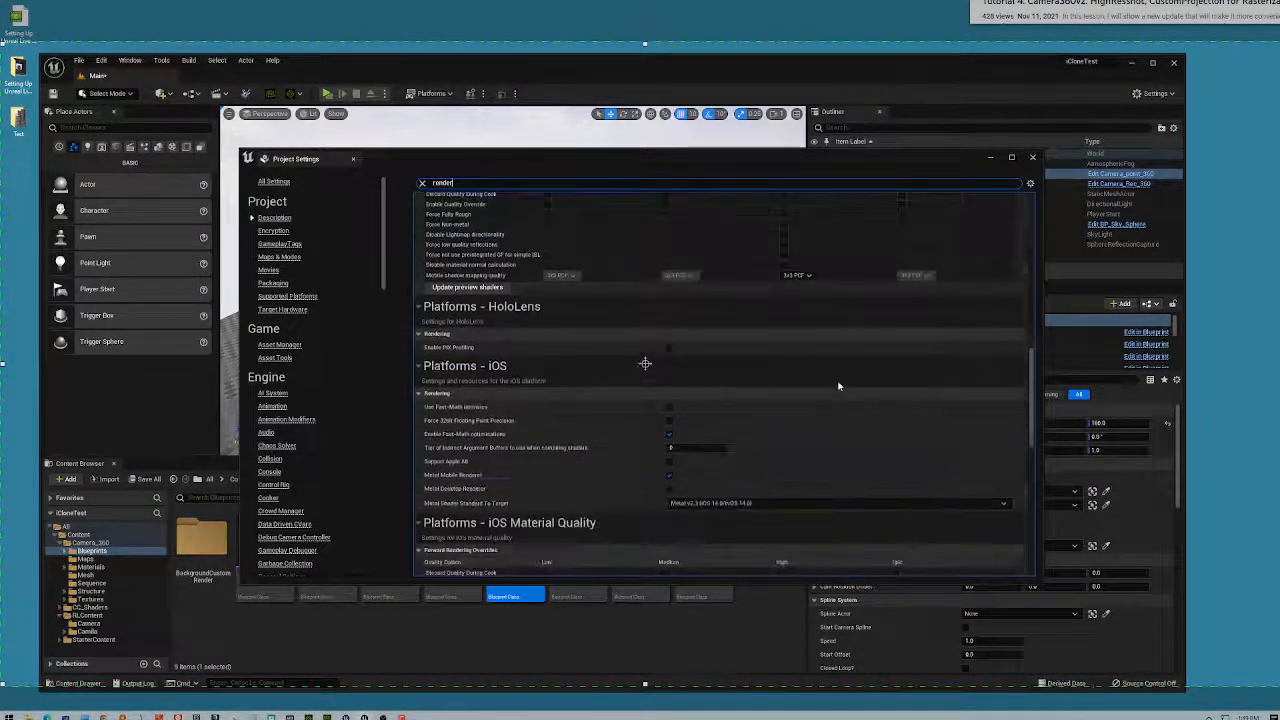
scroll(841, 383, down, 7)
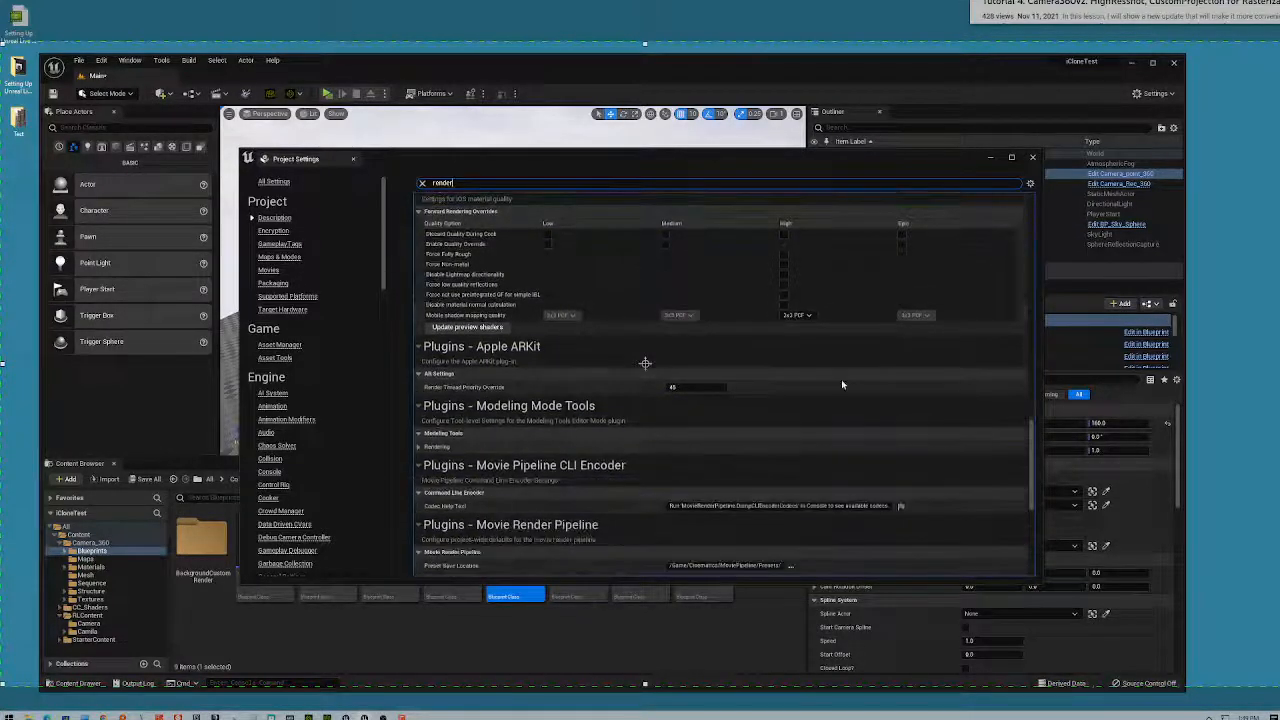
click(1034, 159)
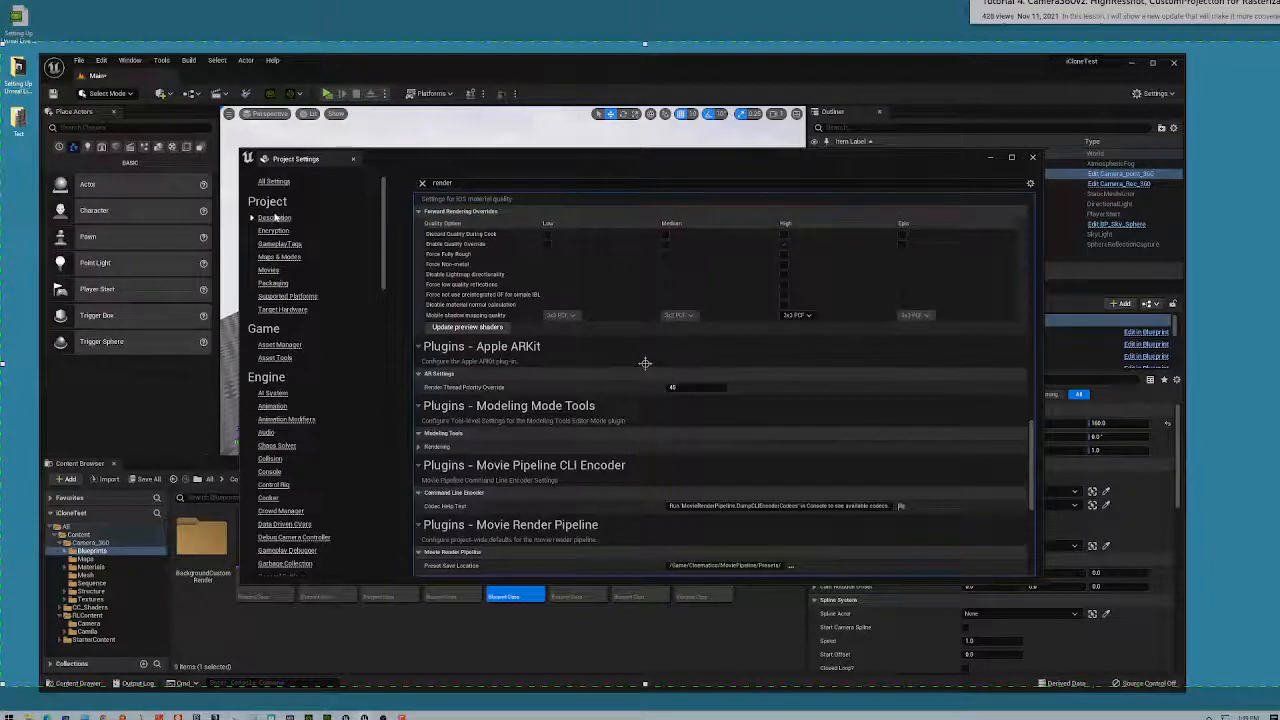
- Clear the 'render' filter and scroll through the full category list
click(422, 183)
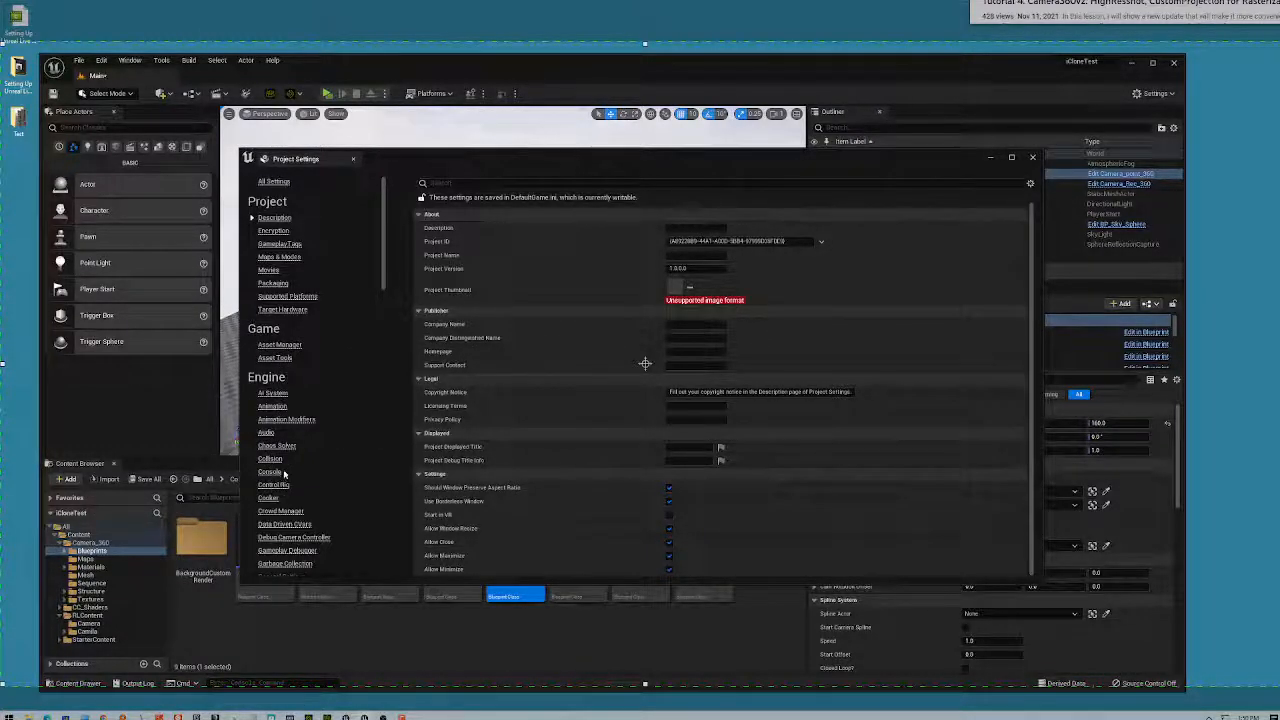
scroll(275, 465, down, 3)
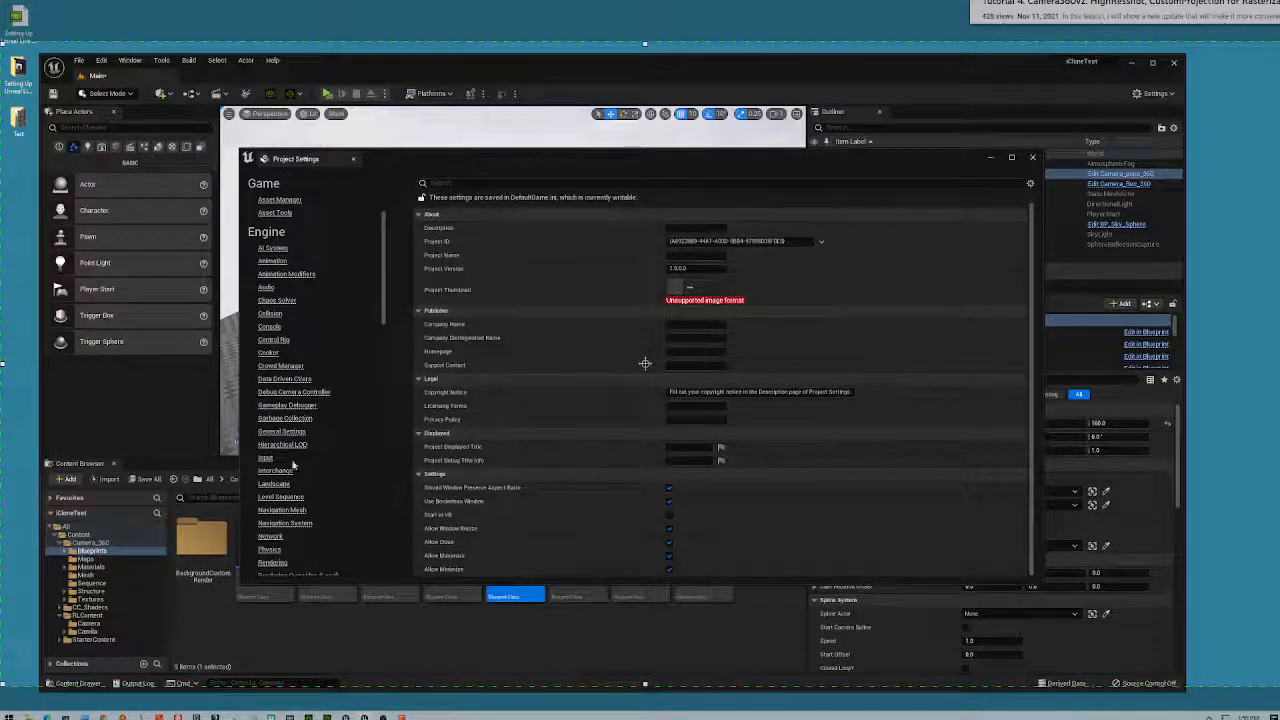
scroll(295, 465, down, 1)
scroll(303, 461, down, 3)
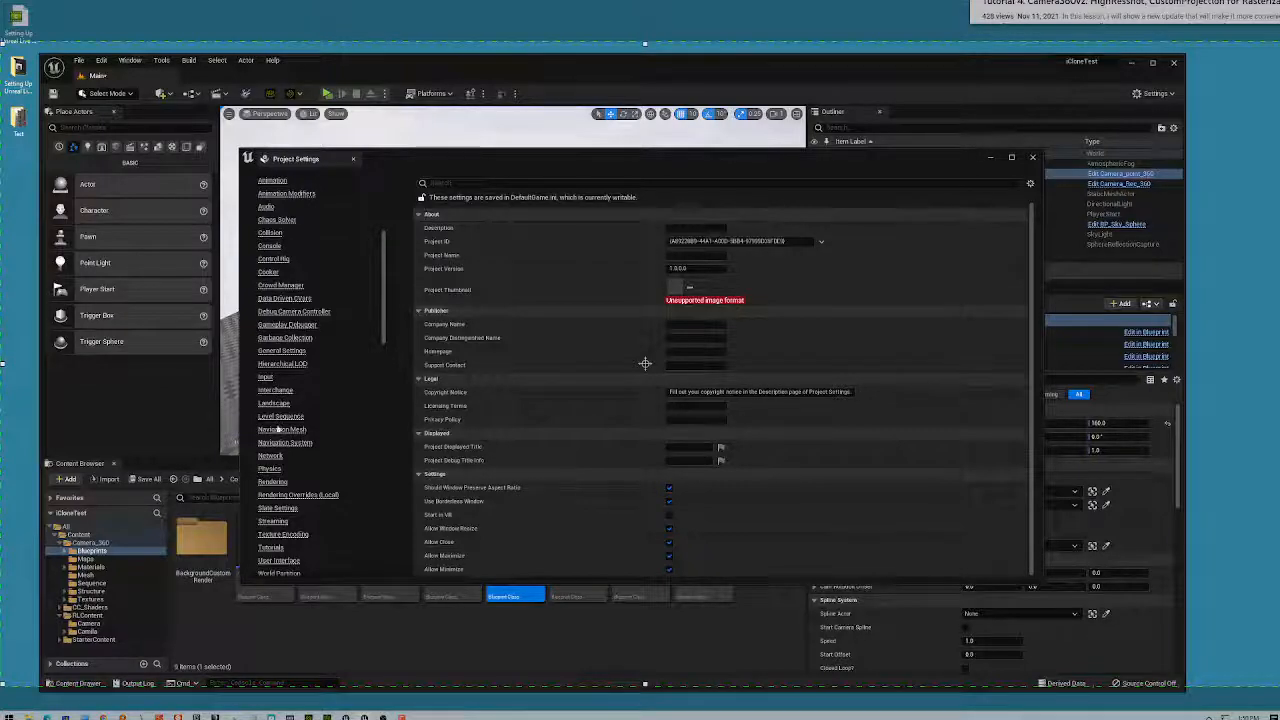
scroll(288, 540, down, 2)
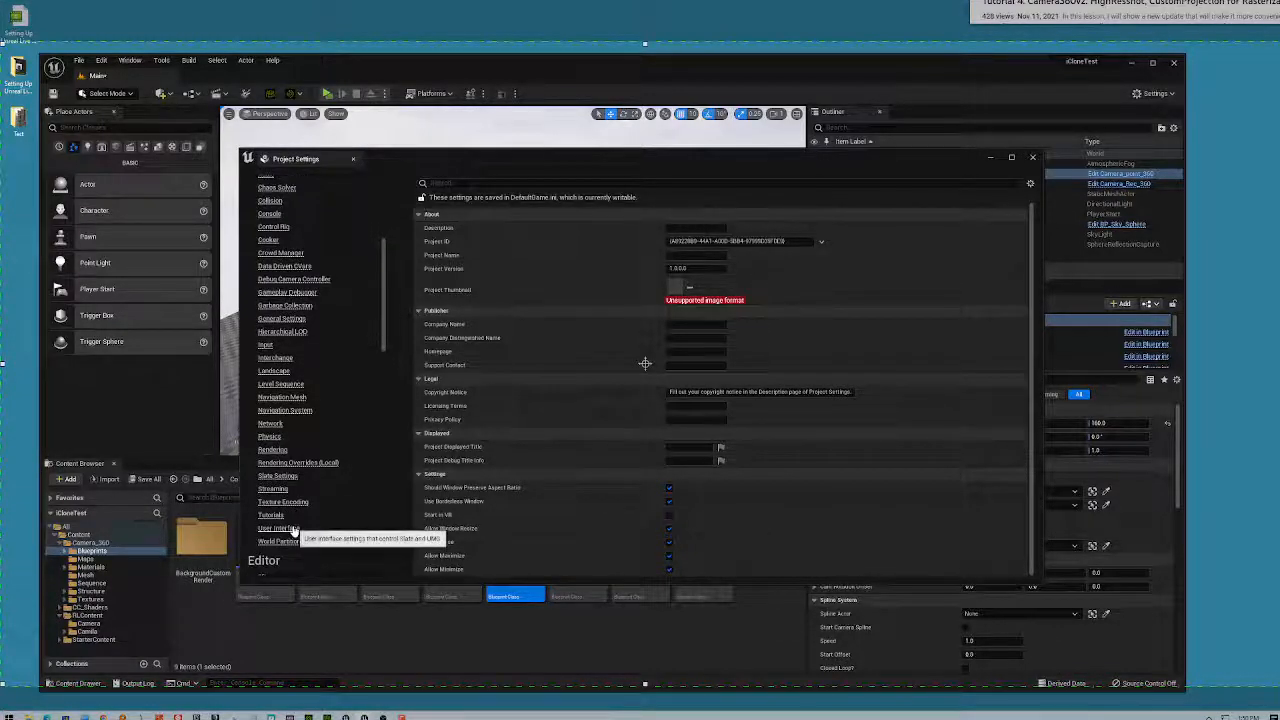
scroll(290, 545, down, 1)
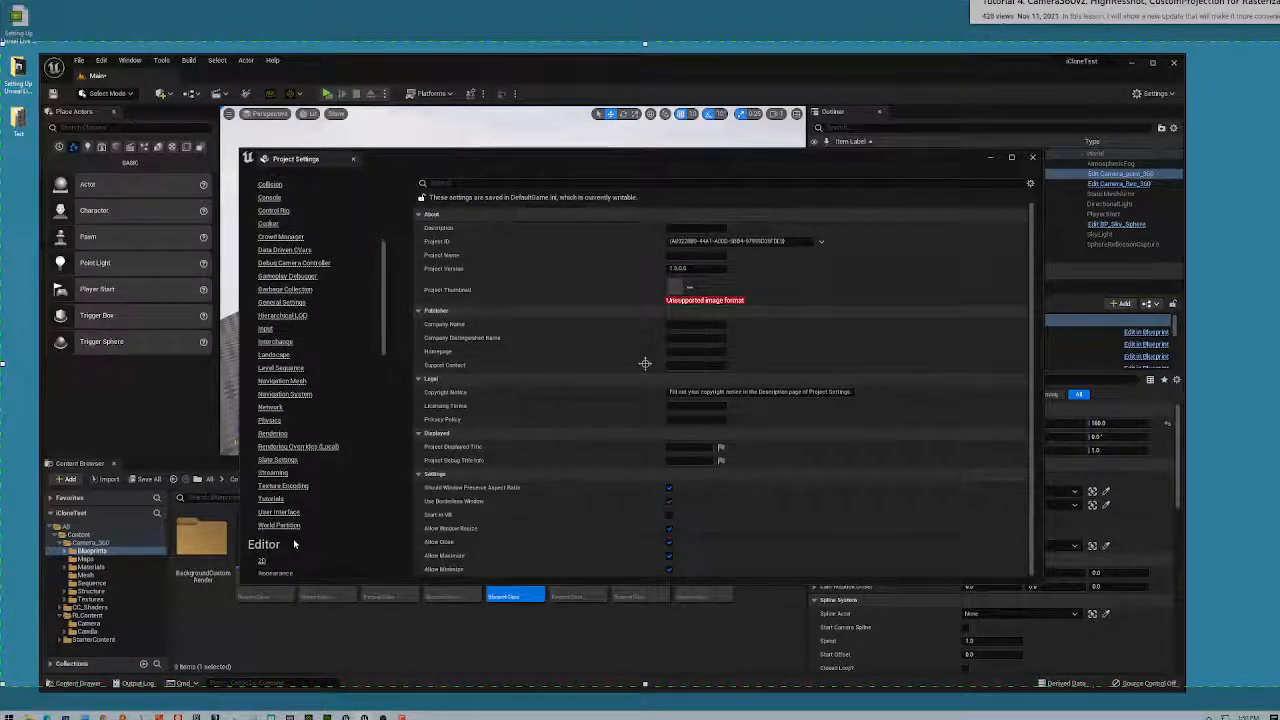
scroll(309, 533, down, 10)
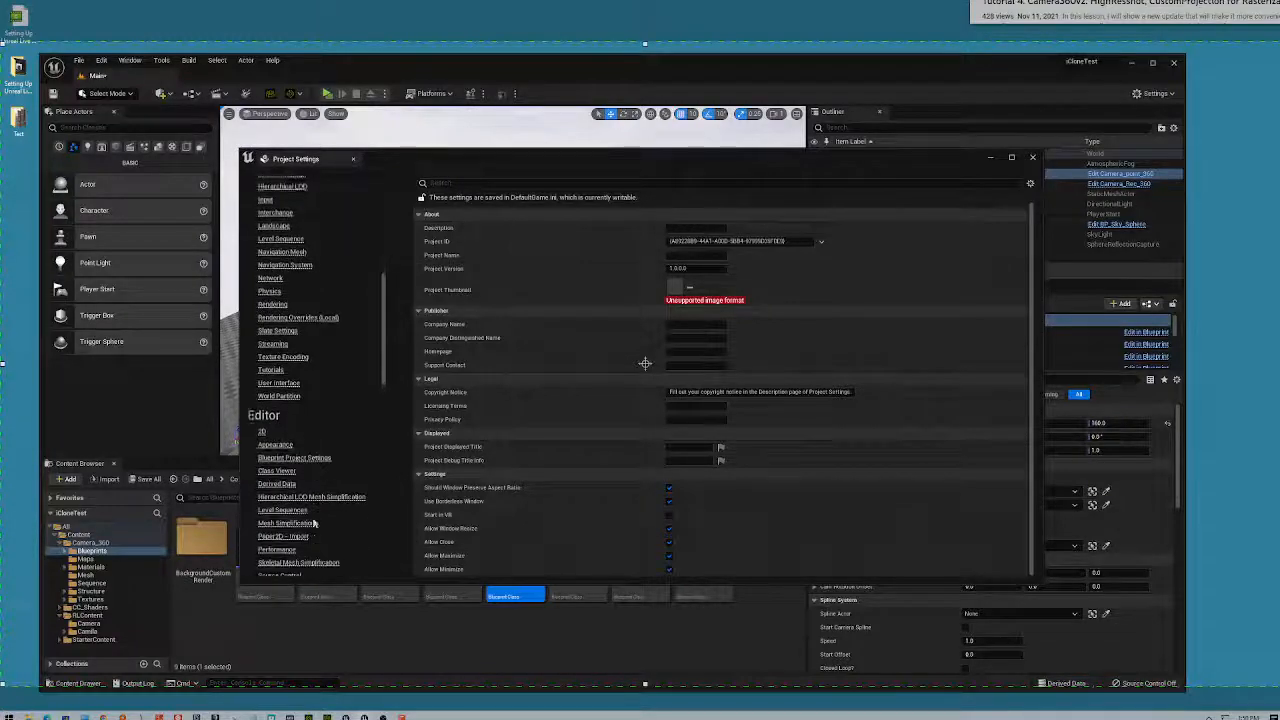
scroll(323, 512, down, 12)
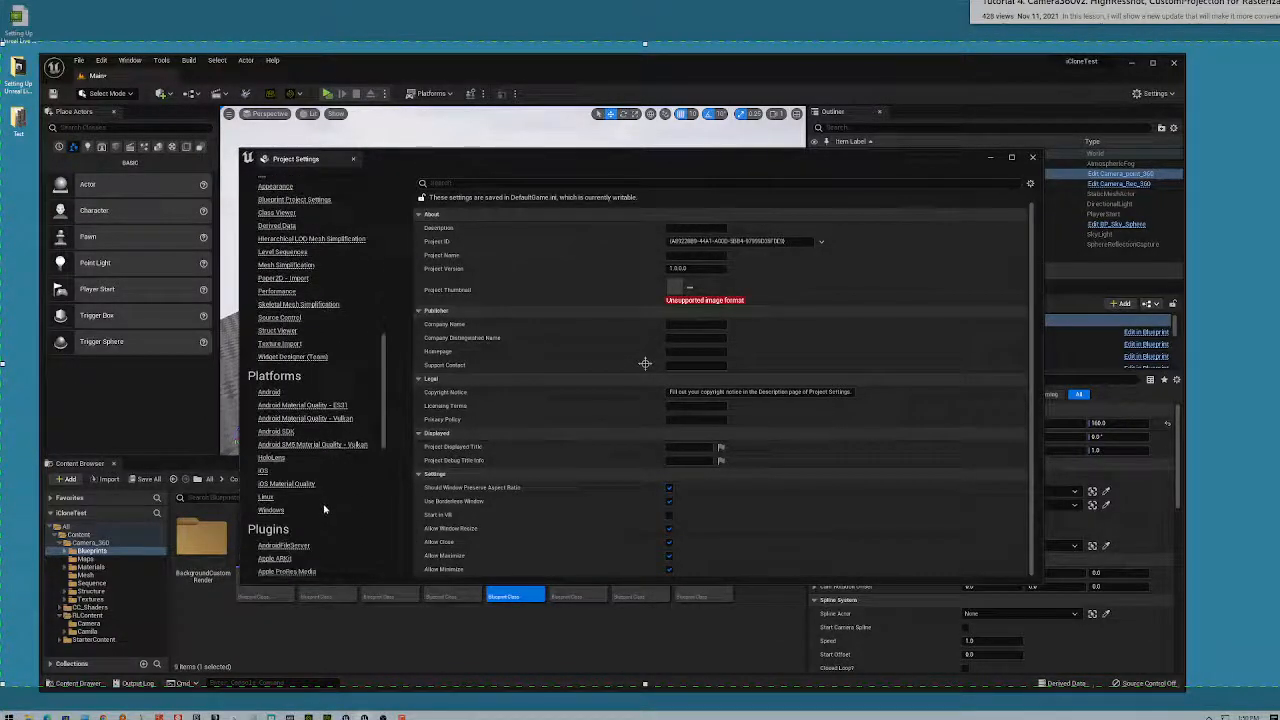
scroll(324, 503, down, 10)
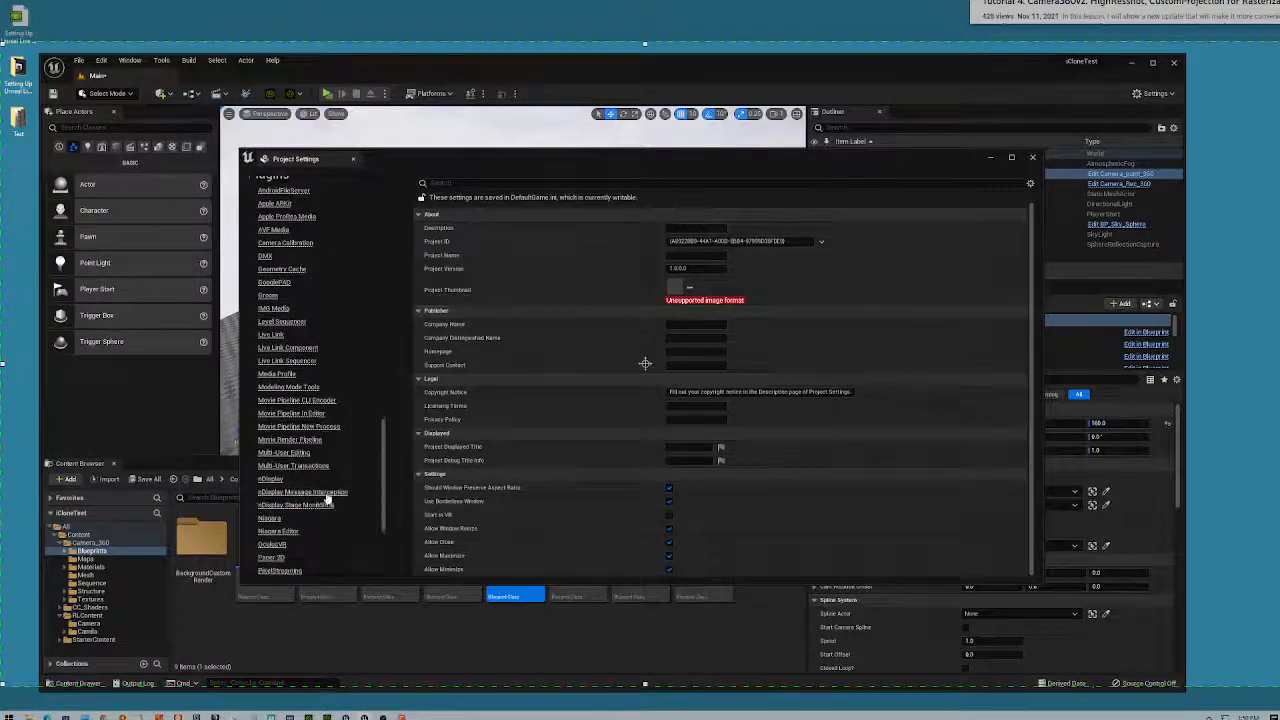
scroll(328, 496, down, 4)
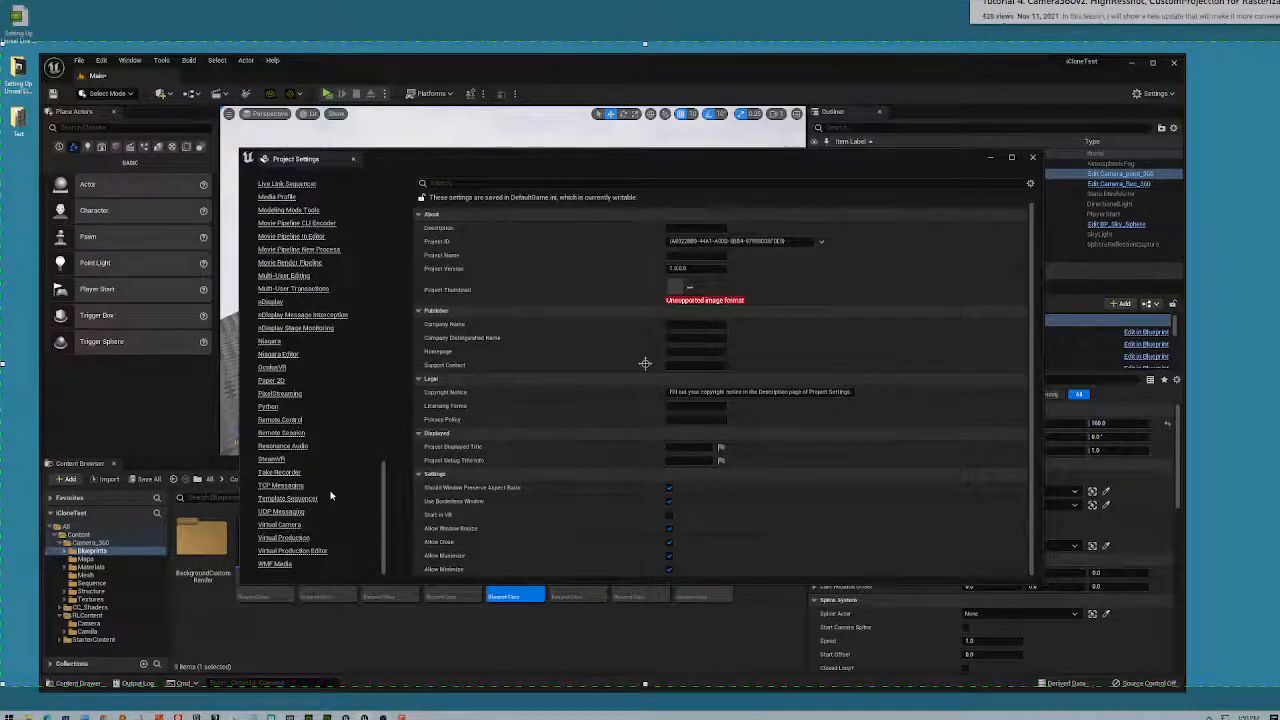
scroll(330, 495, up, 14)
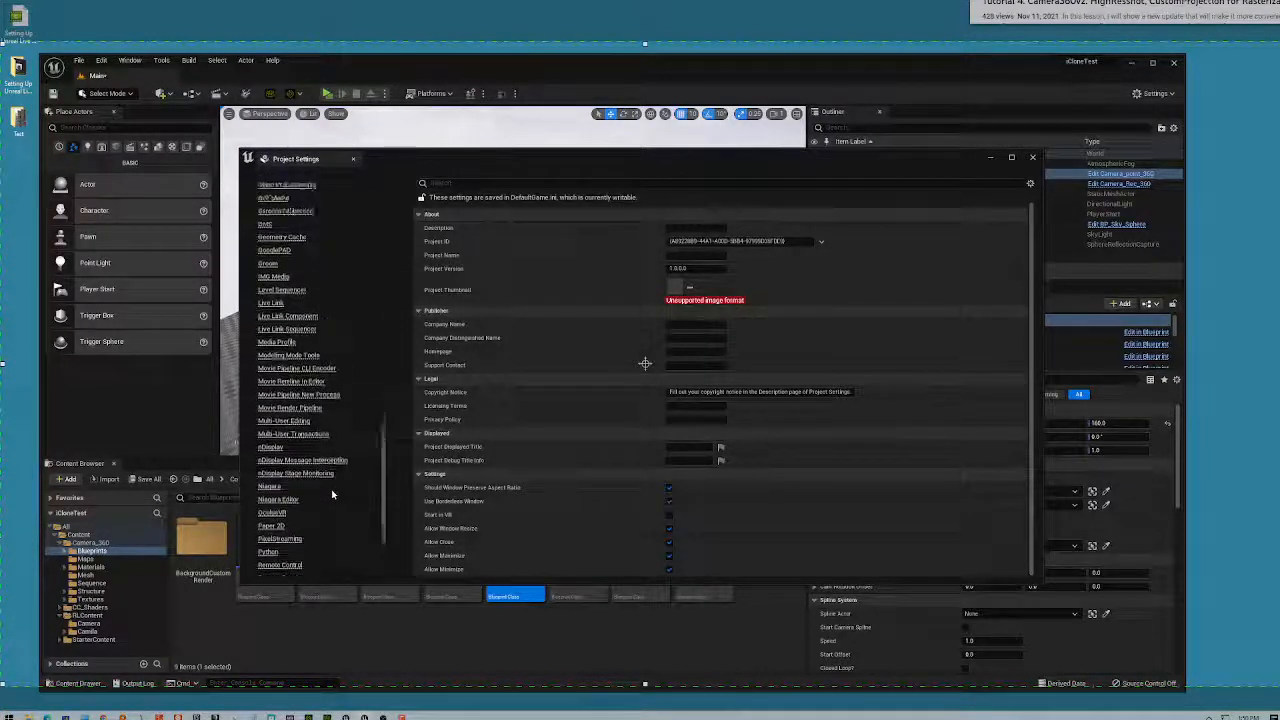
scroll(324, 495, up, 13)
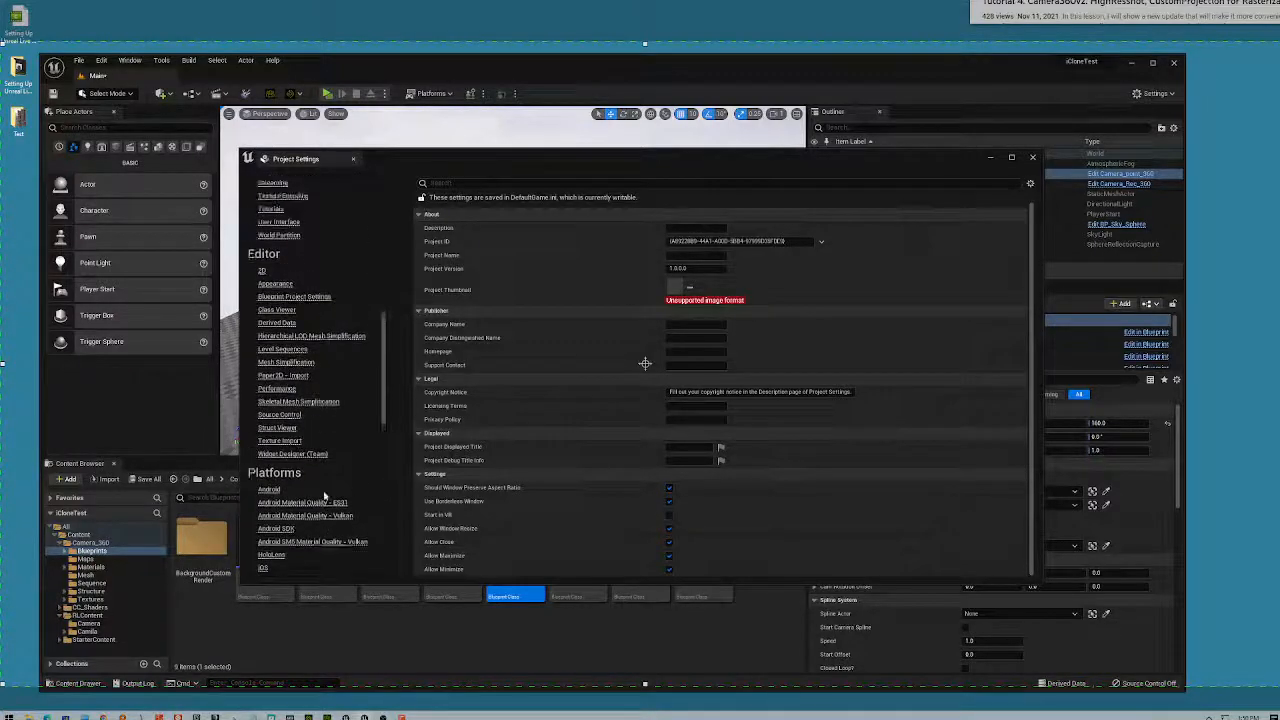
scroll(324, 496, up, 10)
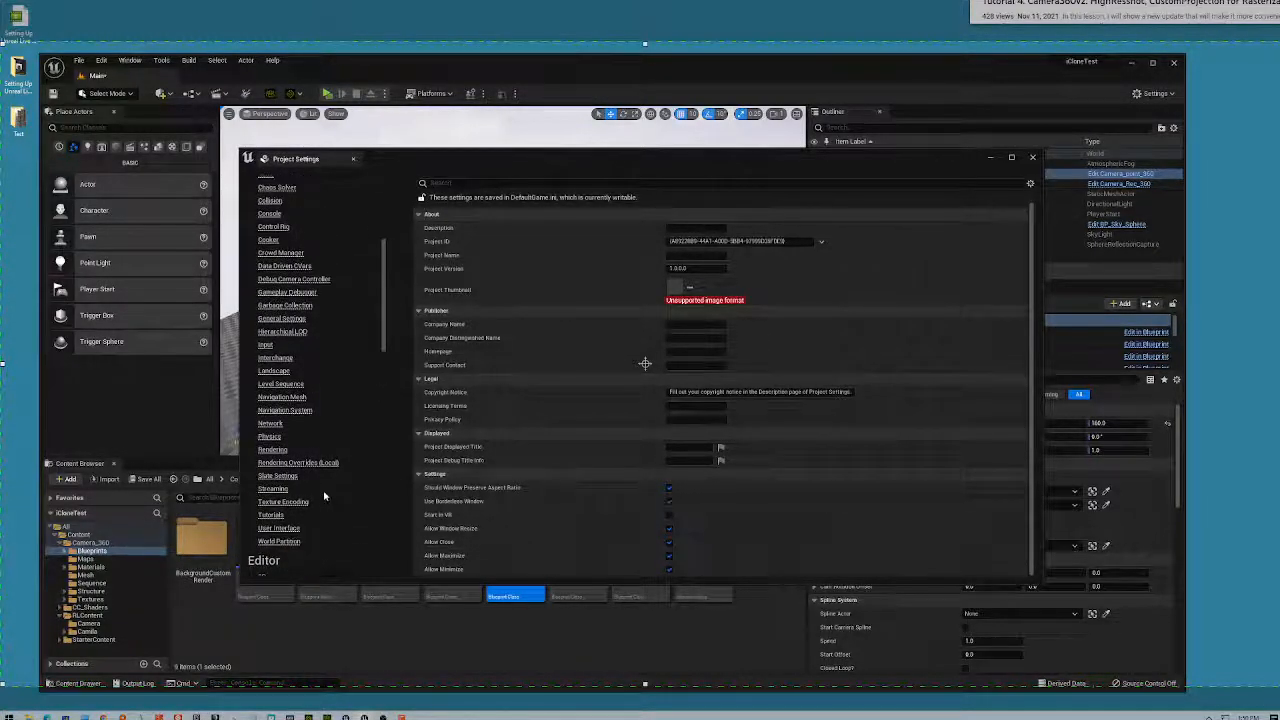
scroll(324, 495, up, 6)
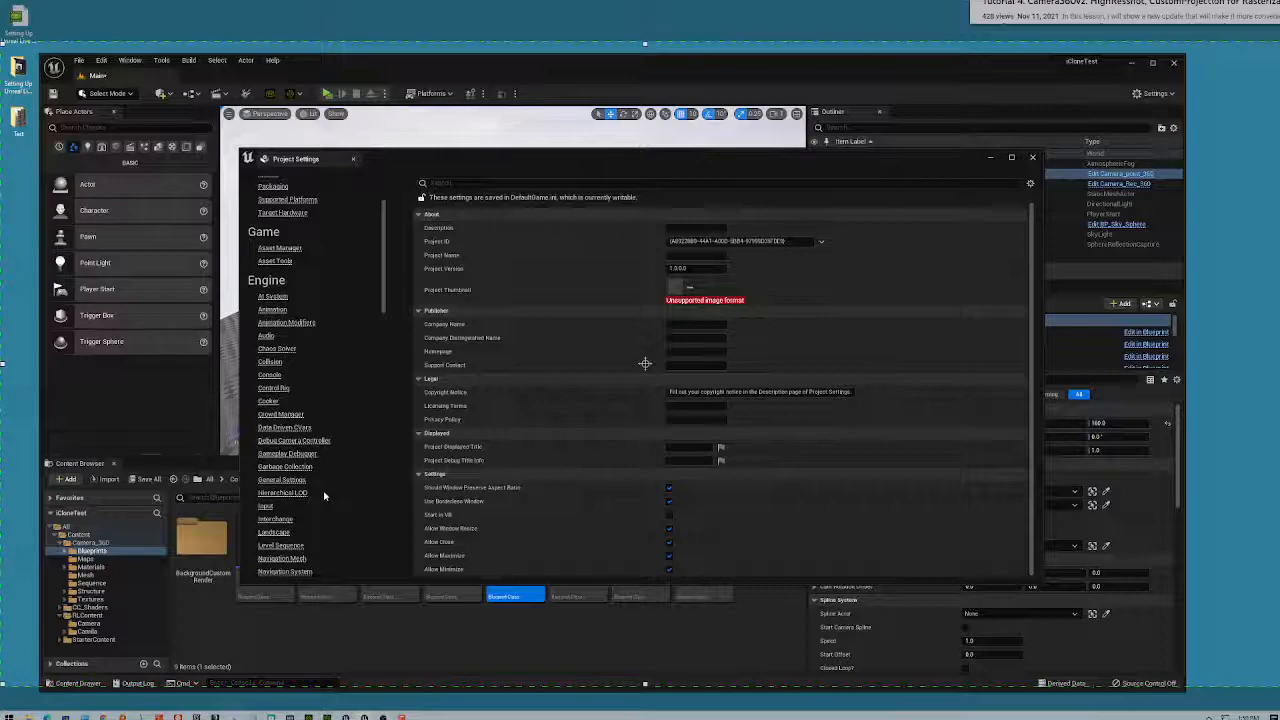
scroll(324, 495, up, 1)
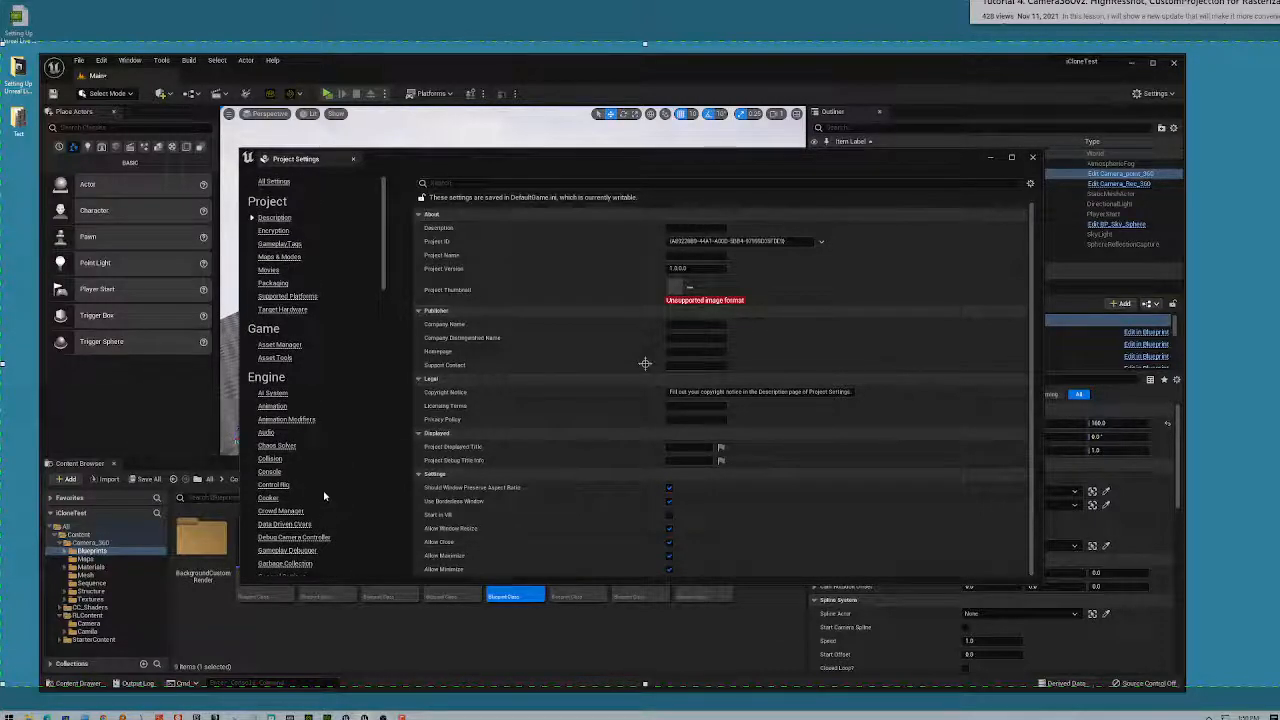
- Show All Settings in one continuous list and scroll through it
click(274, 182)
scroll(997, 272, up, 1)
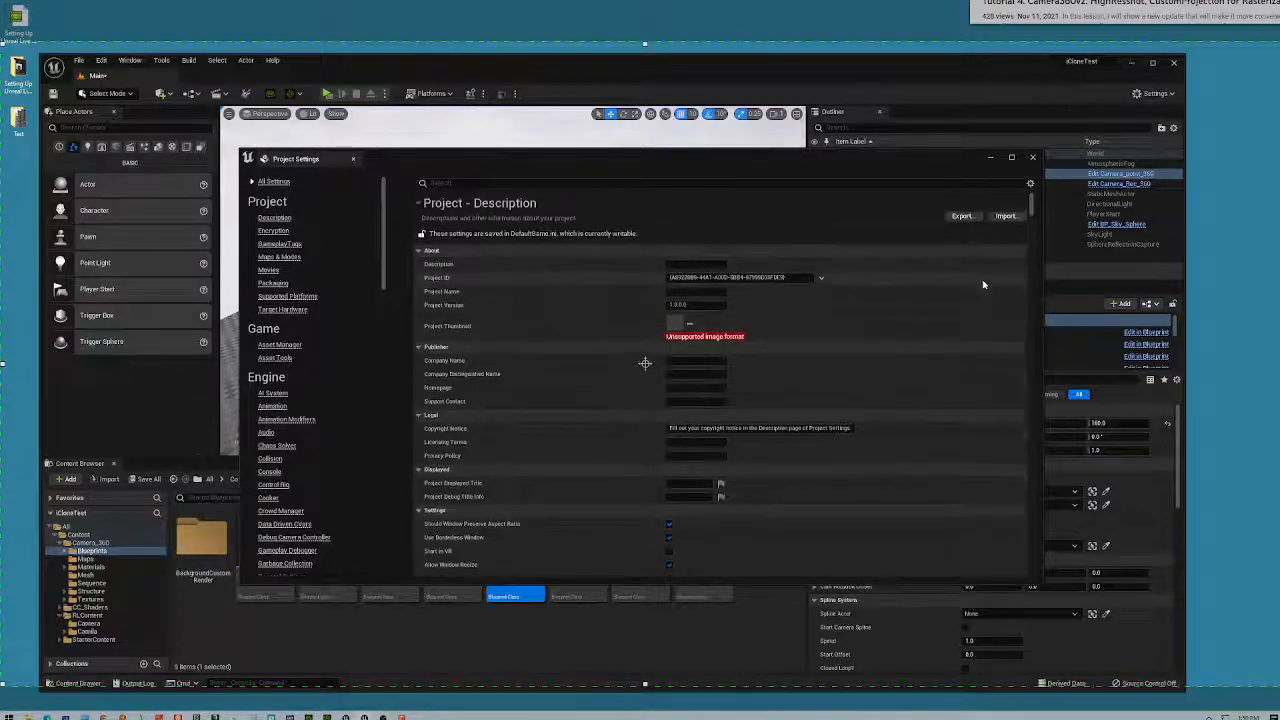
drag(1033, 208, 1033, 214)
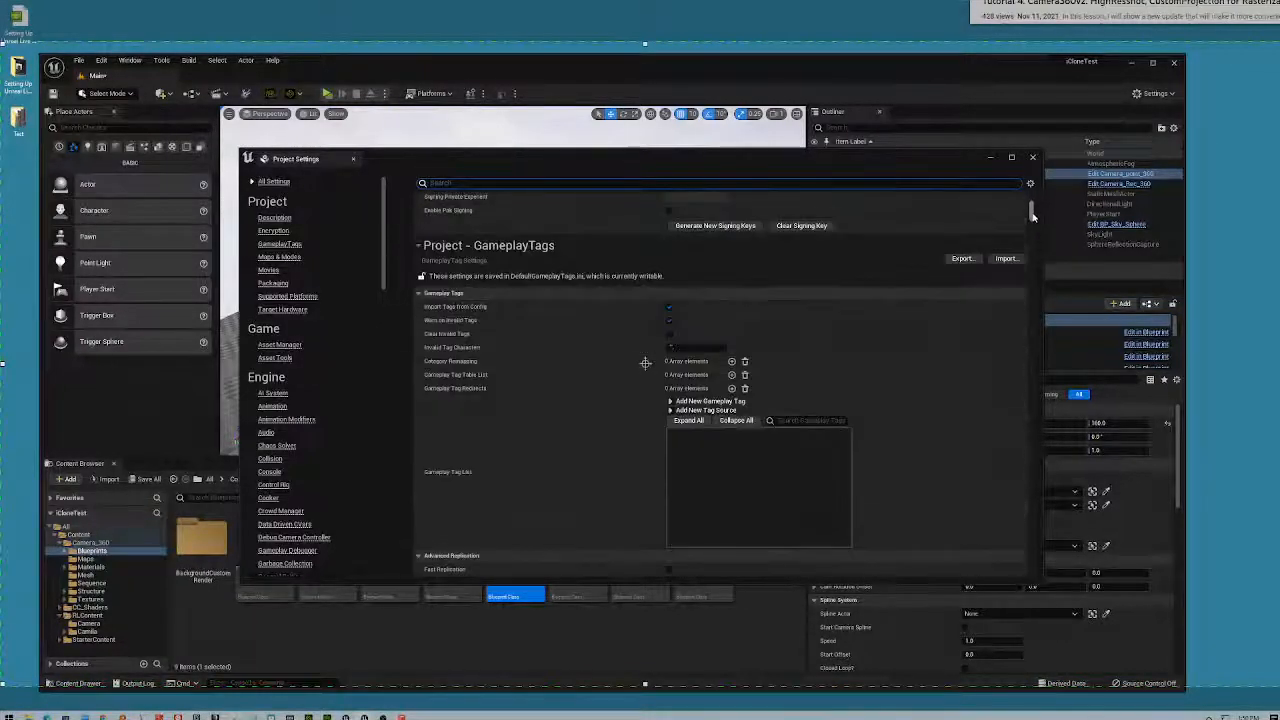
scroll(958, 398, down, 2)
scroll(960, 395, down, 4)
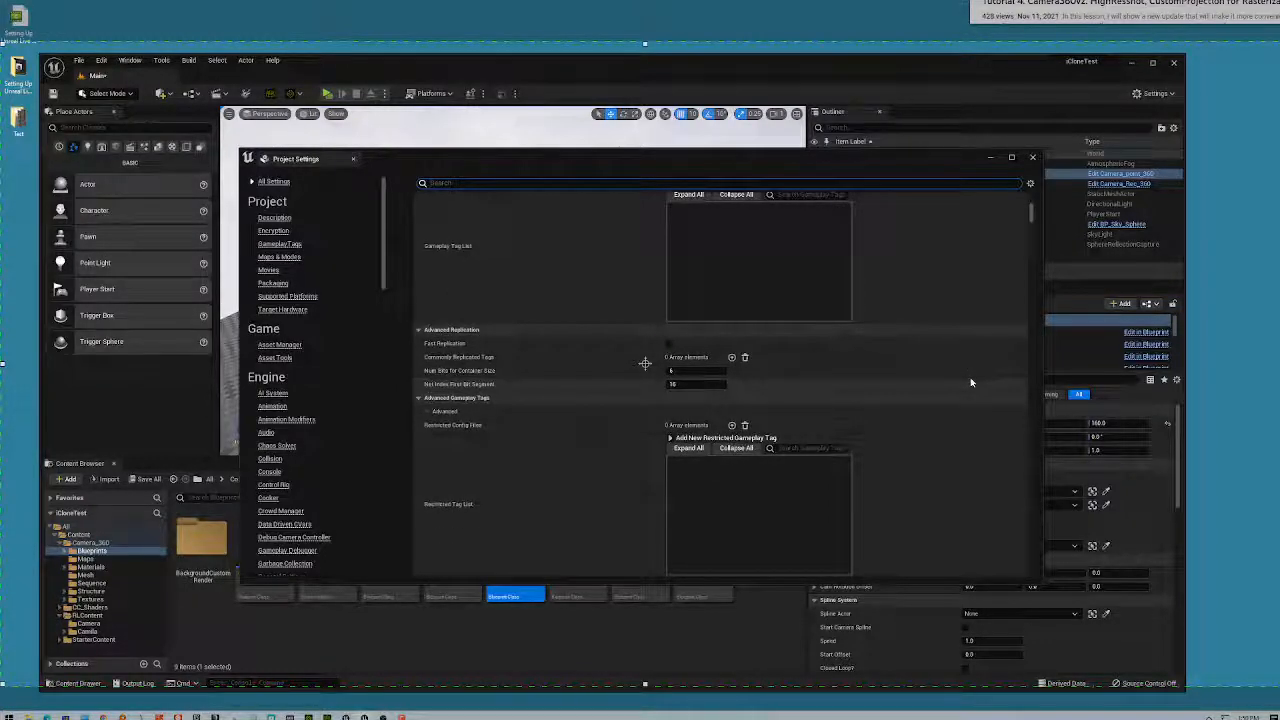
- Try searching the settings for 1000, 100 and 'pie', then clear the search text
text(00)
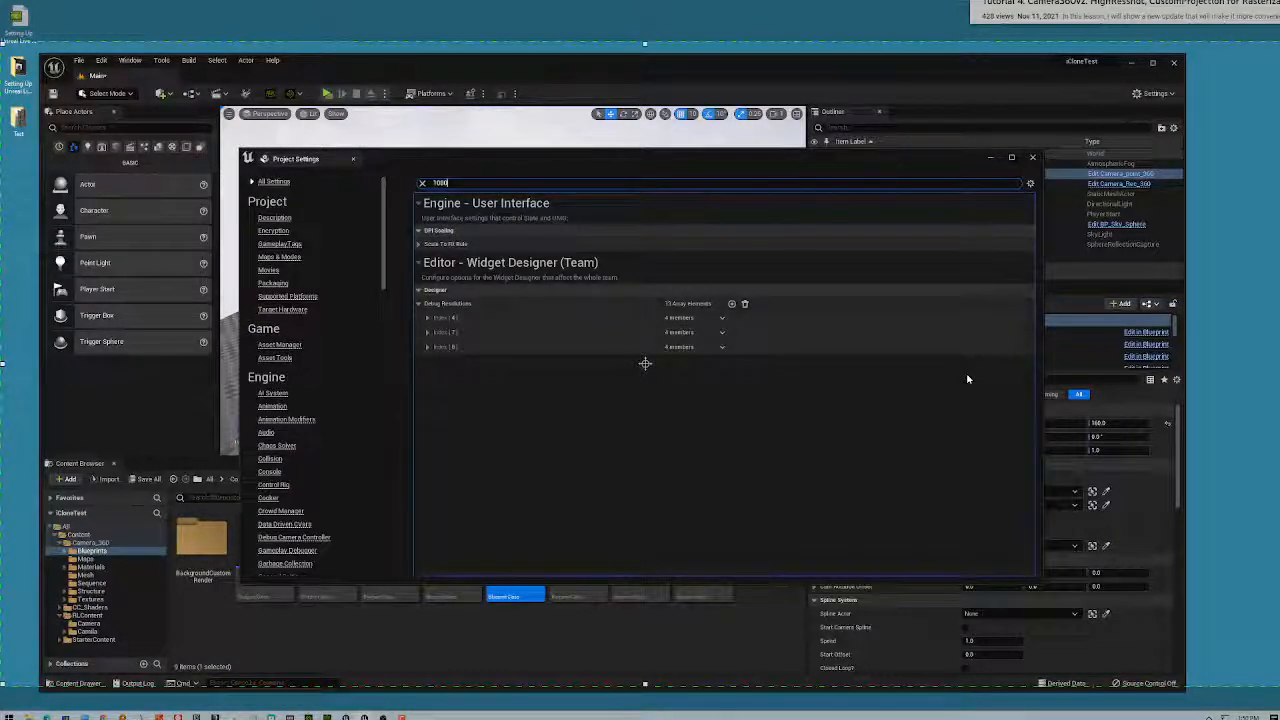
key(BackSpace)
key(BackSpace)
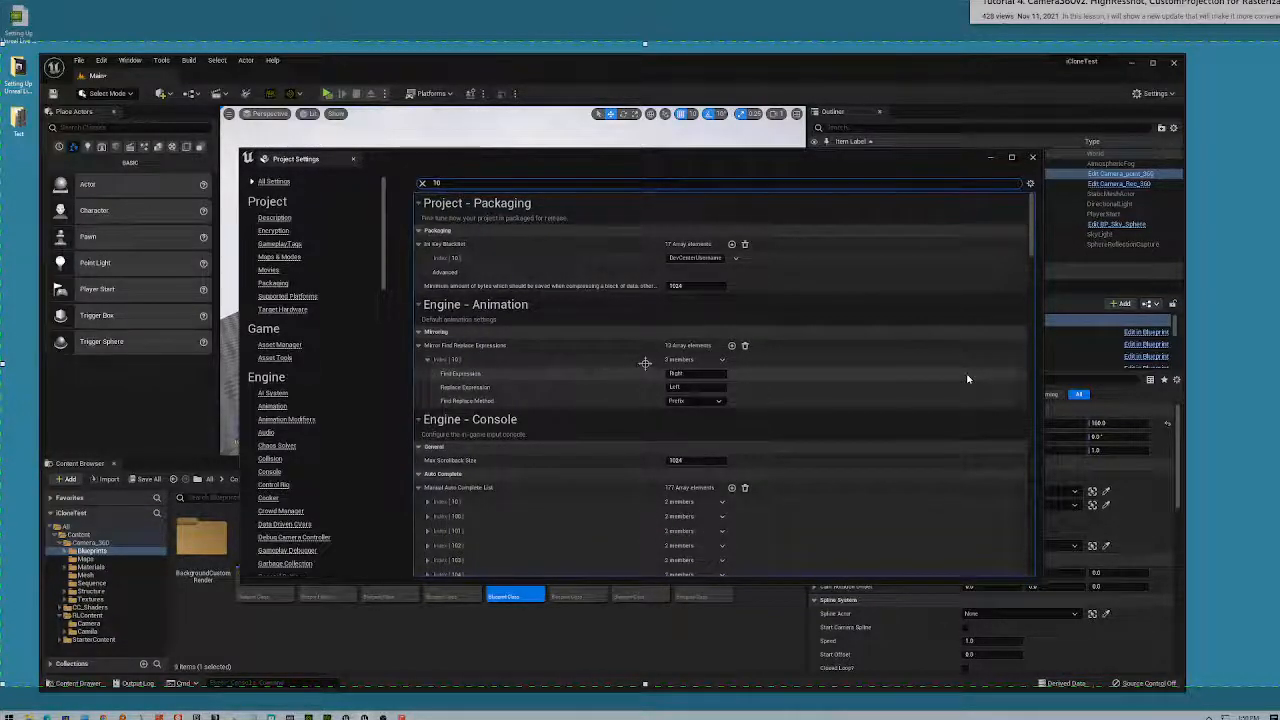
key(BackSpace)
key(BackSpace)
text(pie)
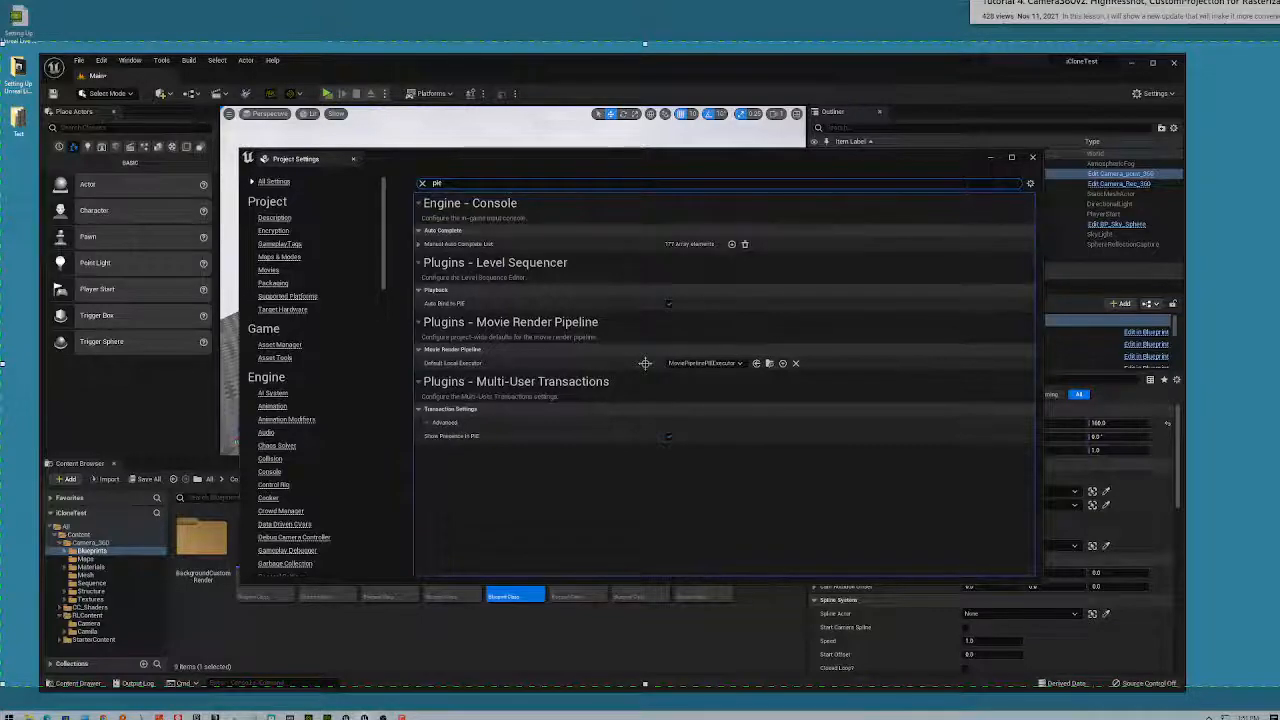
drag(446, 184, 410, 185)
key(BackSpace)
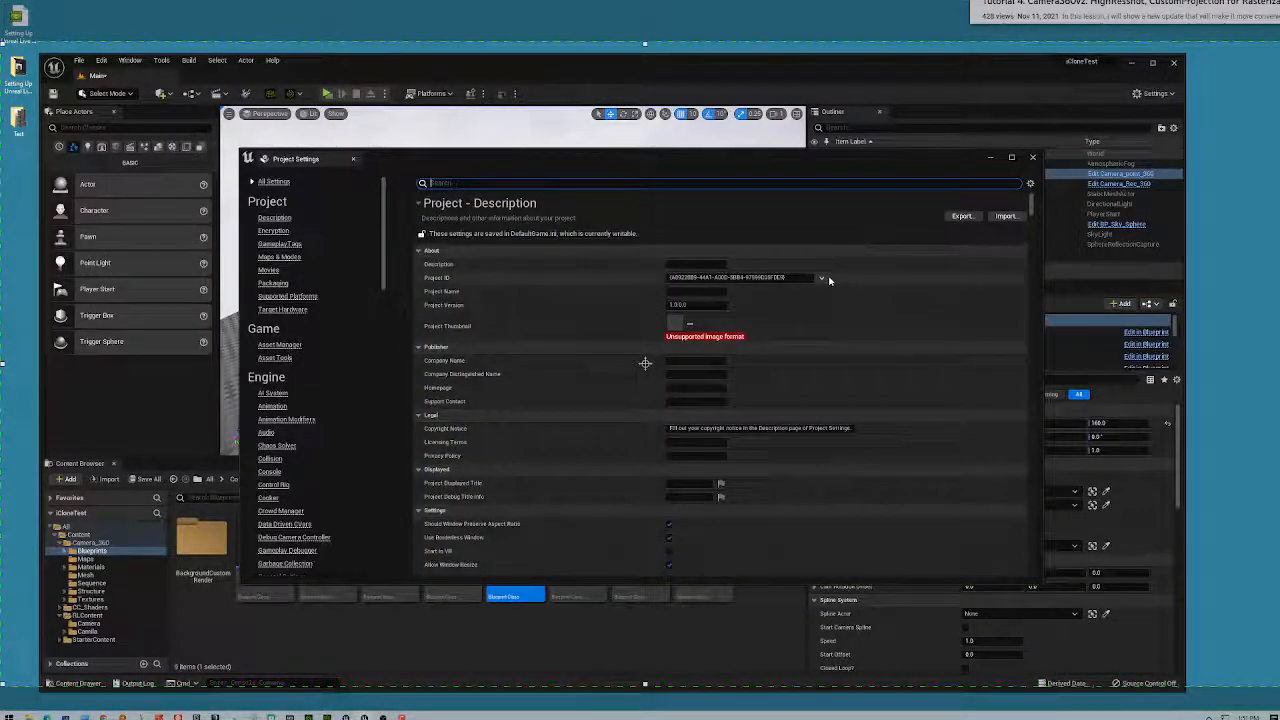
- Scroll through the Maps & Modes and Packaging settings, check the display options, then close Project Settings
scroll(856, 313, down, 1)
scroll(856, 313, down, 2)
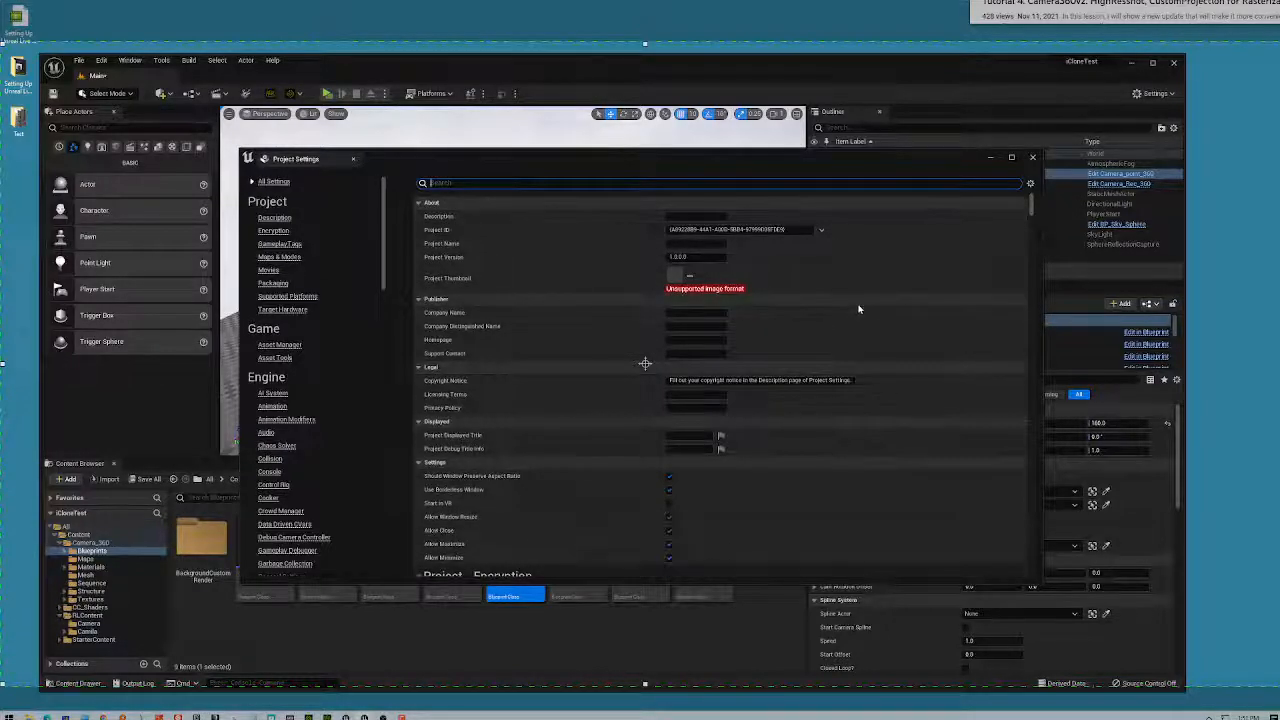
scroll(868, 316, down, 3)
scroll(874, 318, down, 3)
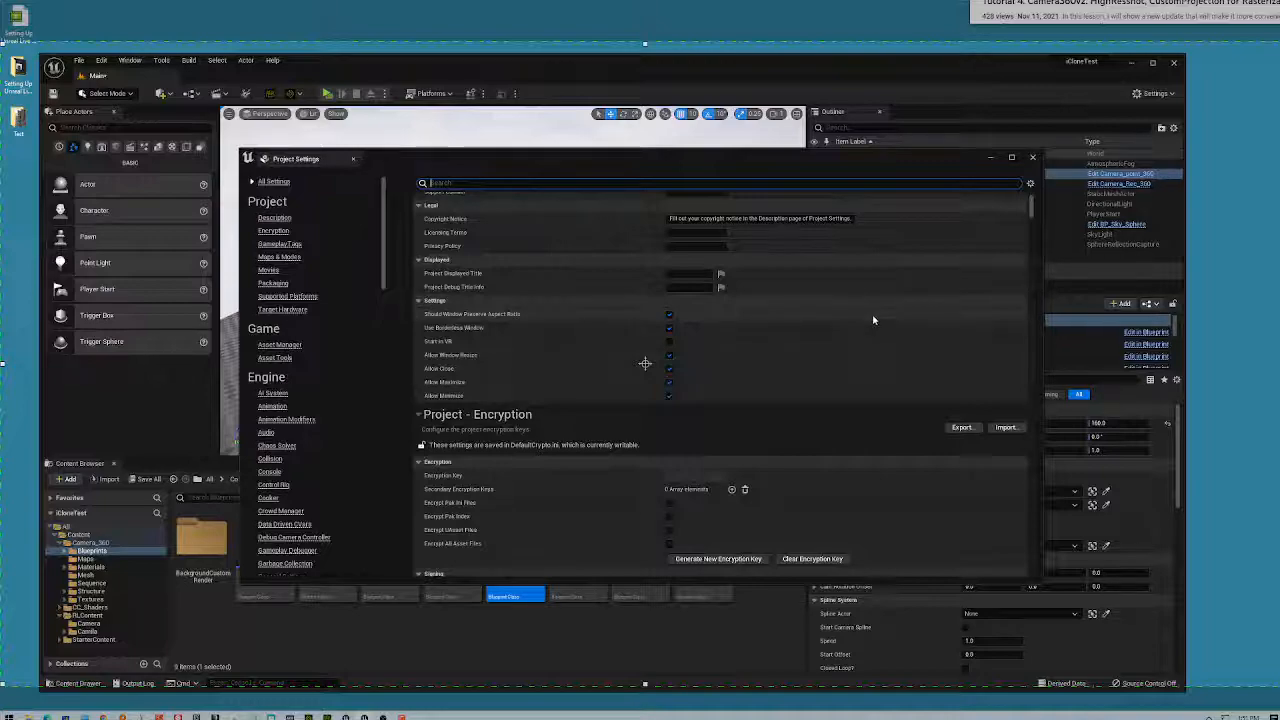
scroll(874, 320, down, 2)
scroll(873, 320, down, 6)
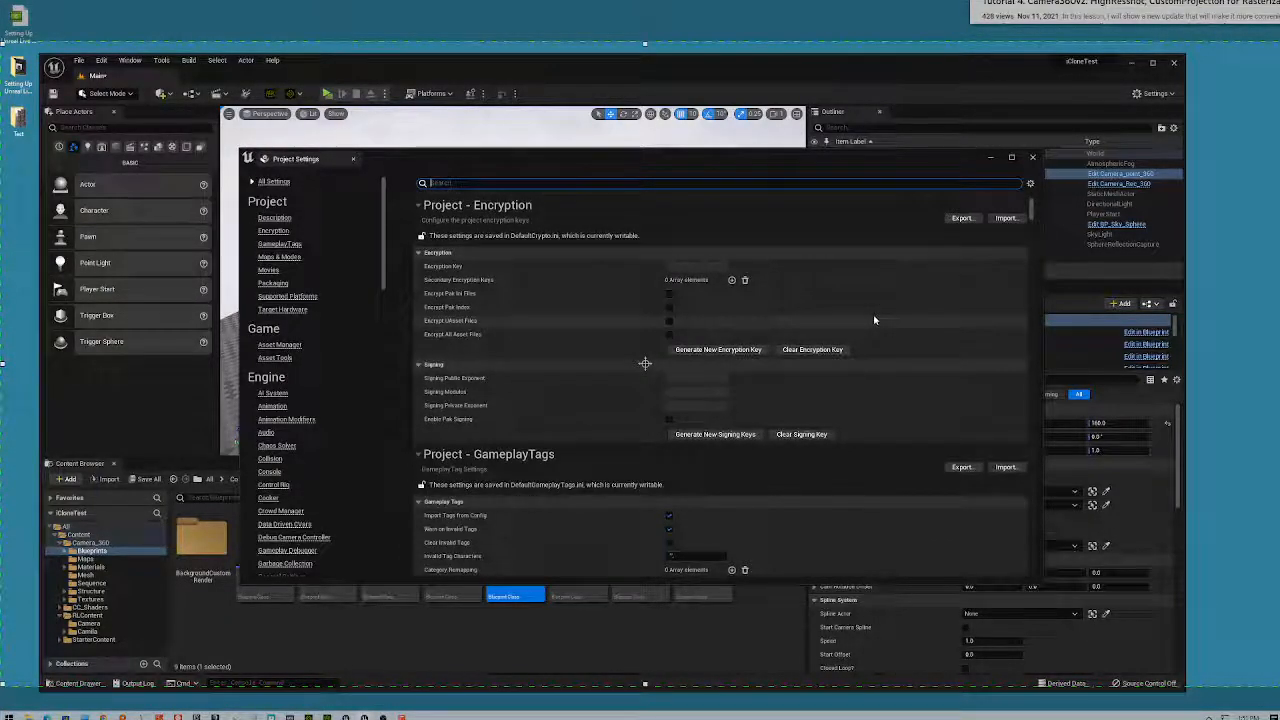
scroll(874, 320, down, 5)
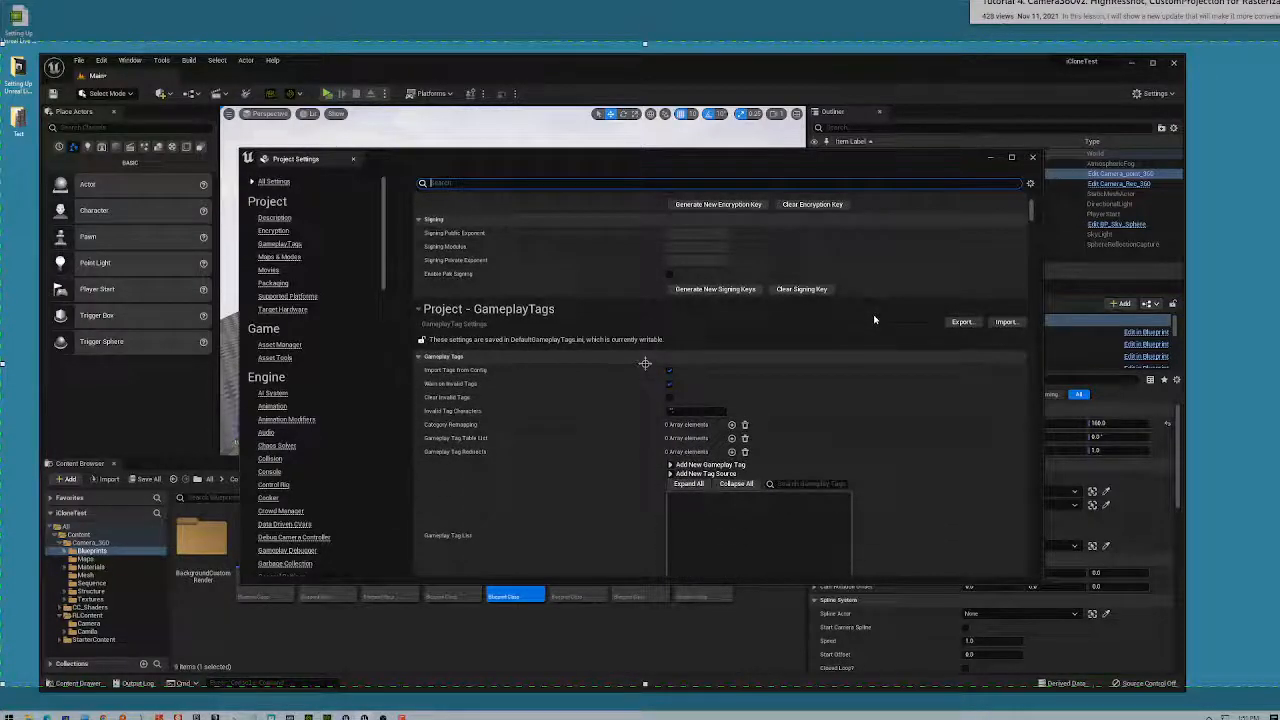
scroll(874, 320, down, 10)
scroll(874, 318, down, 6)
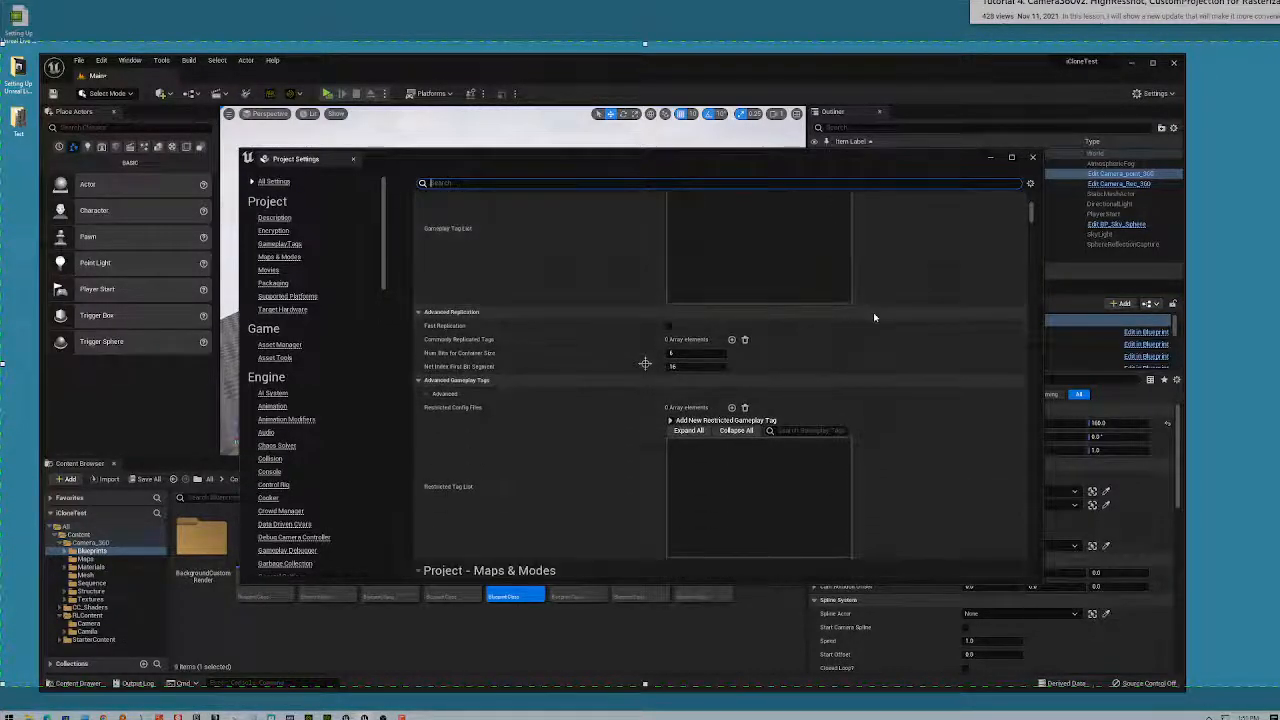
scroll(874, 318, down, 13)
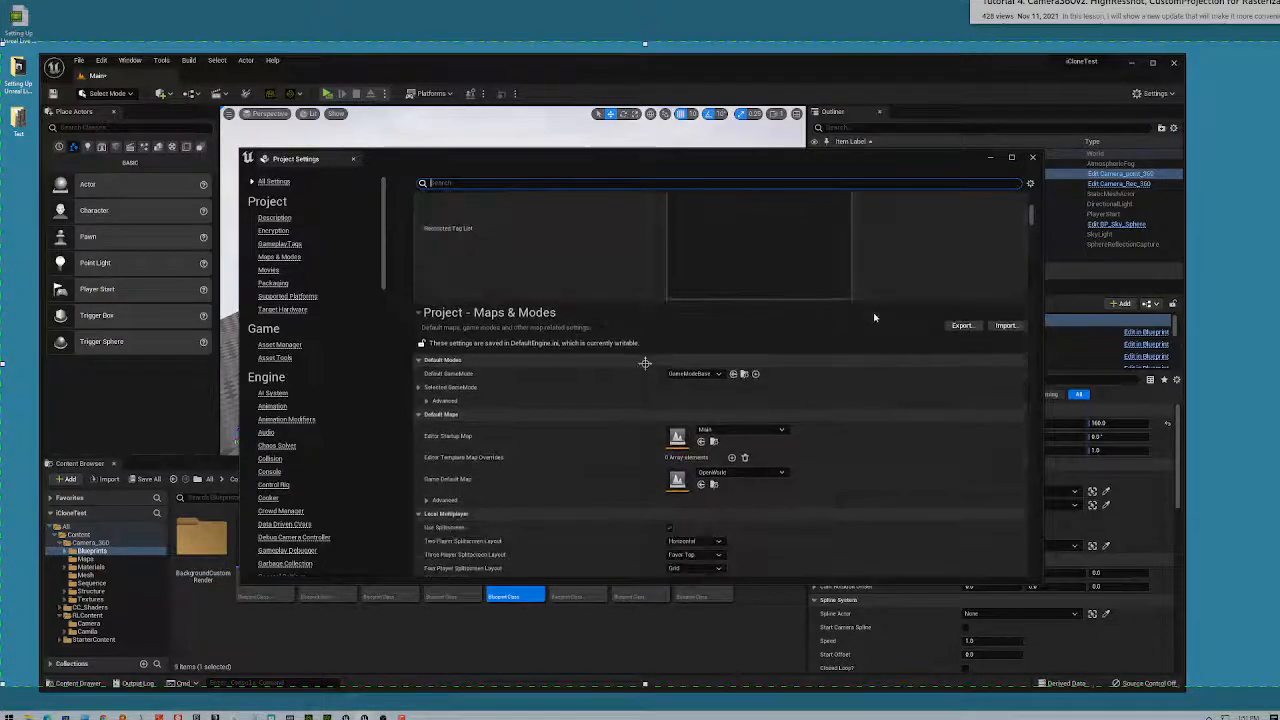
scroll(874, 317, down, 7)
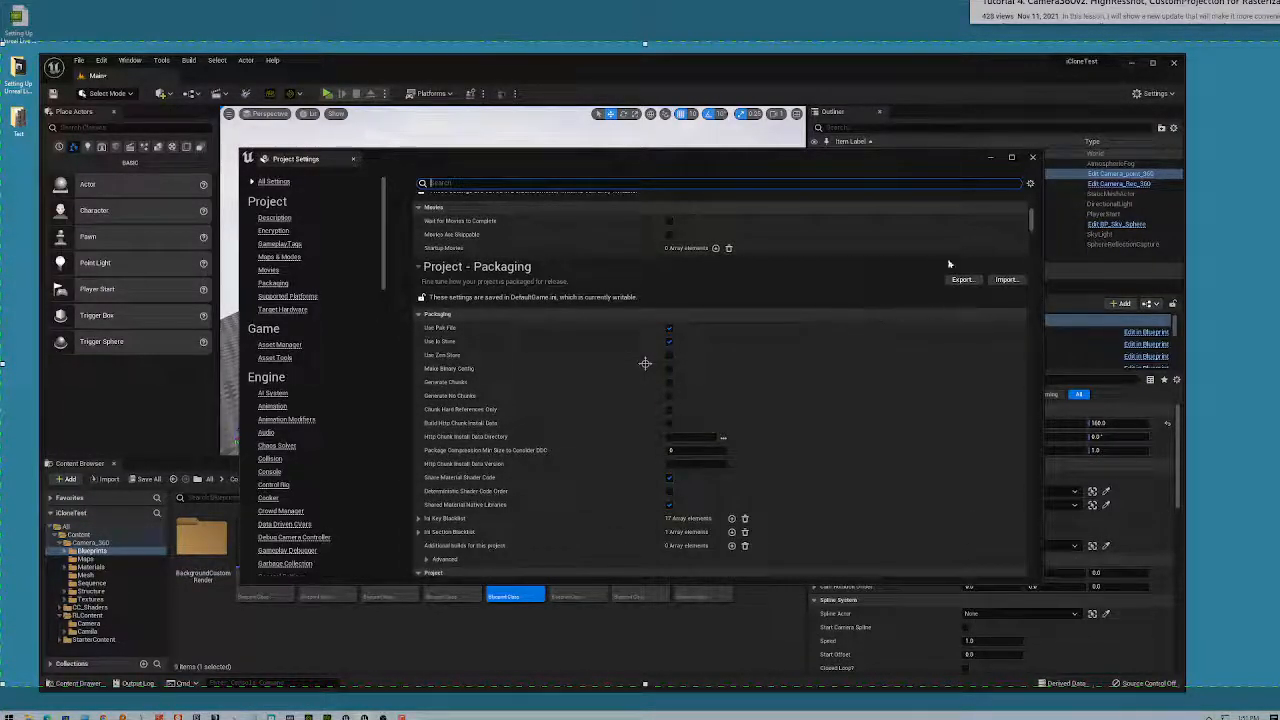
click(1030, 185)
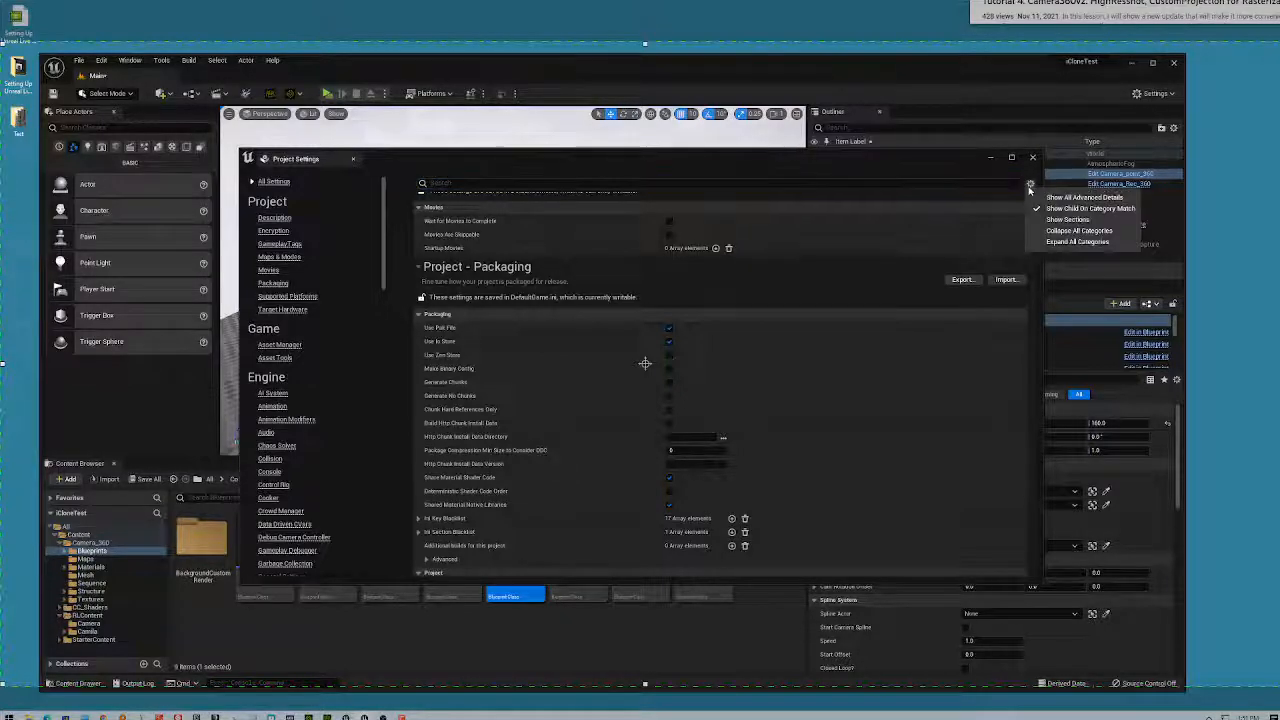
click(1033, 157)
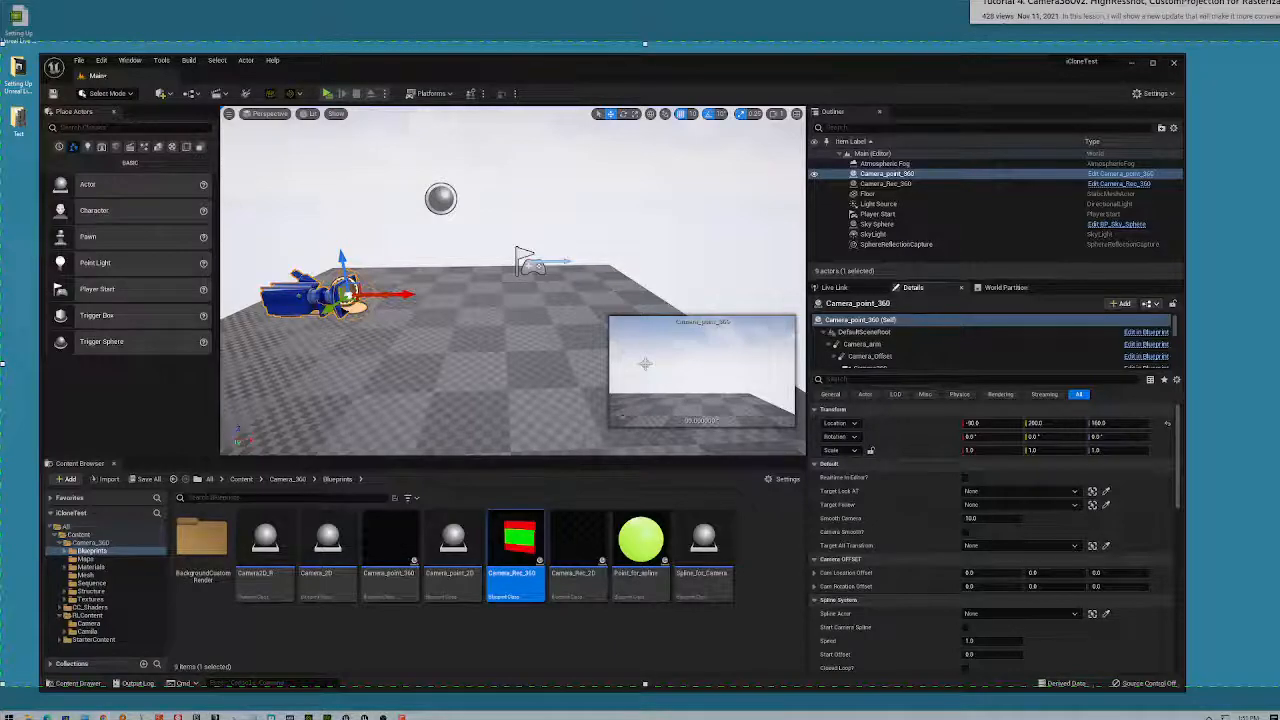
- Drag a new Chrome tab out into its own window over the right side of the editor
drag(867, 180, 880, 226)
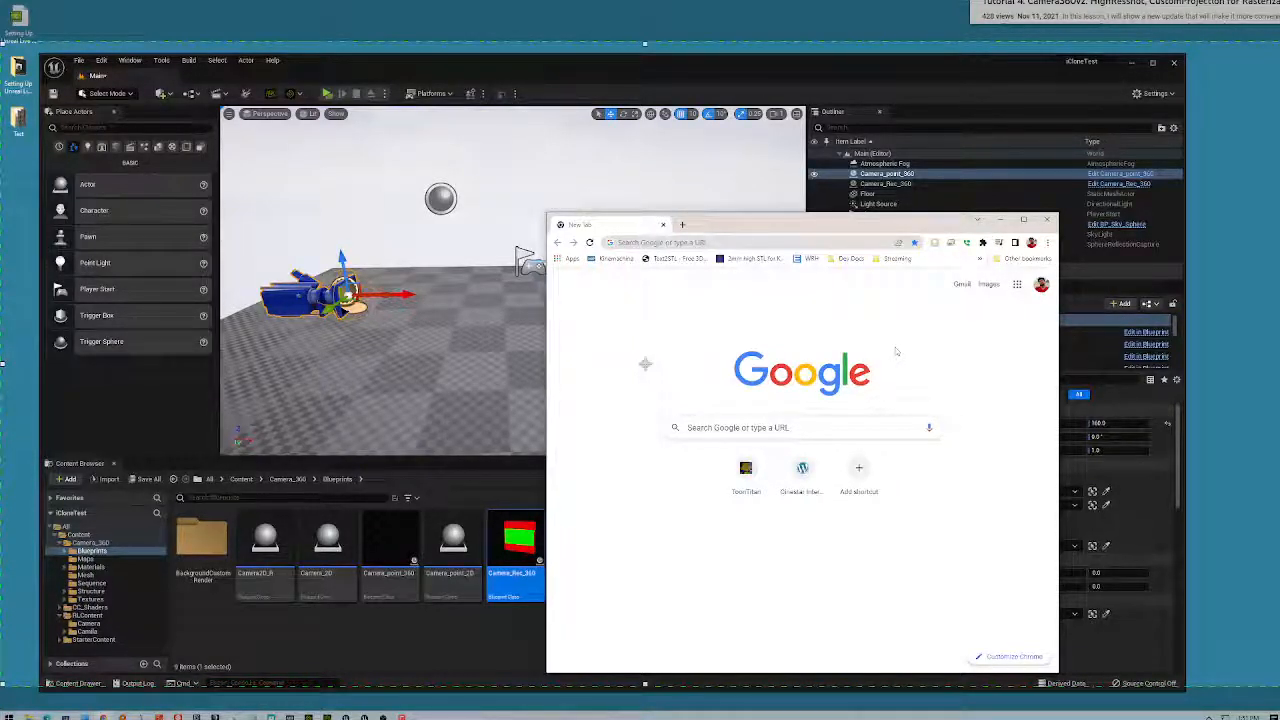
- Search Google for 'unreal PIR resolution', then correct the query to 'unreal PIE resolution'
click(858, 430)
text(unreal)
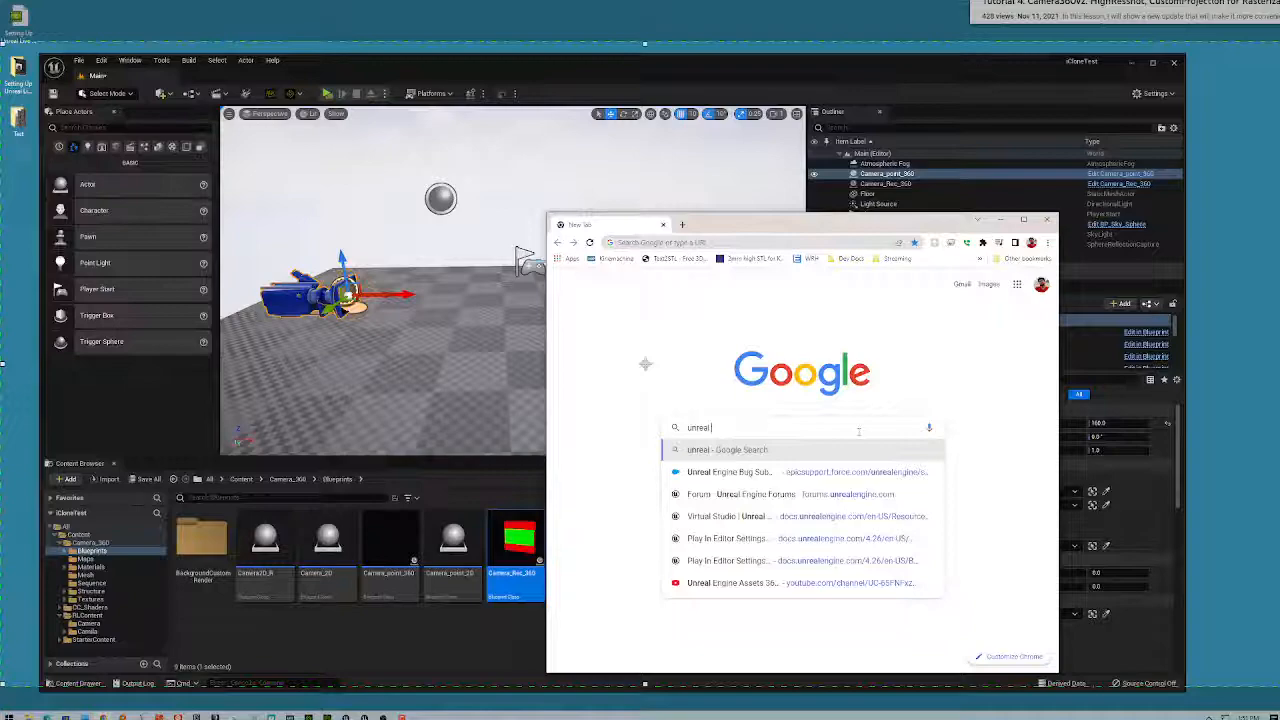
text(PI)
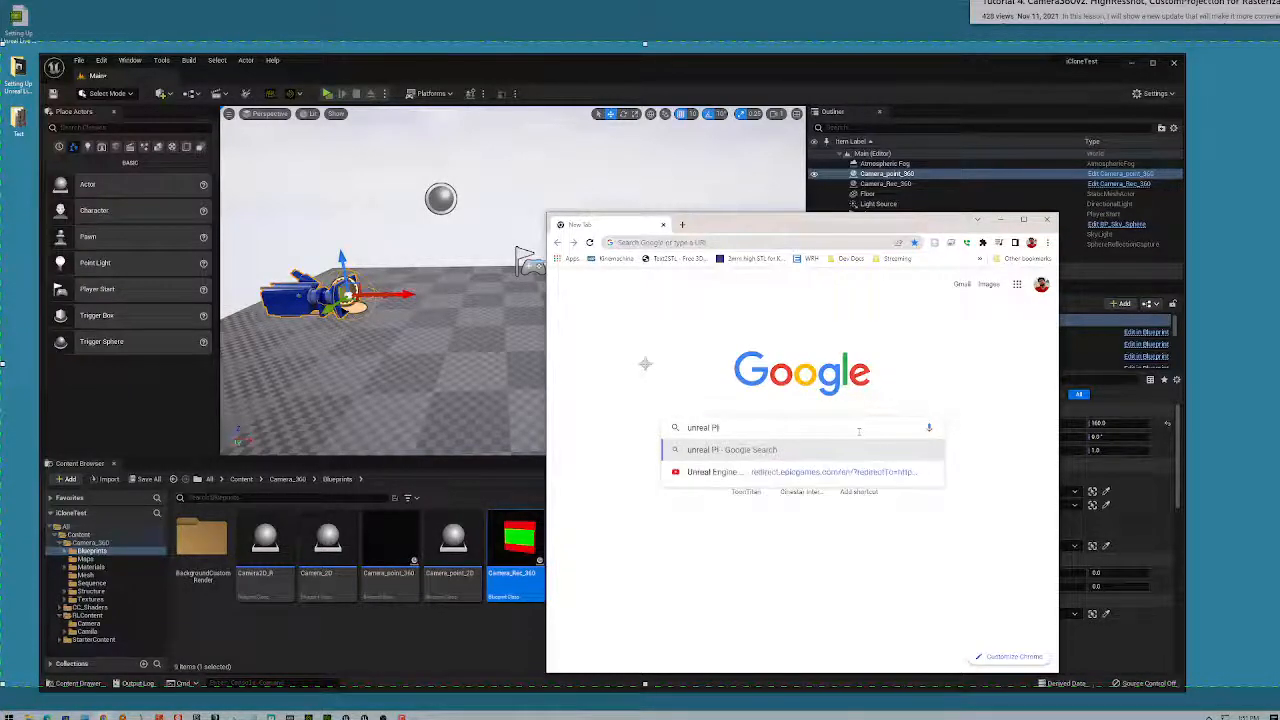
text(R re)
text(solution)
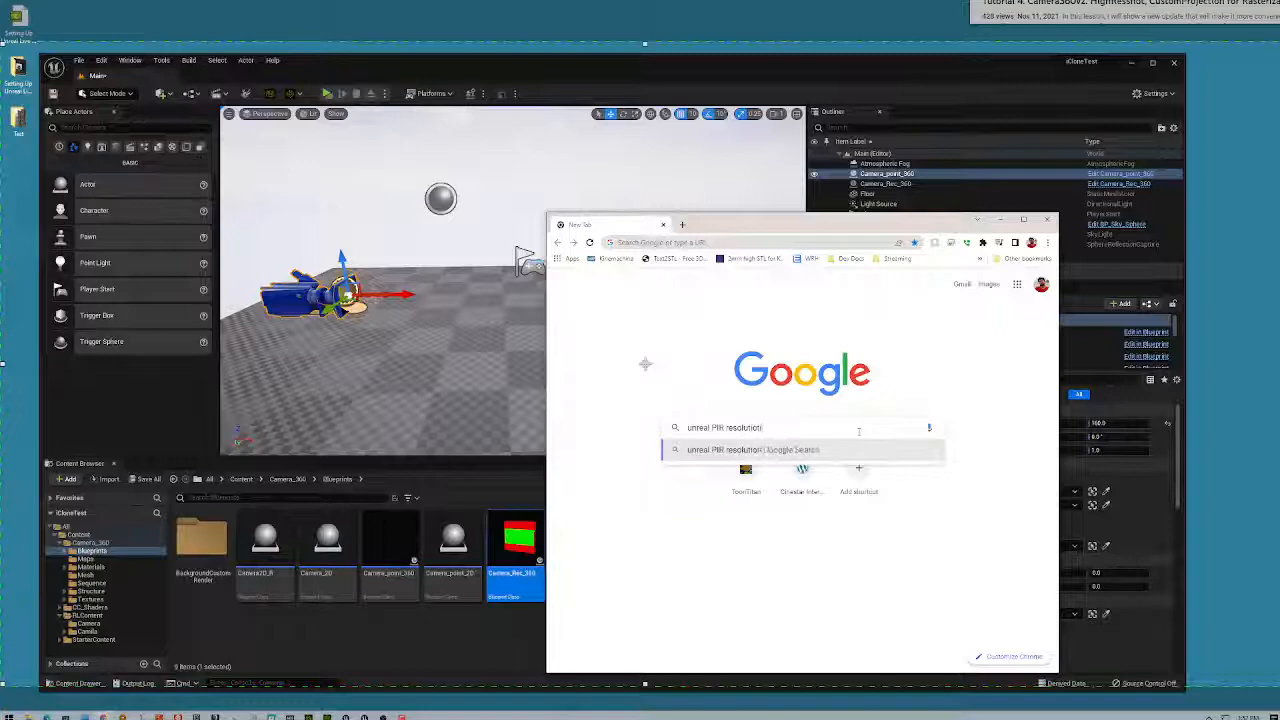
key(Return)
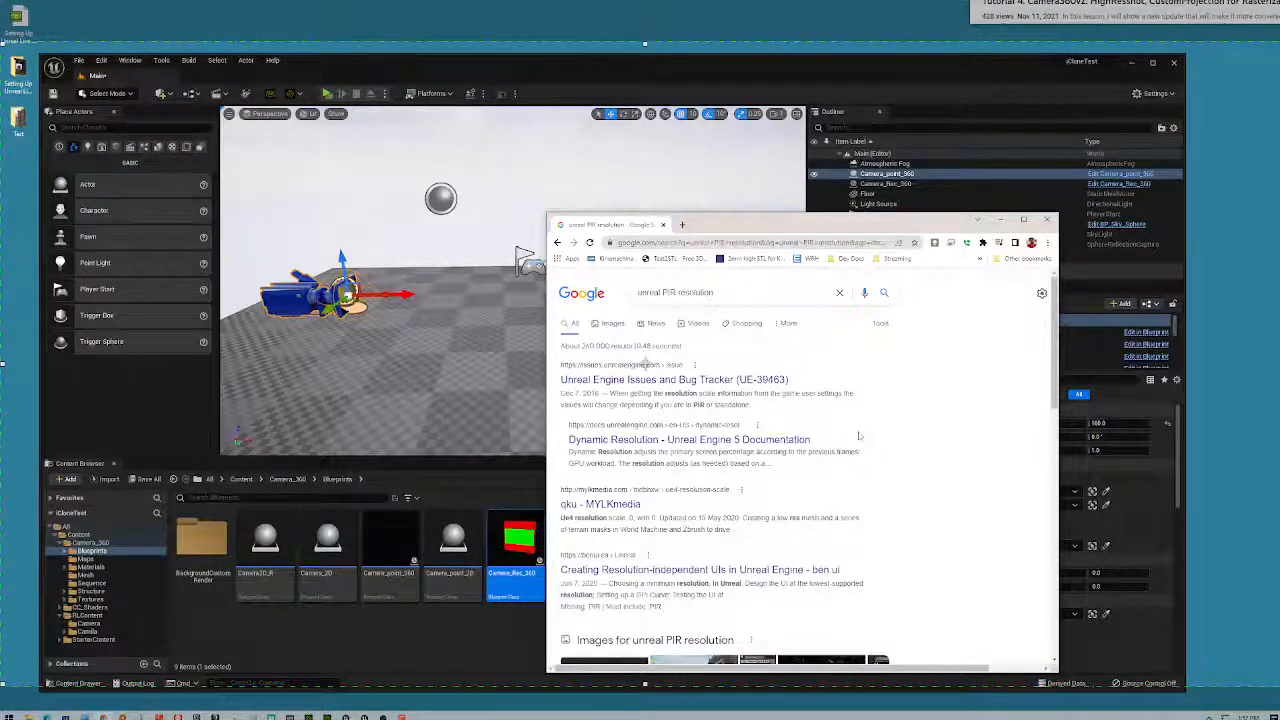
scroll(792, 472, down, 3)
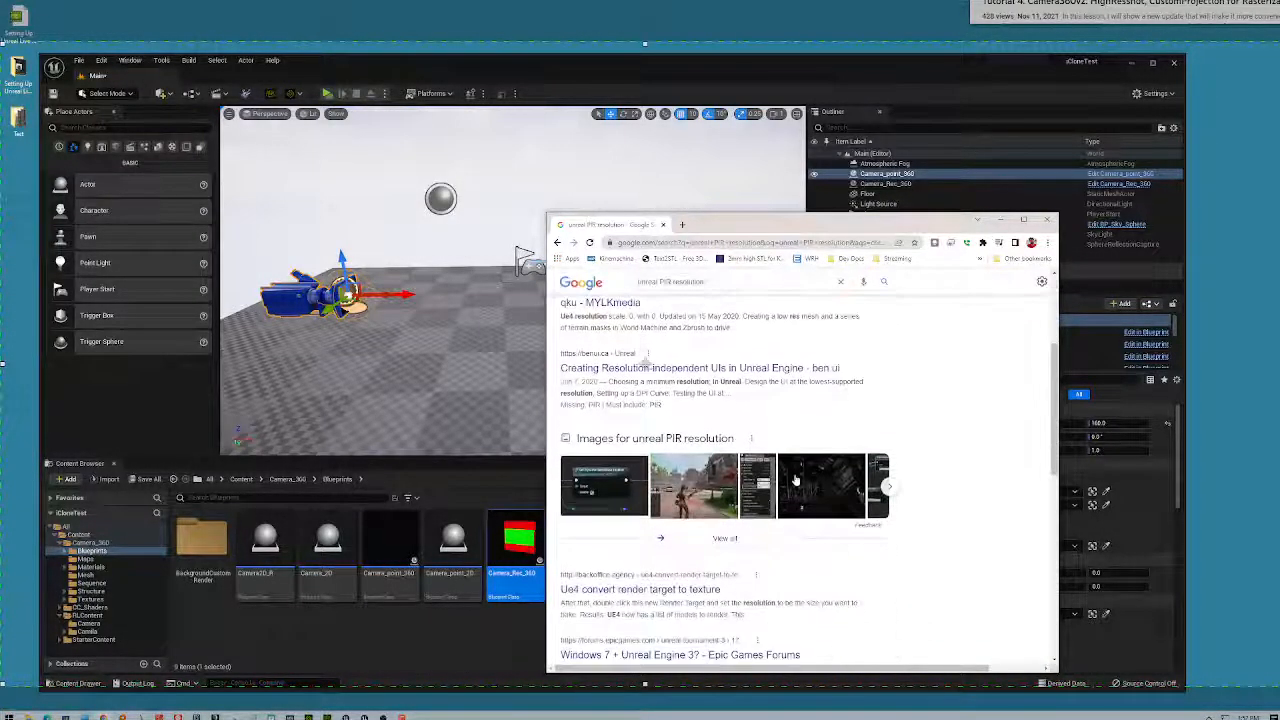
scroll(800, 484, down, 2)
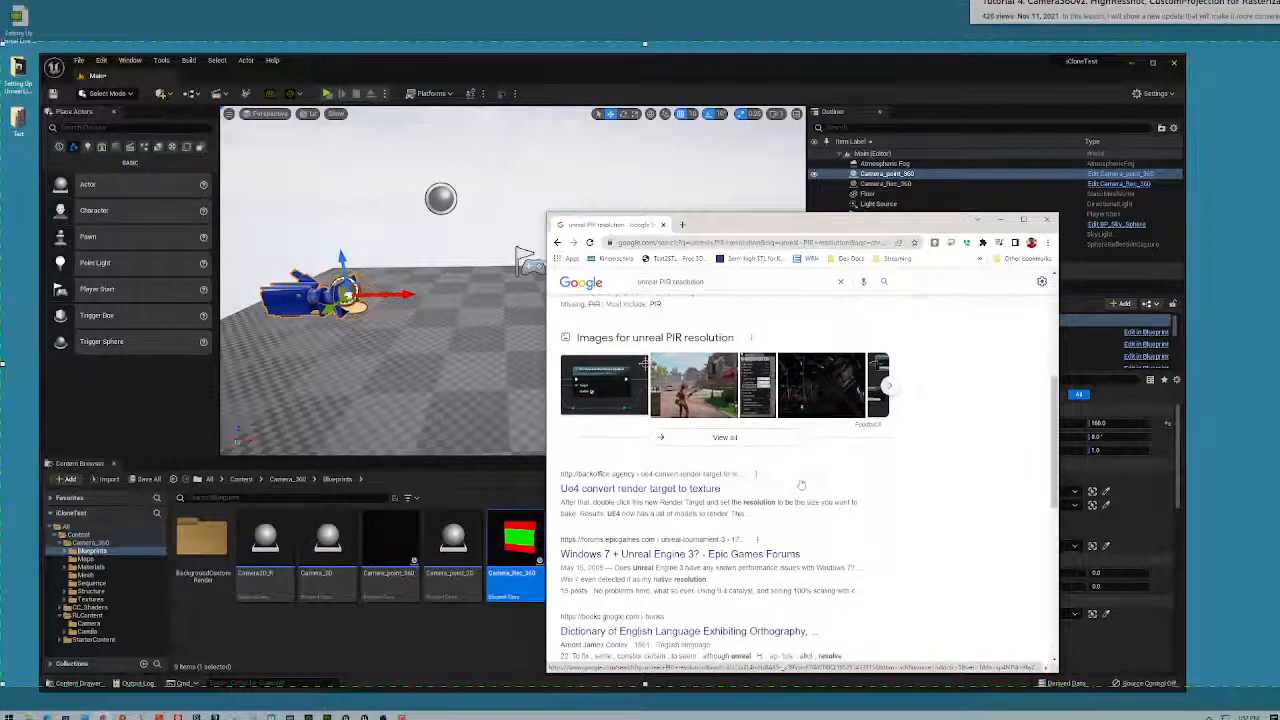
scroll(800, 484, up, 4)
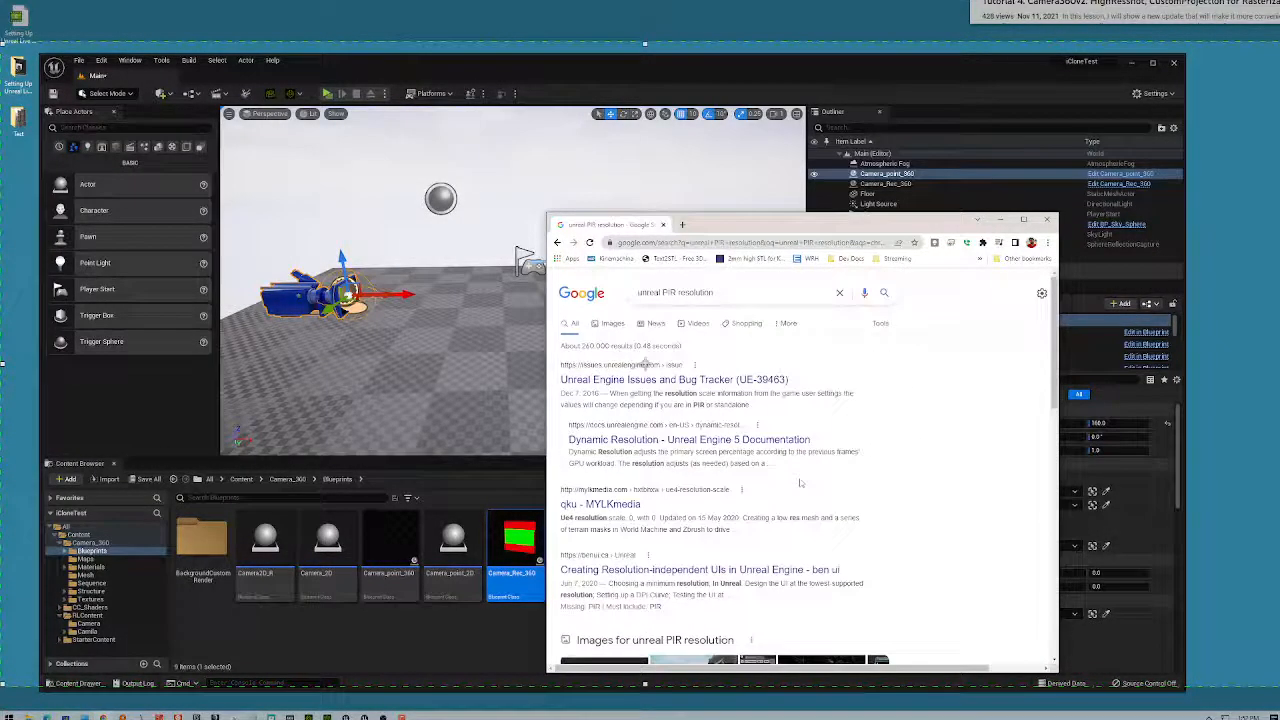
click(672, 292)
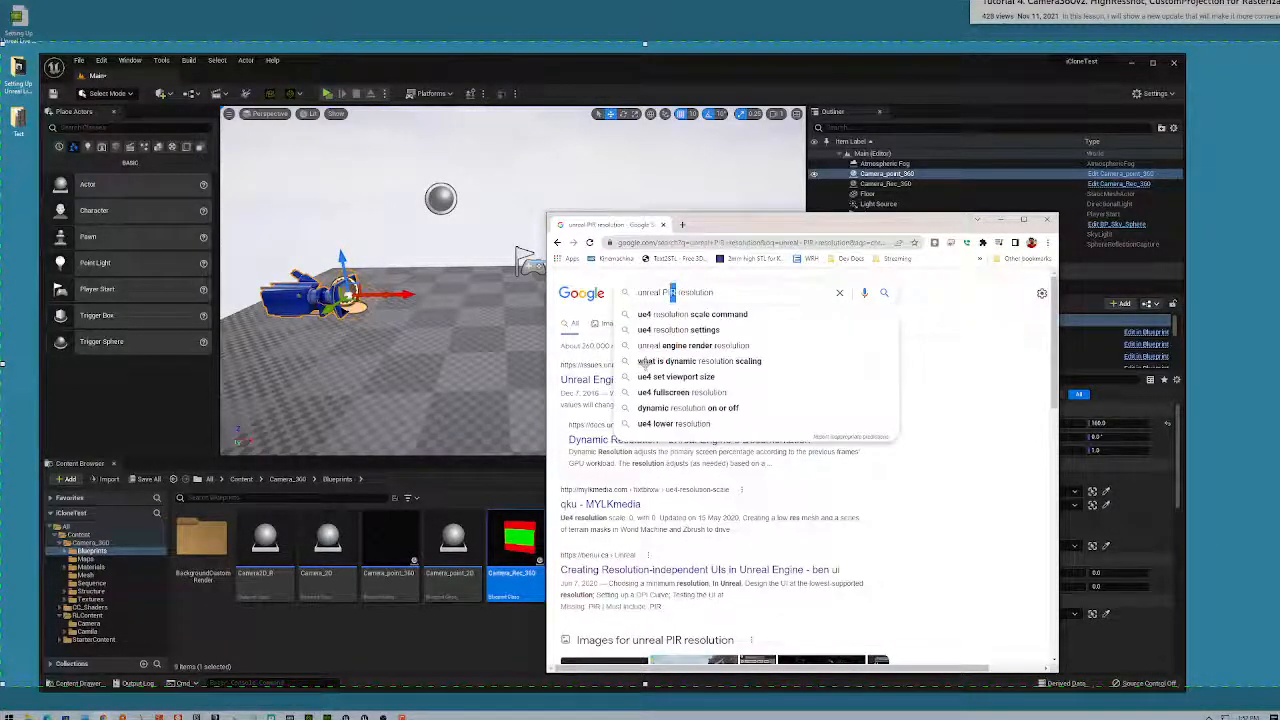
text(E)
key(Return)
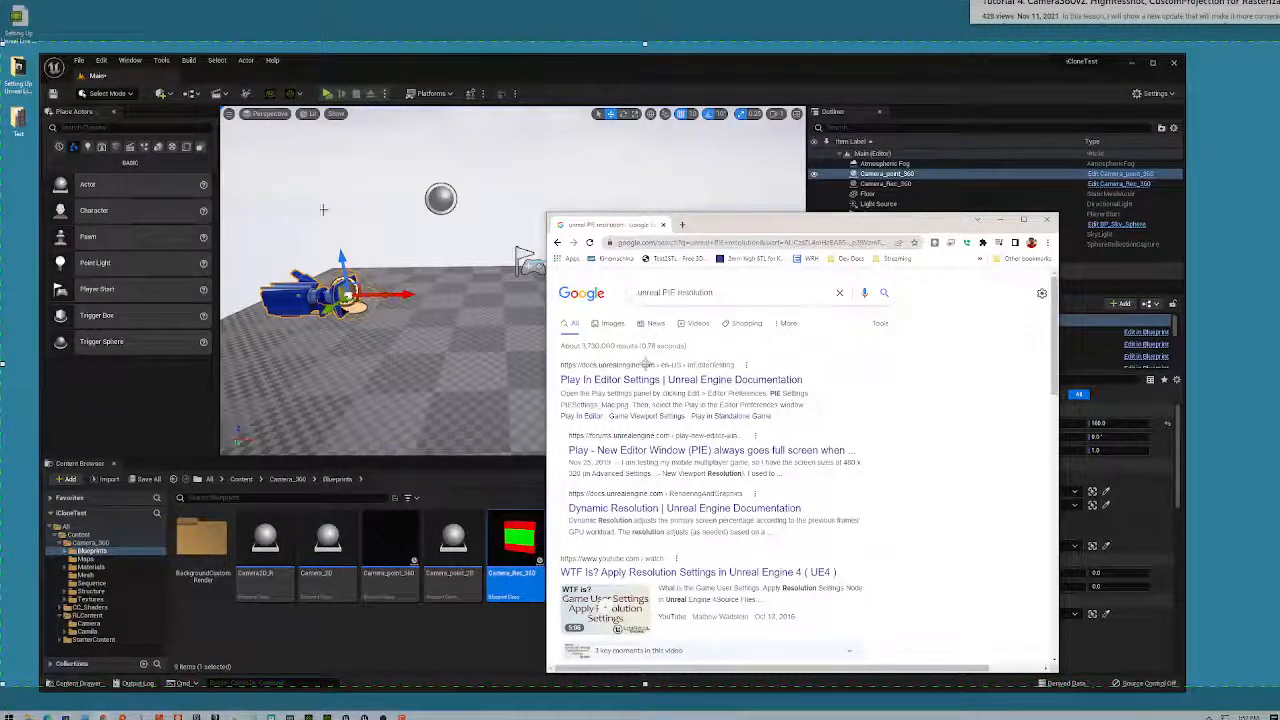
- Open Editor Preferences from the Edit menu and scroll the General - Appearance page
click(101, 60)
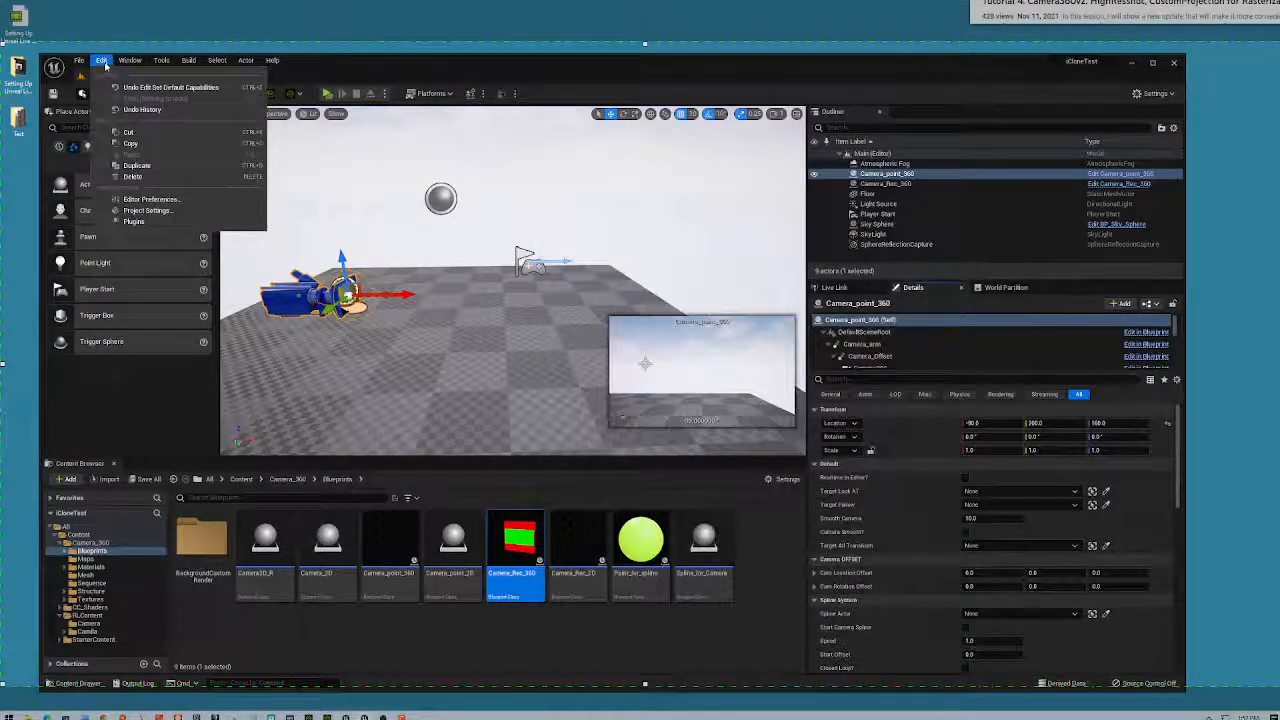
click(158, 202)
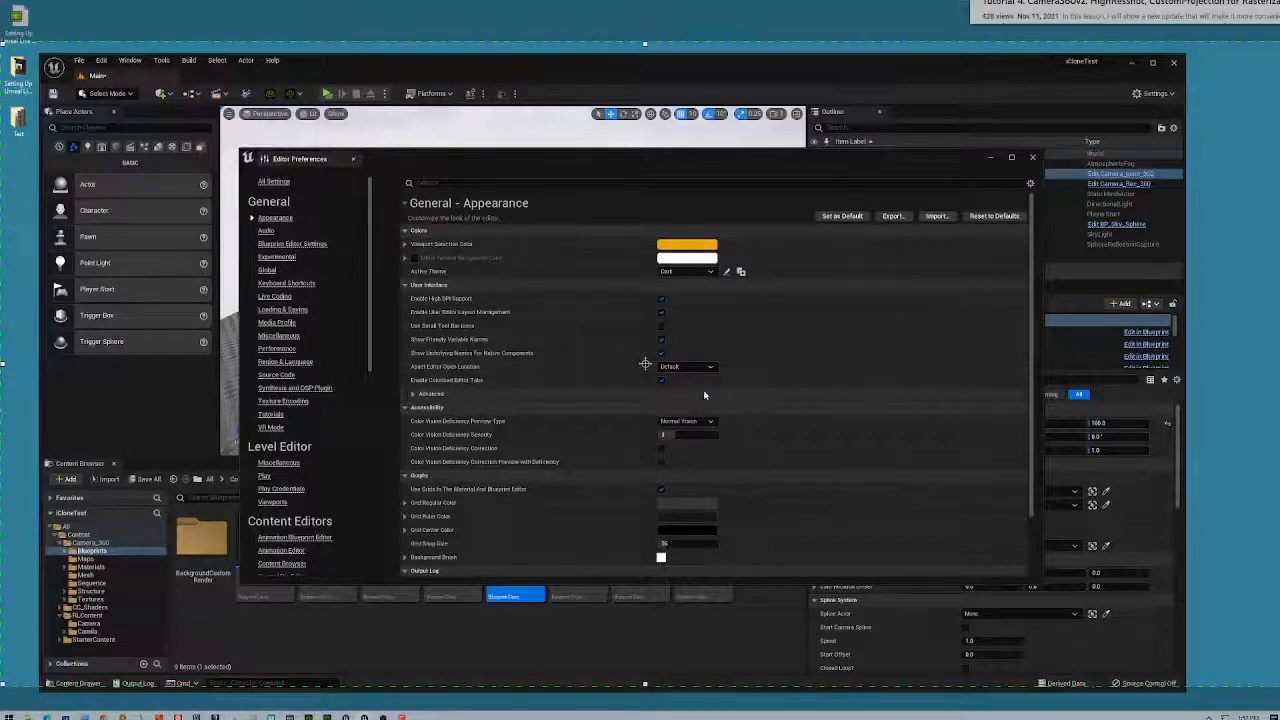
scroll(837, 385, down, 3)
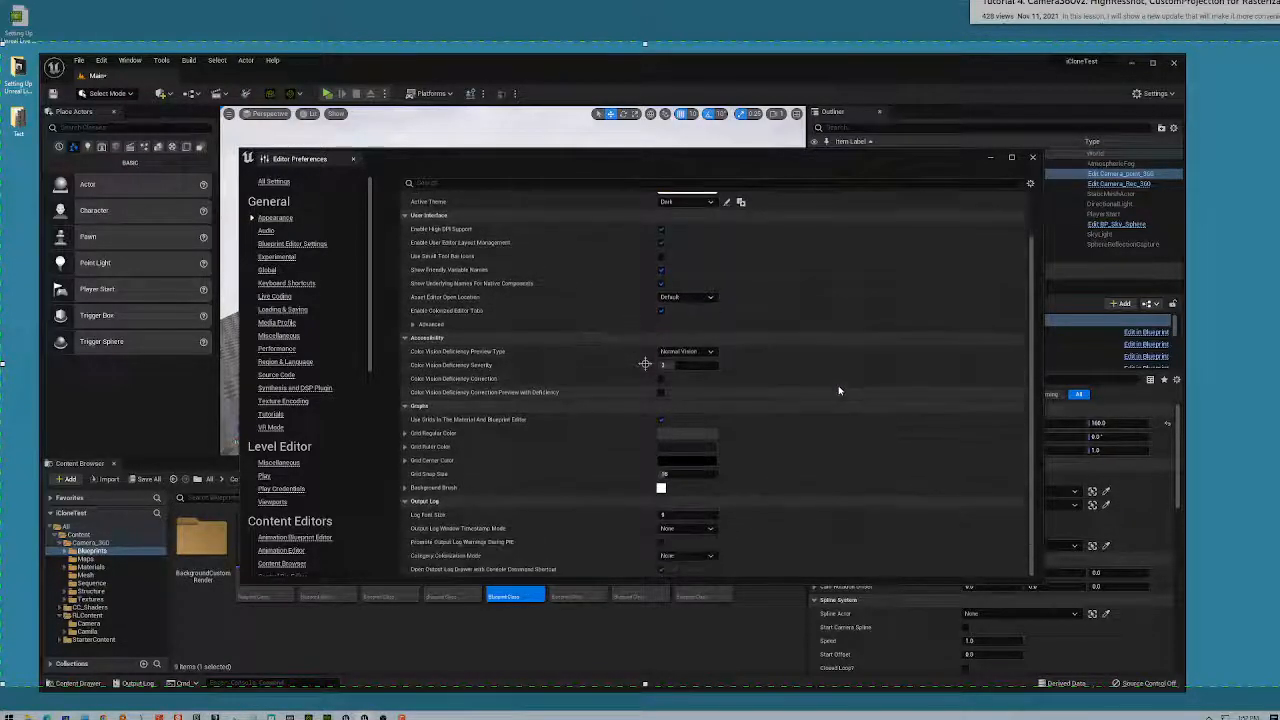
scroll(841, 390, up, 3)
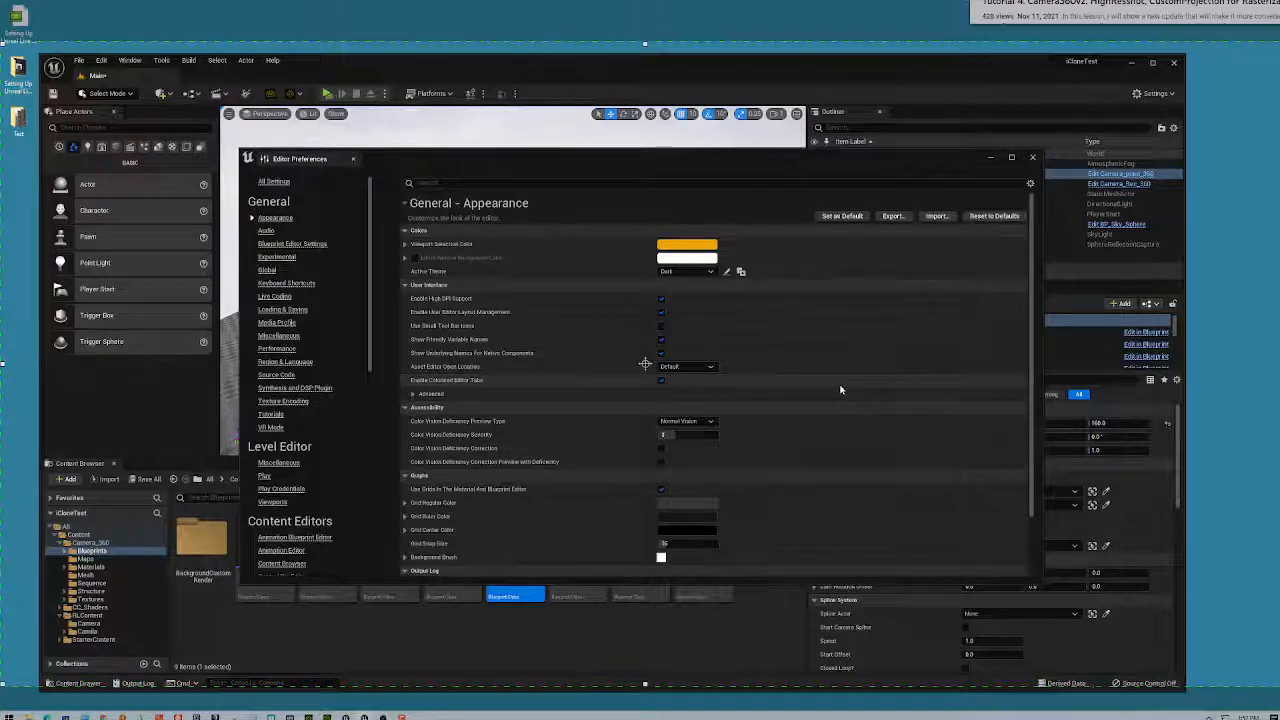
scroll(840, 390, down, 3)
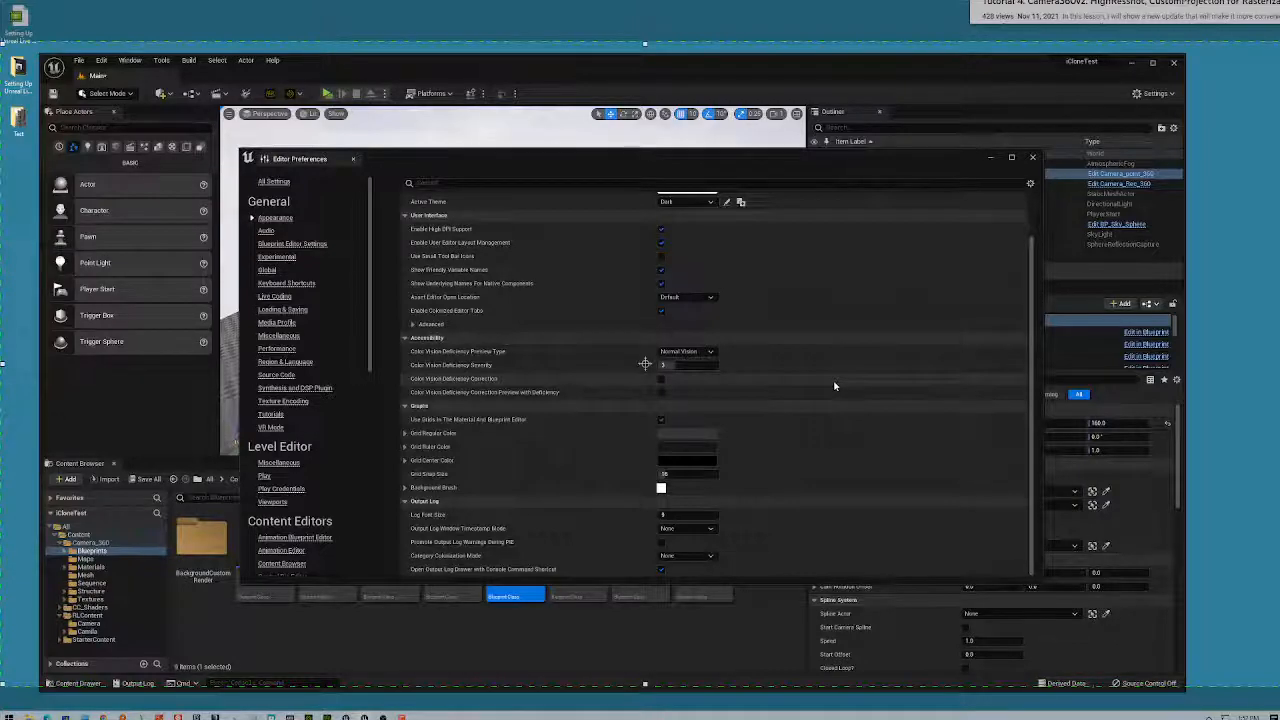
scroll(835, 385, up, 3)
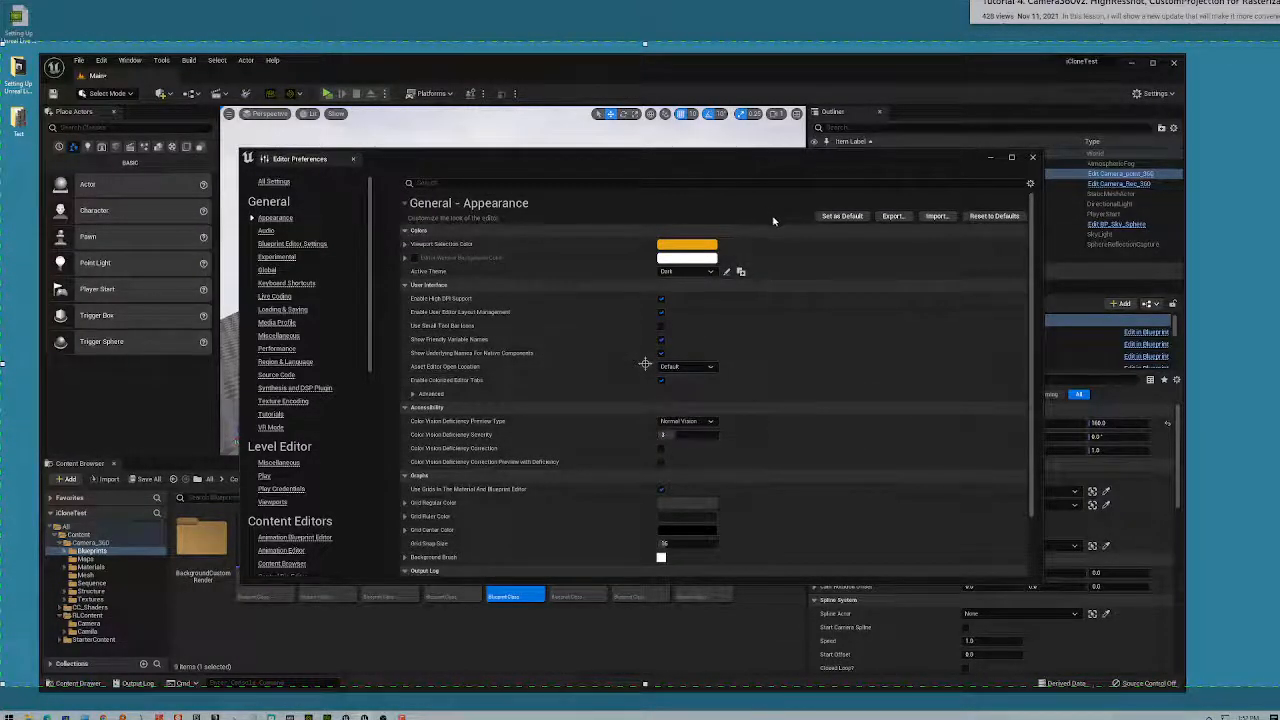
scroll(788, 291, down, 3)
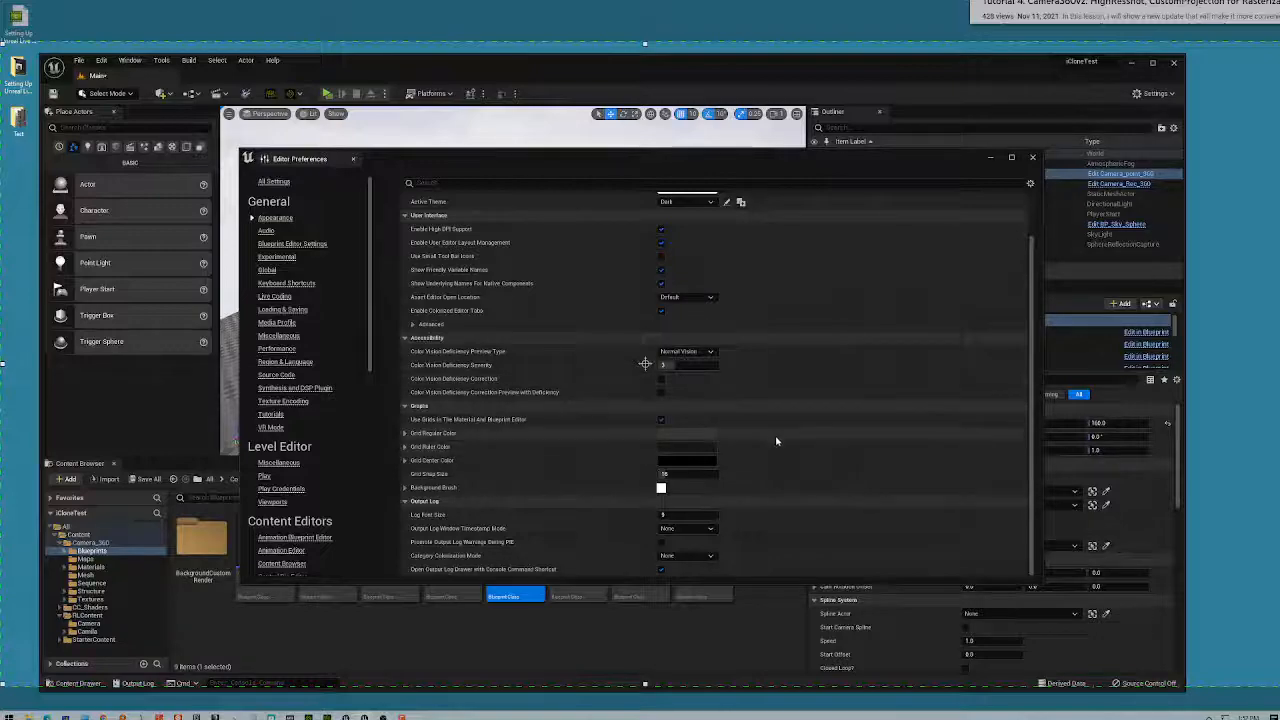
scroll(775, 438, up, 3)
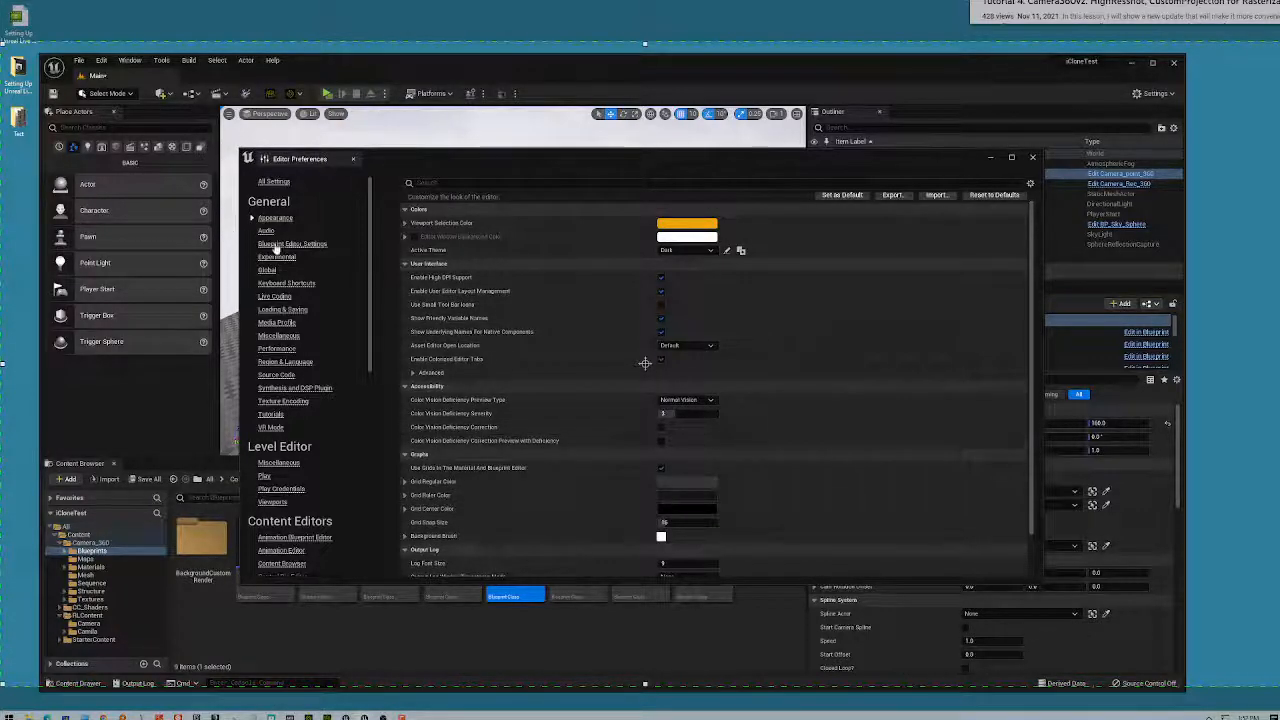
scroll(400, 240, up, 1)
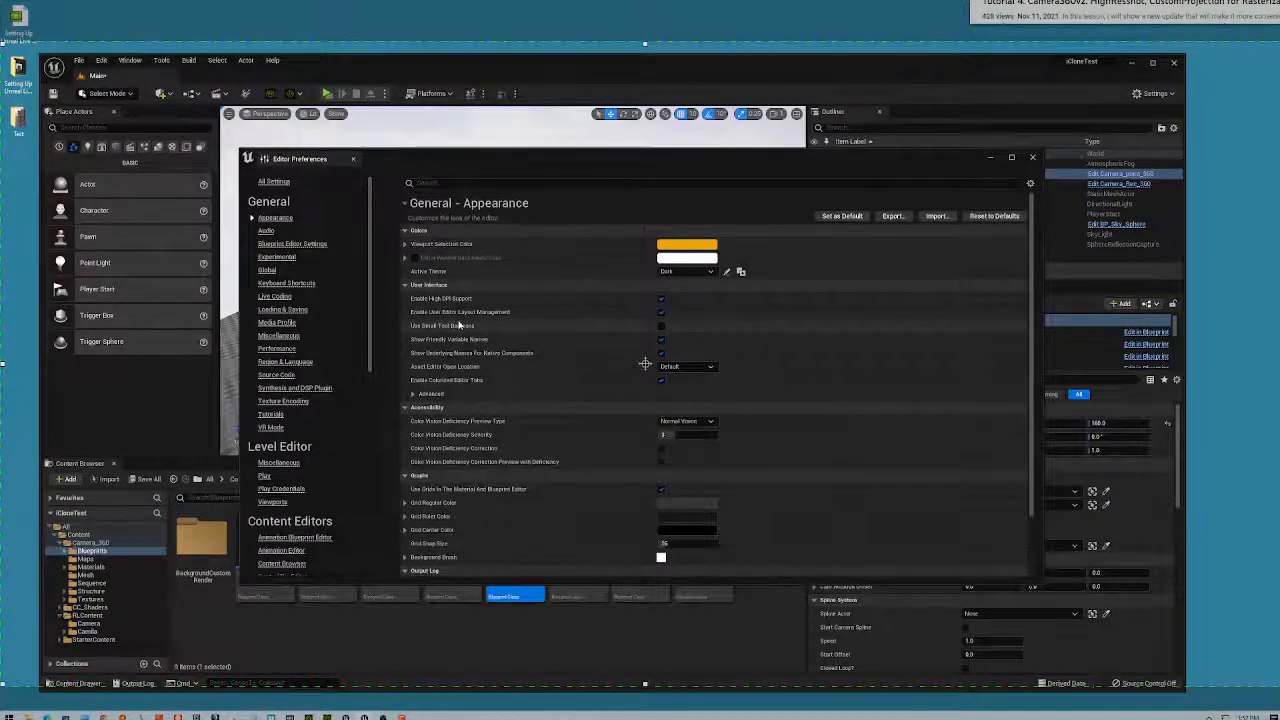
- Expand and collapse the Appearance, Viewport Selection Color and advanced UI sections
click(405, 204)
click(405, 204)
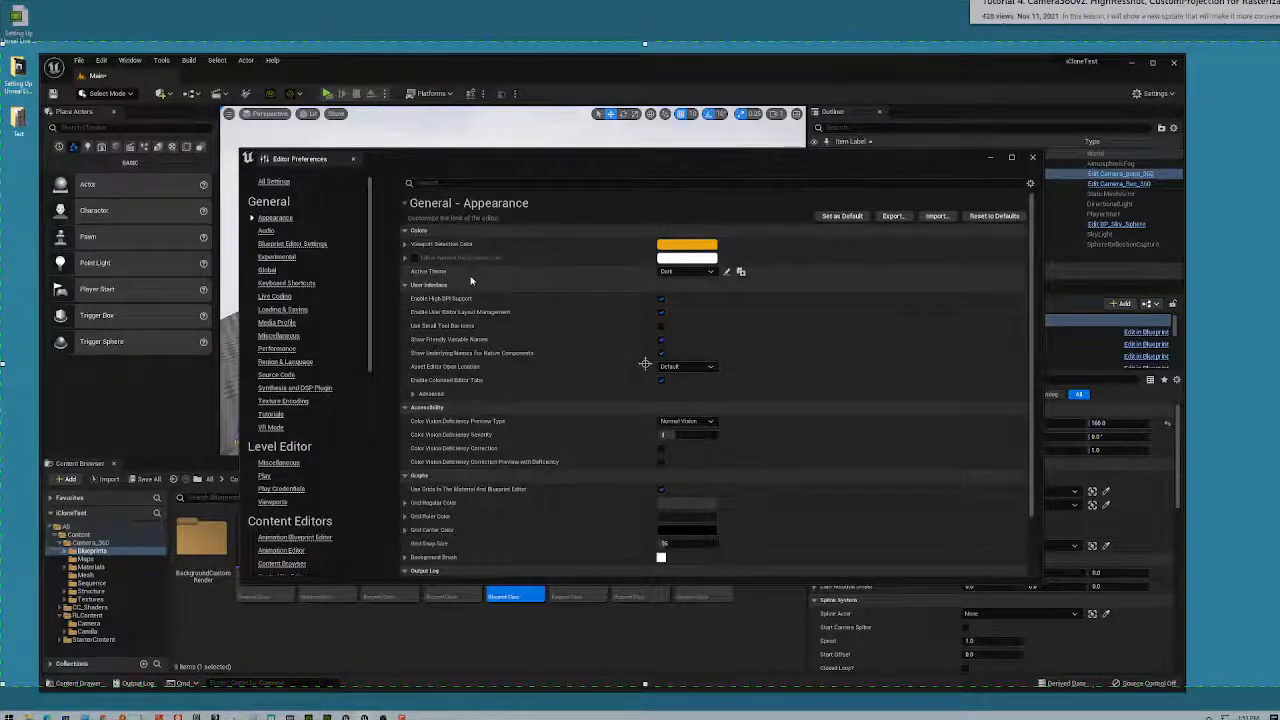
click(405, 246)
click(405, 246)
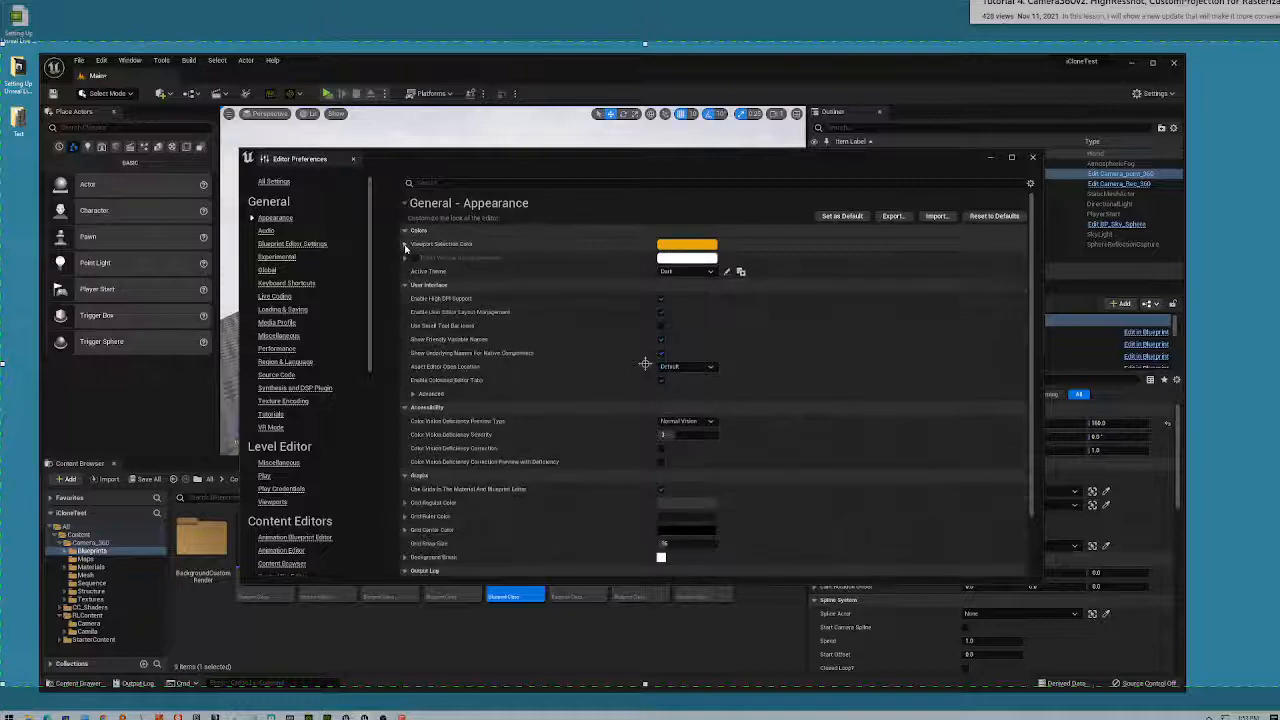
click(412, 395)
click(412, 396)
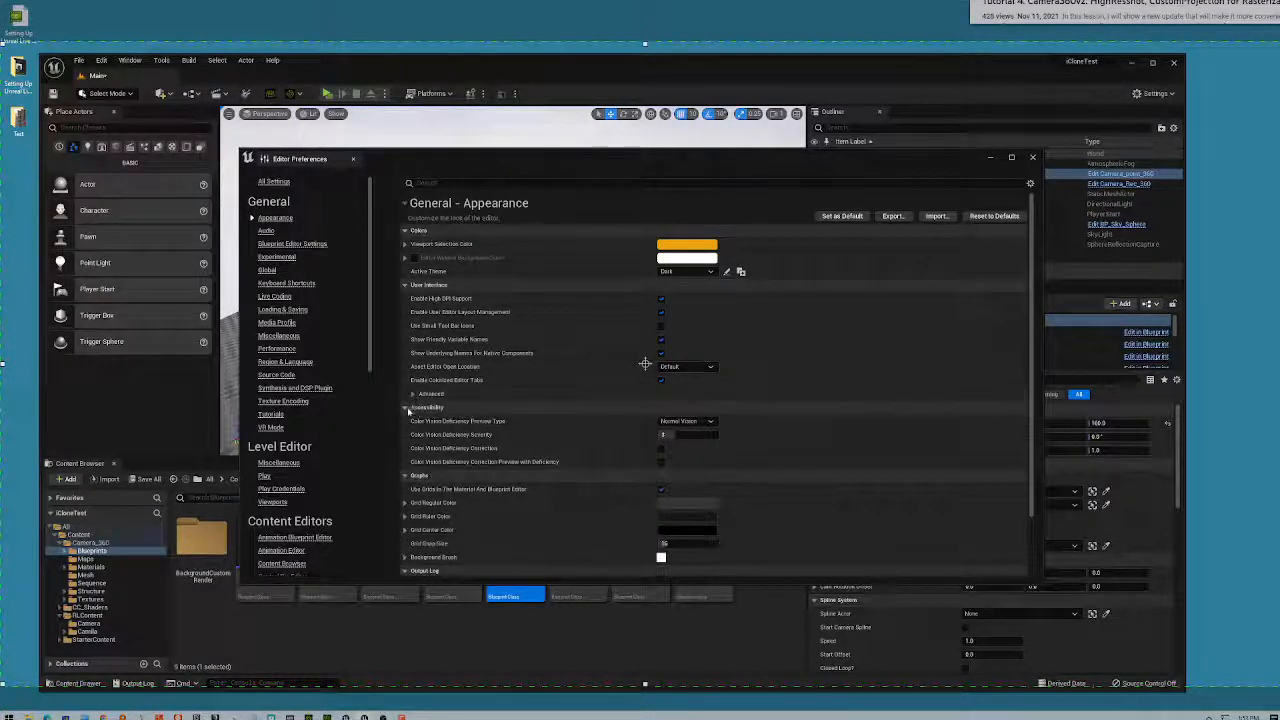
scroll(433, 468, down, 3)
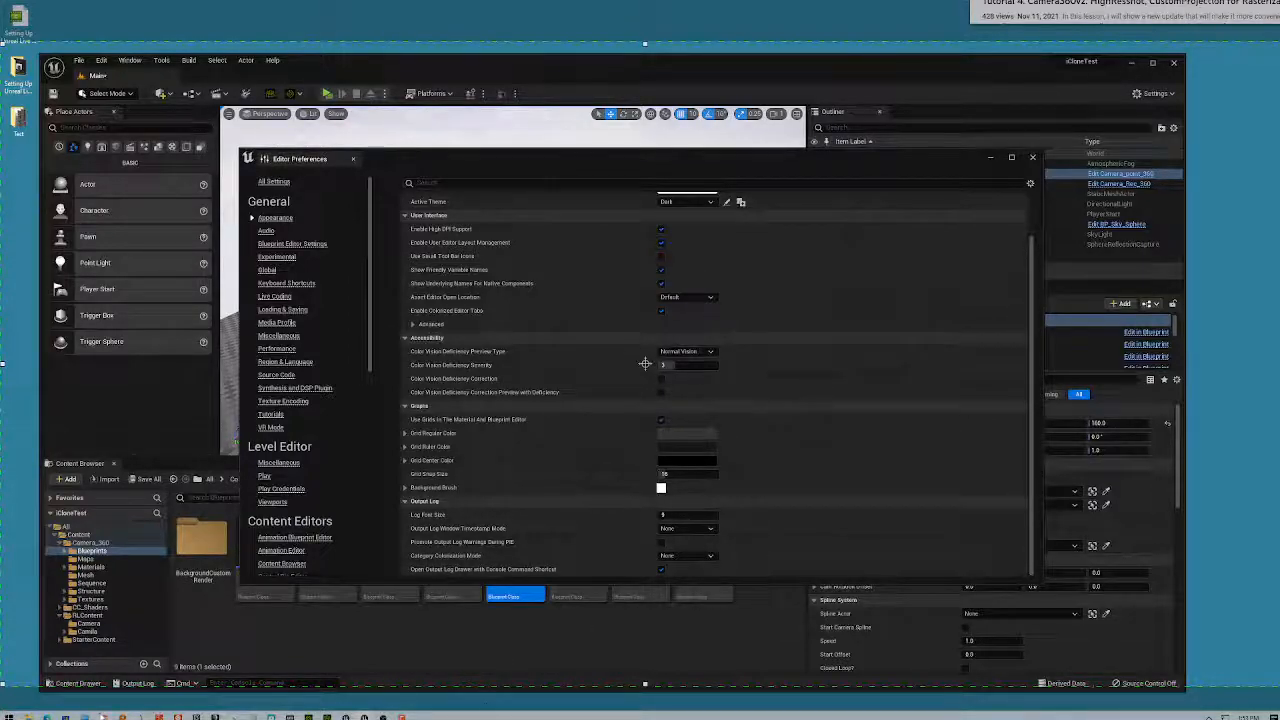
- Open the Play In Editor Settings documentation page from the Google results
mouse_move(103, 716)
click(246, 677)
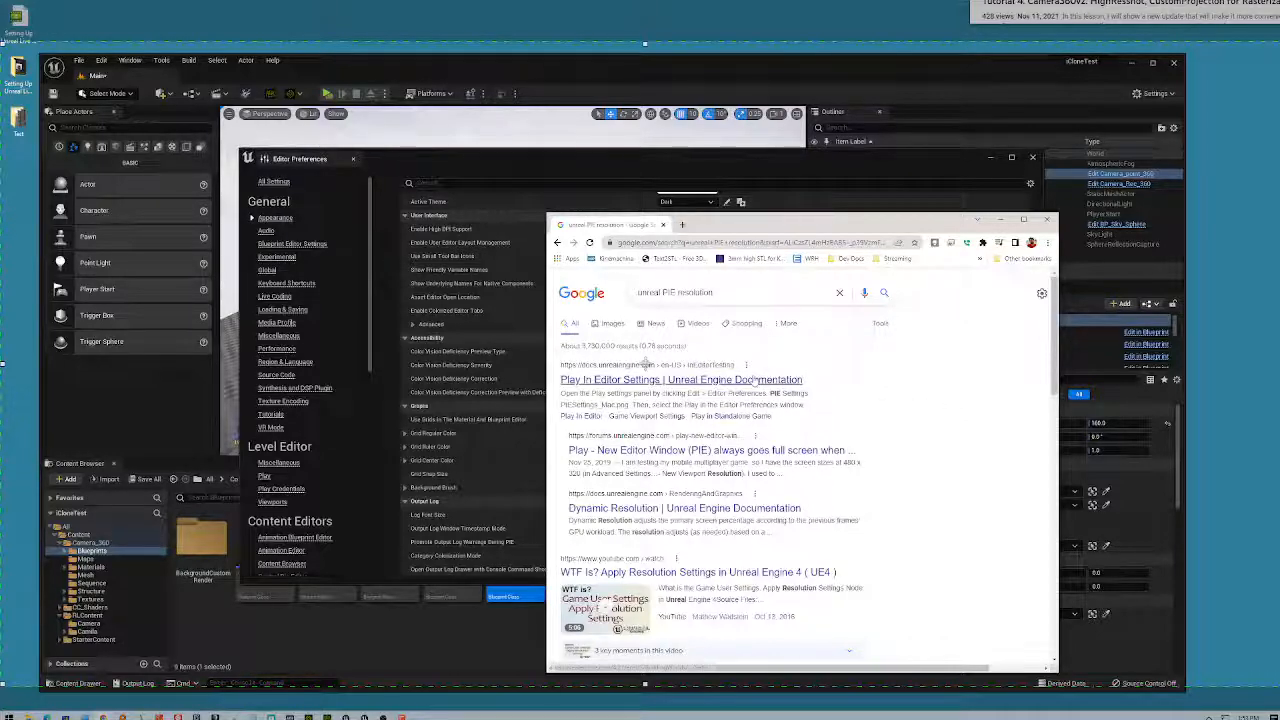
click(646, 372)
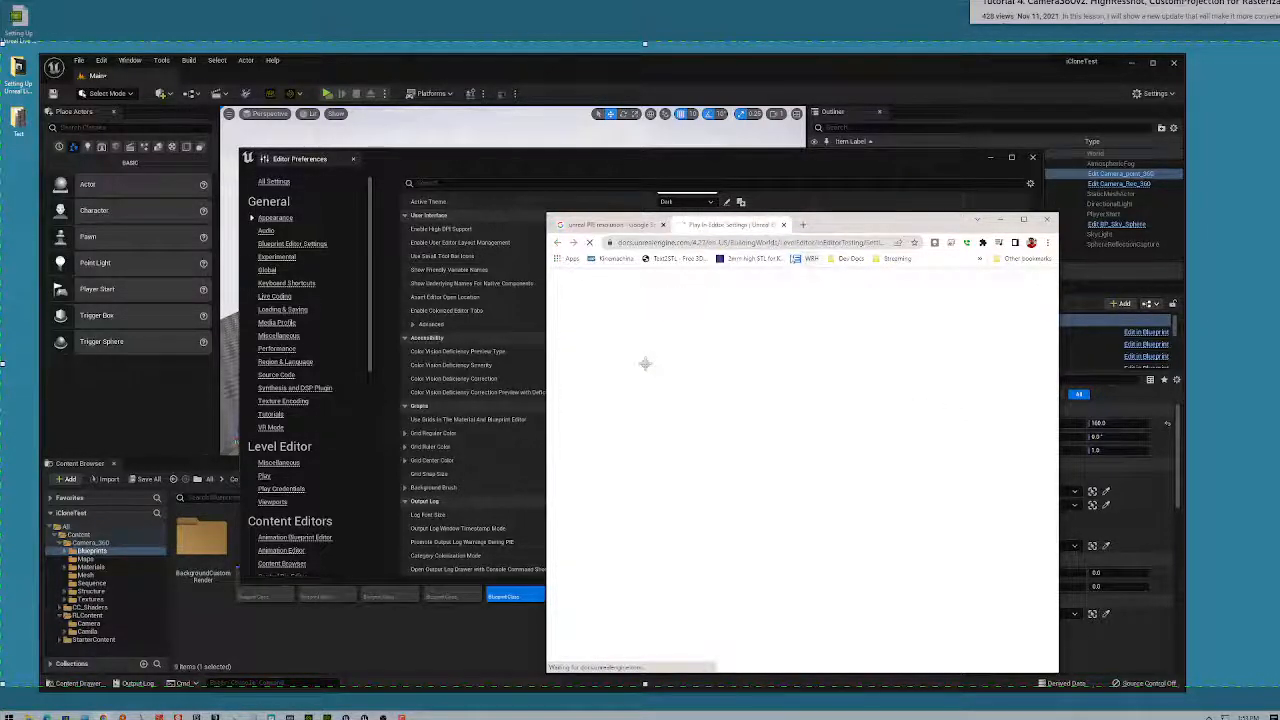
- Scroll the docs to Game Viewport Settings, then drag the Chrome window to the right
scroll(922, 433, down, 2)
scroll(922, 433, down, 4)
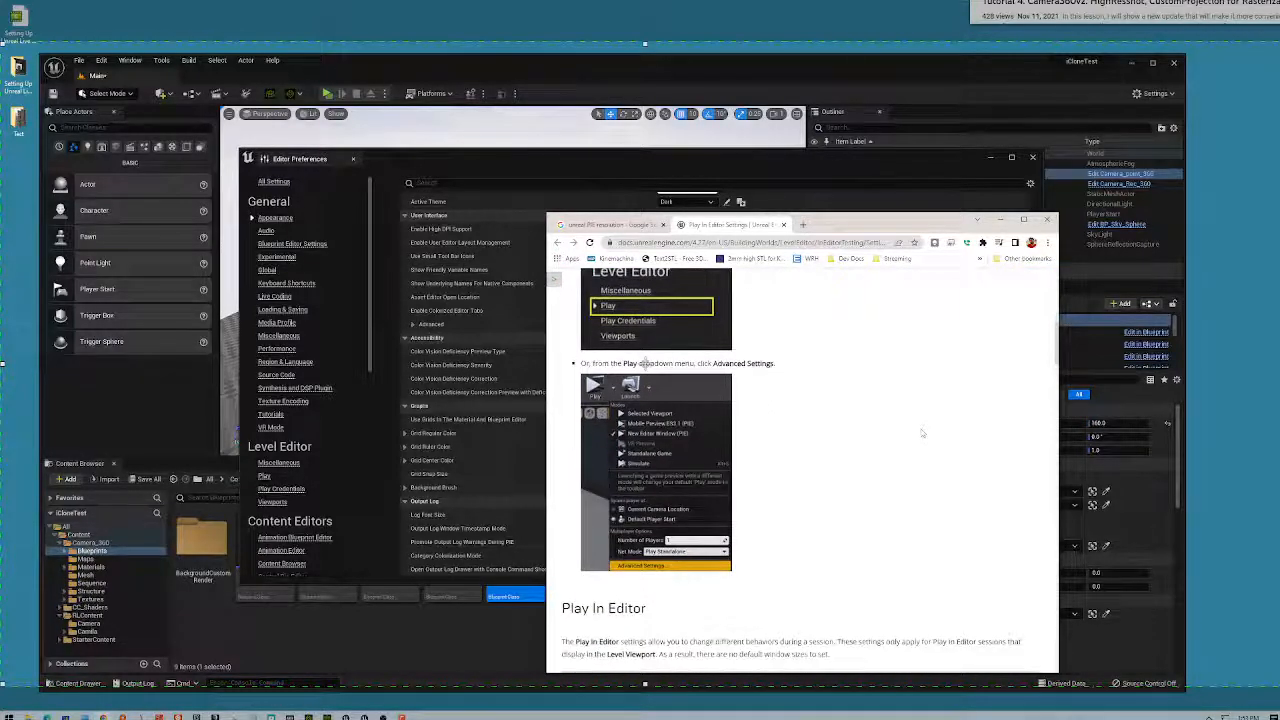
scroll(922, 433, down, 6)
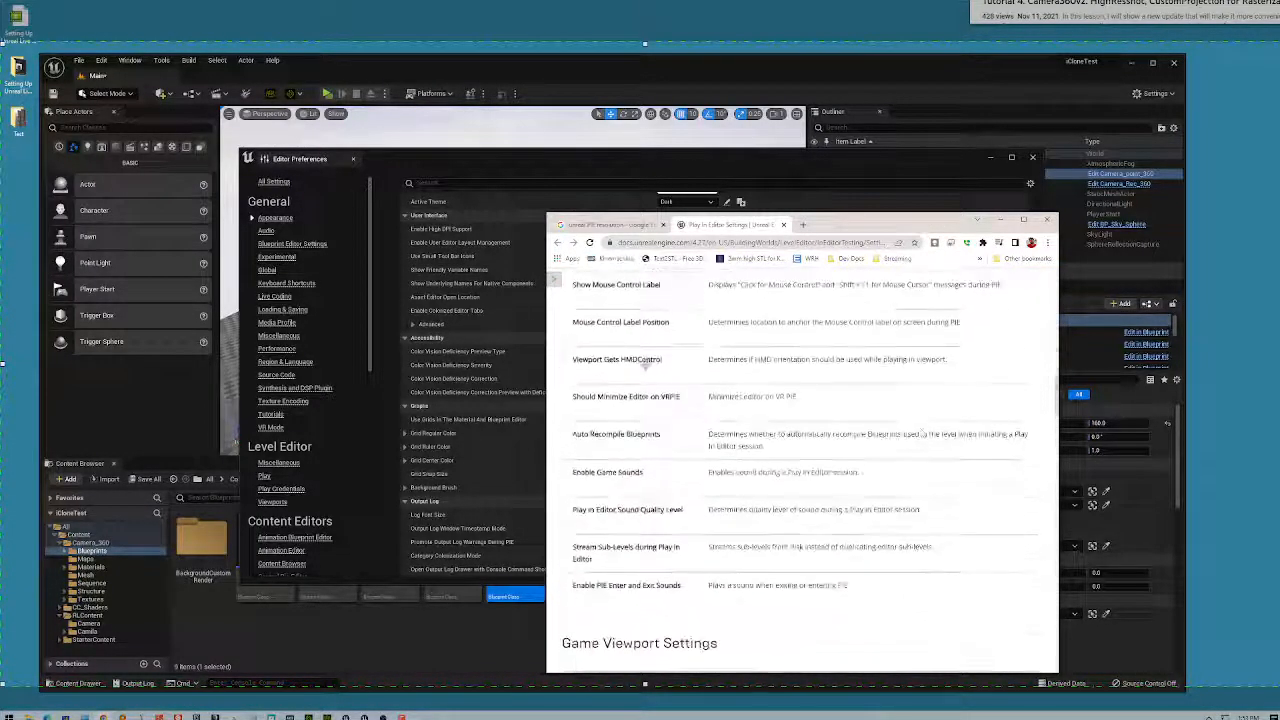
scroll(645, 365, down, 5)
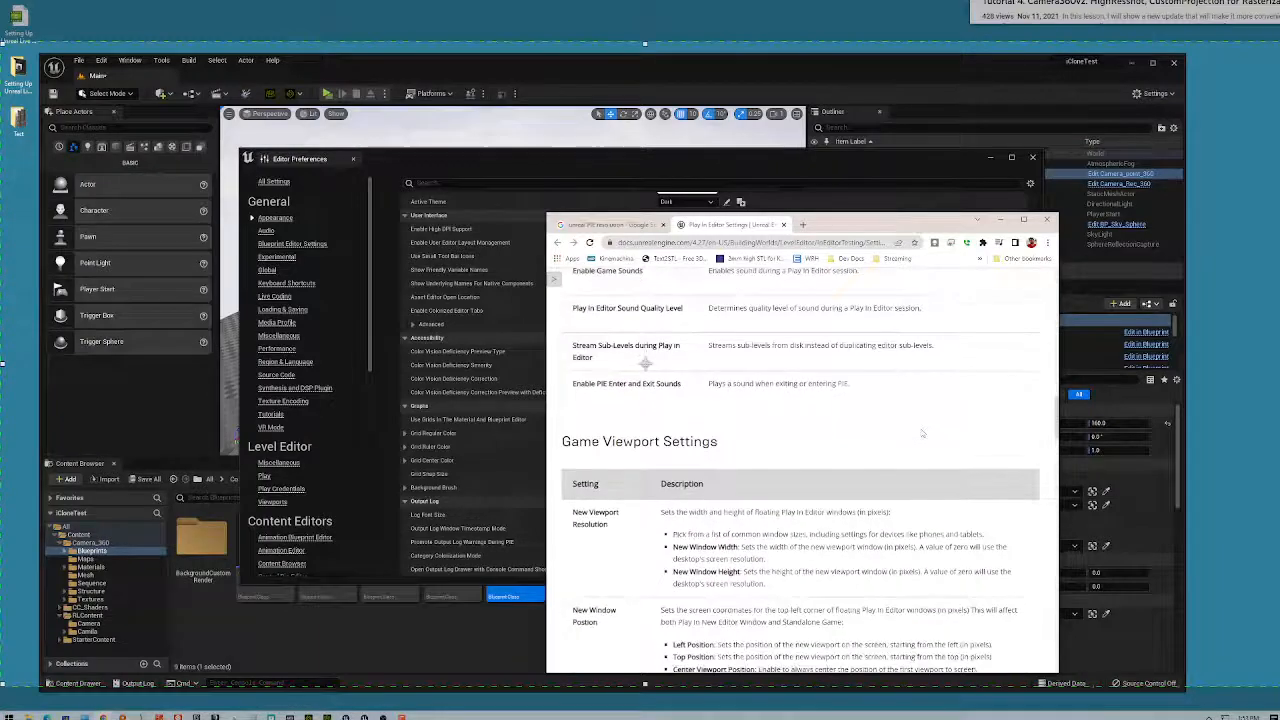
scroll(922, 433, down, 1)
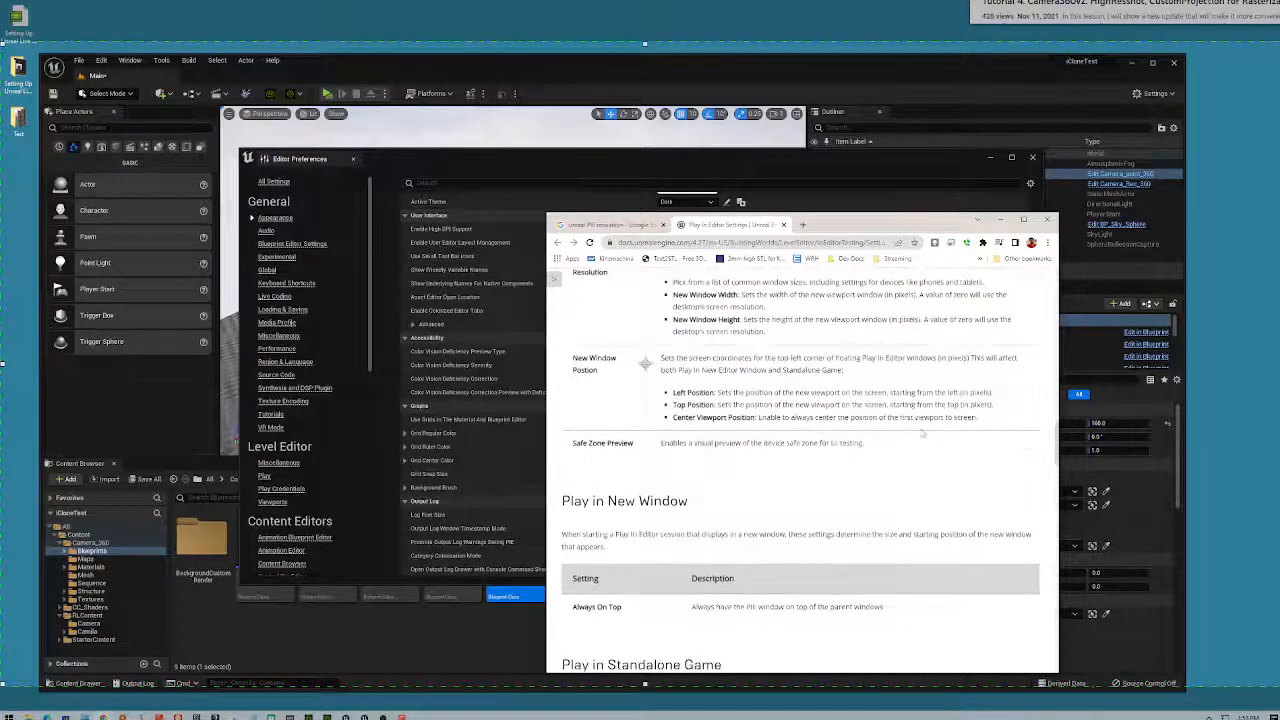
scroll(922, 433, up, 2)
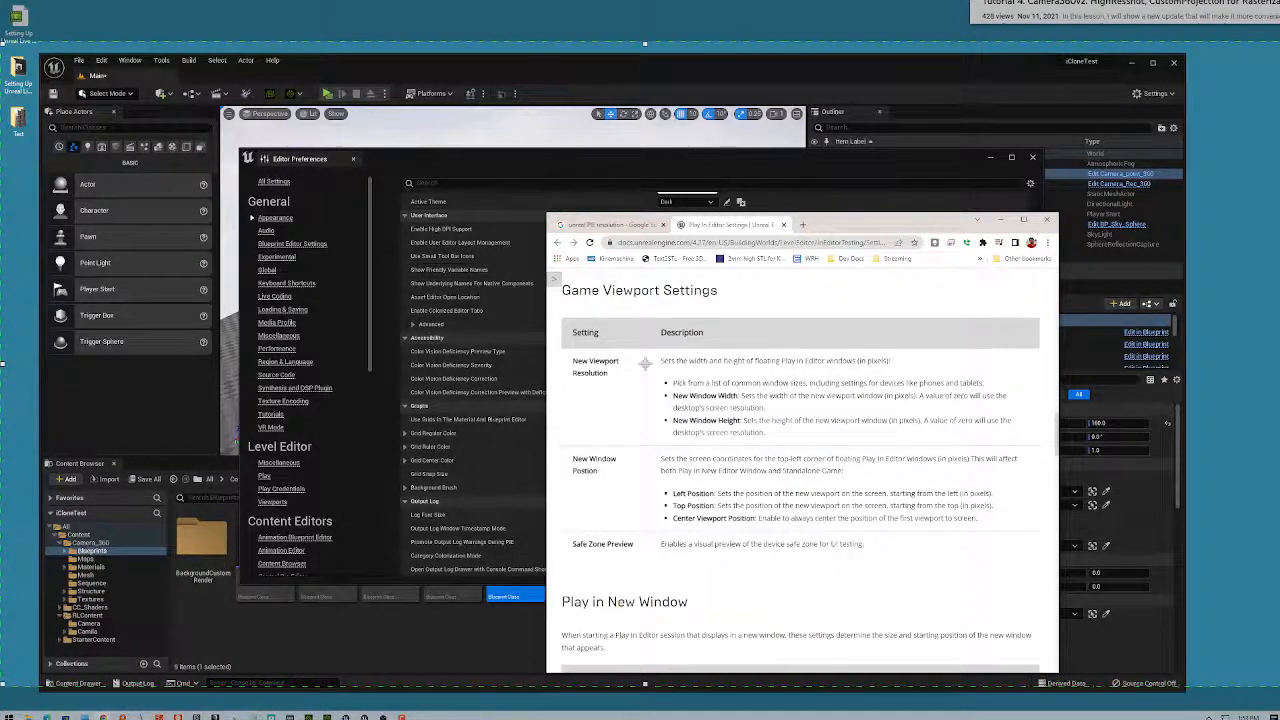
drag(842, 227, 1115, 230)
- Search Editor Preferences for 'resolut' and scroll to Level Editor - Play's New Viewport Resolution (1280×720)
click(507, 181)
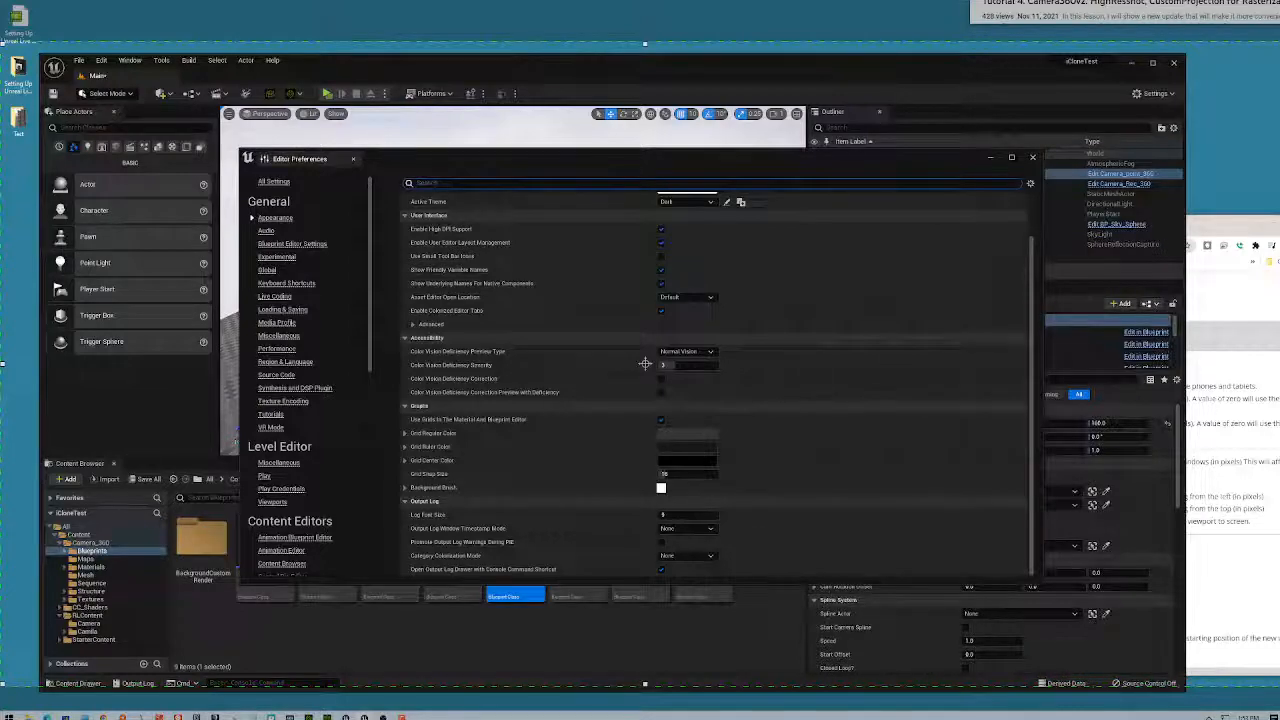
text(resol)
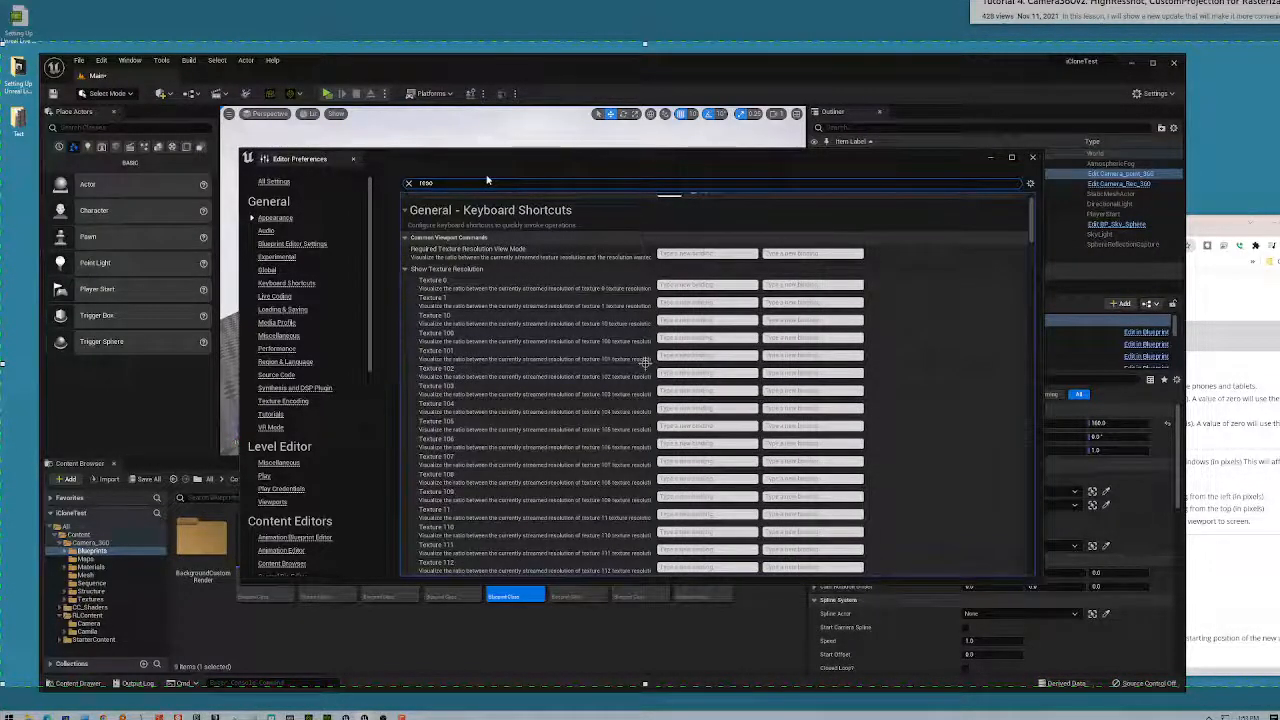
text(ution)
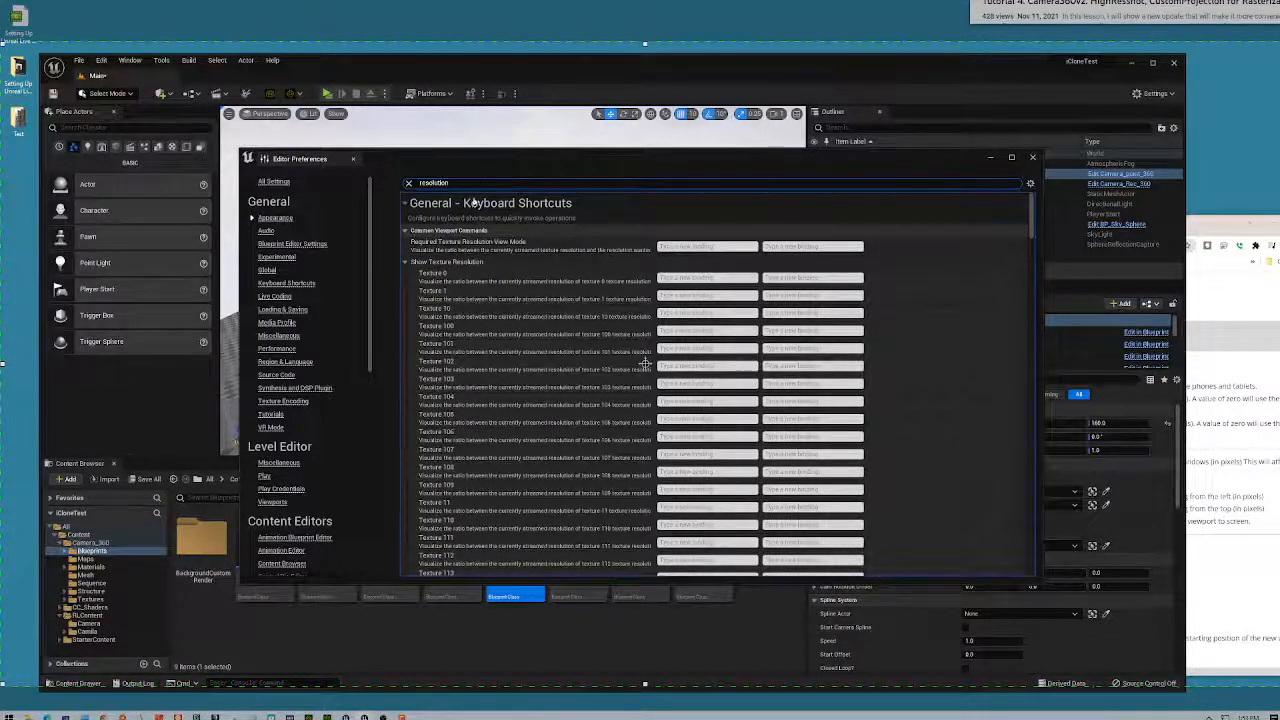
scroll(478, 210, down, 3)
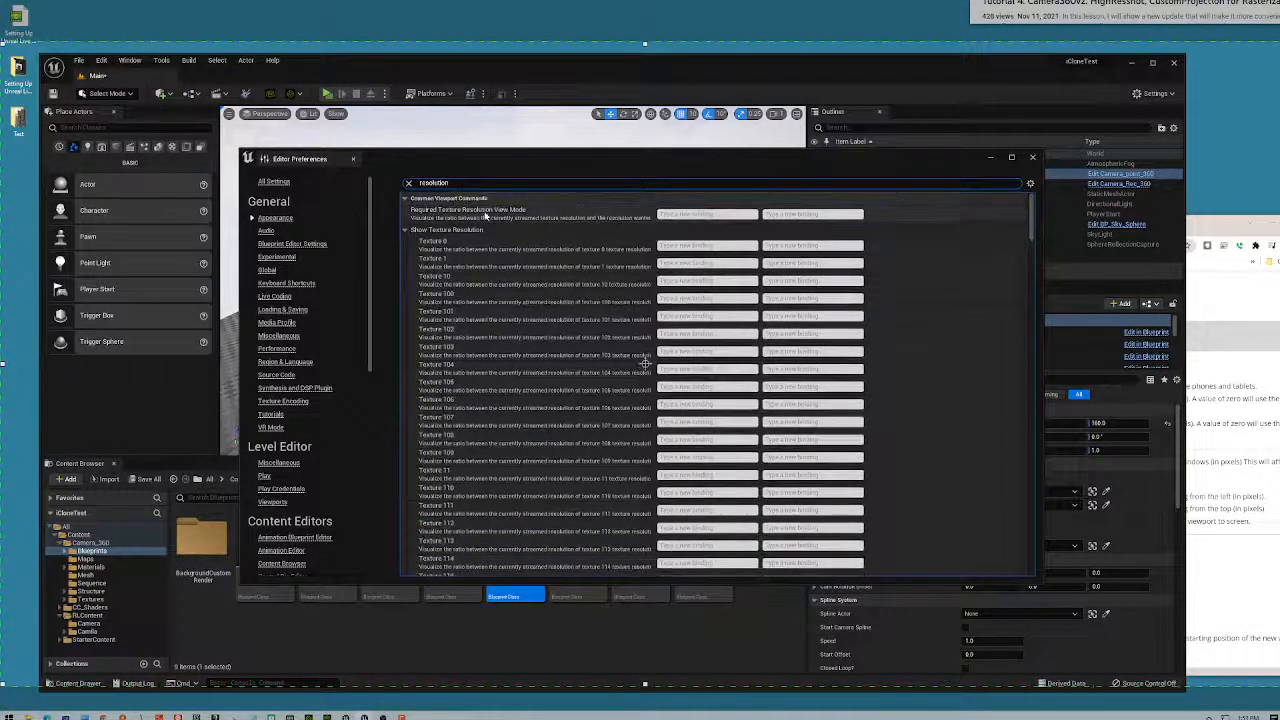
scroll(486, 228, down, 15)
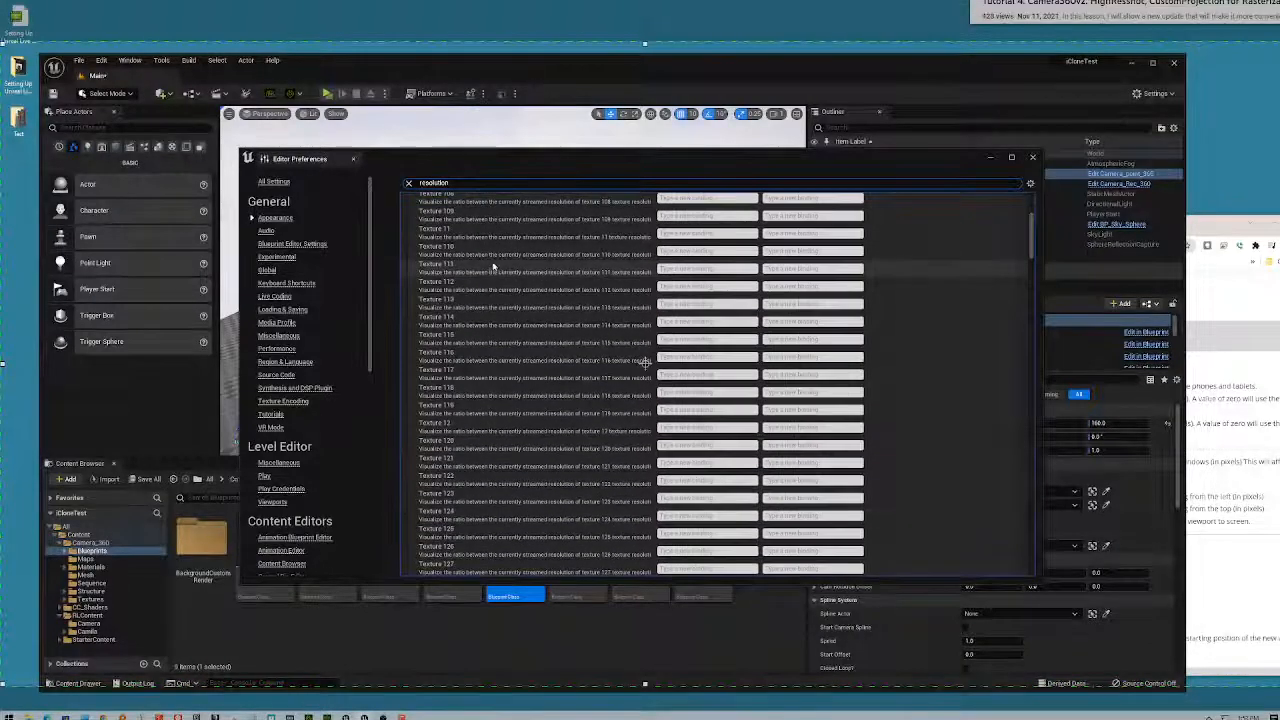
scroll(491, 288, down, 3)
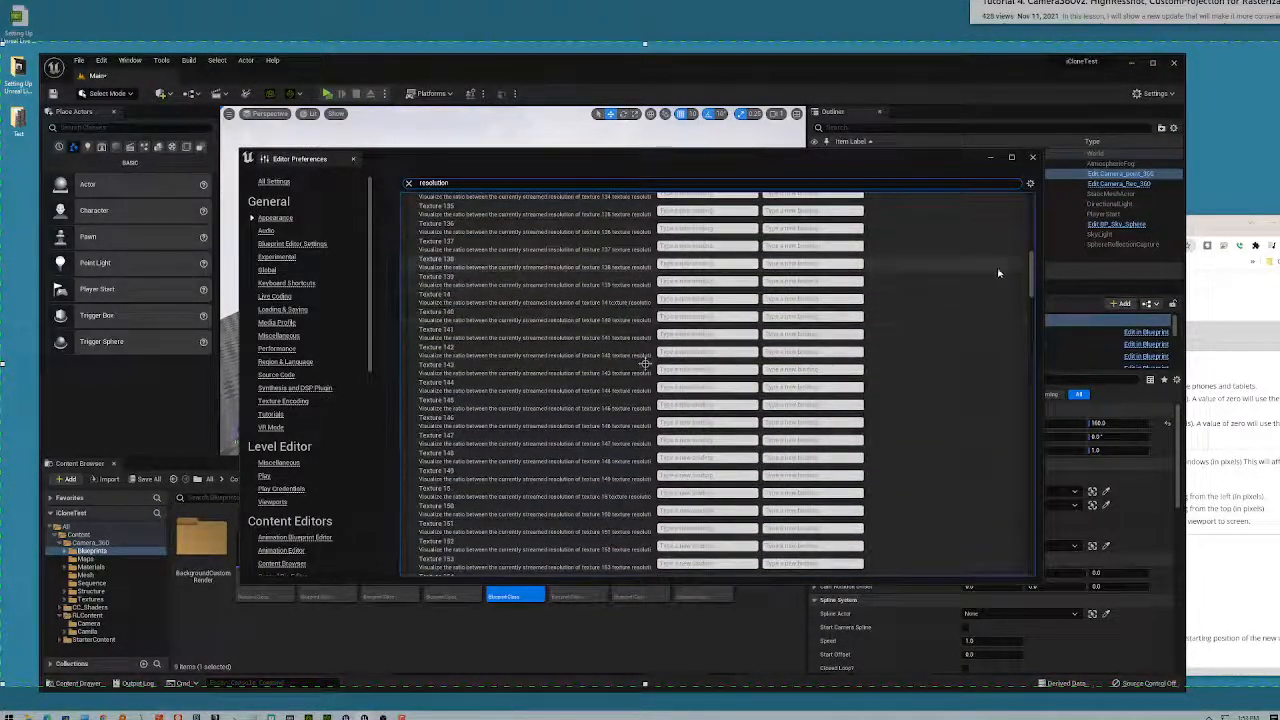
scroll(1033, 287, down, 3)
drag(1033, 287, 1032, 553)
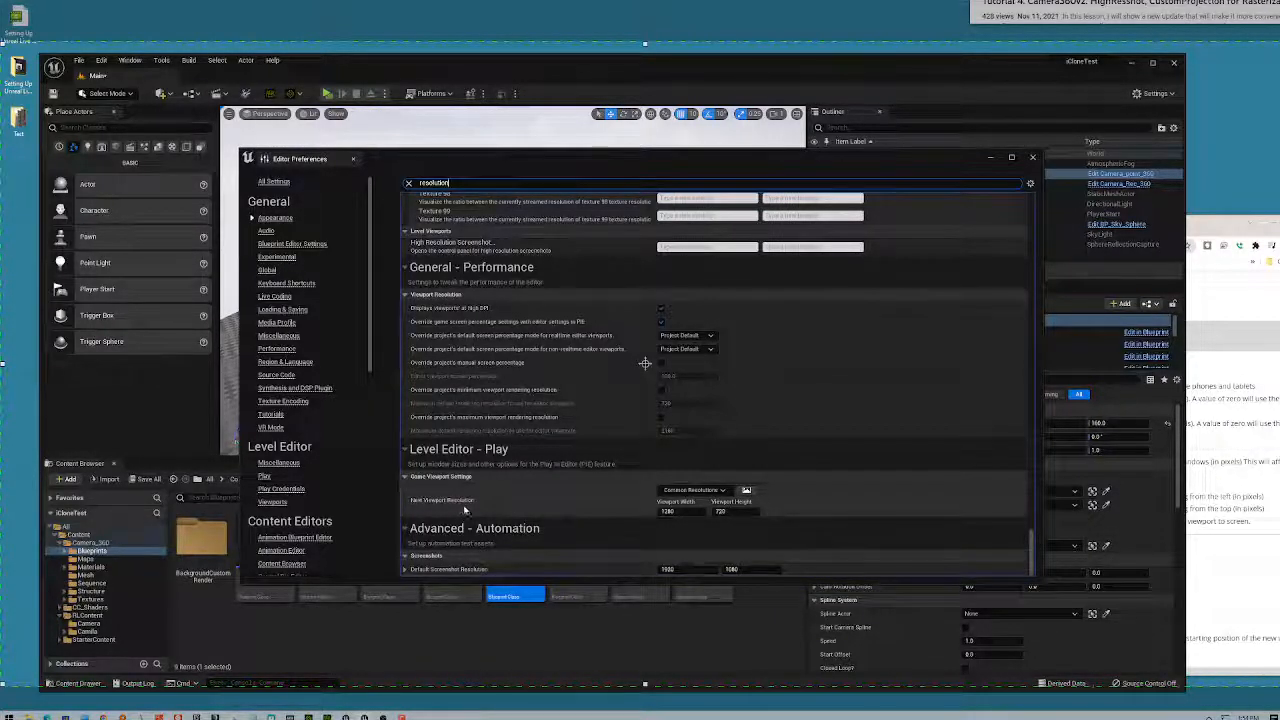
- Browse the Common Resolutions presets, then clear the search and show the full Level Editor - Play page
click(722, 491)
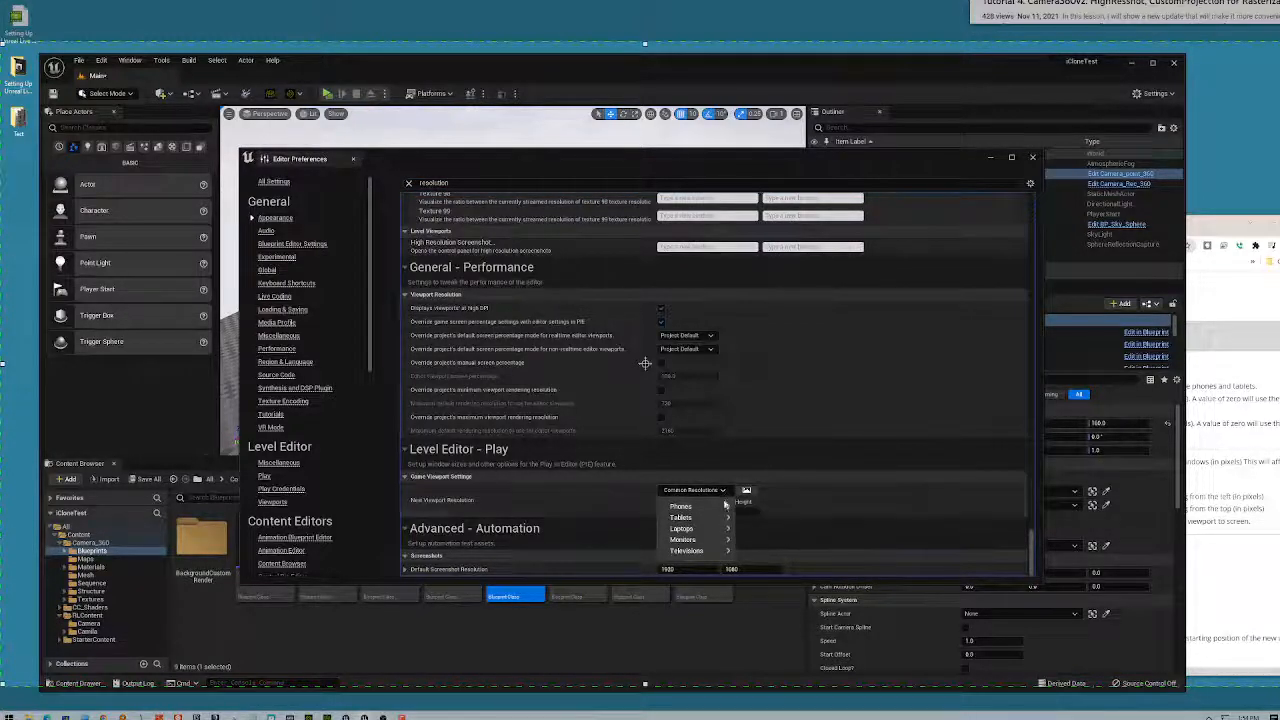
mouse_move(723, 540)
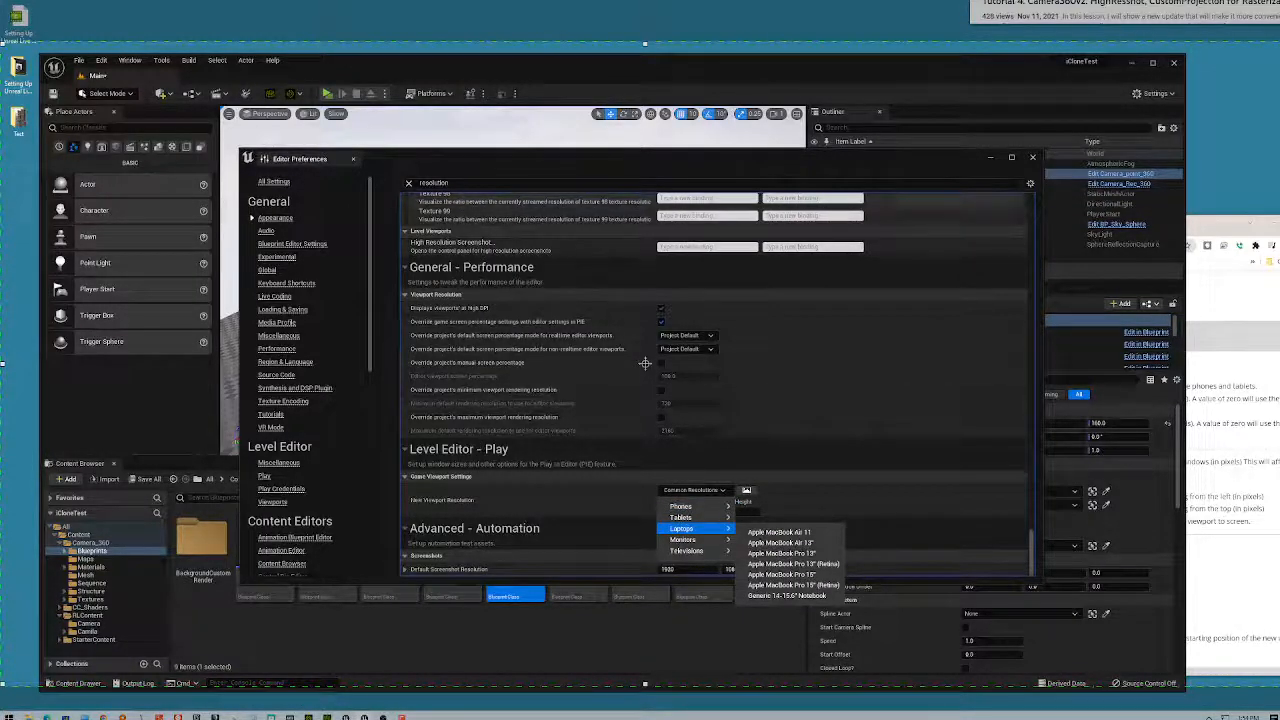
key(Escape)
key(ctrl+a)
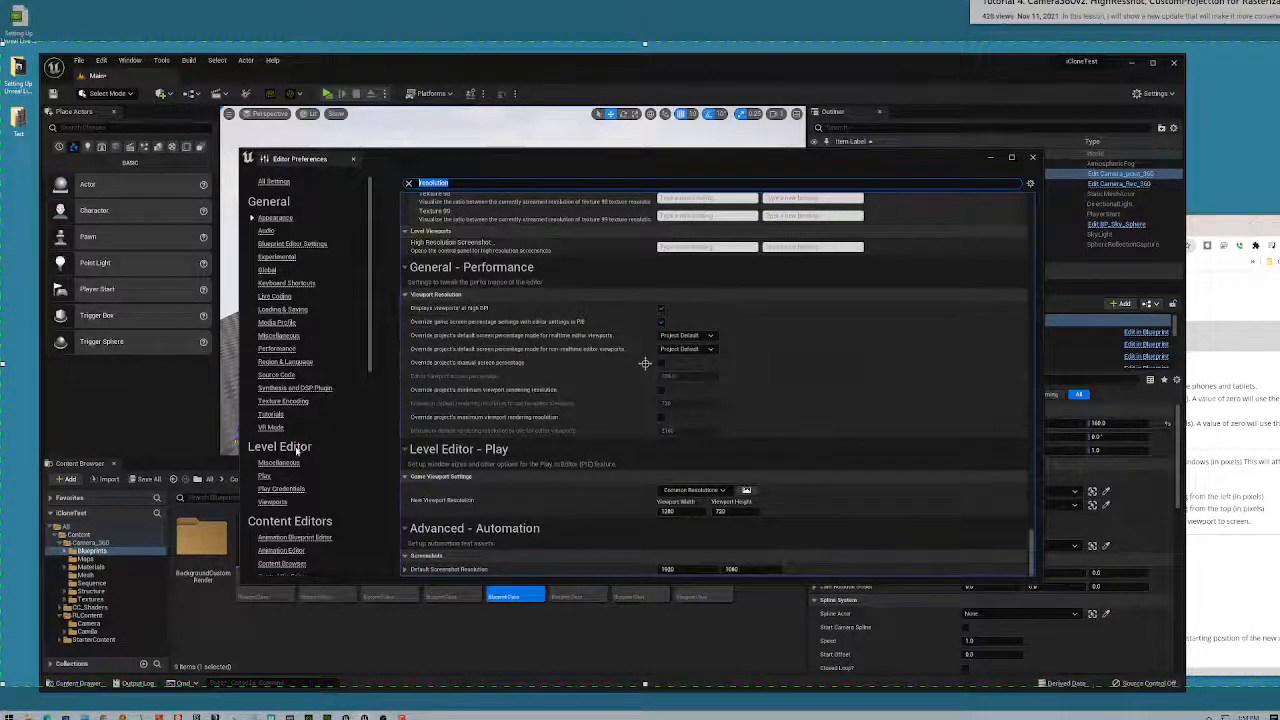
click(263, 477)
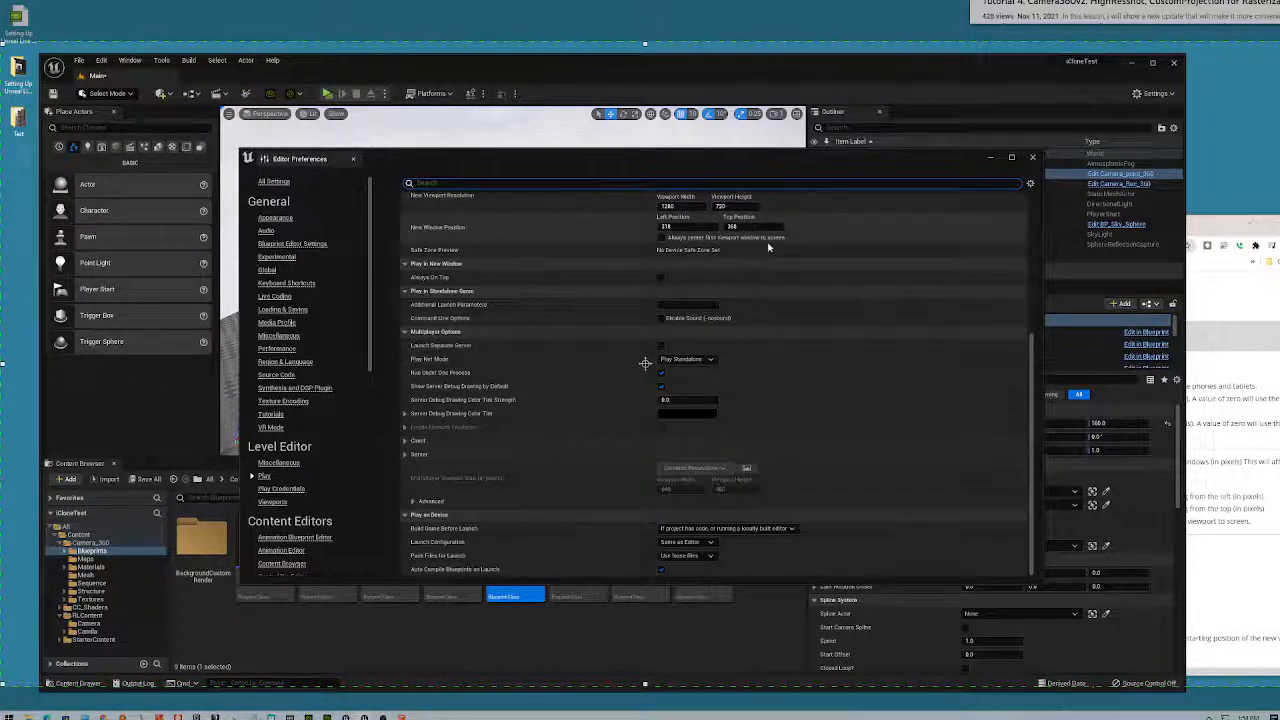
- Set New Viewport Resolution to 2560 × 1280, enable centring the first window, and close Editor Preferences
scroll(770, 248, up, 1)
click(684, 224)
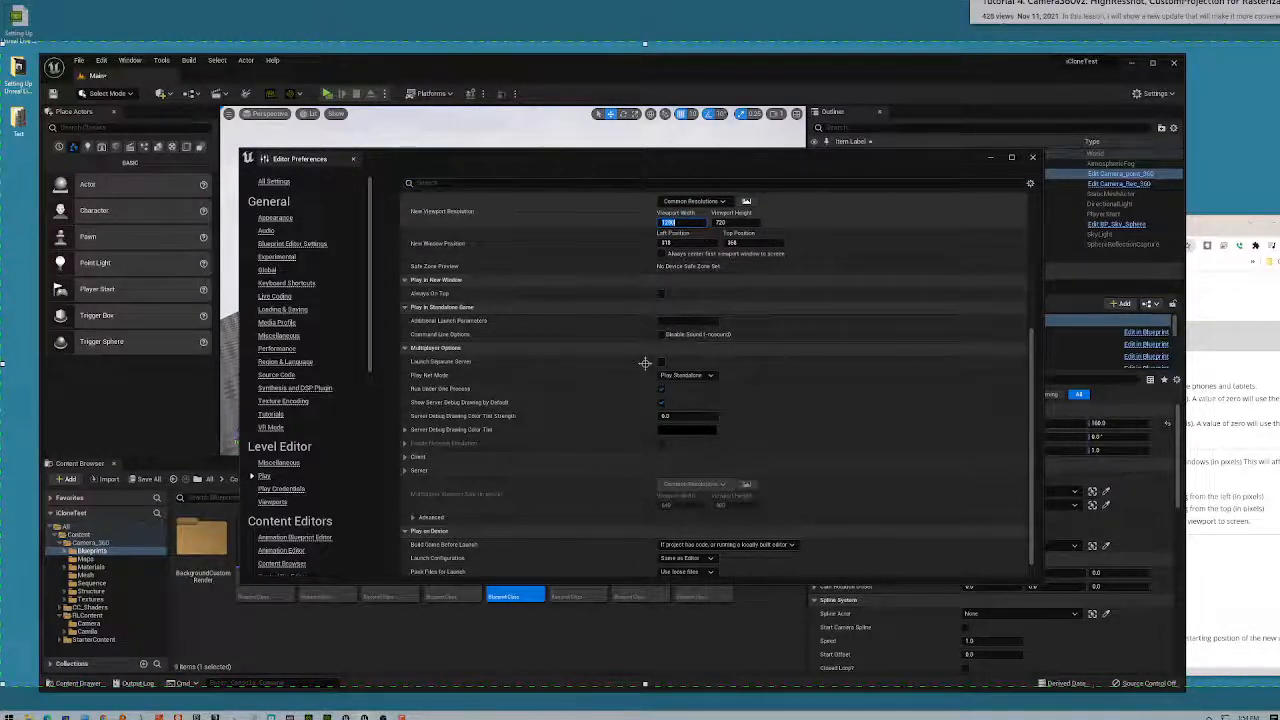
text(2160)
key(Tab)
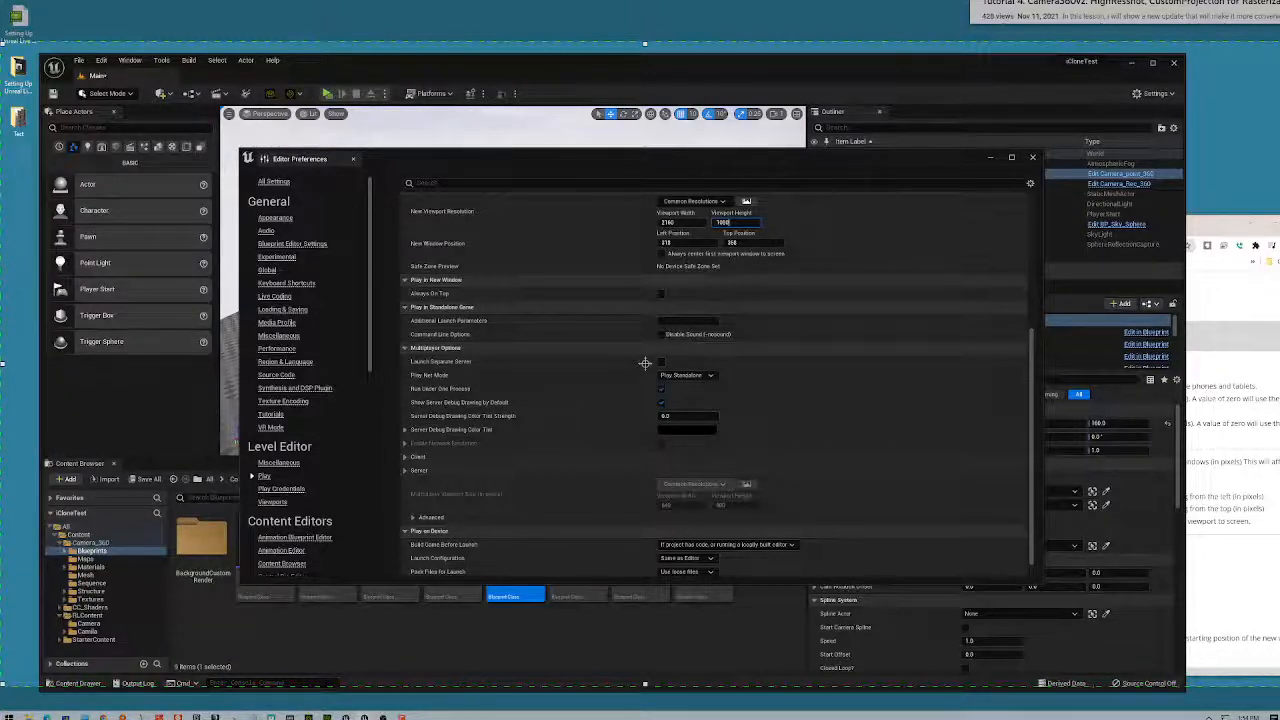
key(BackSpace)
key(BackSpace)
key(BackSpace)
text(560)
key(Tab)
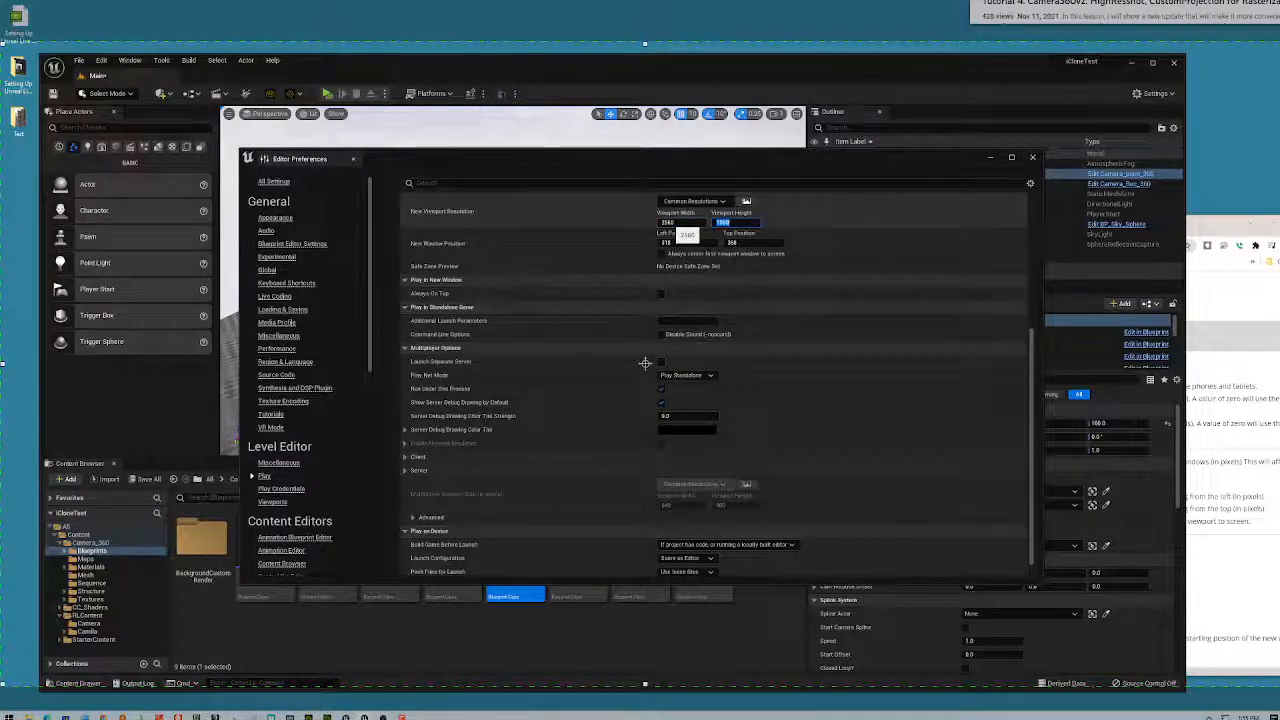
text(1280)
key(Return)
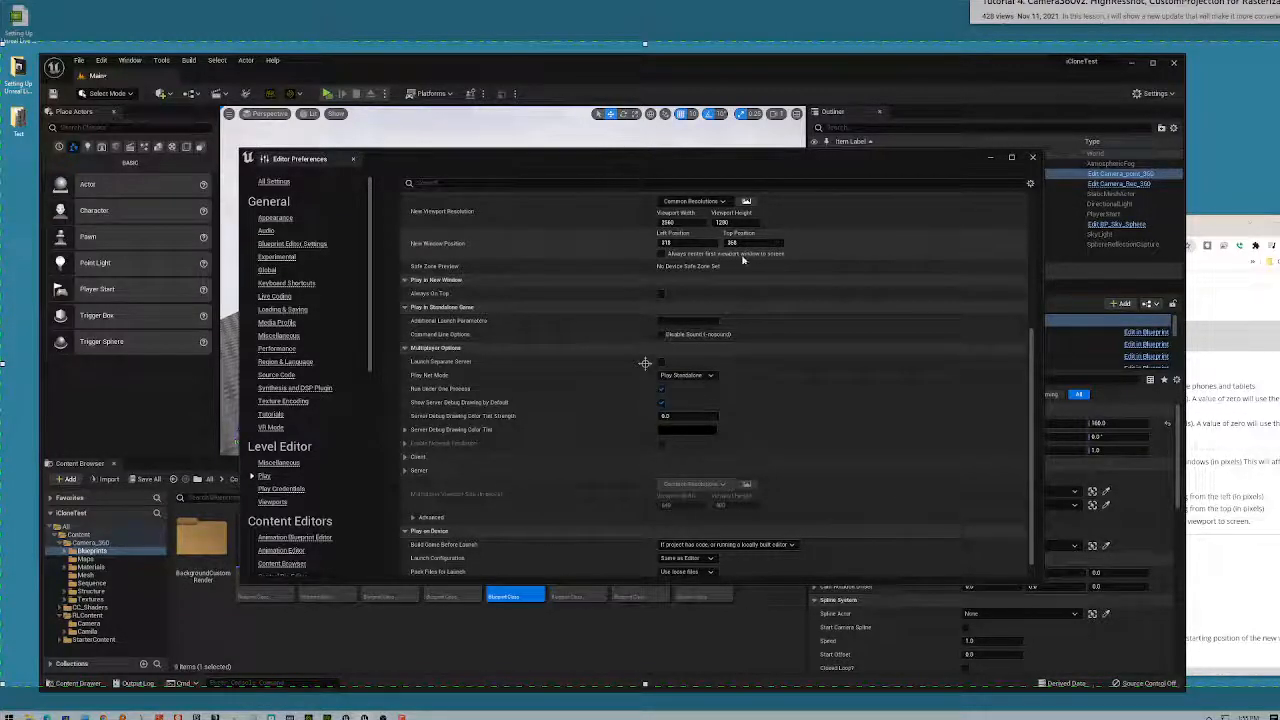
click(662, 254)
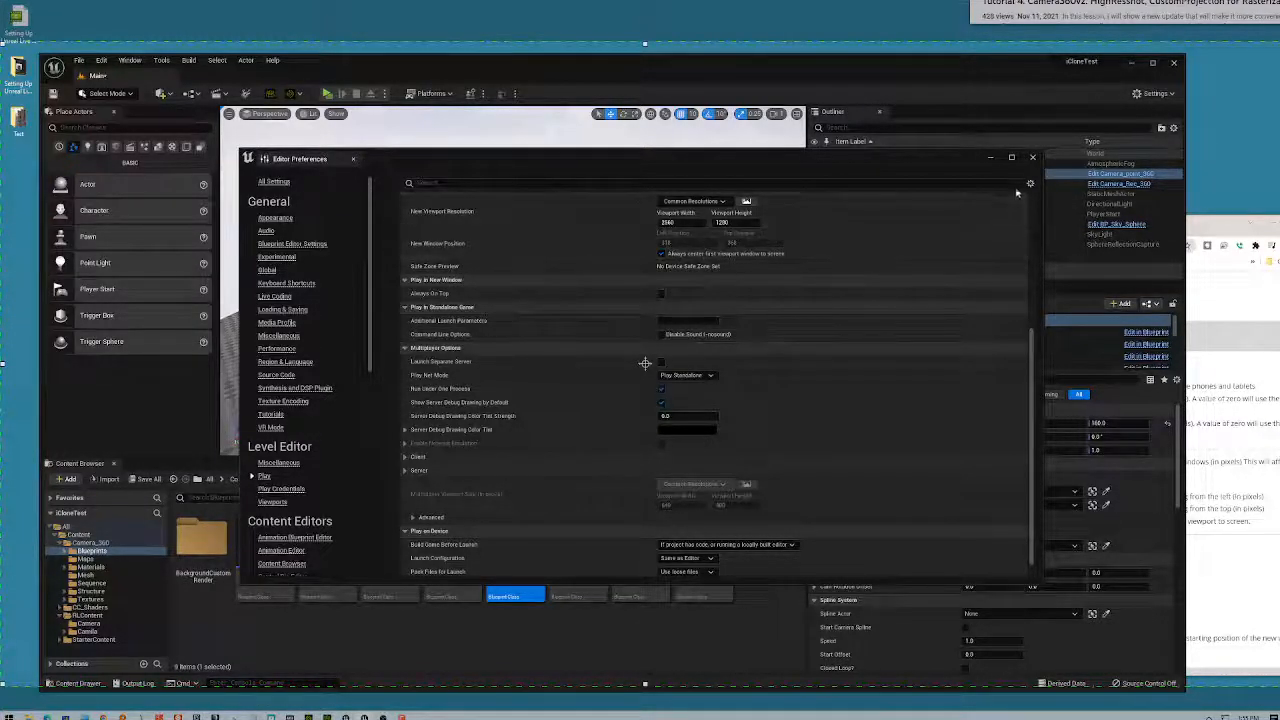
click(1033, 158)
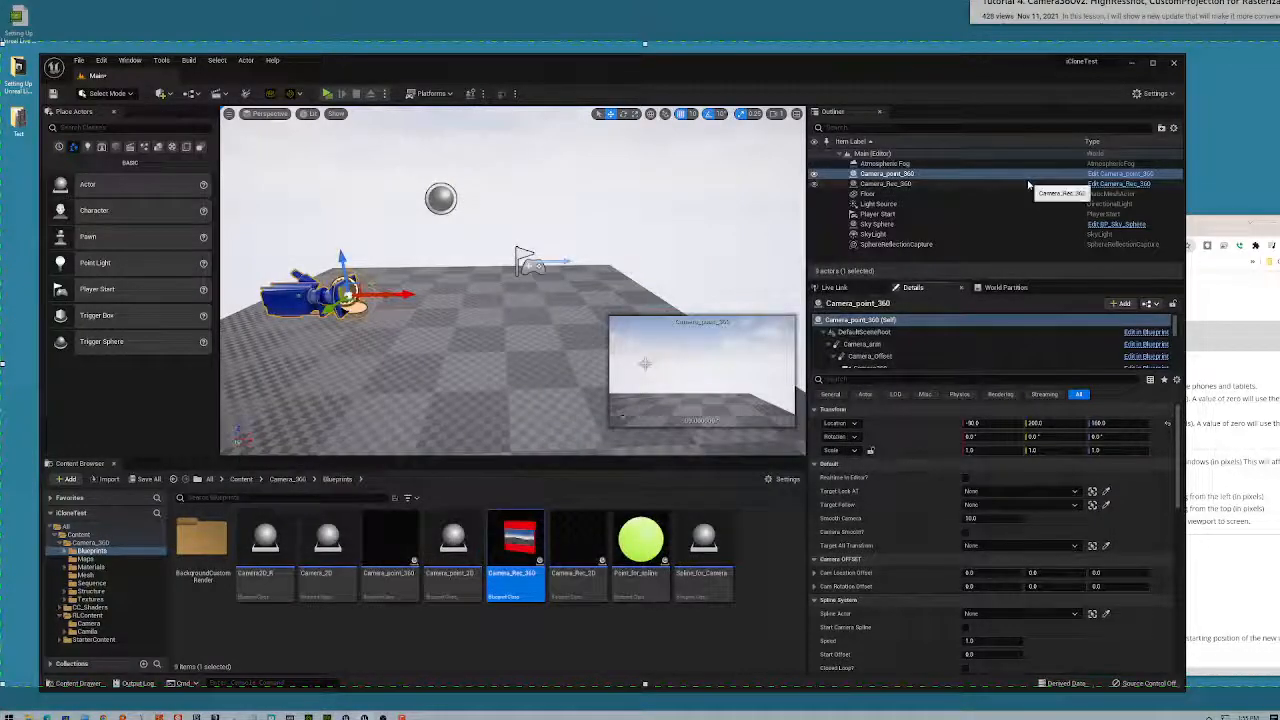
- Launch the iCloneTest level as a Standalone Game from the toolbar Play button
click(329, 94)
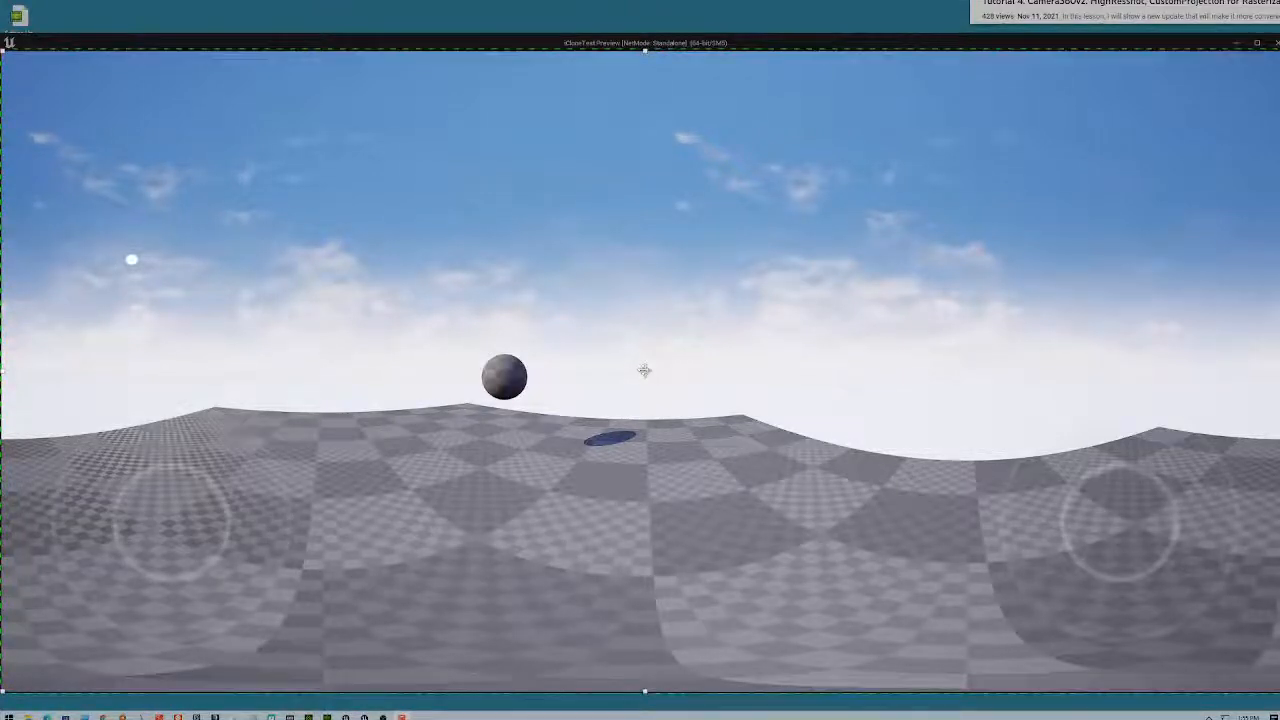
- Maximize the standalone game window and move the Camtasia Recorder panel to the upper right
double_click(929, 42)
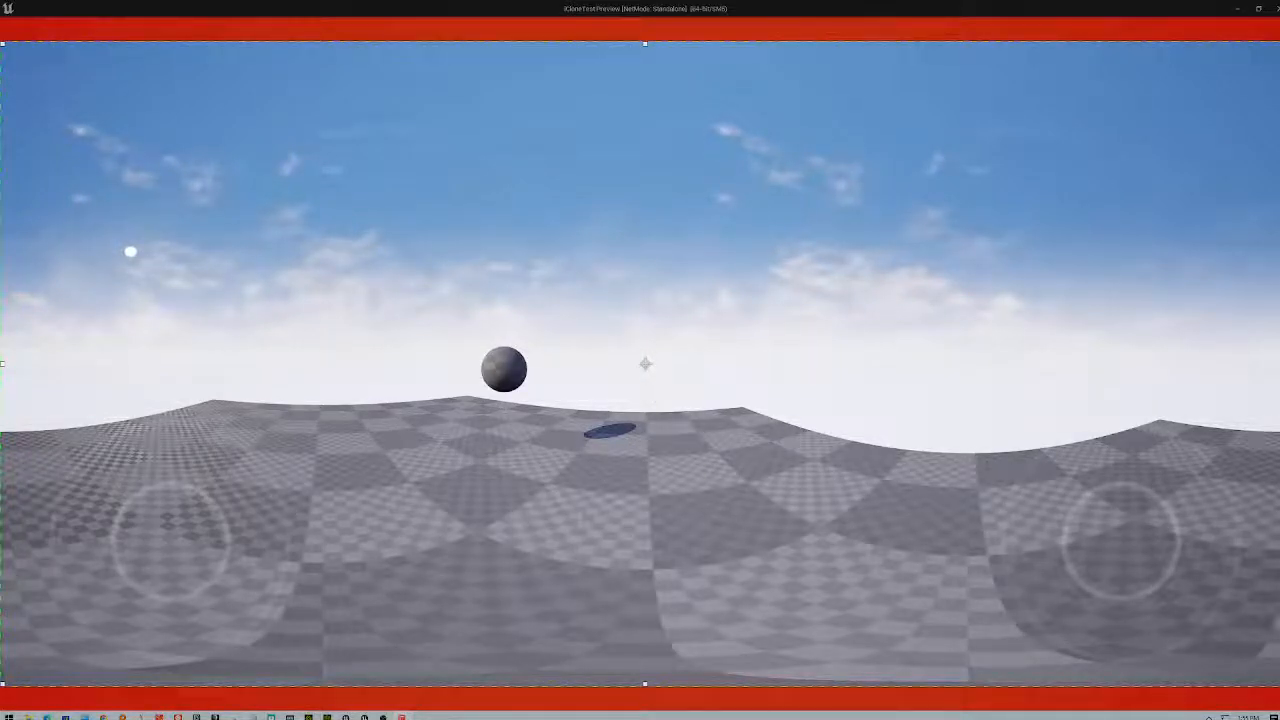
drag(756, 118, 1130, 152)
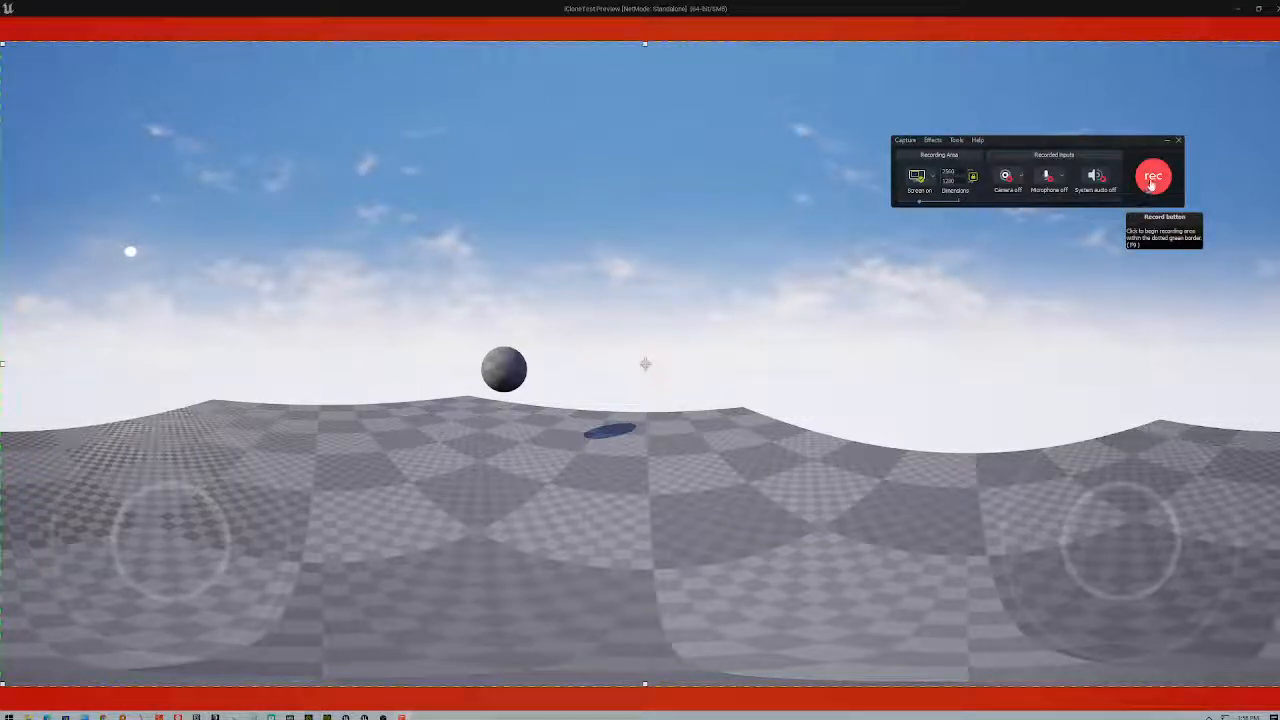
- Start the Camtasia recording and press W to set the sphere moving
click(1154, 178)
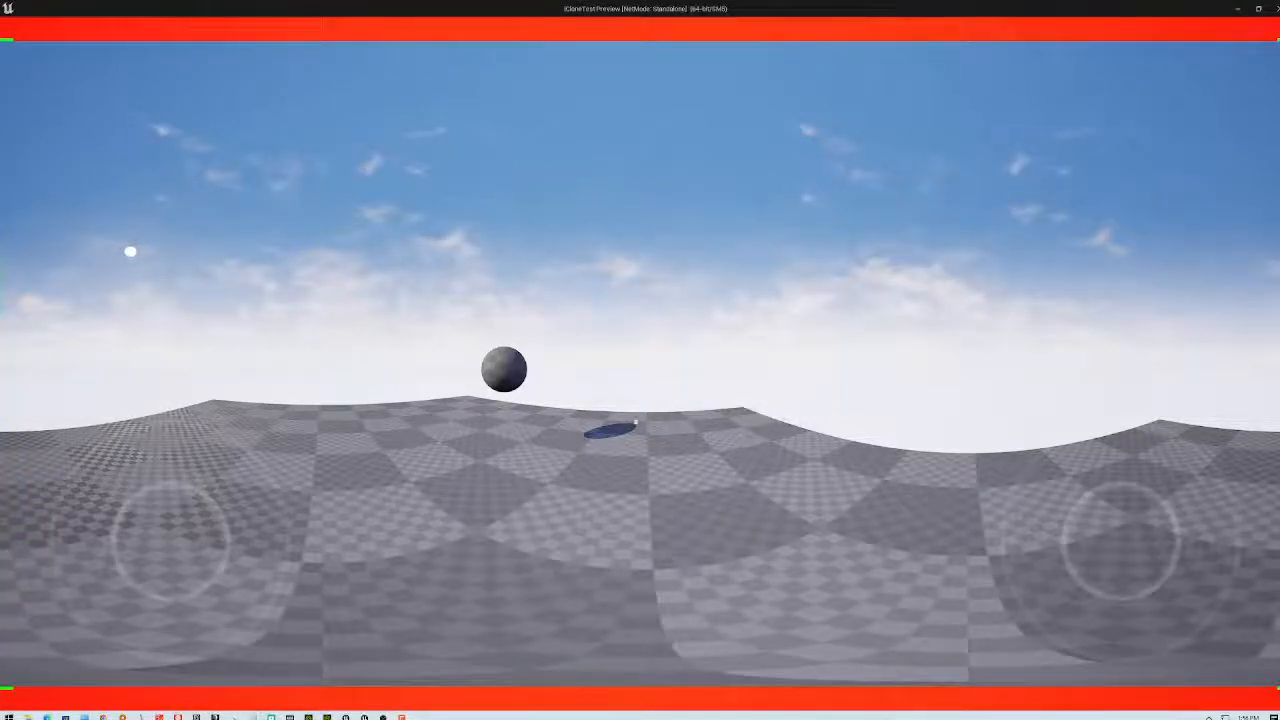
key(w)
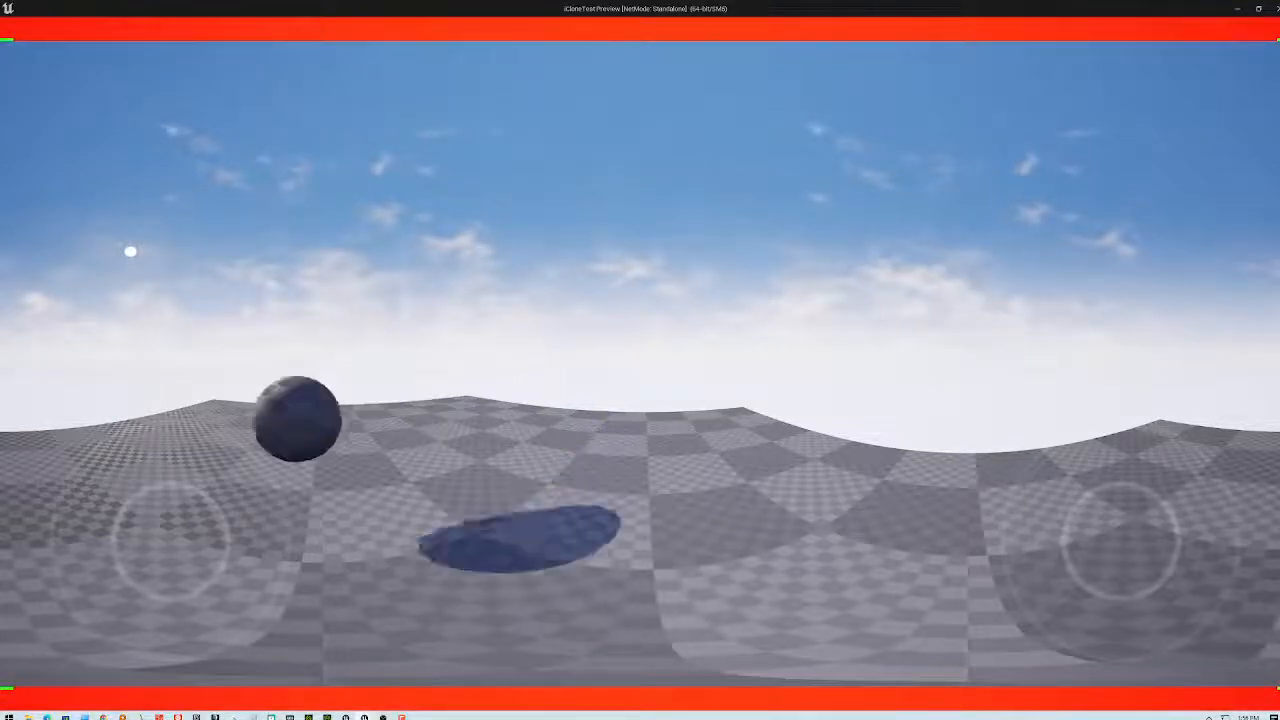
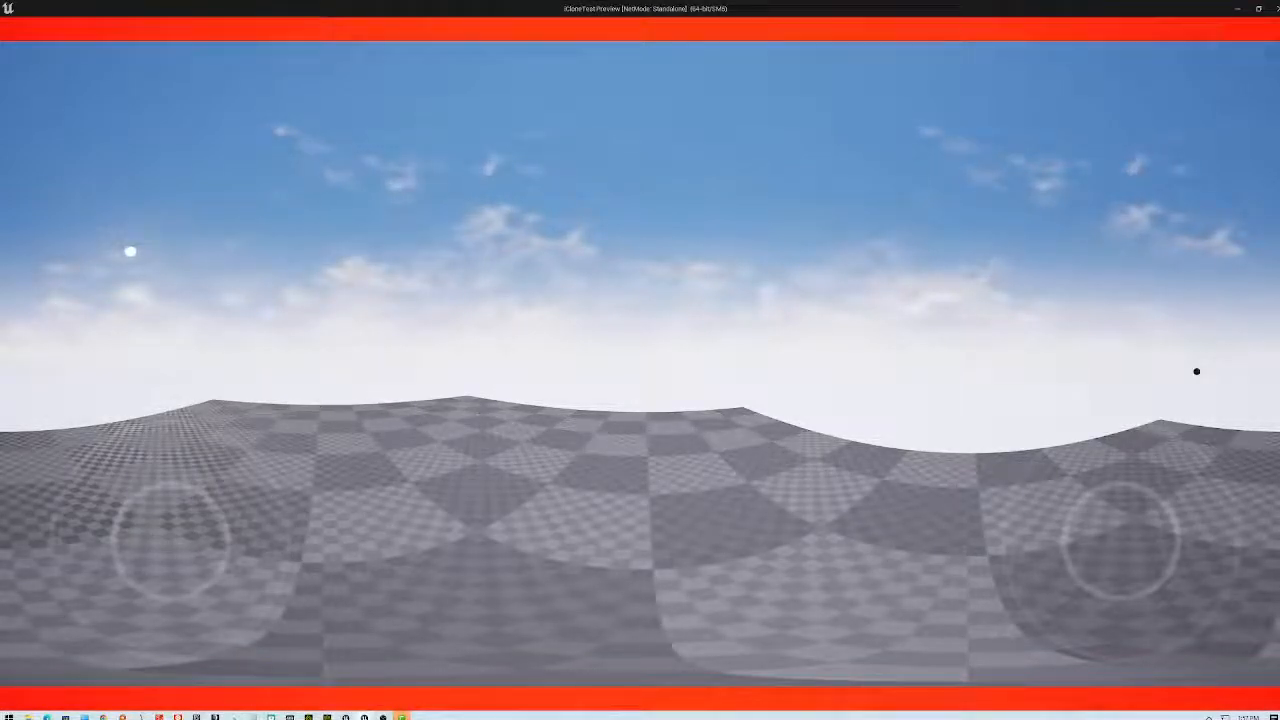
- End the standalone 360 preview with Esc and minimize the Unreal editor
key(Escape)
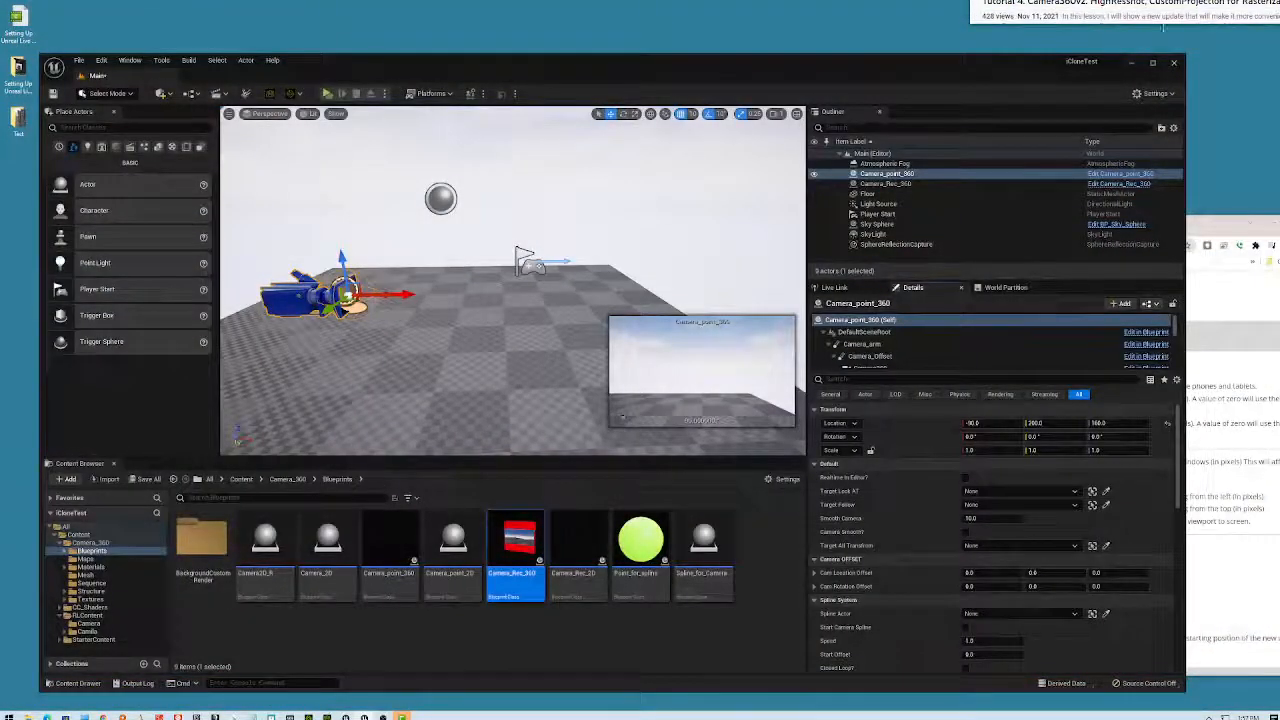
click(1133, 64)
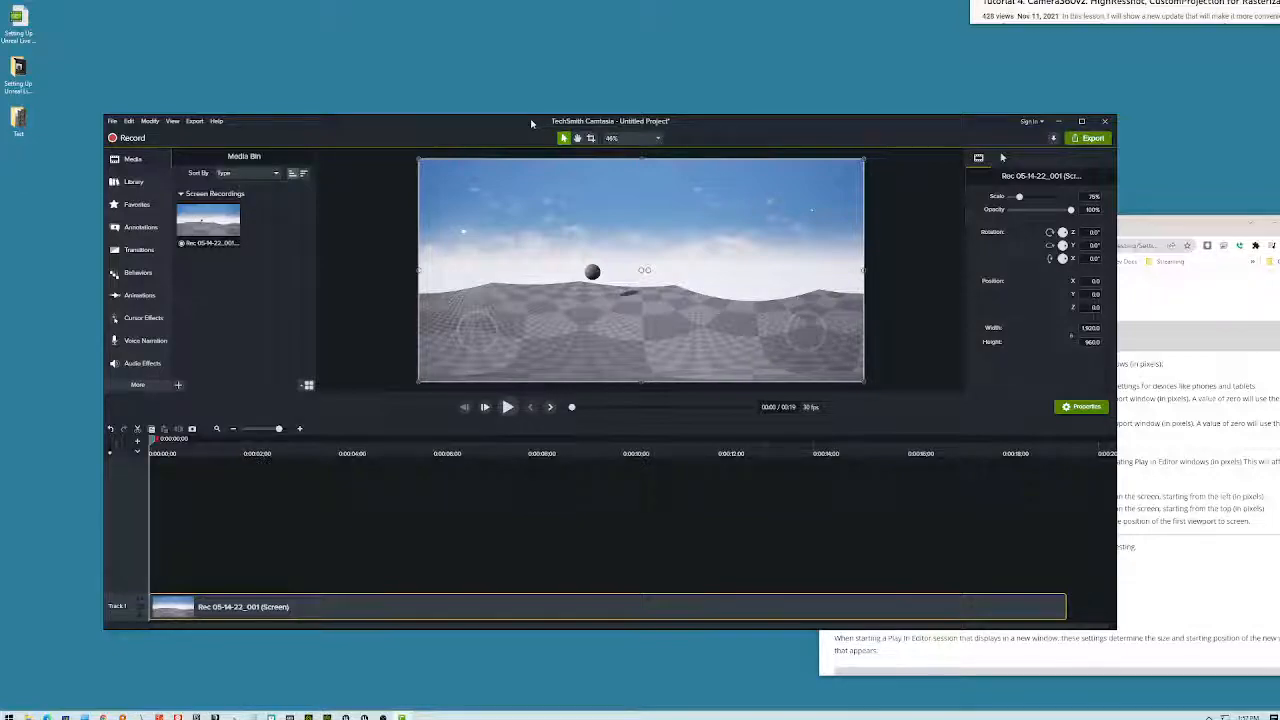
- Export the clip as a local MP4 file named testHDRI to the desktop, keeping wizard defaults
drag(530, 124, 511, 83)
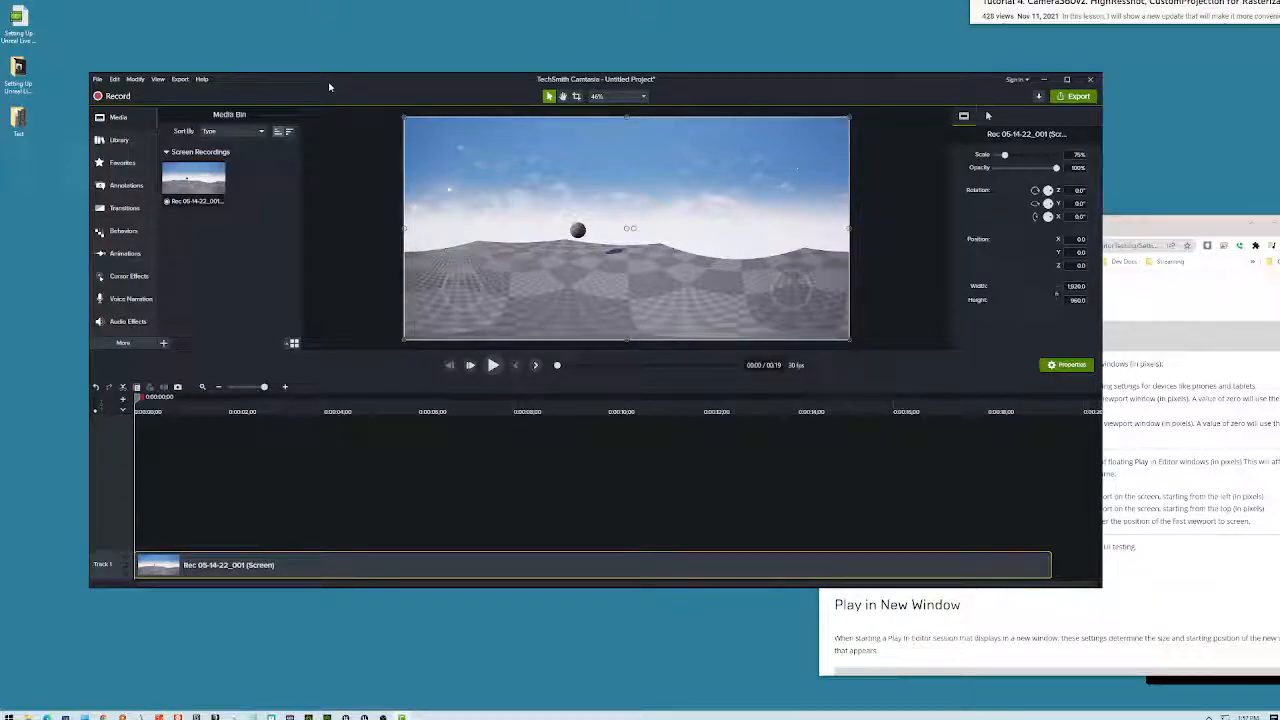
click(179, 79)
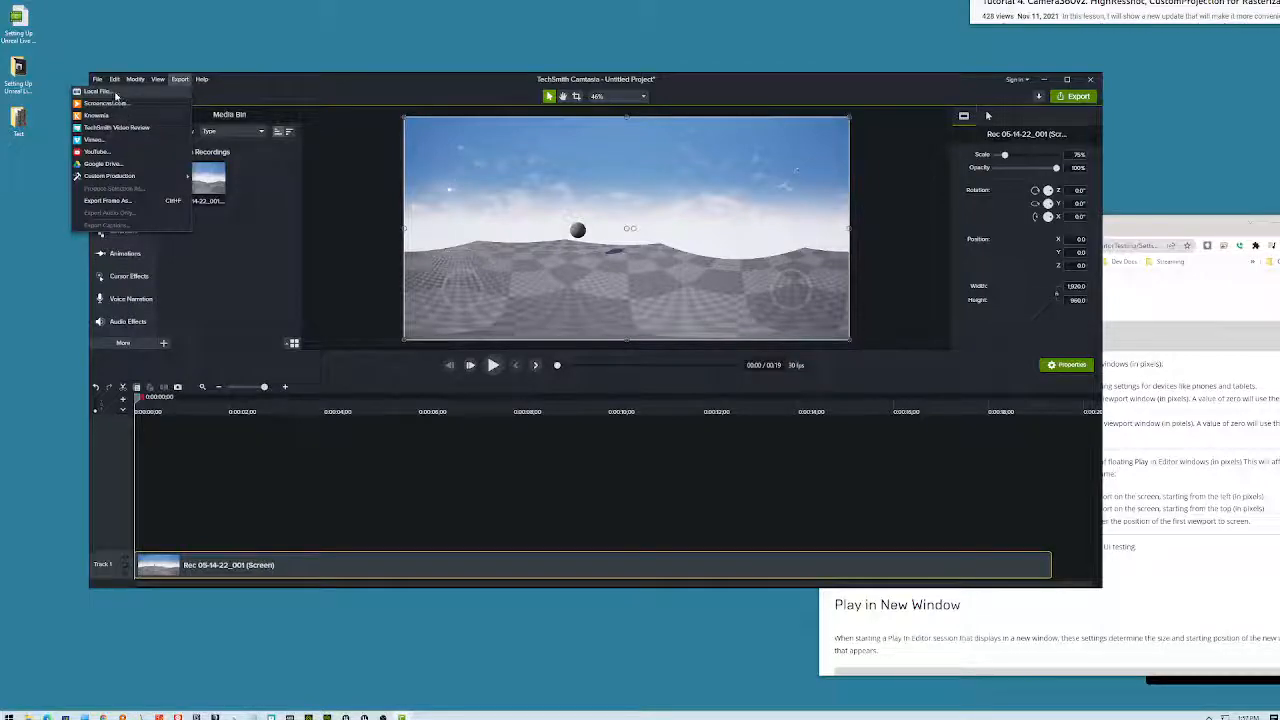
click(115, 93)
click(669, 471)
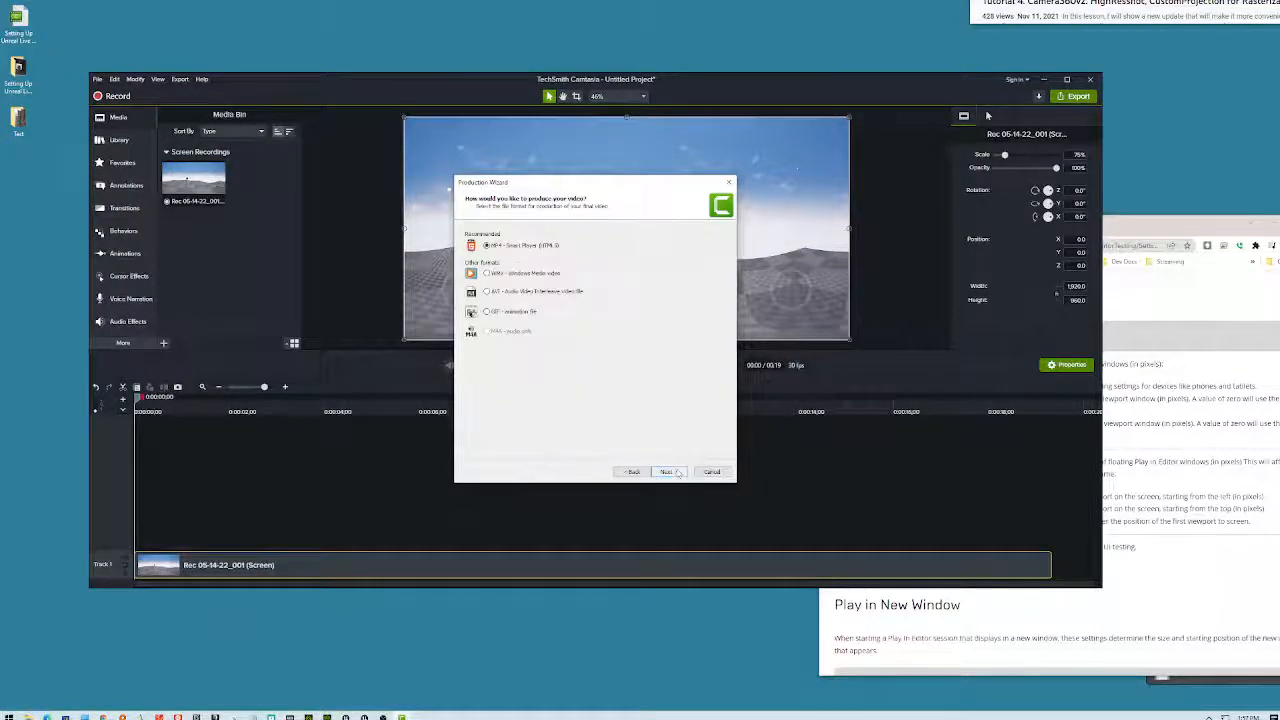
click(669, 471)
click(669, 471)
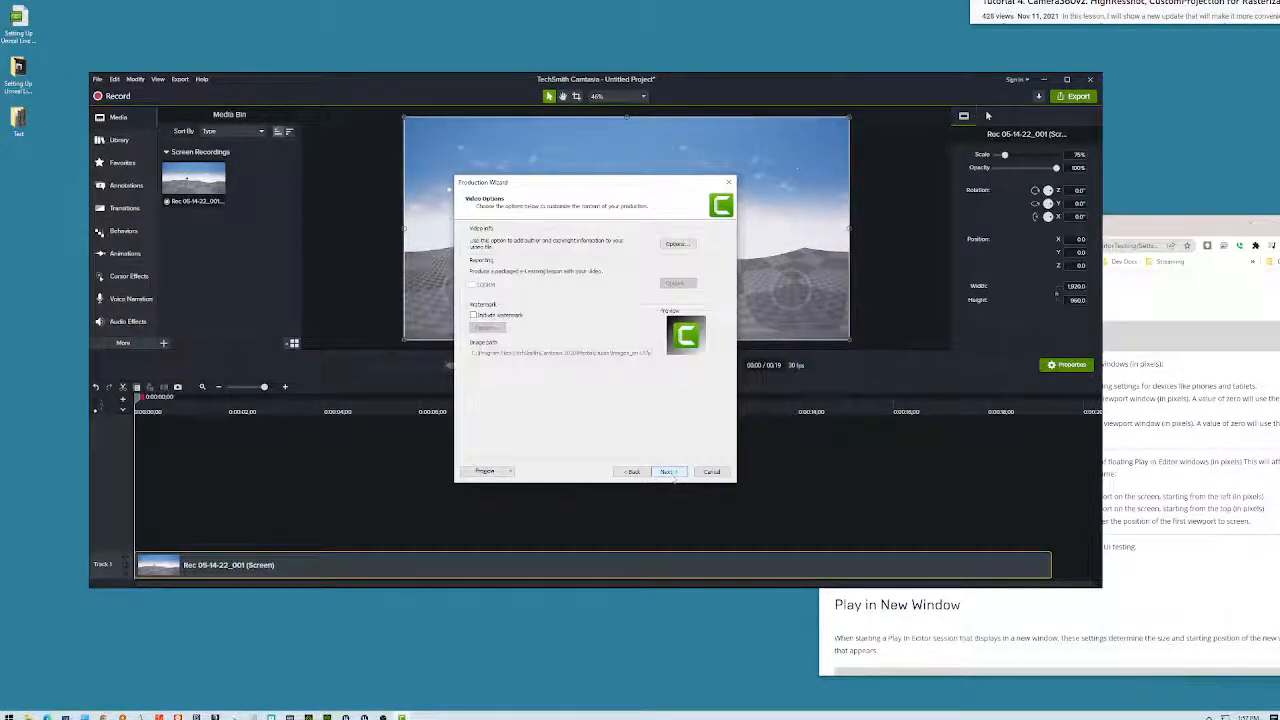
click(669, 471)
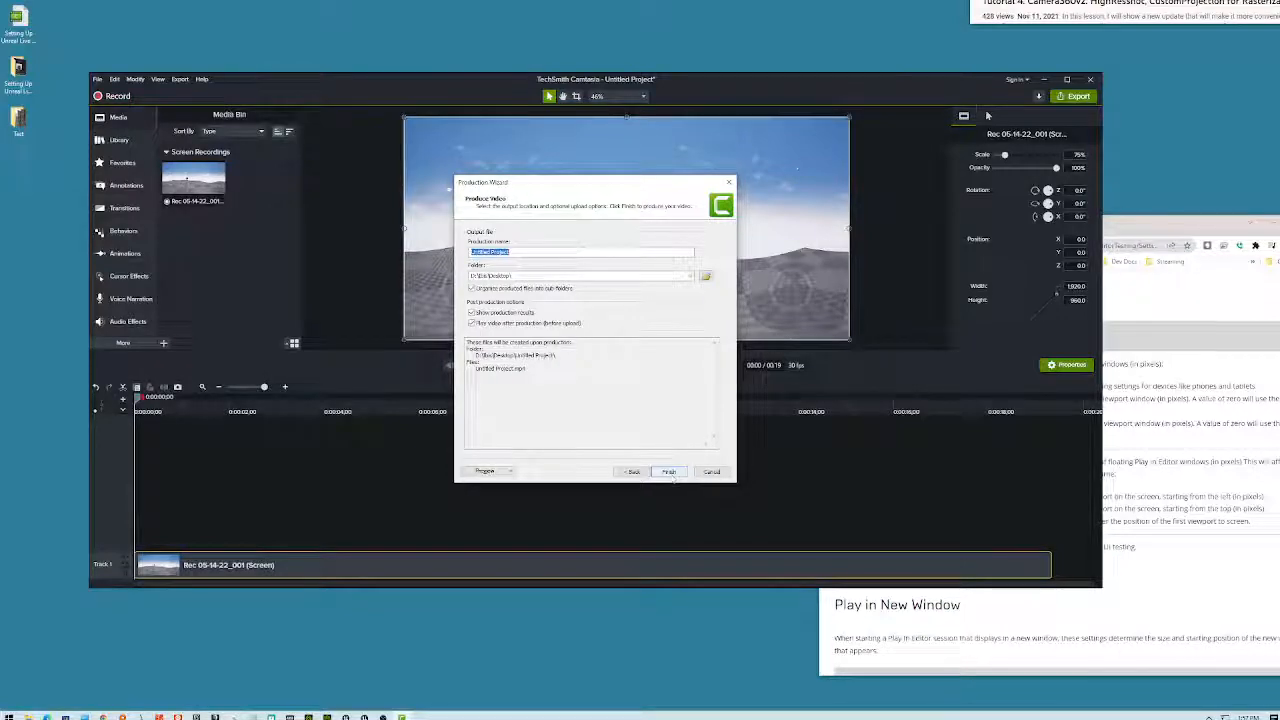
text(w)
text(st)
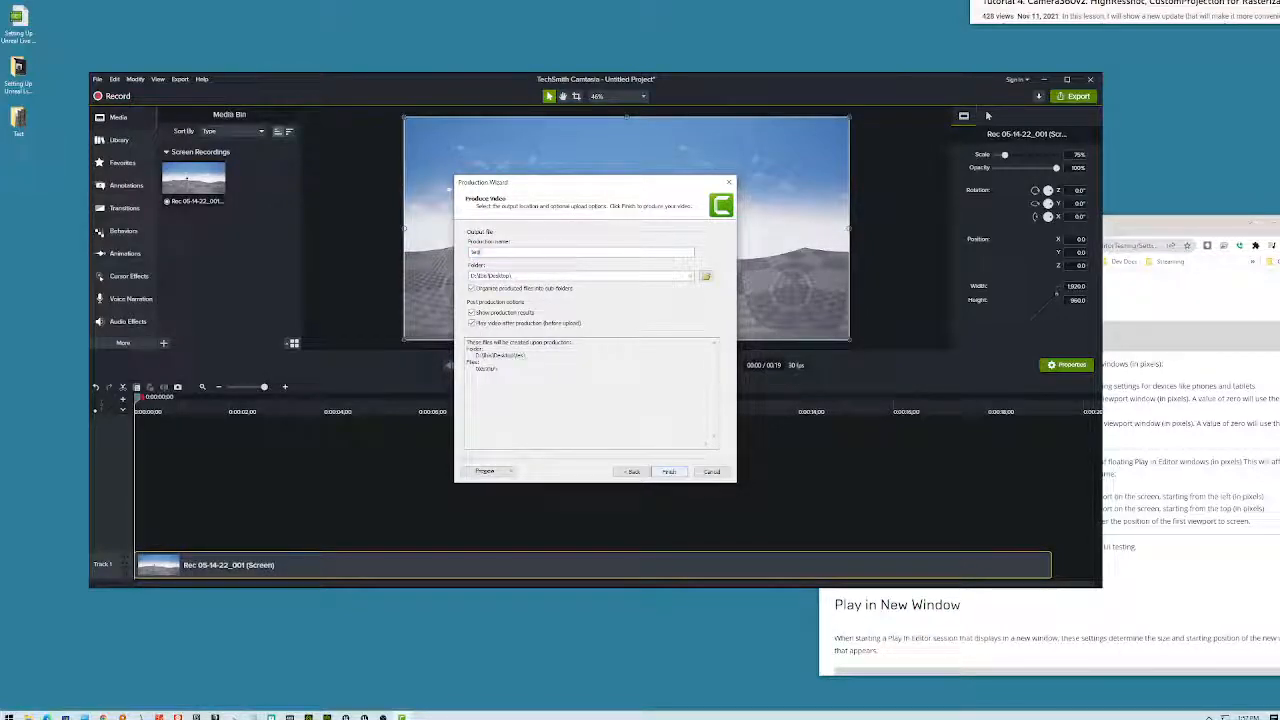
text(HDRI)
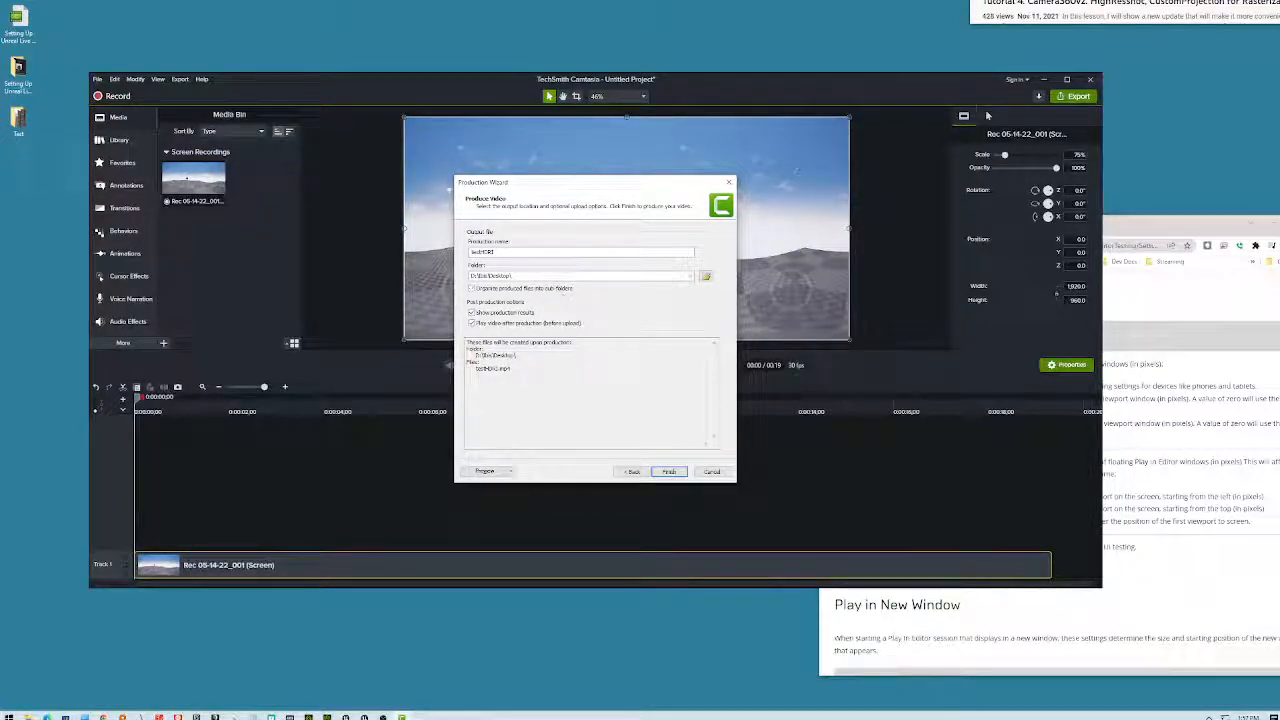
click(669, 471)
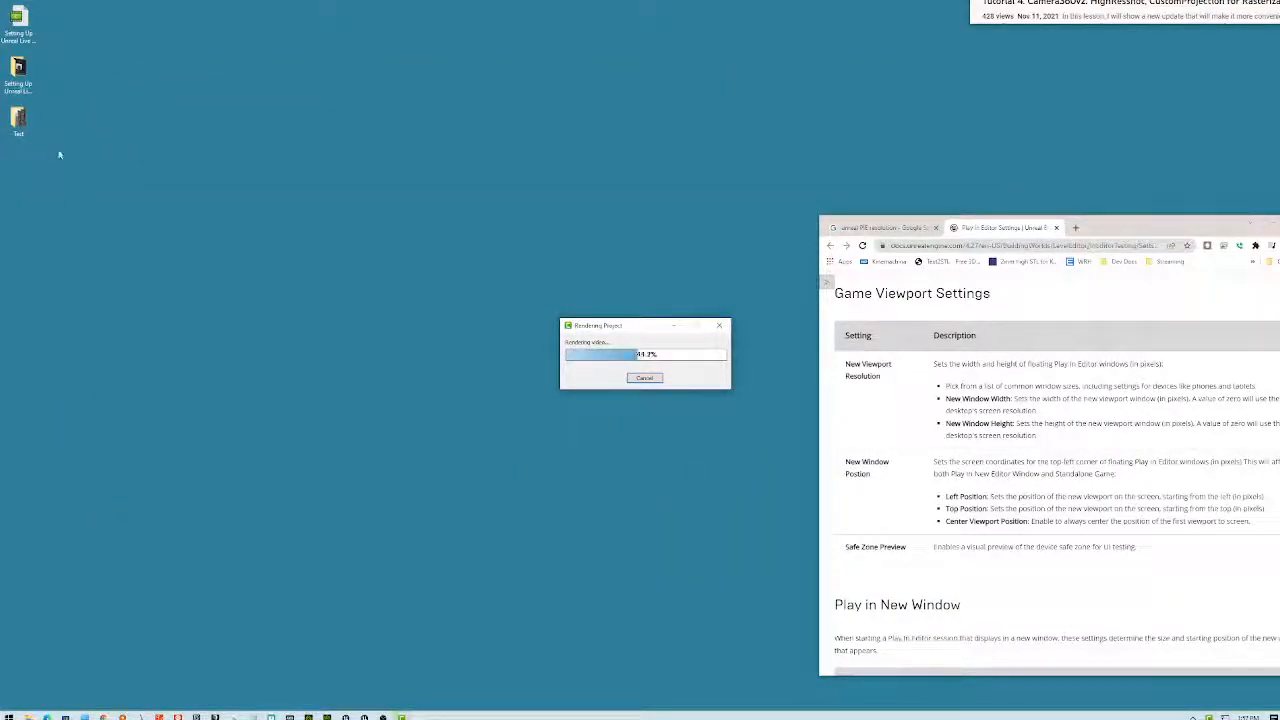
- Show the desktop Test folder's frames as large icons, then close it and move the player aside
double_click(21, 124)
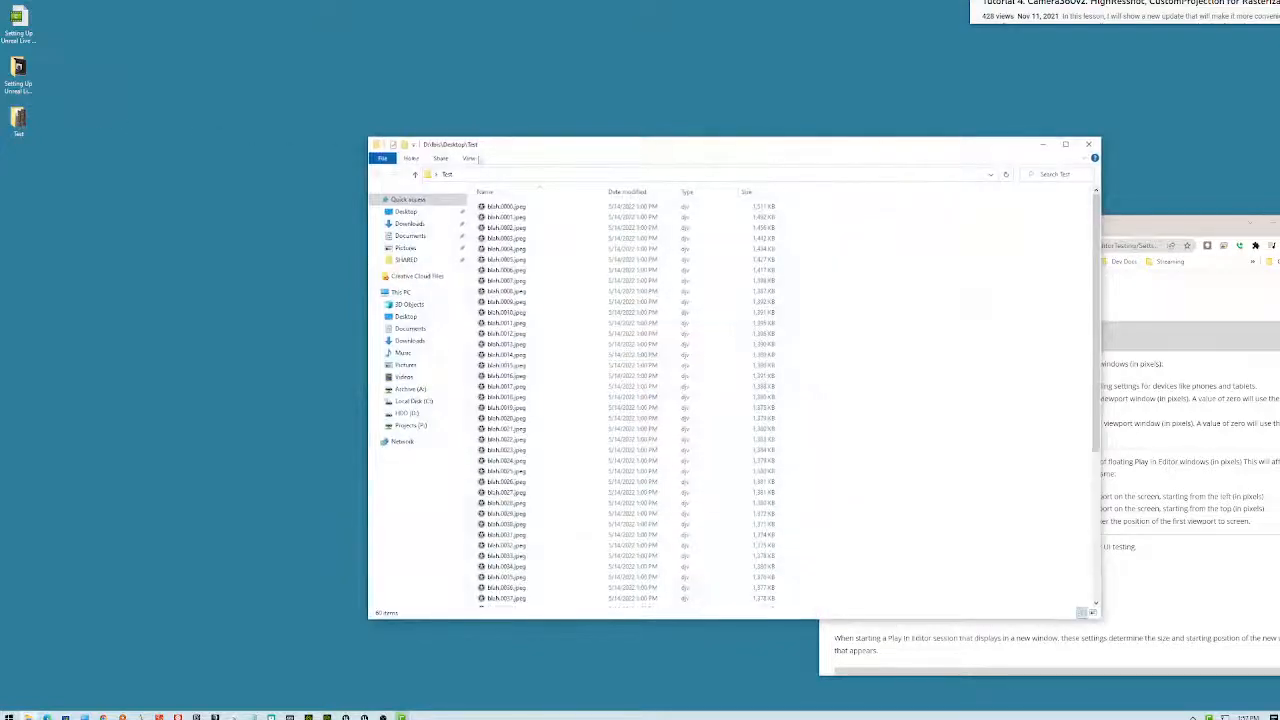
right_click(920, 230)
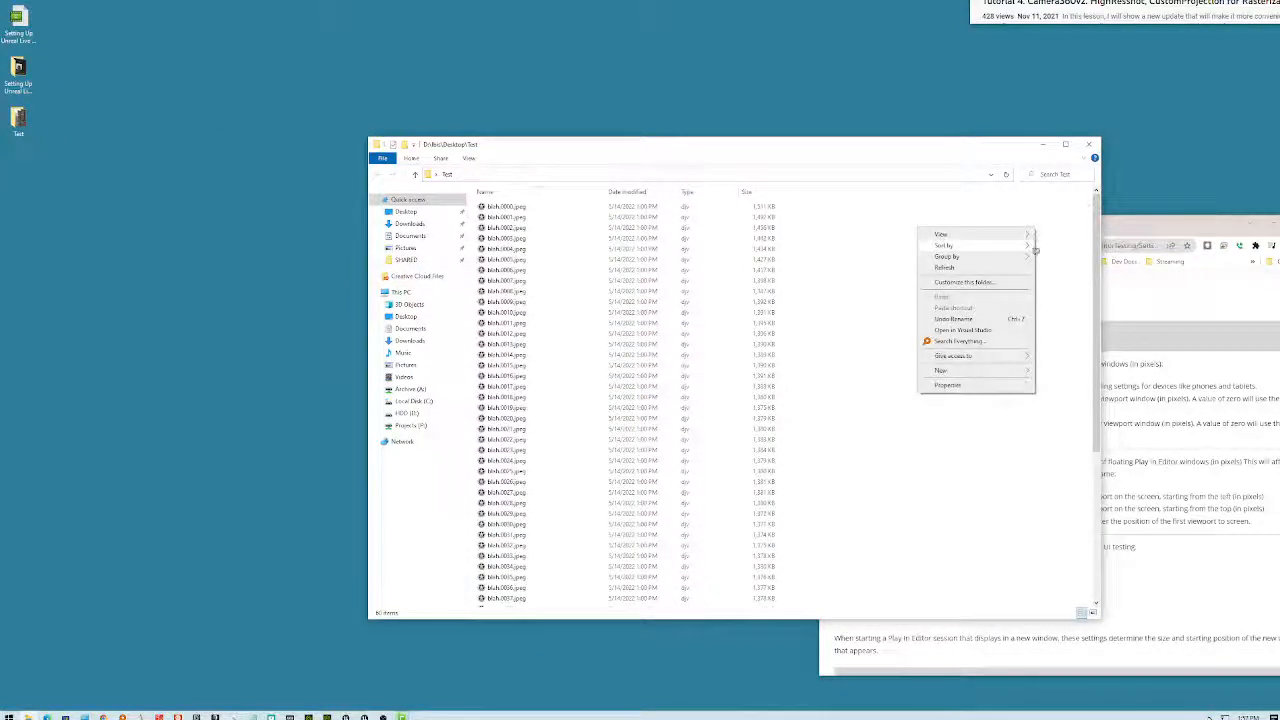
mouse_move(945, 234)
click(1065, 245)
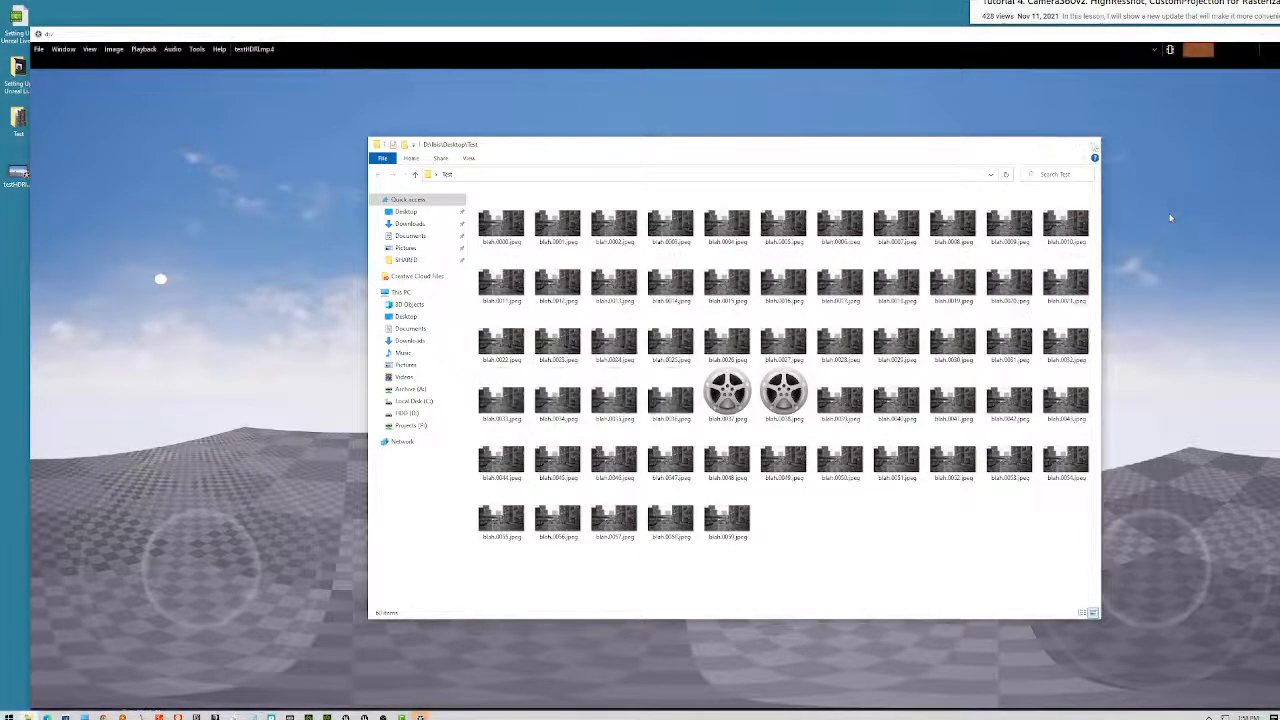
click(1089, 144)
drag(438, 34, 660, 23)
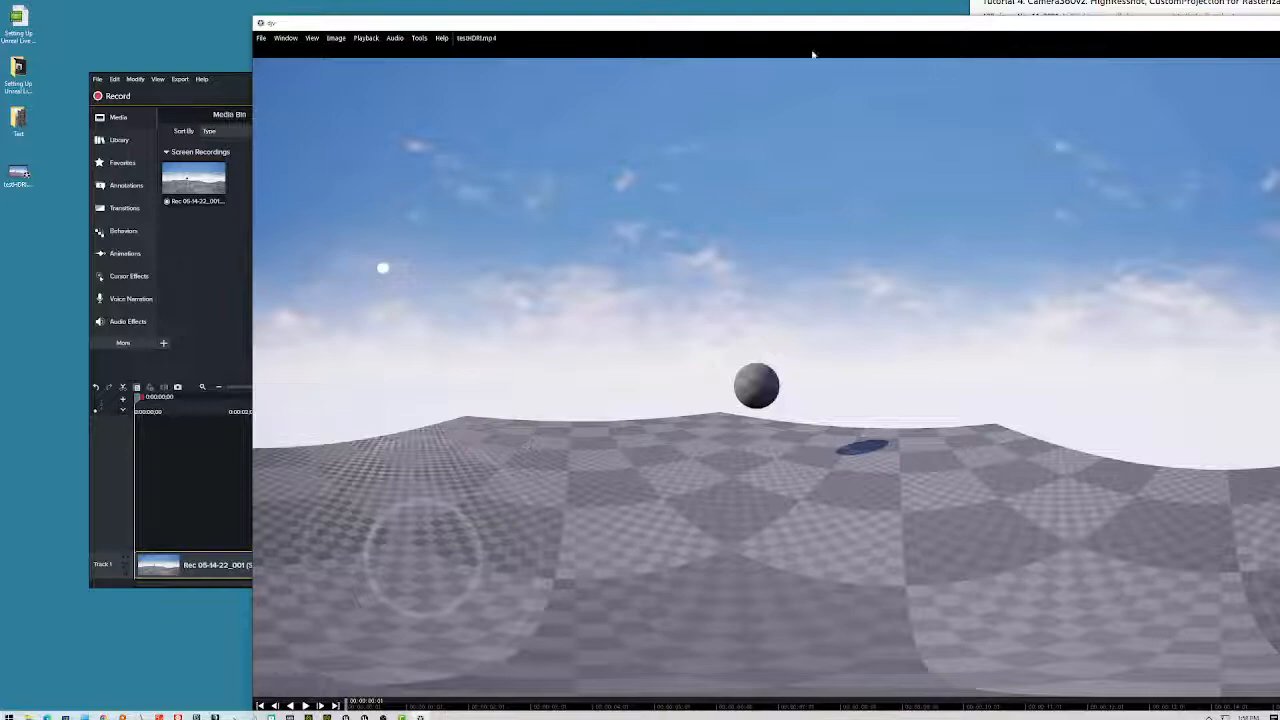
- Maximize DJV, play testHDRI.mp4 through its 360 scene, then close the player
double_click(871, 28)
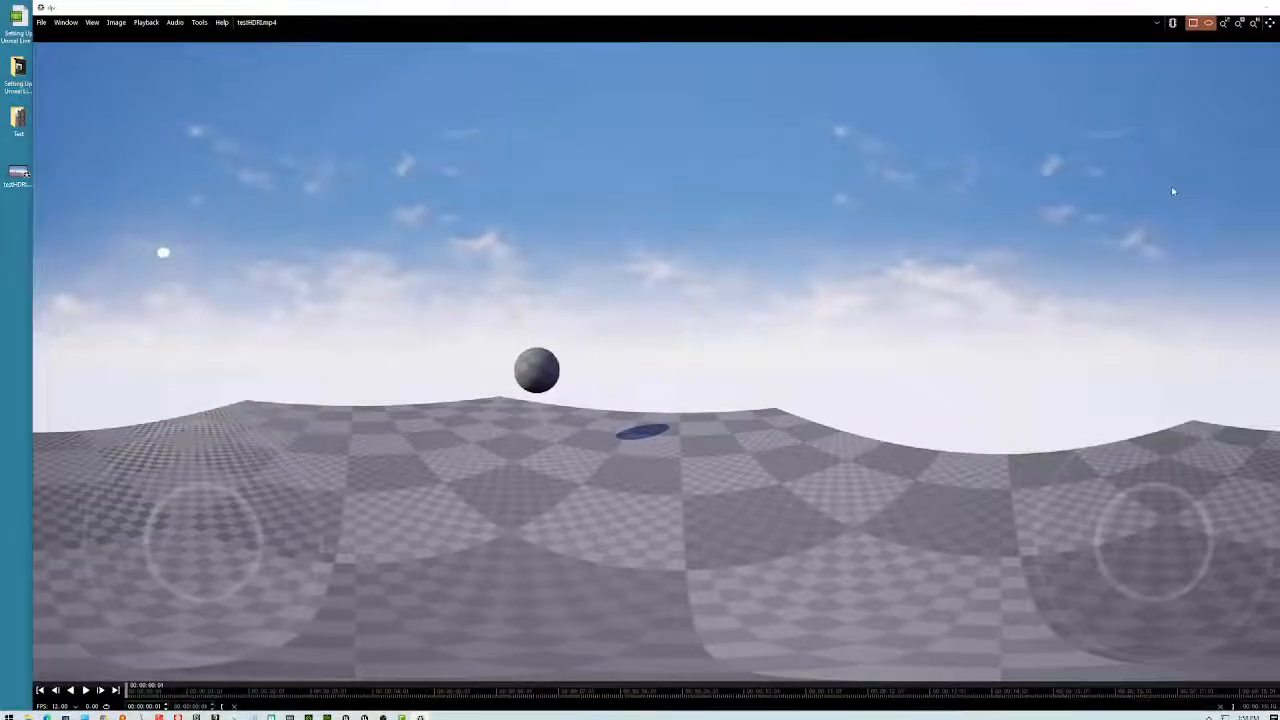
click(87, 691)
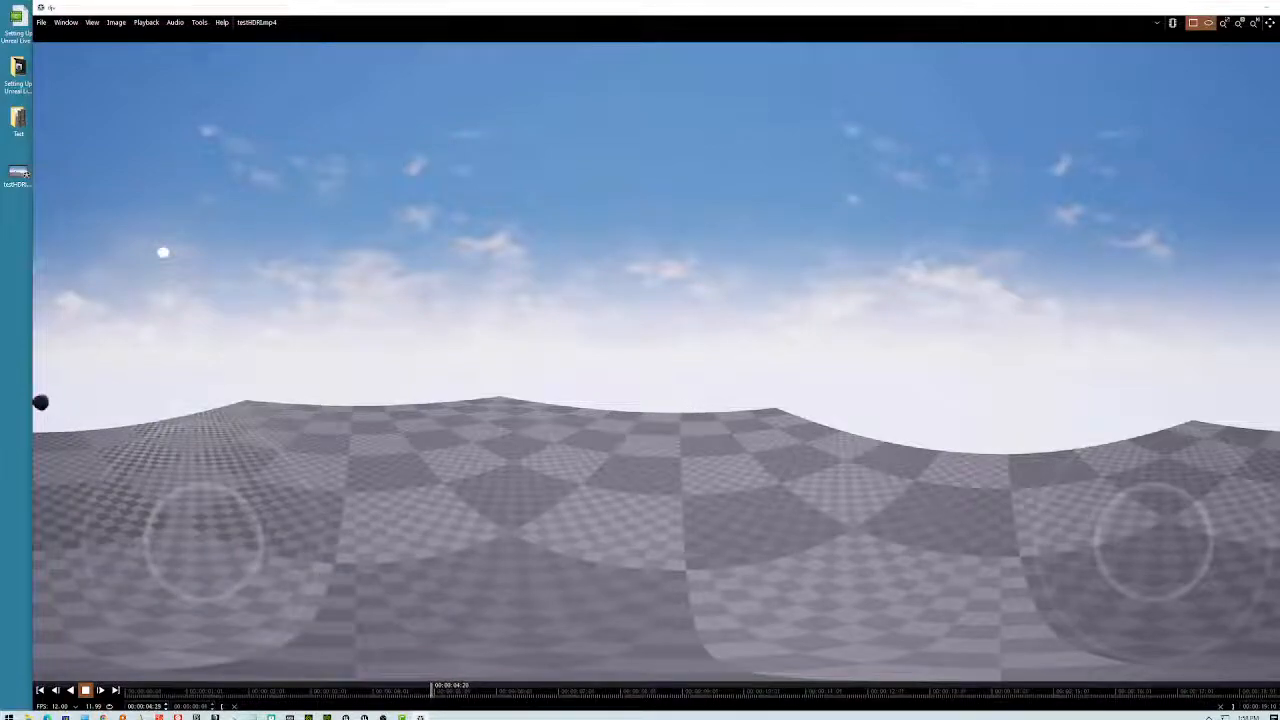
drag(1206, 5, 1132, 17)
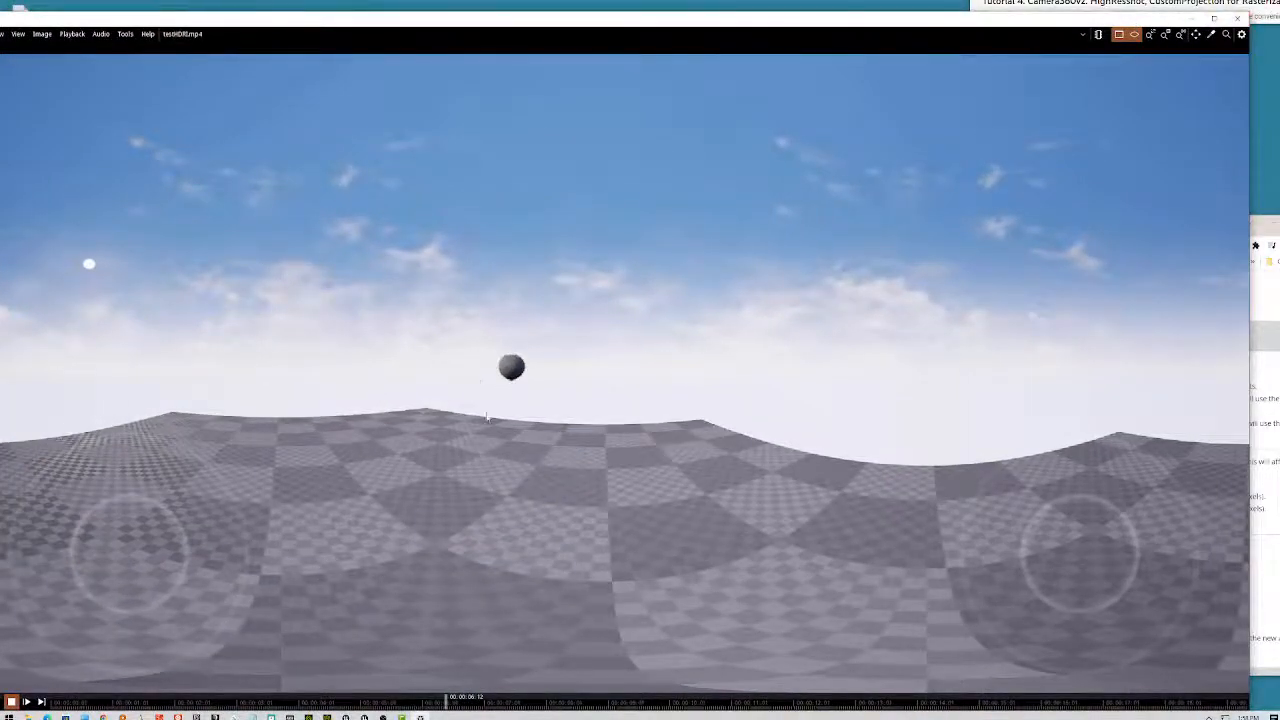
click(1240, 18)
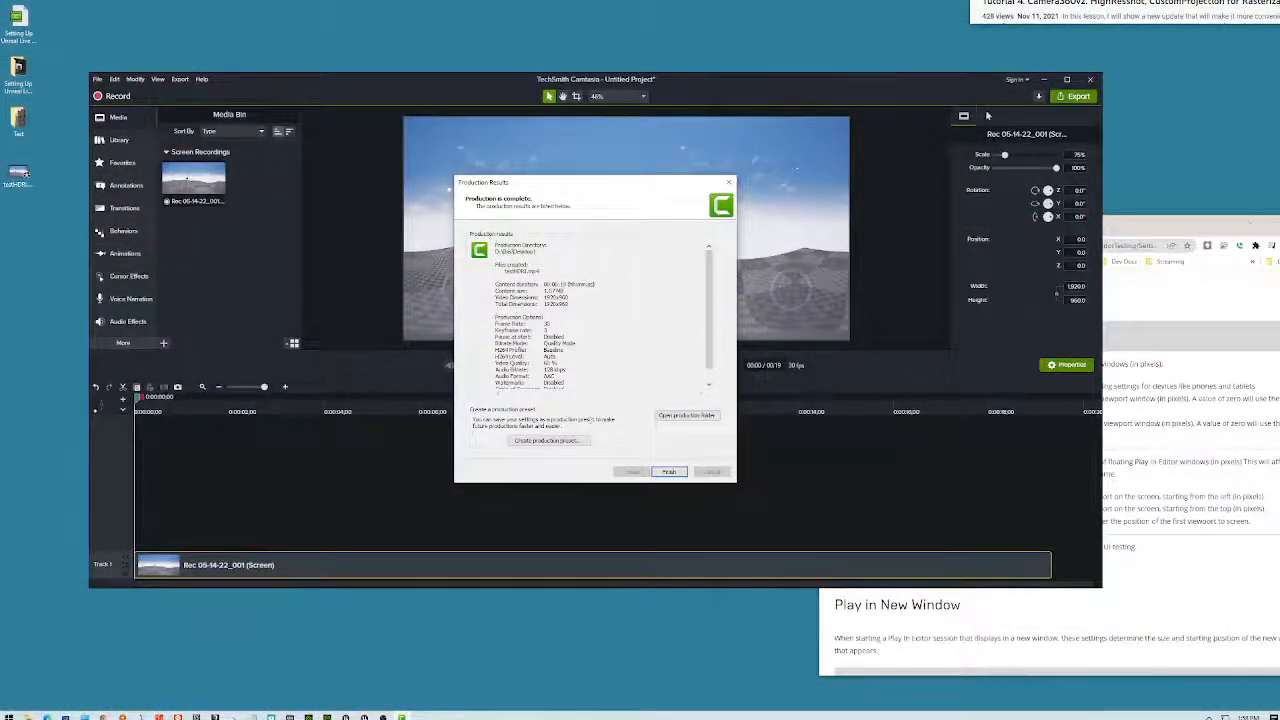
- Delete the Test folder and the two setup shortcuts from the desktop
click(26, 188)
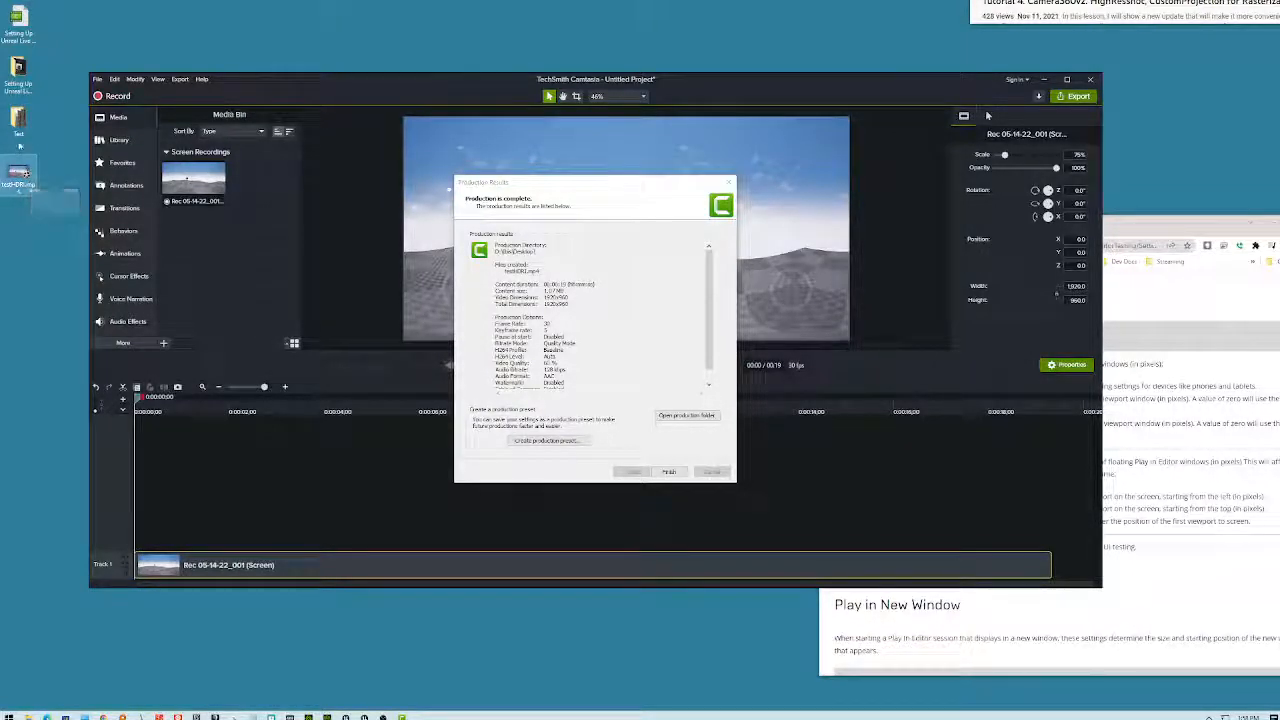
click(17, 122)
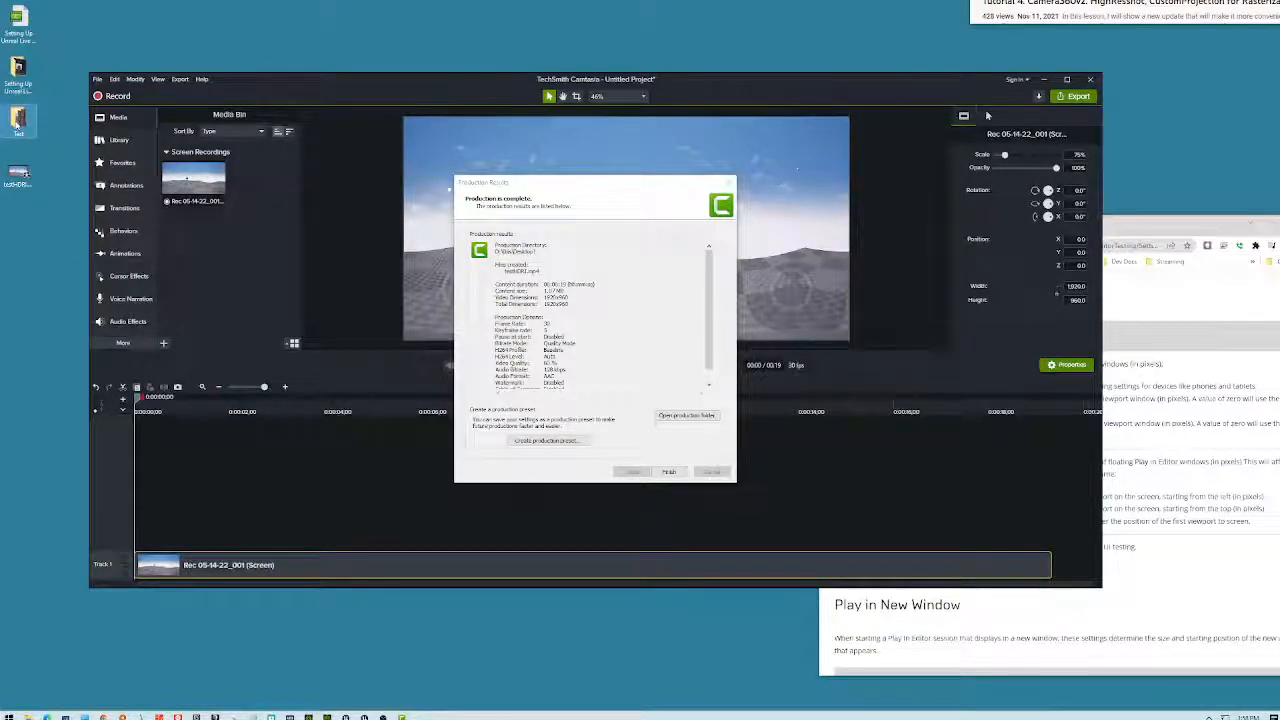
key(Delete)
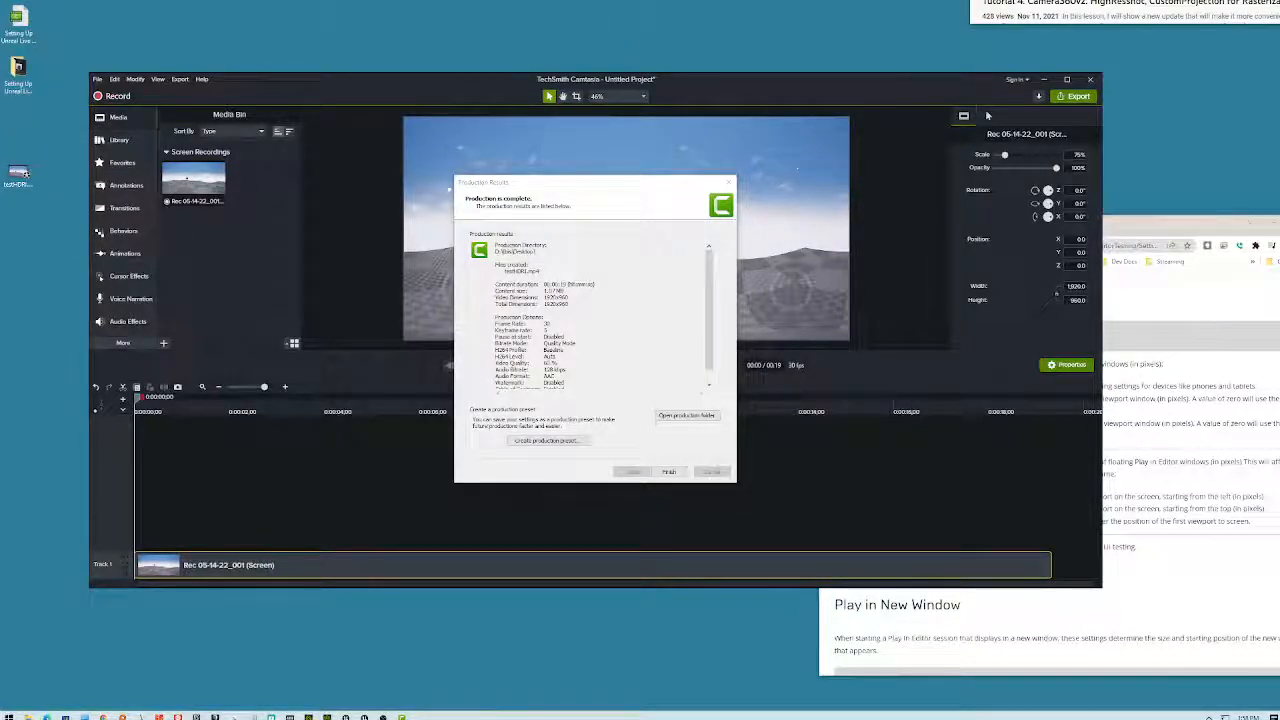
drag(42, 100, 3, 10)
key(Delete)
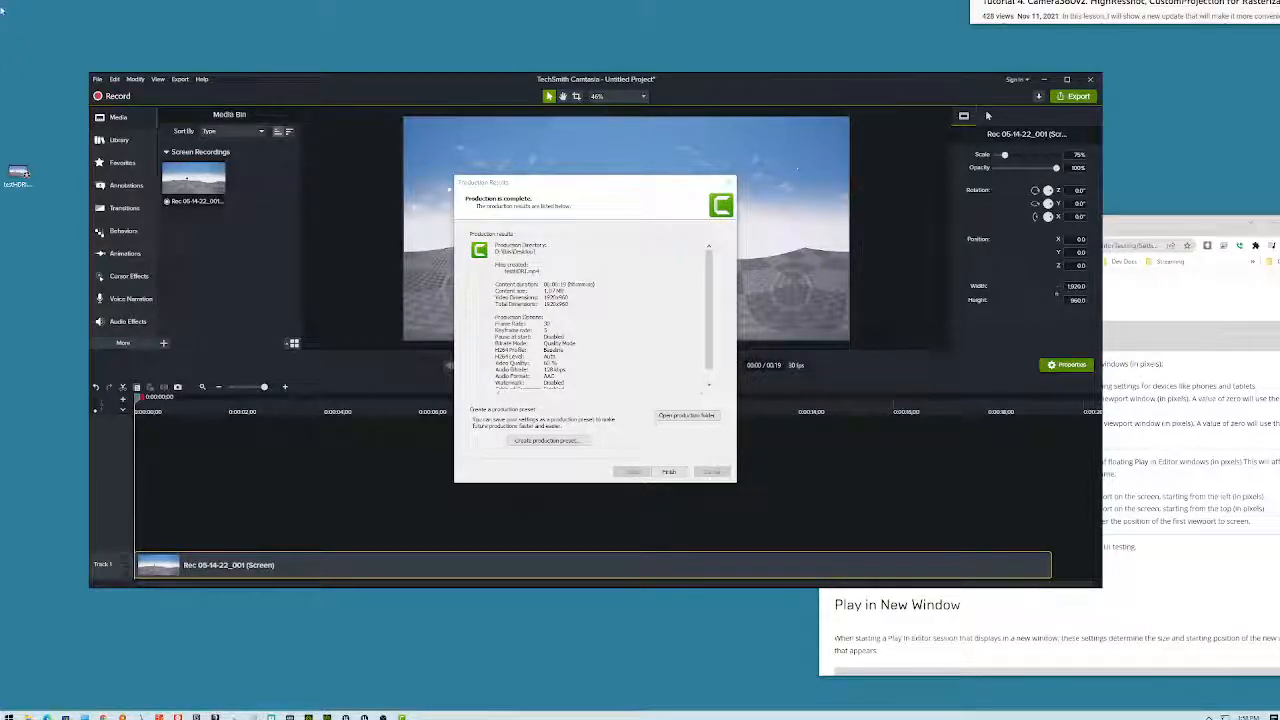
- Dismiss the production results and close Camtasia, answering the save prompt
click(672, 472)
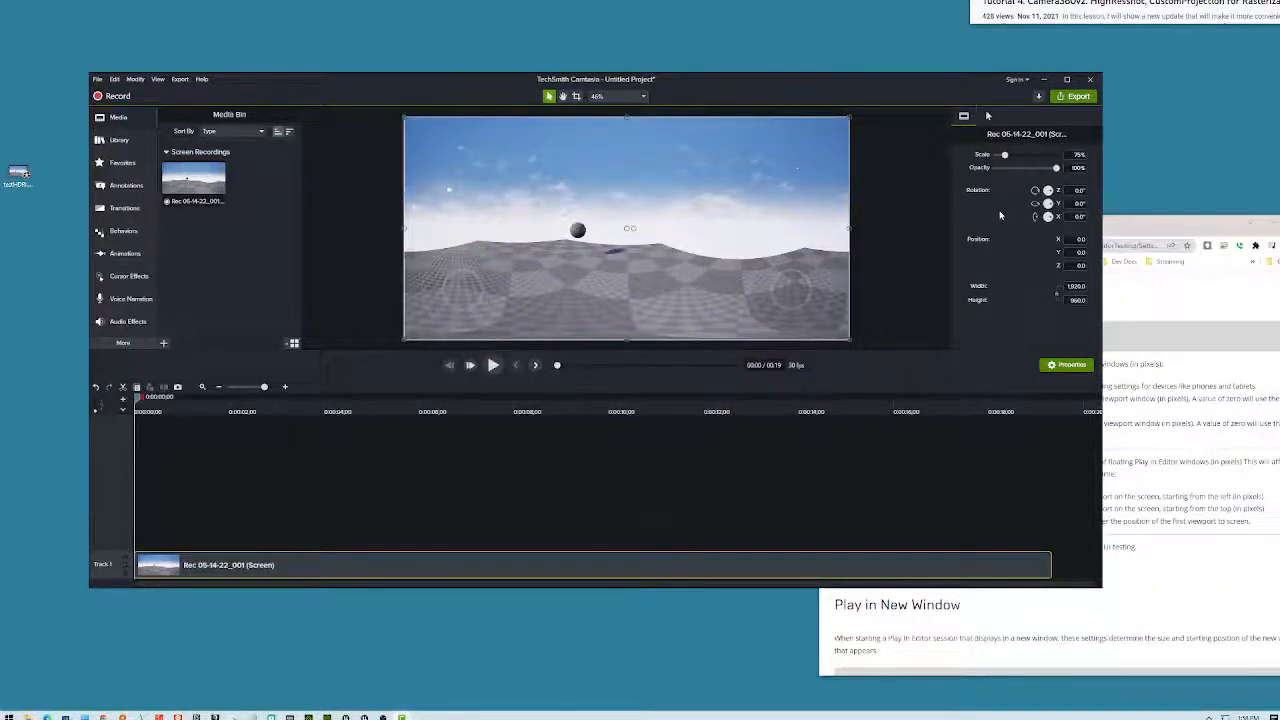
click(1092, 80)
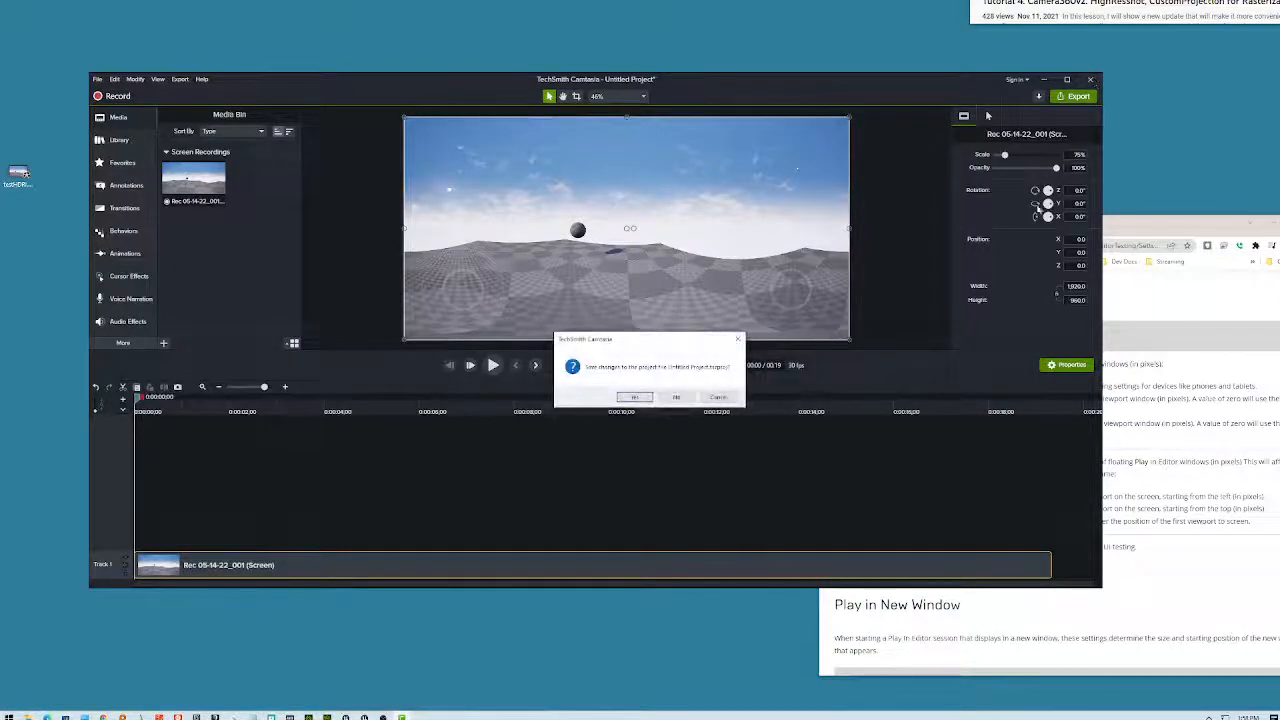
click(684, 400)
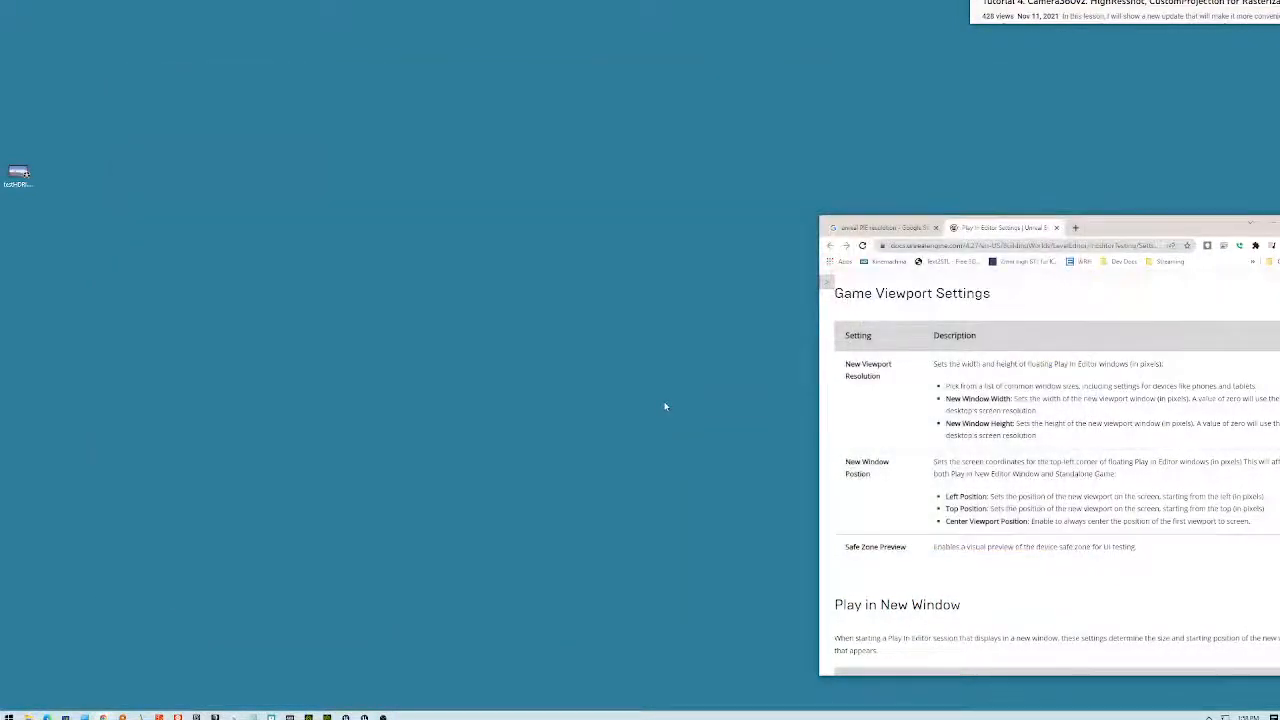
- Close the Unreal documentation and search results tabs, hide Contact Editing, and return to iClone
click(1056, 228)
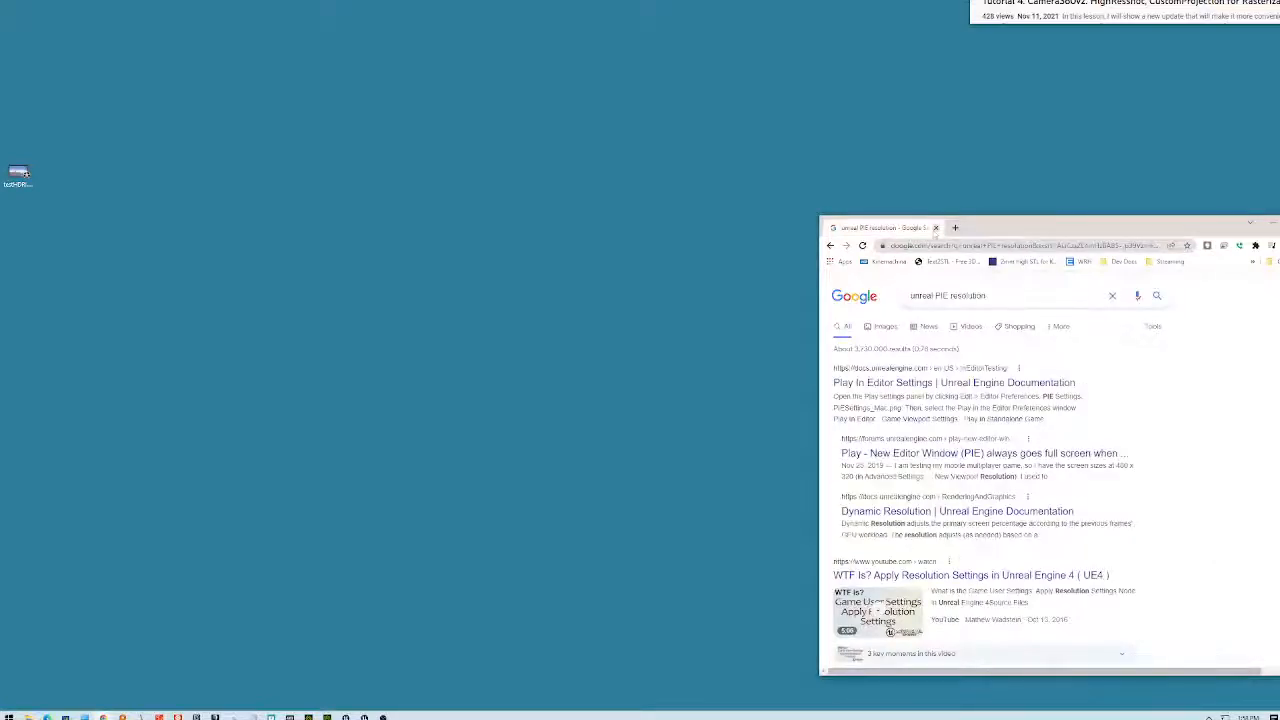
click(935, 228)
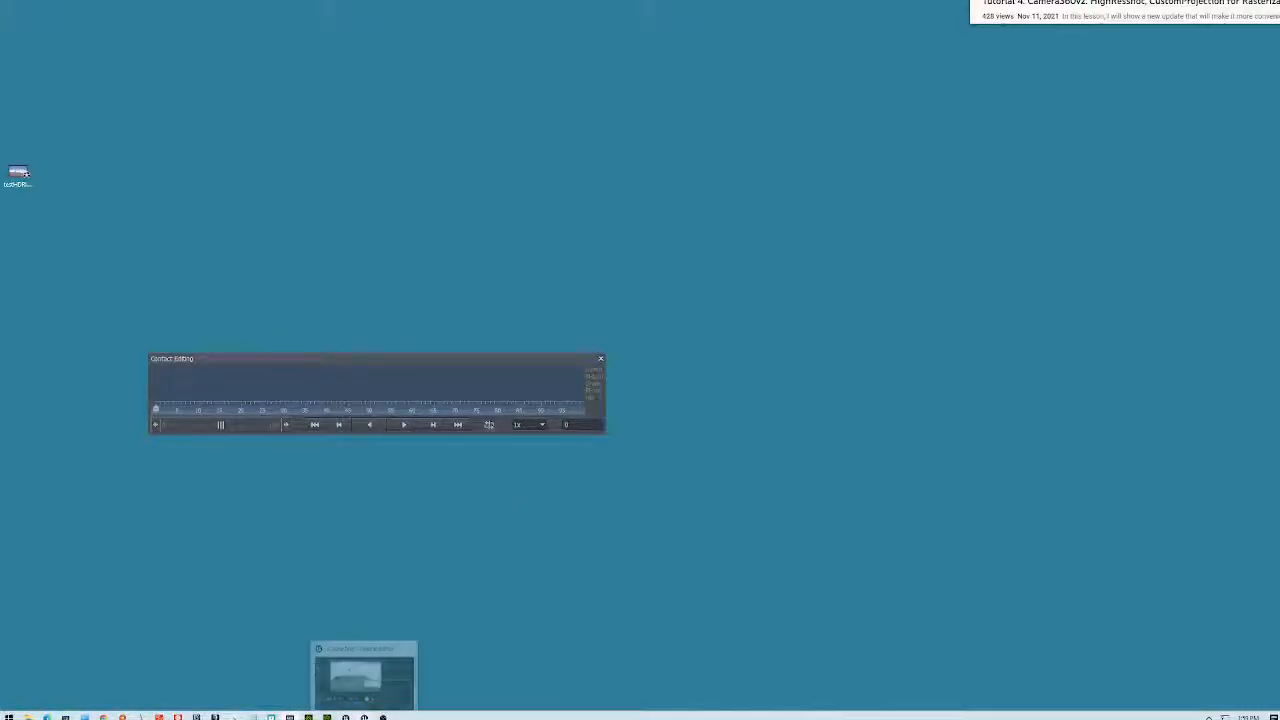
click(364, 717)
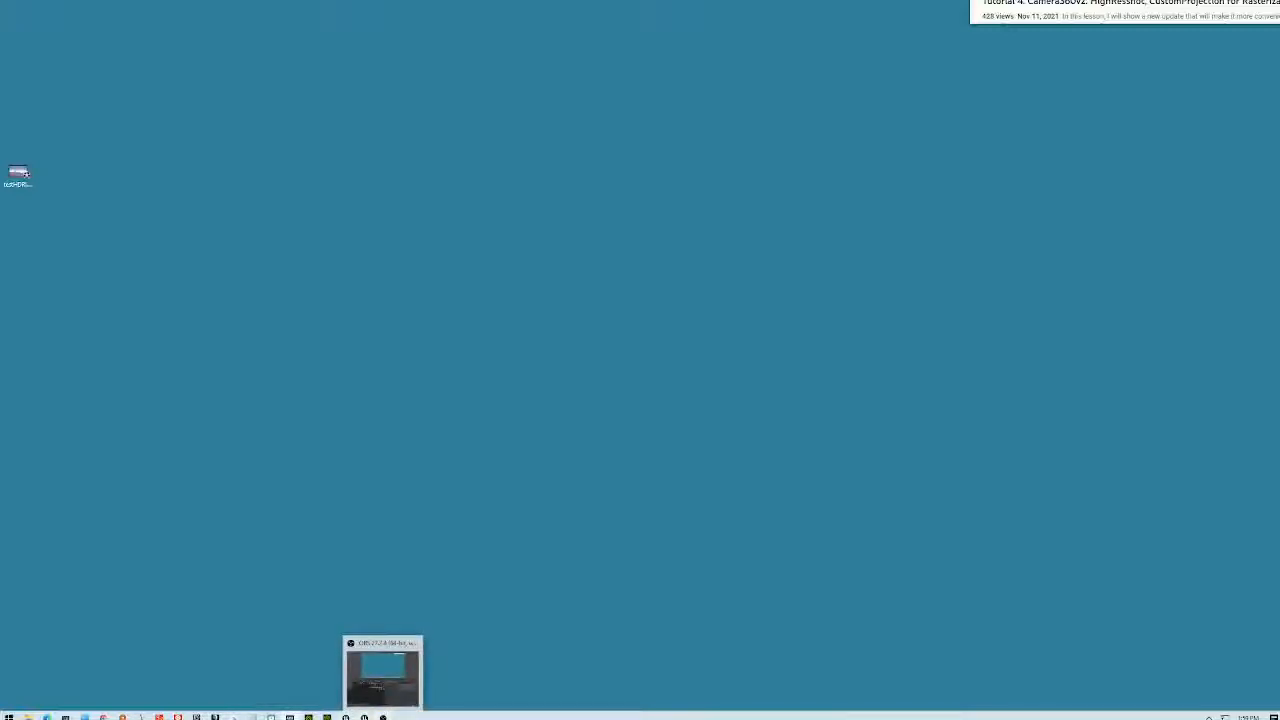
click(308, 717)
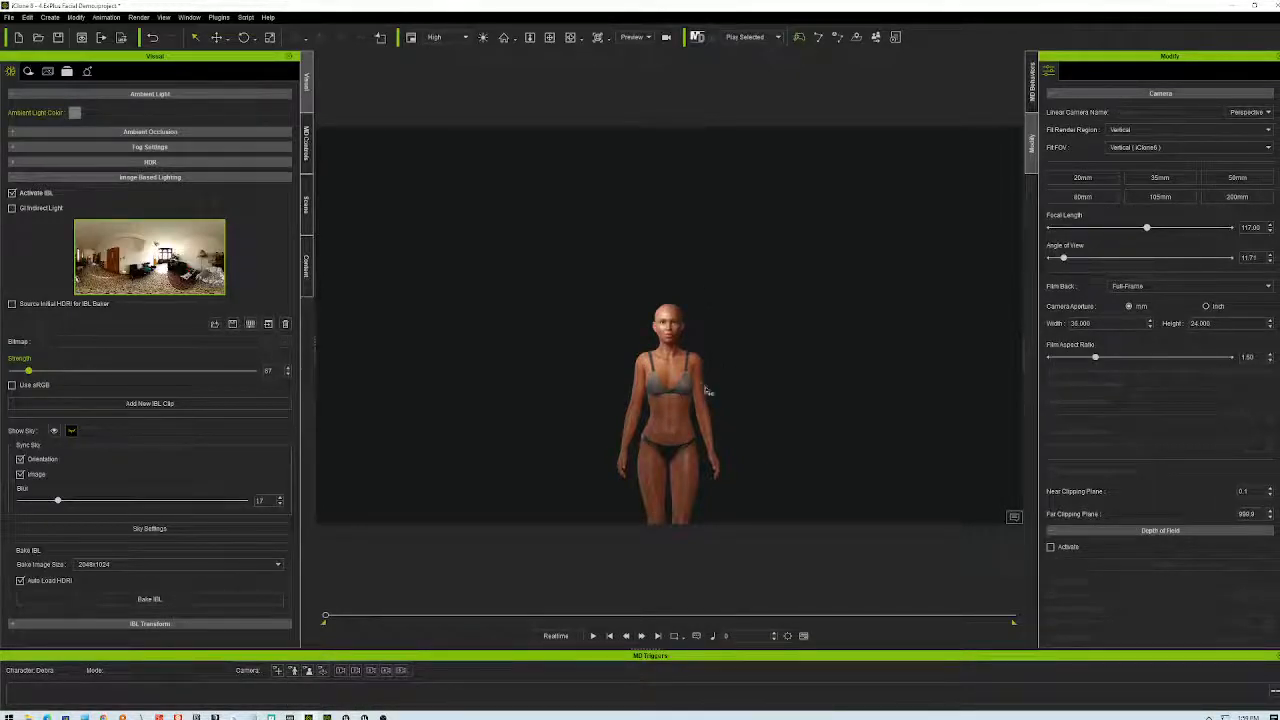
- Load testHDRI.mp4 from the Desktop as the IBL source and accept the video lighting warning
click(168, 274)
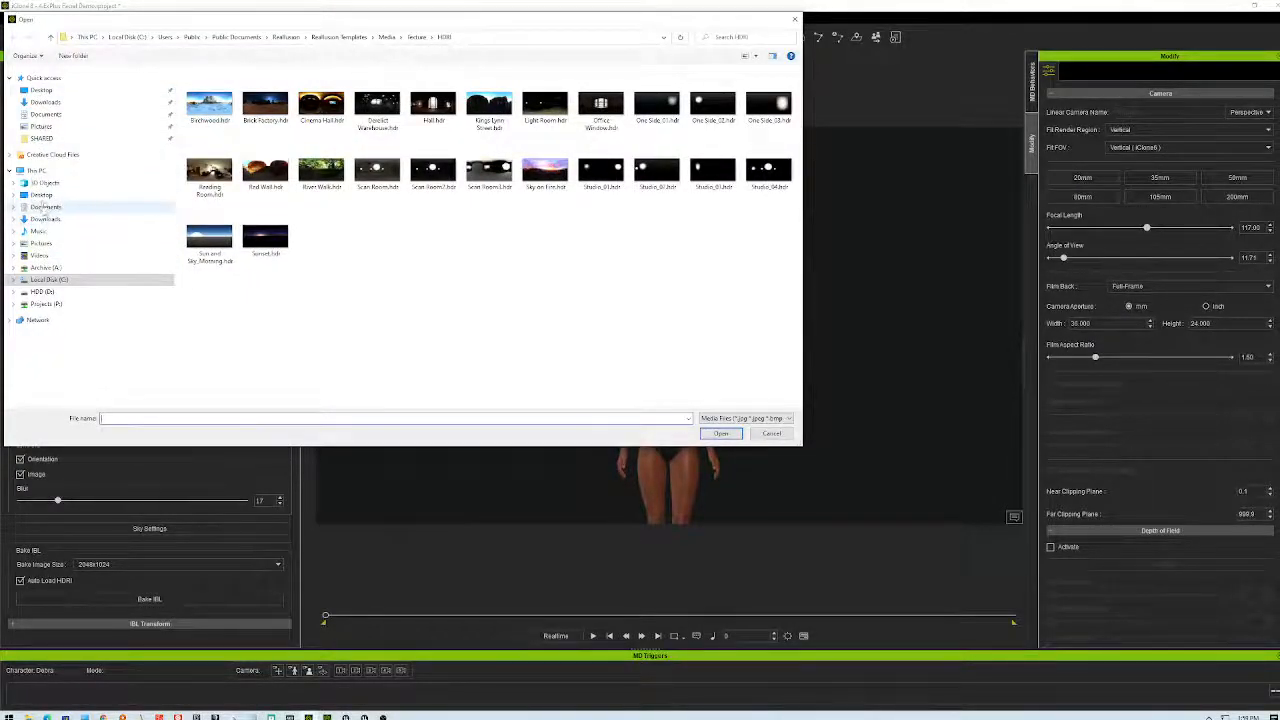
click(41, 194)
click(318, 100)
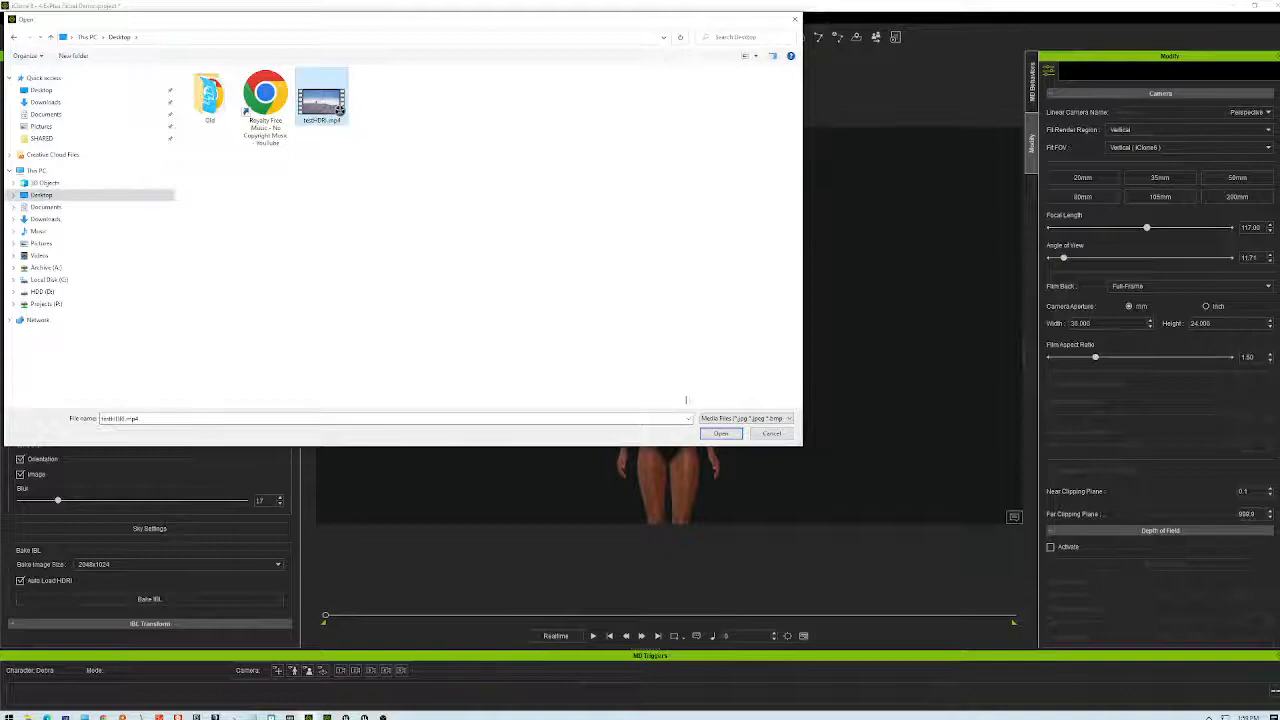
click(721, 433)
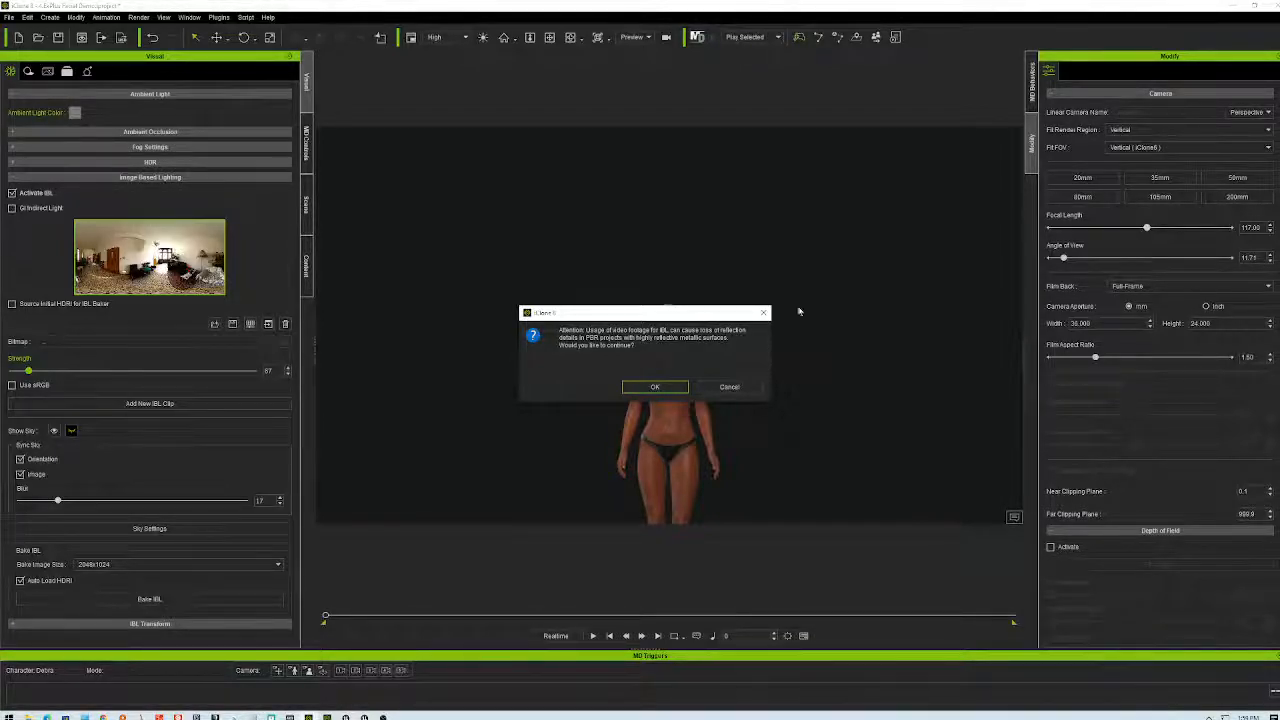
click(655, 387)
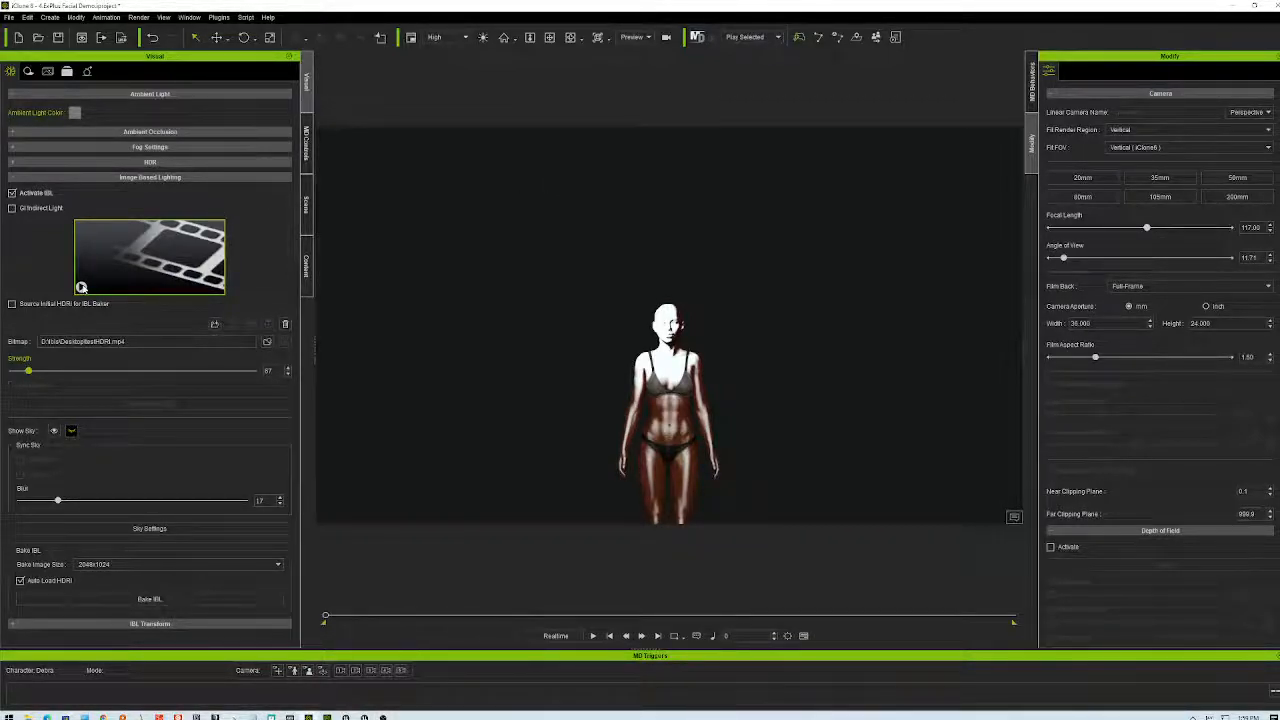
- Play and stop the animation under the video lighting, then uncheck Activate IBL
click(593, 636)
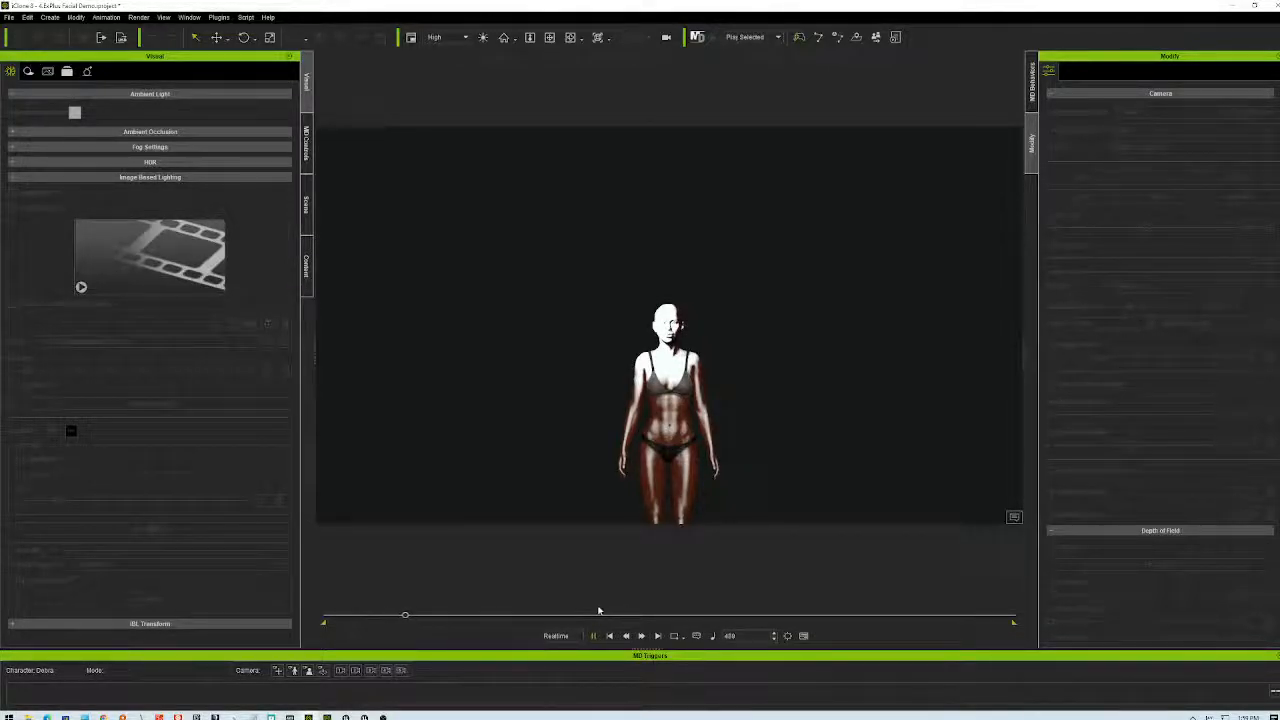
click(622, 635)
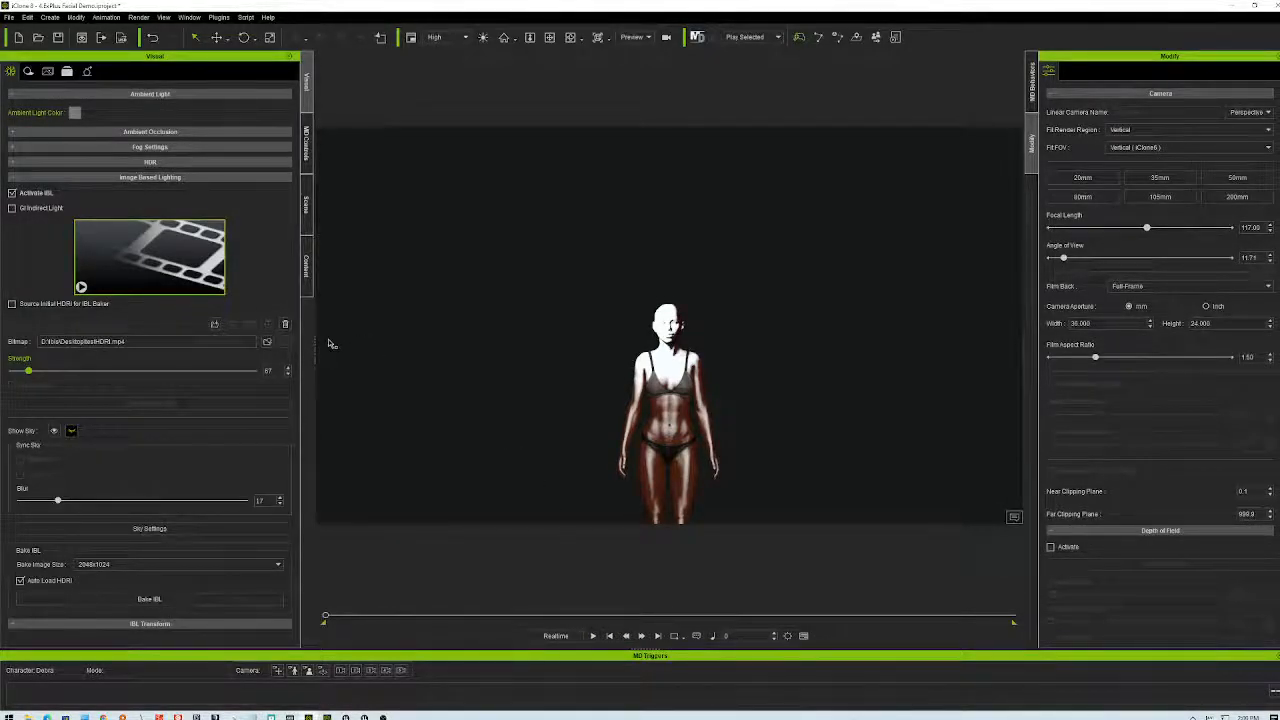
mouse_move(174, 256)
click(12, 192)
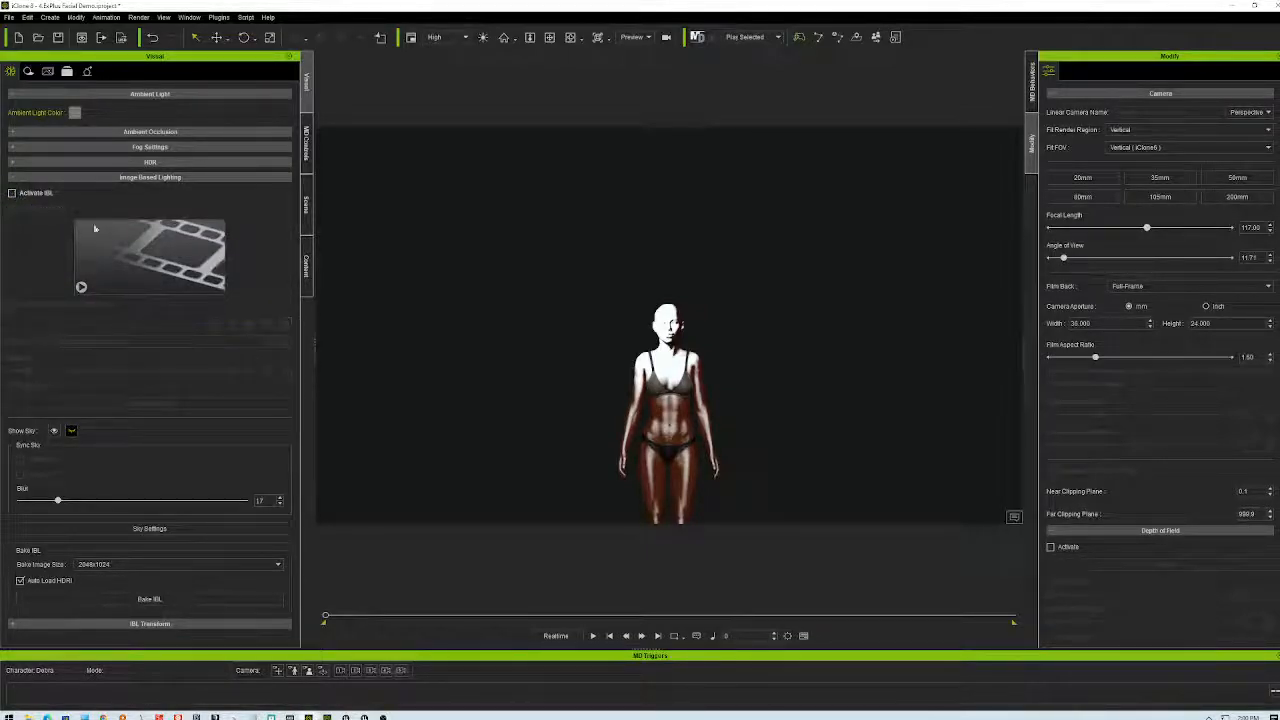
- Re-enable IBL and toggle HDR Effect and Tone Map on and off to compare the look
click(12, 193)
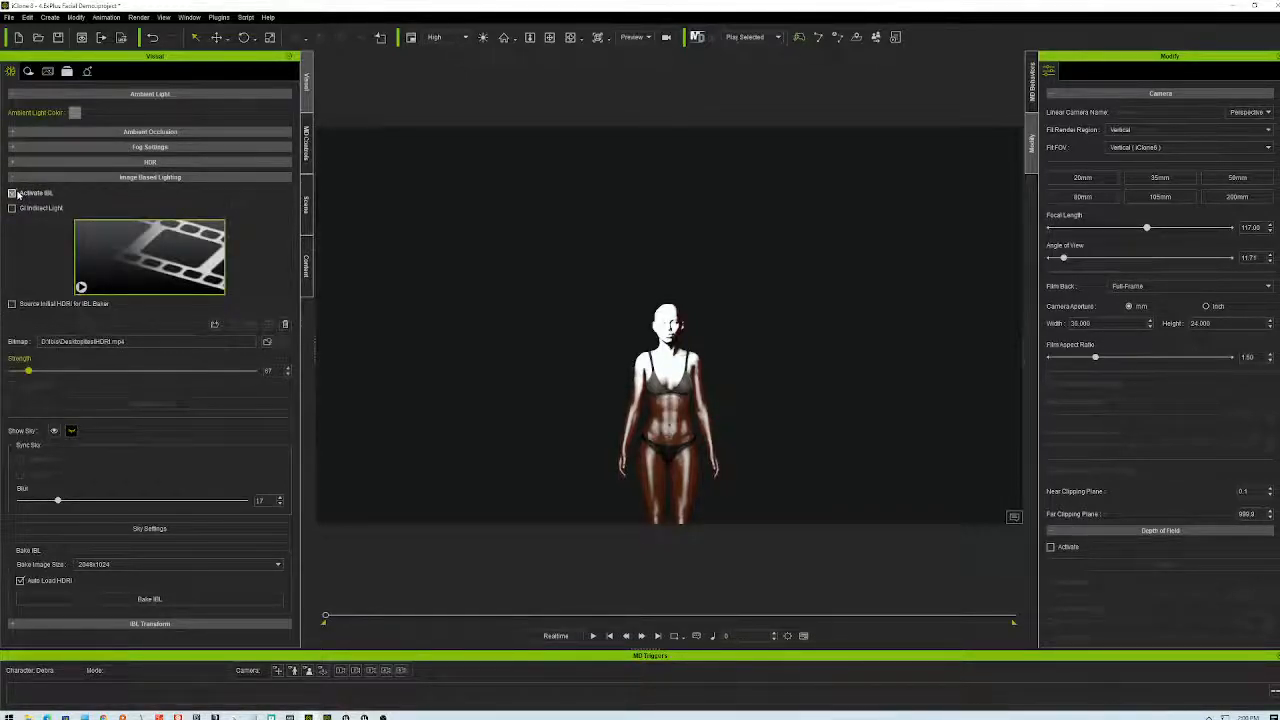
click(12, 193)
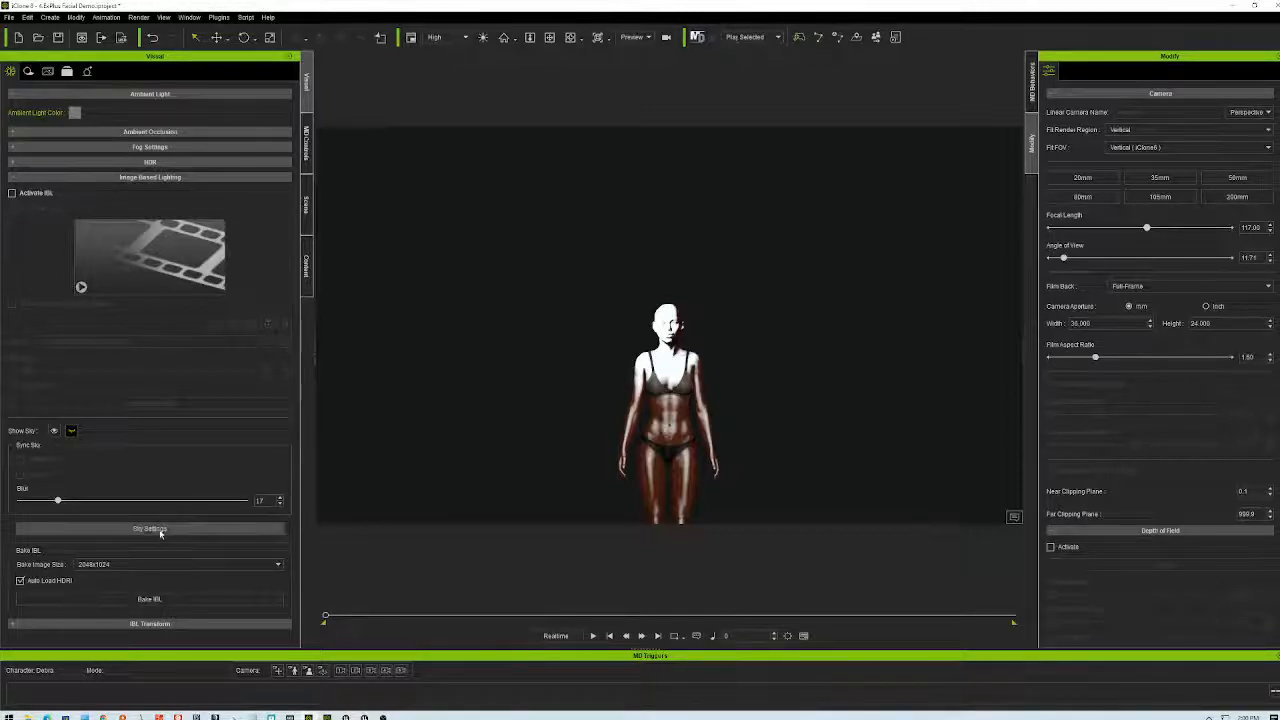
click(12, 192)
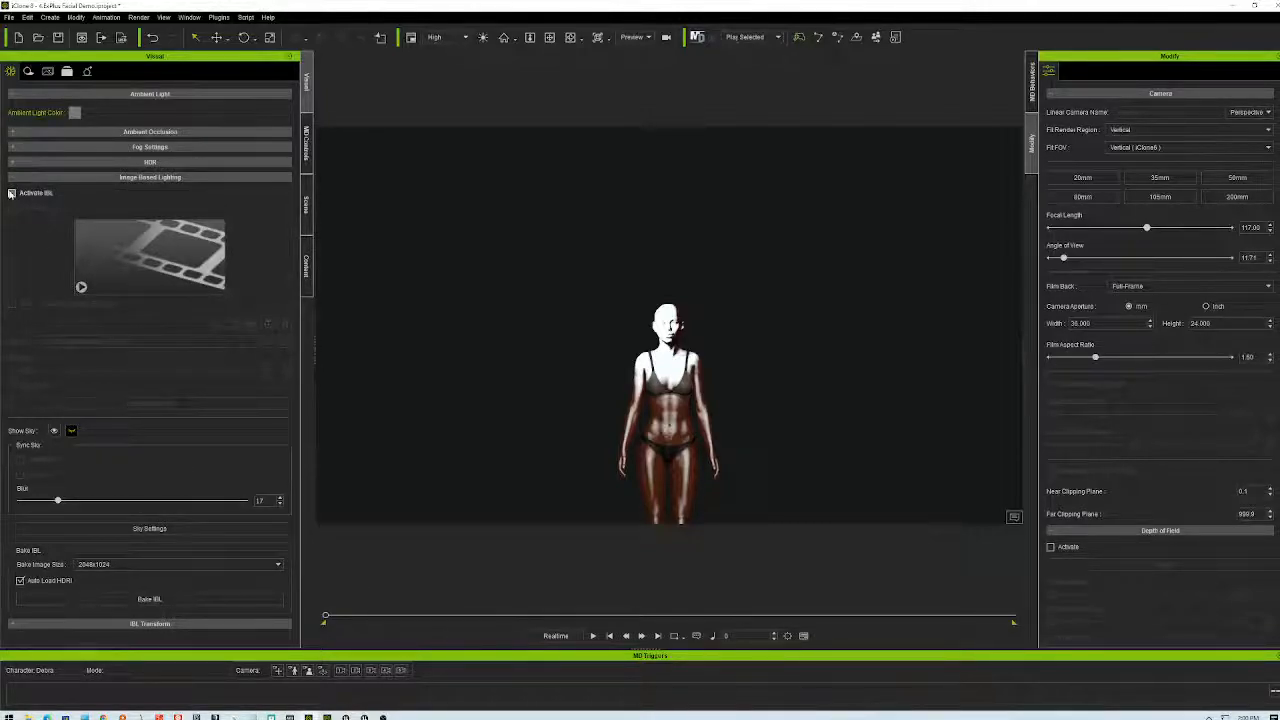
click(18, 162)
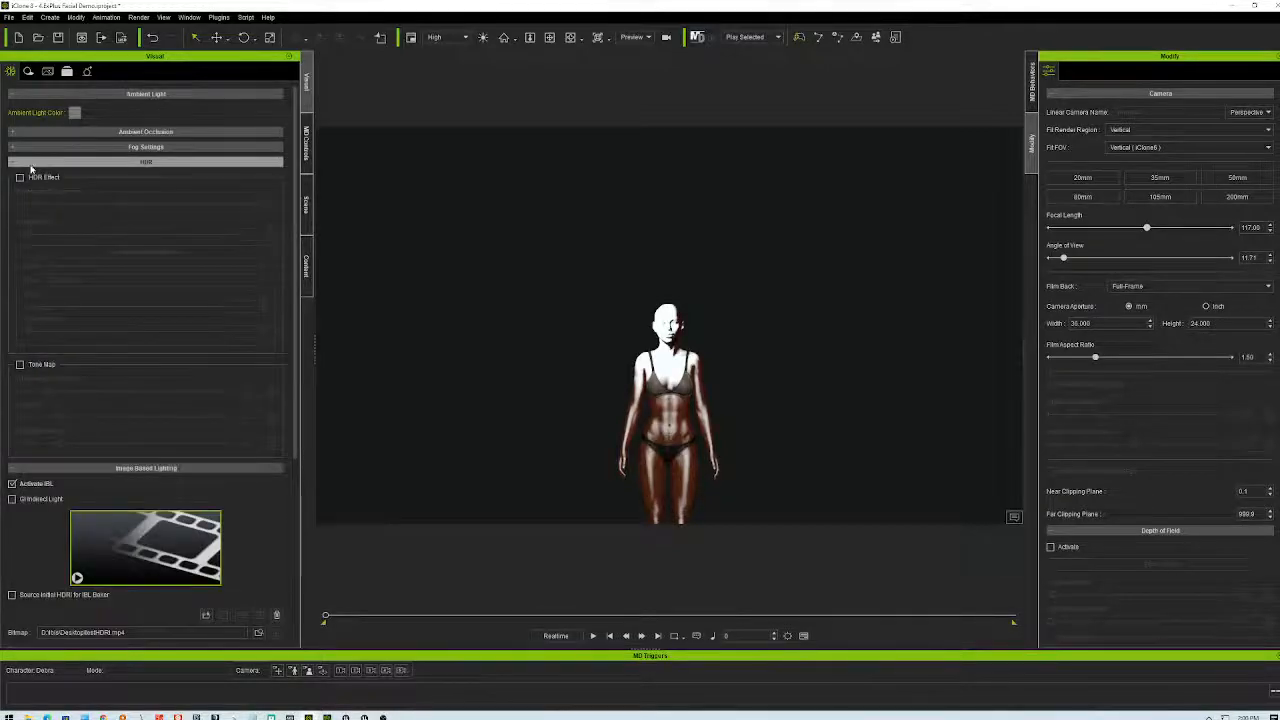
click(20, 178)
click(20, 178)
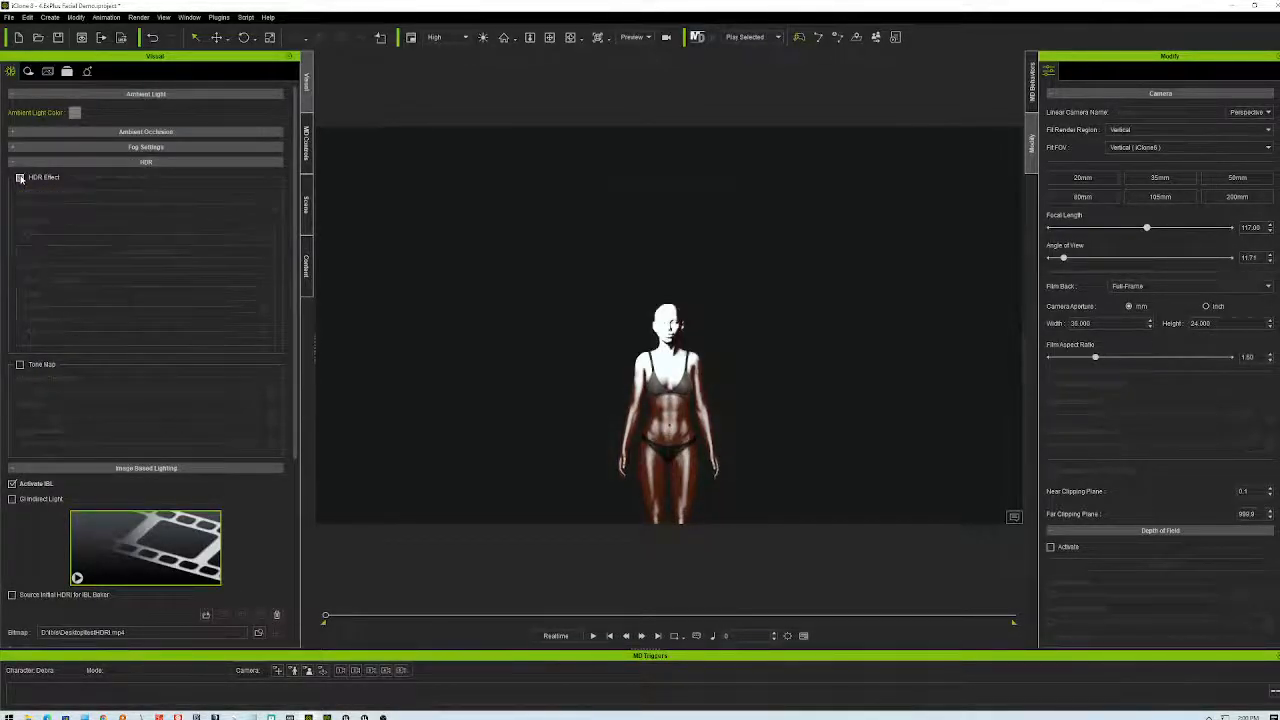
click(20, 365)
click(20, 365)
- Switch IBL off and step through undo/redo to compare, ending with IBL off
click(12, 484)
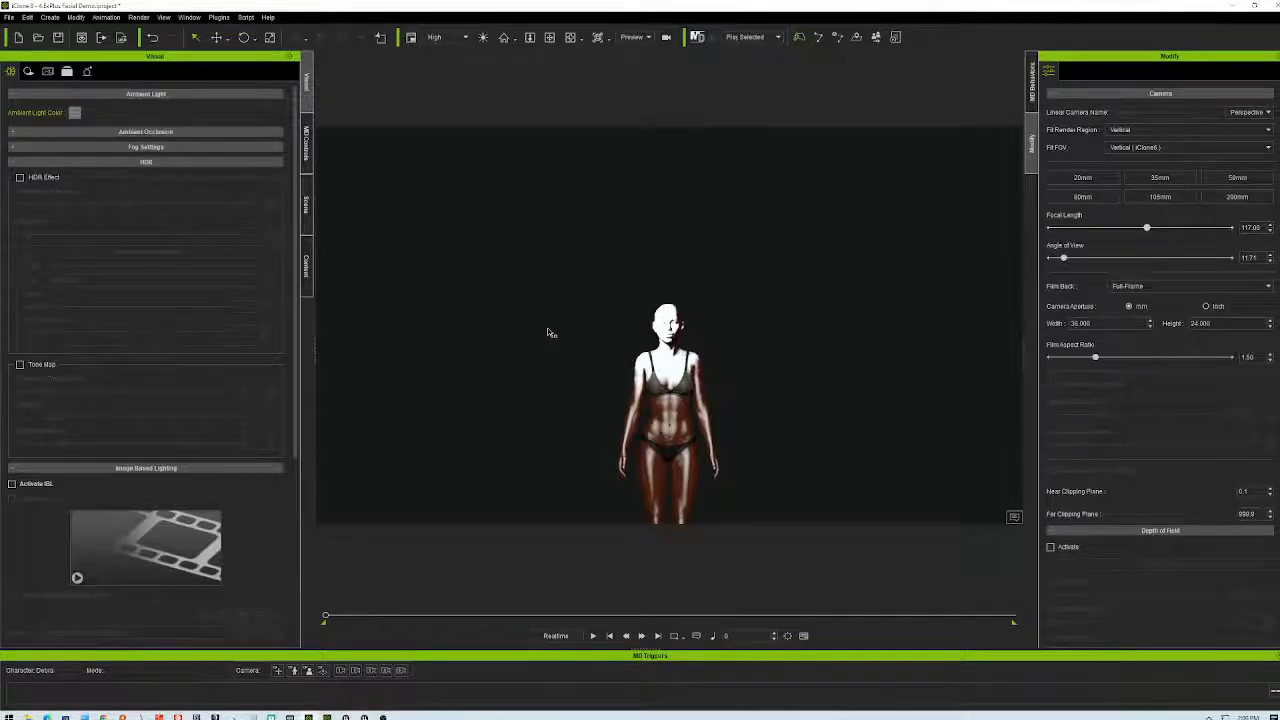
key(ctrl+z)
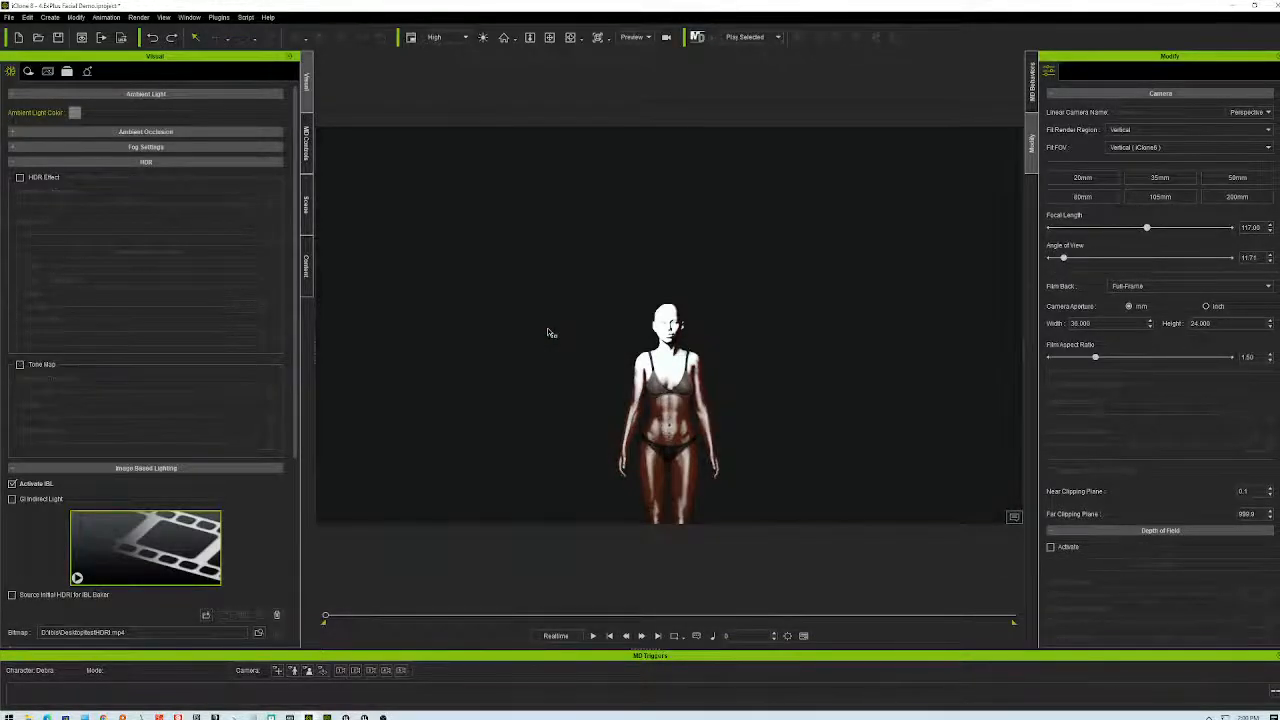
key(ctrl+z)
key(ctrl+y)
key(ctrl+y)
key(ctrl+z)
key(ctrl+y)
key(ctrl+z)
key(ctrl+z)
key(ctrl+z)
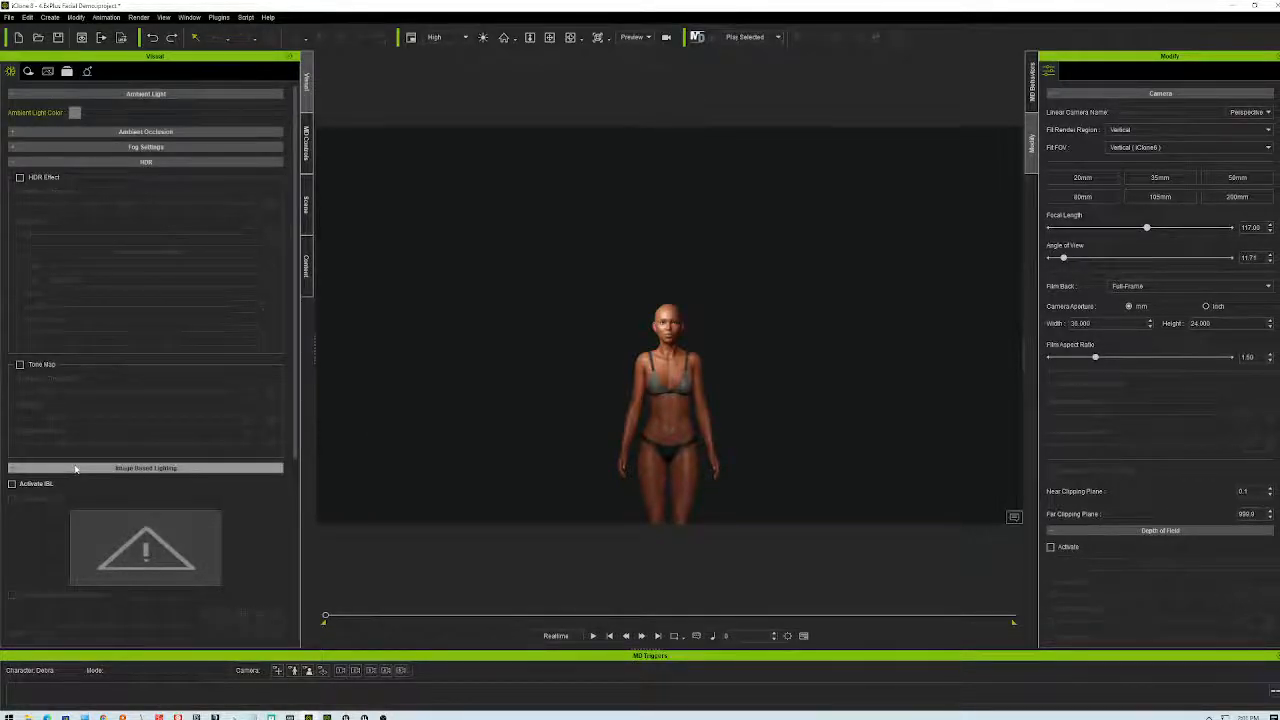
- Restore and resize the iClone window, pan the view, and drag testHDRI.mp4 into the viewport
double_click(1065, 10)
drag(590, 207, 590, 75)
drag(983, 599, 1198, 698)
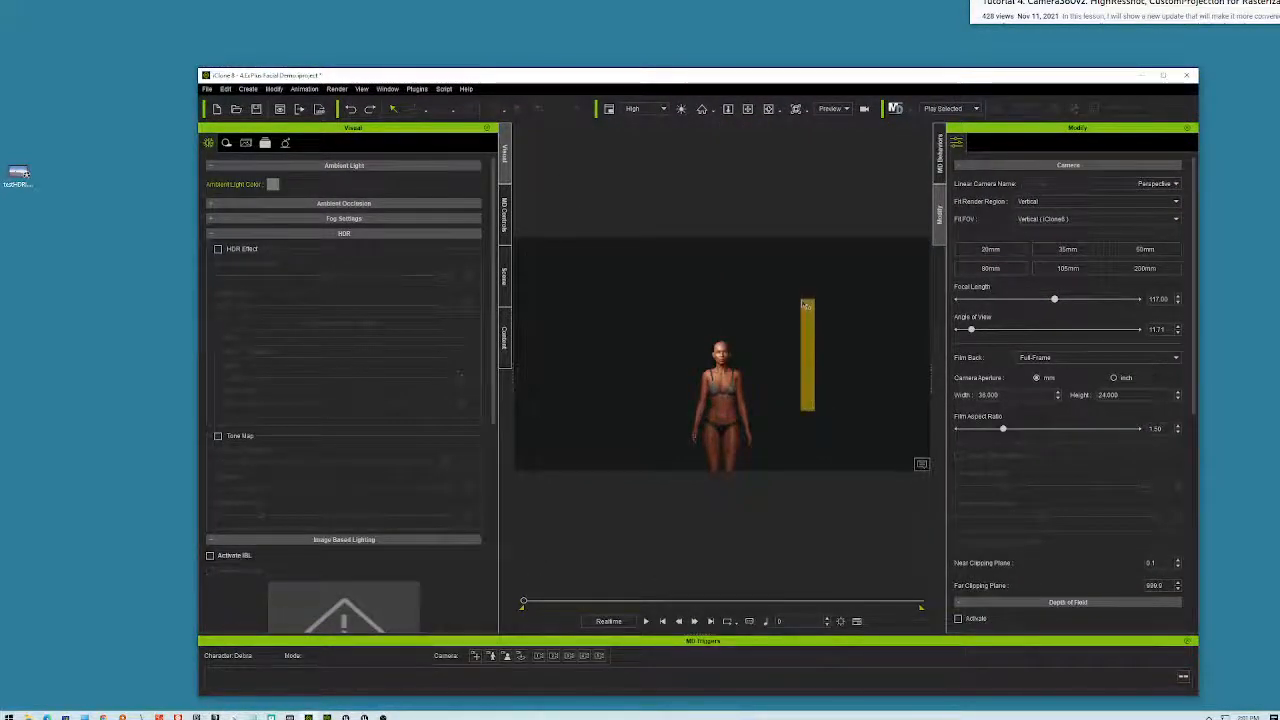
click(747, 108)
drag(846, 369, 819, 315)
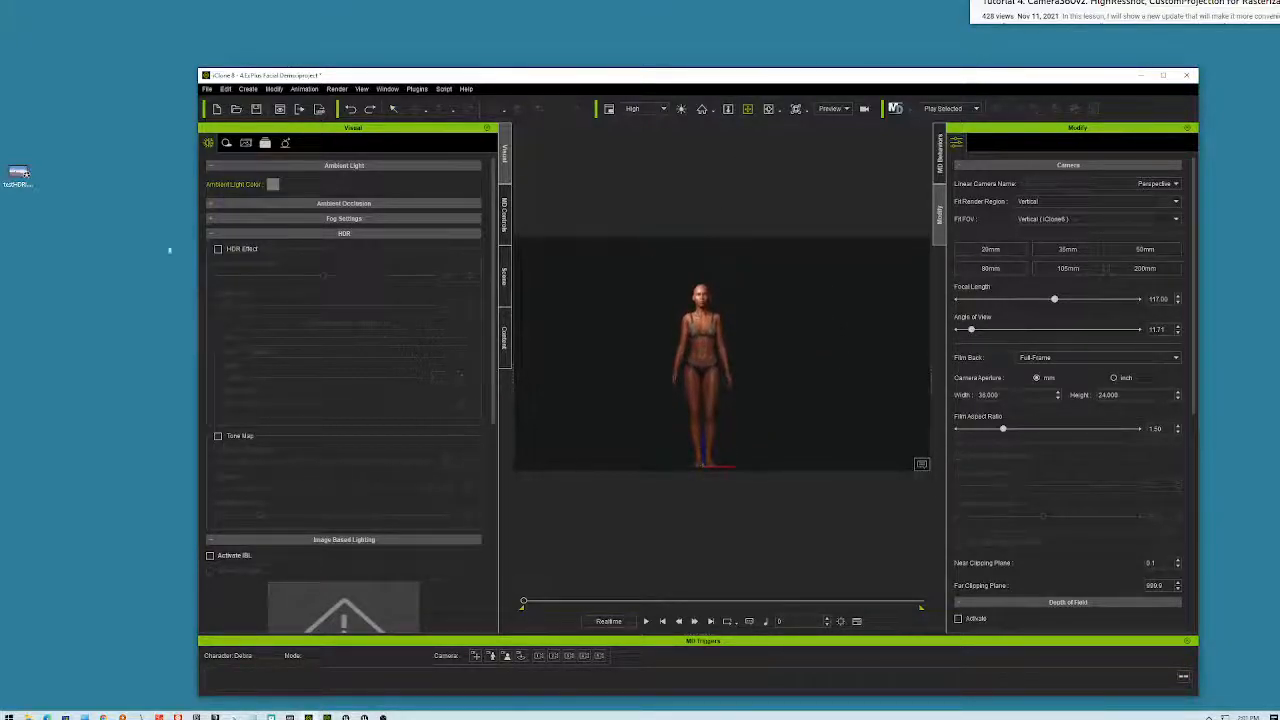
drag(20, 174, 771, 458)
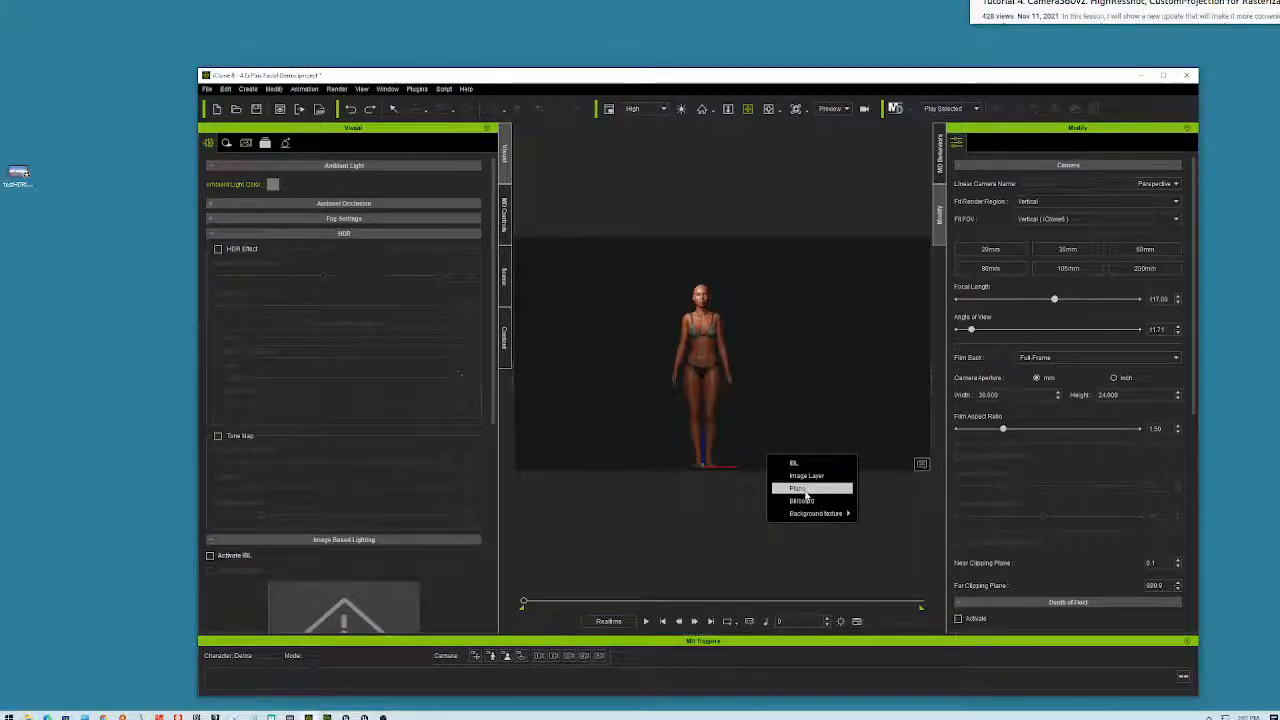
- Add testHDRI.mp4 as an image plane, maximize the window, and select the plane
click(803, 489)
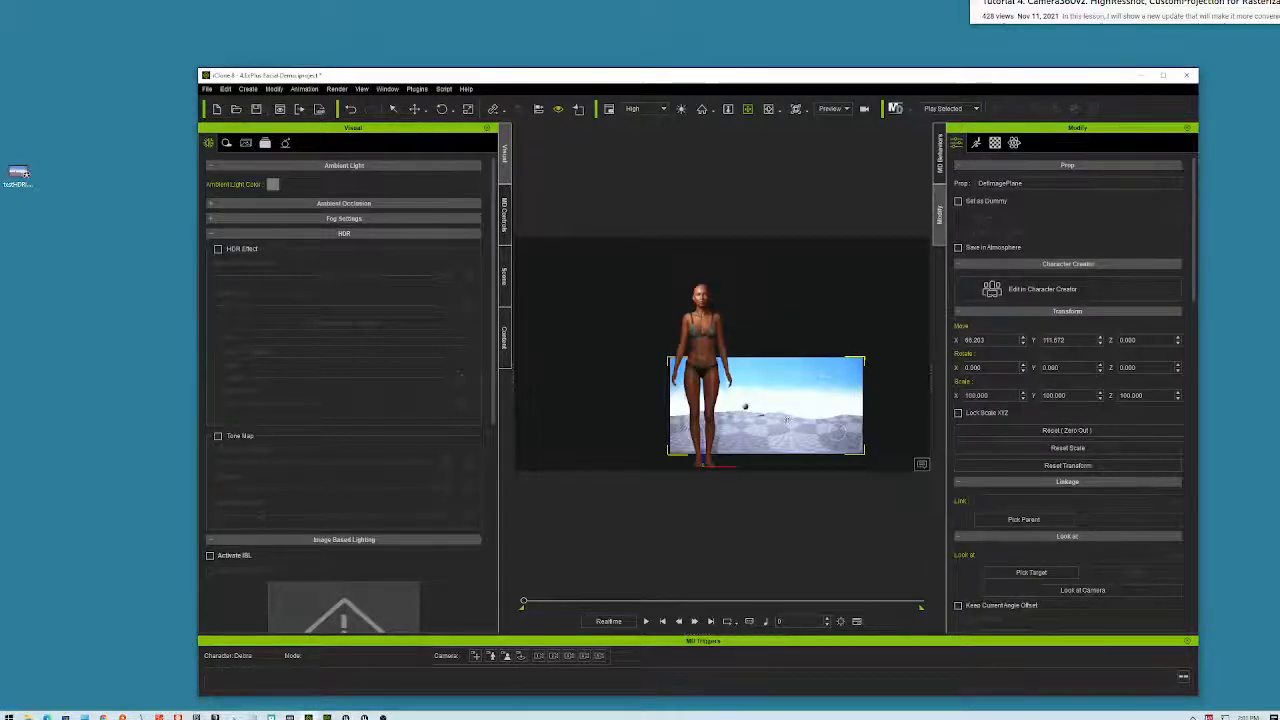
double_click(824, 77)
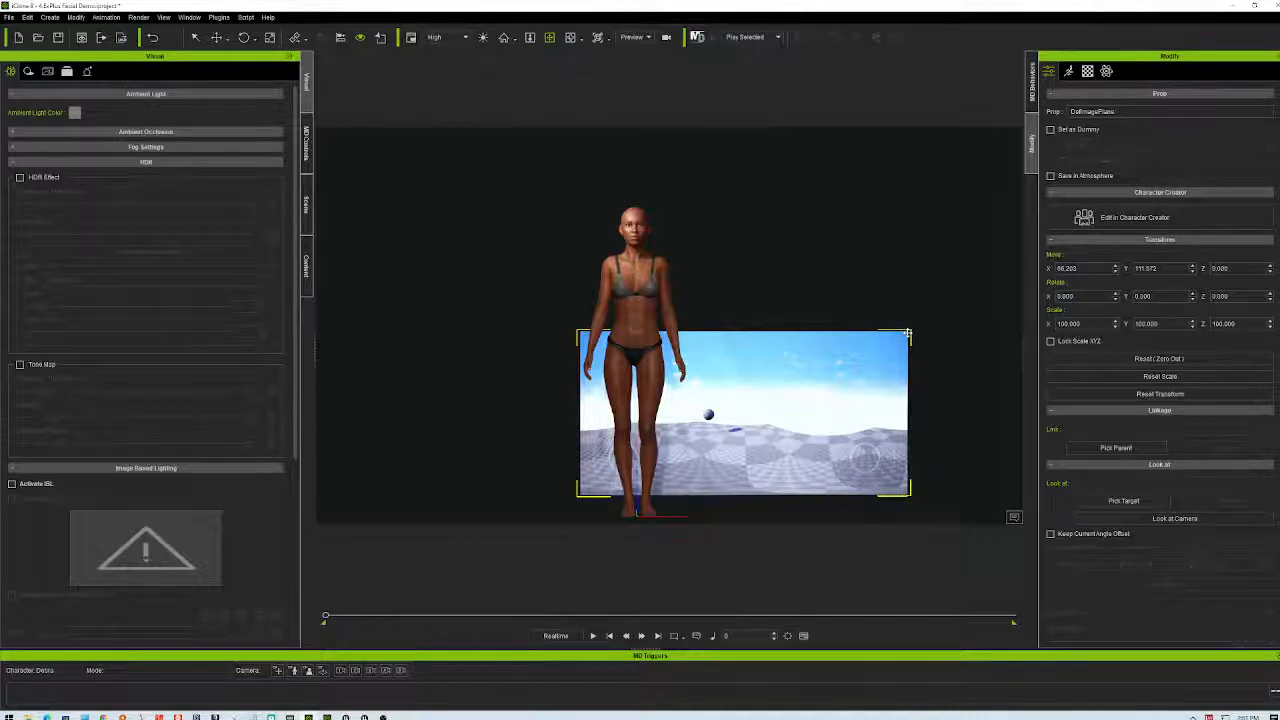
middle_drag(911, 328, 832, 384)
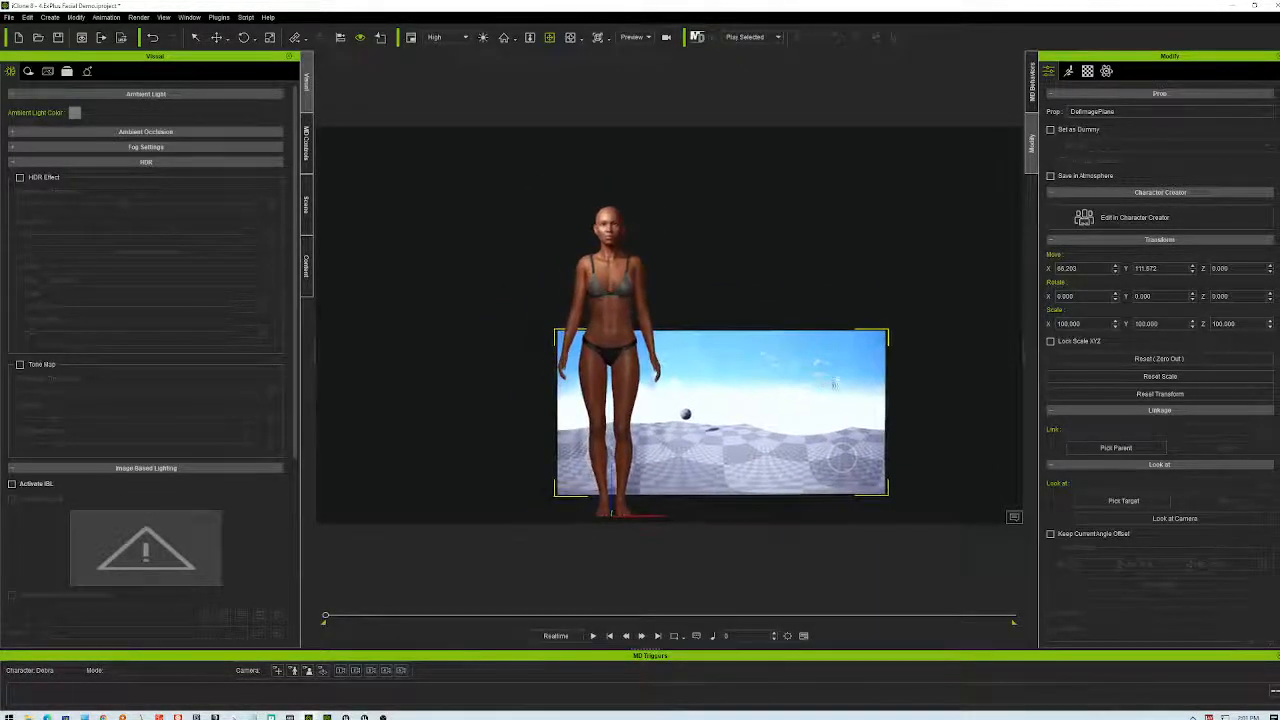
click(914, 346)
click(846, 366)
mouse_move(846, 366)
middle_down()
mouse_move(832, 364)
mouse_move(856, 368)
middle_up()
- Move the image plane behind the character, enlarge it as a backdrop, and preview playback
click(216, 38)
drag(750, 476, 657, 458)
click(270, 37)
drag(645, 476, 737, 408)
click(592, 635)
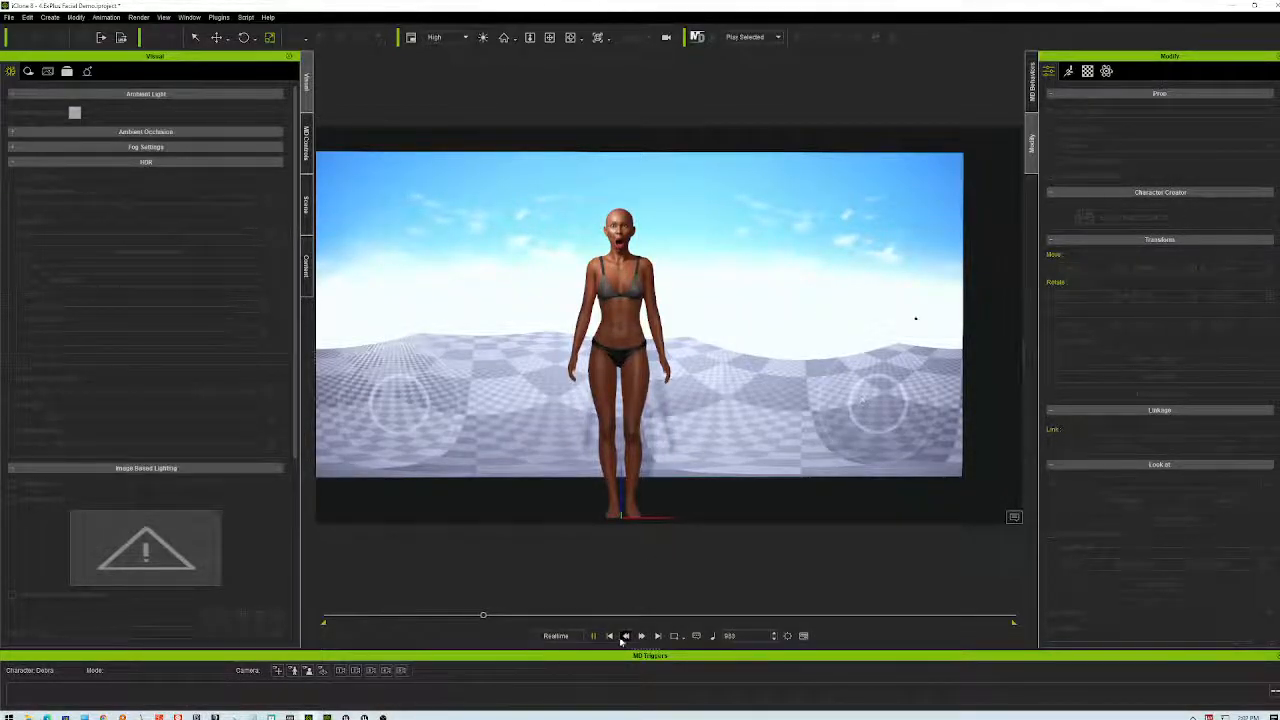
key(space)
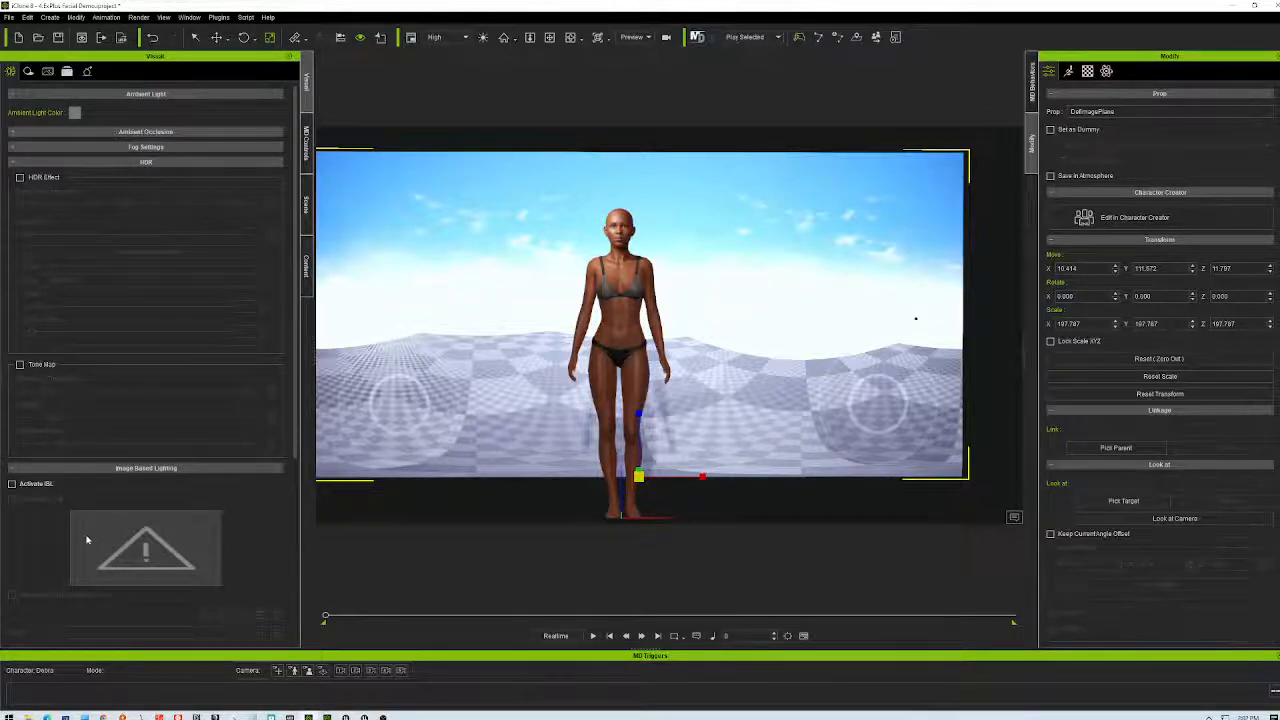
- Turn on image-based lighting with GI indirect light
scroll(154, 511, down, 5)
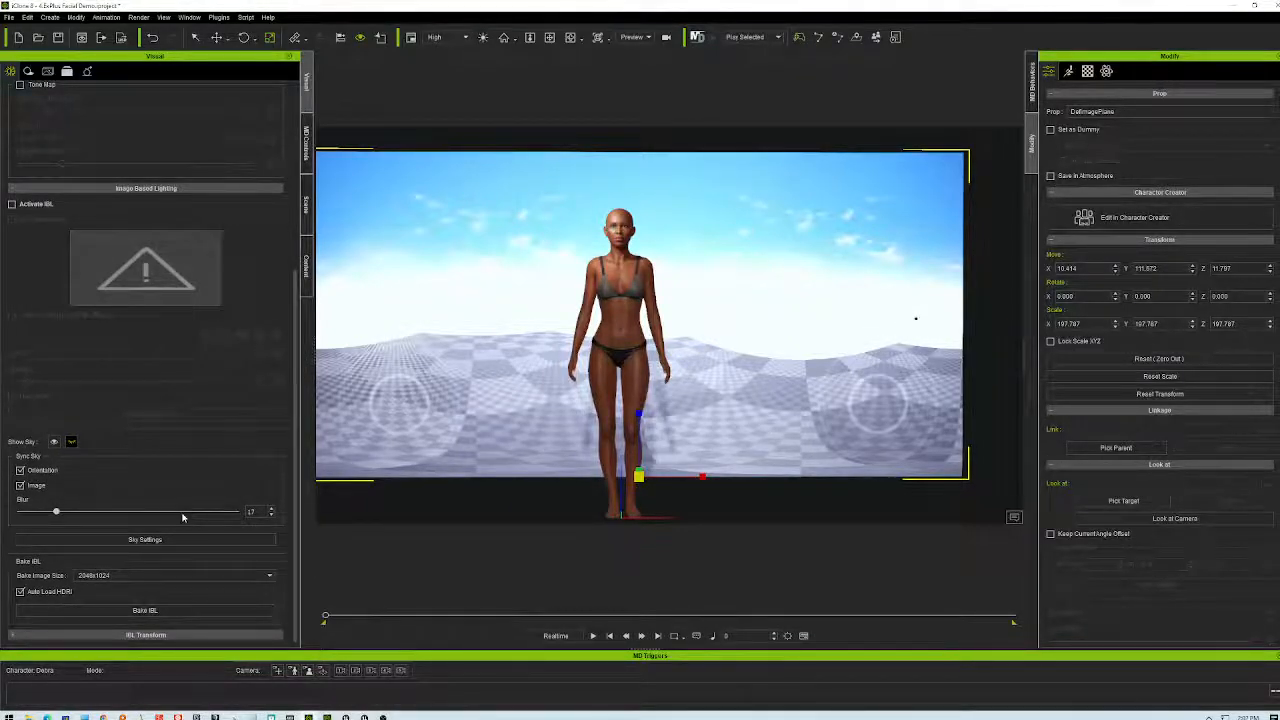
scroll(185, 515, up, 2)
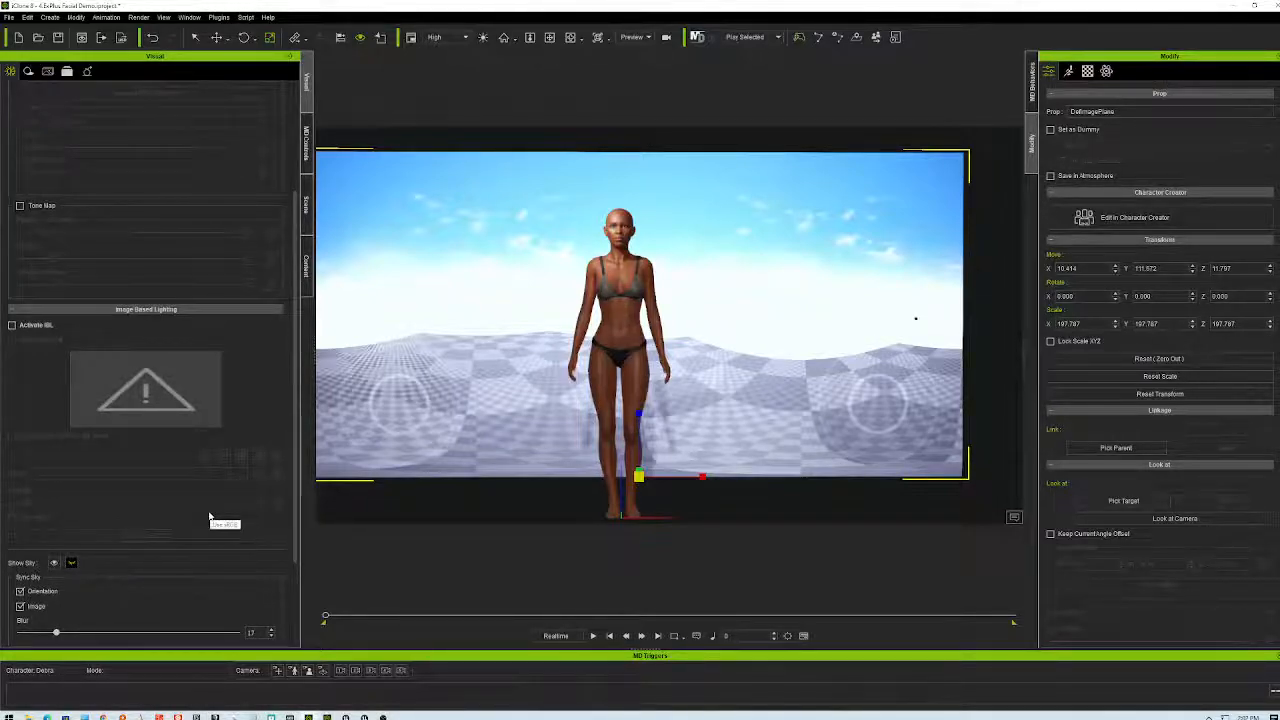
click(12, 326)
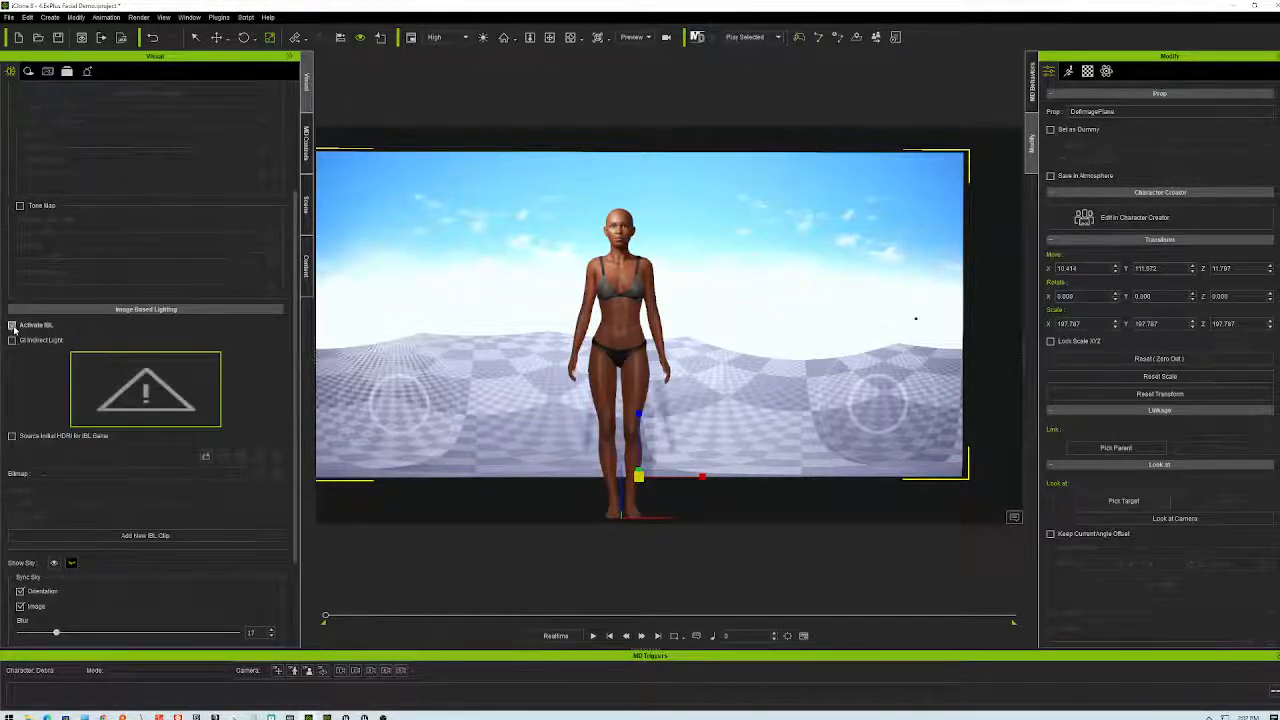
click(12, 436)
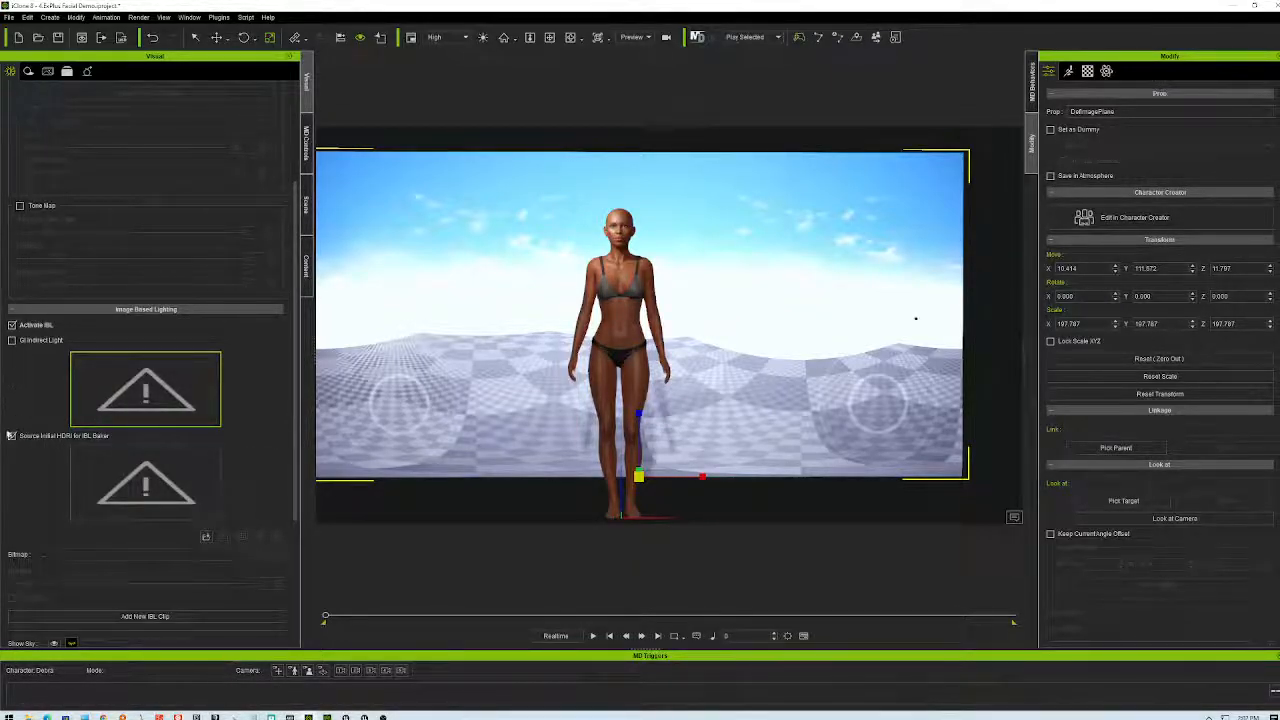
click(12, 436)
click(54, 341)
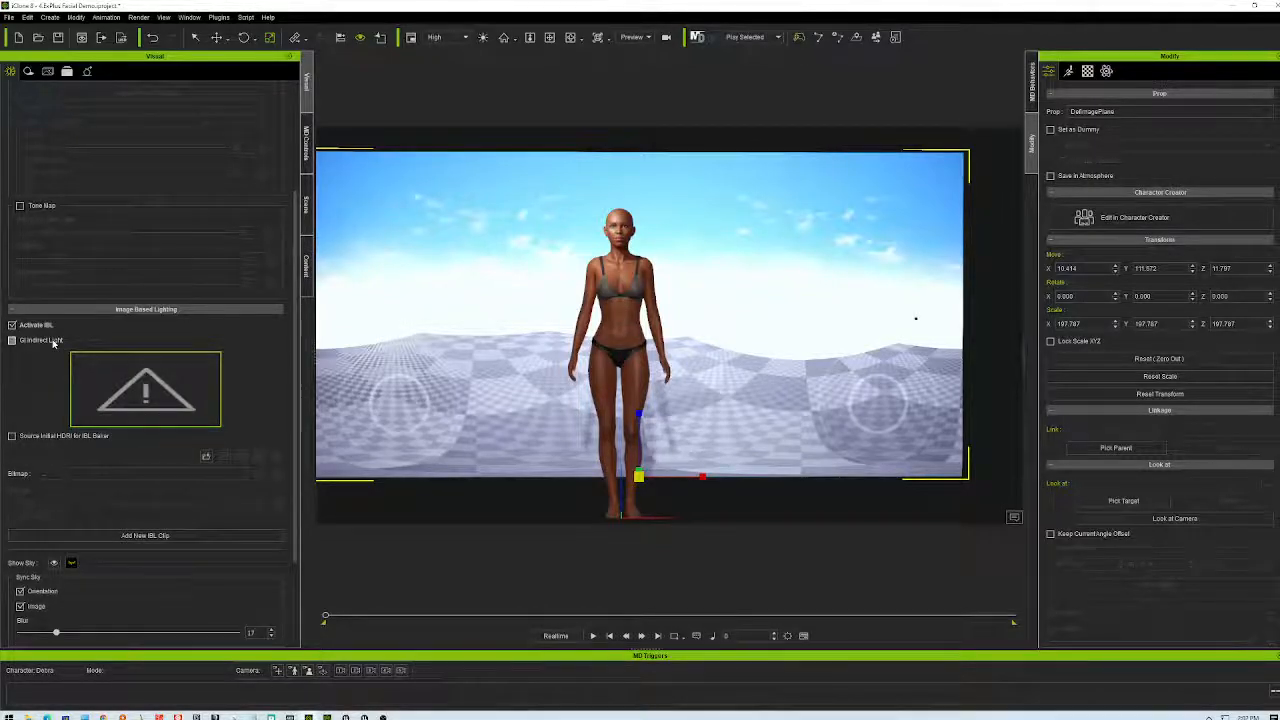
- Load testHDRI.mp4 as the IBL source, accept the warning, and delete the sky image plane
click(127, 383)
click(330, 100)
click(720, 433)
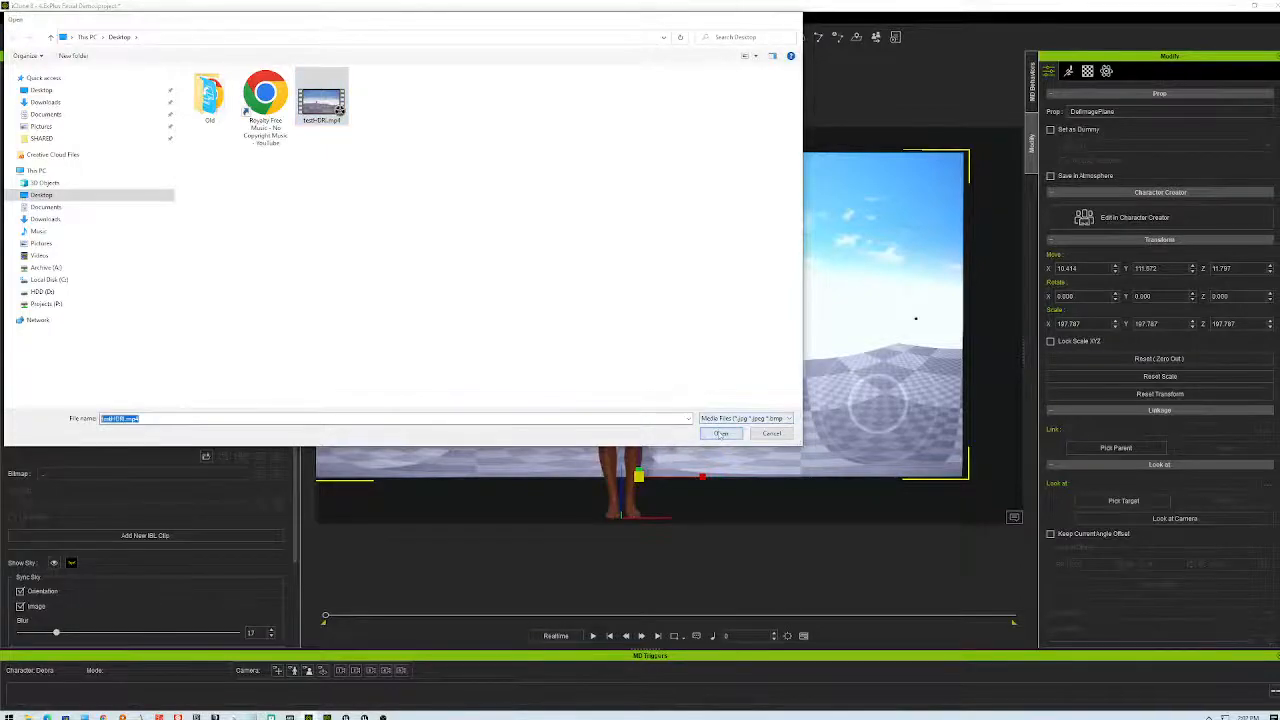
click(670, 387)
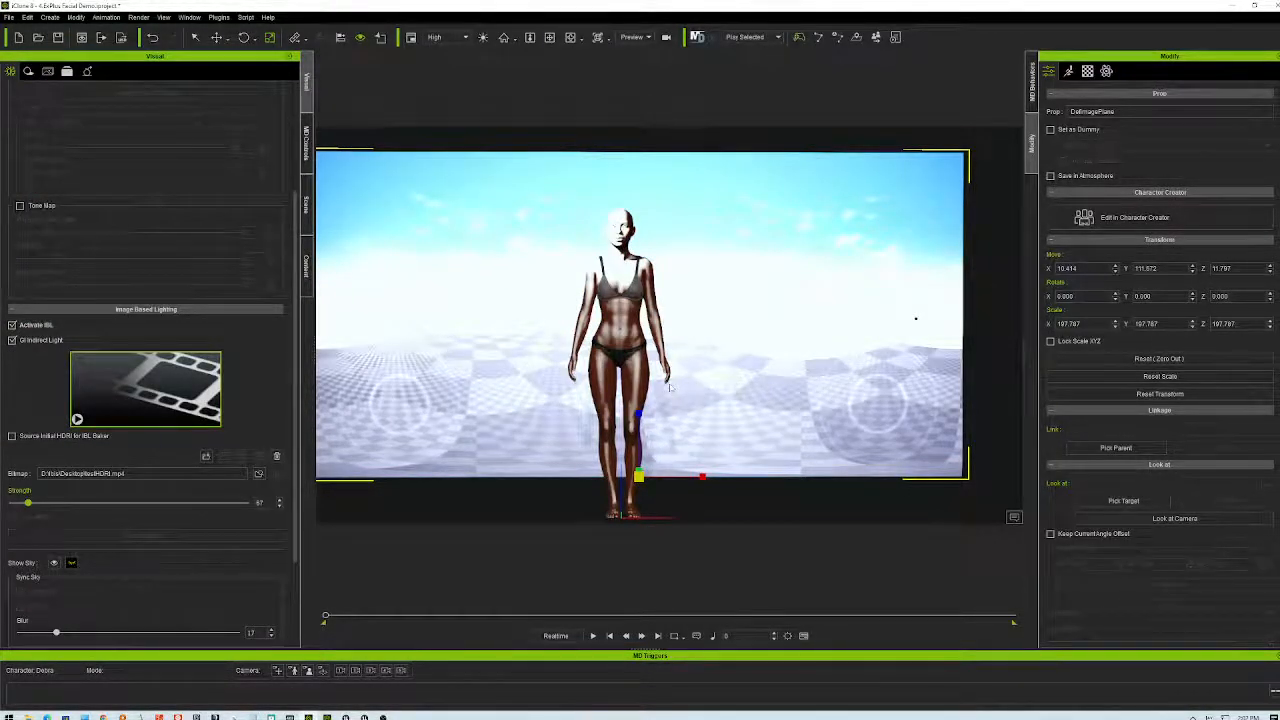
mouse_move(137, 387)
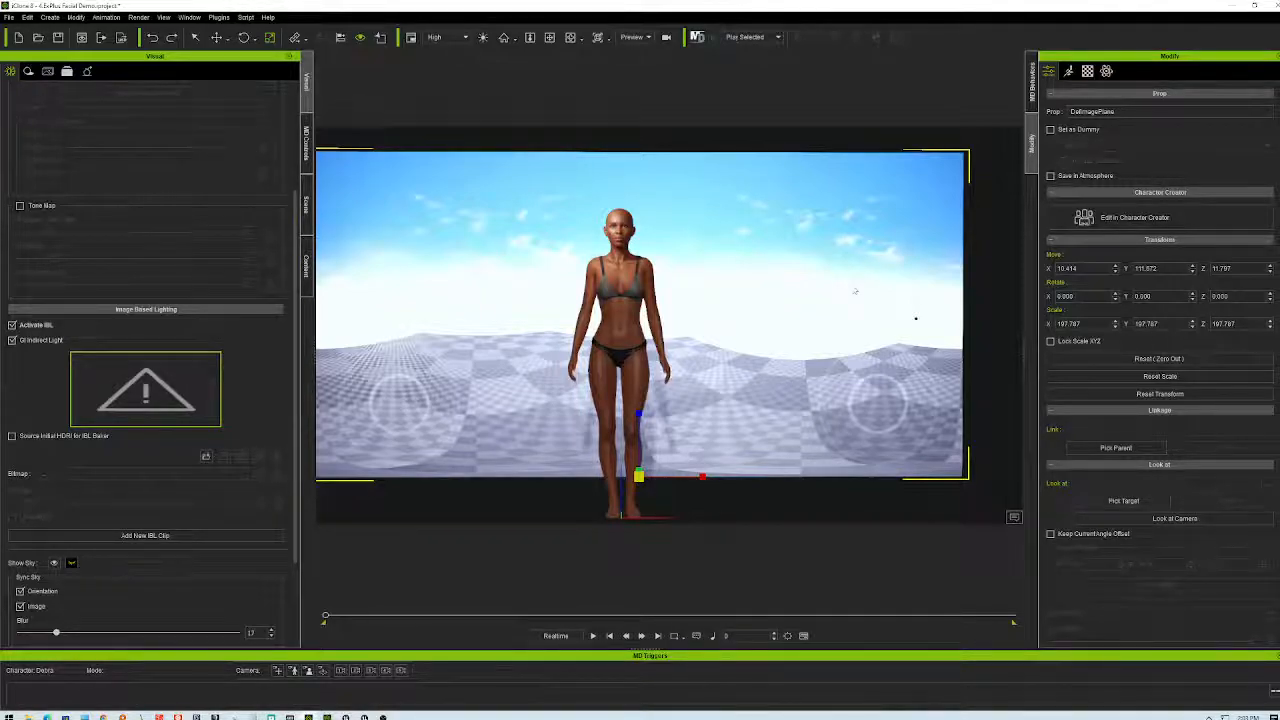
key(Delete)
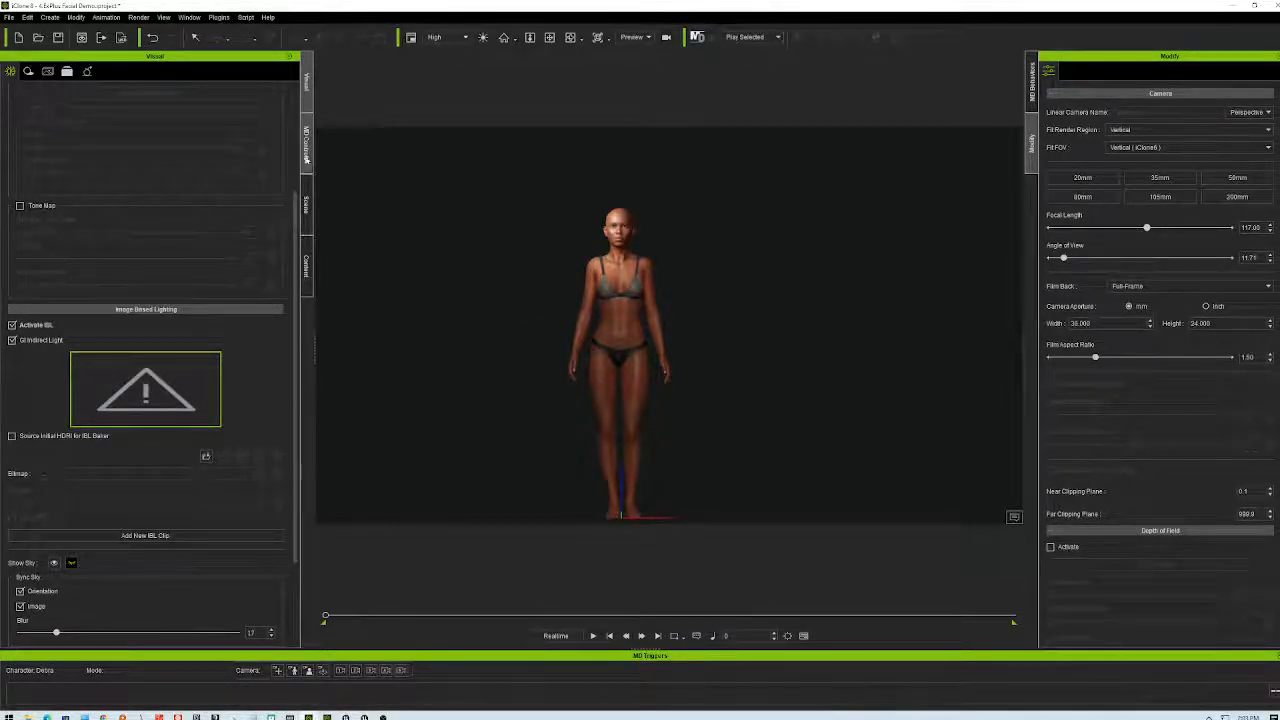
- Search the Content library for sky content using 'sky', then 'sk'
click(307, 215)
click(307, 265)
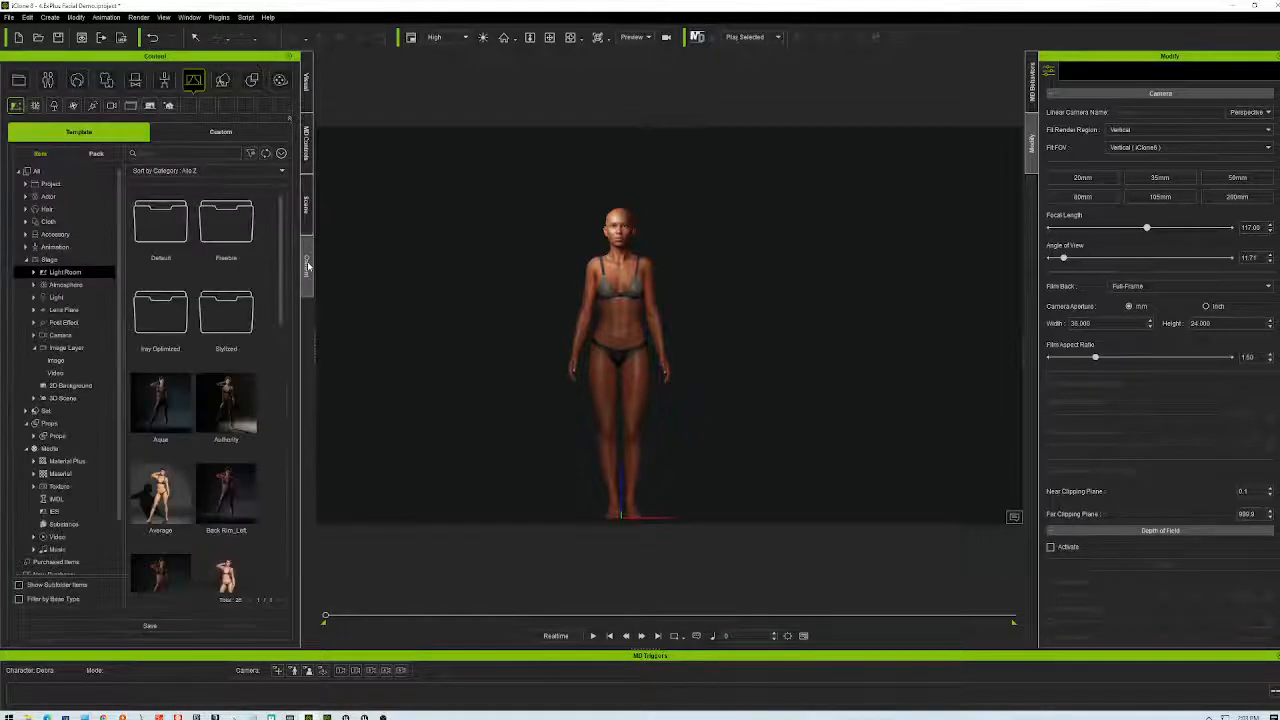
click(175, 155)
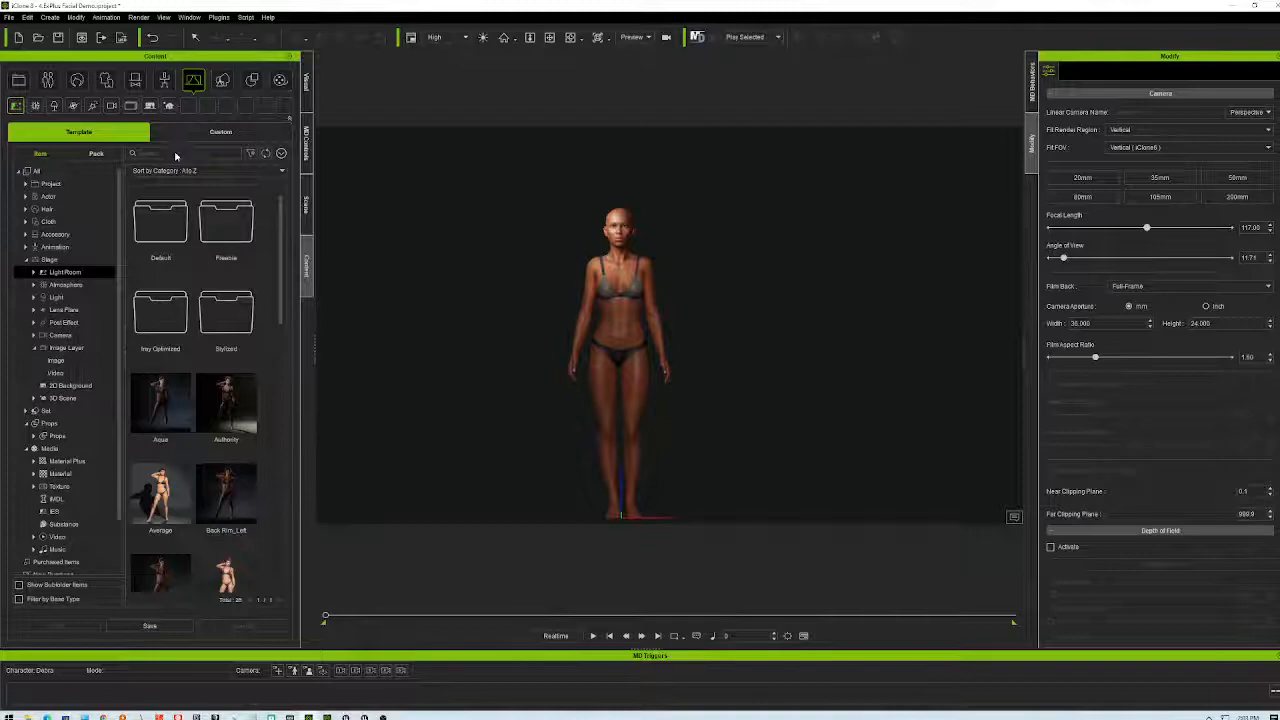
text(sky)
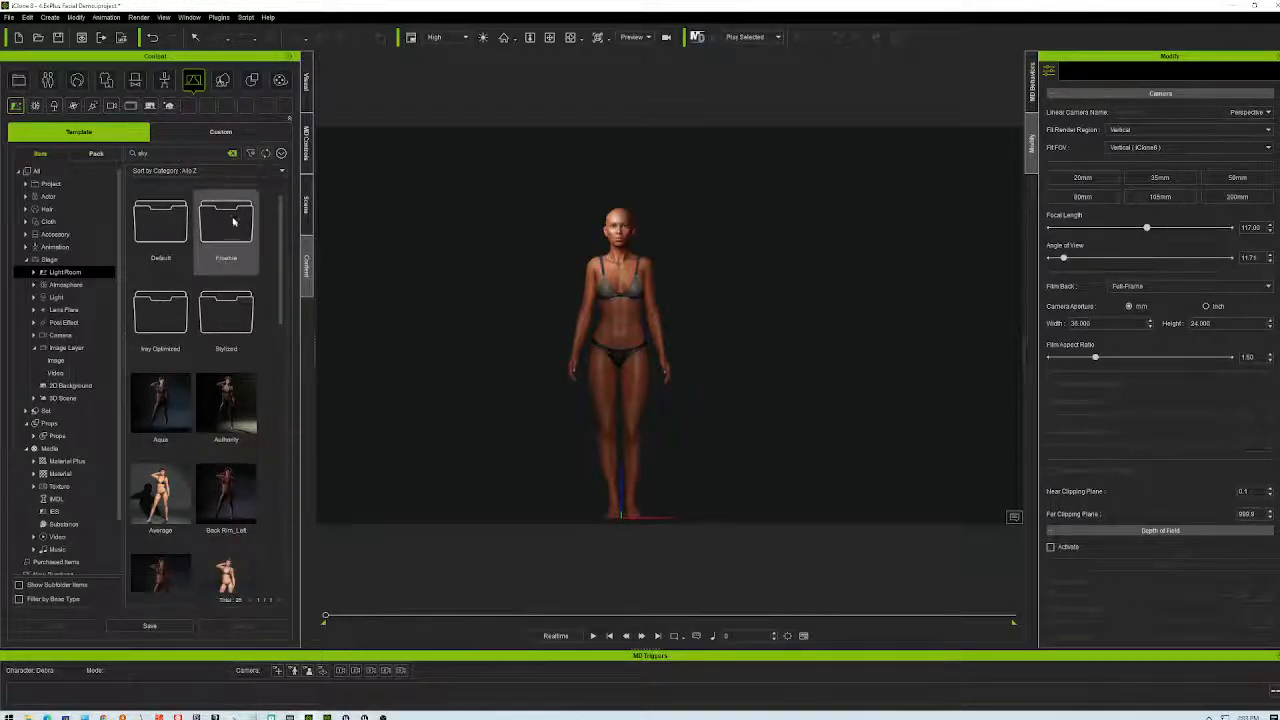
scroll(281, 218, down, 1)
scroll(281, 218, up, 1)
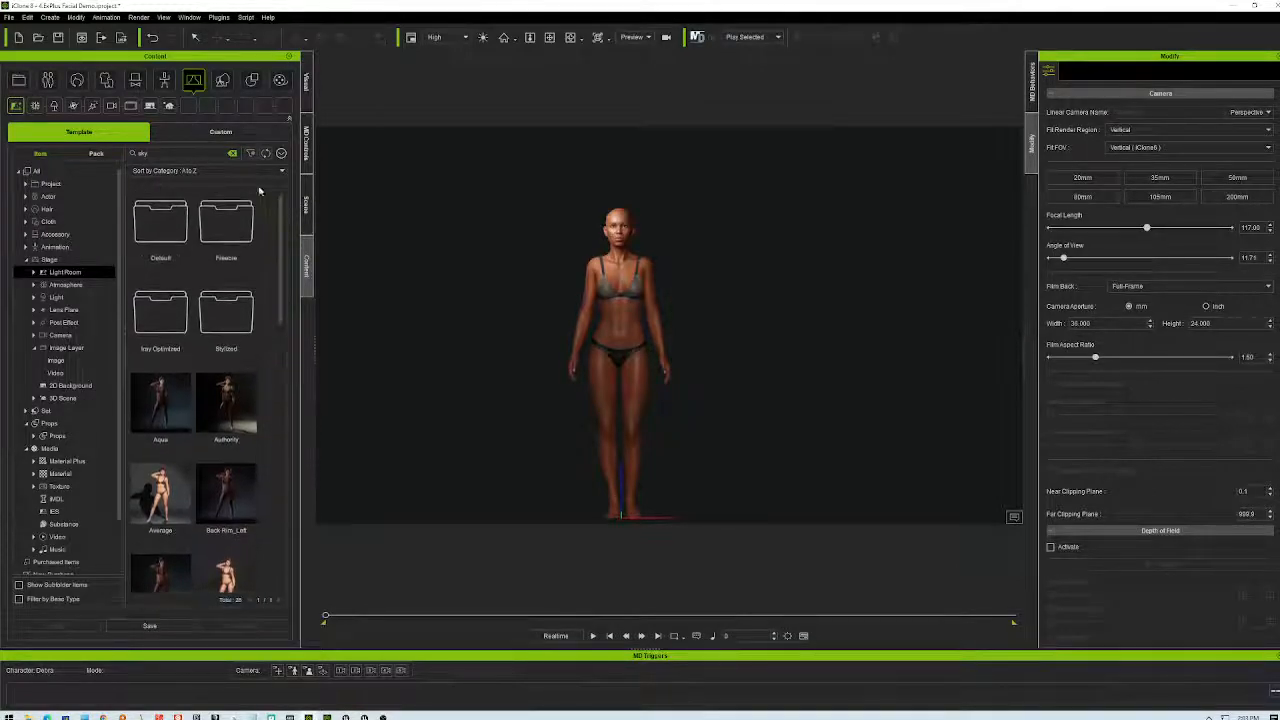
click(232, 153)
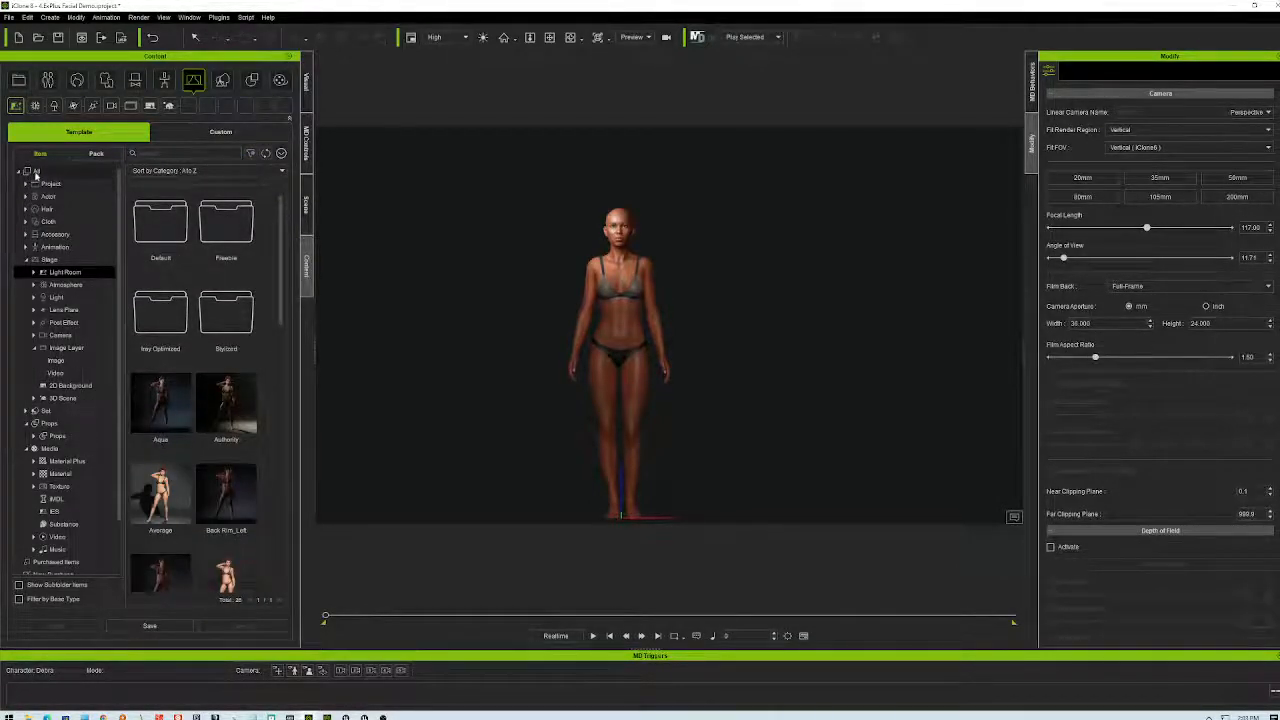
click(35, 171)
click(152, 156)
text(sky)
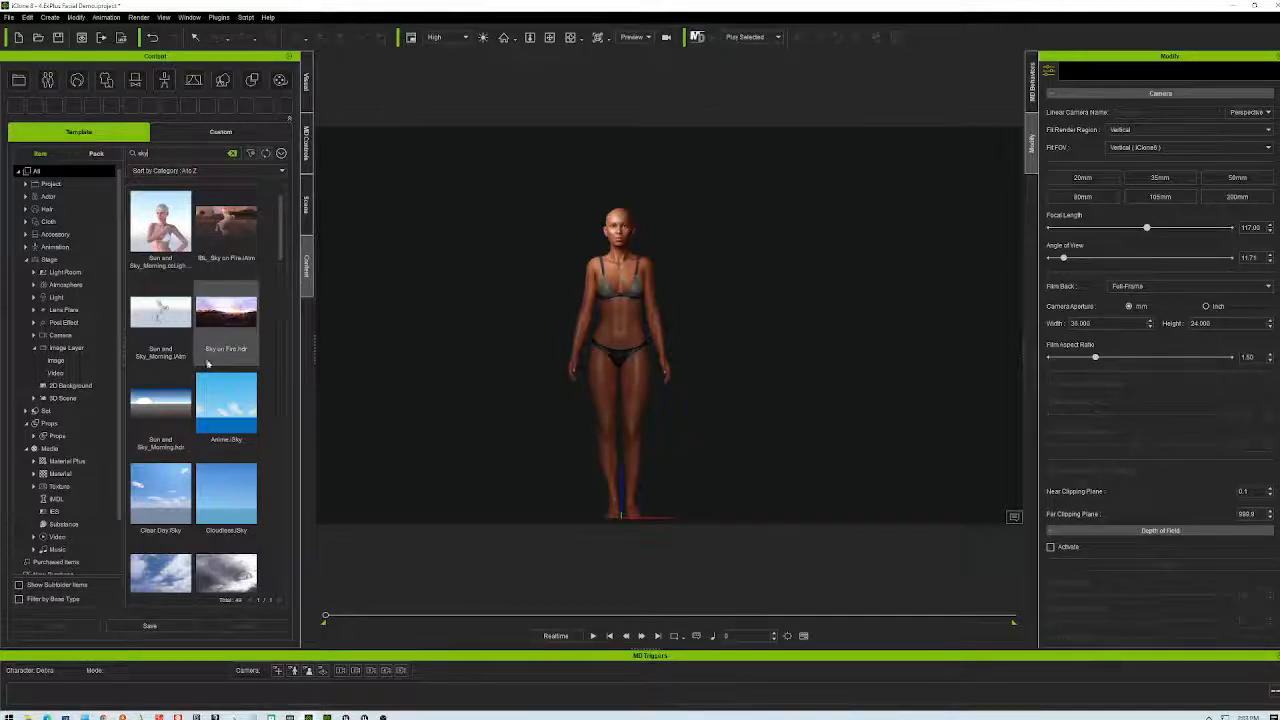
- Open the 30 SkyDomes HDR pack and drag IS-Sky HDR-Azur1 into the viewport
scroll(238, 414, down, 1)
scroll(255, 425, down, 2)
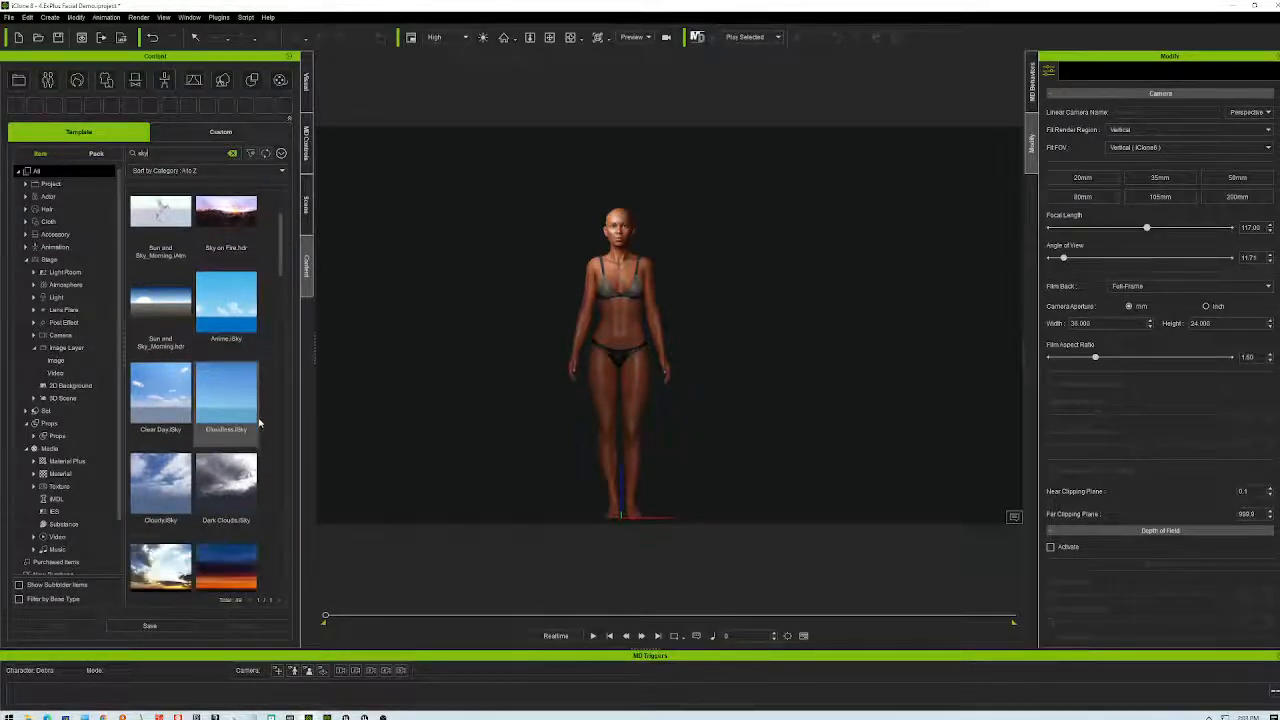
scroll(262, 430, down, 4)
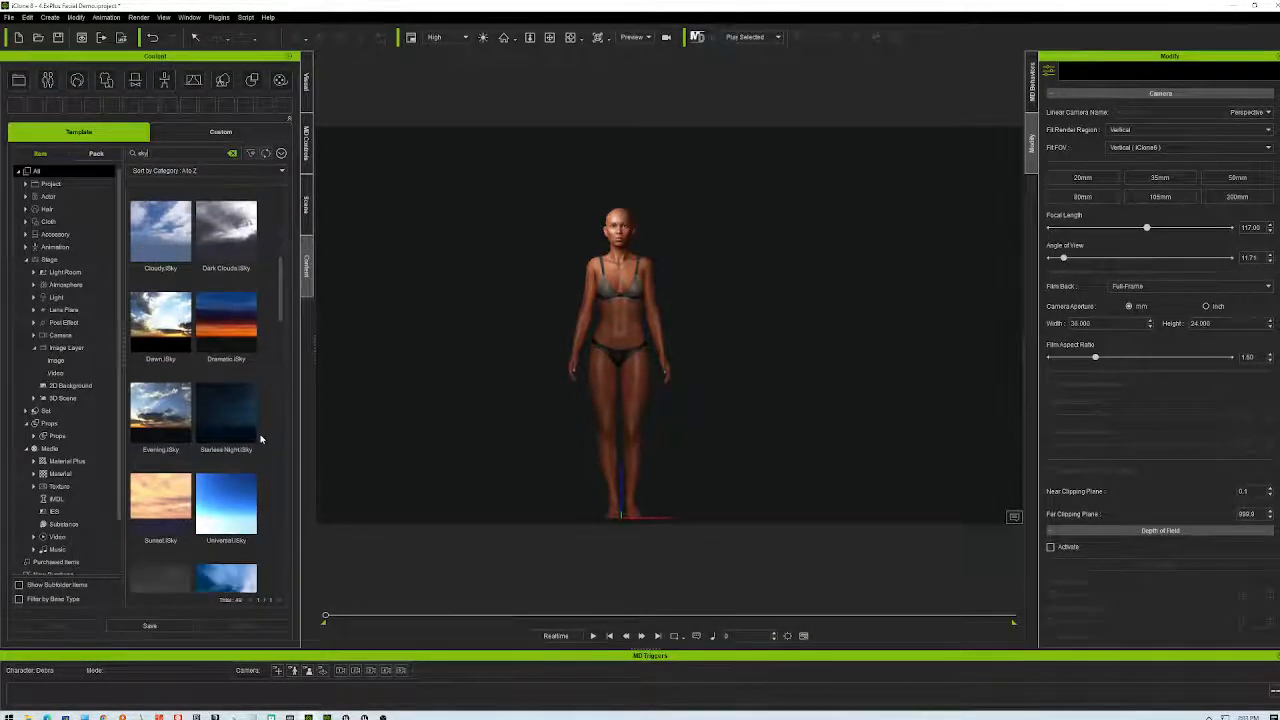
scroll(260, 438, down, 5)
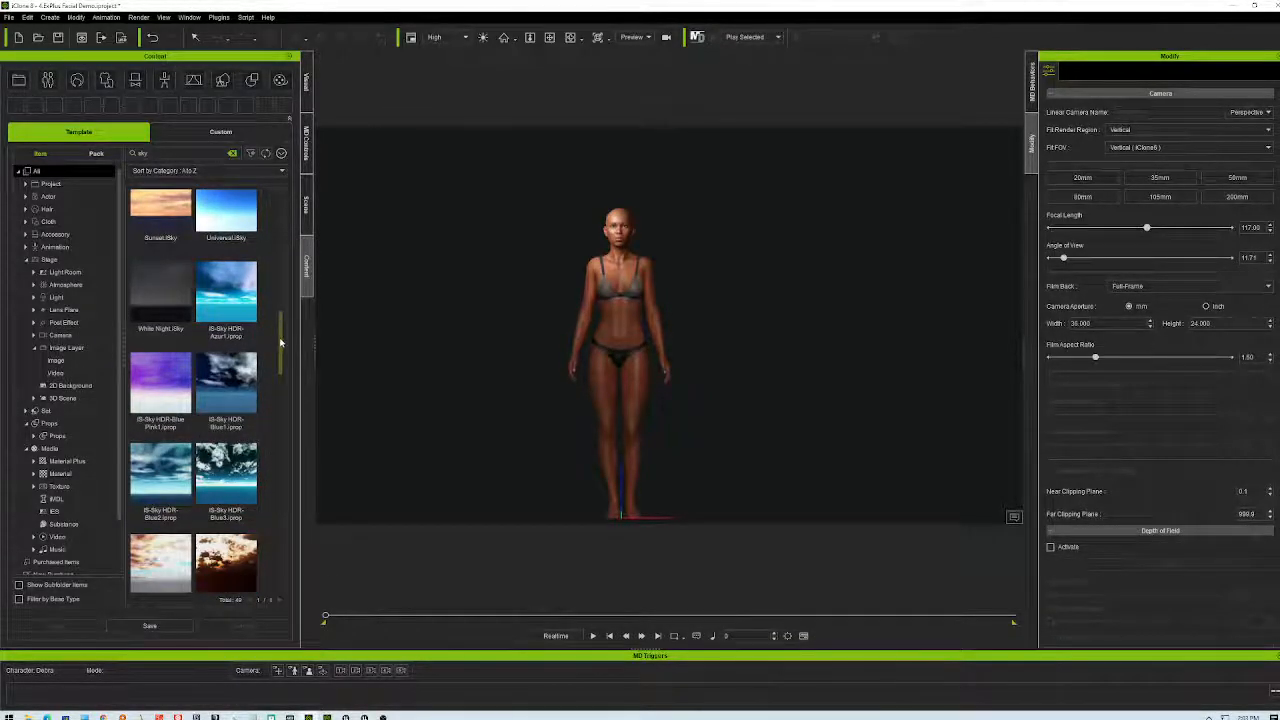
scroll(281, 378, down, 4)
scroll(281, 378, down, 1)
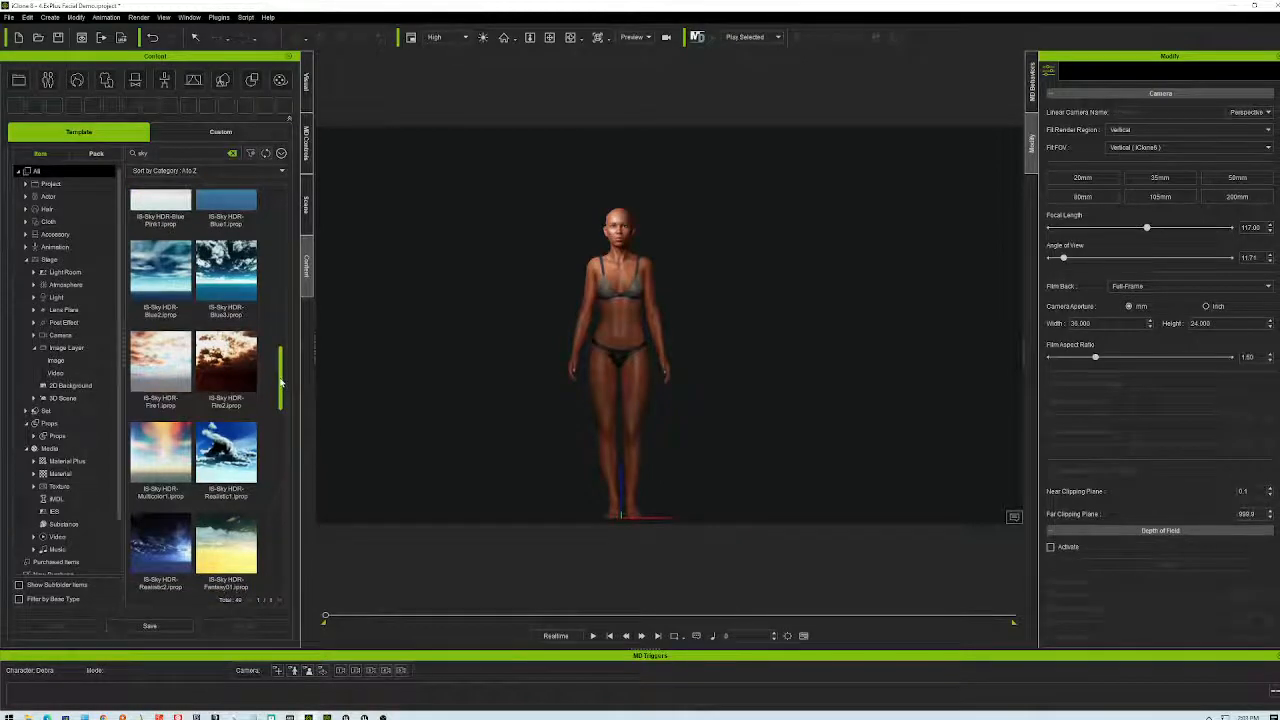
drag(281, 380, 274, 497)
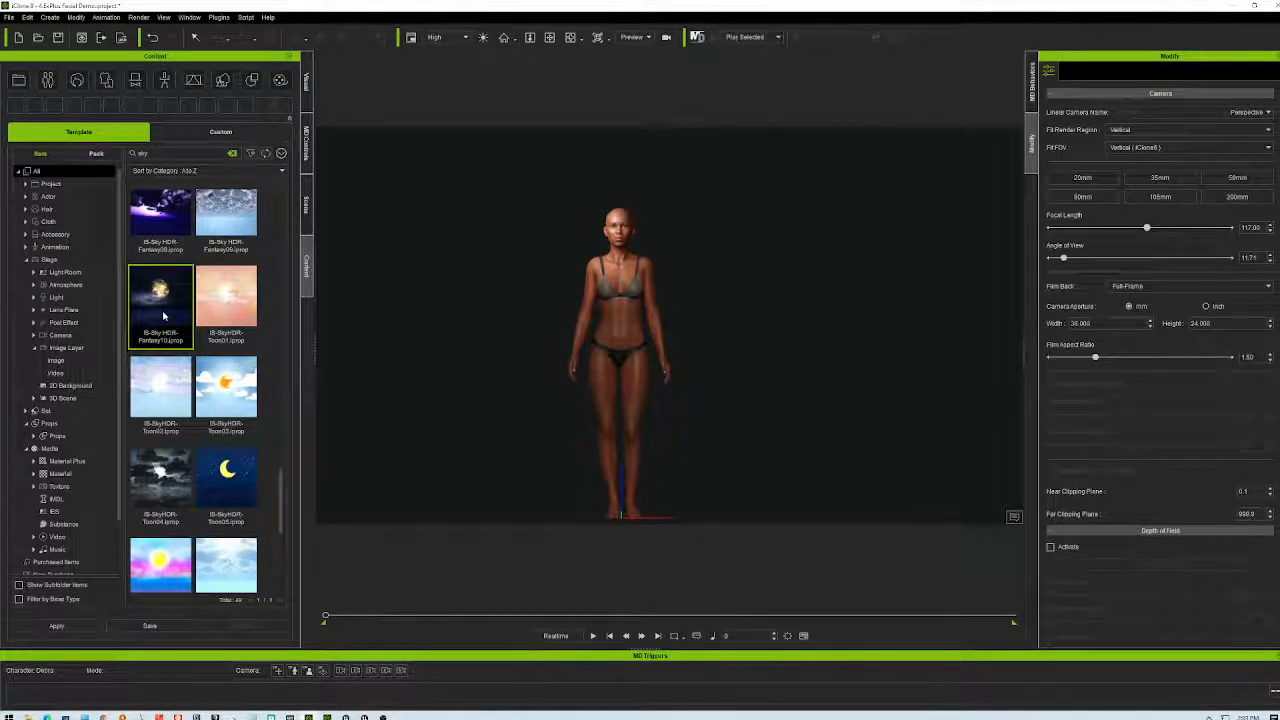
right_click(164, 318)
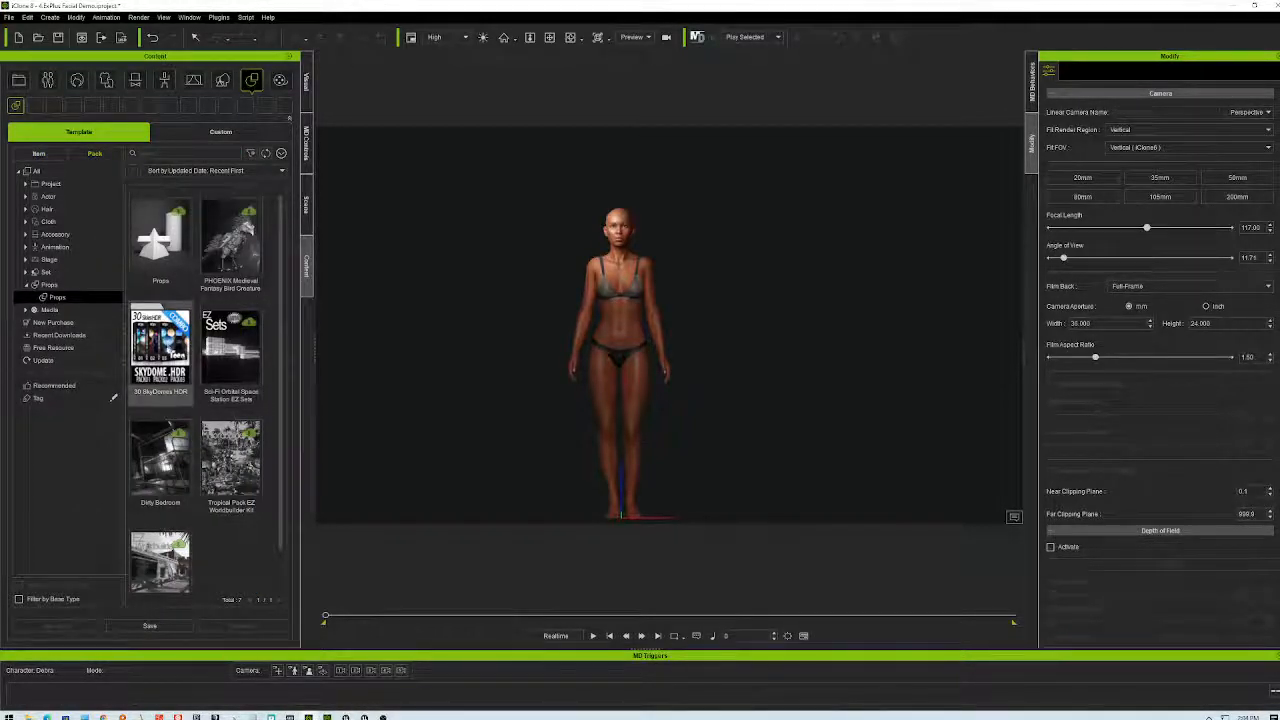
double_click(173, 350)
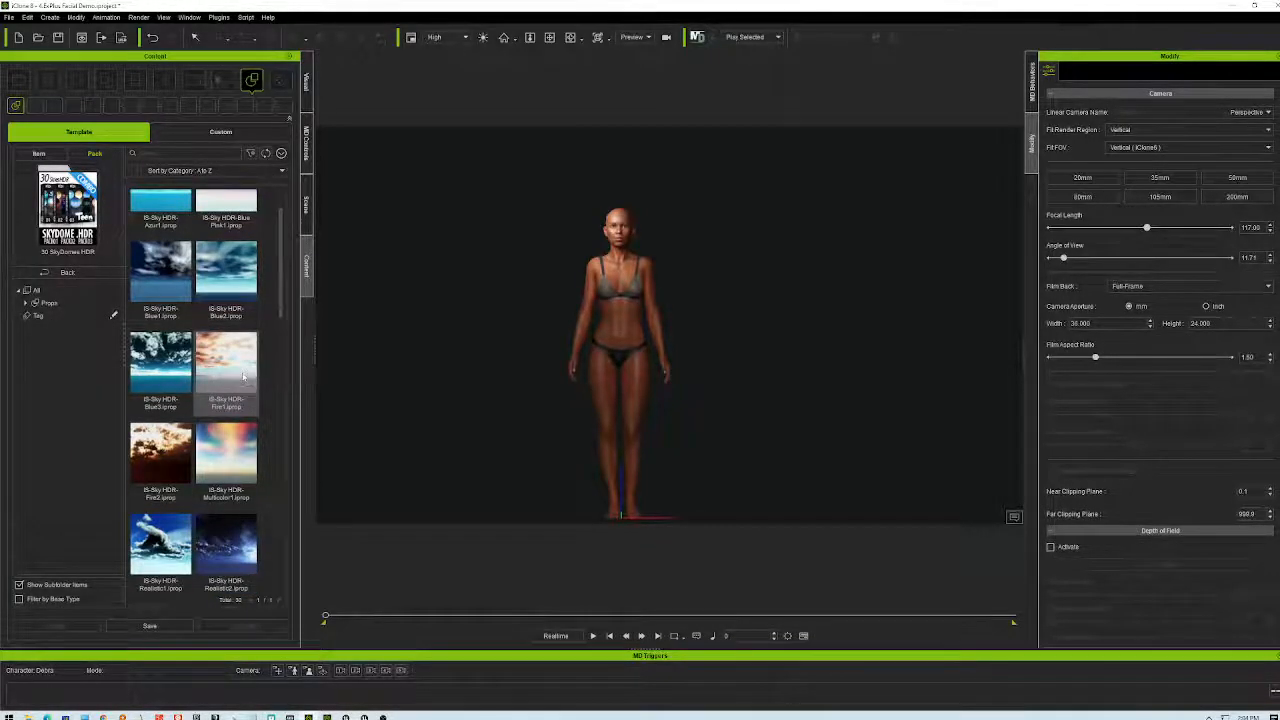
click(163, 238)
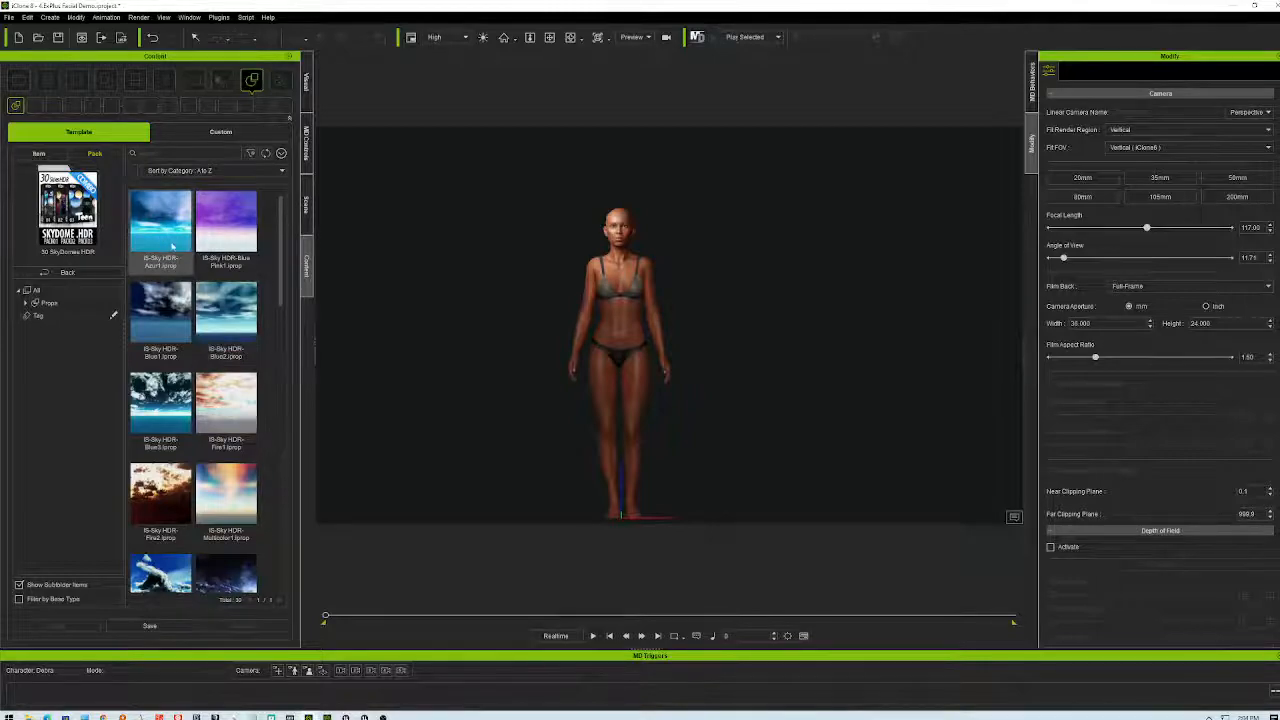
drag(410, 375, 518, 448)
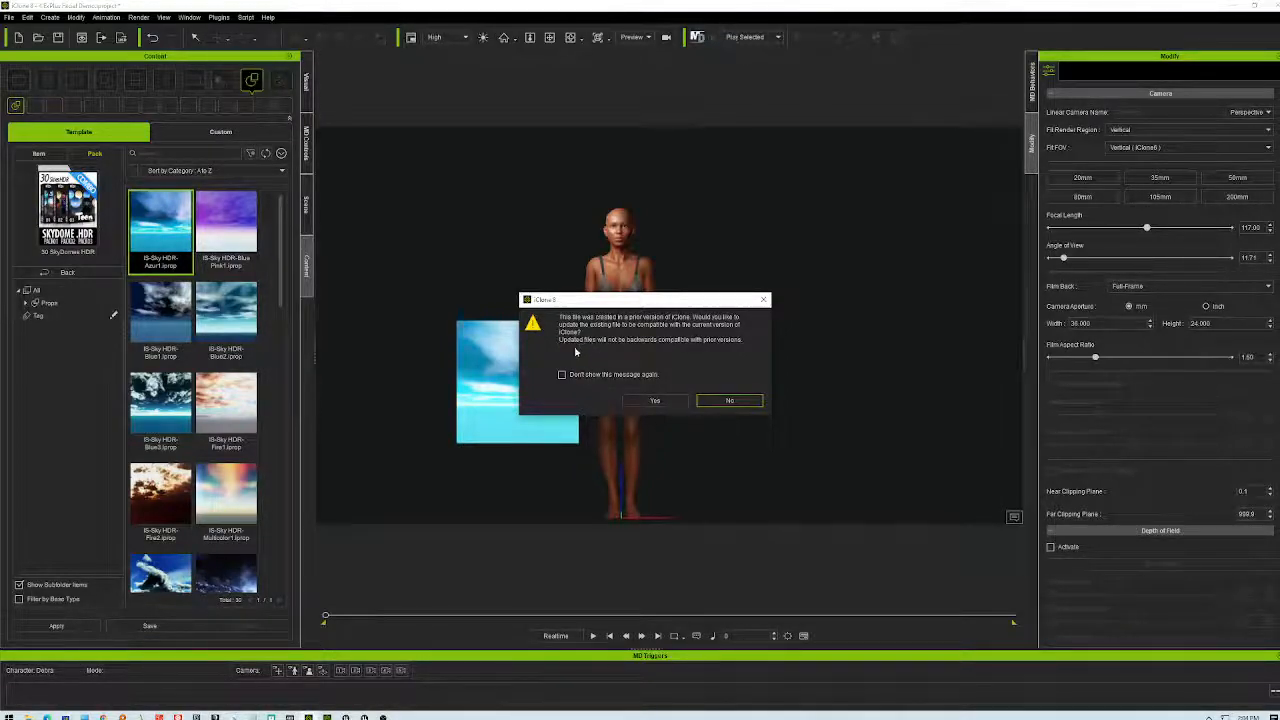
- Accept the file update, frame the character against the Azur1 sky horizon, and show the Scene tree
click(655, 400)
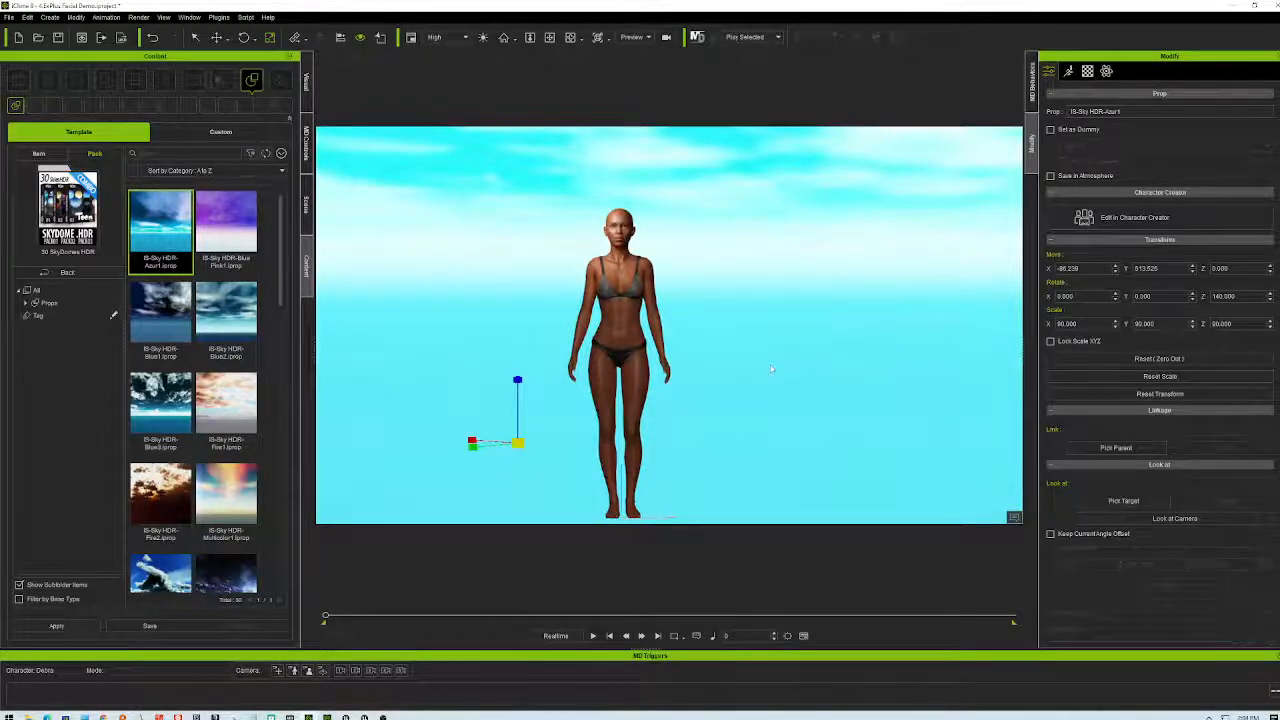
click(570, 38)
mouse_move(748, 411)
mouse_down()
mouse_move(755, 330)
mouse_move(694, 414)
mouse_move(637, 460)
mouse_move(726, 486)
mouse_move(720, 470)
mouse_move(751, 428)
mouse_move(752, 399)
mouse_up()
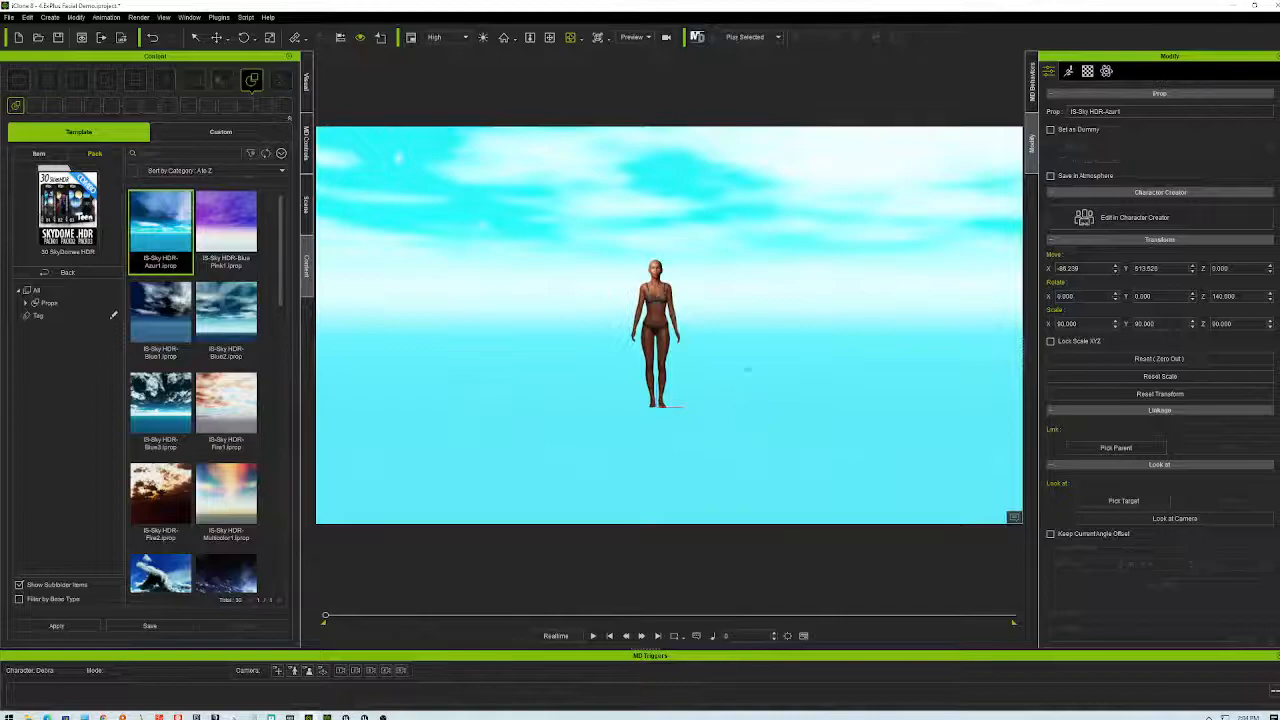
drag(788, 317, 772, 282)
right_drag(812, 193, 738, 335)
scroll(738, 335, up, 3)
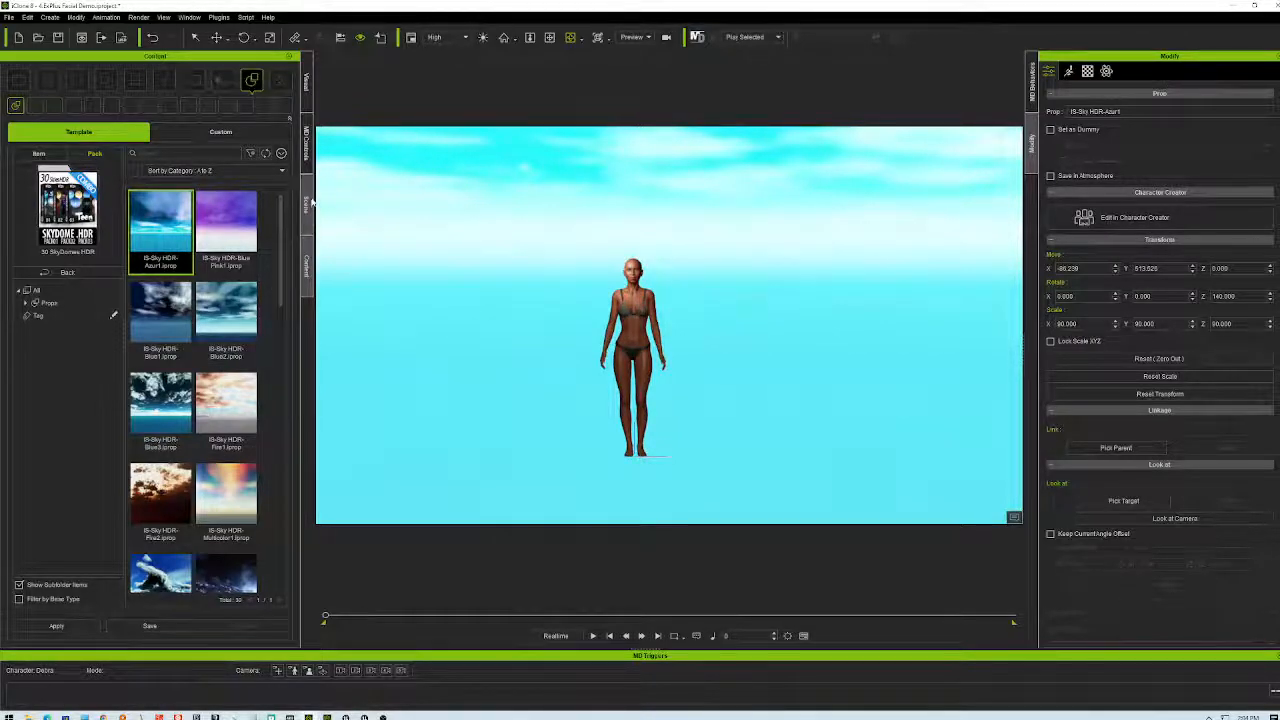
click(308, 203)
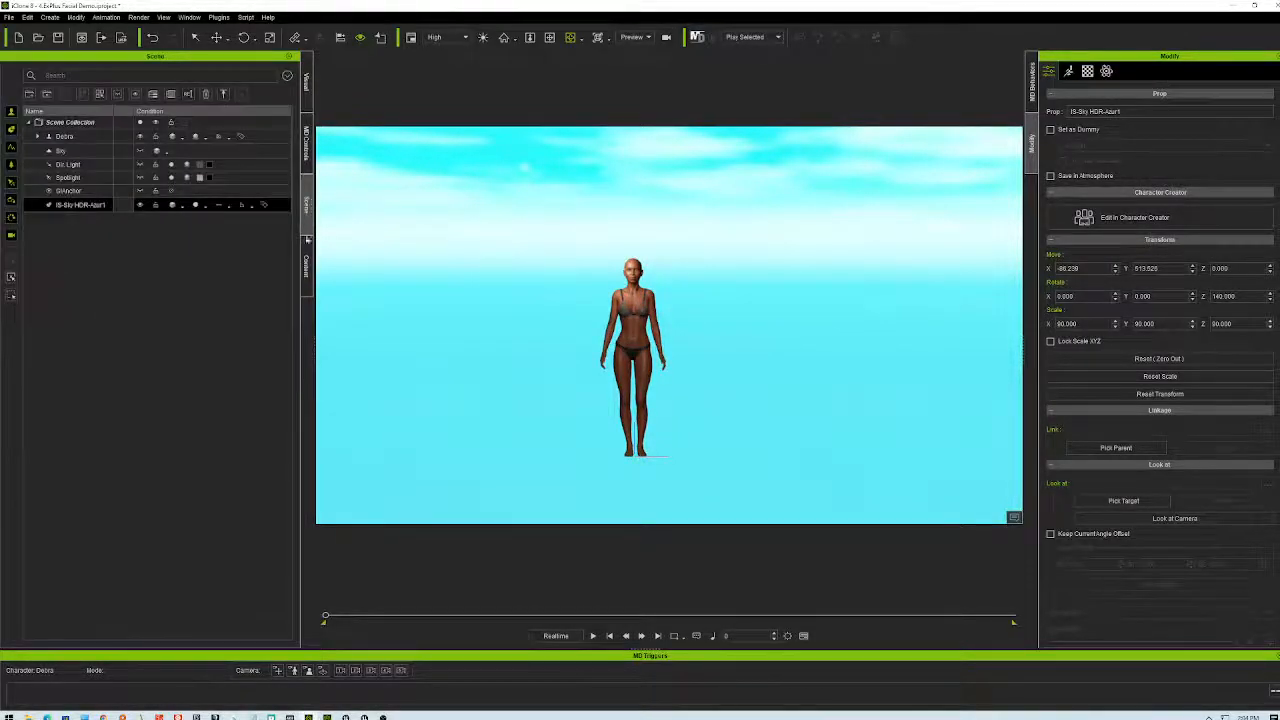
- Switch the viewport to the Front preset view, then frame all objects
double_click(47, 208)
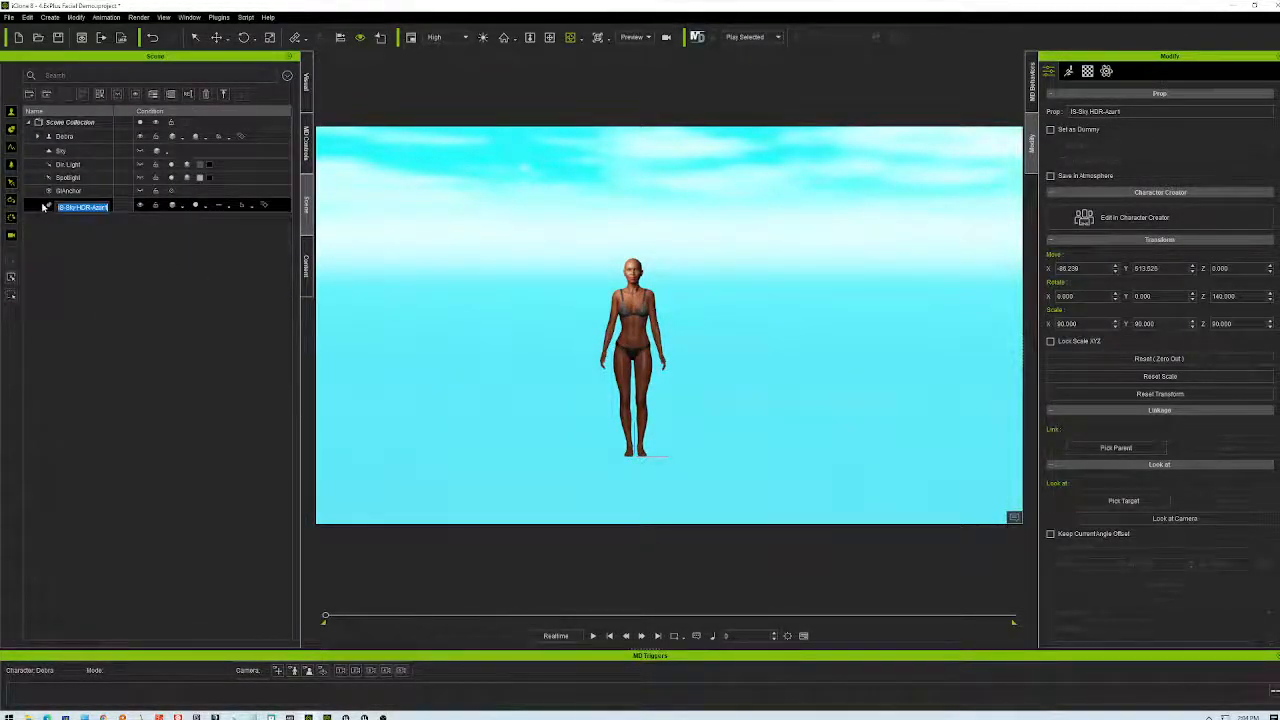
click(598, 38)
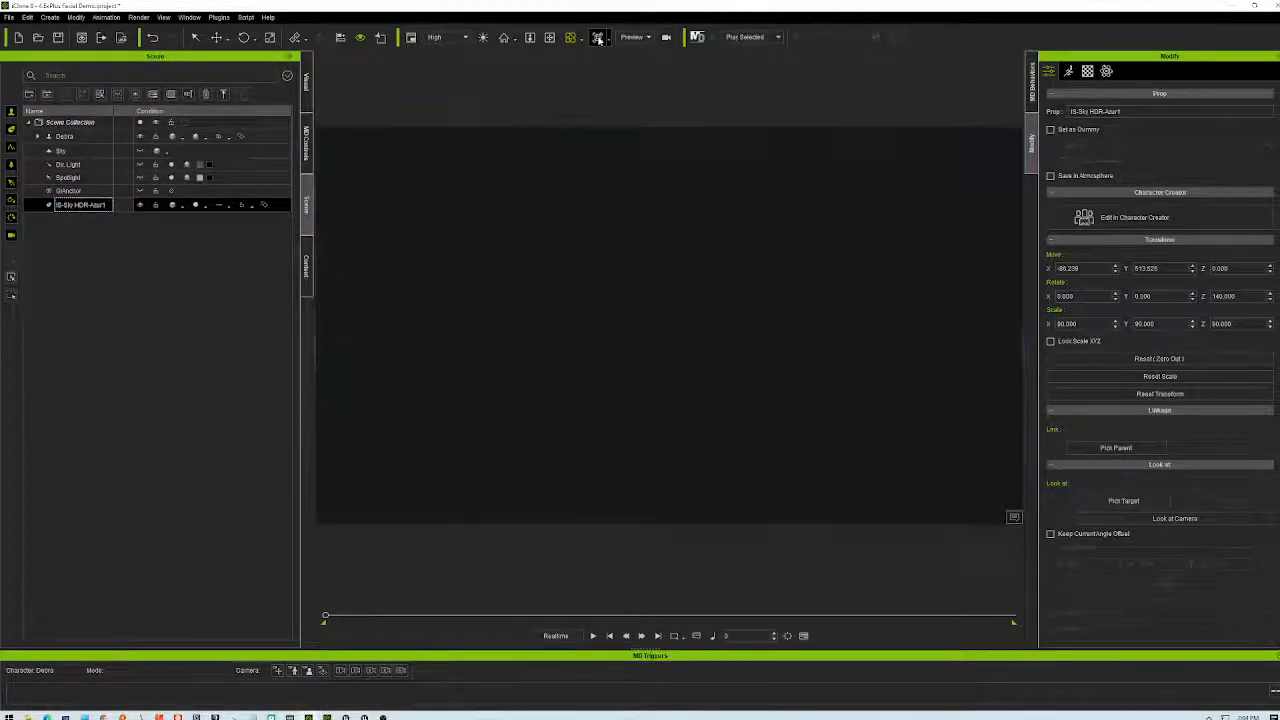
click(606, 40)
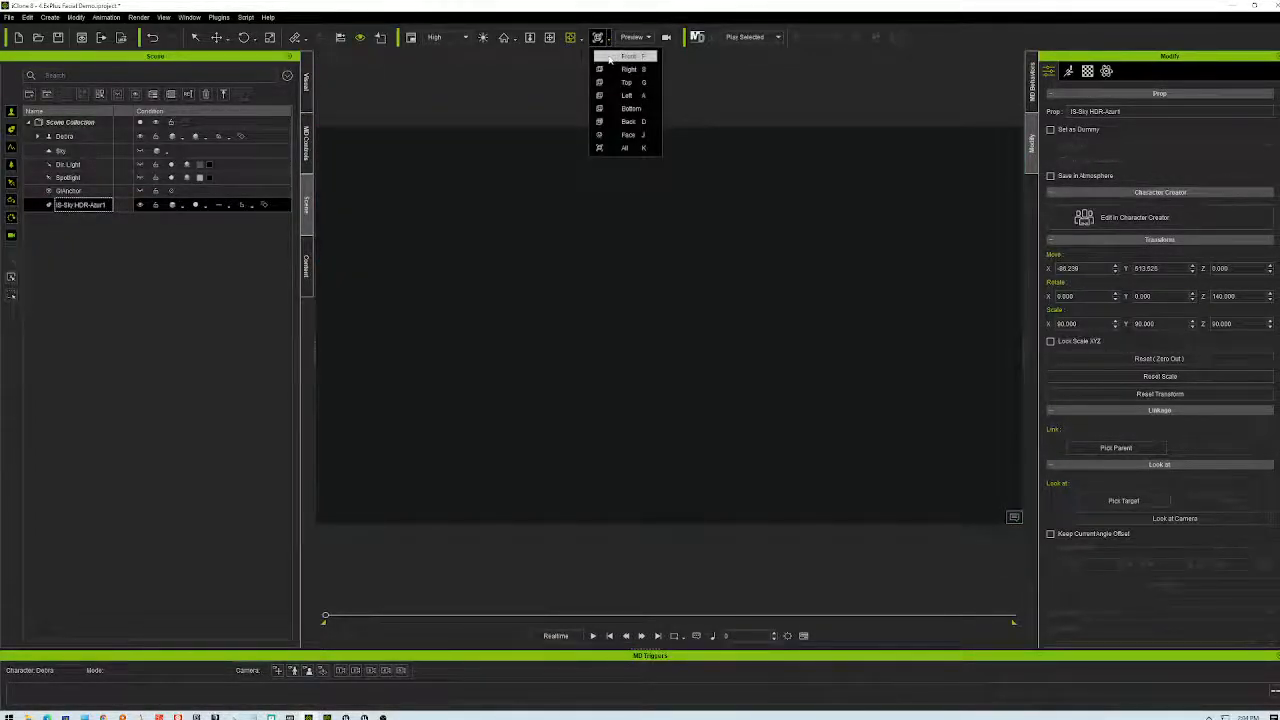
click(609, 58)
click(606, 38)
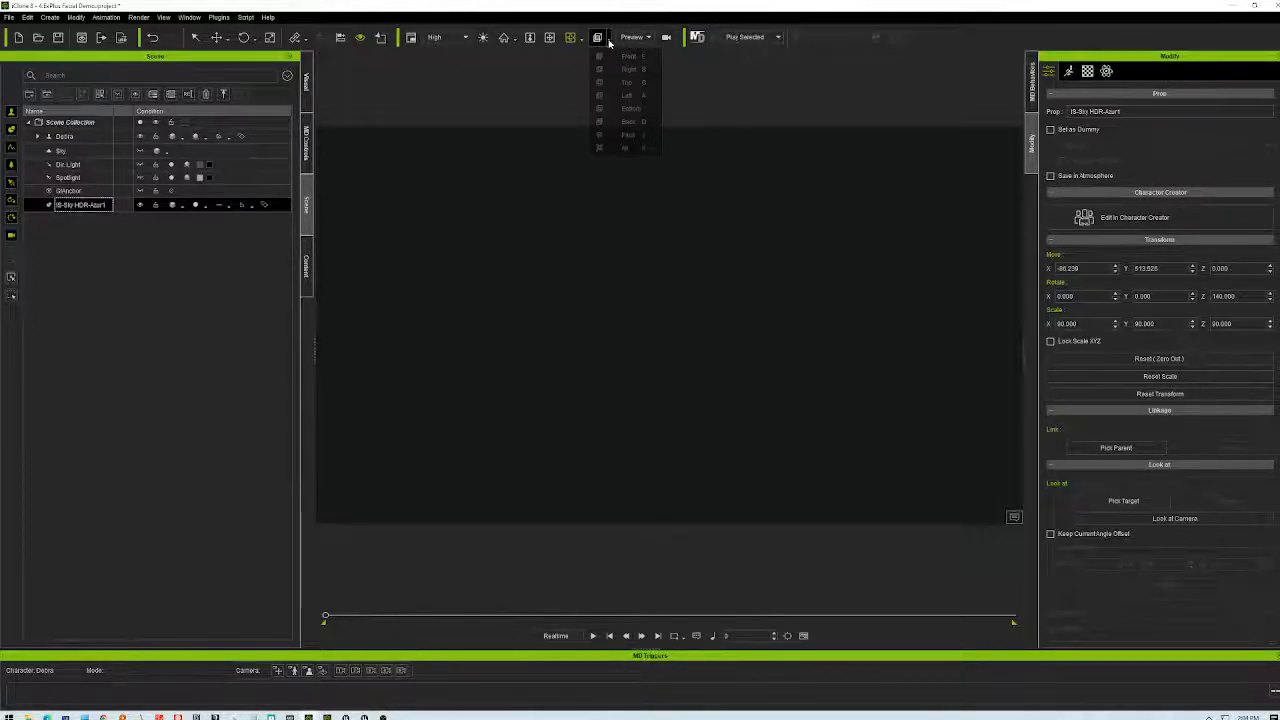
click(605, 146)
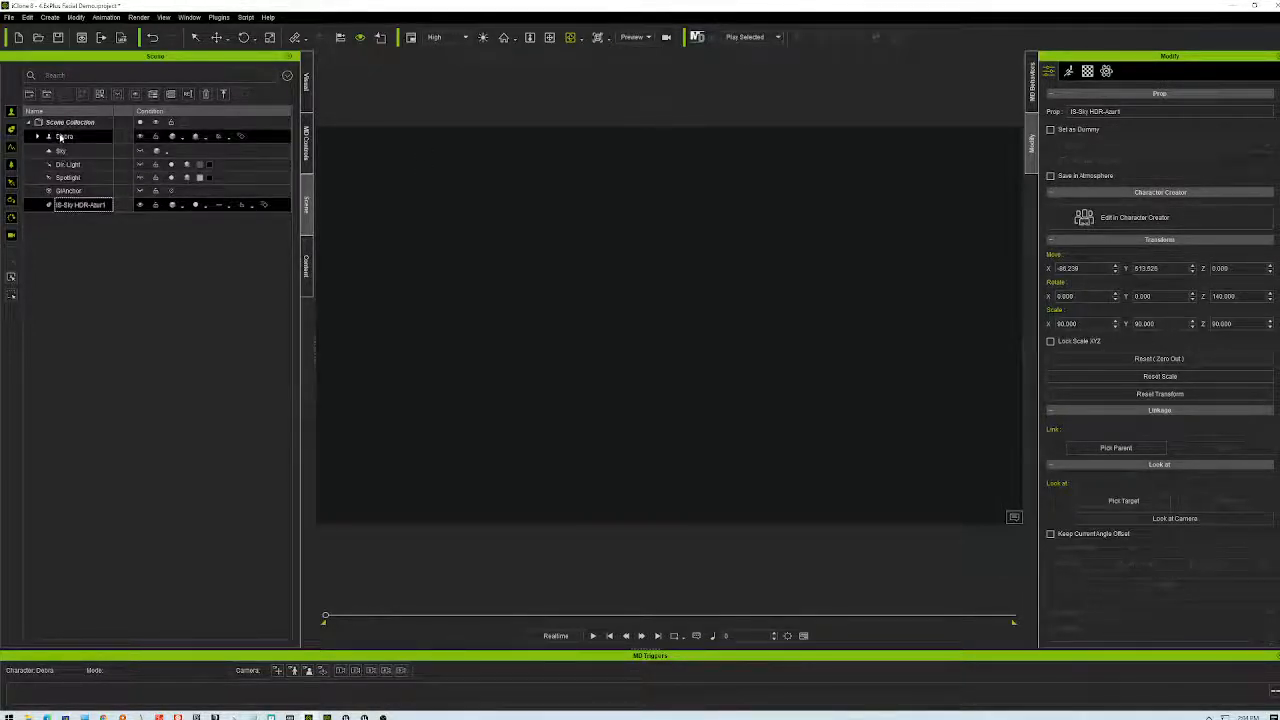
- Select the Debra character, keeping her name unchanged
click(530, 76)
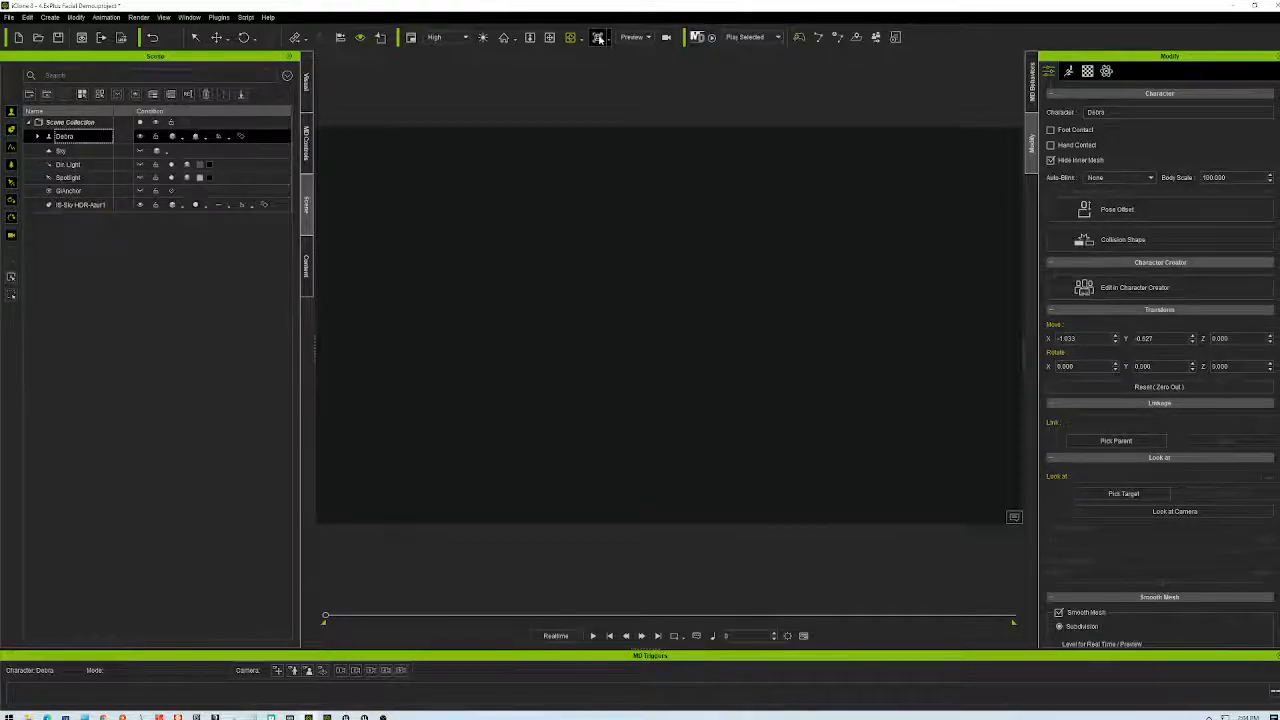
double_click(104, 136)
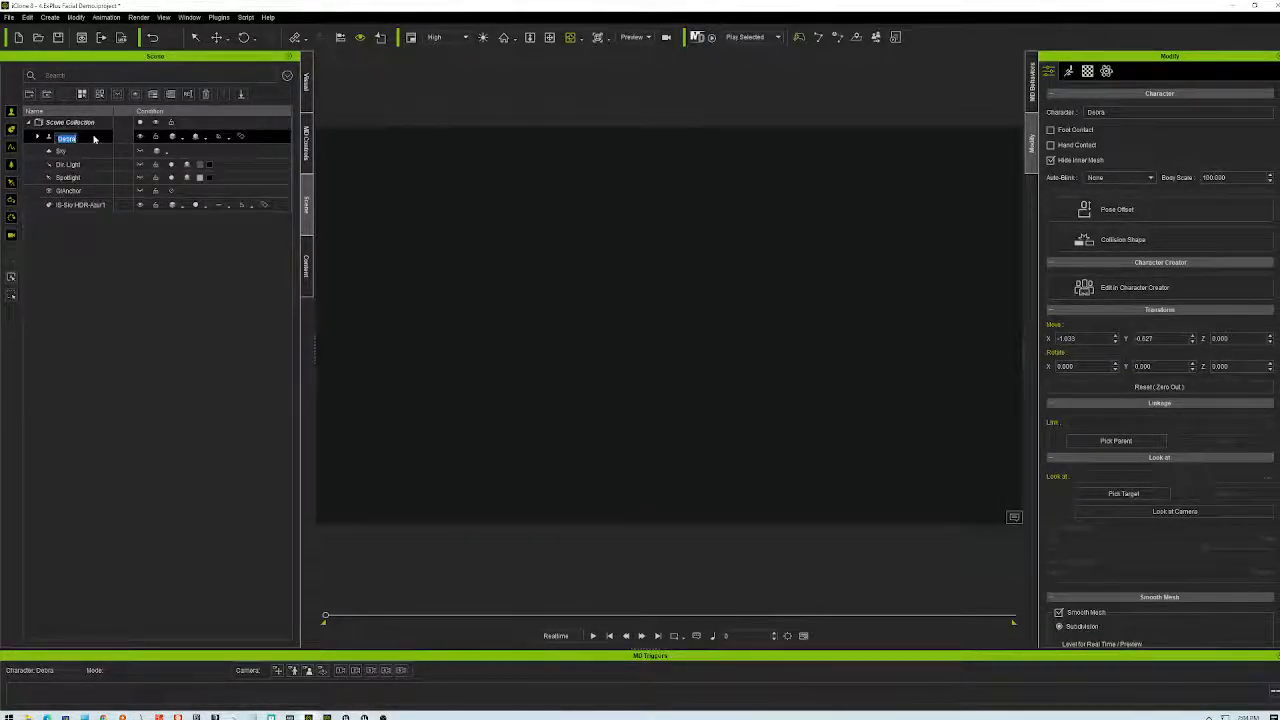
key(Return)
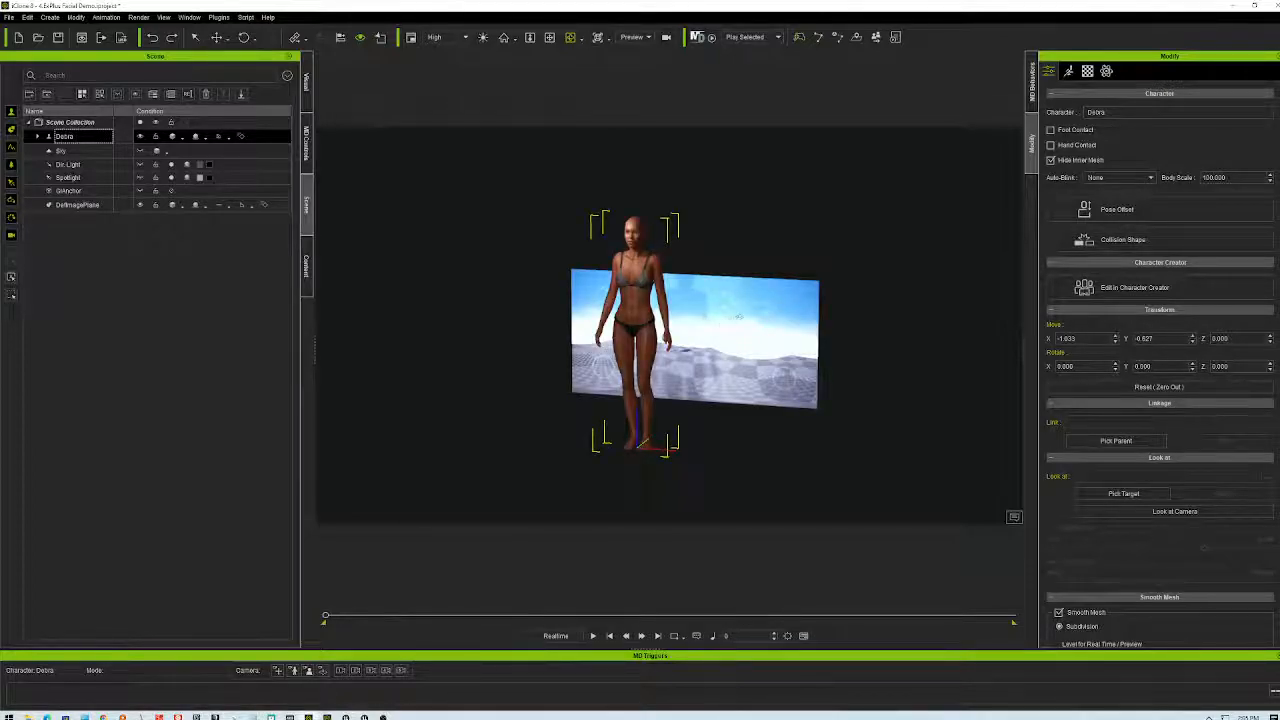
- Delete the image plane and reload the IS-Sky HDR-Azur1 sky dome from Content
click(737, 317)
key(Delete)
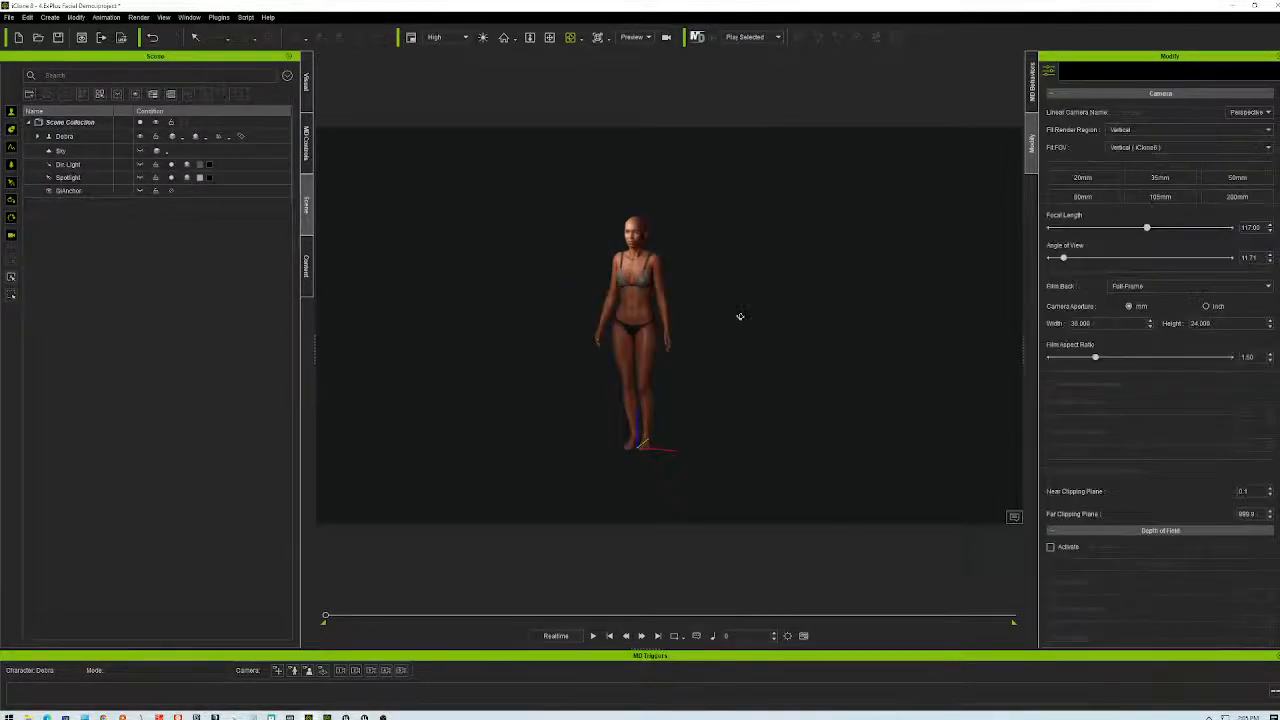
click(306, 265)
double_click(170, 232)
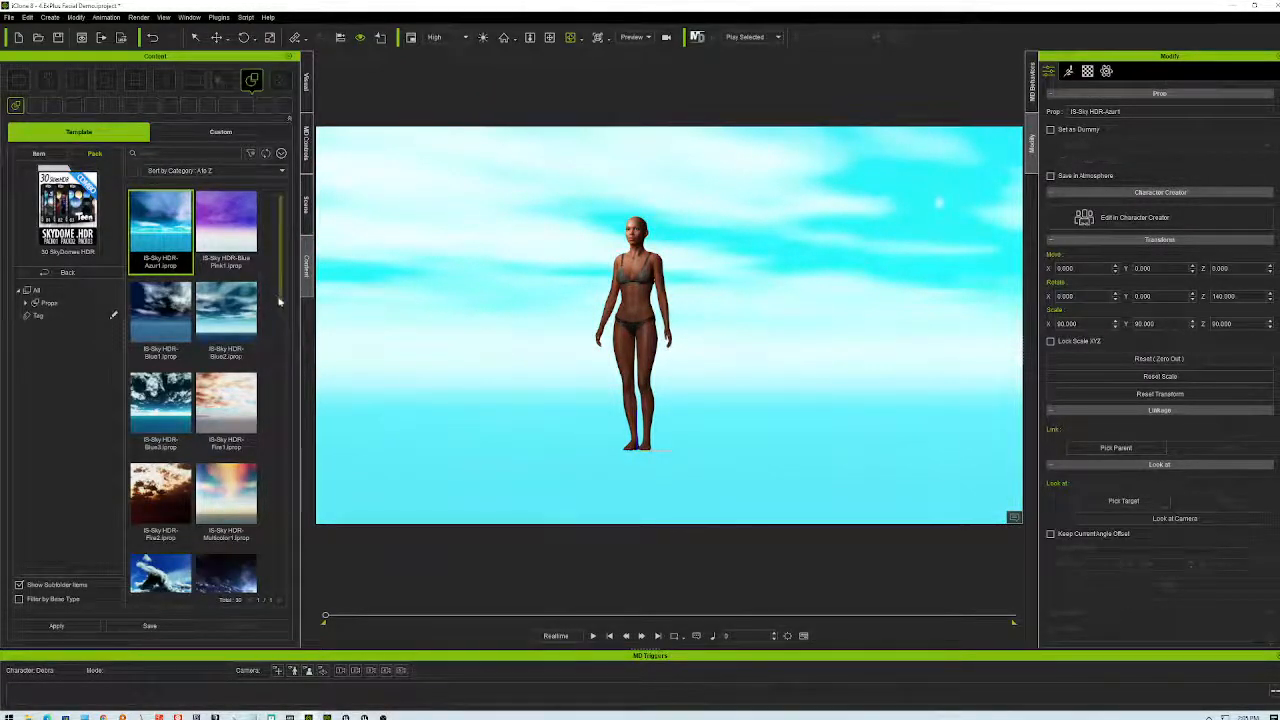
- Select the sky dome in the Scene tree and show its Diffuse texture in the Material settings
click(306, 206)
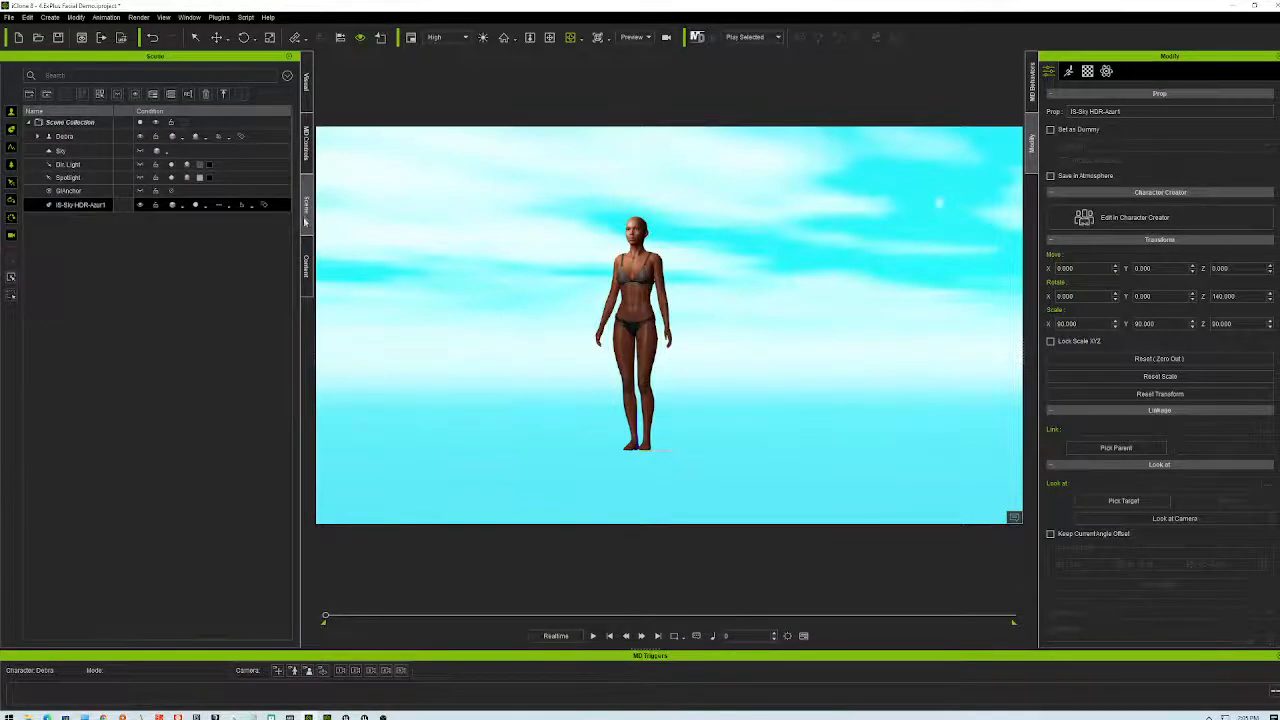
double_click(80, 205)
right_click(40, 211)
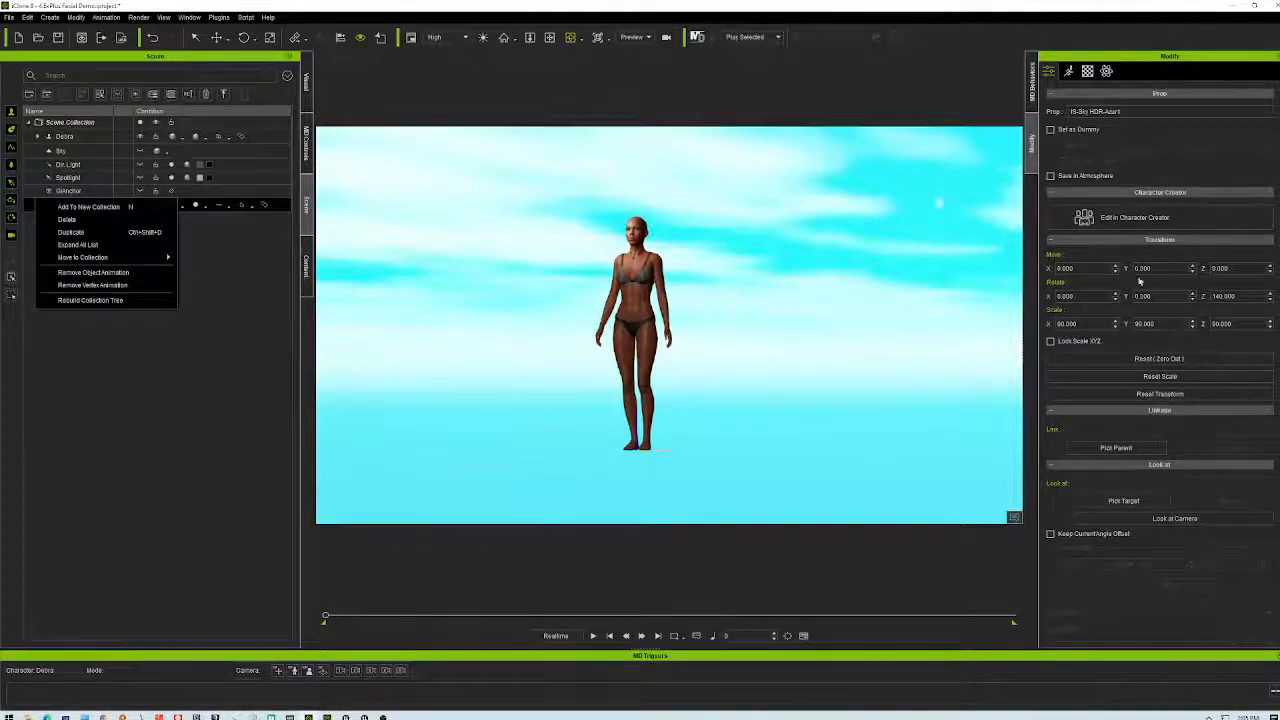
click(1087, 72)
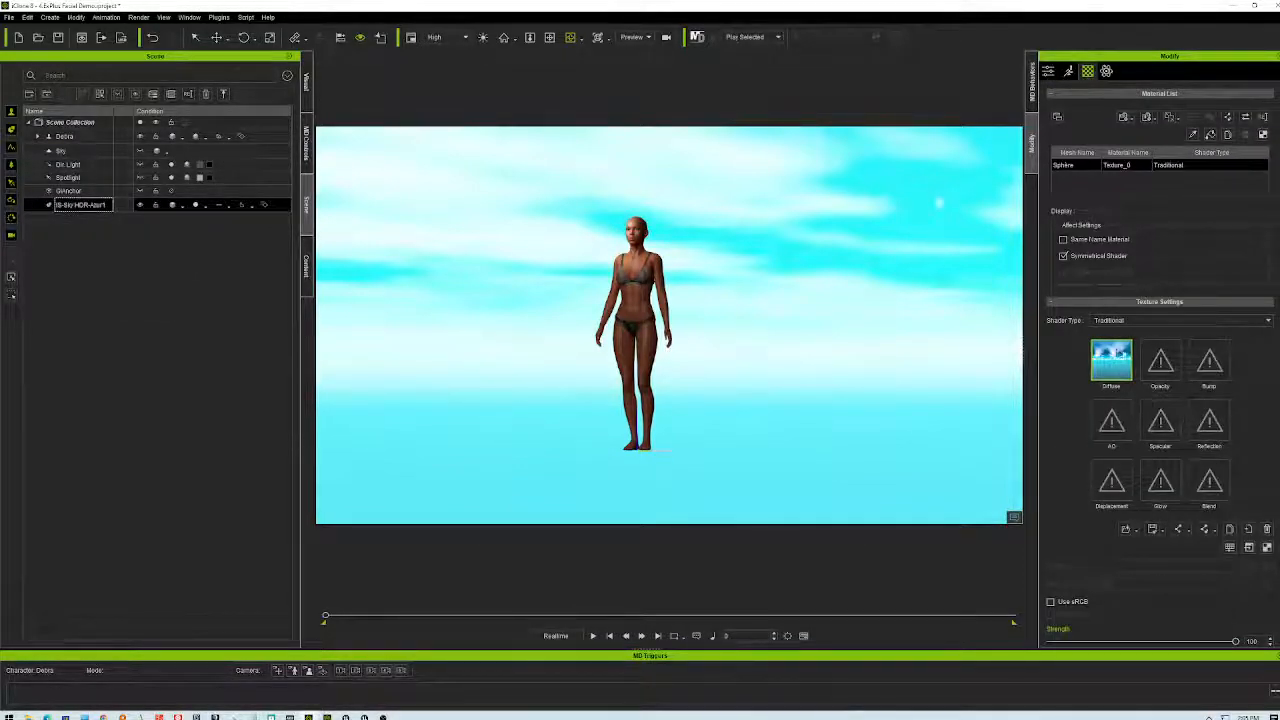
mouse_move(1121, 366)
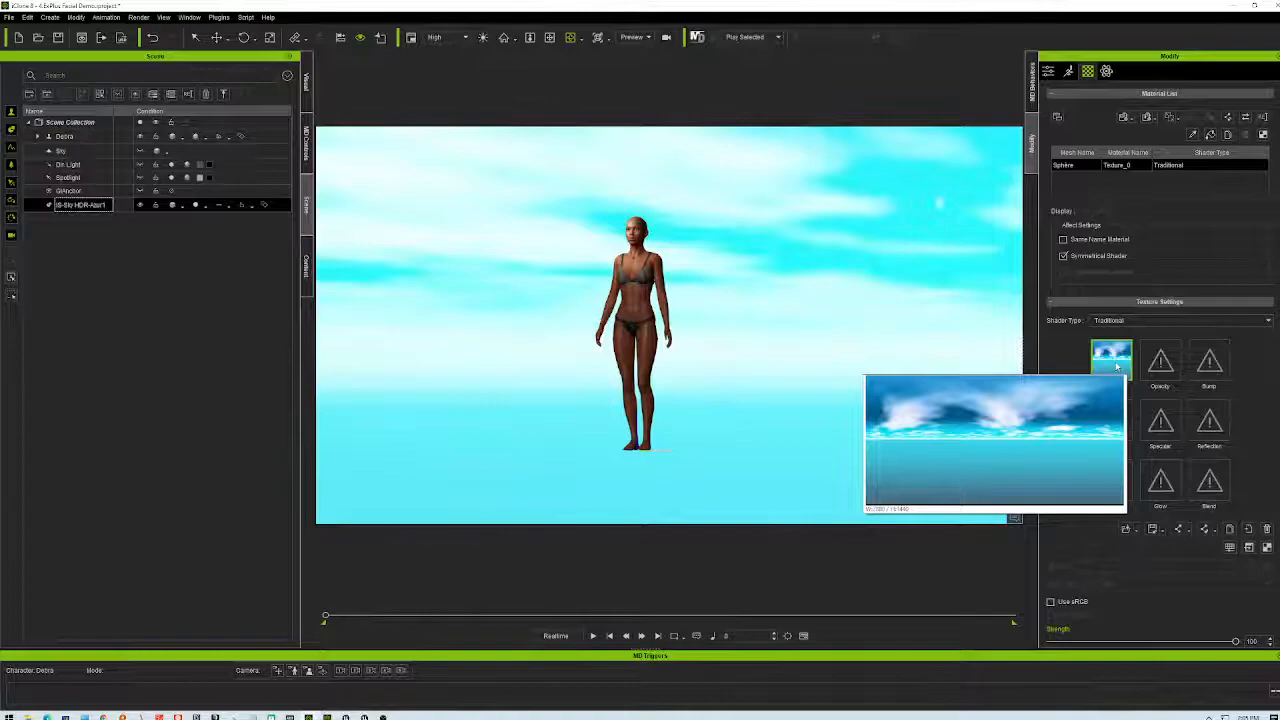
- Load testHDRI.mp4 from the Desktop as the sky dome's Diffuse texture
double_click(1112, 360)
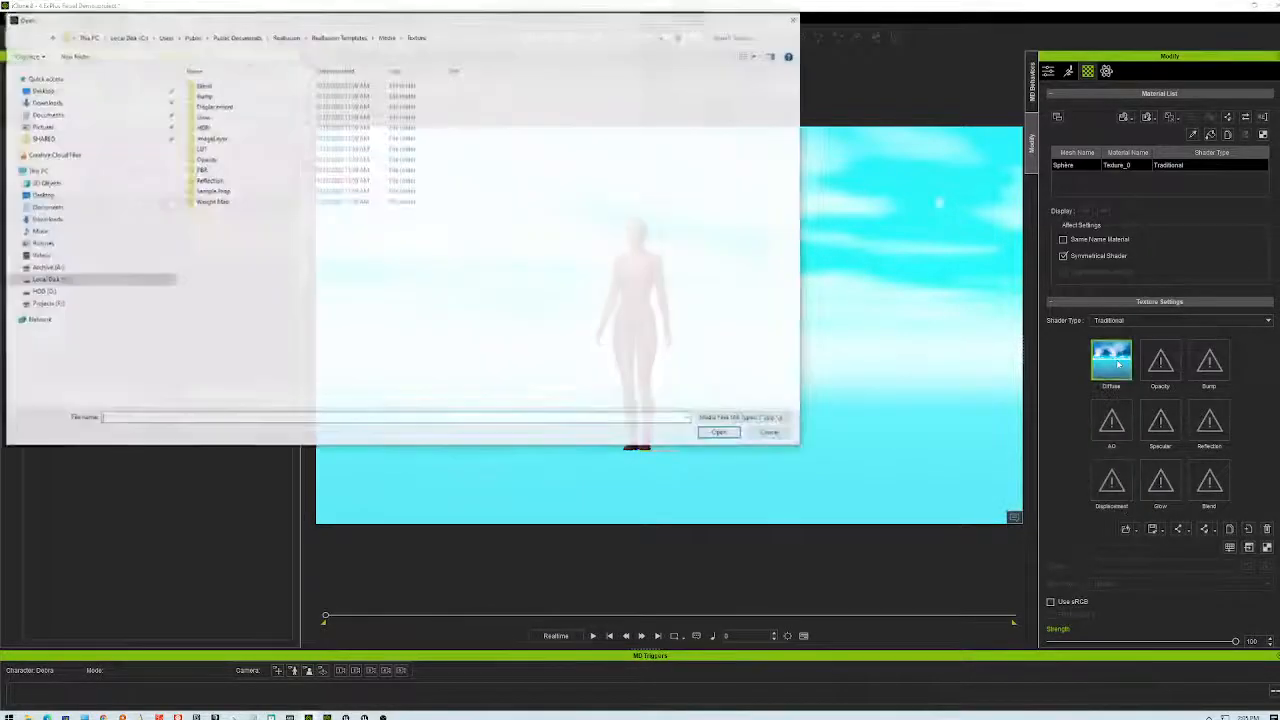
click(41, 194)
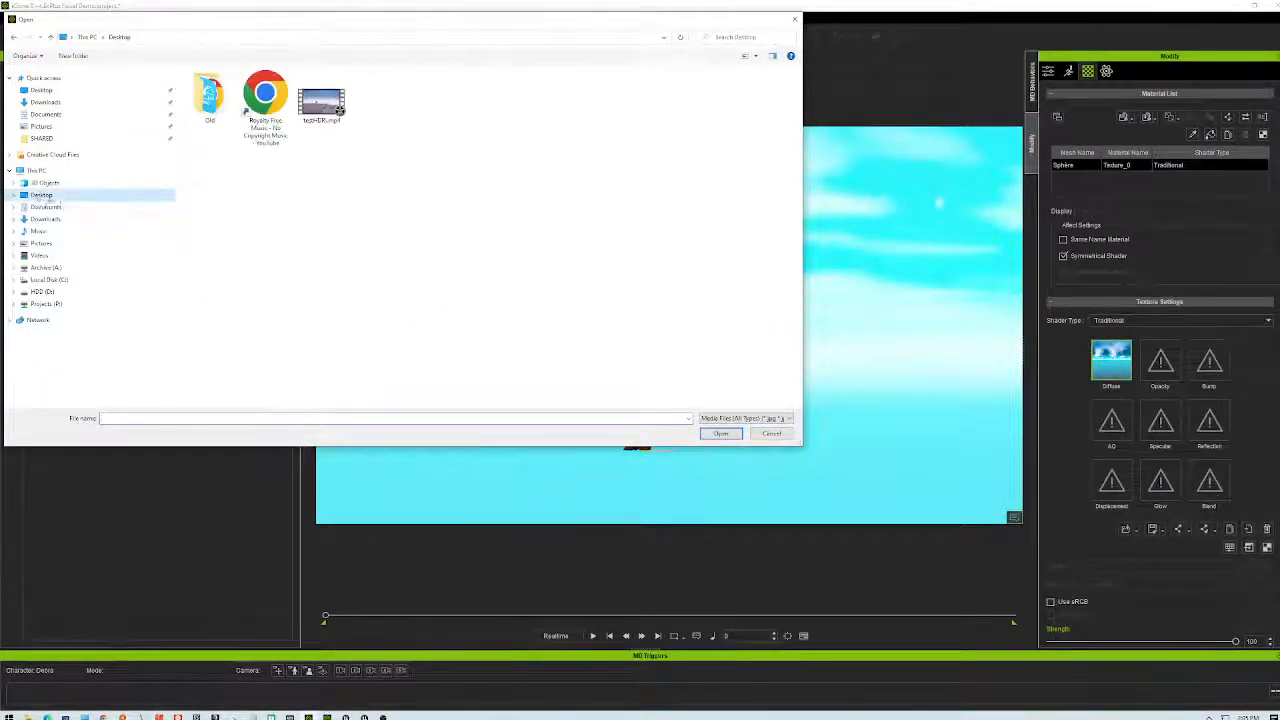
click(321, 100)
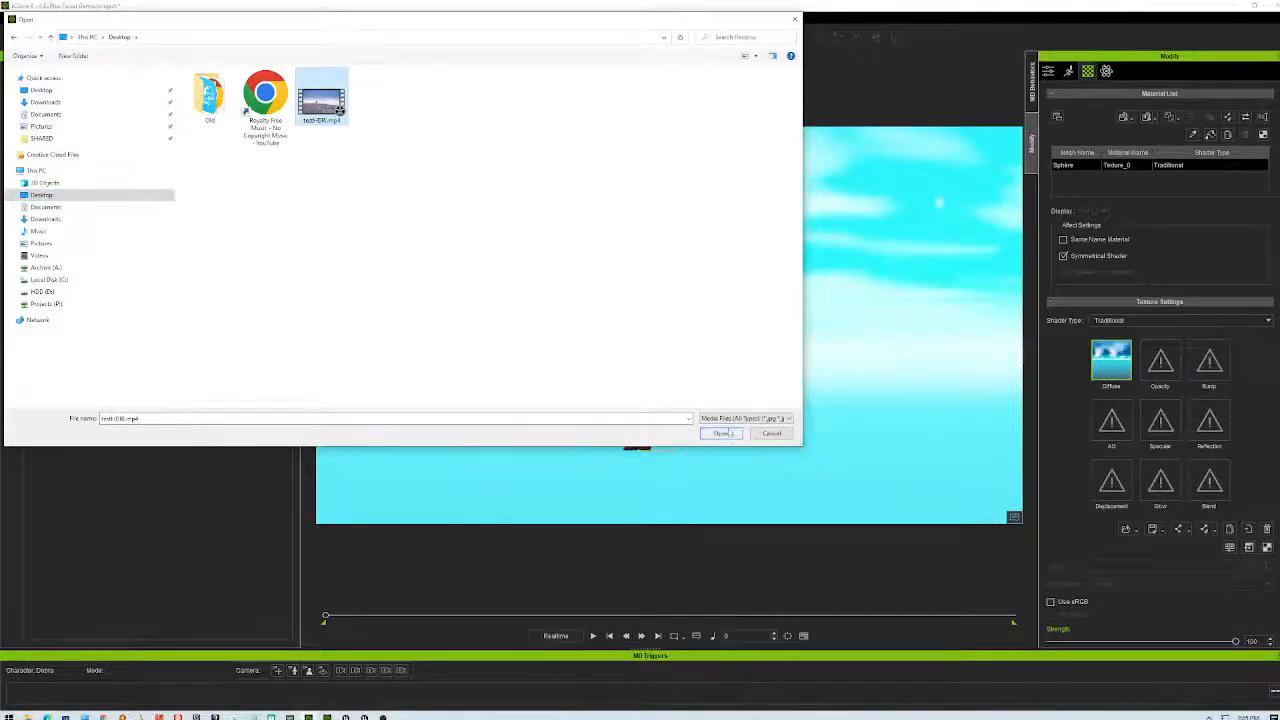
click(721, 433)
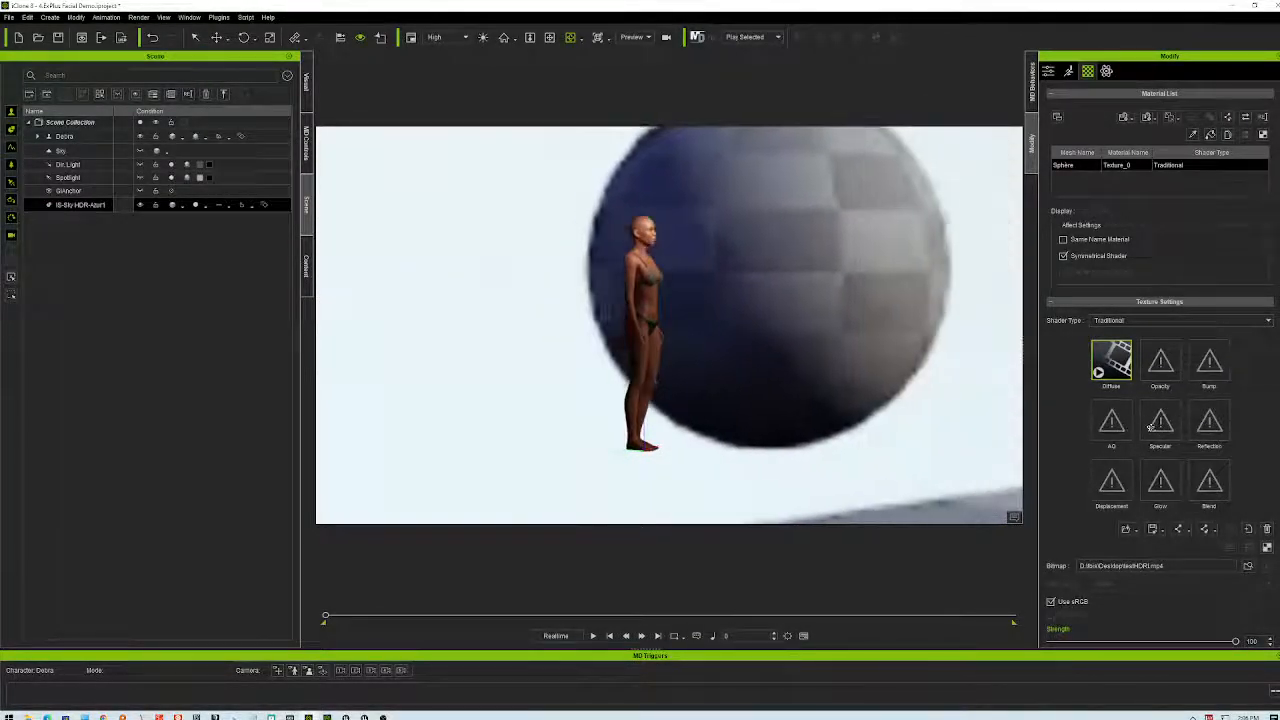
- Preview the video sky playing, show the prop's Transform settings, then stop playback
click(593, 635)
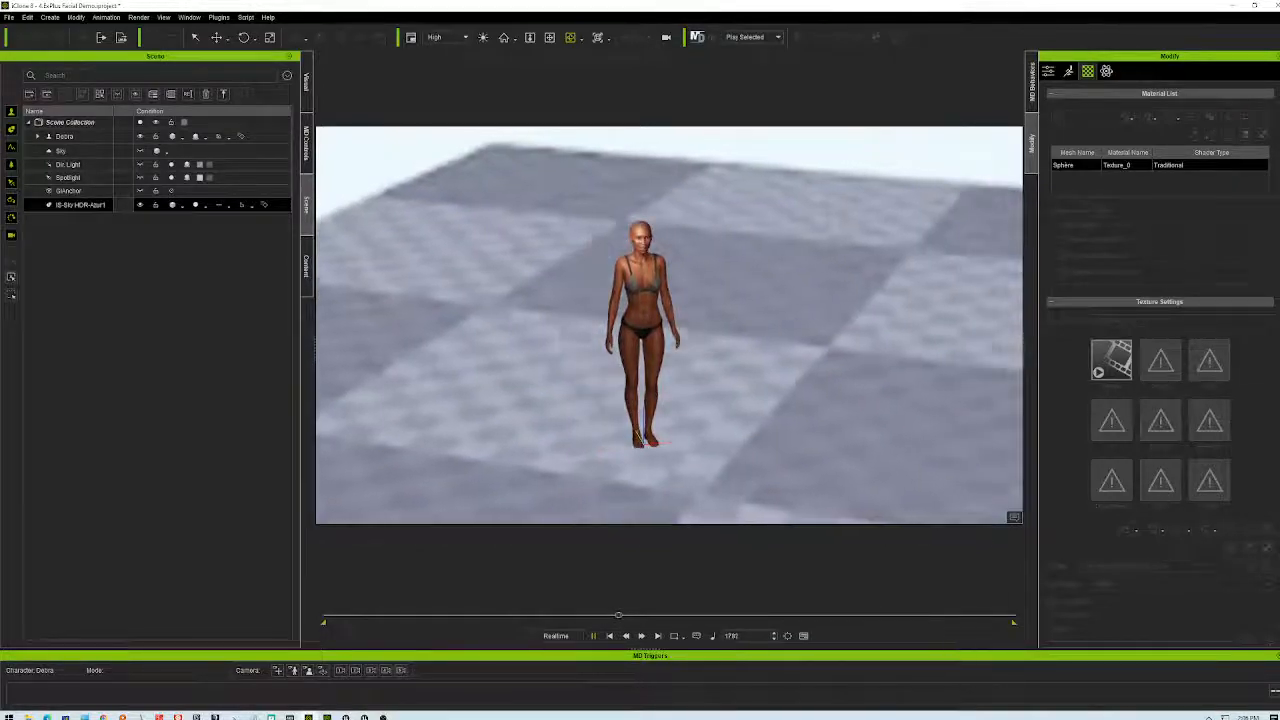
click(1049, 72)
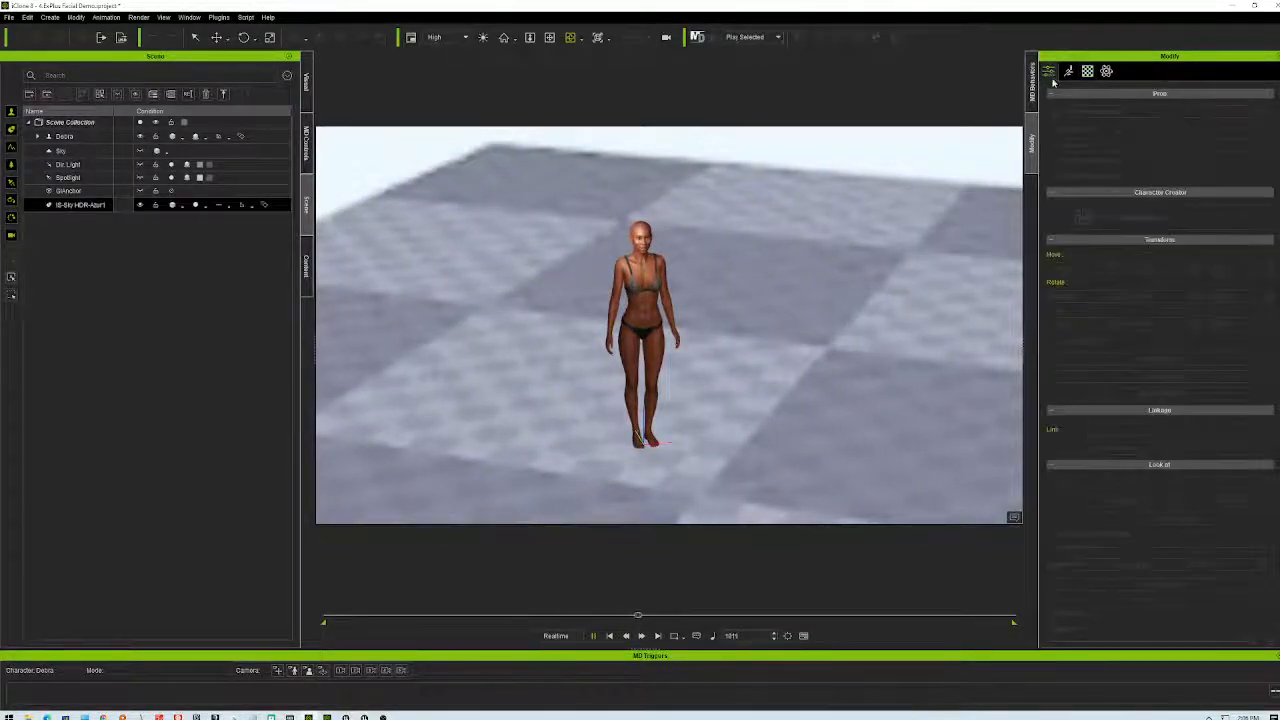
click(608, 637)
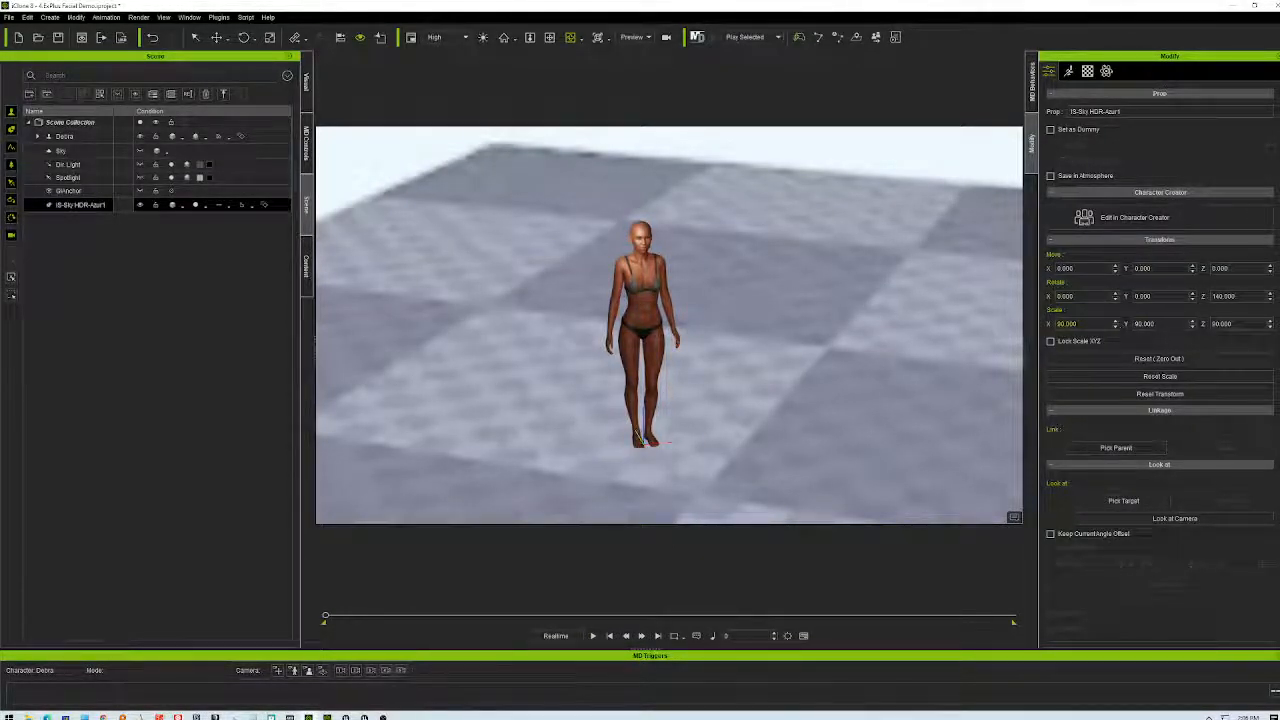
- Lock Scale XYZ on the sky dome and try scale values 50, then 10
click(1051, 342)
click(1051, 342)
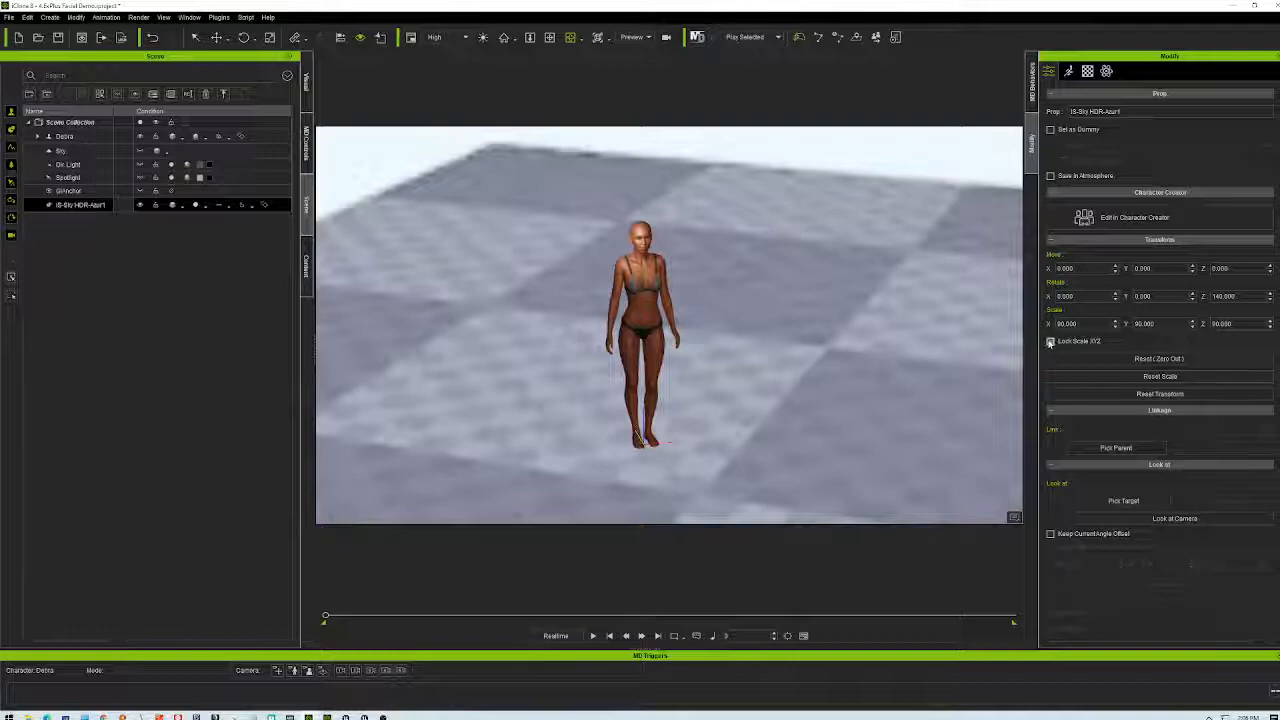
click(1082, 340)
double_click(1068, 324)
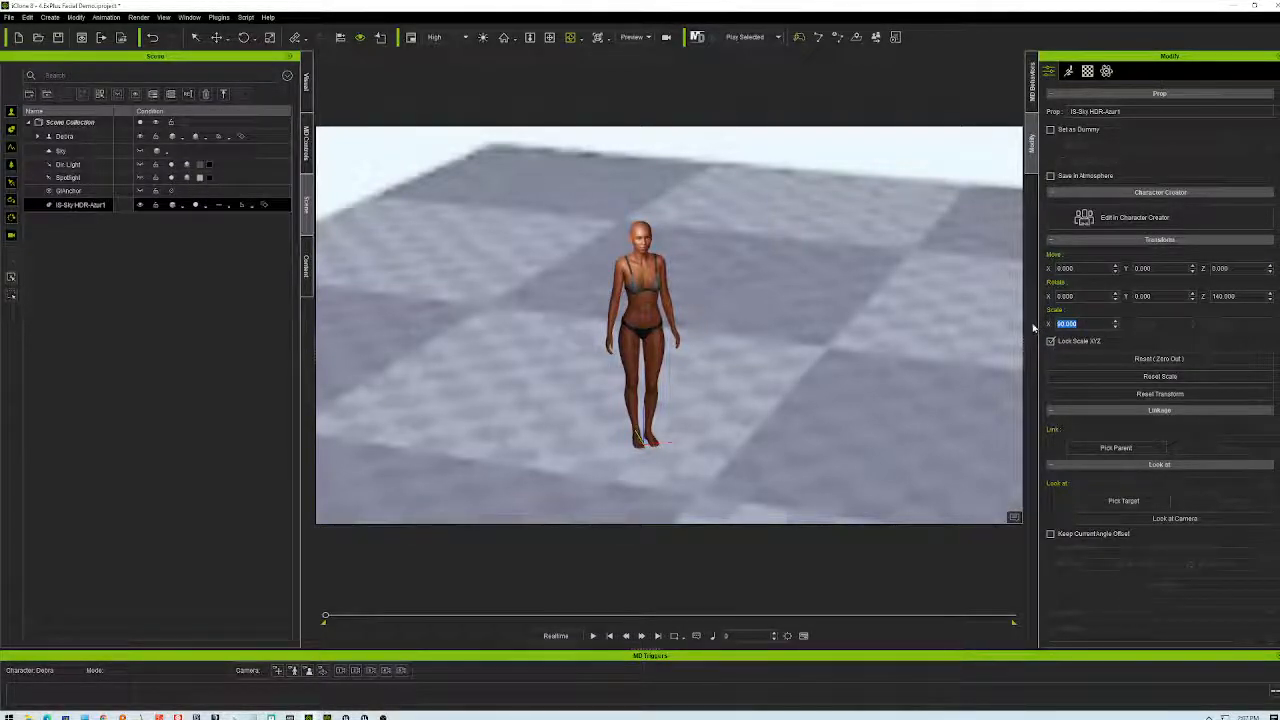
text(50)
key(Return)
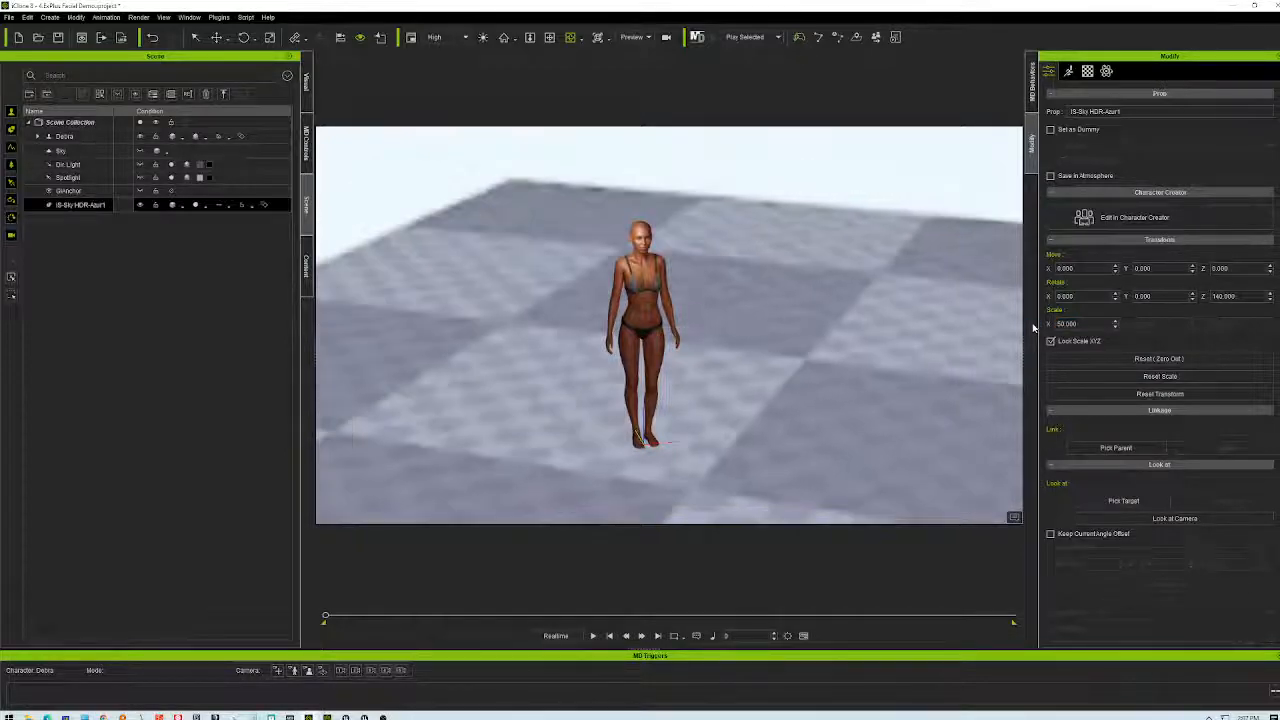
click(1077, 324)
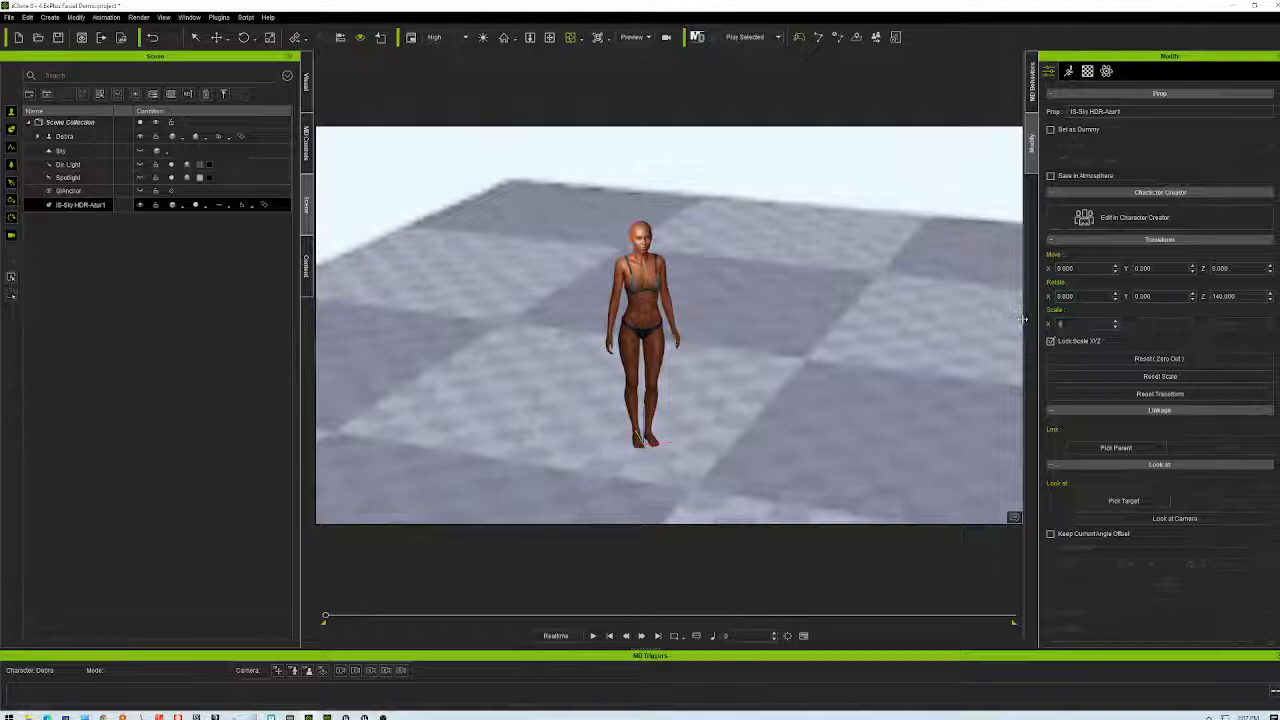
key(ctrl+a)
text(10)
key(Return)
- Set the sky dome scale to 0, then restore it to 1
right_drag(1023, 323, 1098, 342)
key(ctrl+a)
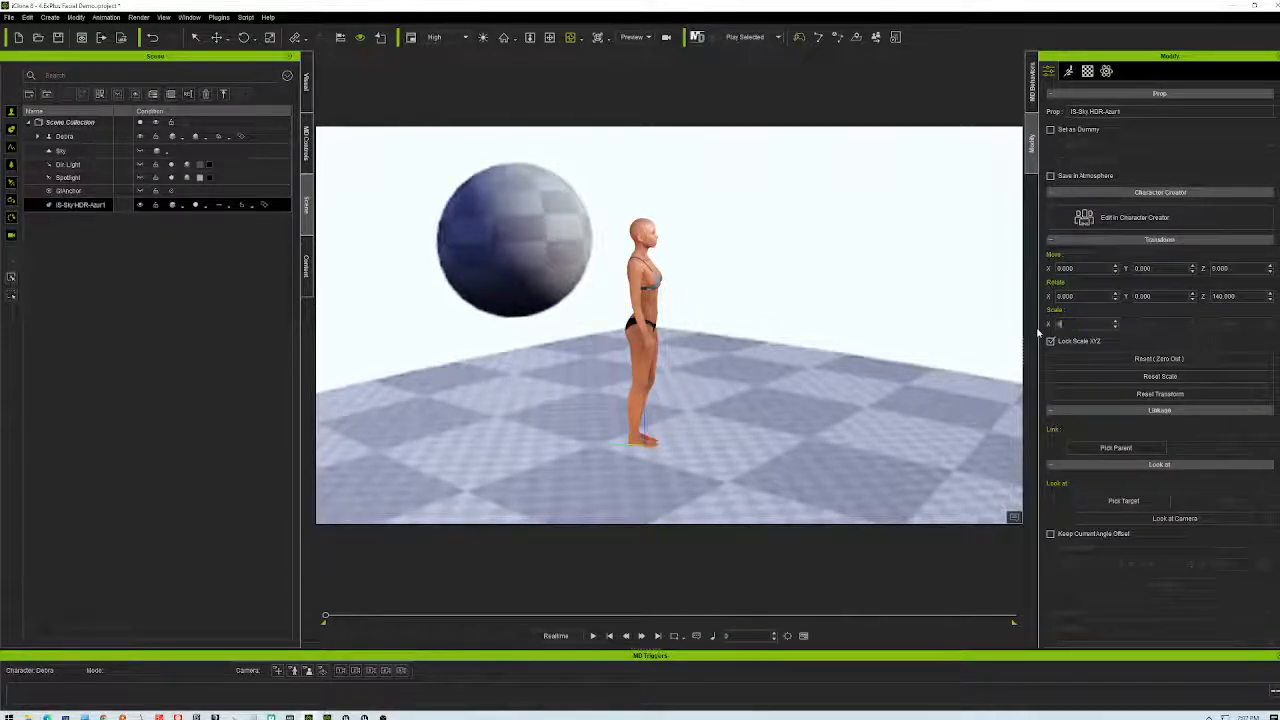
text(0)
key(Return)
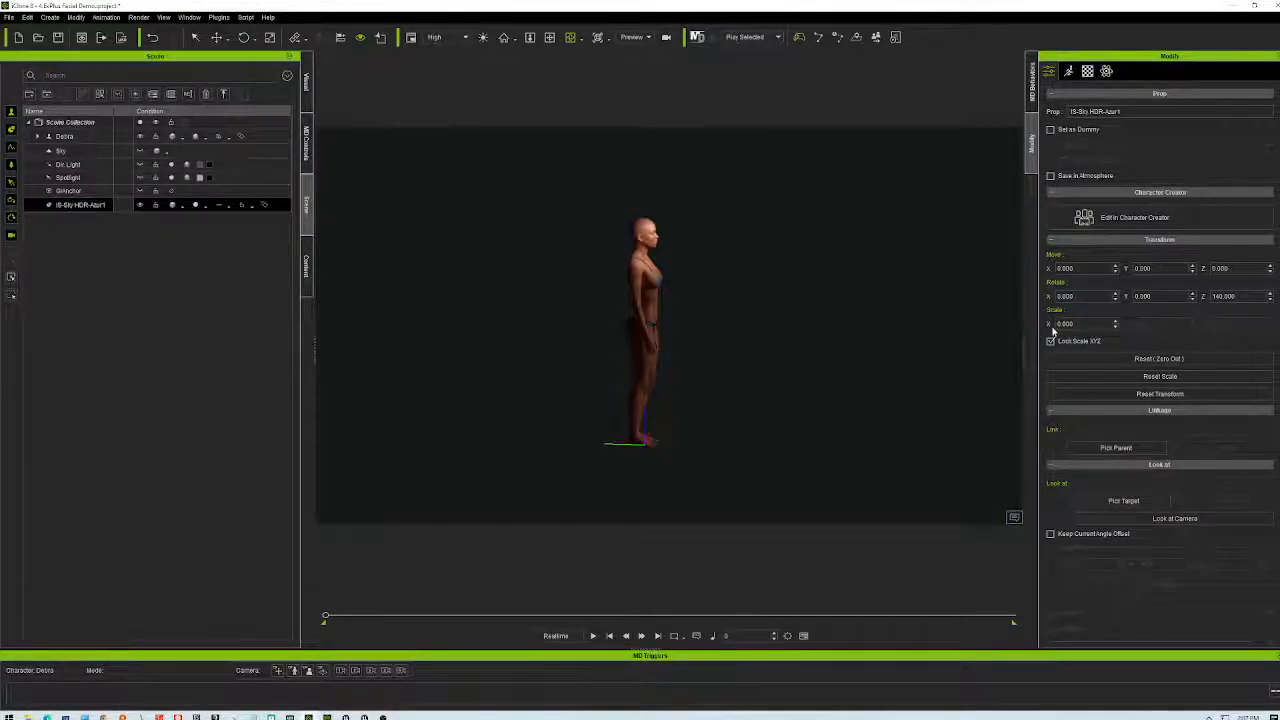
text(1)
key(Return)
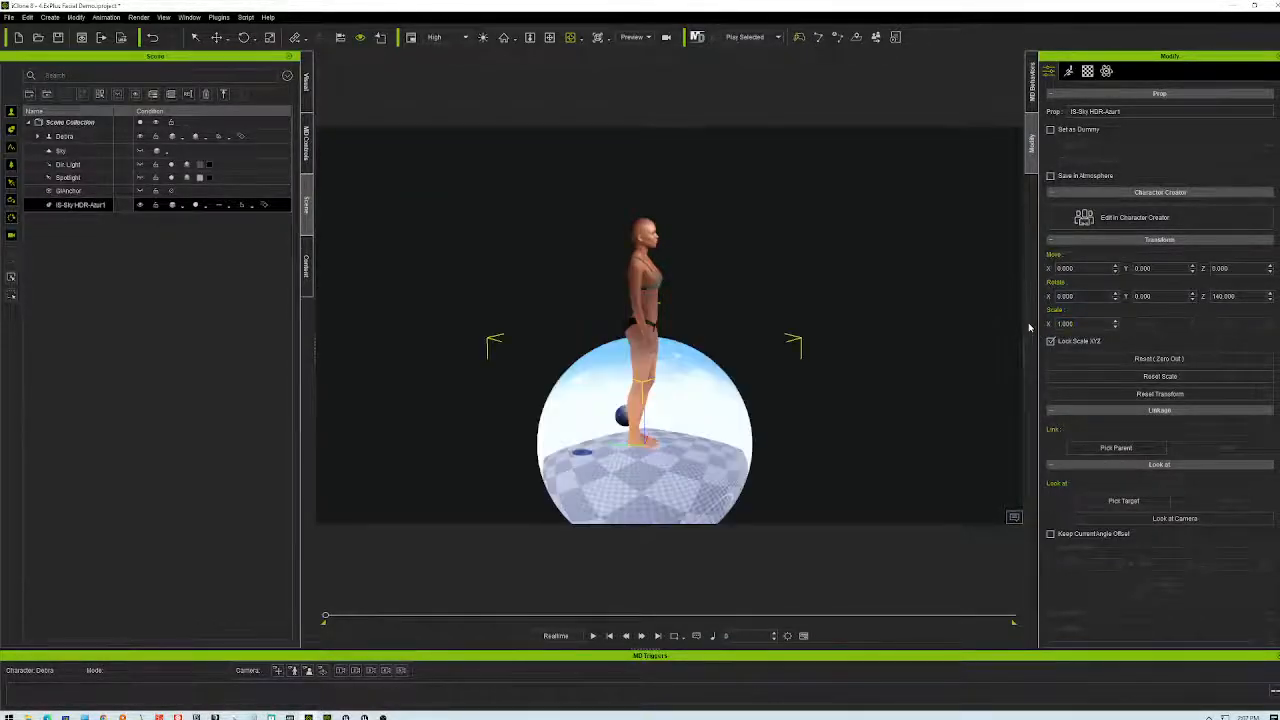
- Enlarge the sky dome to scale 2, then 3, orbiting to check the result
right_drag(791, 420, 648, 439)
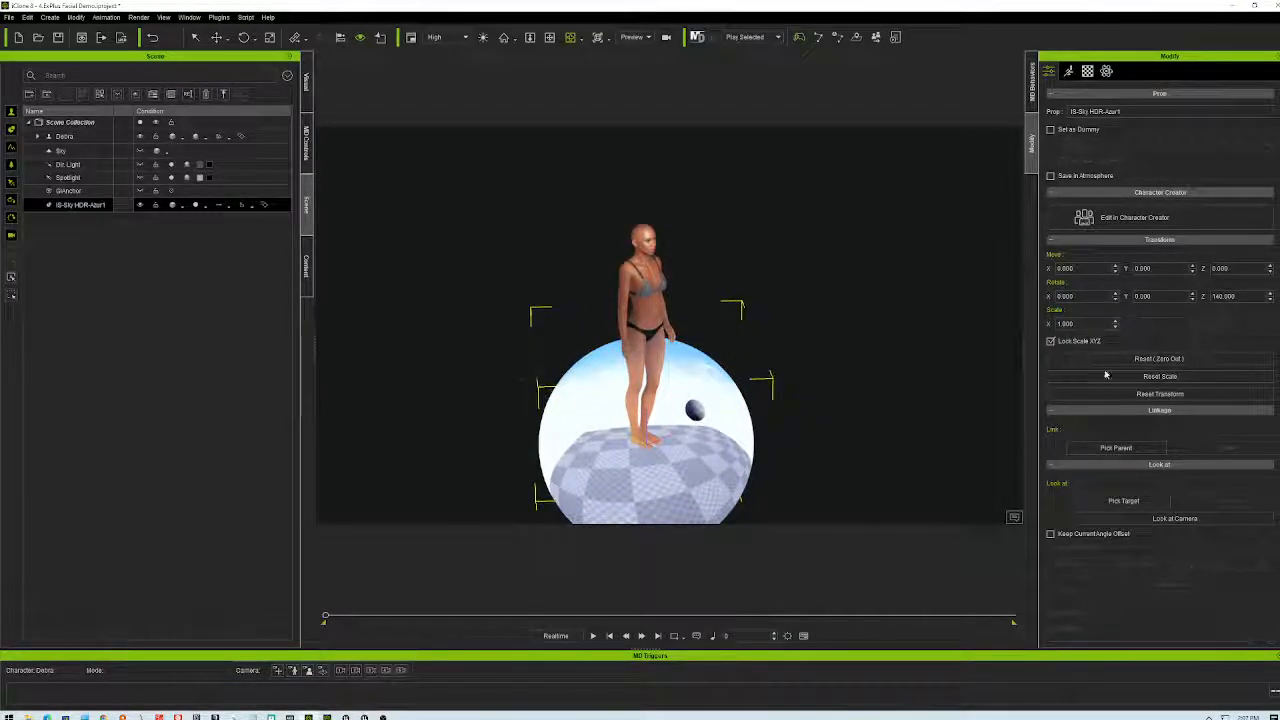
click(1075, 324)
text(2)
key(Return)
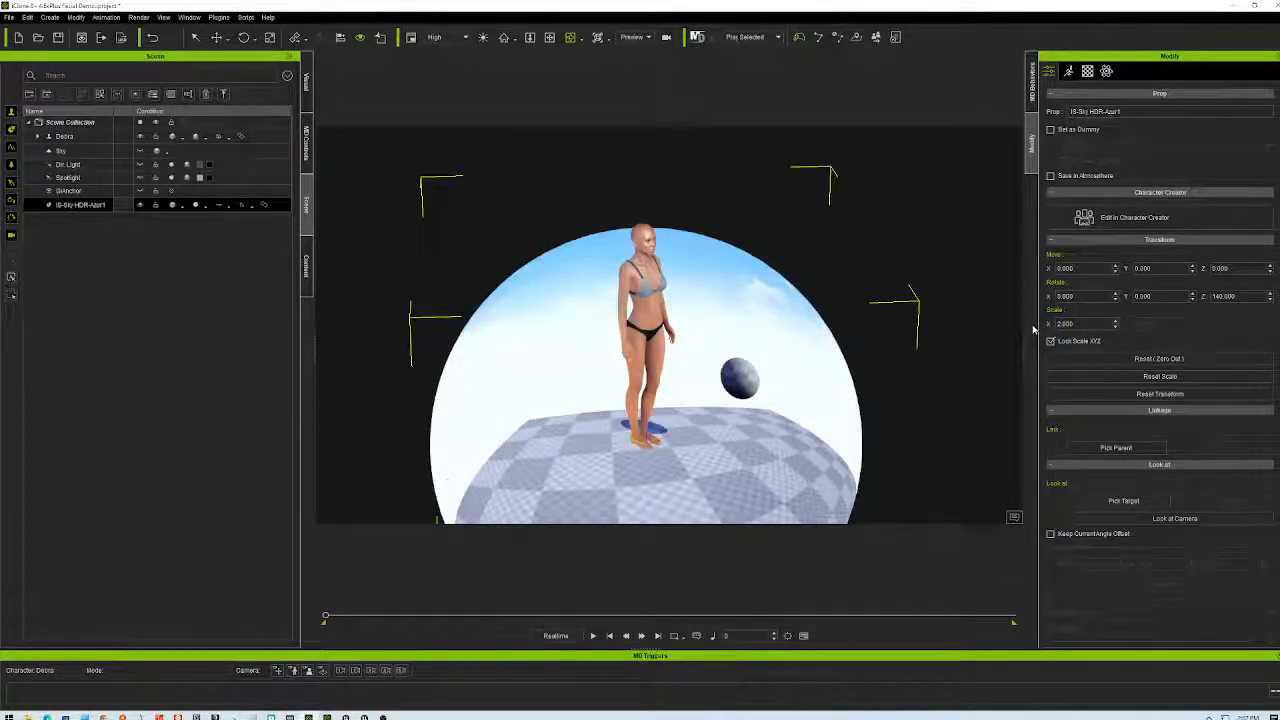
key(Return)
text(3)
key(Return)
right_drag(983, 319, 726, 385)
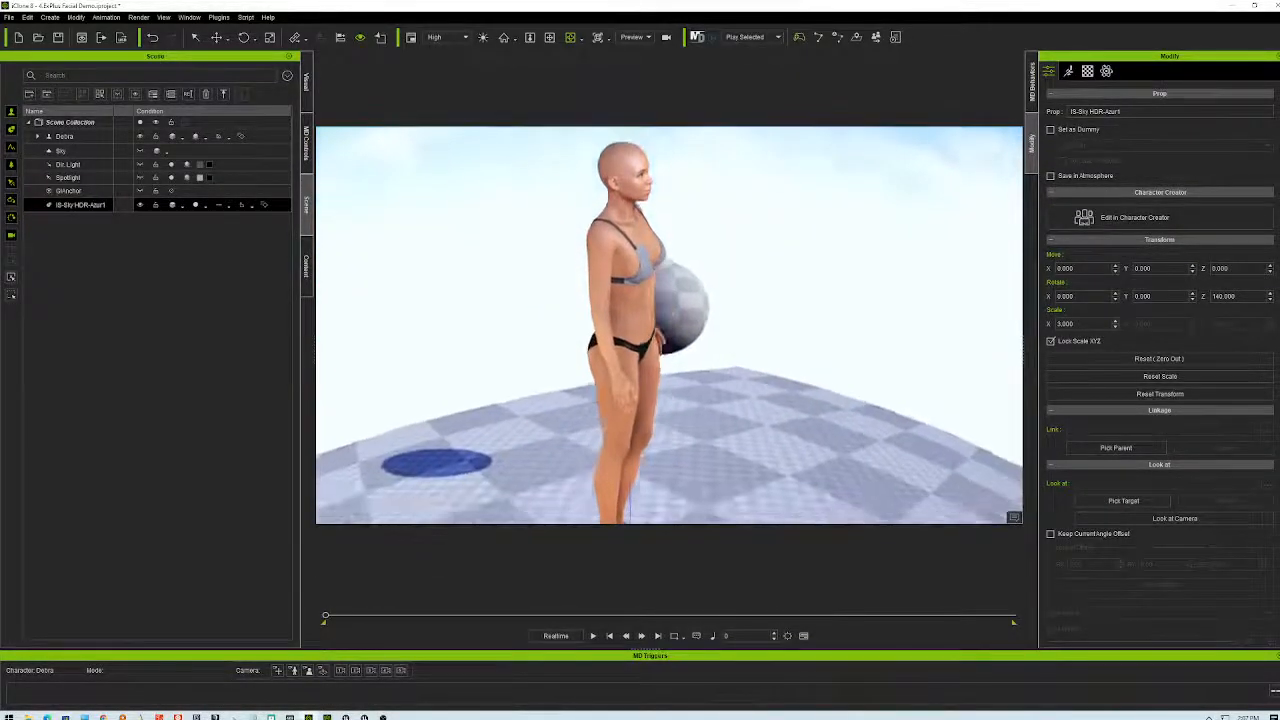
- Play the scene with the scale-3 video sky, restarting from the beginning midway
click(593, 636)
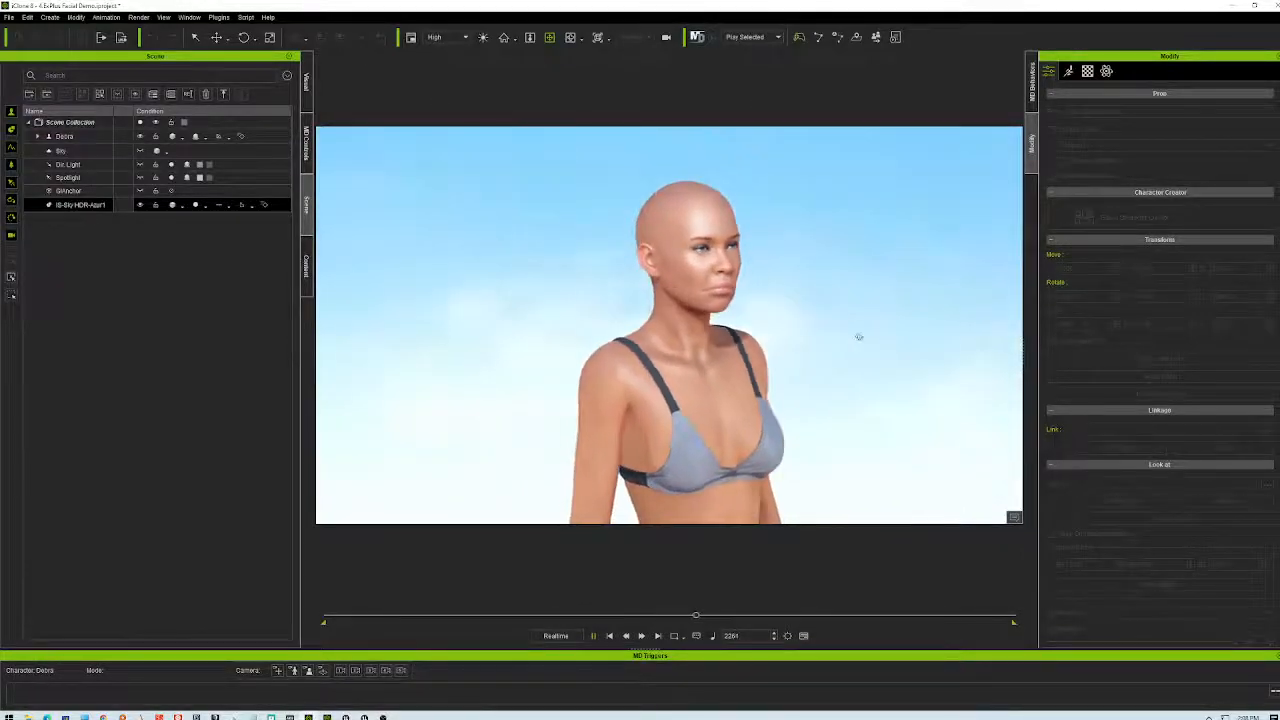
click(597, 637)
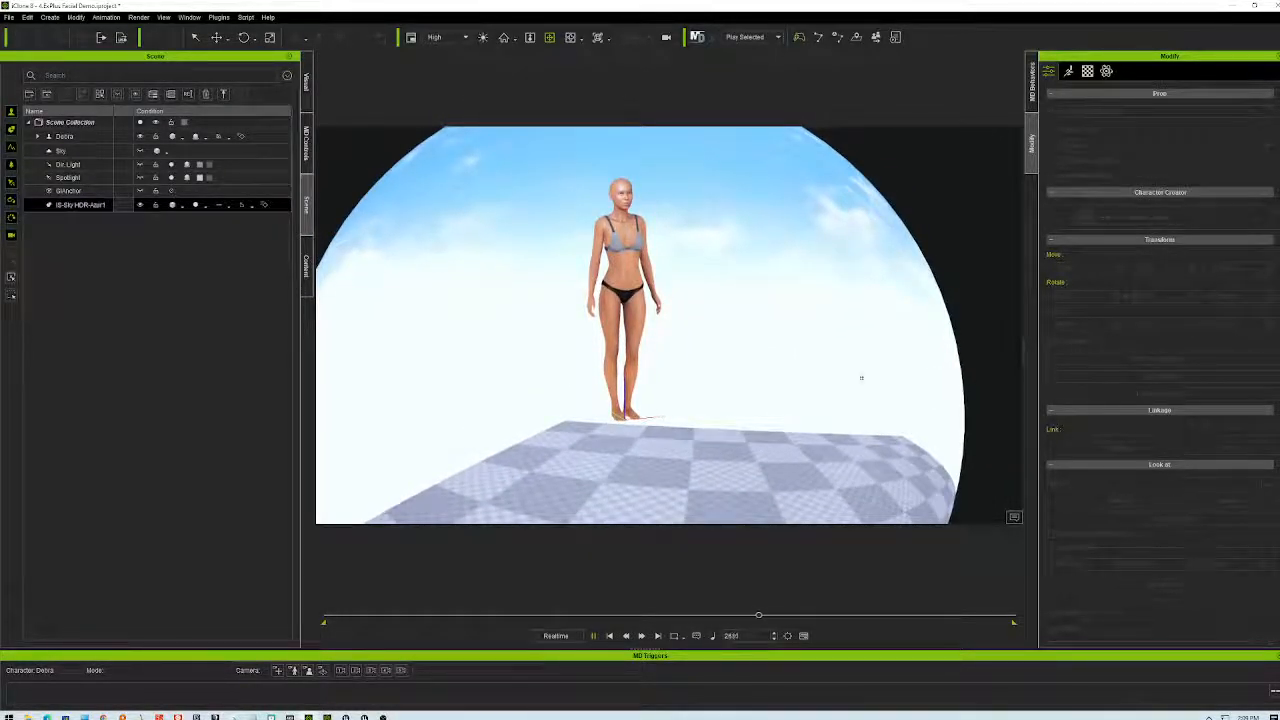
- Stop playback at frame 0 and try sky dome scales of 4, then 8
click(610, 636)
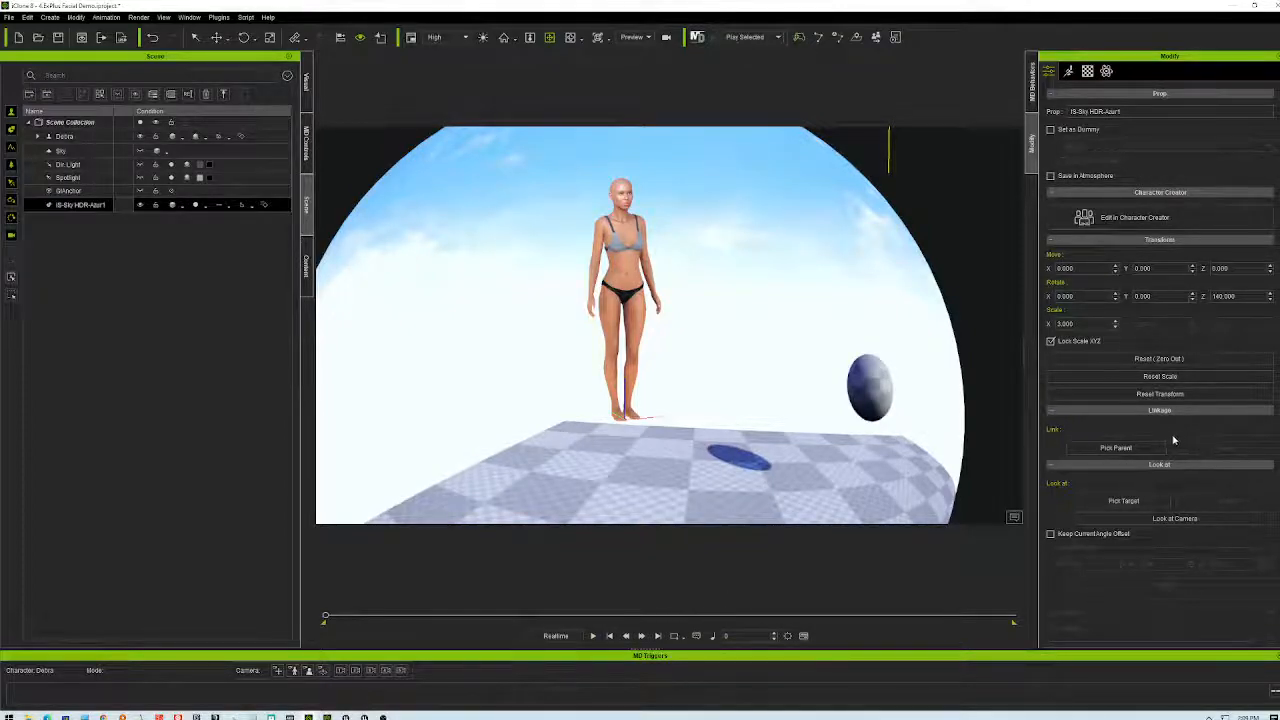
click(1066, 323)
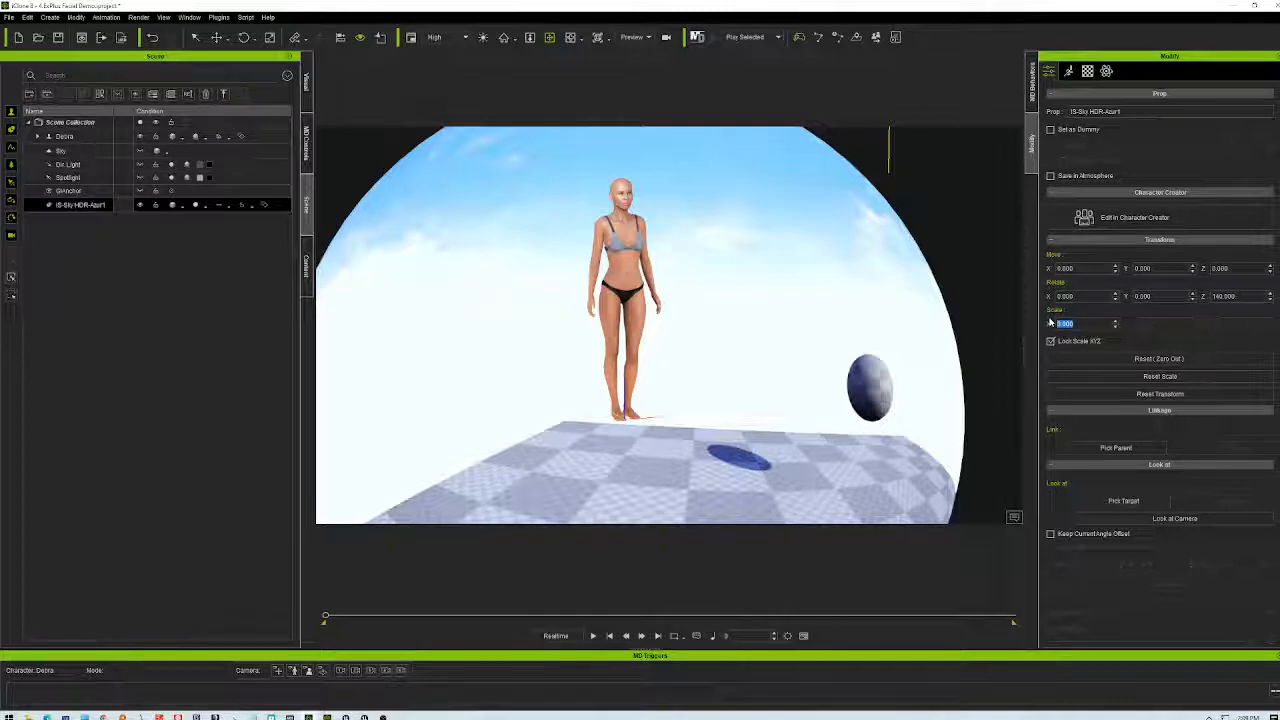
text(4)
key(Return)
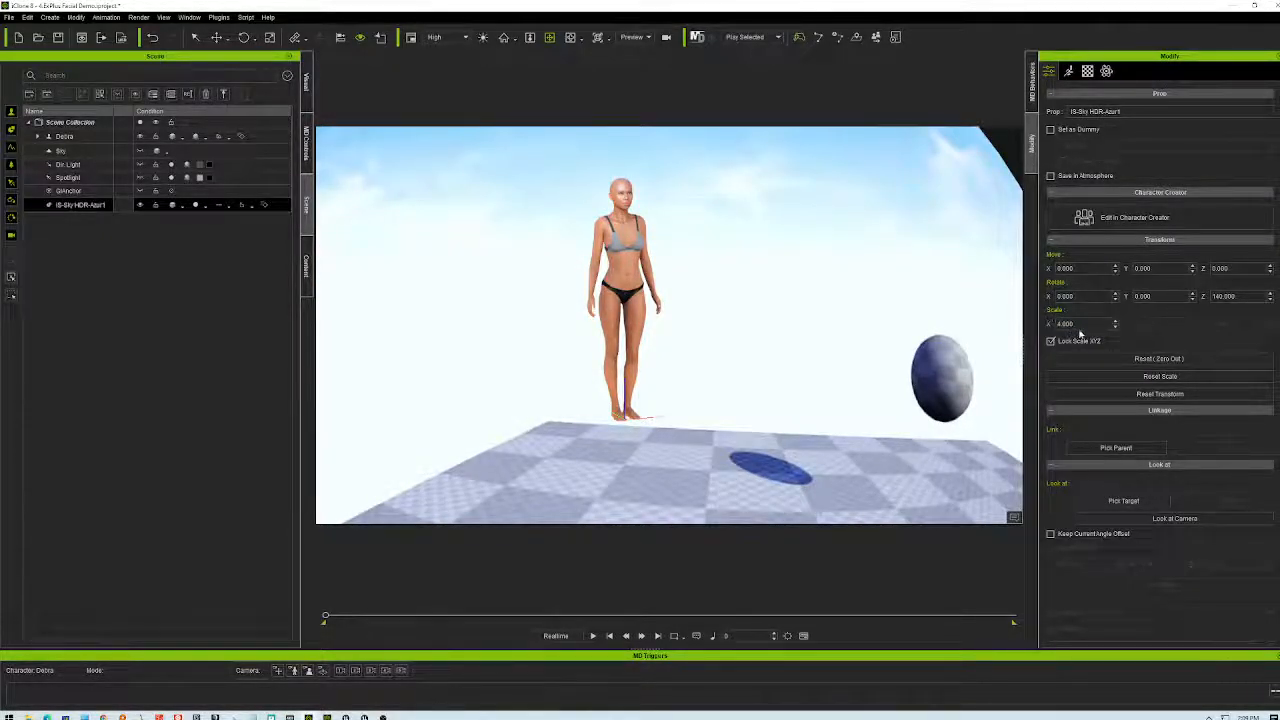
text(8)
key(Return)
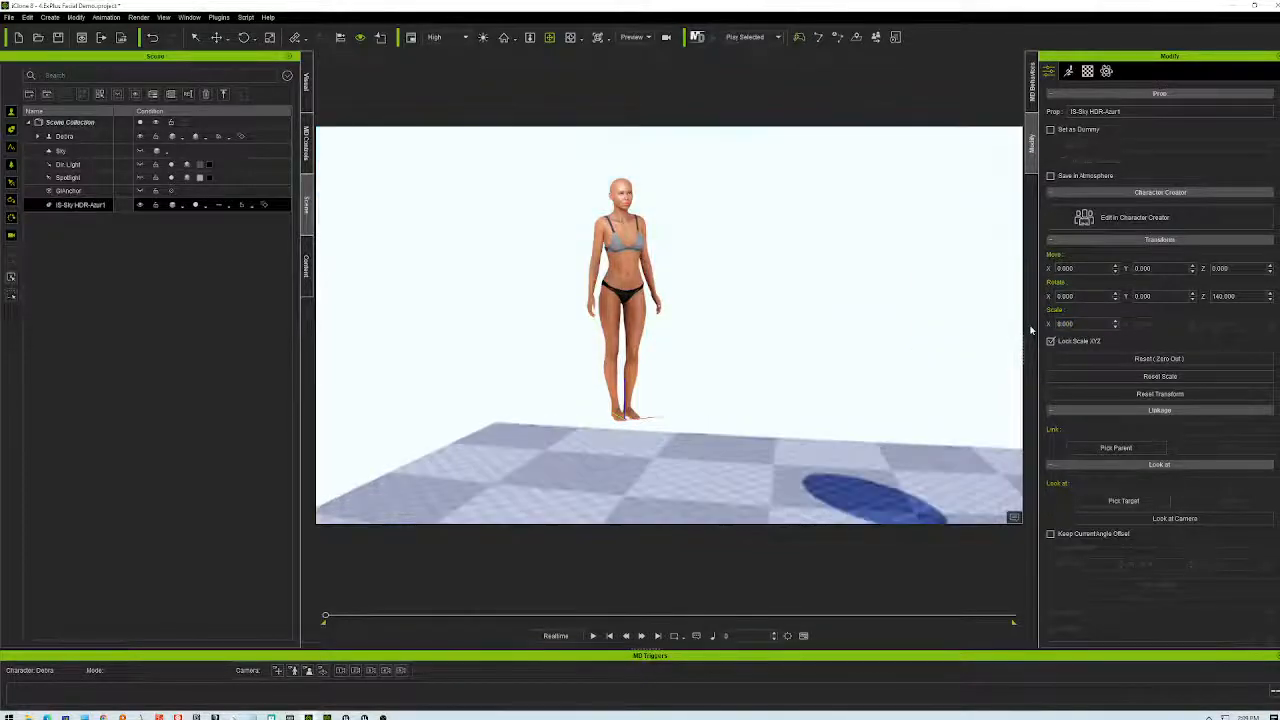
- Zoom and orbit around the character to compare her with the enlarged sky sphere
scroll(827, 299, down, 6)
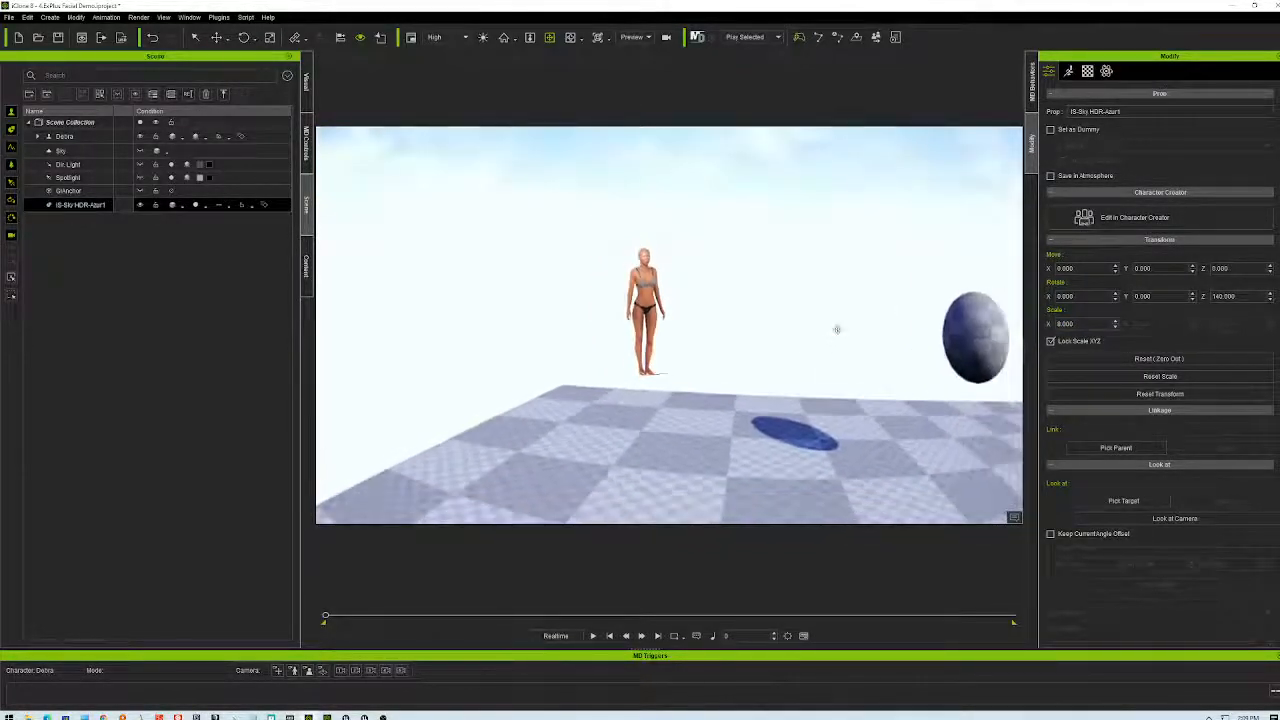
scroll(837, 329, down, 1)
mouse_move(832, 332)
right_down()
mouse_move(854, 346)
mouse_move(954, 334)
mouse_move(1008, 369)
mouse_move(1118, 367)
mouse_move(1027, 357)
mouse_move(1032, 385)
mouse_move(1036, 348)
mouse_move(842, 325)
right_up()
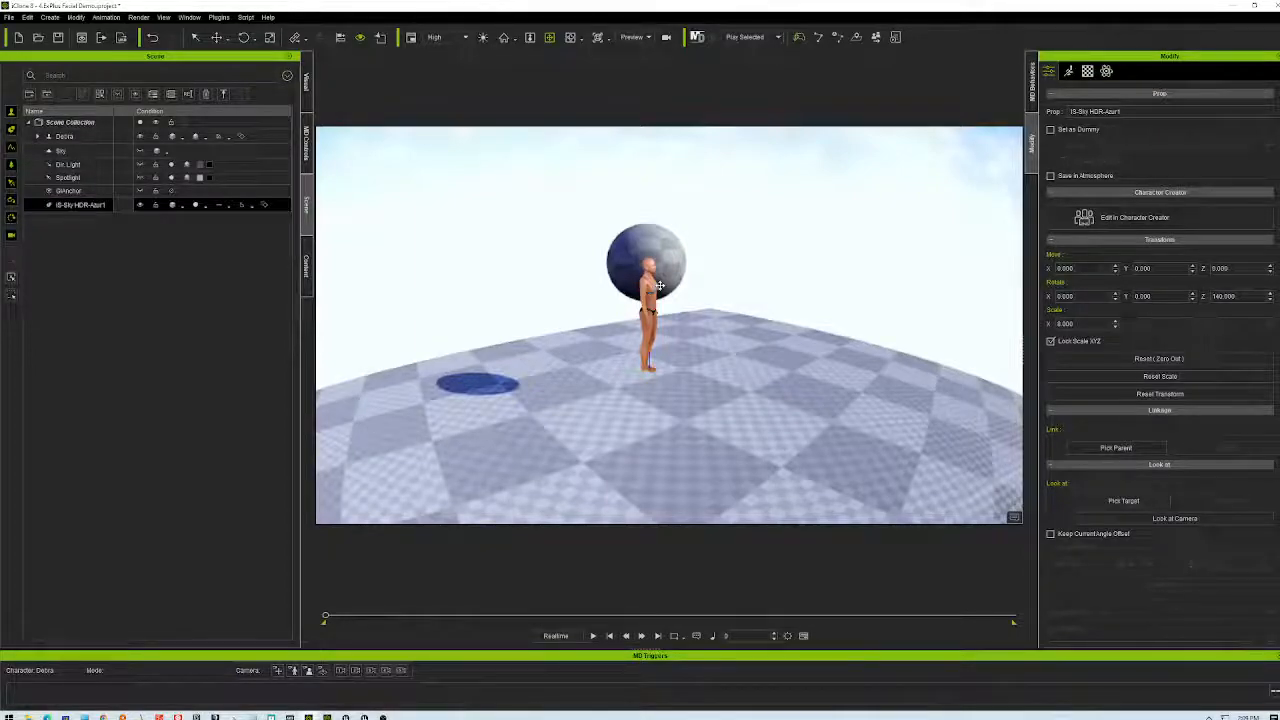
scroll(664, 286, up, 8)
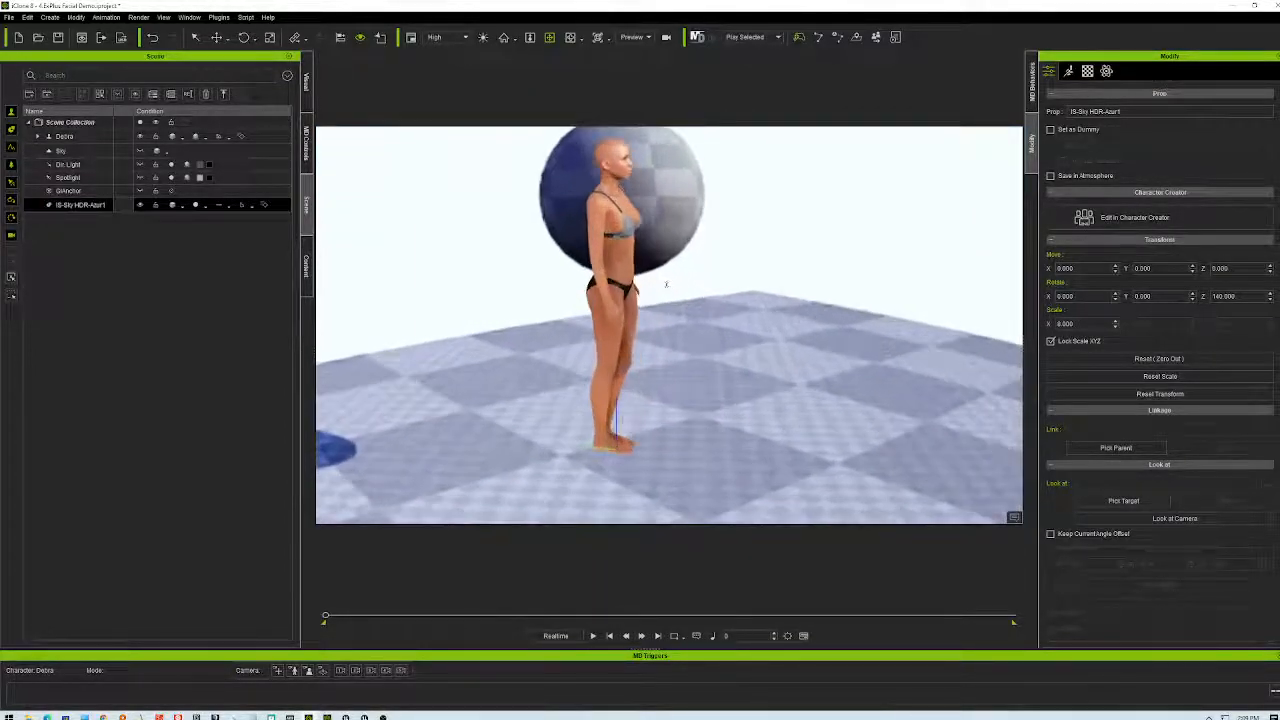
scroll(666, 282, up, 4)
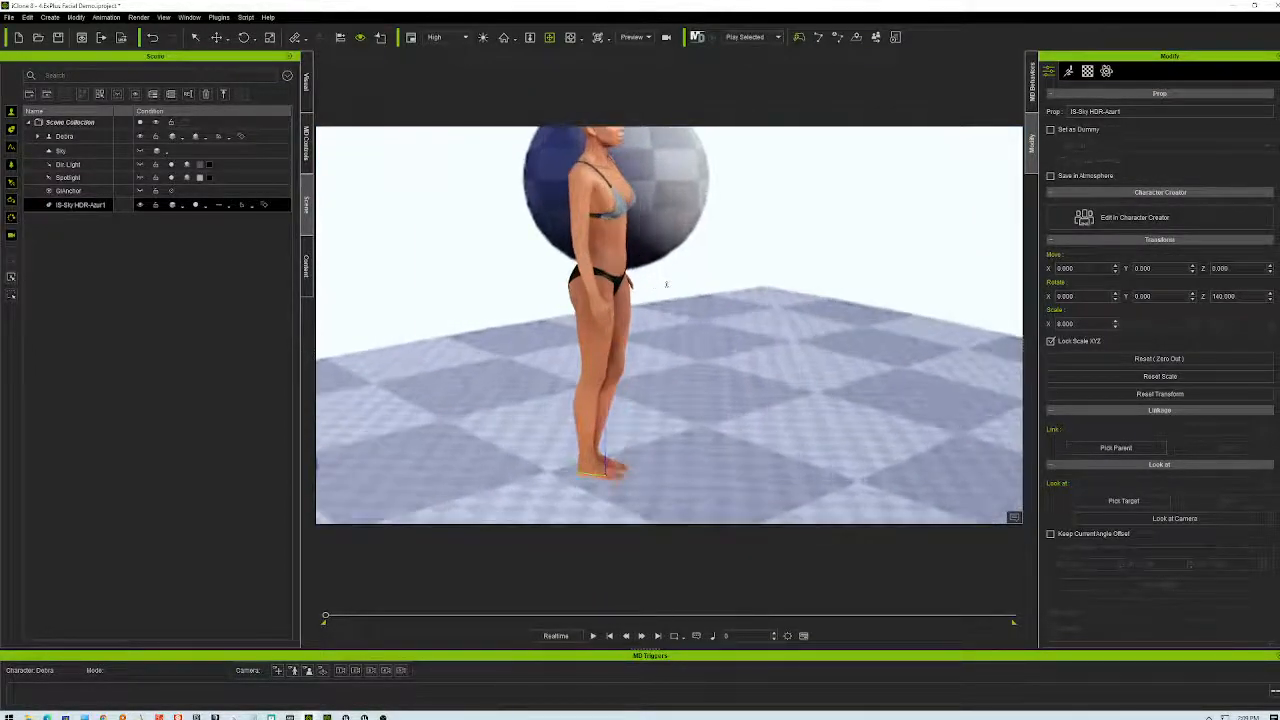
scroll(700, 310, down, 4)
scroll(701, 318, up, 2)
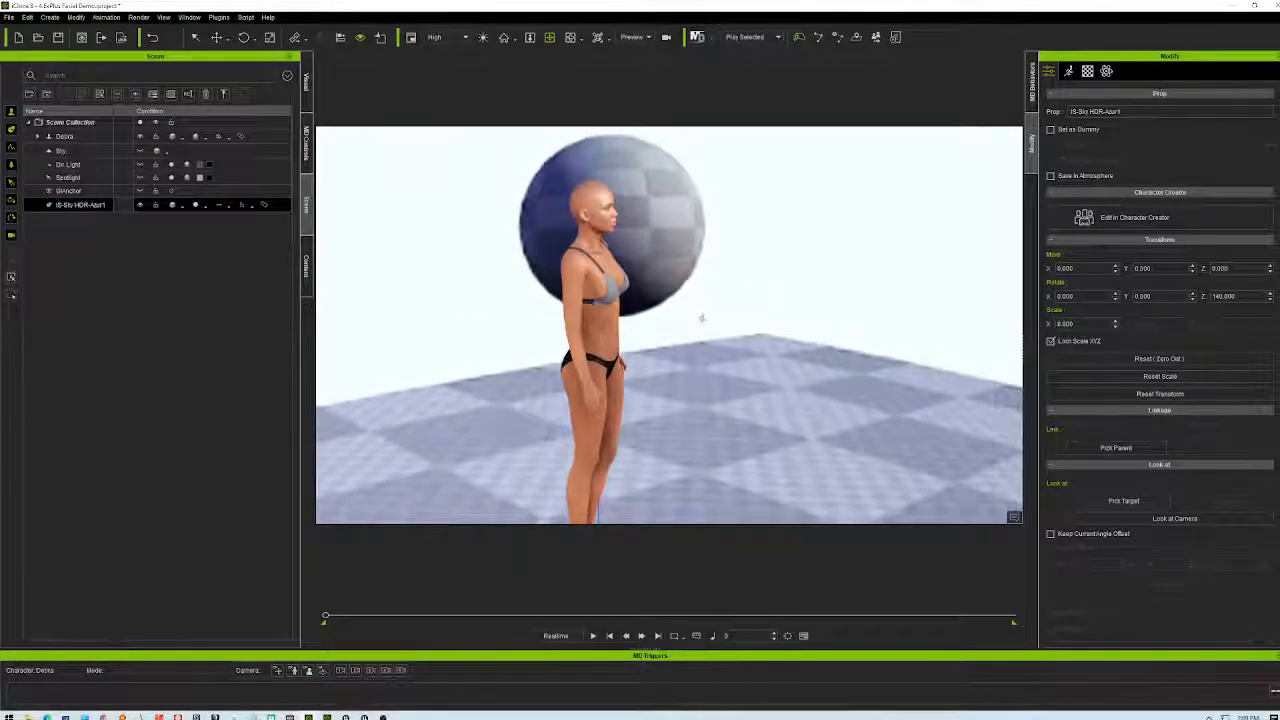
scroll(701, 318, up, 2)
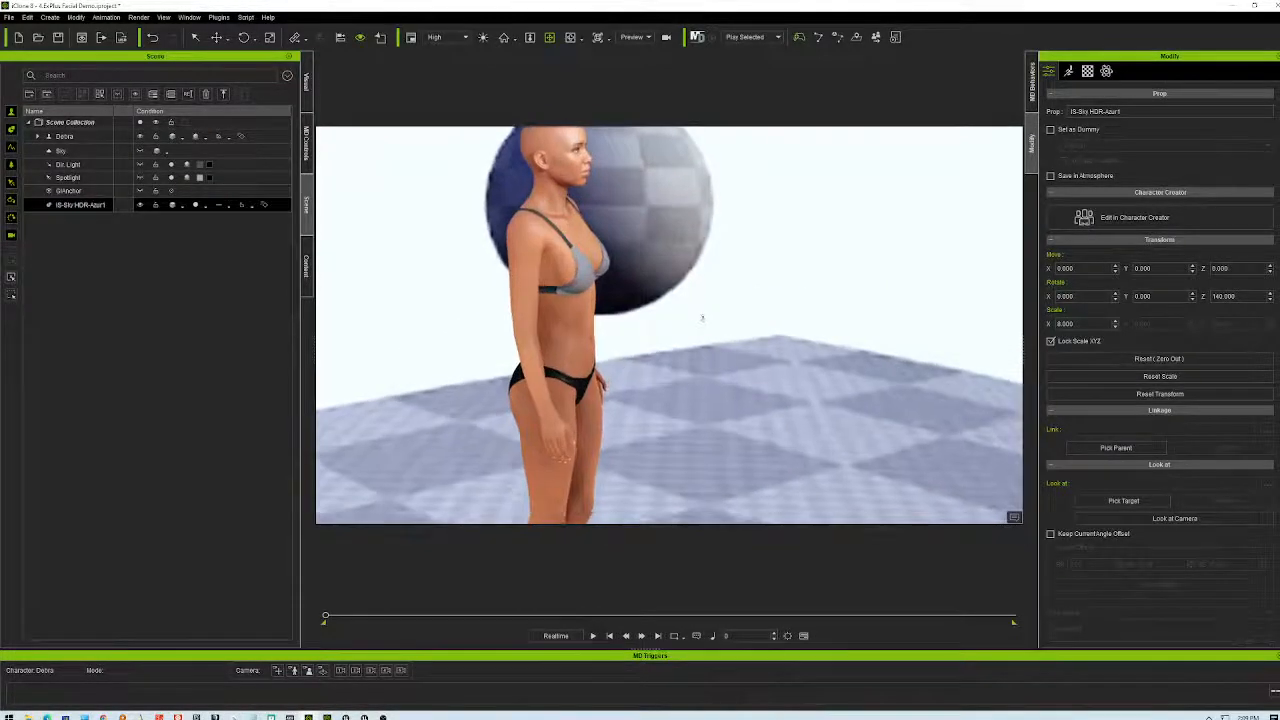
scroll(740, 318, up, 2)
scroll(746, 310, down, 1)
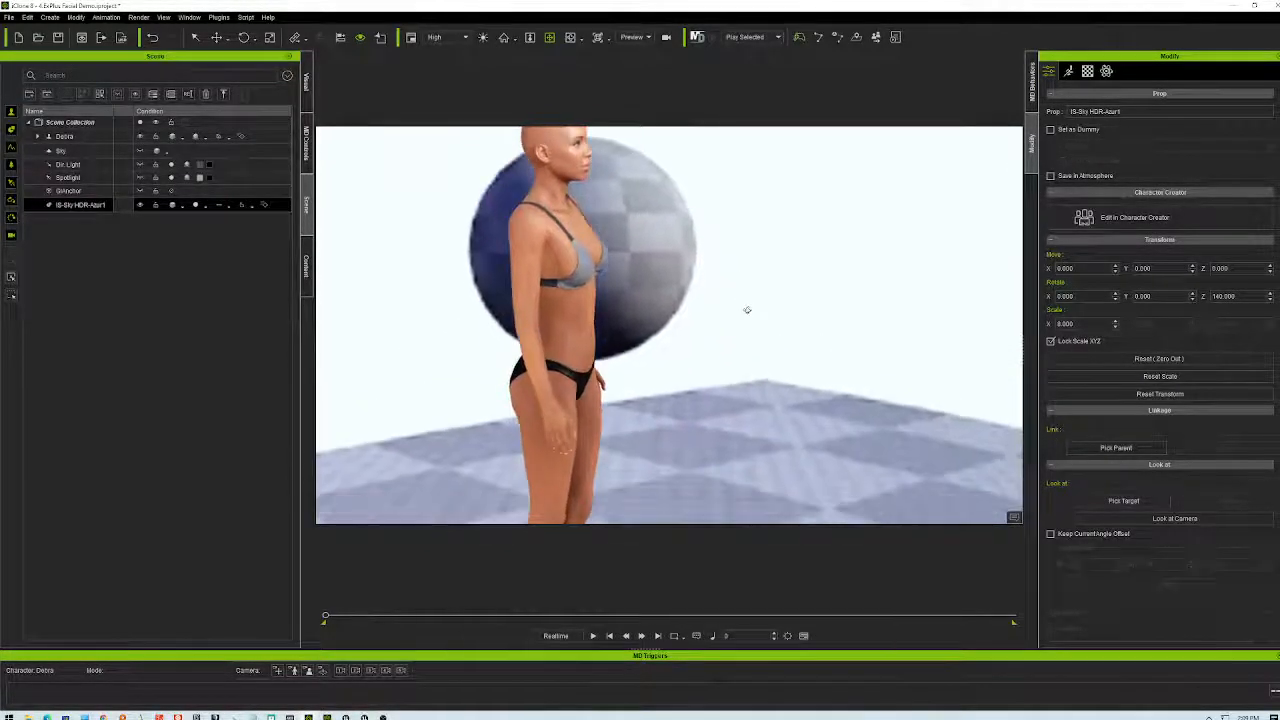
right_drag(746, 310, 828, 335)
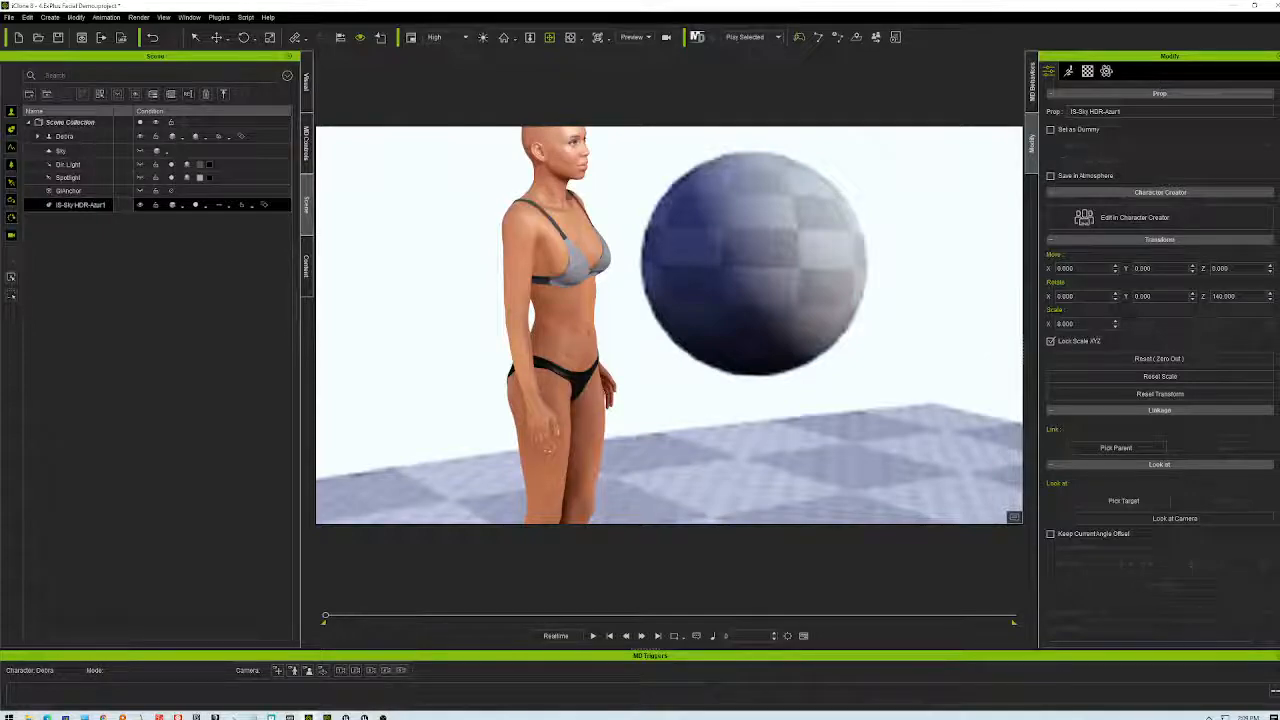
key(Return)
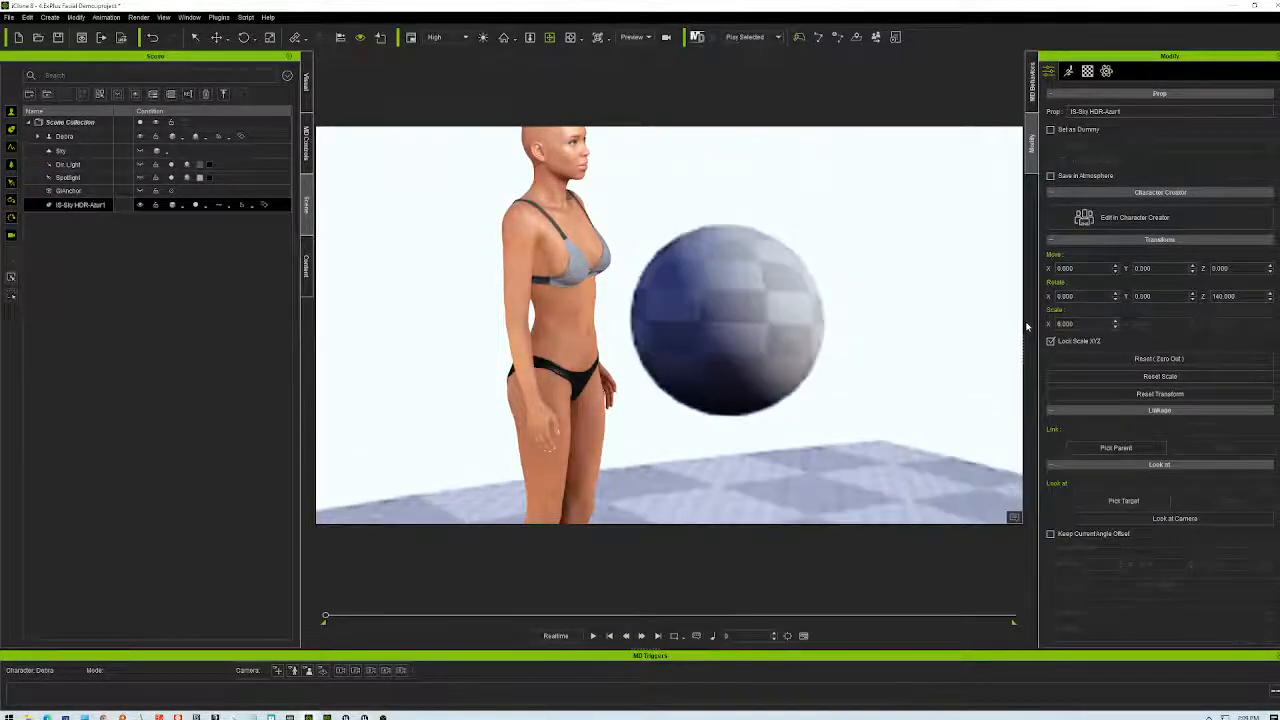
right_drag(955, 341, 560, 99)
- Set the sky prop's uniform scale to 5 and look down at the character's feet
double_click(1065, 323)
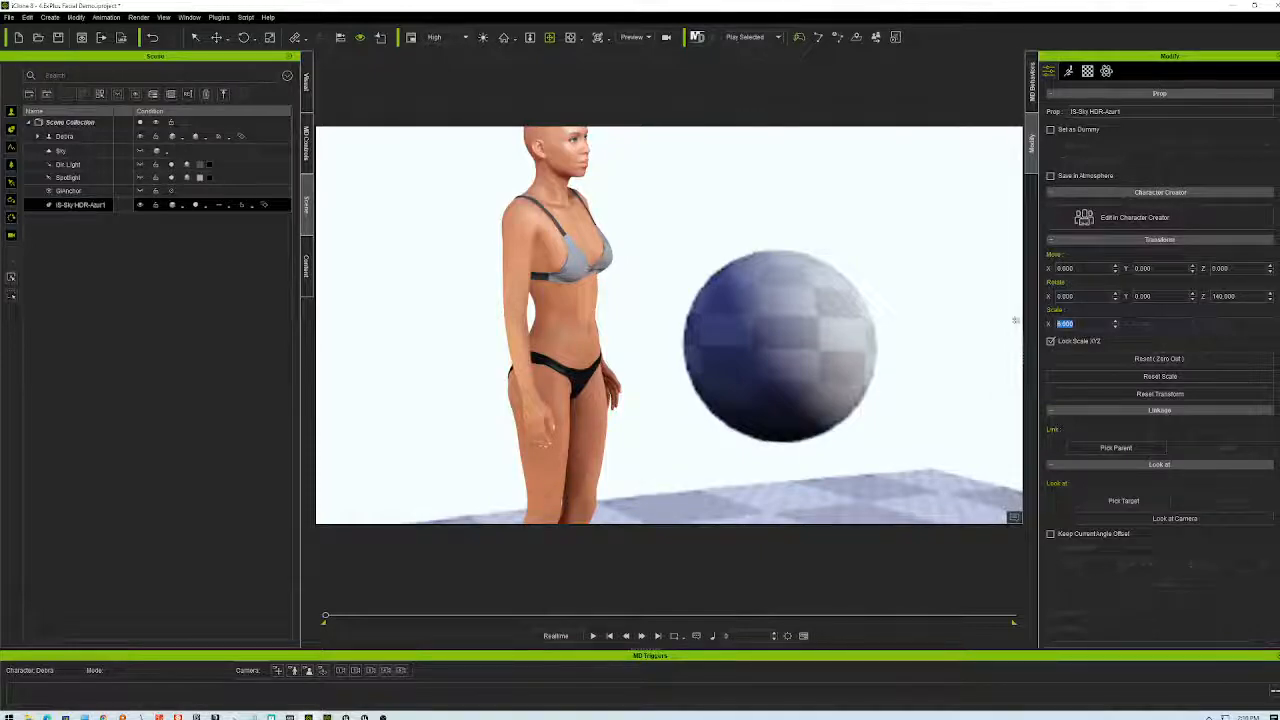
text(5)
key(Return)
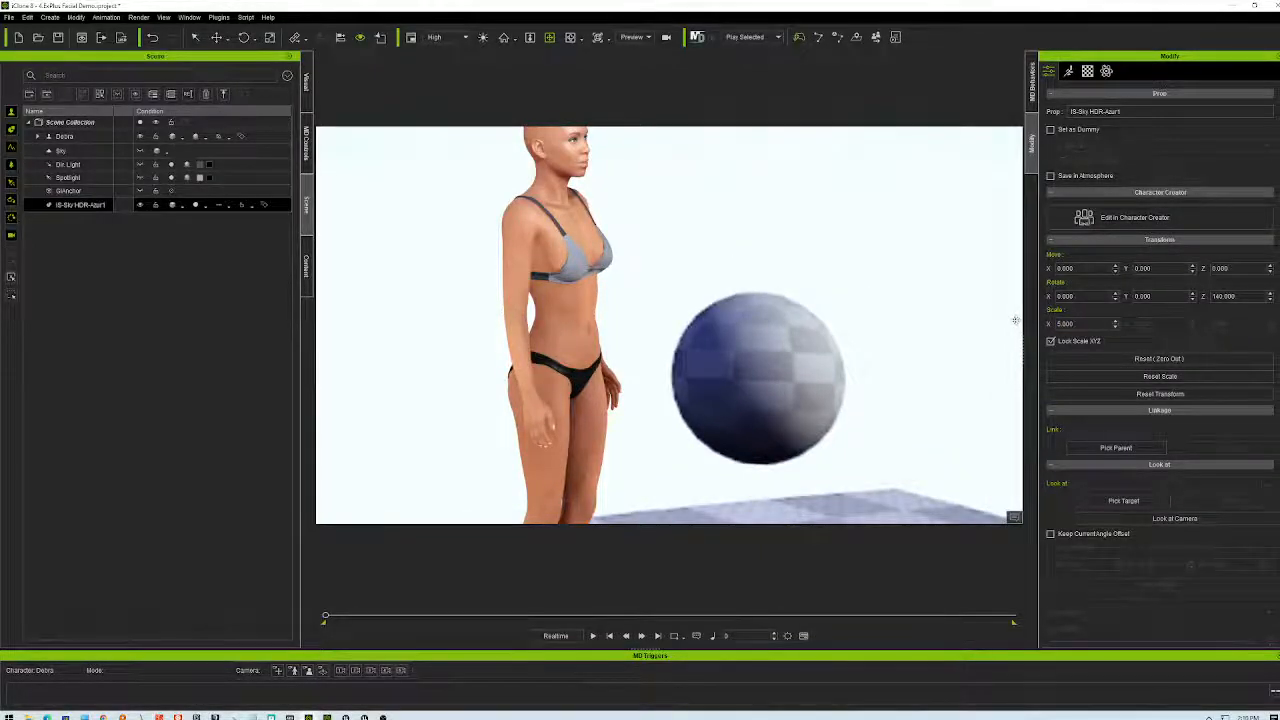
right_drag(859, 327, 805, 309)
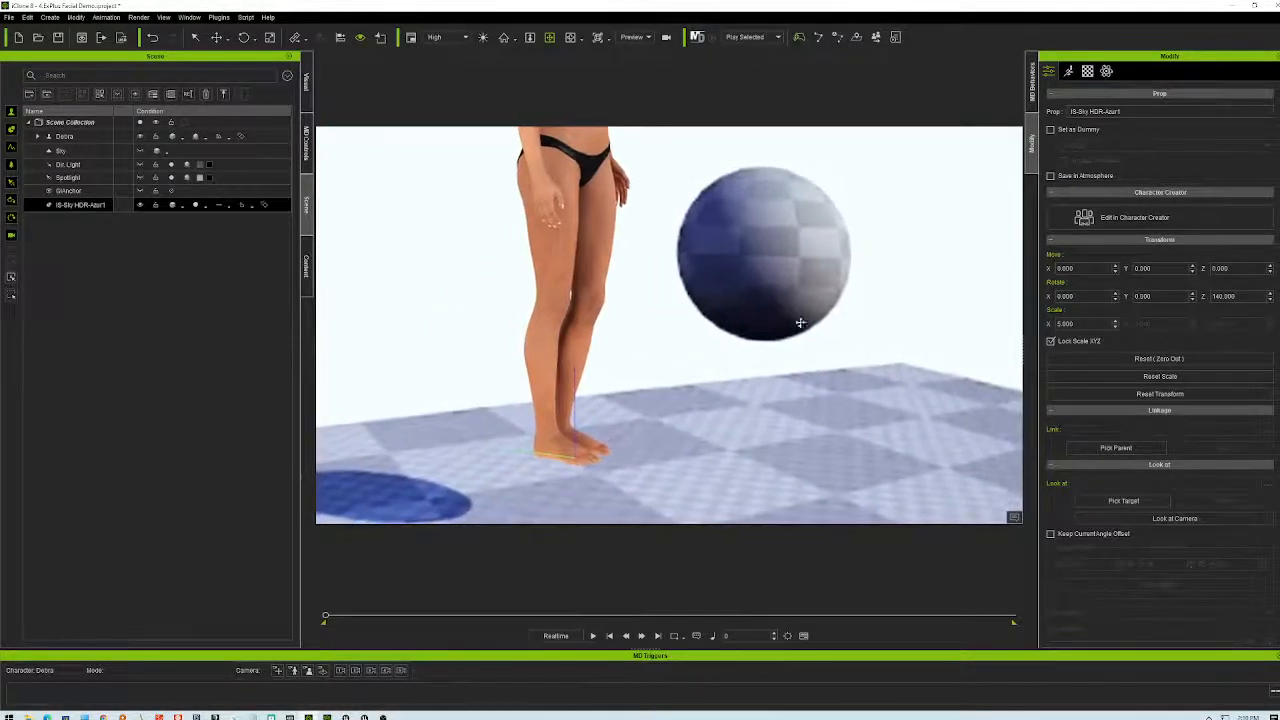
right_drag(789, 430, 690, 392)
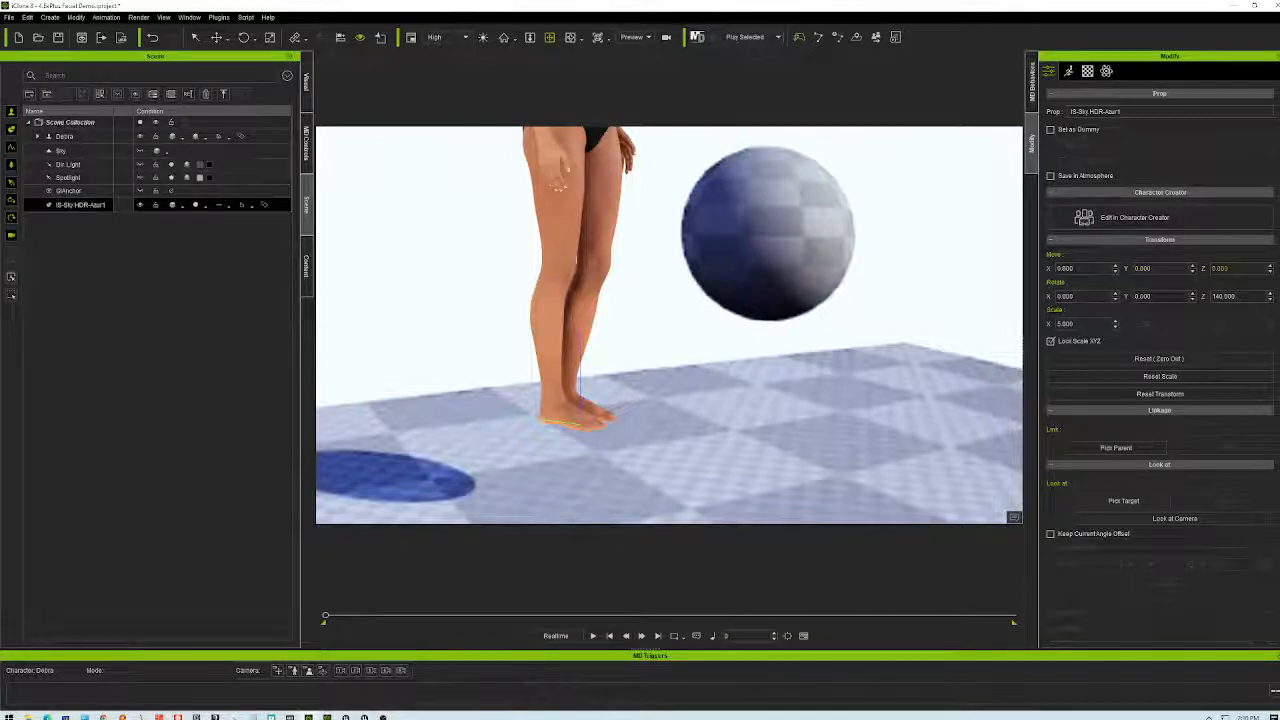
- Raise the sky prop's Move Z position to 100, then to 500
click(1271, 268)
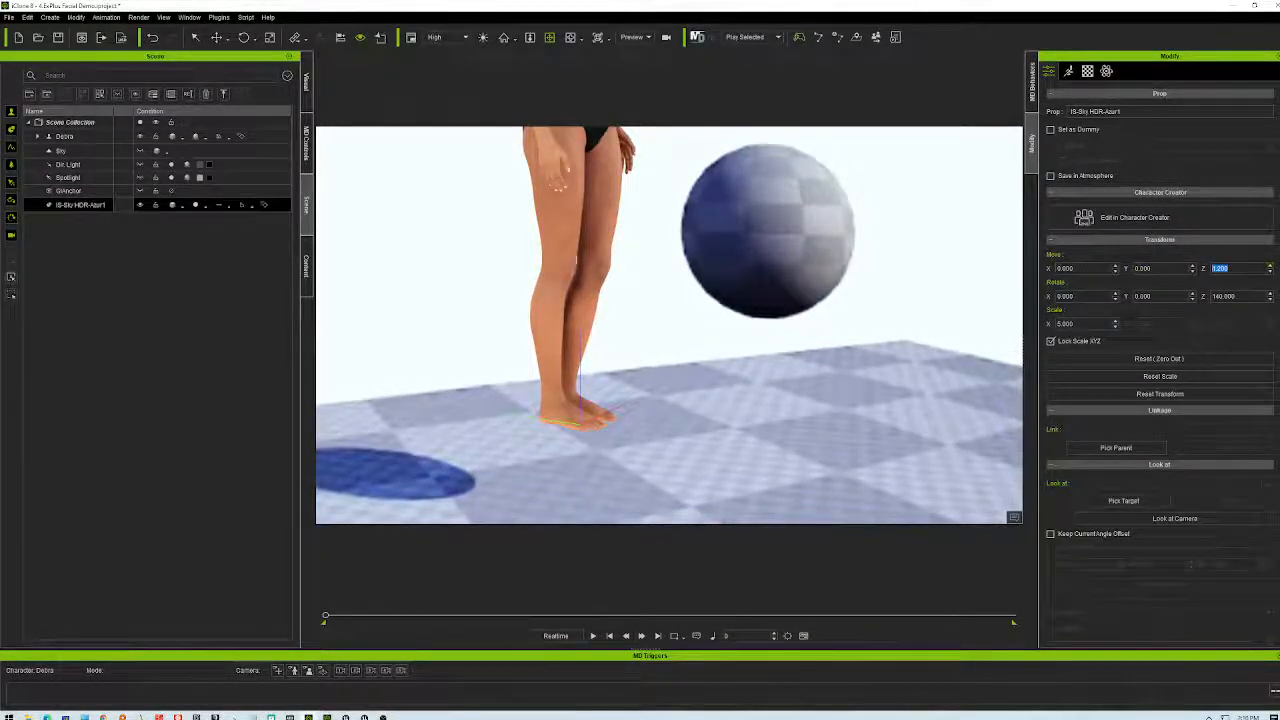
text(100)
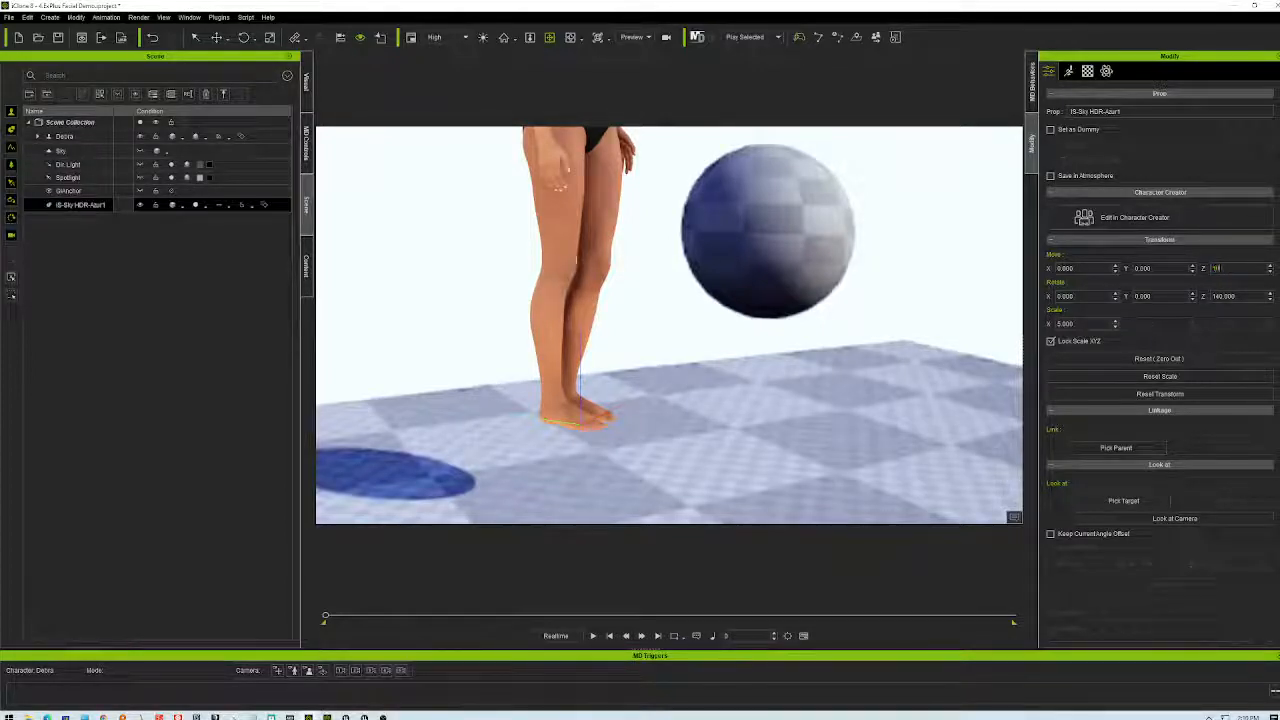
key(Return)
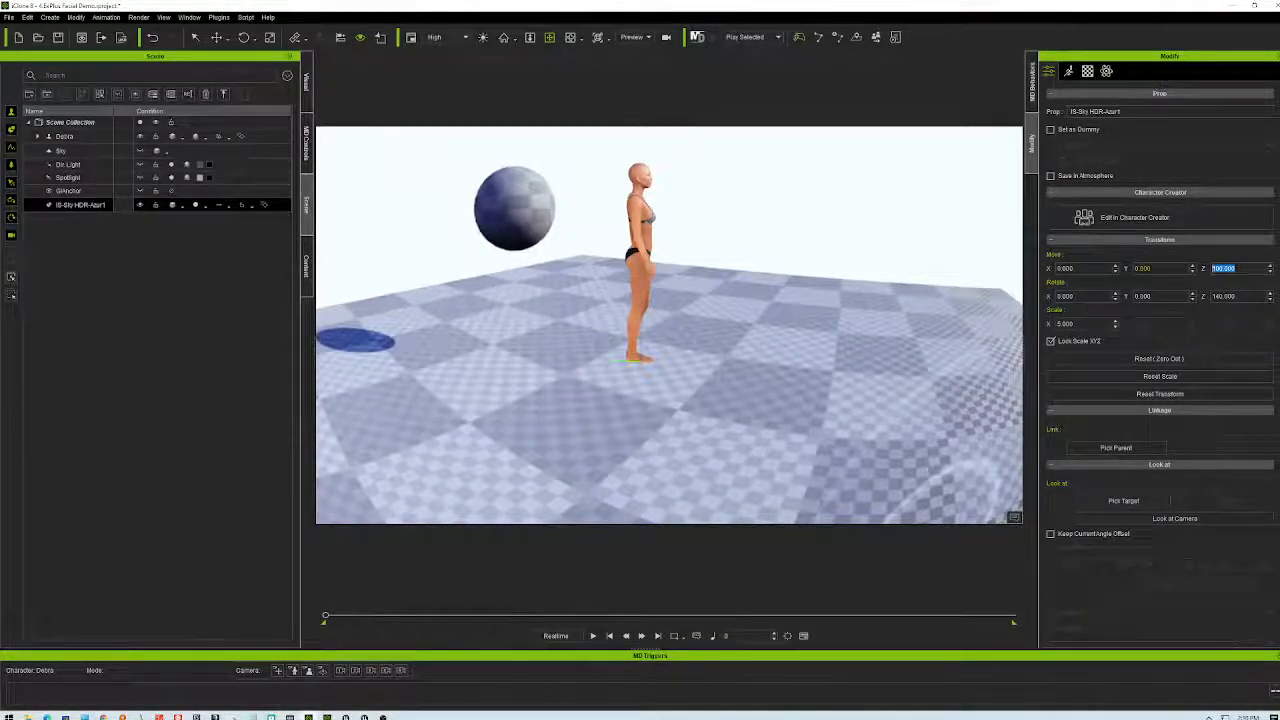
key(Return)
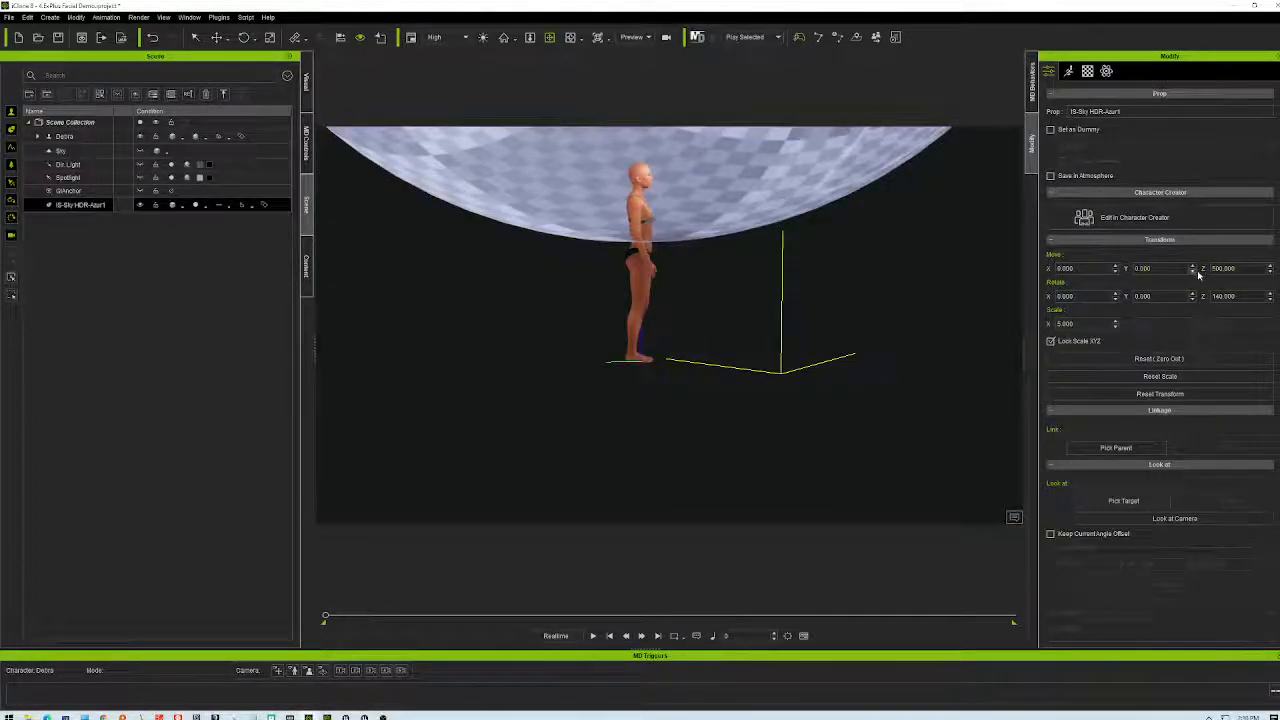
click(1231, 268)
drag(1236, 268, 1209, 268)
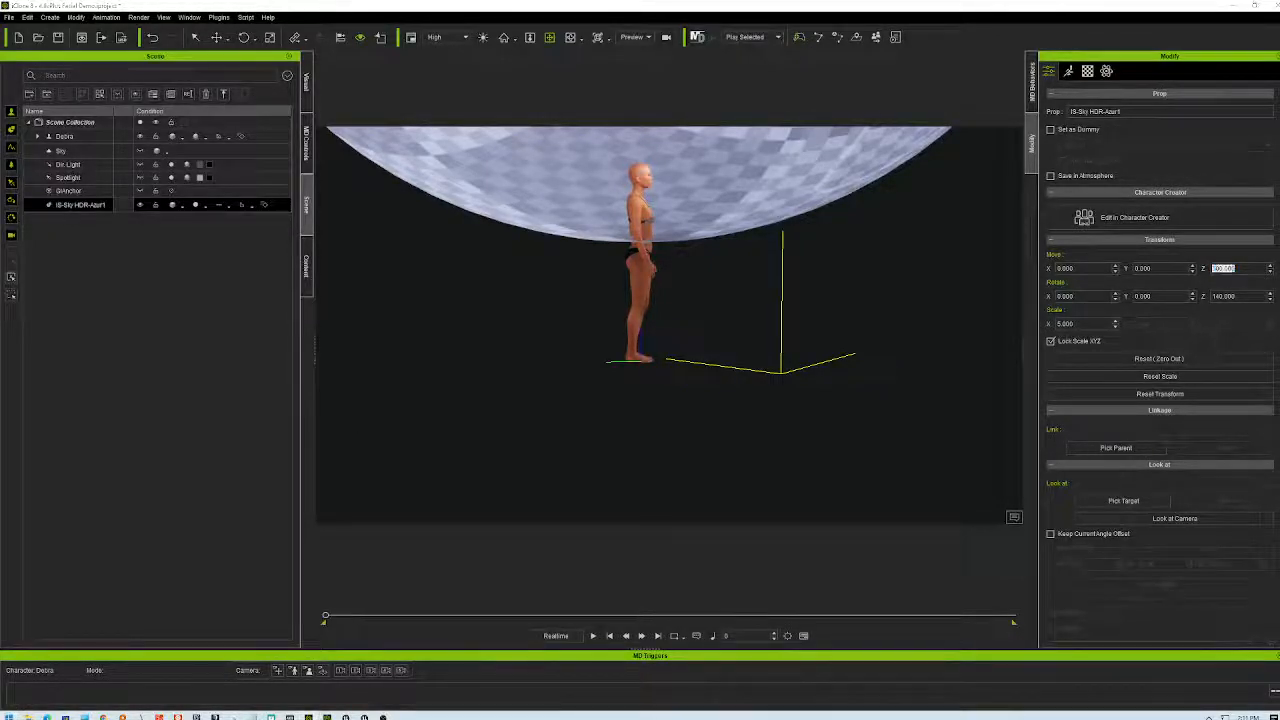
- Compute 1280 ÷ 2 = 640 in Windows Calculator
click(9, 716)
text(calc)
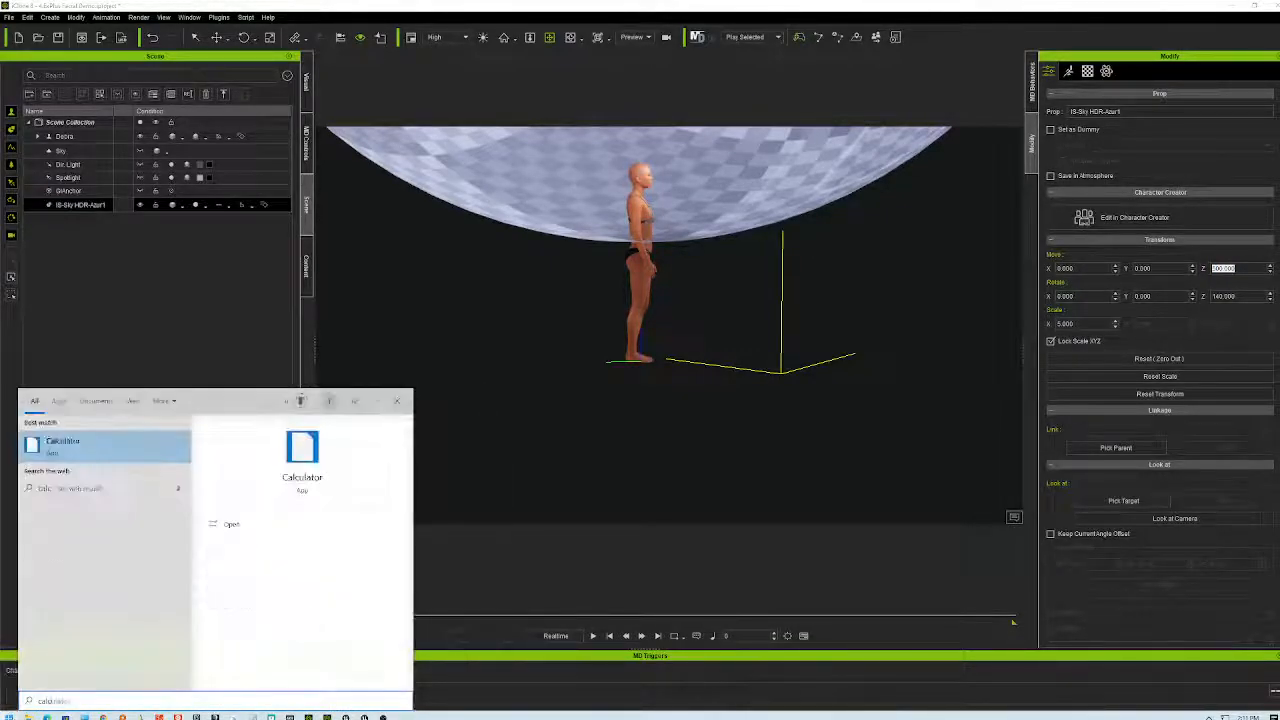
key(Return)
click(1048, 295)
click(1088, 295)
click(1088, 225)
click(1088, 330)
click(1168, 190)
click(1088, 295)
click(1168, 330)
click(1179, 26)
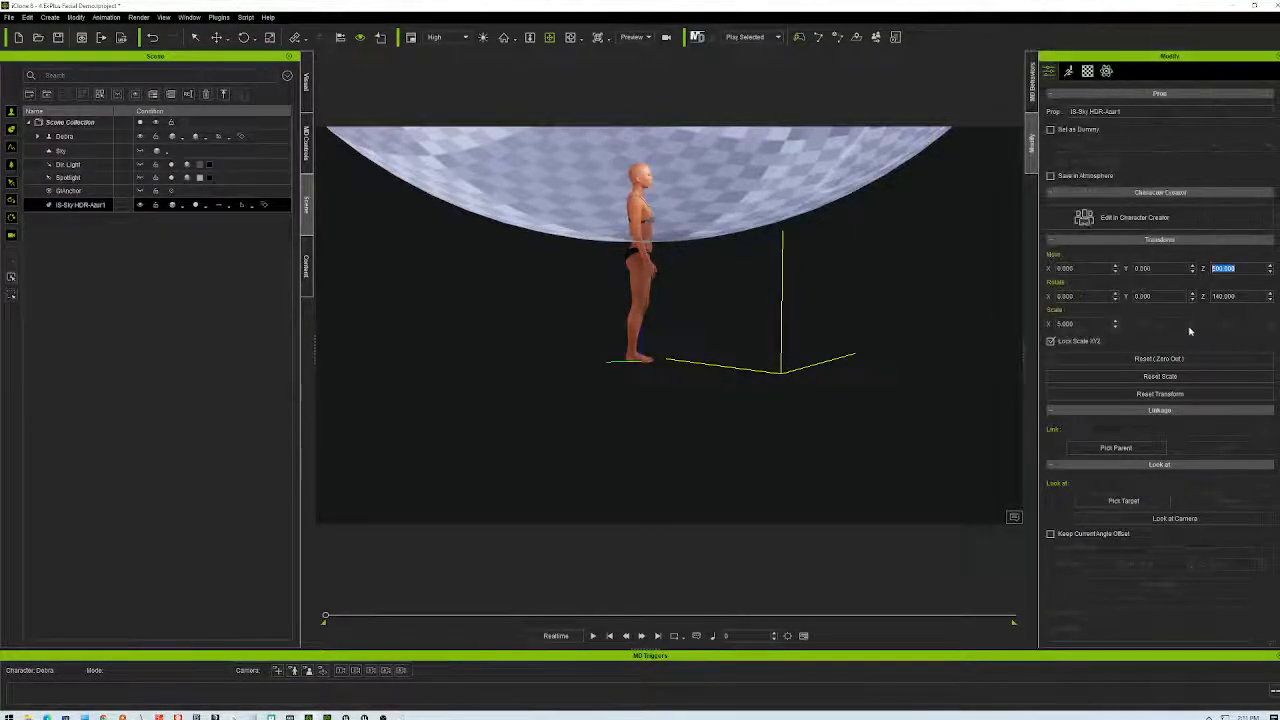
- Set the sky prop's Move Z to 640 and inspect the dome from below
key(Return)
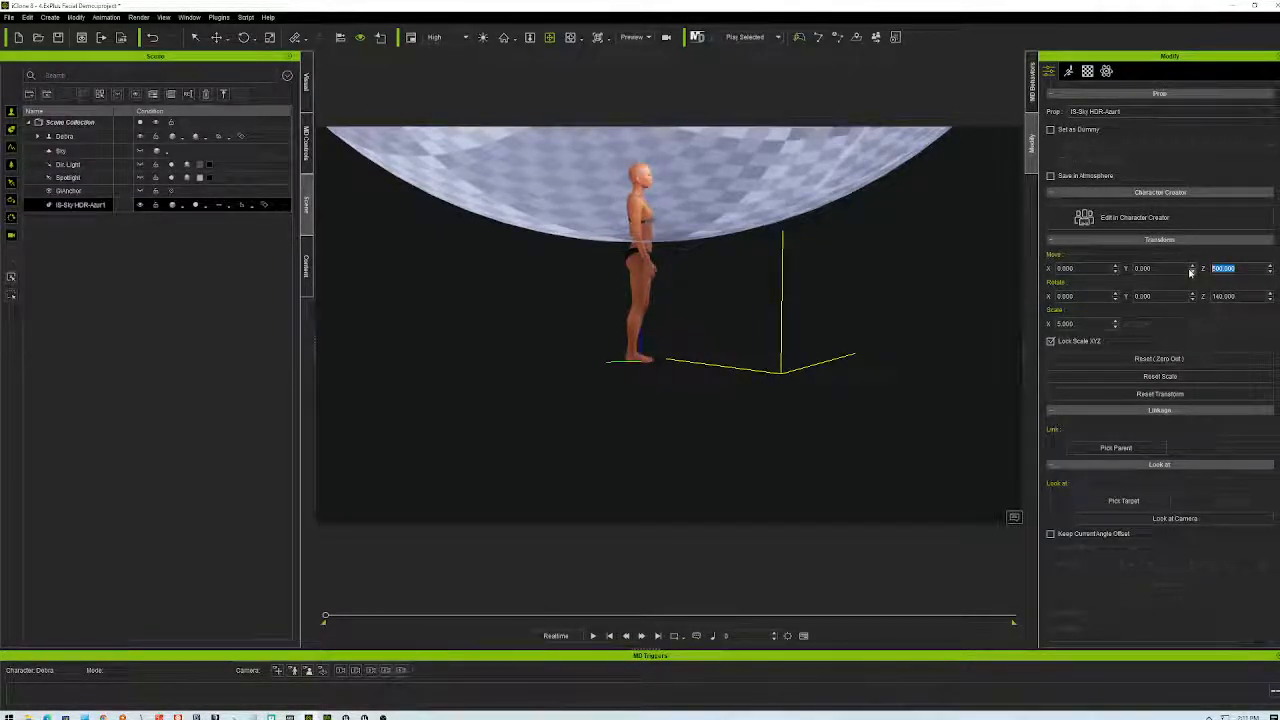
key(Return)
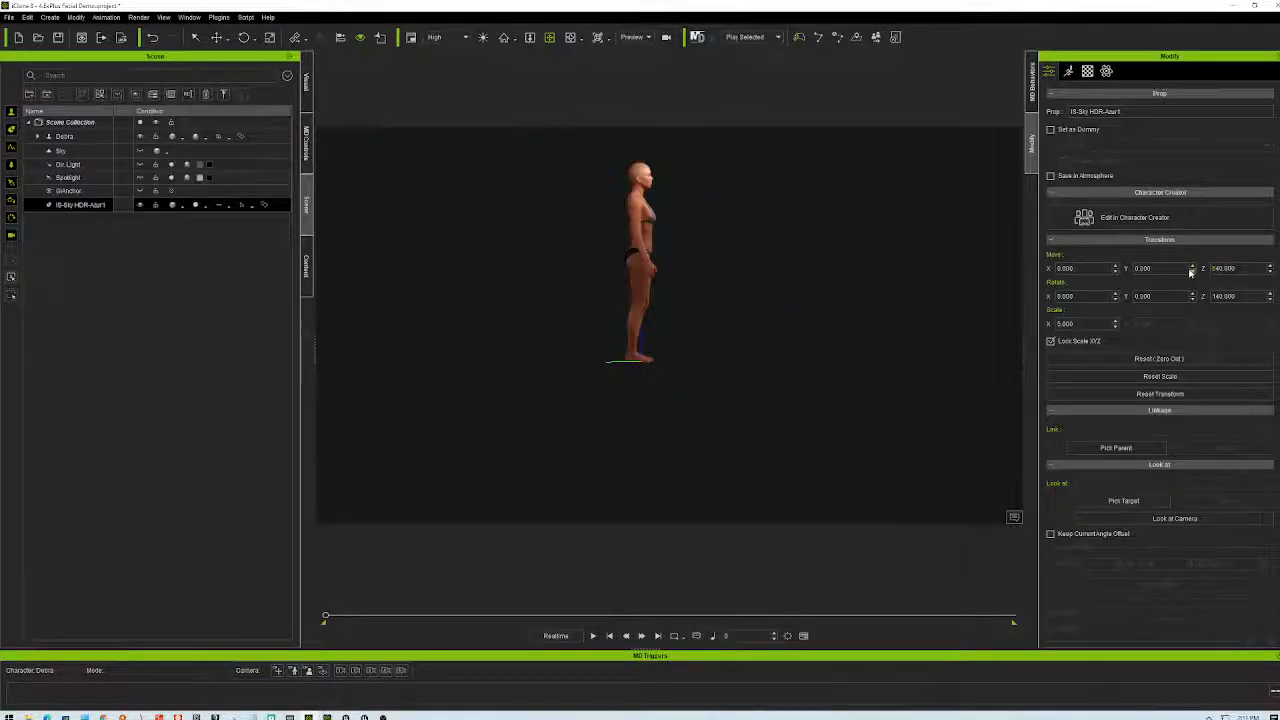
scroll(713, 291, down, 5)
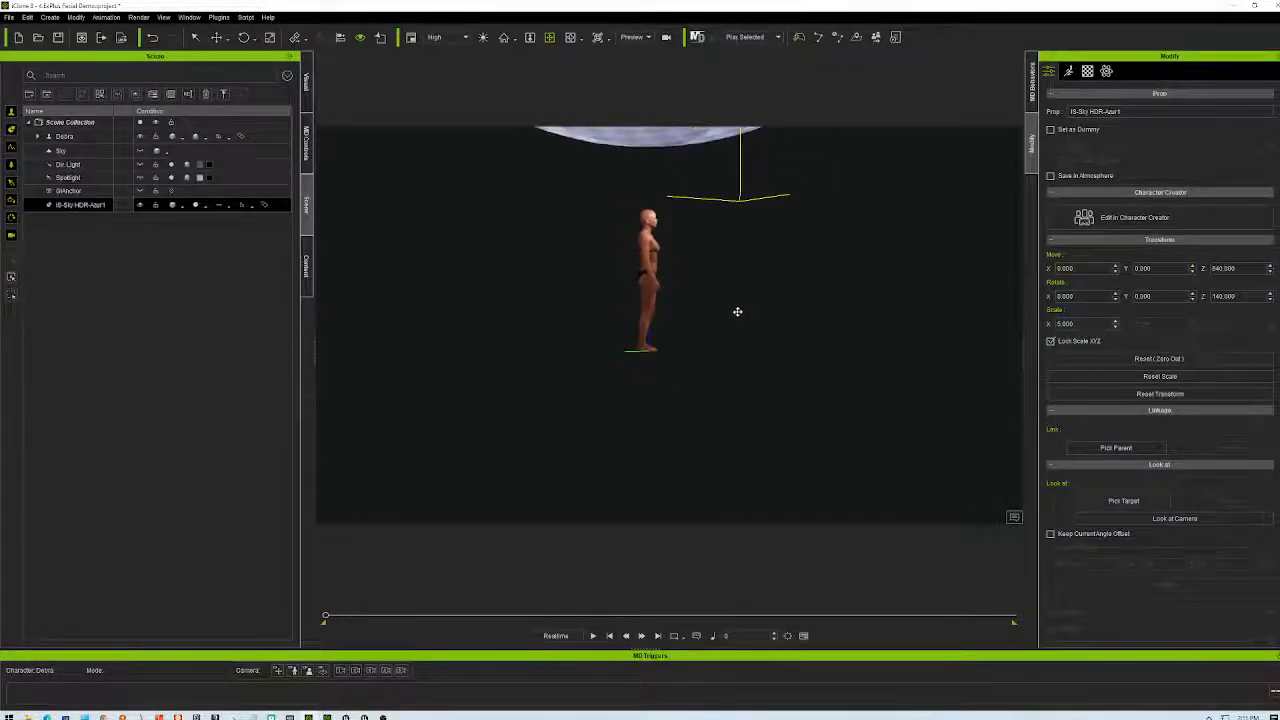
scroll(757, 232, down, 5)
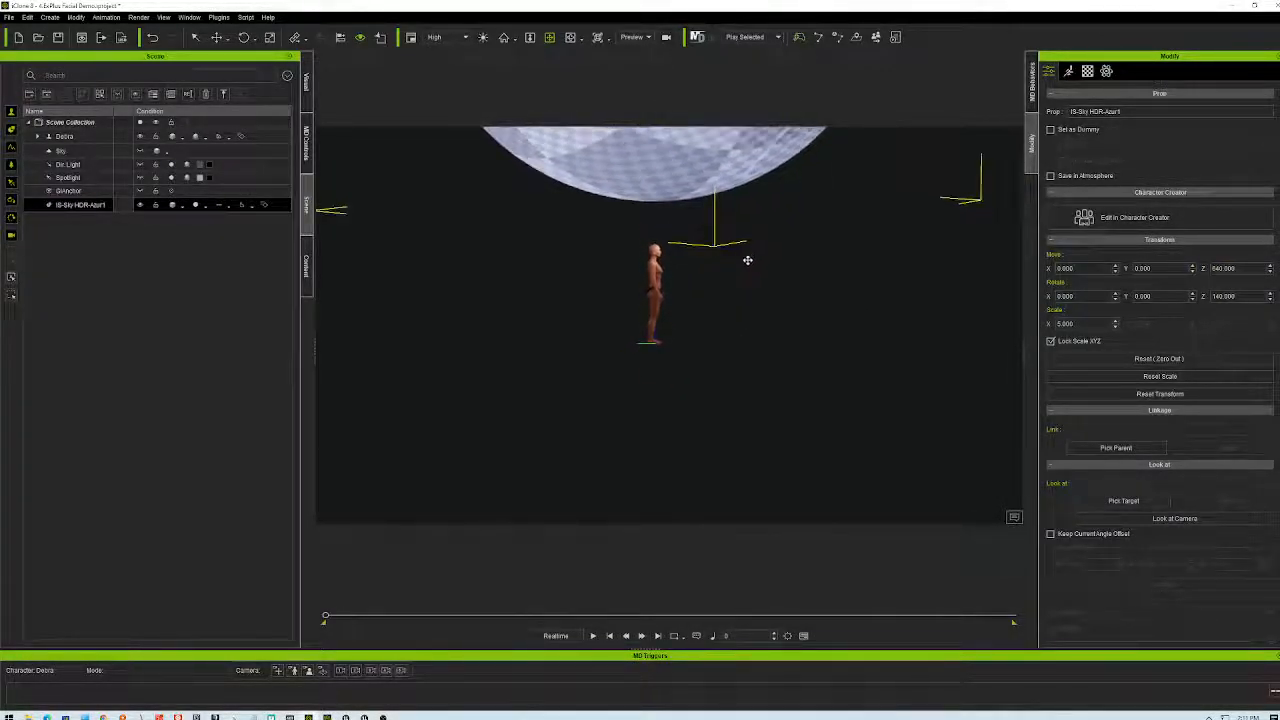
right_drag(770, 268, 792, 162)
right_drag(754, 369, 701, 530)
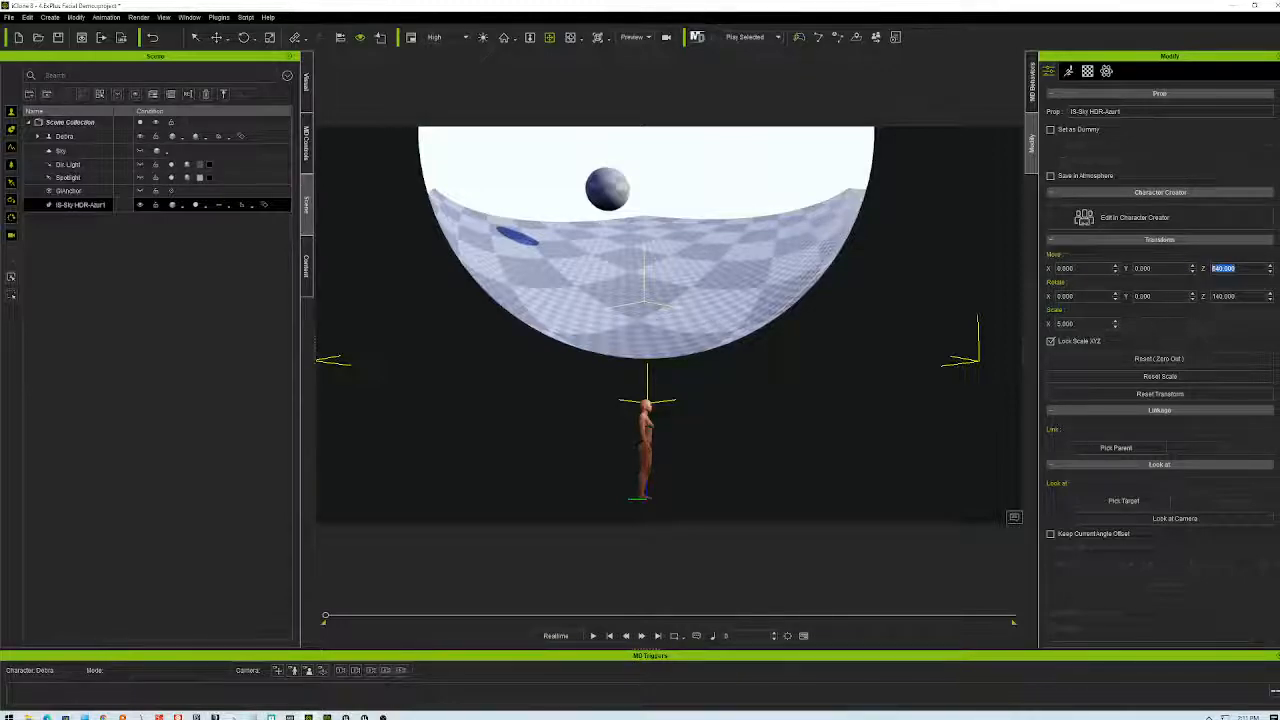
click(1107, 269)
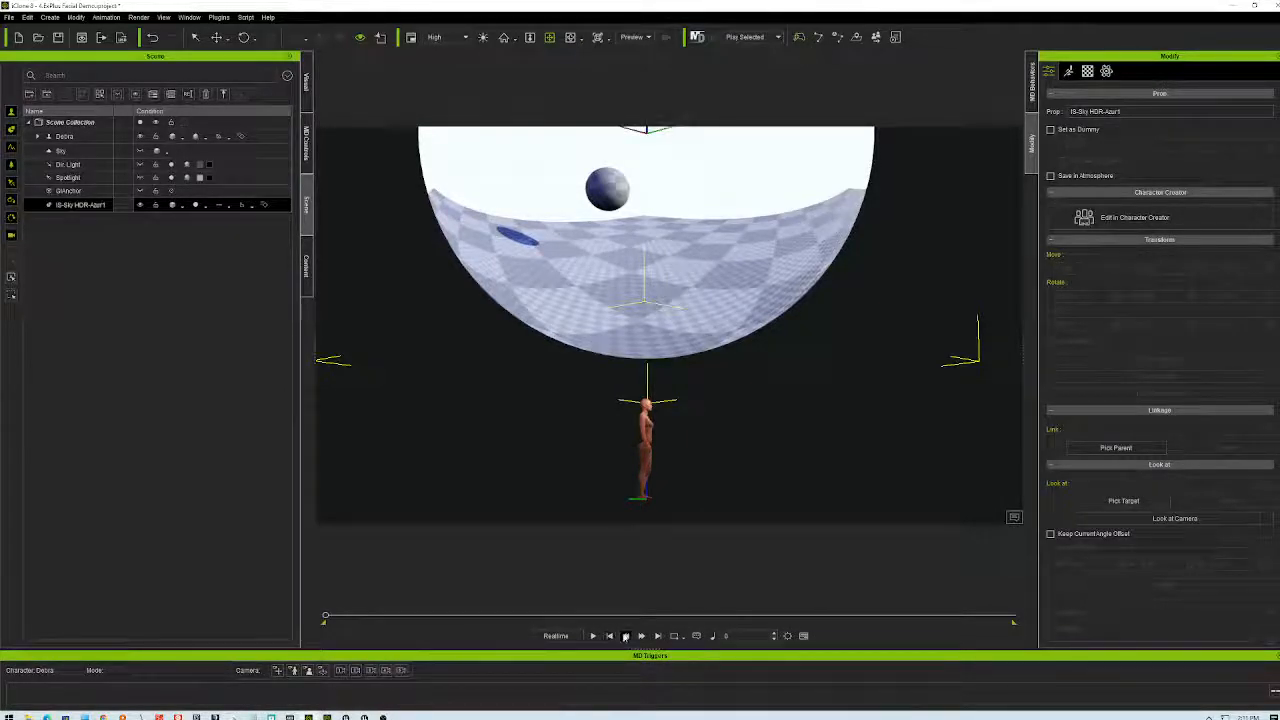
mouse_move(746, 361)
right_down()
mouse_move(780, 306)
mouse_move(748, 364)
right_up()
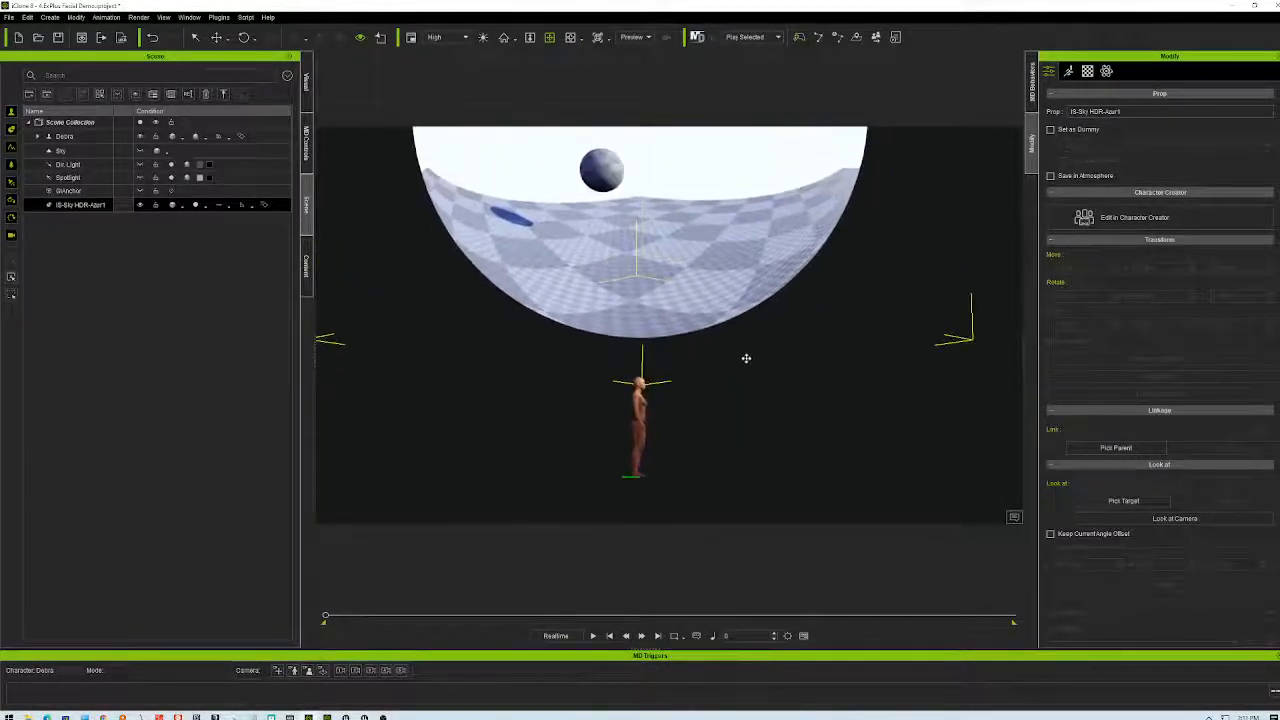
- Reselect the sky HDR prop and set its Move Z to 320
click(68, 205)
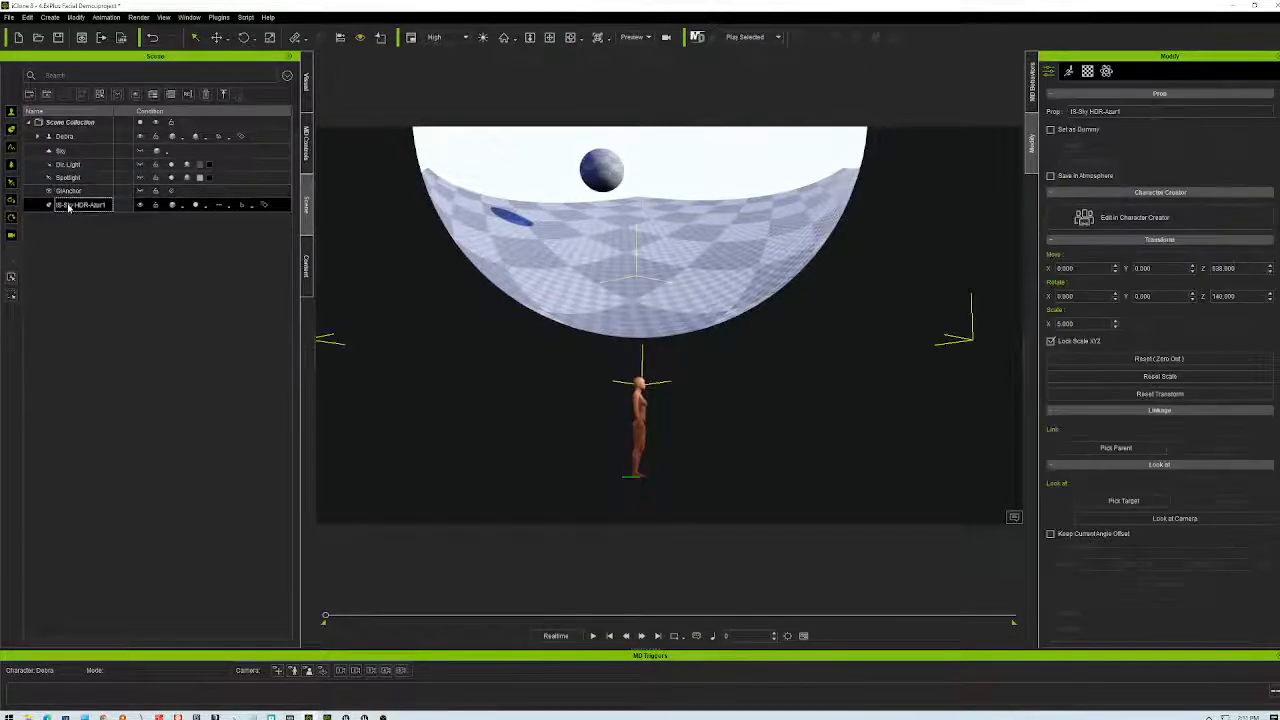
click(1222, 268)
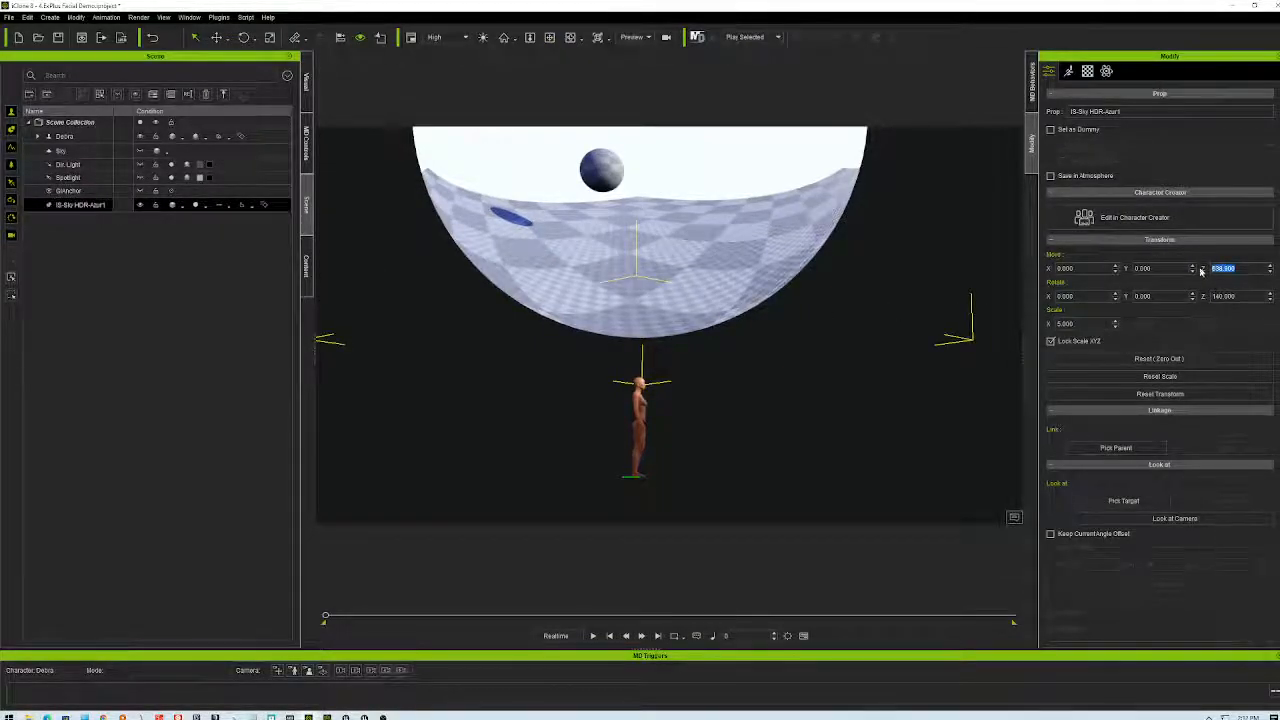
text(0)
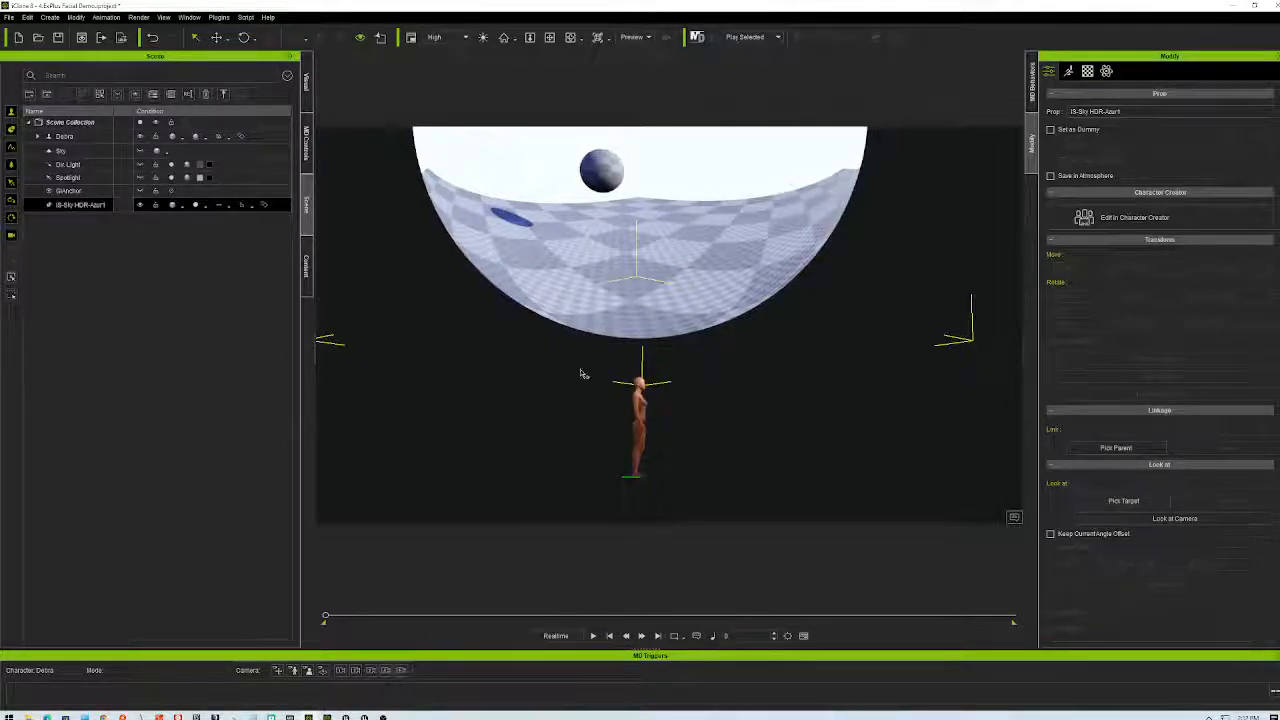
click(100, 190)
click(100, 204)
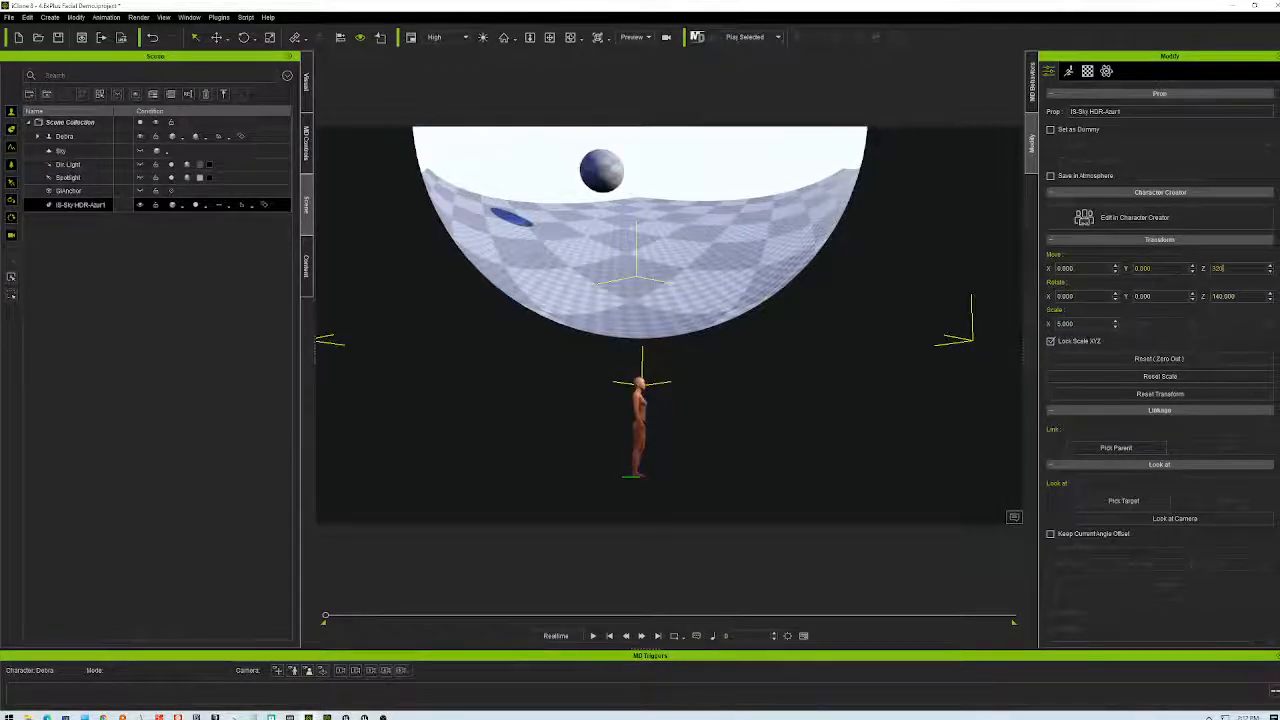
key(Return)
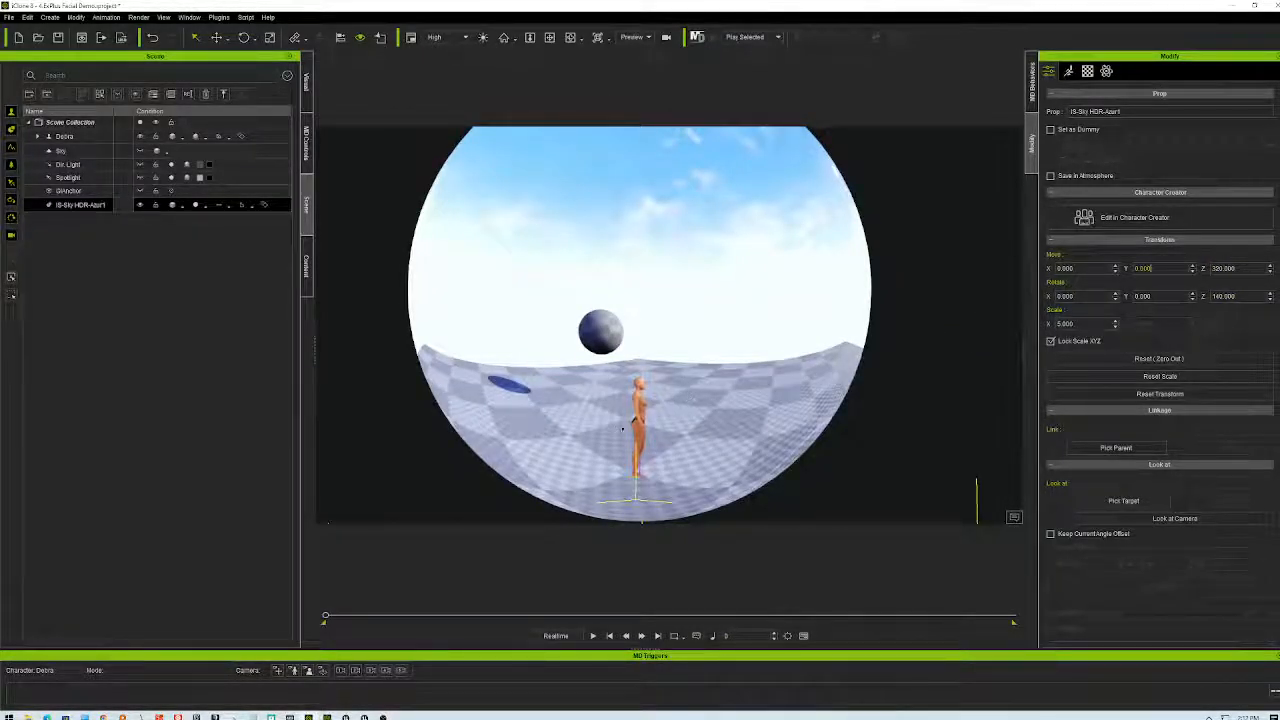
- Zoom, pan and orbit to eye-level side views, then nudge the sky's Move Z down toward 310
scroll(667, 424, up, 6)
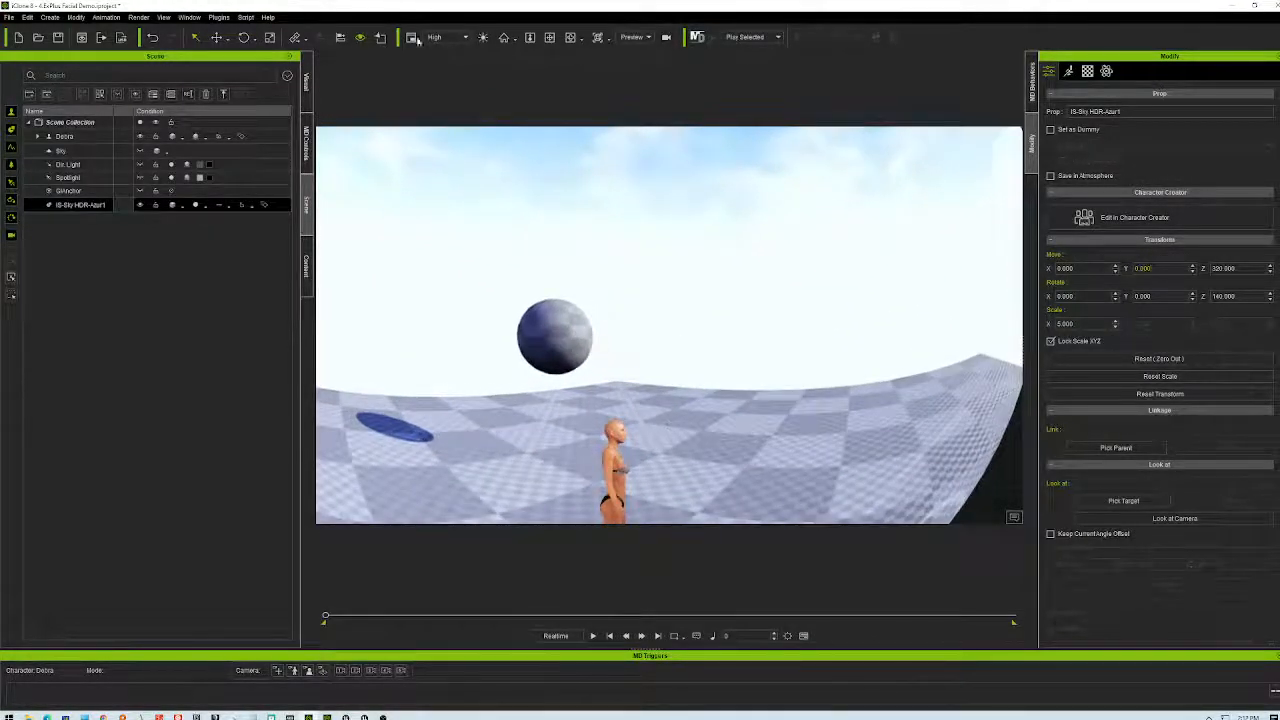
click(554, 41)
drag(666, 492, 484, 352)
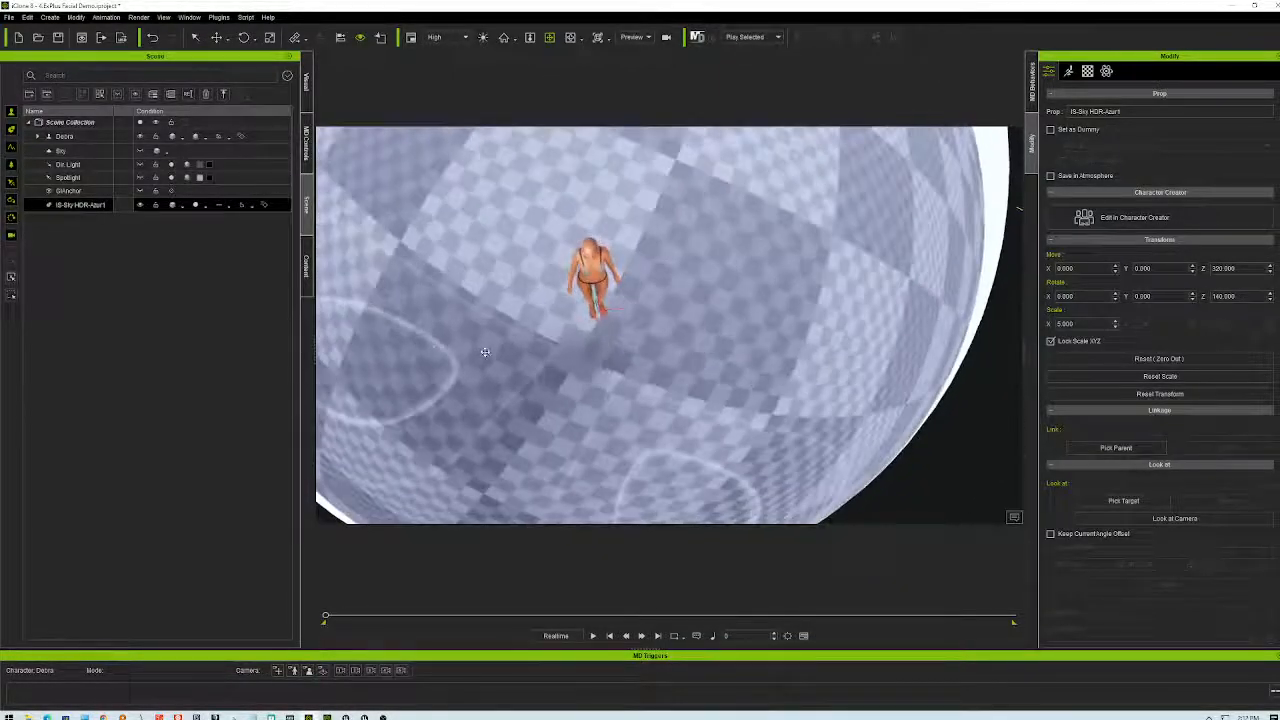
scroll(484, 352, up, 5)
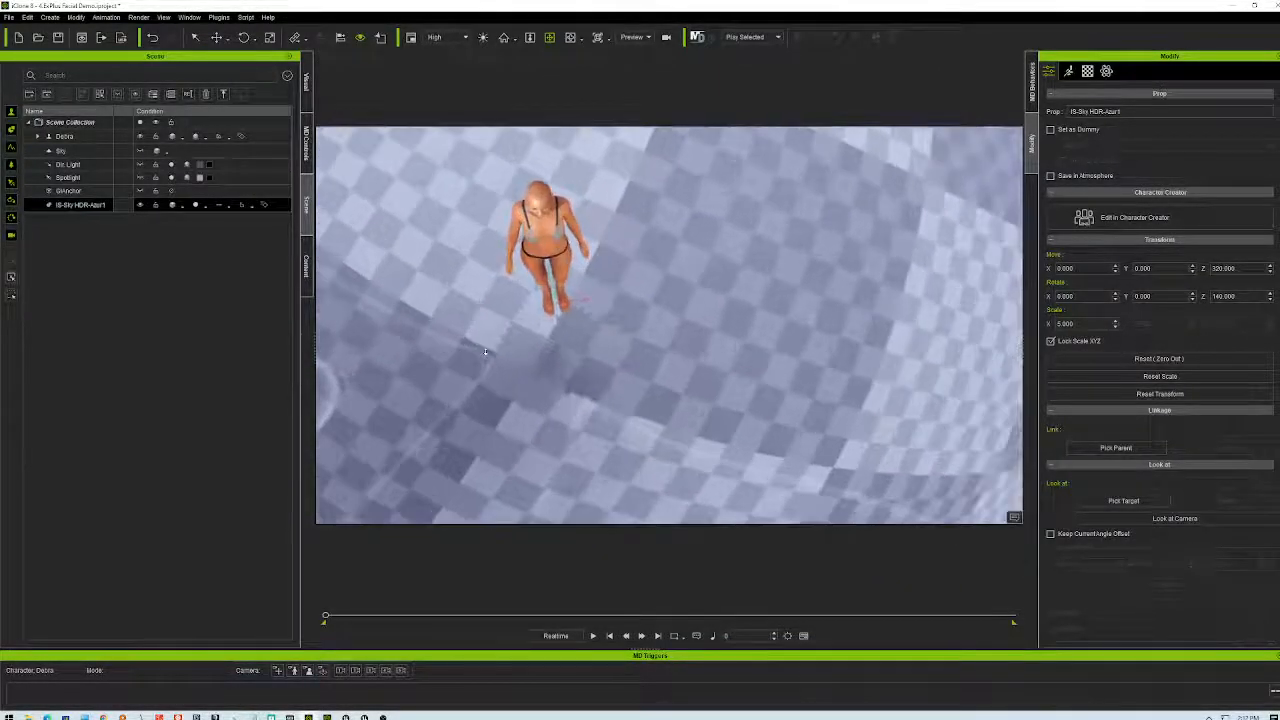
drag(649, 383, 835, 297)
drag(808, 403, 776, 380)
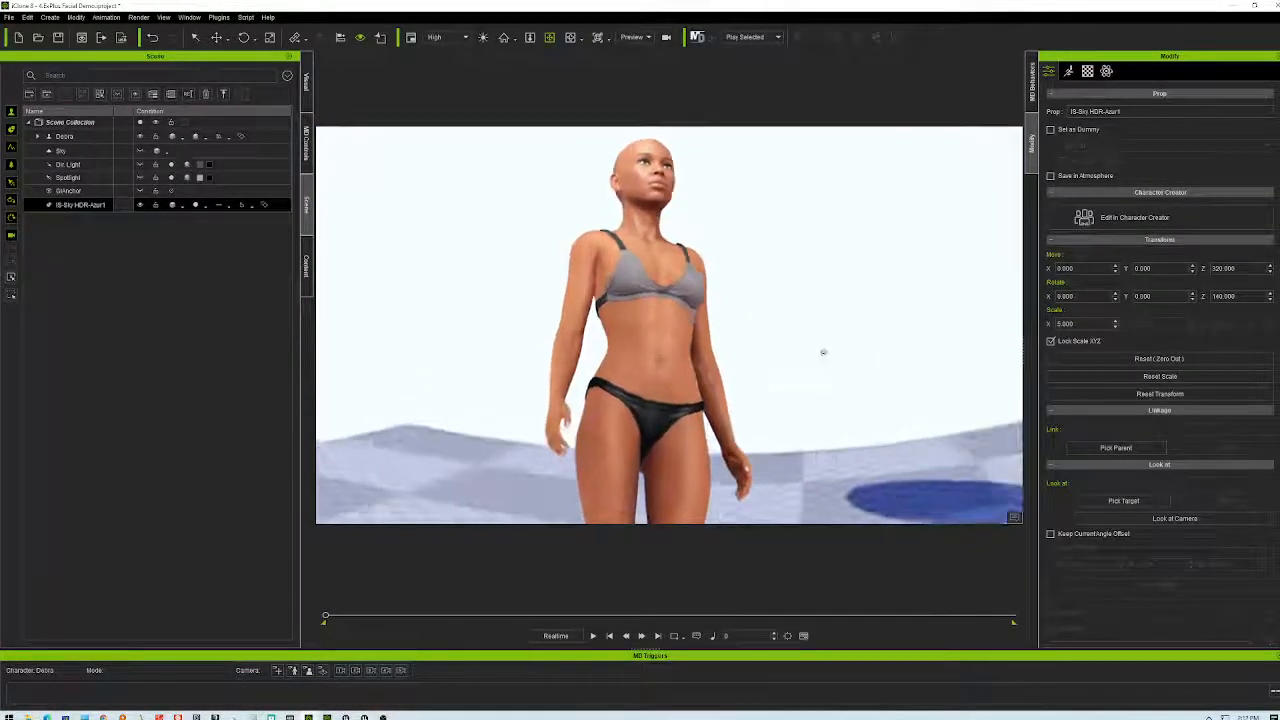
drag(871, 370, 960, 348)
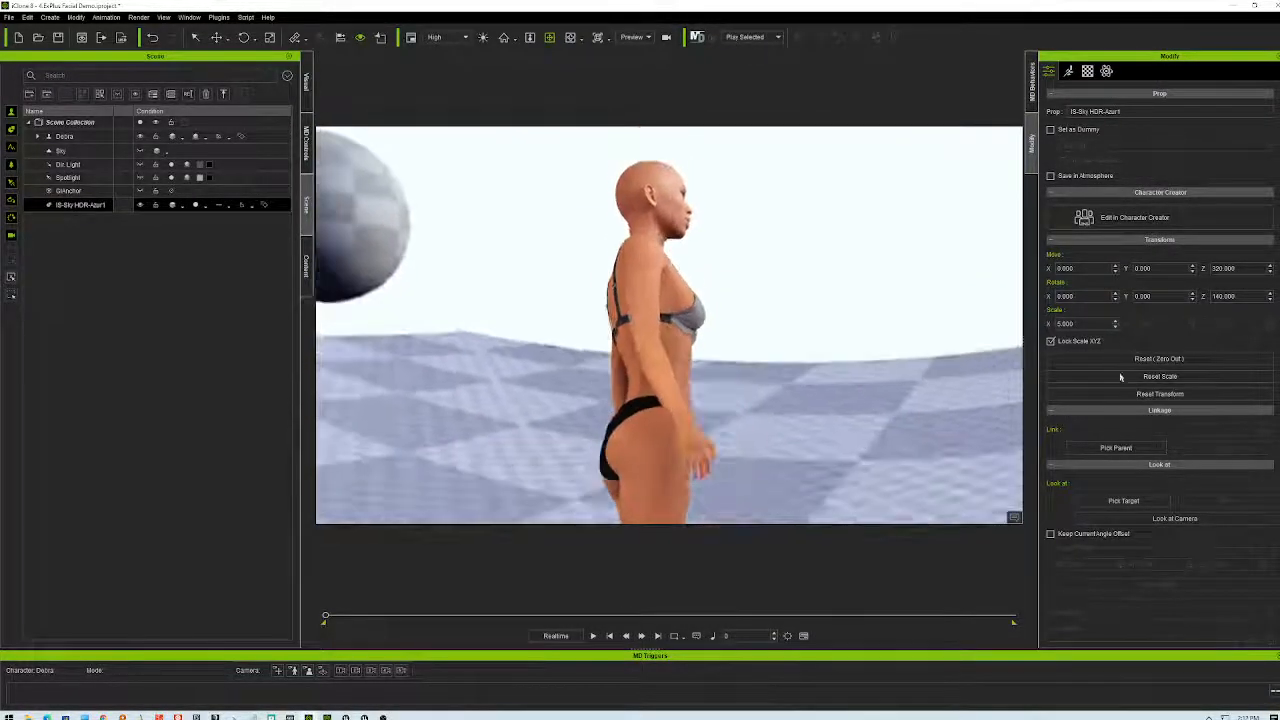
right_drag(788, 377, 720, 346)
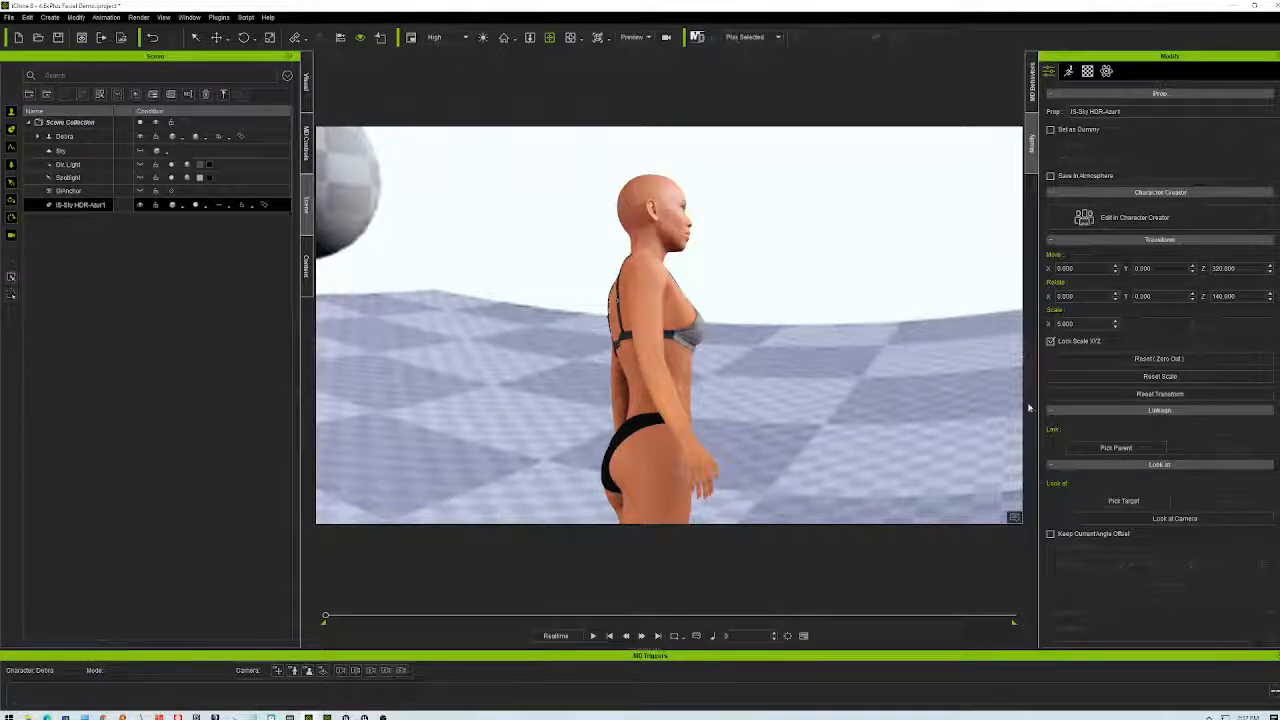
click(1270, 272)
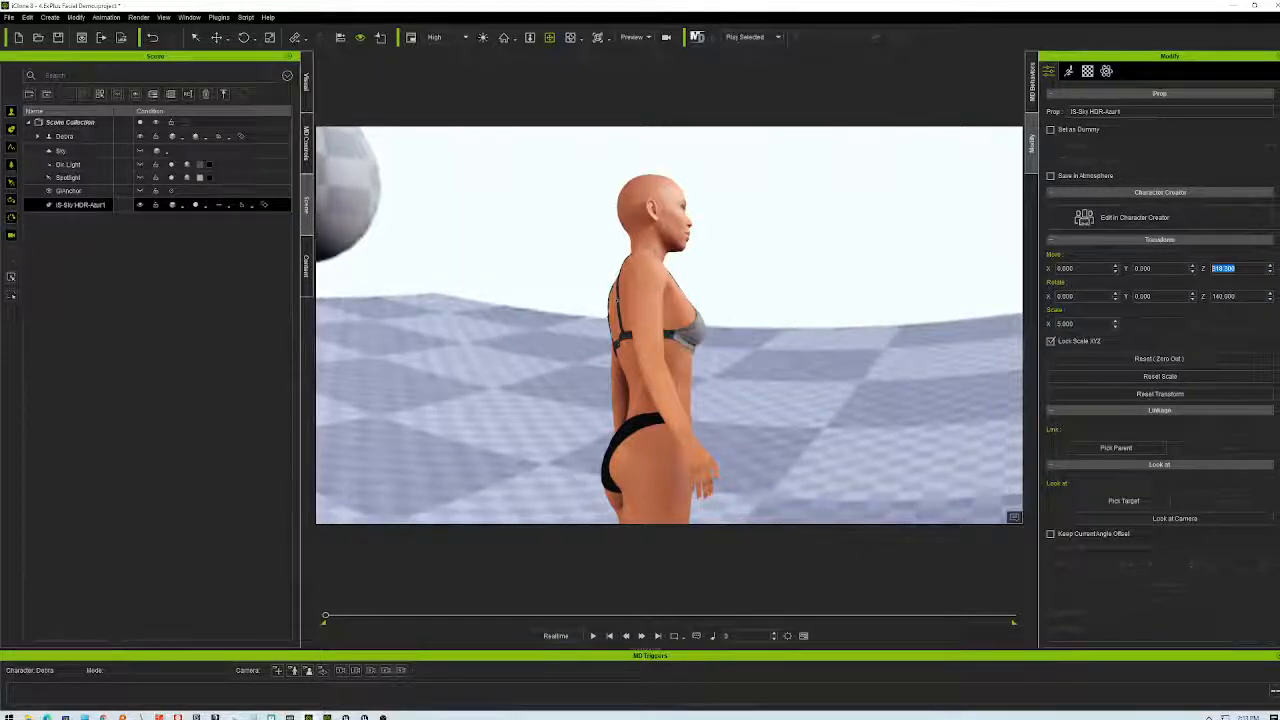
text(300)
key(Return)
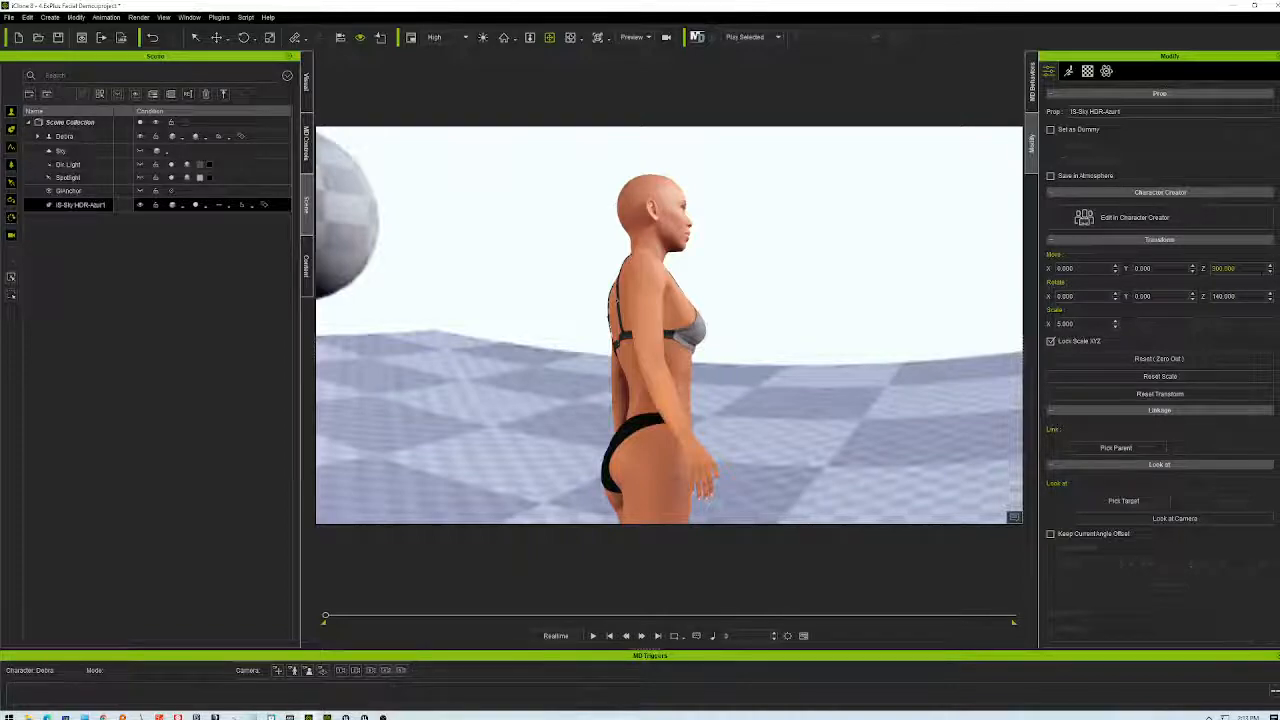
drag(1239, 268, 1216, 268)
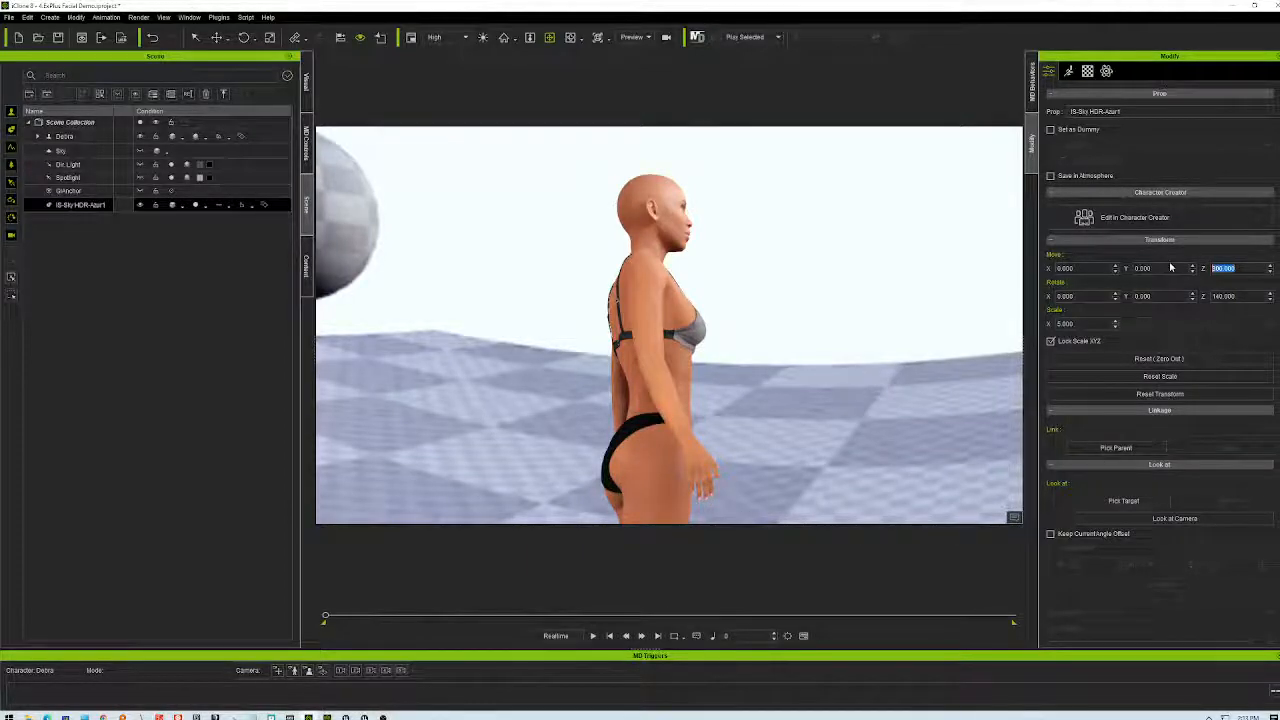
key(Return)
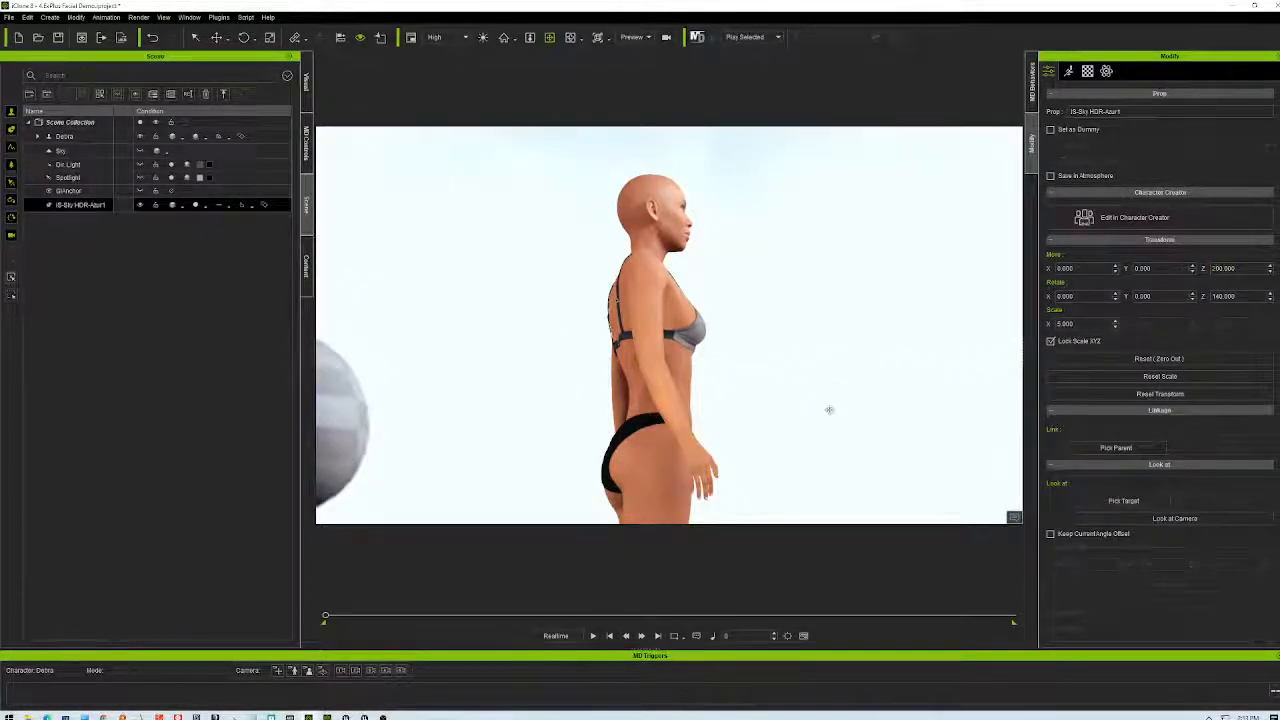
middle_drag(827, 430, 807, 256)
right_drag(797, 456, 610, 470)
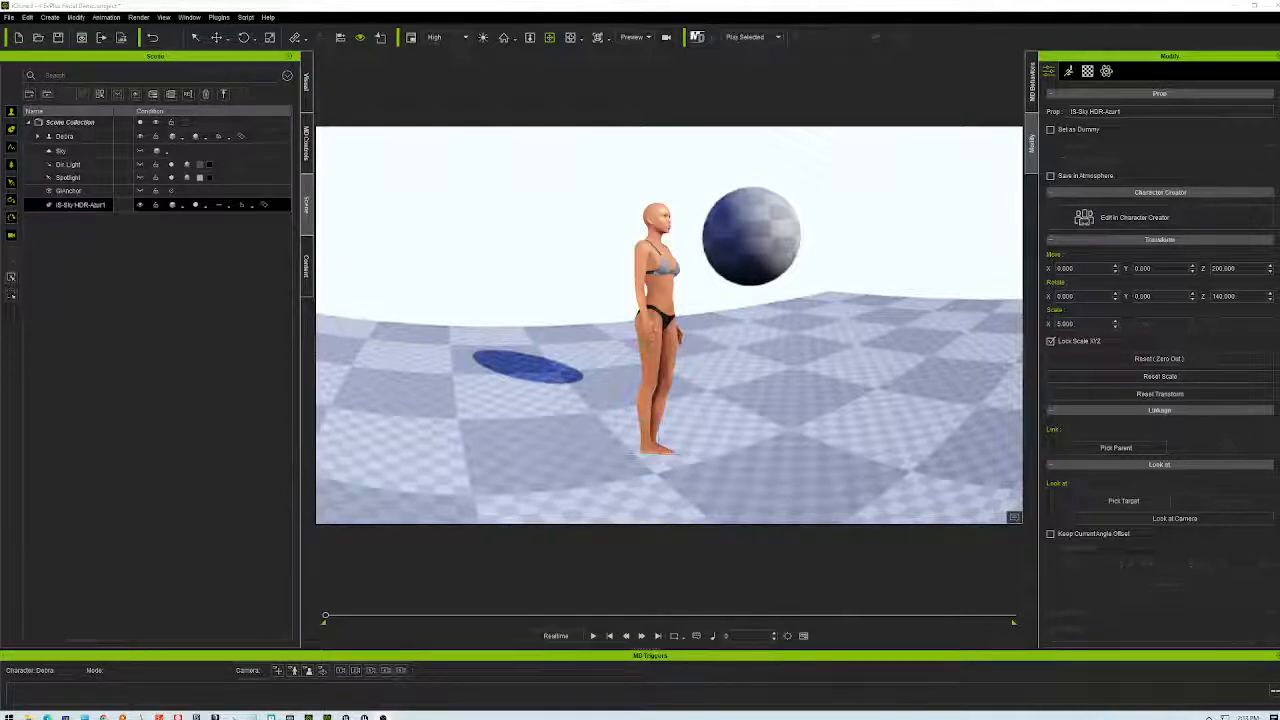
right_drag(900, 420, 480, 459)
right_drag(536, 254, 459, 417)
- Play the animation and orbit to front, side, back and three-quarter views of the character
click(592, 635)
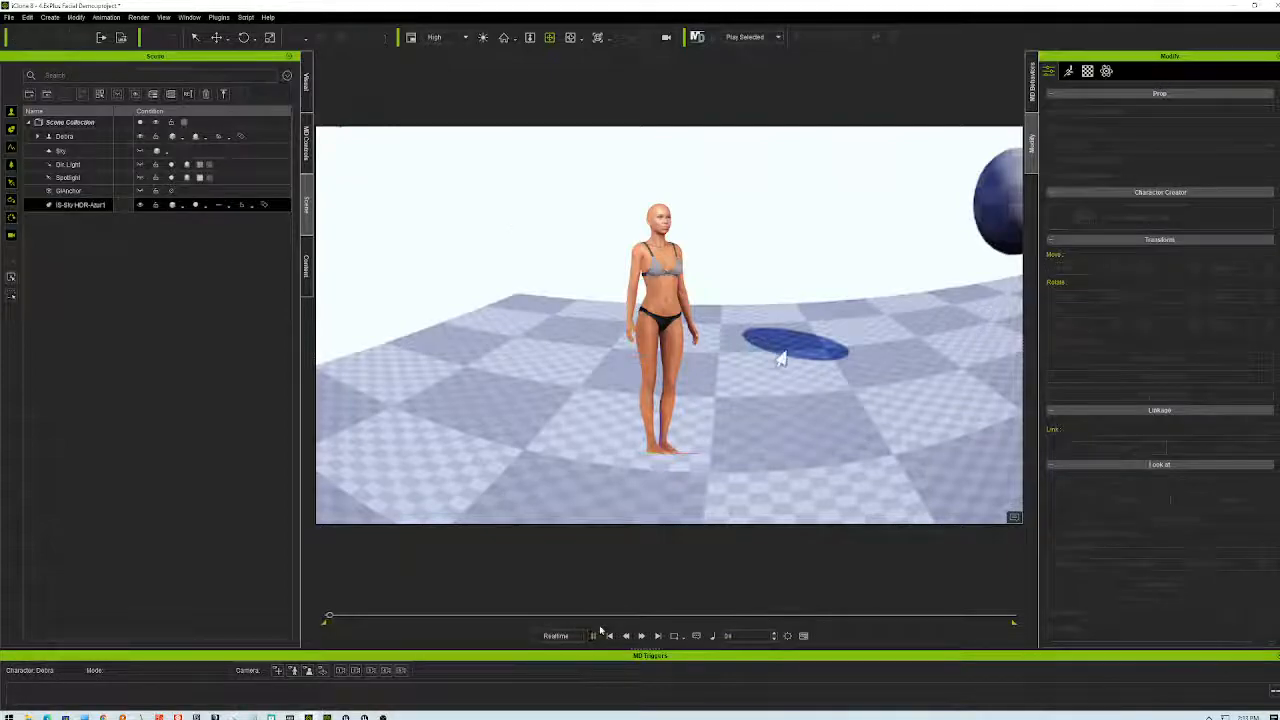
right_drag(631, 430, 811, 420)
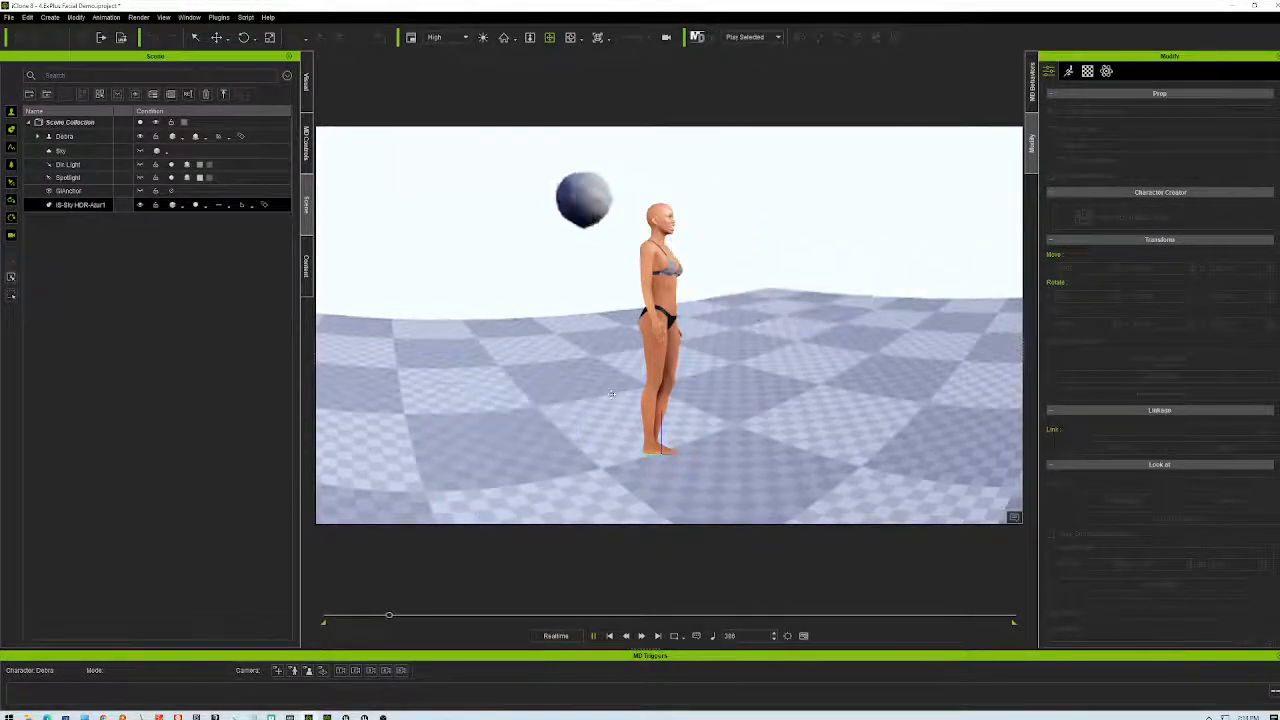
right_drag(619, 392, 716, 363)
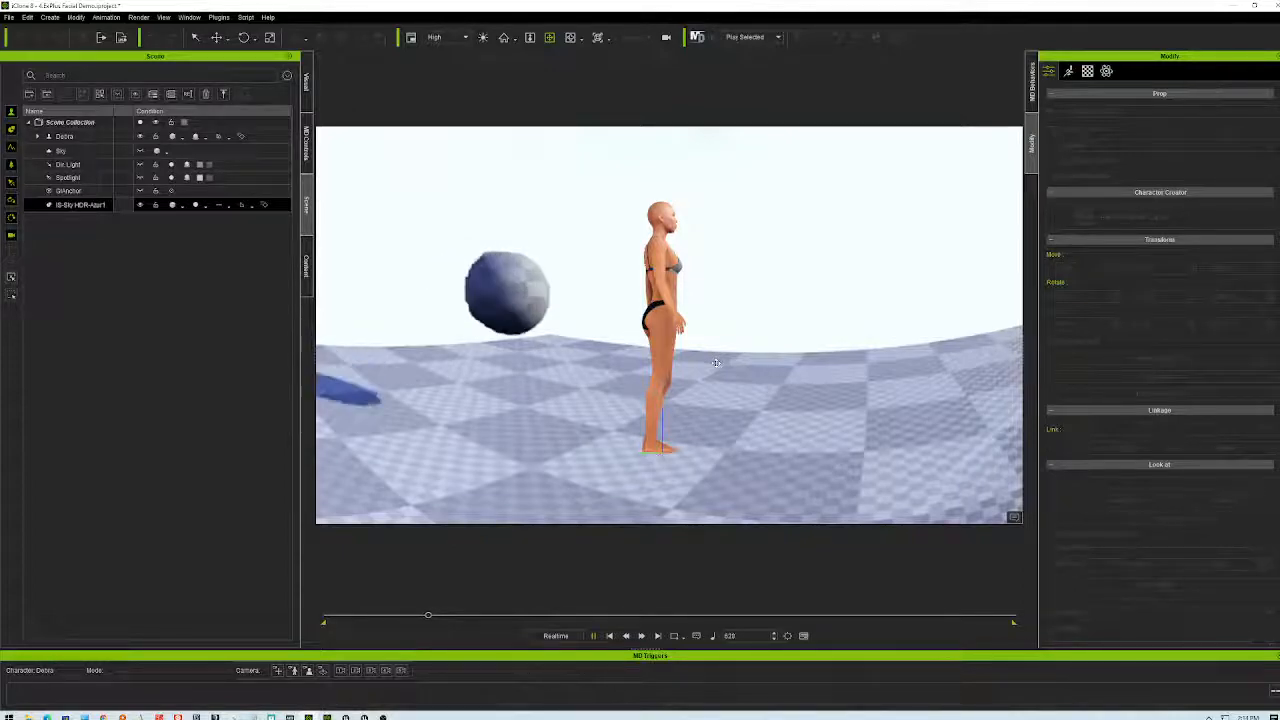
right_drag(716, 363, 538, 368)
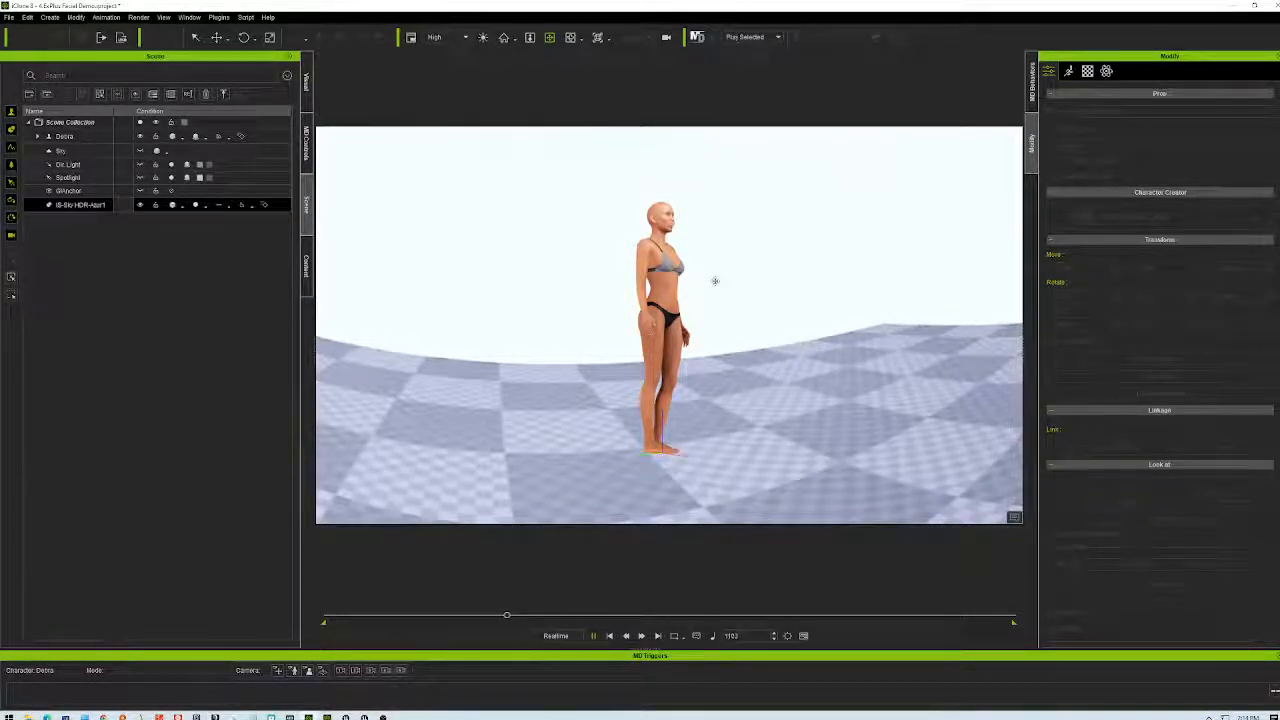
right_drag(759, 289, 1003, 306)
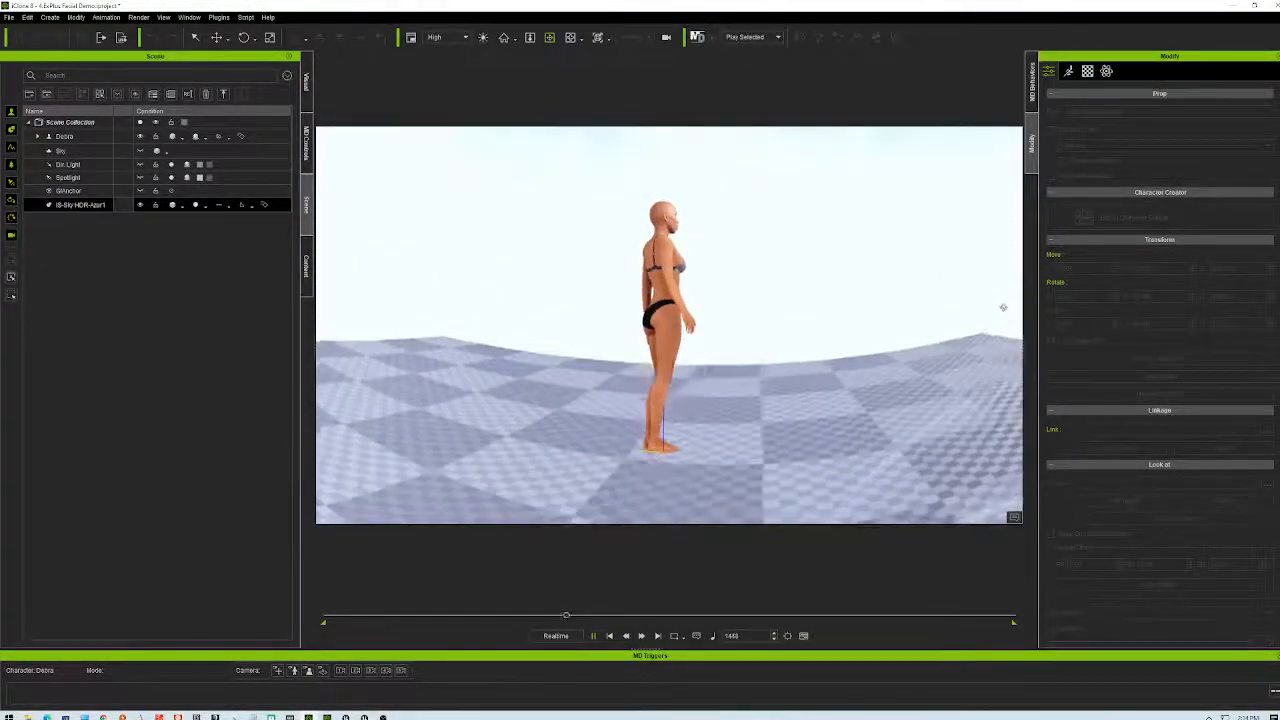
right_drag(777, 360, 872, 335)
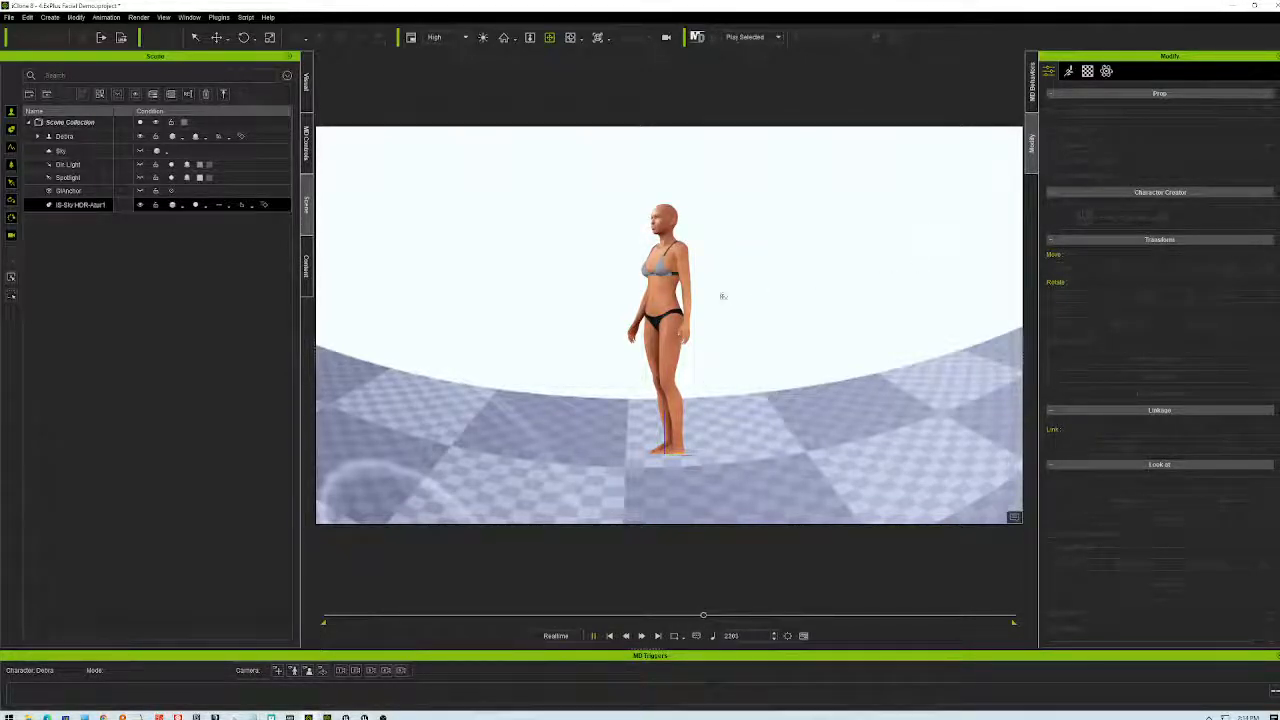
right_drag(738, 425, 1010, 393)
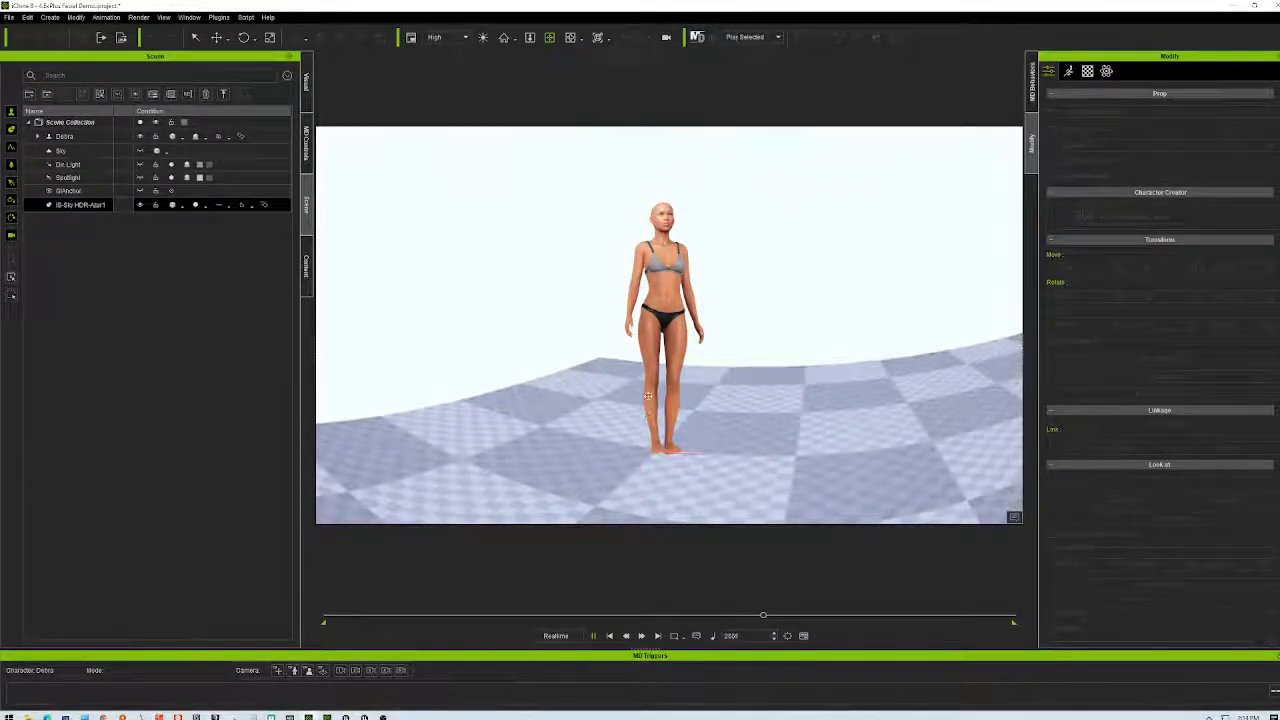
right_drag(631, 401, 1088, 383)
right_drag(1010, 252, 1142, 426)
right_drag(430, 348, 753, 403)
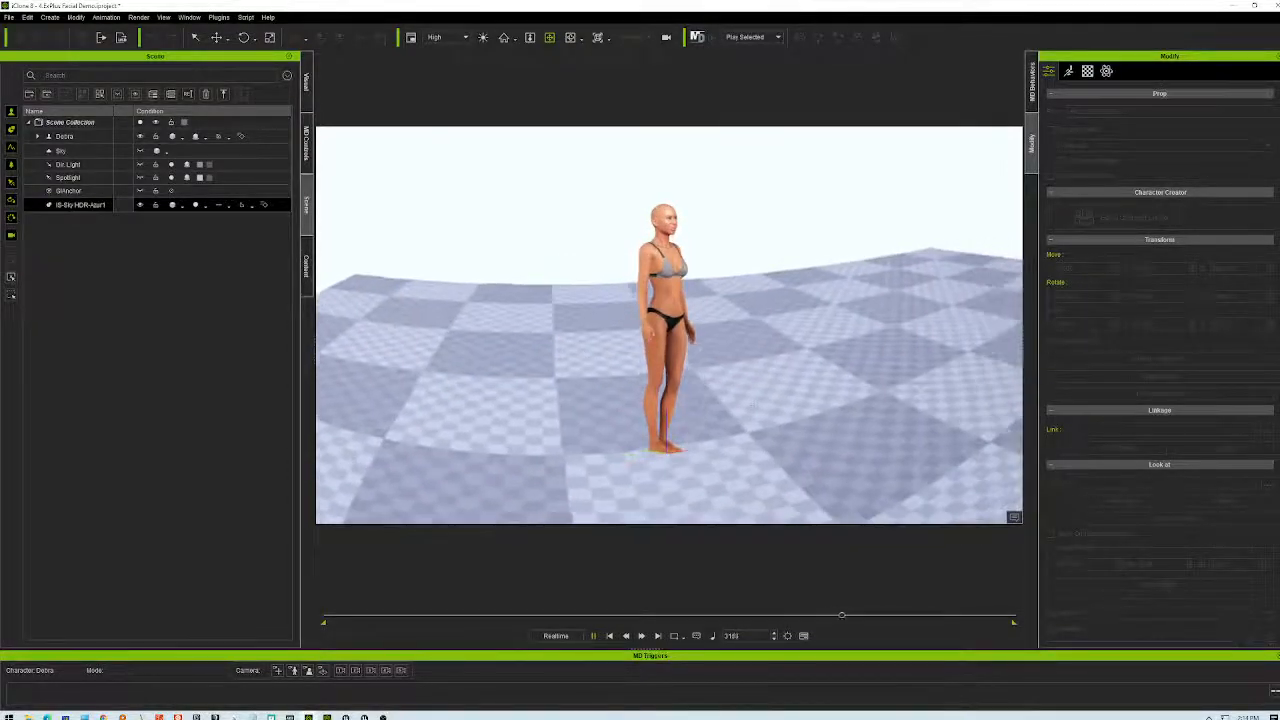
right_drag(590, 426, 566, 378)
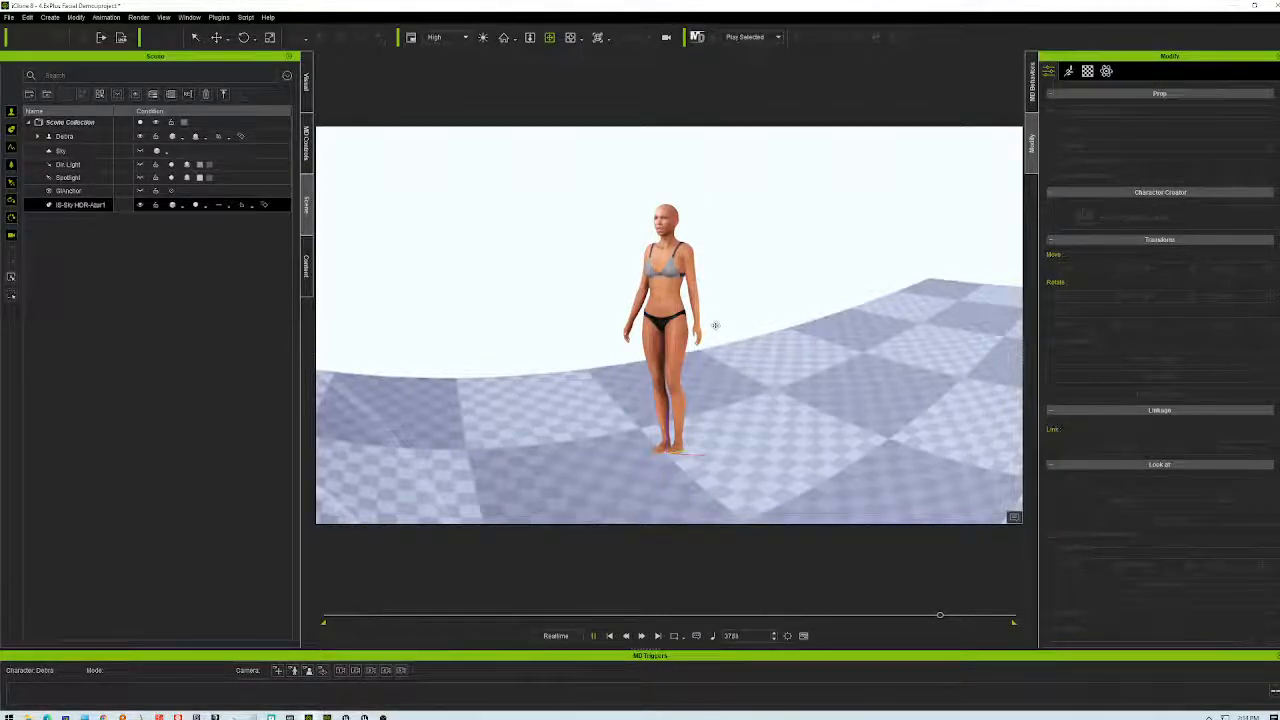
- Zoom in until the character's head fills the view, facing forward
scroll(715, 325, up, 6)
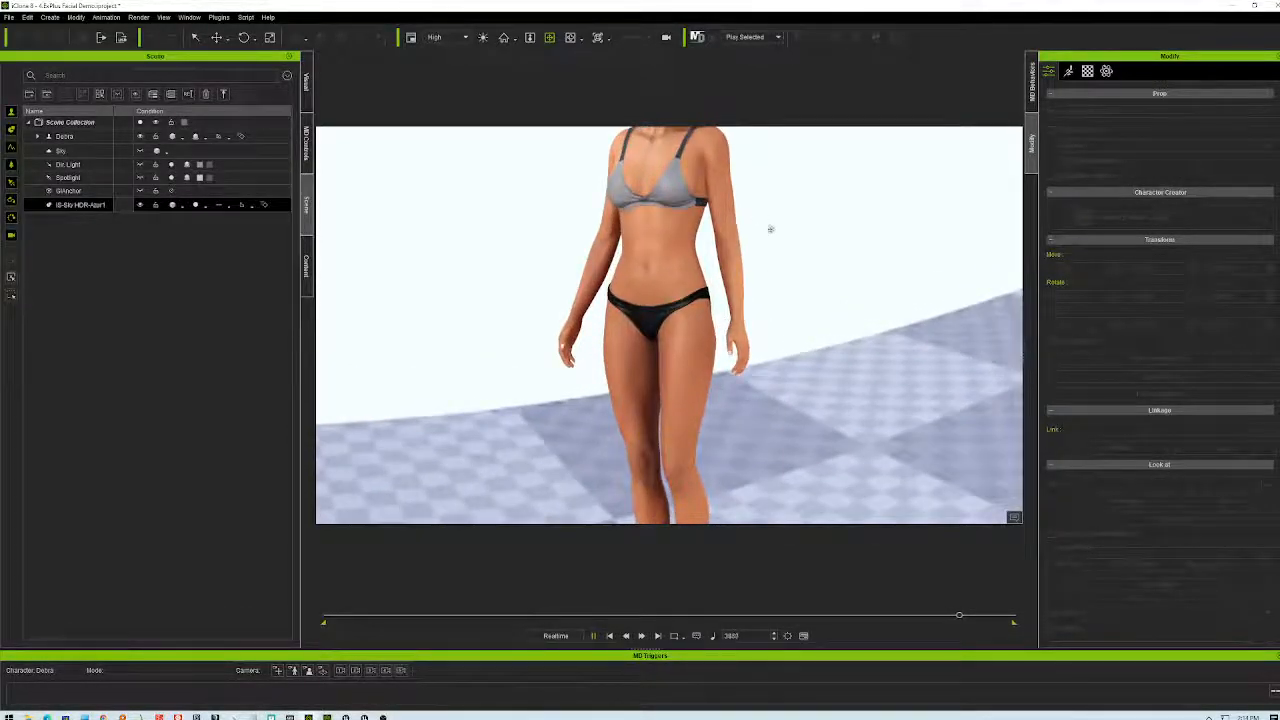
middle_drag(771, 229, 797, 405)
right_drag(537, 417, 796, 387)
scroll(772, 369, up, 5)
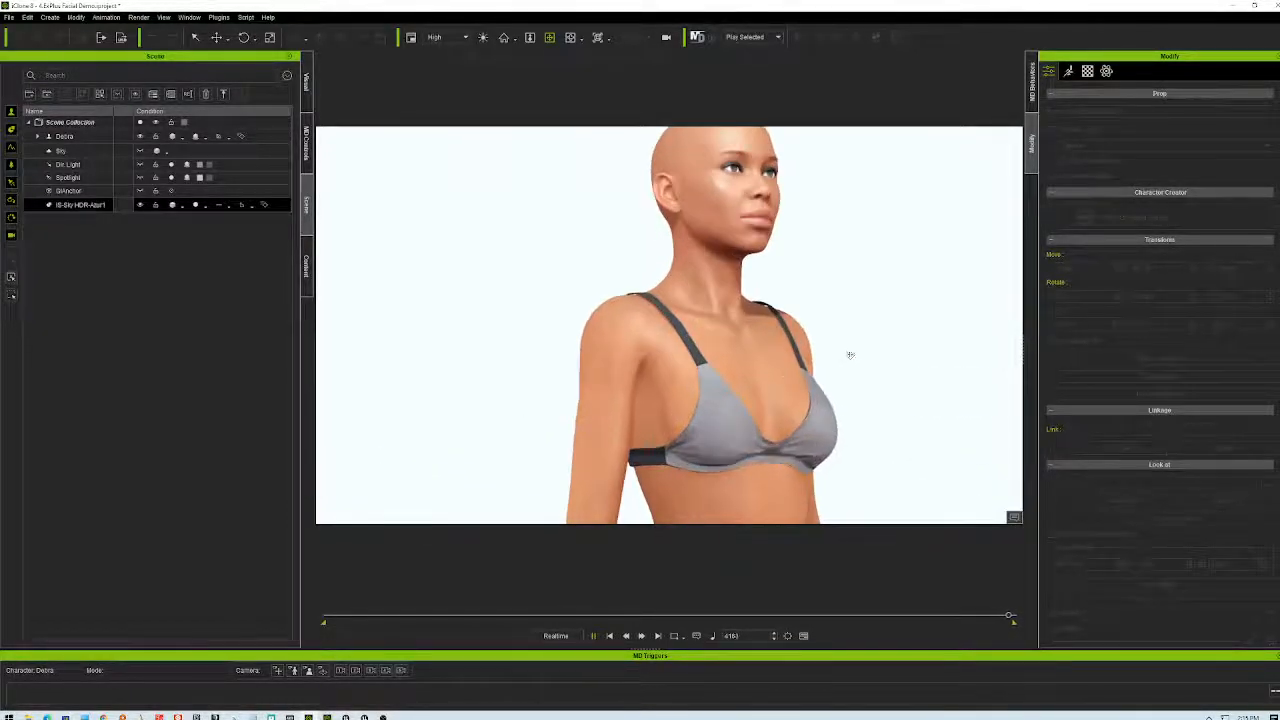
scroll(850, 355, up, 3)
middle_drag(860, 286, 795, 480)
scroll(826, 426, down, 5)
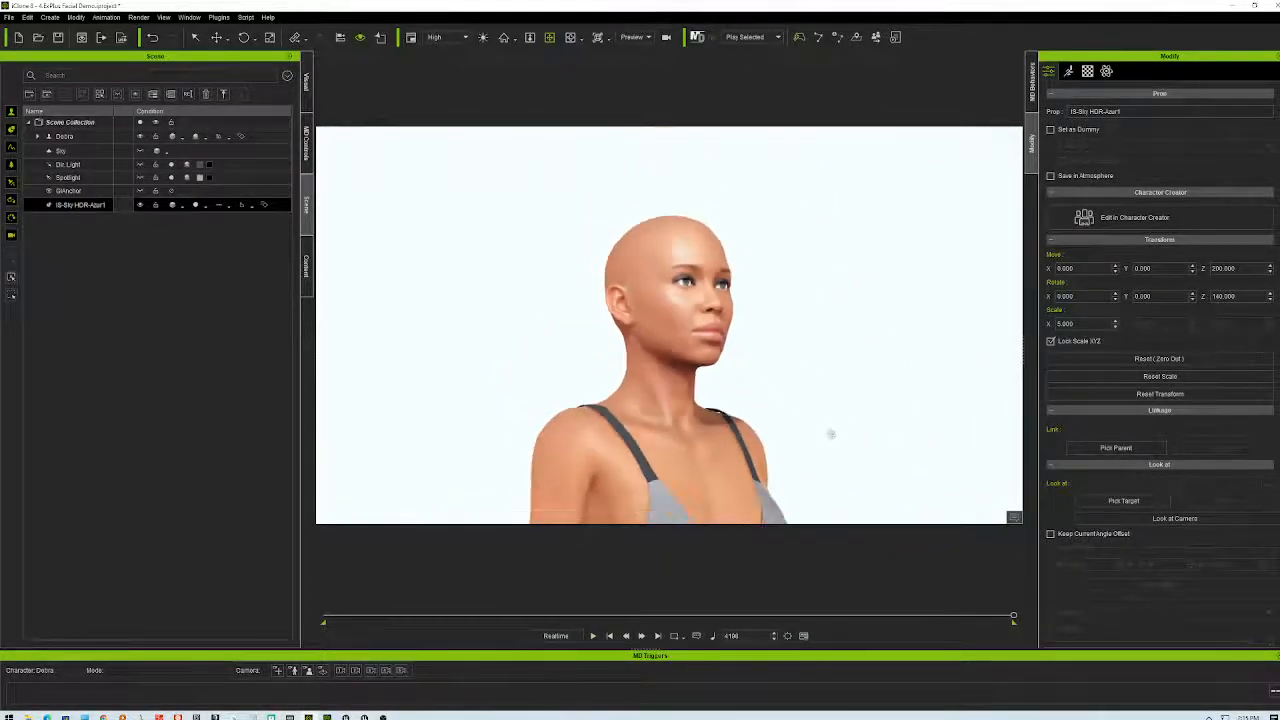
scroll(829, 436, up, 8)
scroll(829, 430, down, 4)
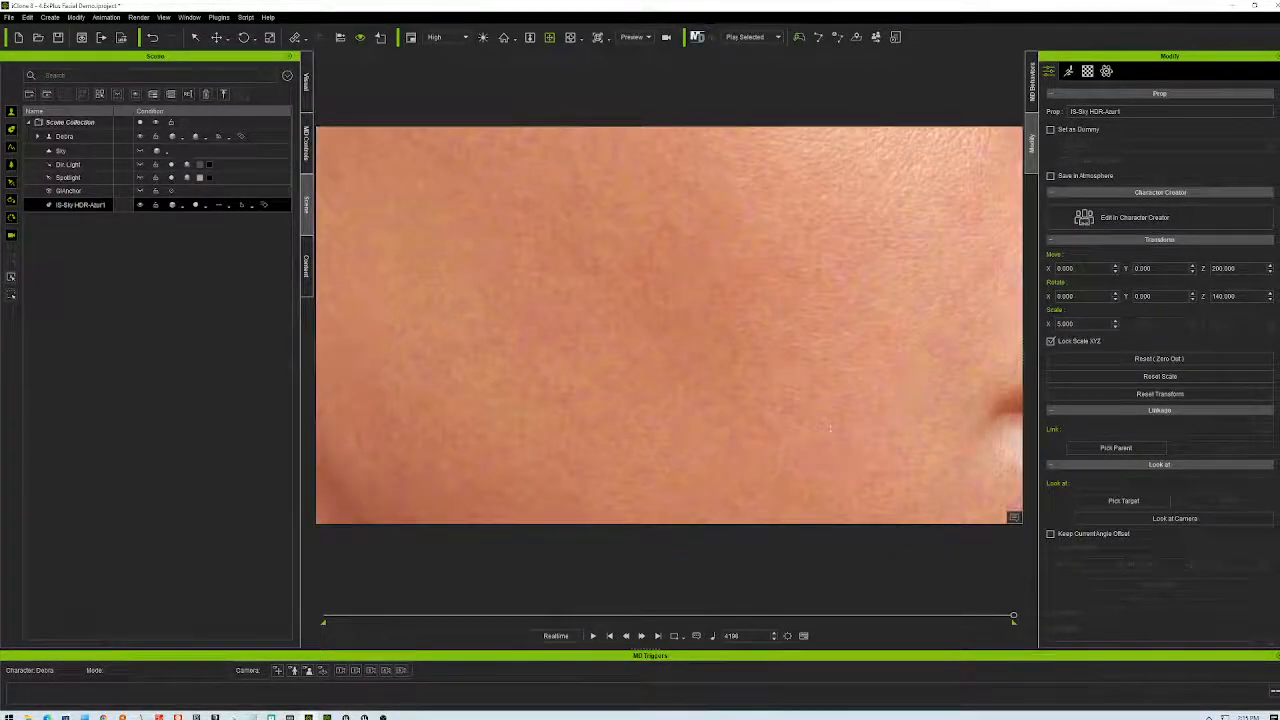
scroll(830, 430, up, 3)
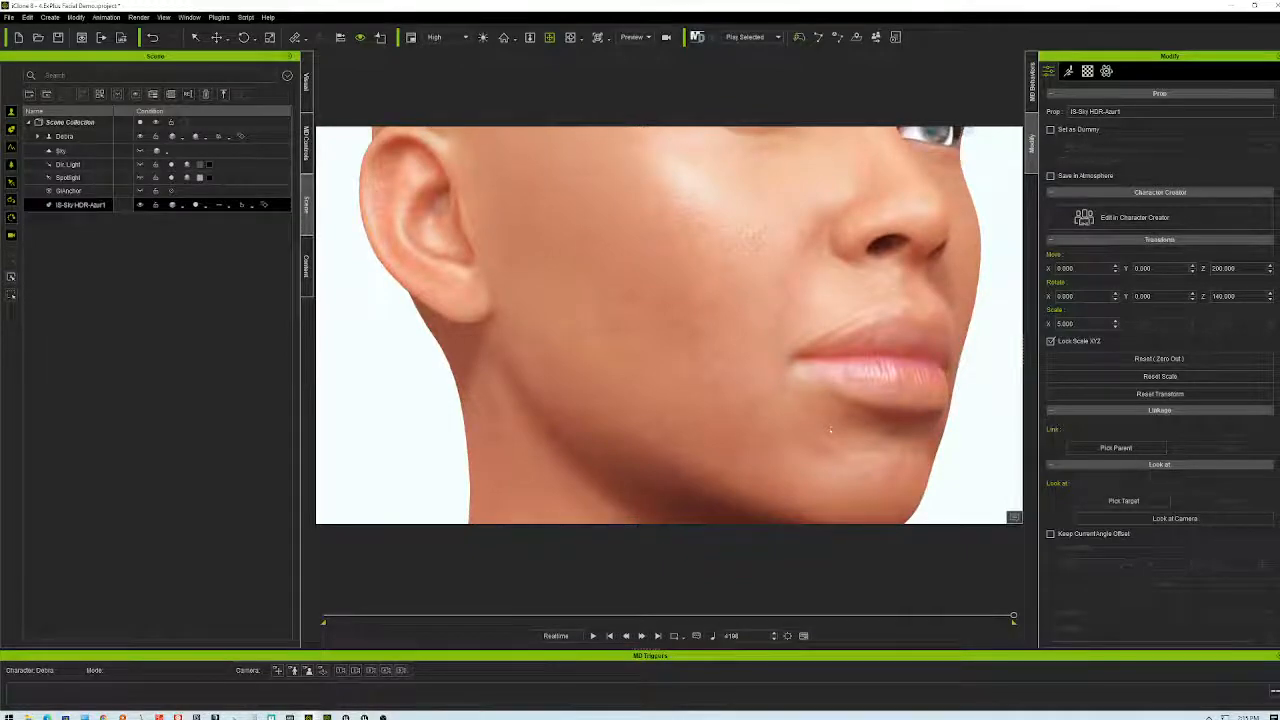
middle_drag(811, 311, 800, 414)
right_drag(801, 417, 567, 424)
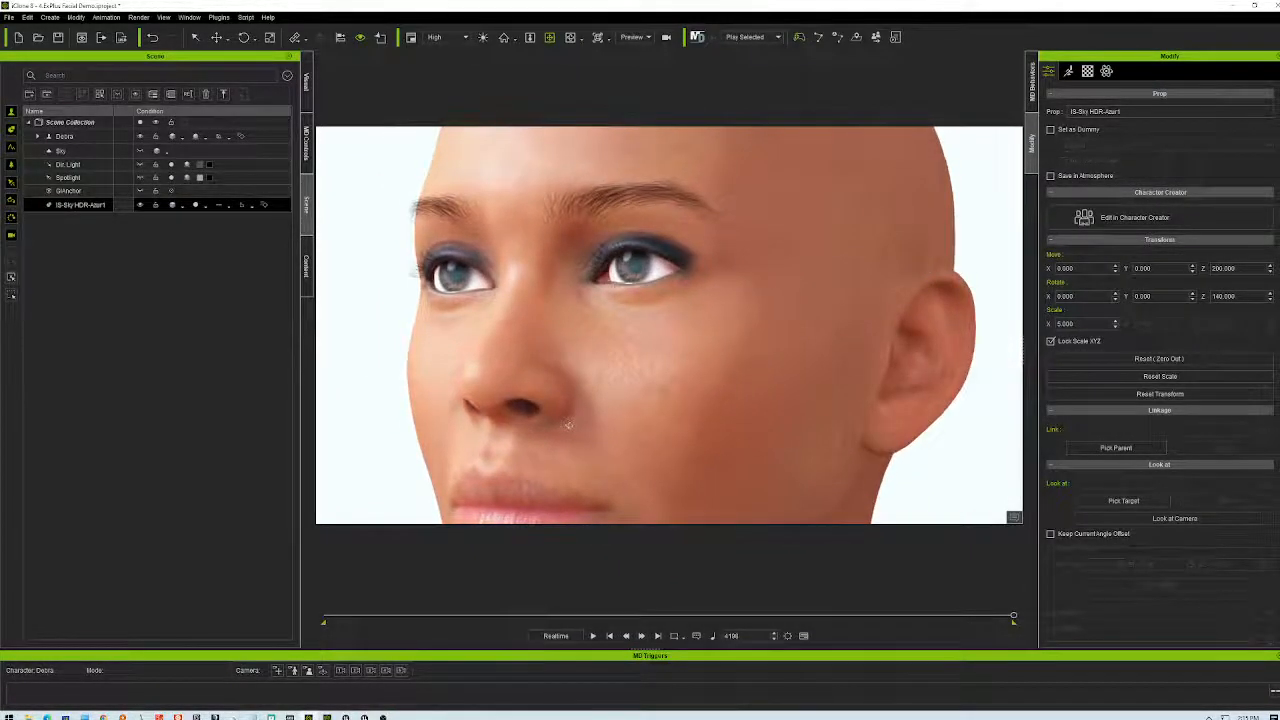
- Orbit below and around the head, then pull back to a near-profile view
scroll(757, 400, down, 5)
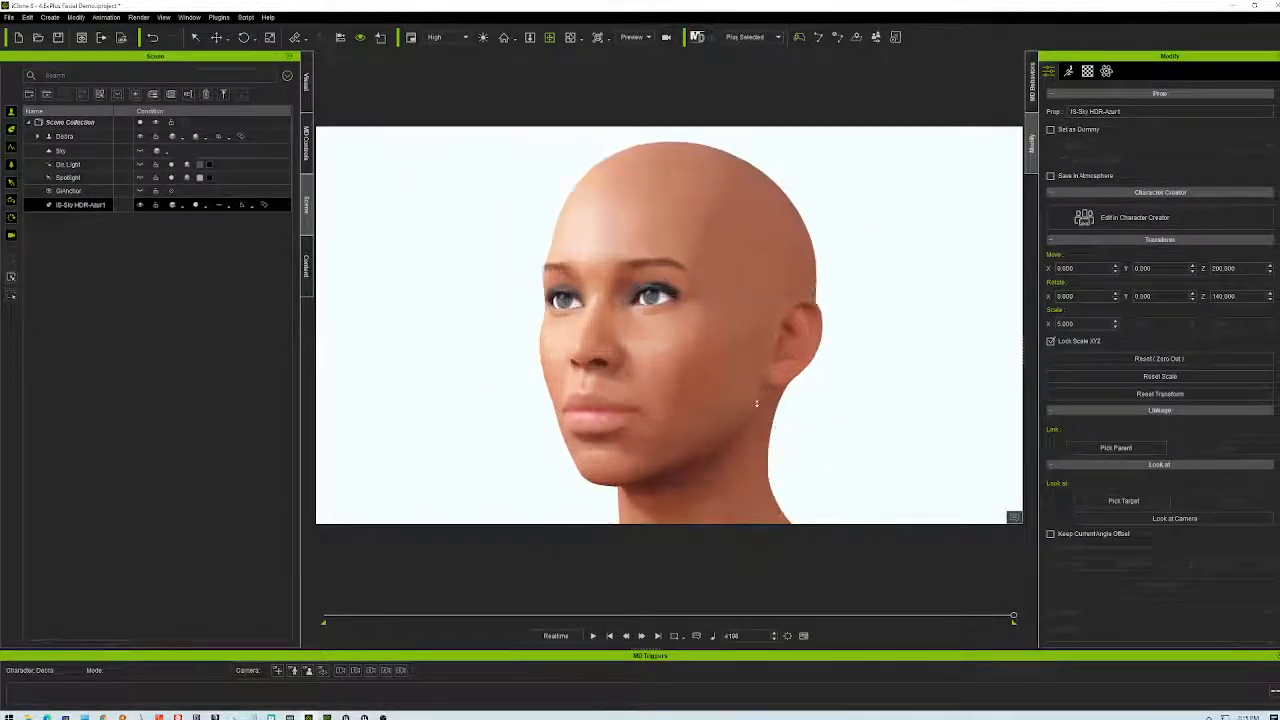
scroll(757, 403, down, 2)
scroll(757, 403, up, 2)
mouse_move(764, 473)
right_down()
mouse_move(748, 467)
mouse_move(797, 377)
mouse_move(826, 434)
mouse_move(895, 370)
mouse_move(894, 349)
mouse_move(869, 466)
mouse_move(811, 527)
mouse_move(854, 560)
mouse_move(830, 530)
mouse_move(850, 520)
mouse_move(837, 606)
mouse_move(880, 560)
mouse_move(878, 497)
mouse_move(866, 500)
mouse_move(840, 516)
mouse_move(1012, 524)
right_up()
right_drag(851, 459, 906, 392)
scroll(918, 442, down, 8)
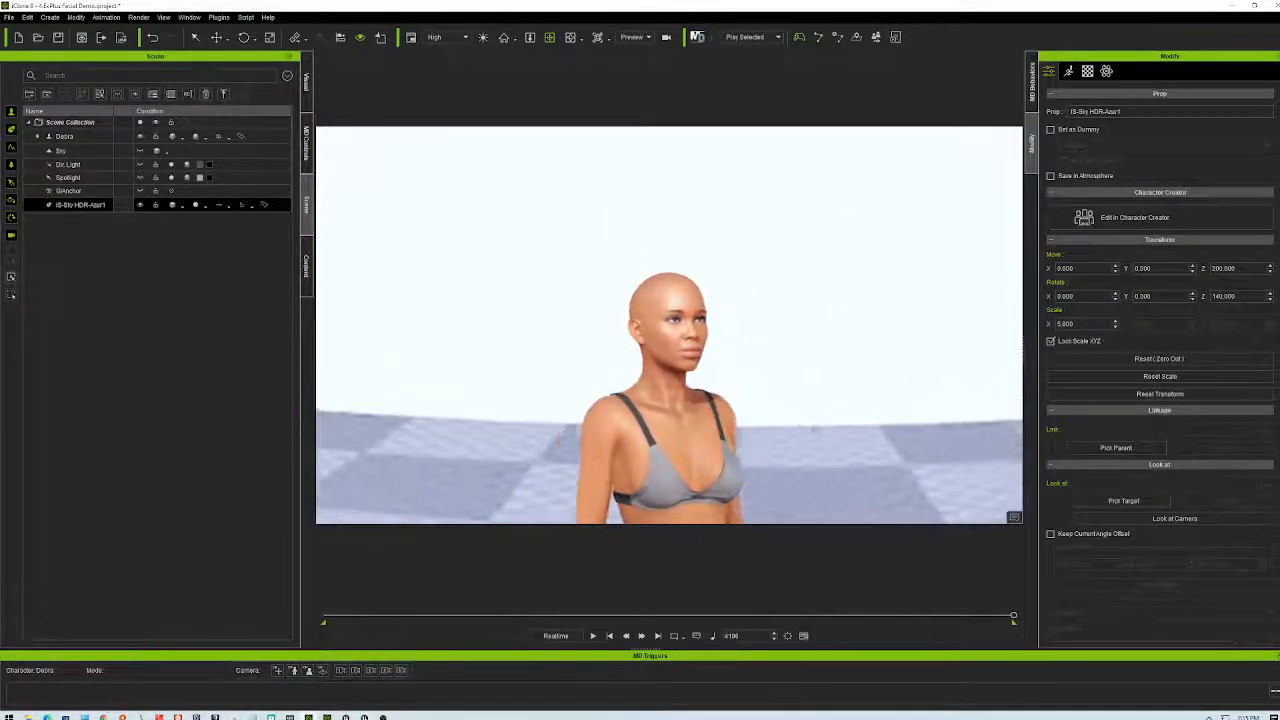
right_drag(851, 429, 1020, 414)
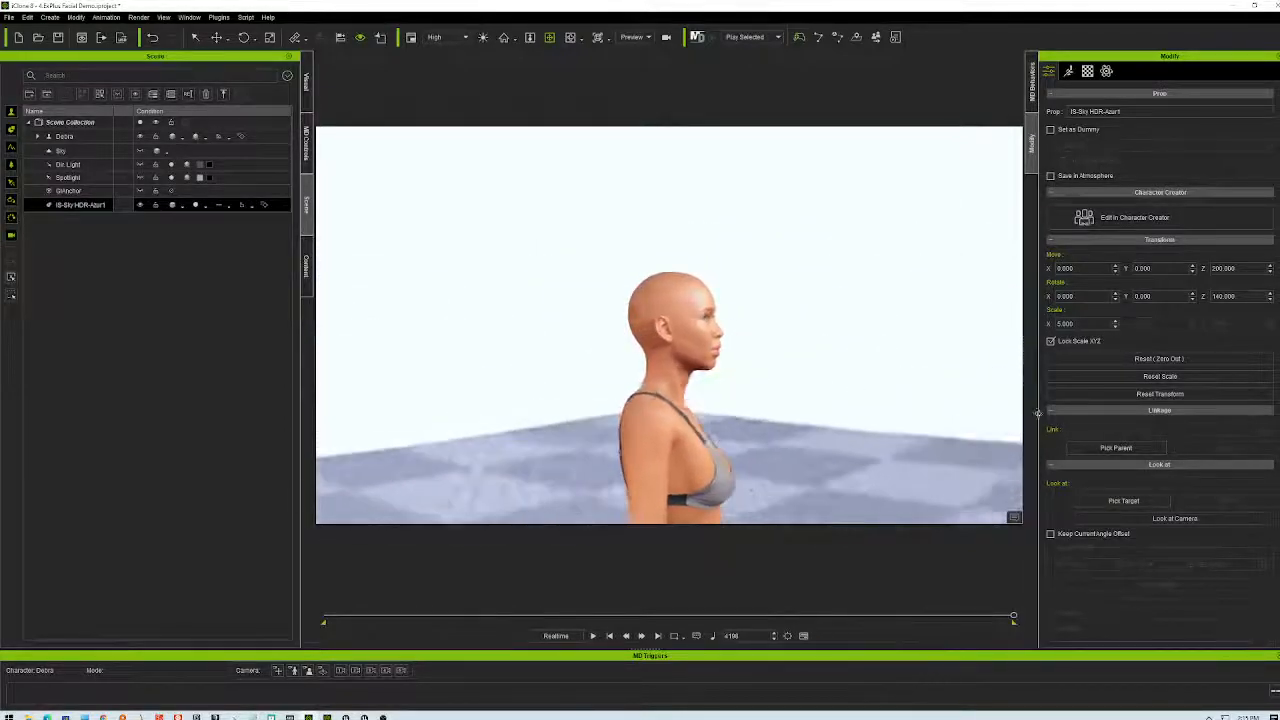
right_drag(621, 453, 803, 412)
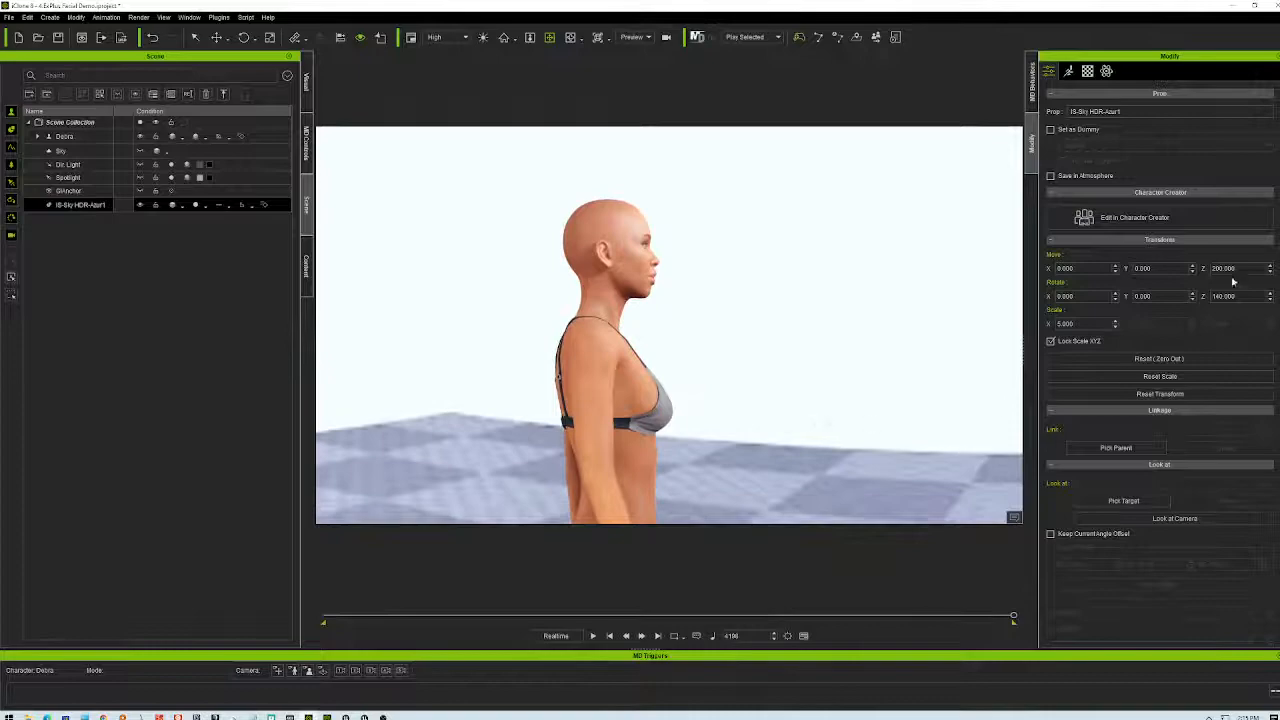
- Lower the sky prop's Move Z to 180 and check the character from every side
text(15)
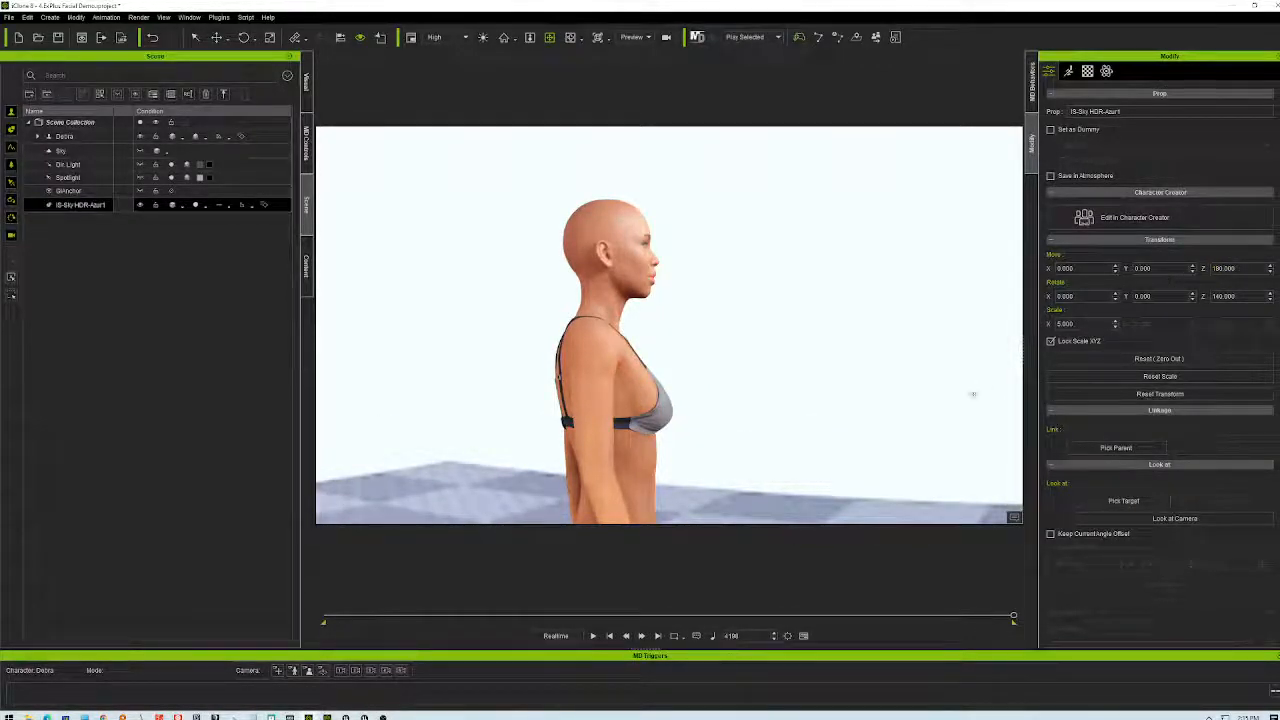
right_drag(786, 434, 1123, 490)
right_drag(1212, 492, 14, 407)
right_drag(1028, 396, 975, 432)
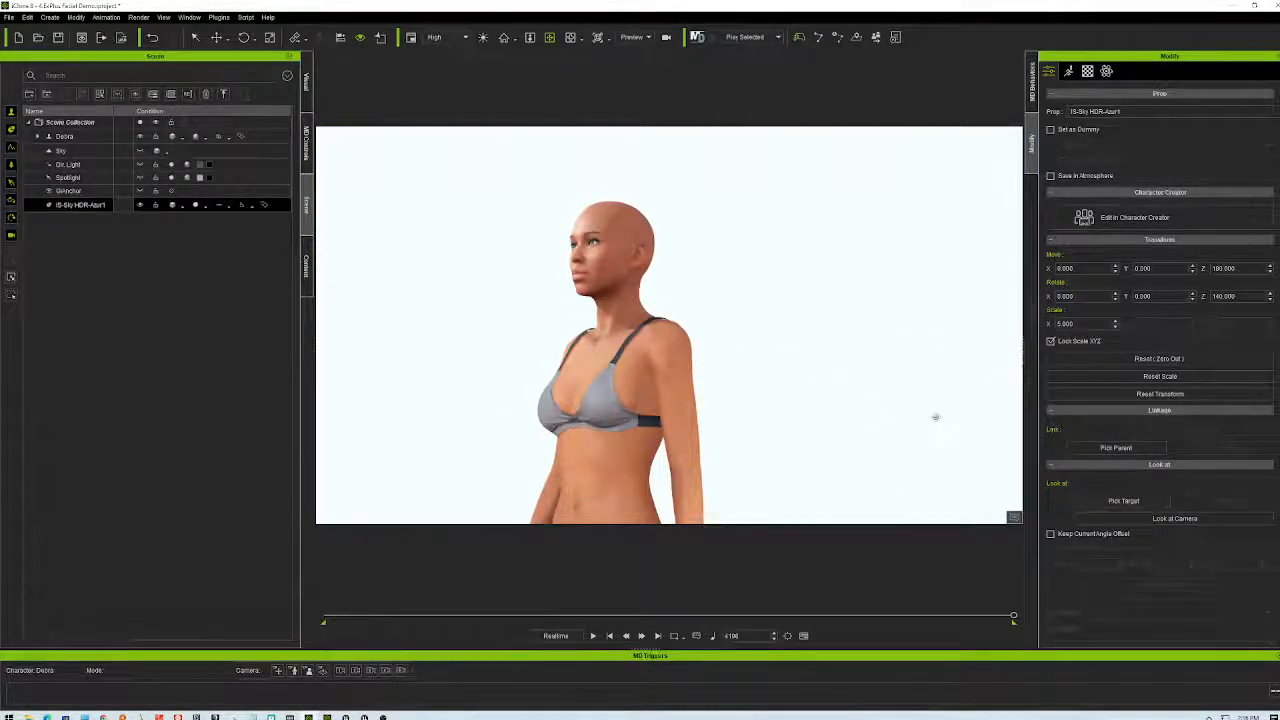
right_drag(816, 355, 863, 339)
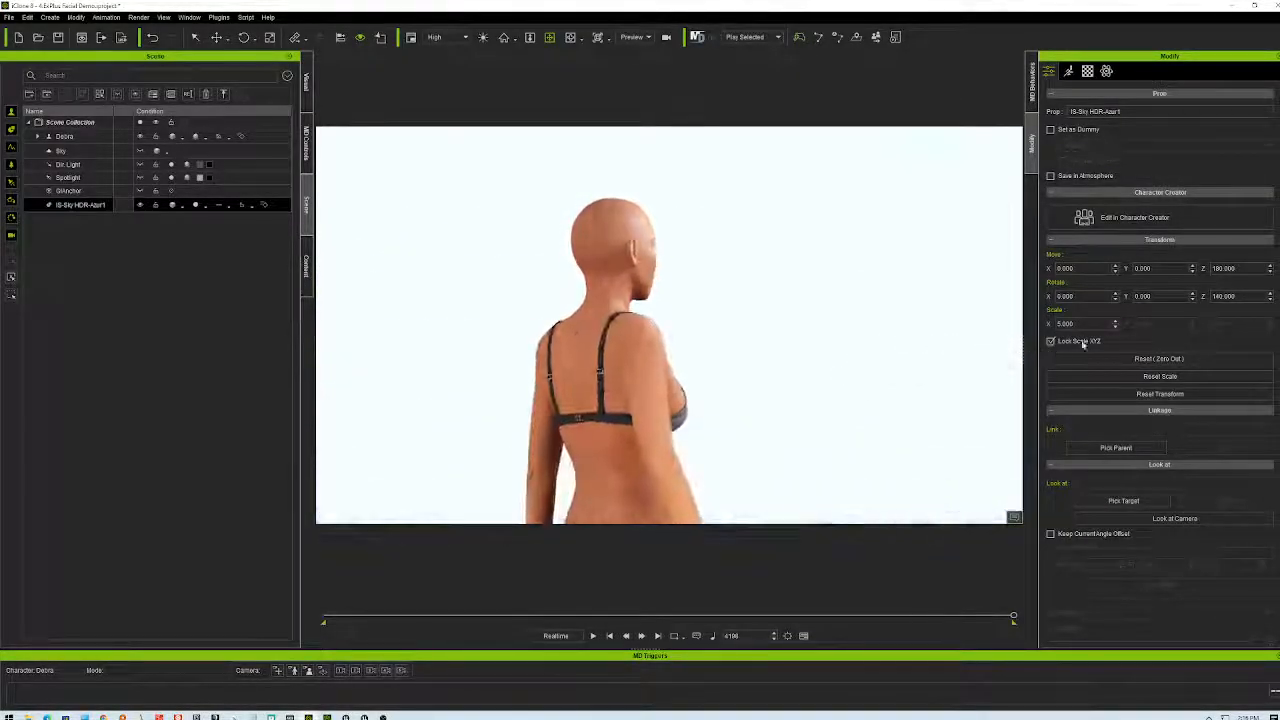
right_drag(767, 432, 1161, 533)
right_drag(562, 428, 1126, 390)
right_drag(370, 310, 747, 365)
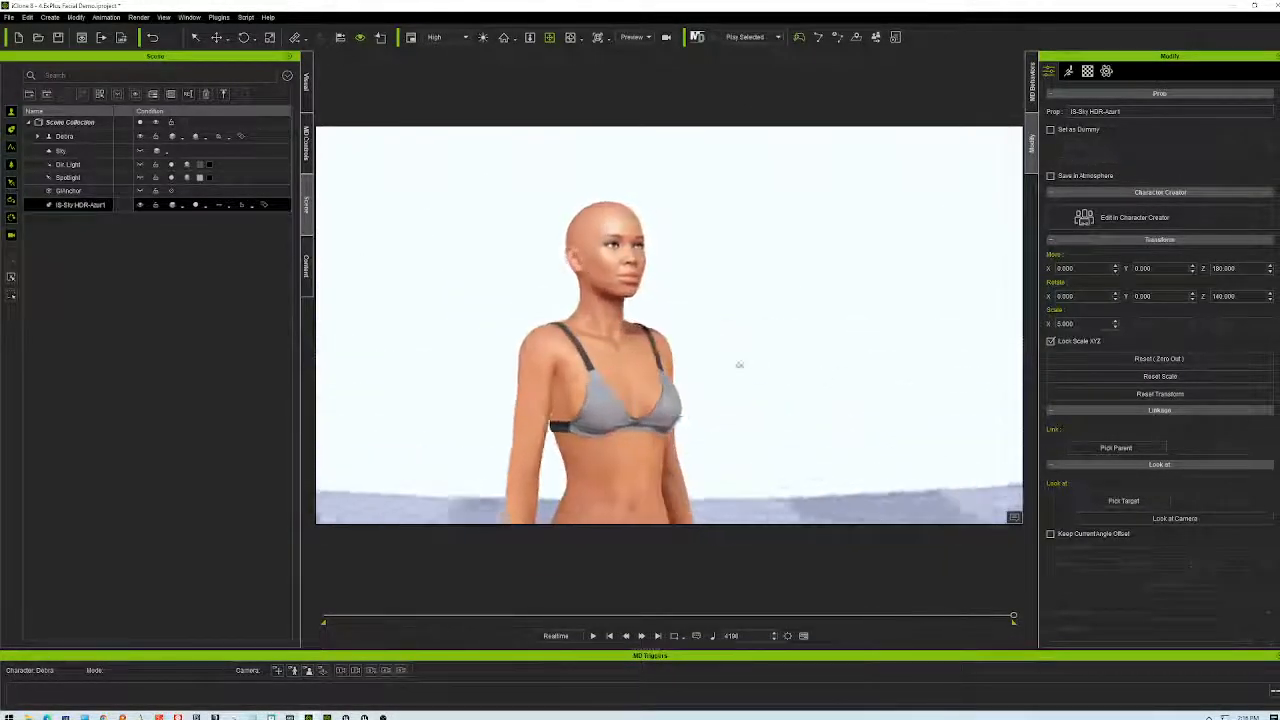
- Orbit from an elevated front view around to the character's profile
right_drag(554, 419, 828, 417)
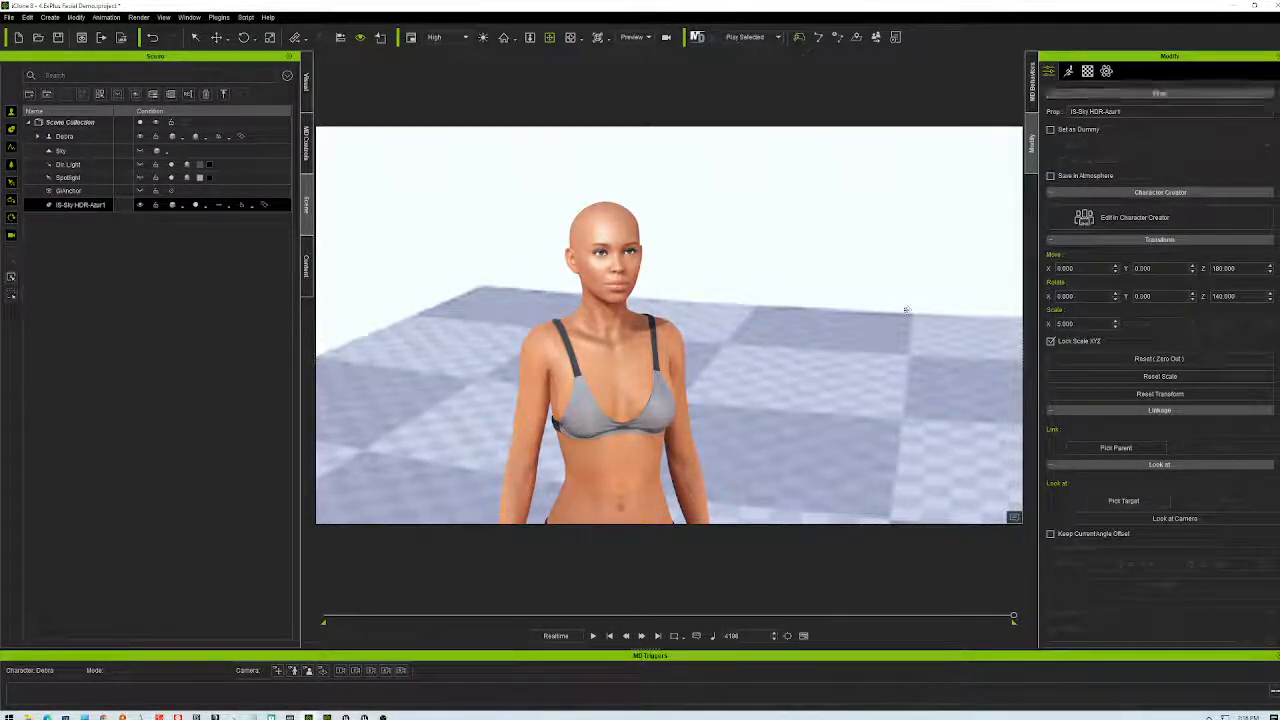
right_drag(645, 405, 1020, 383)
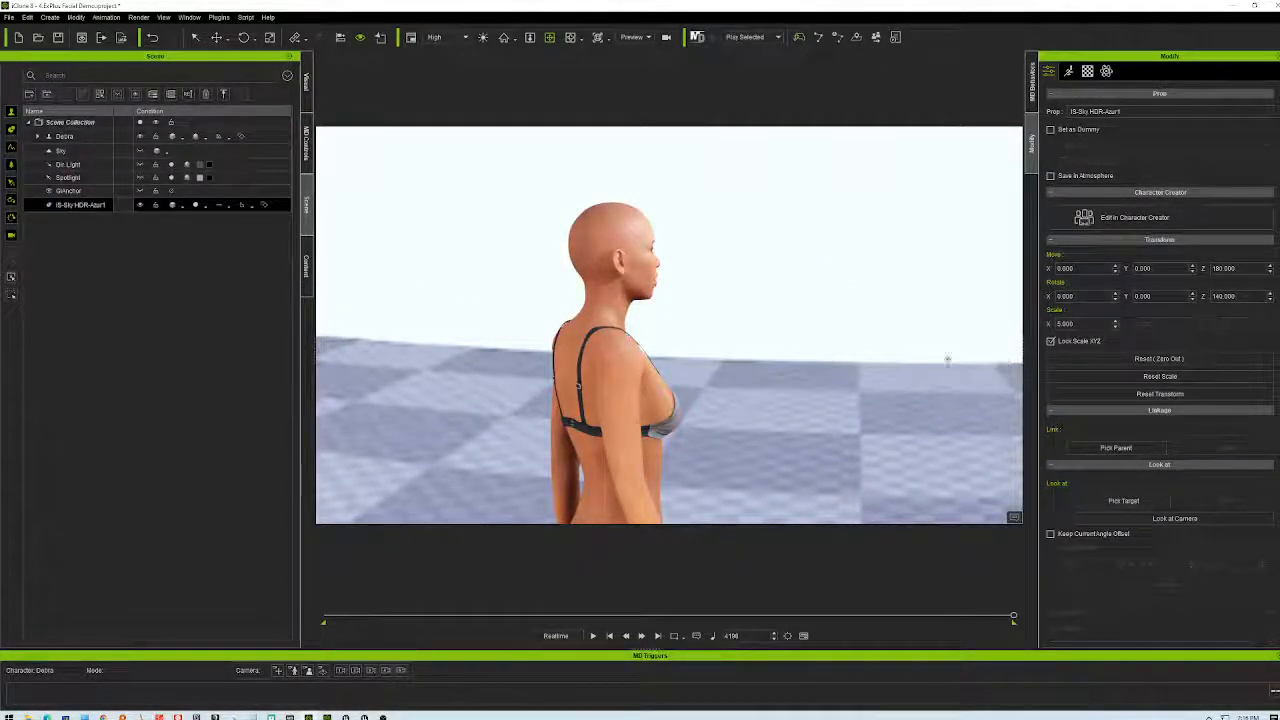
right_drag(751, 407, 821, 369)
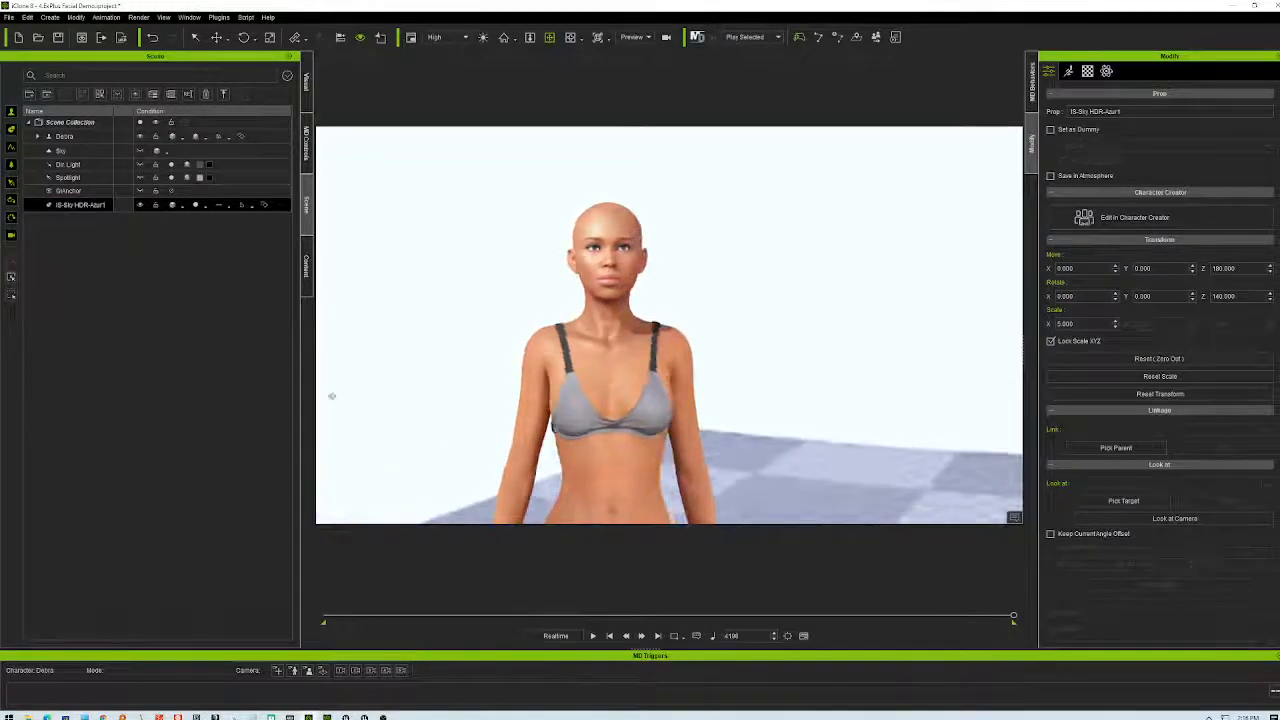
right_drag(498, 383, 580, 360)
right_drag(499, 403, 638, 397)
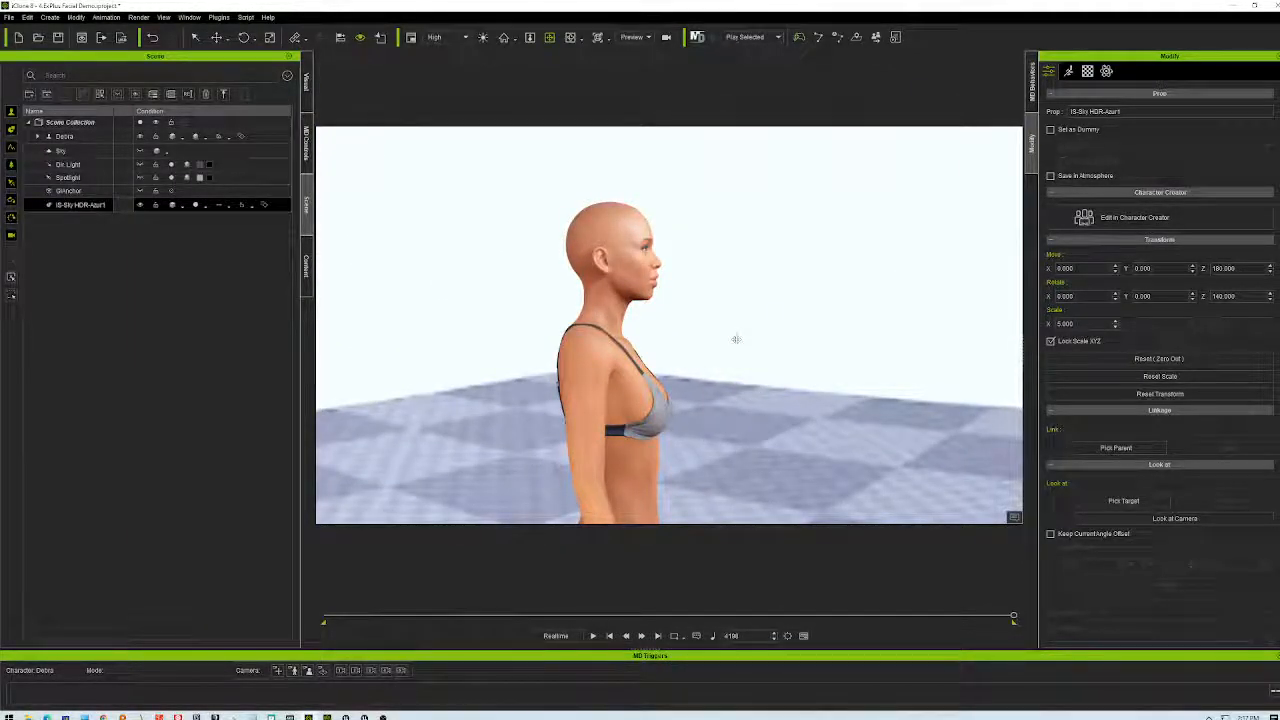
scroll(750, 348, down, 5)
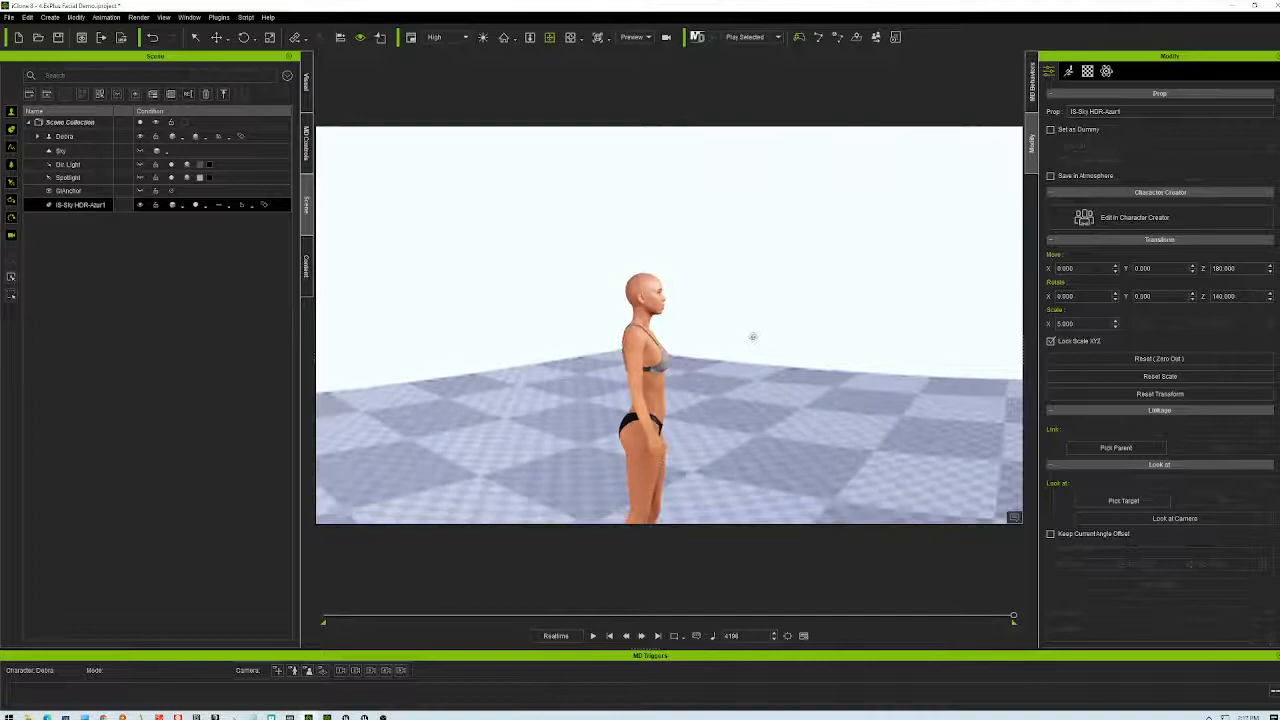
scroll(752, 337, up, 5)
scroll(751, 337, up, 3)
- Orbit through close, overhead and rear angles to a level three-quarter view of her upper body
right_drag(751, 337, 655, 292)
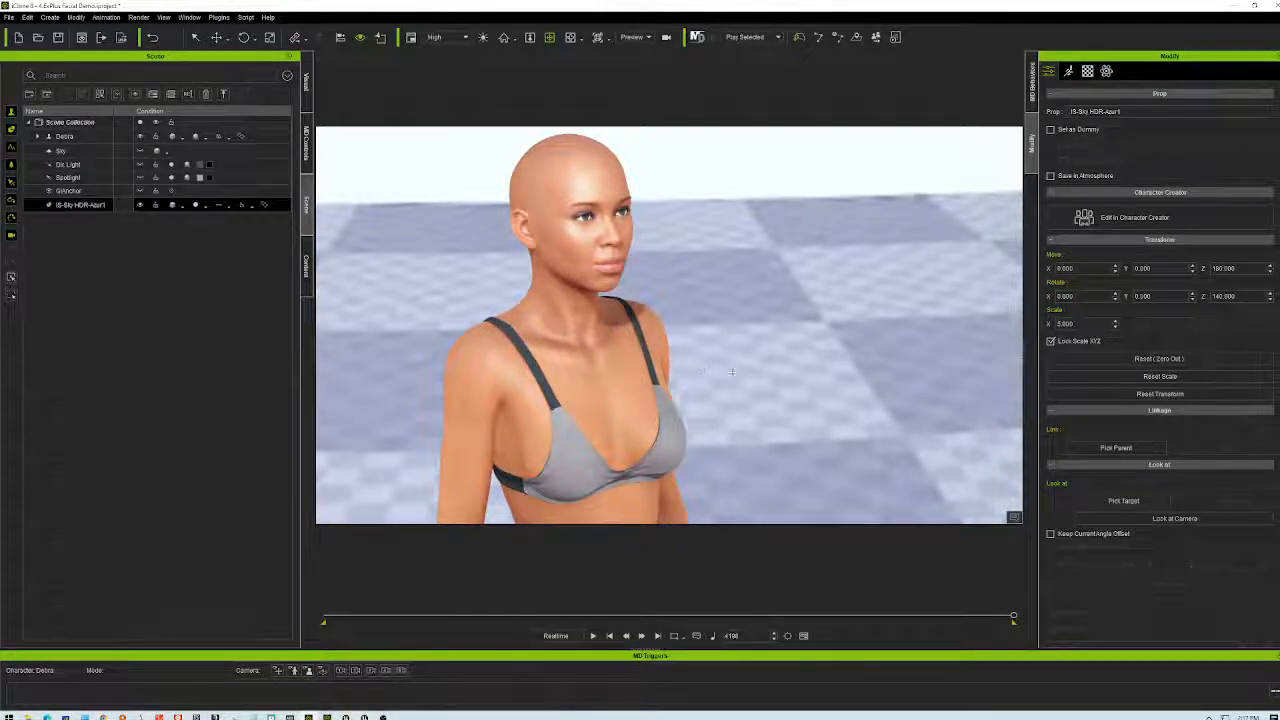
right_drag(785, 440, 802, 416)
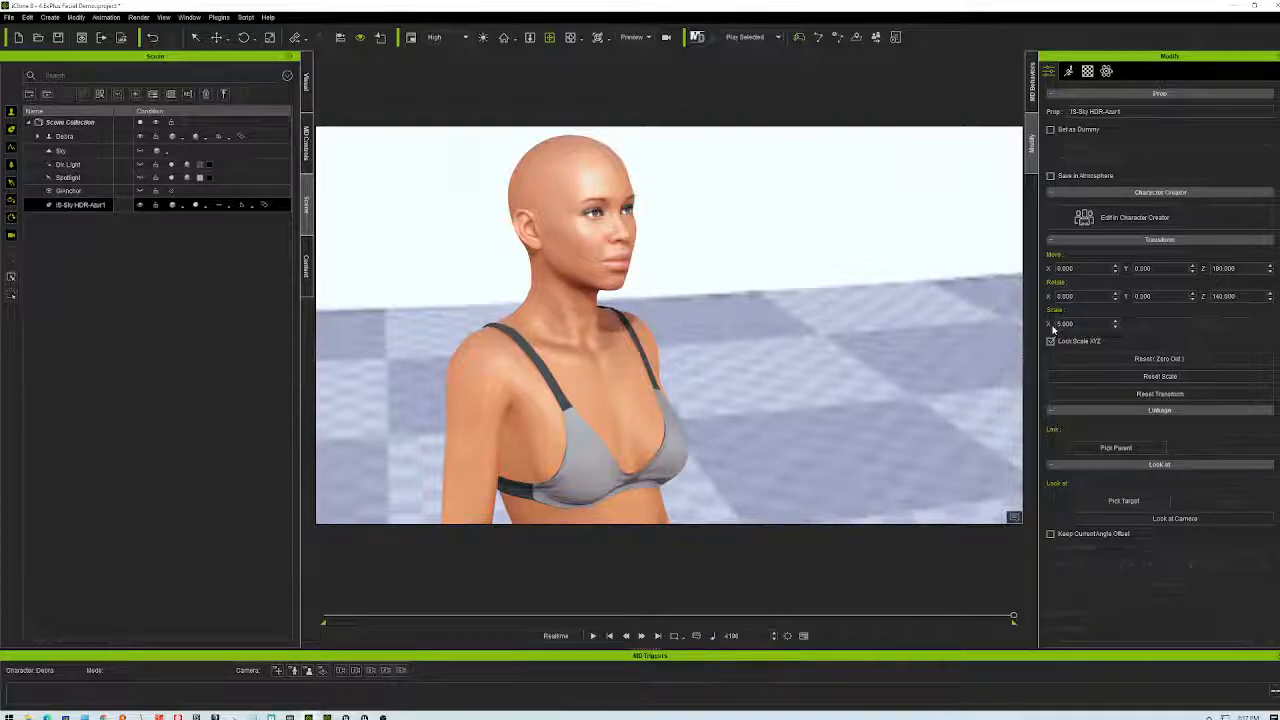
right_drag(760, 300, 685, 305)
right_drag(765, 355, 785, 386)
scroll(787, 342, down, 3)
scroll(771, 339, up, 3)
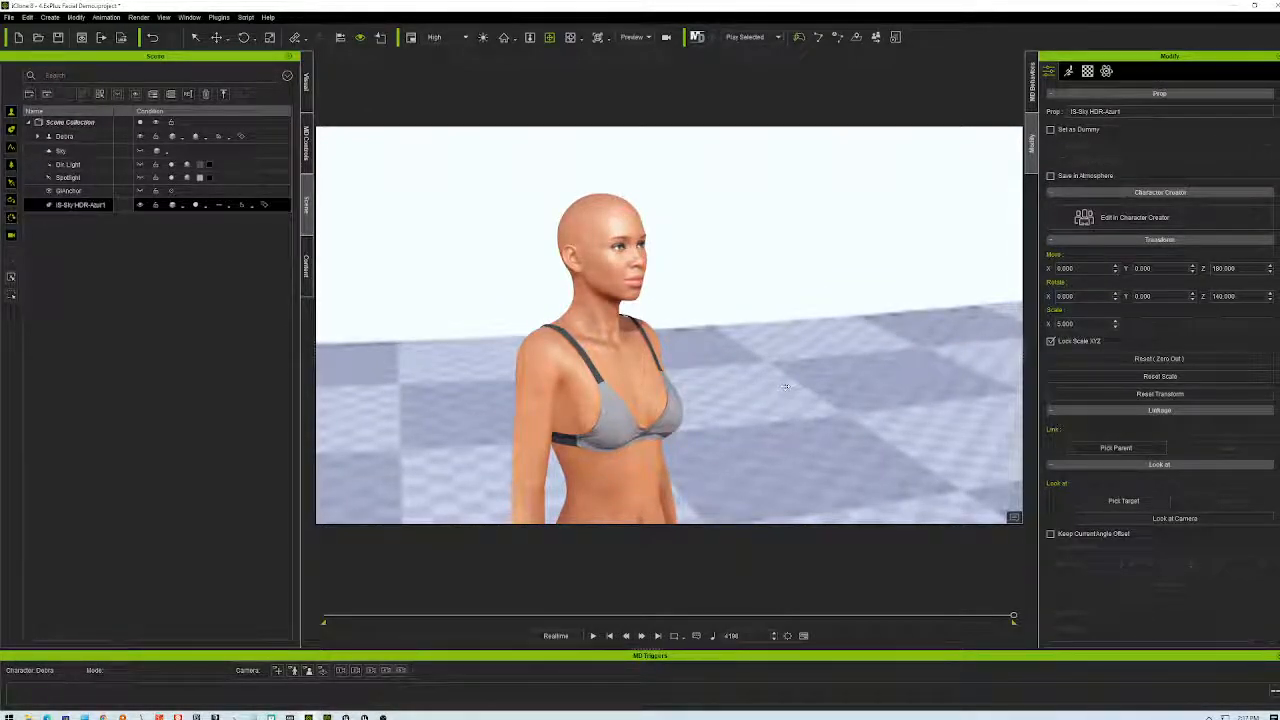
right_drag(928, 396, 901, 400)
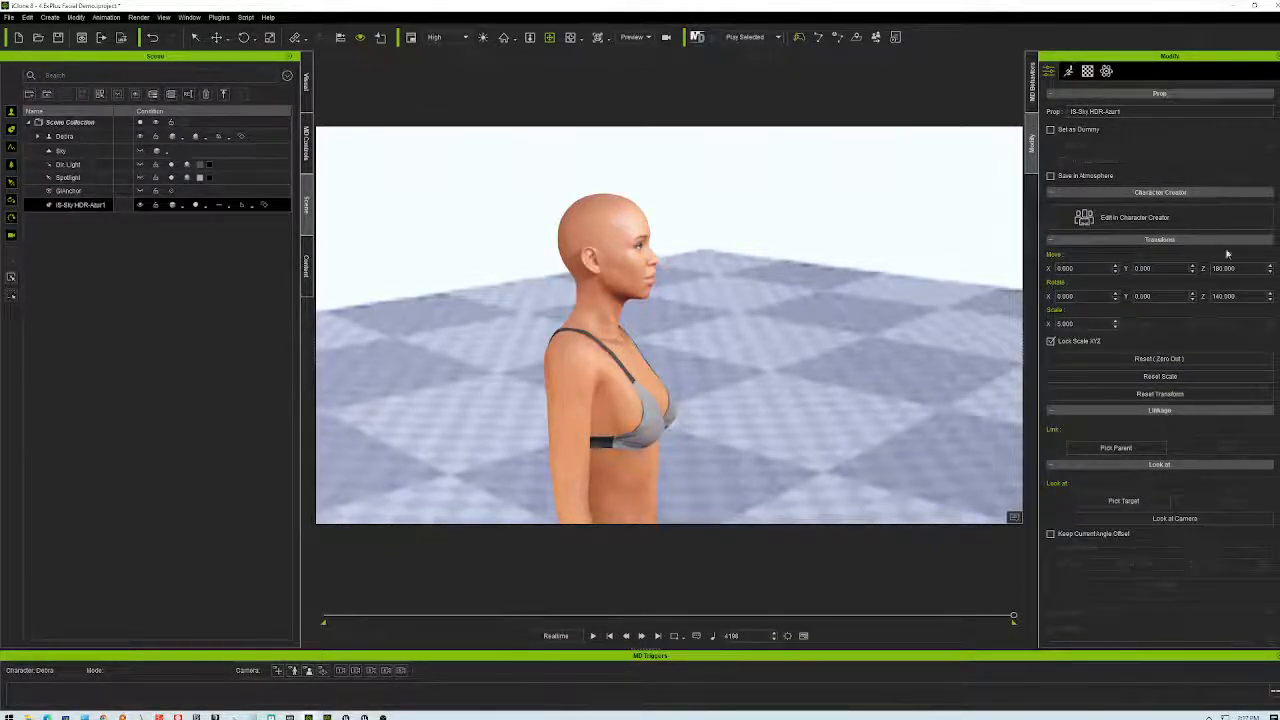
drag(1232, 268, 1238, 268)
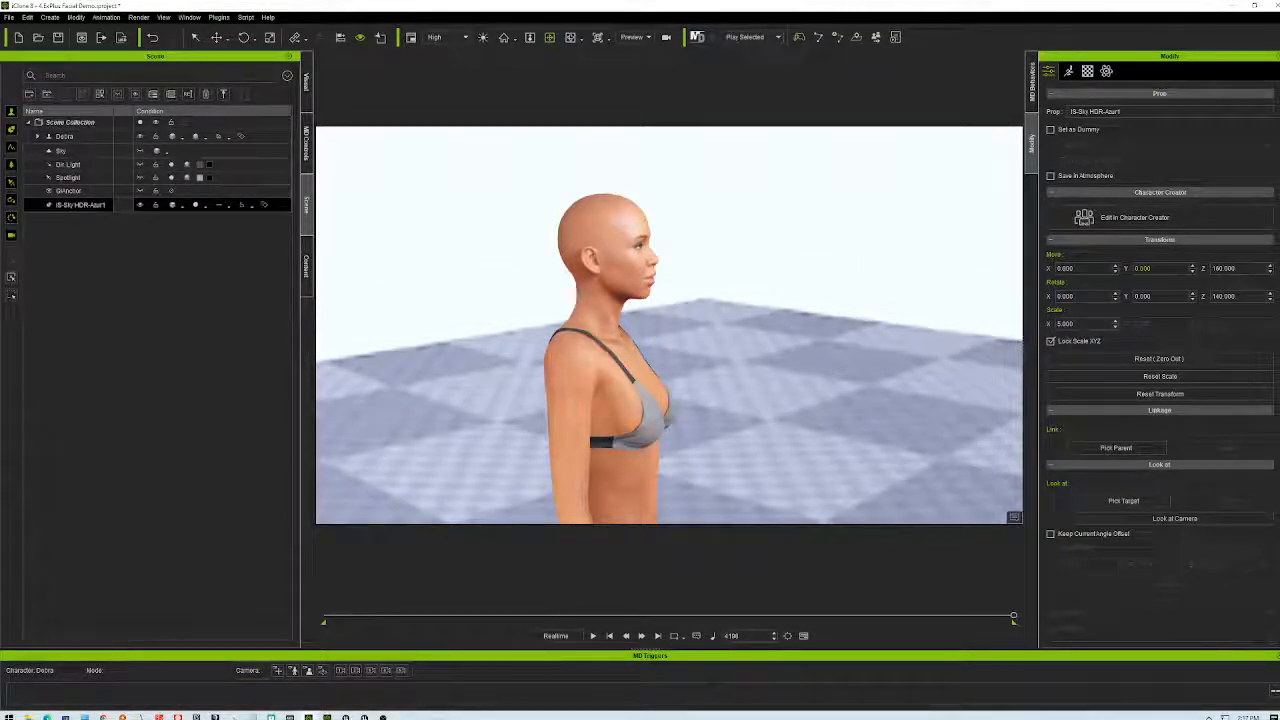
right_drag(842, 362, 526, 213)
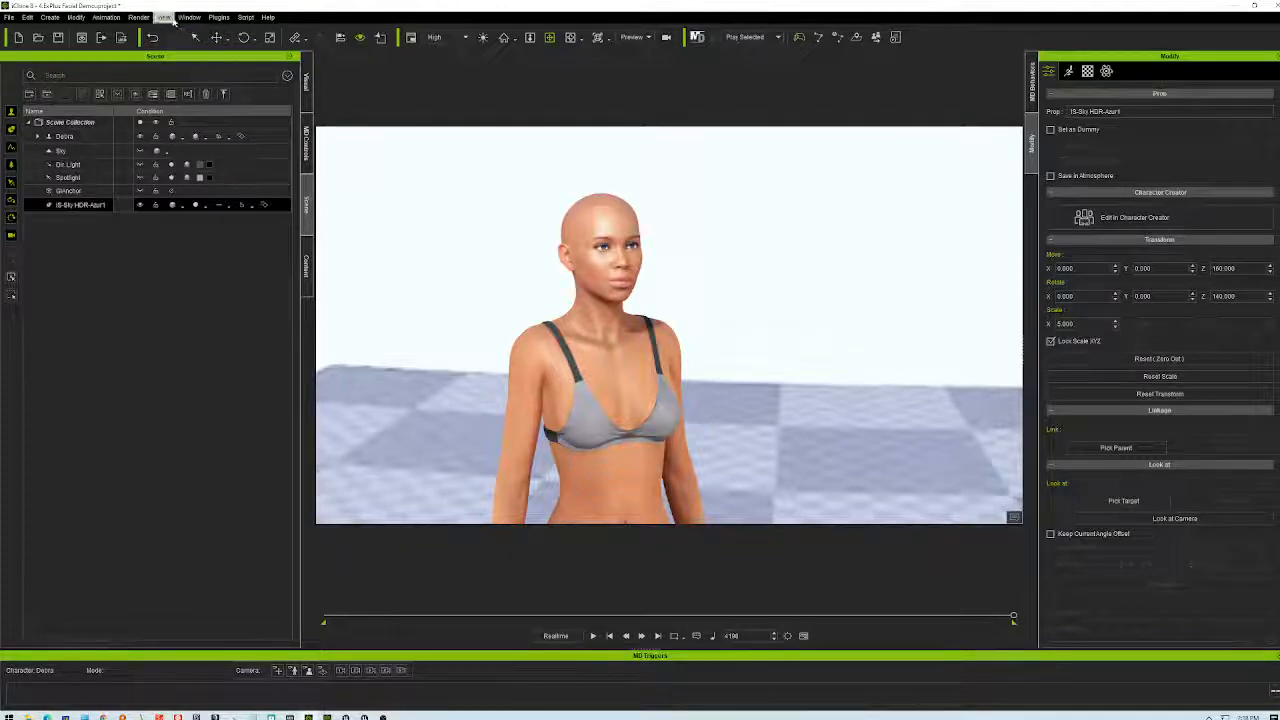
- Create a linear camera and set its focal length to 85 mm
click(107, 17)
mouse_move(134, 20)
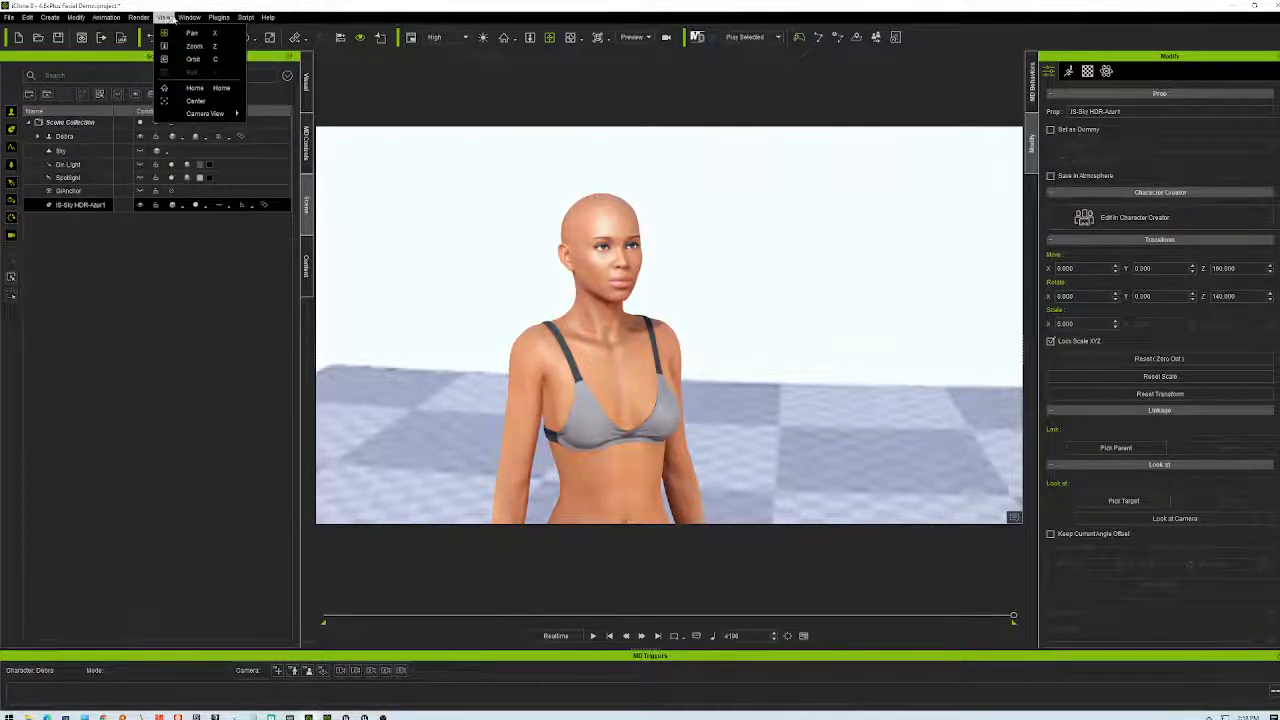
mouse_move(52, 18)
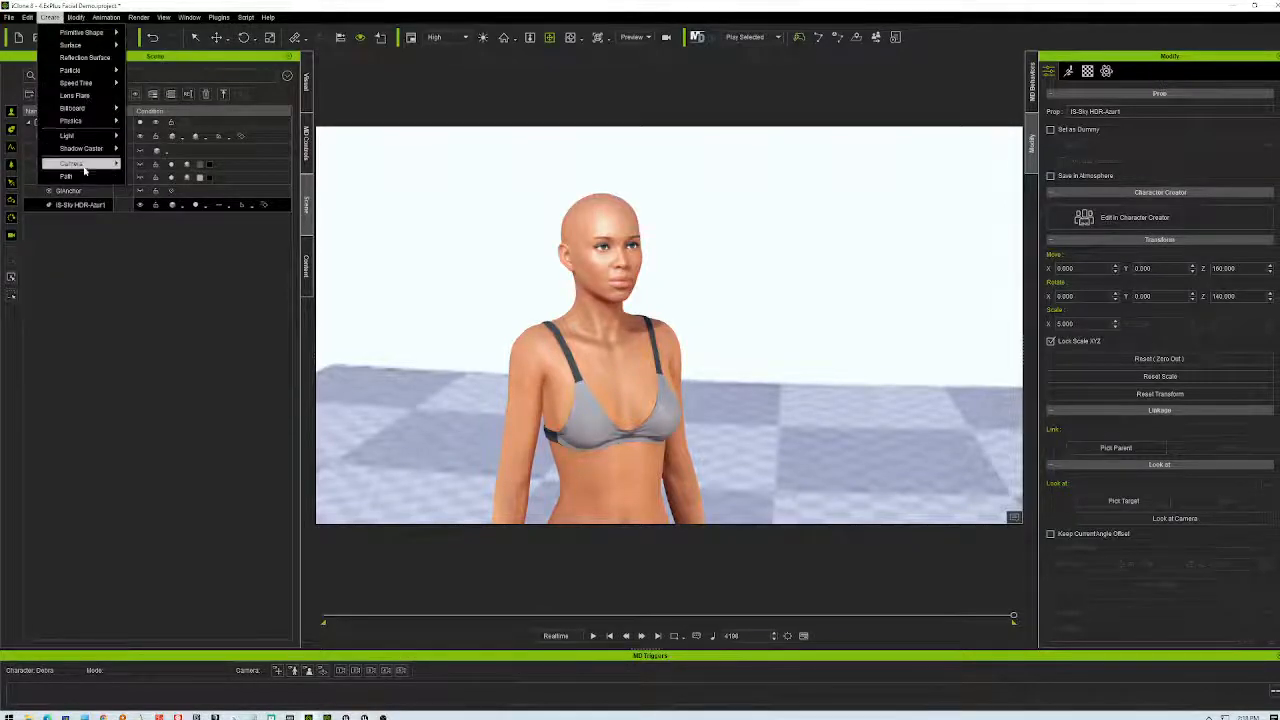
mouse_move(75, 163)
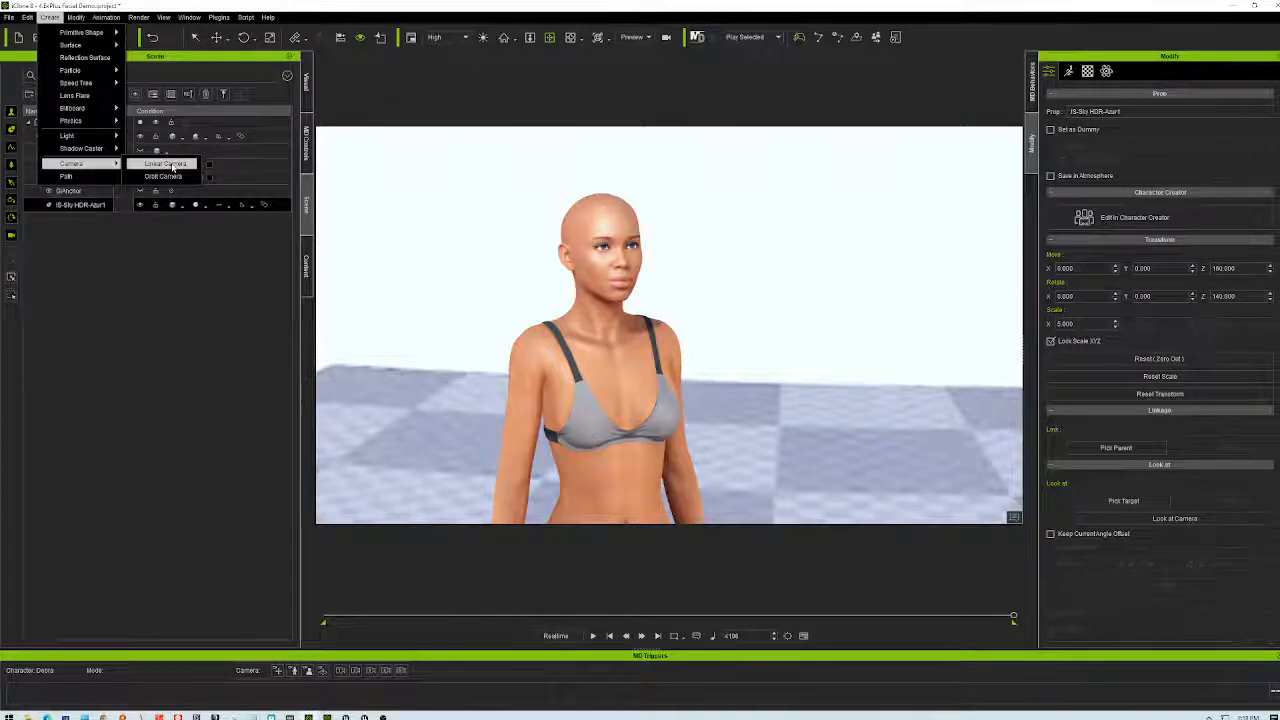
click(167, 164)
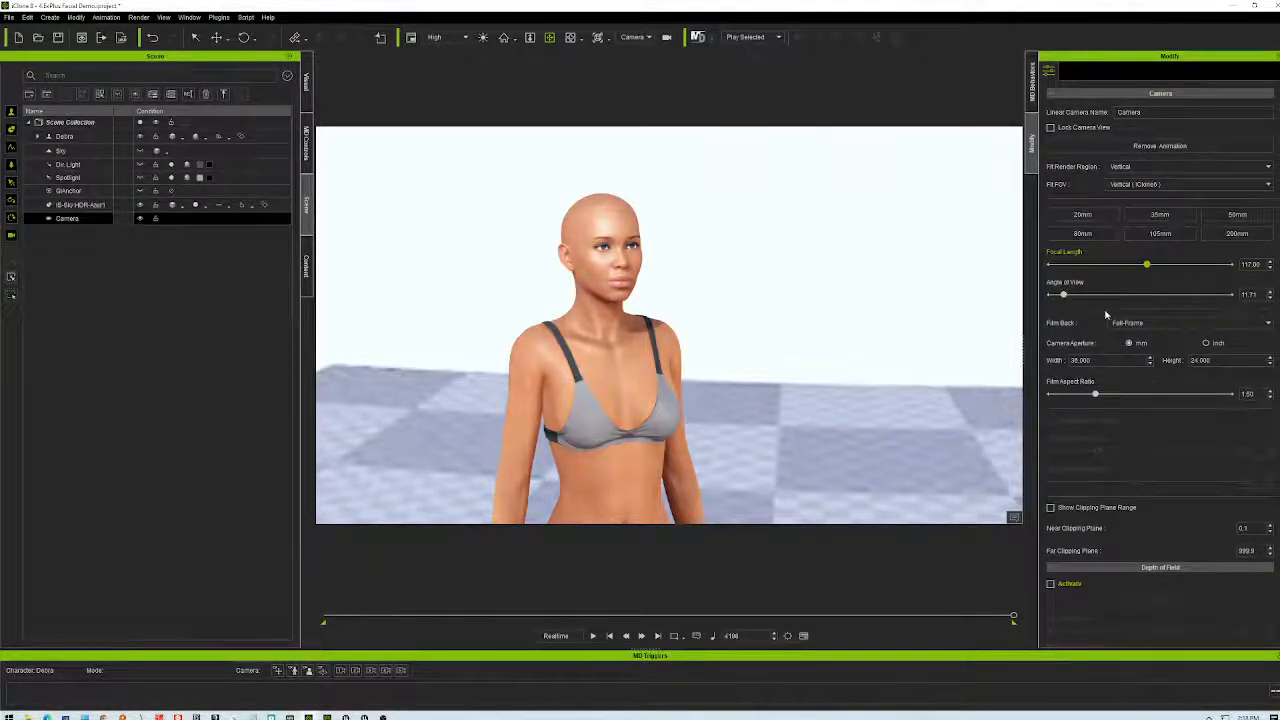
click(1093, 237)
click(1248, 264)
text(85)
key(Return)
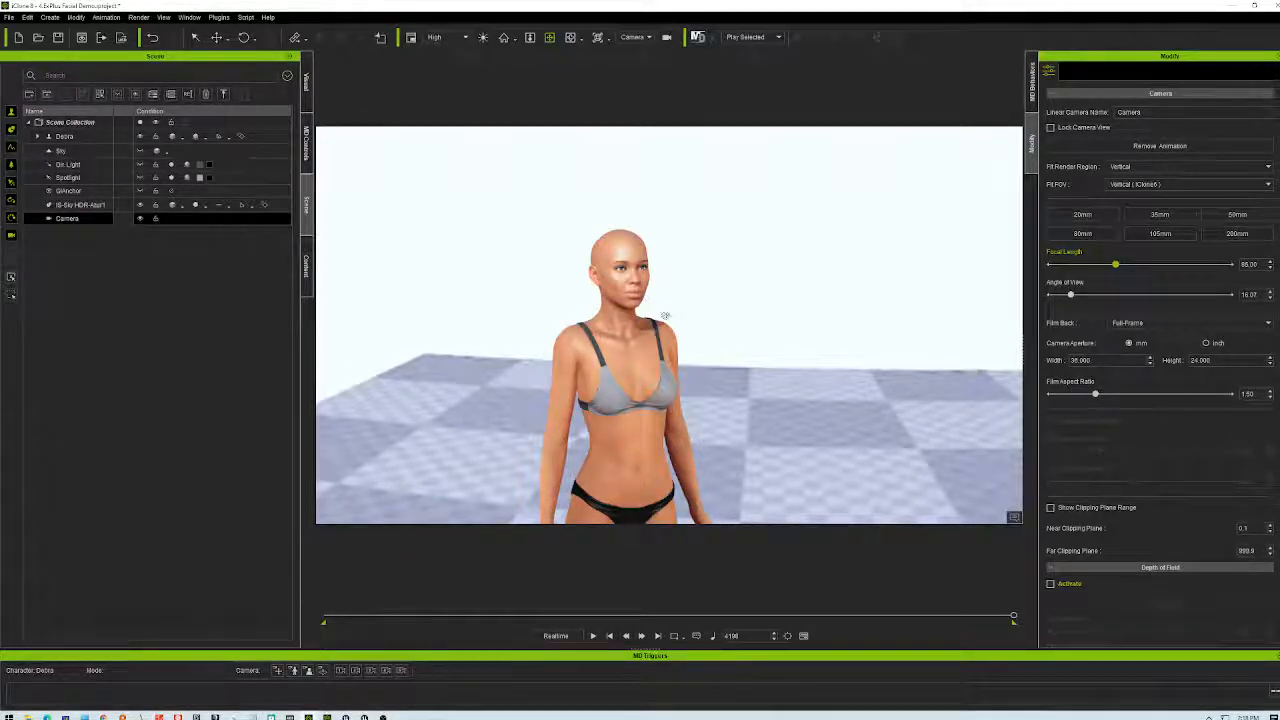
- Pan and zoom the view to frame the character's head and shoulders
scroll(665, 316, up, 5)
scroll(668, 322, down, 3)
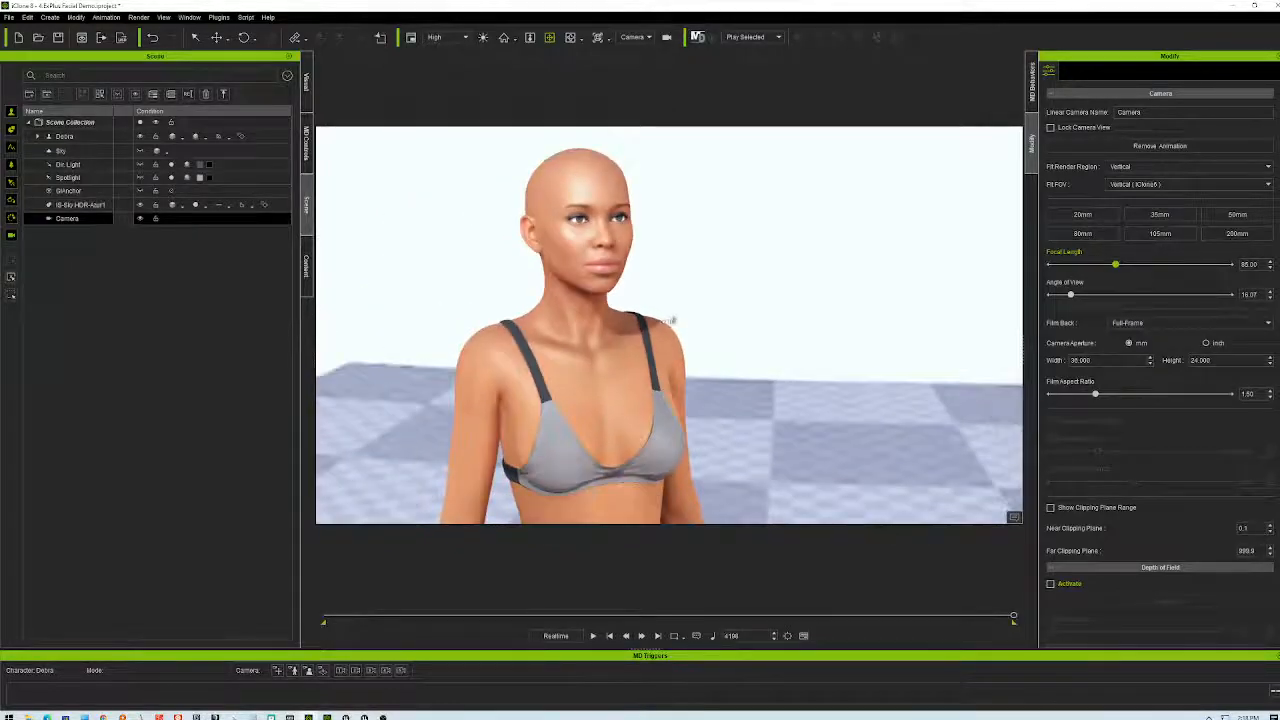
right_drag(700, 320, 711, 386)
middle_drag(711, 386, 712, 462)
right_drag(712, 462, 630, 425)
scroll(637, 426, up, 5)
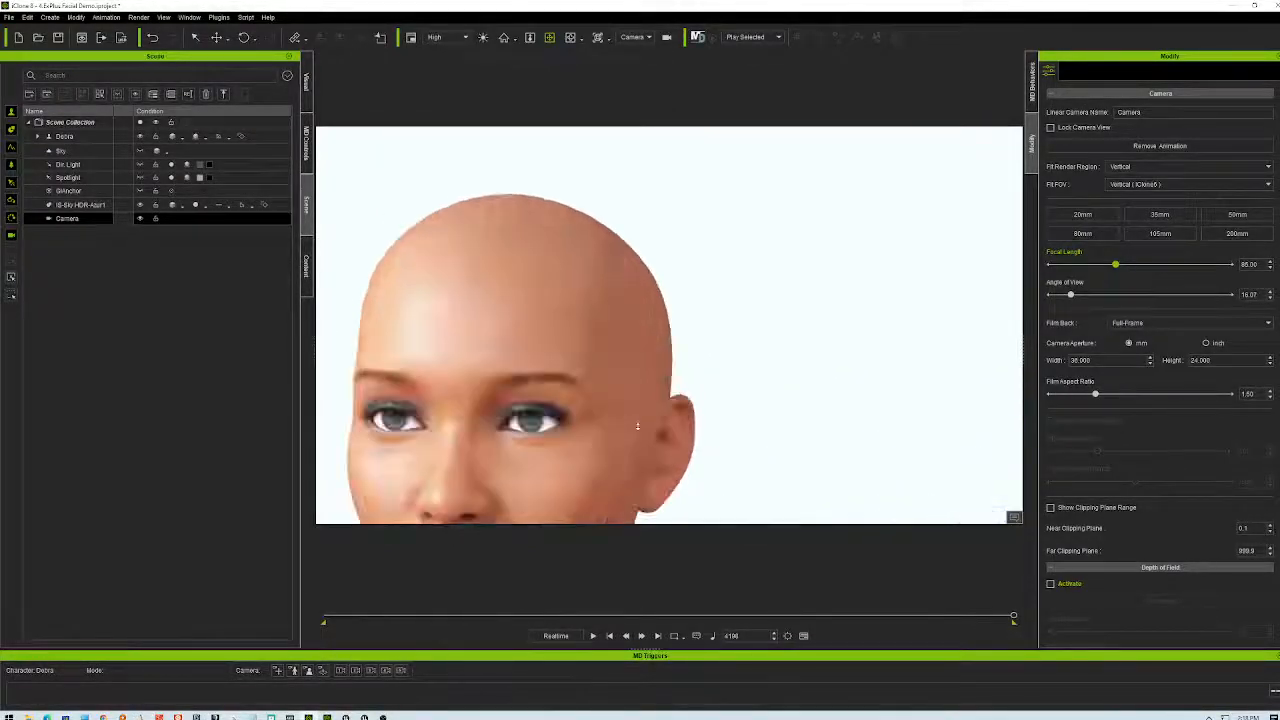
scroll(637, 426, down, 3)
middle_drag(636, 428, 766, 318)
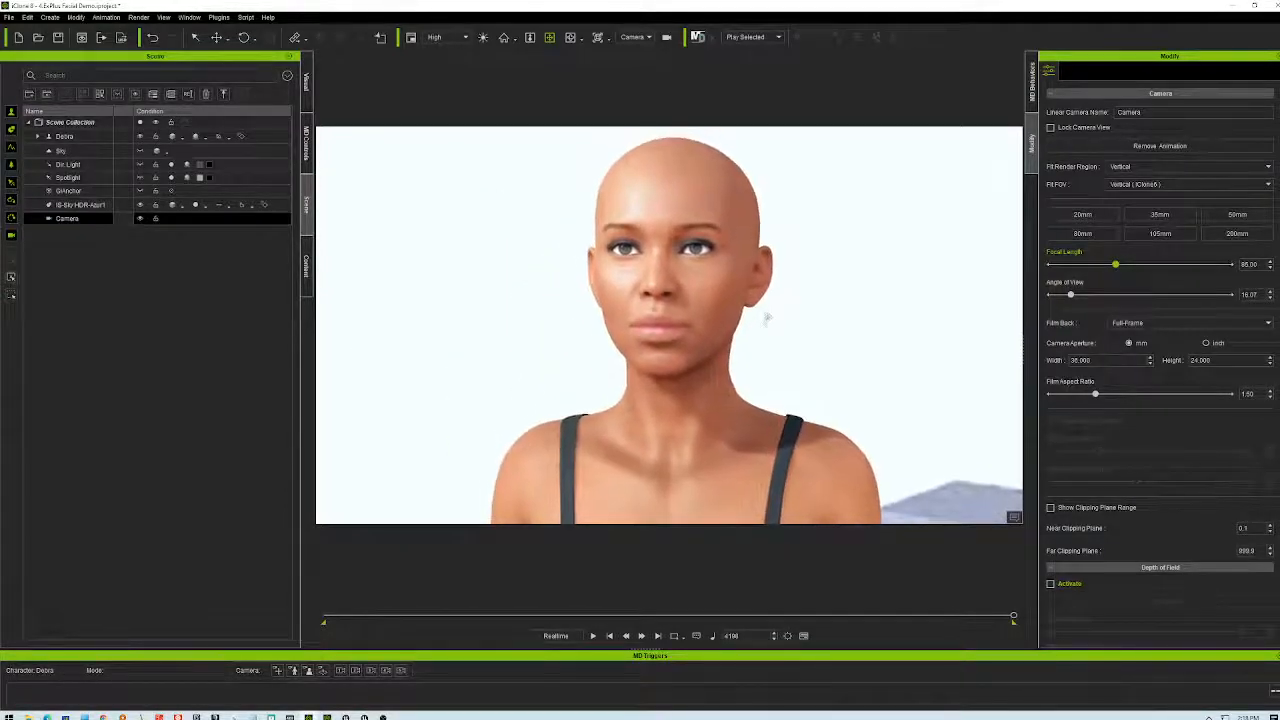
- Try the 35 mm focal length preset and inspect the character's face at that setting
click(1166, 216)
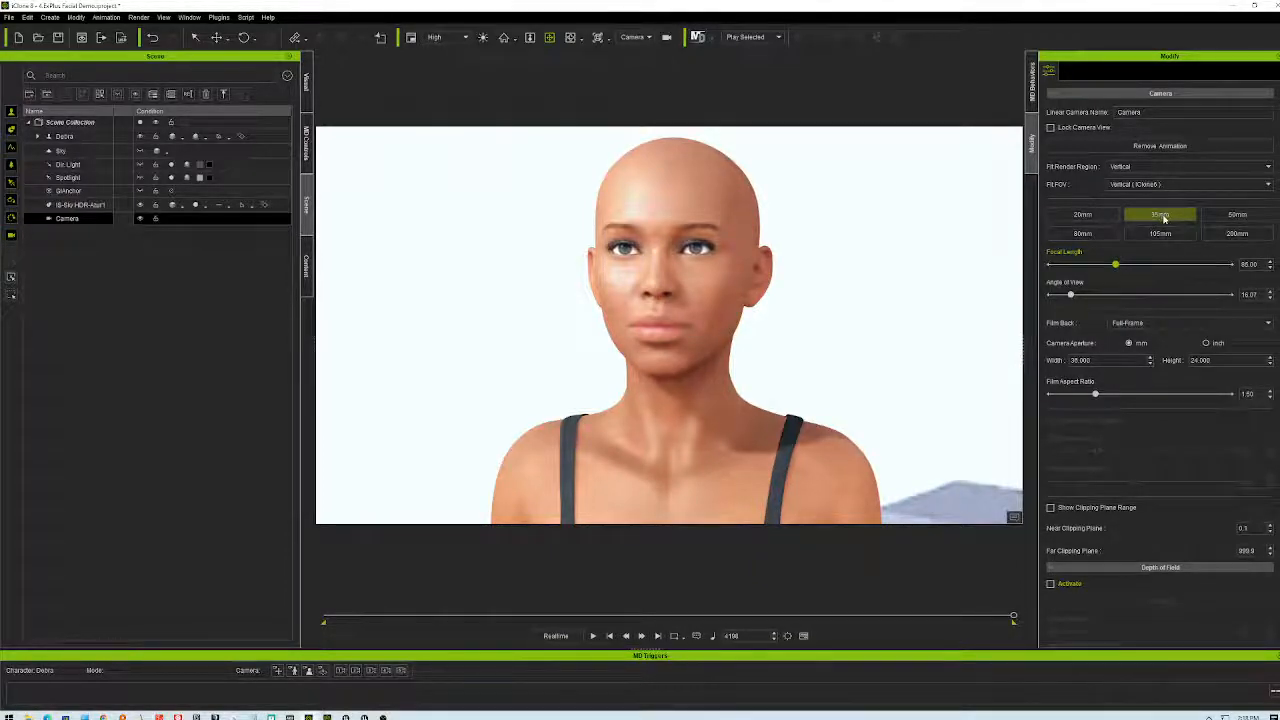
click(1160, 215)
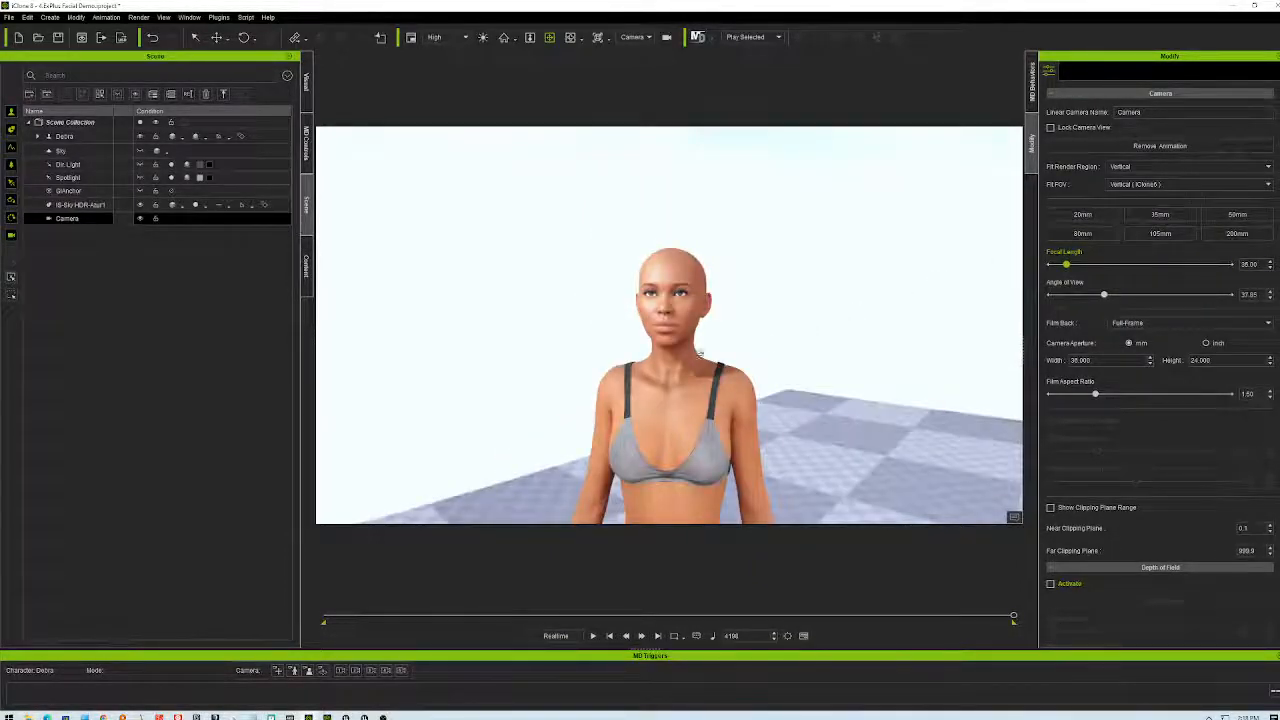
scroll(715, 345, up, 5)
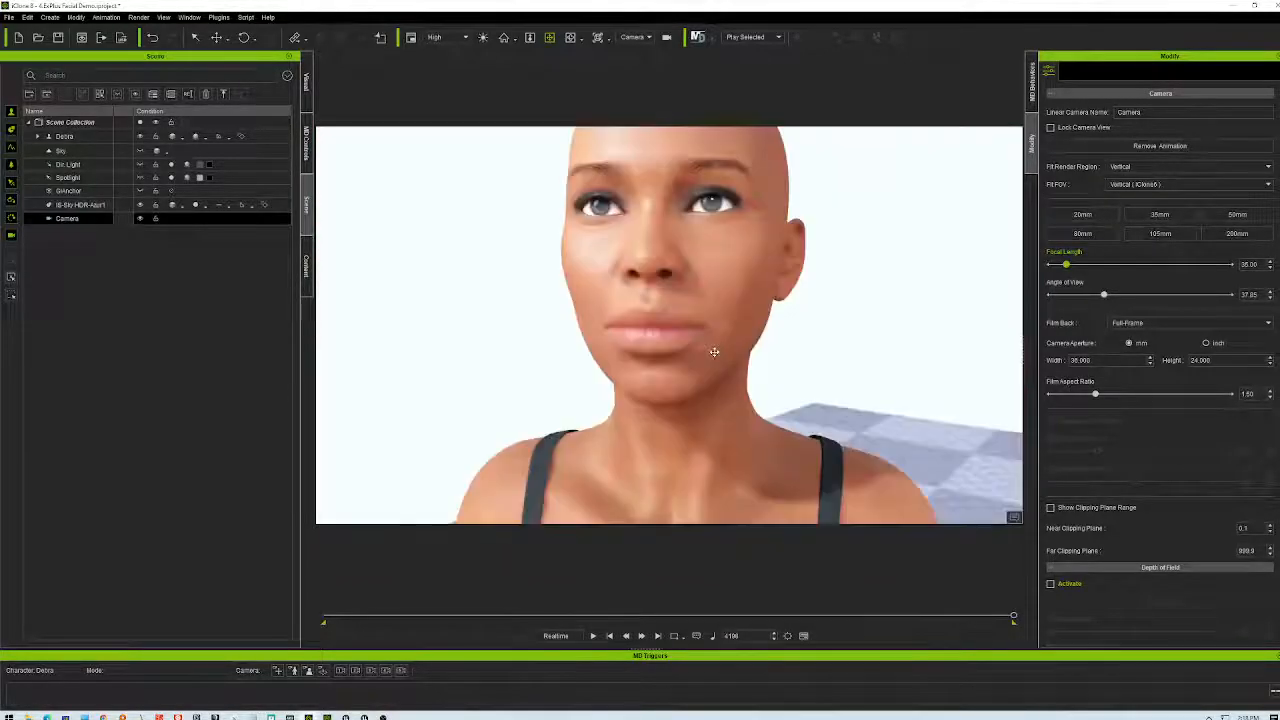
scroll(797, 380, down, 5)
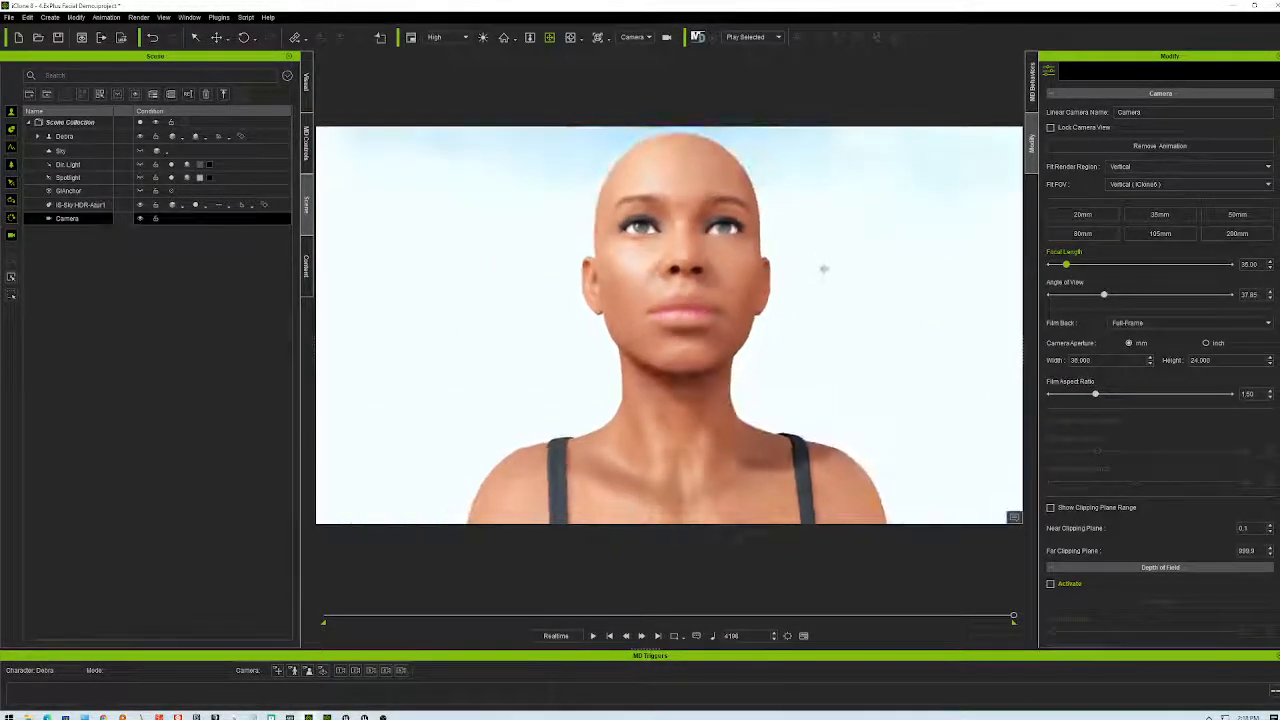
mouse_move(821, 318)
right_down()
mouse_move(843, 229)
mouse_move(818, 330)
right_up()
scroll(829, 271, down, 5)
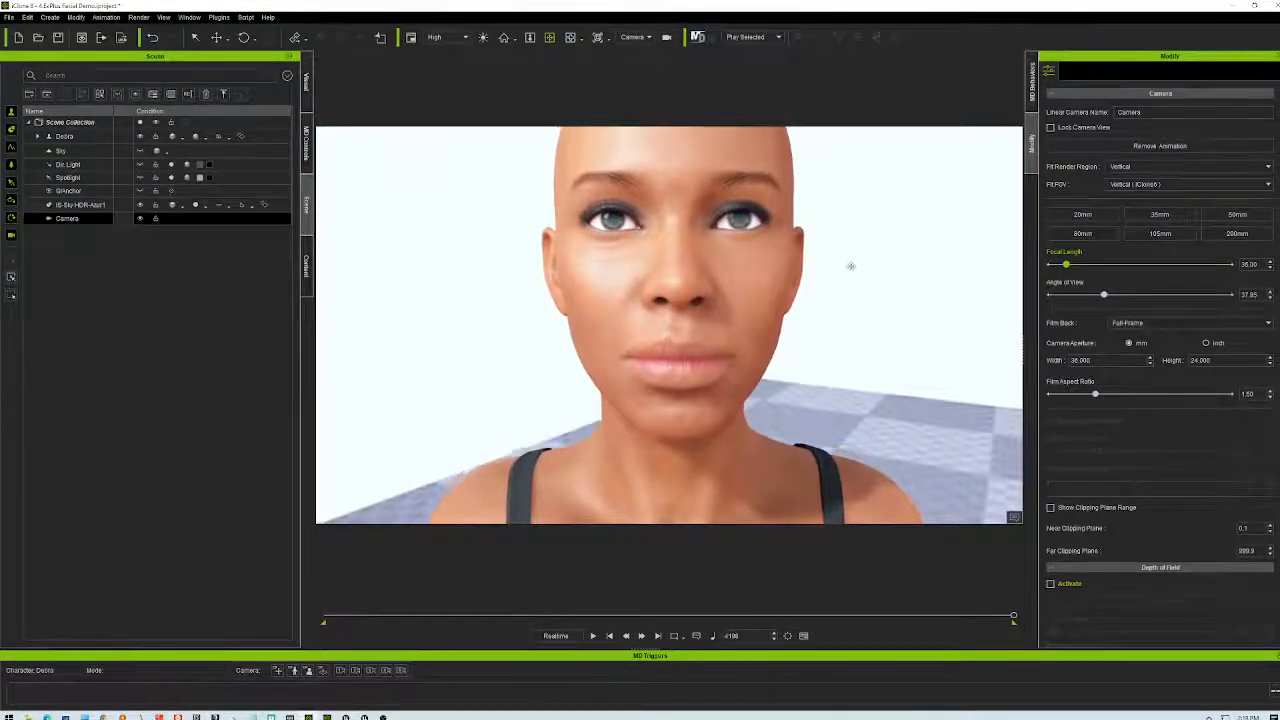
scroll(848, 309, up, 5)
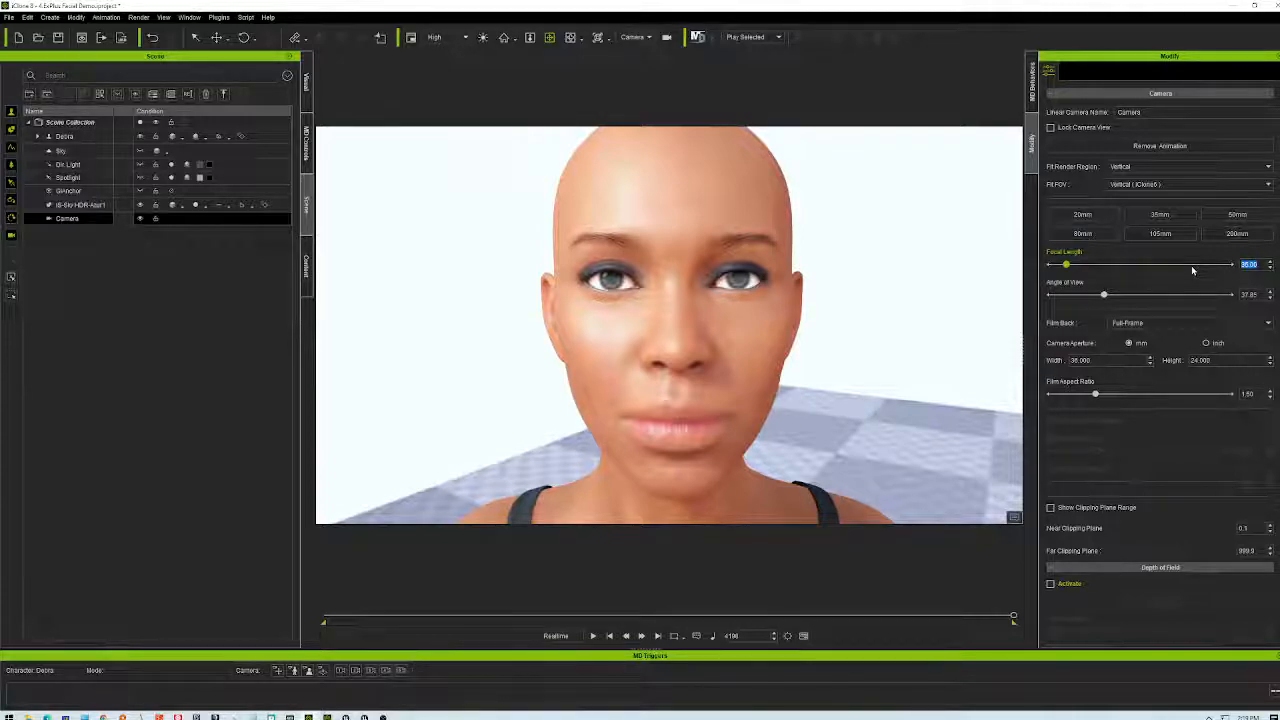
- Set the focal length to 85 mm and orbit to frame the head in side profile
text(85)
key(Return)
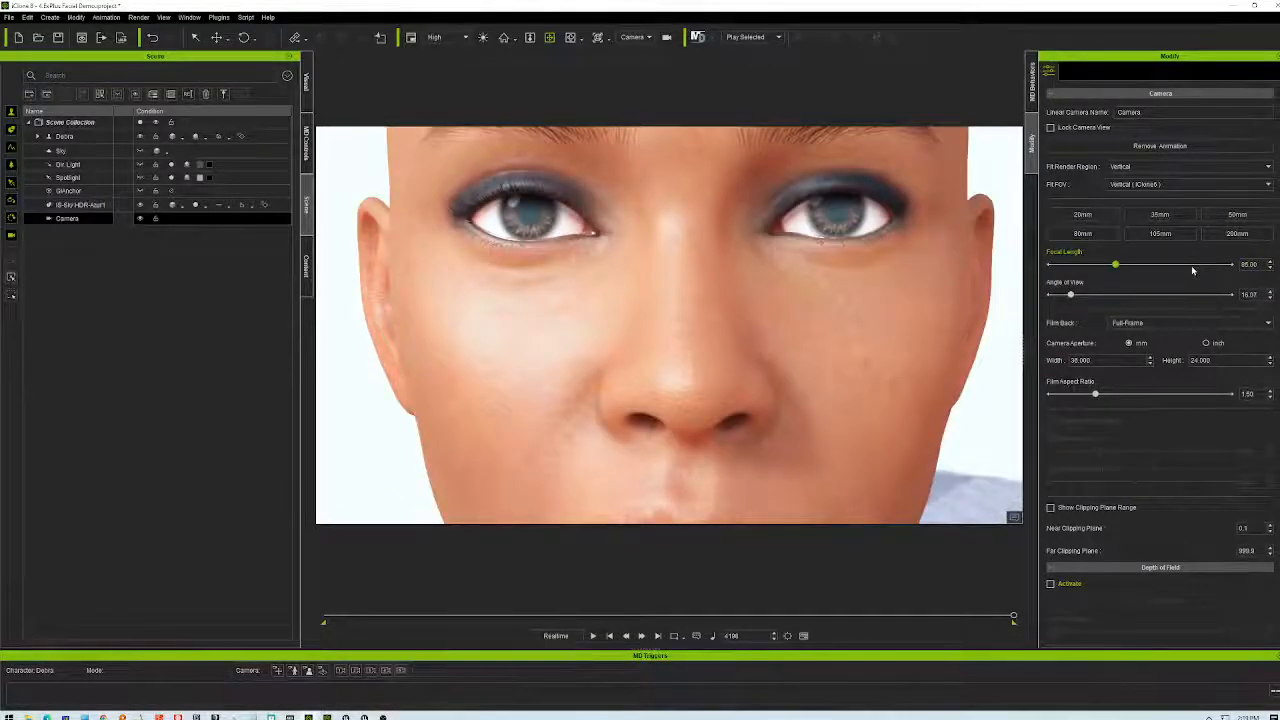
scroll(756, 316, down, 6)
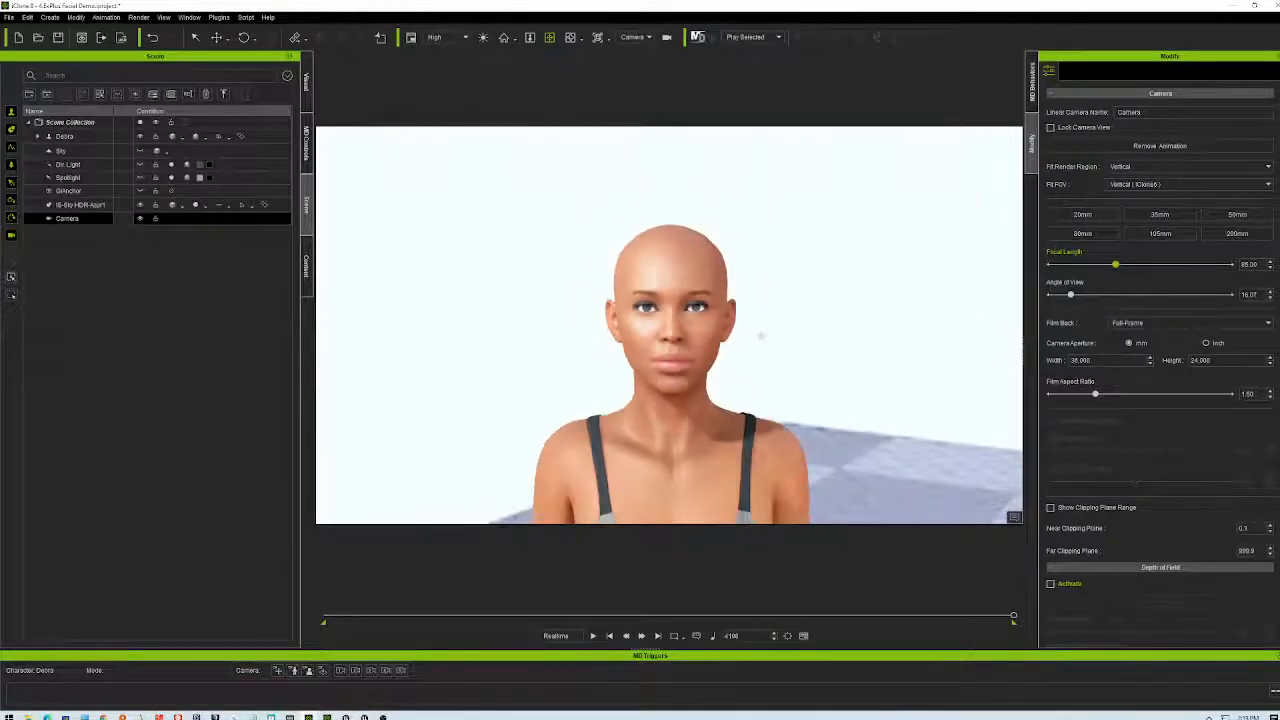
scroll(762, 336, up, 4)
middle_drag(743, 354, 818, 379)
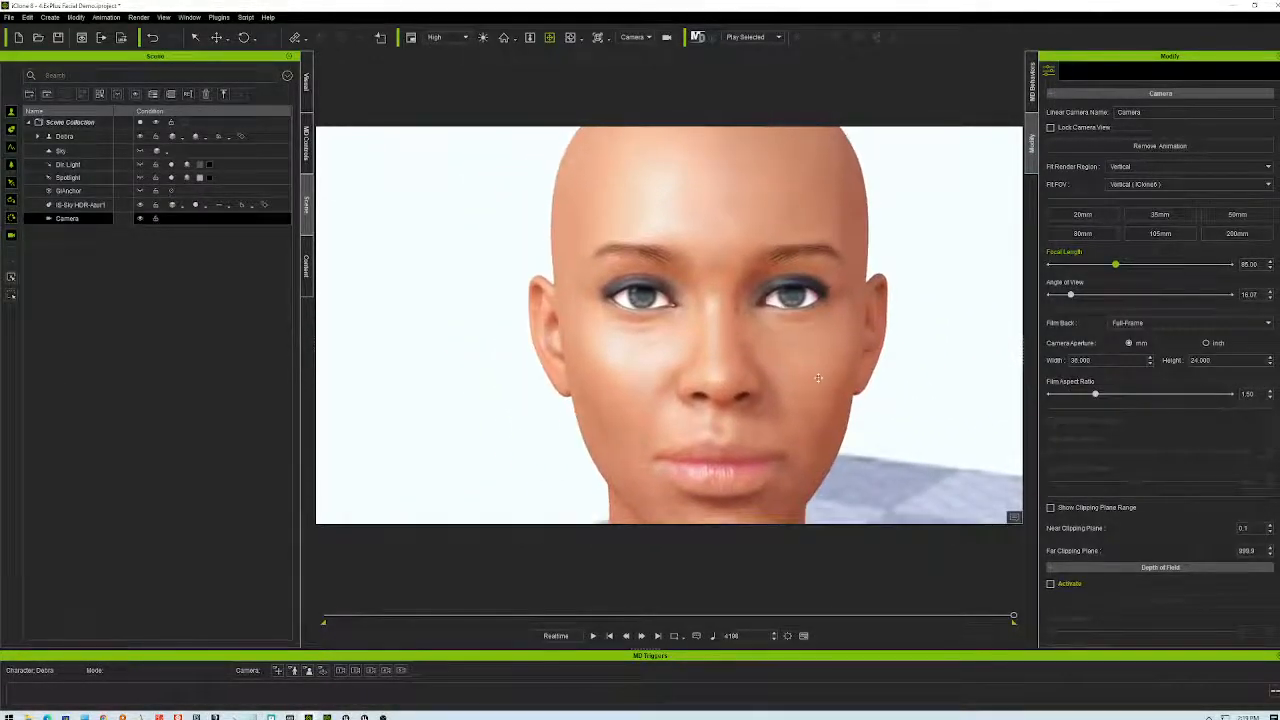
scroll(818, 379, down, 10)
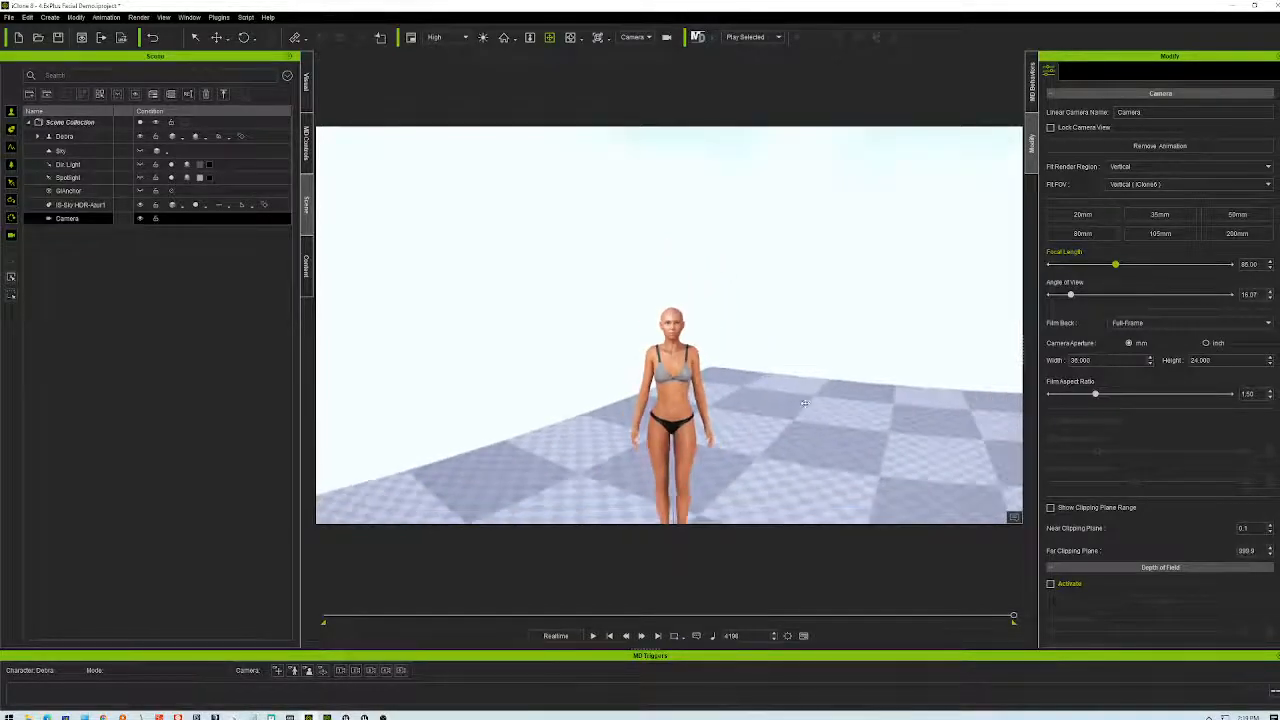
scroll(804, 403, up, 10)
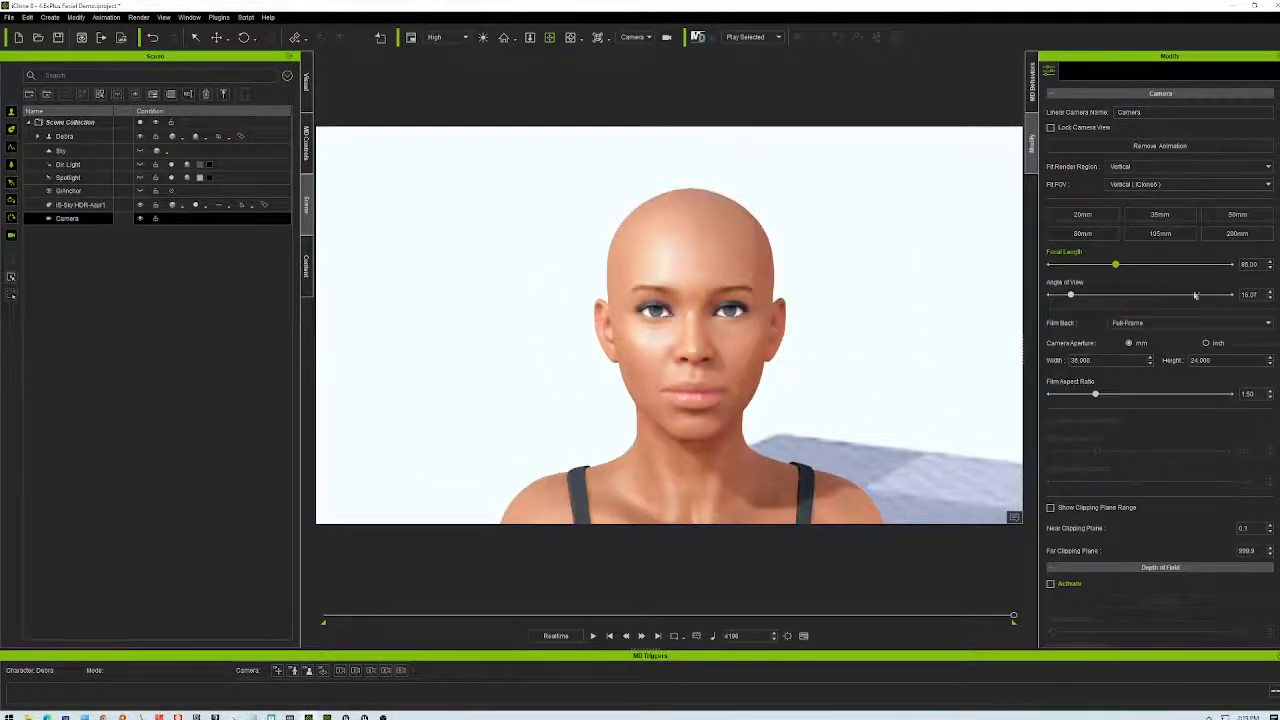
mouse_move(769, 425)
right_down()
mouse_move(898, 392)
mouse_move(920, 484)
mouse_move(935, 446)
mouse_move(1095, 443)
mouse_move(1008, 386)
mouse_move(986, 409)
mouse_move(1244, 422)
mouse_move(749, 423)
mouse_move(786, 423)
mouse_move(772, 420)
right_up()
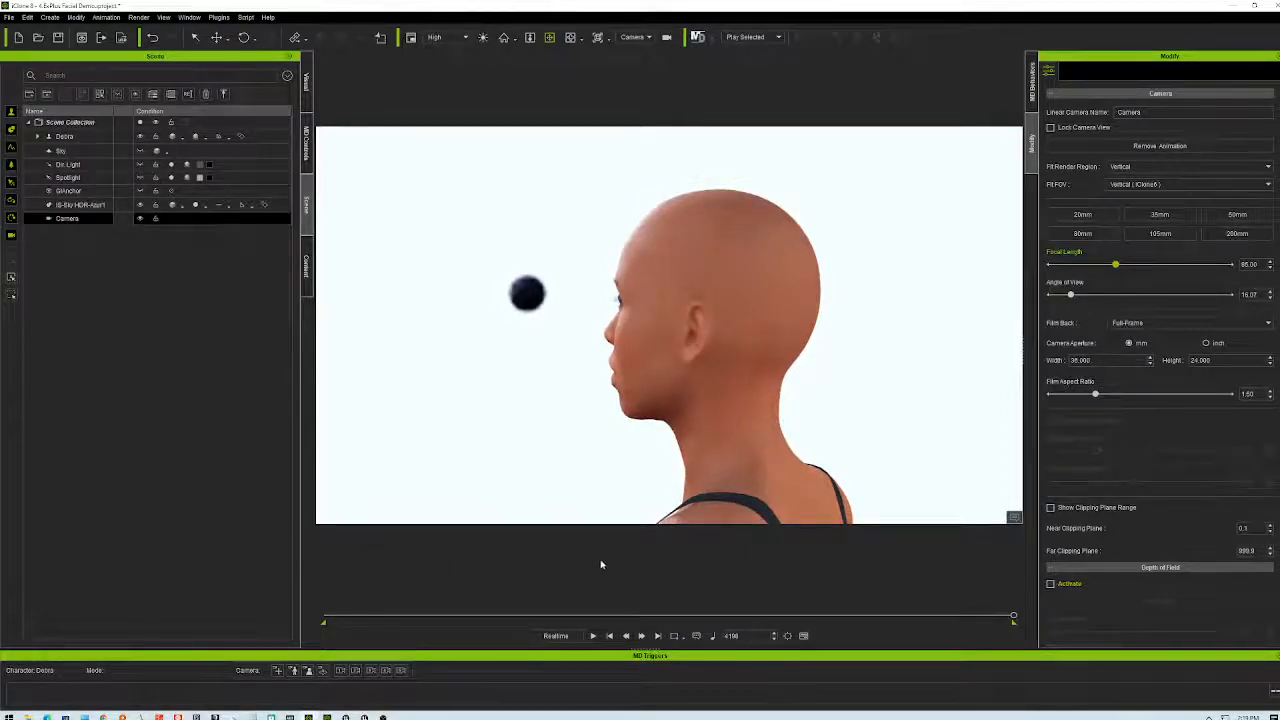
- Preview the animation, then show an enlarged timeline with all tracks and stop at frame 0
click(592, 636)
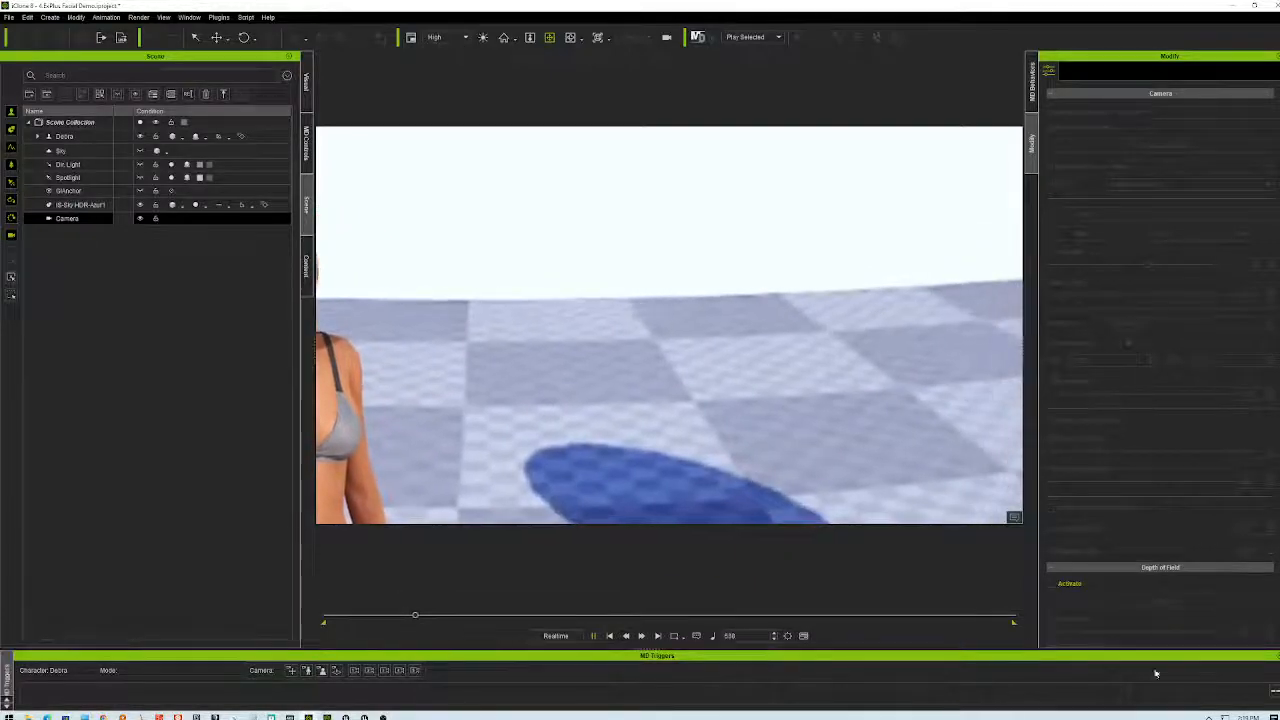
key(F3)
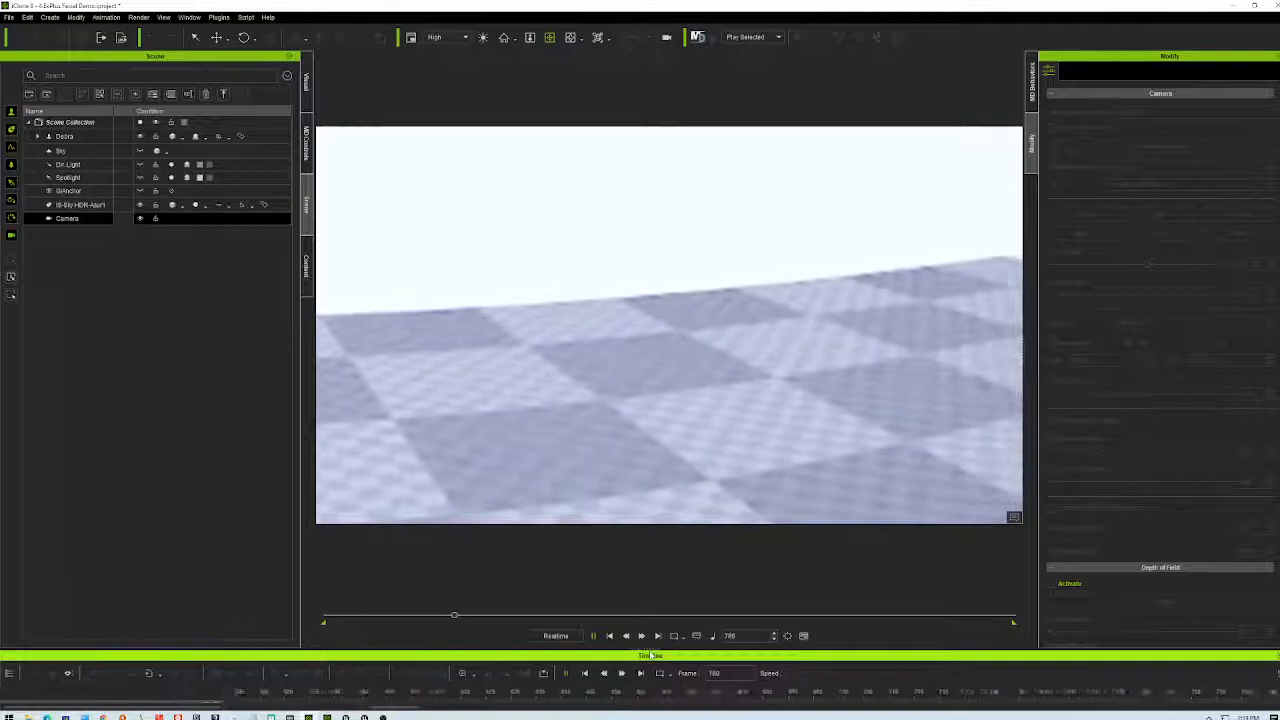
drag(650, 655, 650, 535)
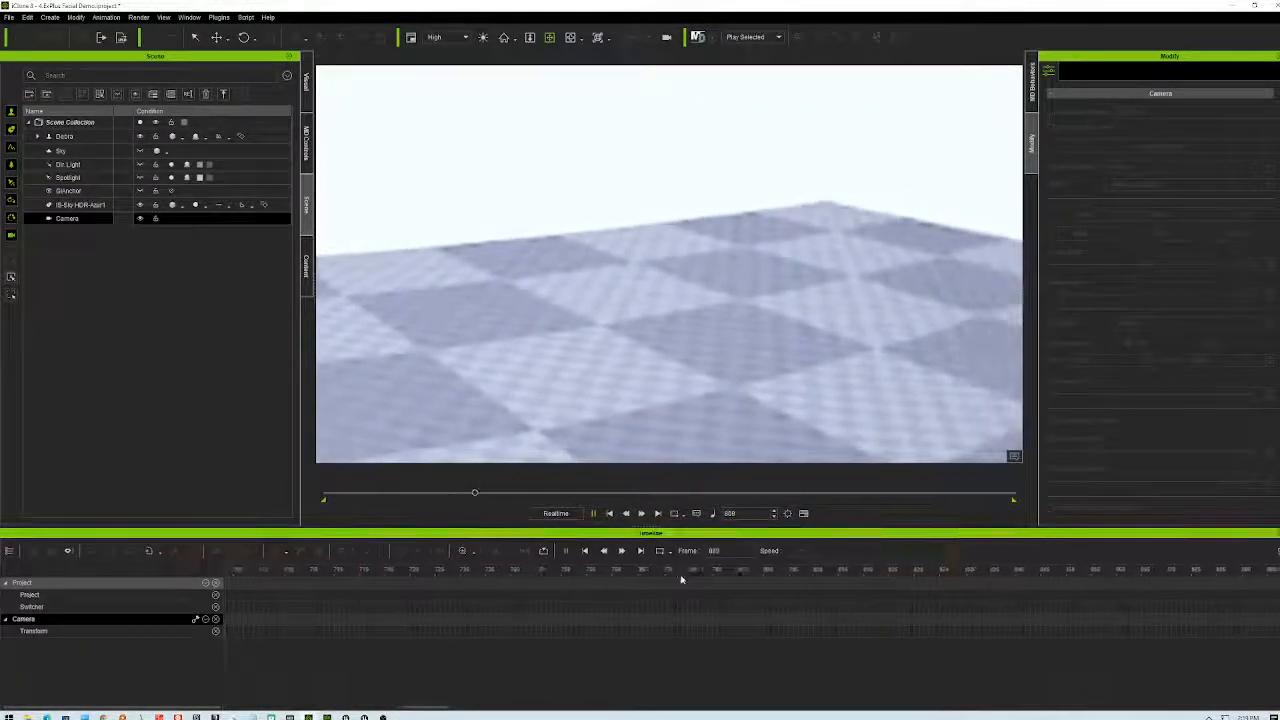
click(593, 513)
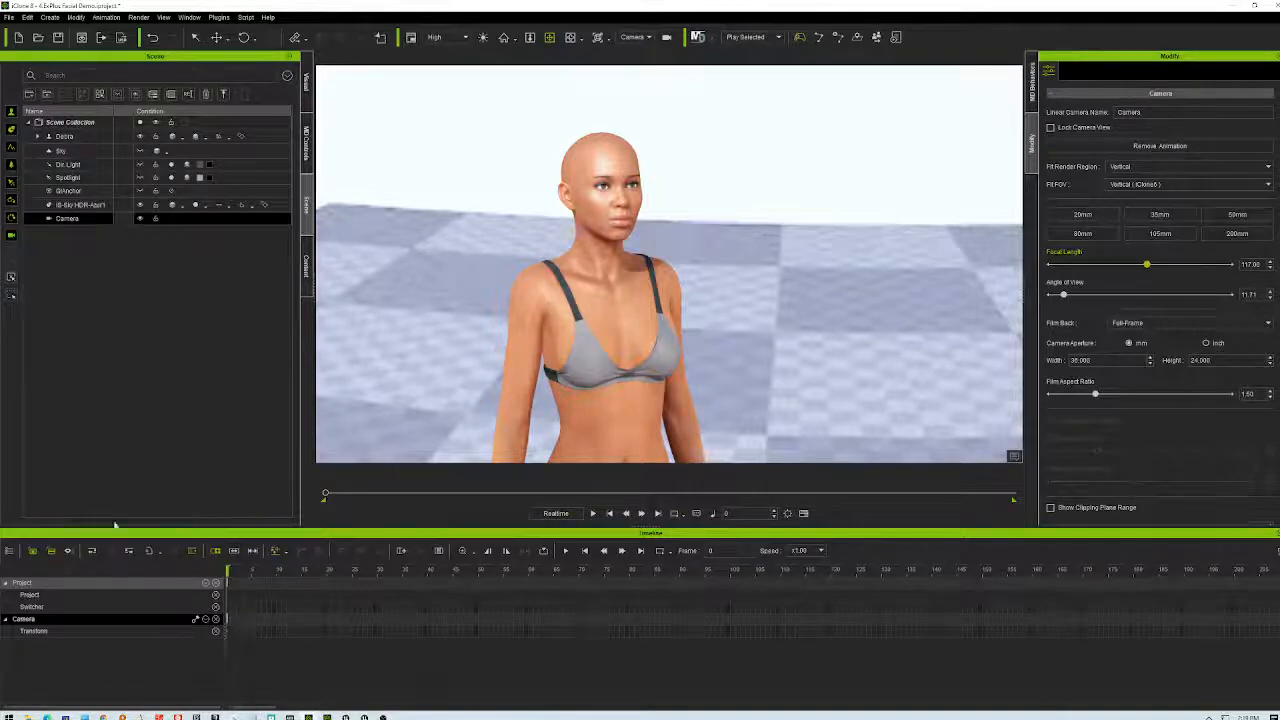
- Delete the old keyframe on the Camera track and play back to check the framing
double_click(80, 219)
click(228, 625)
key(Delete)
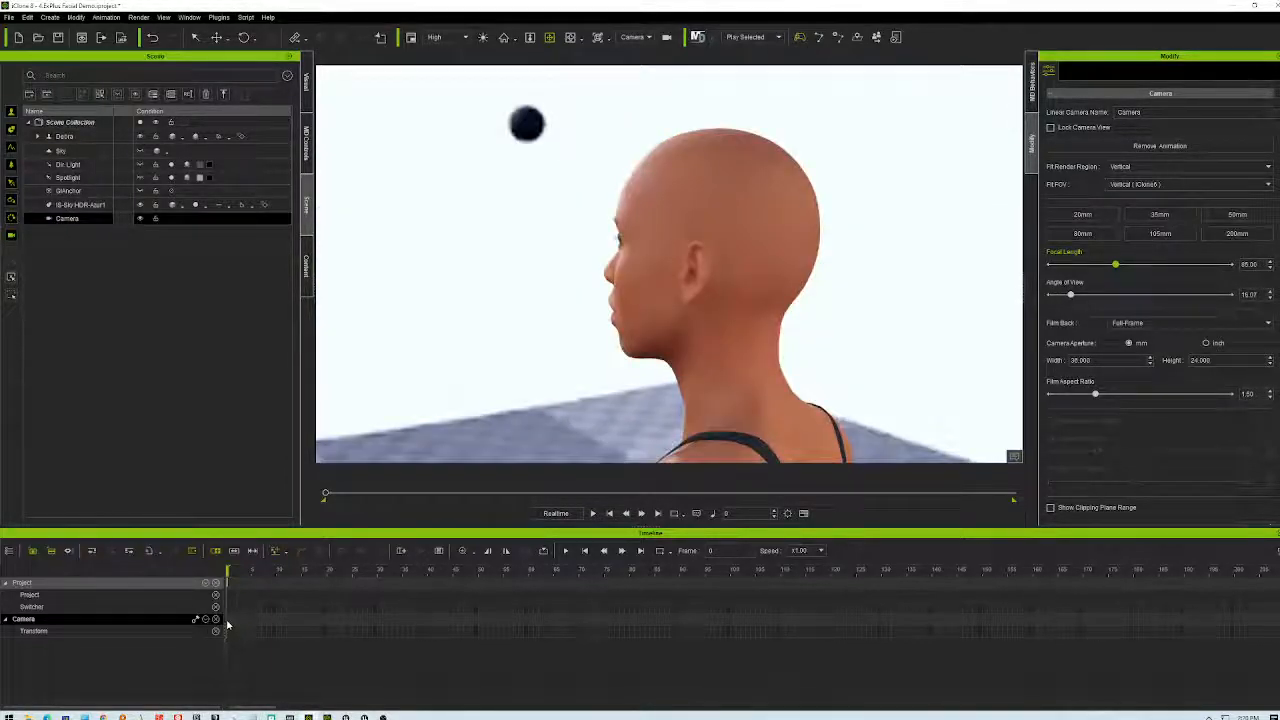
click(566, 551)
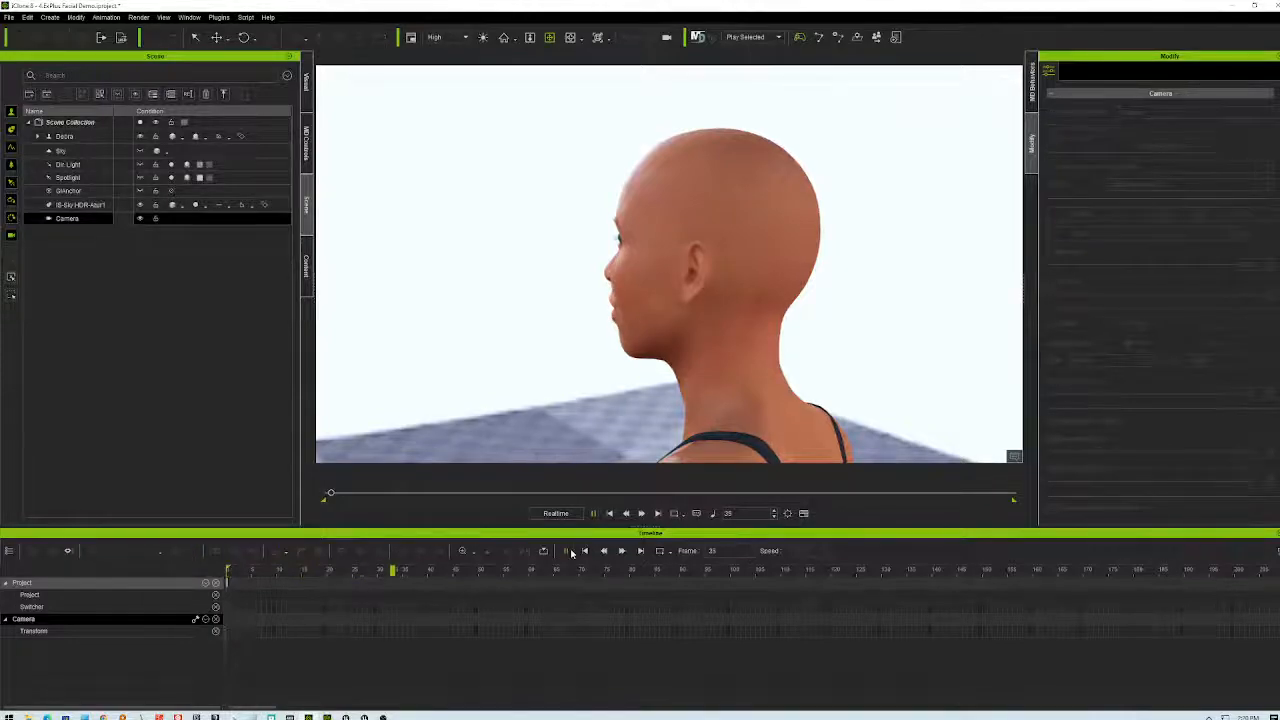
- Stop playback, scrub ahead, and zoom the timeline ruler out to show all frames
click(585, 551)
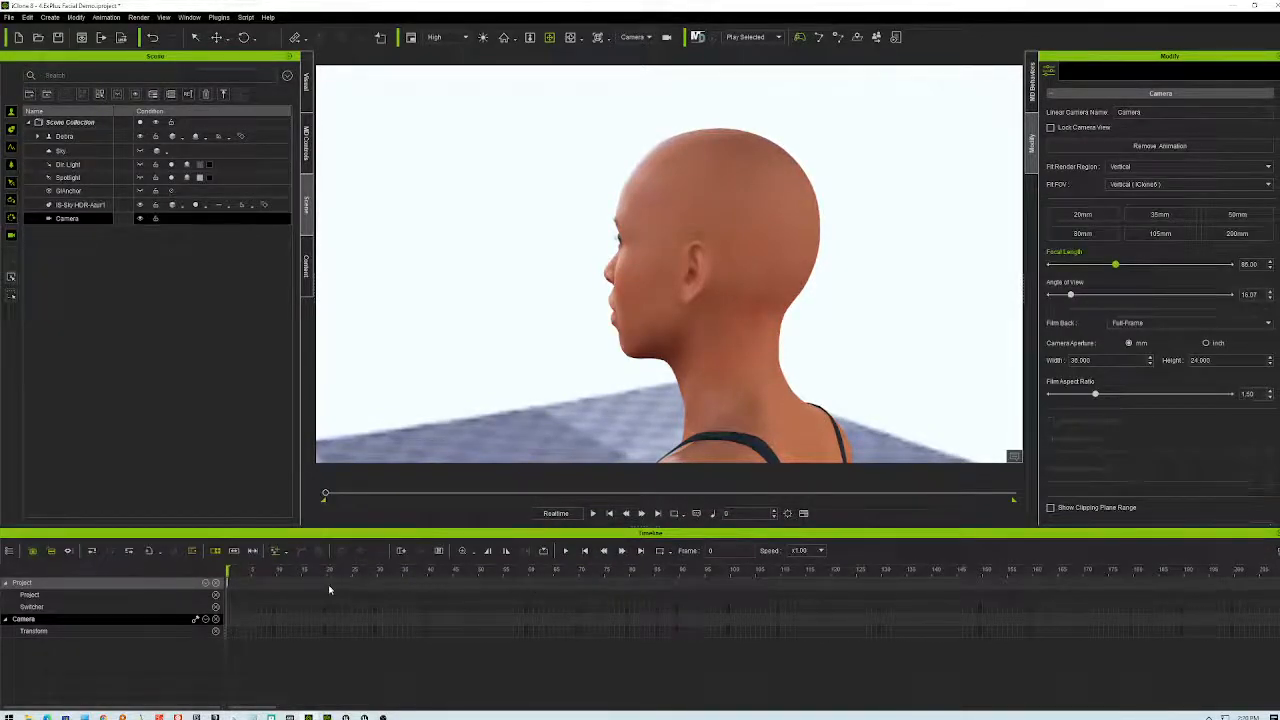
drag(227, 571, 567, 578)
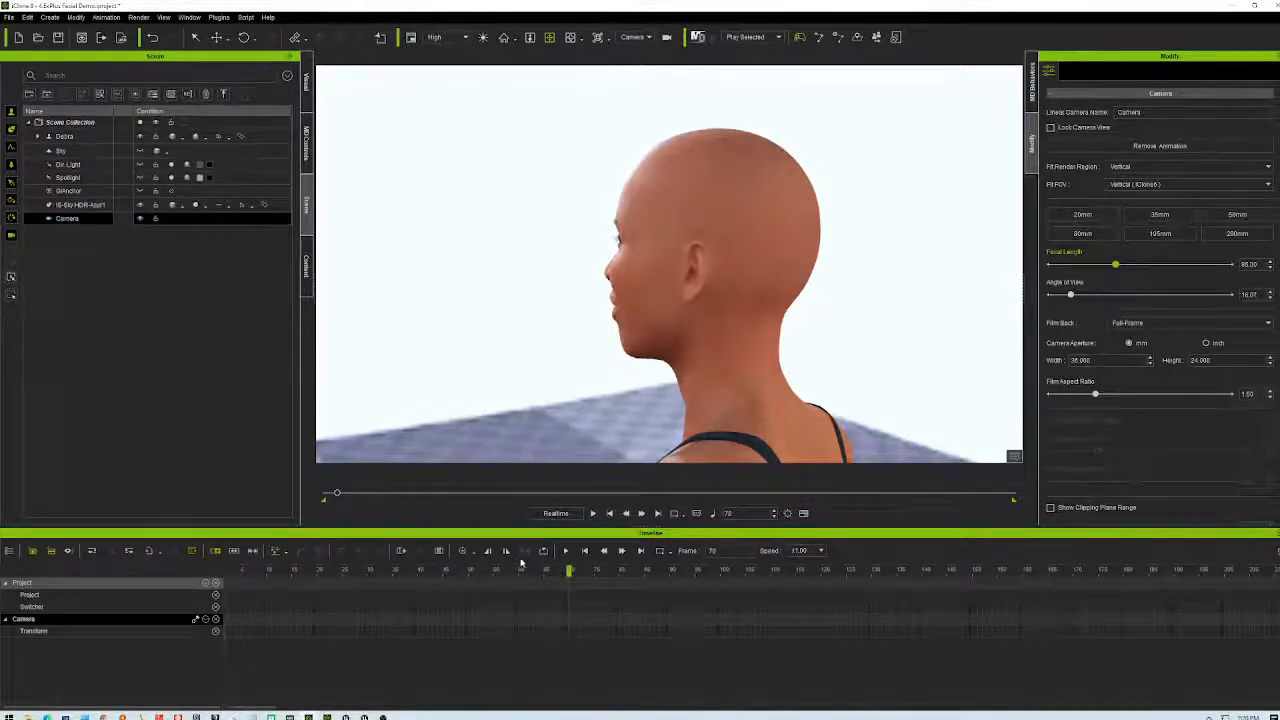
click(472, 552)
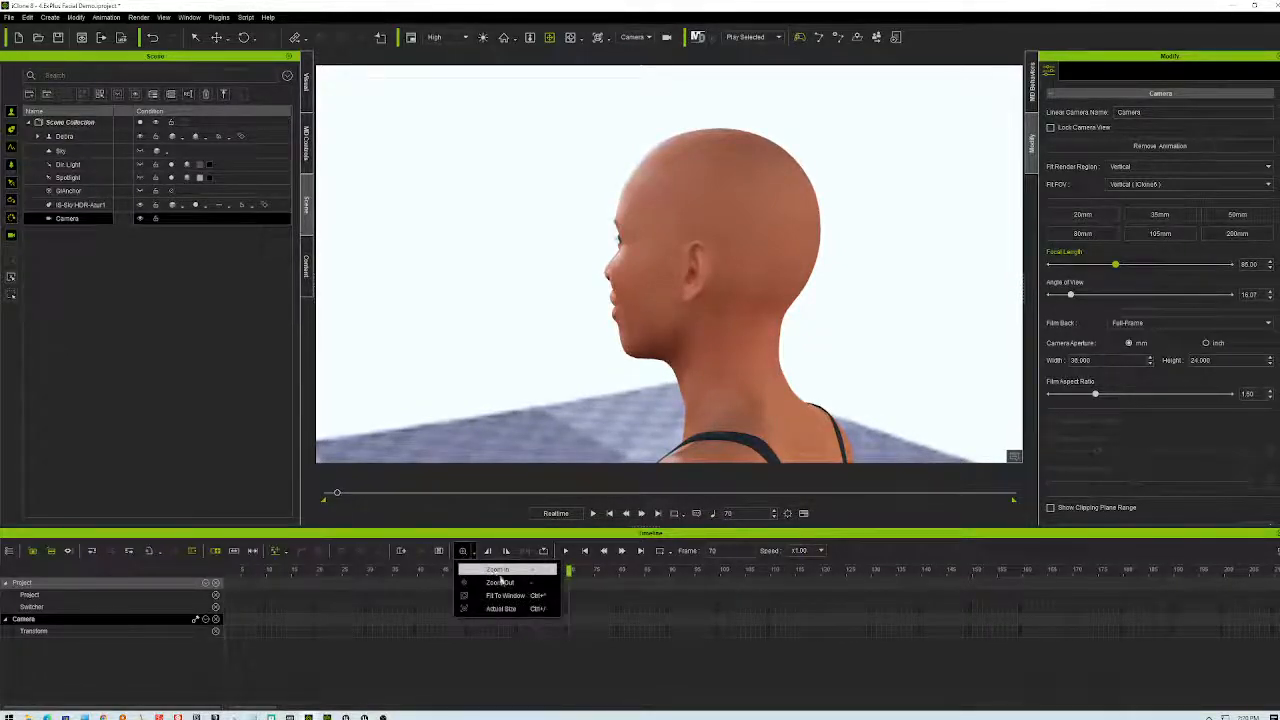
click(500, 582)
click(463, 552)
click(463, 552)
click(463, 552)
click(463, 552)
click(463, 552)
click(463, 552)
click(463, 552)
click(463, 552)
click(463, 552)
click(463, 552)
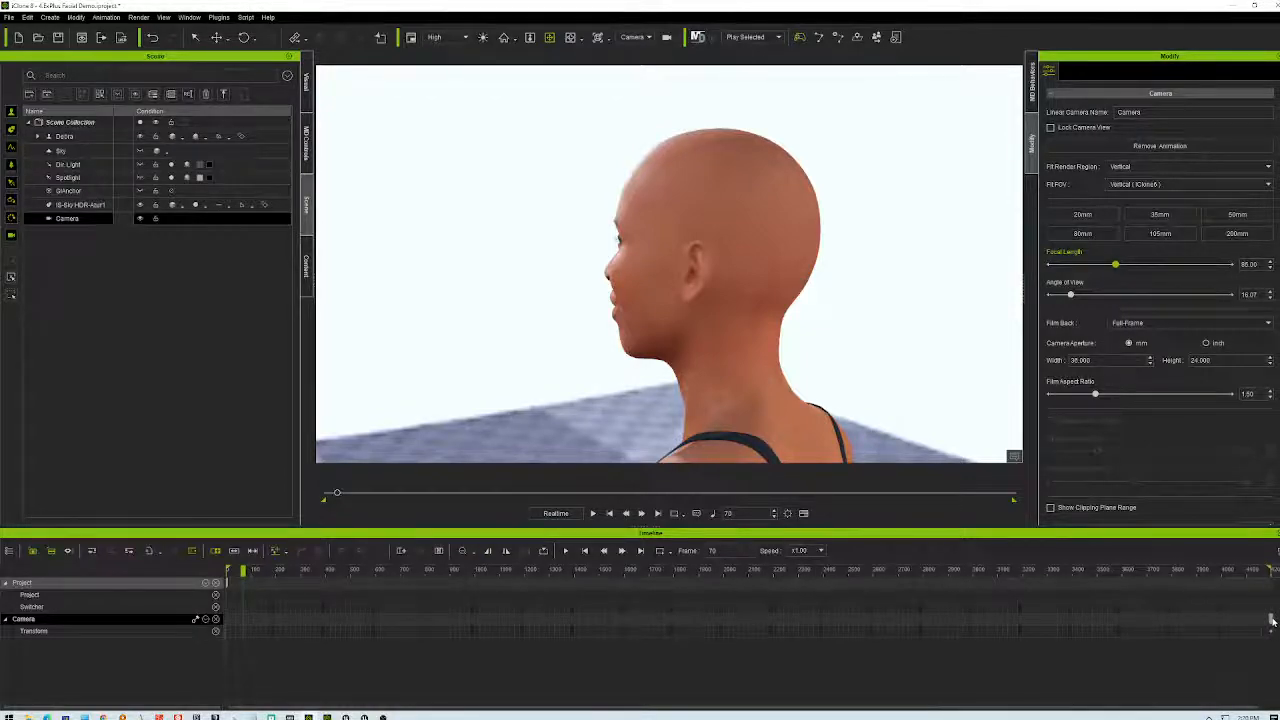
- Return to frame 0 while checking IS-Sky, GIAnchor and Debra settings, then reselect Camera
click(811, 625)
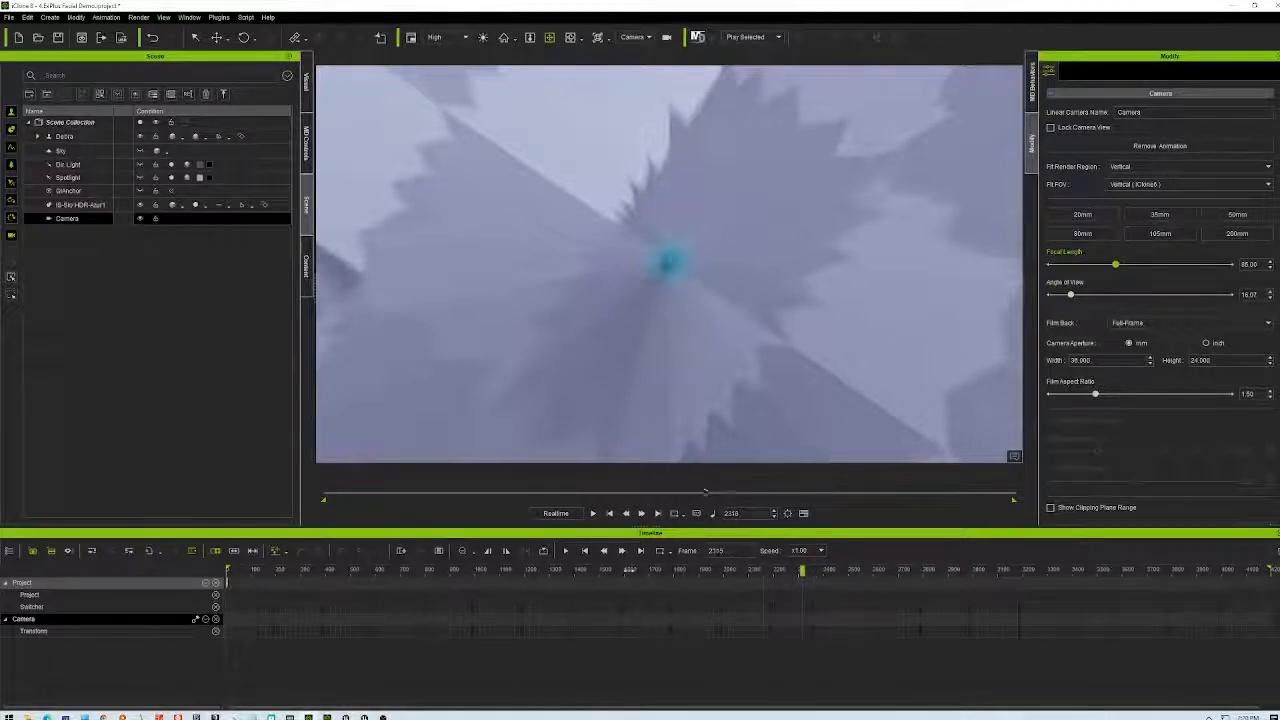
click(609, 513)
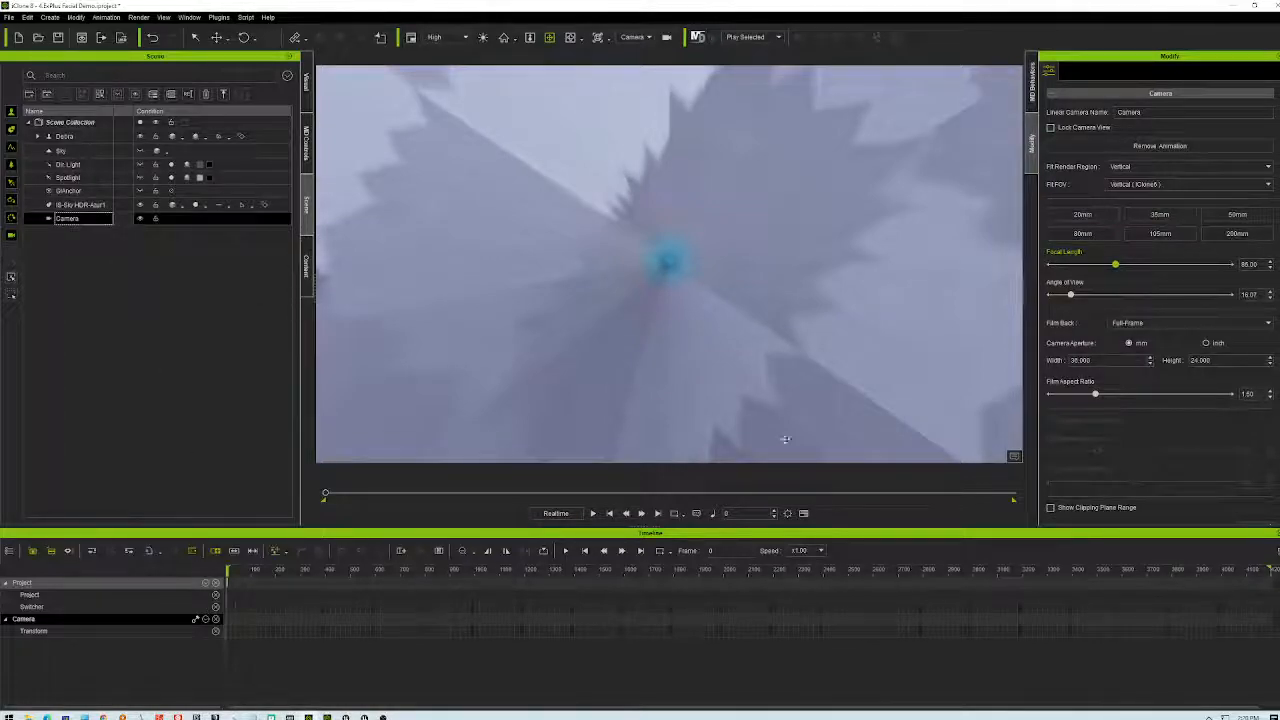
click(80, 205)
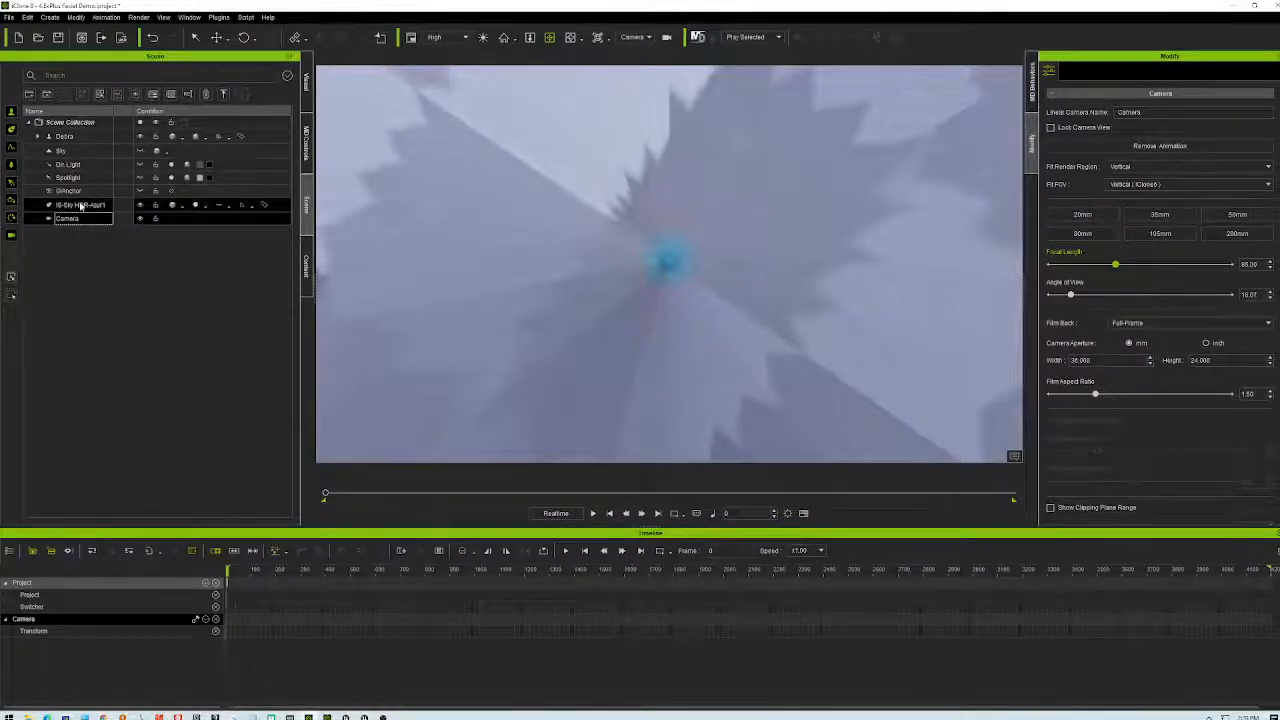
click(1271, 620)
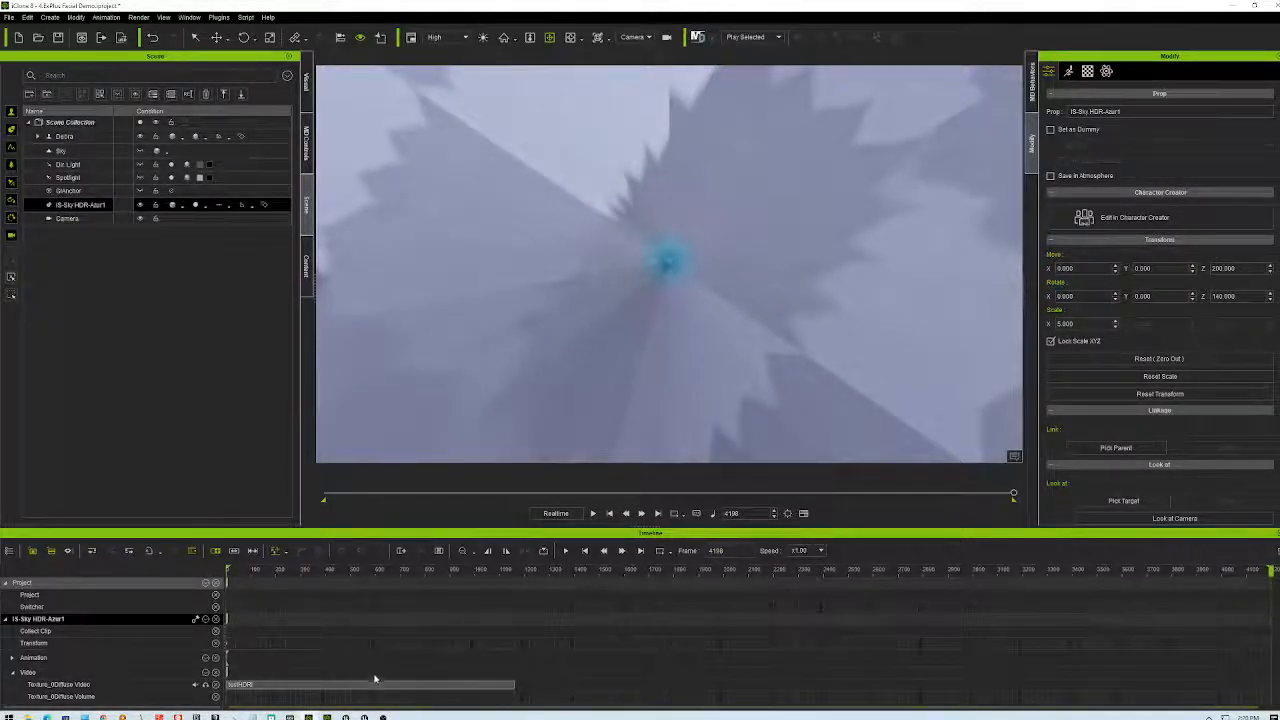
key(Home)
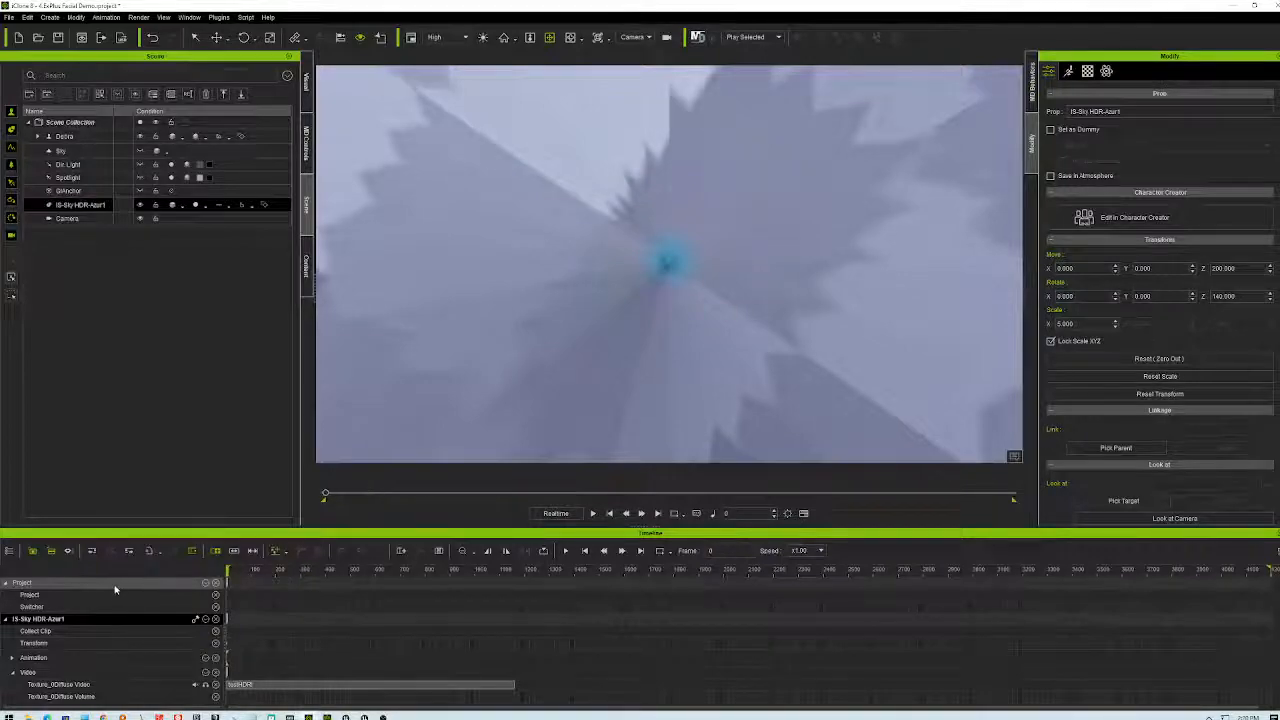
click(82, 190)
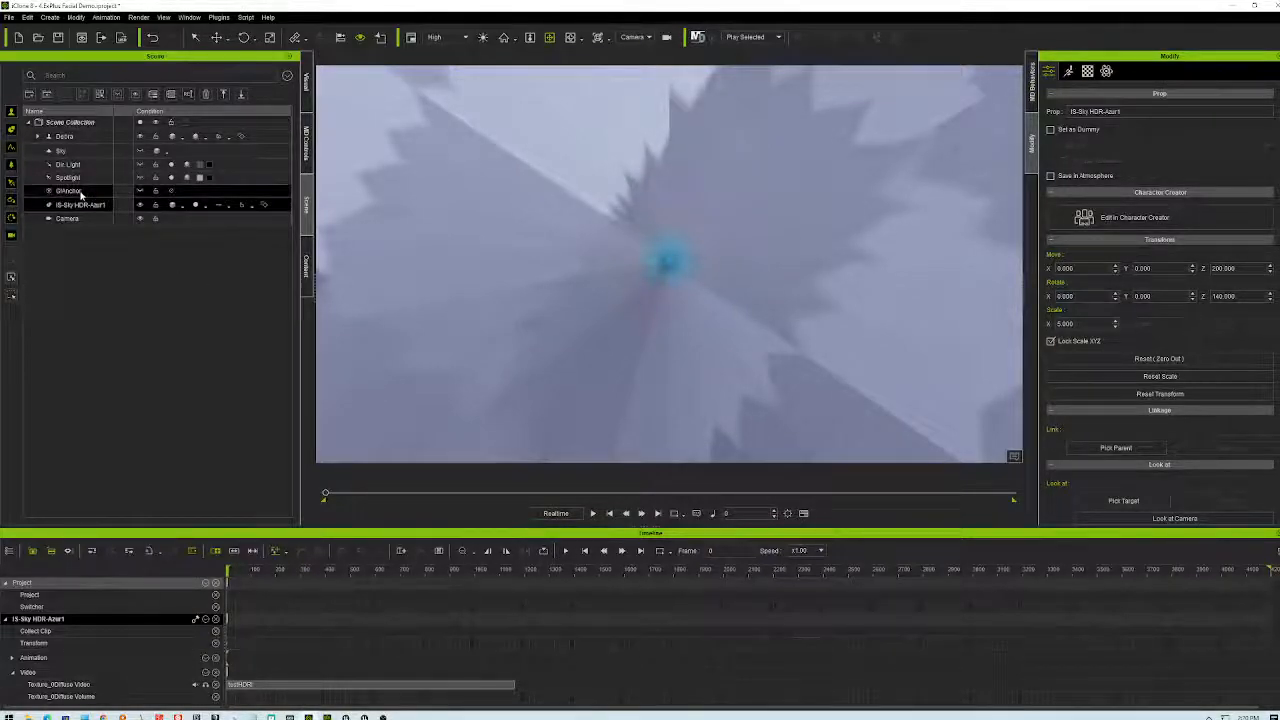
click(72, 137)
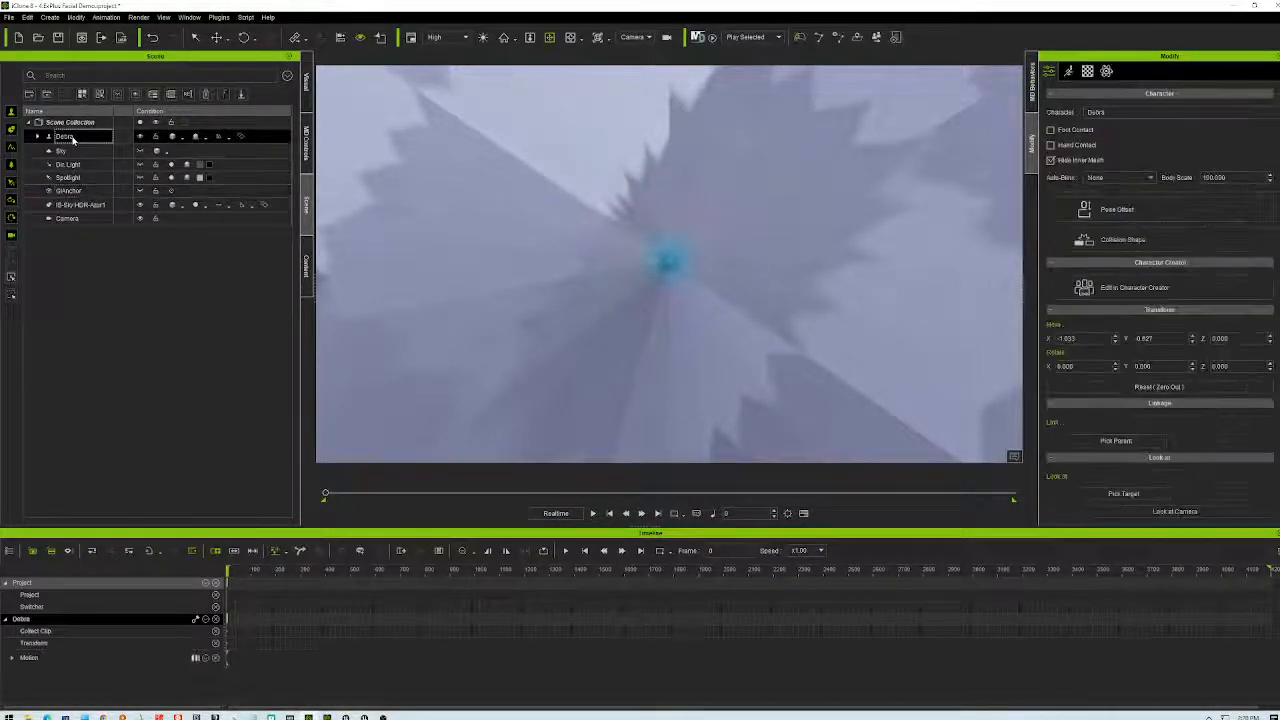
click(68, 218)
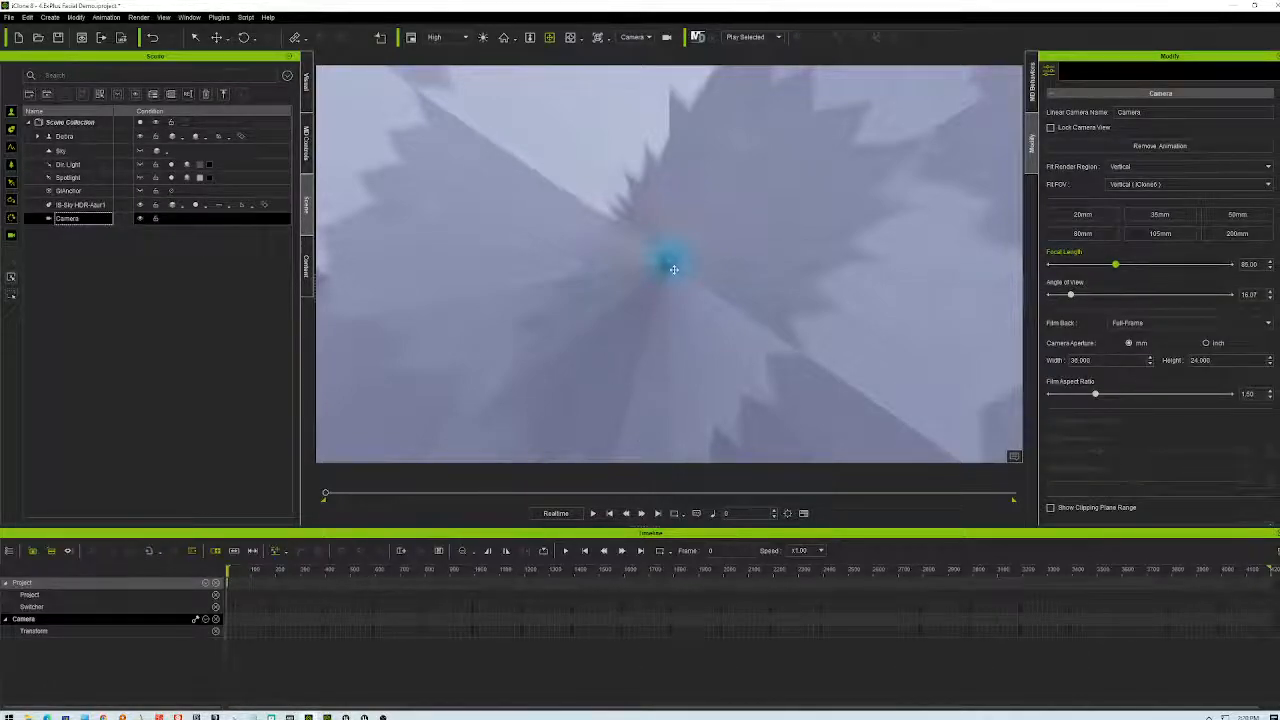
- Orbit and zoom the viewport to a side view of the character
drag(685, 339, 683, 198)
right_drag(668, 188, 381, 182)
right_drag(723, 355, 733, 351)
right_drag(587, 436, 645, 129)
scroll(645, 129, down, 5)
scroll(646, 127, down, 5)
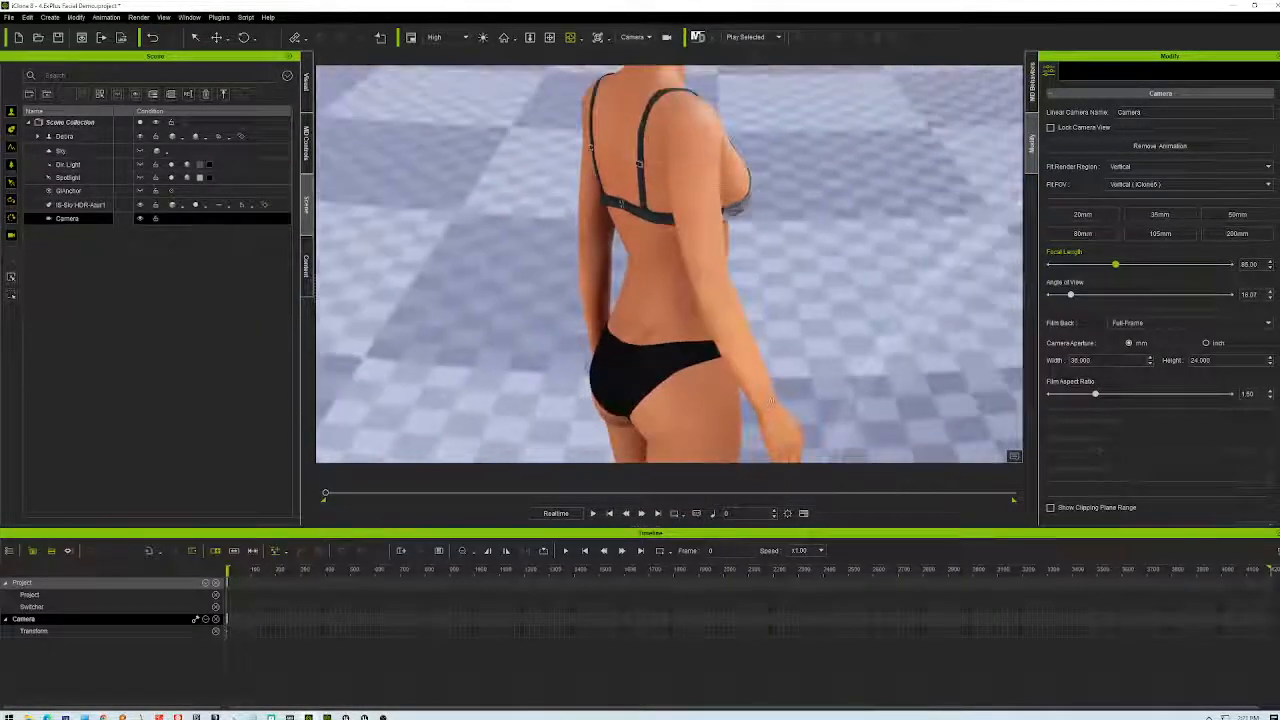
right_drag(862, 356, 839, 343)
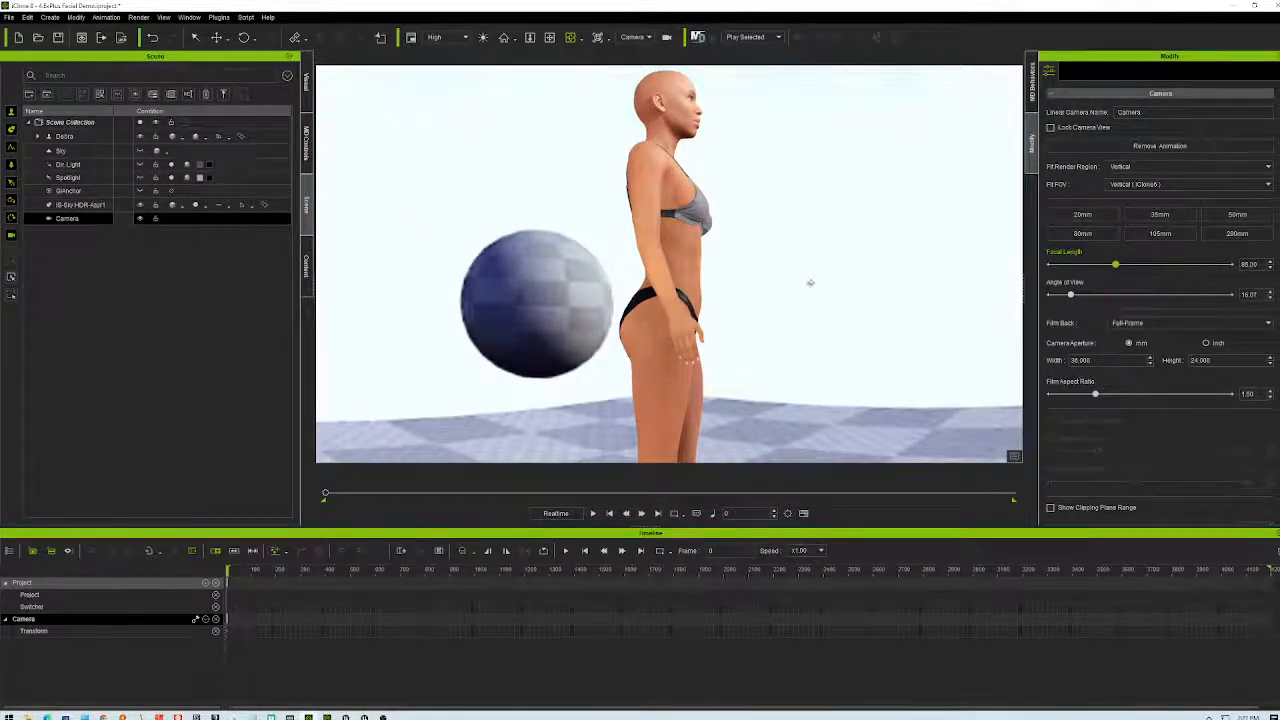
- Enable camera recording and record an orbit behind the character with a push-in during playback
click(549, 37)
right_drag(731, 177, 760, 400)
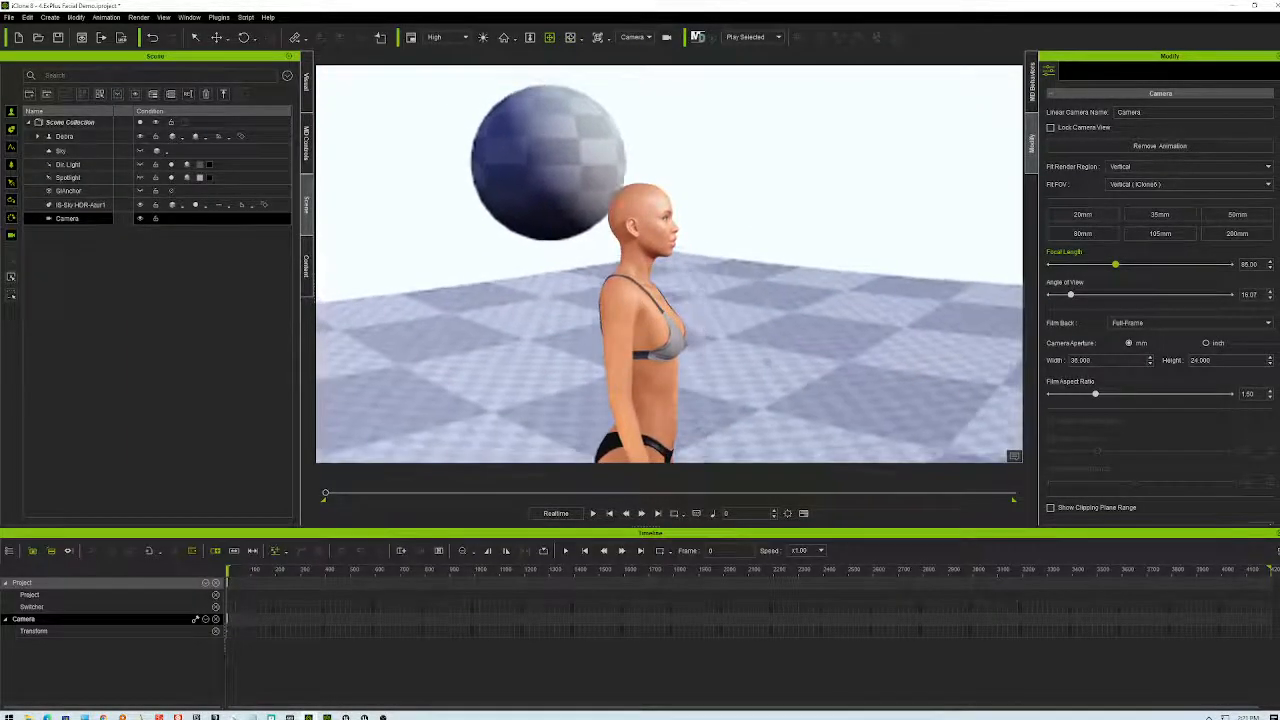
click(593, 514)
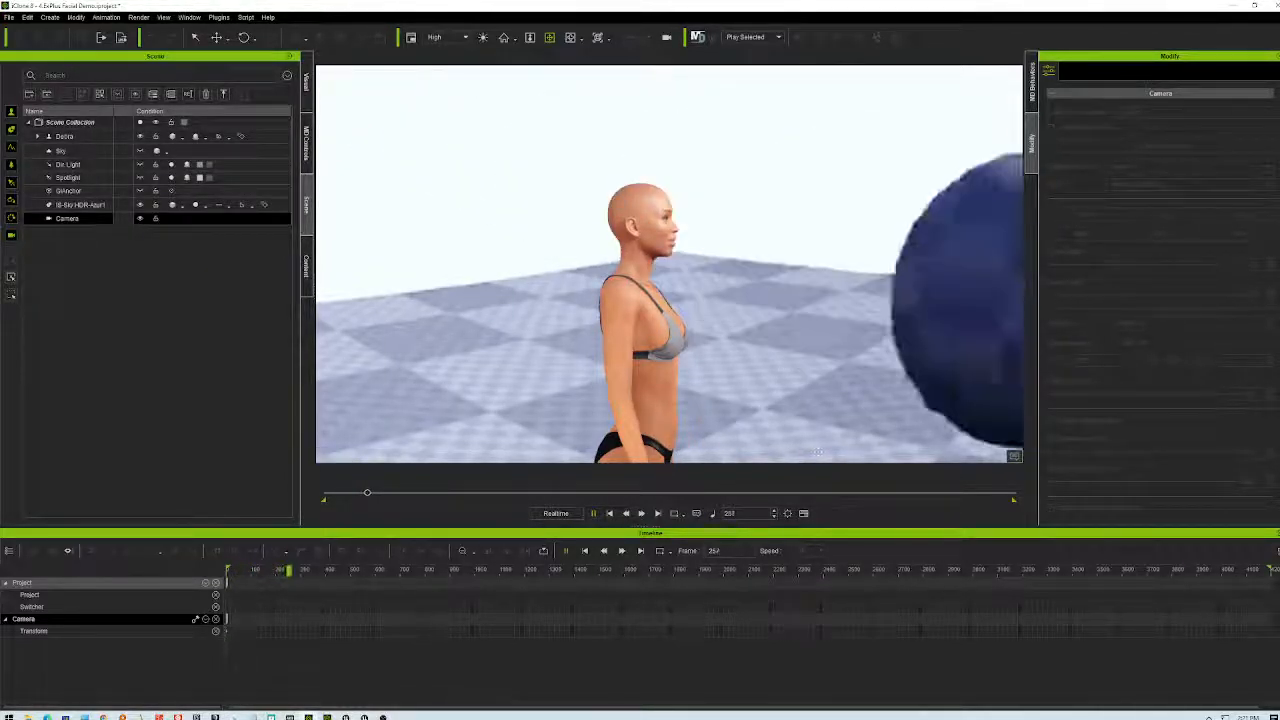
right_drag(700, 300, 1000, 330)
right_drag(770, 323, 766, 323)
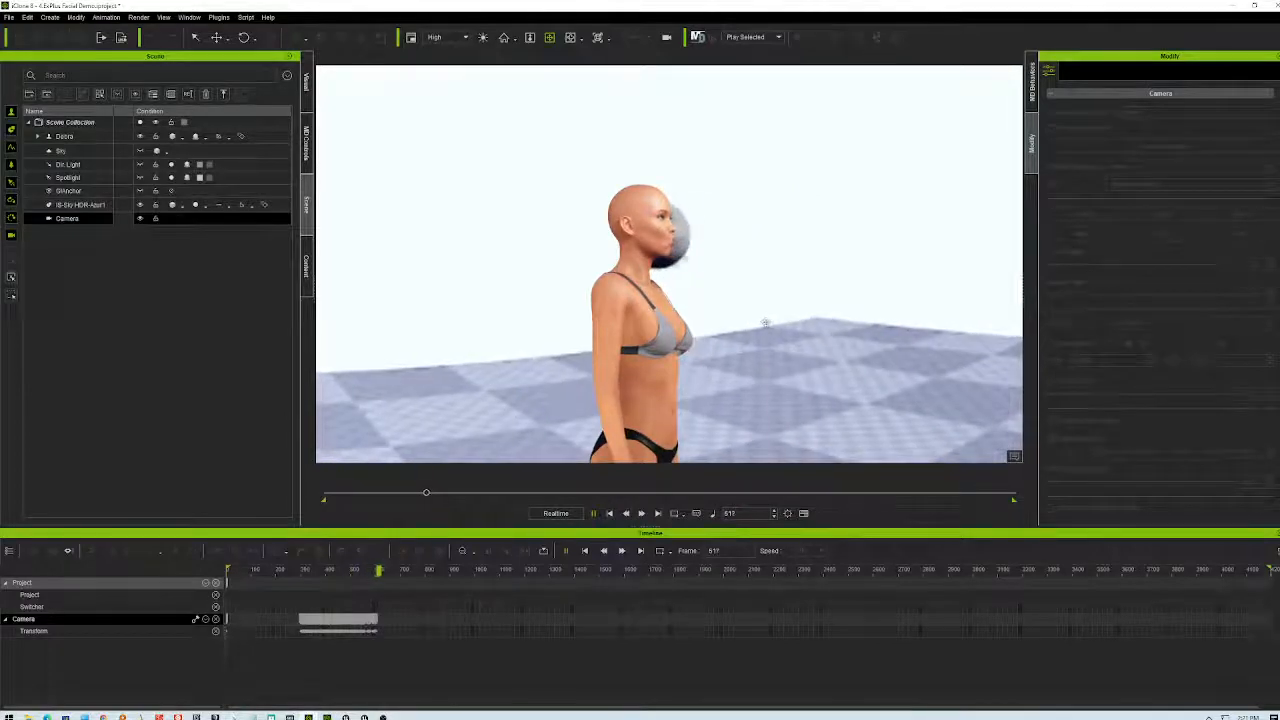
scroll(744, 345, up, 1)
scroll(724, 338, up, 1)
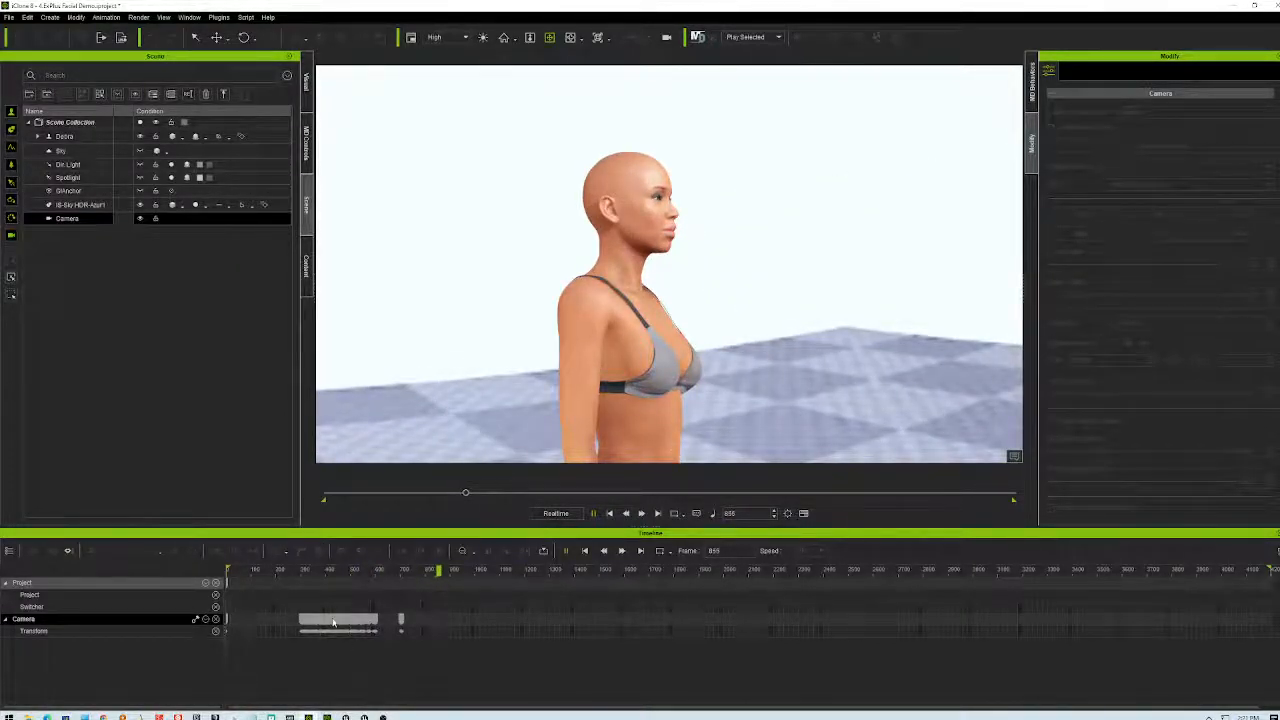
- Stop playback and delete the recorded clip from the Camera track
click(335, 620)
click(601, 551)
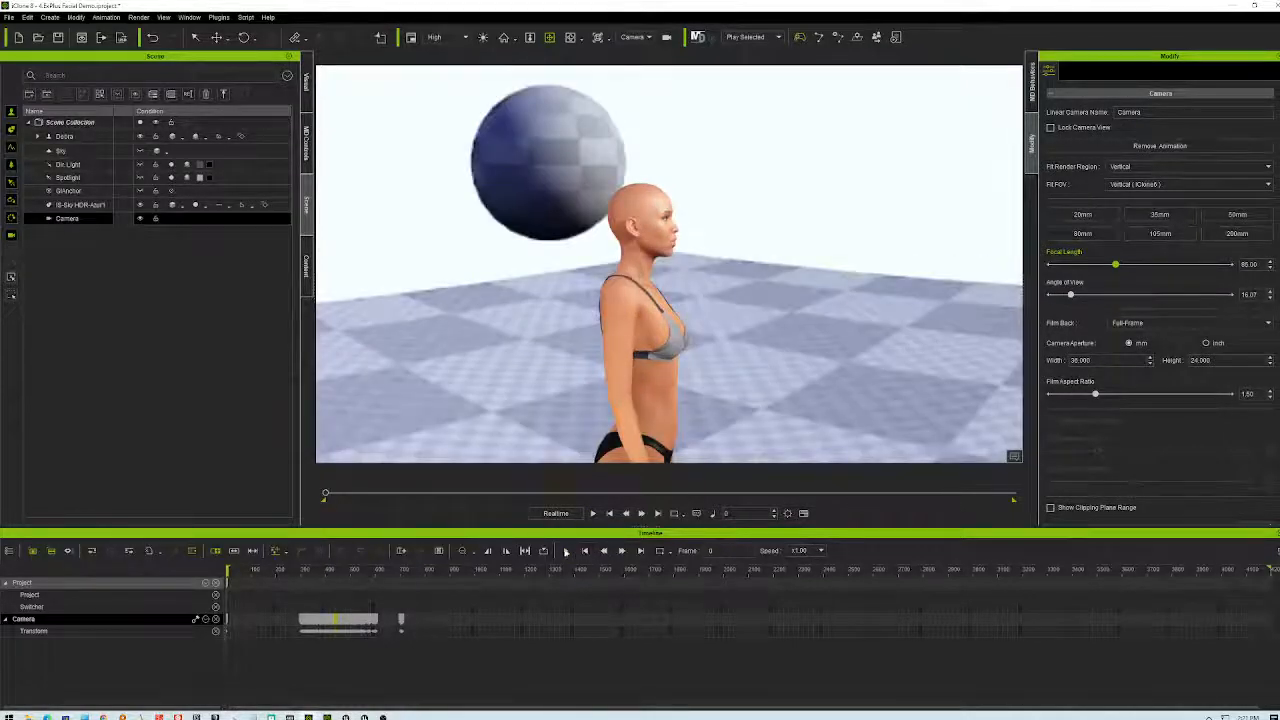
click(408, 624)
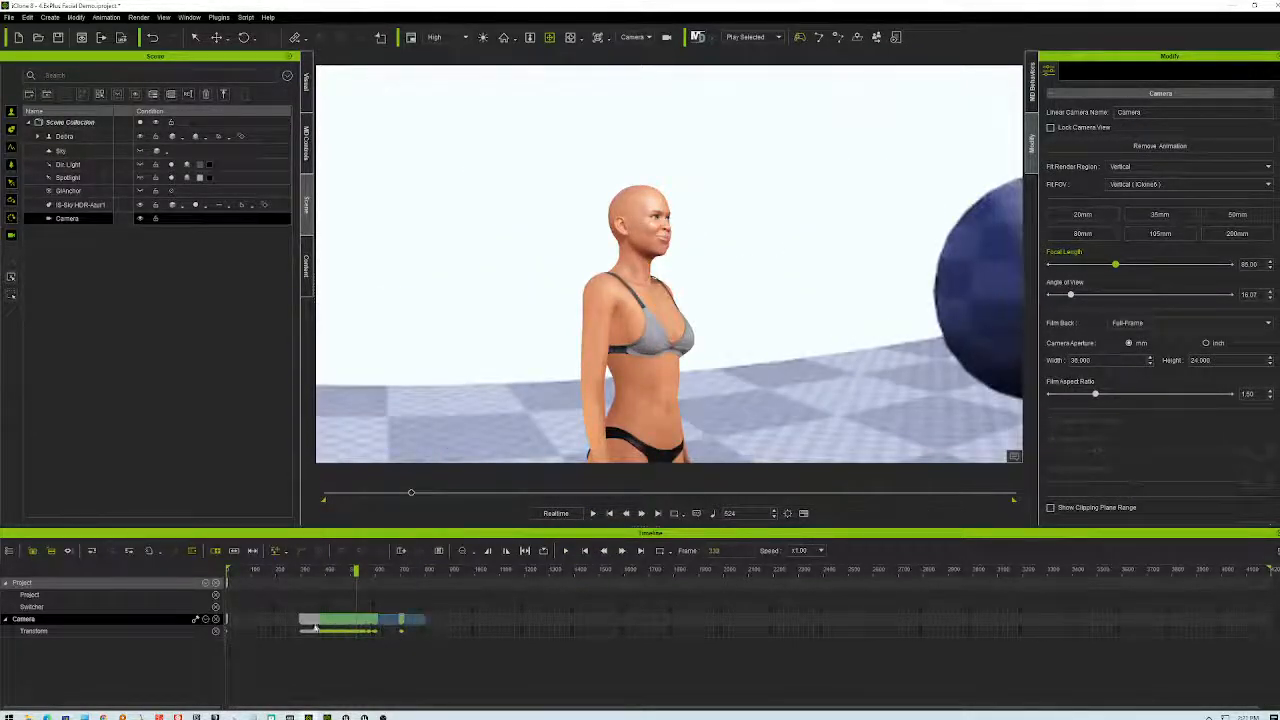
click(288, 631)
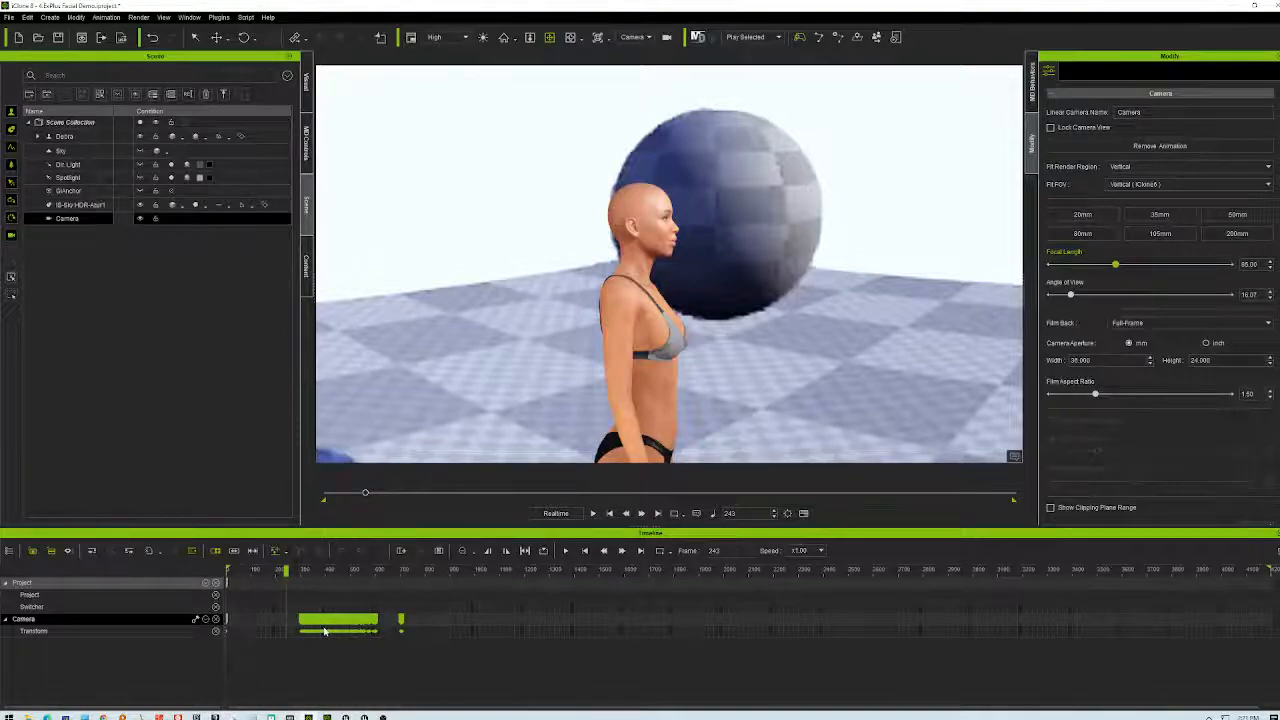
key(Delete)
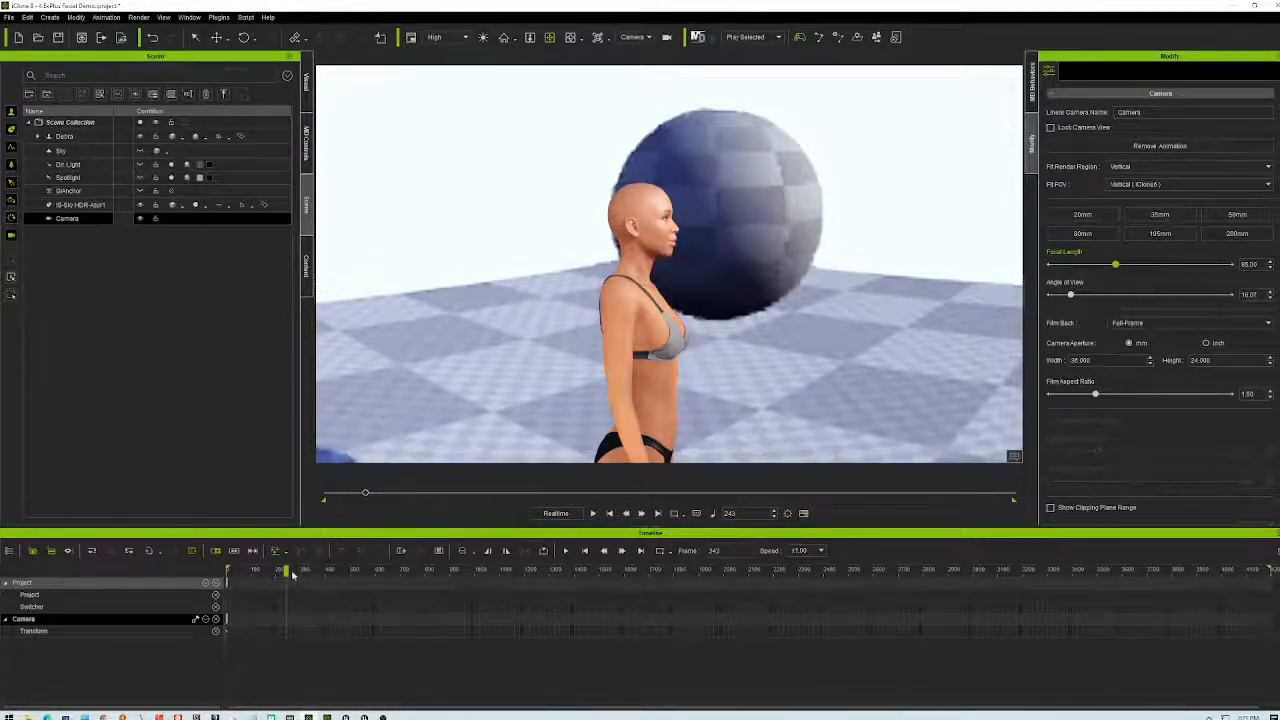
- Replay from frame 0, then orbit to her side profile with the sphere behind
click(228, 574)
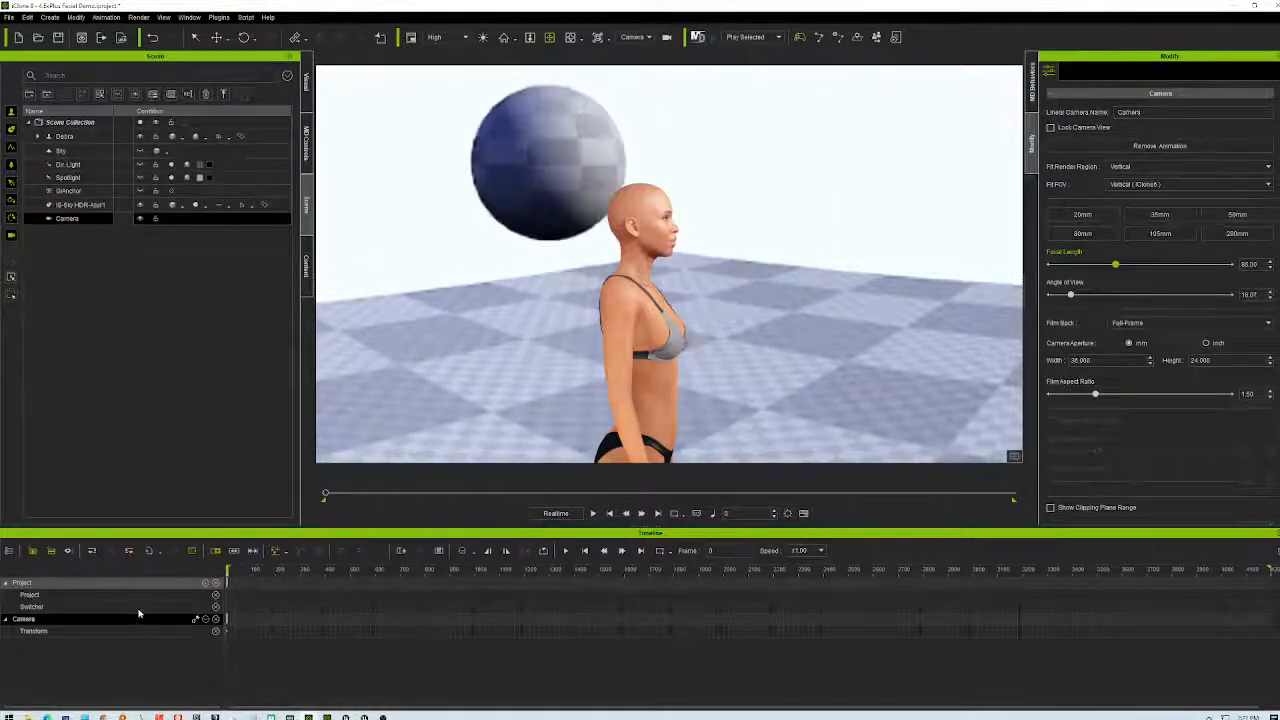
click(566, 551)
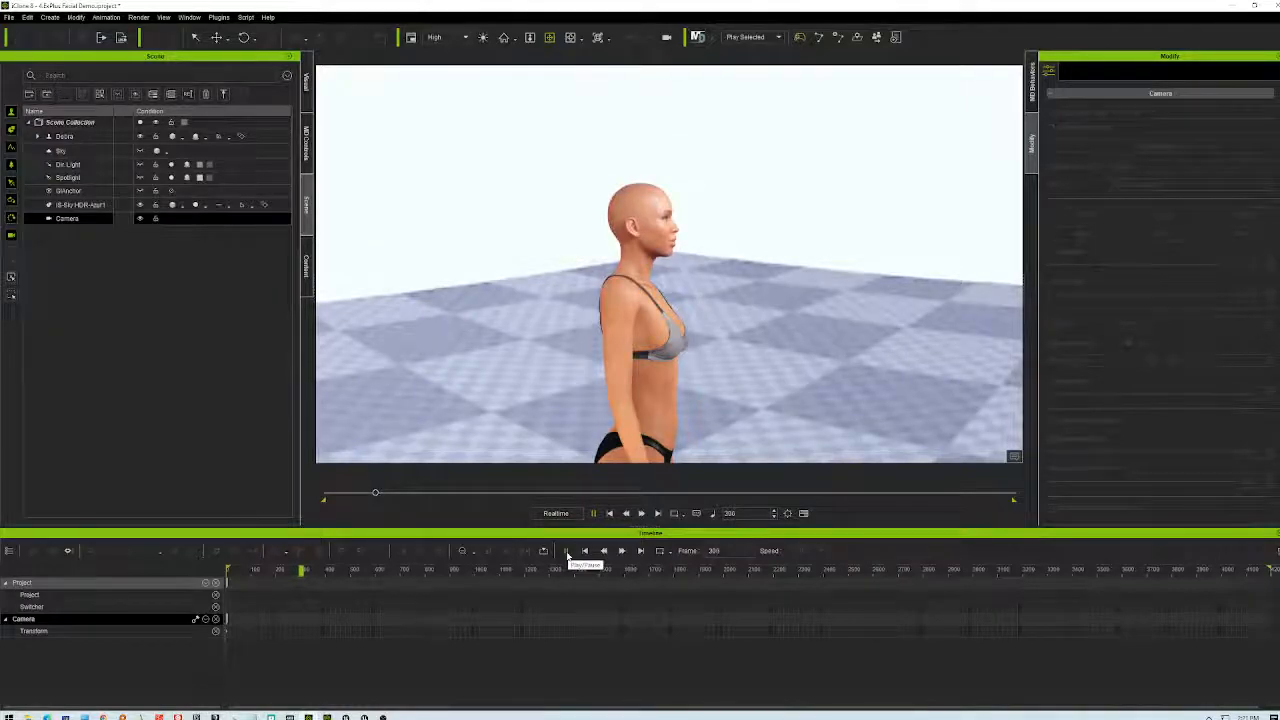
click(611, 514)
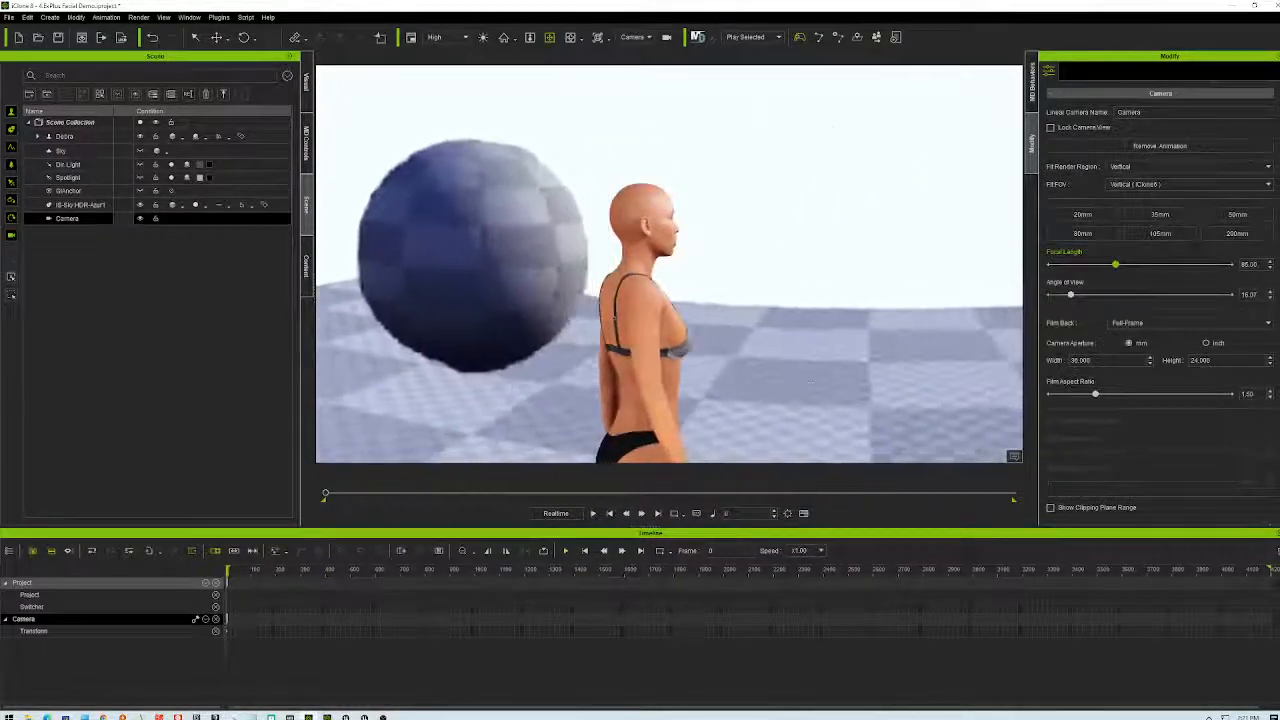
right_drag(830, 378, 706, 370)
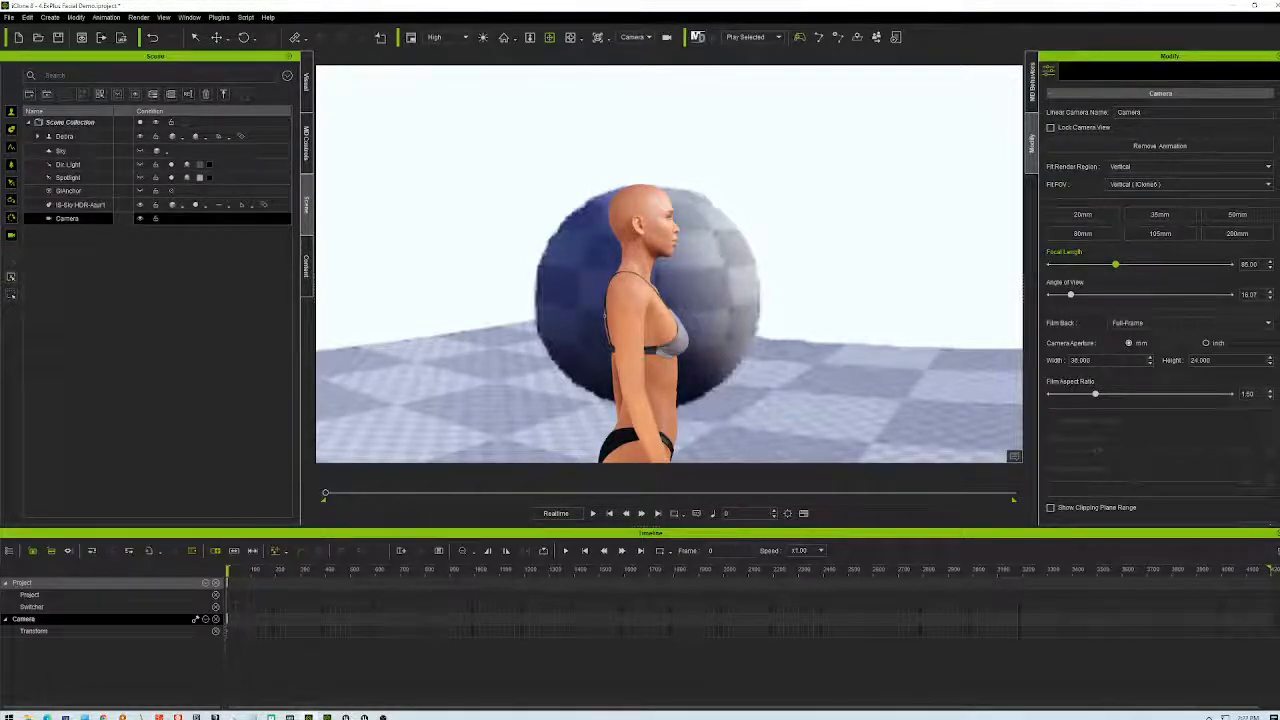
- Turn on the camera's depth of field and pick the character's head as focus target
scroll(1123, 405, down, 3)
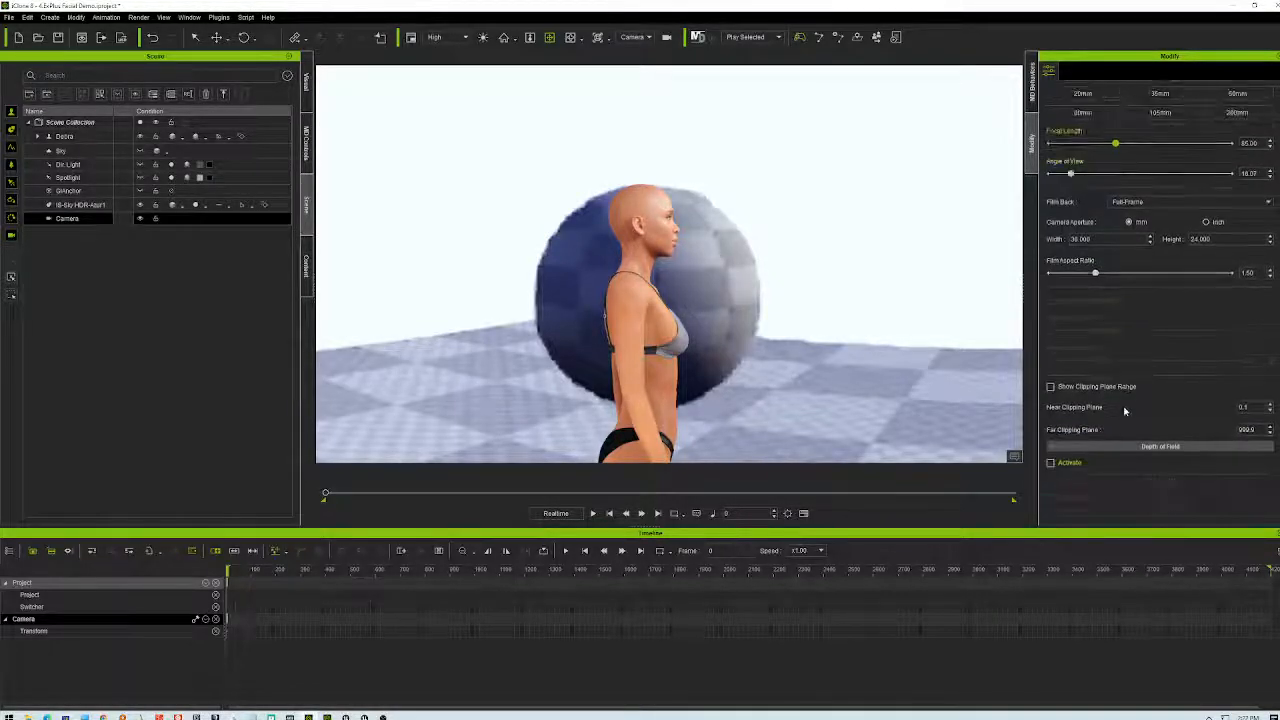
click(1064, 403)
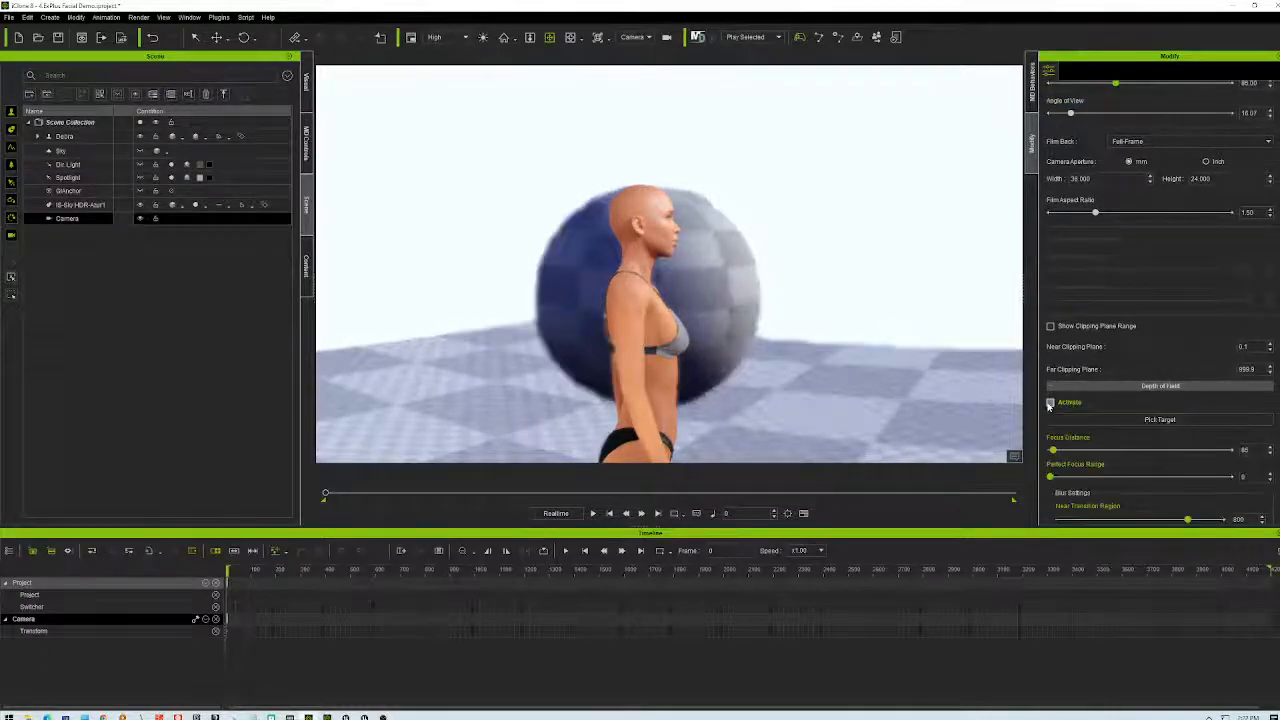
right_drag(820, 362, 790, 364)
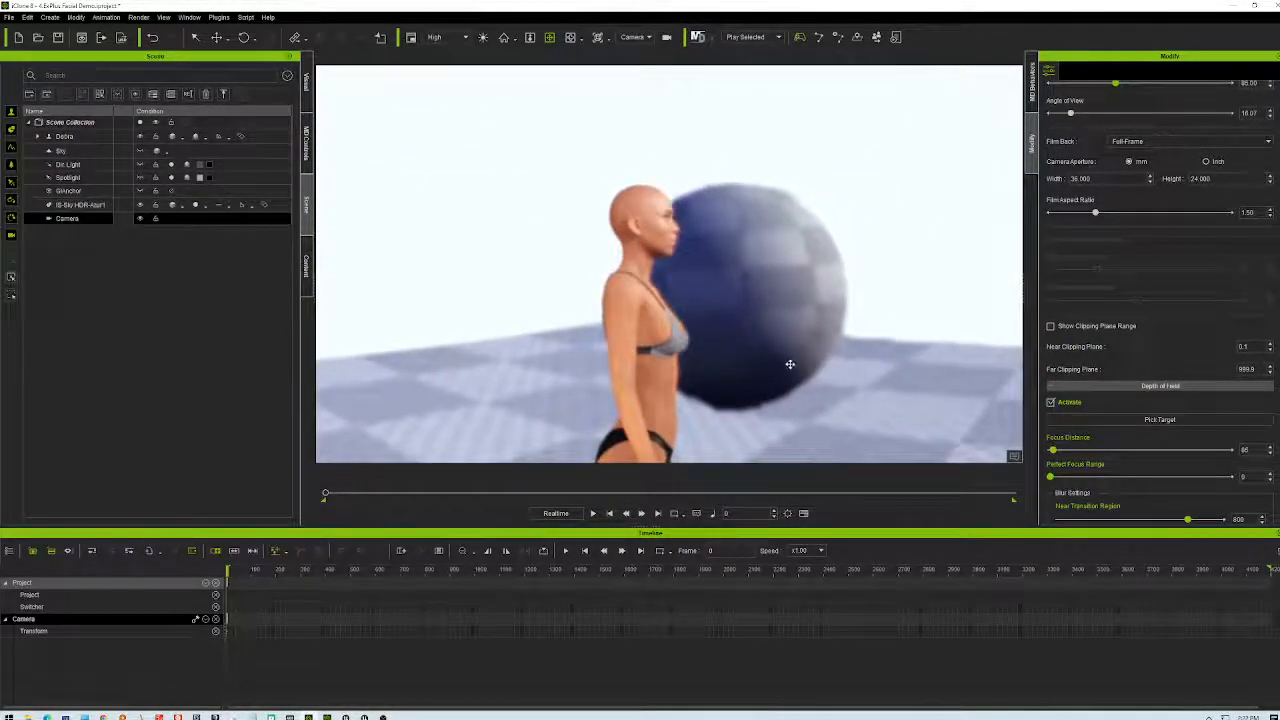
click(1160, 419)
click(636, 207)
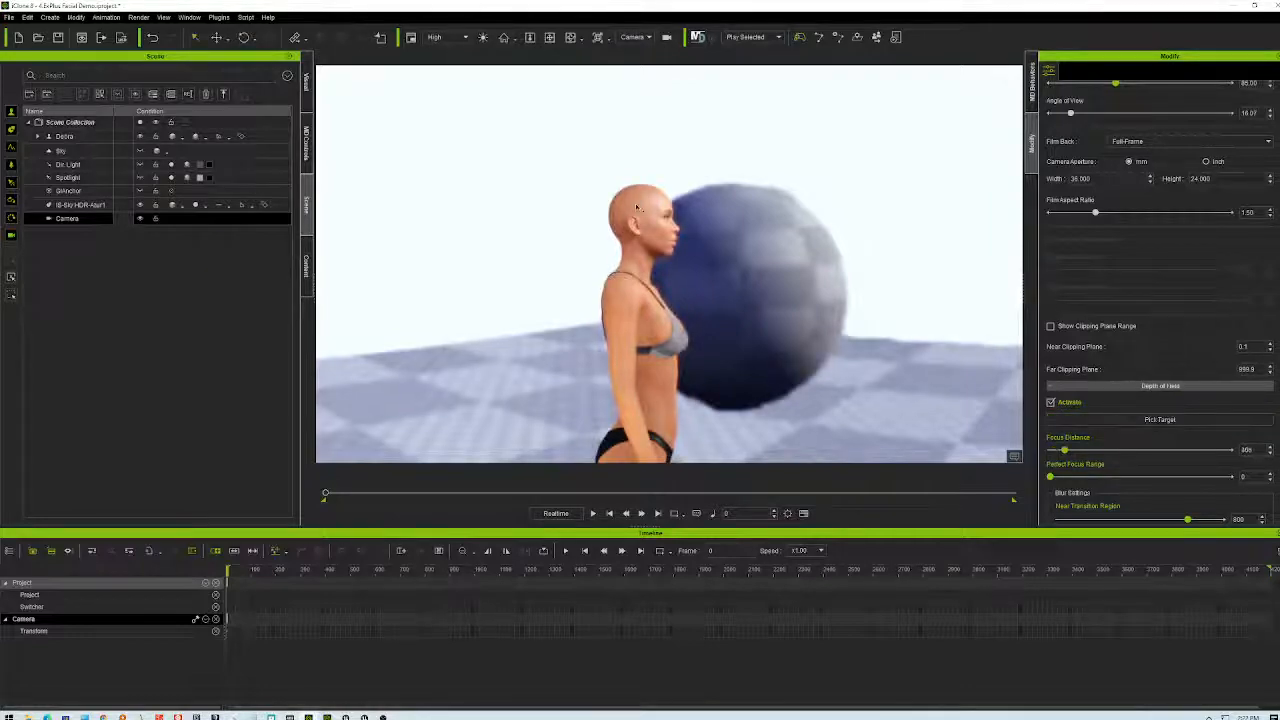
scroll(659, 250, up, 5)
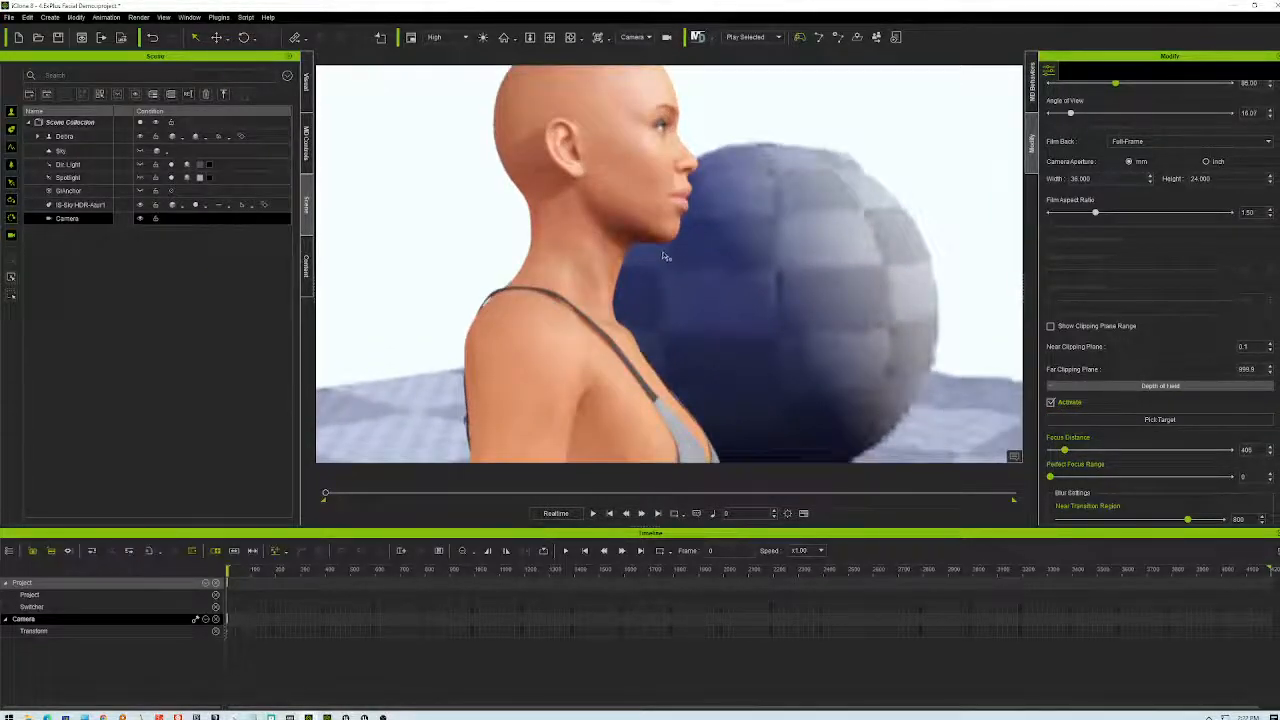
scroll(707, 268, up, 3)
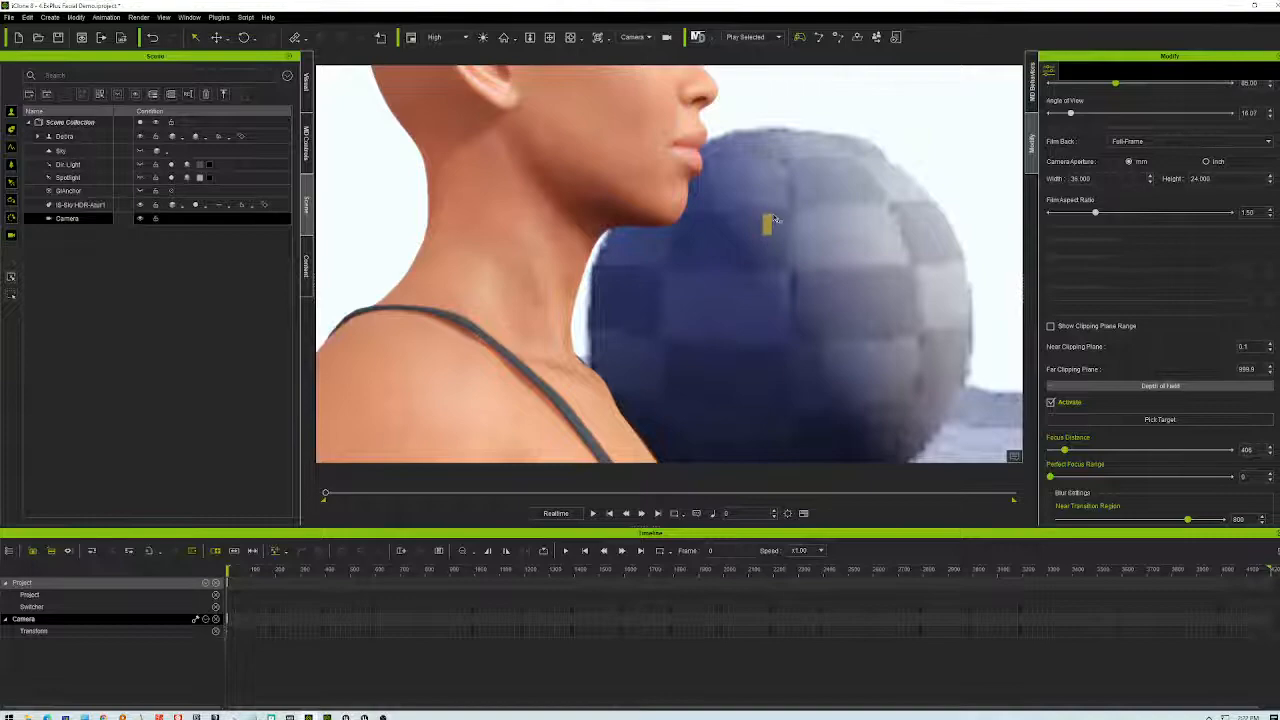
- Select the character and try picking her head as a look-at target
click(683, 219)
scroll(678, 215, down, 4)
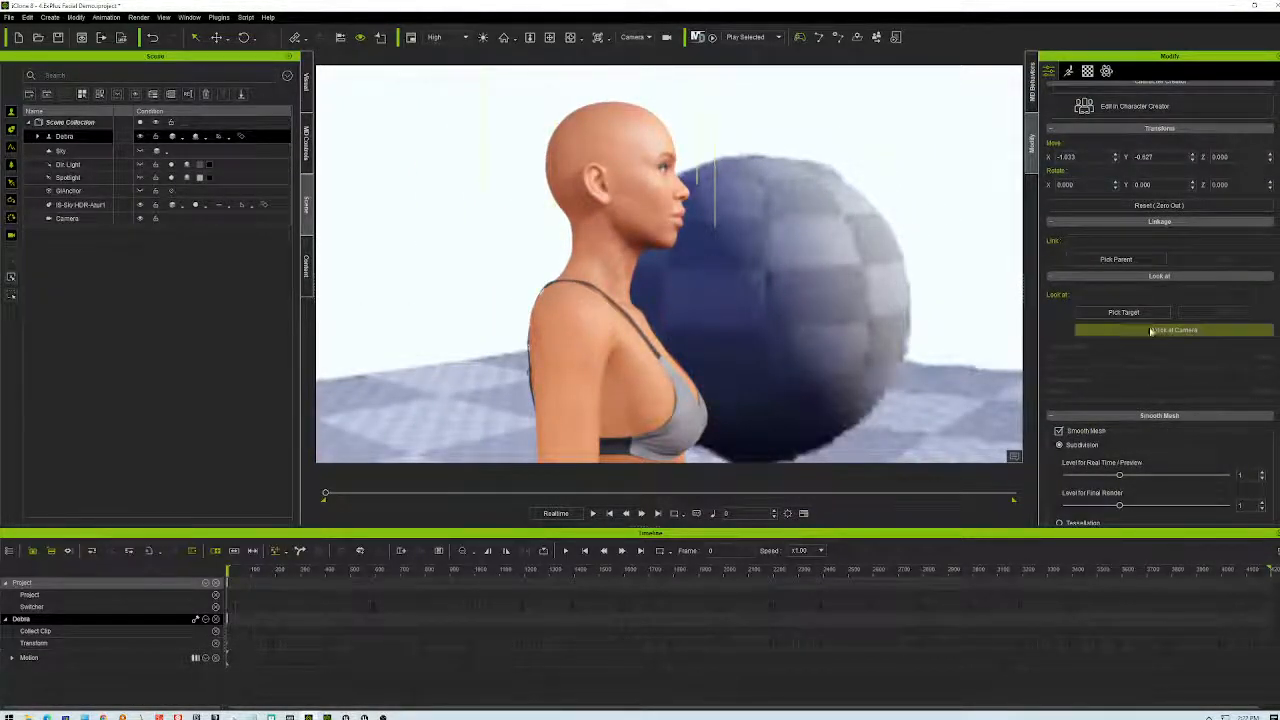
click(1124, 312)
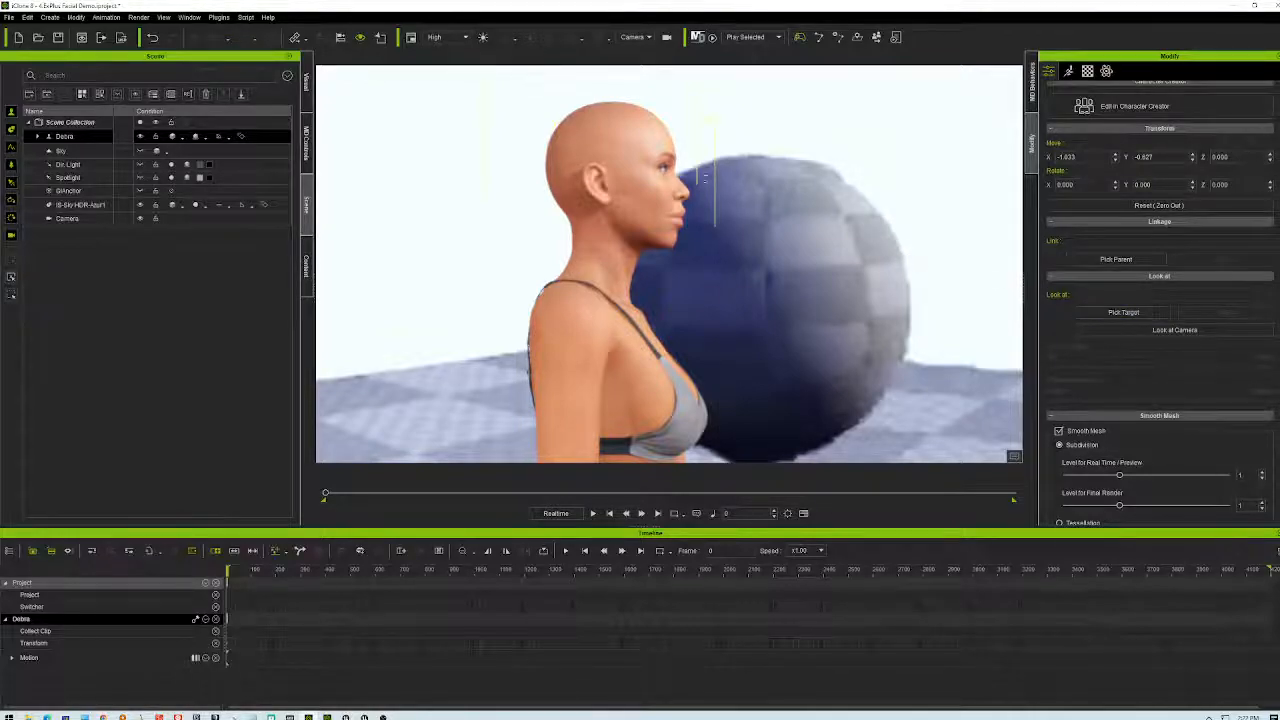
click(632, 171)
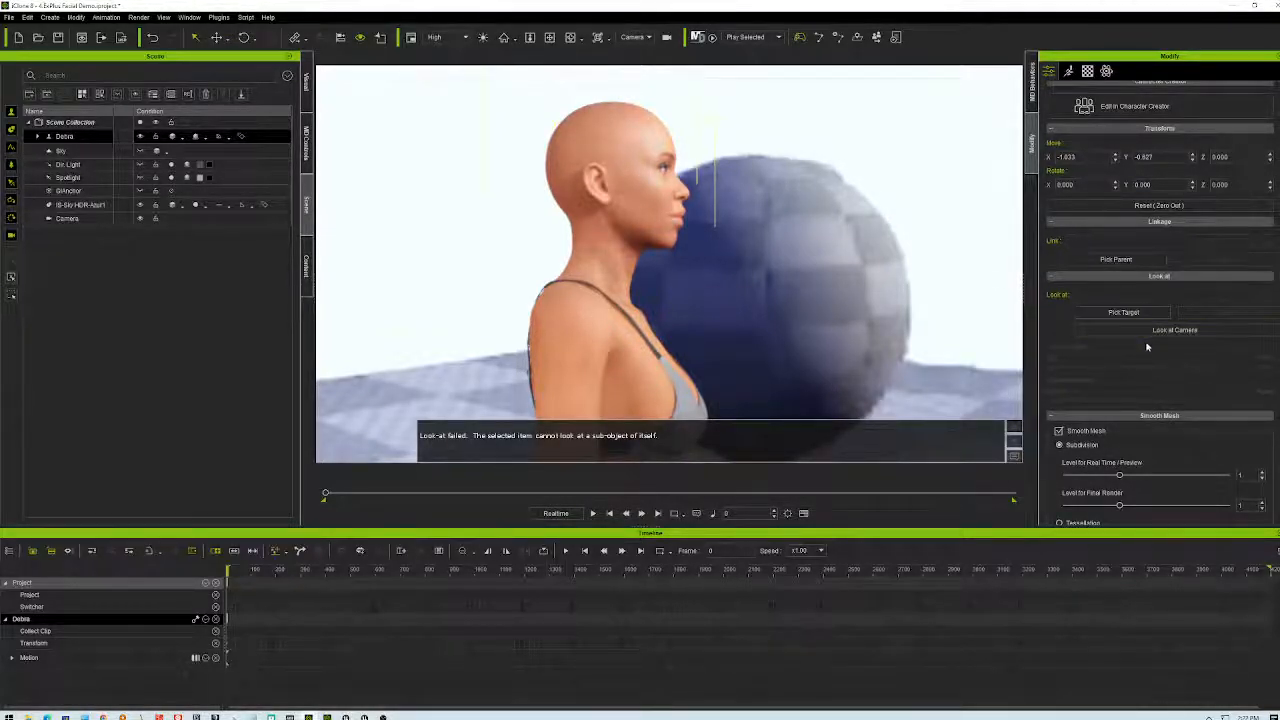
- Refocus the camera's depth of field on the head (distance 198) and play the scene
click(67, 218)
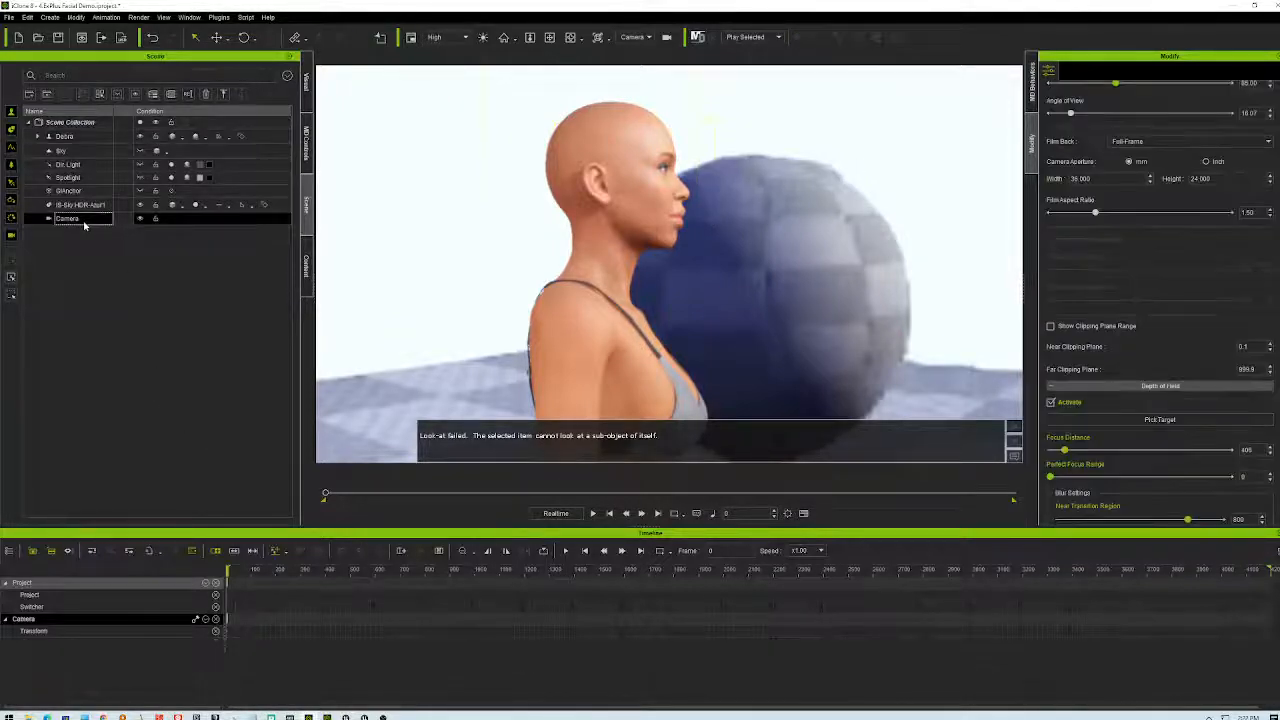
click(1140, 421)
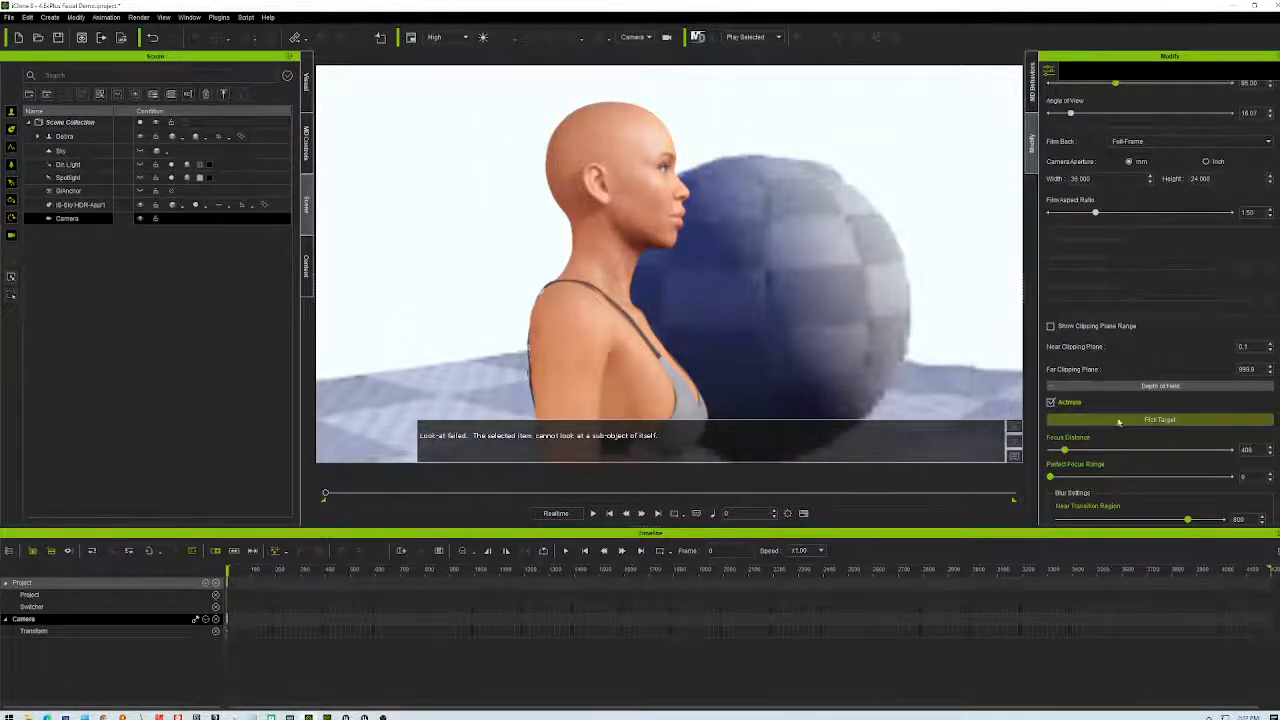
click(620, 201)
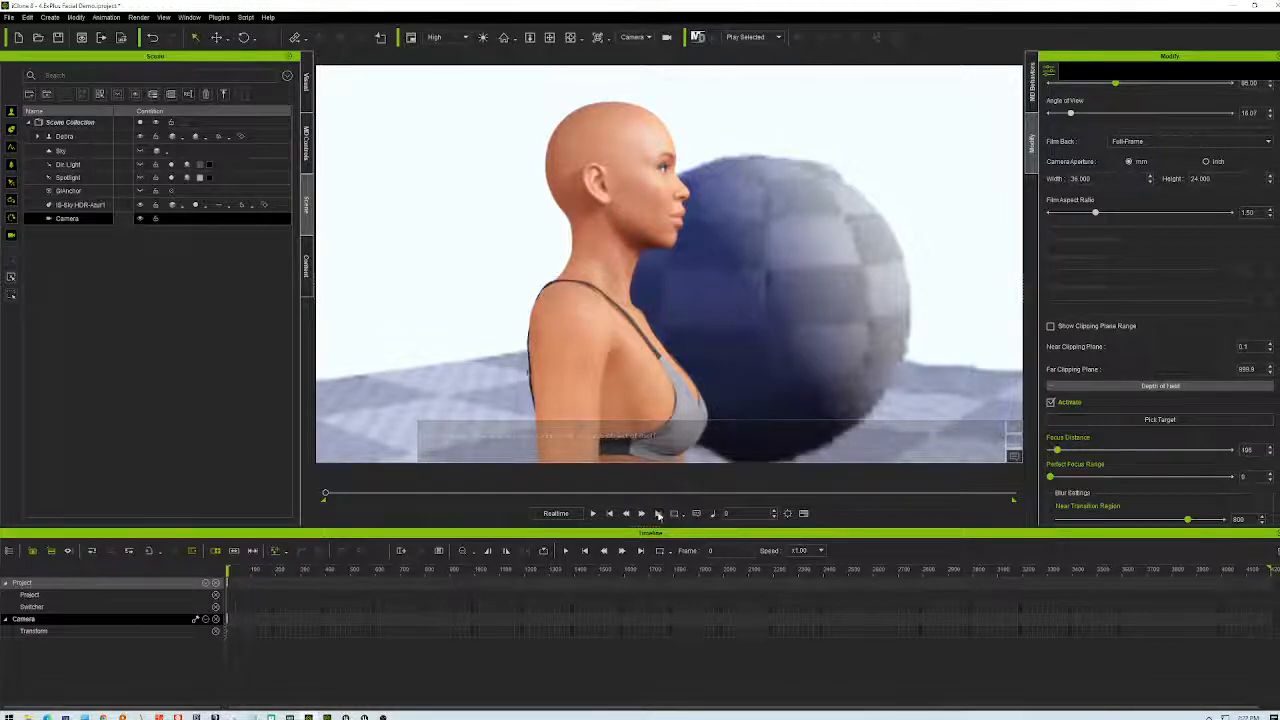
click(593, 513)
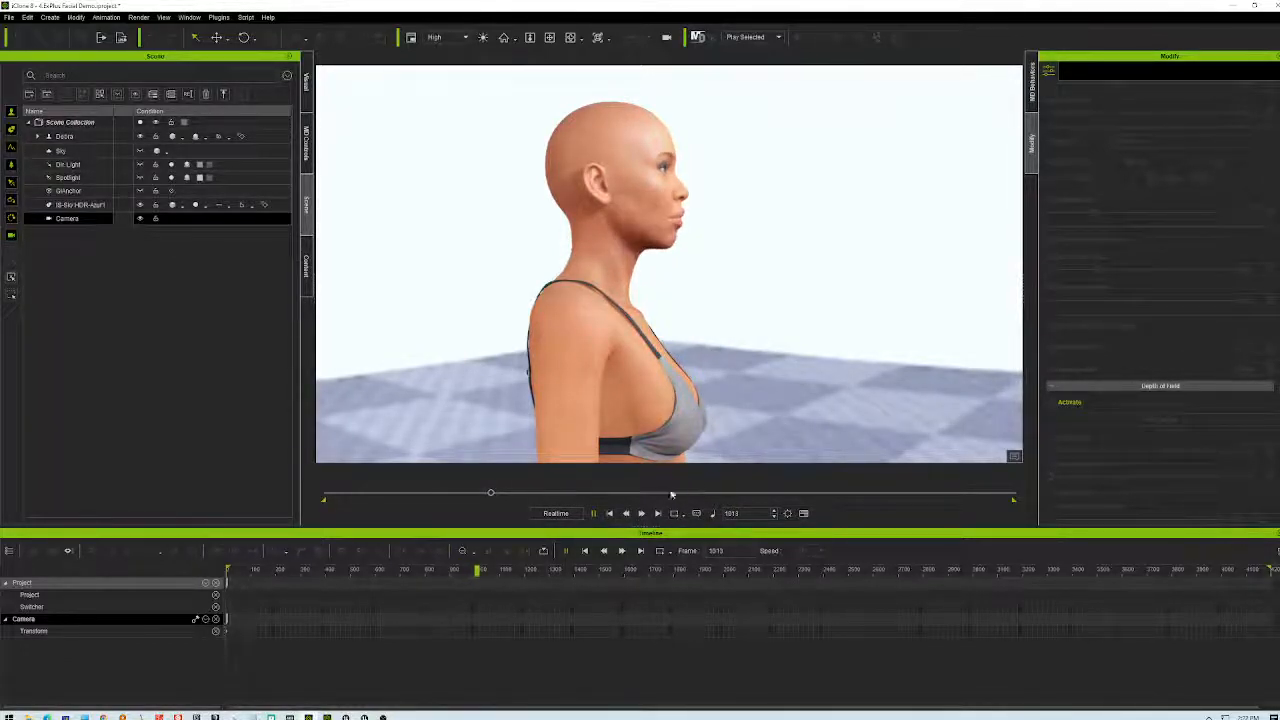
- Stop at frame 1106, switch the viewport to the Preview camera, and orbit around the character
click(608, 514)
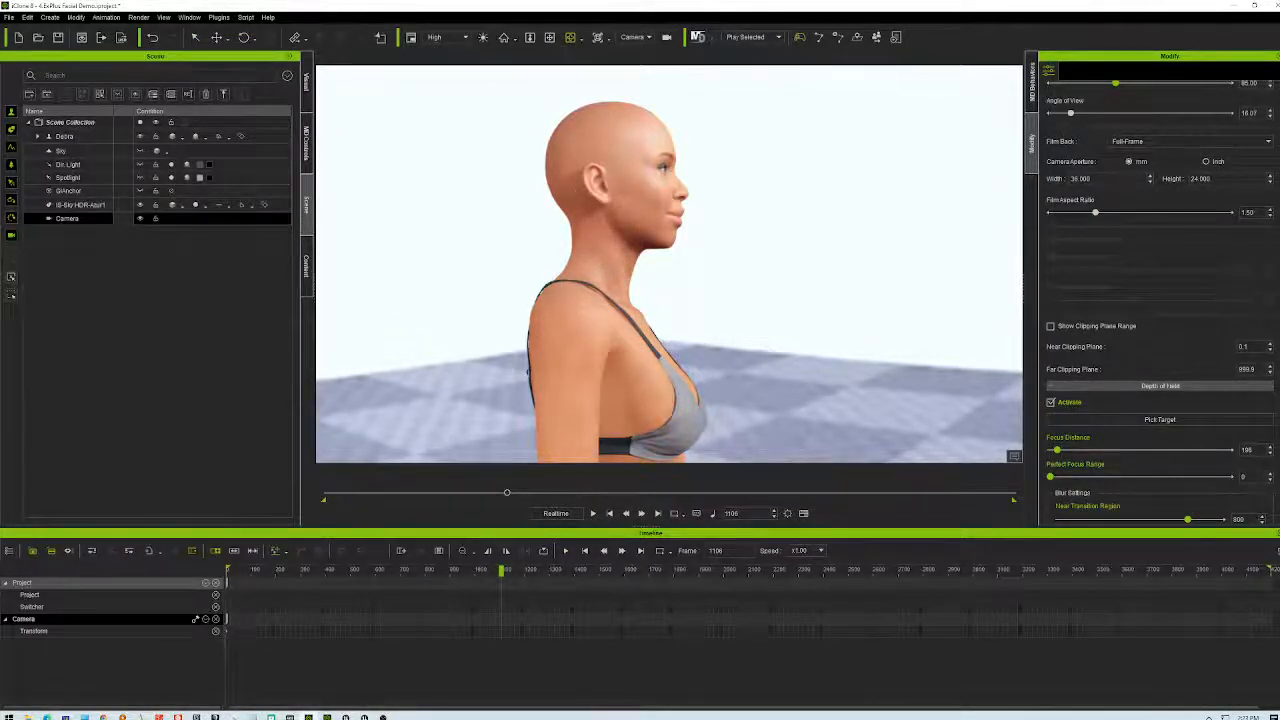
click(636, 37)
click(632, 52)
right_drag(650, 310, 651, 276)
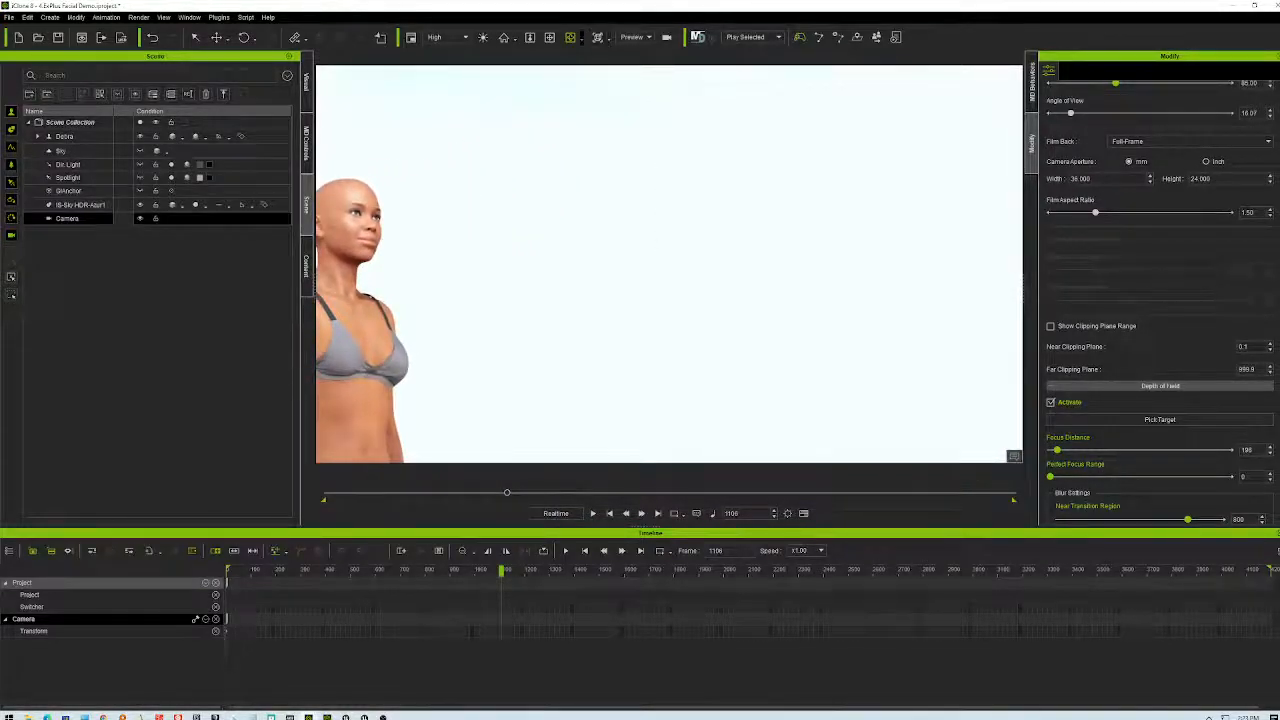
right_drag(509, 257, 1071, 277)
right_drag(411, 300, 480, 202)
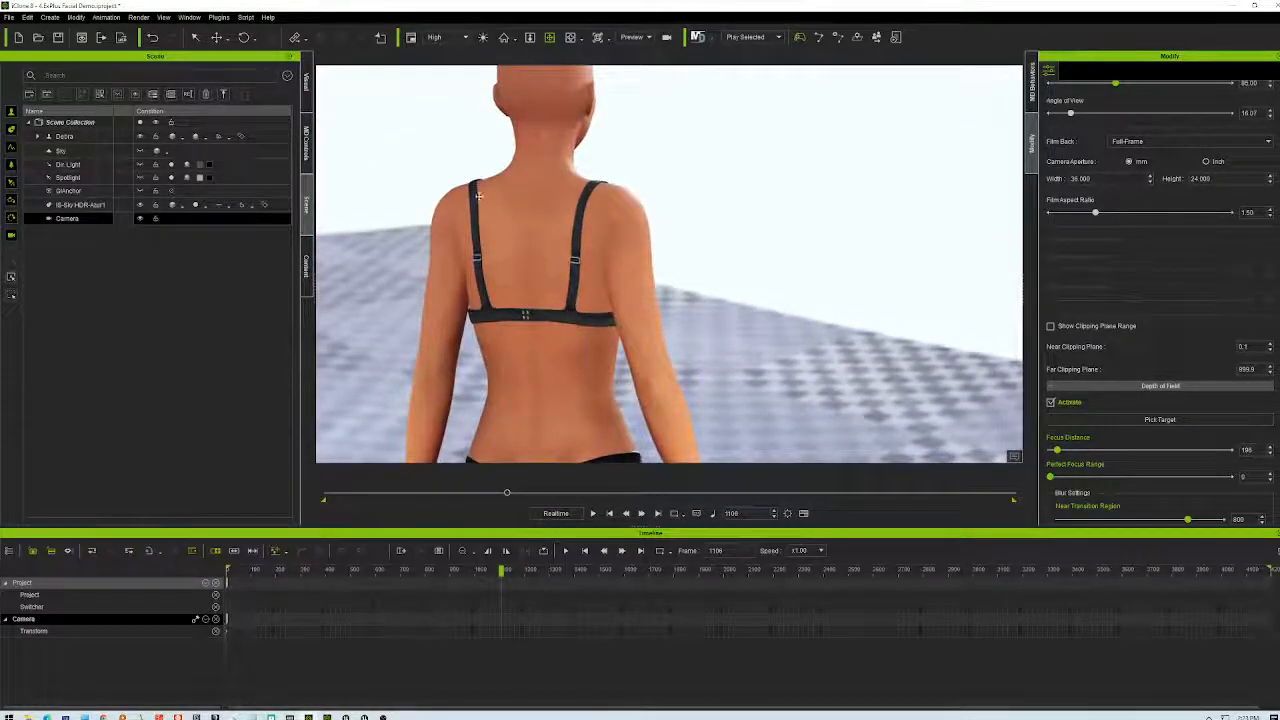
- Select Debra and orbit the view to see her from the rear left
click(490, 187)
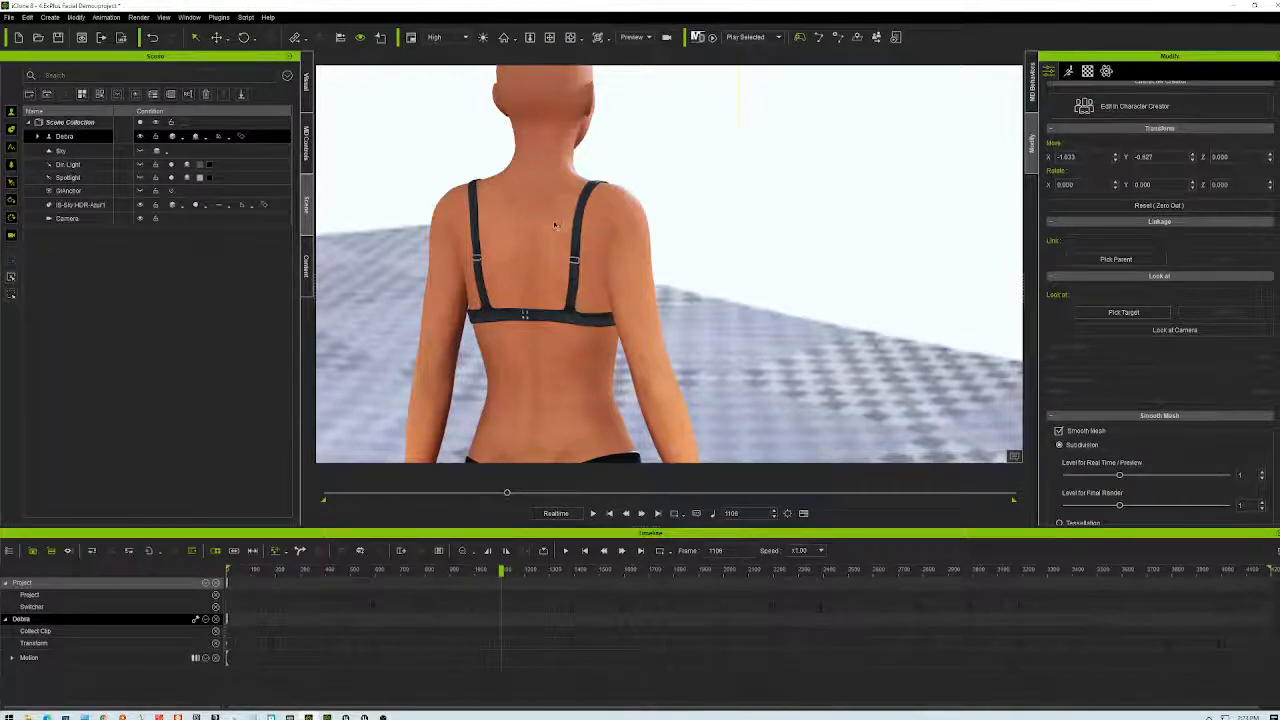
middle_drag(631, 234, 594, 230)
scroll(594, 230, down, 3)
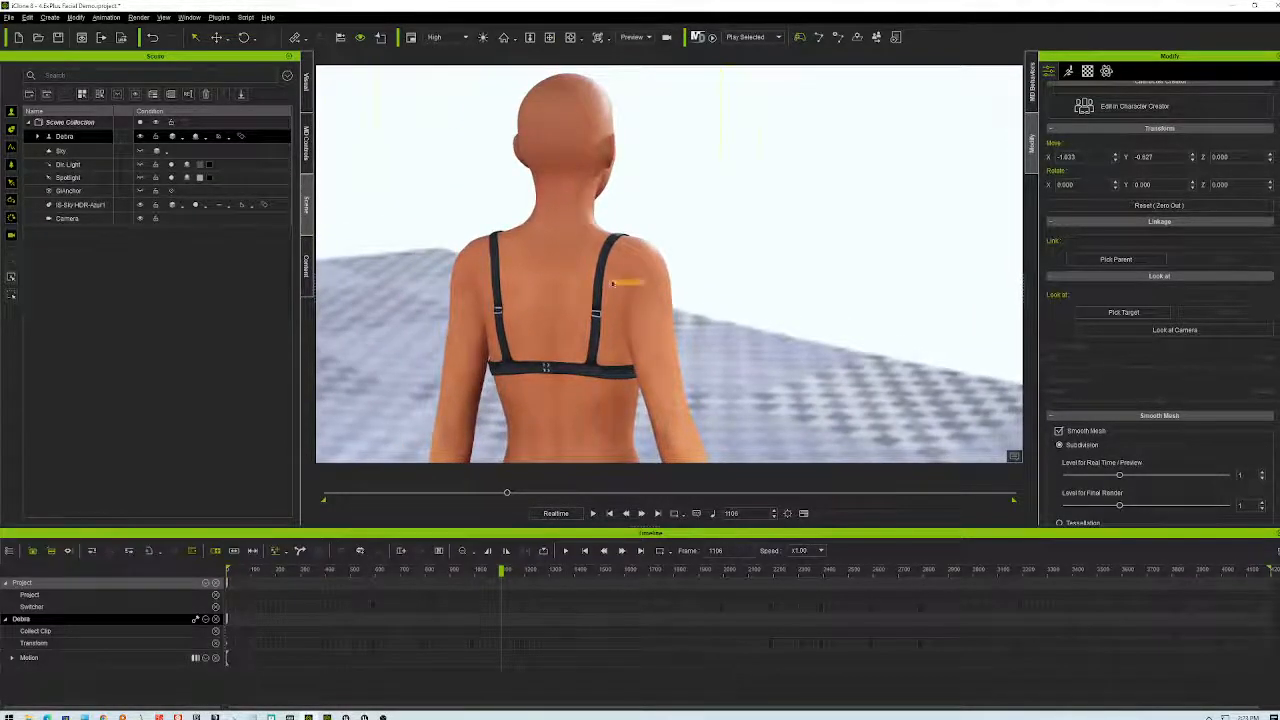
right_drag(677, 277, 958, 269)
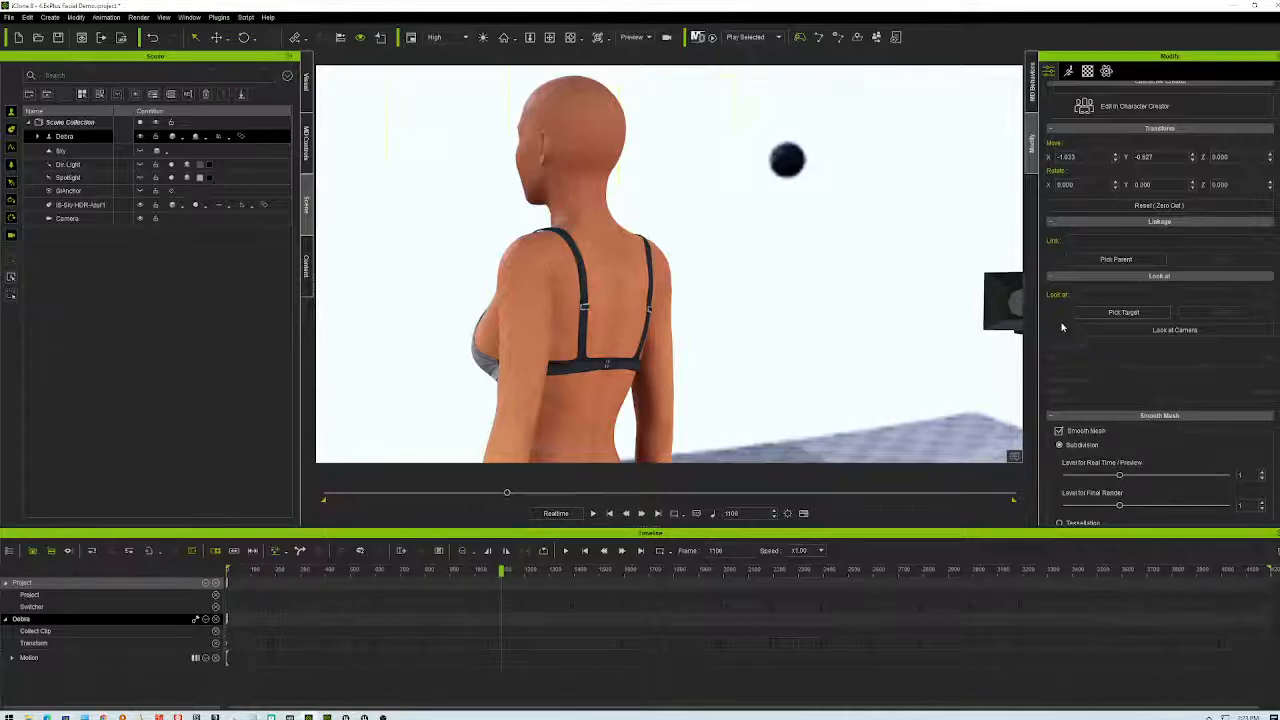
scroll(1072, 351, down, 10)
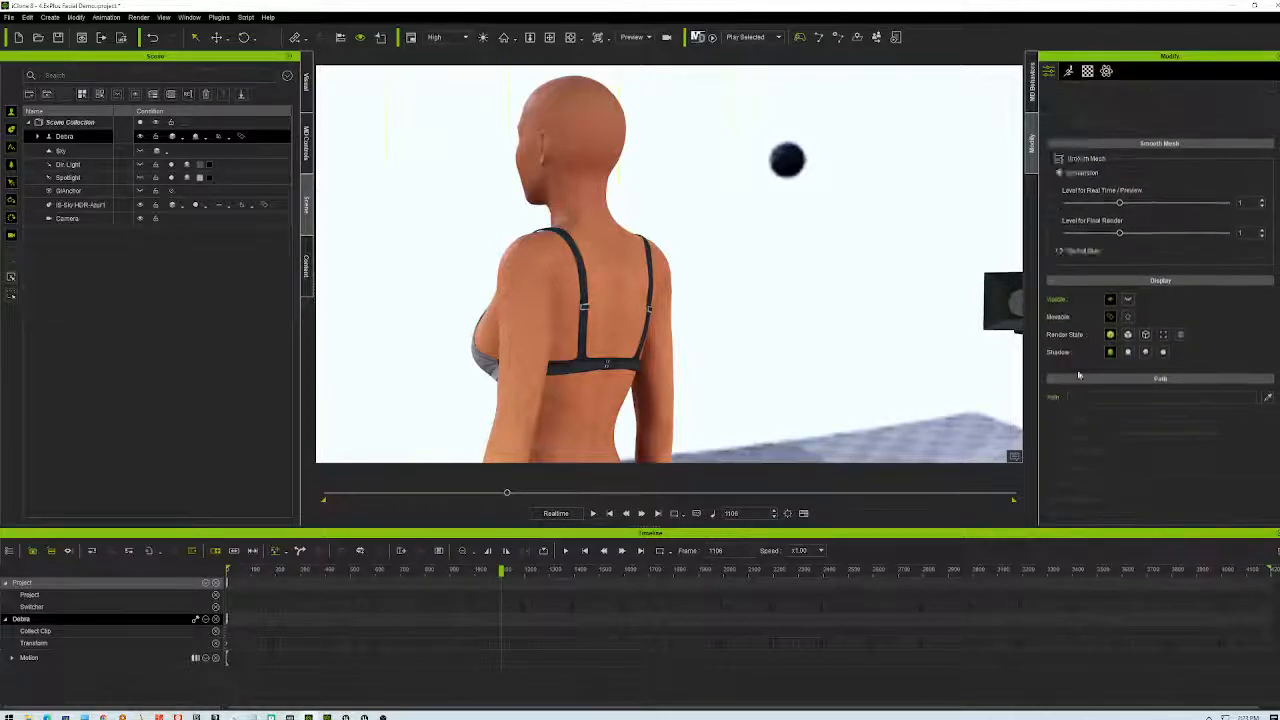
scroll(1080, 379, down, 2)
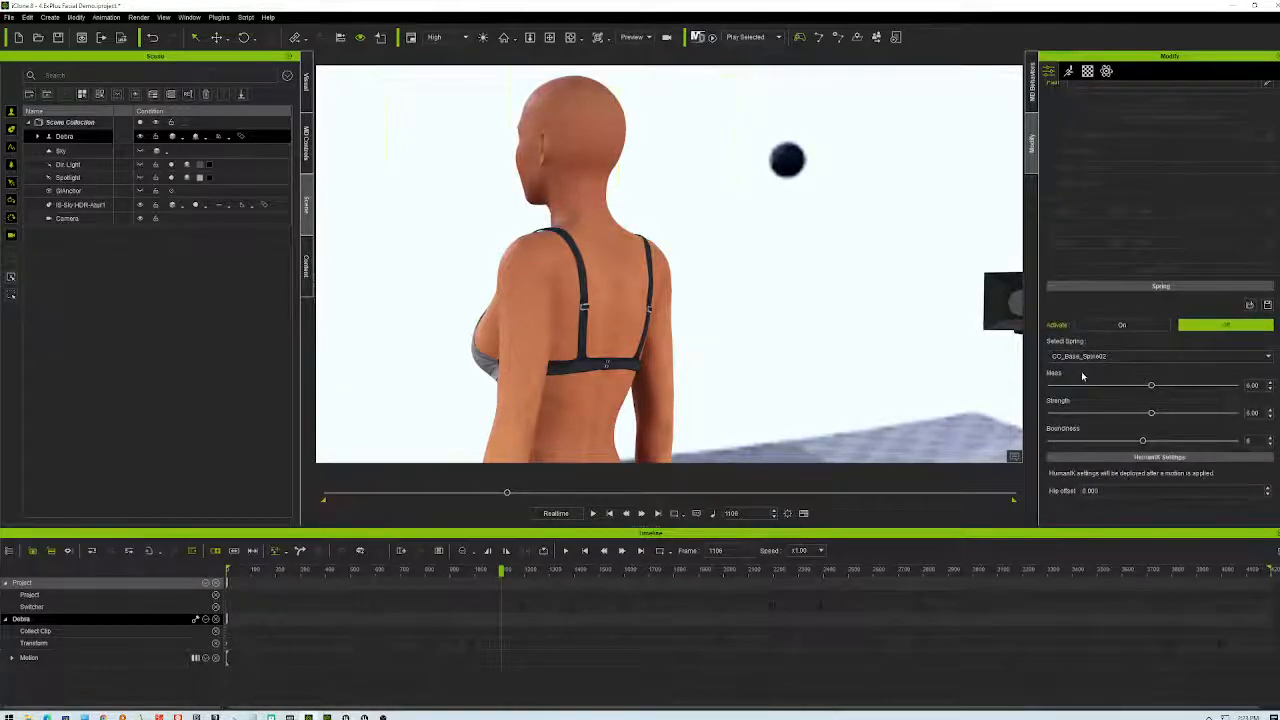
scroll(1082, 376, up, 12)
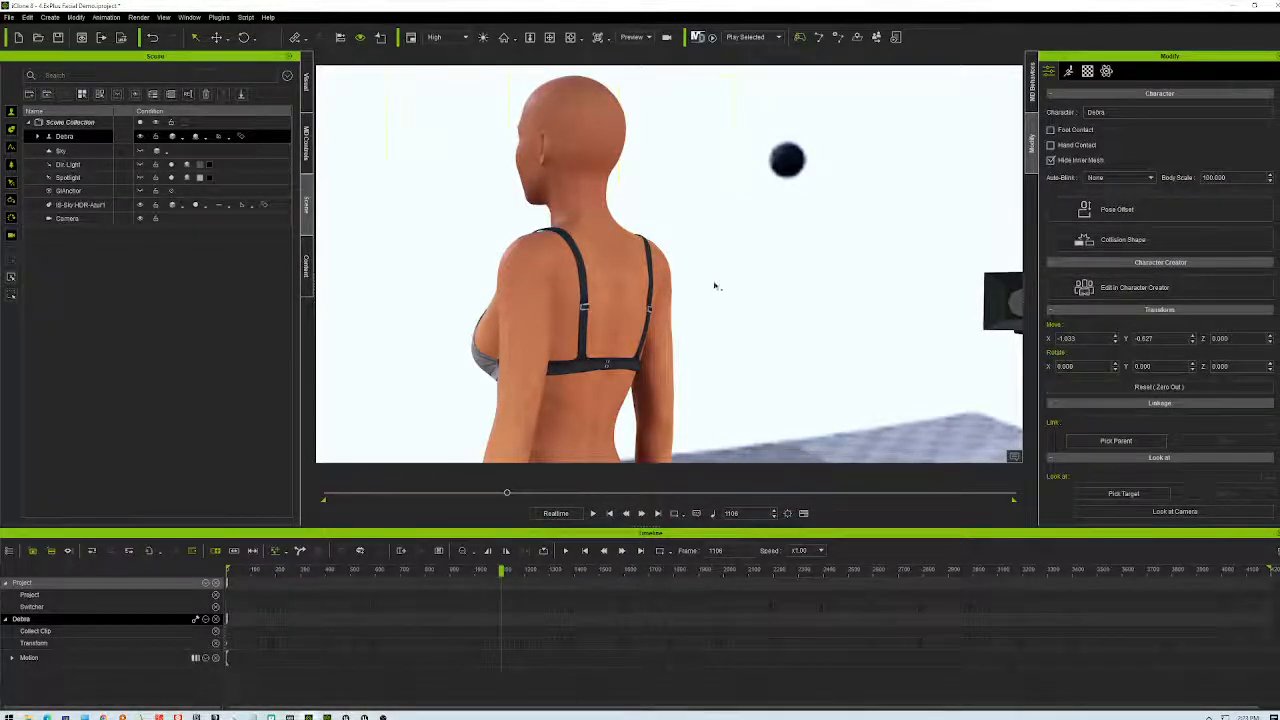
scroll(726, 311, down, 5)
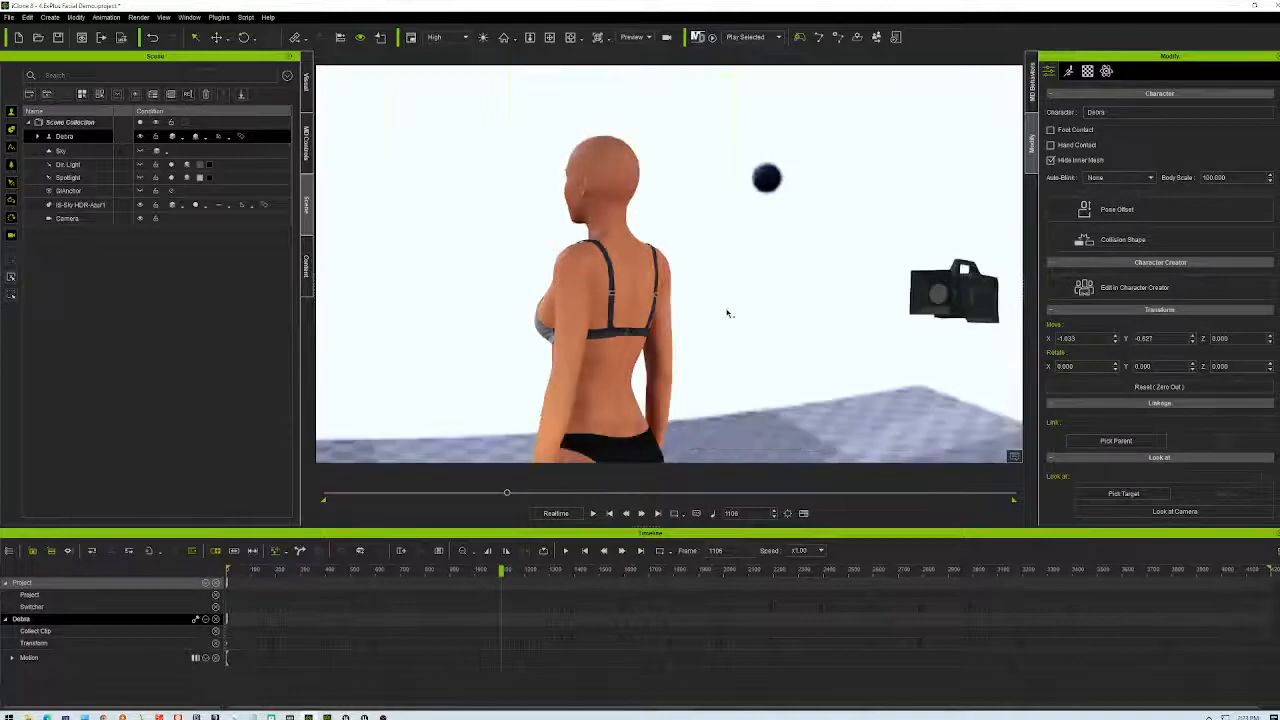
- Apply the Female default data in Motion Director's Load Character dialog for Debra
click(799, 38)
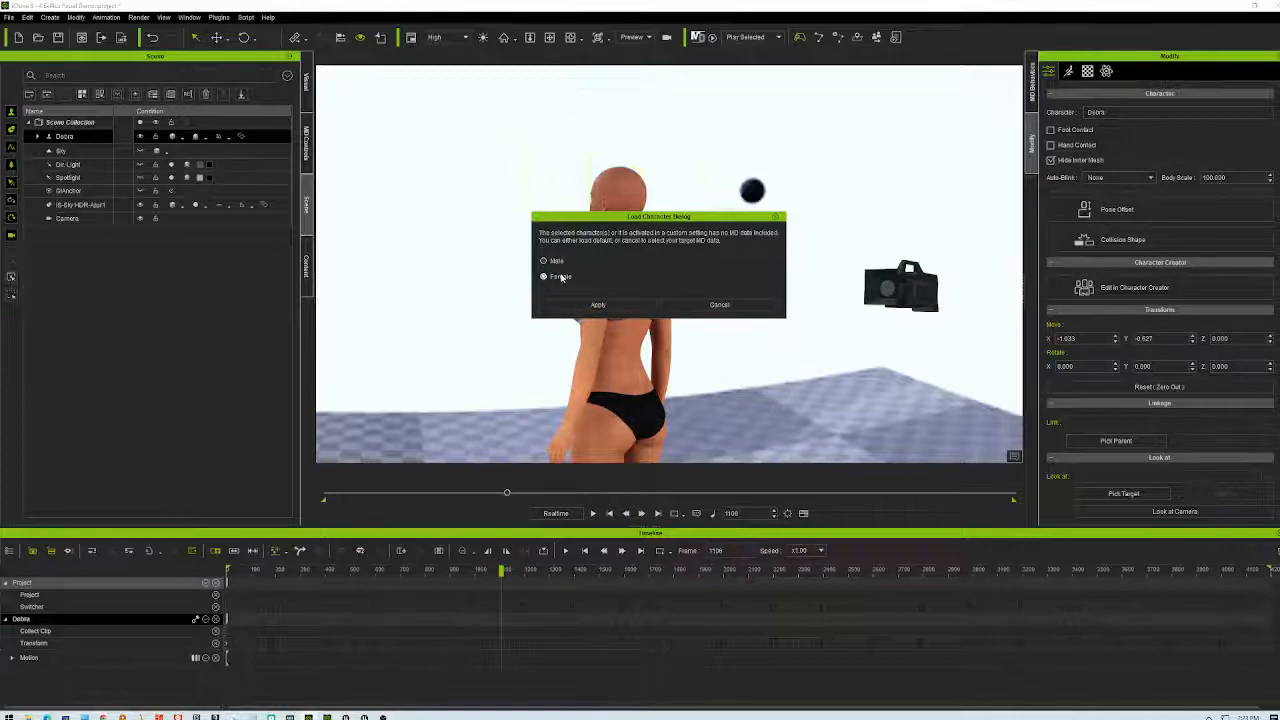
click(597, 304)
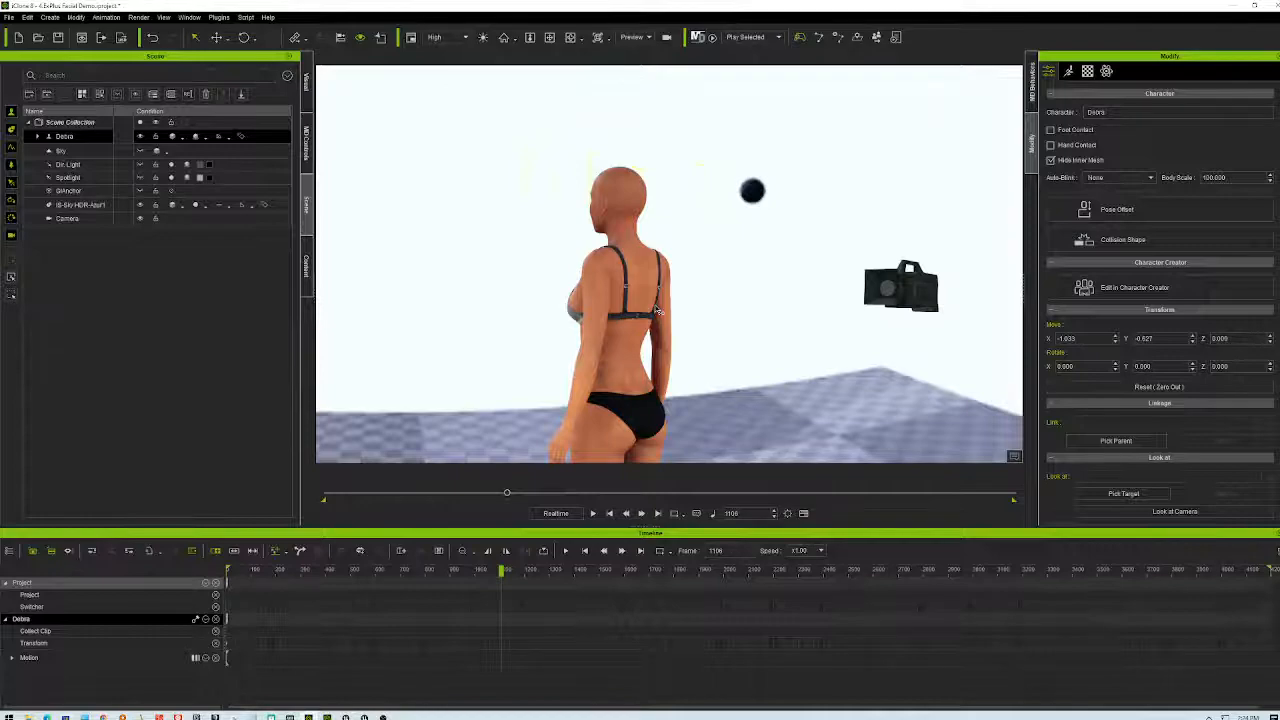
- Search 'joy' to open USB game controller setup, confirm the XINPUT device reads OK, and close it
click(16, 707)
text(joy)
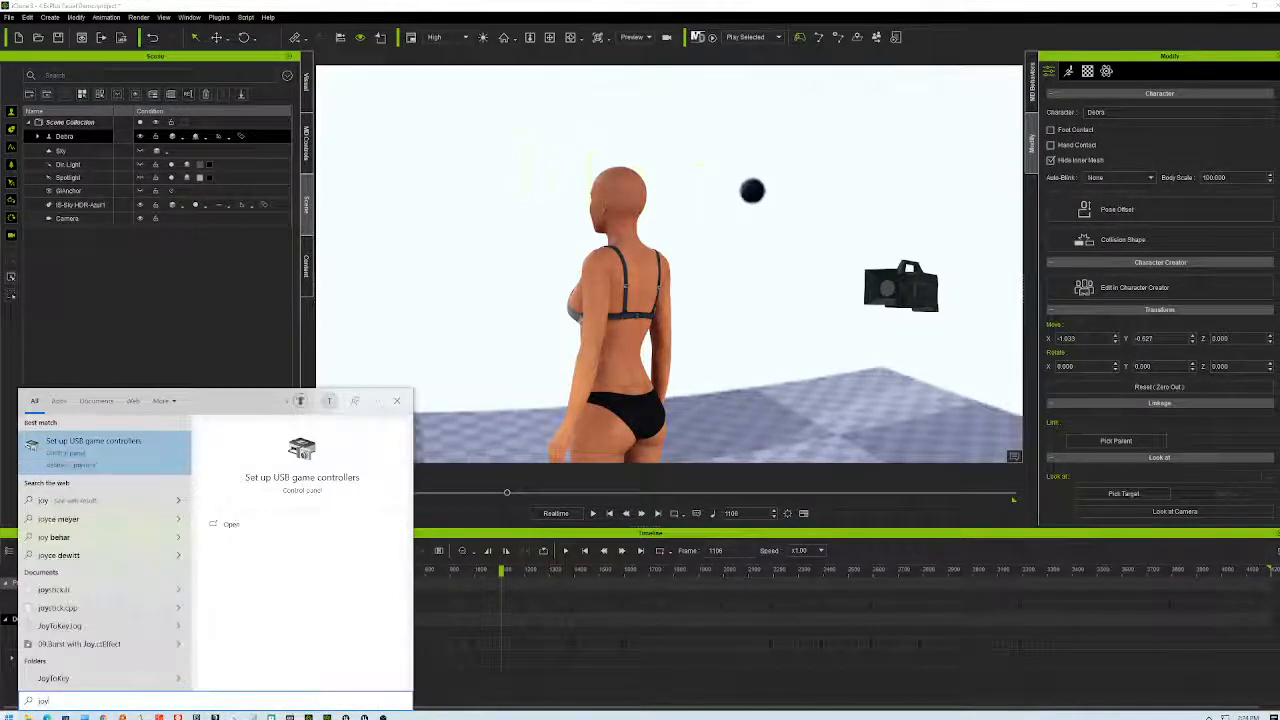
key(Return)
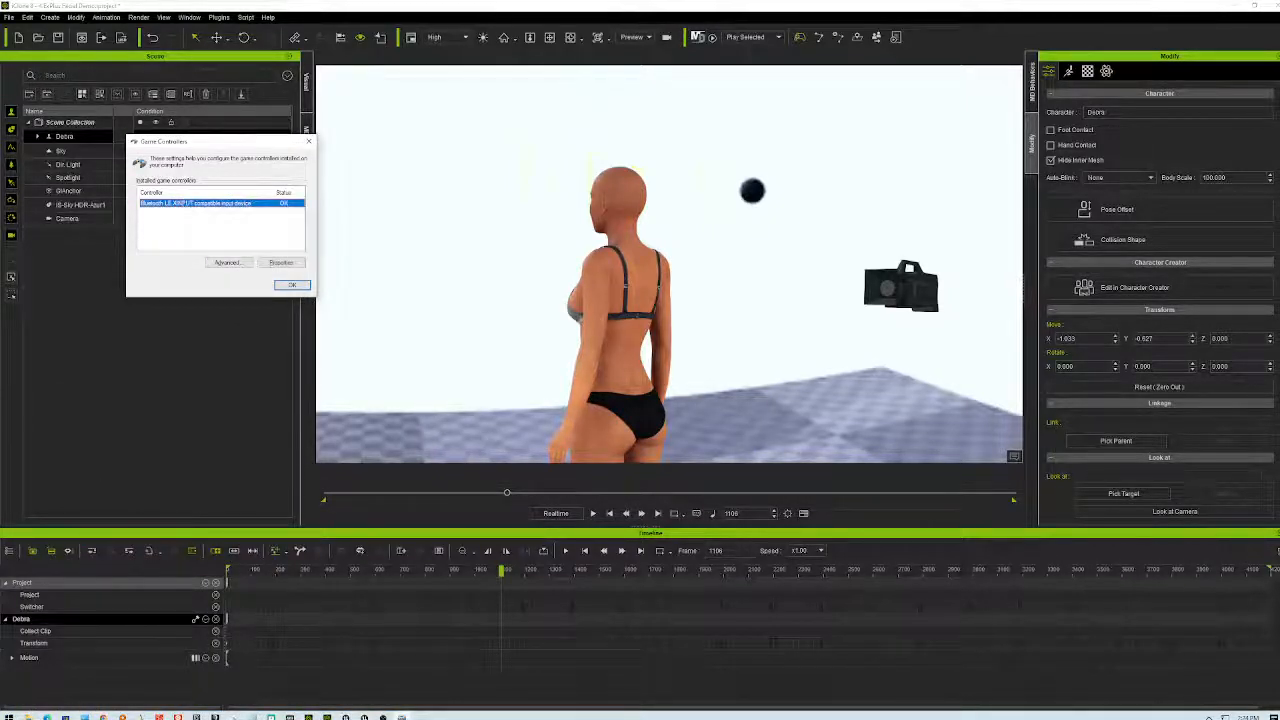
click(292, 285)
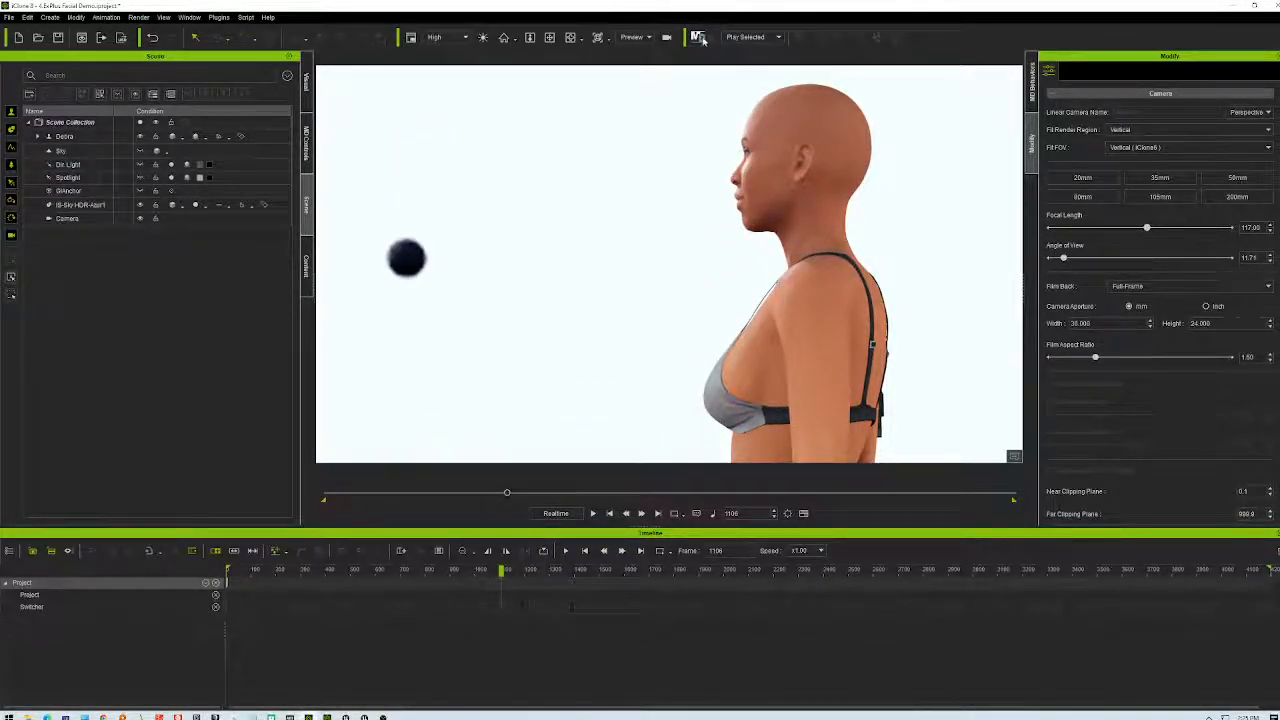
- Rewind to frame 0, leaving the Play Selected playback mode unchanged
click(609, 514)
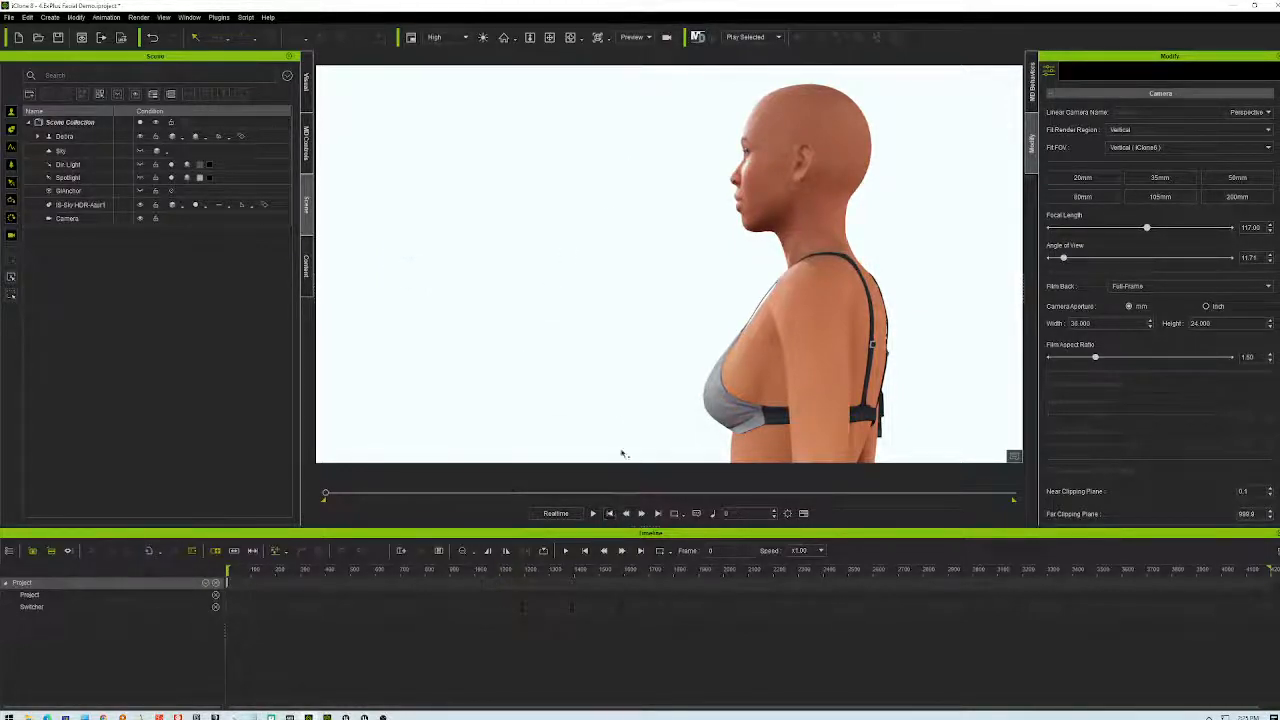
click(776, 37)
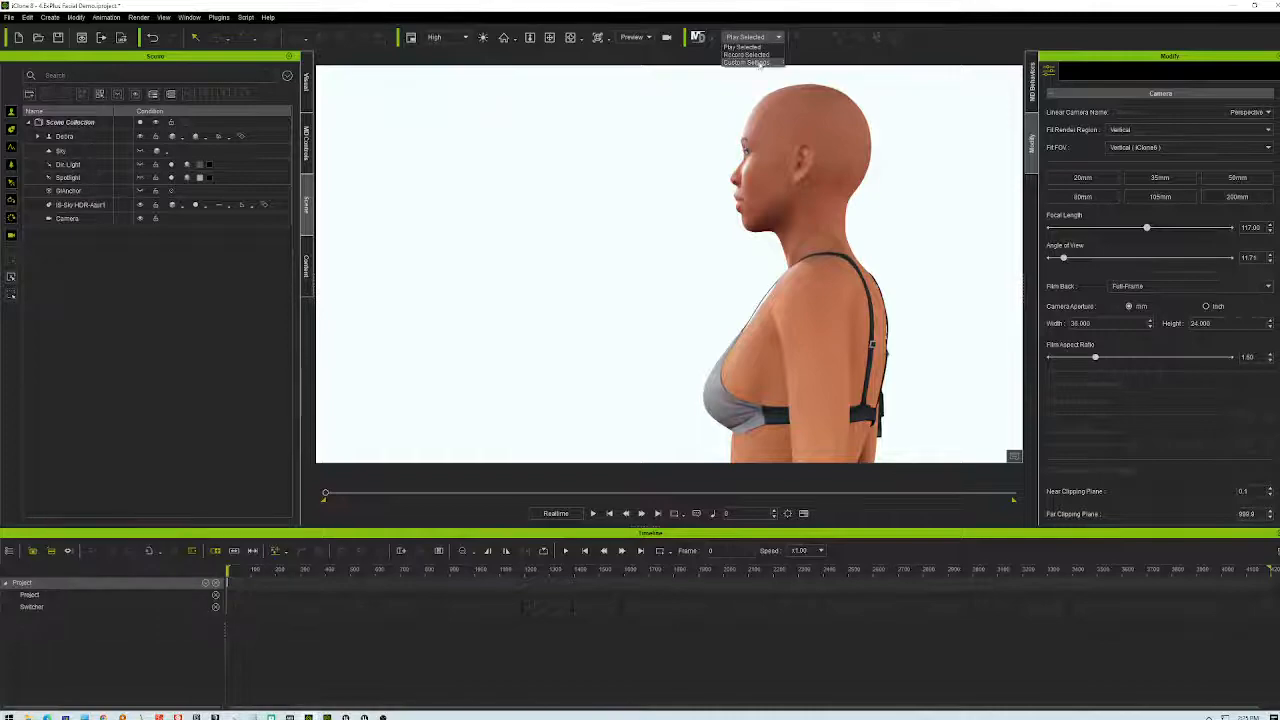
click(740, 47)
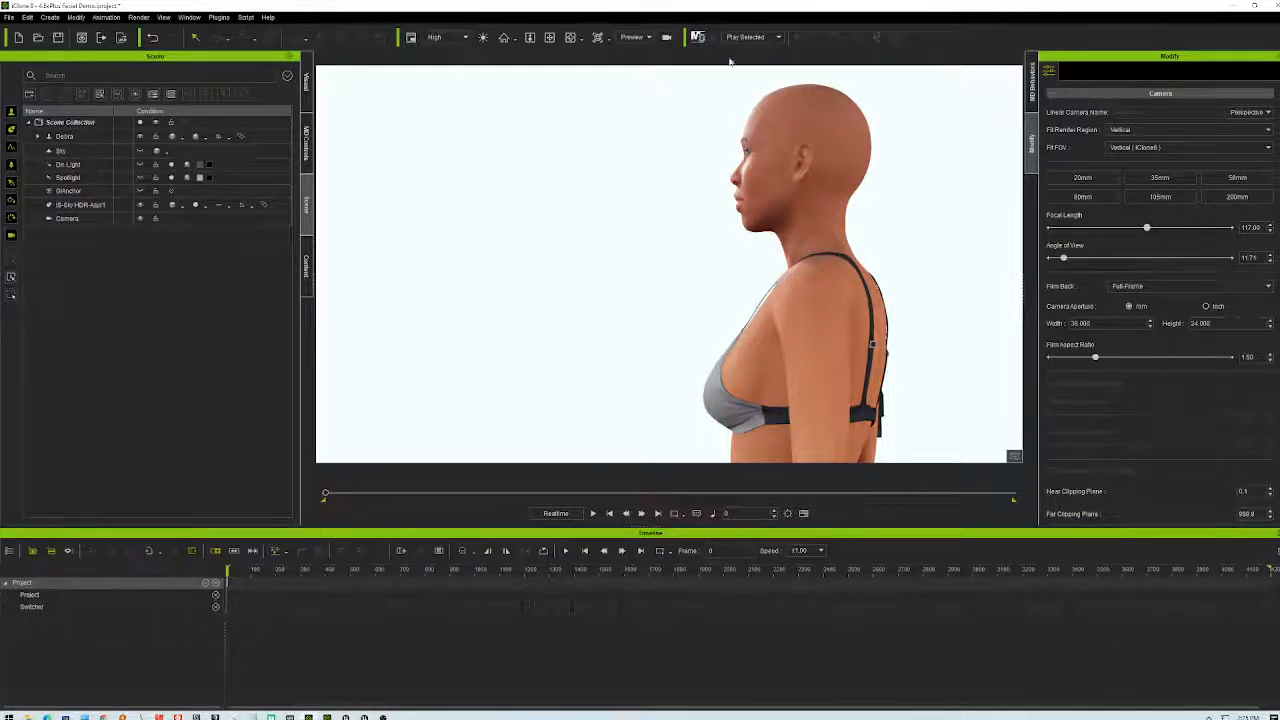
- Switch the side panel to Content, select Debra, and turn on Motion Director control
click(306, 85)
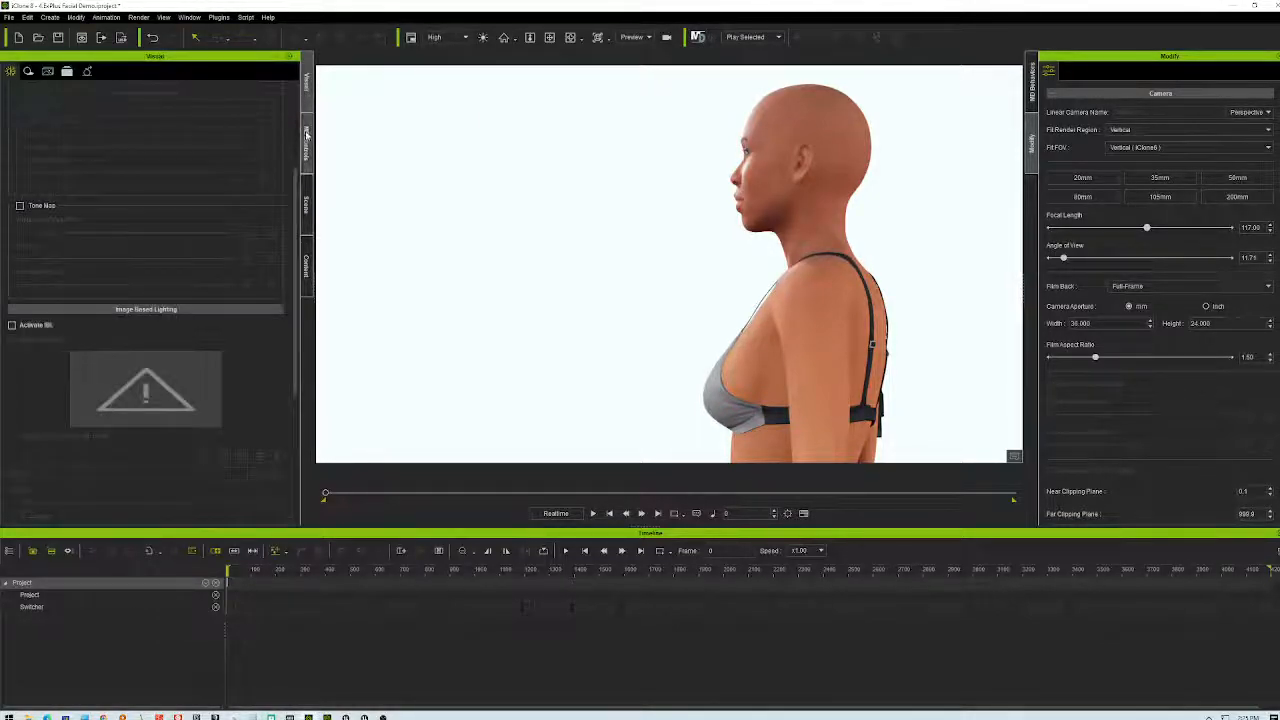
click(307, 140)
click(307, 197)
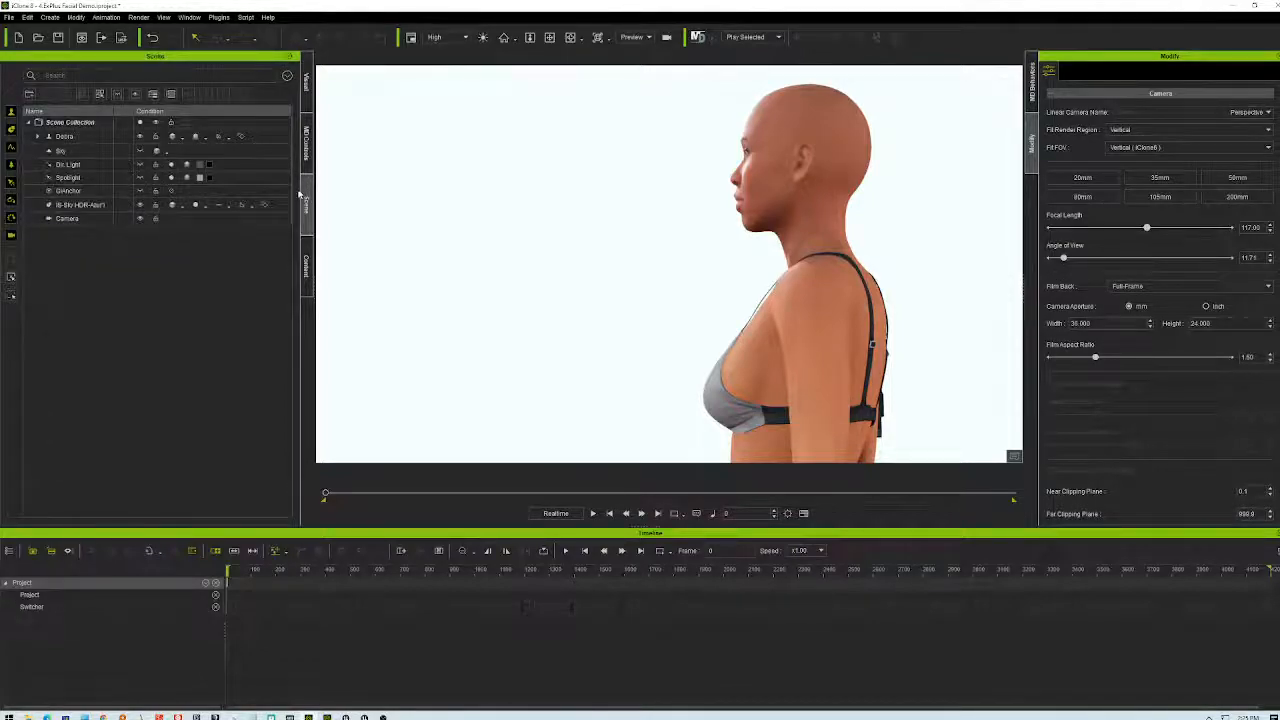
click(307, 265)
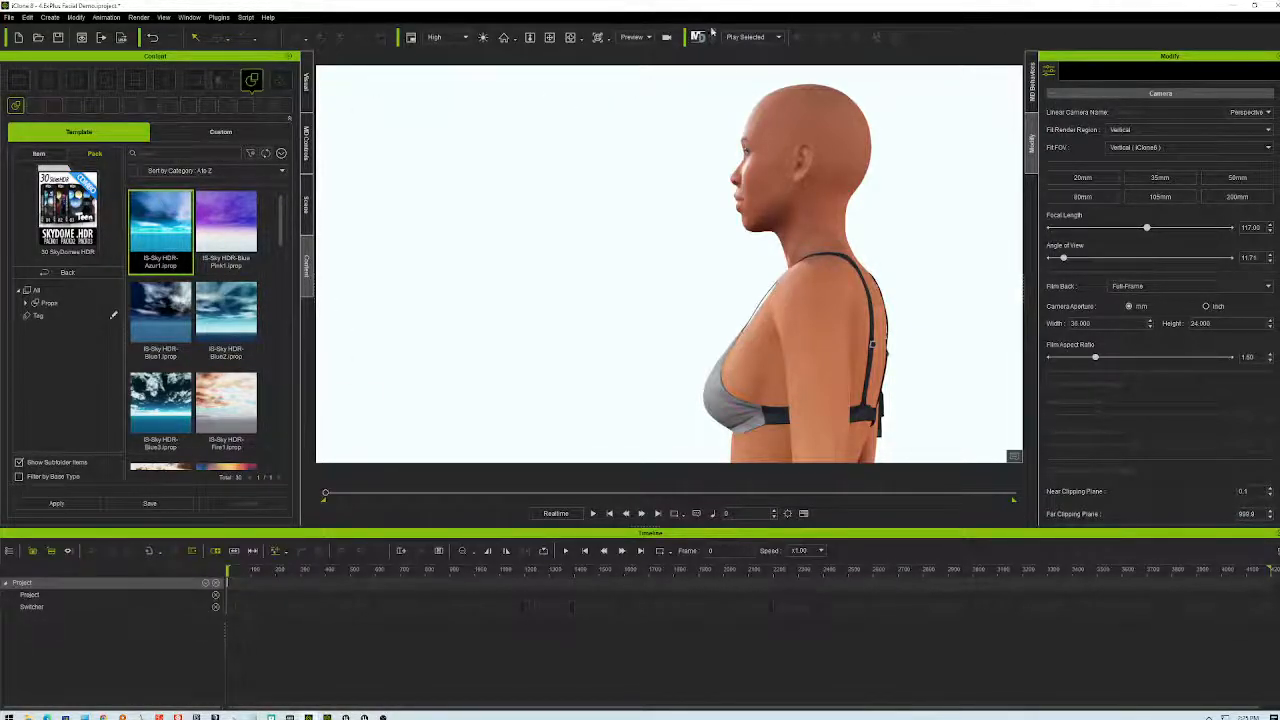
click(779, 163)
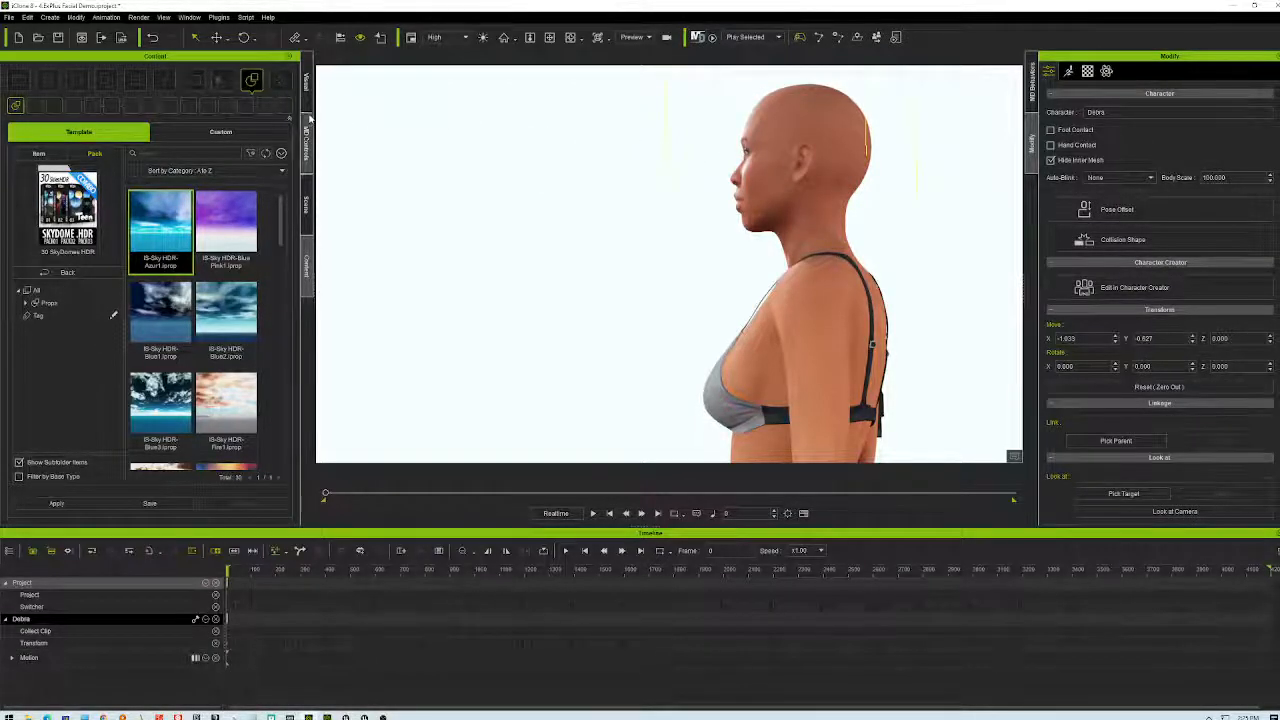
click(698, 37)
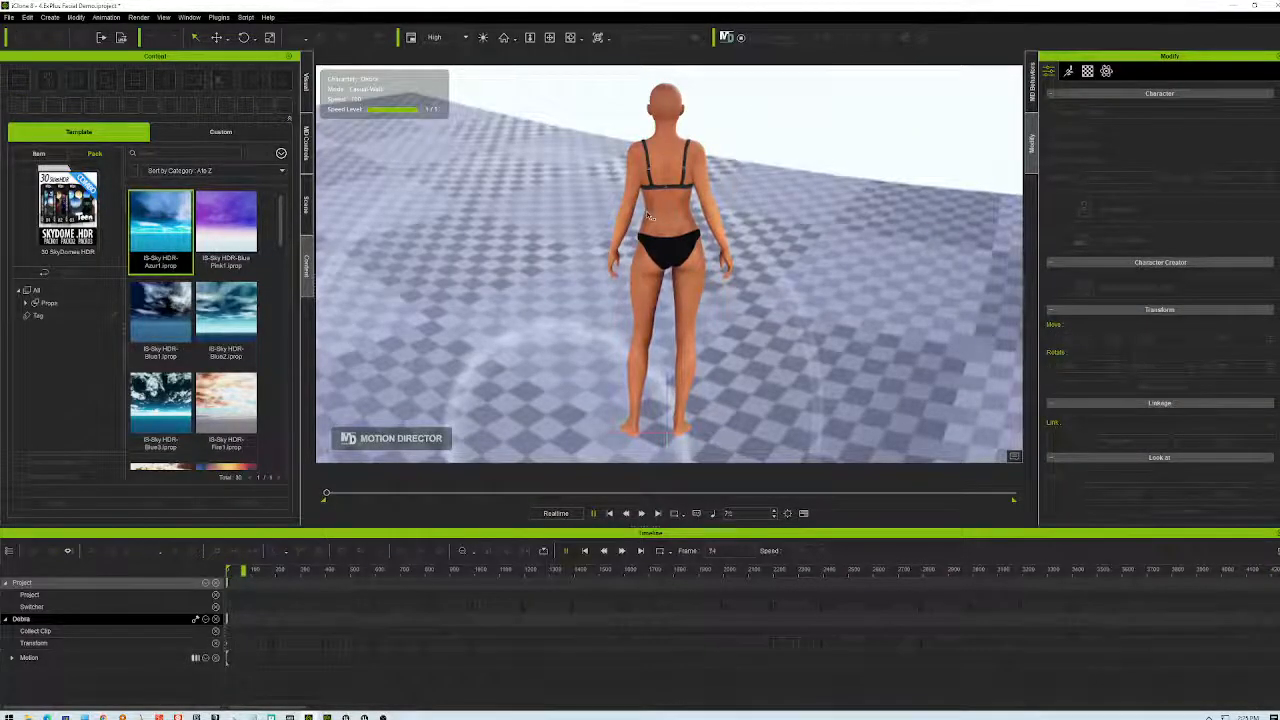
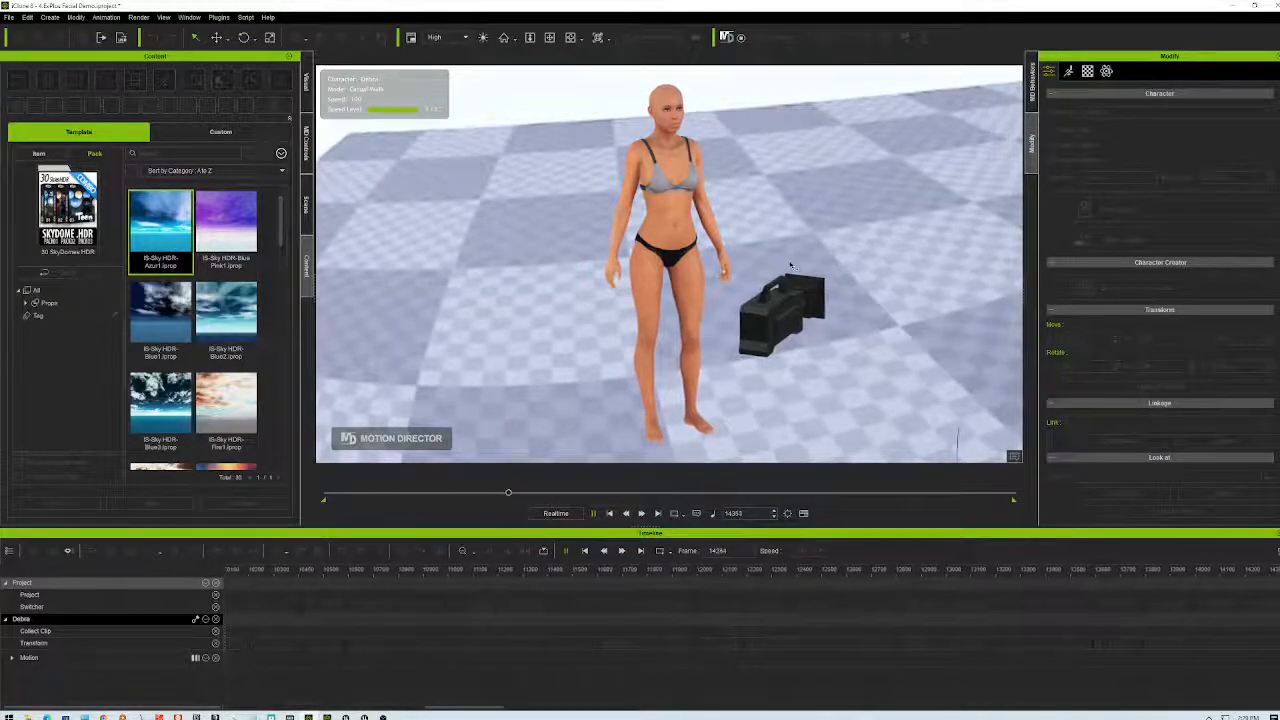
- Orbit the view, then use WASD to walk Debra right, left, right again, and turn her toward the camera
right_drag(790, 265, 790, 265)
key(d)
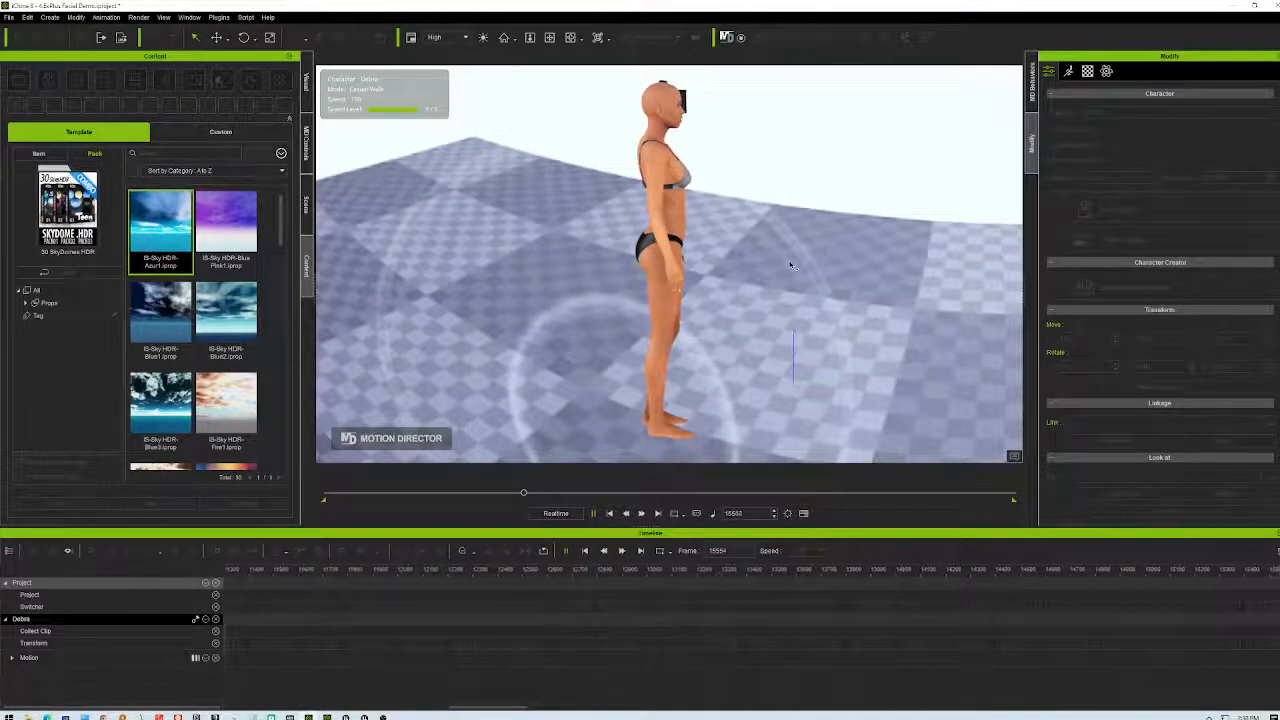
key(d)
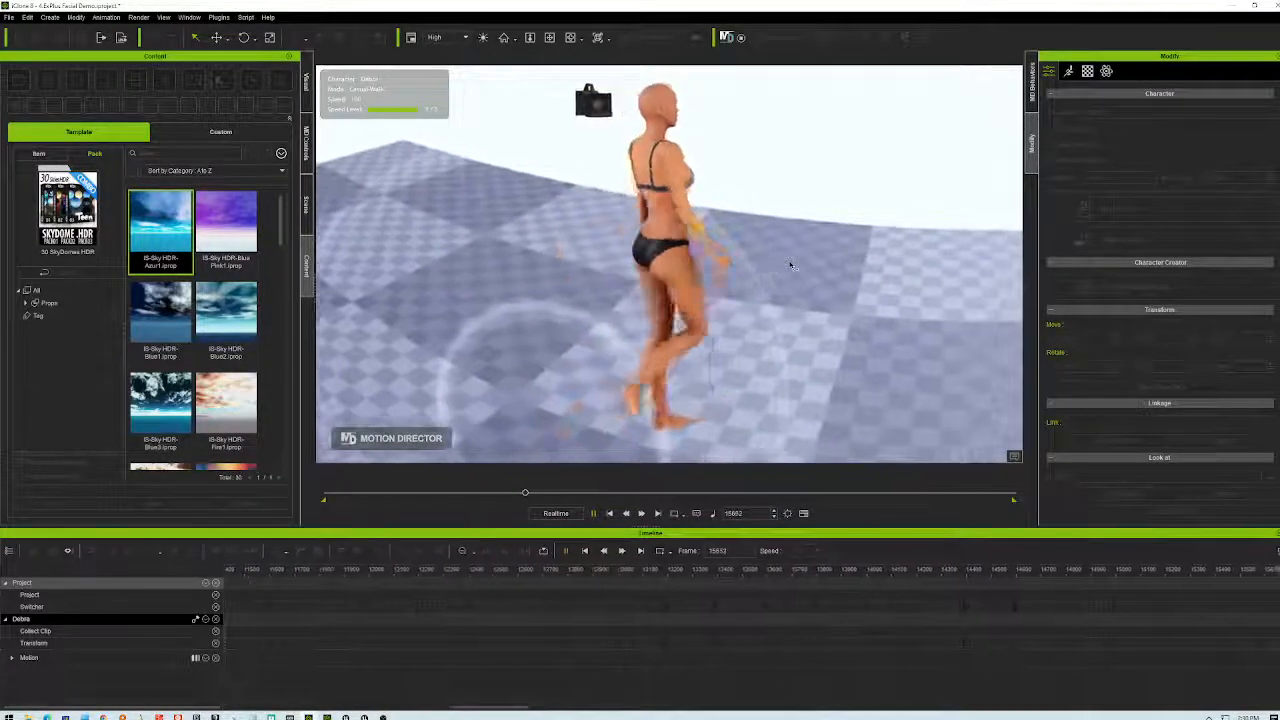
key(a)
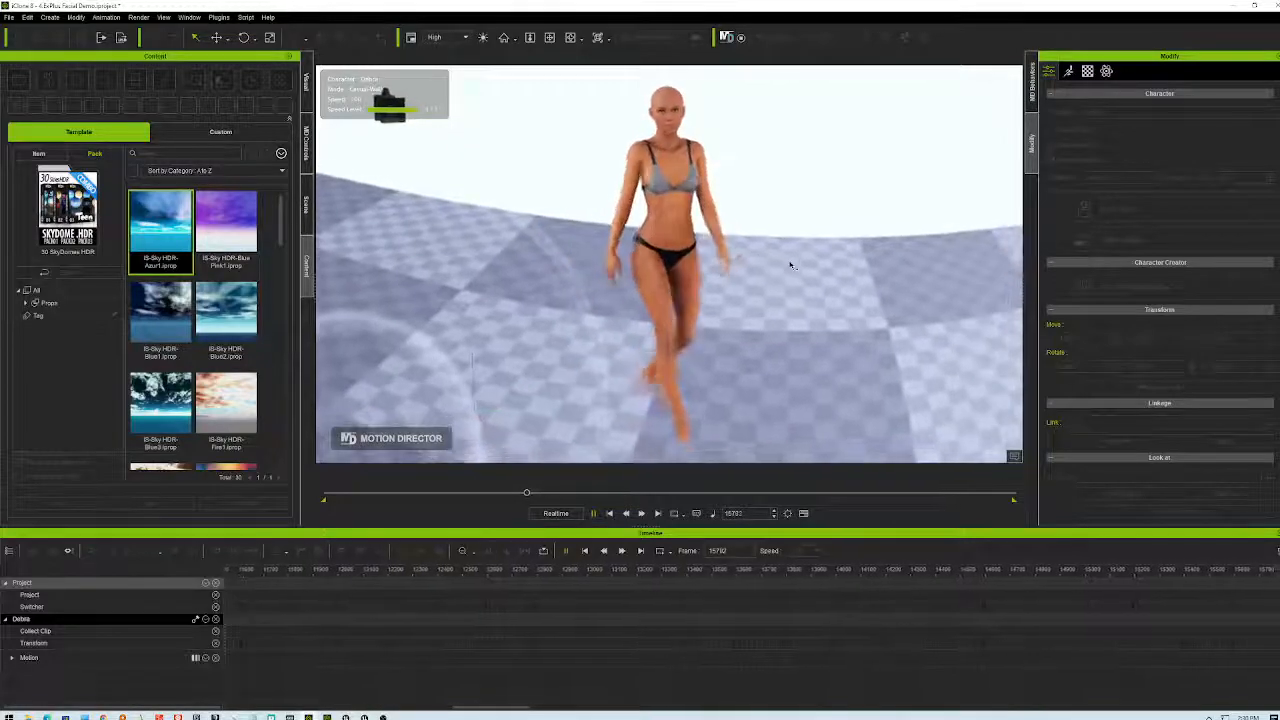
key(d)
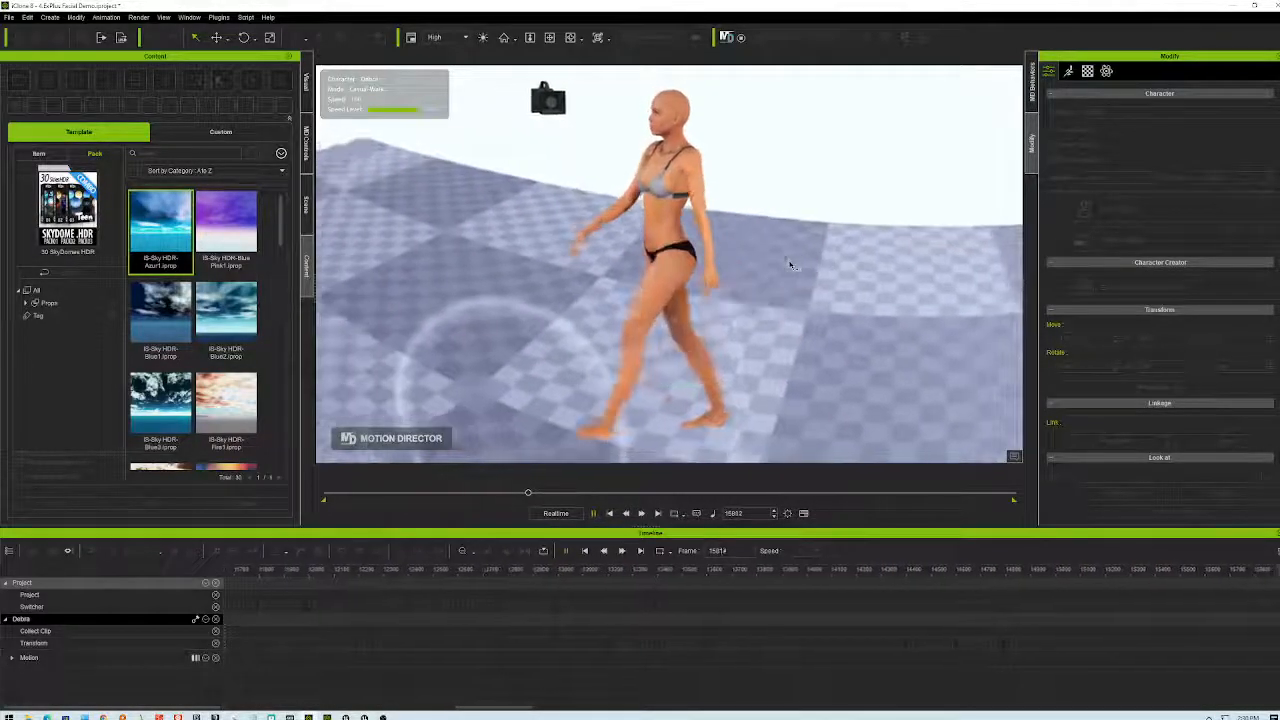
key(d)
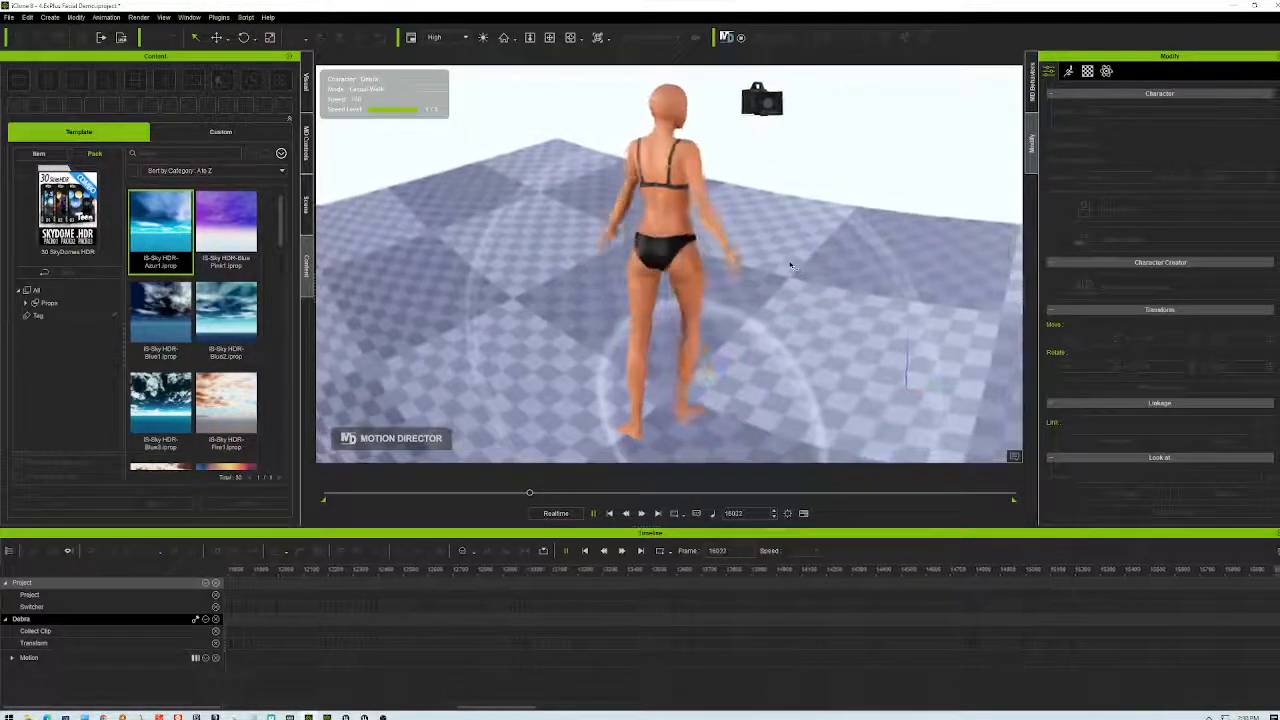
key(s)
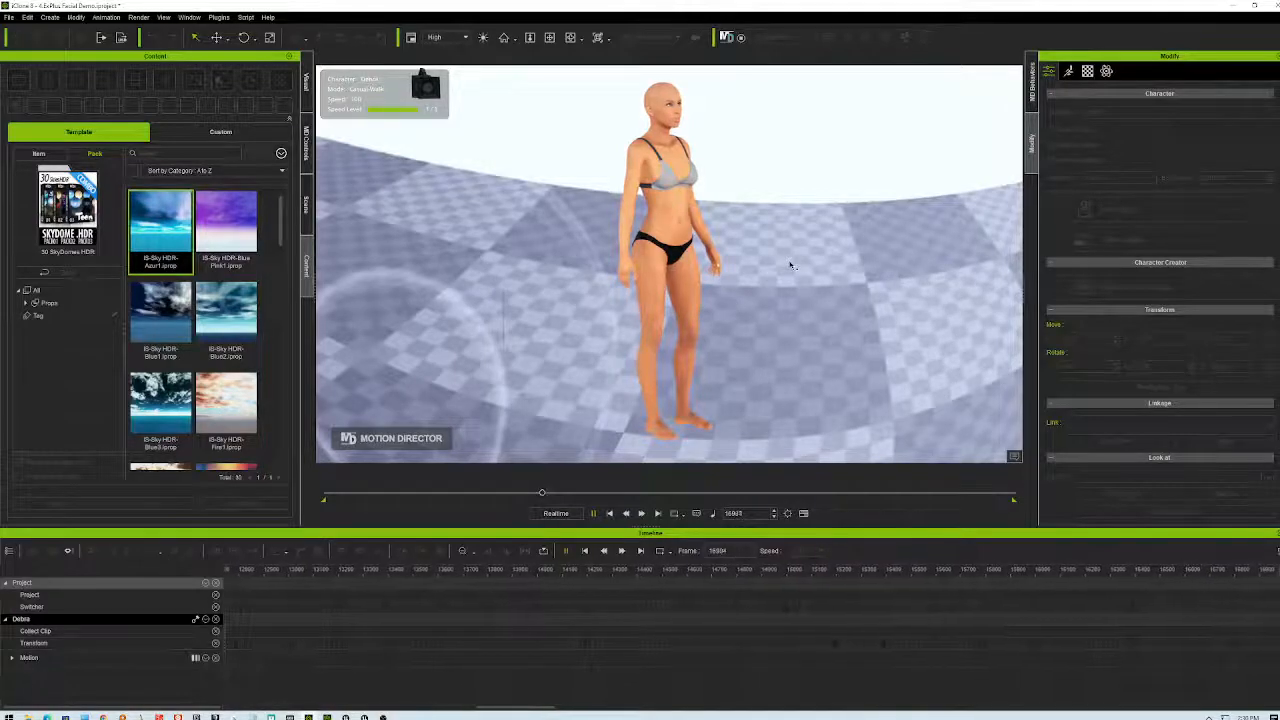
- Walk the character away and rightward, circle the camera around her with the arrow keys, then walk her away and left
key(w)
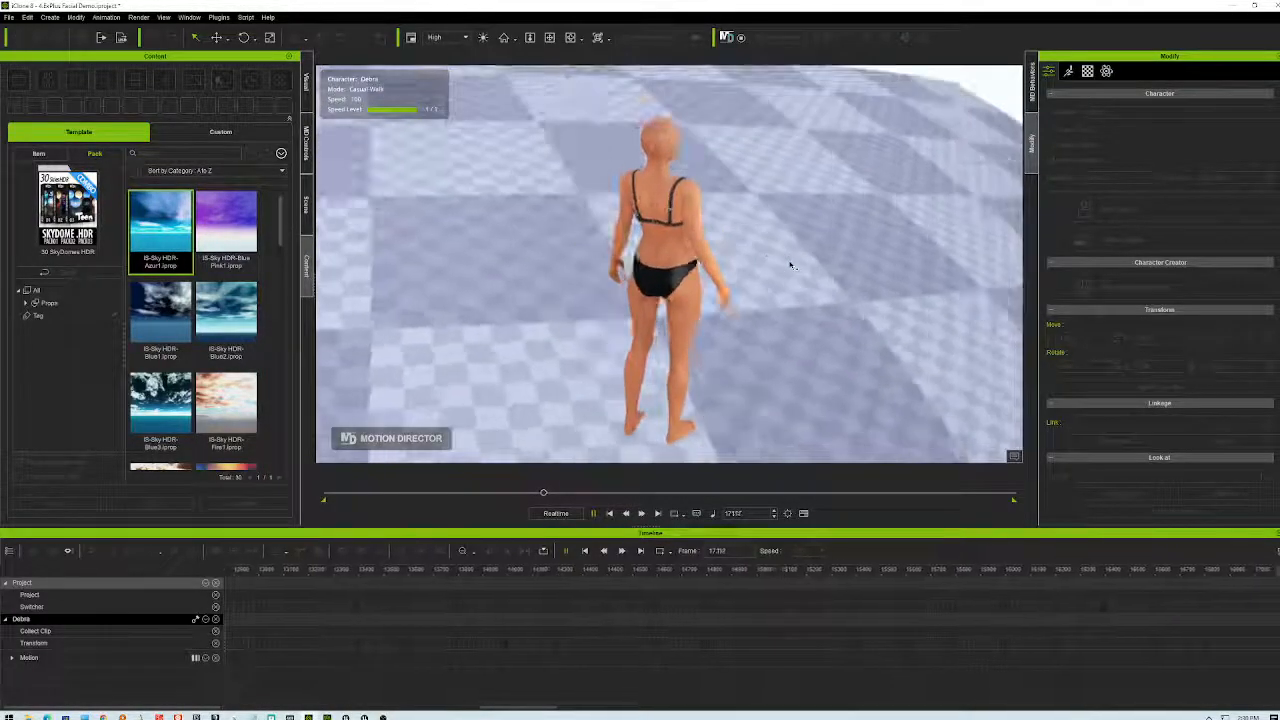
key(d)
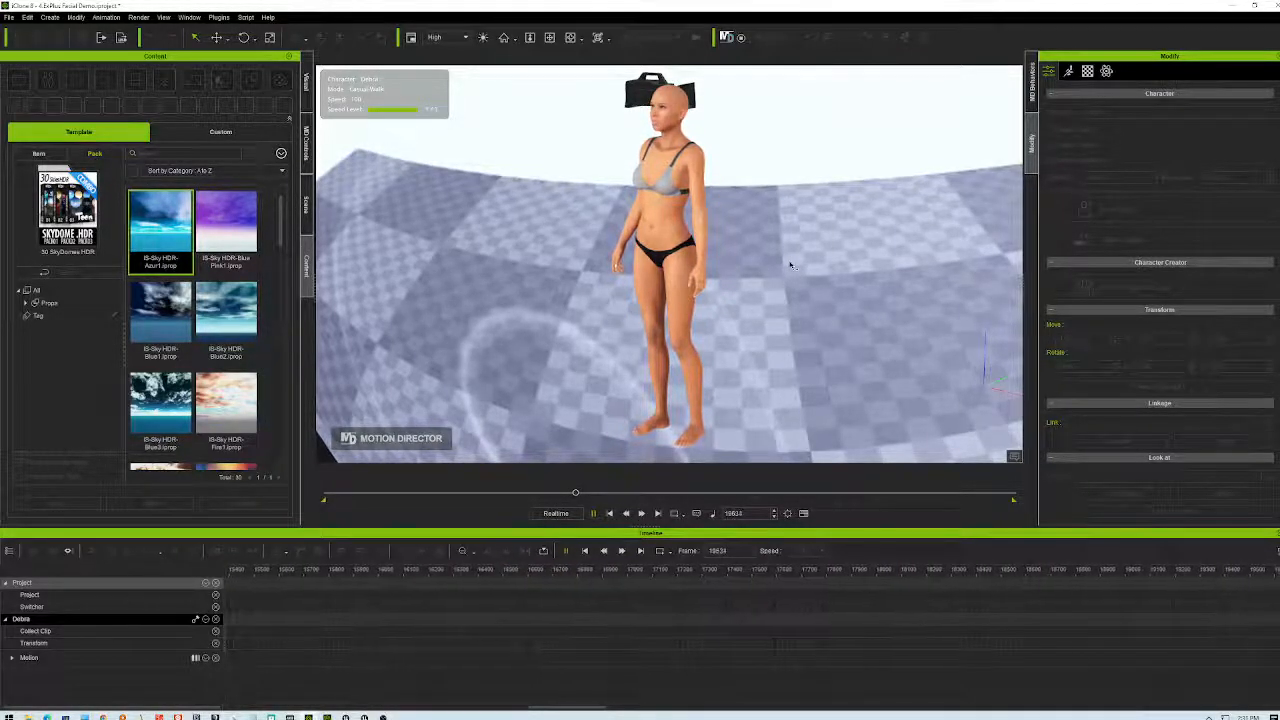
key(Left)
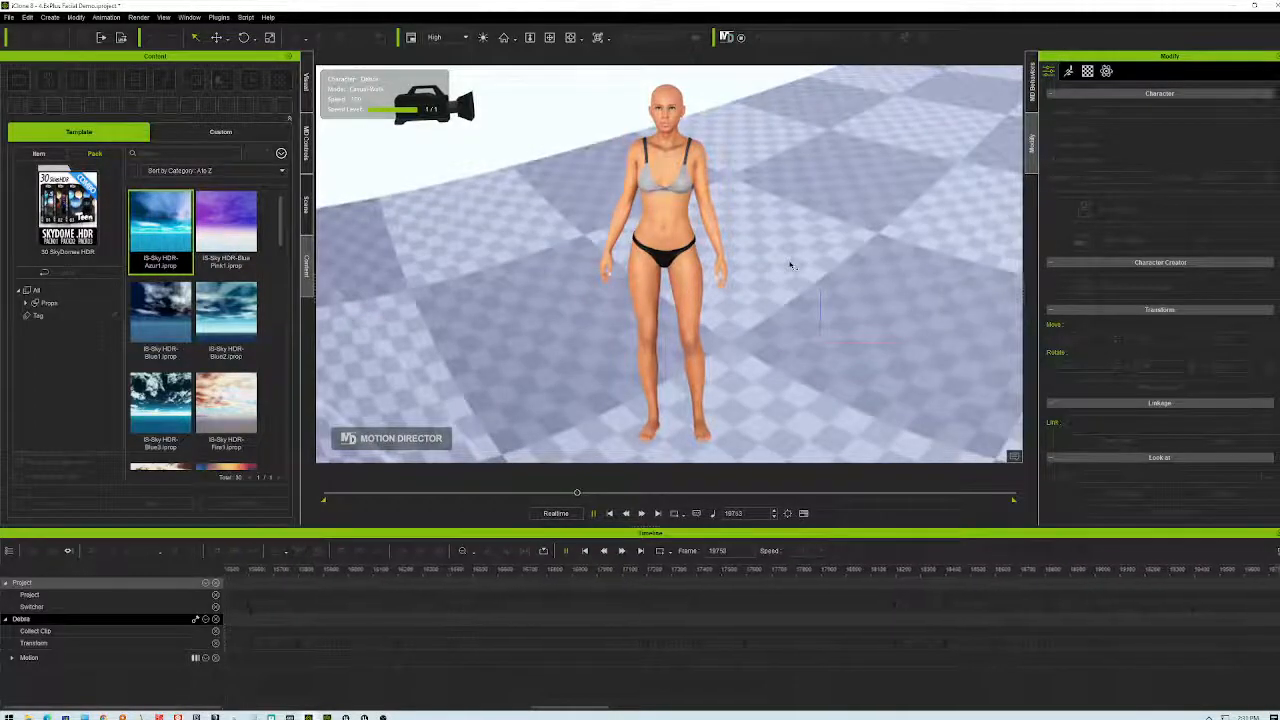
key(Right)
key(Right)
key(Right)
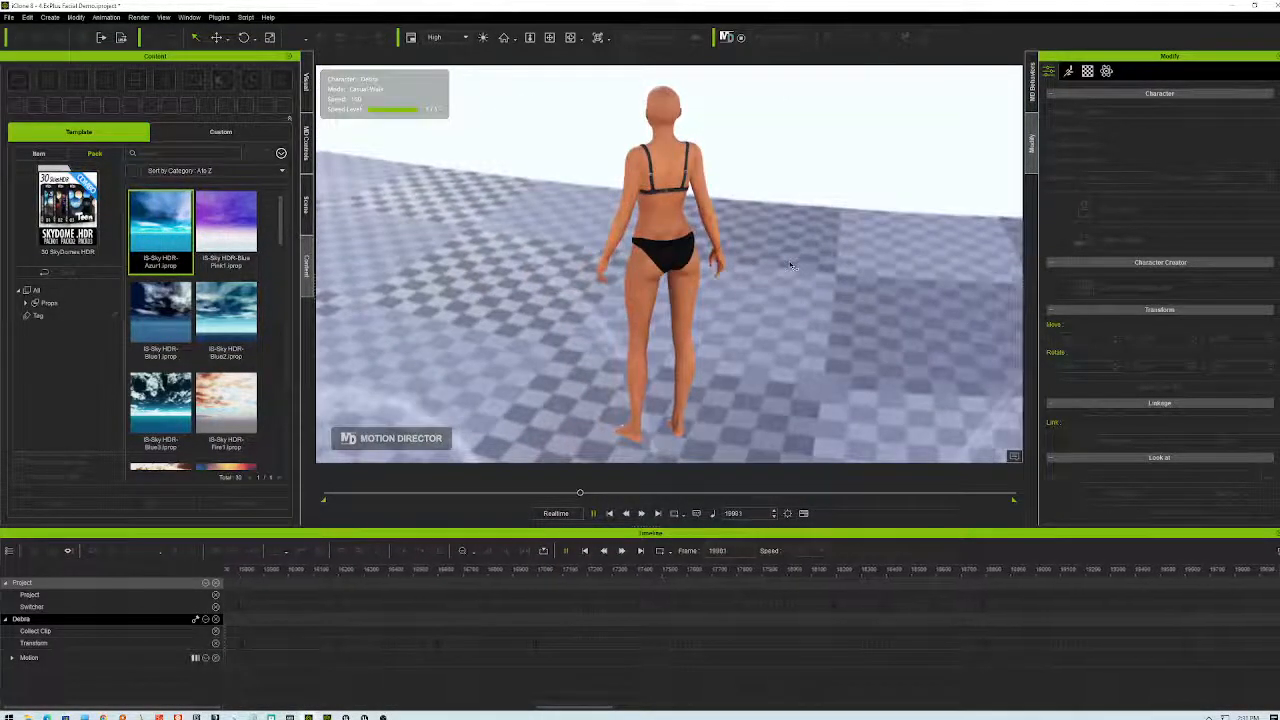
key(Right)
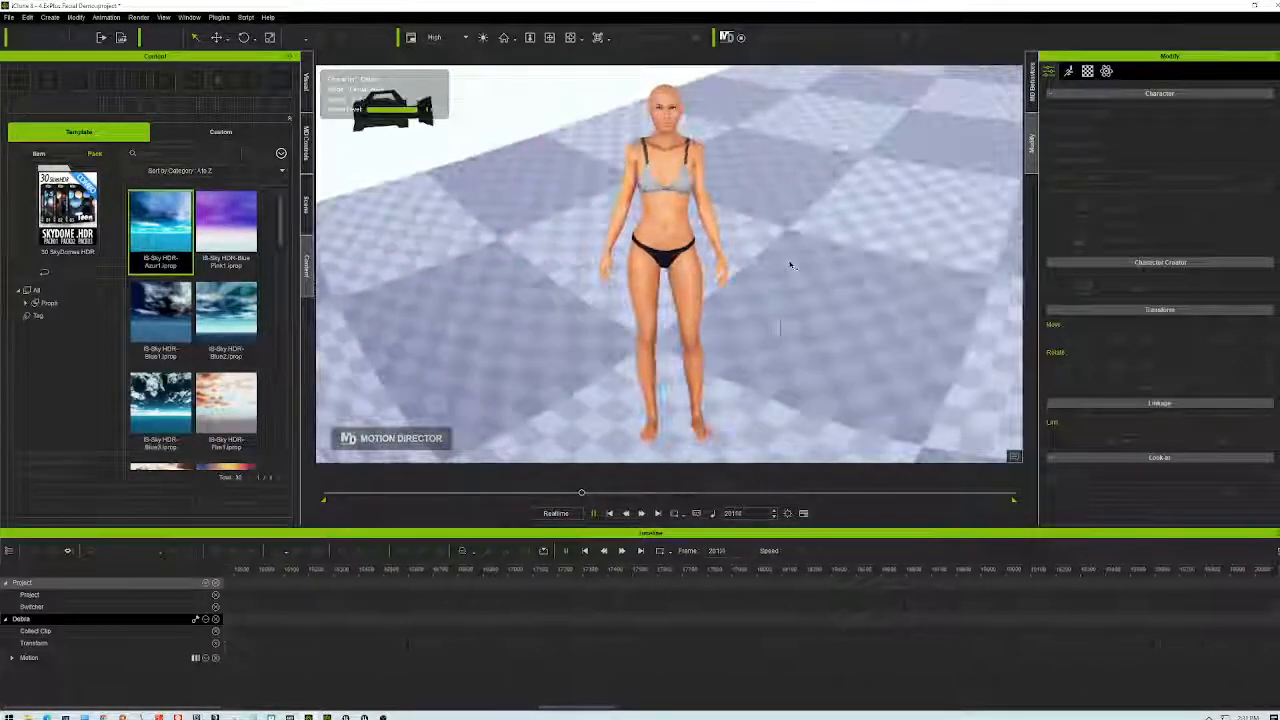
key(Right)
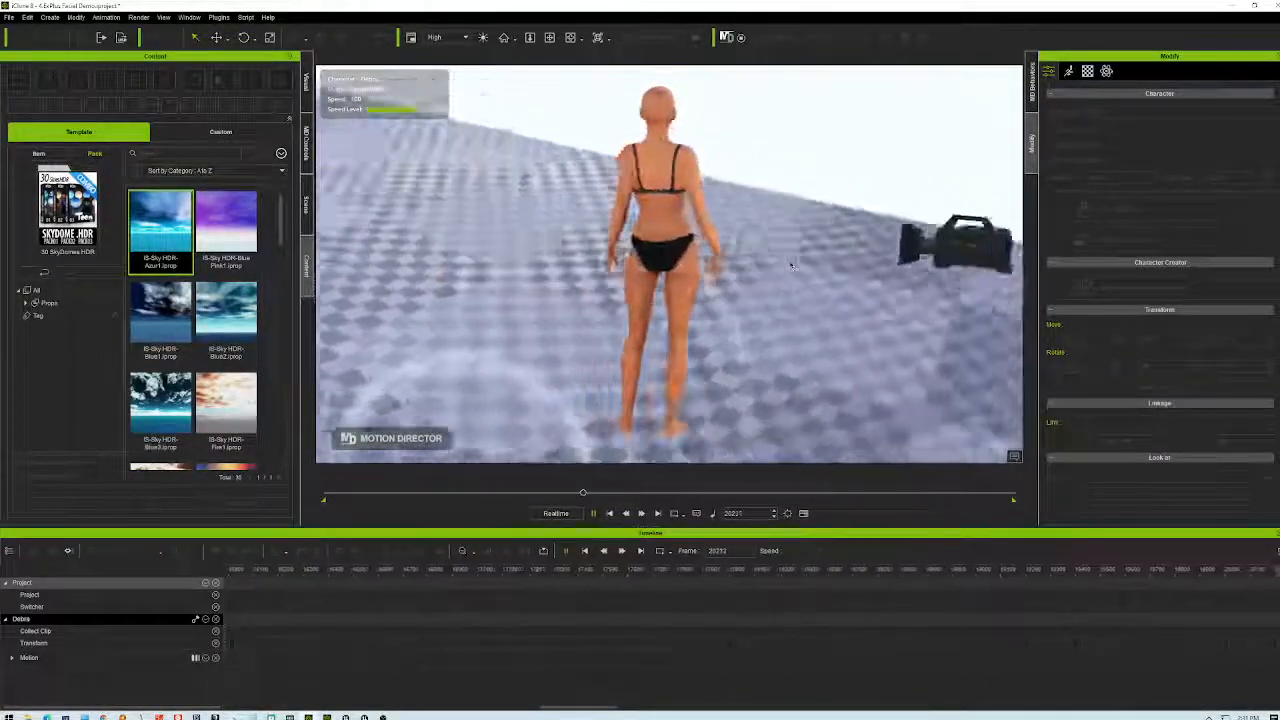
key(w)
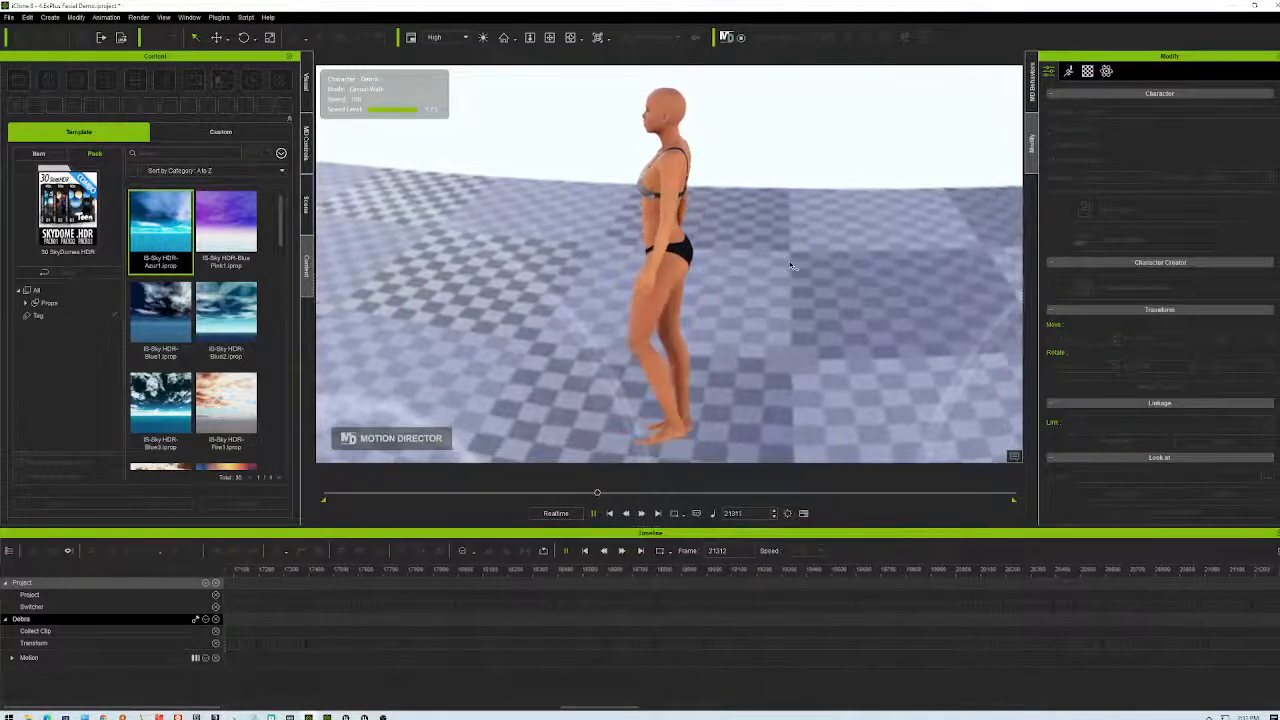
key(a)
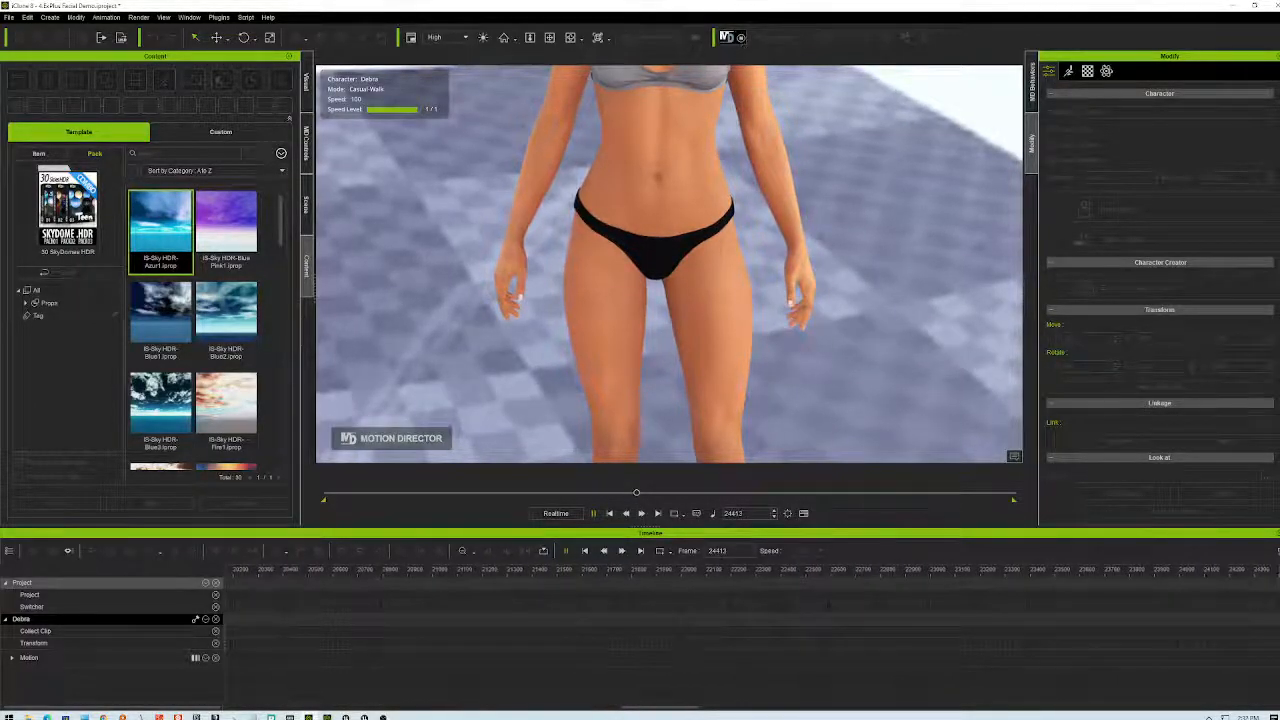
- Stop Motion Director playback so it returns to frame 0, then restore down and minimize the iClone window
click(727, 37)
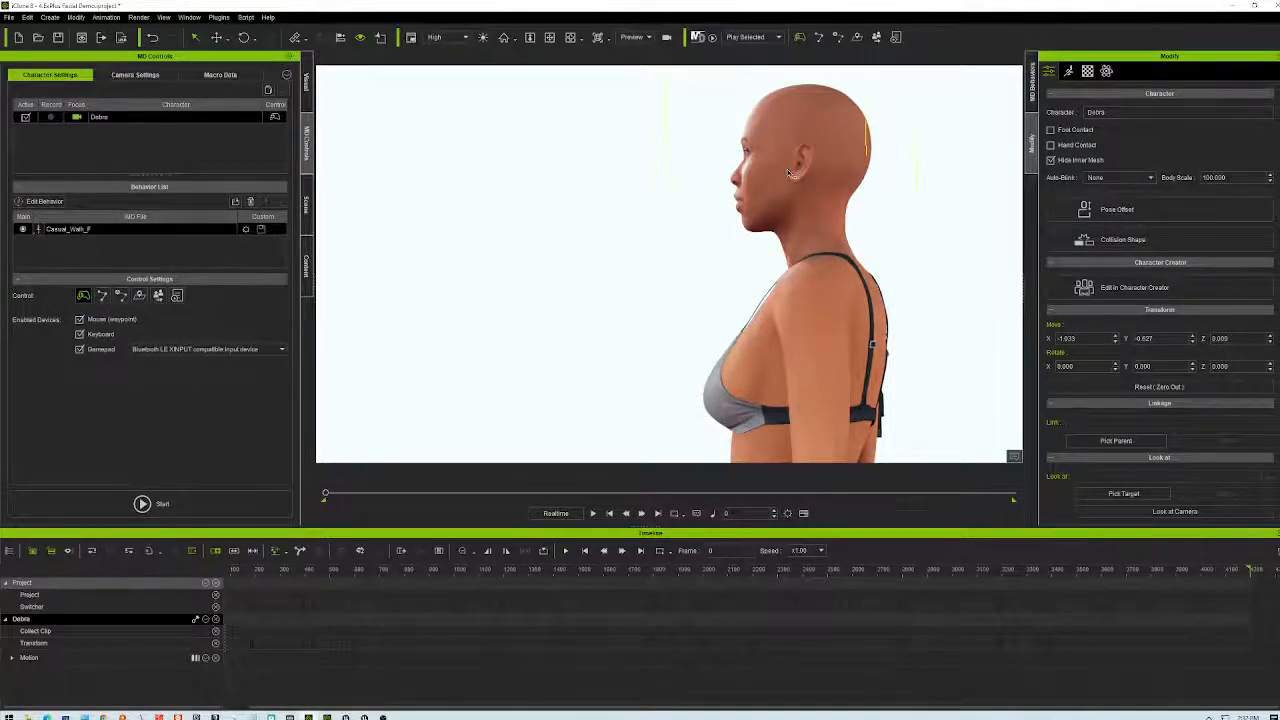
click(1254, 6)
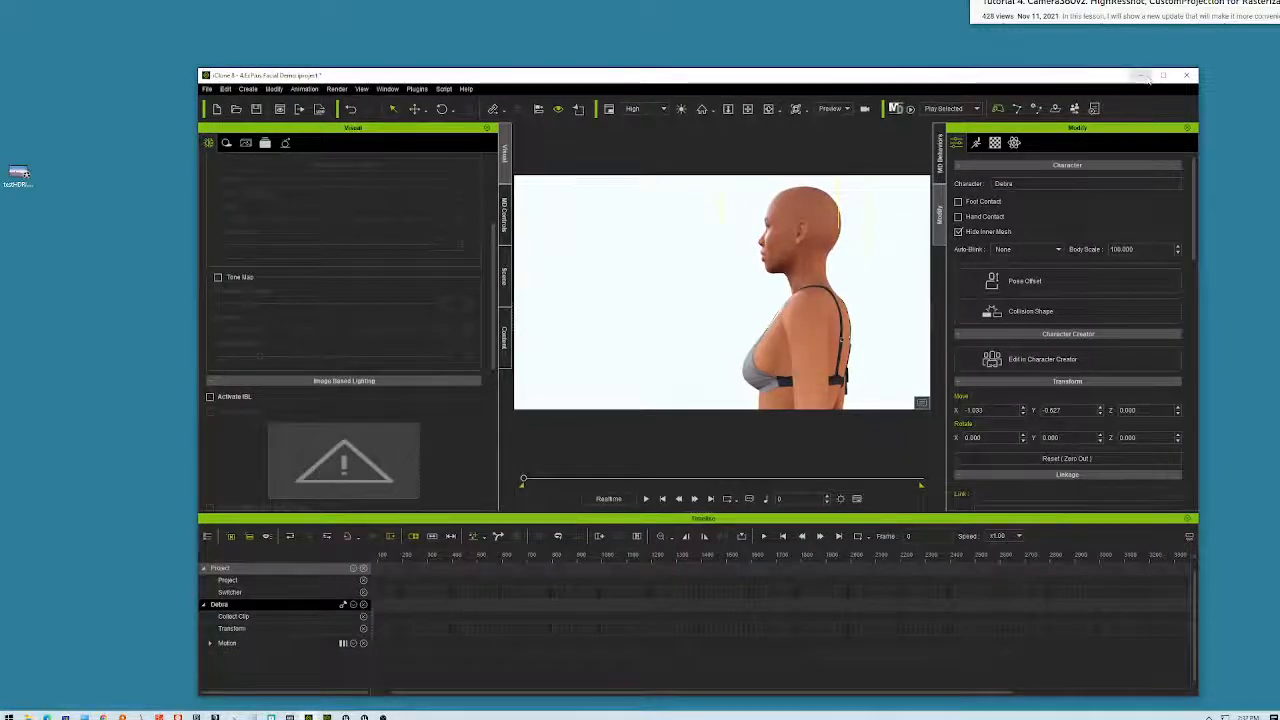
click(1143, 76)
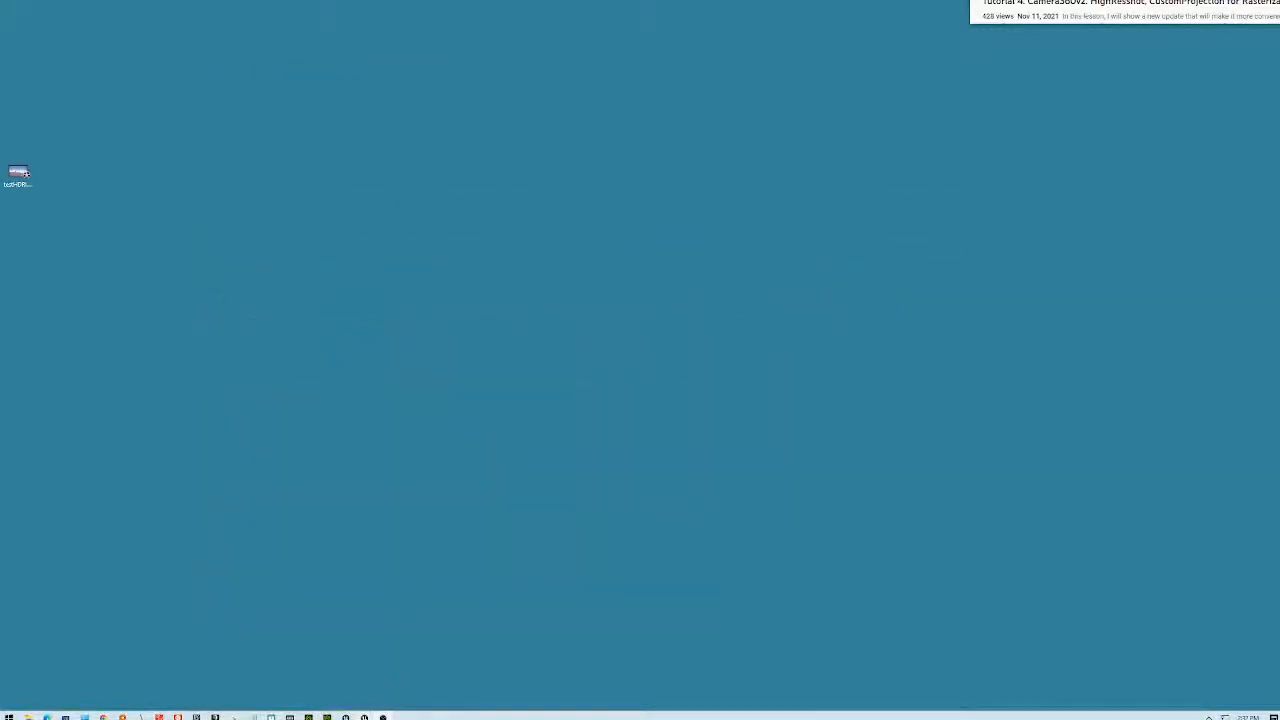
- In the Unreal editor, go up to Content and open StarterContent, then switch to the Epic Games Launcher
click(383, 717)
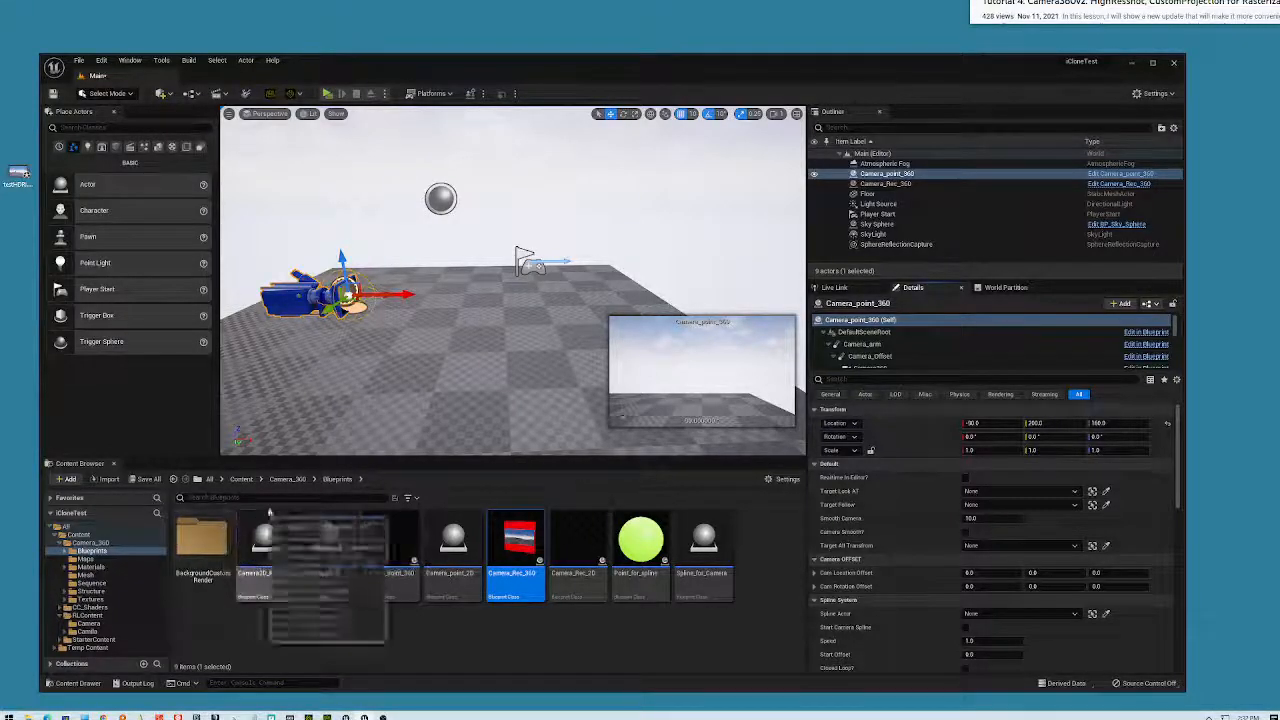
click(241, 479)
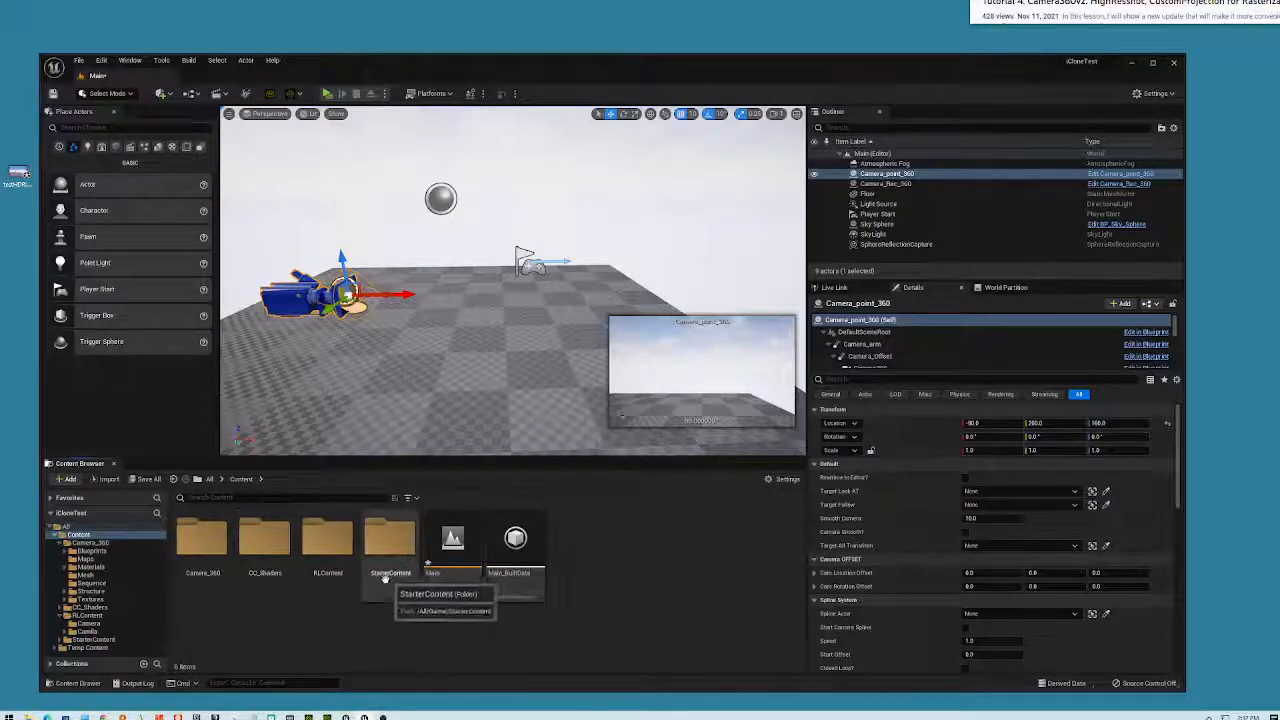
double_click(385, 540)
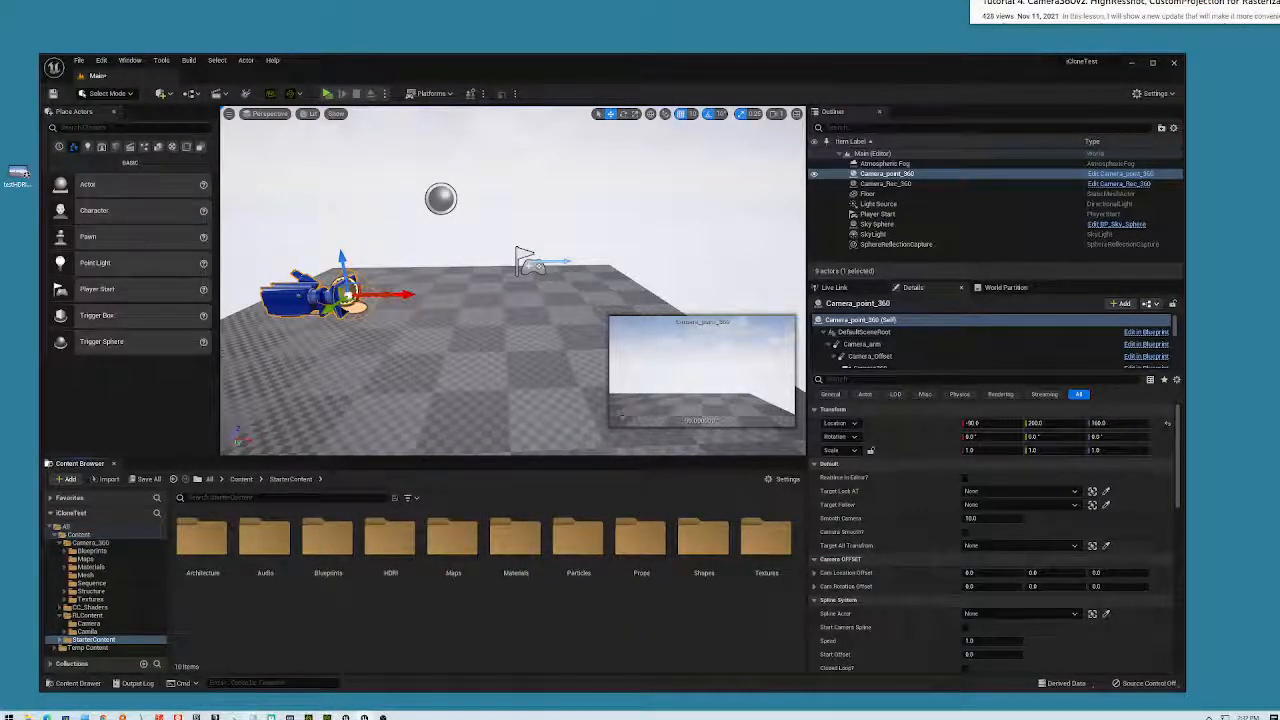
click(226, 716)
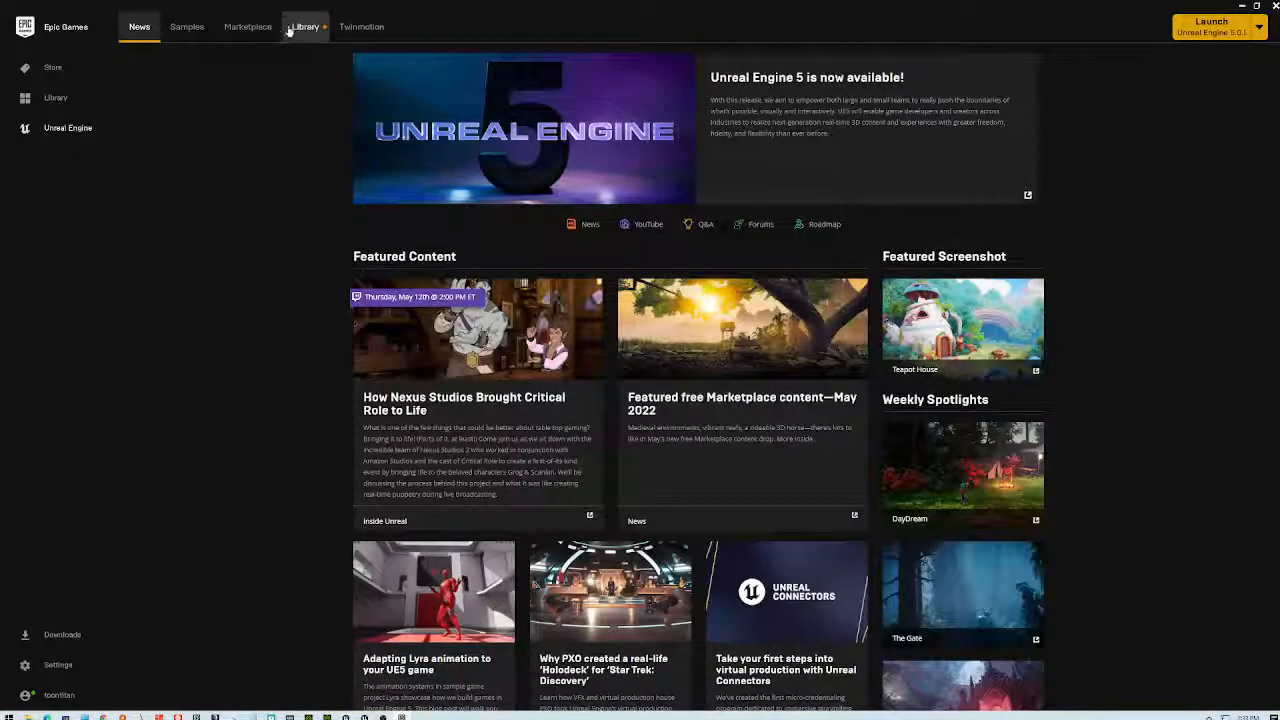
- Show the Unreal Engine Library, scroll through the Vault's owned assets, then focus the Search Vault box
click(305, 27)
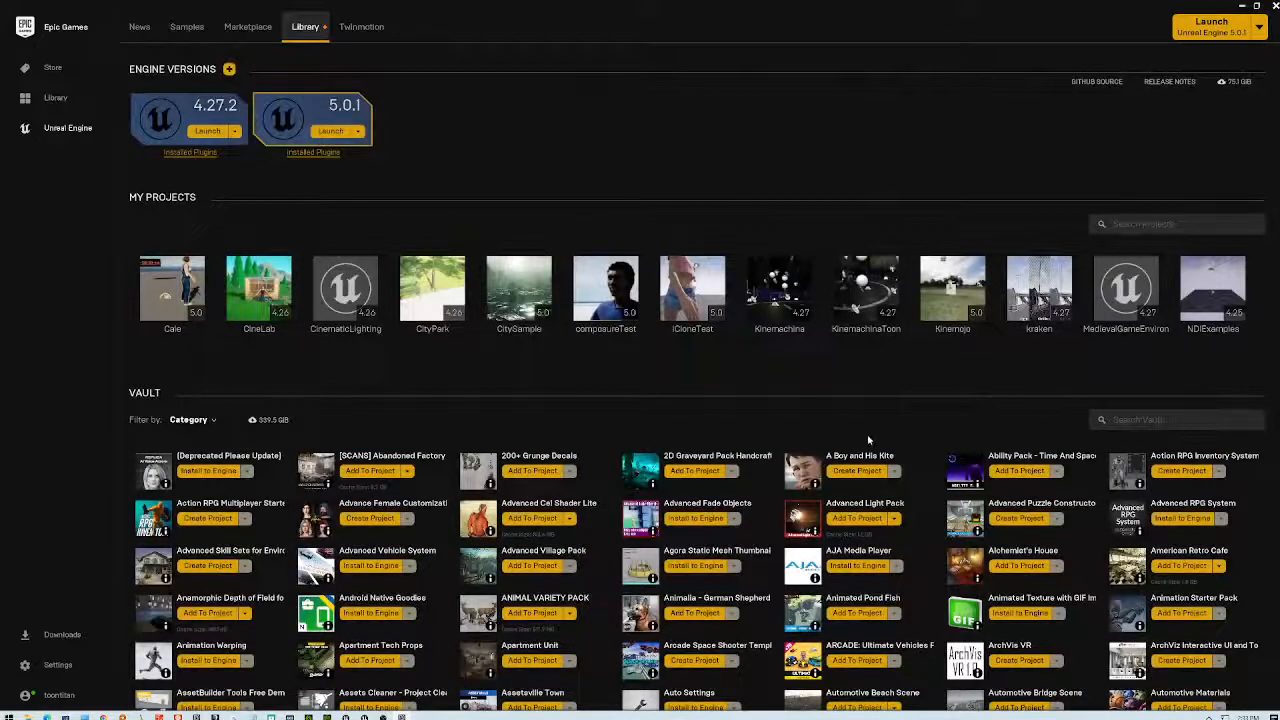
scroll(872, 438, down, 3)
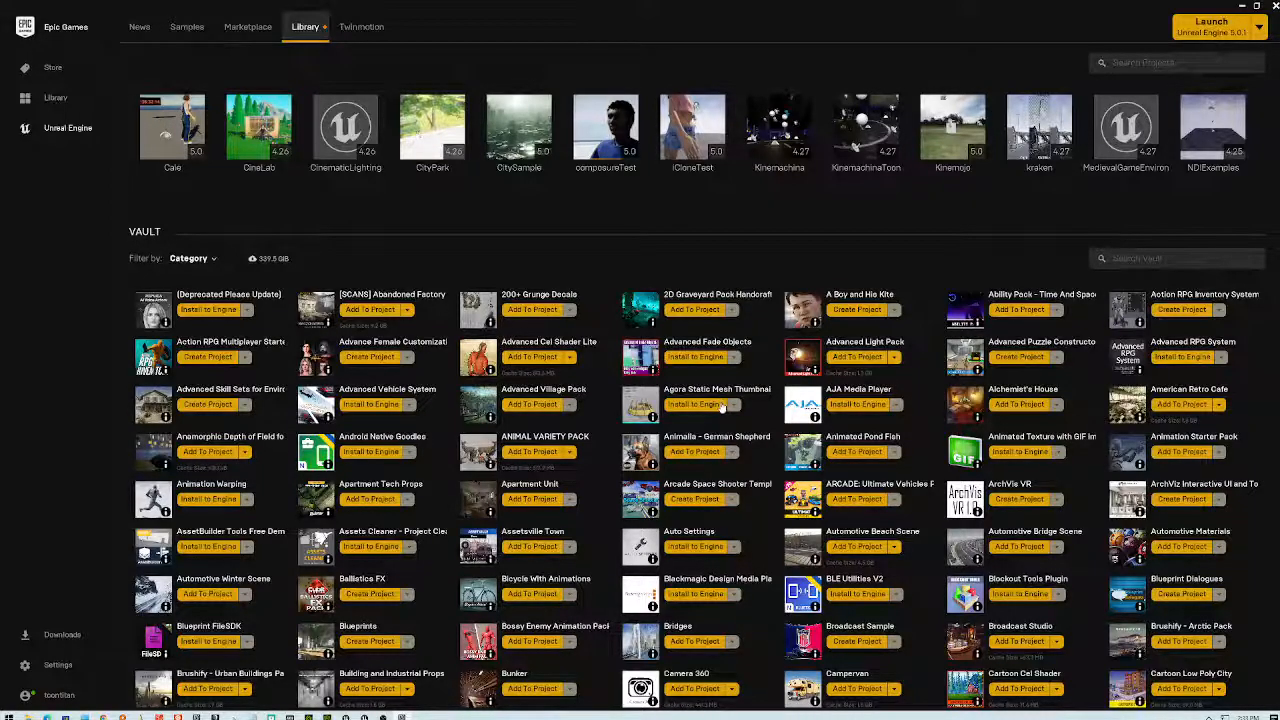
scroll(722, 400, down, 1)
scroll(712, 412, down, 1)
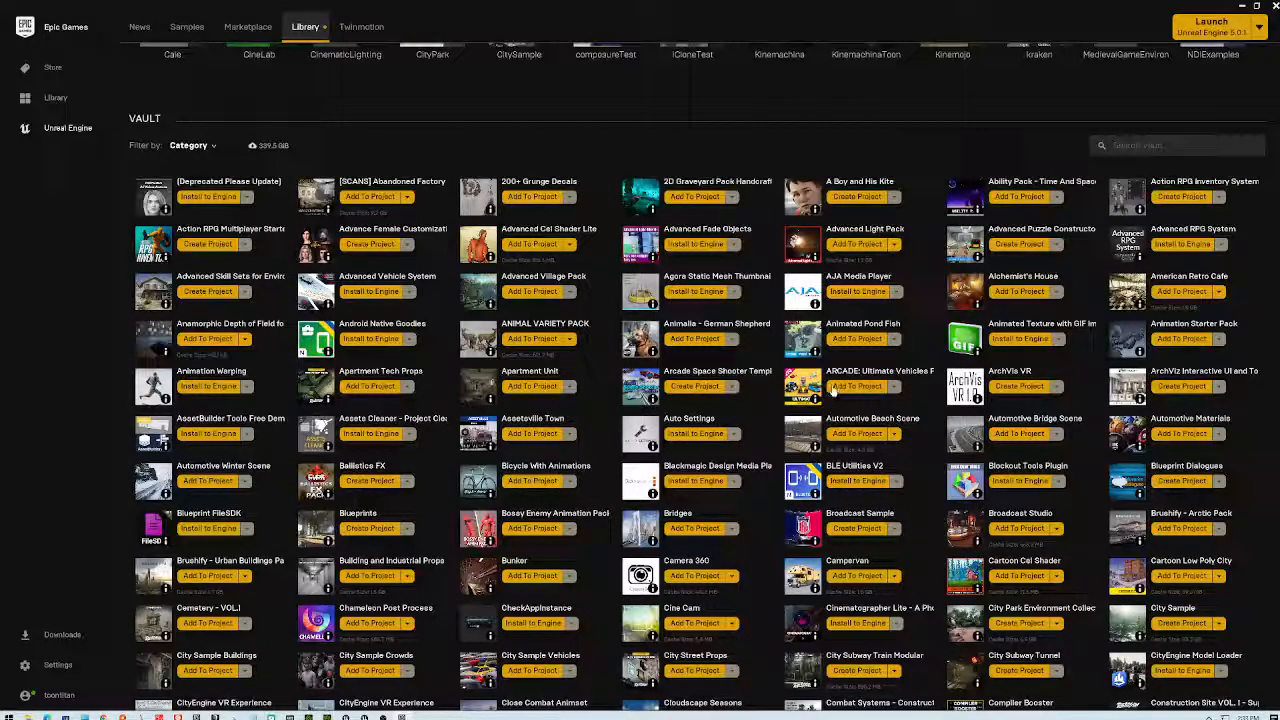
scroll(1000, 350, down, 4)
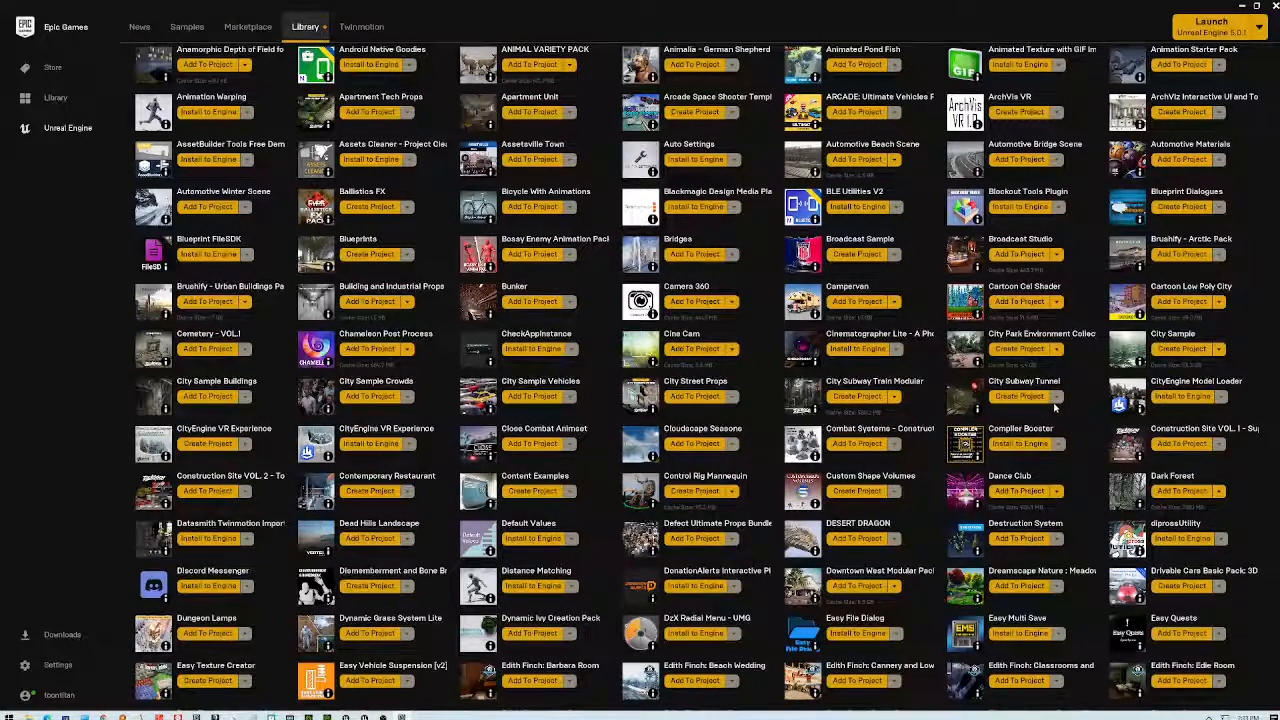
scroll(1055, 405, down, 3)
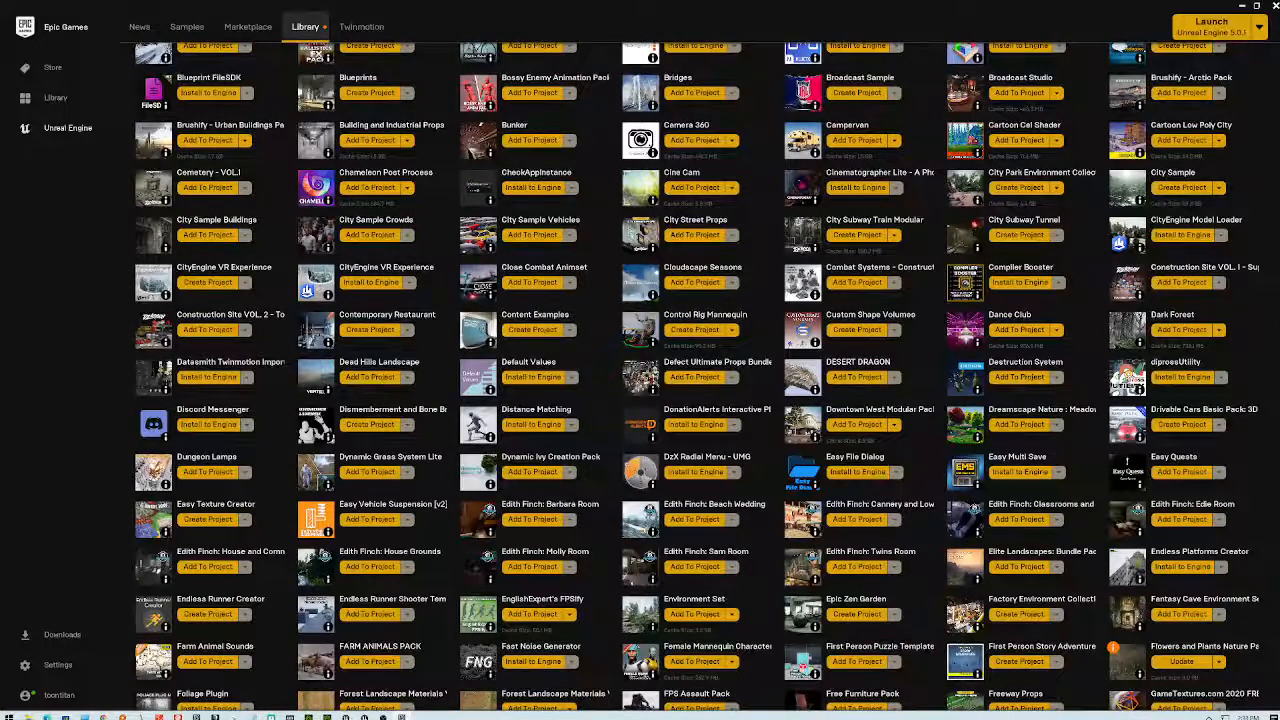
scroll(695, 378, down, 8)
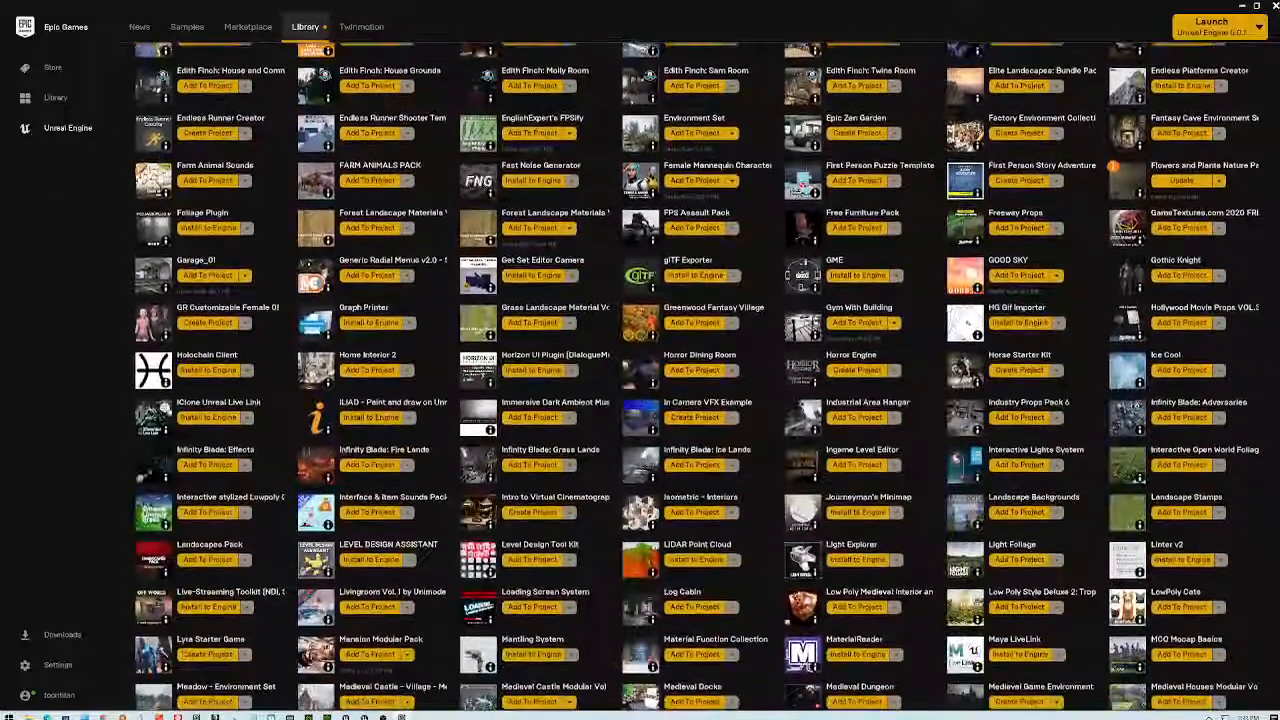
scroll(695, 378, up, 20)
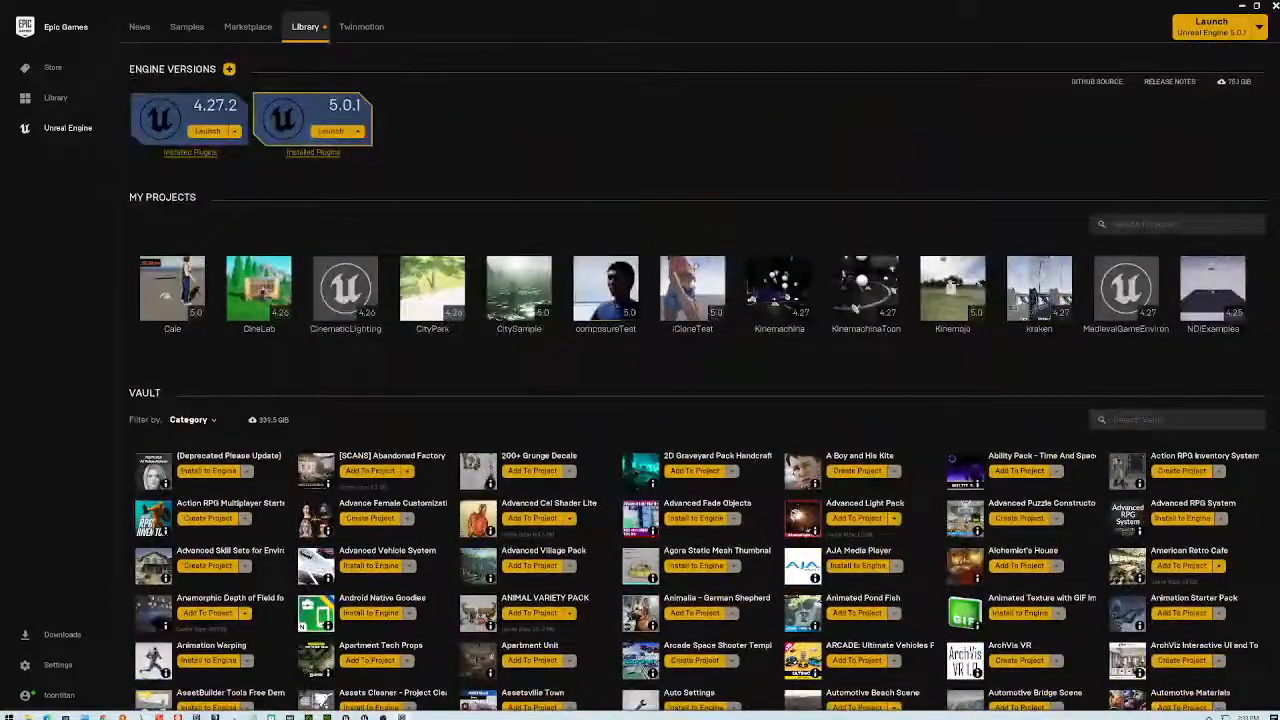
click(1128, 430)
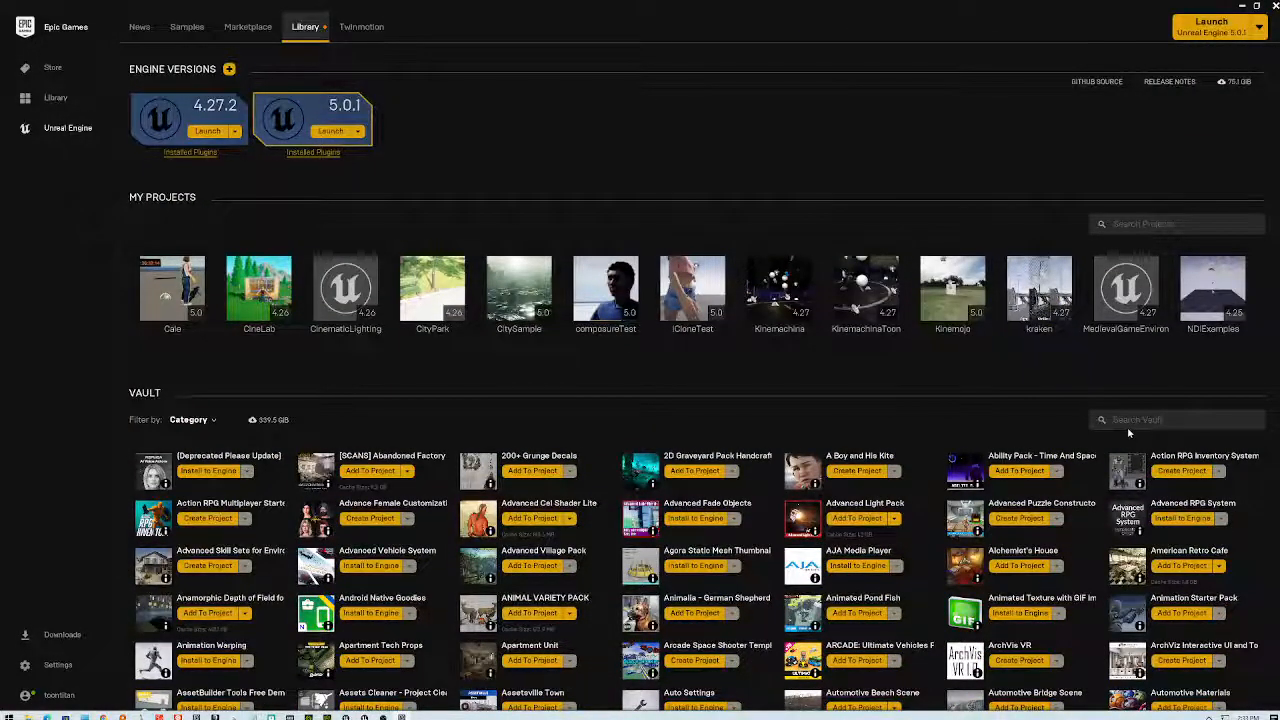
- Filter the Vault by 'house' and add Alchemist's House to the iCloneTest project
text(house)
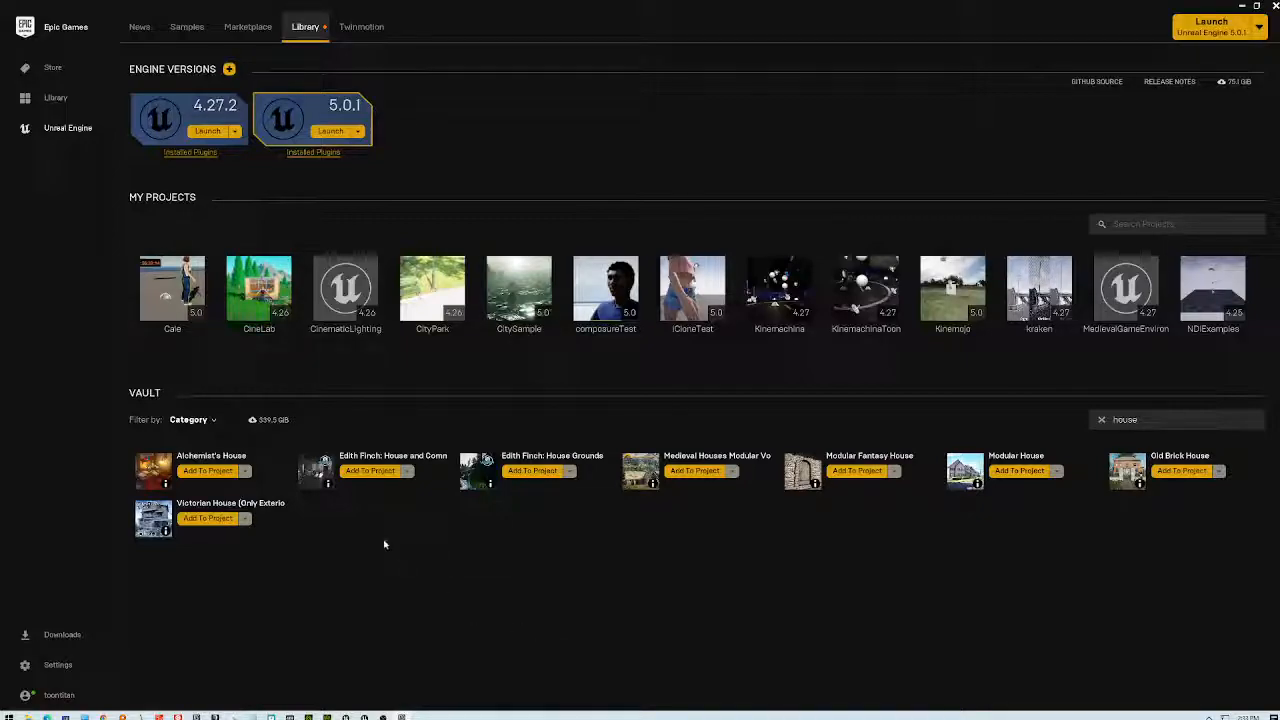
click(210, 472)
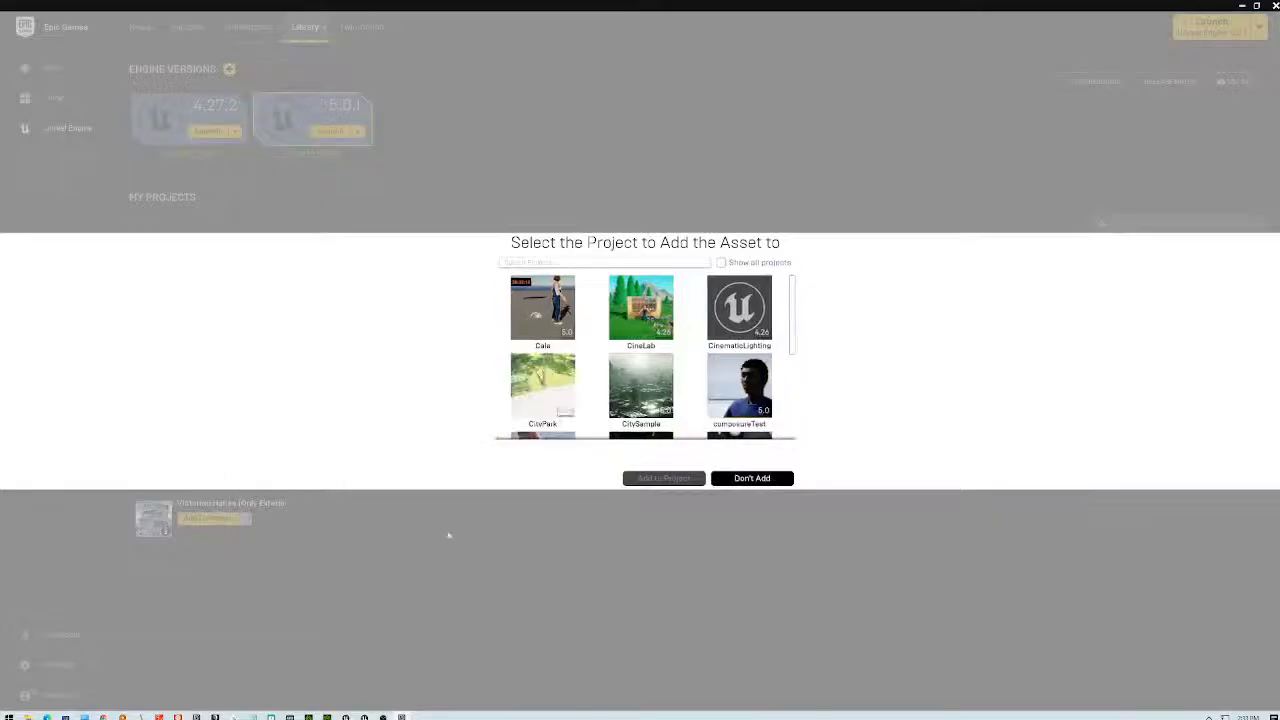
drag(793, 322, 806, 415)
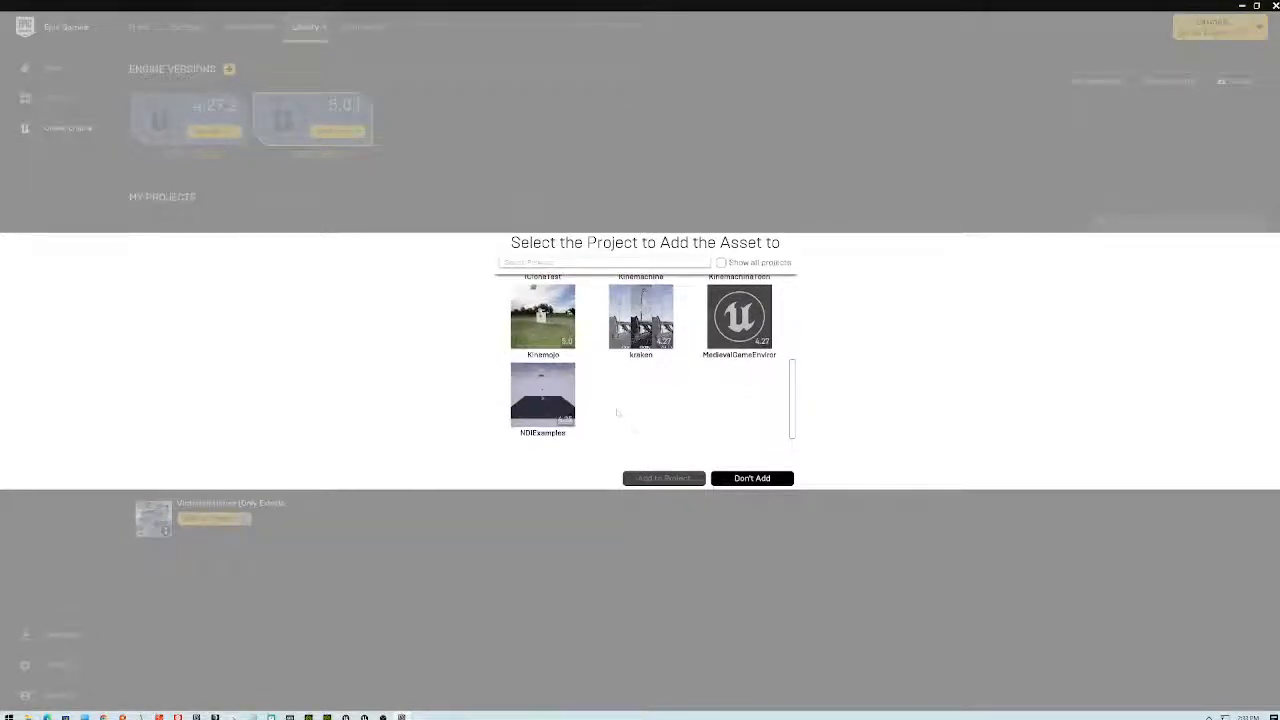
scroll(640, 415, up, 1)
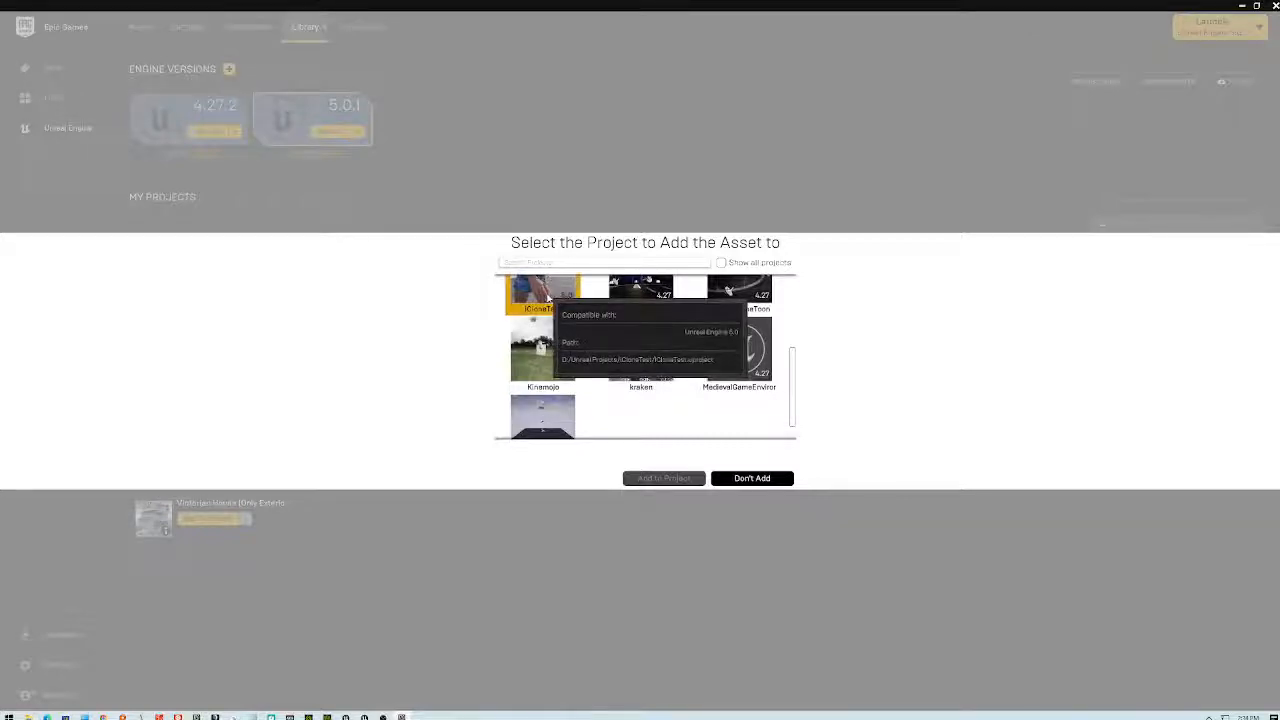
click(548, 297)
click(680, 478)
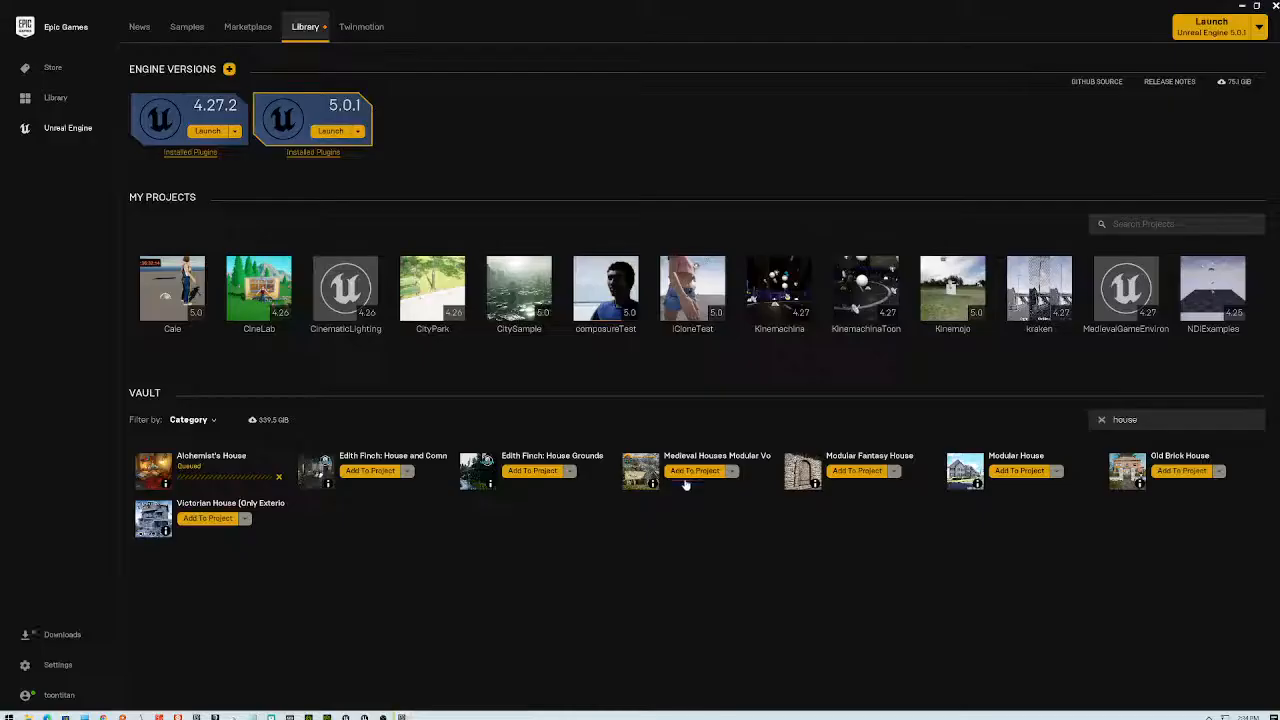
- Return to the iCloneTest editor's Content folder, moving the launcher window aside, and show the top-level content
click(365, 717)
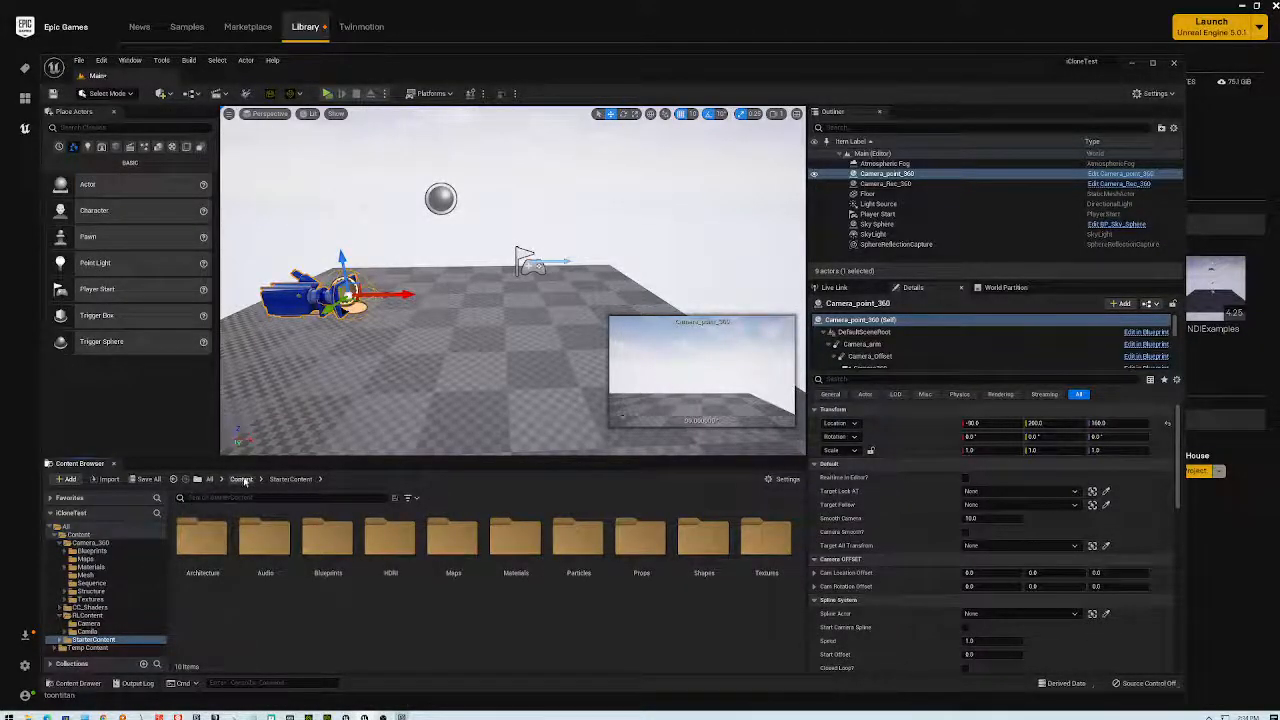
click(242, 479)
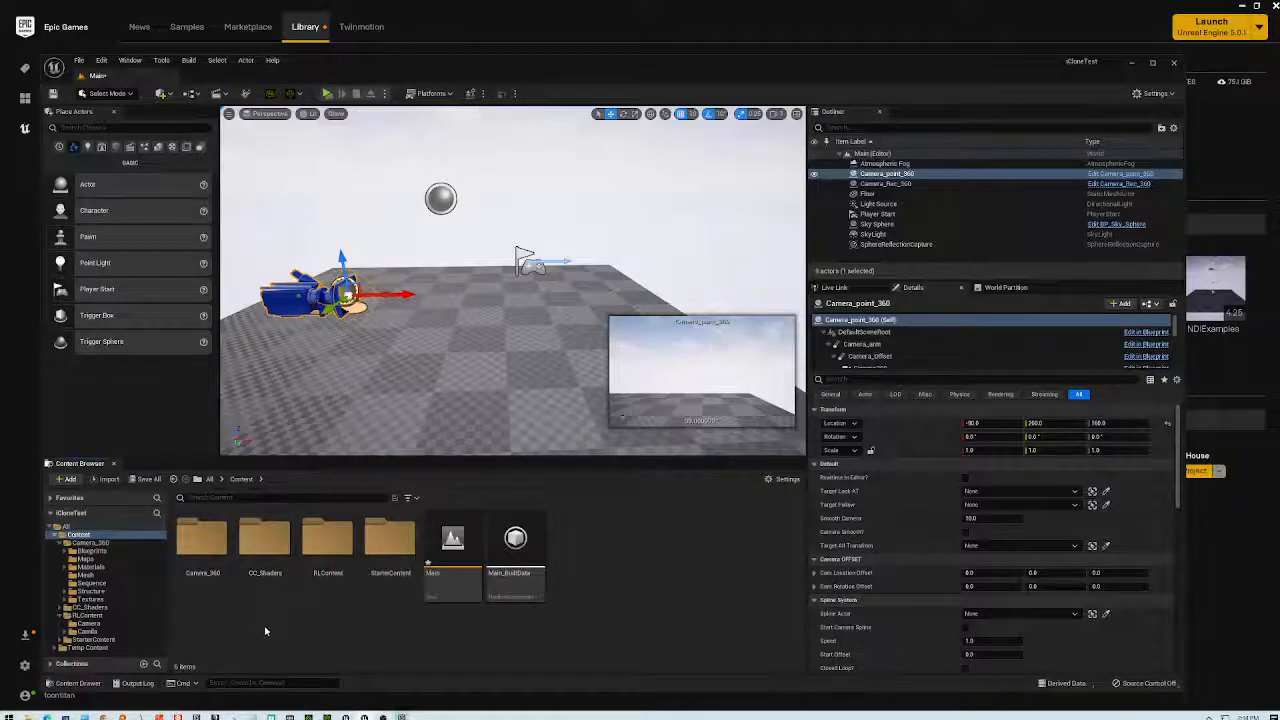
drag(430, 27, 485, 32)
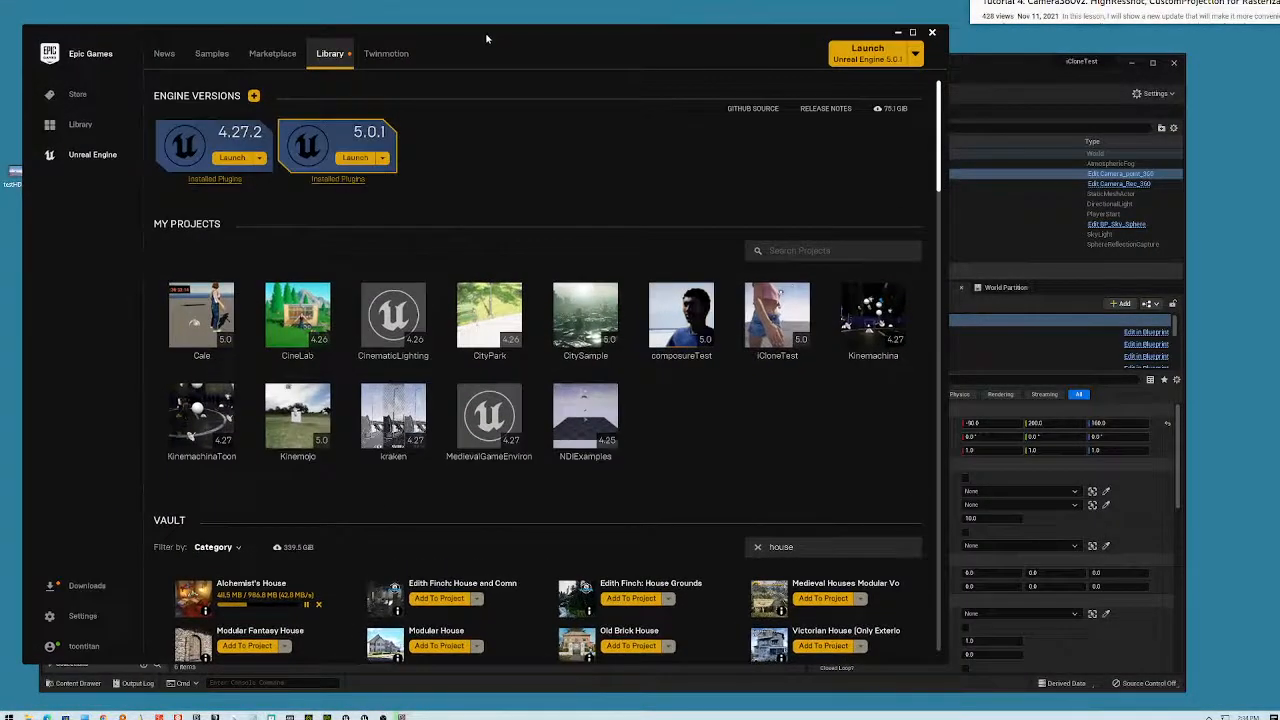
drag(918, 35, 708, 172)
drag(723, 87, 752, 78)
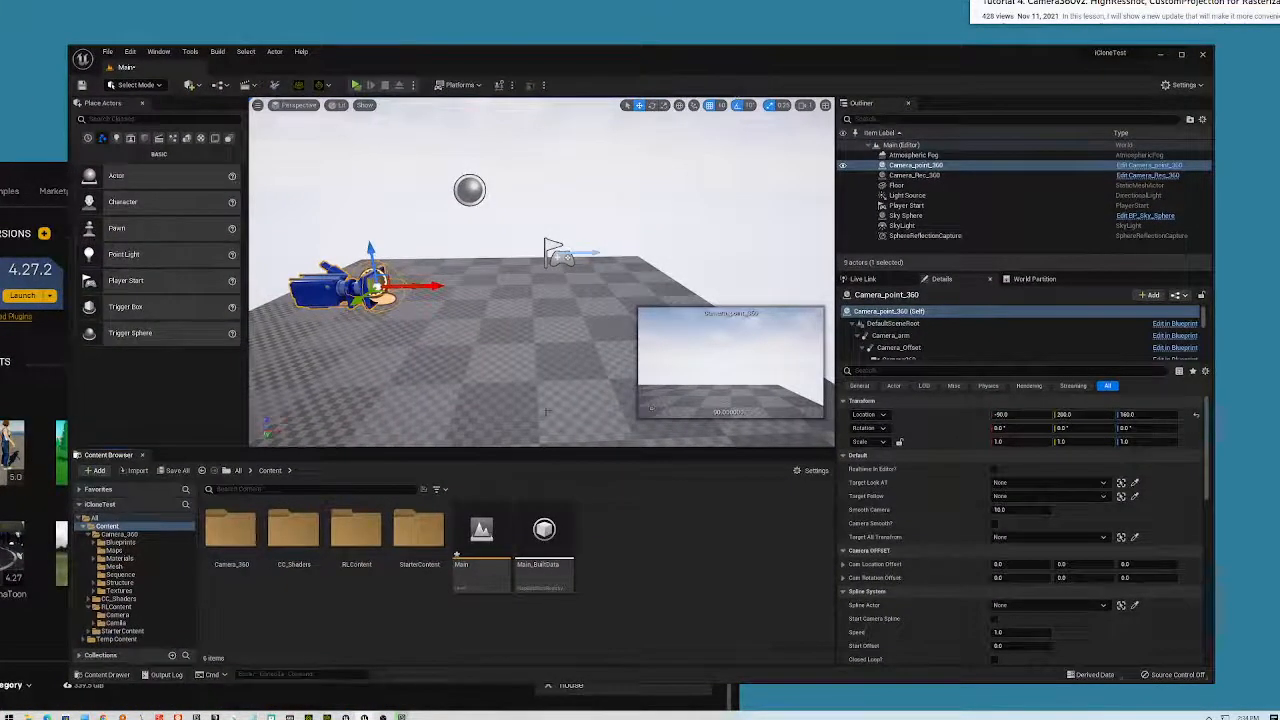
double_click(96, 519)
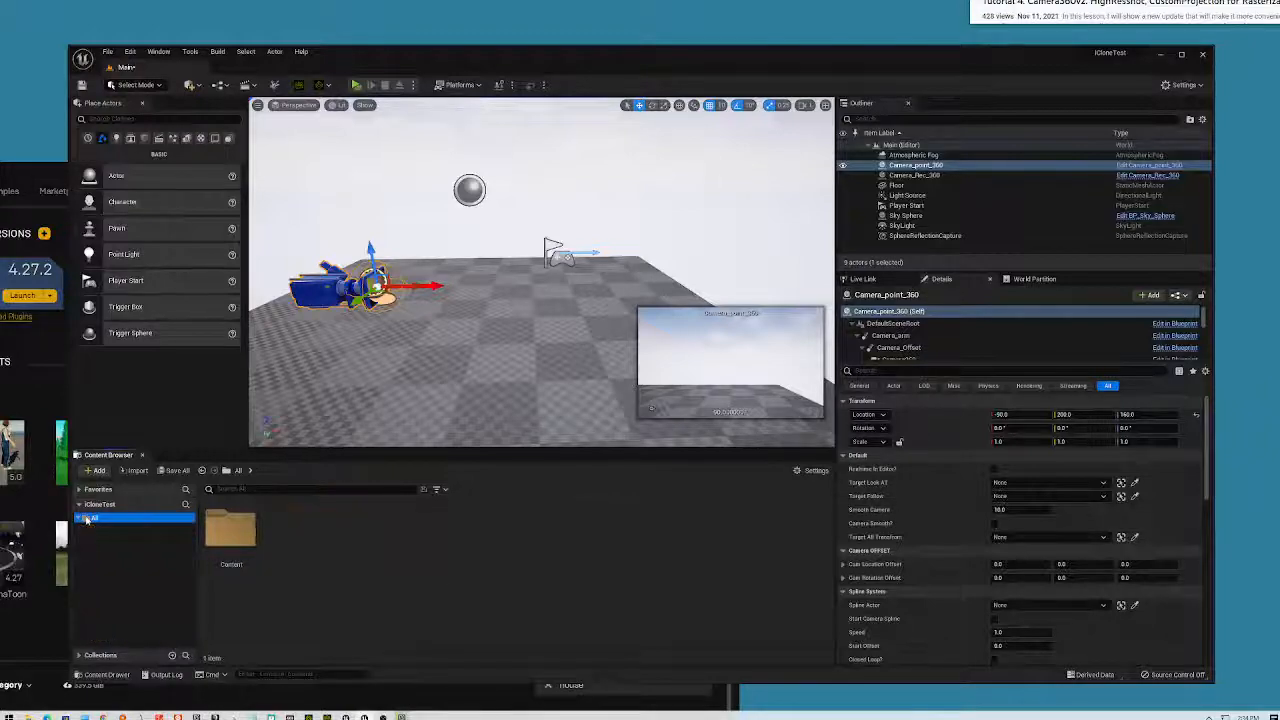
double_click(96, 519)
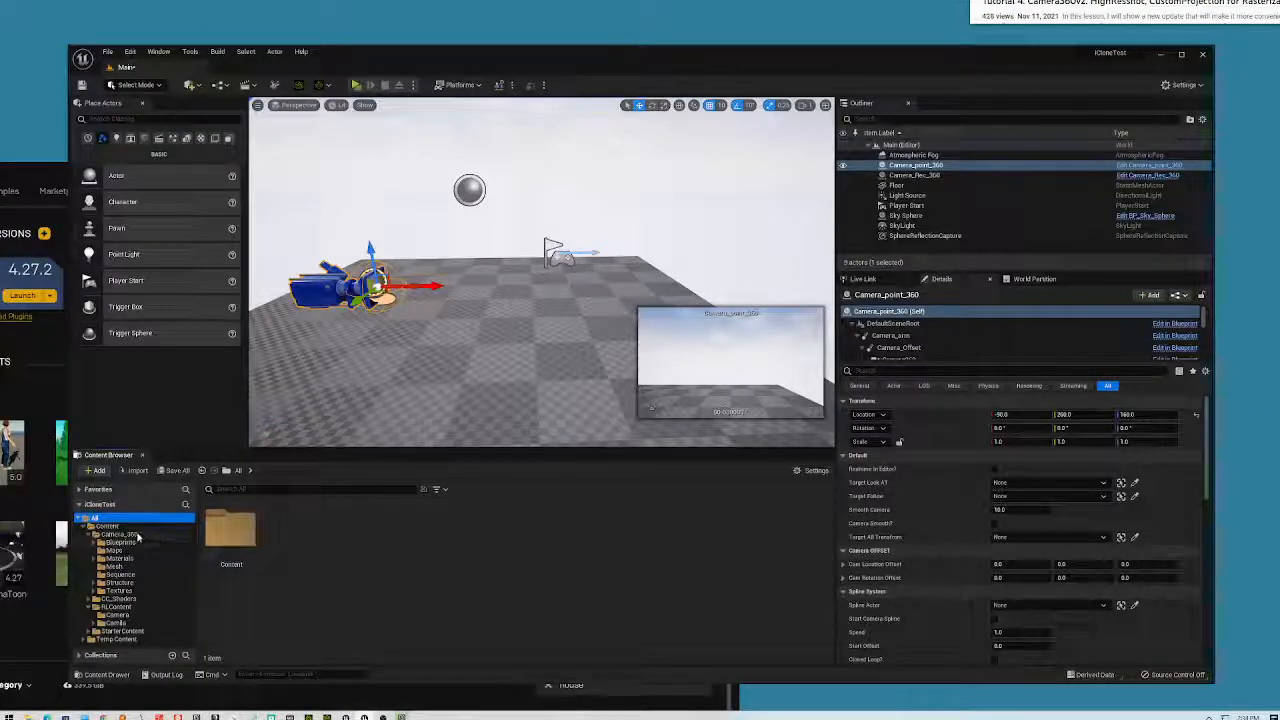
- Open Camera_360 and search 'al_c', finding only camera materials, then bring up the launcher's overwrite prompt
click(118, 535)
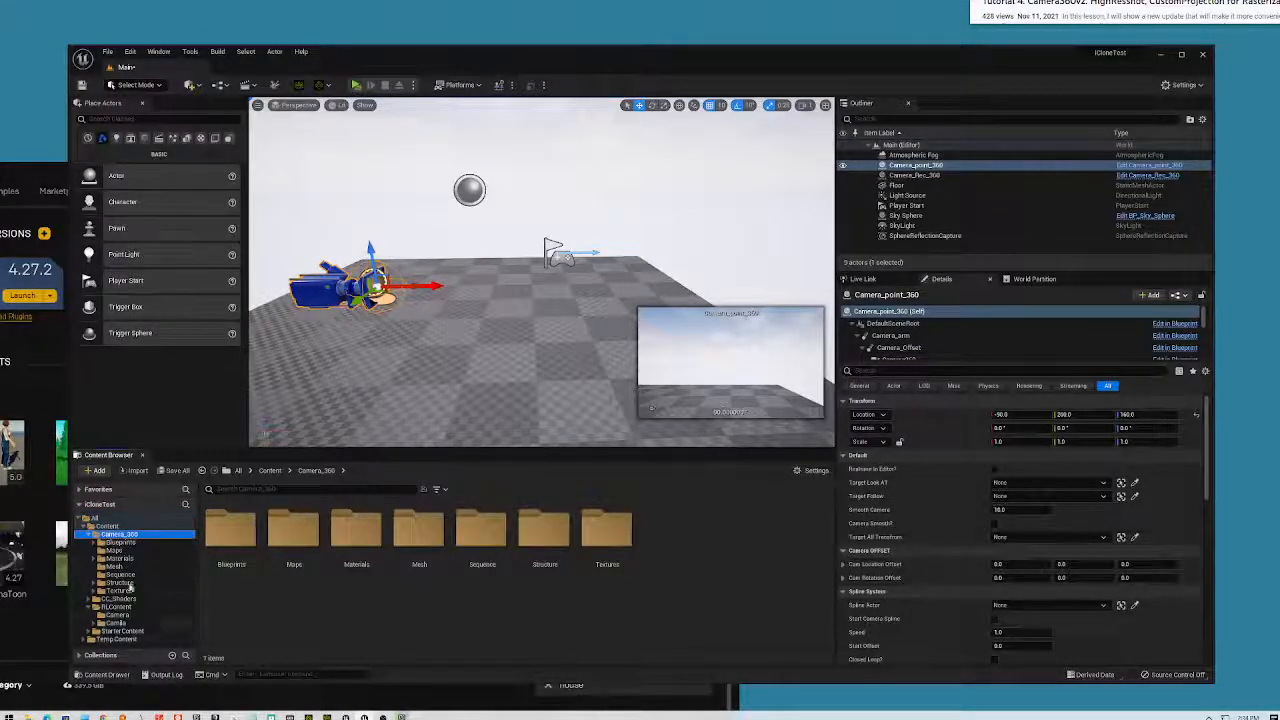
click(244, 489)
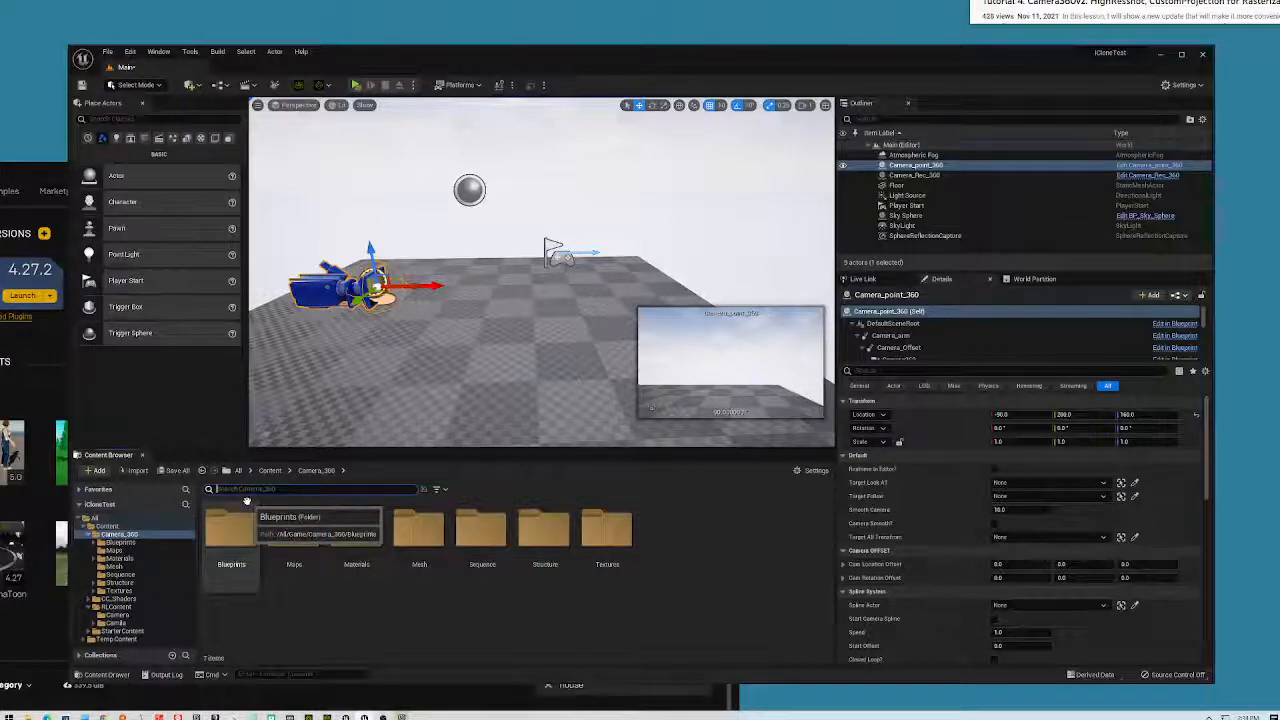
text(al_c)
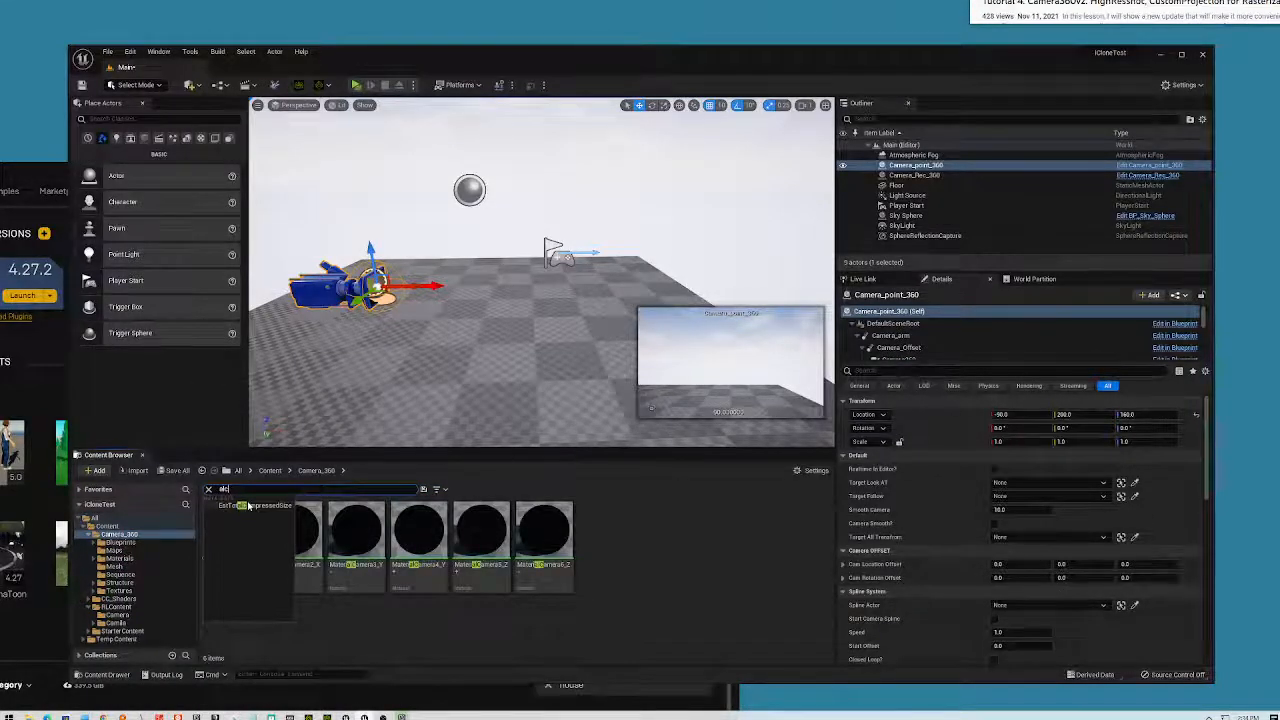
click(730, 548)
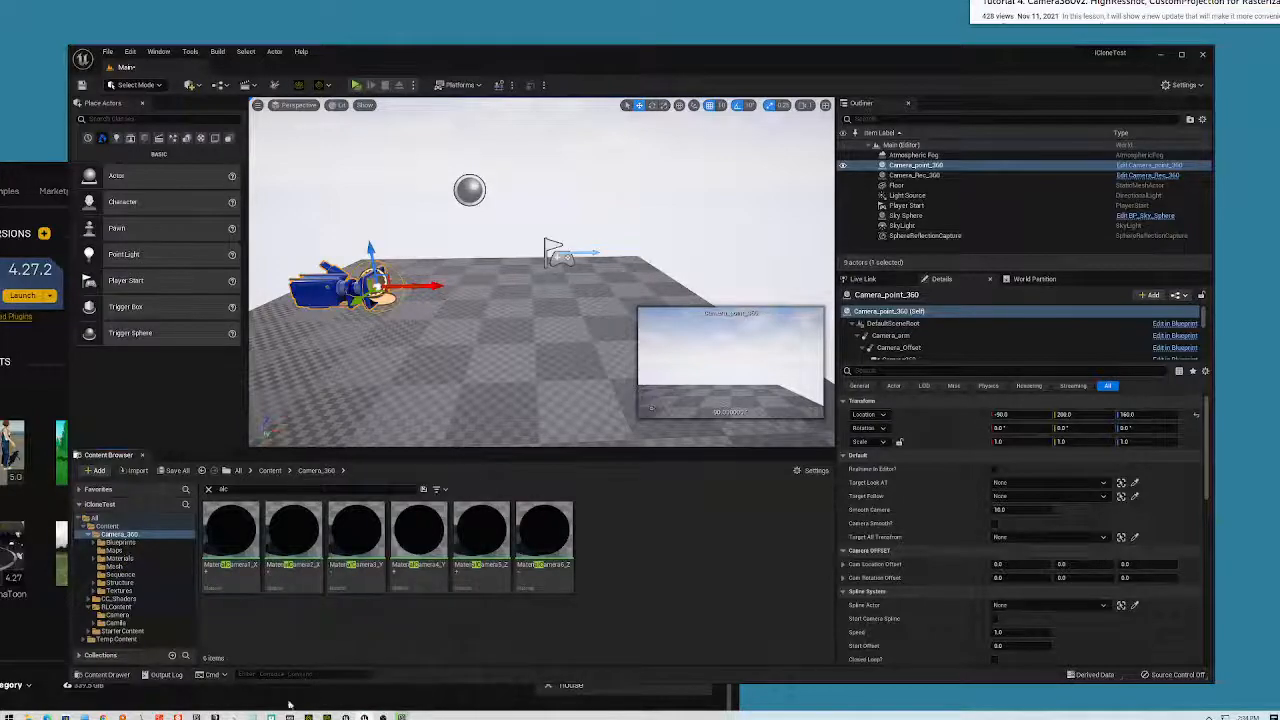
click(85, 686)
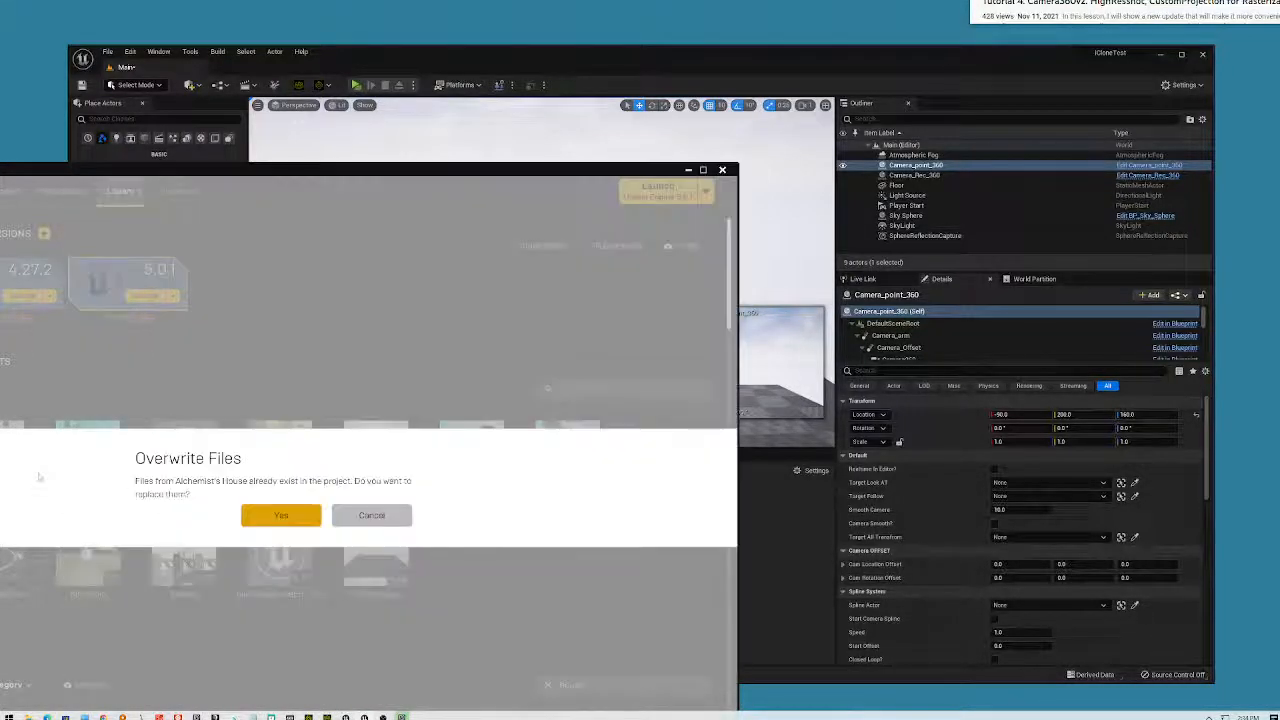
click(40, 478)
- Confirm overwriting the Alchemist's House files, reposition the launcher, and import the changed source files in Unreal
click(285, 516)
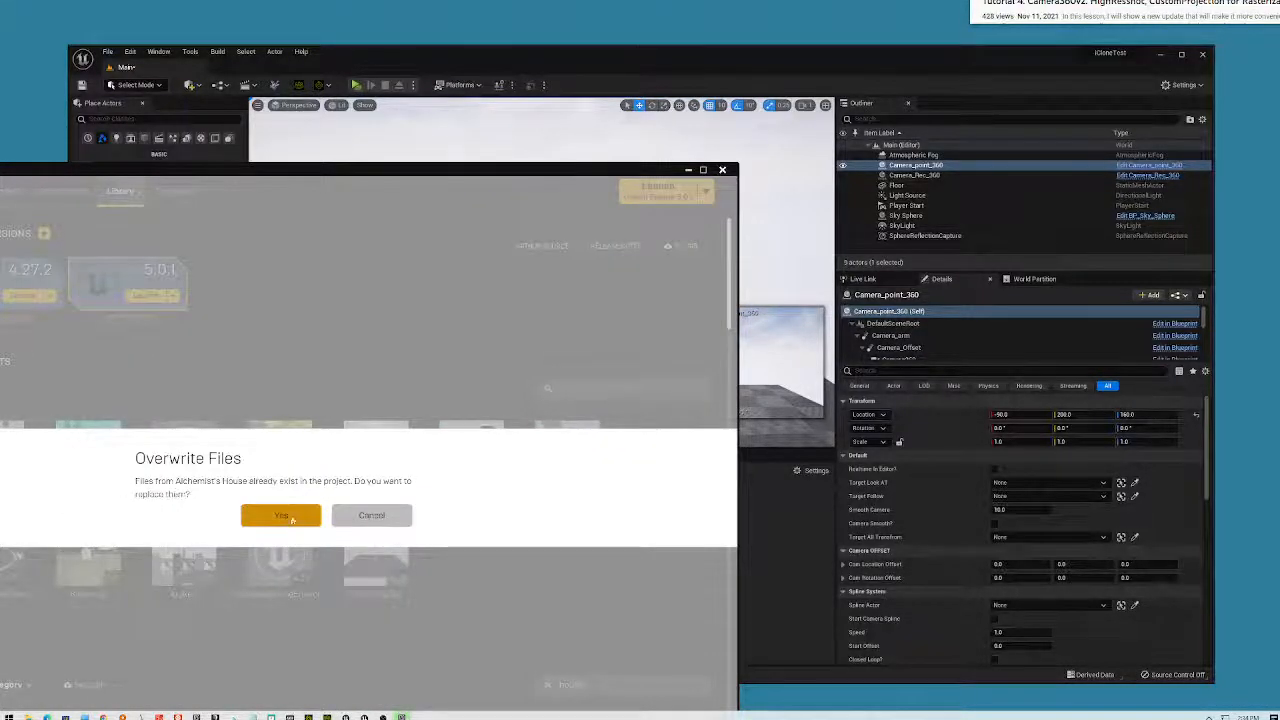
drag(508, 194, 767, 84)
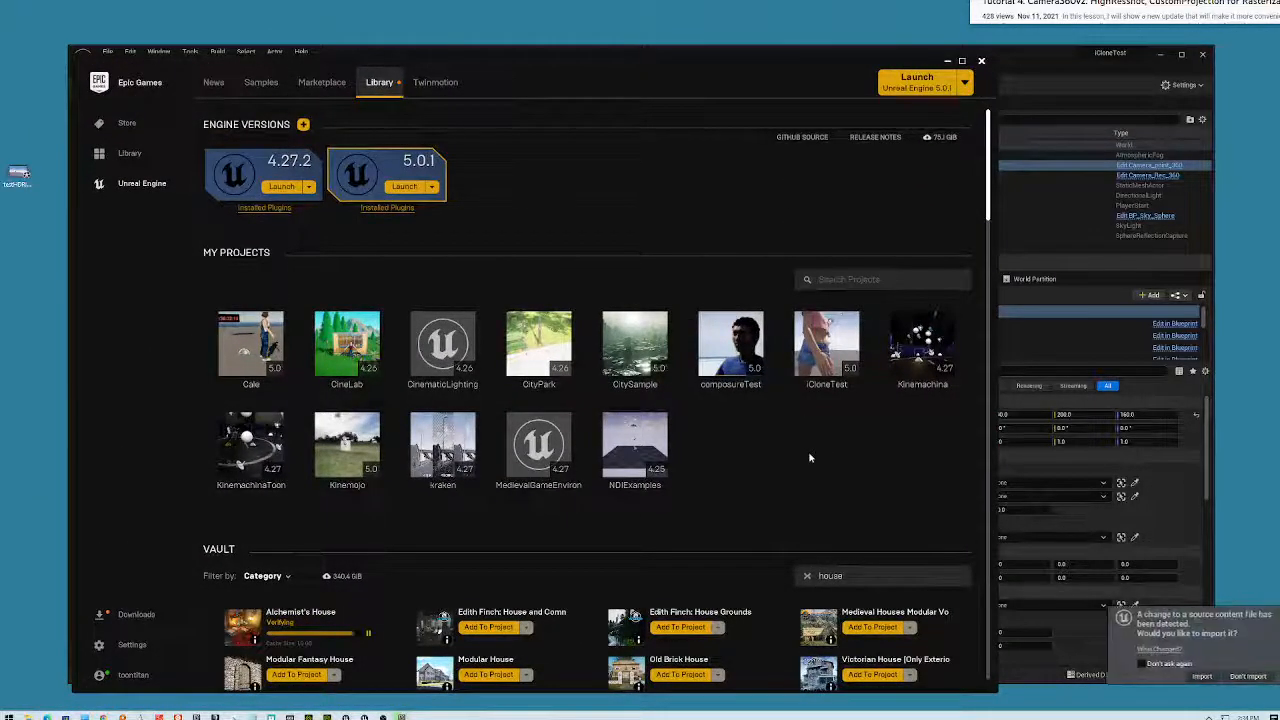
click(1201, 676)
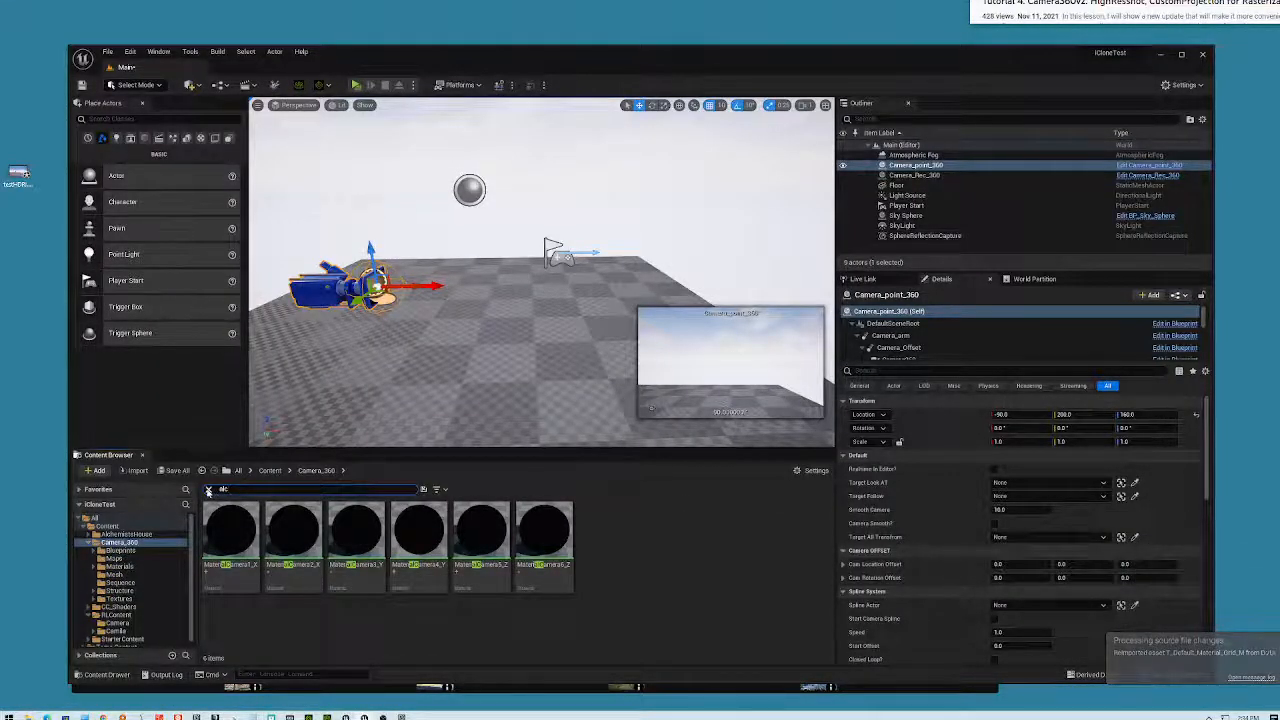
- Clear the search, open AlchemistsHouse > Maps, load AlchemistsHouse_1, and save the Main level when prompted
click(208, 489)
click(127, 534)
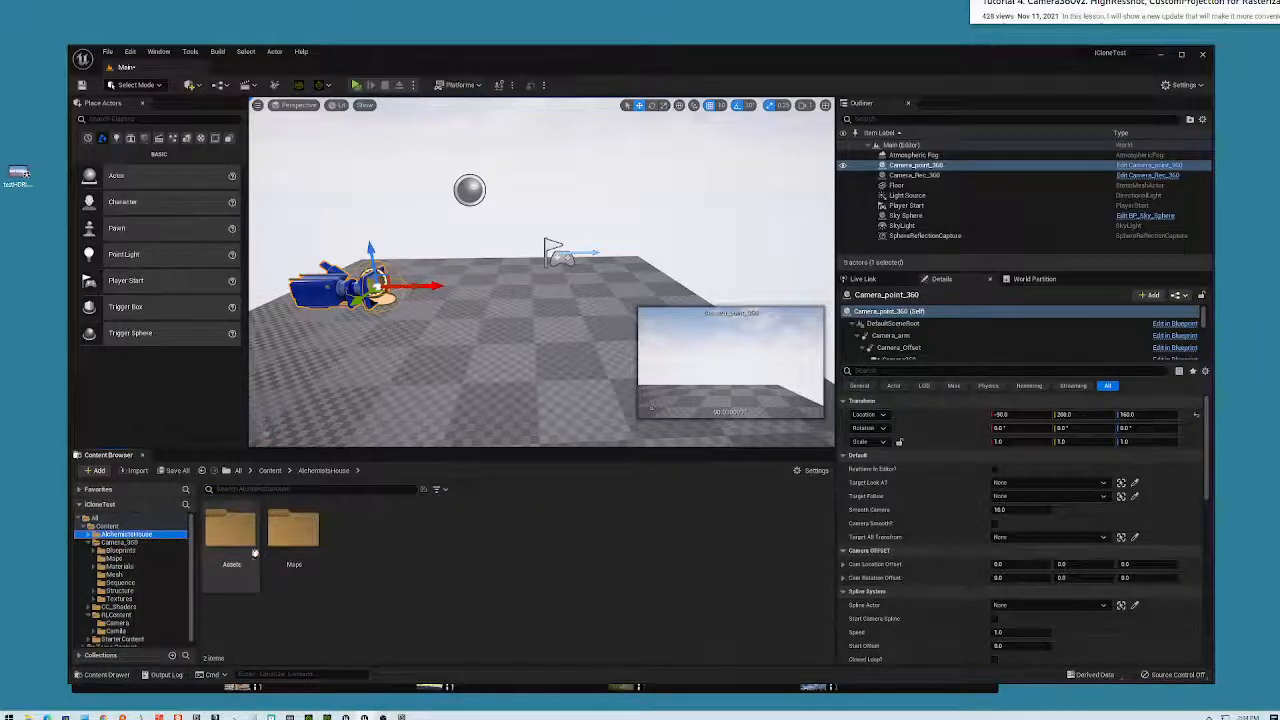
double_click(294, 530)
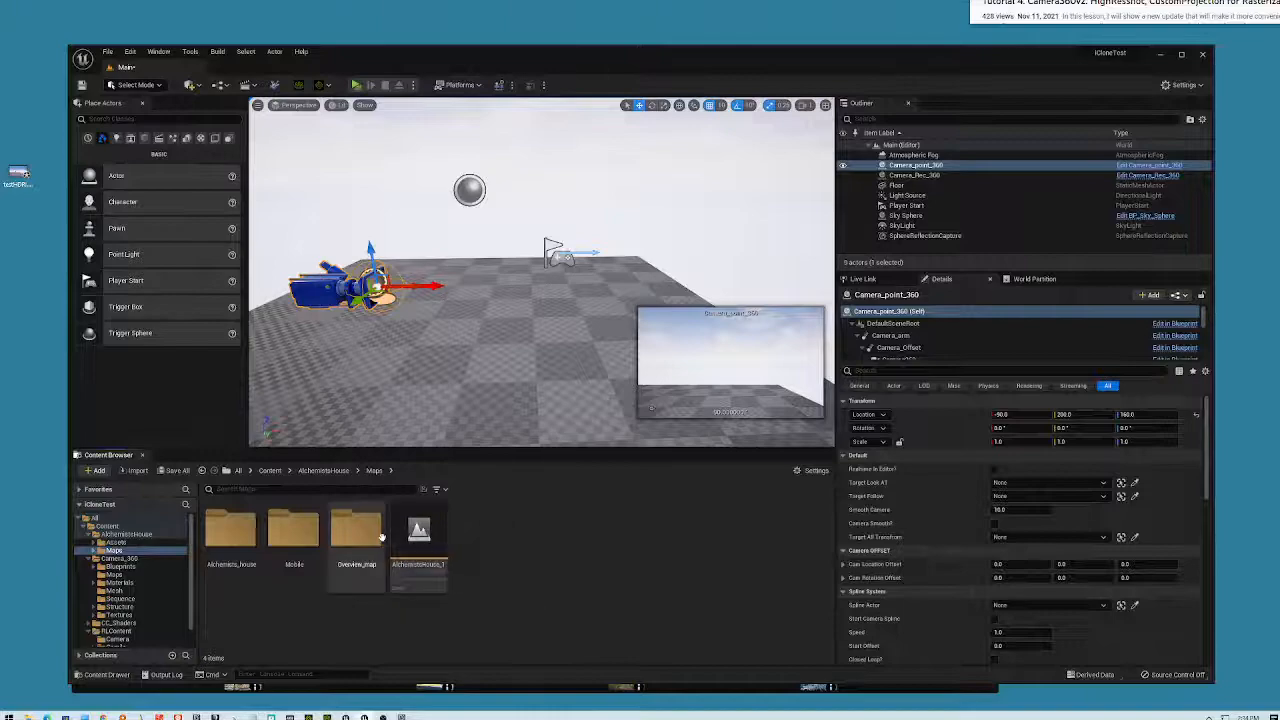
click(418, 533)
double_click(418, 531)
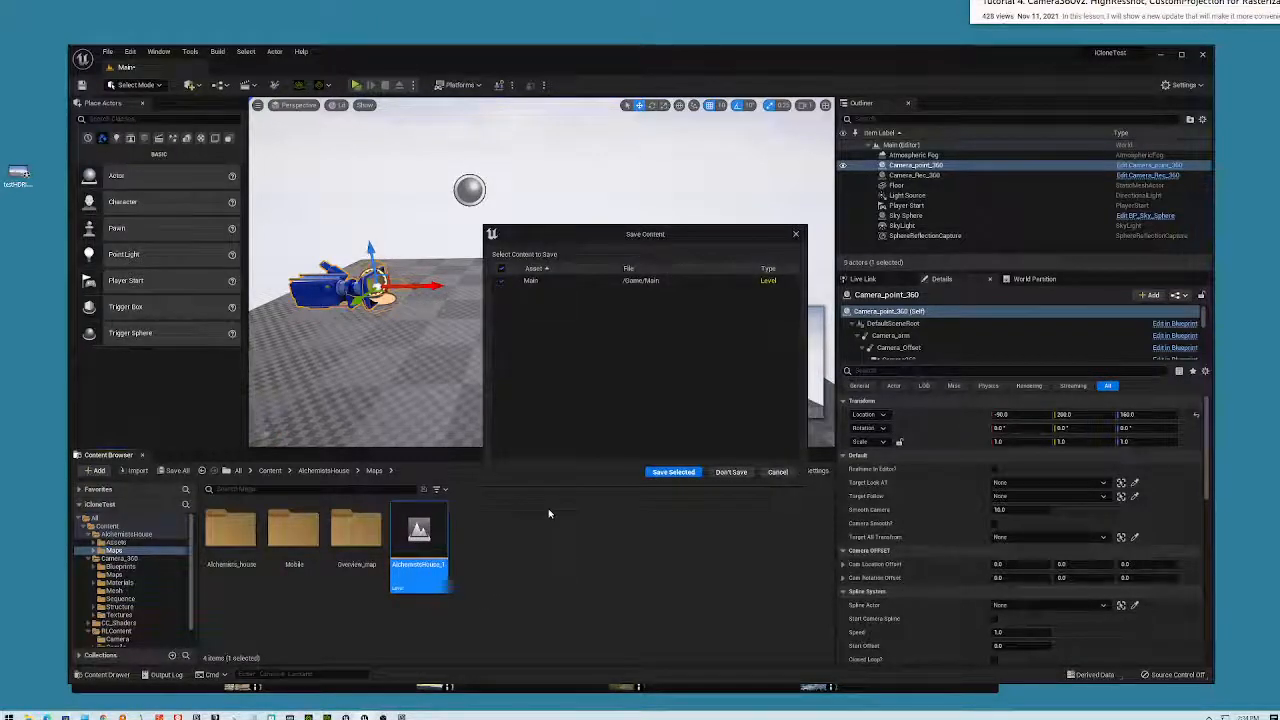
click(672, 472)
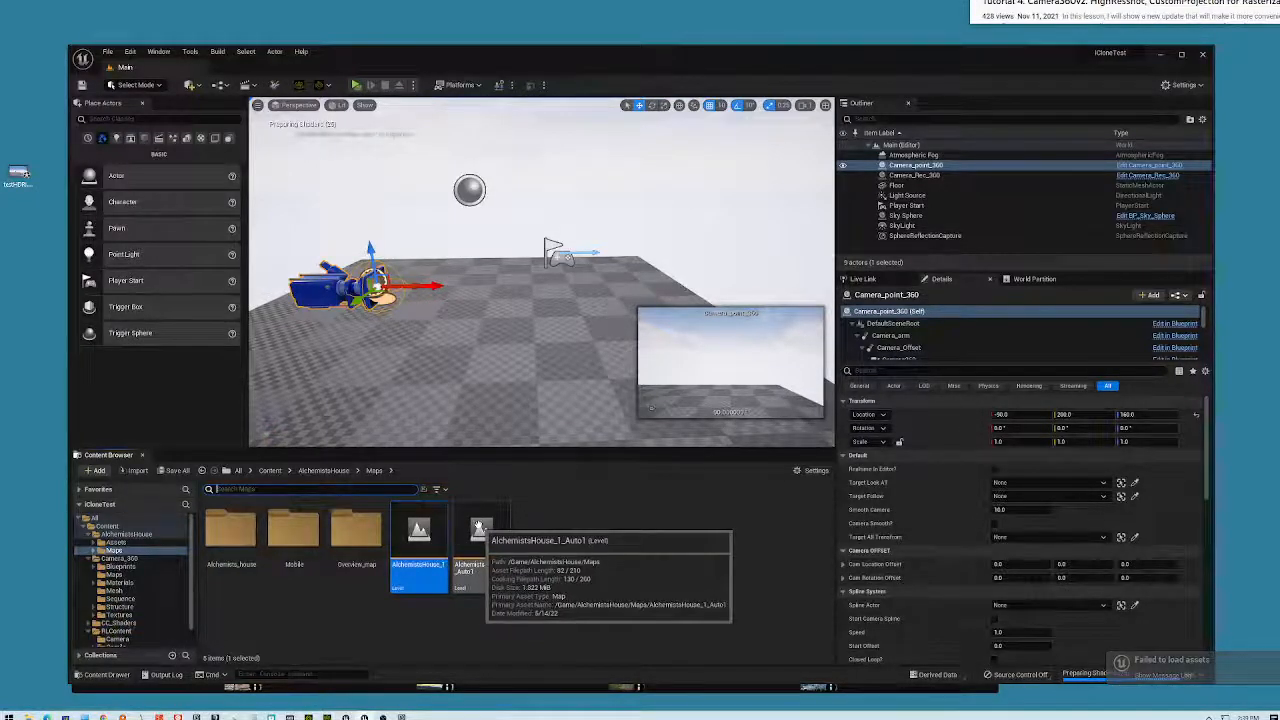
- Open the AlchemistsHouse_1_Auto1 level, maximize the editor, and turn the viewport toward the lamp
click(479, 526)
double_click(479, 526)
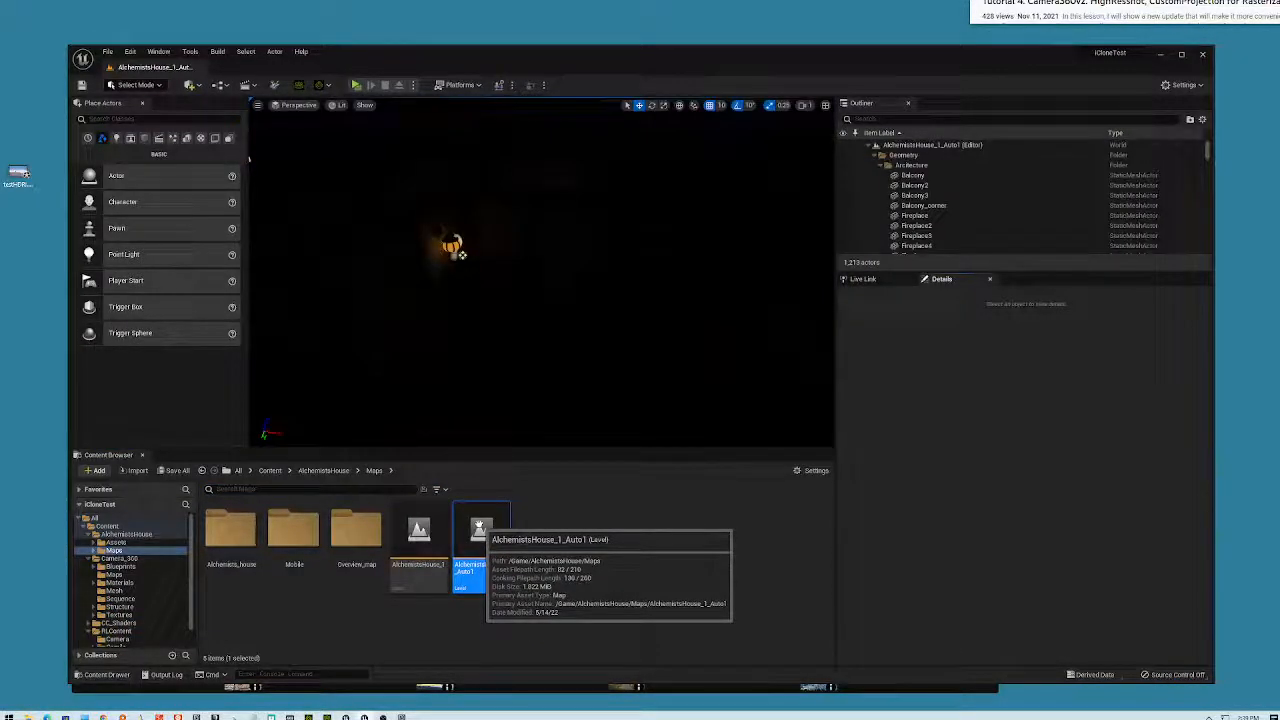
scroll(250, 160, up, 3)
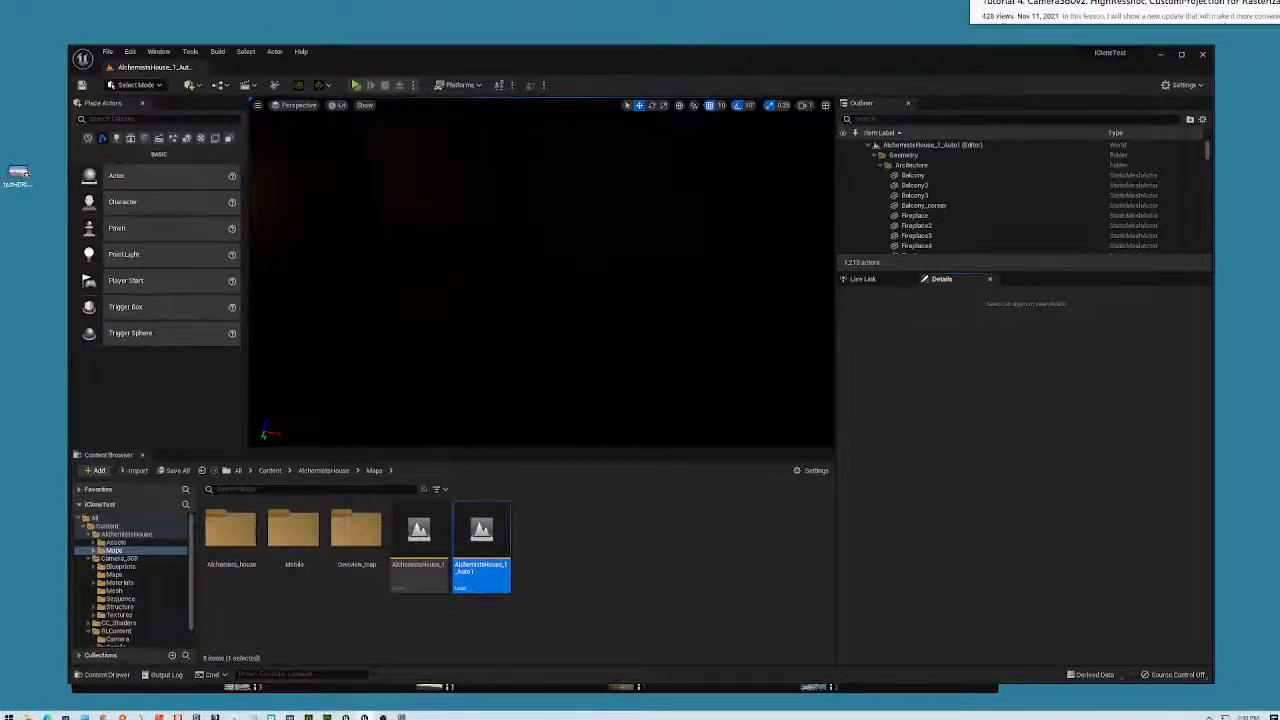
scroll(250, 160, down, 2)
scroll(300, 210, up, 1)
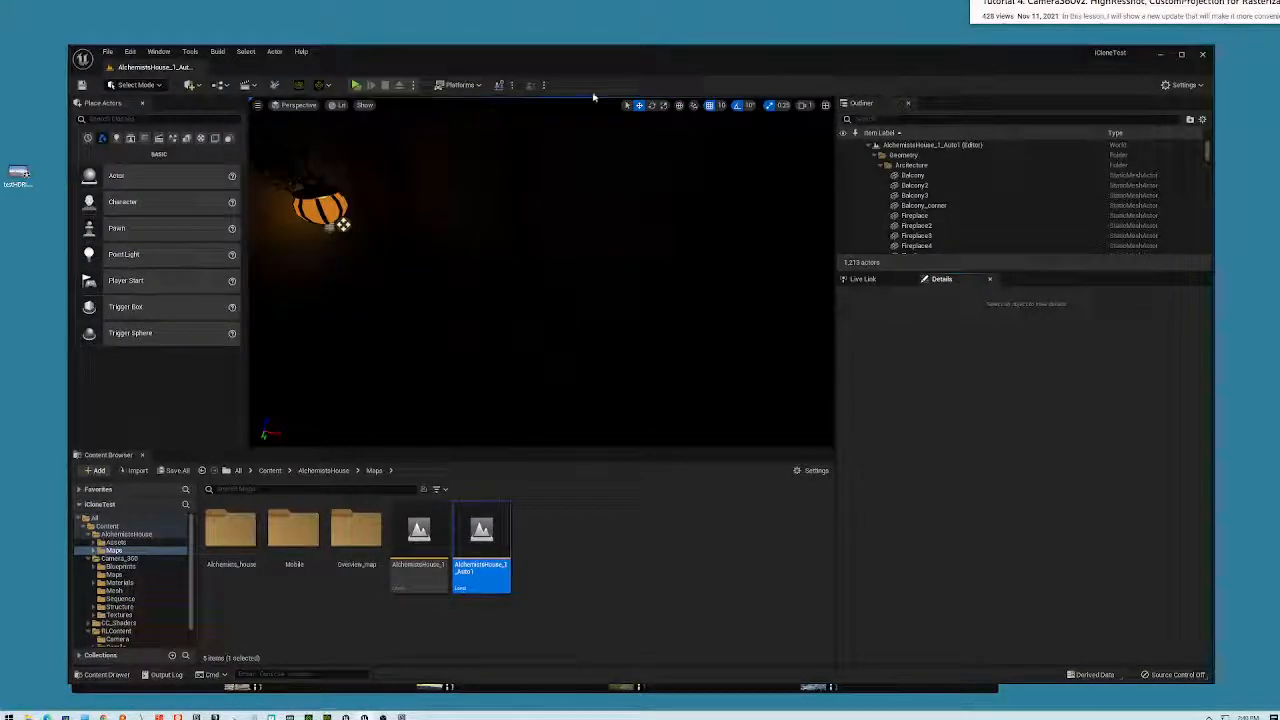
double_click(630, 60)
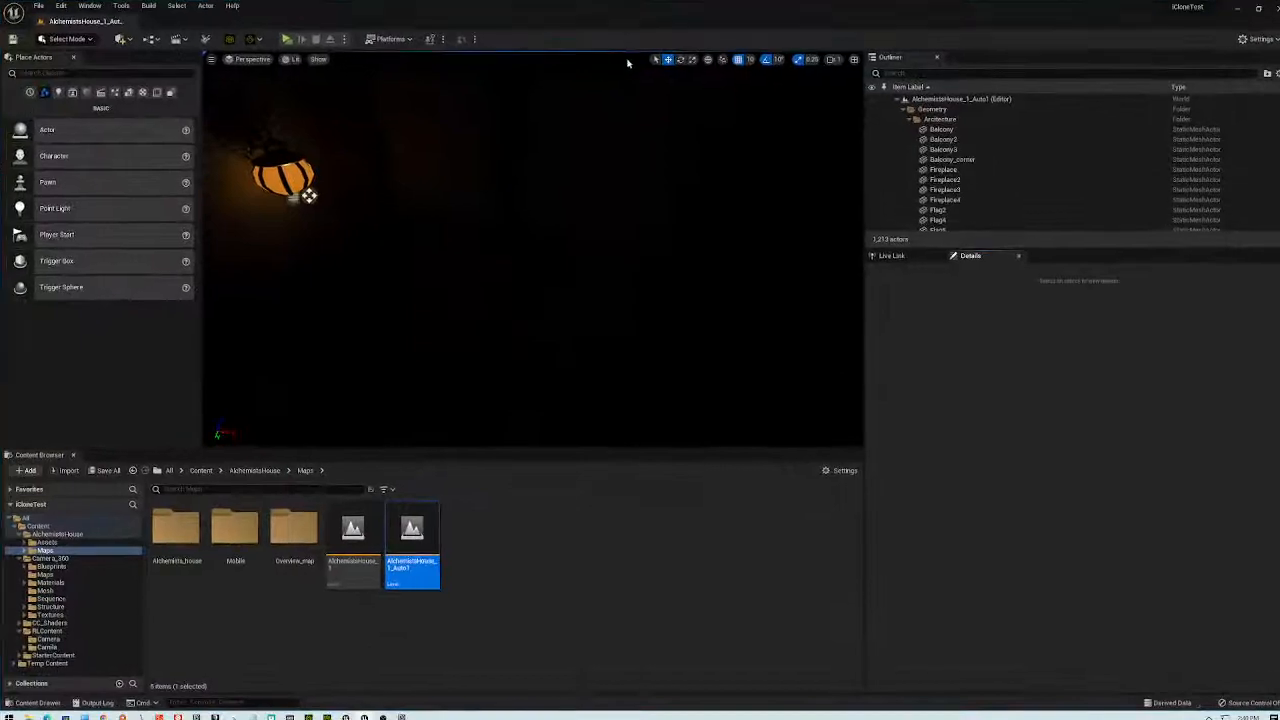
right_drag(420, 250, 260, 281)
- Test the level in a Standalone Game preview, look around, and exit with Esc
click(287, 38)
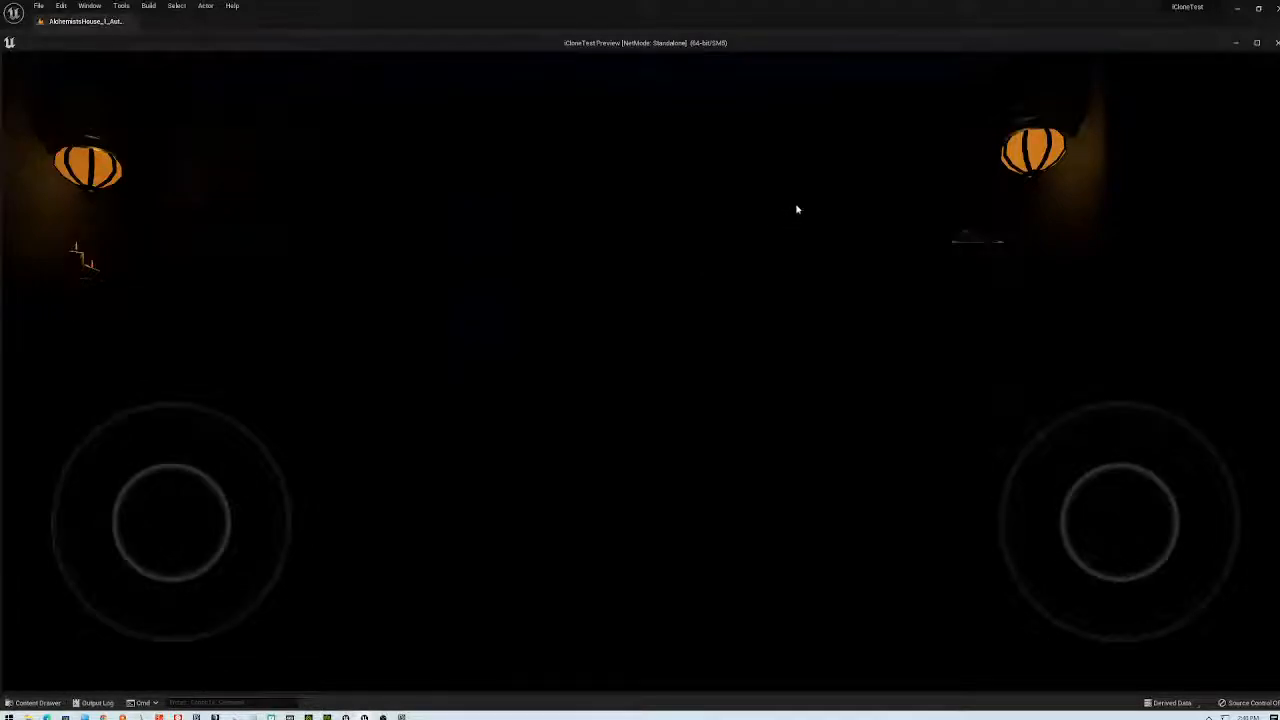
click(826, 399)
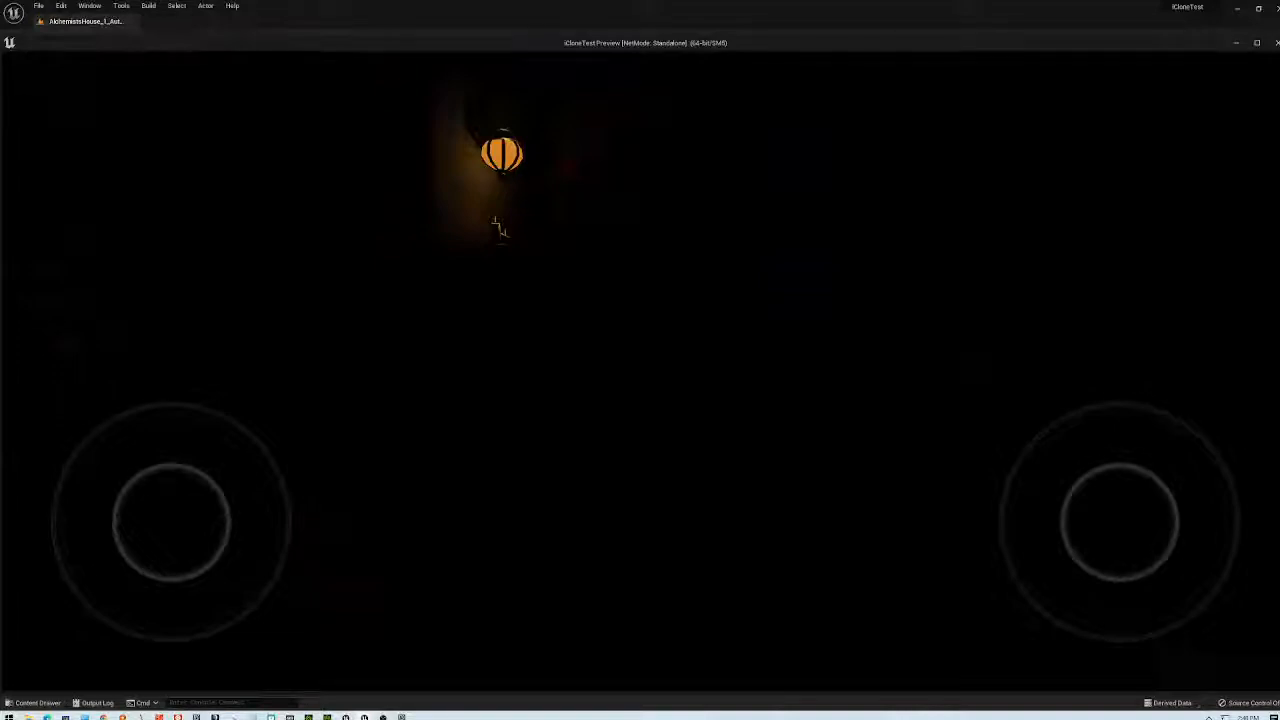
key(Escape)
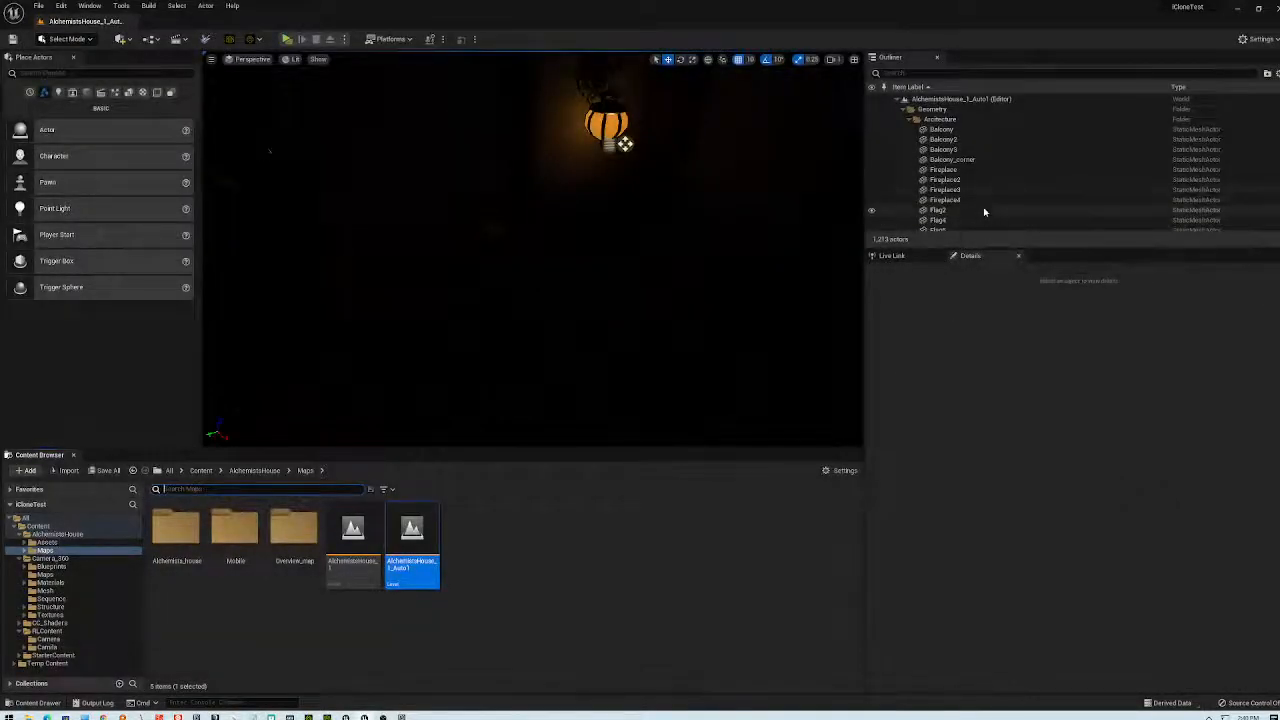
- Widen the DirectionalLight's Source Angle to about 2.04
click(904, 109)
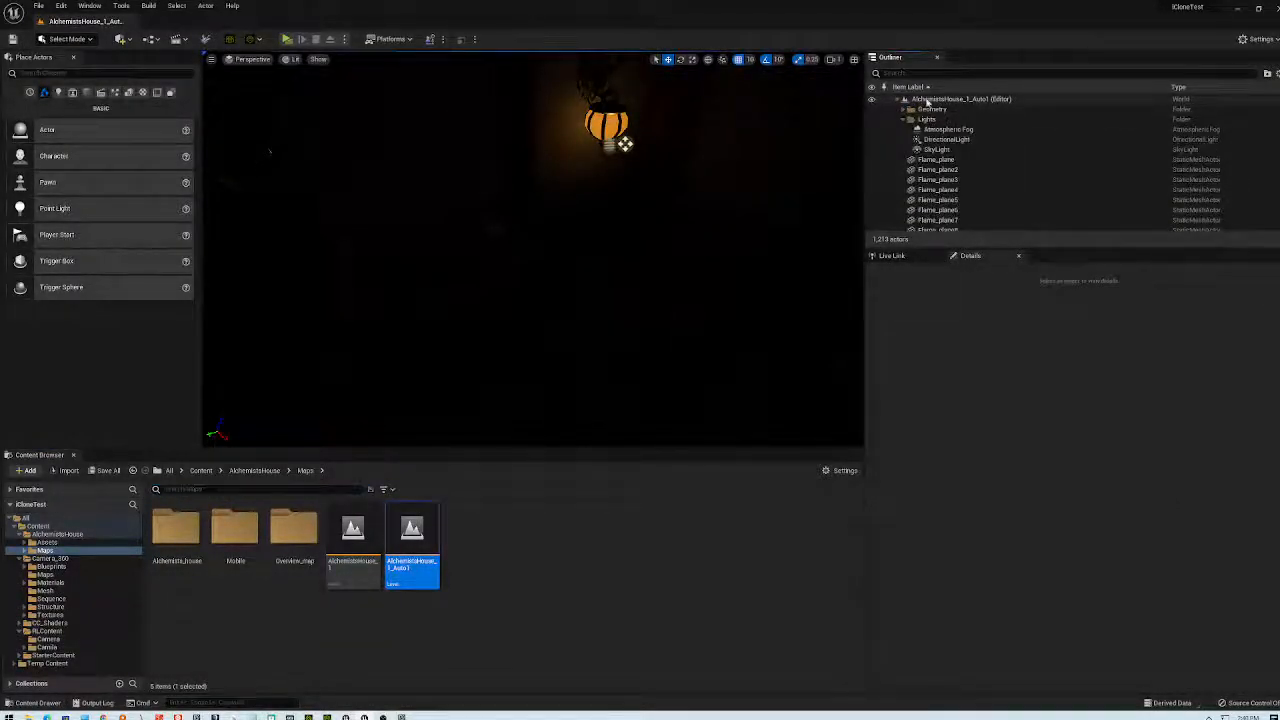
click(930, 101)
click(945, 140)
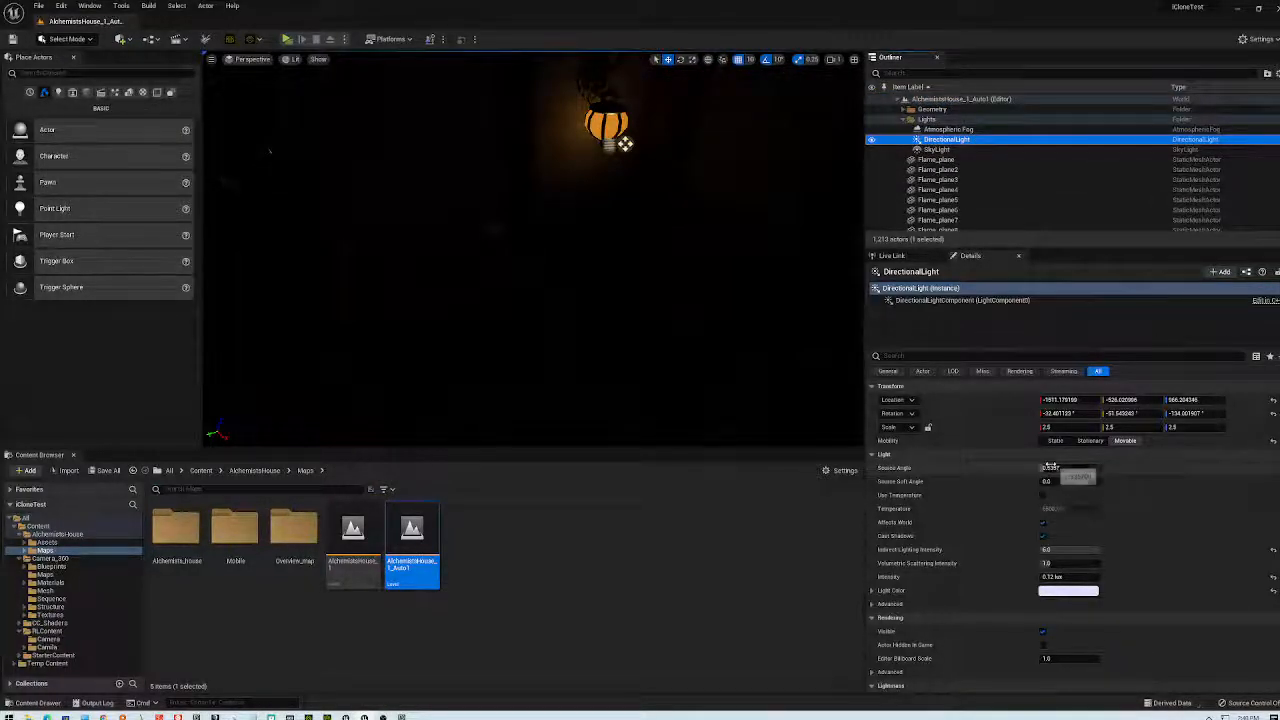
drag(1048, 467, 1082, 467)
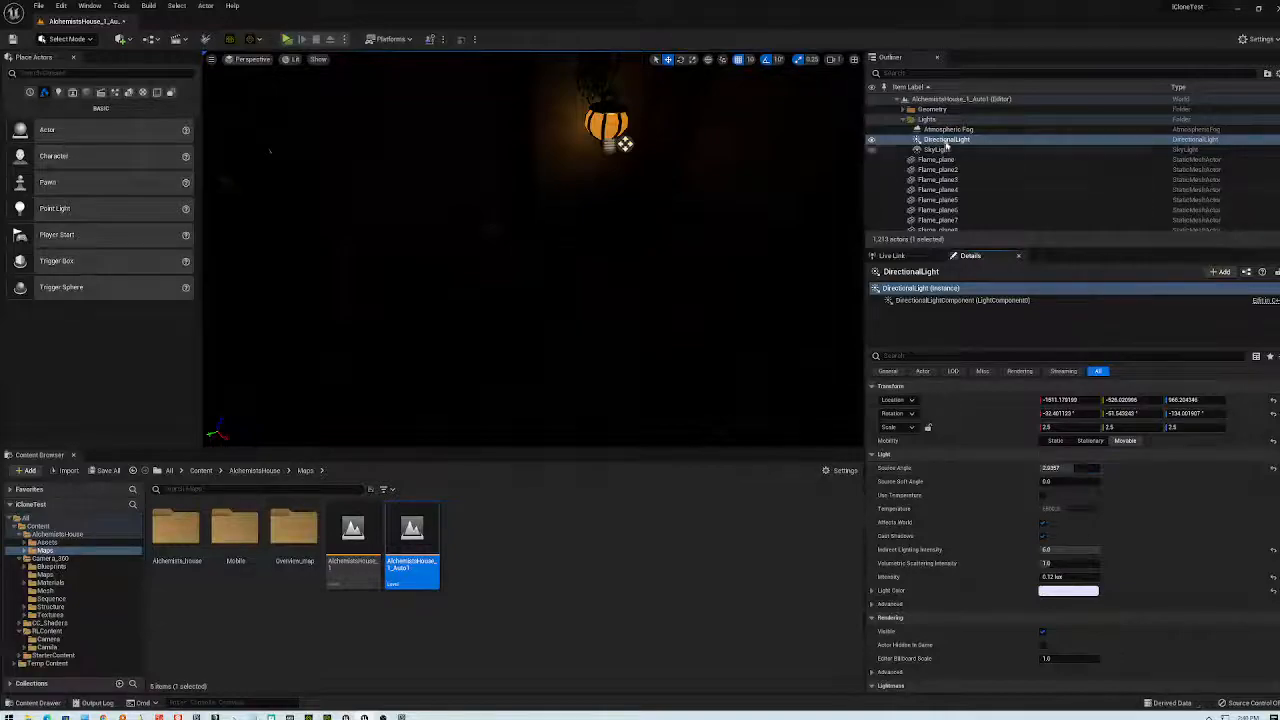
- Set the SkyLight's Indirect Lighting Intensity to 3.776
click(938, 150)
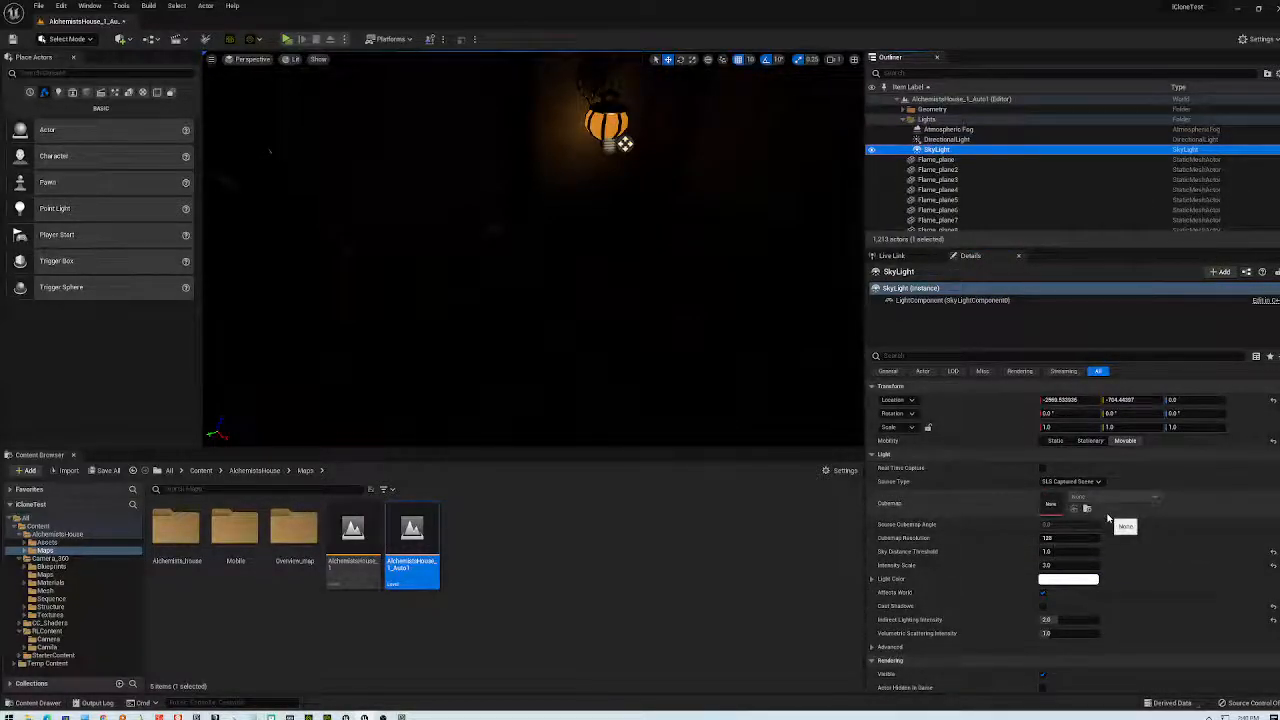
scroll(1143, 504, down, 2)
scroll(1143, 504, down, 4)
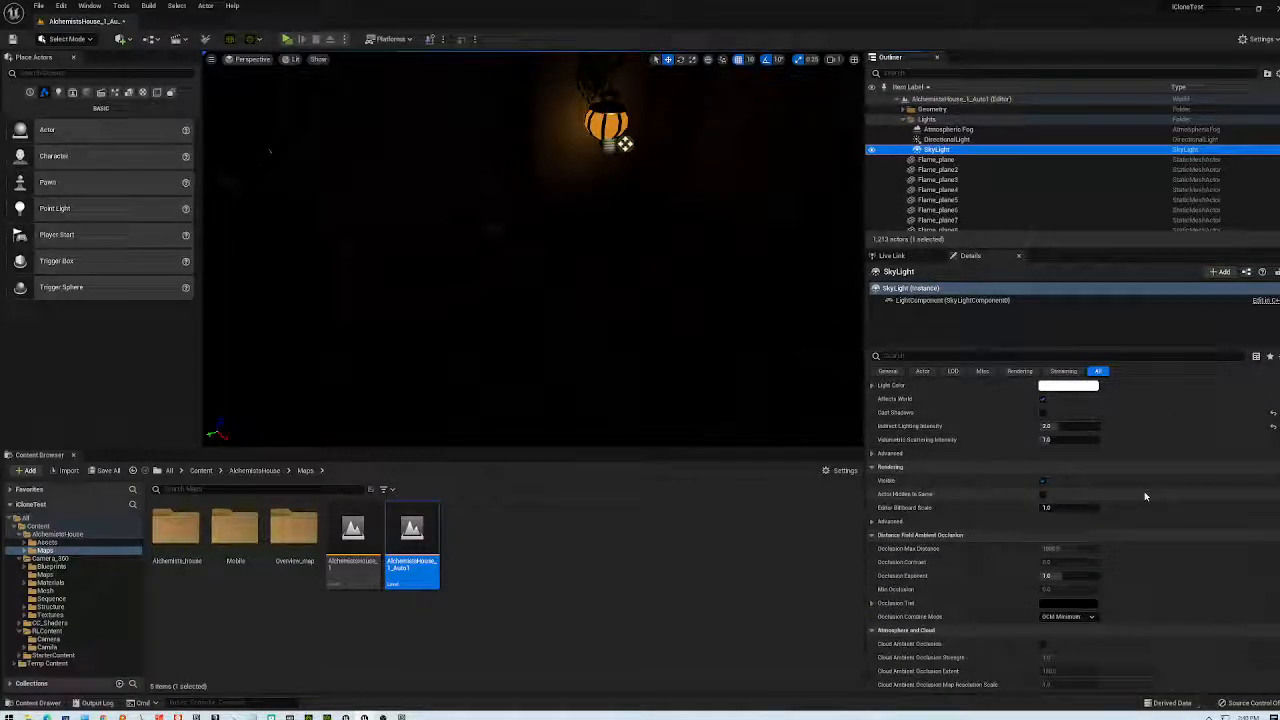
click(1050, 426)
text(3.776)
key(Return)
scroll(951, 182, down, 5)
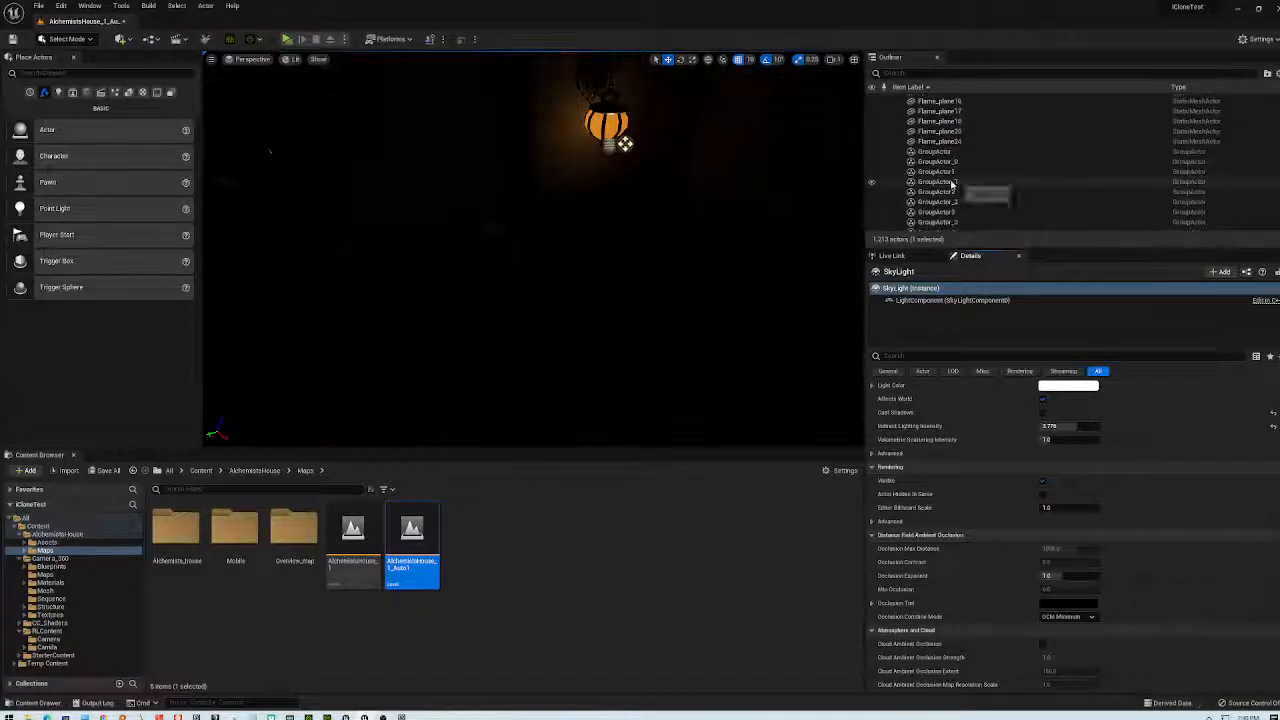
scroll(951, 182, up, 6)
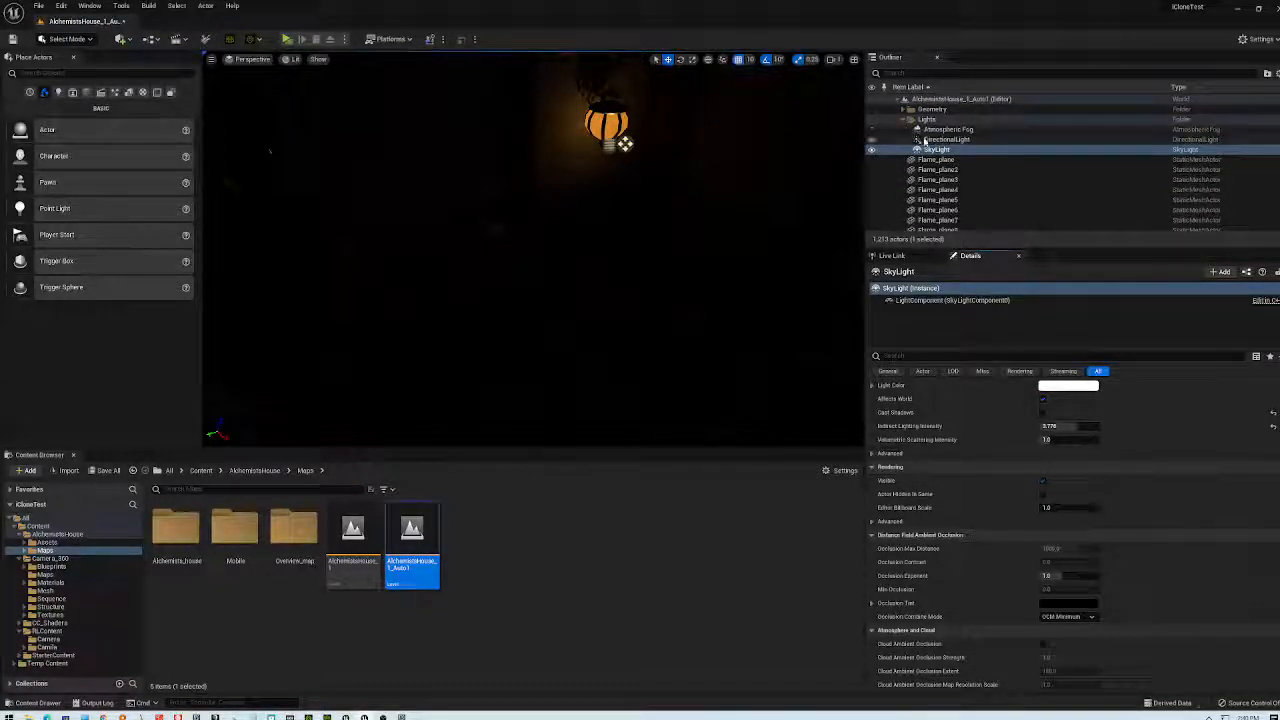
- Give the Lighter_2_19 lamp mesh a Linear Damping of 0.282, then open the AlchemistsHouse_1 level
click(922, 140)
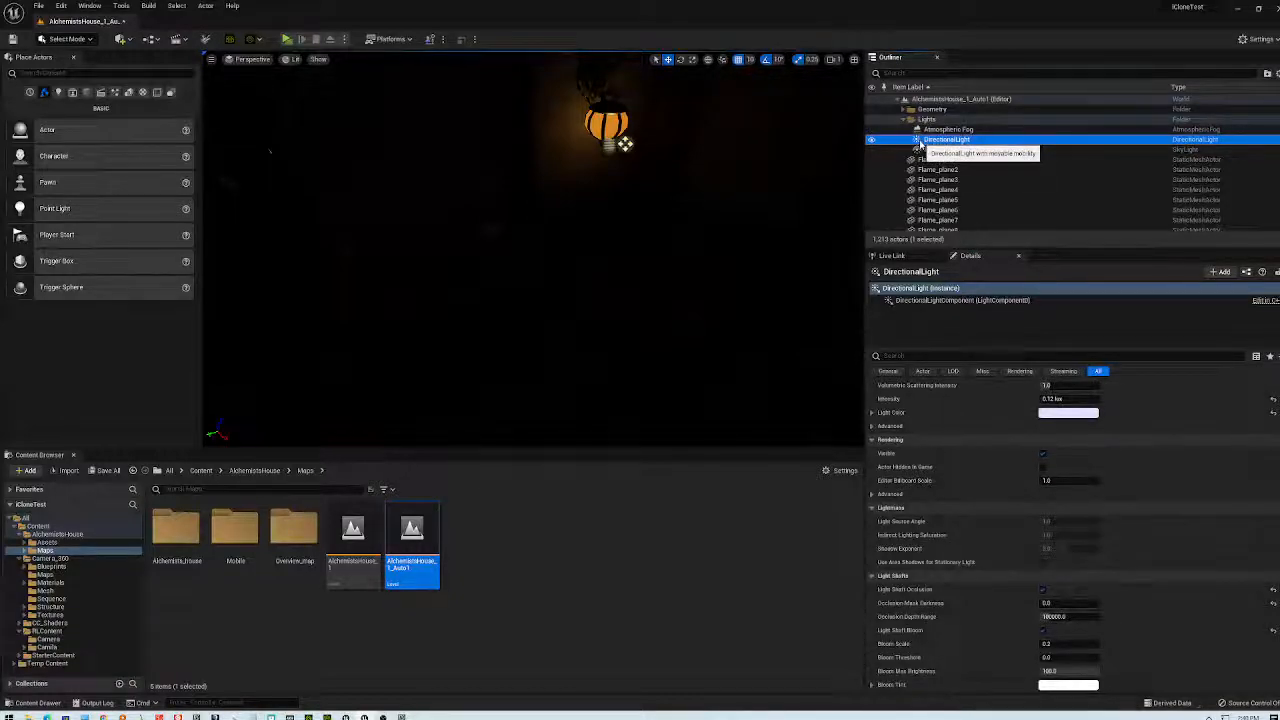
key(s)
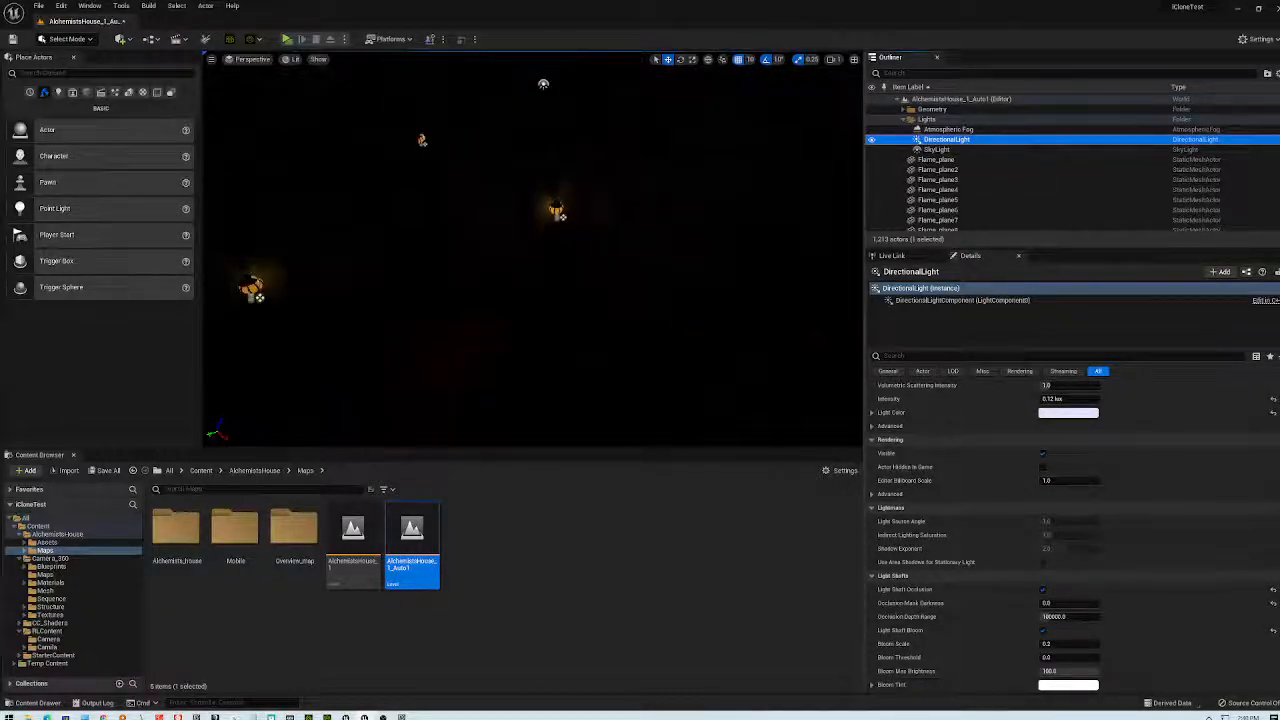
key(w)
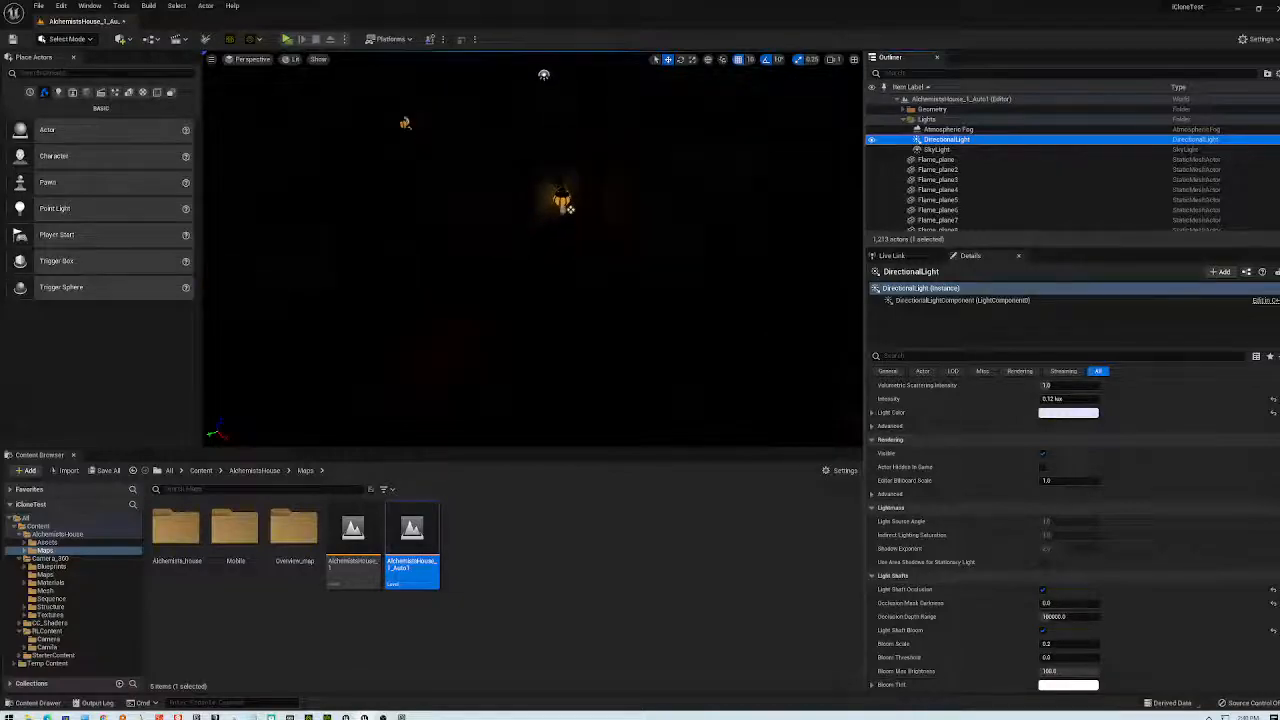
click(563, 198)
click(566, 204)
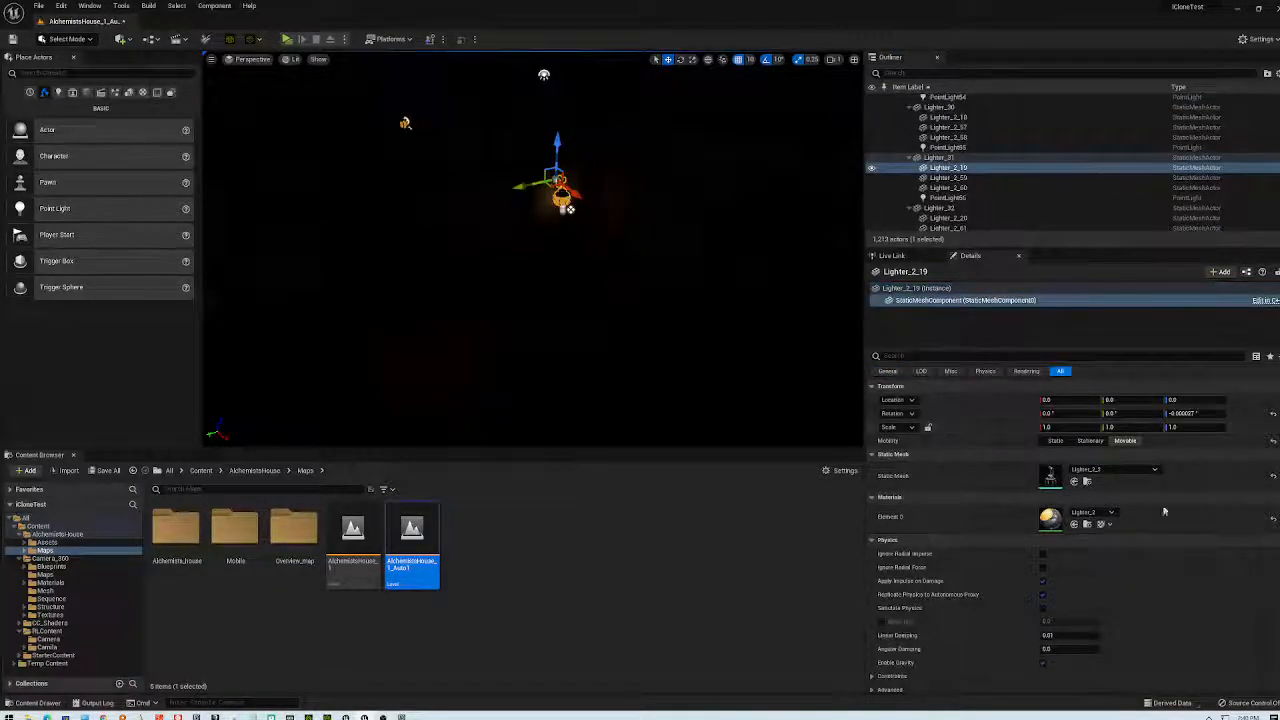
click(1048, 636)
text(0.282)
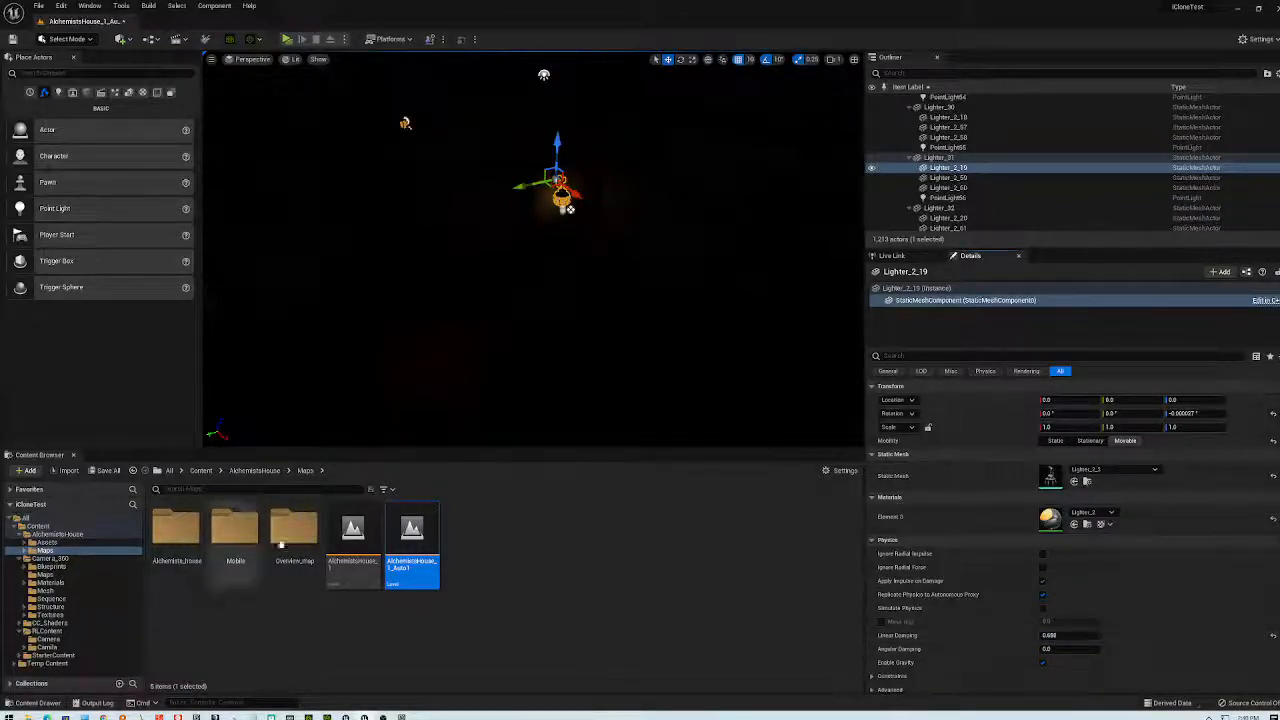
double_click(353, 532)
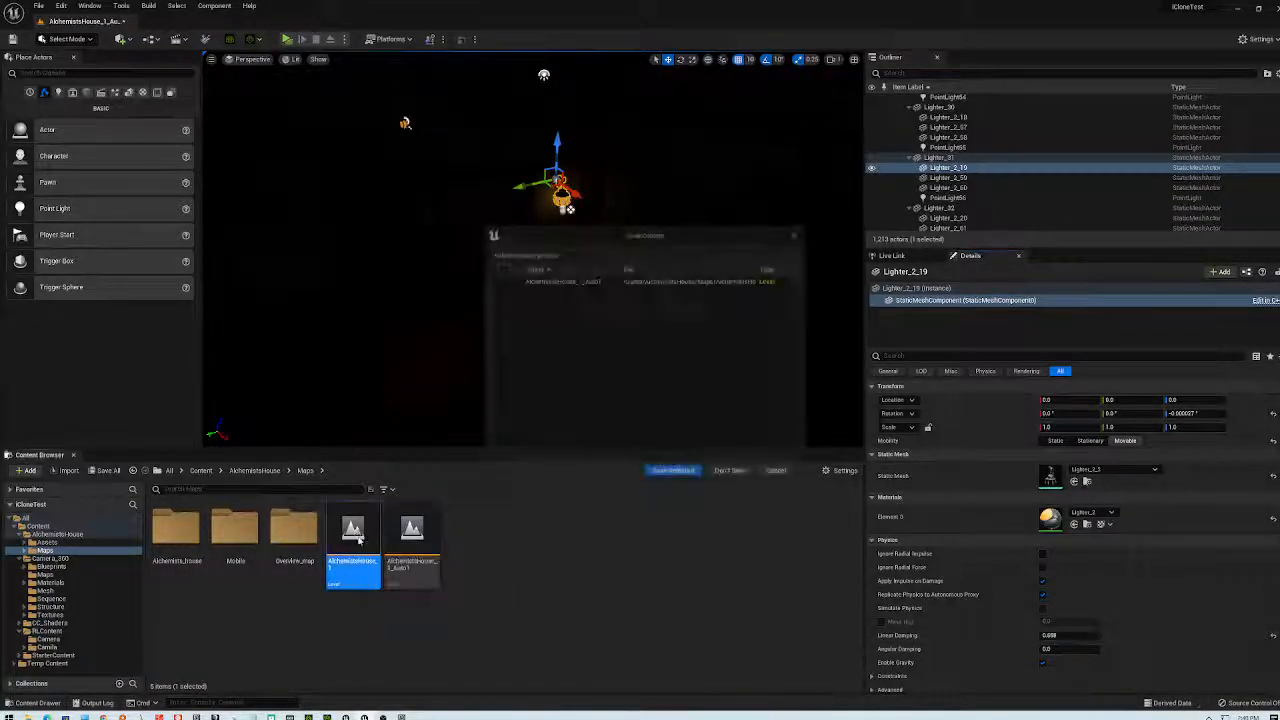
- Save the modified level and load AlchemistsHouse from the Alchemists_house maps folder
click(674, 471)
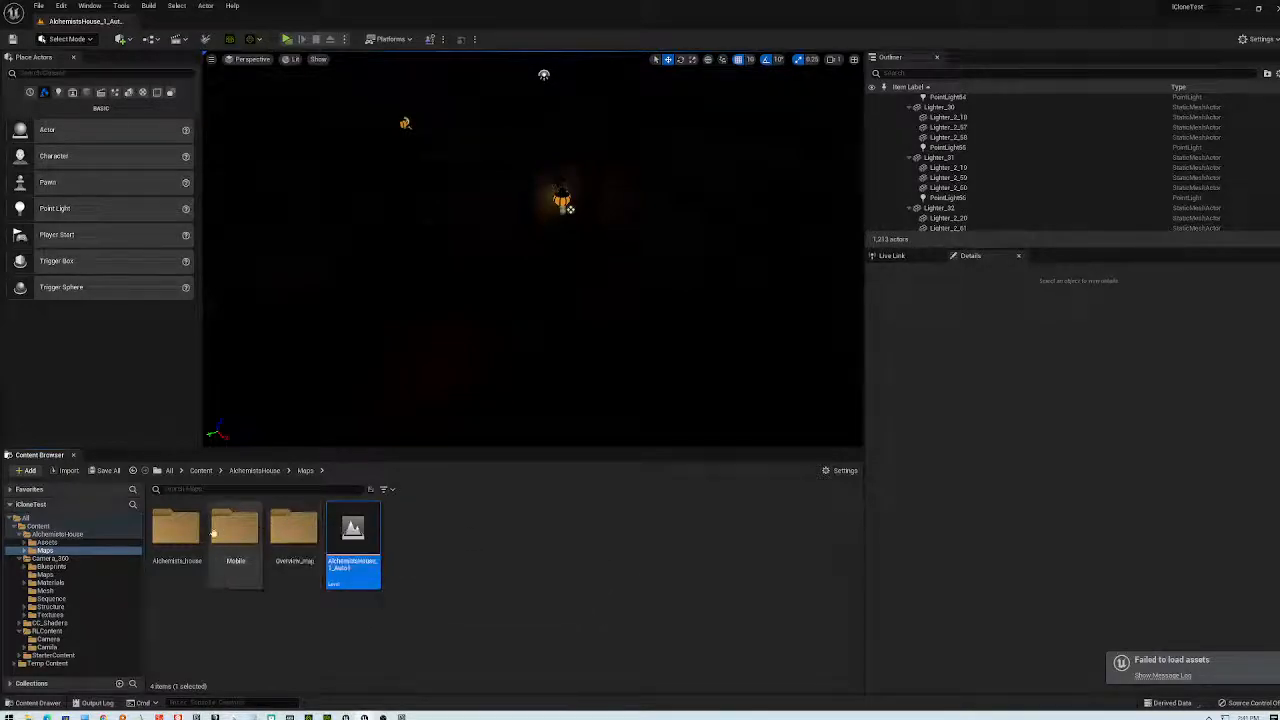
double_click(176, 527)
double_click(176, 535)
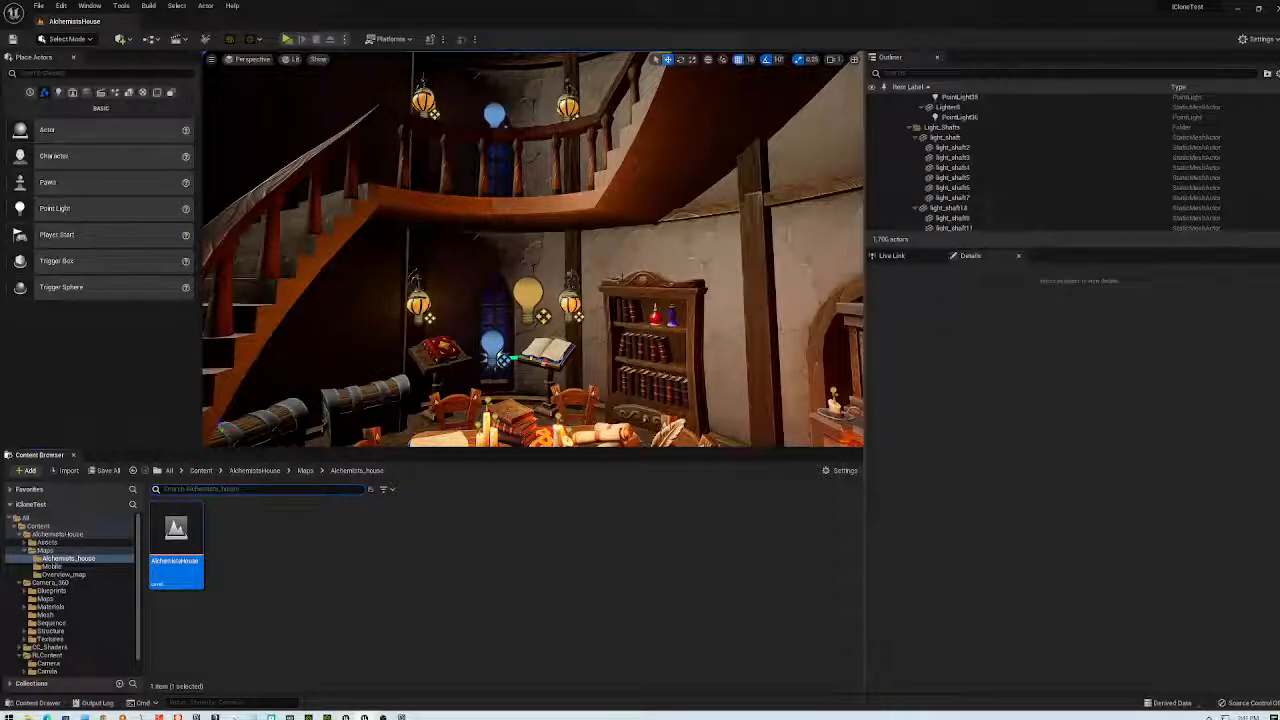
- Look around the room from the fireplace to the staircase, then start a standalone Play preview
right_drag(533, 250, 600, 255)
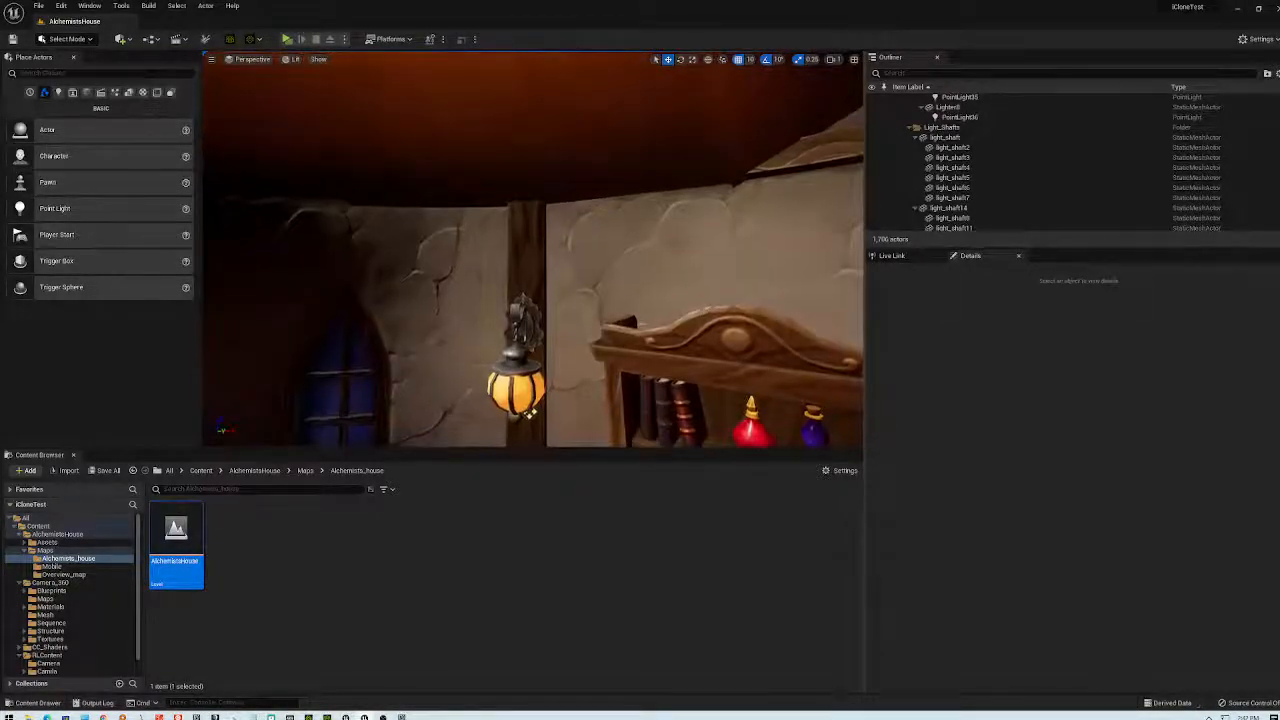
scroll(565, 243, down, 3)
scroll(565, 243, down, 3)
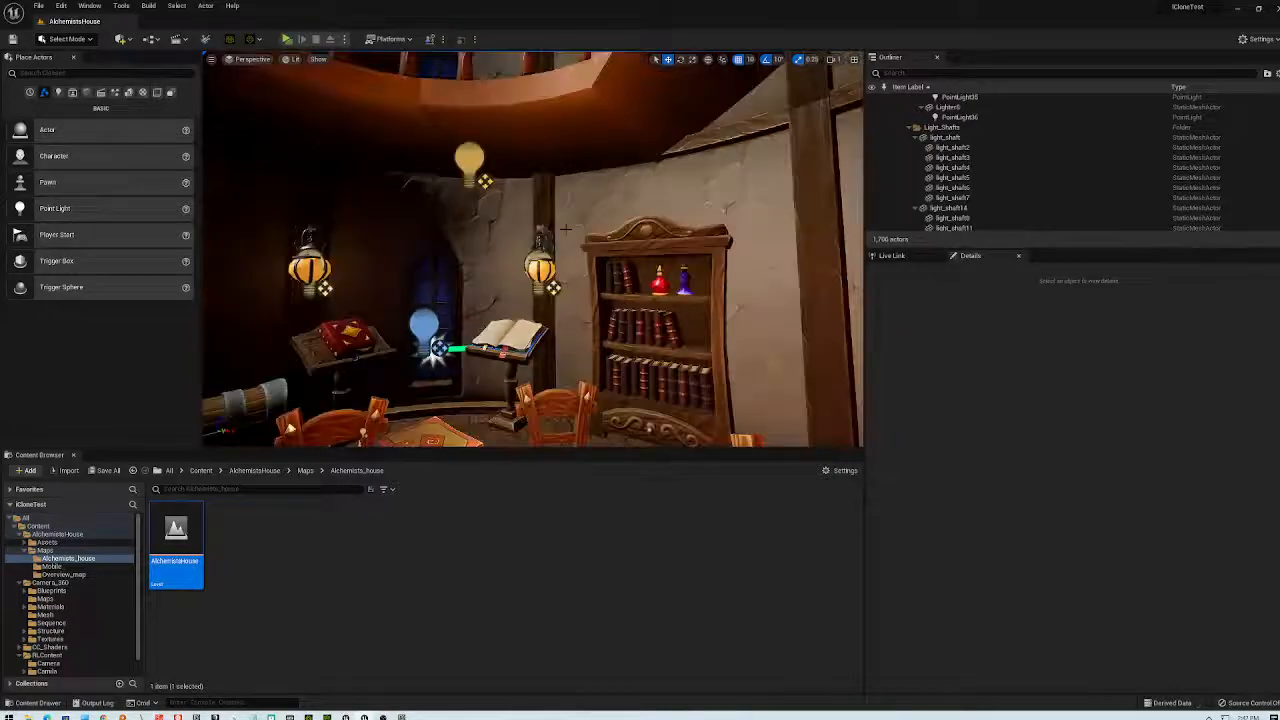
right_drag(524, 281, 526, 410)
right_drag(507, 220, 610, 224)
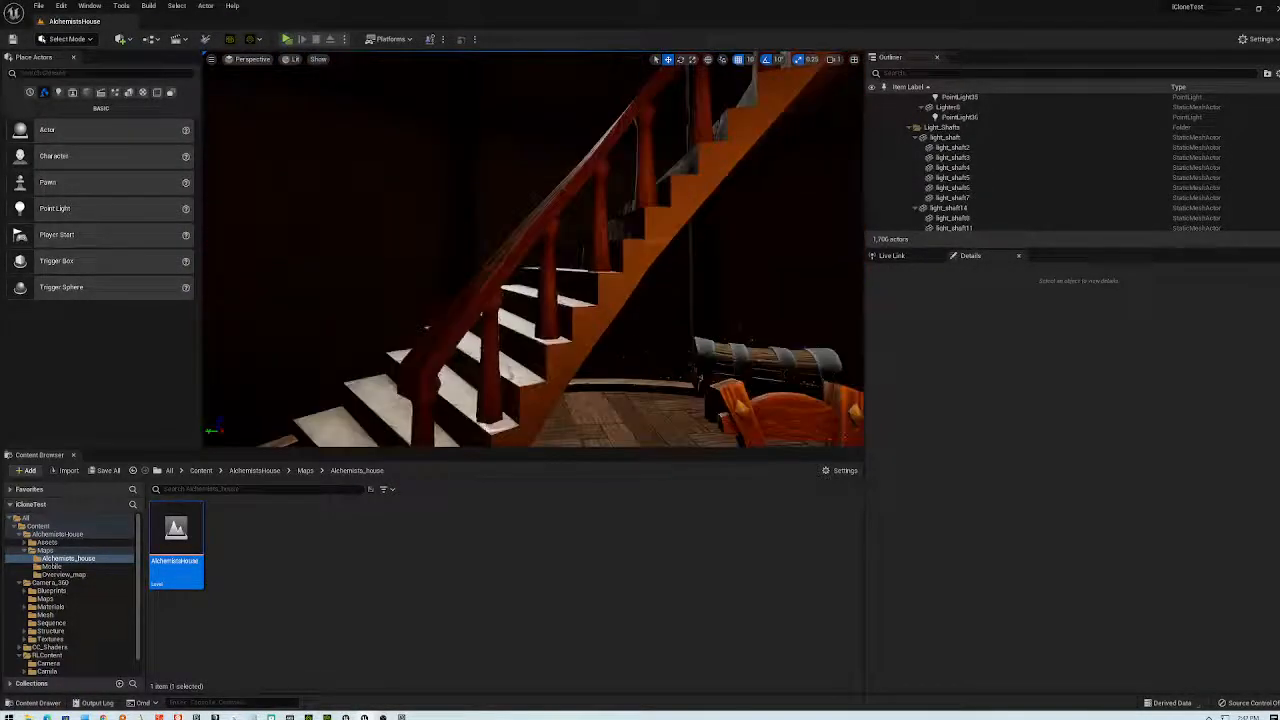
click(286, 39)
- Exit the game preview and delete the left chair
click(640, 483)
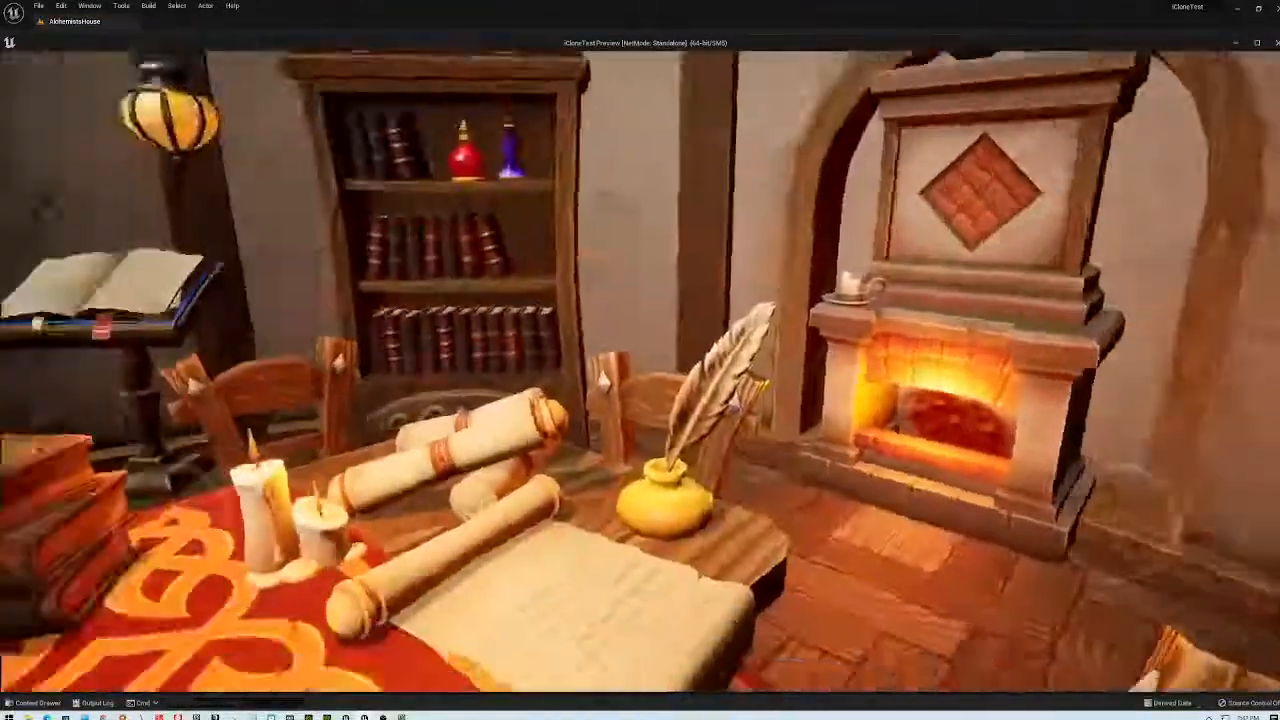
key(Escape)
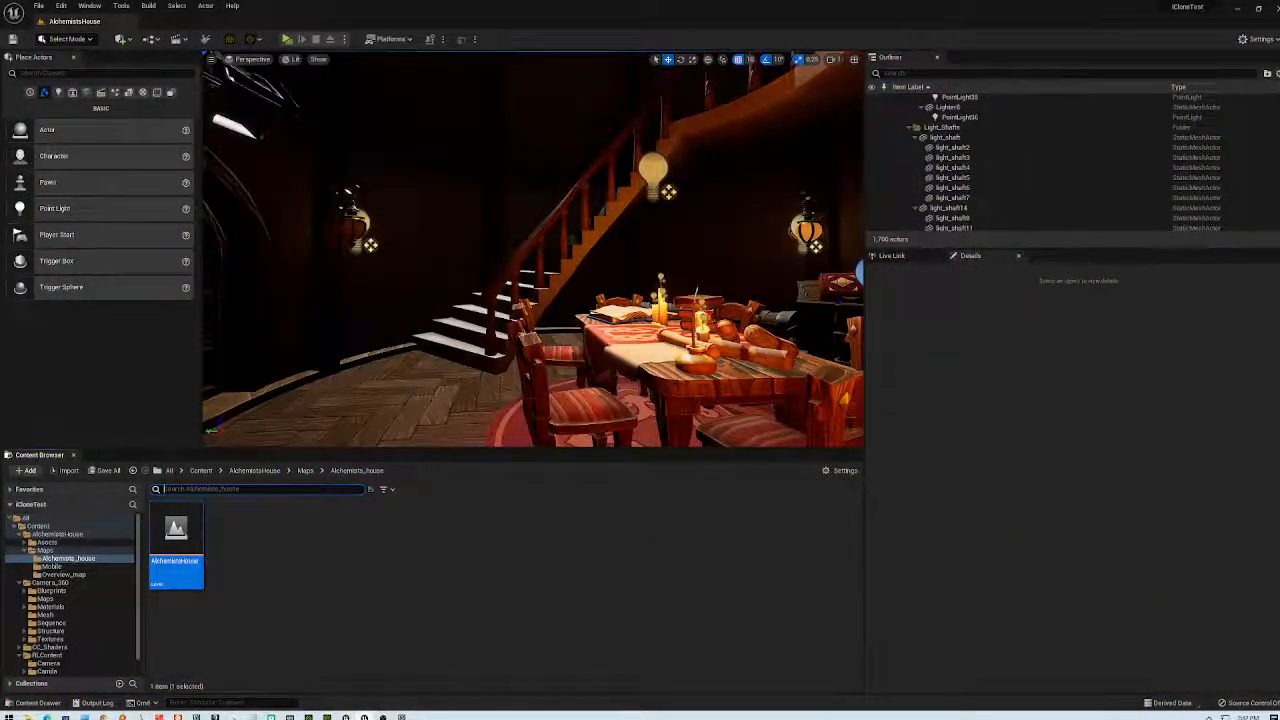
key(Escape)
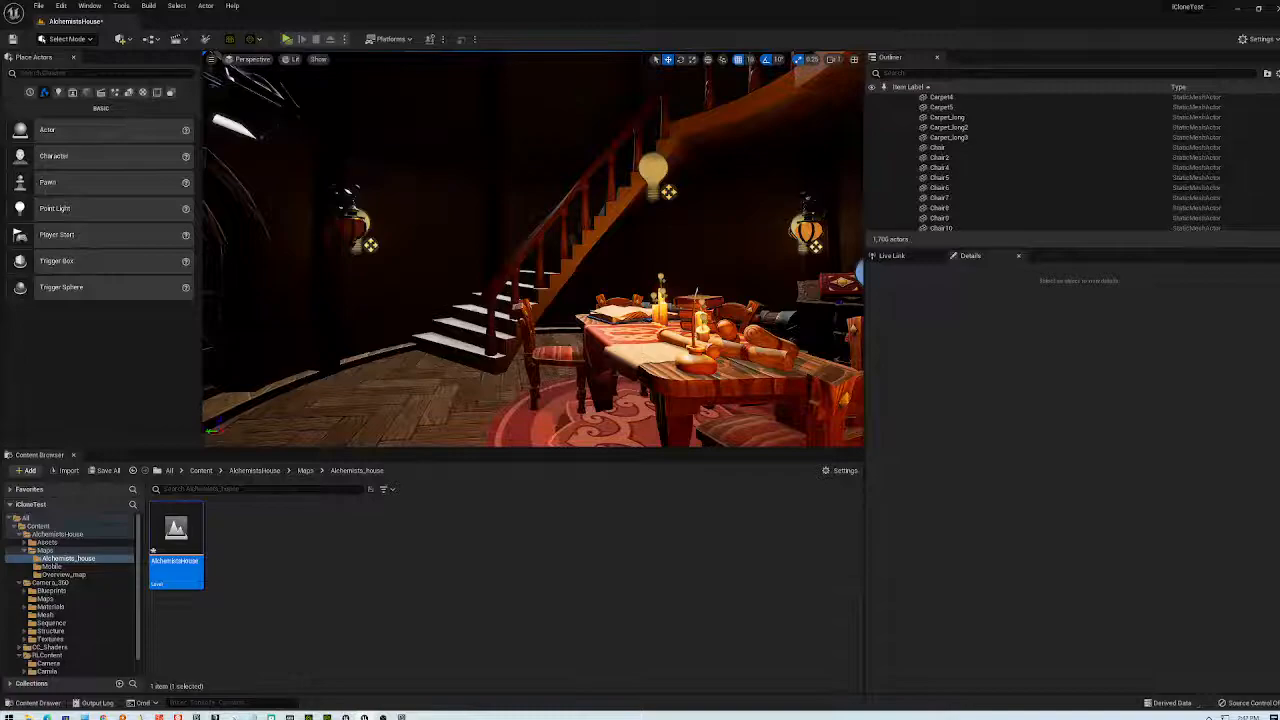
click(556, 355)
key(Delete)
- Delete the table, its cloth, the open book and papers, and the chair beside it
right_drag(600, 350, 607, 350)
click(700, 385)
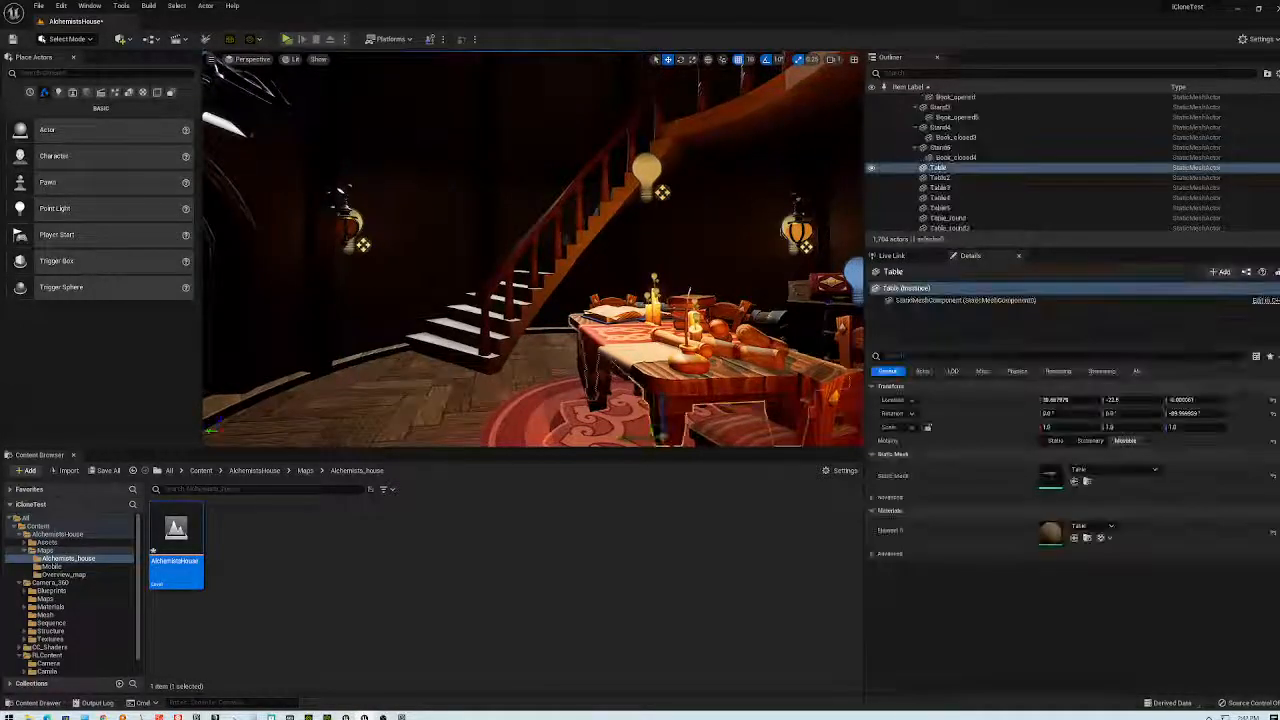
key(Delete)
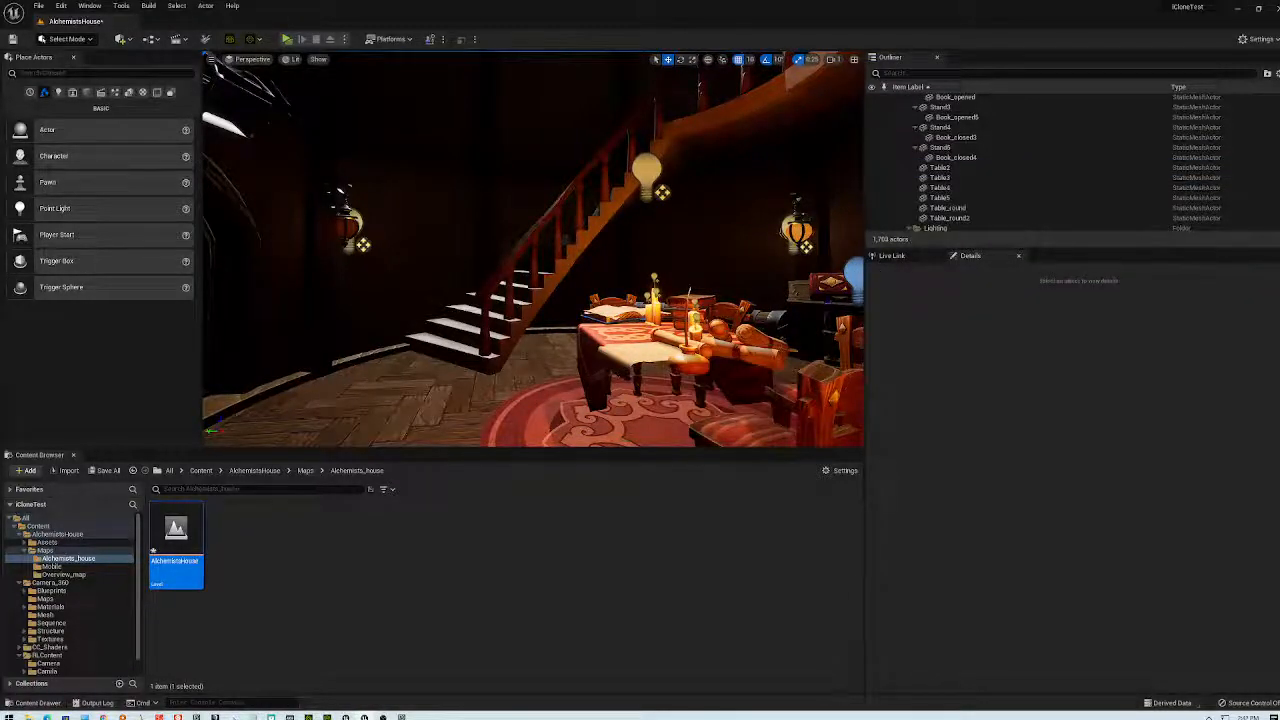
key(Delete)
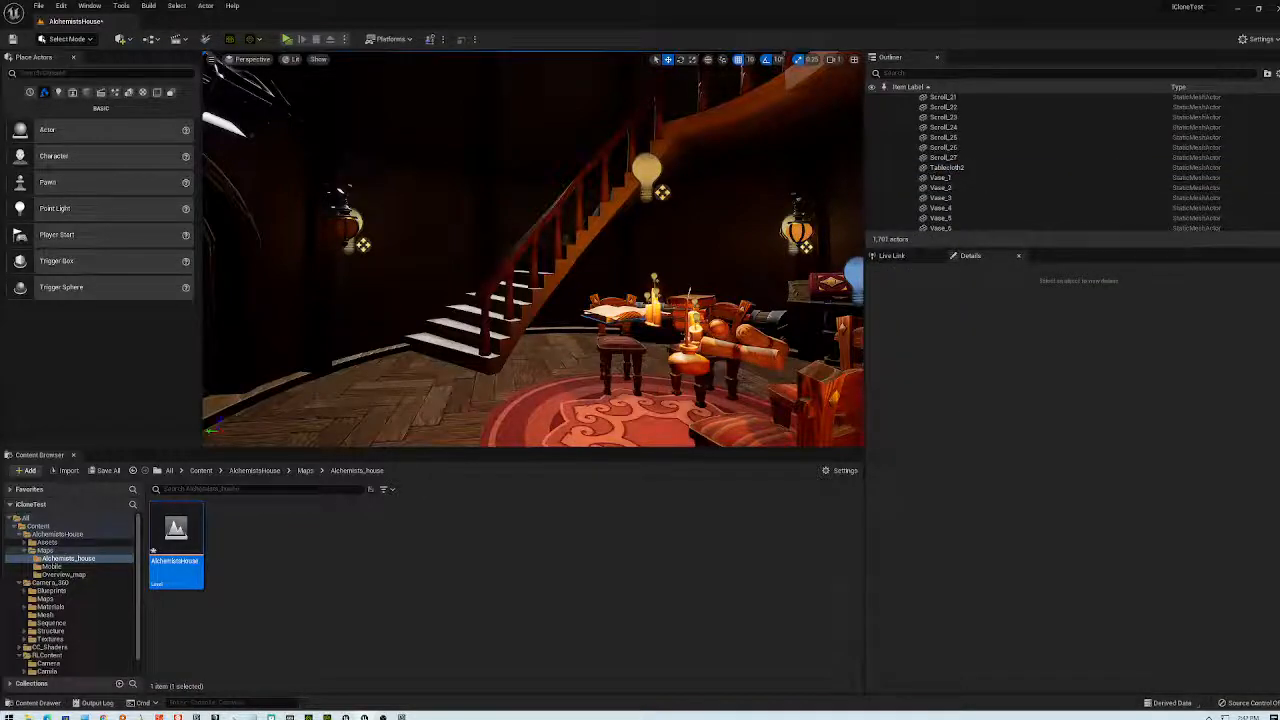
key(Delete)
click(702, 372)
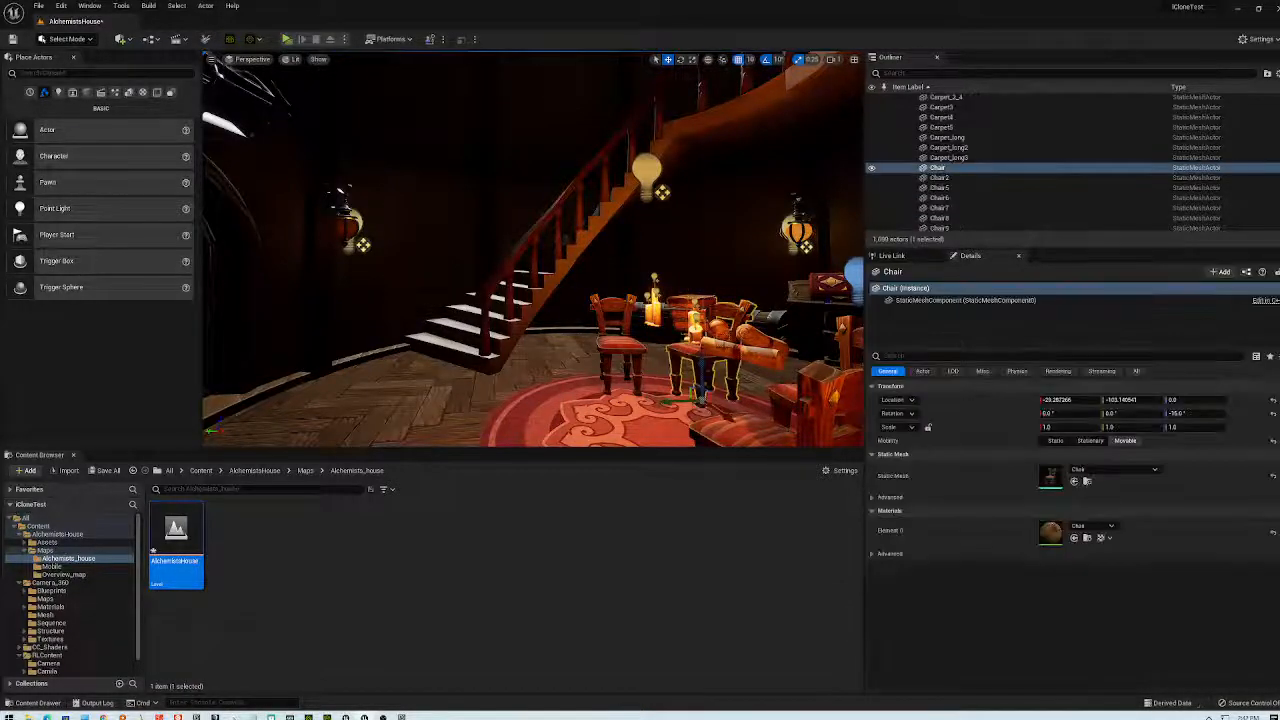
key(Delete)
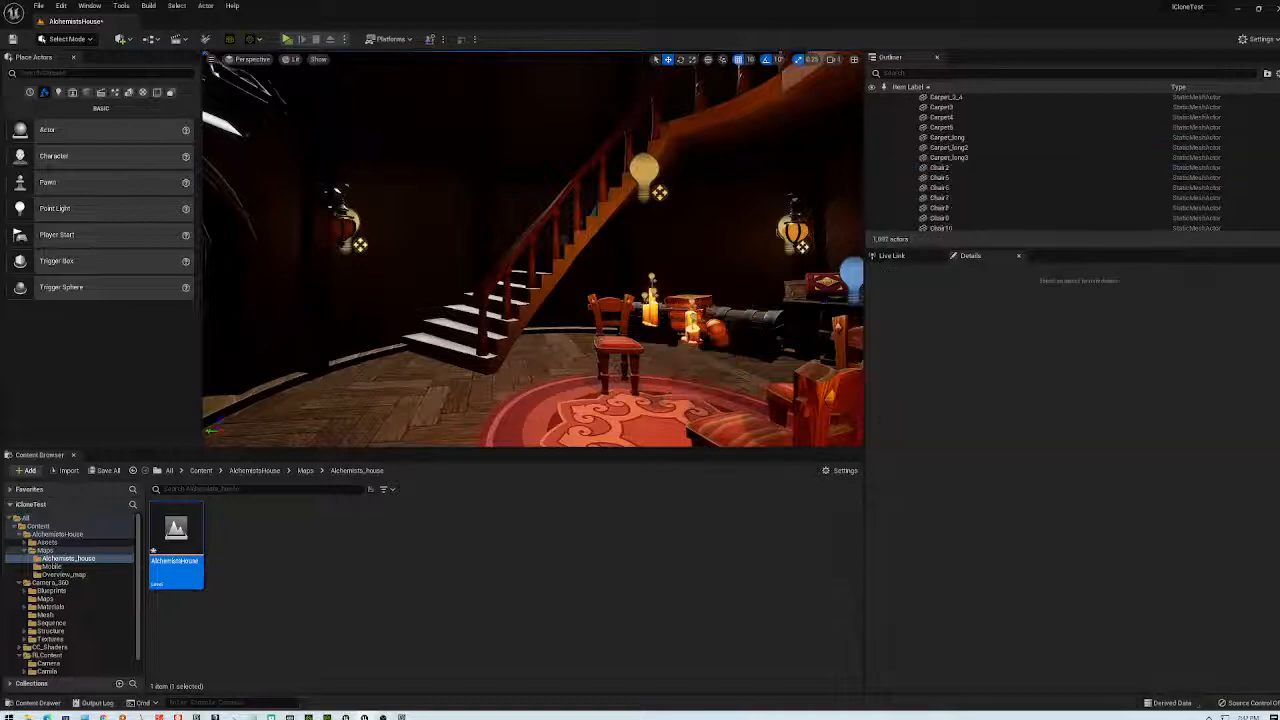
- Delete the candle pieces and the grouped books on the table
click(690, 328)
key(Delete)
click(690, 326)
key(Delete)
click(688, 326)
key(Delete)
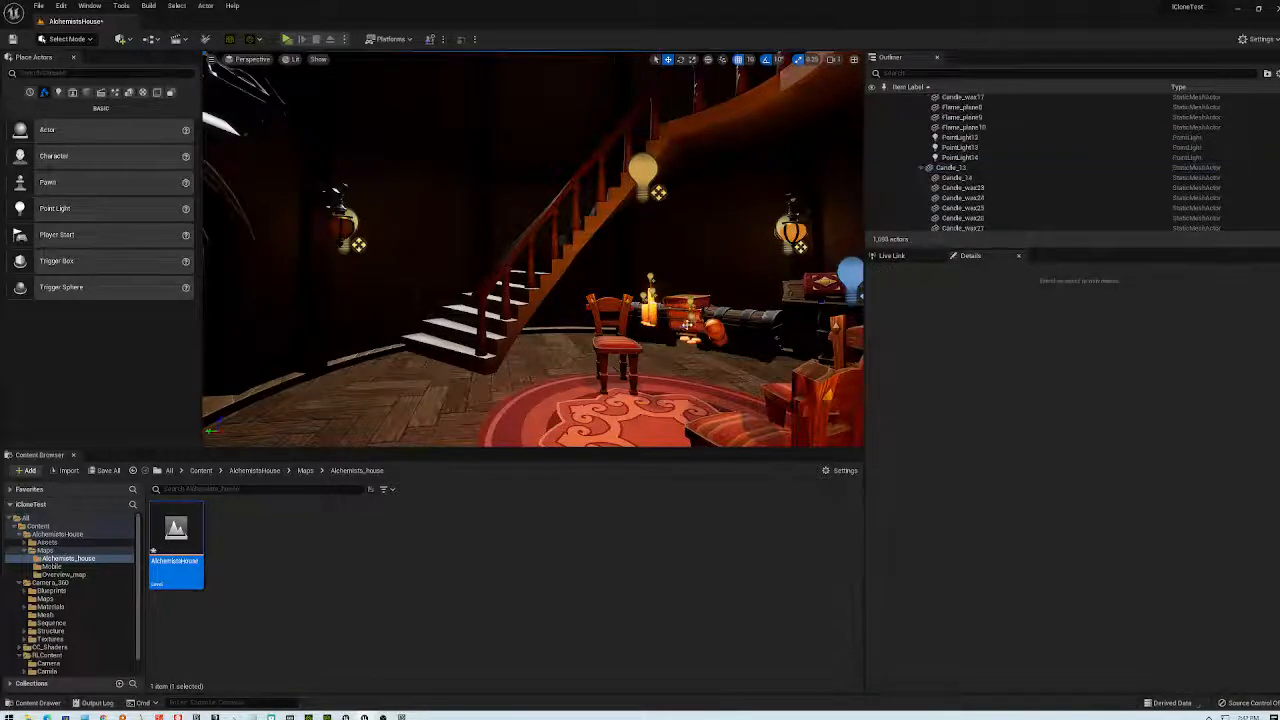
click(686, 325)
key(Delete)
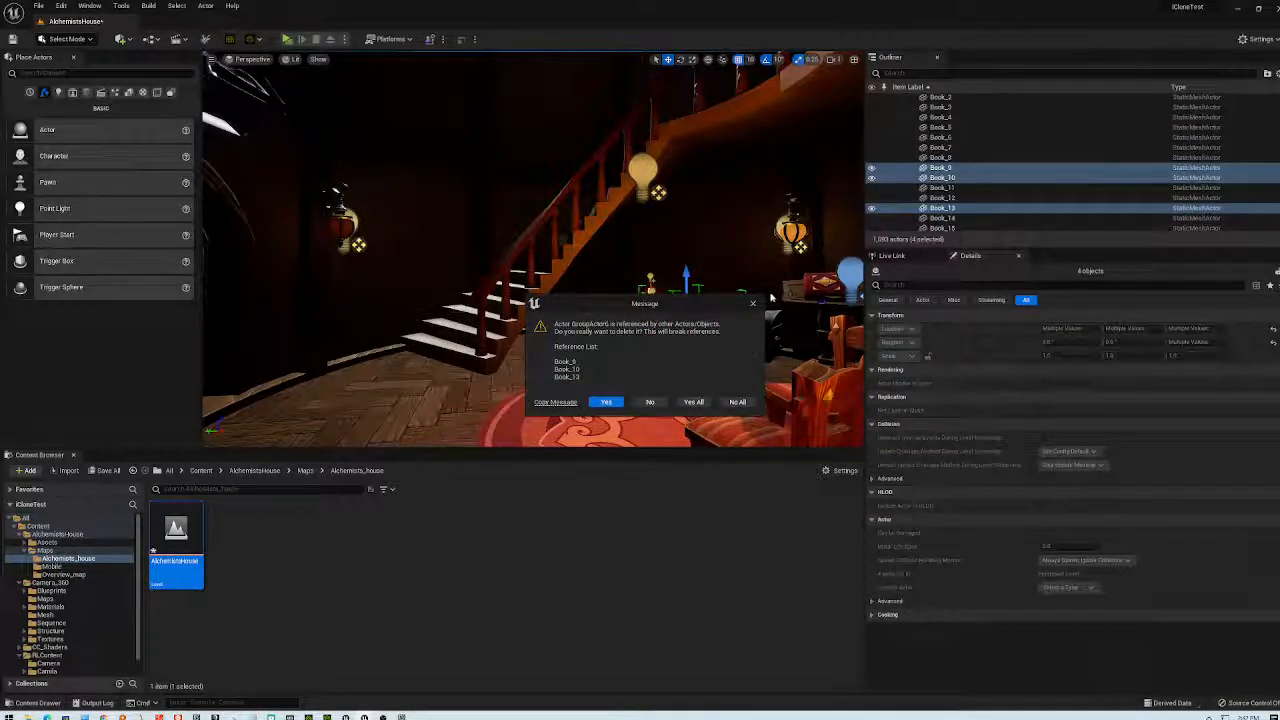
key(Return)
- Delete the foreground chair, the orange object, the candle-wax piece and two candles including Candle_10
click(814, 400)
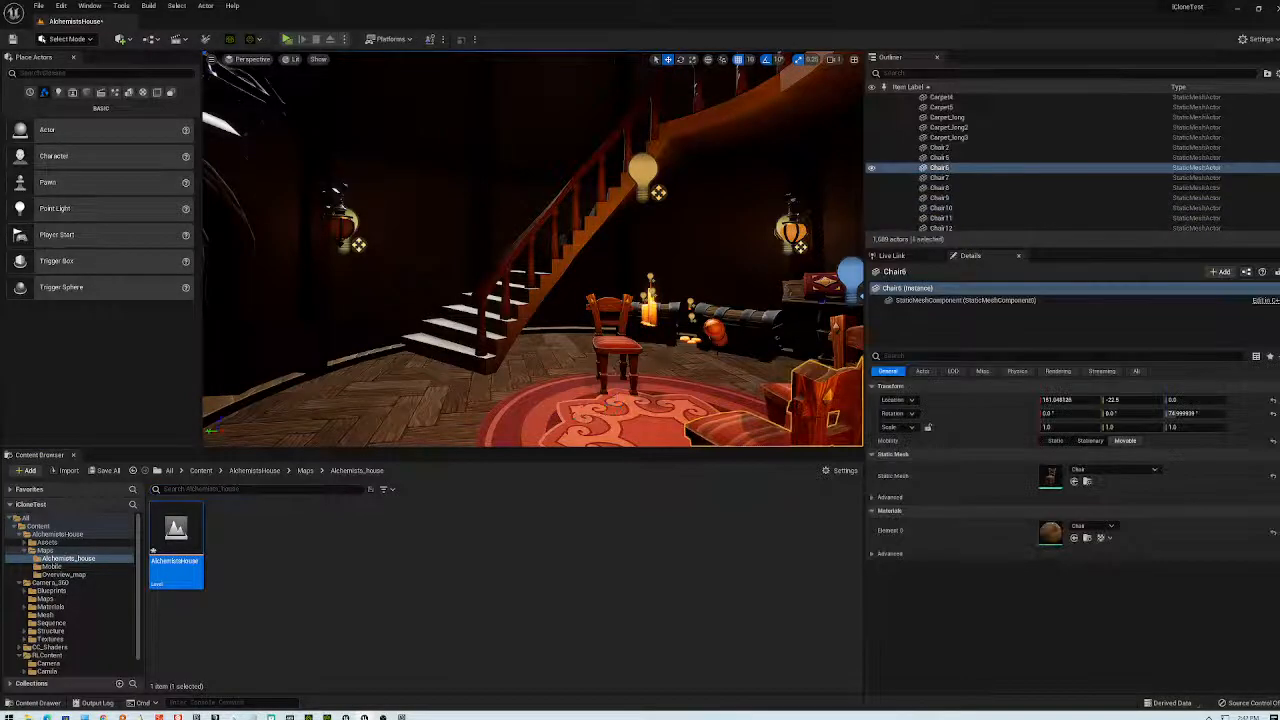
key(Delete)
click(715, 333)
key(Delete)
click(715, 336)
key(Delete)
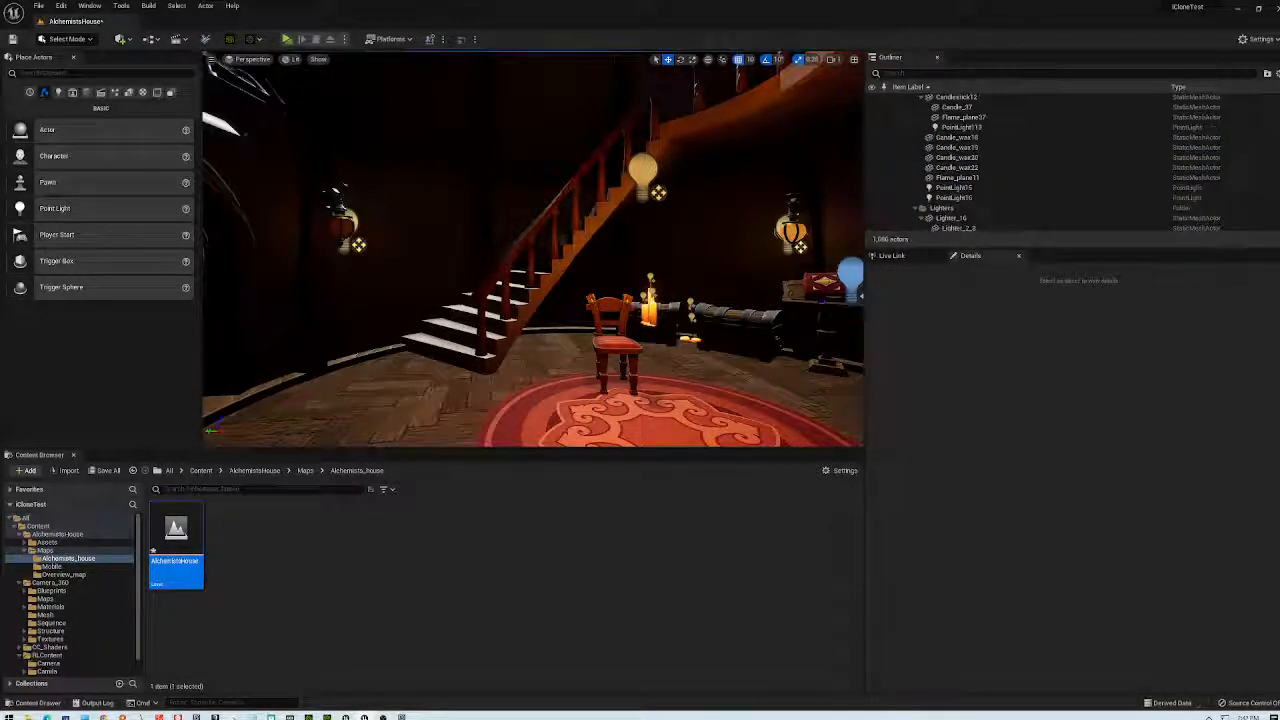
click(652, 312)
key(Delete)
click(648, 314)
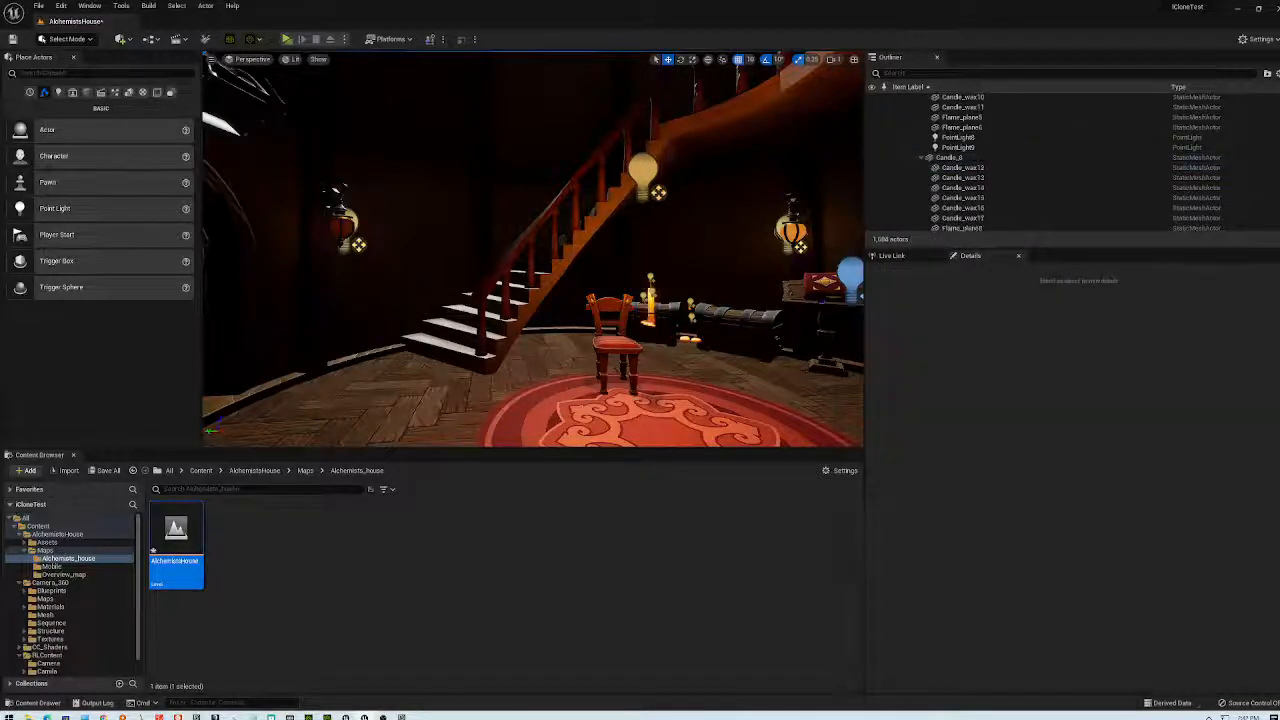
key(Delete)
- Delete the chair on the carpet and a floor candle near the chests
click(616, 345)
key(Delete)
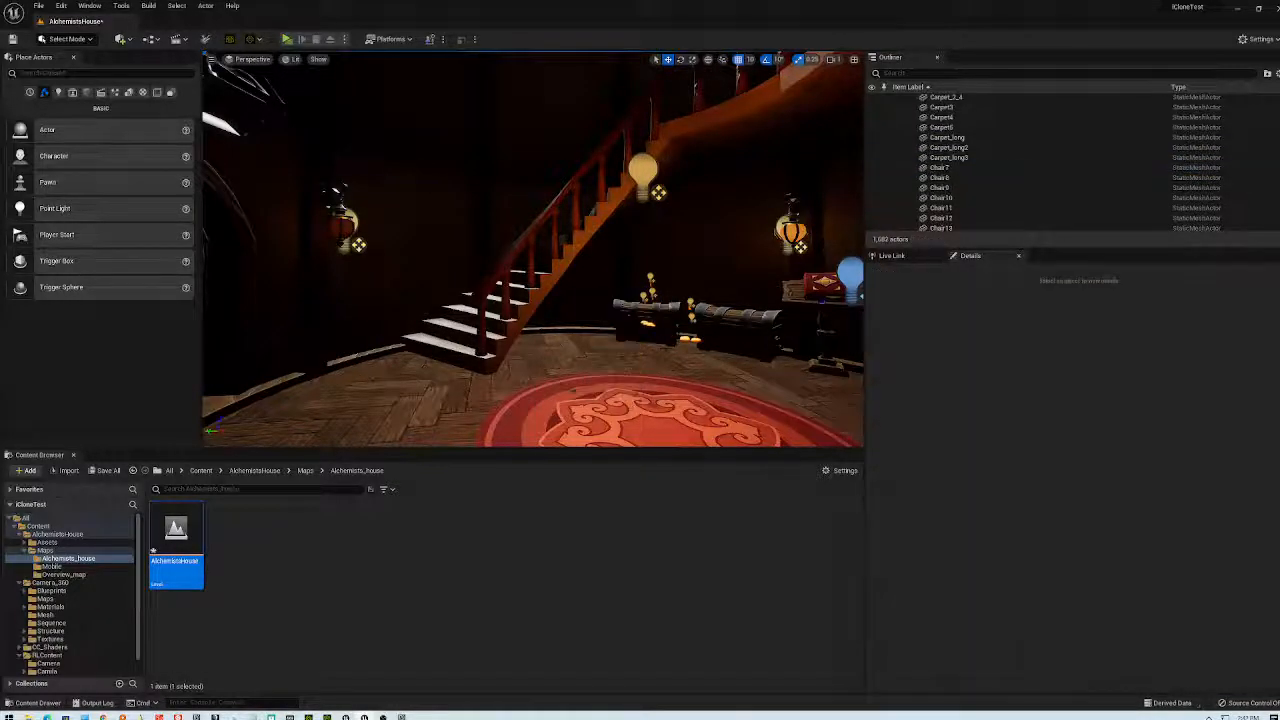
click(695, 332)
click(695, 340)
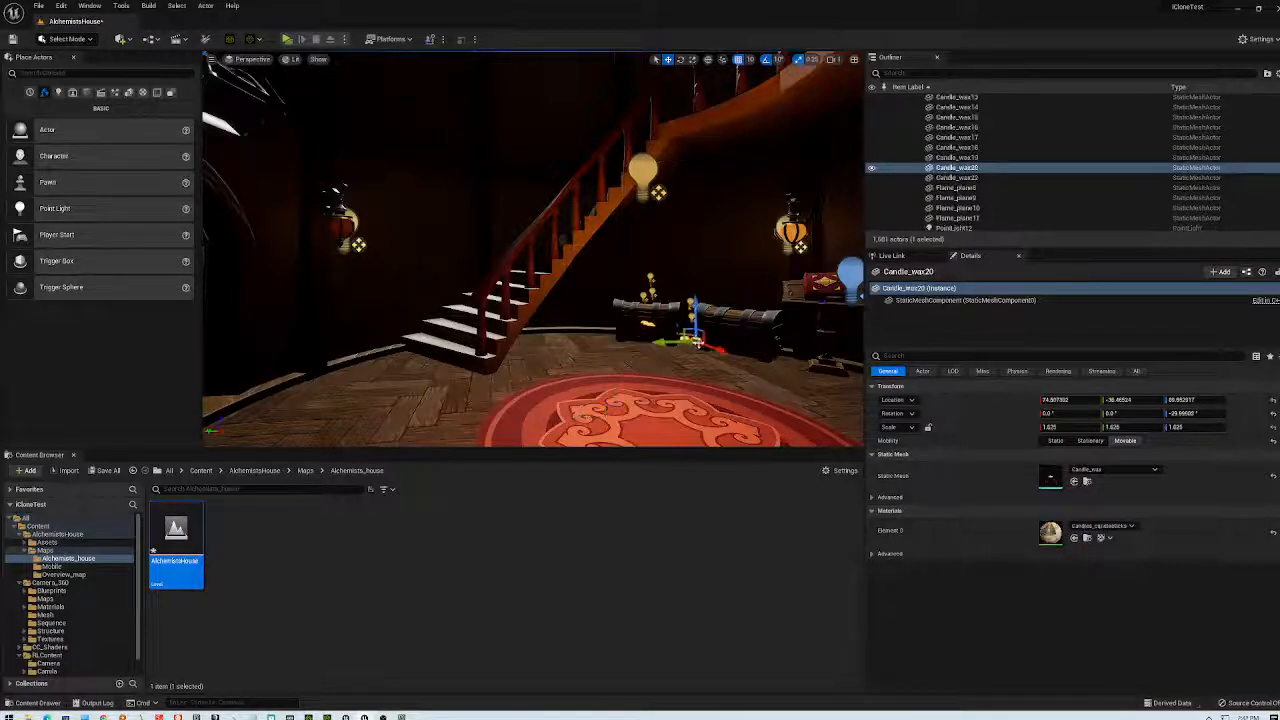
key(Delete)
- Delete the three candles on the chest and select the Wall_round_1_2 wall piece
click(684, 338)
key(Delete)
click(648, 323)
key(Delete)
click(651, 292)
key(Delete)
click(651, 300)
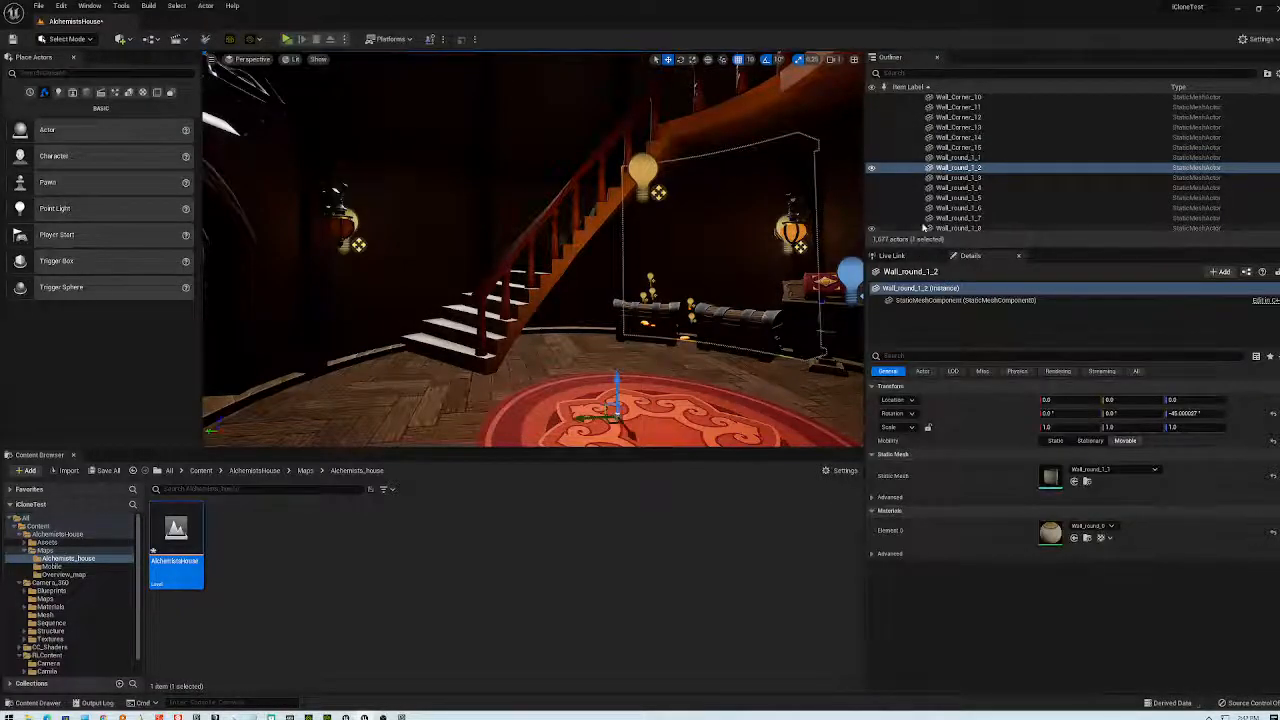
- Delete the Wall_round_1_2 wall piece
scroll(651, 300, down, 4)
scroll(651, 300, up, 8)
right_drag(651, 300, 850, 315)
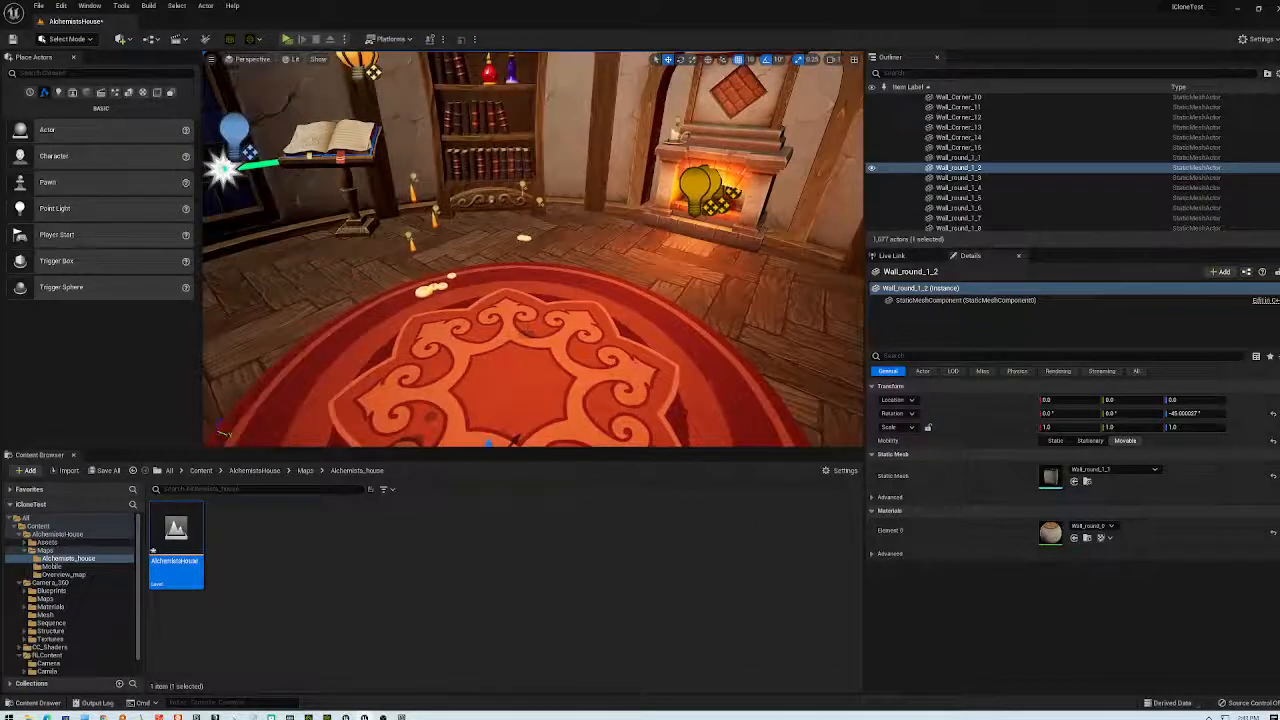
key(Delete)
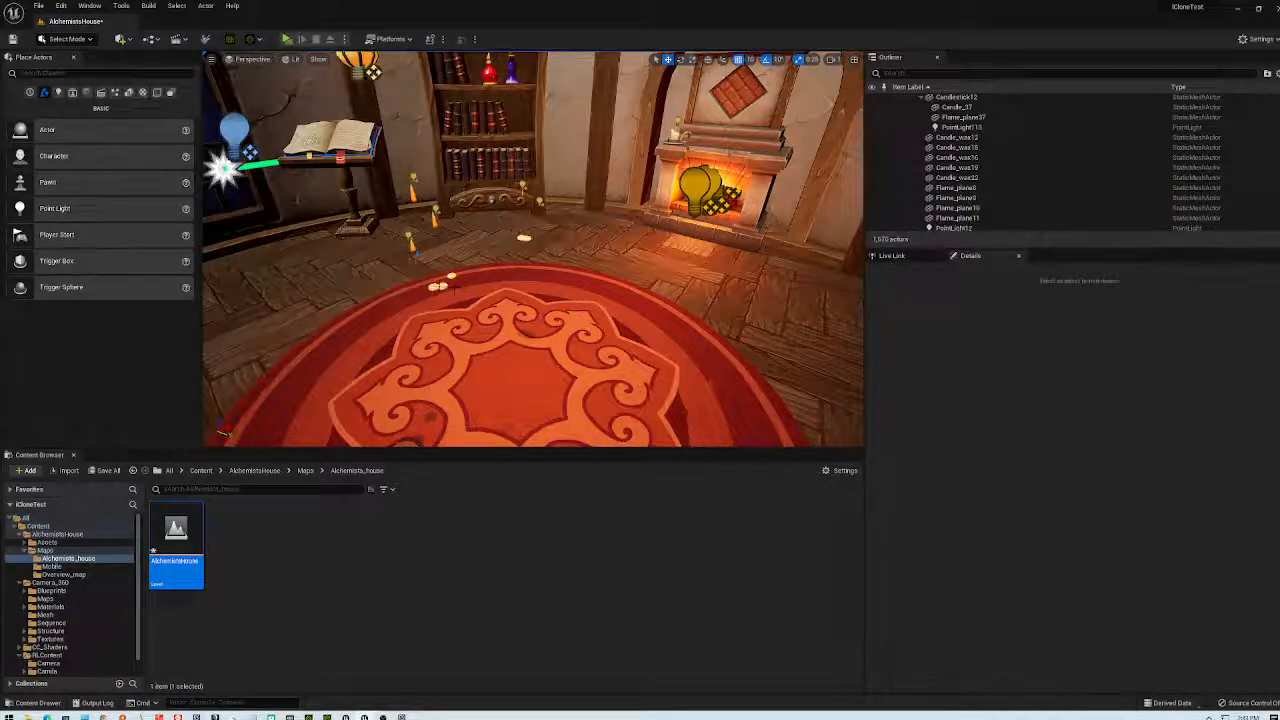
- Delete the two candles at the rug's edge plus Flame_plane10 and Flame_plane9
click(445, 278)
key(Delete)
click(523, 237)
key(Delete)
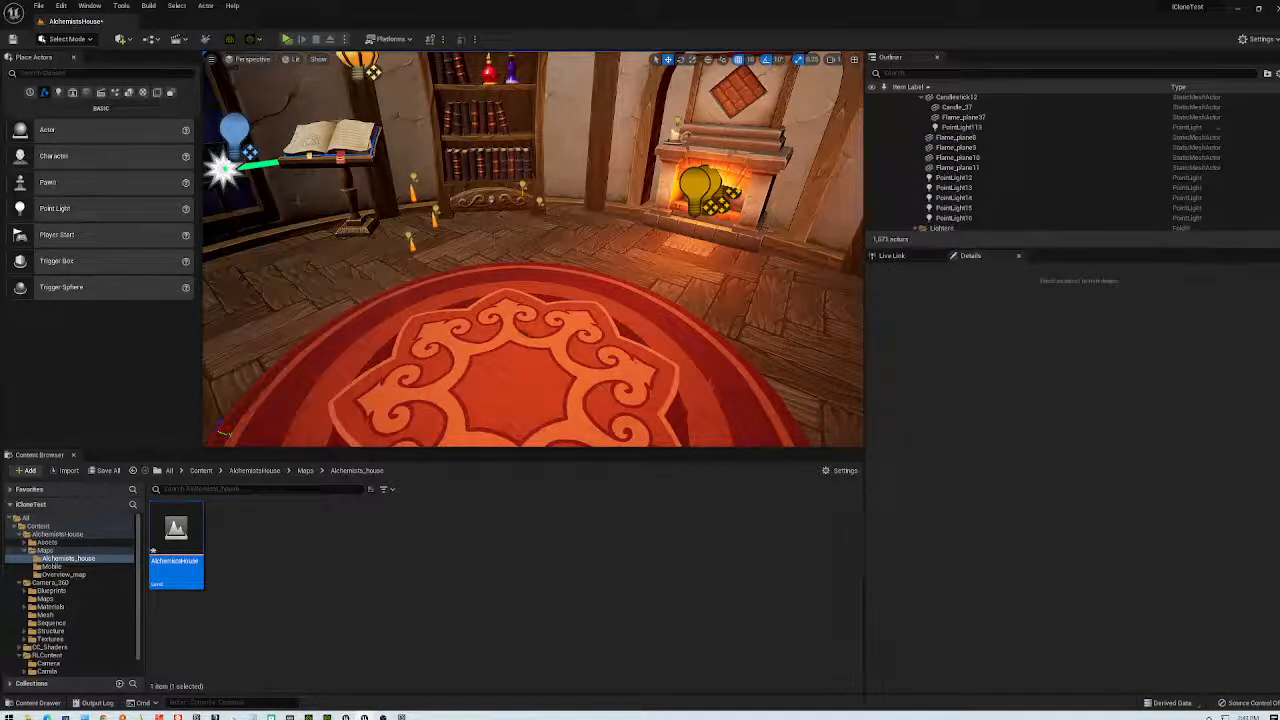
click(411, 244)
key(Delete)
click(434, 214)
key(Delete)
- Delete Flame_plane11 and the two point lights by the bookshelf
right_drag(530, 250, 168, 262)
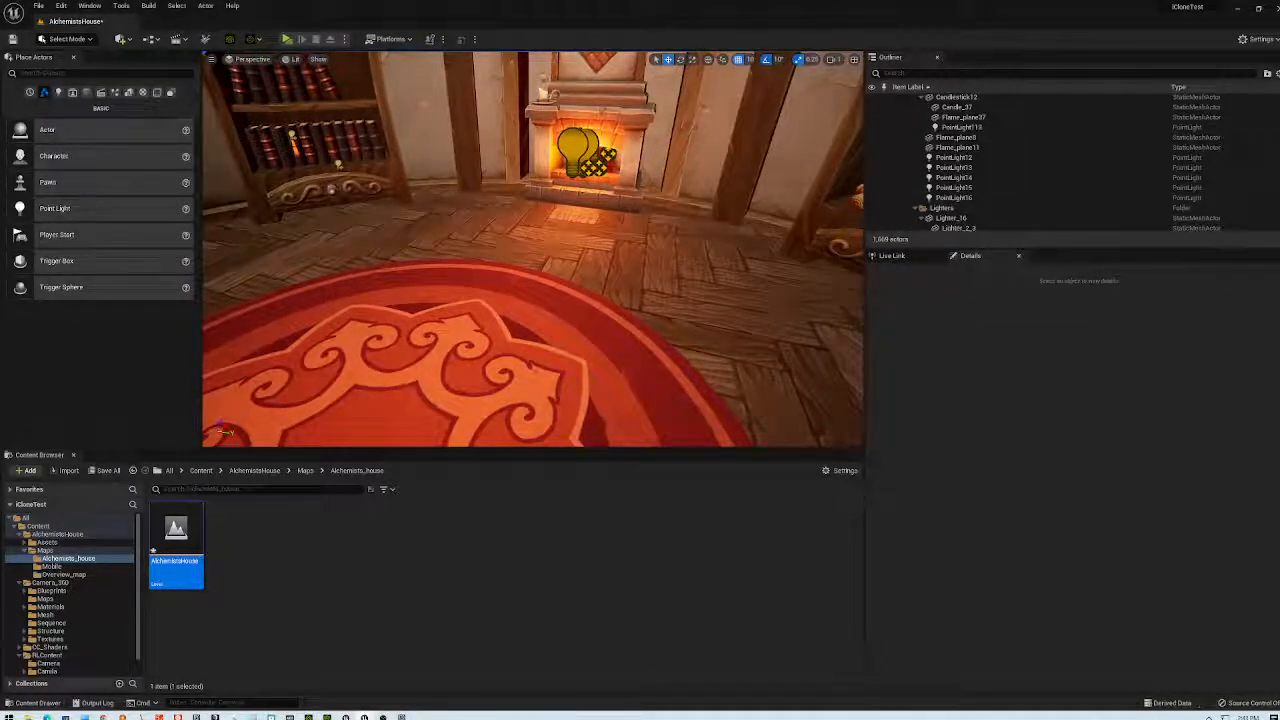
click(296, 134)
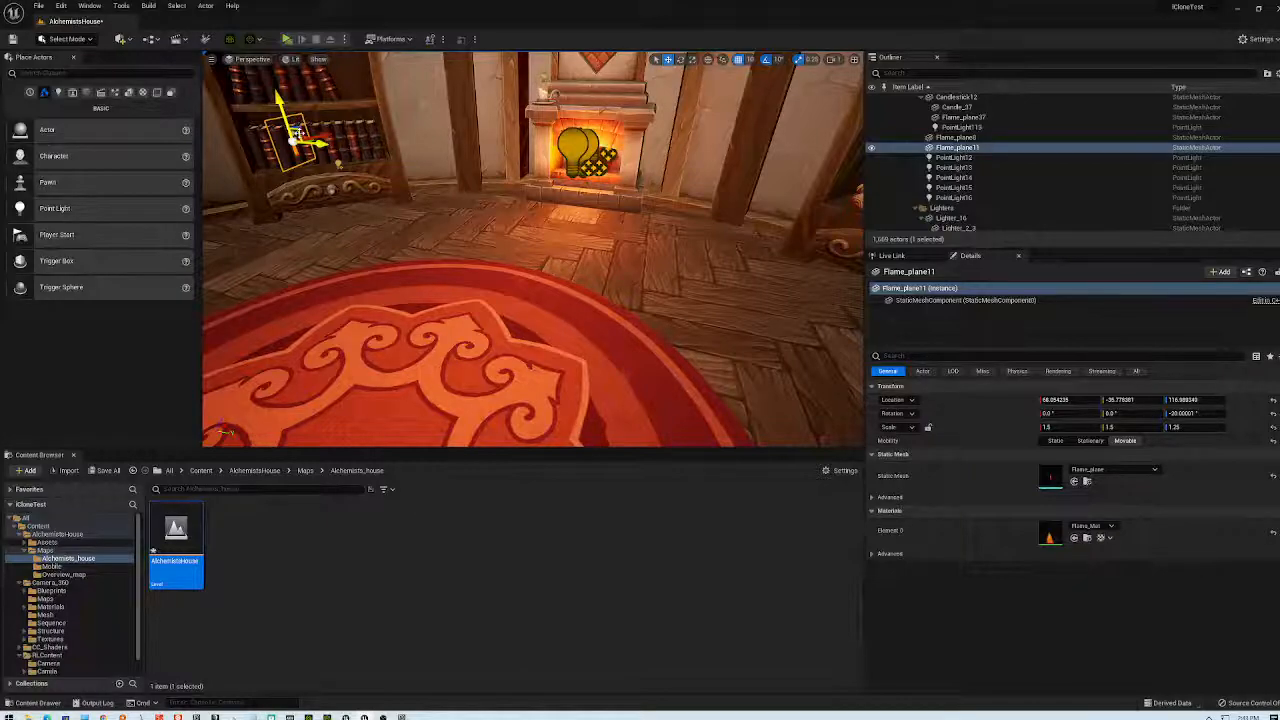
key(Delete)
click(300, 131)
key(Delete)
click(300, 131)
key(Delete)
- Delete a point light near the lectern, leaving PointLight14 in place
right_drag(532, 250, 400, 255)
right_drag(475, 128, 360, 100)
click(489, 284)
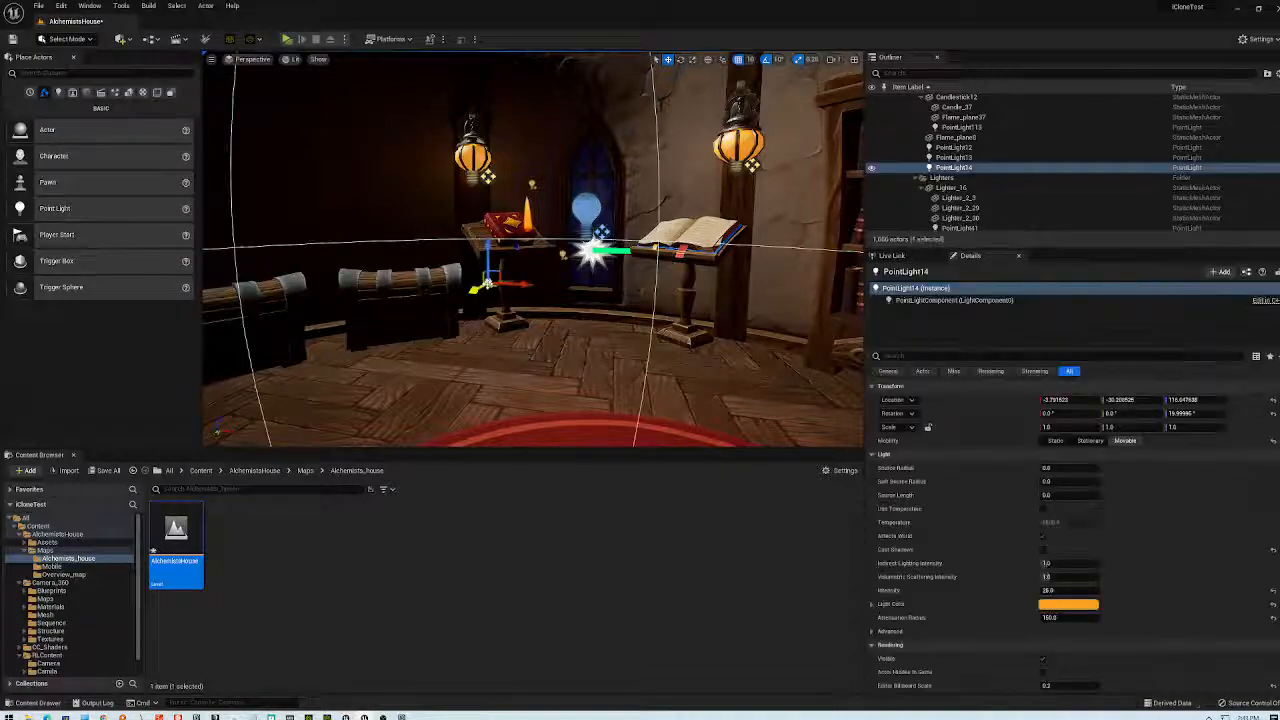
key(Escape)
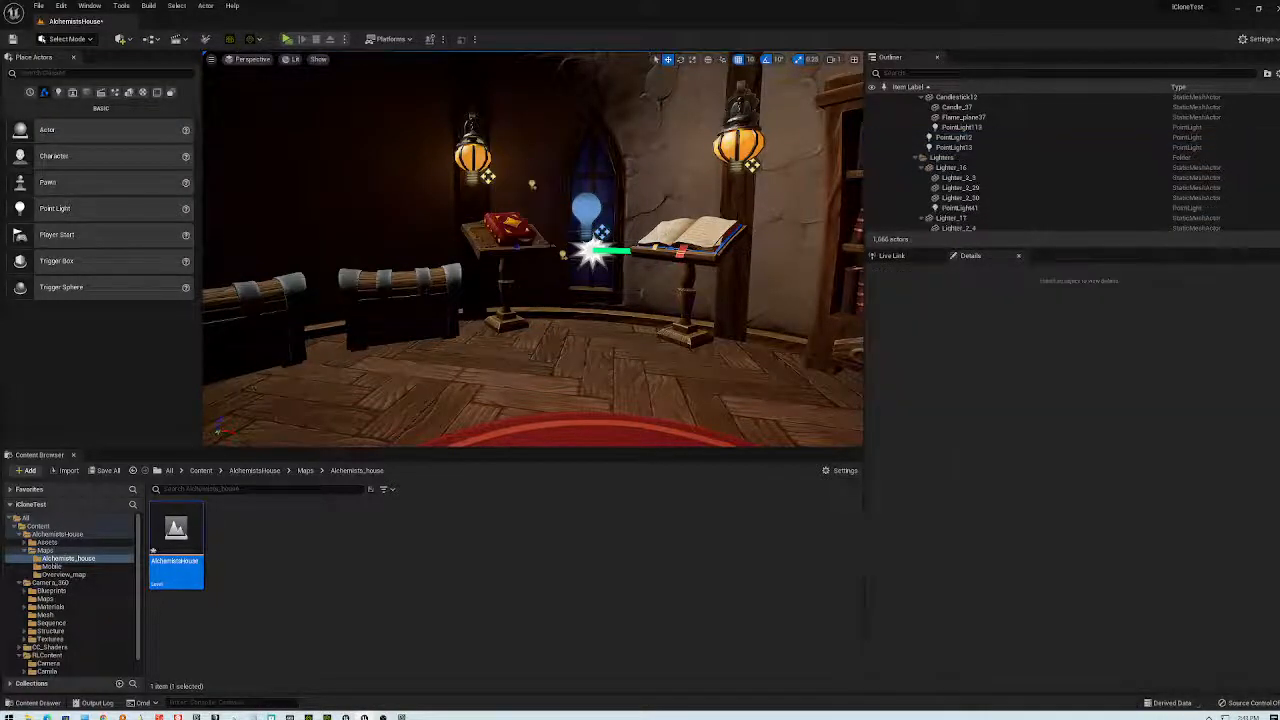
click(592, 252)
key(Delete)
right_drag(592, 252, 470, 292)
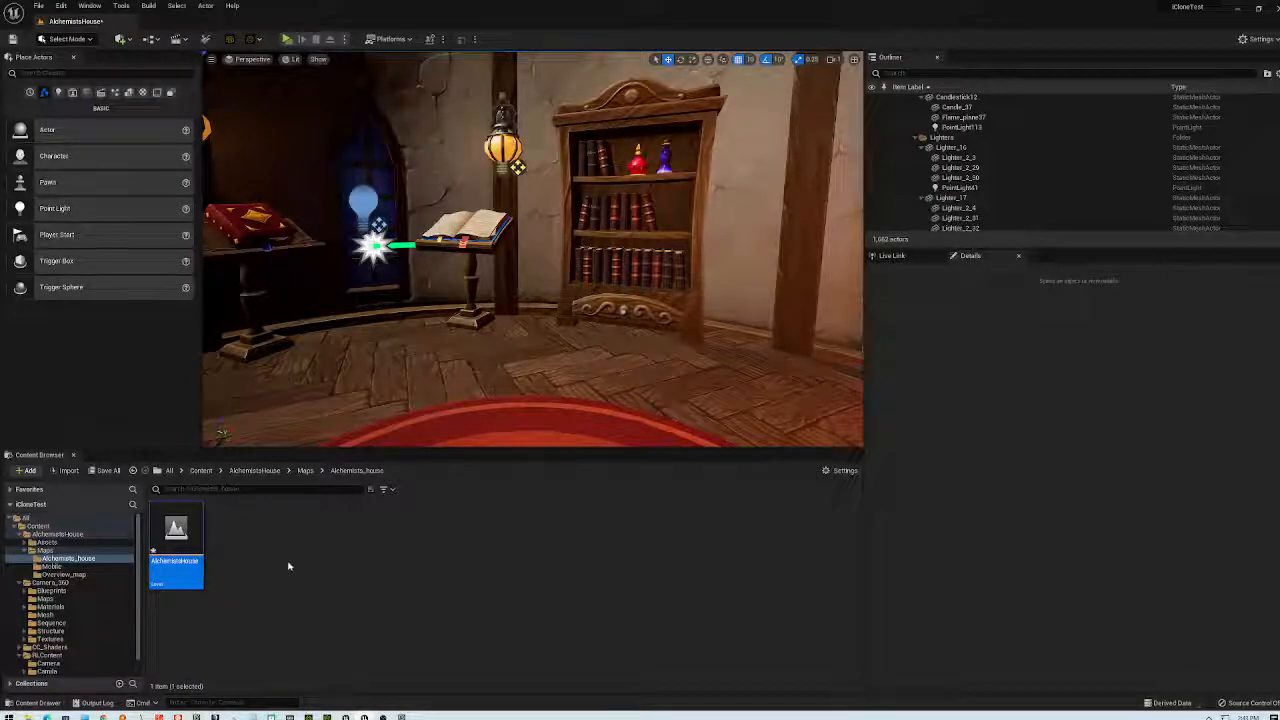
- Drag Camera_point_360 from Content > Camera_360 > Blueprints onto the room's carpet
click(200, 470)
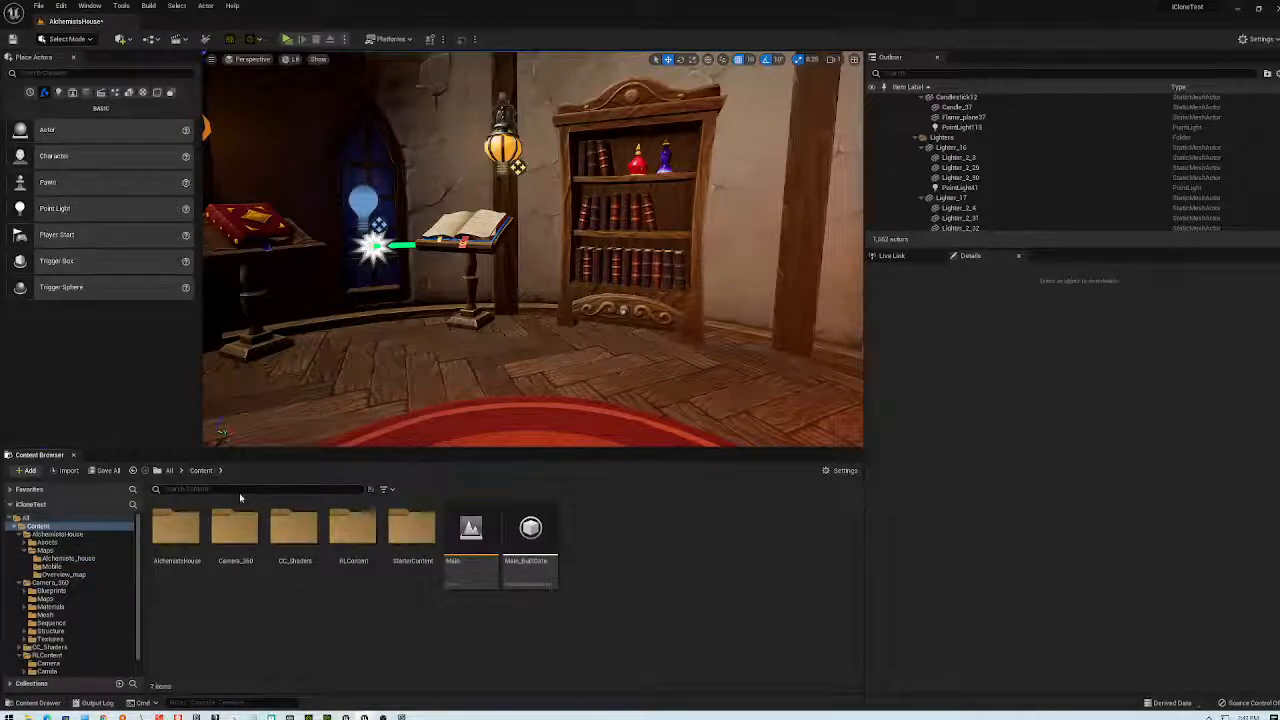
click(170, 470)
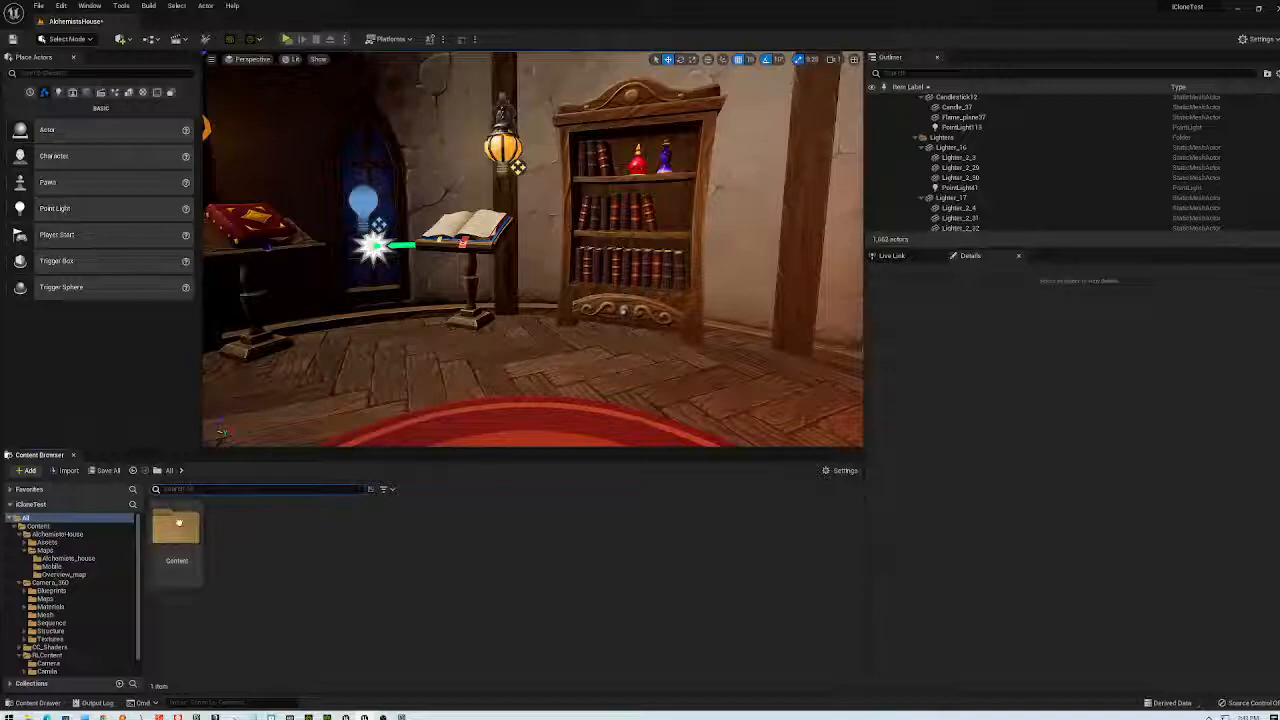
double_click(176, 527)
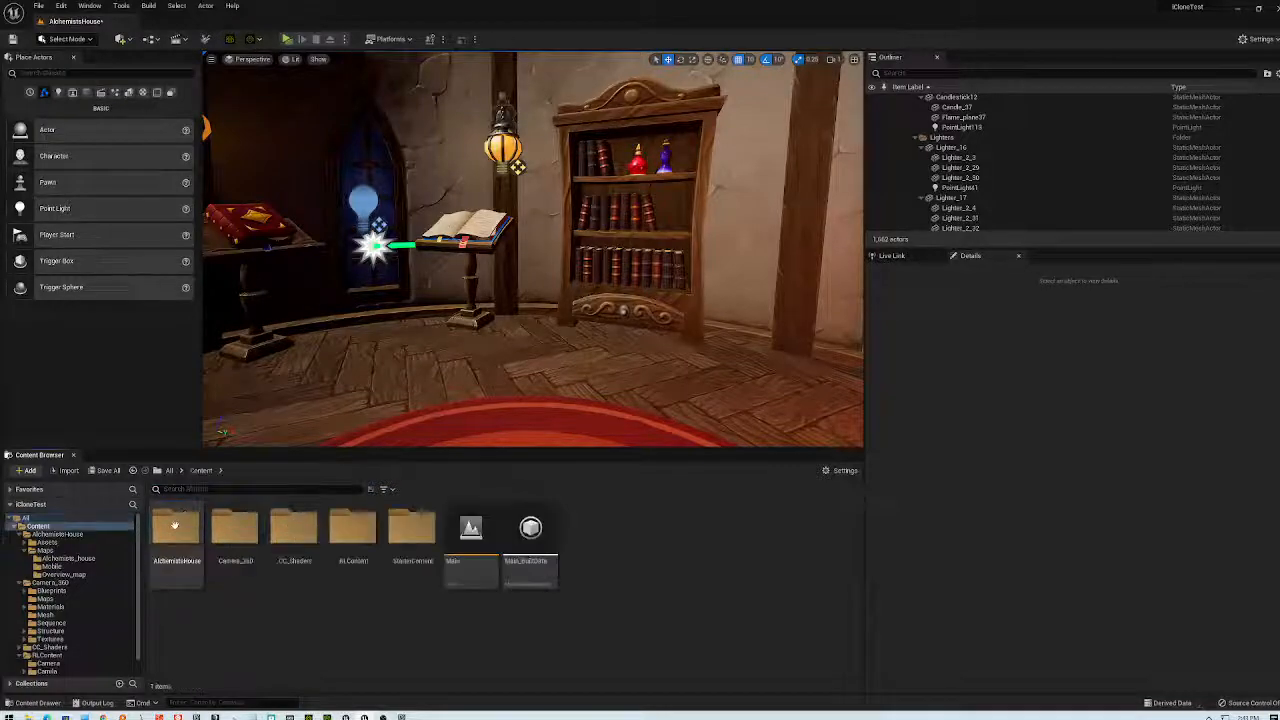
double_click(238, 530)
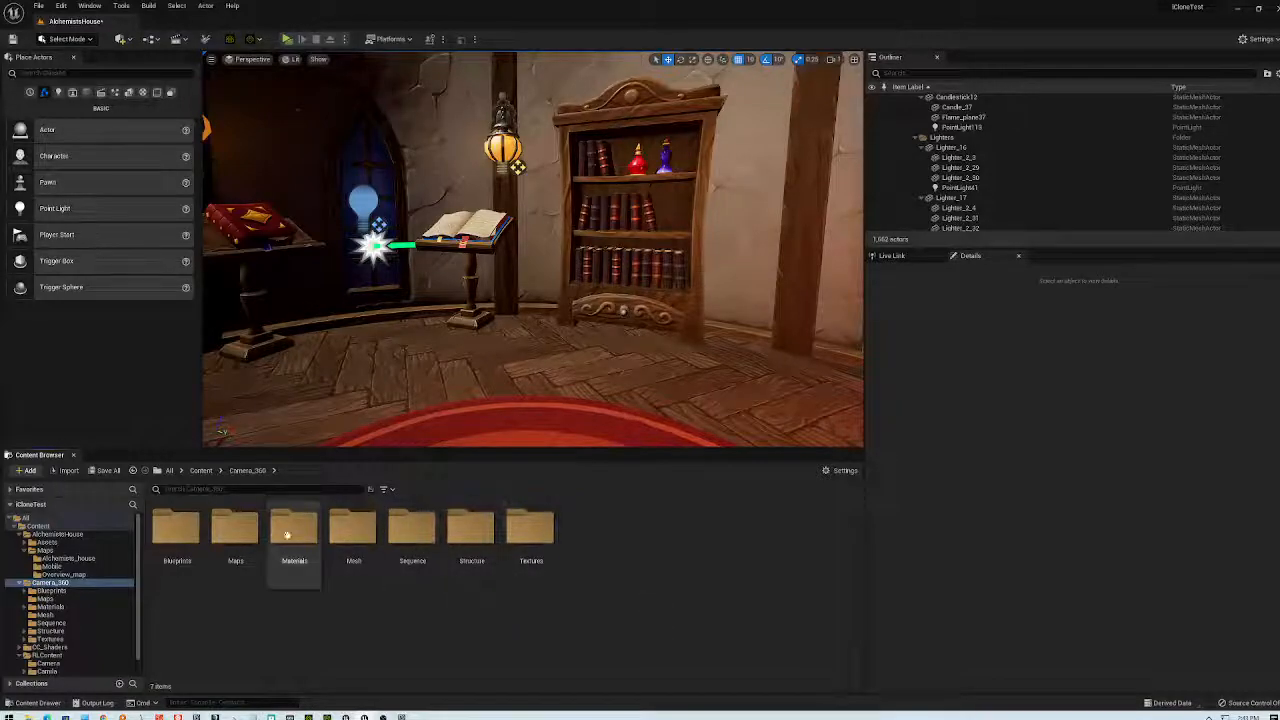
double_click(182, 527)
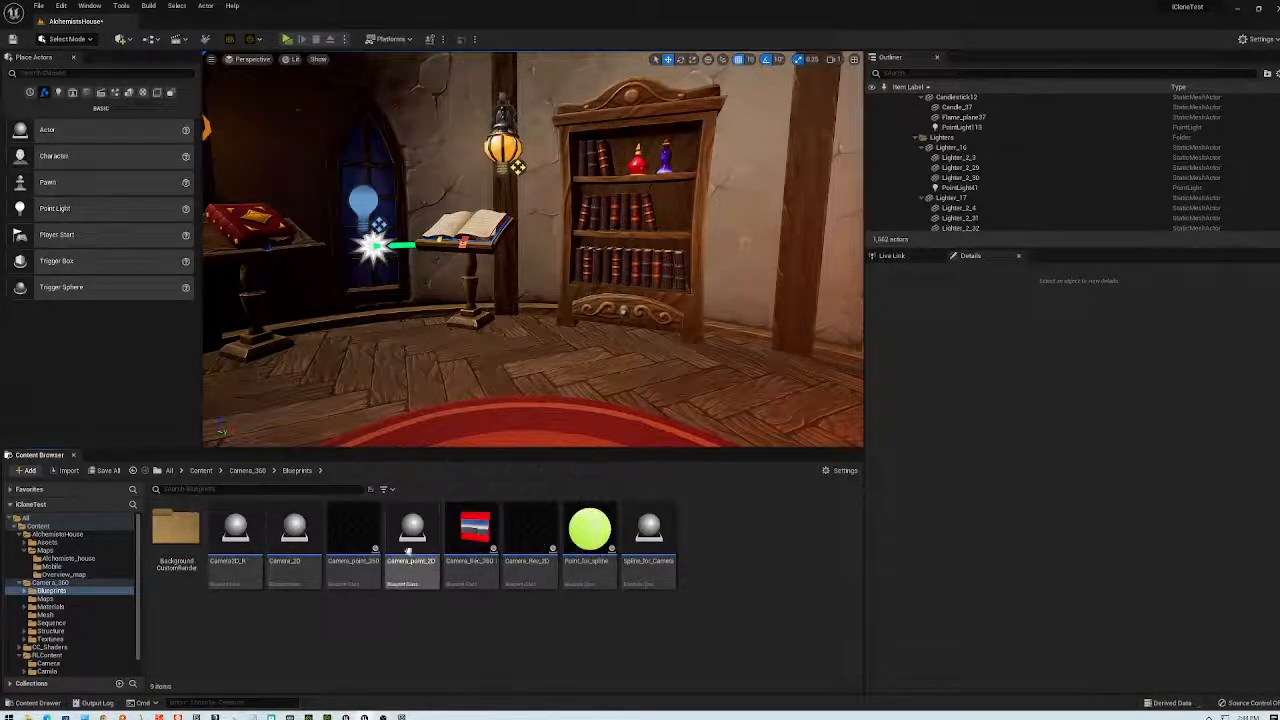
click(353, 545)
drag(453, 412, 619, 258)
right_drag(612, 262, 530, 262)
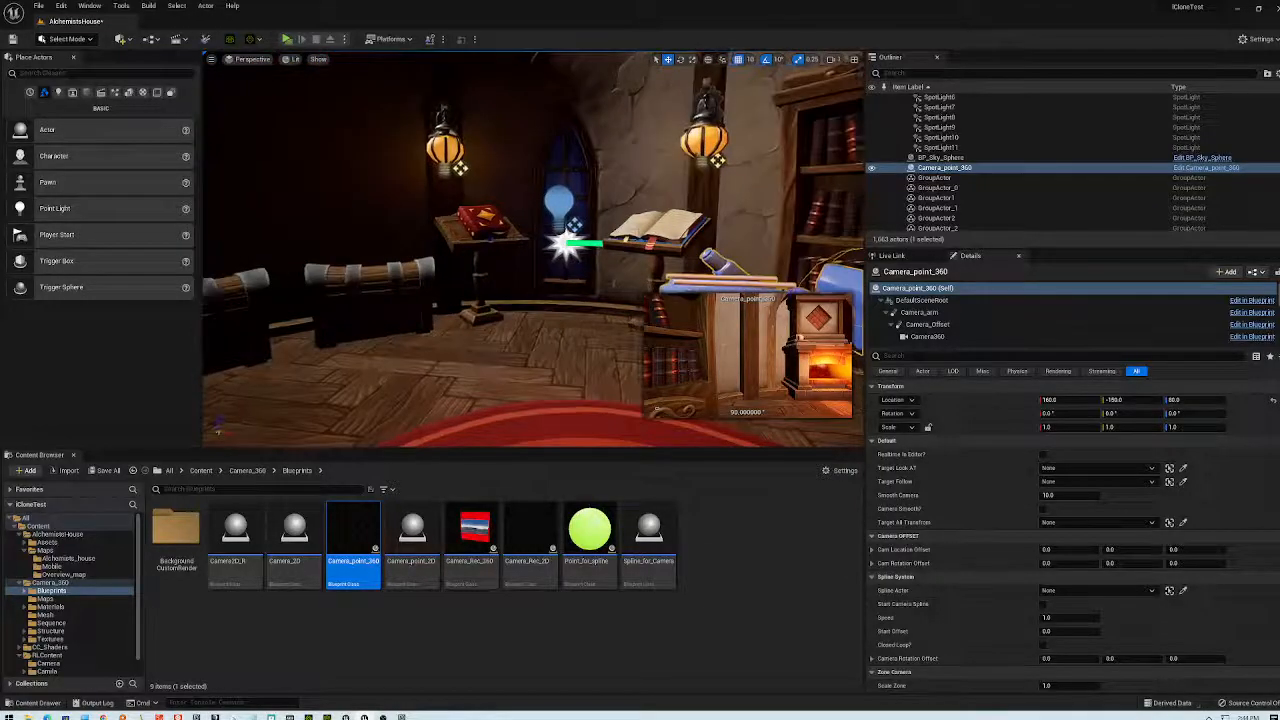
- Pilot Camera_point_360 forward to face the staircase at about 137°, then stop piloting
right_click(914, 168)
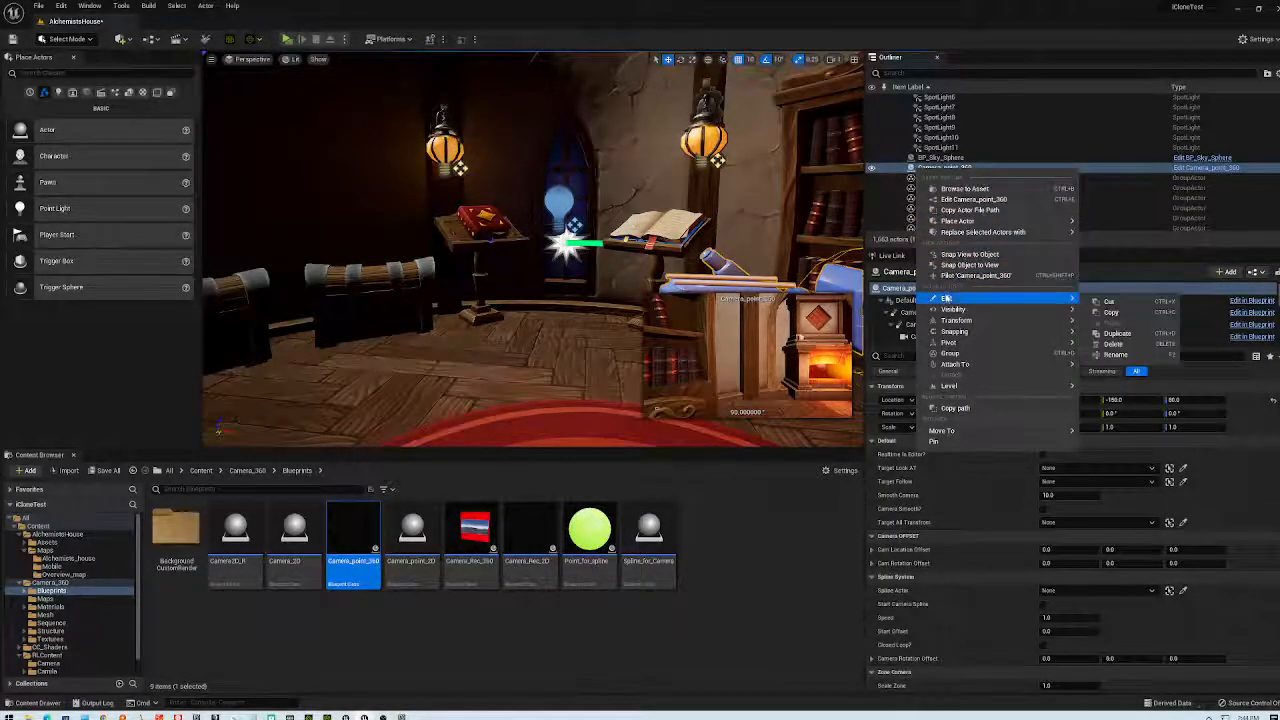
click(965, 275)
right_drag(530, 300, 360, 300)
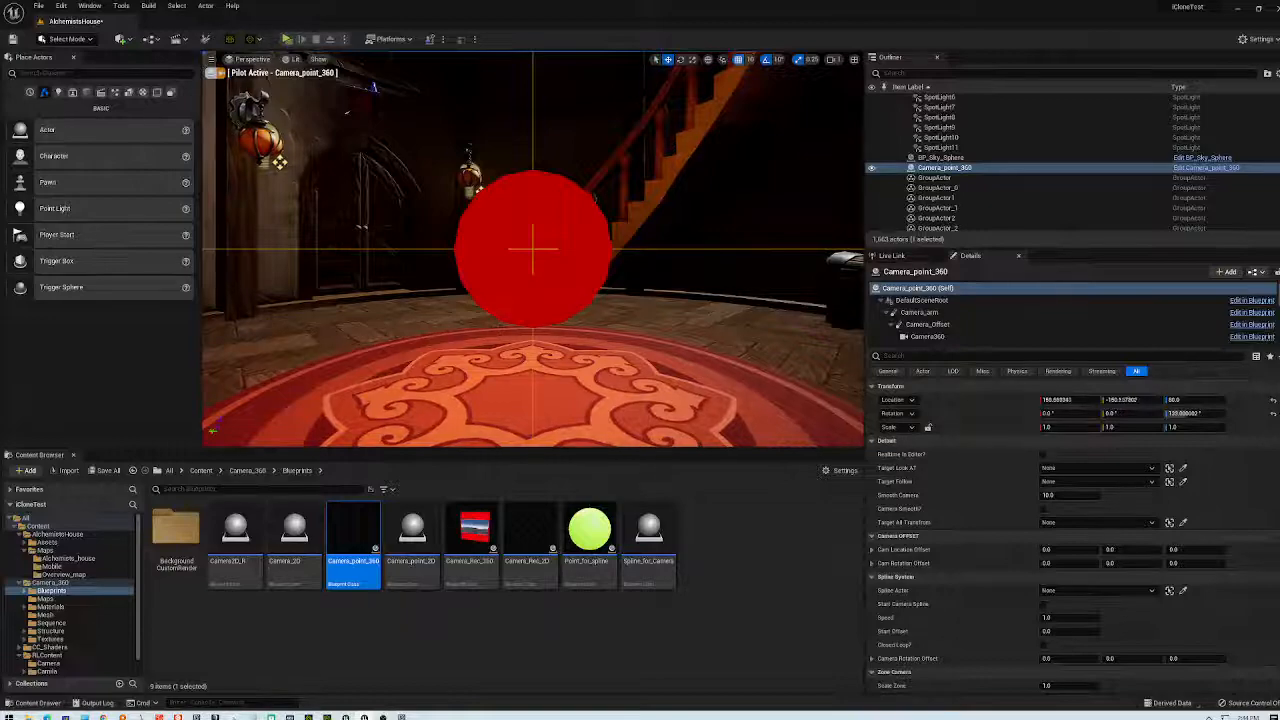
key(w)
key(w)
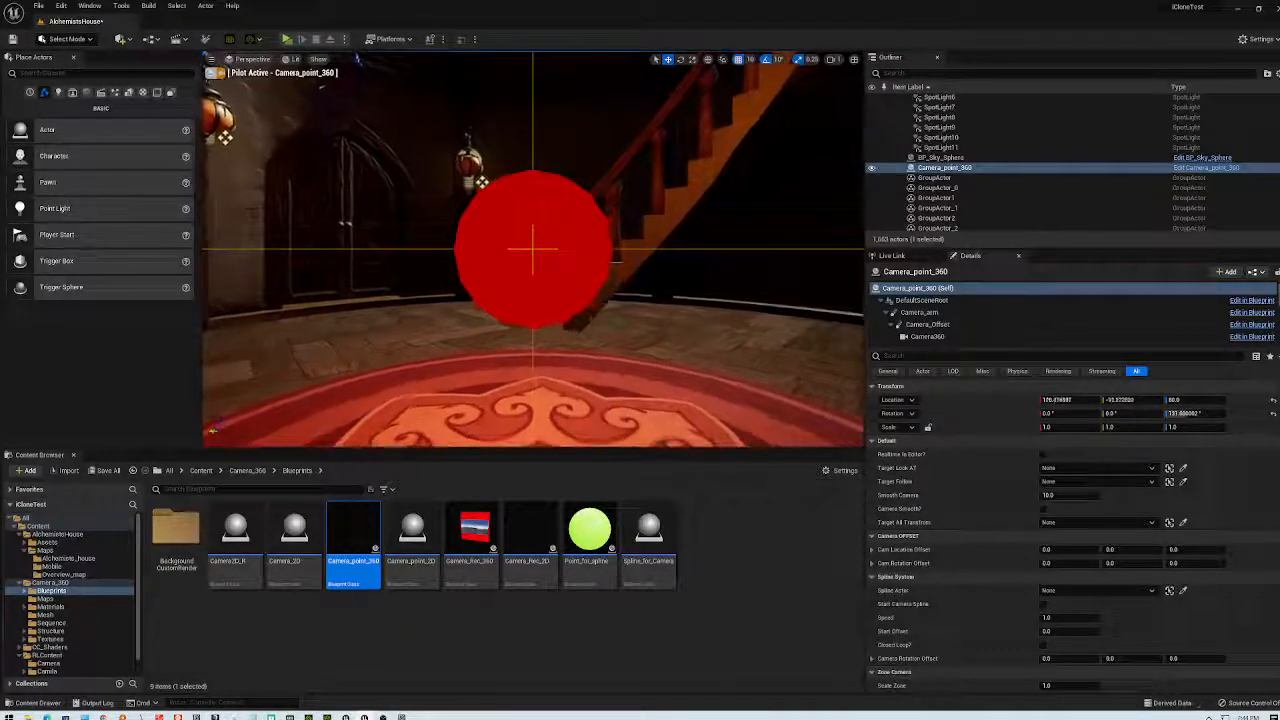
key(w)
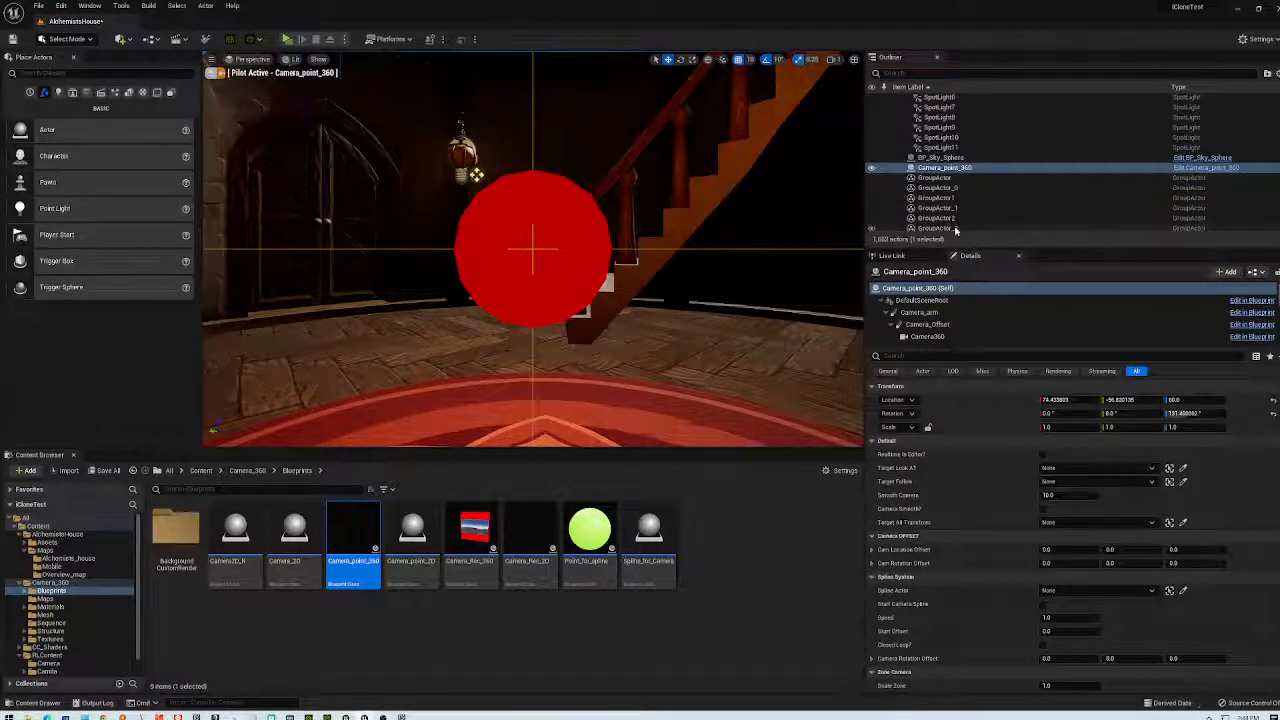
right_click(957, 168)
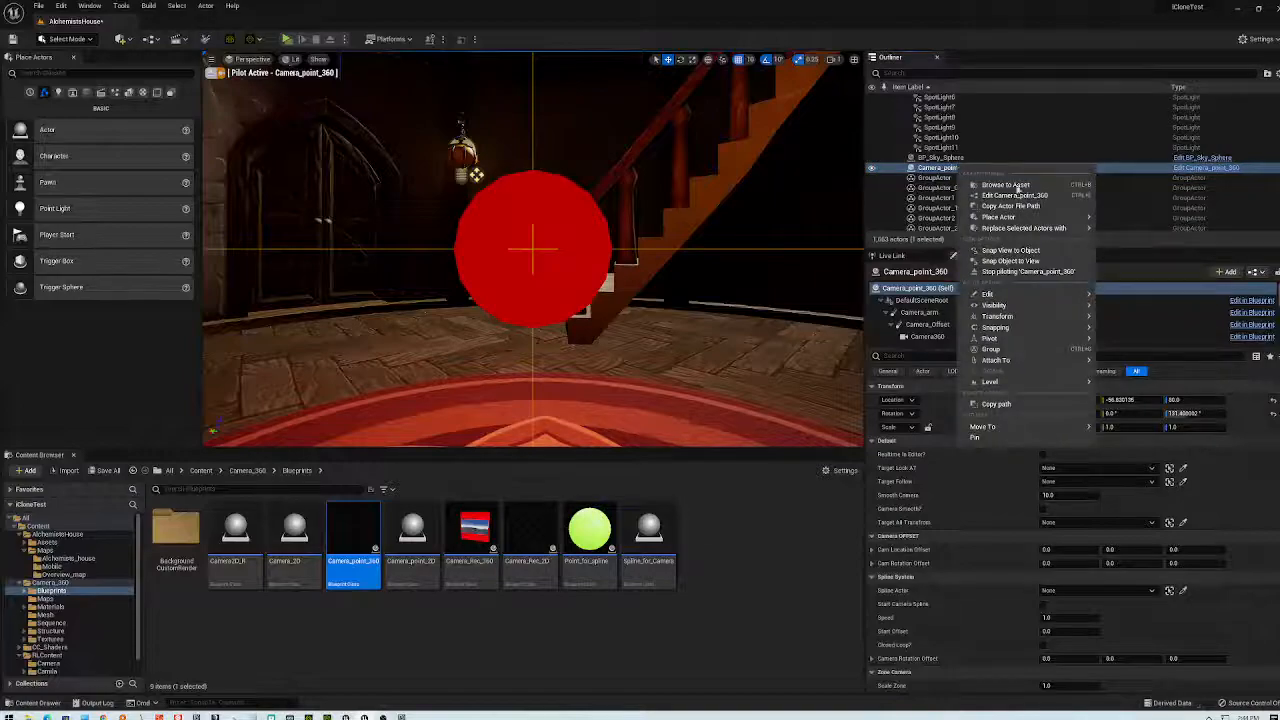
click(1005, 272)
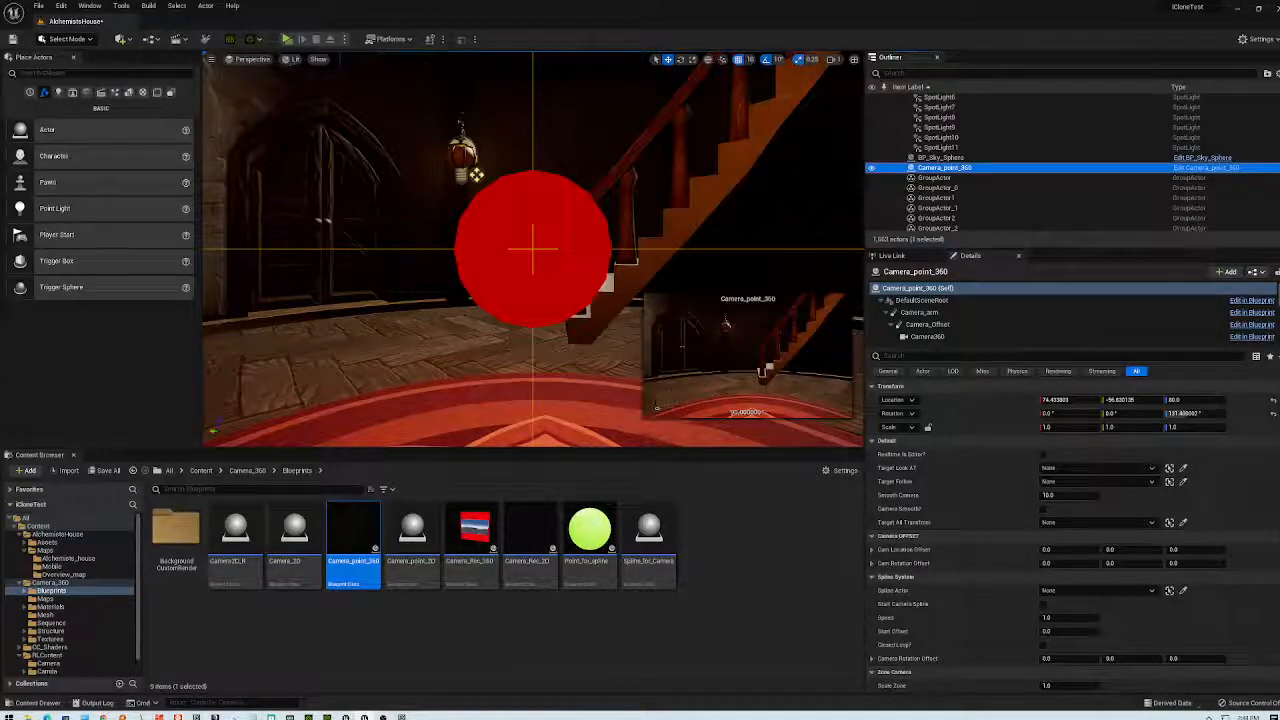
right_drag(533, 250, 405, 244)
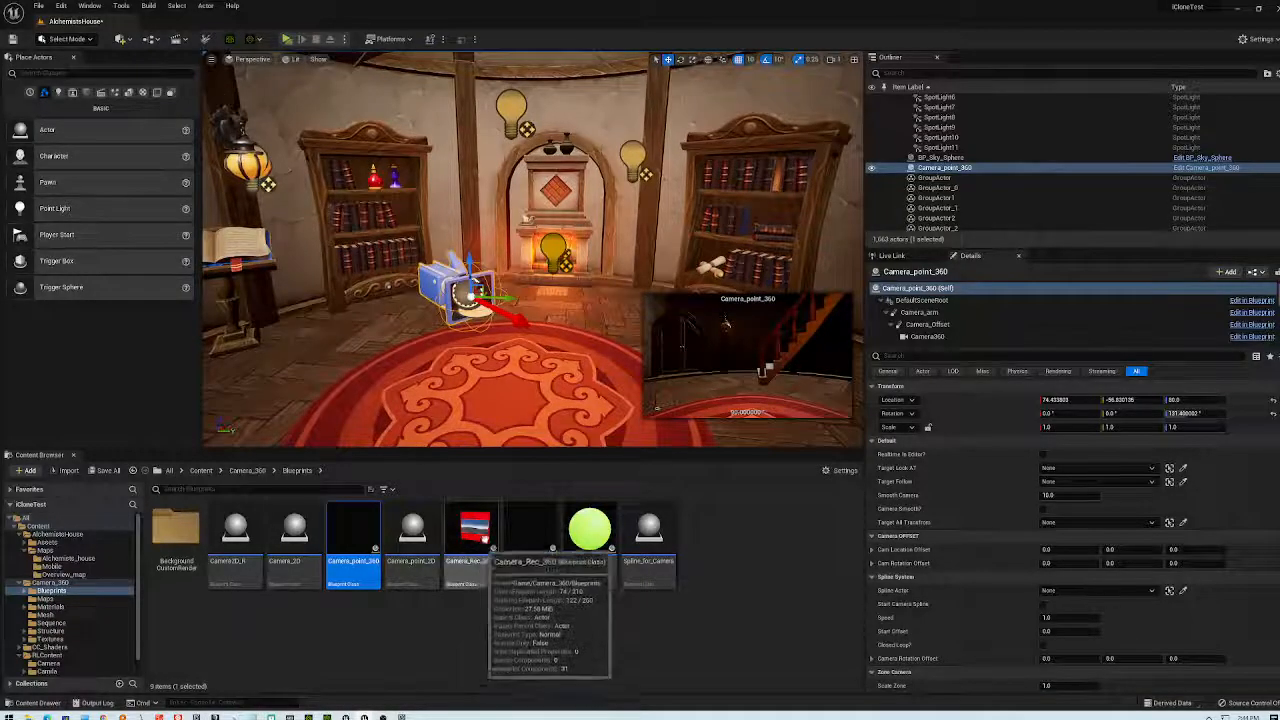
- Place a Camera_Rec_360 on the rug and shift it to Y -160
drag(479, 558, 398, 262)
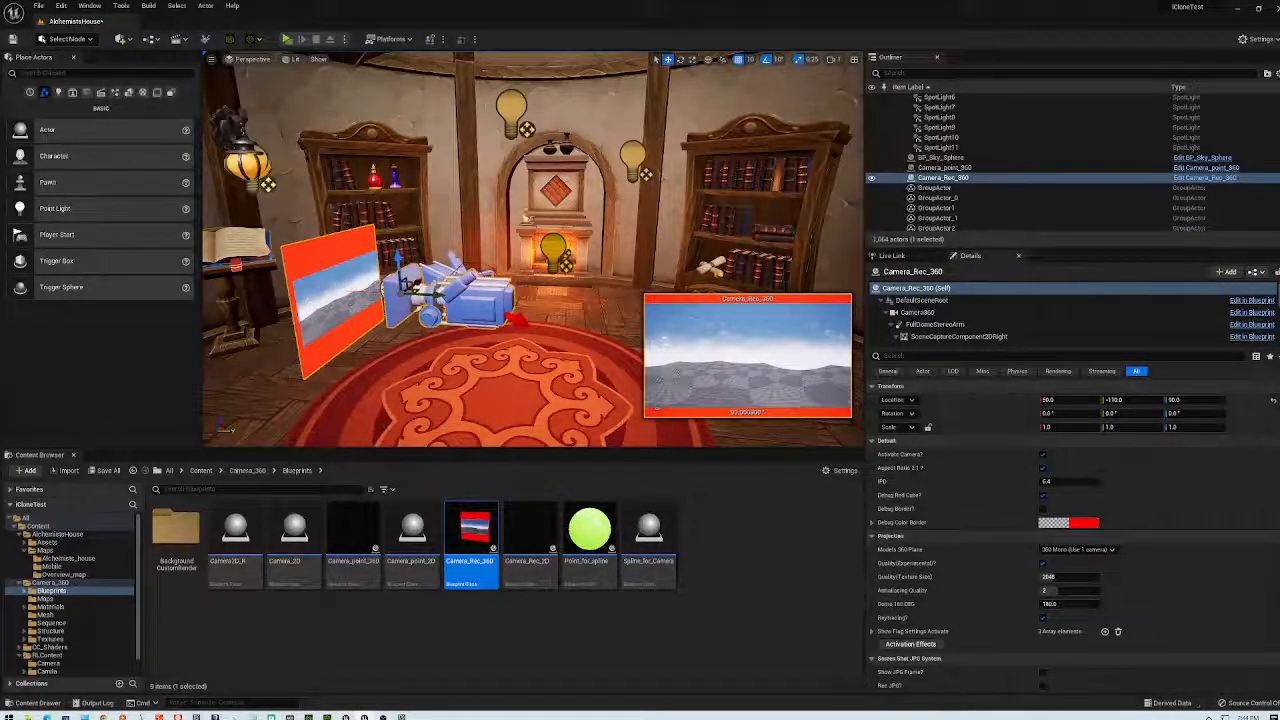
drag(395, 287, 345, 288)
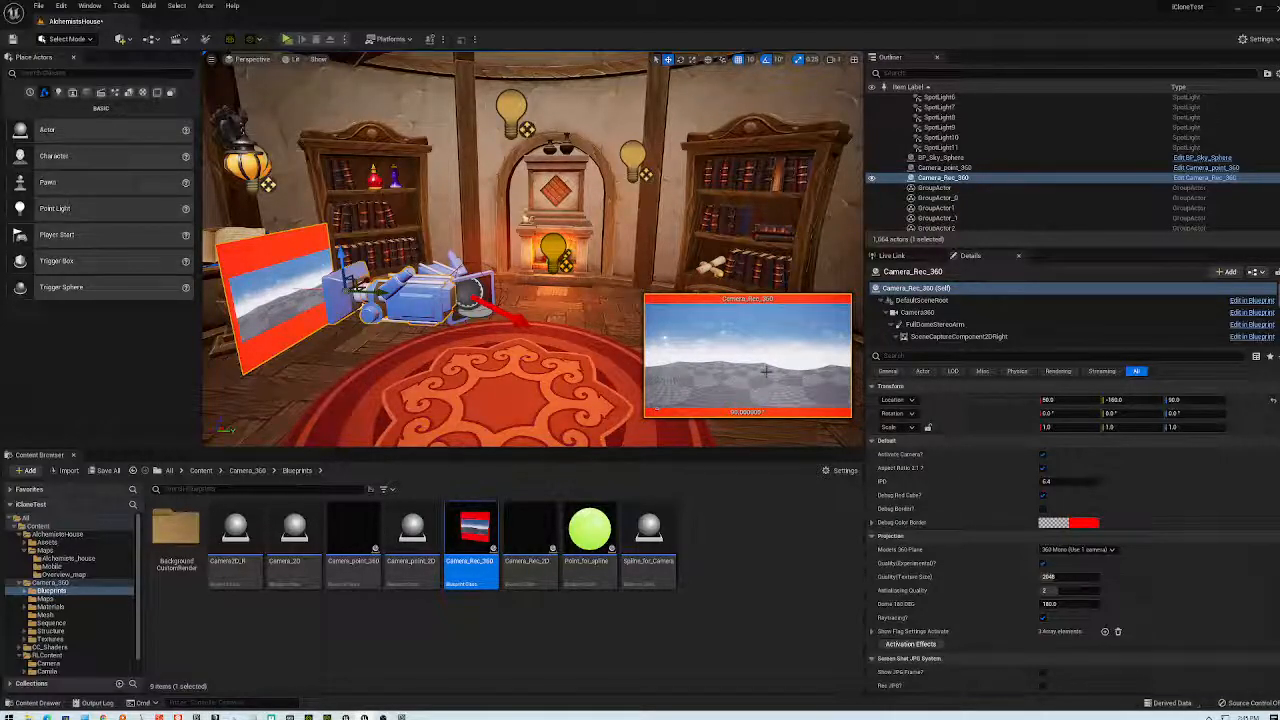
scroll(486, 346, down, 3)
scroll(490, 342, up, 3)
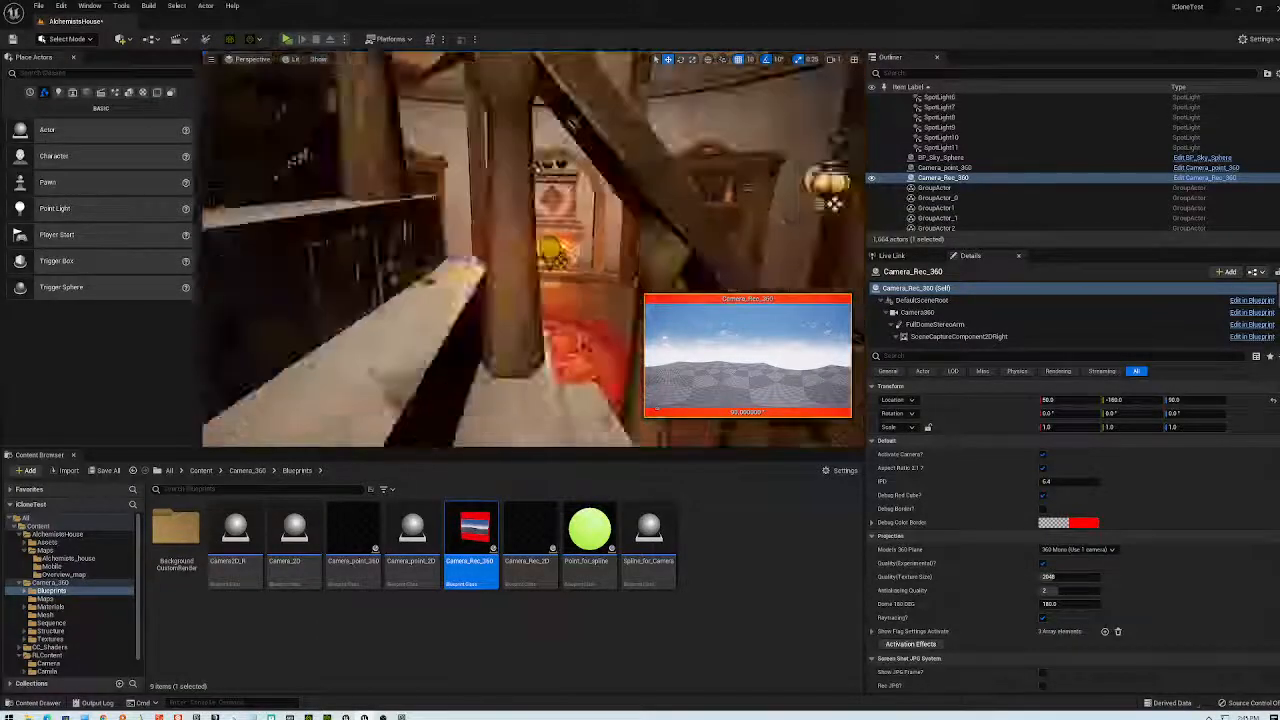
- Raise Camera_Rec_360 to Z 270 and move it along Y to -750
drag(343, 262, 345, 74)
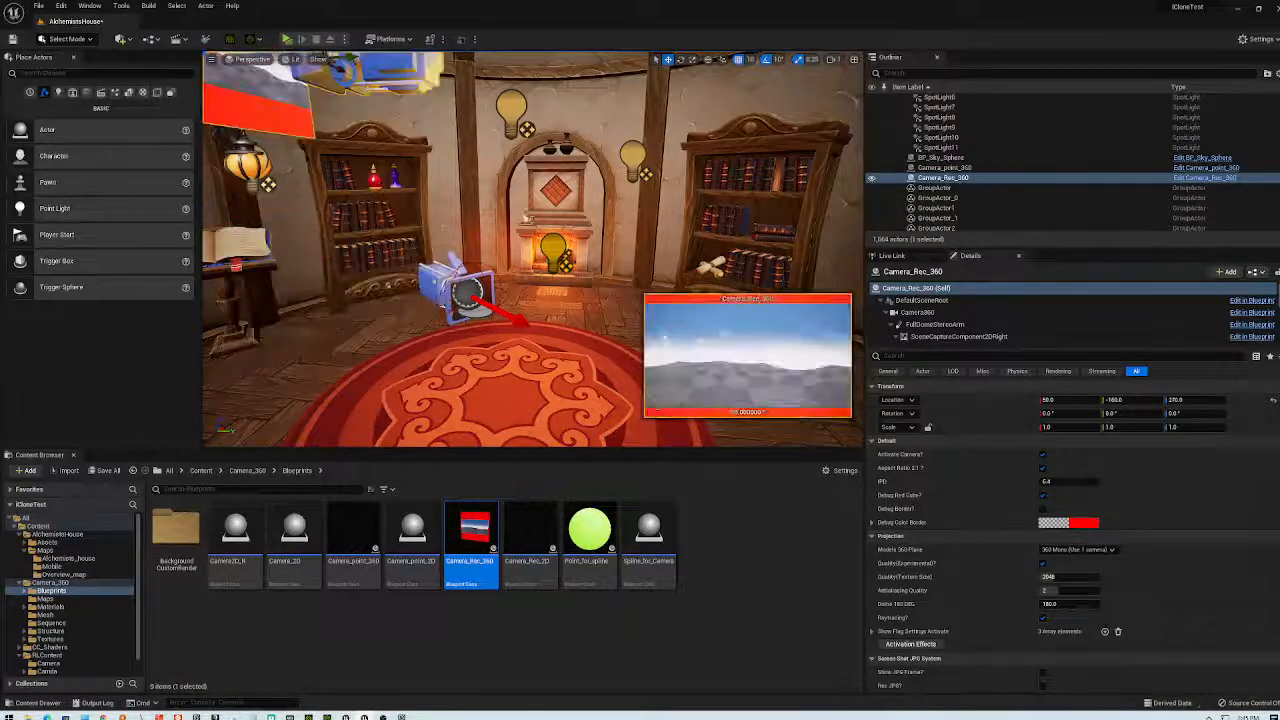
scroll(400, 110, down, 3)
scroll(385, 110, down, 3)
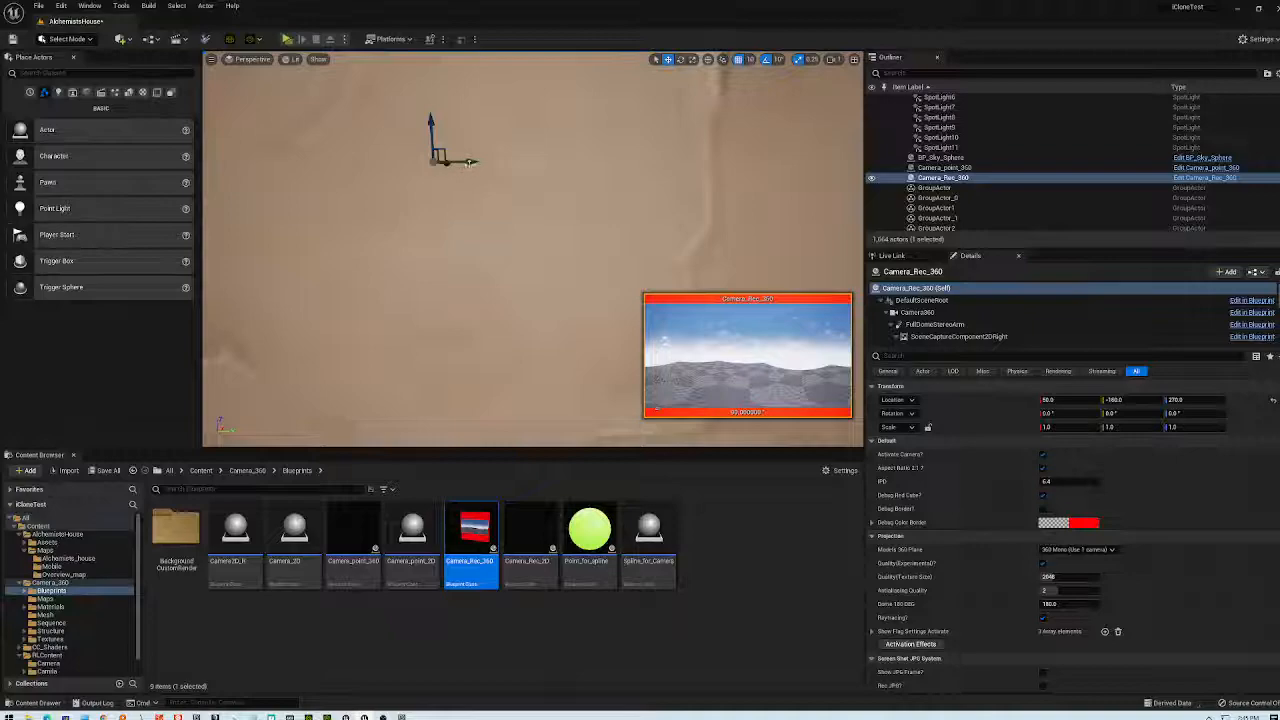
drag(460, 160, 250, 147)
scroll(392, 210, down, 5)
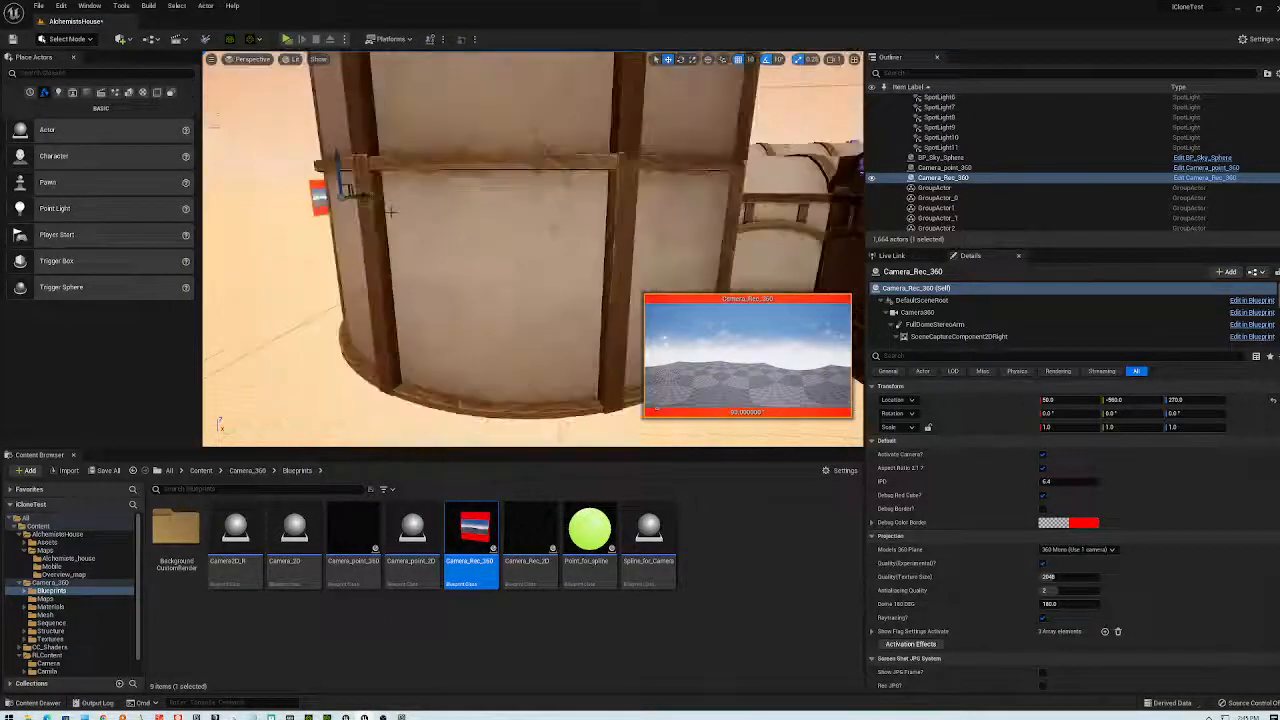
drag(410, 210, 362, 206)
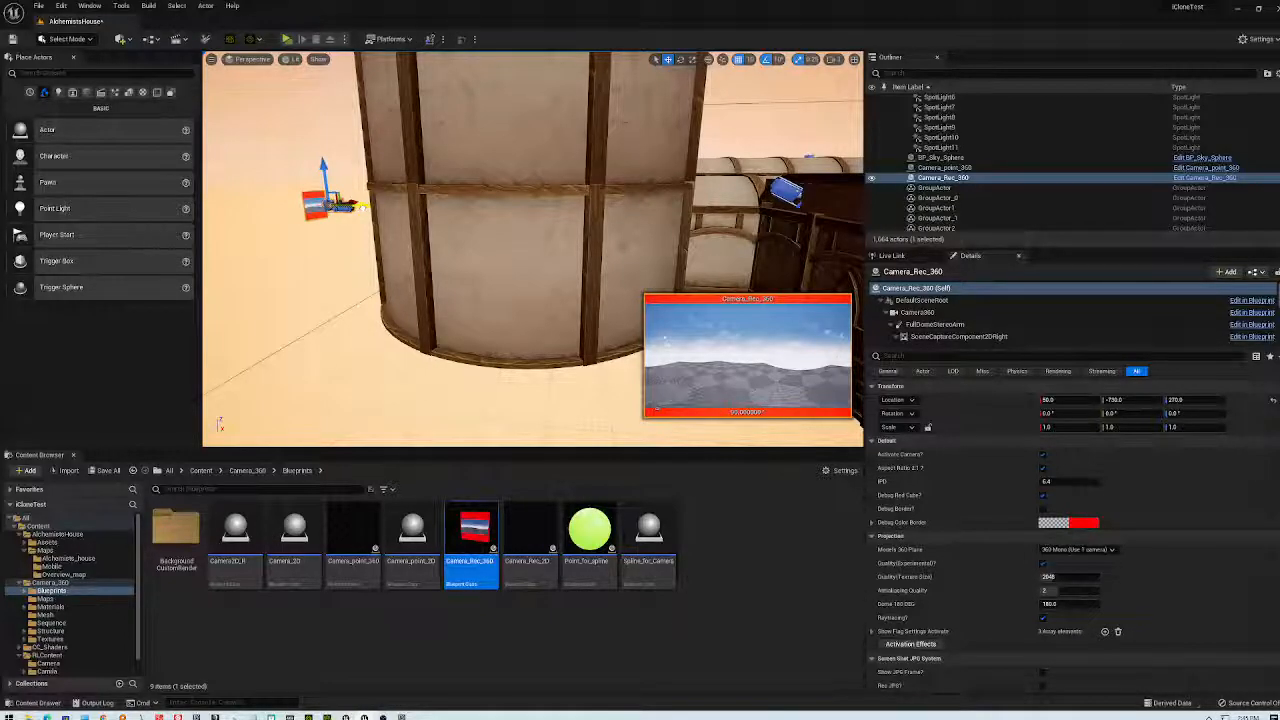
scroll(497, 297, up, 10)
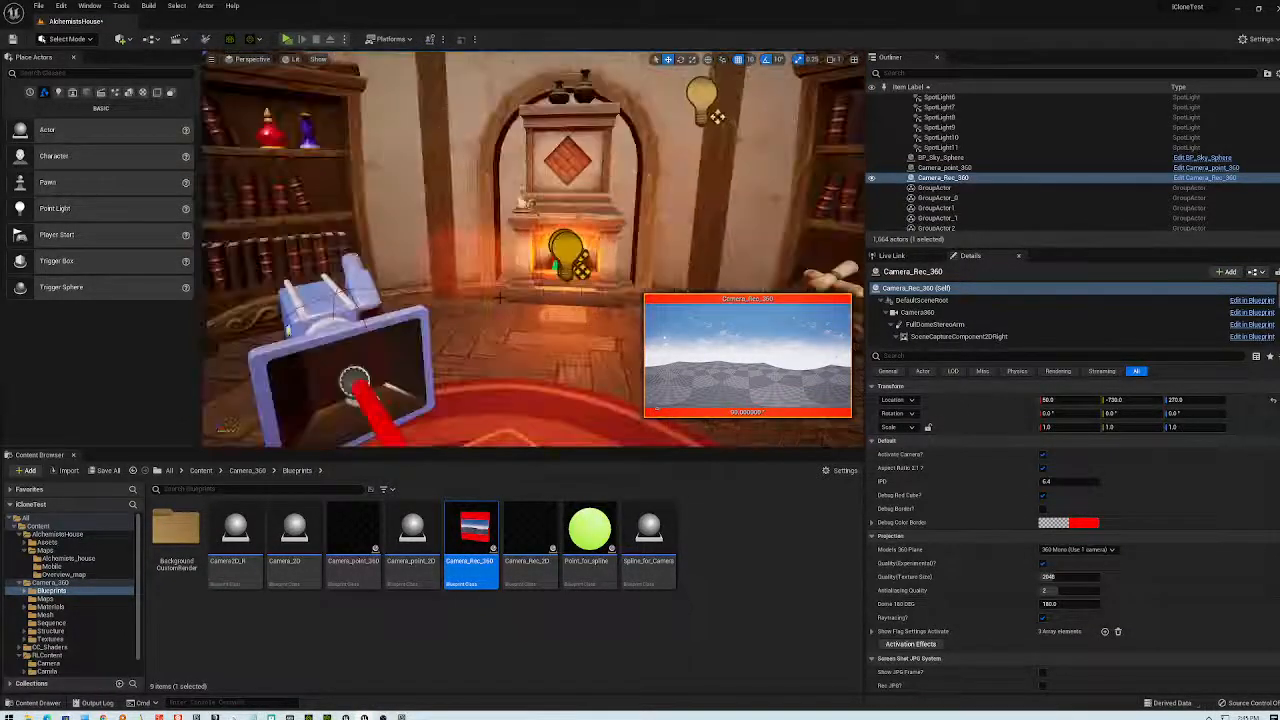
scroll(497, 297, up, 5)
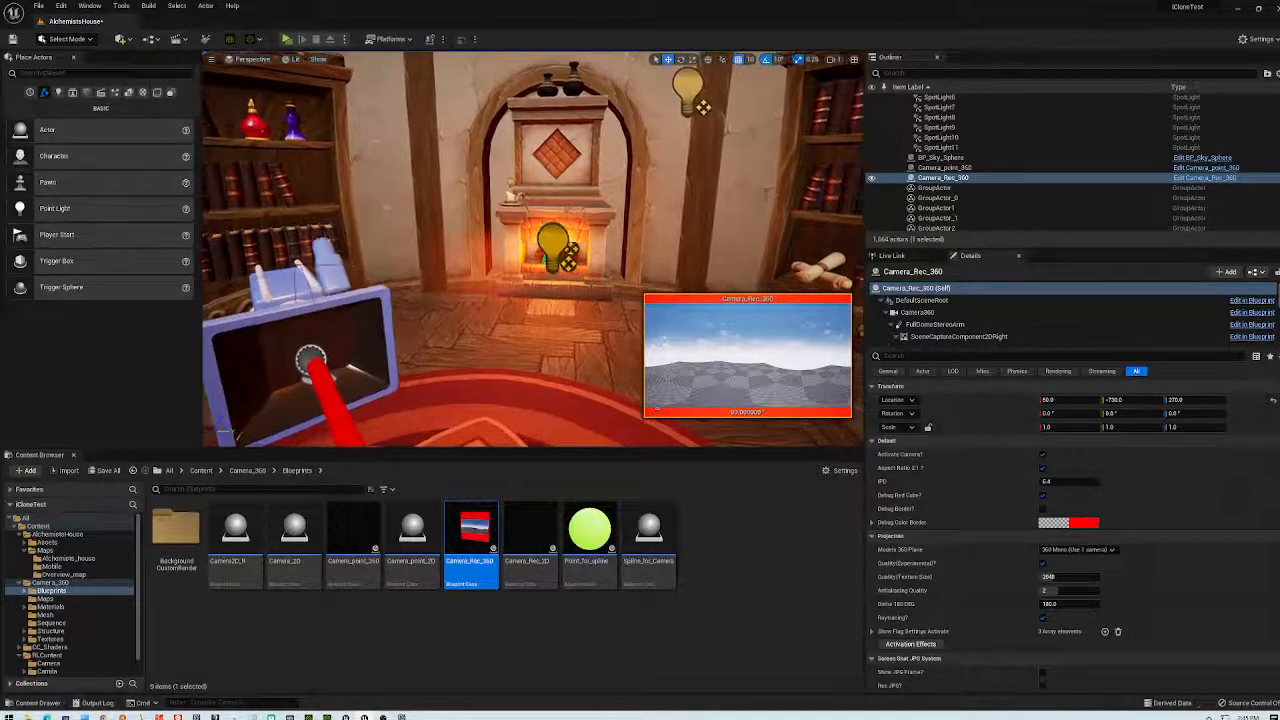
click(288, 41)
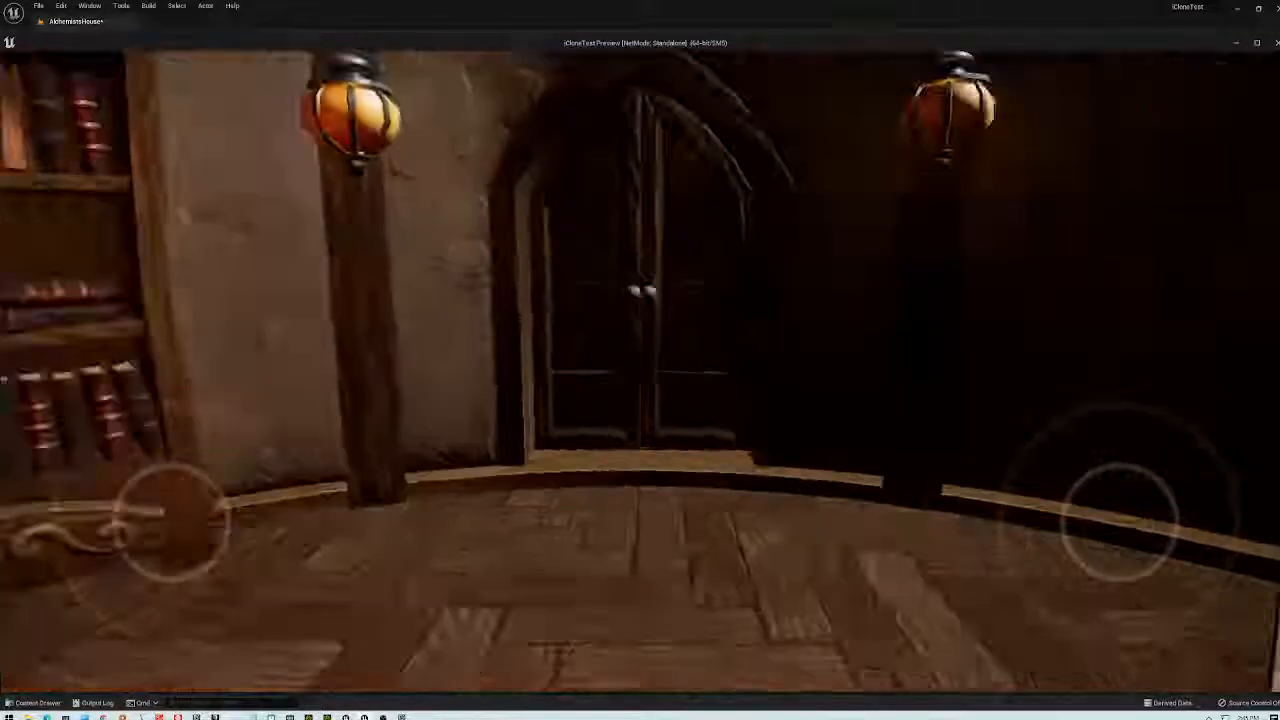
key(Escape)
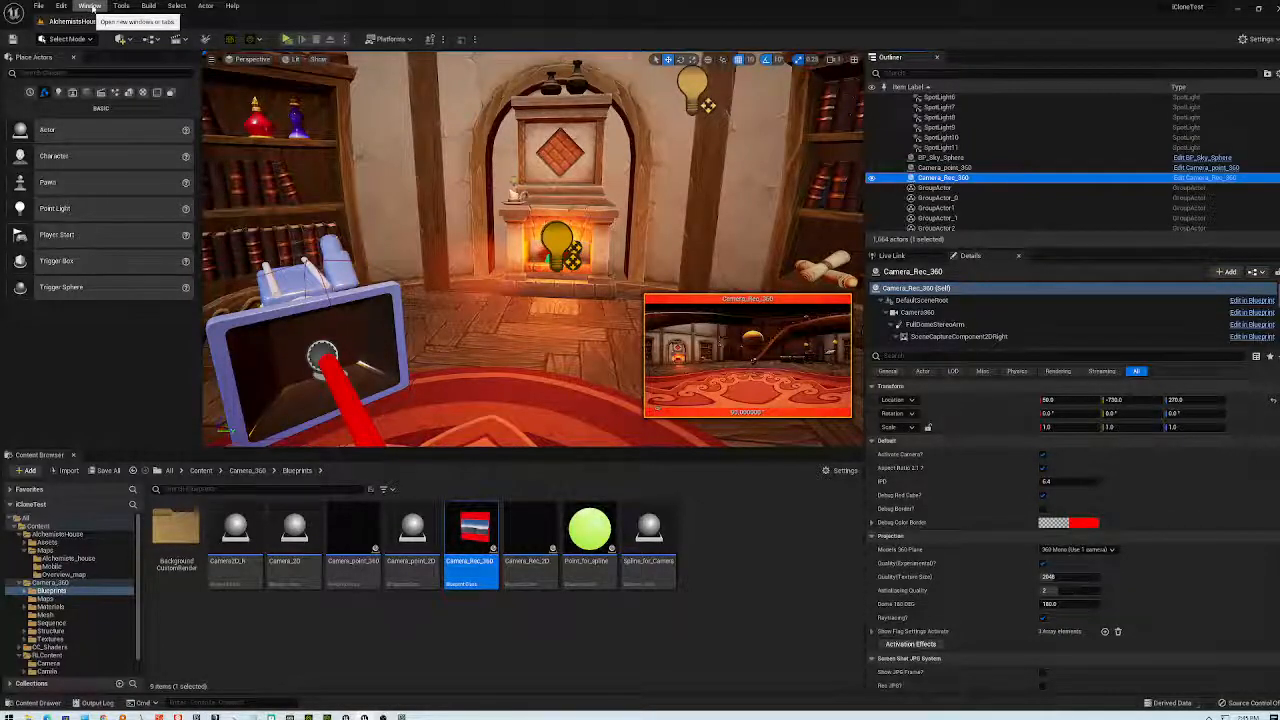
click(62, 6)
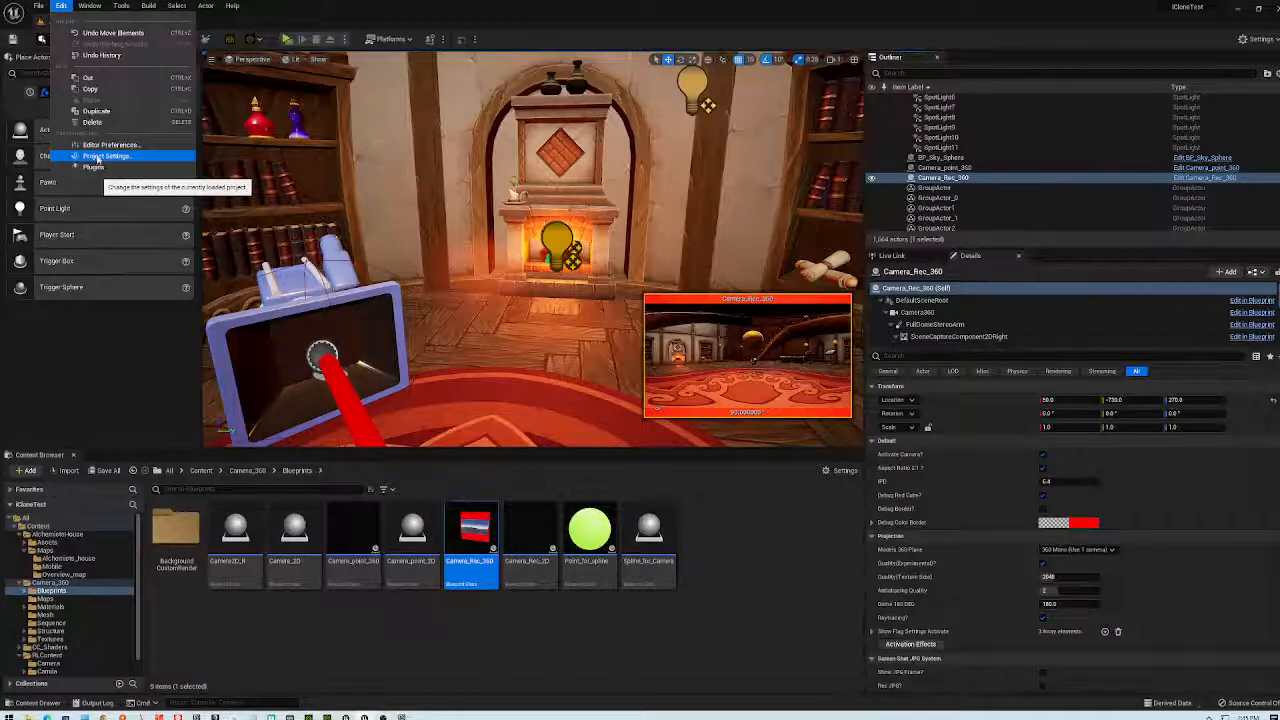
click(98, 157)
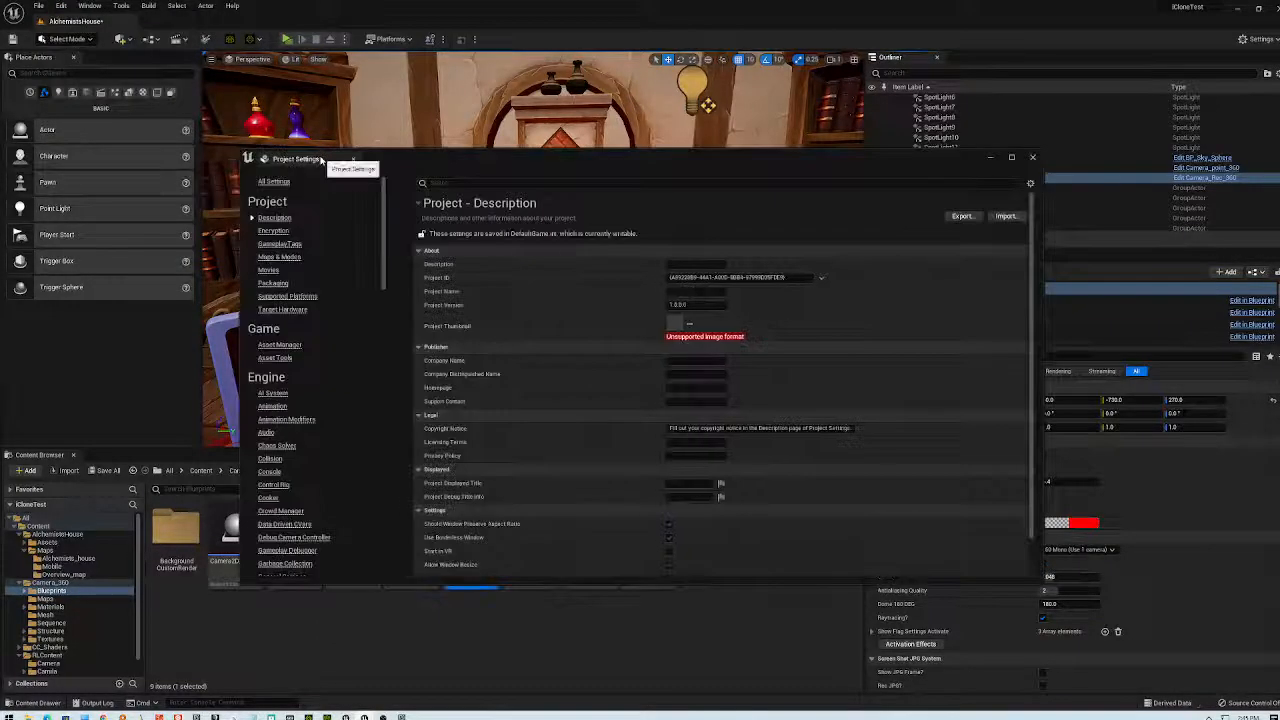
click(440, 183)
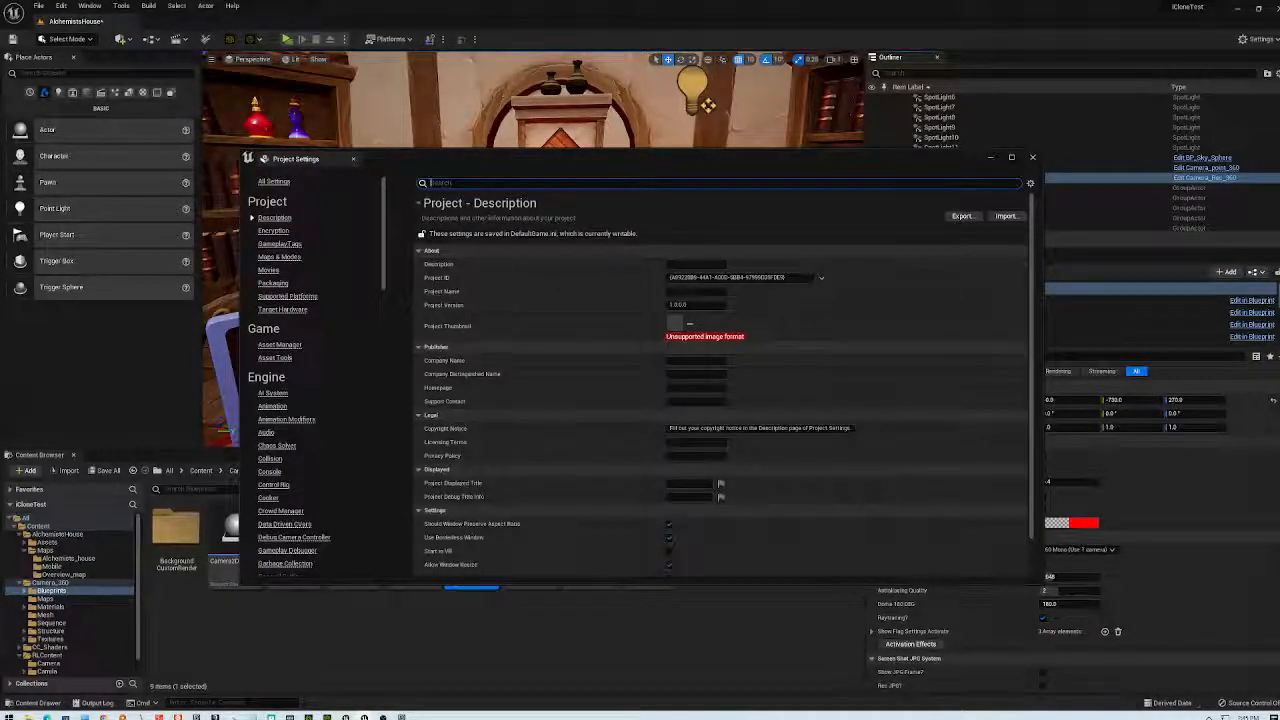
click(1032, 157)
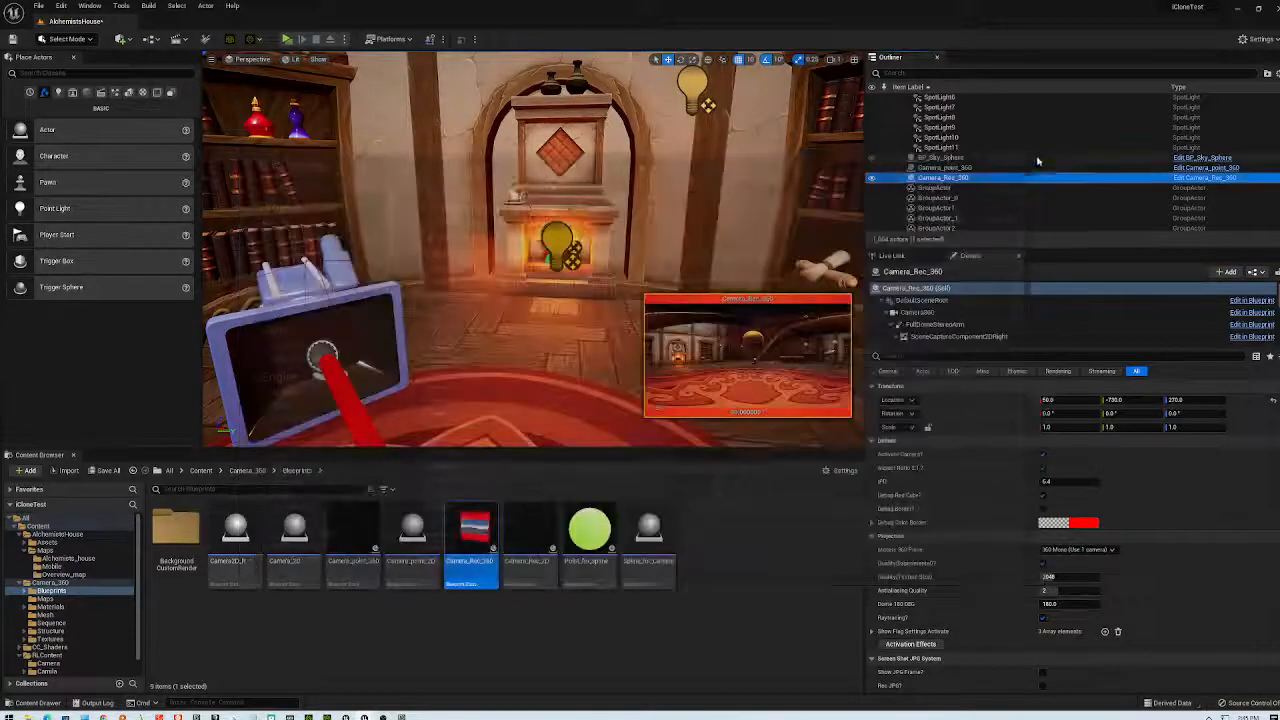
- Delete CameraActor through CameraActor10 from the Outliner, confirming with Yes All
scroll(1021, 172, down, 5)
scroll(1021, 172, down, 5)
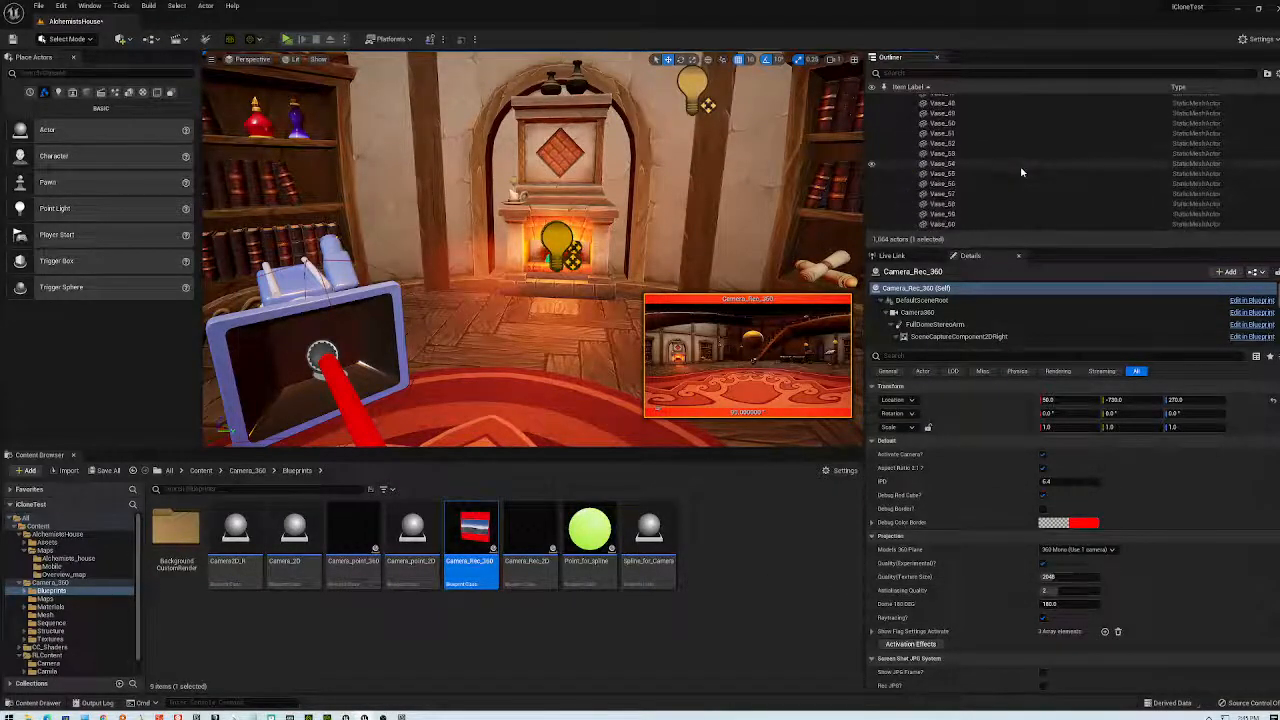
scroll(1020, 167, up, 10)
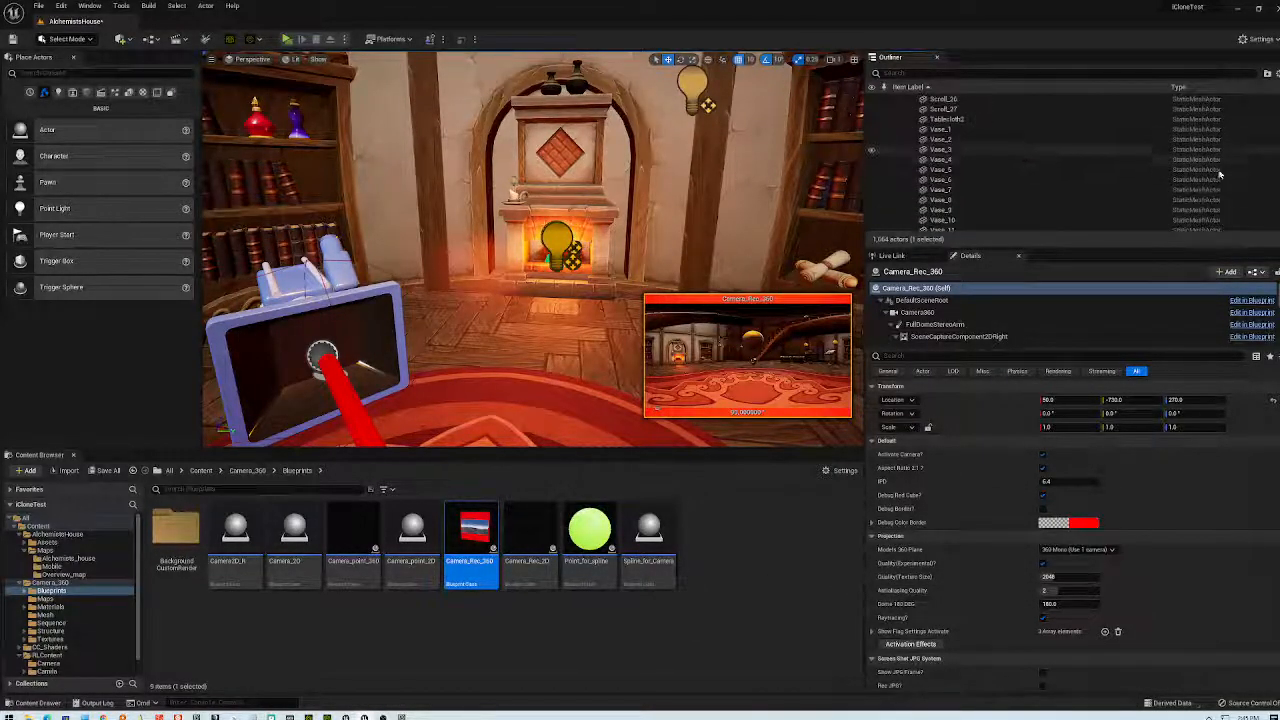
scroll(1020, 160, up, 15)
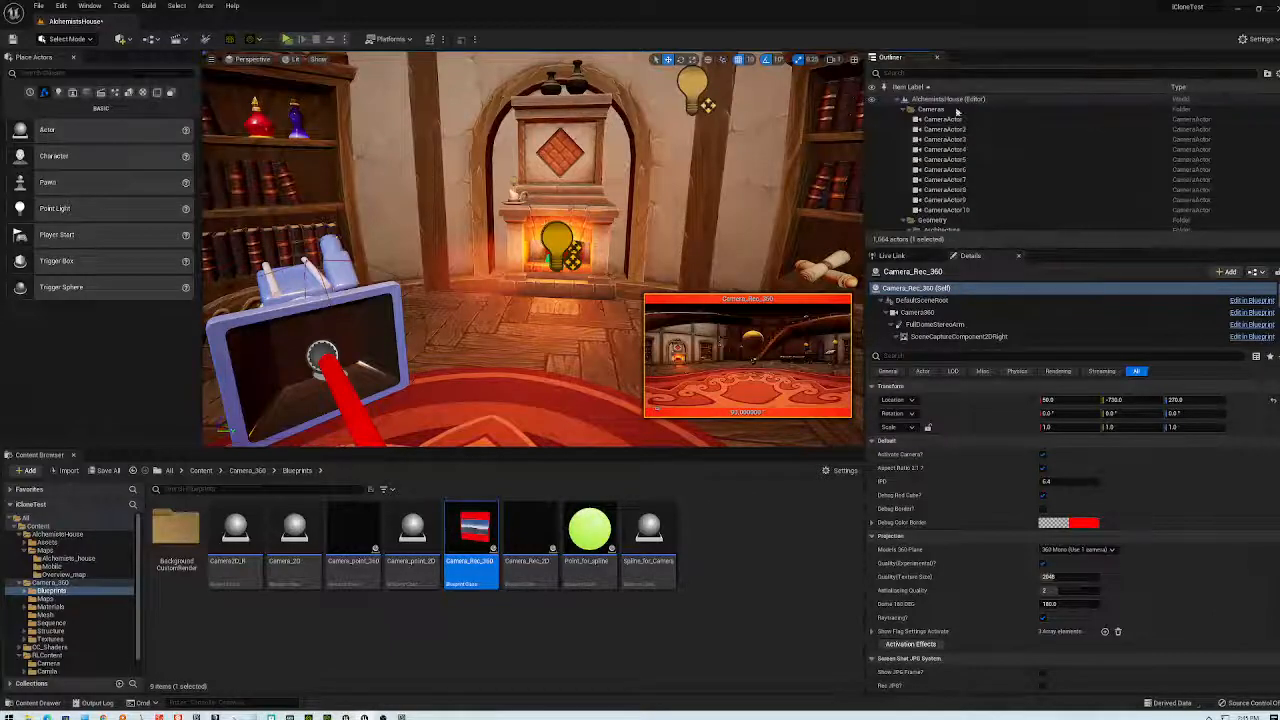
click(935, 120)
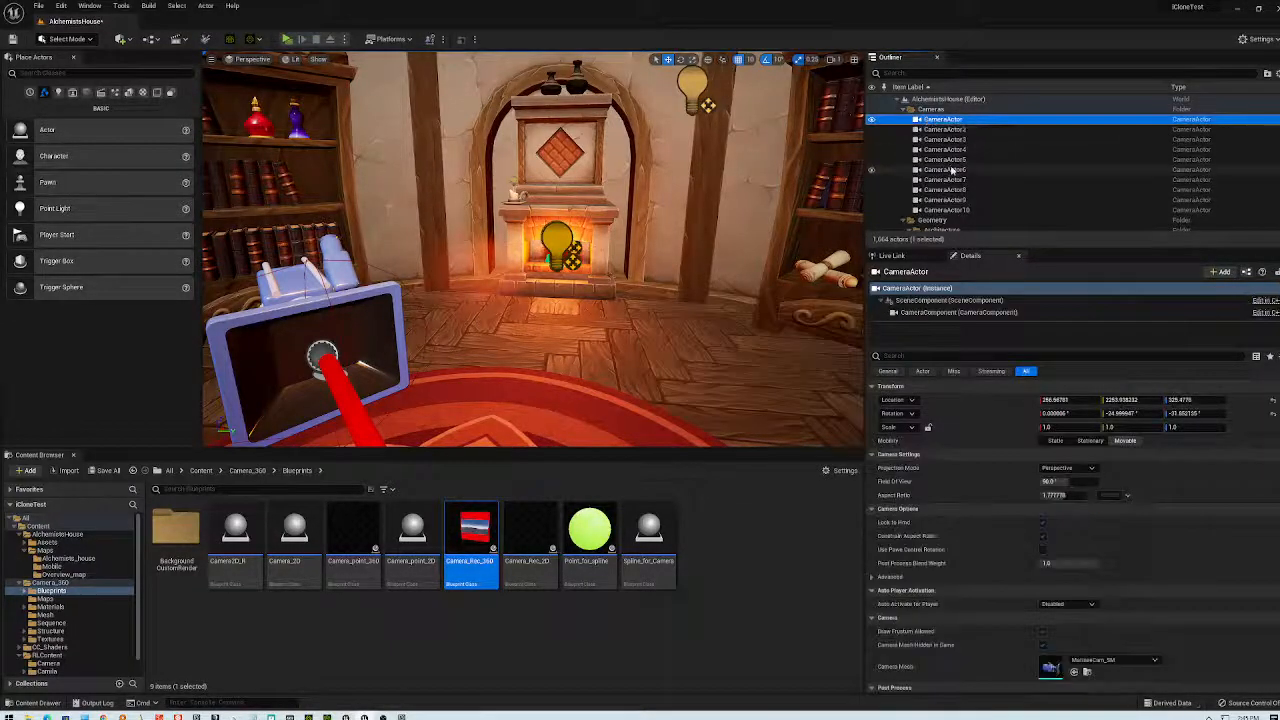
shift+click(950, 210)
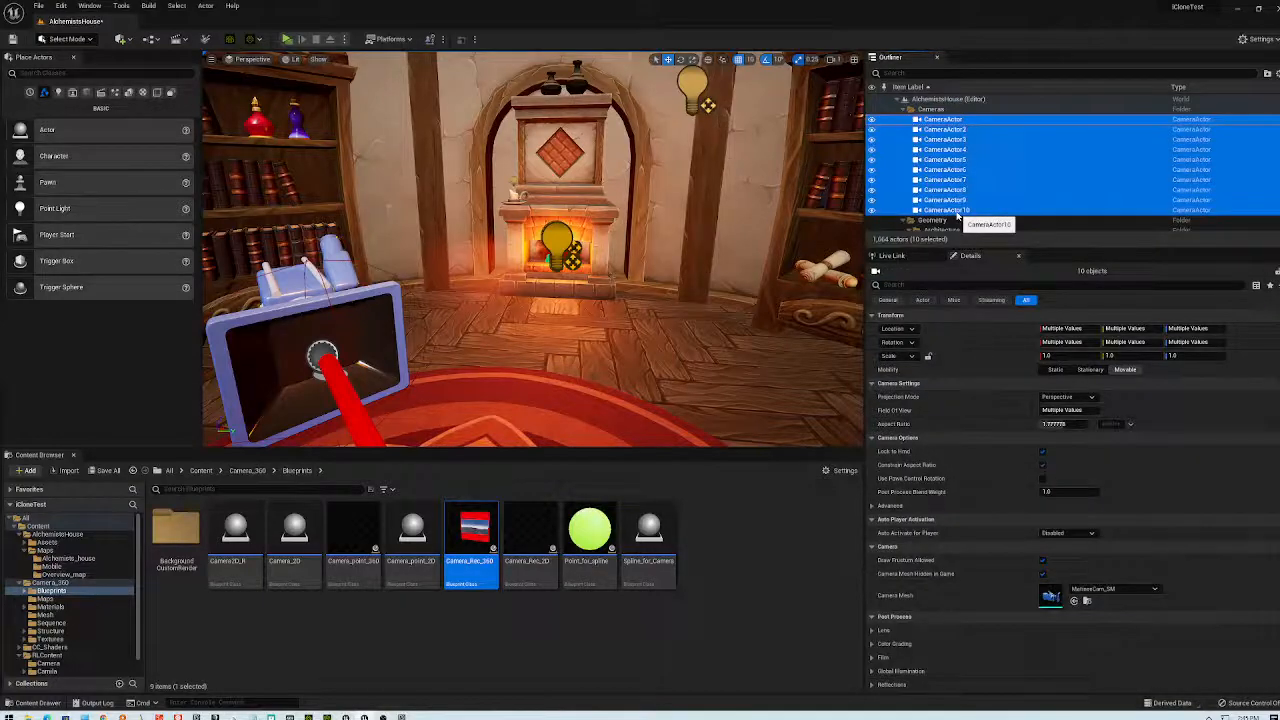
key(Delete)
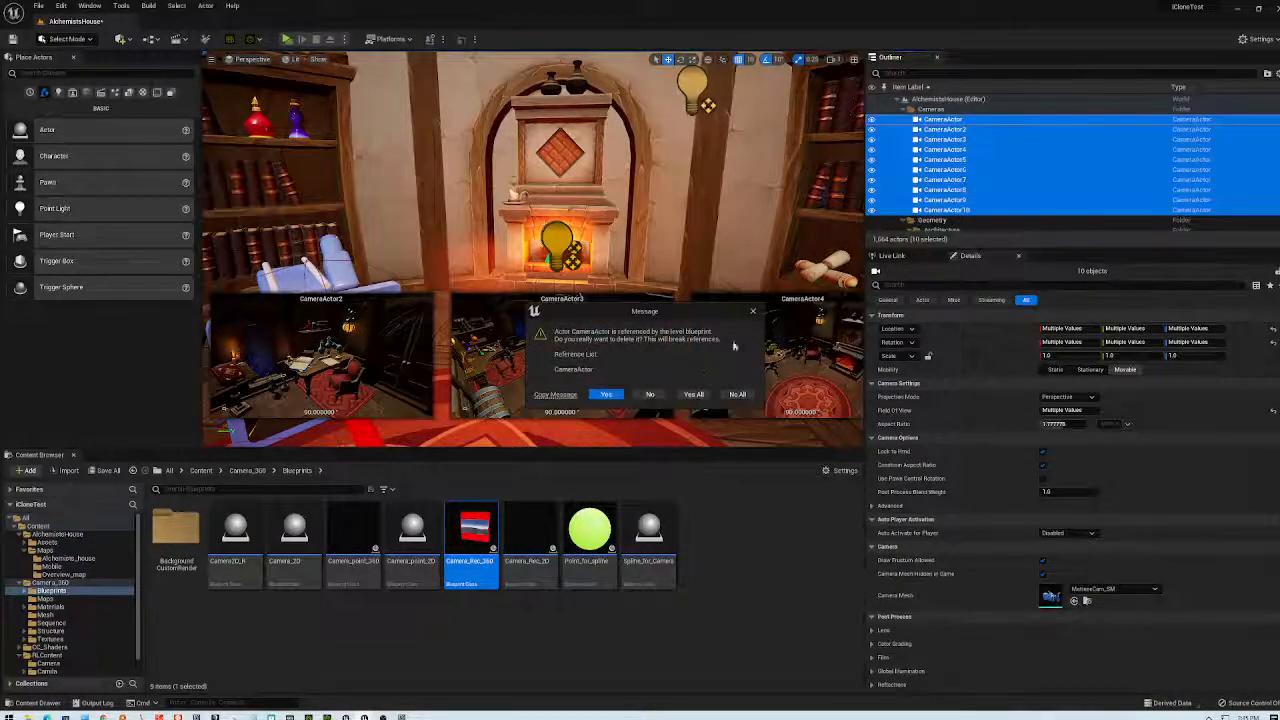
click(693, 394)
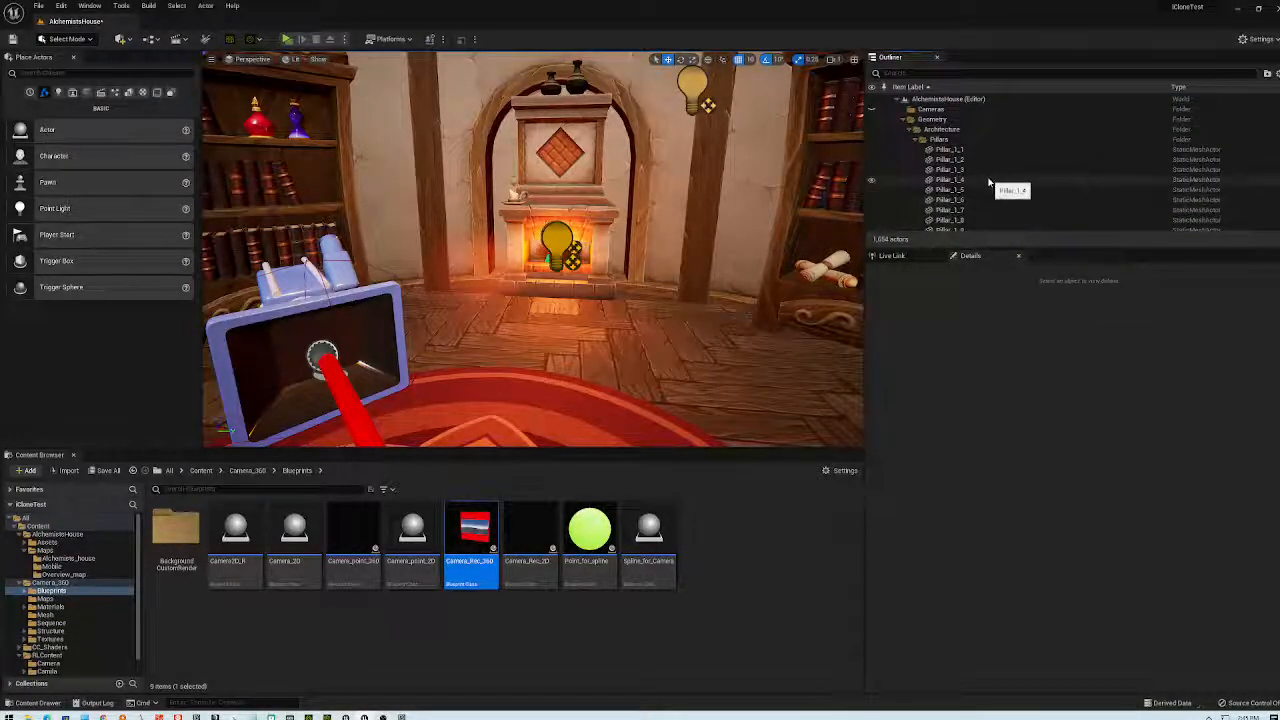
- Play-test the level without the extra cameras, then delete the empty Cameras folder
click(291, 42)
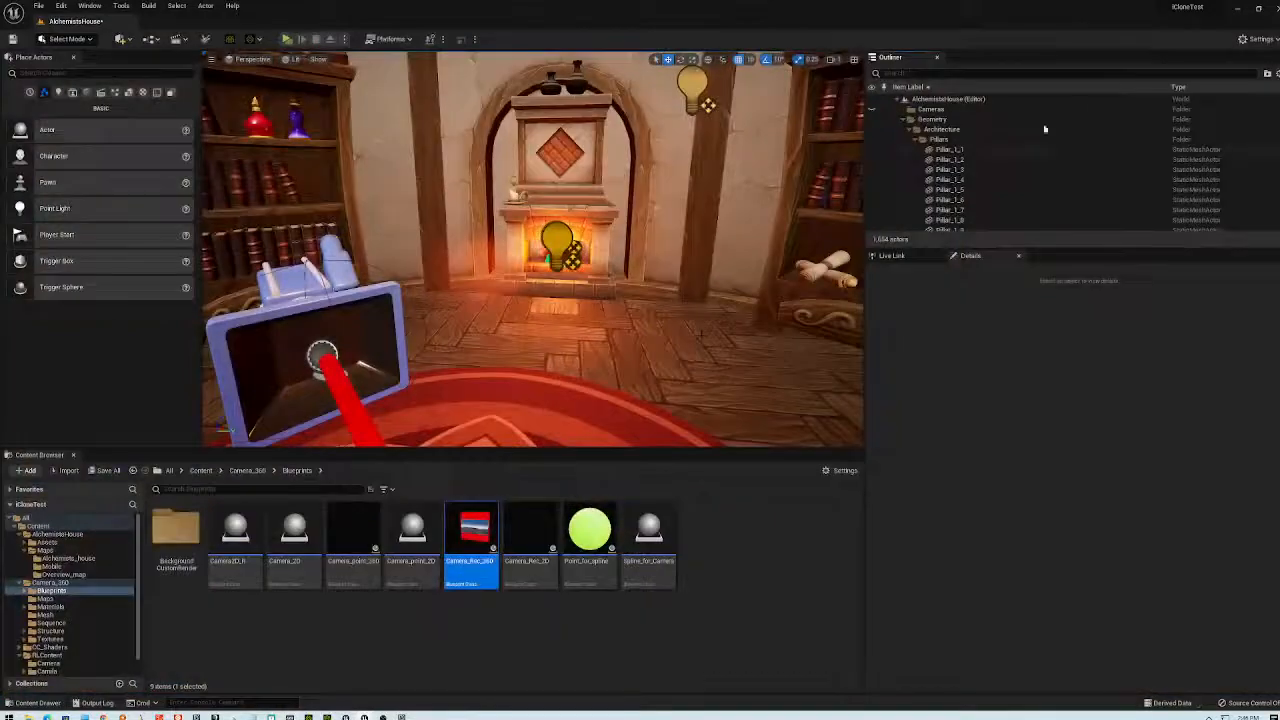
click(929, 110)
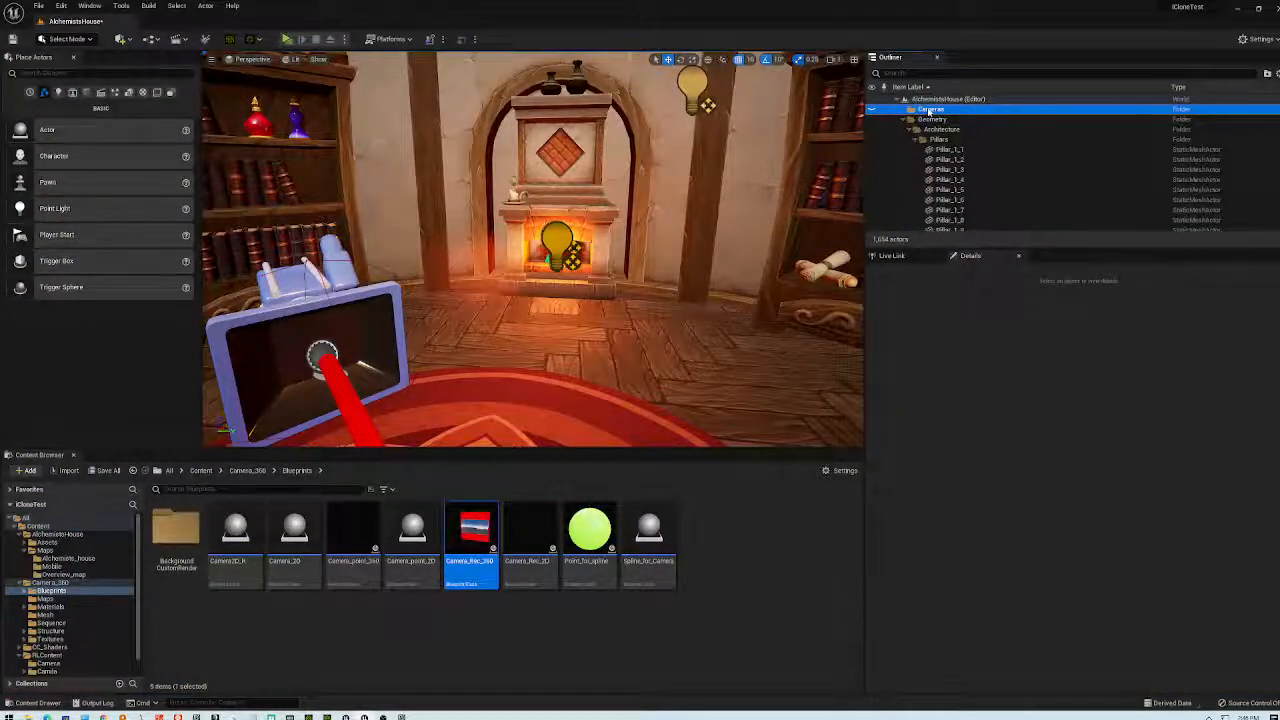
key(Delete)
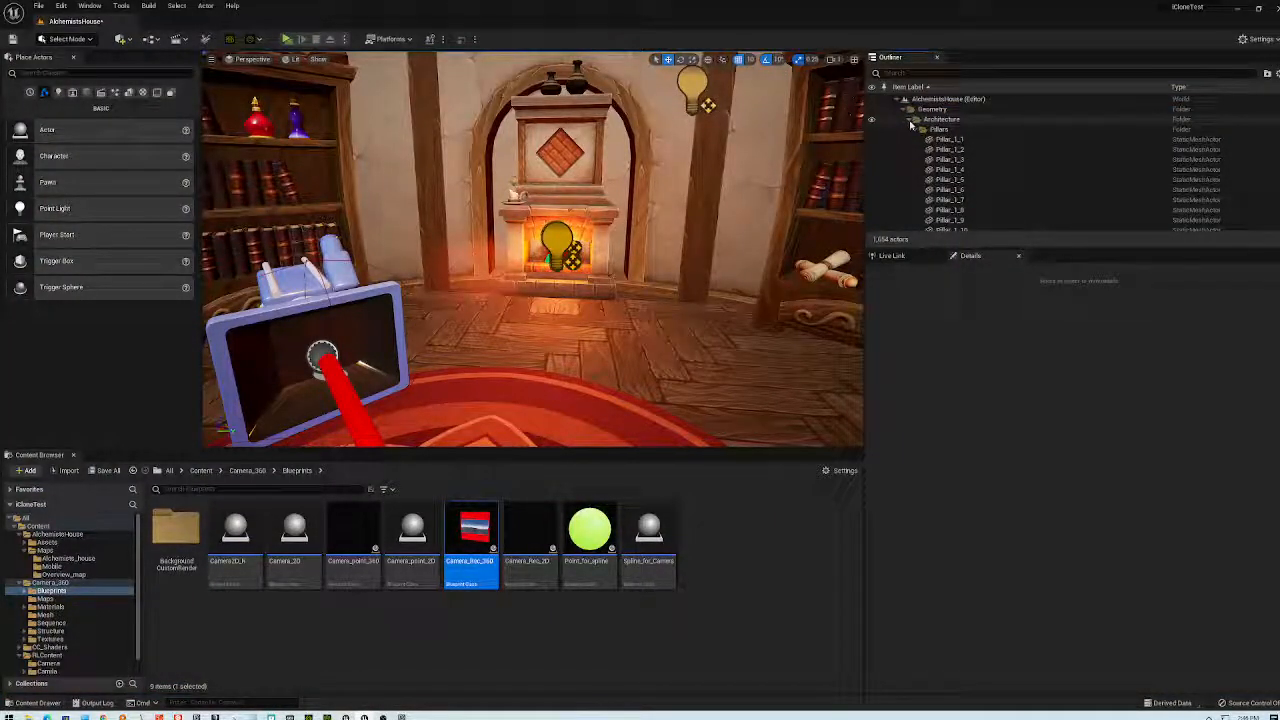
- Collapse the Architecture, Floor, Lighting, Light_Shafts and Particles folders in the Outliner
click(910, 120)
click(911, 140)
click(911, 141)
click(917, 160)
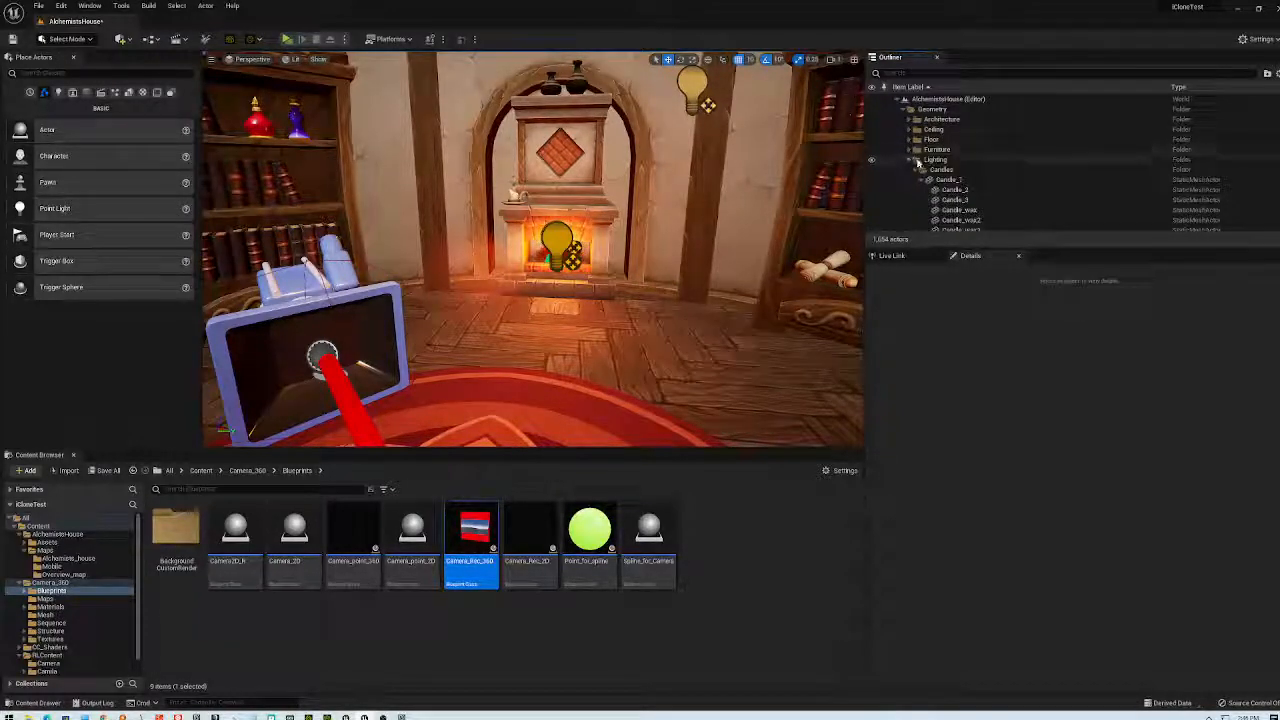
click(911, 160)
click(911, 170)
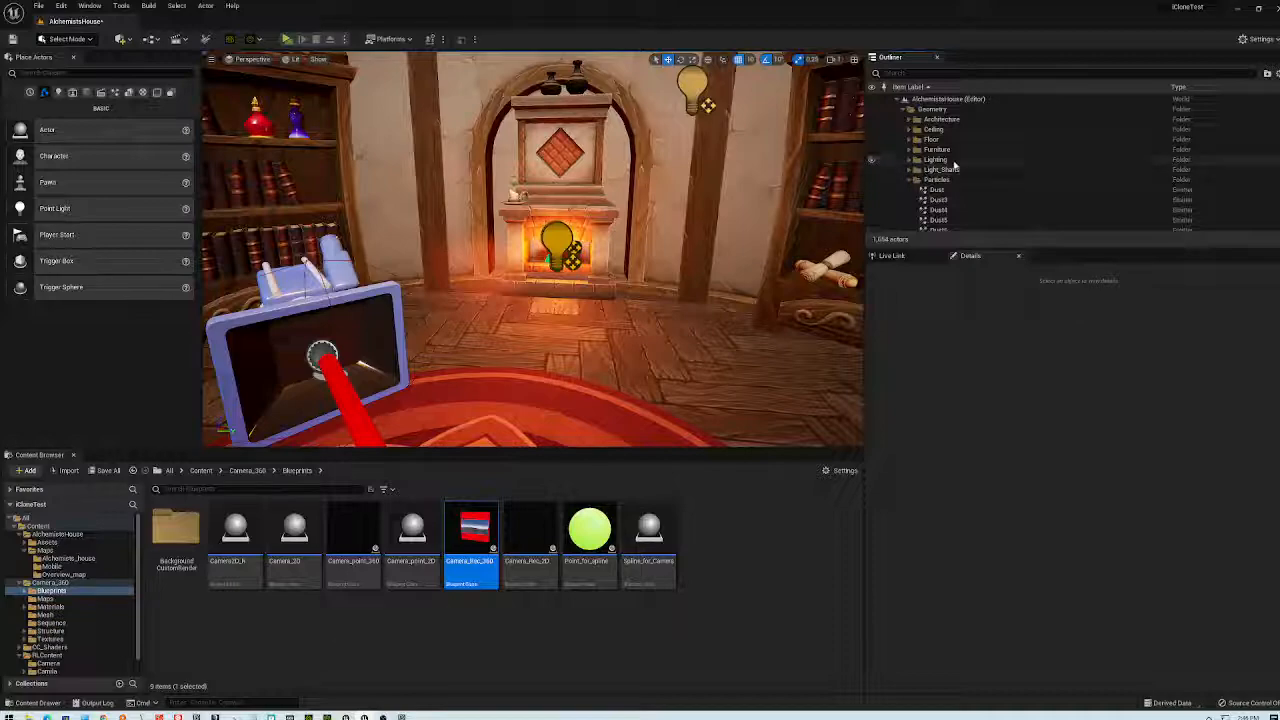
scroll(952, 163, down, 6)
scroll(942, 148, up, 5)
click(911, 166)
- Filter the Outliner by 'cam', then clear the filter to list all actors
text(cam)
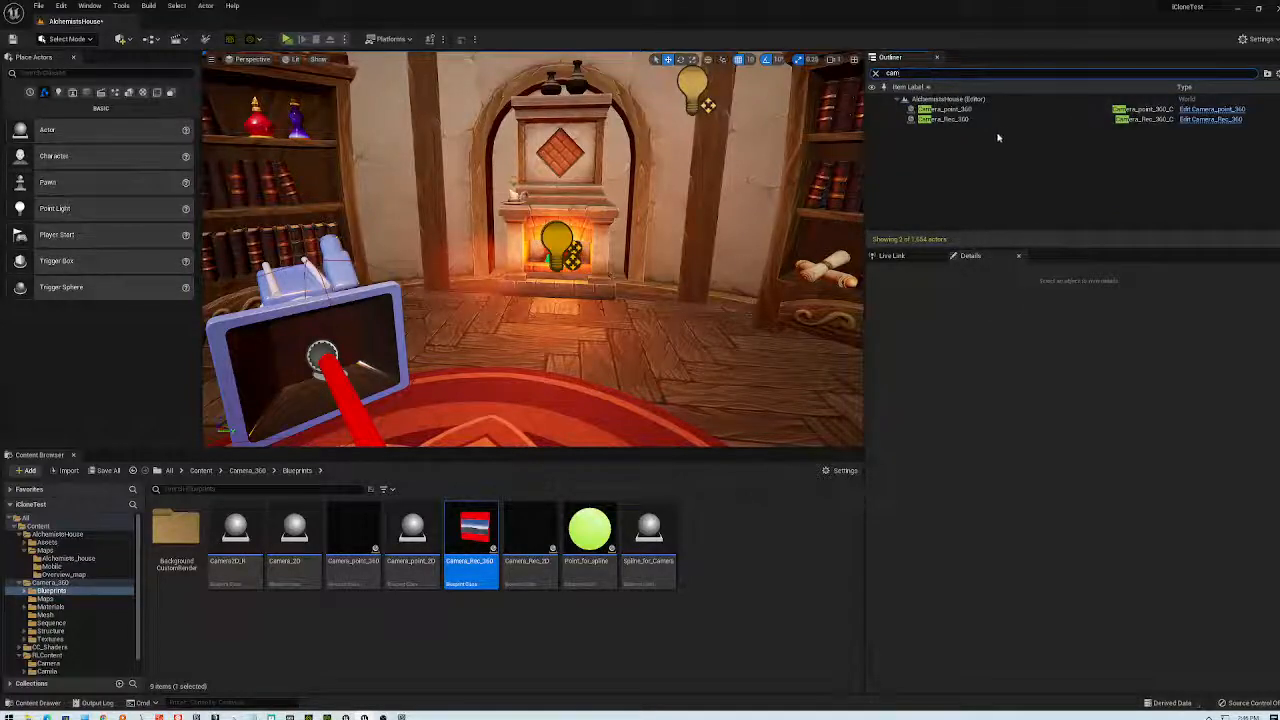
click(892, 73)
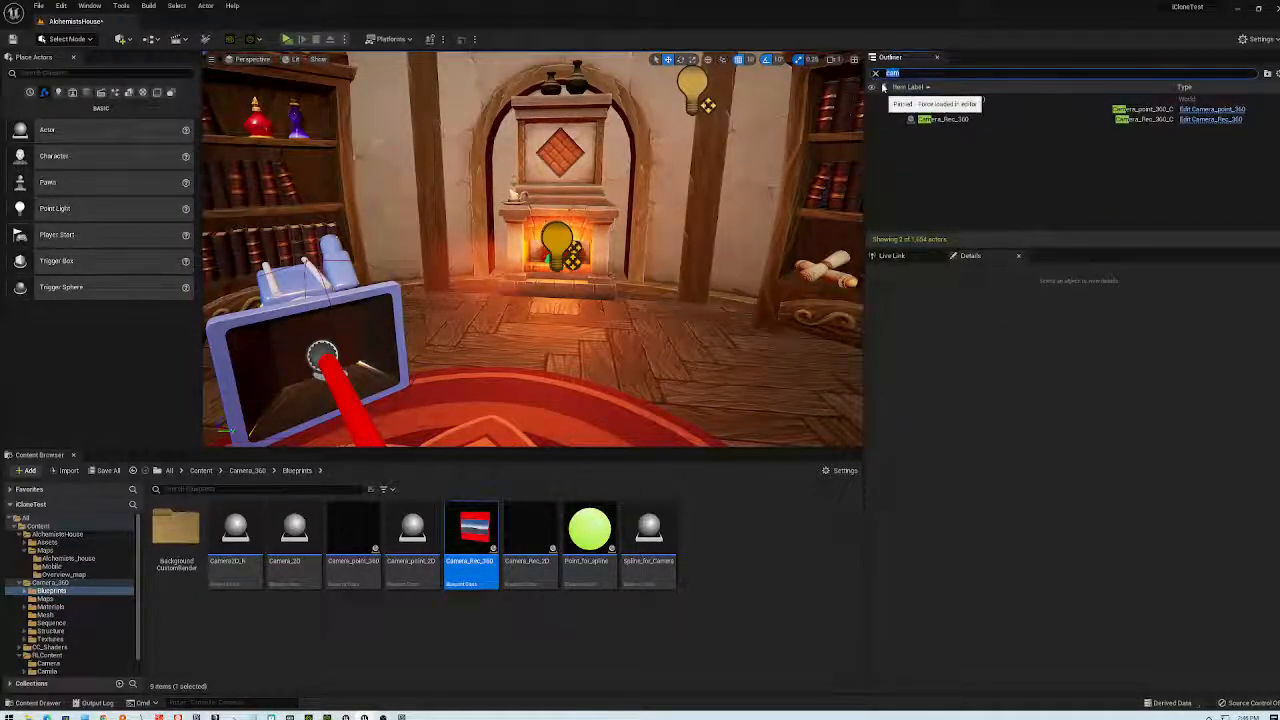
key(BackSpace)
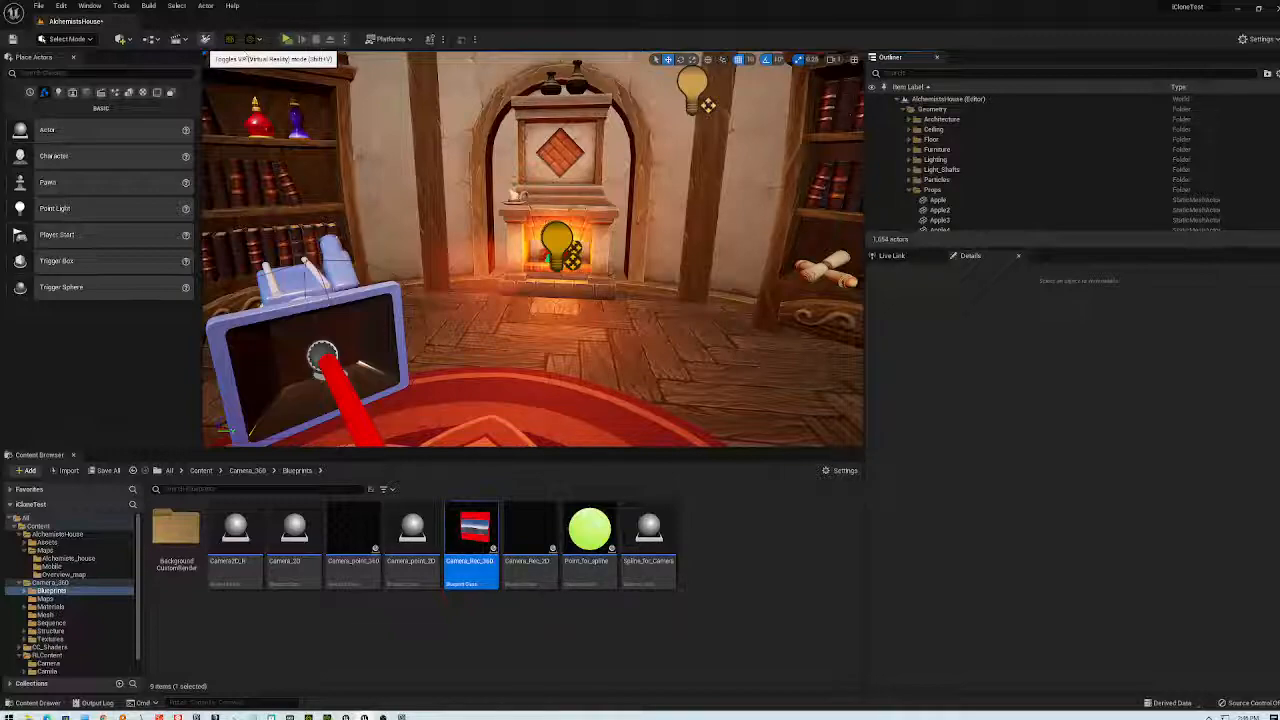
- View the room in VR Mode, exit with Esc, and drag the viewport splitters wider and taller
click(249, 50)
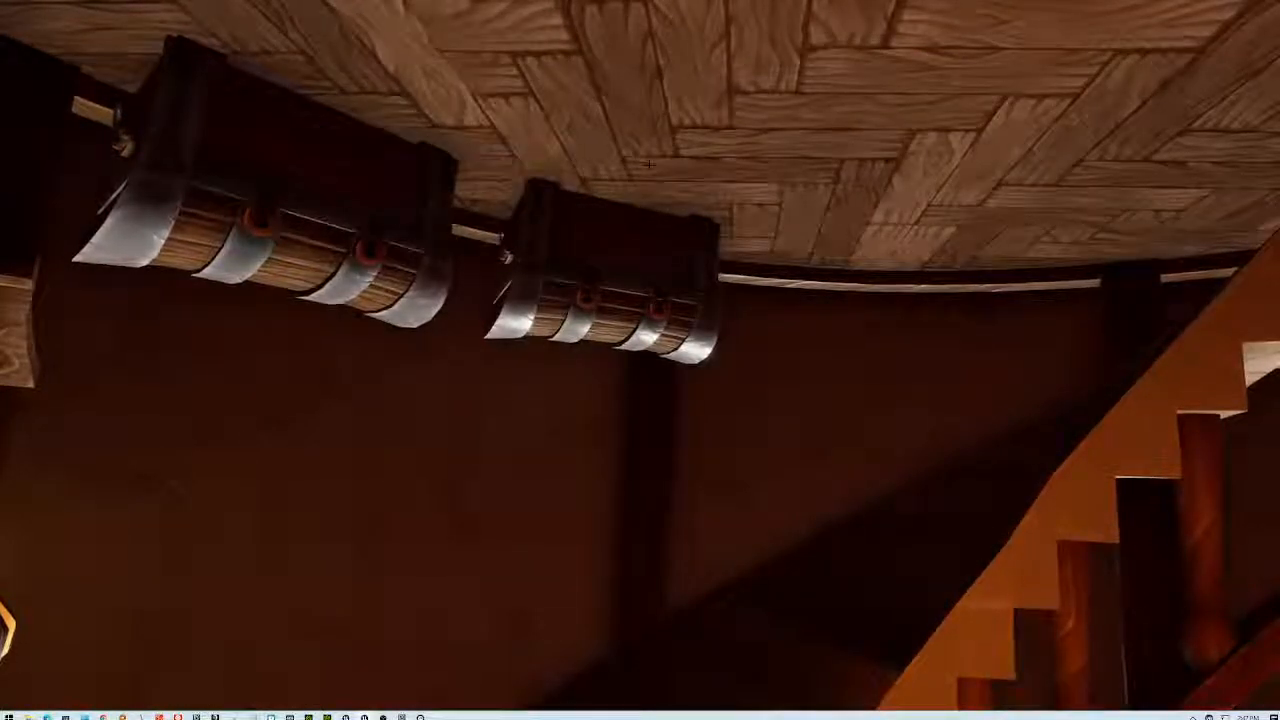
key(Escape)
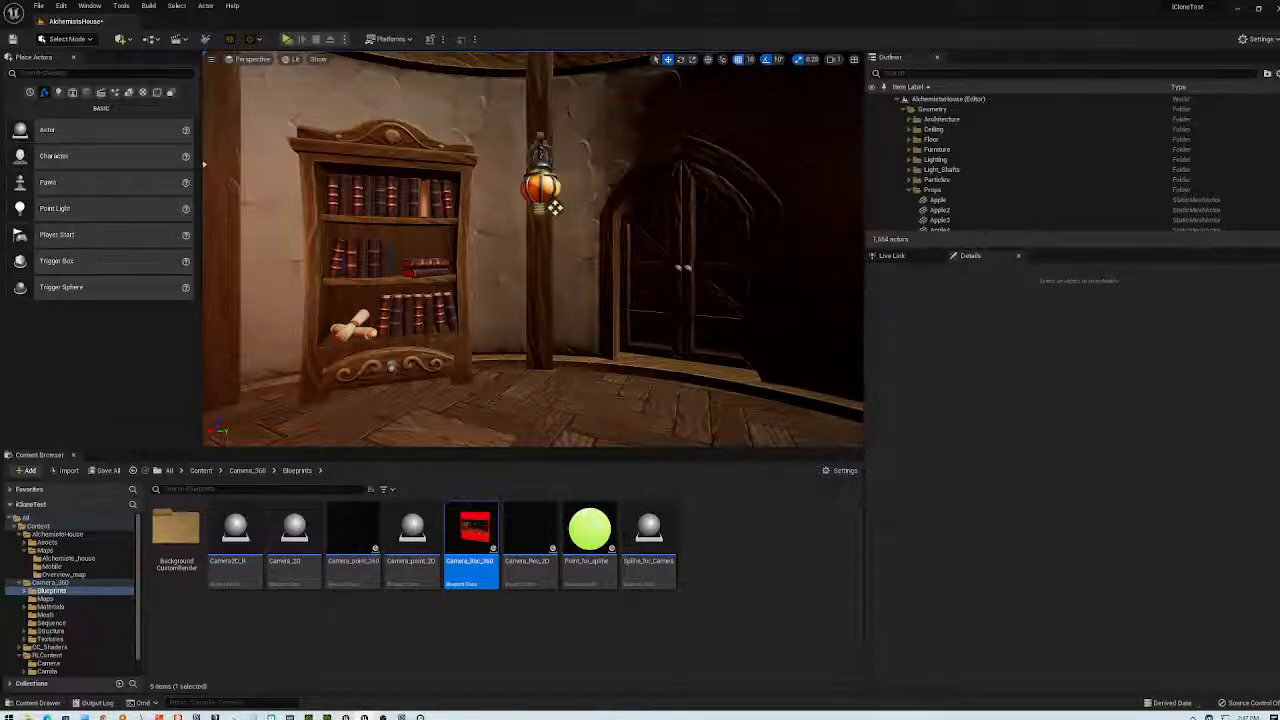
drag(864, 318, 1088, 318)
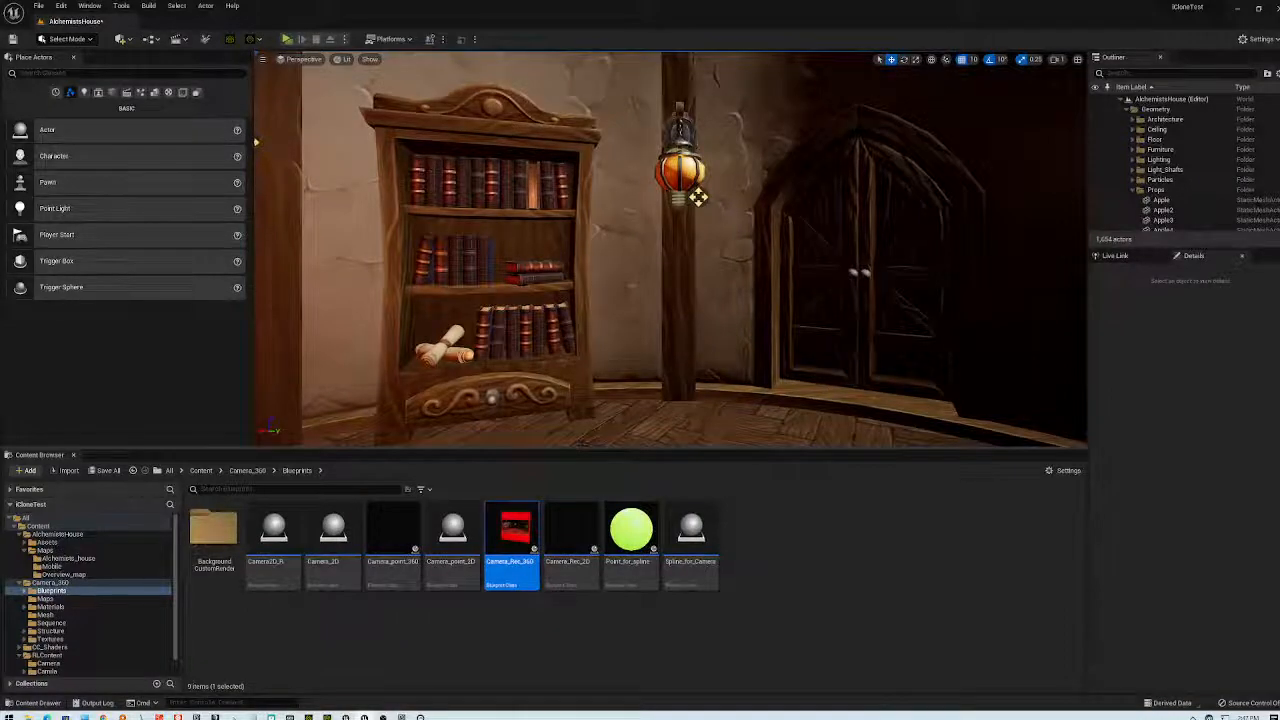
drag(563, 450, 563, 550)
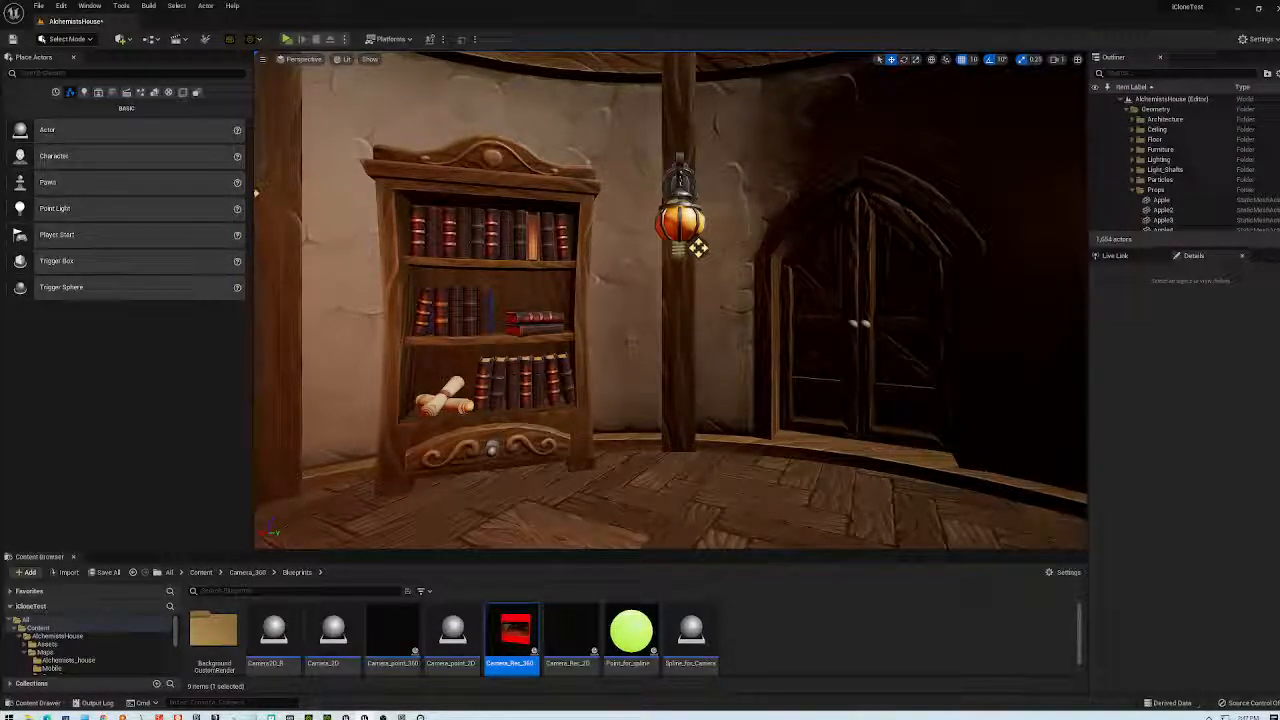
- Open the Level Blueprint and rearrange its BeginPlay, Set View Target with Blend and Get Player Controller nodes
click(150, 39)
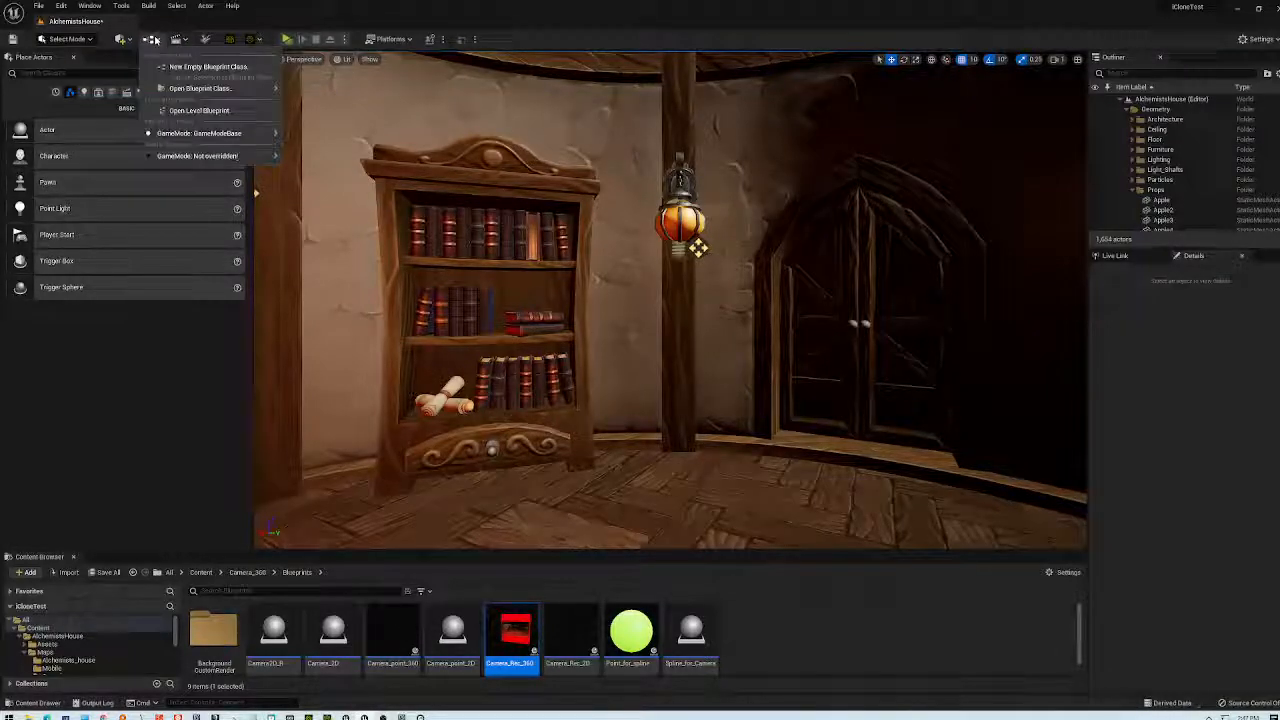
mouse_move(186, 93)
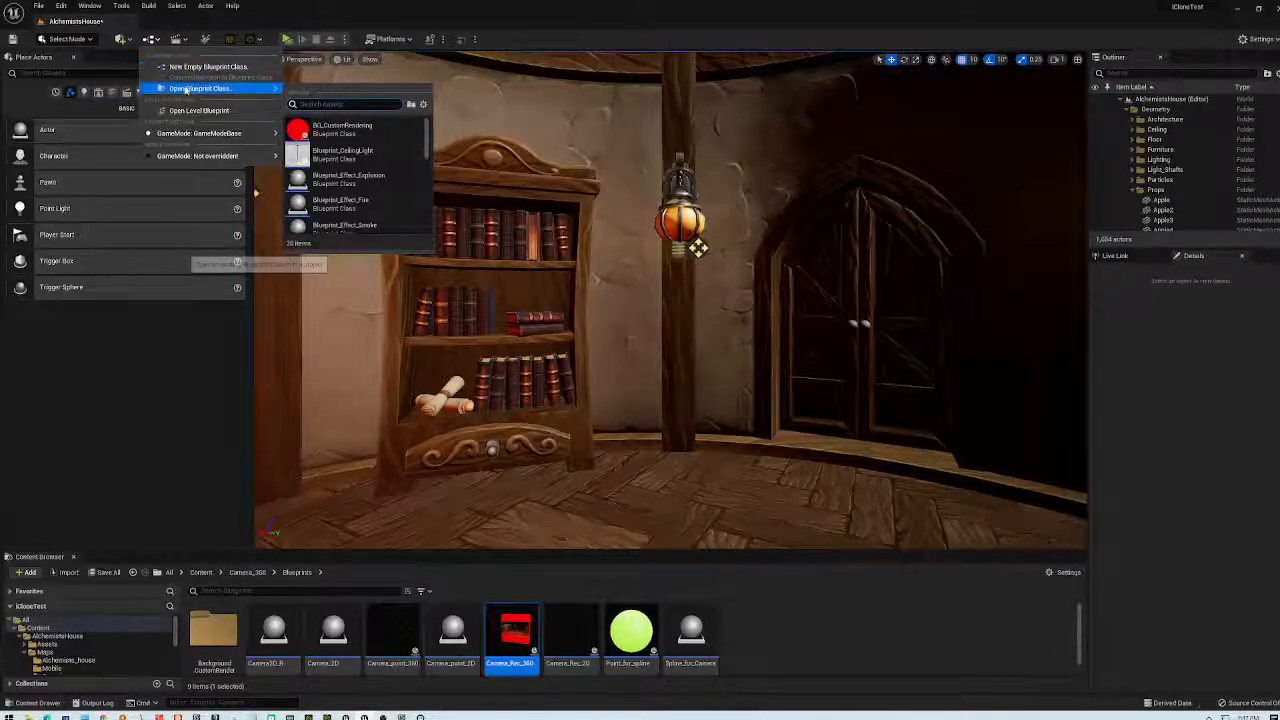
click(200, 110)
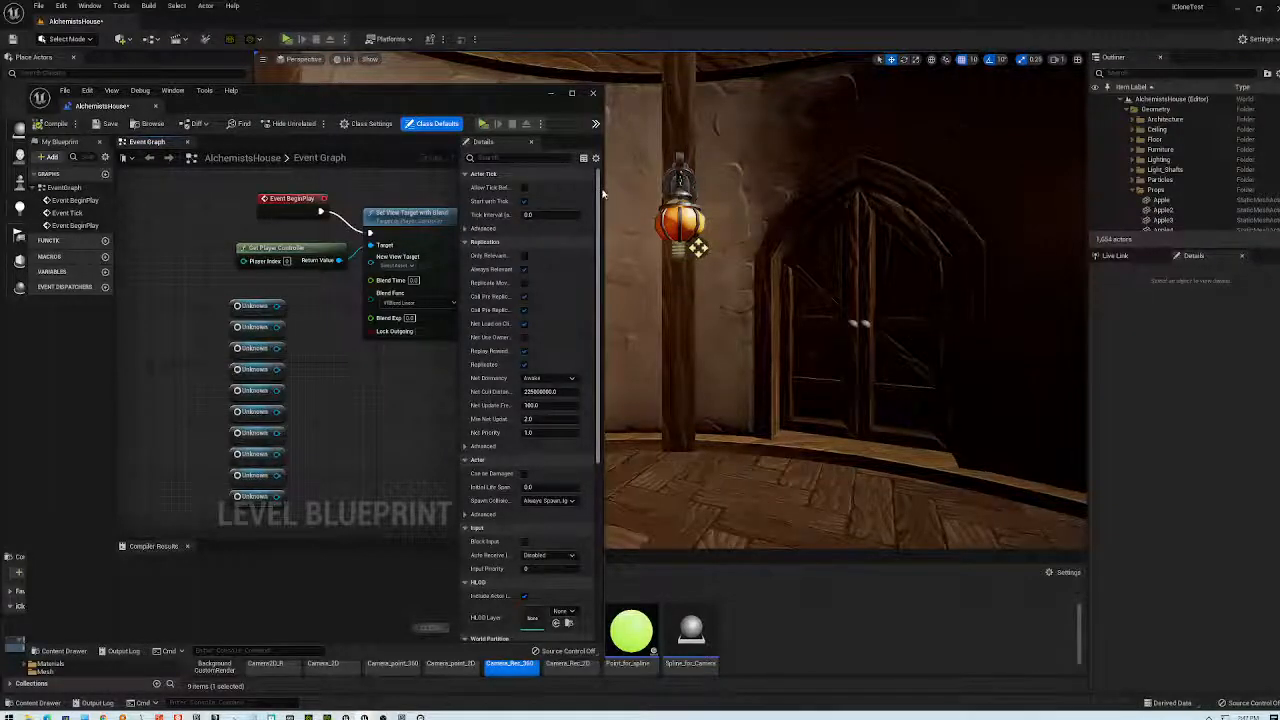
drag(603, 188, 966, 188)
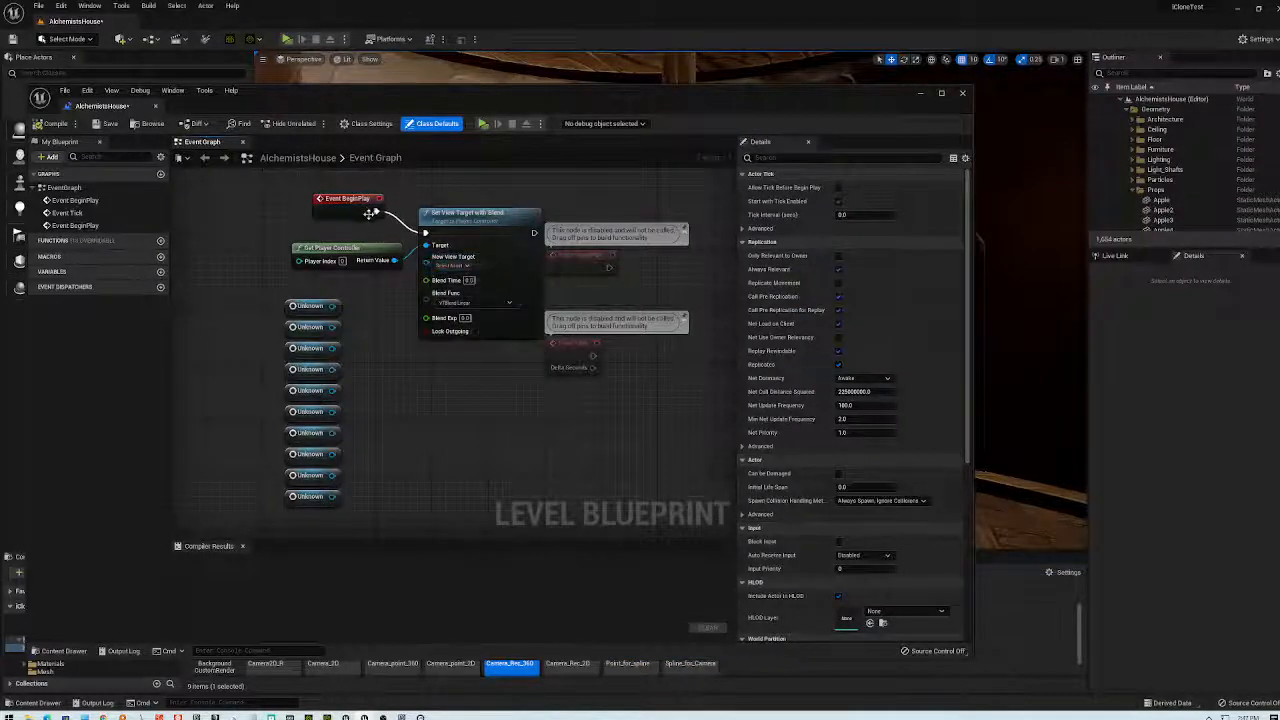
drag(362, 206, 481, 218)
drag(460, 213, 461, 186)
drag(396, 247, 354, 244)
- Break BeginPlay's link to Set View Target with Blend, compile, and play the level standalone
right_click(312, 204)
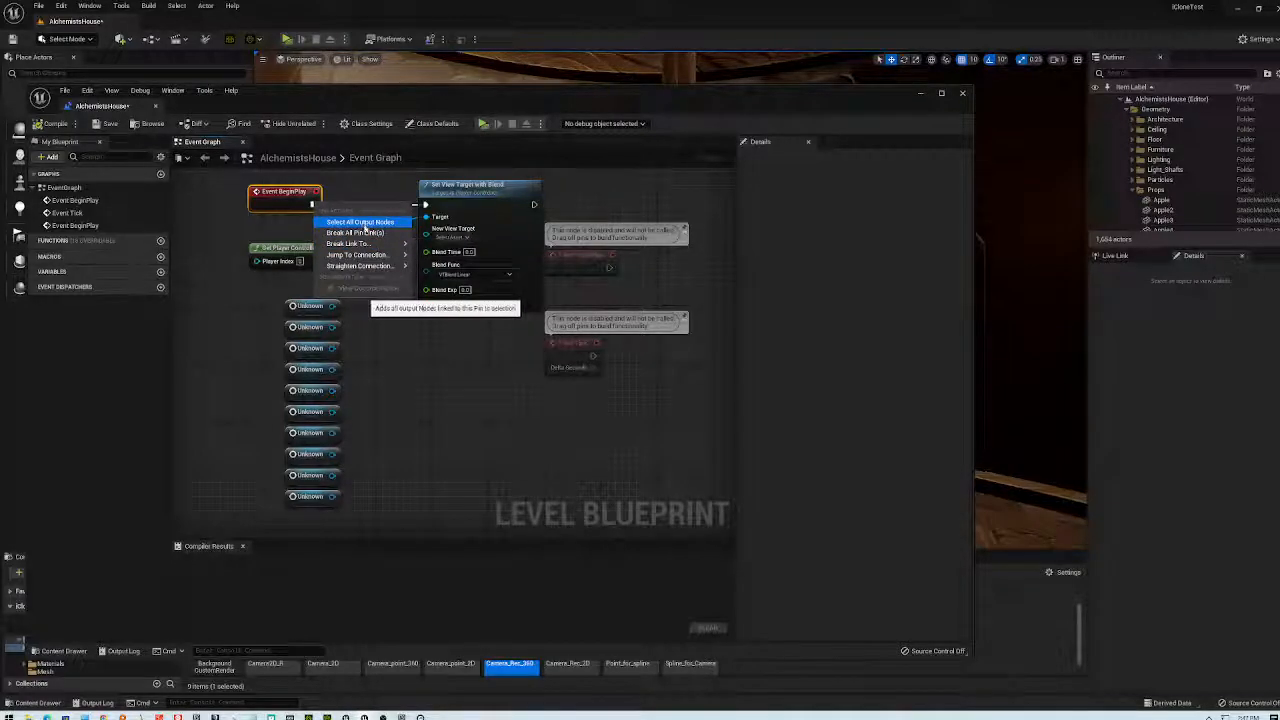
click(426, 248)
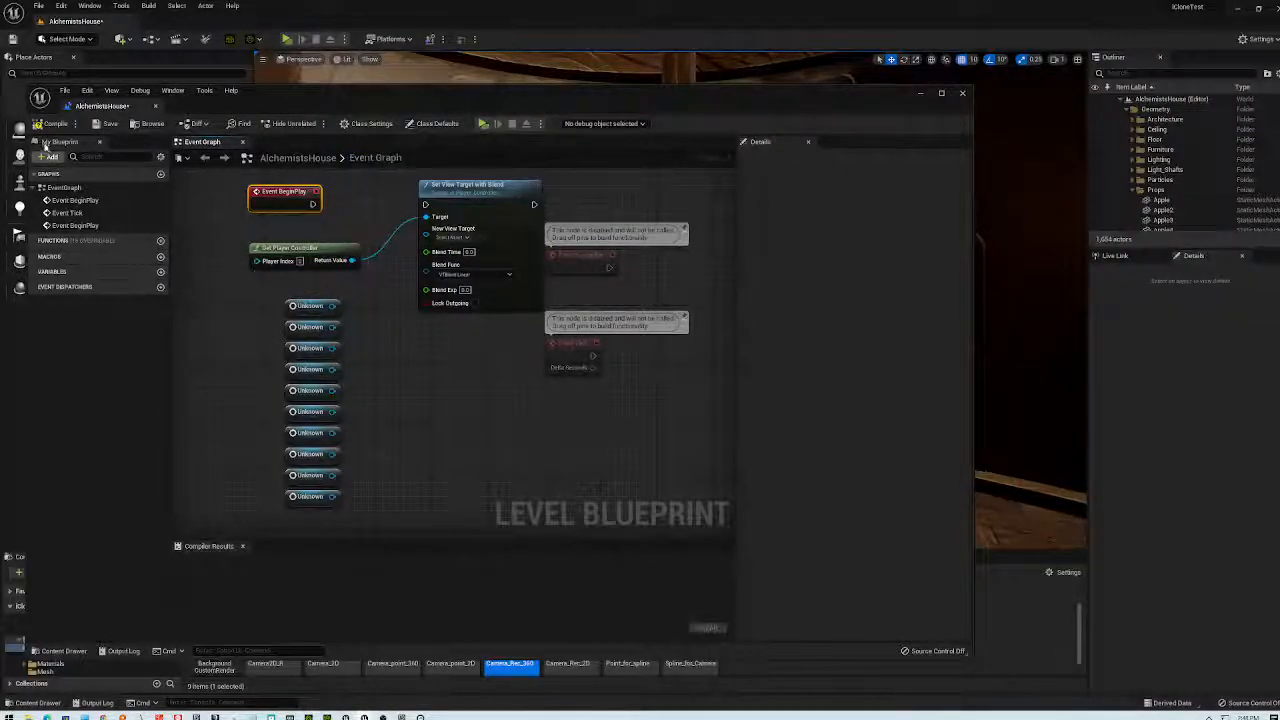
click(50, 123)
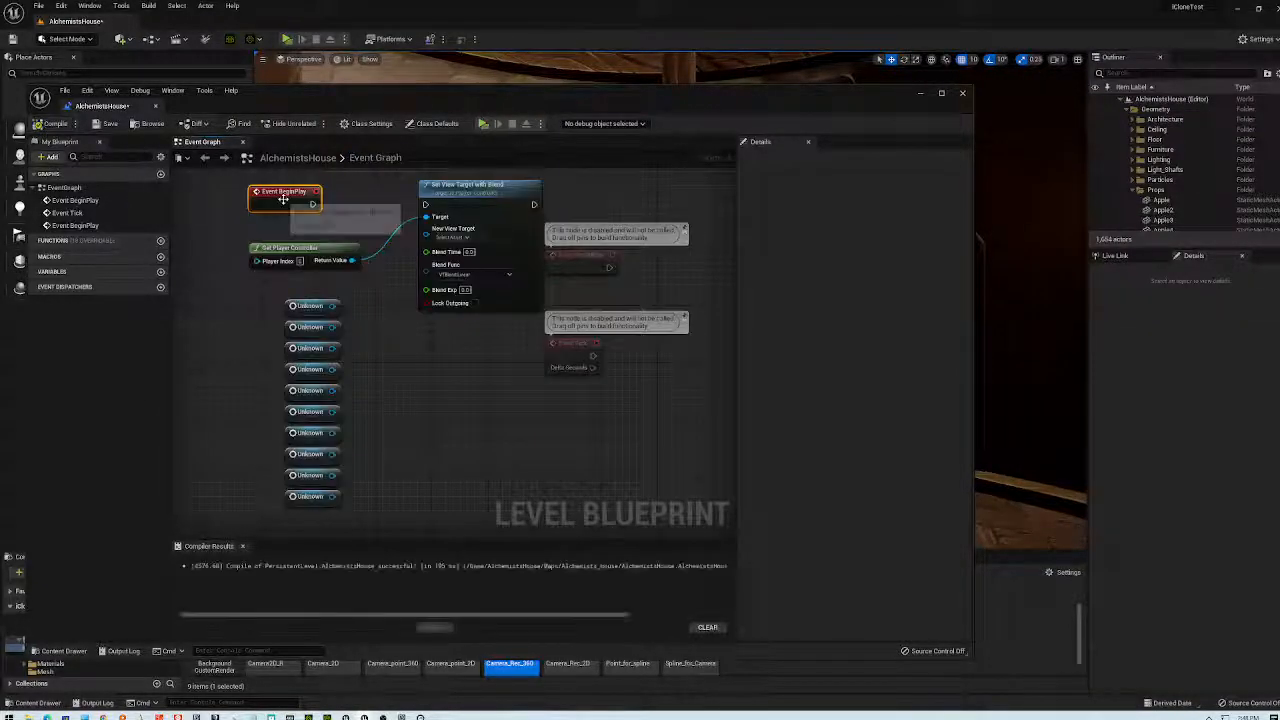
click(483, 127)
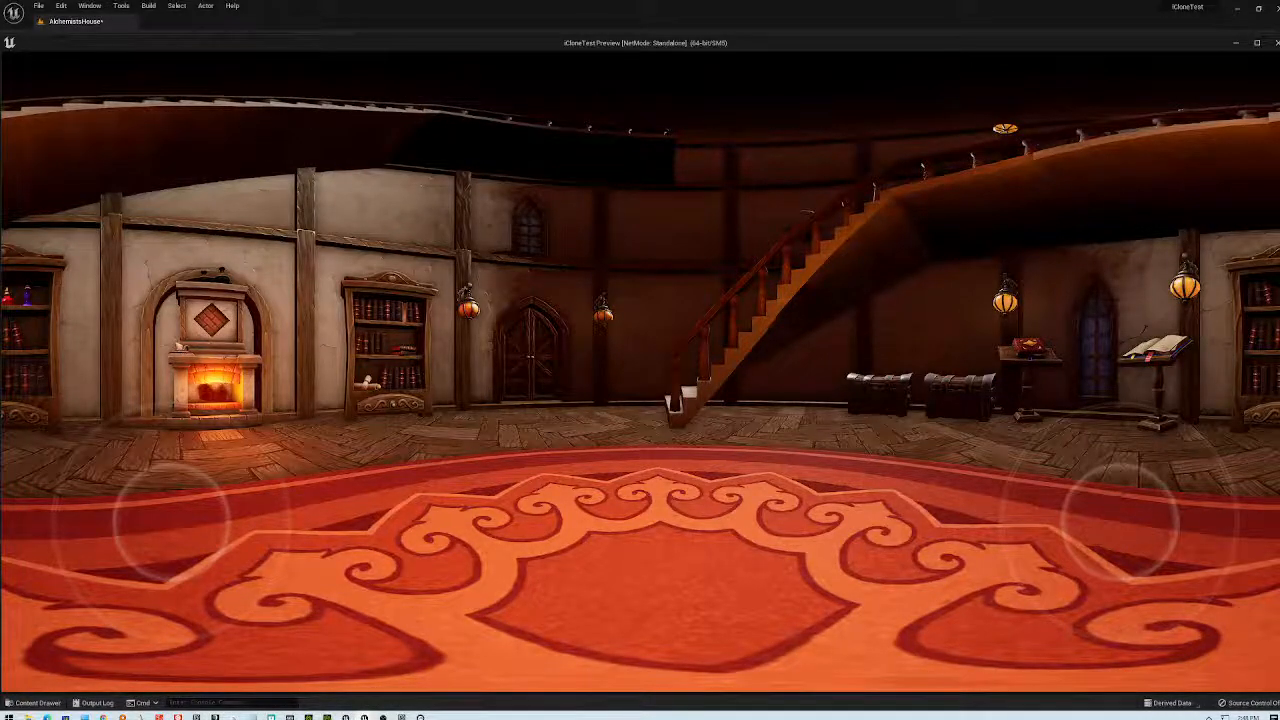
- Launch Camtasia Recorder 2020 by searching 'recor' in the Start menu
key(super)
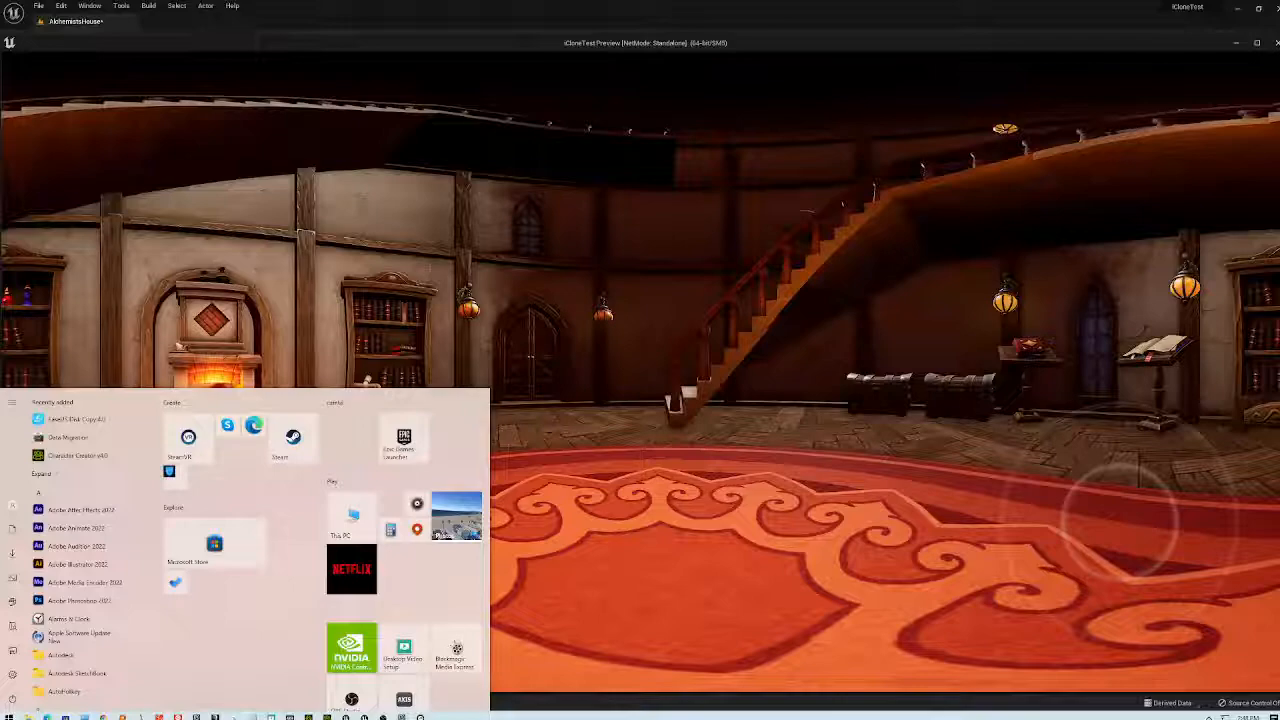
key(Escape)
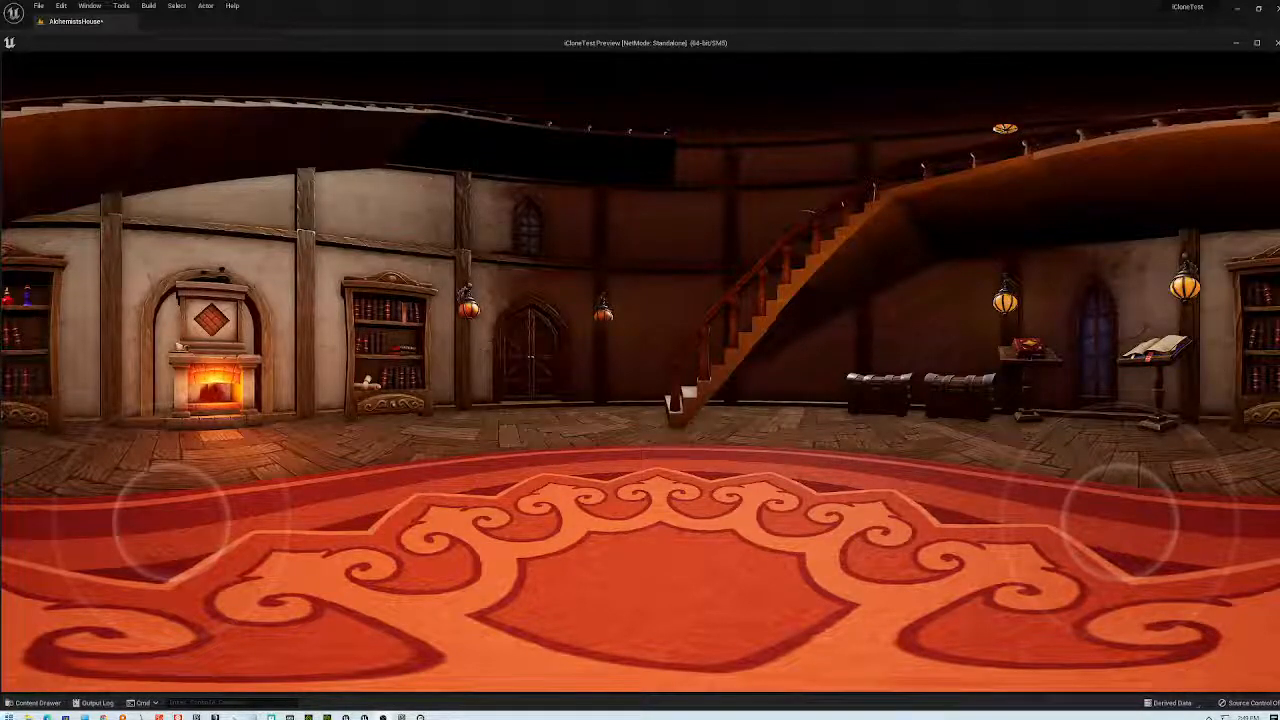
key(super)
text(recor)
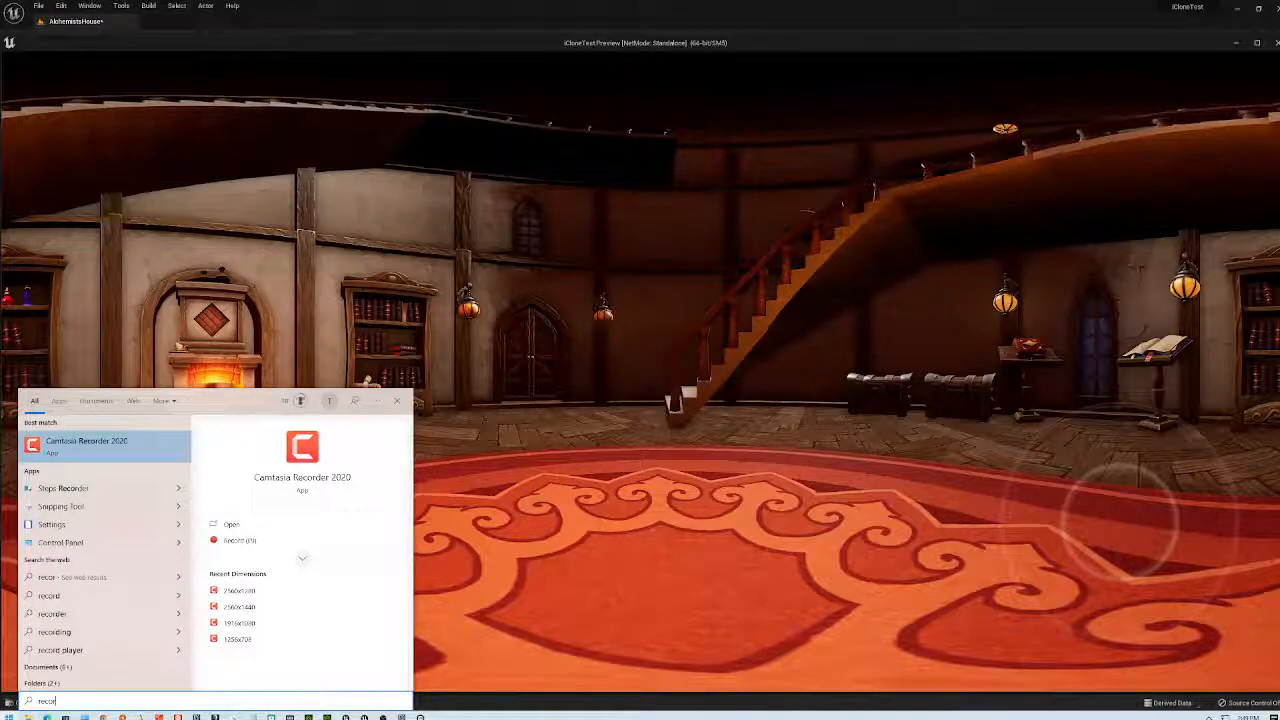
key(Return)
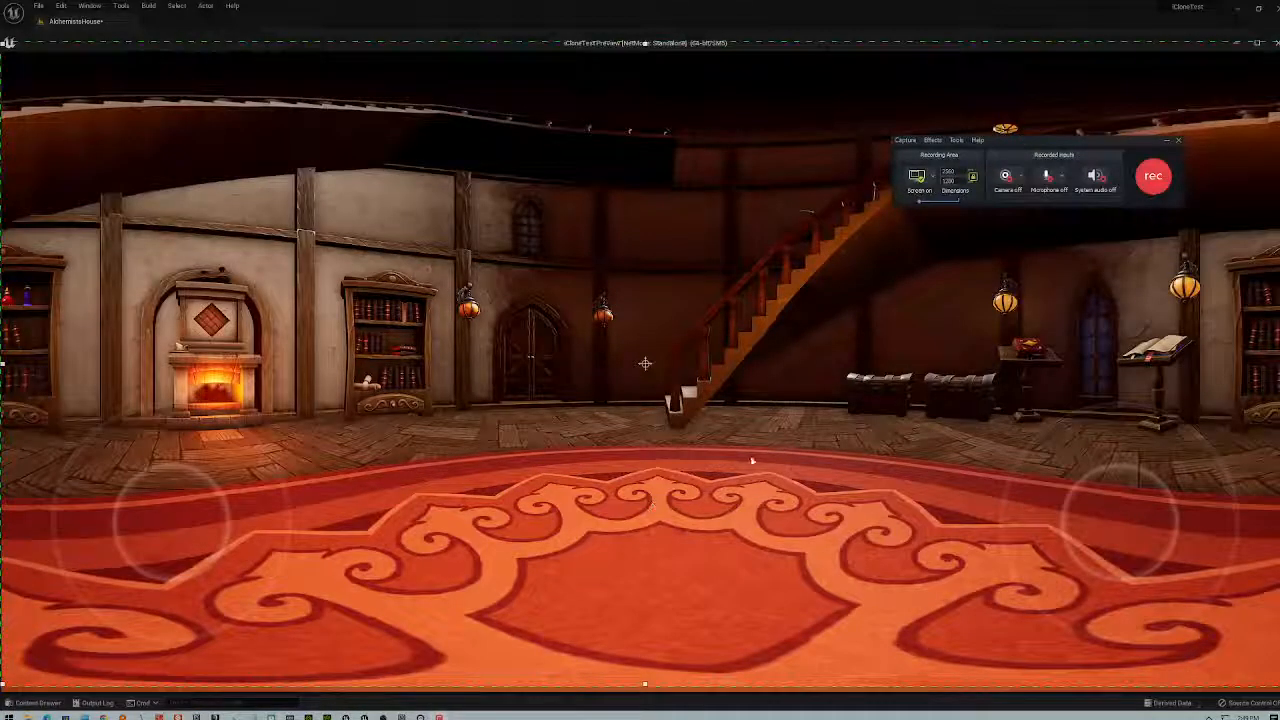
- Maximize the standalone game preview and start recording it with Camtasia Recorder
double_click(900, 42)
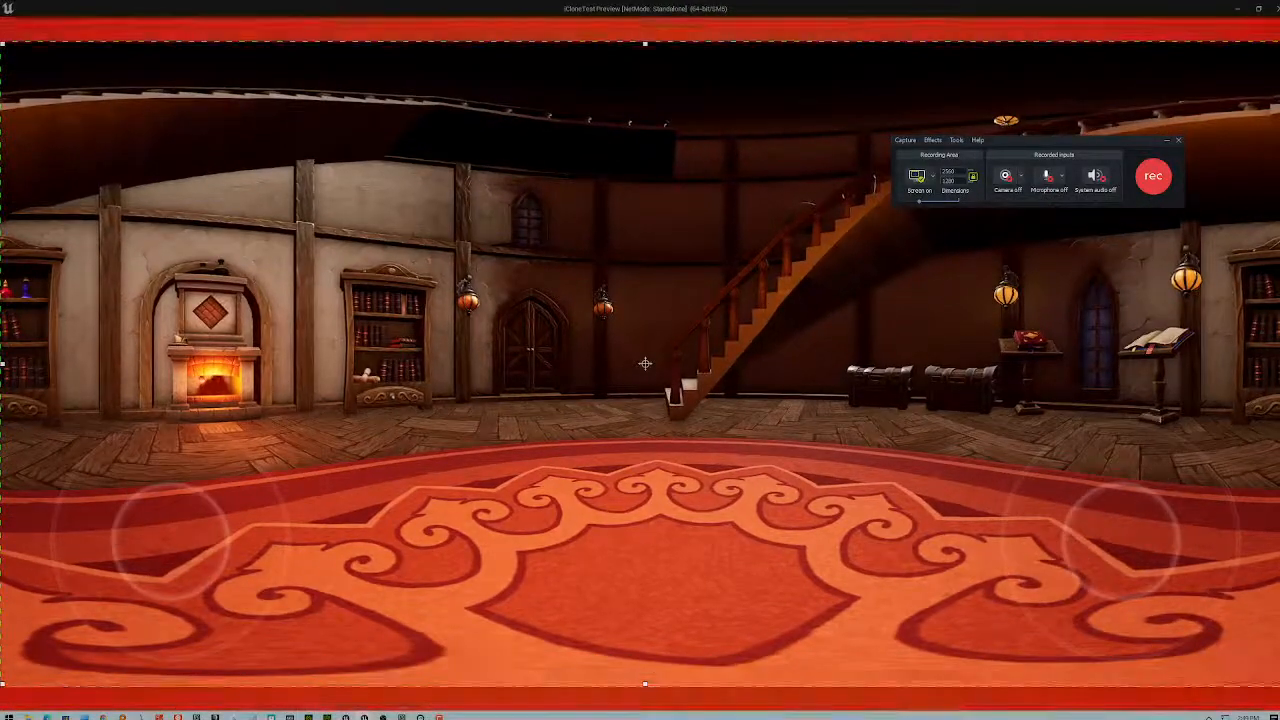
click(1160, 177)
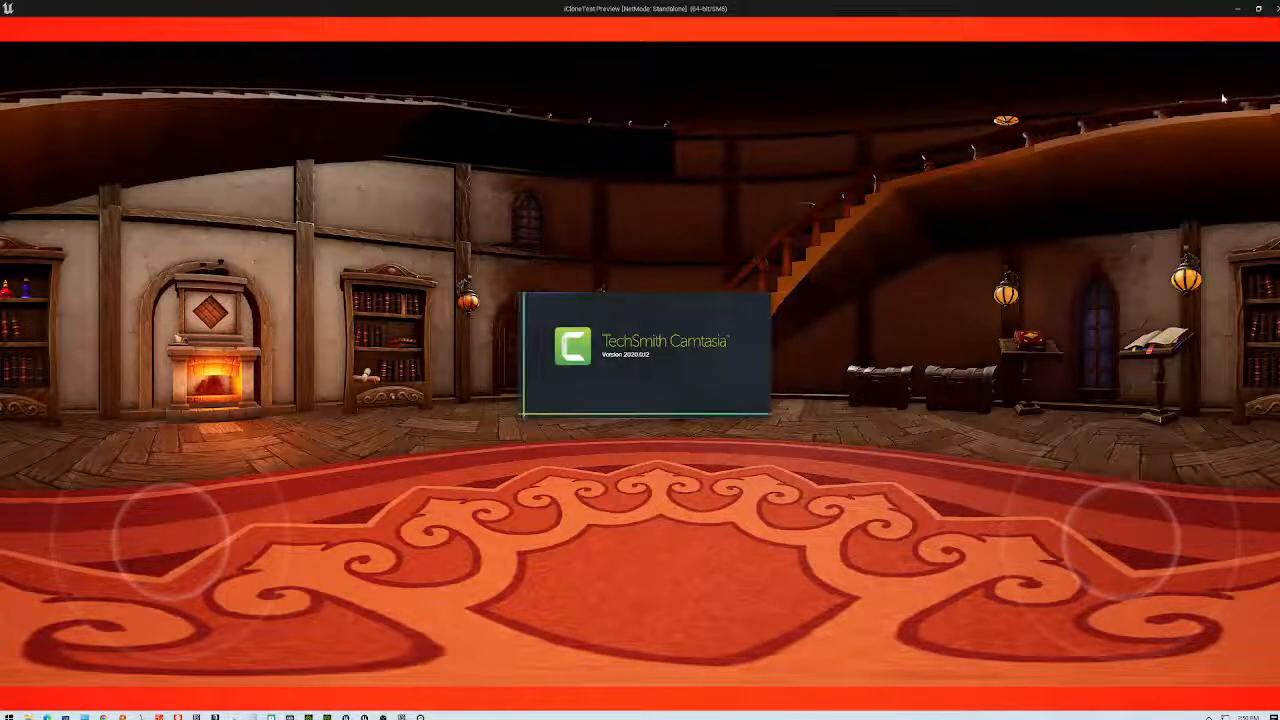
- Stop the recording to open it in the Camtasia editor and scrub back through the clip
key(Escape)
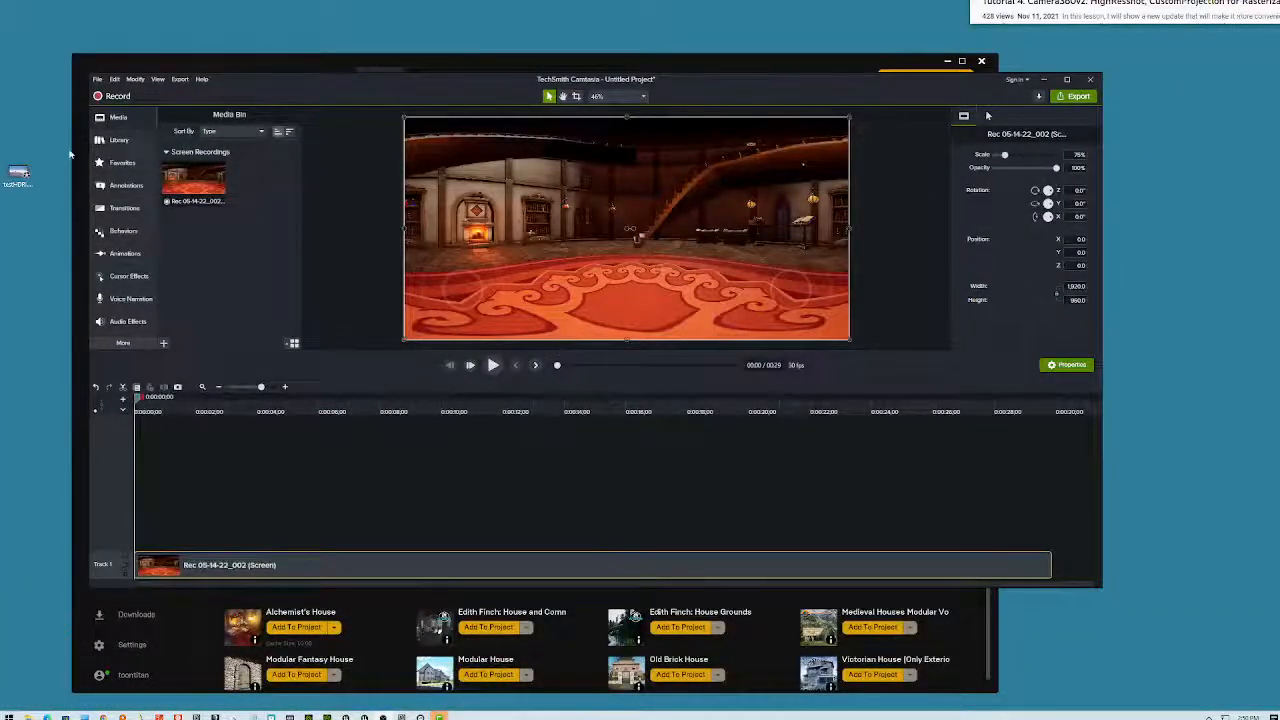
click(1042, 408)
drag(1042, 408, 278, 451)
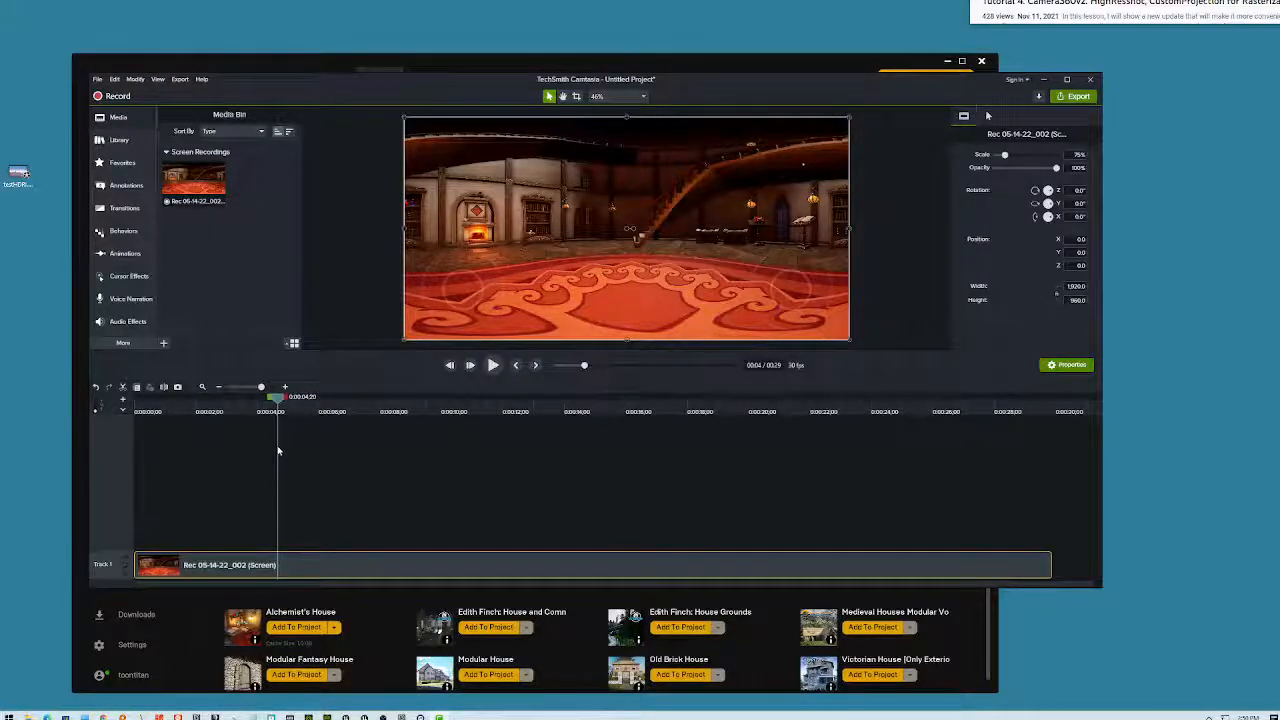
- Export the clip as a local MP4 file named archviz through the Production Wizard
click(97, 79)
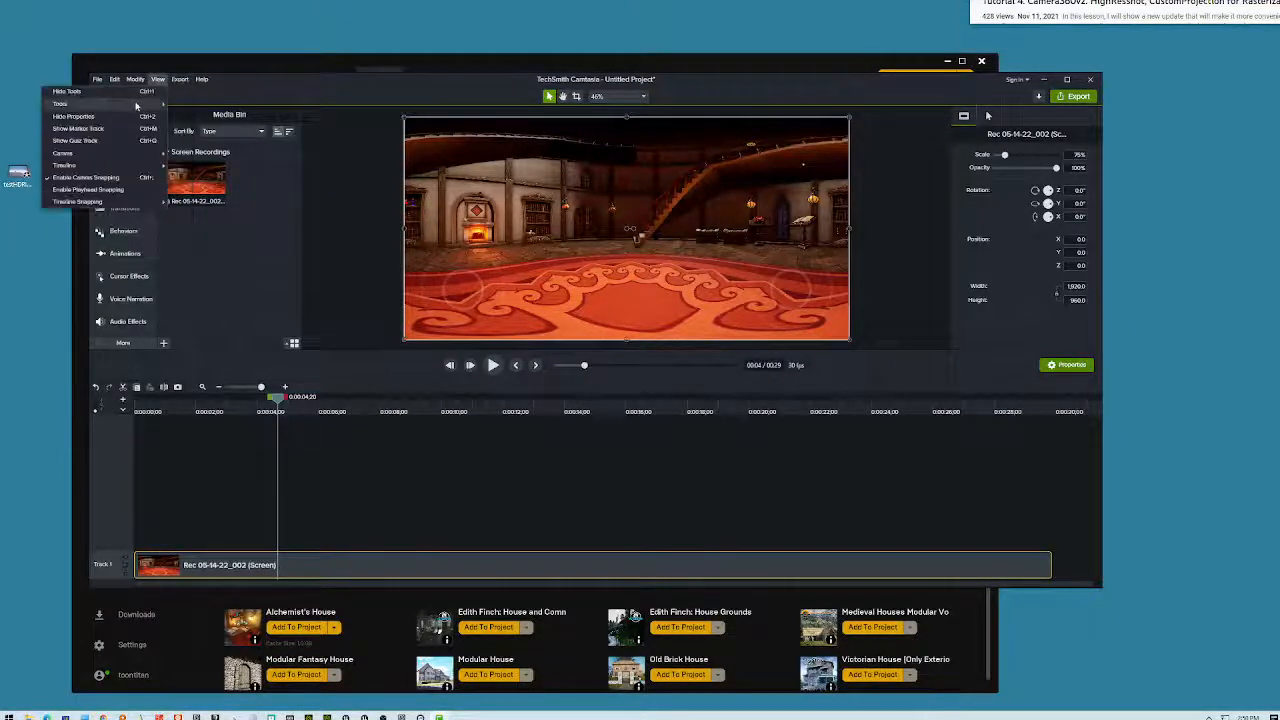
click(174, 90)
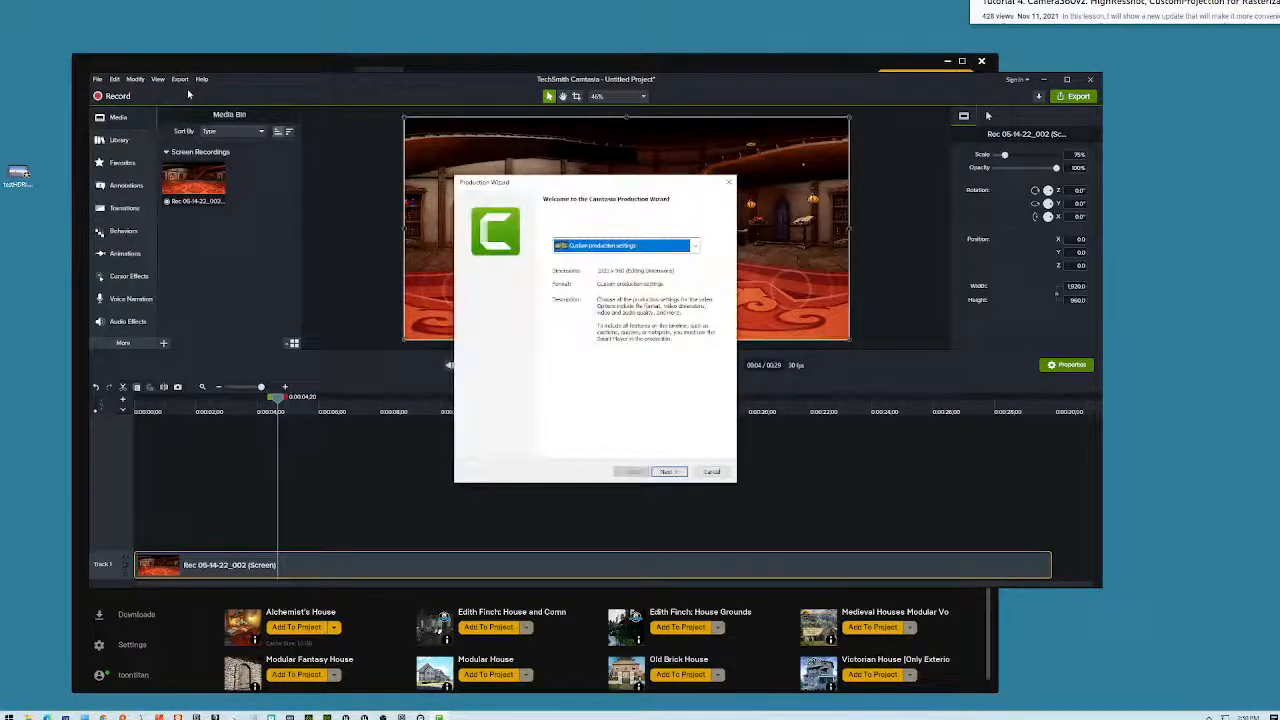
click(669, 471)
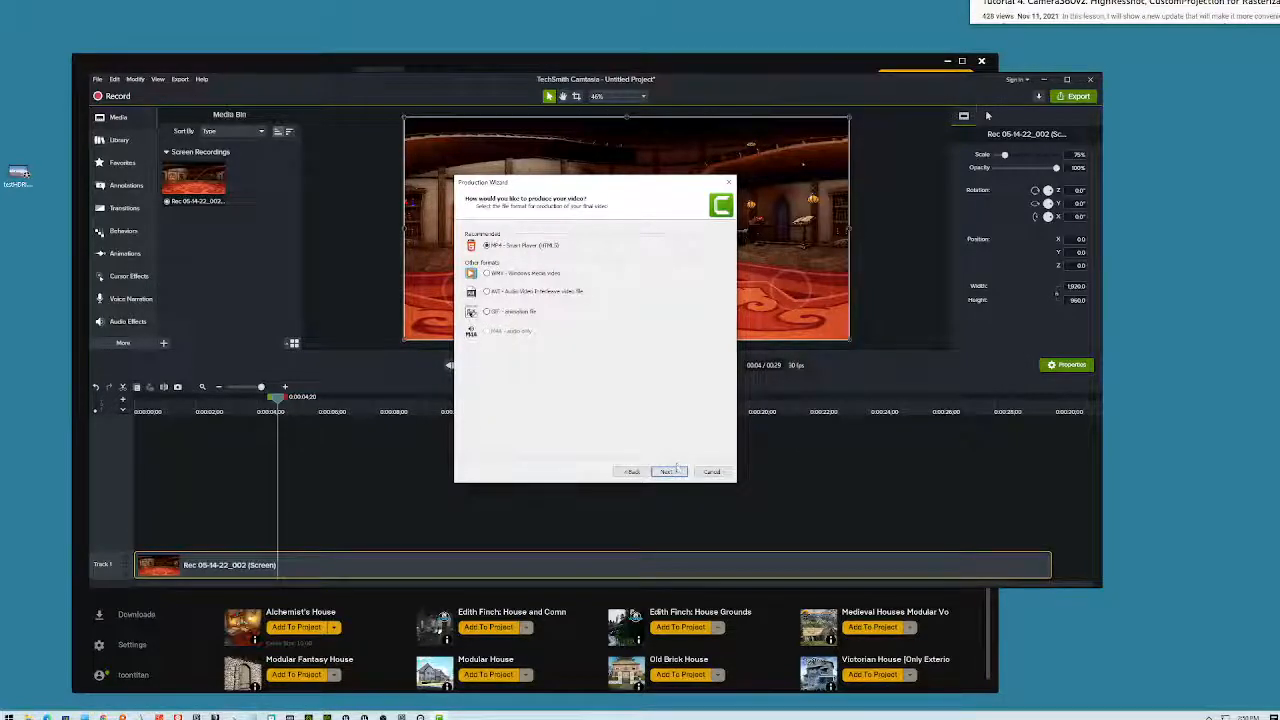
click(670, 471)
click(669, 471)
click(670, 471)
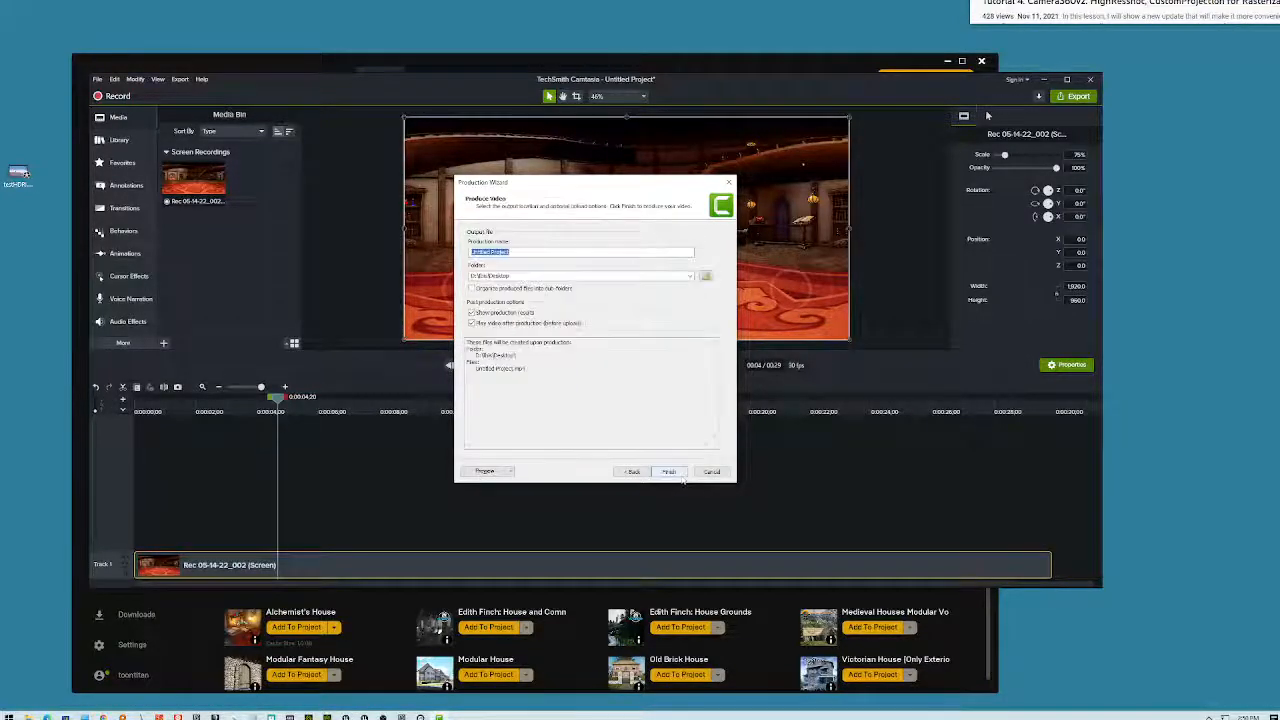
text(archviz)
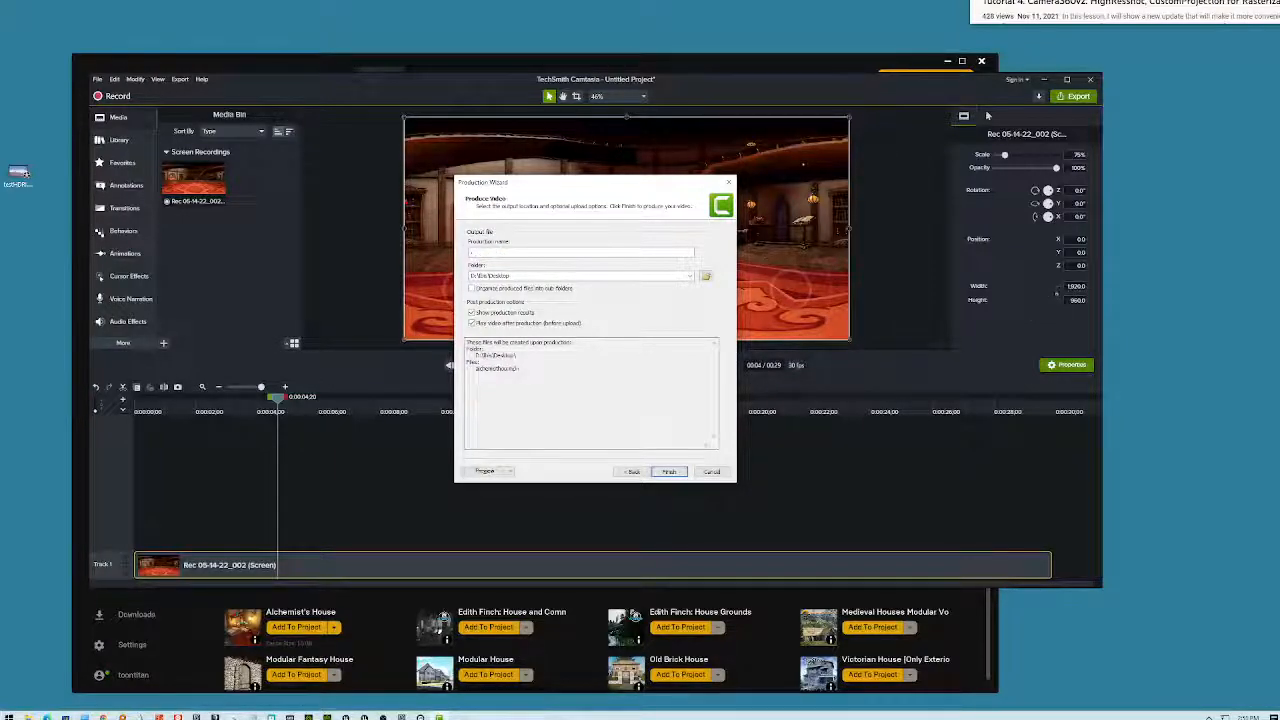
click(669, 471)
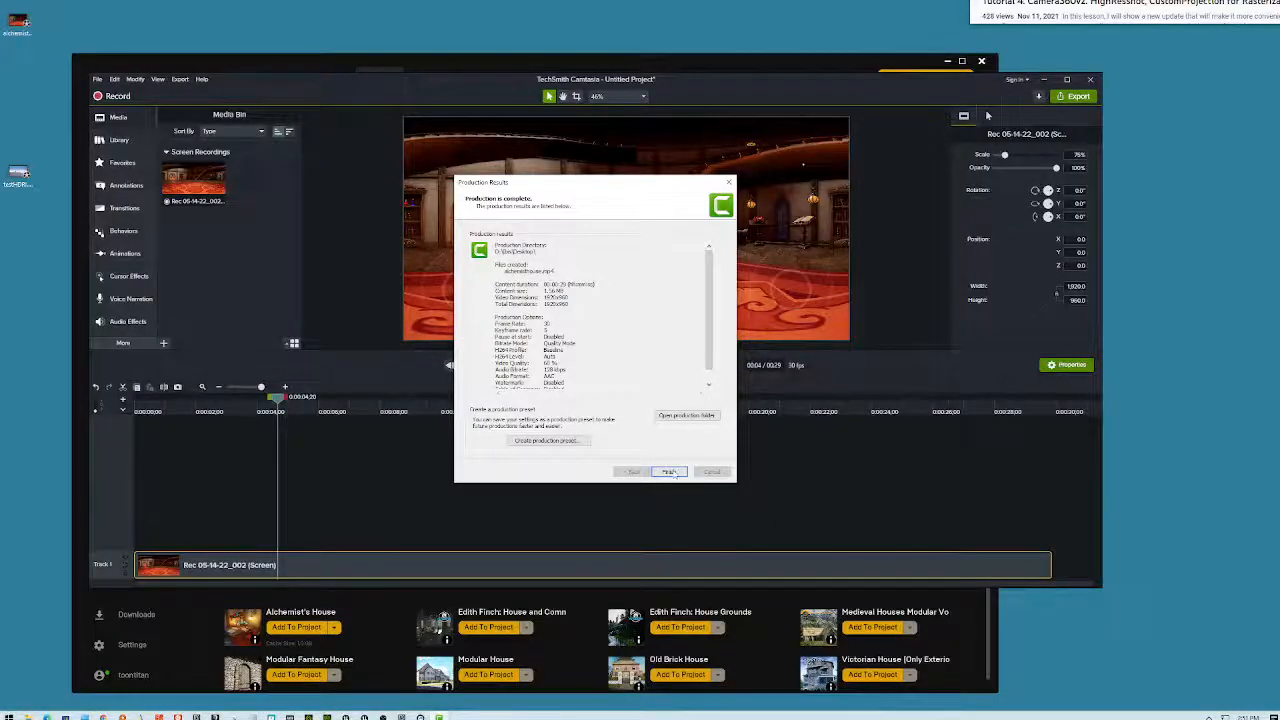
- Watch the rendered archviz video, then close the player and the Production Results summary
click(669, 472)
drag(1025, 36, 896, 138)
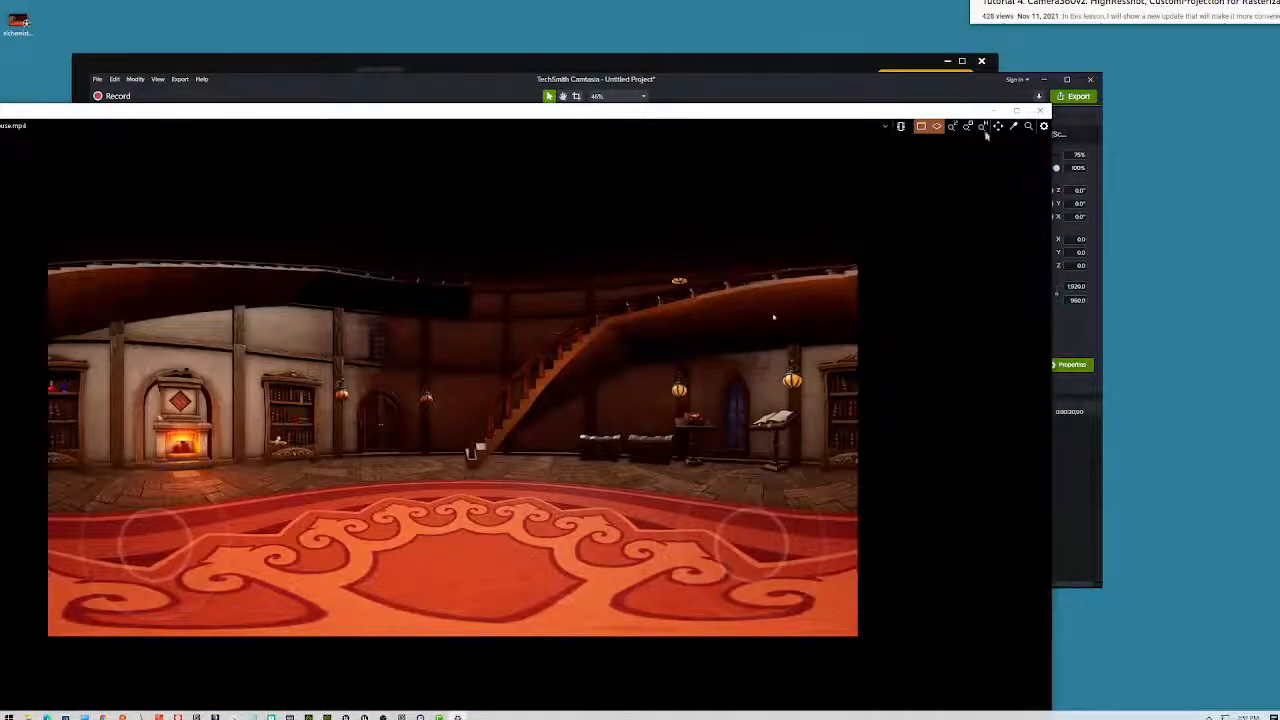
click(1045, 110)
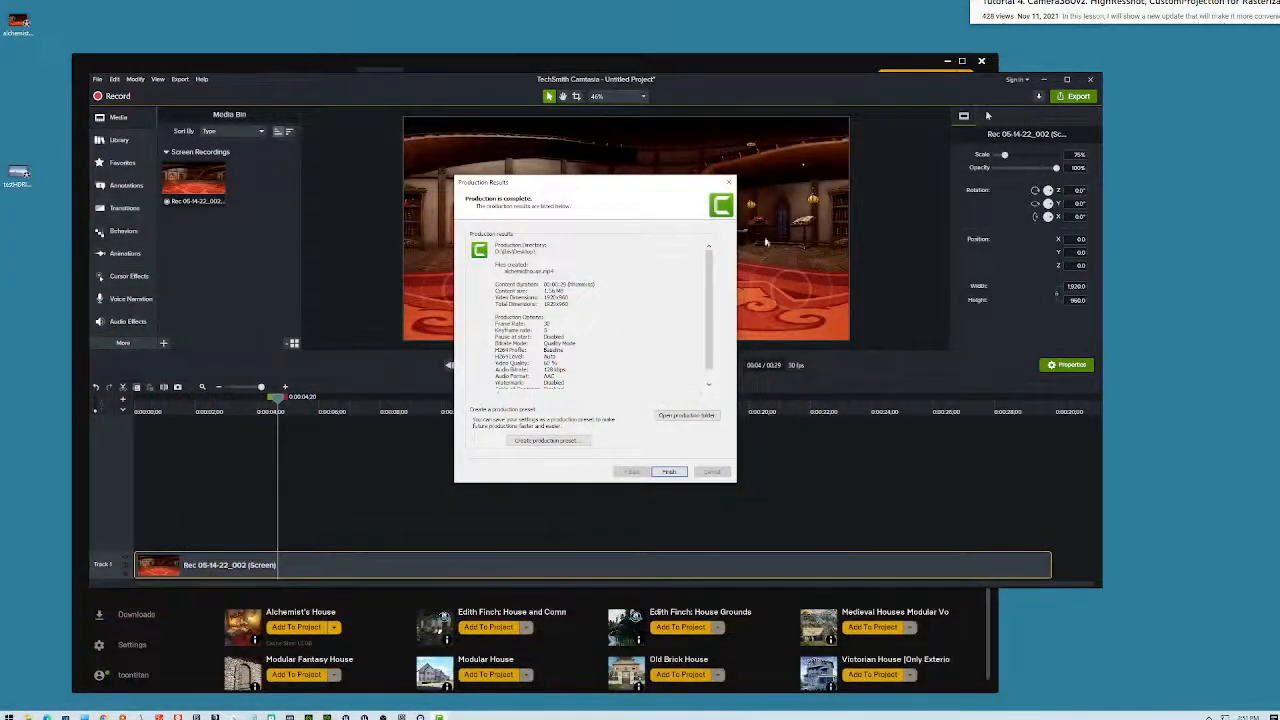
click(729, 181)
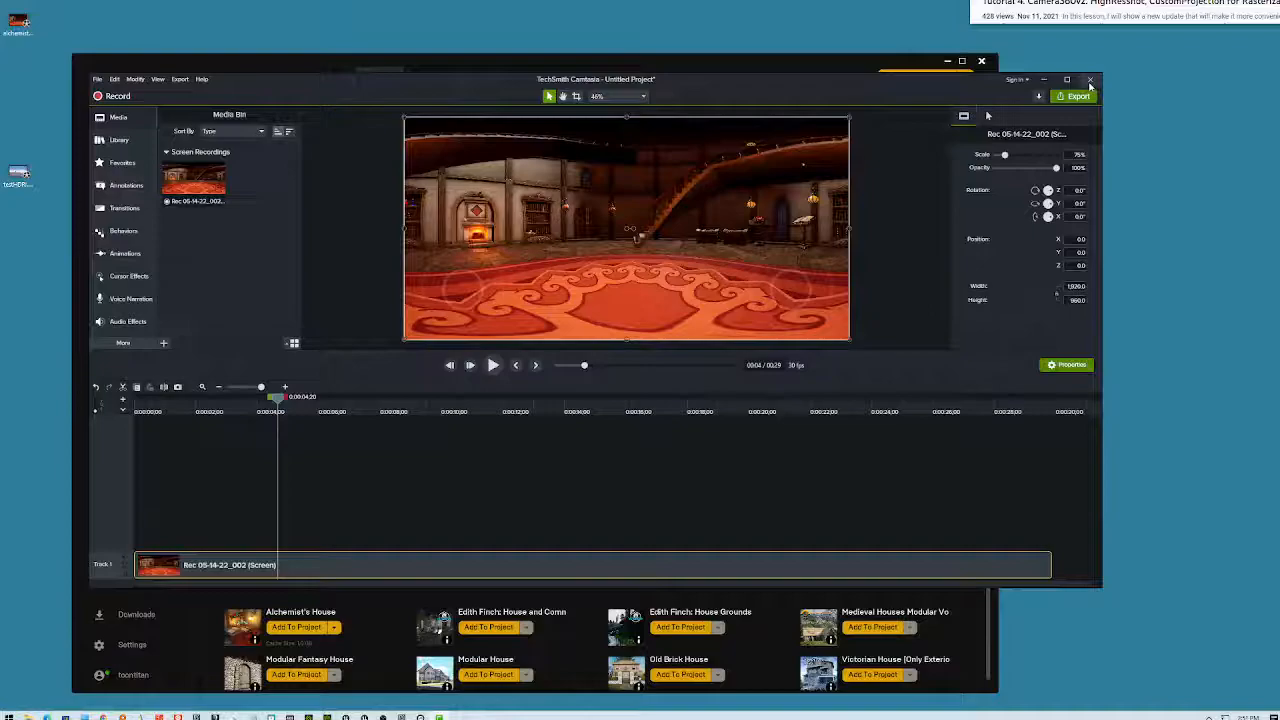
- Quit Camtasia without saving, close the Epic Games launcher, and move the now playing overlay aside
click(1092, 81)
click(676, 397)
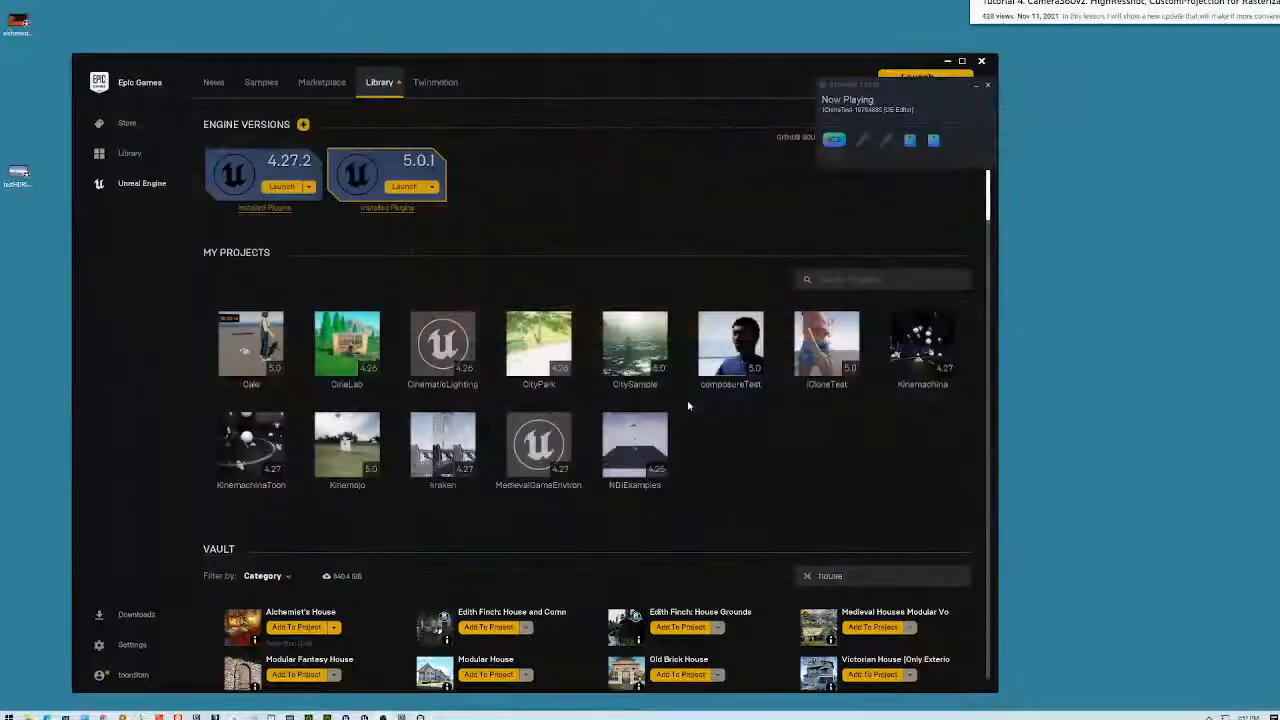
click(981, 61)
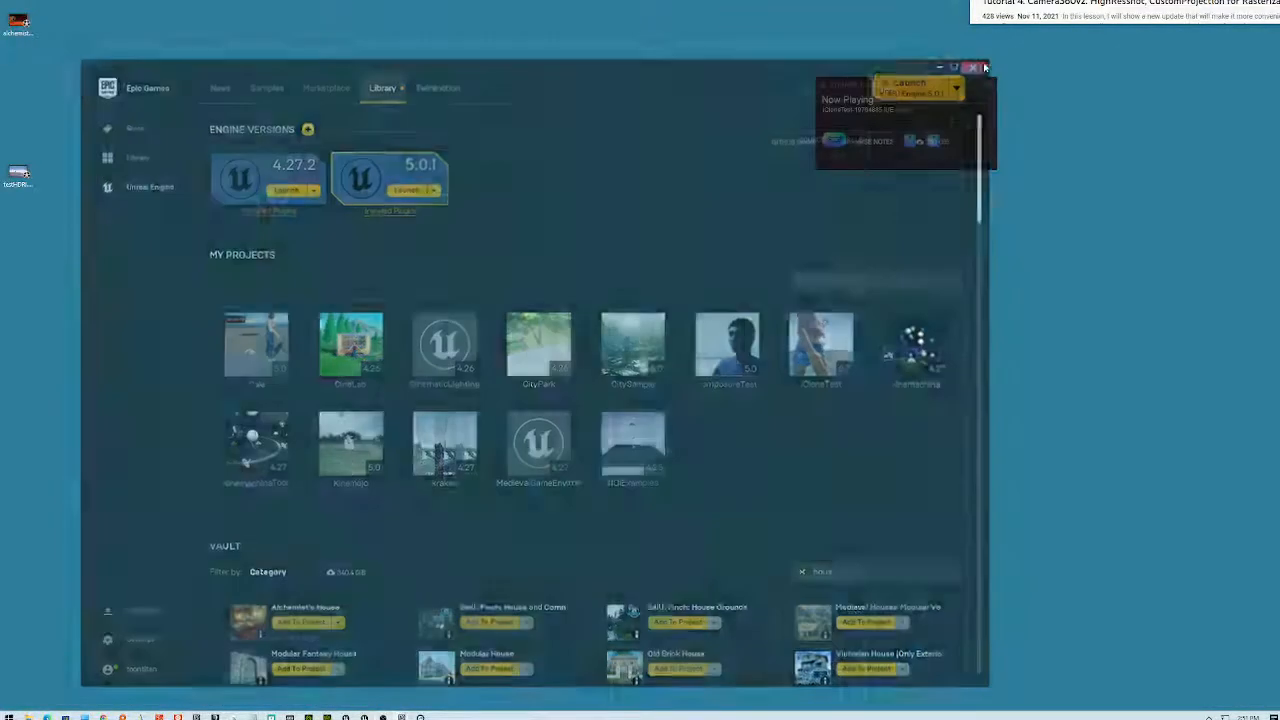
drag(963, 89, 1145, 89)
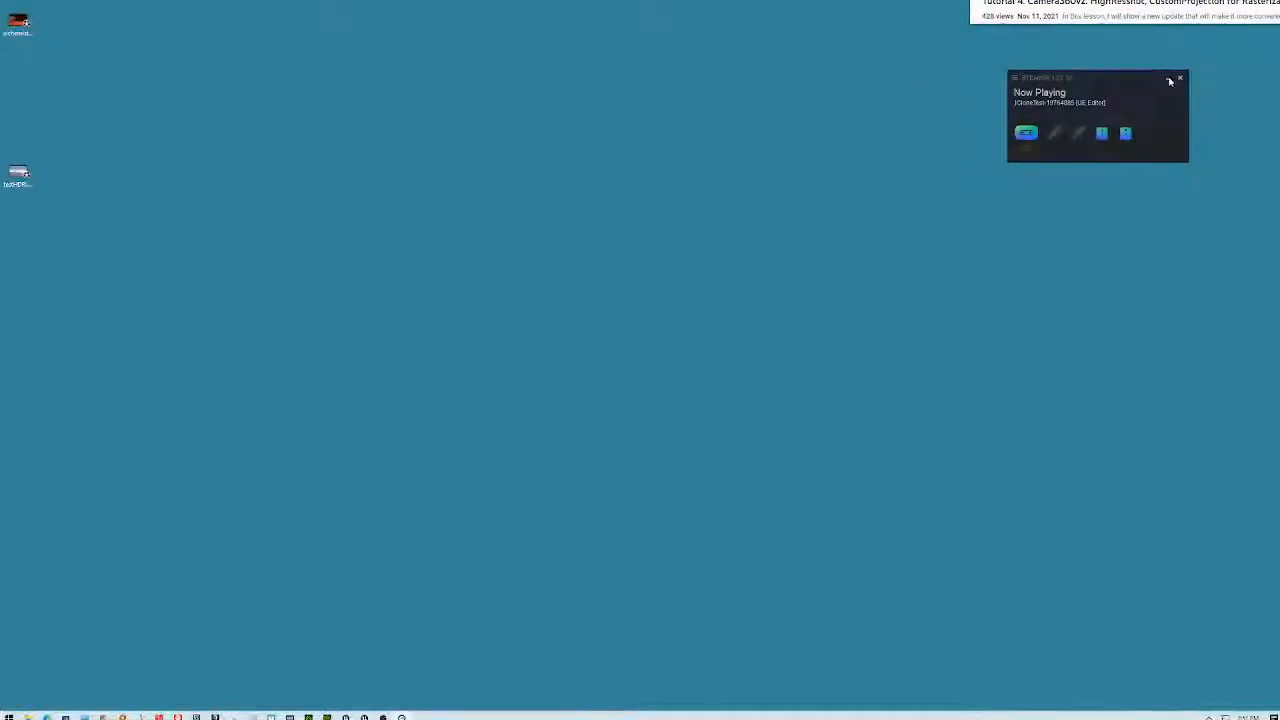
- Dismiss the now playing overlay, maximize iClone 8, and browse the Scene tree to SIAnchor
click(1168, 84)
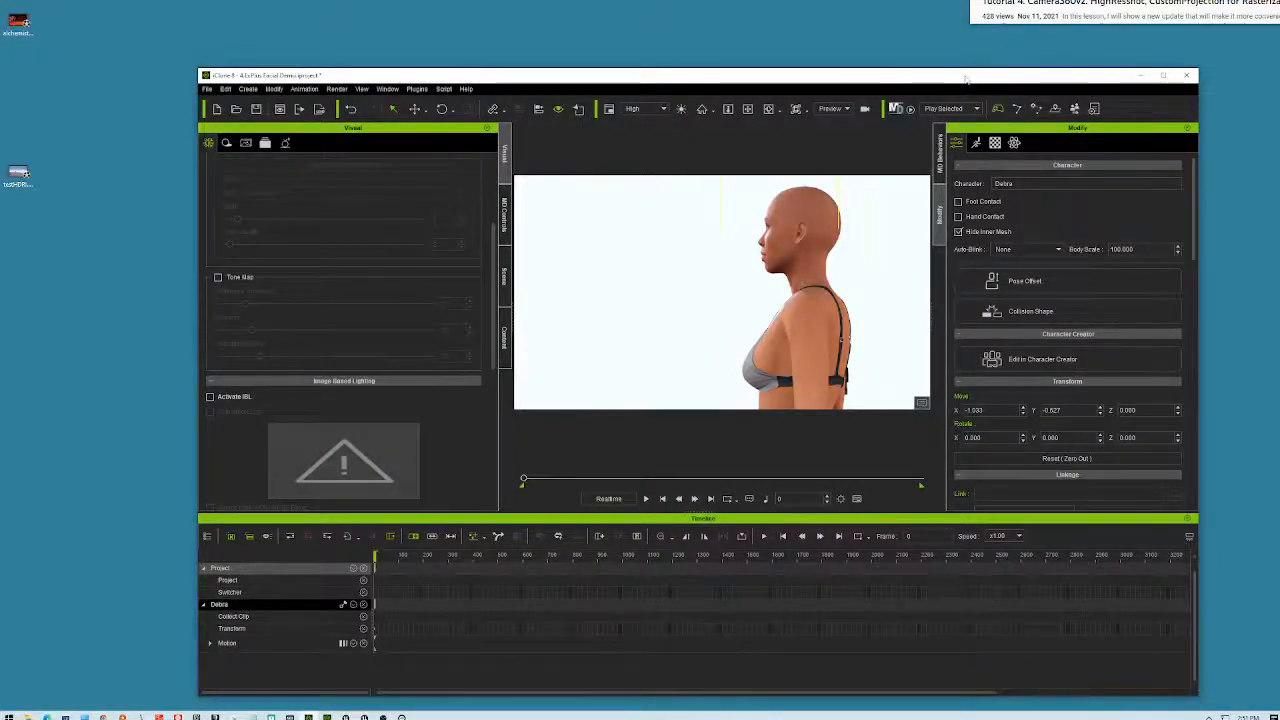
double_click(962, 76)
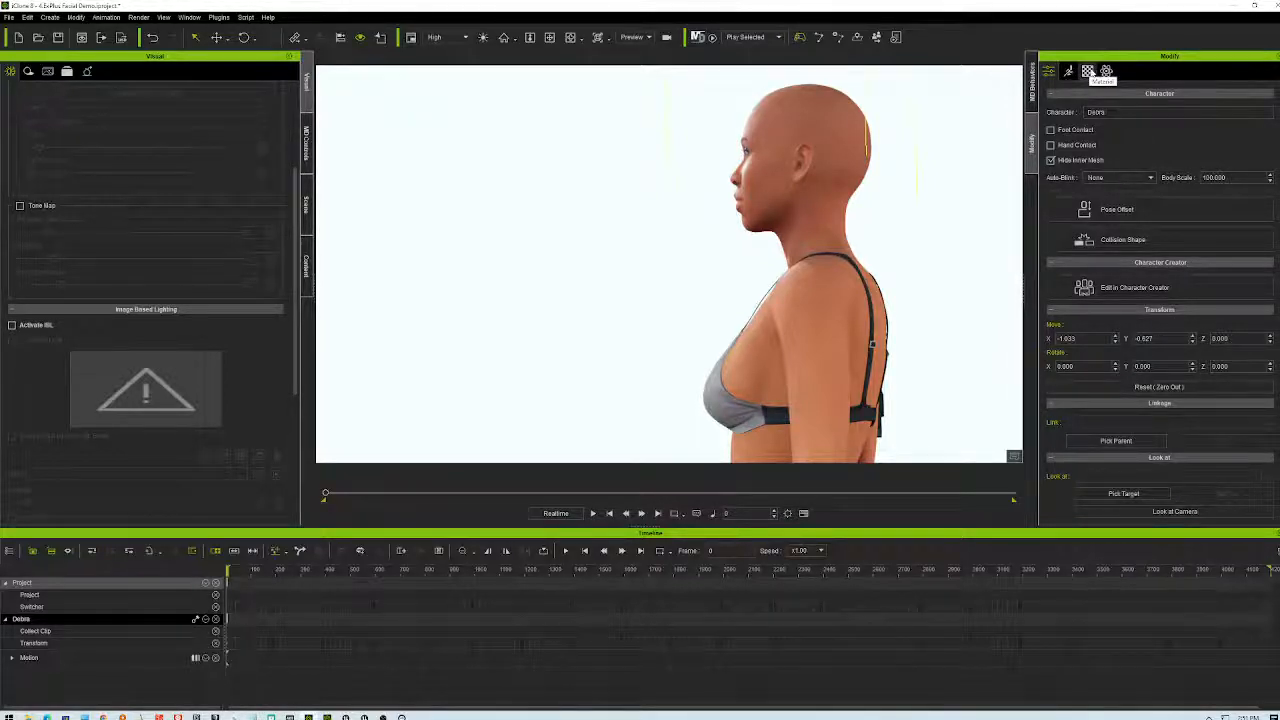
click(307, 243)
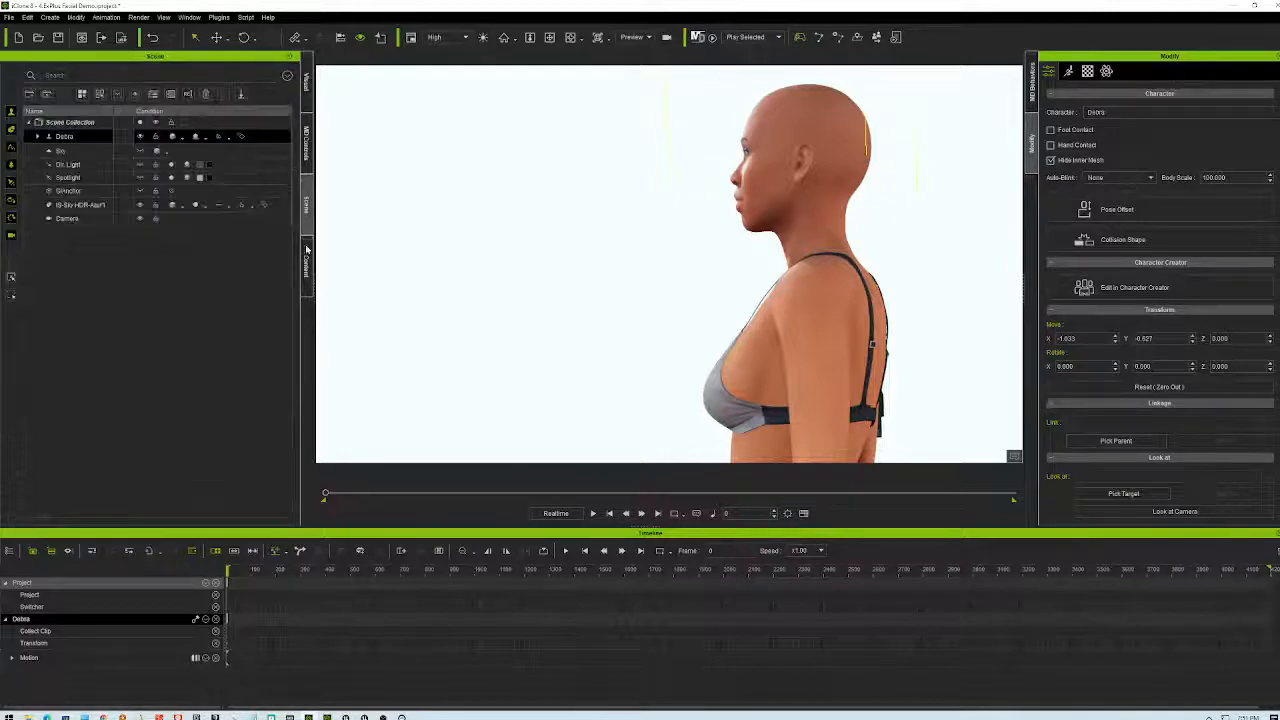
click(307, 263)
click(307, 210)
click(43, 190)
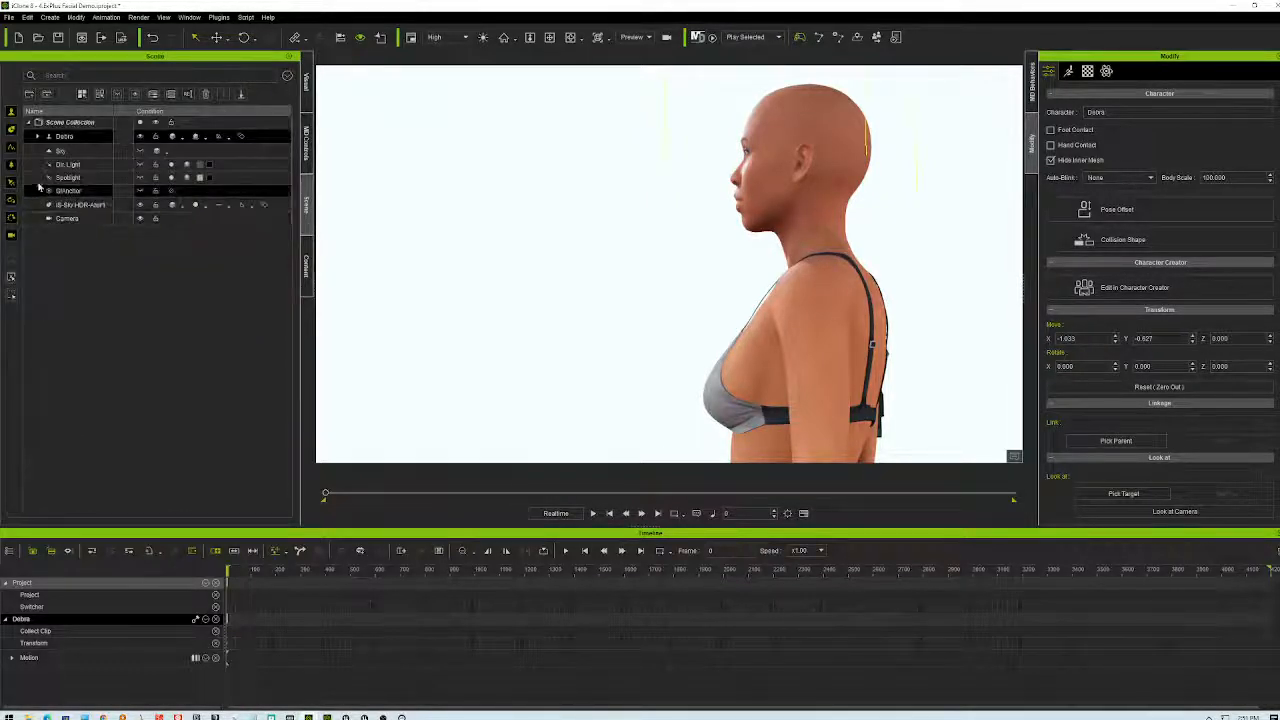
- Select IS-Sky HDR-Azur1 and open a file picker for its Material Diffuse texture
click(76, 205)
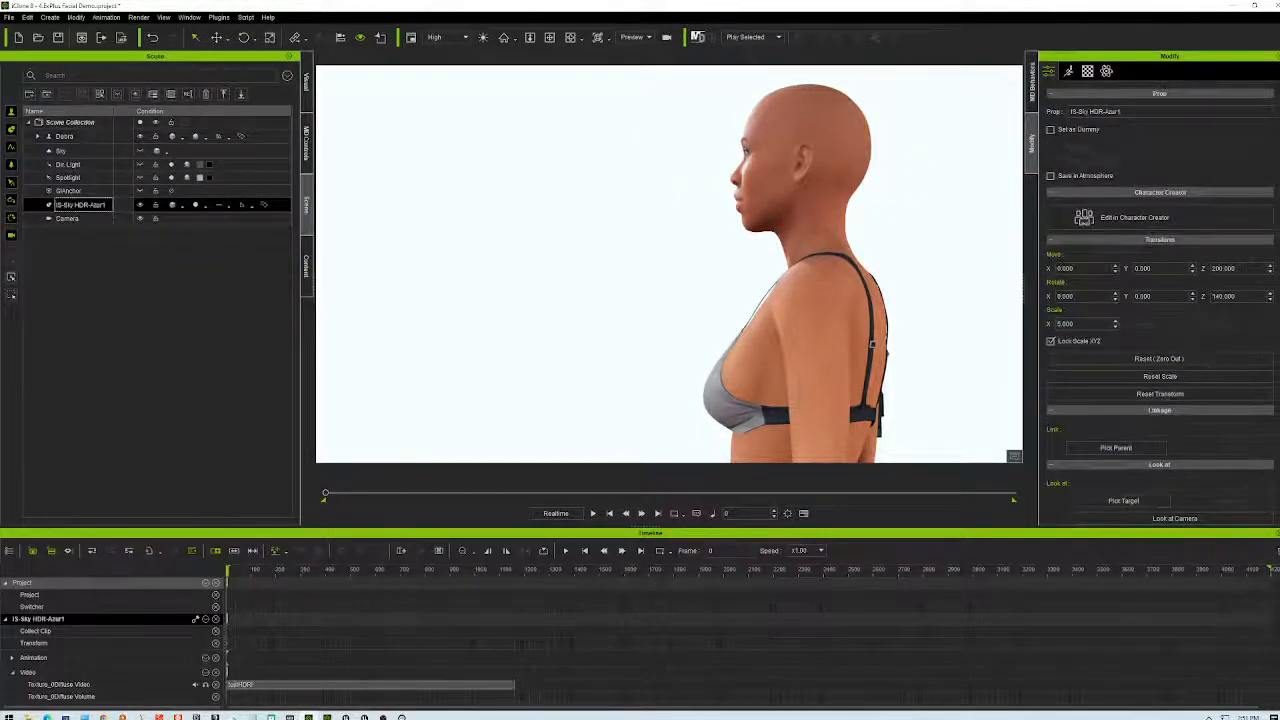
click(1088, 71)
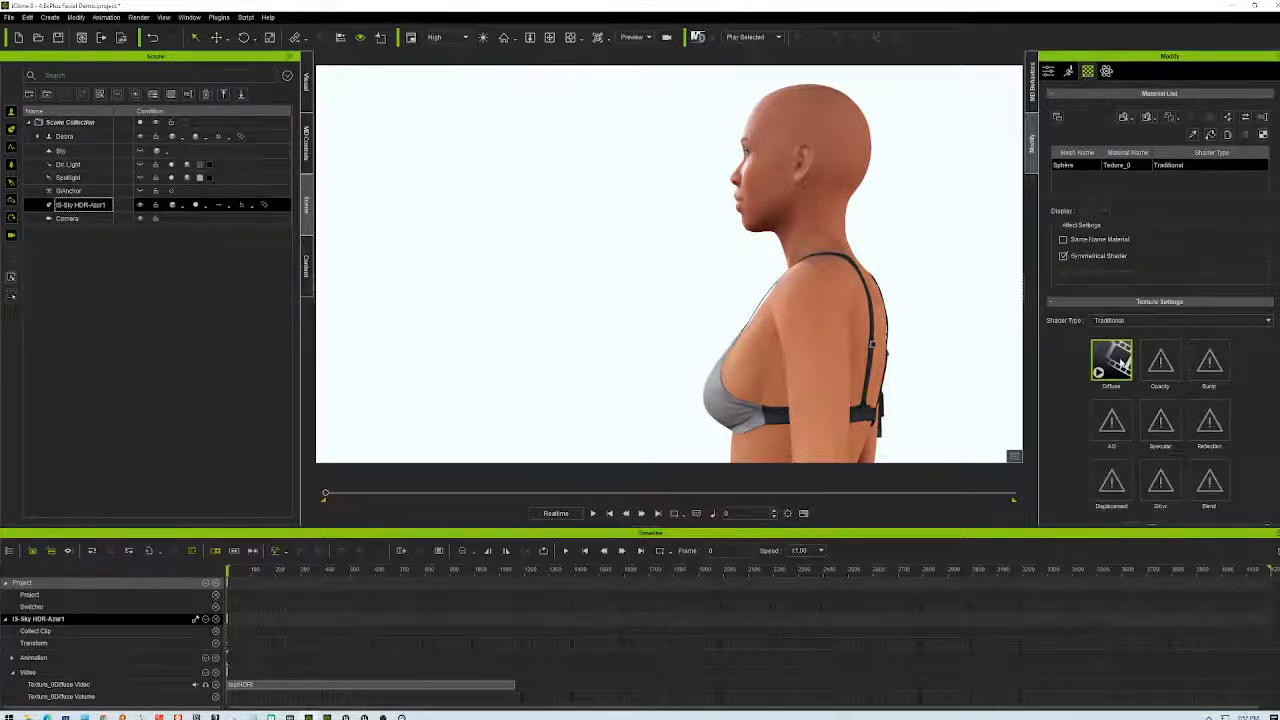
double_click(1116, 362)
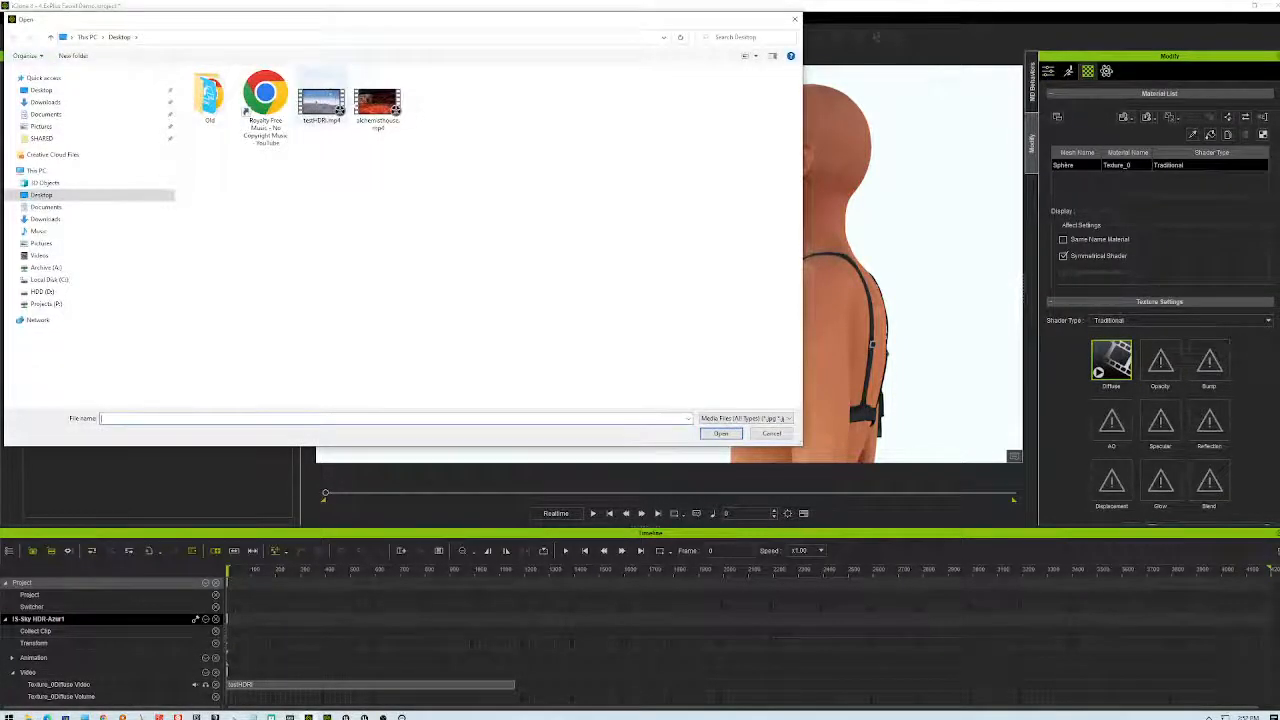
- Load alchemisthouse.mp4 as the Diffuse texture and orbit to view the character inside the house
click(379, 108)
click(721, 433)
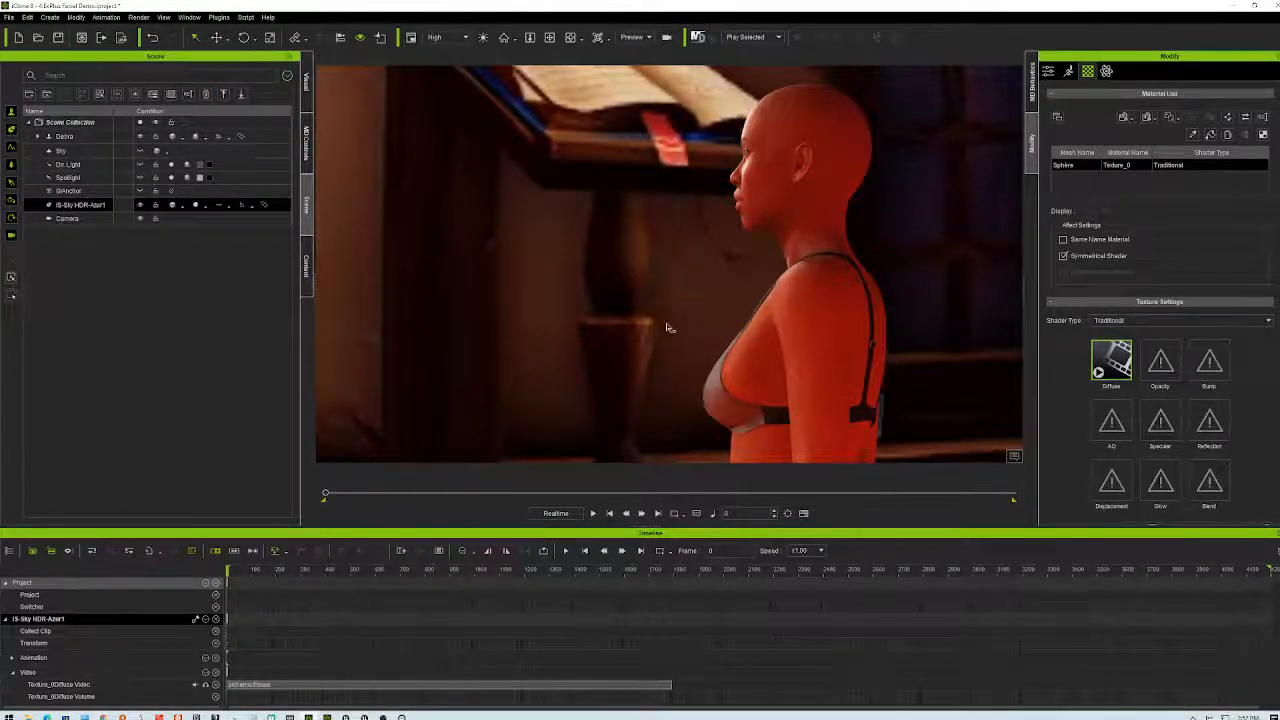
right_drag(581, 289, 976, 314)
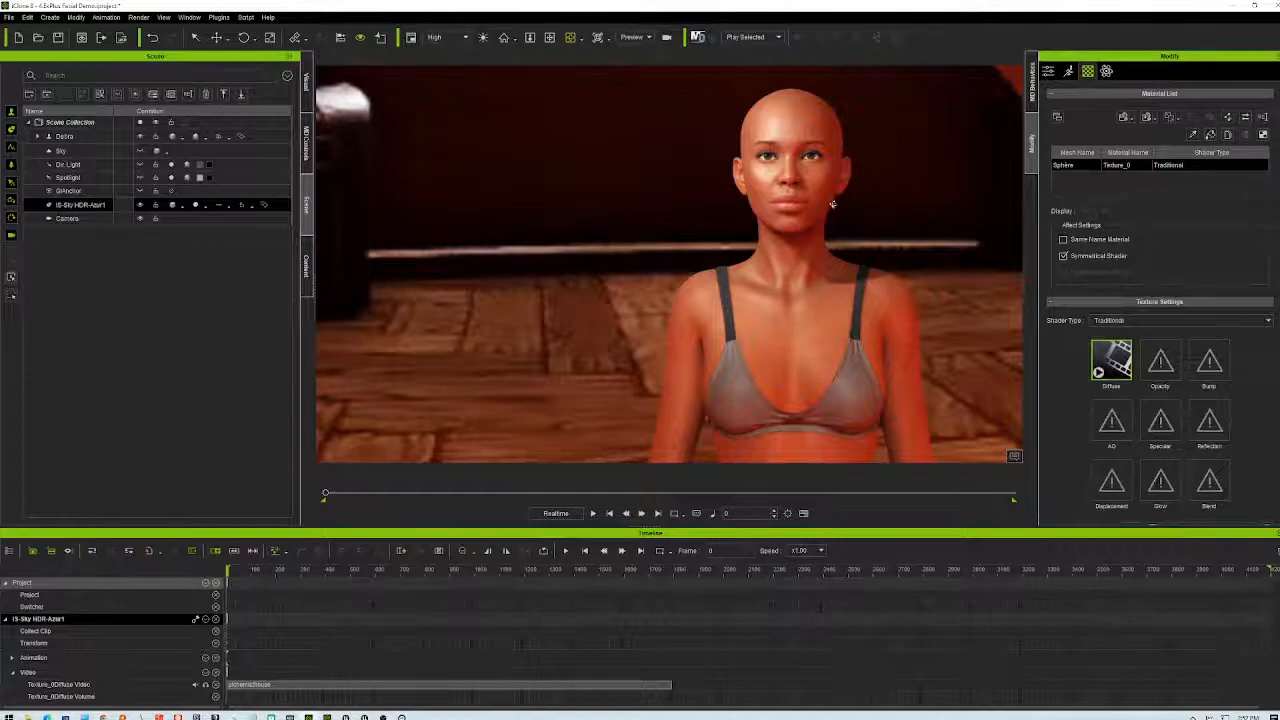
scroll(832, 204, down, 10)
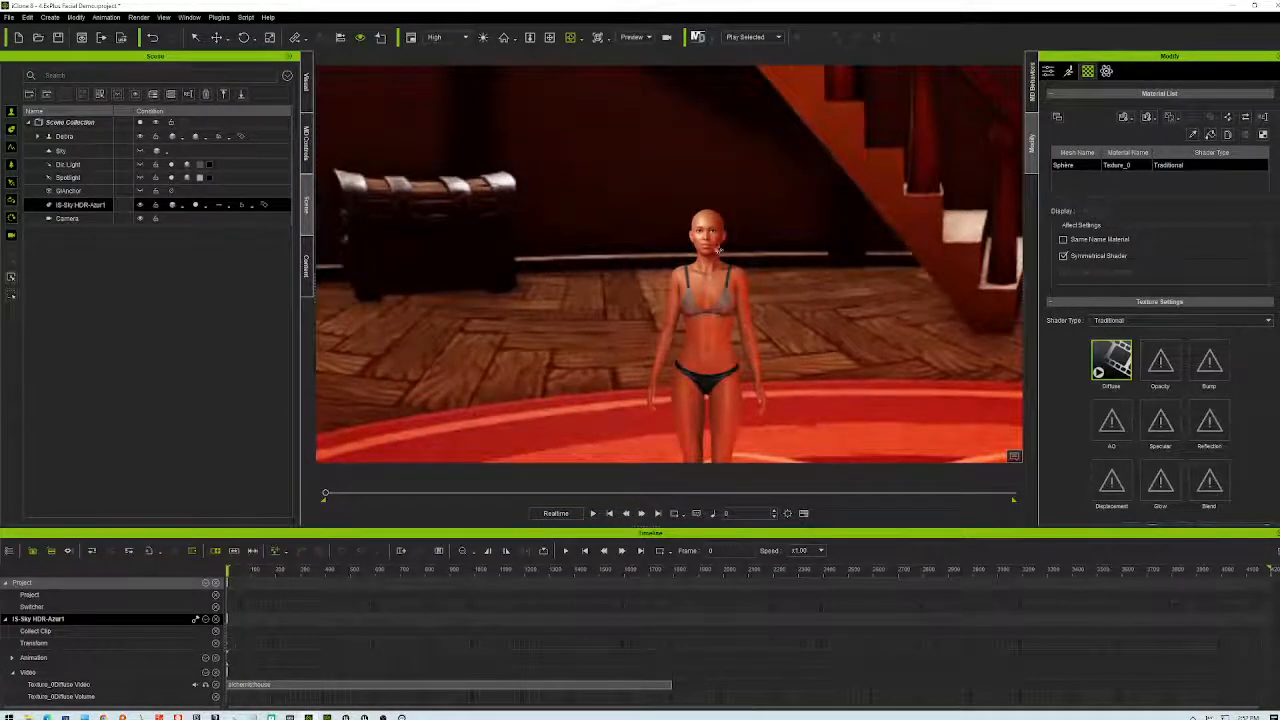
right_drag(718, 249, 755, 235)
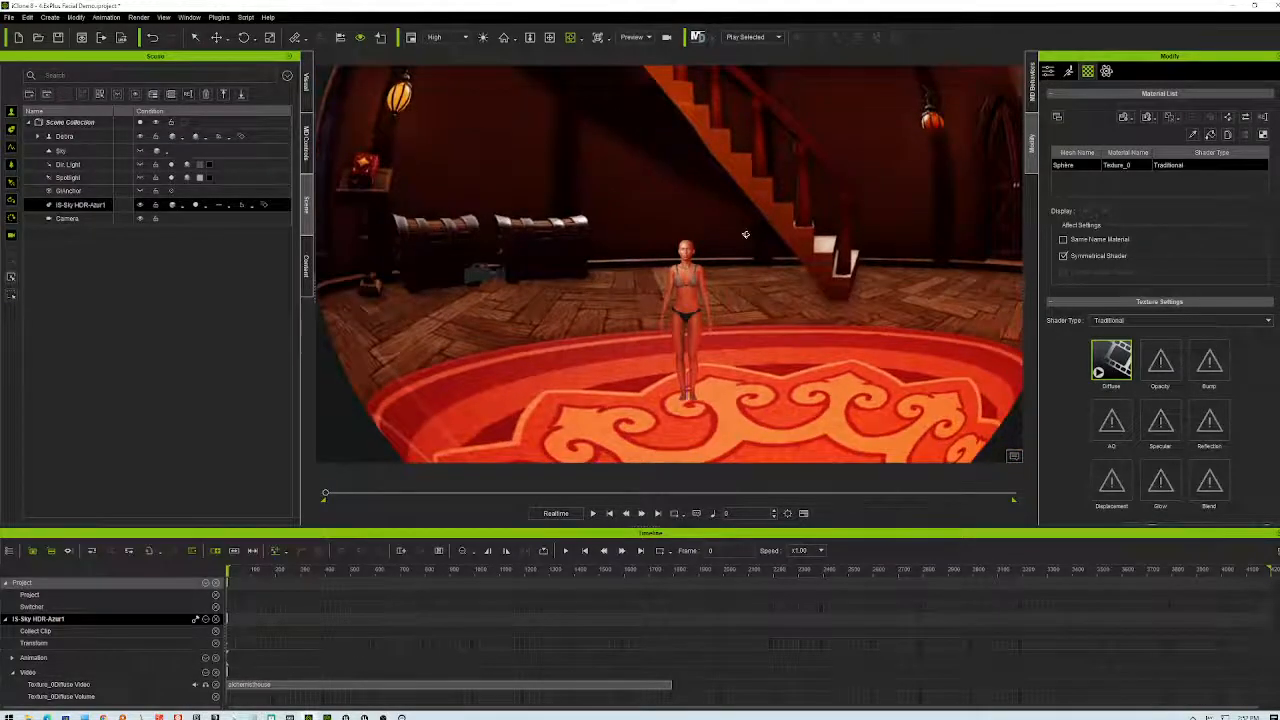
scroll(746, 234, up, 6)
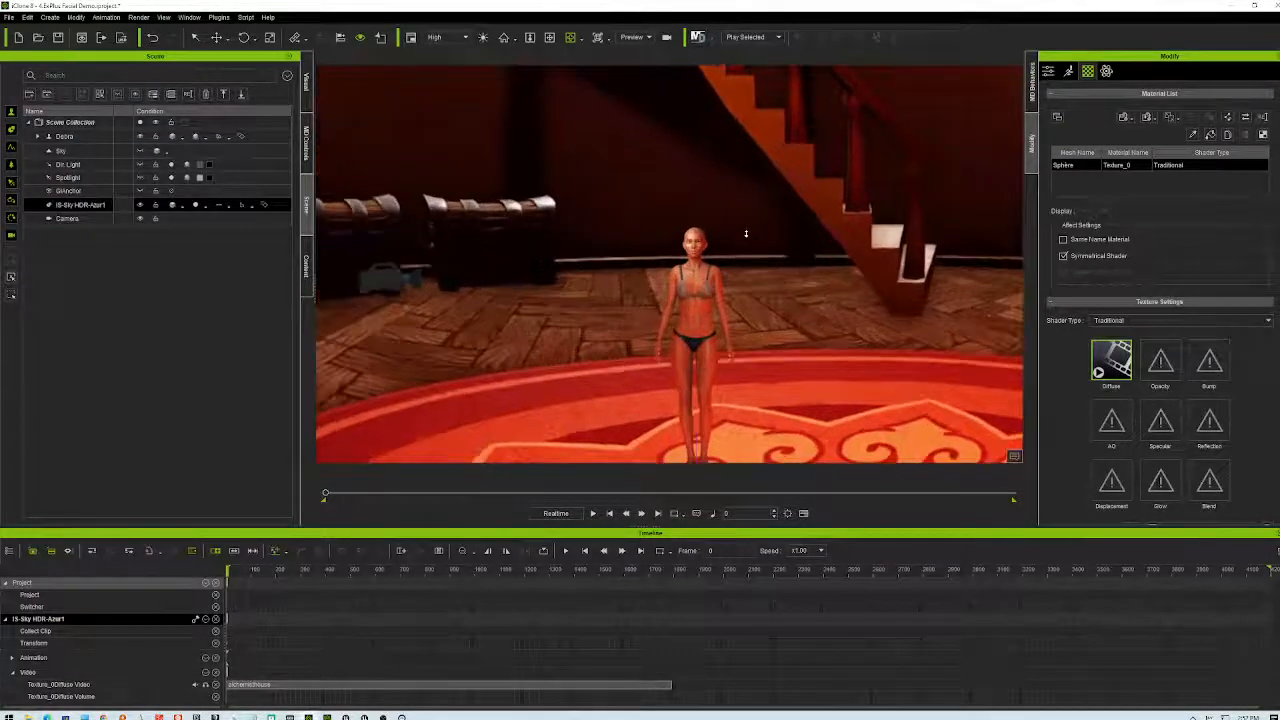
scroll(746, 234, up, 3)
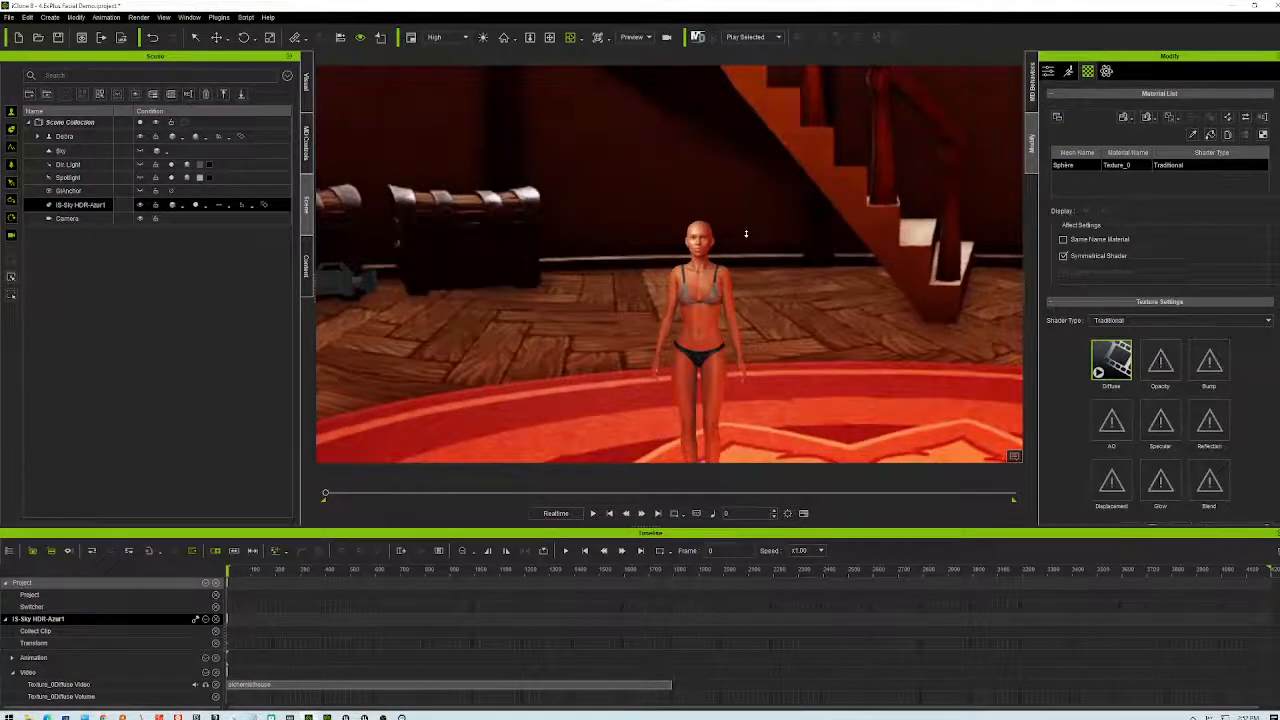
- Orbit low and pan the view to reframe the character inside the sky sphere
mouse_move(780, 343)
right_down()
mouse_move(766, 214)
mouse_move(711, 277)
mouse_move(734, 323)
mouse_move(809, 218)
mouse_move(734, 306)
mouse_move(703, 313)
mouse_move(523, 266)
mouse_move(910, 326)
mouse_move(771, 342)
right_up()
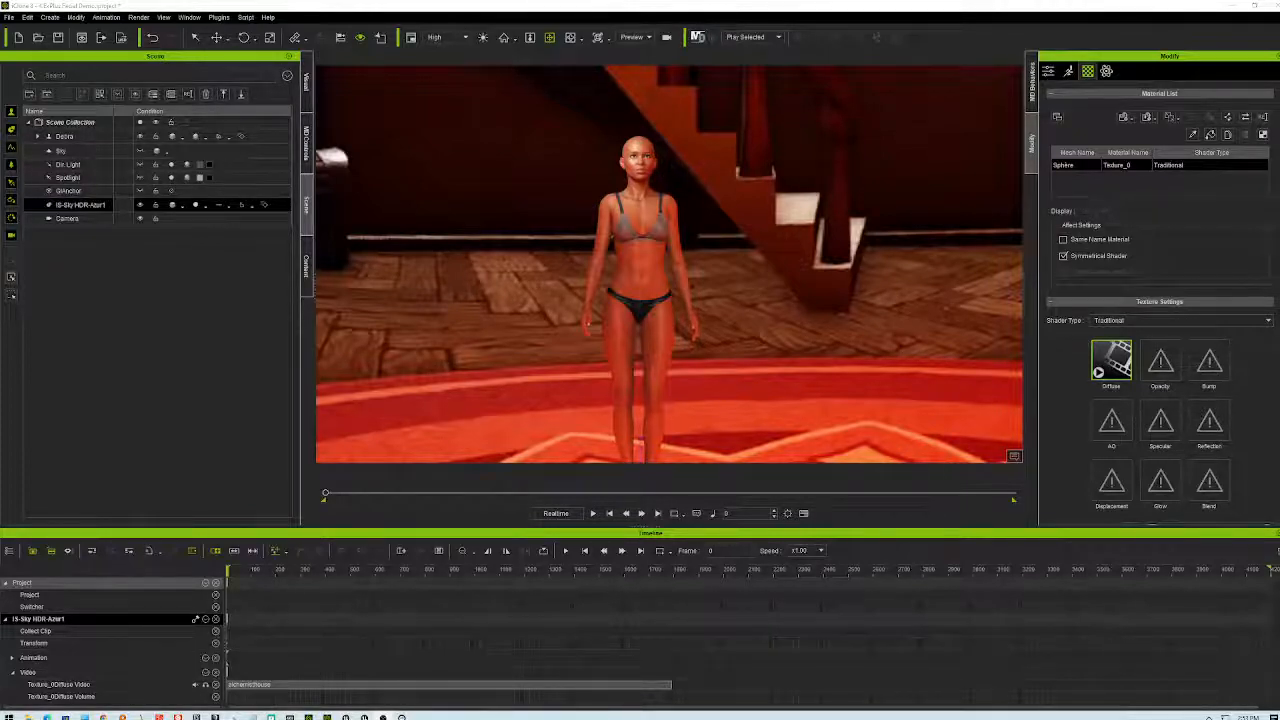
scroll(660, 203, down, 5)
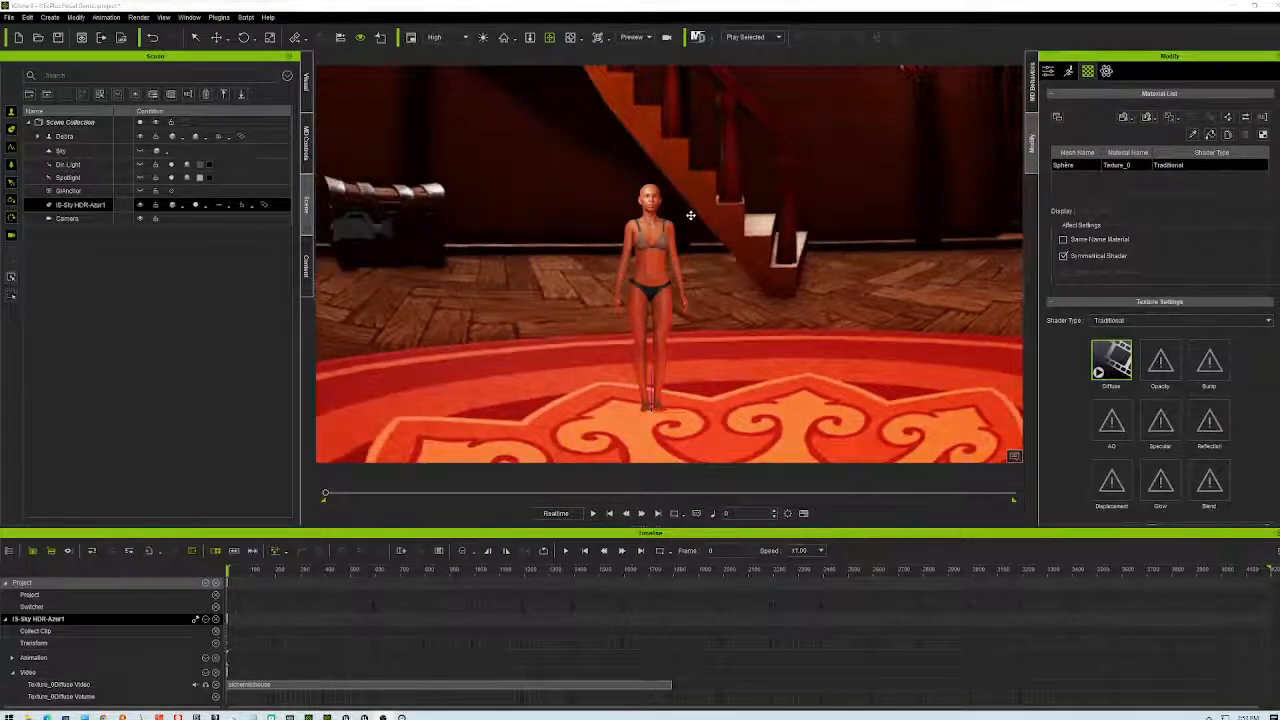
drag(698, 217, 761, 236)
scroll(660, 317, up, 5)
- Set the sky prop's Move Z to 120, back to 200, then lower Scale X from 5
click(1048, 71)
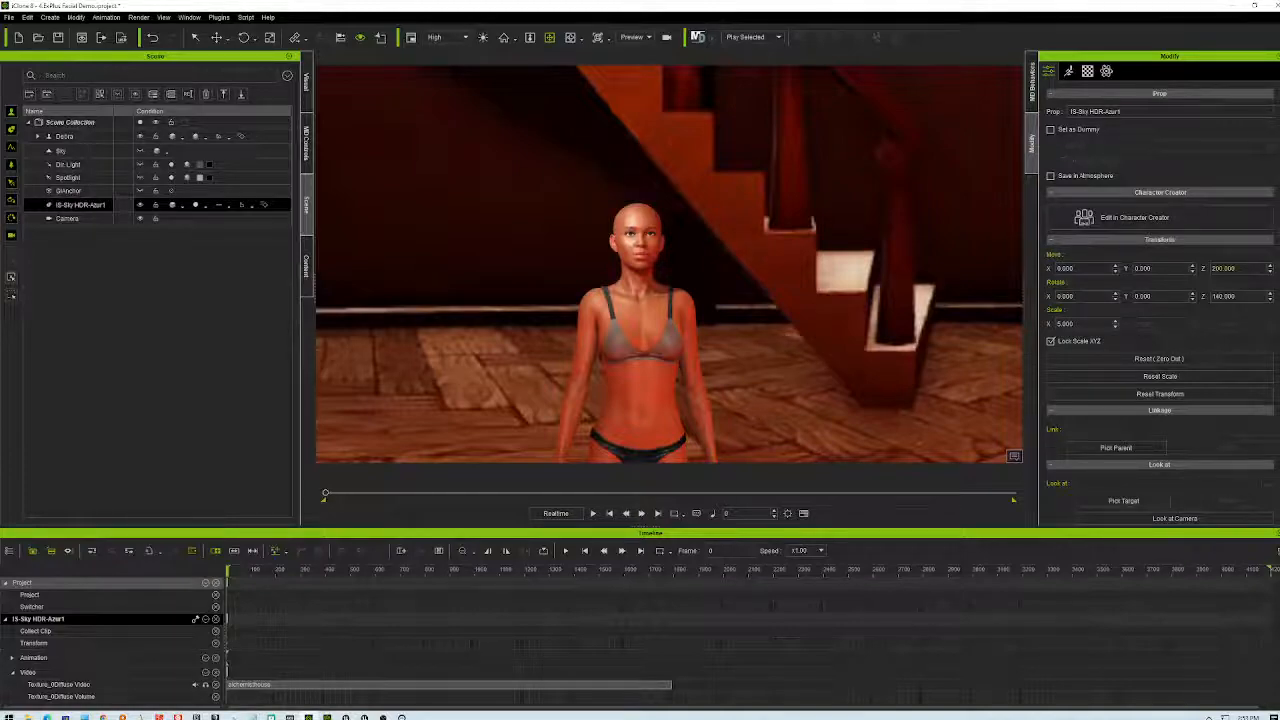
click(1215, 268)
text(120)
key(Return)
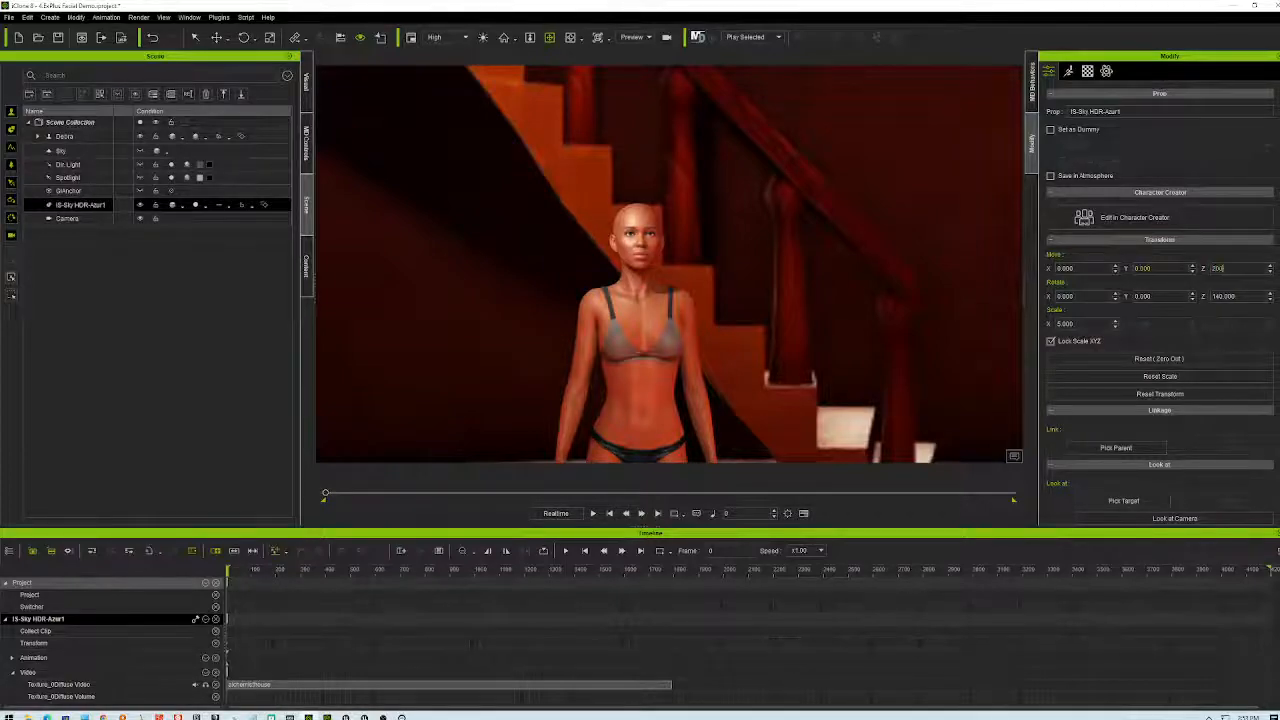
key(Return)
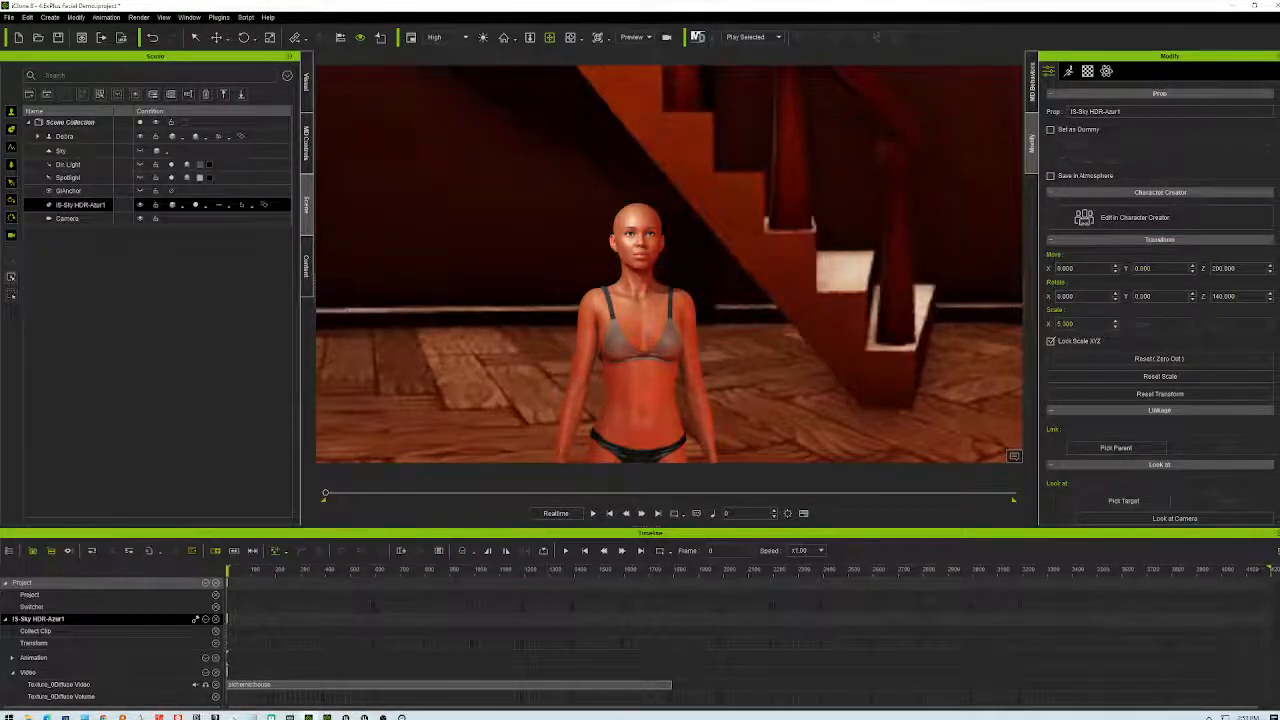
drag(1116, 327, 1114, 331)
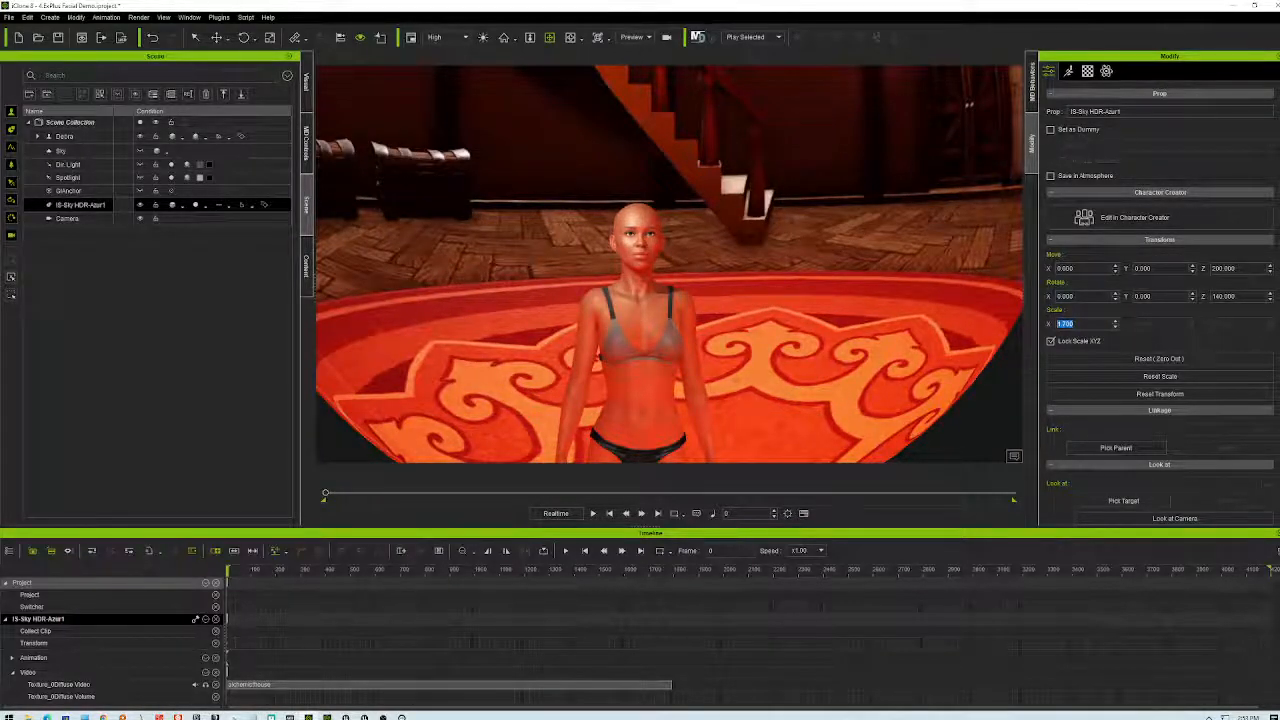
- Apply a sky sphere scale of 1 and orbit the view to inspect the compact dome
key(Return)
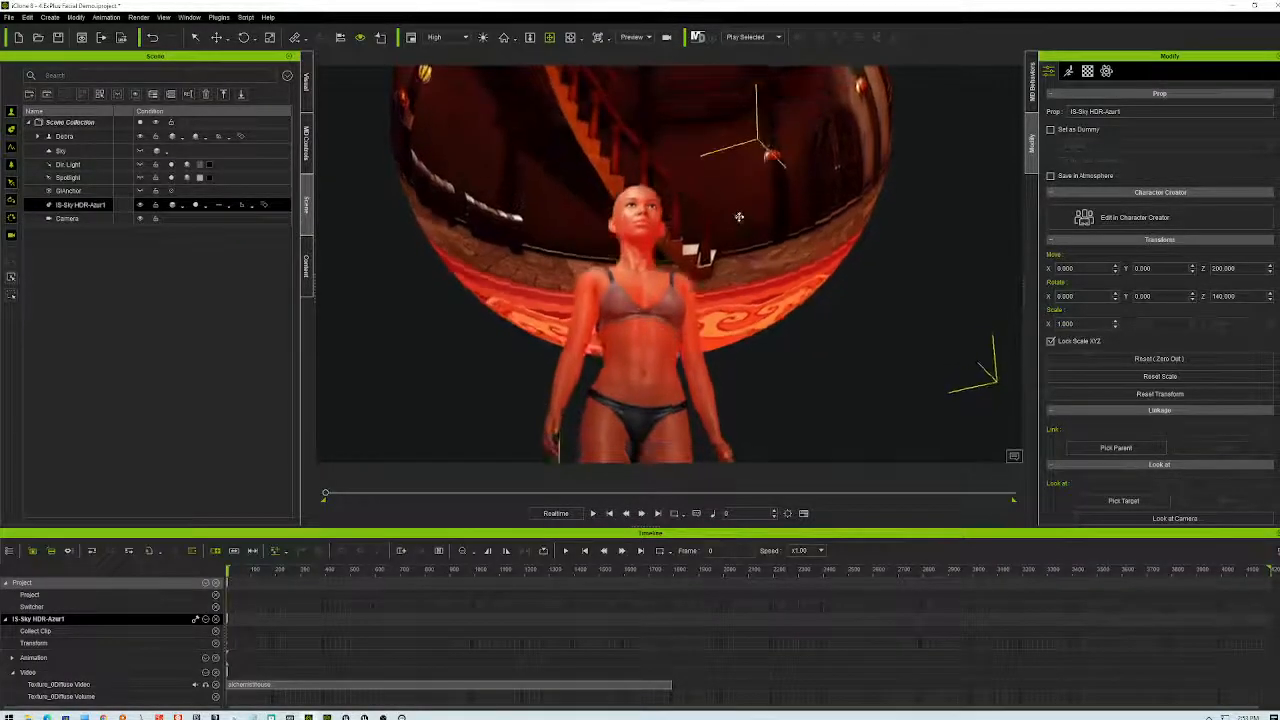
right_drag(743, 285, 851, 287)
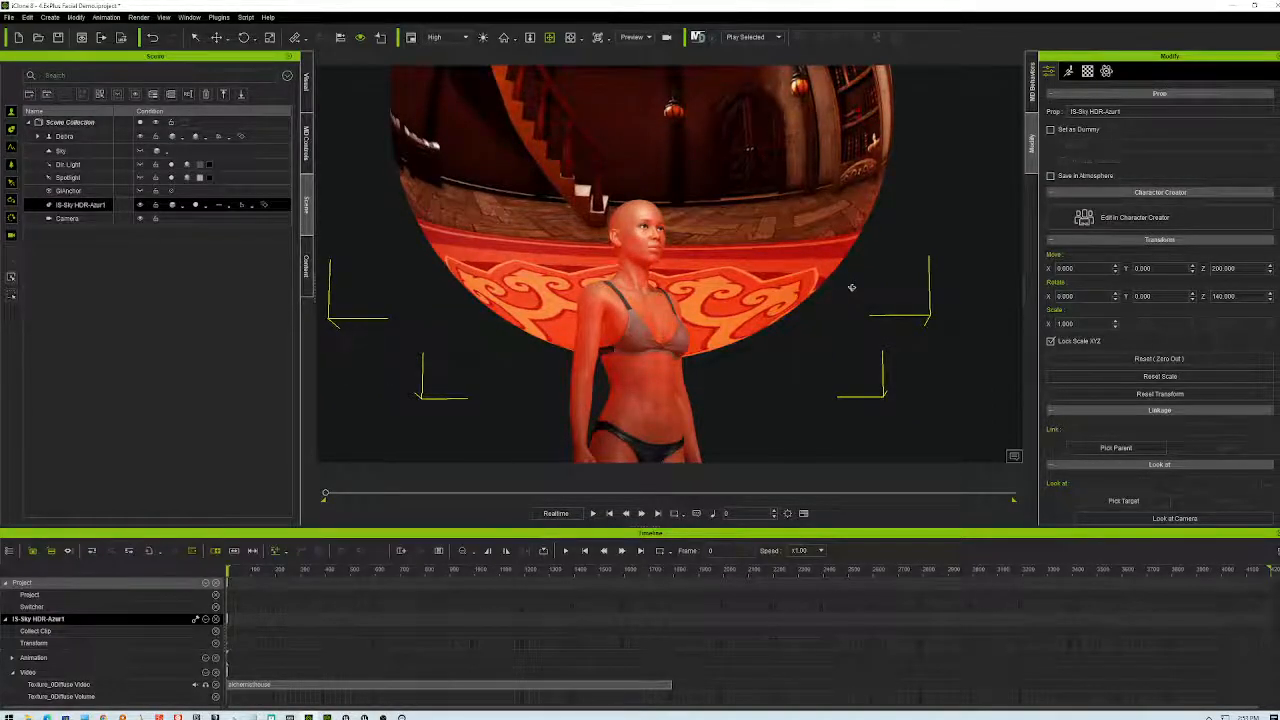
scroll(851, 287, up, 5)
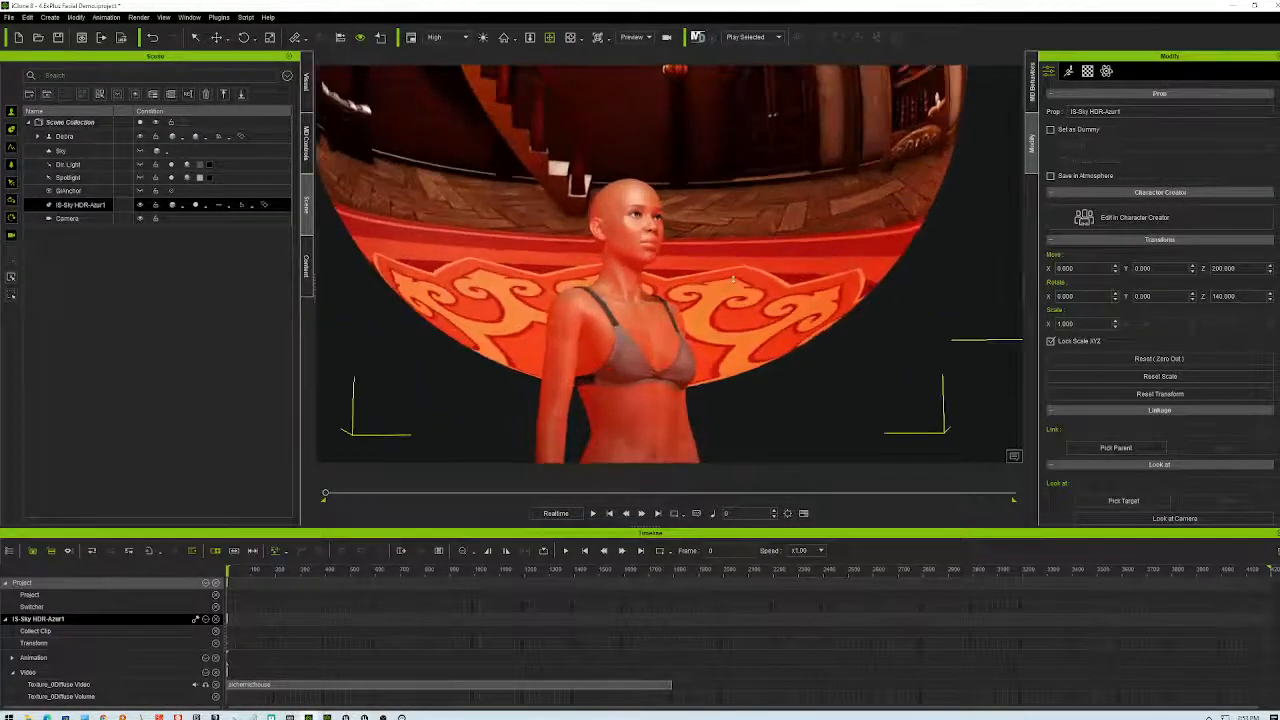
right_drag(794, 209, 830, 560)
right_drag(791, 337, 847, 131)
right_drag(850, 295, 804, 242)
scroll(795, 255, down, 6)
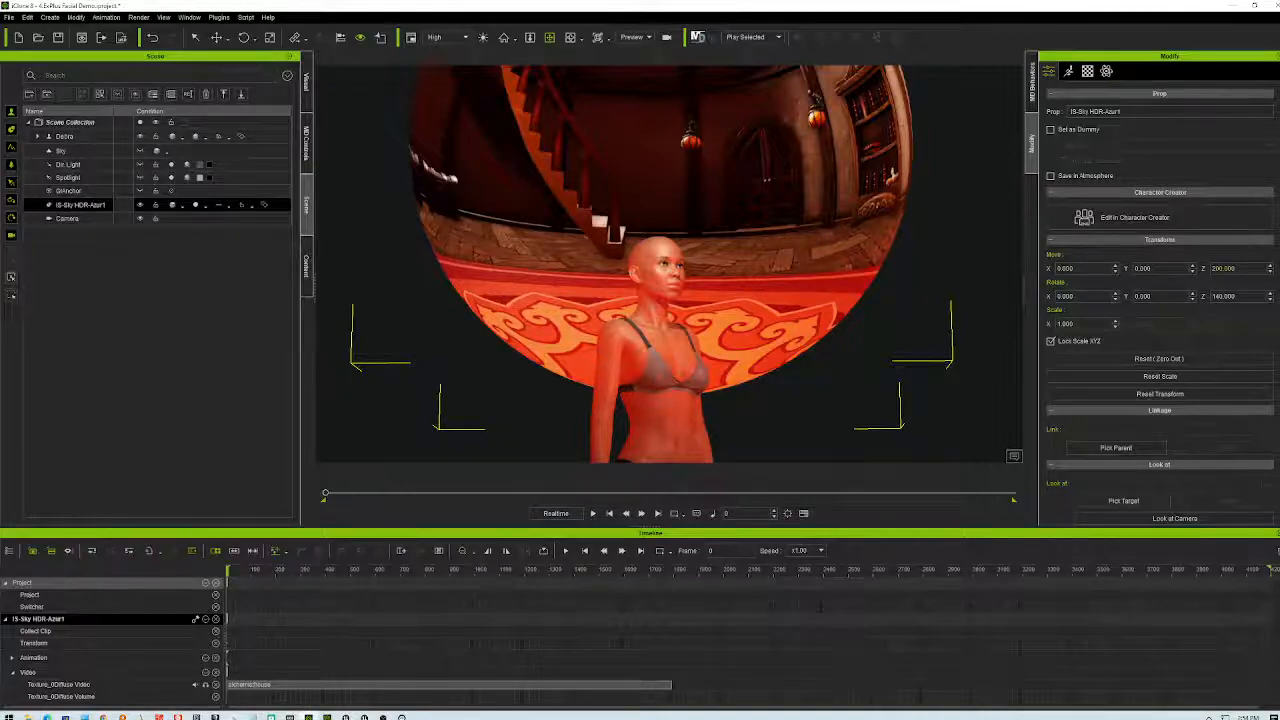
- Set the sky sphere's Move Z height to 100
click(1270, 271)
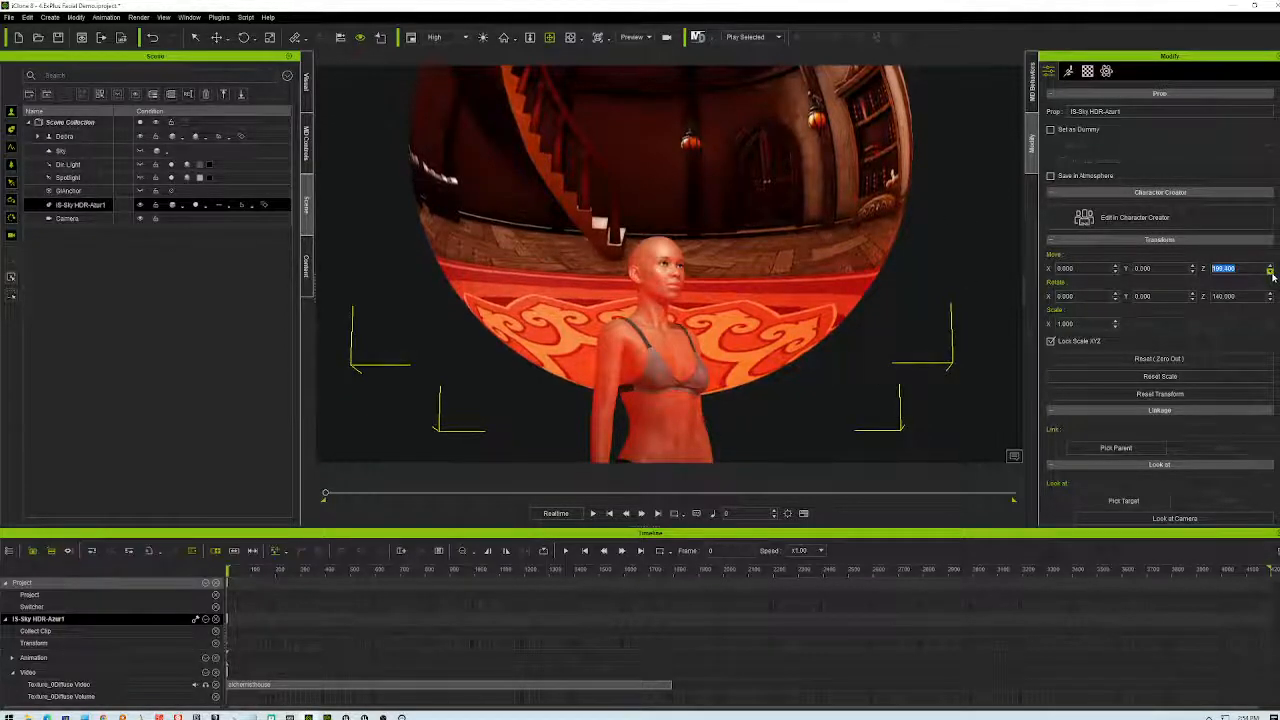
text(100)
key(Return)
- Orbit around the character toward the fireplace and bookshelves, then play the scene animation
right_drag(858, 317, 830, 434)
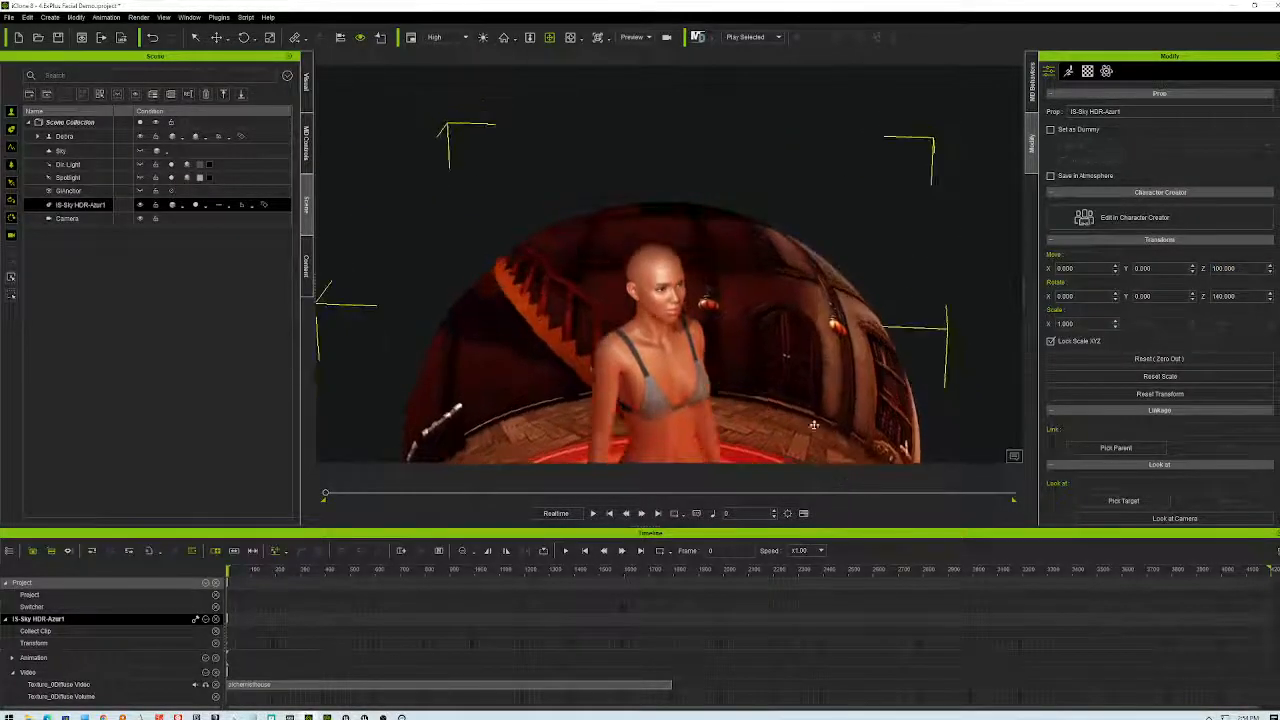
scroll(830, 434, up, 6)
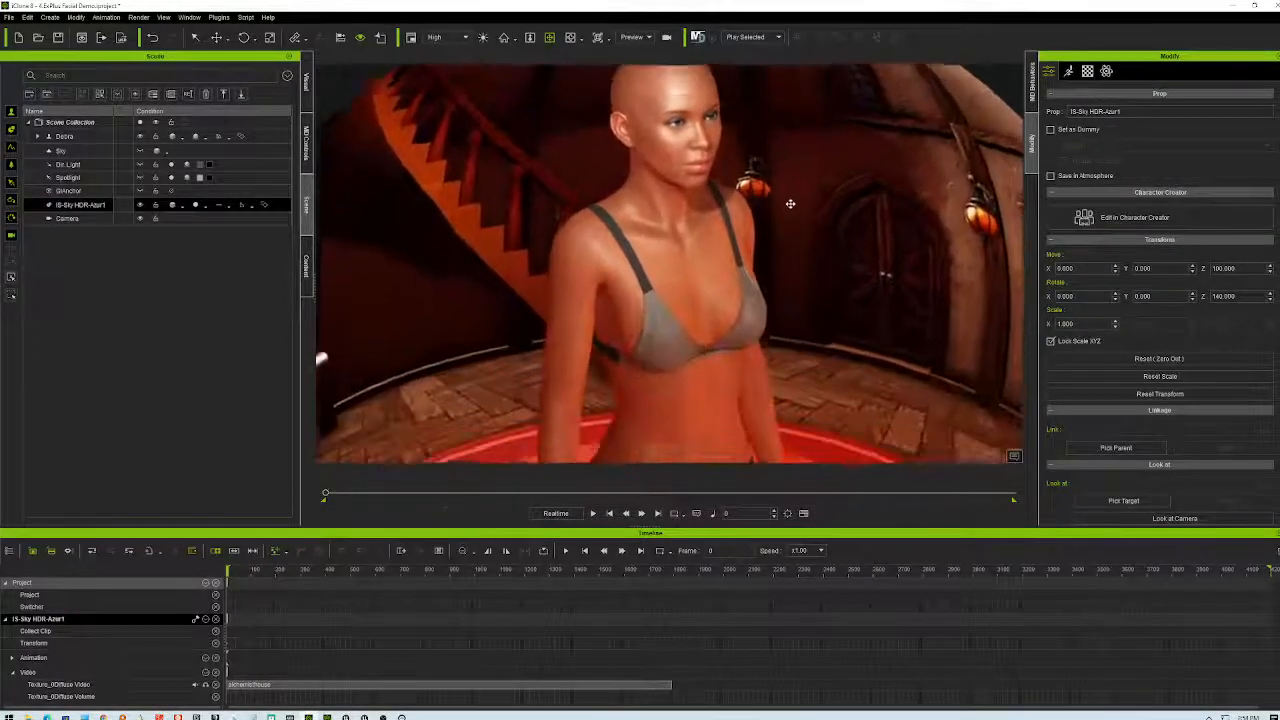
scroll(790, 209, up, 3)
right_drag(757, 143, 863, 345)
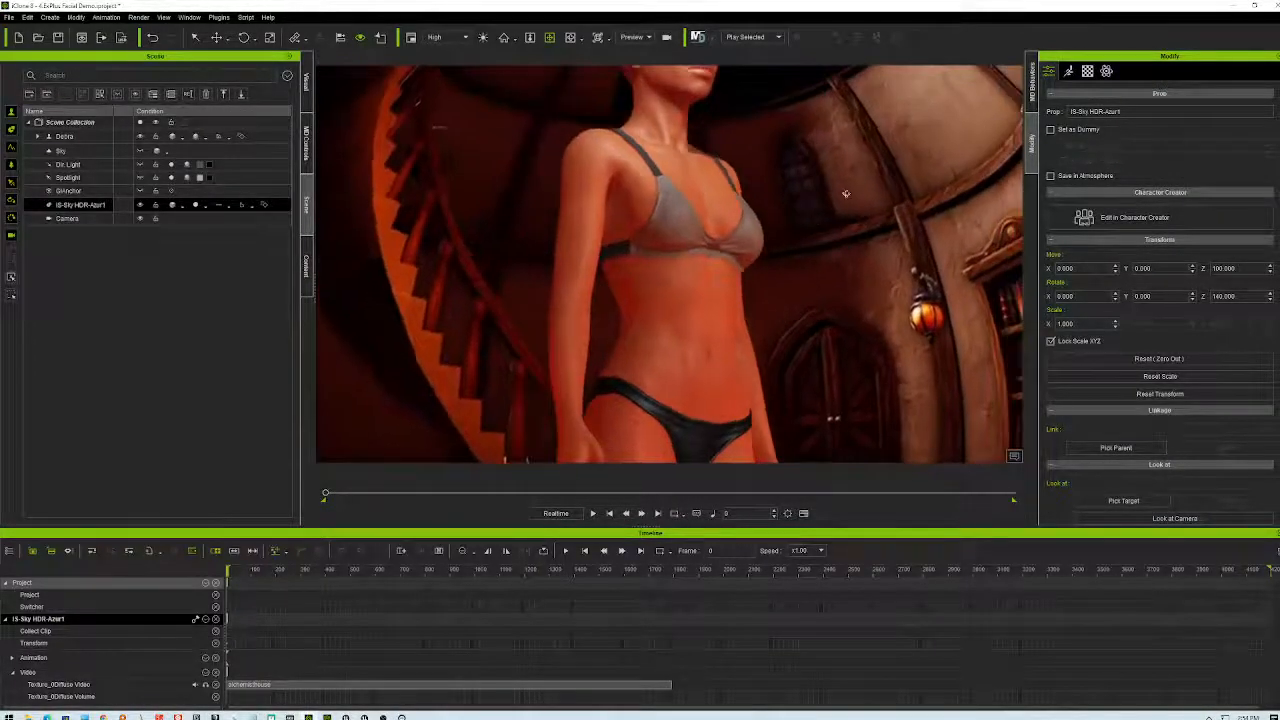
right_drag(869, 305, 853, 405)
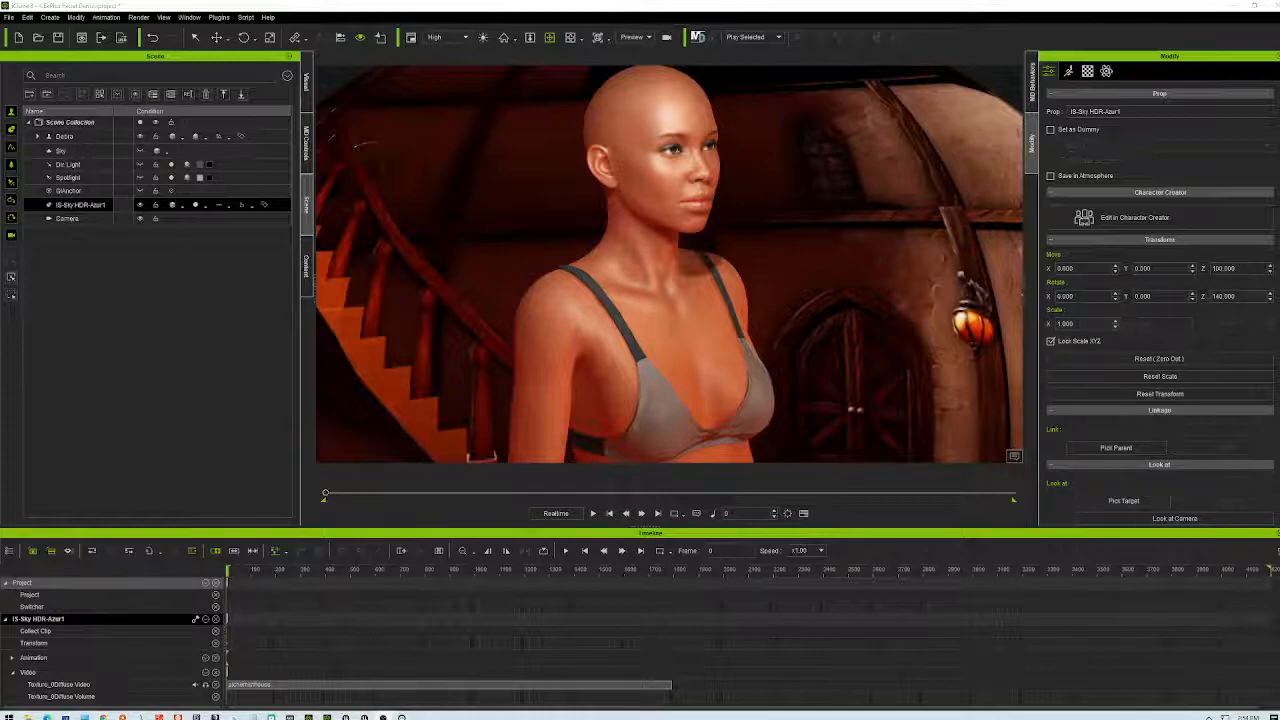
right_drag(814, 203, 836, 168)
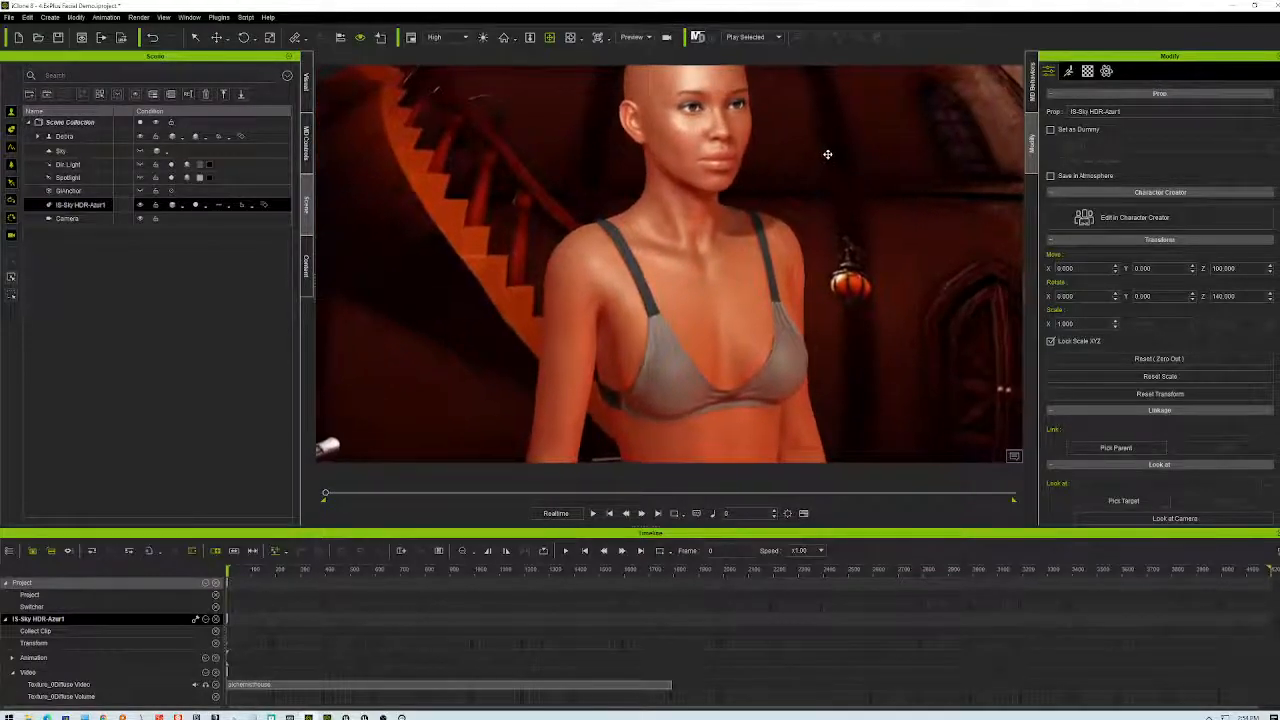
right_drag(756, 316, 680, 266)
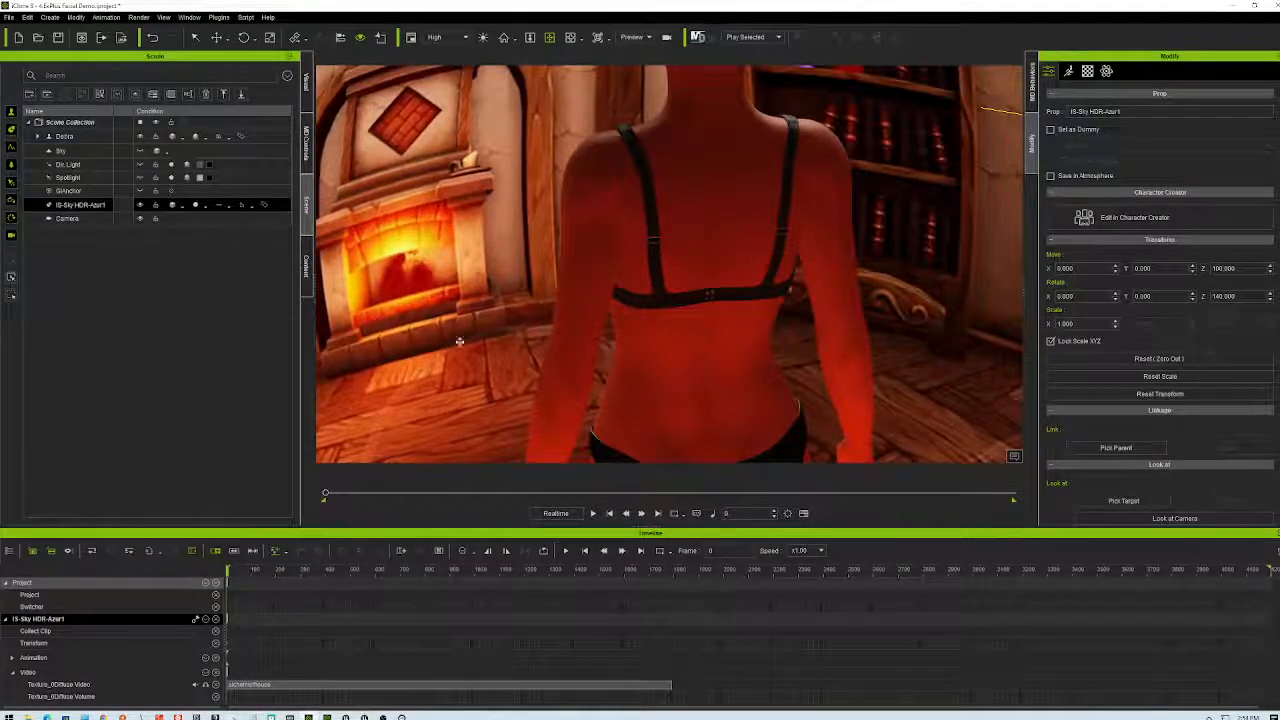
click(592, 513)
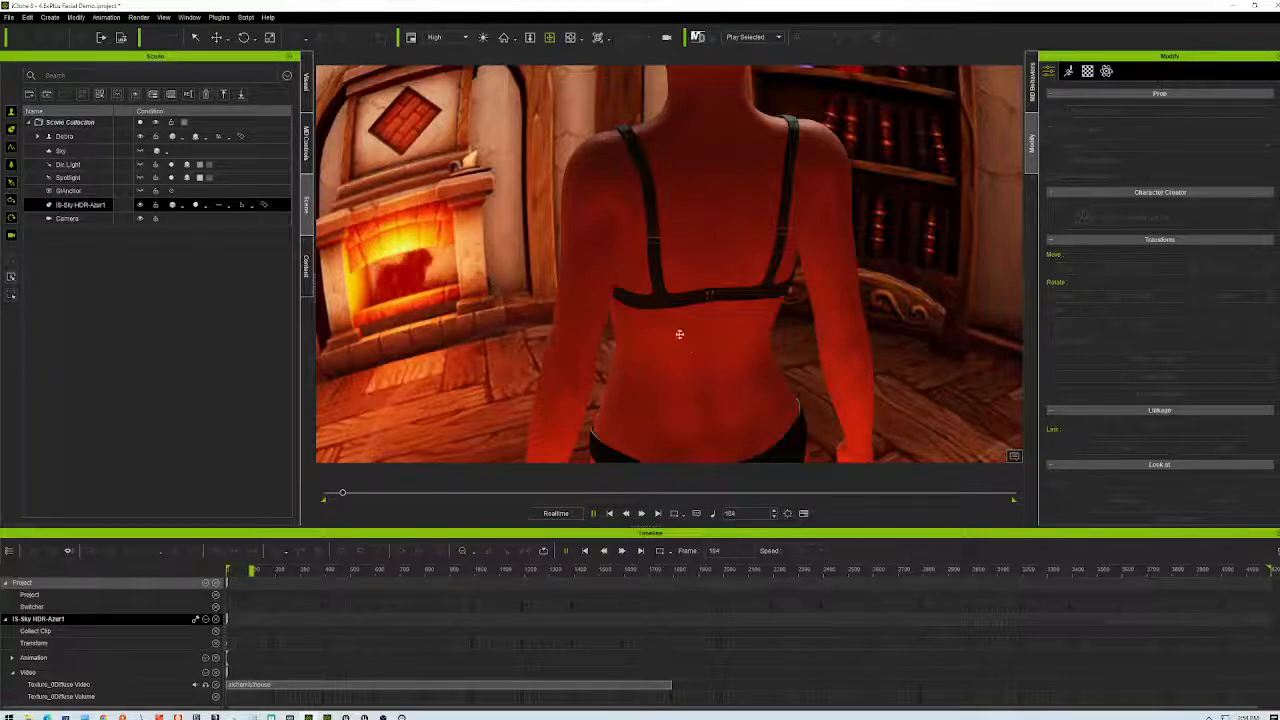
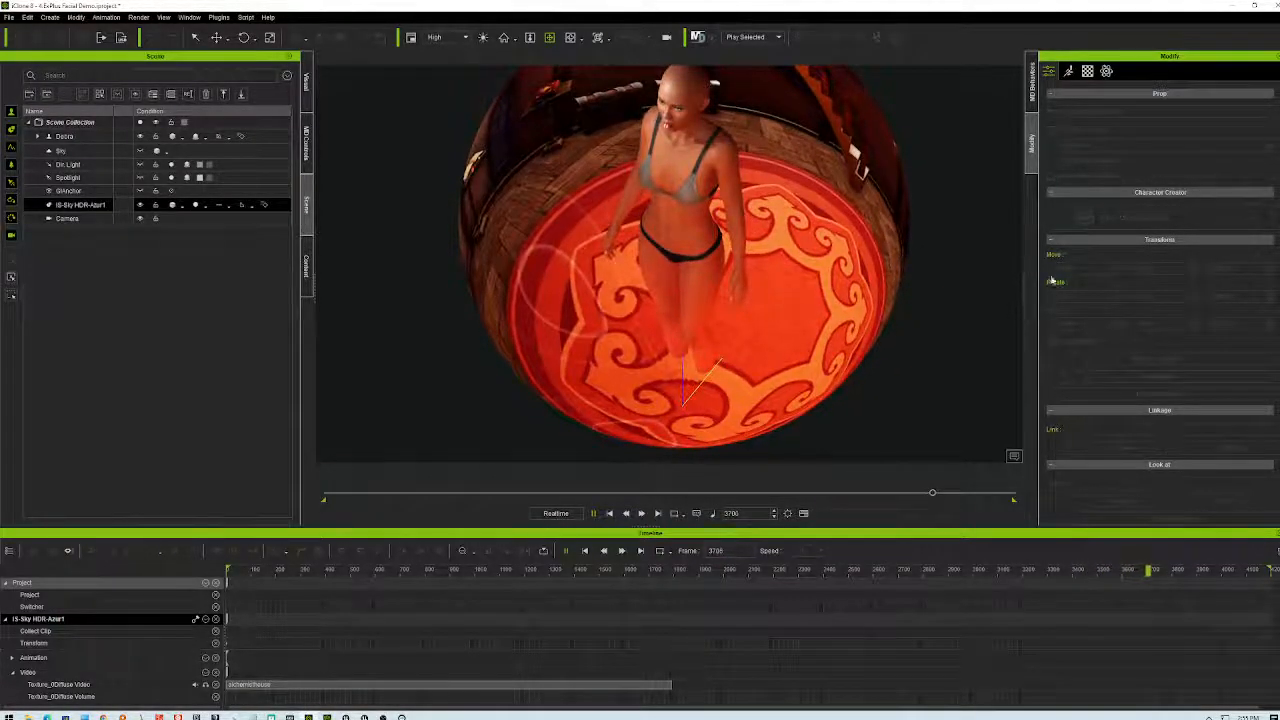
- Stop playback at frame 0 and lower the sky sphere's Move Z to 50, viewing it from lower
click(610, 513)
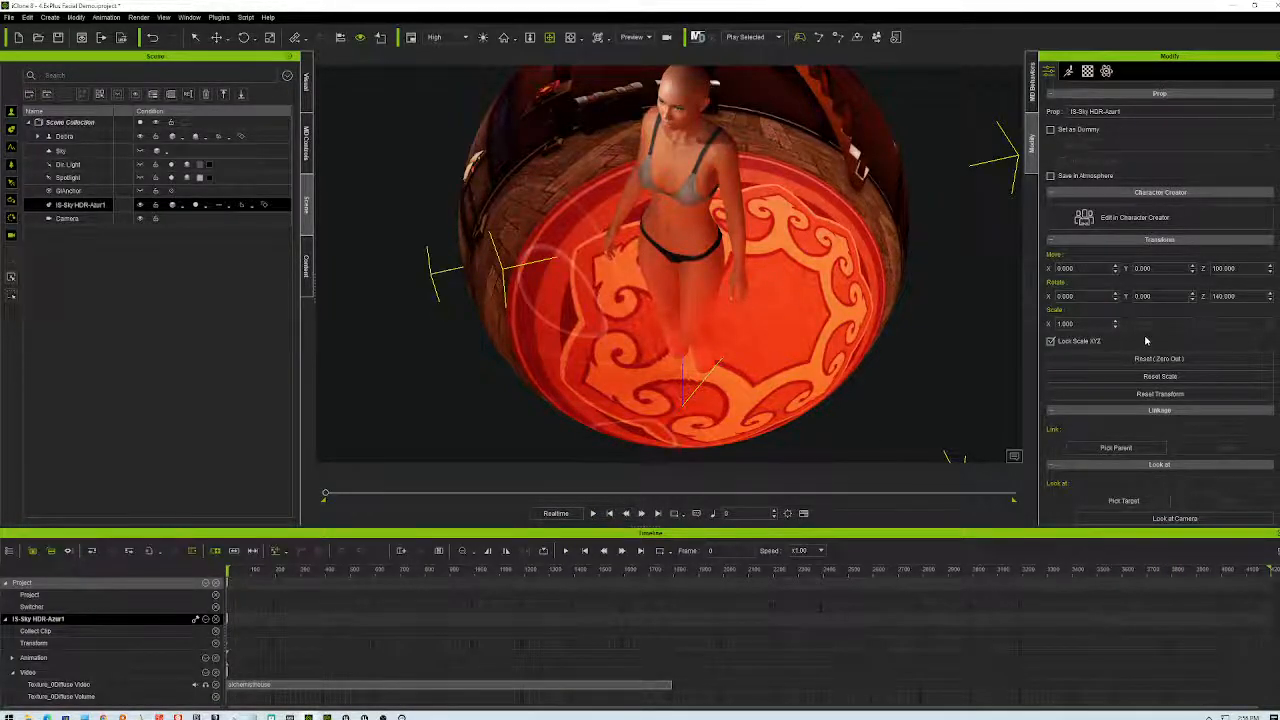
click(1270, 273)
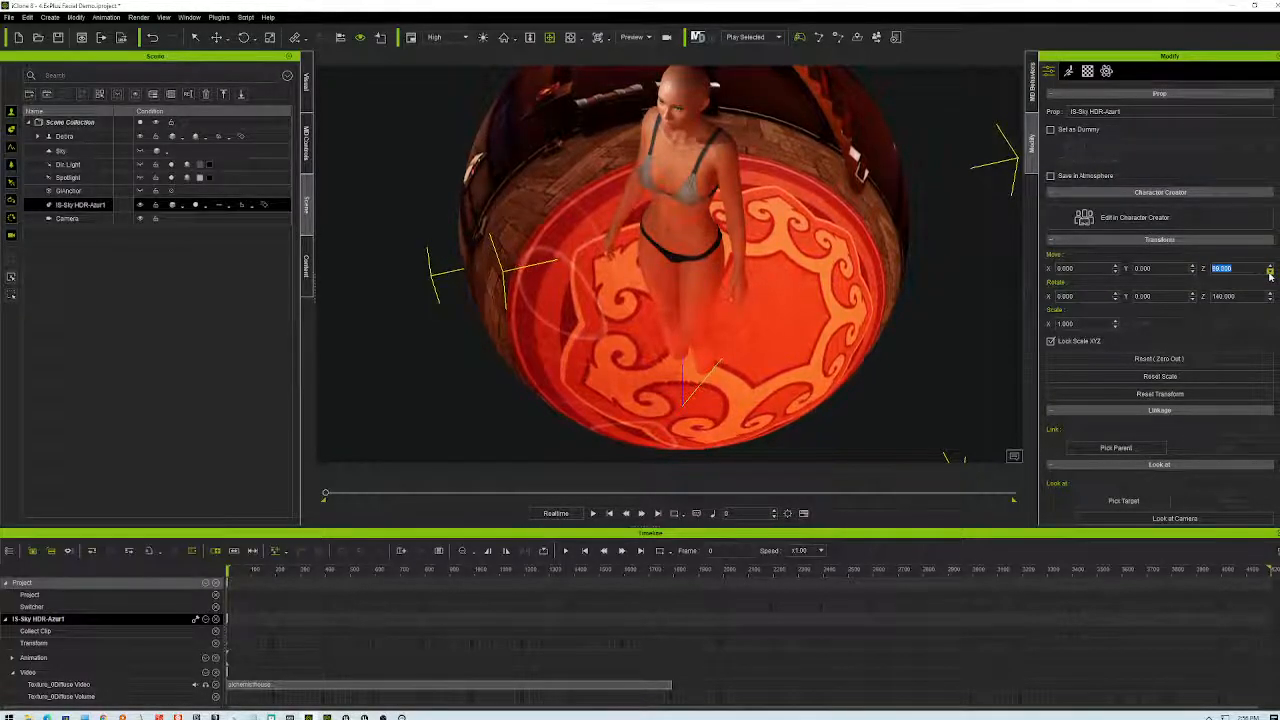
click(1270, 273)
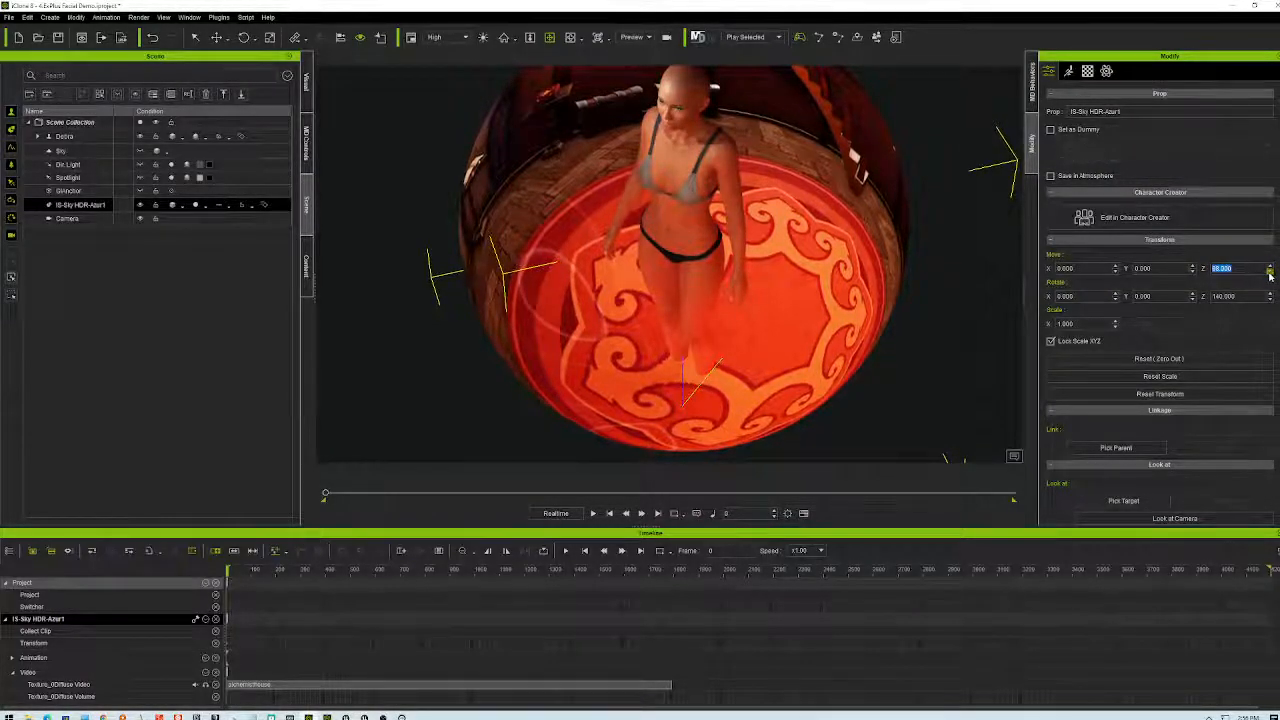
text(50)
key(Return)
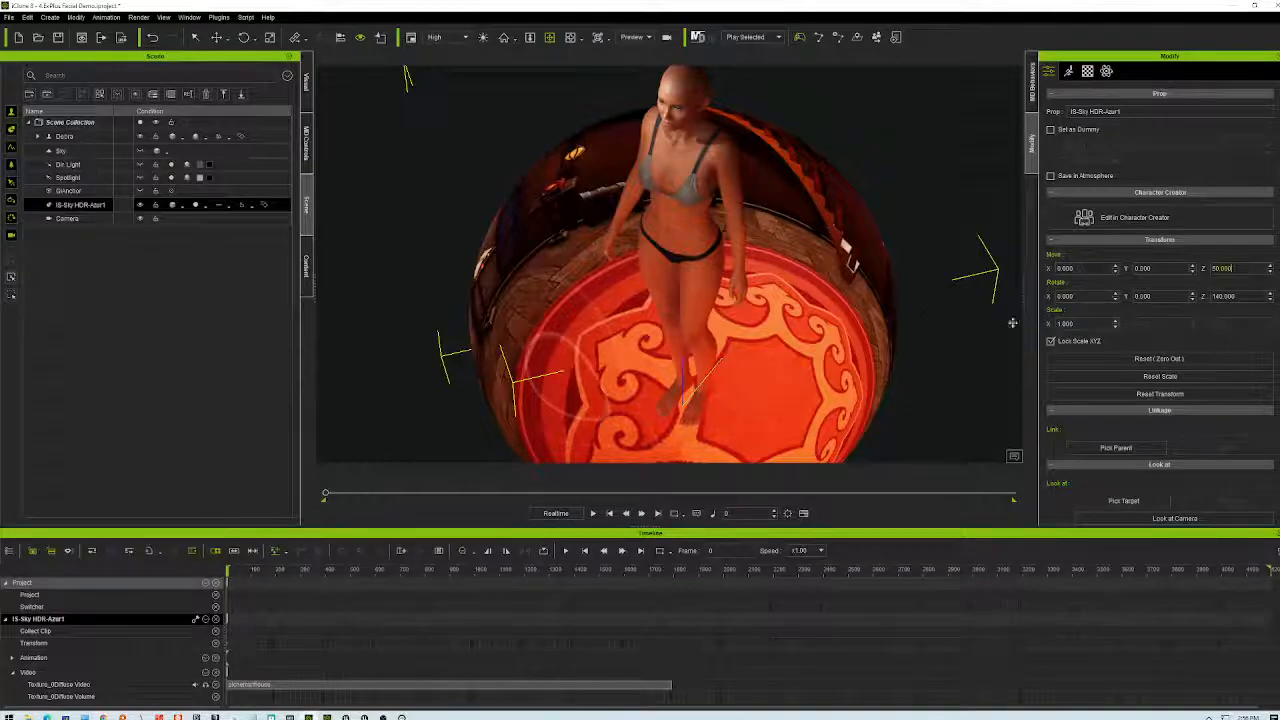
middle_drag(754, 366, 759, 280)
right_drag(758, 281, 876, 451)
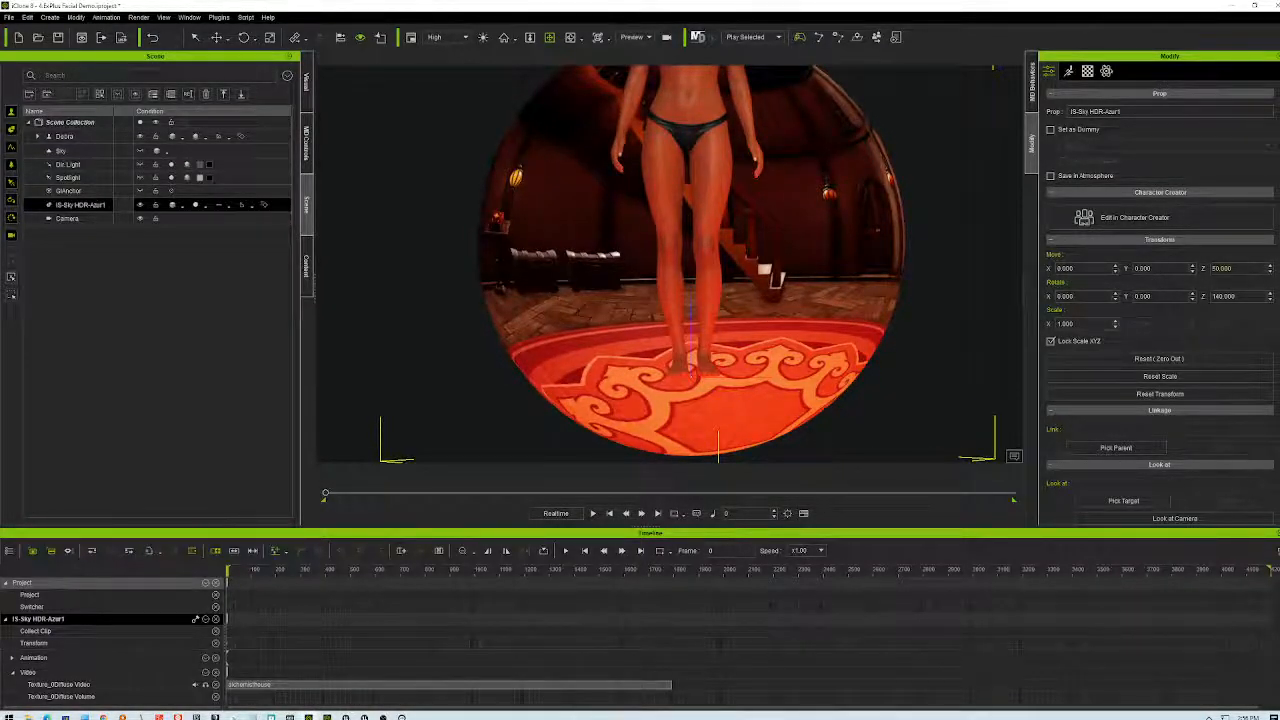
- Raise the sky sphere's Move Z to 60, then settle on 70
text(60)
key(Return)
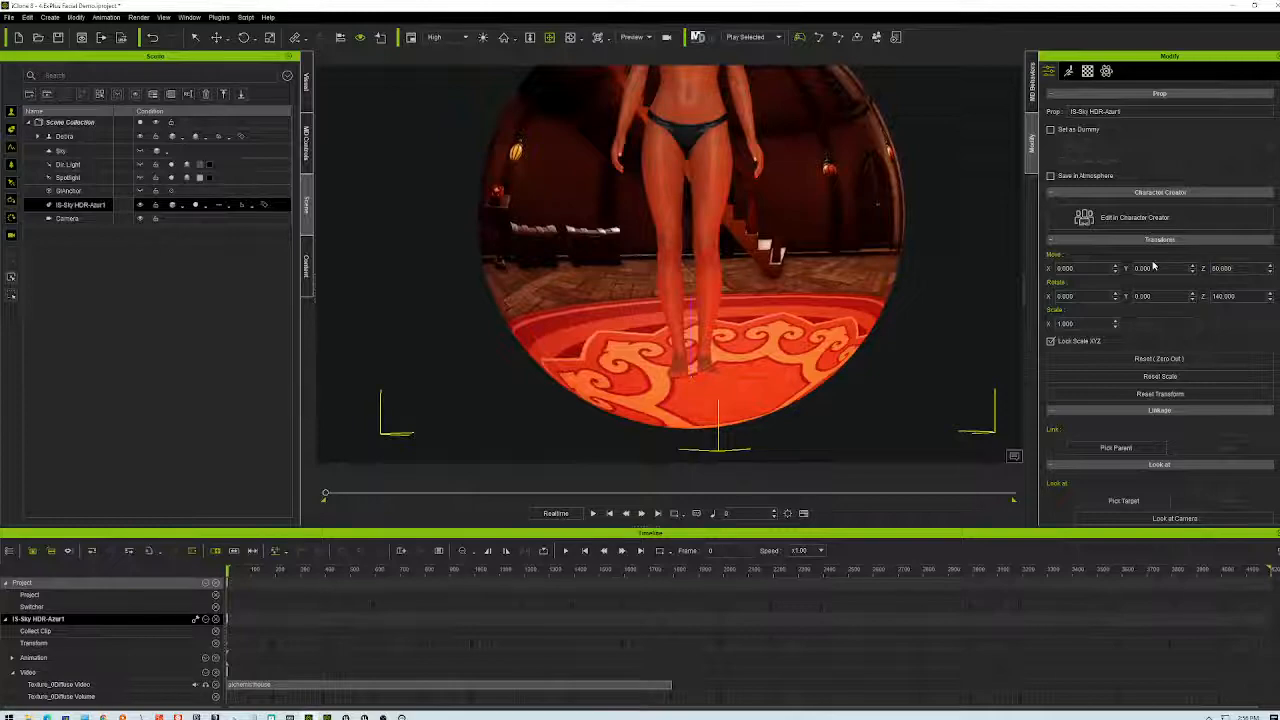
text(70)
key(Return)
right_drag(870, 210, 828, 376)
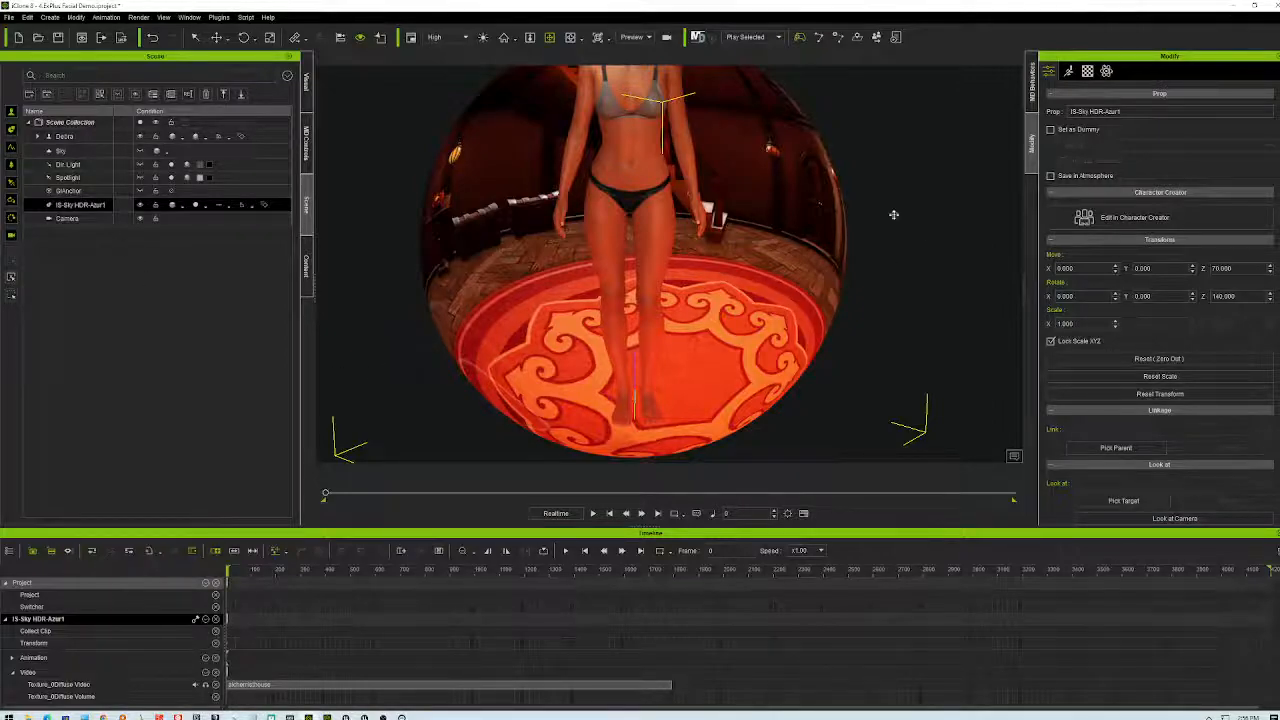
right_drag(926, 188, 882, 249)
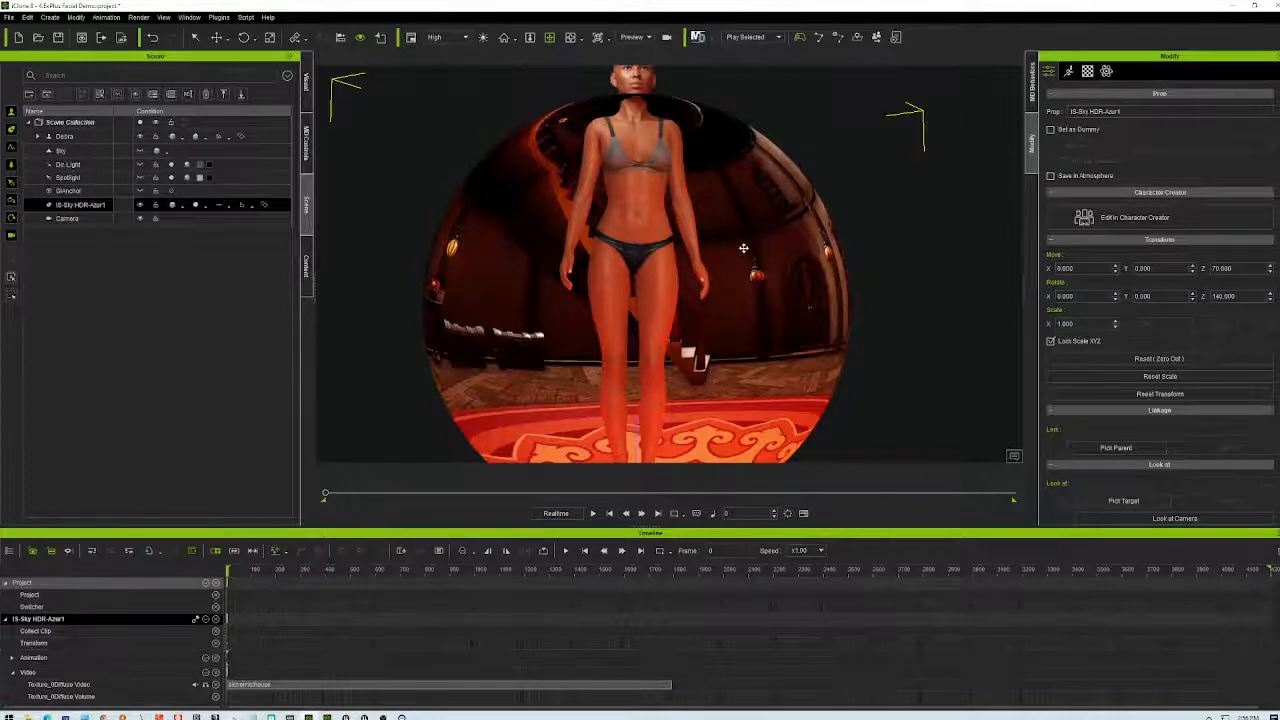
scroll(824, 270, down, 3)
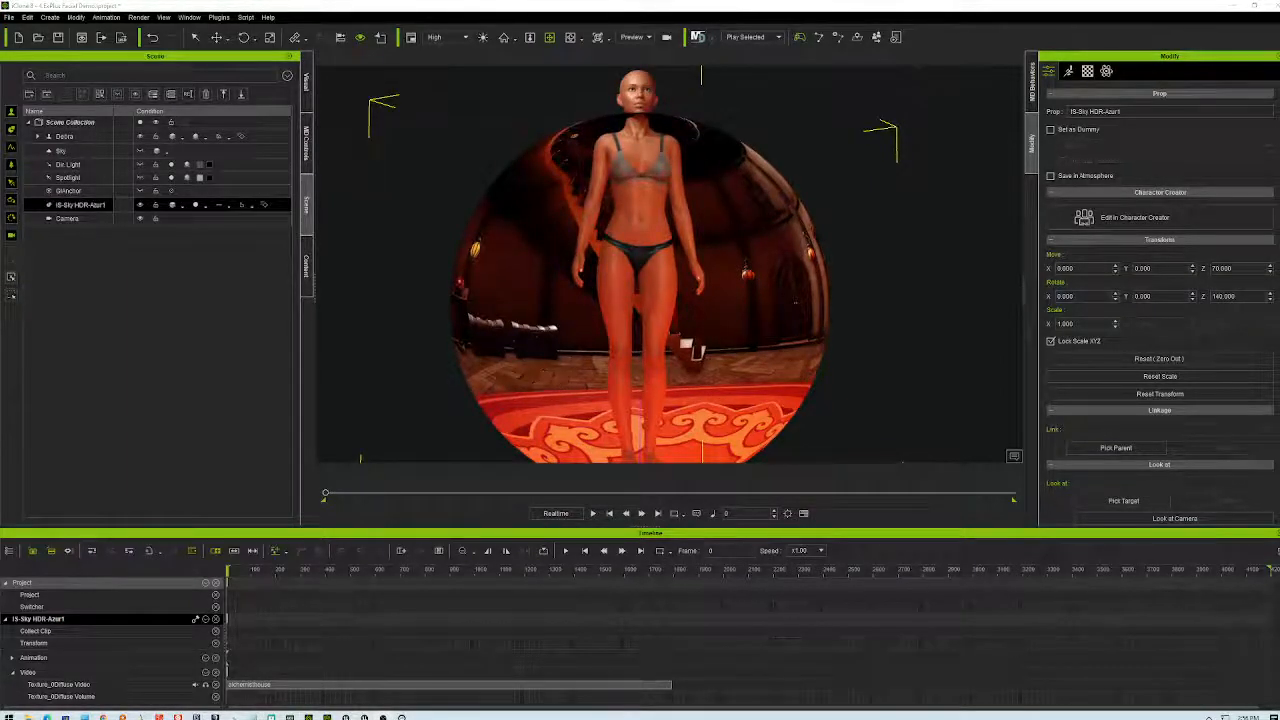
right_drag(715, 241, 595, 279)
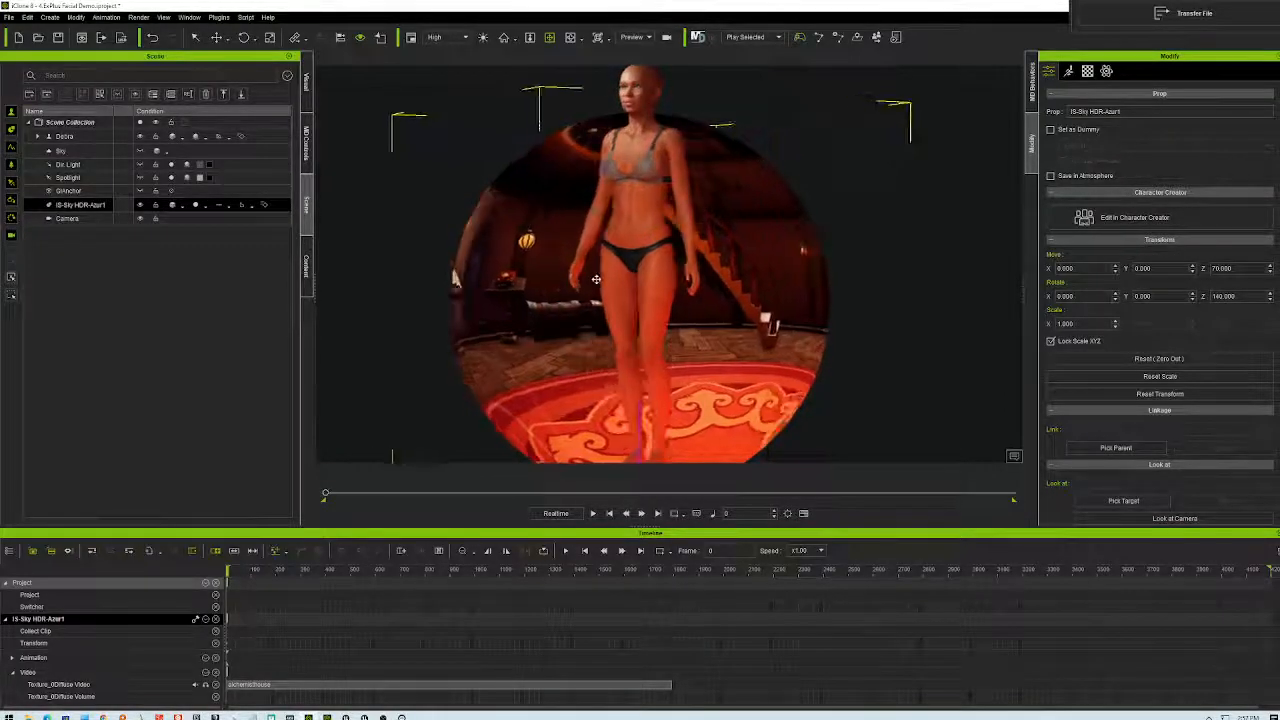
scroll(595, 279, up, 5)
right_drag(740, 281, 861, 228)
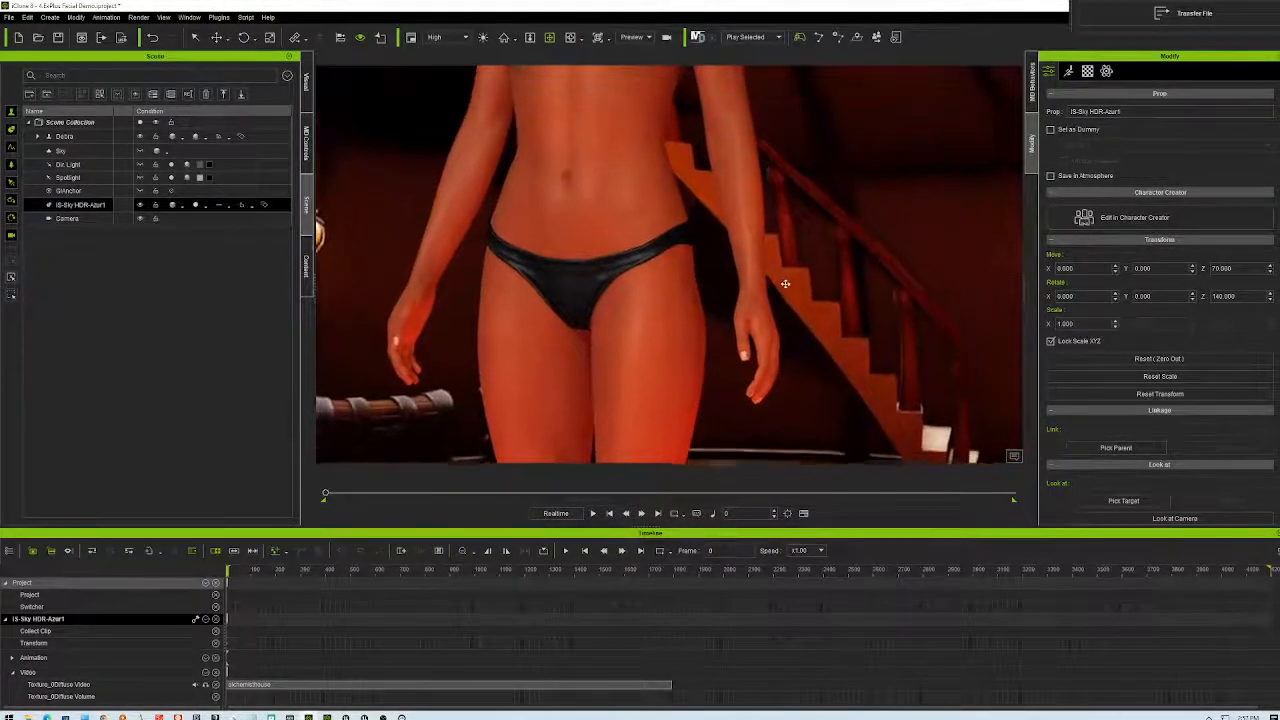
scroll(869, 233, down, 5)
scroll(878, 255, down, 3)
right_drag(847, 304, 850, 199)
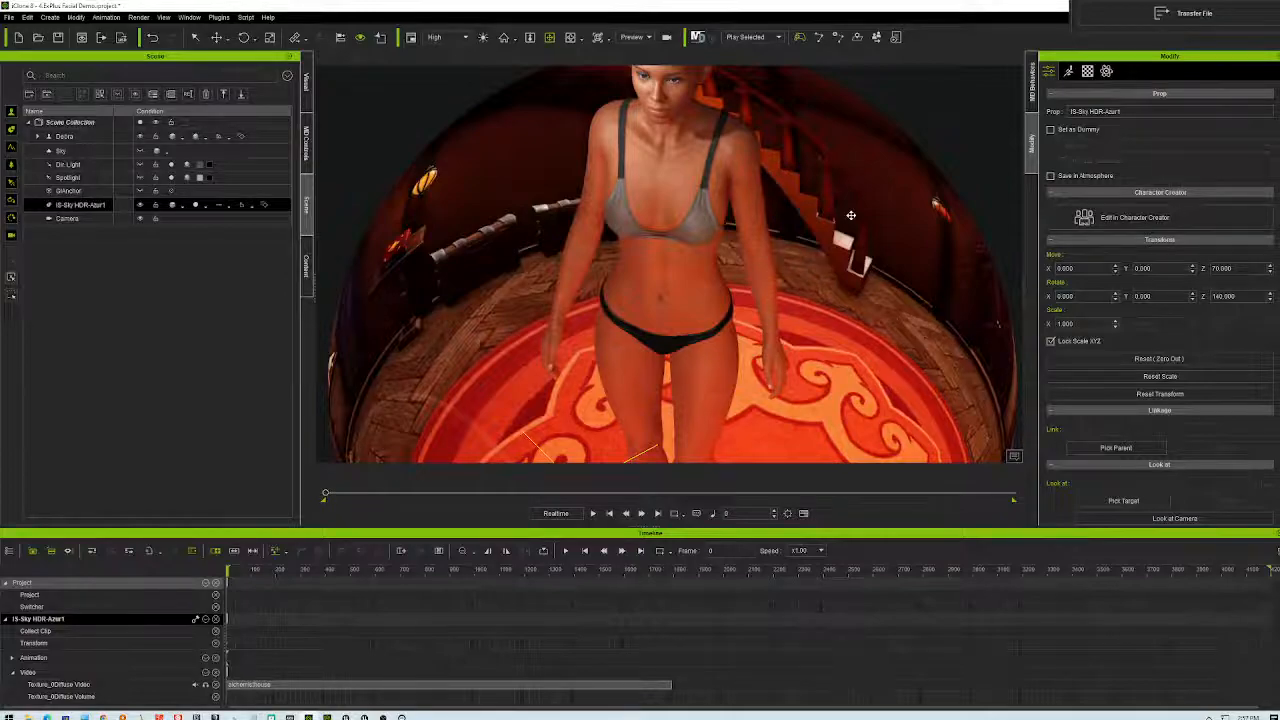
right_drag(807, 297, 753, 311)
scroll(753, 311, down, 6)
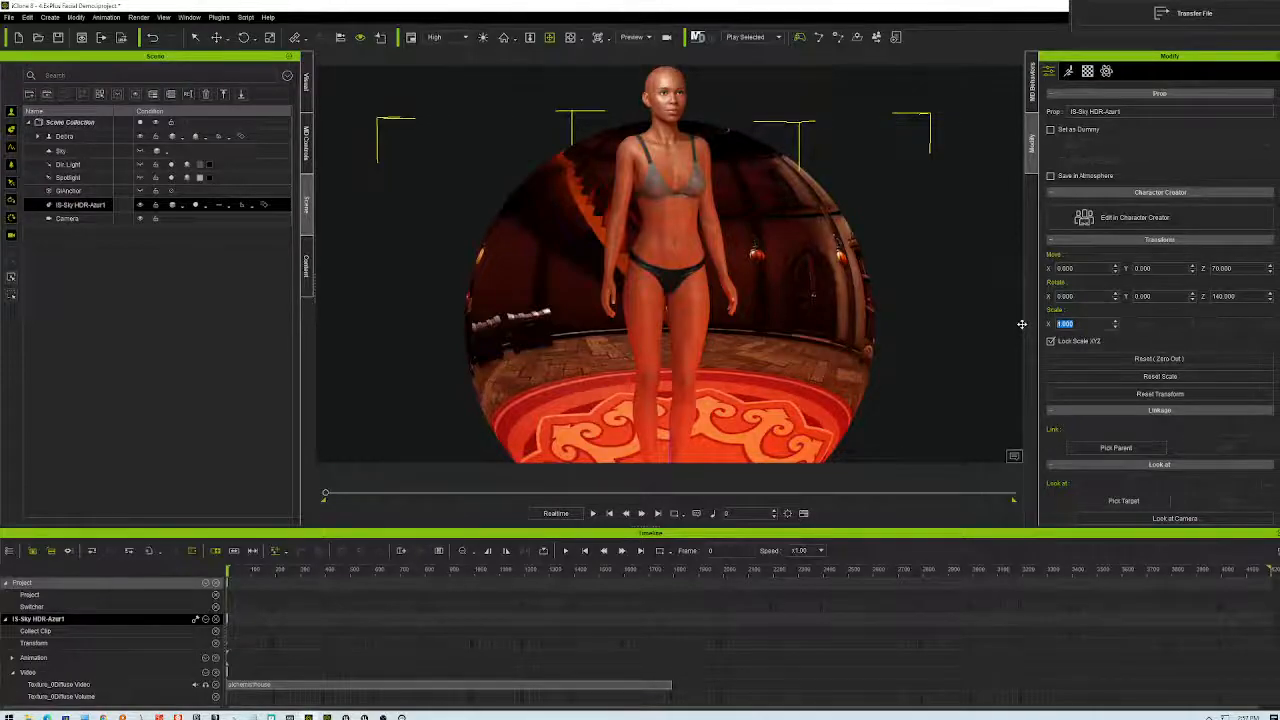
- Scale the sky sphere to 2 and orbit to a front view of the character, tilted toward the rug
text(2)
key(Return)
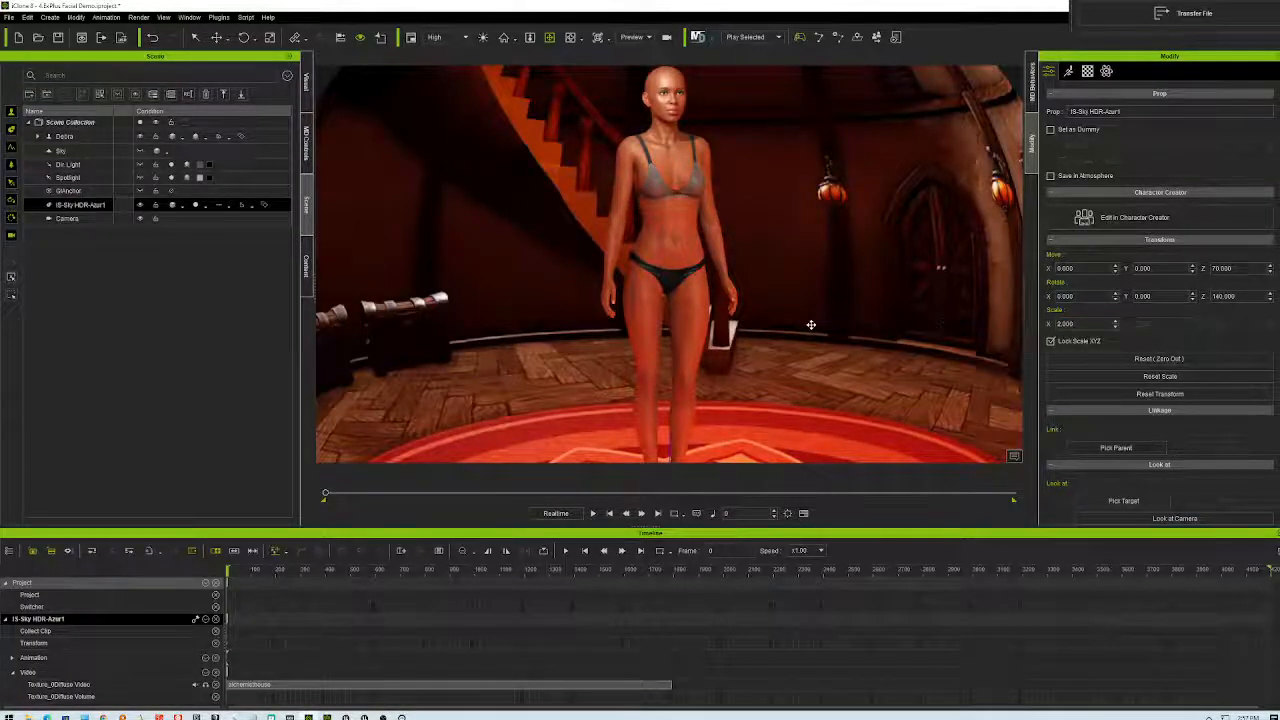
mouse_move(794, 330)
right_down()
mouse_move(691, 297)
mouse_move(565, 283)
mouse_move(700, 250)
mouse_move(800, 271)
mouse_move(790, 330)
right_up()
right_drag(652, 448, 808, 365)
scroll(808, 365, down, 5)
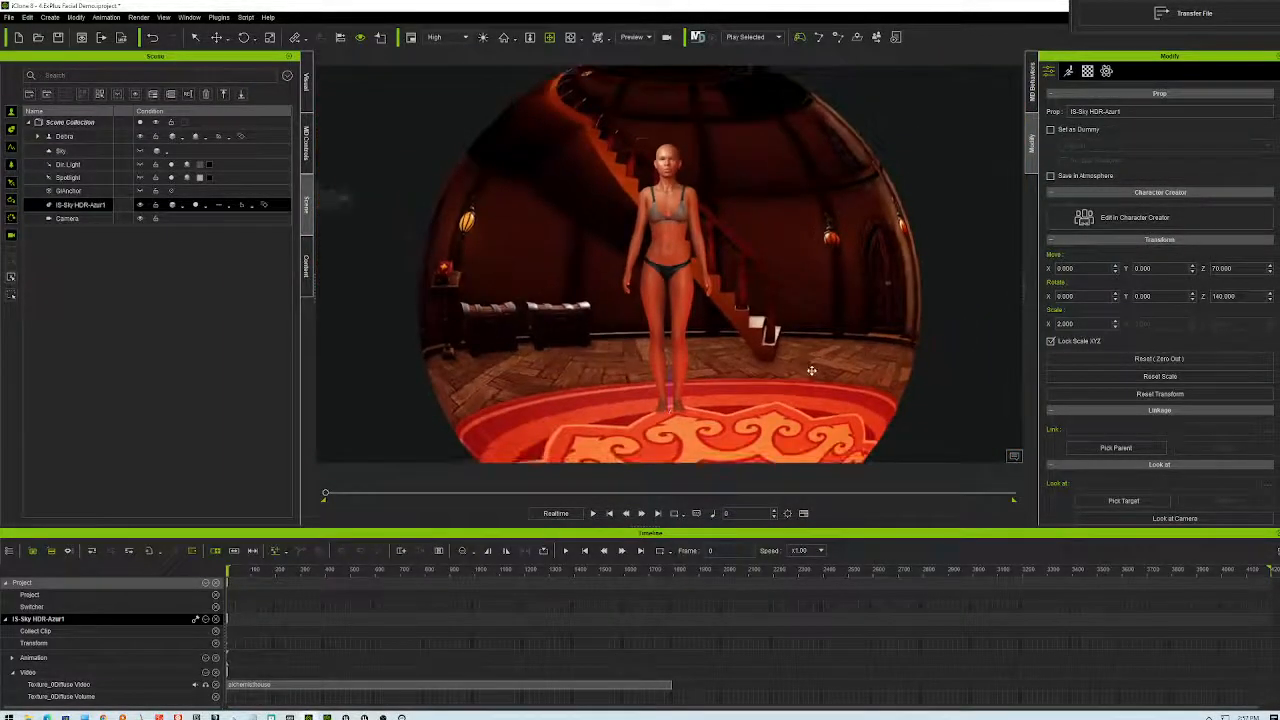
scroll(808, 365, up, 5)
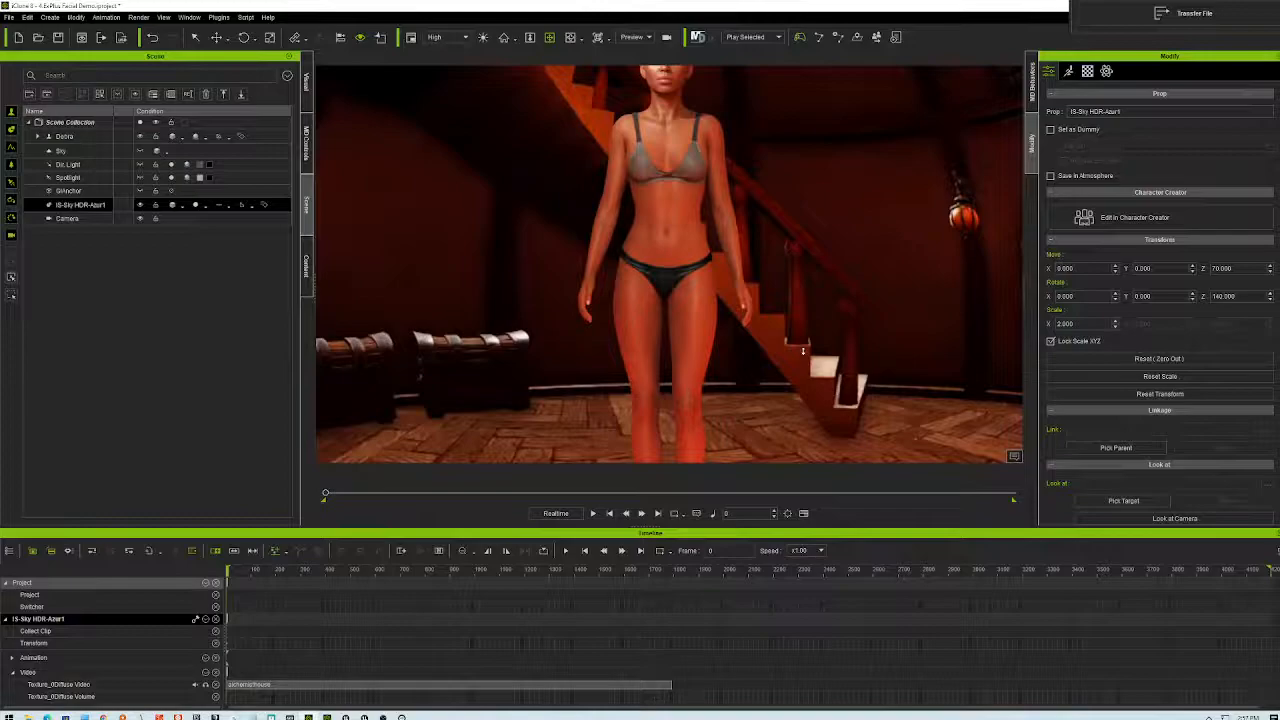
right_drag(796, 373, 786, 398)
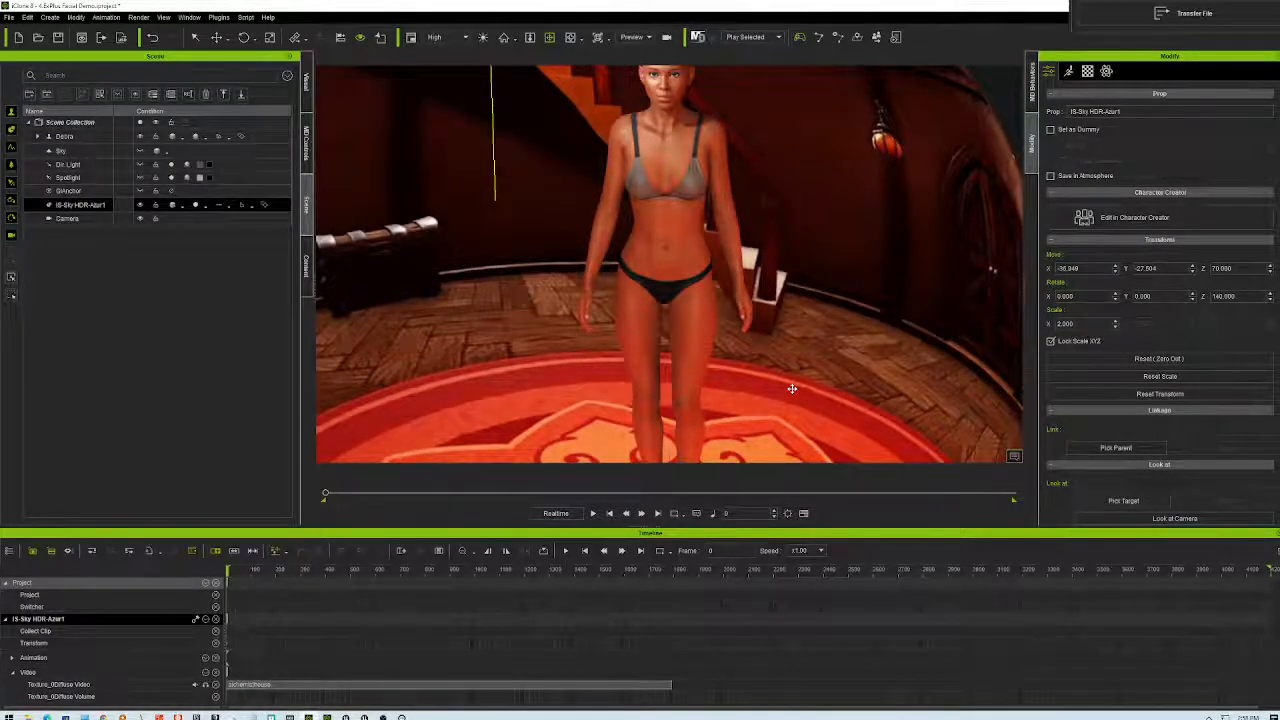
- Set the sky sphere's Move Y and Move X to 0, then select the Camera in the Scene Manager
click(1150, 268)
text(0)
click(1089, 268)
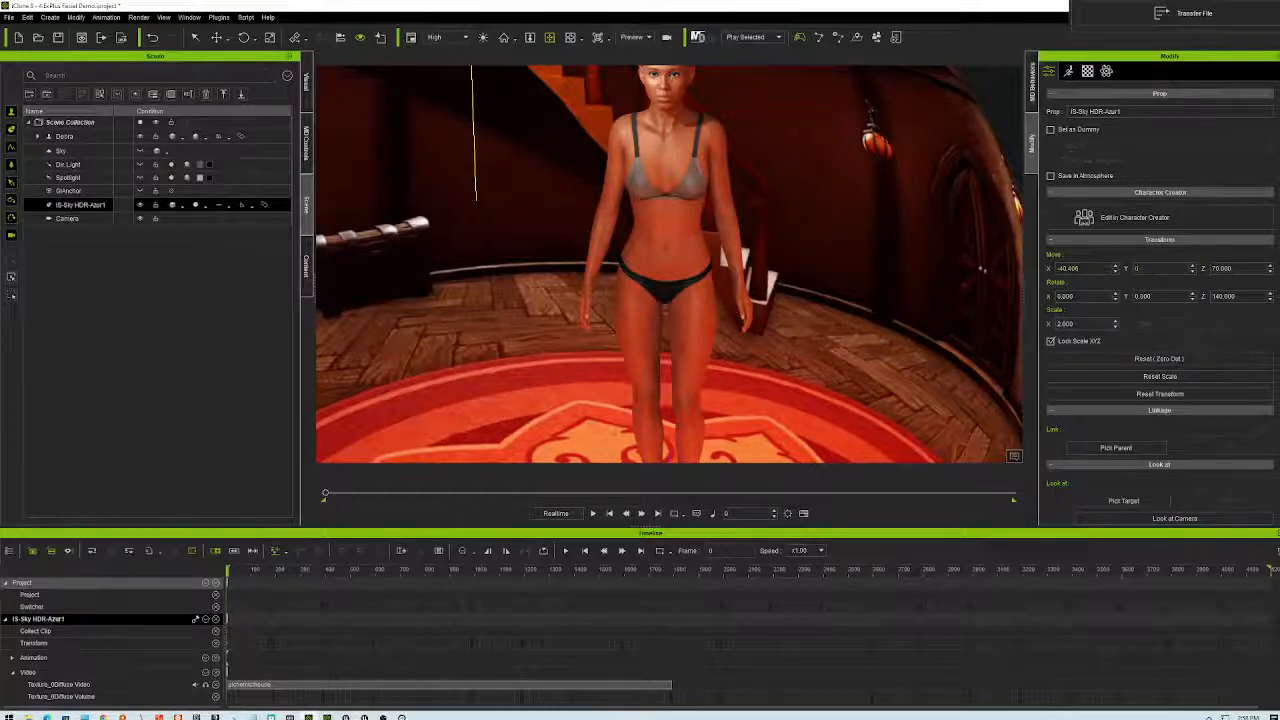
text(0)
key(Return)
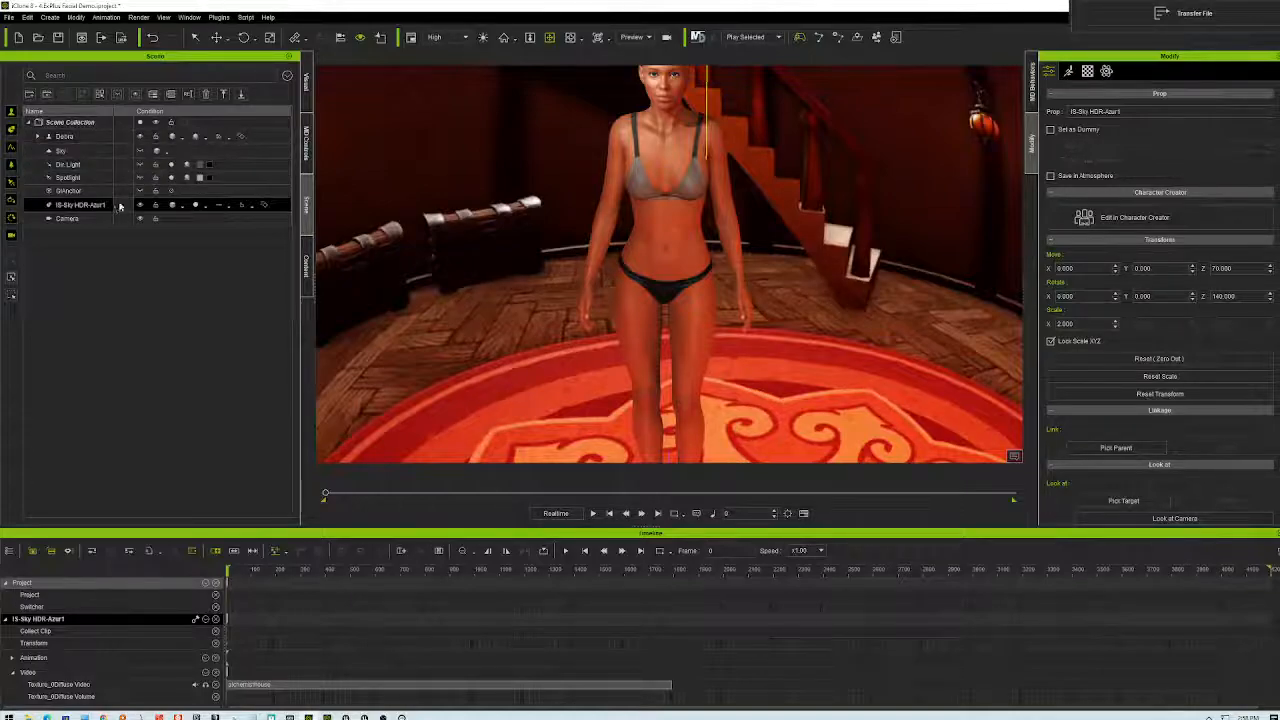
click(80, 218)
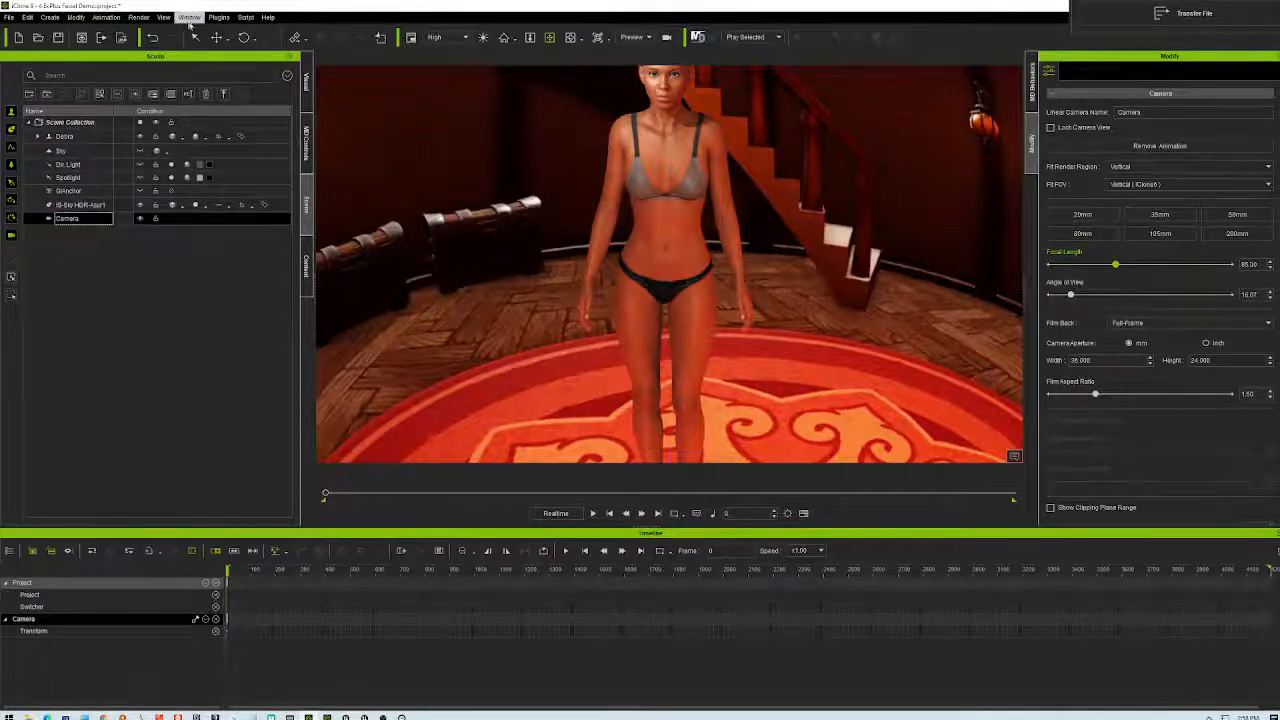
- Show the MD Behavior Manager from the Window menu and dismiss the crash error that follows
click(189, 17)
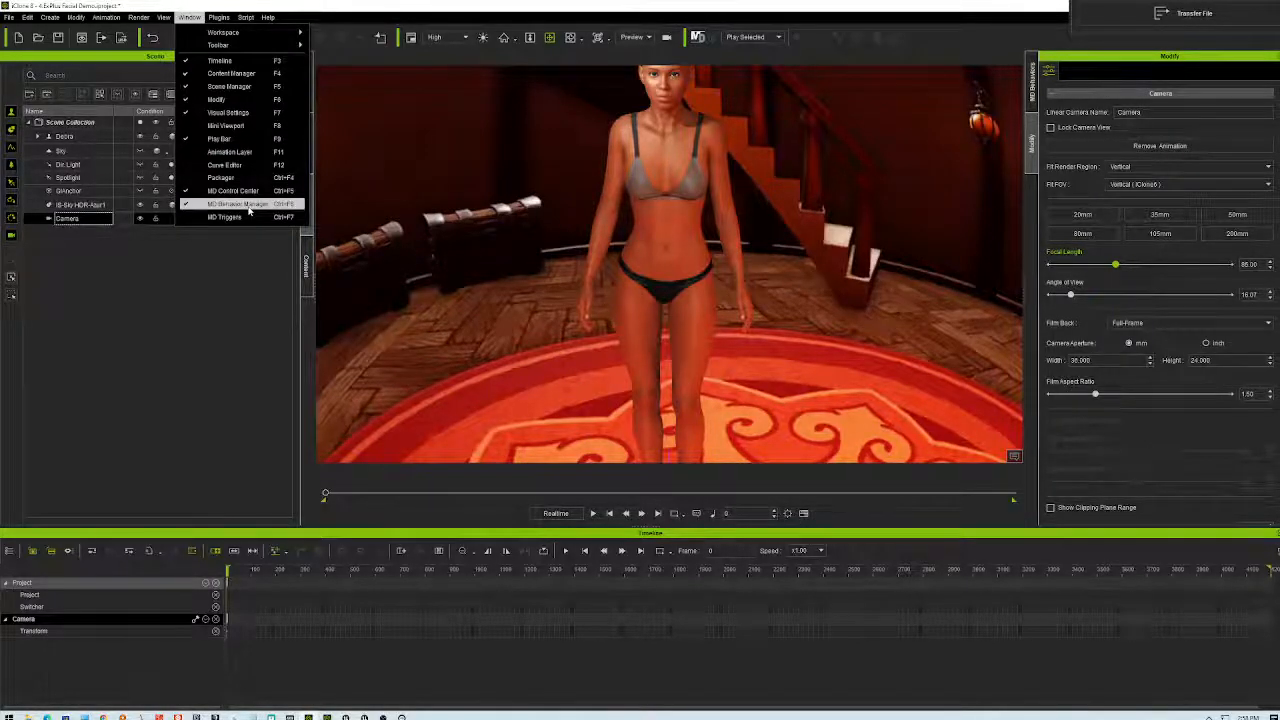
click(240, 204)
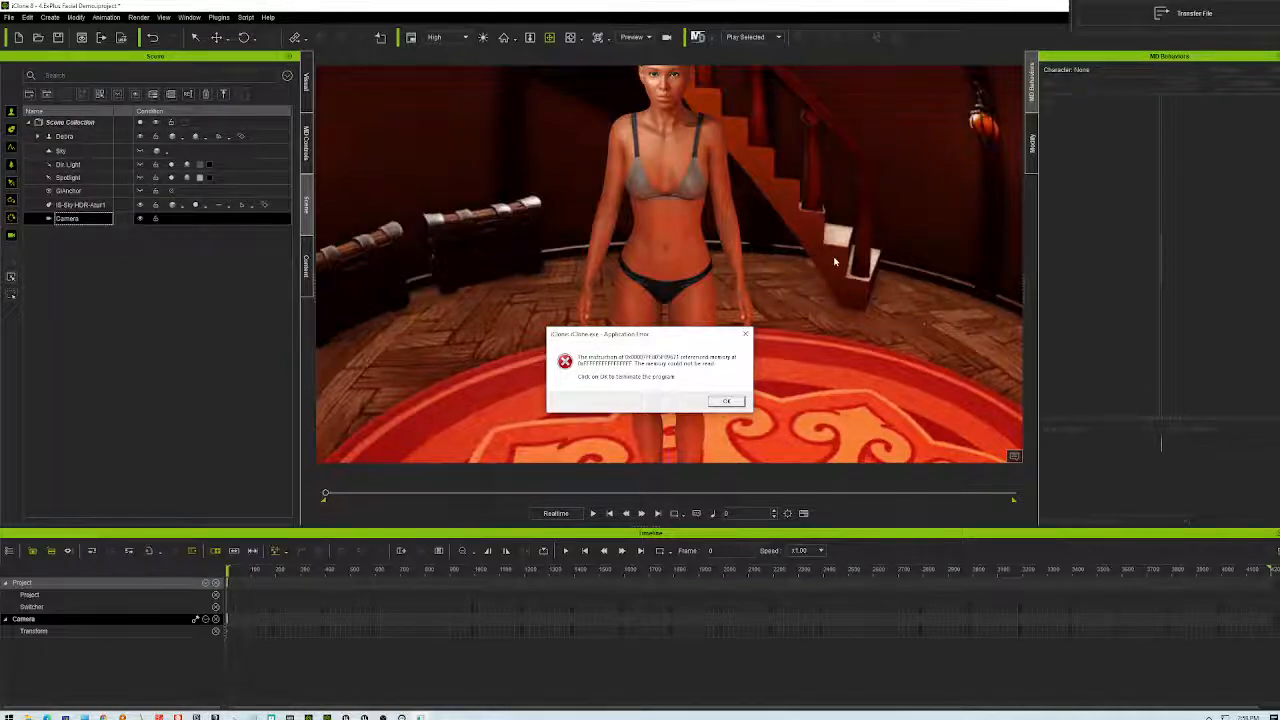
click(725, 402)
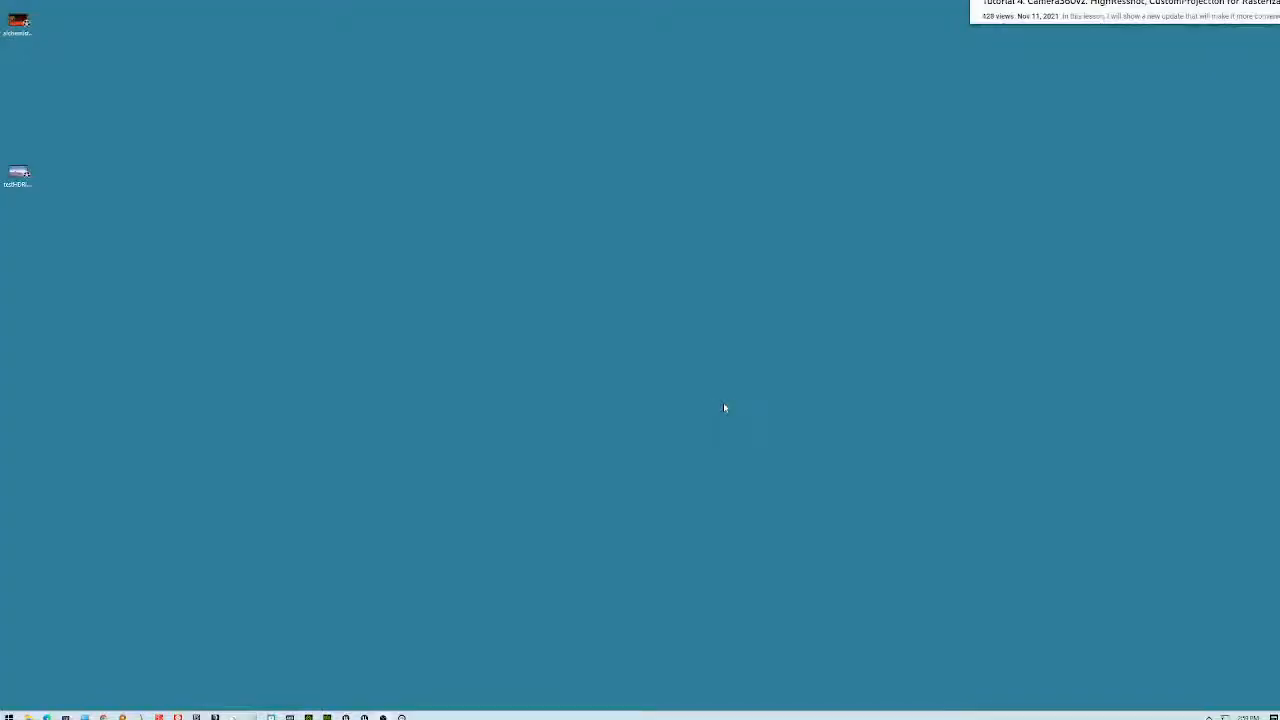
- Relaunch iClone 8 from its taskbar icon
click(326, 716)
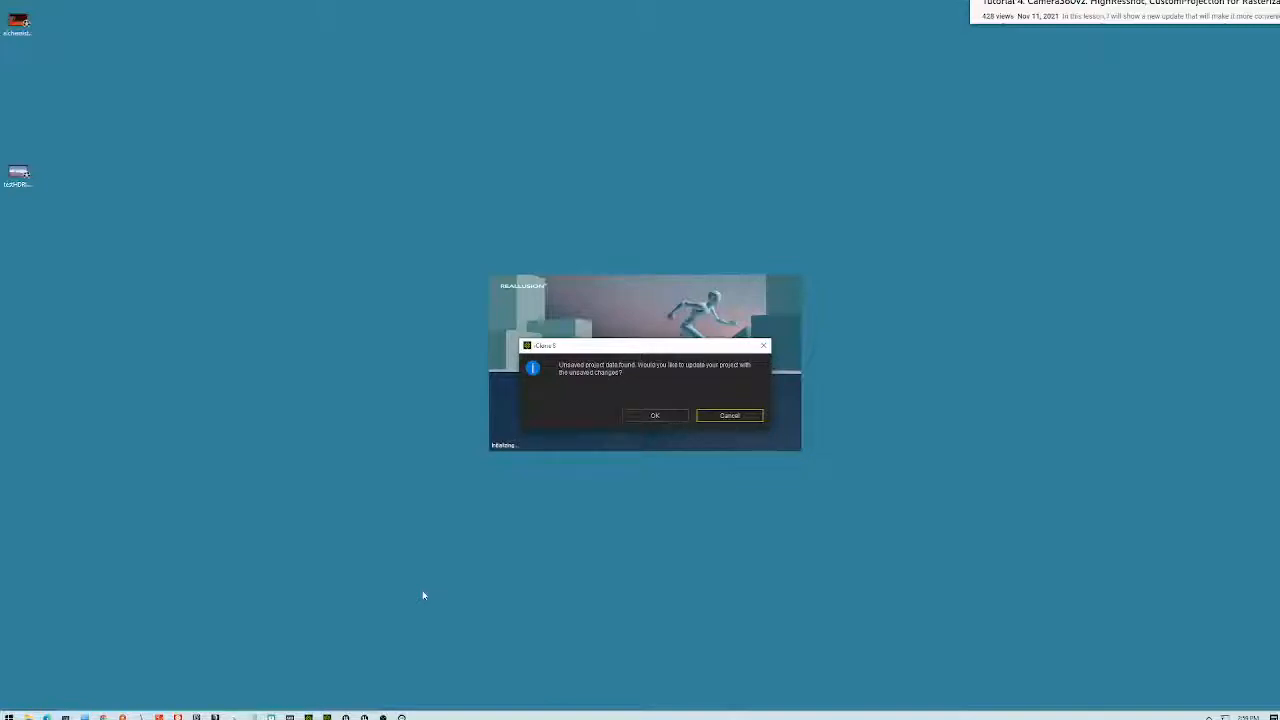
- Recover the unsaved changes and save the project to the Desktop as 'rwdfdsfsdfsdf'
click(671, 418)
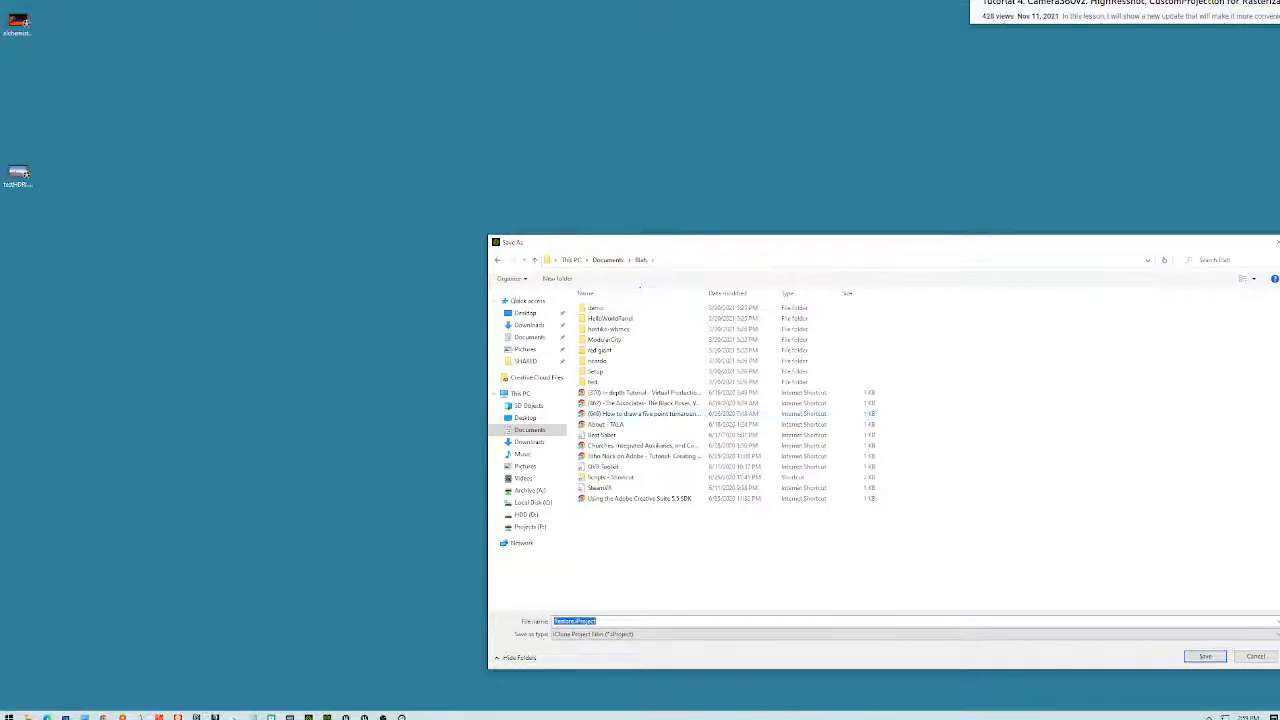
click(525, 313)
click(606, 621)
text(rwdfdsfsdfsdf)
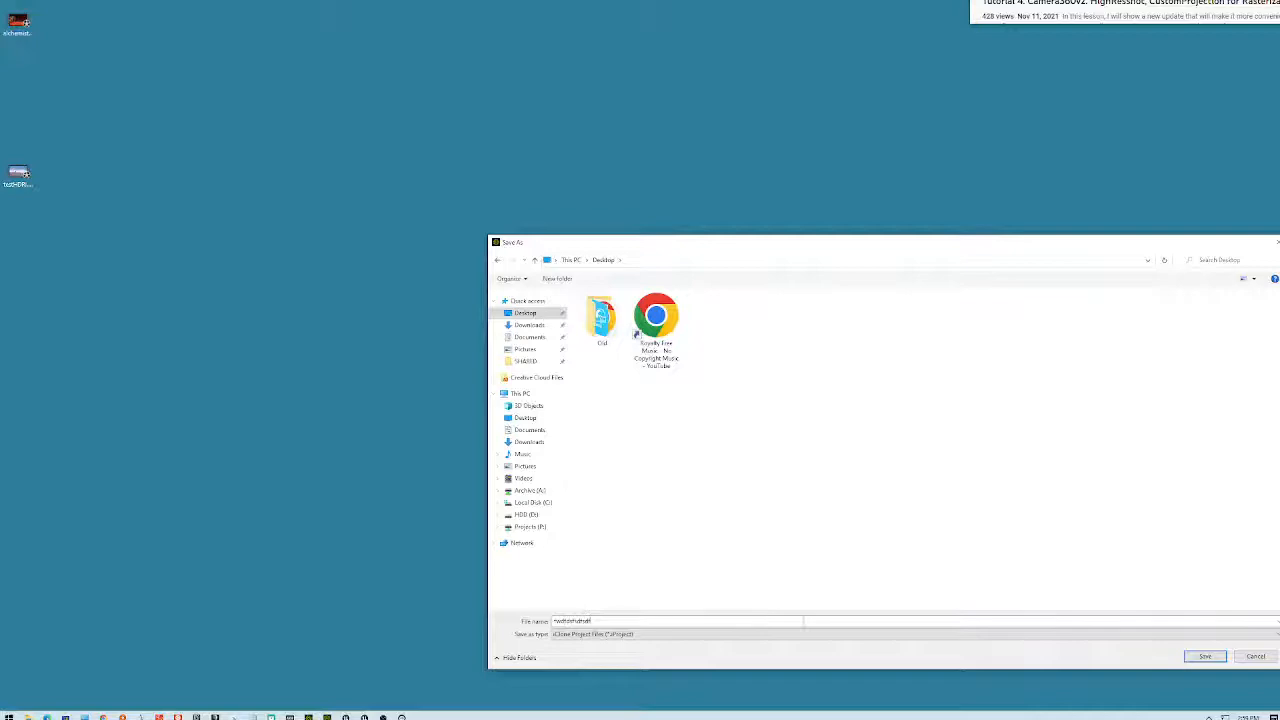
key(Return)
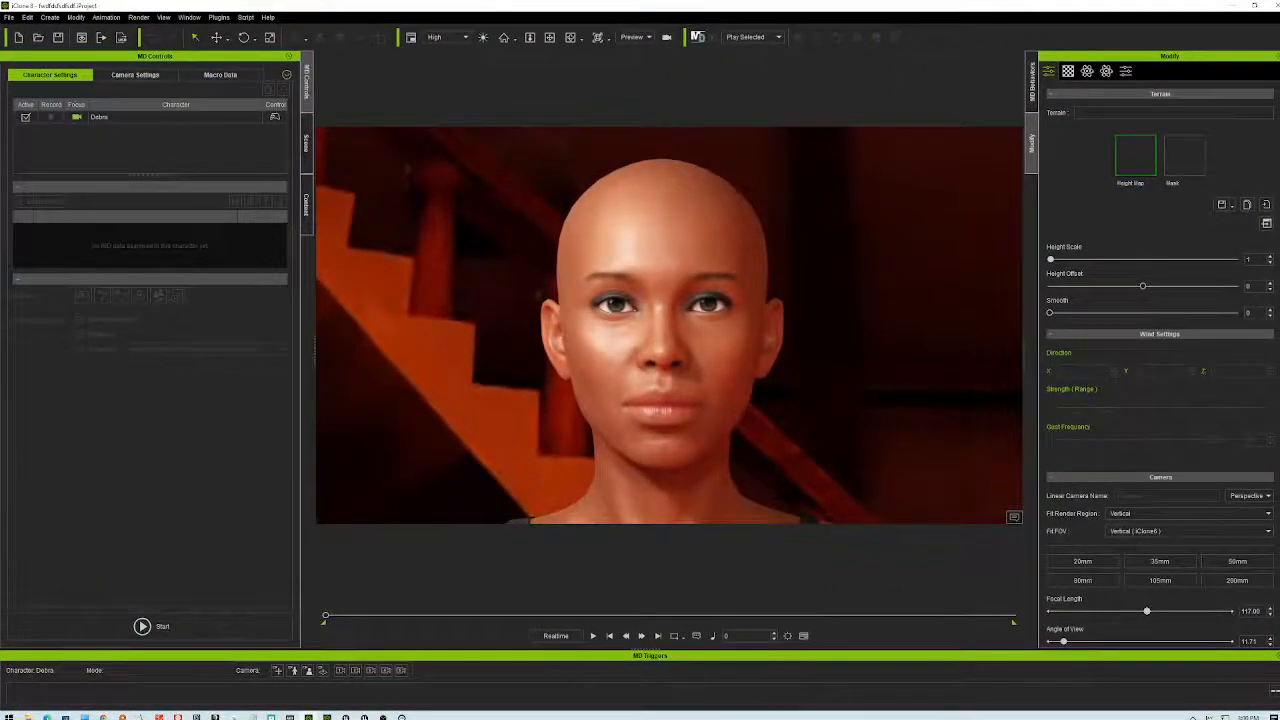
- Zoom and orbit to frame the character with the staircase, chest and arched doorway behind her
scroll(705, 284, down, 5)
scroll(705, 284, down, 4)
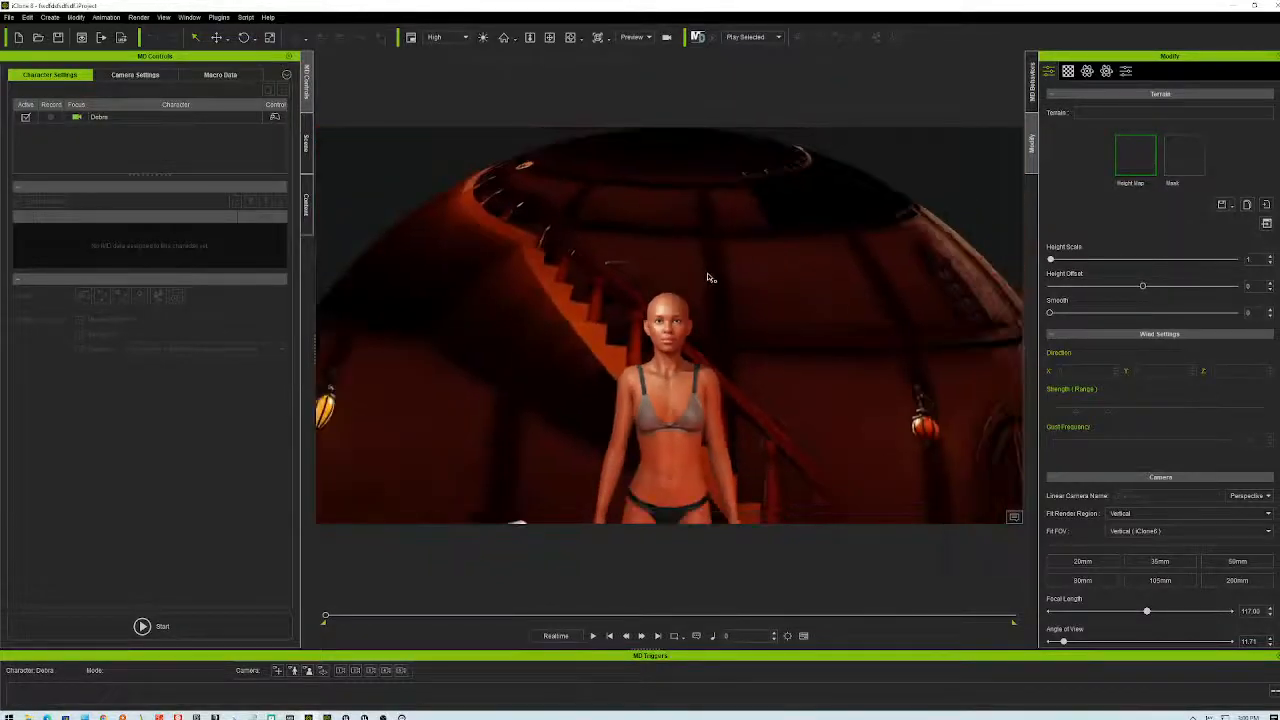
scroll(700, 271, up, 5)
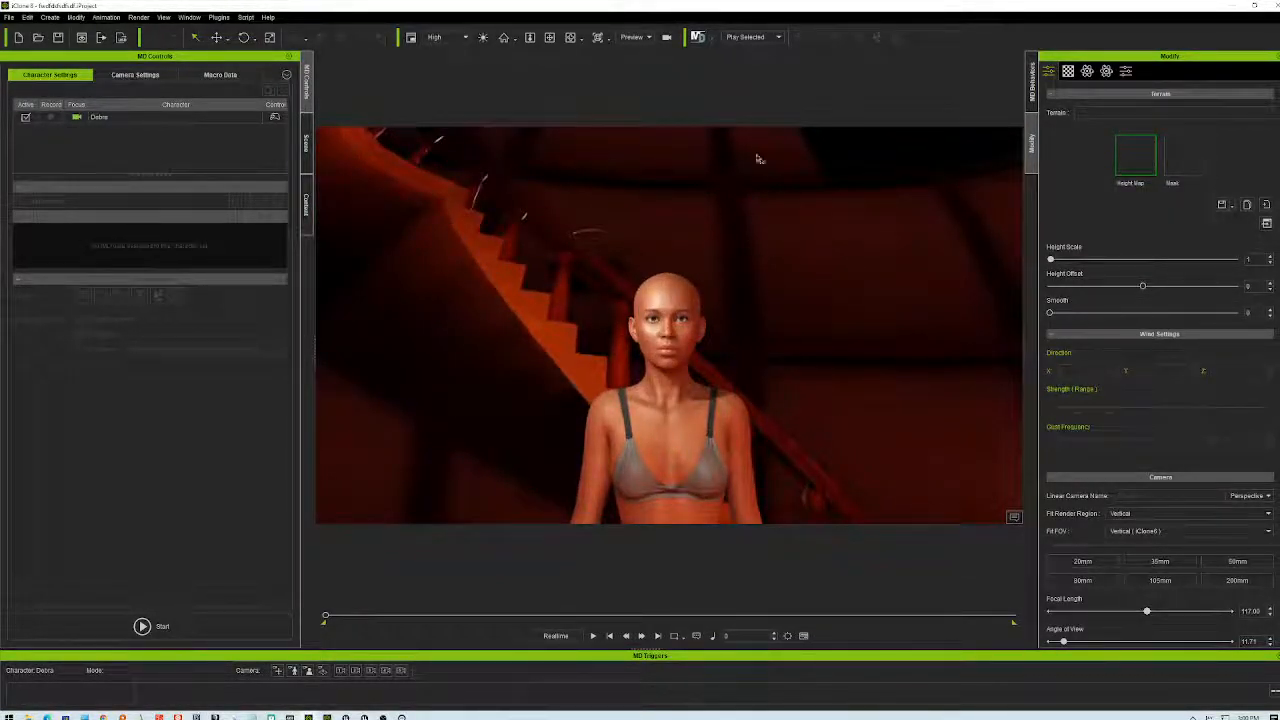
click(570, 37)
drag(723, 289, 772, 268)
click(549, 37)
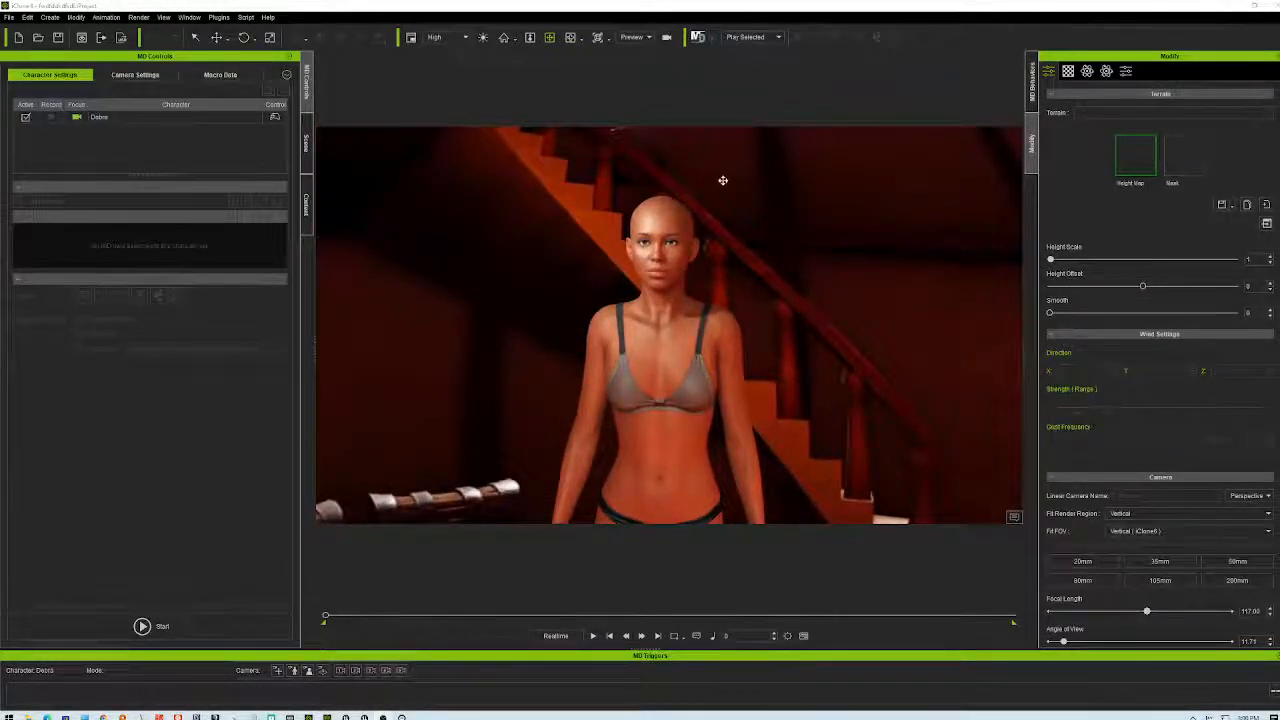
drag(687, 325, 704, 347)
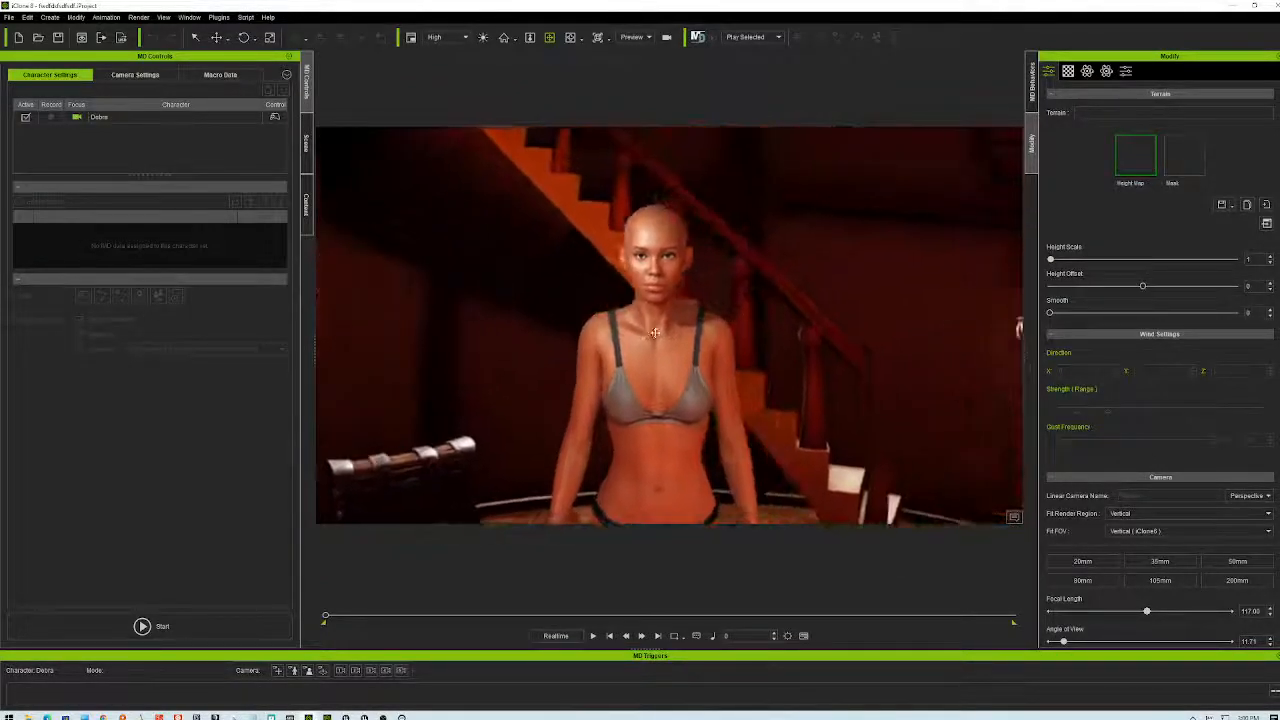
- Orbit to a low front three-quarter view of the character and start Motion Director in Casual-Walk mode
right_drag(650, 323, 812, 340)
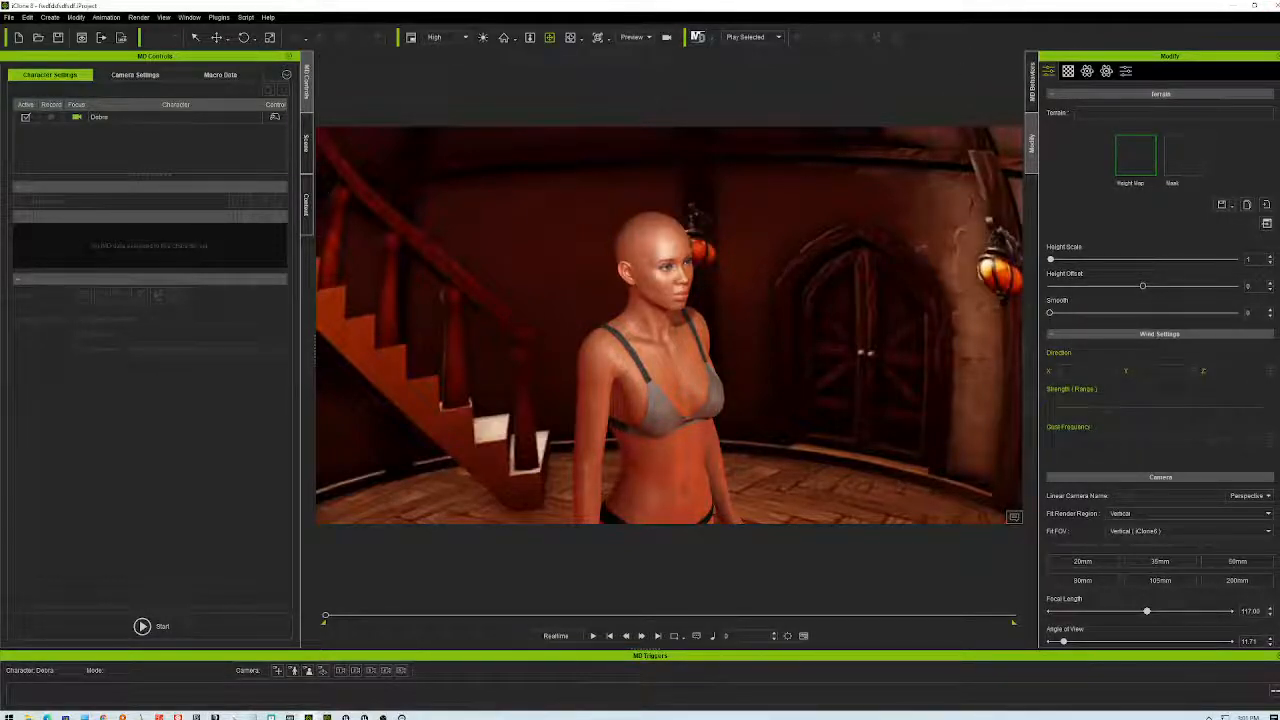
right_drag(780, 447, 435, 486)
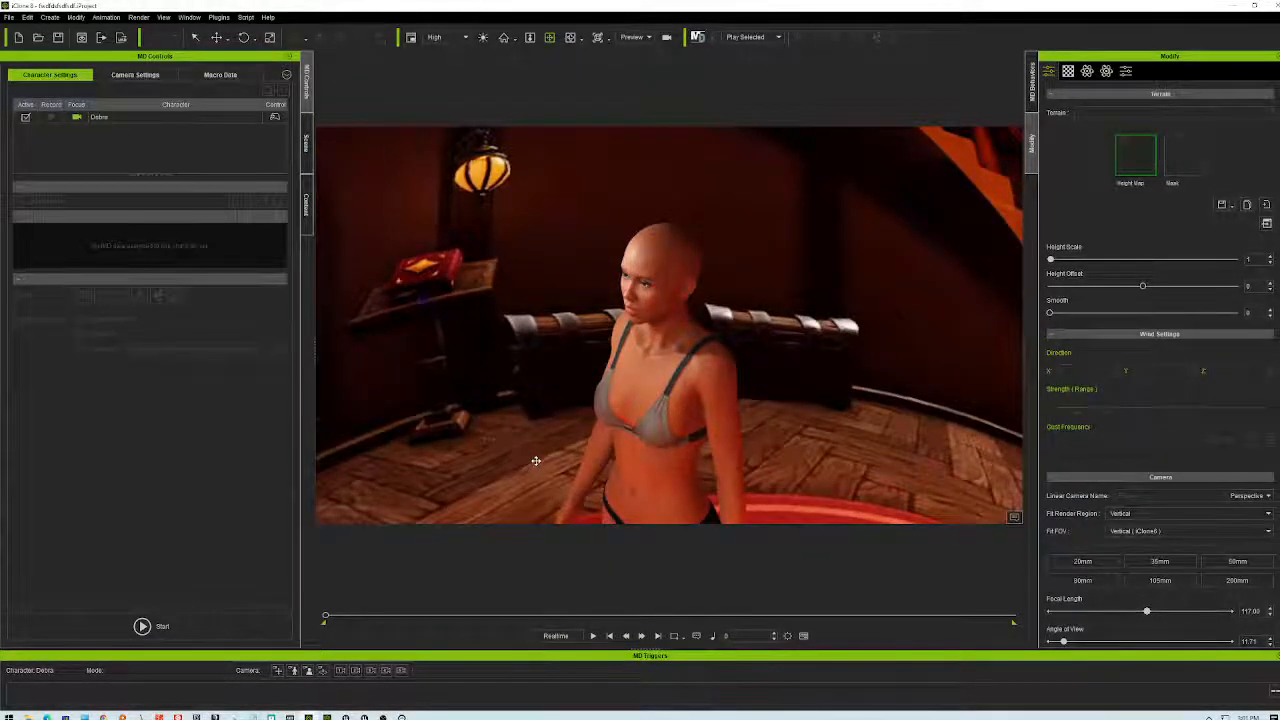
right_drag(897, 380, 695, 210)
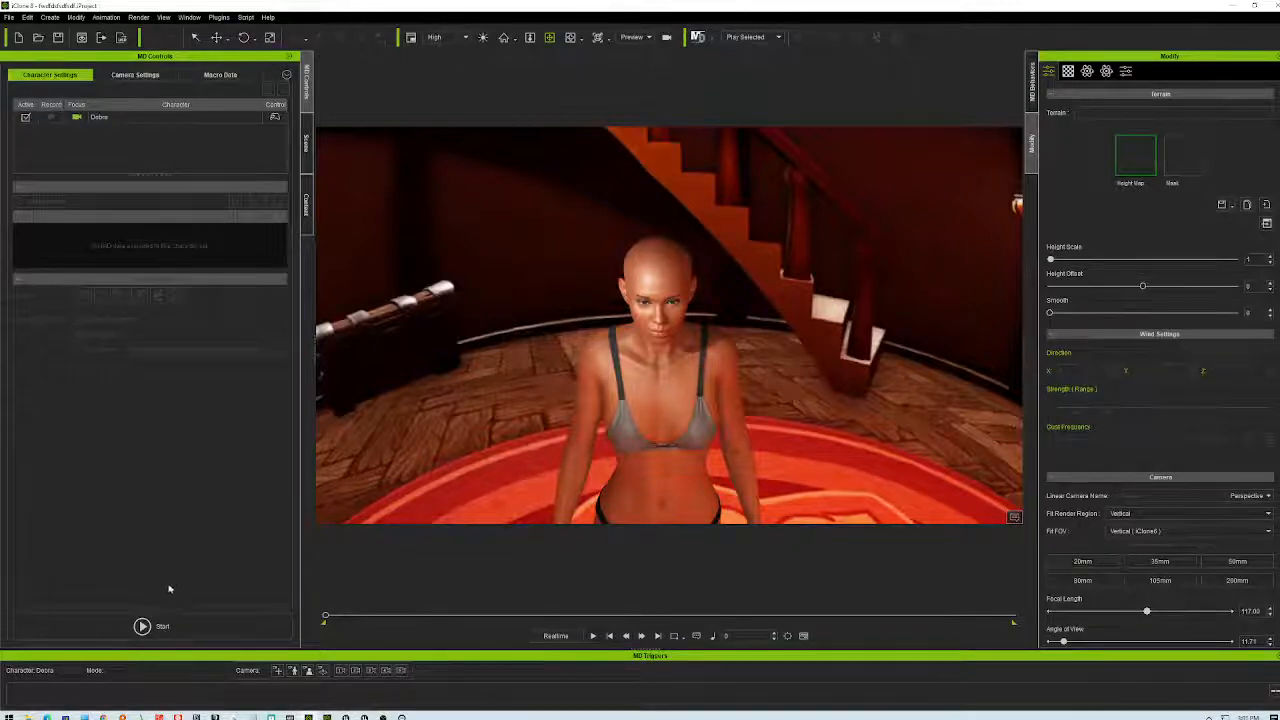
click(143, 627)
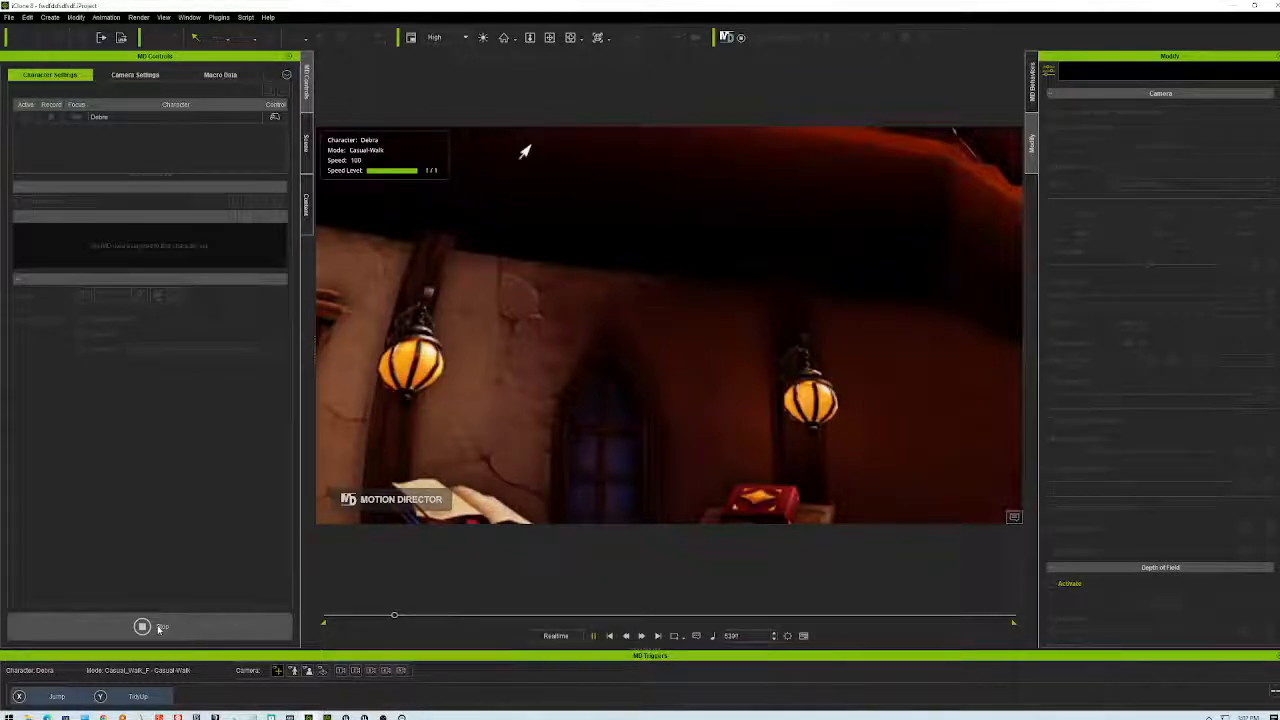
- Stop Motion Director and select the character to show her Casual_Walk_F behavior settings
click(158, 628)
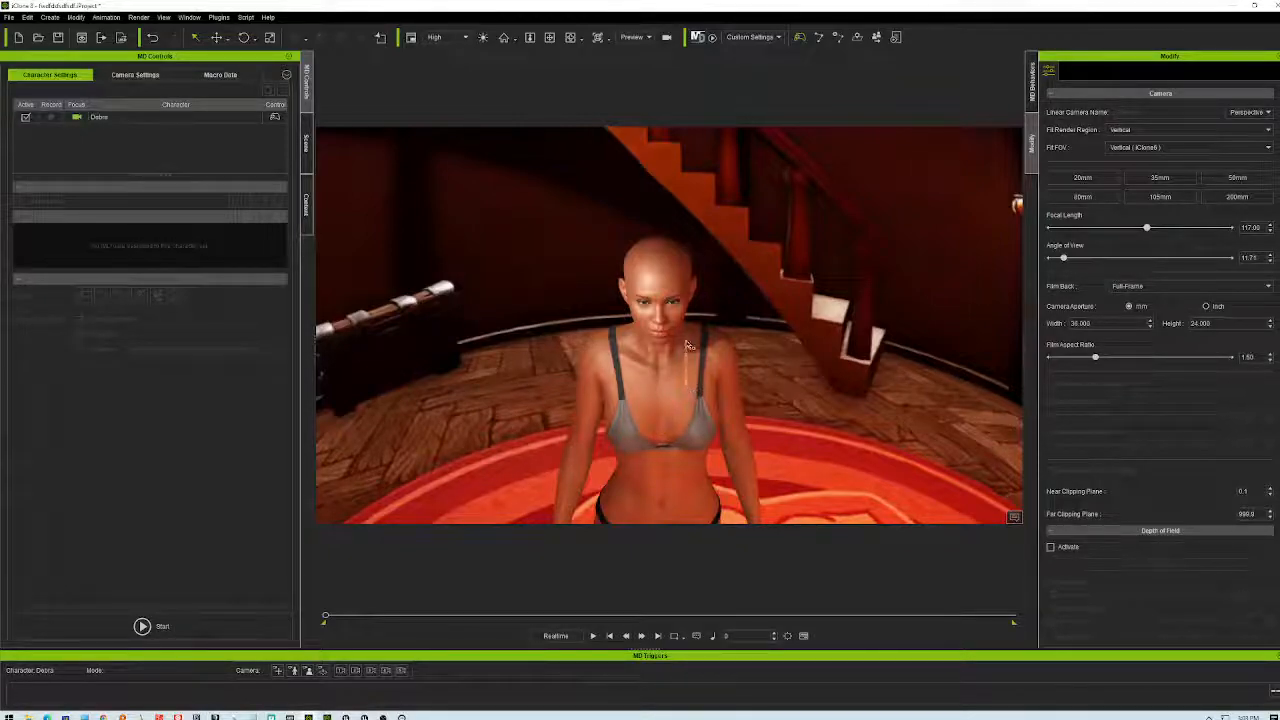
click(670, 380)
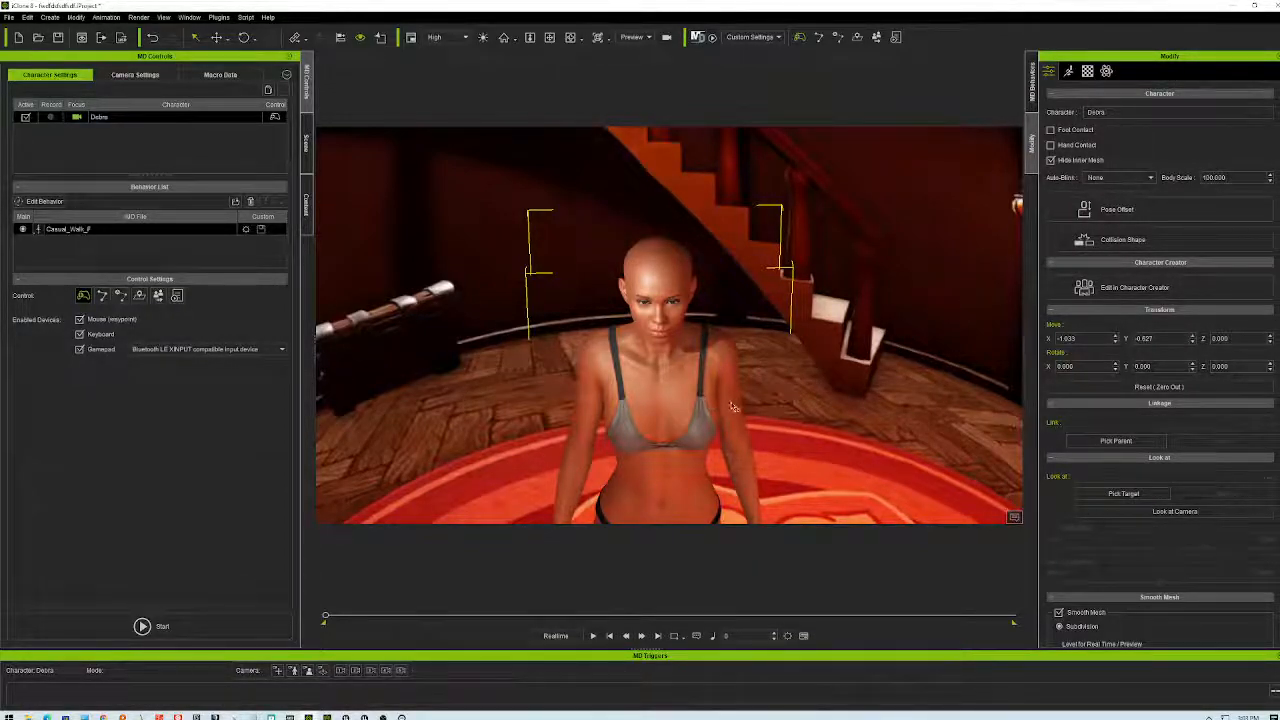
- Orbit up toward the character and select the IS-Sky HDR-Azari sky dome to show its transform
right_drag(700, 300, 900, 243)
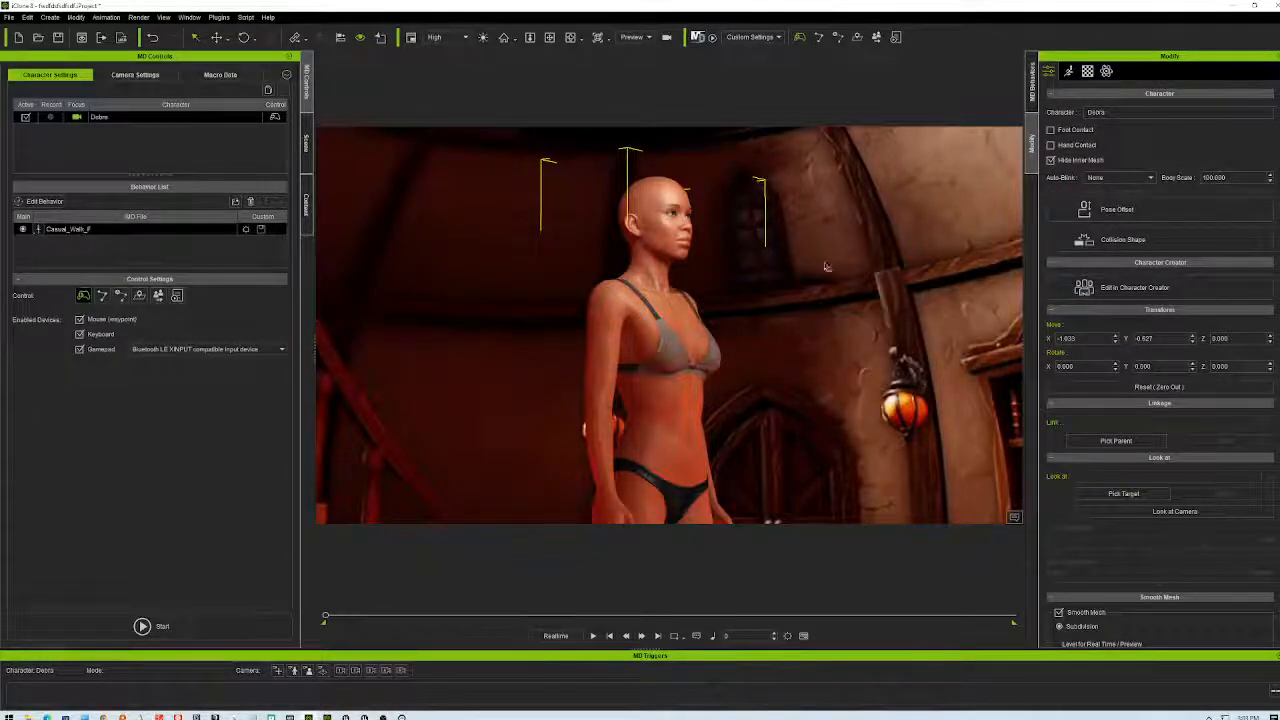
click(846, 383)
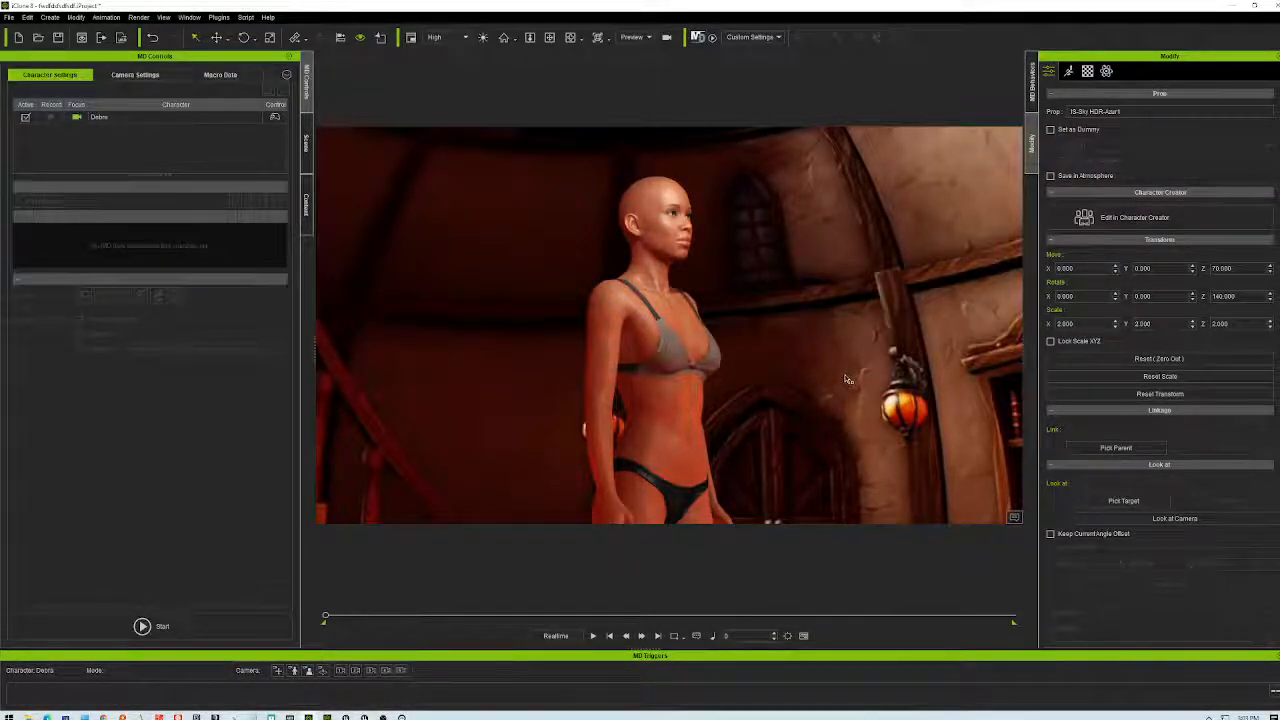
right_drag(849, 376, 813, 419)
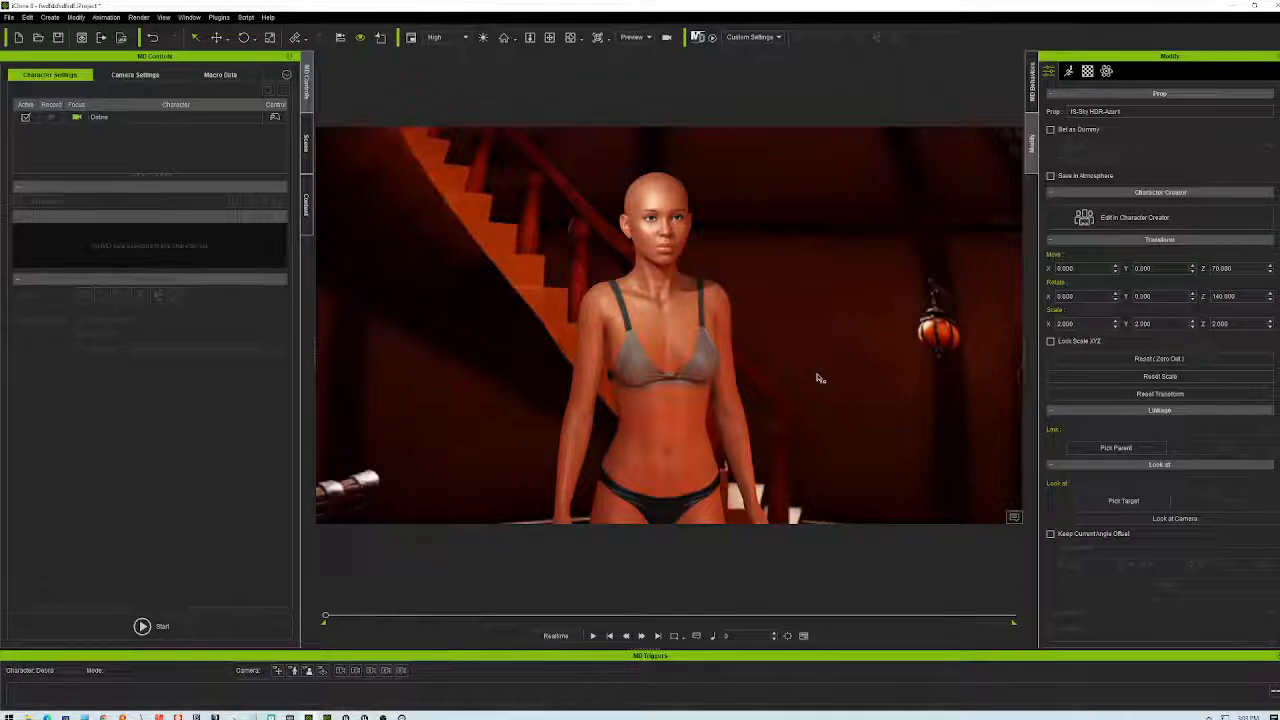
scroll(752, 307, down, 3)
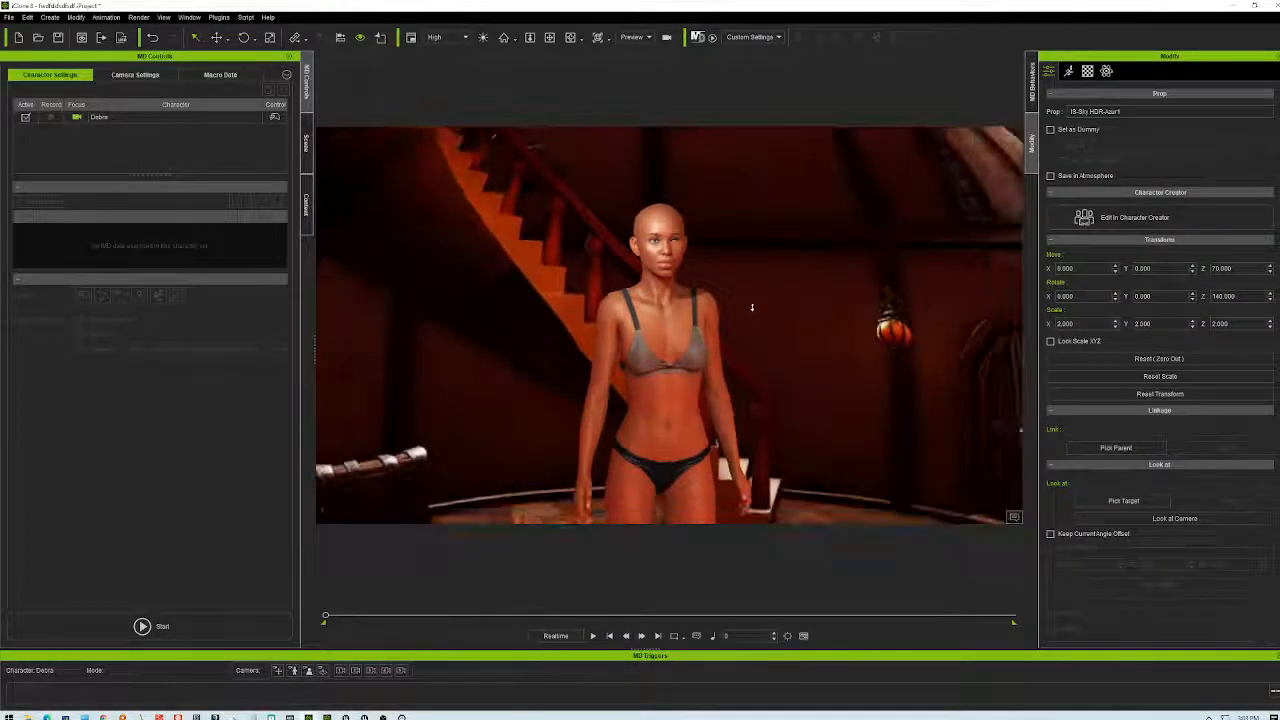
scroll(752, 305, up, 3)
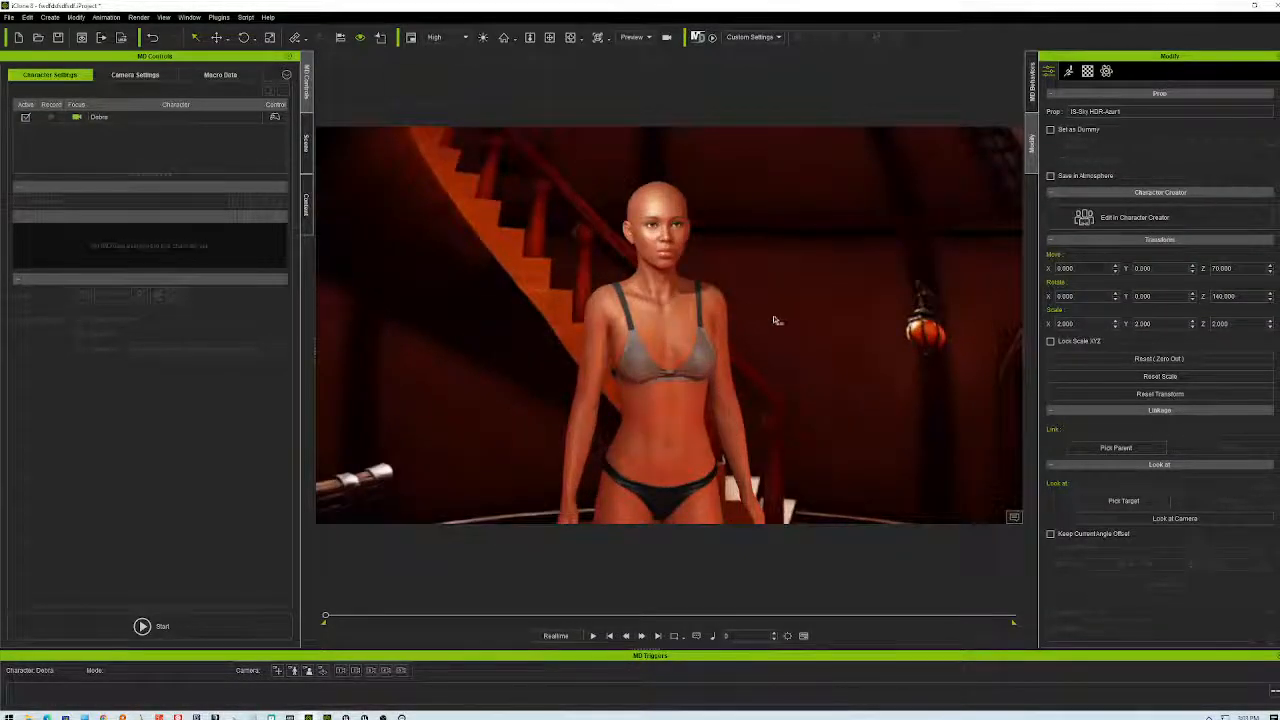
scroll(773, 320, down, 5)
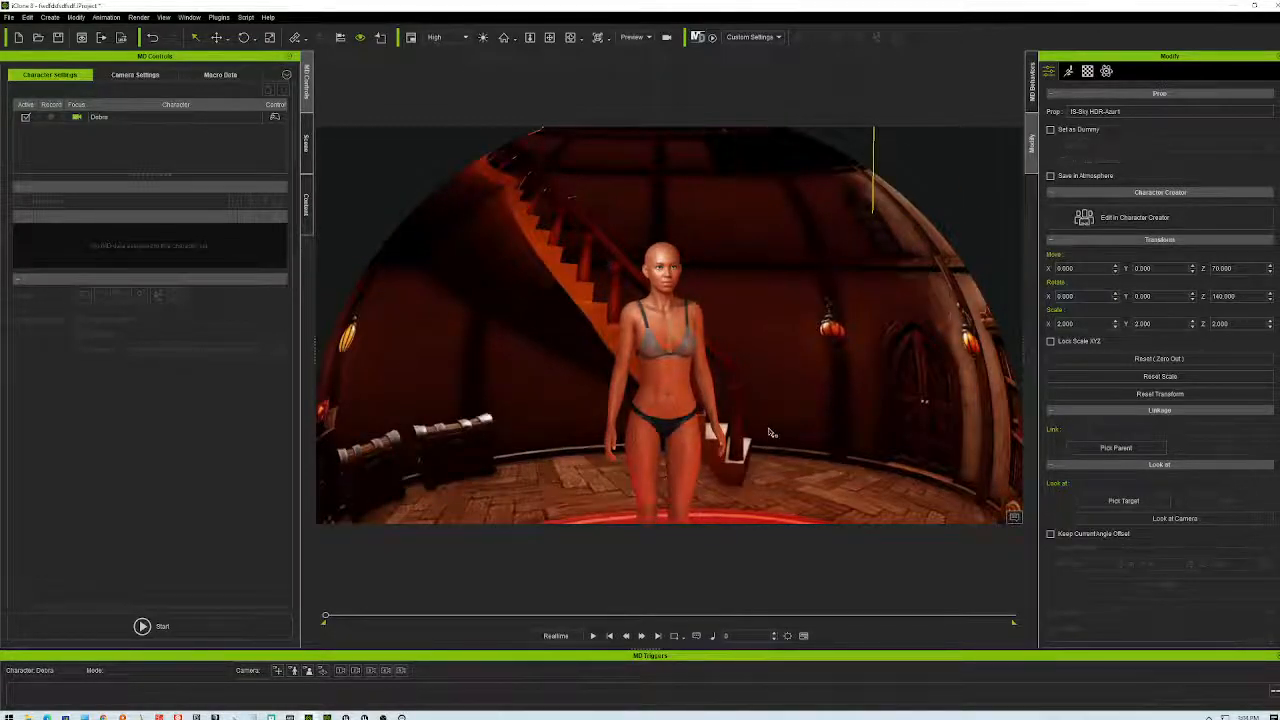
scroll(770, 435, down, 3)
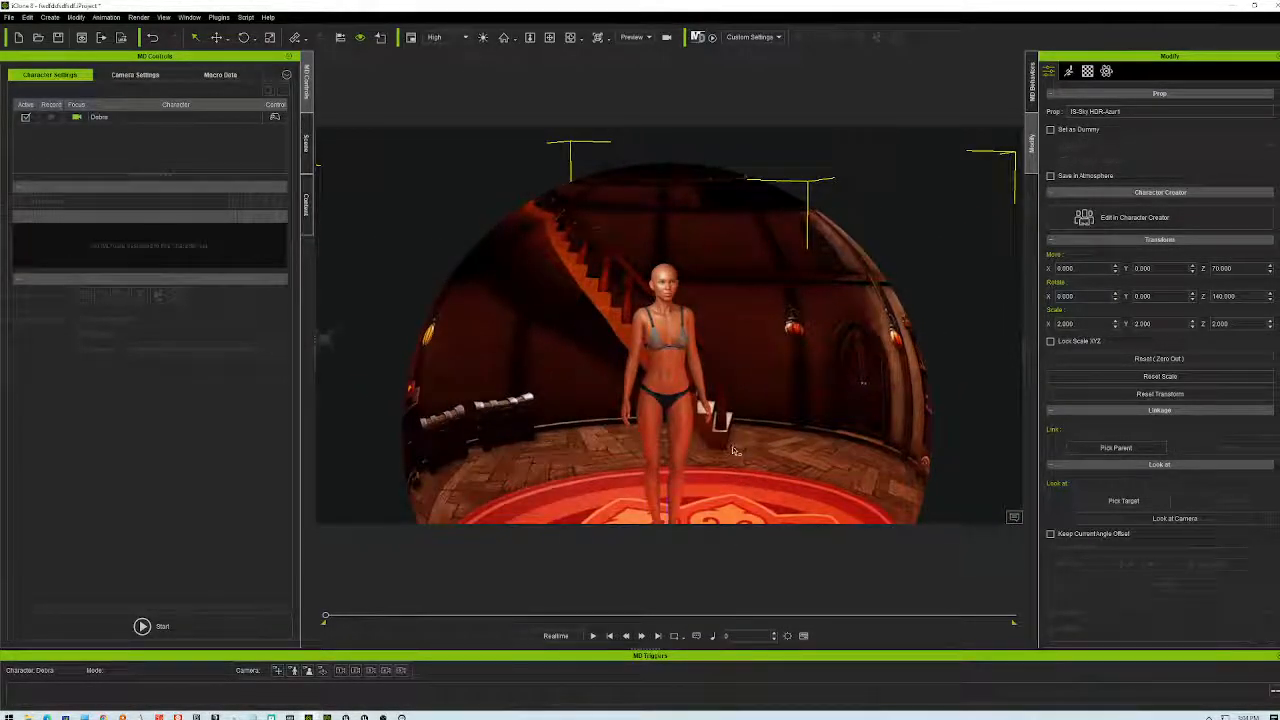
scroll(732, 448, down, 4)
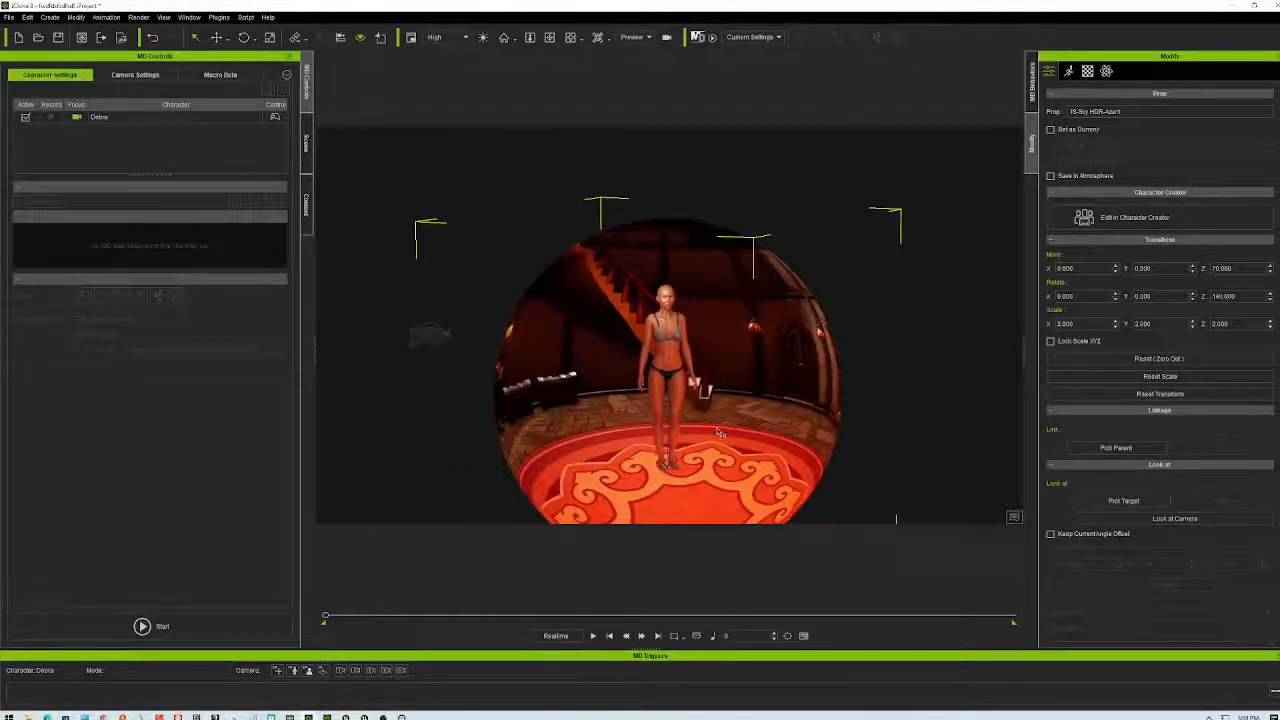
scroll(718, 432, up, 10)
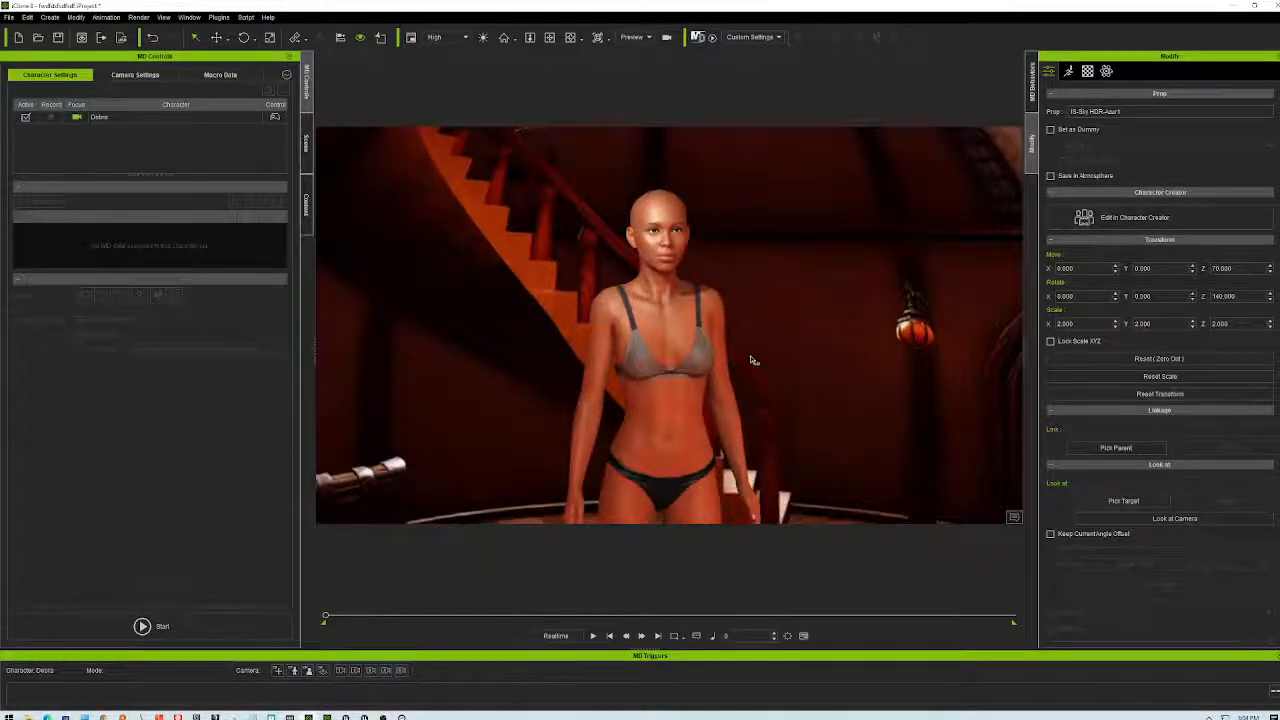
- Look over the Motion Director camera and macro options, then switch to the content library
click(136, 75)
click(215, 75)
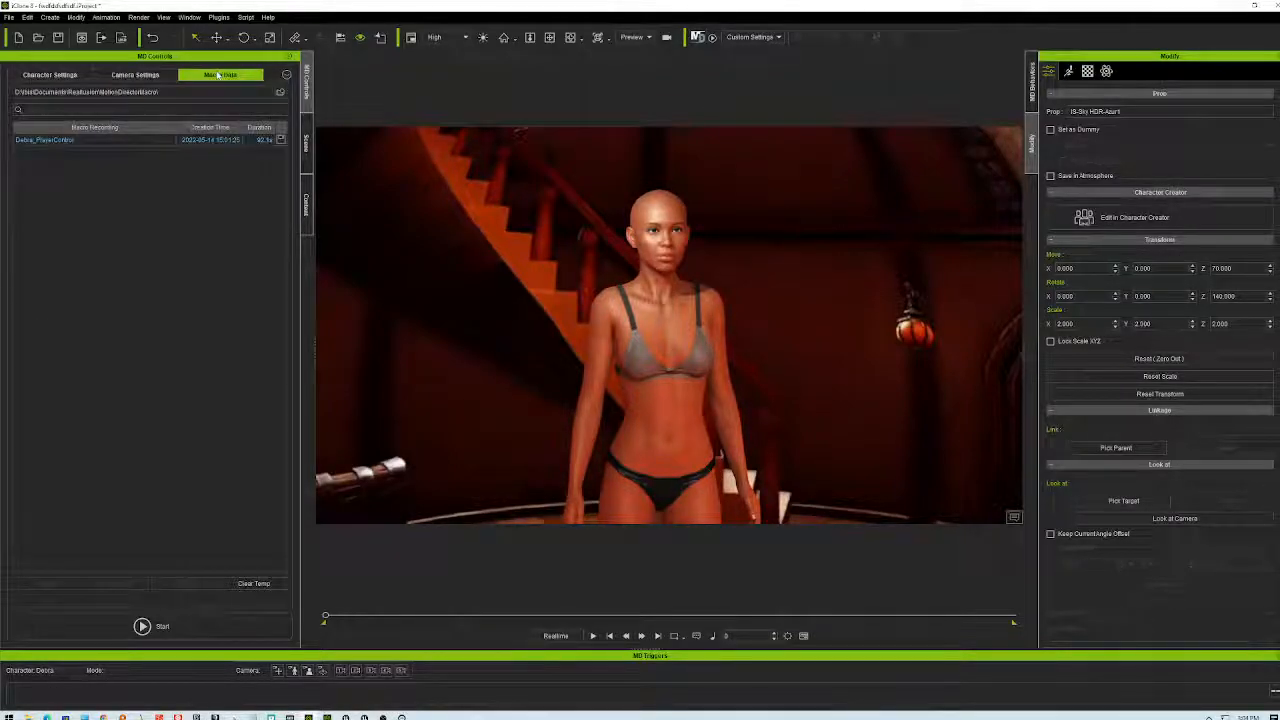
click(136, 75)
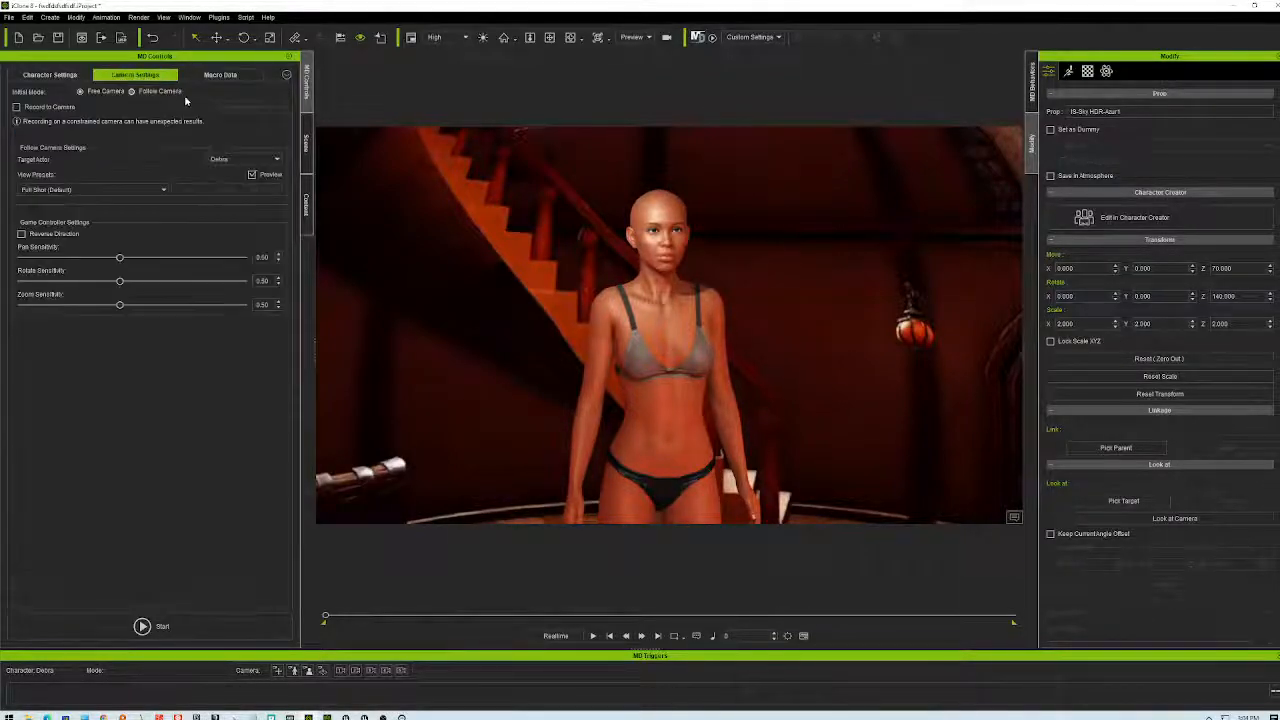
click(307, 141)
click(307, 205)
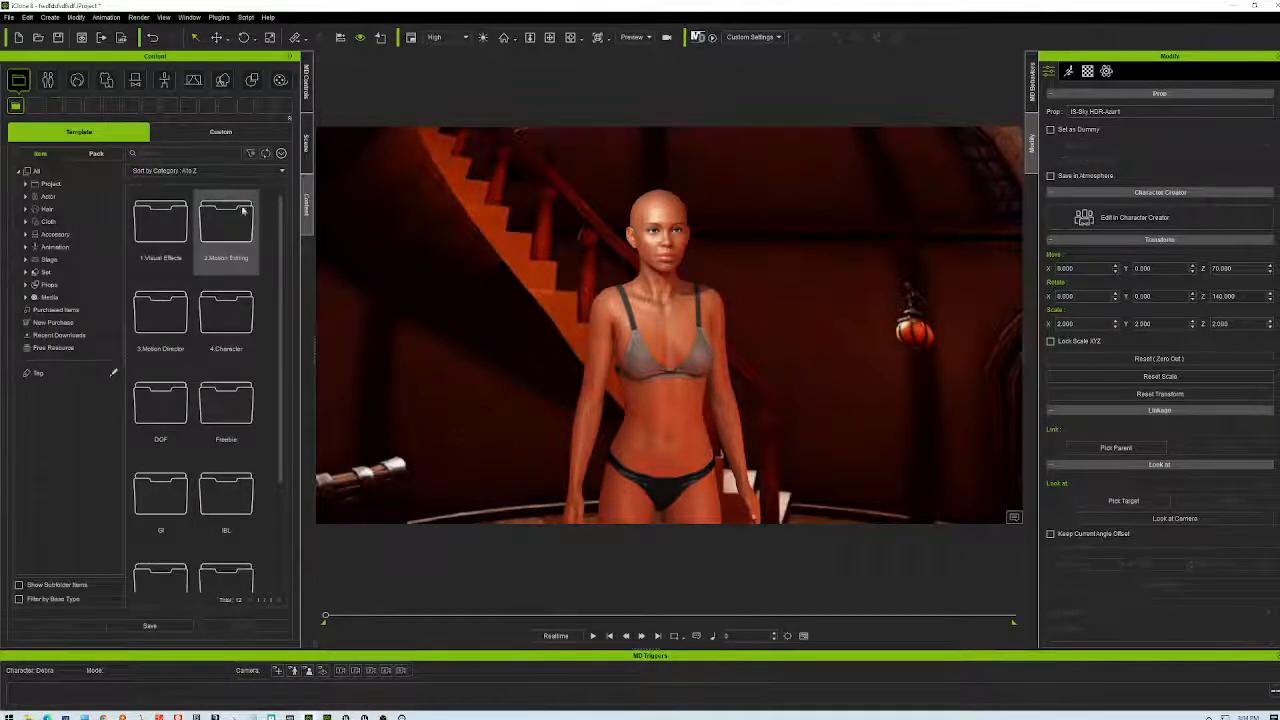
mouse_move(284, 210)
mouse_down()
mouse_move(291, 357)
mouse_move(286, 220)
mouse_up()
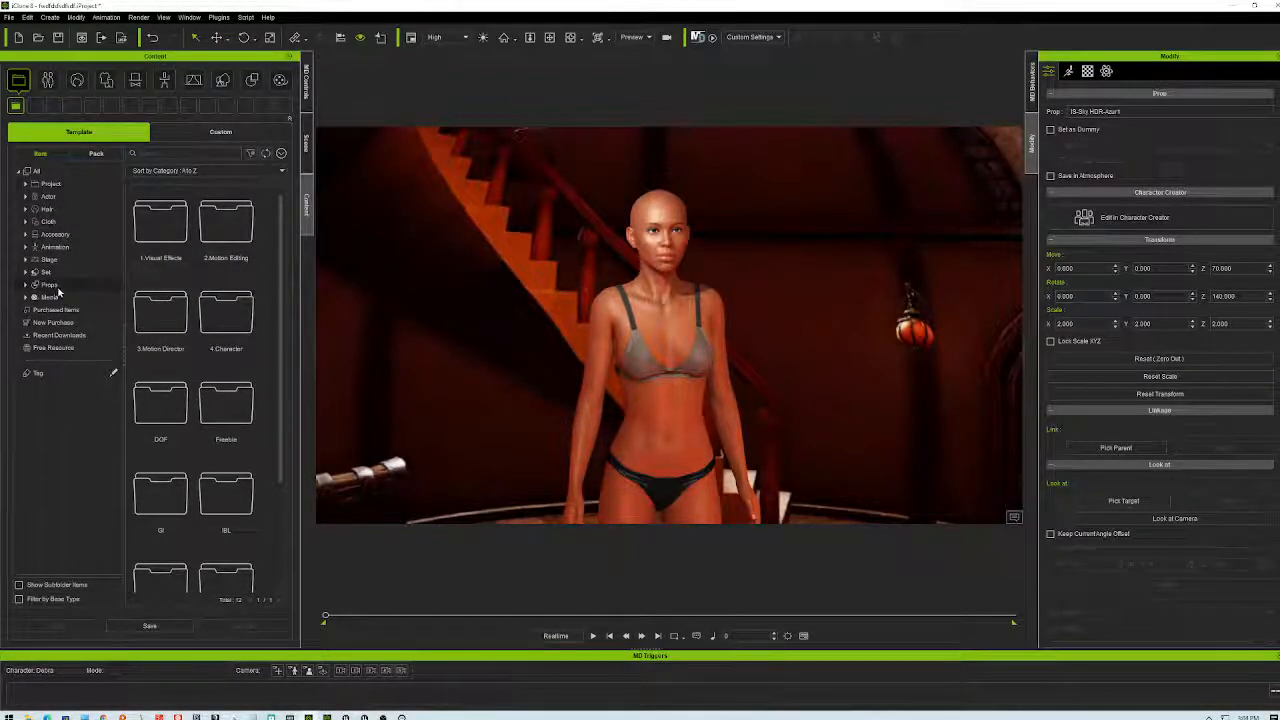
- Show the Props category, open the Props folder and scroll through its subfolders
click(50, 286)
double_click(172, 214)
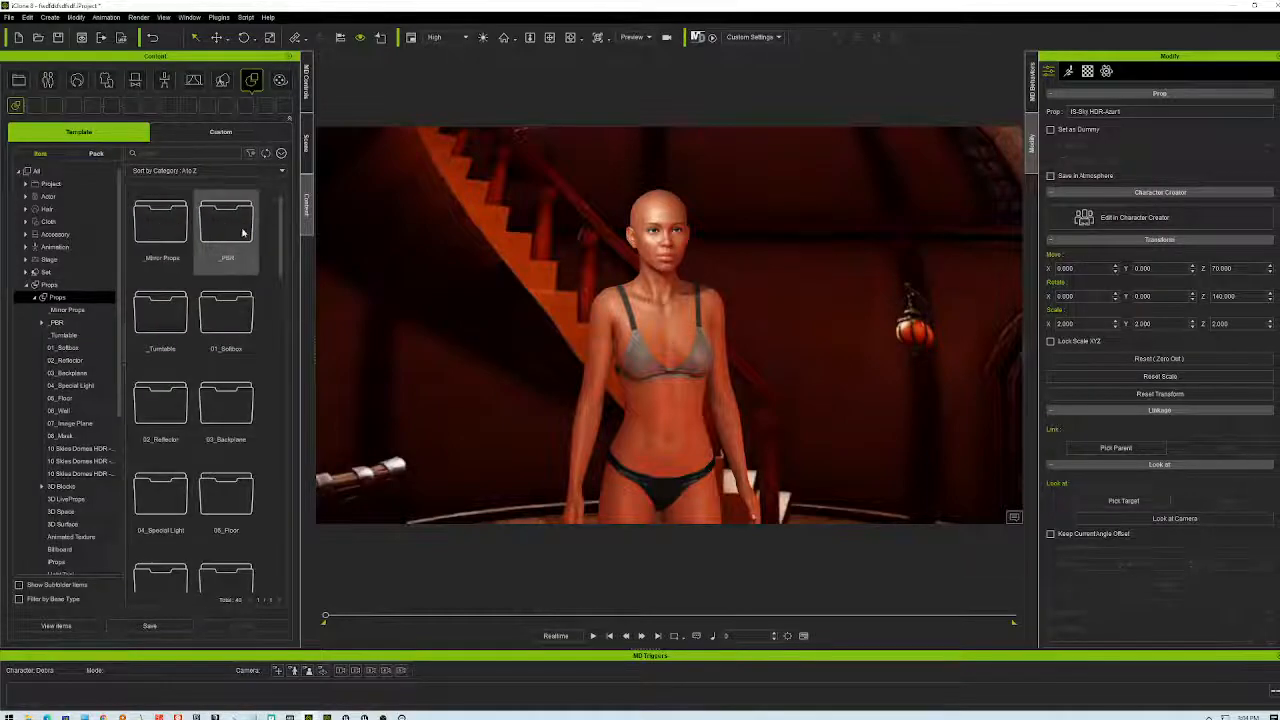
drag(285, 233, 285, 335)
scroll(250, 330, down, 2)
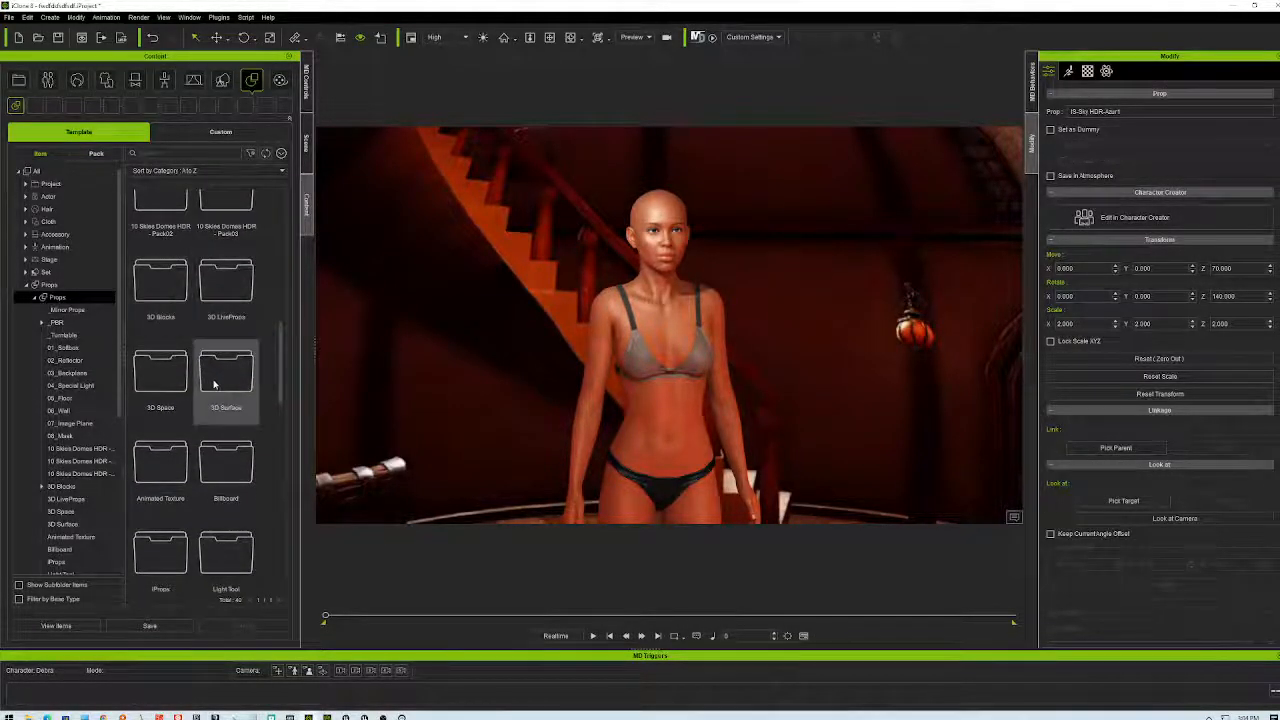
scroll(212, 375, down, 2)
scroll(212, 378, down, 4)
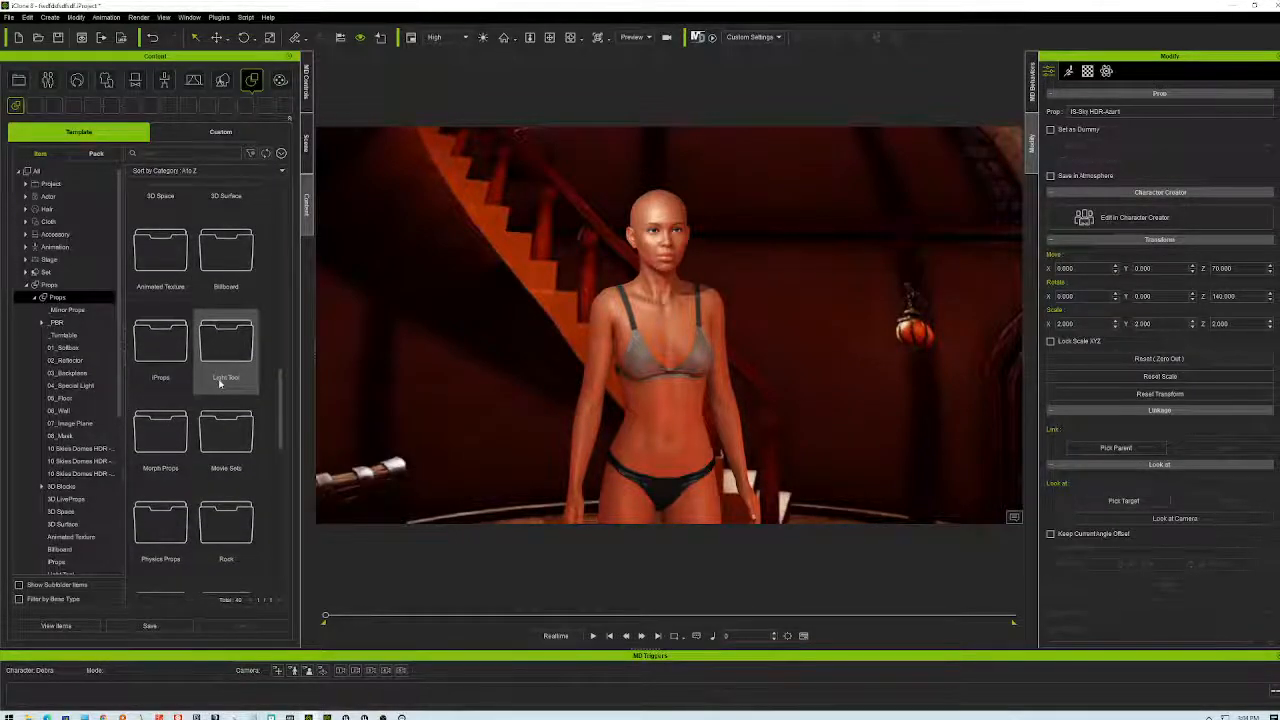
scroll(222, 378, down, 2)
- Open the Rock folder and place the Rock08 rock into the scene
click(230, 460)
double_click(230, 460)
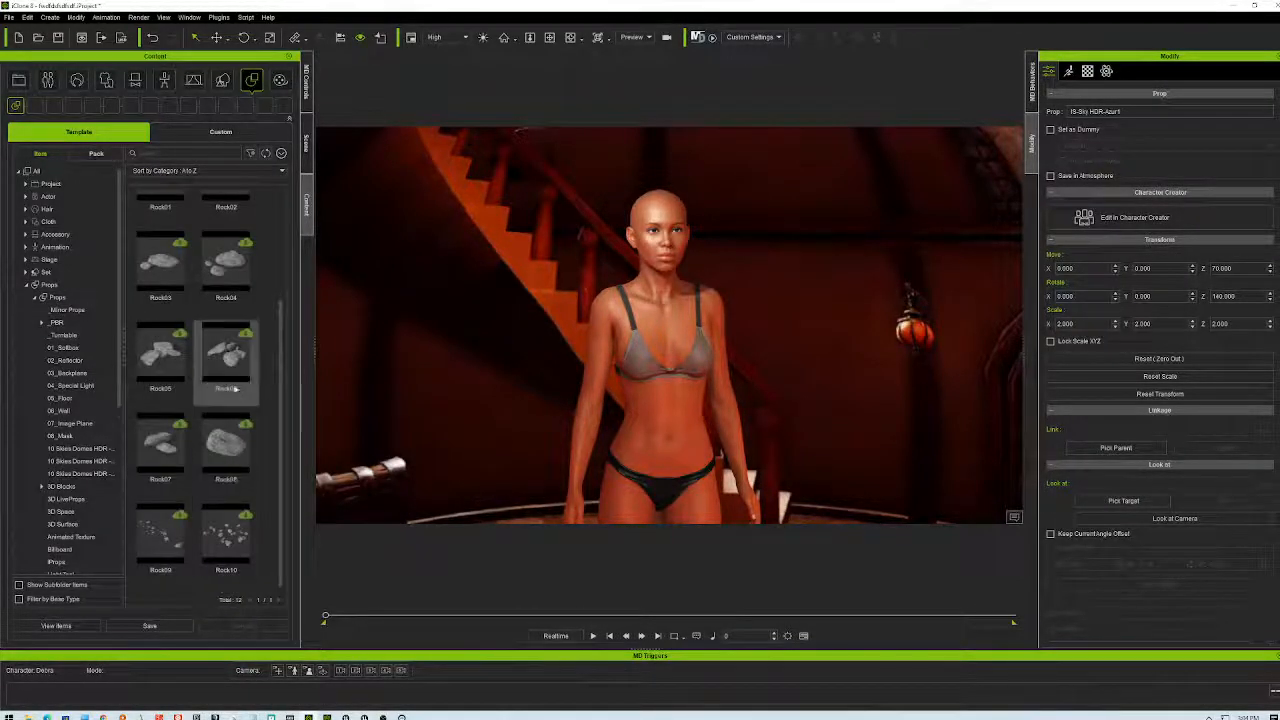
drag(226, 450, 775, 447)
scroll(775, 445, down, 4)
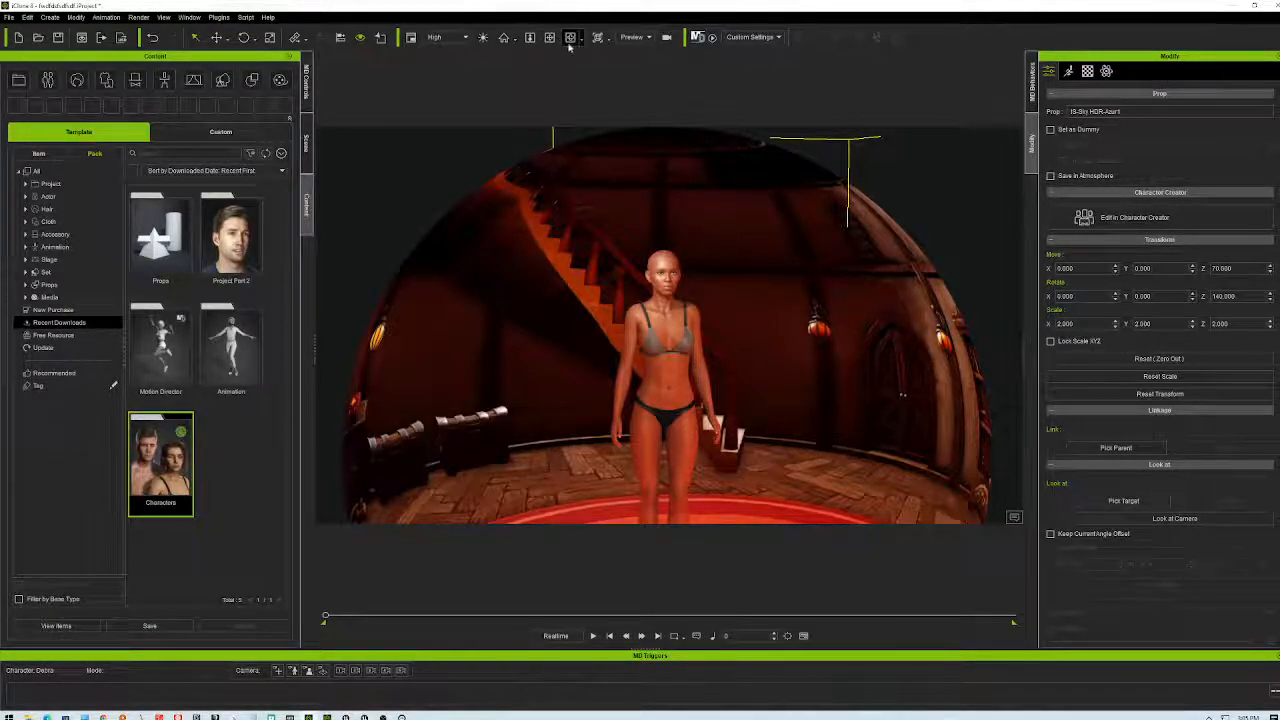
- Orbit toward the bookshelf and fireplace side and preview the scene animation
right_drag(651, 335, 982, 329)
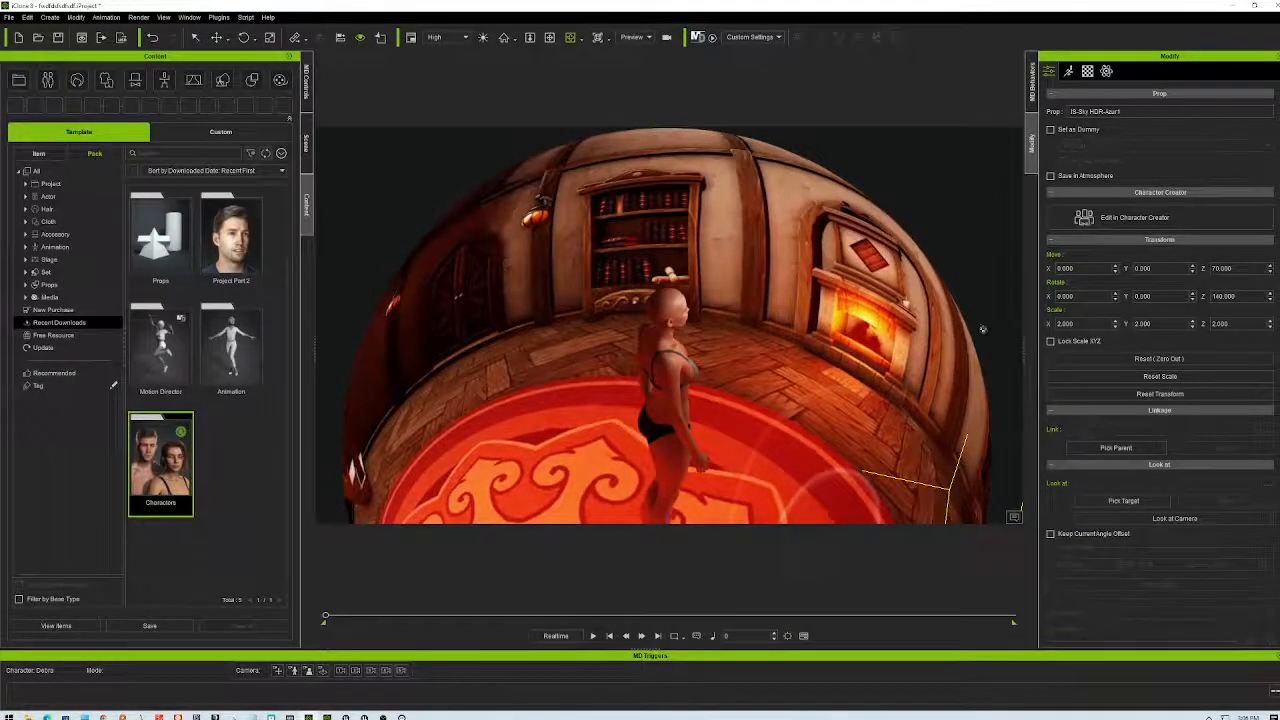
click(592, 635)
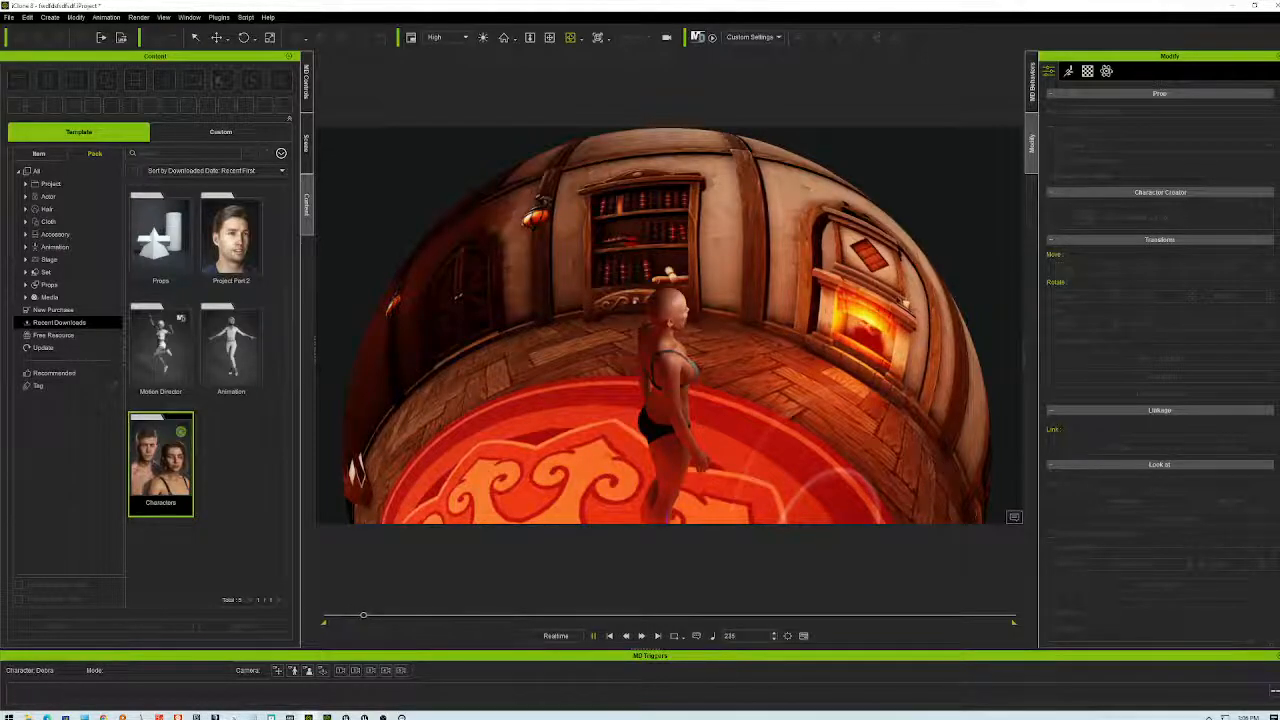
click(592, 635)
- Open the Props pack and try placing Sofa_Style_A, dismissing the incompatible-materials error
double_click(155, 237)
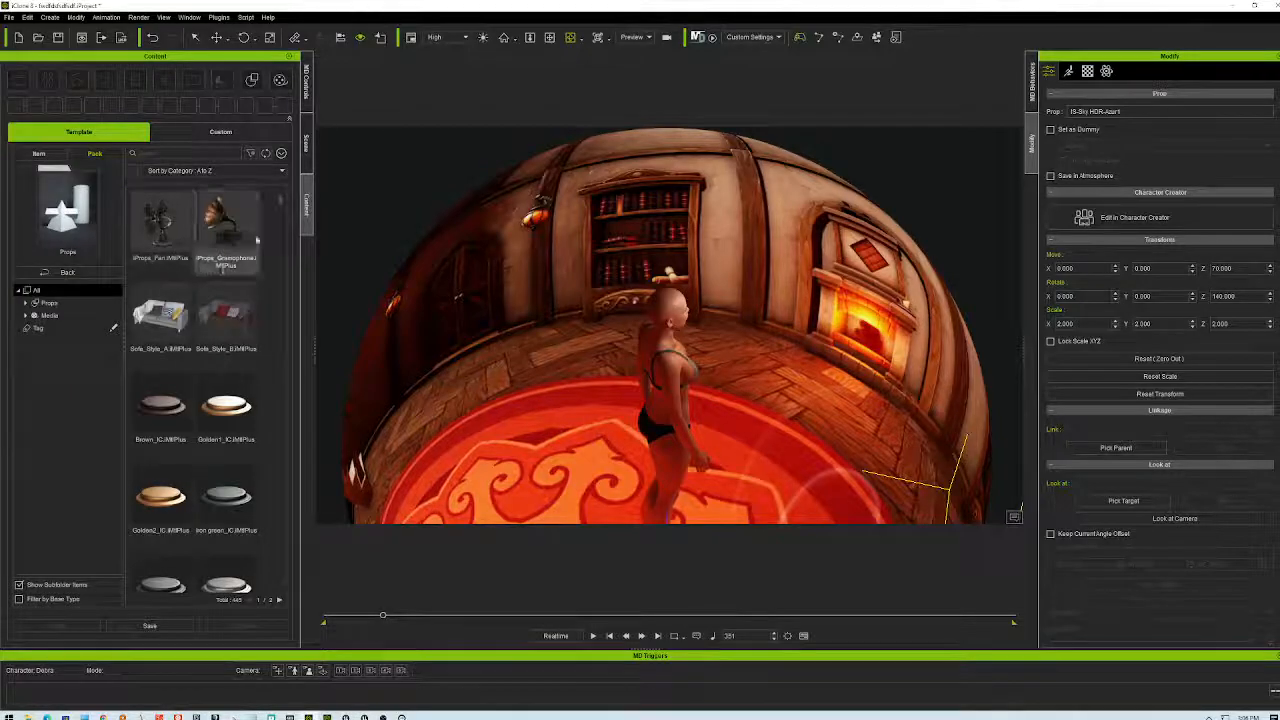
drag(172, 318, 637, 430)
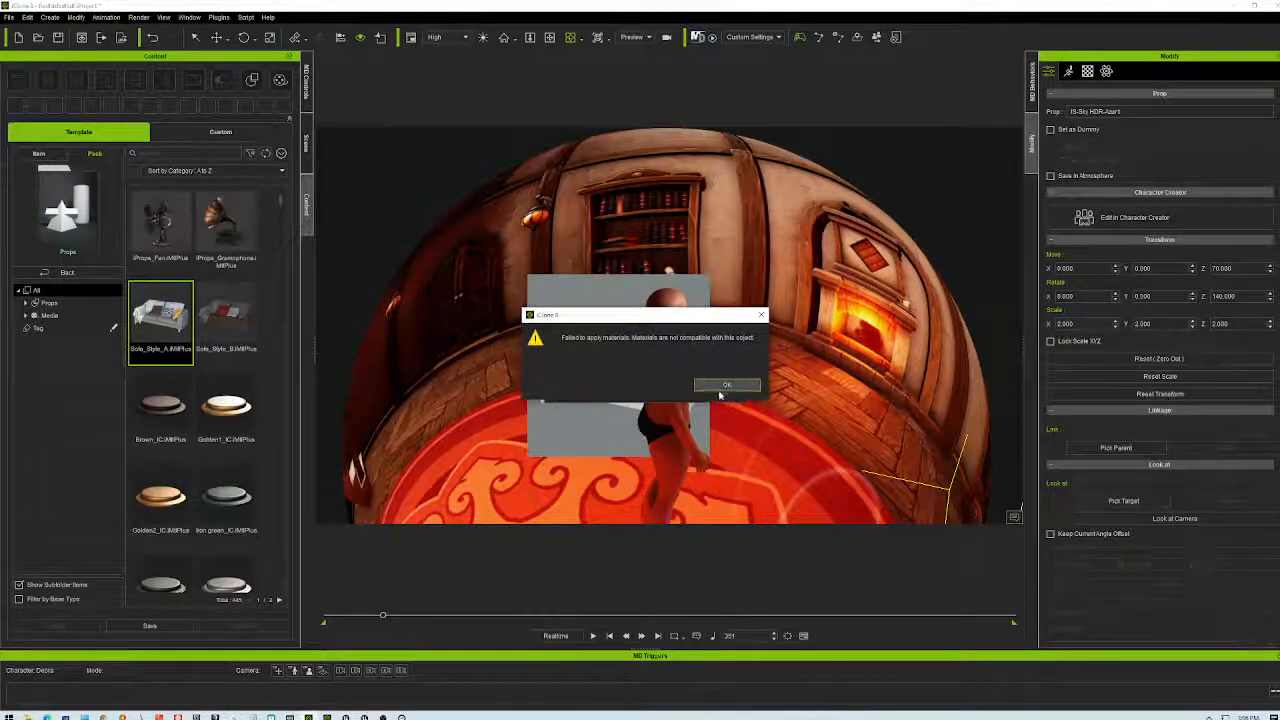
click(721, 386)
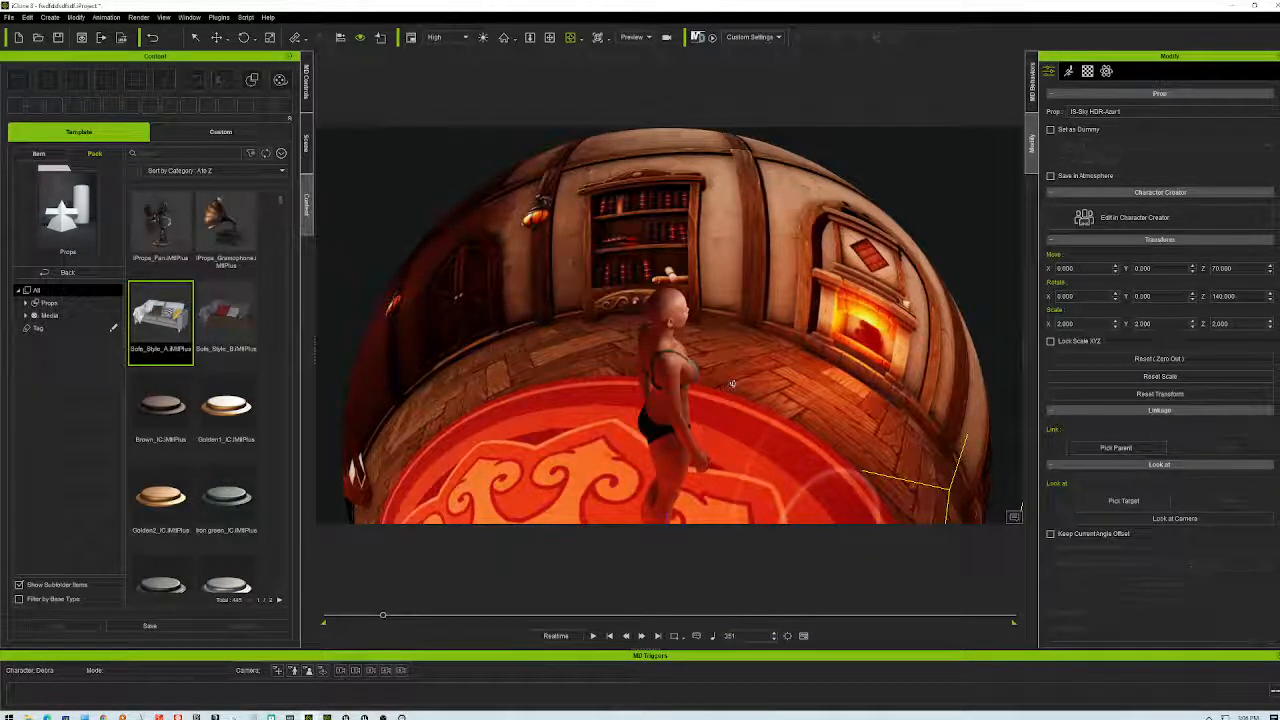
scroll(719, 382, down, 2)
scroll(719, 382, down, 4)
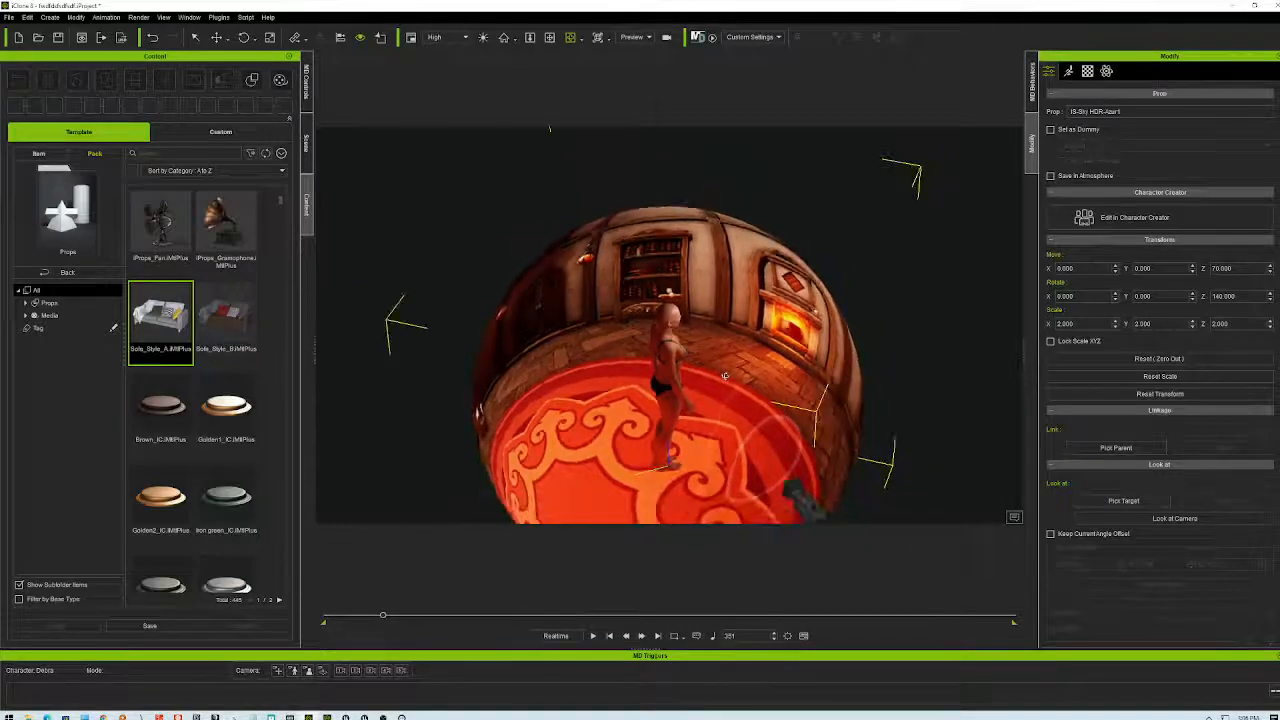
scroll(724, 375, up, 6)
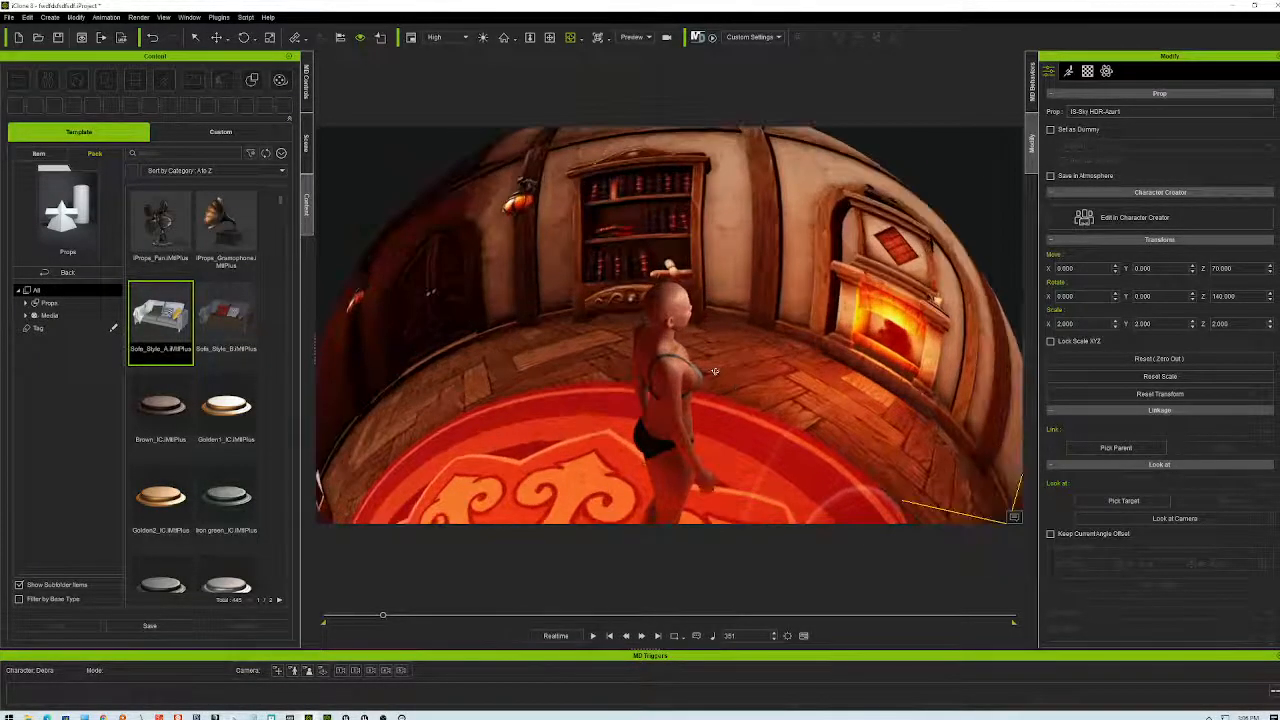
scroll(714, 372, down, 4)
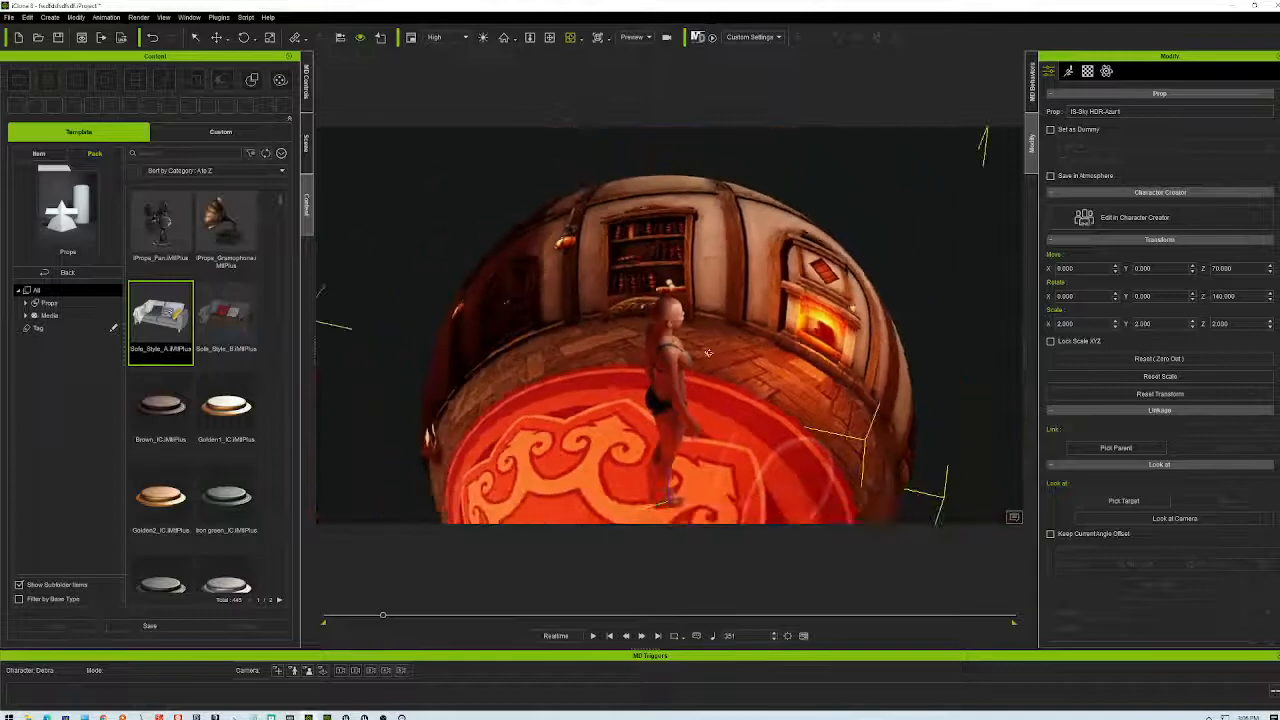
scroll(708, 352, down, 4)
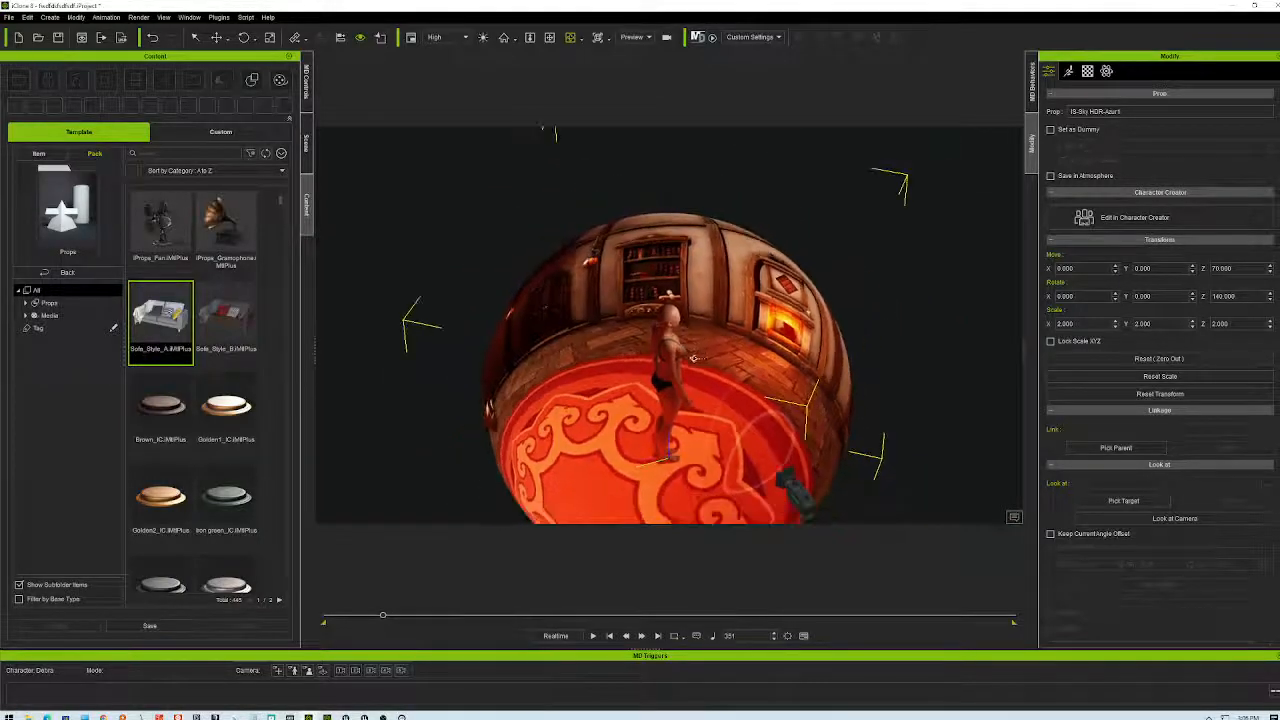
right_drag(614, 406, 890, 521)
scroll(664, 381, up, 5)
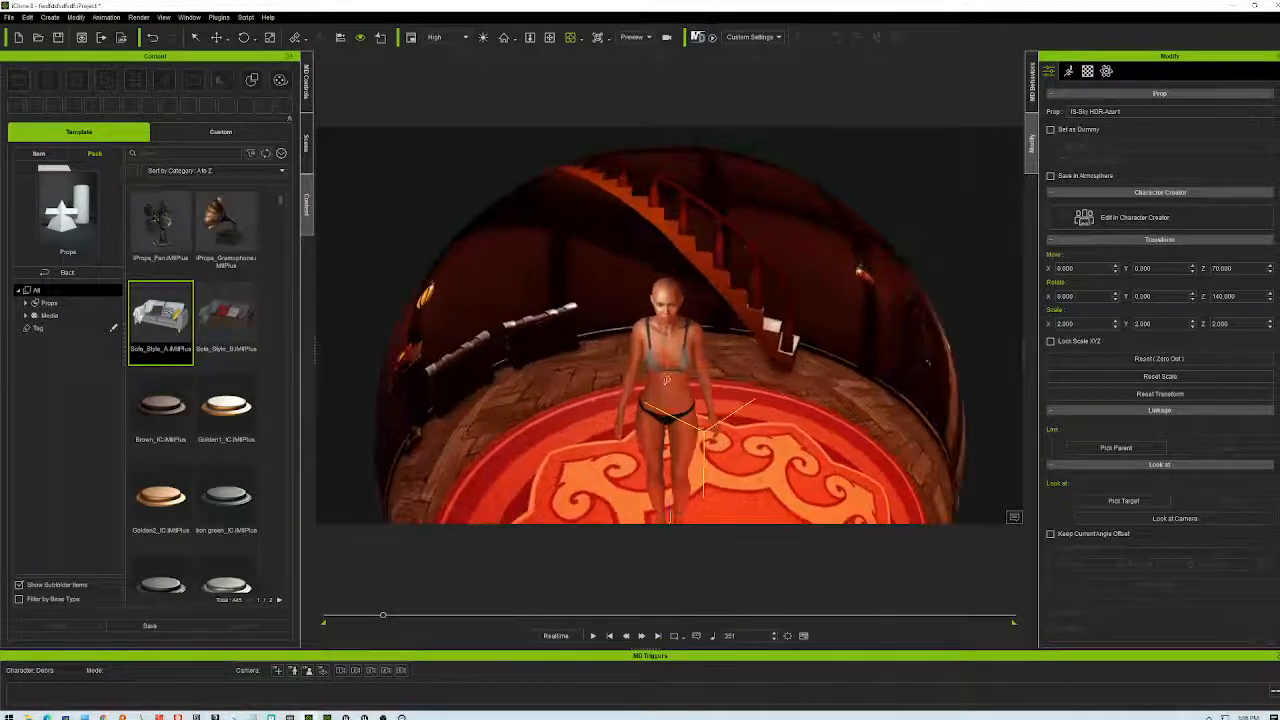
drag(212, 312, 783, 488)
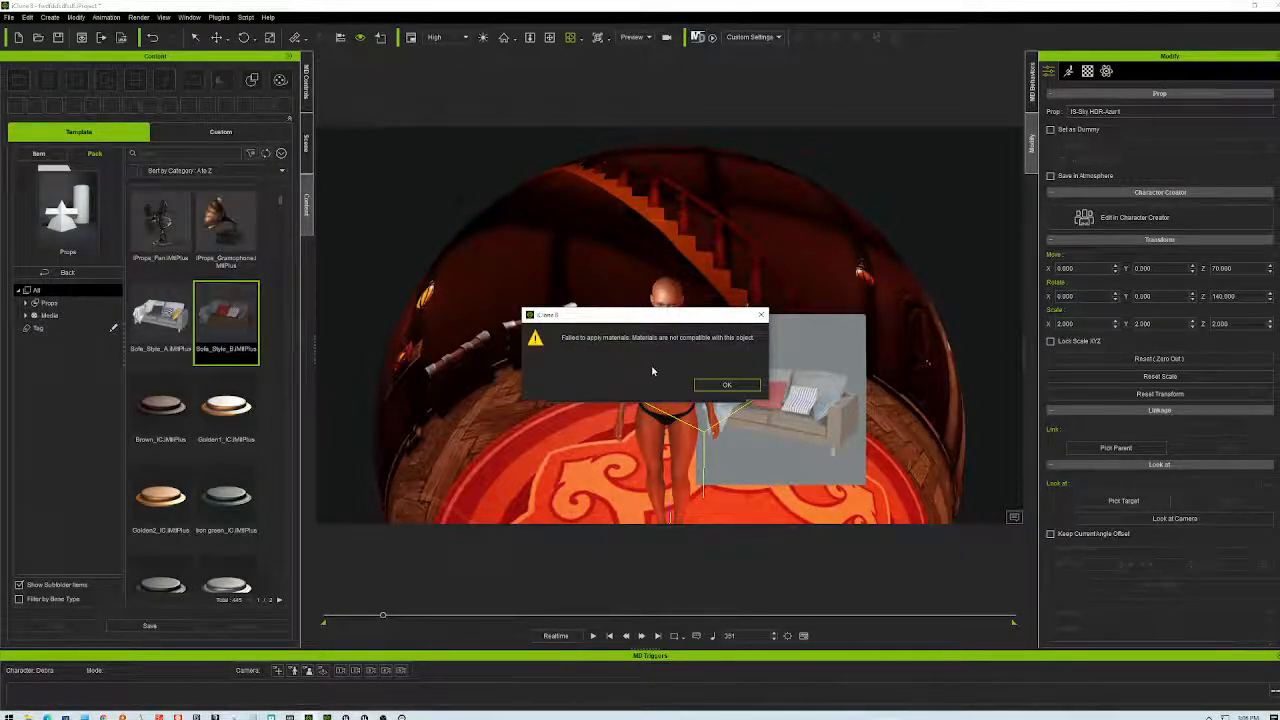
click(727, 387)
right_drag(738, 357, 790, 363)
scroll(790, 363, down, 3)
scroll(790, 363, down, 3)
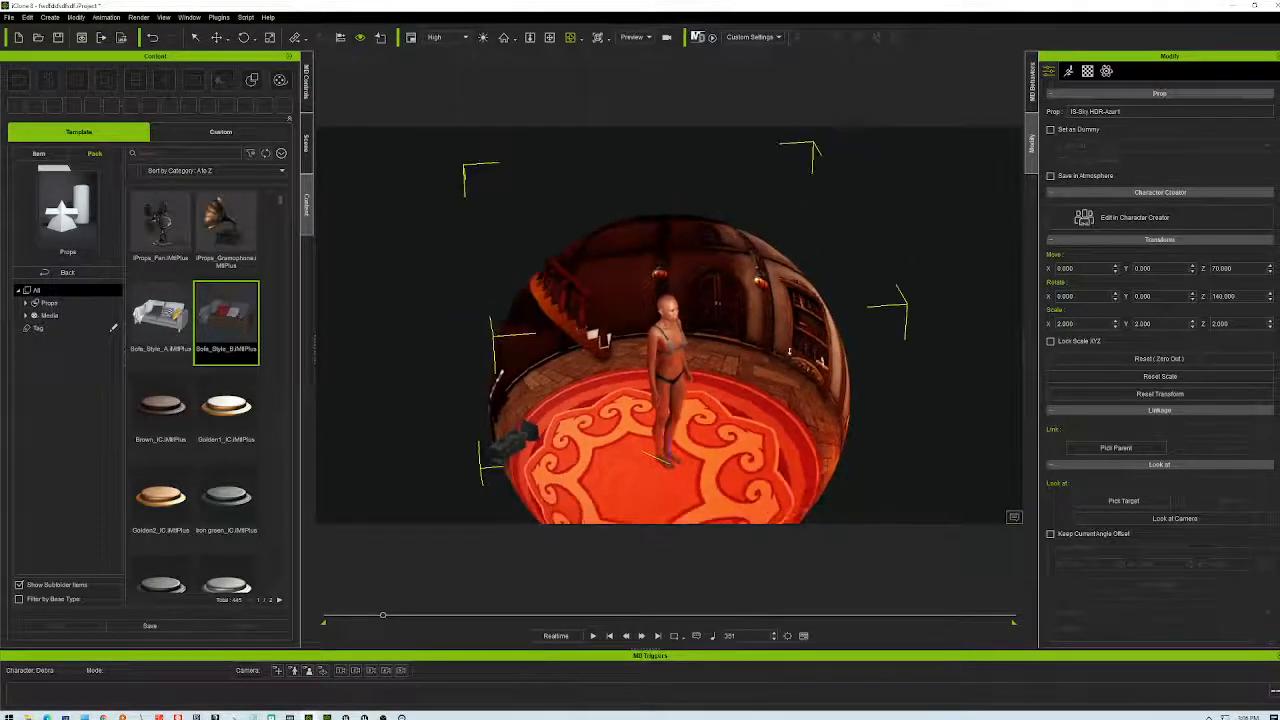
drag(237, 334, 905, 439)
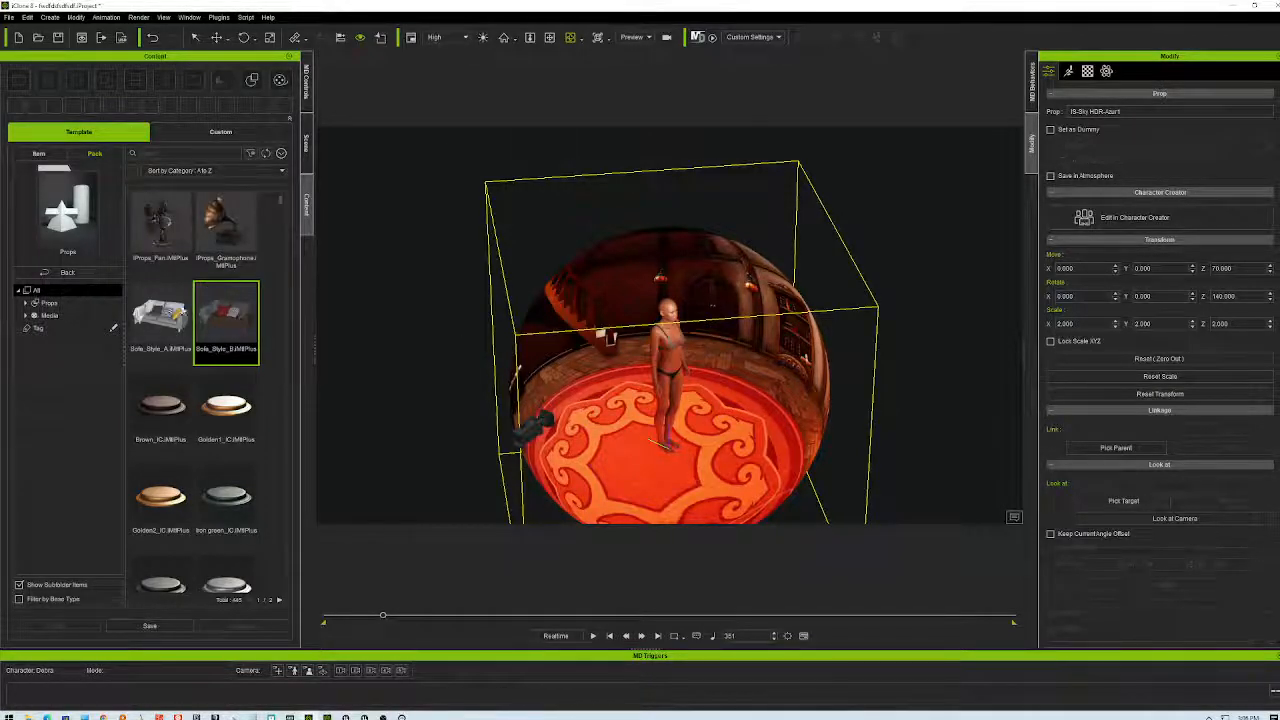
- Scroll the Props collection, drop Rusty_Car_A into the scene, then remove it again
click(49, 303)
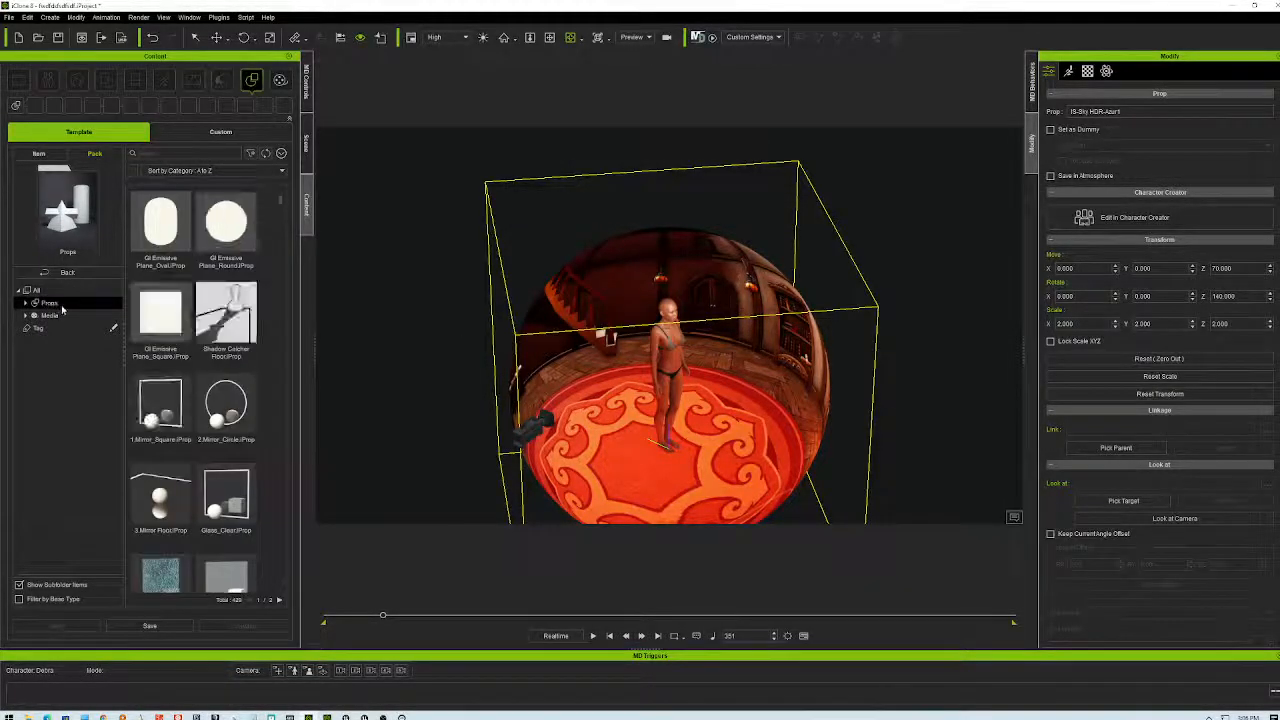
scroll(226, 400, down, 2)
scroll(236, 420, down, 8)
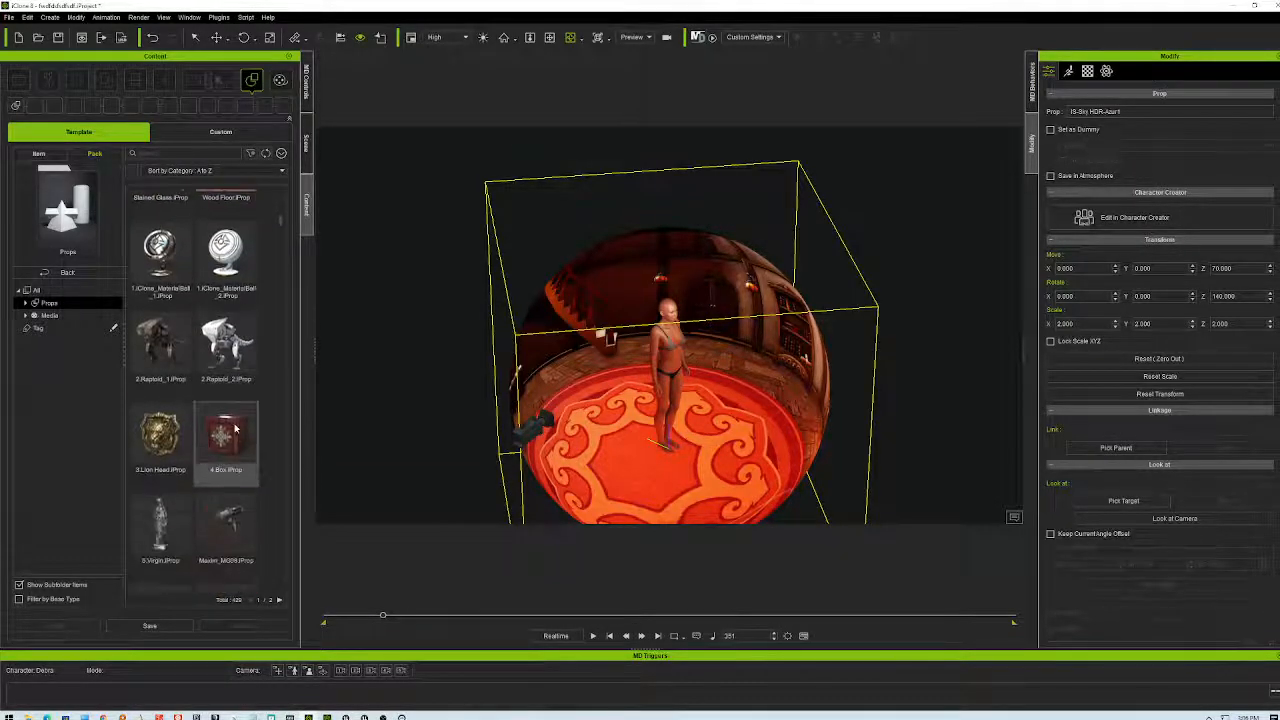
scroll(240, 410, down, 5)
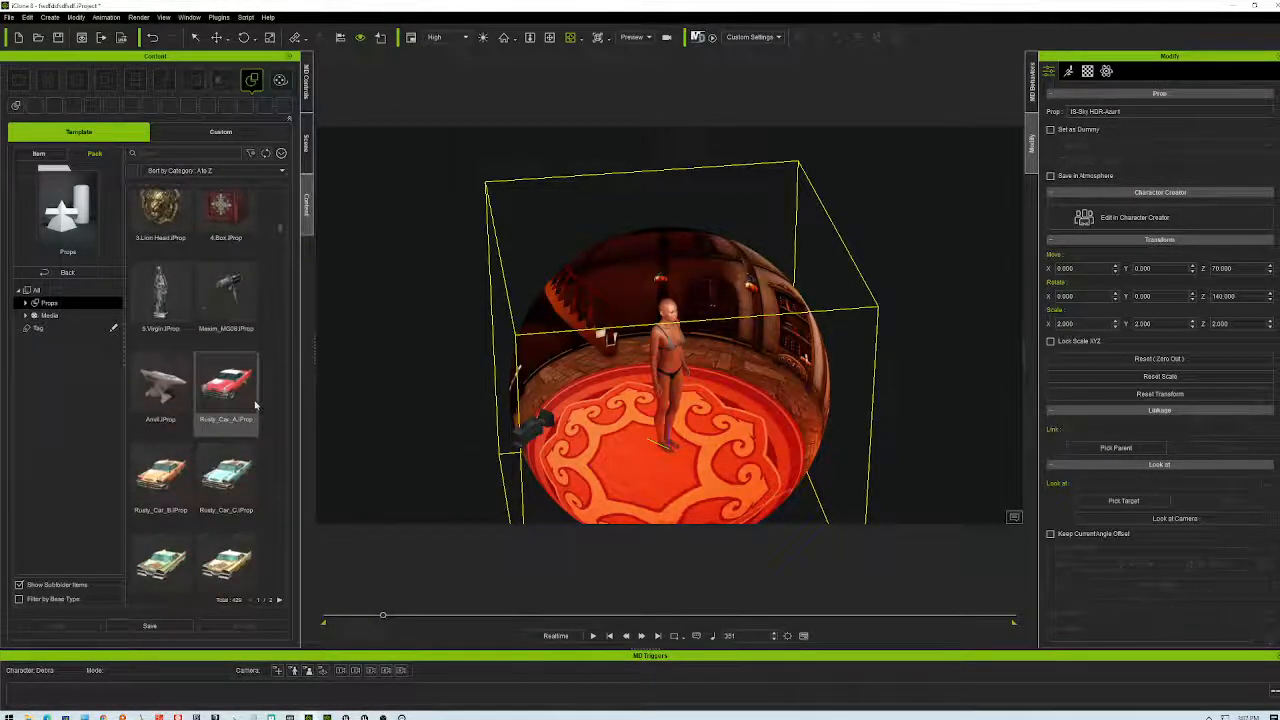
drag(243, 398, 900, 434)
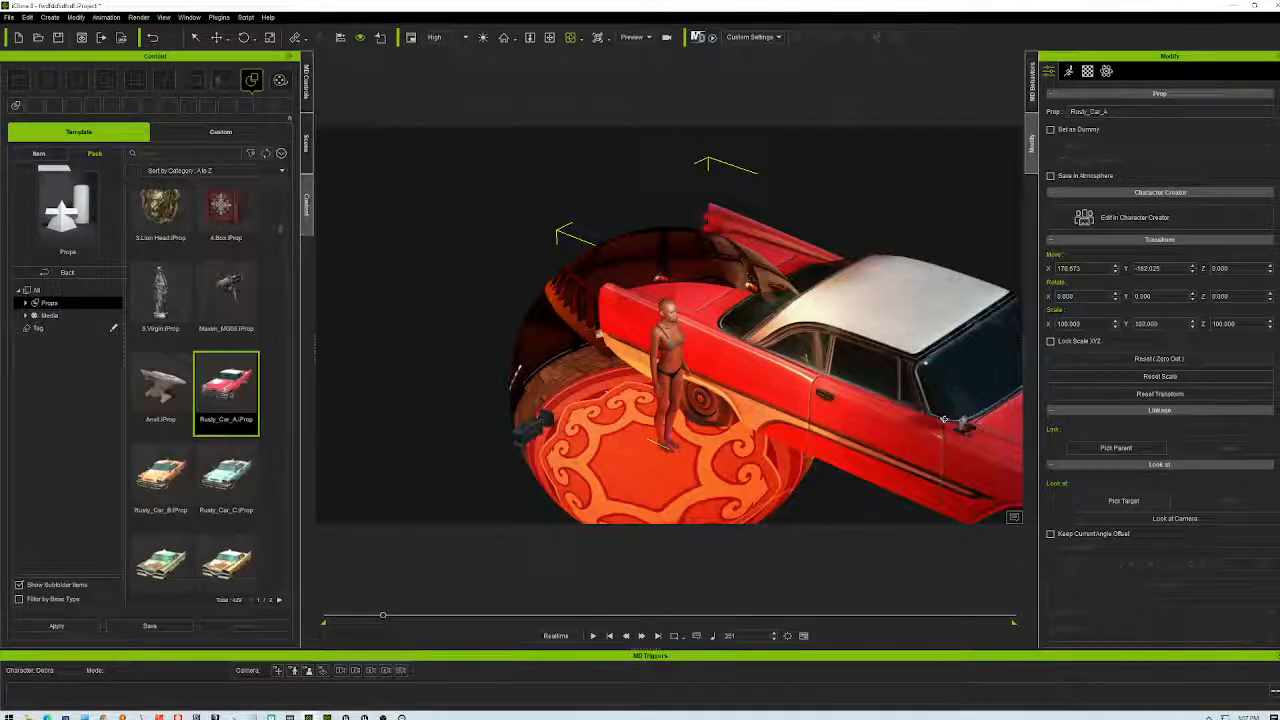
key(Delete)
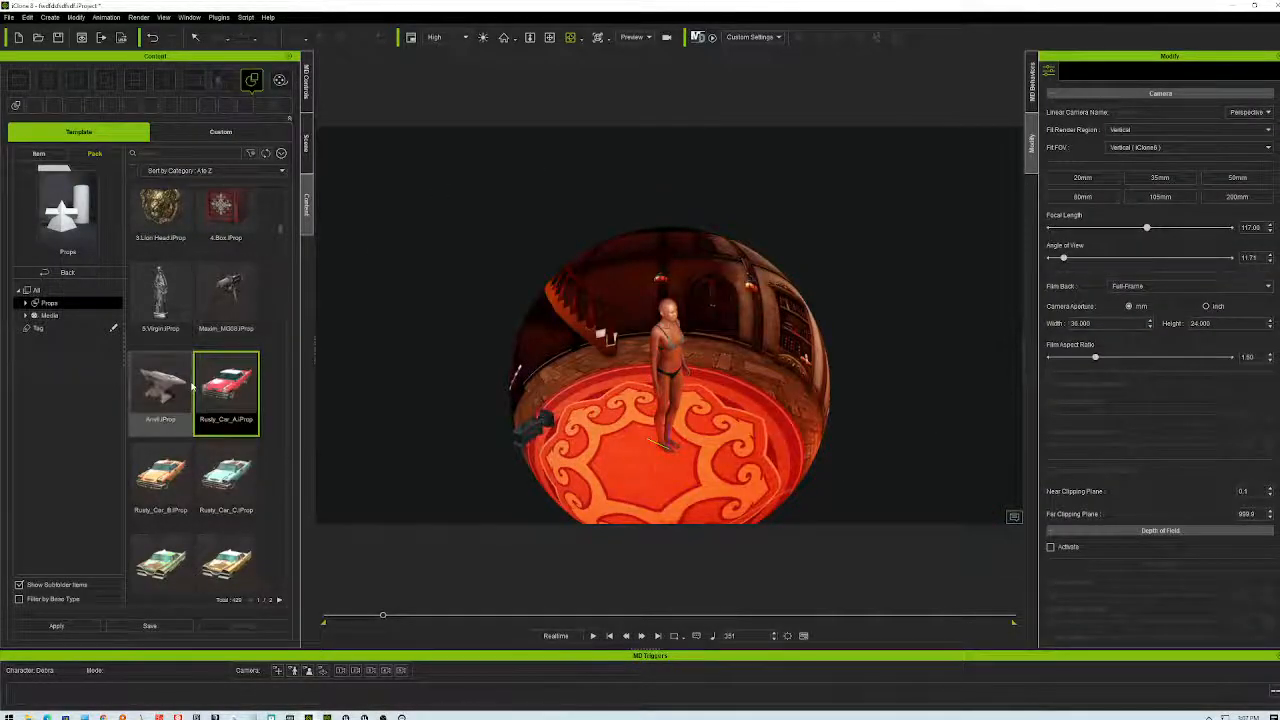
scroll(226, 386, down, 3)
- Drag the Dining Table set with its white chairs into the room and view it frontally
scroll(230, 385, down, 1)
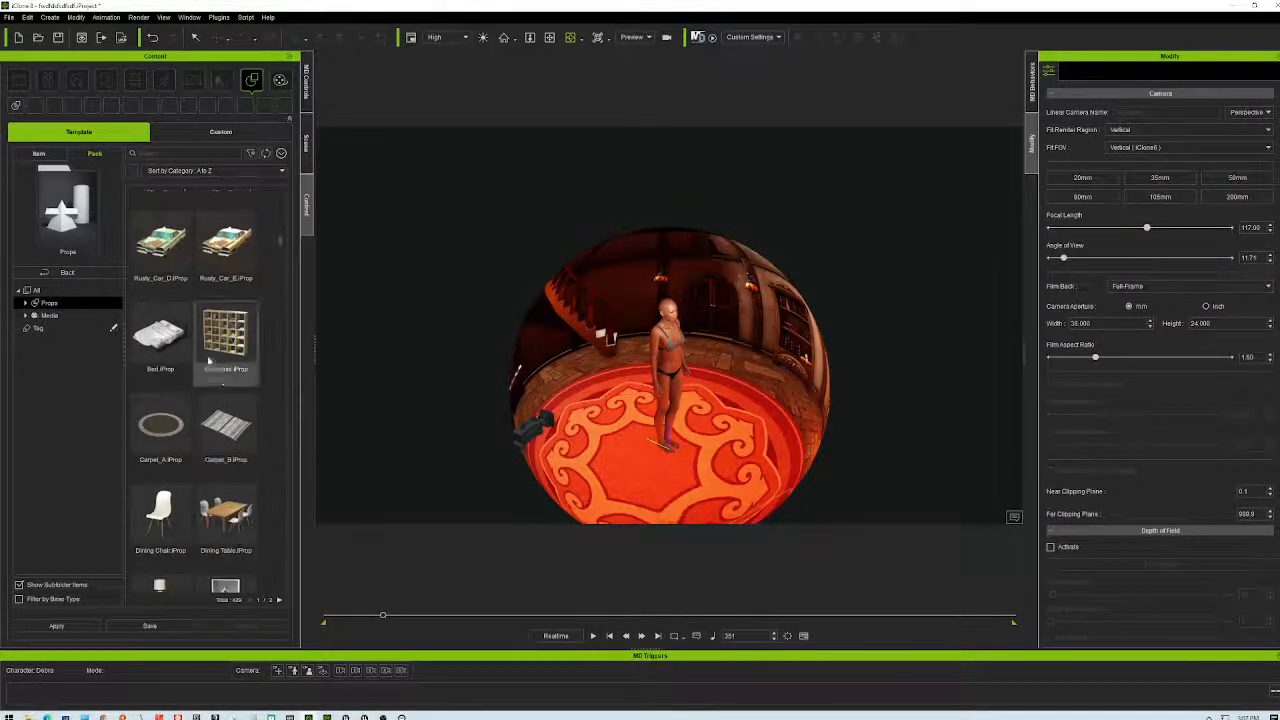
click(226, 519)
scroll(224, 500, down, 1)
drag(224, 479, 745, 474)
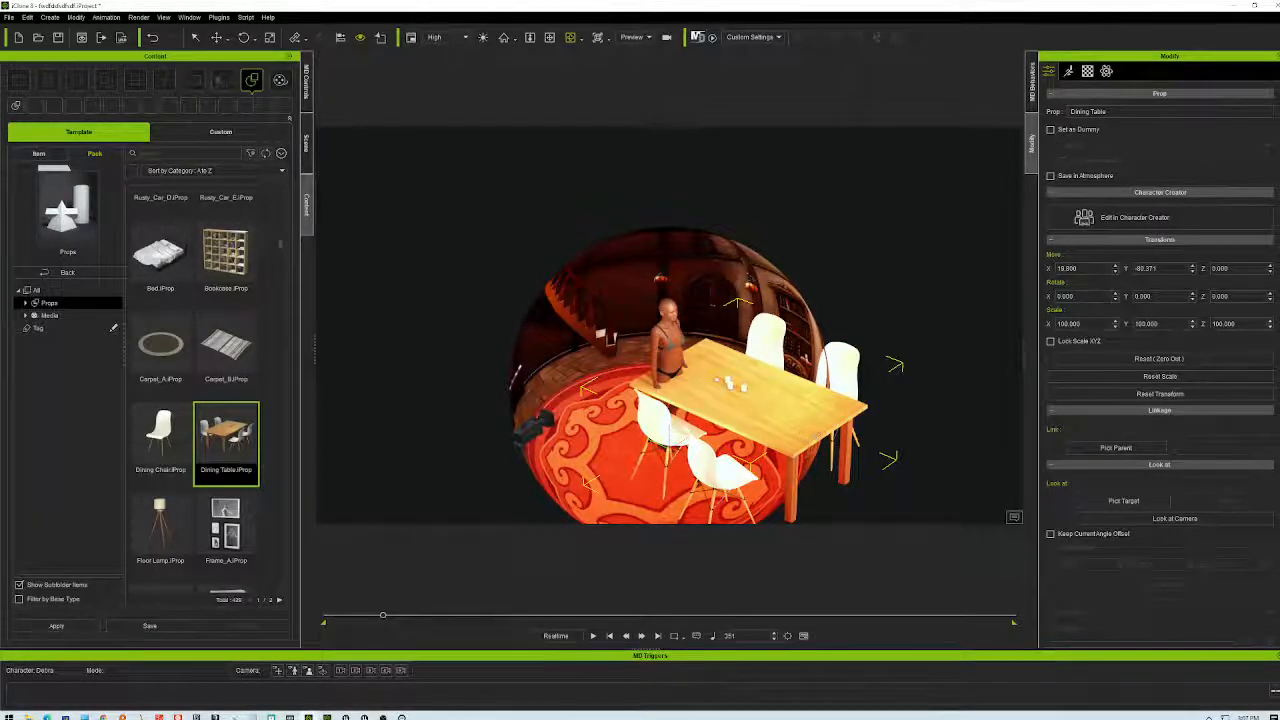
right_drag(700, 400, 585, 403)
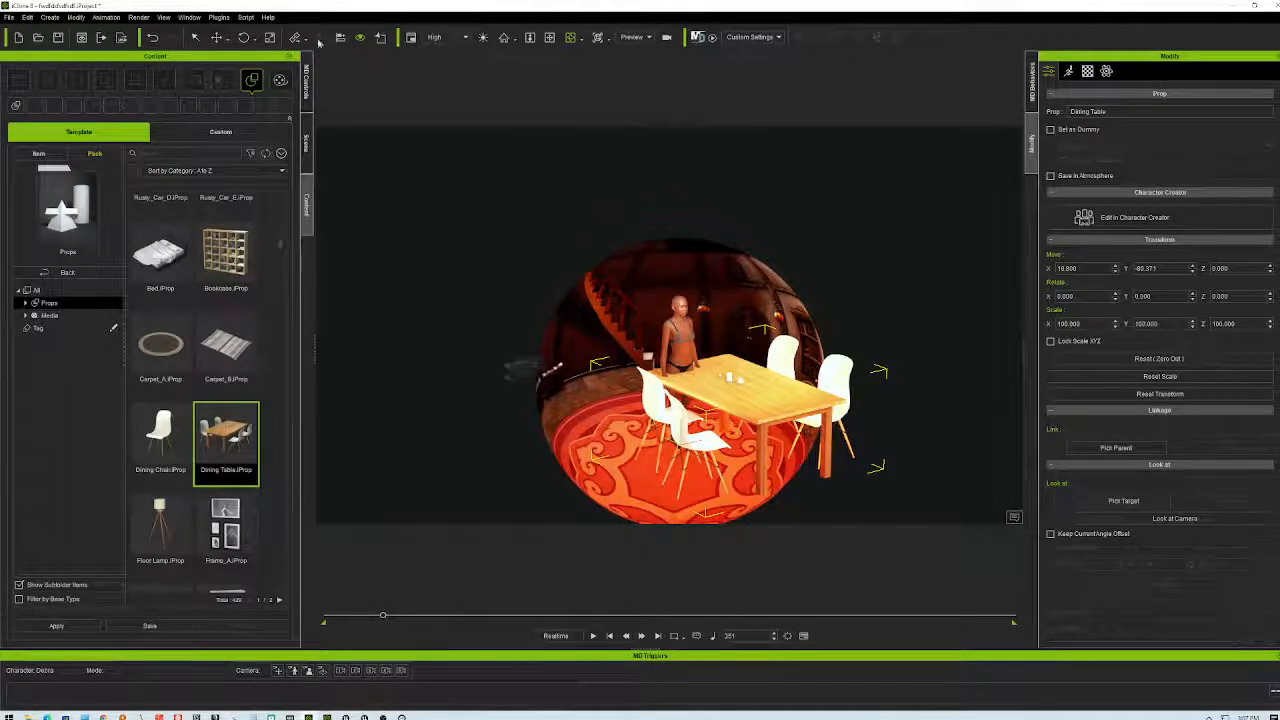
click(216, 38)
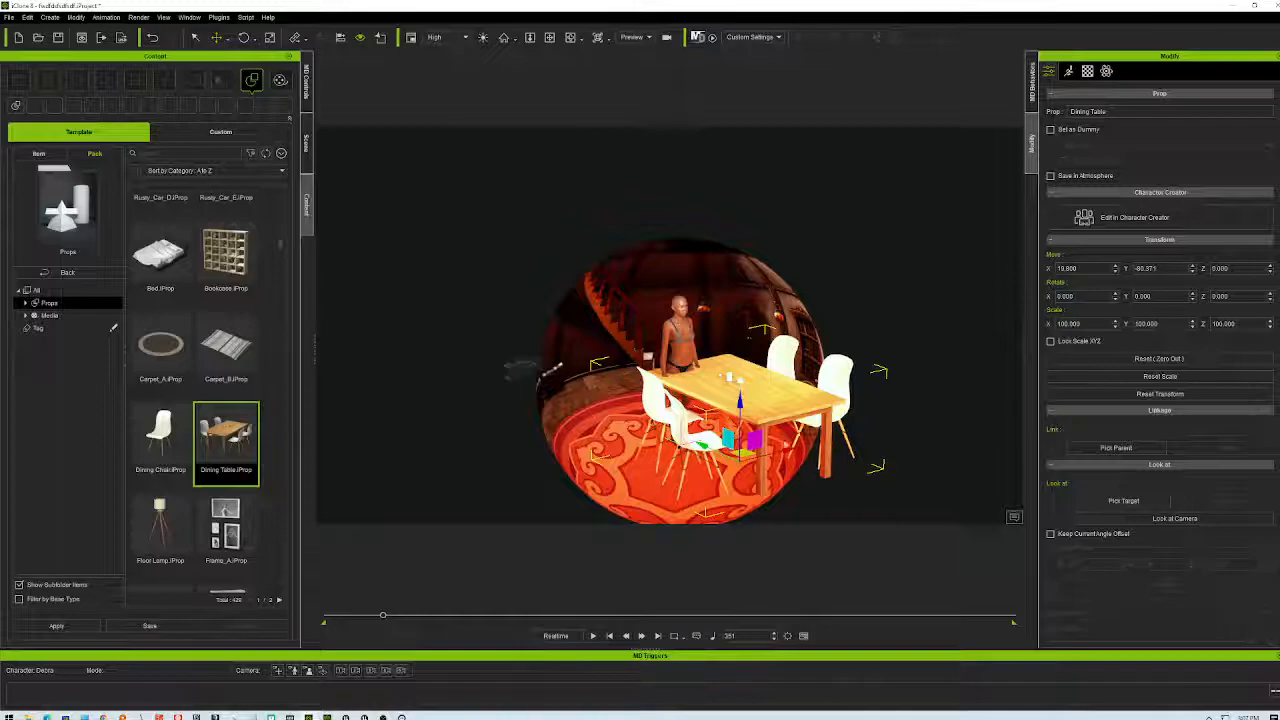
- Move the dining table behind the character (X 84.559, Y 63.755) and shrink it to 70.622
drag(740, 452, 683, 455)
scroll(683, 455, up, 5)
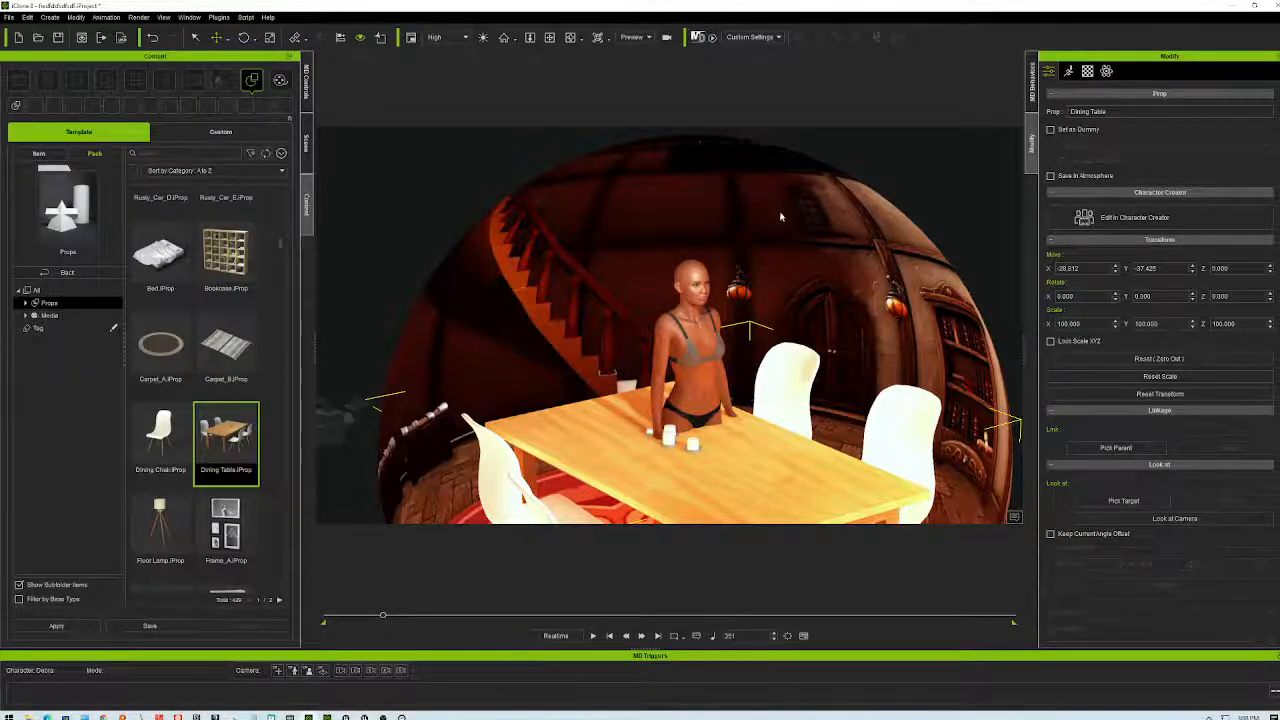
scroll(781, 330, down, 5)
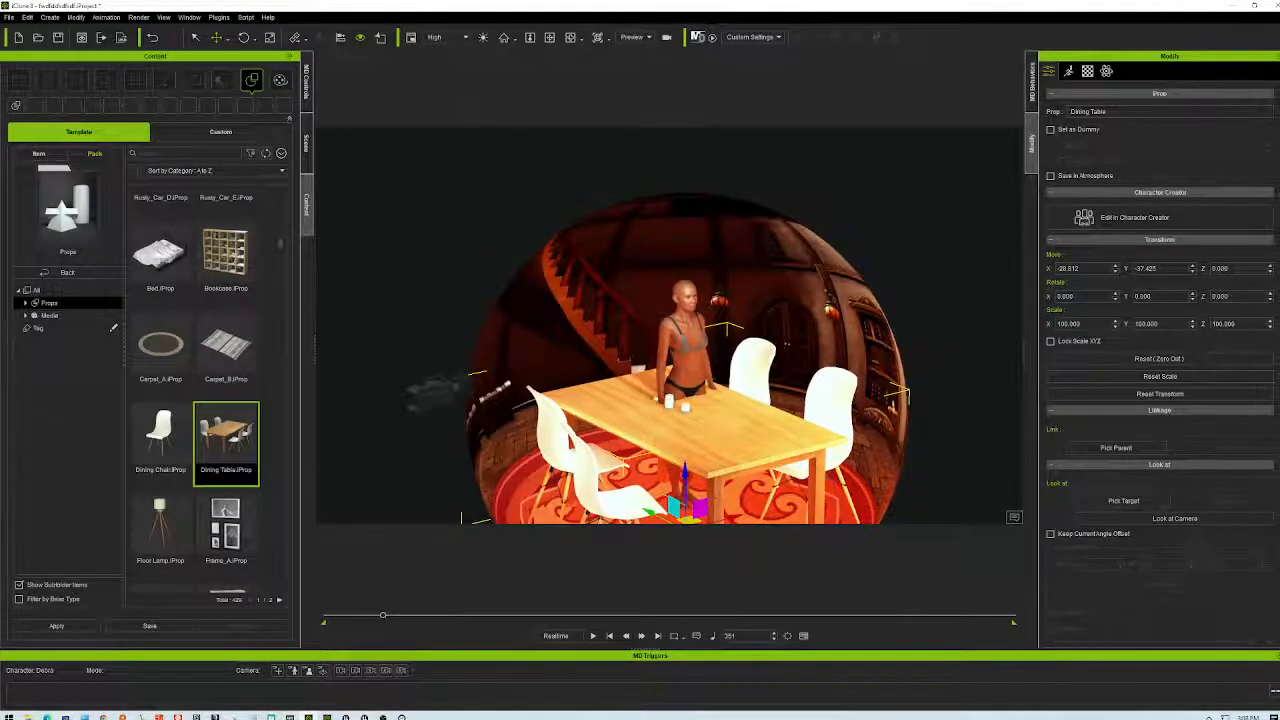
drag(688, 518, 730, 451)
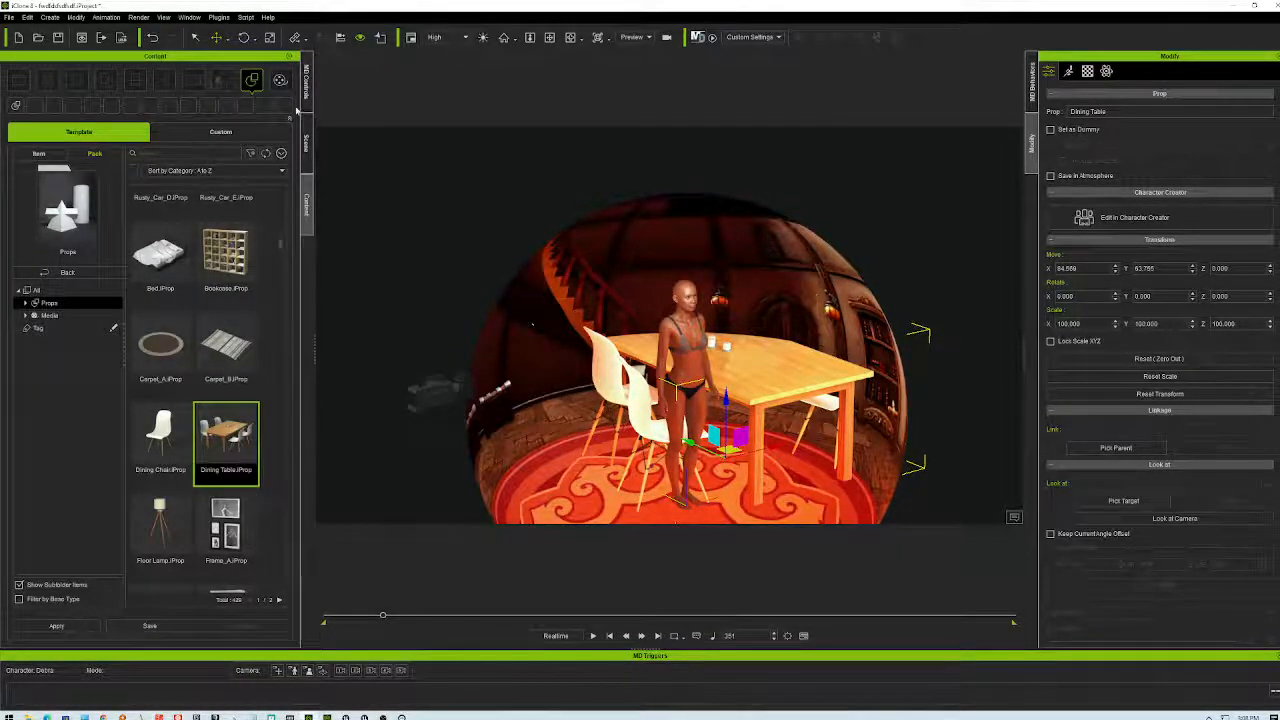
click(271, 37)
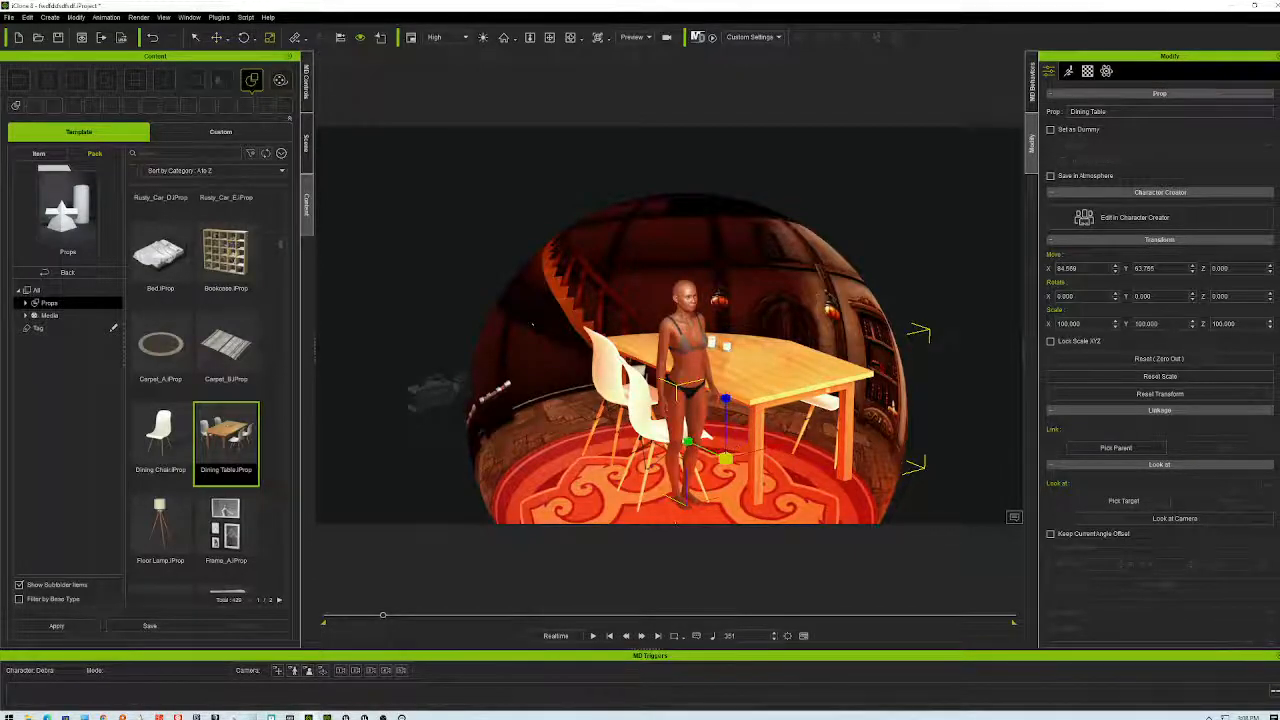
drag(726, 458, 773, 492)
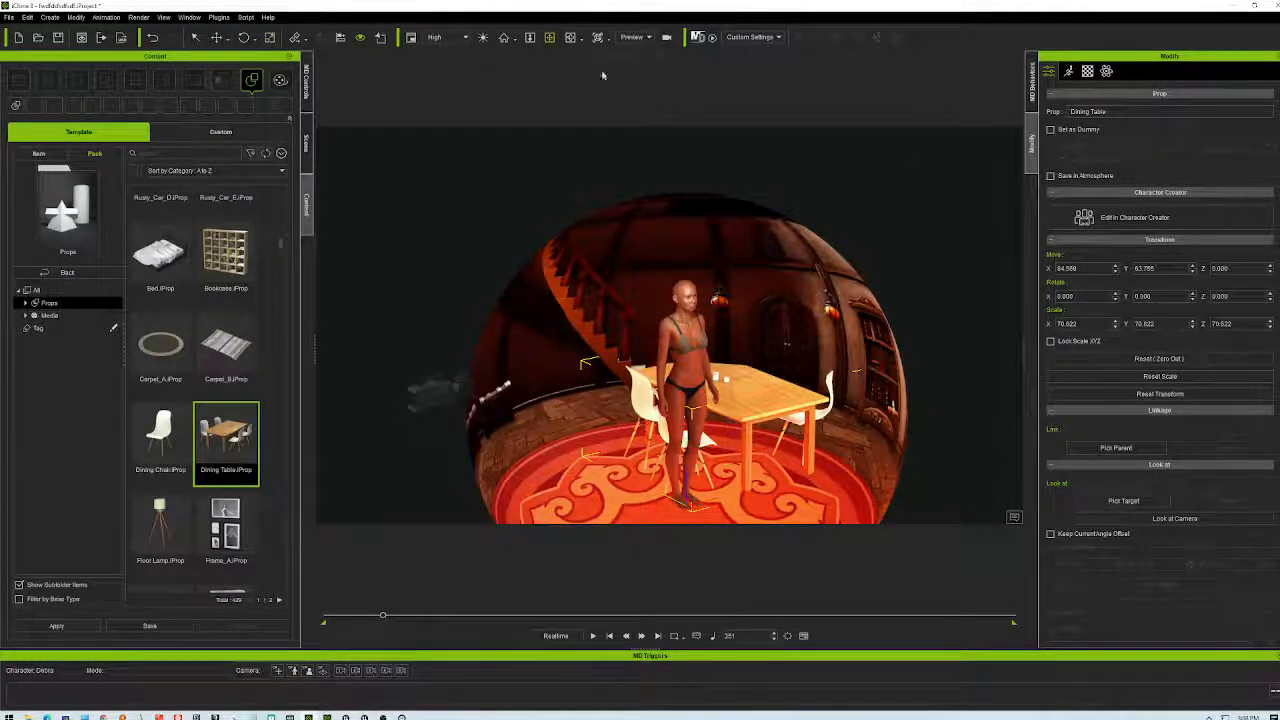
- Bring the view in close on the character and table, then play the animation preview
right_drag(763, 262, 766, 408)
scroll(775, 316, up, 8)
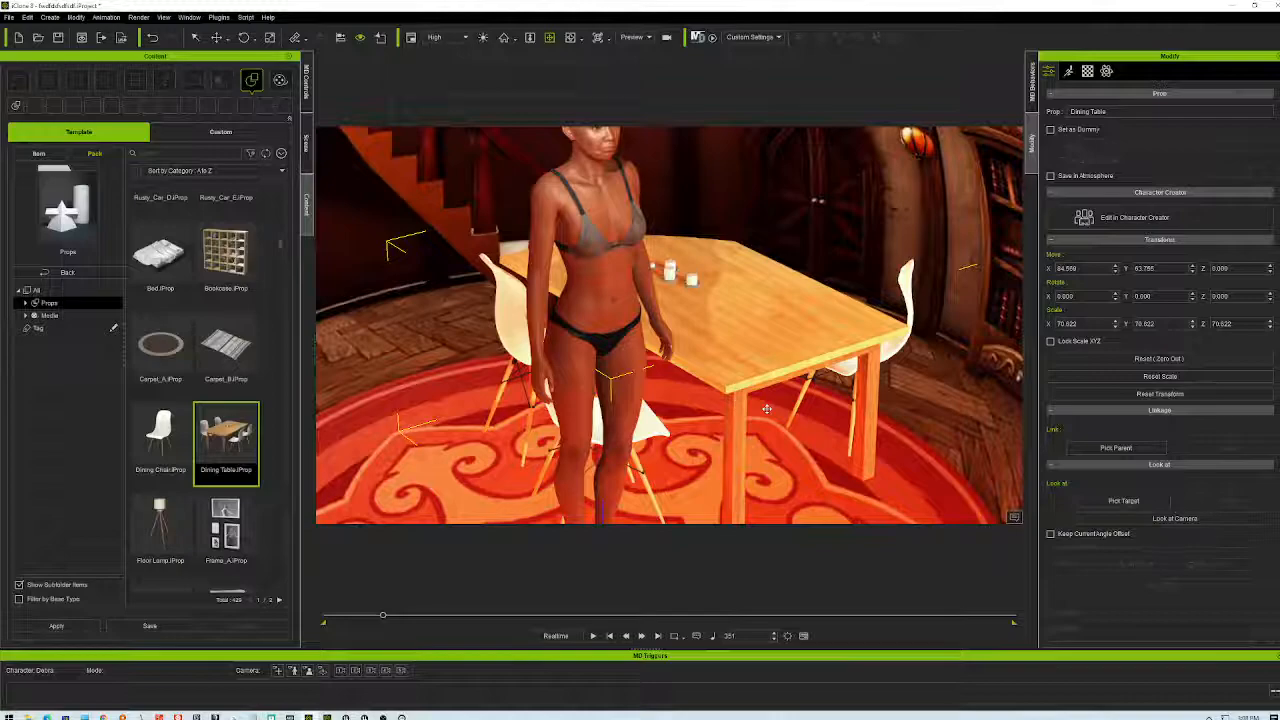
scroll(800, 288, down, 2)
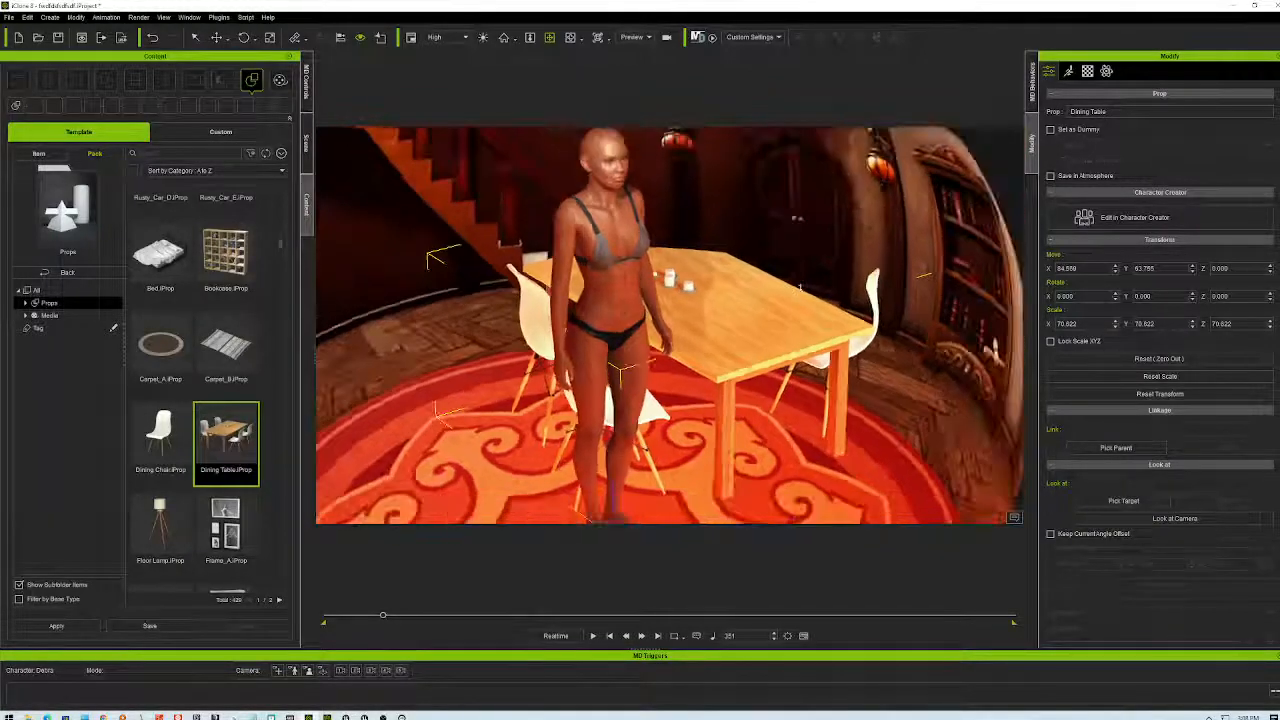
scroll(800, 288, down, 3)
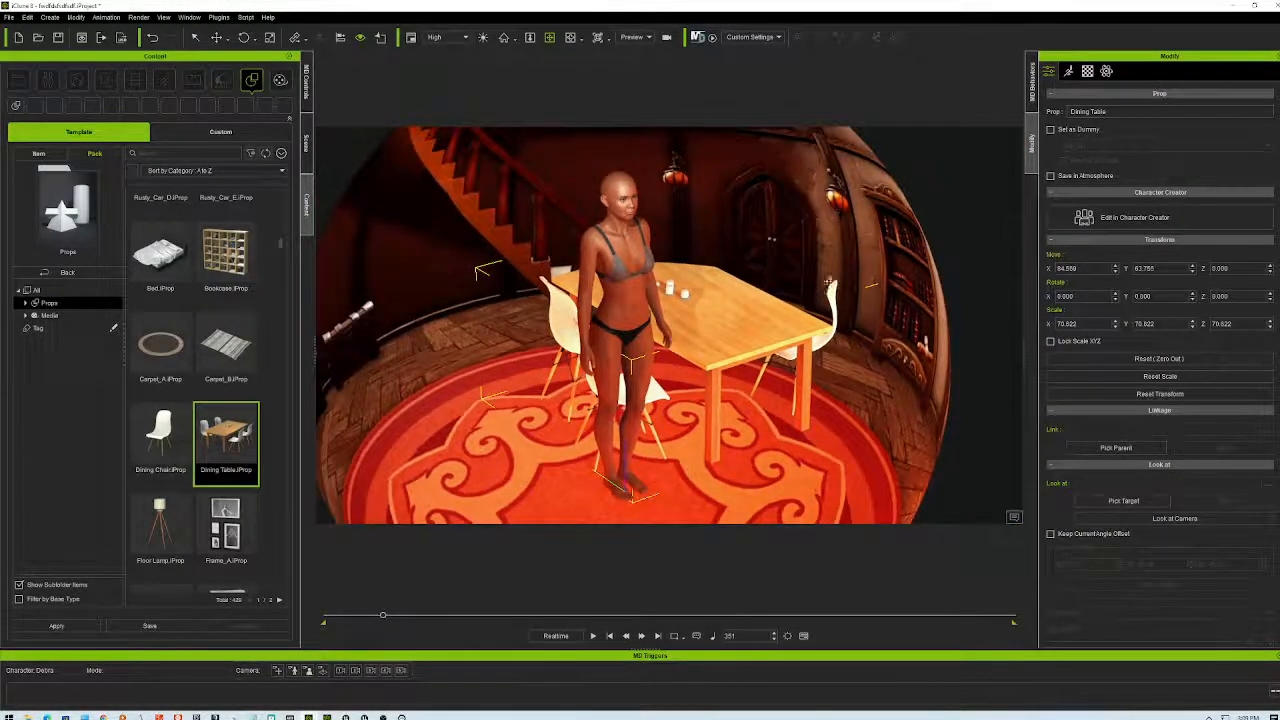
scroll(875, 278, down, 2)
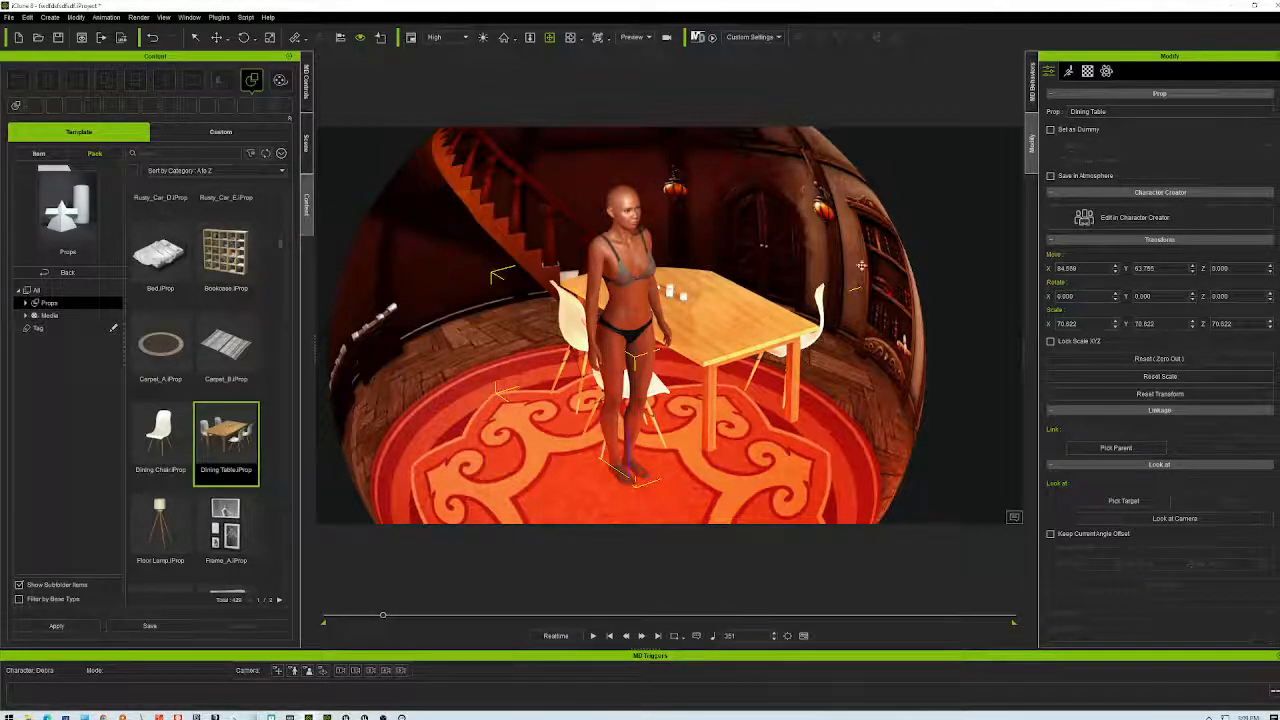
right_drag(824, 406, 871, 407)
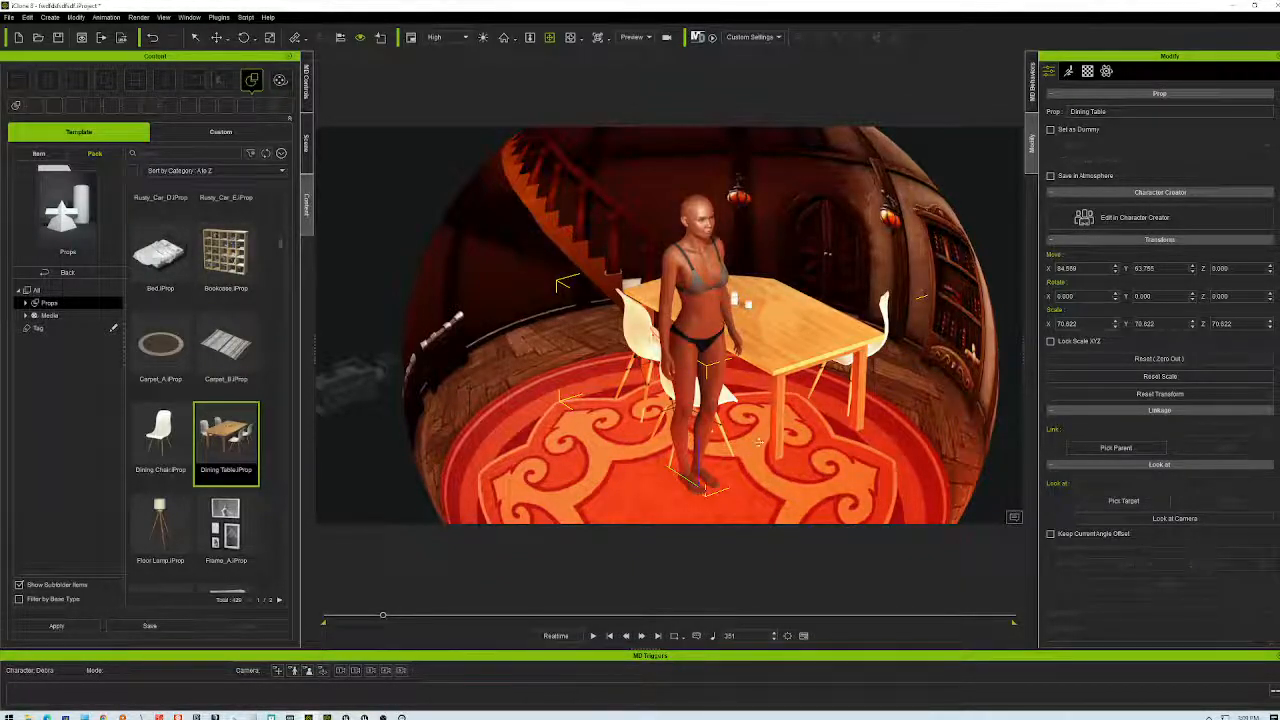
right_drag(758, 442, 706, 386)
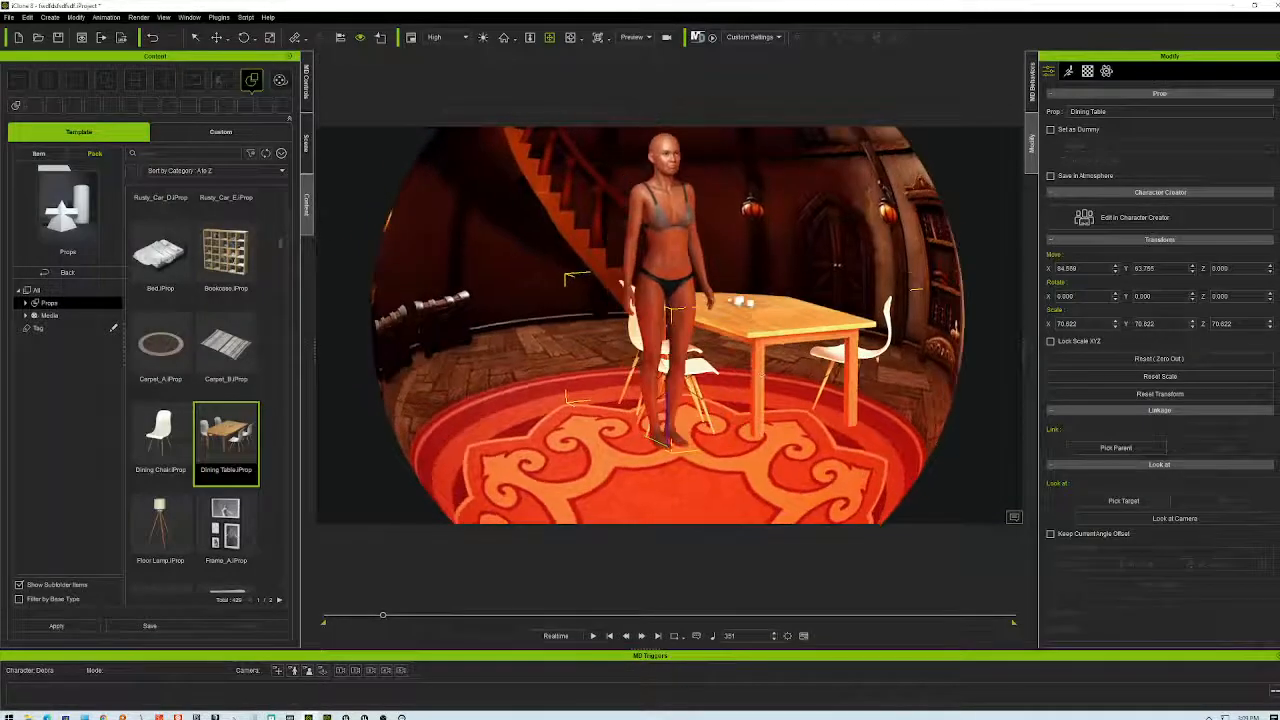
scroll(826, 252, up, 5)
middle_drag(826, 252, 805, 420)
scroll(805, 420, up, 5)
right_drag(834, 333, 735, 515)
click(594, 636)
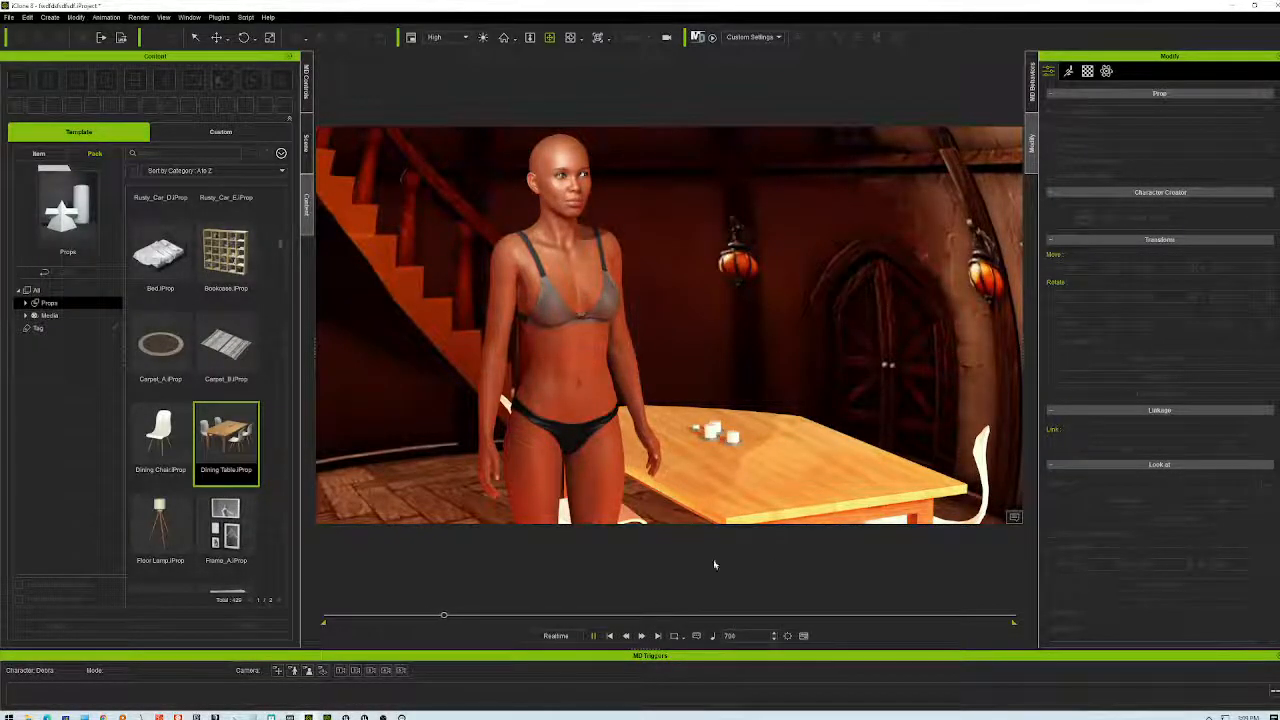
click(609, 636)
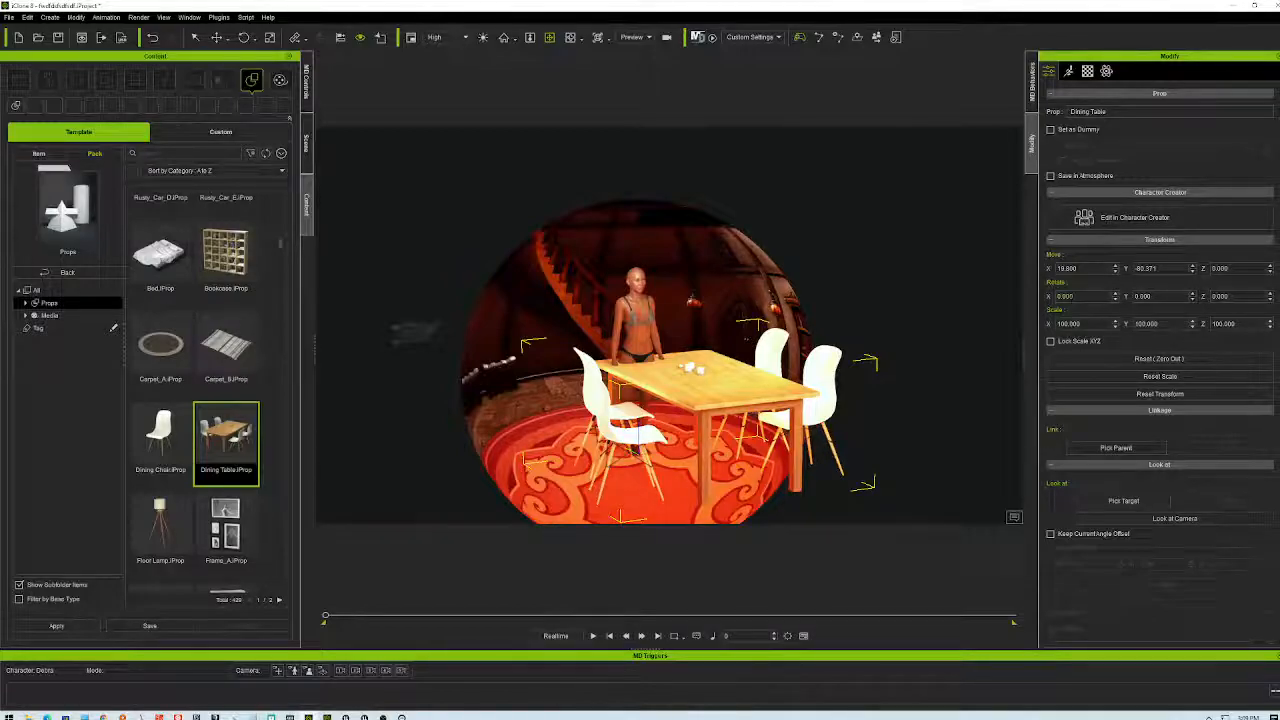
click(690, 252)
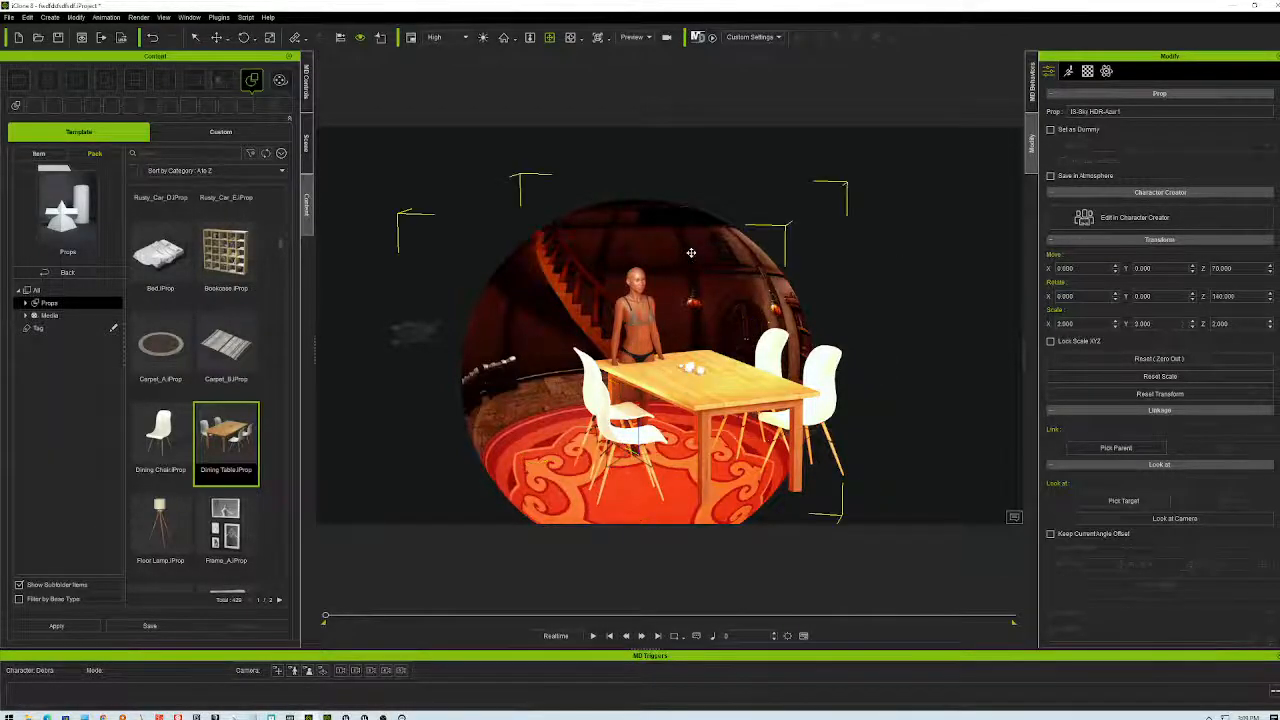
click(1066, 324)
text(4)
key(Return)
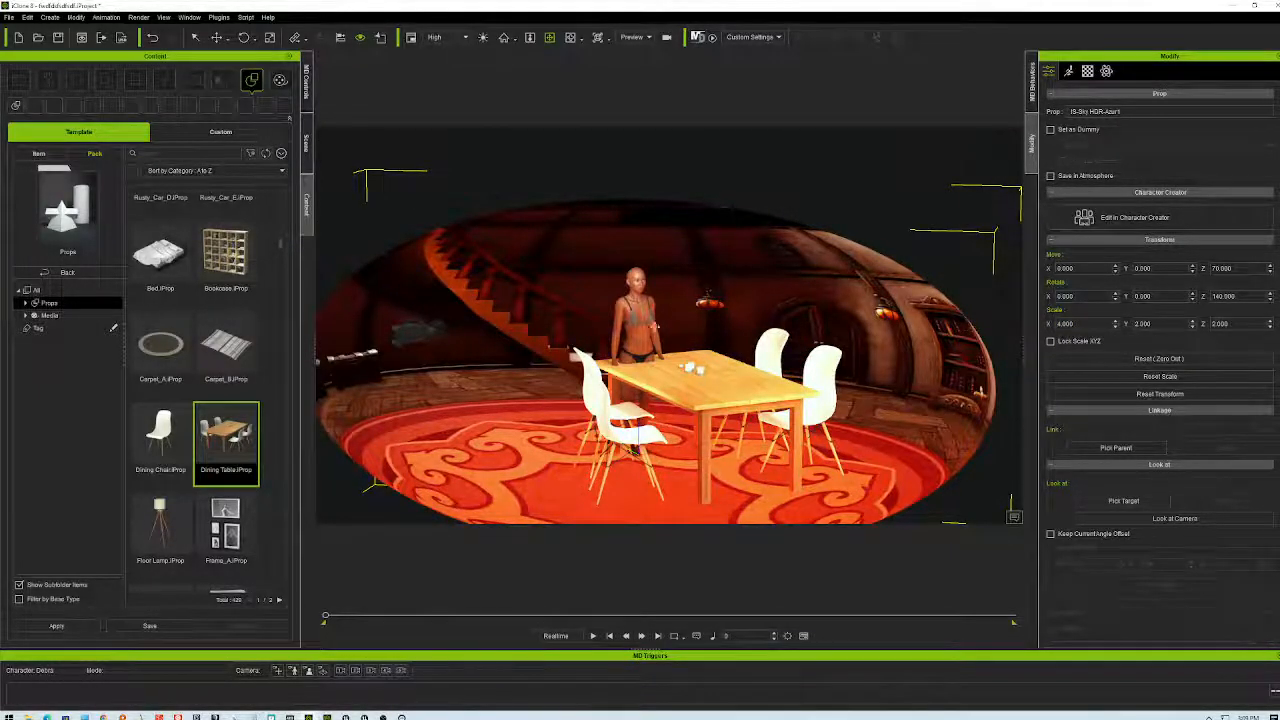
scroll(667, 383, up, 10)
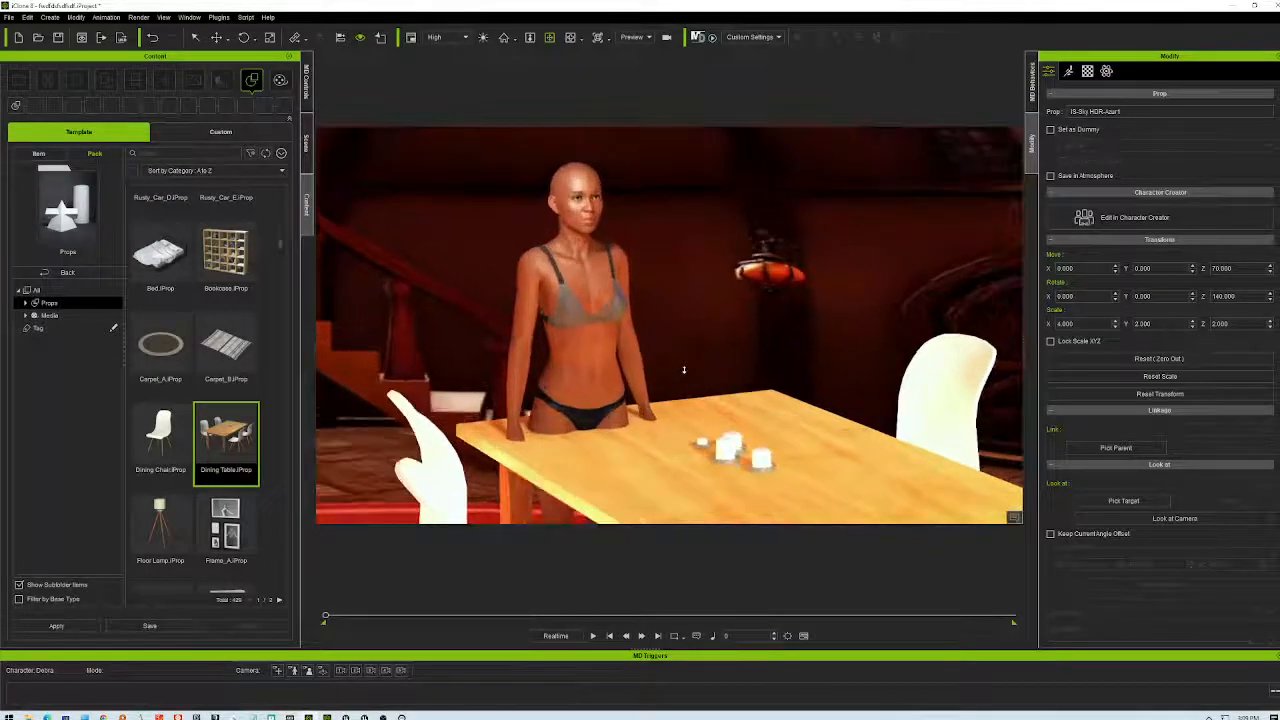
right_drag(697, 371, 806, 436)
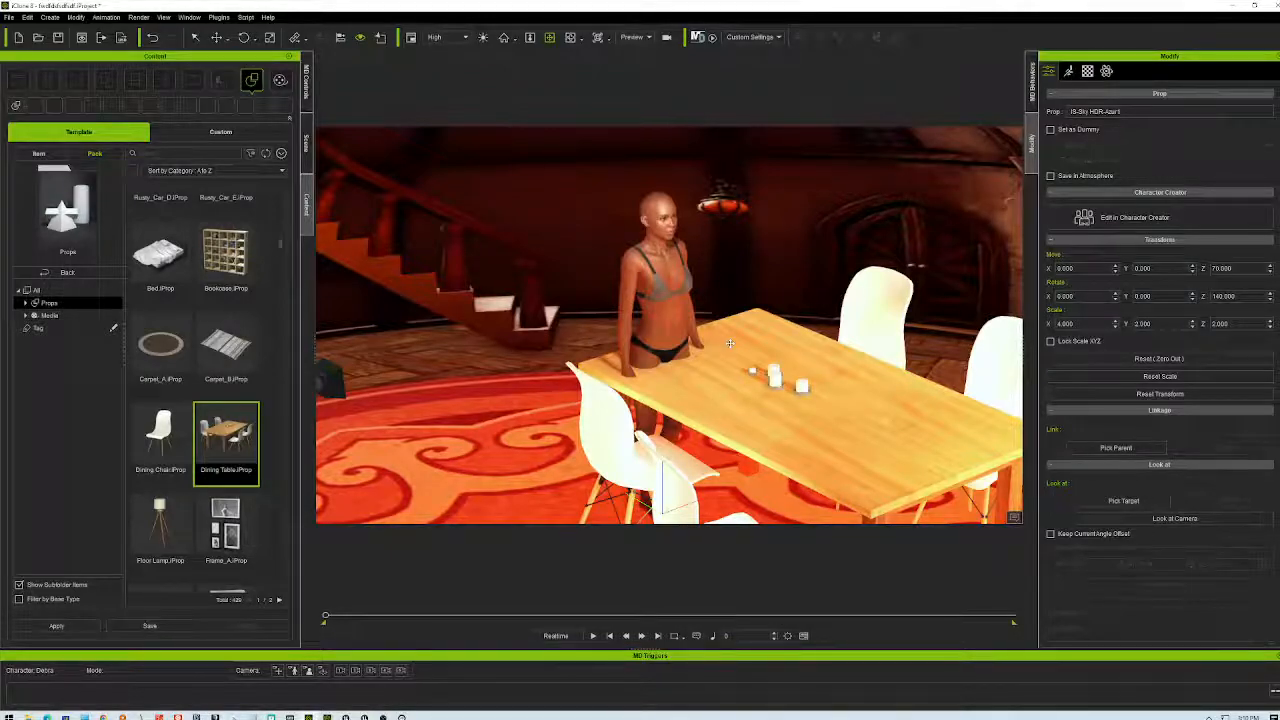
scroll(831, 355, down, 5)
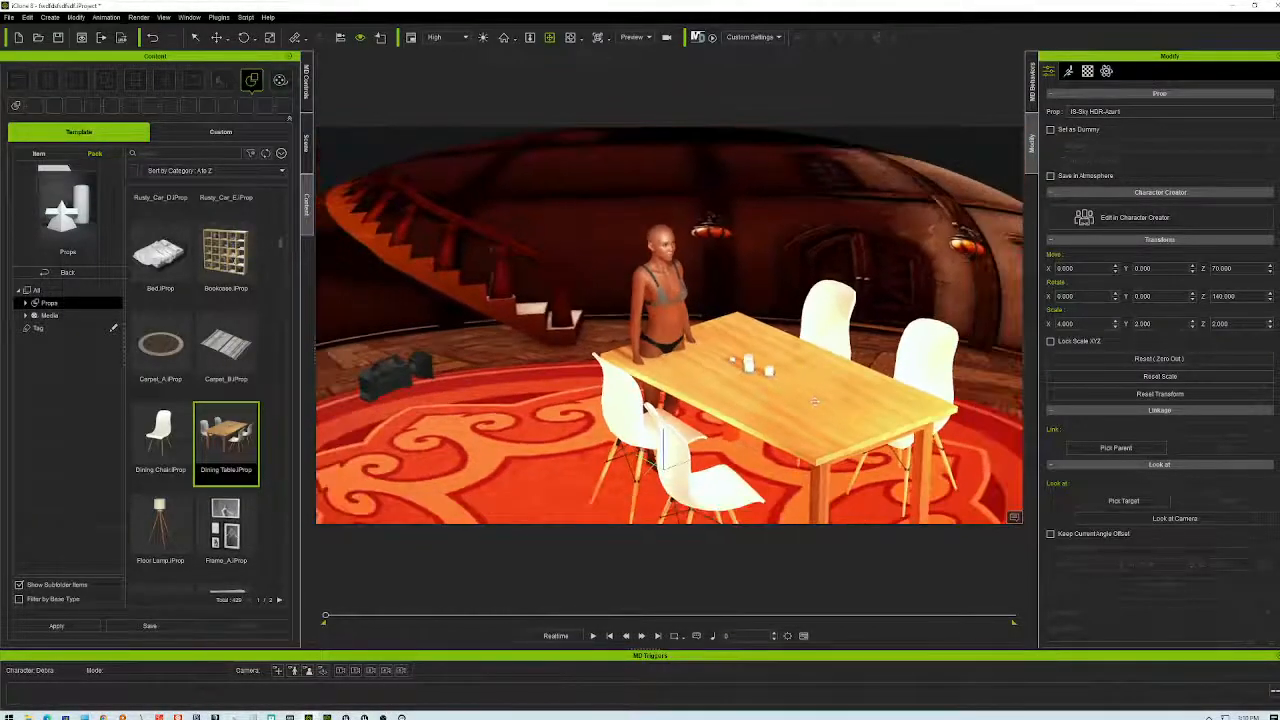
scroll(831, 355, up, 6)
right_drag(790, 320, 845, 402)
mouse_move(845, 402)
middle_down()
mouse_move(835, 376)
mouse_move(845, 392)
middle_up()
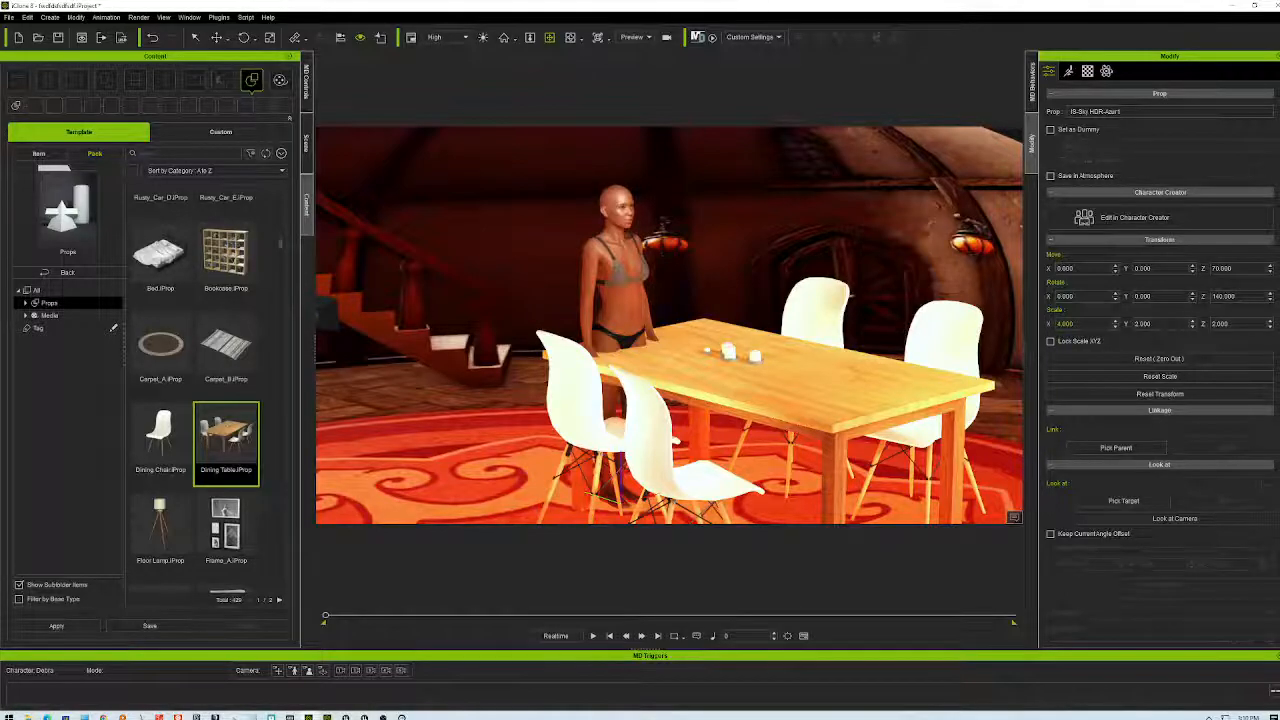
- Turn on Lock Scale XYZ for the IS-Sky HDR-Azari sphere and set its scale to 4.000
click(1066, 324)
key(Return)
click(1057, 343)
click(1066, 324)
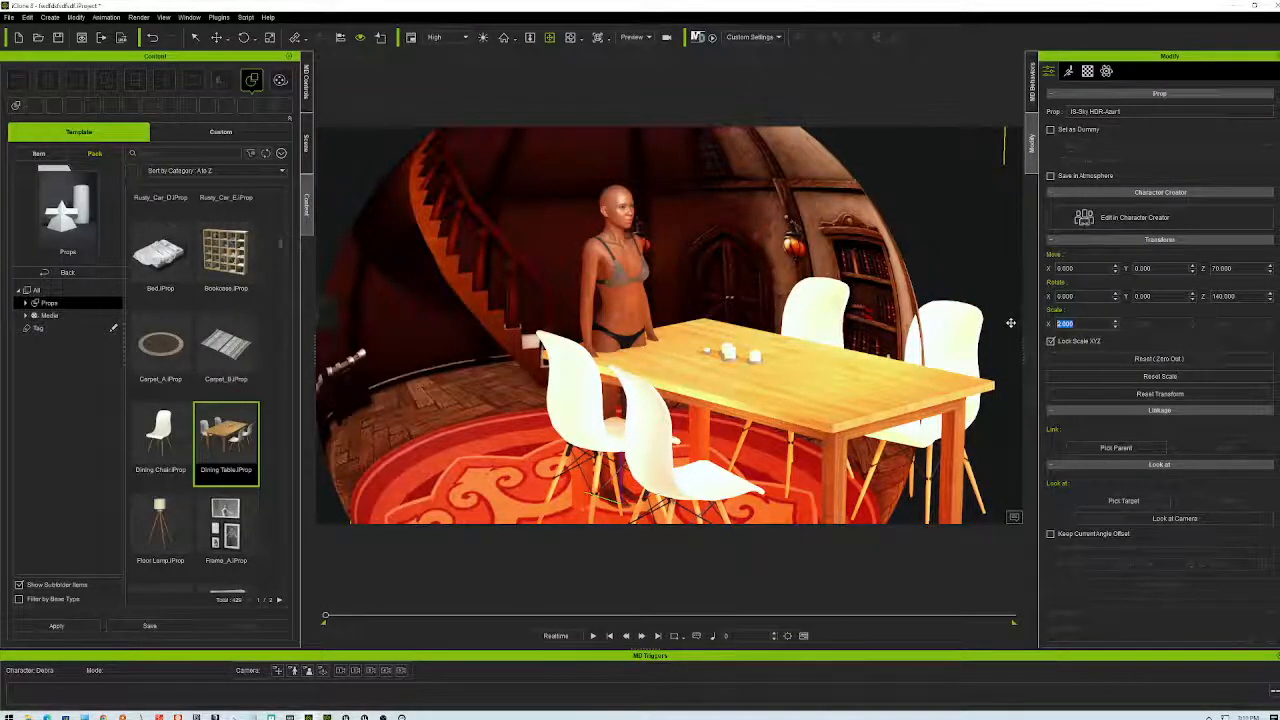
text(4)
key(Return)
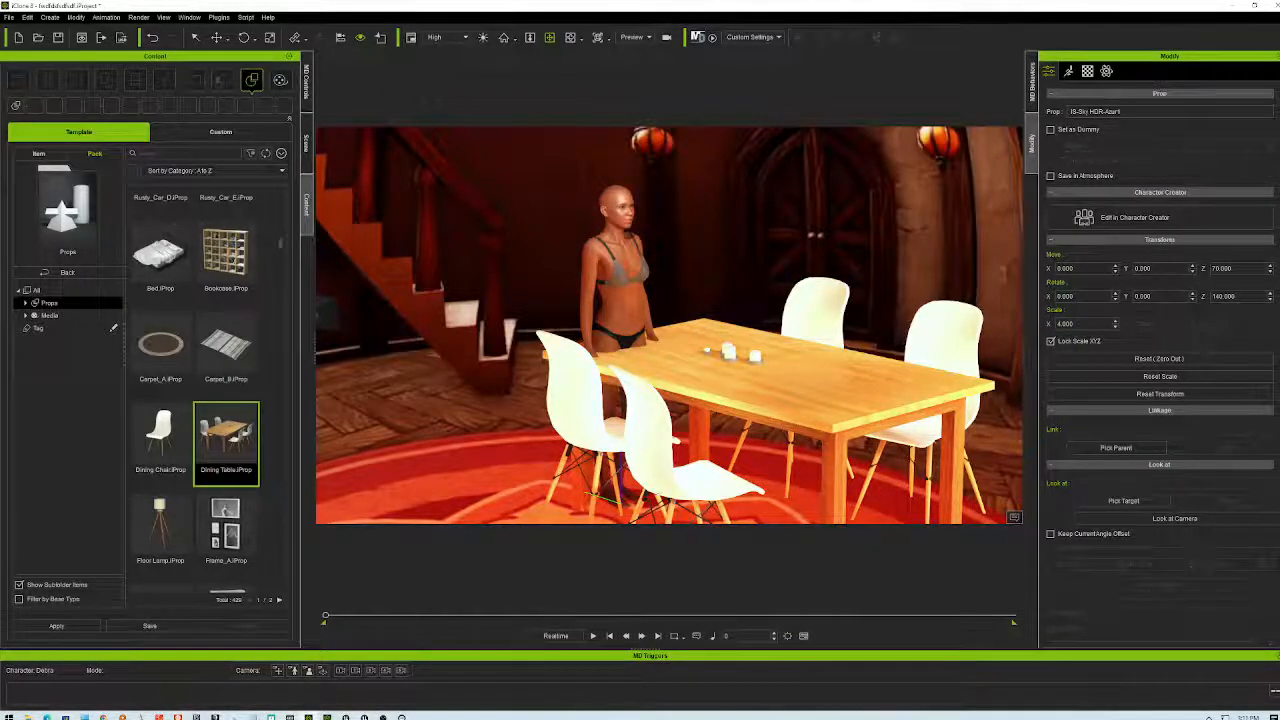
right_drag(767, 405, 720, 310)
right_drag(734, 401, 757, 420)
- Move the dining table set right behind the character, to Y 87.673
click(738, 397)
key(w)
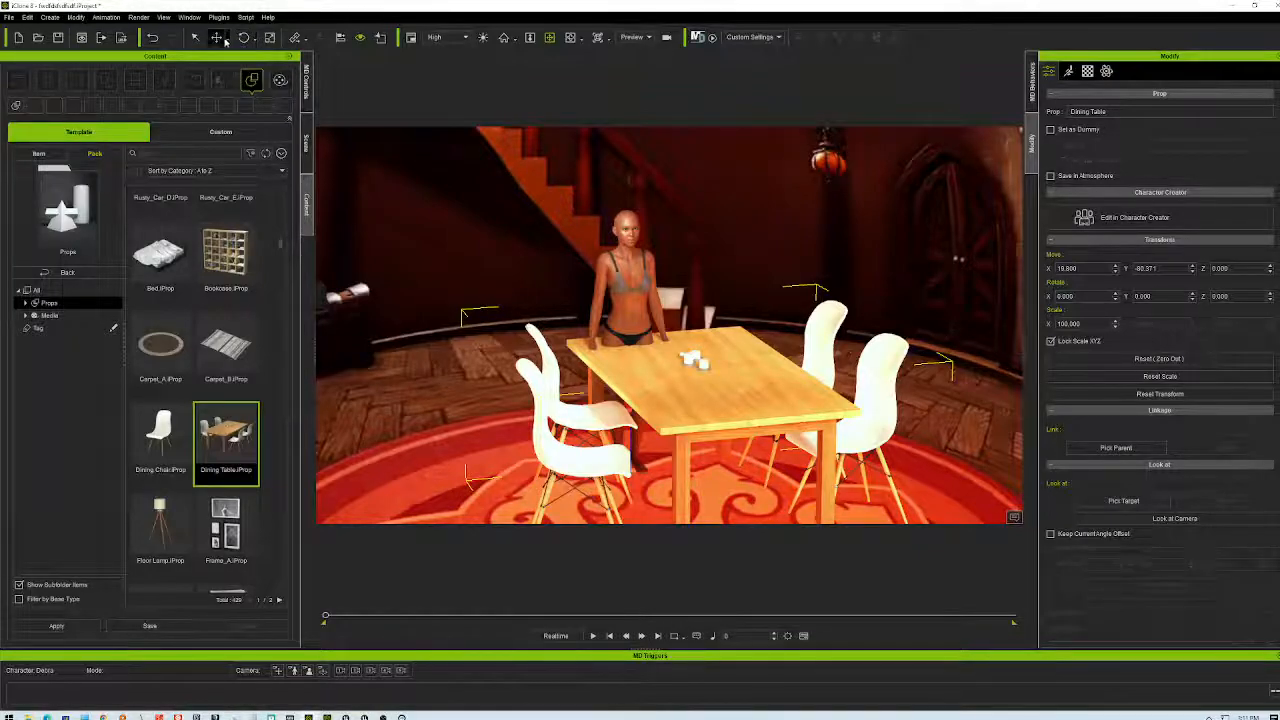
drag(712, 503, 733, 412)
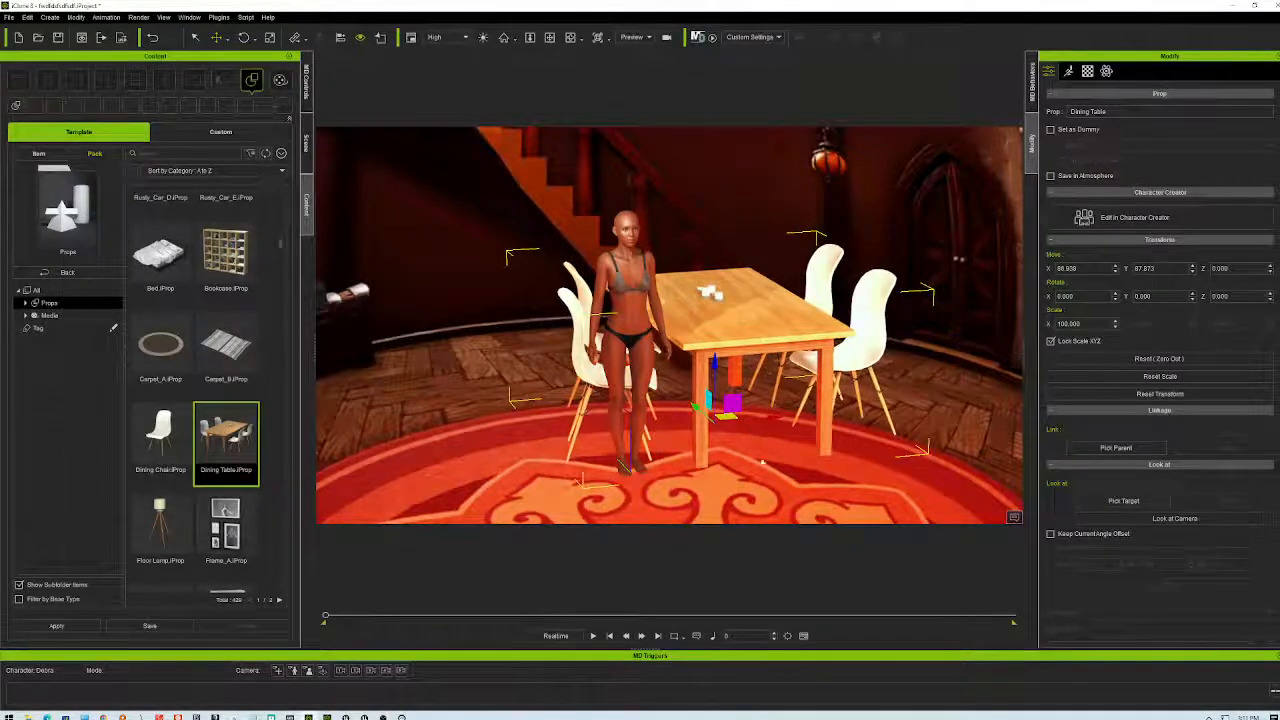
scroll(685, 382, up, 2)
scroll(685, 382, up, 5)
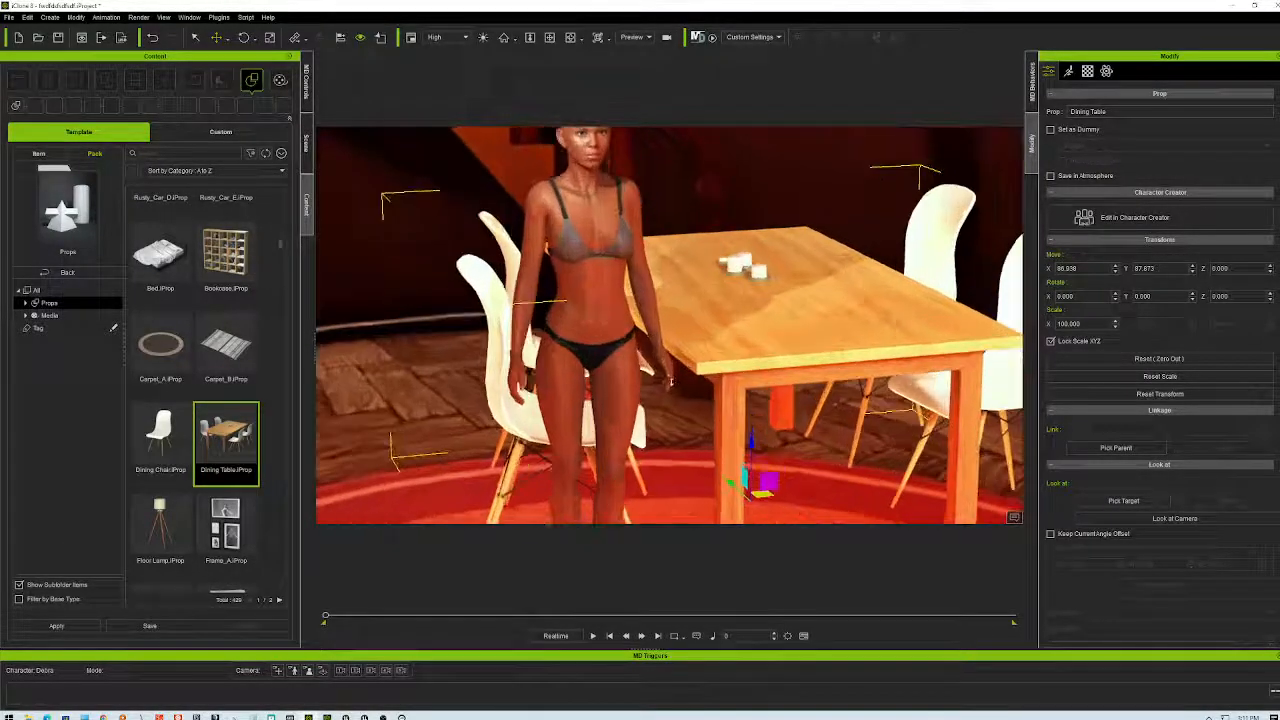
- Orbit and pan around the woman and table to check the new placement
click(569, 38)
drag(690, 340, 748, 370)
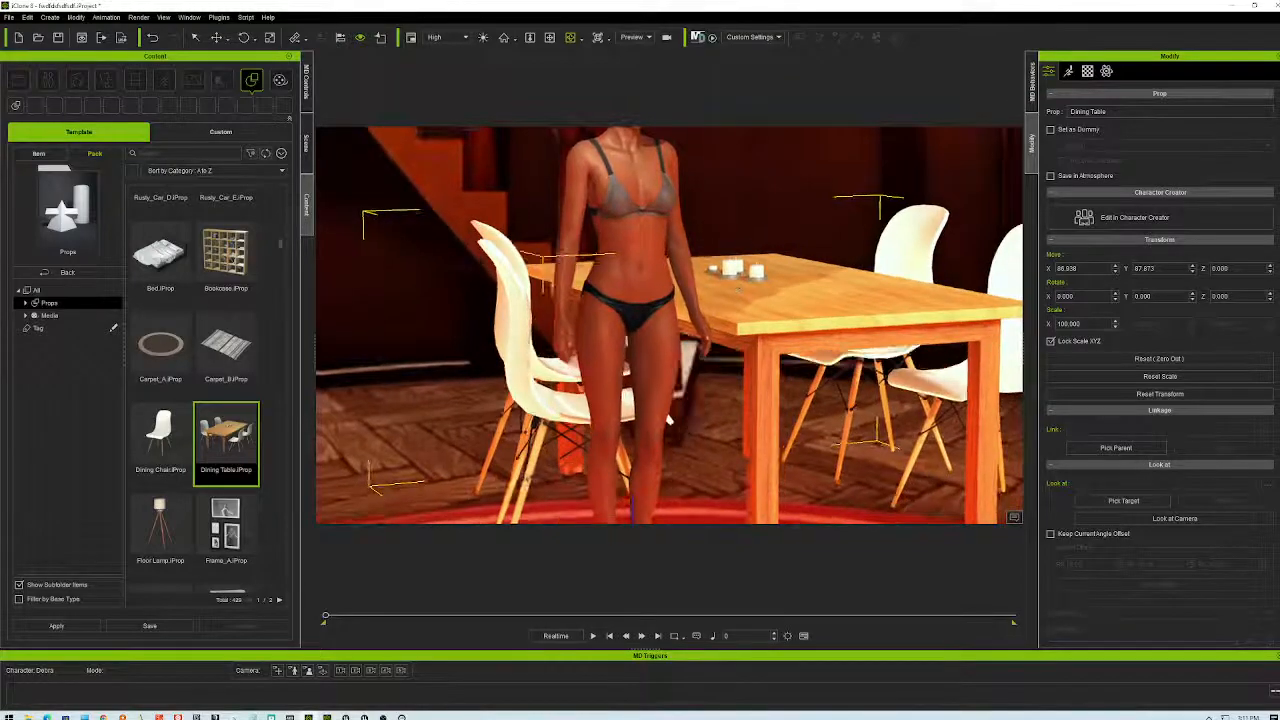
click(549, 37)
mouse_move(740, 420)
mouse_down()
mouse_move(754, 464)
mouse_move(743, 394)
mouse_move(529, 392)
mouse_move(861, 430)
mouse_move(520, 432)
mouse_move(726, 443)
mouse_move(734, 431)
mouse_up()
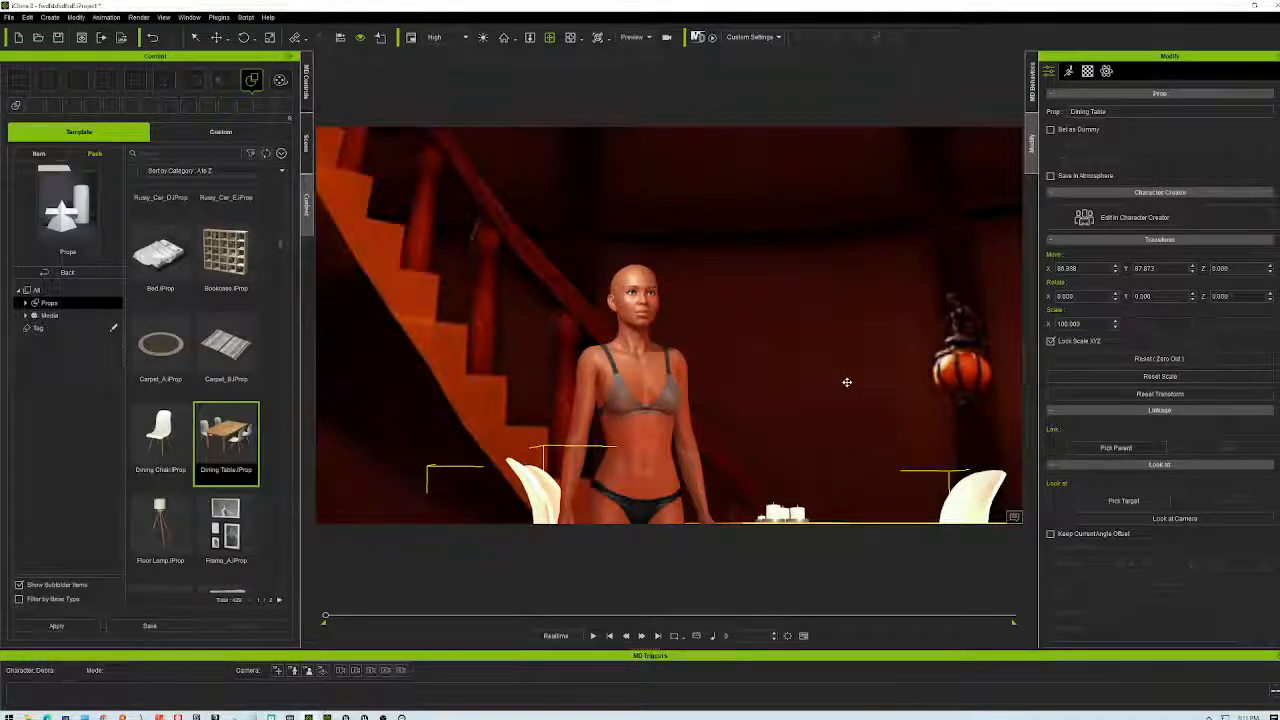
scroll(754, 402, down, 6)
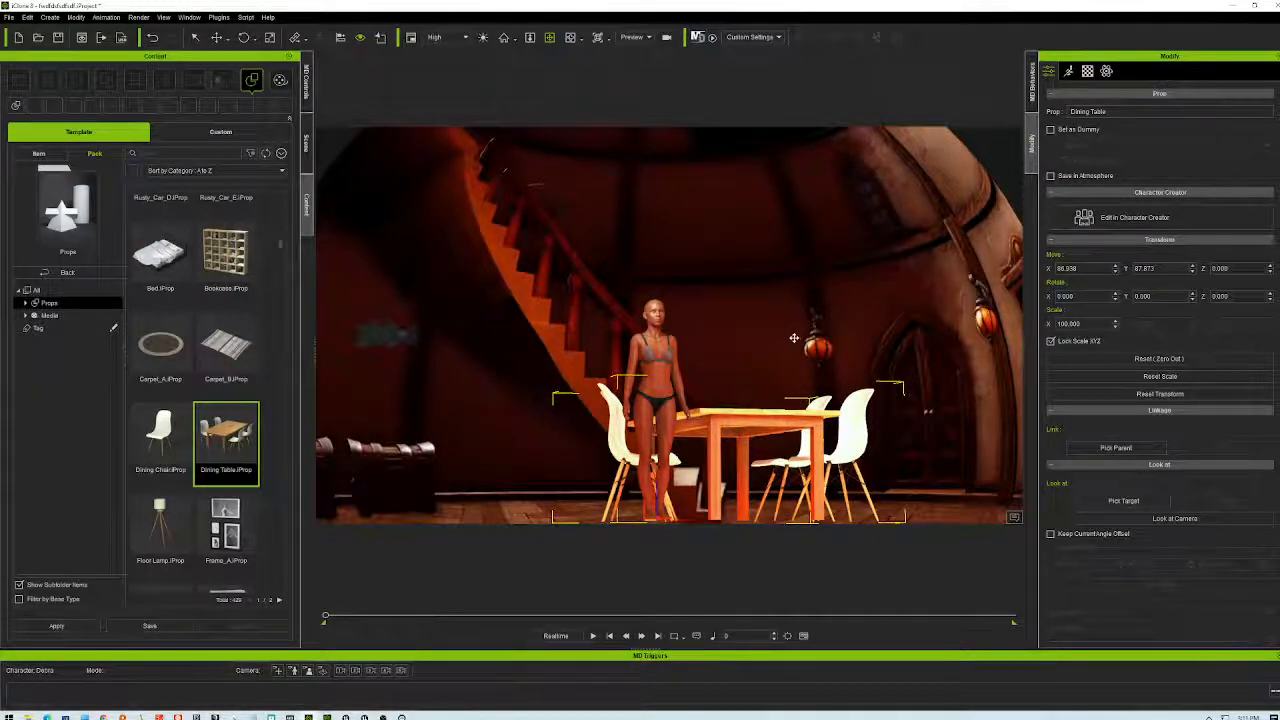
middle_drag(766, 309, 804, 263)
right_drag(804, 264, 719, 371)
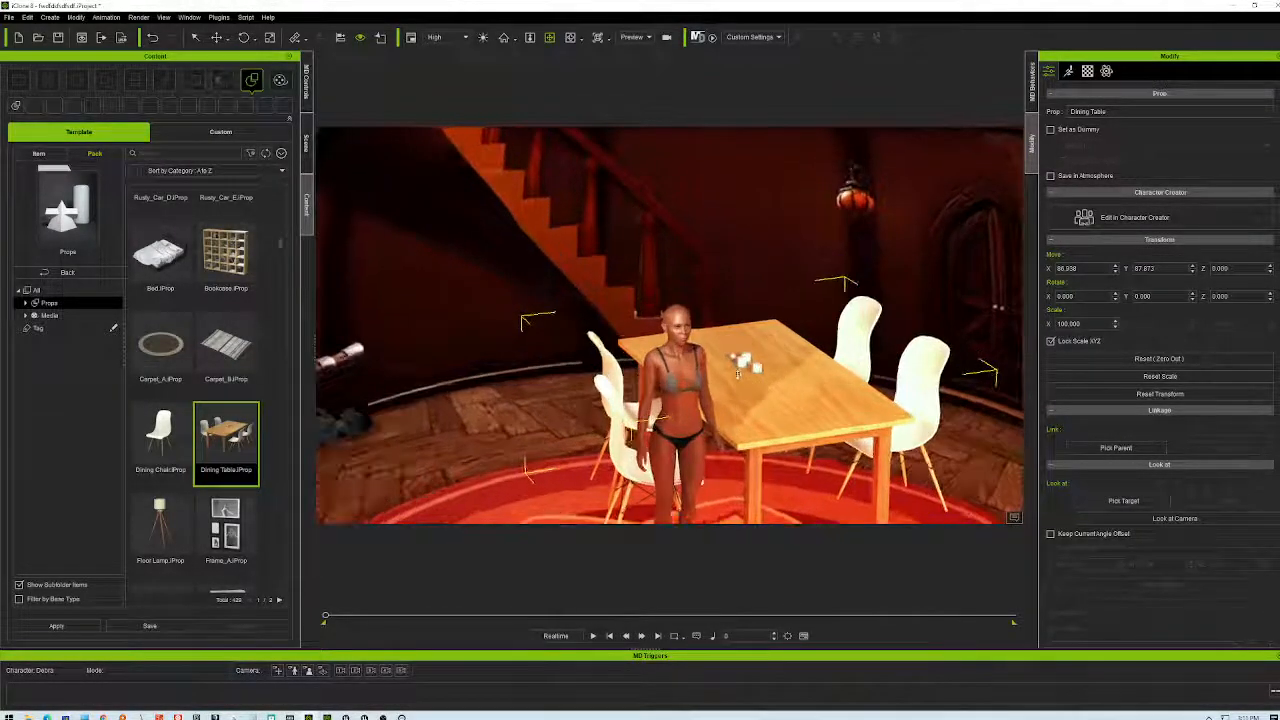
scroll(719, 371, up, 4)
middle_drag(810, 418, 782, 360)
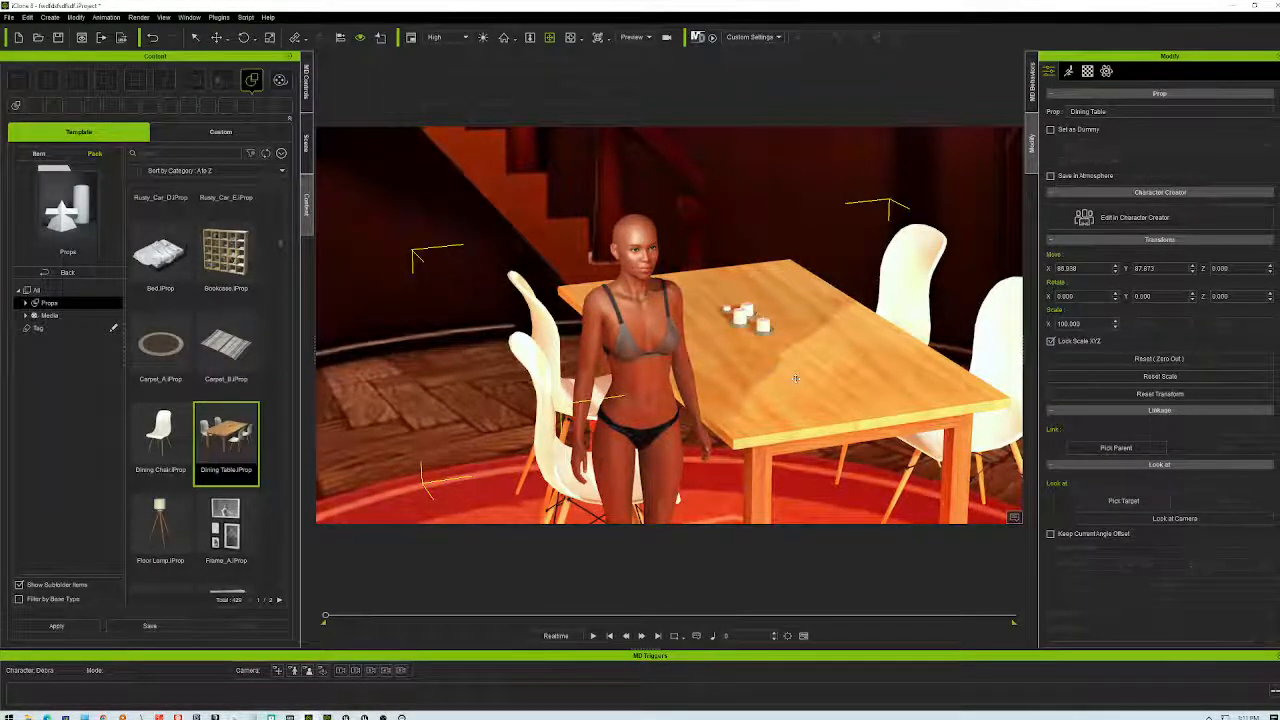
scroll(790, 378, up, 2)
right_drag(799, 378, 856, 413)
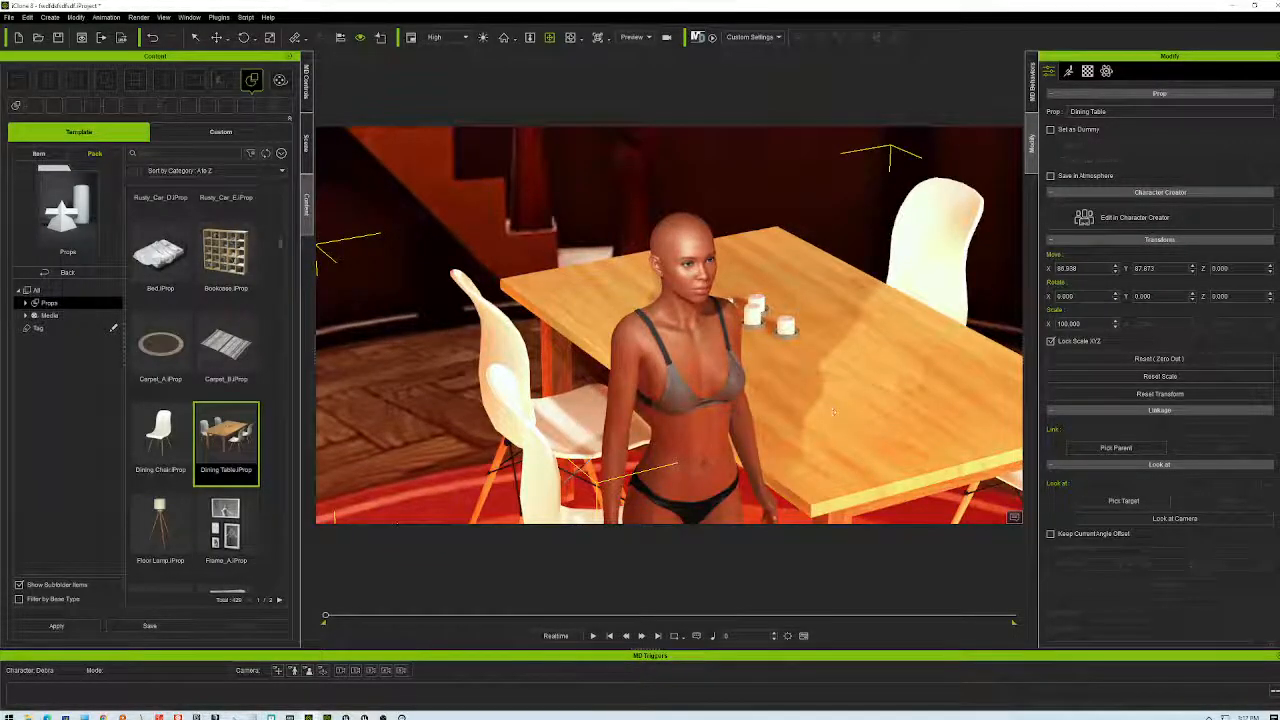
scroll(821, 402, up, 2)
right_drag(821, 402, 853, 420)
- Orbit and zoom around the woman and candle-lit table down to eye level
right_drag(798, 334, 838, 438)
scroll(836, 392, up, 2)
scroll(852, 418, up, 2)
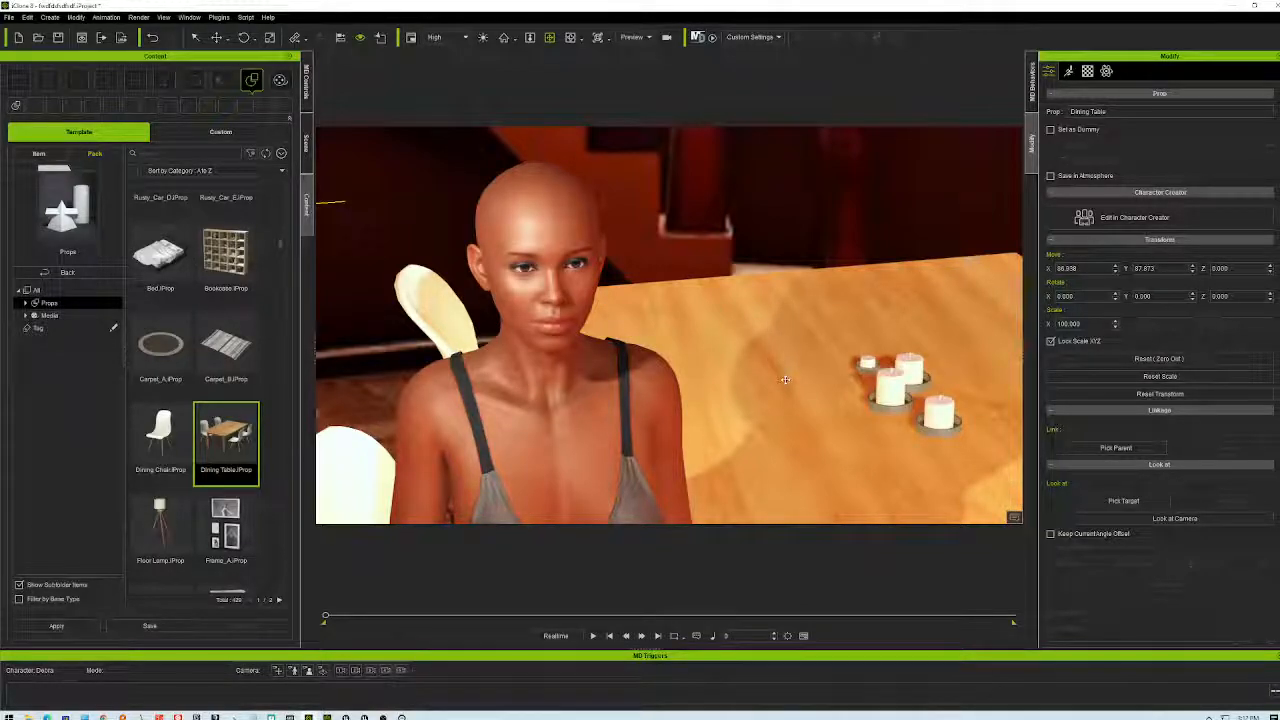
right_drag(773, 381, 743, 398)
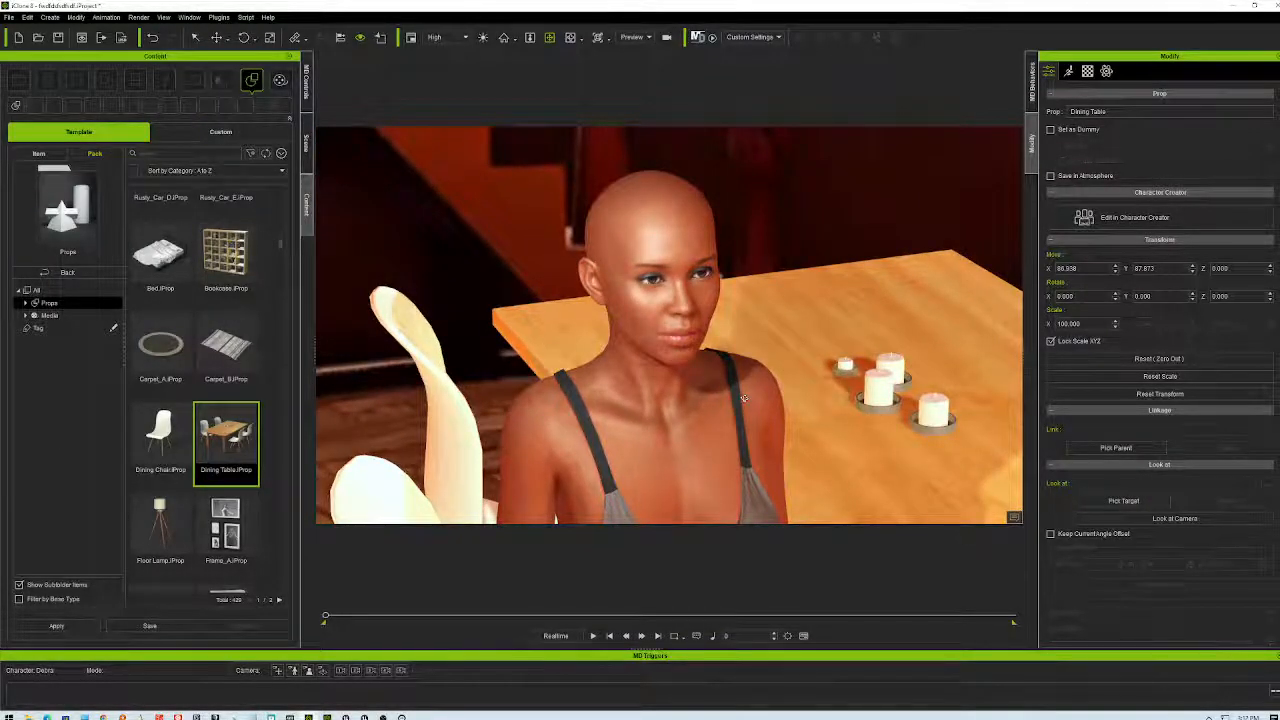
right_drag(755, 374, 763, 376)
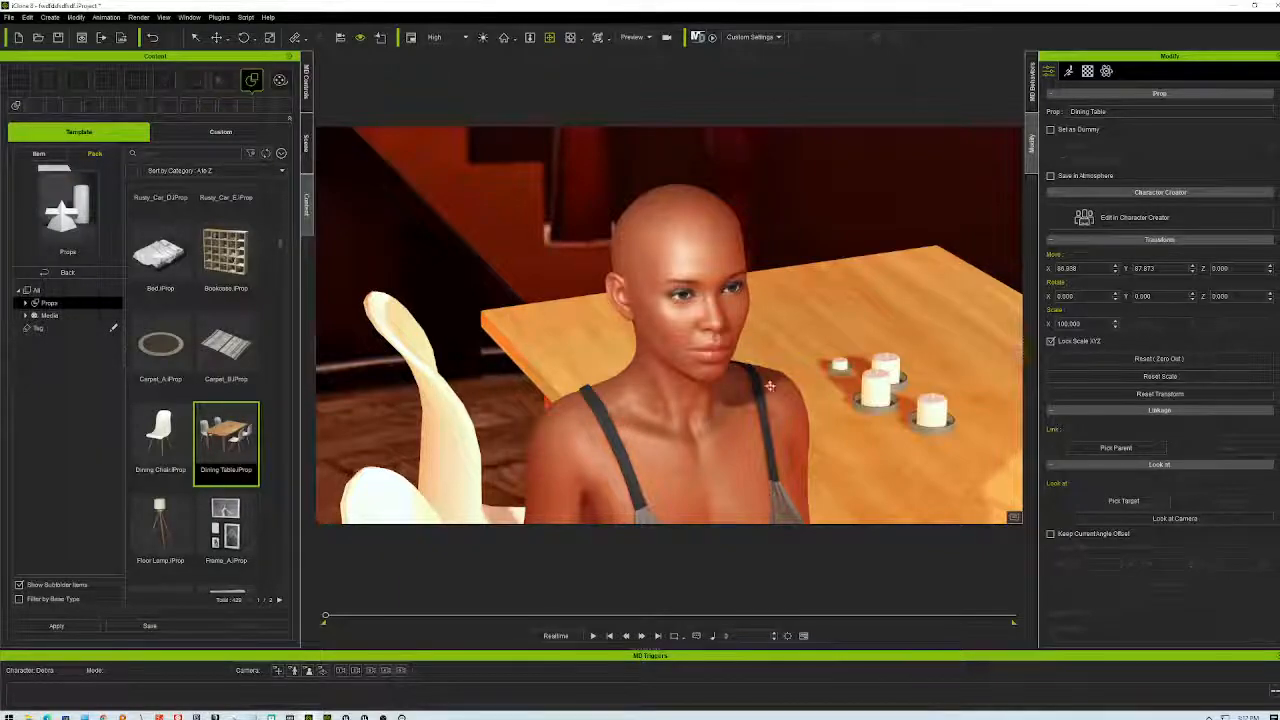
scroll(745, 400, up, 3)
right_drag(755, 353, 695, 390)
scroll(695, 390, down, 6)
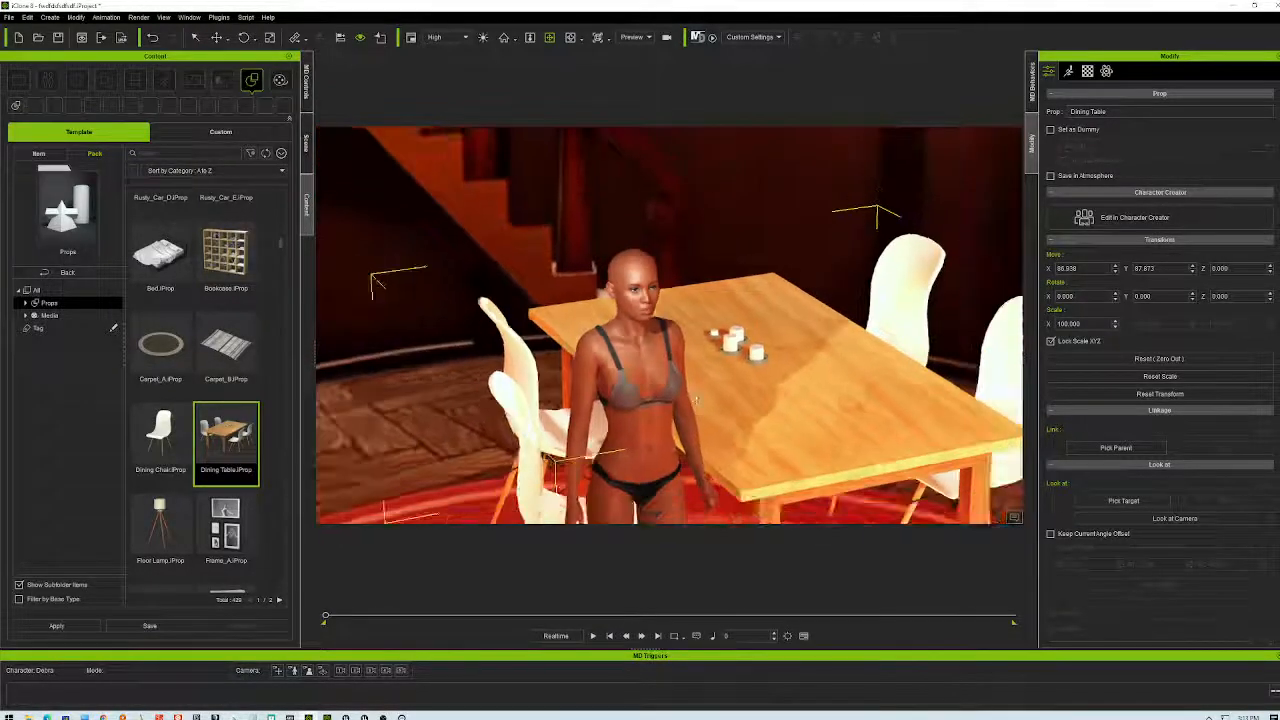
scroll(810, 405, down, 5)
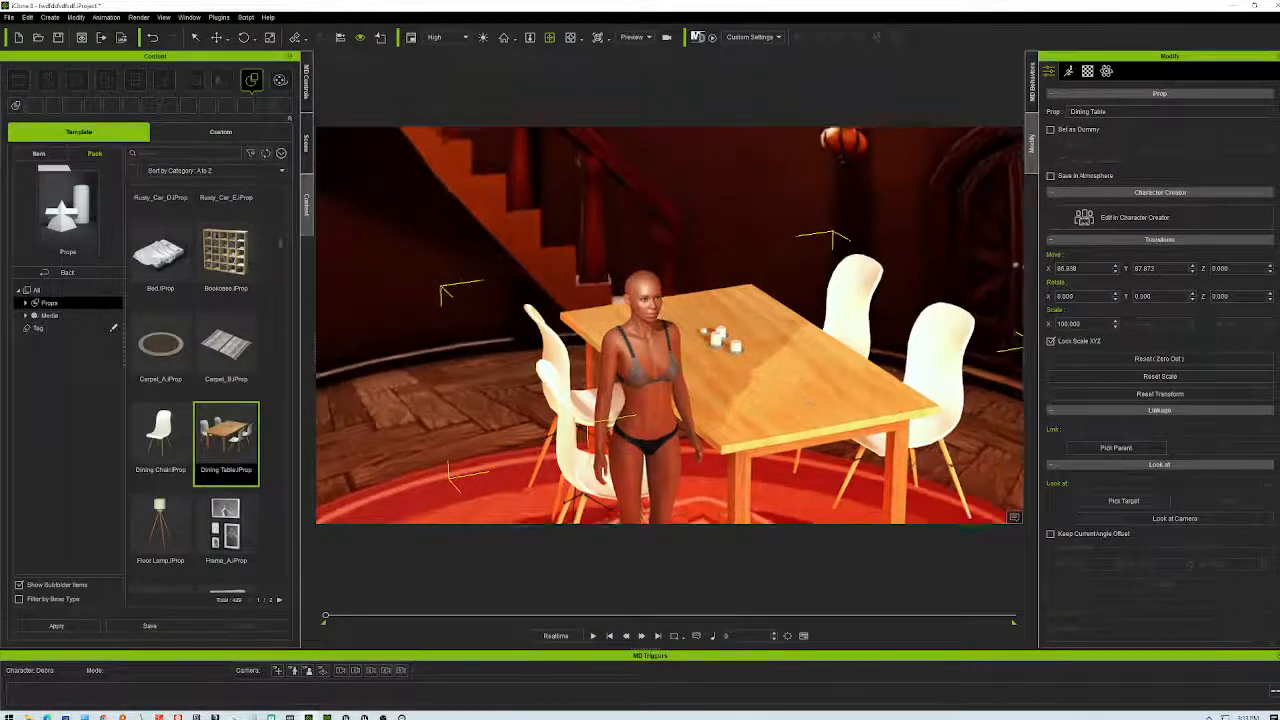
mouse_move(800, 426)
right_down()
mouse_move(746, 333)
mouse_move(763, 372)
mouse_move(876, 377)
mouse_move(880, 408)
mouse_move(812, 435)
right_up()
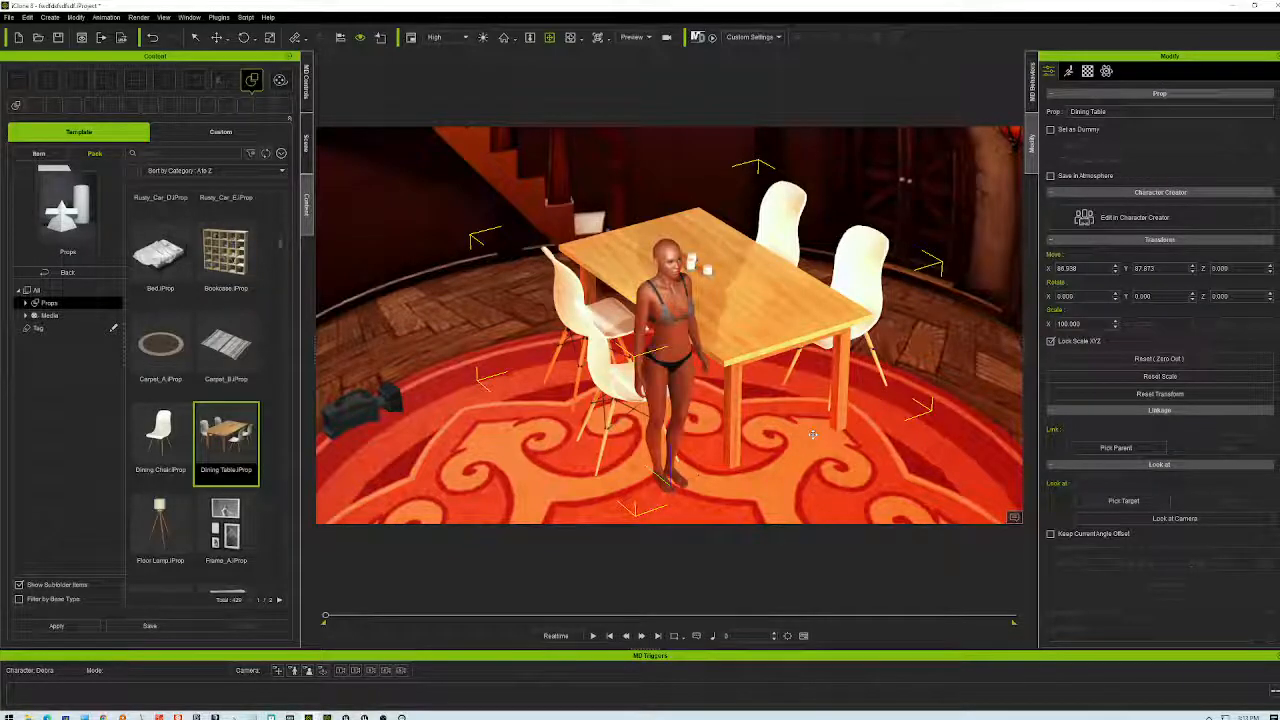
- Circle the table and character once more, then open File Explorer at This PC
right_drag(667, 410, 746, 377)
scroll(746, 377, up, 5)
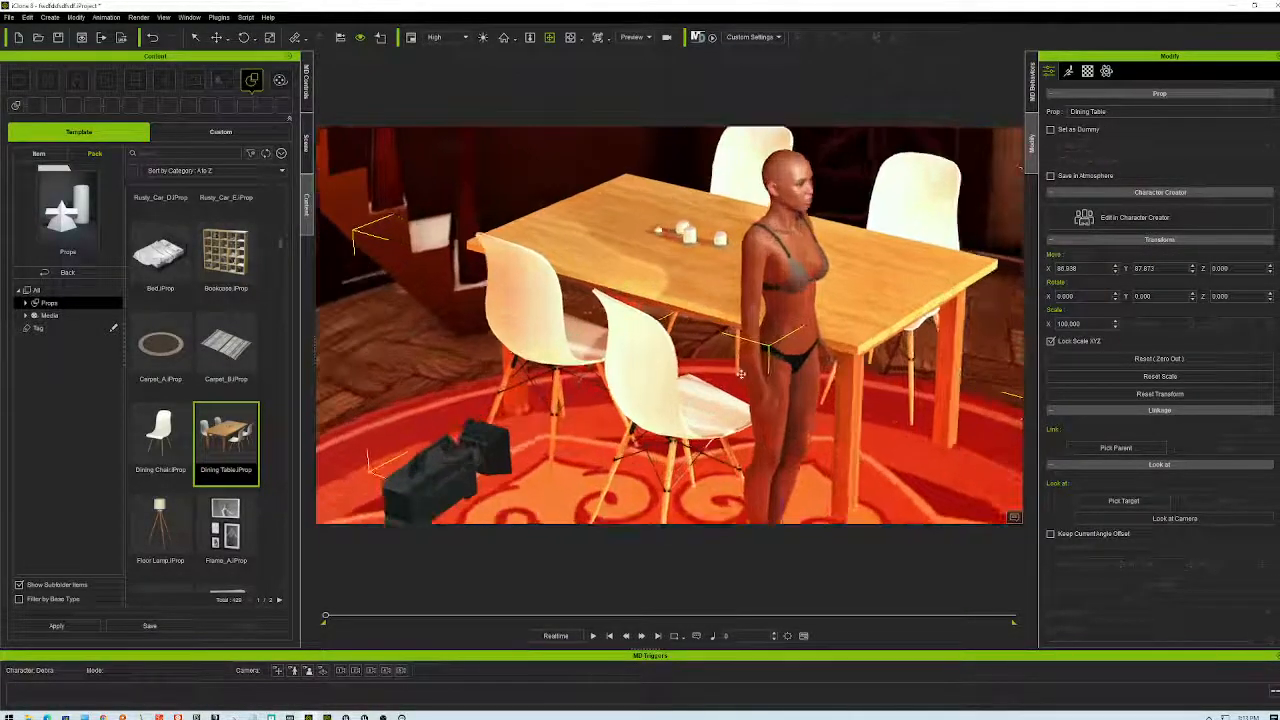
right_drag(695, 415, 699, 418)
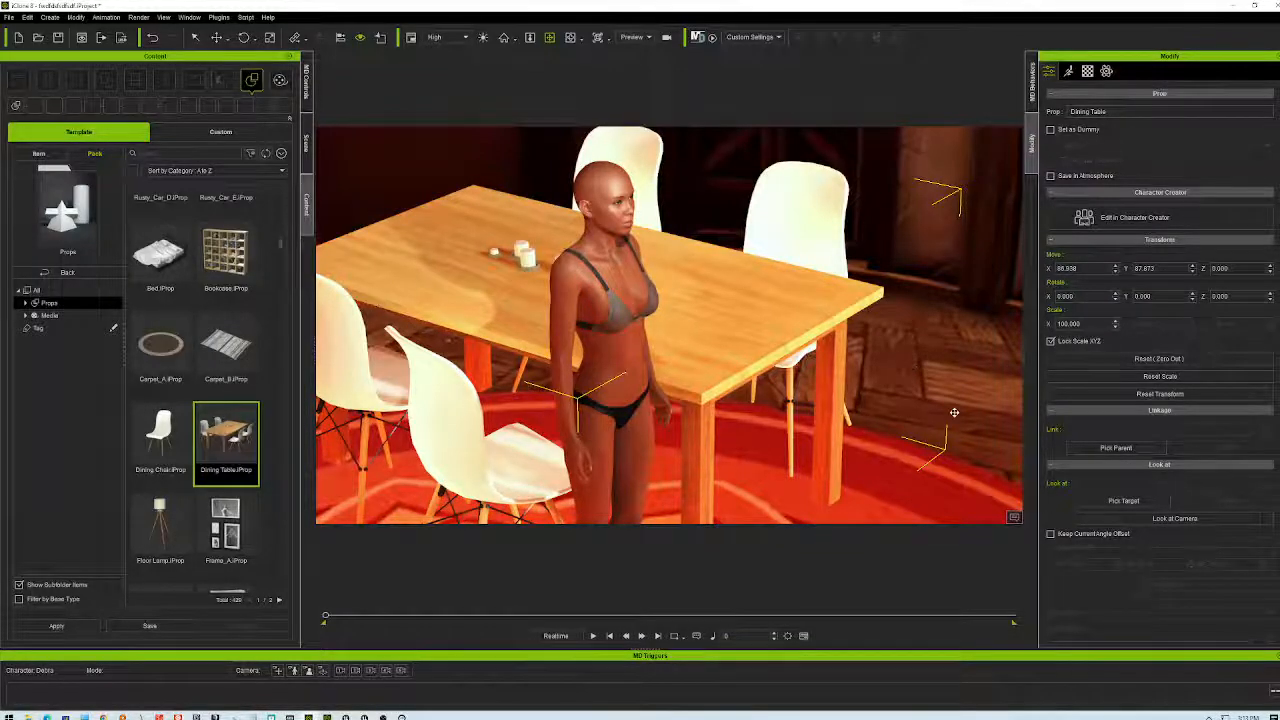
right_drag(940, 195, 819, 328)
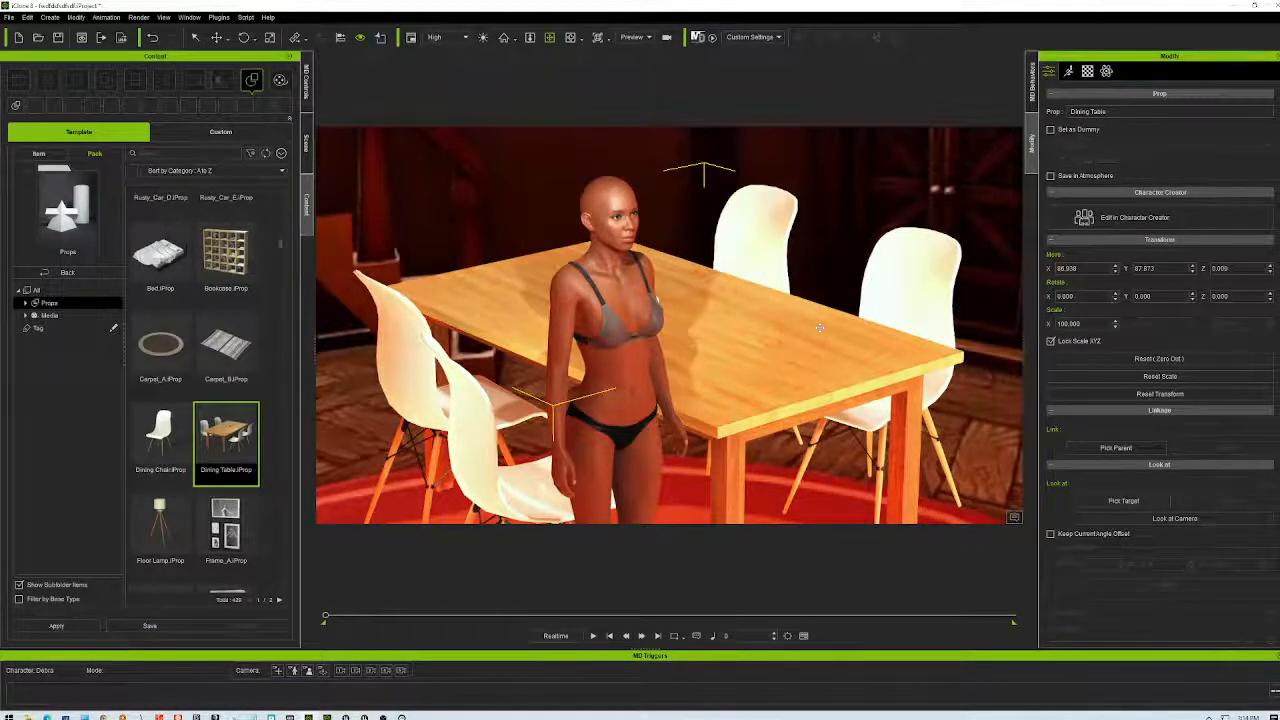
scroll(837, 357, up, 5)
scroll(848, 352, down, 2)
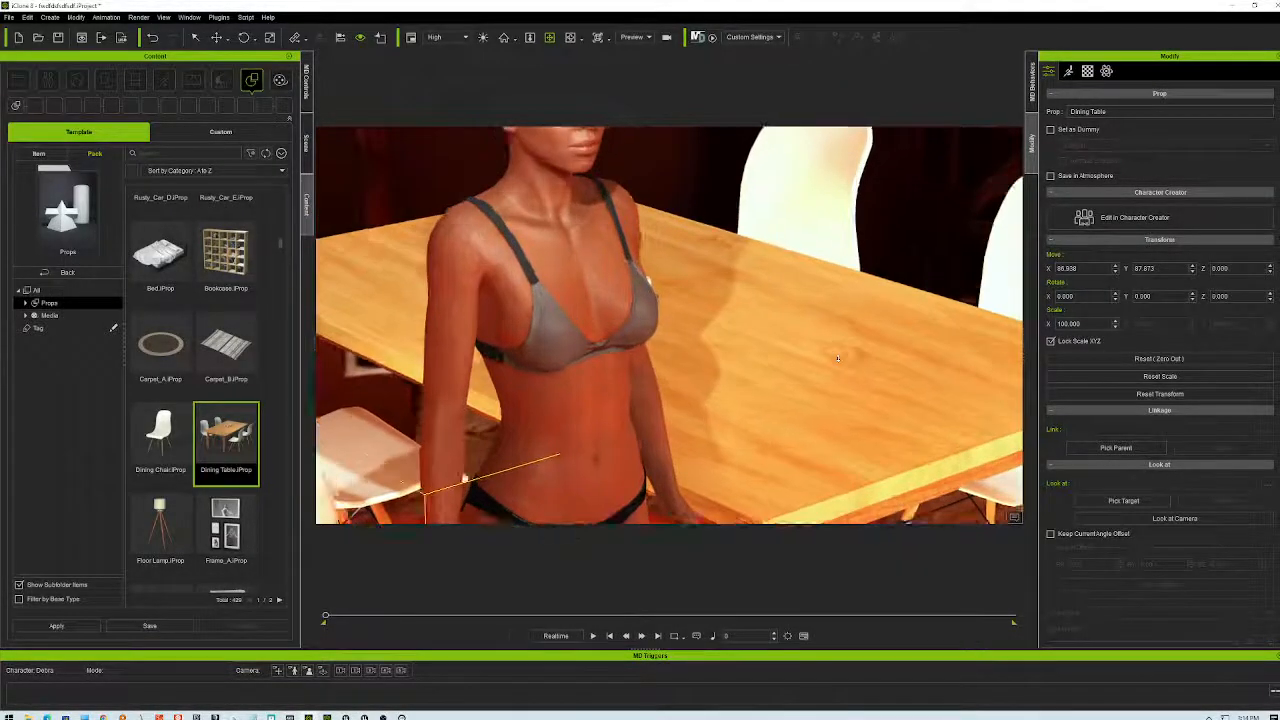
scroll(848, 352, down, 3)
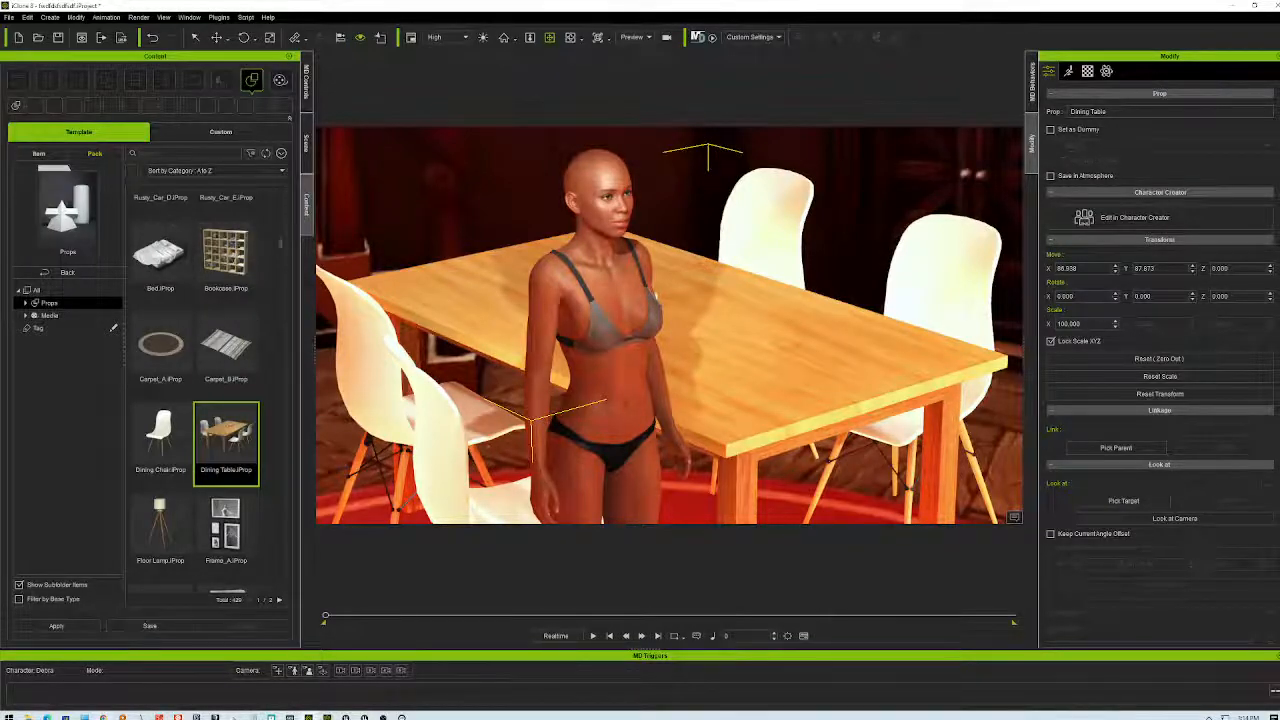
key(super+e)
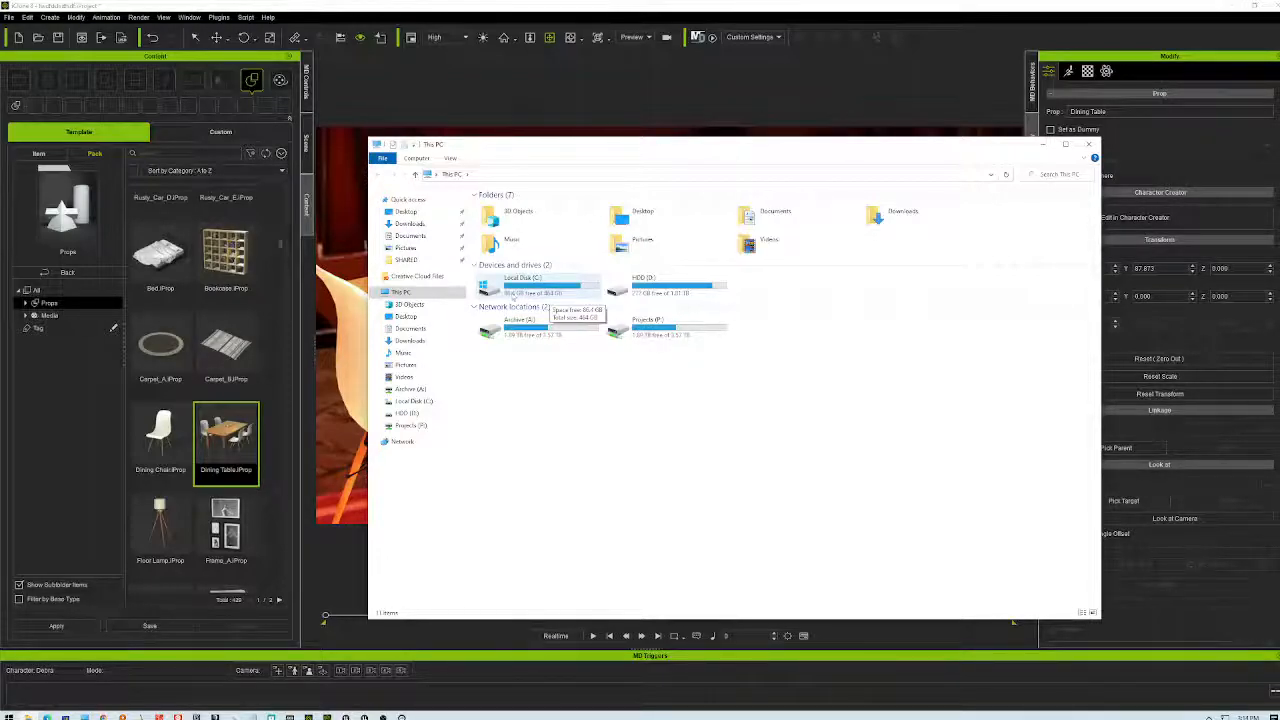
- Check where the Documents folder is stored in its Properties Location tab
click(666, 286)
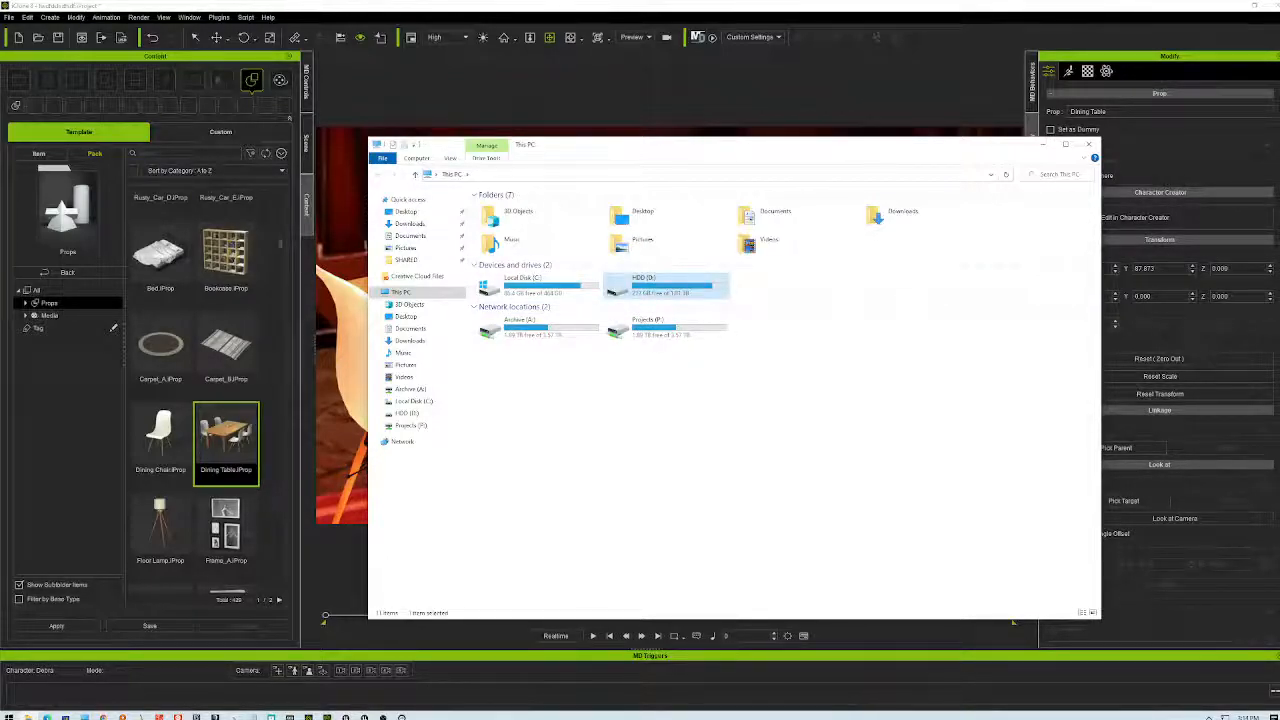
mouse_move(688, 292)
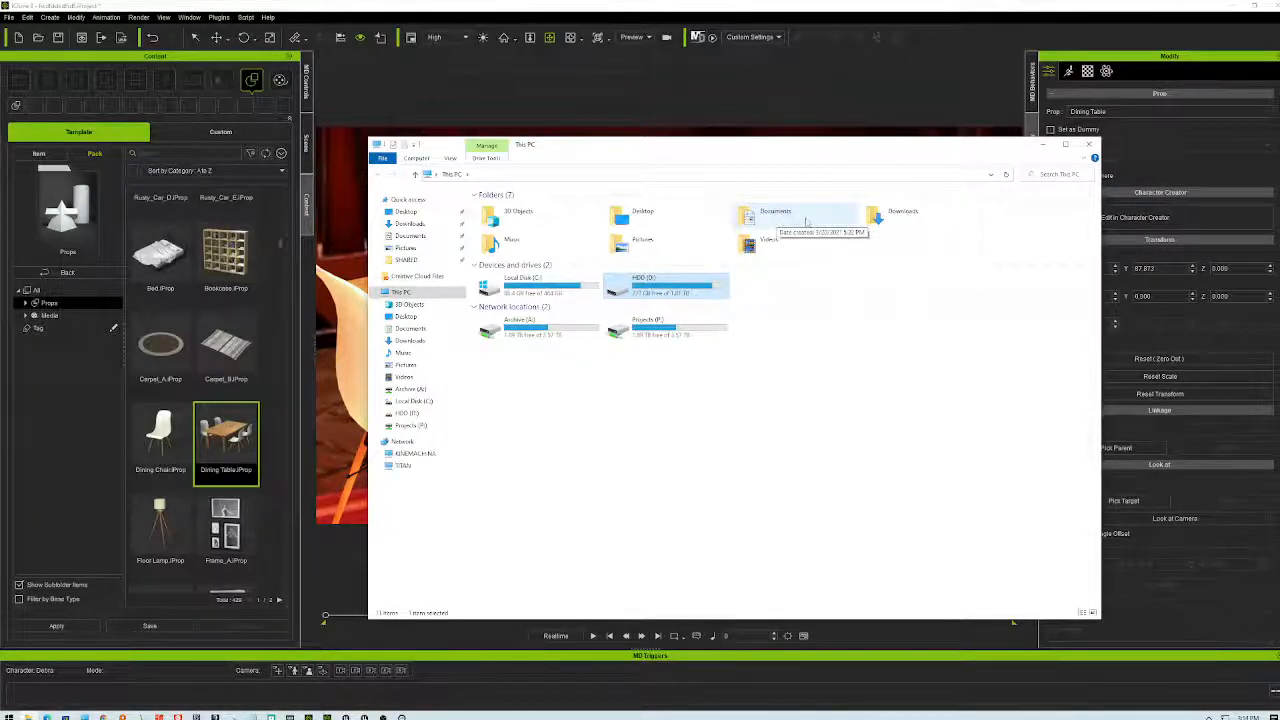
click(804, 222)
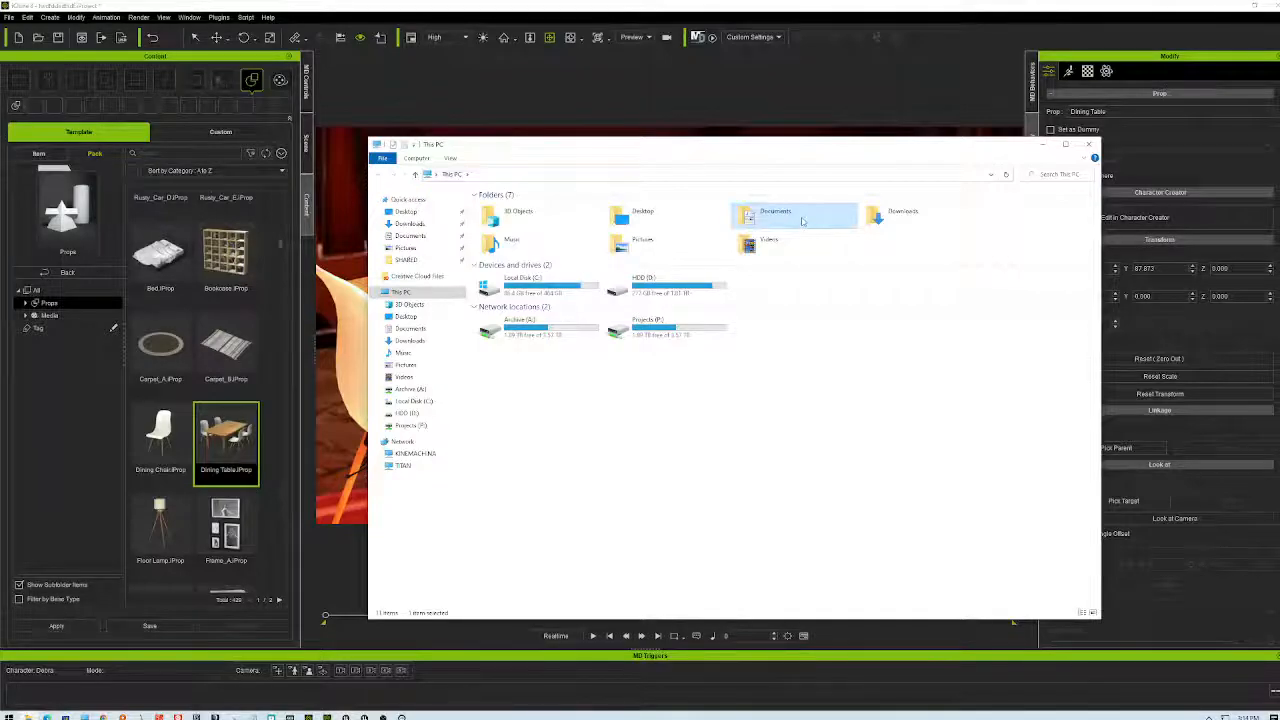
right_click(802, 220)
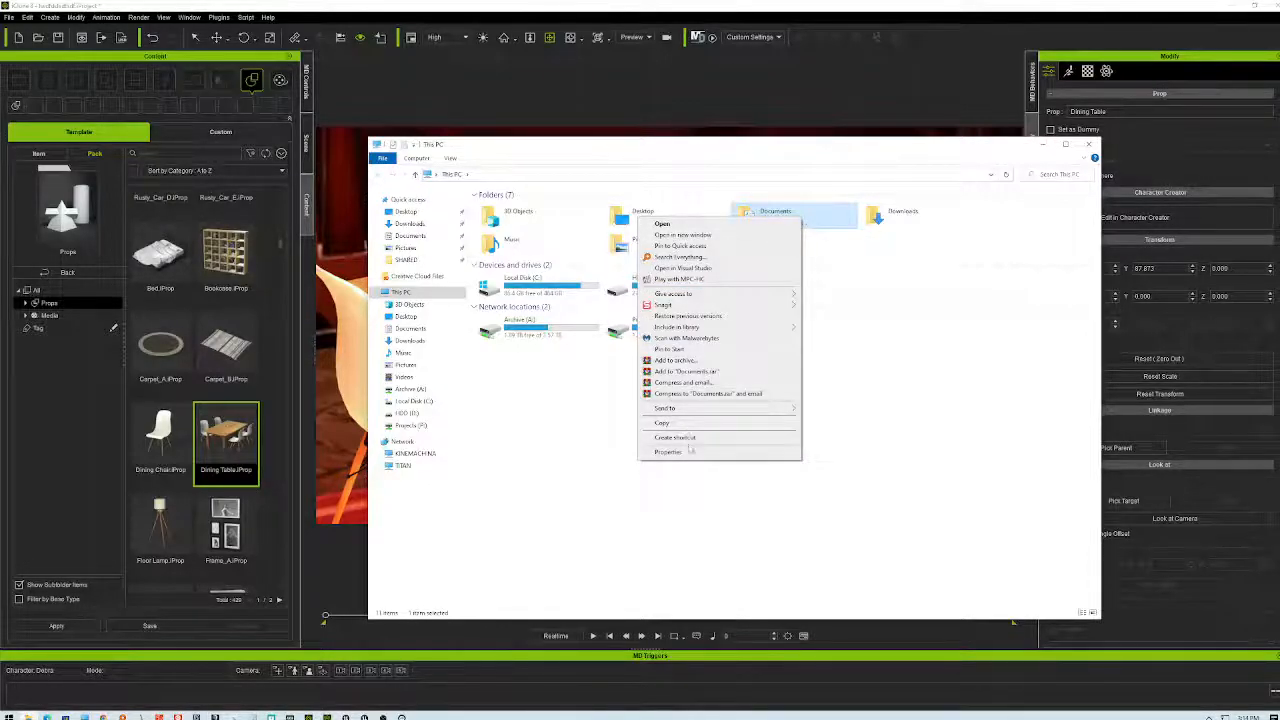
click(668, 452)
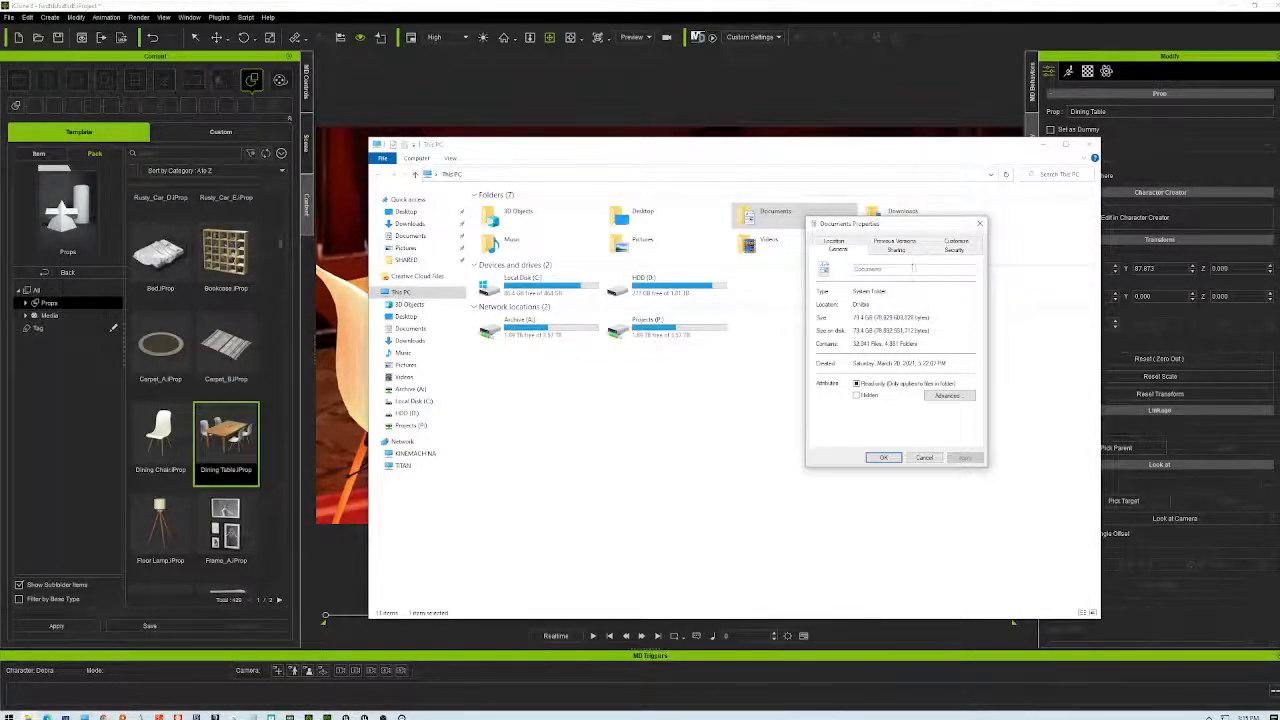
click(851, 240)
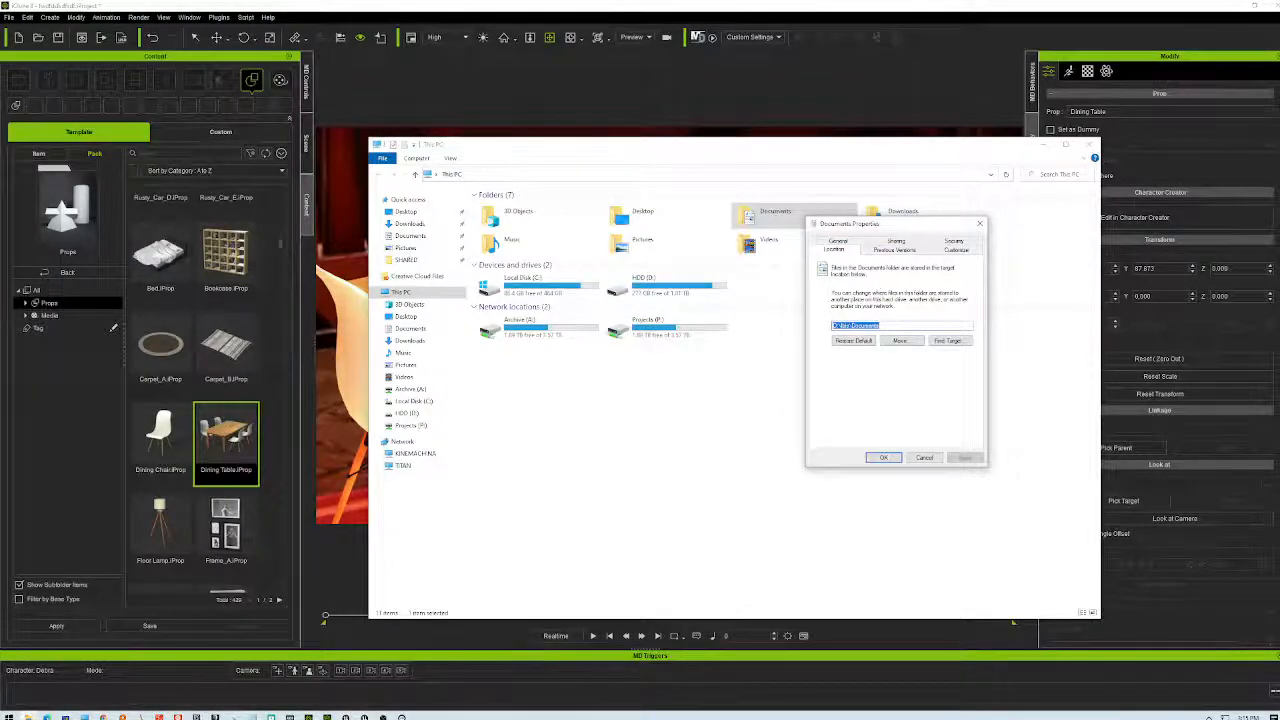
- Close the Documents properties and open Local Disk (C:) to list its folders
click(836, 325)
click(980, 223)
double_click(545, 286)
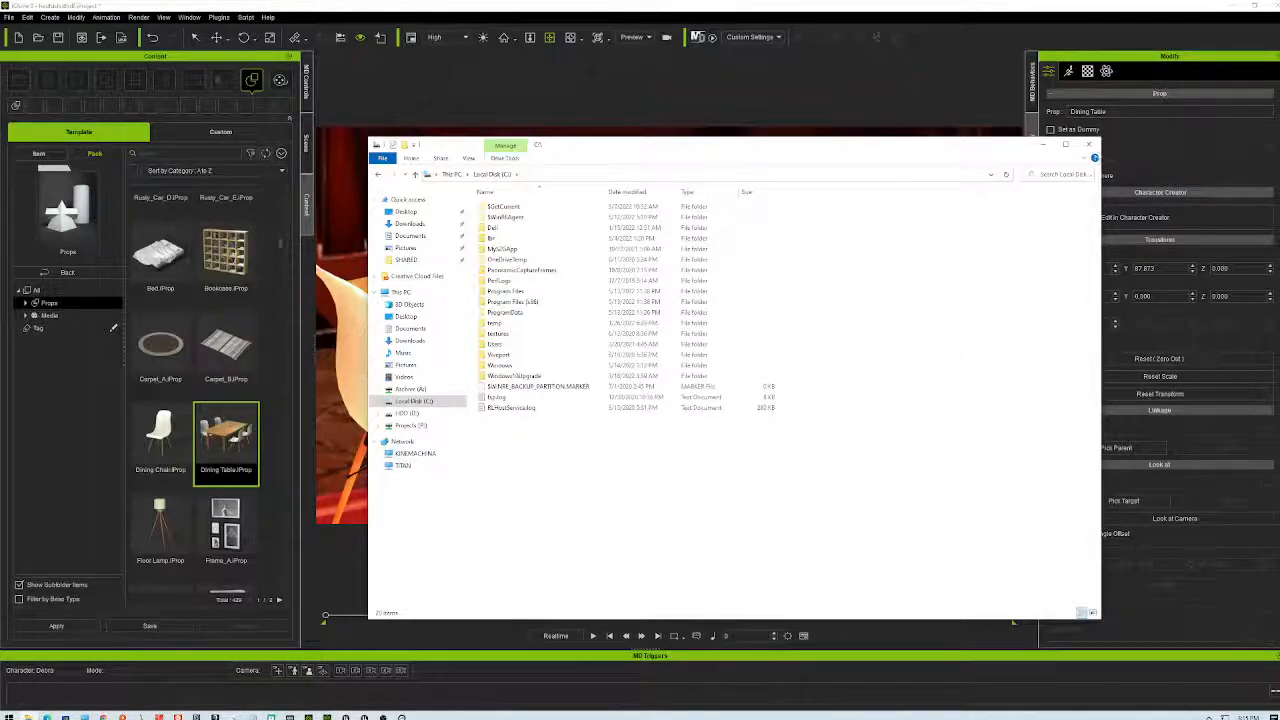
- Close File Explorer and orbit around the dining table to reveal the candles
click(1088, 144)
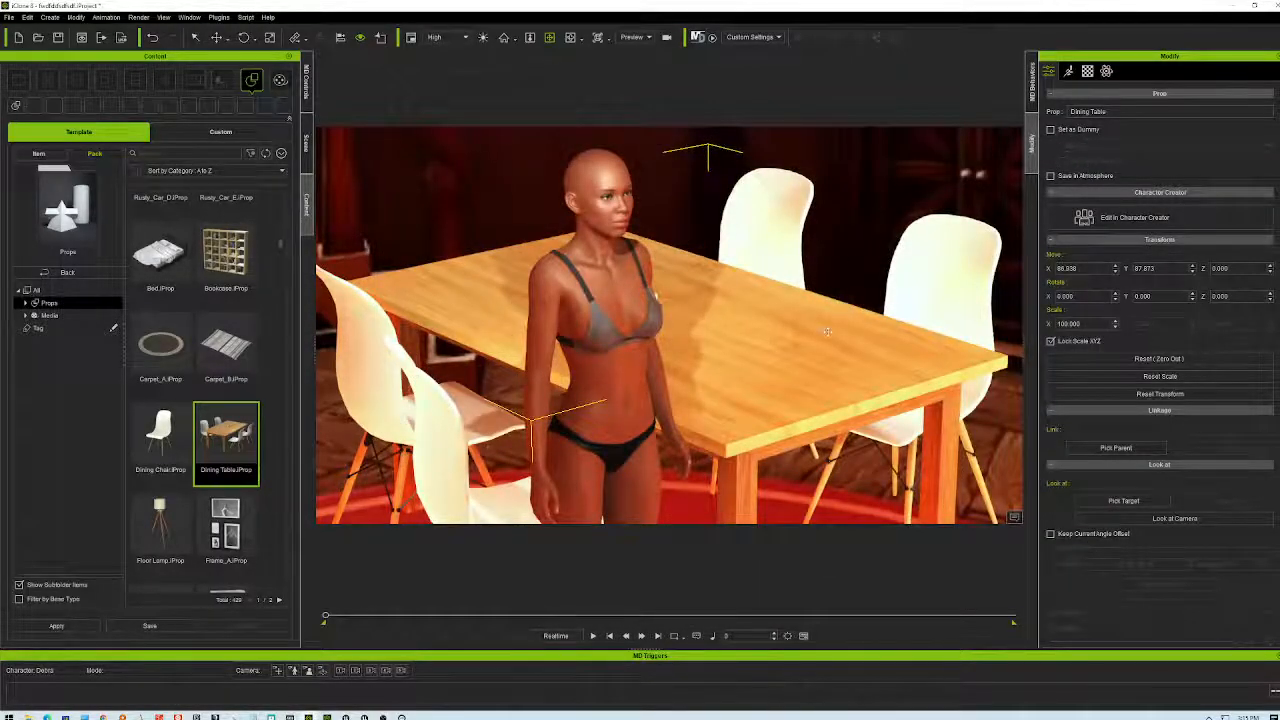
right_drag(833, 354, 636, 280)
middle_drag(636, 280, 779, 329)
scroll(779, 329, up, 5)
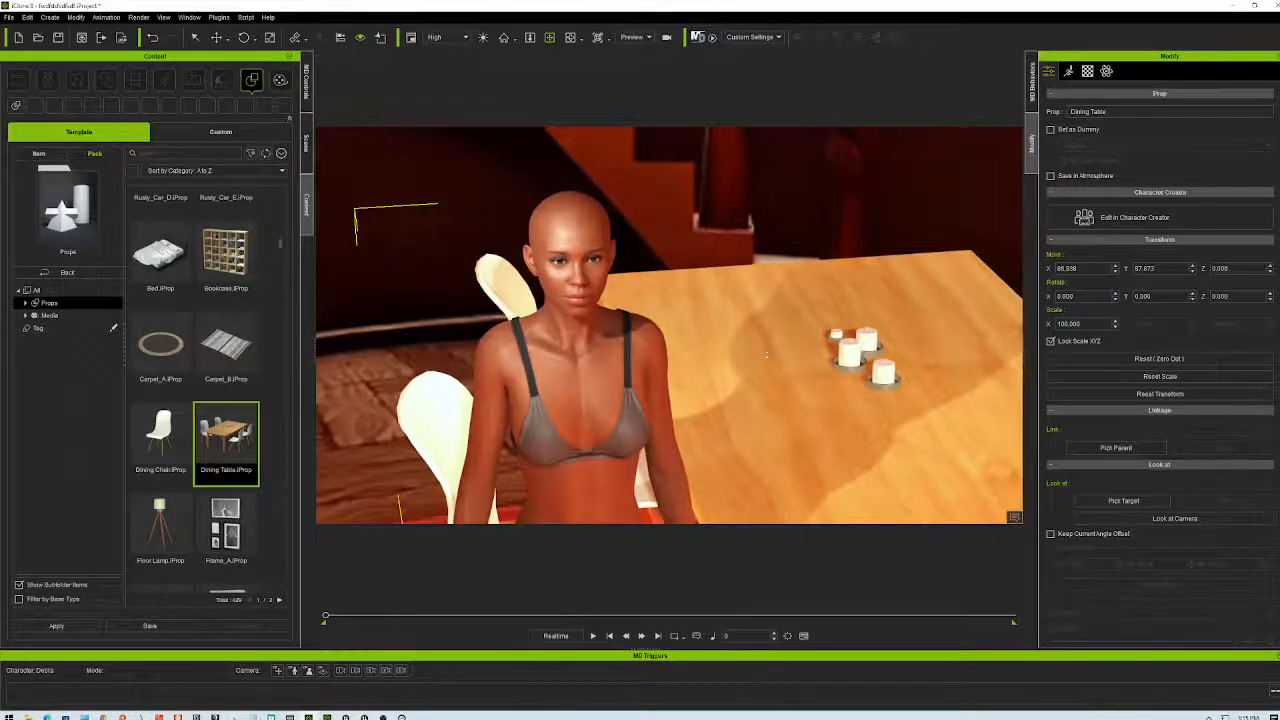
- Reframe the view closer on the character, then raise it above the table
right_drag(775, 339, 754, 277)
middle_drag(754, 277, 857, 371)
right_drag(857, 371, 834, 344)
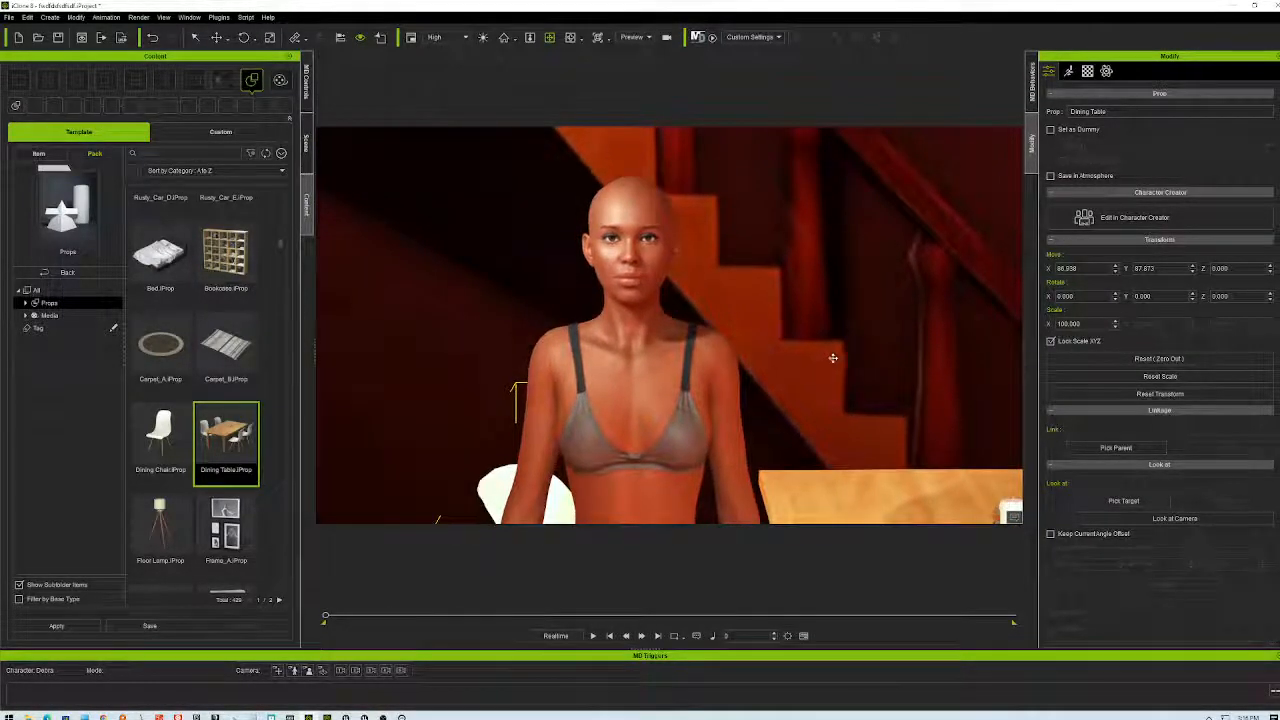
middle_drag(863, 334, 806, 360)
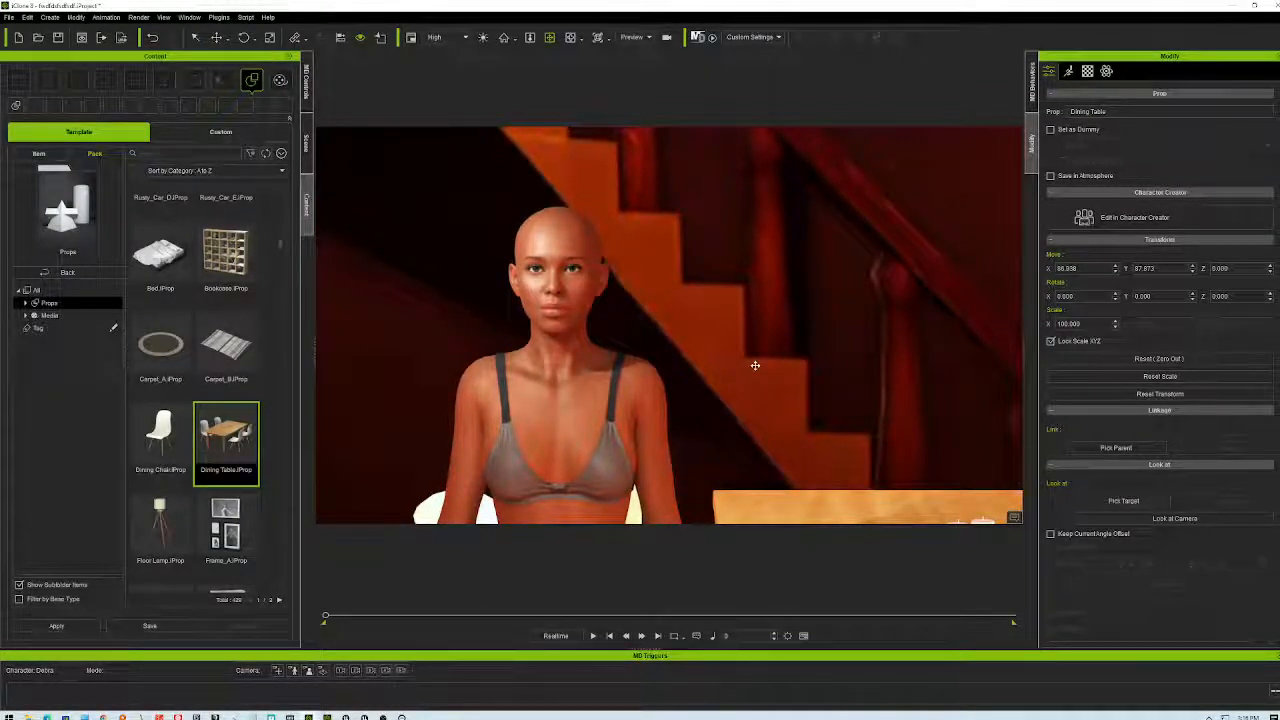
scroll(759, 355, down, 3)
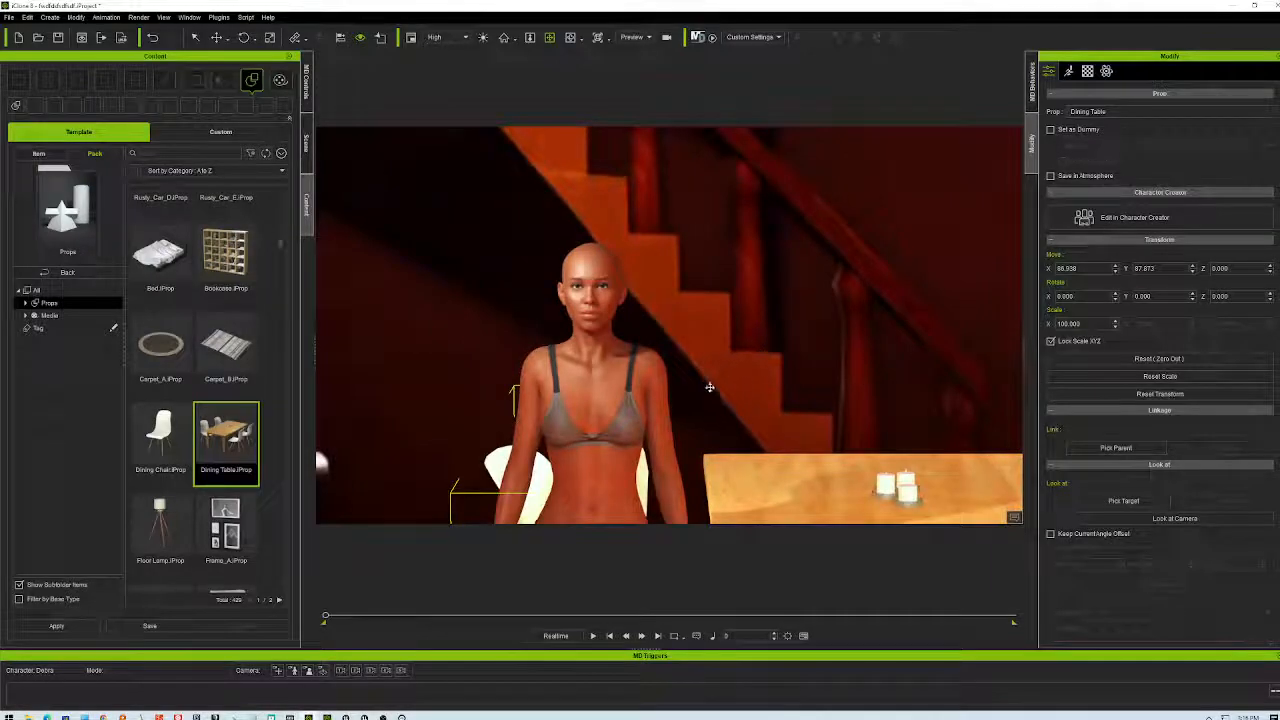
scroll(795, 355, up, 3)
scroll(797, 338, down, 4)
right_drag(787, 364, 790, 390)
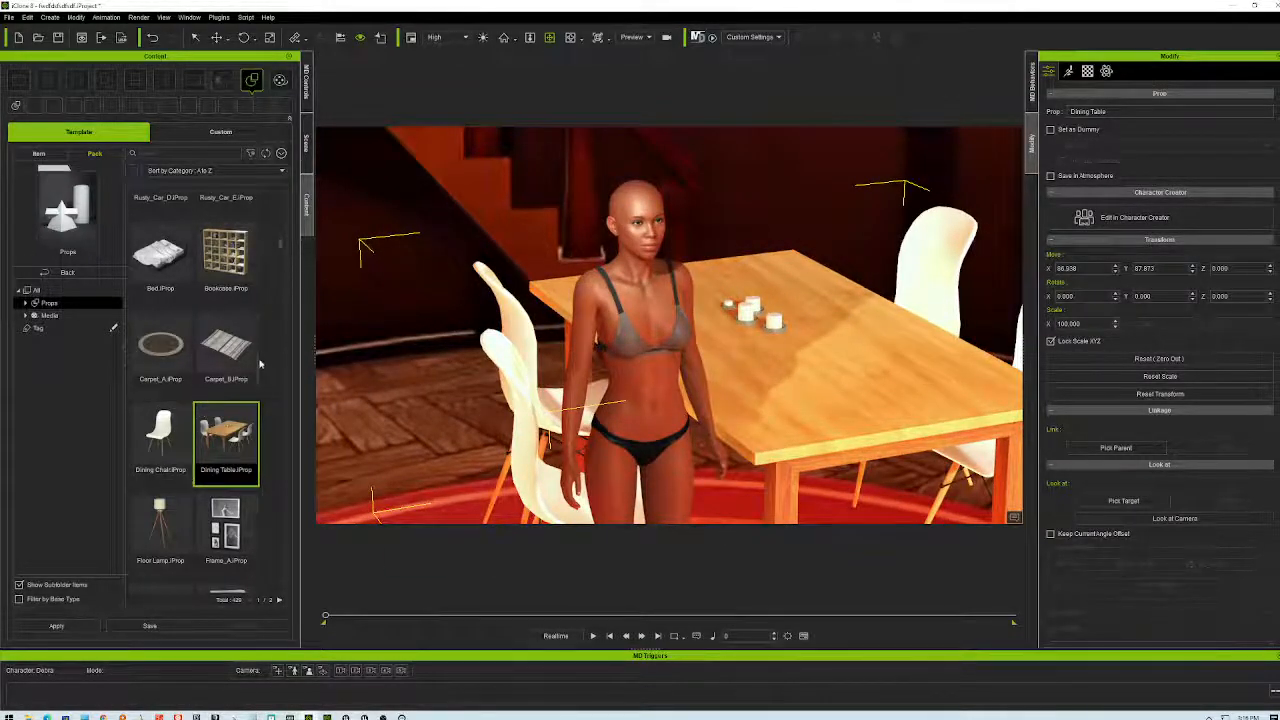
- Drag the Small Cabinet and Sofa_B props from the Props library into the scene
scroll(260, 363, down, 3)
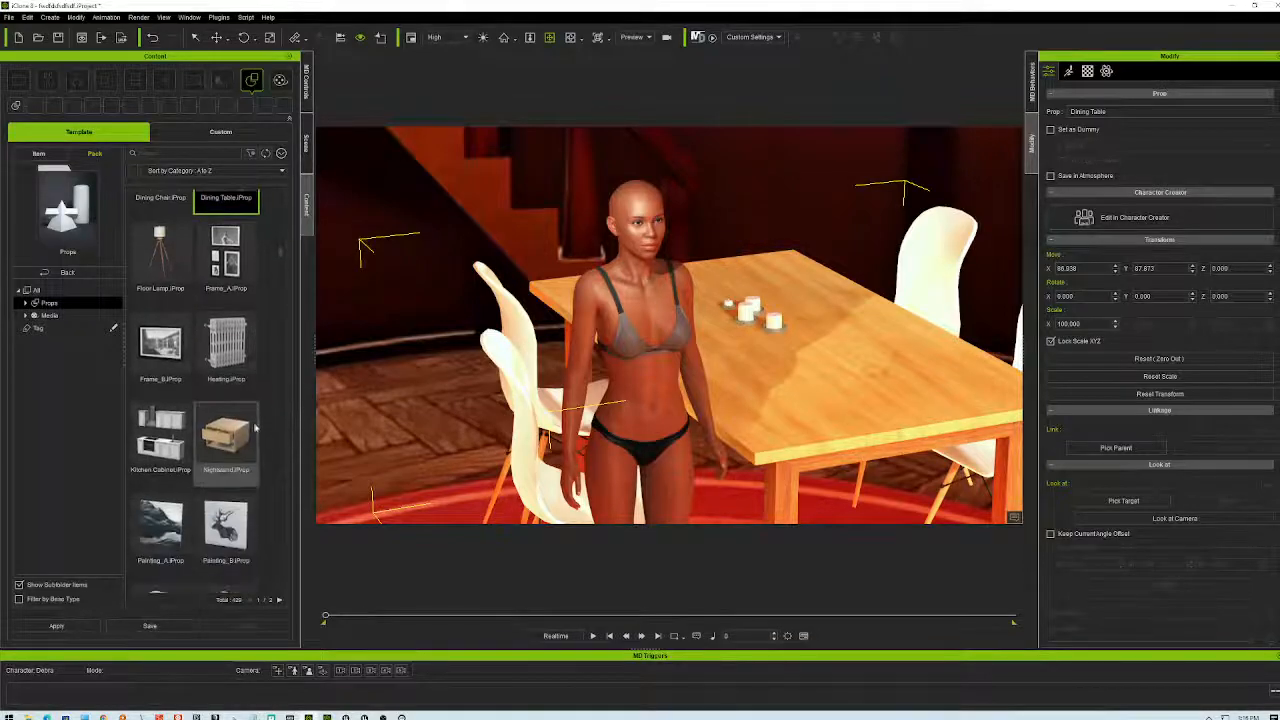
scroll(250, 430, down, 2)
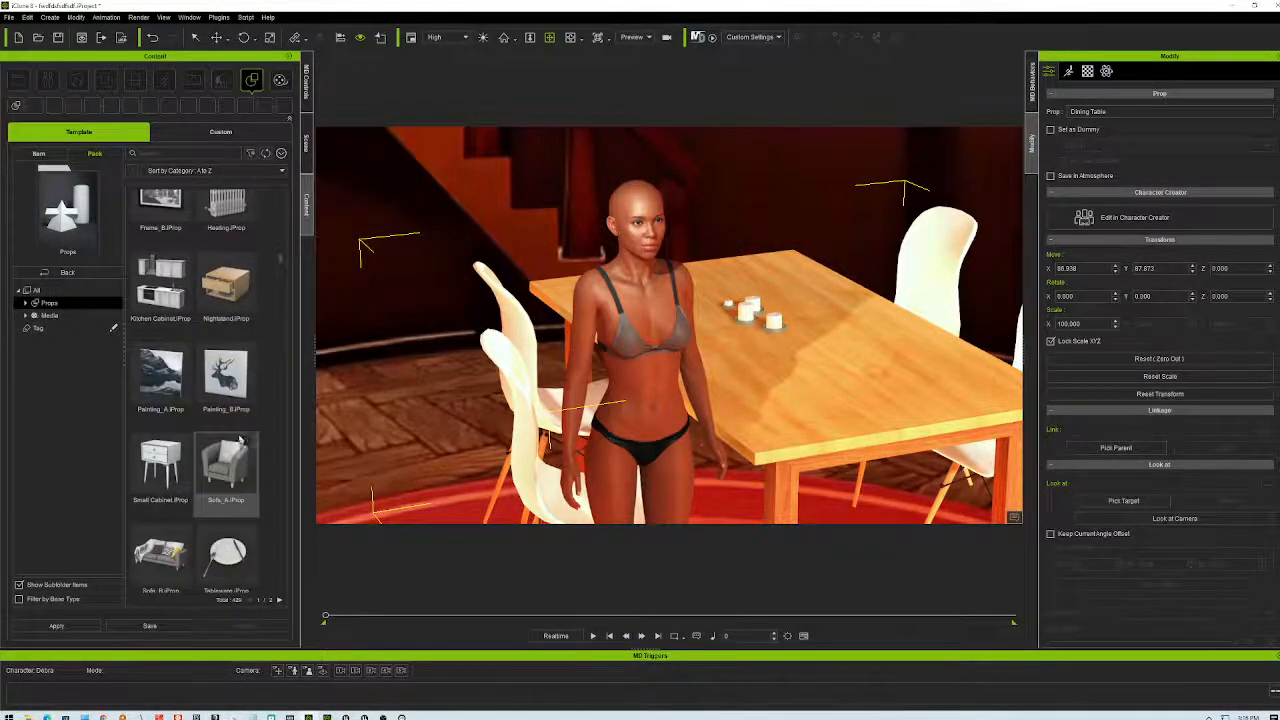
drag(160, 465, 388, 410)
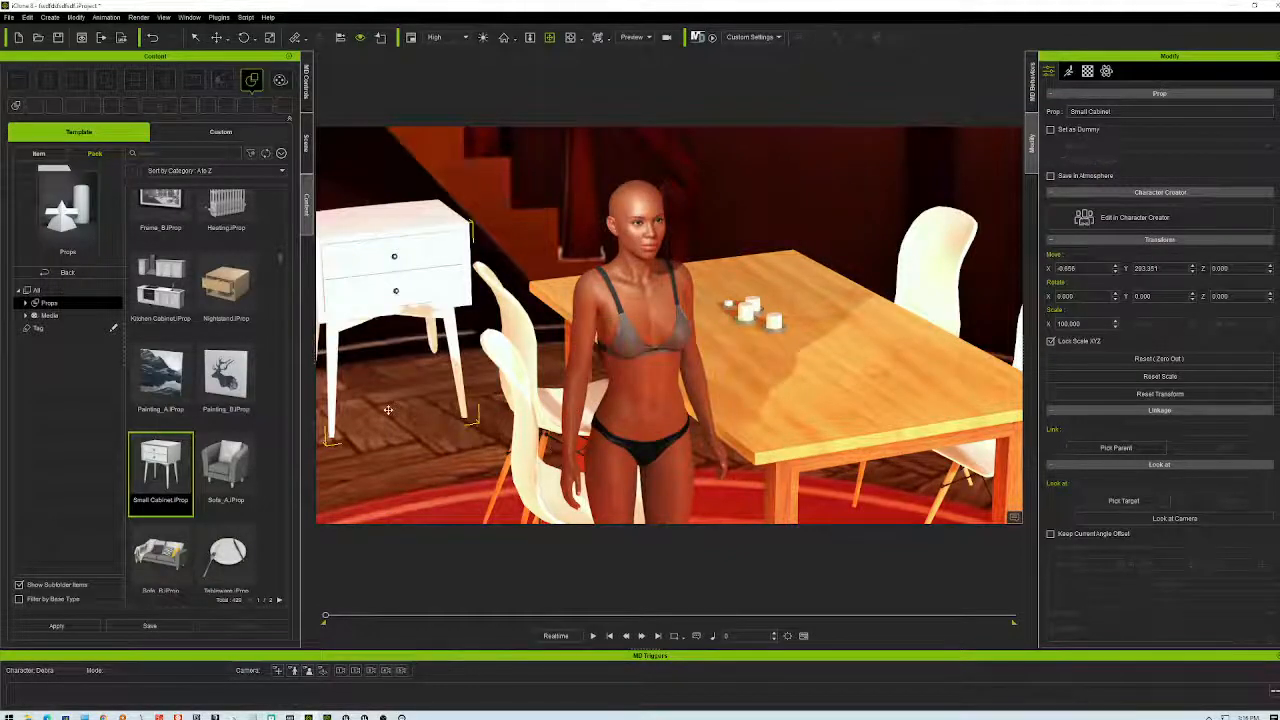
scroll(440, 408, down, 4)
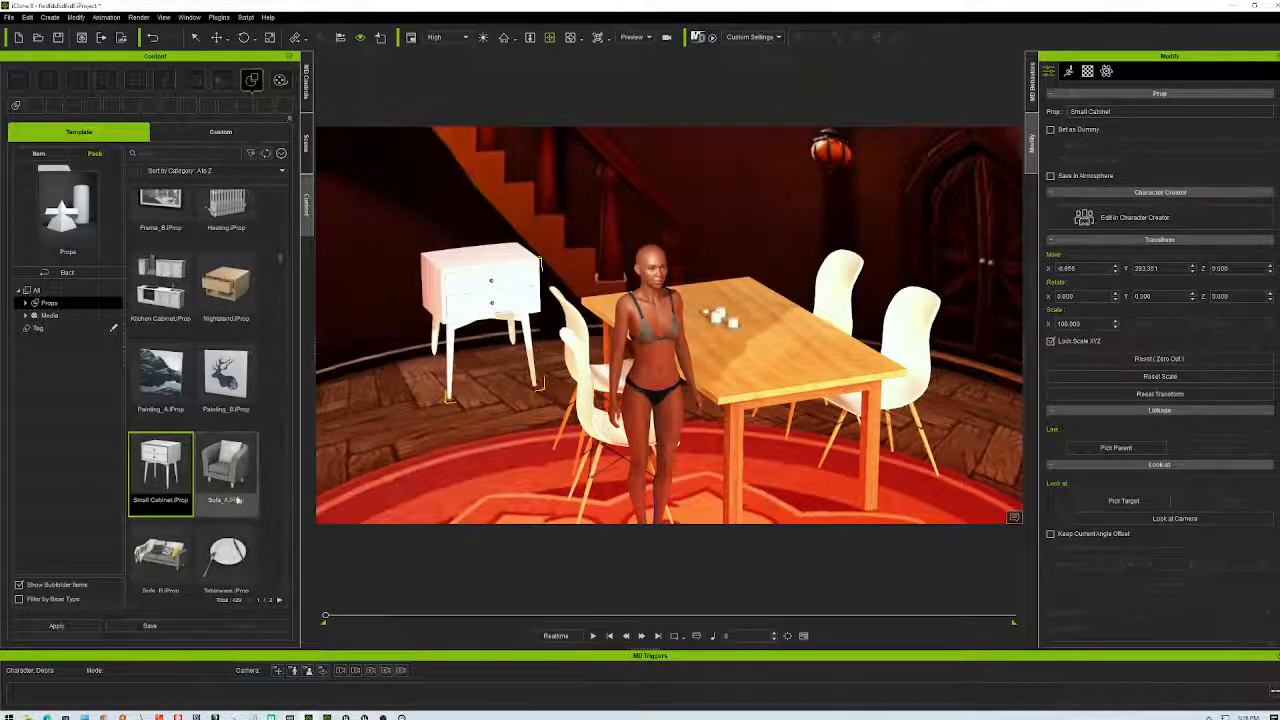
scroll(235, 498, down, 1)
drag(160, 485, 461, 443)
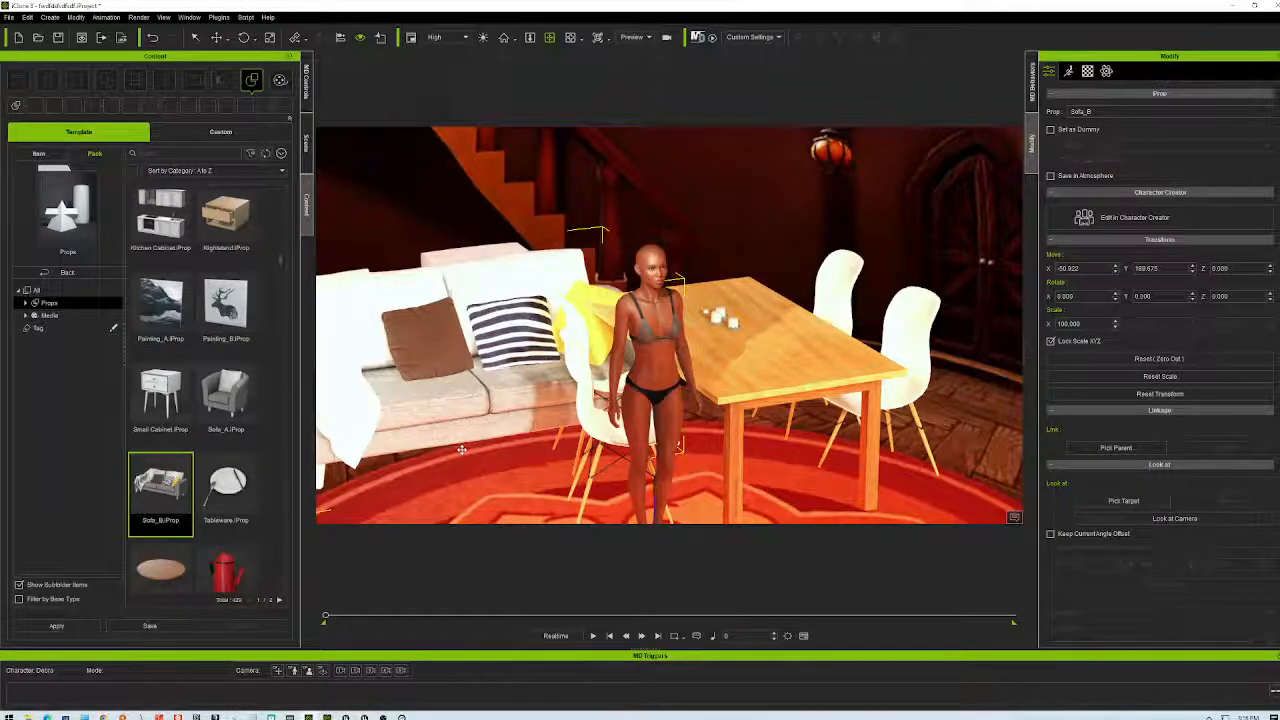
- Slide Sofa_B left beside the dining table and delete the small cabinet
click(483, 250)
click(466, 325)
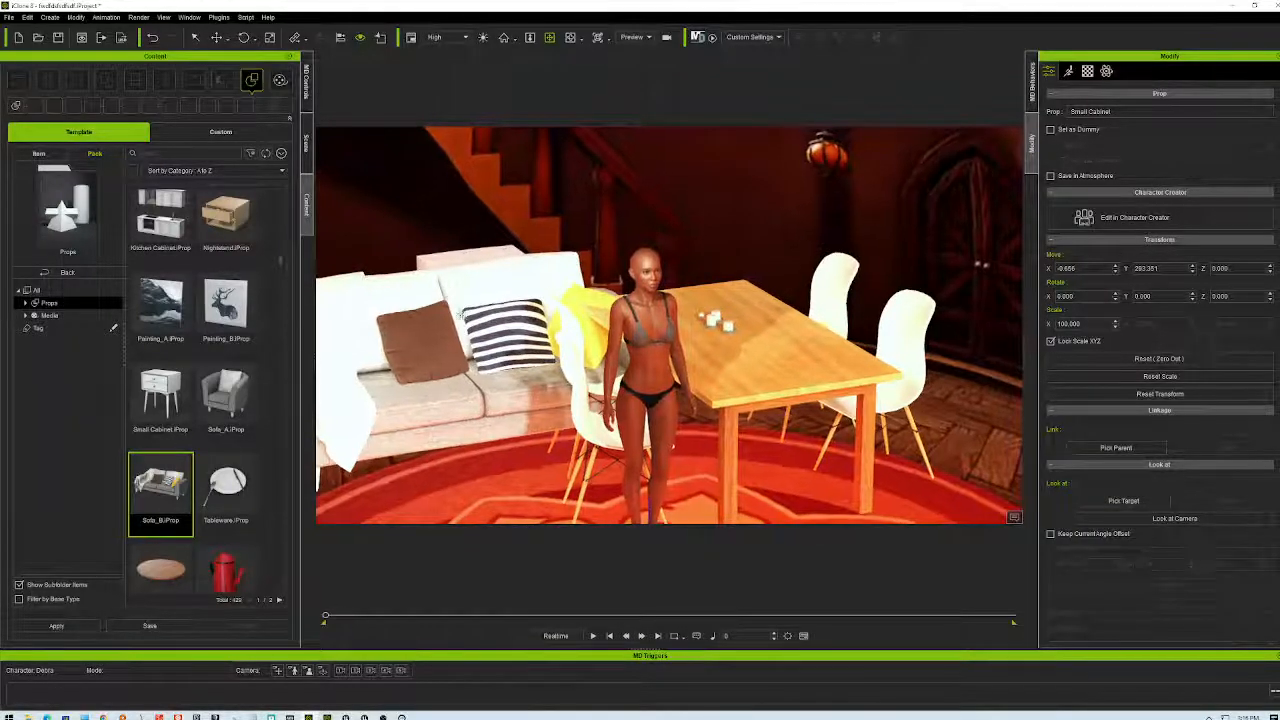
right_drag(507, 358, 668, 368)
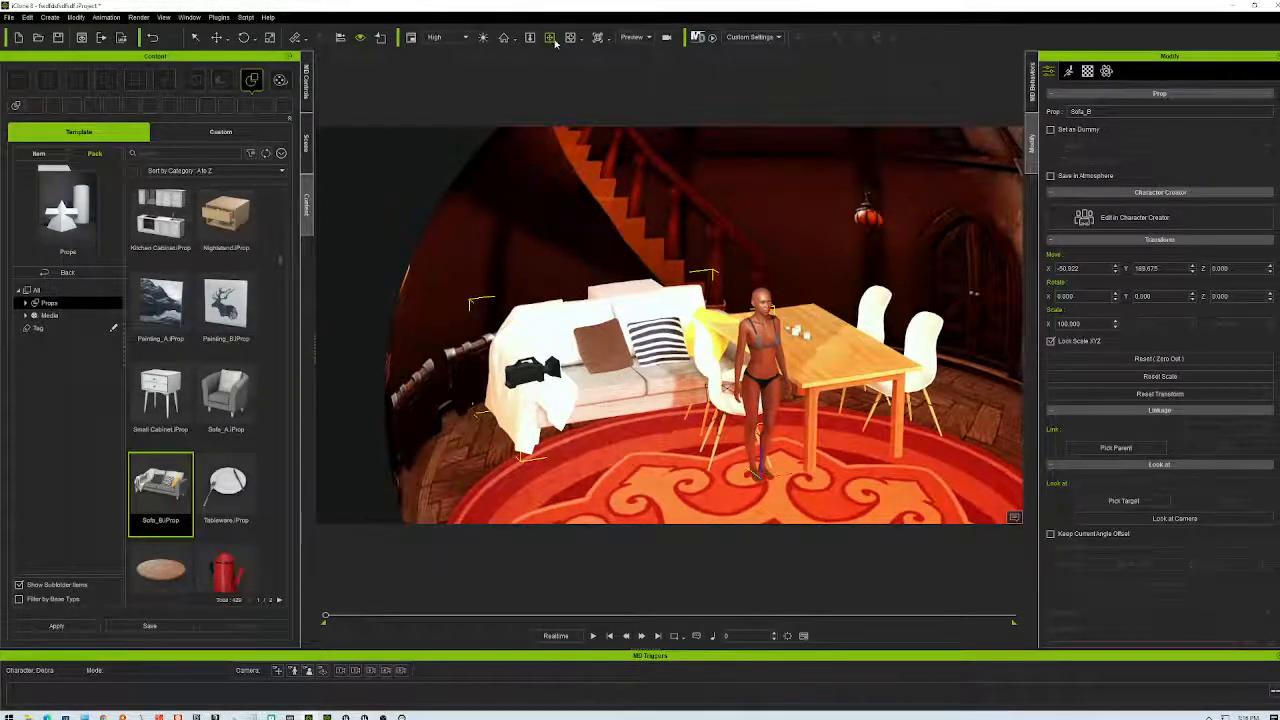
click(216, 37)
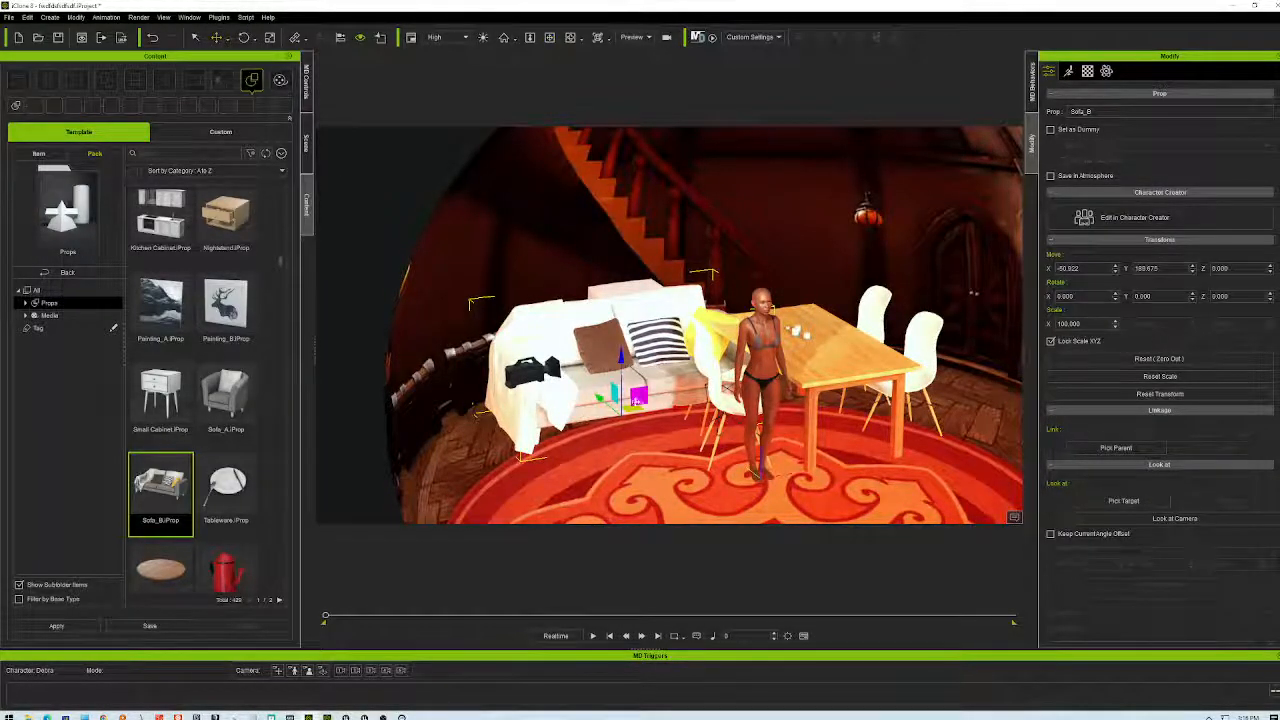
drag(636, 408, 560, 420)
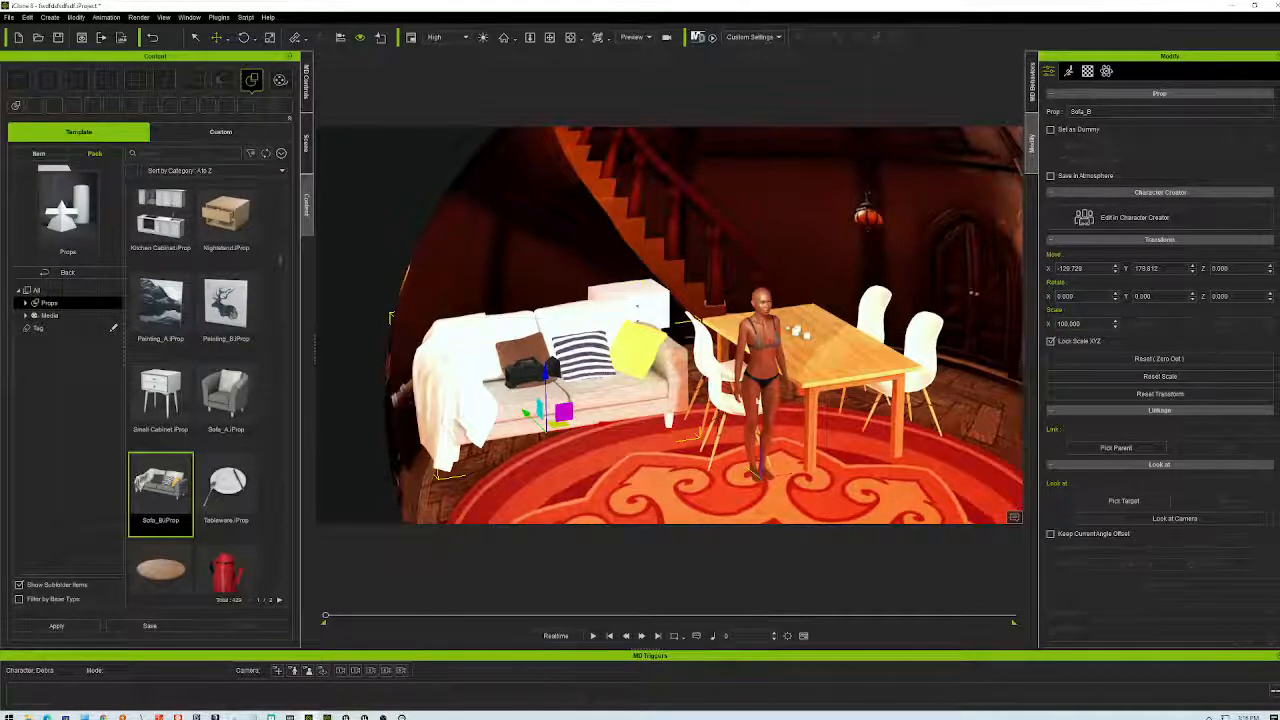
click(643, 306)
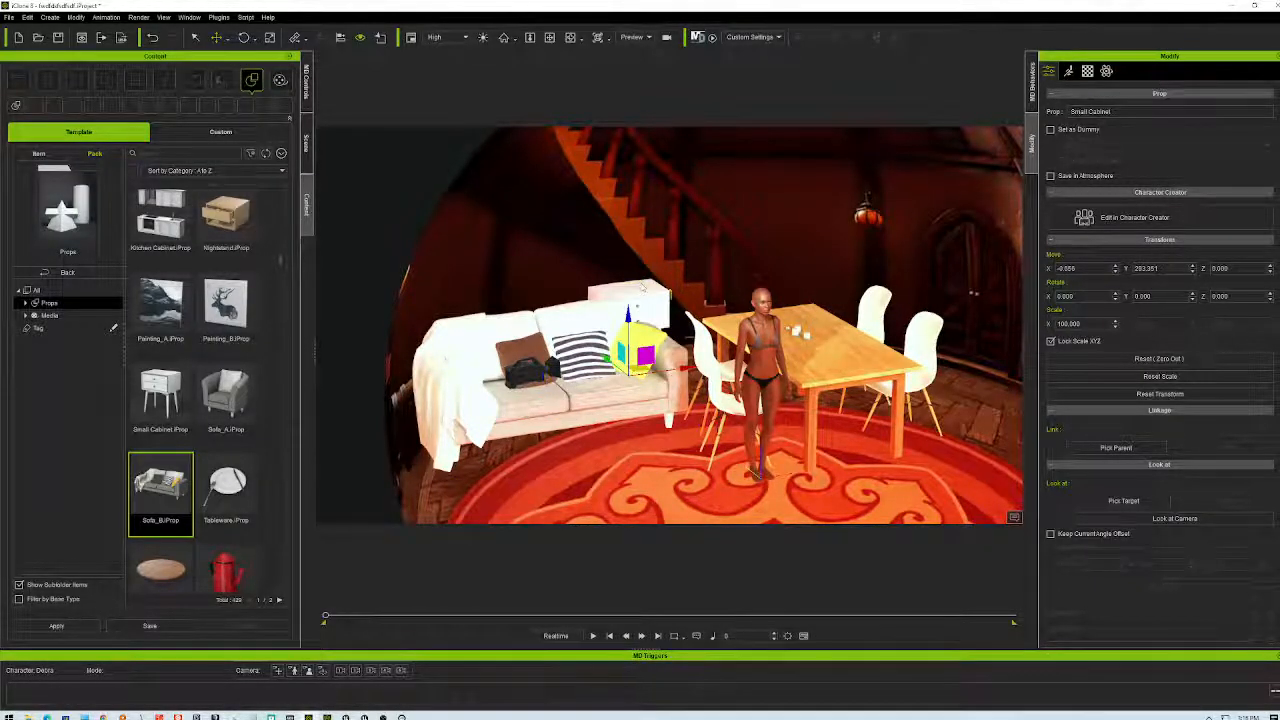
key(Delete)
- Reselect the sofa and pan the view toward the character and table
click(603, 398)
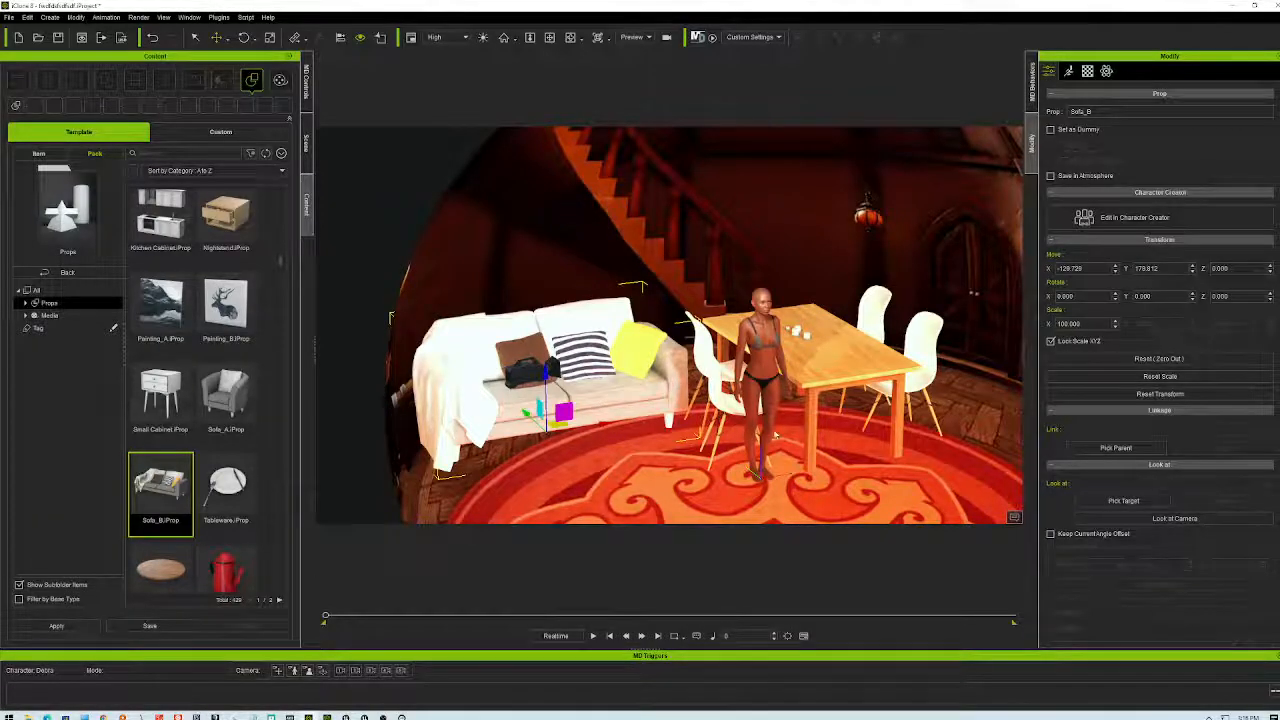
scroll(610, 270, up, 5)
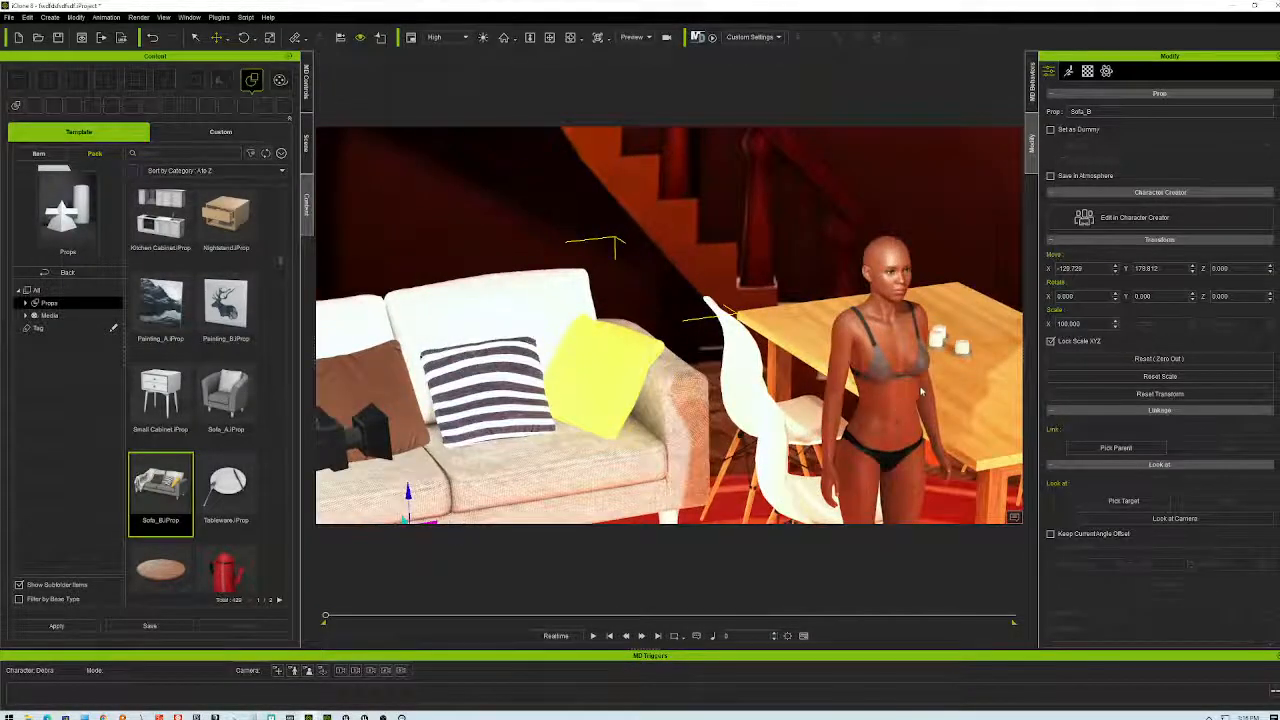
click(550, 39)
drag(848, 436, 773, 391)
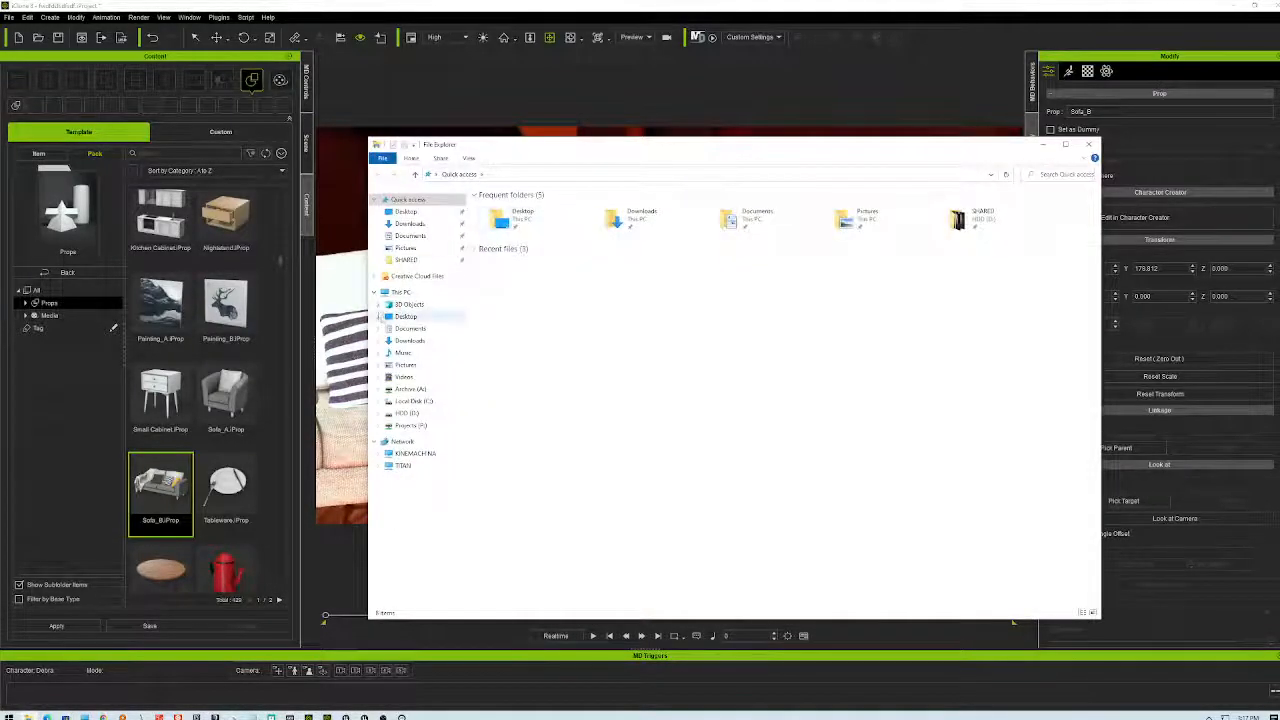
- Show This PC's drives, then launch Disk Management by searching 'disk' from Start
click(401, 291)
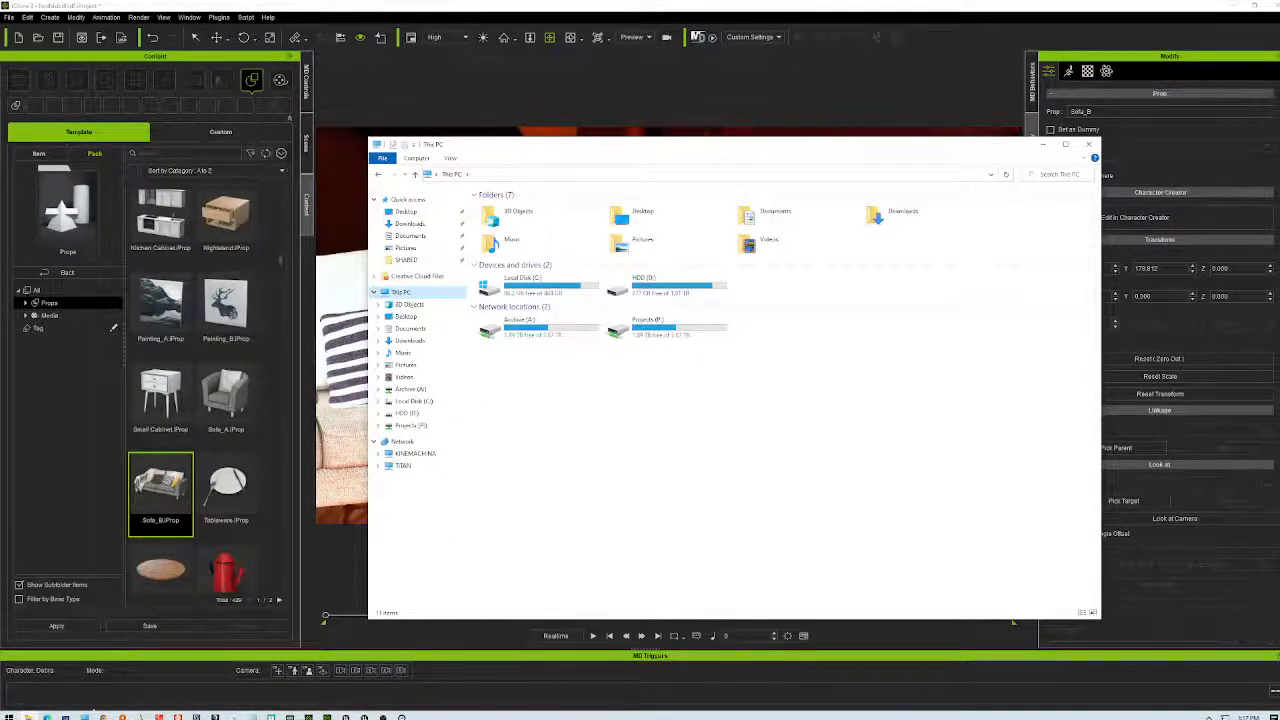
click(9, 716)
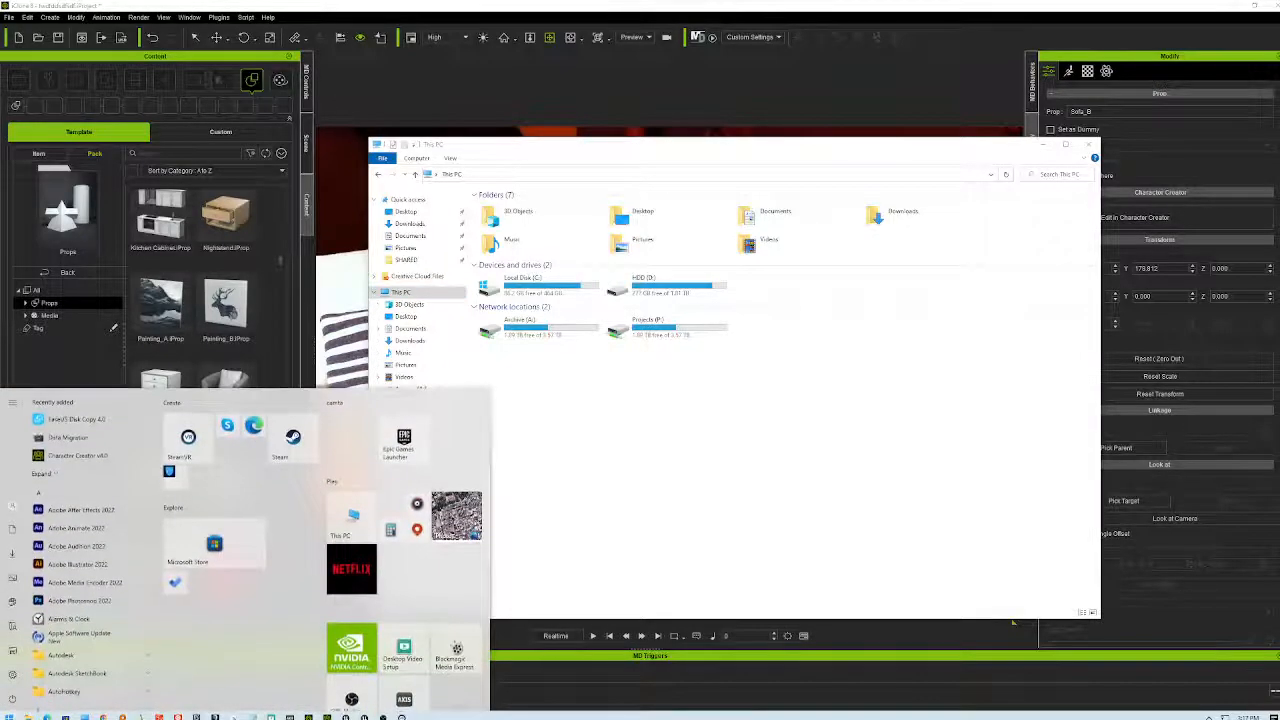
text(de)
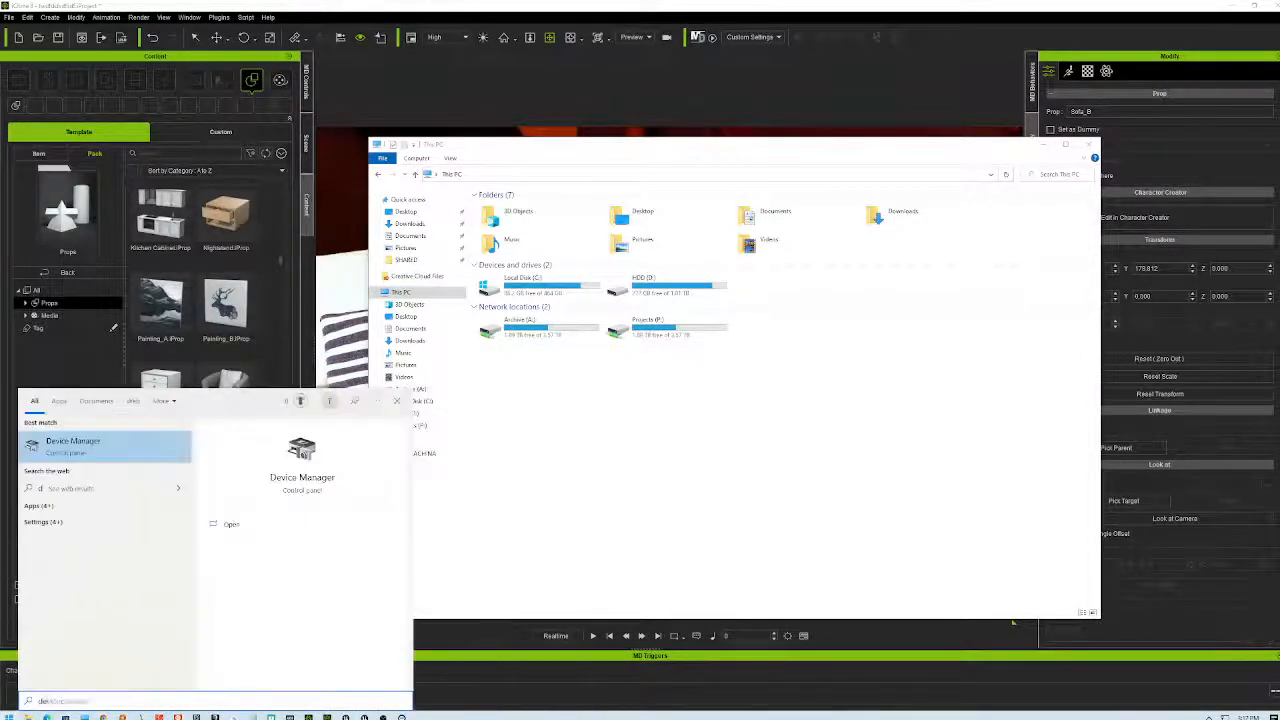
text(i)
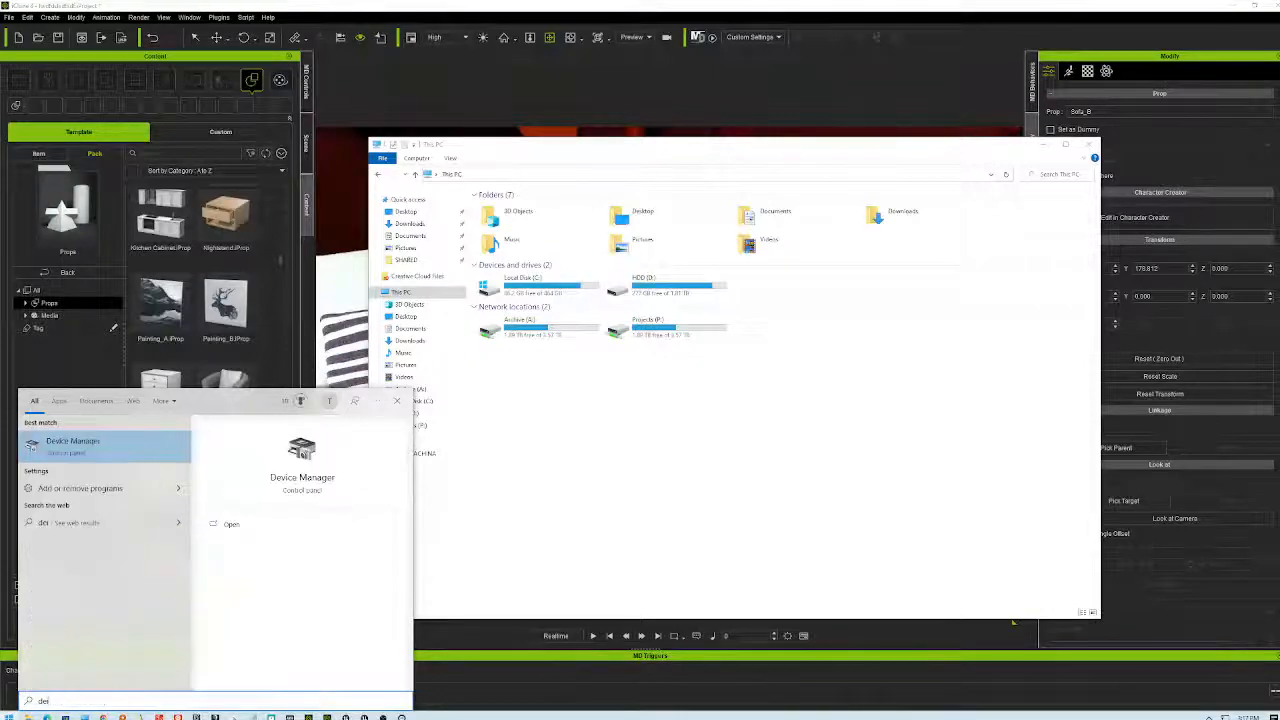
key(BackSpace)
key(BackSpace)
text(isk)
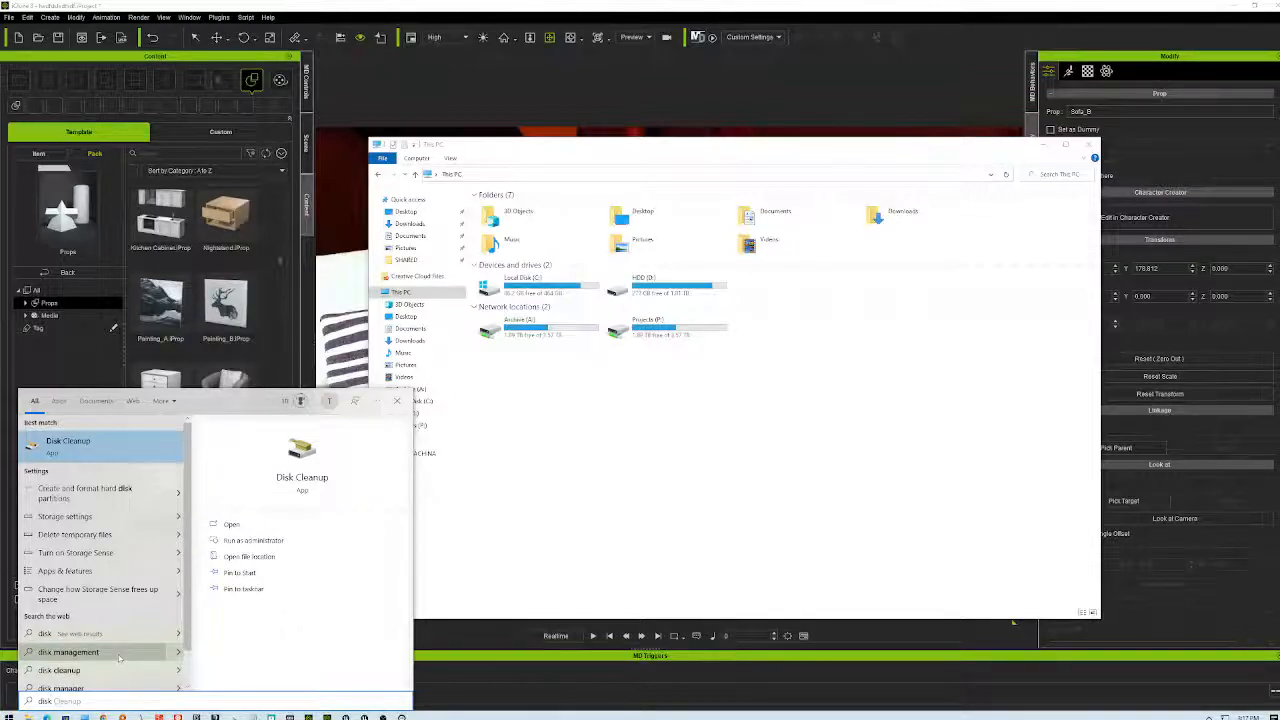
click(121, 490)
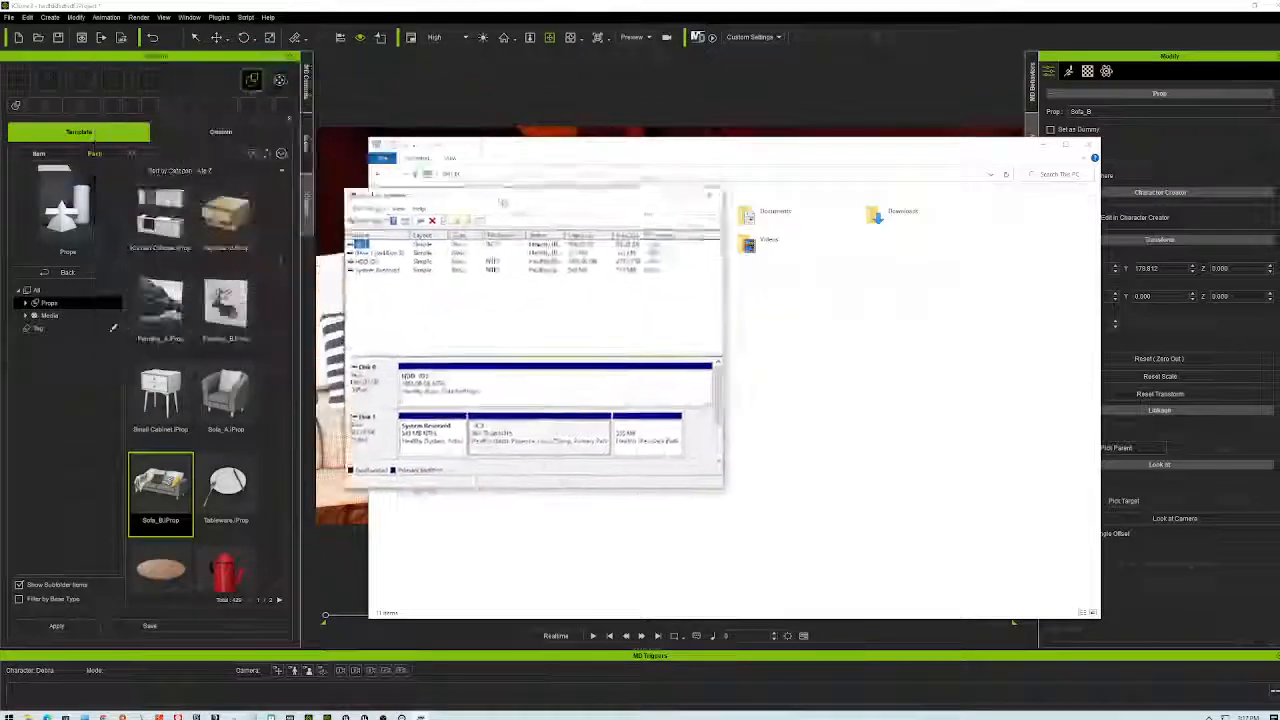
- Inspect the C:, HDD (D:), System Reserved and Disk 1 partition 3 volumes, then close Disk Management
drag(497, 195, 552, 318)
click(438, 377)
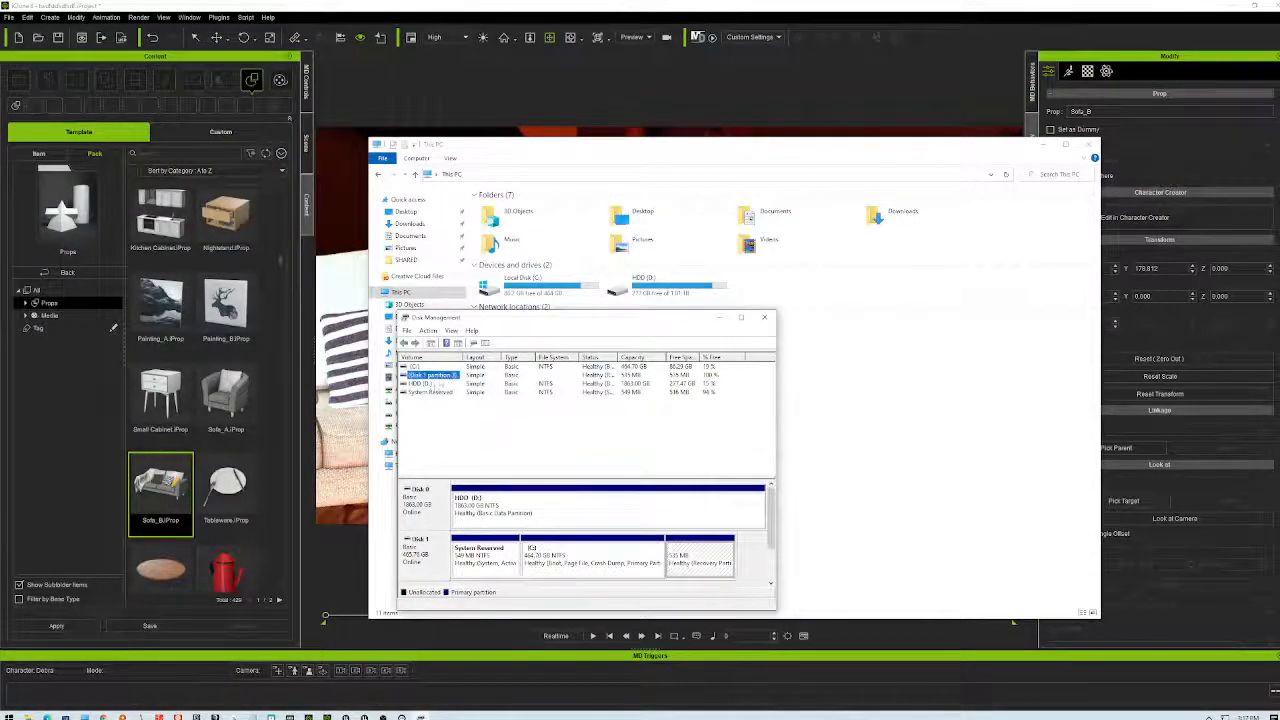
click(433, 392)
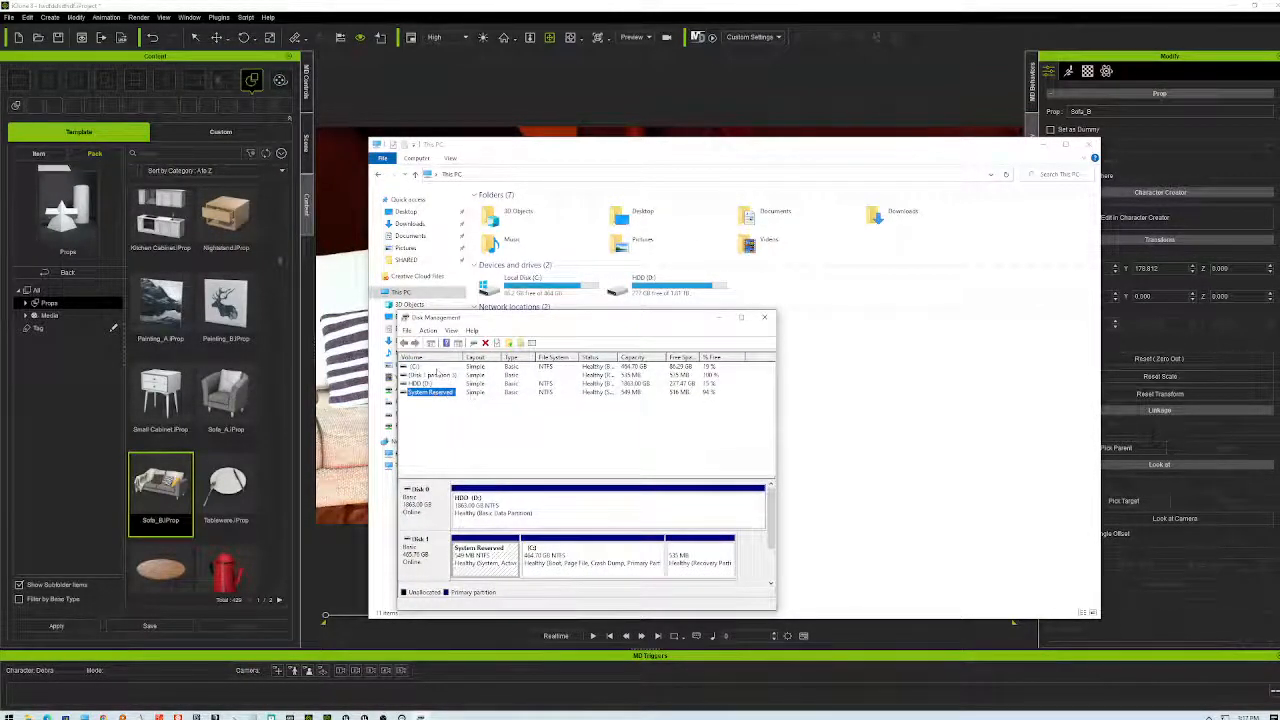
click(424, 376)
click(417, 368)
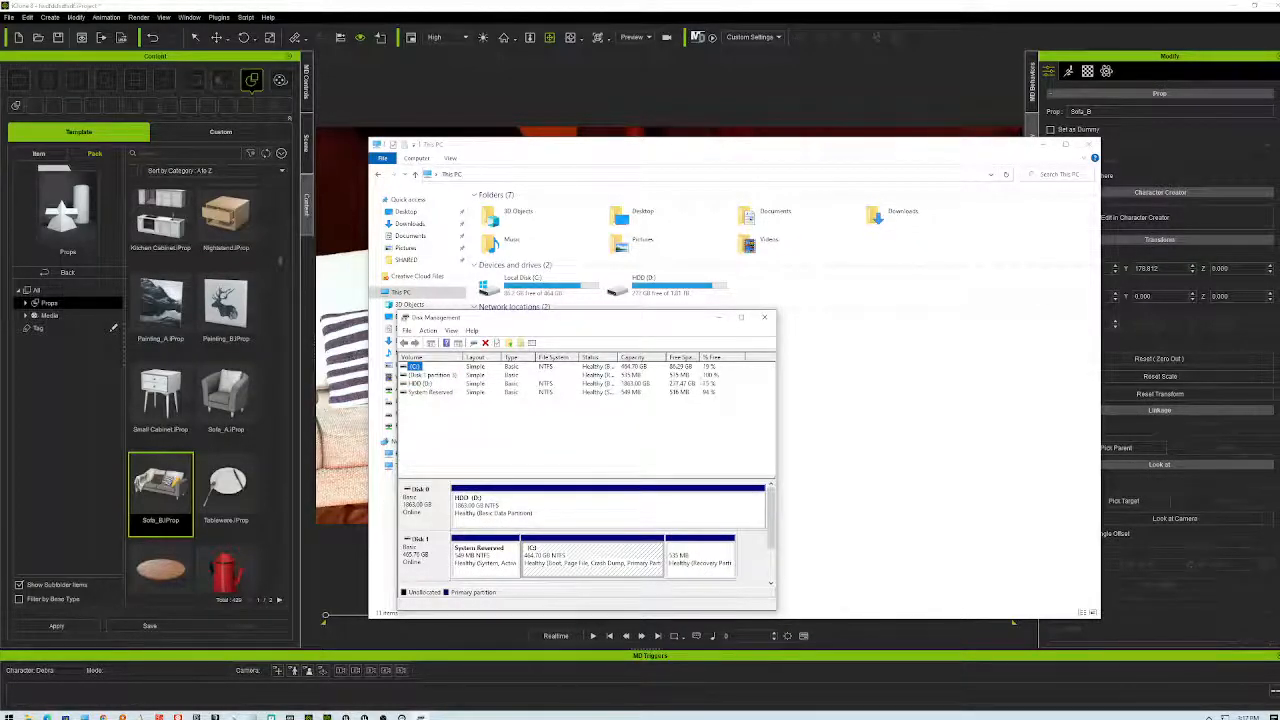
click(432, 392)
click(420, 384)
click(426, 375)
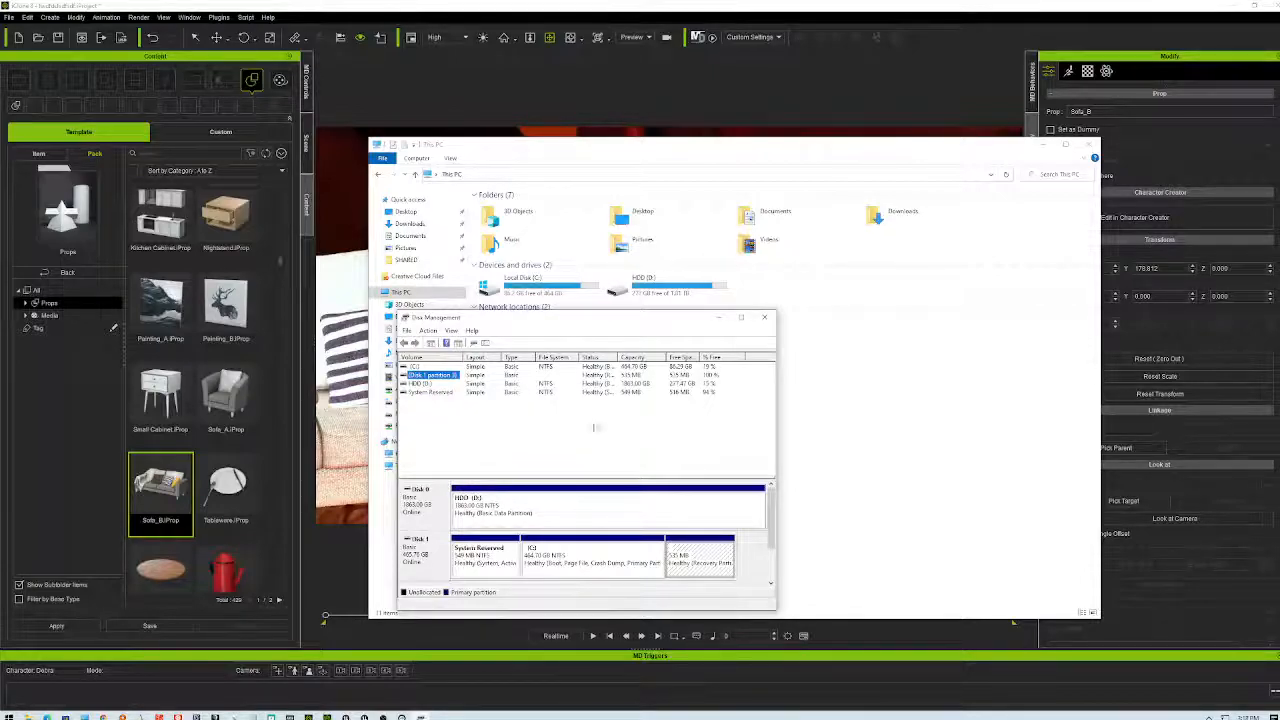
click(416, 367)
click(433, 376)
click(765, 317)
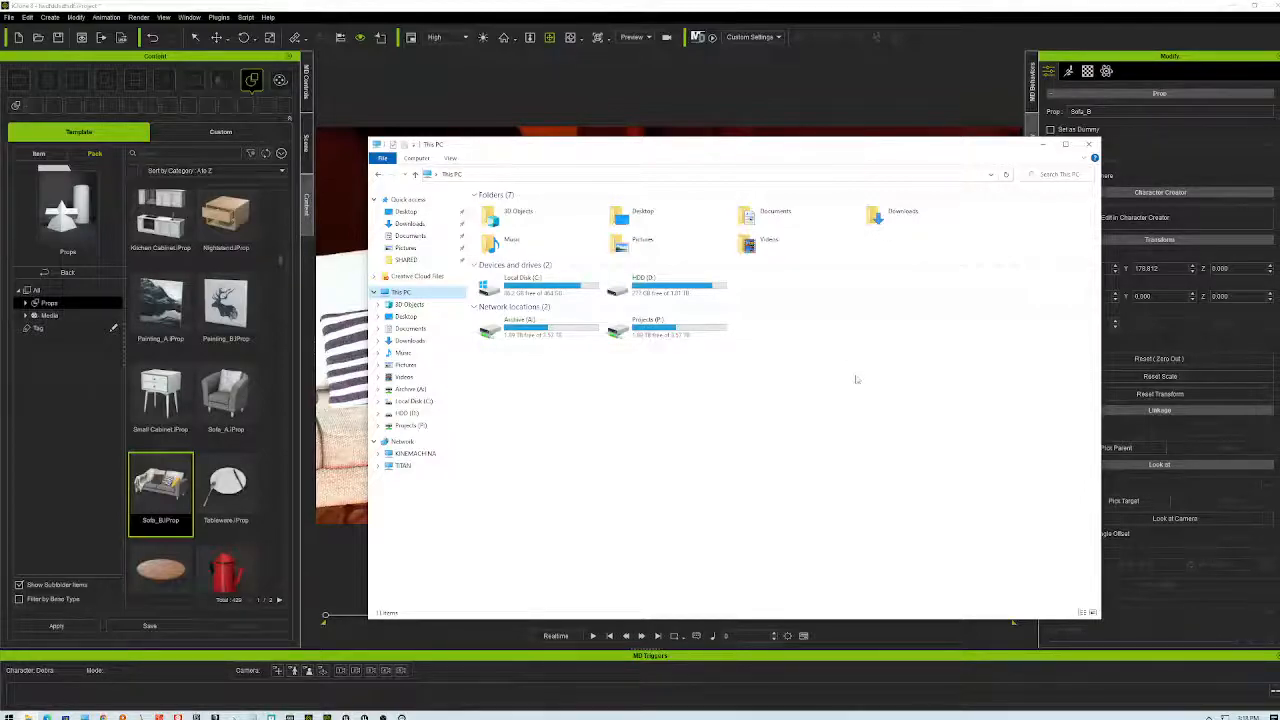
double_click(494, 291)
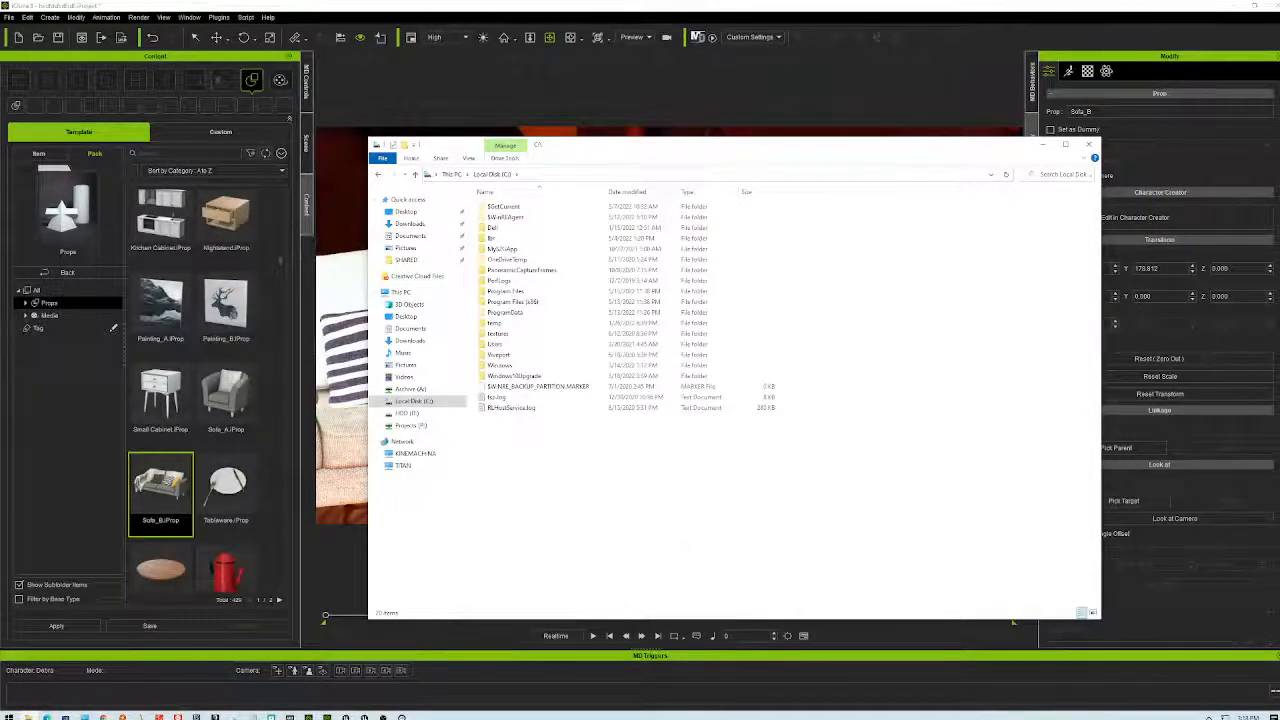
click(379, 175)
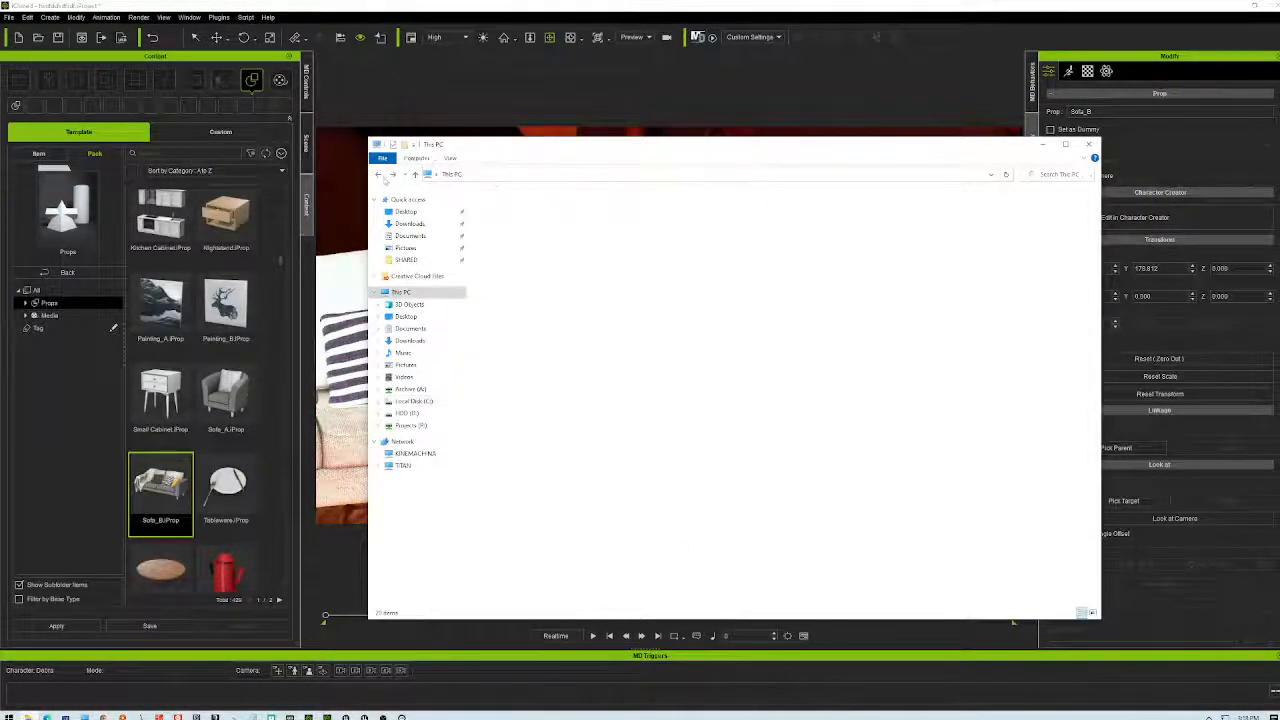
click(665, 285)
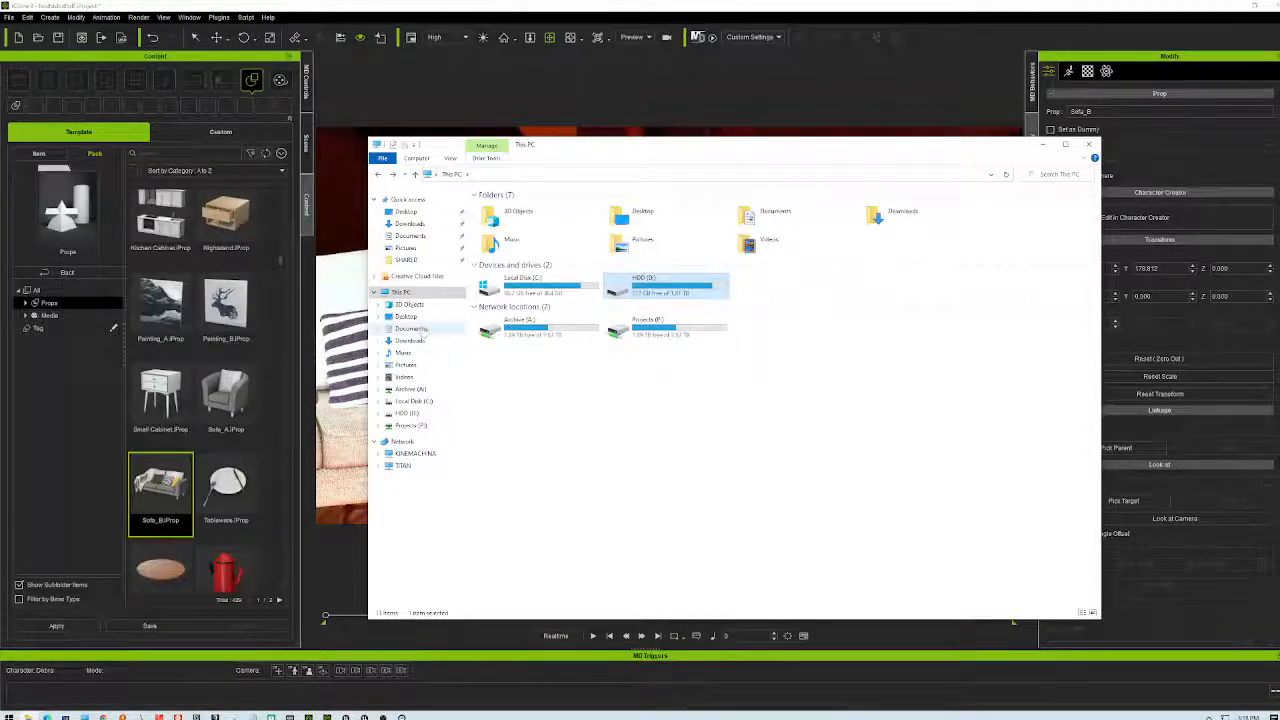
- Close File Explorer, frame the woman's head and shoulders, and select Debra
click(1088, 144)
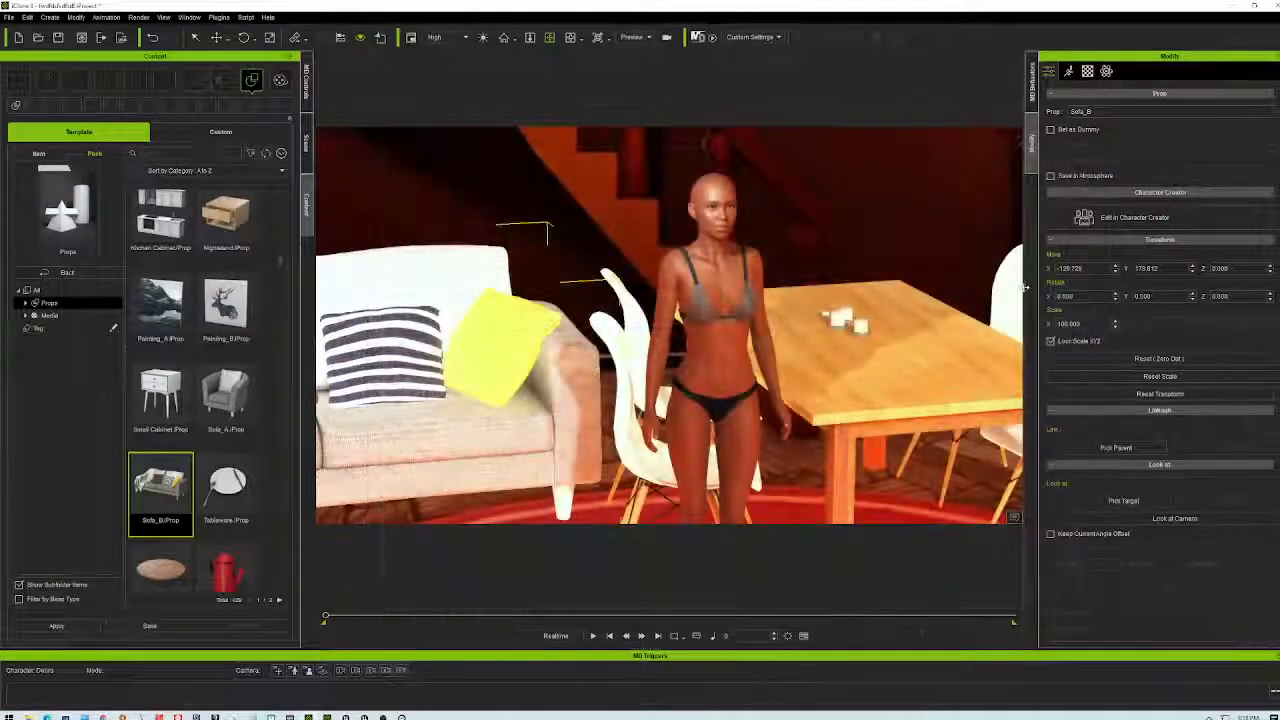
right_drag(660, 325, 690, 340)
scroll(670, 325, up, 4)
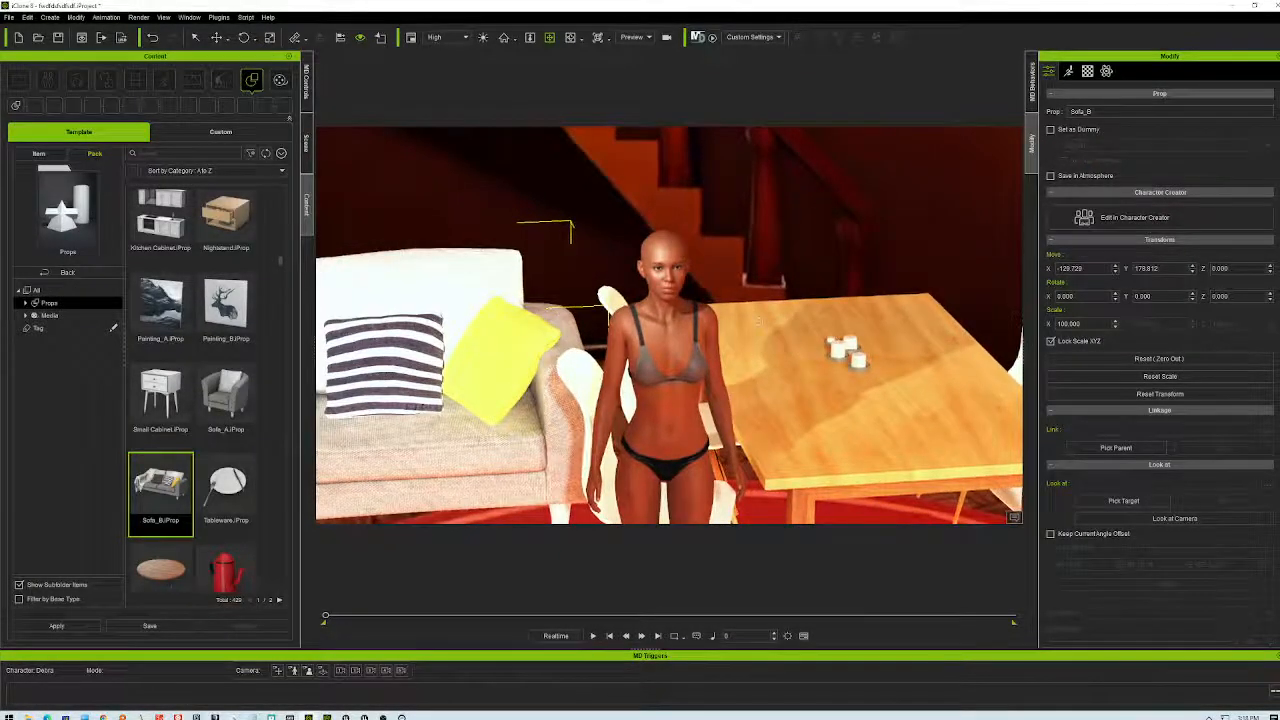
scroll(731, 311, up, 5)
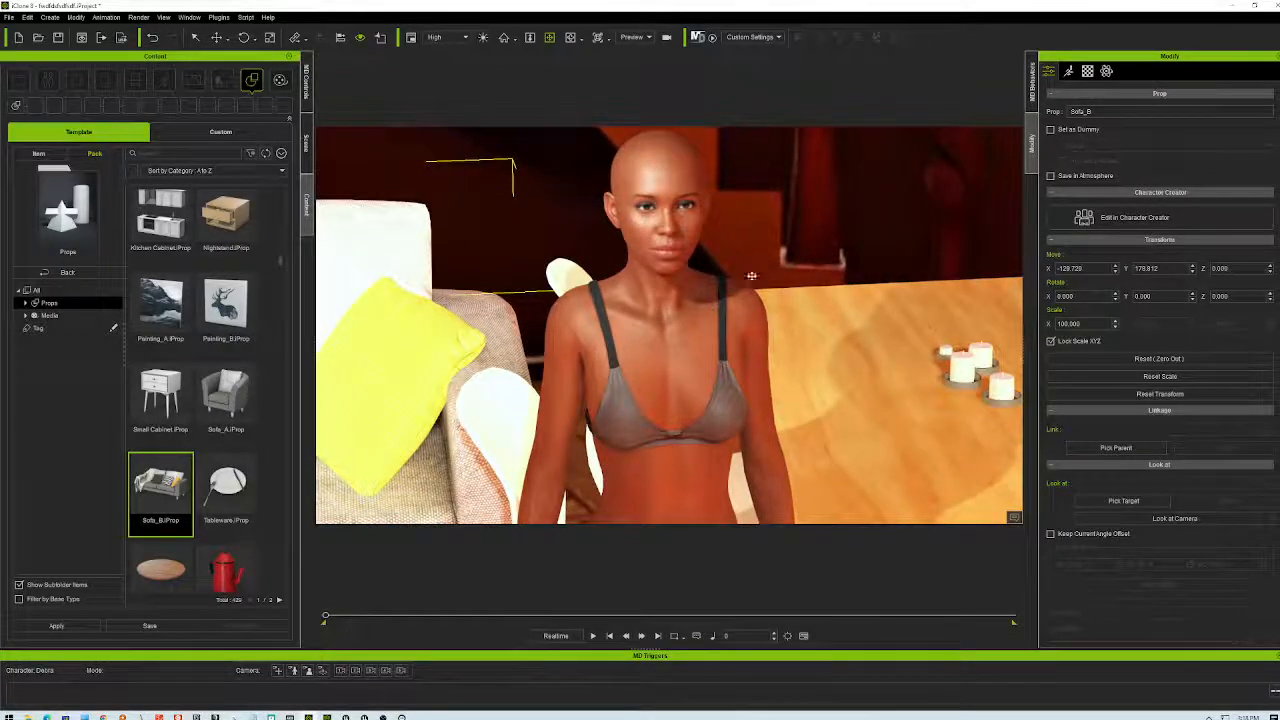
middle_drag(738, 323, 676, 293)
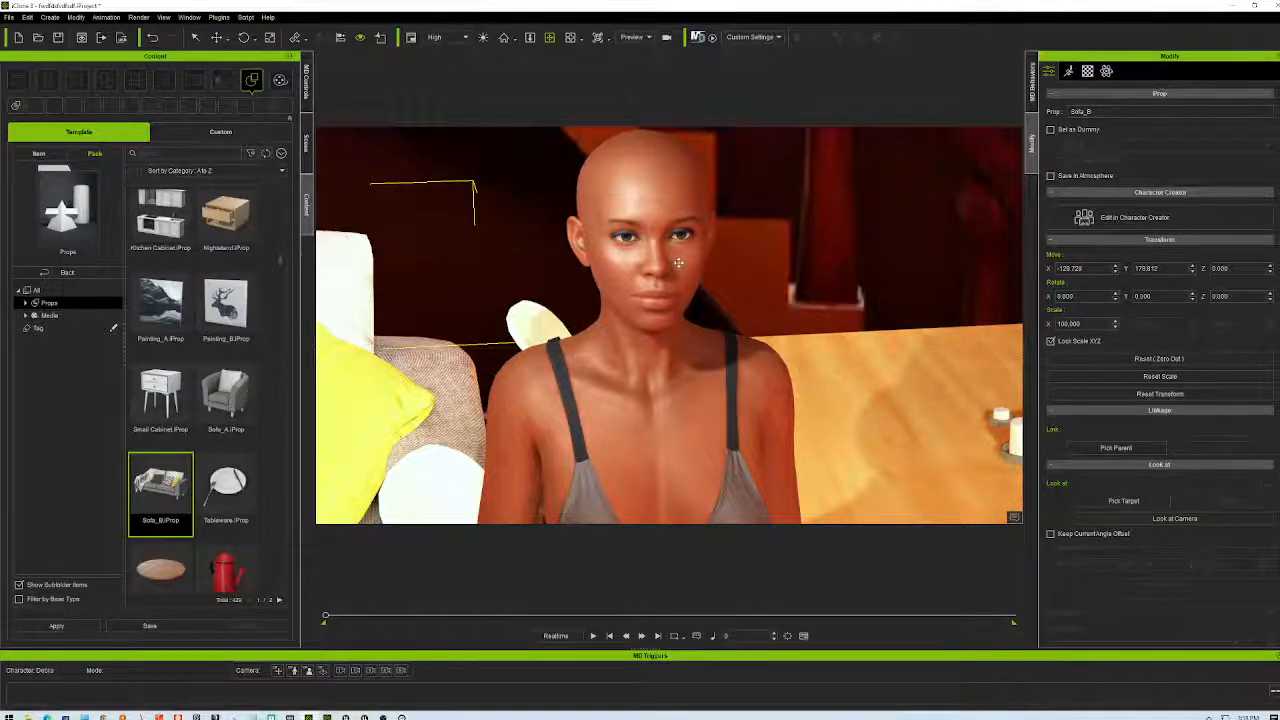
click(678, 263)
right_drag(678, 263, 740, 322)
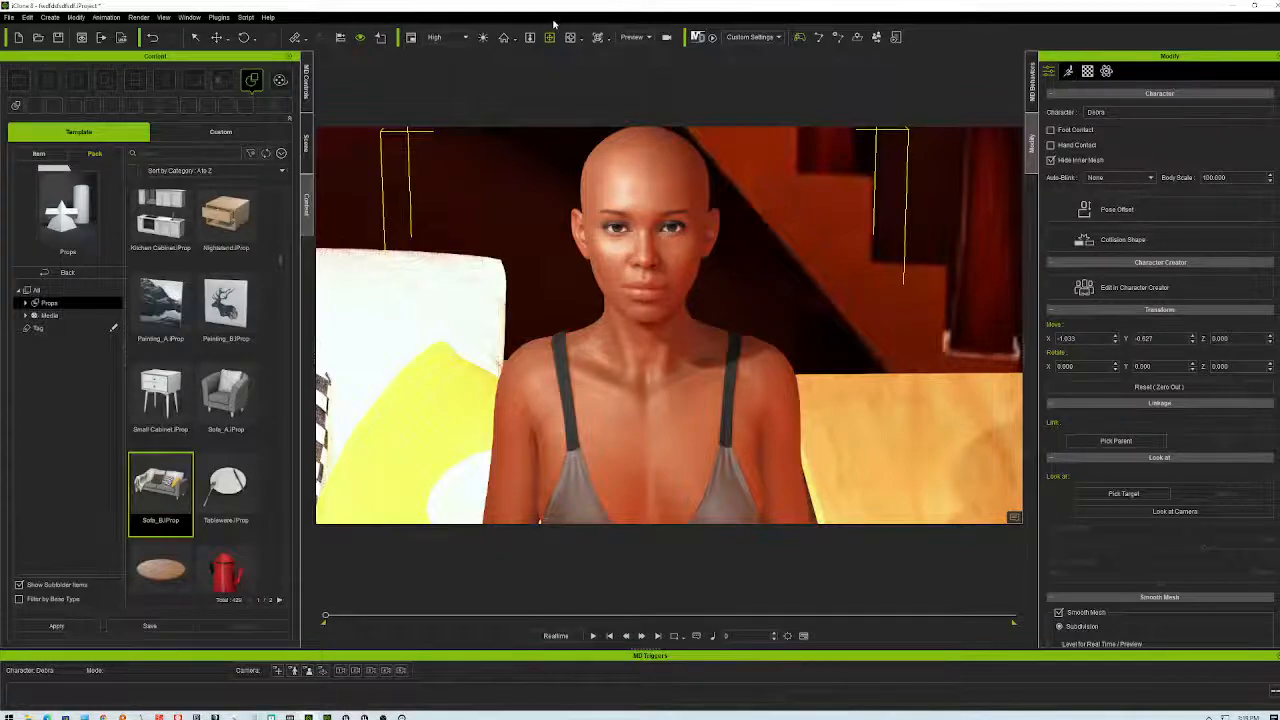
- Switch the viewport from Preview to Camera and orbit to face the woman front-on
click(640, 37)
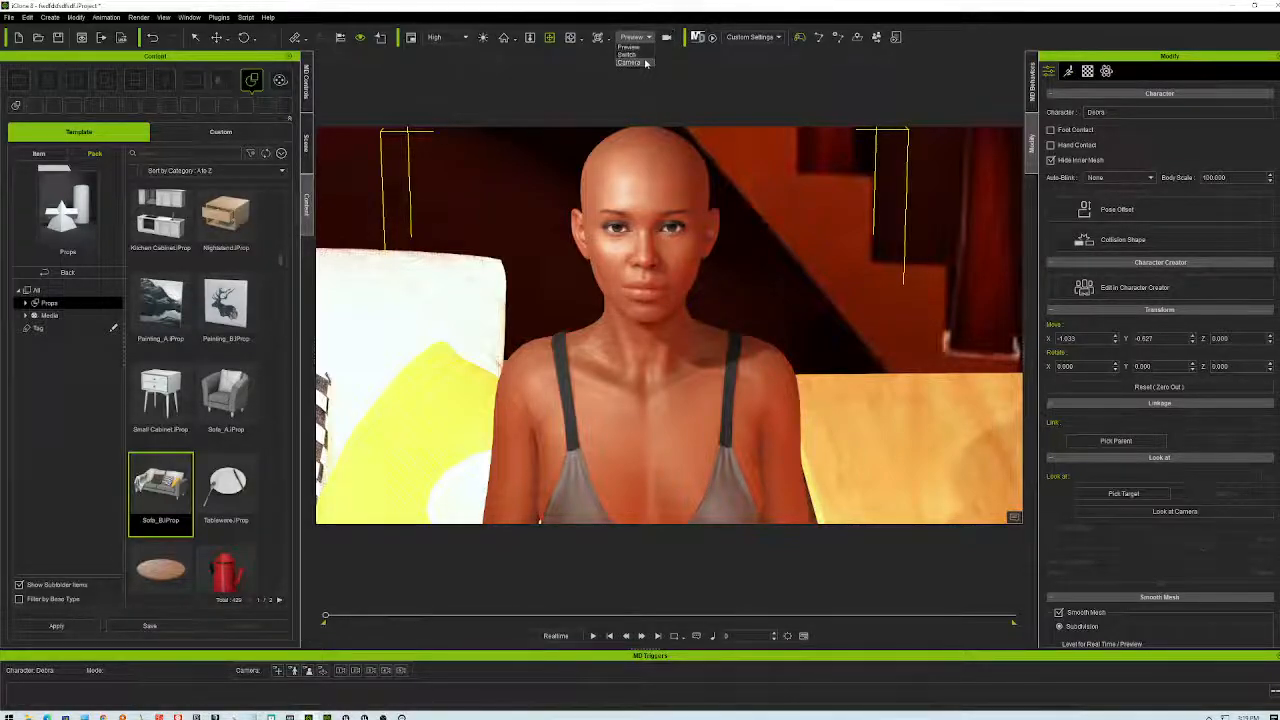
click(630, 63)
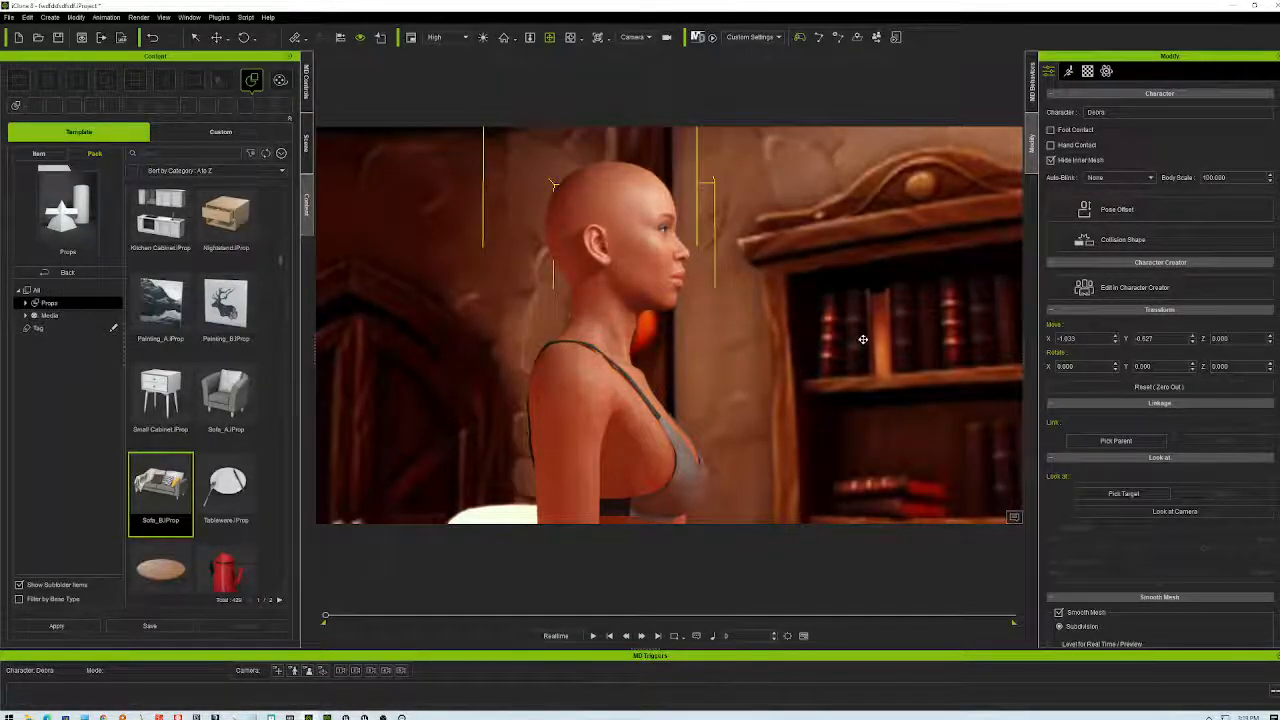
right_drag(880, 408, 545, 457)
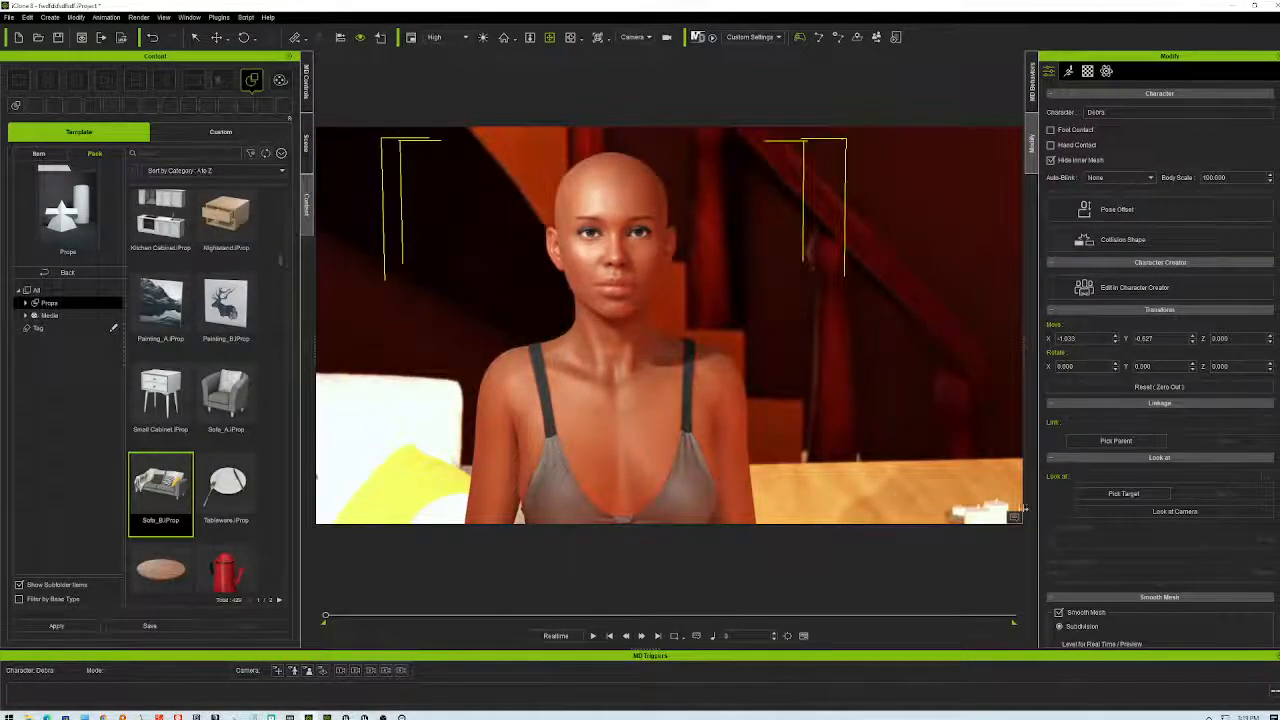
- Collapse the Character Creator section in Modify and show the Scene object list
click(1130, 443)
click(1130, 443)
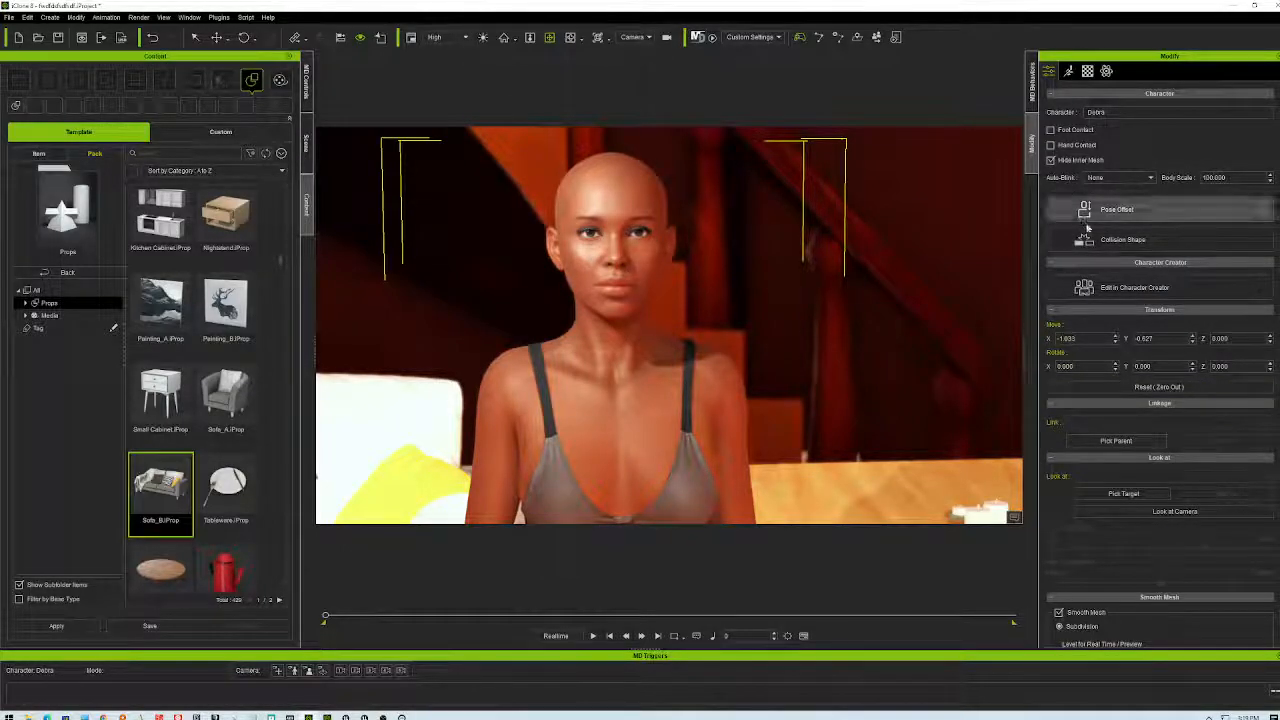
click(1105, 263)
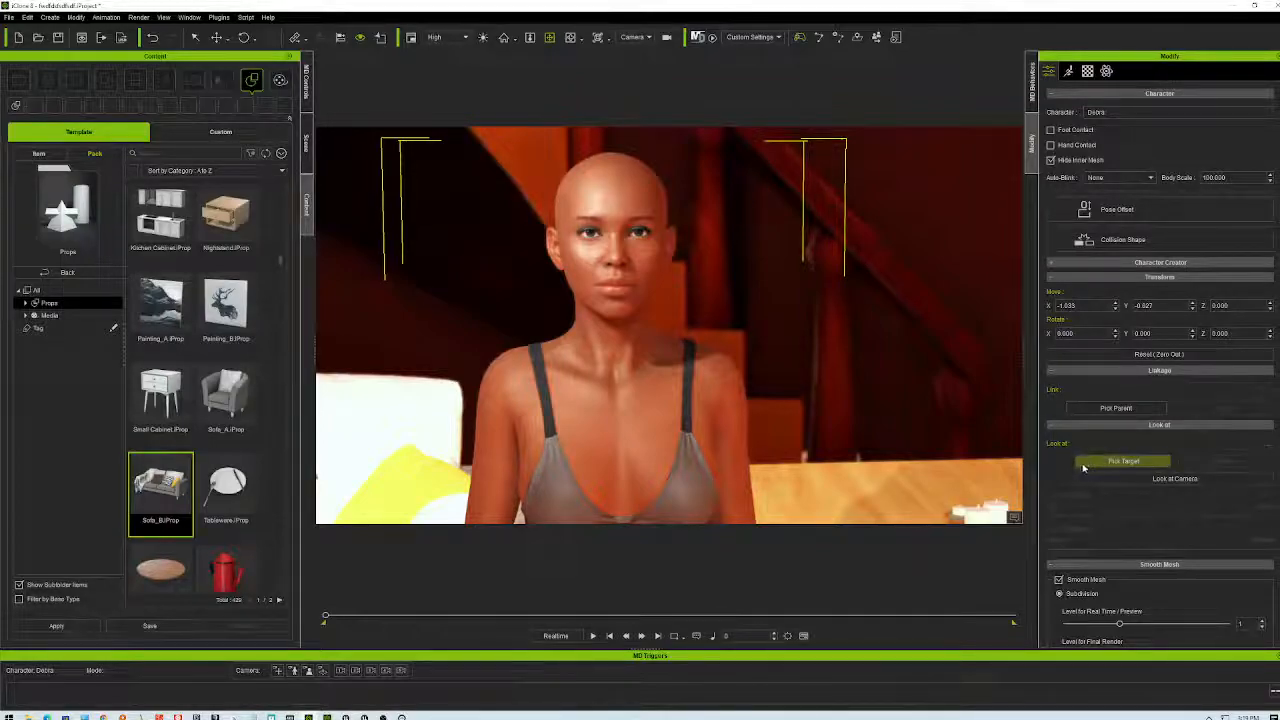
scroll(1073, 510, down, 1)
scroll(1075, 505, down, 4)
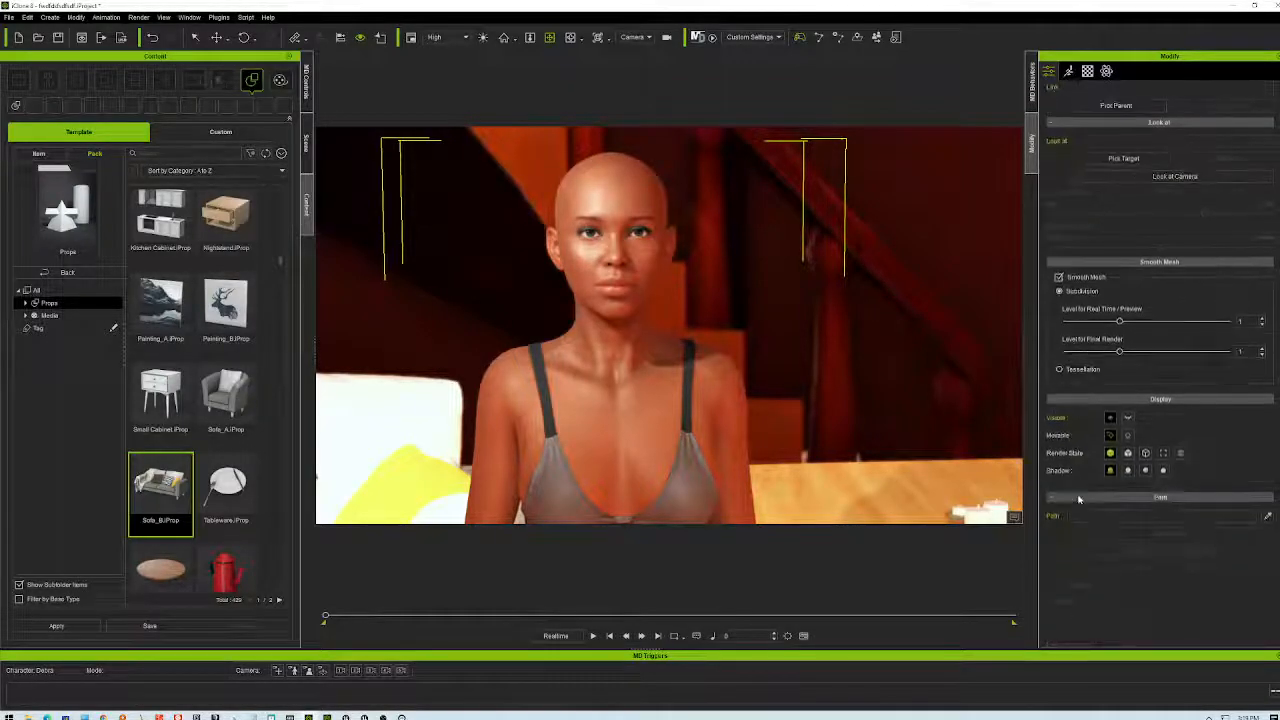
click(306, 142)
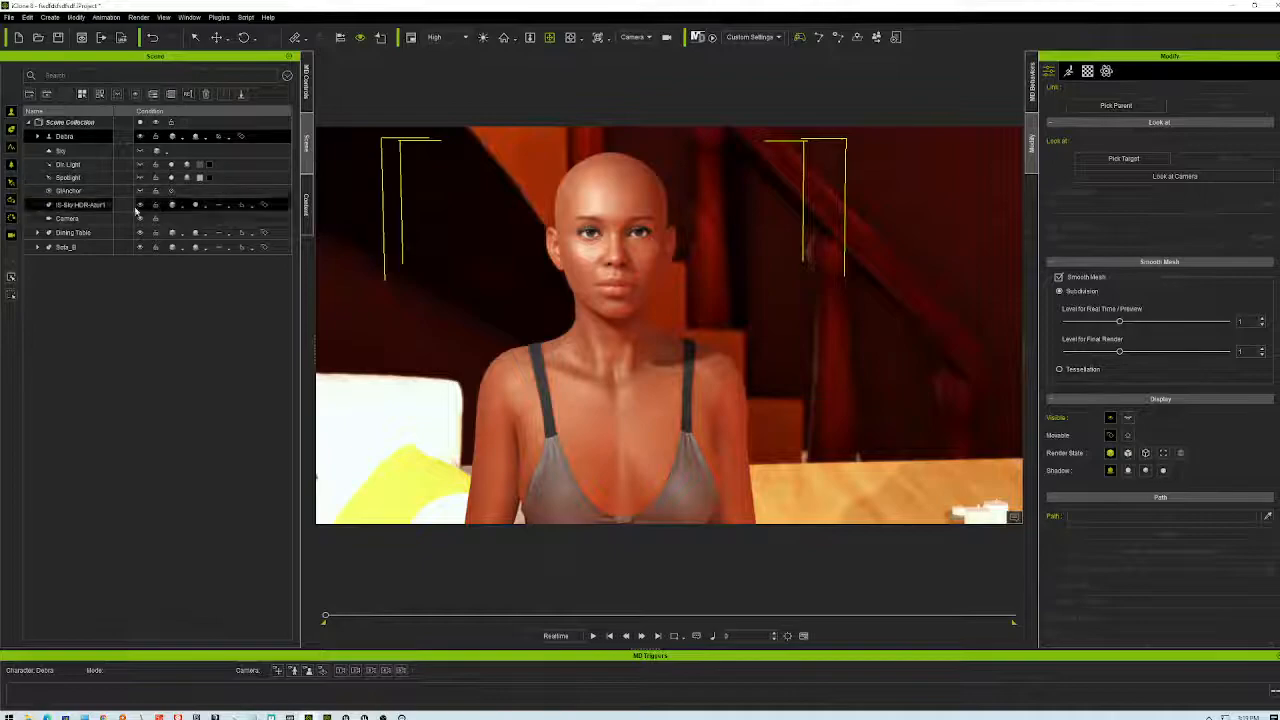
- Set the Camera's depth-of-field target to the woman's face, then raise focus distance to about 2206
click(68, 218)
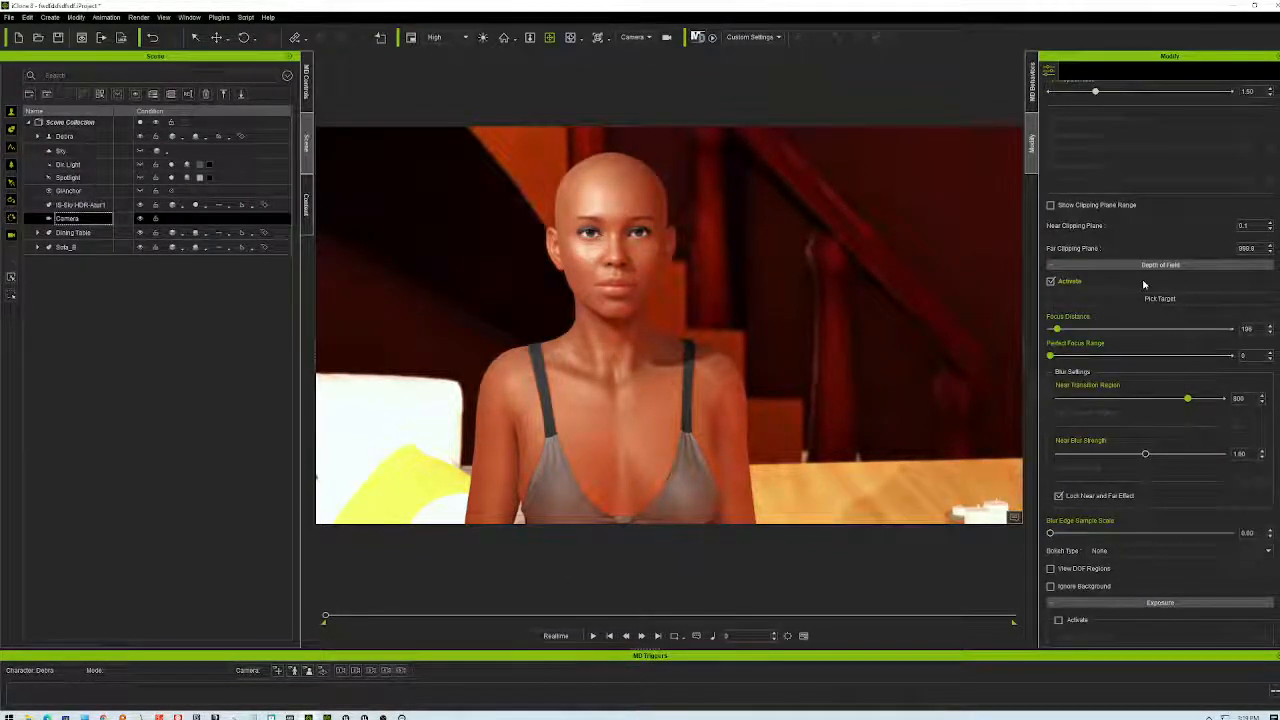
click(1162, 298)
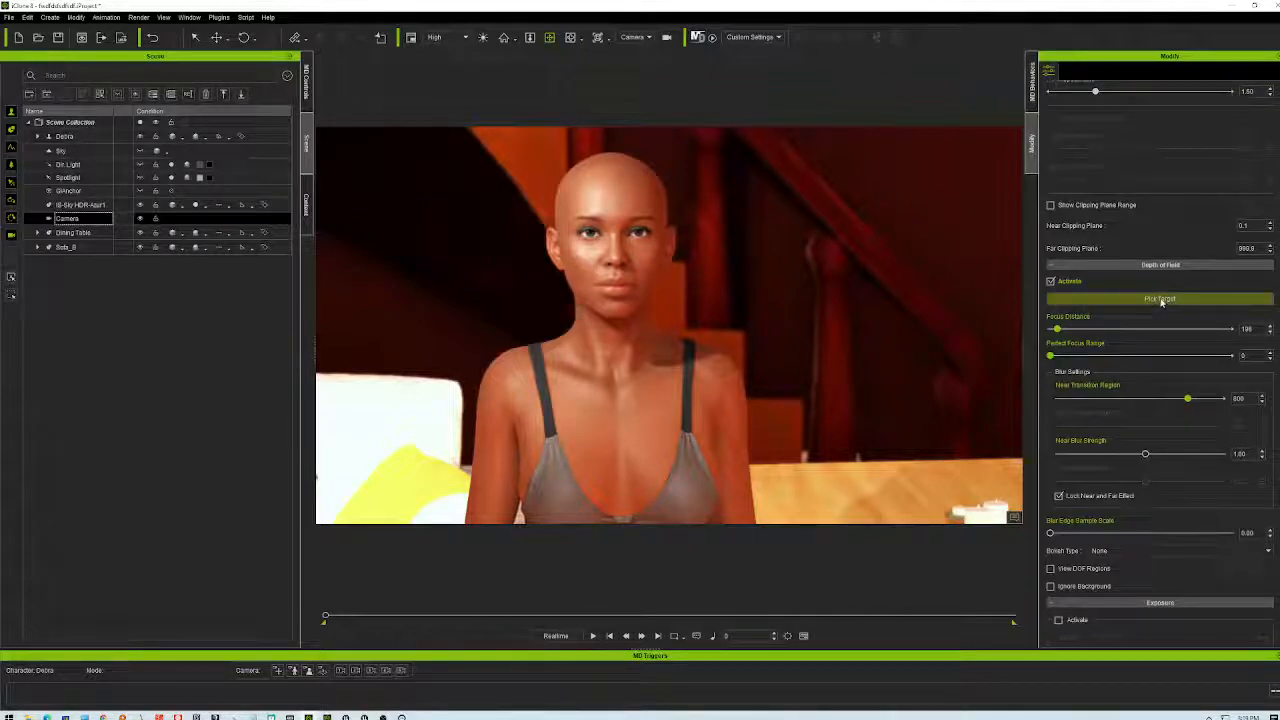
click(598, 251)
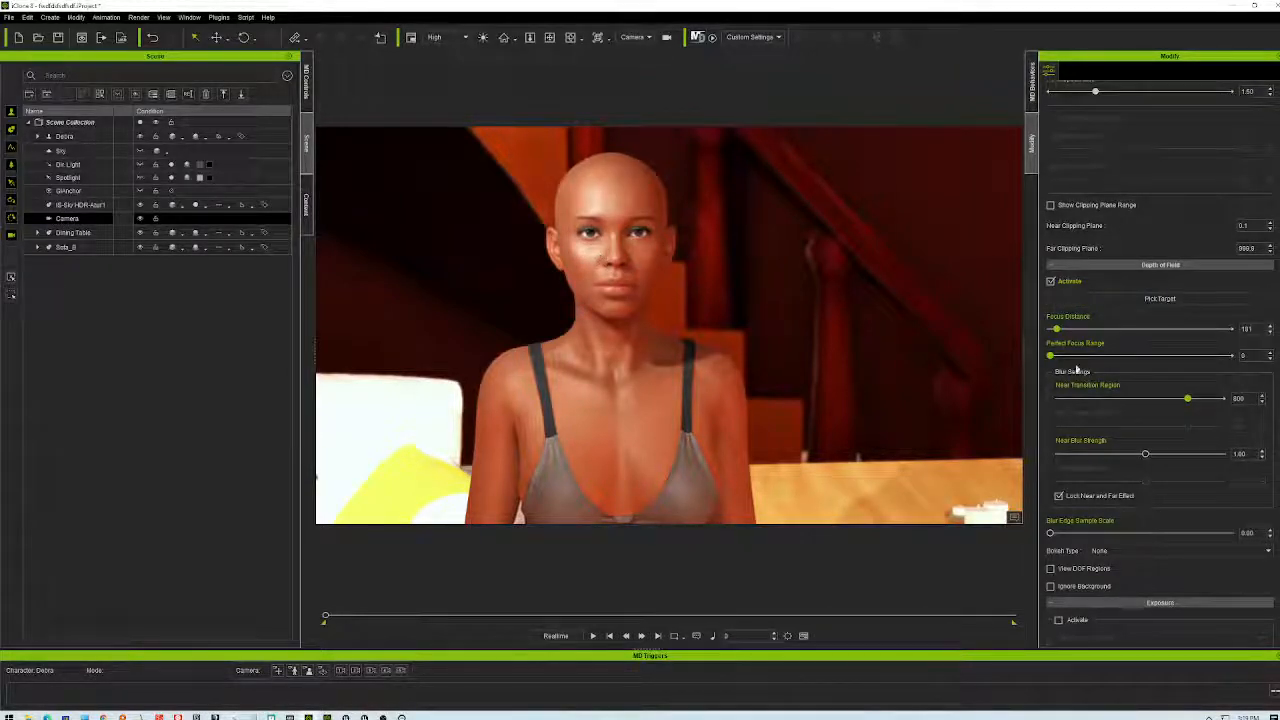
drag(1058, 337, 1131, 342)
- Give the camera a 200mm lens, refocus on her face, and pan to frame her head
scroll(1147, 373, up, 5)
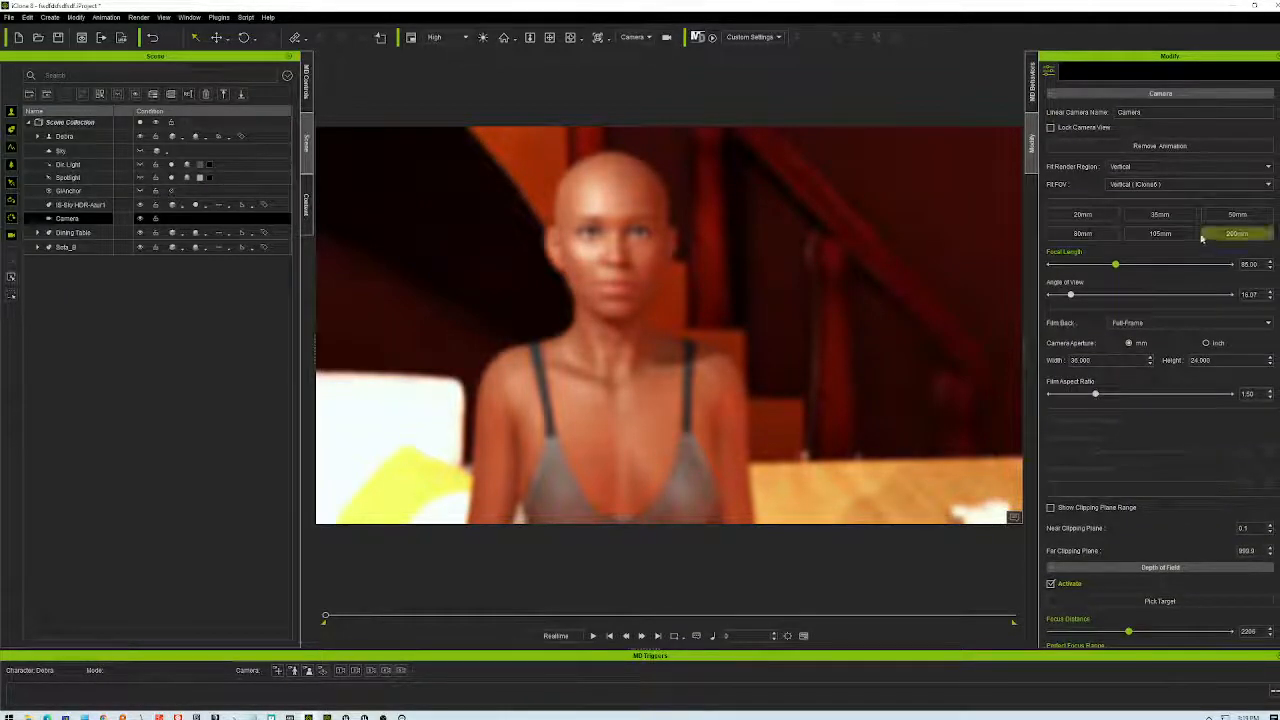
click(1237, 233)
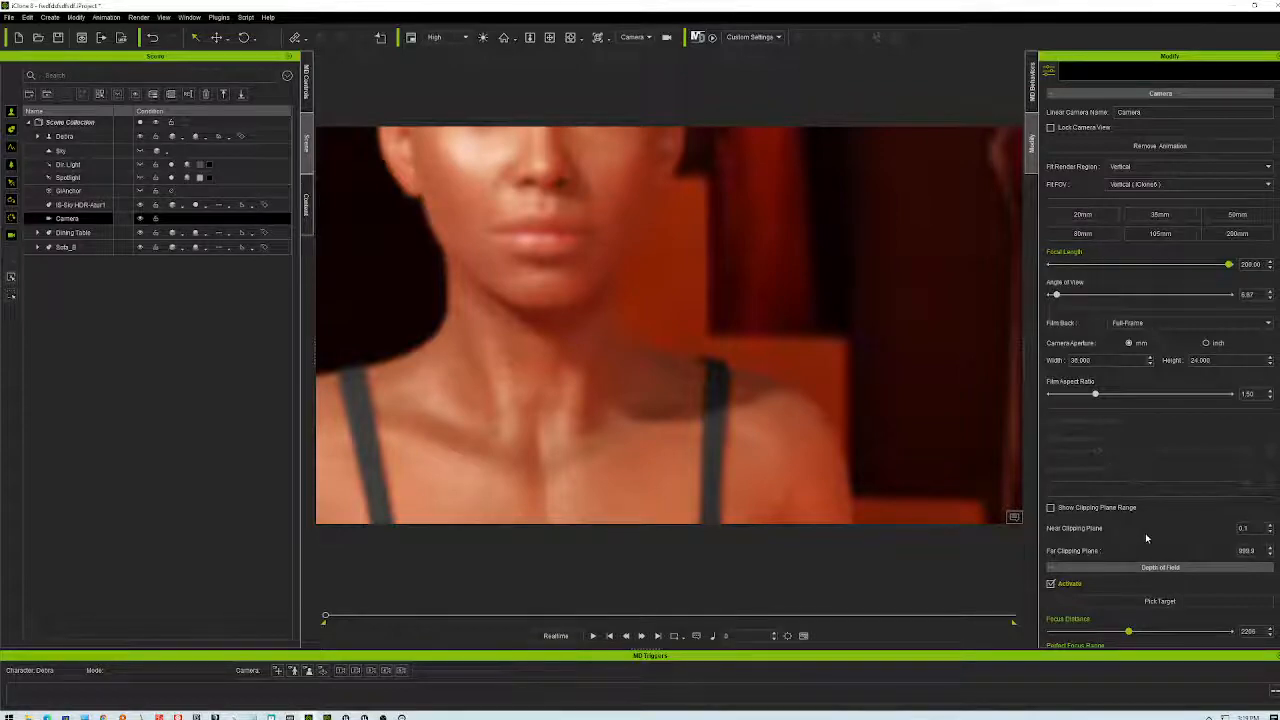
scroll(1150, 530, down, 3)
scroll(1150, 535, down, 1)
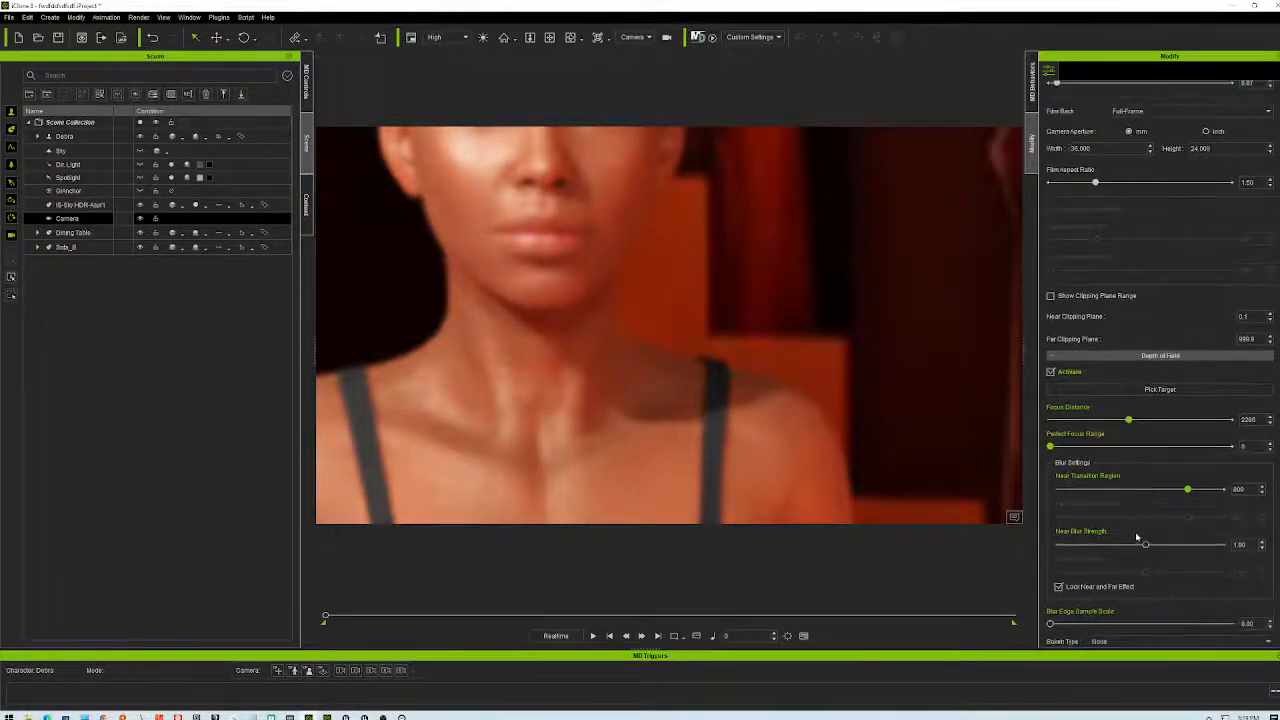
click(1160, 389)
click(556, 237)
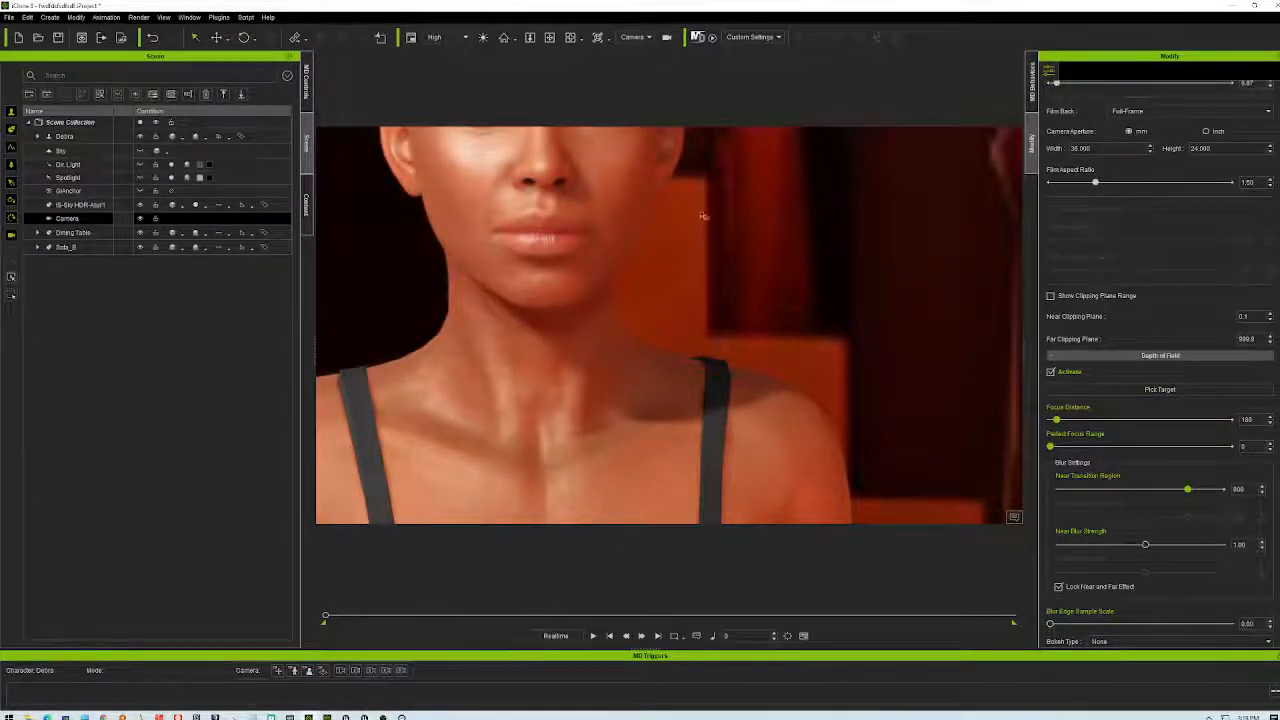
click(550, 37)
drag(686, 214, 967, 426)
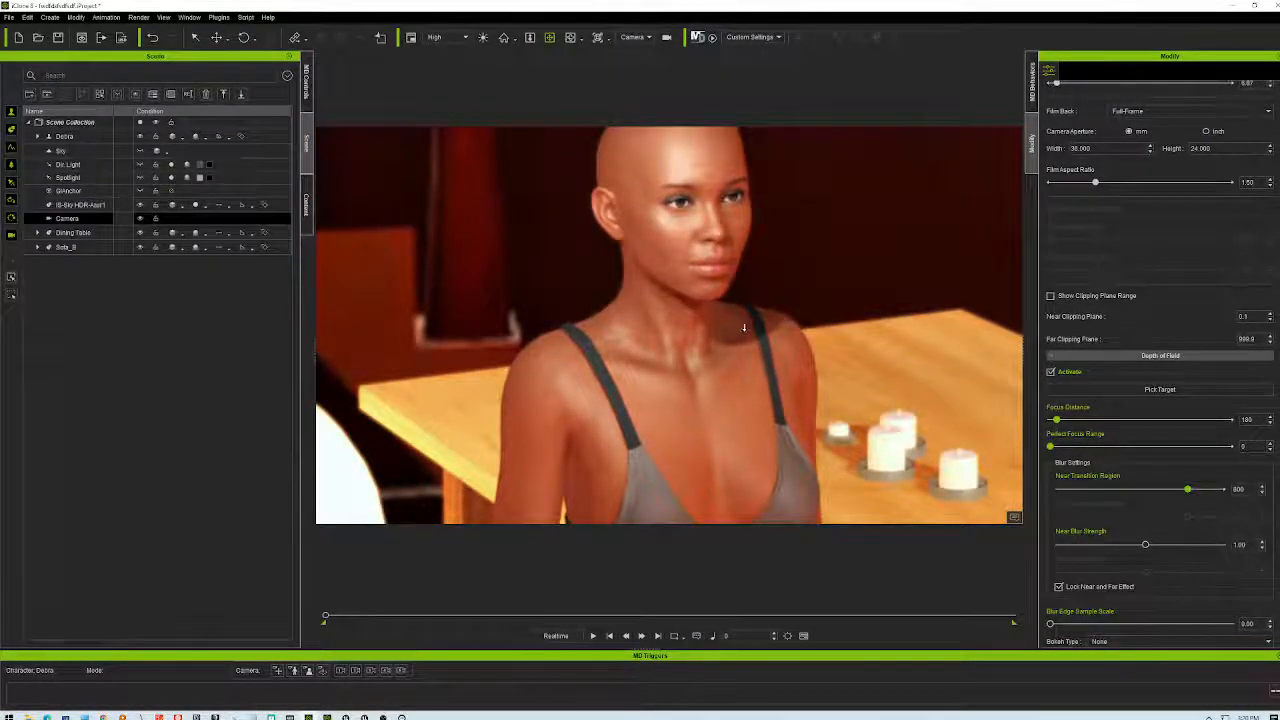
- Refocus the camera on the woman at about 505 and reframe her by the candle-lit table
scroll(749, 323, down, 3)
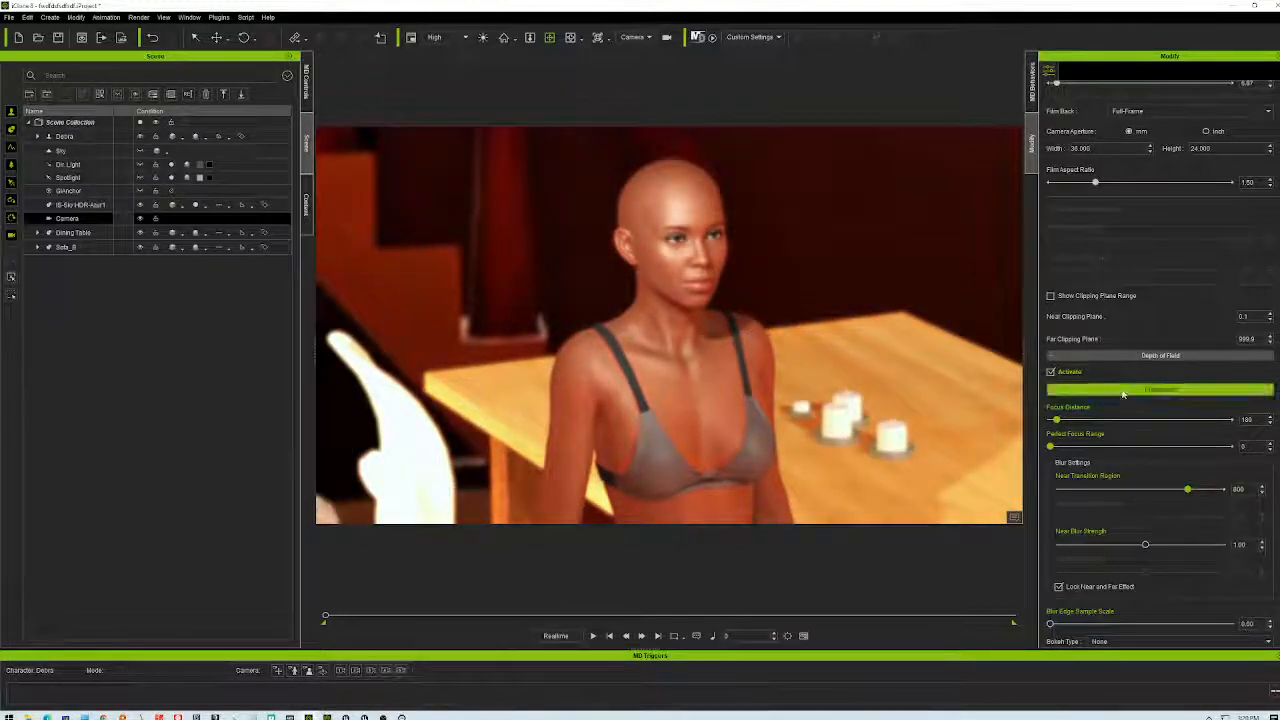
click(701, 349)
scroll(701, 349, up, 2)
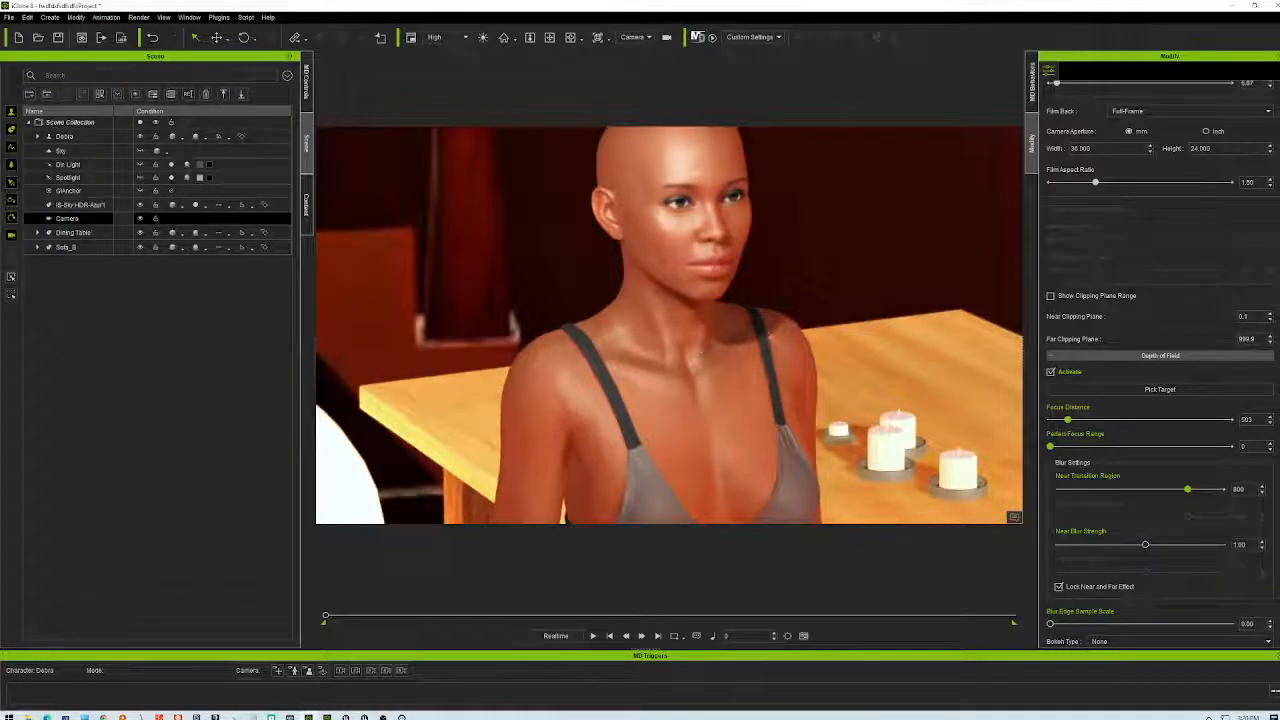
click(549, 37)
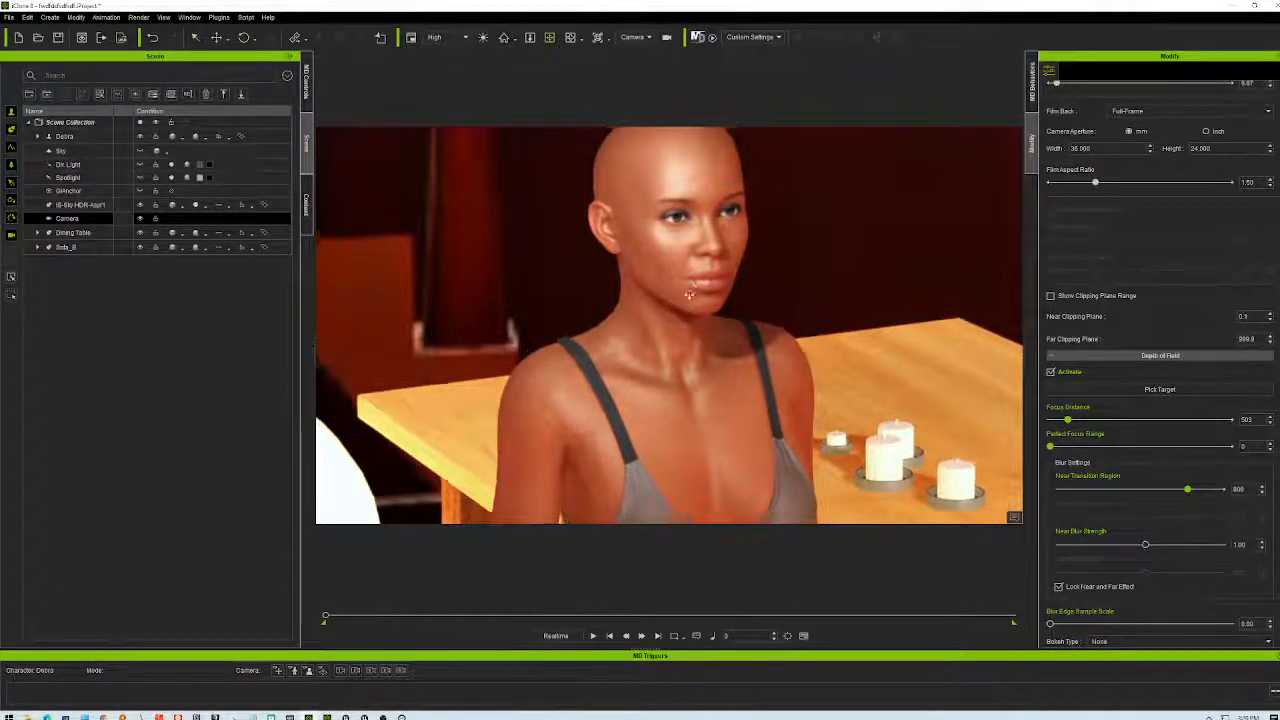
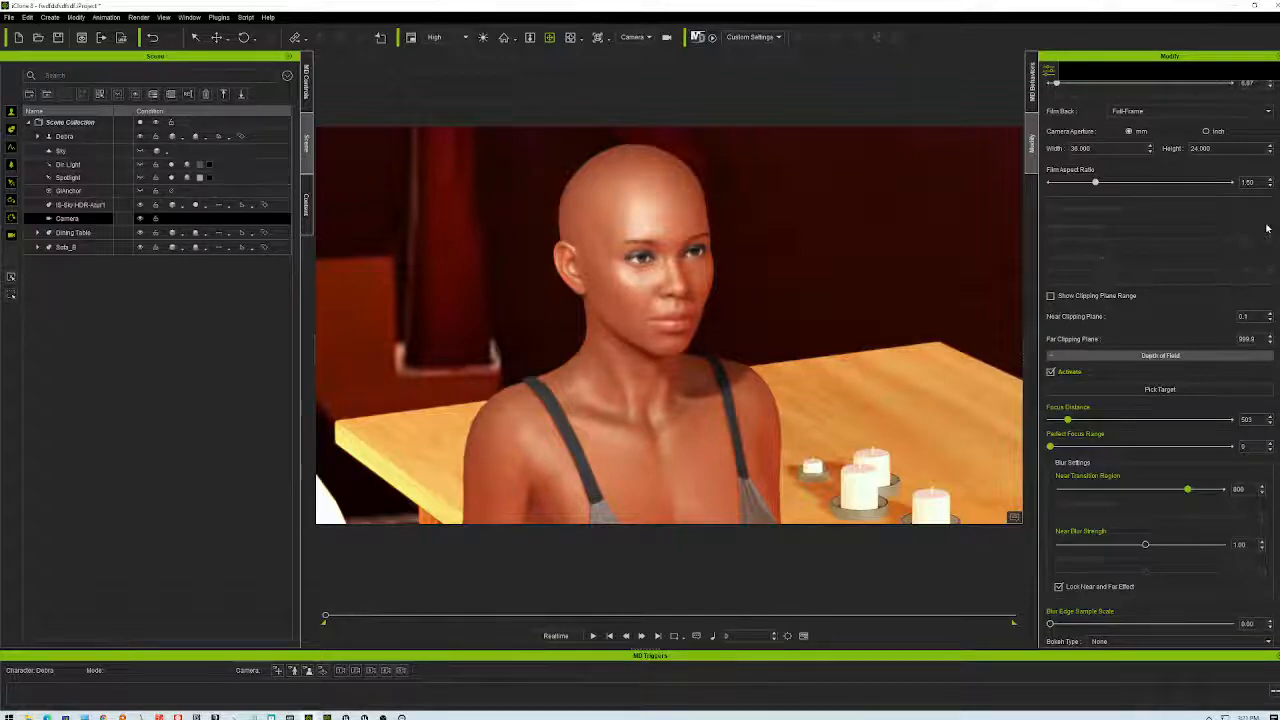
- Pan across the table scene and dolly to frame her head and shoulders by the candle and sofa
middle_drag(866, 334, 733, 398)
scroll(733, 398, up, 2)
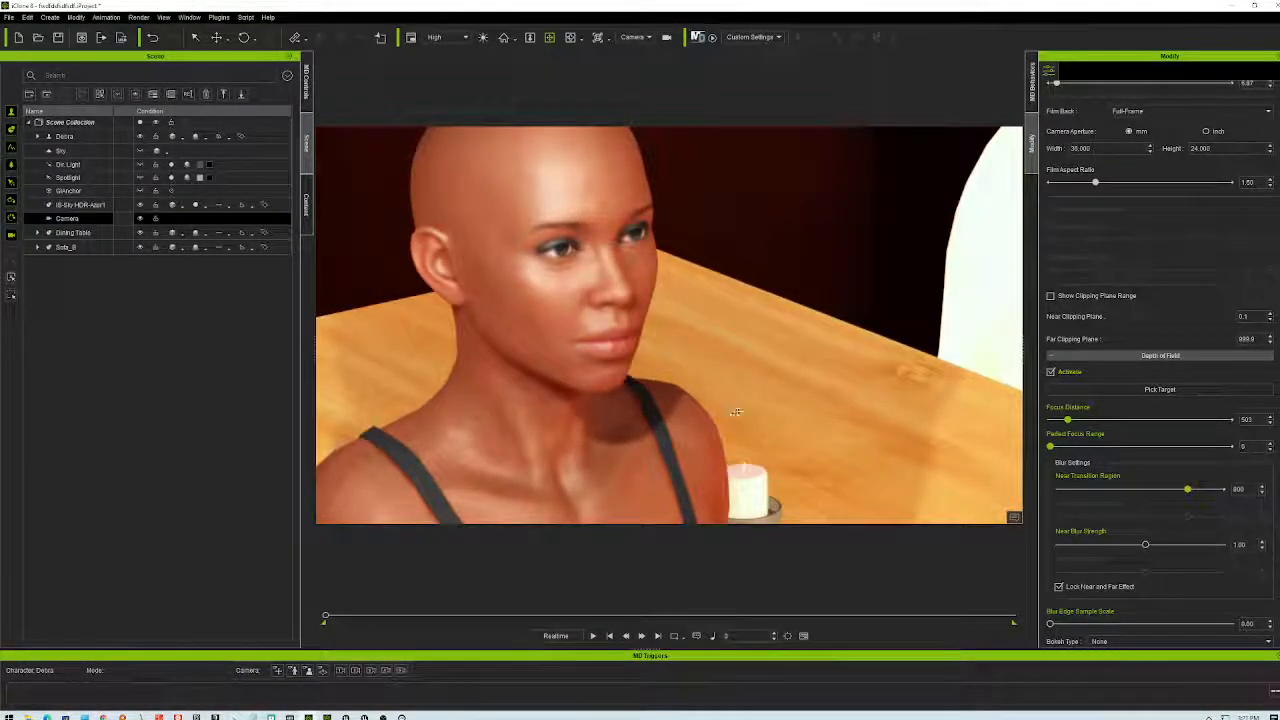
scroll(801, 412, down, 2)
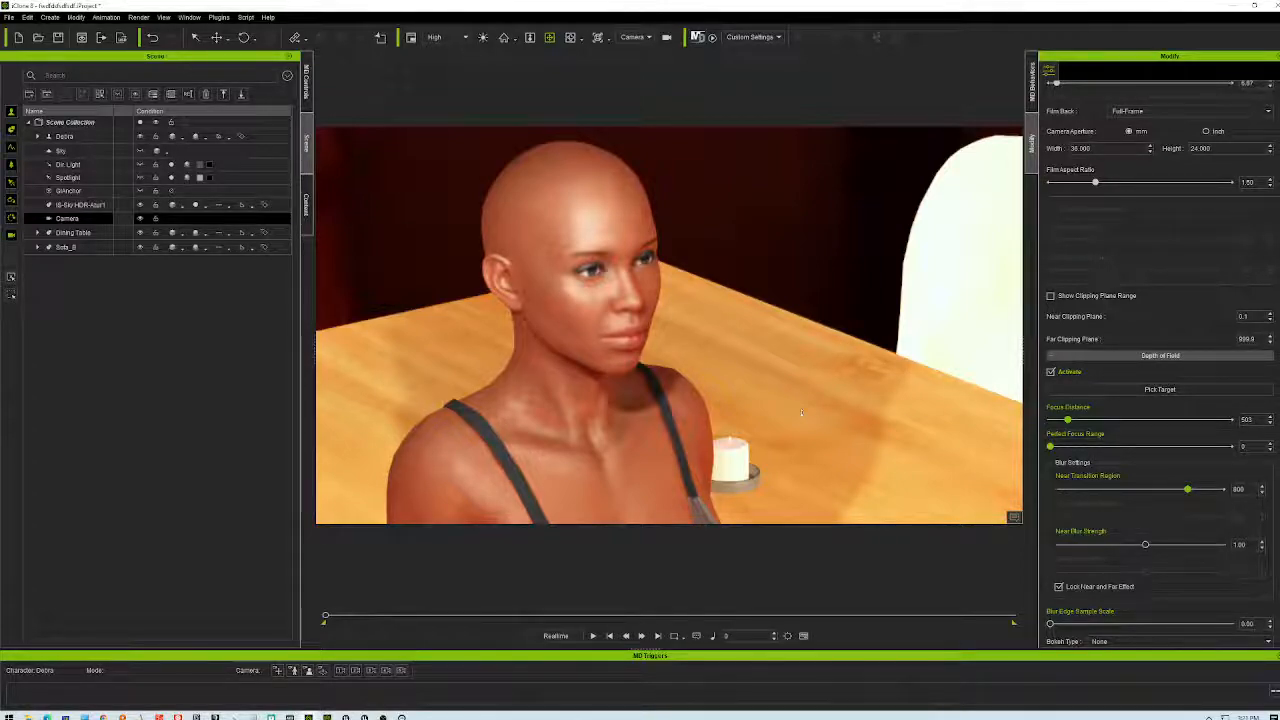
click(267, 17)
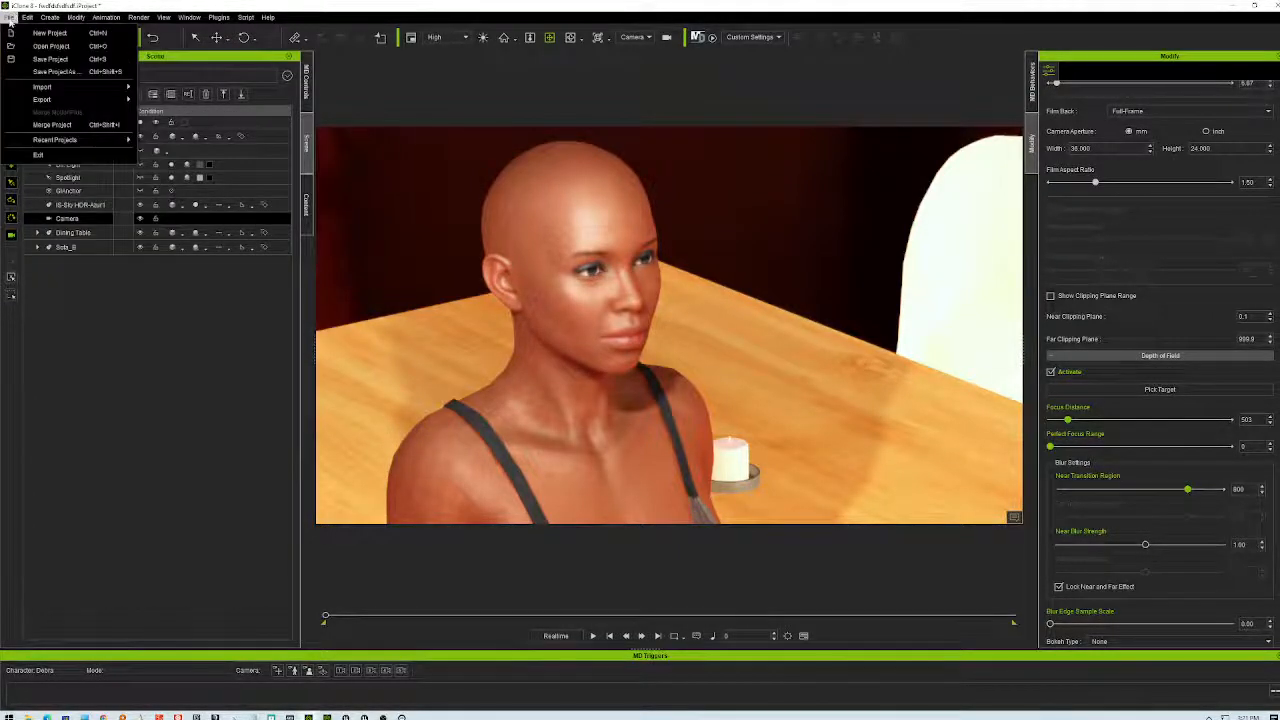
mouse_move(30, 18)
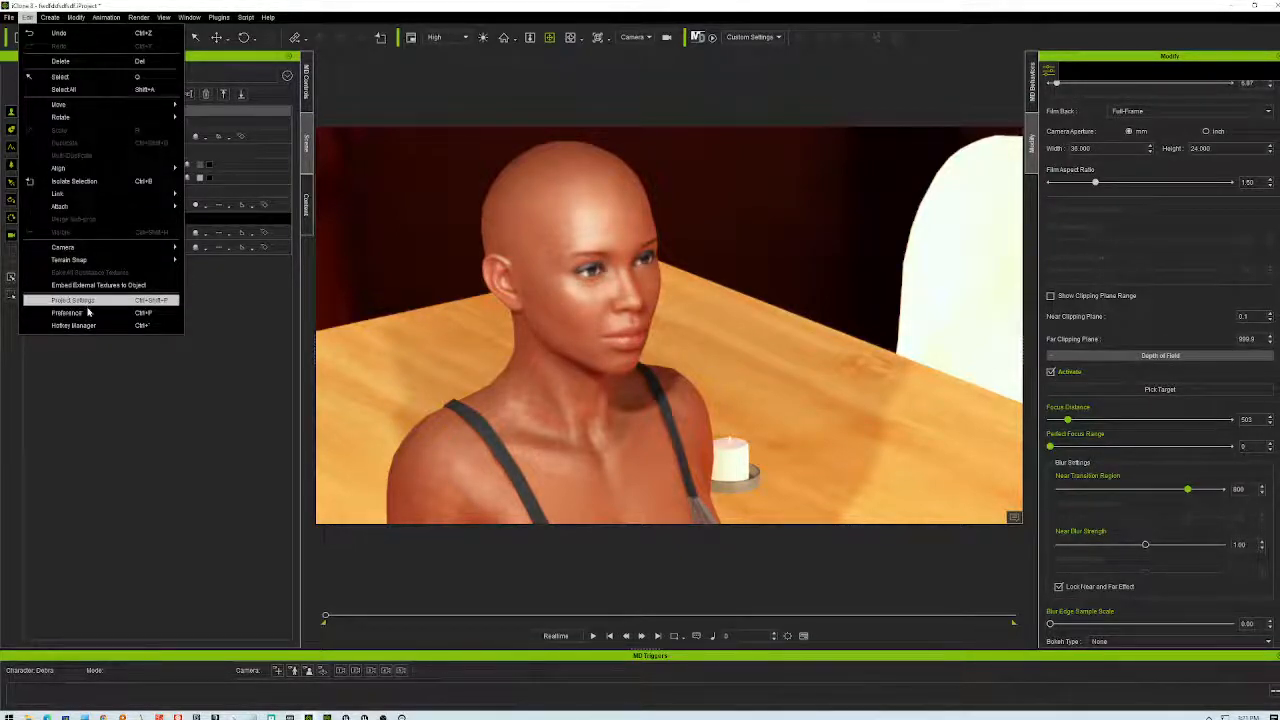
click(92, 313)
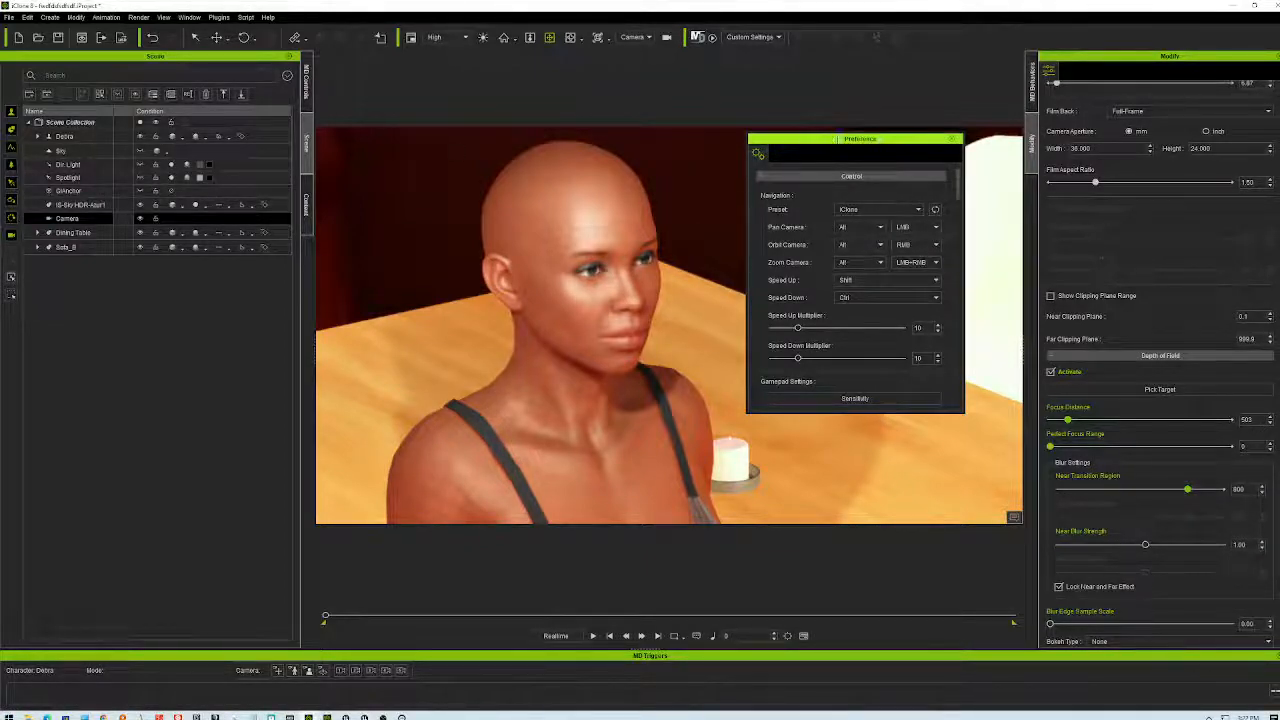
click(950, 149)
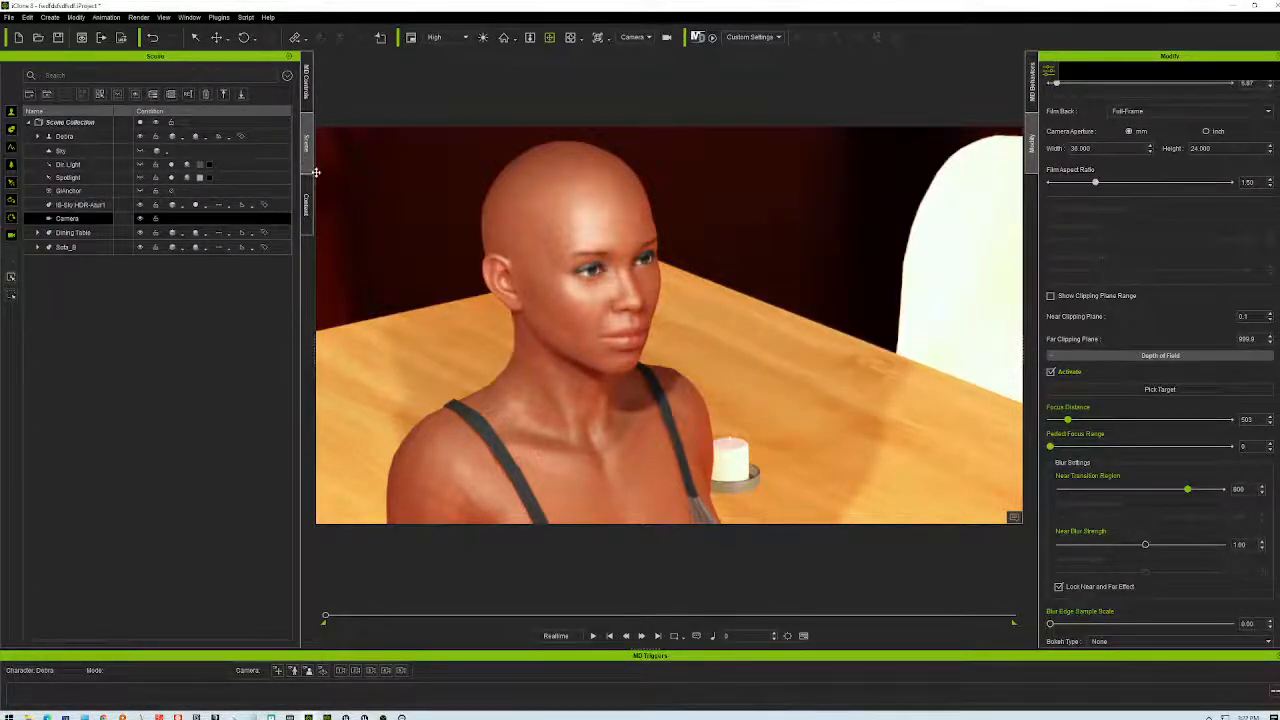
- Use Find File on the Painting_B prop in the Content library to reveal its iProp file
click(307, 201)
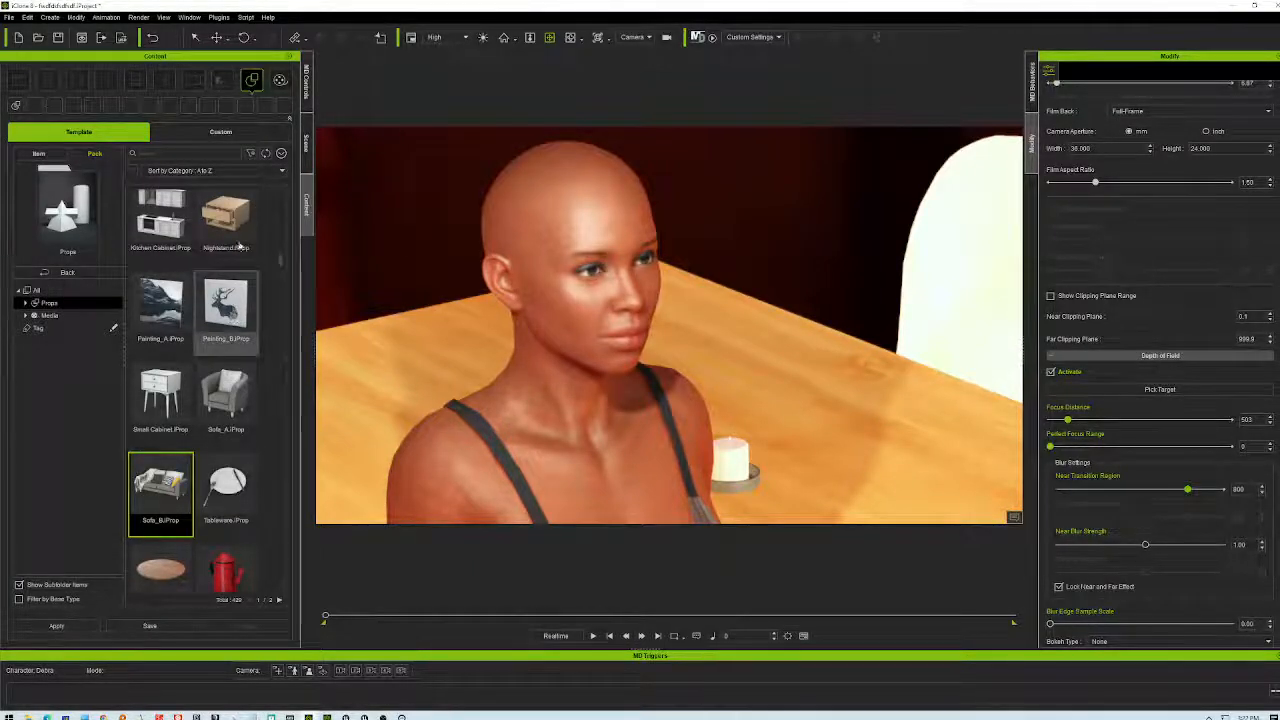
click(226, 299)
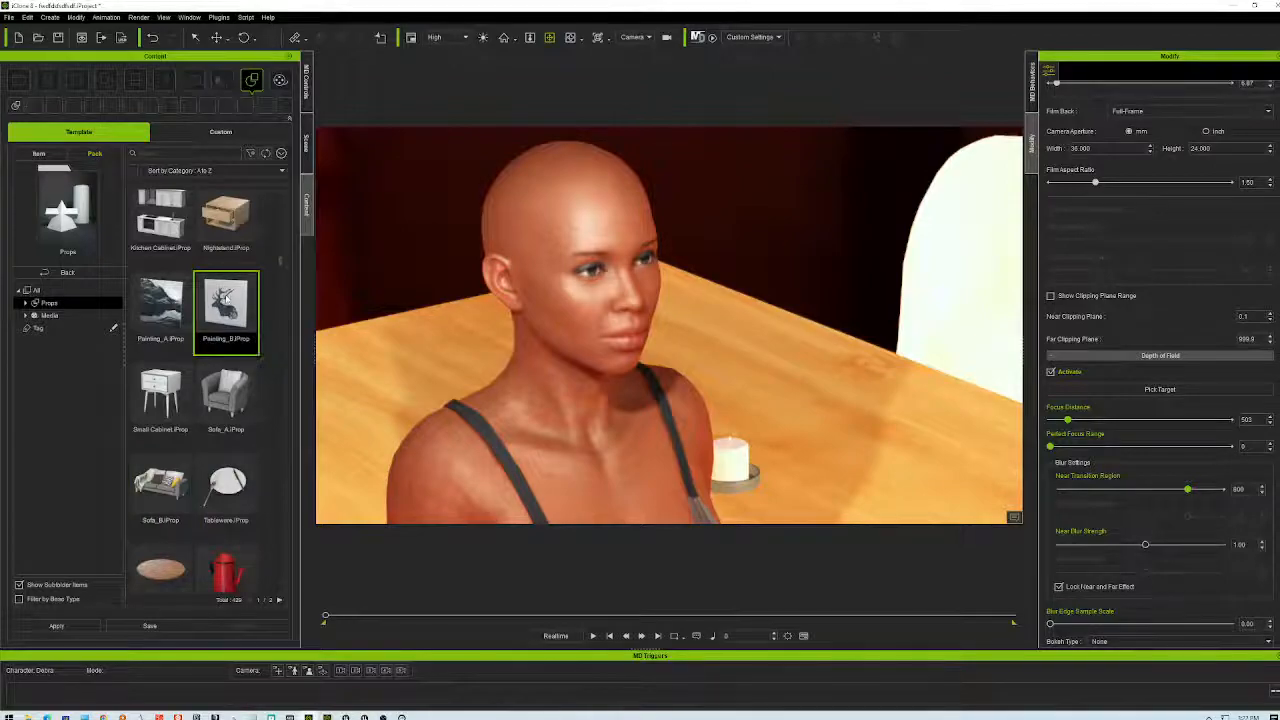
right_click(228, 300)
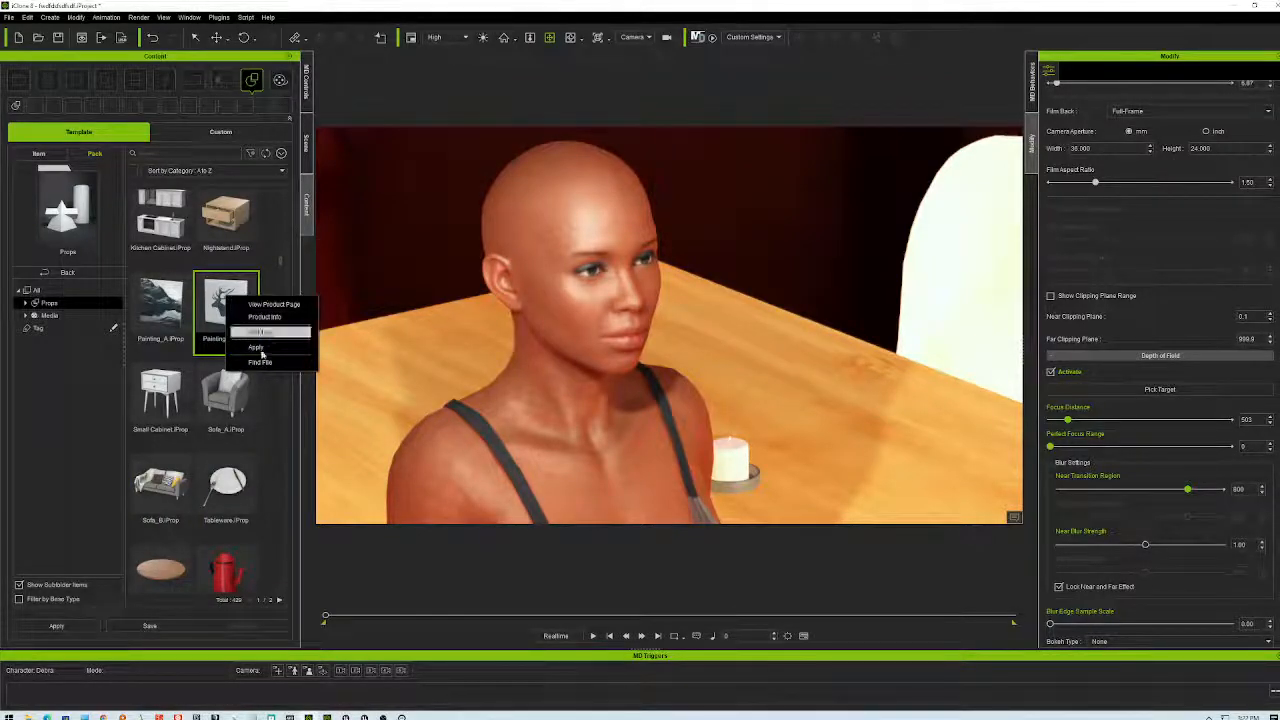
click(262, 365)
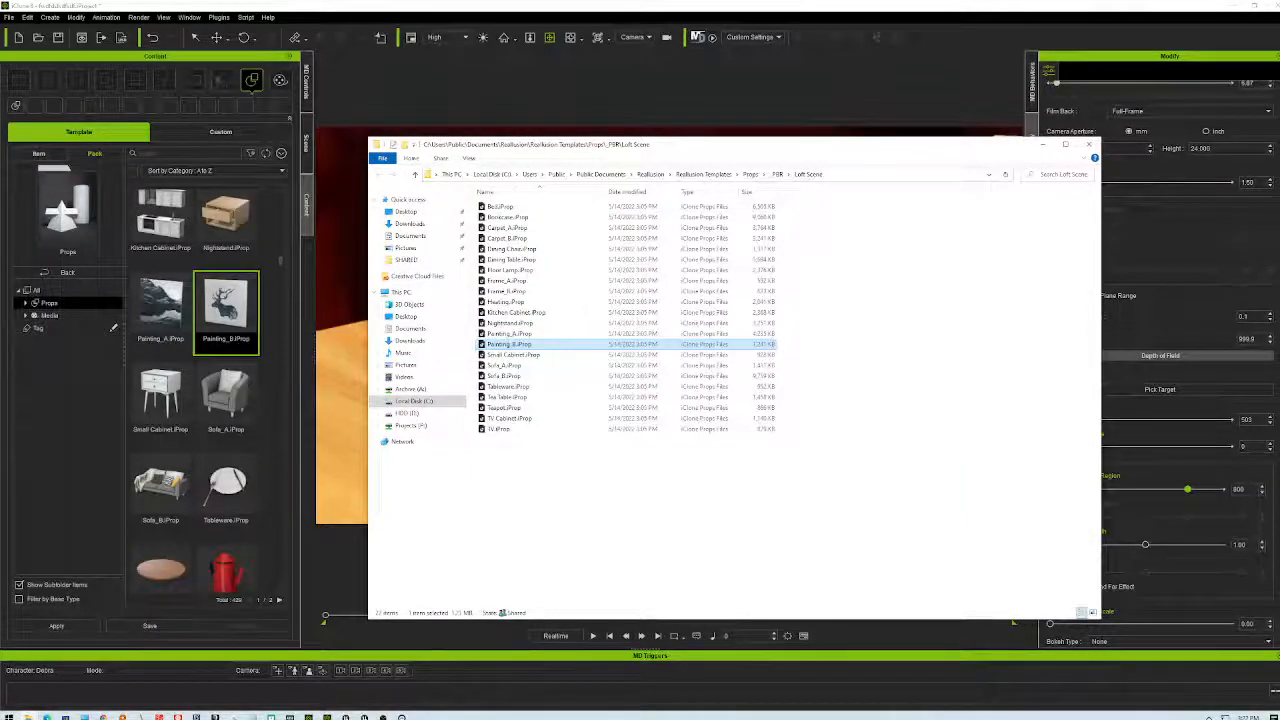
- Browse from the Loft Scene props folder to Local Disk (C:) and back, then close the window
drag(512, 344, 517, 347)
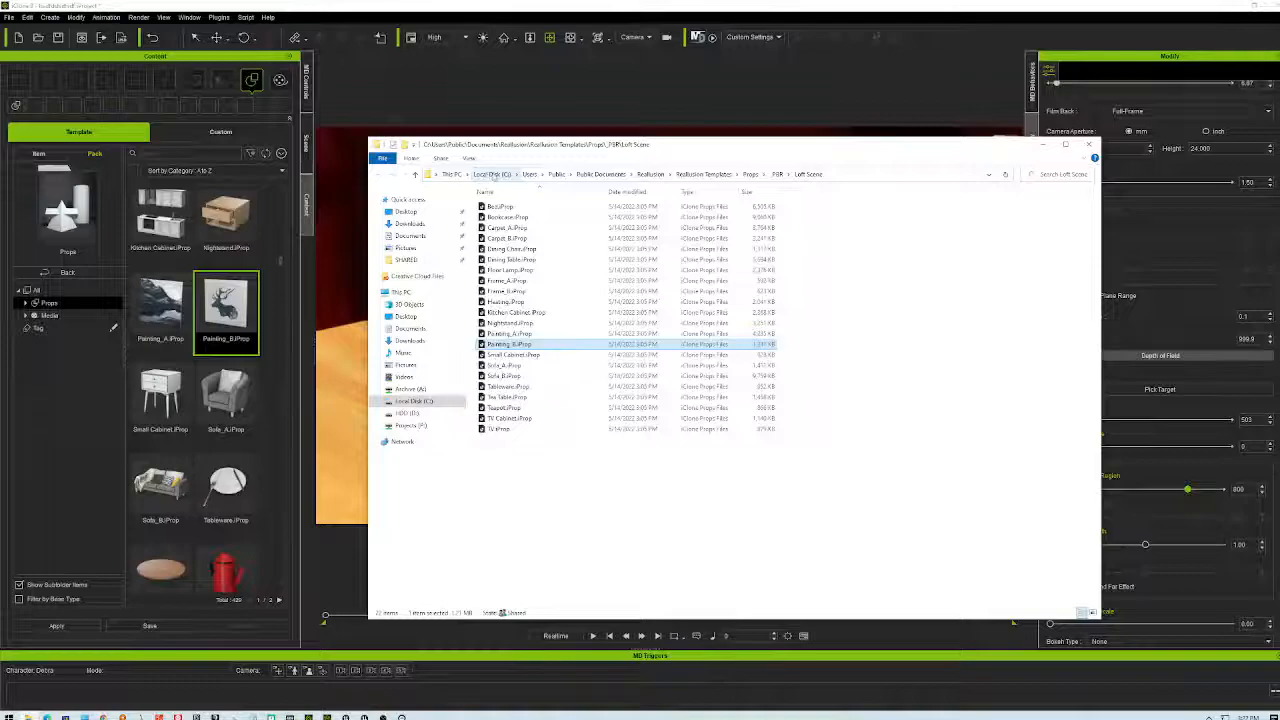
click(493, 175)
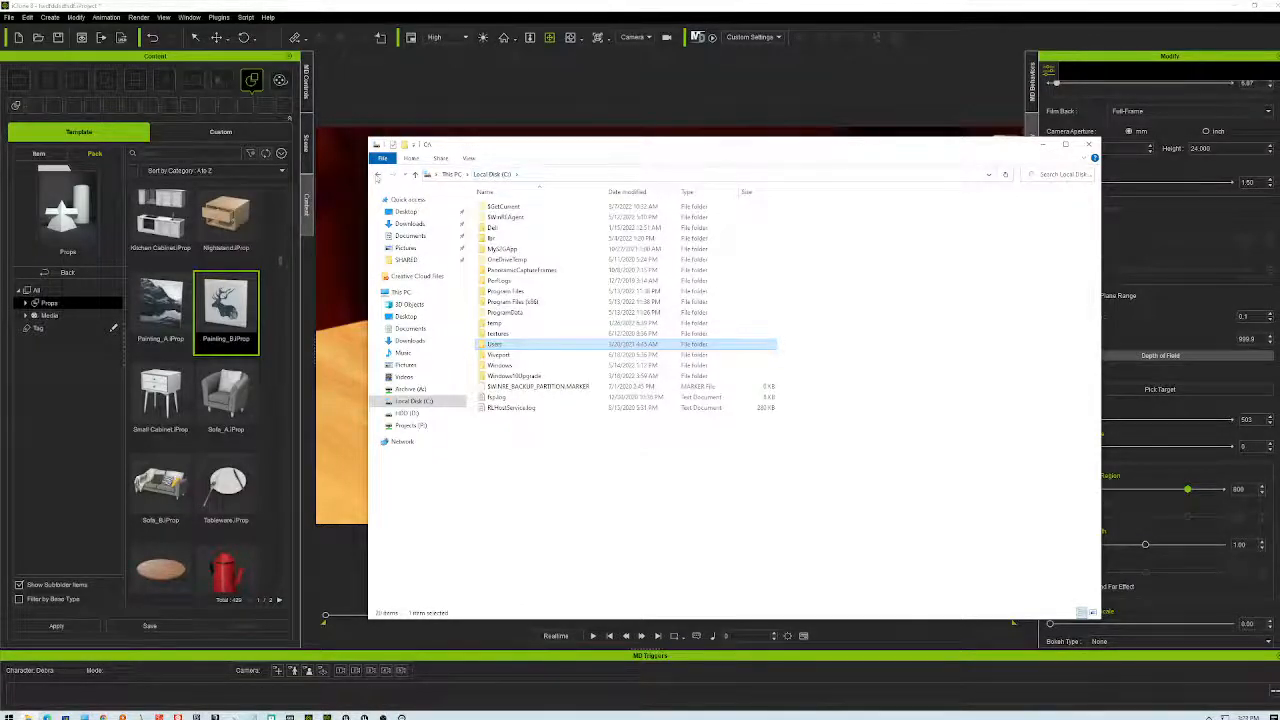
click(378, 174)
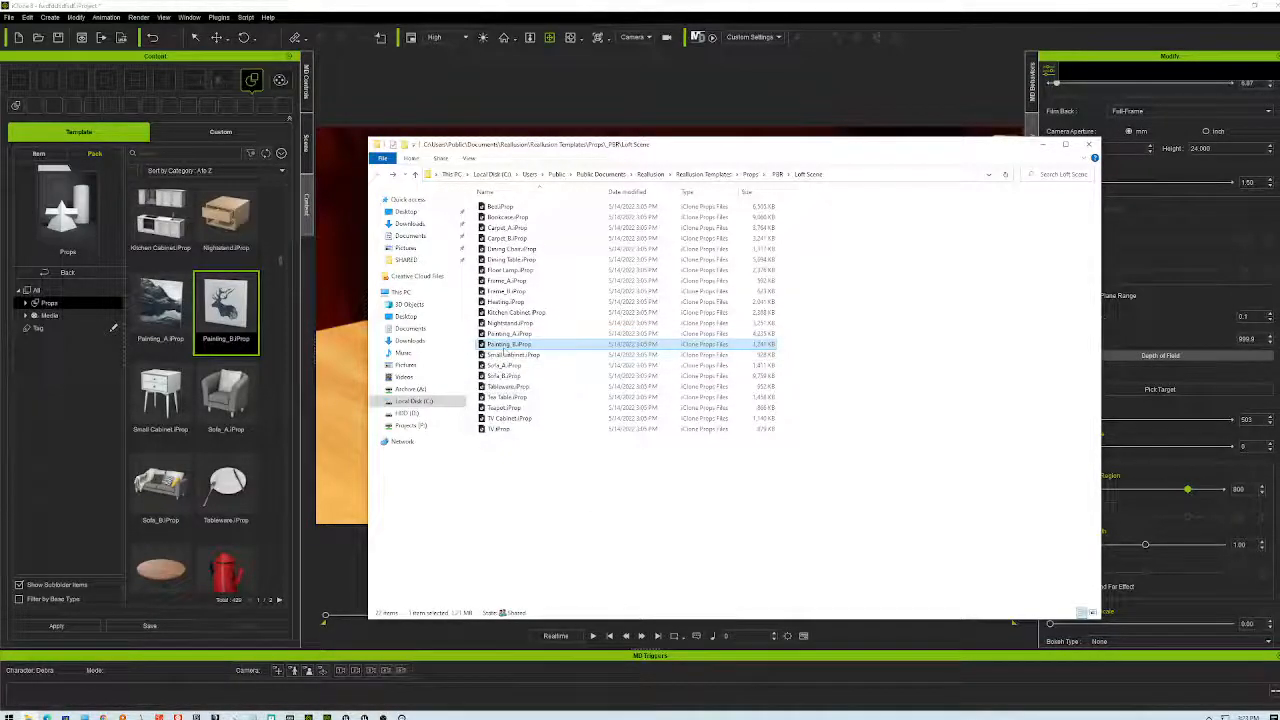
click(1088, 144)
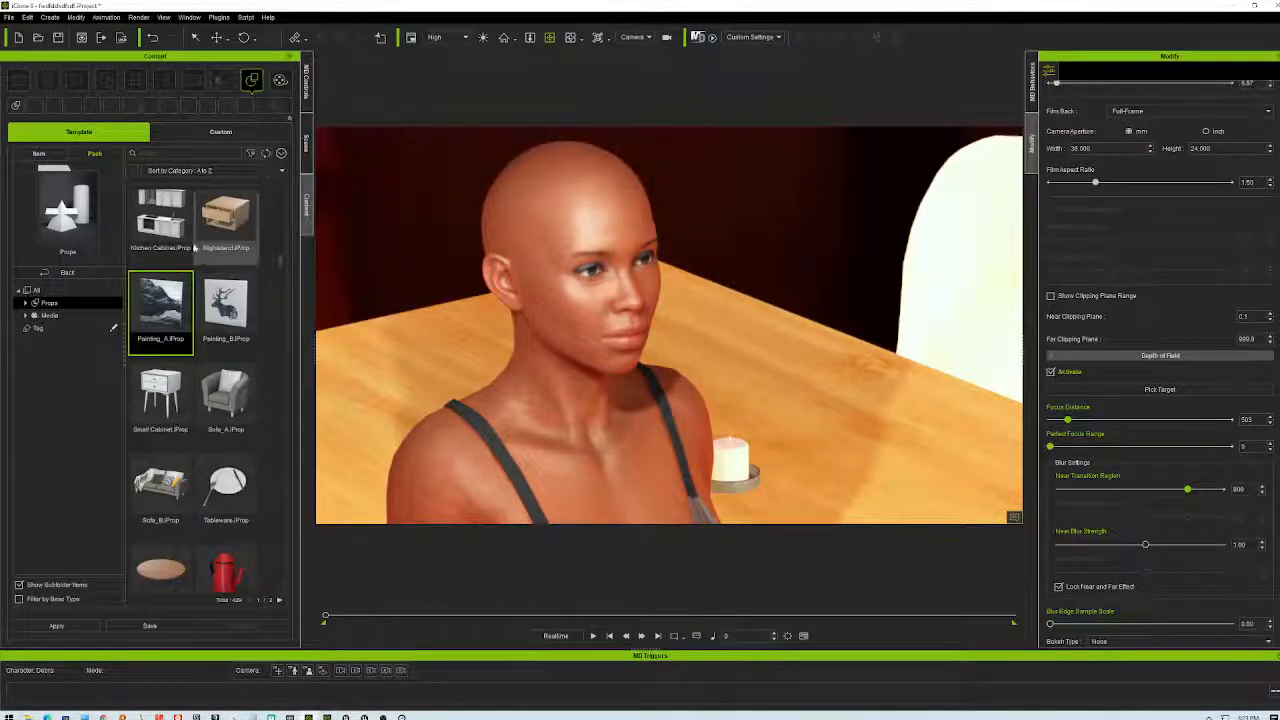
right_click(145, 292)
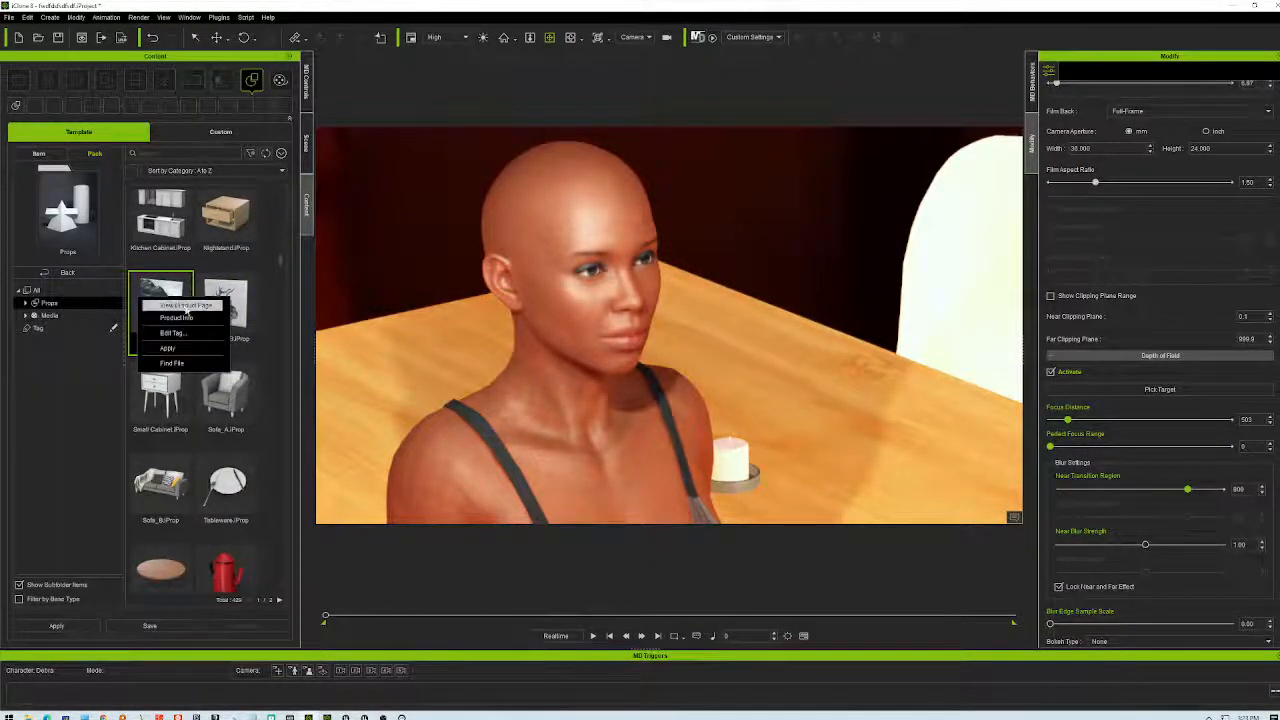
click(178, 364)
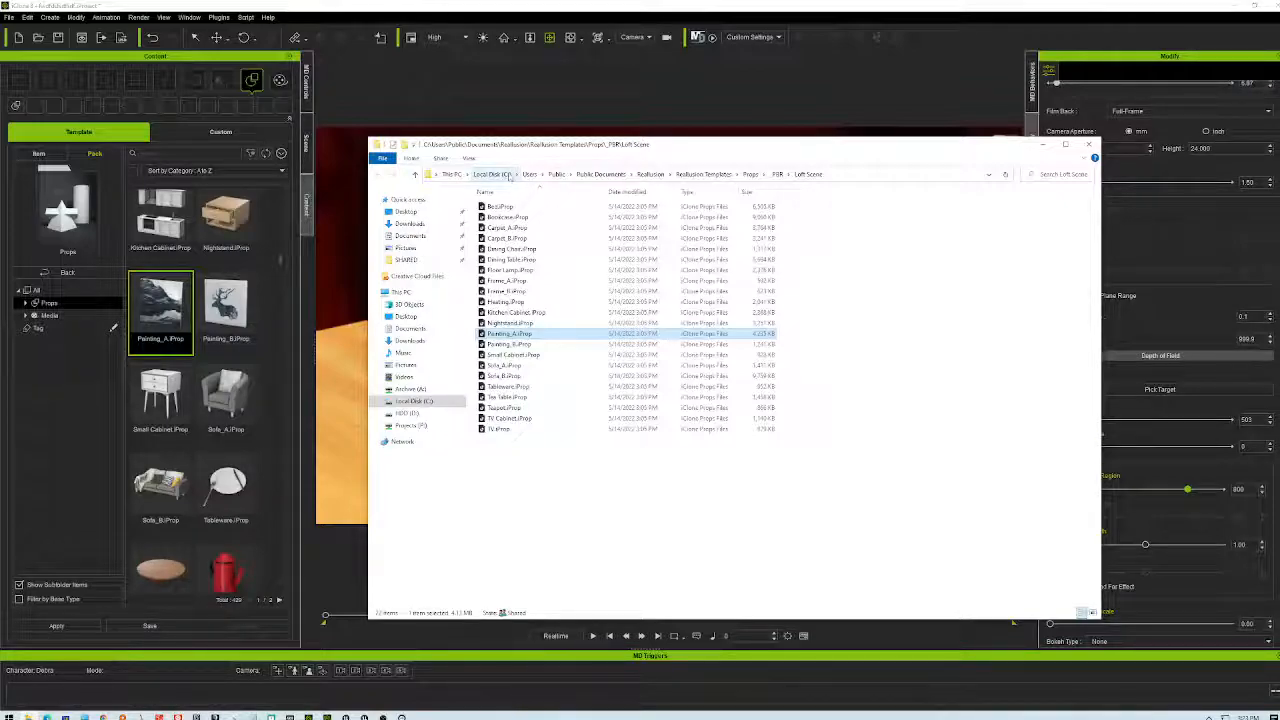
drag(510, 333, 505, 327)
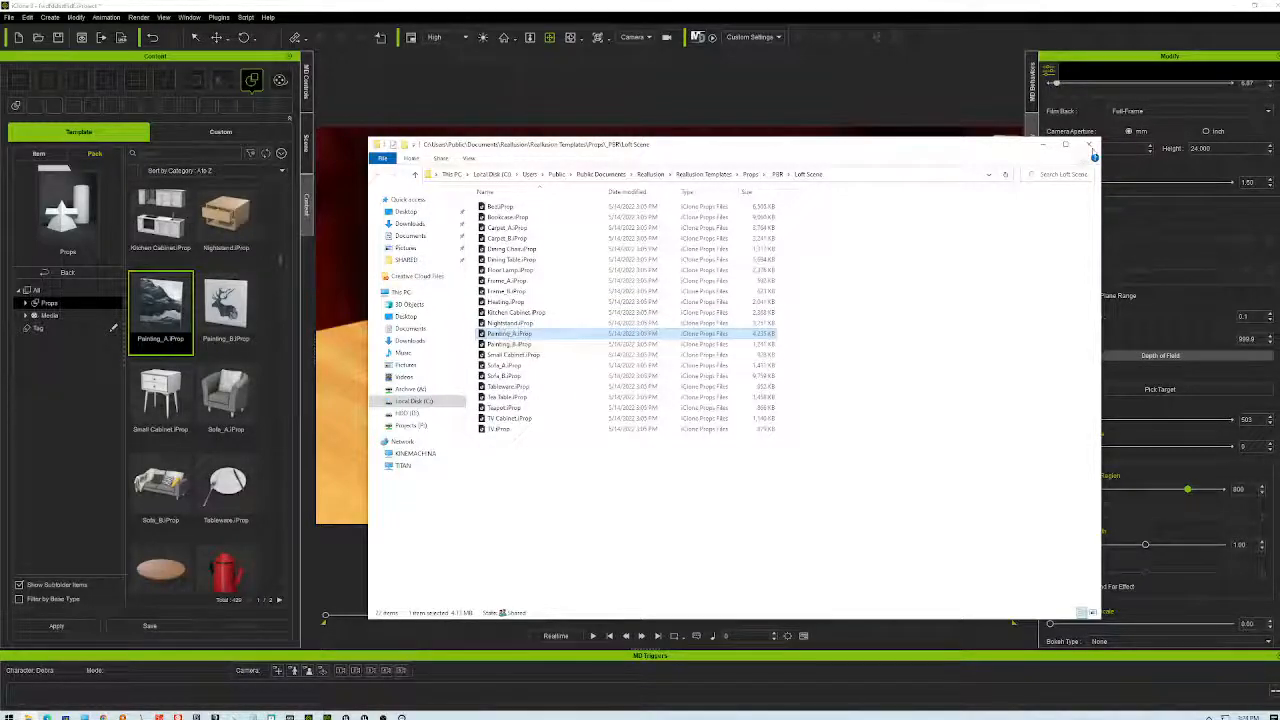
click(1092, 147)
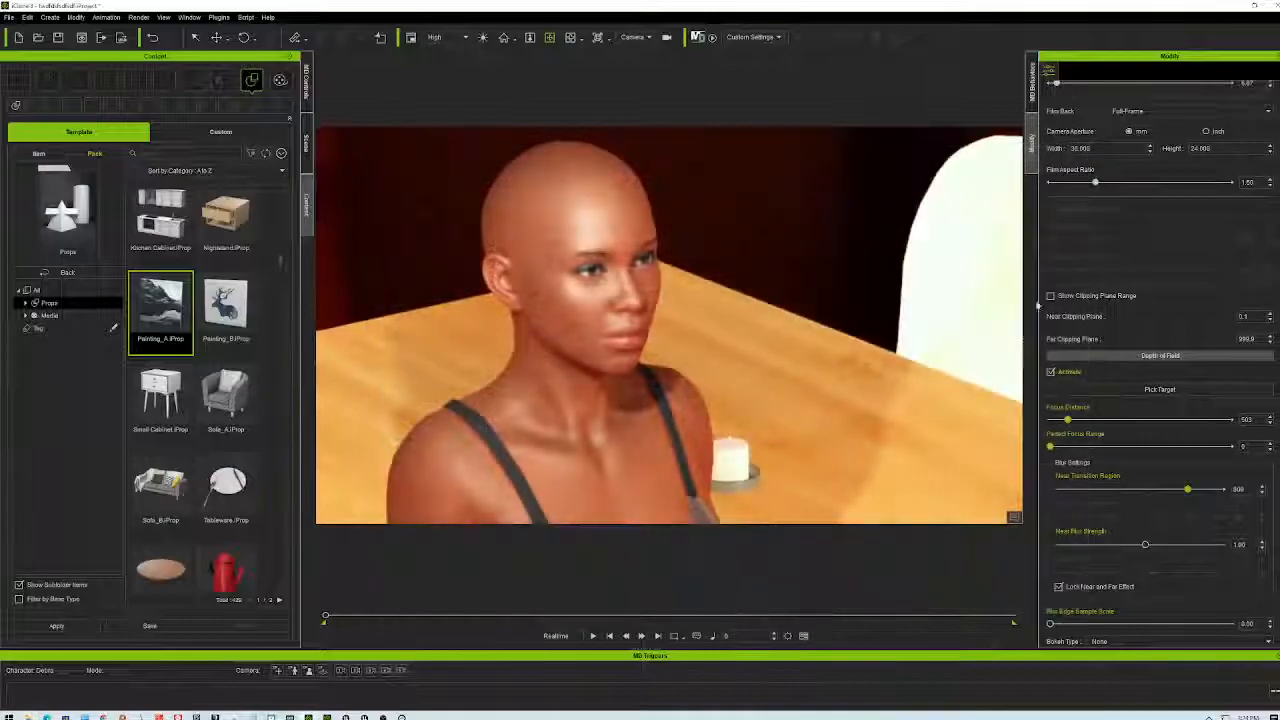
- Orbit the camera to a closer angle on the character with more table in view
right_drag(798, 408, 548, 430)
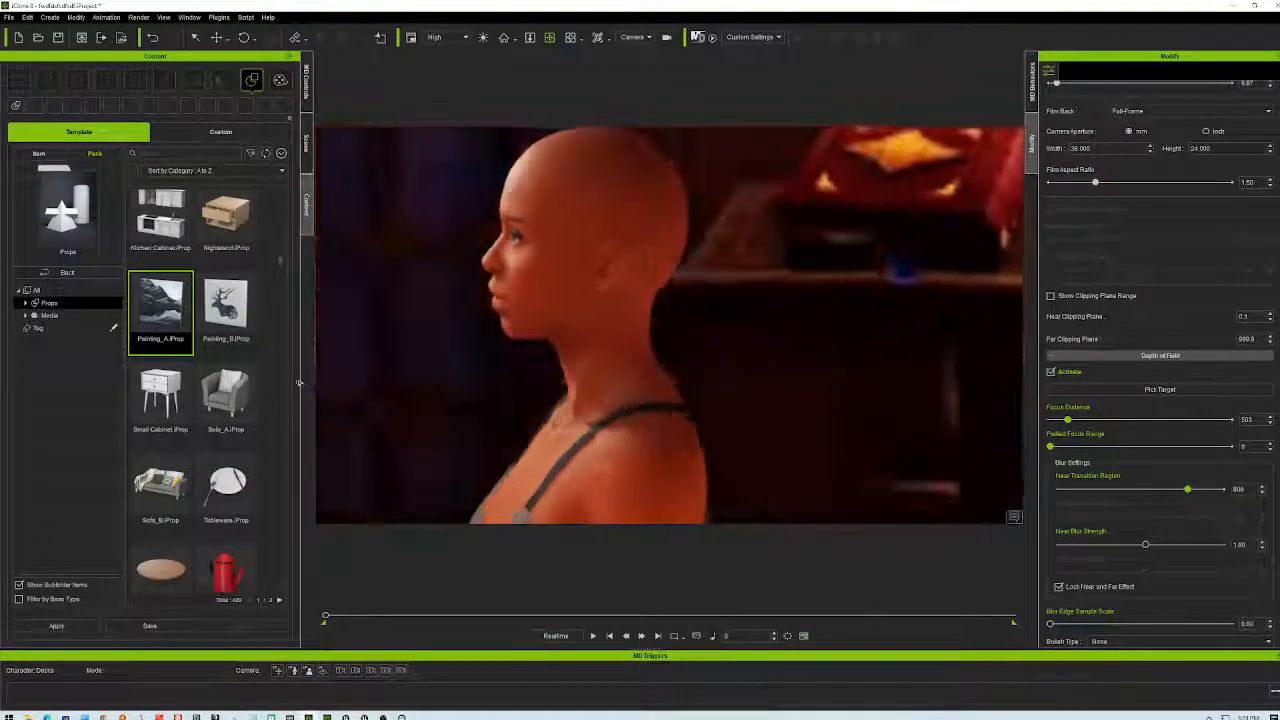
right_drag(798, 437, 803, 373)
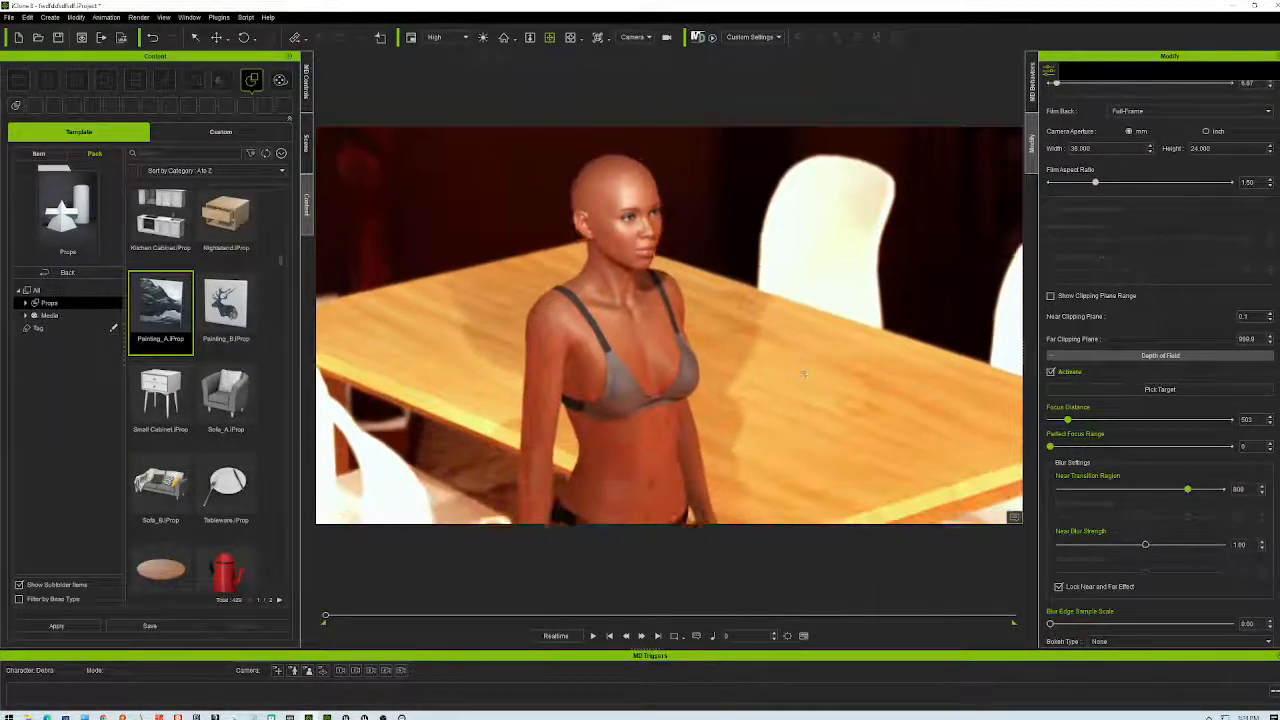
right_drag(774, 314, 664, 589)
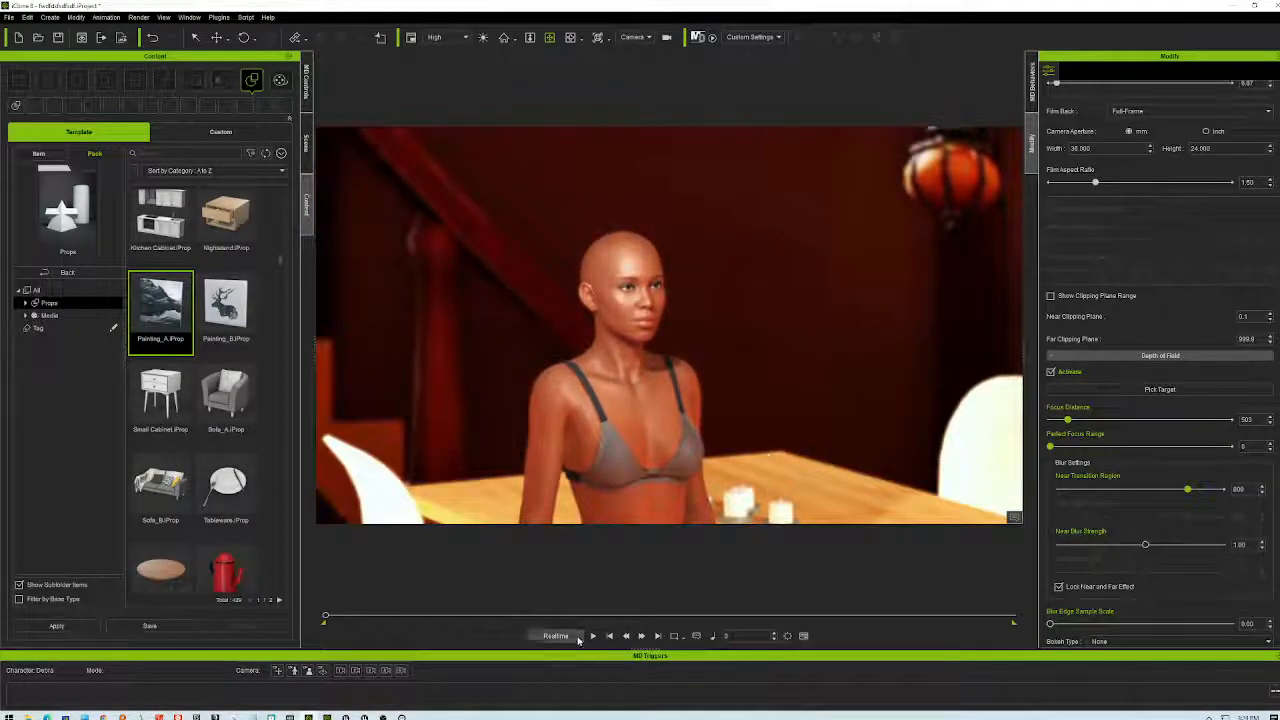
- Pick her face as the depth-of-field target and set focus distance to about 330
click(1155, 390)
click(621, 308)
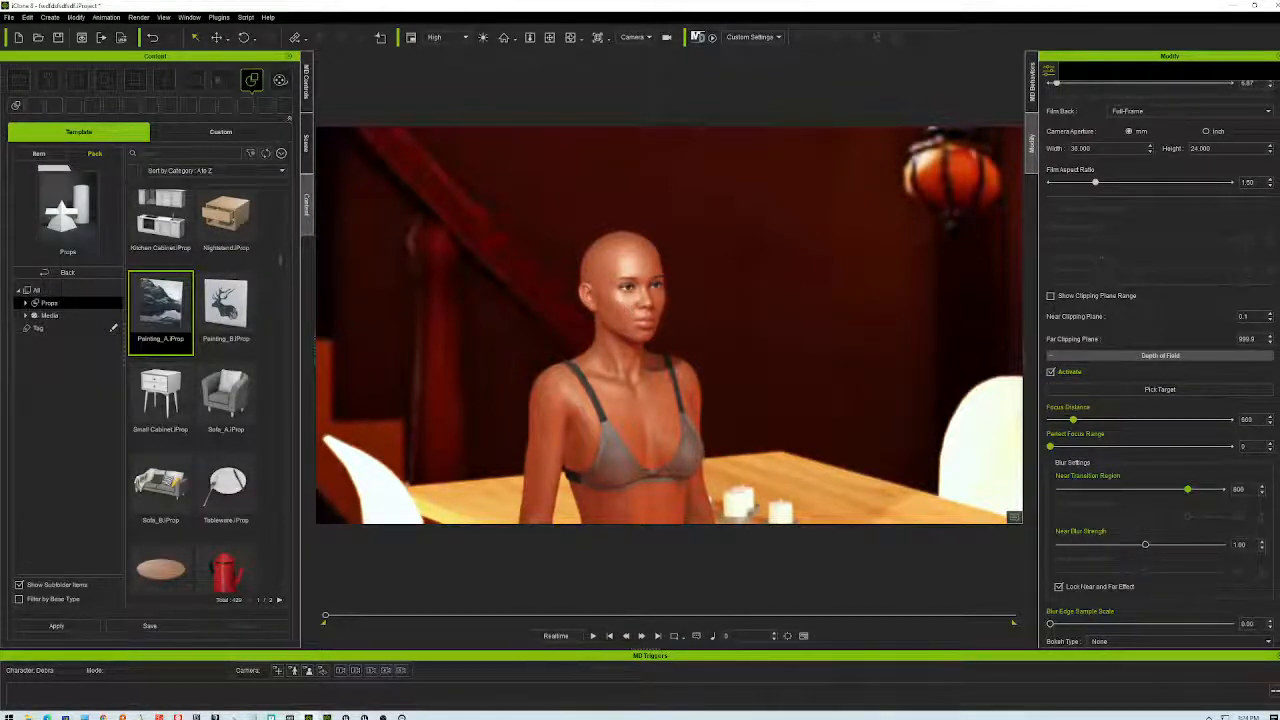
scroll(650, 420, up, 6)
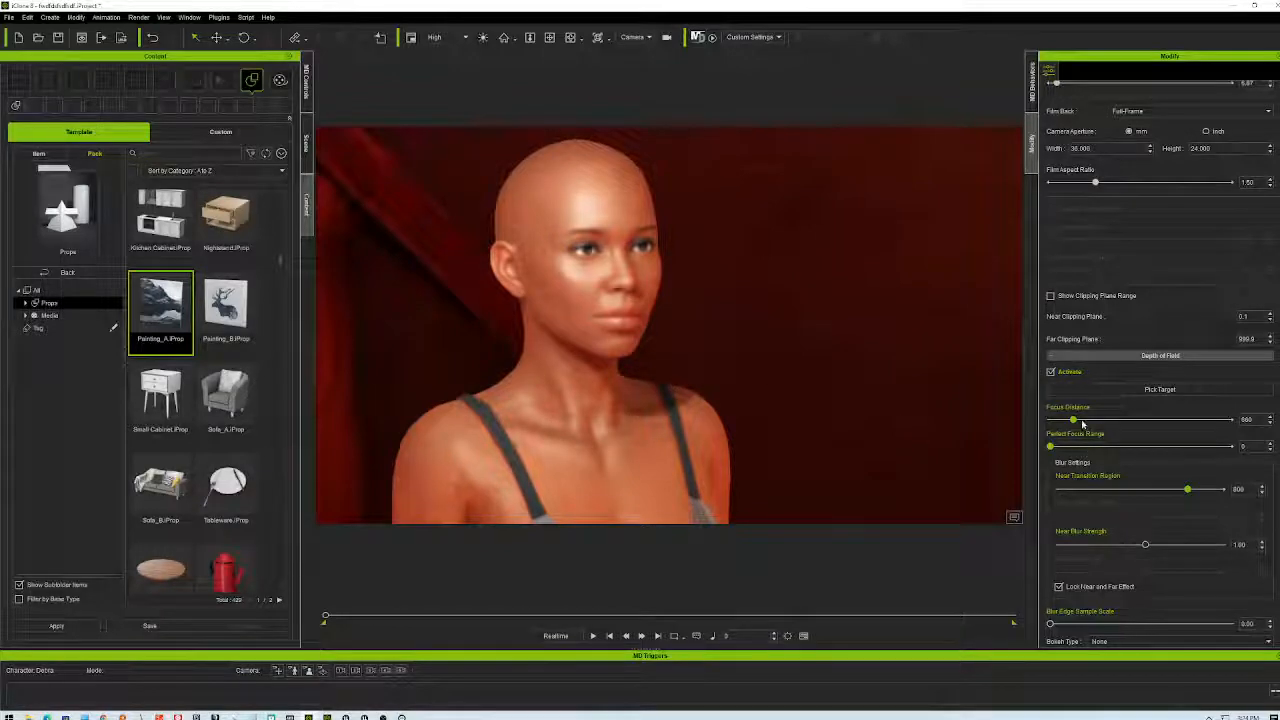
mouse_move(1075, 421)
mouse_down()
mouse_move(1165, 420)
mouse_move(1065, 428)
mouse_up()
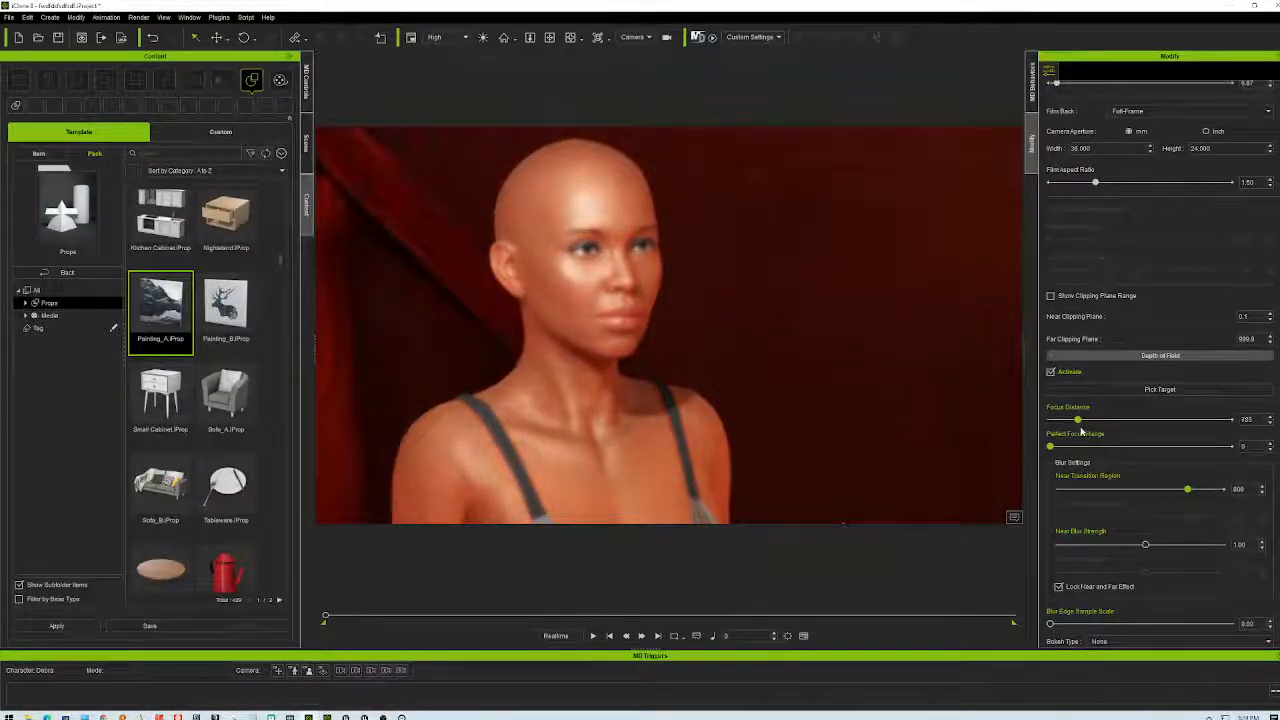
click(1118, 397)
click(621, 289)
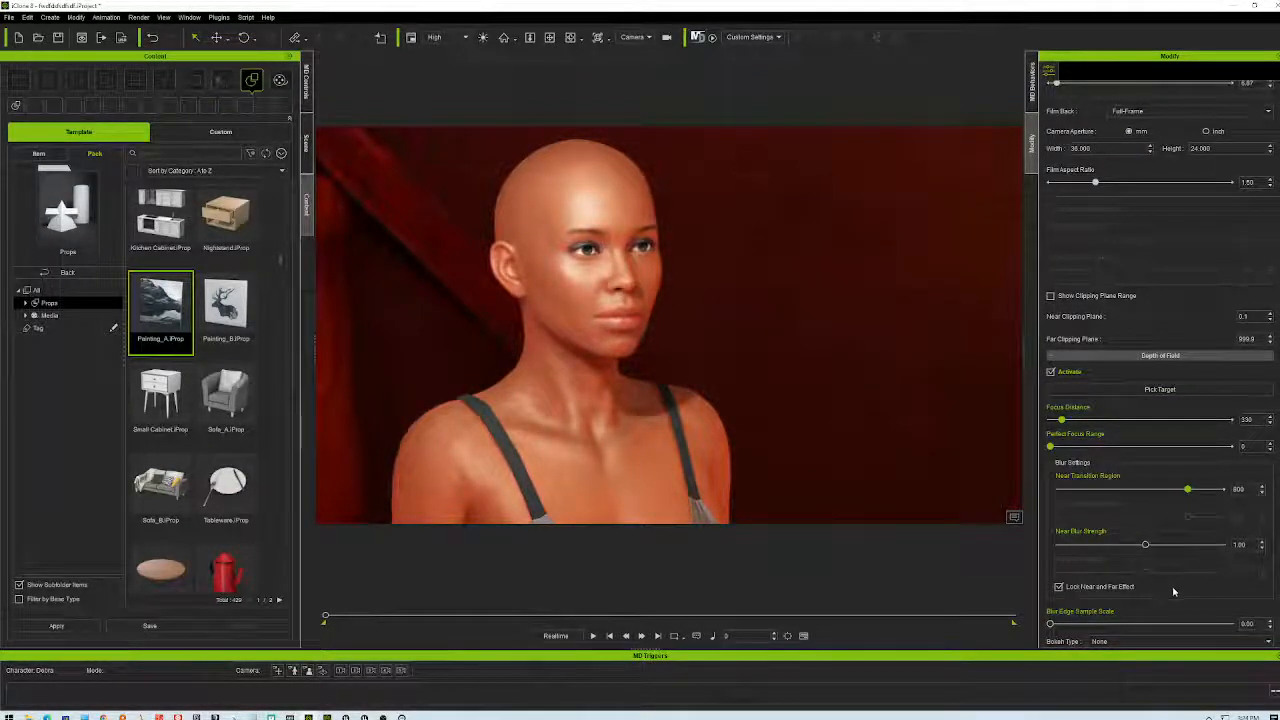
scroll(1174, 592, up, 3)
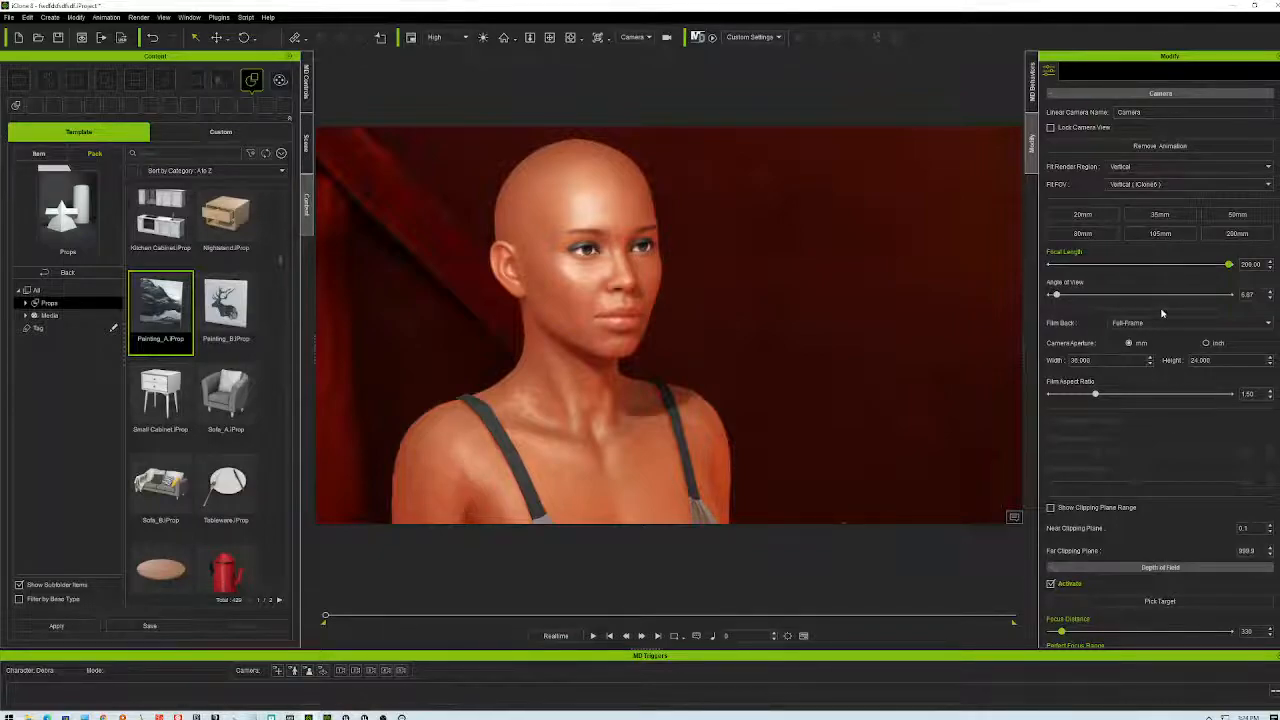
- Set the camera focal length to 24 mm (53.13 angle of view) and reframe from a lower angle
drag(1058, 295, 1099, 298)
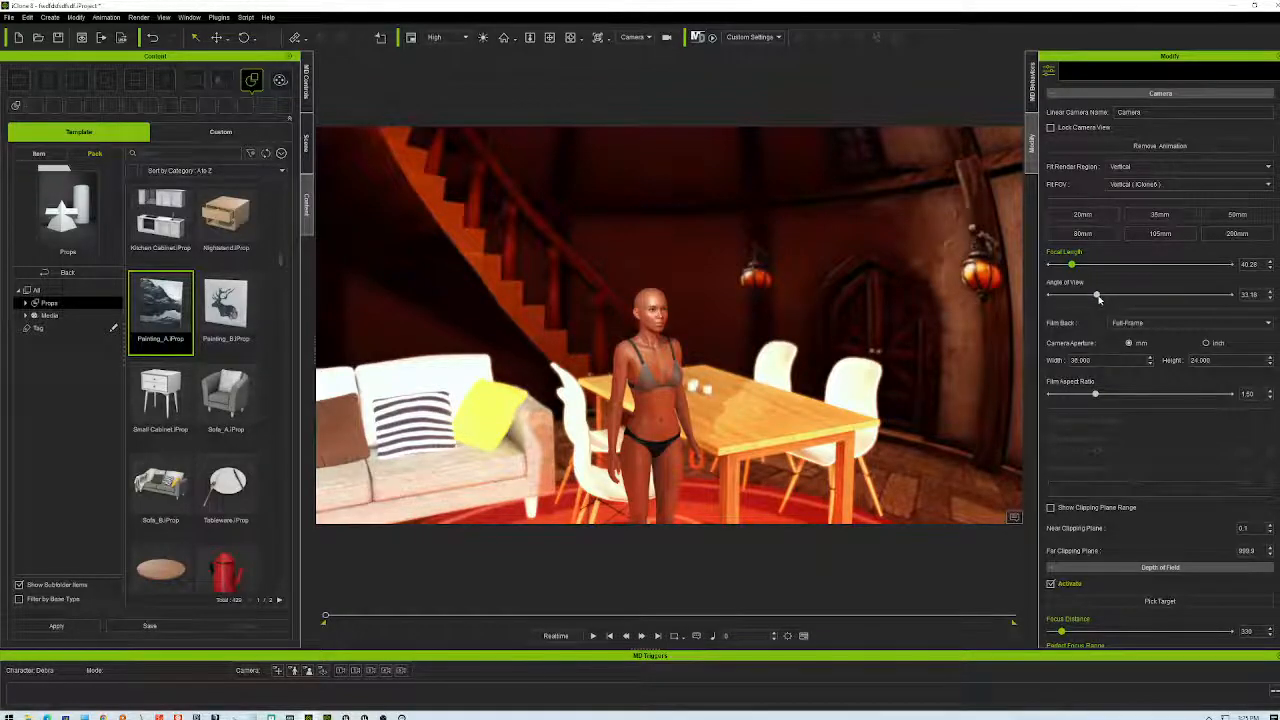
mouse_move(1095, 299)
mouse_down()
mouse_move(1124, 298)
mouse_move(1094, 298)
mouse_up()
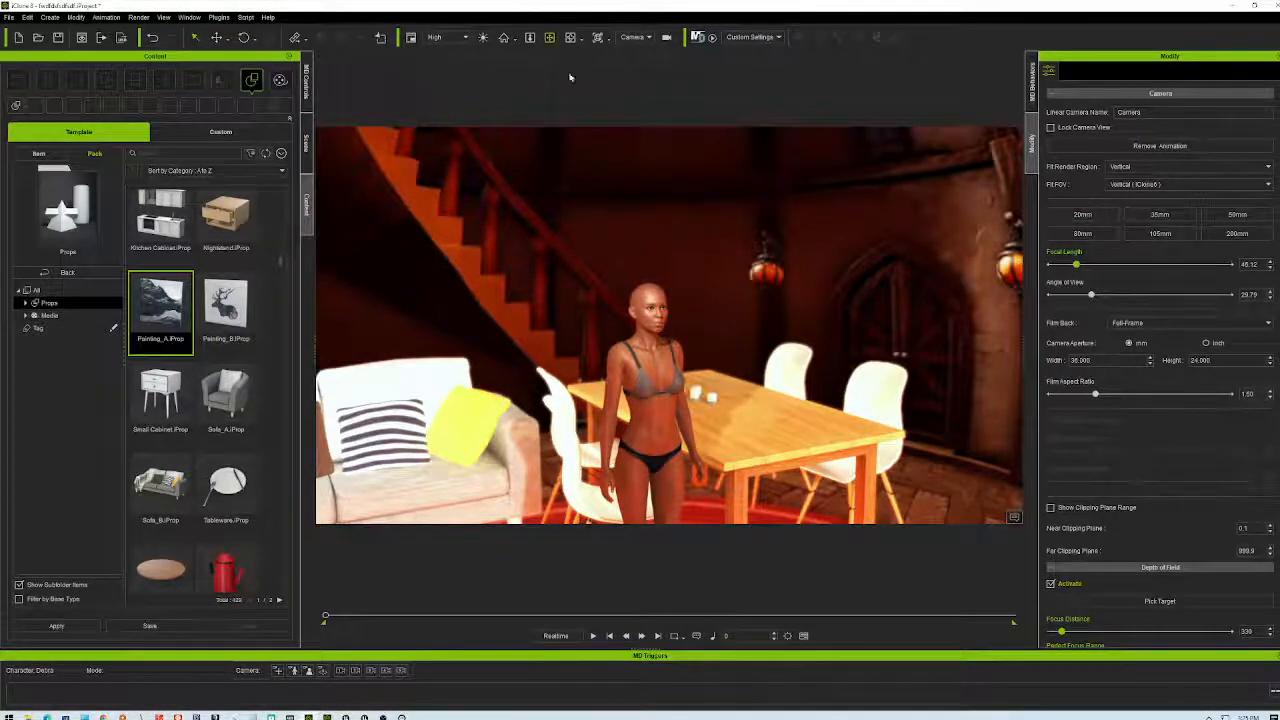
mouse_move(711, 396)
middle_down()
mouse_move(680, 344)
mouse_move(641, 320)
mouse_move(710, 417)
mouse_move(655, 366)
mouse_move(706, 363)
mouse_move(714, 263)
mouse_move(724, 415)
middle_up()
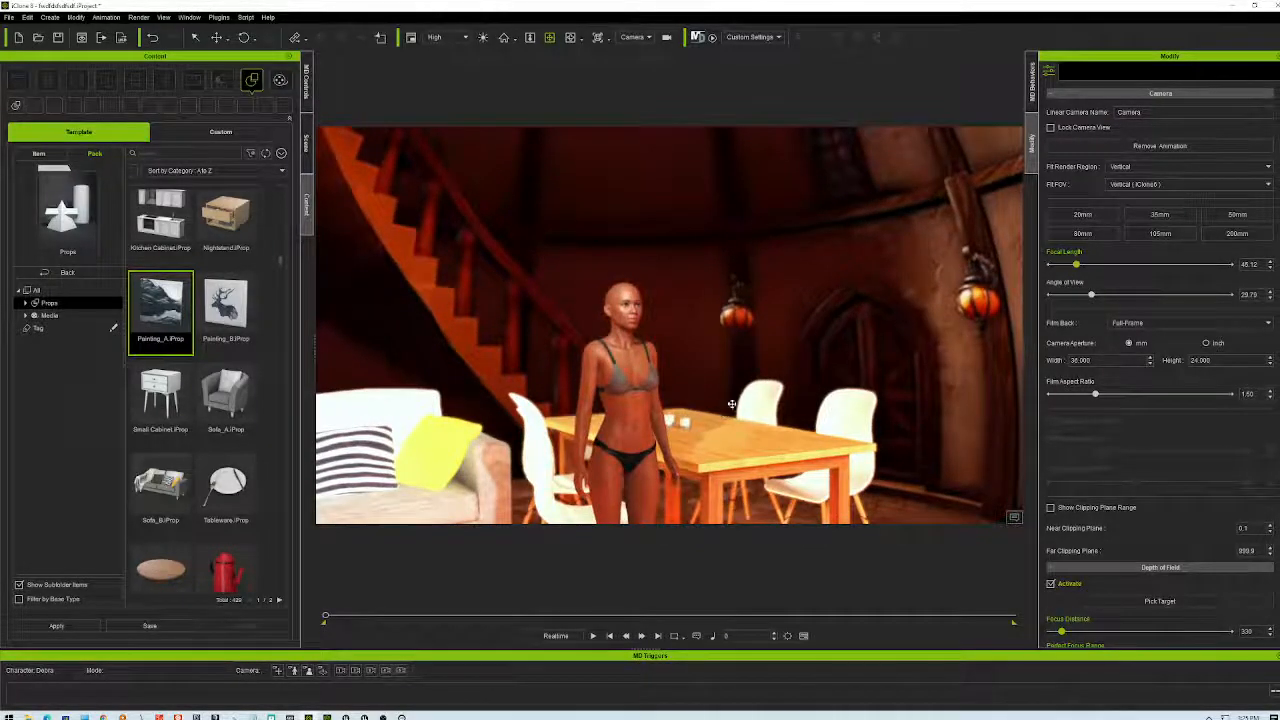
middle_drag(784, 385, 860, 293)
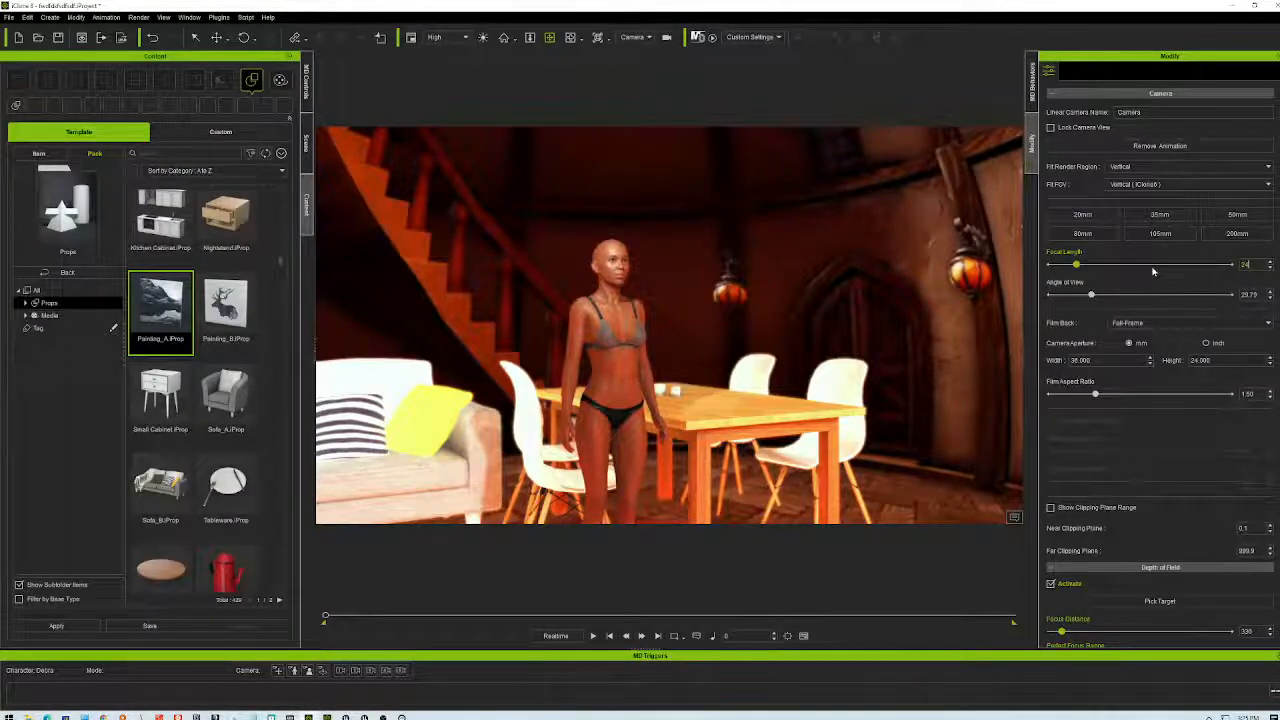
key(Return)
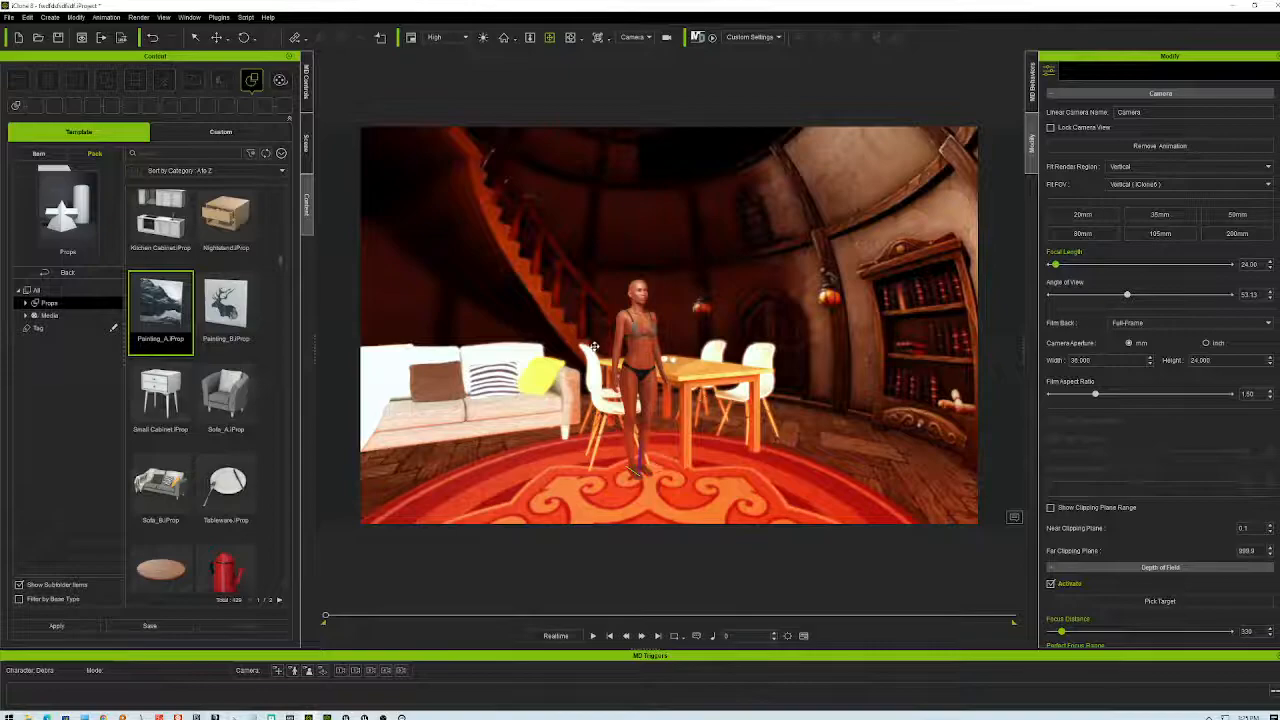
scroll(652, 361, up, 5)
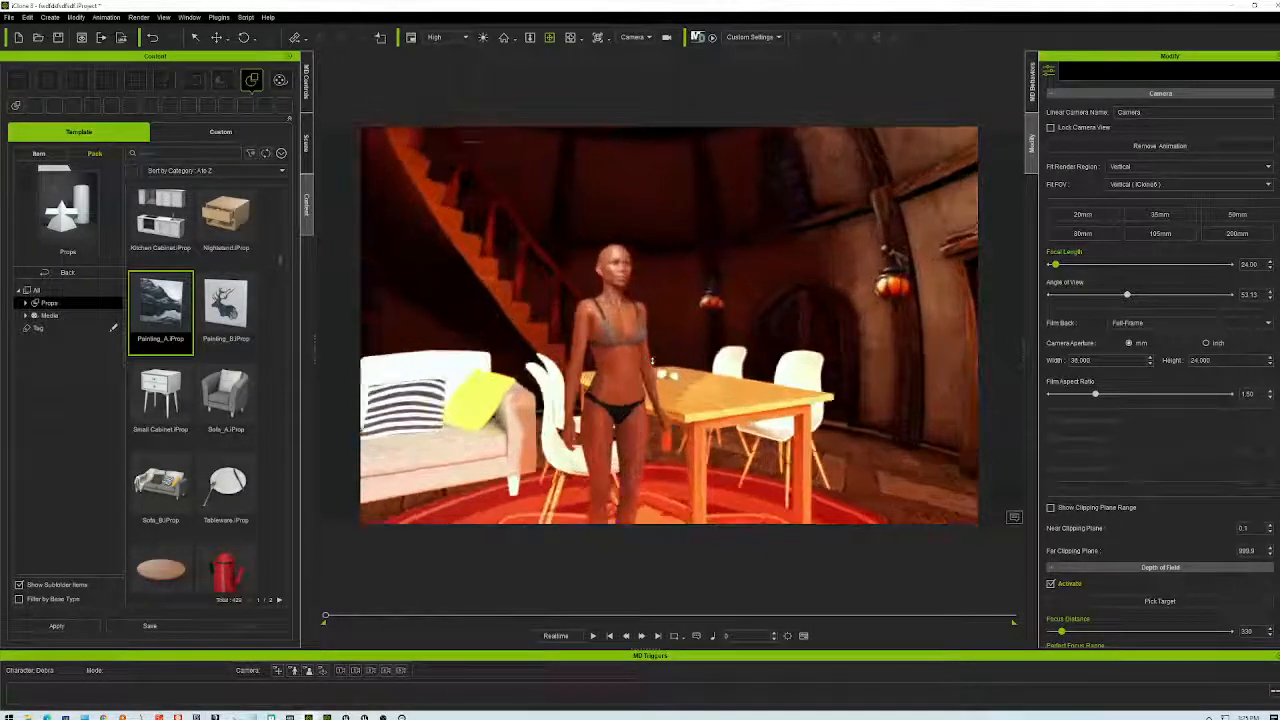
right_drag(669, 344, 903, 270)
right_drag(904, 198, 803, 457)
right_drag(912, 528, 871, 312)
right_drag(892, 224, 889, 175)
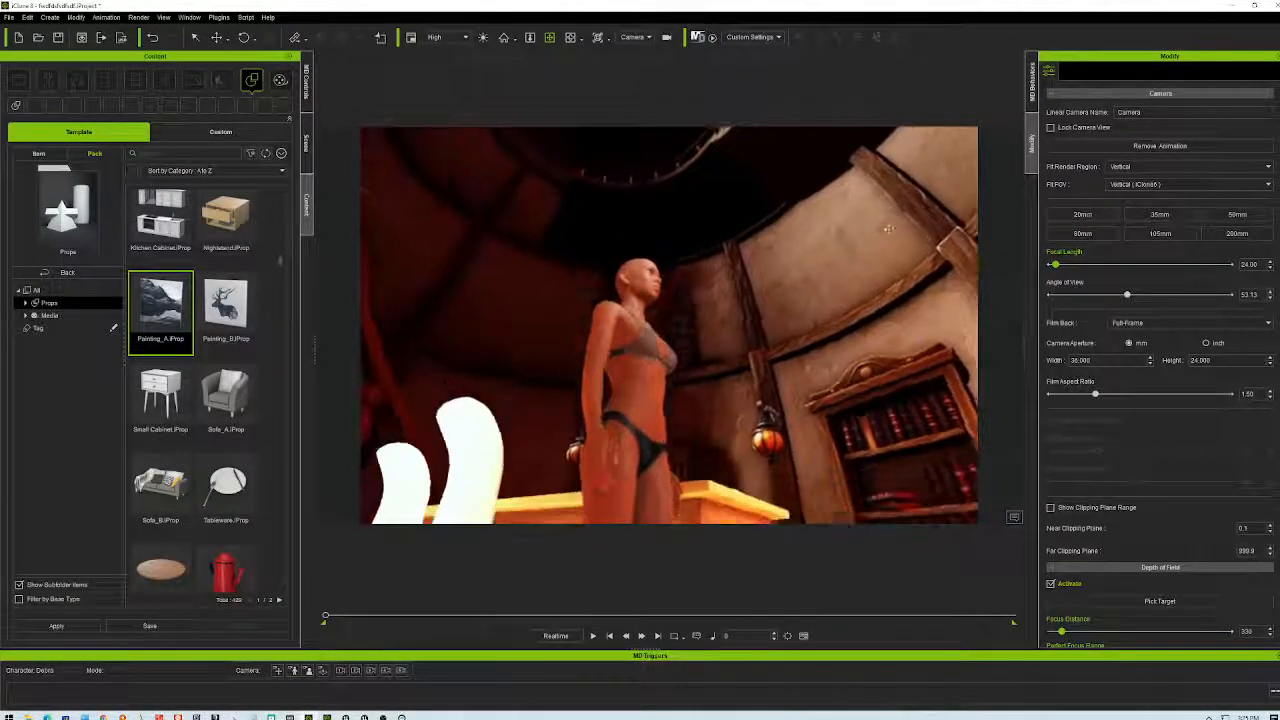
right_drag(786, 458, 407, 198)
right_drag(843, 364, 767, 297)
right_drag(770, 355, 628, 226)
right_drag(766, 310, 570, 445)
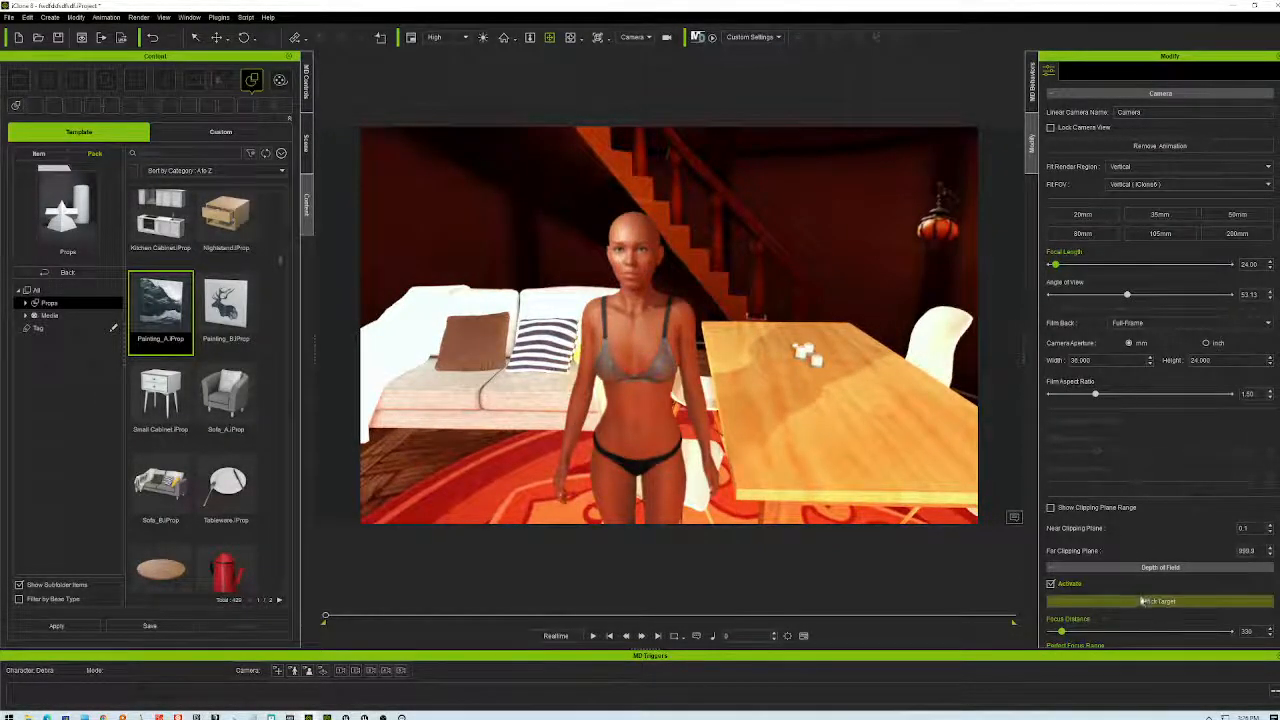
- Focus the camera on the character and orbit right to show the wall and bookshelf
click(632, 244)
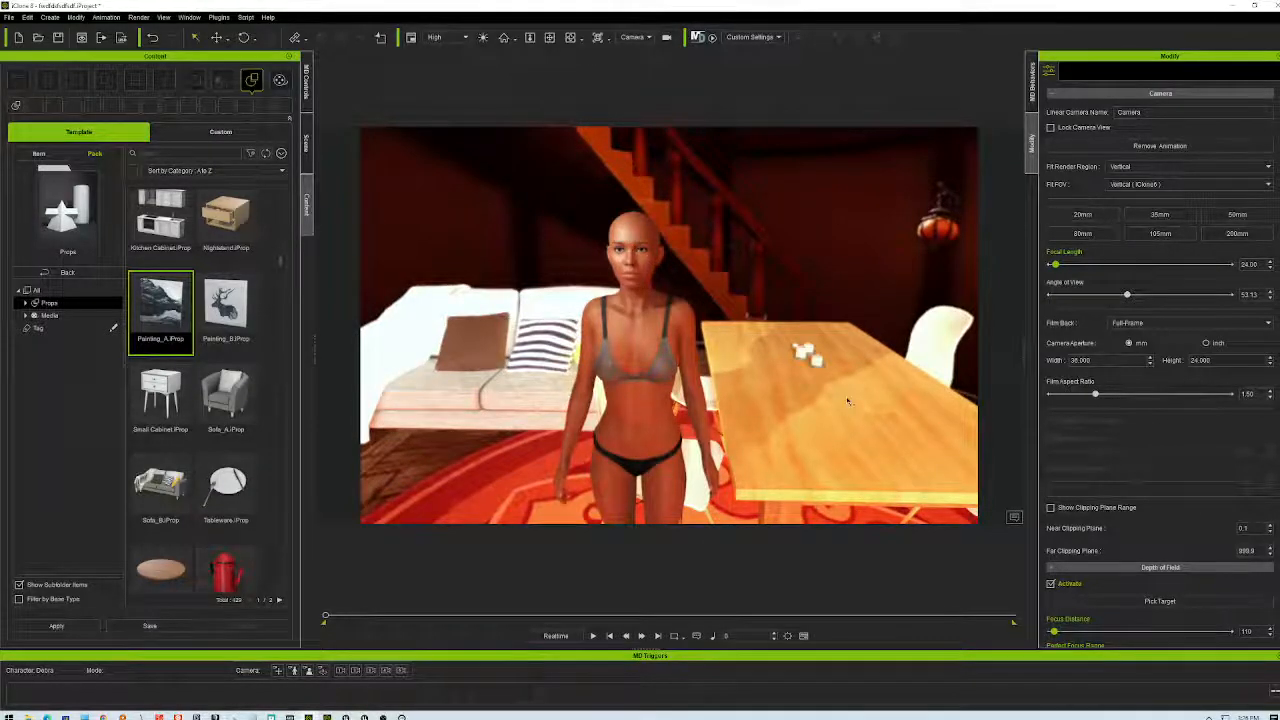
scroll(696, 372, up, 4)
scroll(692, 370, down, 4)
right_drag(675, 327, 371, 622)
scroll(707, 445, down, 4)
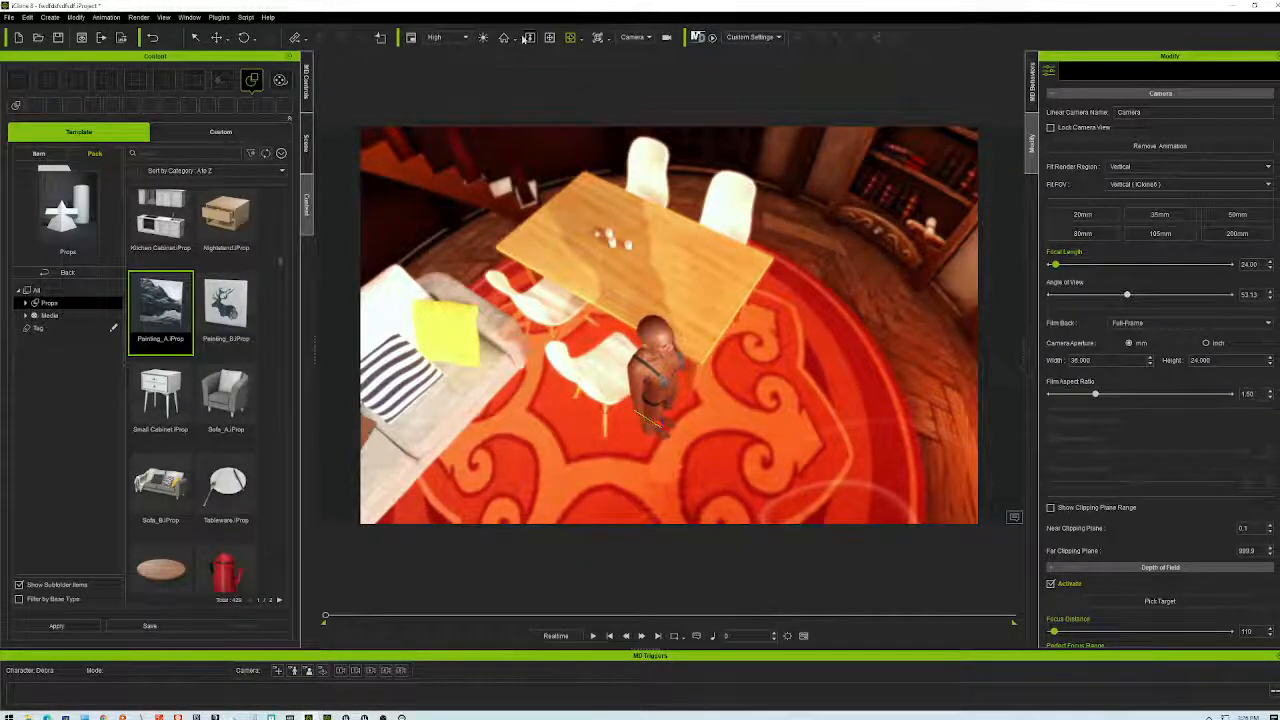
- Start Motion Director with its controls and a camera following the walking character
click(697, 37)
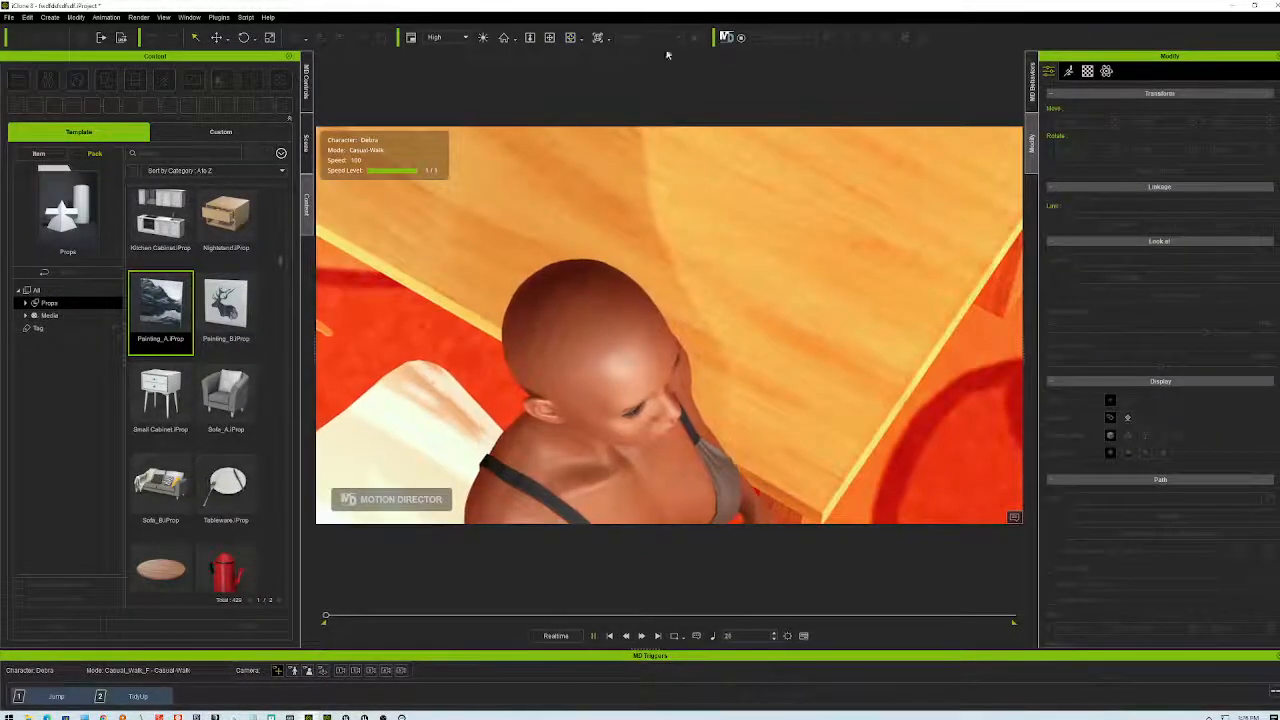
click(305, 85)
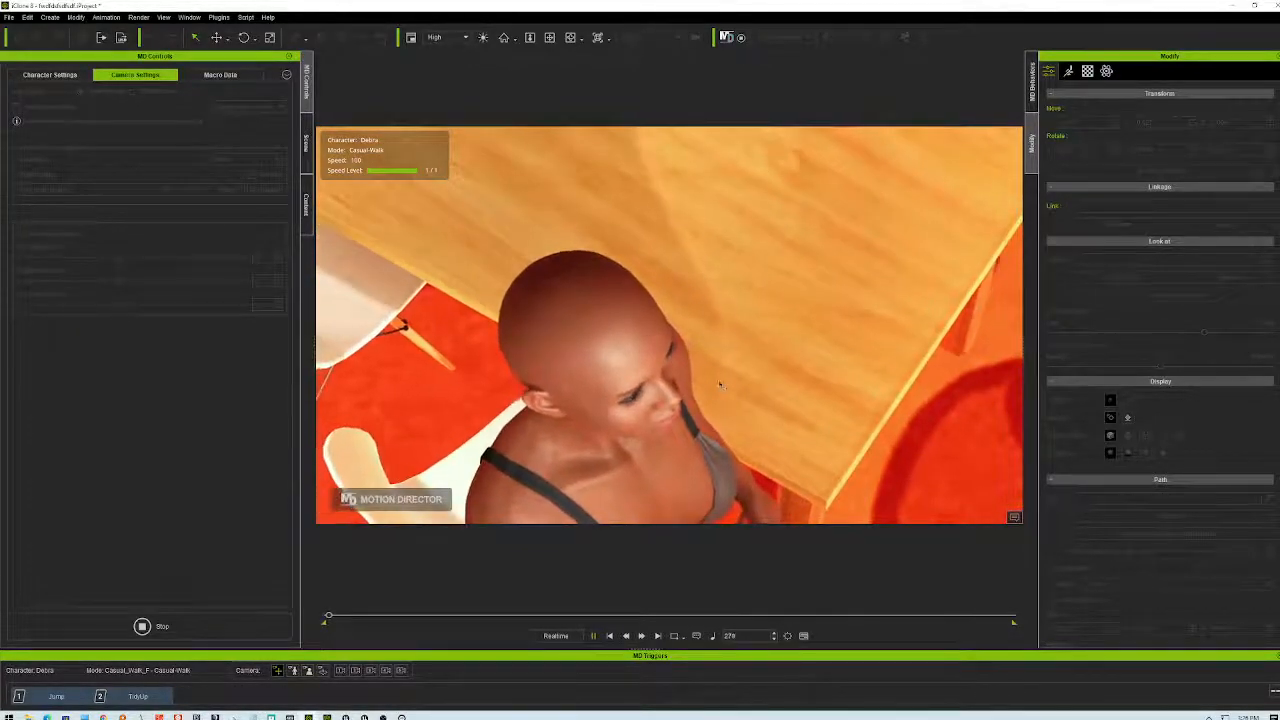
scroll(718, 385, down, 3)
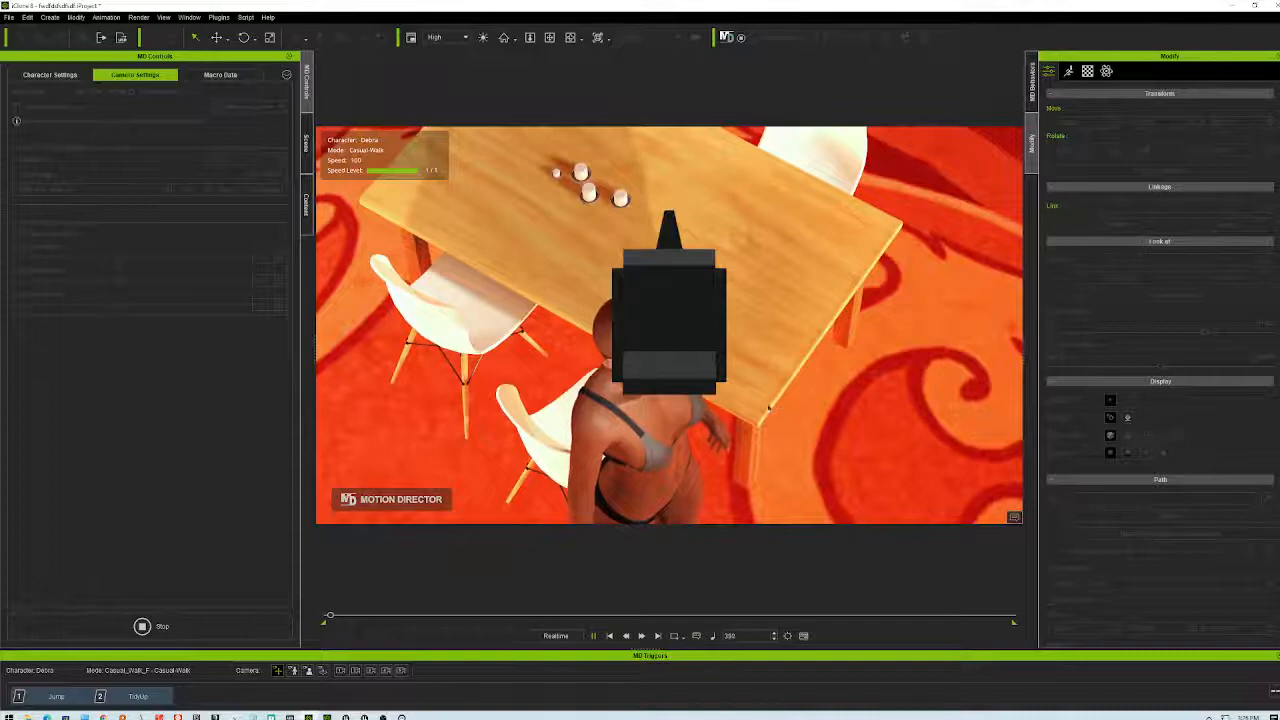
scroll(763, 400, up, 5)
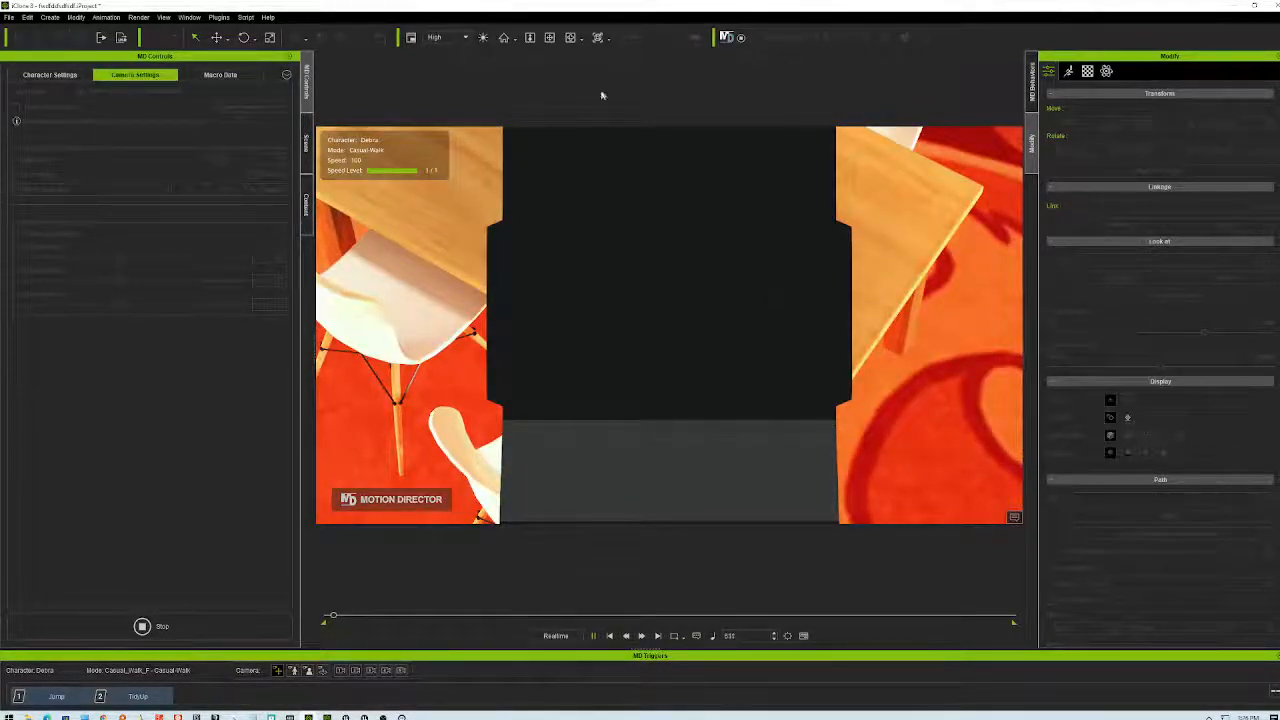
click(550, 38)
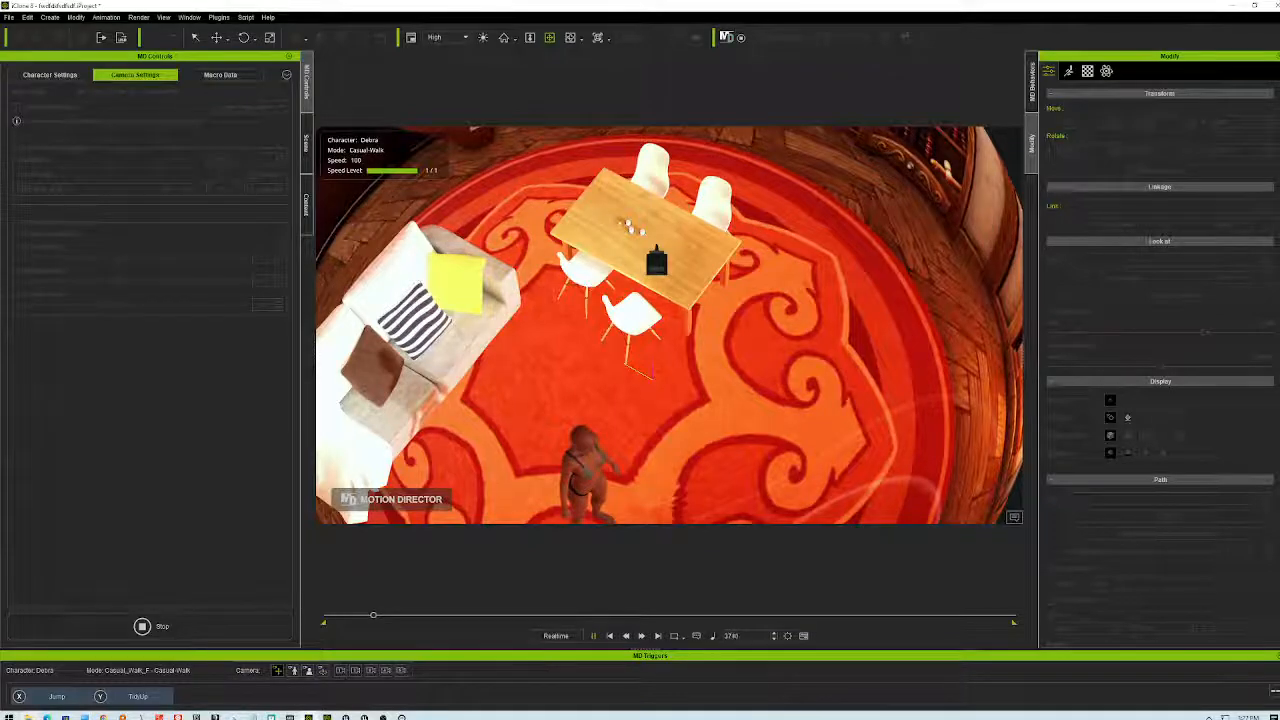
click(47, 716)
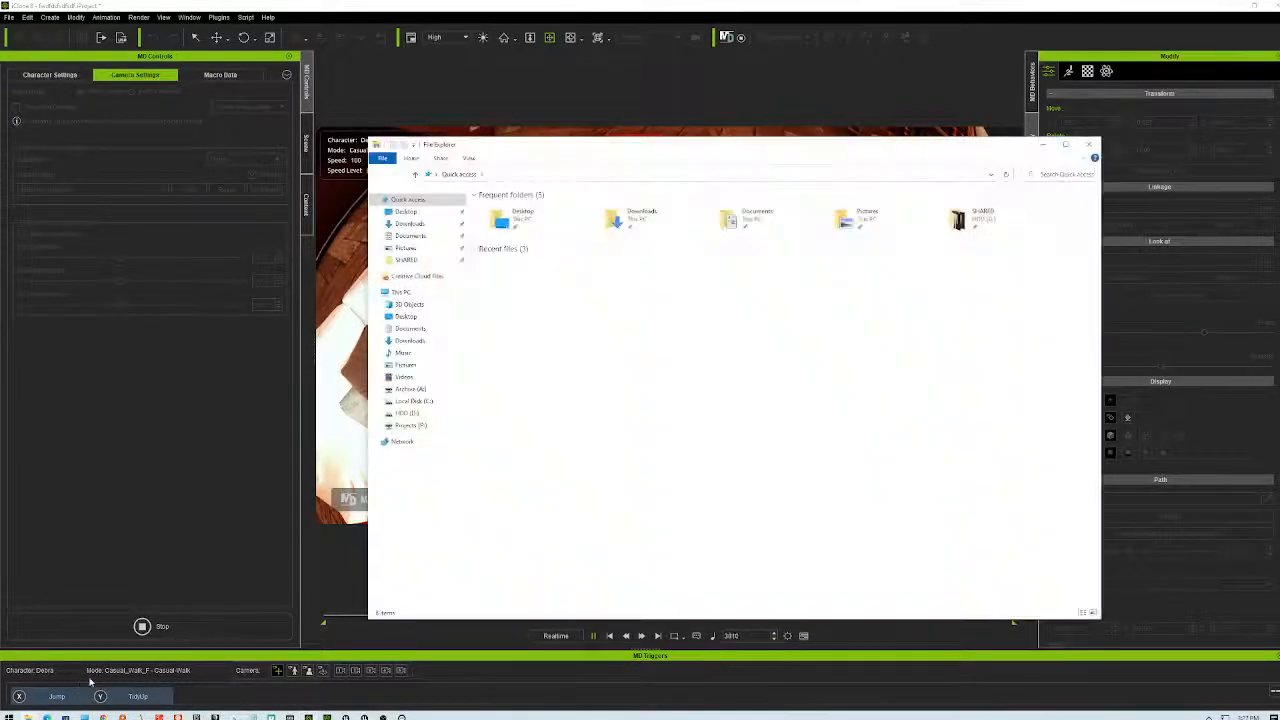
- Check free space on Local Disk (C:) in This PC, then launch WinDirStat from a 'win' search
click(401, 292)
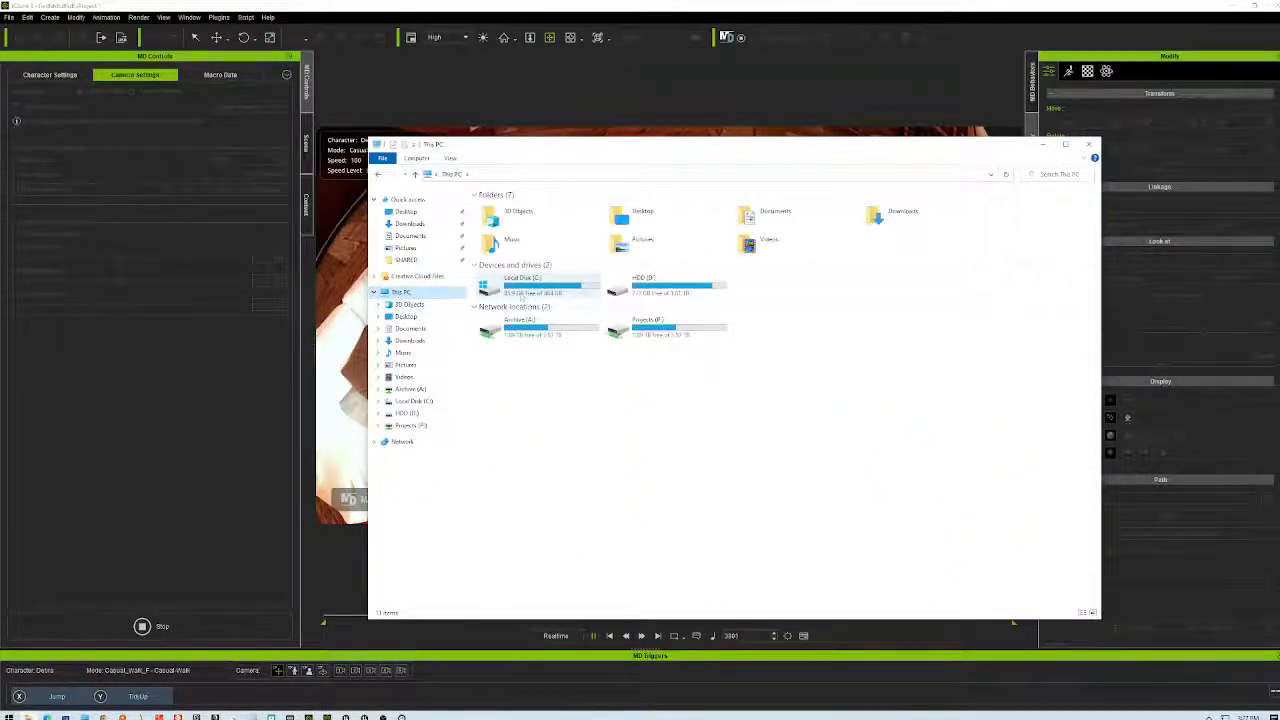
click(521, 290)
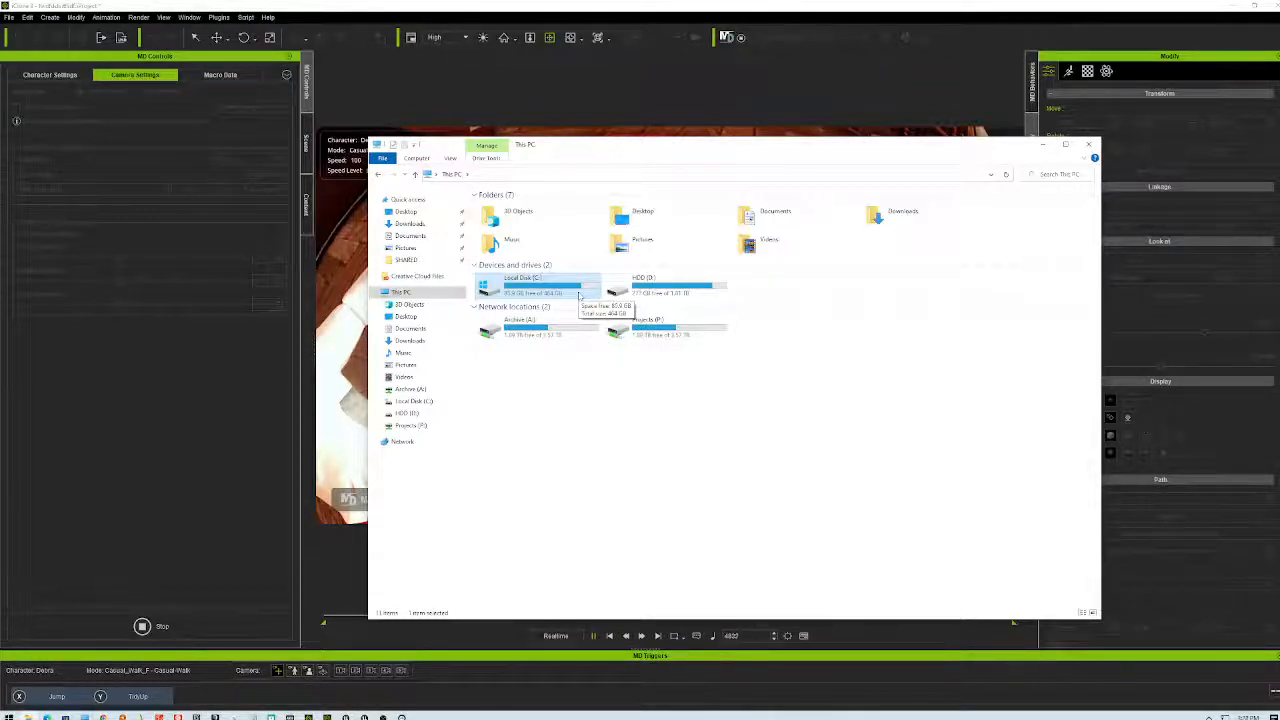
click(8, 716)
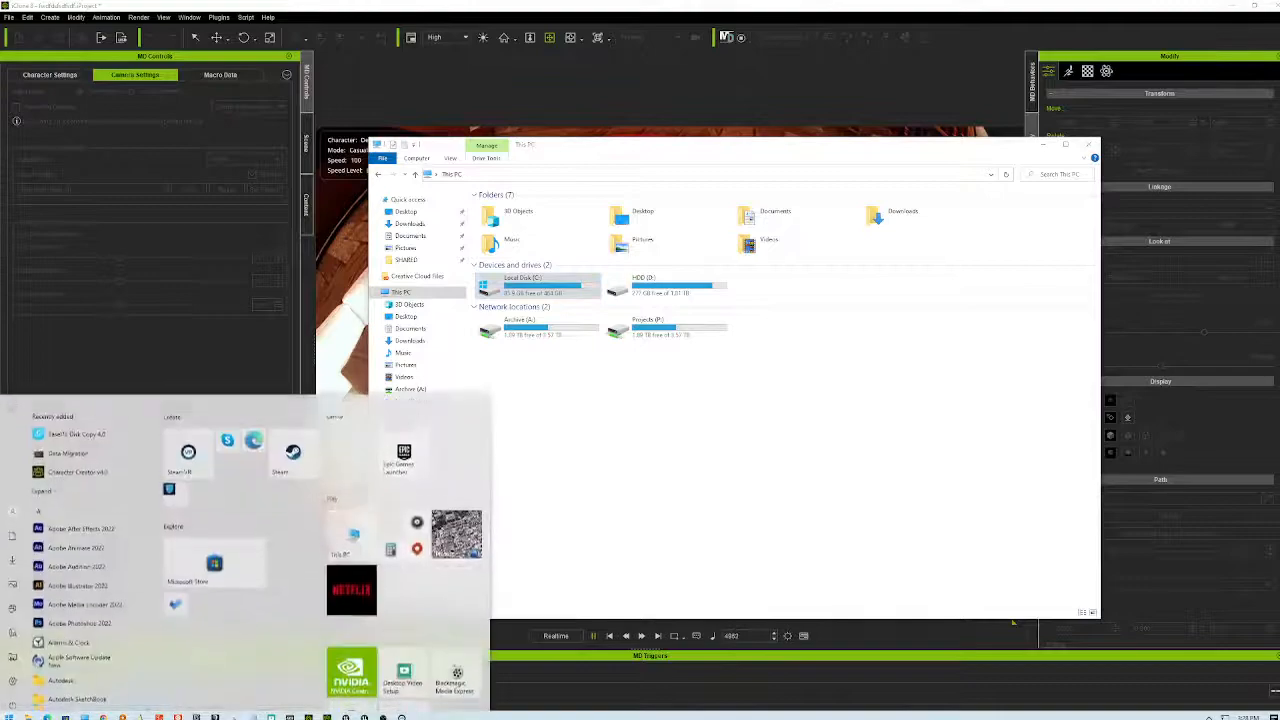
text(win)
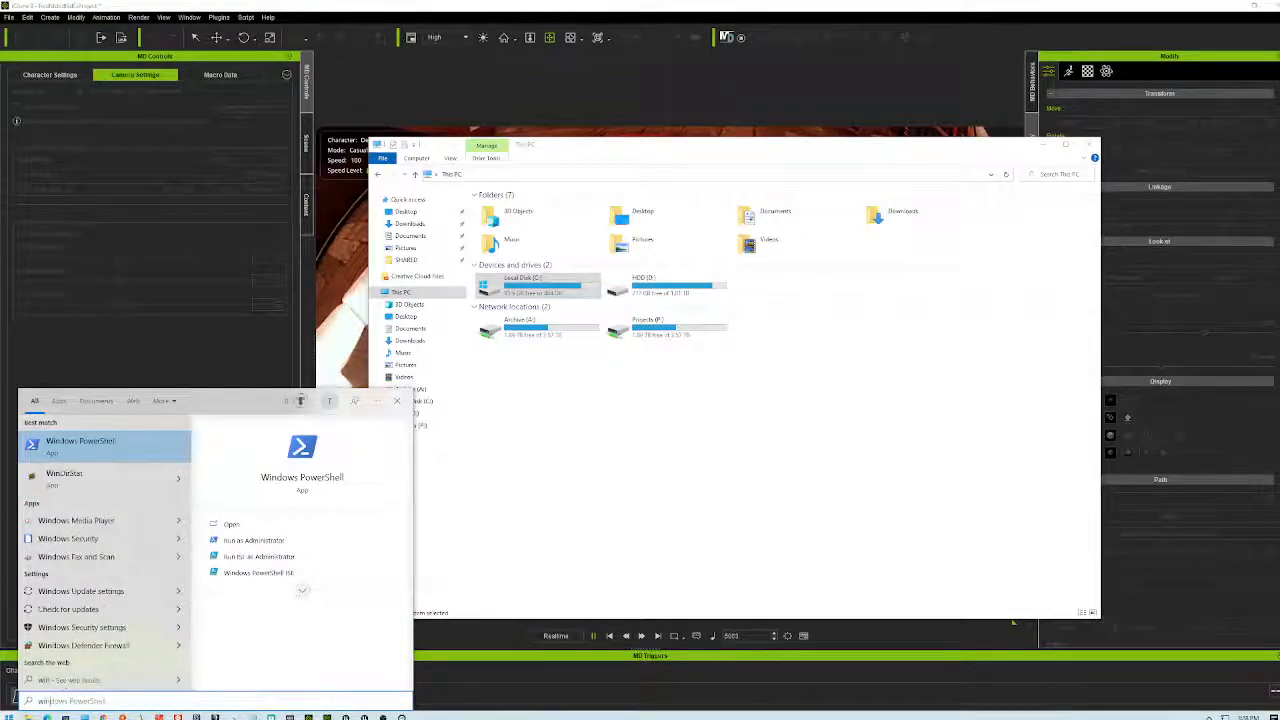
click(69, 478)
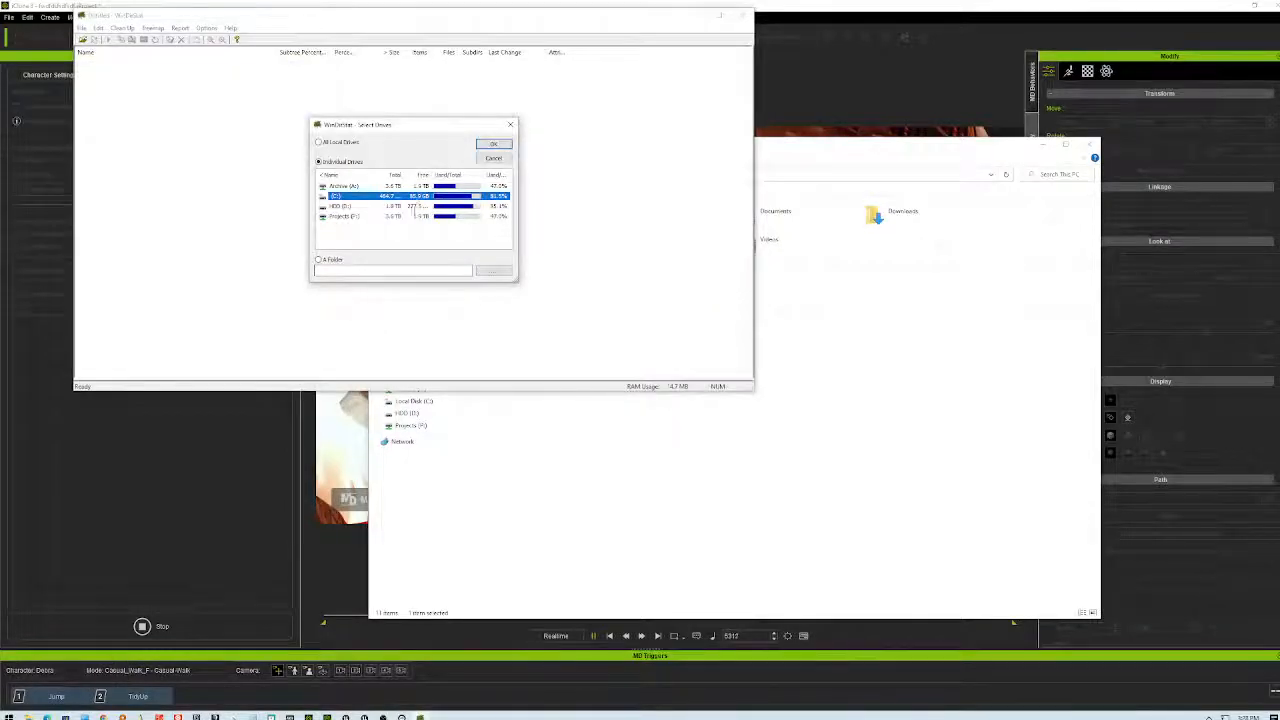
- Scan only the C: drive from WinDirStat's Select Drives dialog
drag(418, 128, 502, 160)
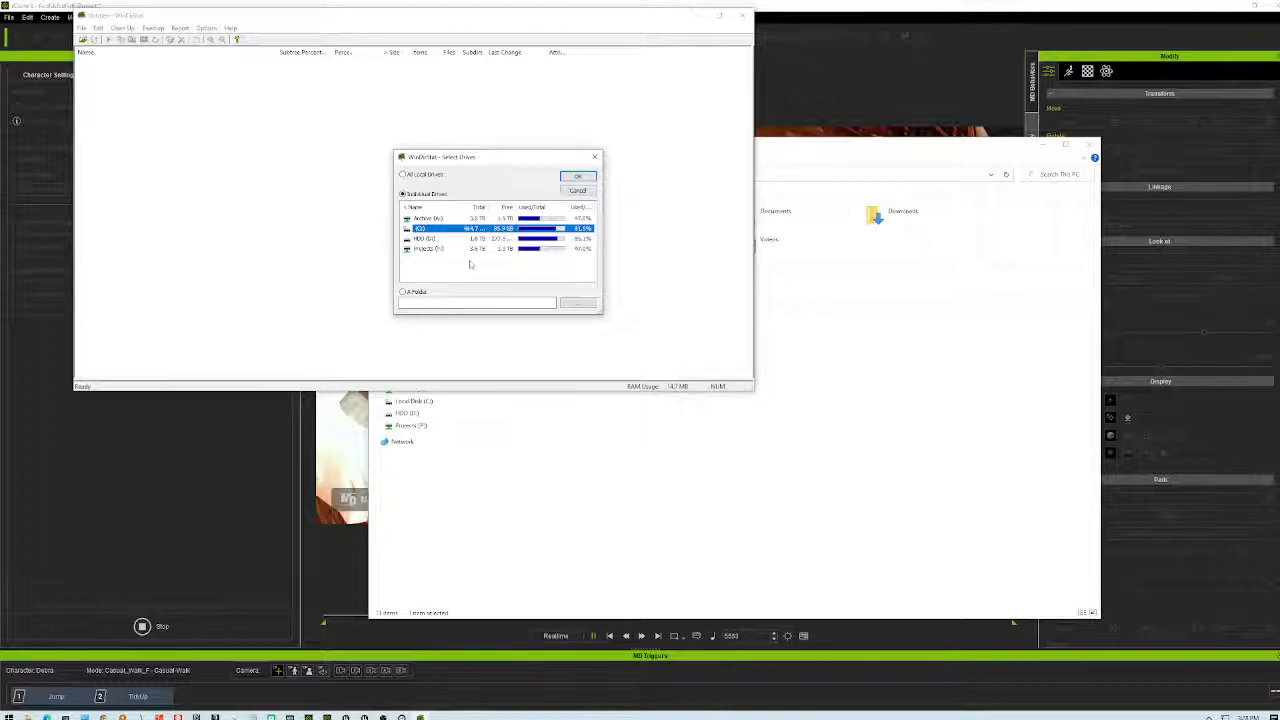
ctrl+click(435, 249)
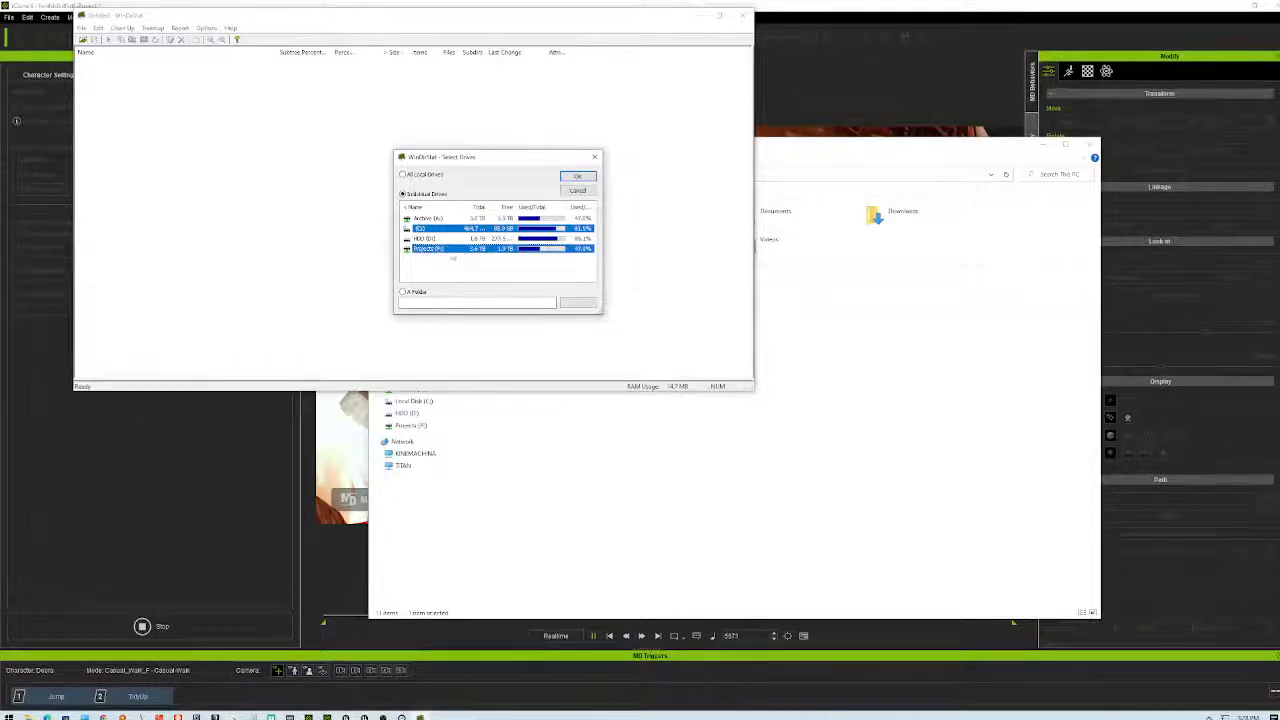
ctrl+click(427, 249)
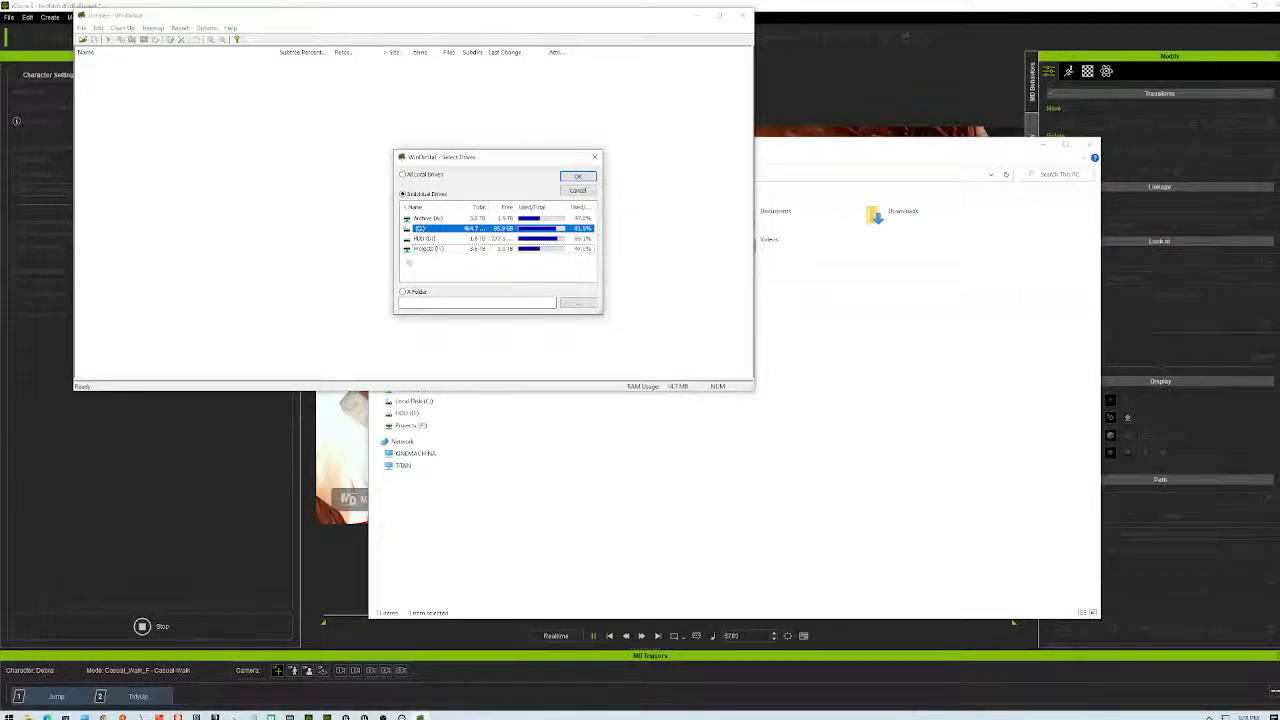
ctrl+click(422, 240)
ctrl+click(426, 230)
ctrl+click(428, 239)
ctrl+click(427, 231)
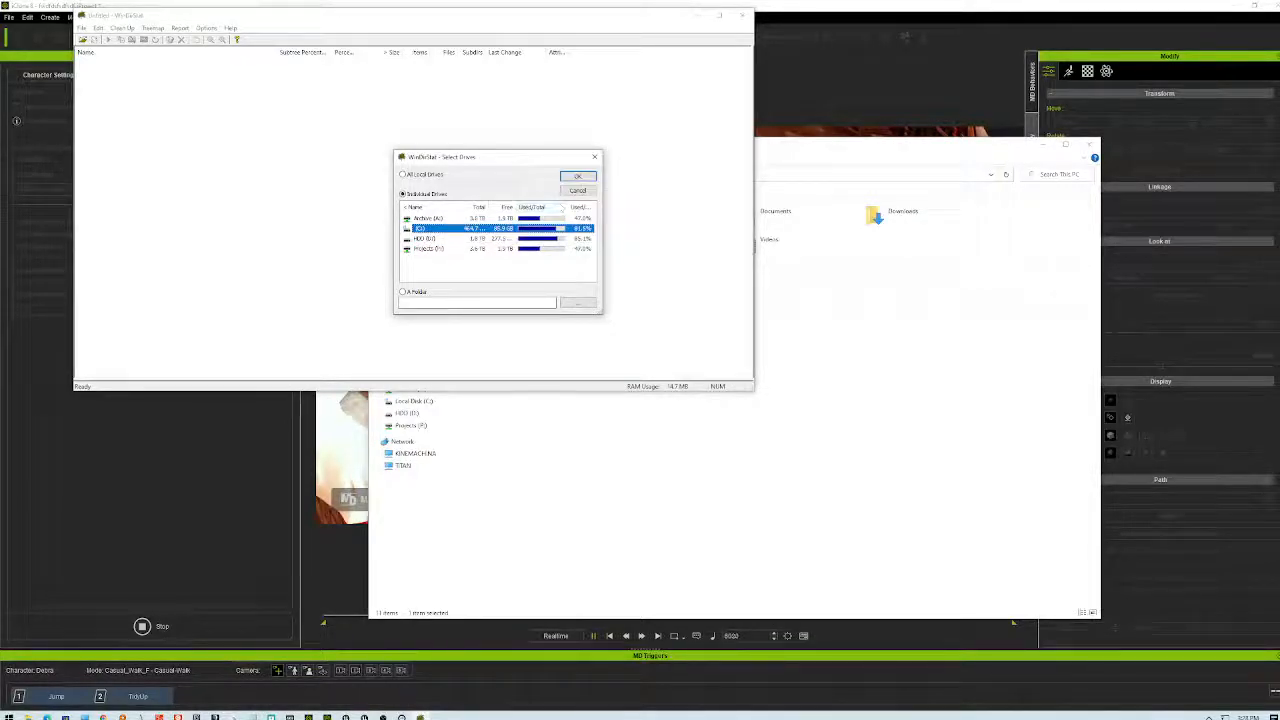
click(578, 176)
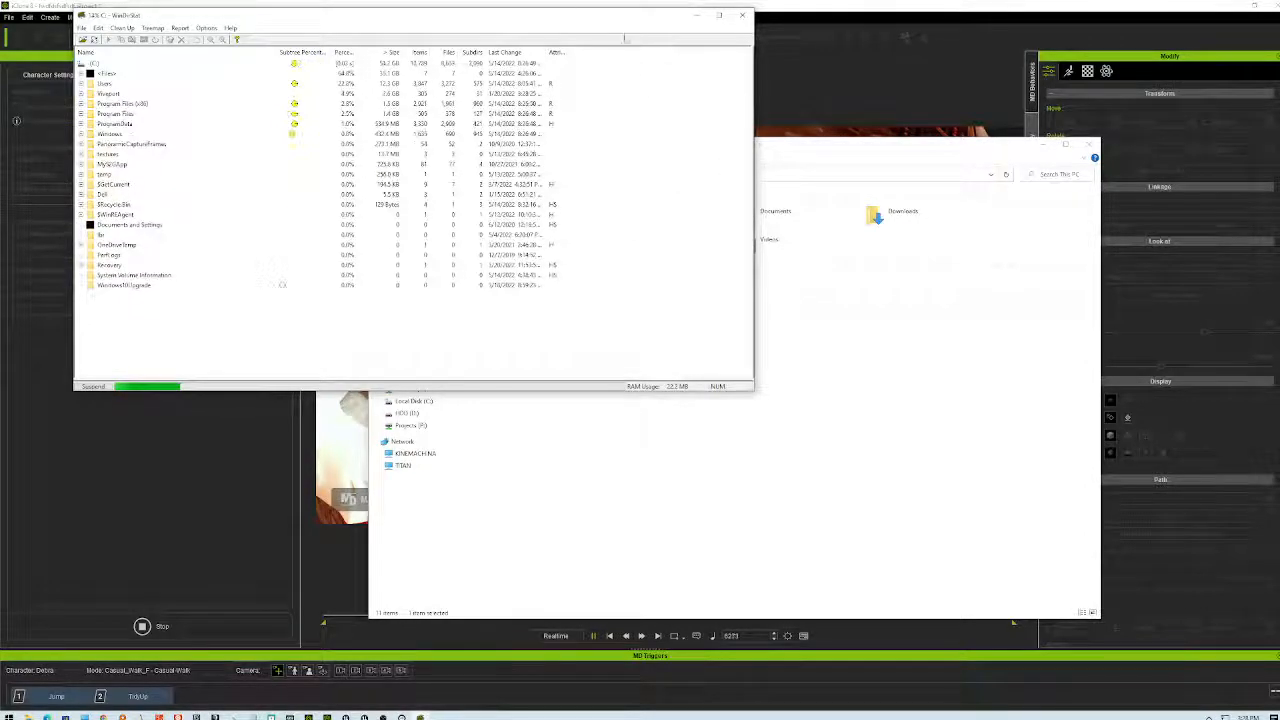
- Move the WinDirStat window aside and open another File Explorer window
drag(626, 18, 1112, 173)
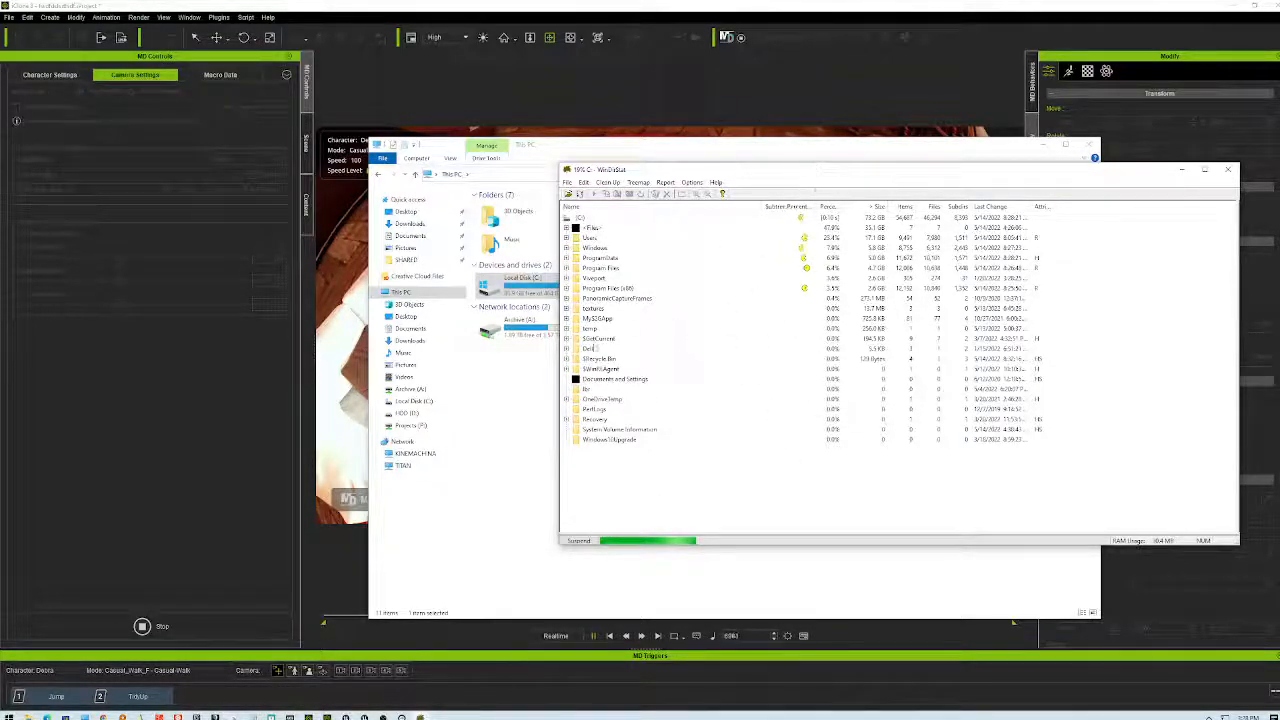
click(491, 514)
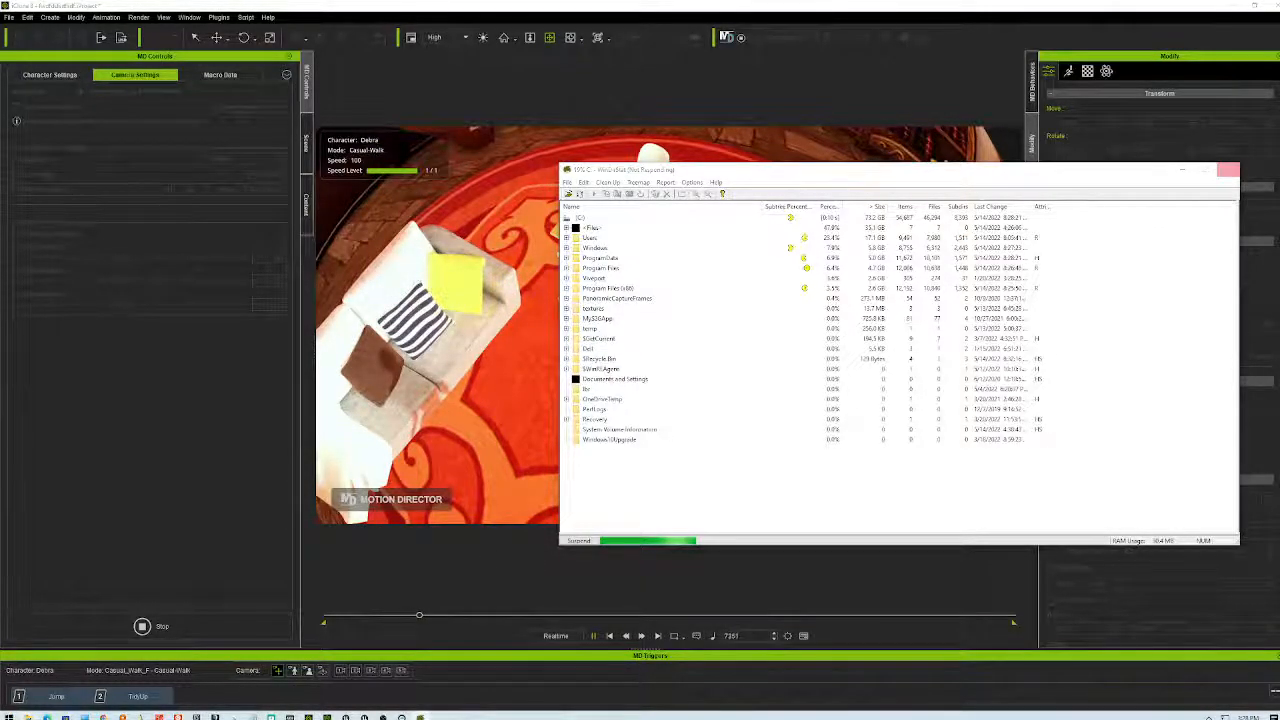
click(84, 717)
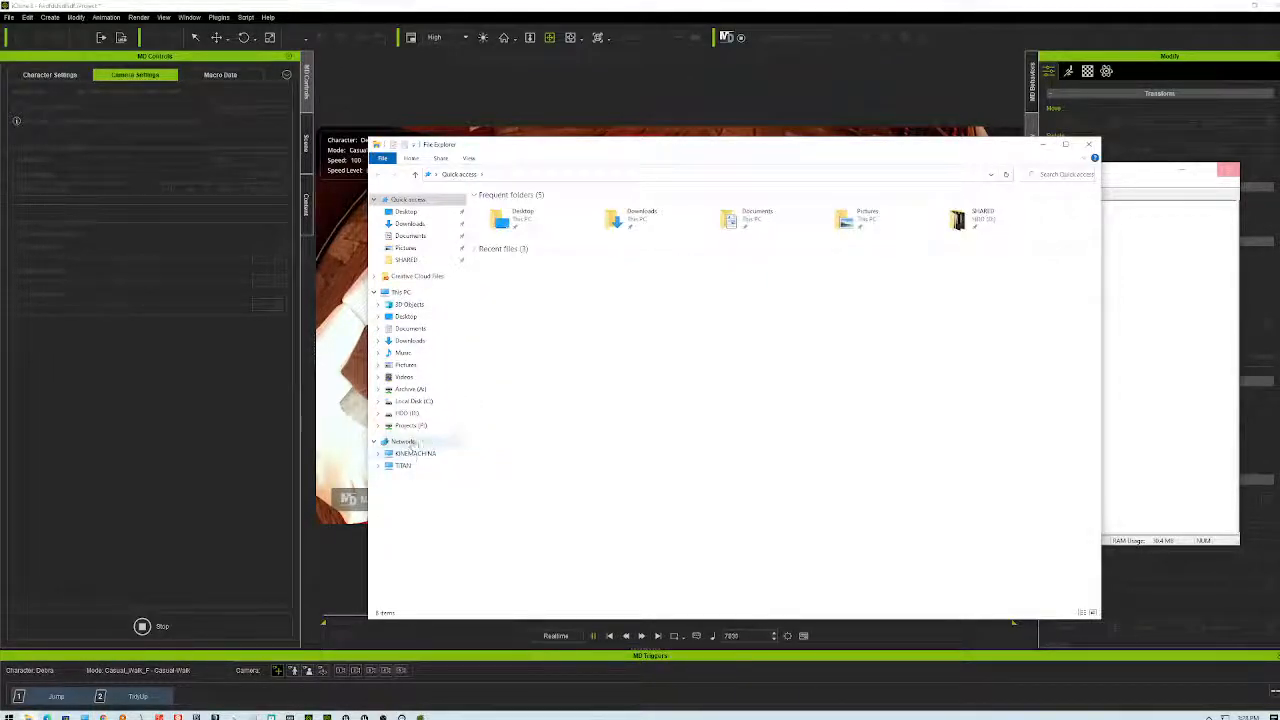
- Switch between This PC and the WinDirStat results, then close the This PC window
click(400, 292)
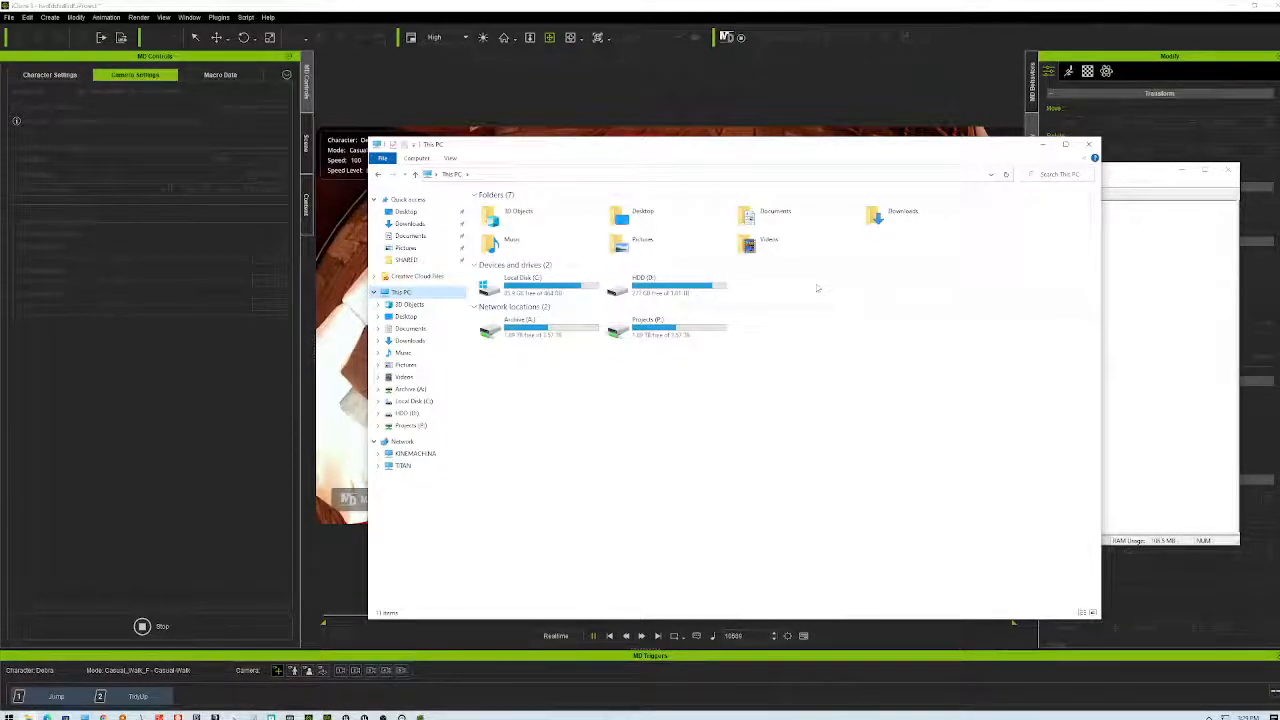
click(1165, 328)
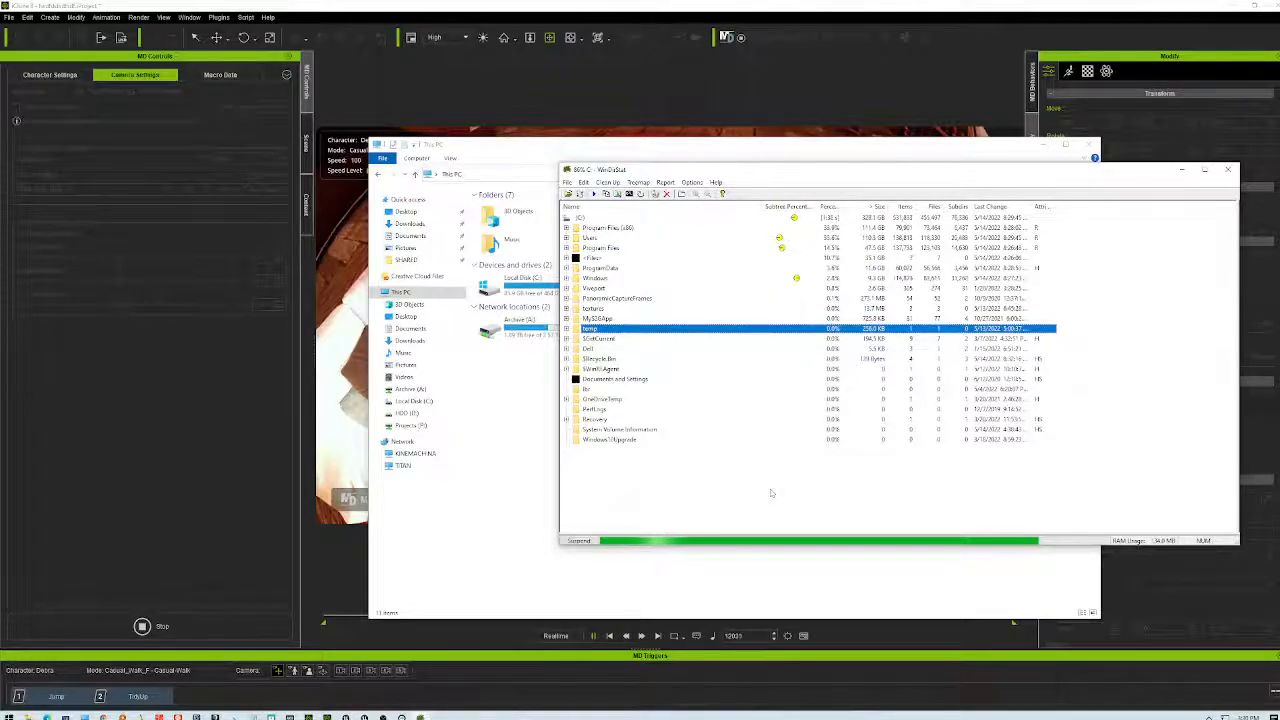
click(517, 491)
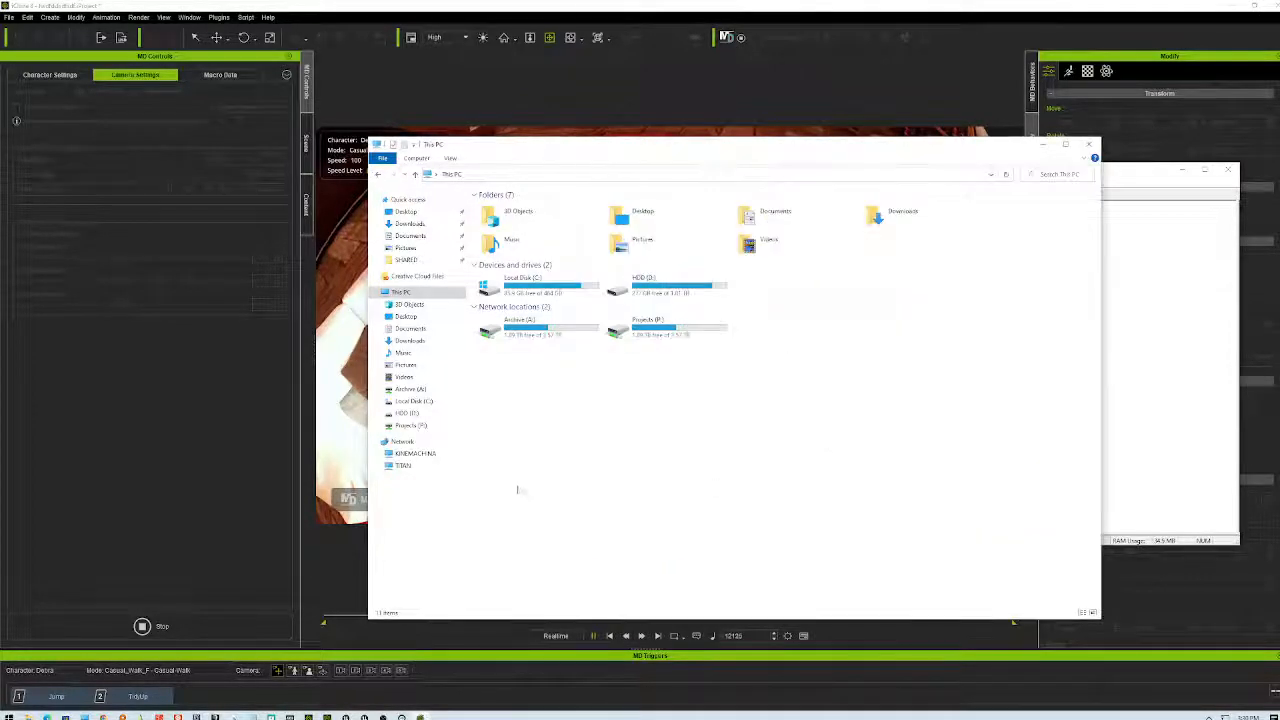
click(1090, 143)
- Let the Motion Director walk play in iClone, then bring WinDirStat's C: results back up
click(221, 478)
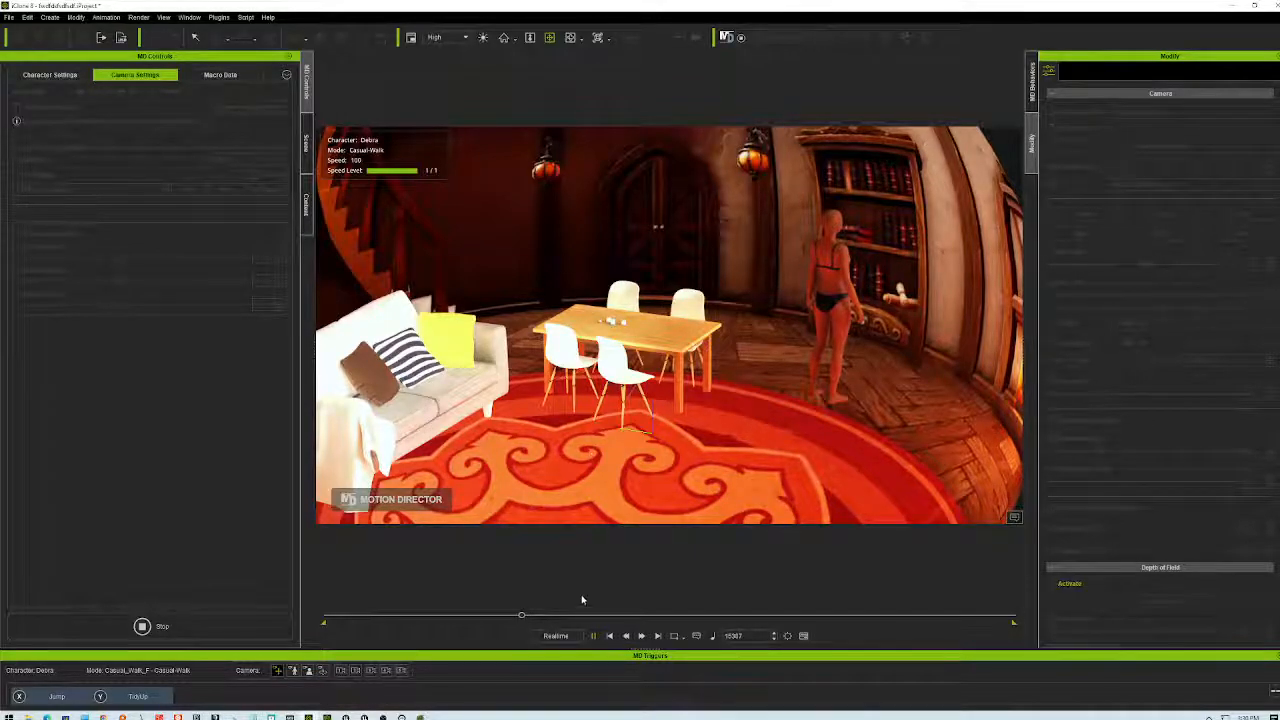
click(420, 717)
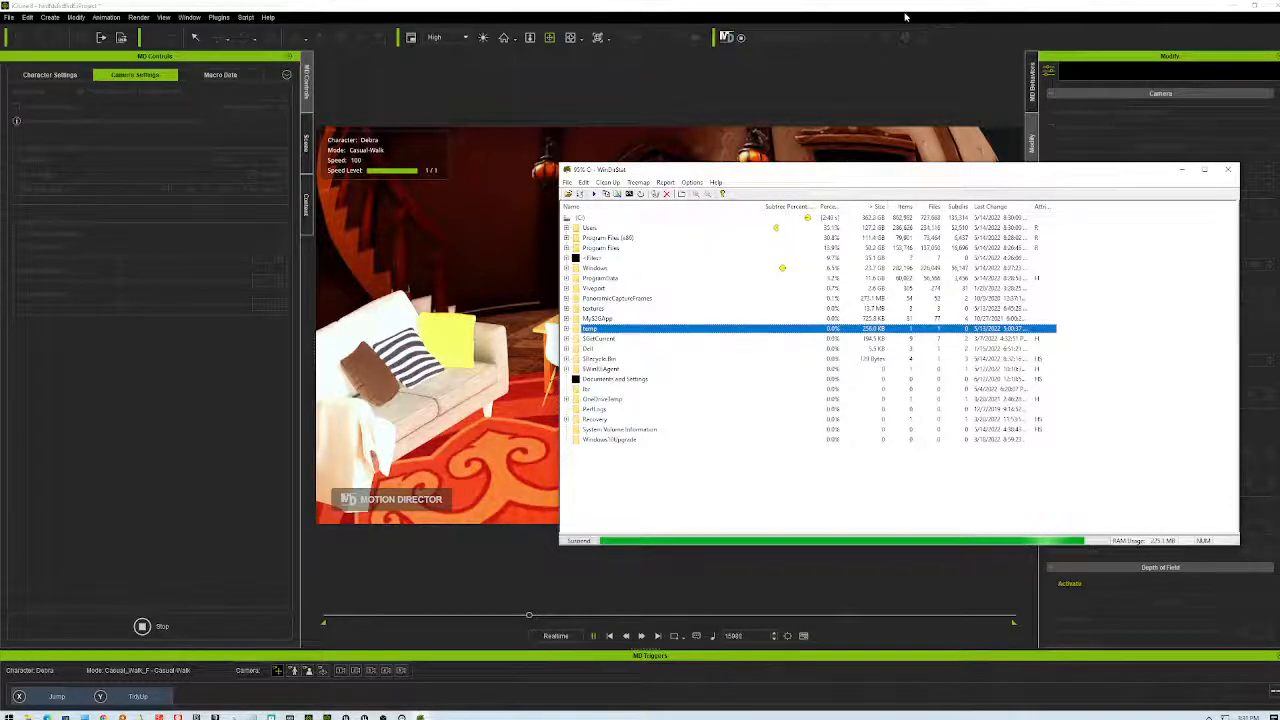
- Shift the WinDirStat window right and down, then bring iClone in front of it
drag(952, 172, 979, 170)
drag(972, 183, 983, 195)
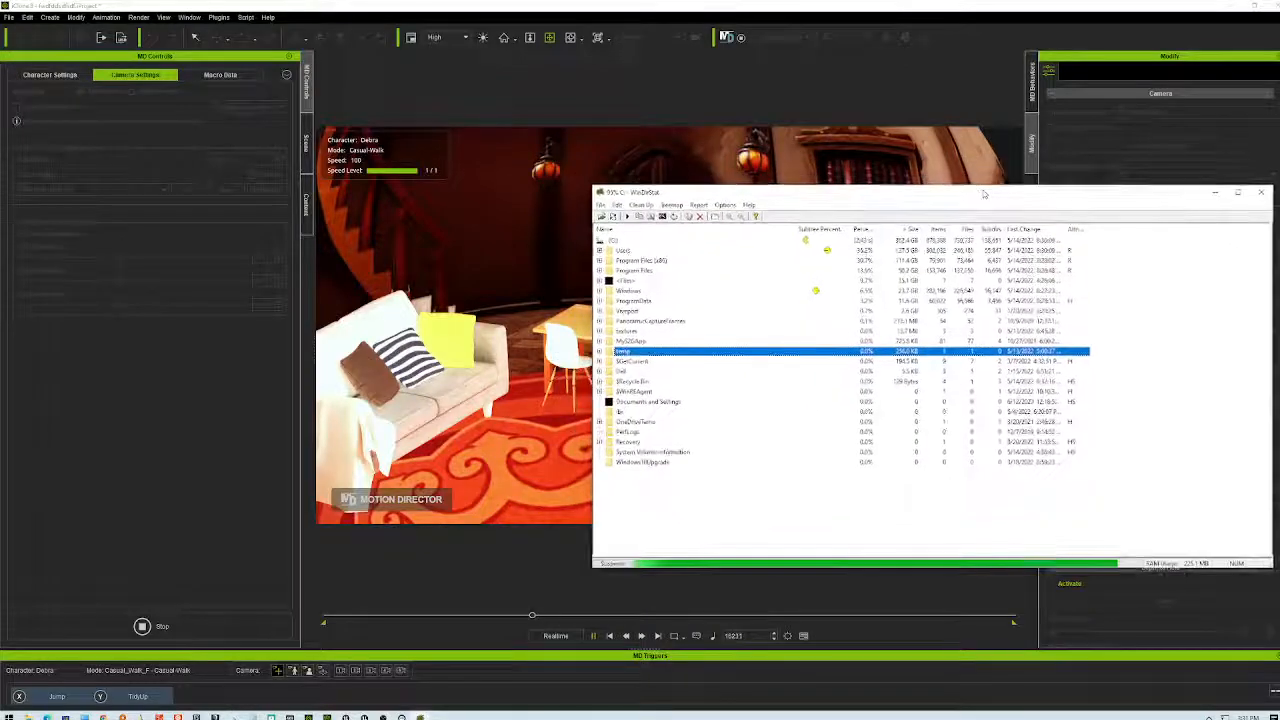
click(942, 10)
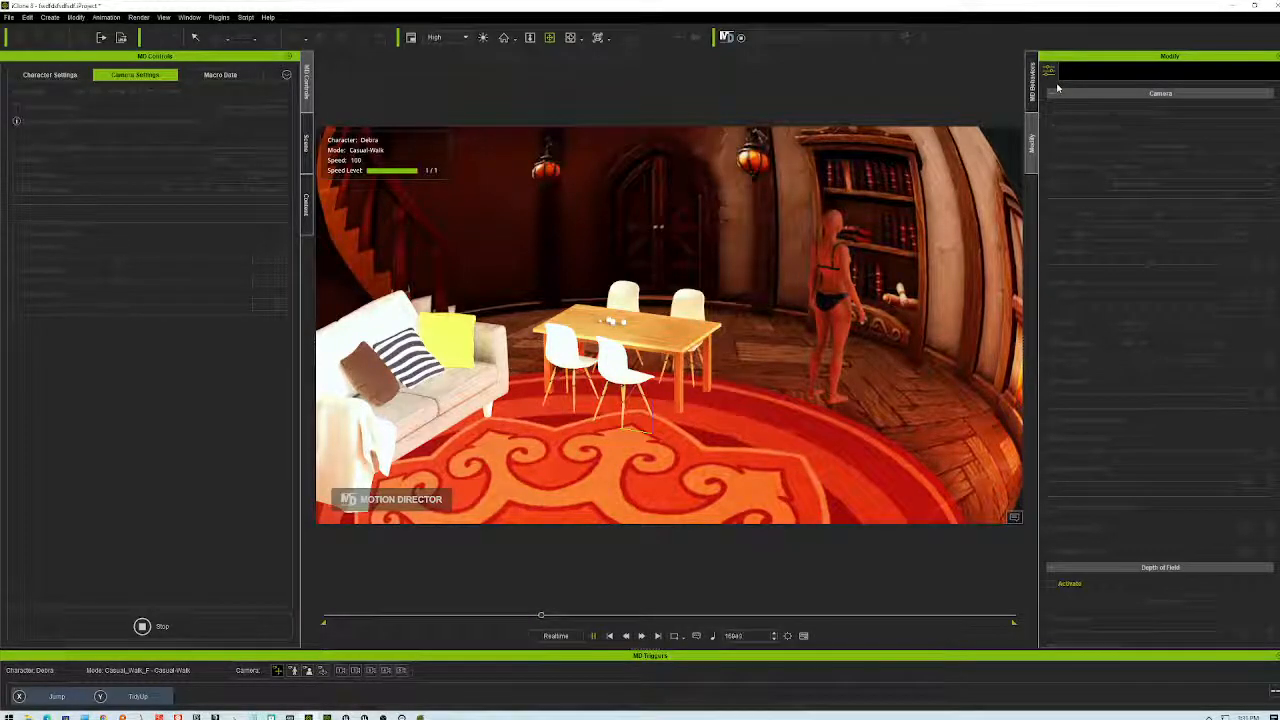
- Pan across the room and tilt the camera up to overlook the sofa and dining table
drag(789, 346, 820, 335)
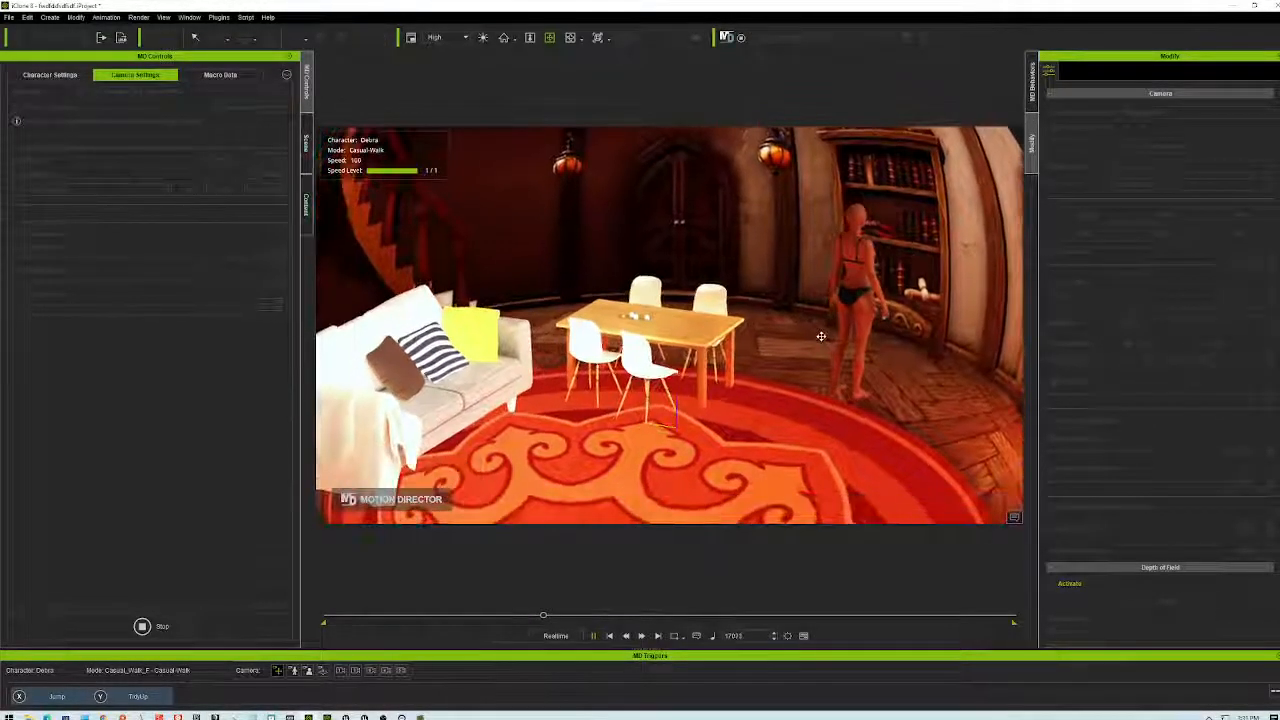
right_drag(820, 335, 773, 398)
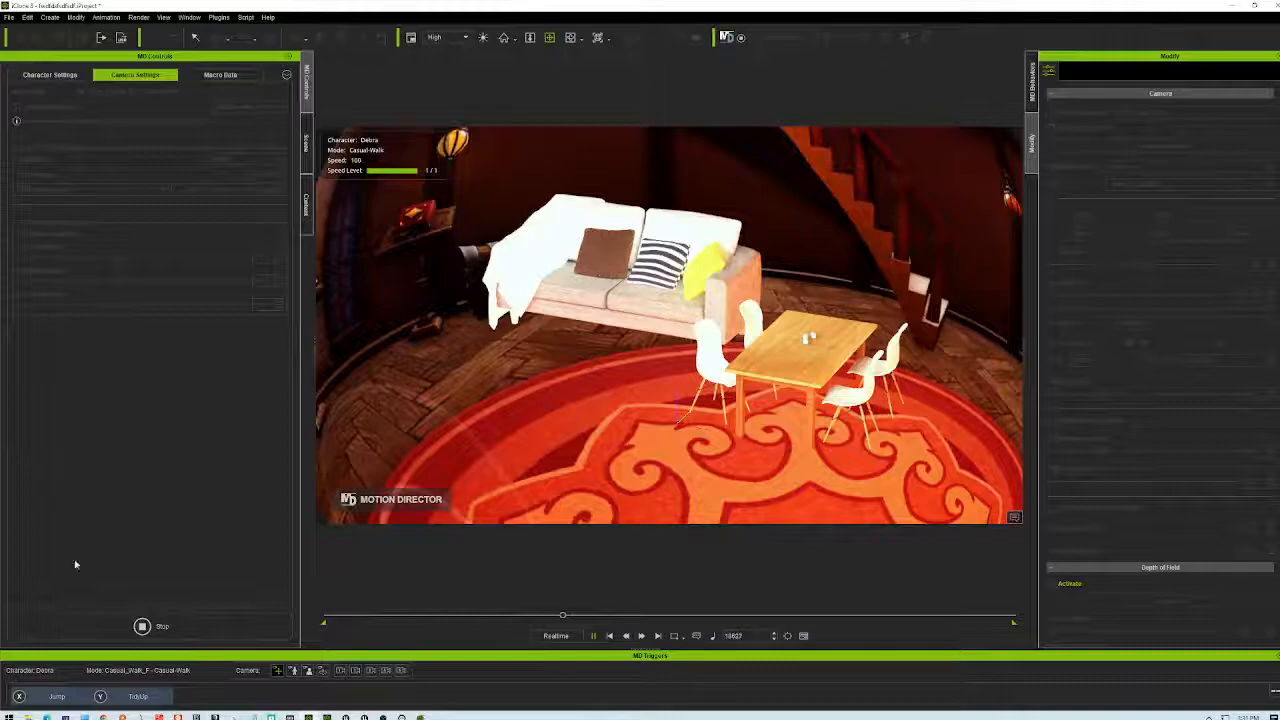
- Stop Motion Director, zoom out to an overhead view of the character, and restart it
click(141, 627)
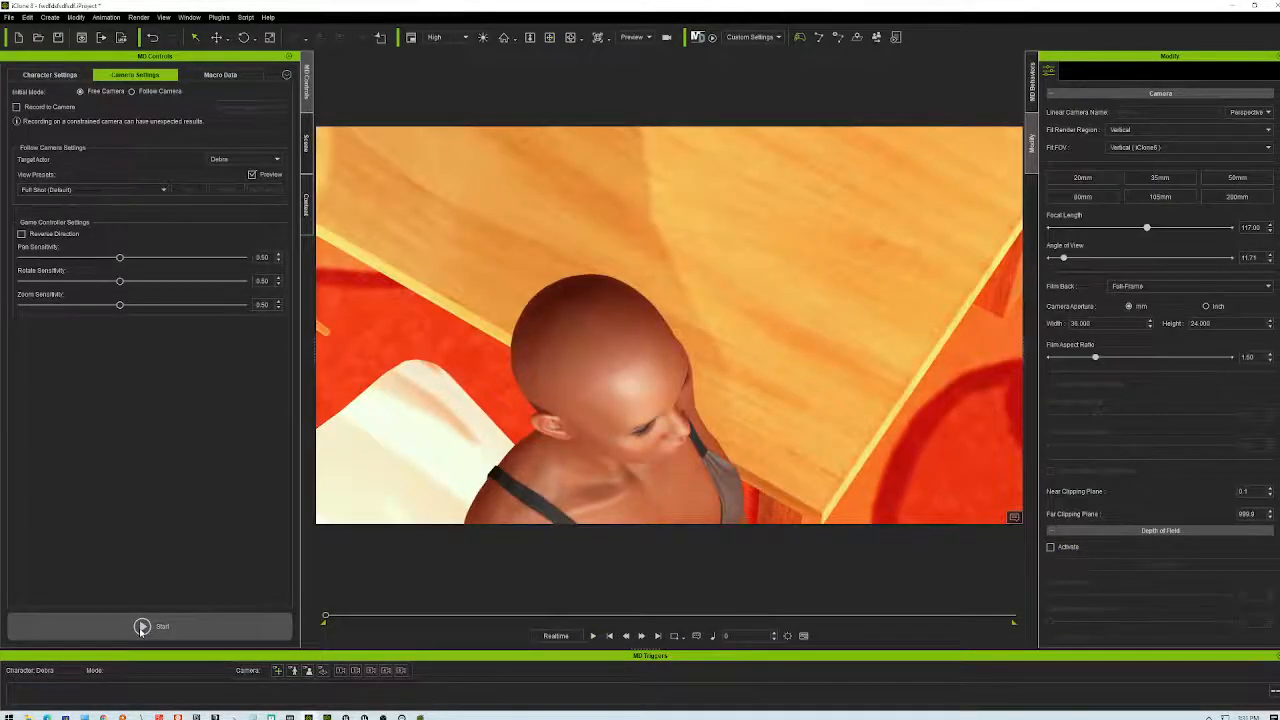
scroll(654, 441, down, 4)
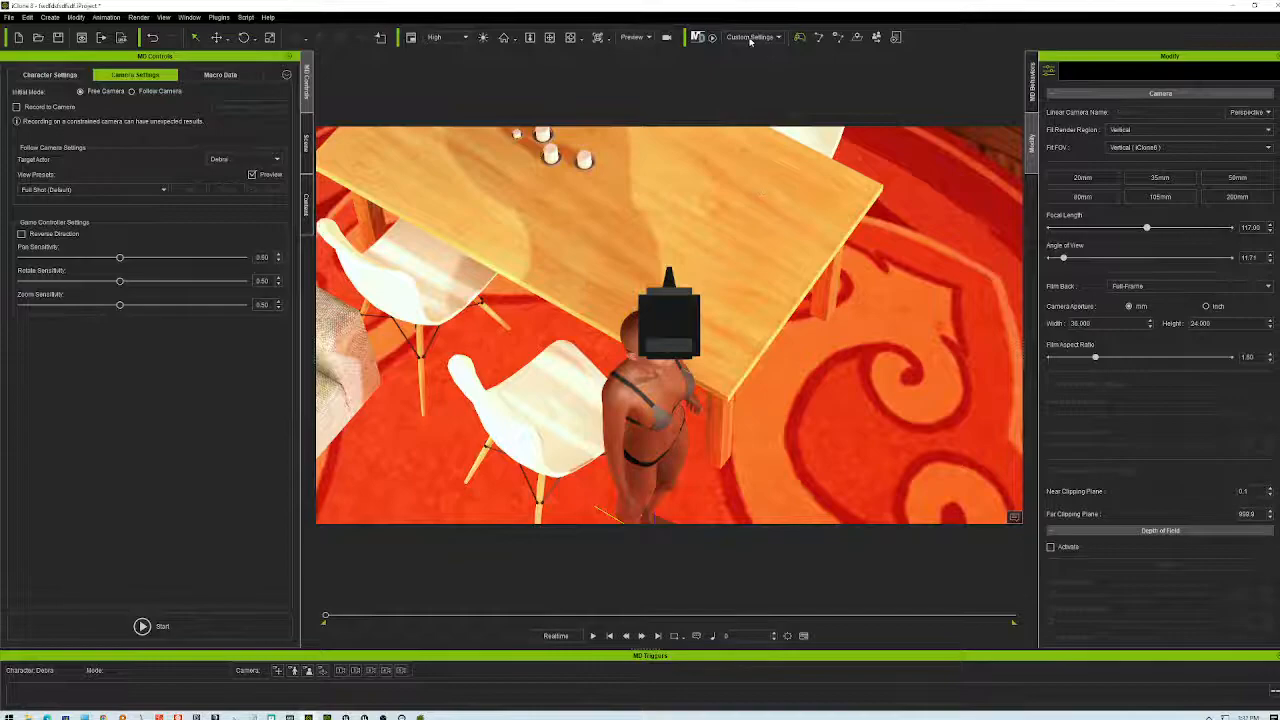
click(714, 37)
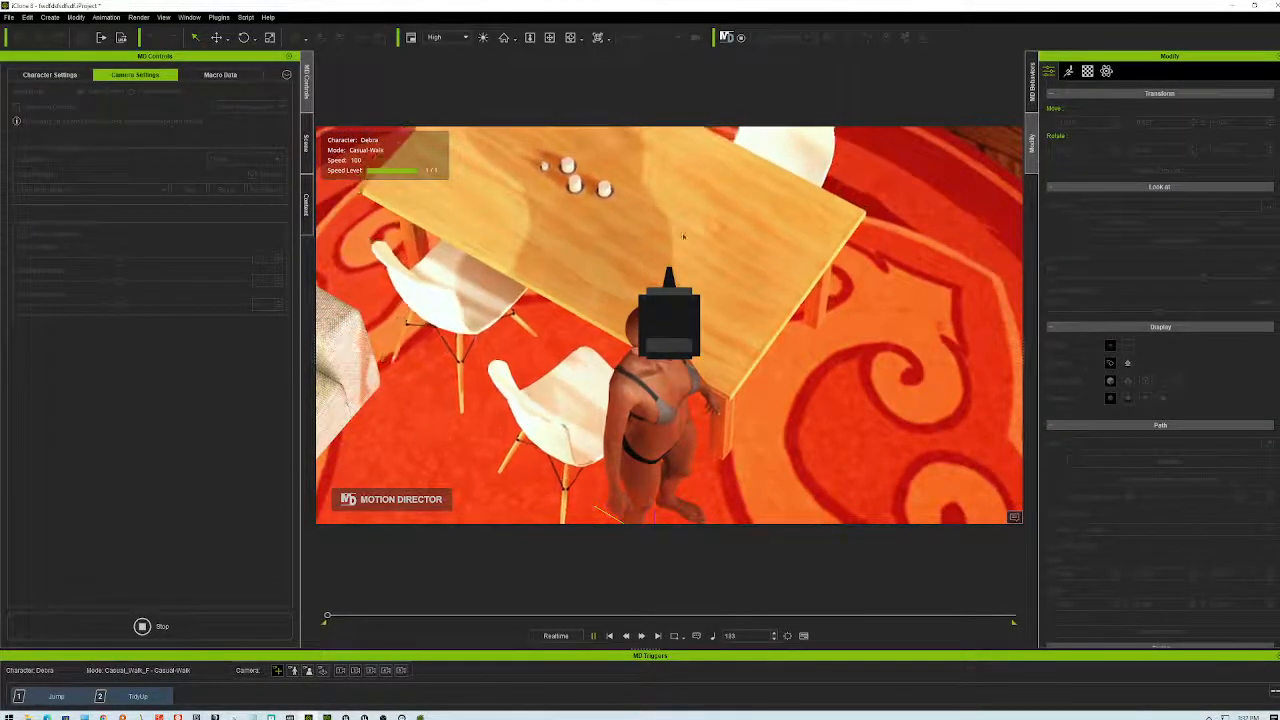
- Browse the MD Controls character, camera and macro tabs, then zoom and orbit down to eye level
click(50, 75)
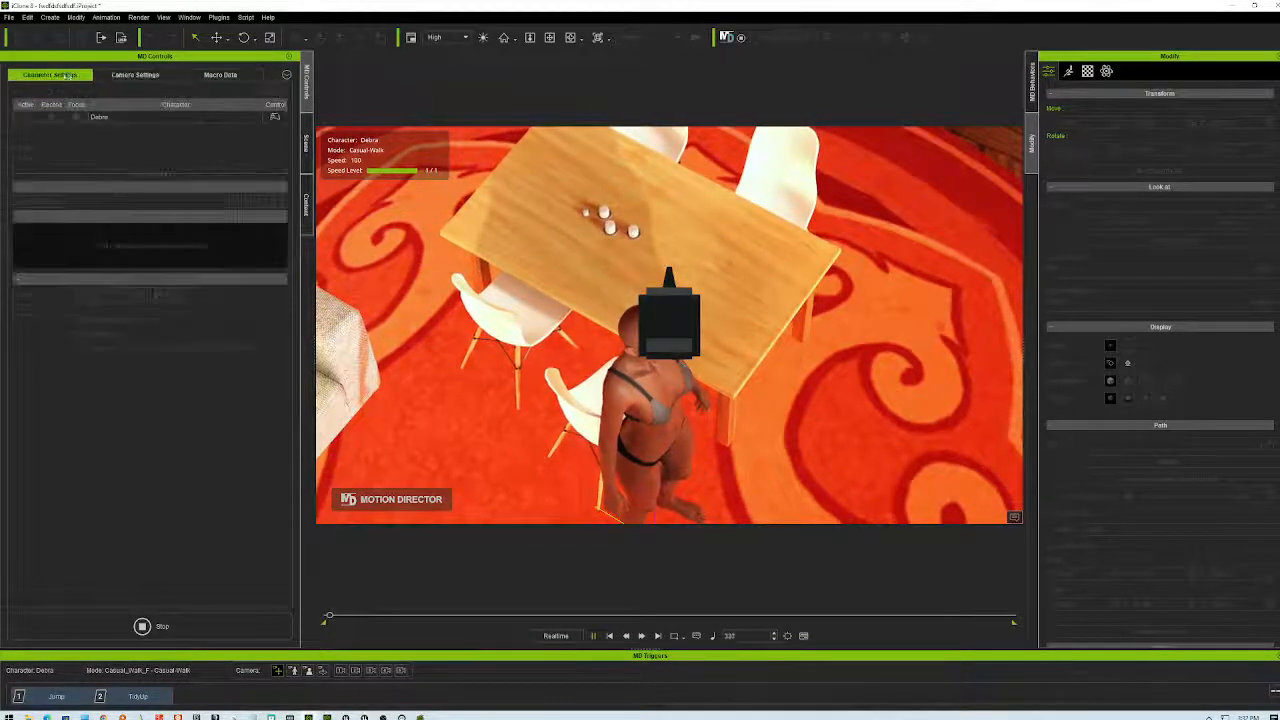
click(135, 75)
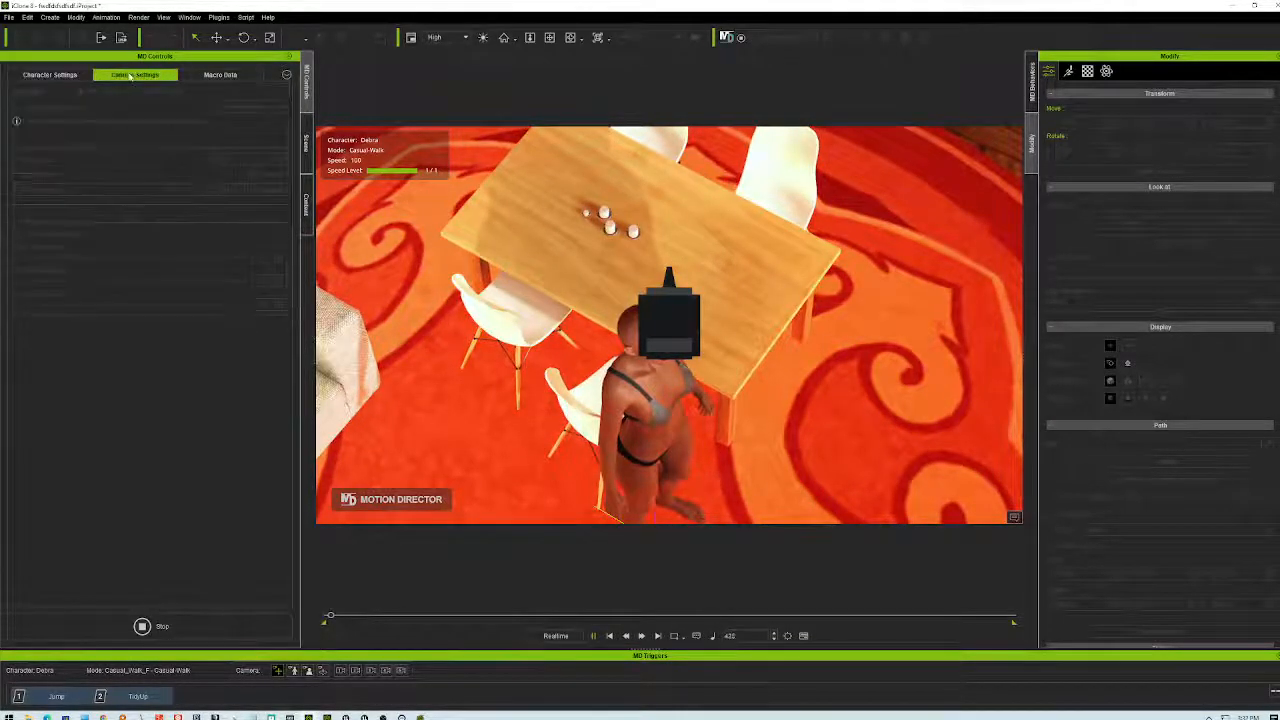
click(222, 76)
click(165, 75)
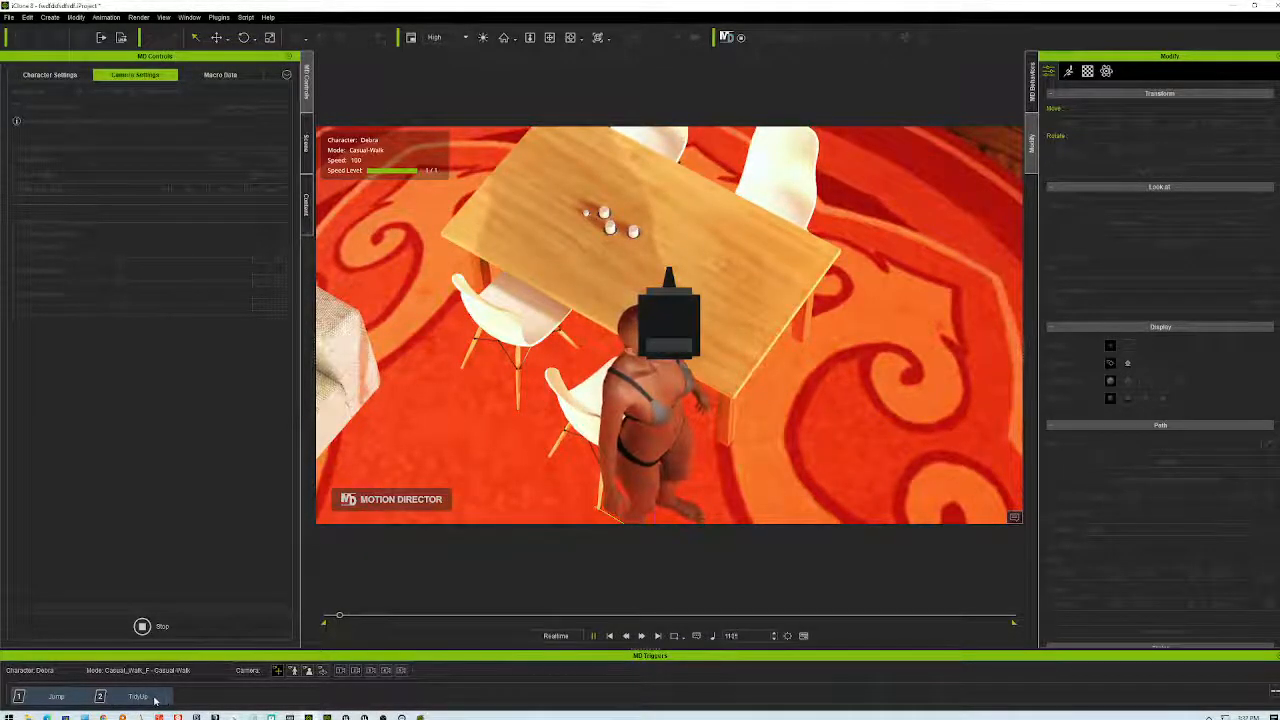
scroll(731, 460, down, 4)
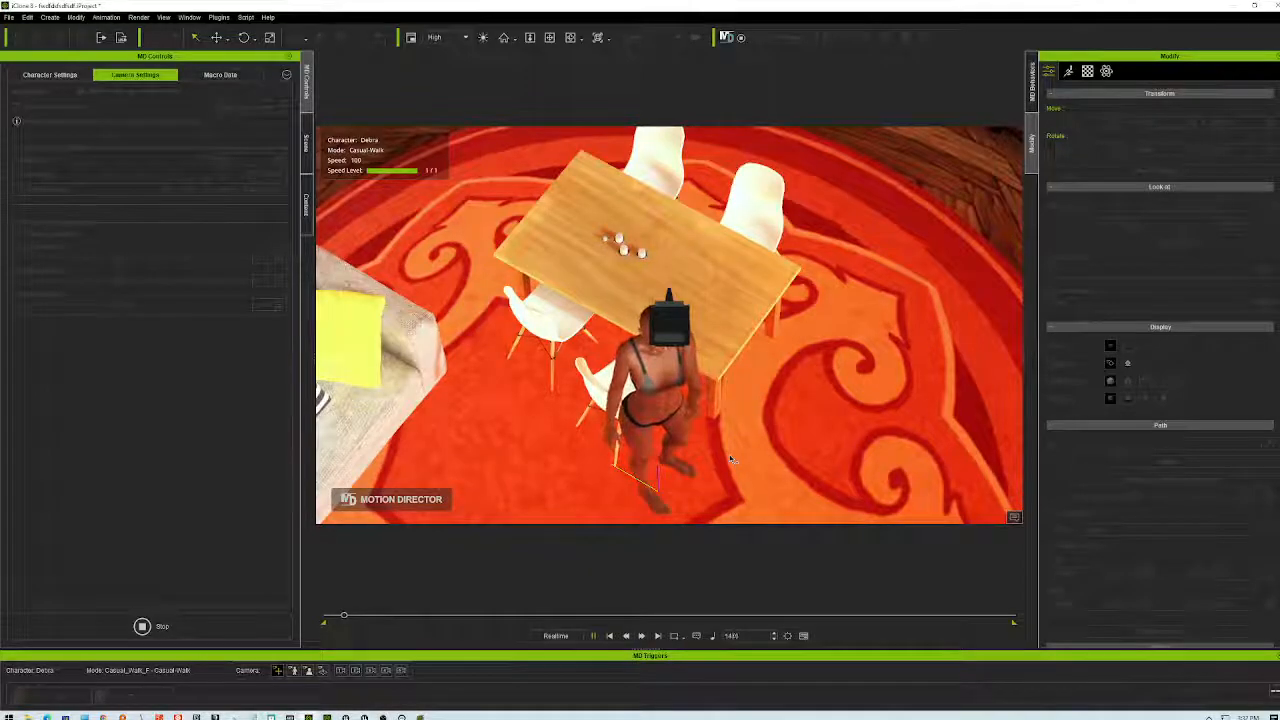
right_drag(709, 442, 648, 408)
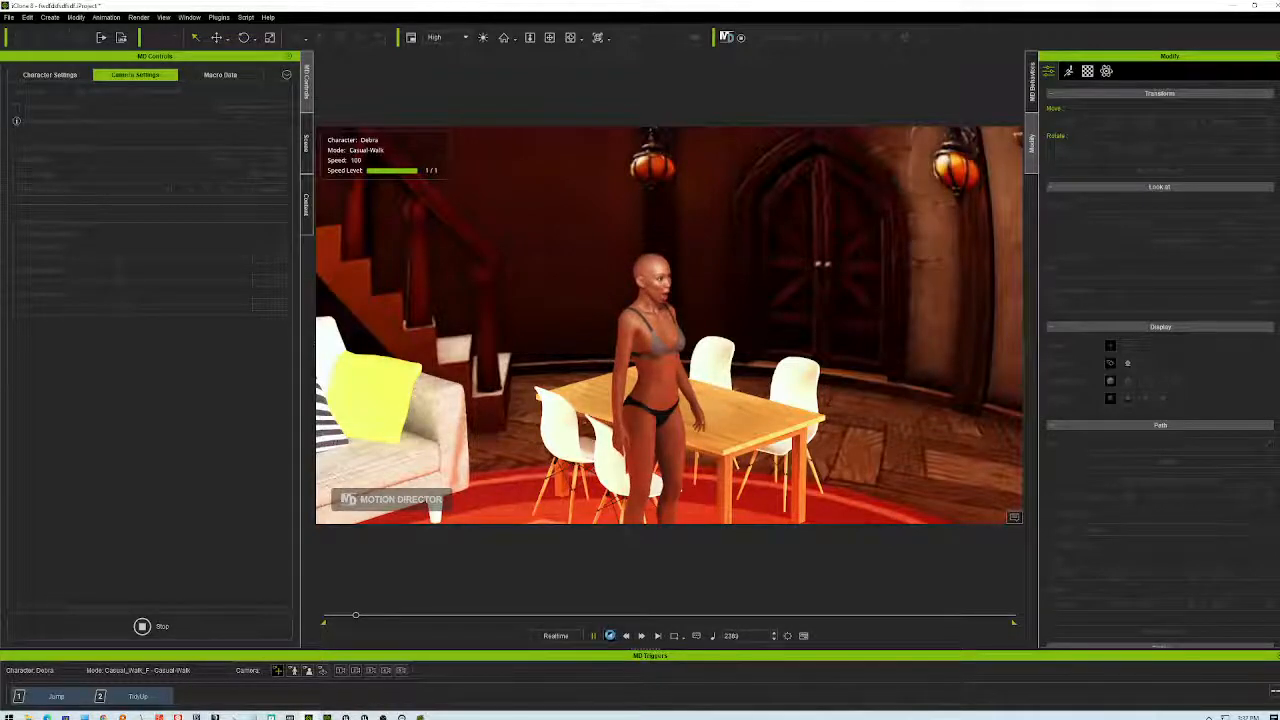
- Stop playback at the first frame, leaving the play mode on Custom Settings
click(609, 636)
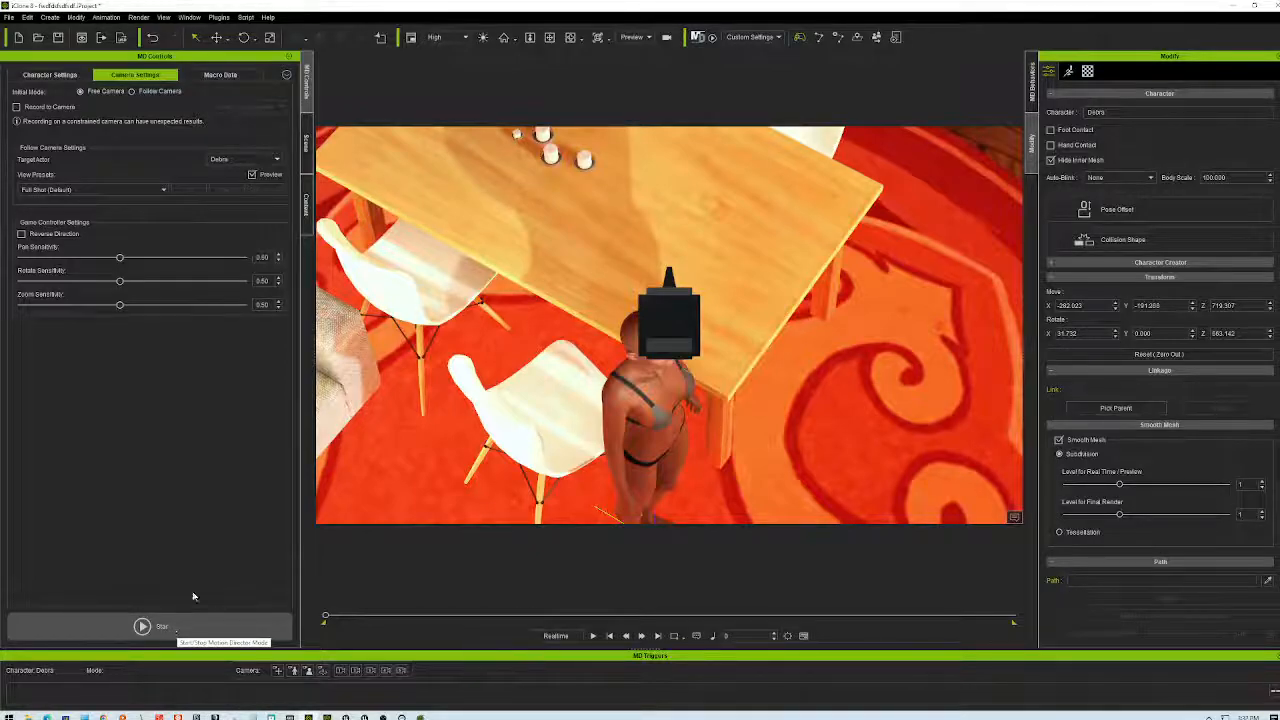
click(779, 38)
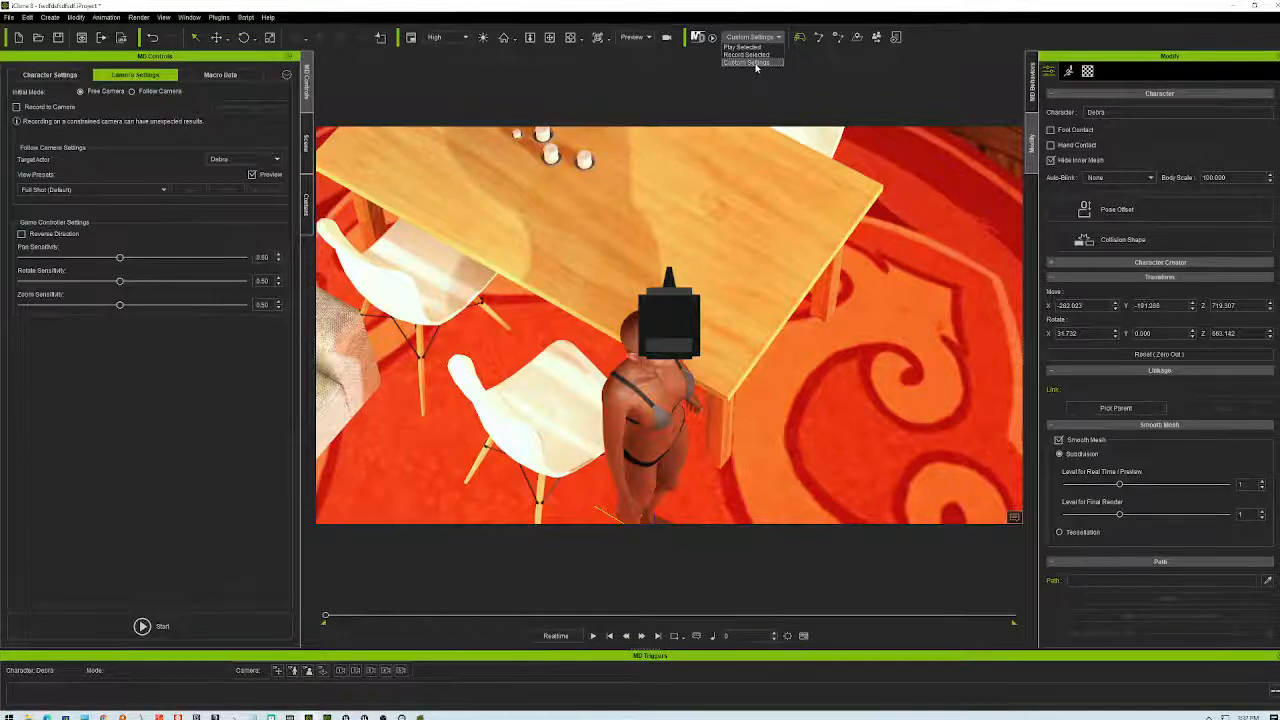
click(819, 87)
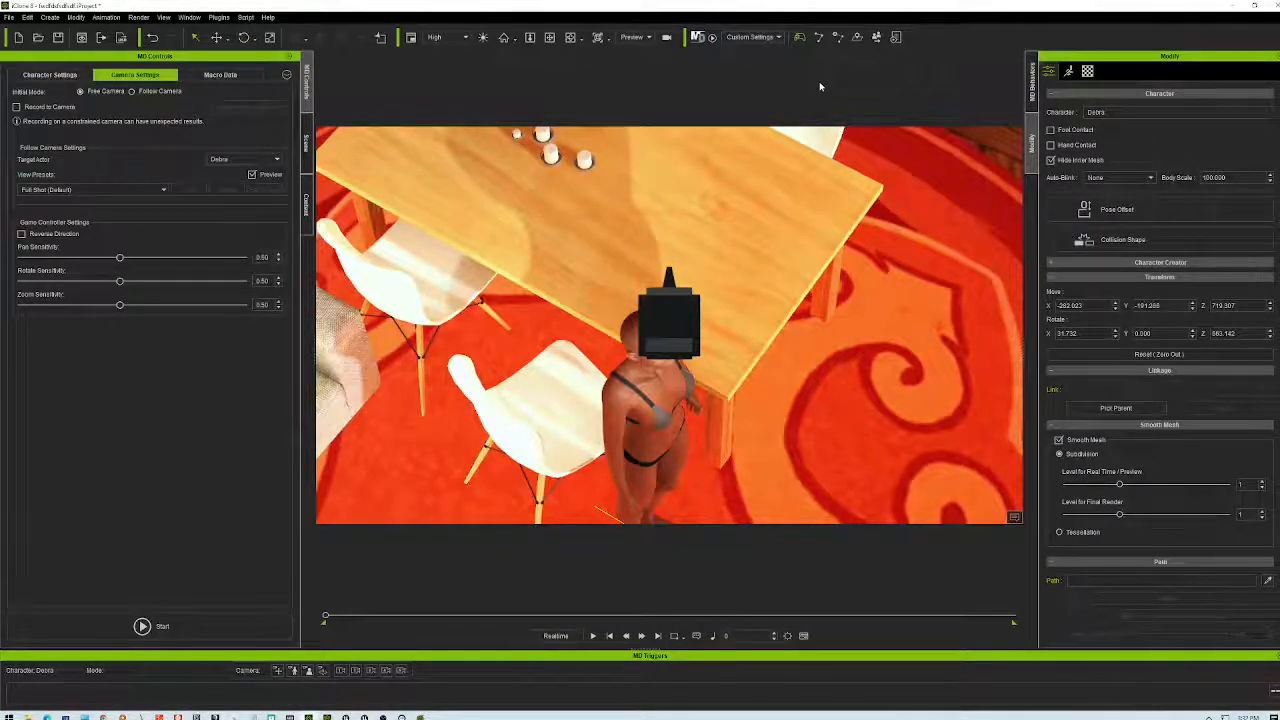
- Switch to WinDirStat, move it up and left, and give the treemap more room
key(alt+Tab)
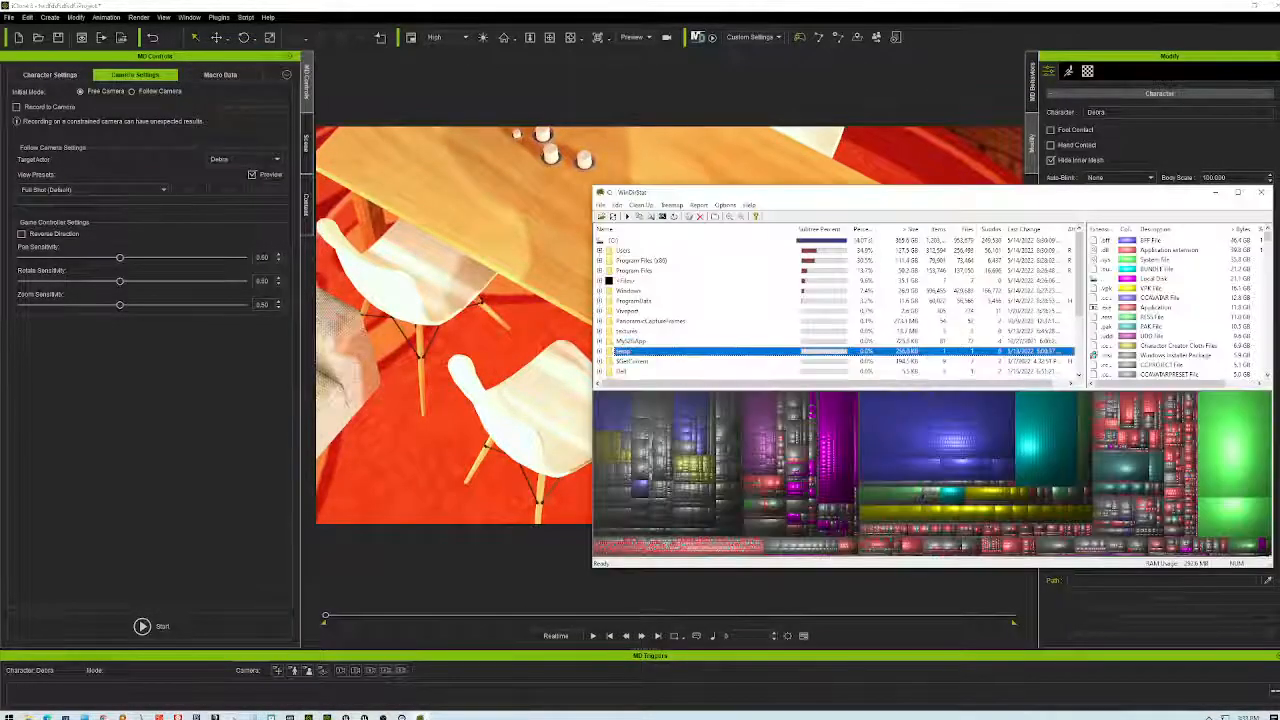
drag(966, 187, 750, 80)
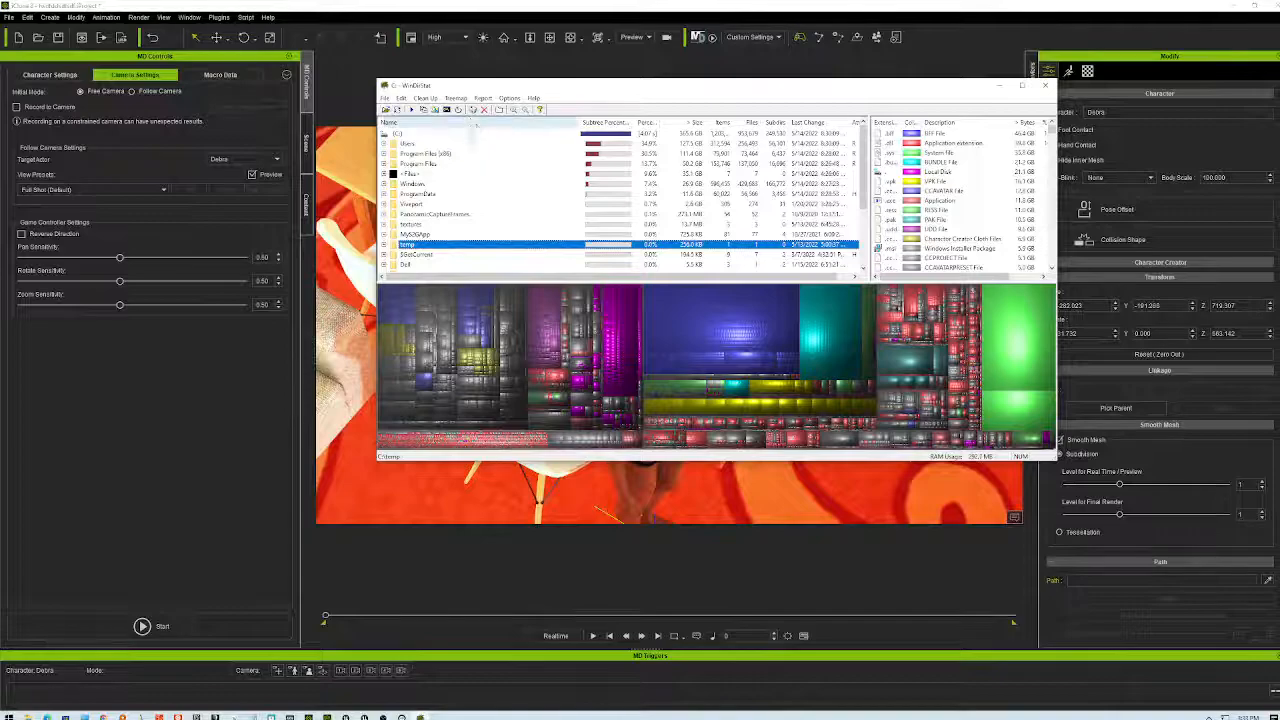
drag(541, 283, 582, 188)
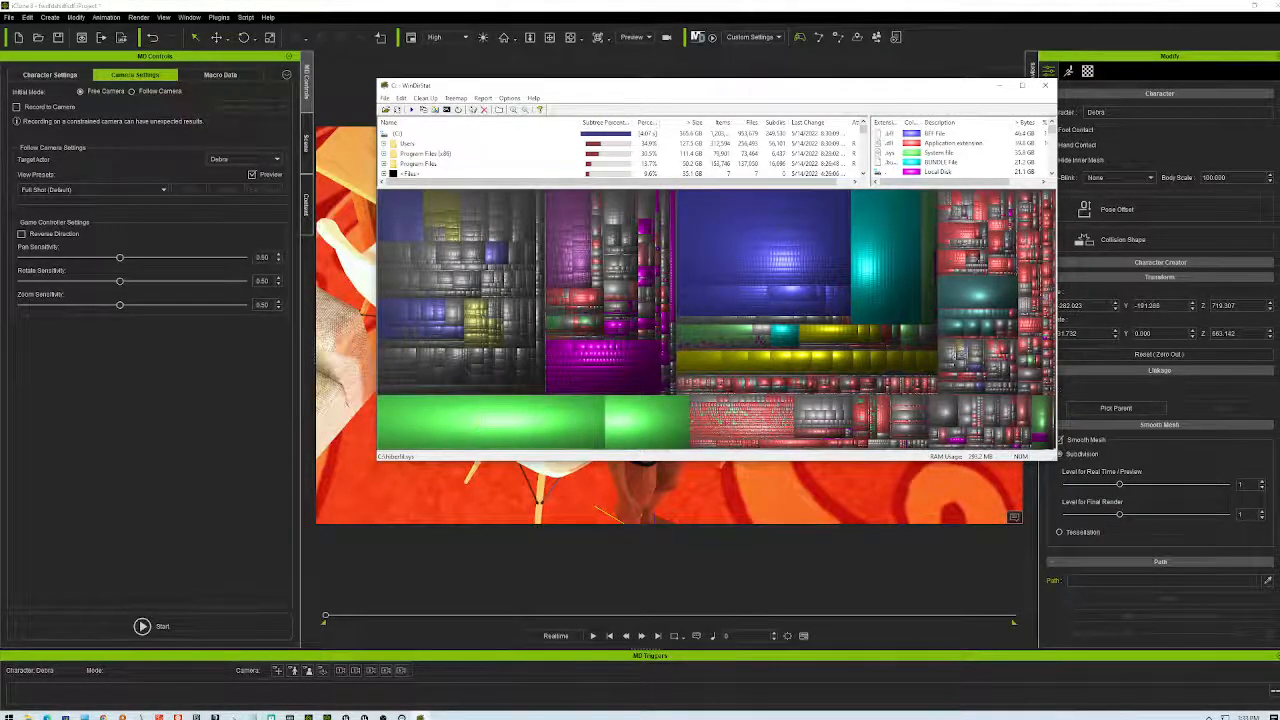
- Select hiberfil.sys and pagefile.sys in the treemap, then identify the cyan block as Home2-WindowsNoEditor.pak
click(494, 424)
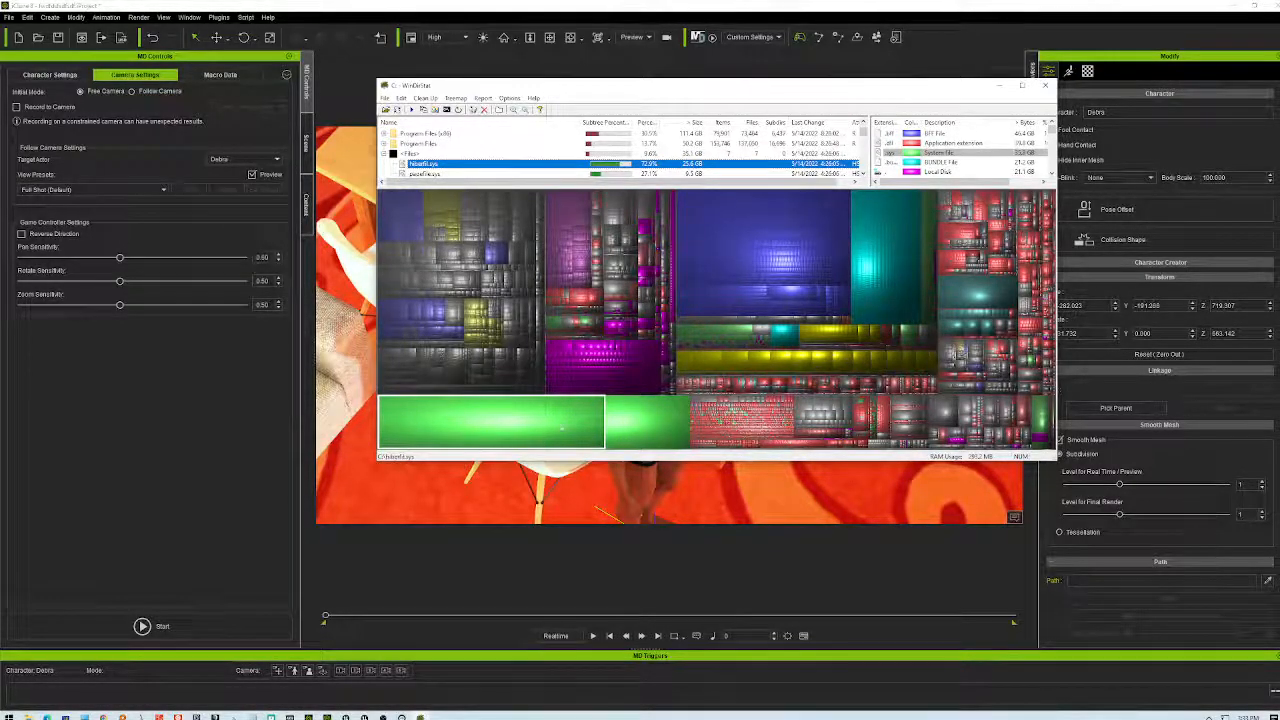
click(652, 424)
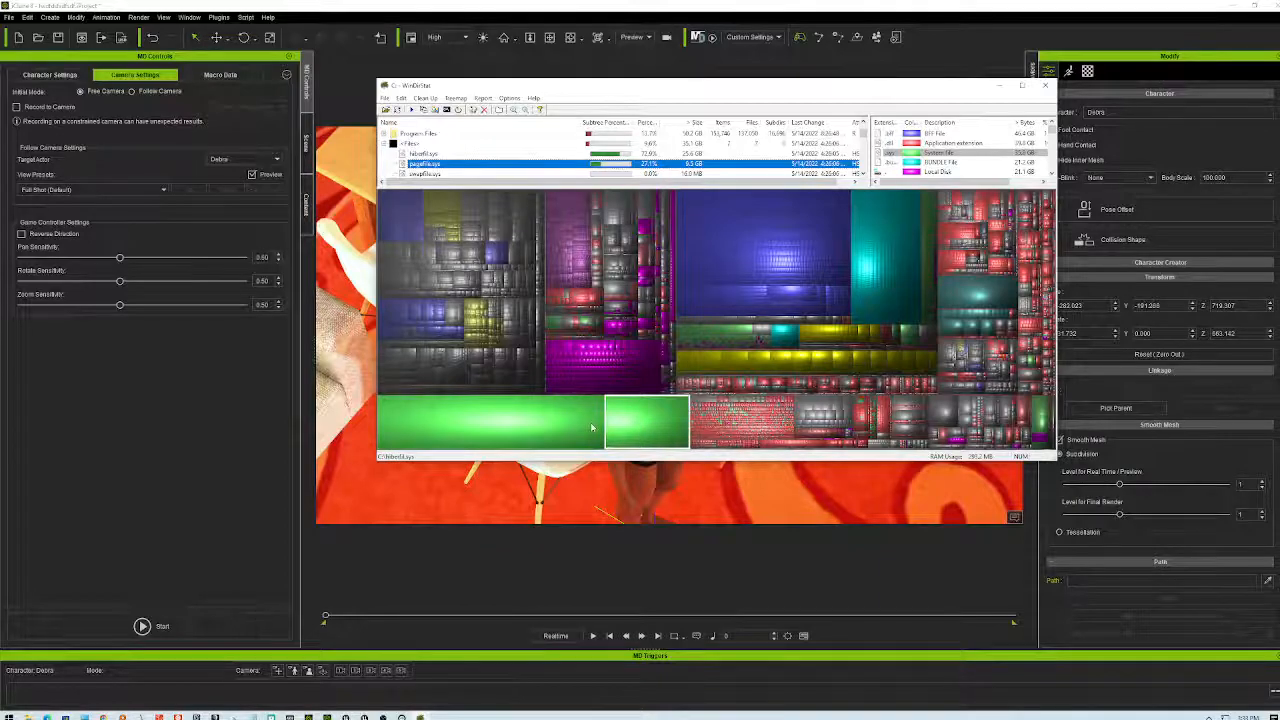
click(575, 428)
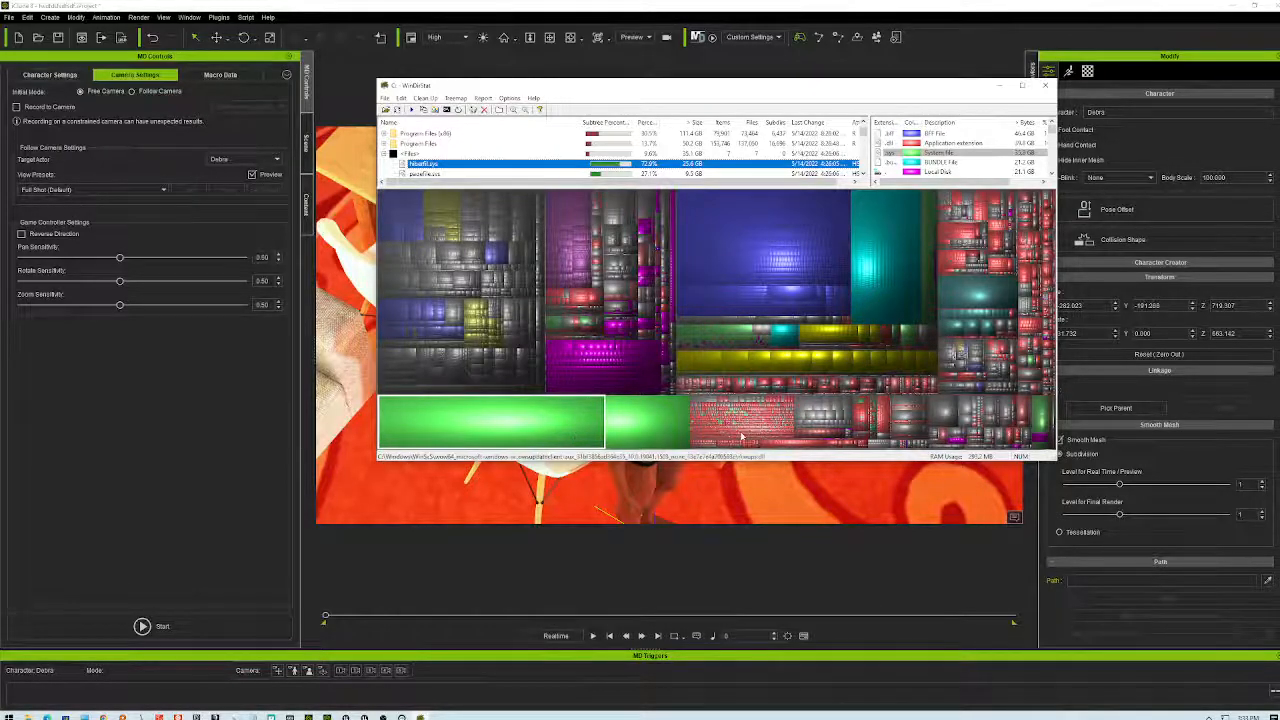
click(981, 296)
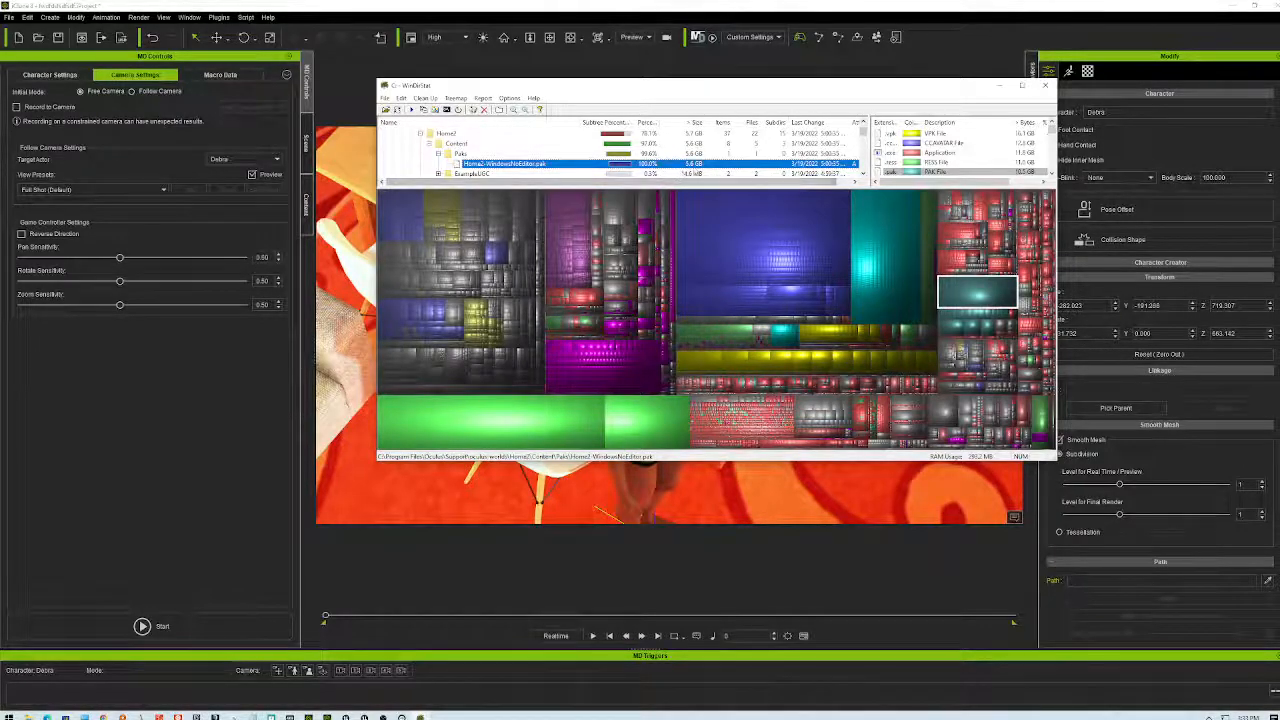
- Enlarge the folder list and trace Home2-WindowsNoEditor.pak to the 10.7 GB Oculus folder
drag(708, 188, 634, 256)
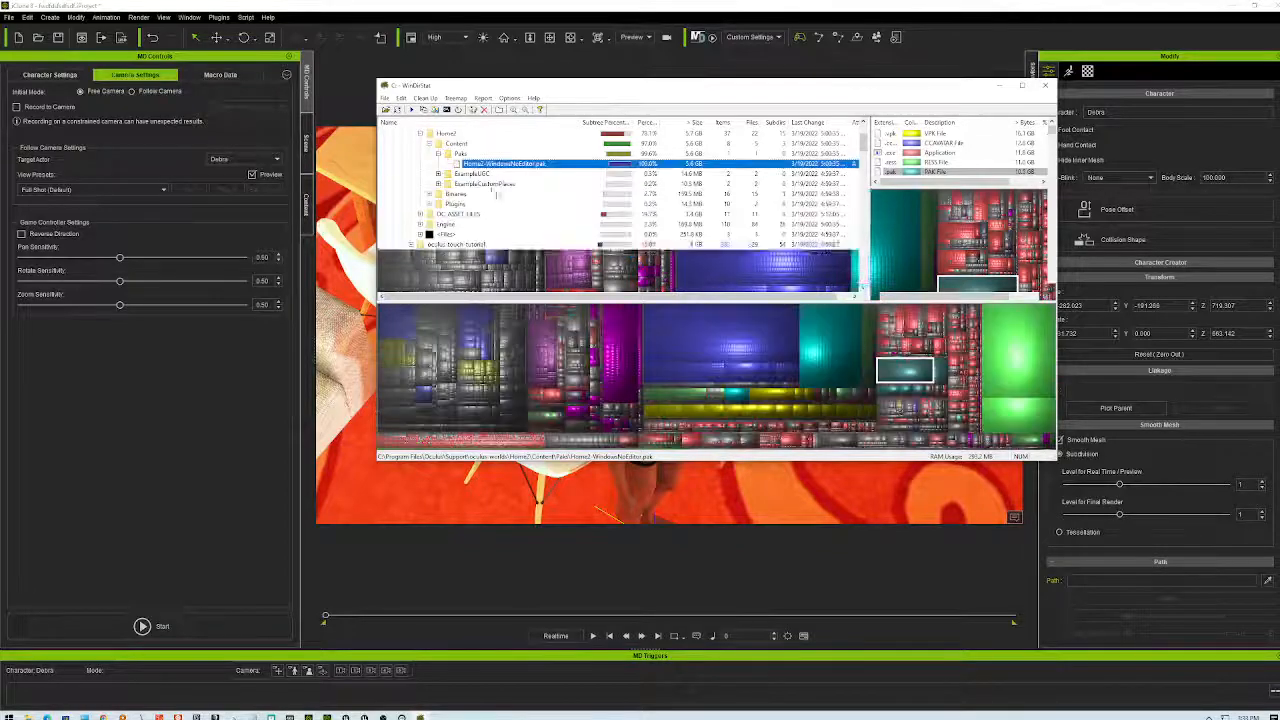
scroll(493, 175, up, 2)
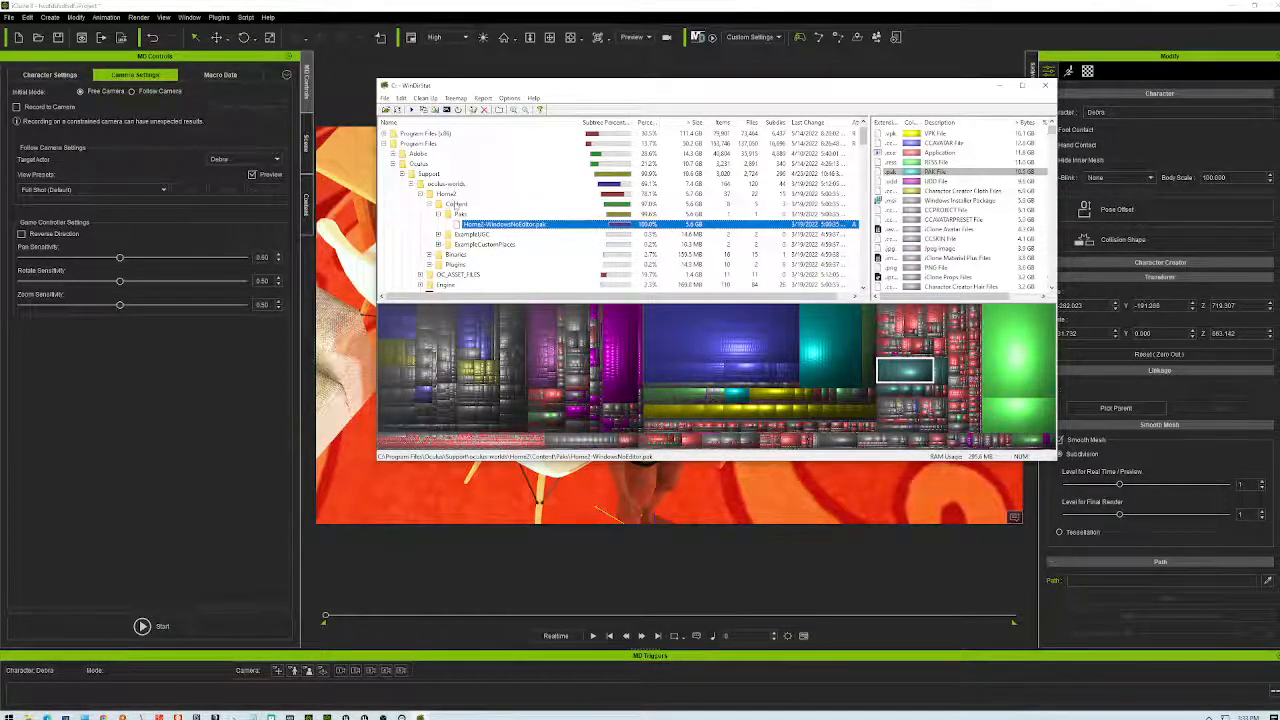
click(418, 163)
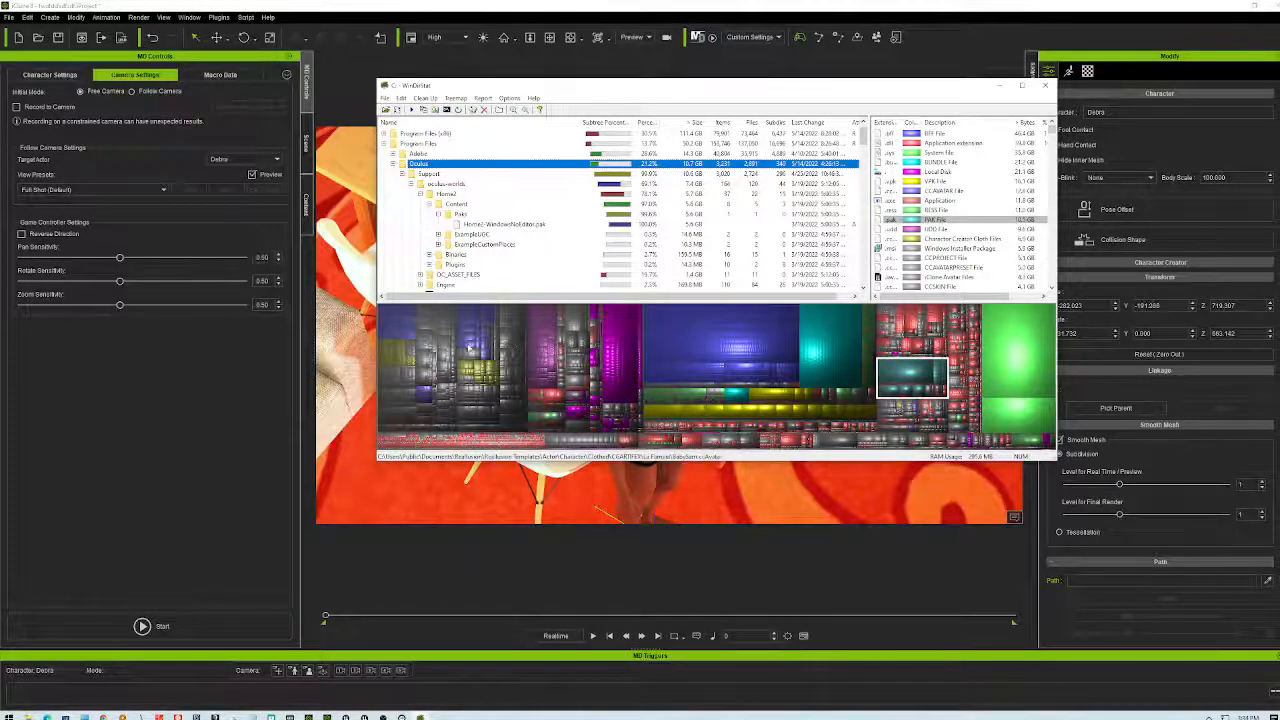
scroll(505, 236, down, 3)
scroll(505, 236, up, 4)
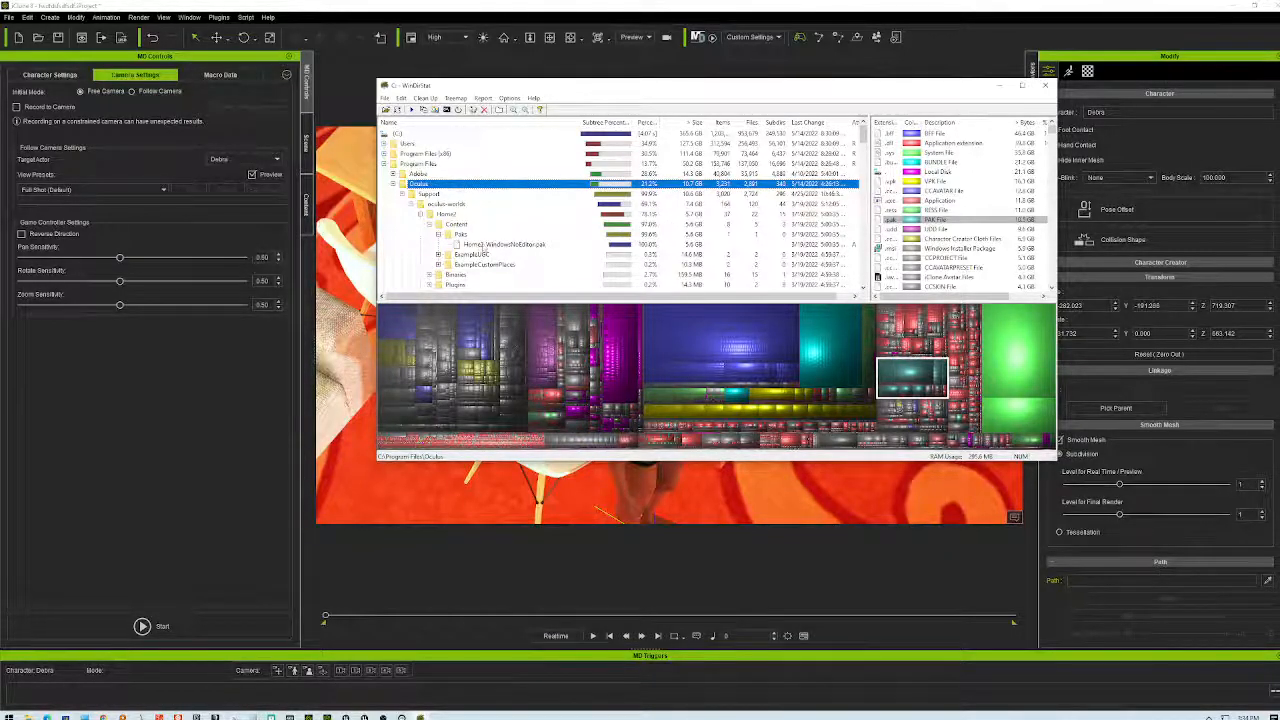
click(485, 245)
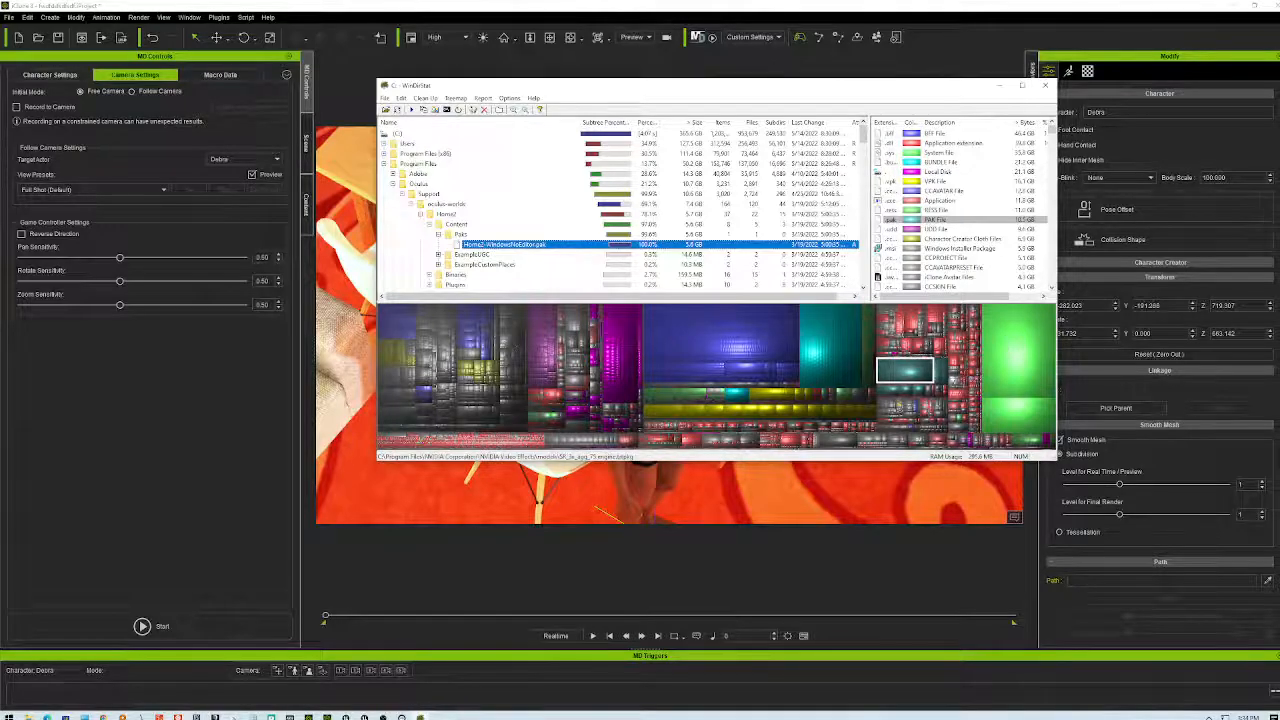
- Permanently delete the 5.6 GB Home2-WindowsNoEditor.pak, continuing past the administrator permission notice
right_click(912, 371)
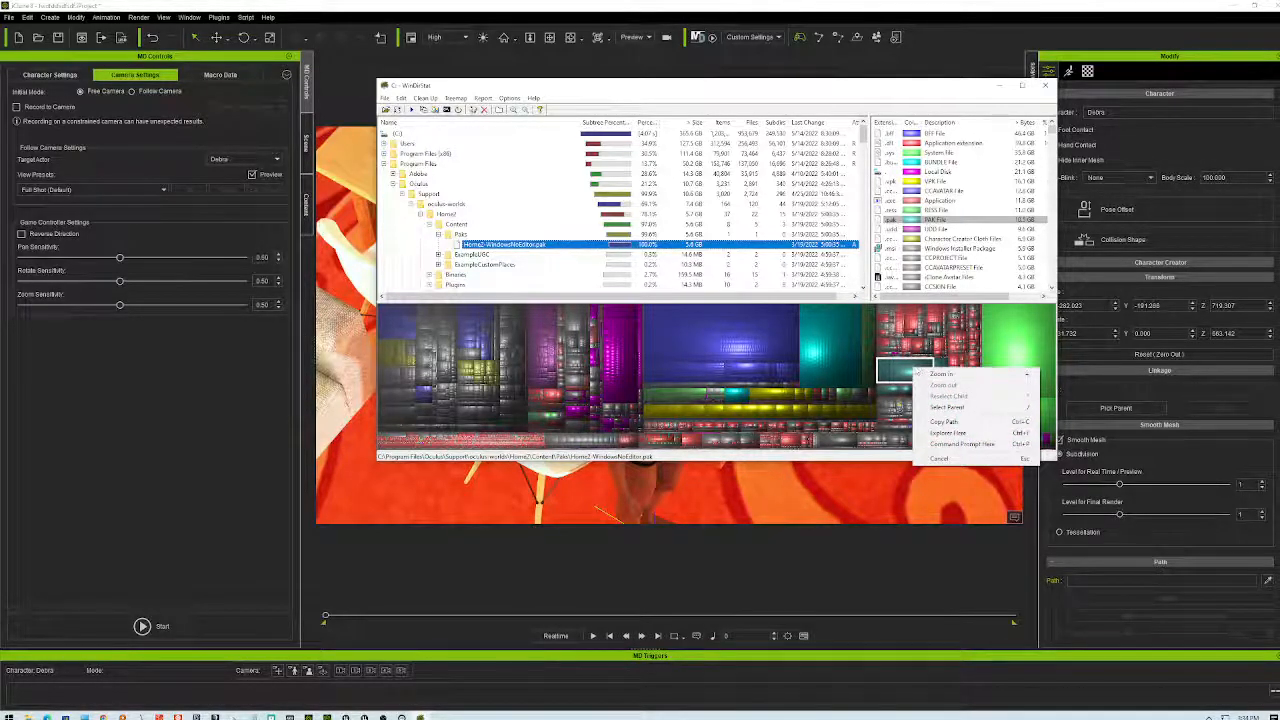
click(900, 362)
right_click(900, 362)
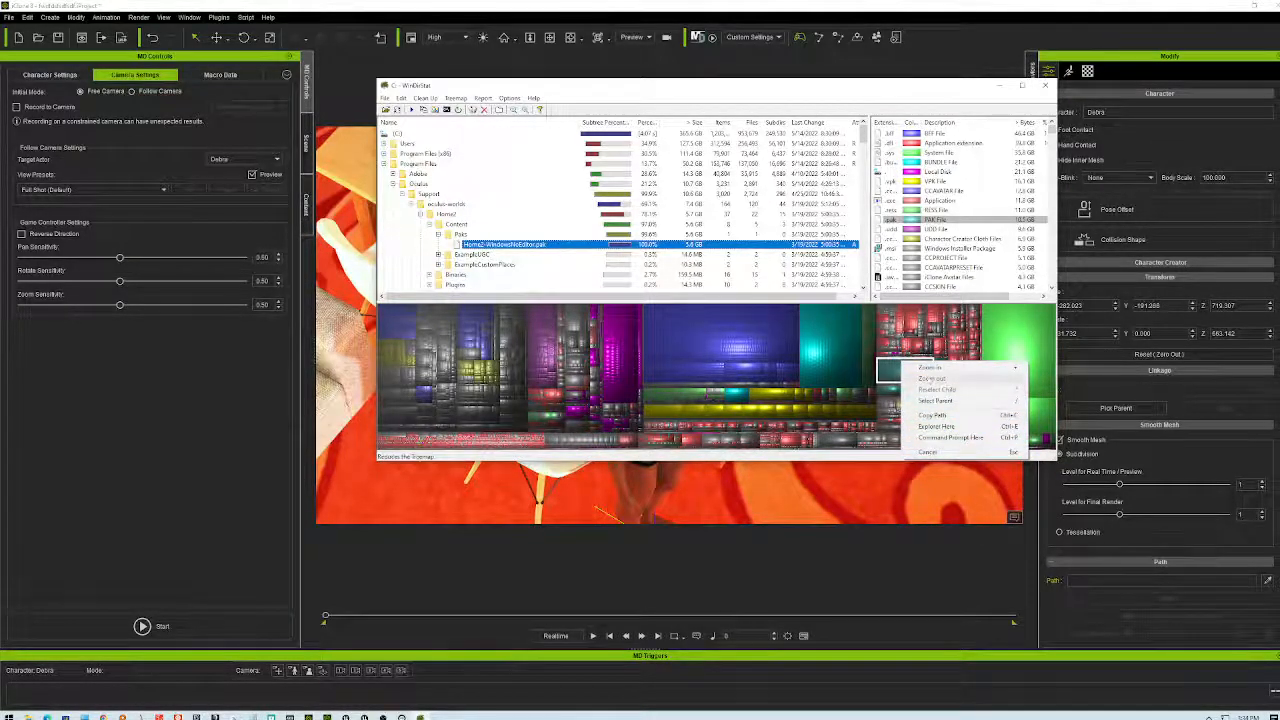
click(553, 251)
right_click(557, 252)
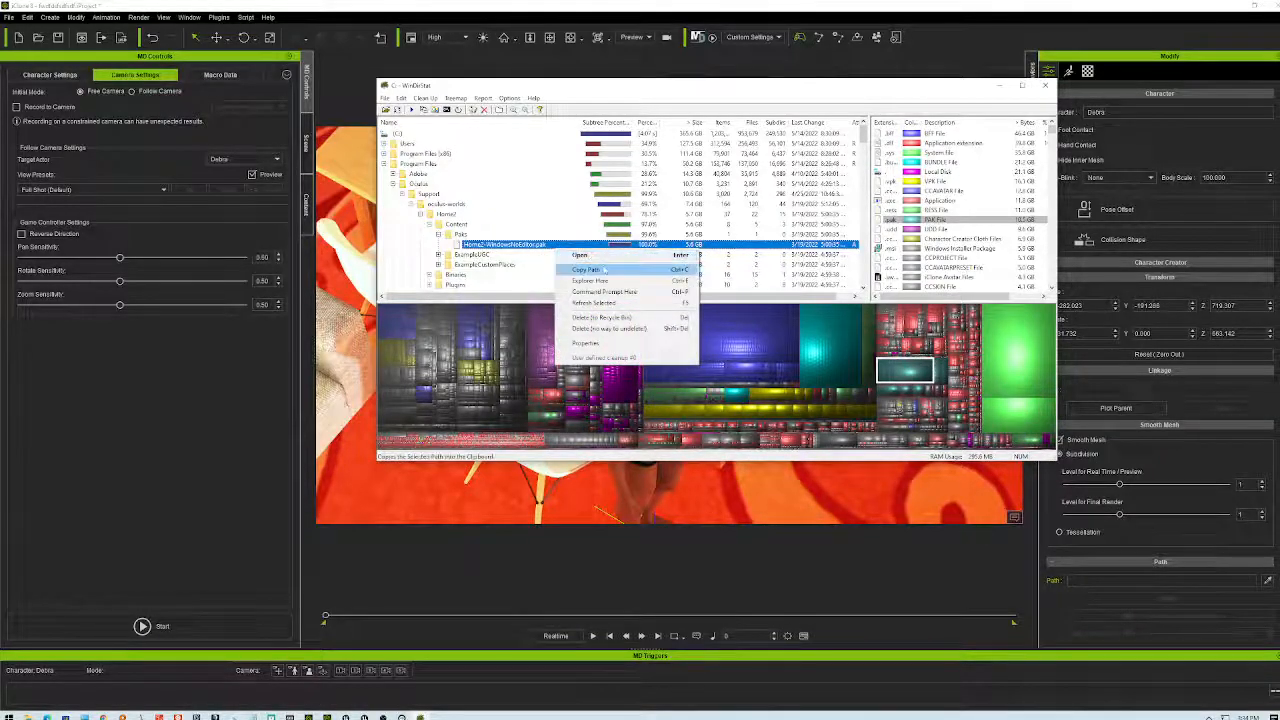
click(605, 329)
click(693, 366)
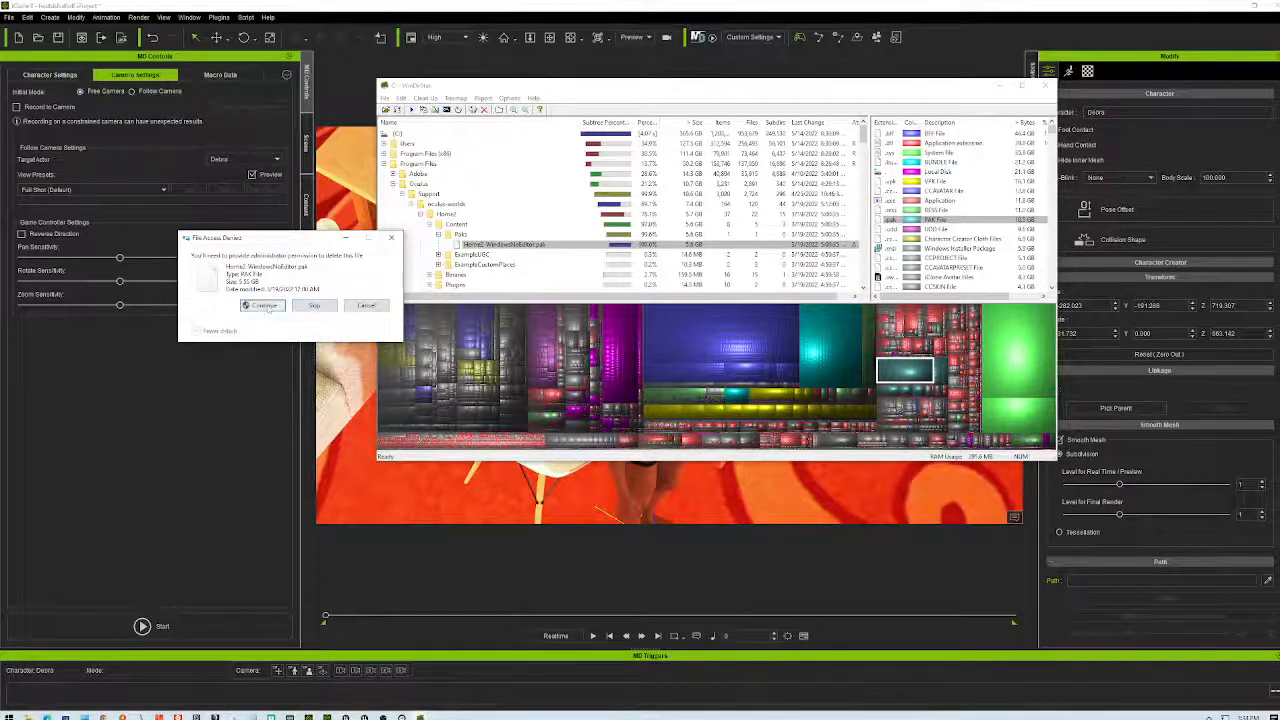
key(Return)
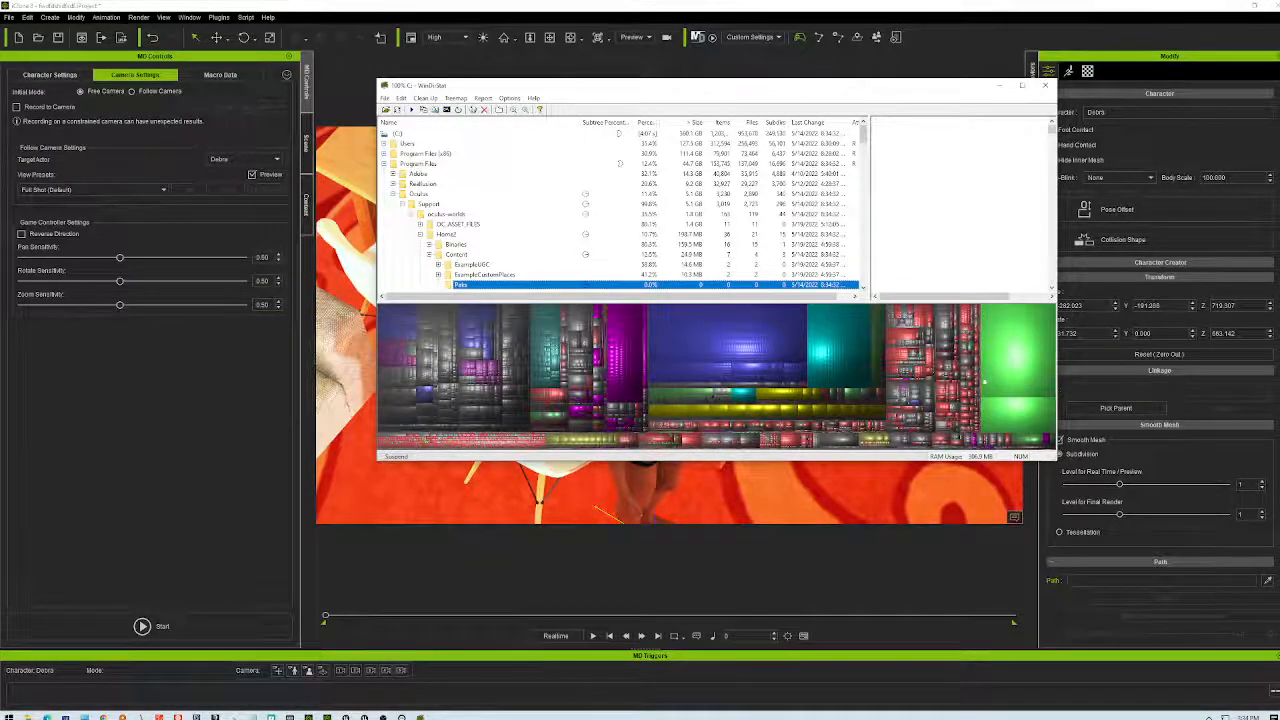
- Move and heighten the WinDirStat window, then check the yellow 1157245485.vpk block and Steam folder
drag(935, 89, 849, 76)
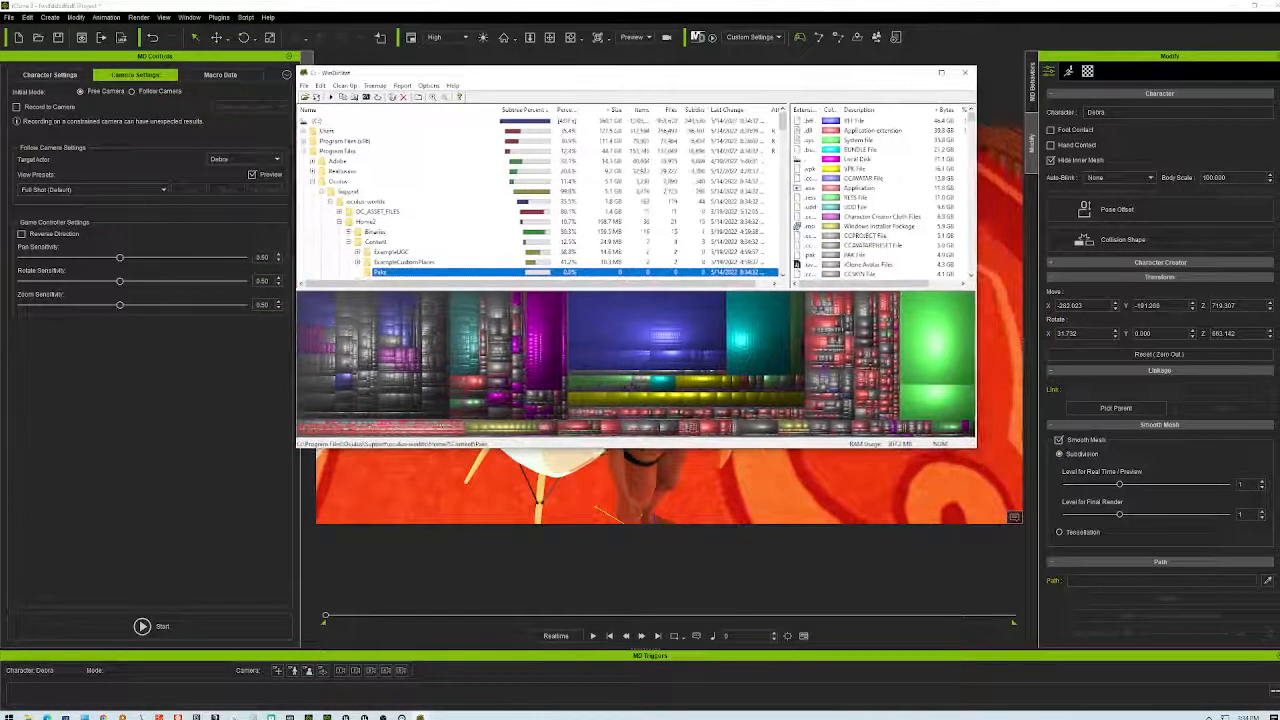
drag(976, 449, 968, 612)
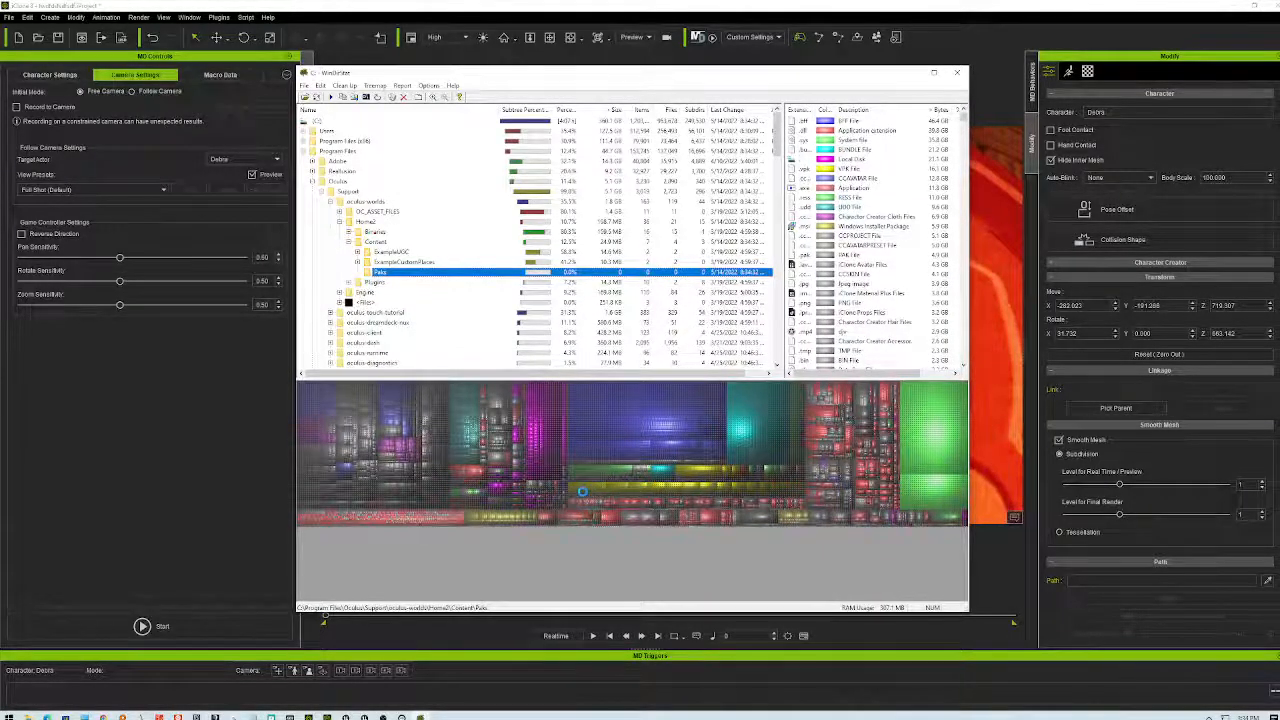
click(623, 526)
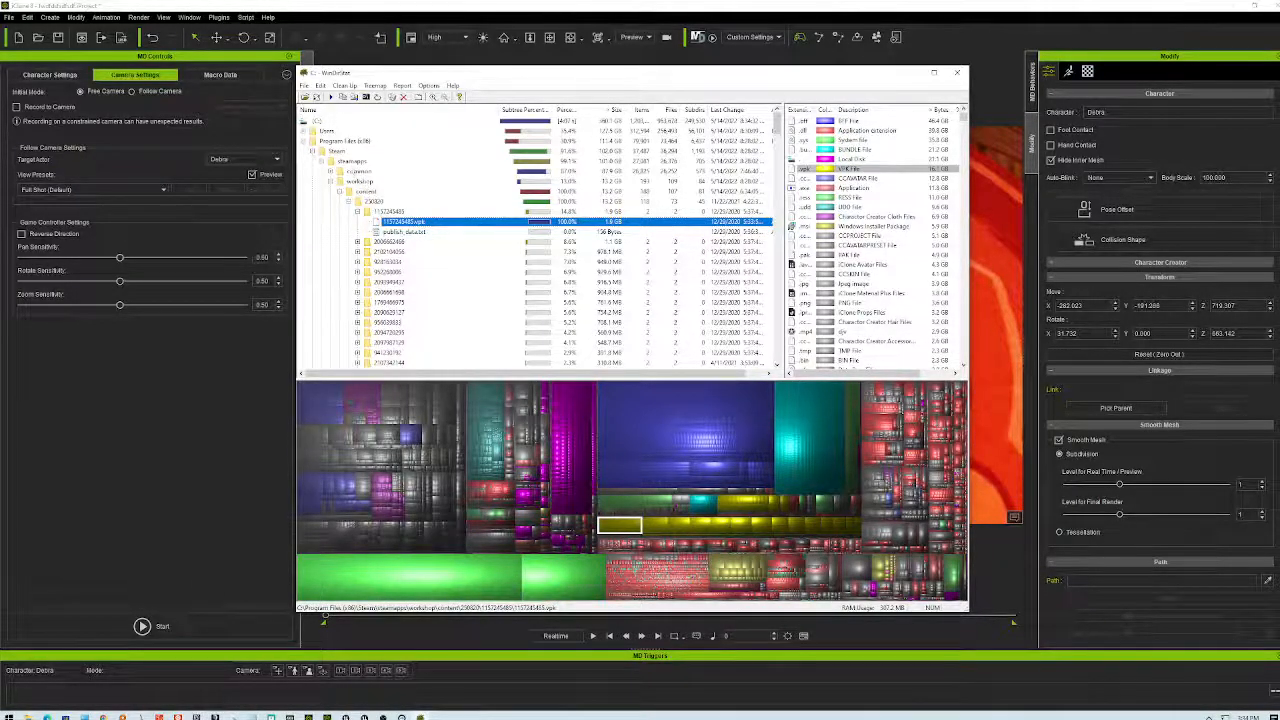
click(335, 150)
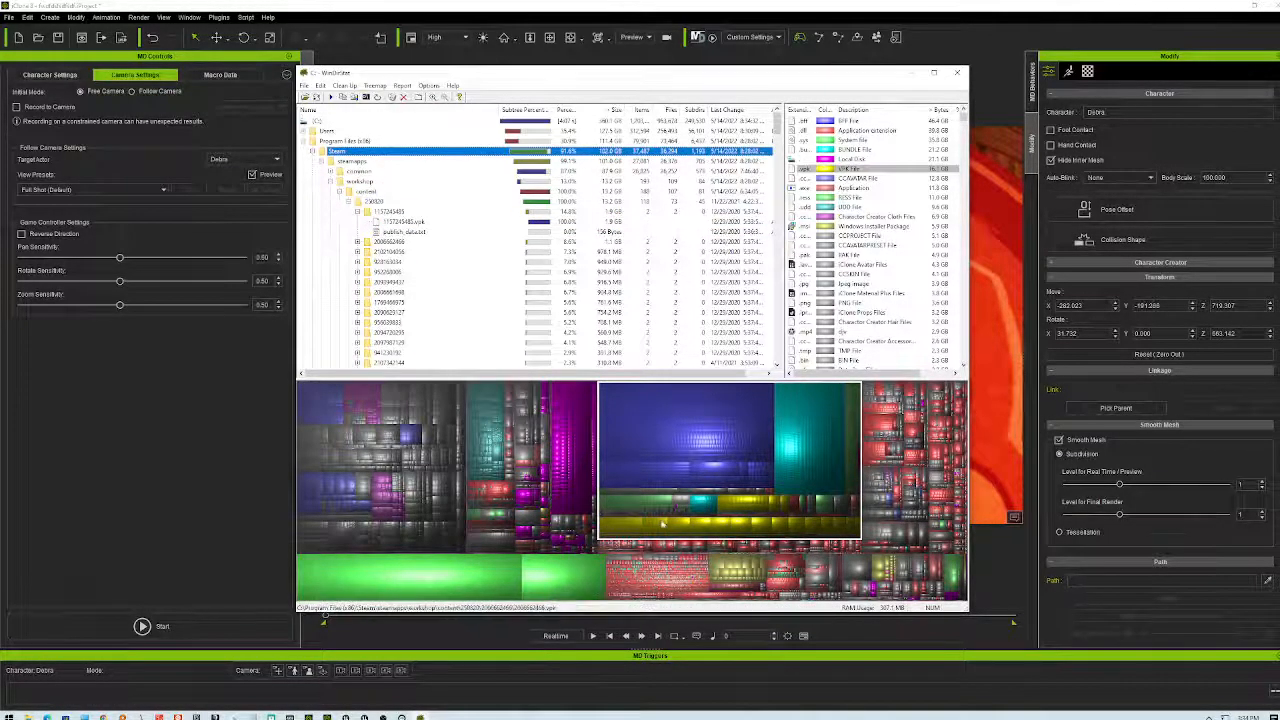
click(627, 527)
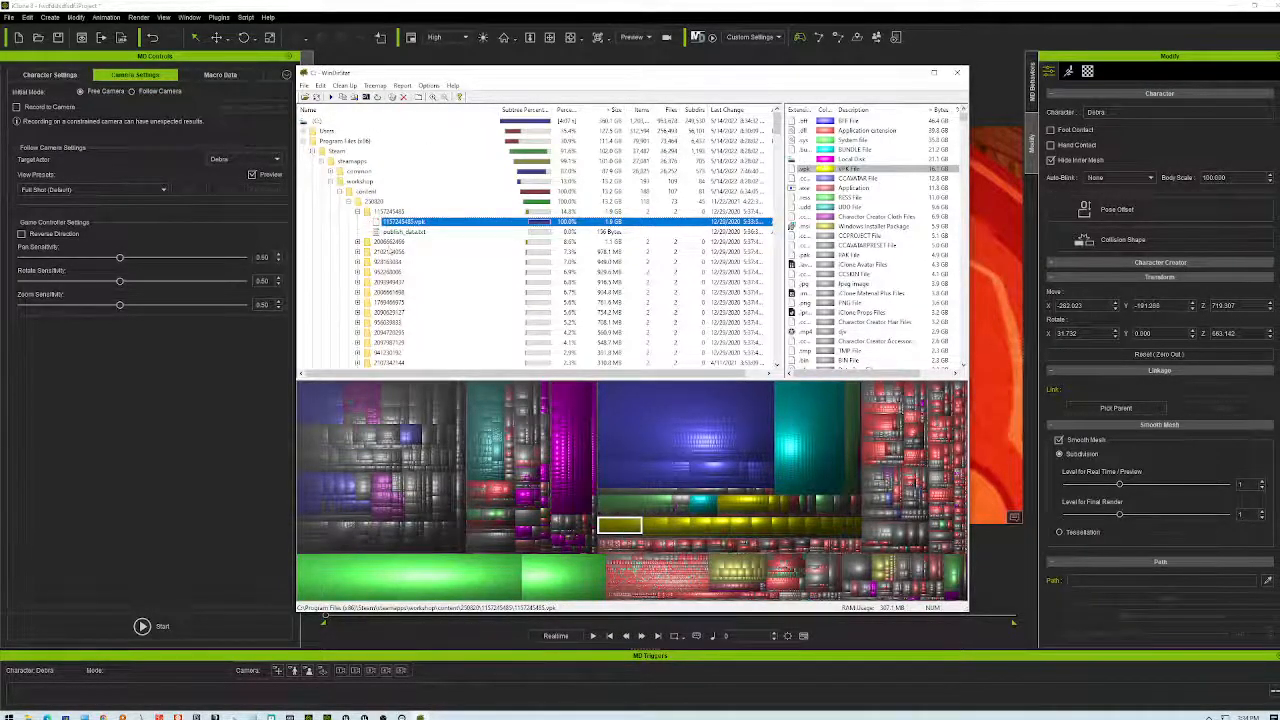
- Browse Steam's 13.2 GB workshop content folder and its numbered subfolder, ending on workshop
click(390, 243)
click(367, 191)
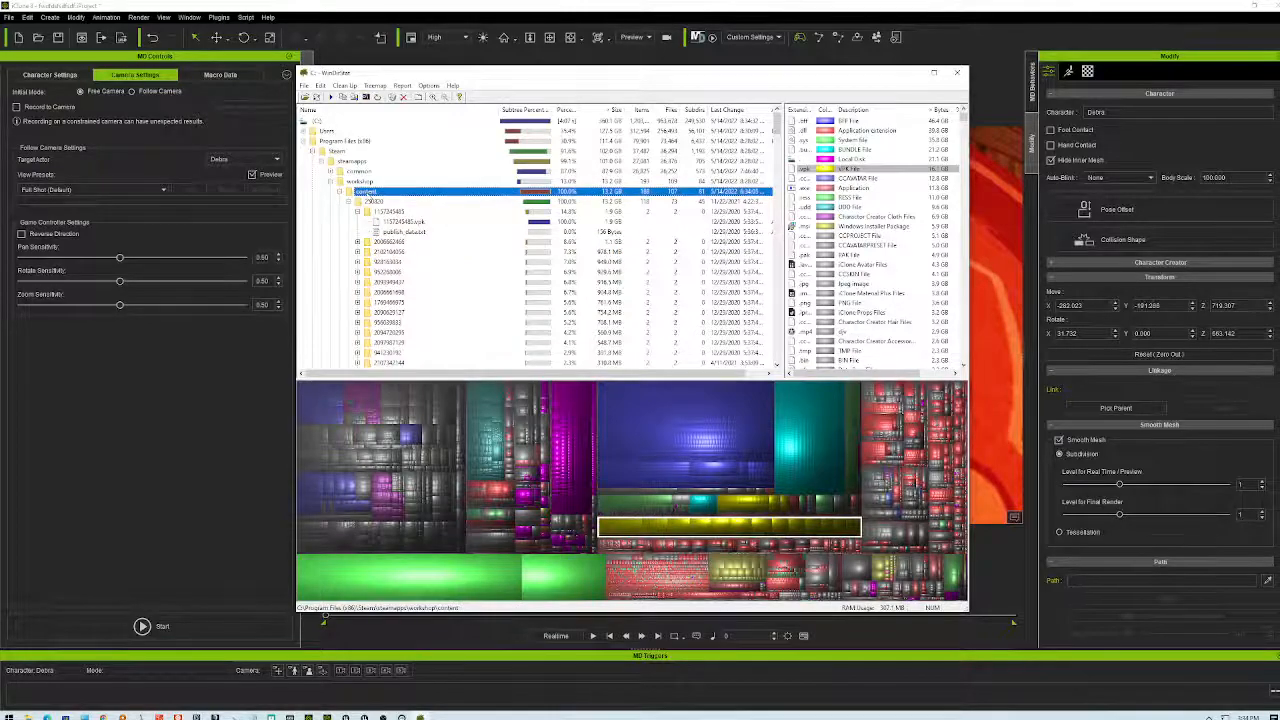
scroll(600, 260, down, 3)
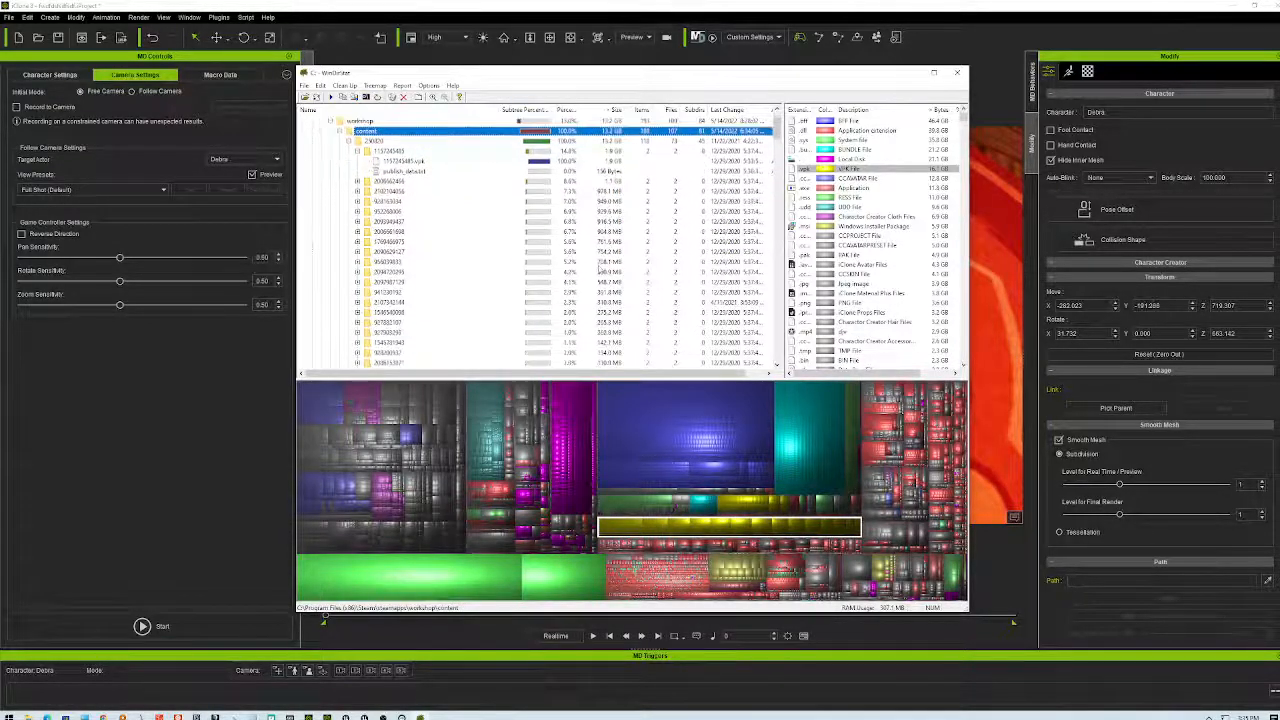
scroll(449, 216, up, 3)
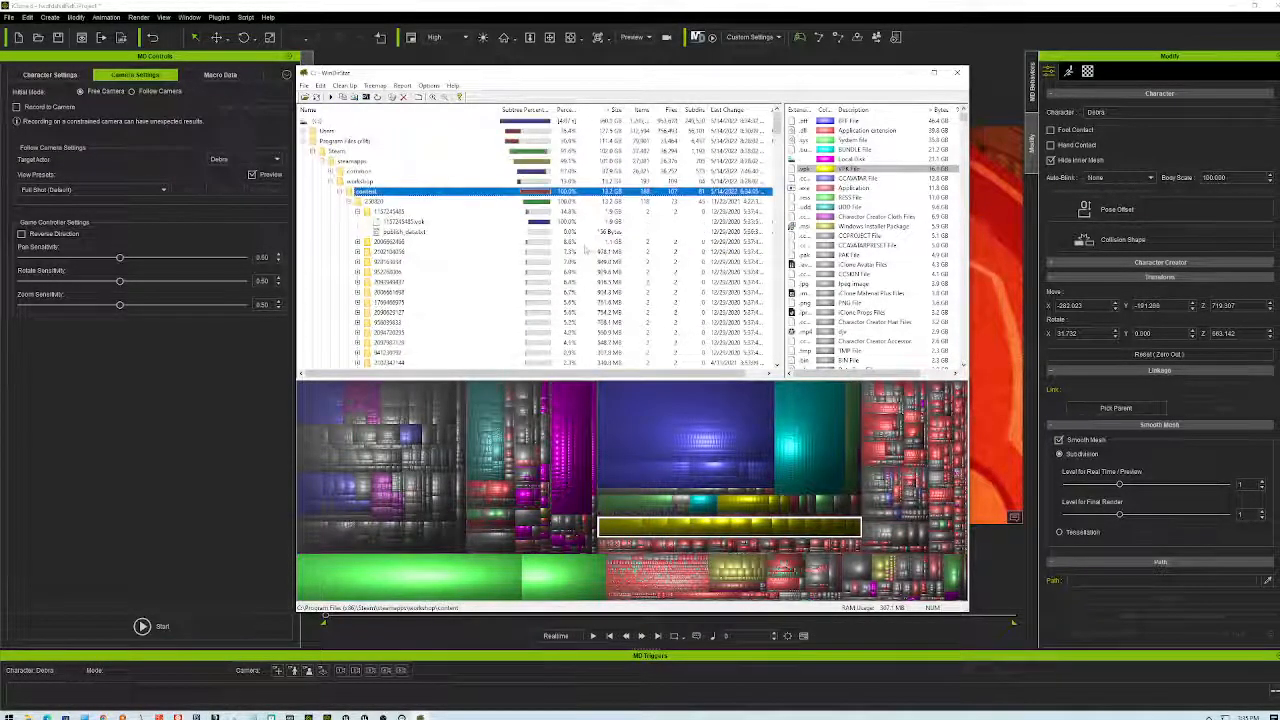
click(372, 201)
click(358, 211)
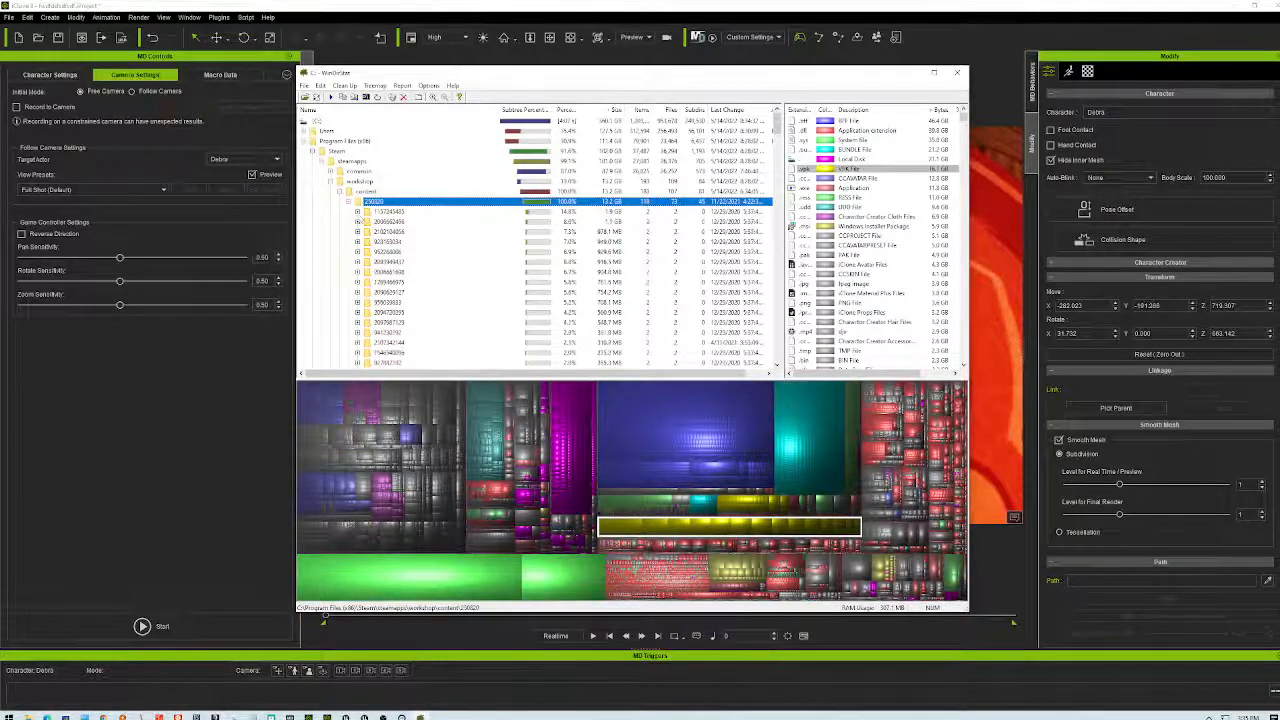
click(364, 191)
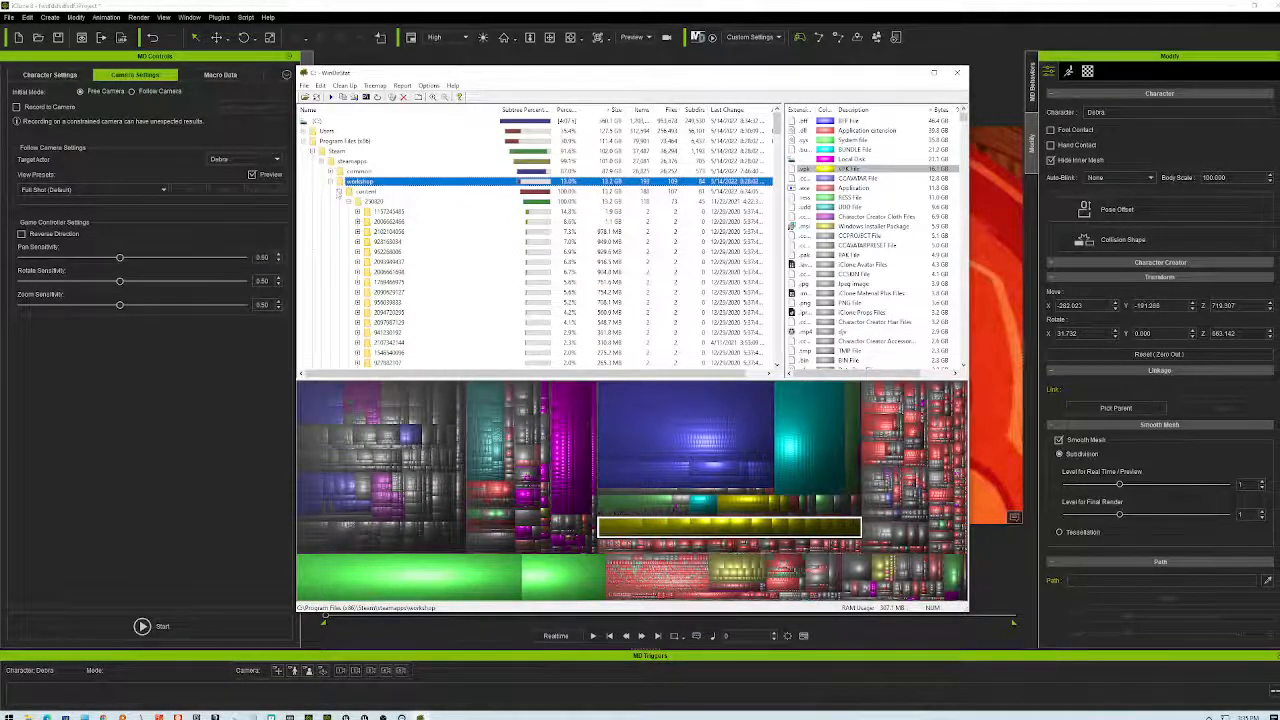
click(340, 192)
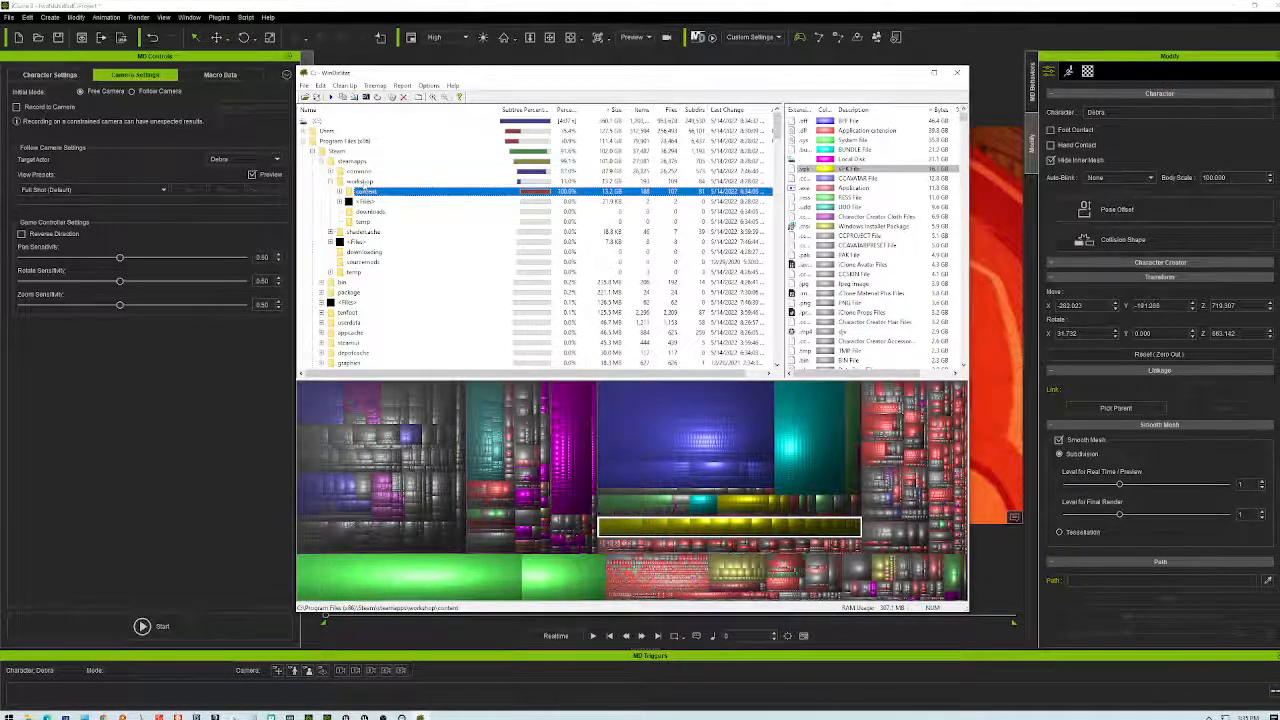
click(364, 182)
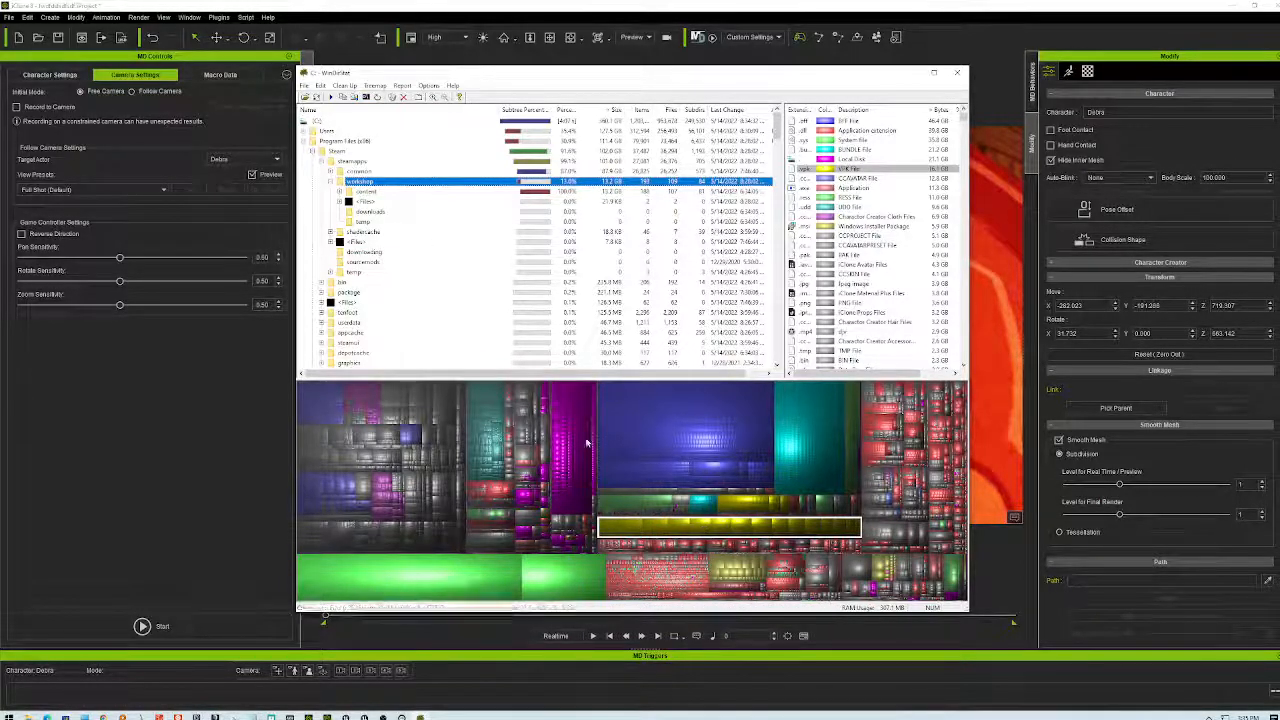
- Nudge the window and collapse the Steam workshop branch in the tree
drag(881, 75, 902, 87)
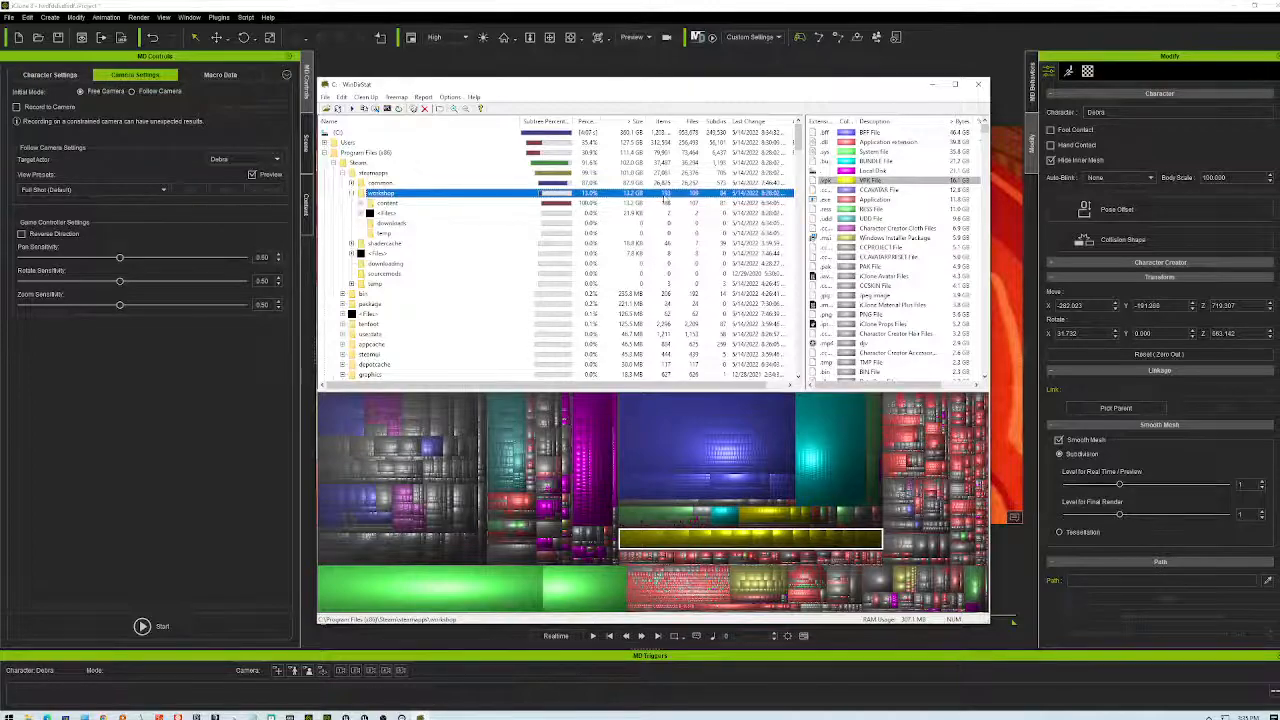
click(568, 203)
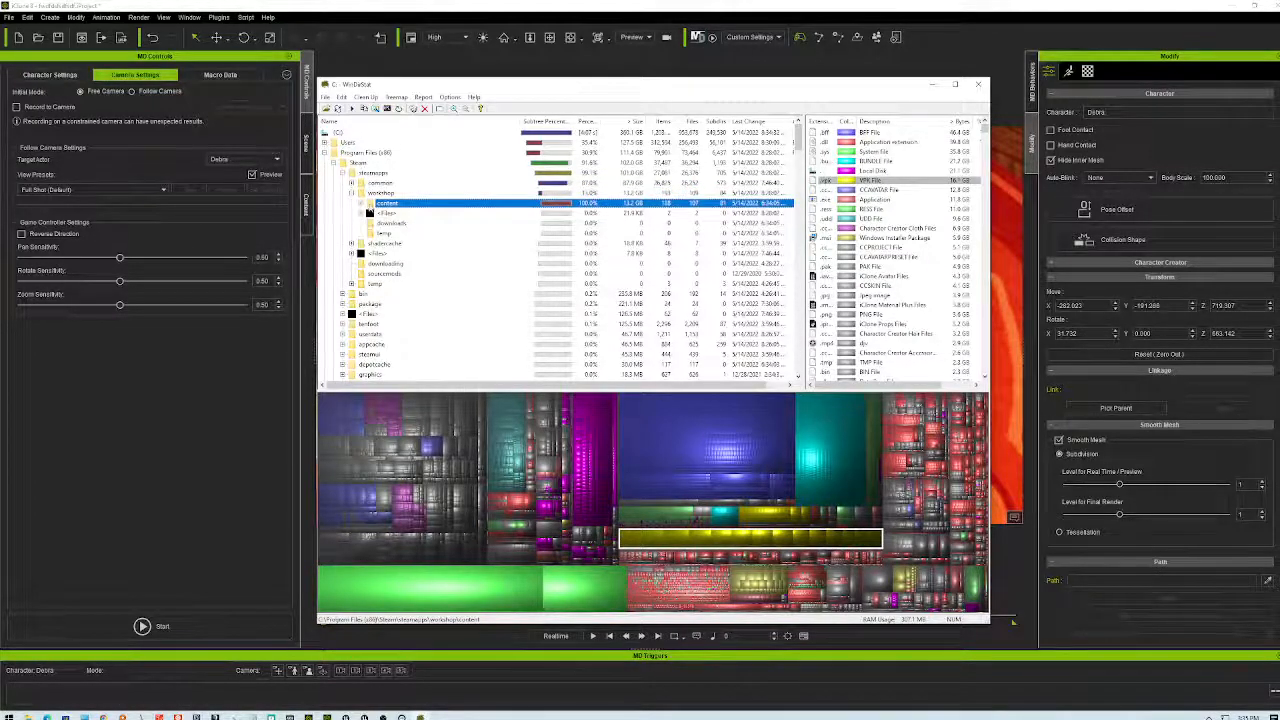
click(361, 204)
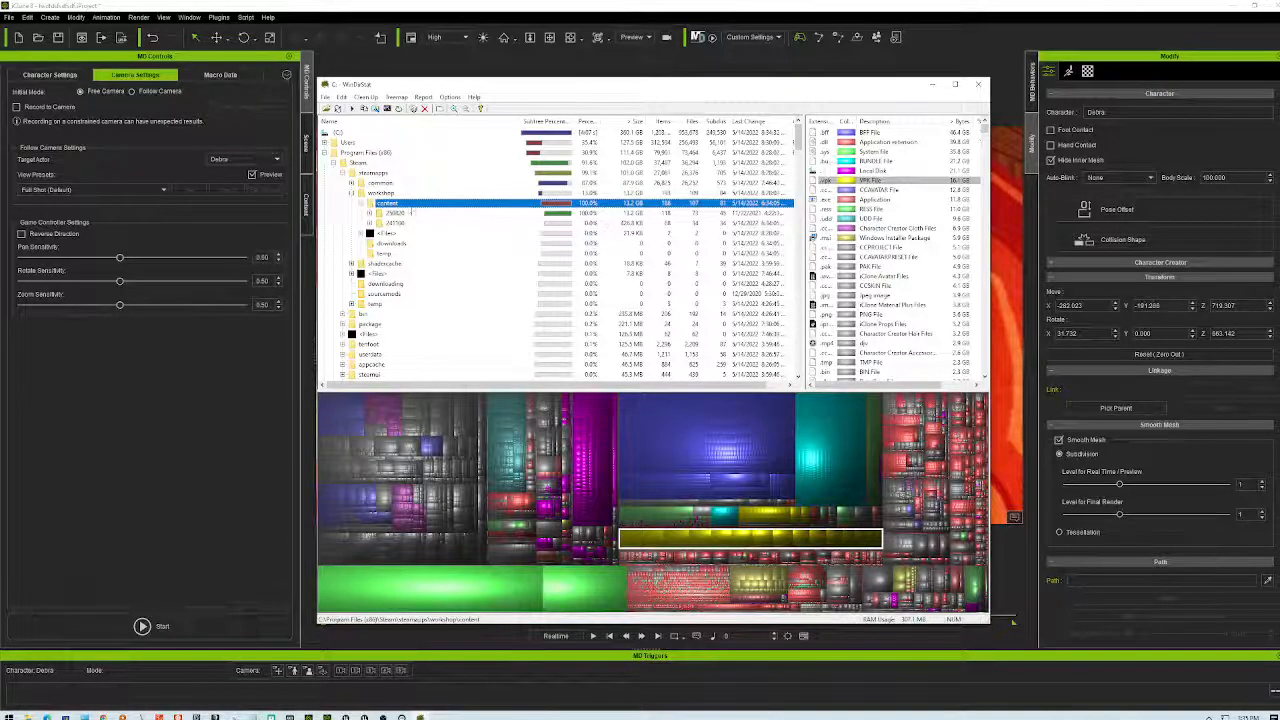
click(380, 193)
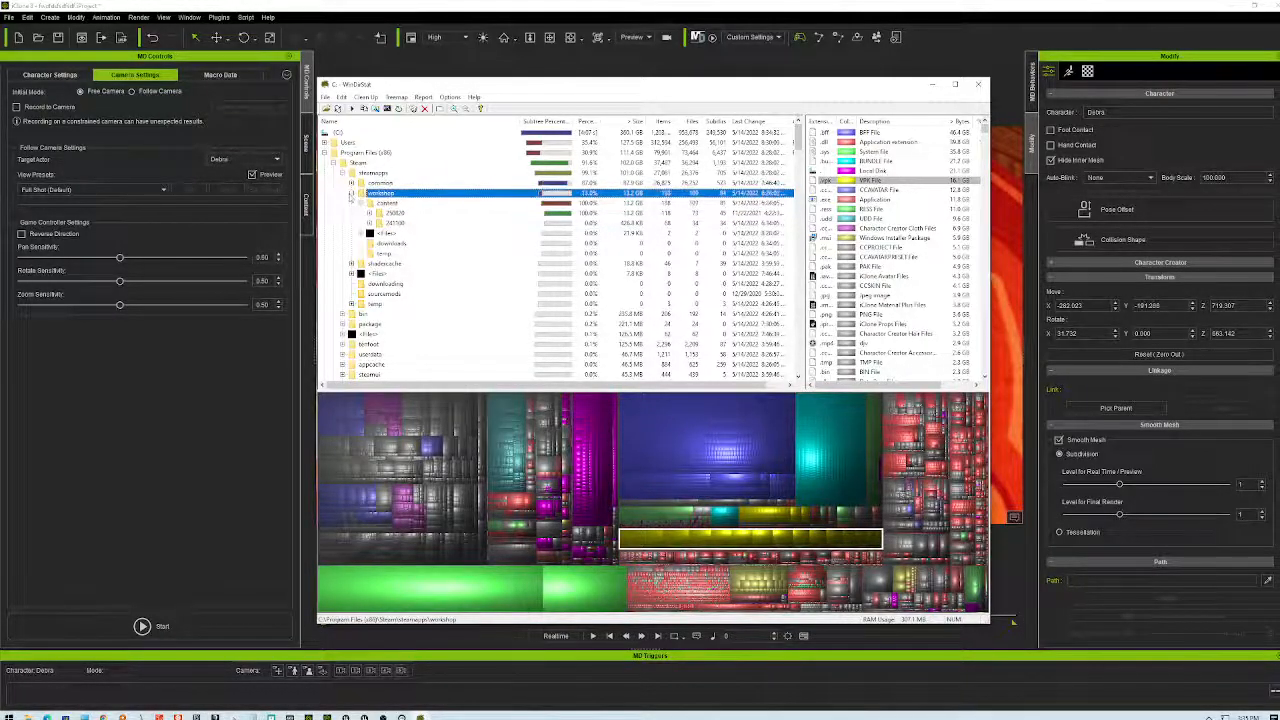
click(351, 193)
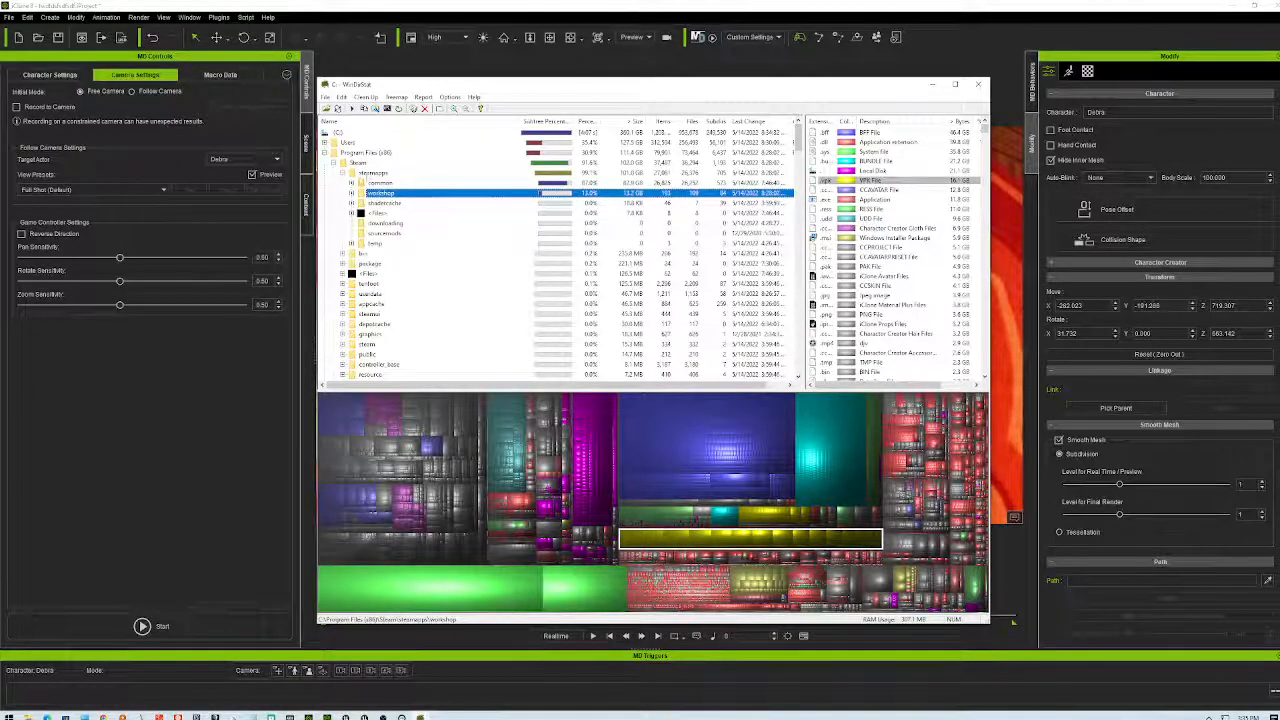
click(358, 162)
key(Left)
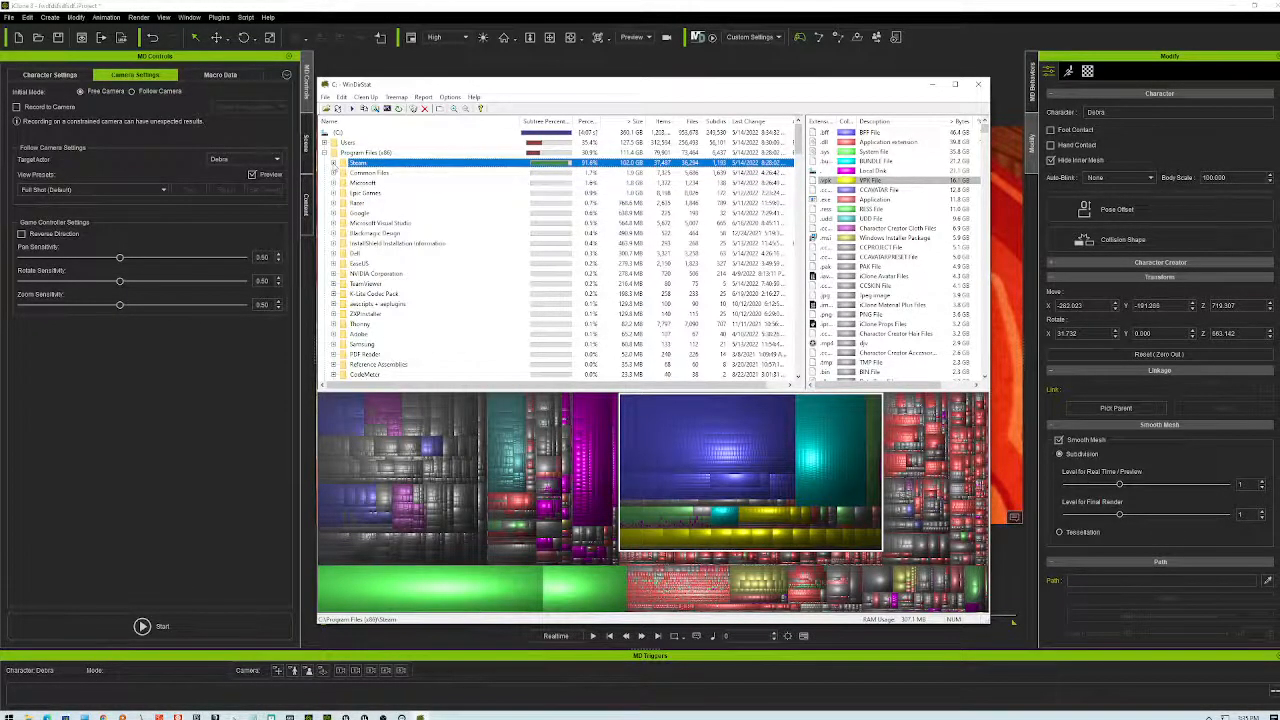
- Expand Users > Public > Documents down to the Reallusion folder (about 71.9 GB)
click(548, 132)
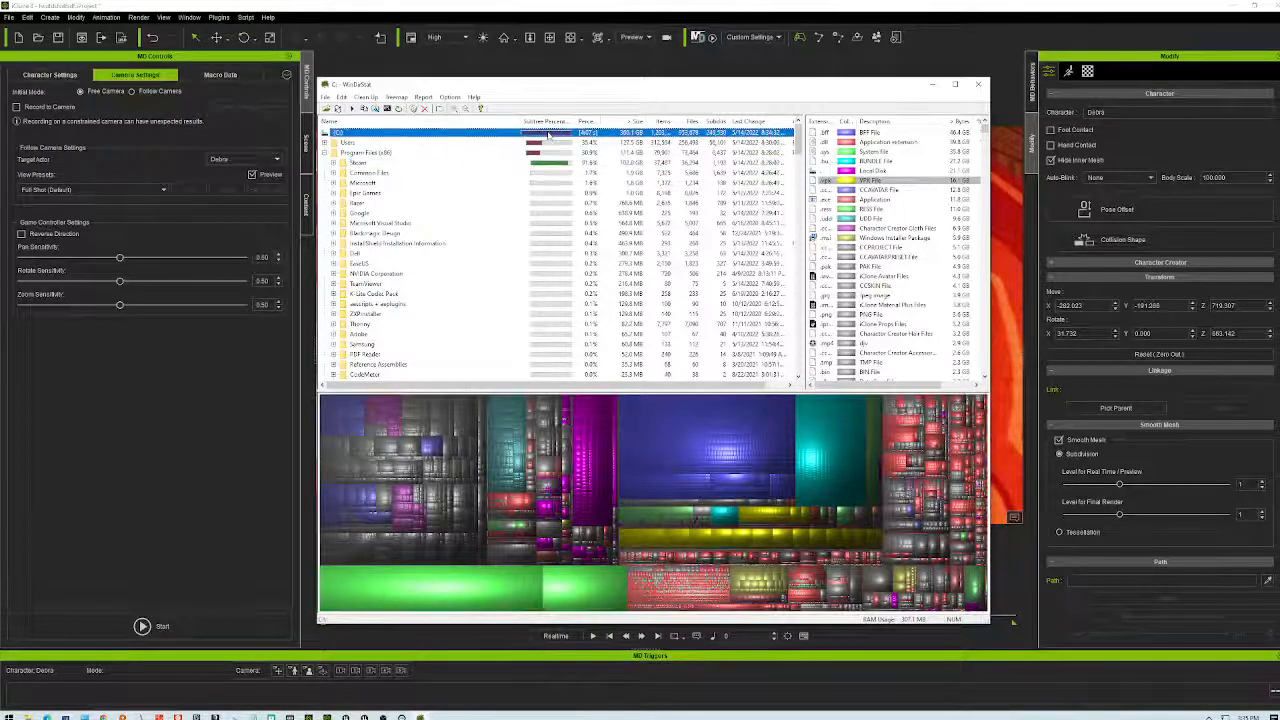
click(548, 145)
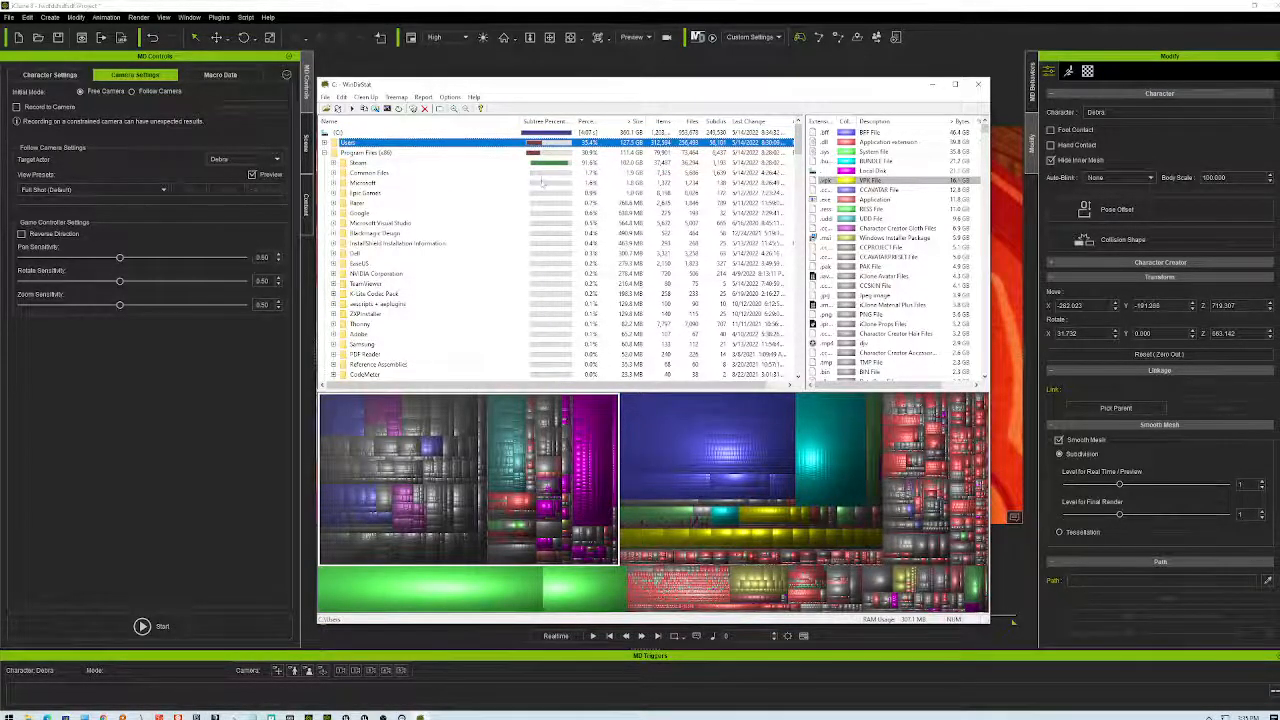
key(Right)
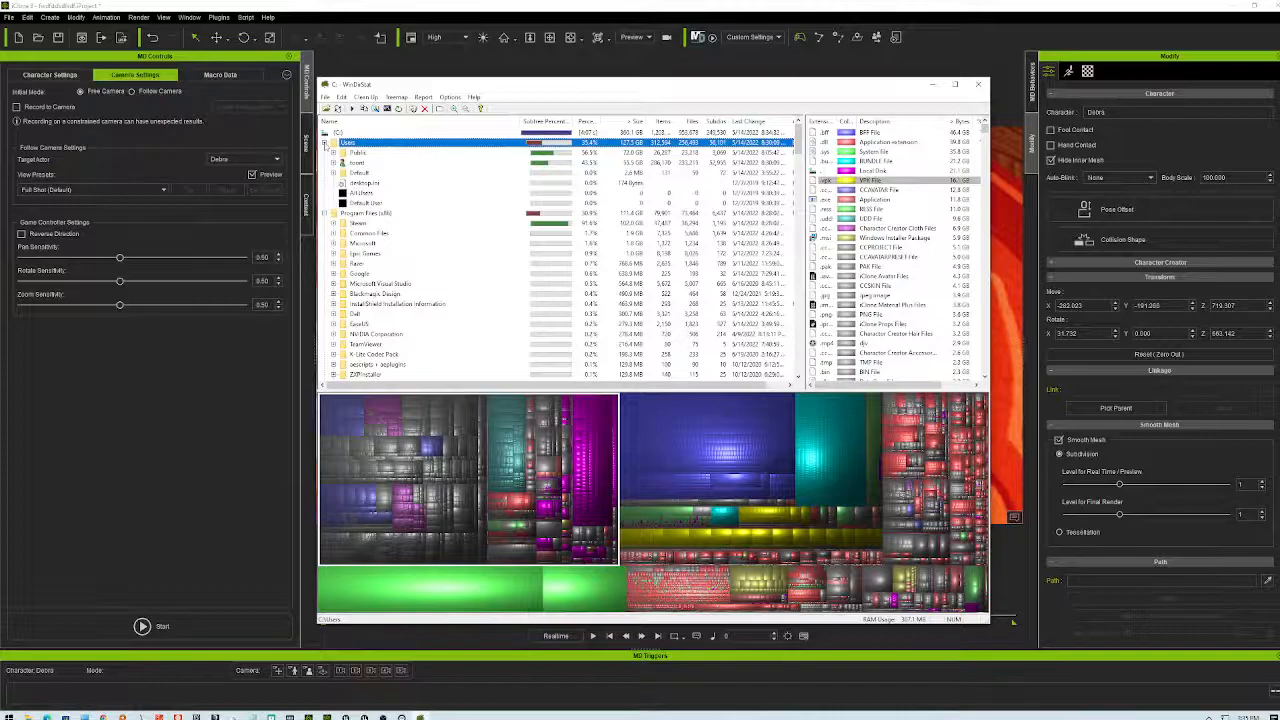
click(335, 153)
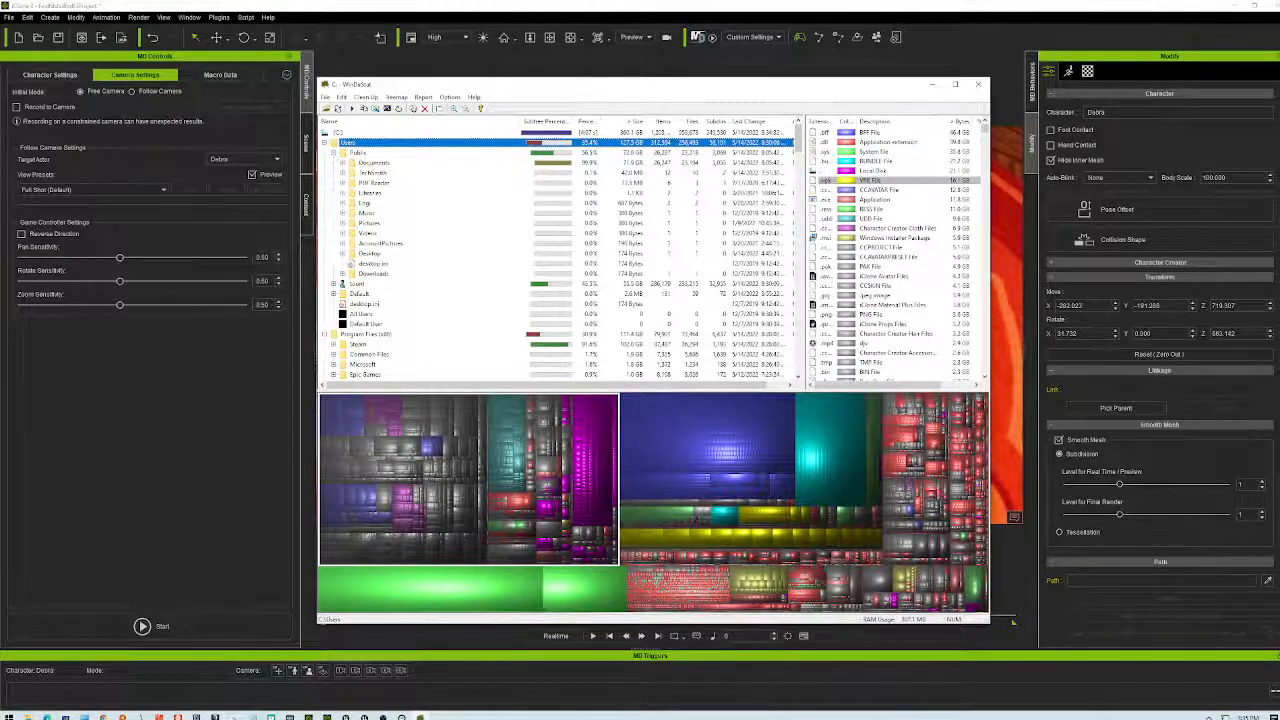
click(550, 163)
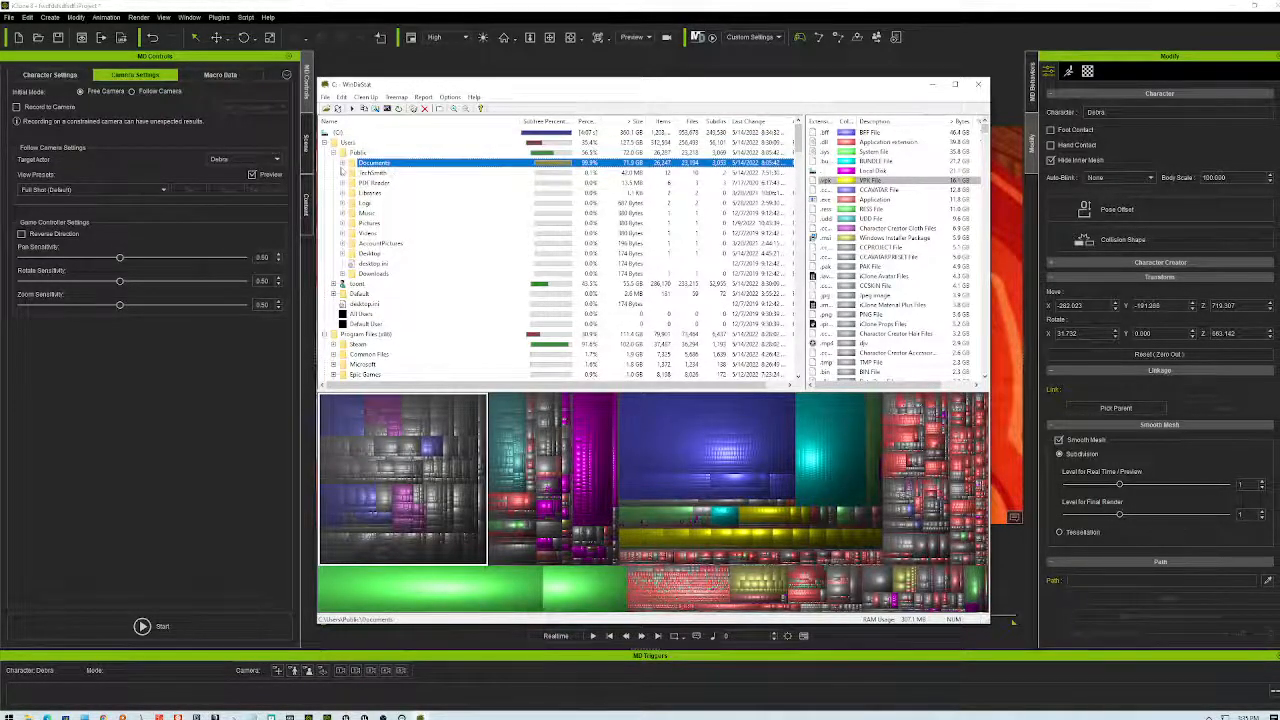
click(342, 163)
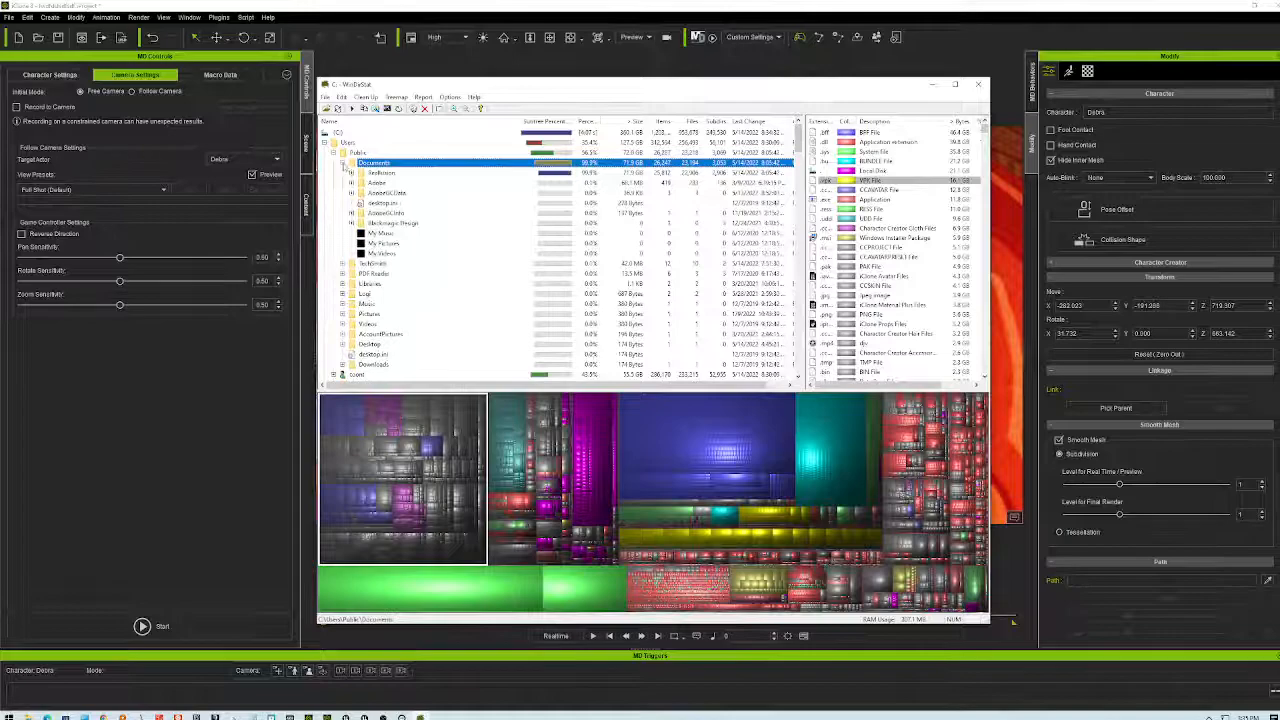
click(567, 175)
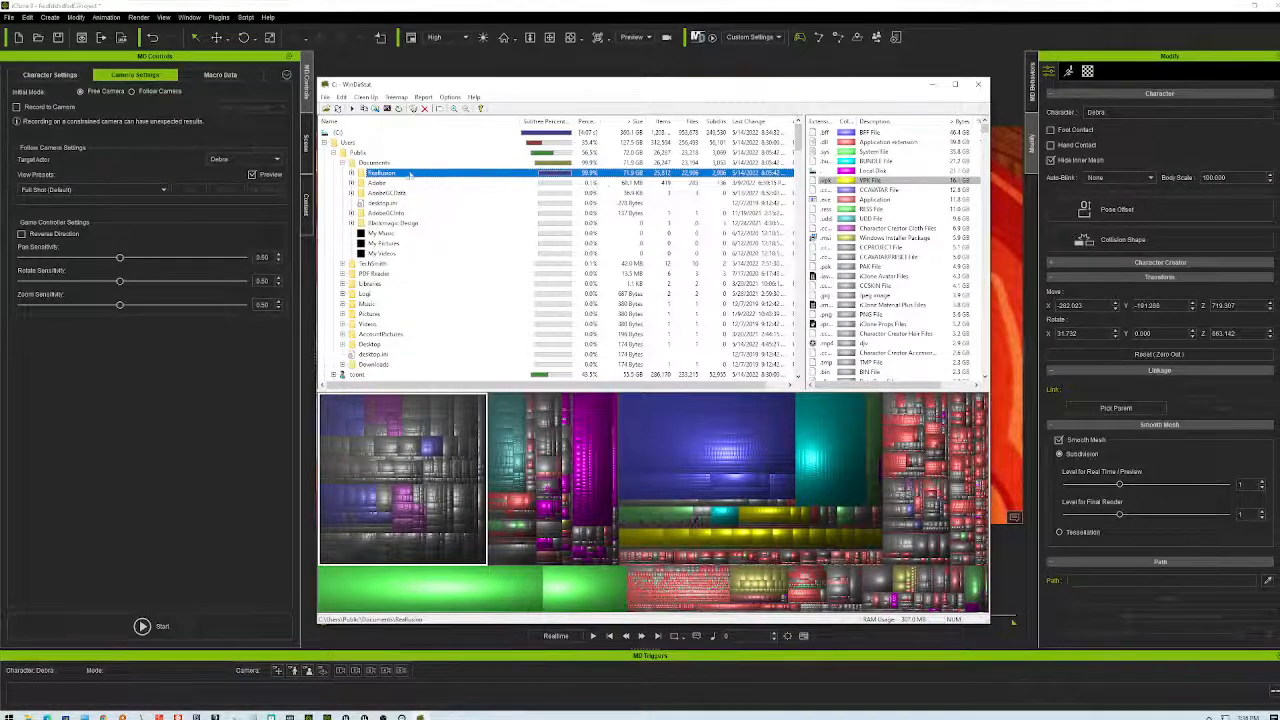
click(351, 173)
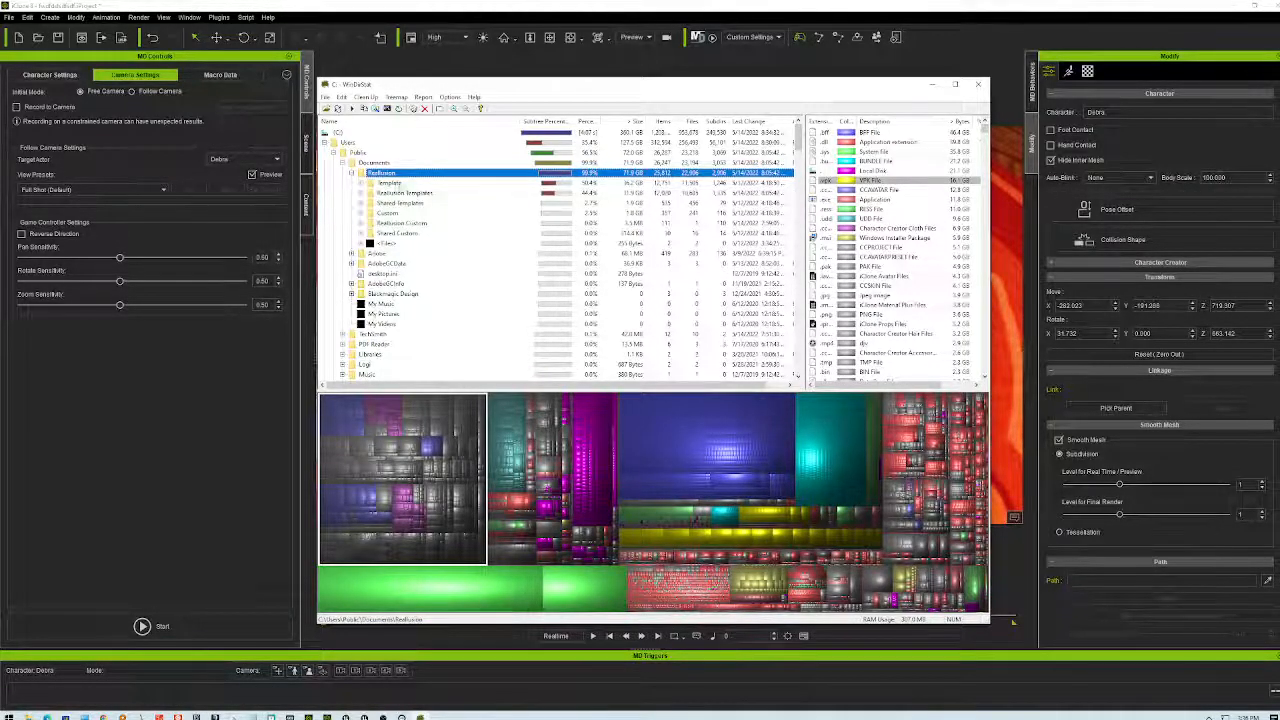
- Compare the Character Creator 3, iClone 7 and Cartoon Animator 4 template sizes, expanding Character Creator 3 Template
double_click(392, 184)
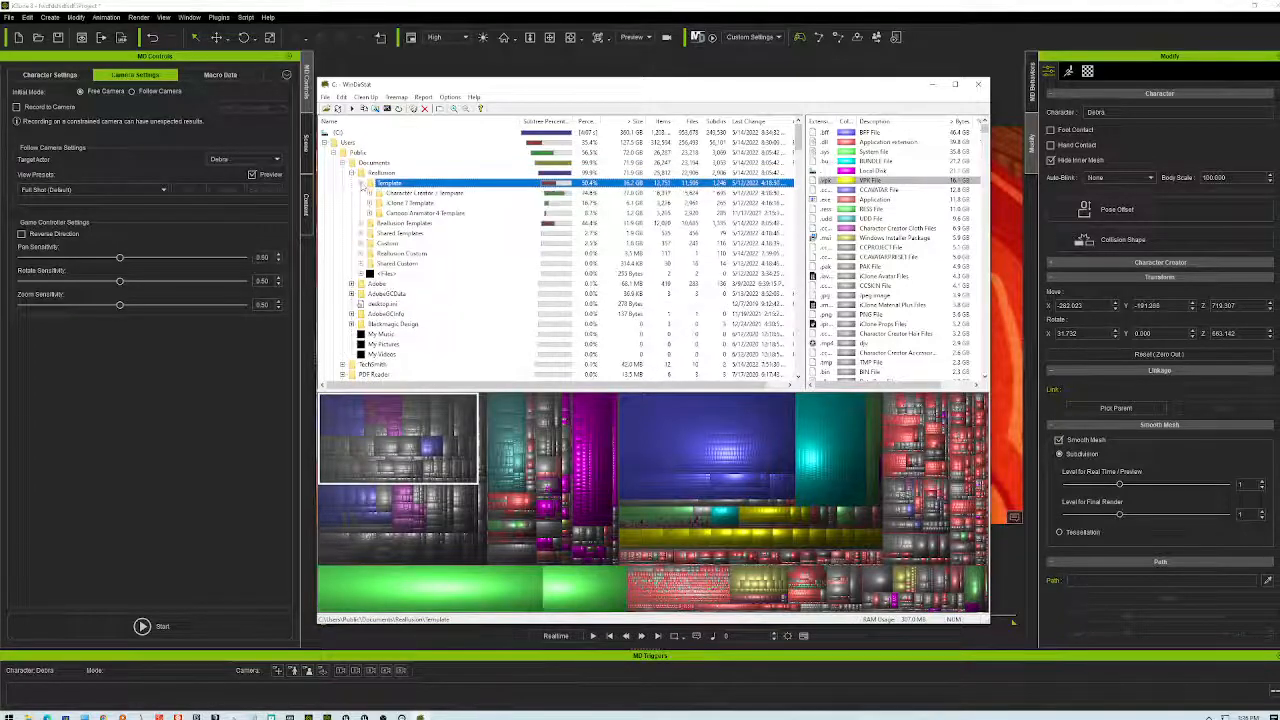
click(416, 194)
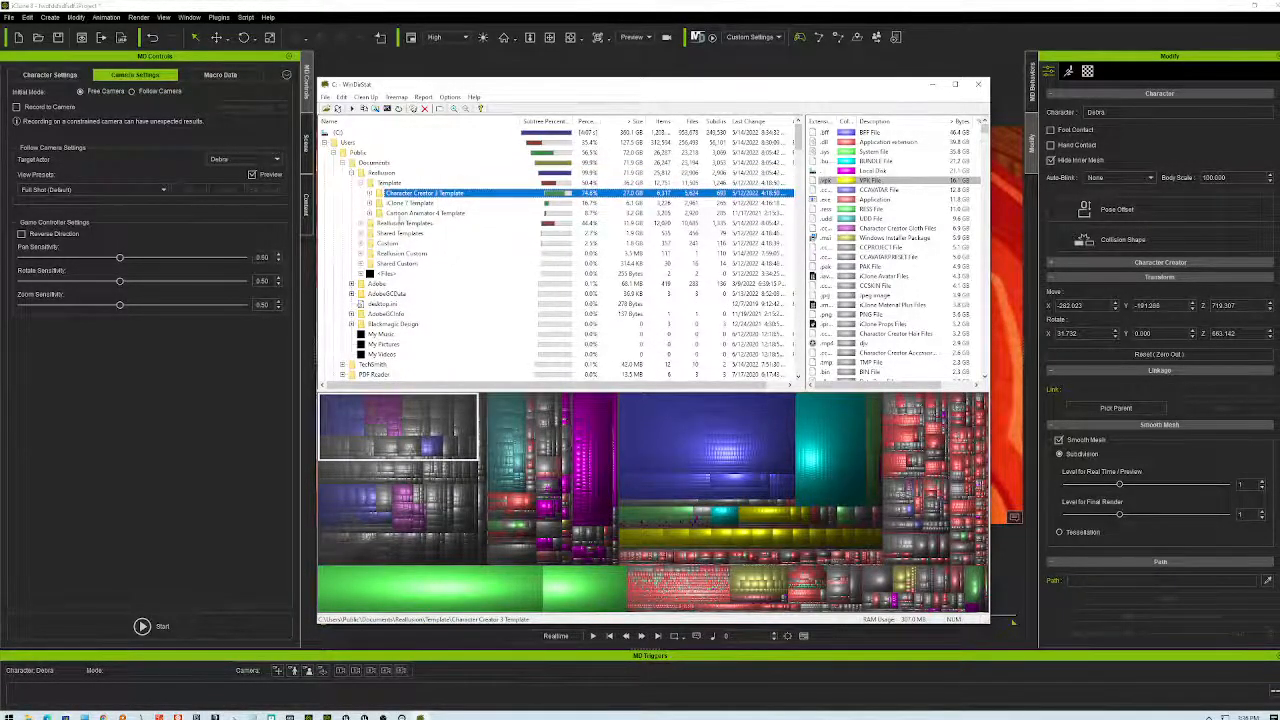
click(410, 203)
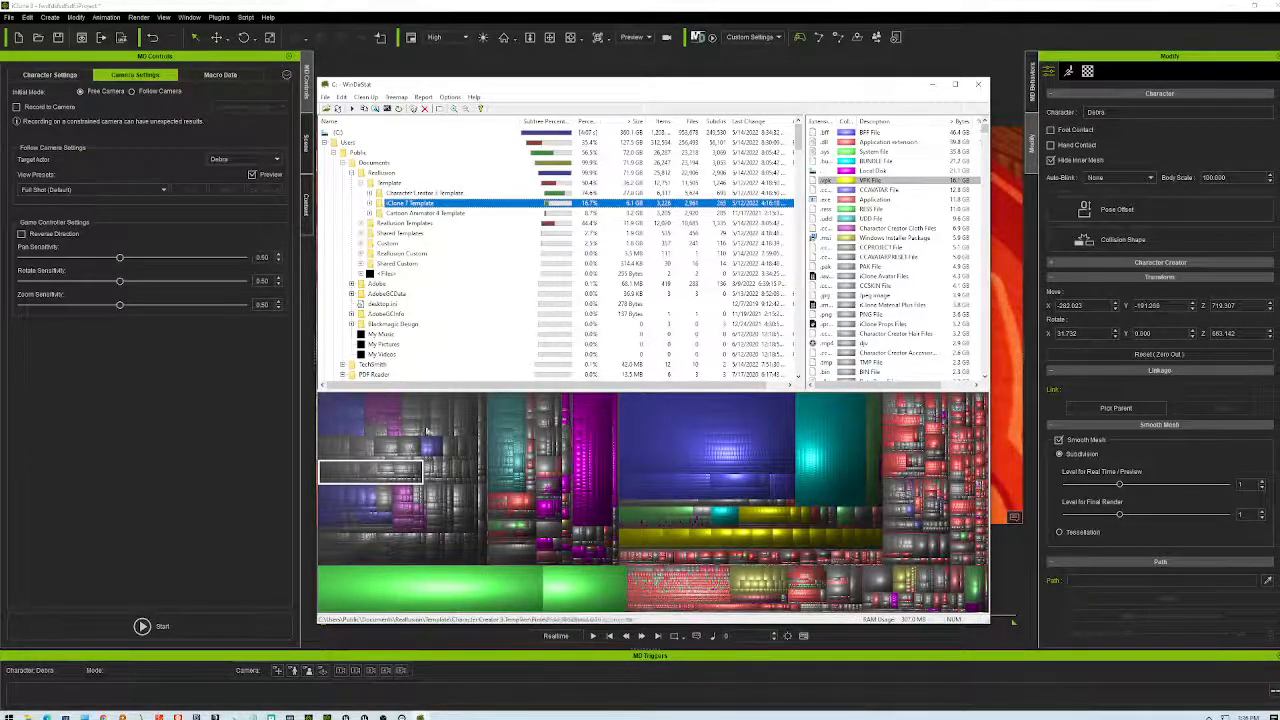
click(443, 213)
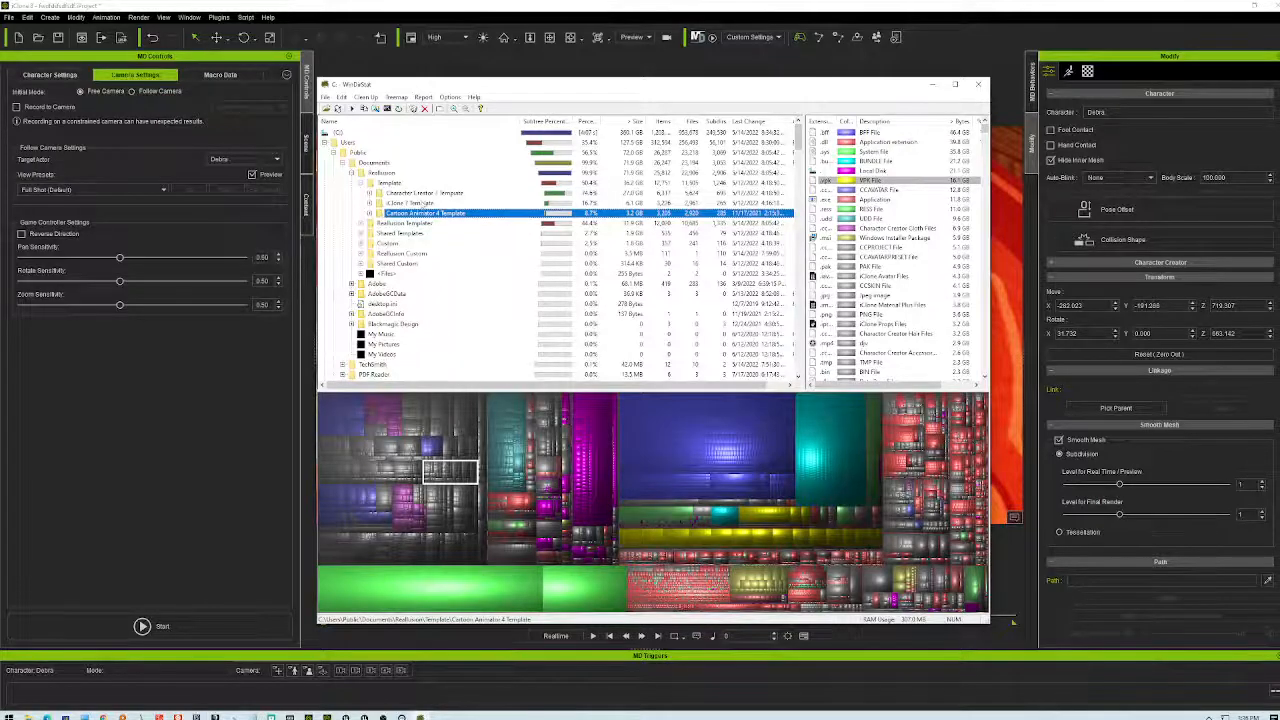
click(421, 203)
click(434, 193)
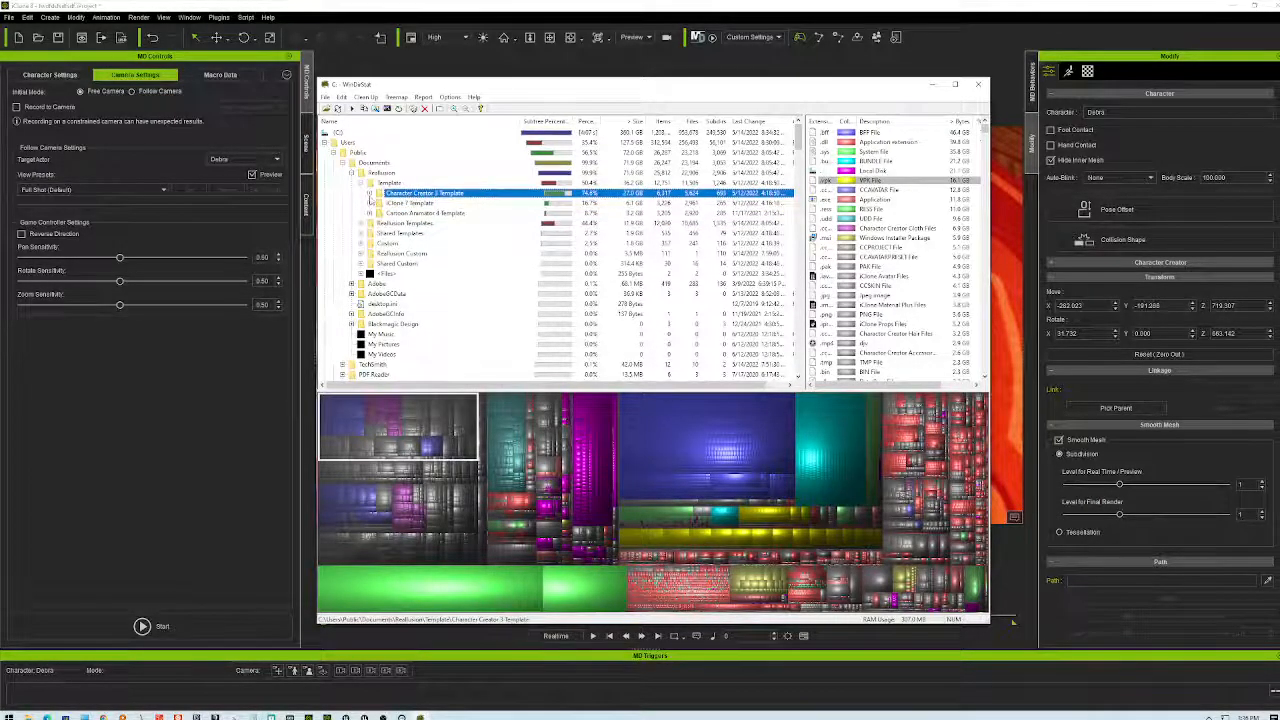
click(370, 193)
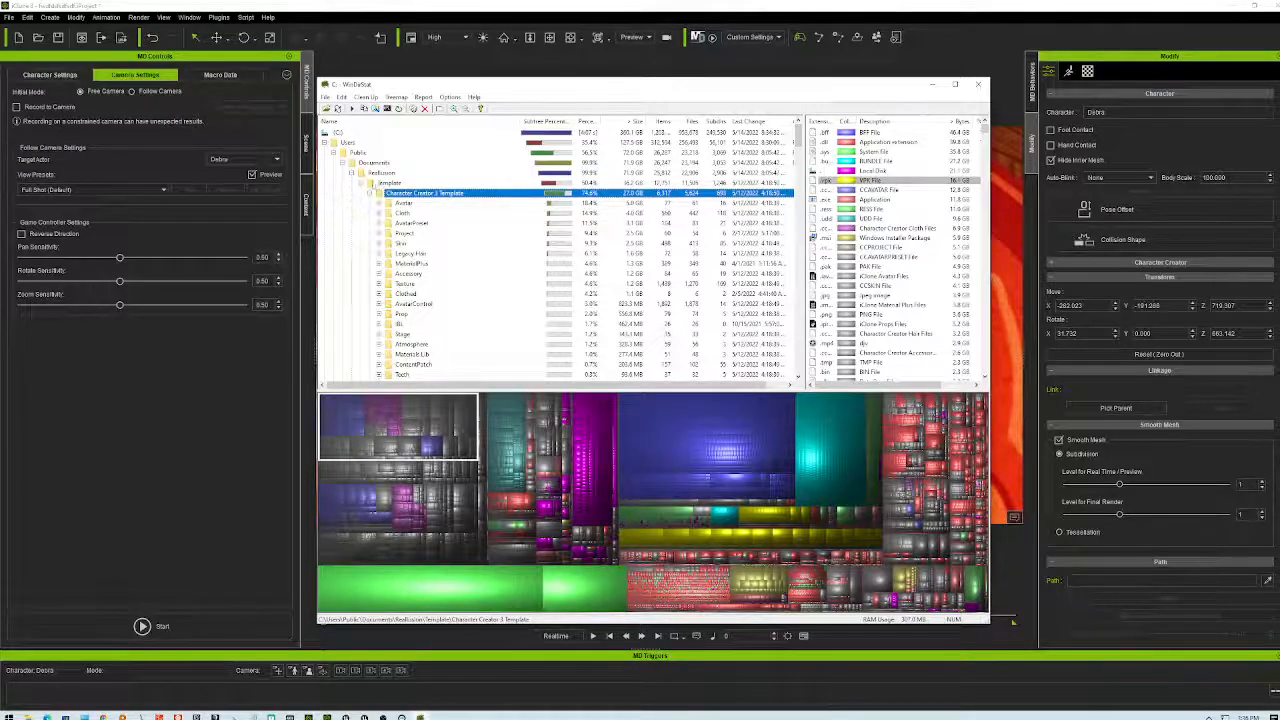
click(381, 173)
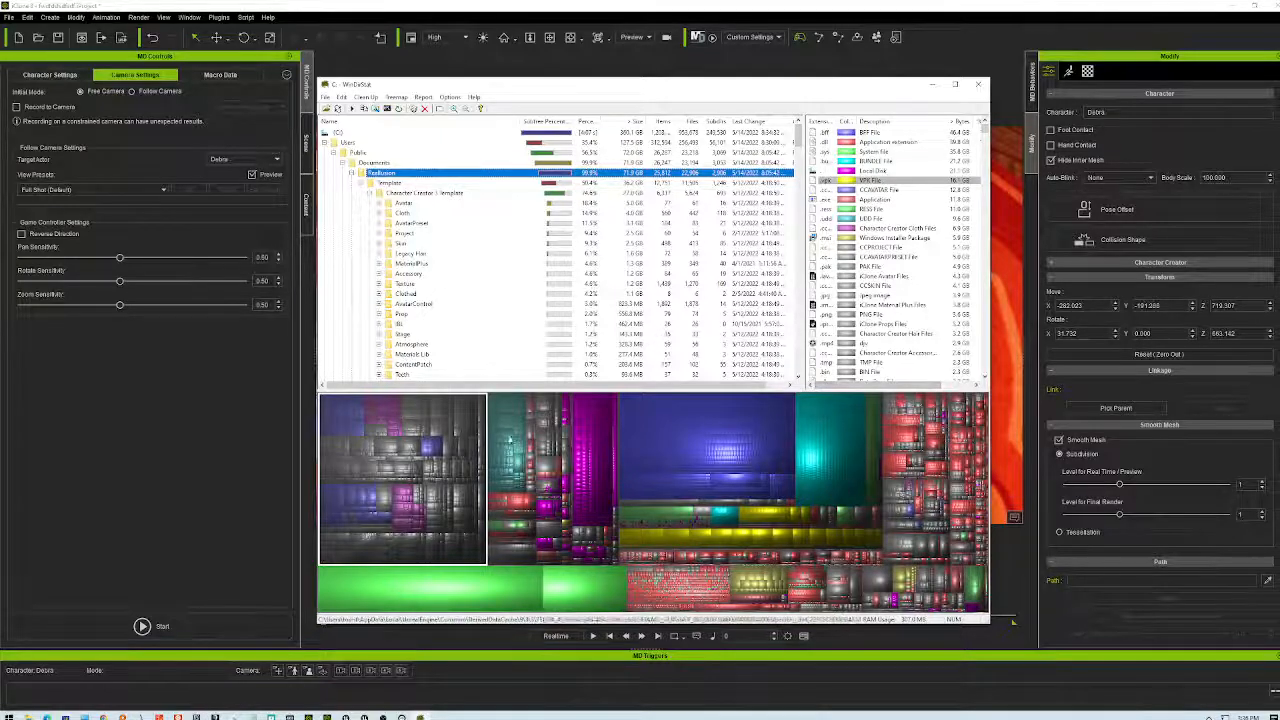
- Trace the large treemap block to Men_Suits_B_CC3+.ccAvatar, then collapse its Fusion and Clothed folders
click(424, 441)
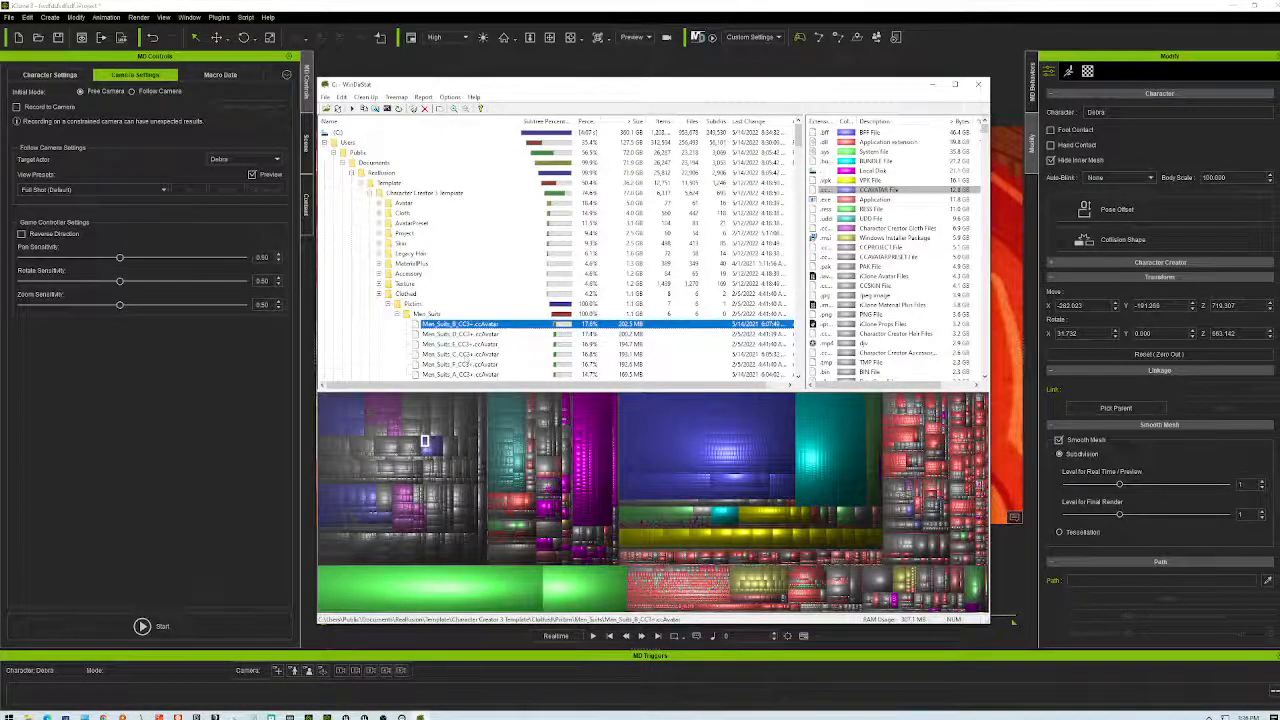
scroll(484, 340, down, 2)
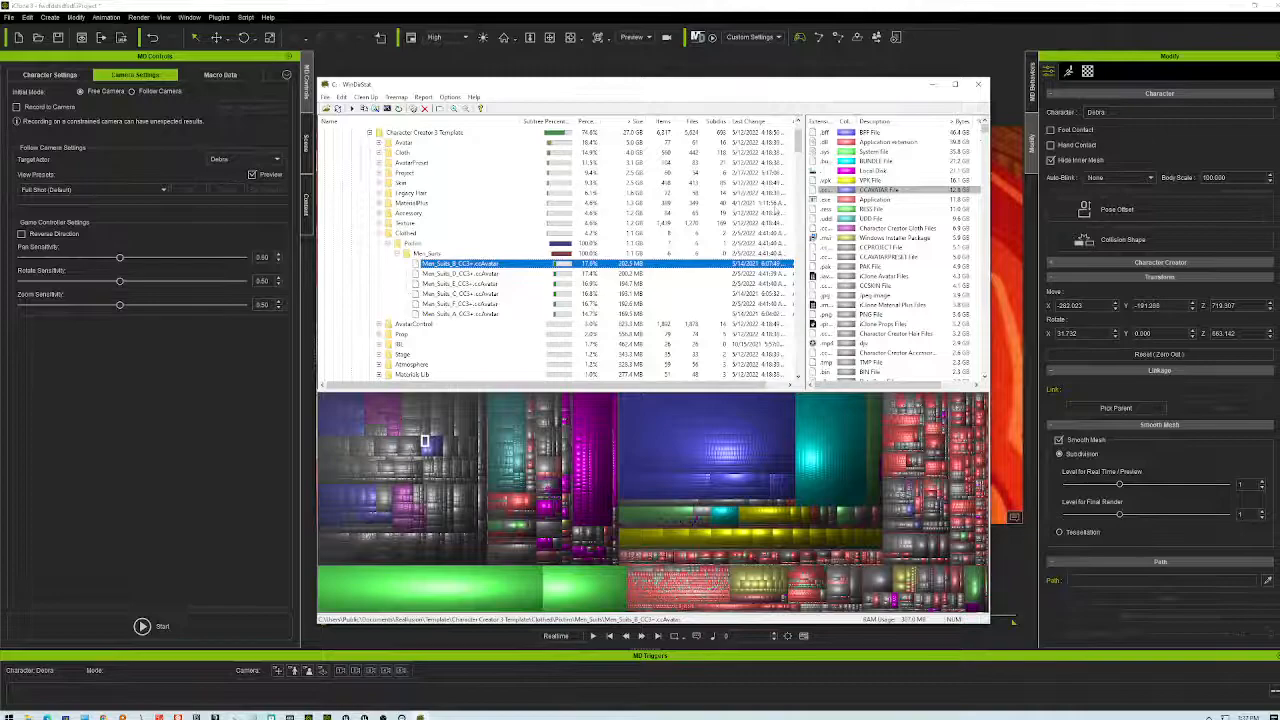
scroll(698, 250, up, 2)
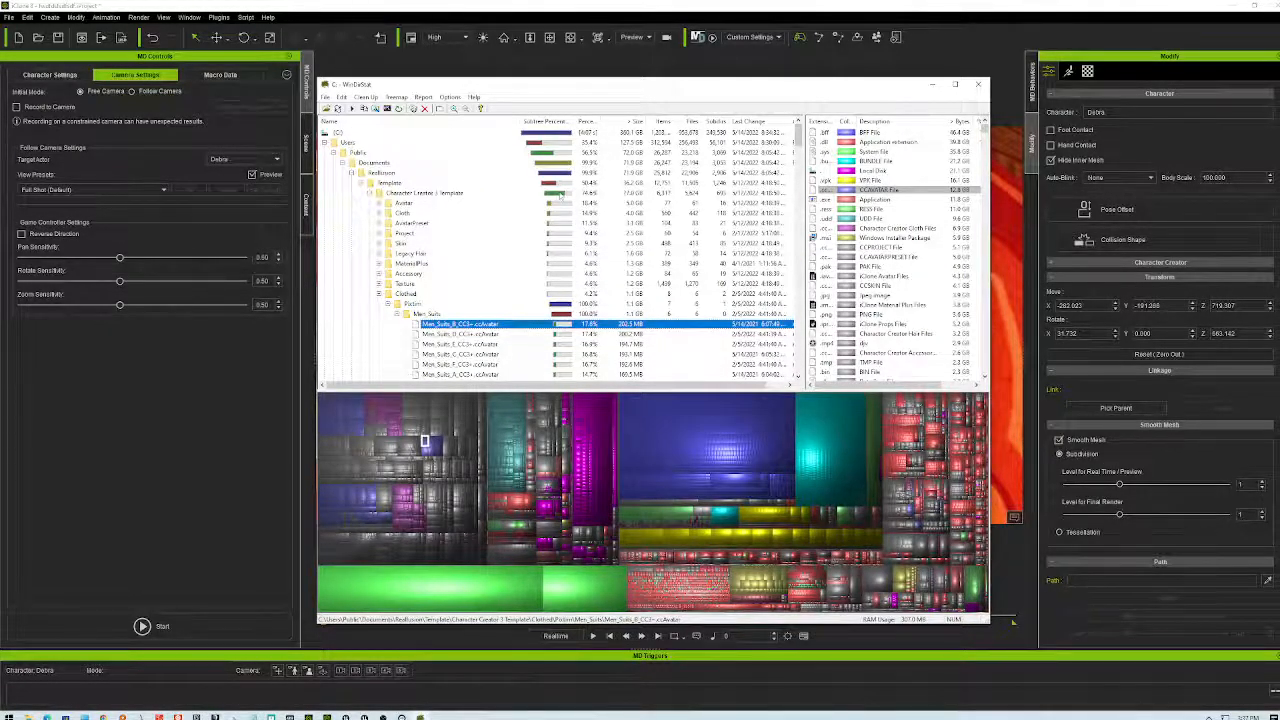
click(554, 195)
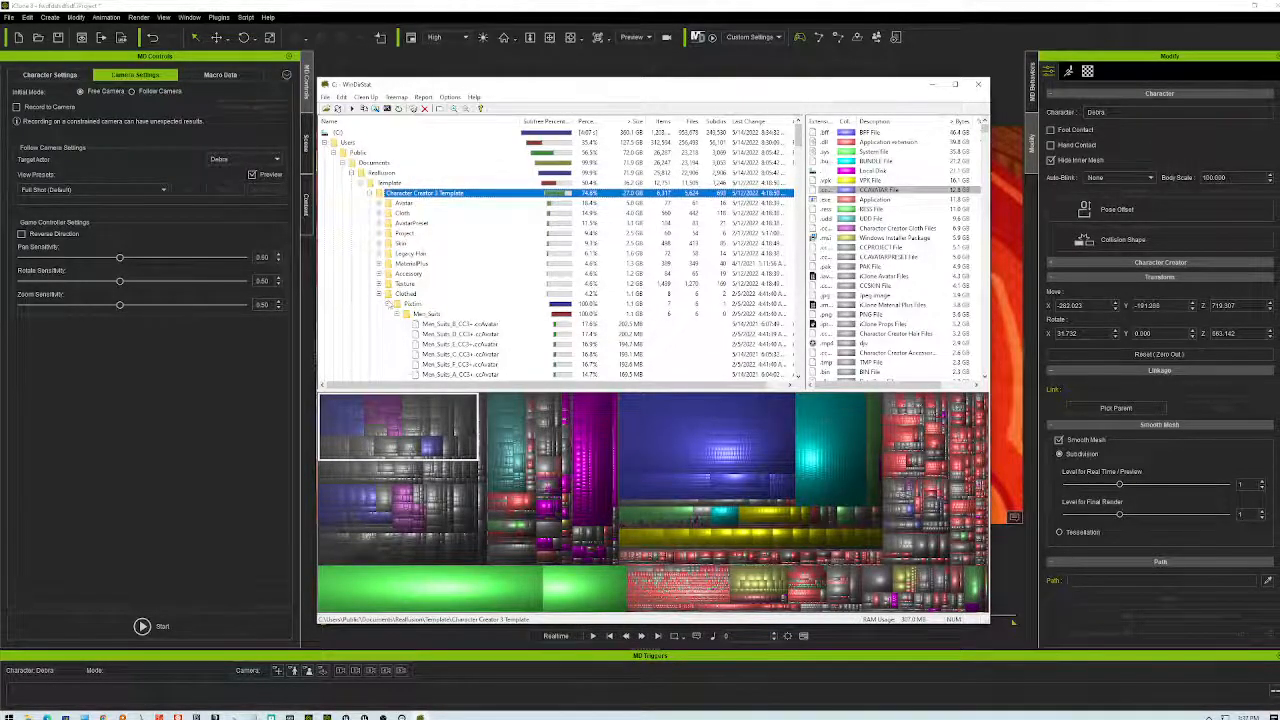
click(390, 304)
click(390, 304)
click(380, 294)
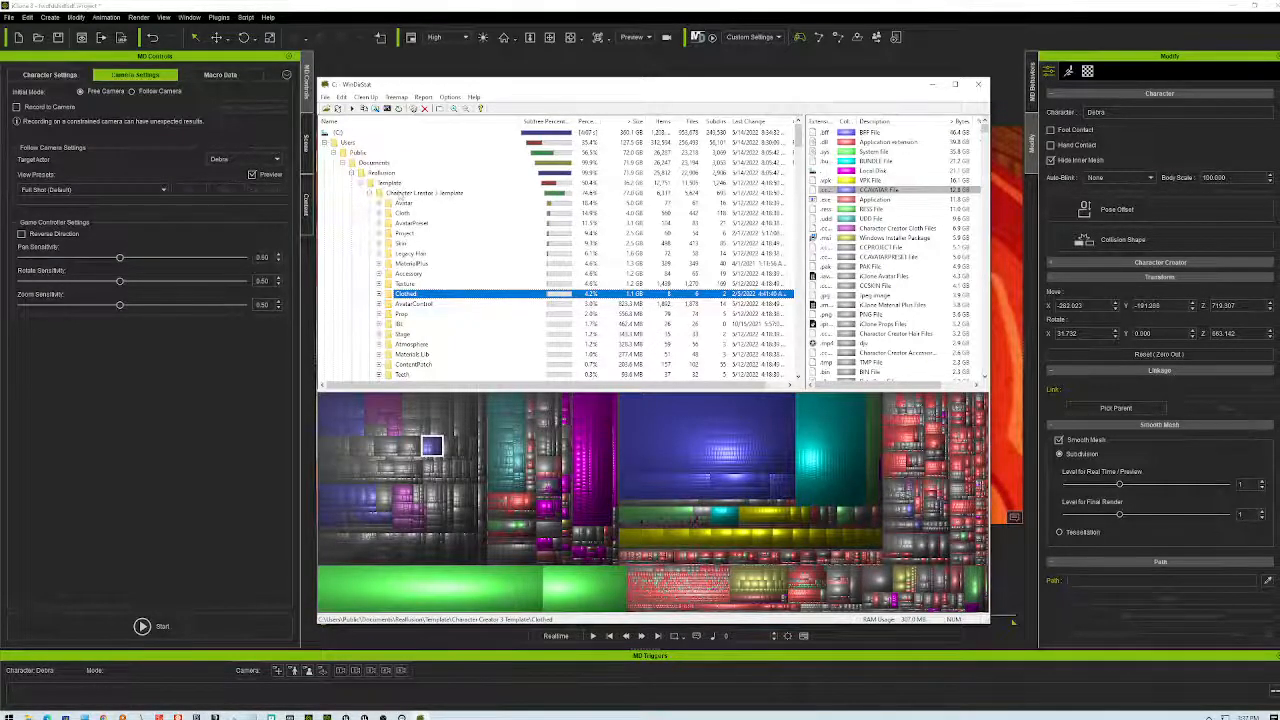
click(523, 195)
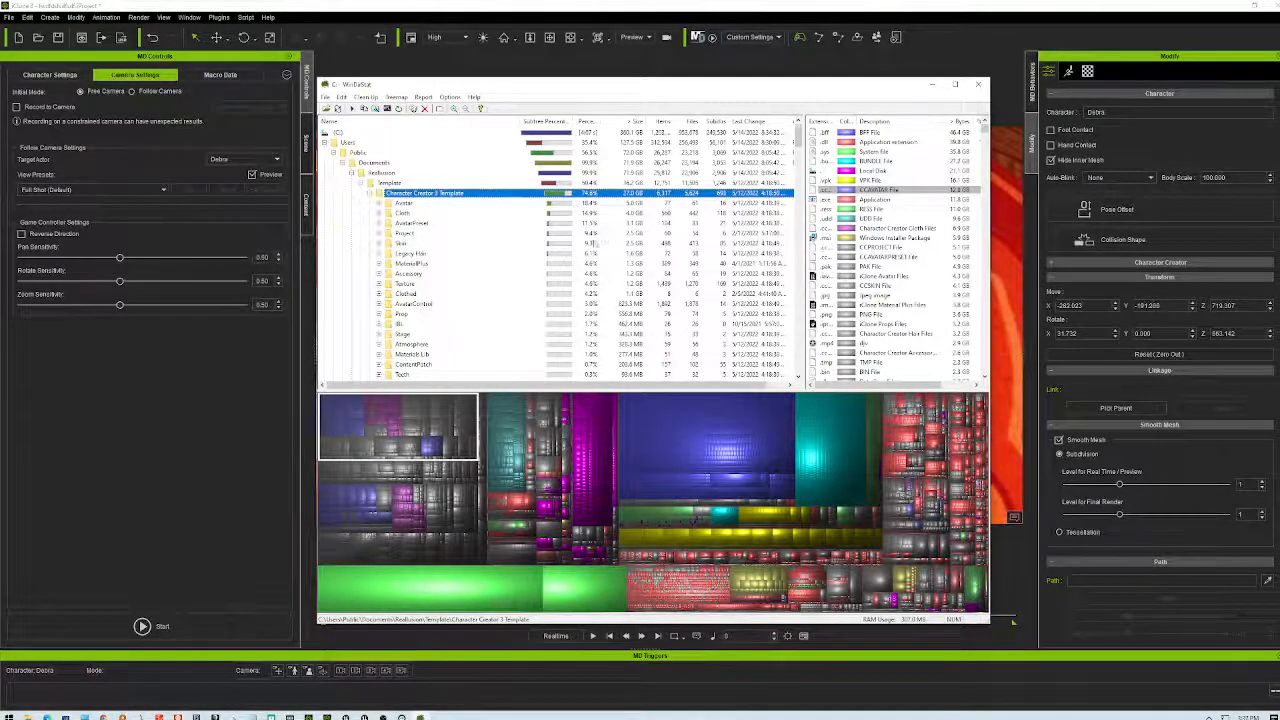
- Collapse the Template, Reallusion and Documents folders and close WinDirStat
scroll(559, 323, down, 10)
scroll(559, 323, down, 10)
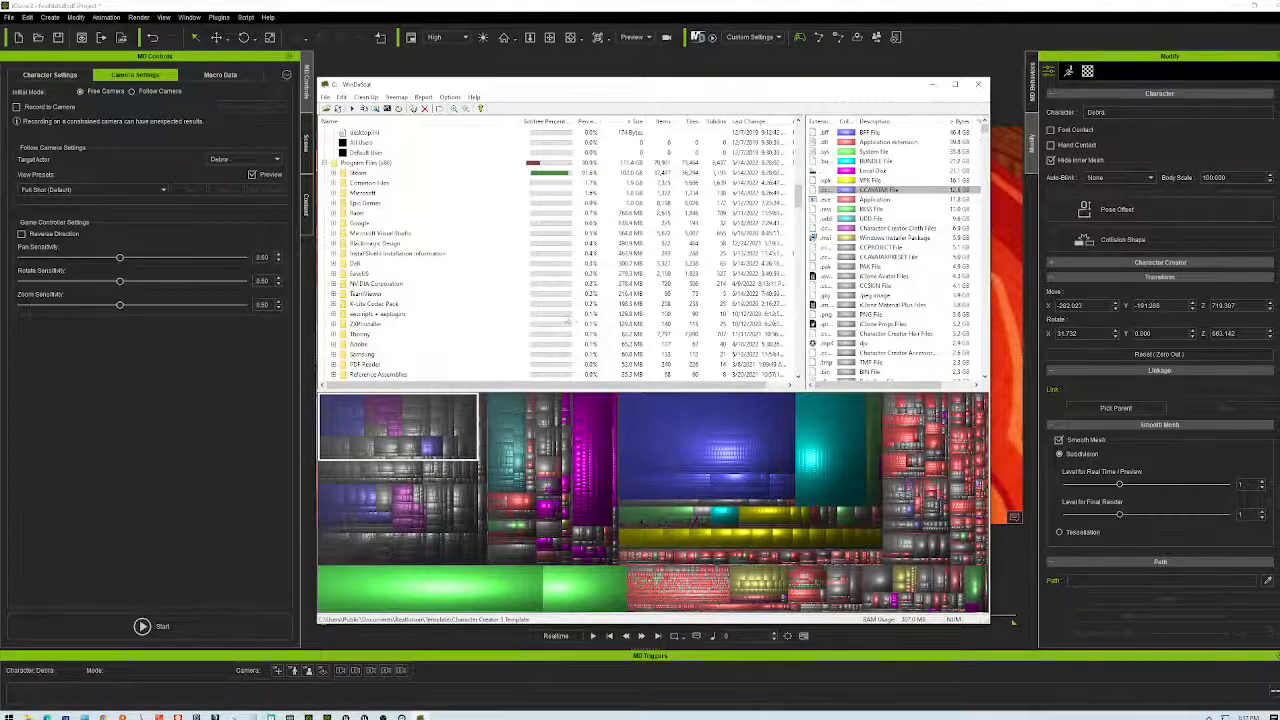
scroll(596, 308, down, 10)
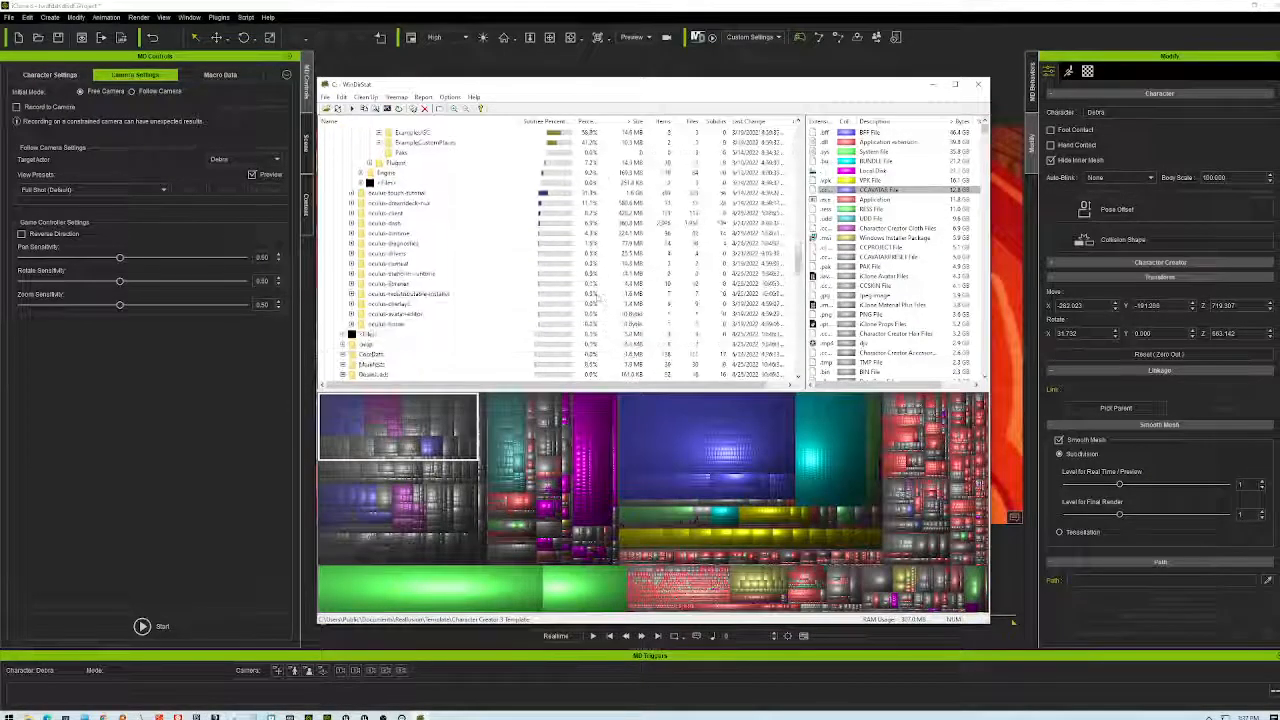
scroll(596, 295, up, 15)
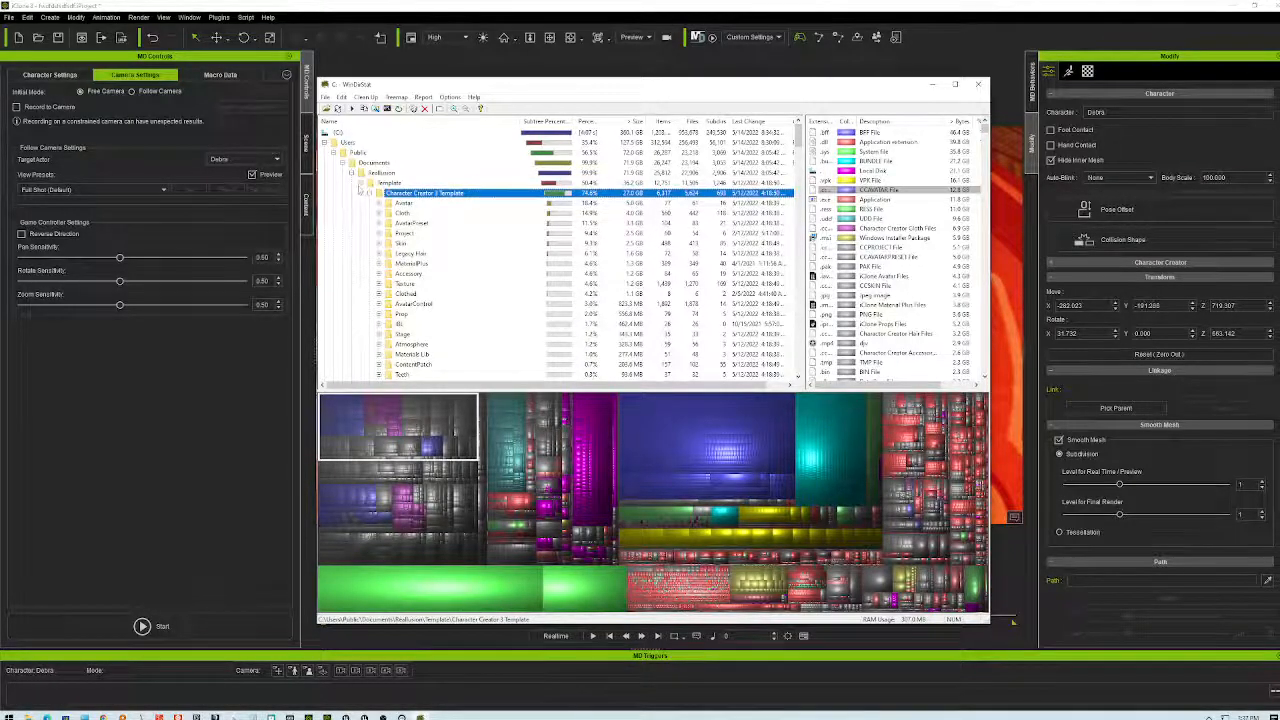
click(362, 183)
click(352, 173)
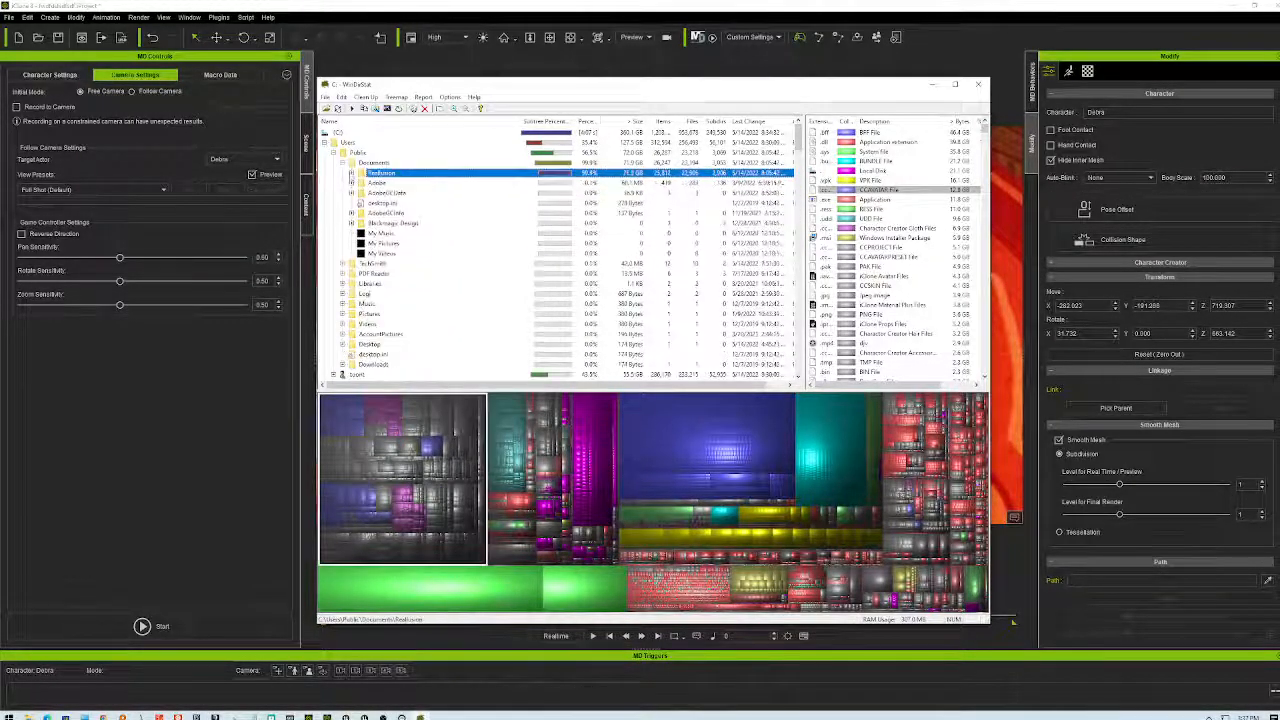
click(343, 162)
scroll(596, 292, down, 12)
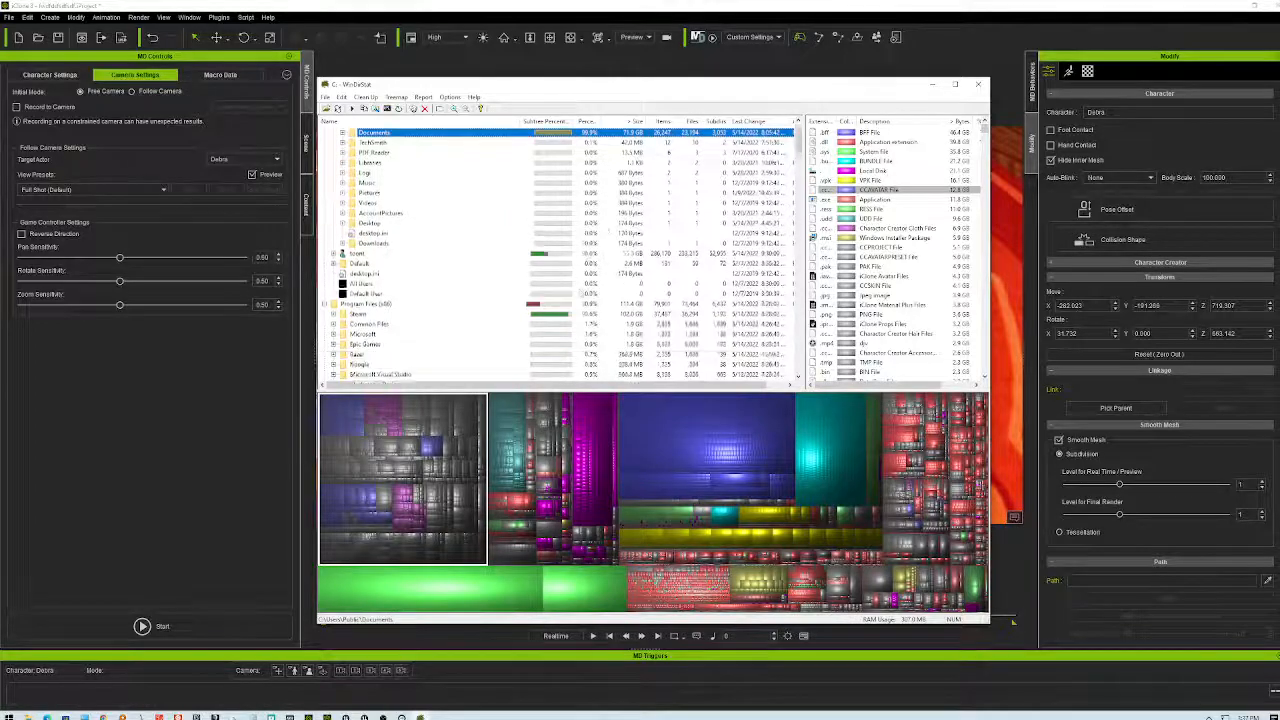
scroll(616, 286, up, 10)
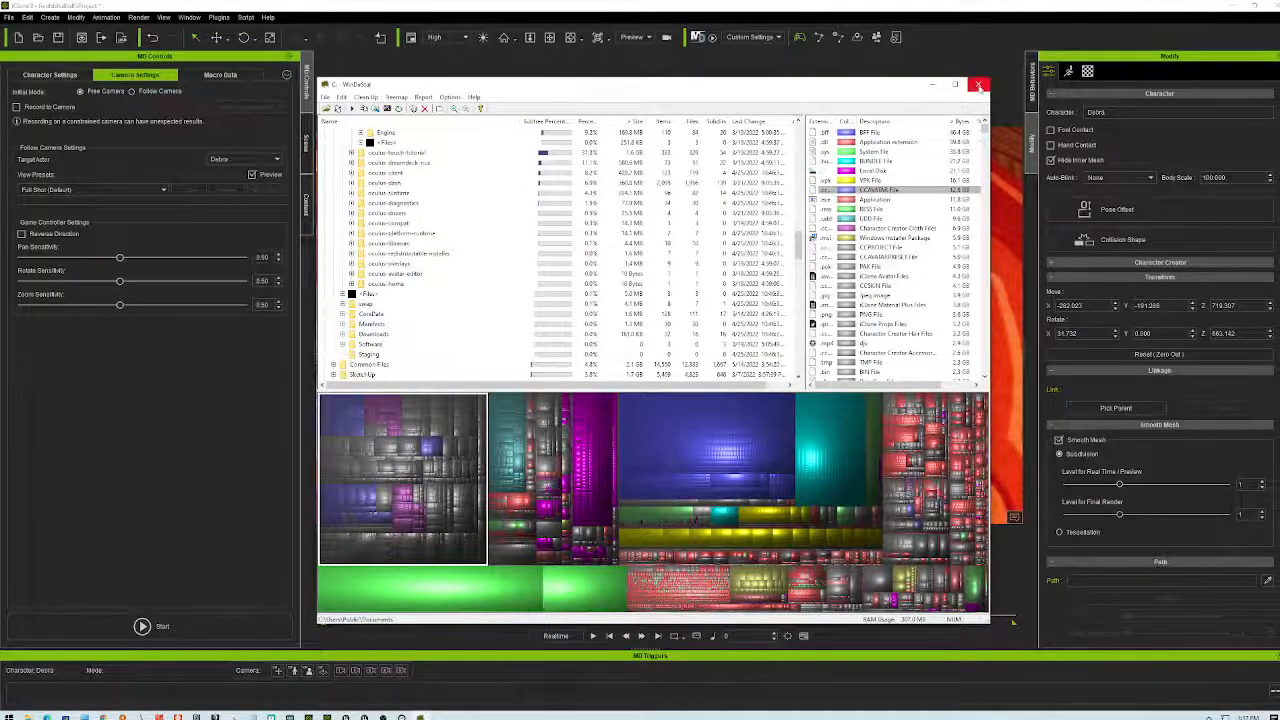
click(978, 84)
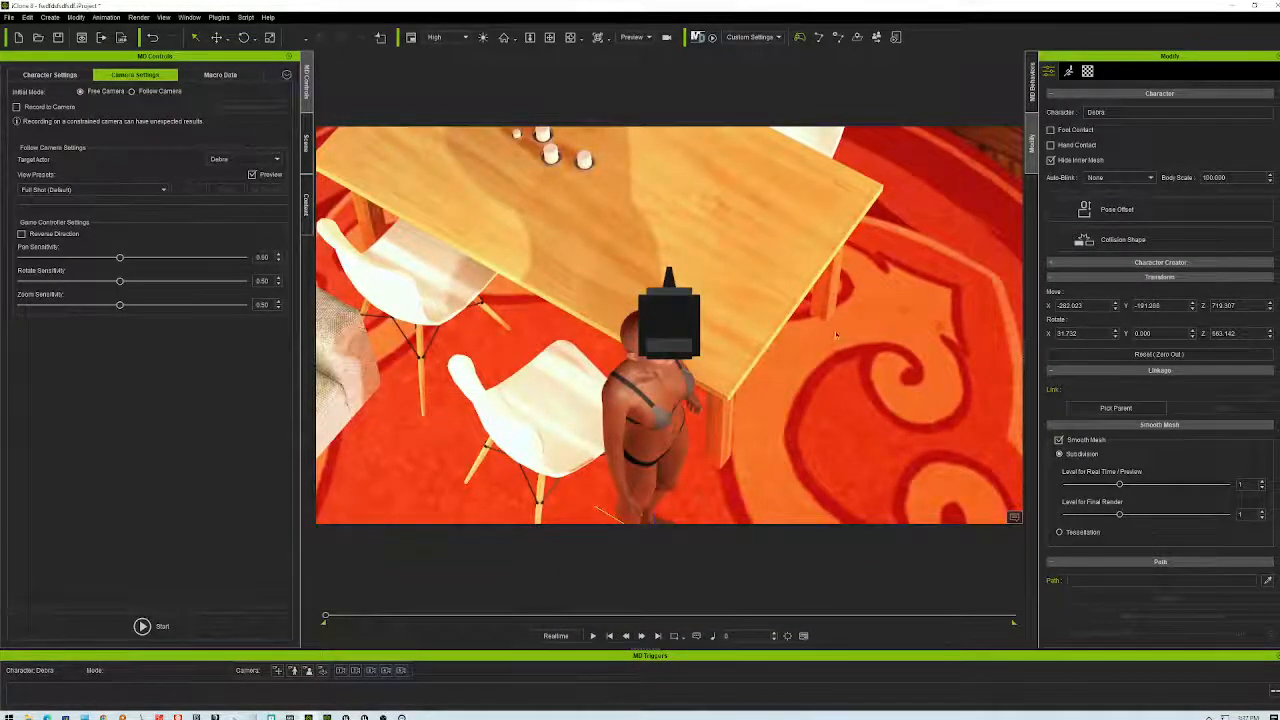
- Select objects in the iClone scene, then clear the selection
click(846, 402)
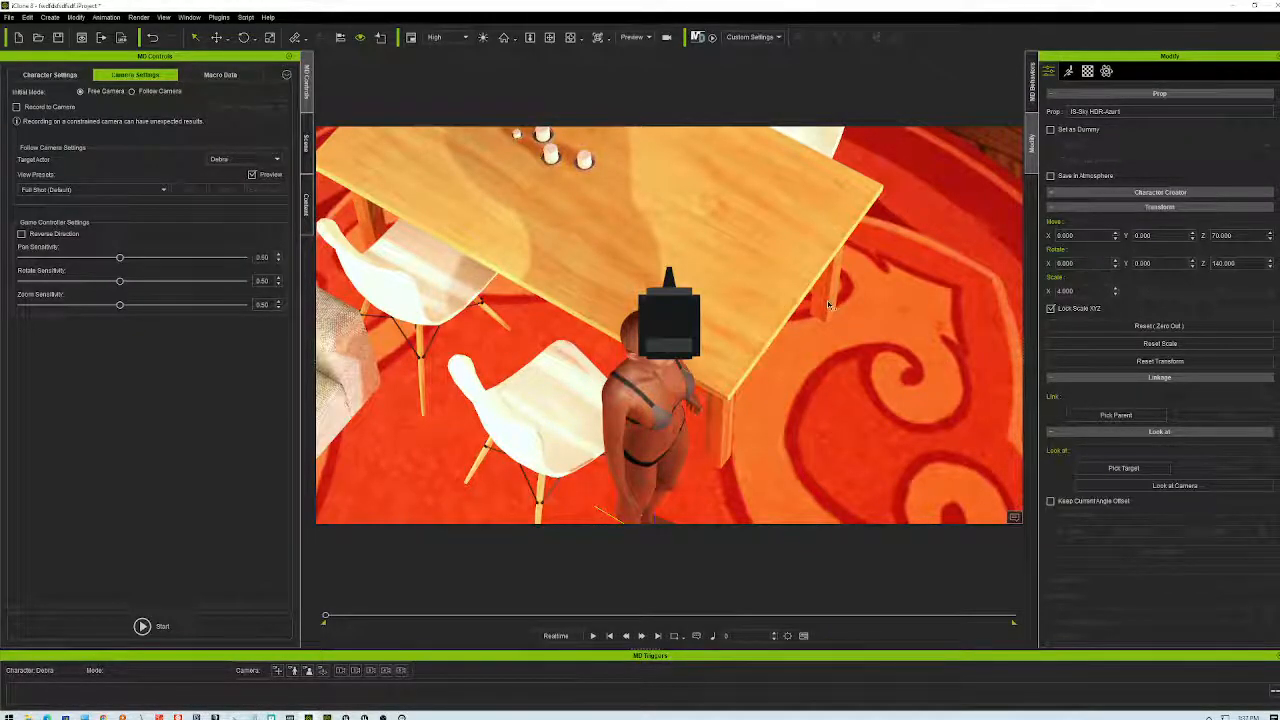
click(804, 431)
scroll(822, 415, down, 5)
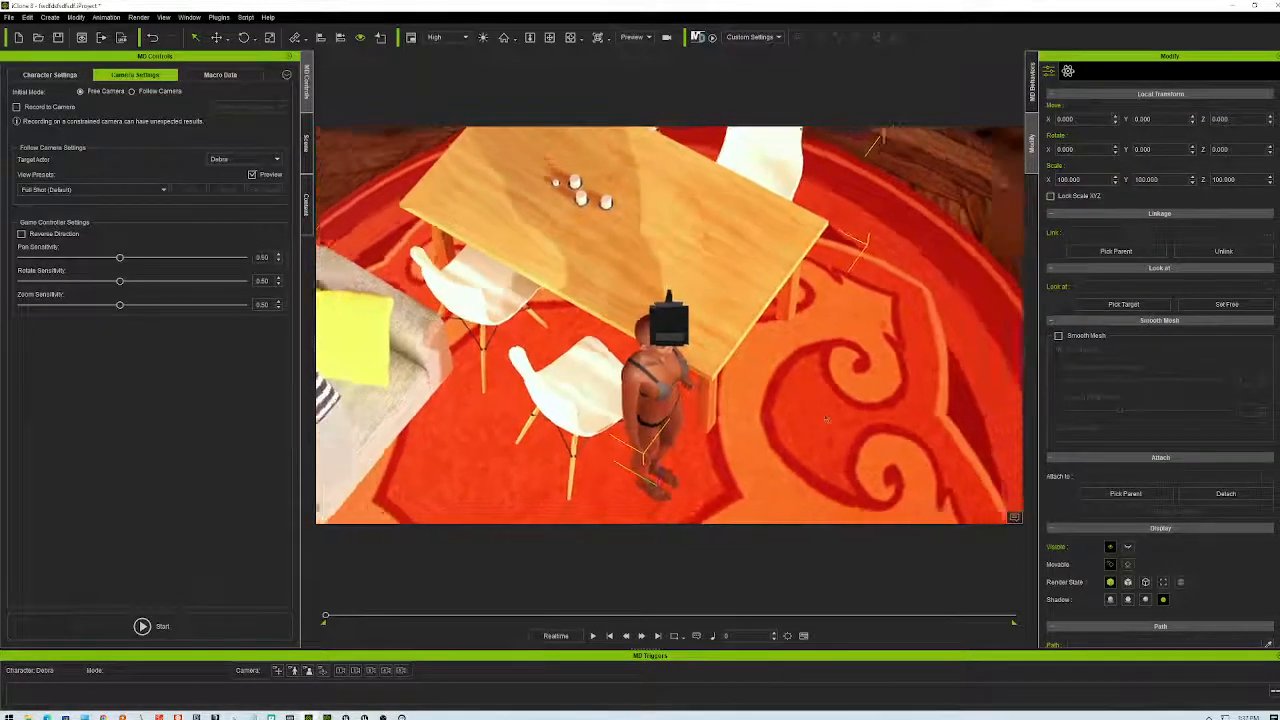
click(795, 400)
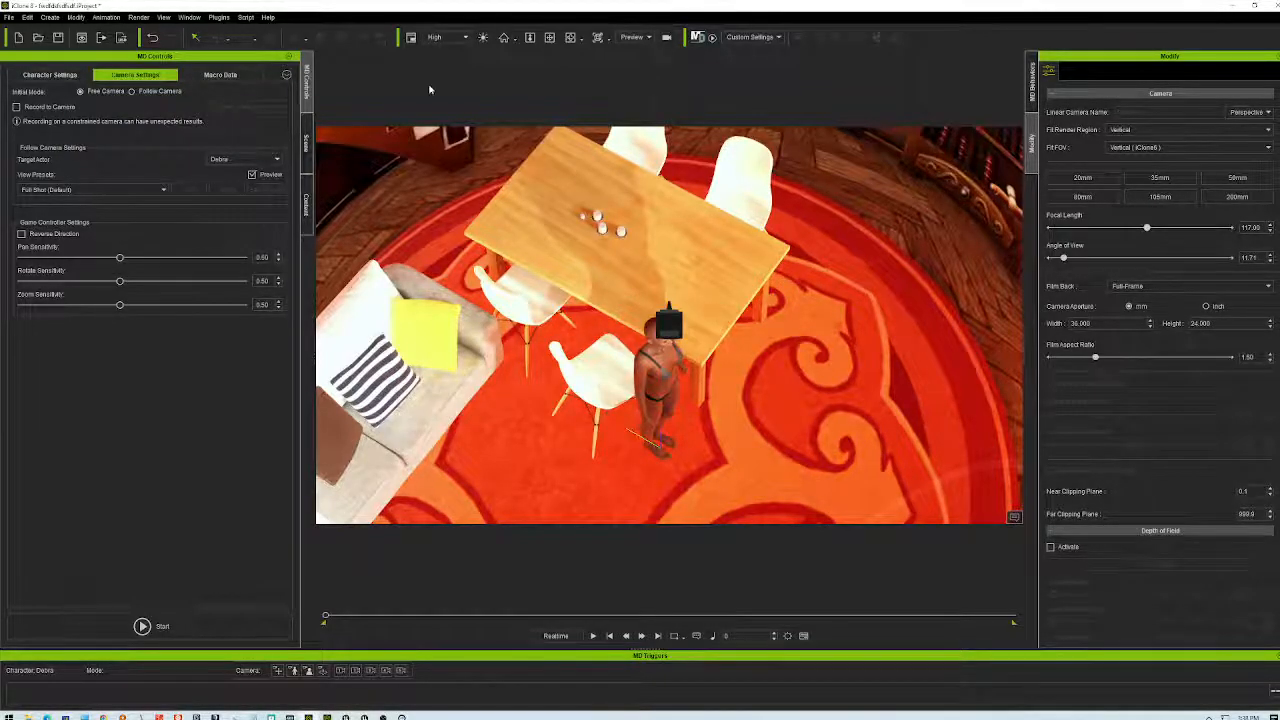
- Pan, zoom and orbit to an elevated side view of the figure, then bring the browser forward
middle_drag(761, 403, 704, 408)
scroll(704, 408, up, 5)
right_drag(704, 408, 806, 393)
scroll(538, 374, down, 3)
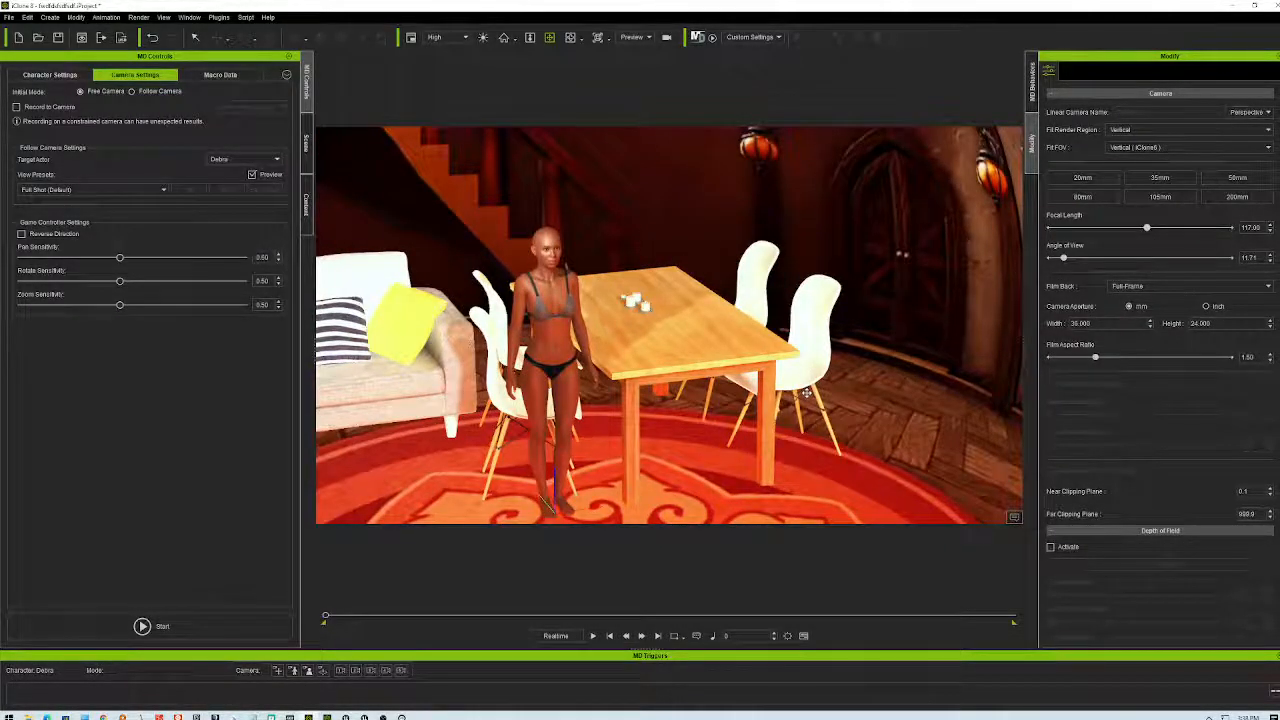
right_drag(848, 314, 952, 396)
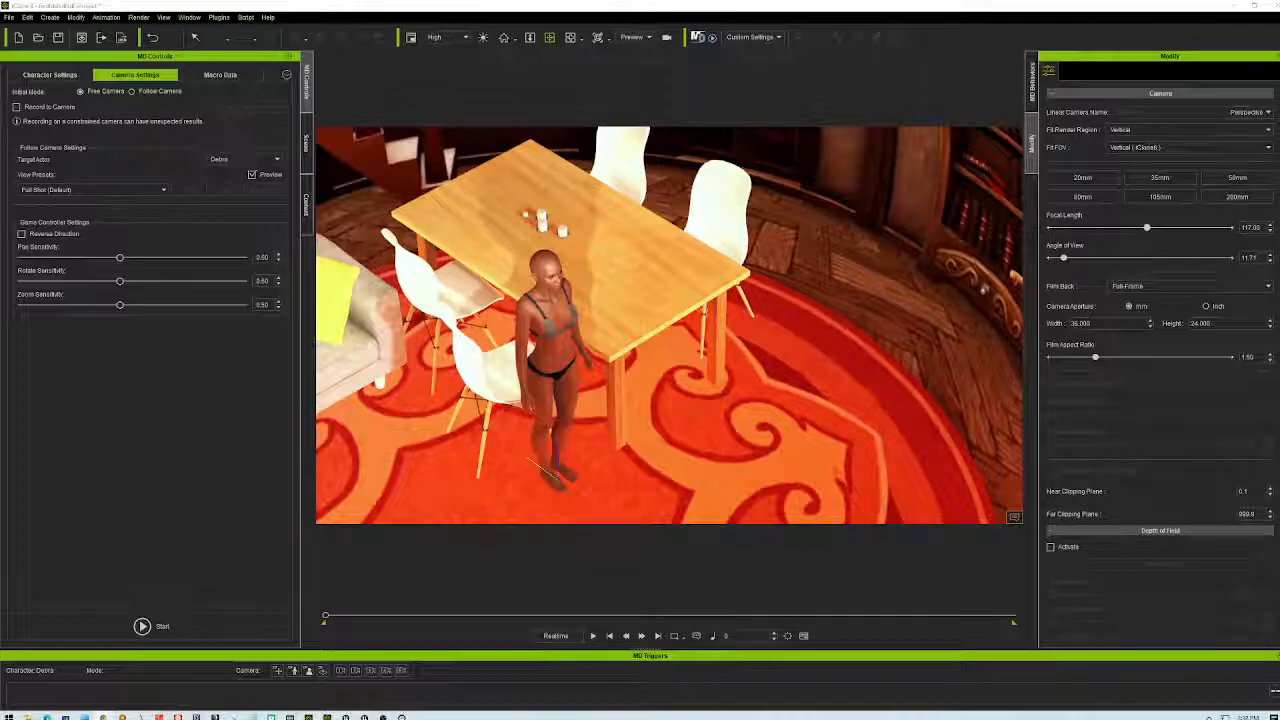
key(alt+Tab)
drag(716, 67, 890, 146)
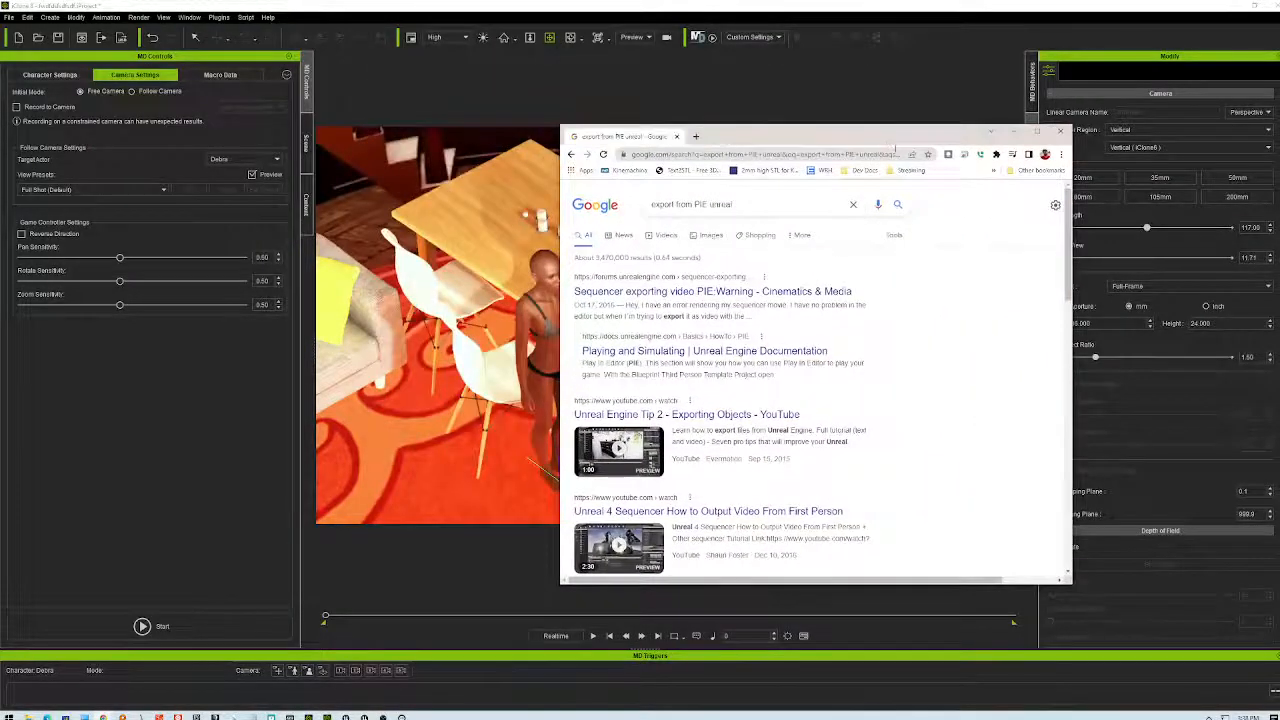
- Maximize the browser and scroll the 'export from PIE unreal' results to the Movie Render Queue Enhancements video
double_click(888, 140)
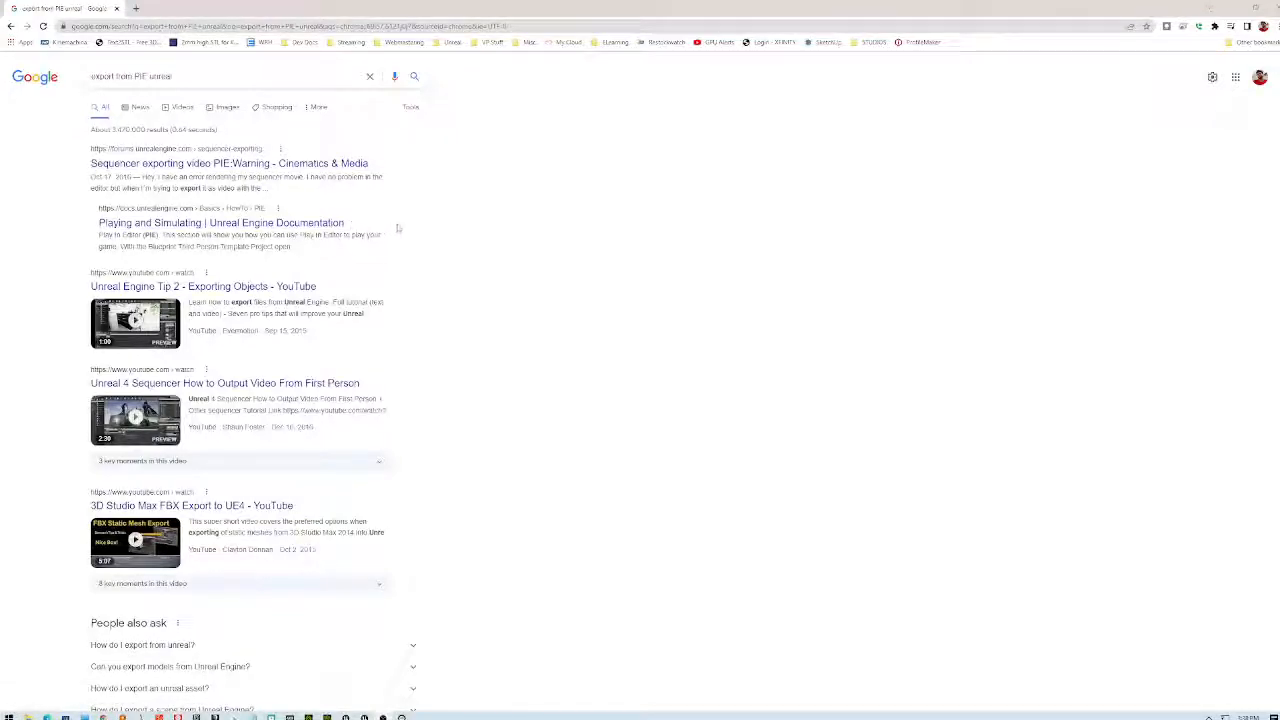
scroll(465, 246, down, 3)
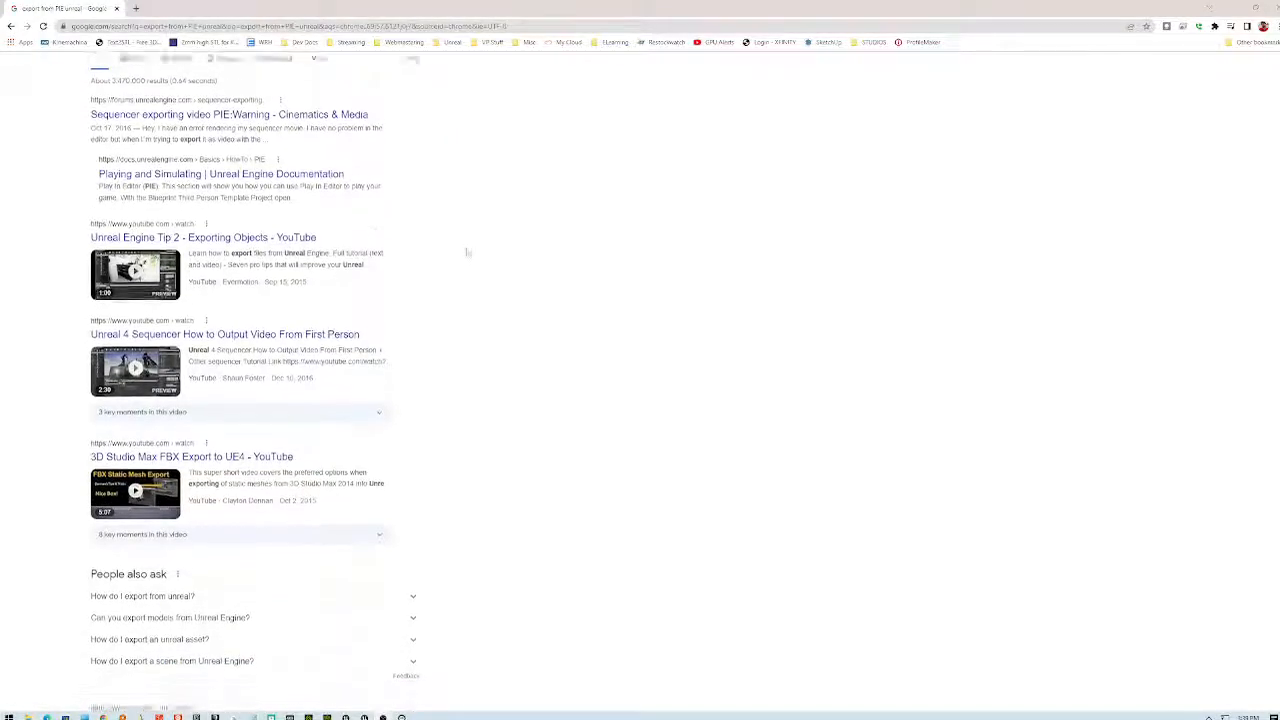
scroll(461, 245, down, 2)
scroll(461, 246, down, 5)
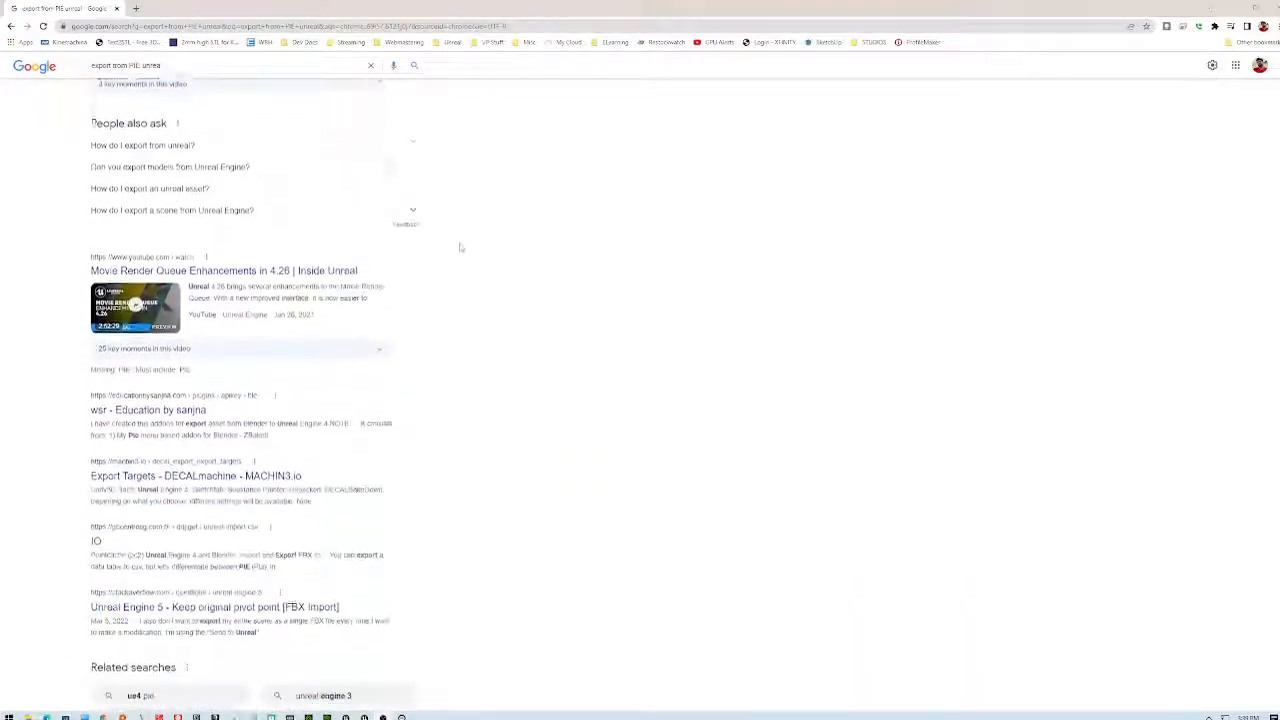
scroll(460, 247, down, 3)
scroll(460, 247, up, 2)
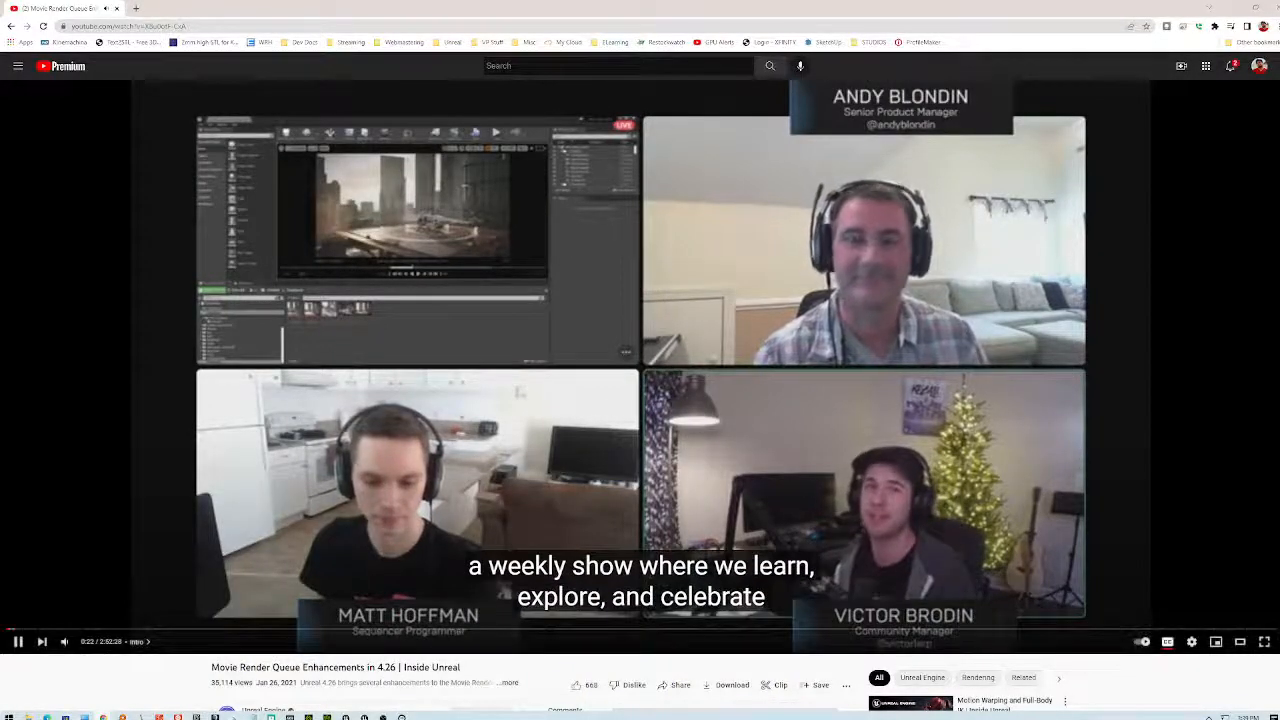
- Pause the Inside Unreal video, float the browser over iClone, skip to Common Pitfalls, then go back
click(632, 400)
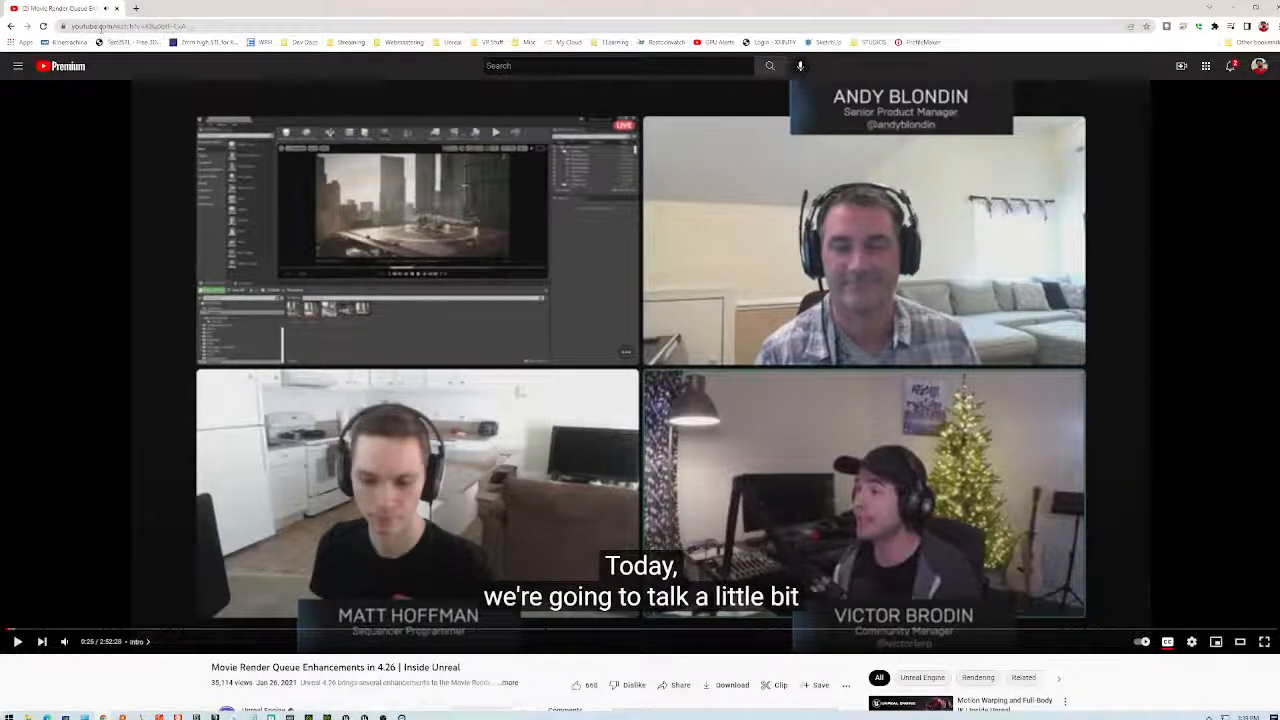
double_click(246, 12)
drag(782, 138, 639, 116)
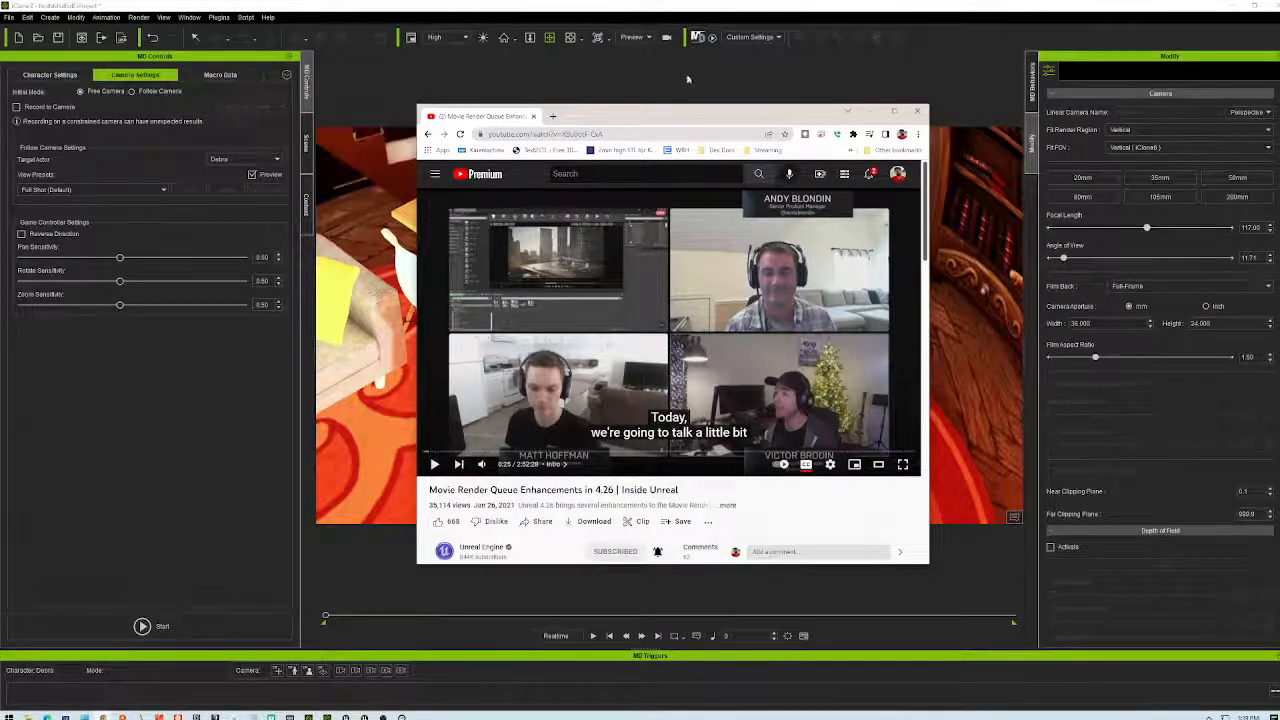
drag(712, 114, 776, 118)
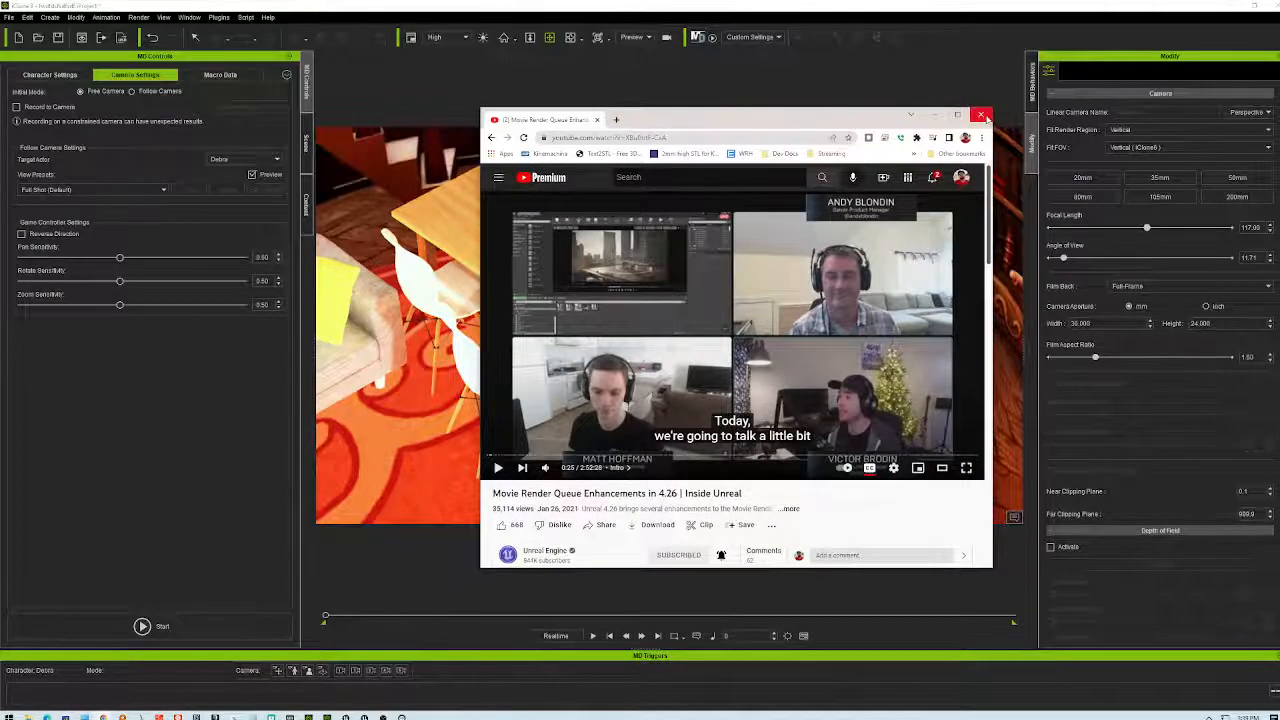
click(630, 456)
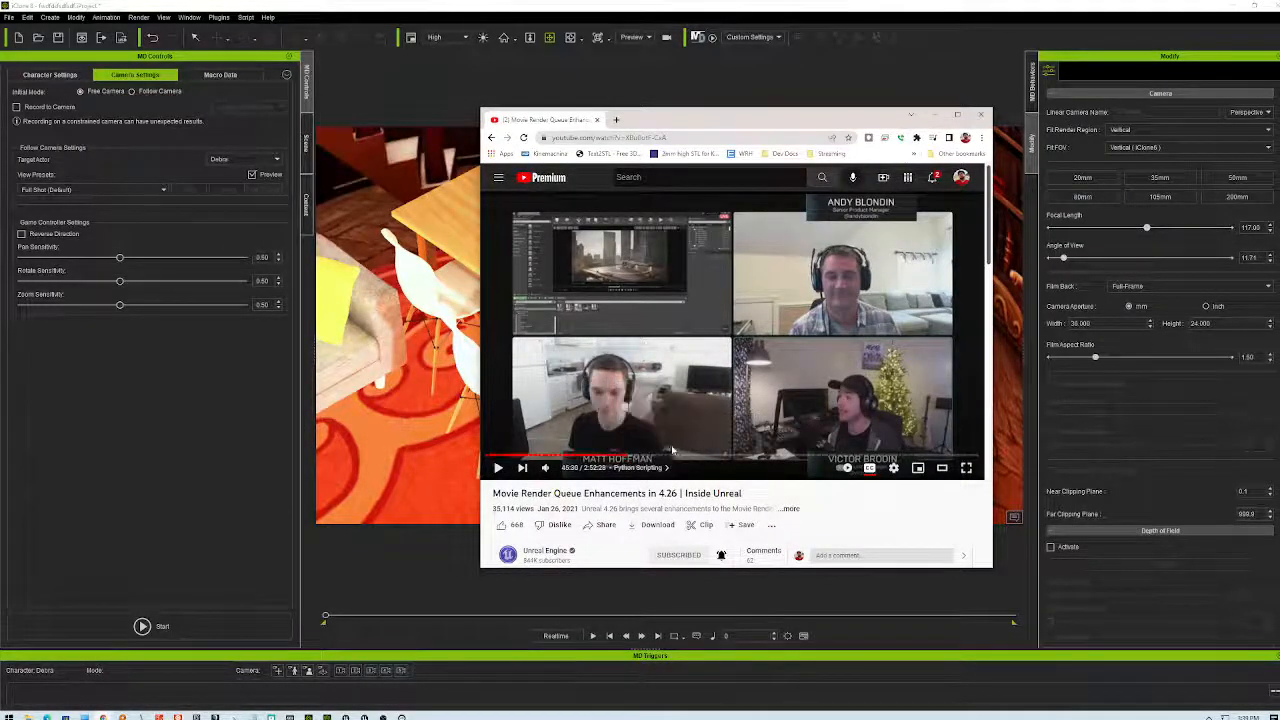
click(677, 456)
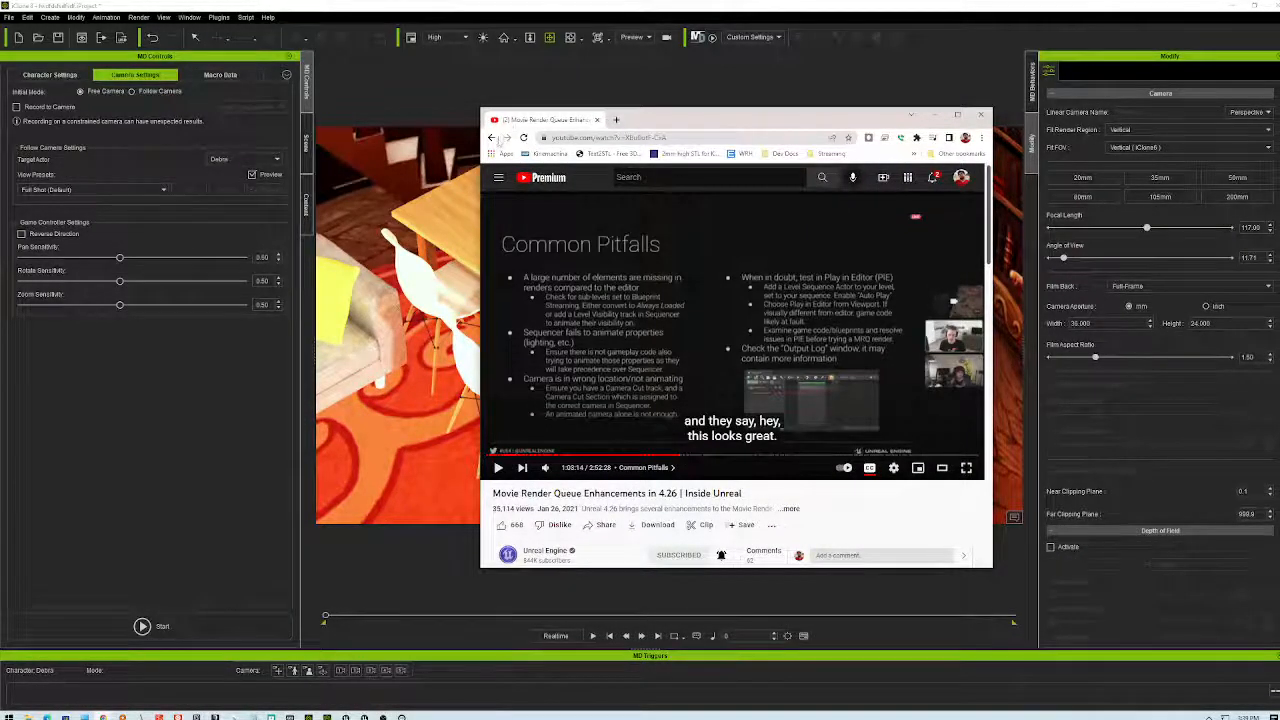
click(491, 137)
drag(740, 119, 705, 98)
- Browse the Google results and expand the 'How do I export from unreal?' answer
scroll(775, 363, down, 4)
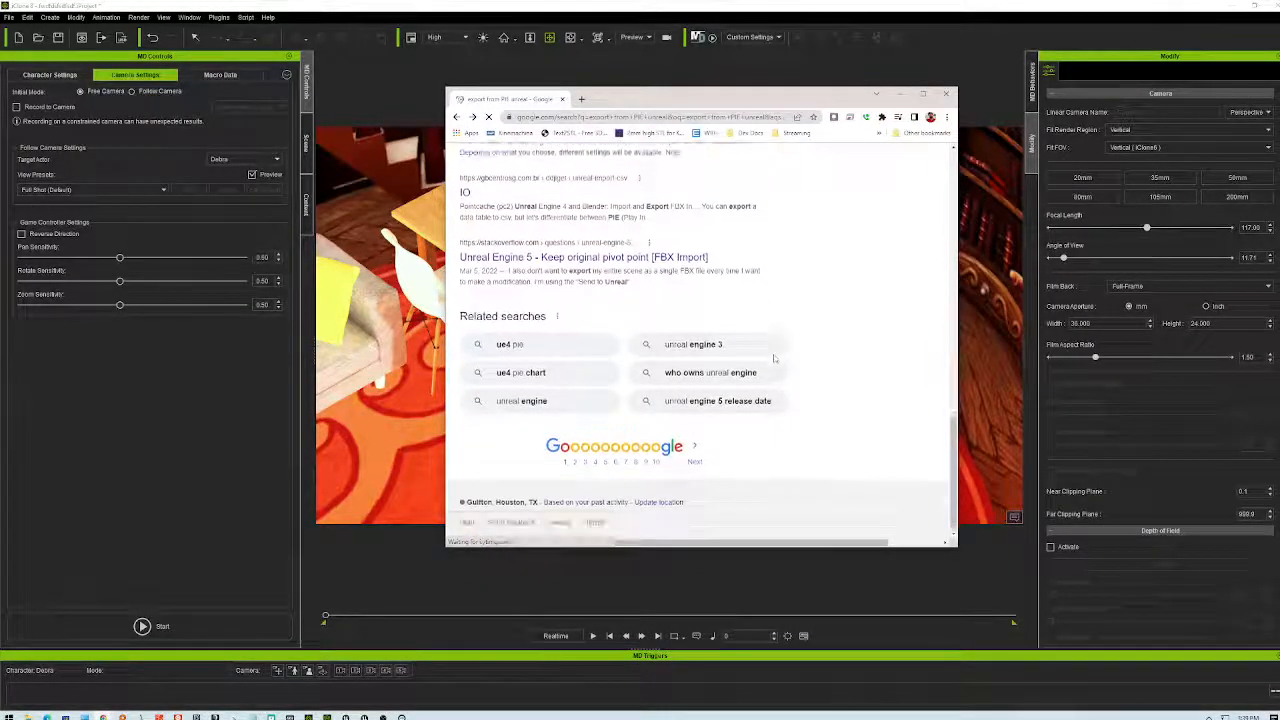
scroll(775, 360, up, 3)
scroll(775, 359, up, 1)
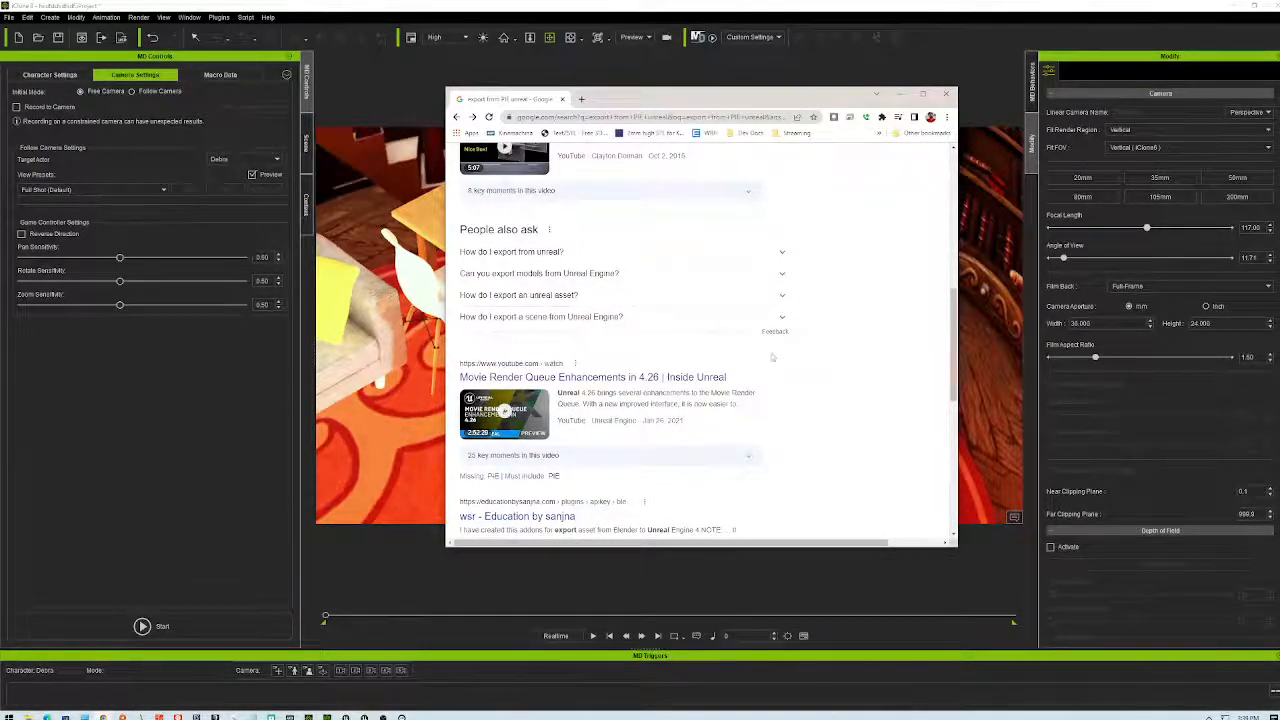
scroll(797, 432, down, 2)
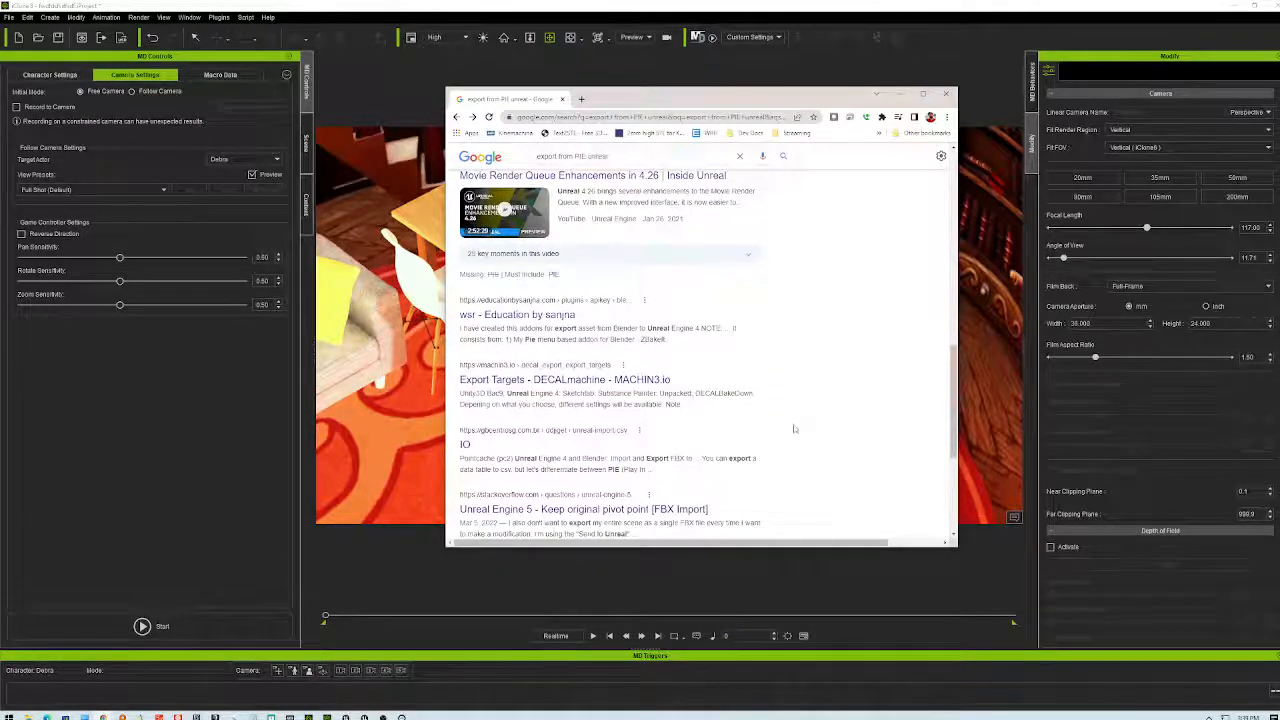
scroll(841, 377, down, 2)
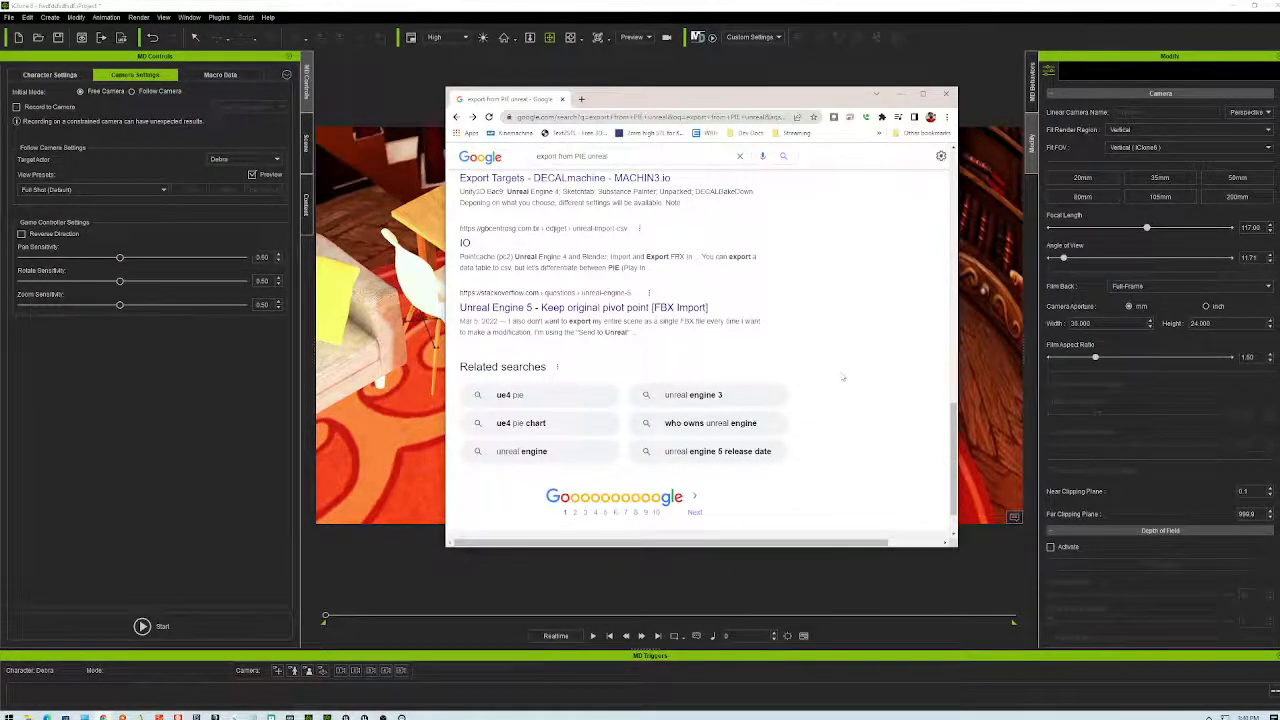
scroll(840, 375, up, 2)
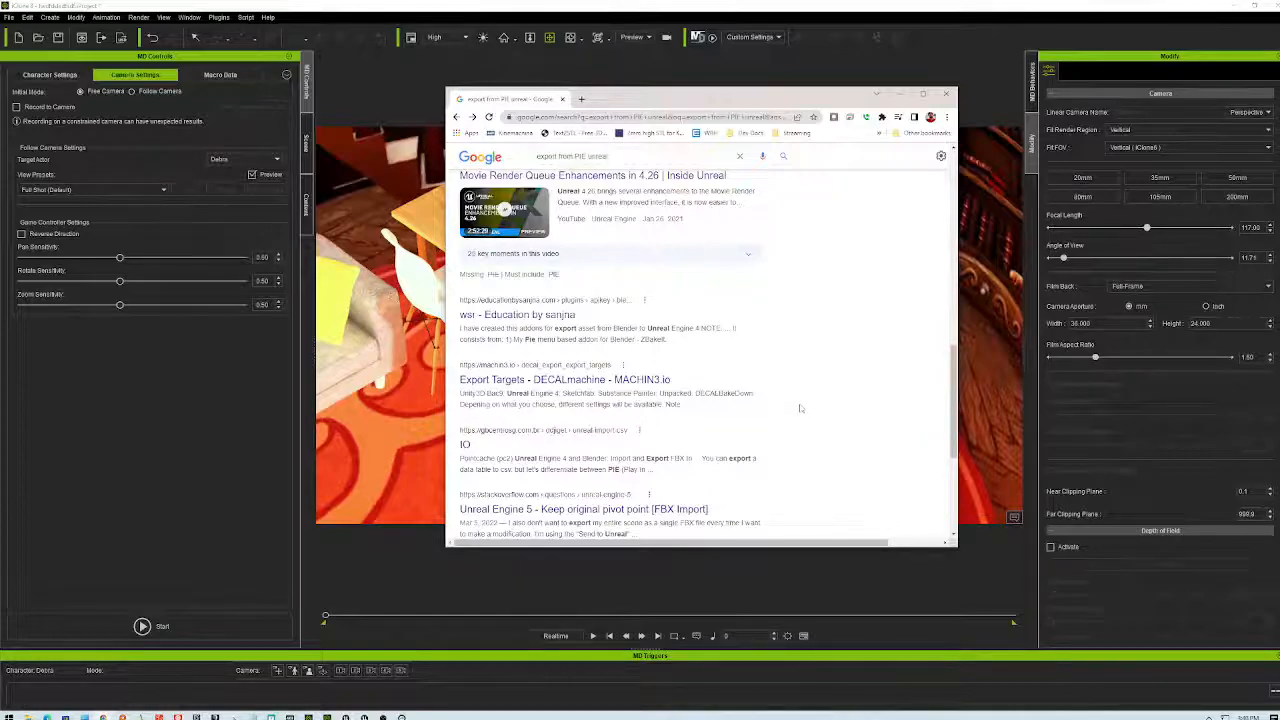
scroll(800, 408, up, 3)
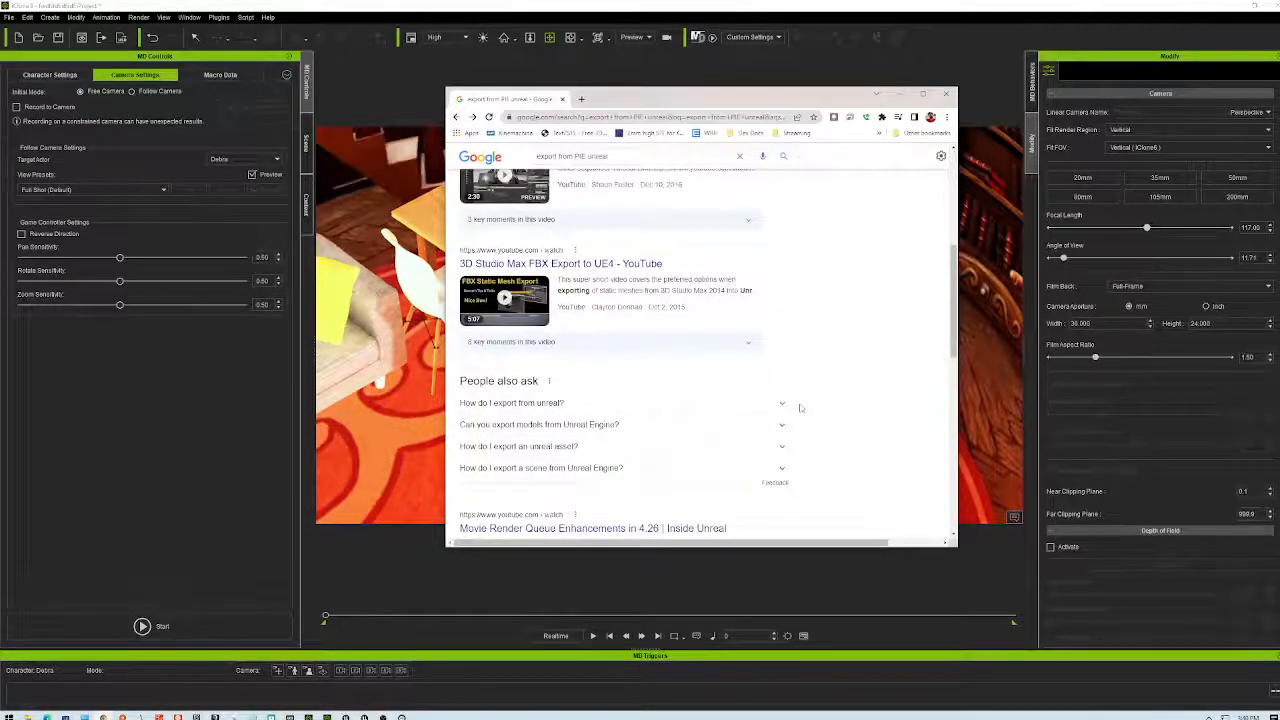
click(784, 404)
scroll(862, 412, down, 1)
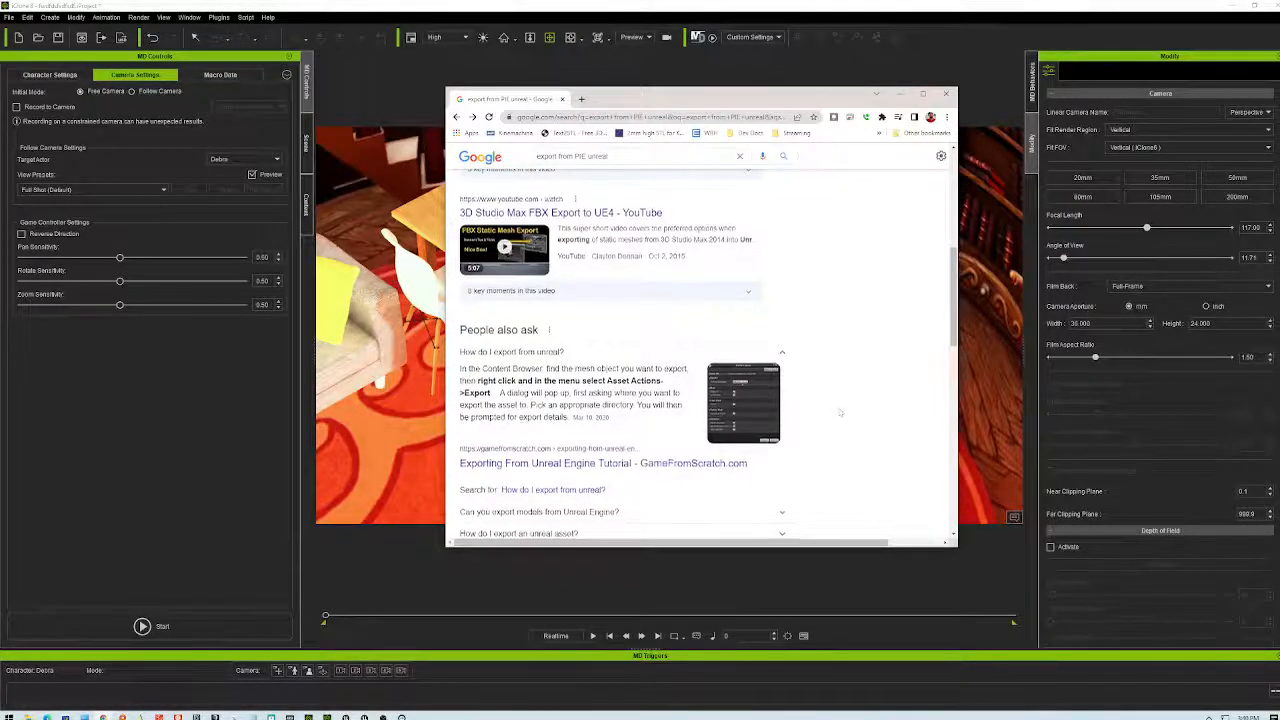
scroll(840, 412, down, 6)
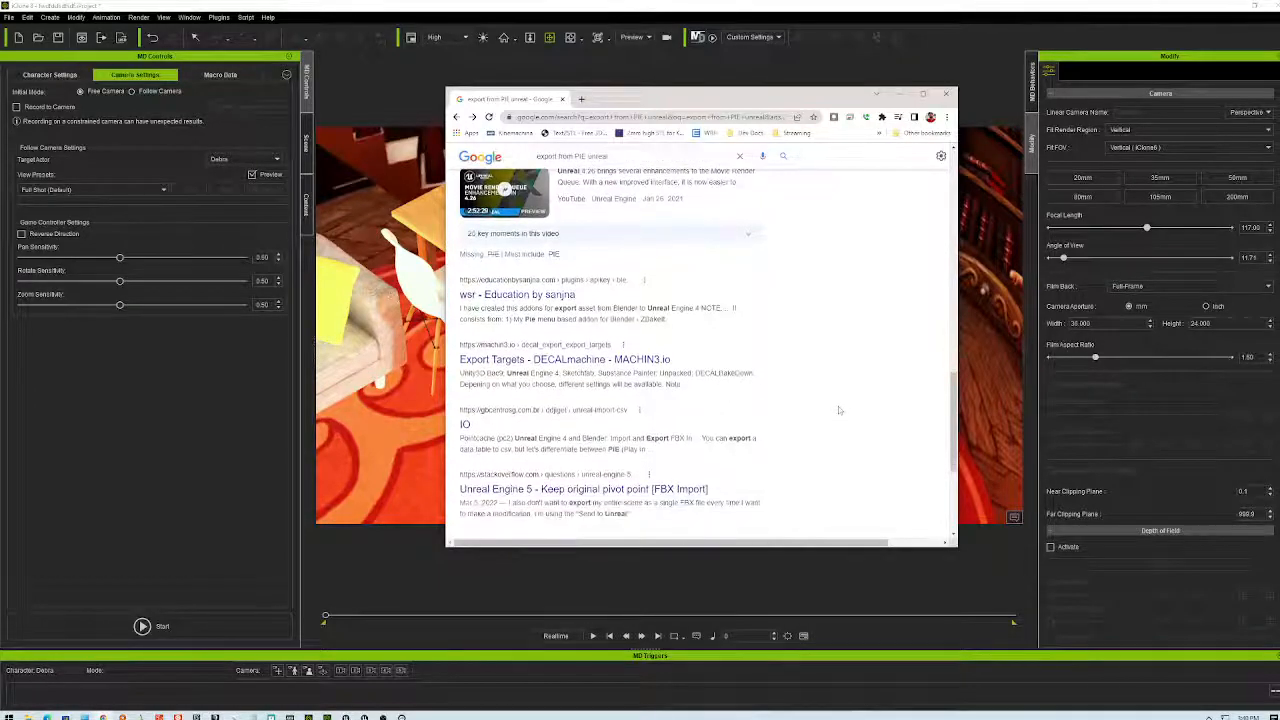
scroll(838, 409, down, 3)
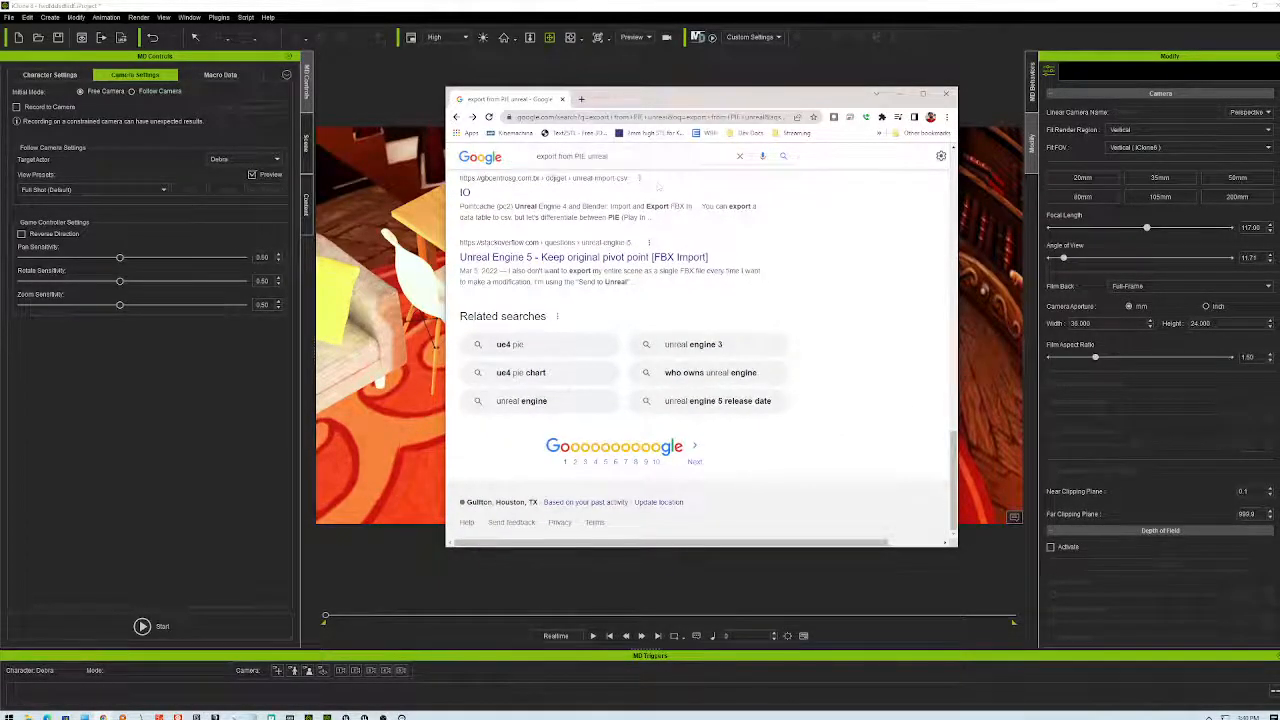
- Search 'render video from PIE unreal' and open the Render Movie or Image Sequence video in a background tab
triple_click(590, 156)
text(ren)
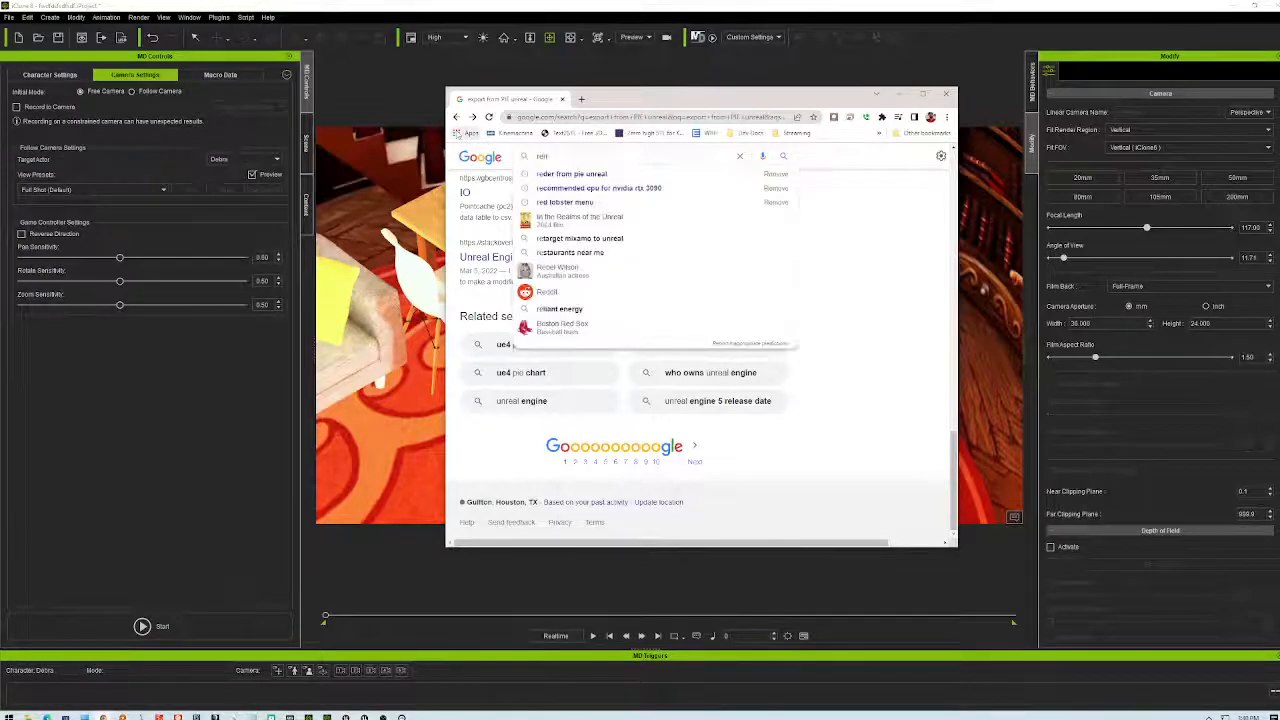
text(der video from )
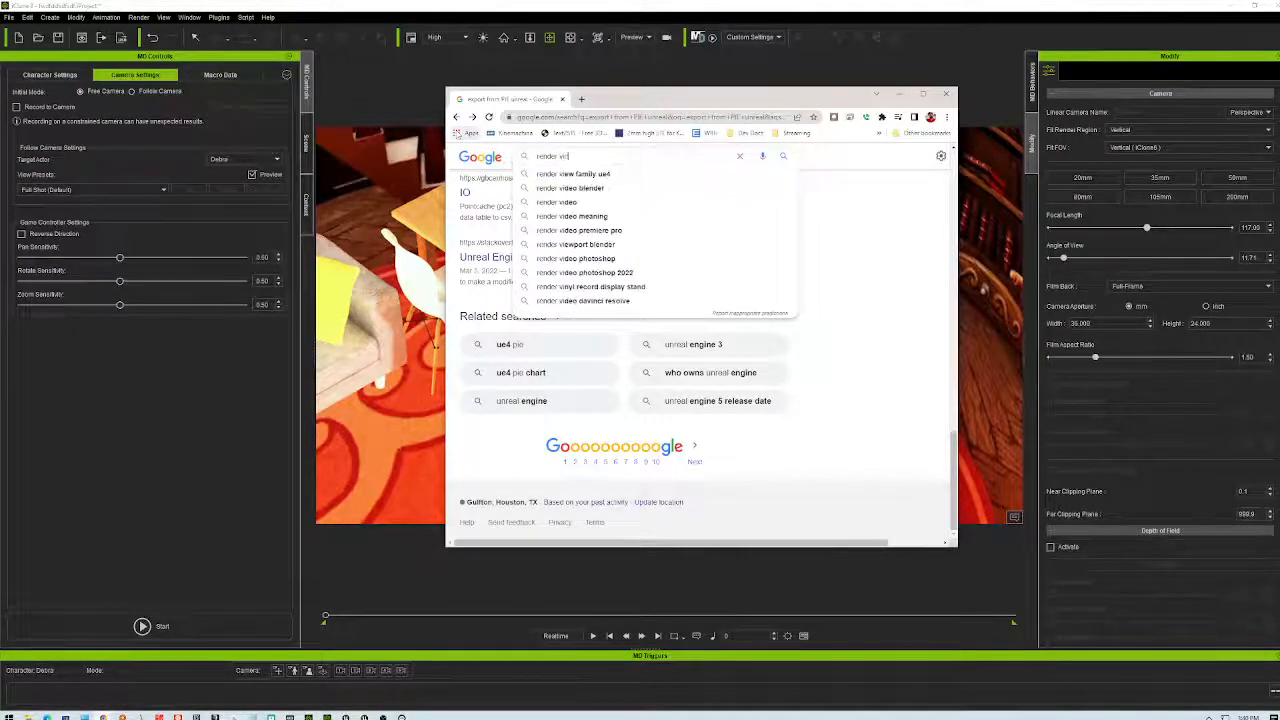
text(PIE)
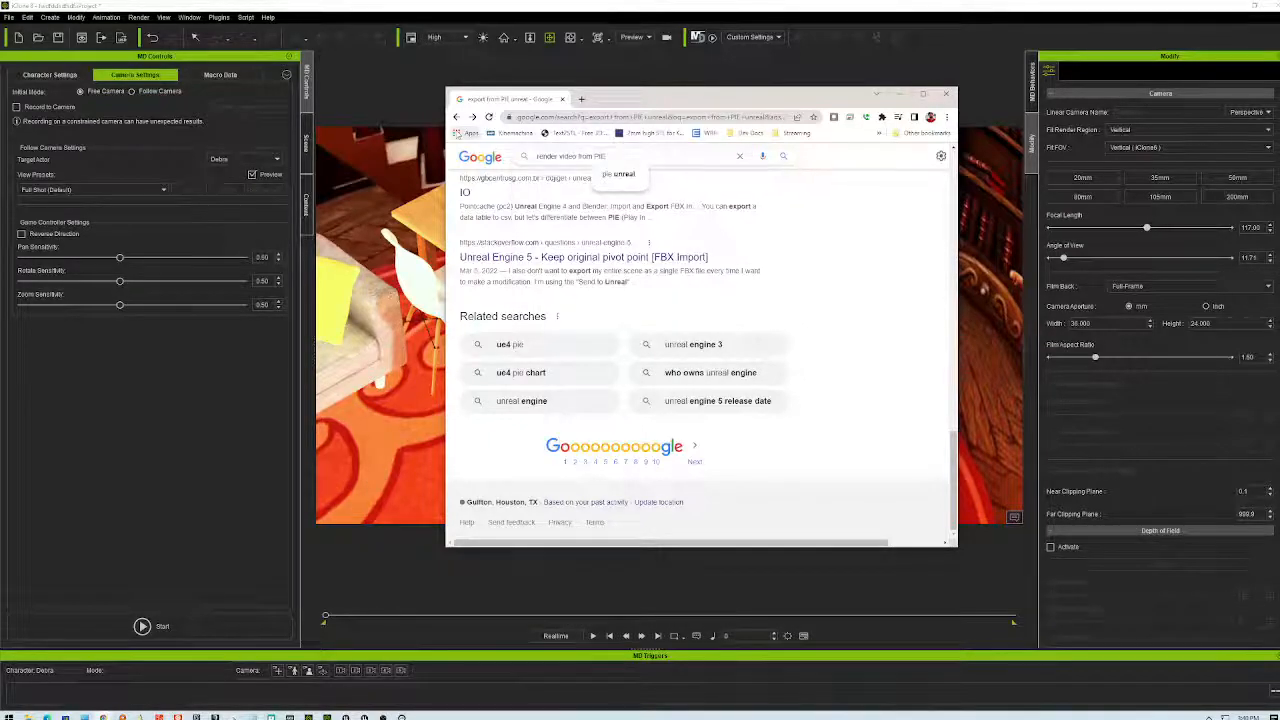
text( unreal)
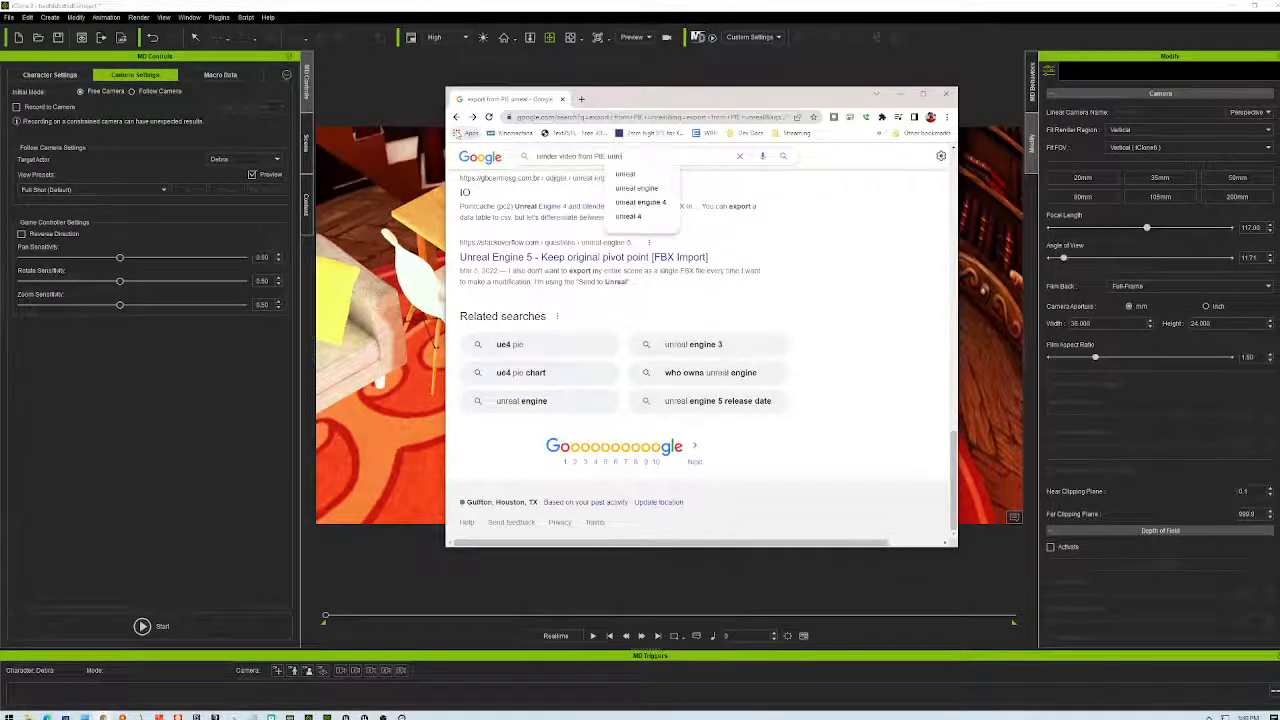
key(Return)
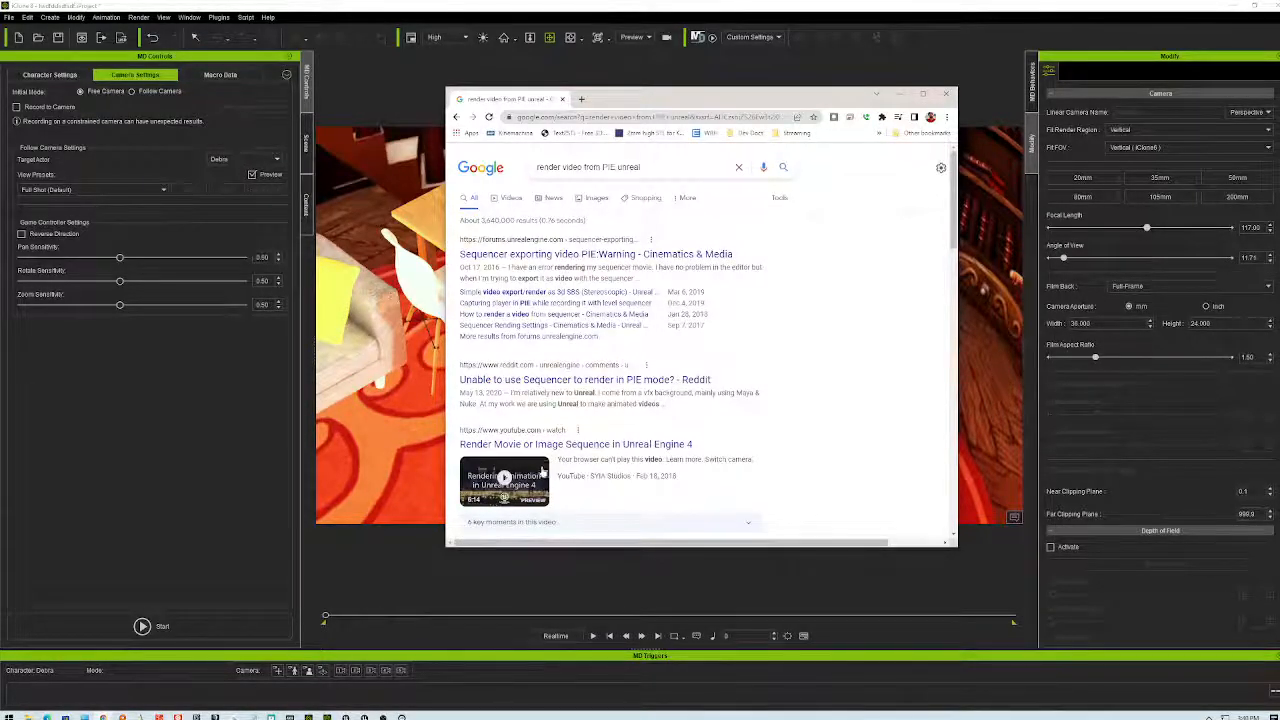
mouse_move(581, 478)
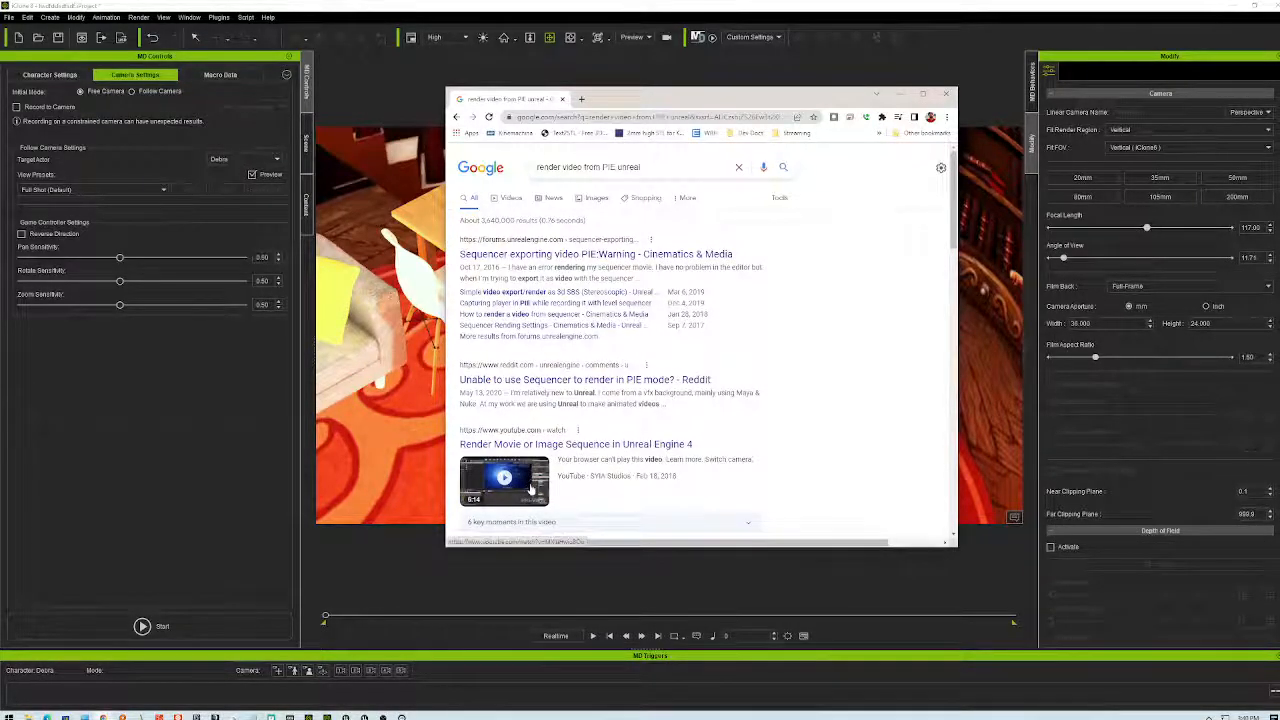
middle_click(585, 447)
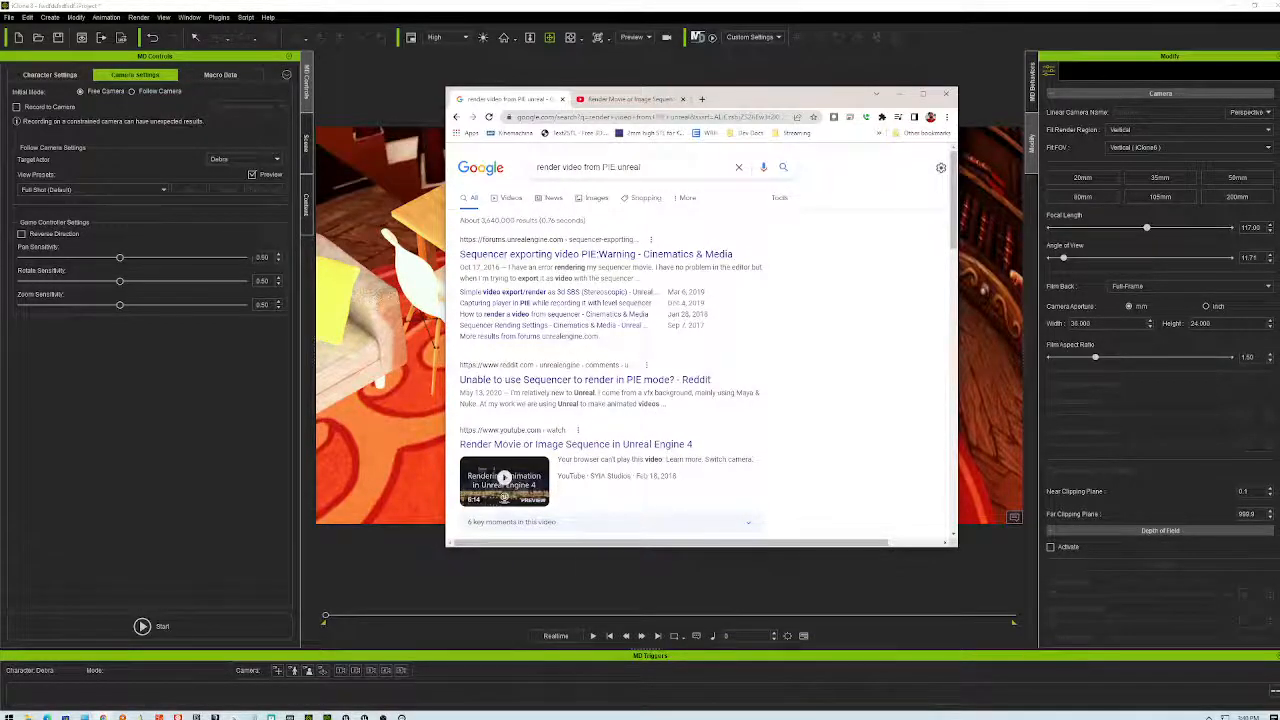
- Switch to the new video tab and make the browser fill the screen
key(ctrl+Tab)
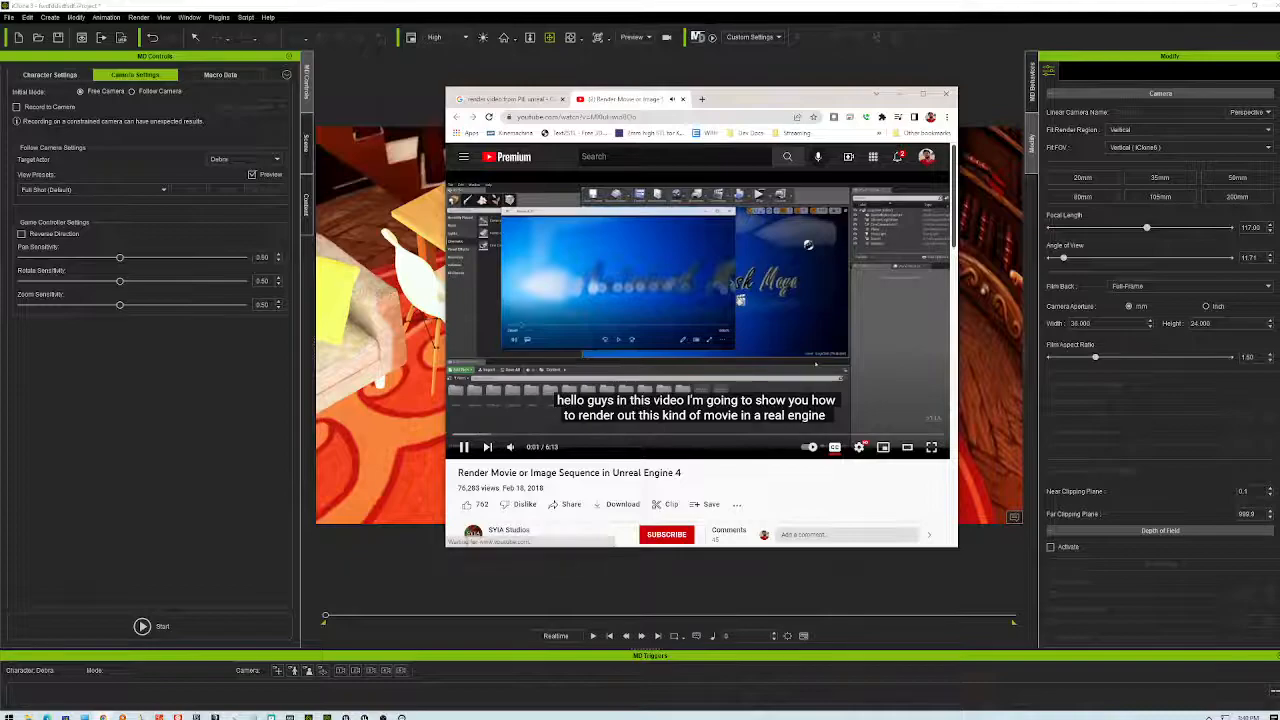
mouse_move(512, 447)
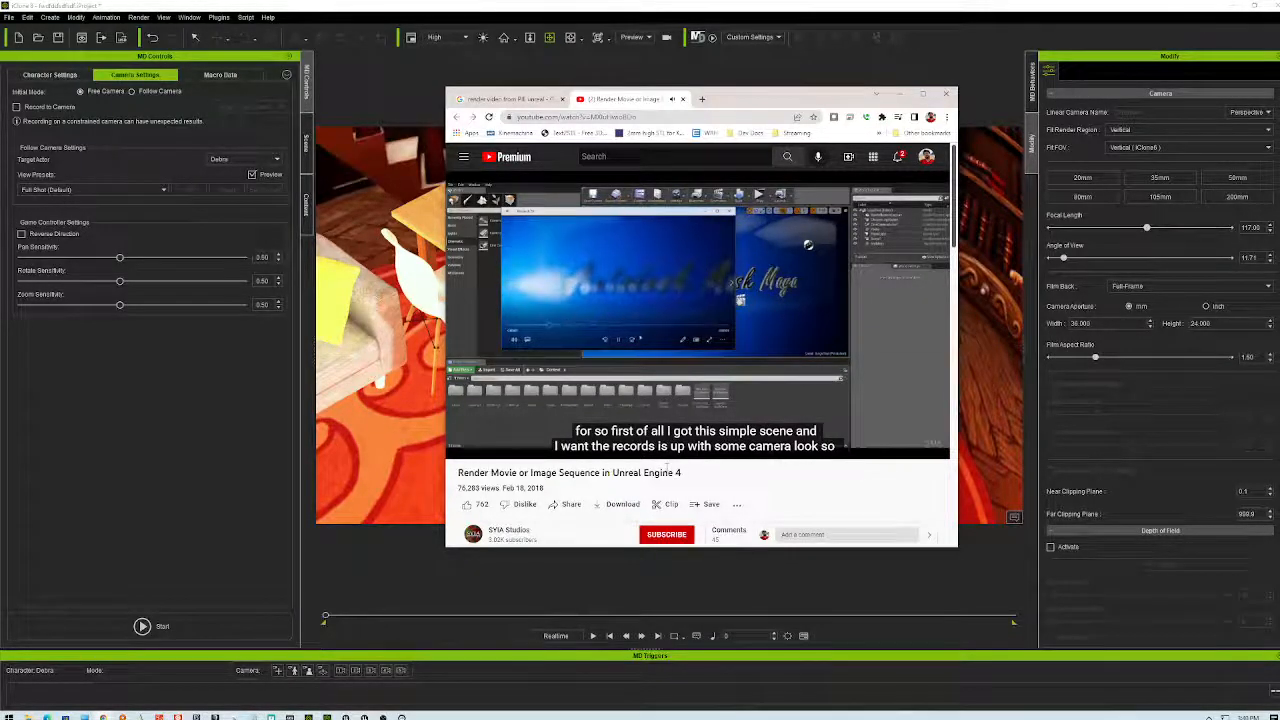
mouse_move(832, 315)
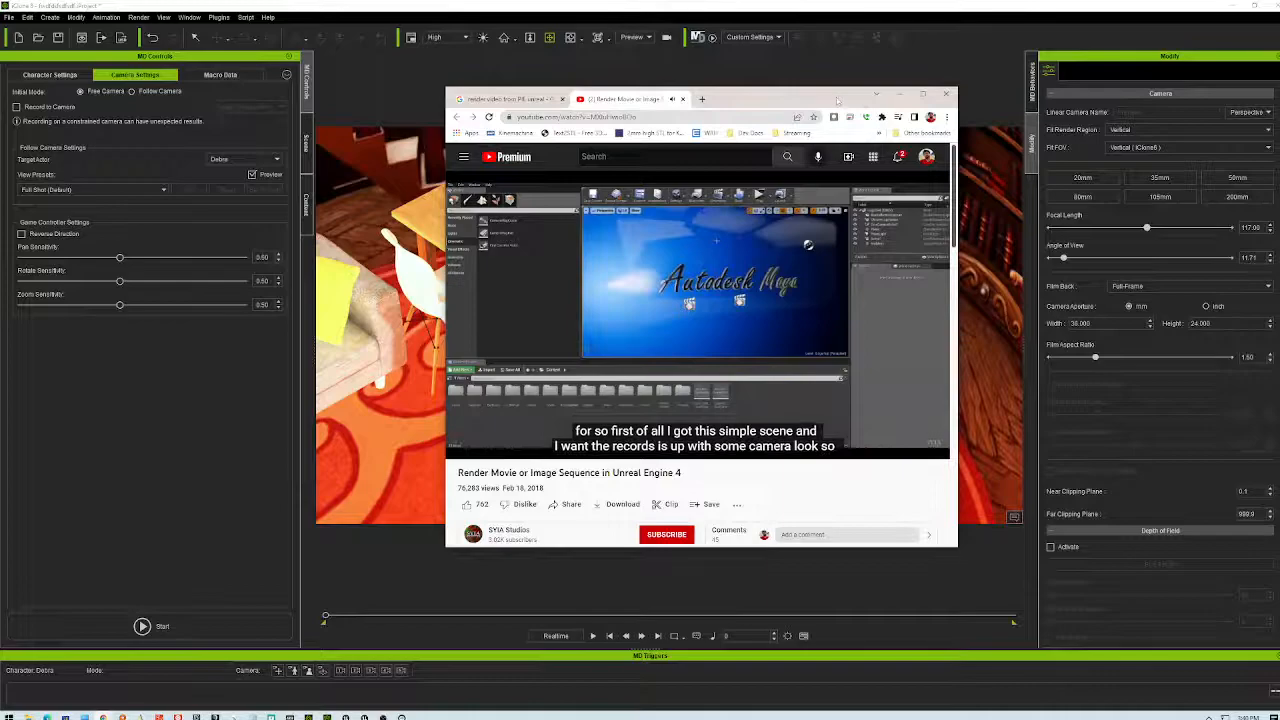
double_click(855, 104)
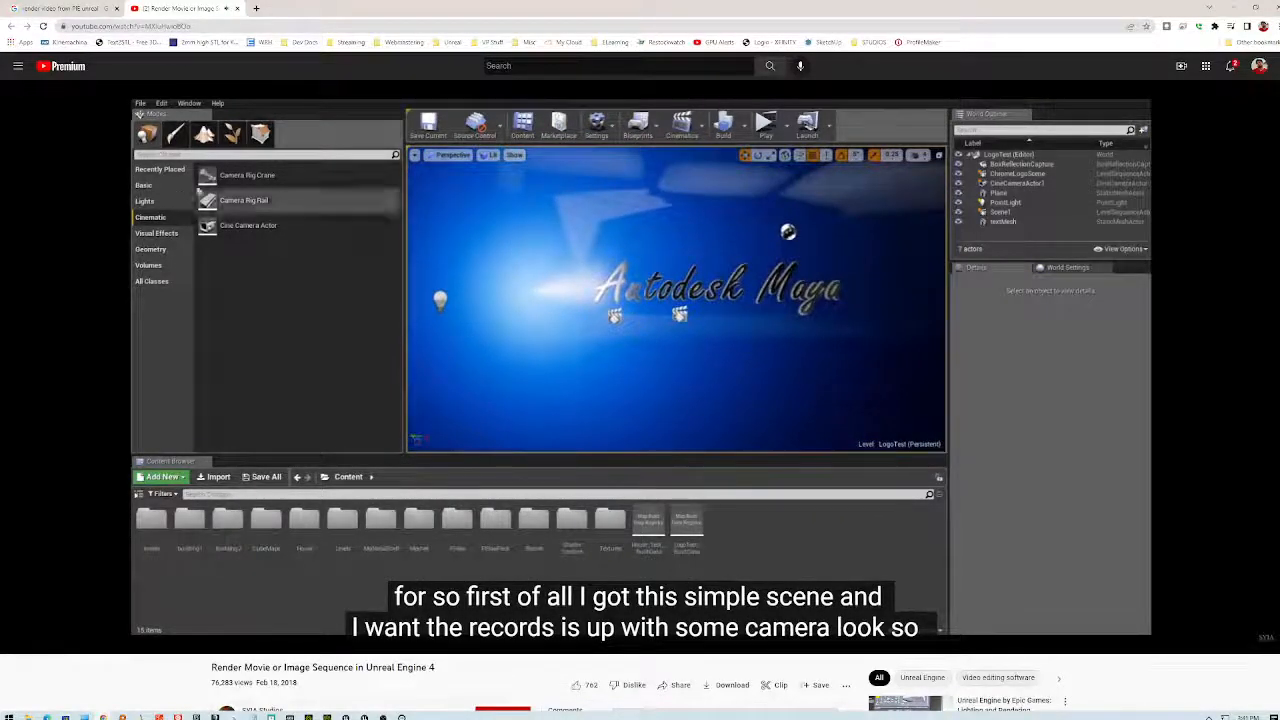
mouse_move(378, 327)
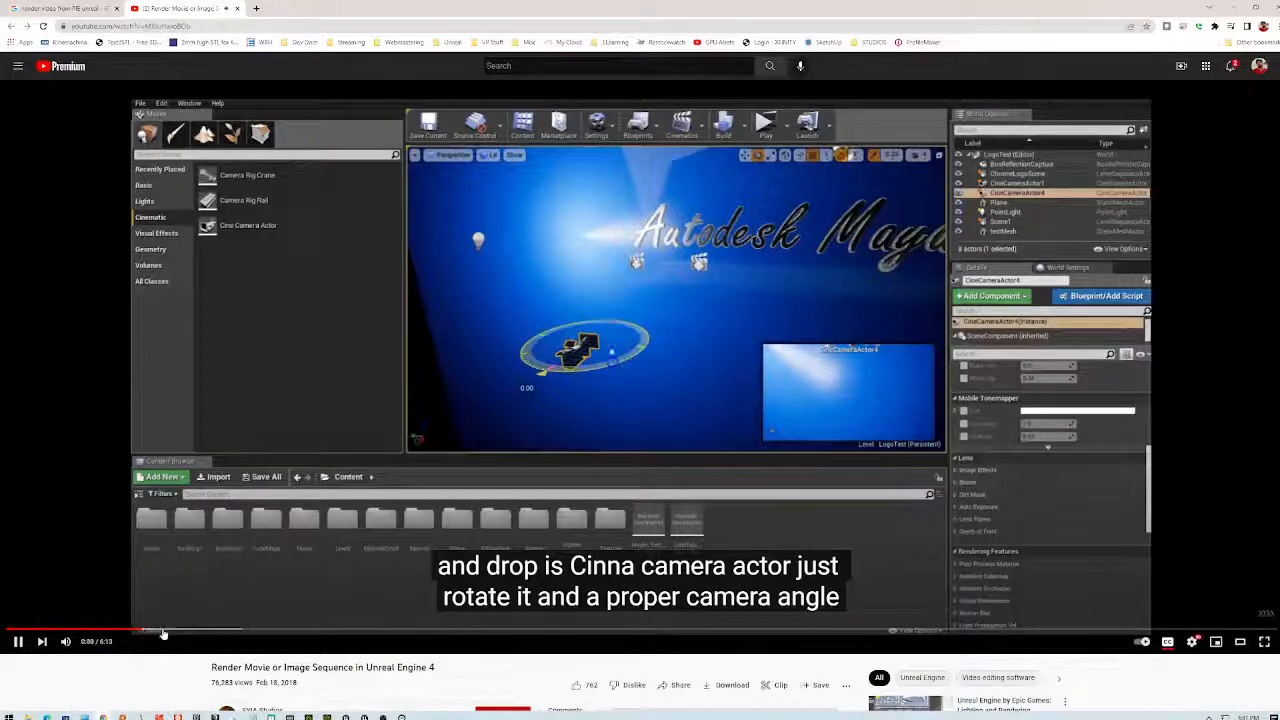
- Seek the tutorial forward past 1:07 and pause it at the camera selection step
click(165, 629)
click(199, 632)
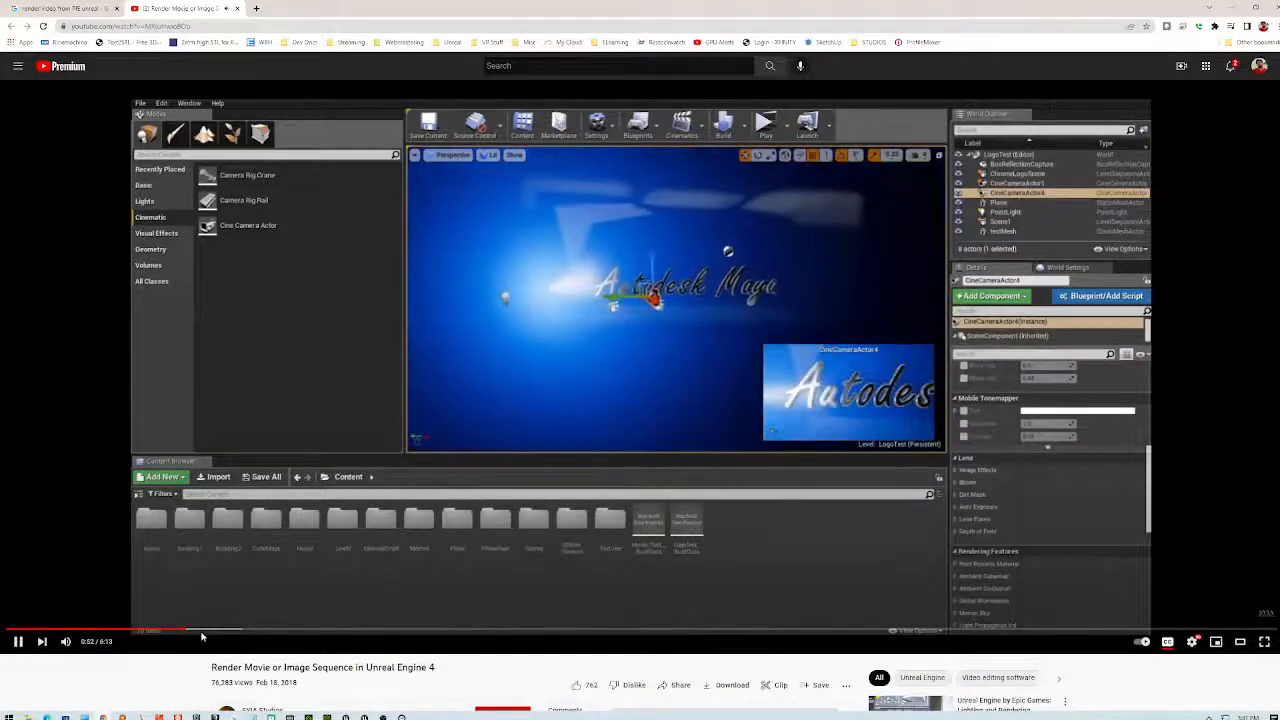
click(215, 632)
click(229, 632)
click(240, 632)
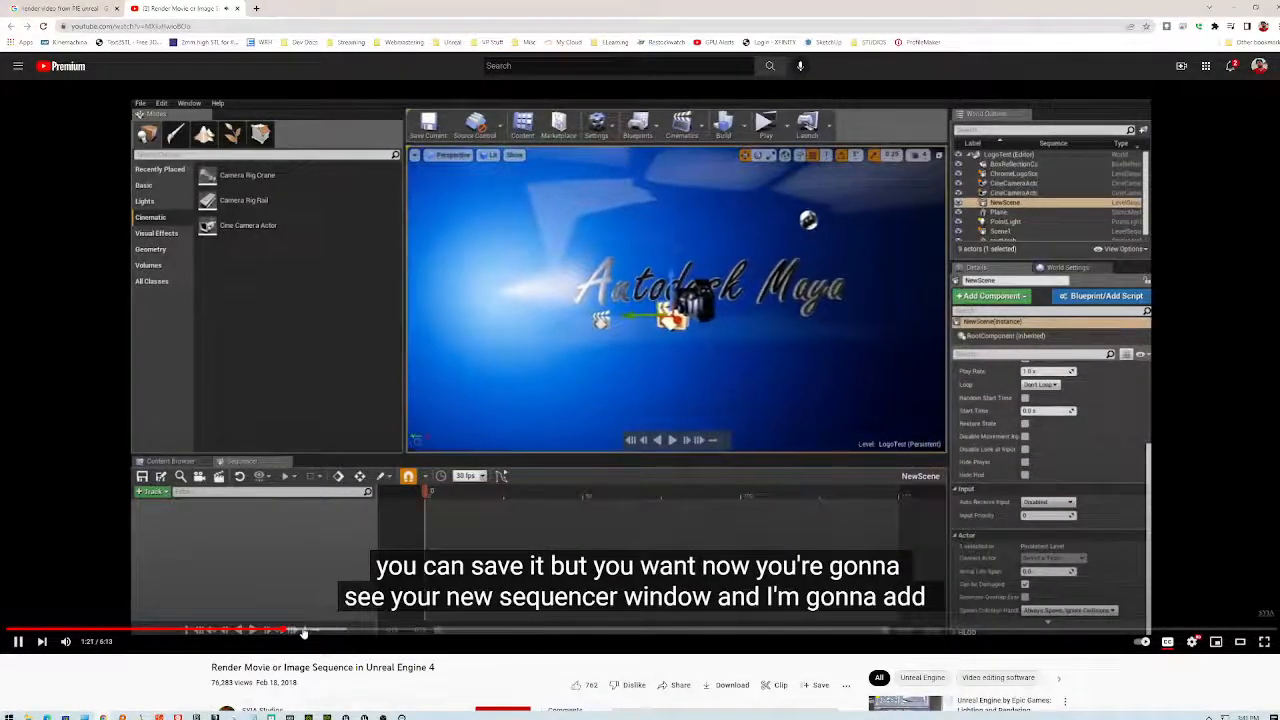
click(644, 260)
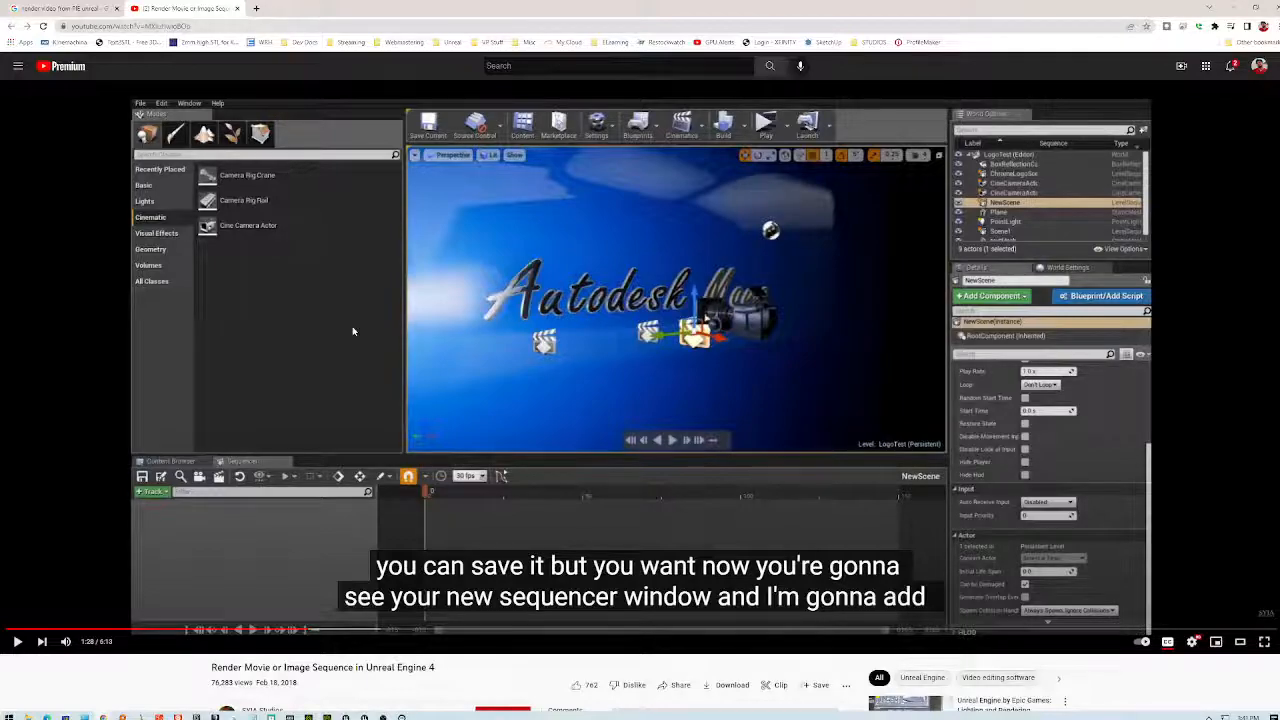
click(513, 400)
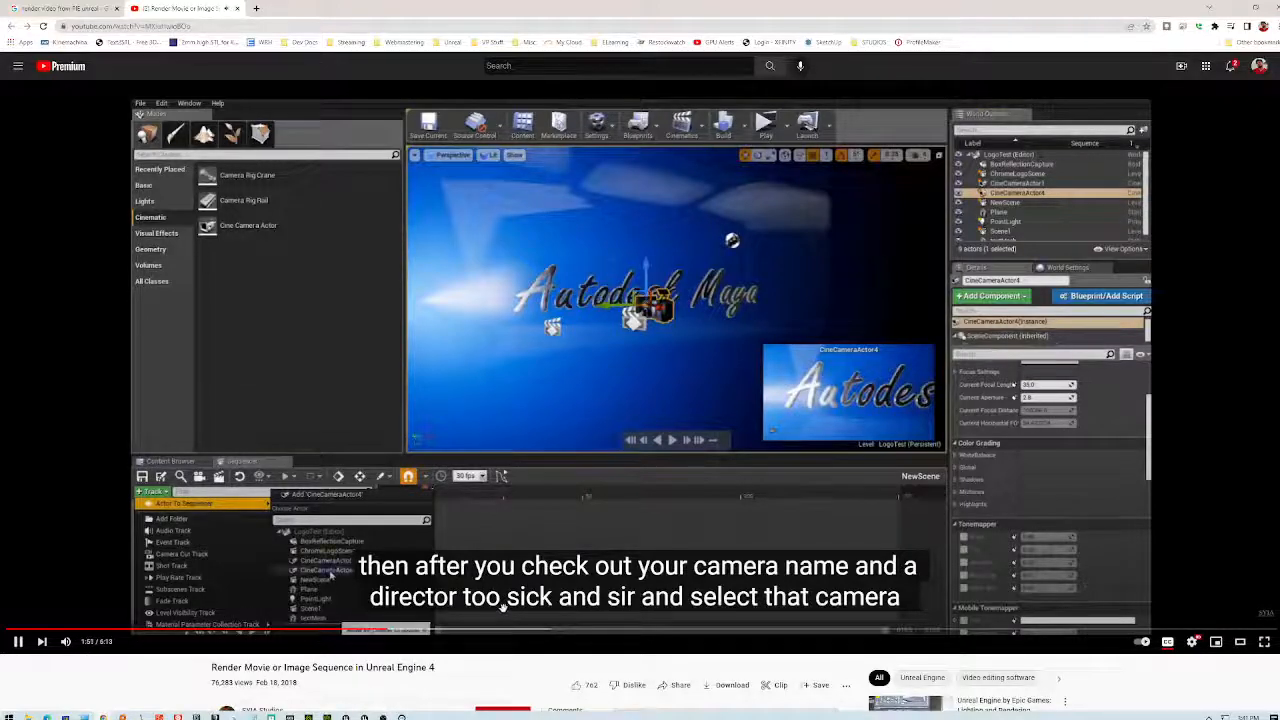
key(space)
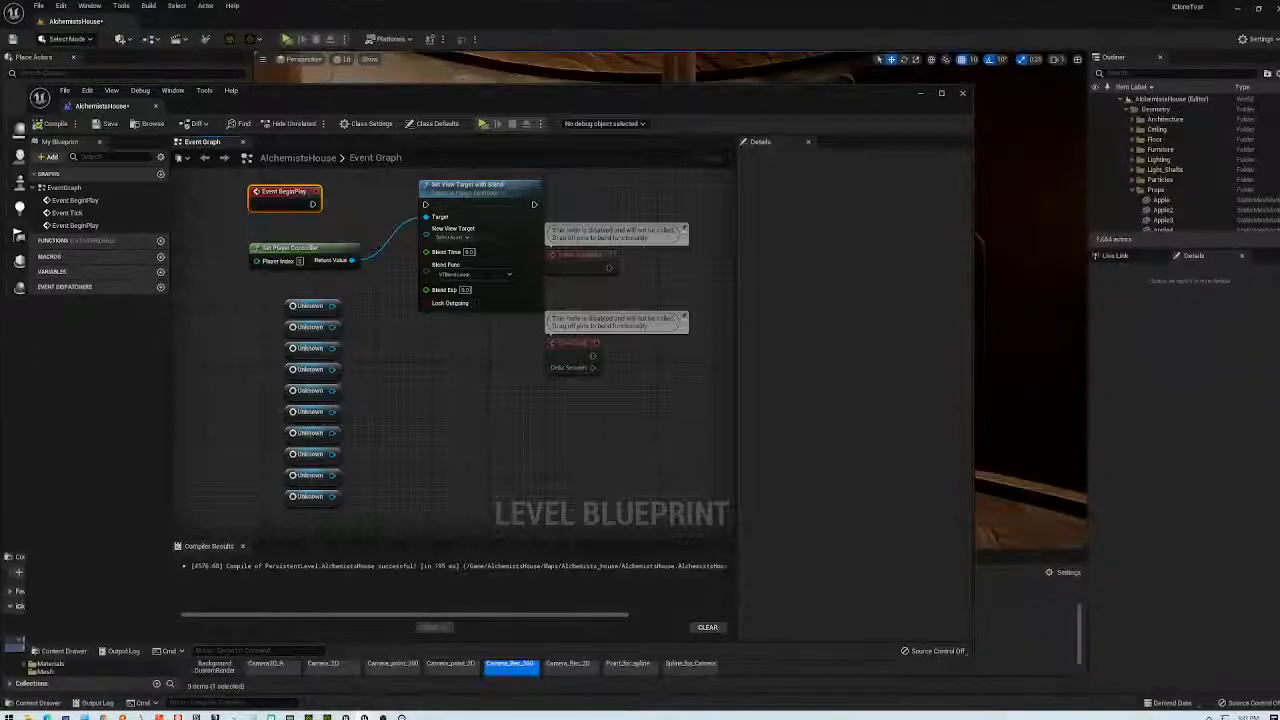
- Close the Level Blueprint editor window
click(964, 93)
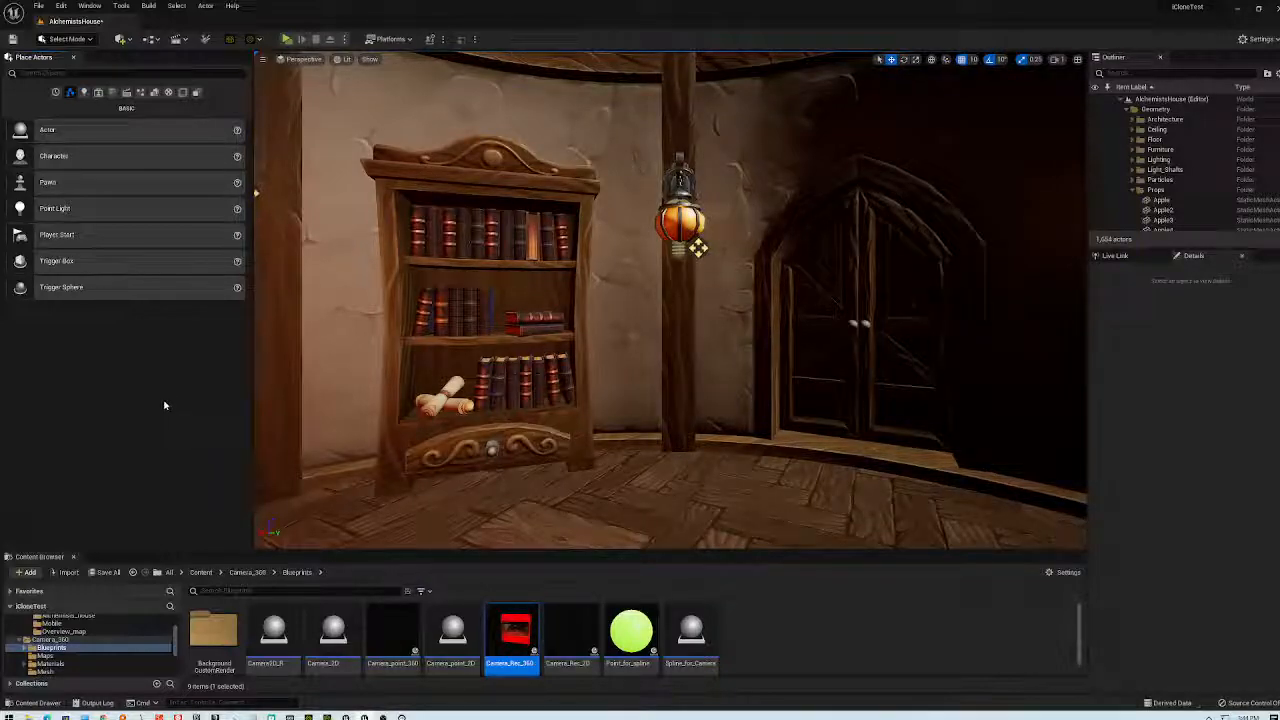
- Add a new level sequence from the Cinematics dropdown and save it as Schmaaaah
click(176, 39)
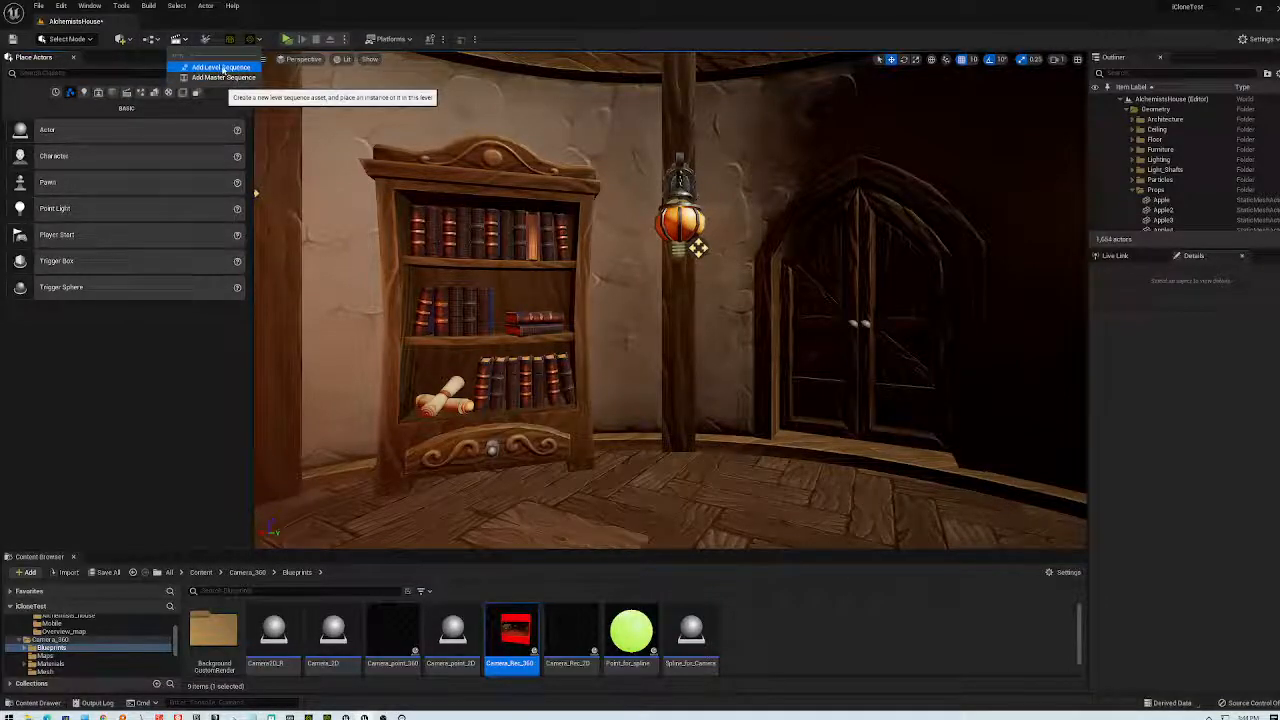
click(222, 67)
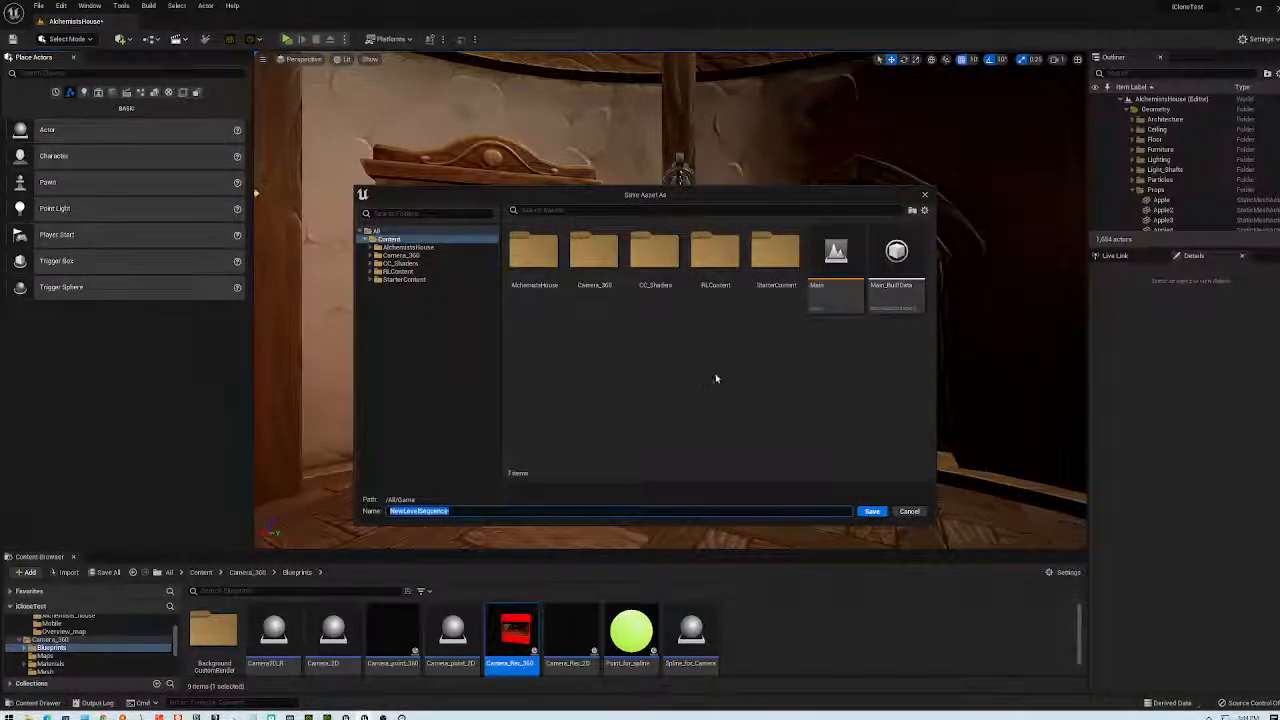
text(Schmaaaah)
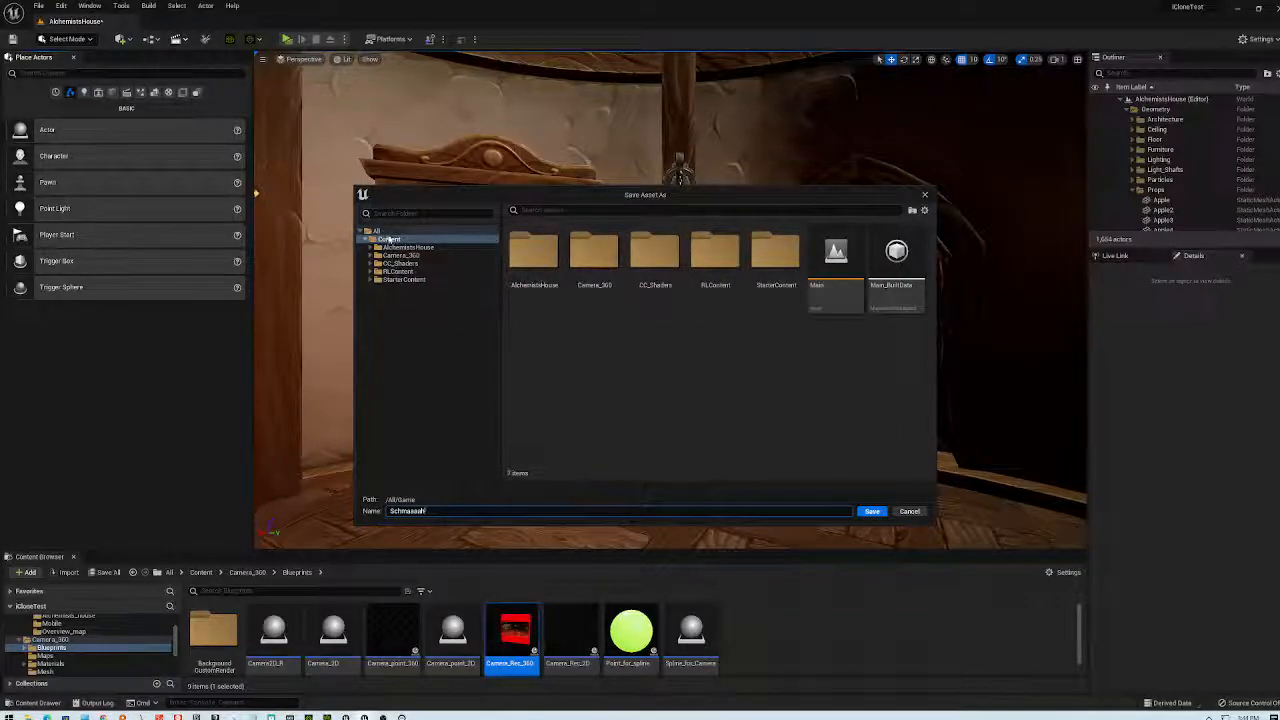
click(872, 511)
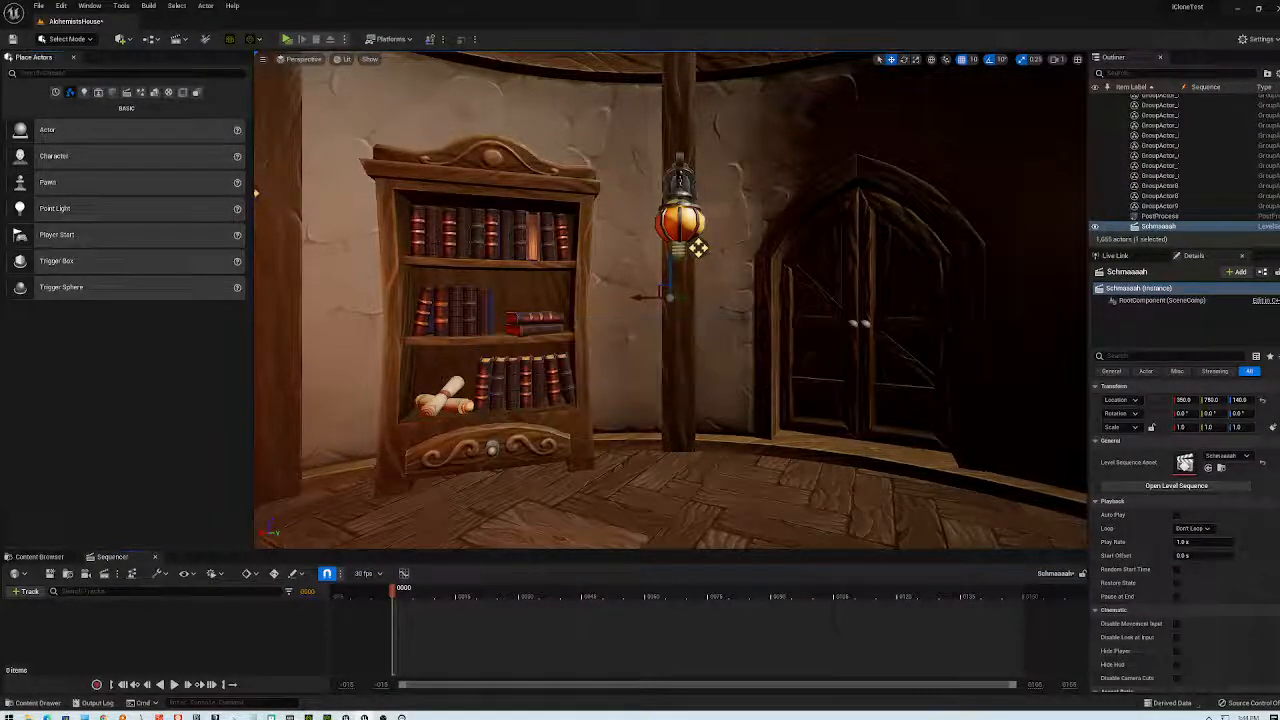
- Collapse the Props, Lights and Geometry Outliner folders and frame the selected actor
mouse_move(1113, 301)
scroll(1180, 160, up, 10)
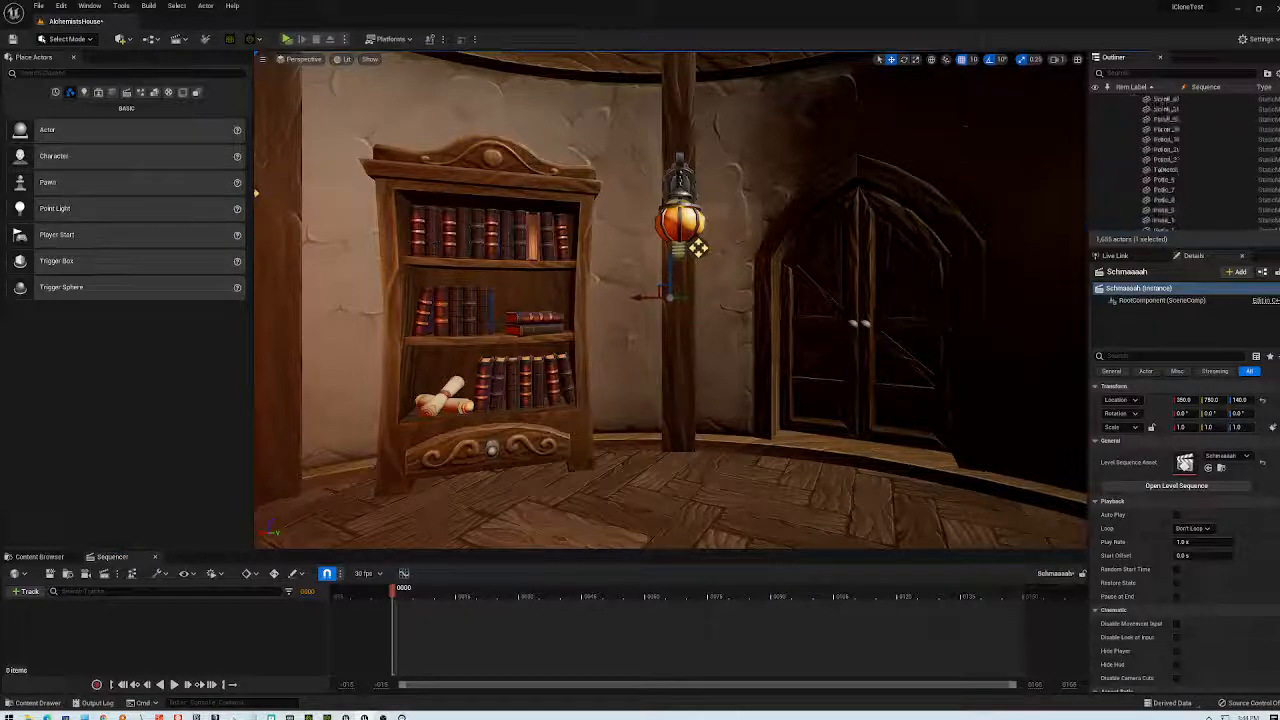
click(1134, 190)
click(1131, 199)
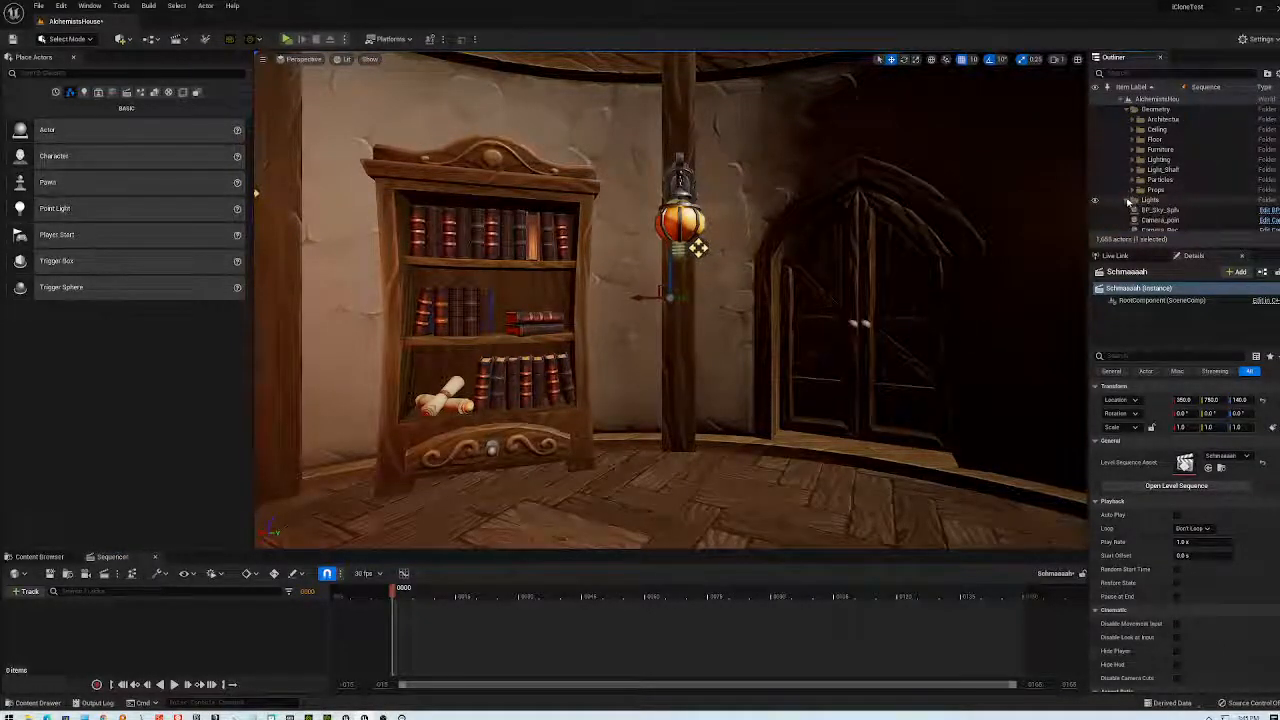
click(1129, 109)
scroll(1150, 186, down, 5)
scroll(1150, 186, down, 10)
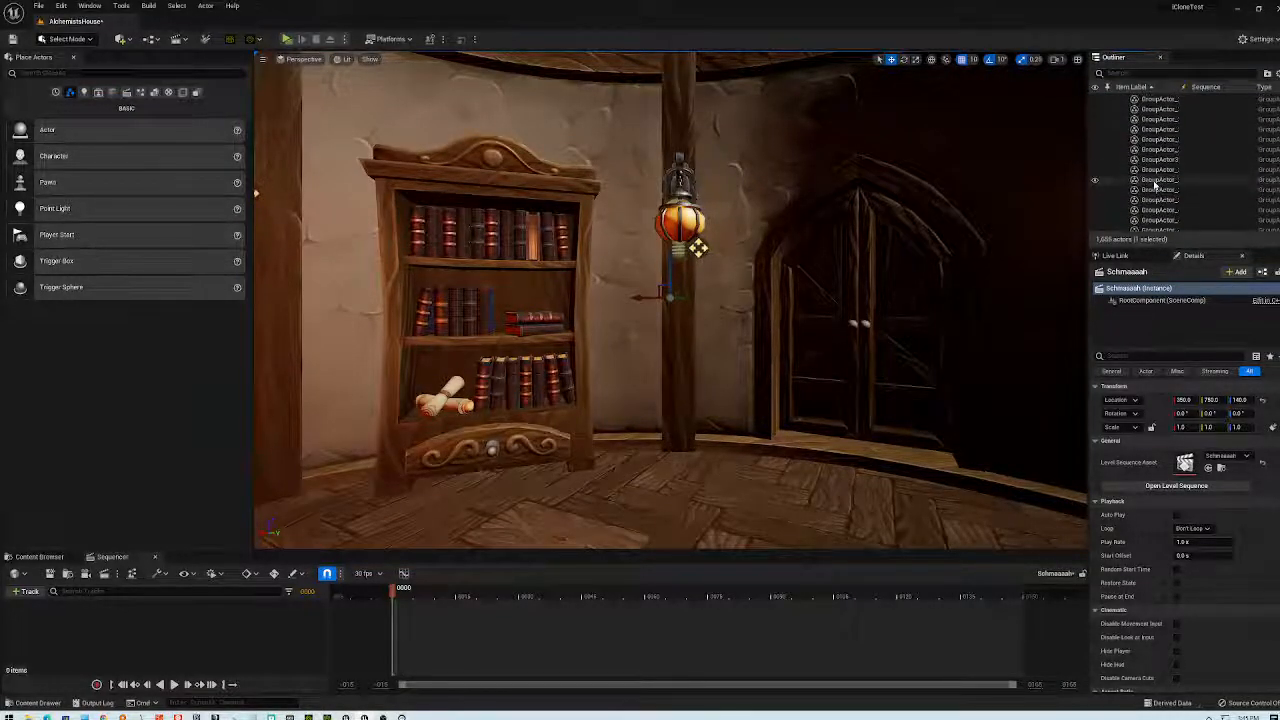
key(f)
scroll(856, 316, down, 10)
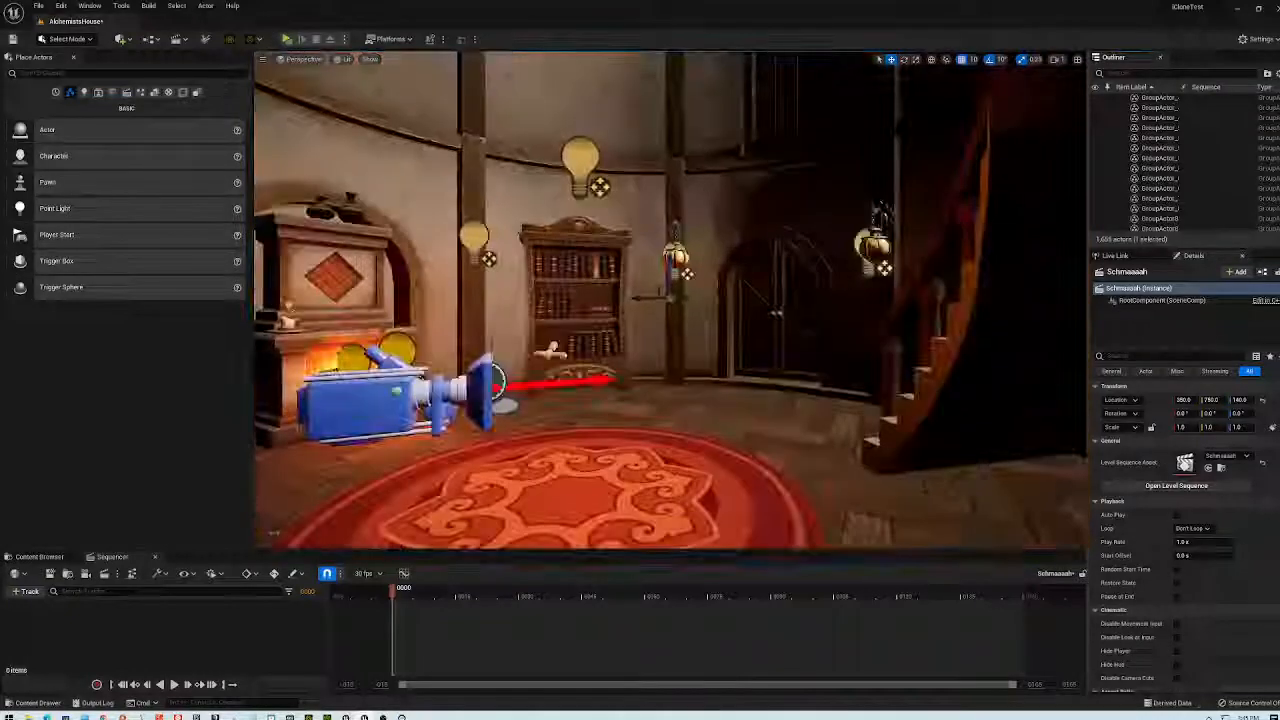
- Select Camera_Rec_360, move it along X, drop it into the sequence, then undo the drop
click(431, 396)
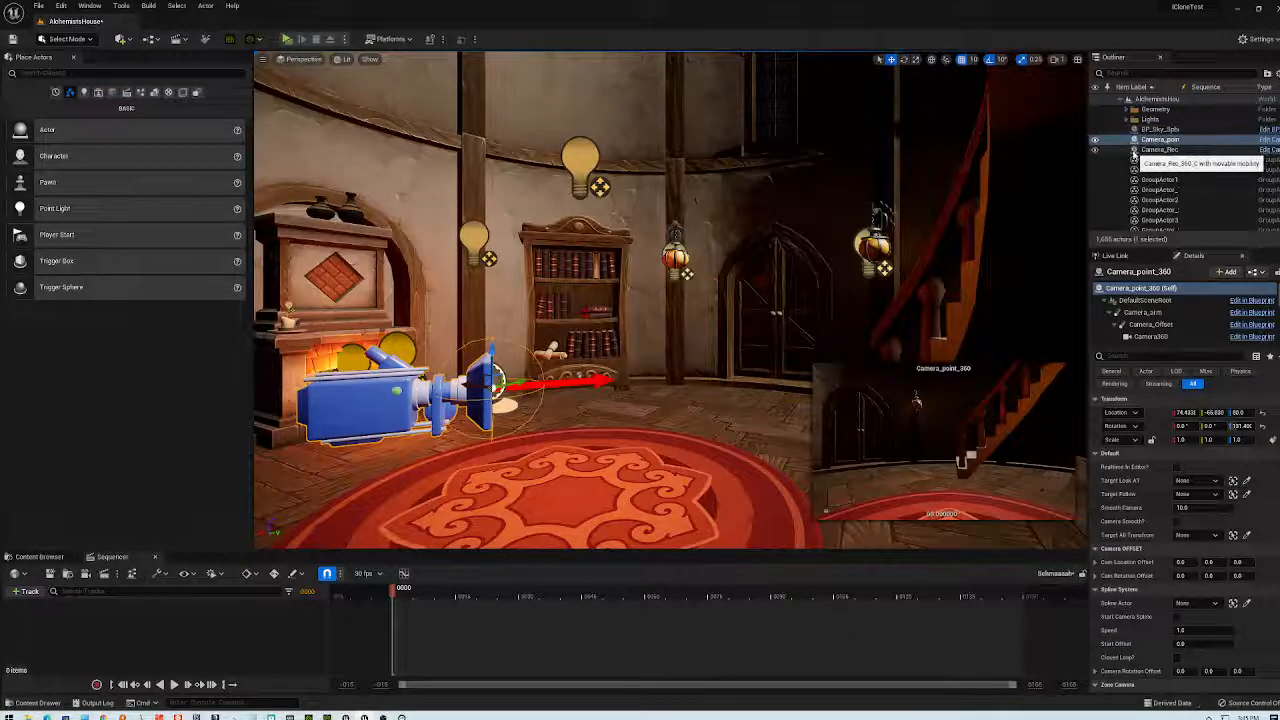
double_click(1140, 150)
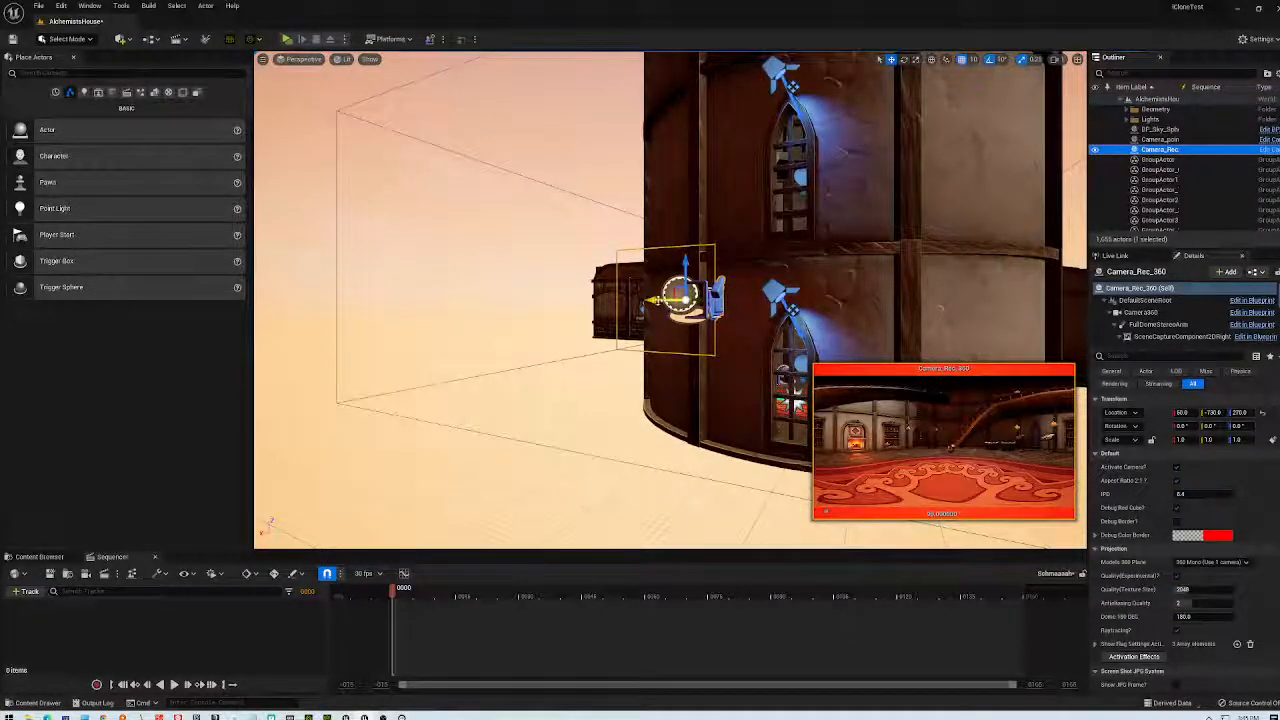
drag(655, 299, 566, 320)
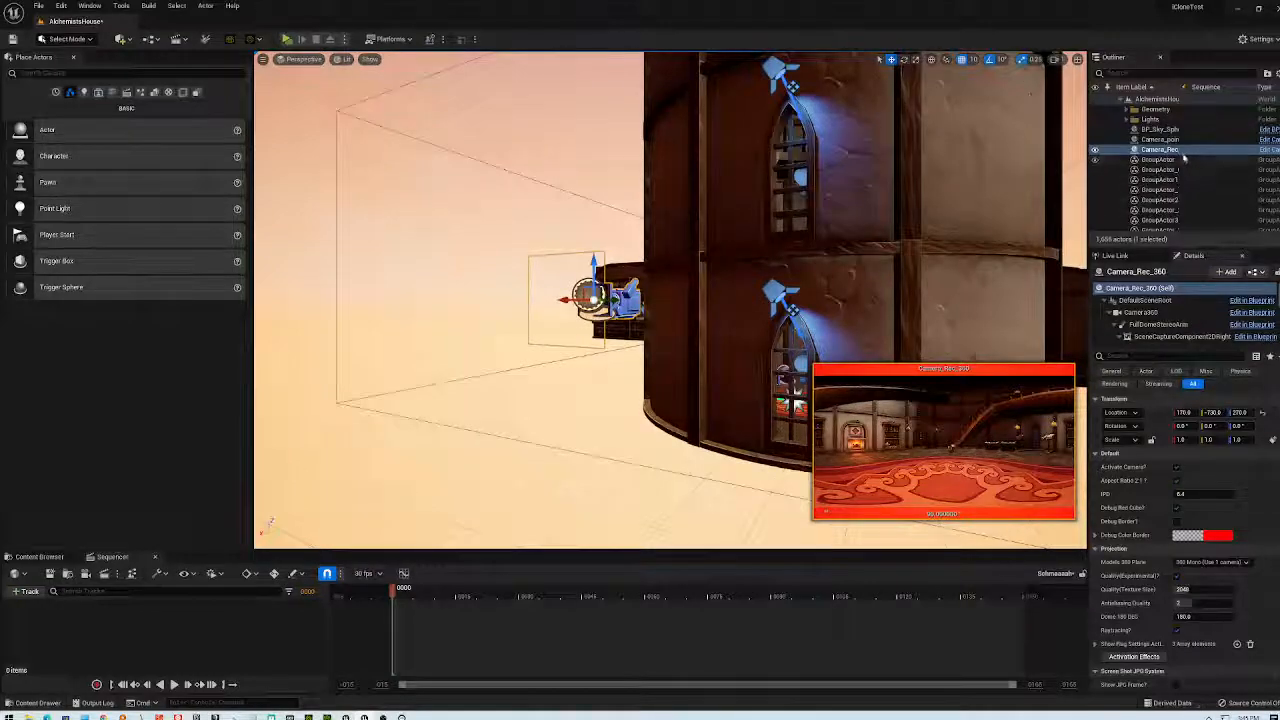
drag(1170, 152, 140, 622)
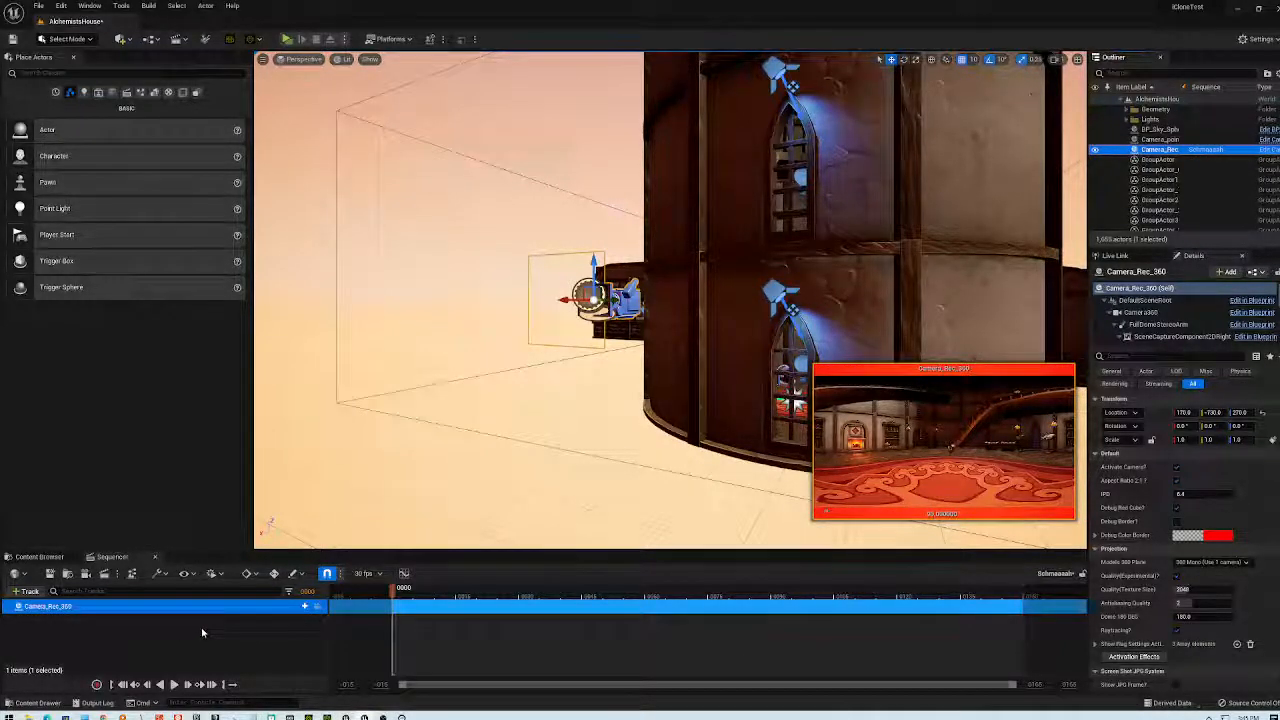
key(ctrl+z)
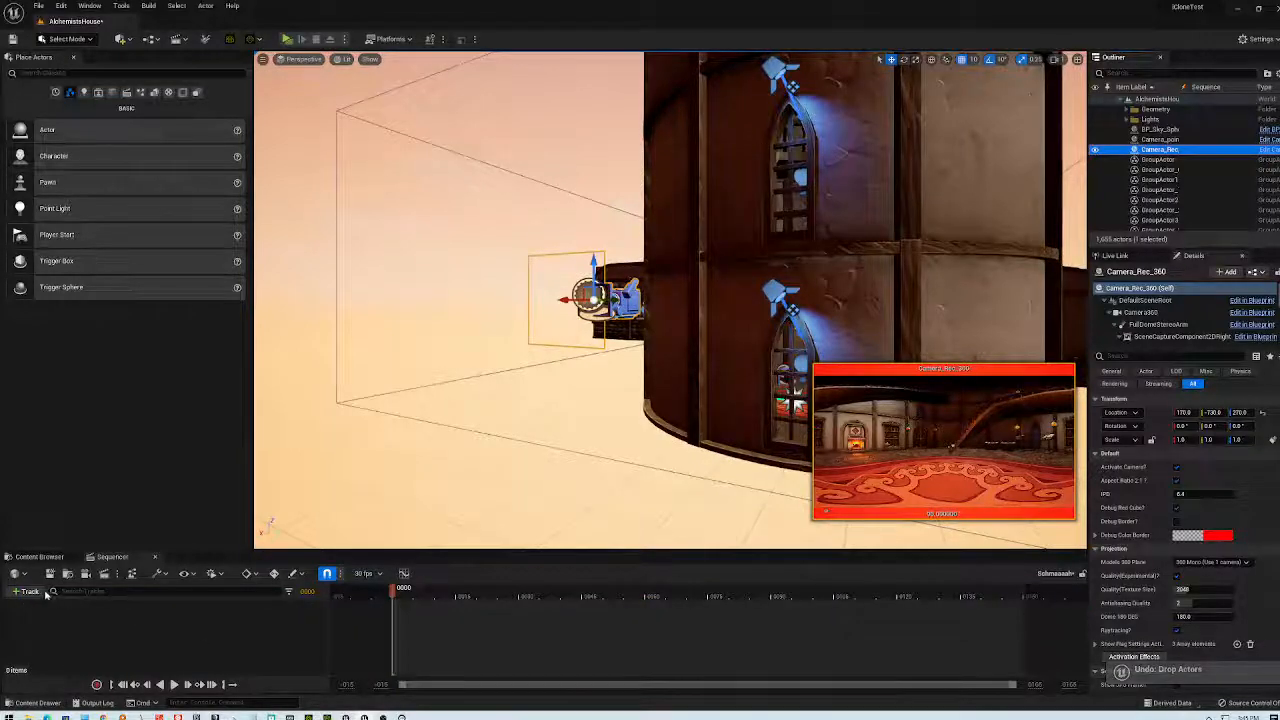
- Add Camera_Rec_360 as a sequence track via +Track, filtering actors by '360'
click(28, 591)
mouse_move(60, 415)
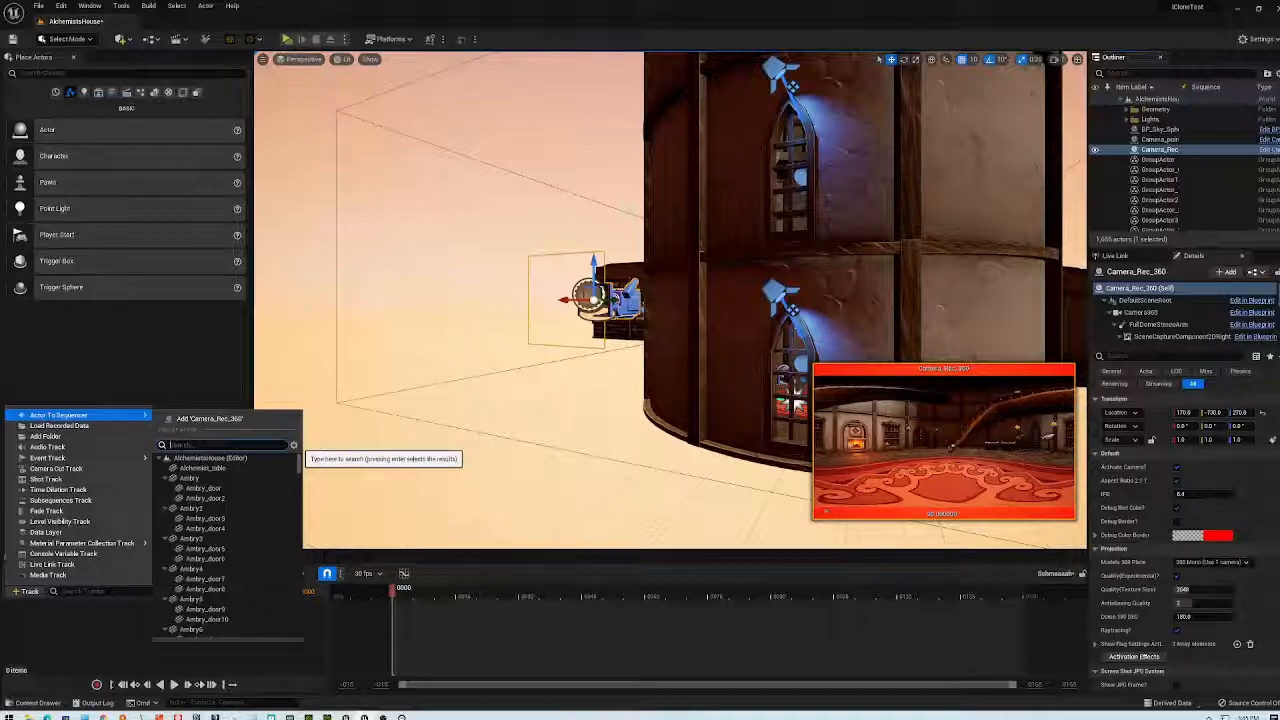
text(360)
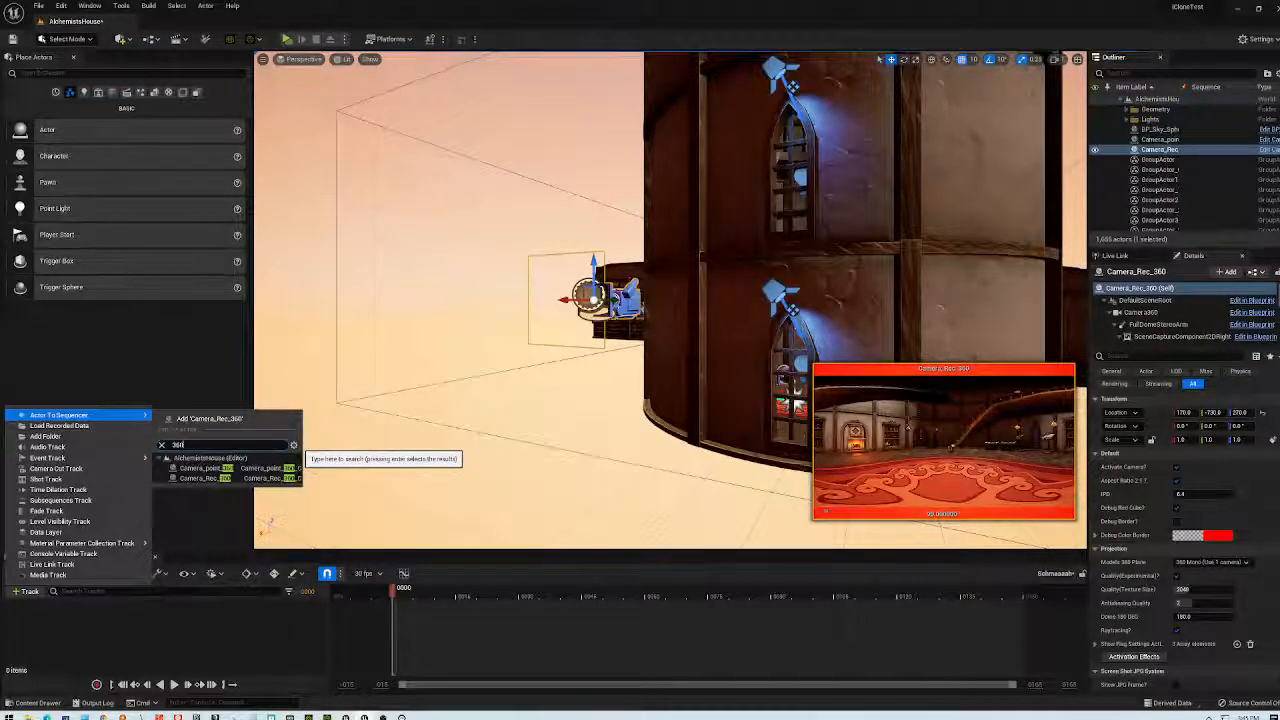
click(205, 478)
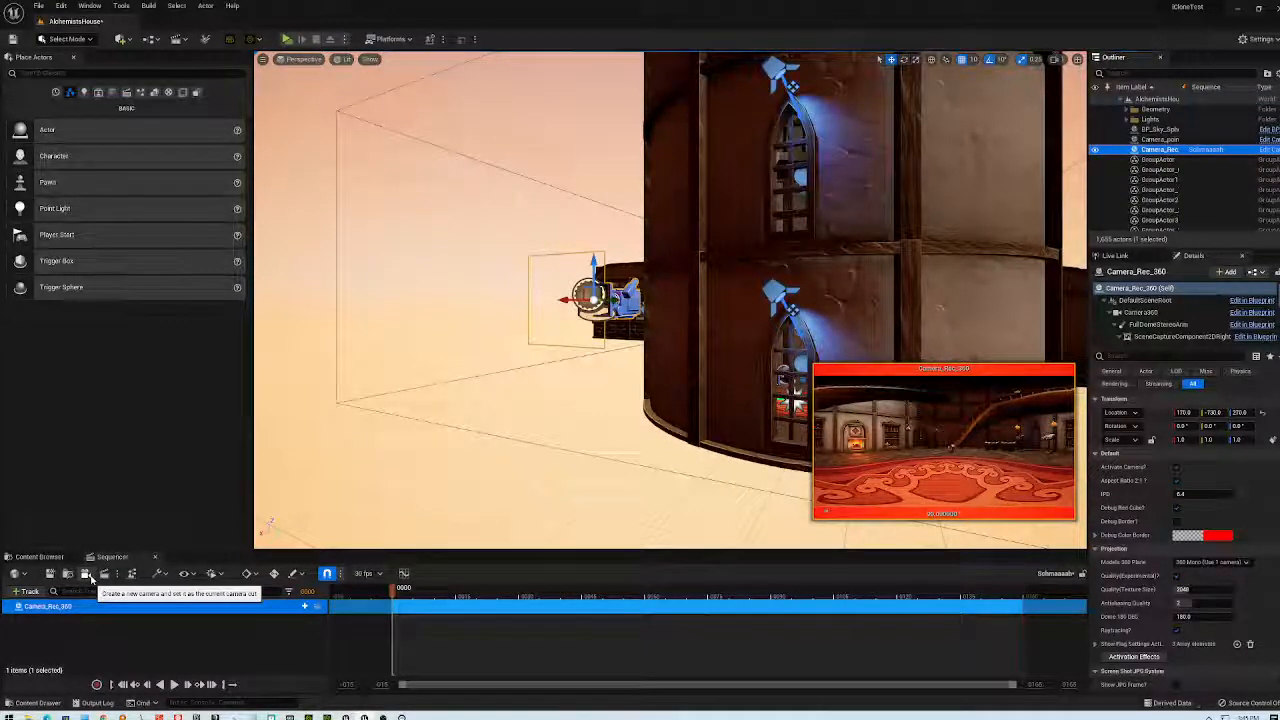
- Set the Schmaaaah job's render settings to the jpg Sequence export and accept them
click(104, 577)
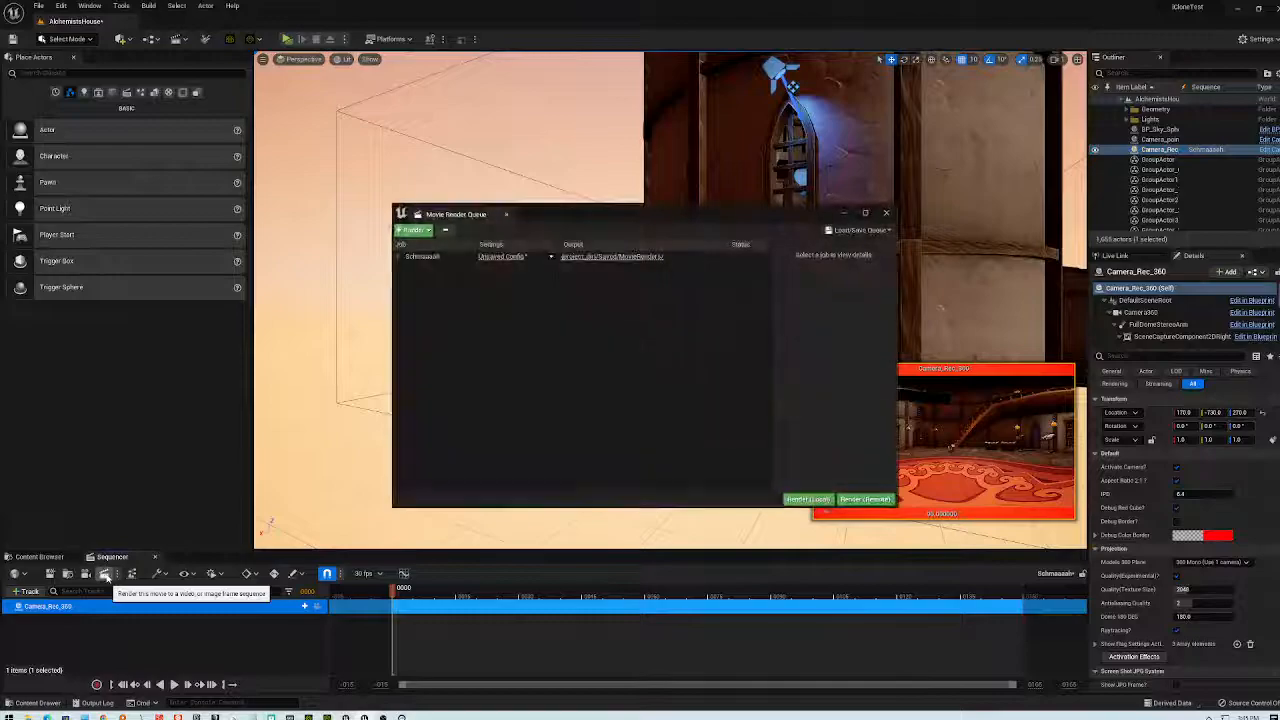
click(500, 262)
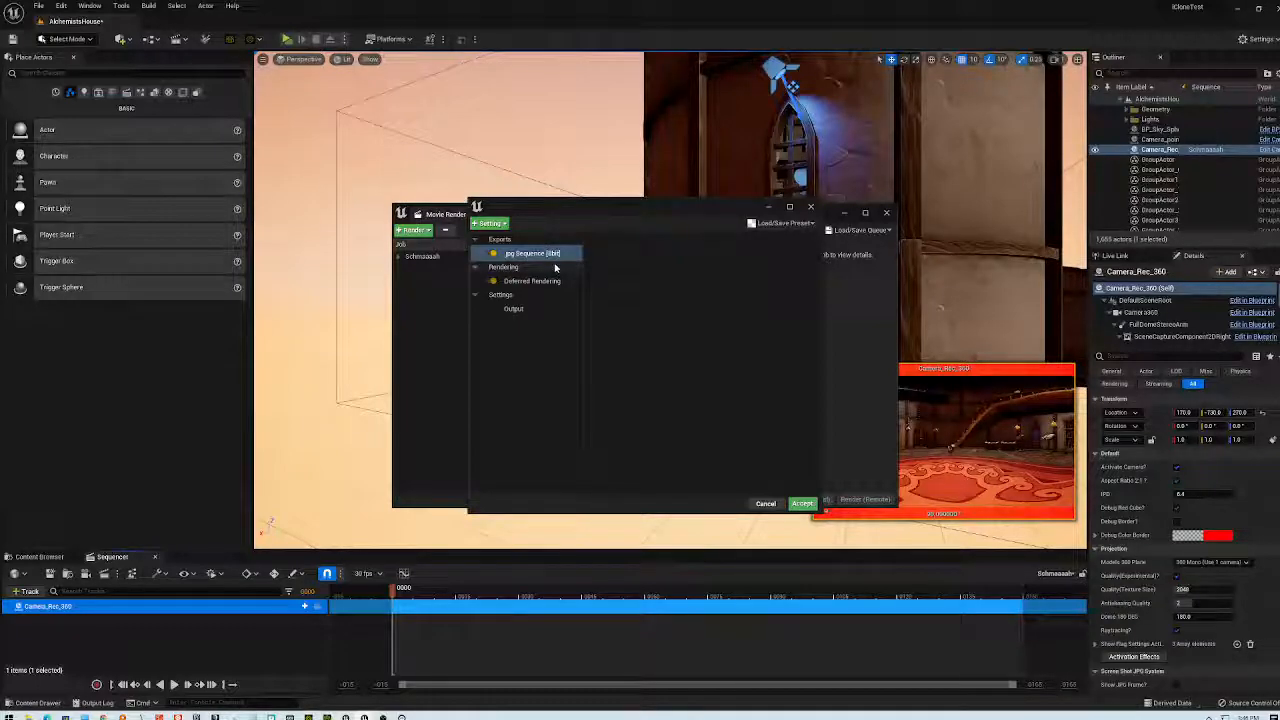
click(495, 257)
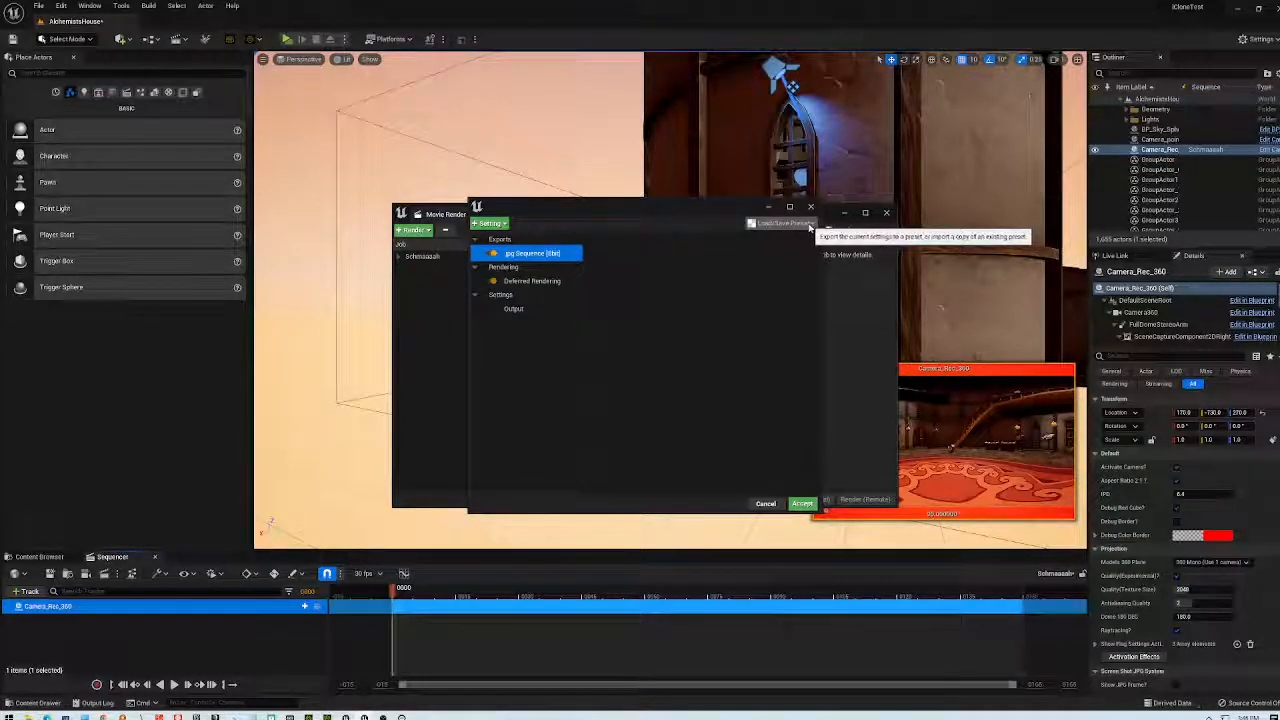
click(505, 224)
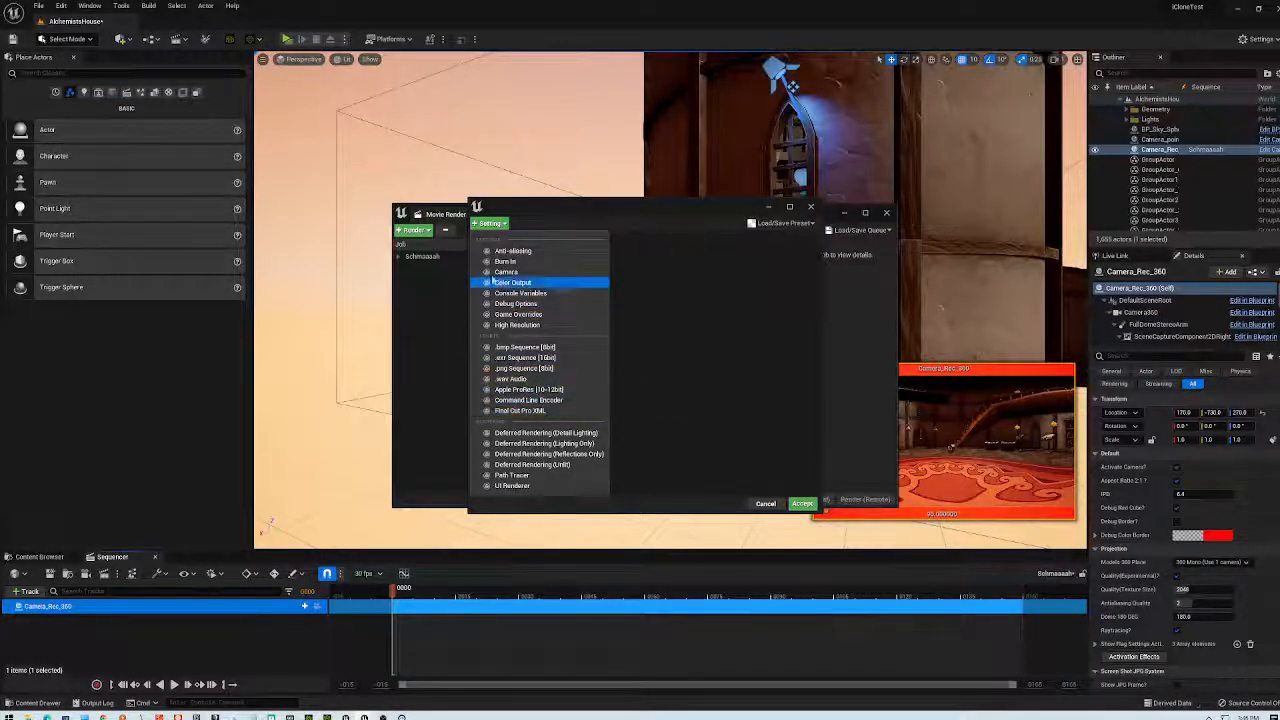
click(713, 268)
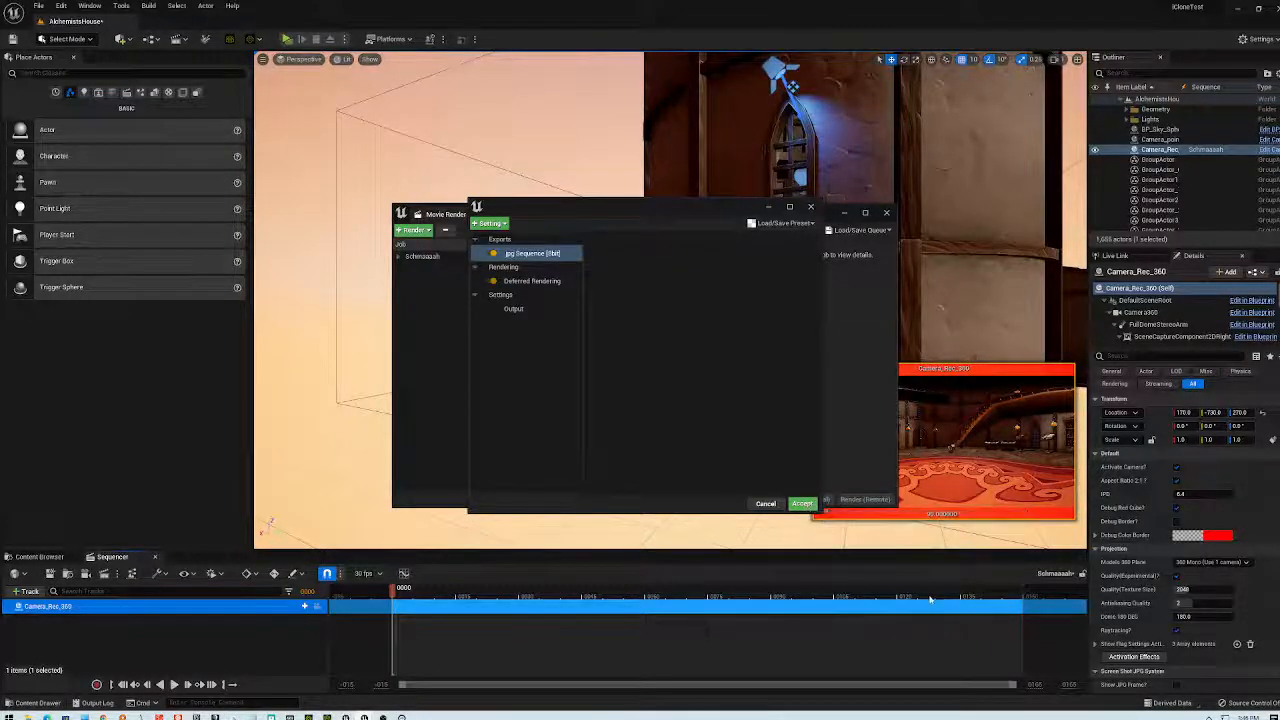
click(796, 504)
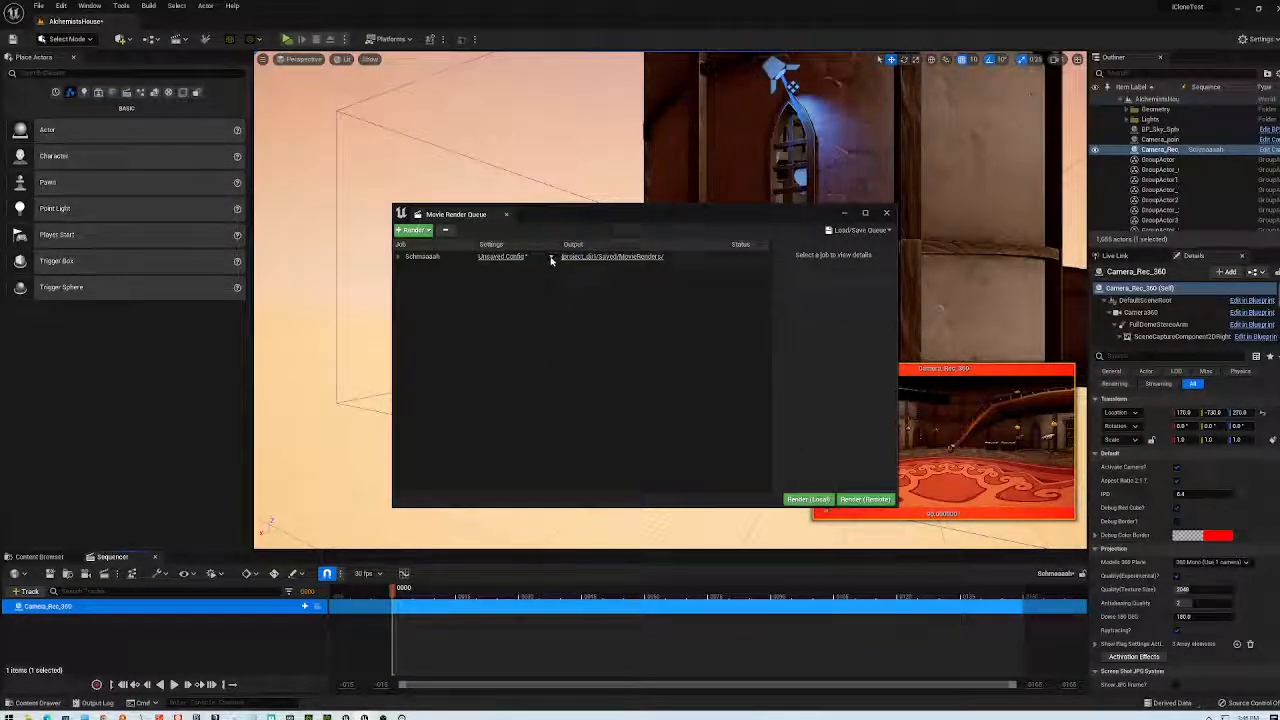
- Reopen and close the job's settings, then check and dismiss the empty saved-configurations list
click(500, 257)
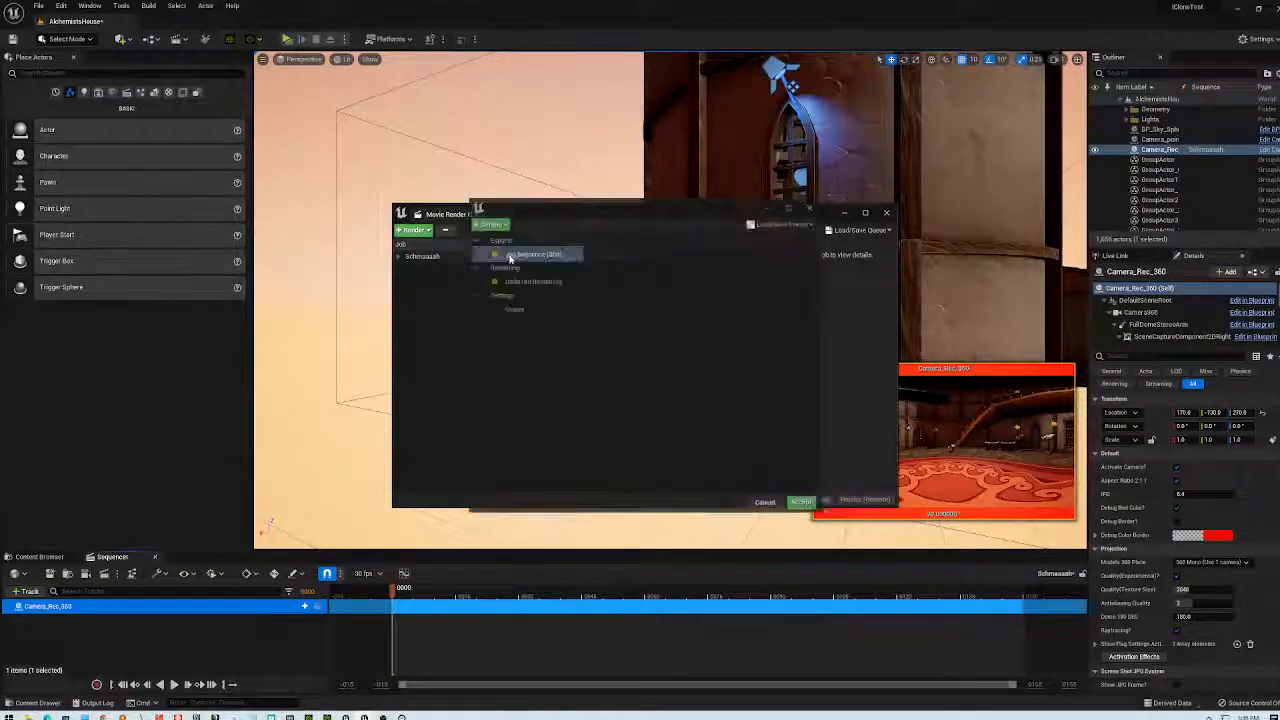
click(810, 208)
click(550, 258)
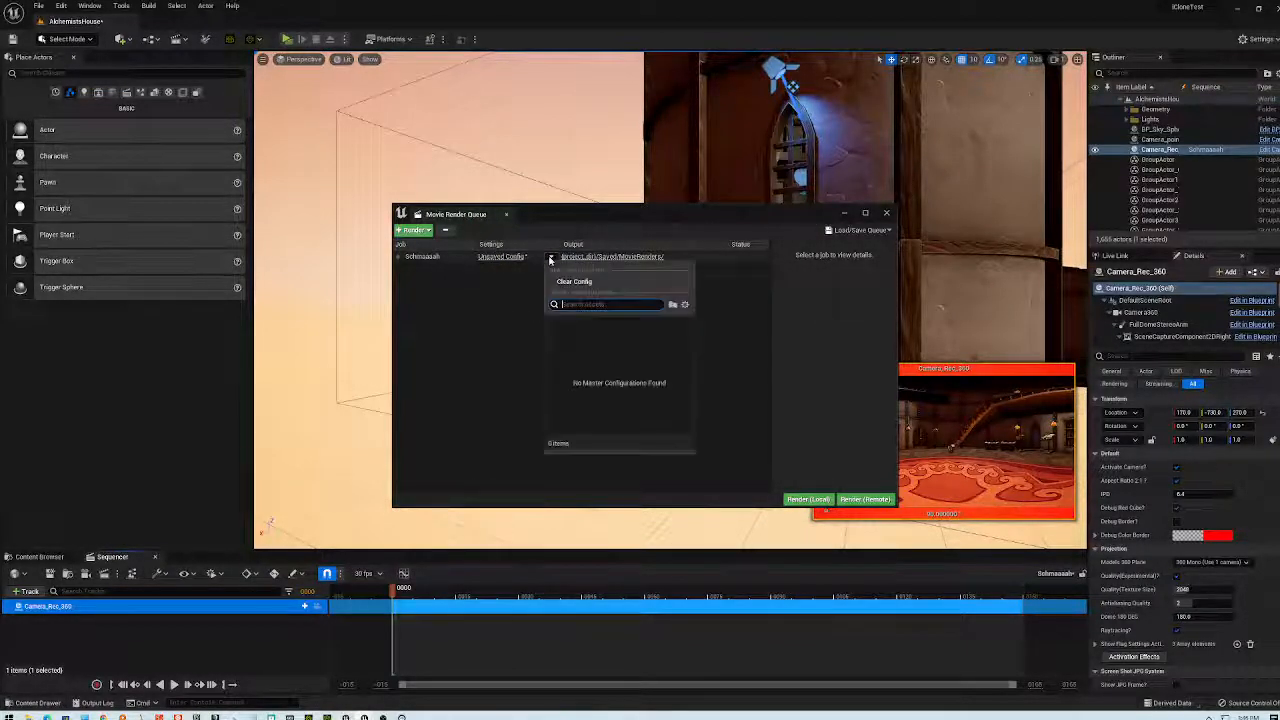
click(722, 332)
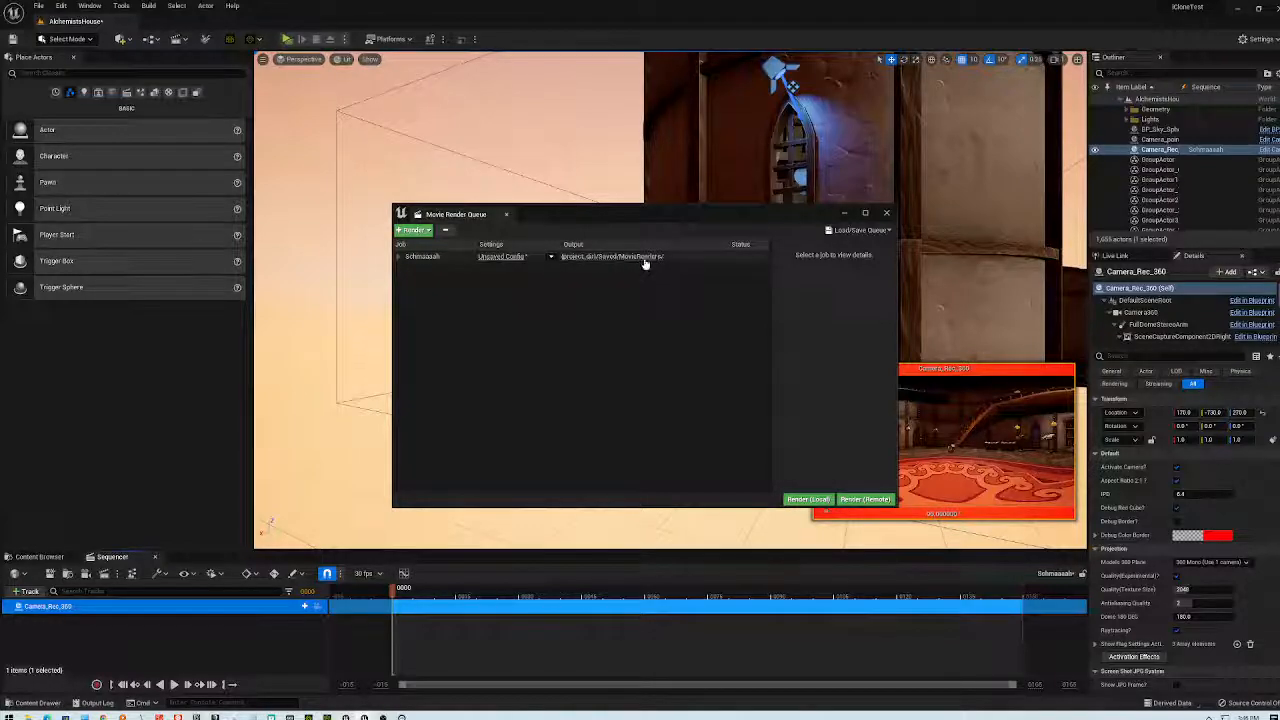
- Create a folder named test on the Desktop via the output path, open it, and close Explorer
click(644, 259)
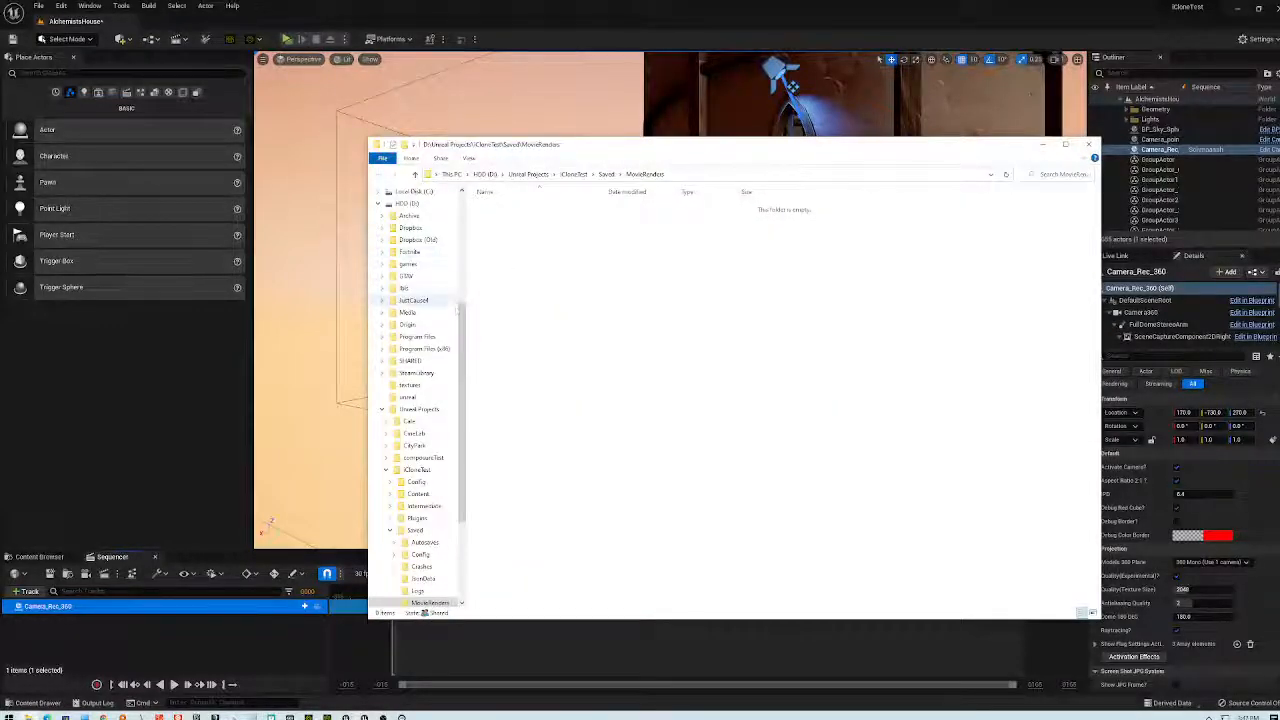
scroll(400, 250, up, 5)
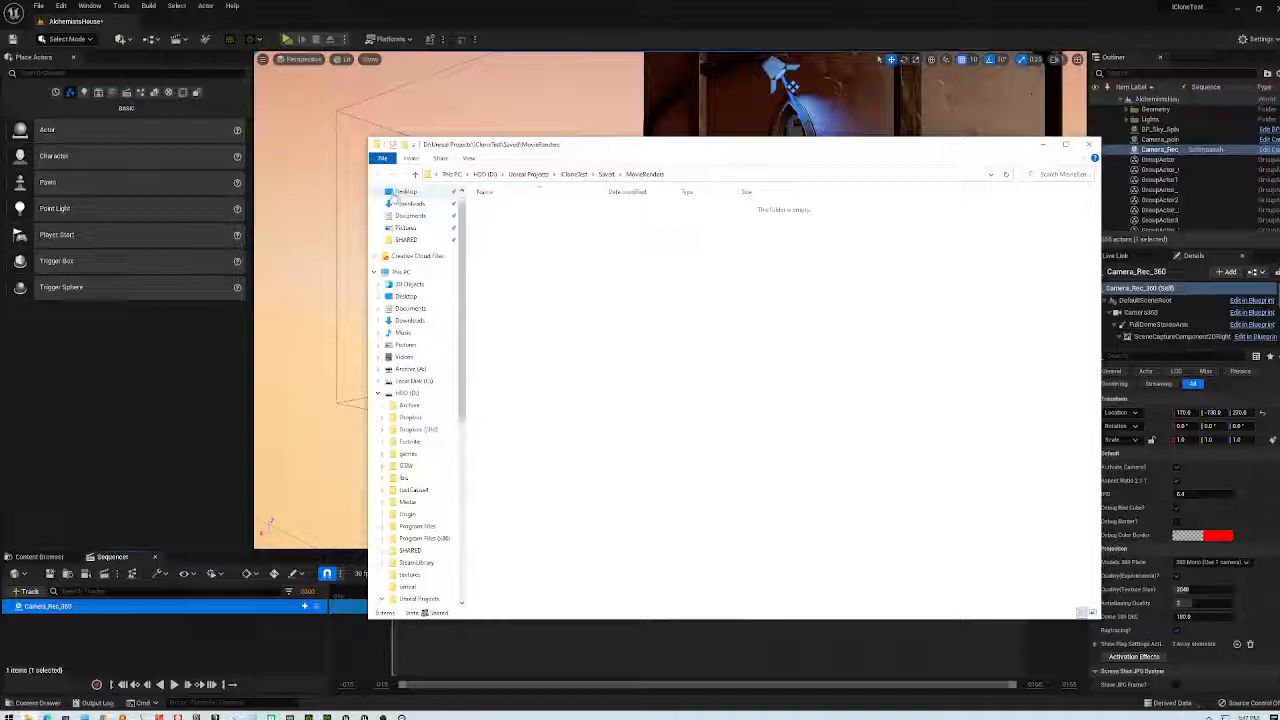
click(402, 192)
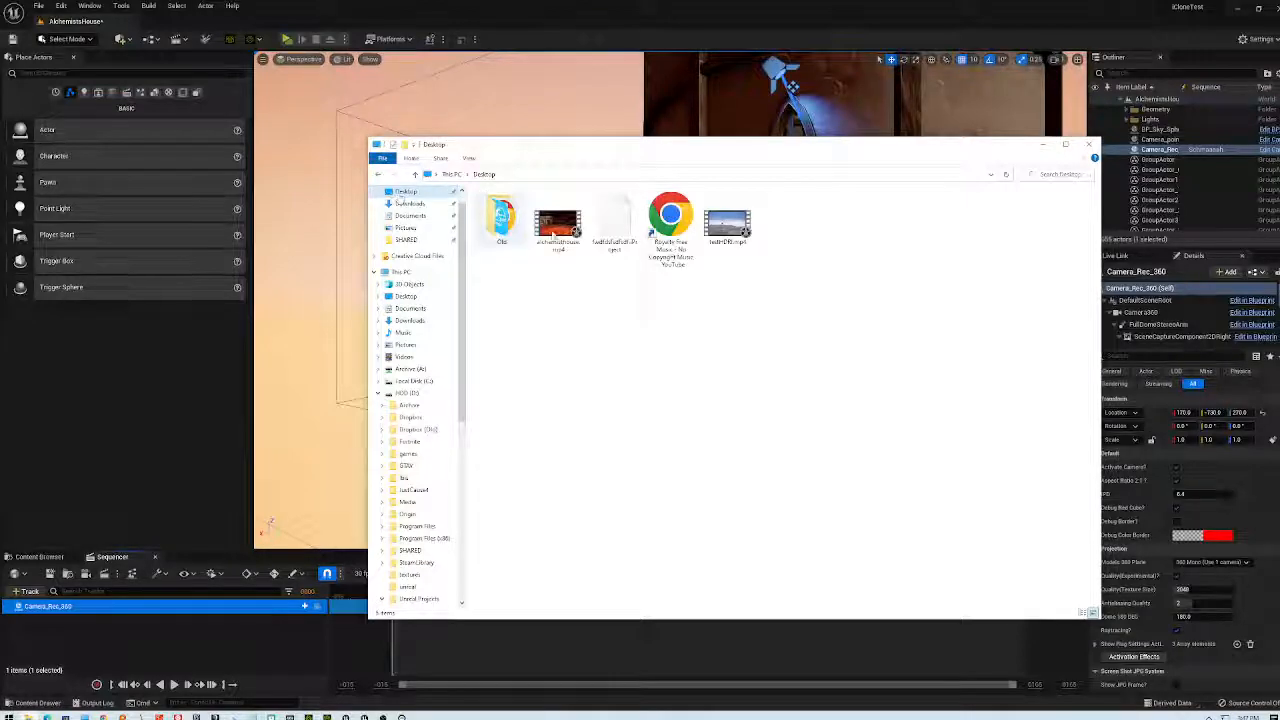
right_click(705, 339)
mouse_move(645, 466)
click(728, 467)
text(ol)
key(Return)
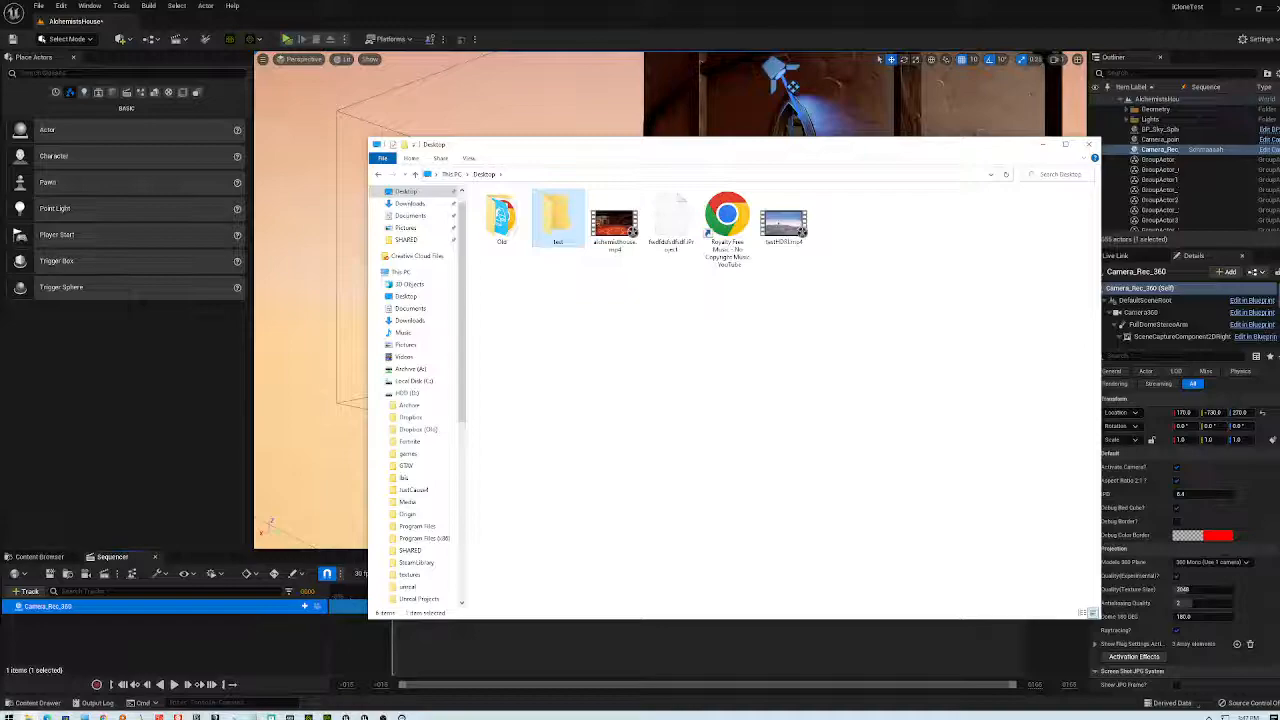
key(Return)
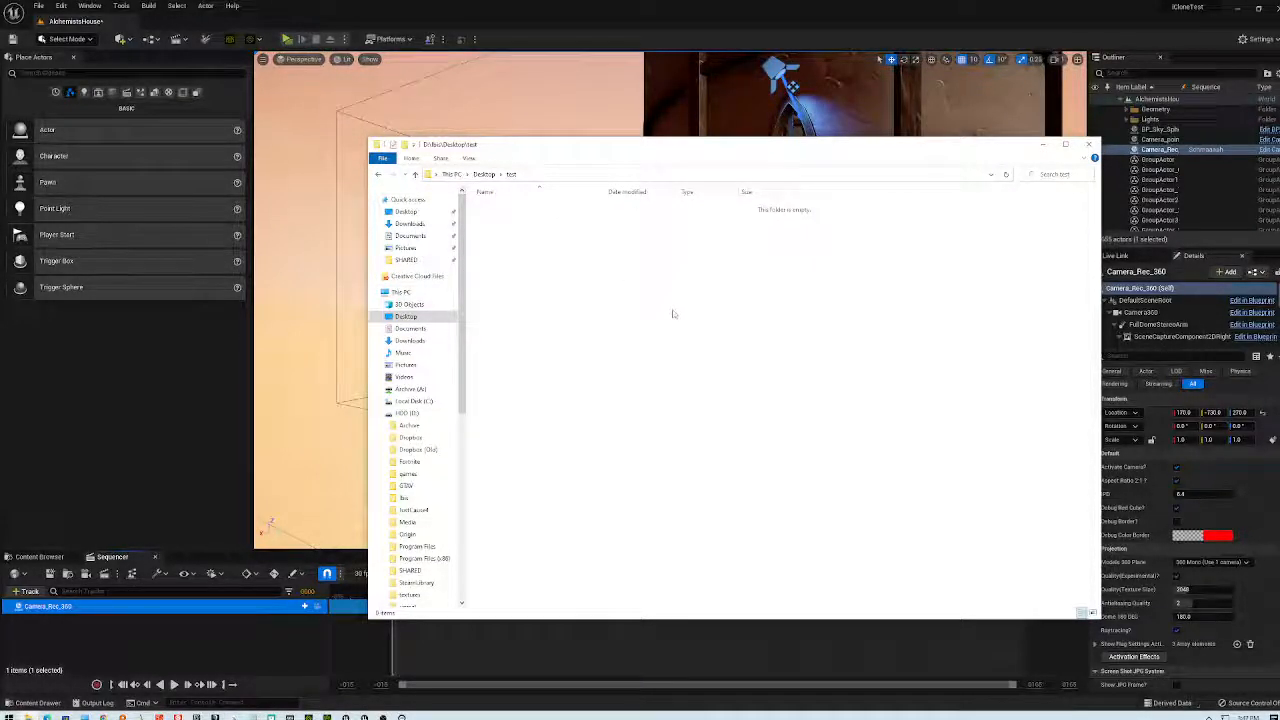
drag(731, 148, 858, 205)
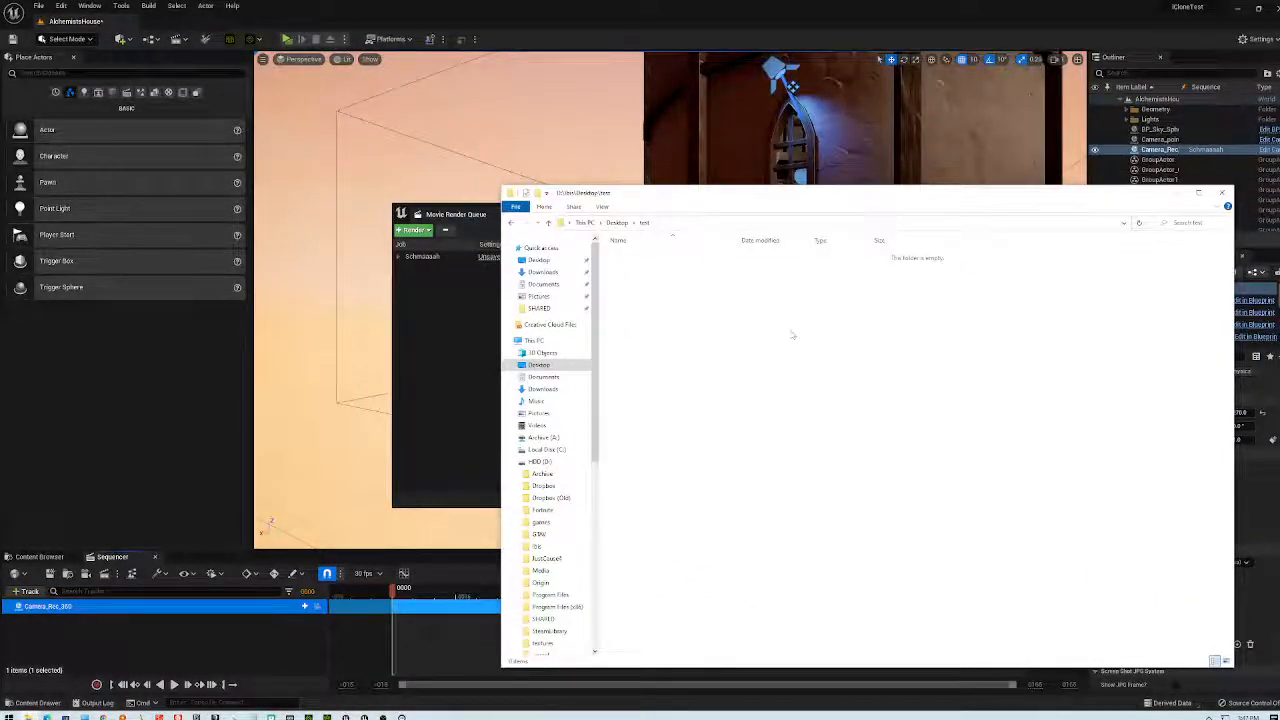
click(1222, 192)
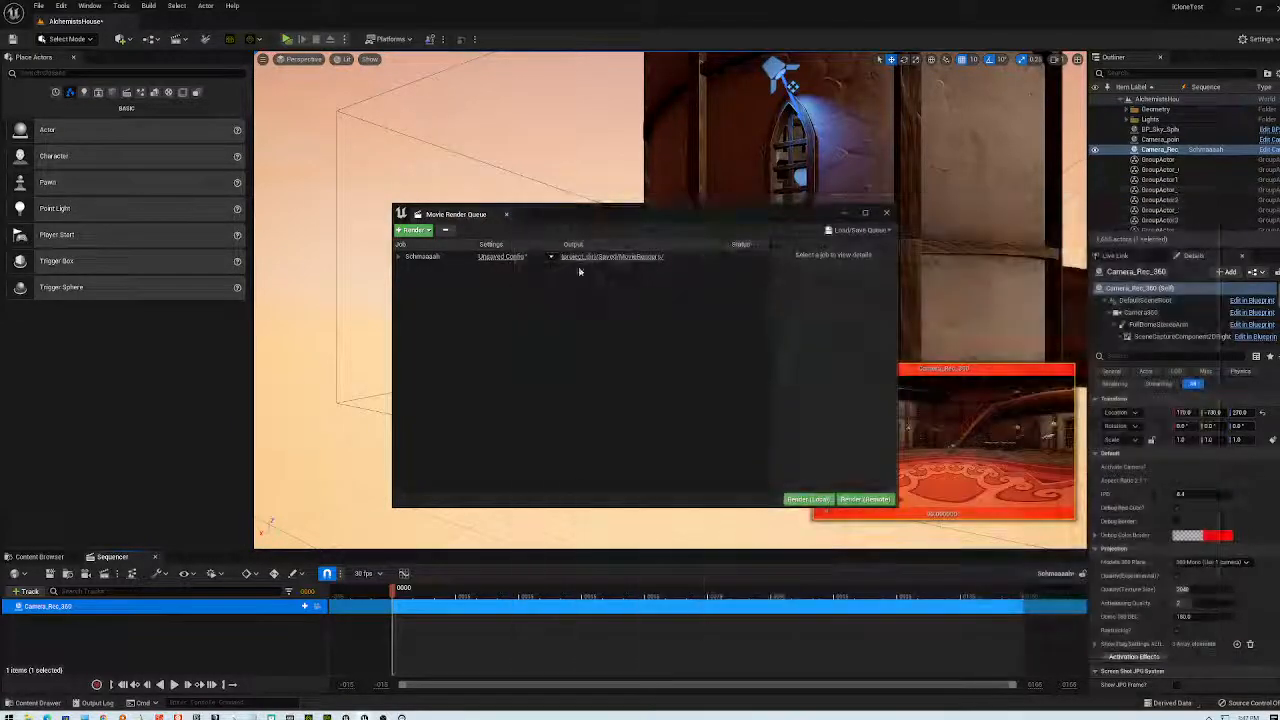
- Browse the output path again to the Desktop test folder, then close Explorer
click(634, 258)
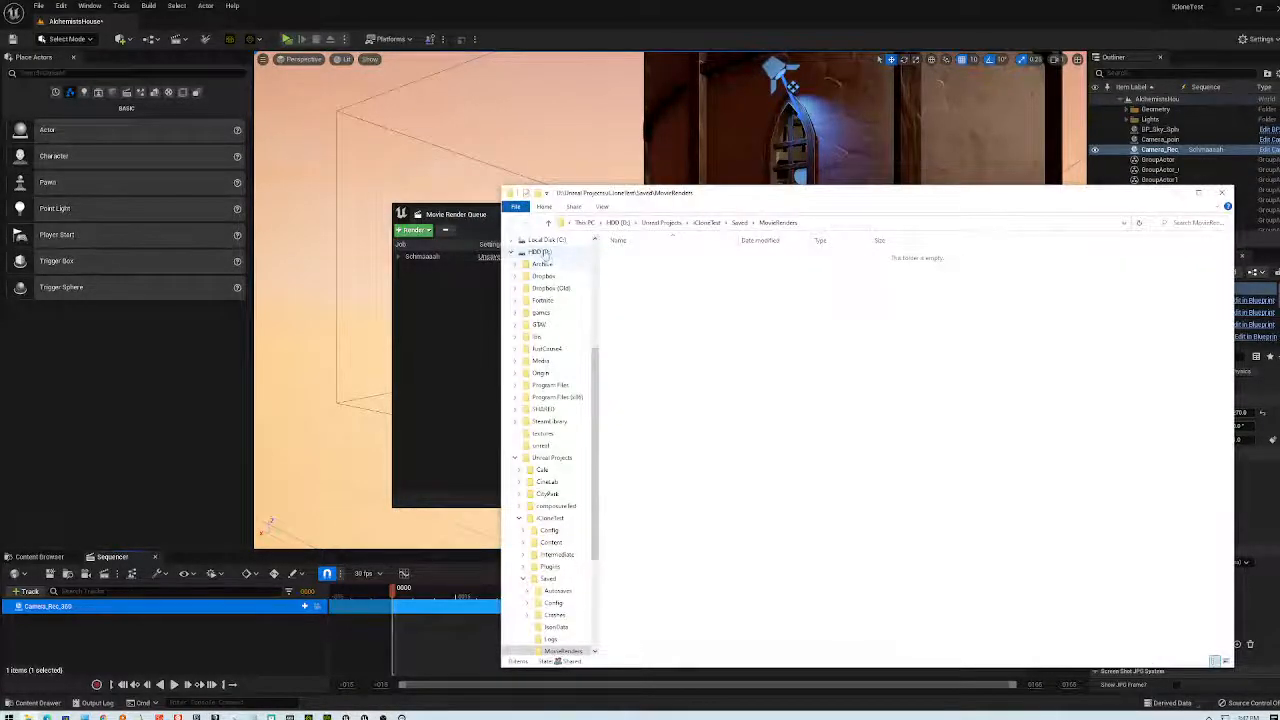
click(515, 252)
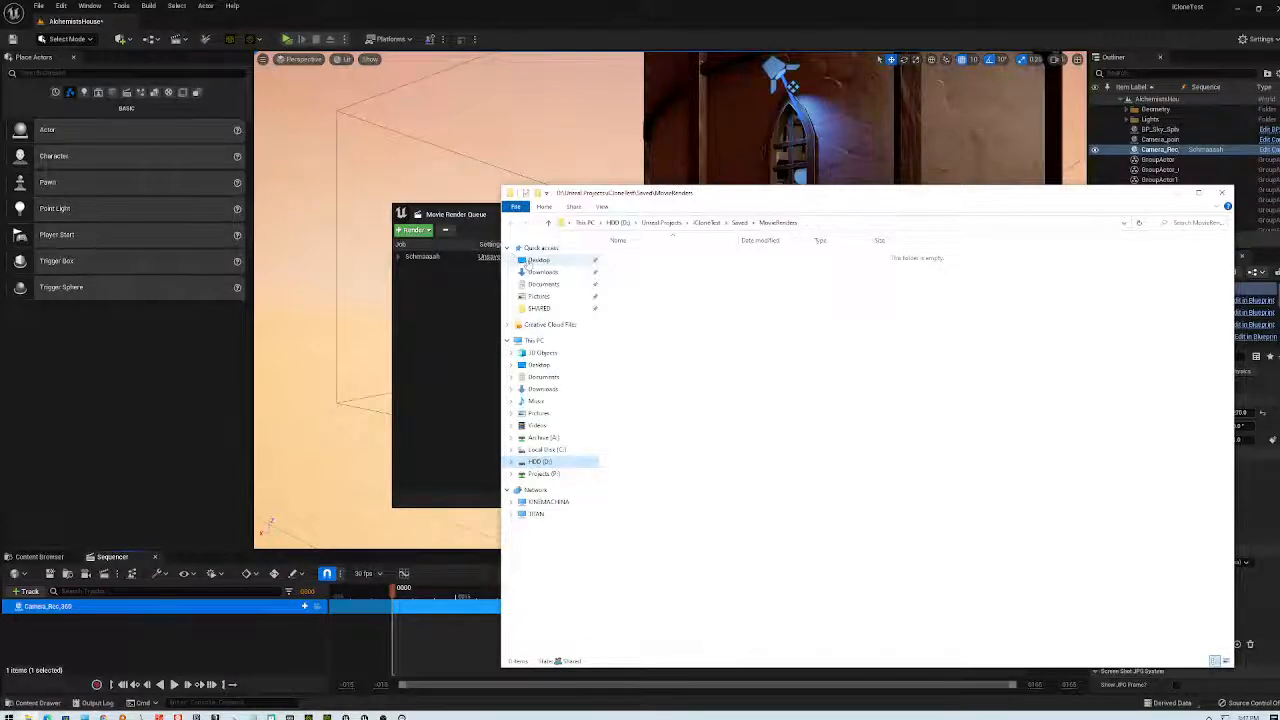
click(538, 364)
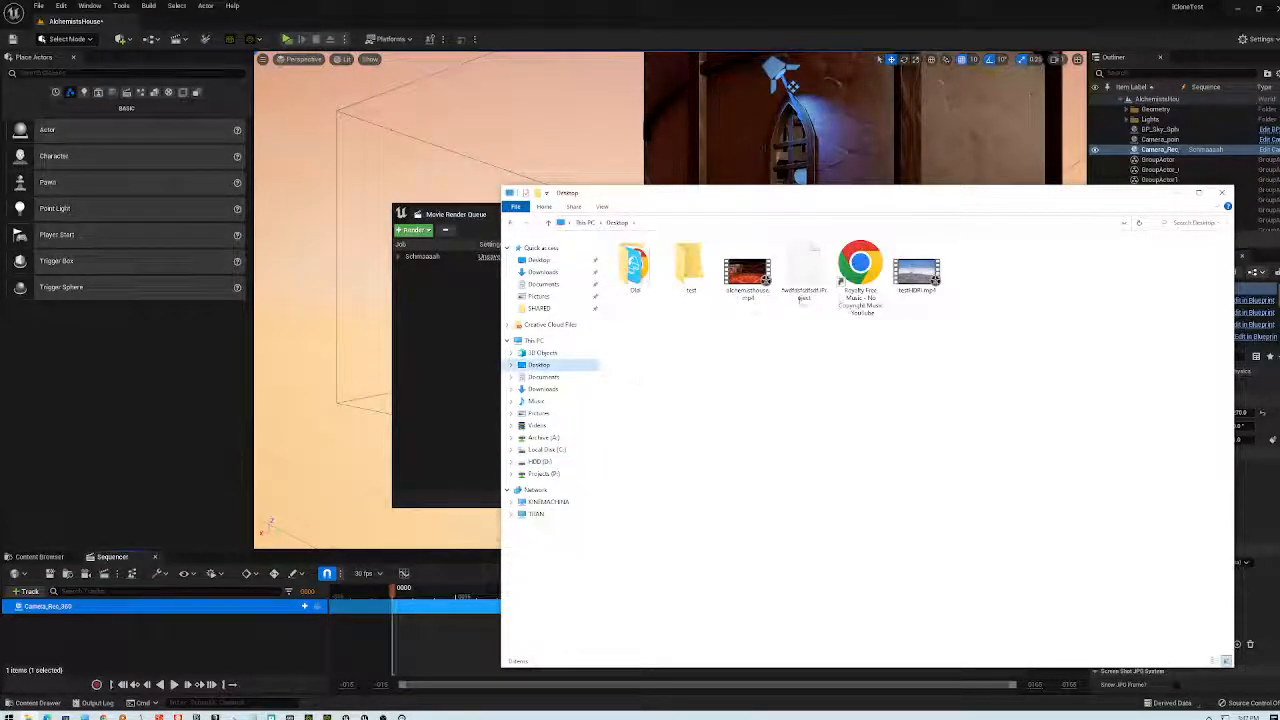
double_click(689, 265)
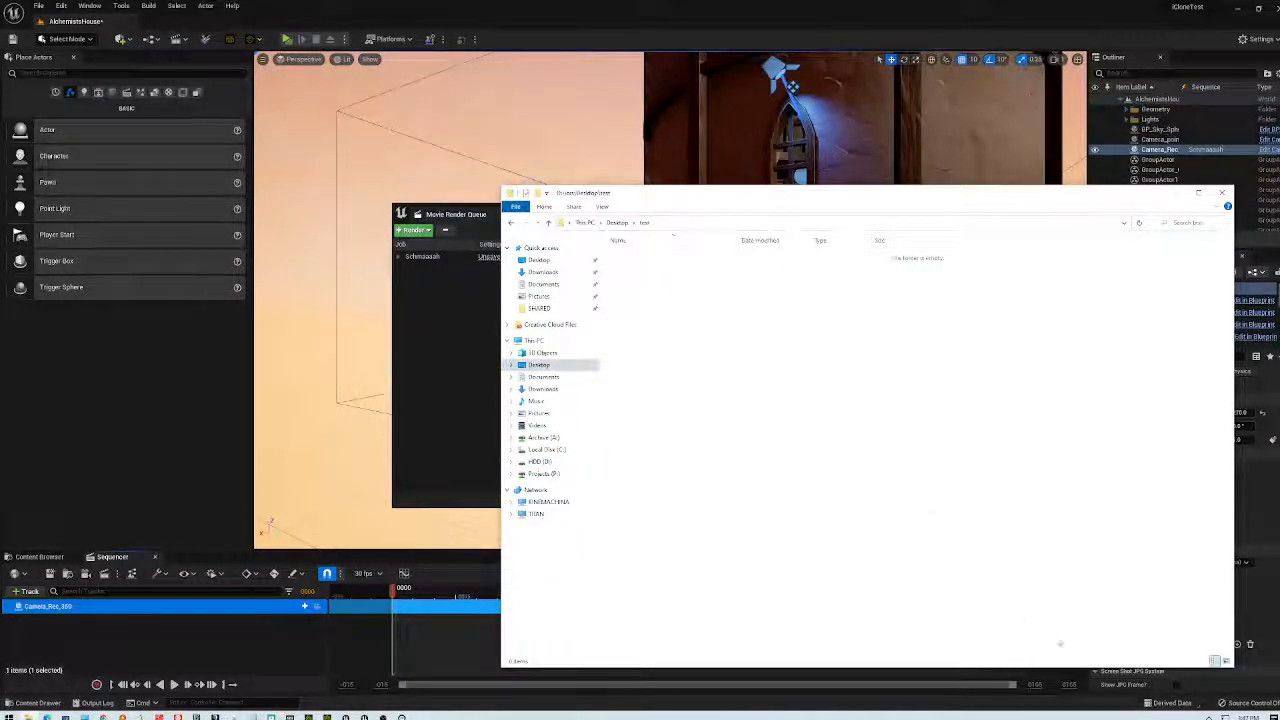
drag(1046, 192, 946, 92)
click(1120, 91)
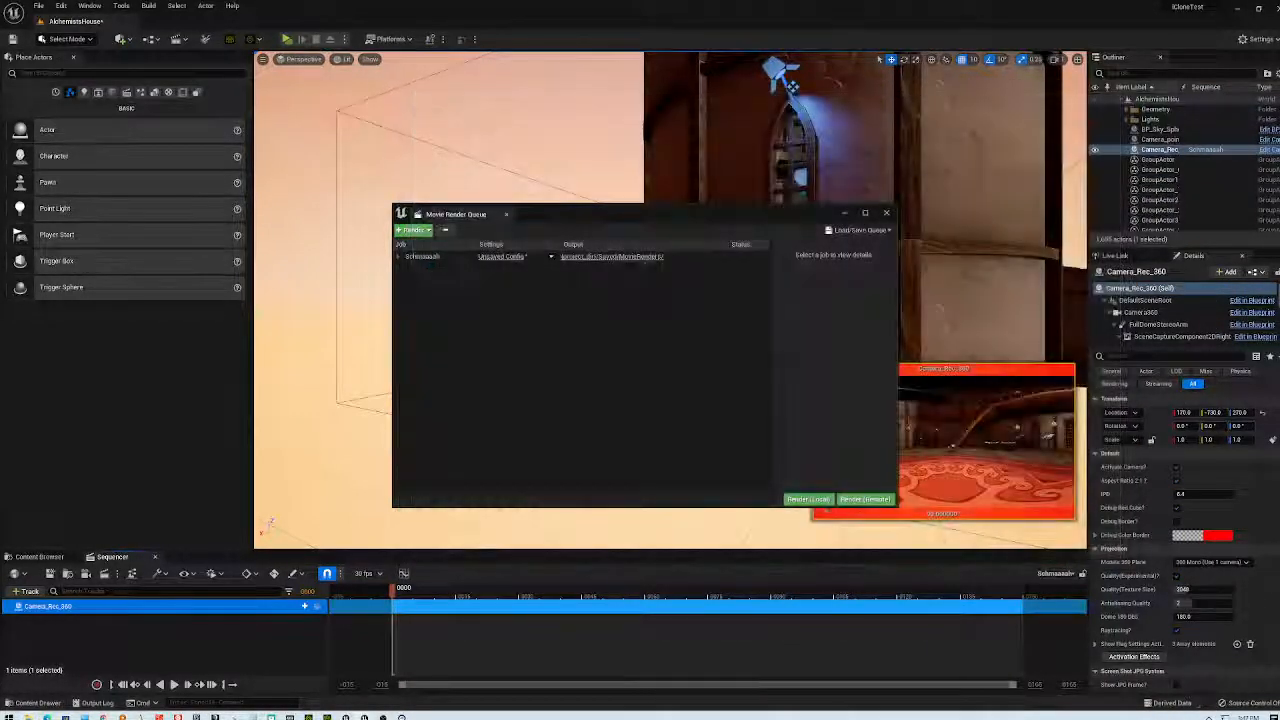
- Open and close the output folder and the job's empty config presets list
click(580, 262)
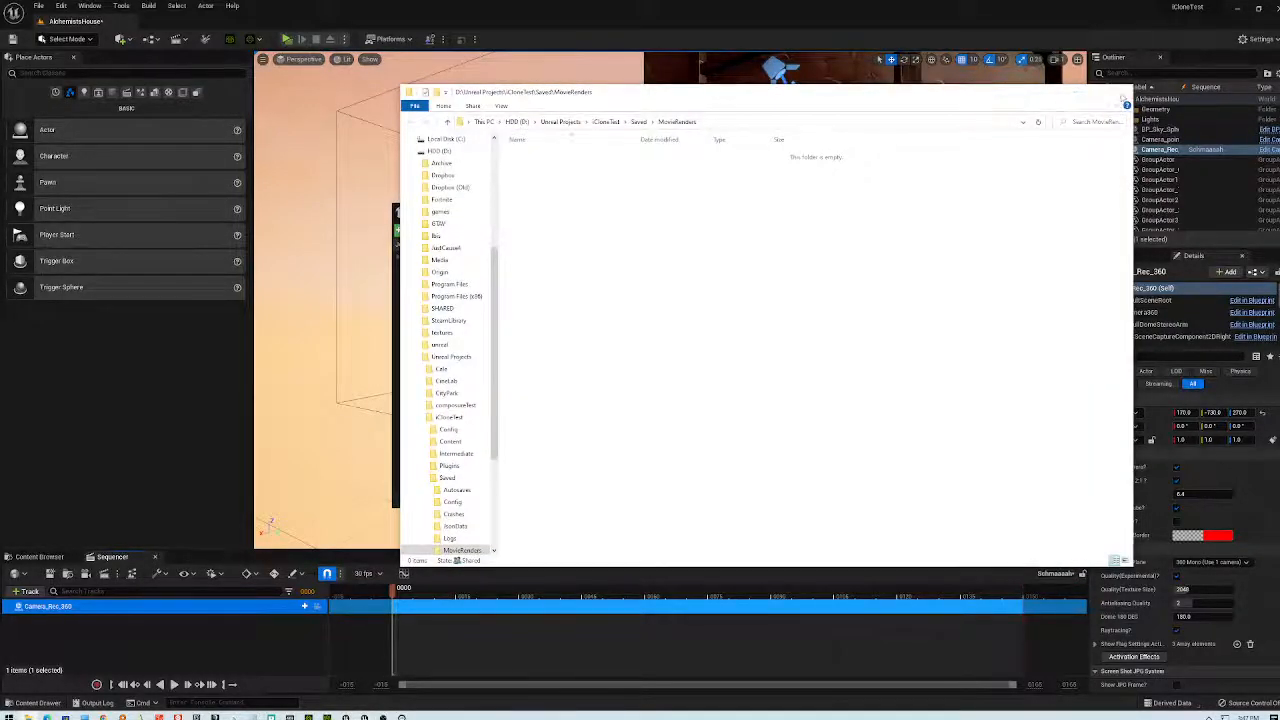
click(1120, 91)
click(551, 257)
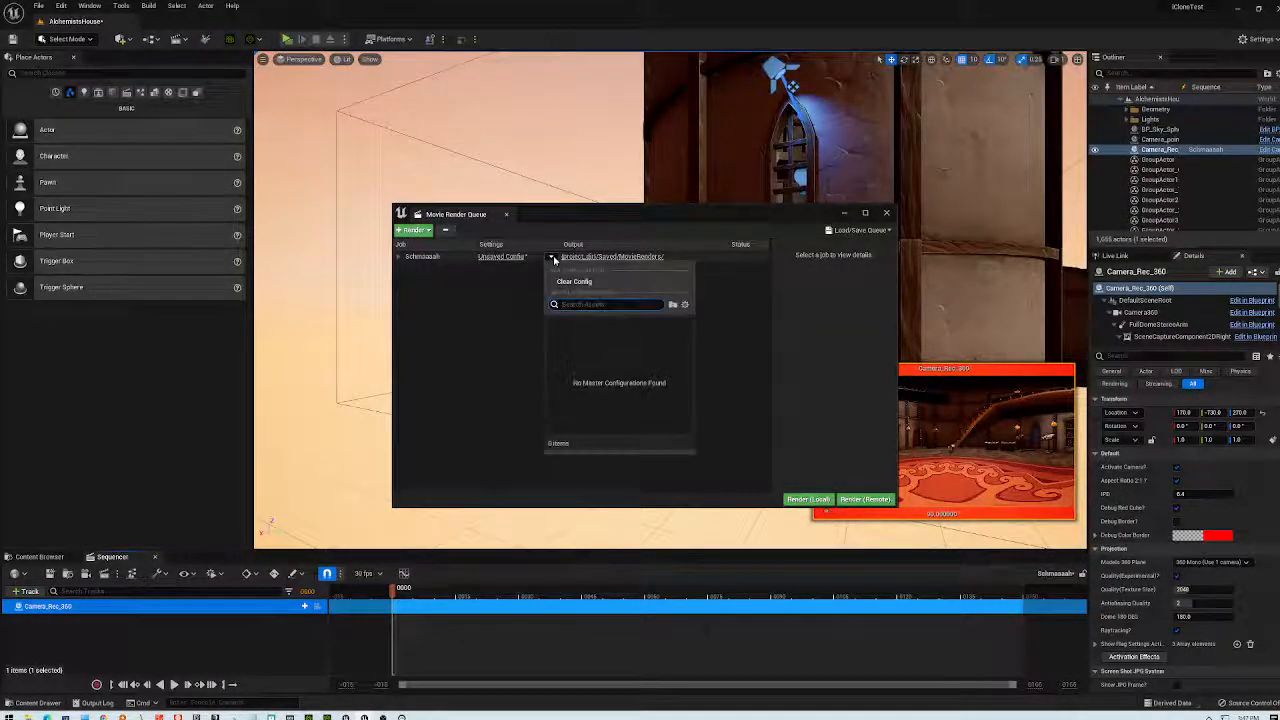
click(497, 262)
- Apply .jpg Sequence [8bit] render settings, then expand the job and select its shot row
click(497, 257)
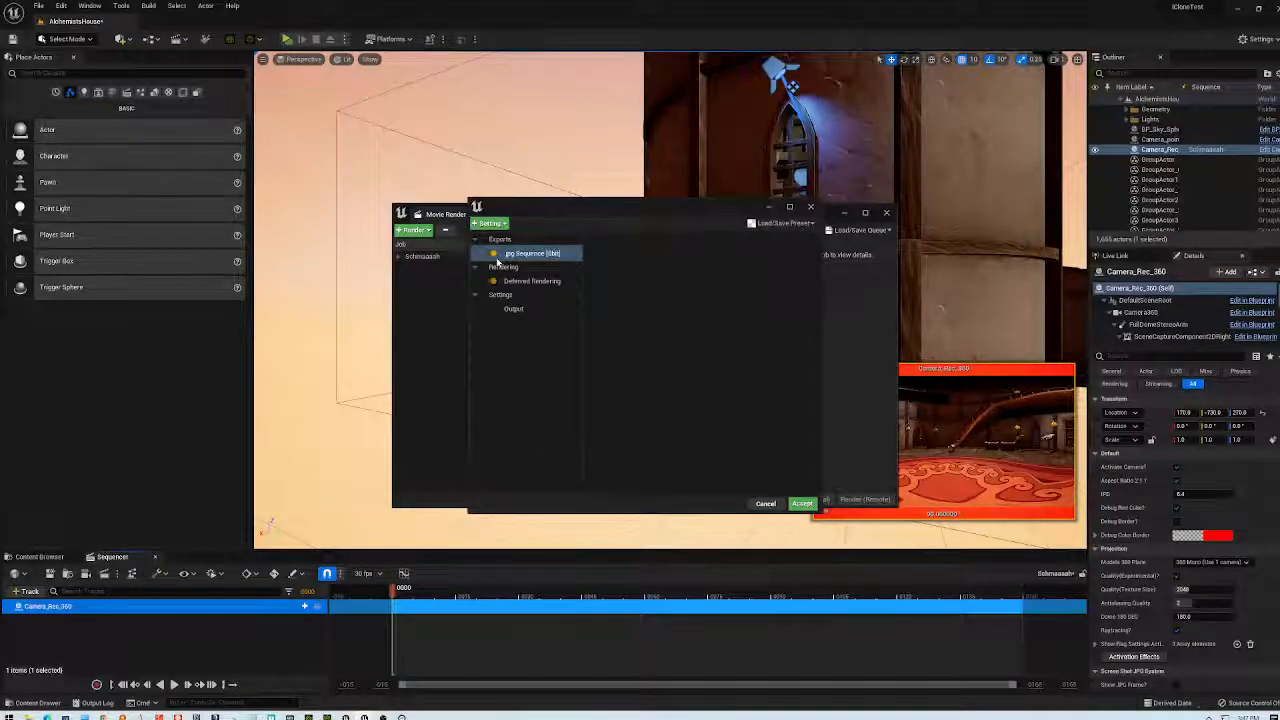
click(522, 254)
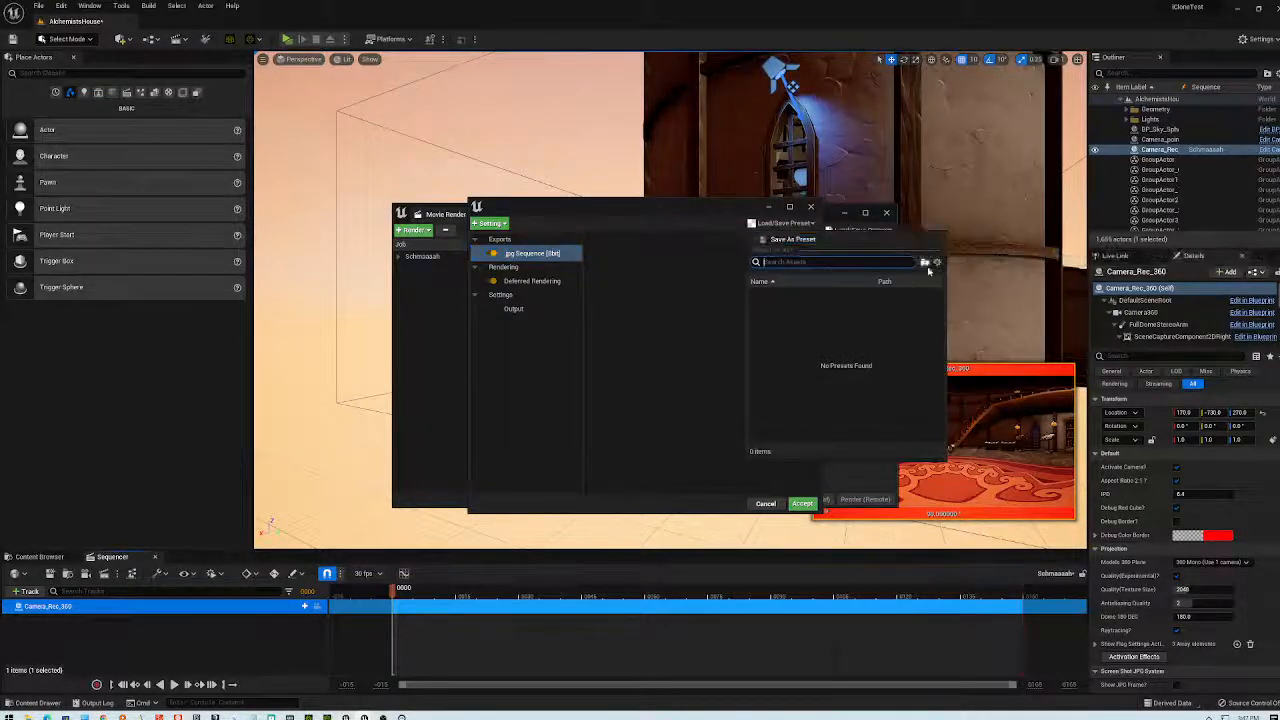
click(656, 323)
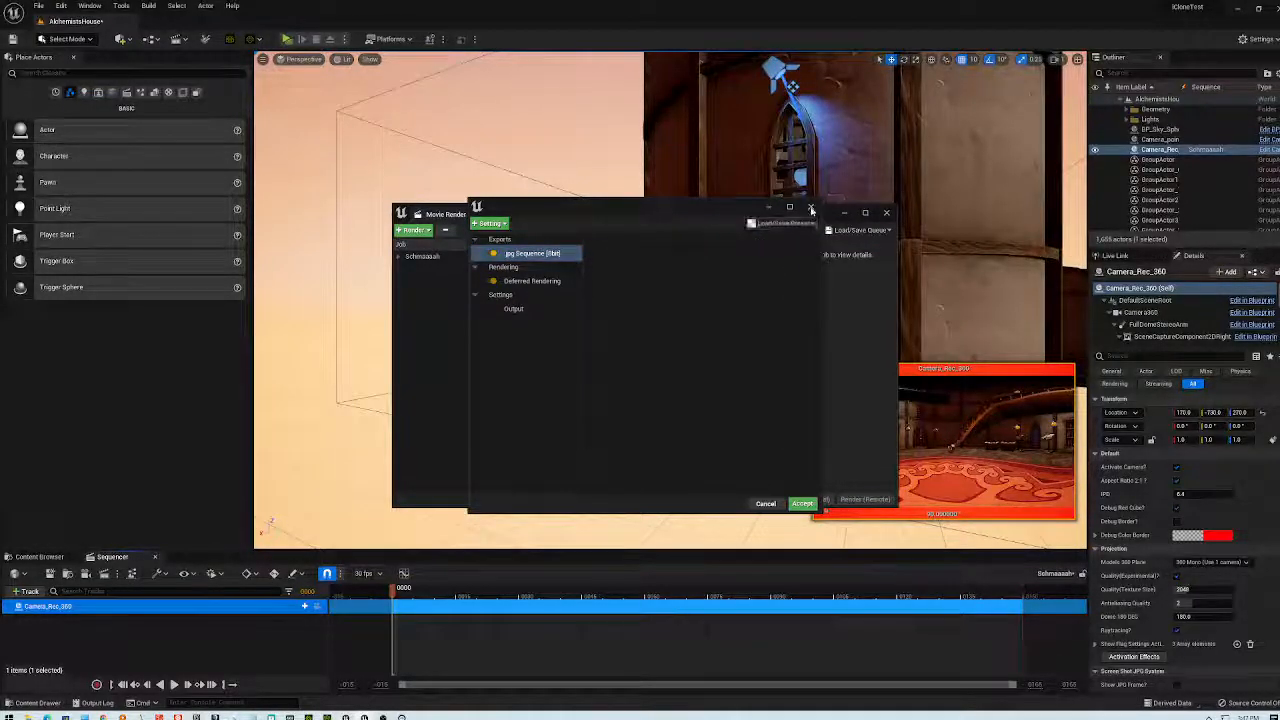
click(802, 503)
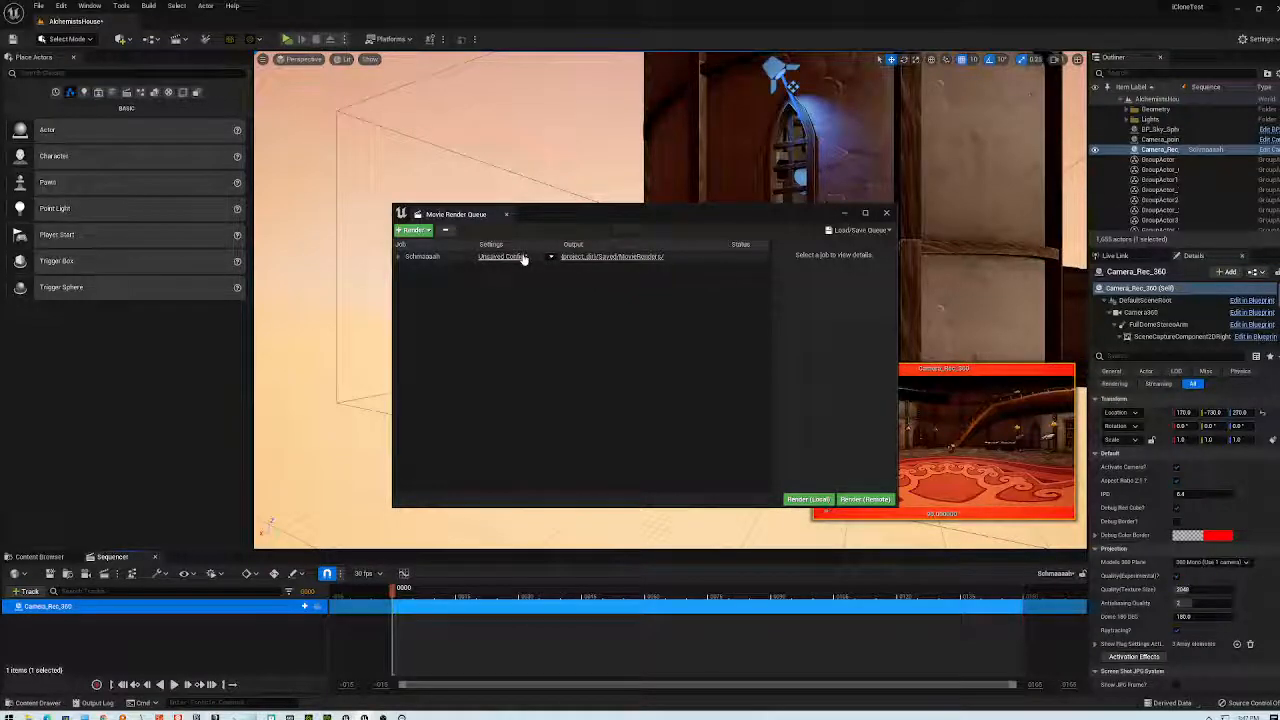
click(402, 258)
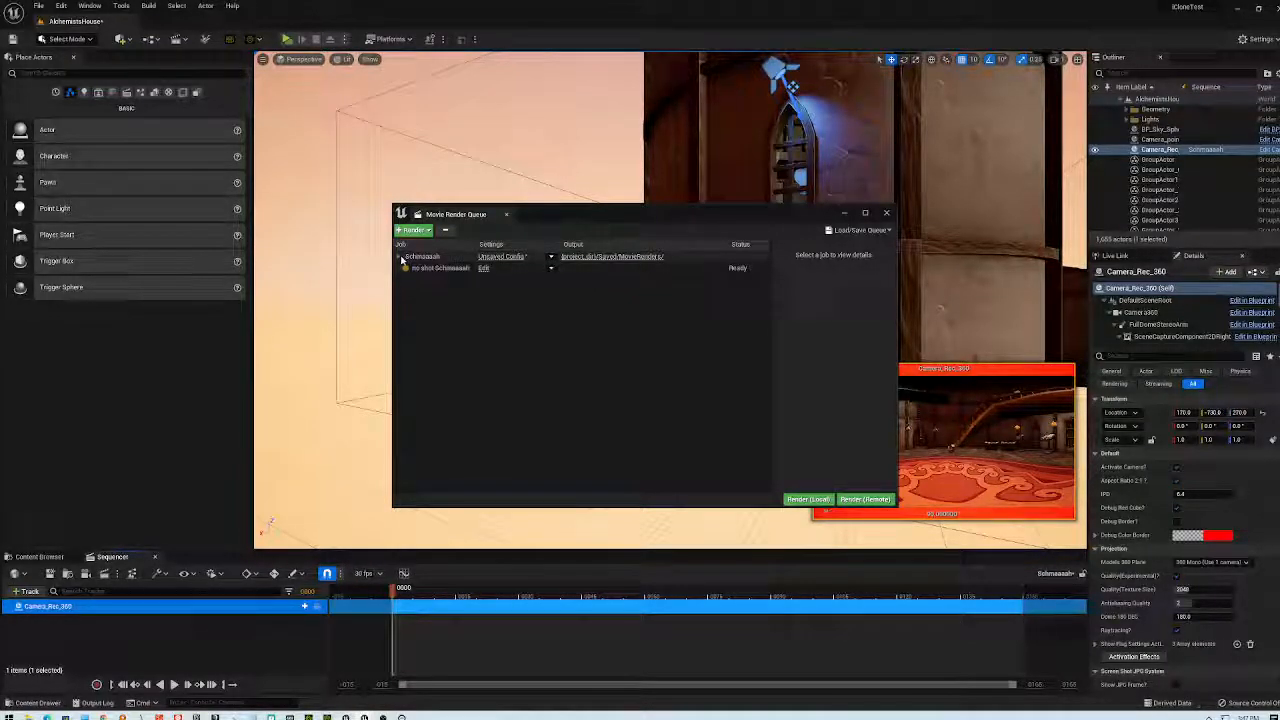
click(463, 268)
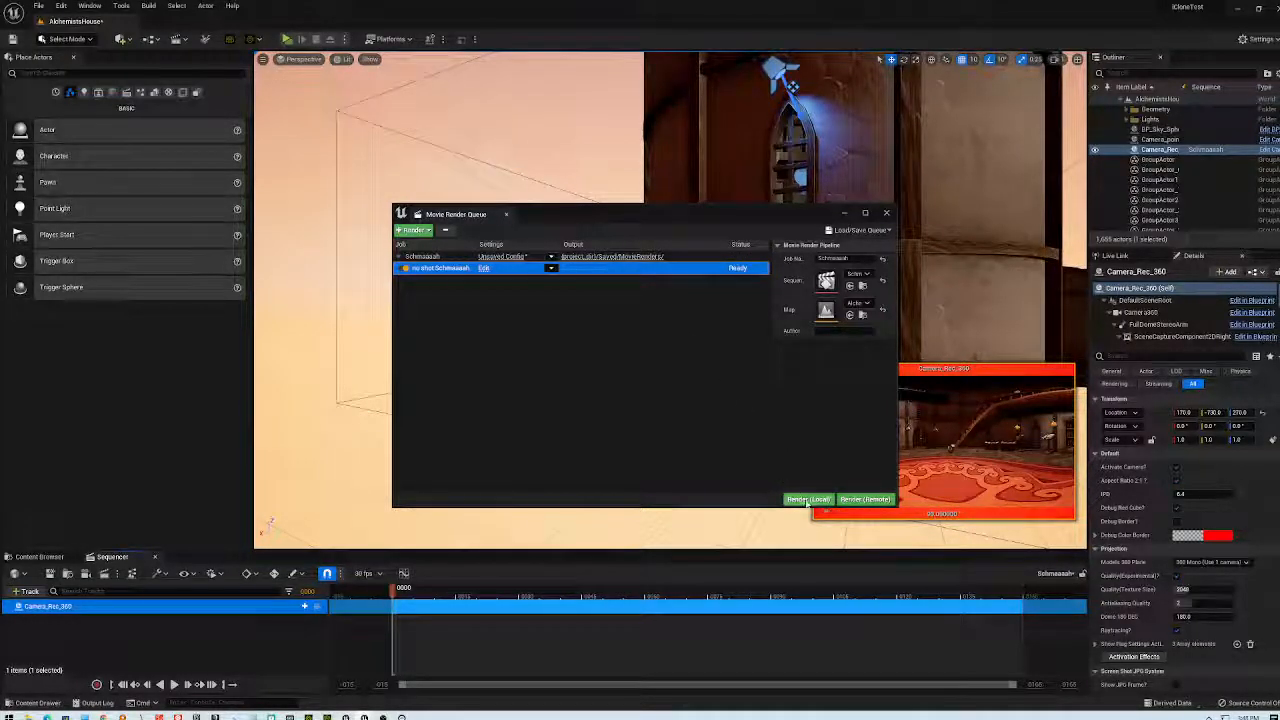
- Copy the full path of the Saved/MovieRenders output folder from Explorer
click(652, 258)
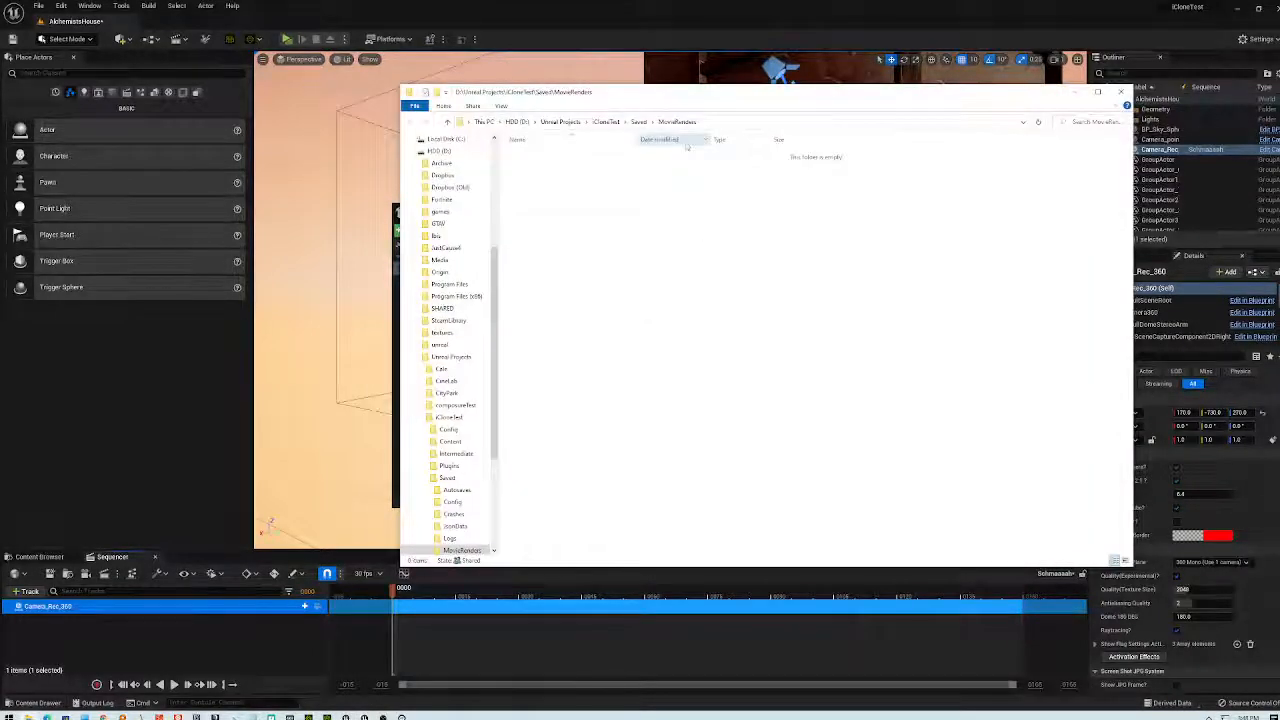
click(730, 122)
right_click(460, 124)
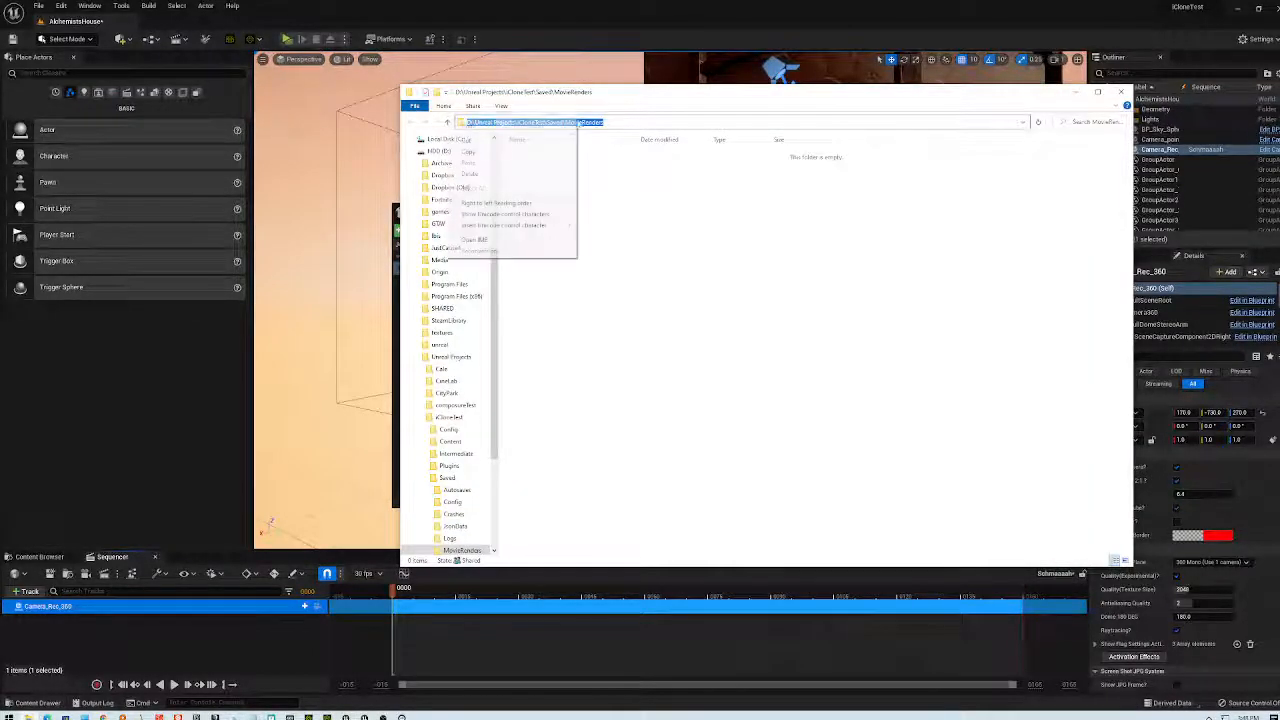
click(490, 163)
click(1121, 91)
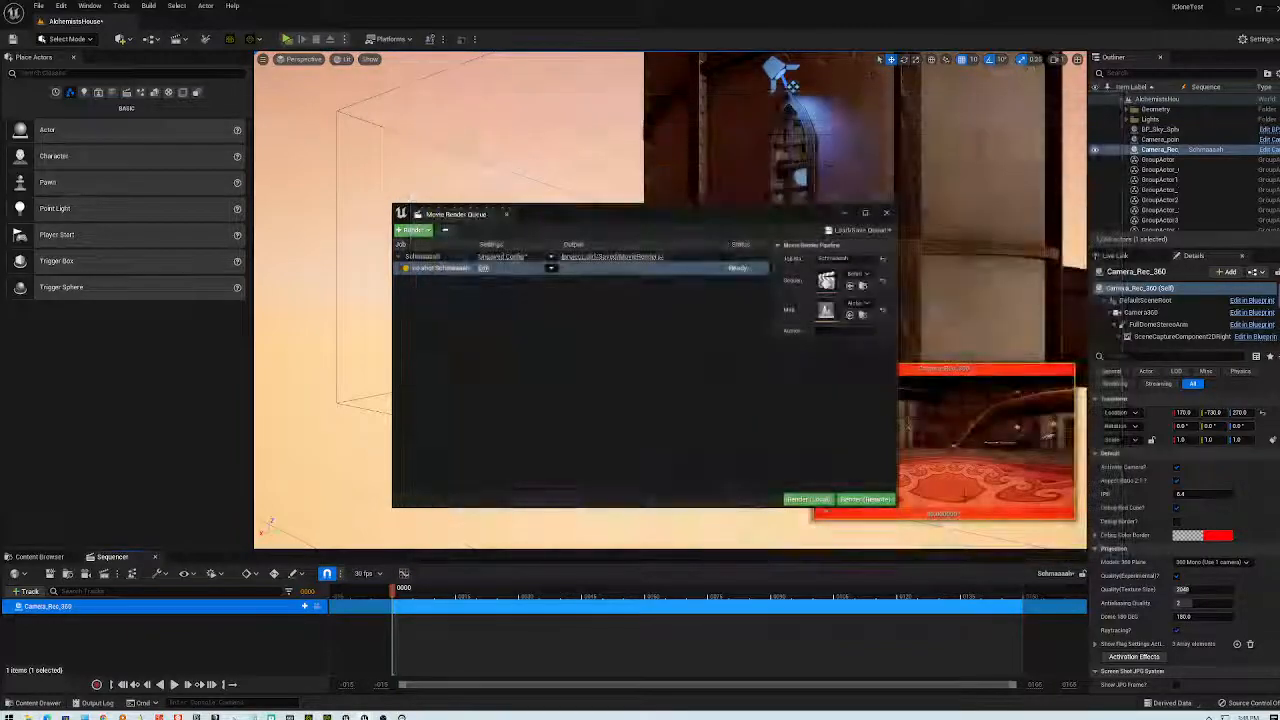
- Start a local render of the queued 360 camera job and reposition the queue window
click(812, 501)
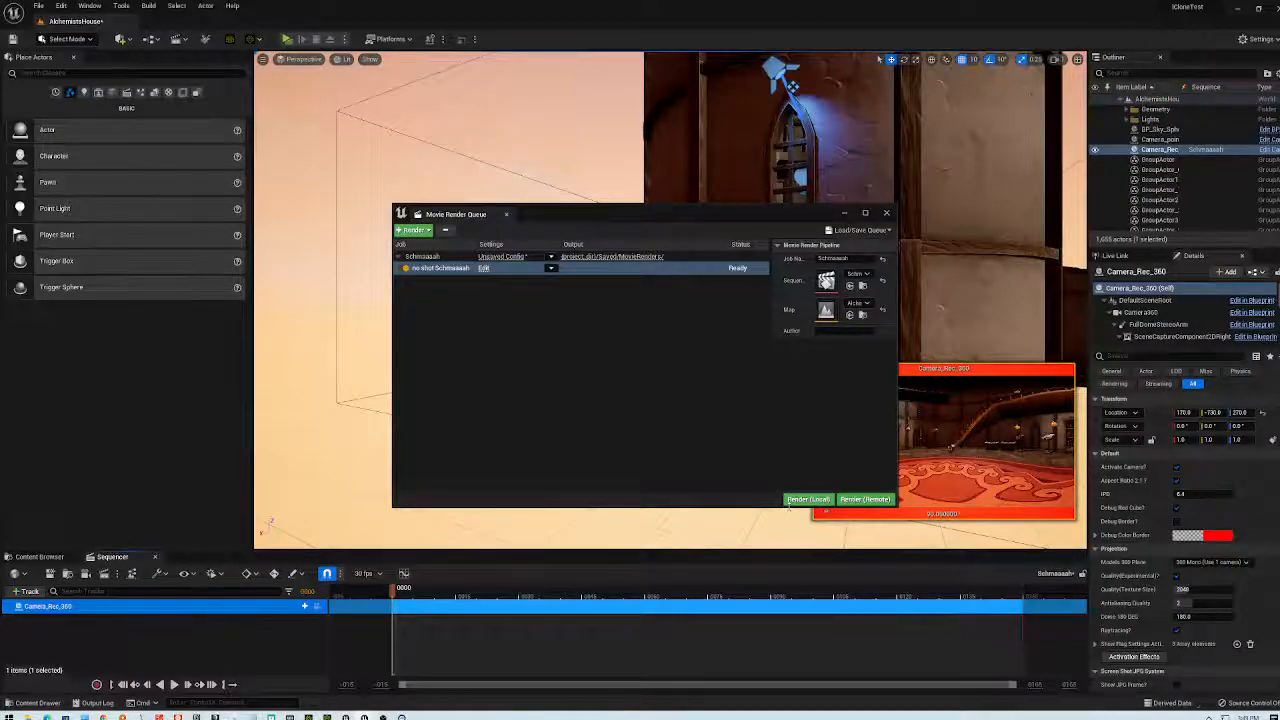
drag(700, 210, 592, 230)
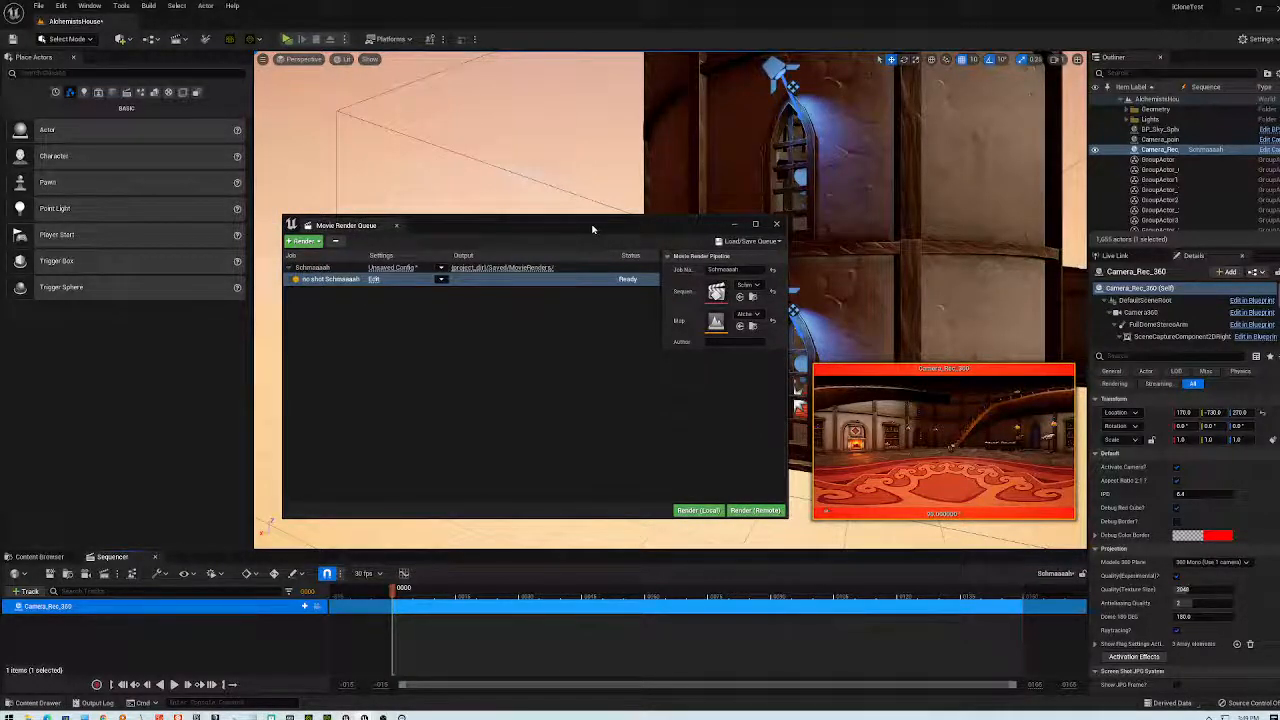
mouse_move(598, 238)
mouse_down()
mouse_move(597, 226)
mouse_move(627, 240)
mouse_move(600, 234)
mouse_up()
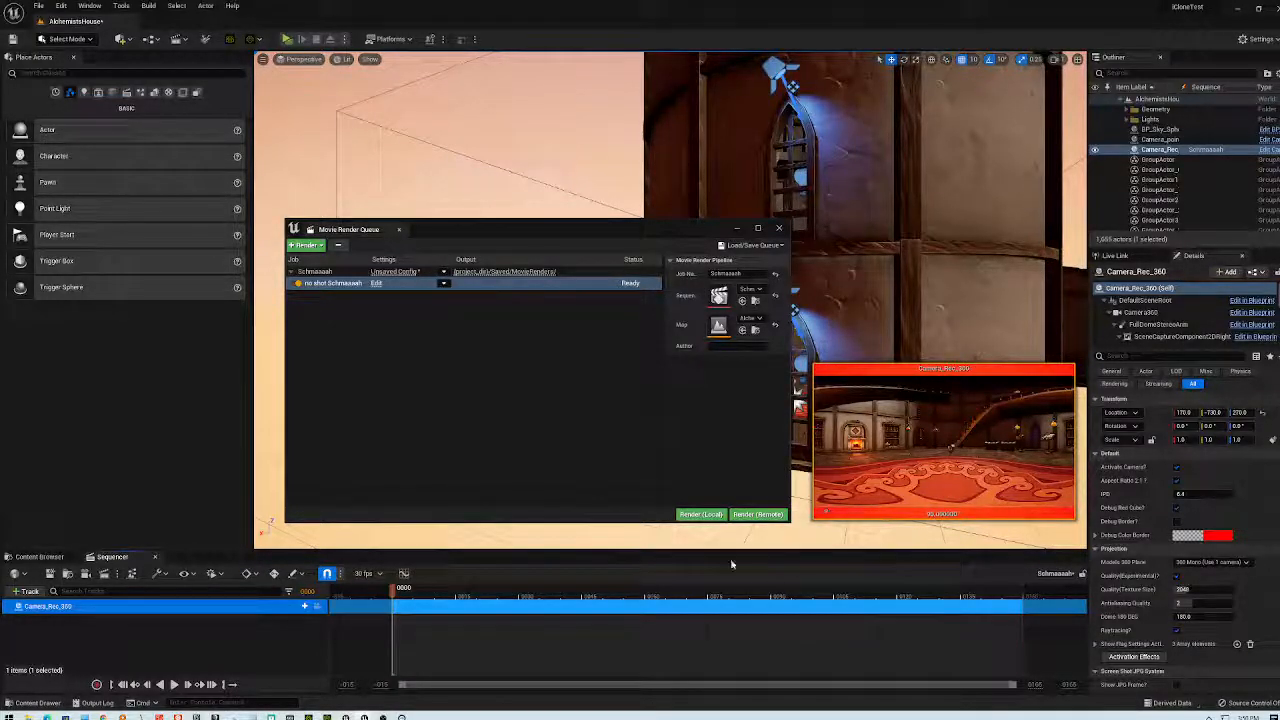
- Clear the Schmaaaah job selection and drag the queue window slightly to the right
click(609, 393)
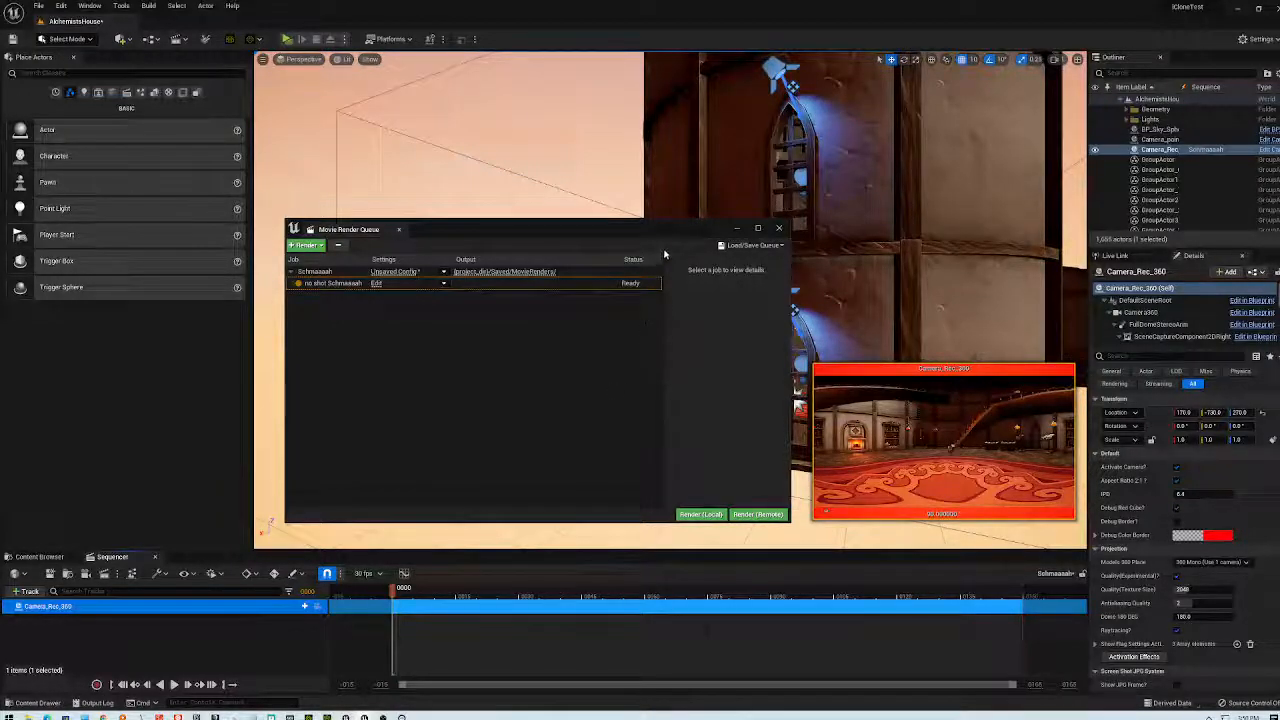
drag(669, 228, 787, 204)
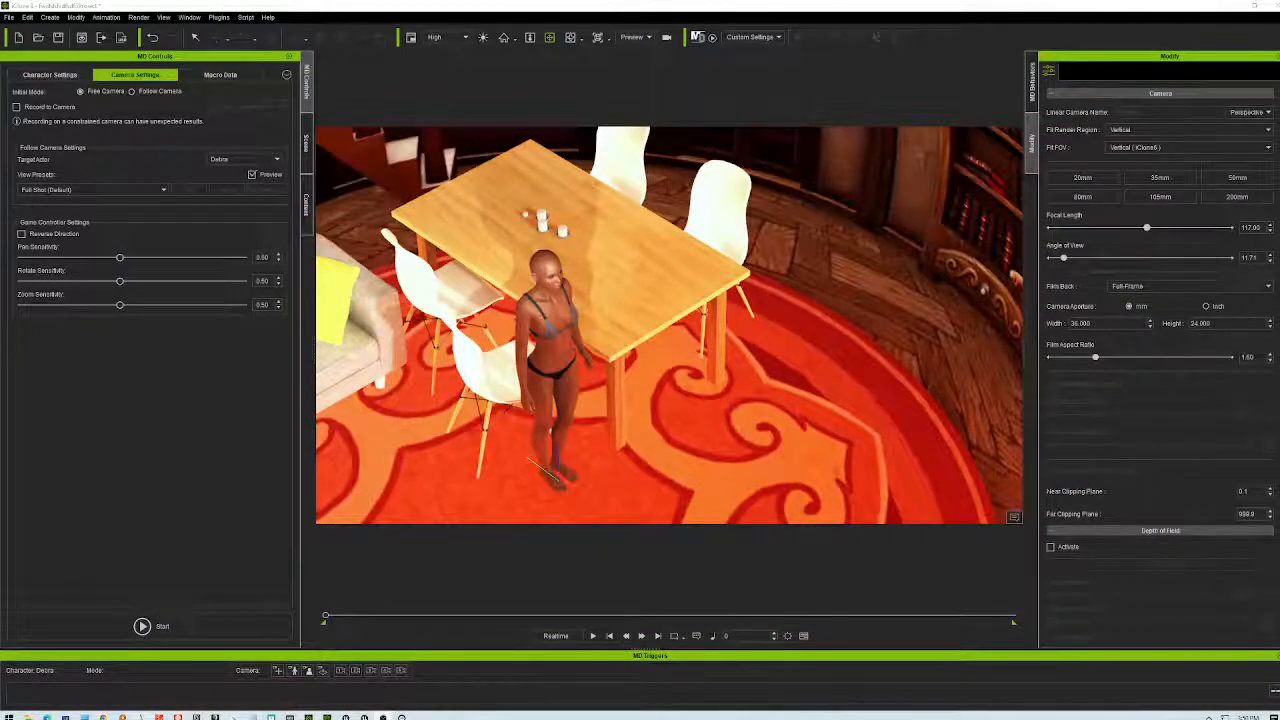
- Paste the Saved/MovieRenders path into File Explorer and open the first rendered JPEG frame
key(super+e)
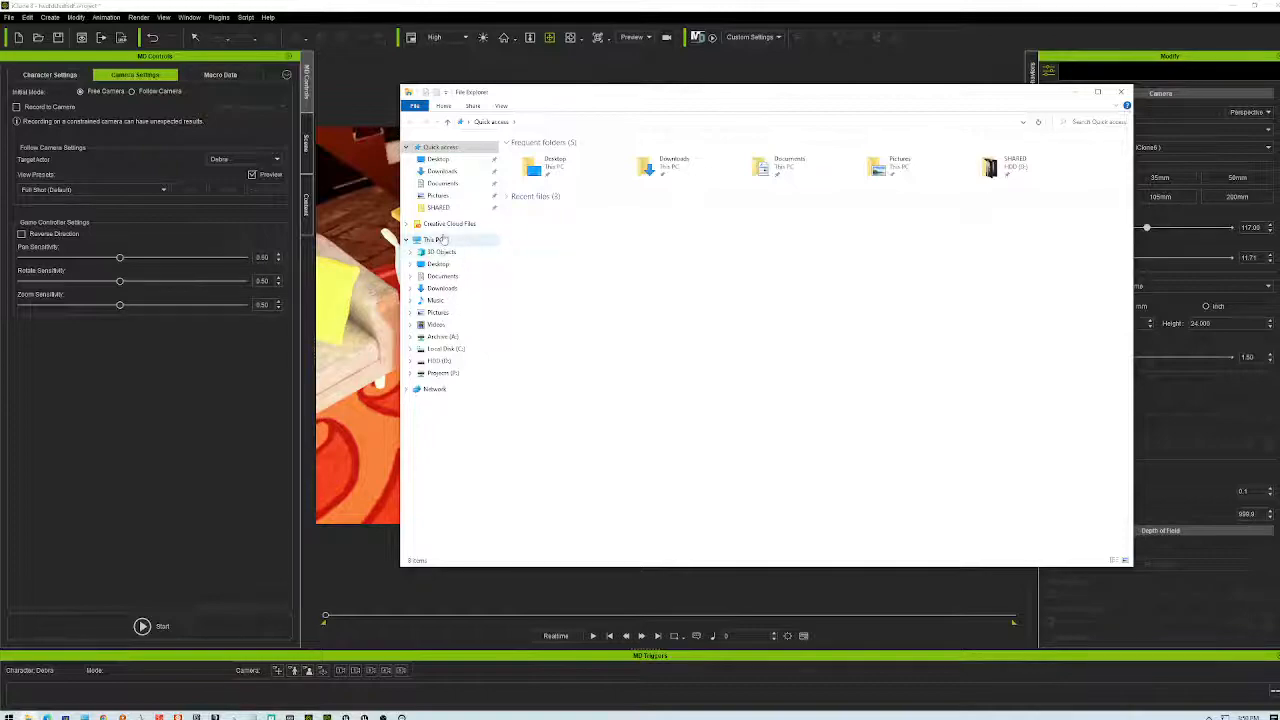
click(433, 240)
click(555, 121)
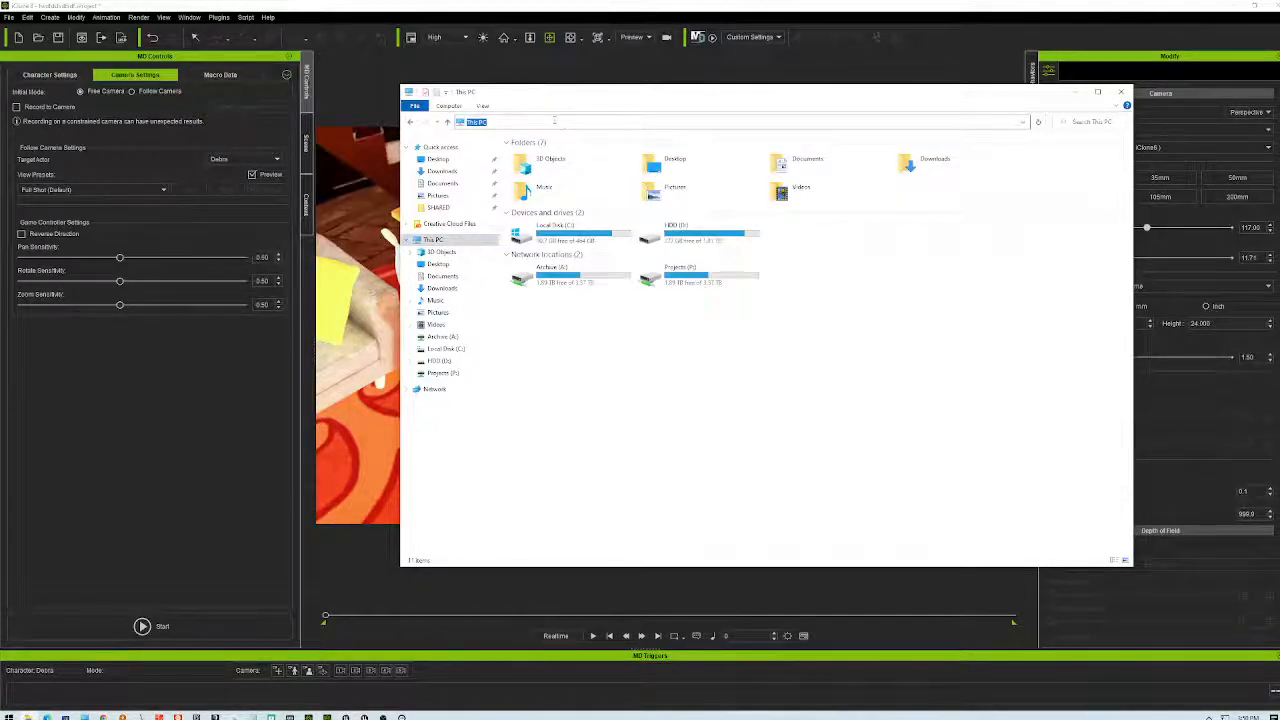
text(D:\Unreal Projects\CloneTest\Saved\MovieRenders)
key(Return)
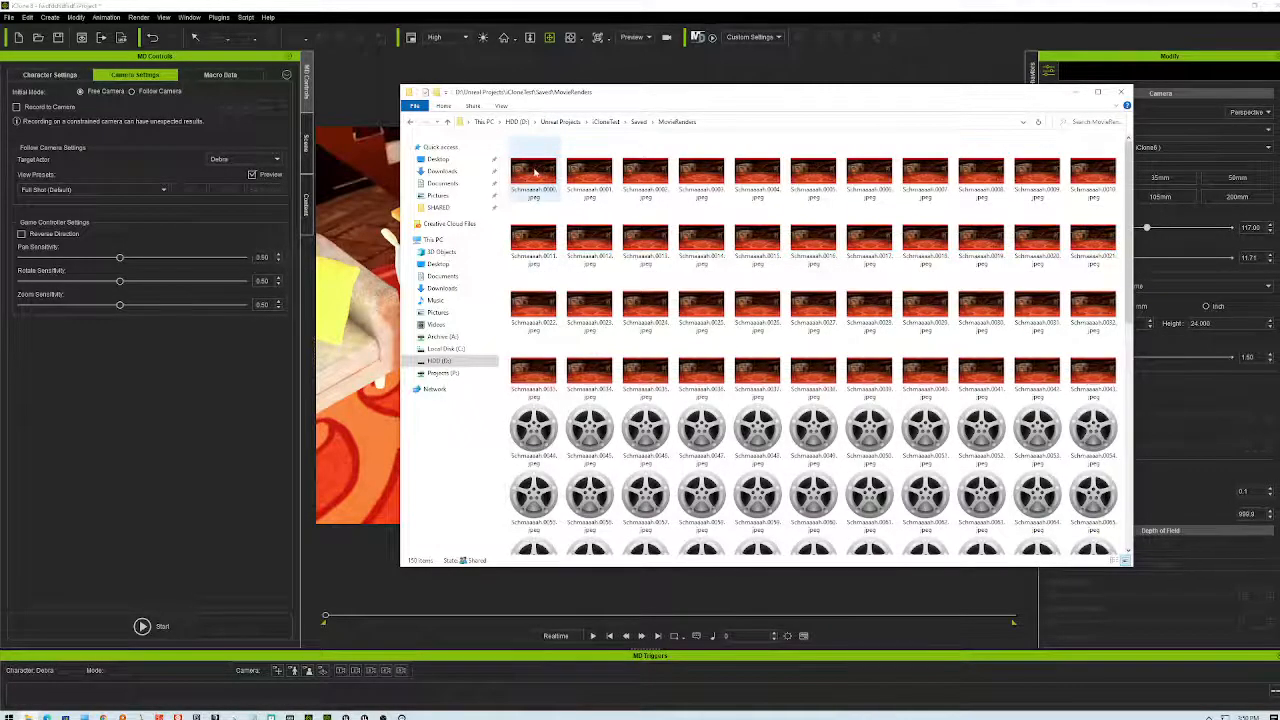
click(538, 172)
double_click(538, 172)
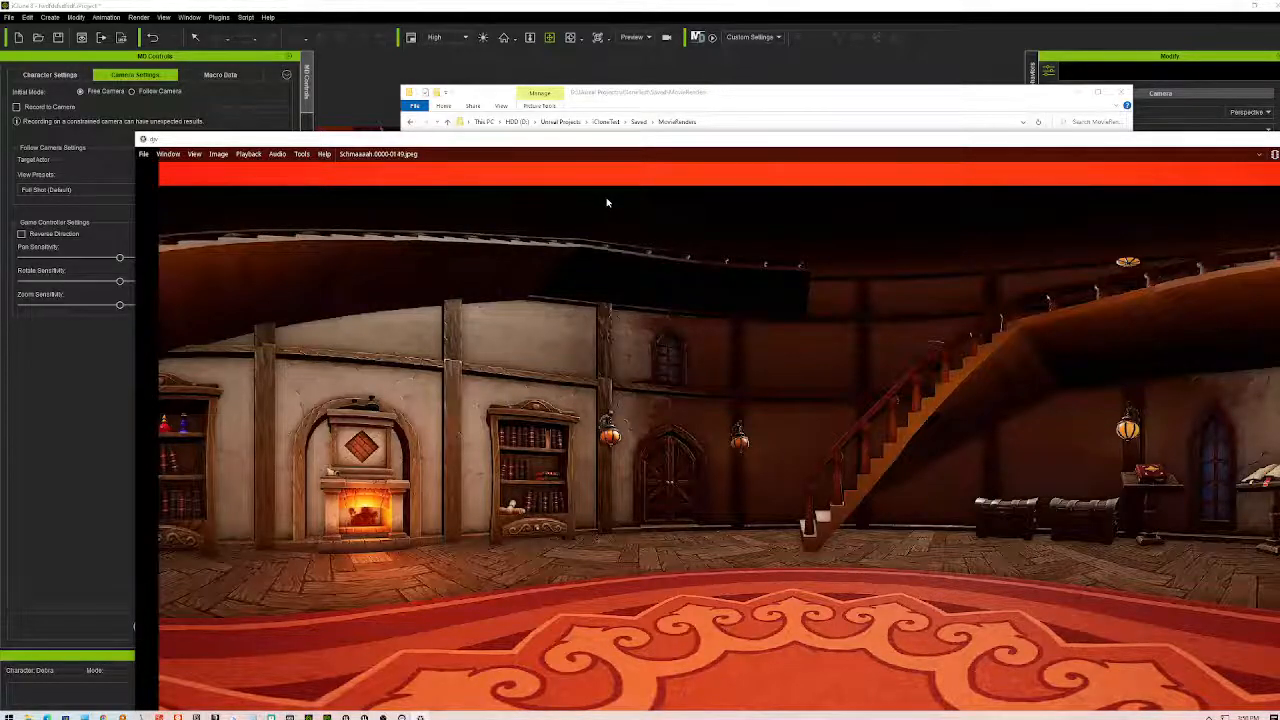
- Move the DJV image viewer window up and to the left
drag(658, 140, 604, 60)
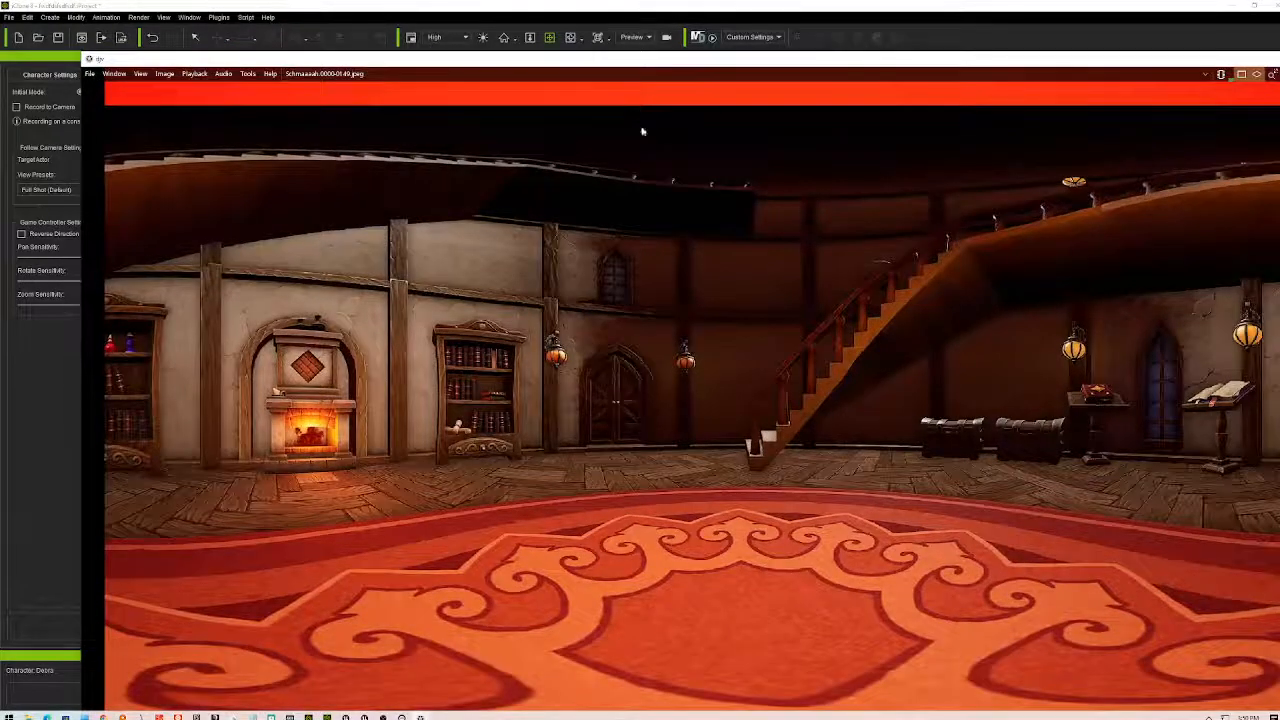
drag(944, 55, 892, 36)
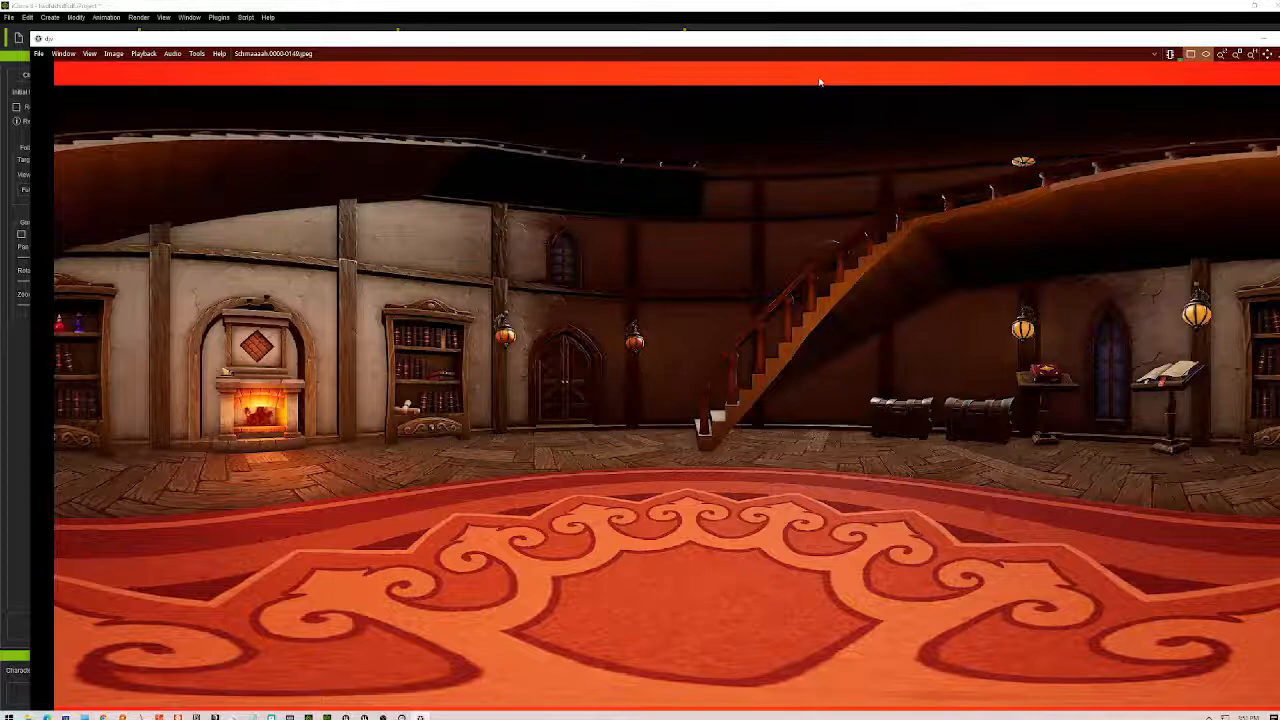
drag(941, 44, 913, 26)
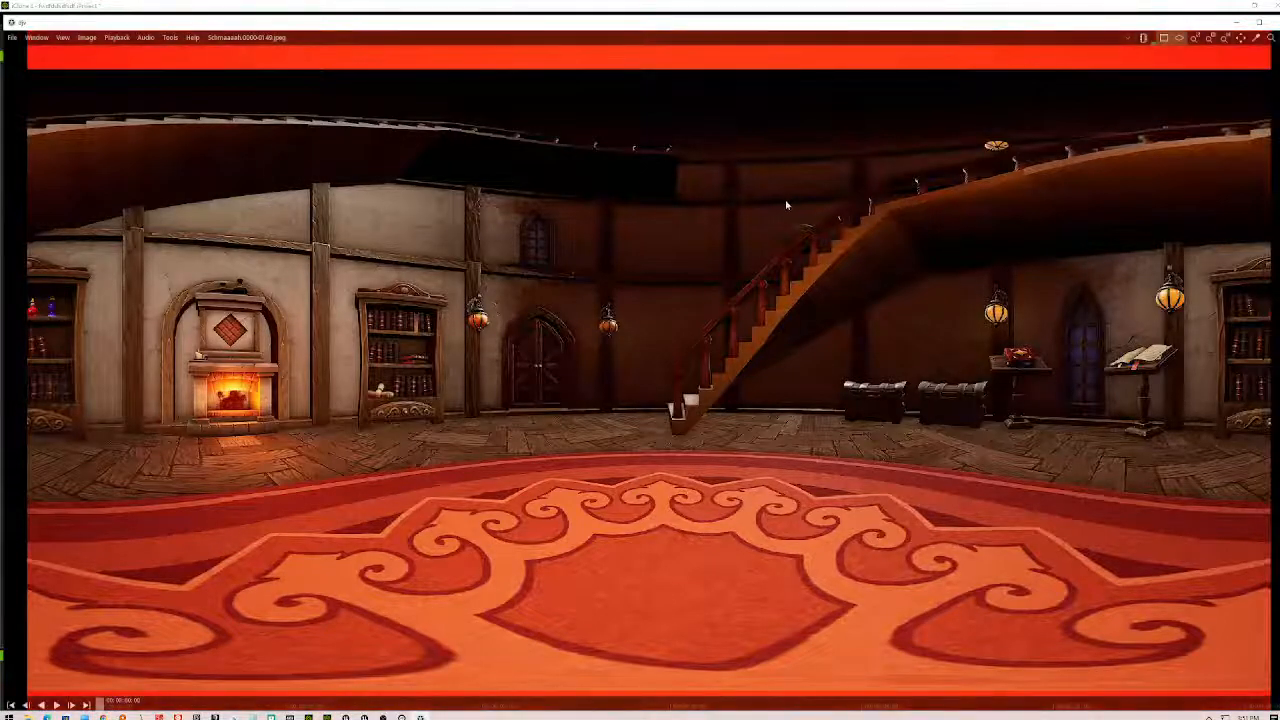
- Zoom in and out on the 360 panorama frame, then close DJV and the MovieRenders folder
scroll(800, 308, up, 3)
scroll(800, 308, up, 2)
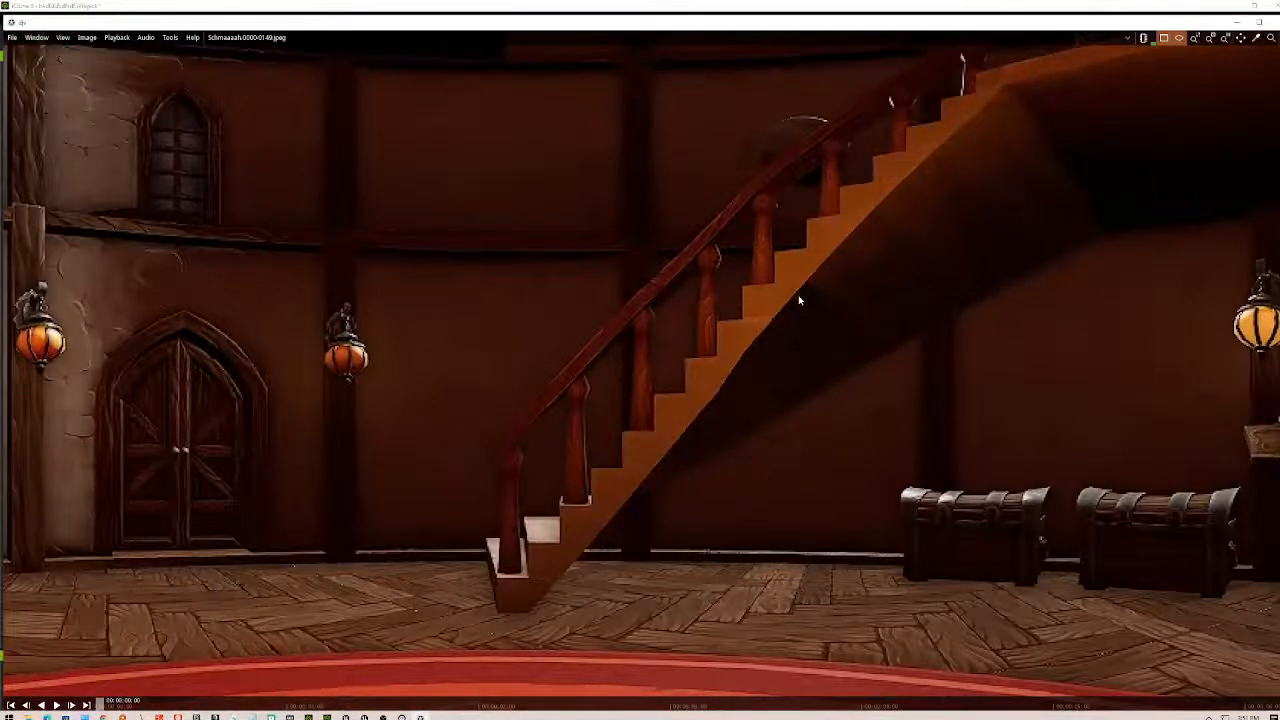
scroll(800, 300, down, 5)
scroll(800, 300, up, 1)
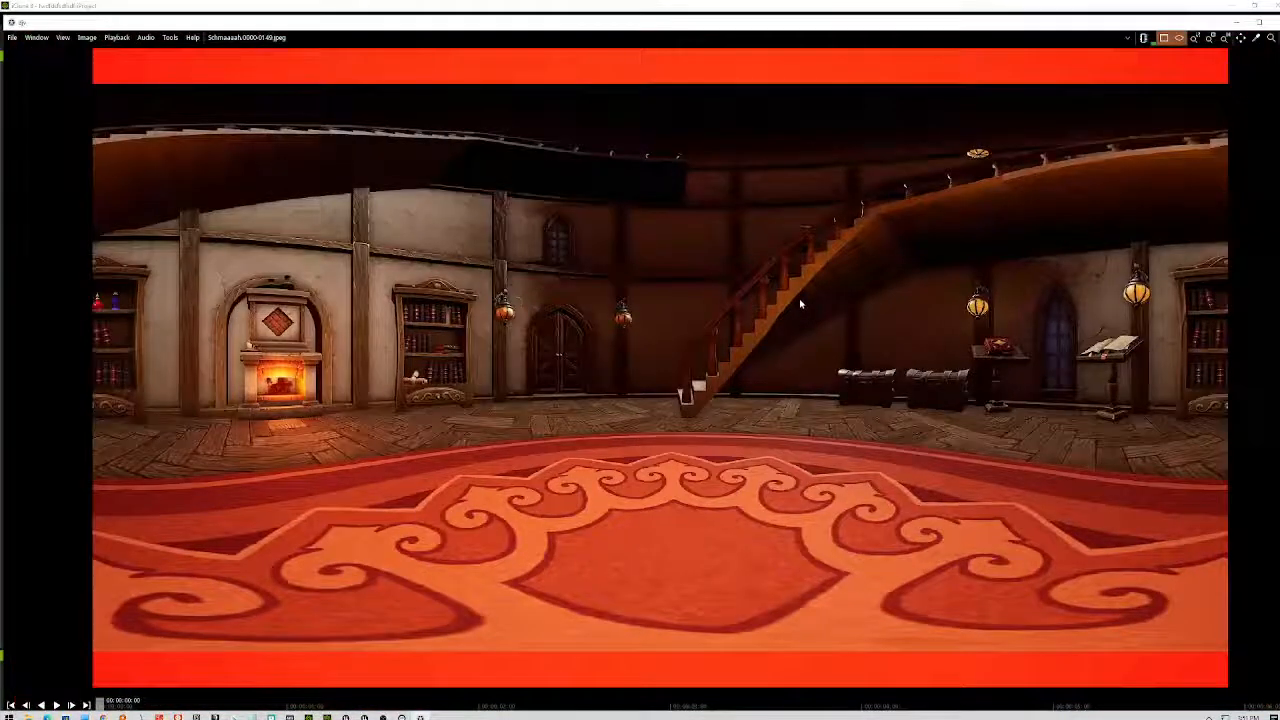
scroll(800, 304, down, 2)
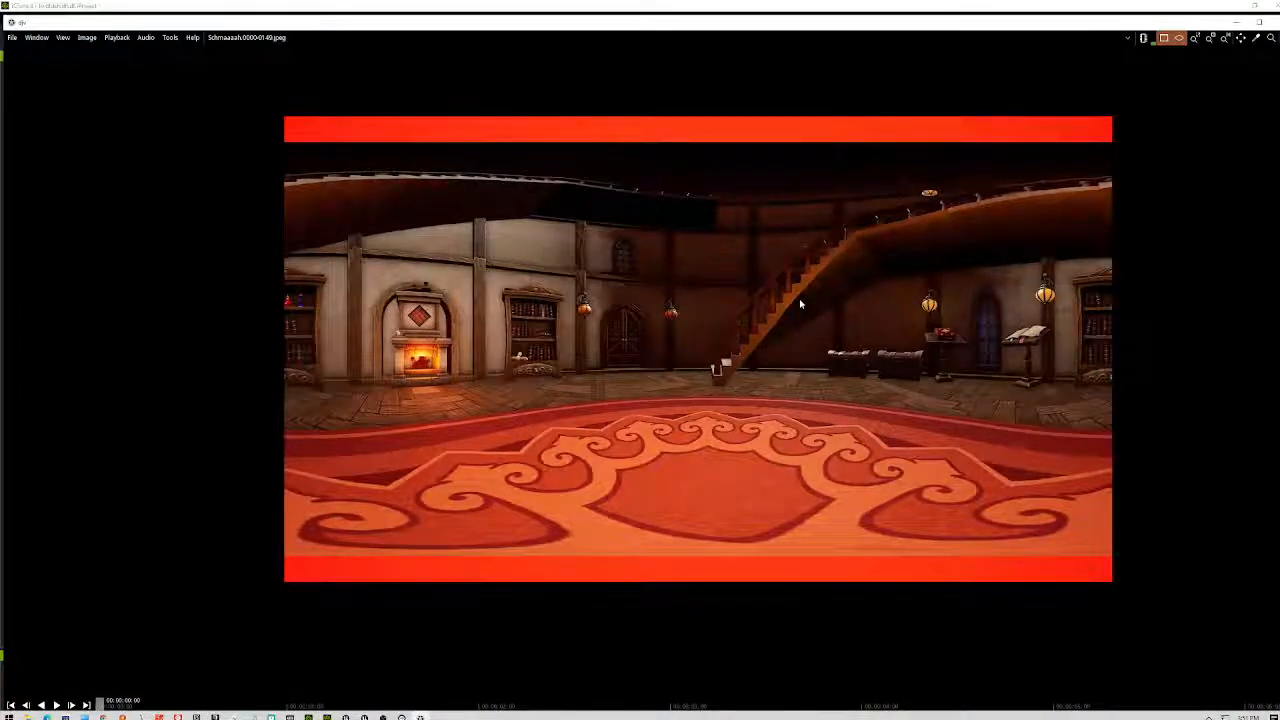
click(1268, 5)
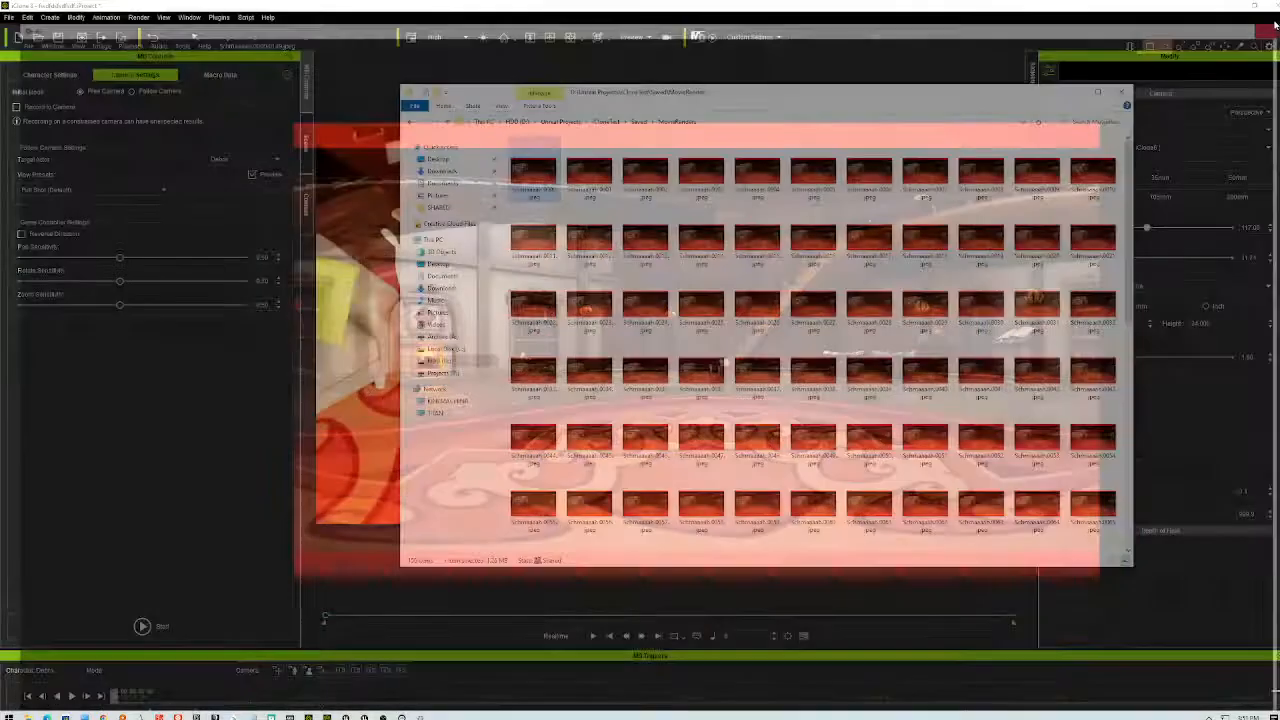
click(1120, 91)
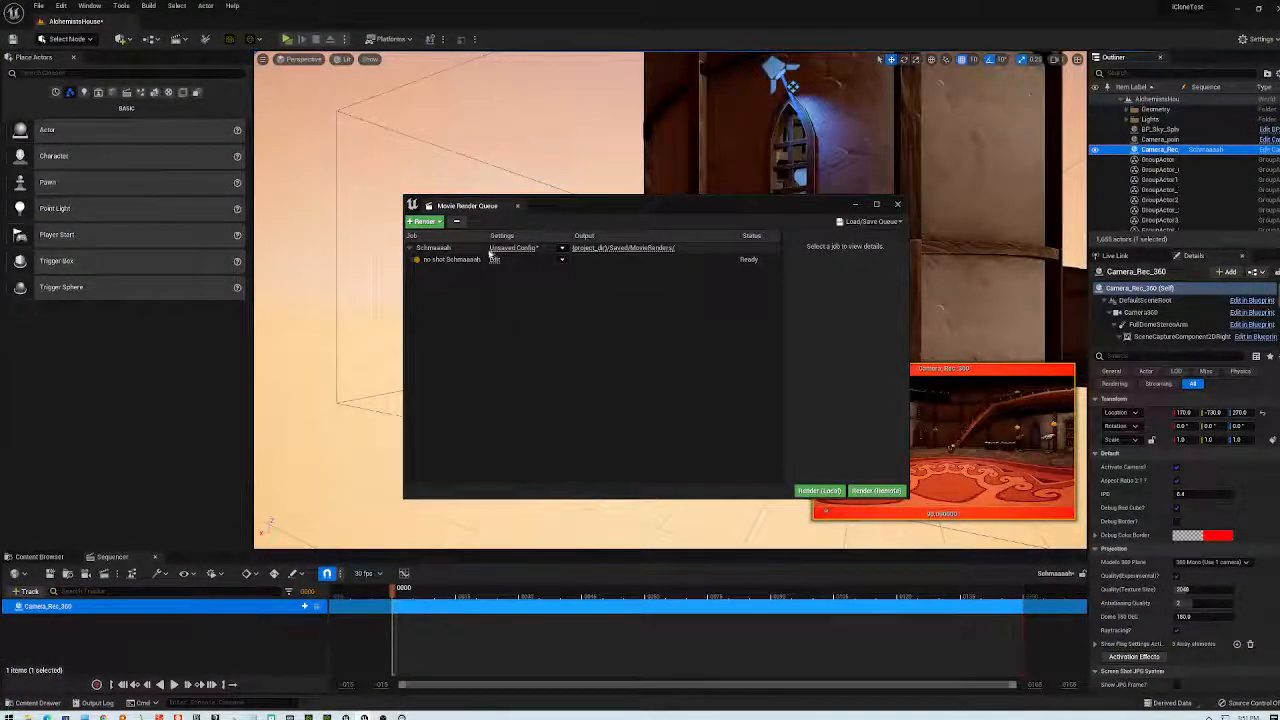
- Cancel the job's Unsaved Config, reposition the queue, select the shot row, and reopen its settings
click(499, 248)
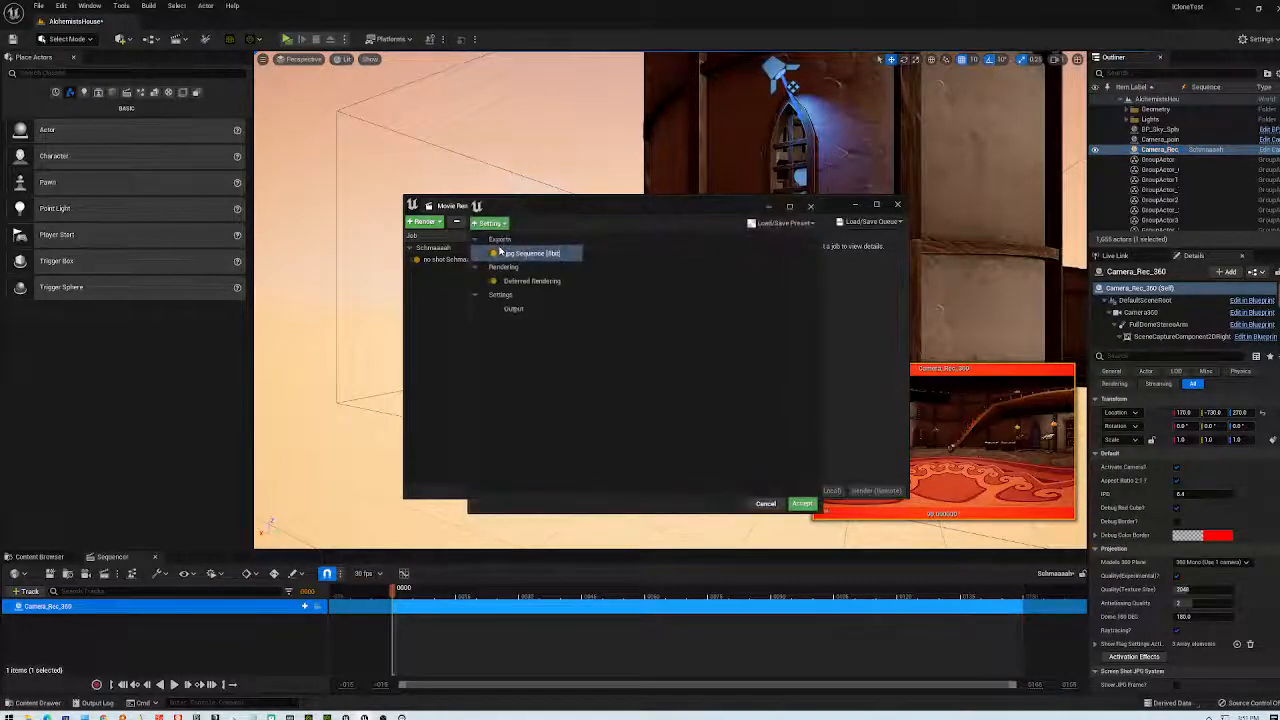
click(762, 503)
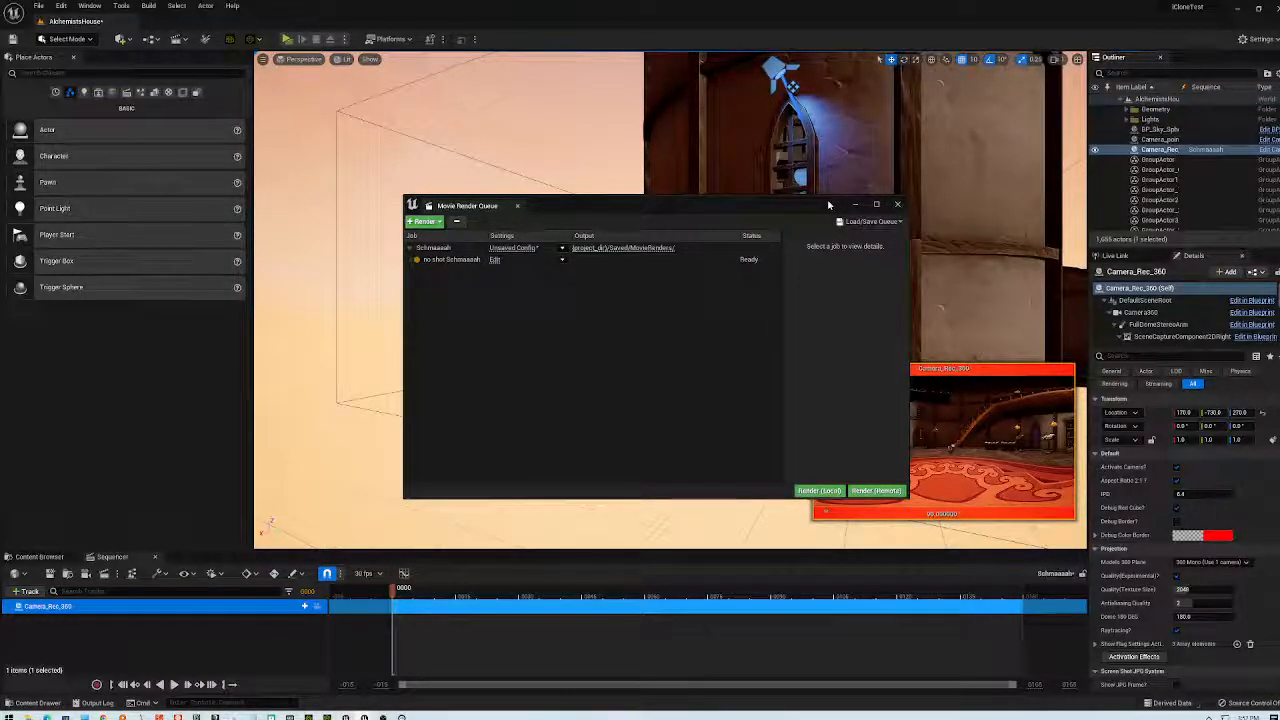
drag(798, 210, 709, 232)
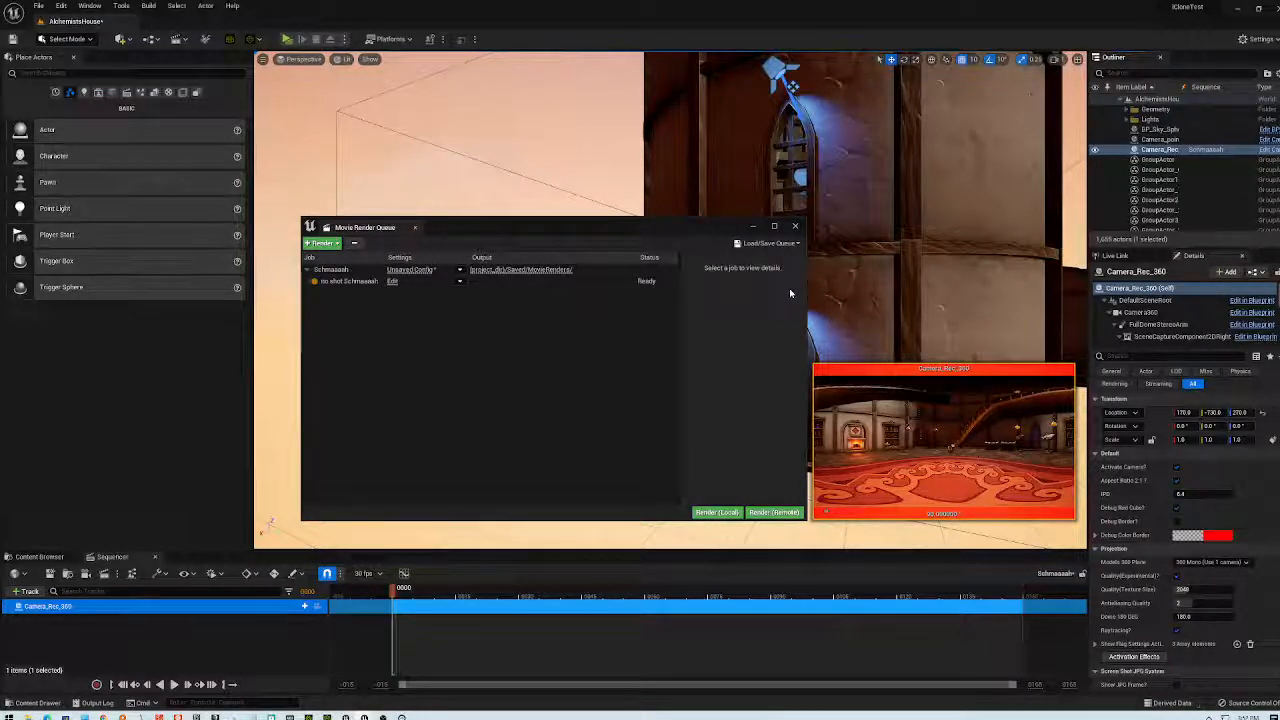
click(604, 374)
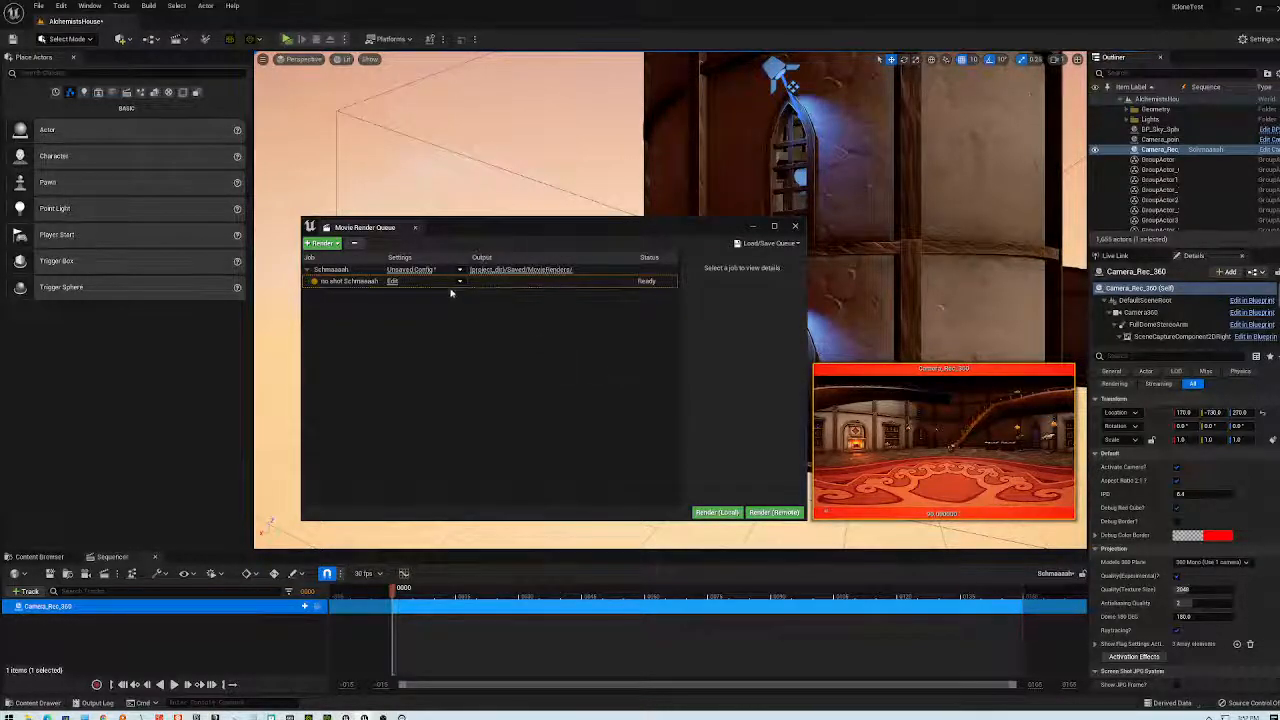
click(411, 272)
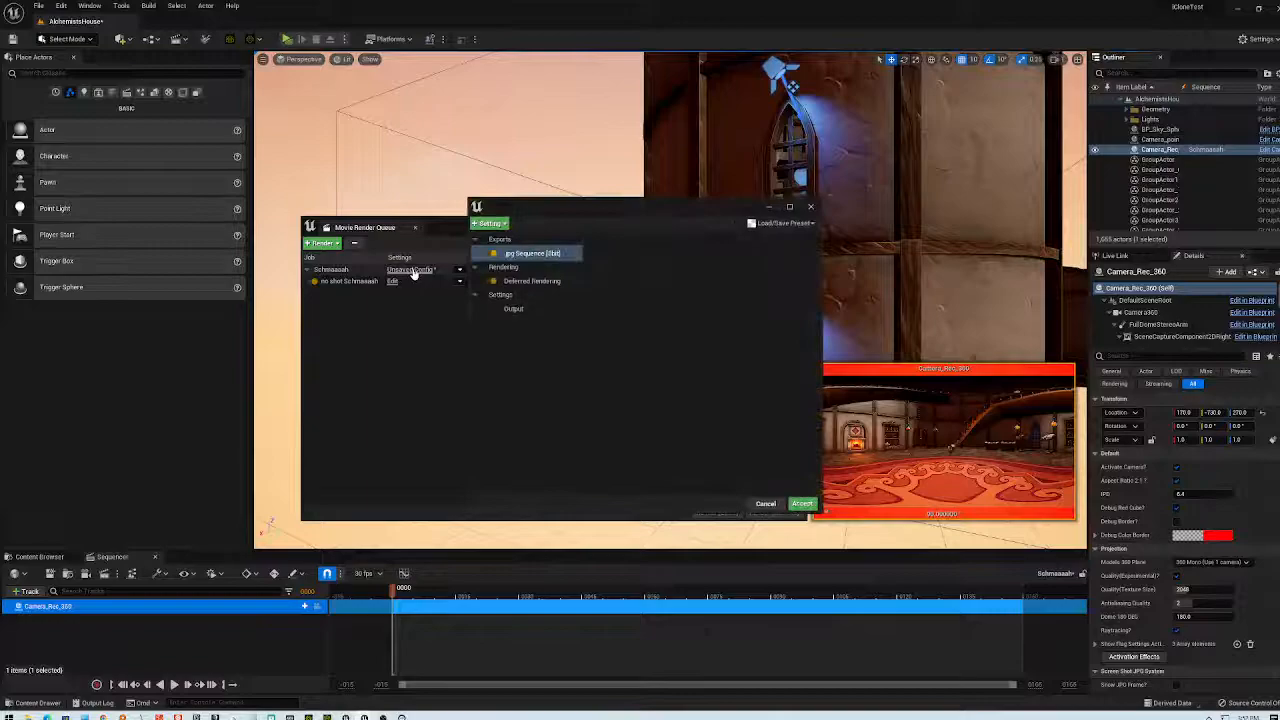
- Browse the Load/Save Preset and + Setting lists without adding anything
click(773, 224)
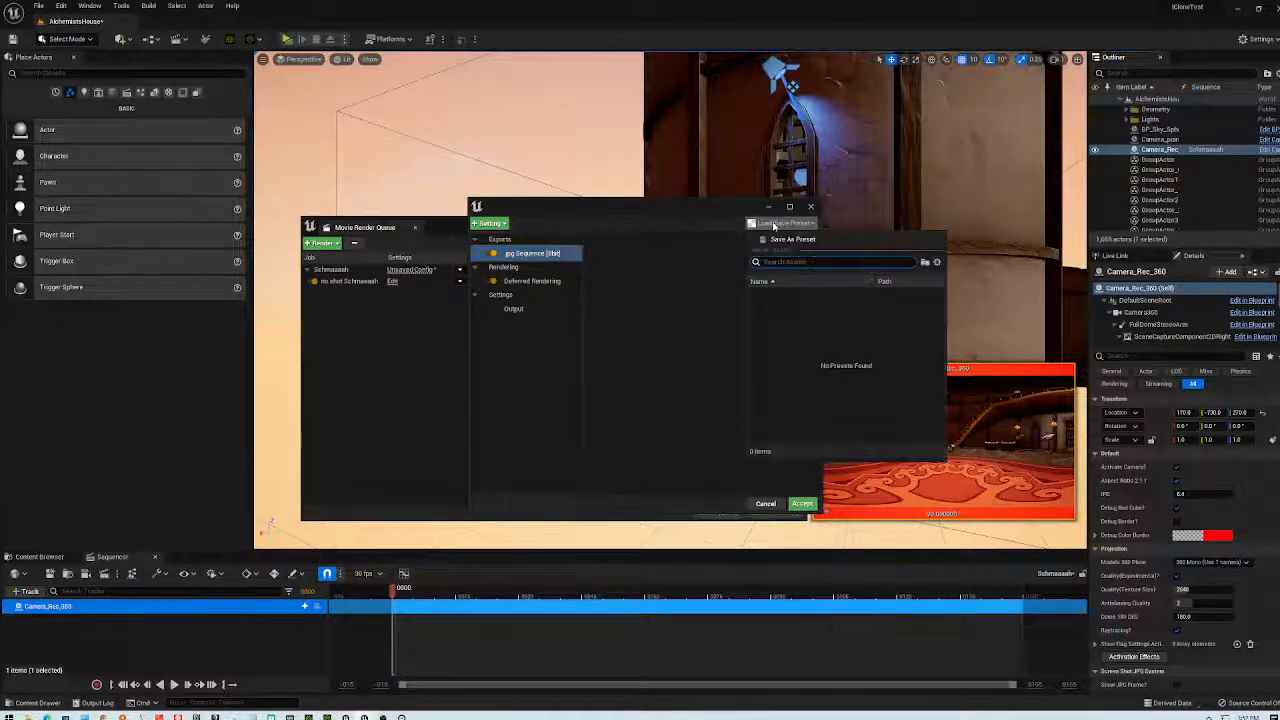
click(937, 262)
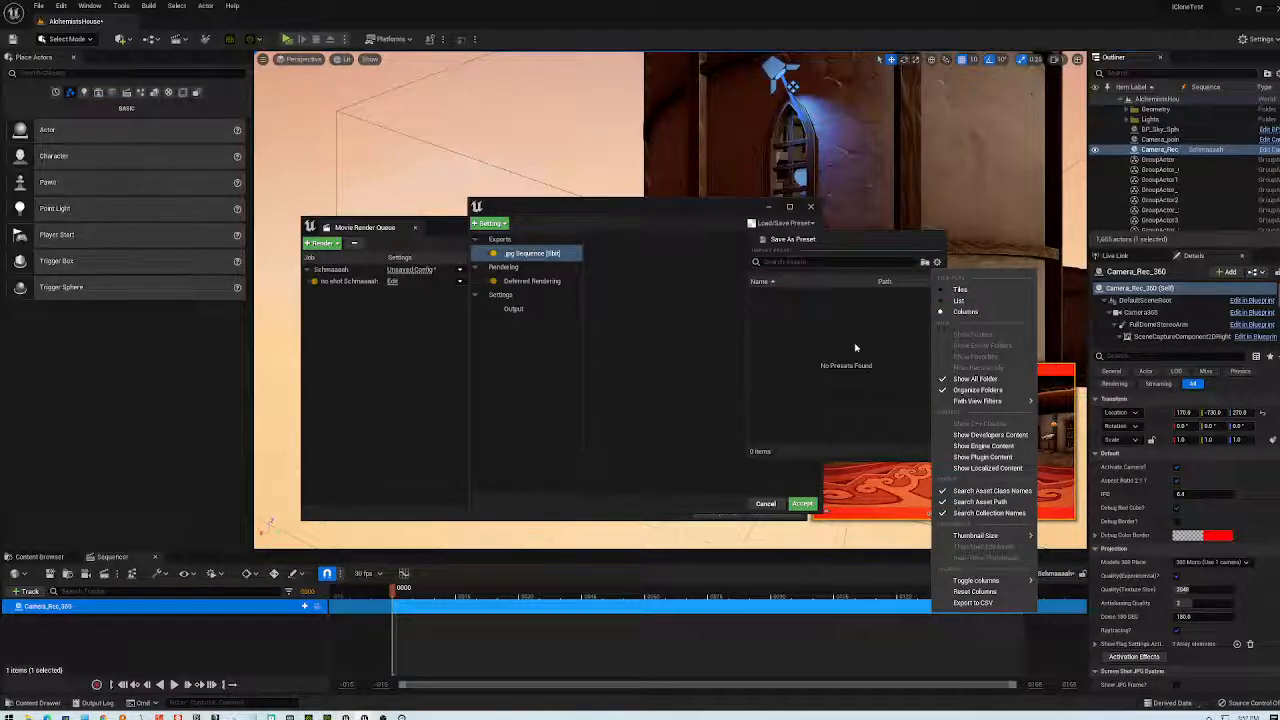
click(700, 340)
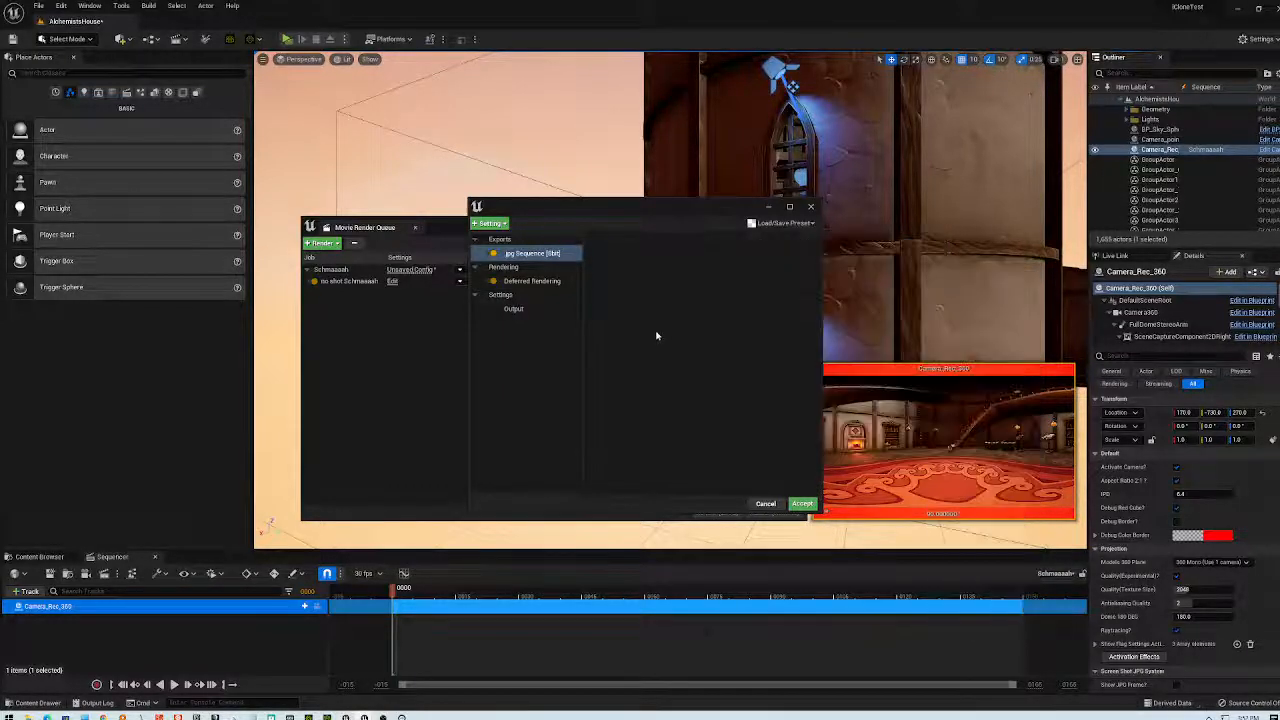
click(490, 223)
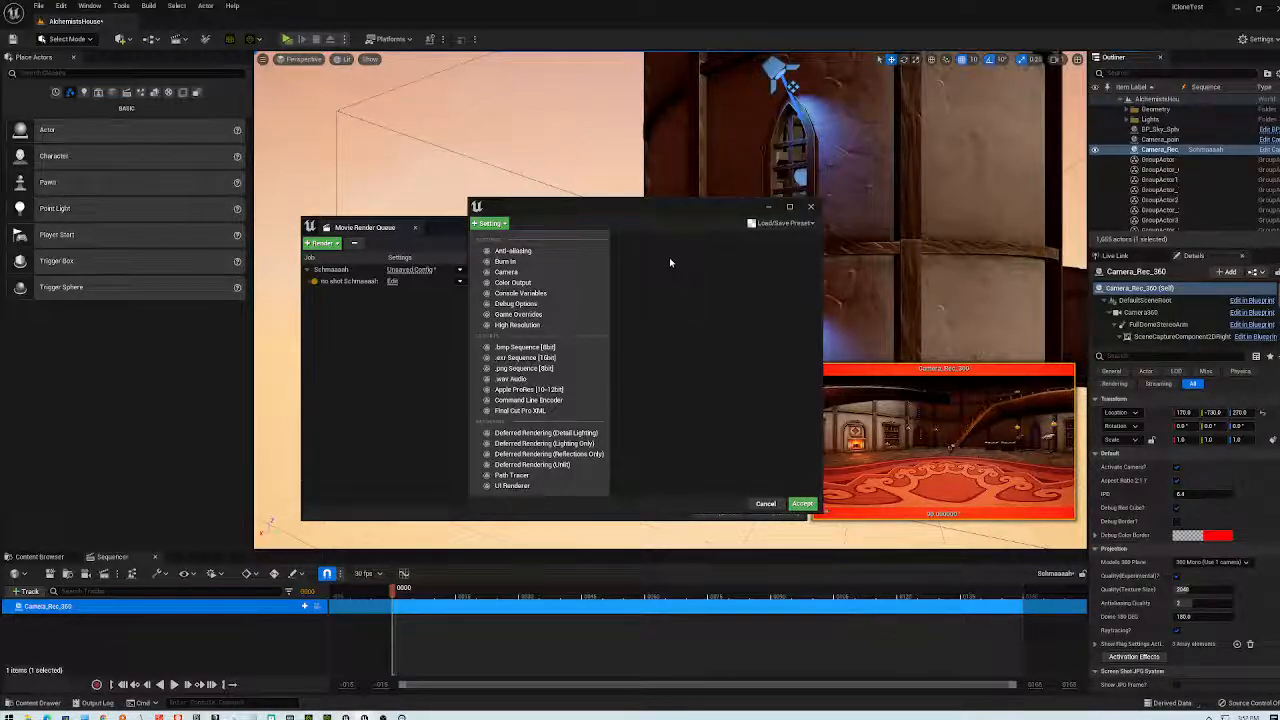
click(670, 262)
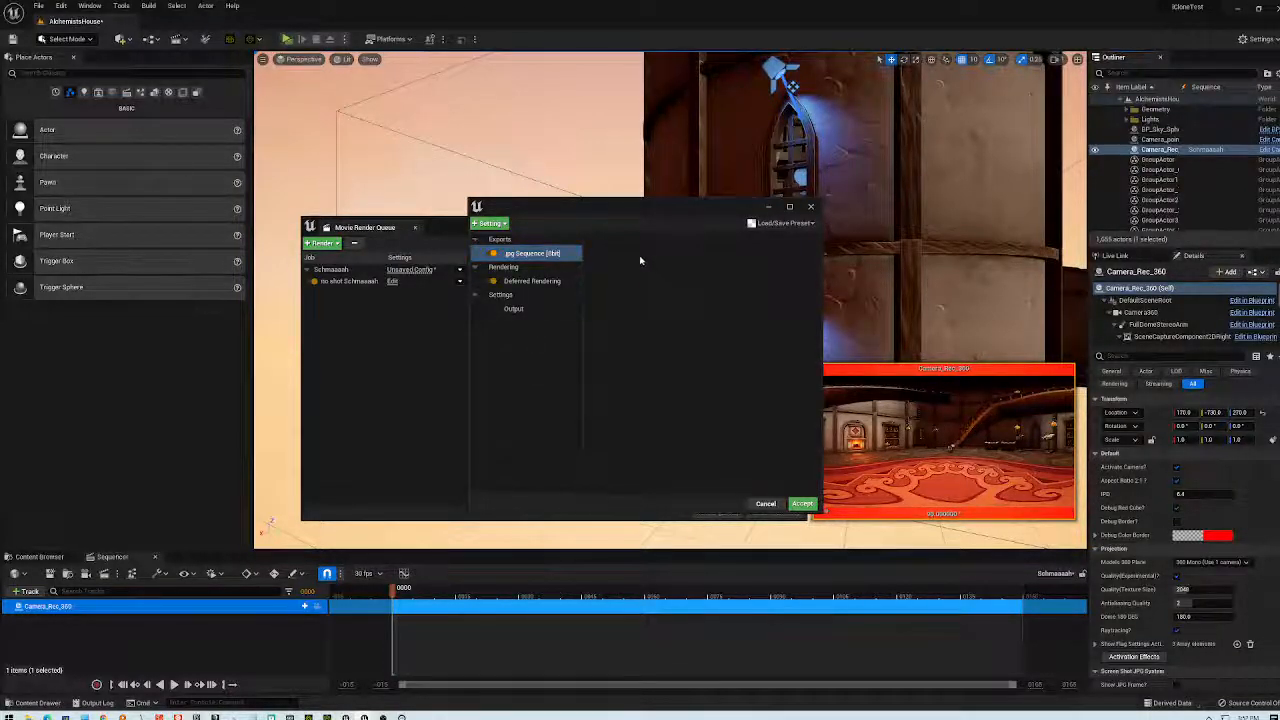
- Select the jpg Sequence [8bit] setting, then close the job settings window
click(510, 347)
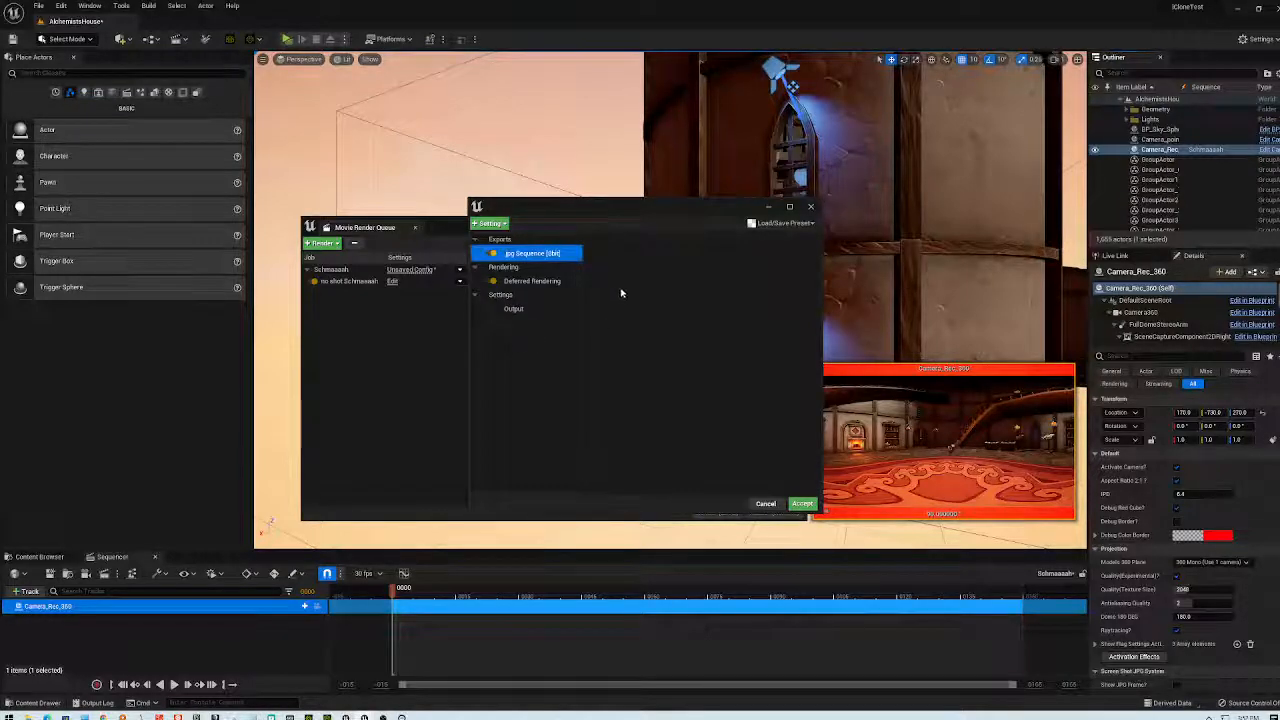
click(593, 218)
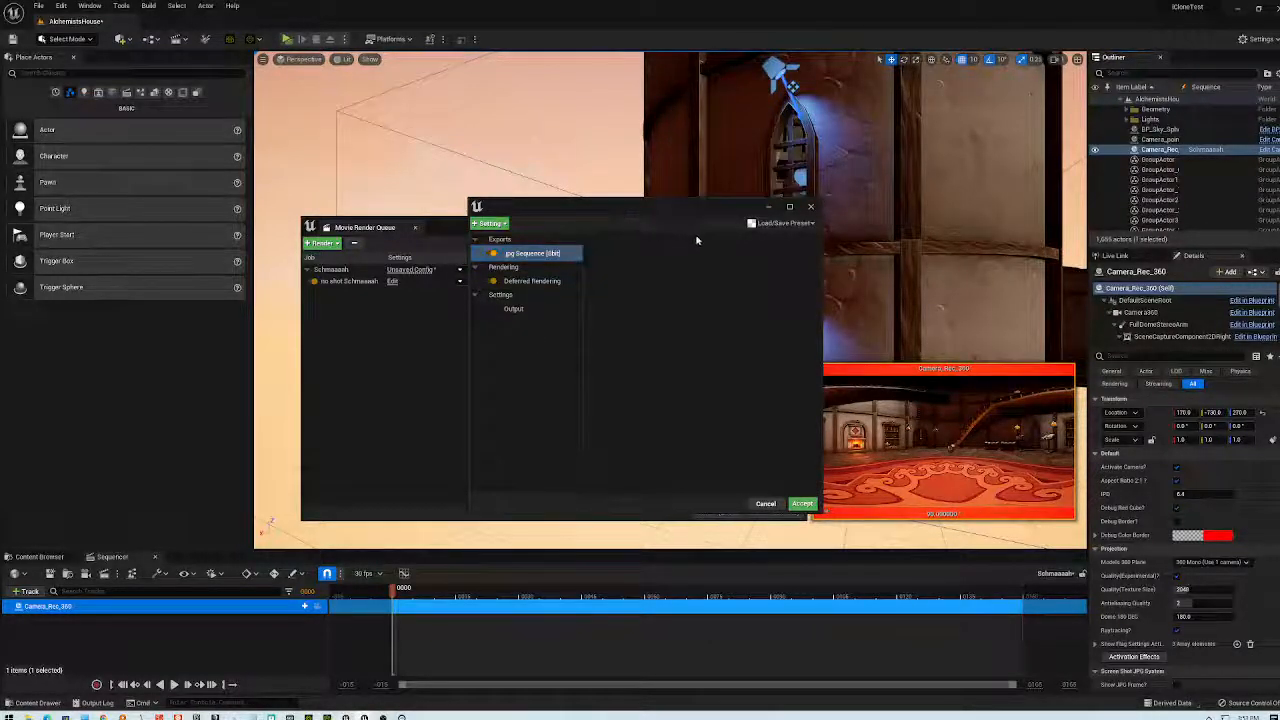
click(553, 254)
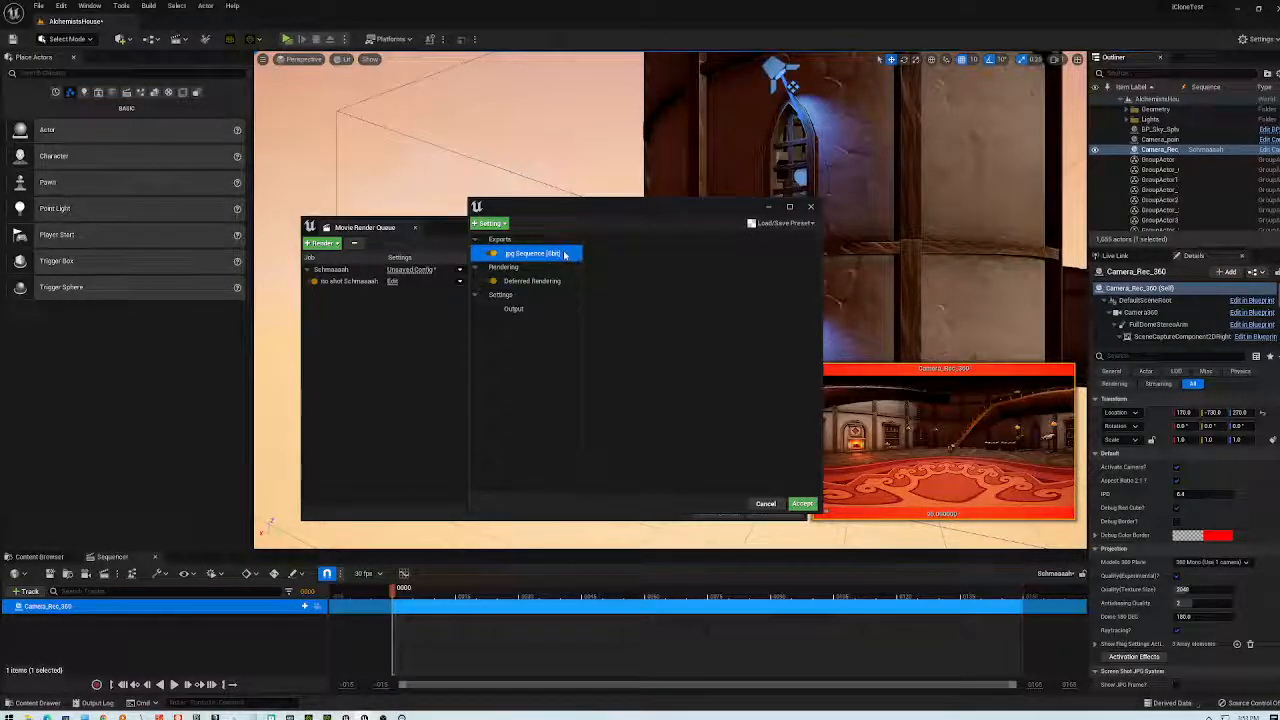
click(810, 206)
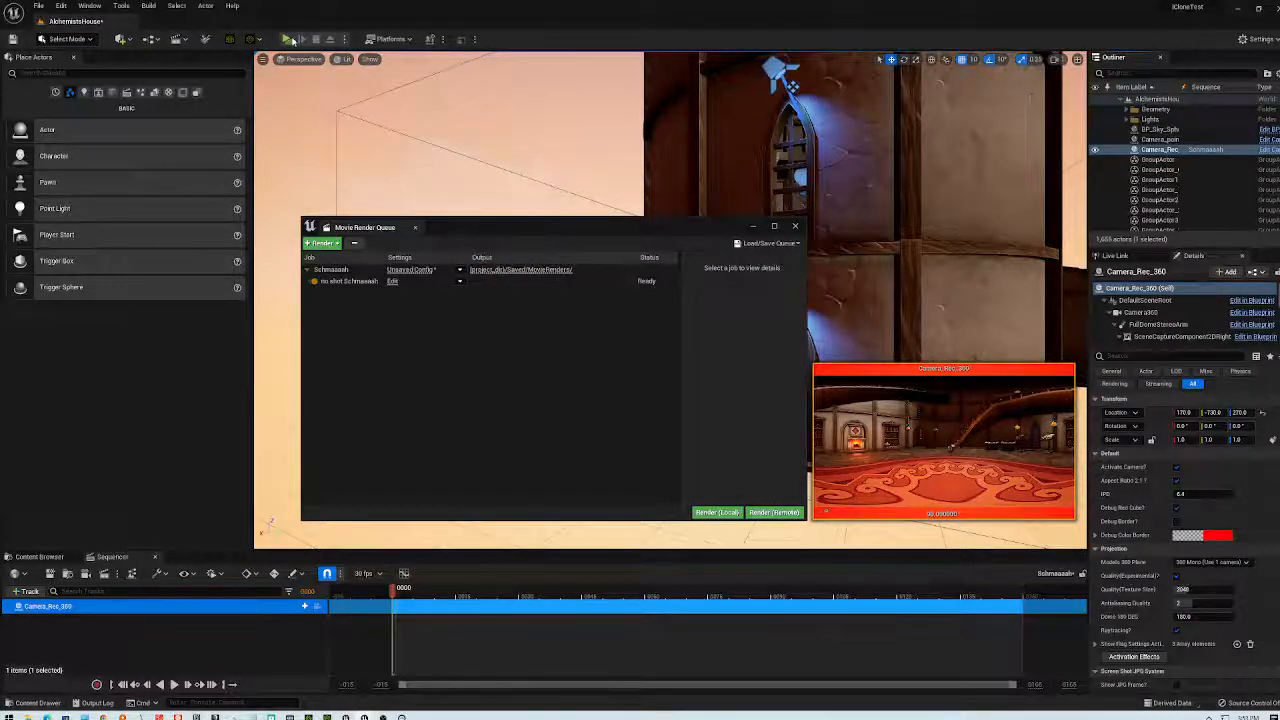
- Raise the queue window over the viewport and select the Schmaaaah shot row
drag(690, 234, 671, 141)
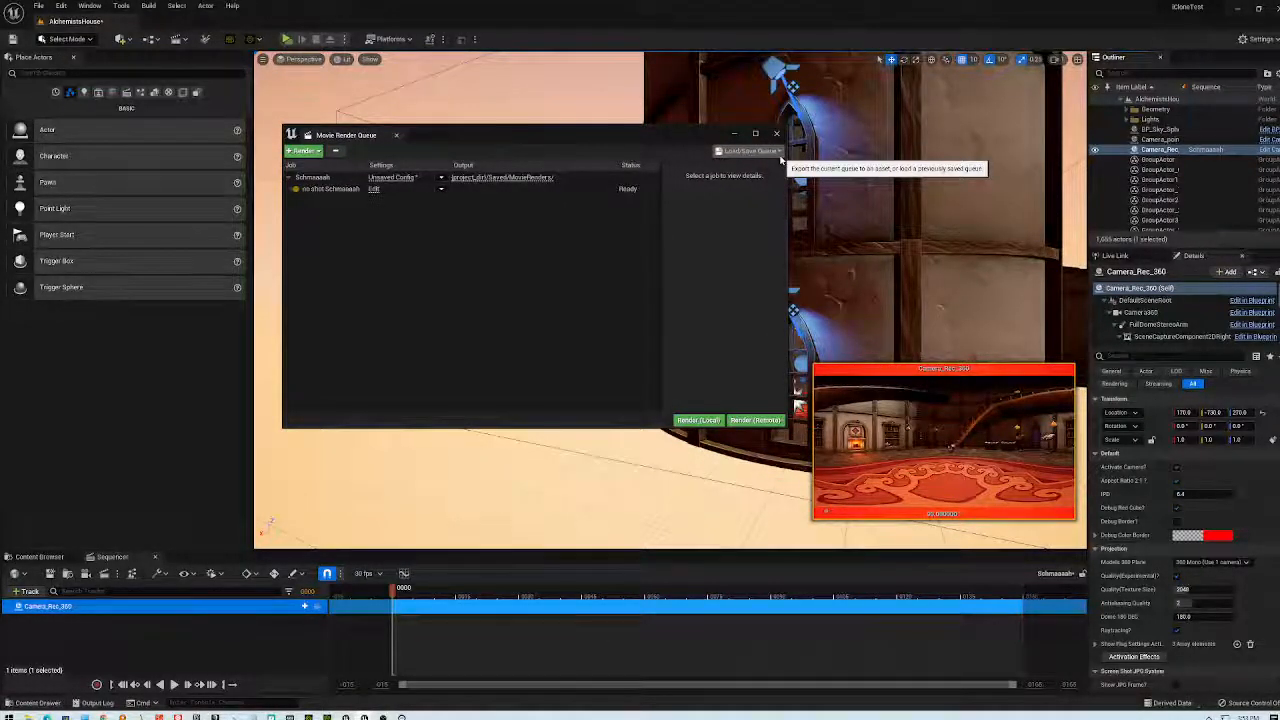
click(588, 188)
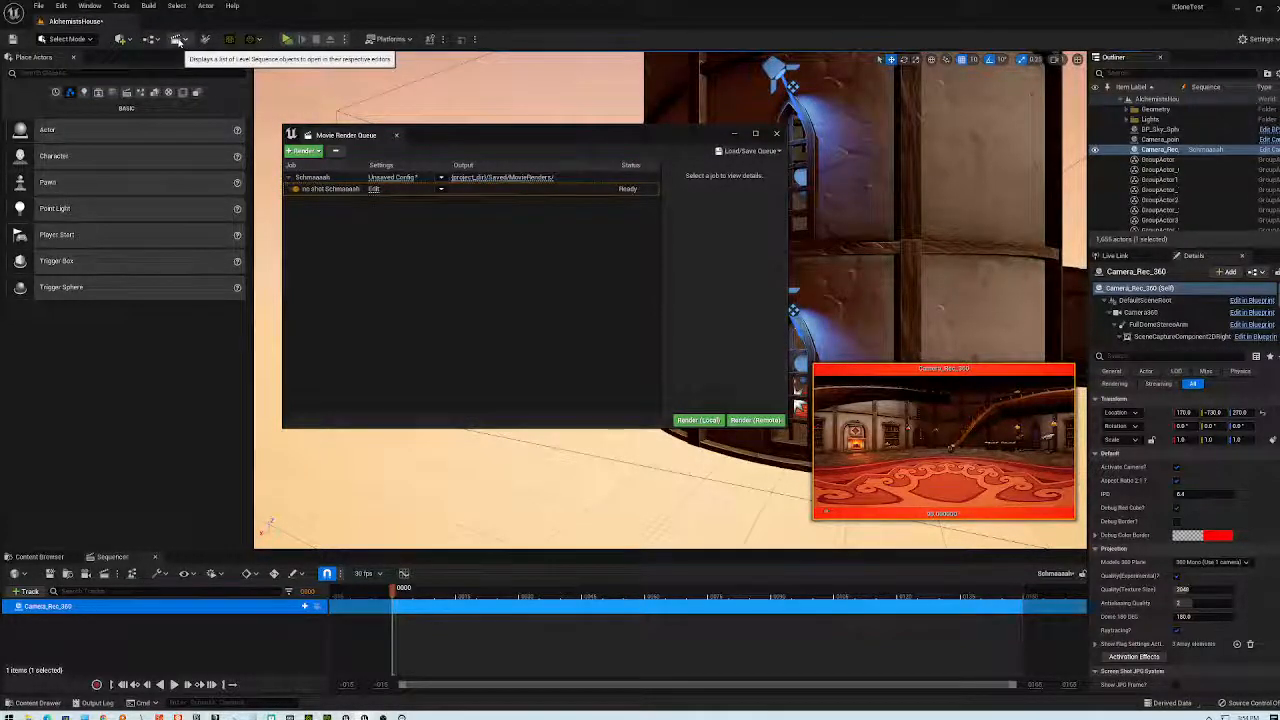
click(176, 40)
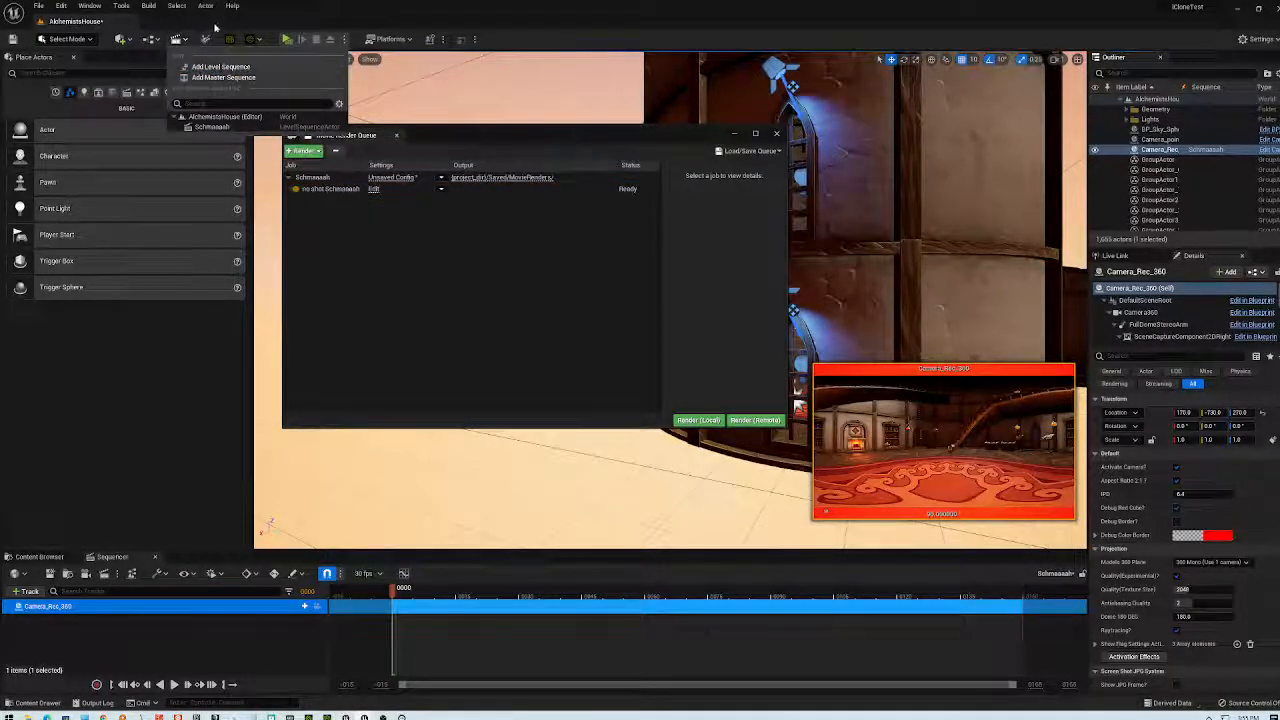
click(180, 40)
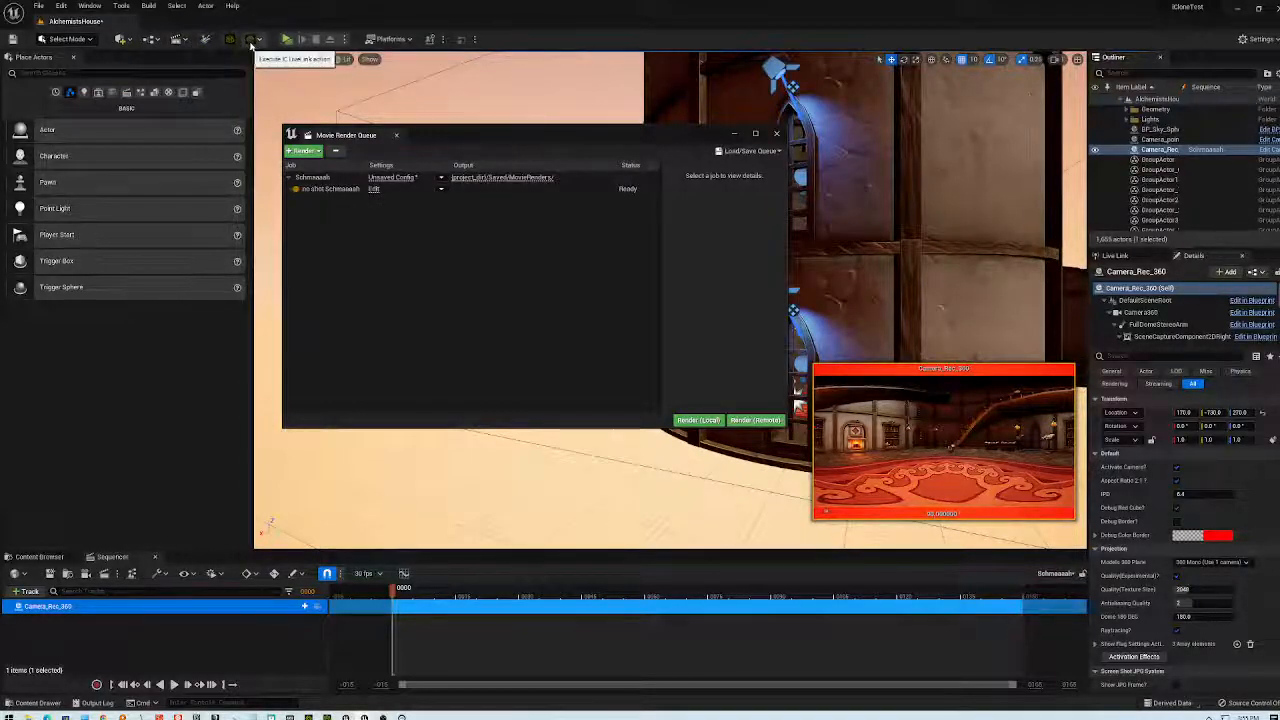
click(262, 41)
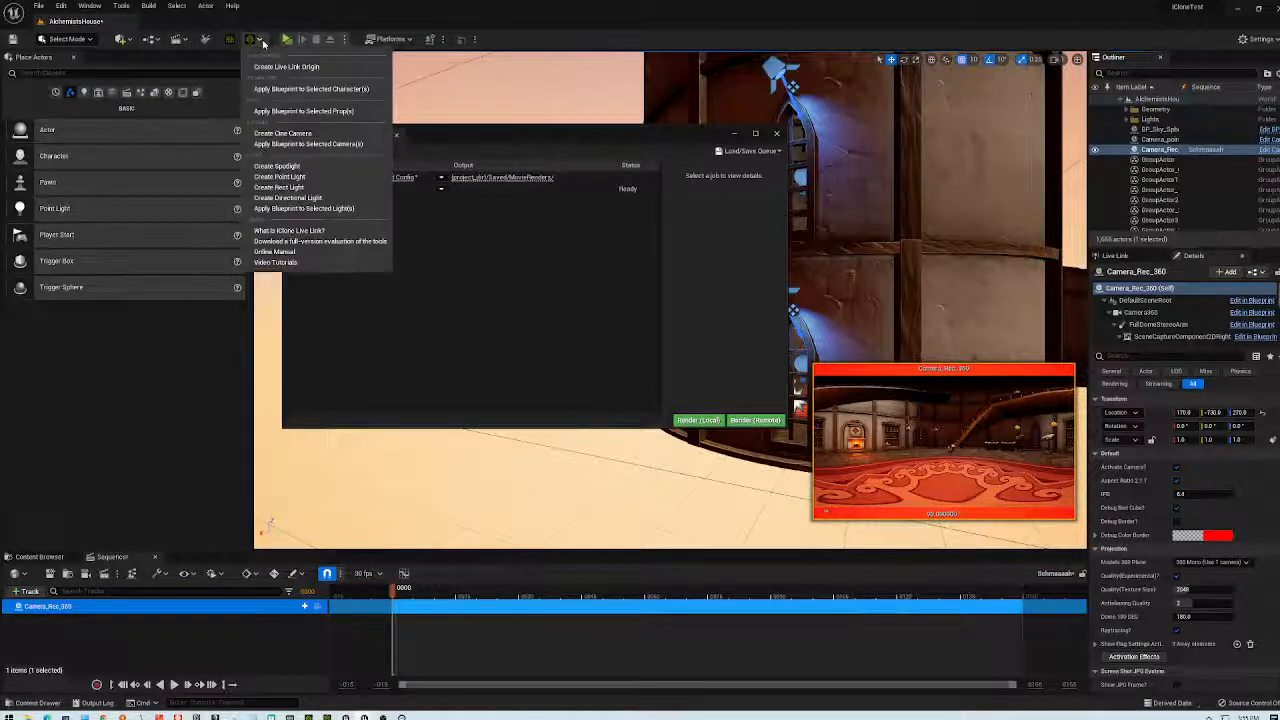
click(263, 43)
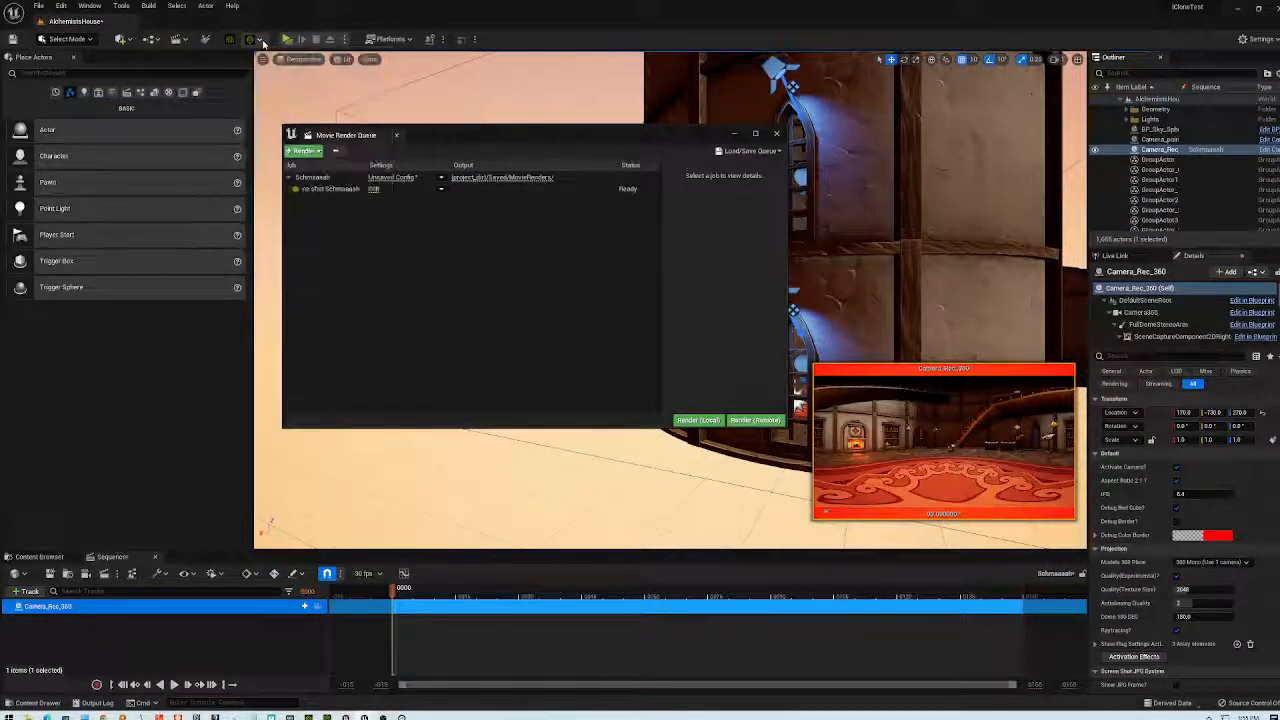
click(61, 5)
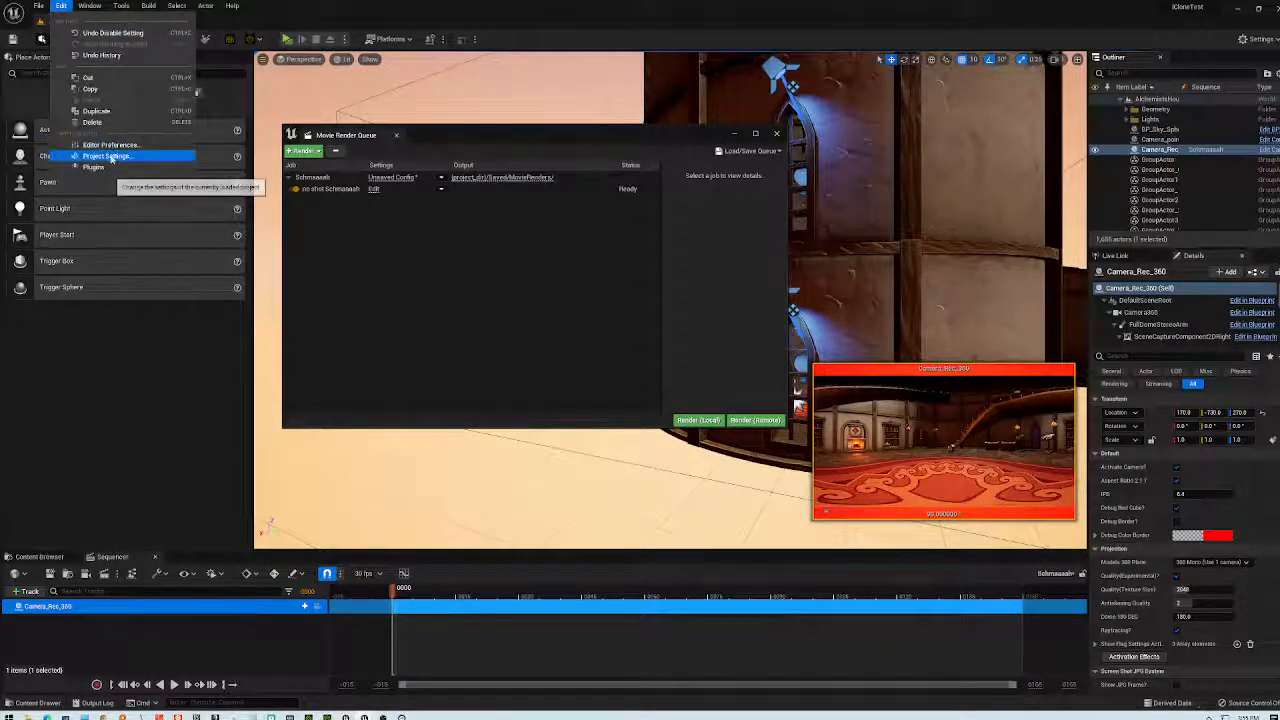
click(112, 156)
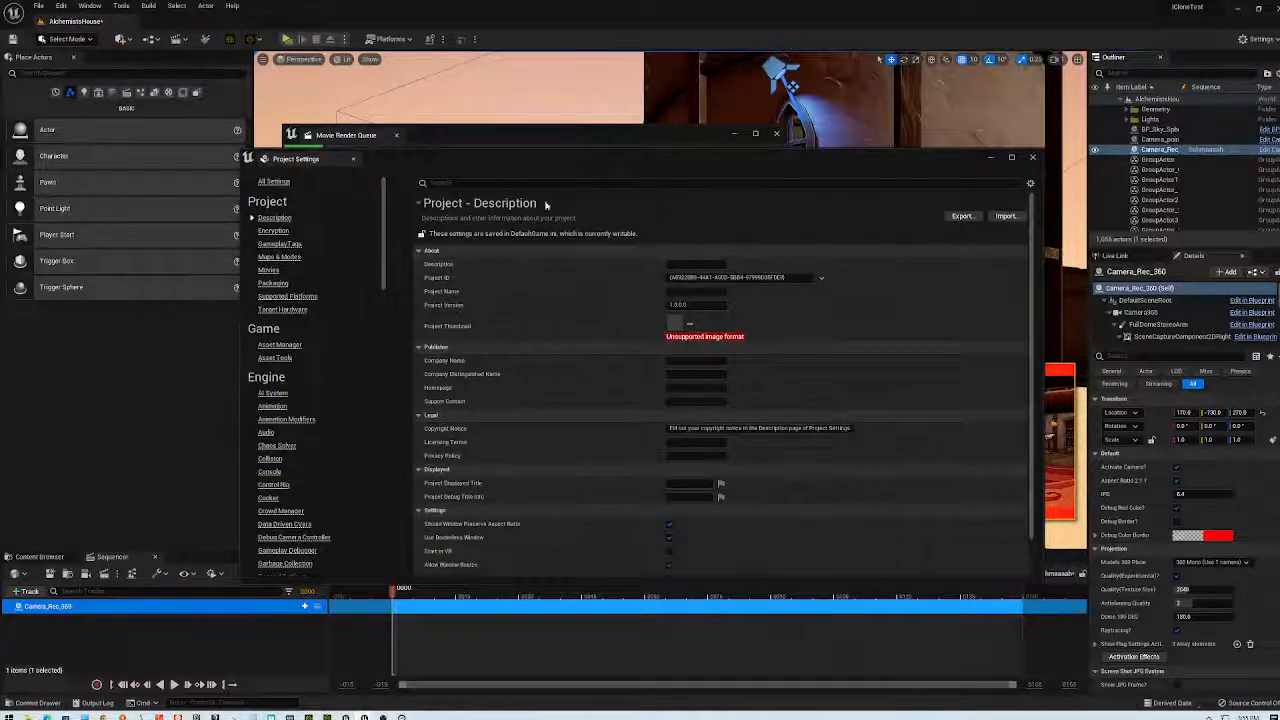
scroll(310, 425, down, 15)
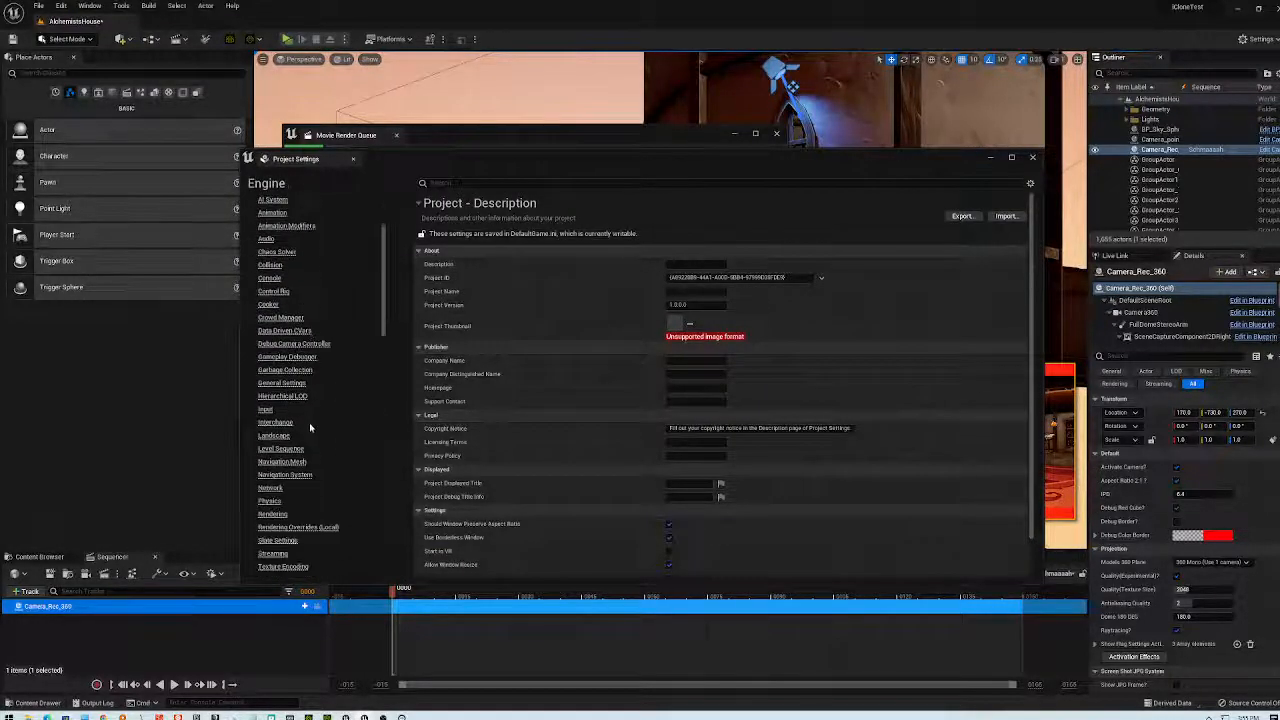
scroll(310, 423, down, 15)
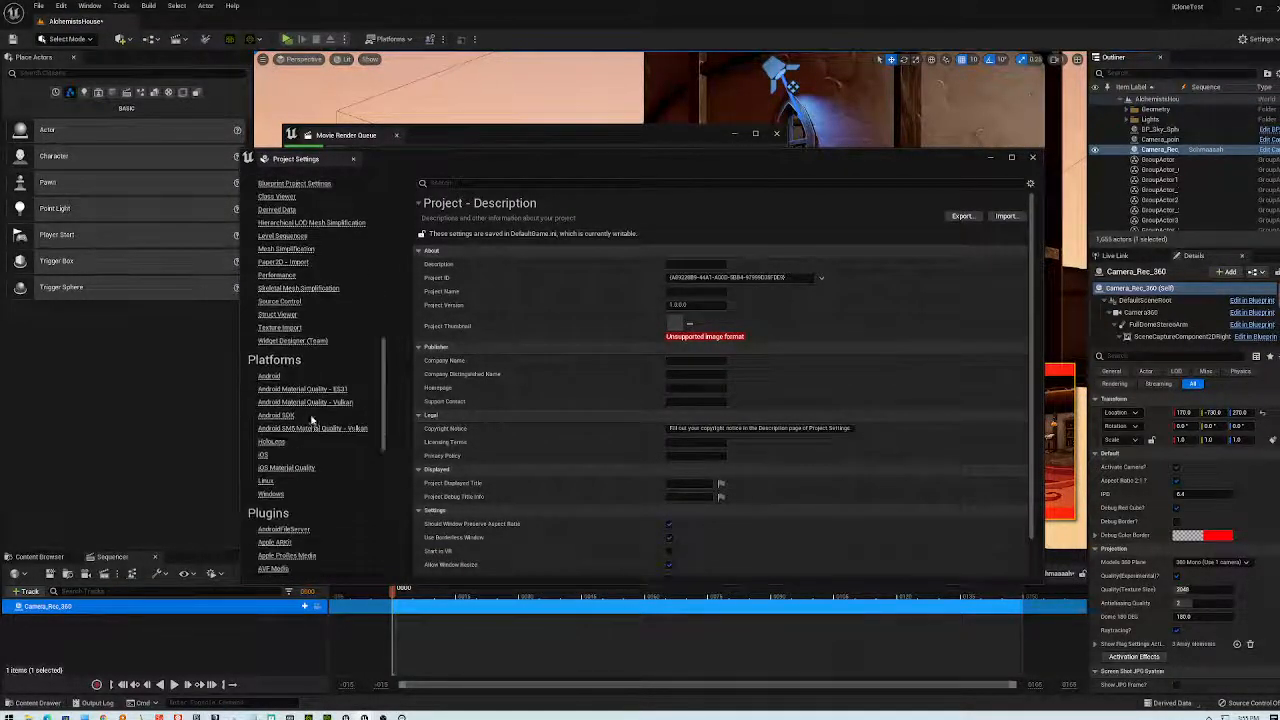
scroll(314, 414, down, 6)
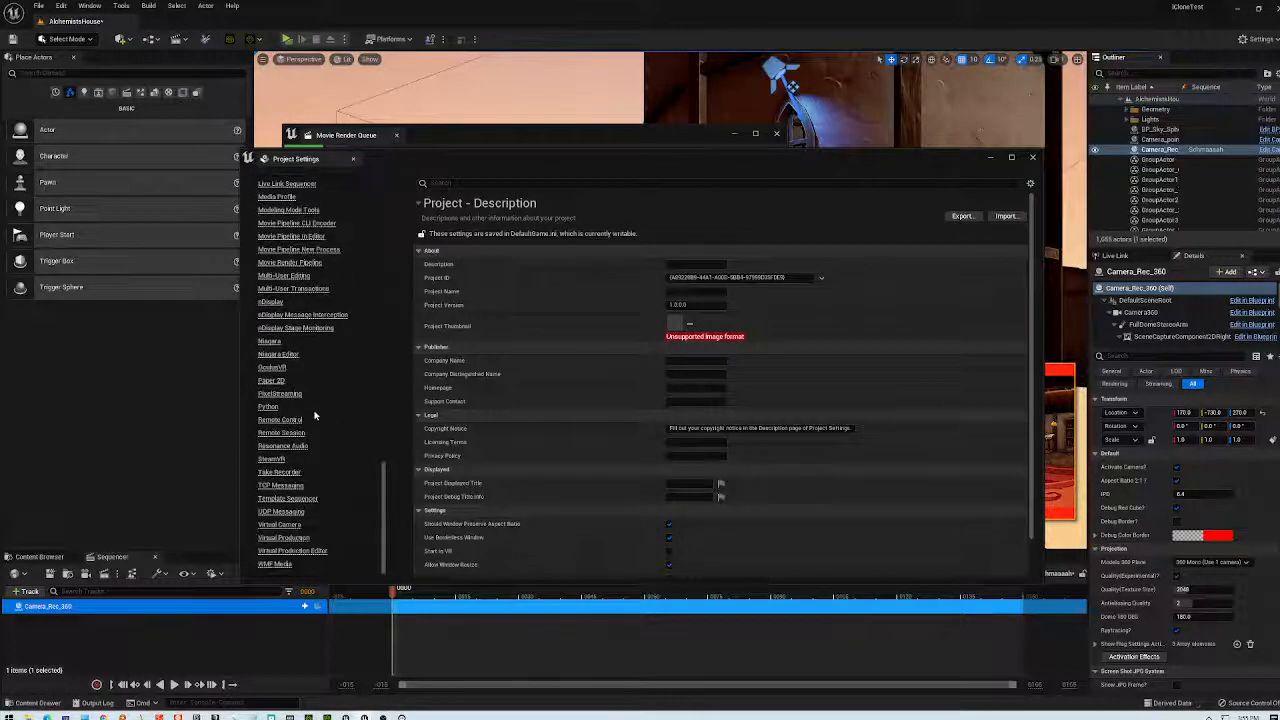
drag(378, 485, 407, 198)
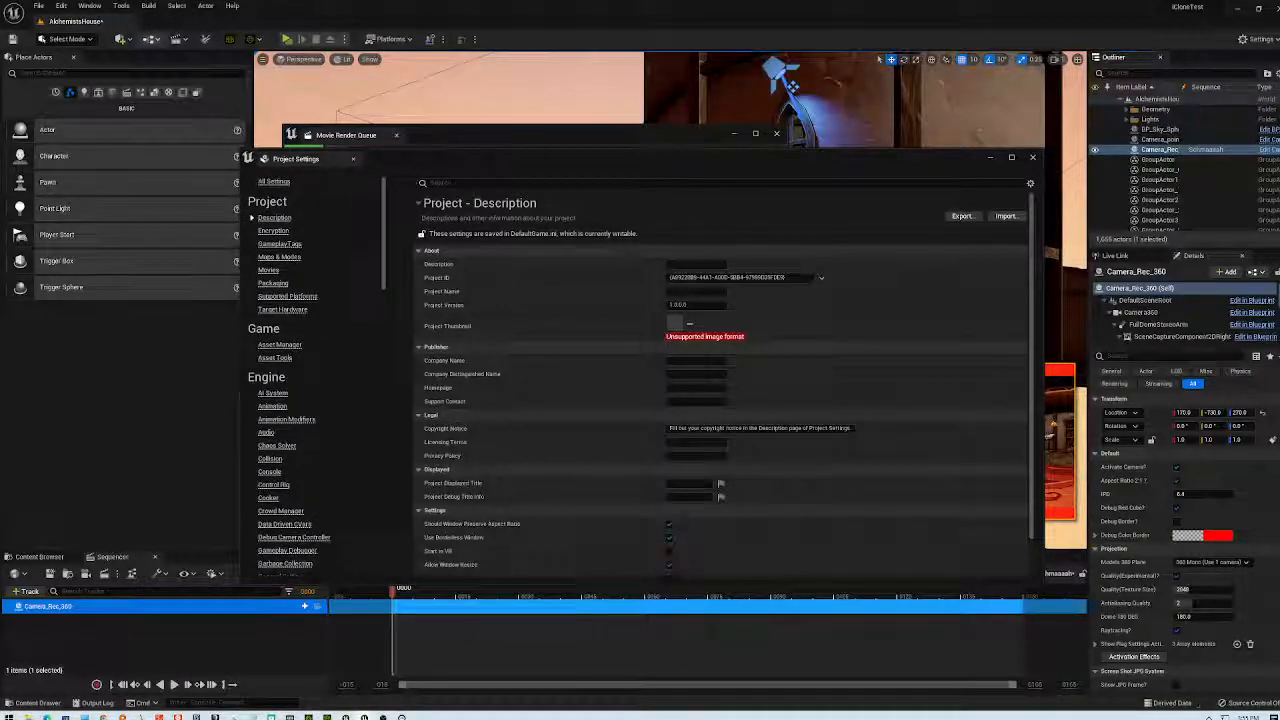
click(352, 158)
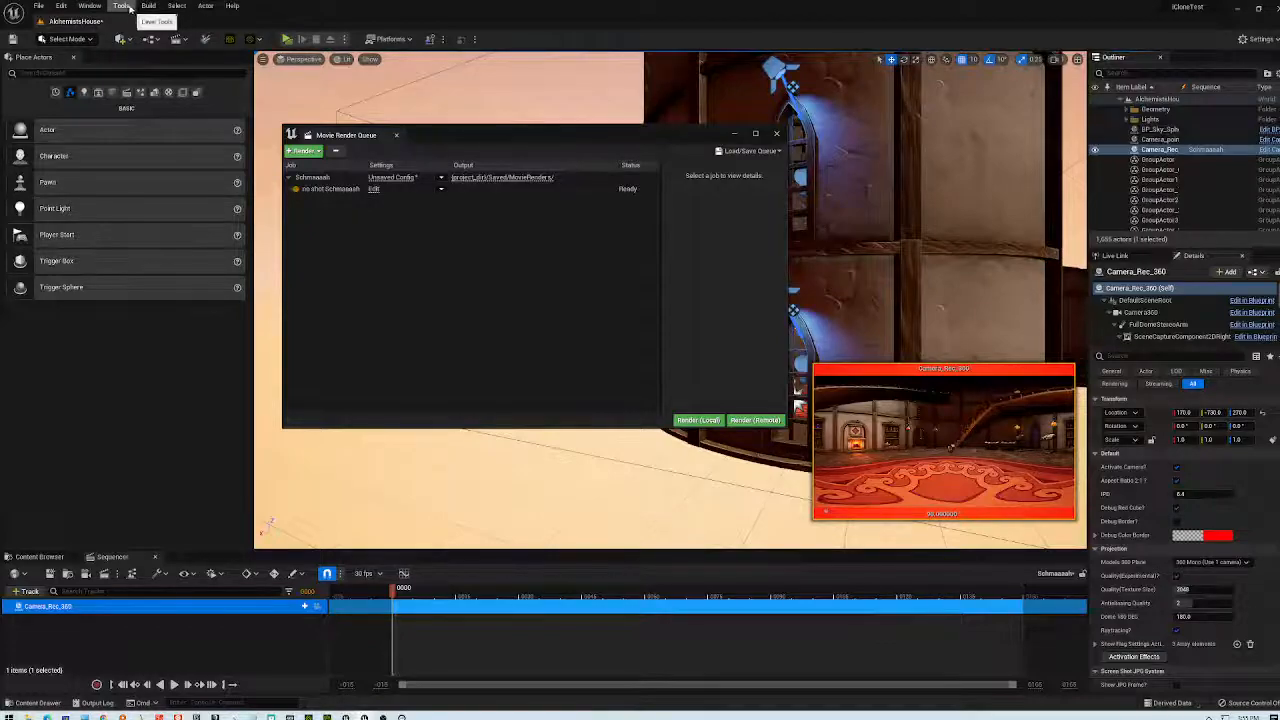
- Open Edit > Editor Preferences on Level Editor – Play, showing 2560 × 1280 viewport resolution
click(64, 7)
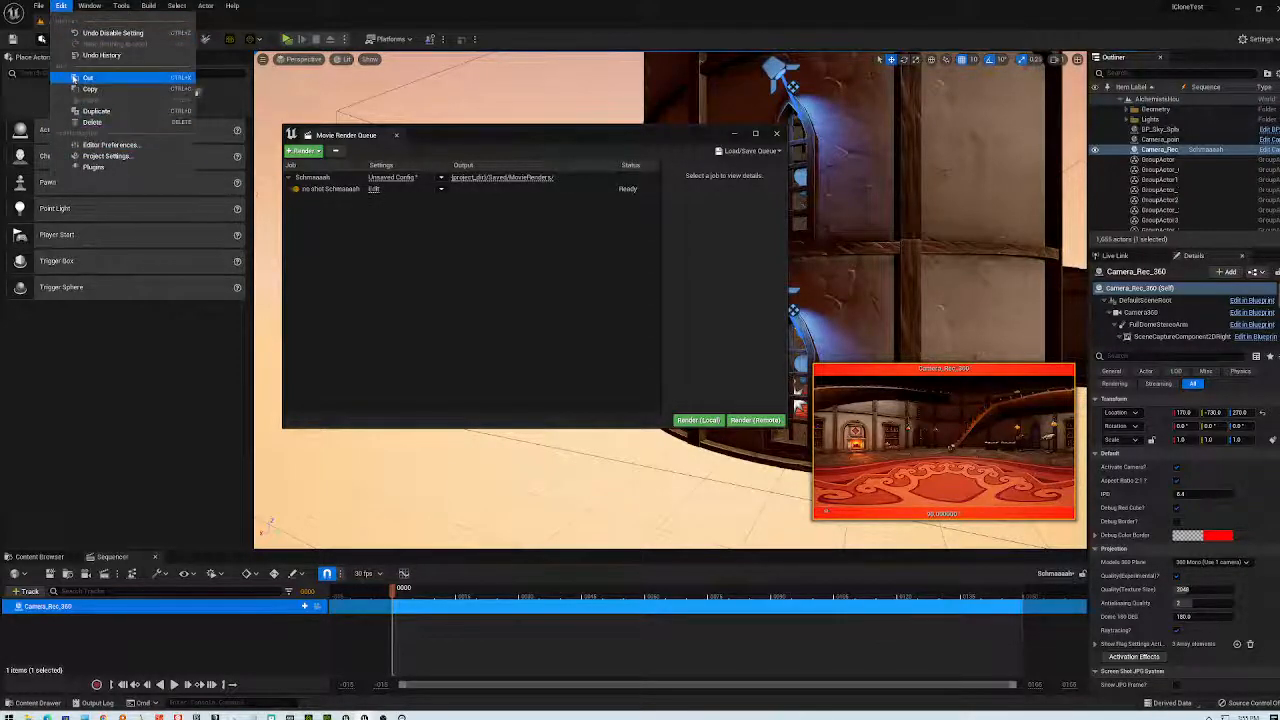
click(124, 146)
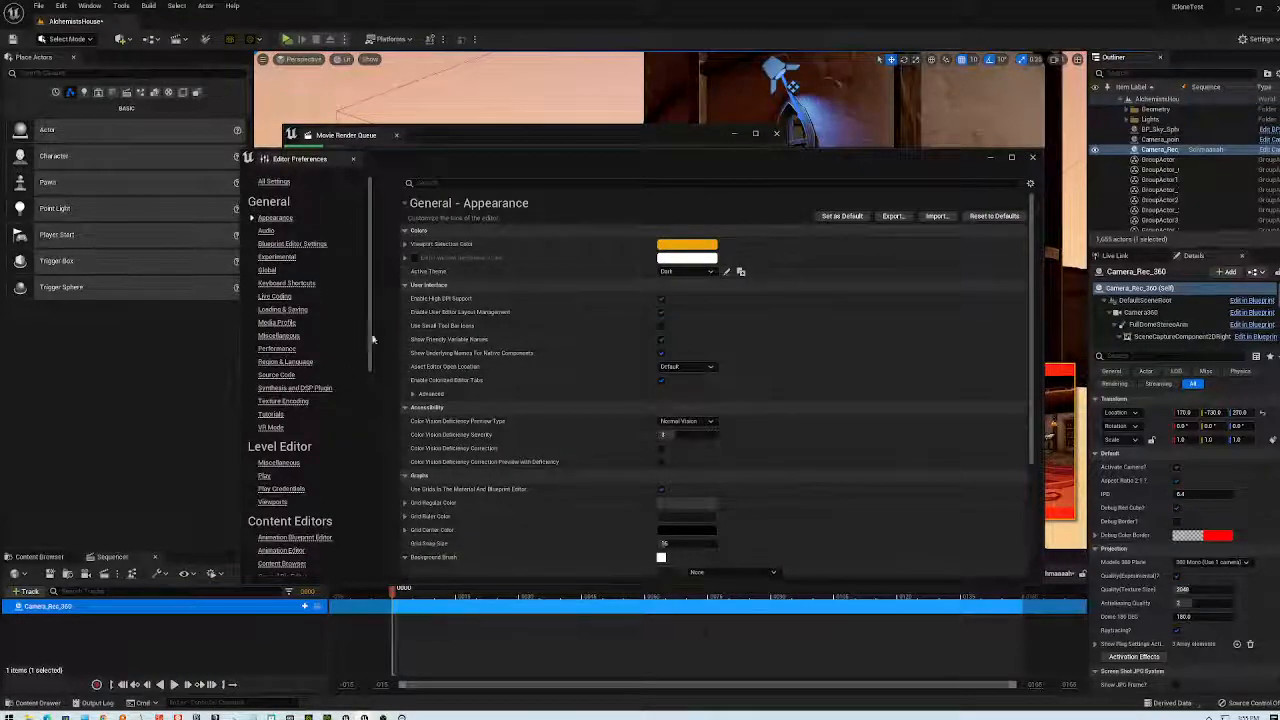
scroll(371, 349, down, 3)
drag(371, 349, 369, 290)
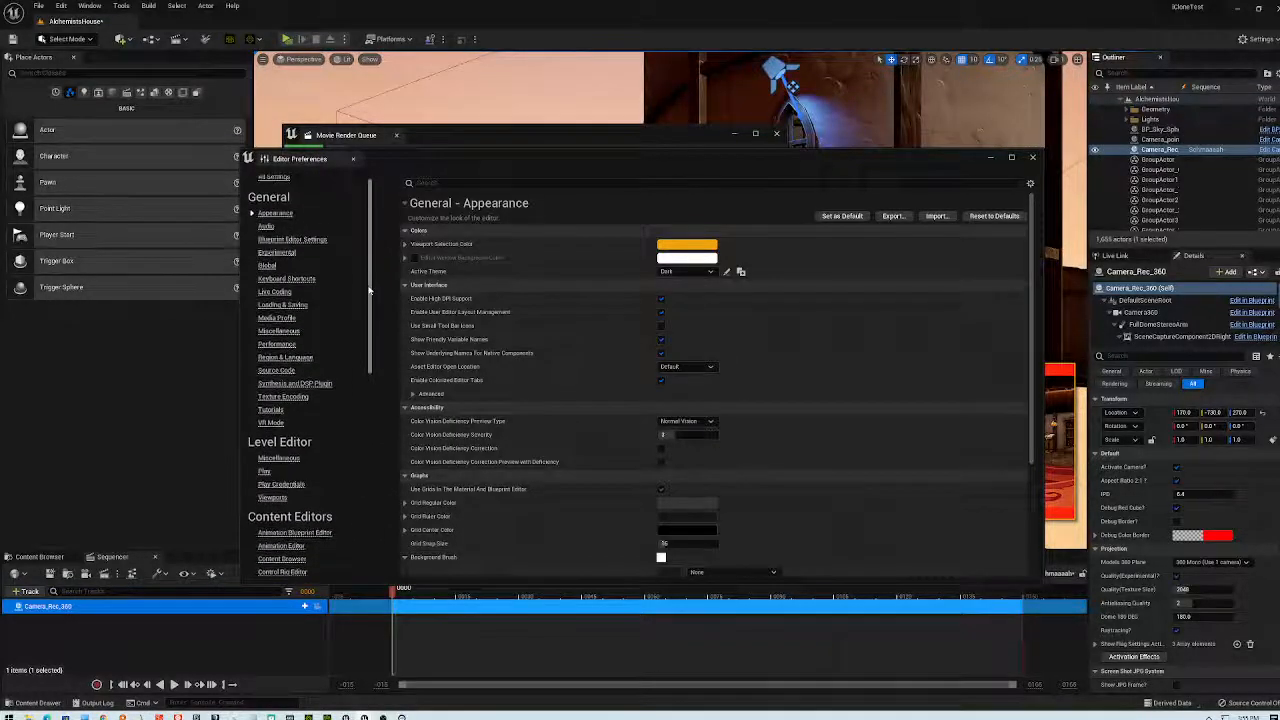
click(265, 471)
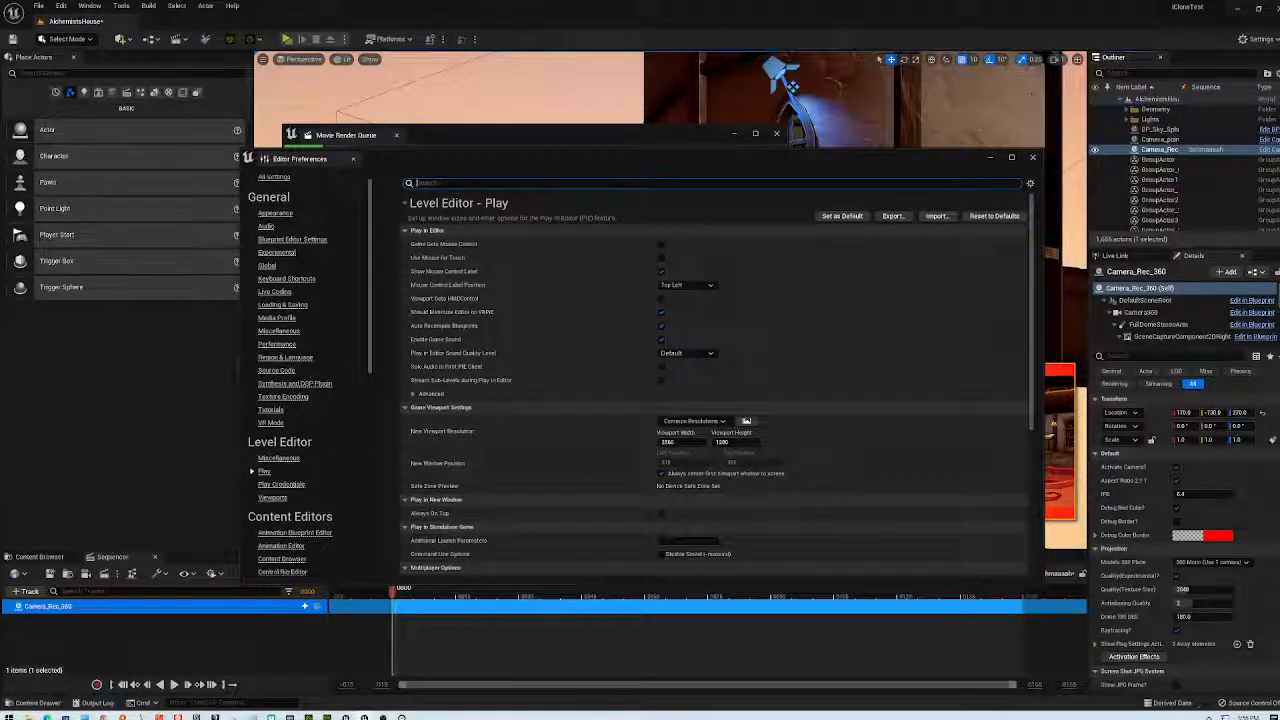
- Open D:\Unreal Projects\iCloneTest\Saved\MovieRenders in File Explorer by pasting the path
key(super+e)
click(611, 124)
right_click(482, 123)
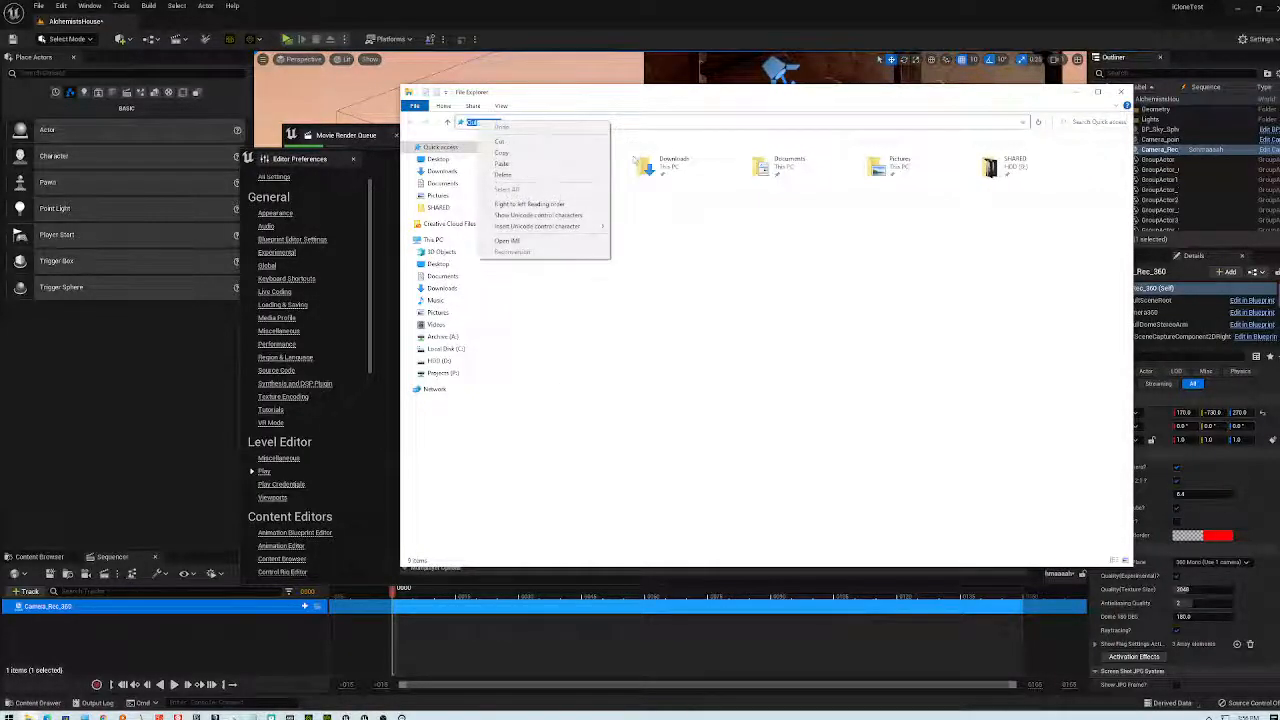
click(553, 164)
key(Return)
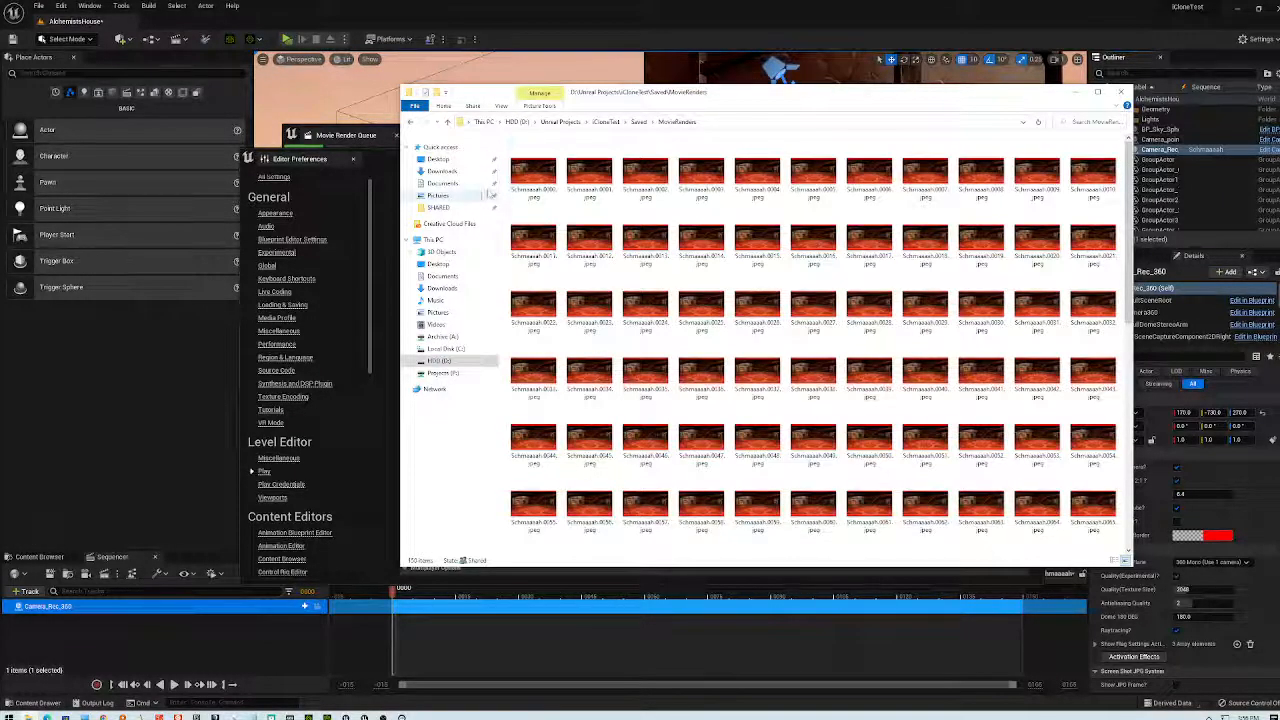
- Check the first Schmaaaah frame's image details in Properties, then close Properties and Explorer
click(545, 174)
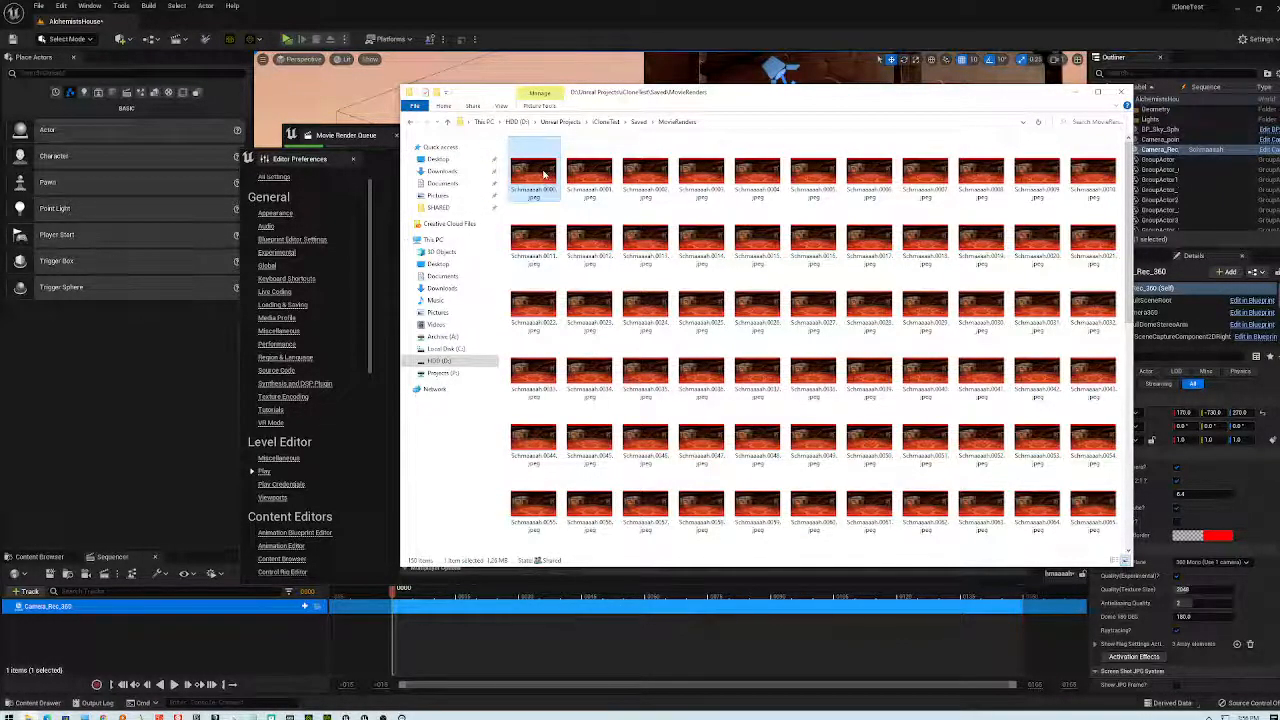
right_click(545, 174)
click(423, 535)
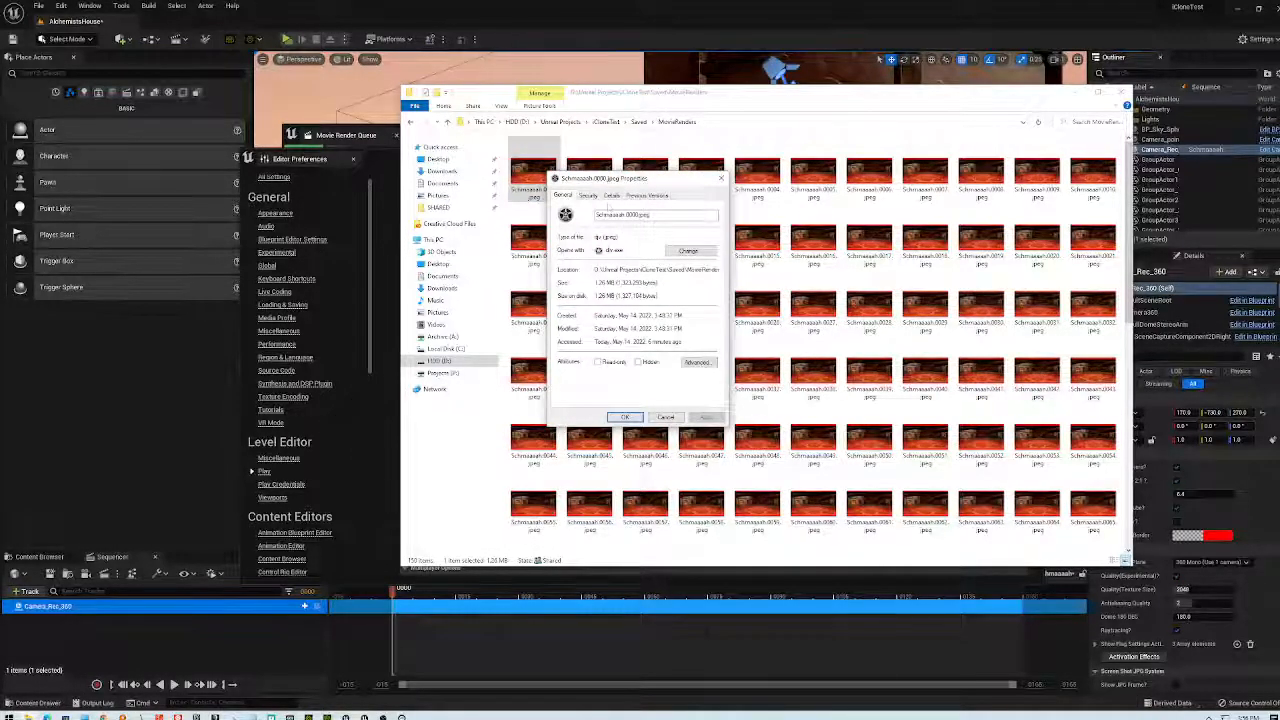
click(592, 197)
click(611, 196)
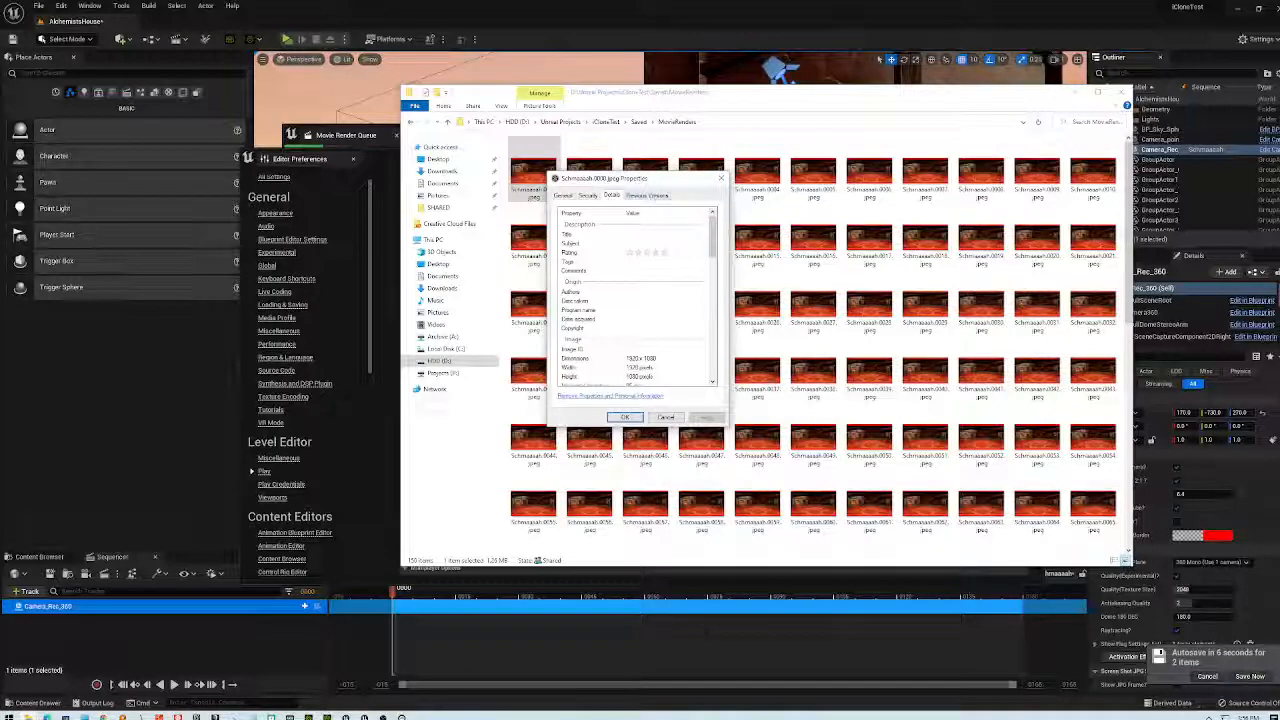
click(721, 179)
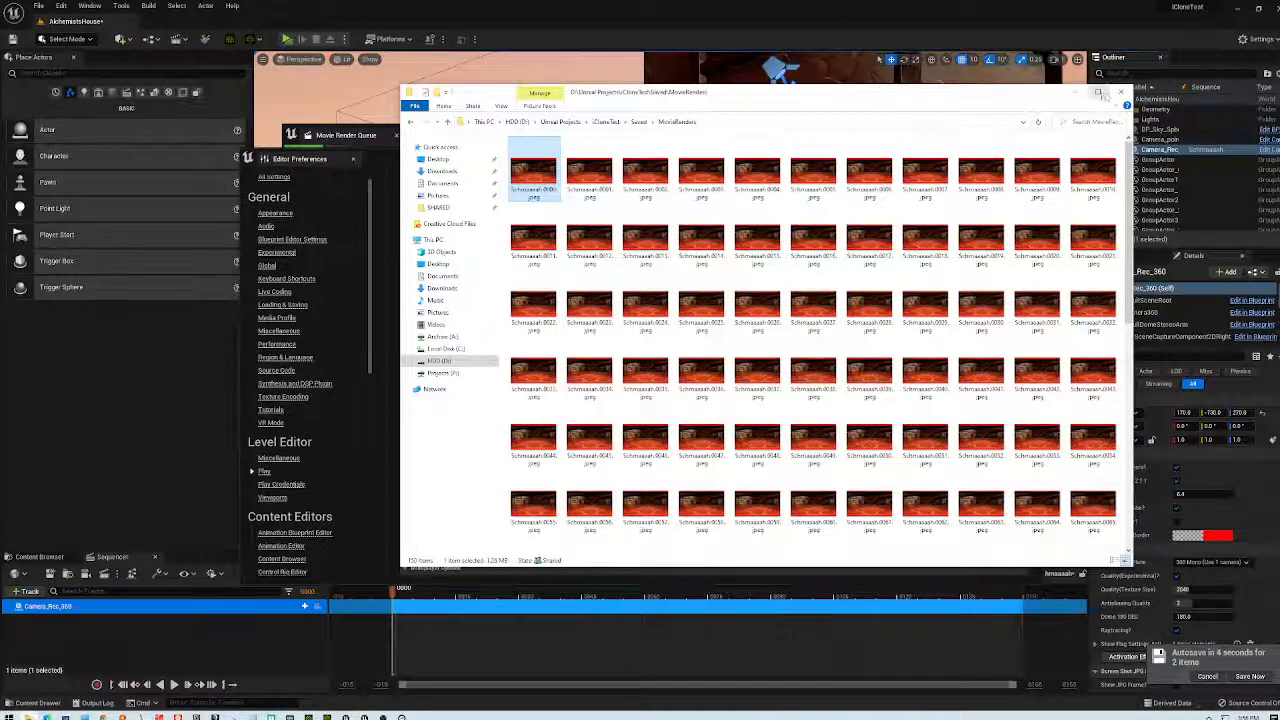
click(1122, 92)
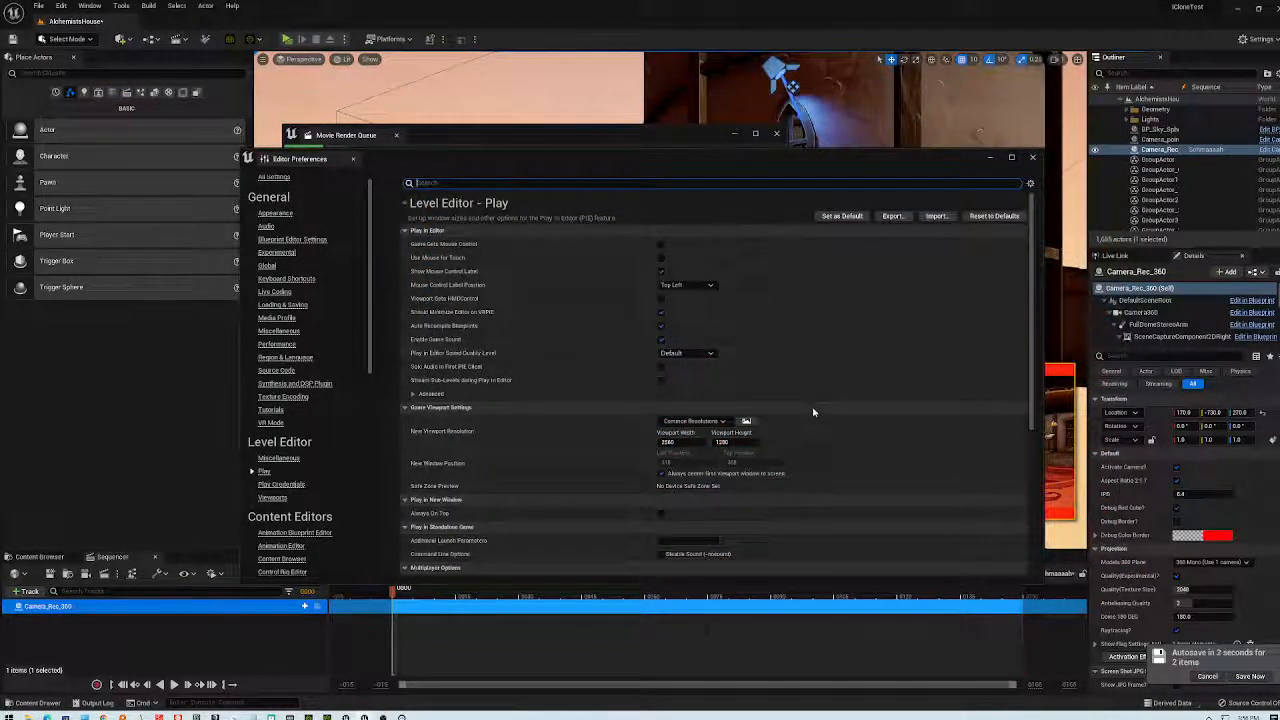
- Review the Level Editor – Play preferences, then switch the category list to All Settings
scroll(814, 408, down, 2)
scroll(831, 407, down, 1)
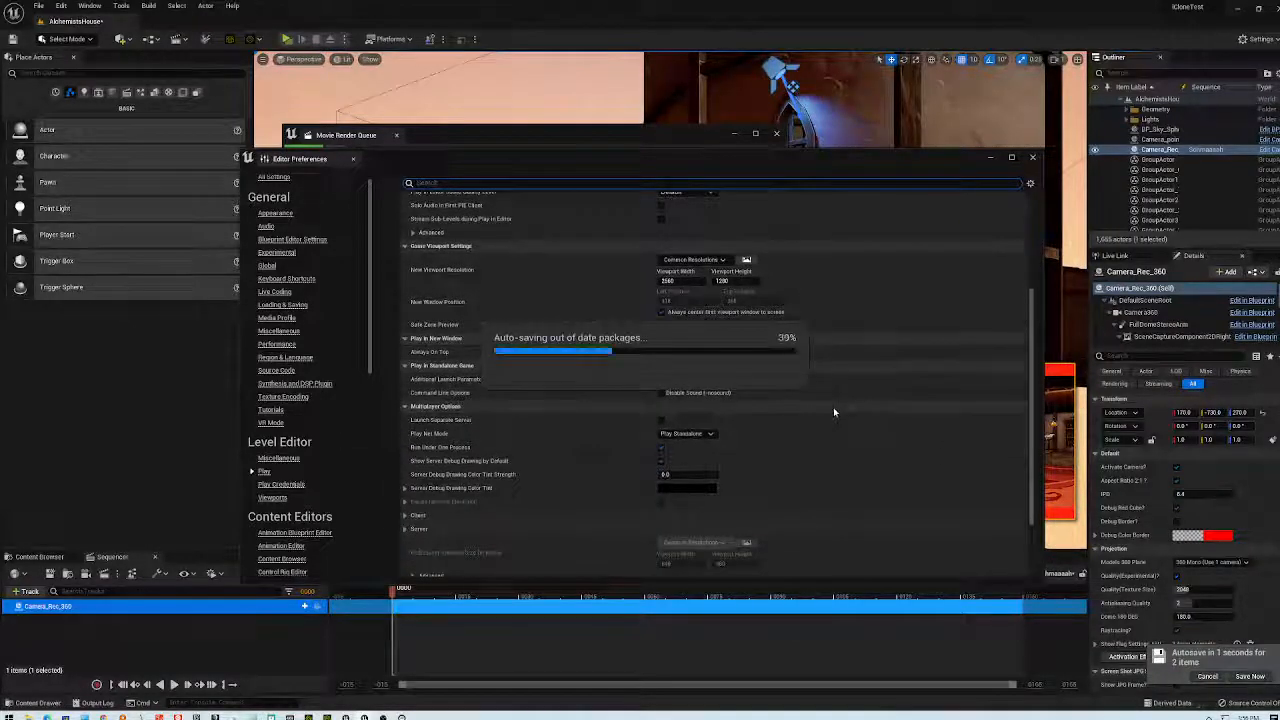
scroll(833, 407, down, 1)
scroll(833, 407, down, 1)
scroll(833, 407, down, 1)
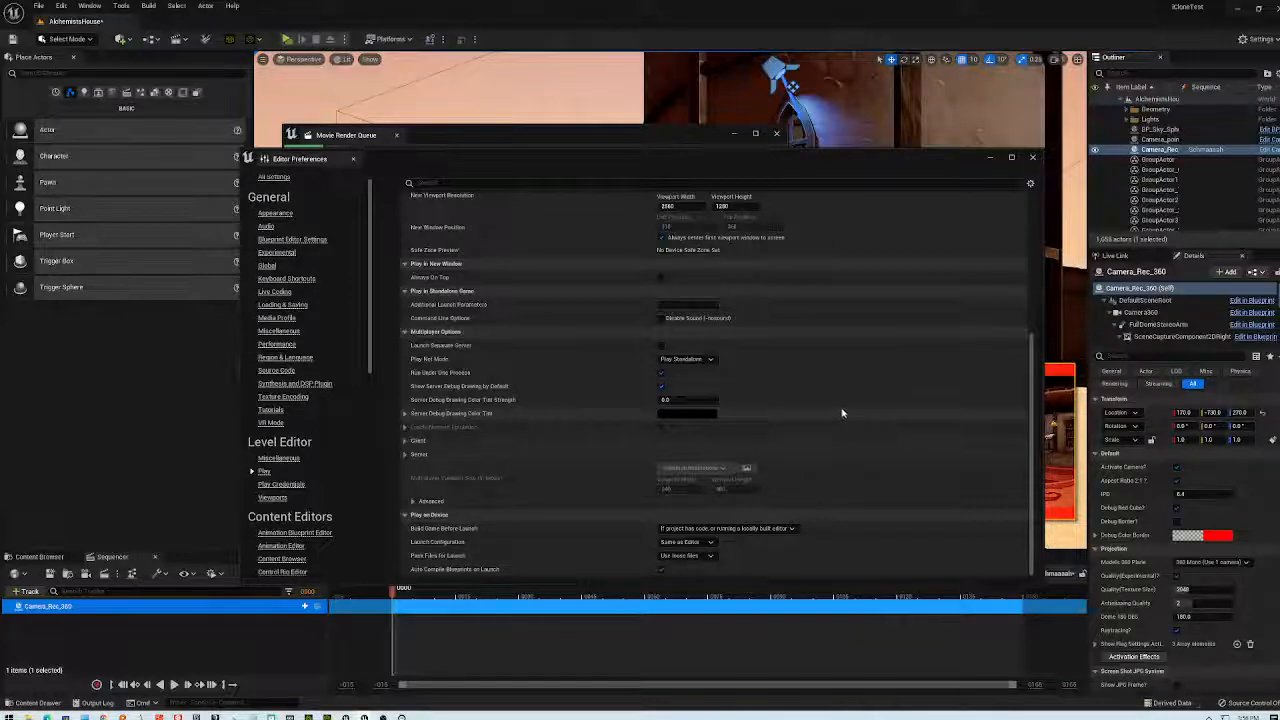
scroll(843, 408, up, 2)
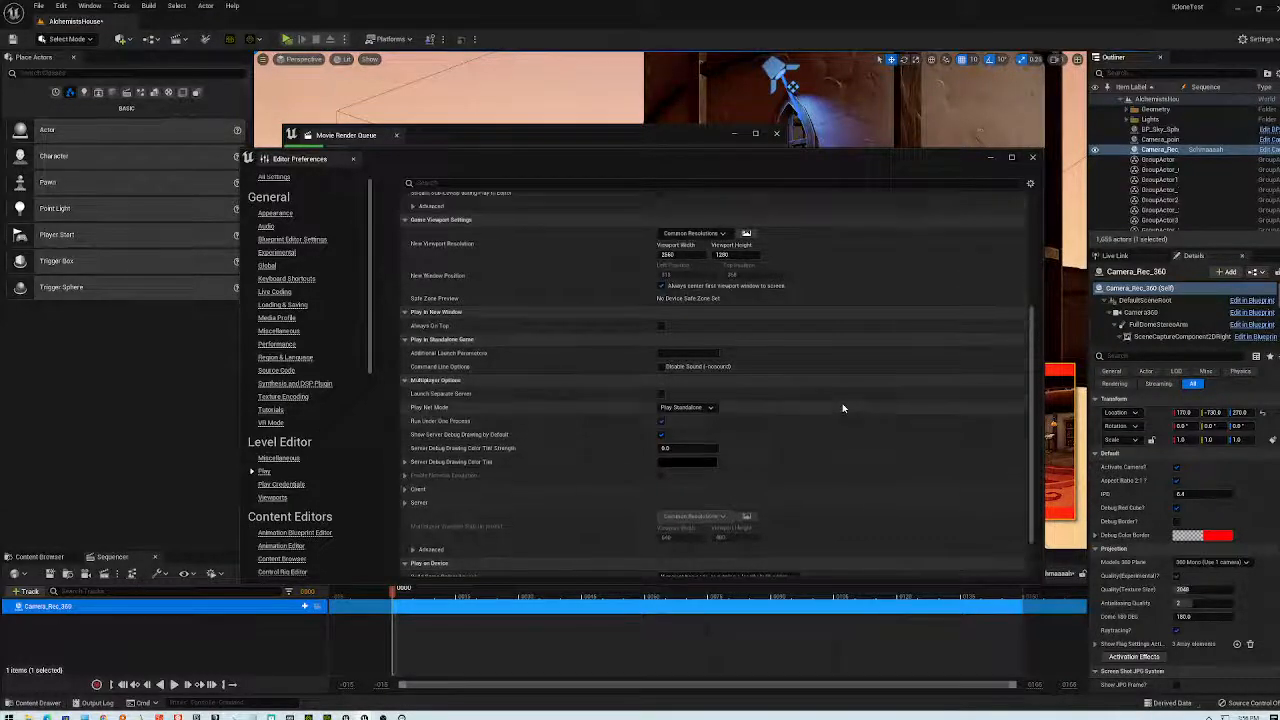
scroll(840, 409, up, 1)
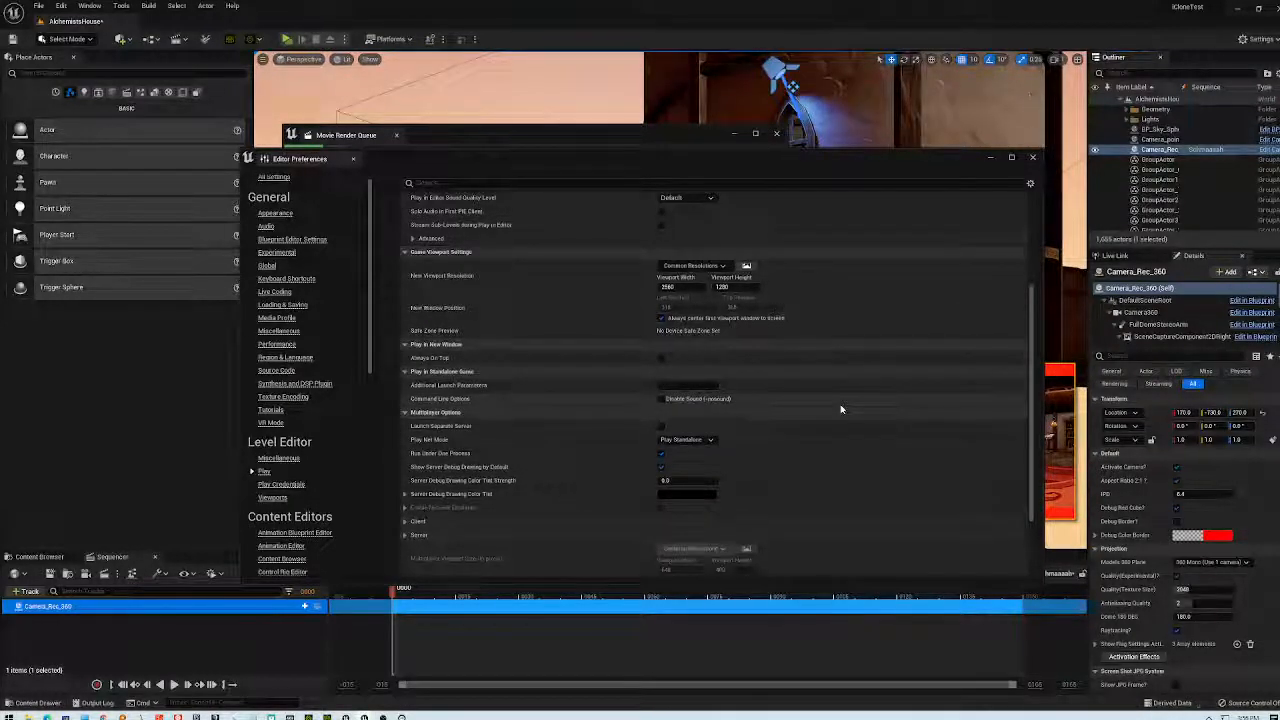
scroll(840, 409, up, 2)
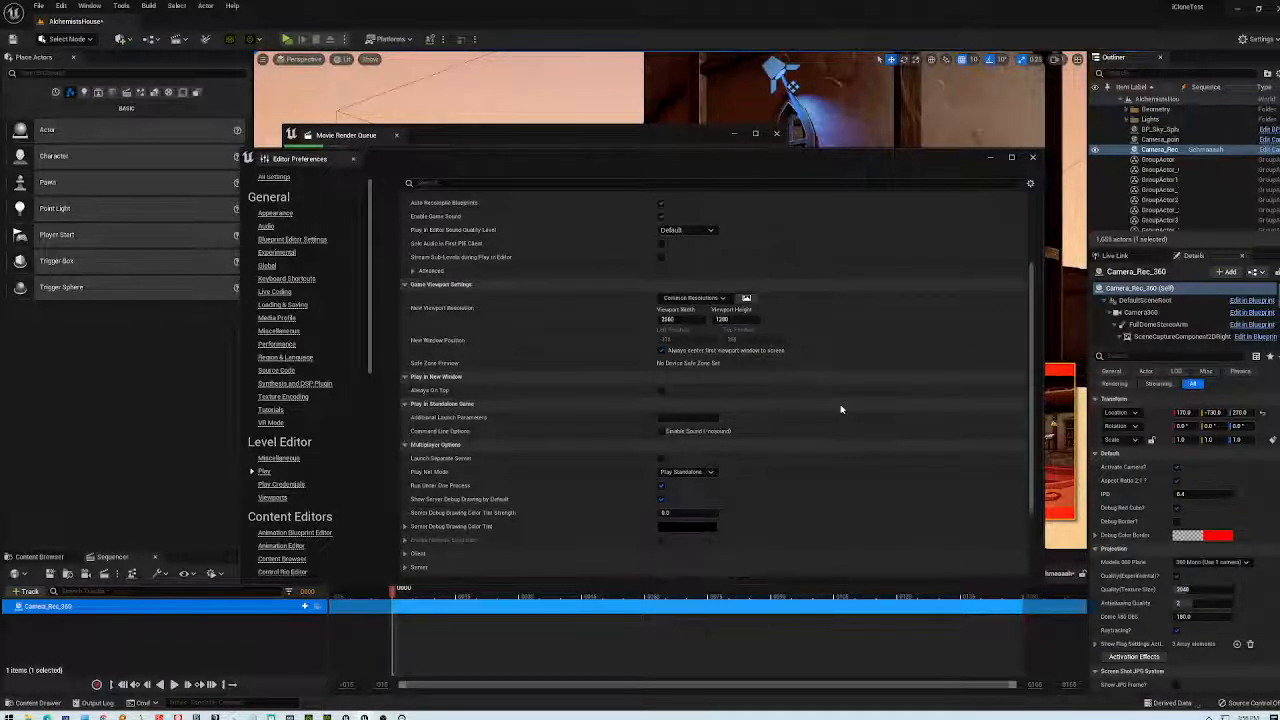
scroll(837, 412, up, 5)
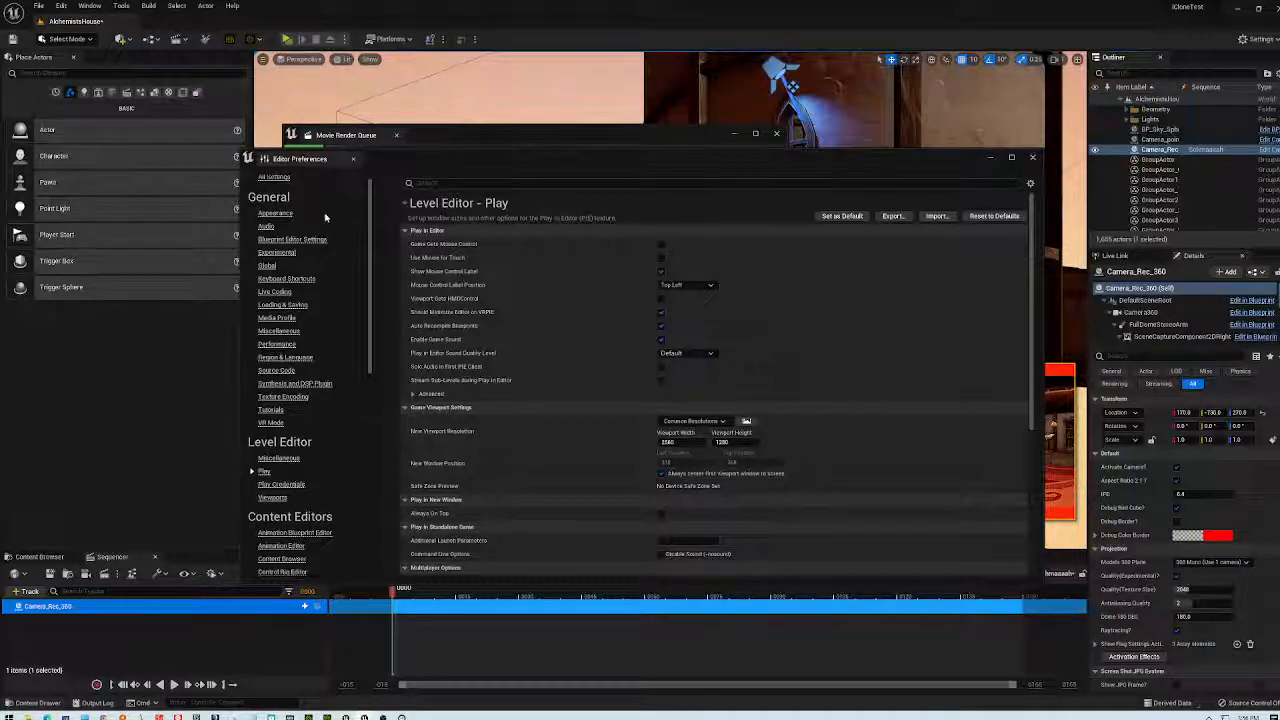
scroll(370, 204, up, 1)
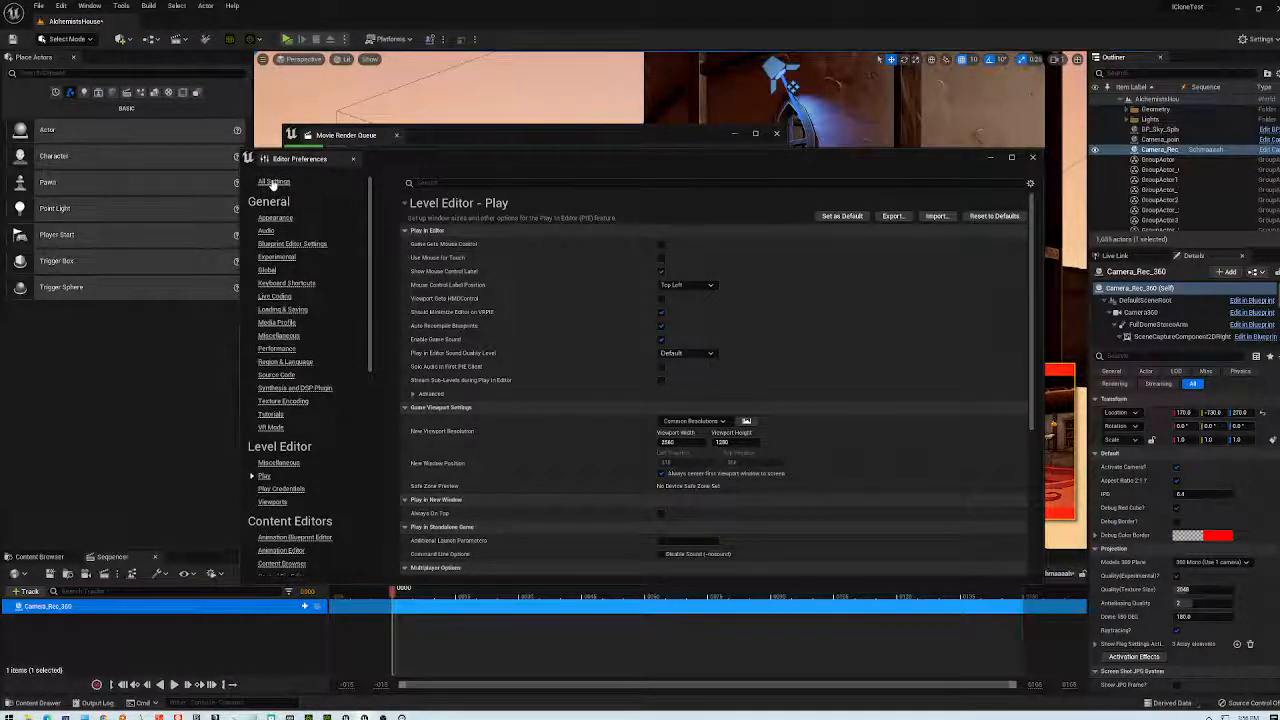
click(273, 181)
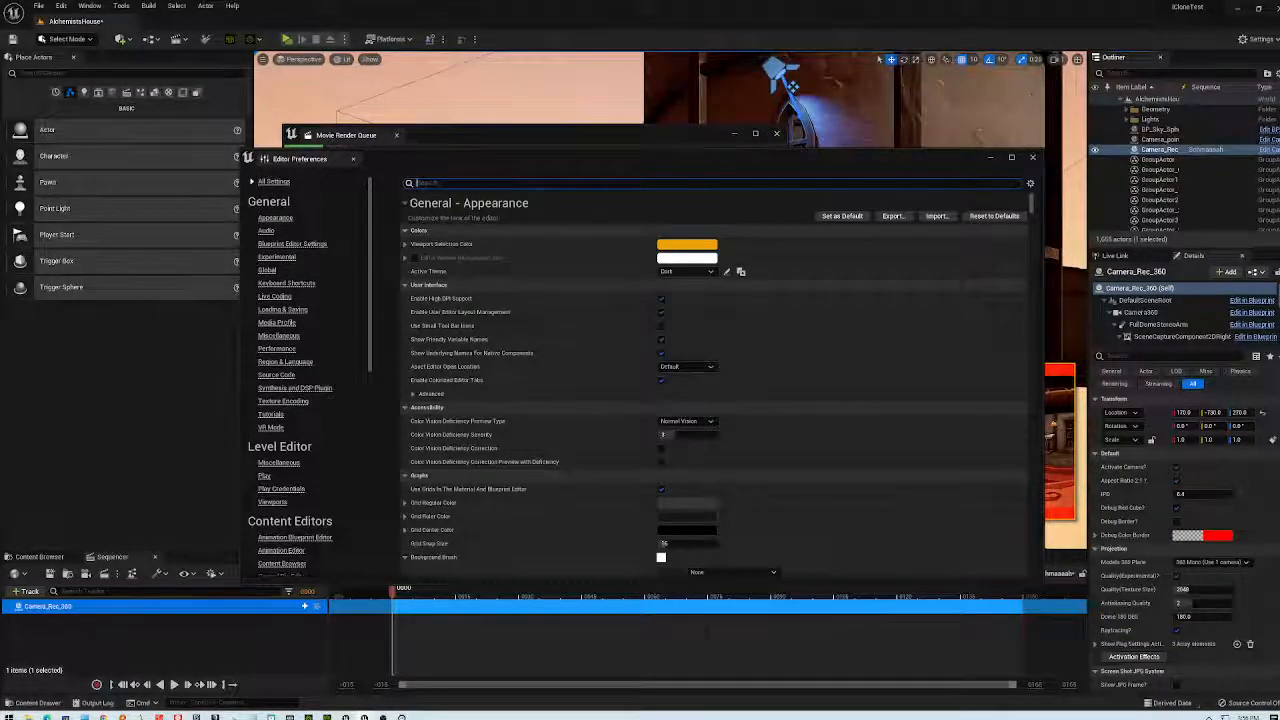
- Filter preferences by 'rend', enable the 2160 maximum viewport resolution override, and close
text(rend)
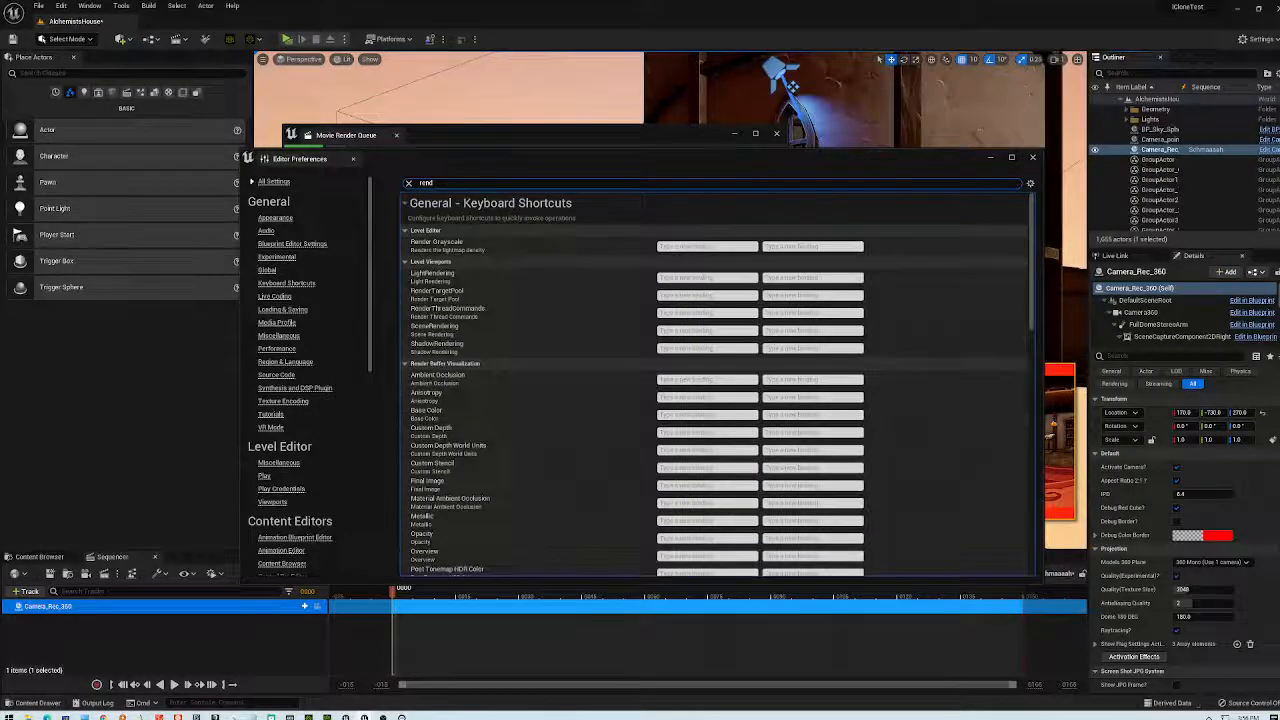
drag(1035, 242, 1027, 456)
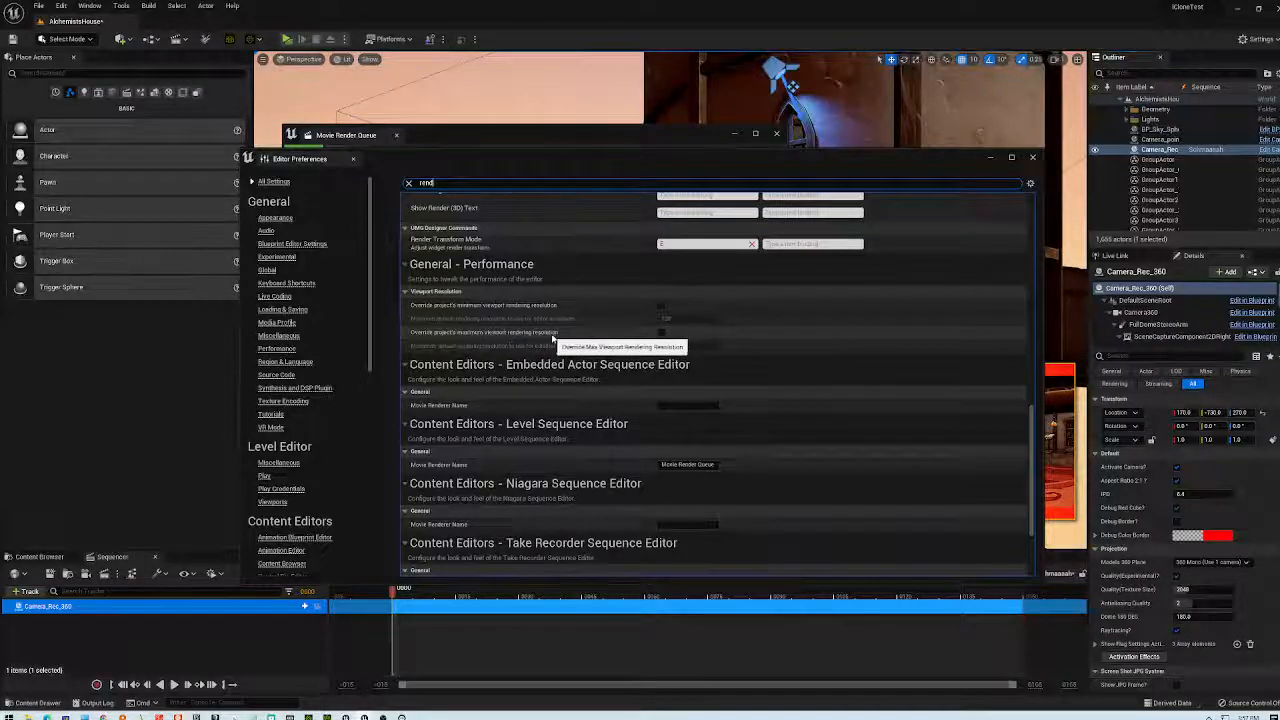
click(660, 334)
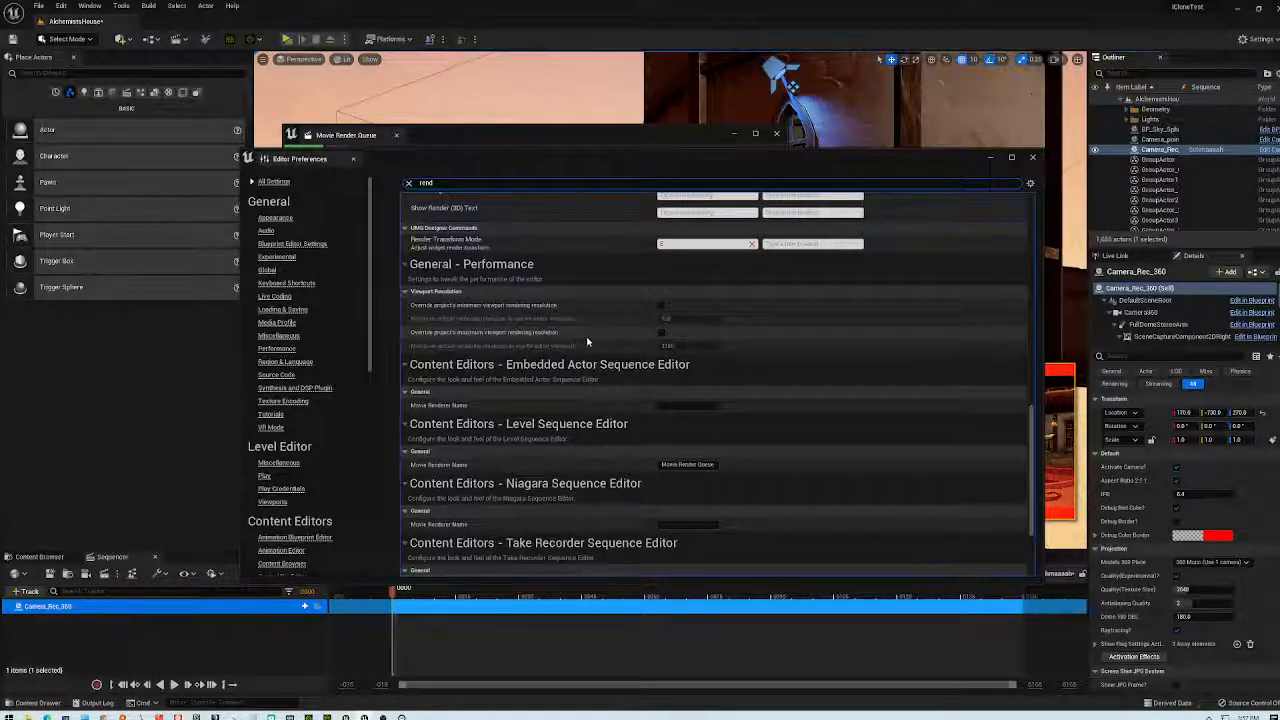
click(661, 333)
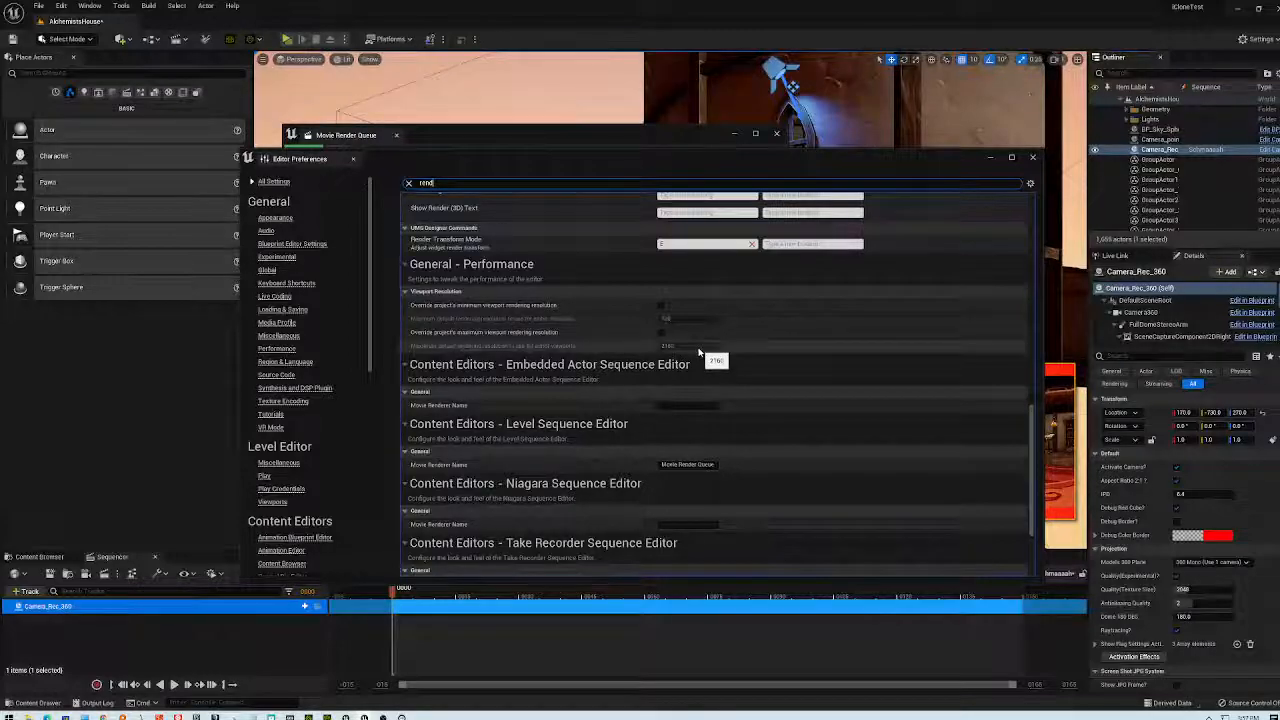
scroll(695, 364, down, 3)
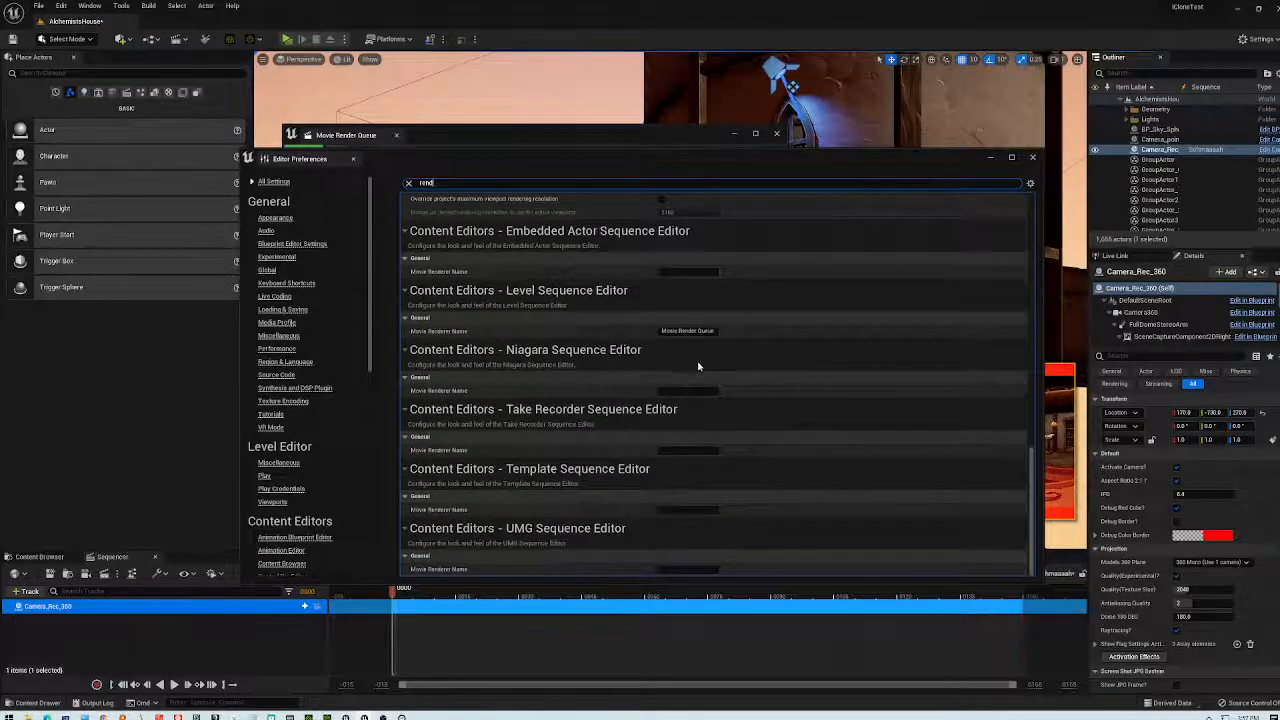
click(1032, 157)
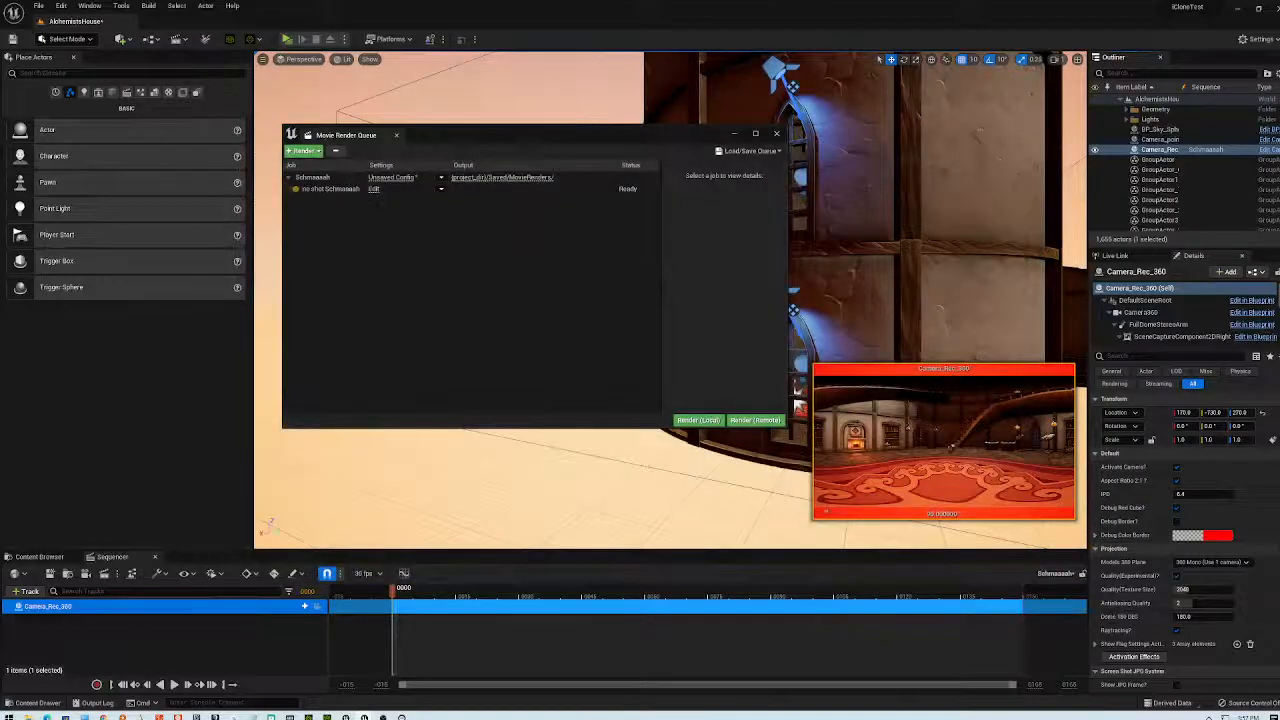
- Add a High Resolution setting to the shot's render config and accept it
click(374, 190)
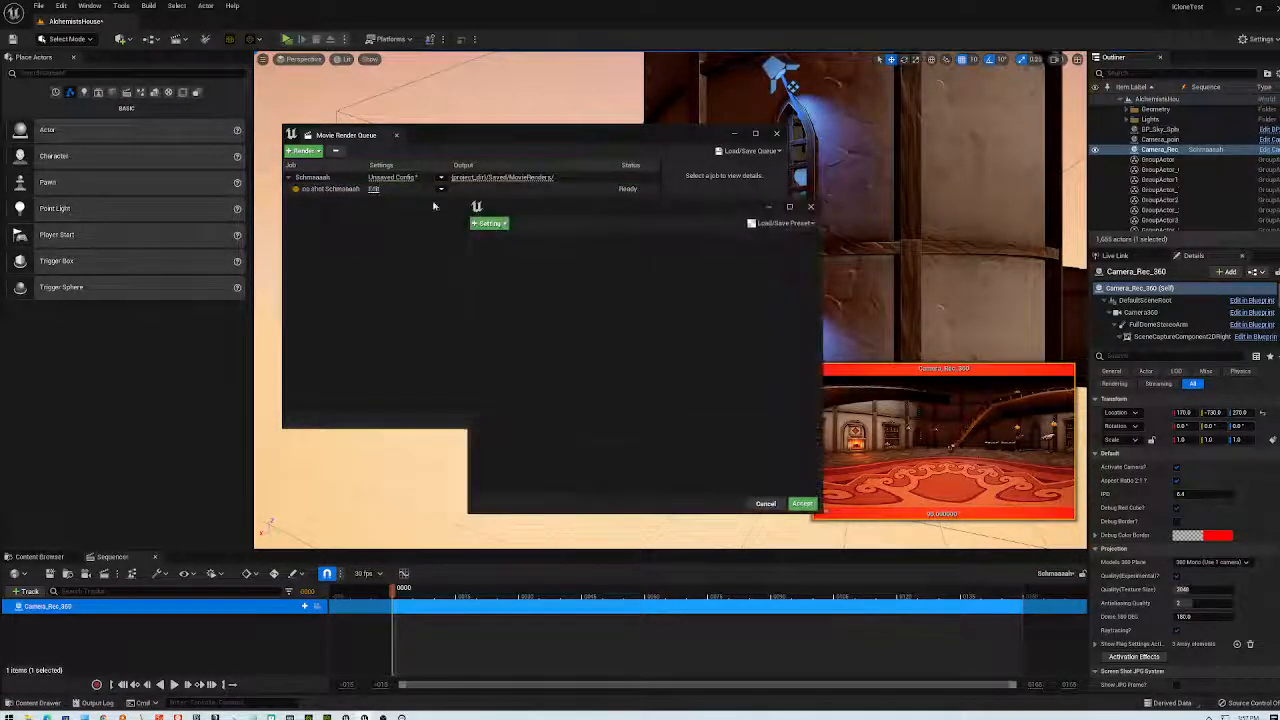
click(505, 224)
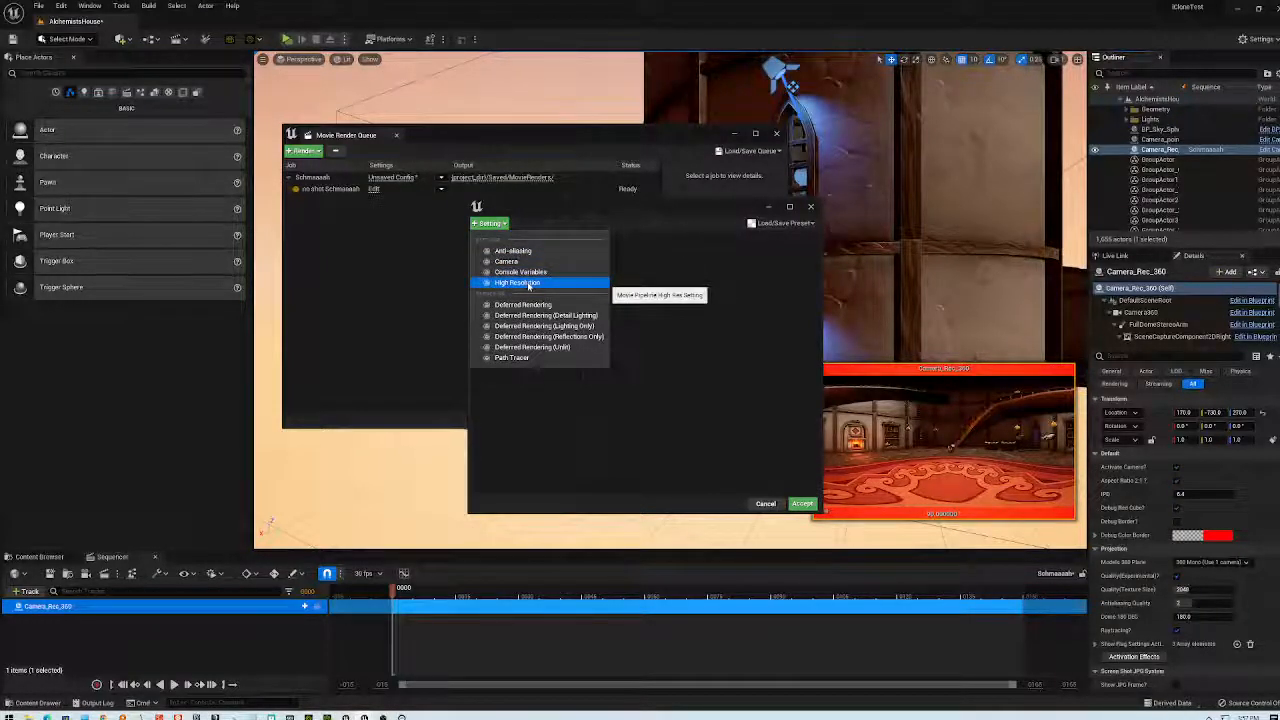
click(512, 283)
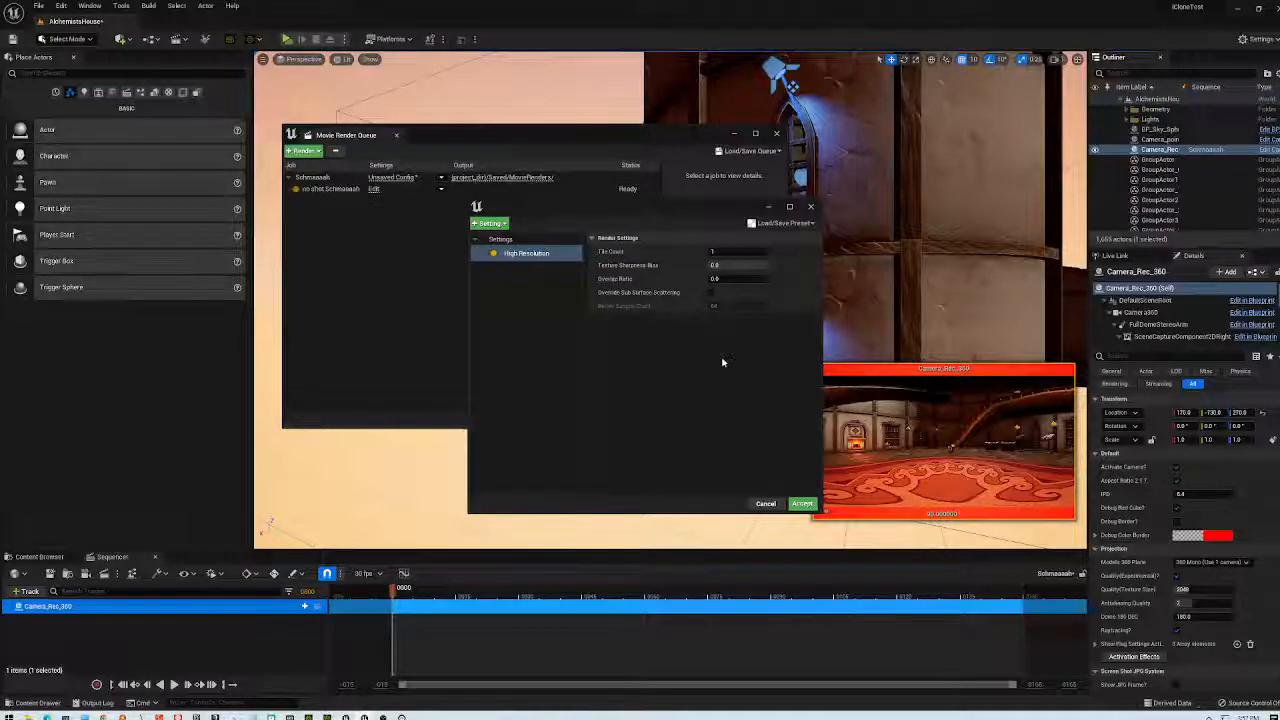
click(792, 505)
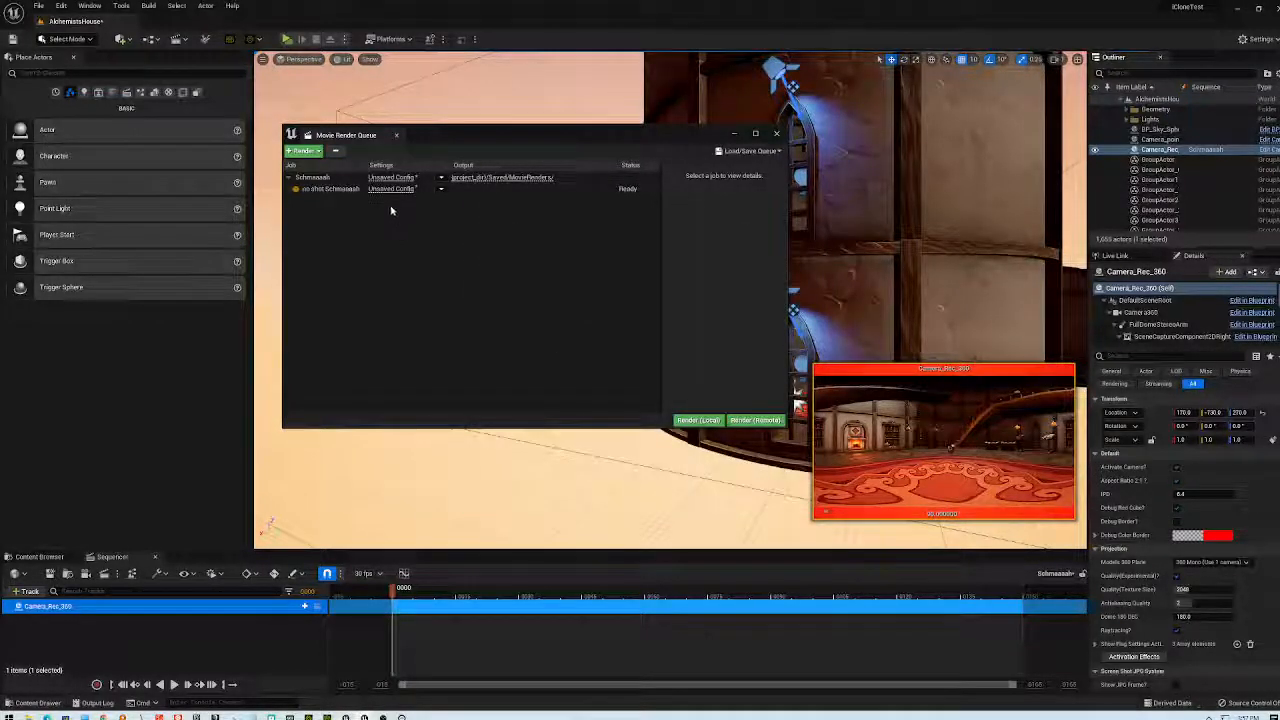
- Open the job's Unsaved Config on its Output page, showing 1920 × 1080
click(443, 189)
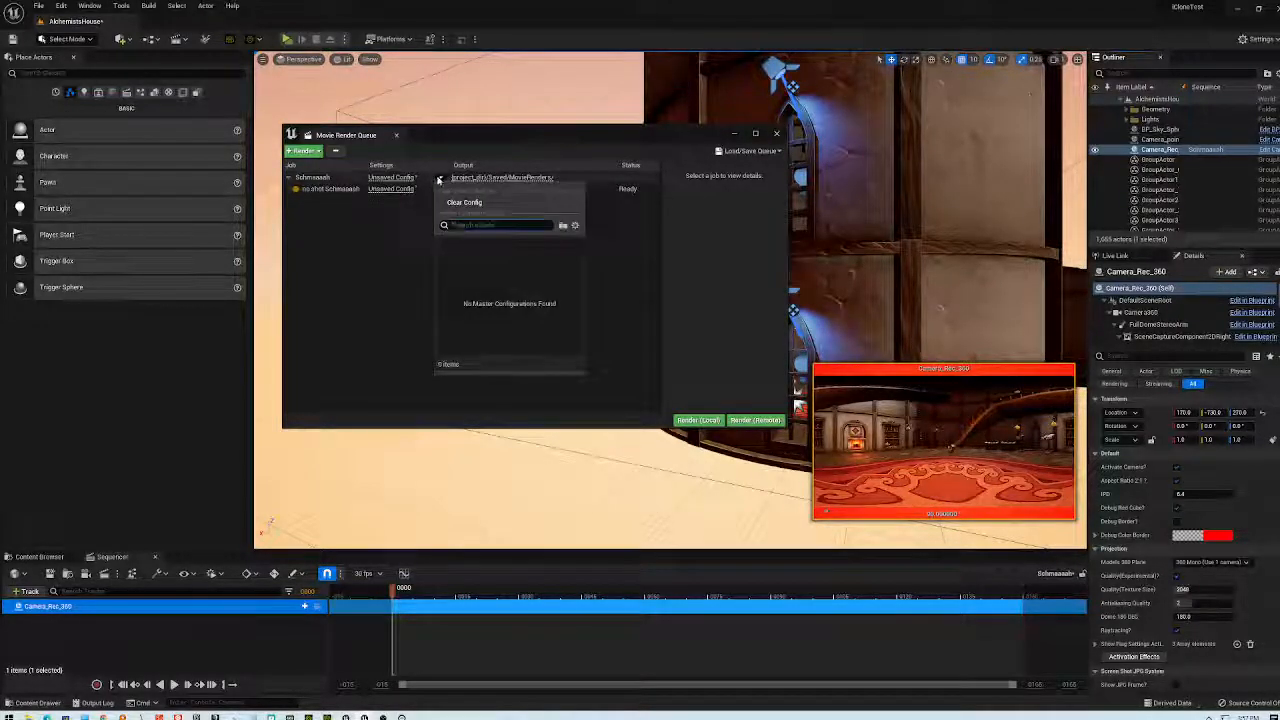
click(396, 179)
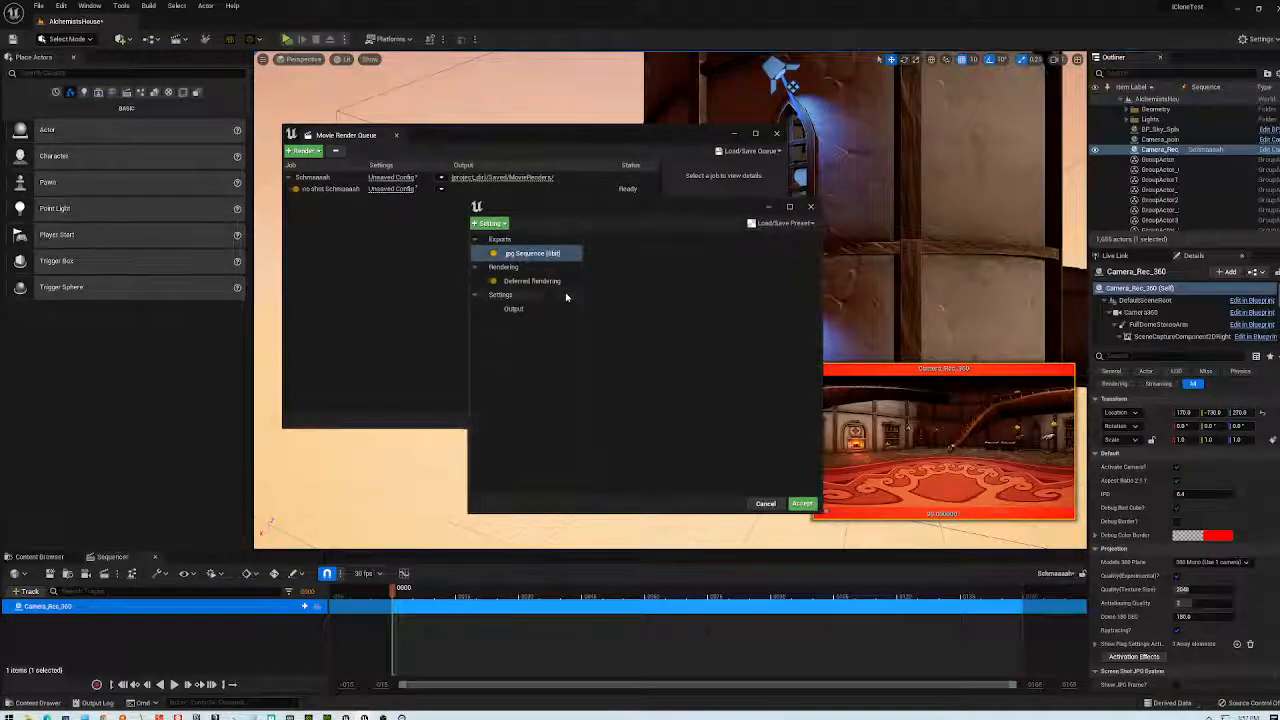
click(524, 310)
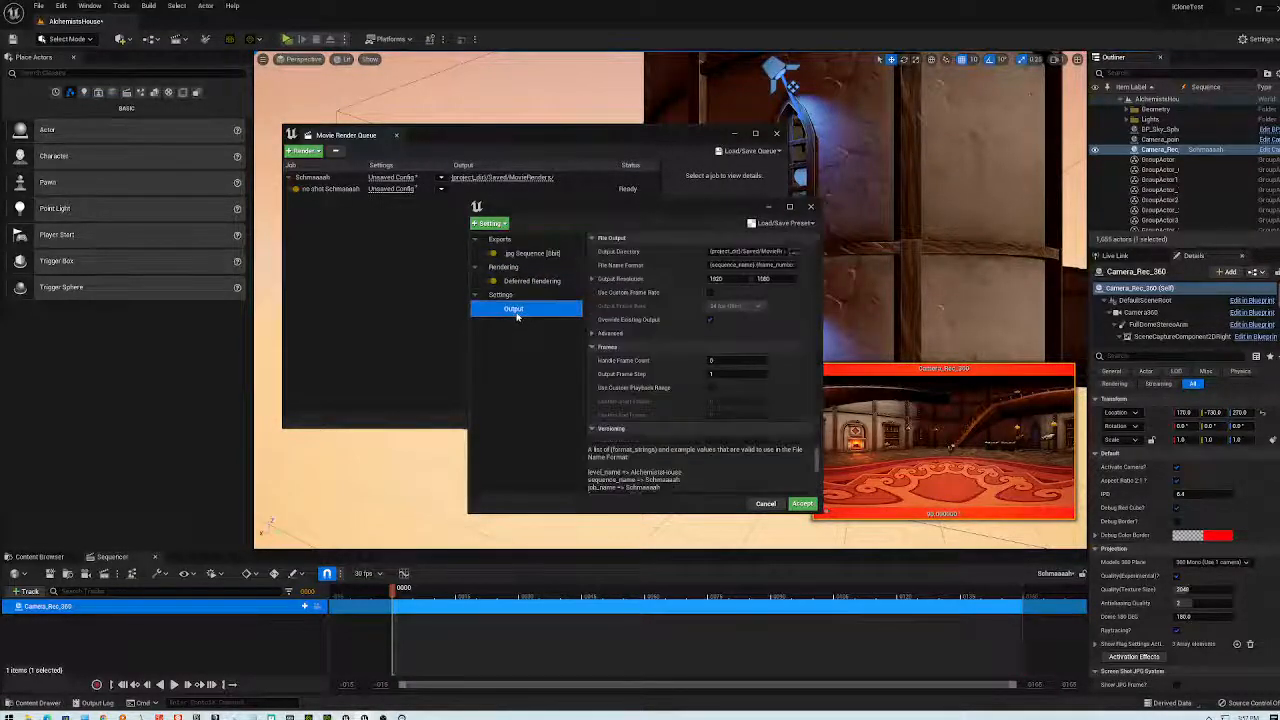
drag(650, 210, 576, 227)
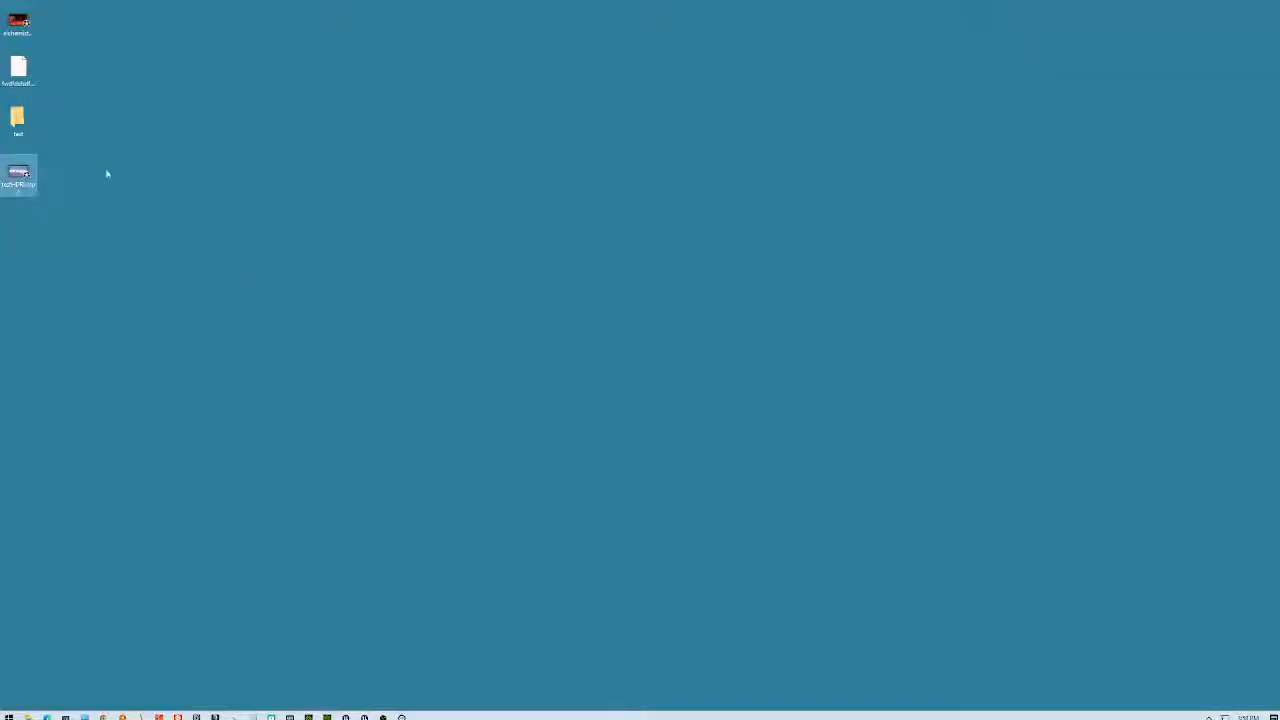
right_click(26, 173)
click(34, 406)
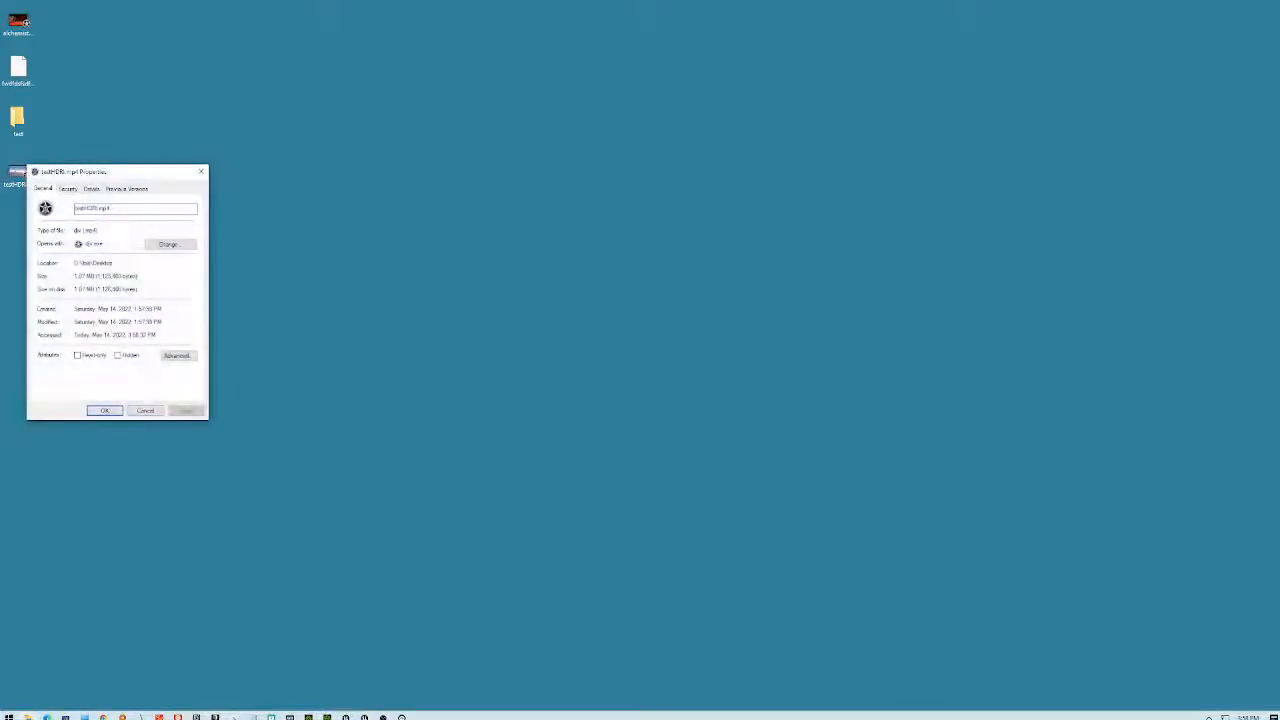
click(91, 189)
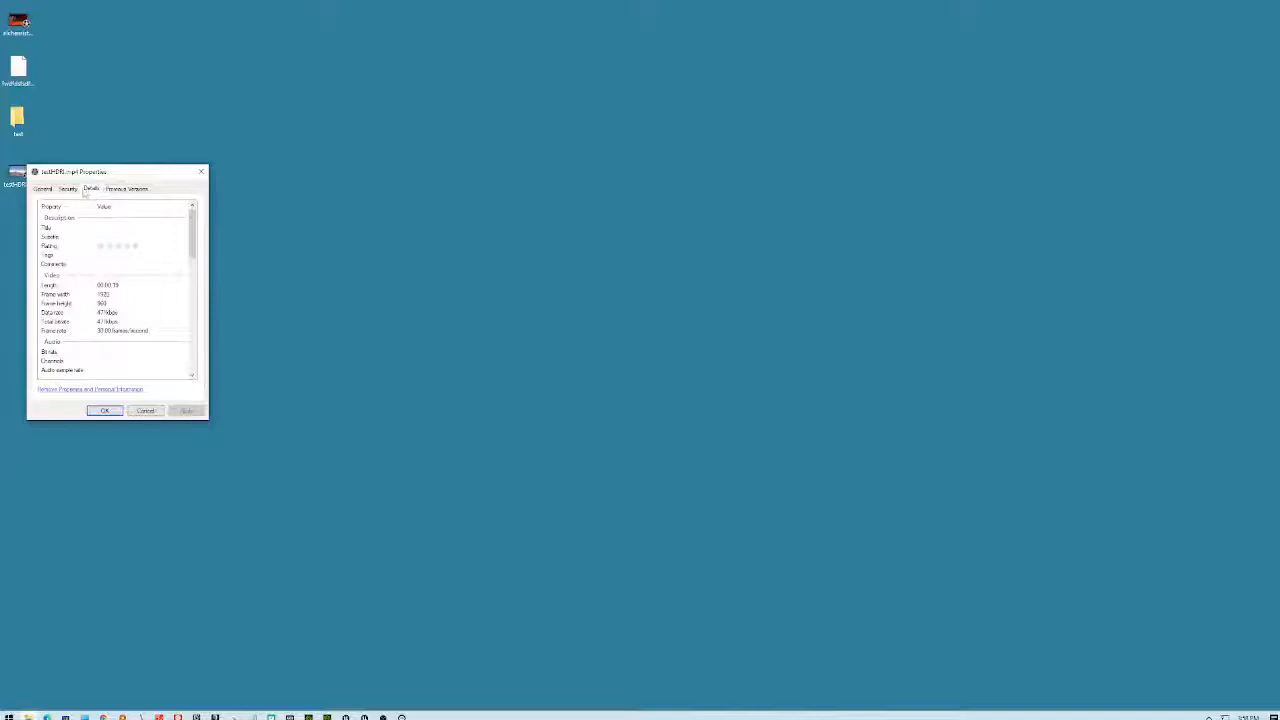
drag(125, 176, 510, 0)
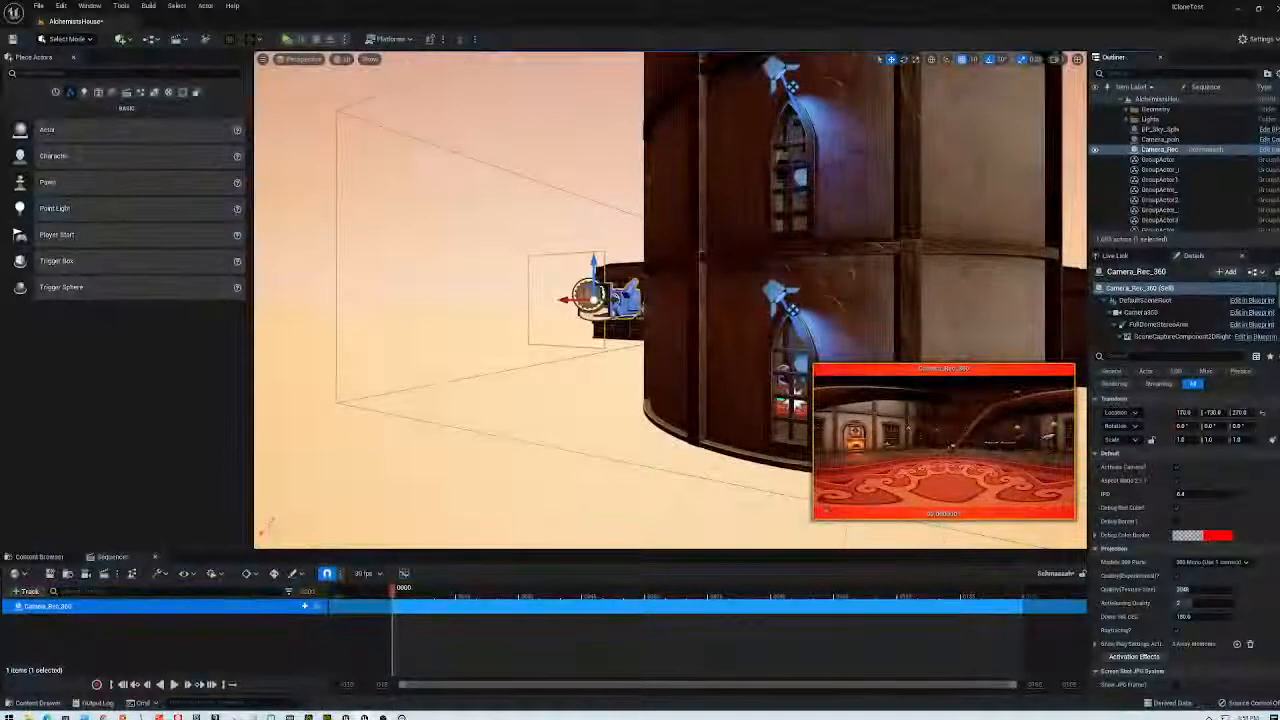
- Bring Chrome forward and search for an Aspect Ratio Calculator page
mouse_move(383, 716)
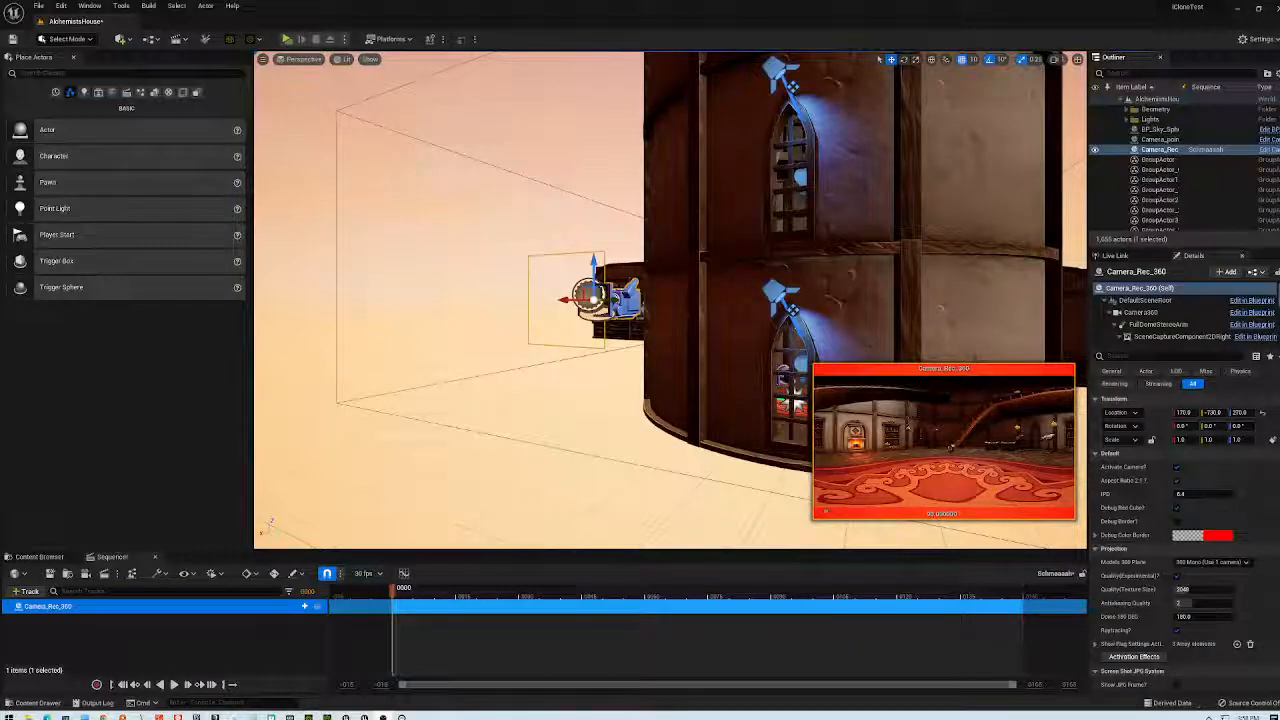
mouse_move(148, 716)
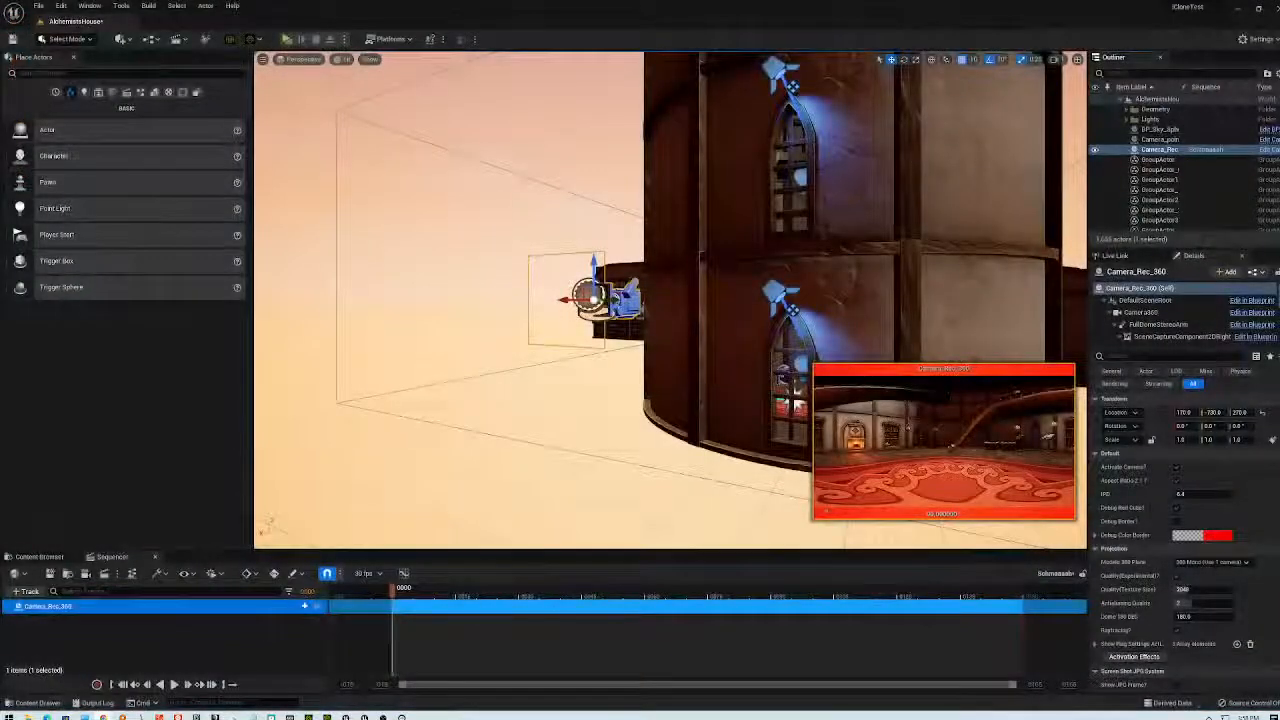
drag(784, 0, 537, 226)
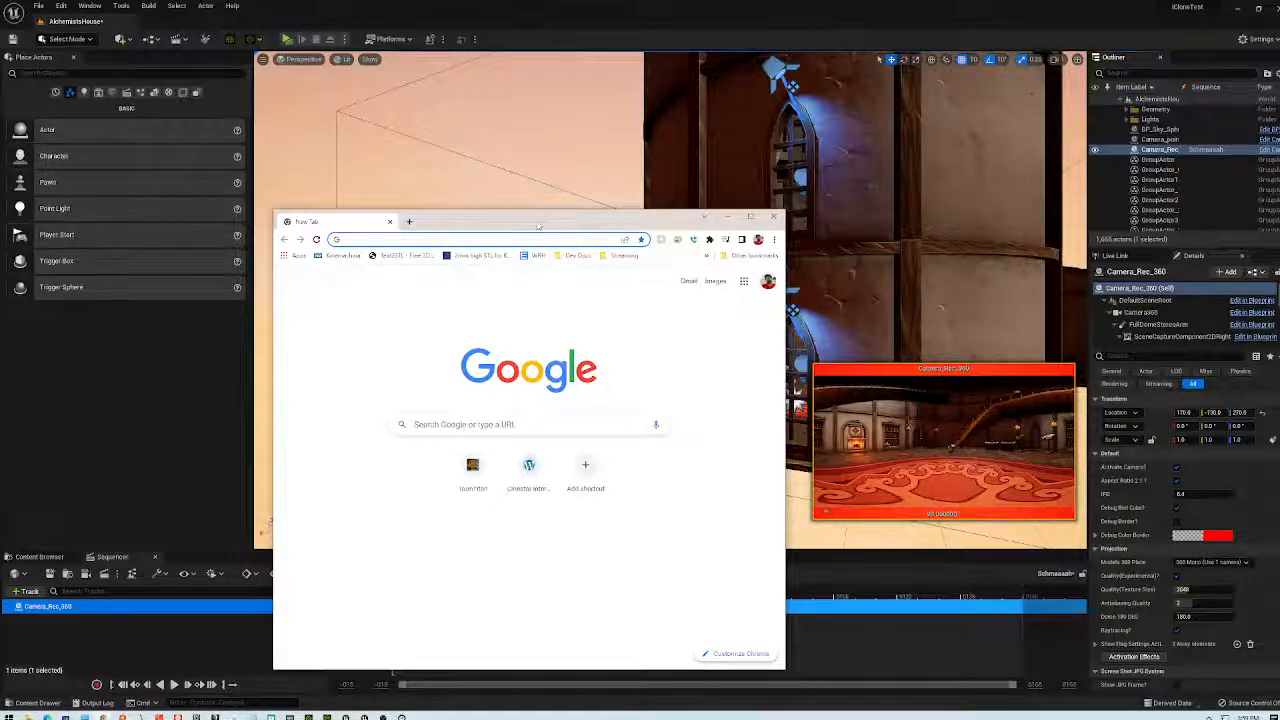
key(ctrl+v)
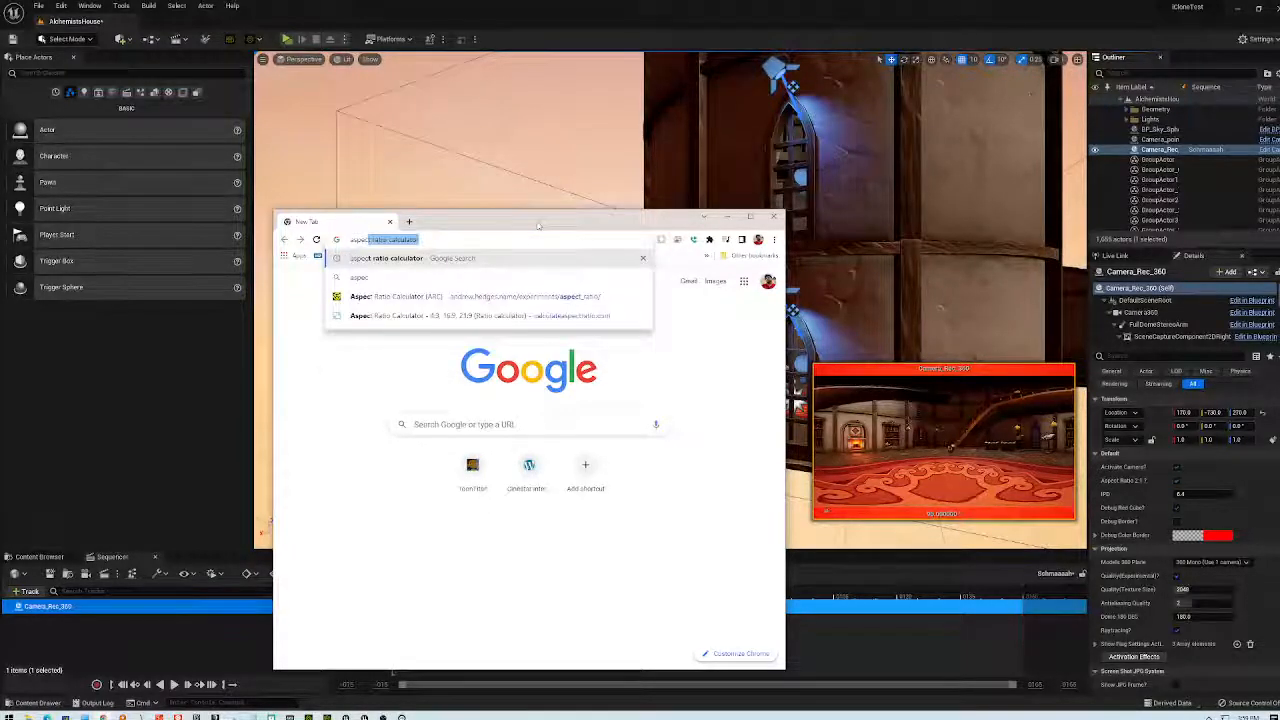
key(Return)
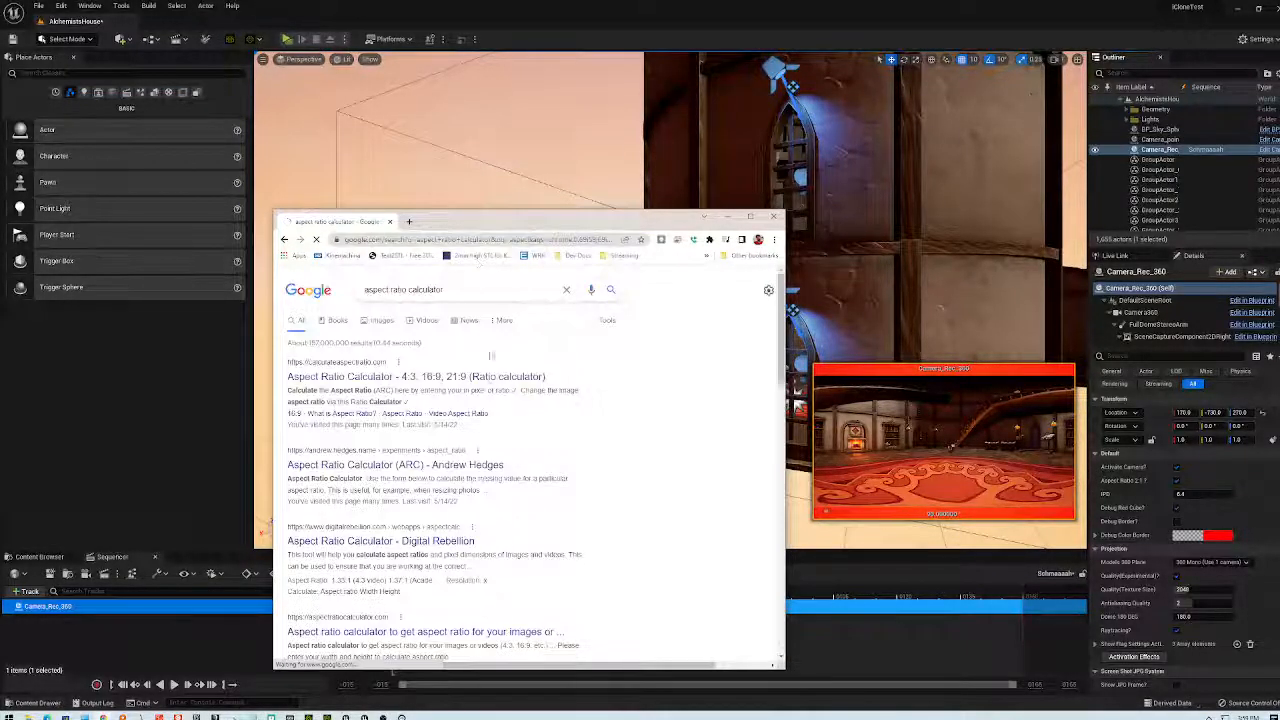
click(425, 464)
drag(535, 224, 650, 183)
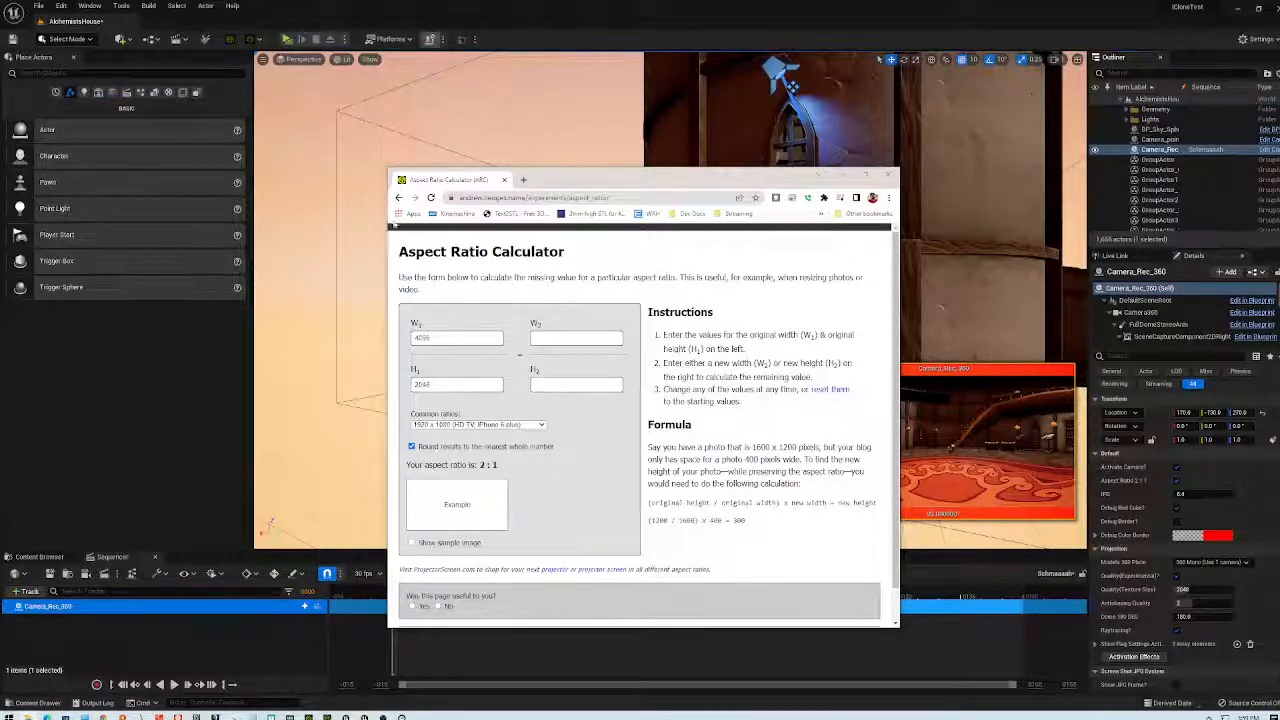
- Enter ratio 1920 × 960 and height 2000 to get width 4000, then minimize Chrome
double_click(456, 338)
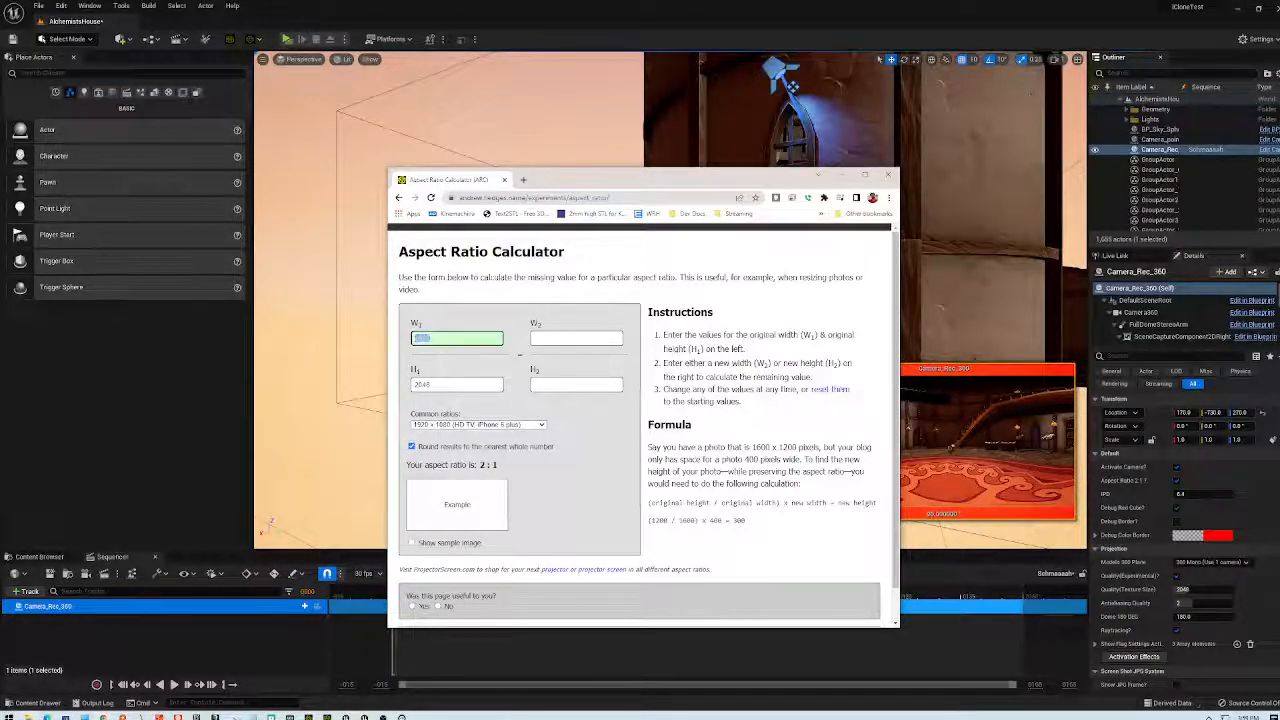
text(1920)
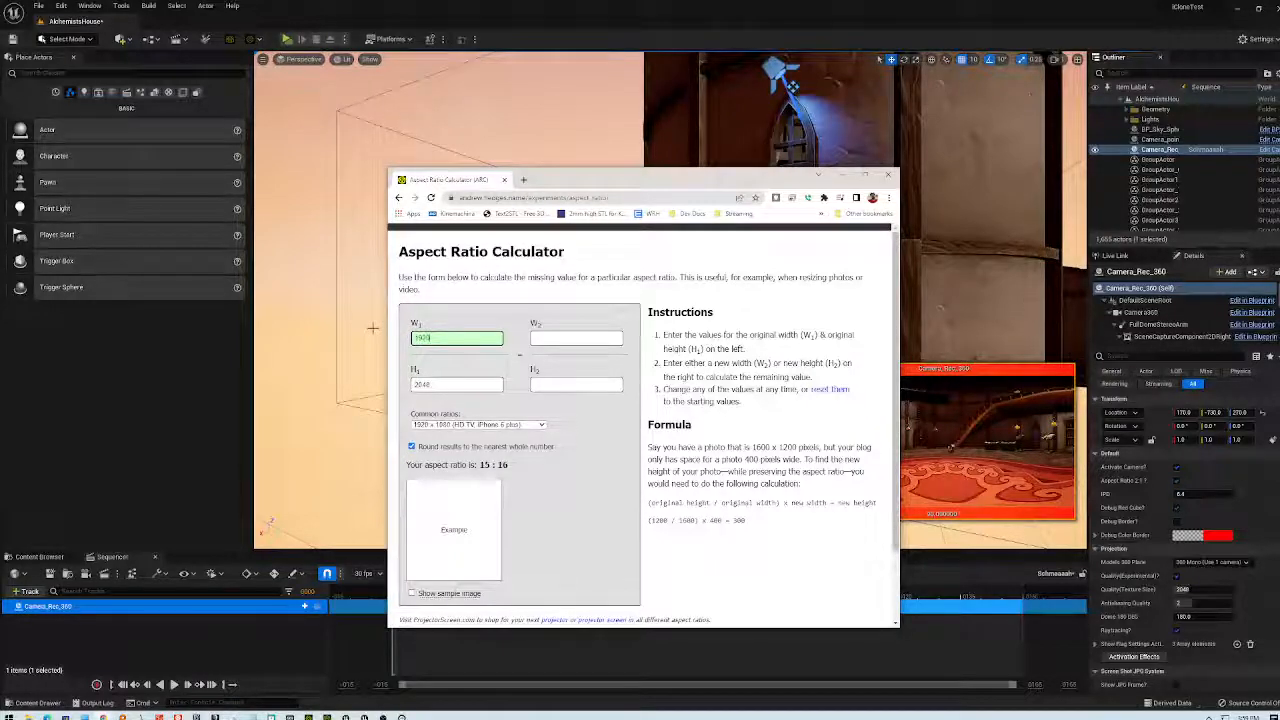
key(Tab)
text(960)
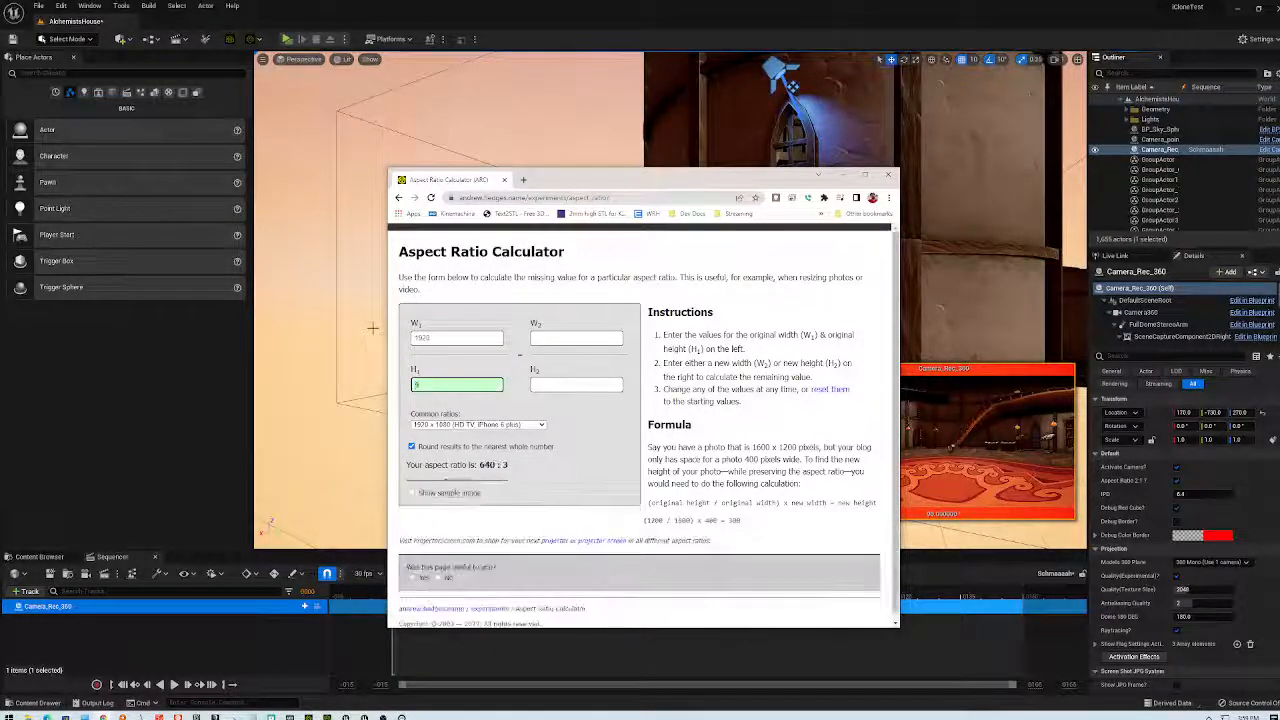
key(Tab)
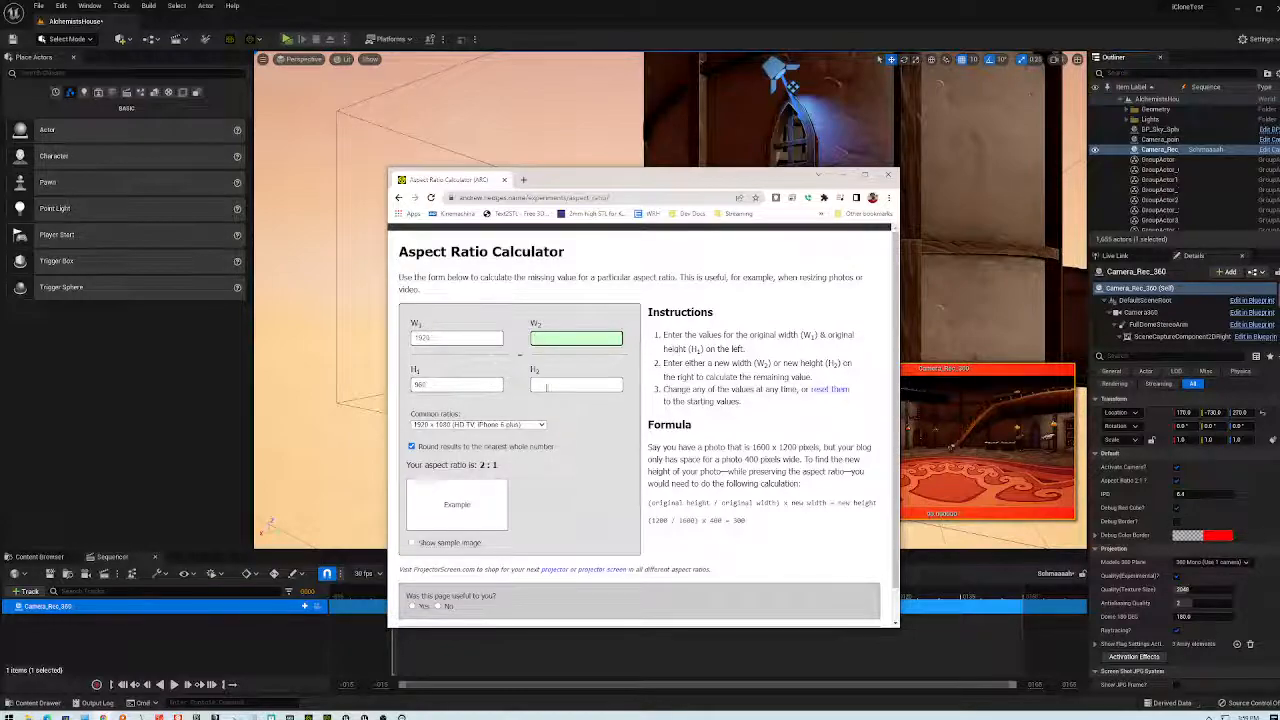
click(553, 386)
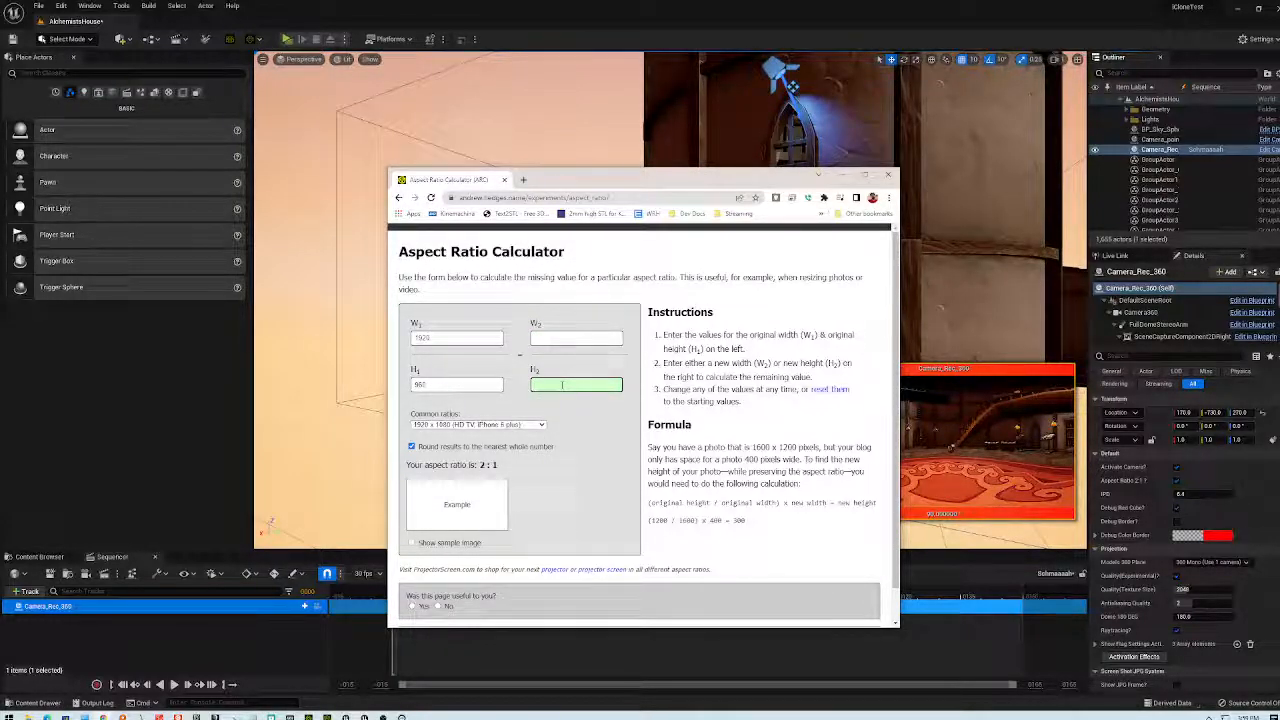
text(2000)
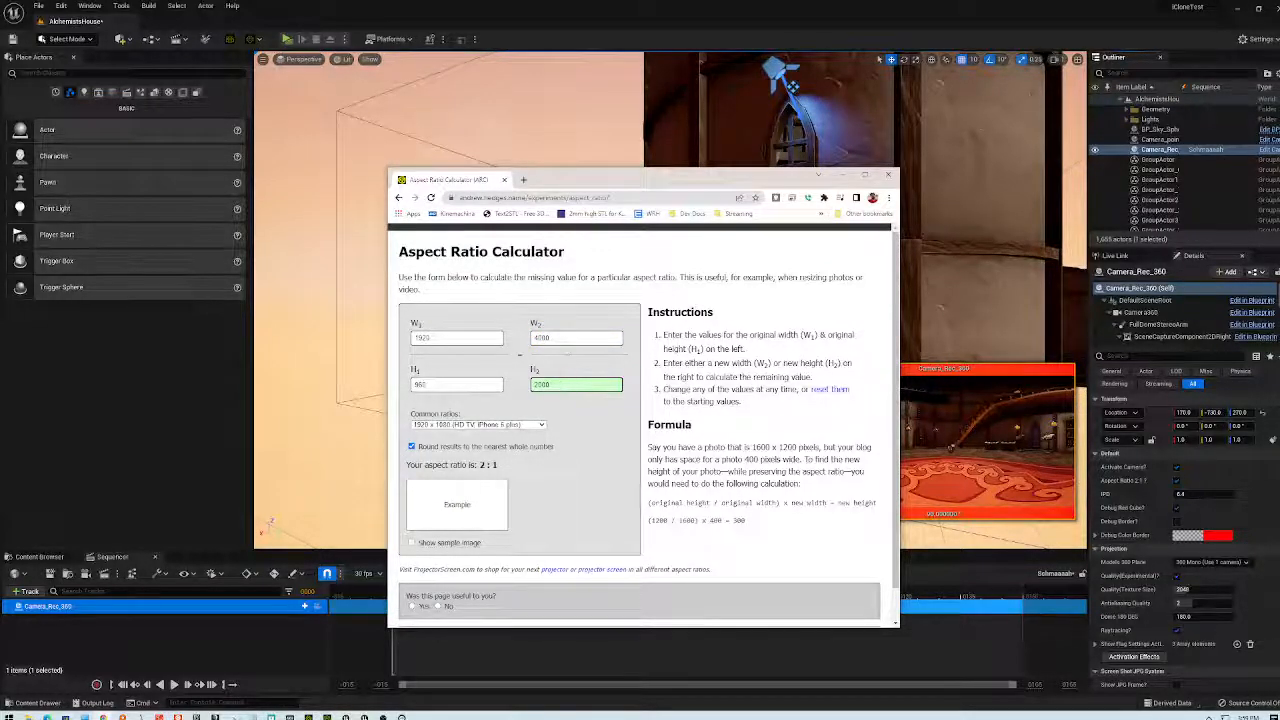
click(565, 338)
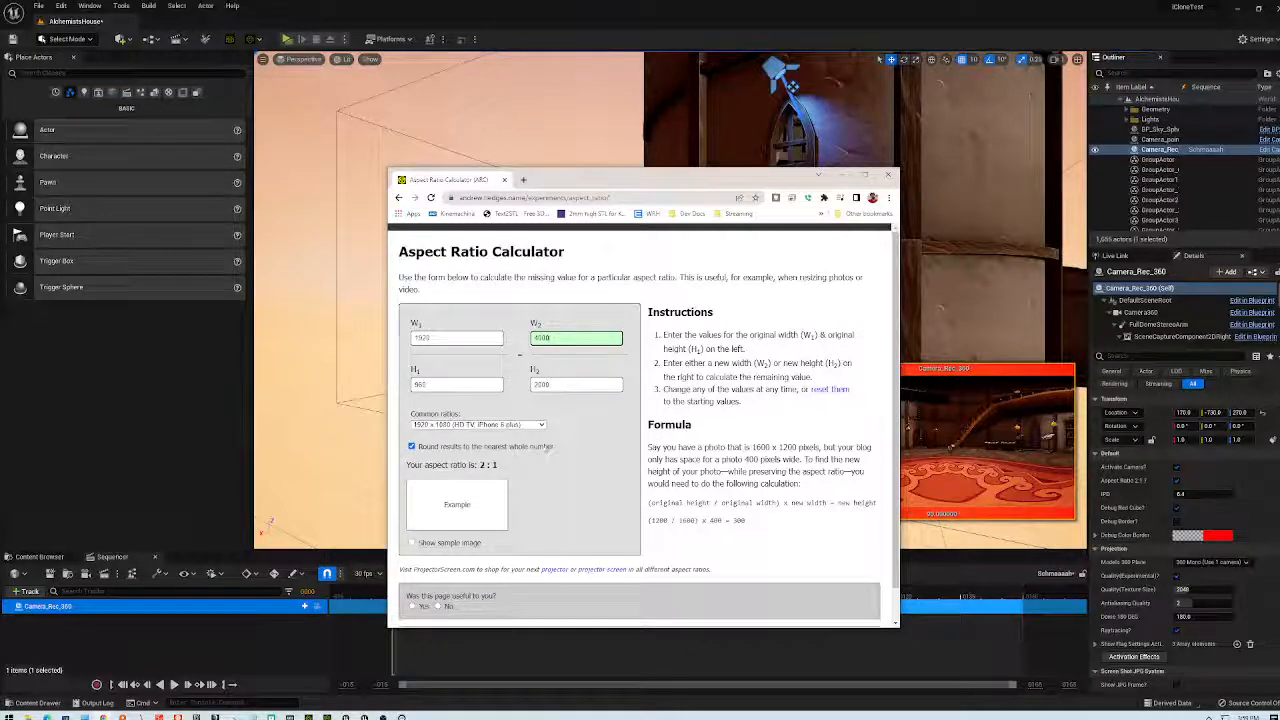
click(841, 175)
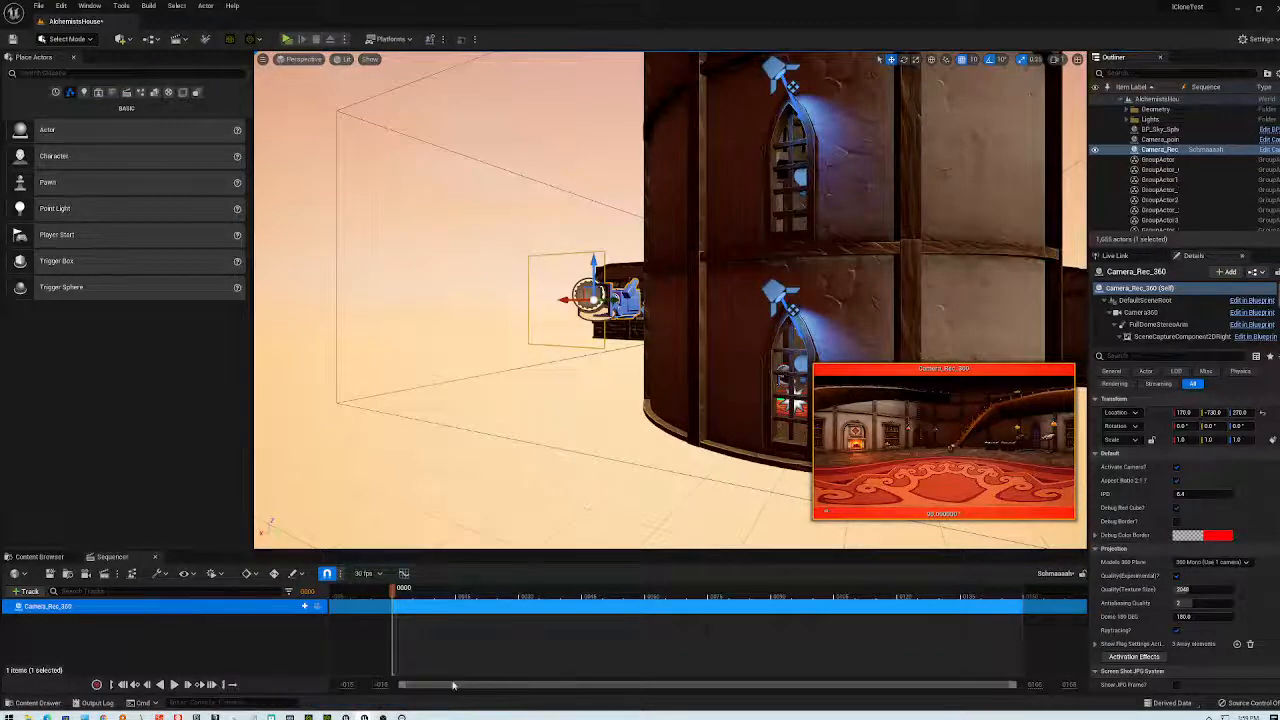
- In the job's Unsaved Config, set the Output Resolution width to 4000 and height to 2000
click(390, 189)
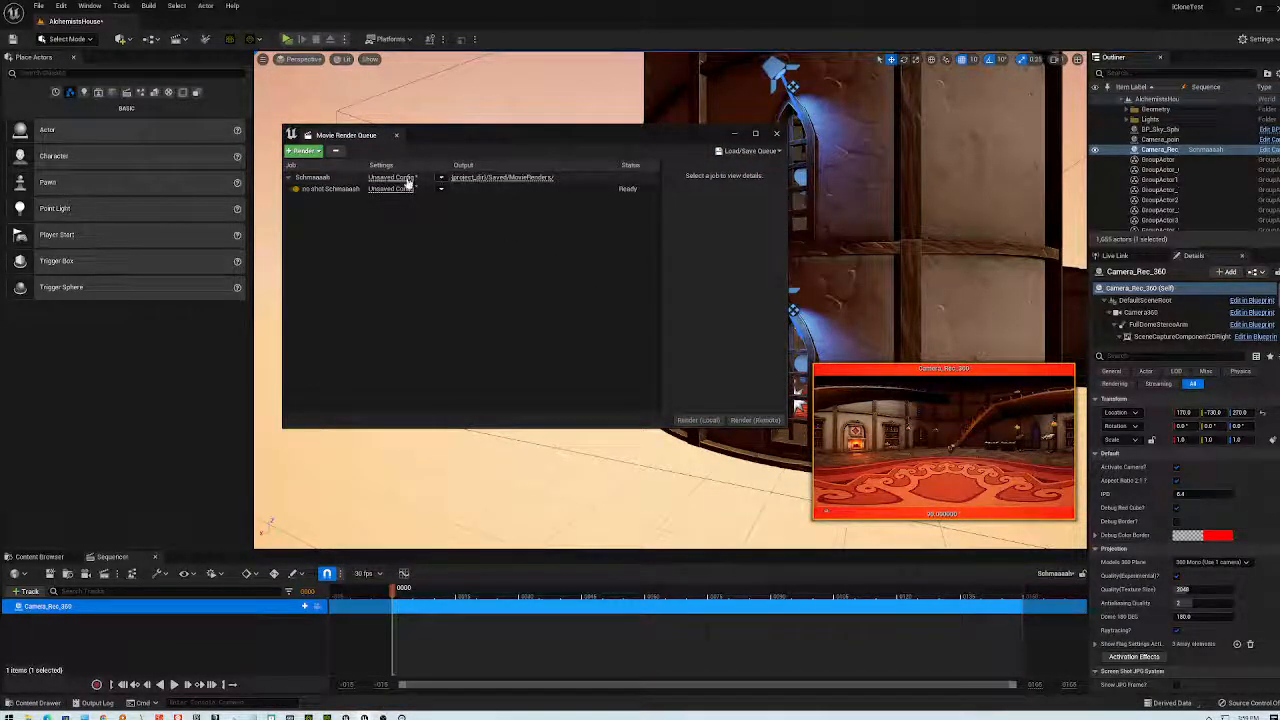
drag(665, 296, 647, 296)
click(647, 296)
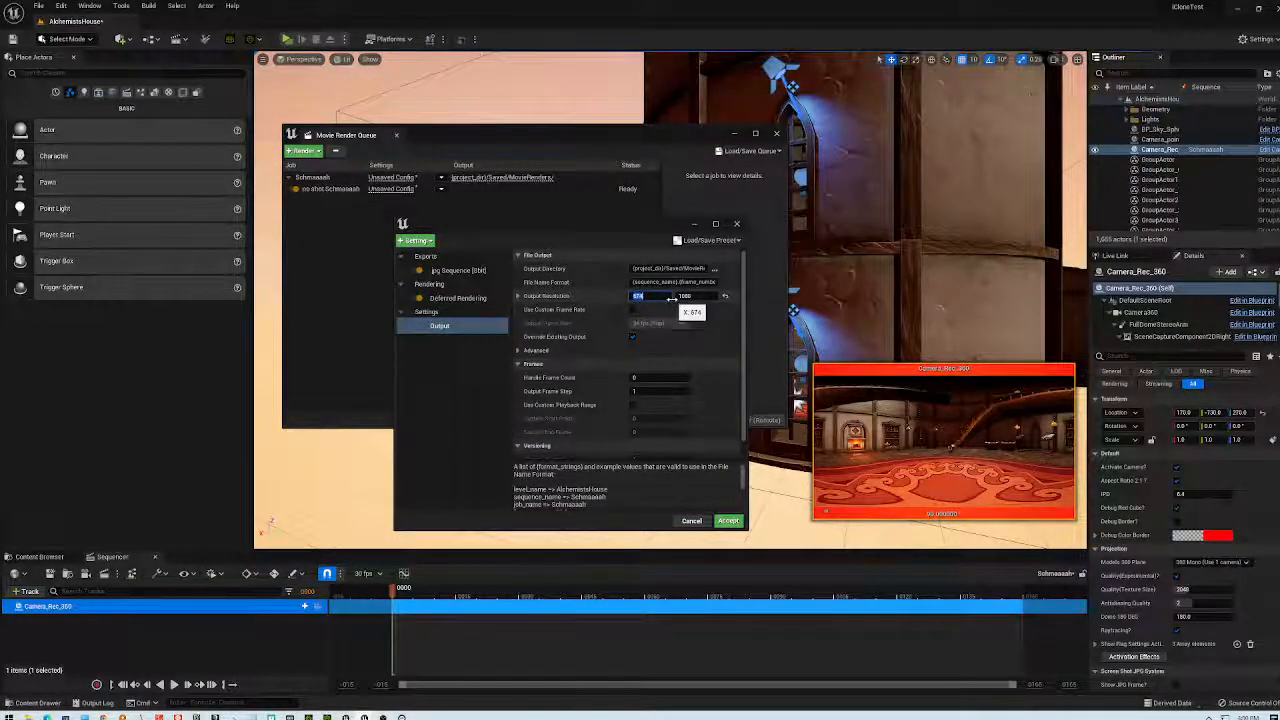
text(4000)
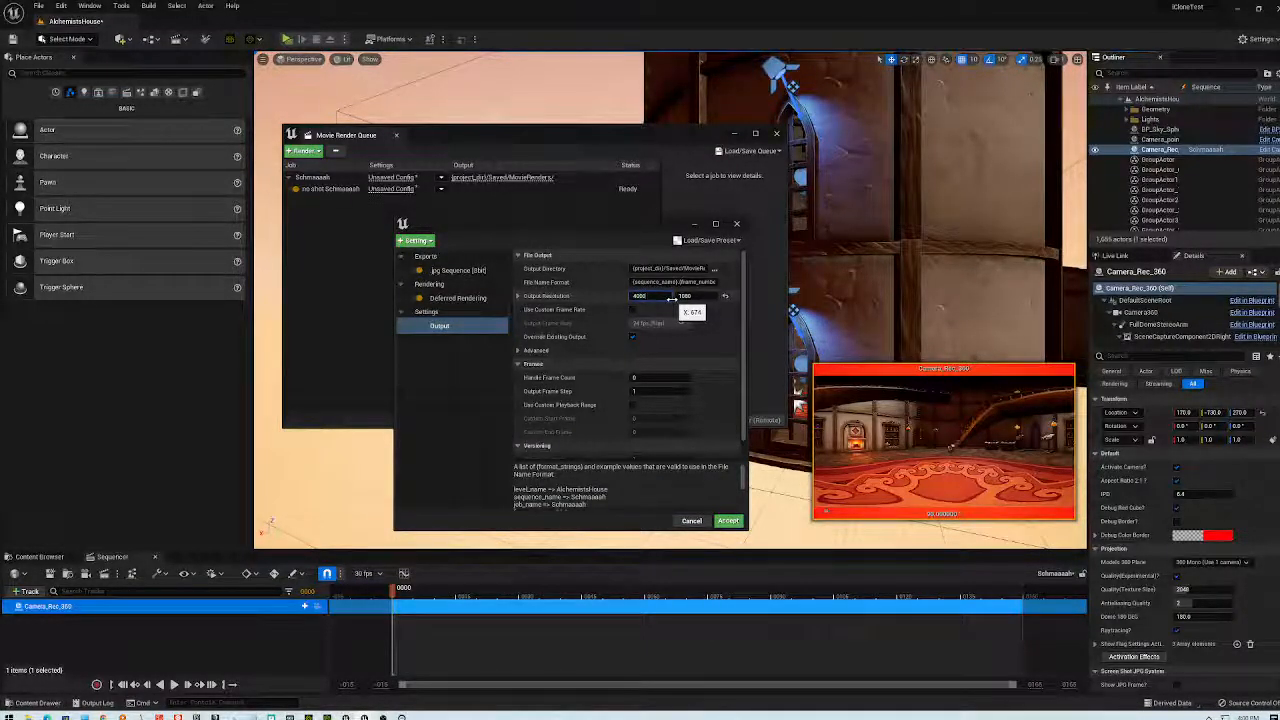
click(703, 296)
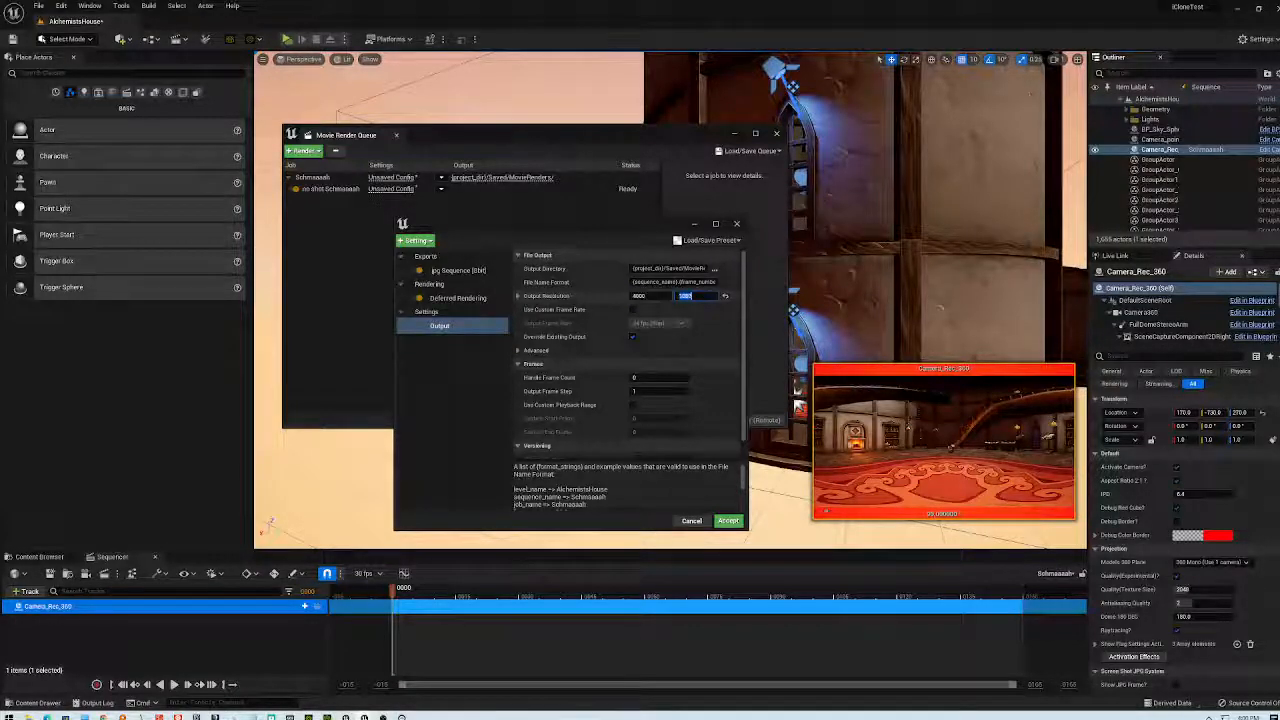
text(2000)
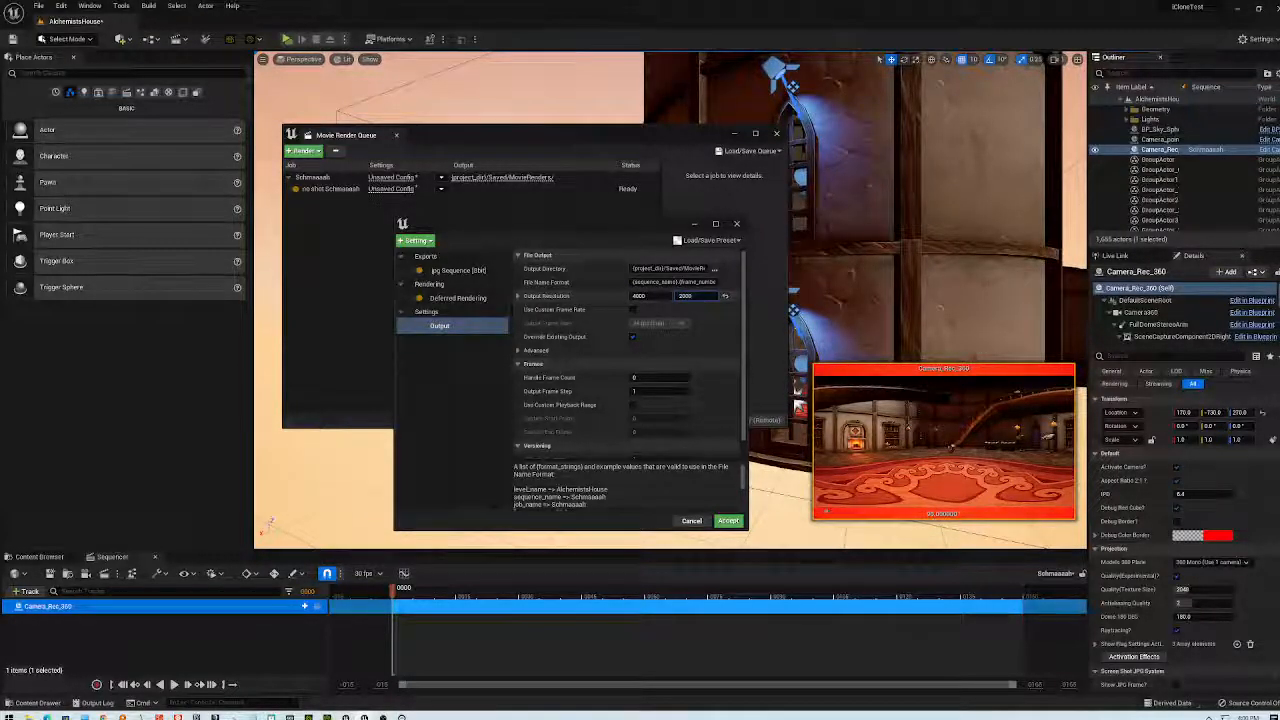
- Accept the 4000 × 2000 settings and render the Schmaaaah queue locally
click(728, 521)
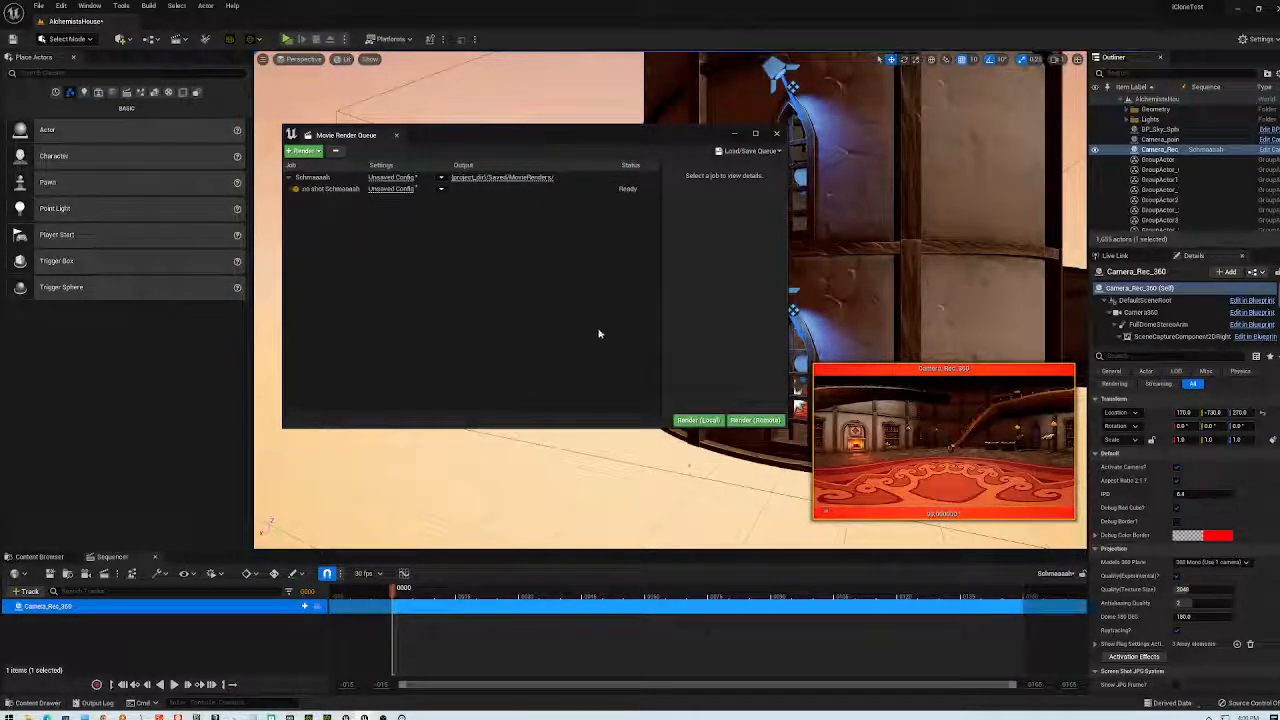
click(716, 423)
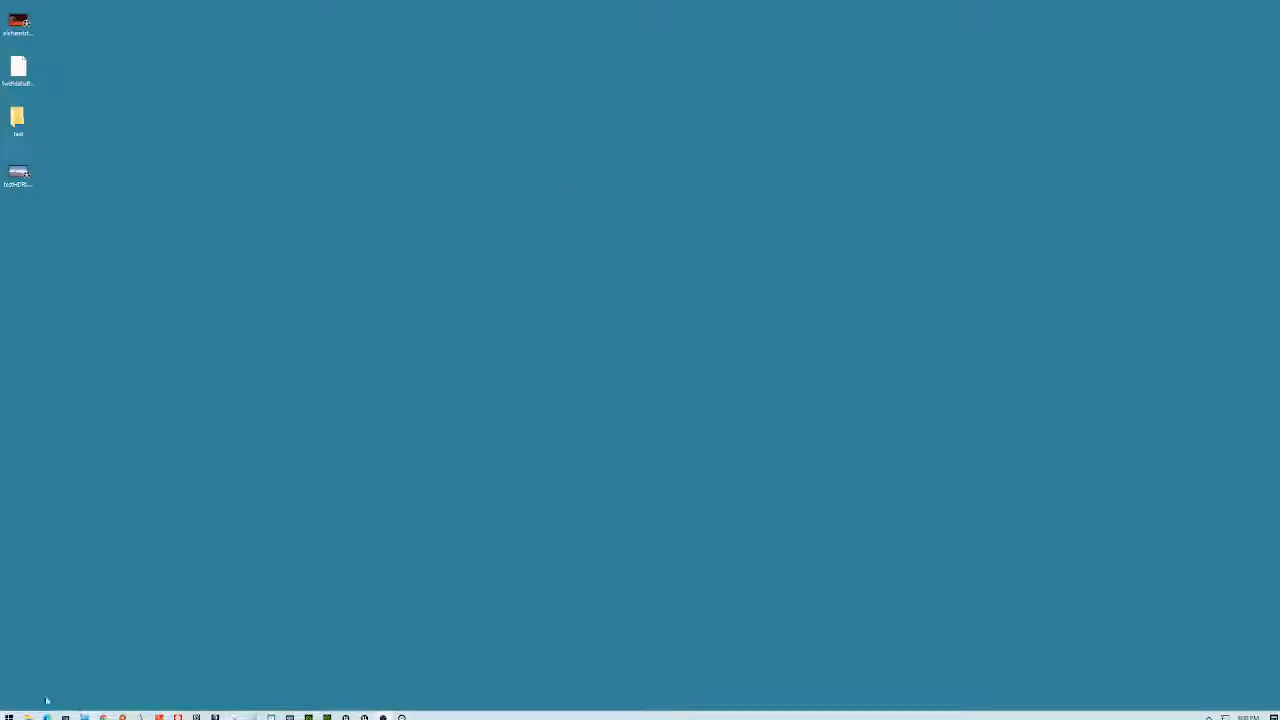
- Go to the pasted MovieRenders path and drag the folder to the desktop as a shortcut
key(super+e)
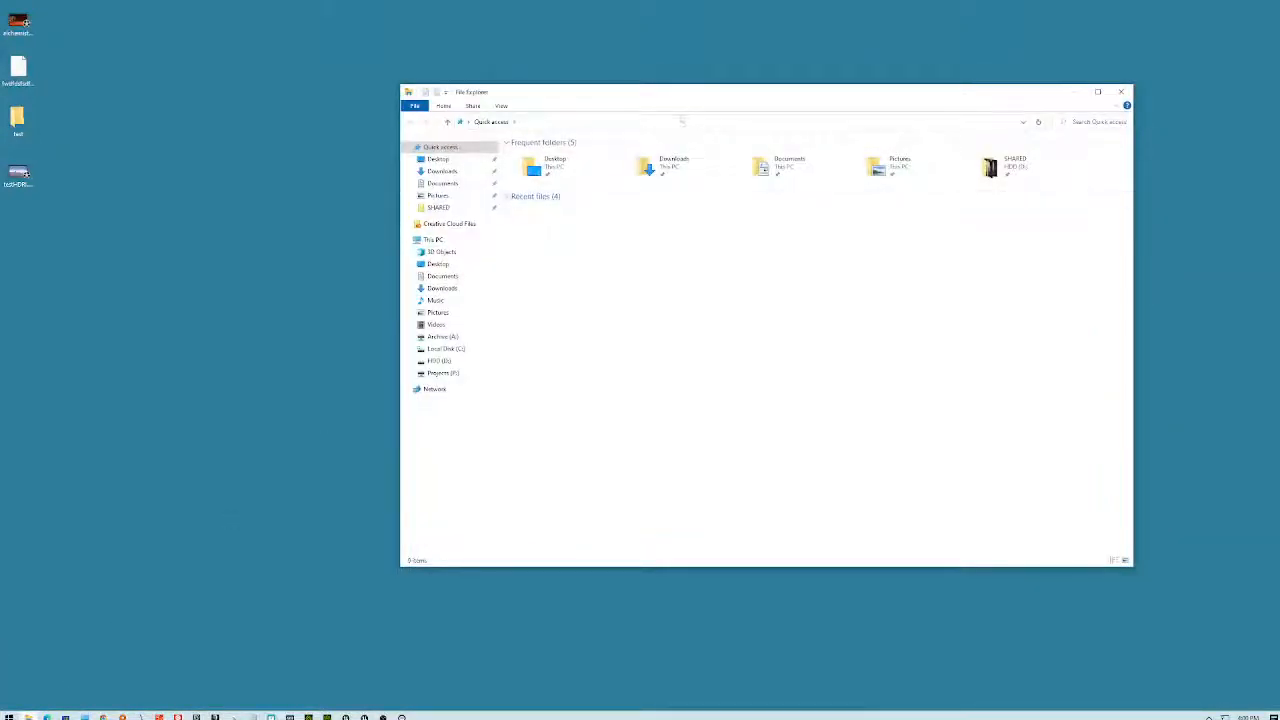
click(689, 125)
right_click(689, 125)
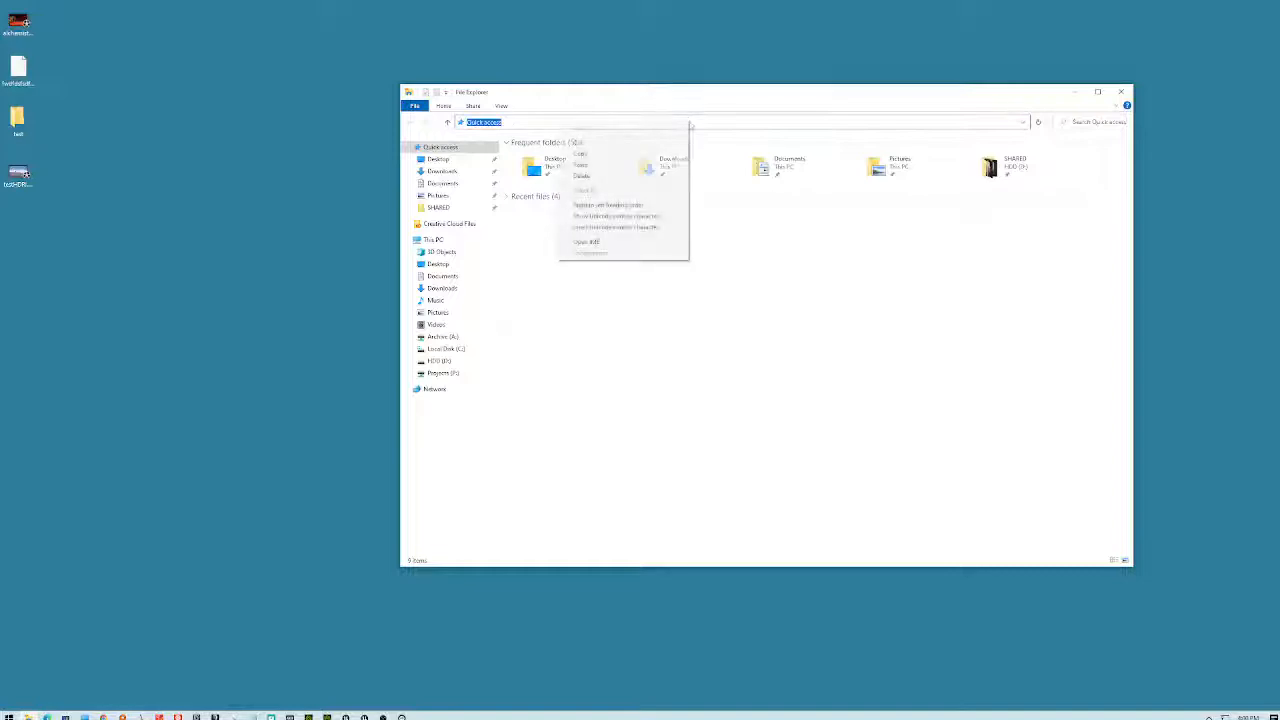
click(629, 163)
key(Return)
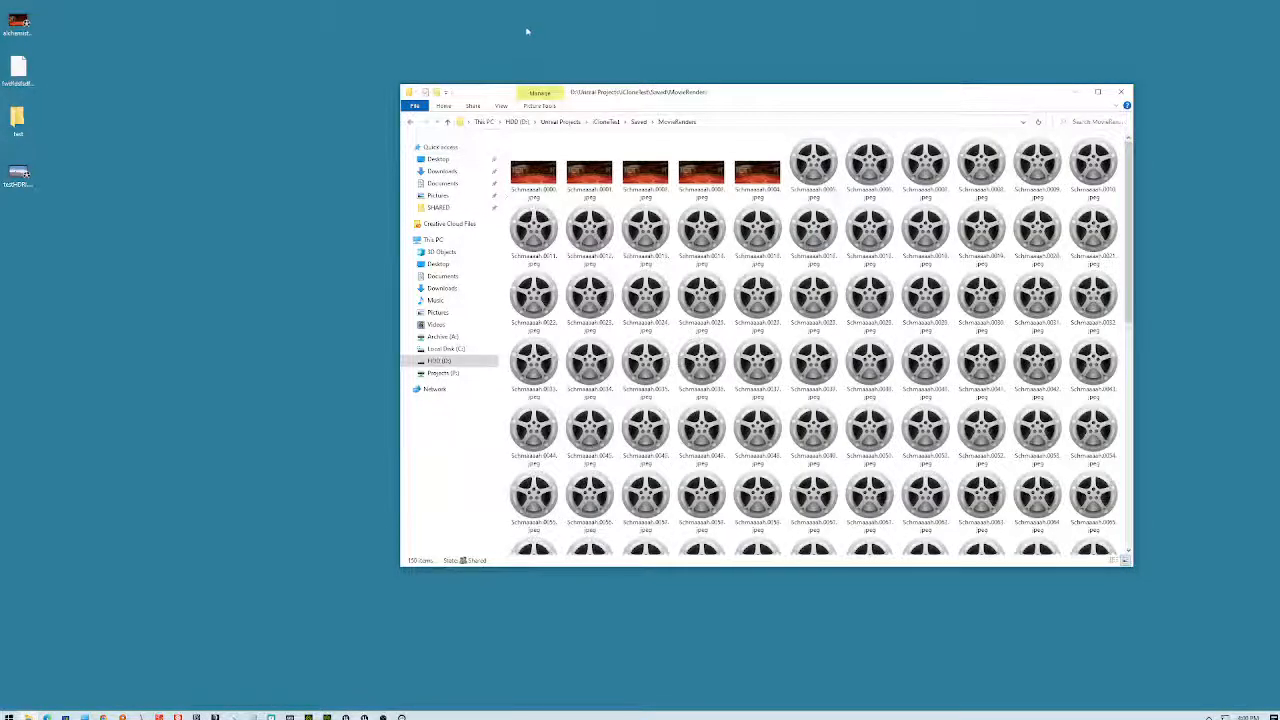
drag(455, 121, 50, 322)
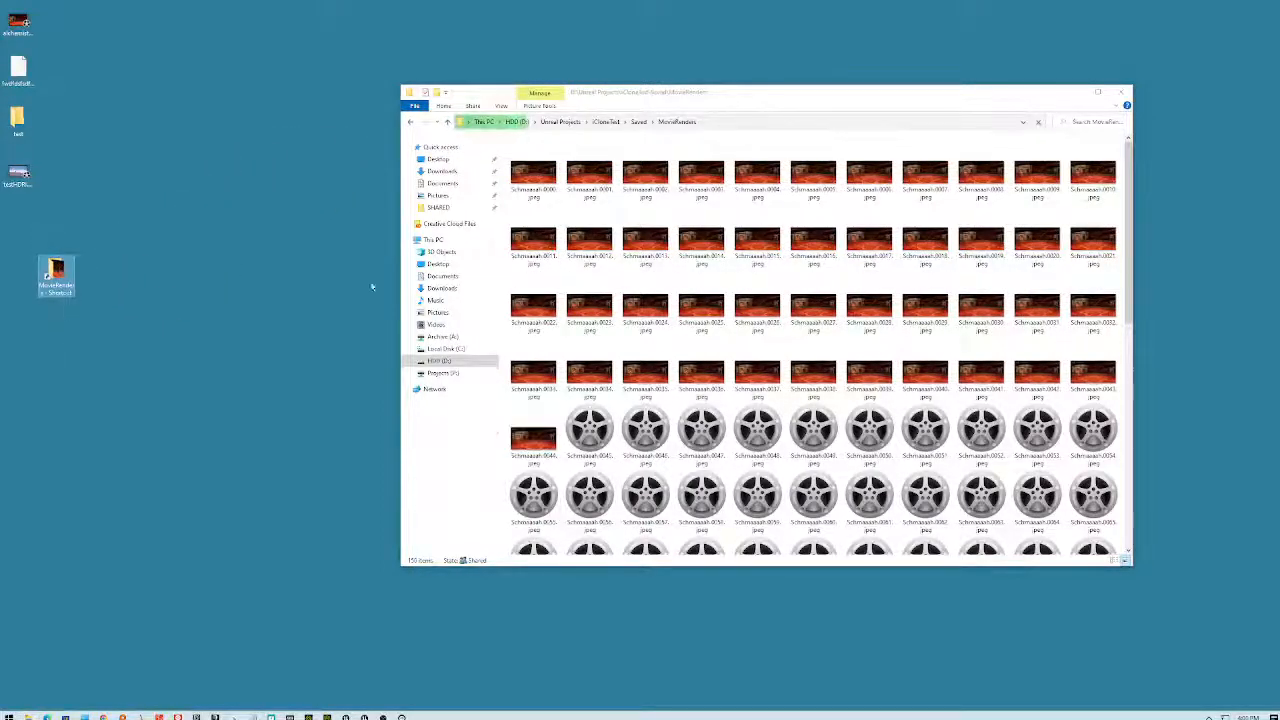
click(545, 180)
double_click(545, 180)
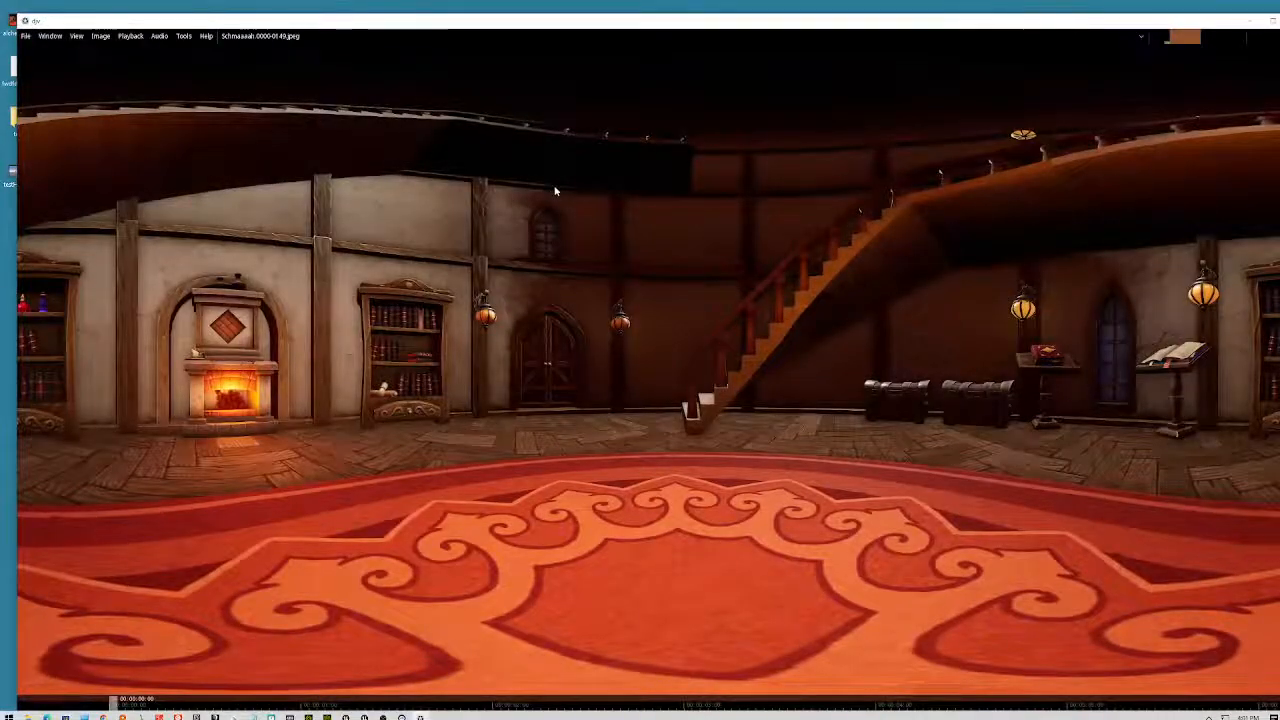
drag(922, 25, 915, 14)
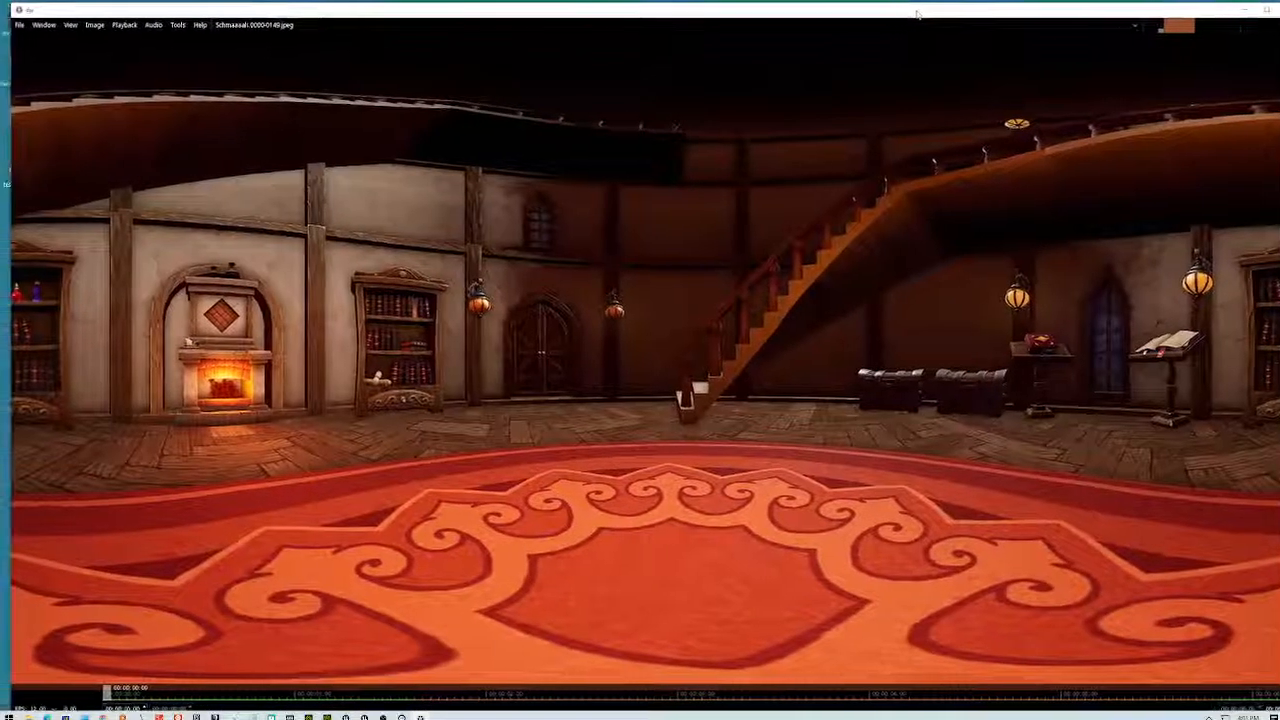
scroll(702, 410, up, 5)
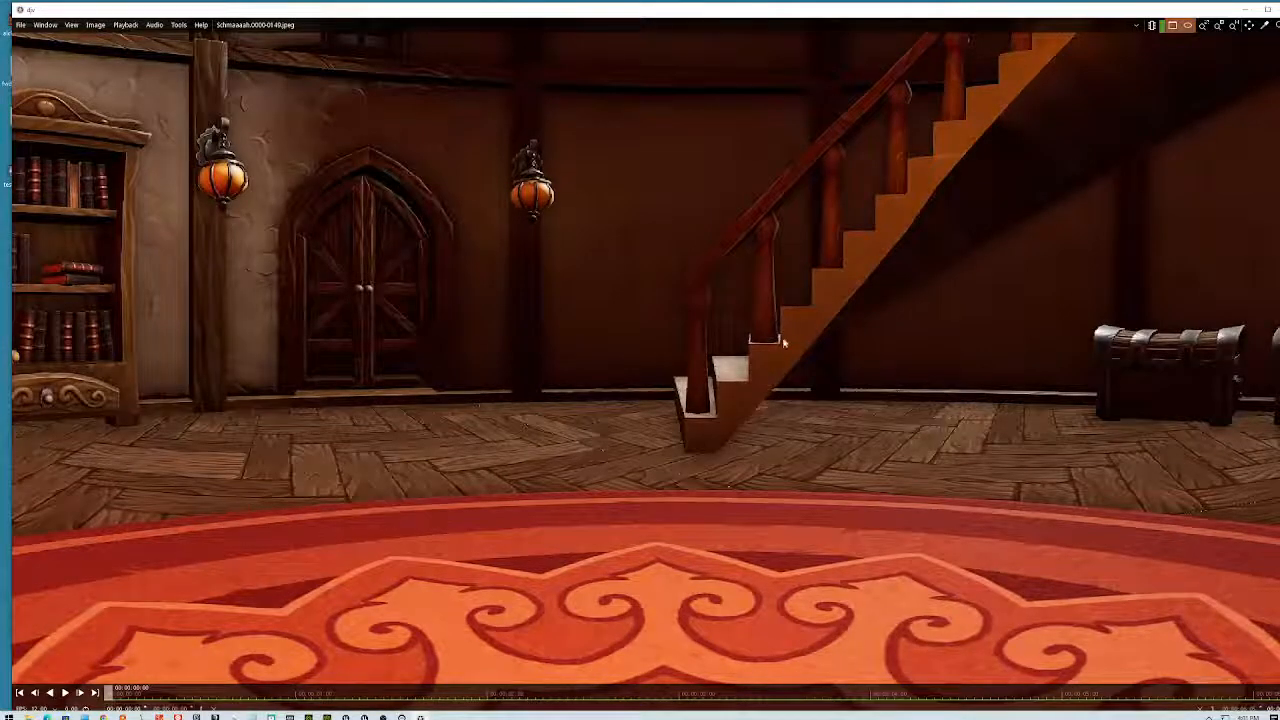
scroll(612, 449, down, 14)
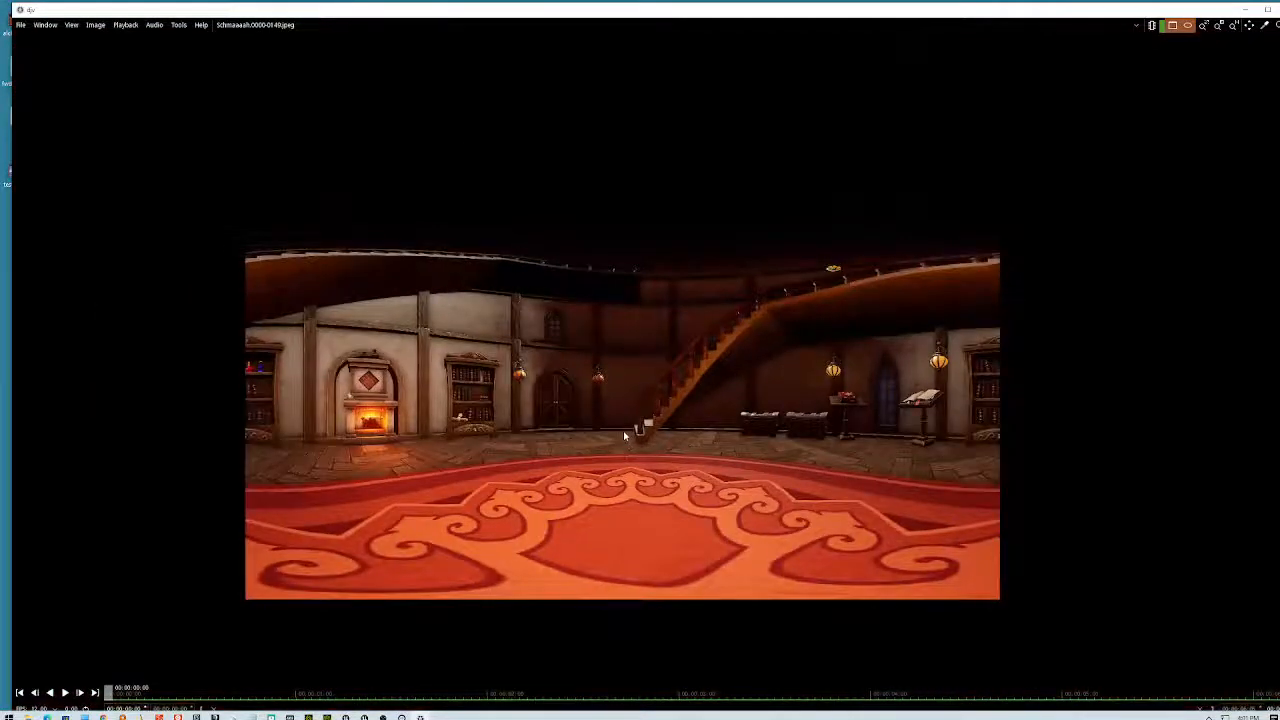
scroll(624, 436, up, 3)
scroll(624, 436, up, 3)
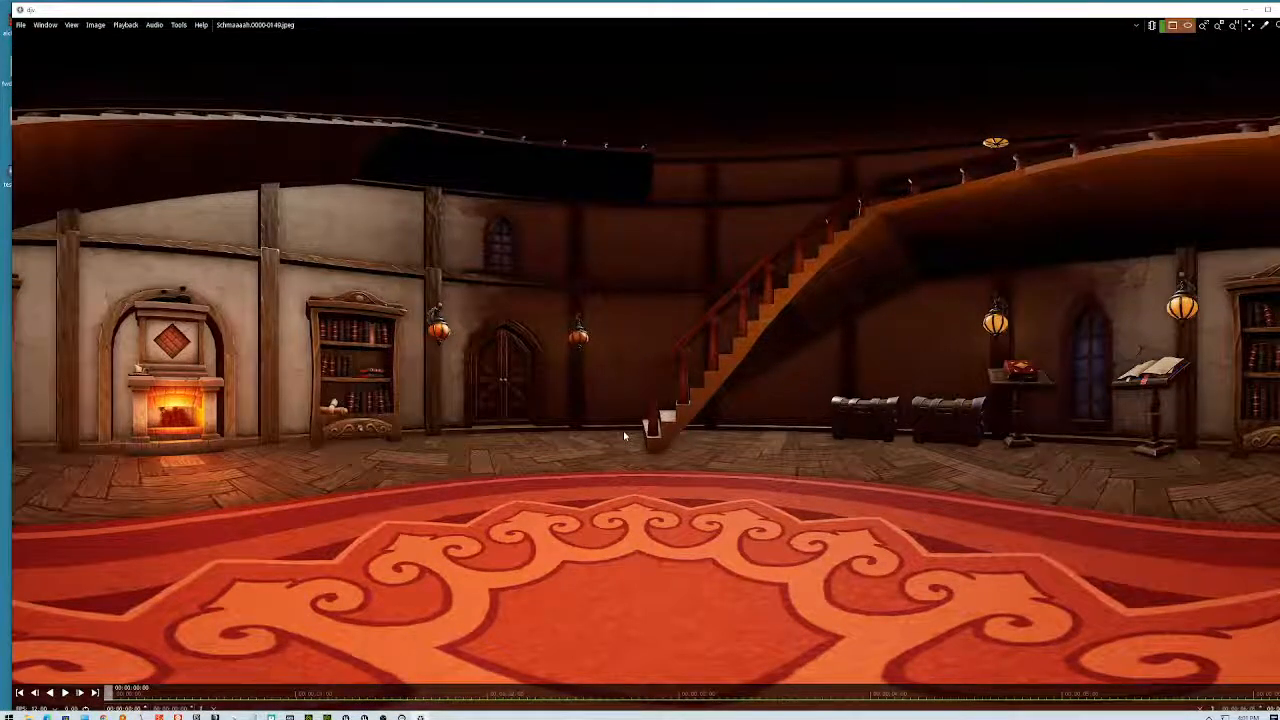
scroll(640, 405, down, 4)
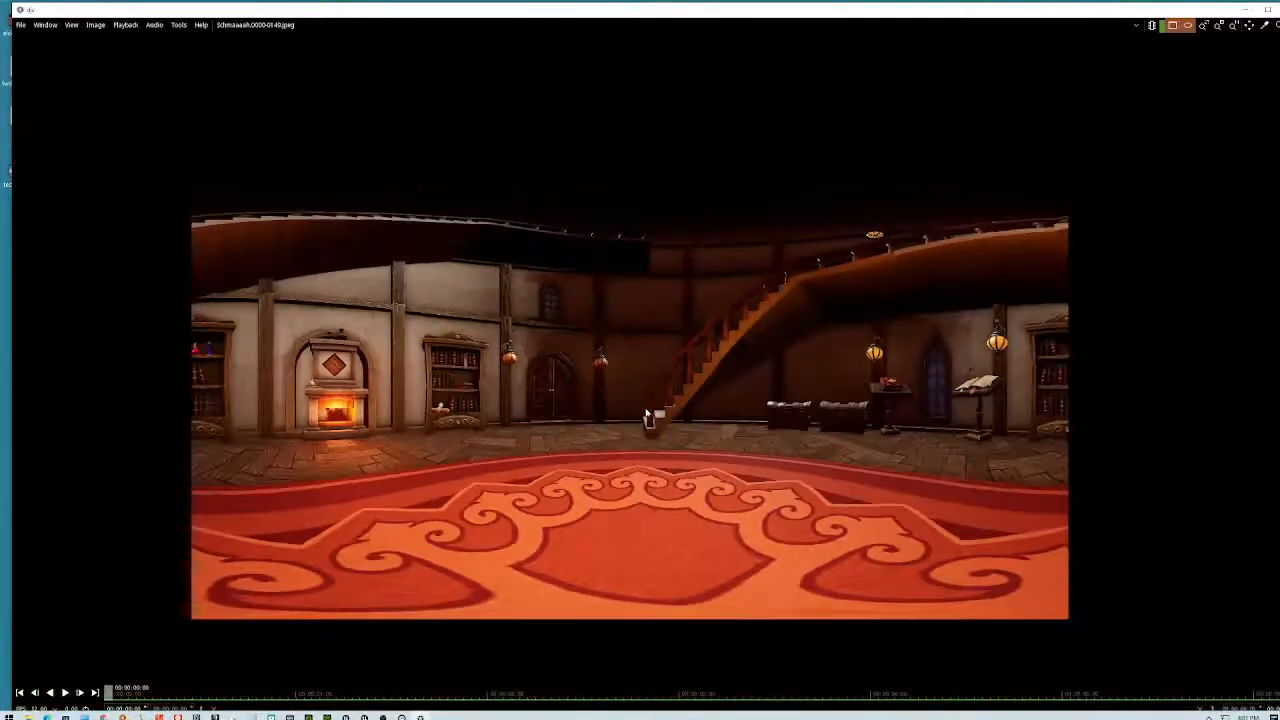
scroll(640, 405, up, 5)
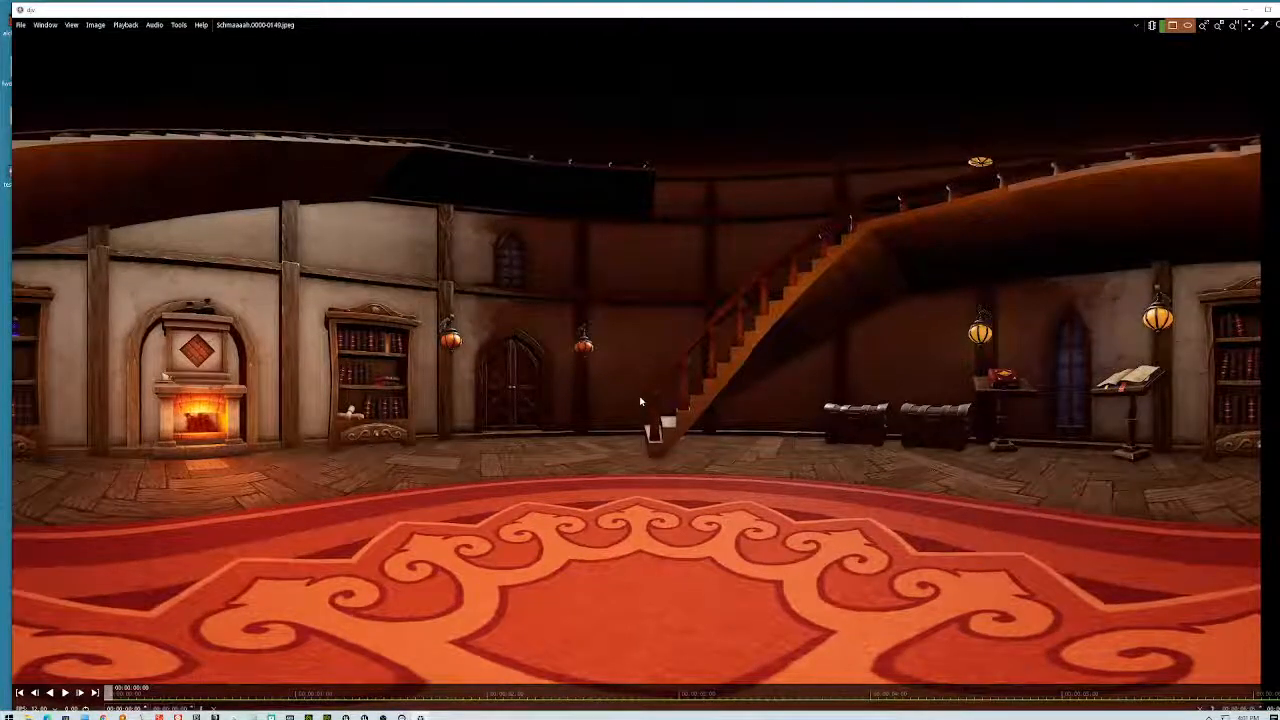
scroll(643, 401, down, 3)
scroll(645, 402, up, 2)
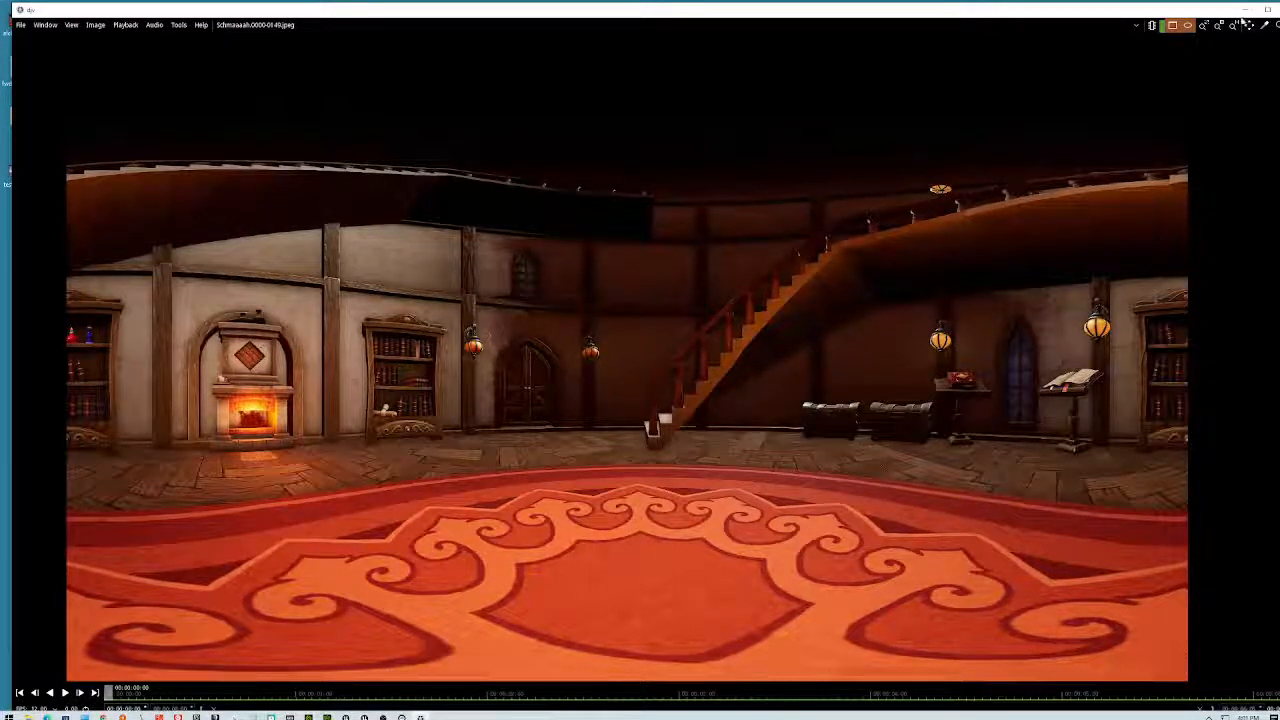
double_click(1228, 10)
click(1212, 24)
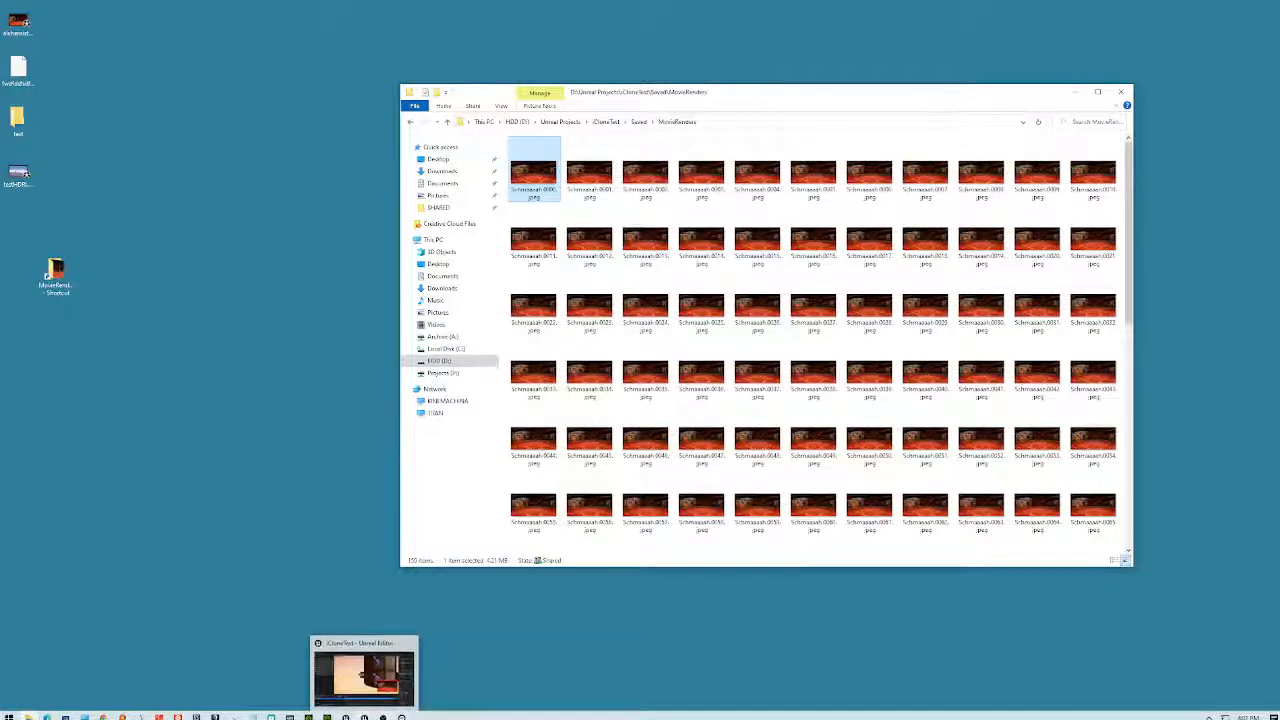
- Back in iClone, select the IS-Sky-HDR-Atari1 sky sphere in the scene object list
click(382, 717)
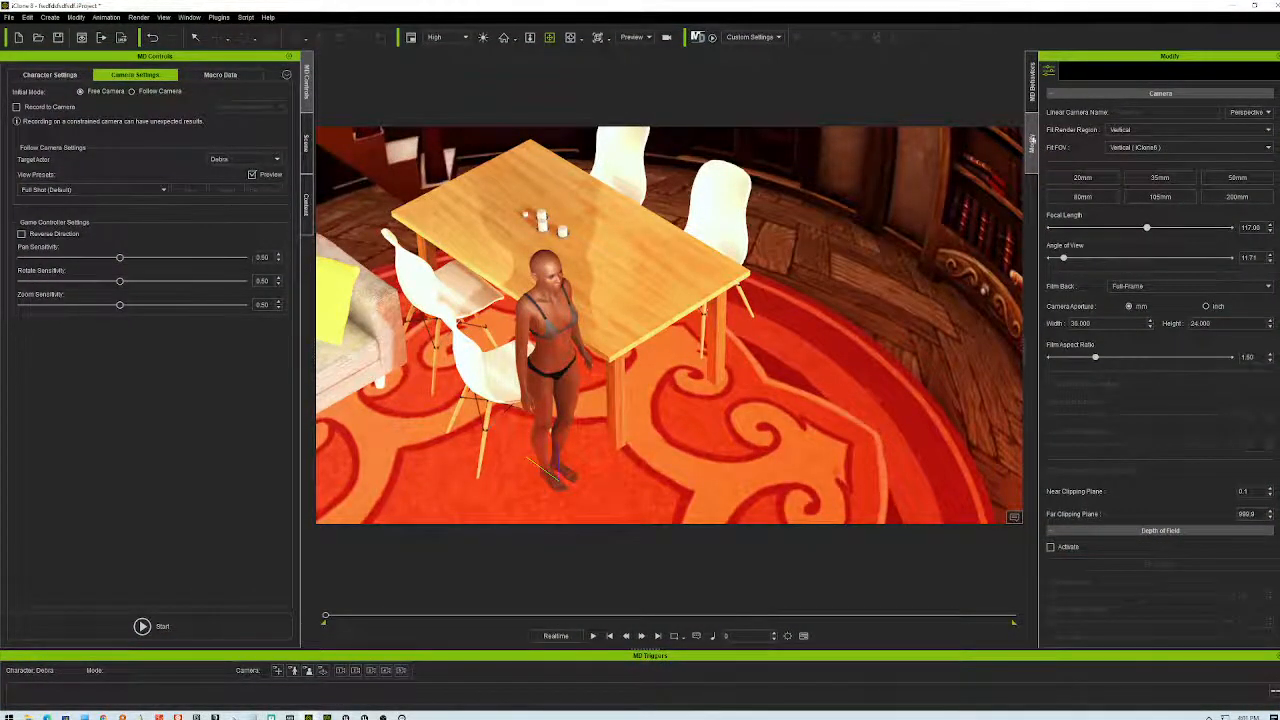
click(1033, 96)
click(1032, 143)
click(306, 205)
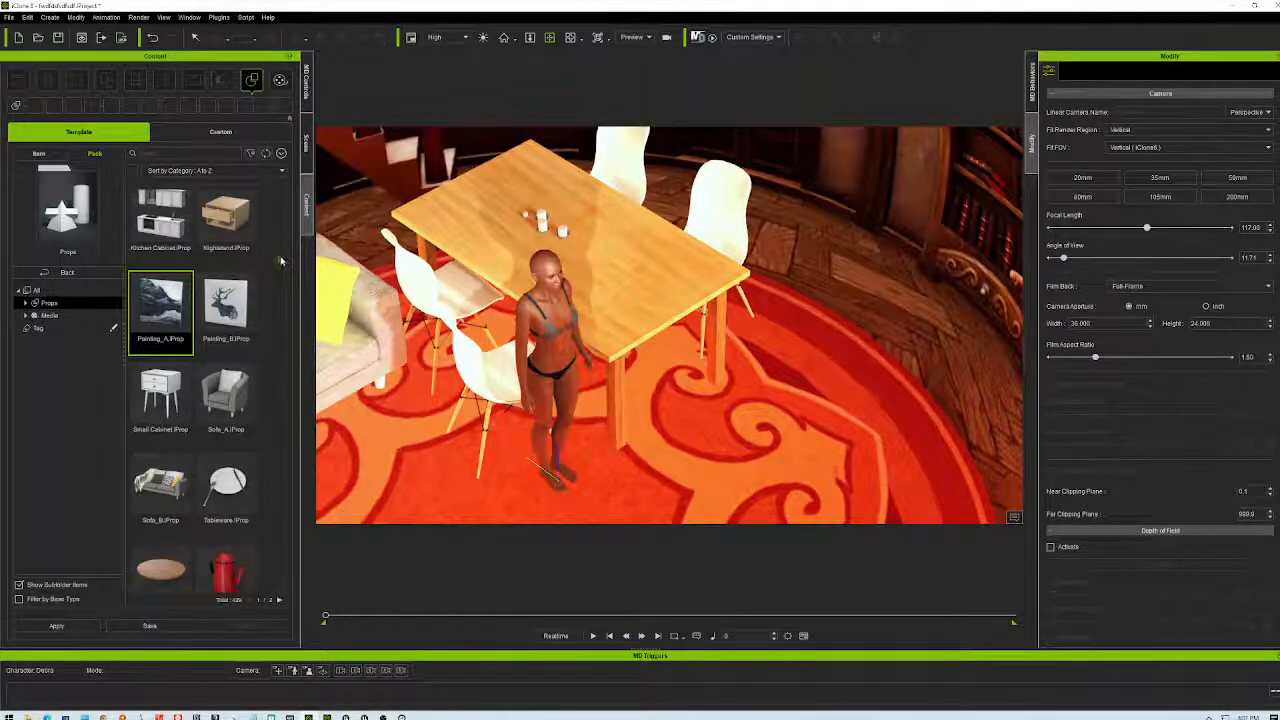
scroll(281, 262, up, 5)
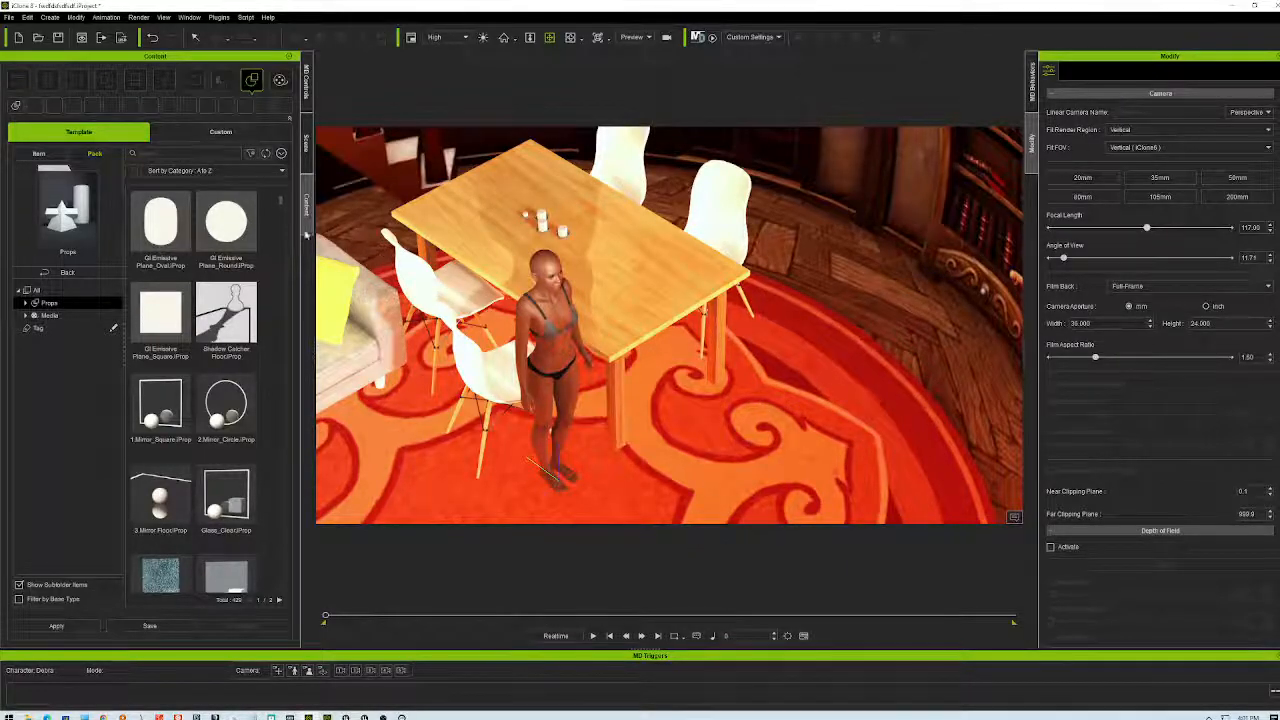
click(306, 150)
click(65, 247)
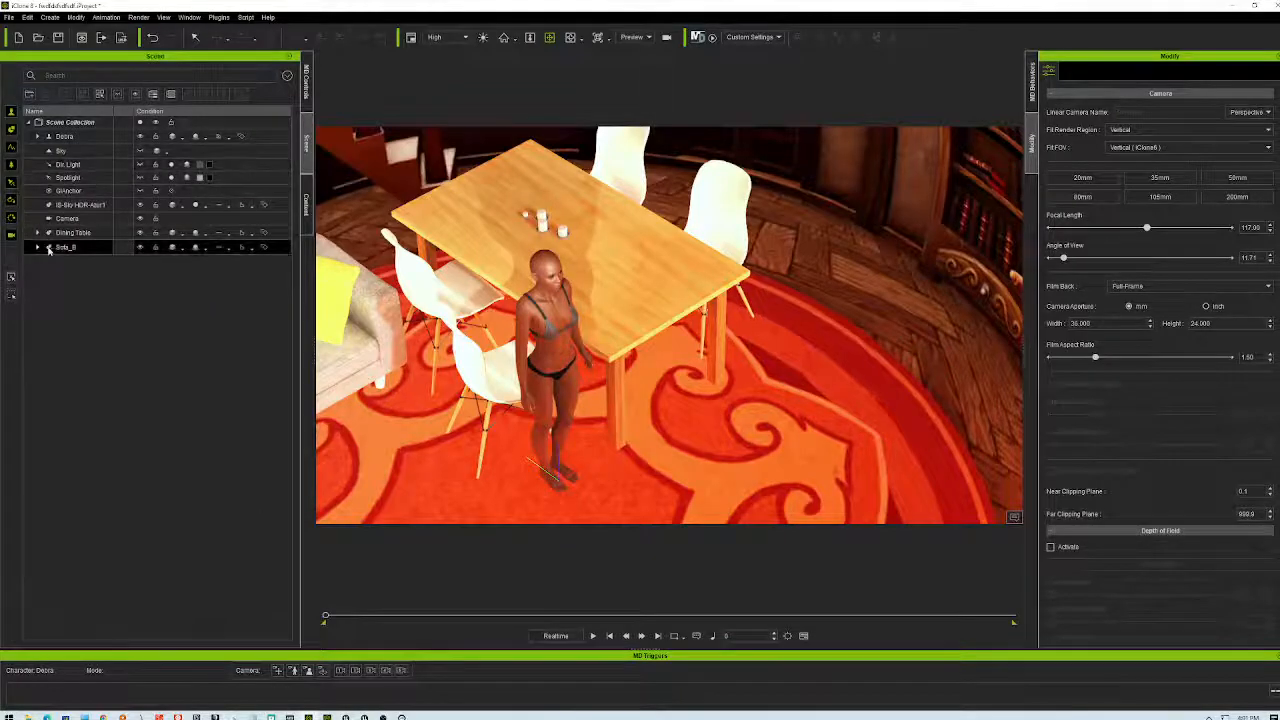
click(80, 205)
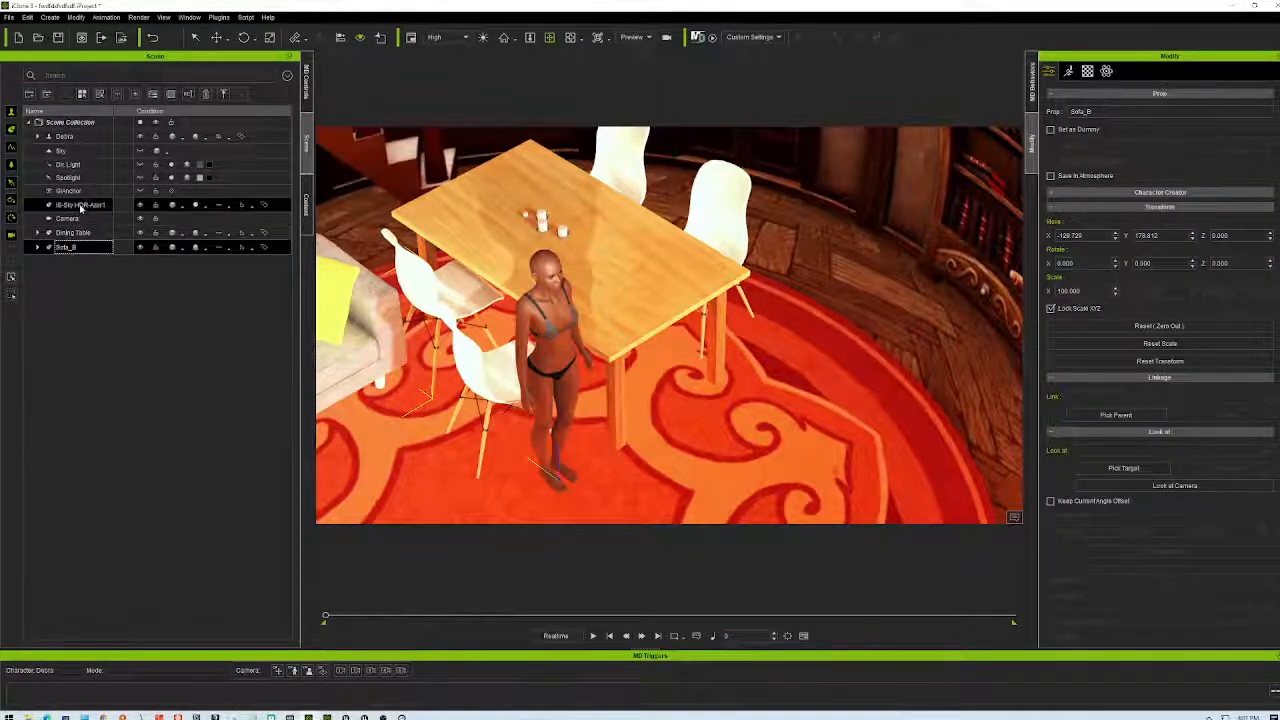
- Replace the sky sphere's Diffuse texture with Schmaaaah.0000.jpeg from MovieRenders
click(1087, 71)
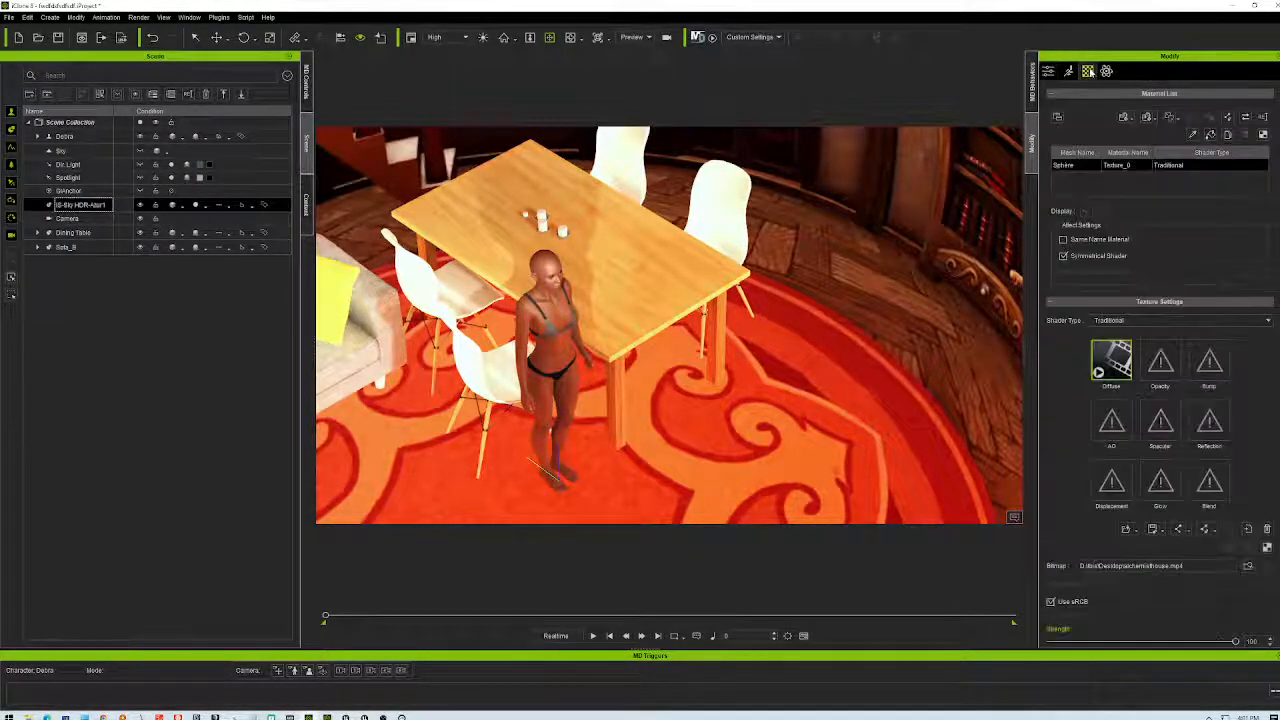
double_click(1111, 360)
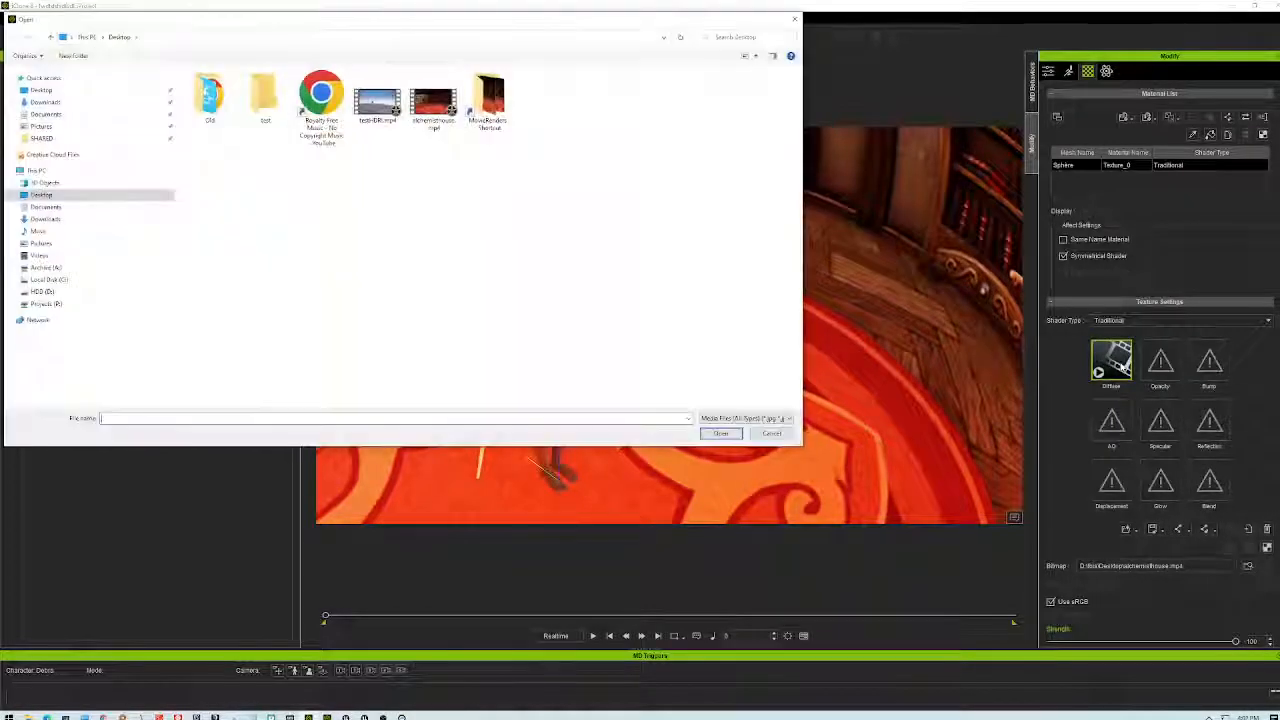
double_click(488, 100)
click(209, 100)
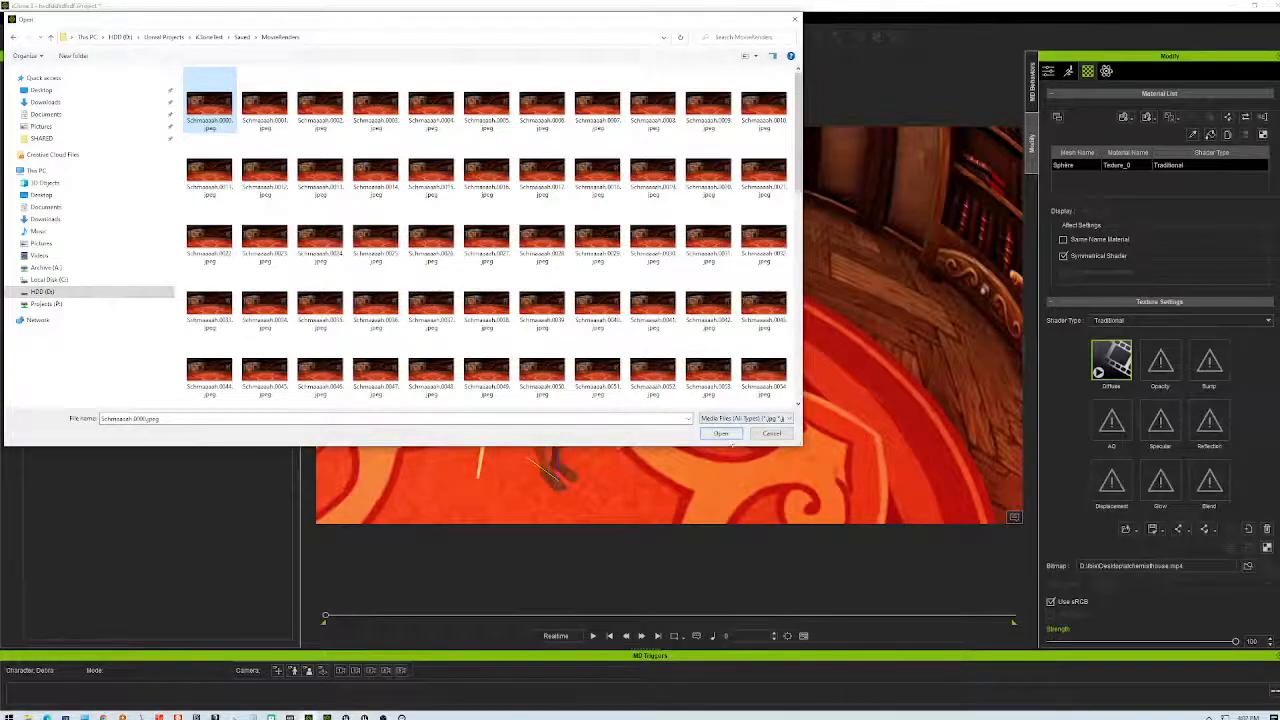
click(729, 436)
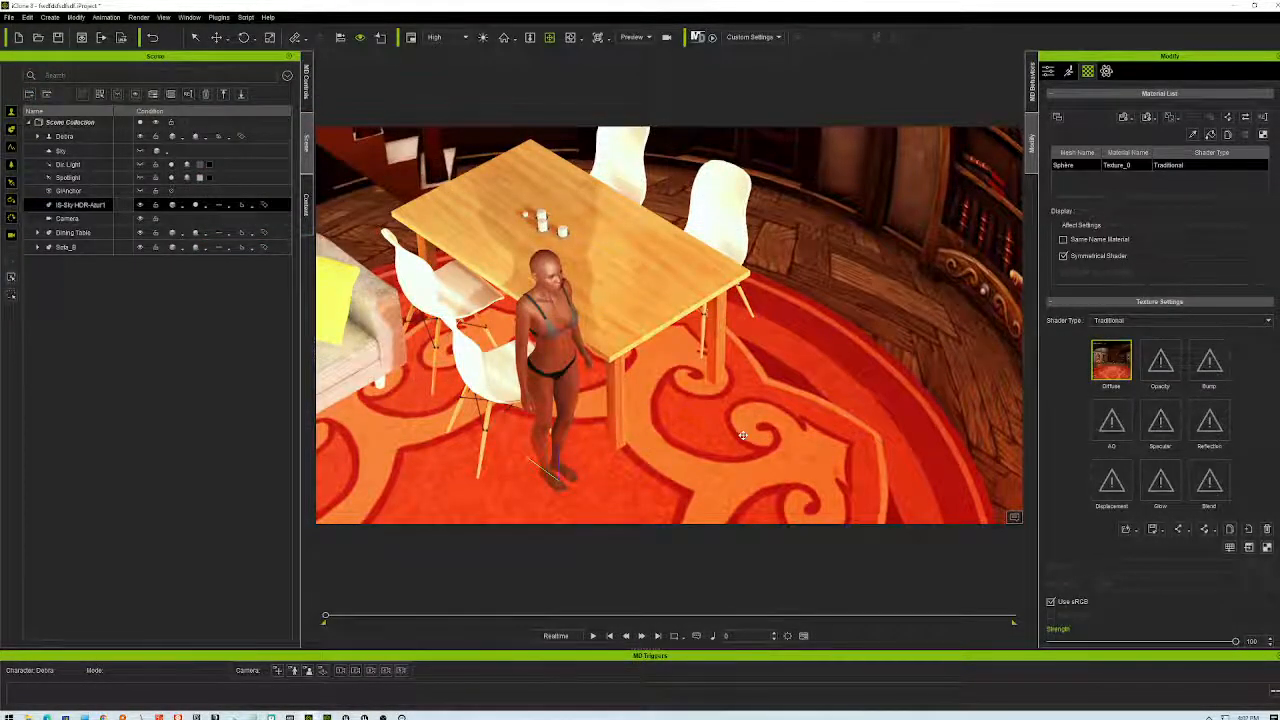
- Orbit around the table and figure, then zoom out to see the whole panorama sphere
right_drag(801, 365, 837, 296)
mouse_move(801, 428)
right_down()
mouse_move(359, 428)
mouse_move(443, 445)
mouse_move(980, 320)
mouse_move(957, 287)
mouse_move(860, 420)
mouse_move(787, 565)
mouse_move(784, 441)
right_up()
scroll(786, 438, down, 6)
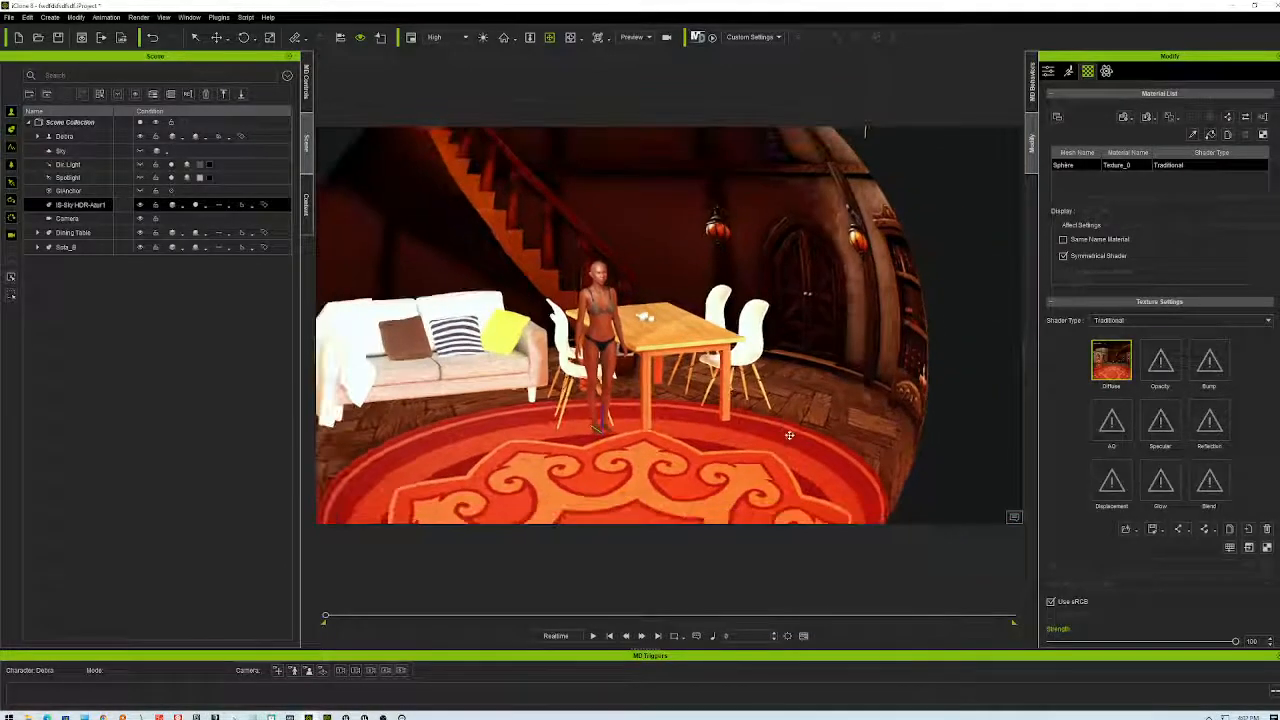
scroll(790, 432, up, 6)
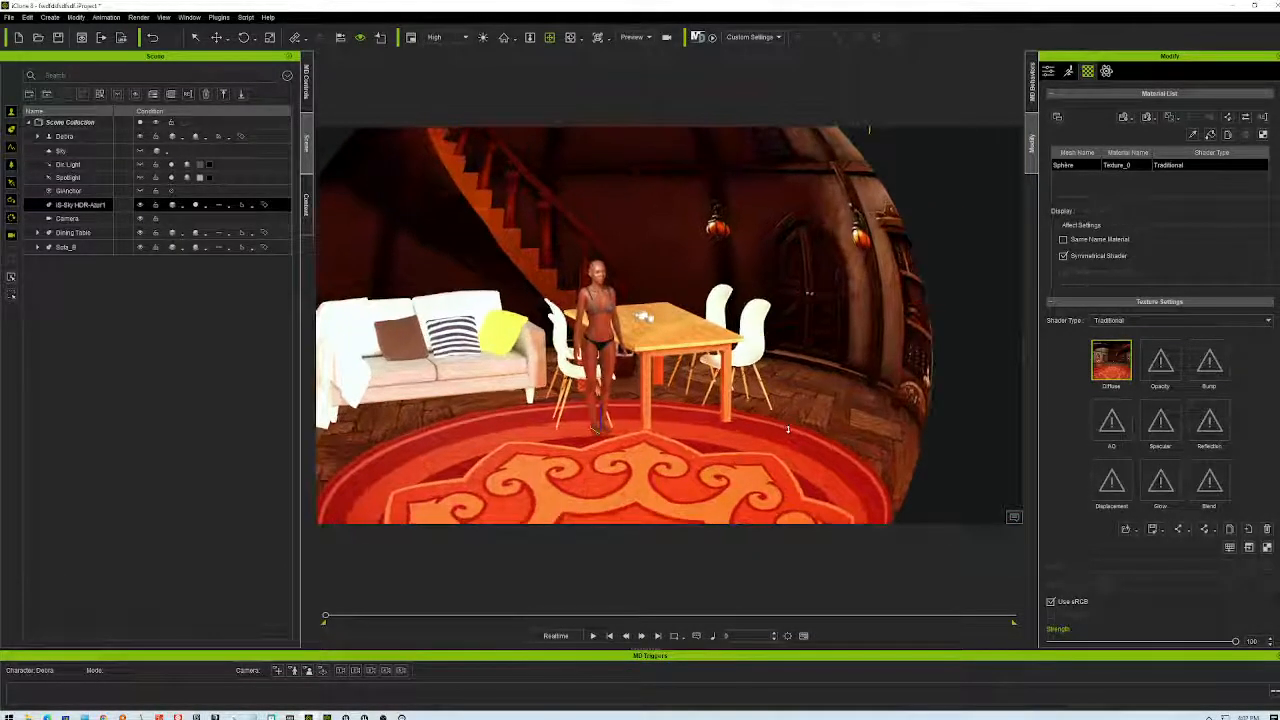
scroll(714, 510, up, 2)
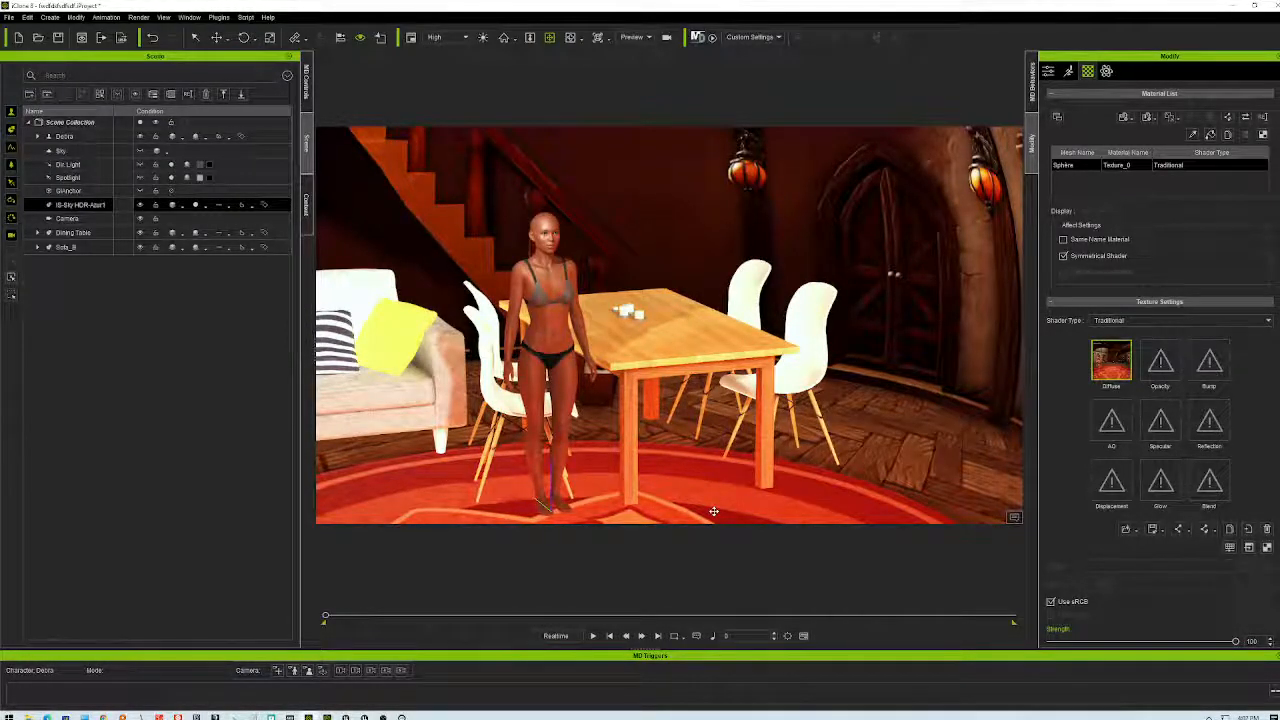
scroll(863, 409, down, 7)
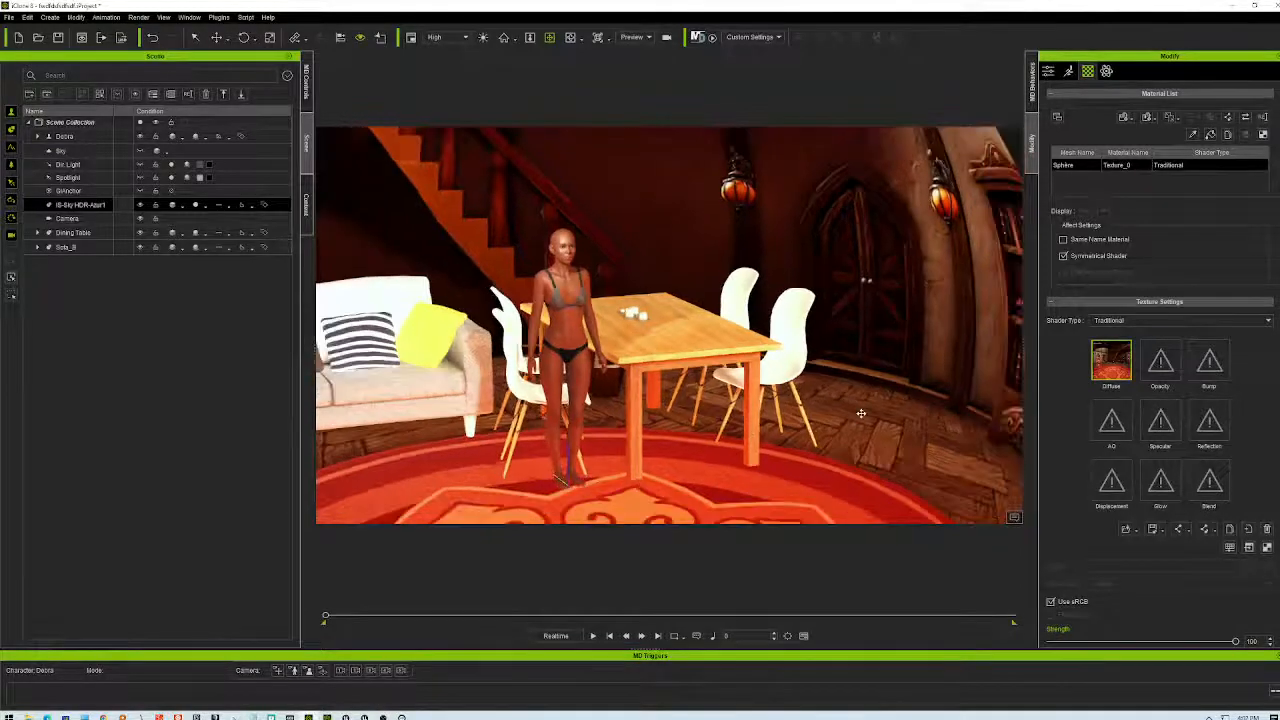
scroll(863, 404, down, 3)
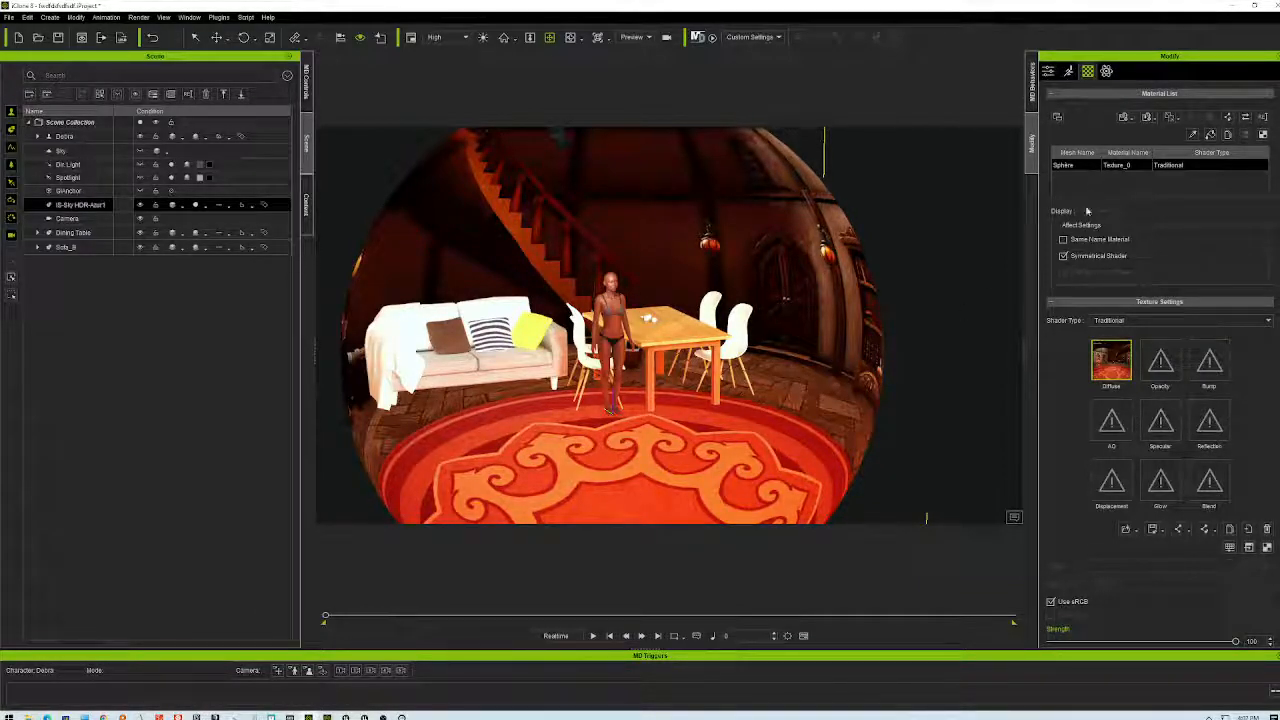
- Enlarge the sky sphere to scale 10 and inspect the backdrop
click(1048, 71)
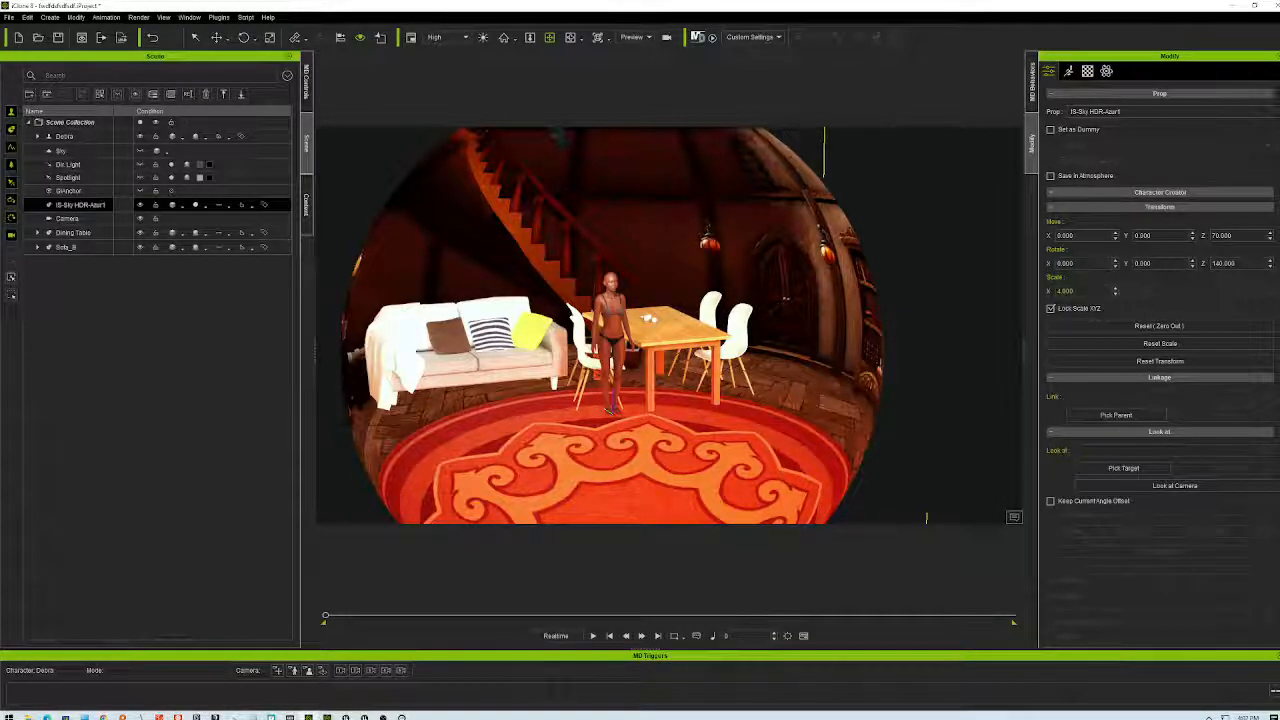
drag(1076, 292, 1027, 295)
key(Return)
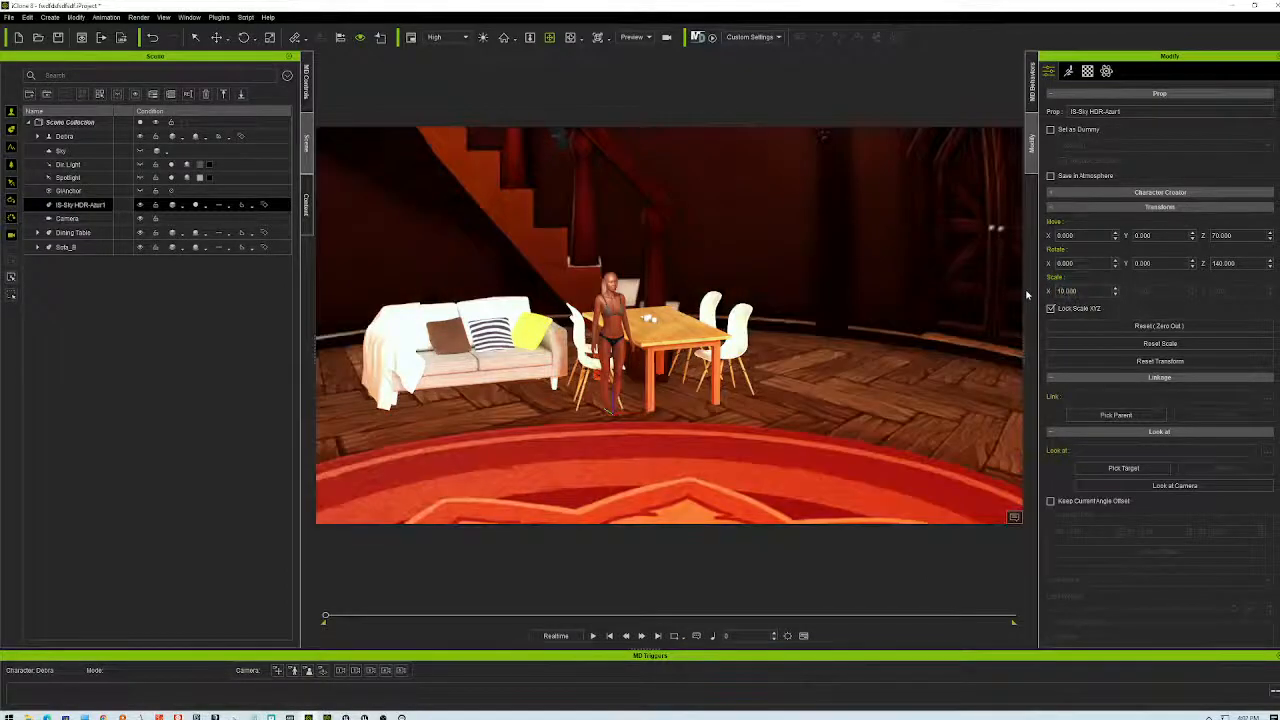
right_drag(711, 409, 900, 432)
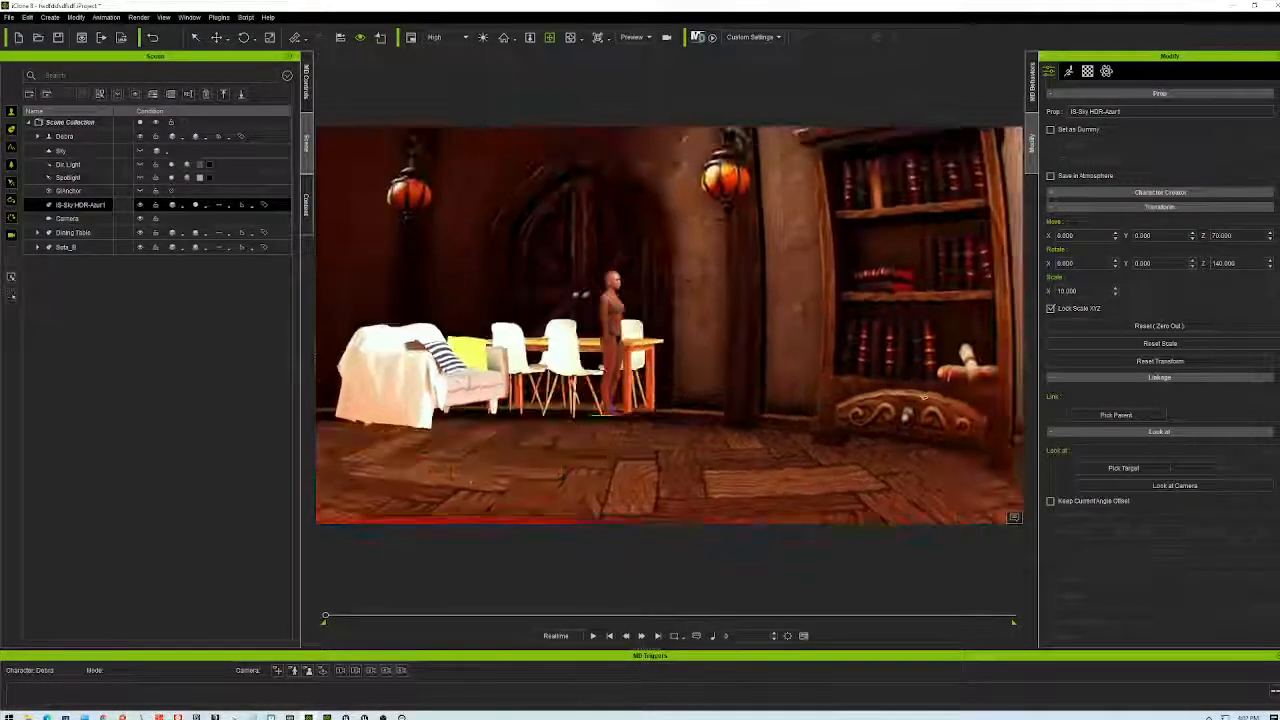
- Reduce the sky sphere's scale to 6 and view the room from higher up
double_click(1067, 290)
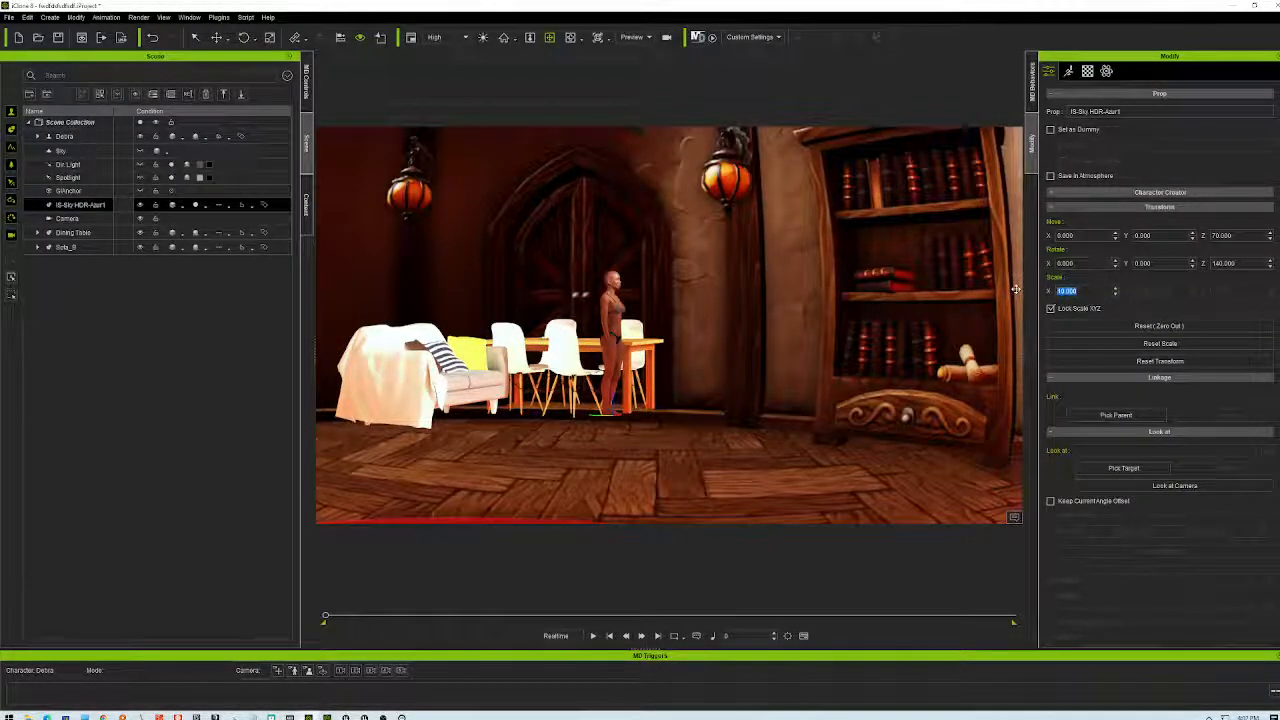
text(6)
key(Return)
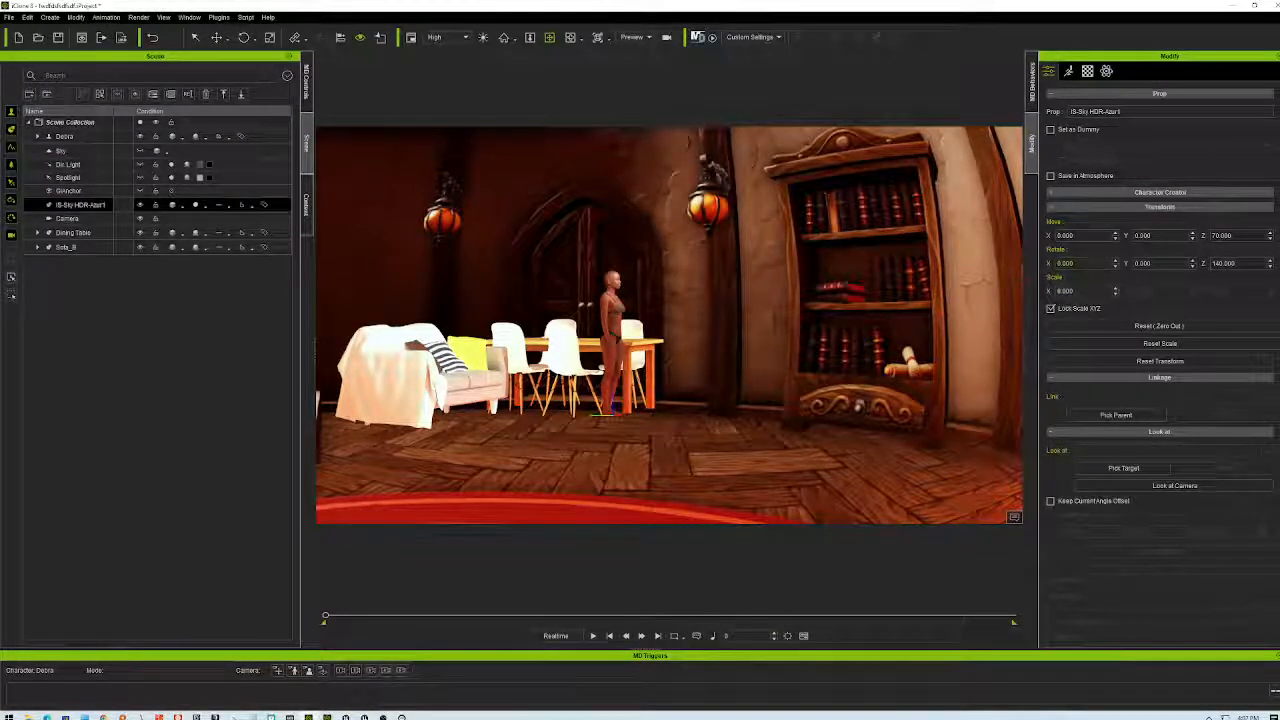
double_click(1065, 290)
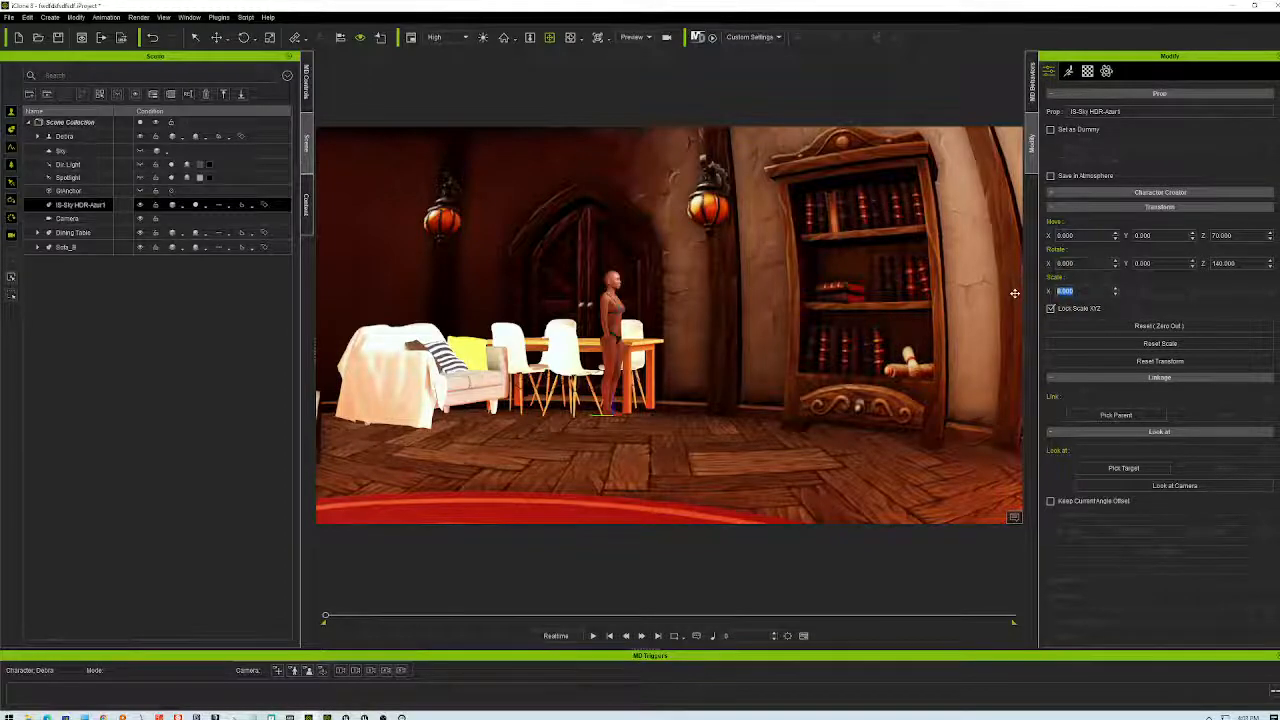
text(6)
key(Return)
right_drag(922, 274, 811, 316)
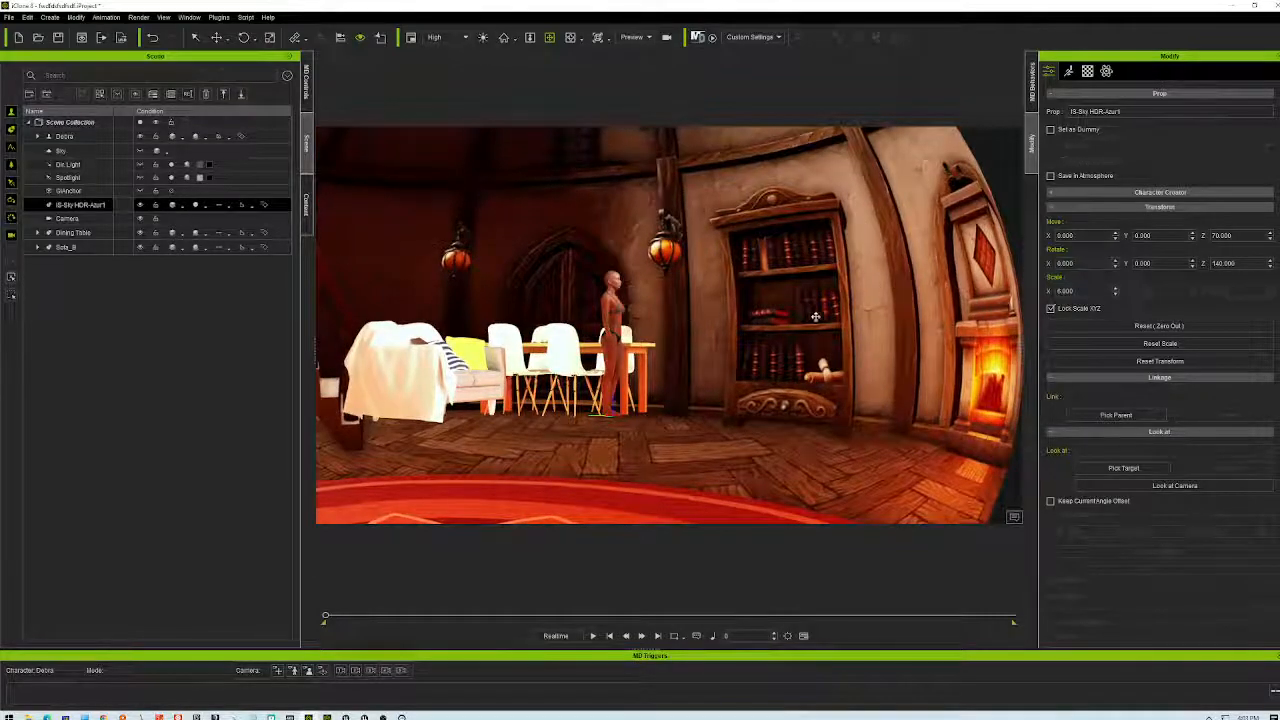
- Return the sky sphere's scale to 4
drag(1078, 291, 1020, 287)
text(4)
key(Return)
middle_drag(650, 352, 686, 370)
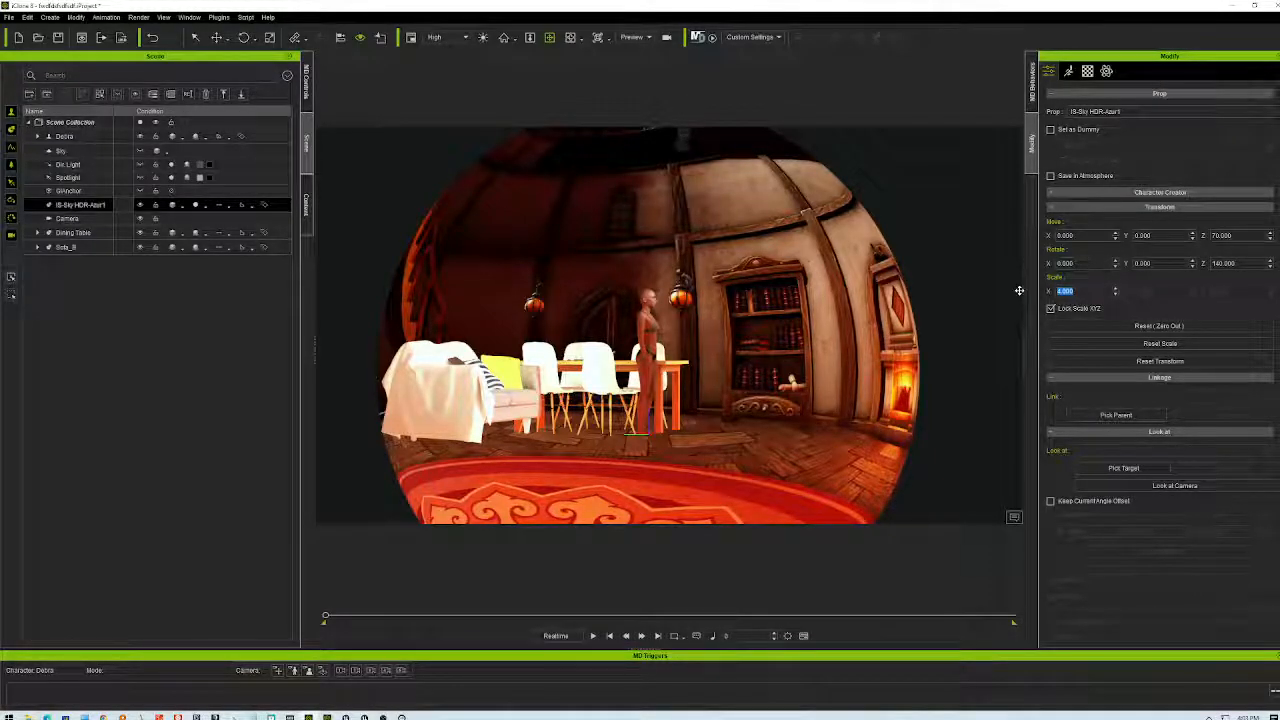
- Set sky sphere scale 5 and try heights 100 and 20, undoing back to 100
key(Return)
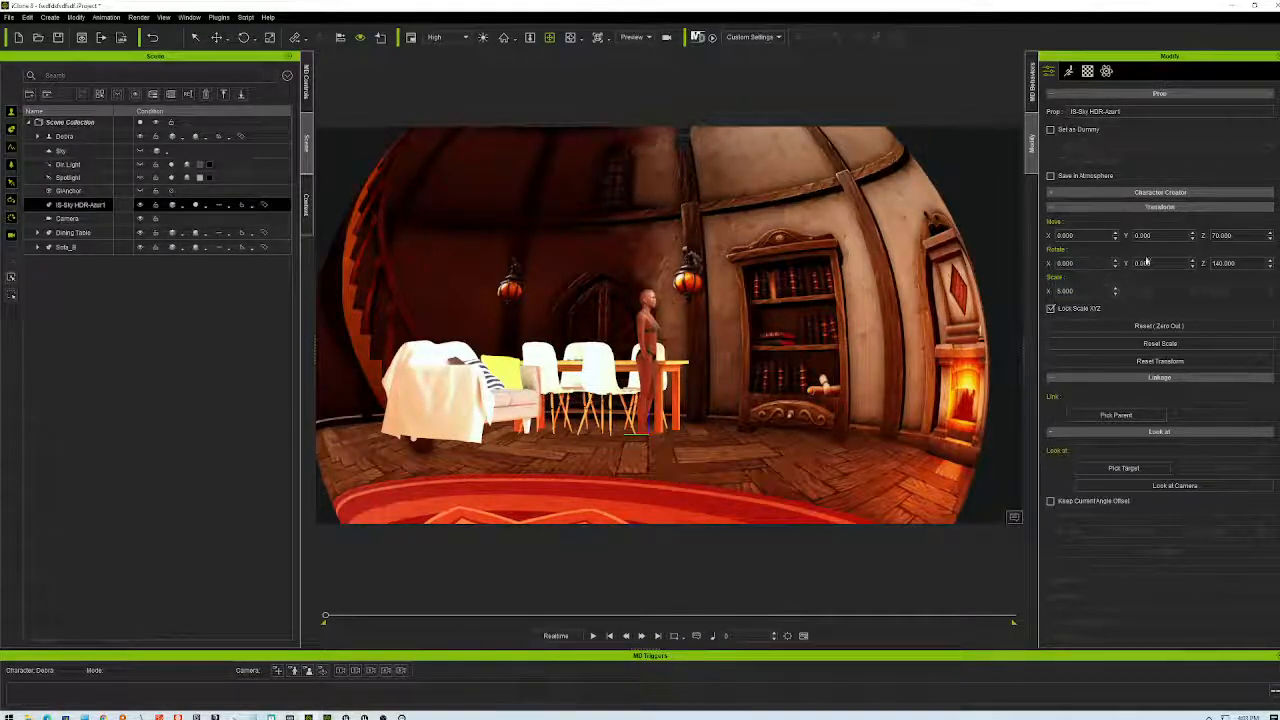
click(1270, 235)
text(100)
key(Return)
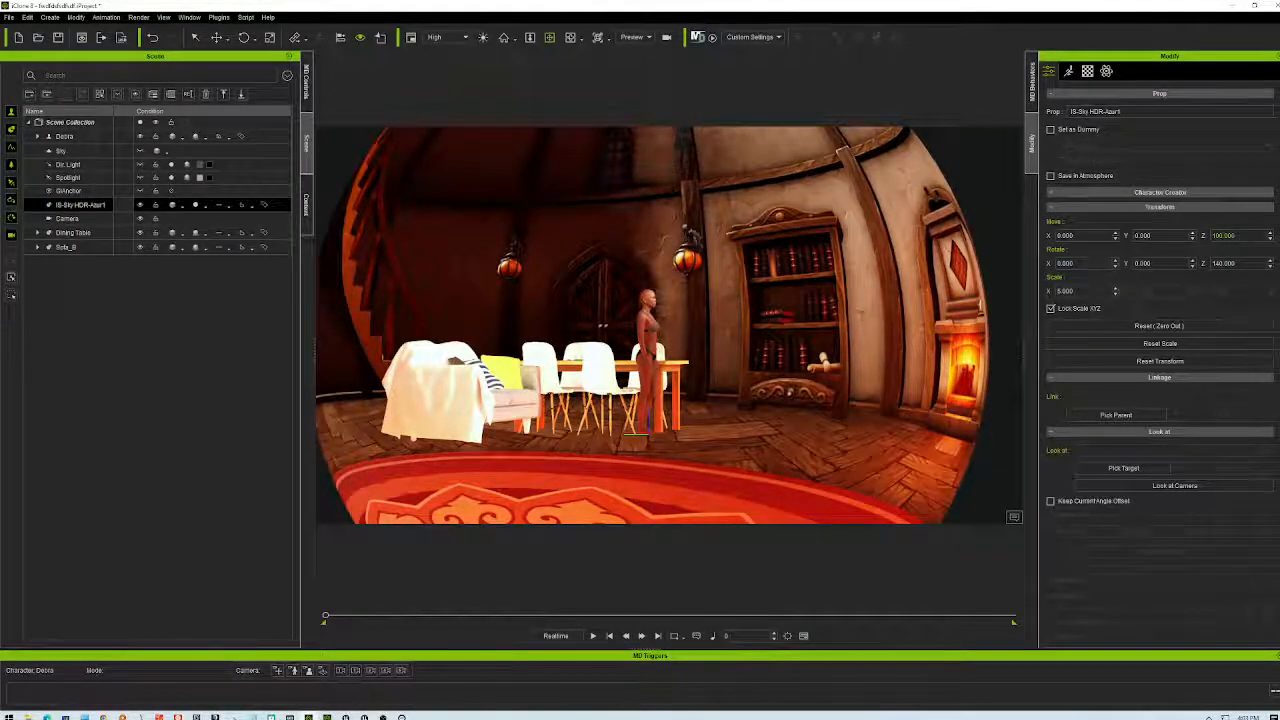
text(20)
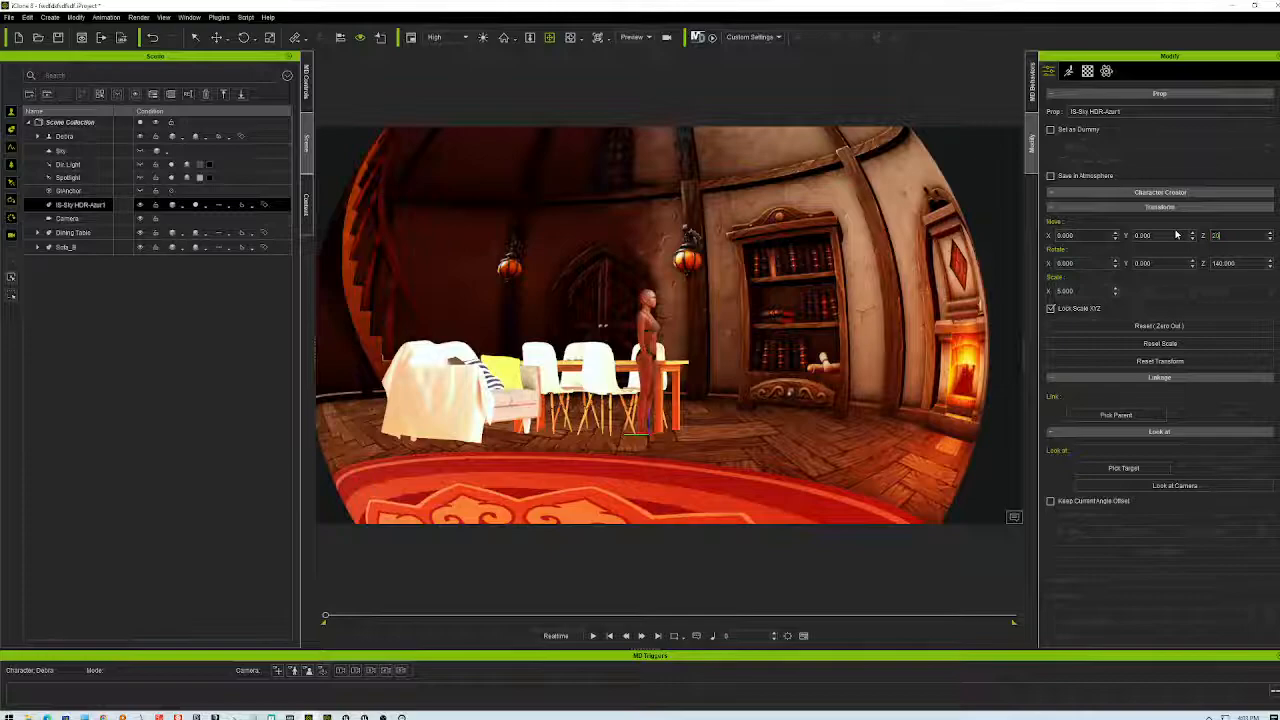
key(Return)
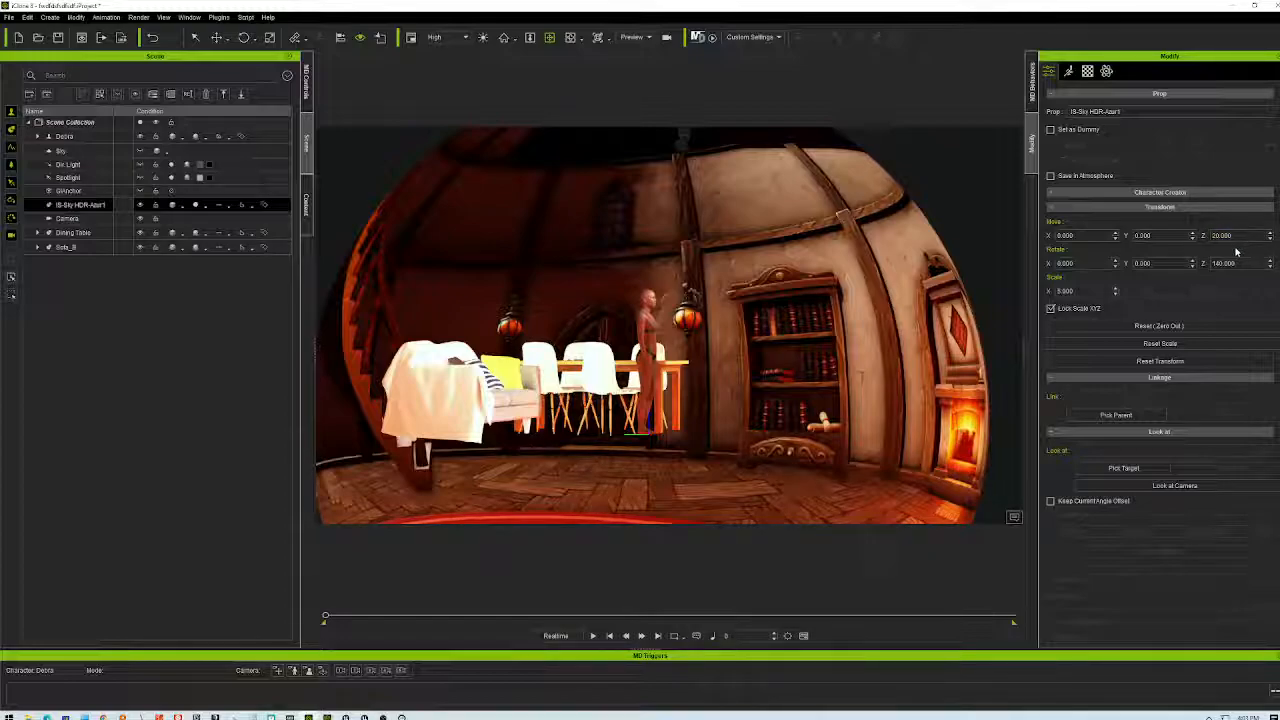
right_drag(771, 341, 732, 424)
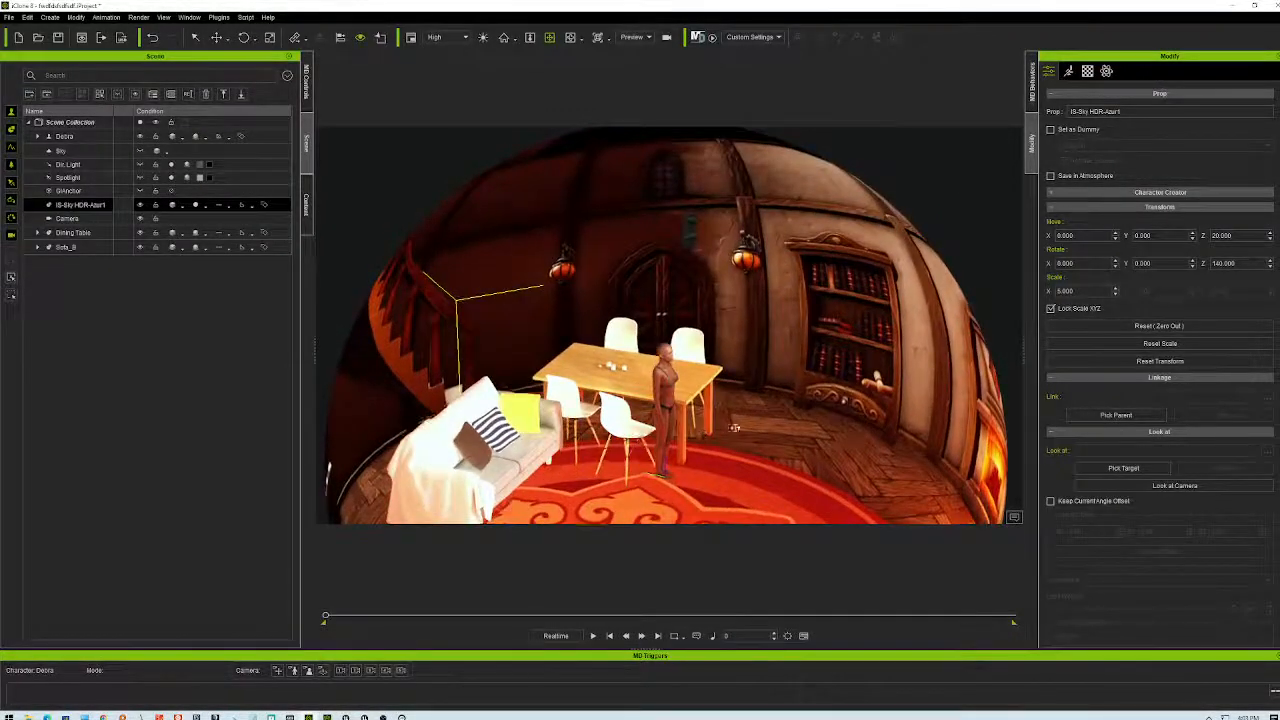
key(ctrl+z)
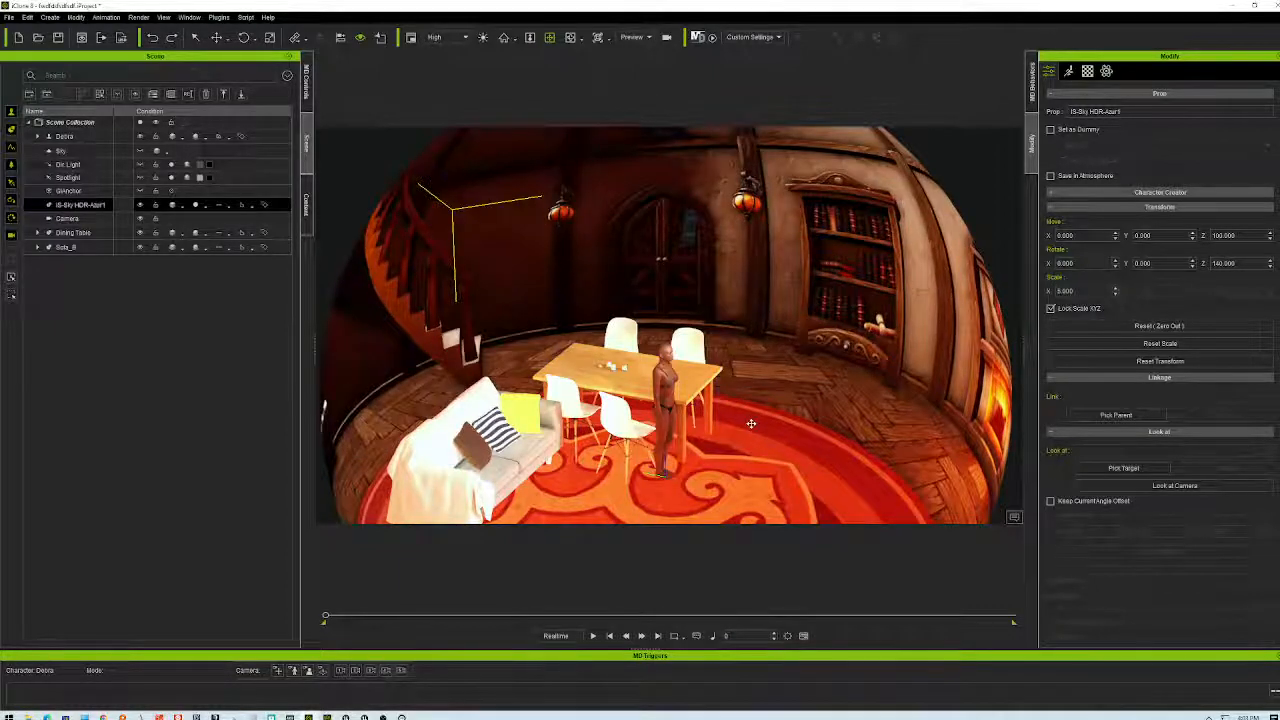
- Settle on sky sphere height 70 and scale 4, inspect the room, then restore the window
right_drag(780, 405, 755, 322)
drag(755, 322, 755, 329)
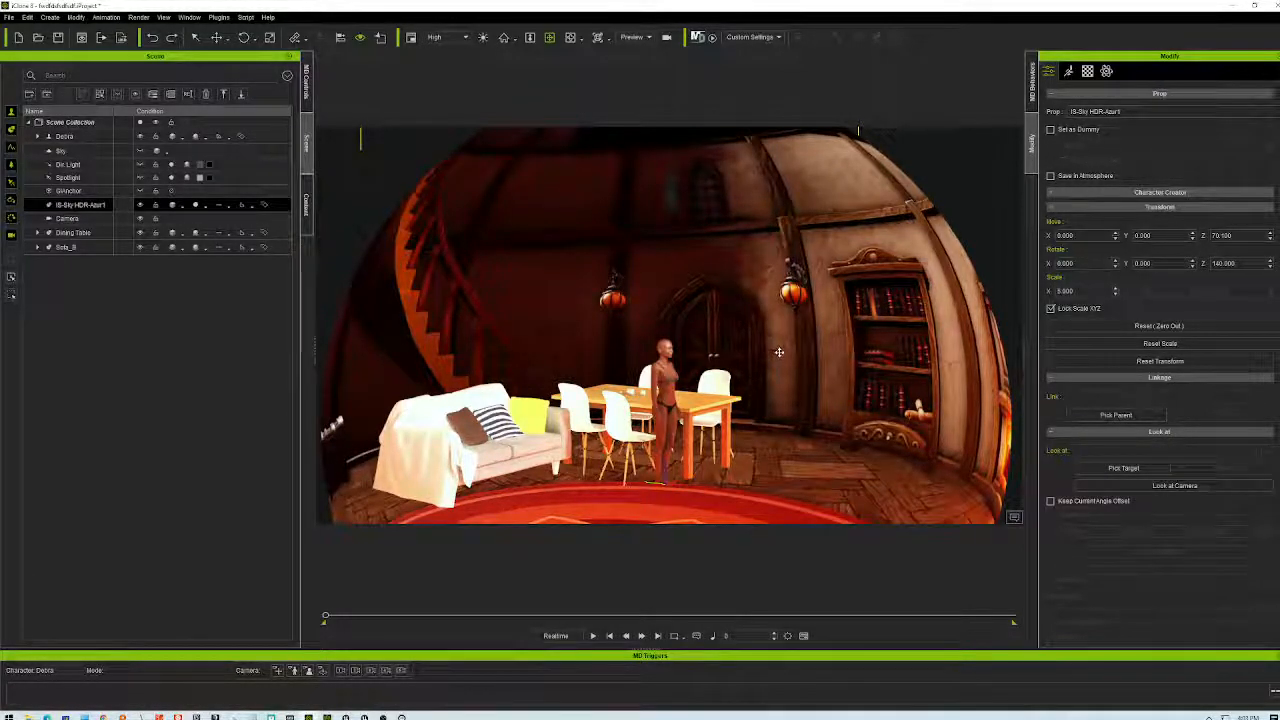
drag(779, 355, 787, 378)
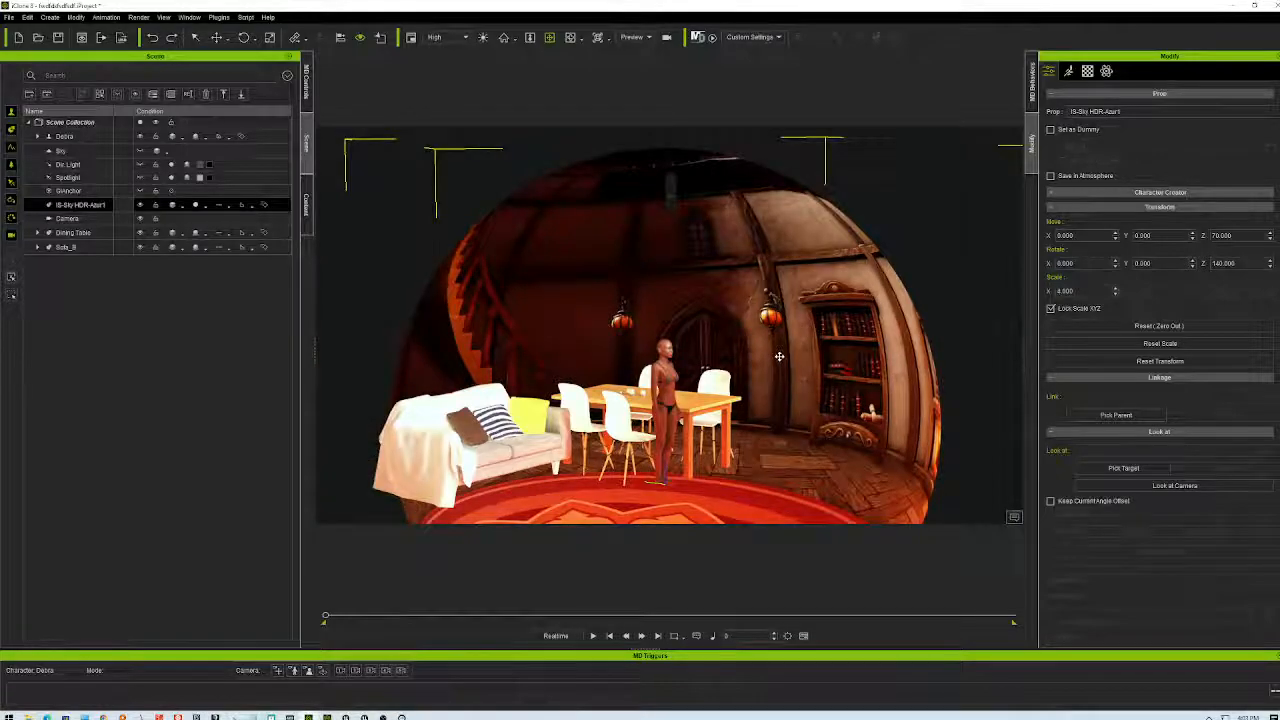
right_drag(816, 427, 756, 463)
scroll(756, 463, up, 5)
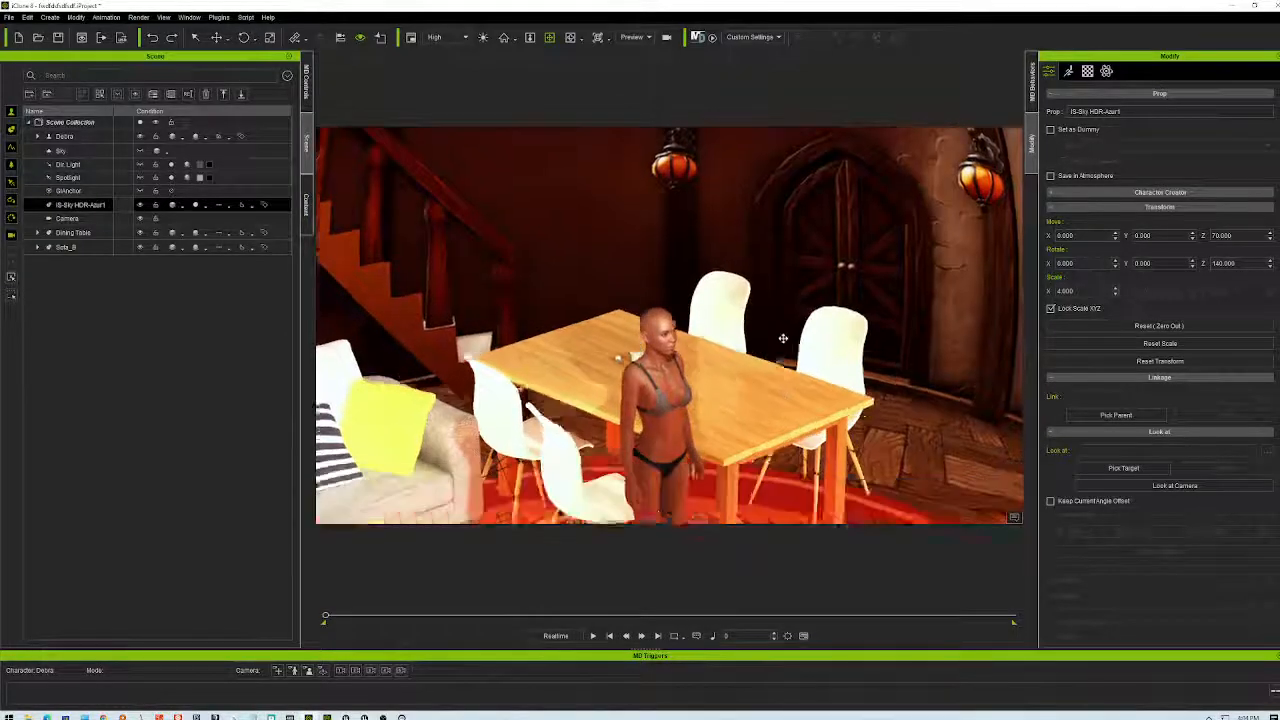
right_drag(783, 338, 783, 318)
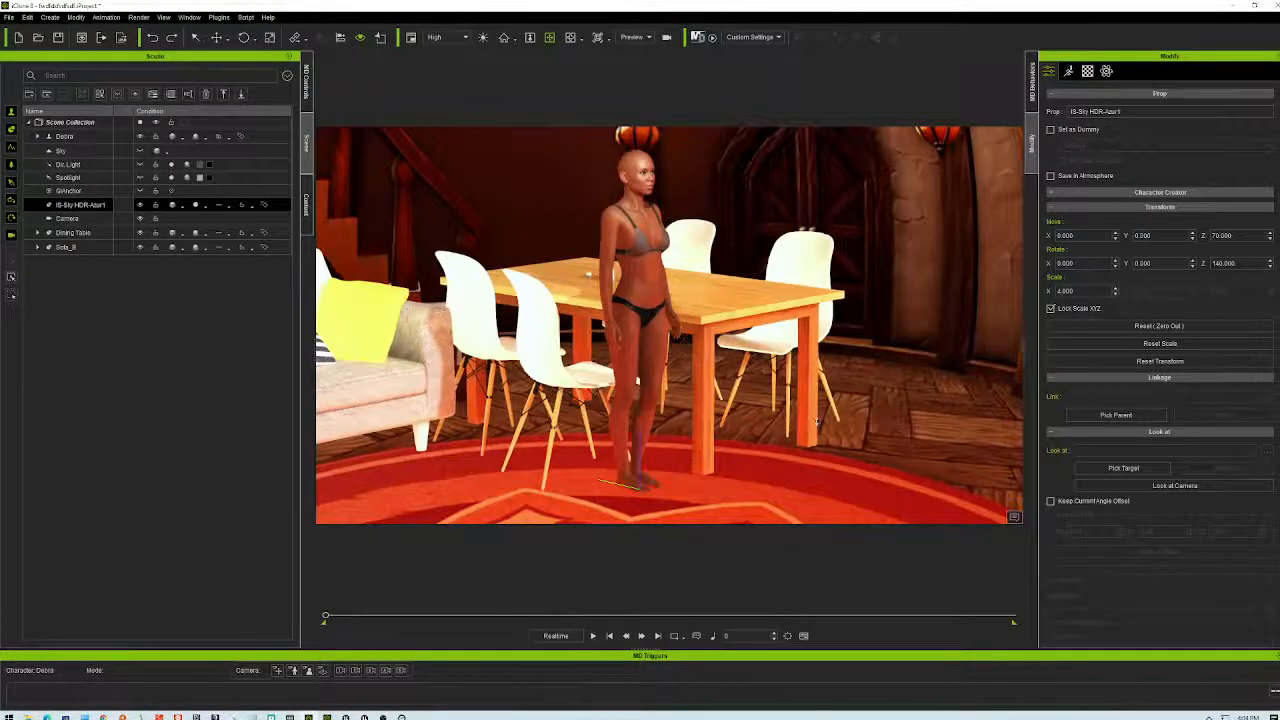
scroll(808, 421, up, 4)
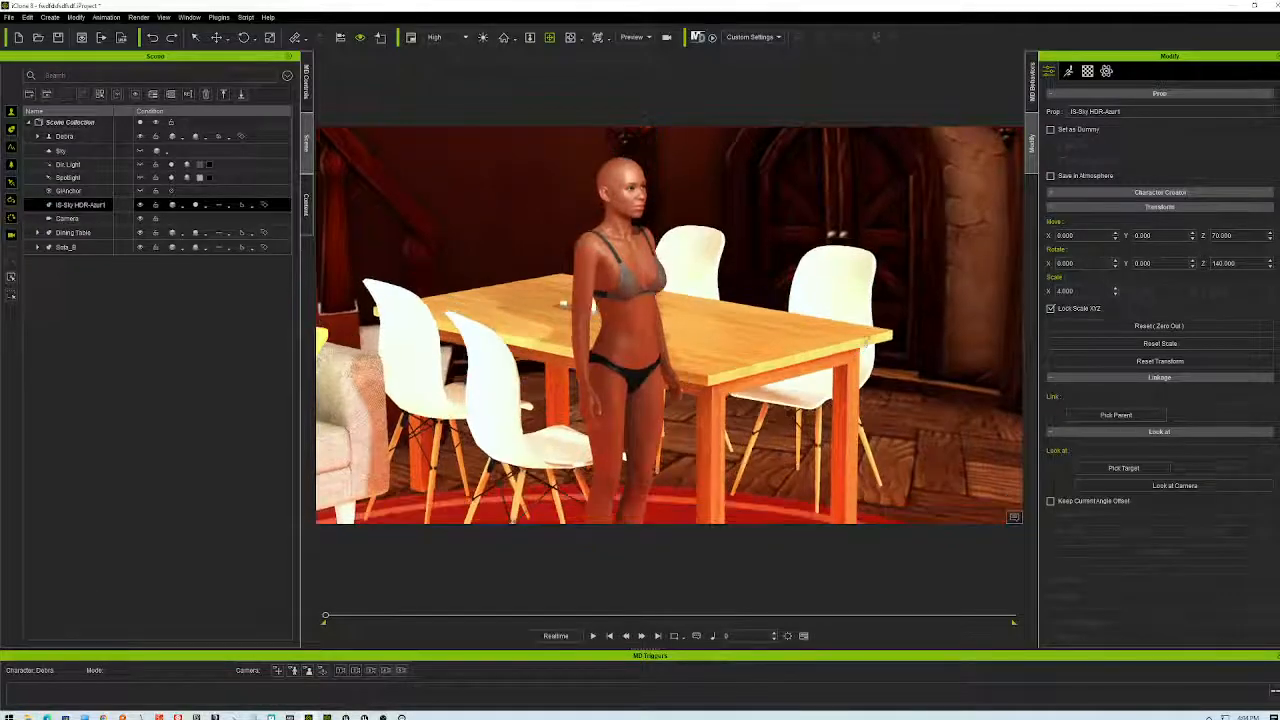
right_drag(546, 289, 841, 381)
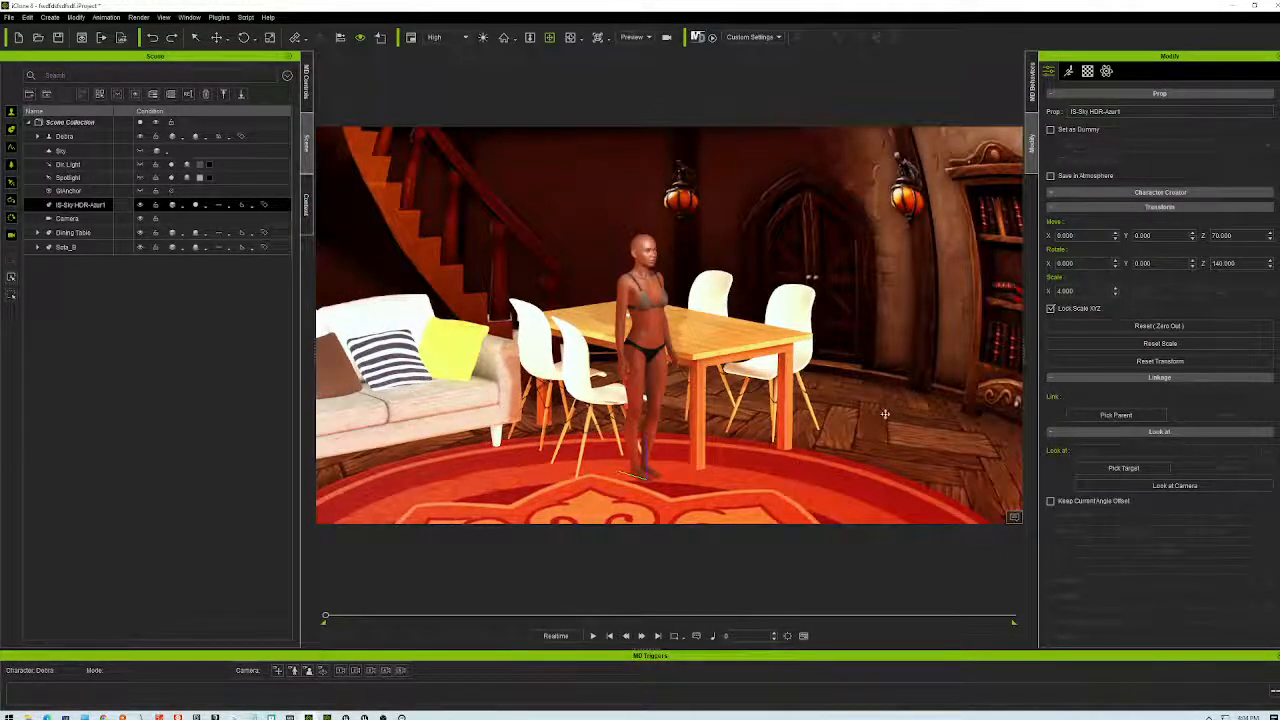
scroll(860, 410, down, 4)
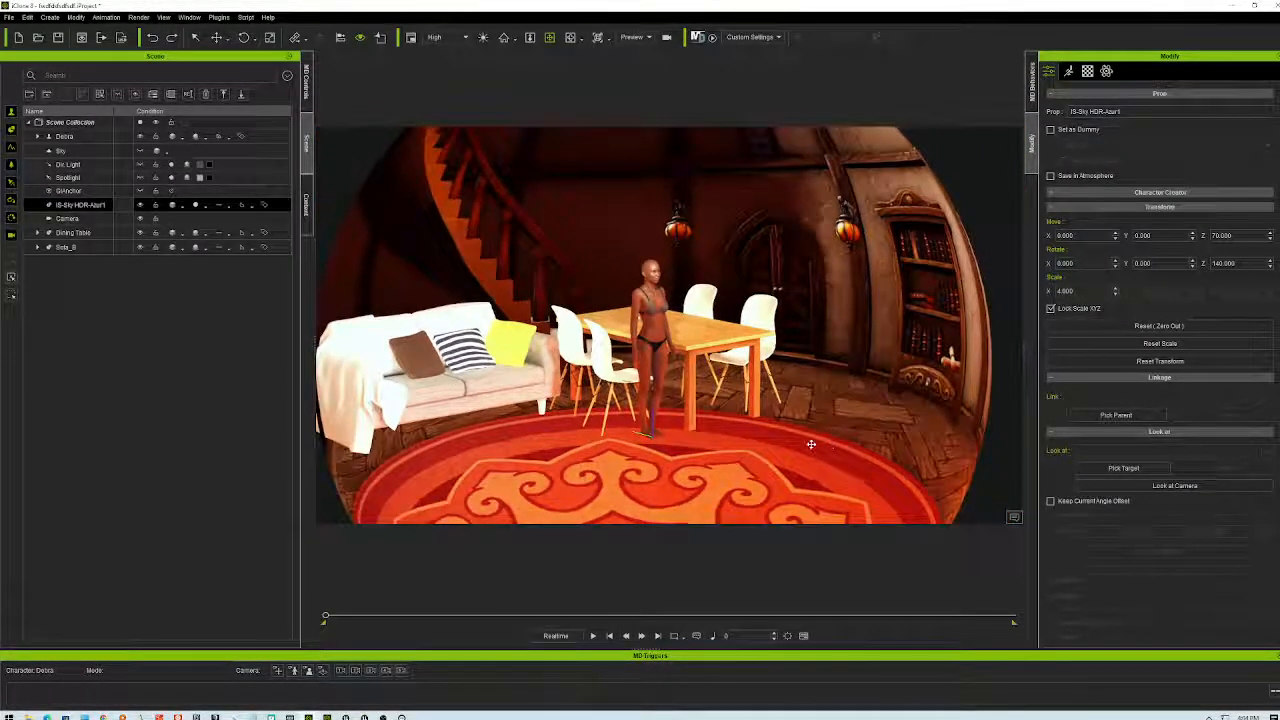
scroll(806, 440, up, 2)
scroll(806, 440, up, 3)
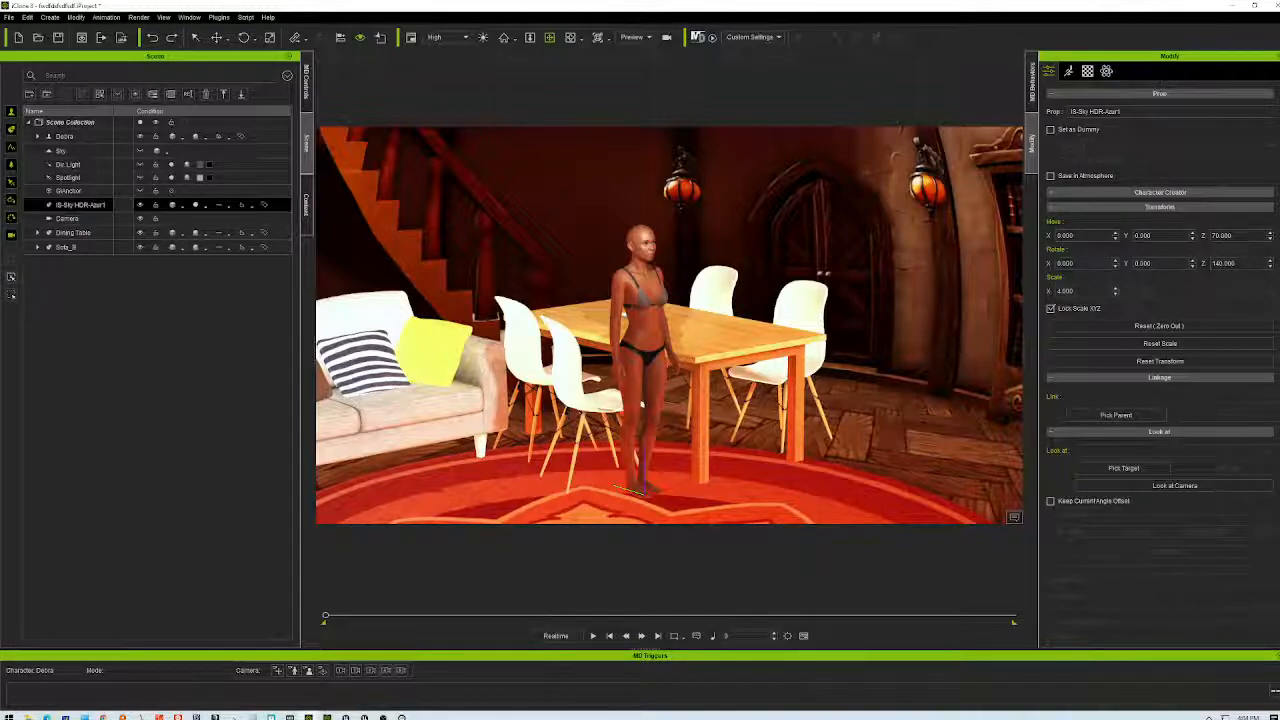
double_click(855, 10)
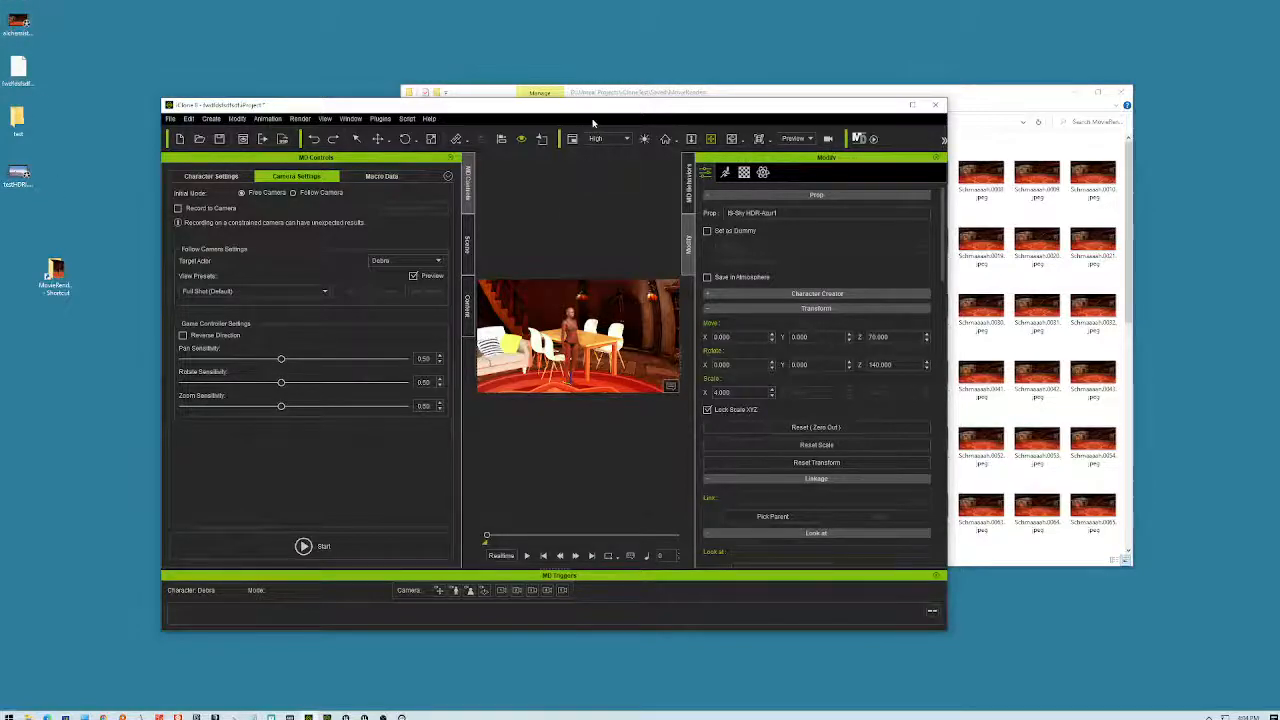
- Maximize iClone again and go to the top level of the content library
drag(597, 112, 600, 158)
double_click(600, 152)
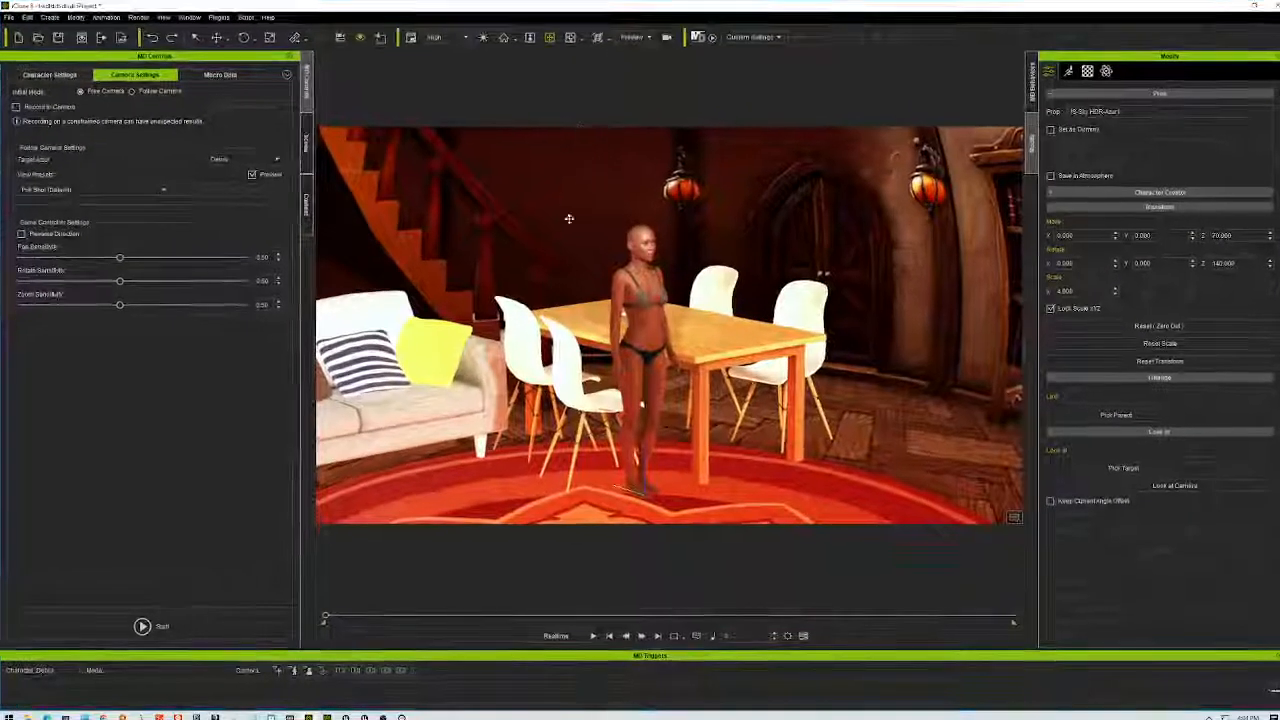
click(307, 145)
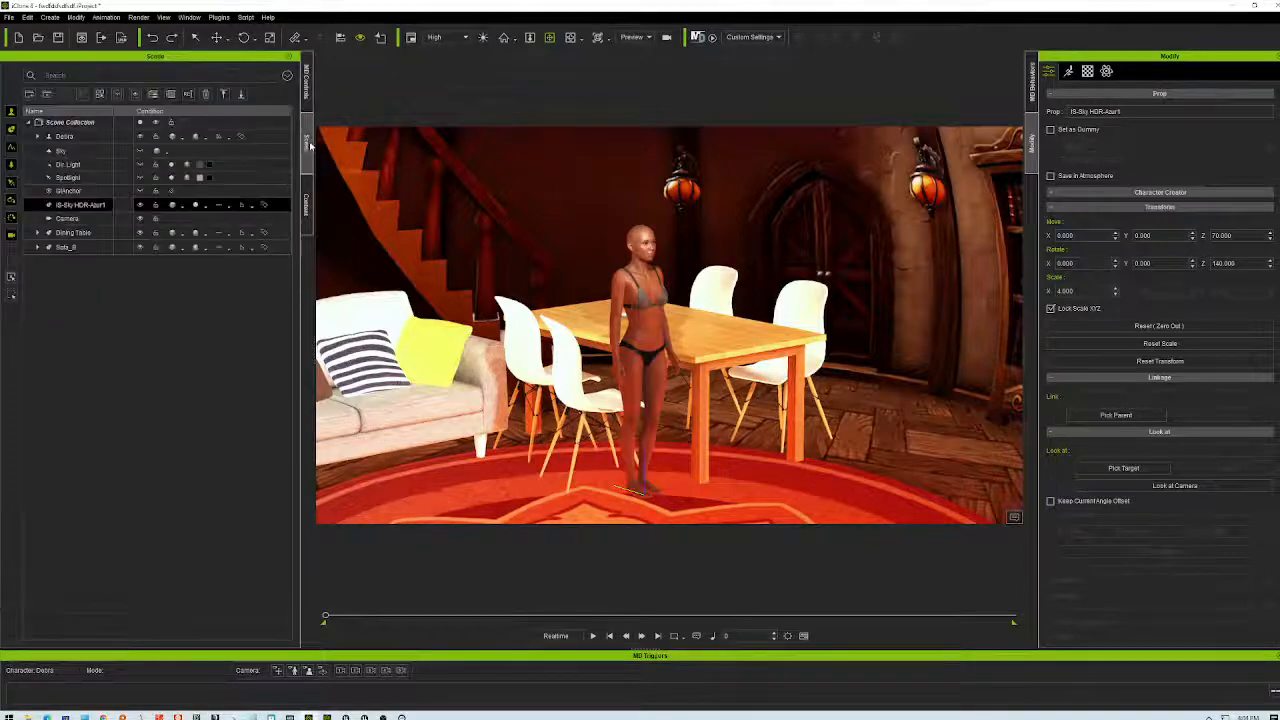
click(307, 205)
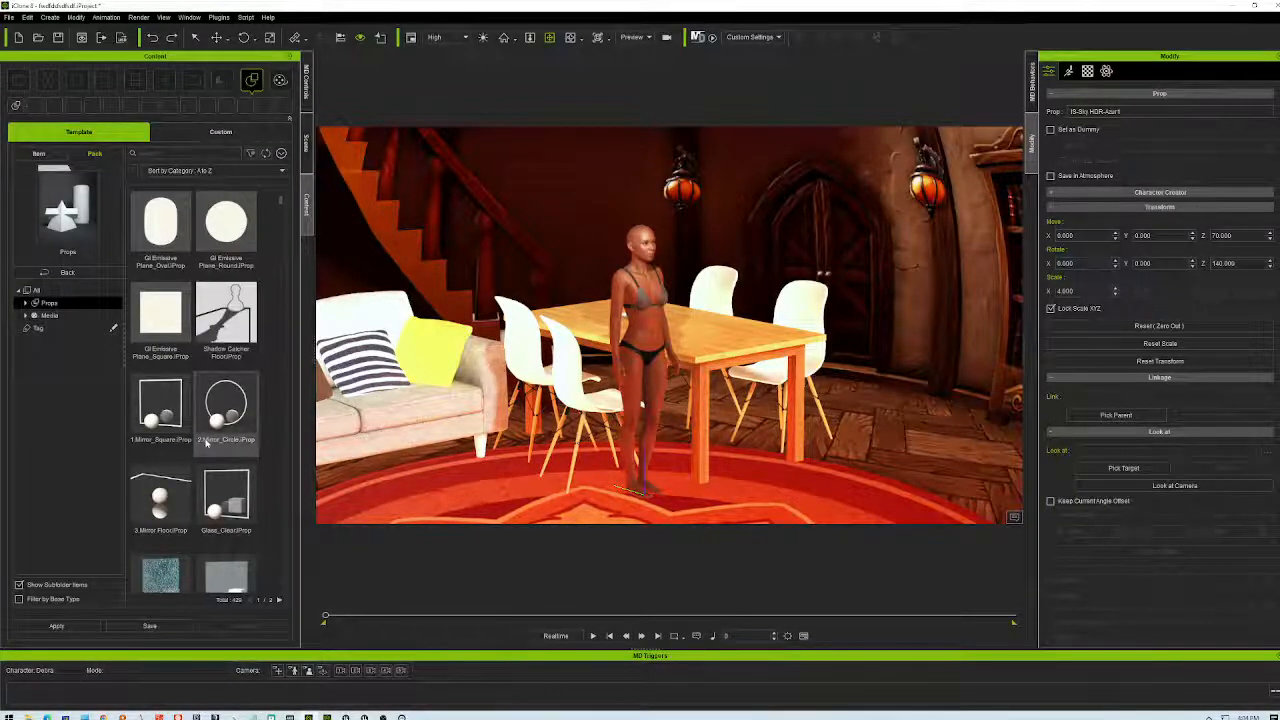
scroll(224, 485, down, 1)
scroll(224, 480, down, 3)
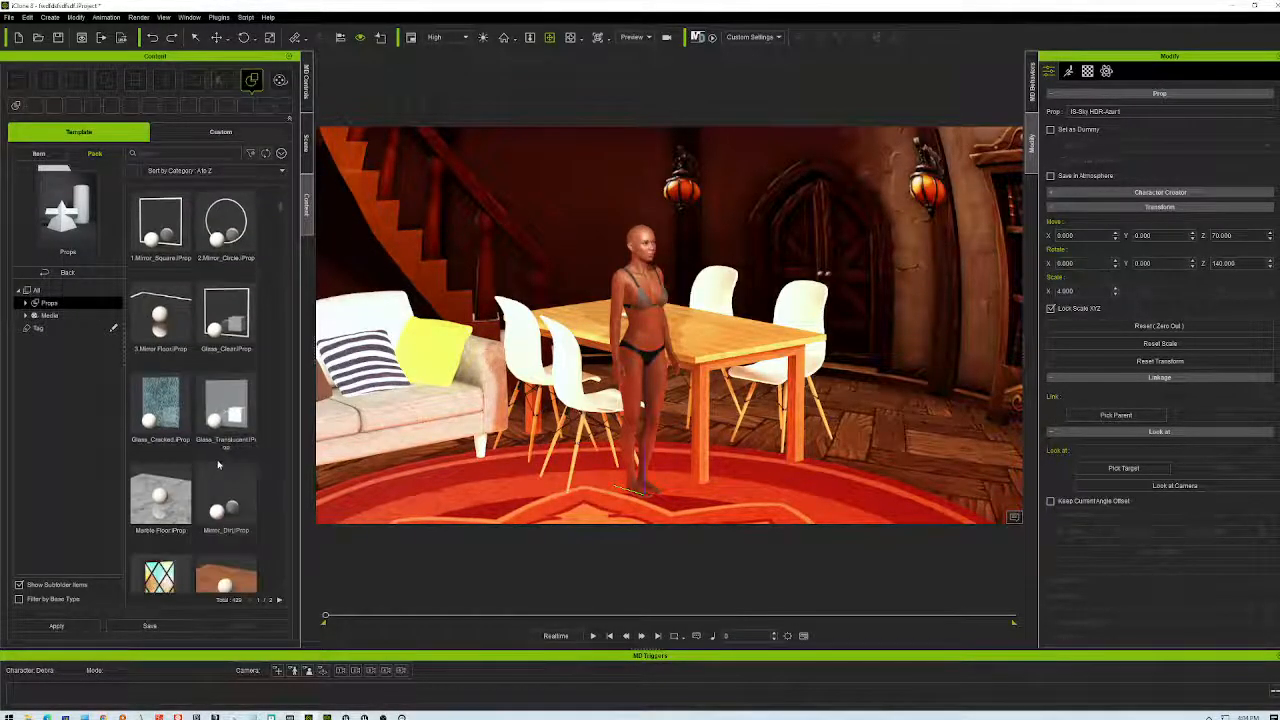
click(66, 268)
- Search the Template content for 'floor' across All categories
click(175, 136)
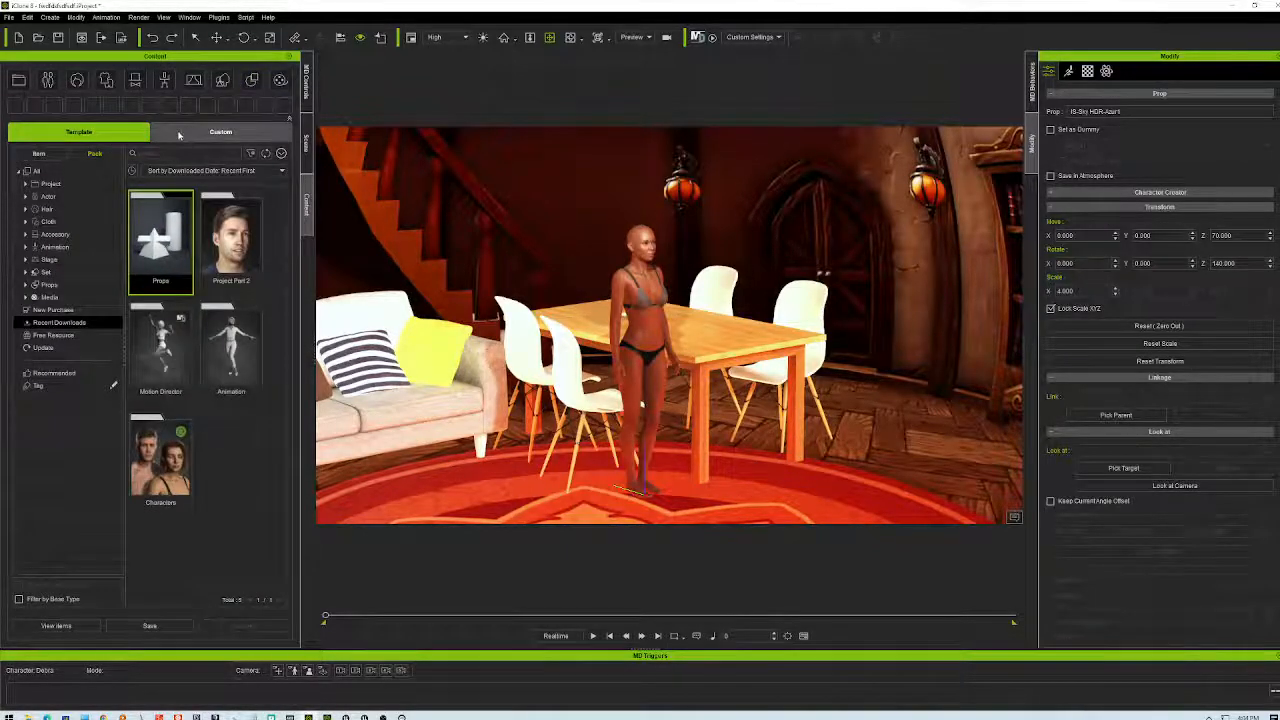
click(147, 136)
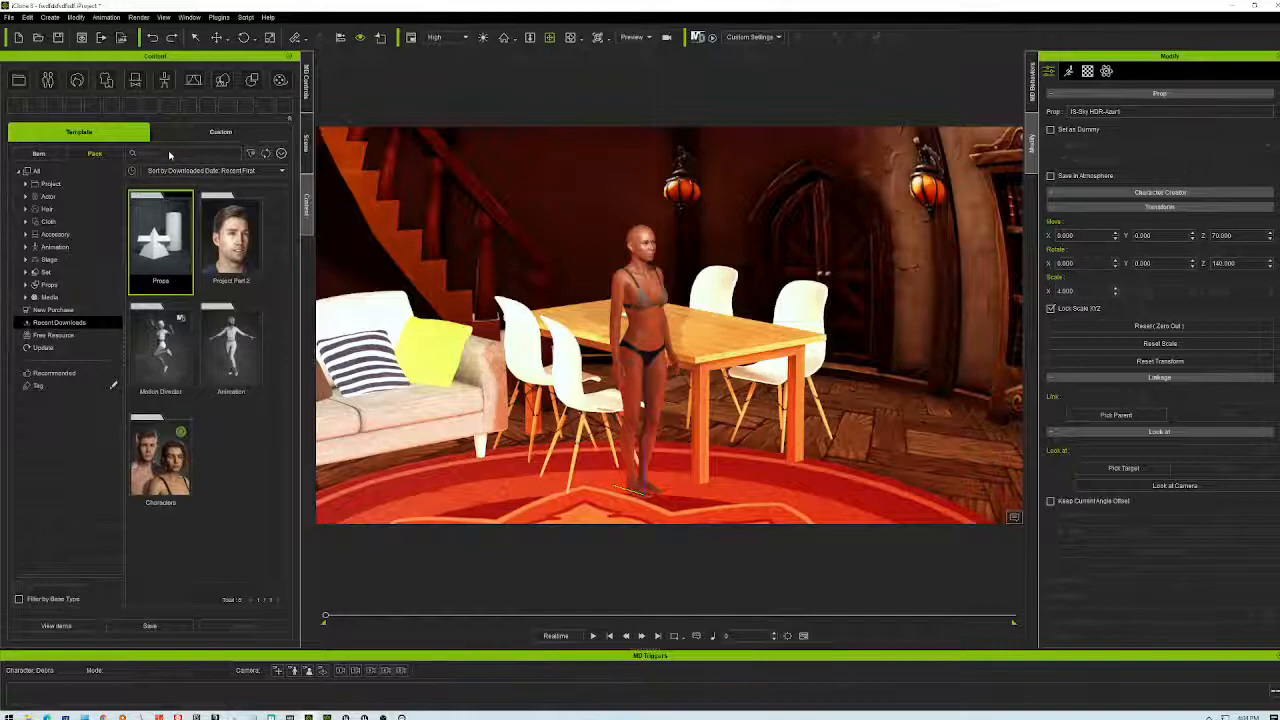
click(169, 157)
text(floor)
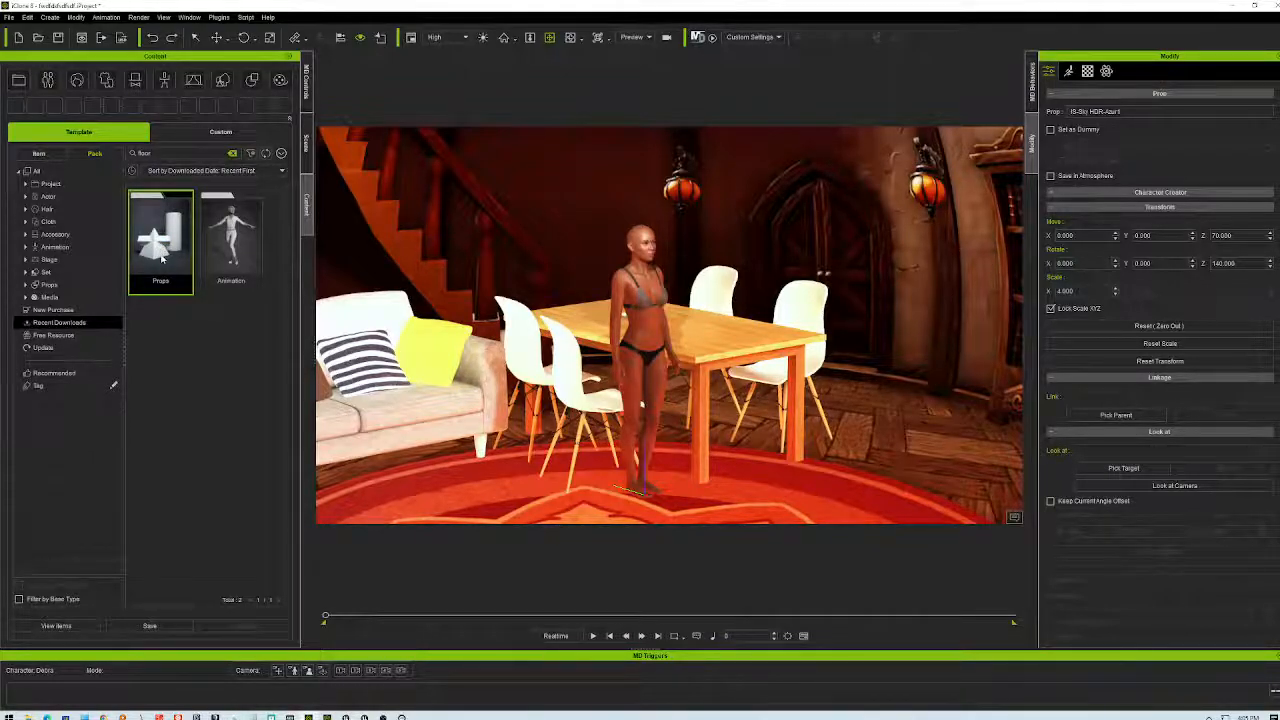
click(36, 171)
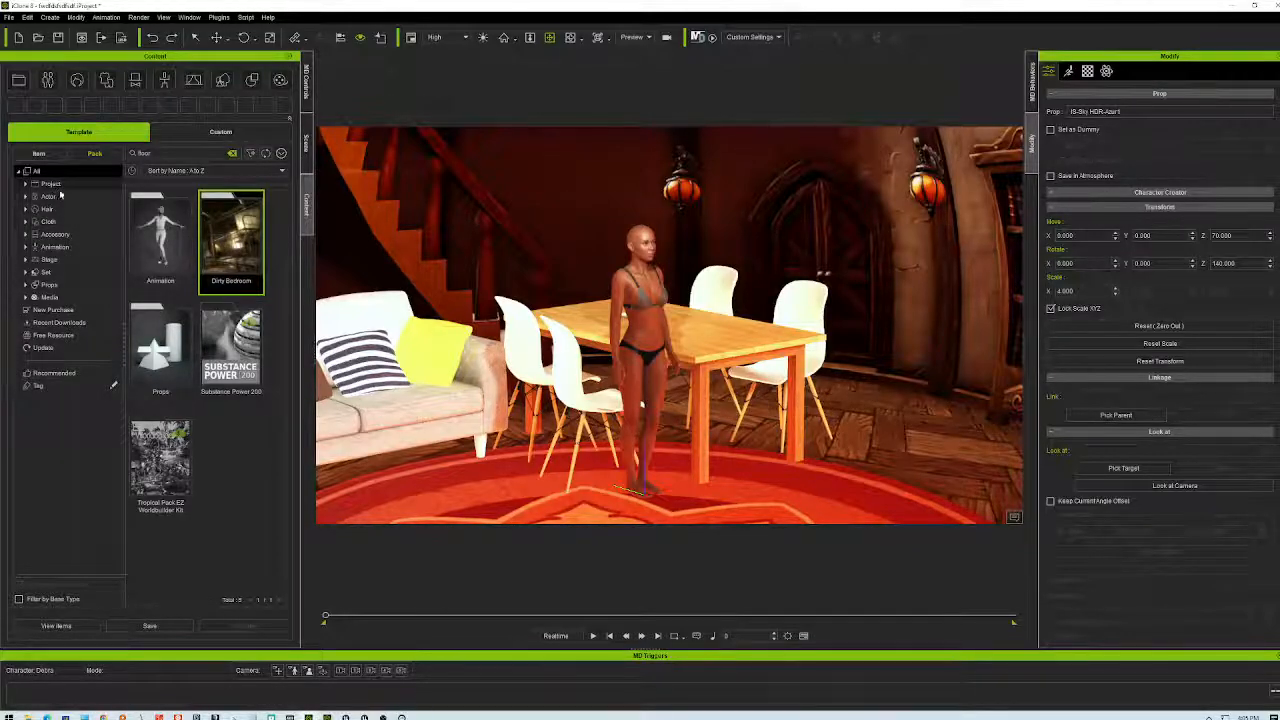
- Place the DBED_Floor_1 floor prop from the Dirty Bedroom pack into the scene
double_click(231, 240)
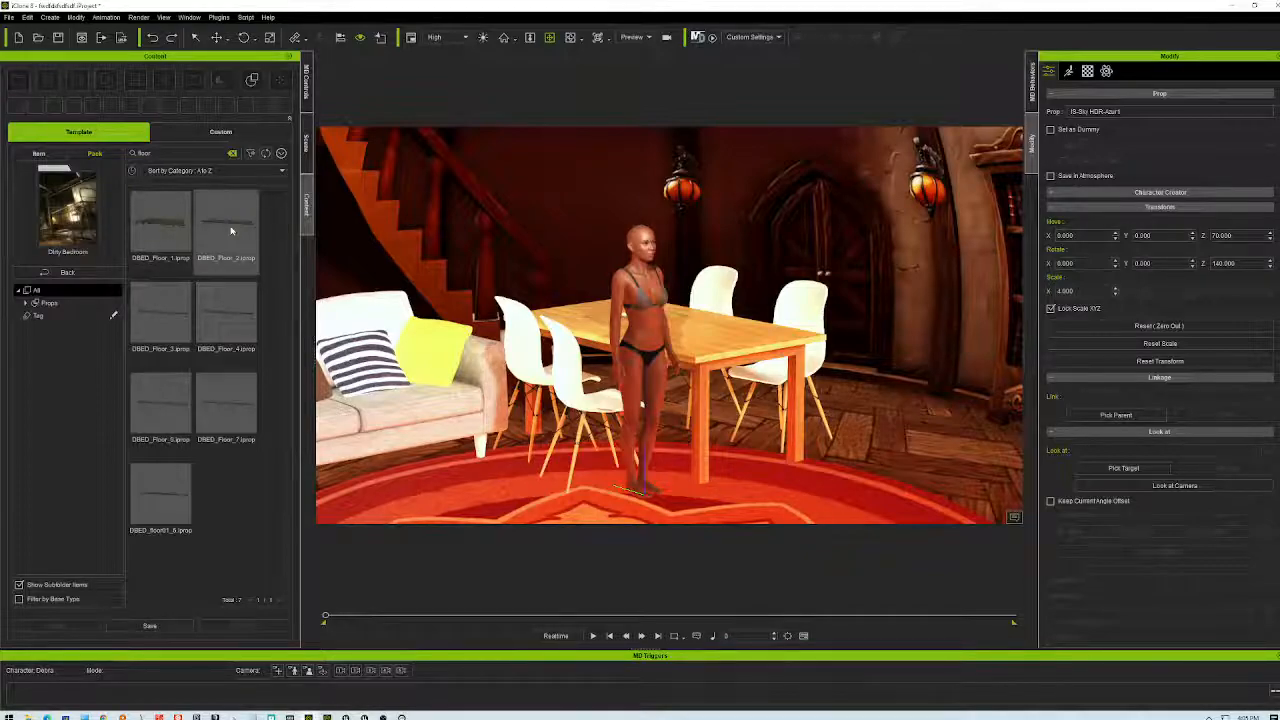
drag(165, 227, 757, 495)
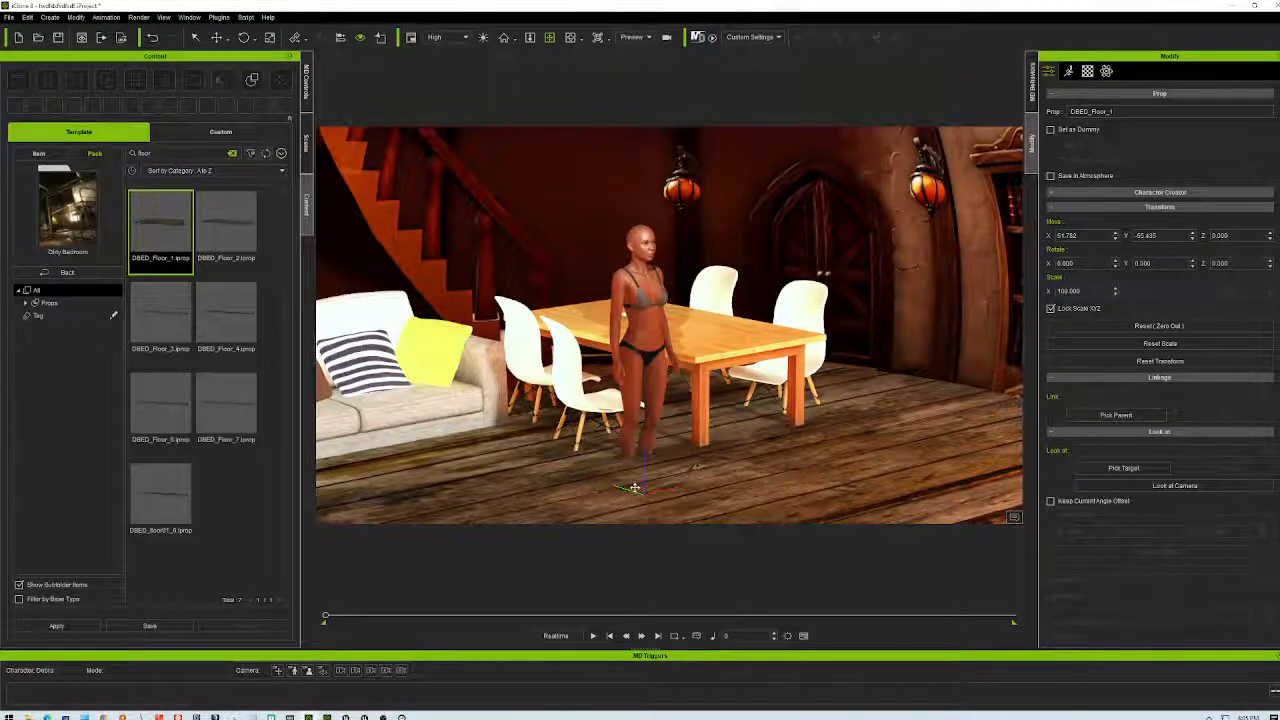
right_drag(645, 220, 550, 236)
scroll(740, 340, down, 5)
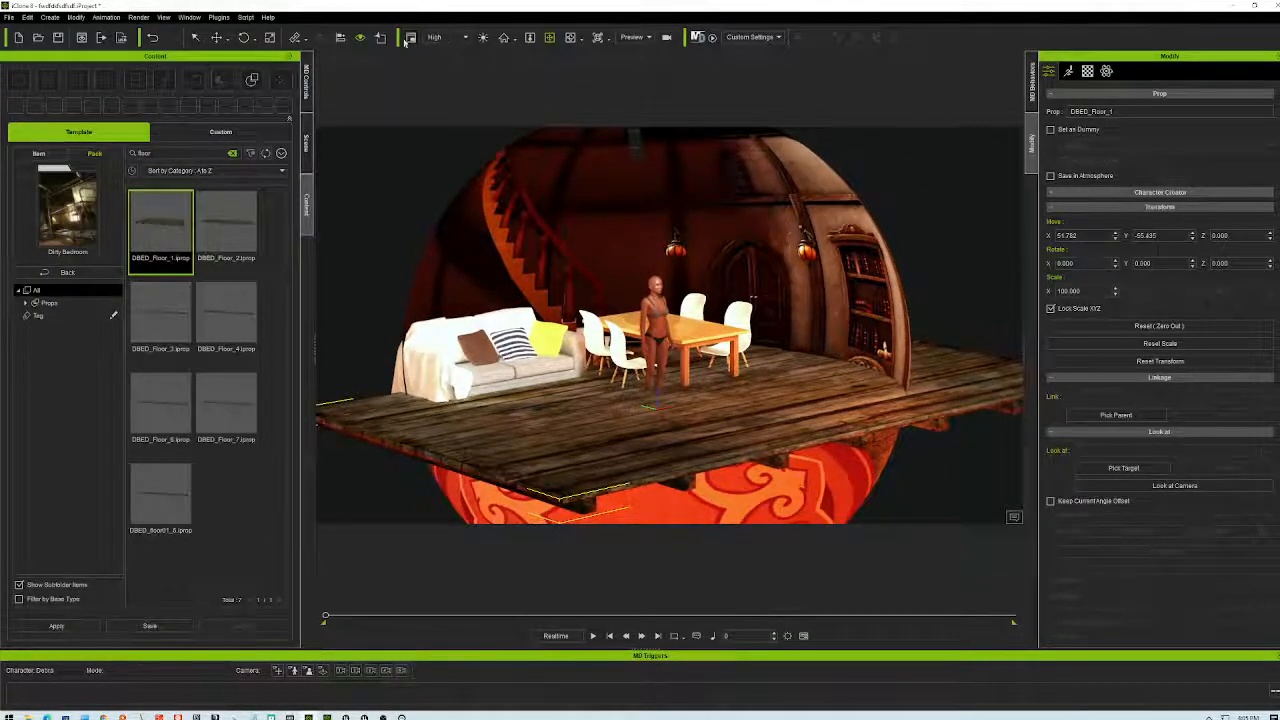
- Lower the floor with the Move tool's Z arrow until it sits below the character's feet
click(216, 38)
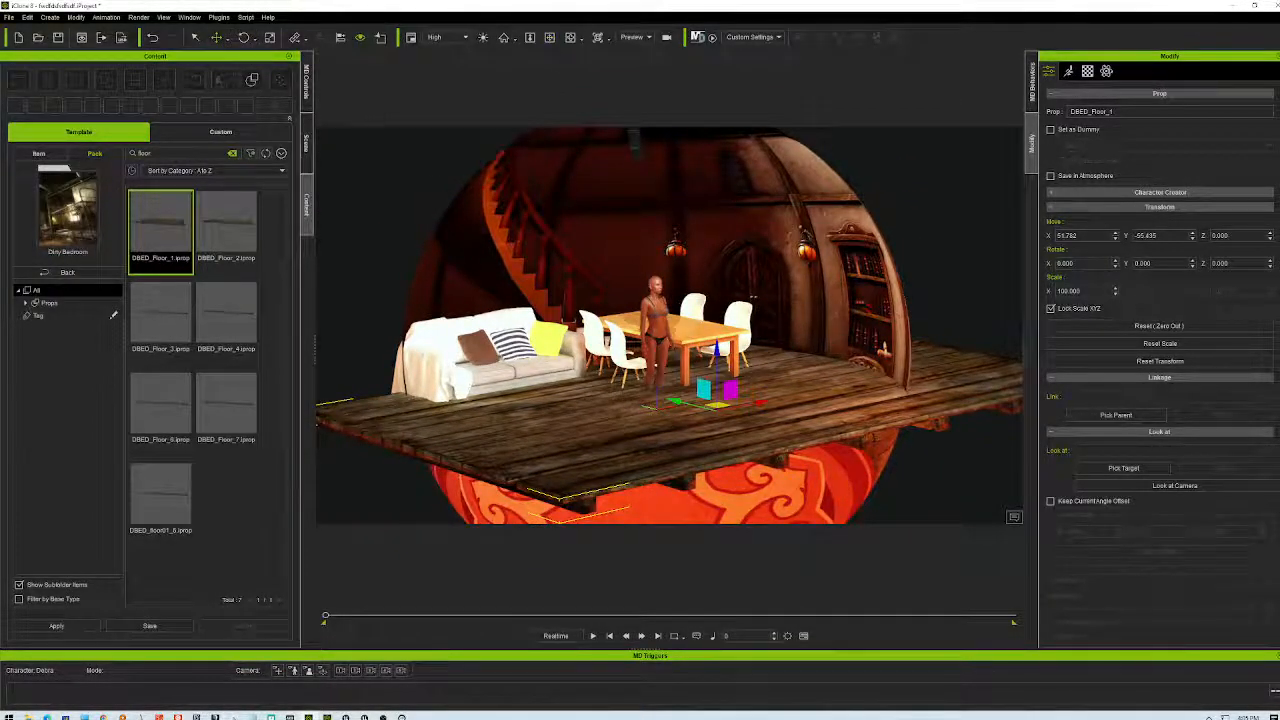
mouse_move(716, 350)
mouse_down()
mouse_move(716, 390)
mouse_move(722, 368)
mouse_up()
scroll(698, 380, up, 5)
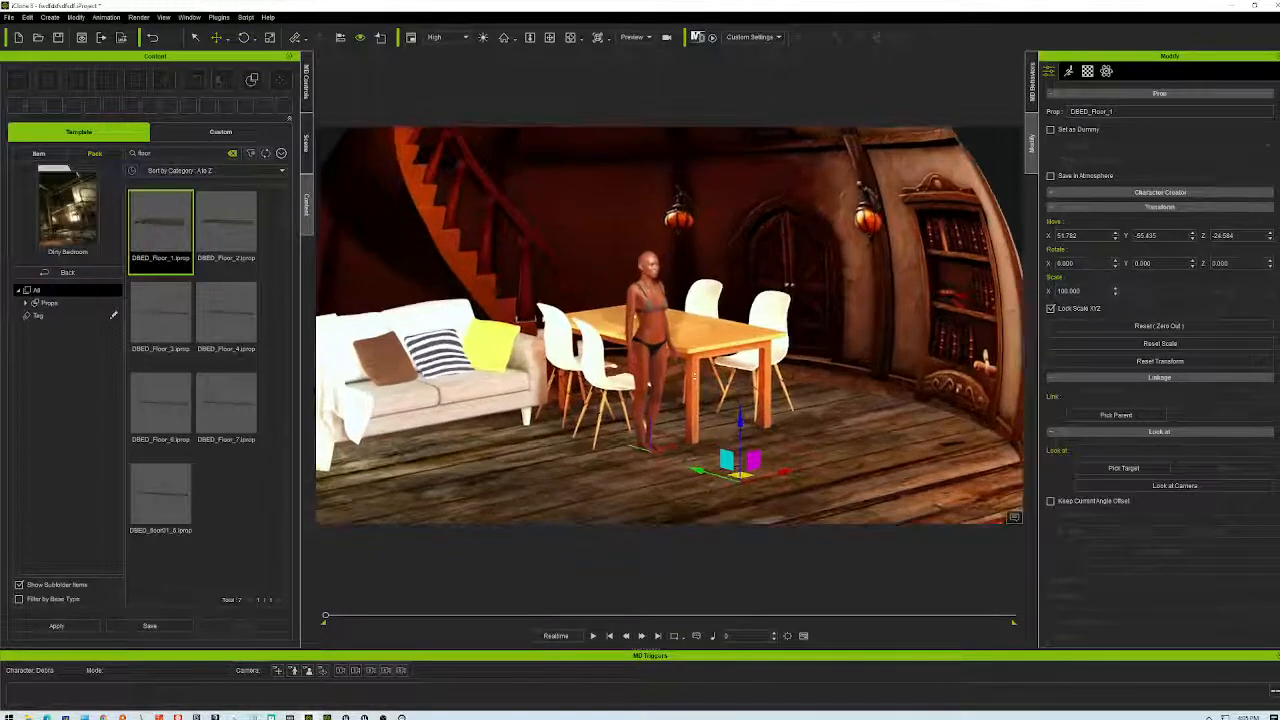
- Orbit down to floor level to check the floor sits under the table, chairs and character
click(570, 38)
drag(734, 385, 707, 447)
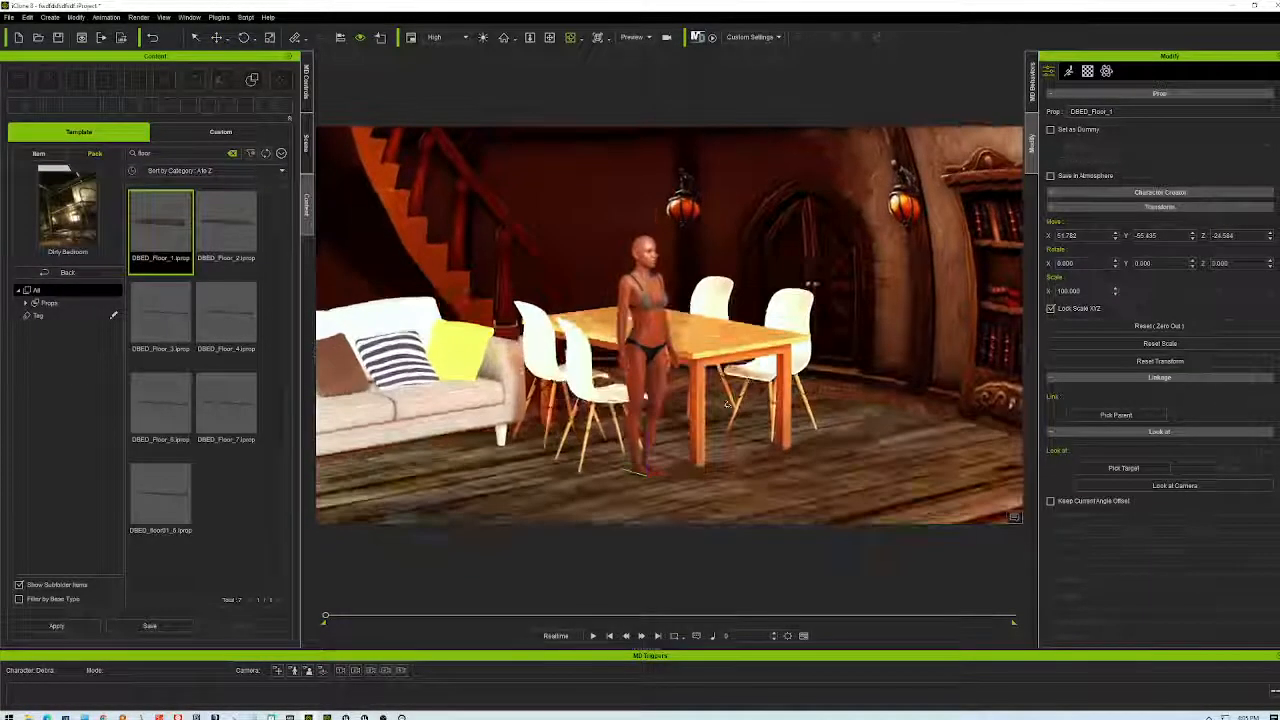
scroll(707, 447, up, 4)
scroll(707, 447, up, 3)
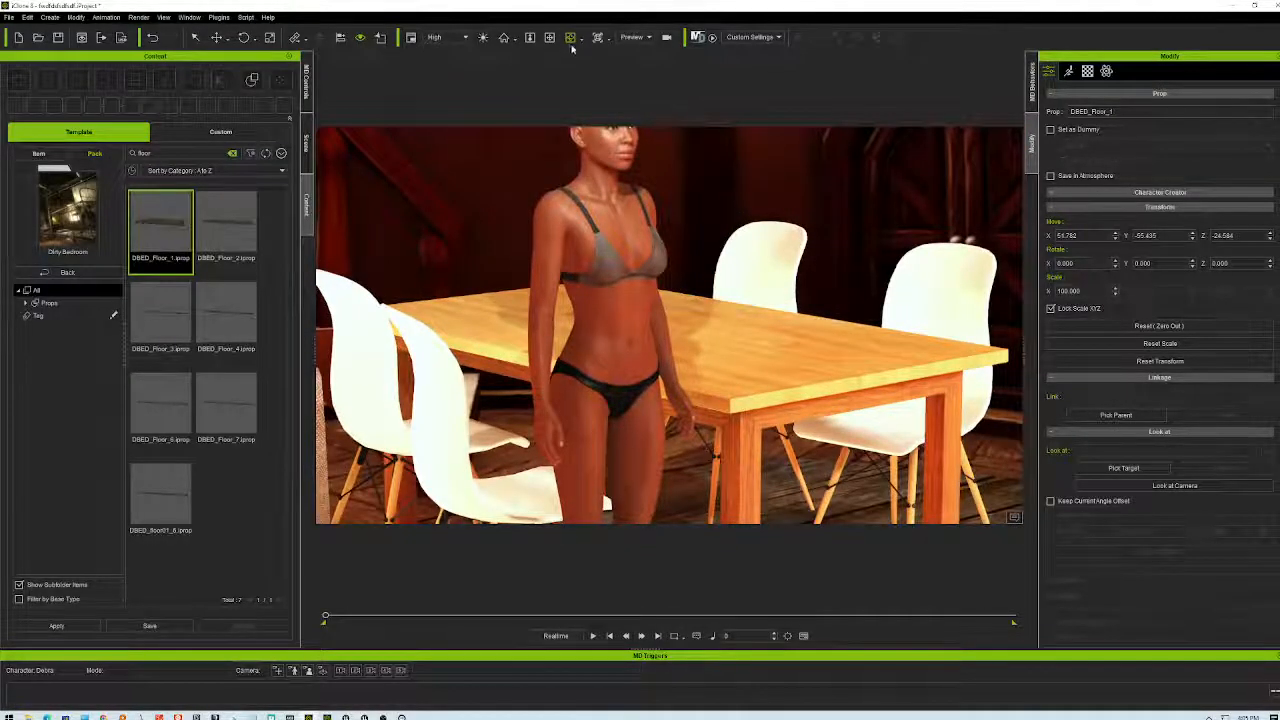
drag(549, 38, 549, 90)
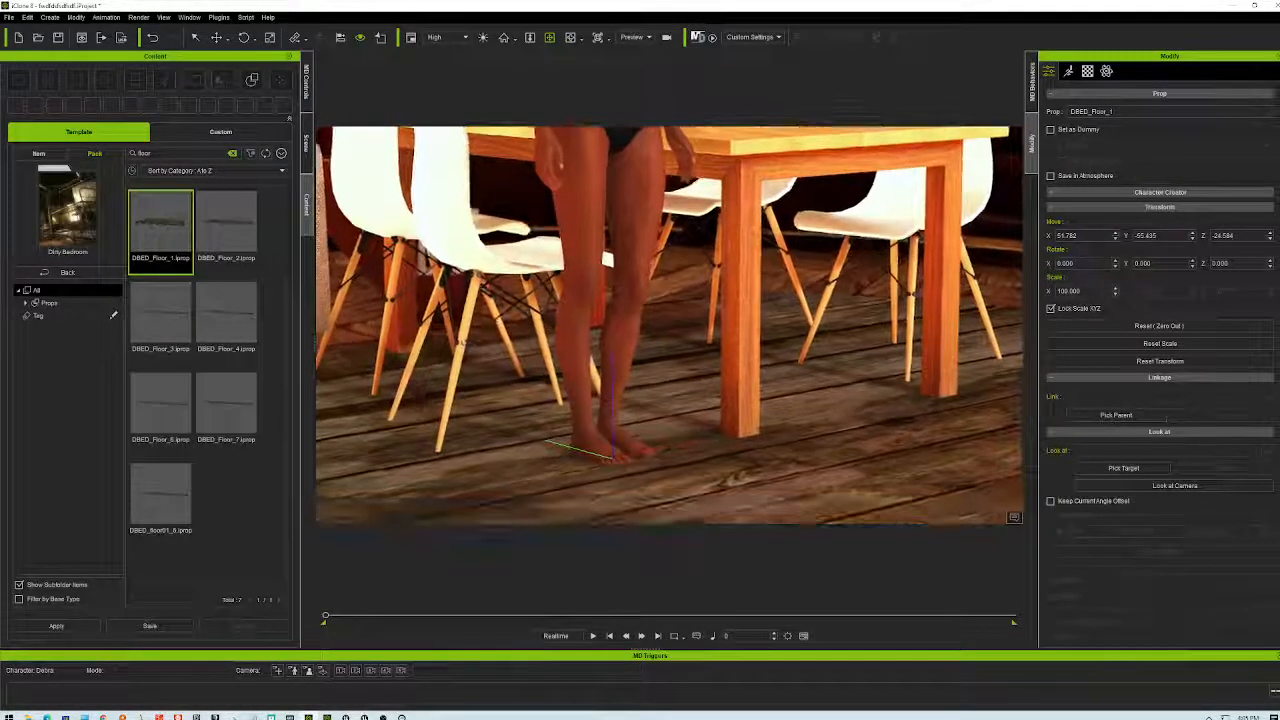
scroll(757, 366, down, 3)
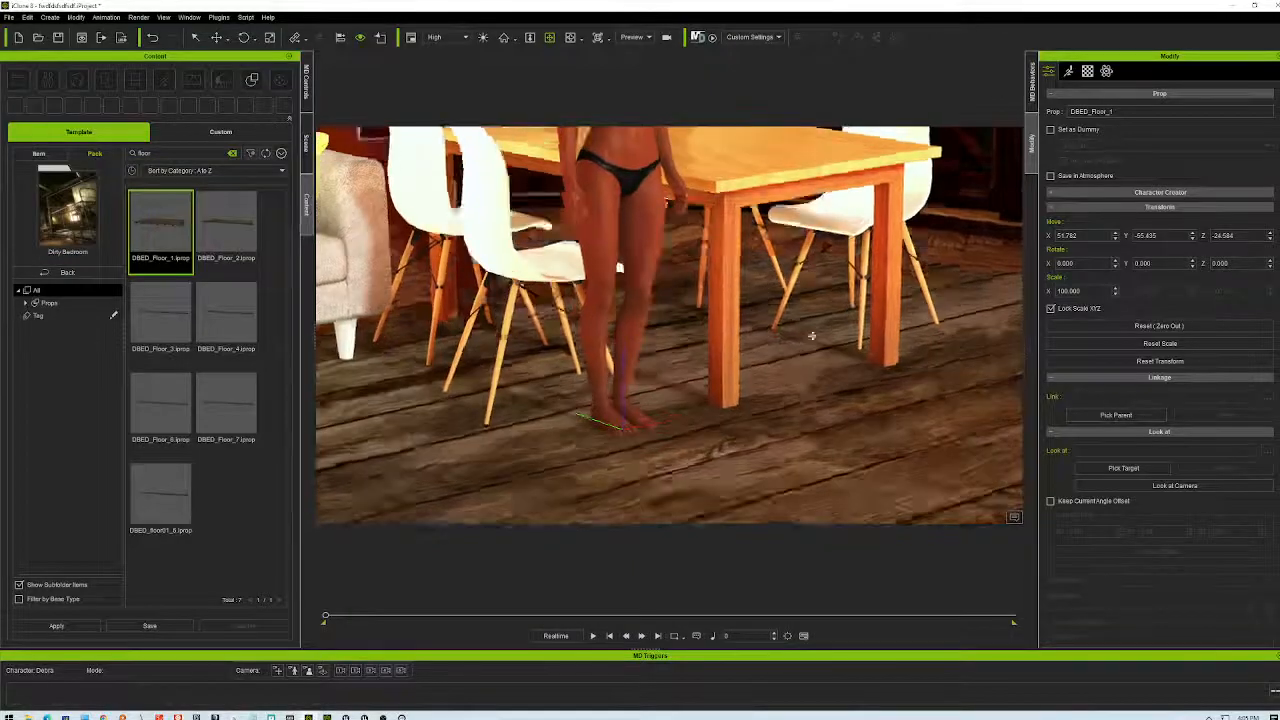
middle_drag(730, 308, 722, 244)
middle_drag(810, 270, 960, 286)
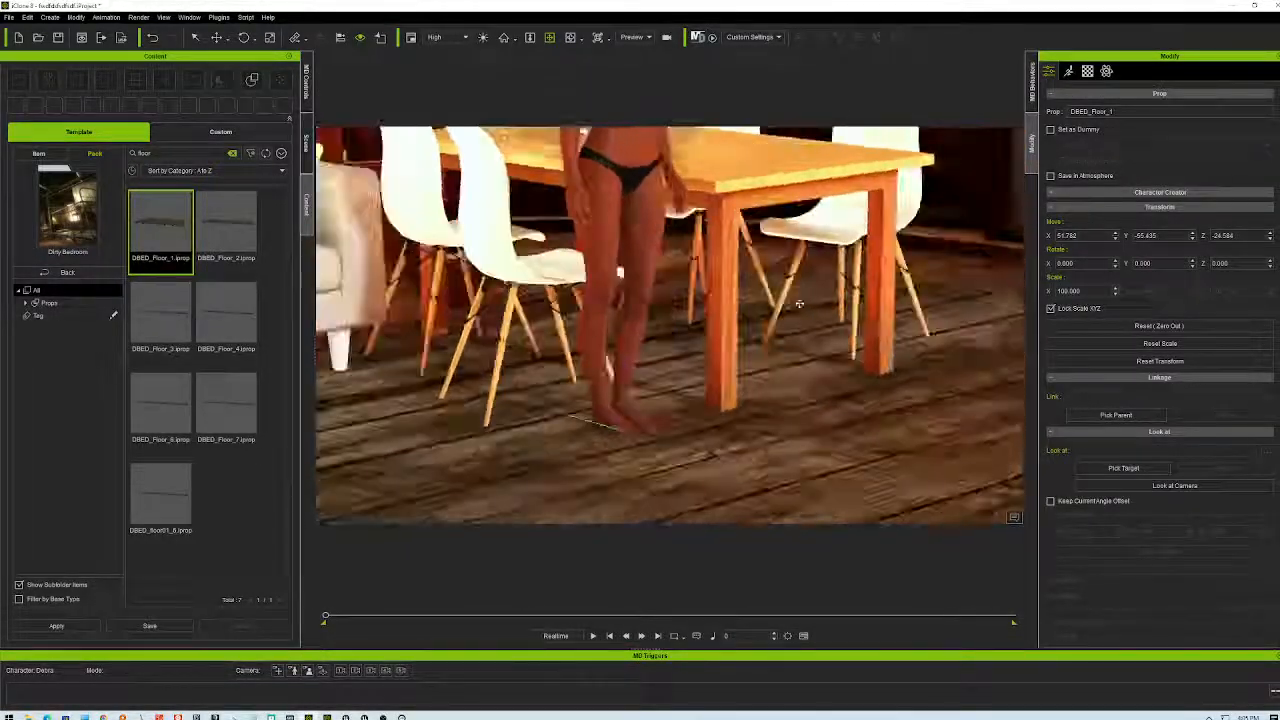
scroll(767, 328, down, 3)
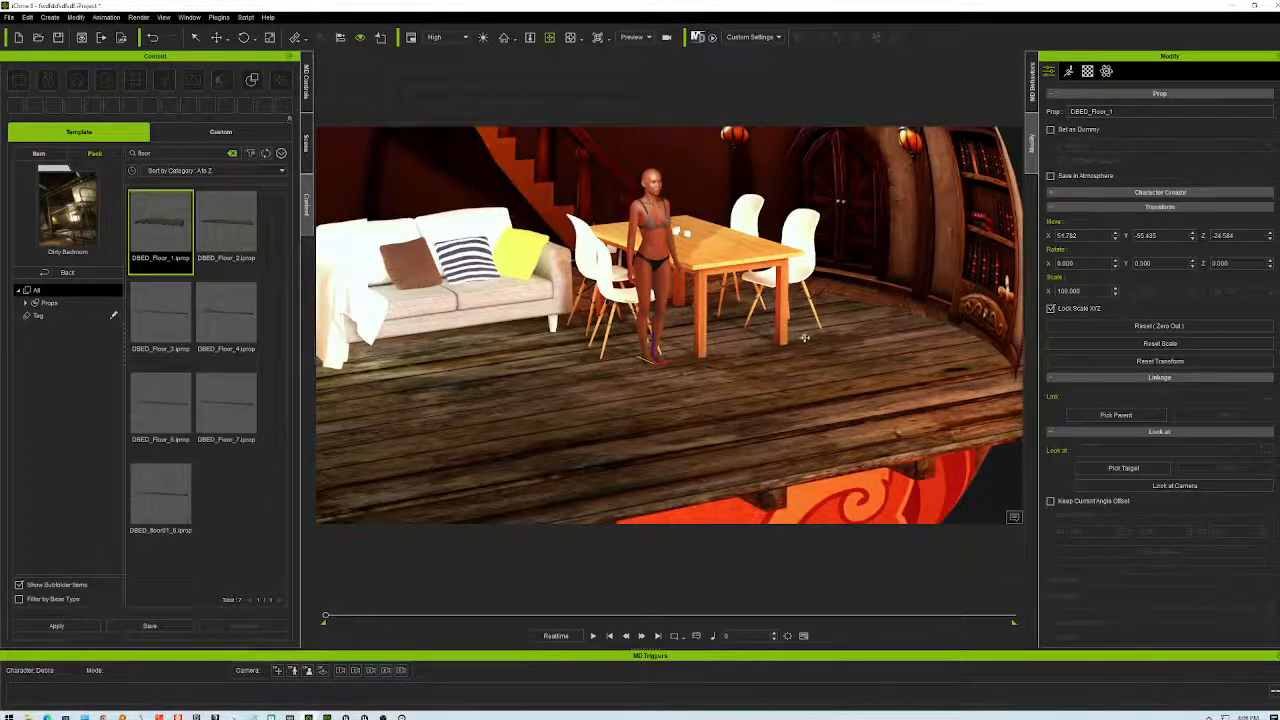
right_drag(803, 334, 804, 285)
right_drag(559, 300, 559, 379)
mouse_move(670, 359)
right_down()
mouse_move(671, 270)
mouse_move(689, 343)
right_up()
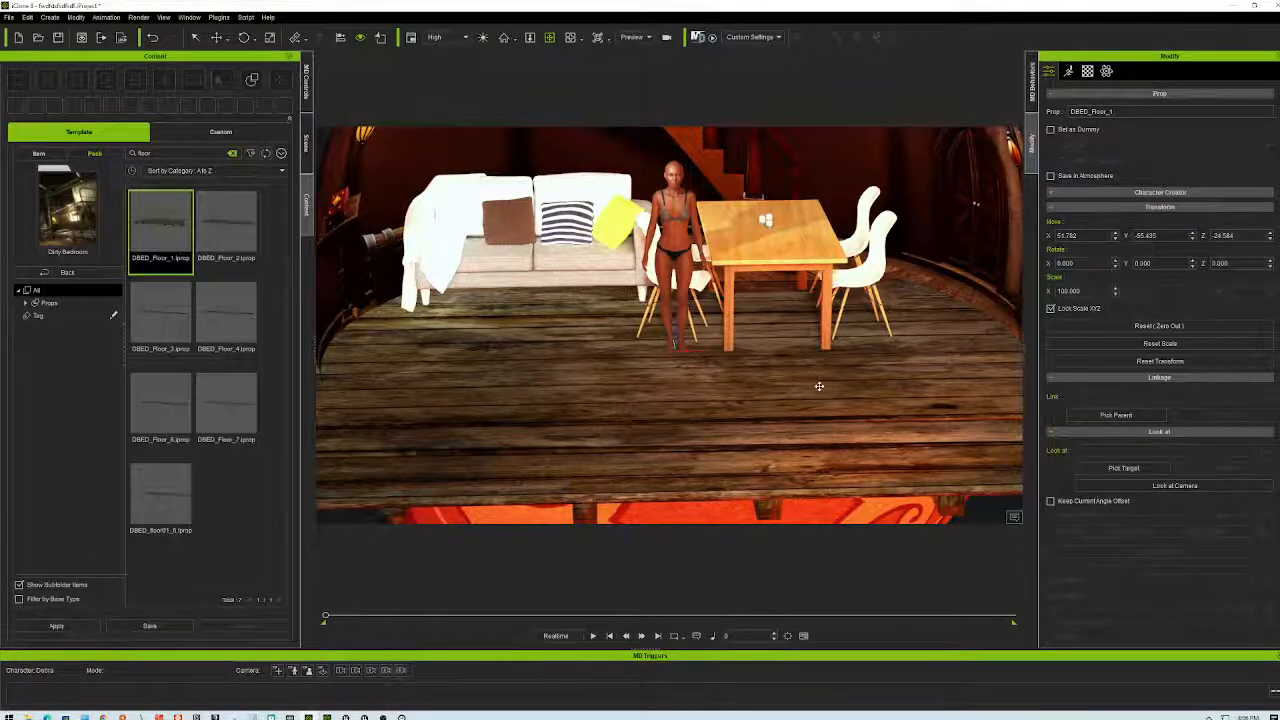
right_drag(826, 366, 845, 346)
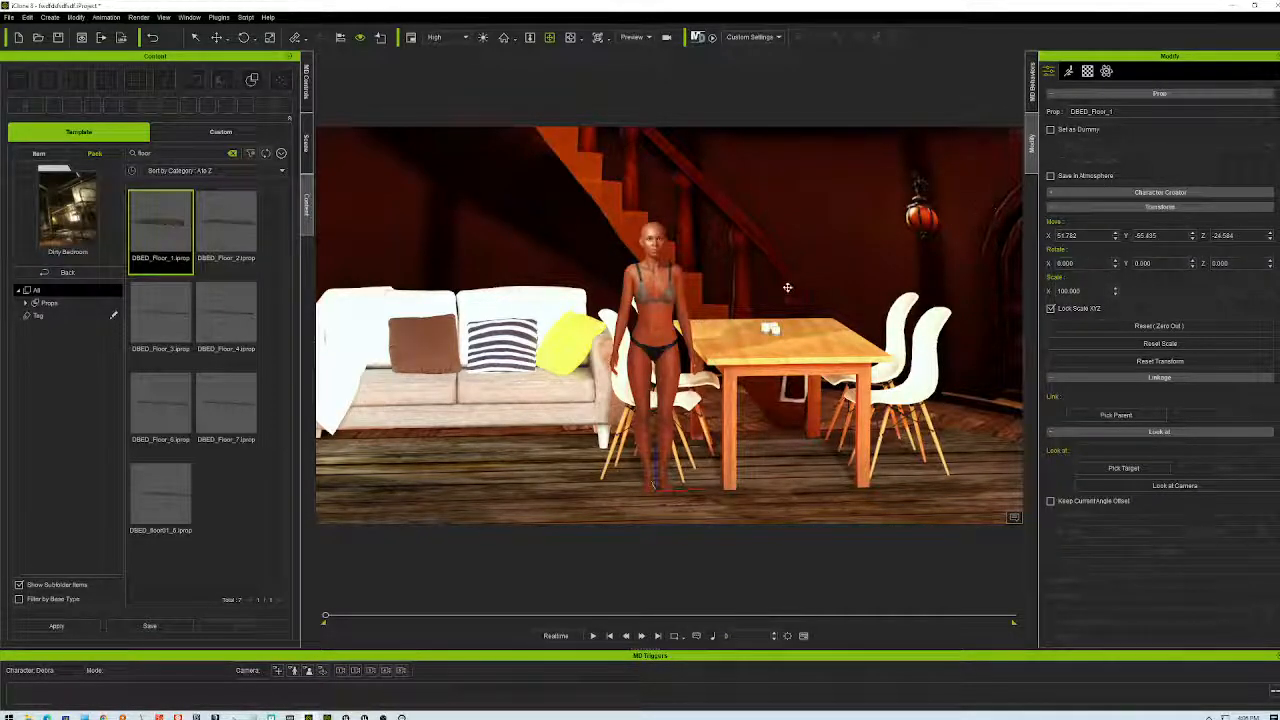
scroll(812, 370, down, 6)
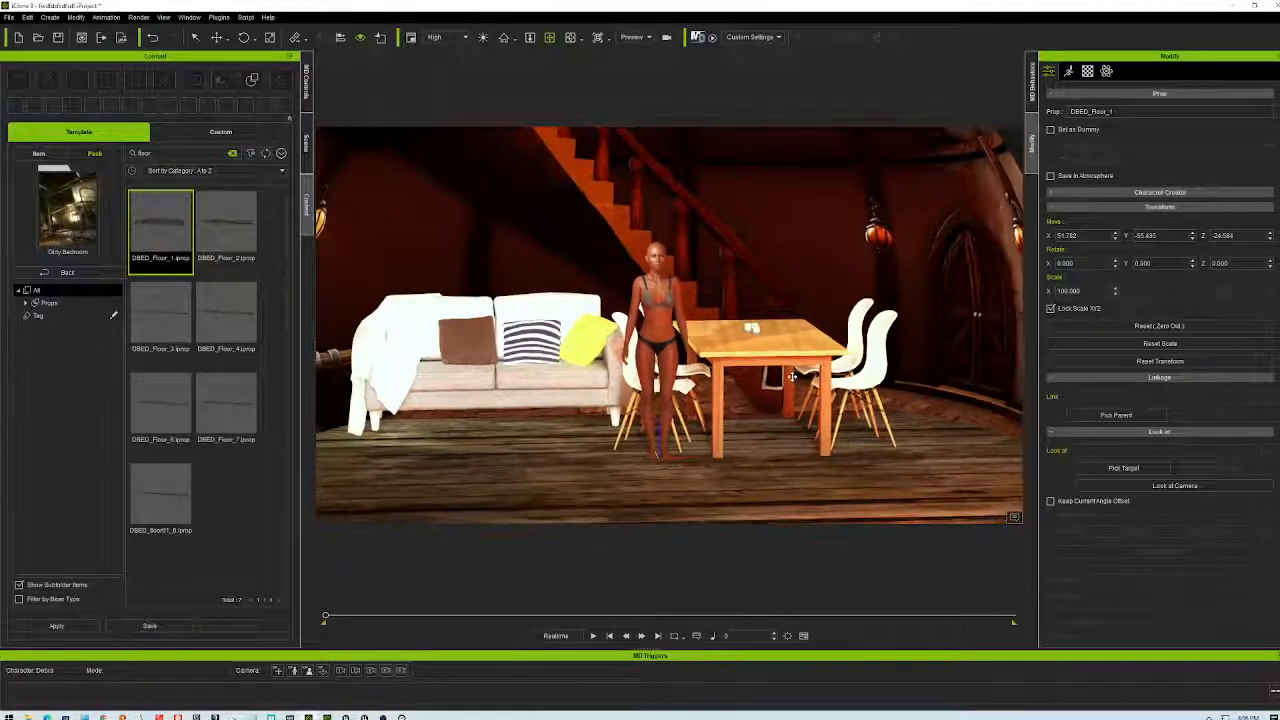
click(215, 38)
drag(729, 428, 729, 404)
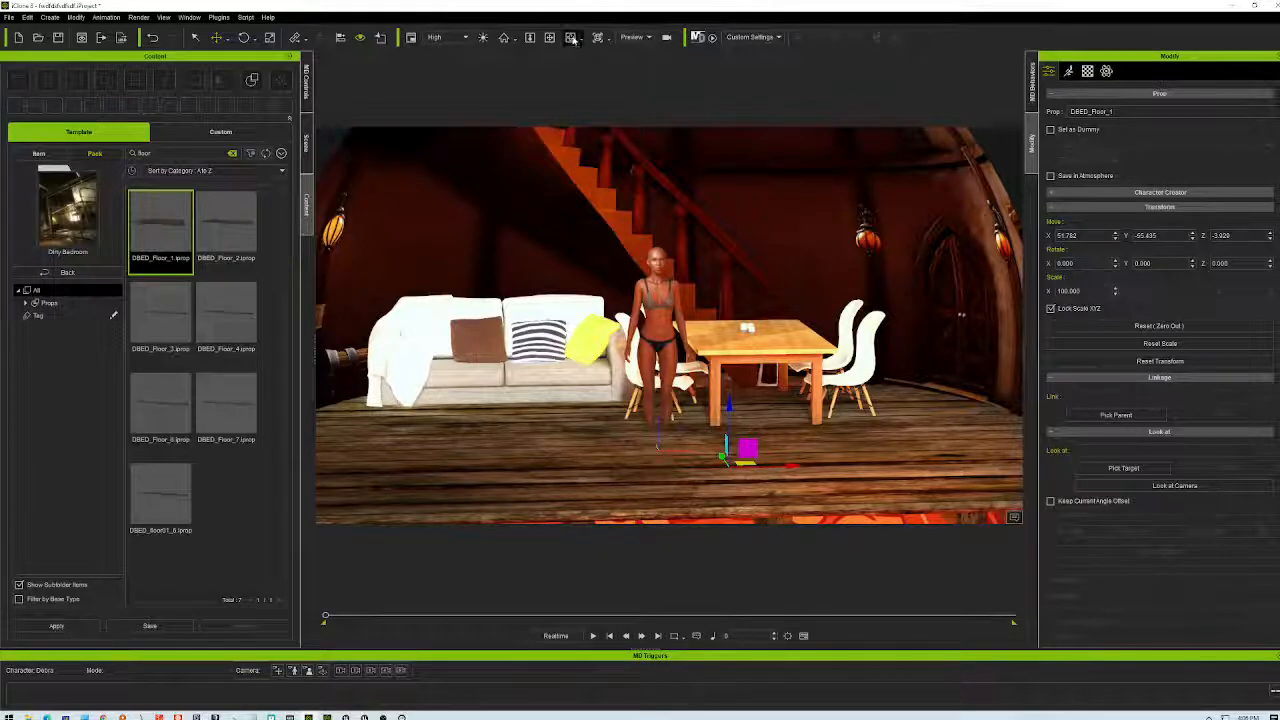
drag(760, 460, 691, 491)
drag(695, 424, 772, 391)
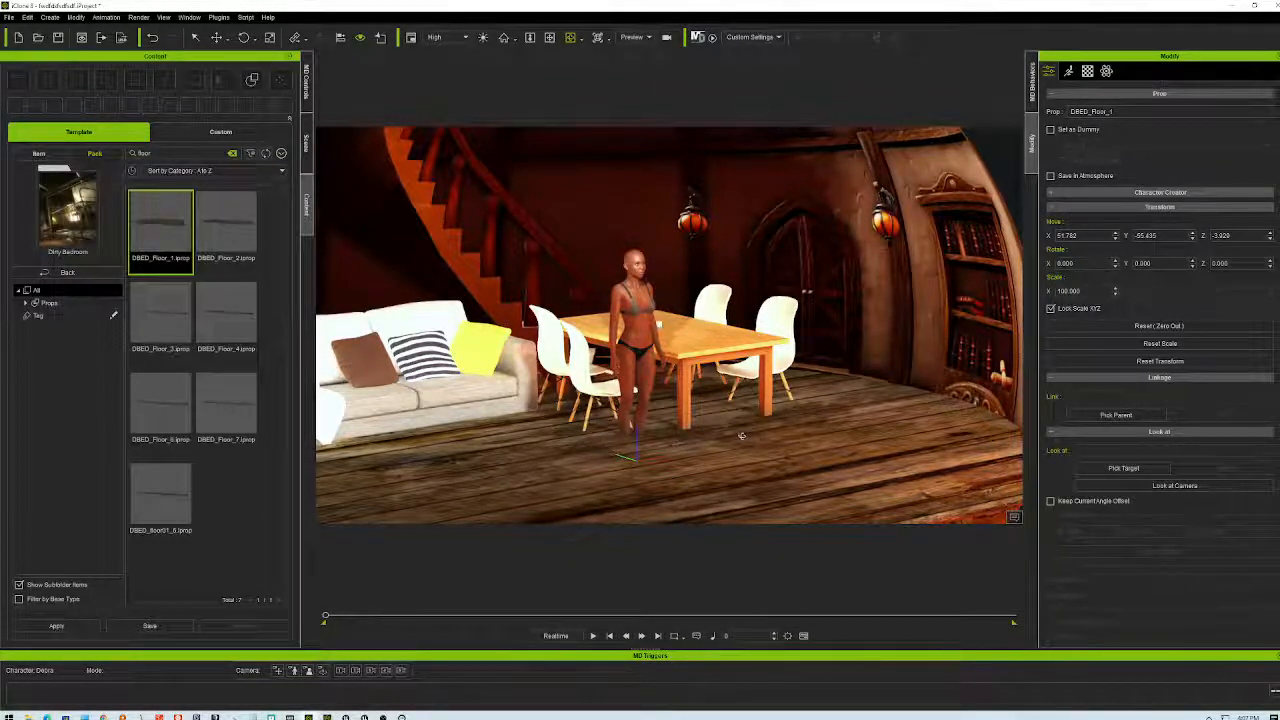
key(ctrl+z)
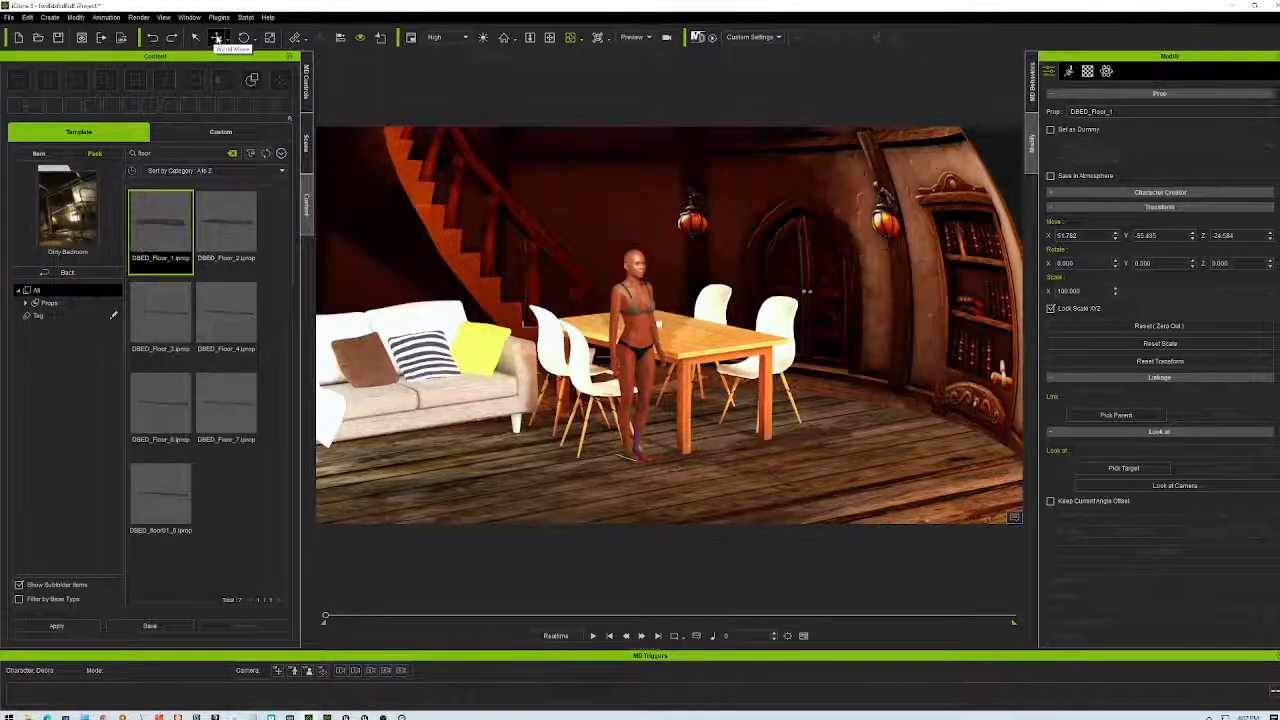
click(217, 38)
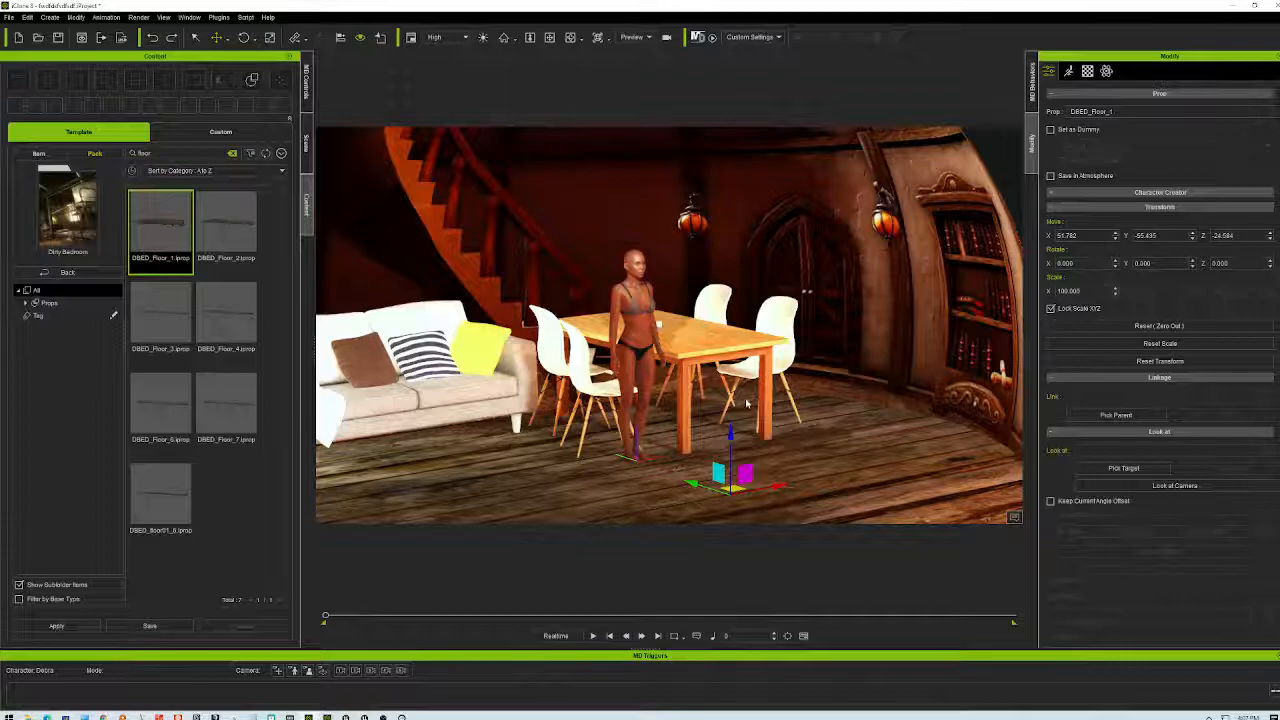
- Lower the panorama sky sphere and rotate it to tilt slightly
click(980, 310)
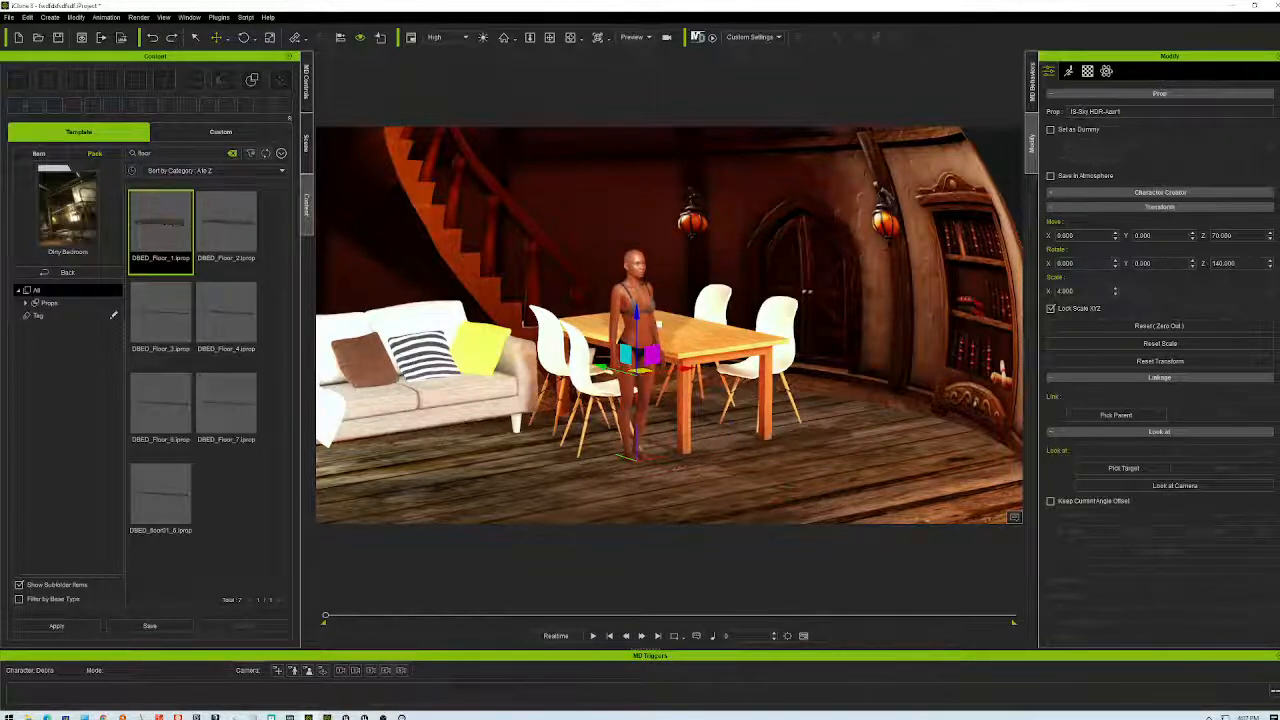
drag(634, 310, 636, 332)
click(243, 37)
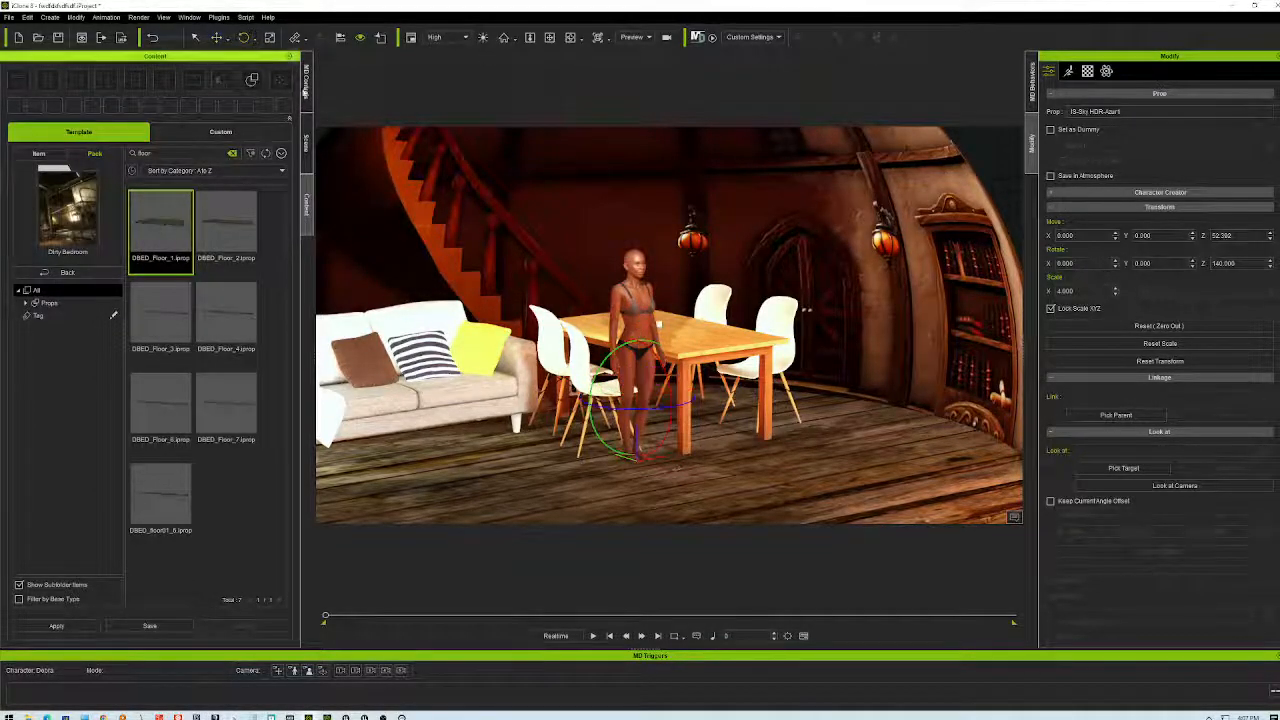
drag(665, 377, 754, 441)
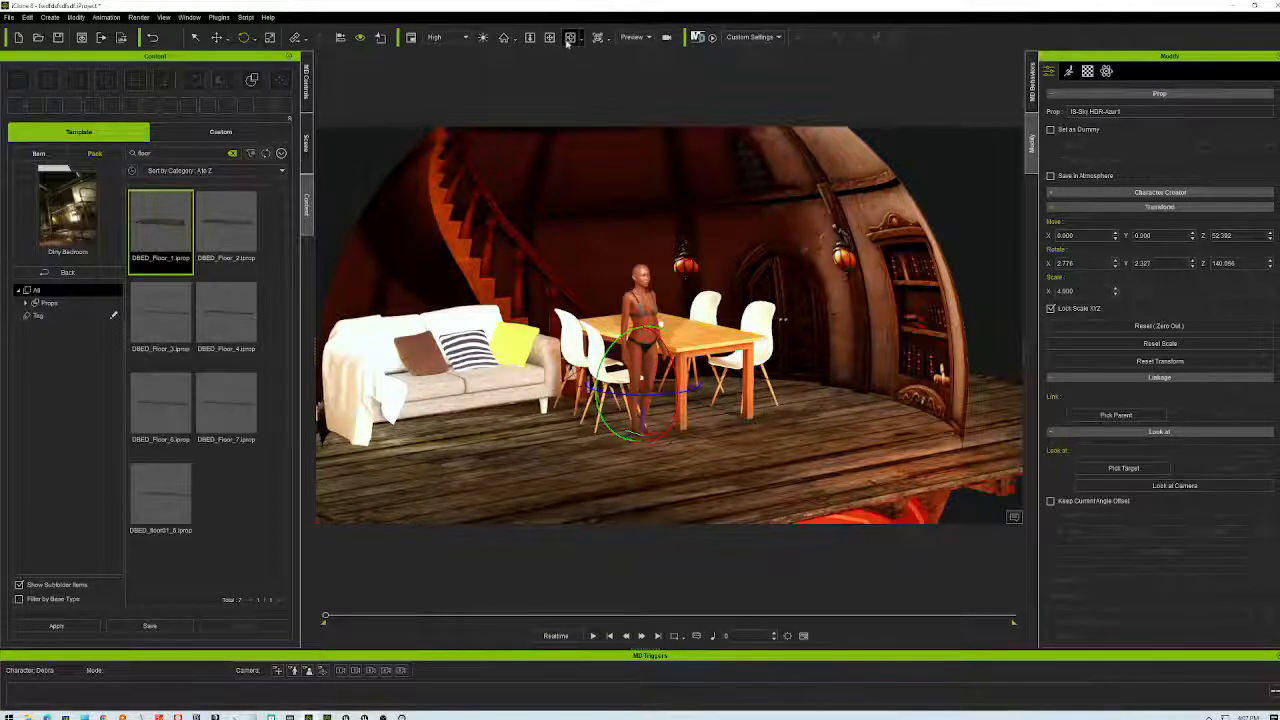
- Orbit the camera past the fireplace, bookshelf, table and character to inspect the room
right_drag(565, 451, 1131, 506)
scroll(688, 408, up, 10)
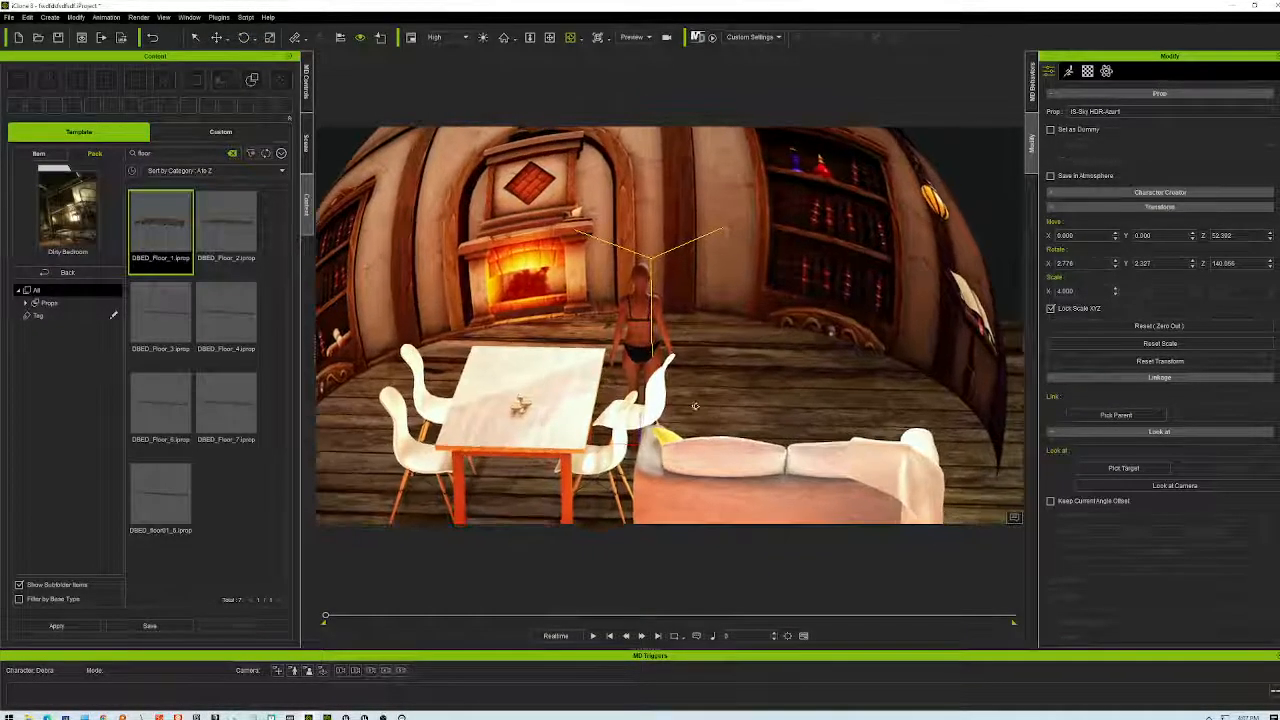
scroll(688, 408, up, 5)
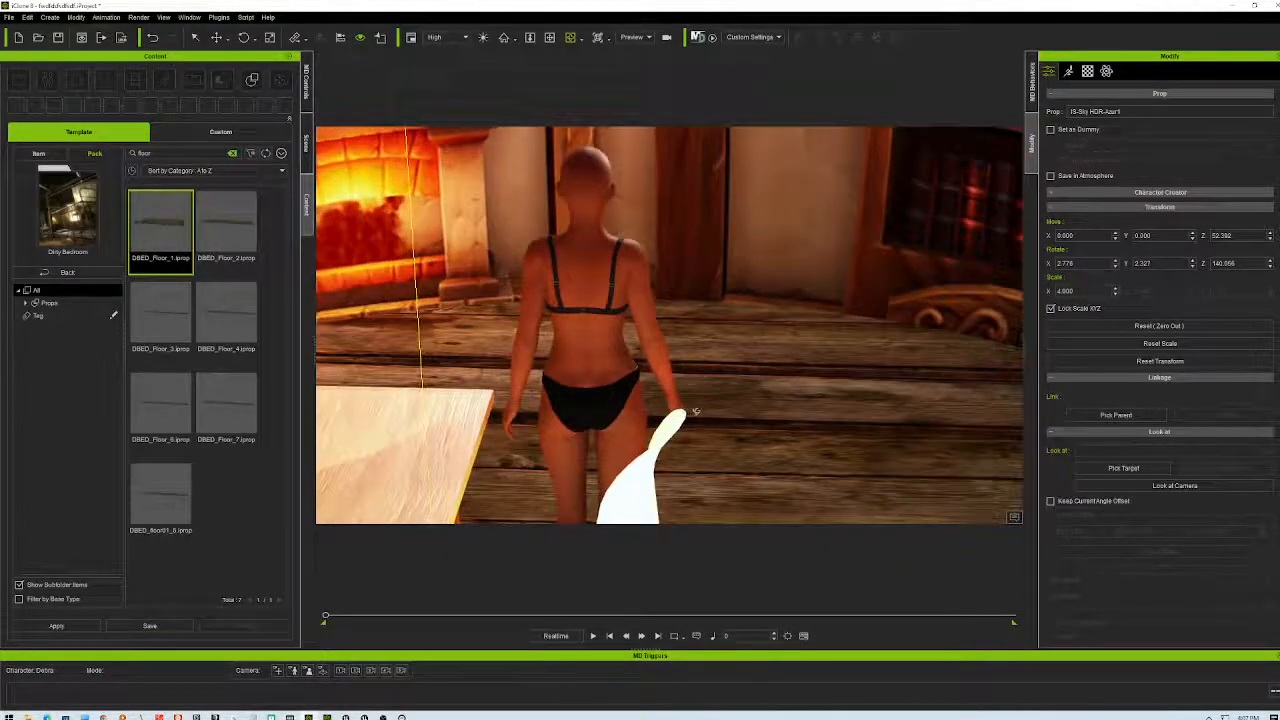
right_drag(731, 432, 1046, 400)
right_drag(372, 362, 960, 364)
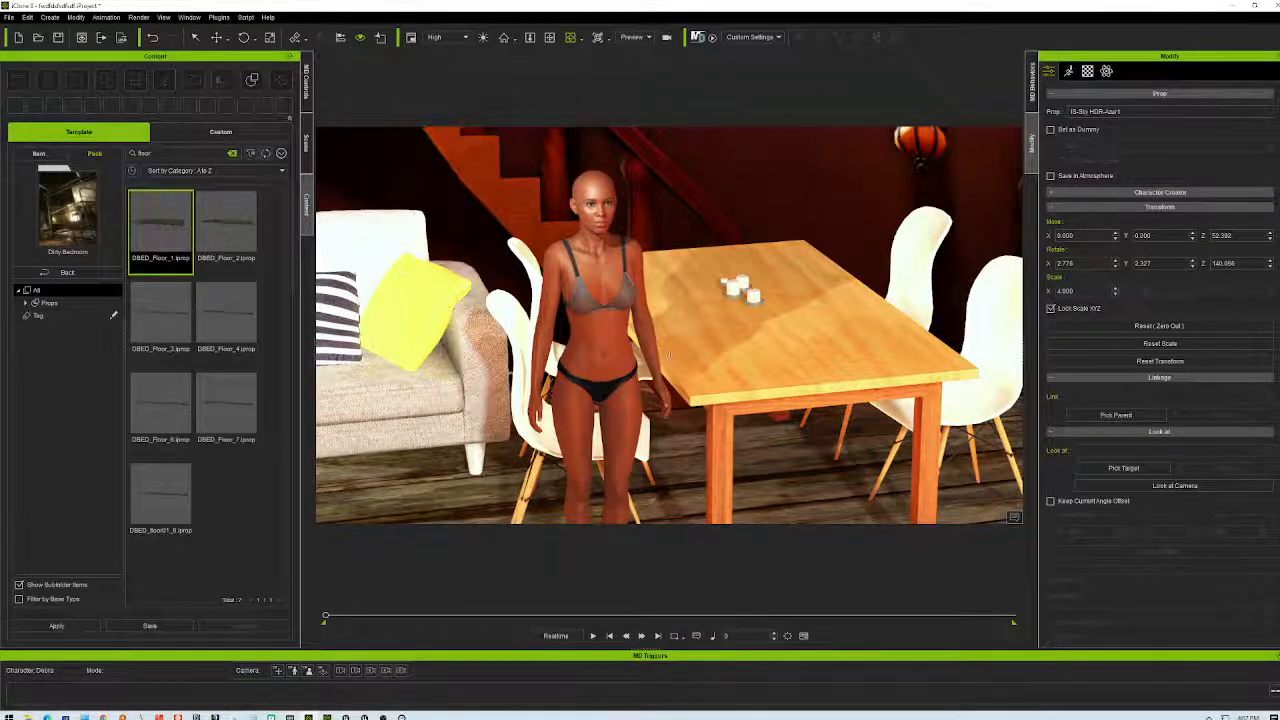
scroll(668, 356, down, 2)
scroll(668, 356, up, 1)
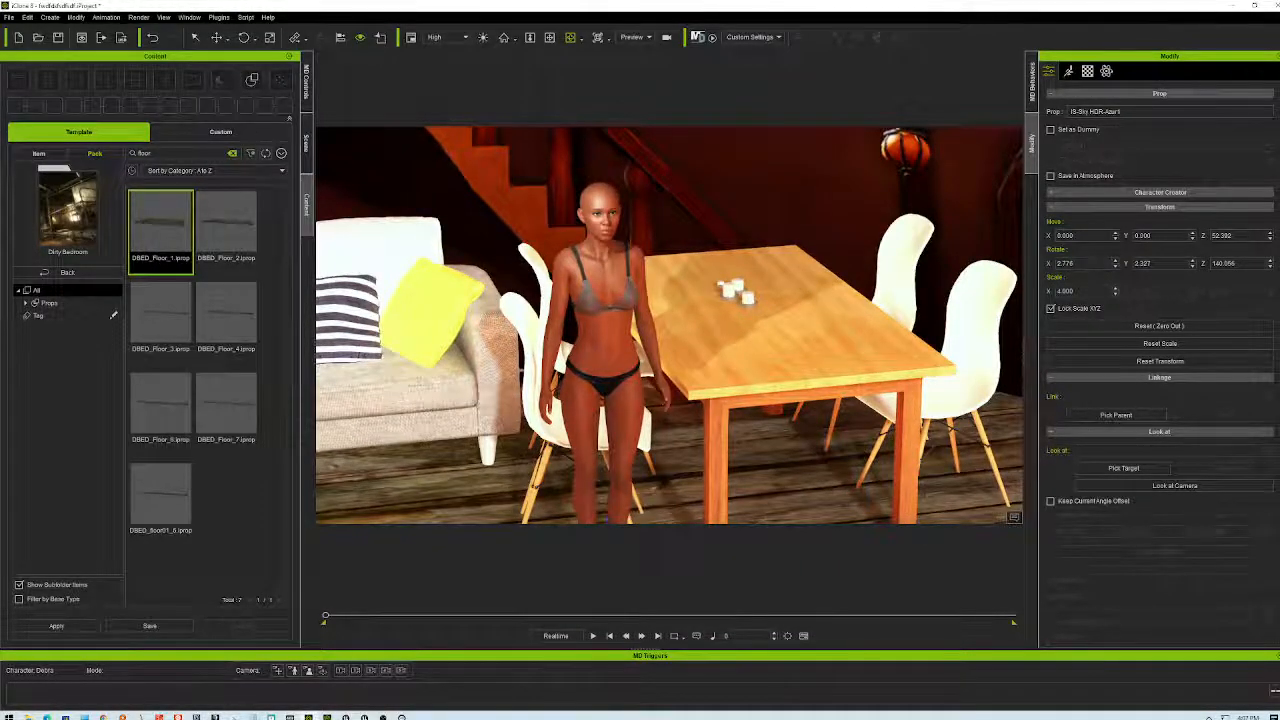
right_drag(715, 416, 734, 416)
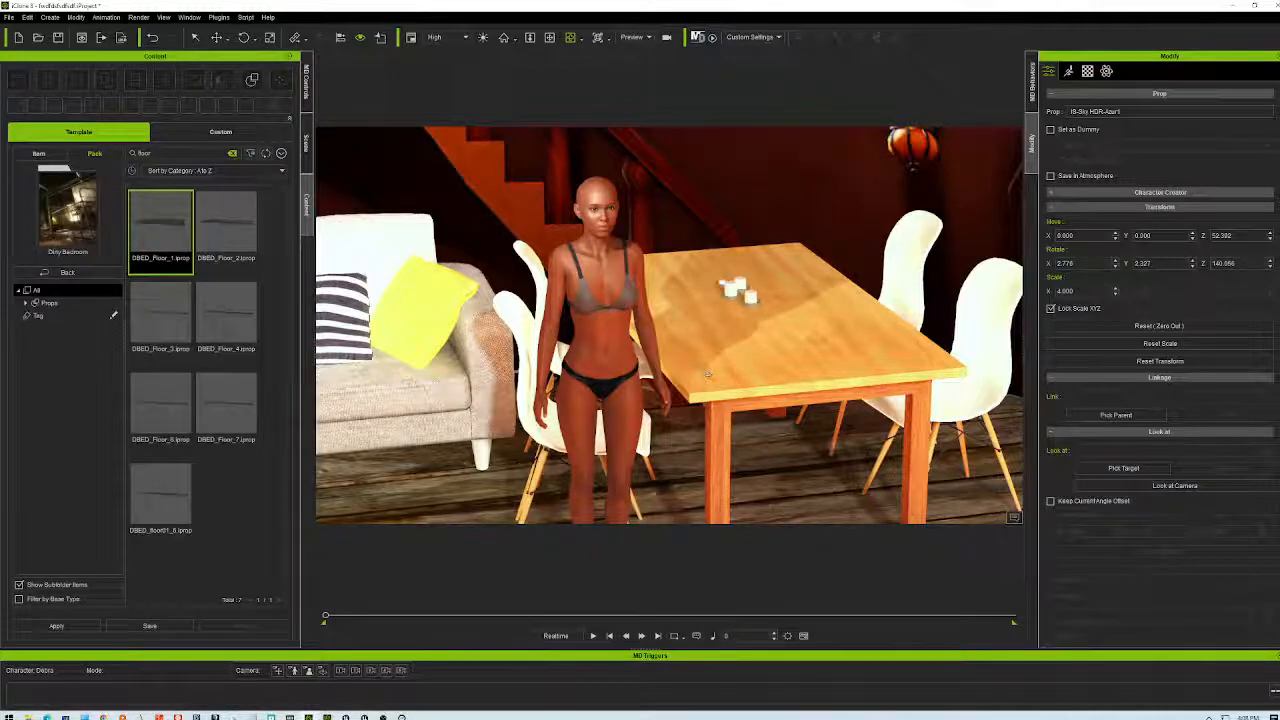
right_drag(621, 405, 600, 350)
right_drag(199, 404, 677, 310)
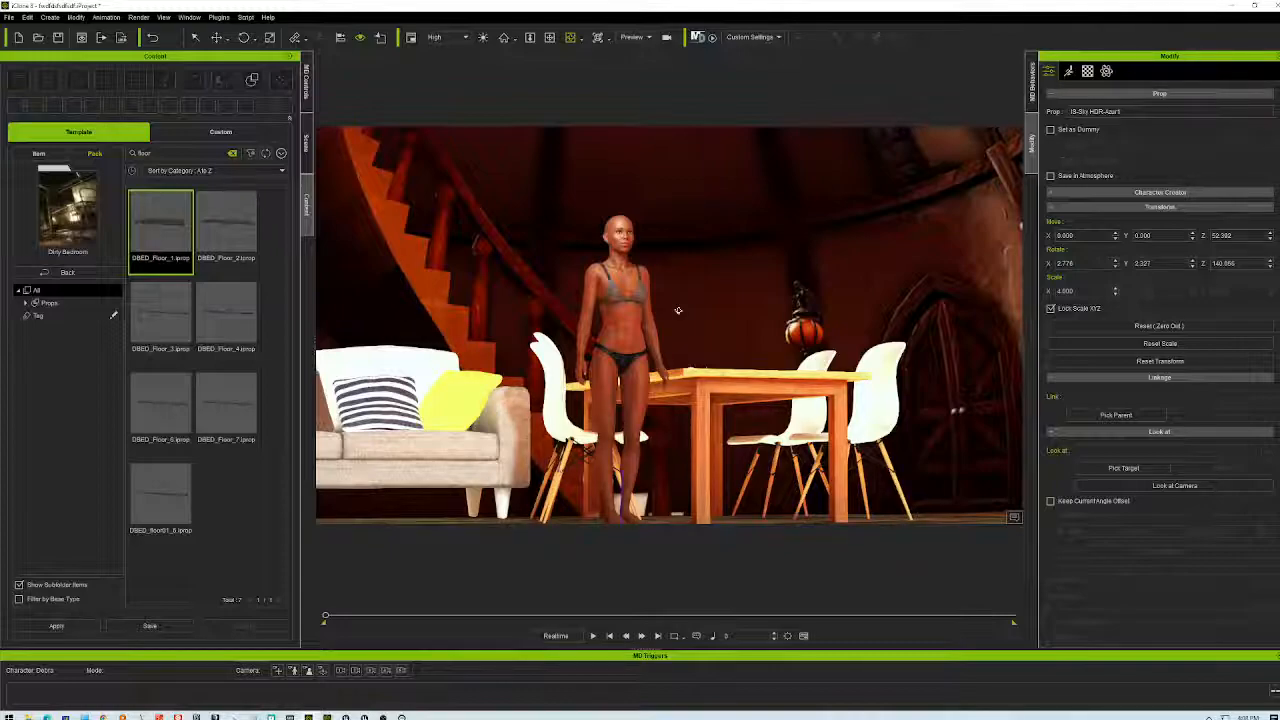
right_drag(678, 310, 843, 315)
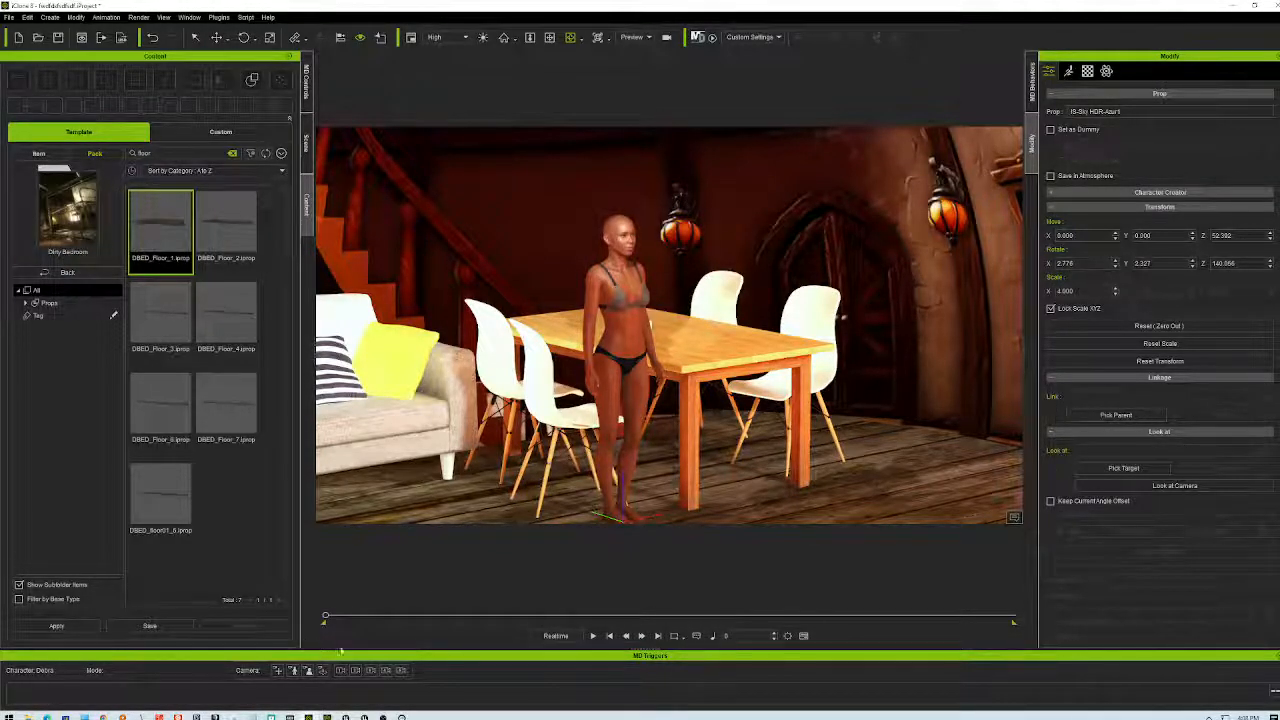
- Search the Start menu for 'photoshop' and launch Adobe Photoshop 2022
click(10, 716)
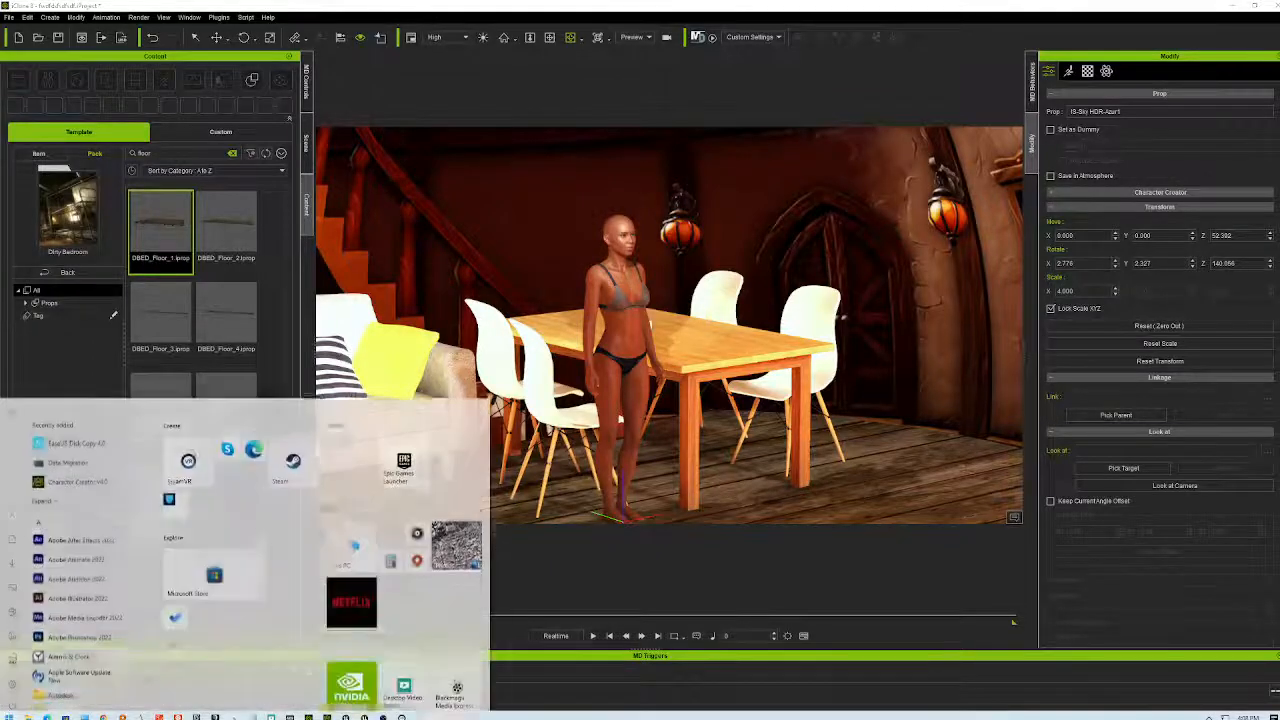
text(photoshop)
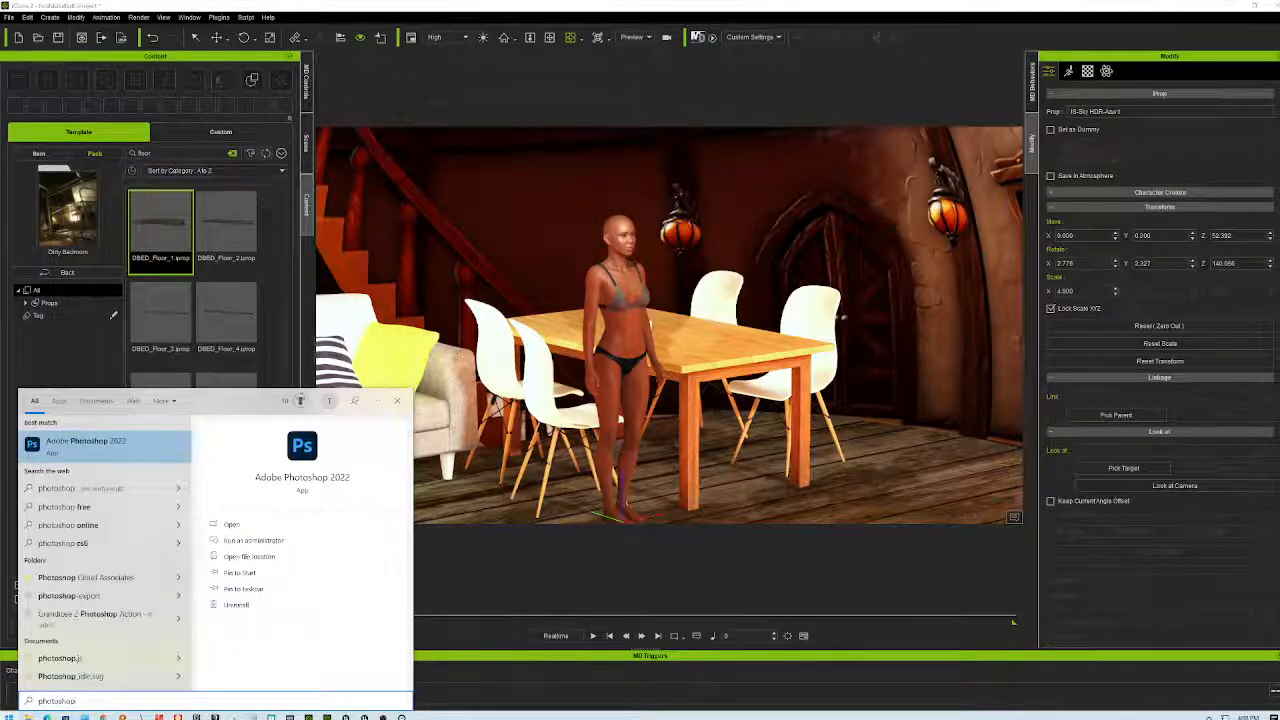
key(Return)
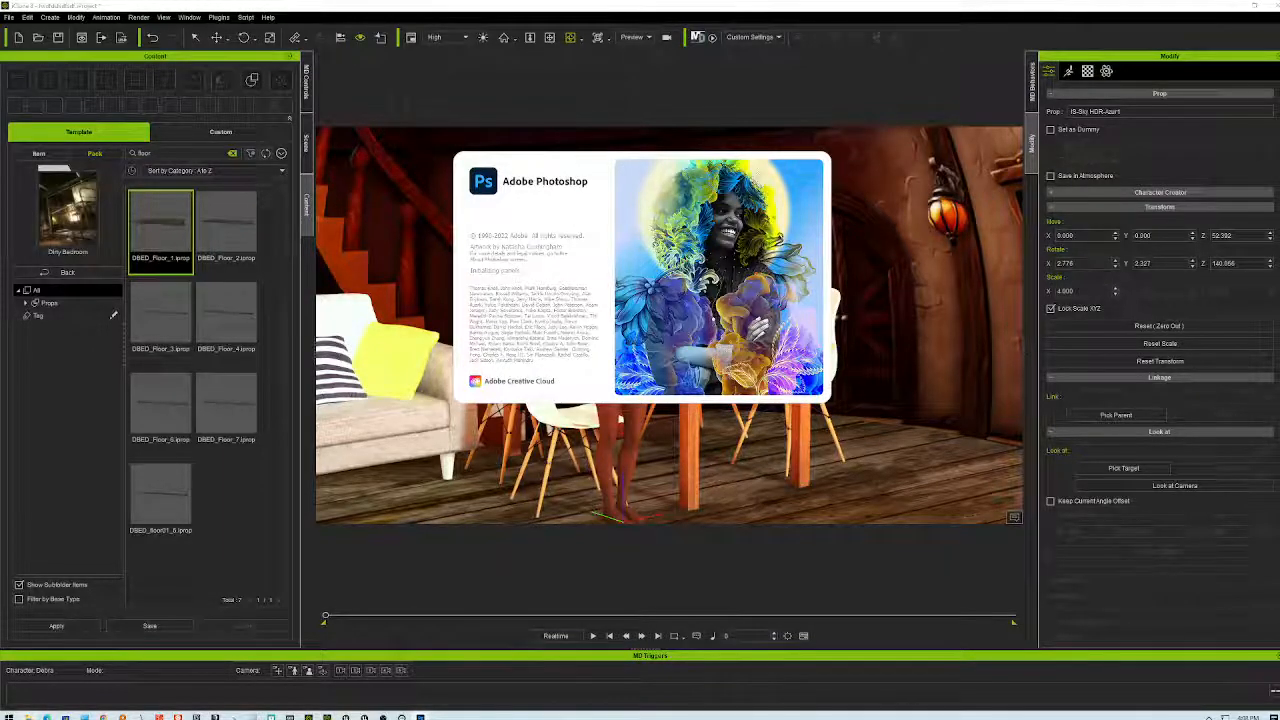
- Enter the account e-mail in the Adobe sign-in, continue, then close the sign-in window
right_click(30, 716)
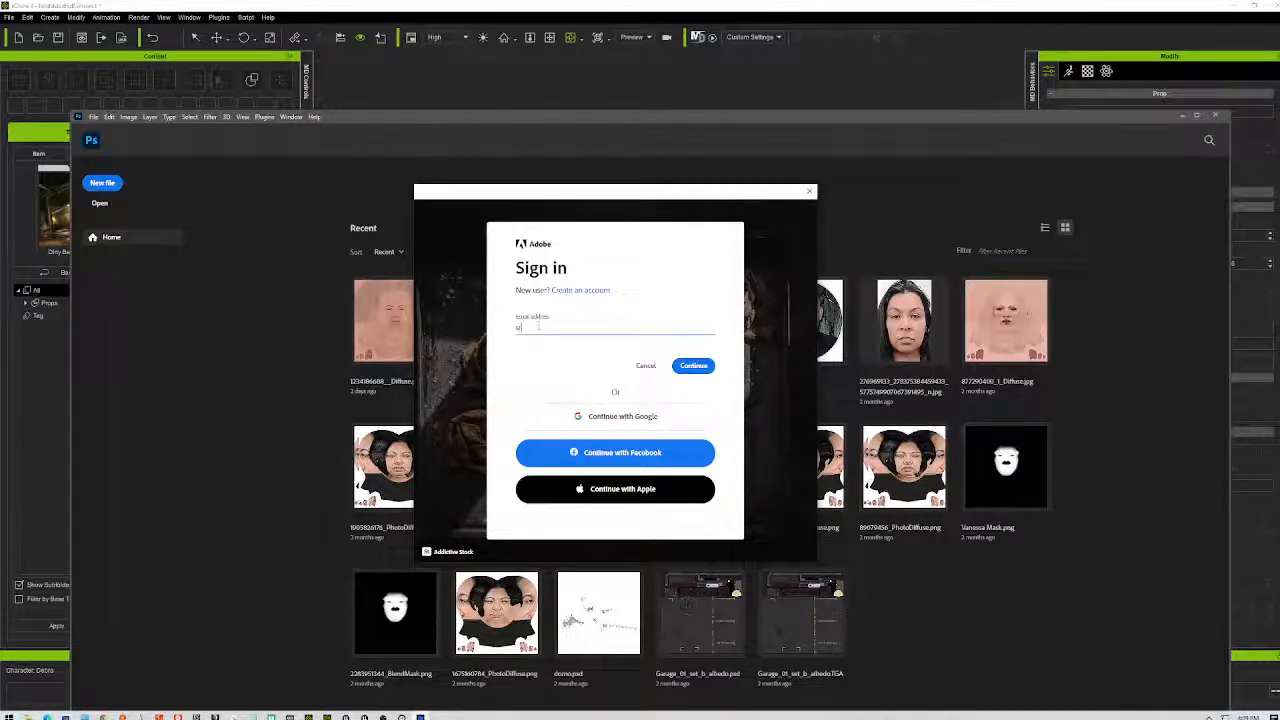
click(688, 368)
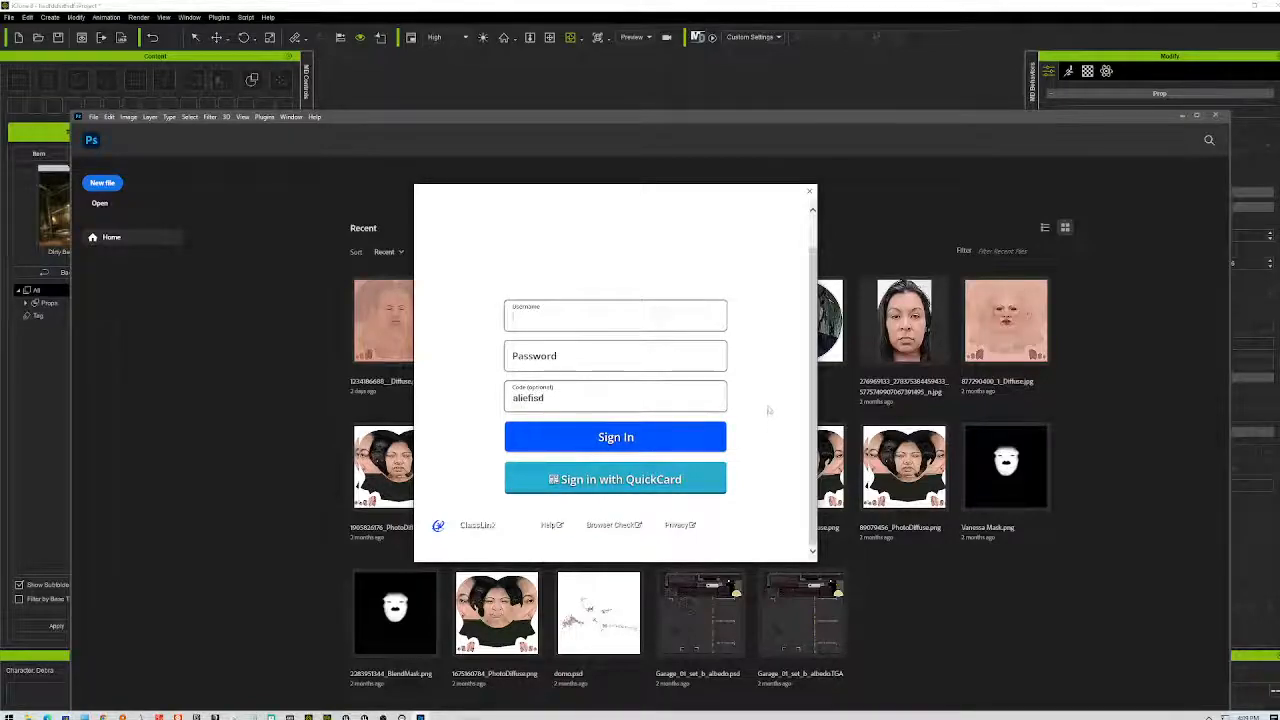
click(812, 191)
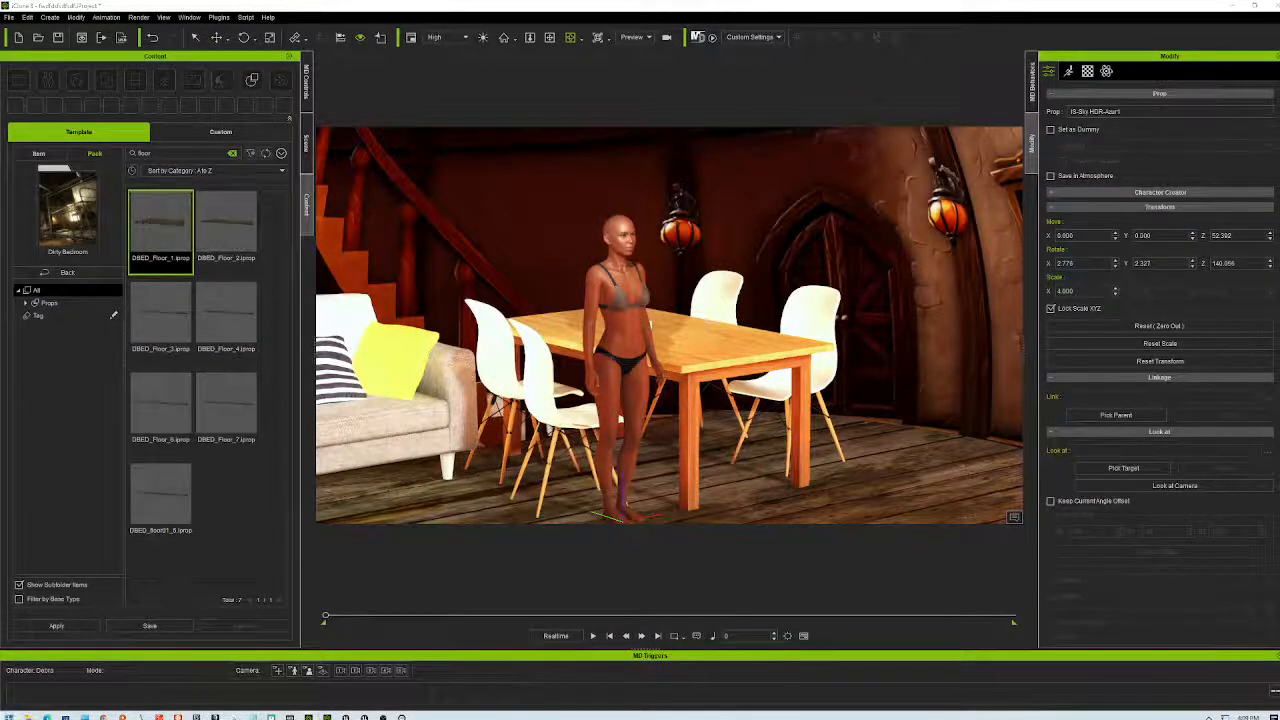
- Relaunch Adobe Photoshop 2022 by searching 'photo' in the Start menu
click(10, 716)
text(photo)
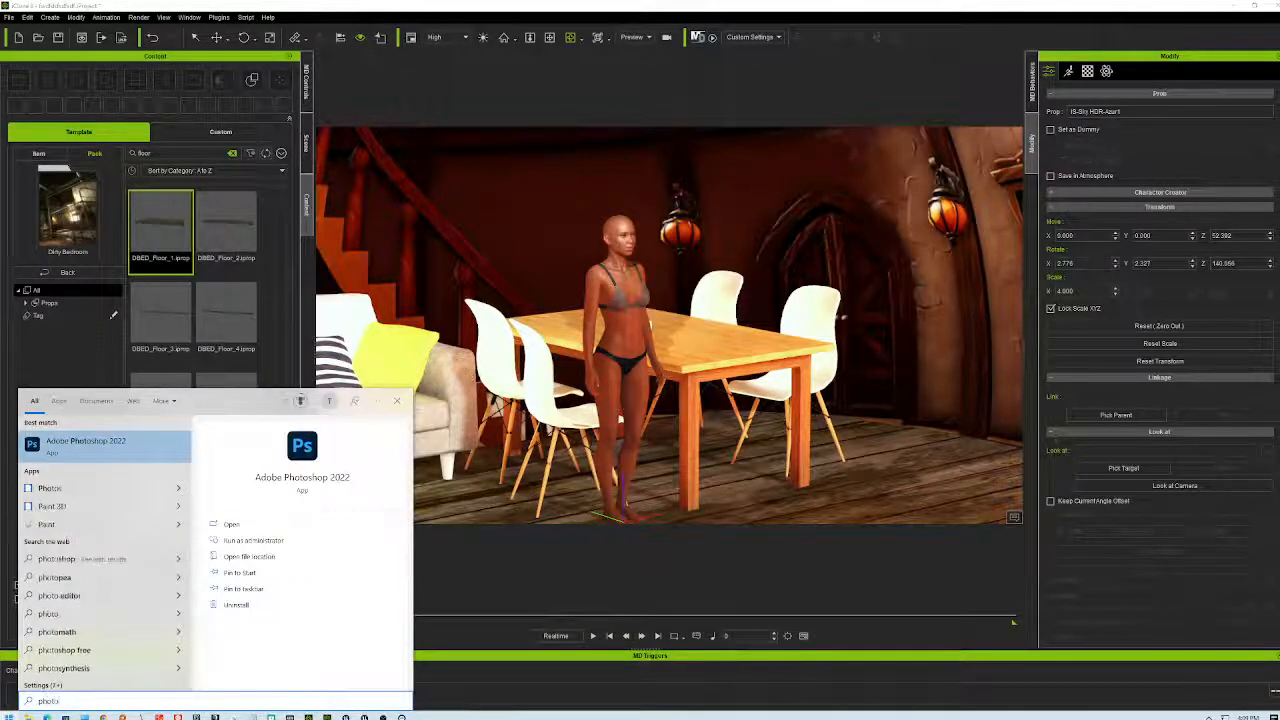
key(Return)
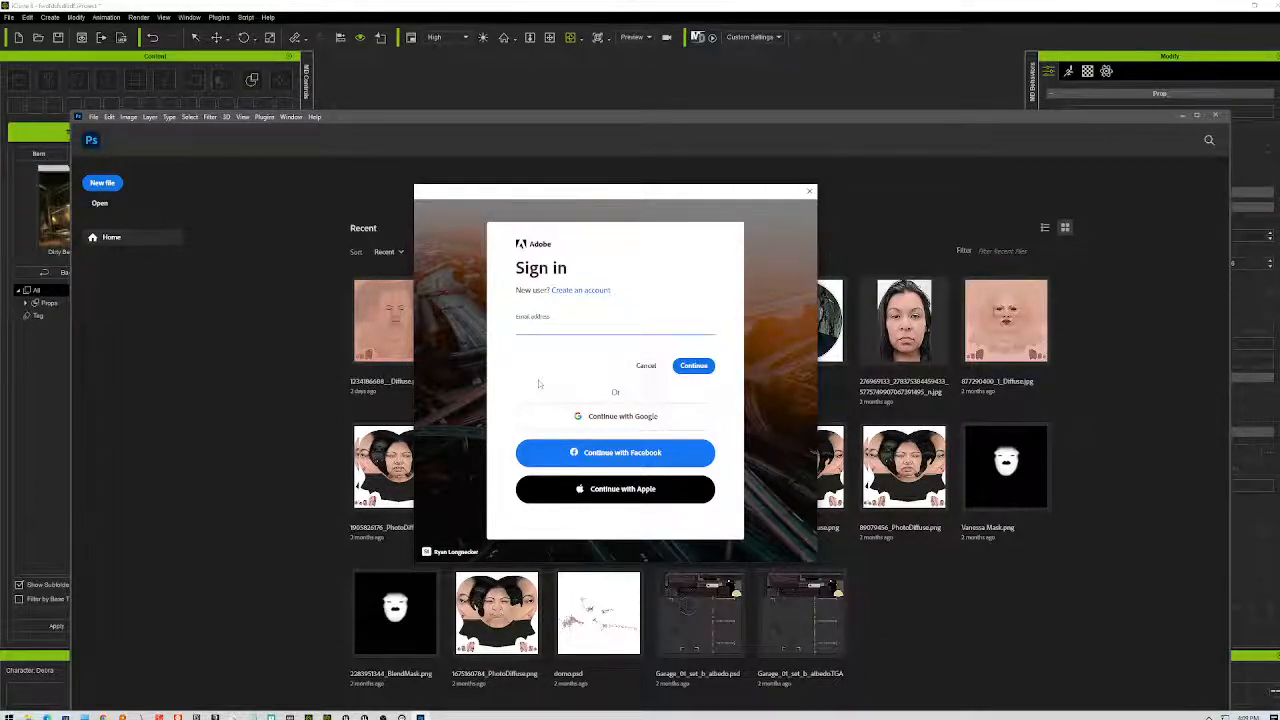
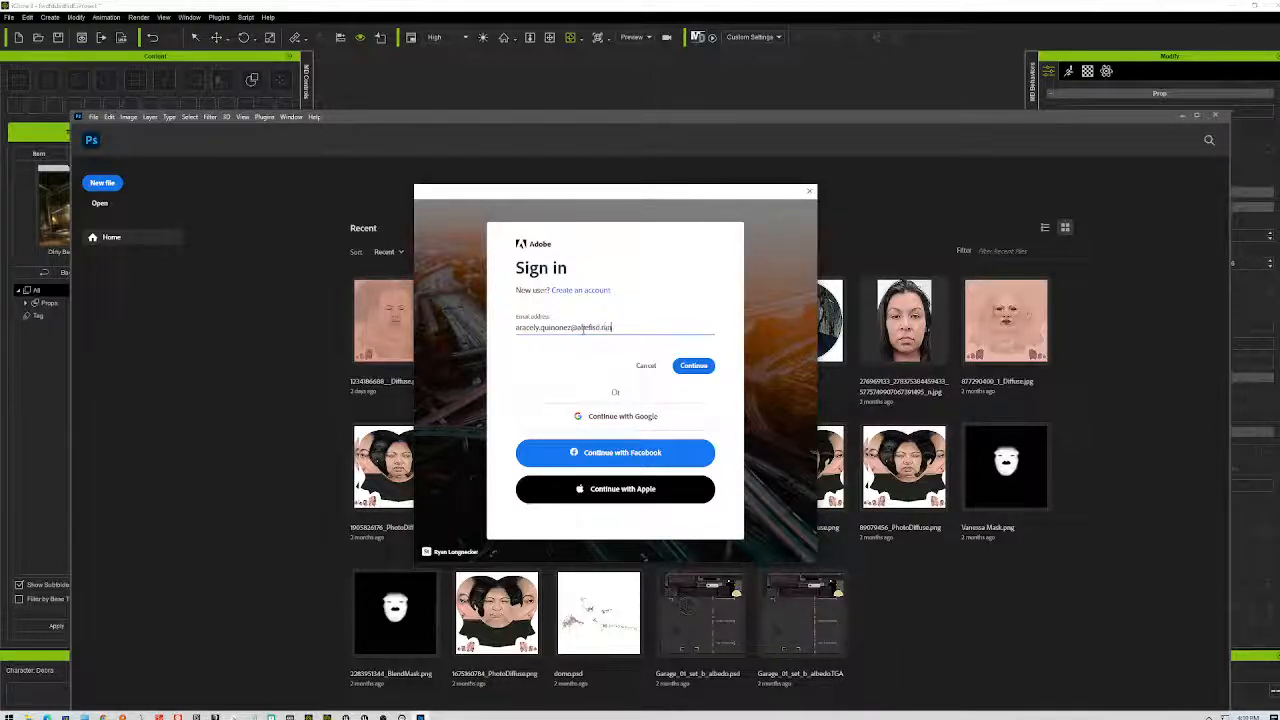
- Sign in with the account e-mail, choosing Personal Account and entering the password
click(695, 367)
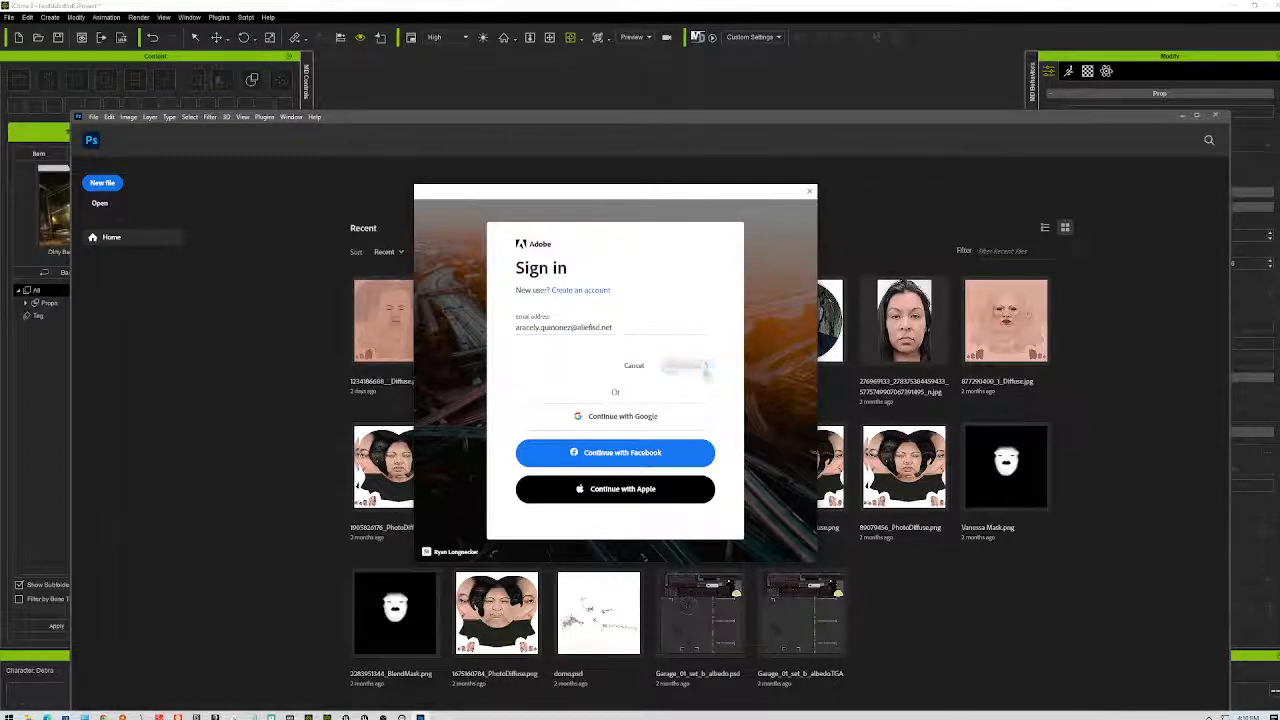
click(684, 353)
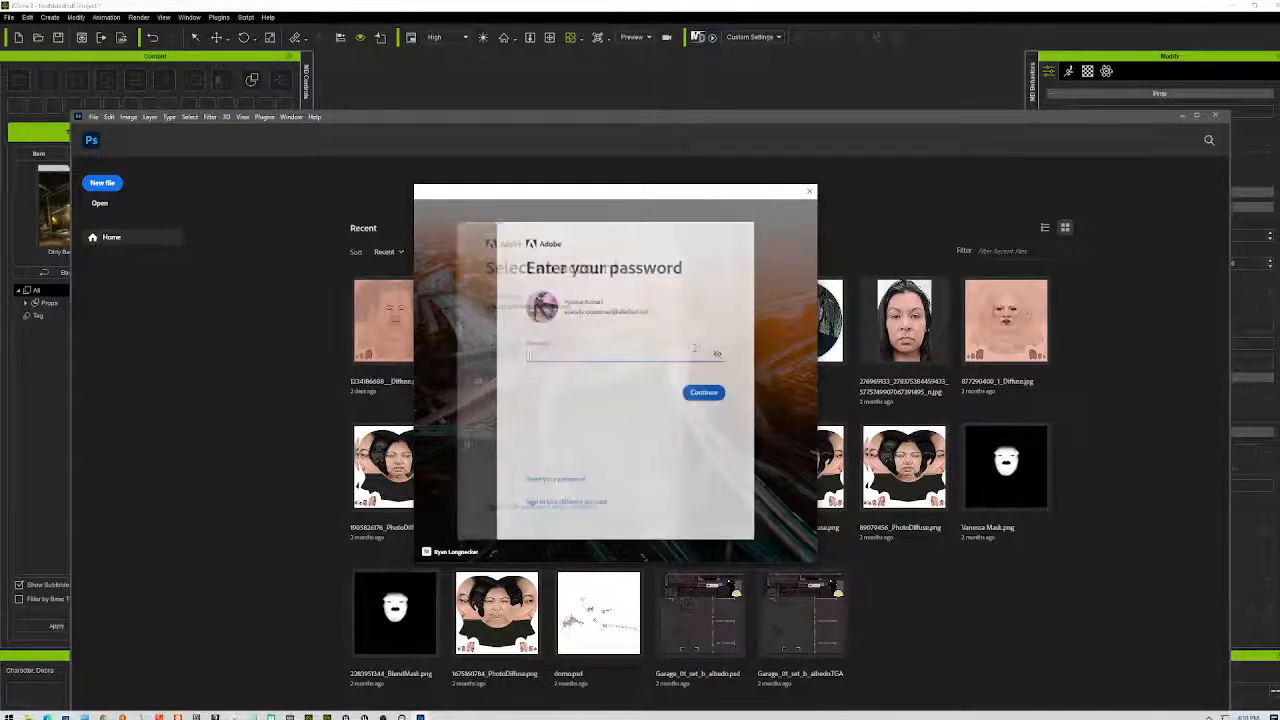
text(•••)
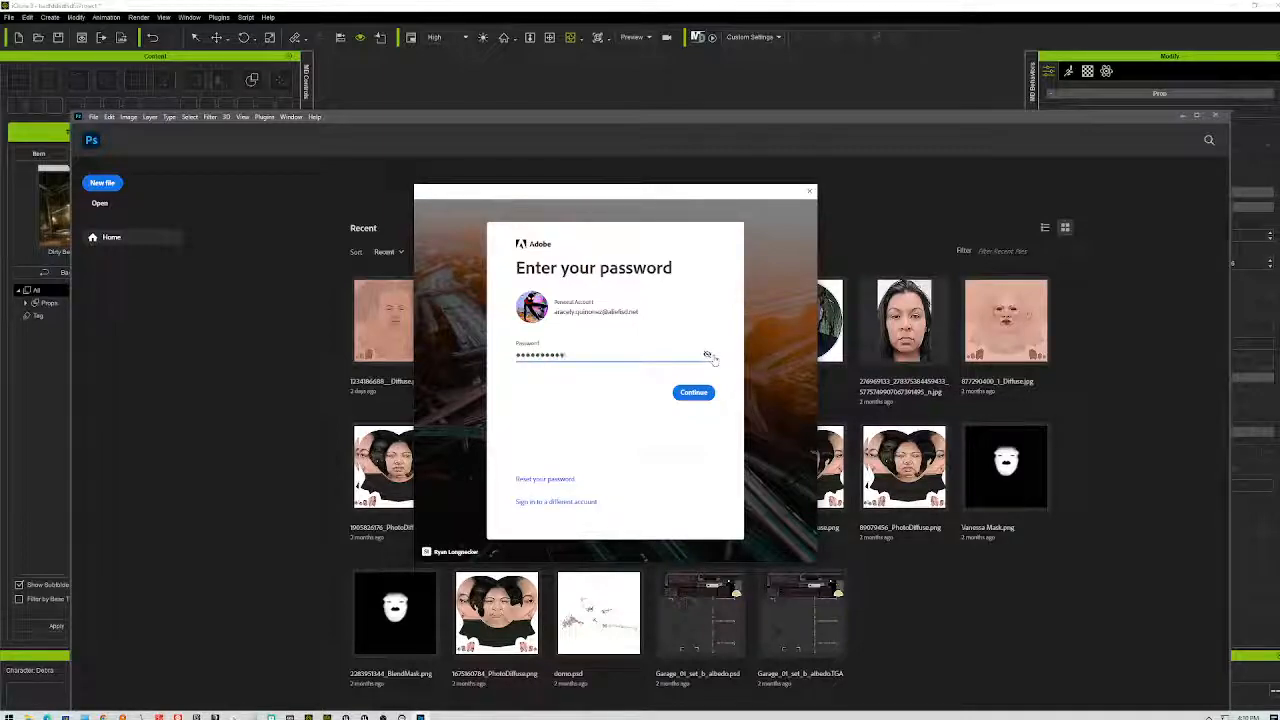
text(••••••••••)
click(706, 393)
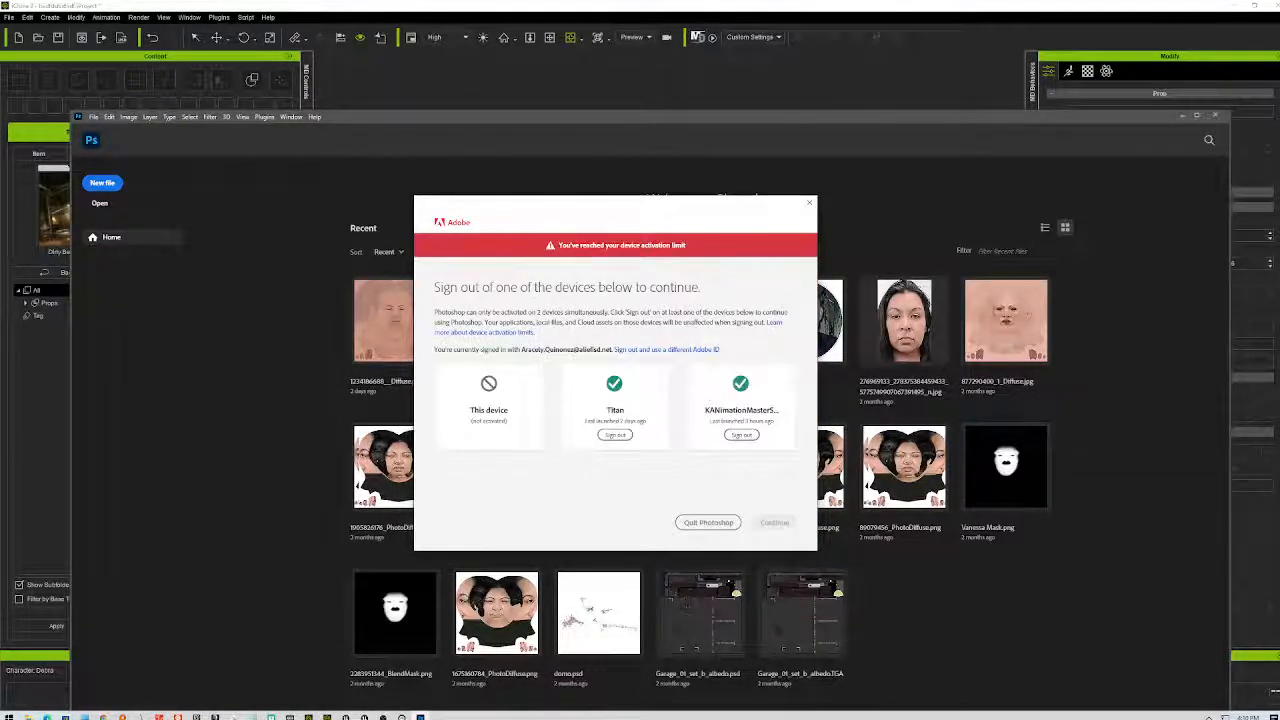
- Sign out the Titan device to activate Photoshop, continue, and minimize iClone
click(615, 435)
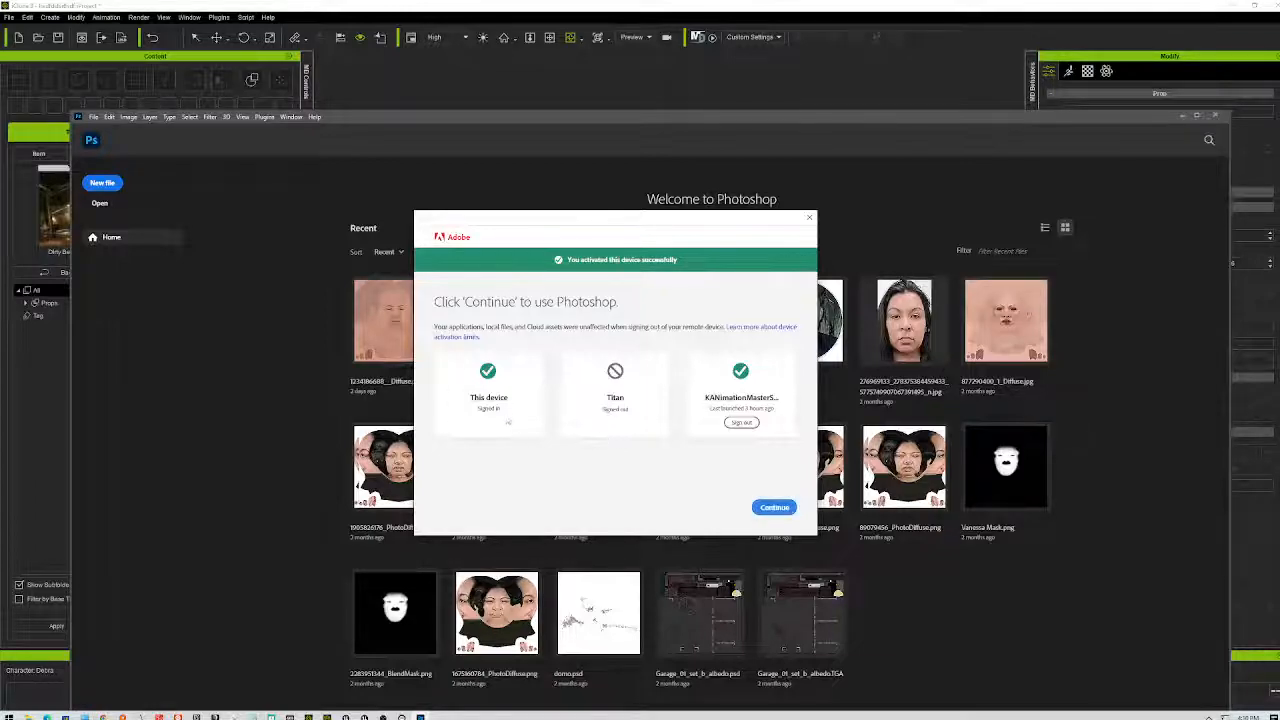
click(774, 508)
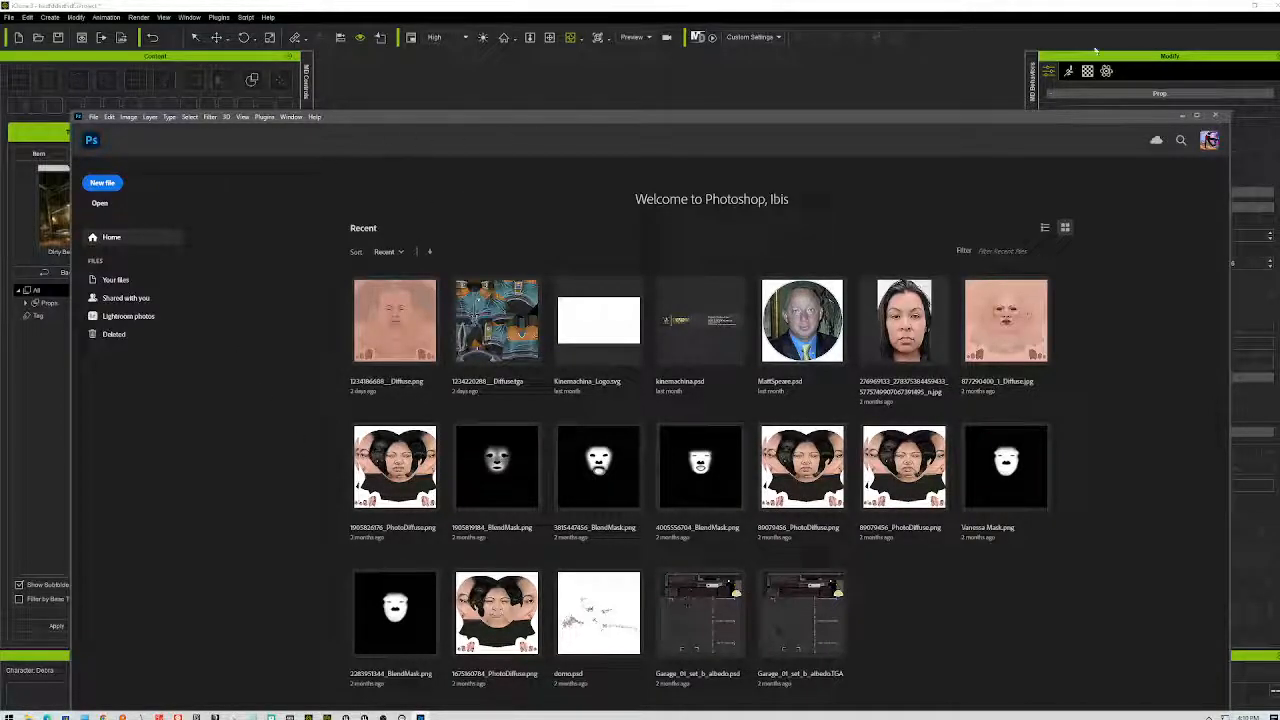
click(1254, 6)
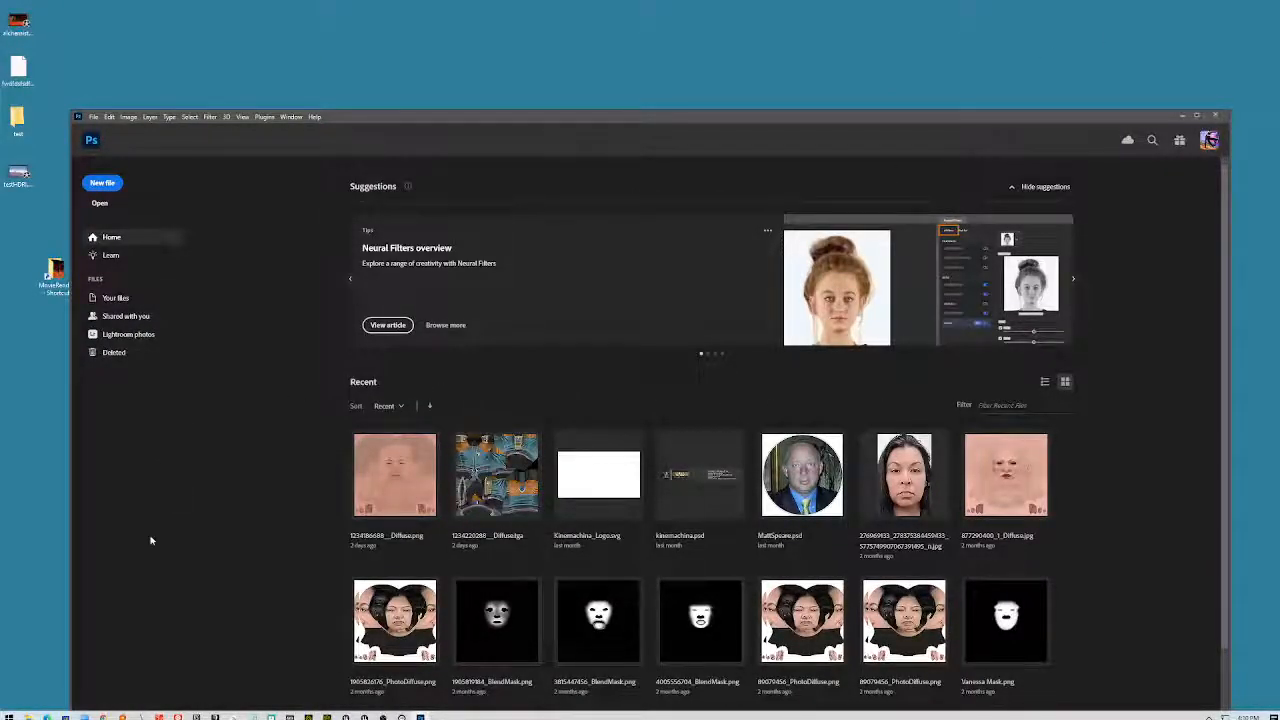
- Load the Schmaaaah0000.jpeg panorama from MovieRenders, apply a stronger Gaussian Blur, and open Save for Web
double_click(55, 276)
drag(533, 175, 432, 372)
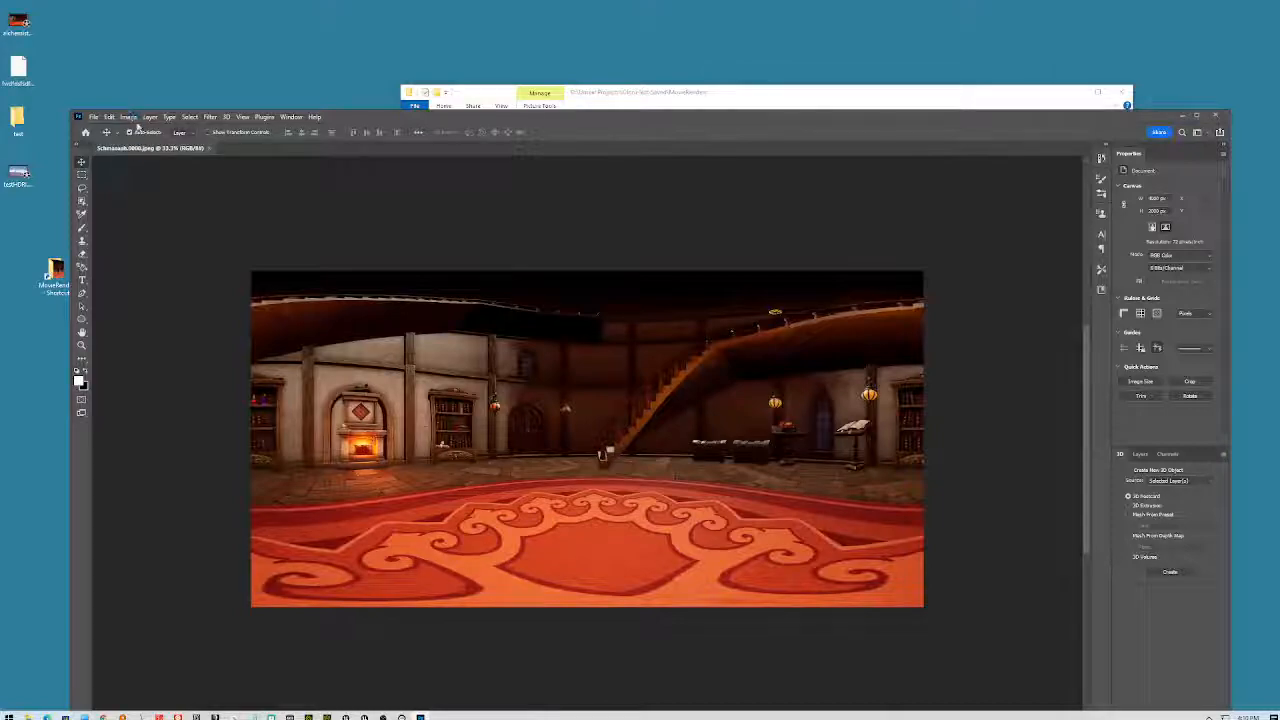
click(212, 118)
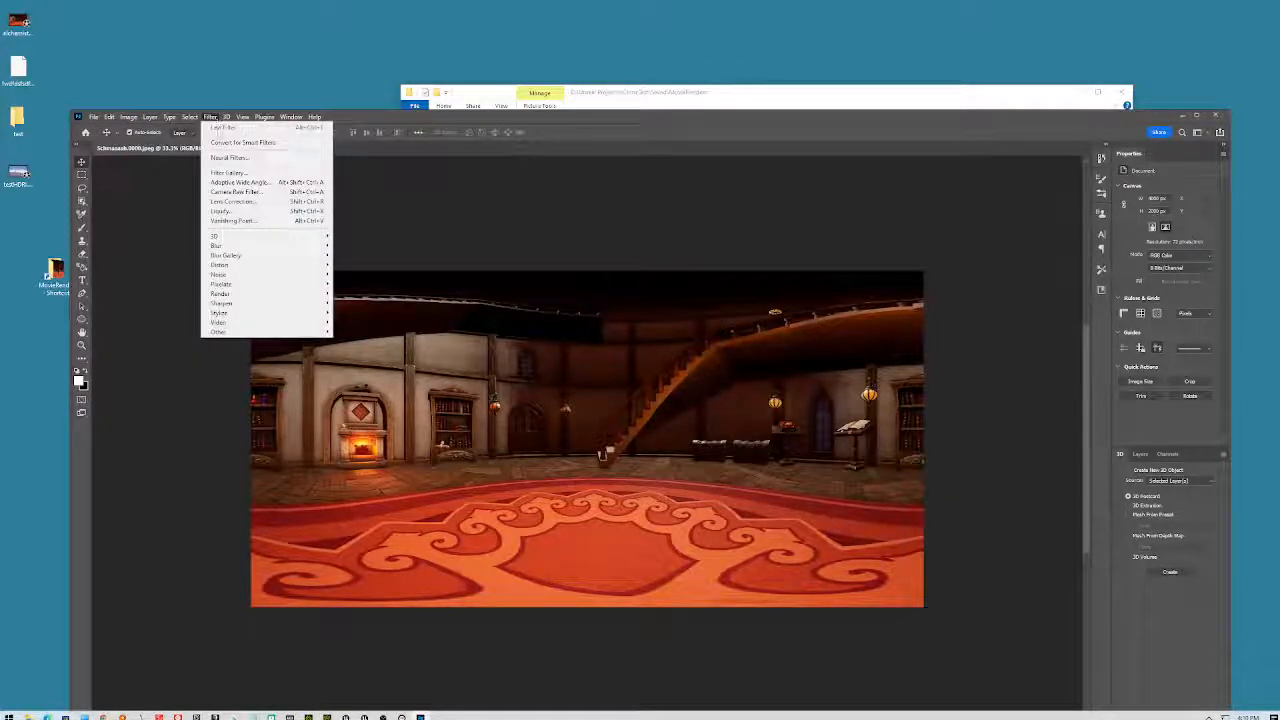
mouse_move(237, 250)
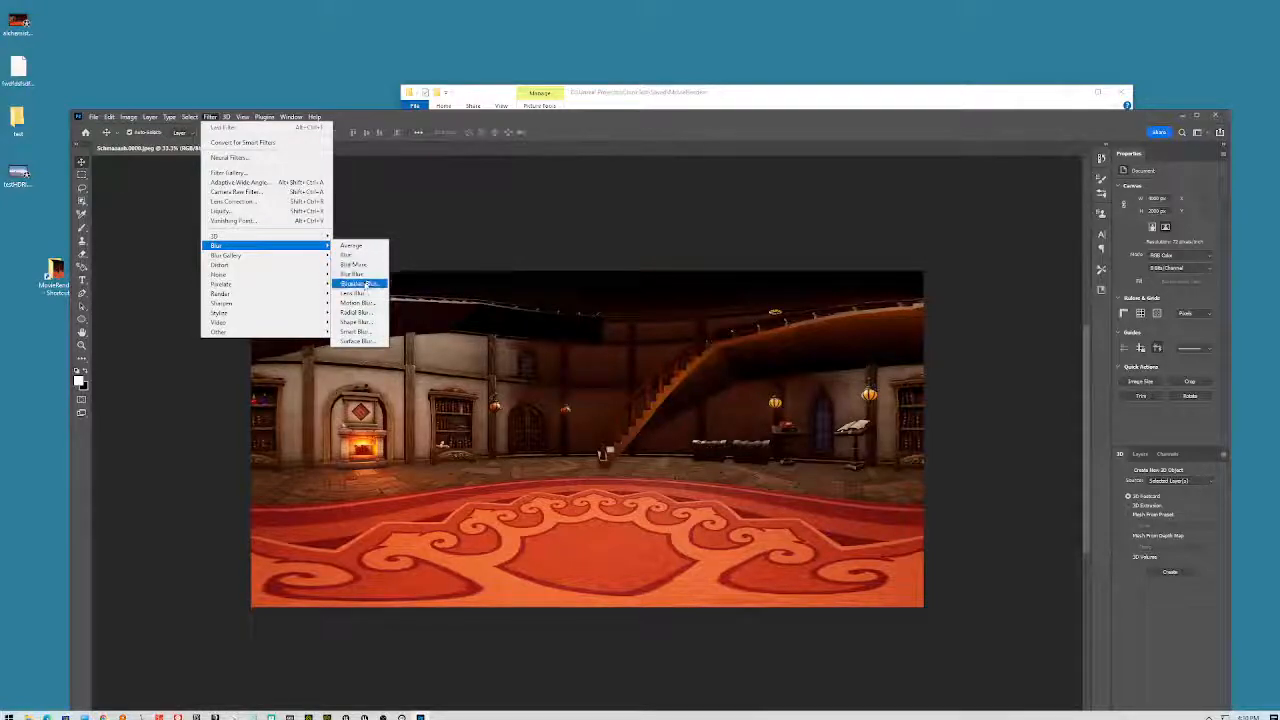
click(357, 284)
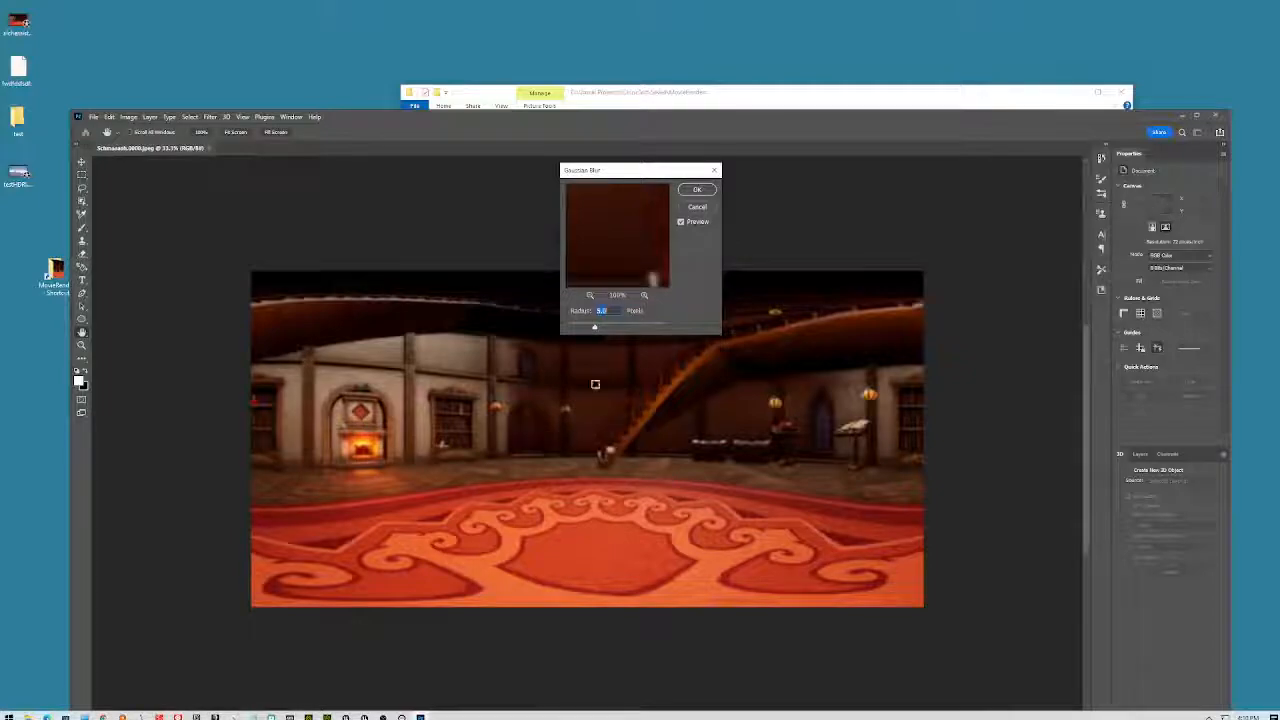
drag(596, 331, 603, 332)
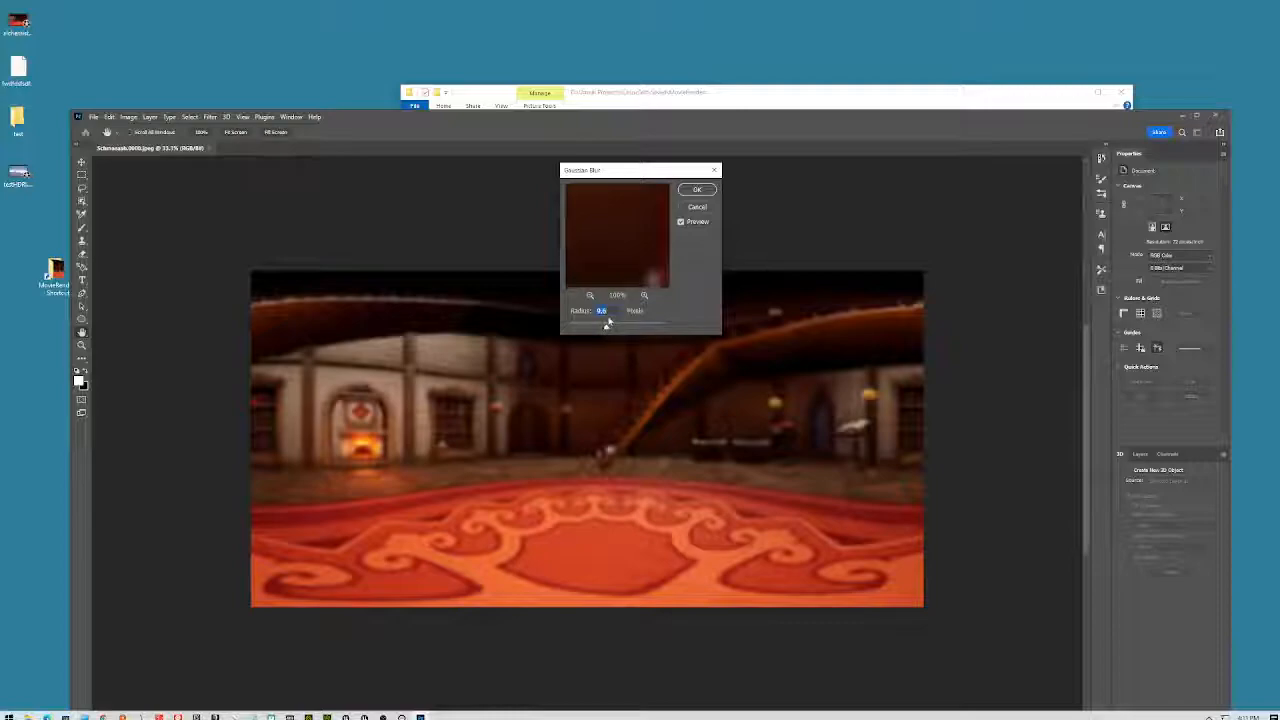
key(Return)
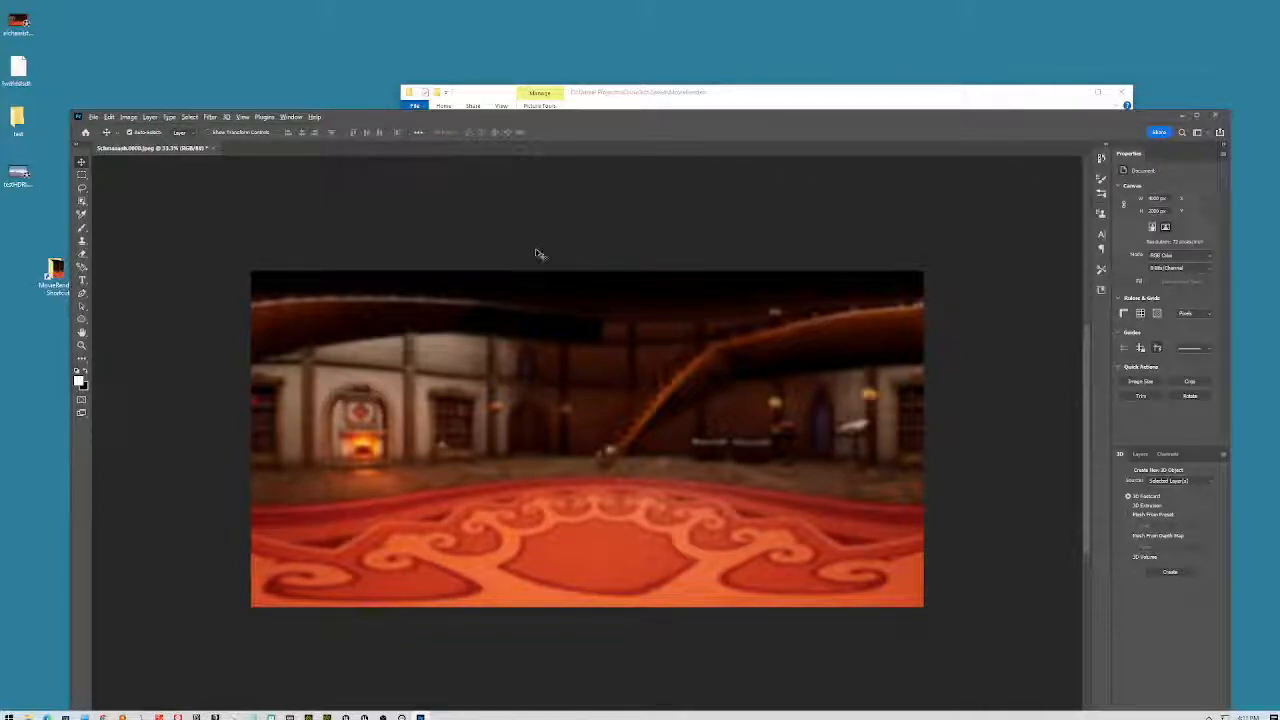
key(ctrl+alt+shift+s)
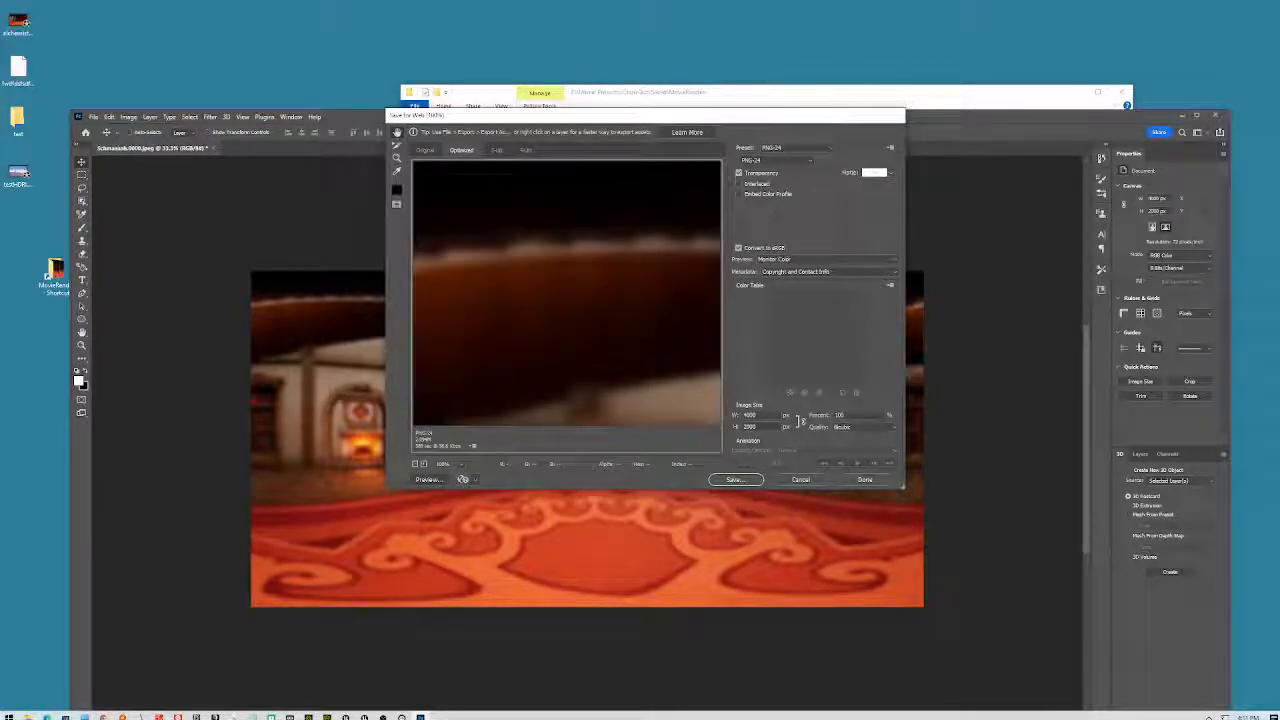
- Save the blurred panorama as fakeBlur PNG on the Desktop and close Save for Web
click(735, 480)
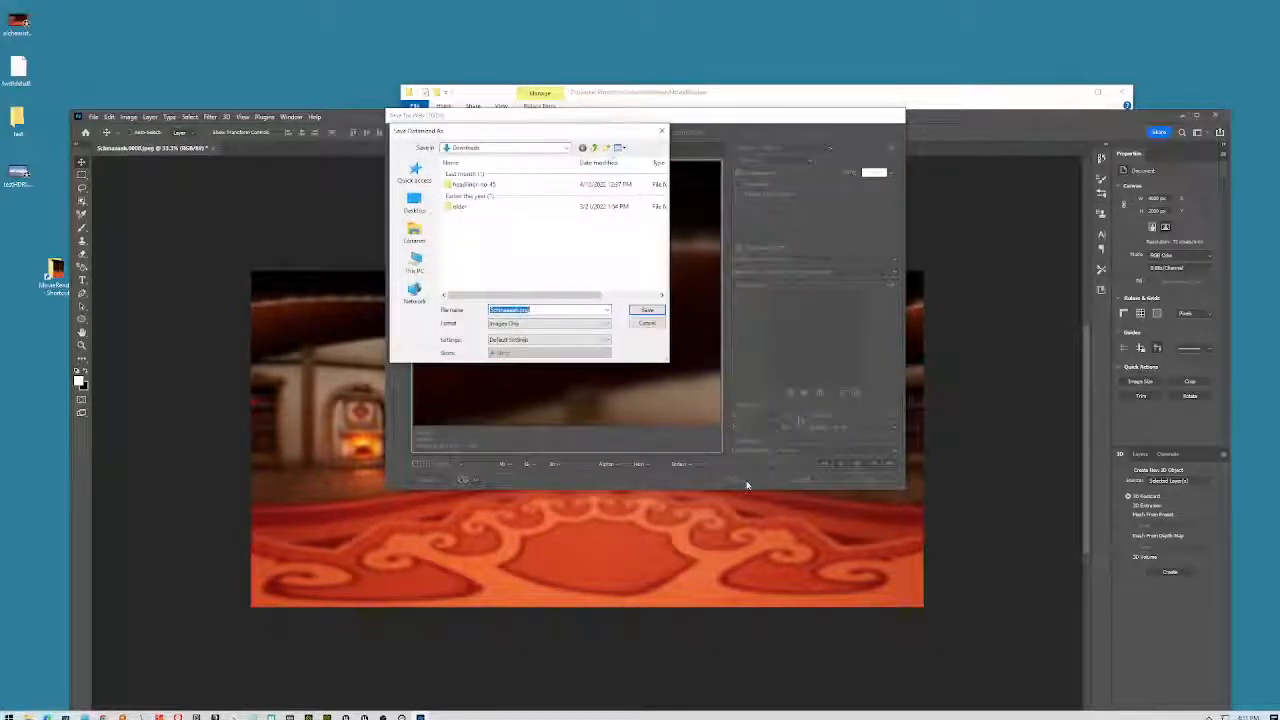
click(414, 204)
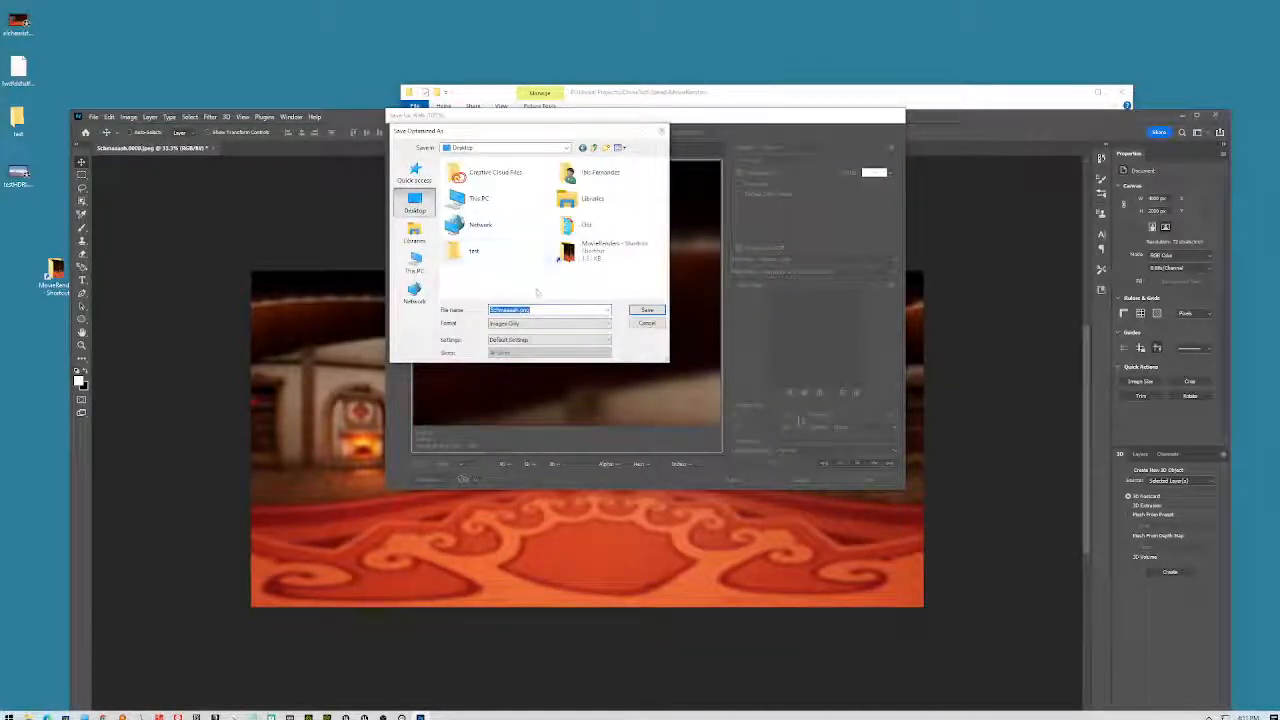
text(fe)
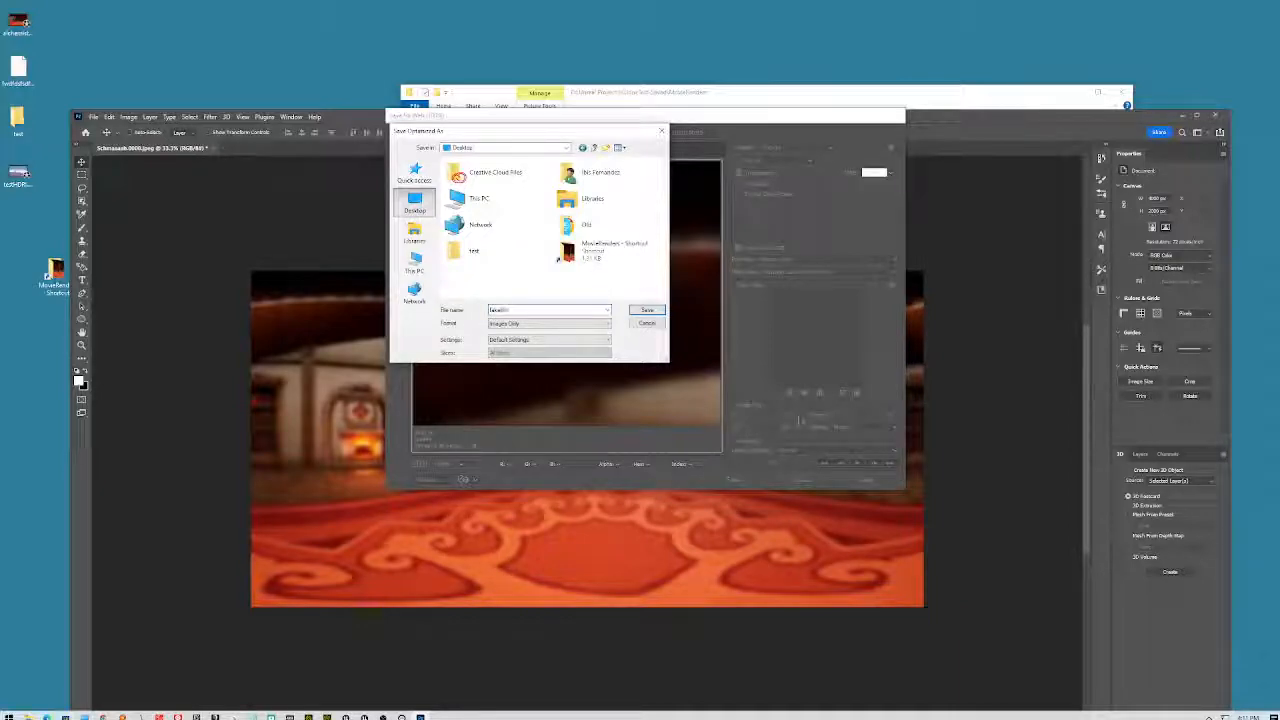
click(645, 310)
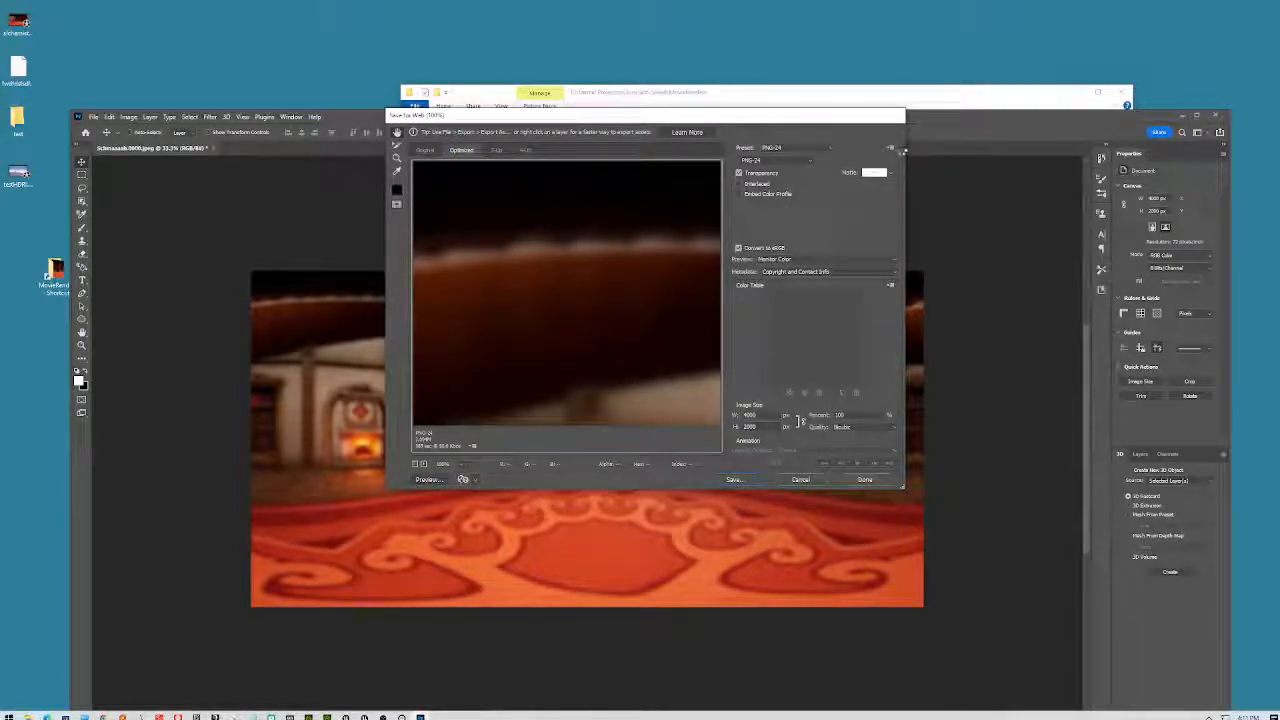
click(1022, 96)
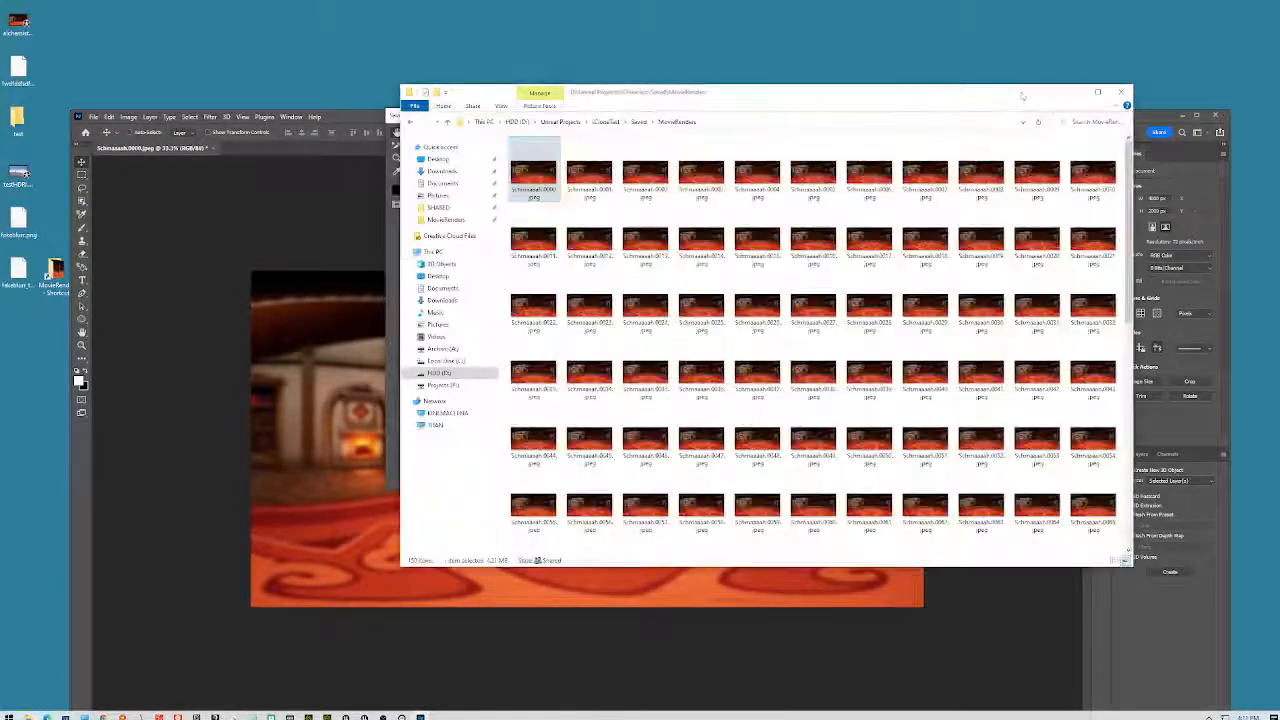
click(1151, 108)
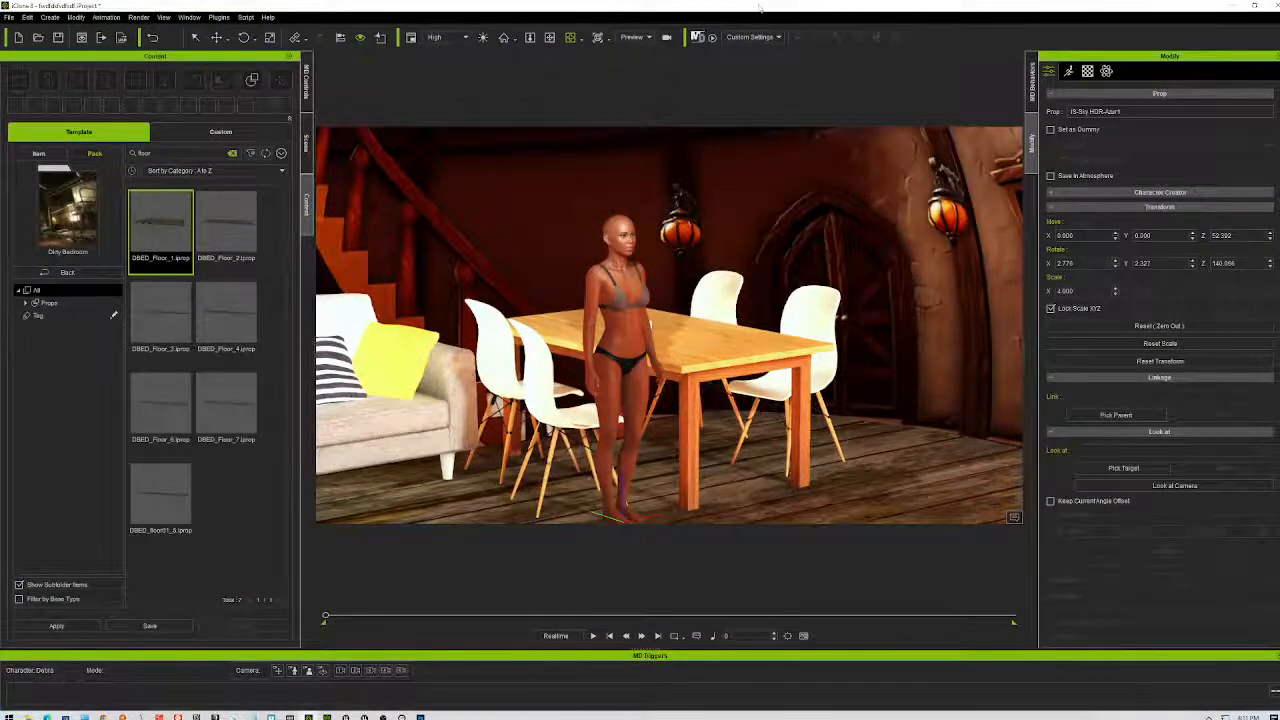
- Preview the saved blurred PNG from the desktop, then restore iClone to full screen
key(super+Down)
double_click(20, 222)
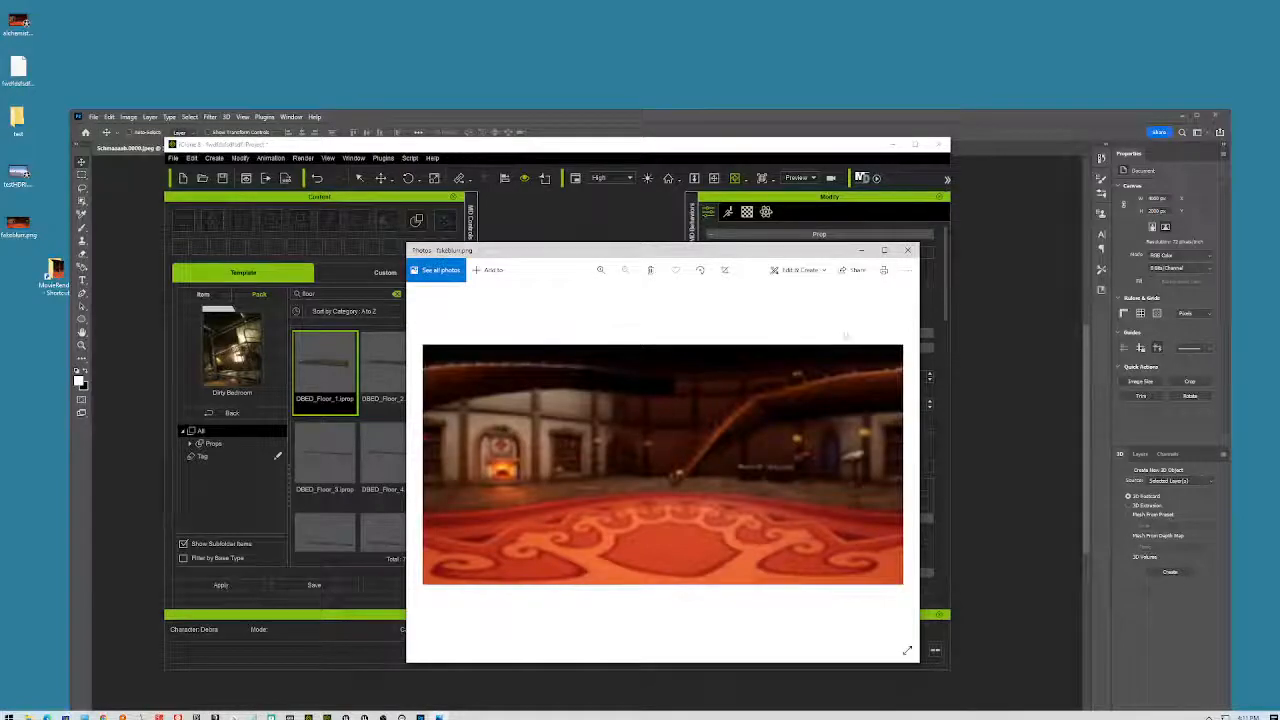
click(907, 249)
key(super+Up)
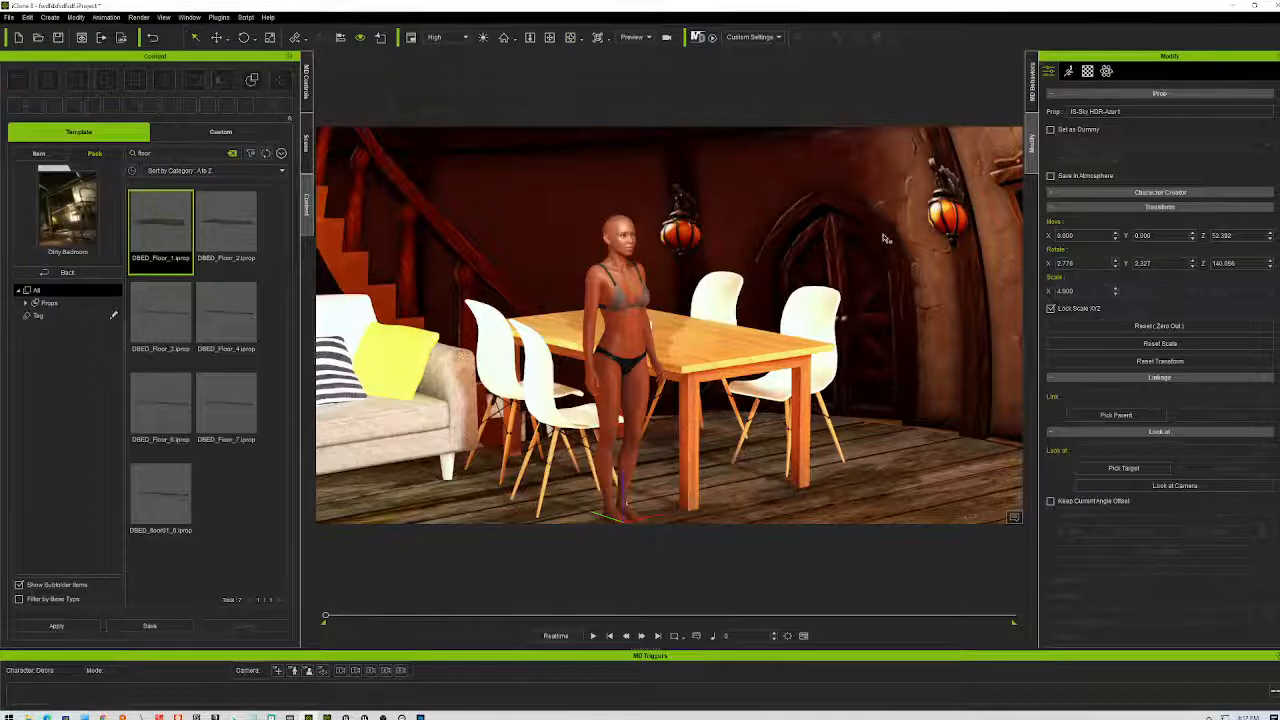
- Load fakeBlur.png from the Desktop as the sky sphere's Diffuse texture in Modify > Material
click(1087, 71)
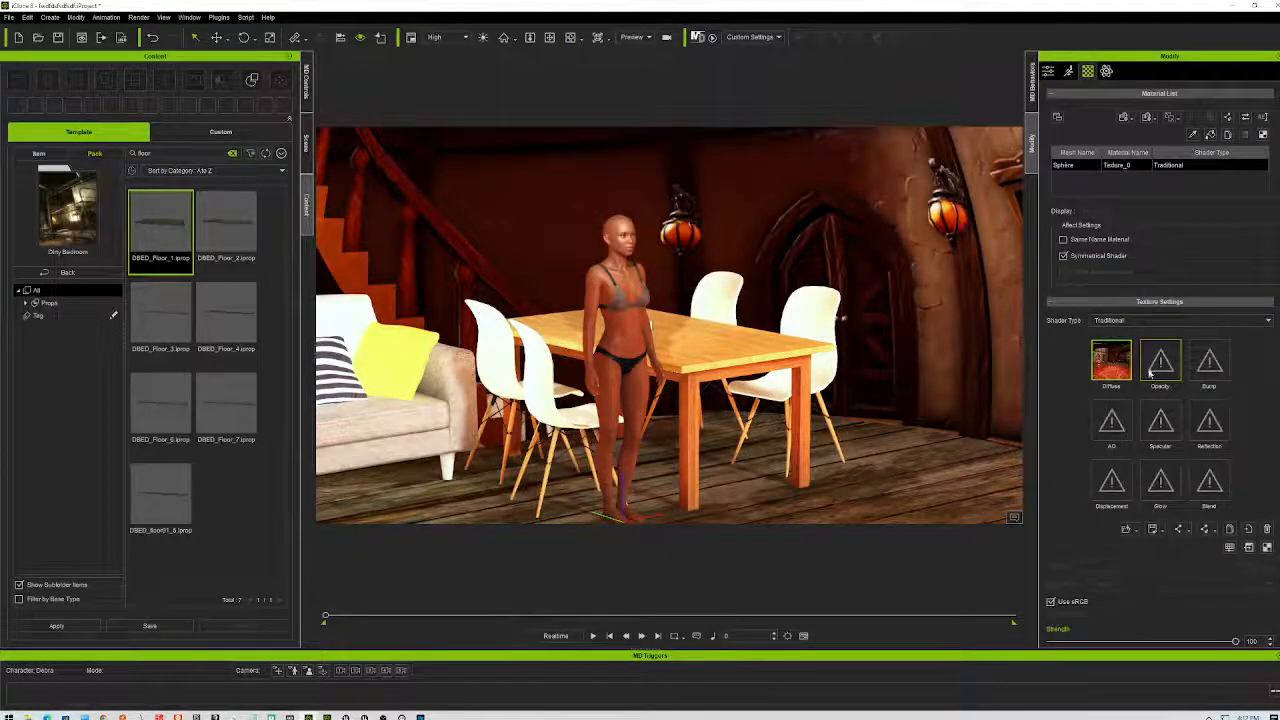
double_click(1113, 358)
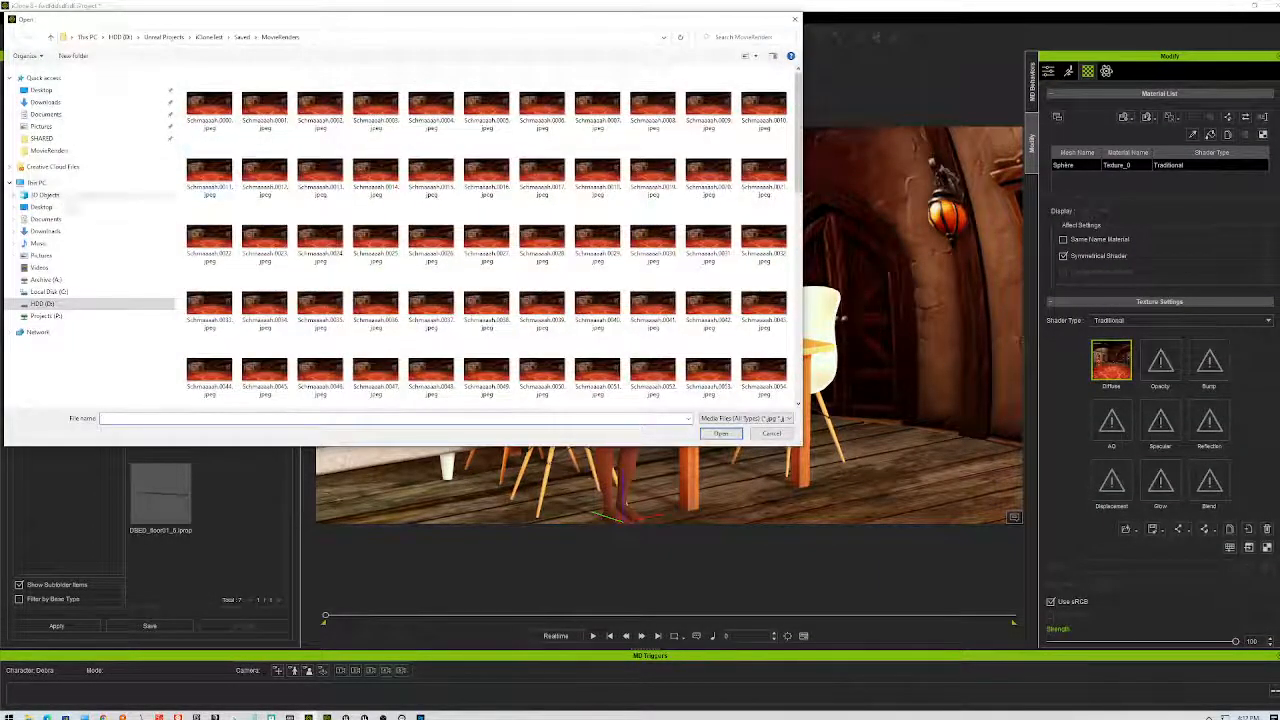
click(41, 207)
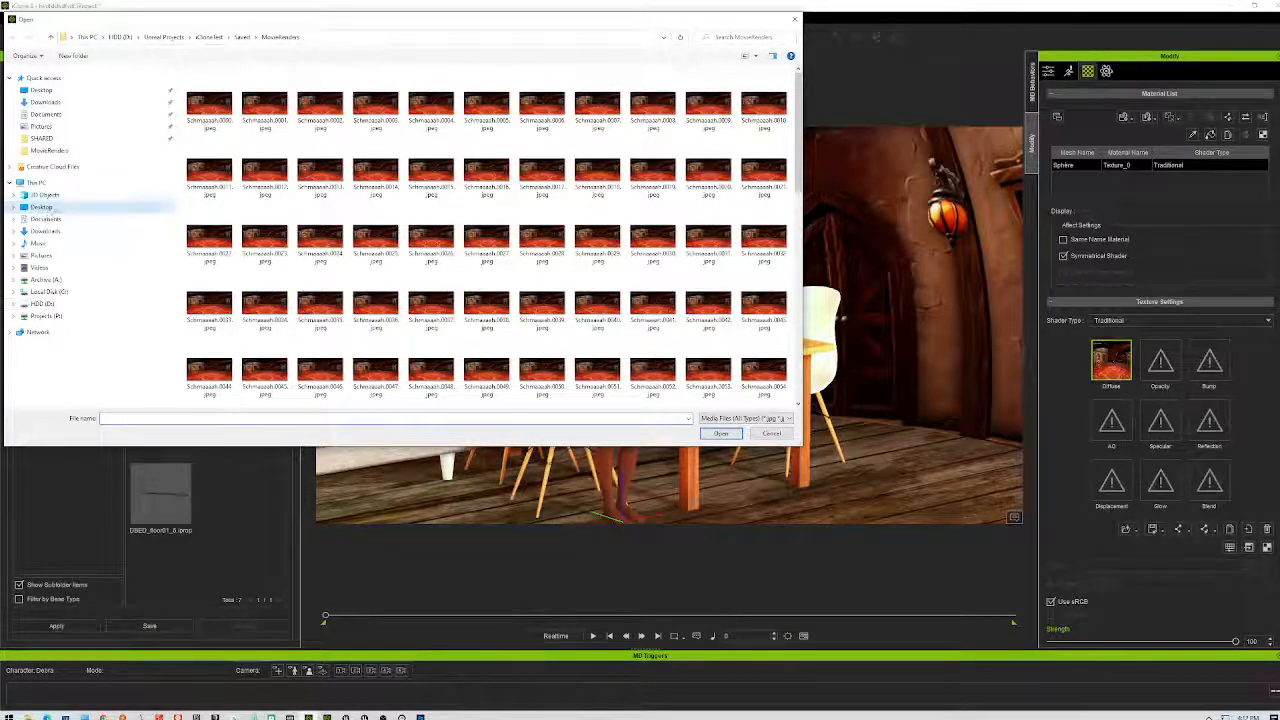
click(548, 104)
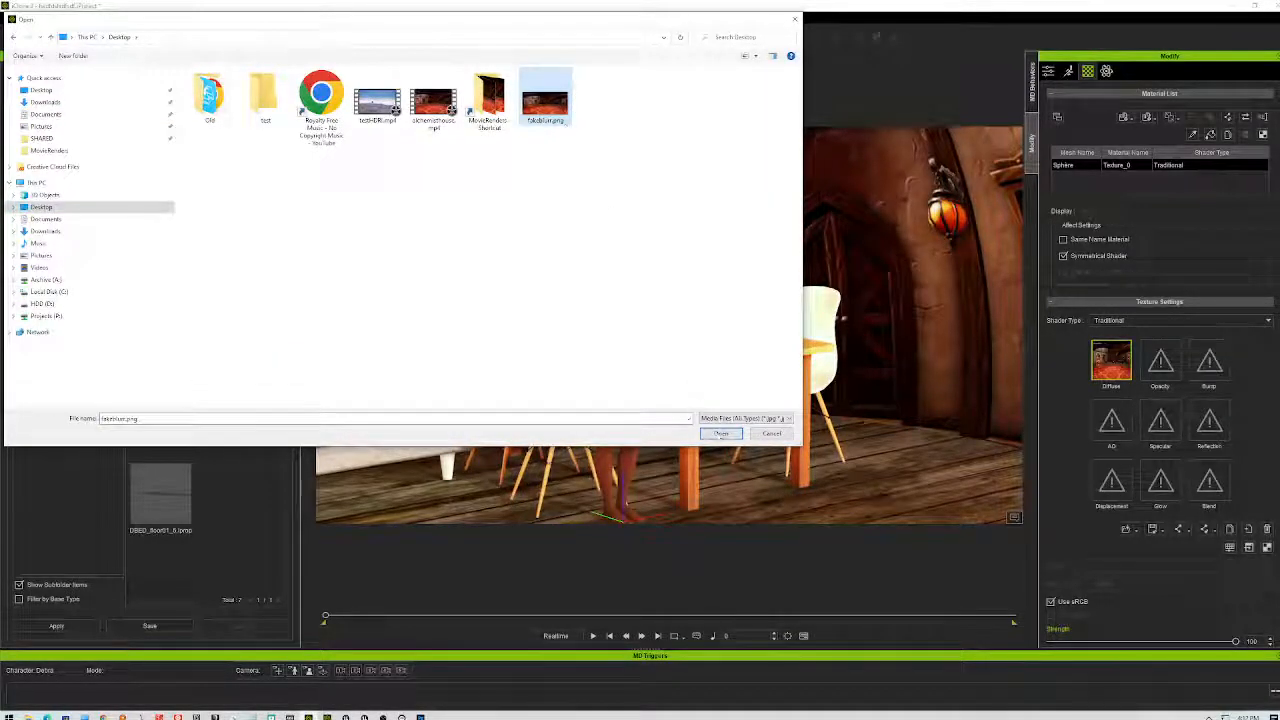
click(720, 433)
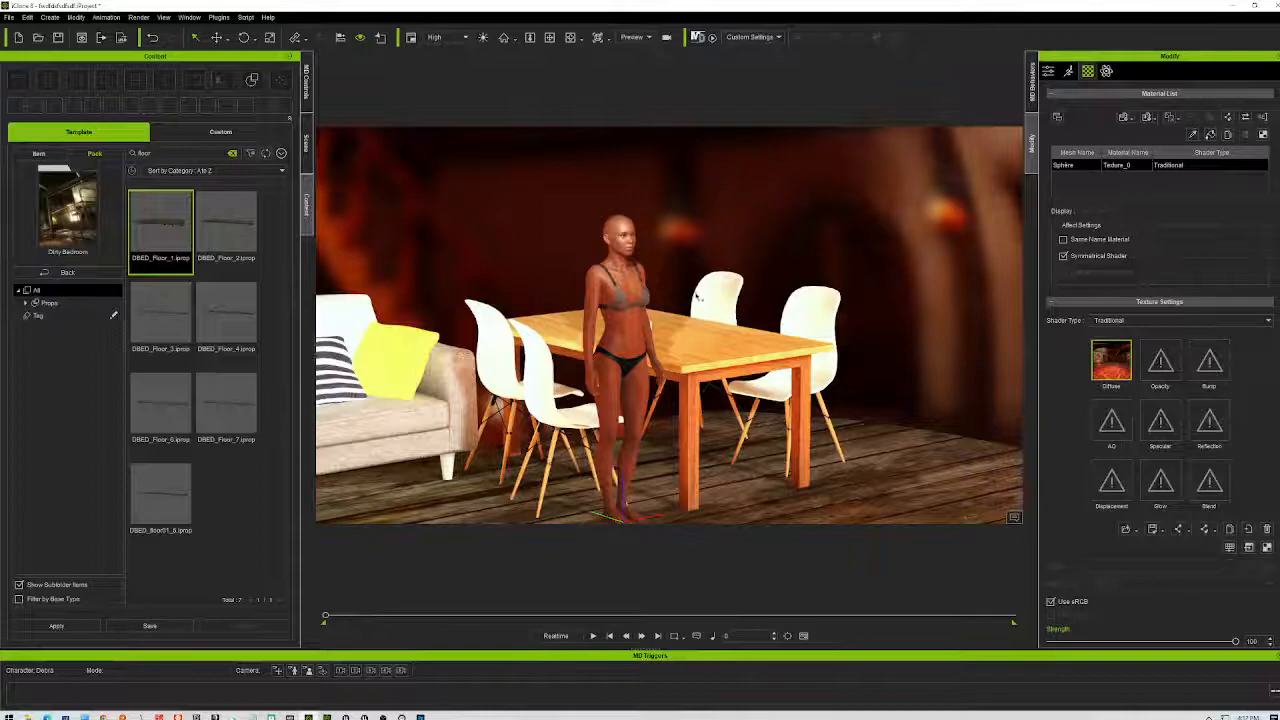
- Bring the camera lower and closer, orbiting to frame the character against the blurred sofa and wall
scroll(685, 320, up, 5)
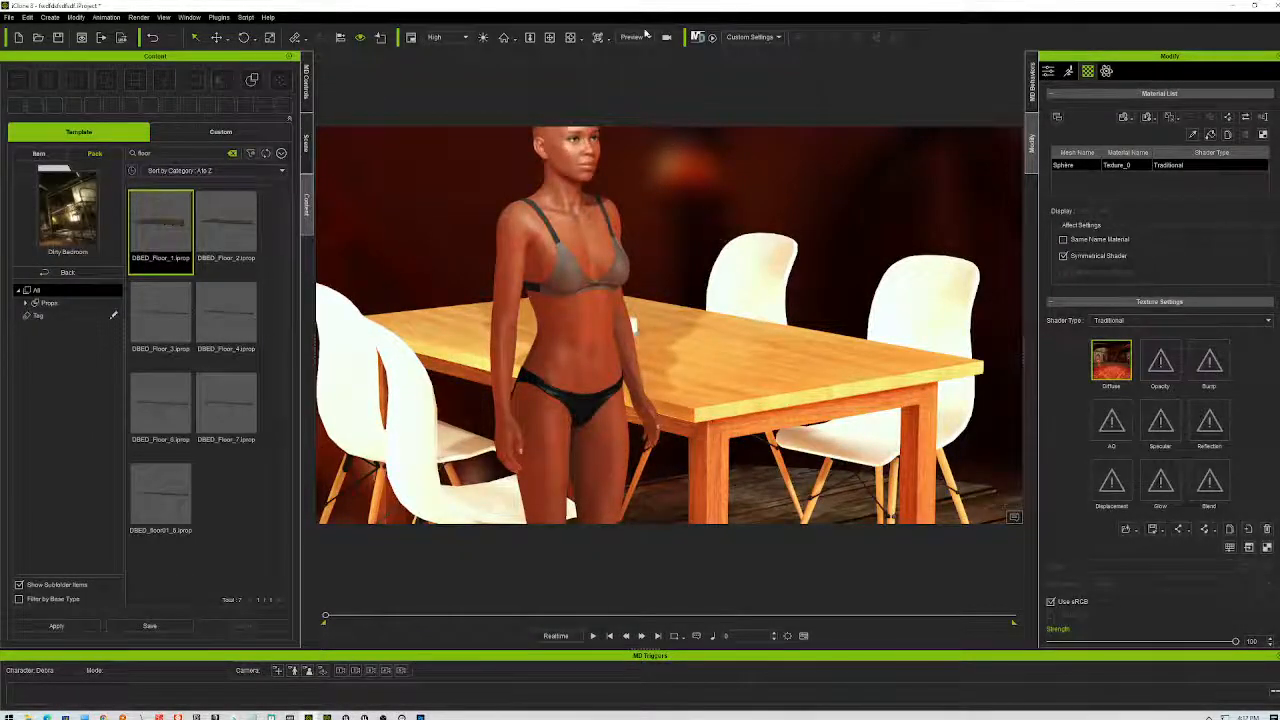
click(549, 38)
drag(646, 229, 708, 375)
scroll(628, 410, up, 3)
scroll(638, 380, down, 3)
scroll(649, 352, up, 2)
right_drag(791, 344, 890, 372)
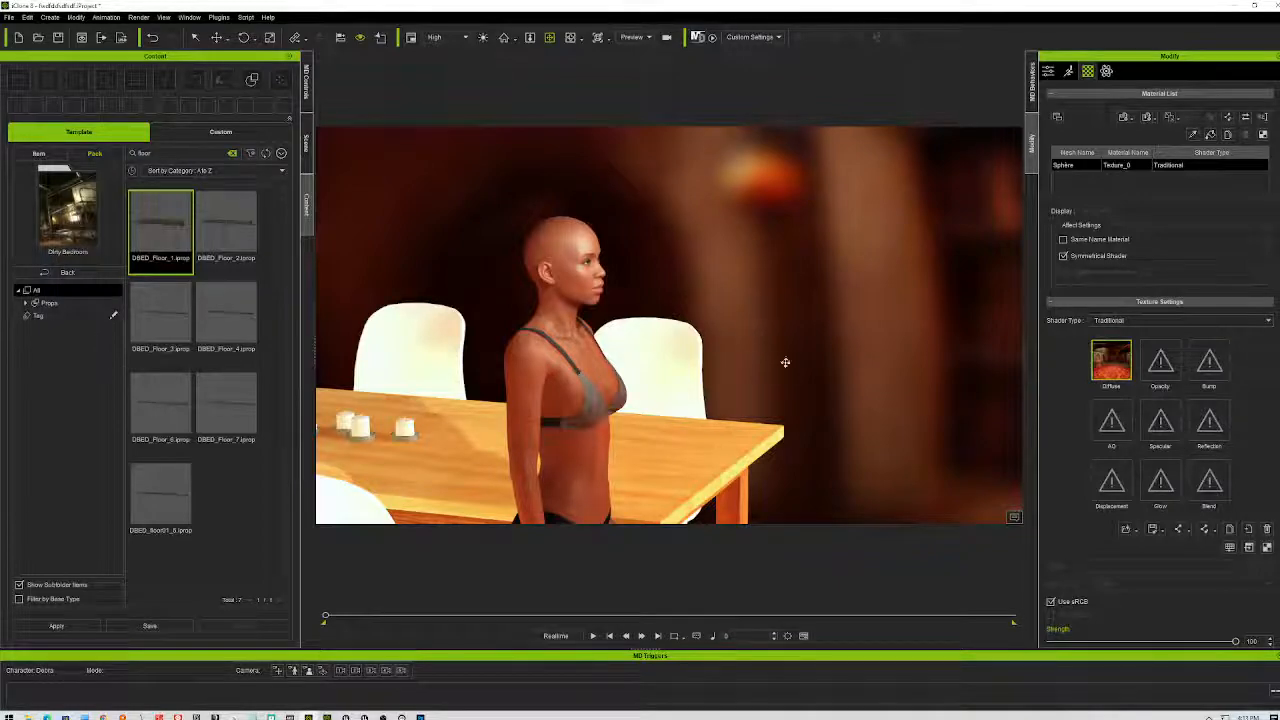
right_drag(844, 385, 771, 410)
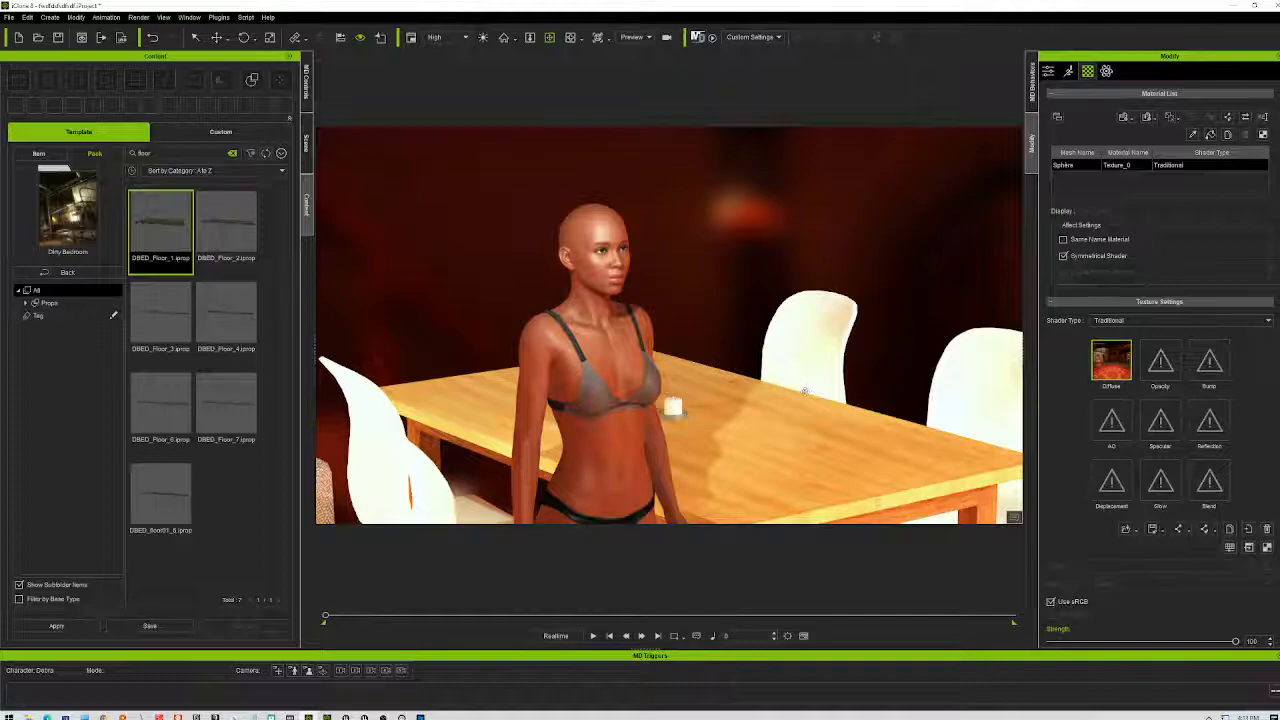
right_drag(781, 398, 866, 371)
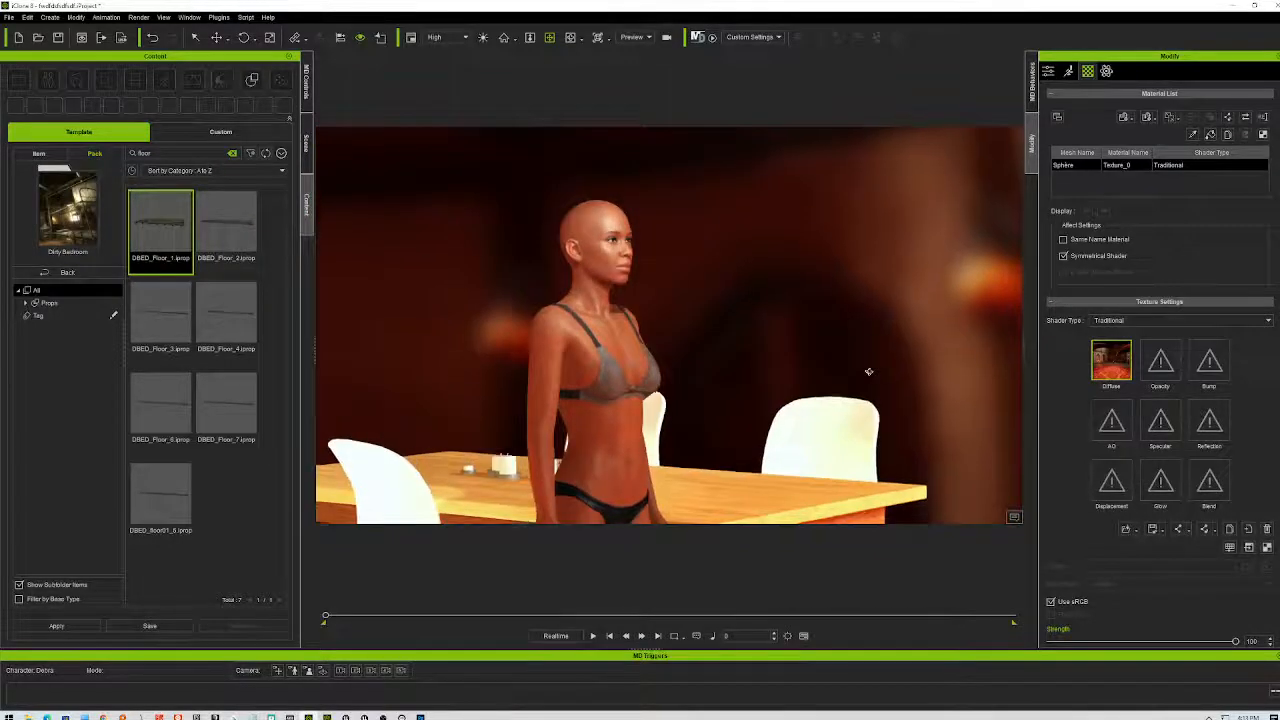
- Orbit around the character past the table toward the couch, viewing from higher and lower angles
scroll(685, 464, up, 5)
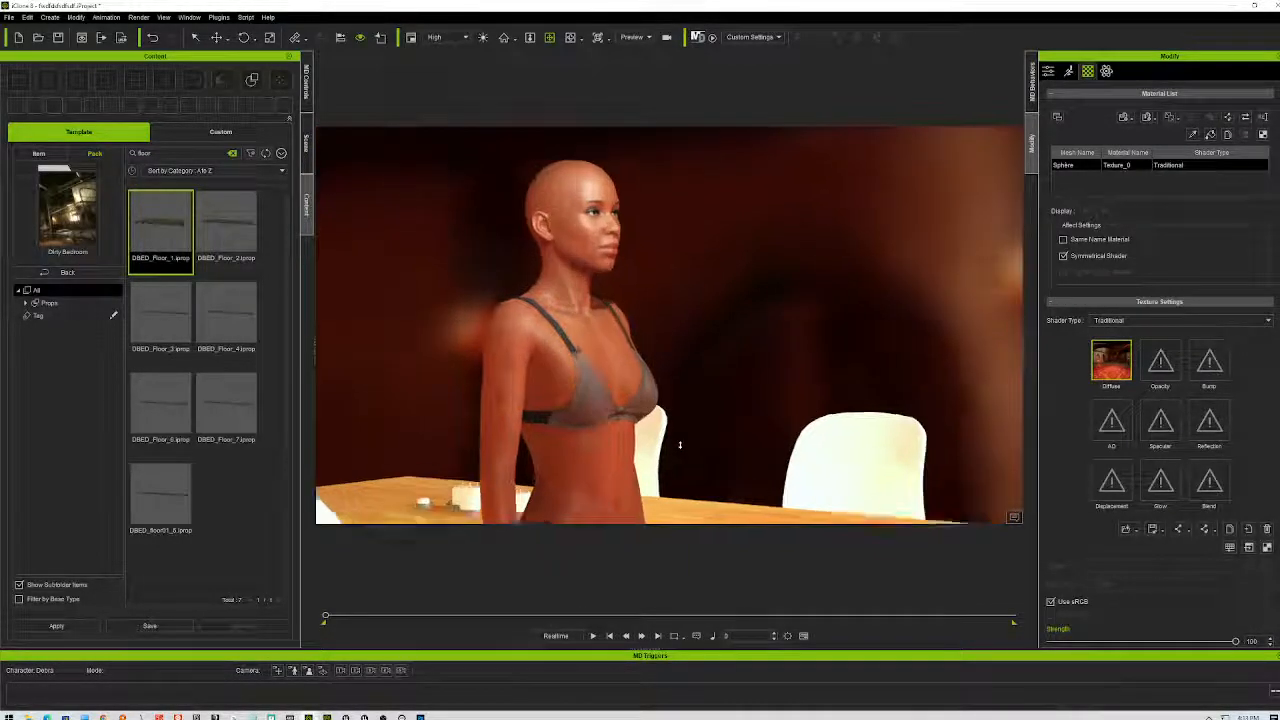
right_drag(745, 428, 843, 409)
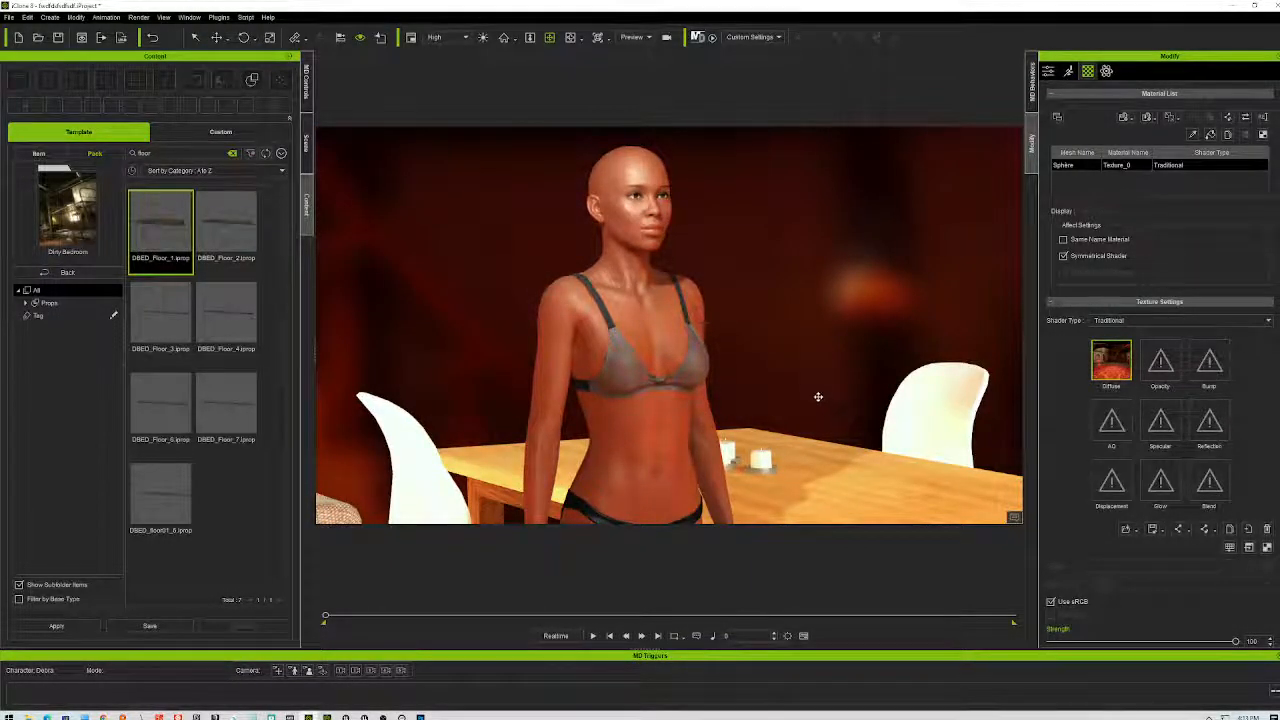
right_drag(825, 338, 1000, 358)
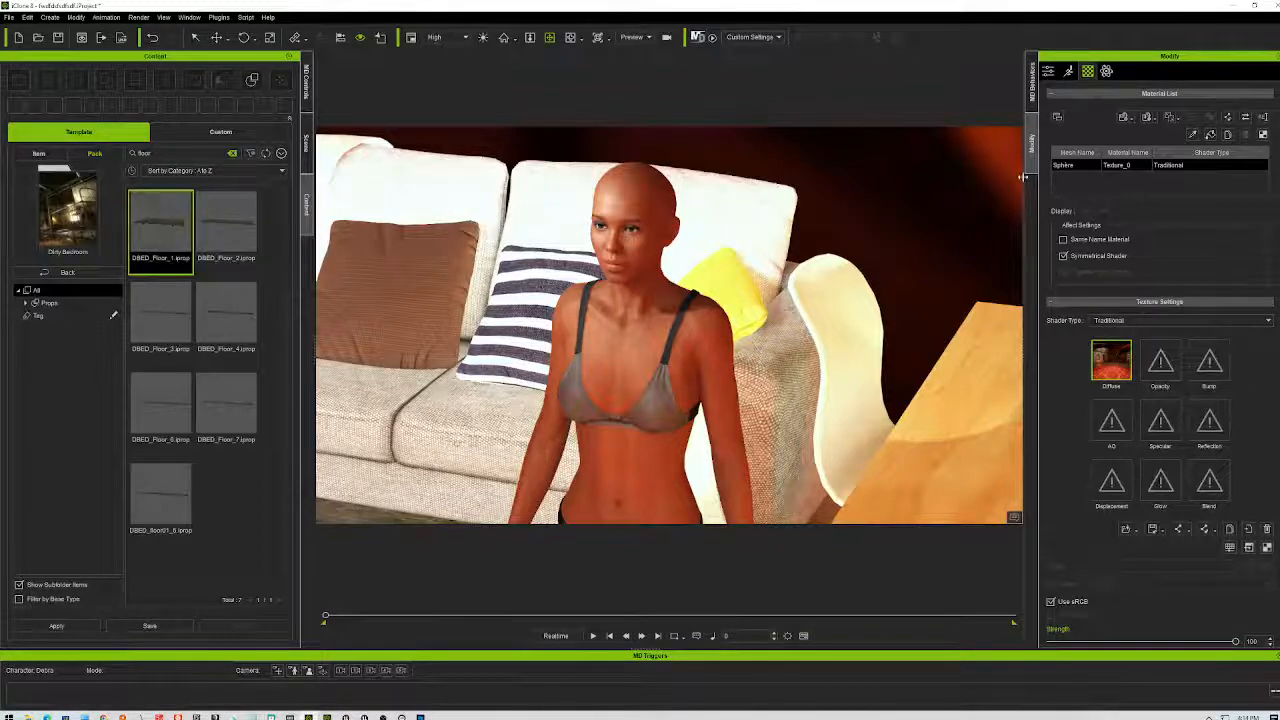
right_drag(830, 400, 794, 220)
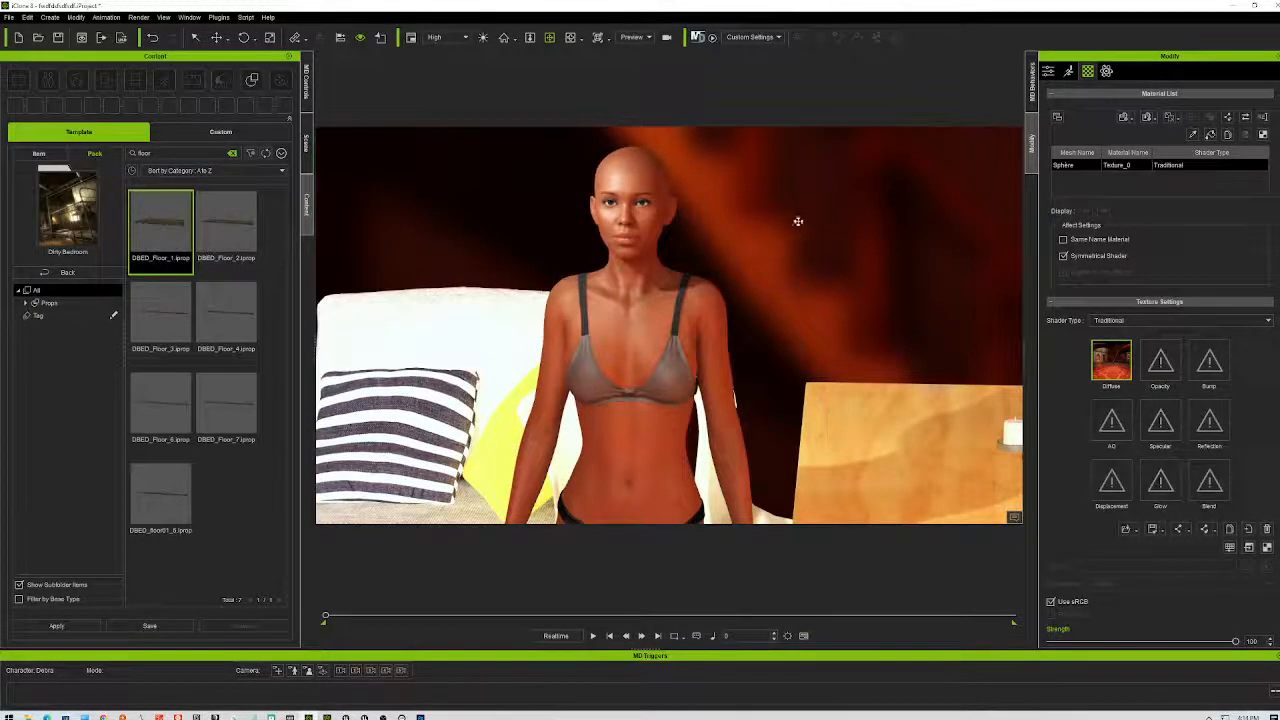
right_drag(845, 343, 930, 322)
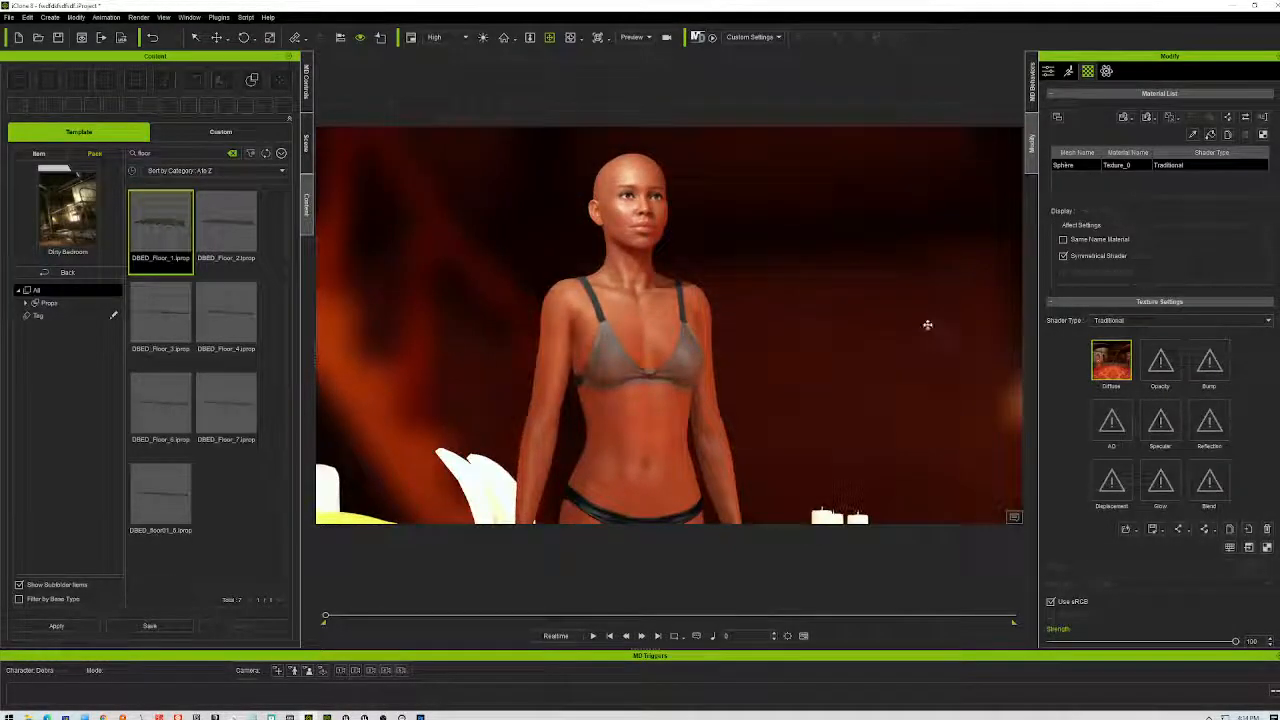
- Zoom in and out on the character, then orbit to its side profile and back to a frontal close-up
scroll(855, 423, down, 10)
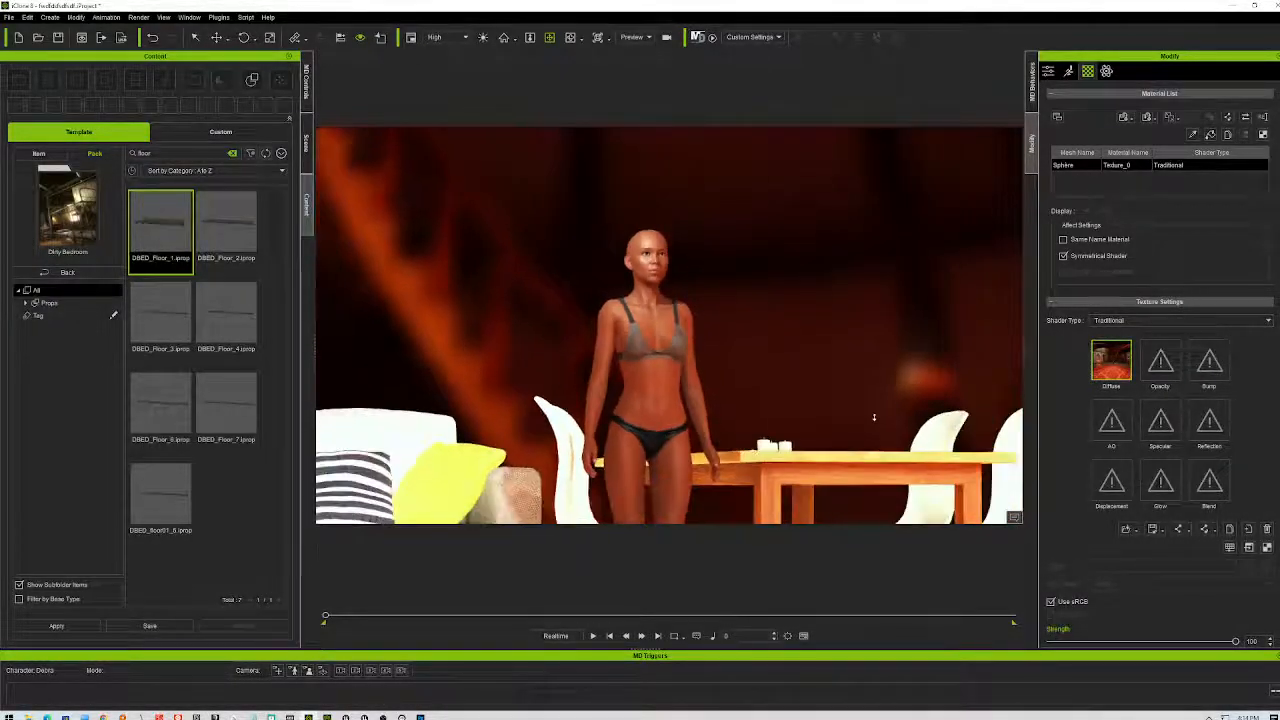
scroll(877, 415, down, 3)
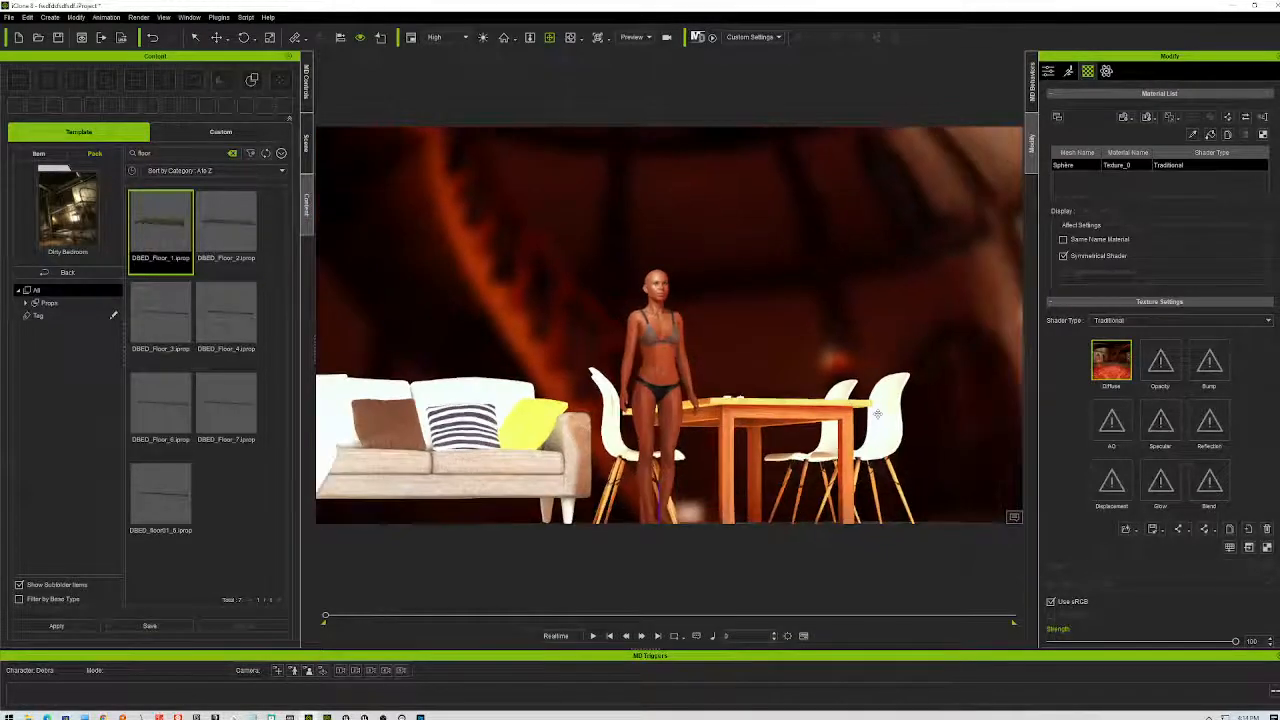
scroll(877, 413, up, 10)
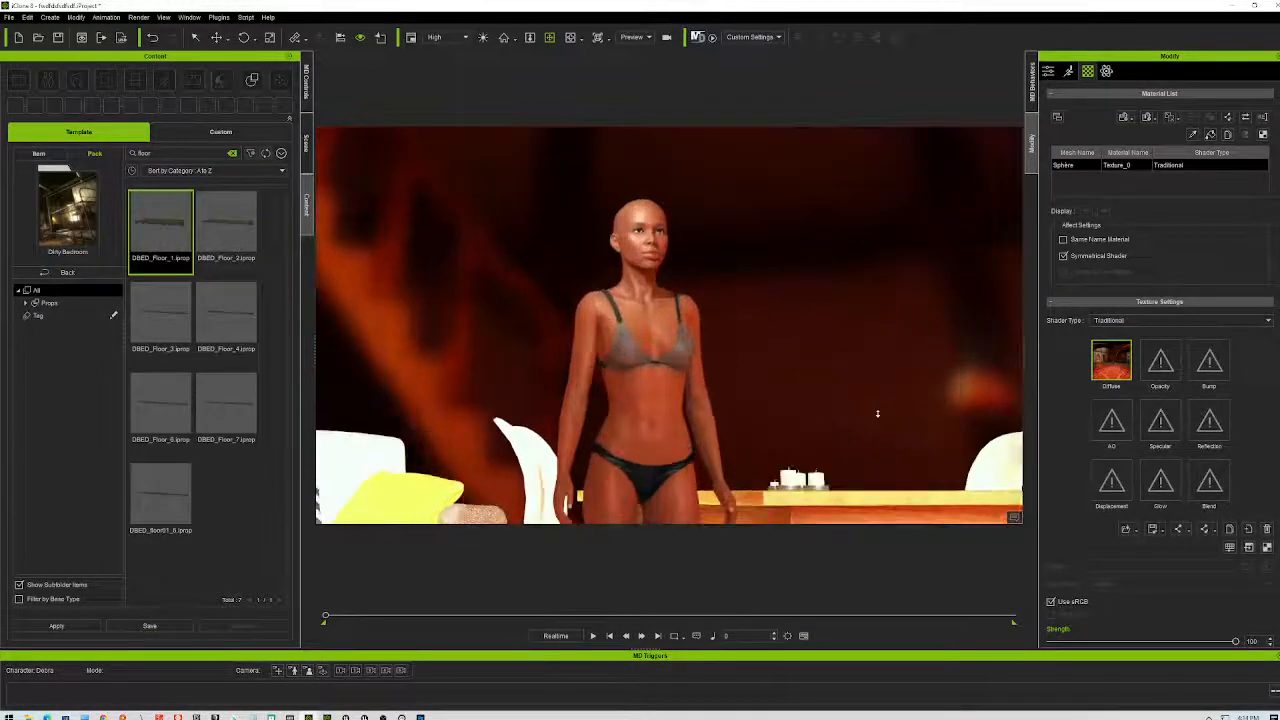
scroll(880, 360, up, 3)
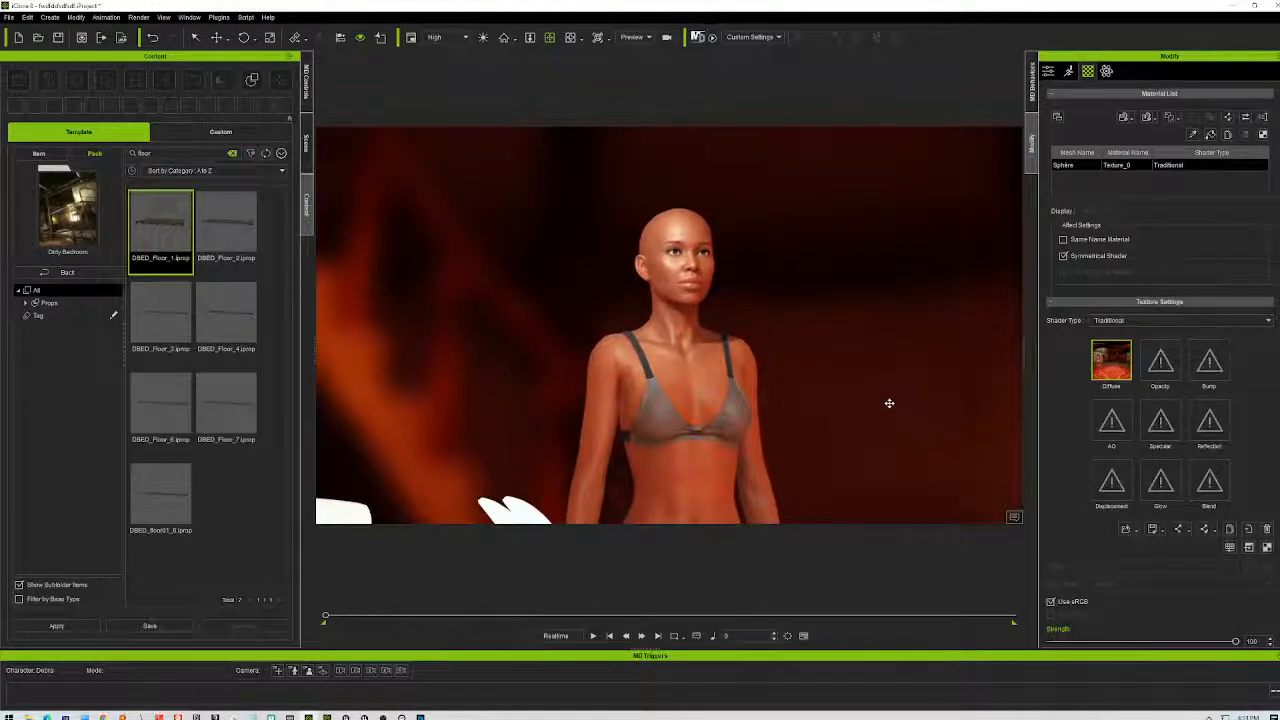
scroll(889, 401, up, 4)
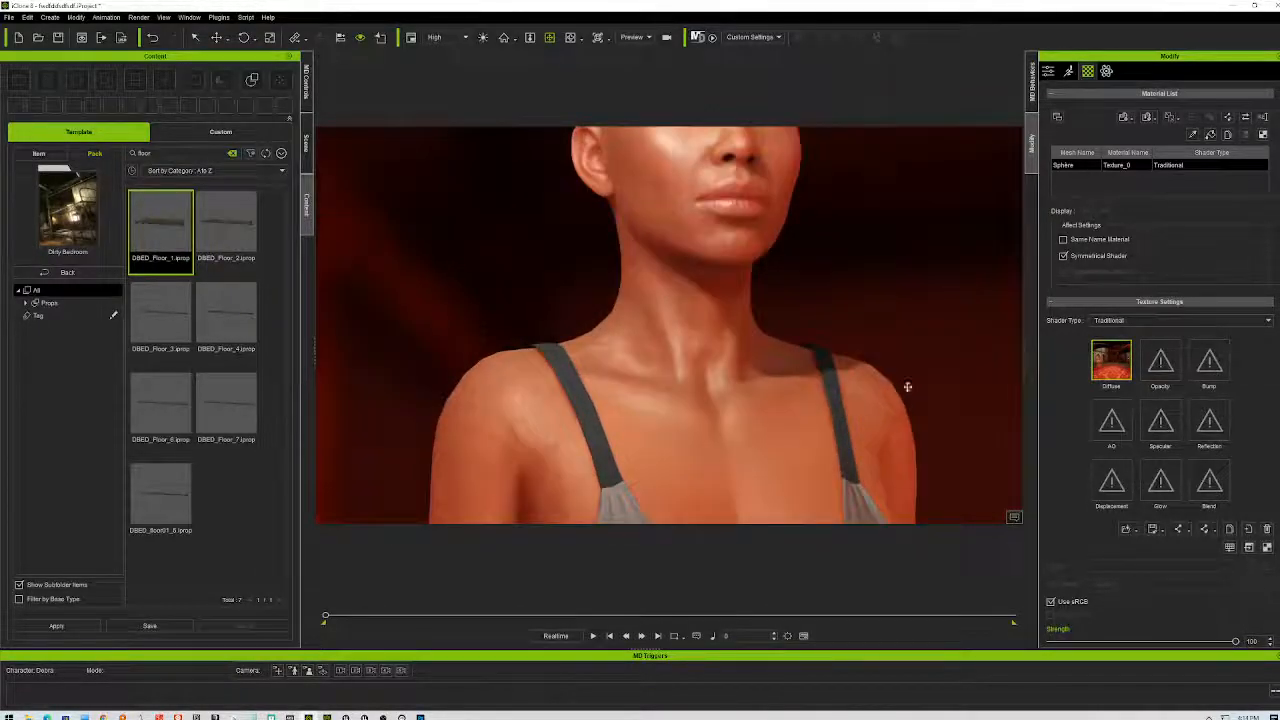
scroll(895, 390, down, 5)
scroll(895, 398, down, 3)
scroll(891, 385, up, 5)
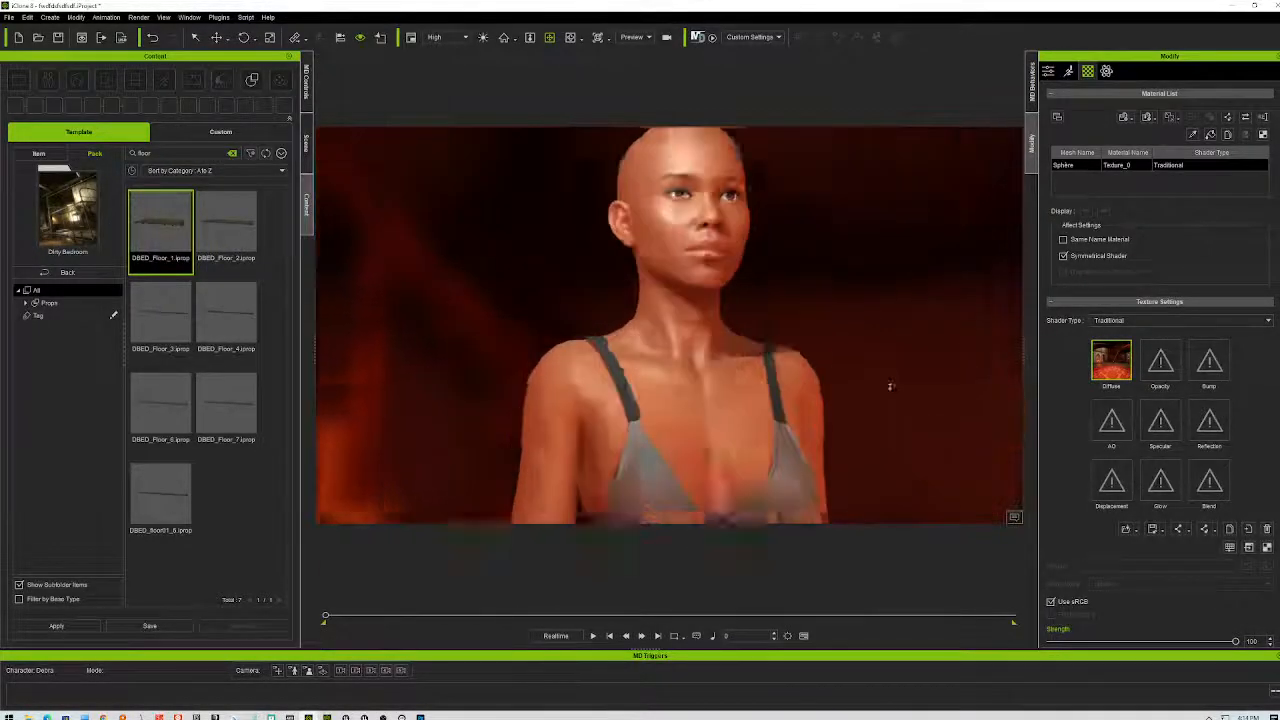
scroll(887, 400, down, 5)
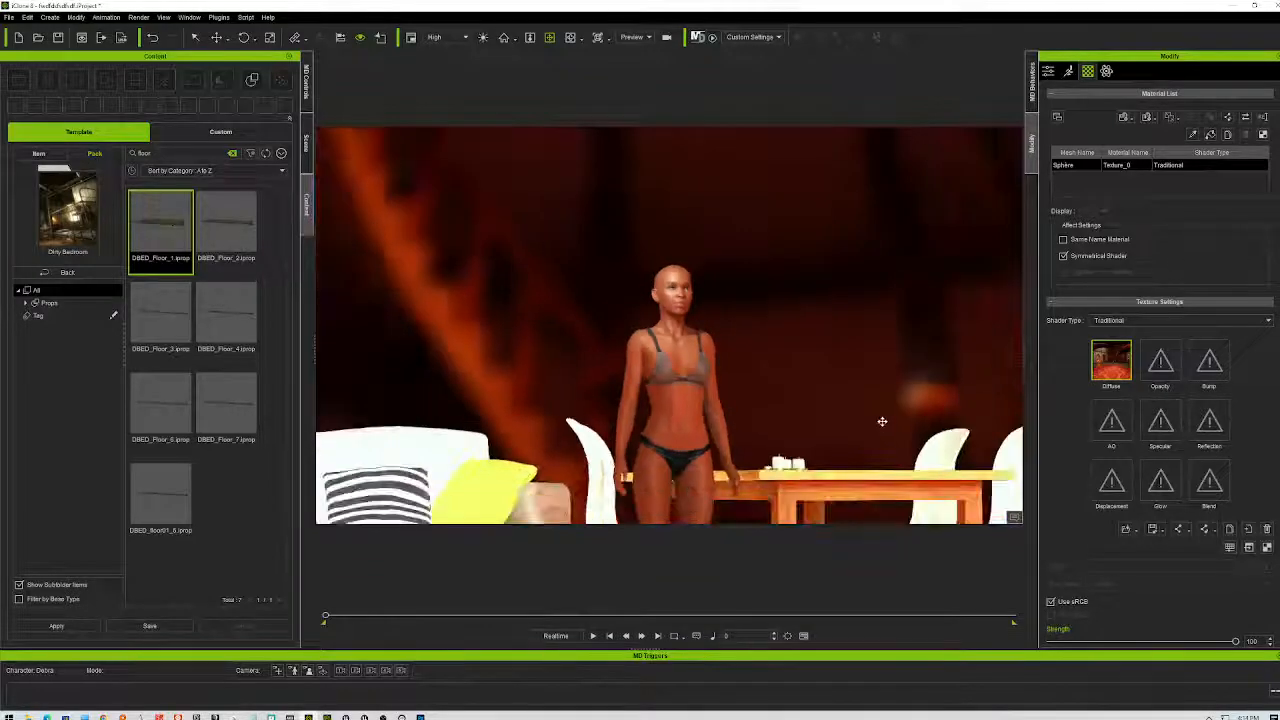
scroll(882, 422, up, 5)
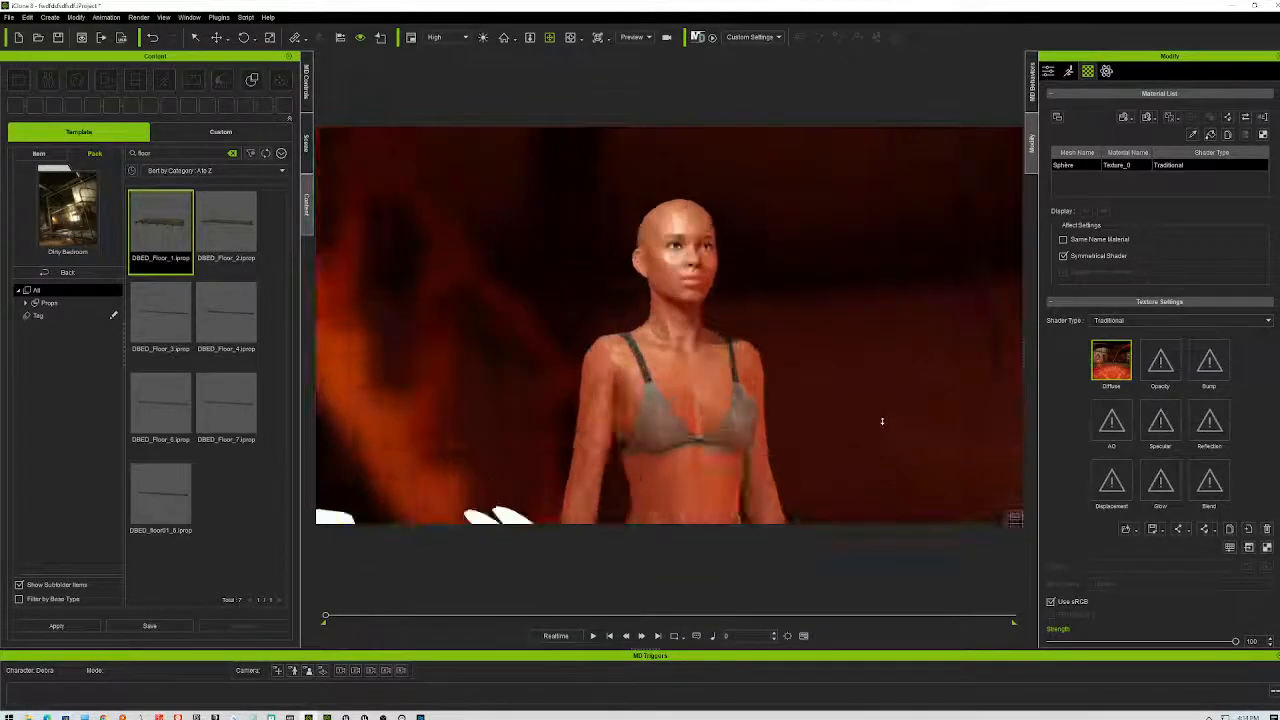
scroll(900, 434, down, 5)
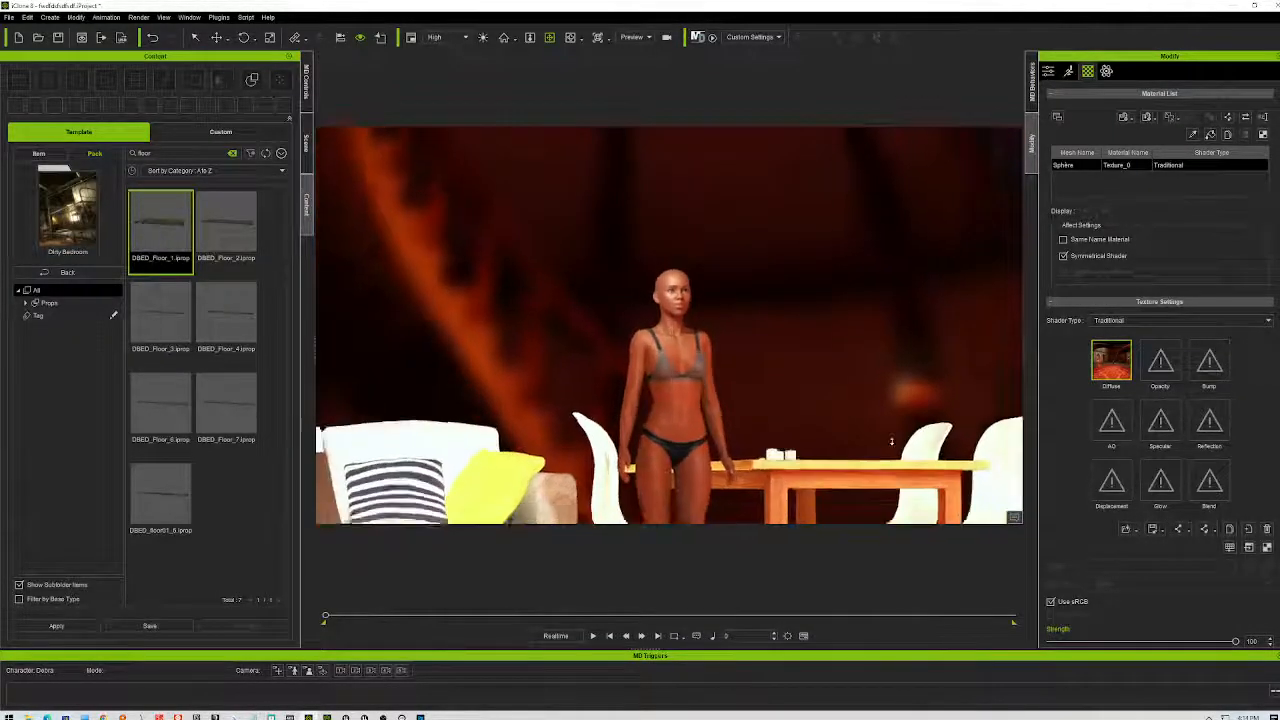
scroll(895, 440, up, 5)
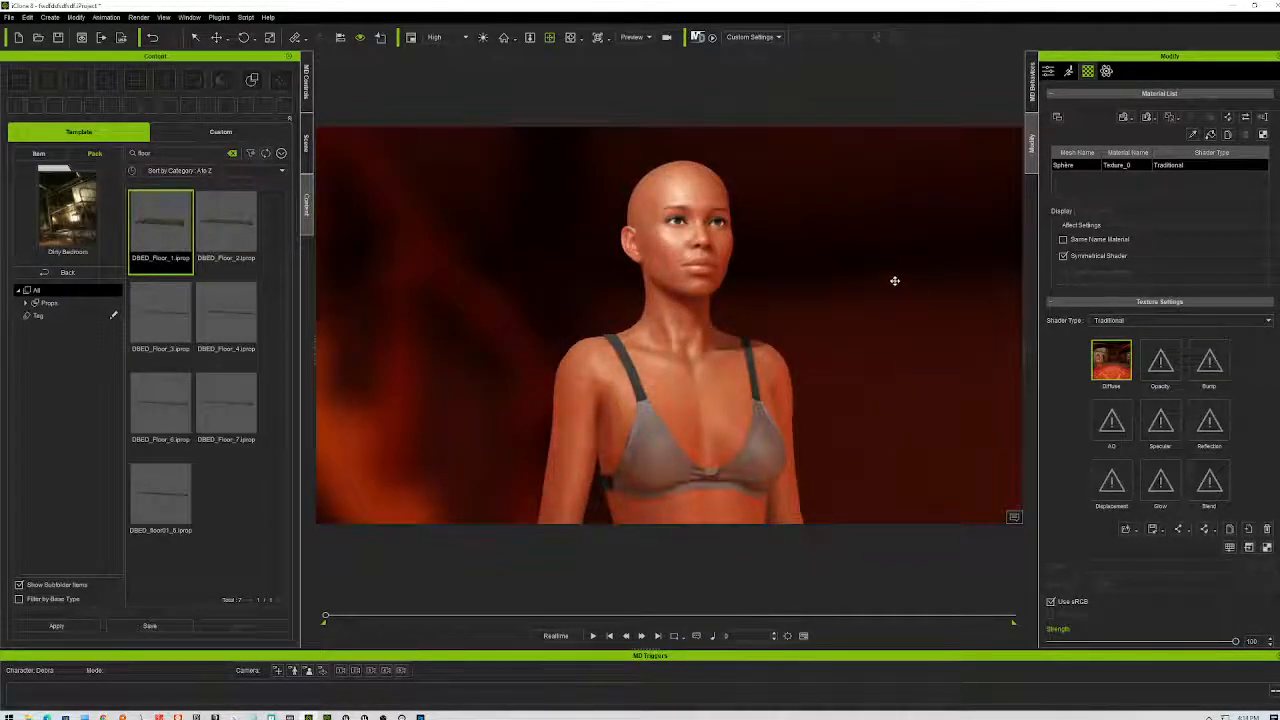
right_drag(895, 281, 1091, 284)
right_drag(769, 189, 833, 291)
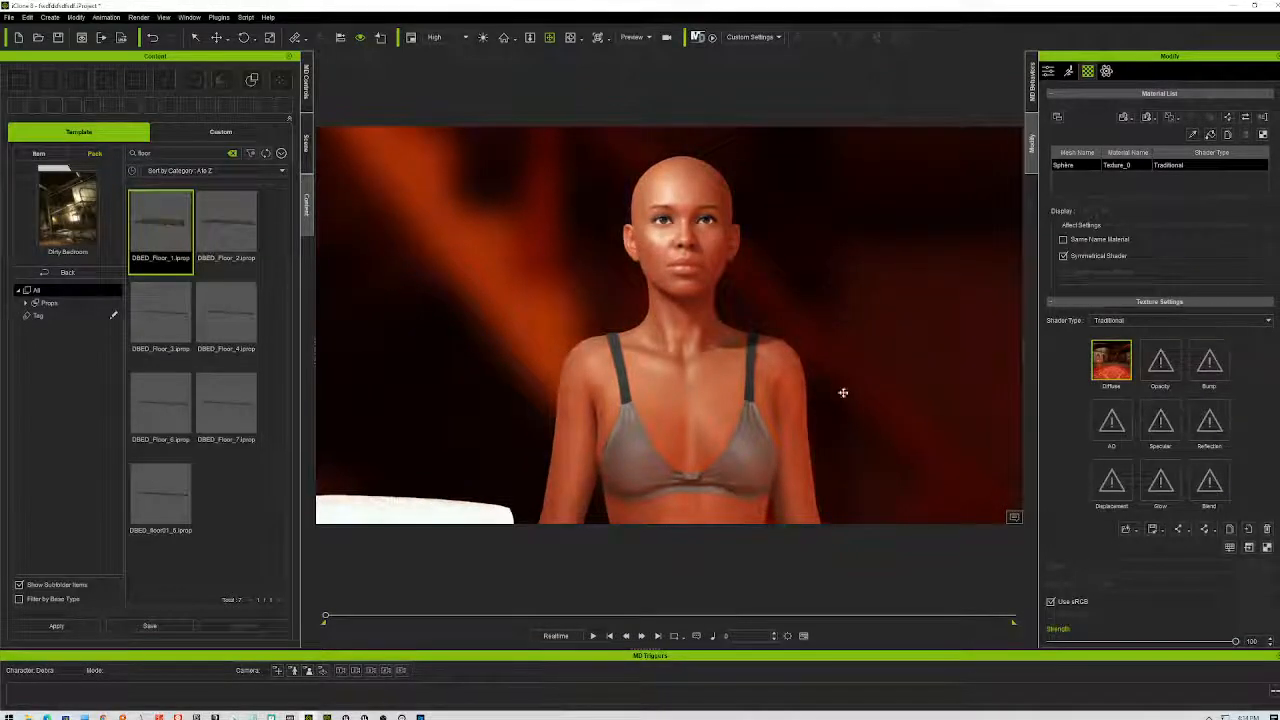
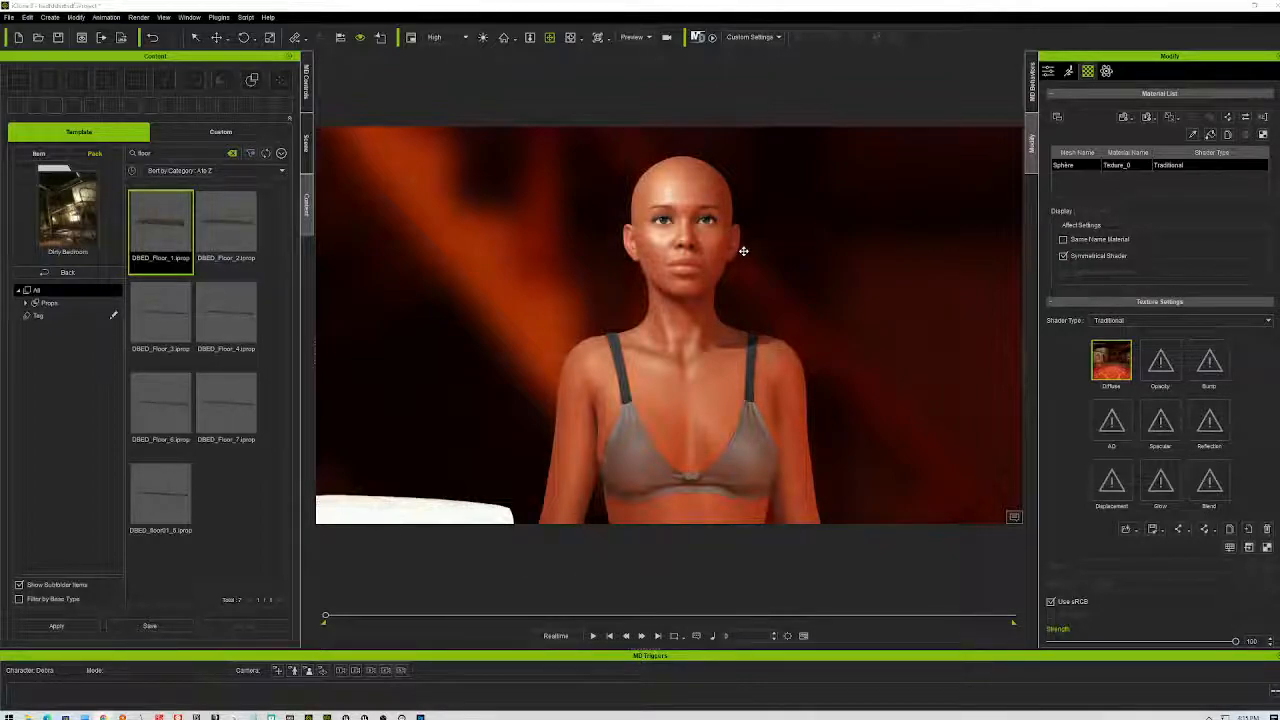
- Zoom the iClone view out to the full-length woman, then bring up the Photoshop panorama
scroll(742, 240, down, 5)
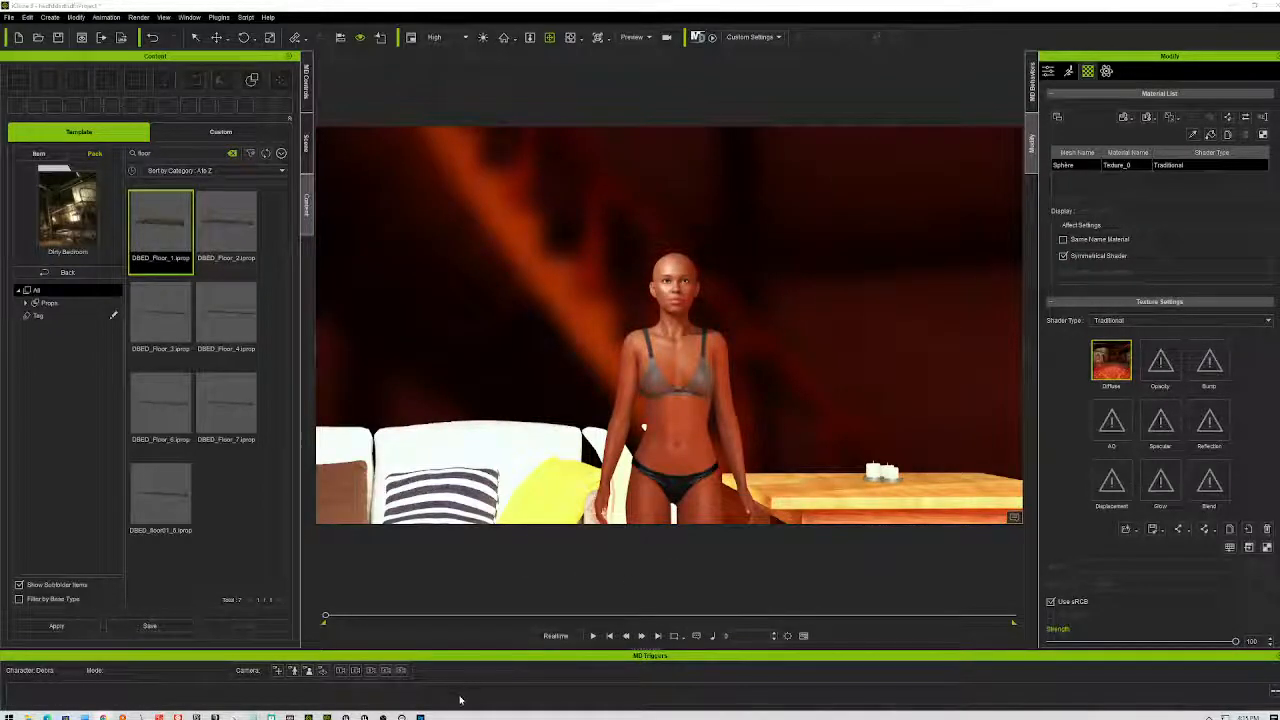
click(464, 682)
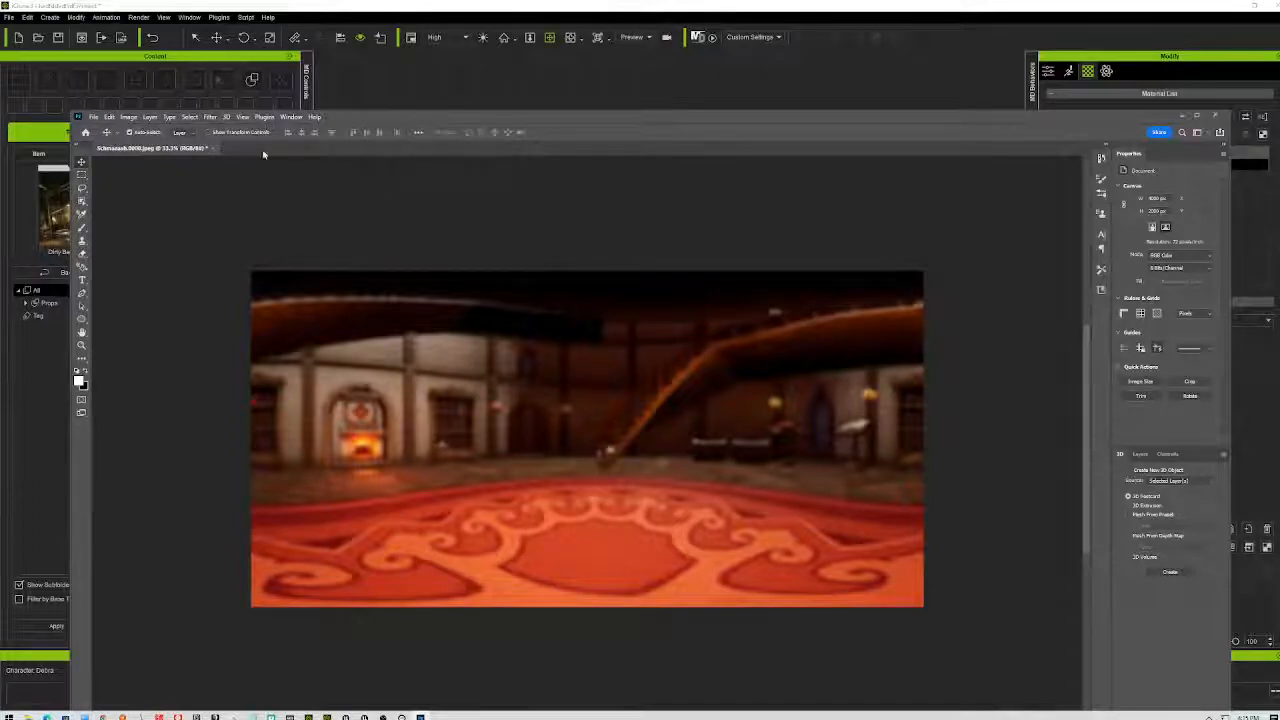
- Maximize Photoshop with the Rectangular Marquee, show the Layers panel, and add a new Layer 1
click(82, 175)
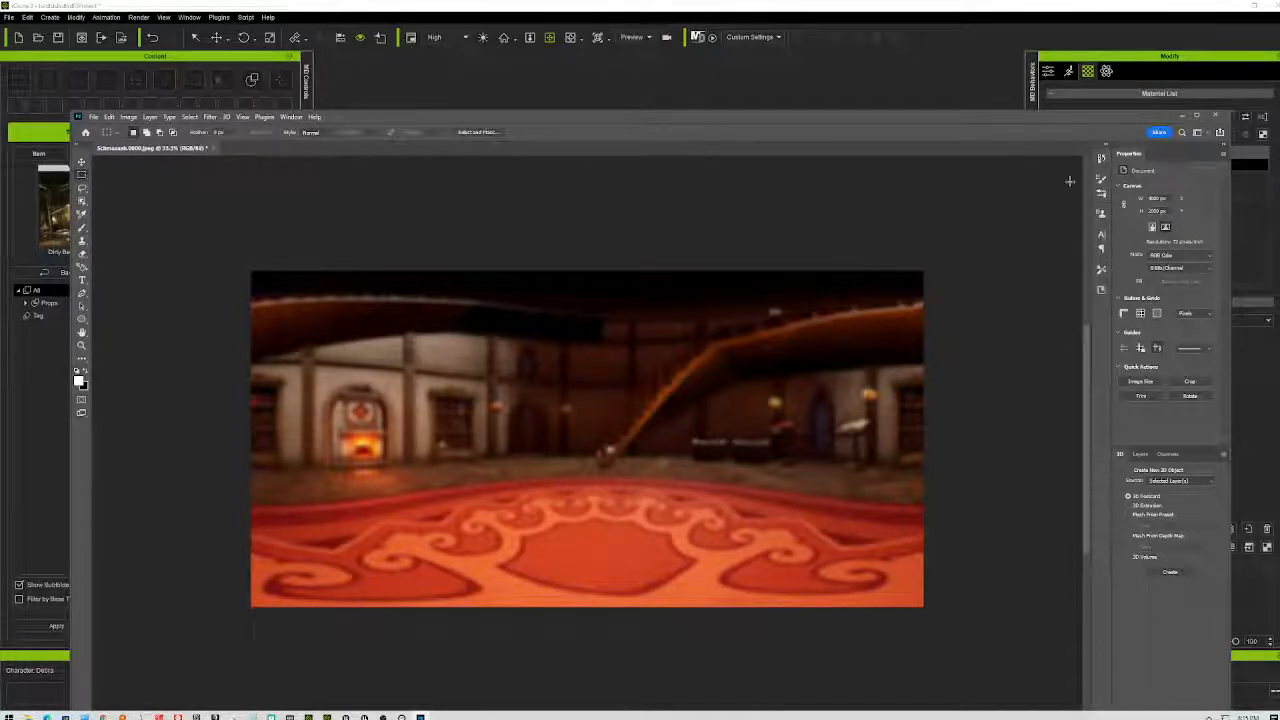
double_click(1025, 122)
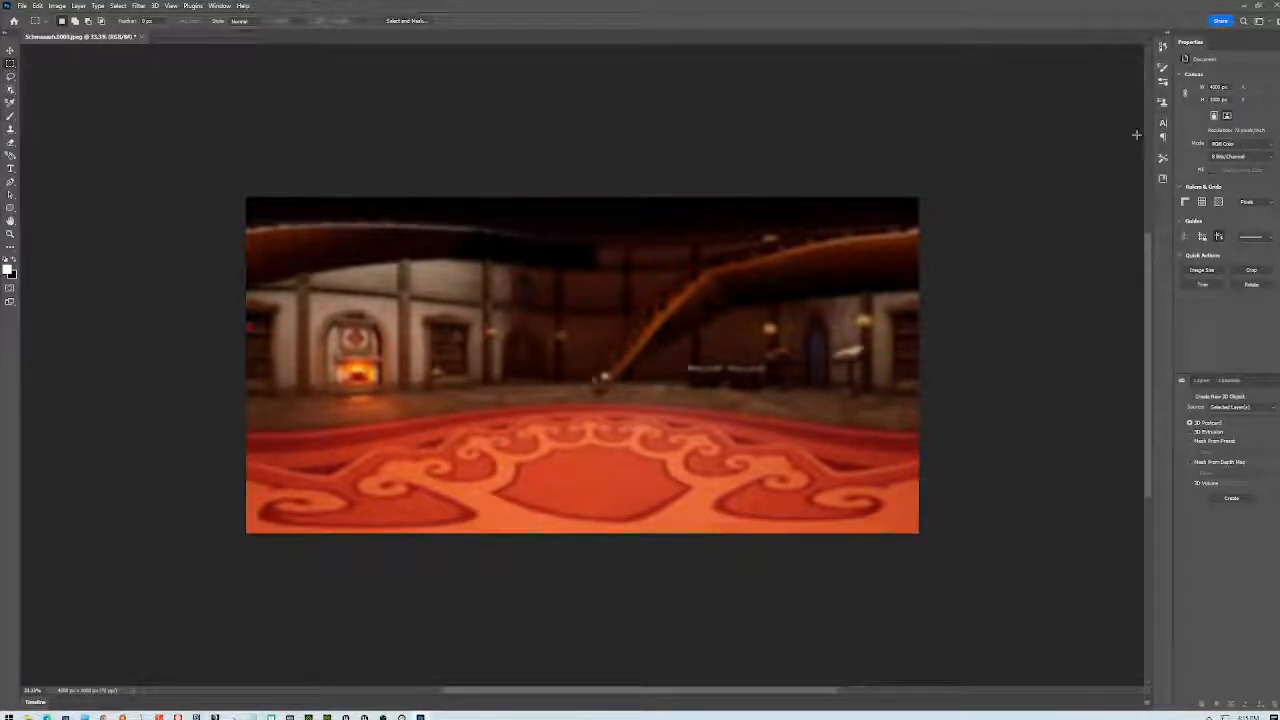
click(219, 6)
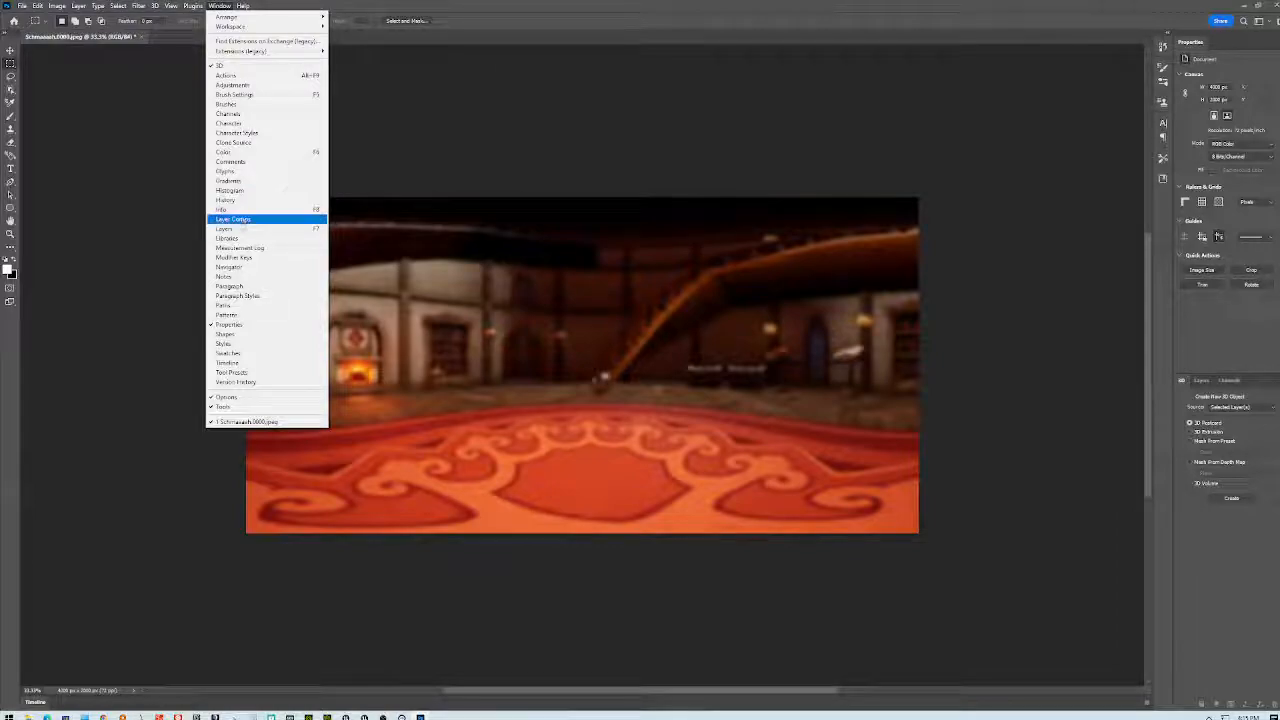
click(230, 228)
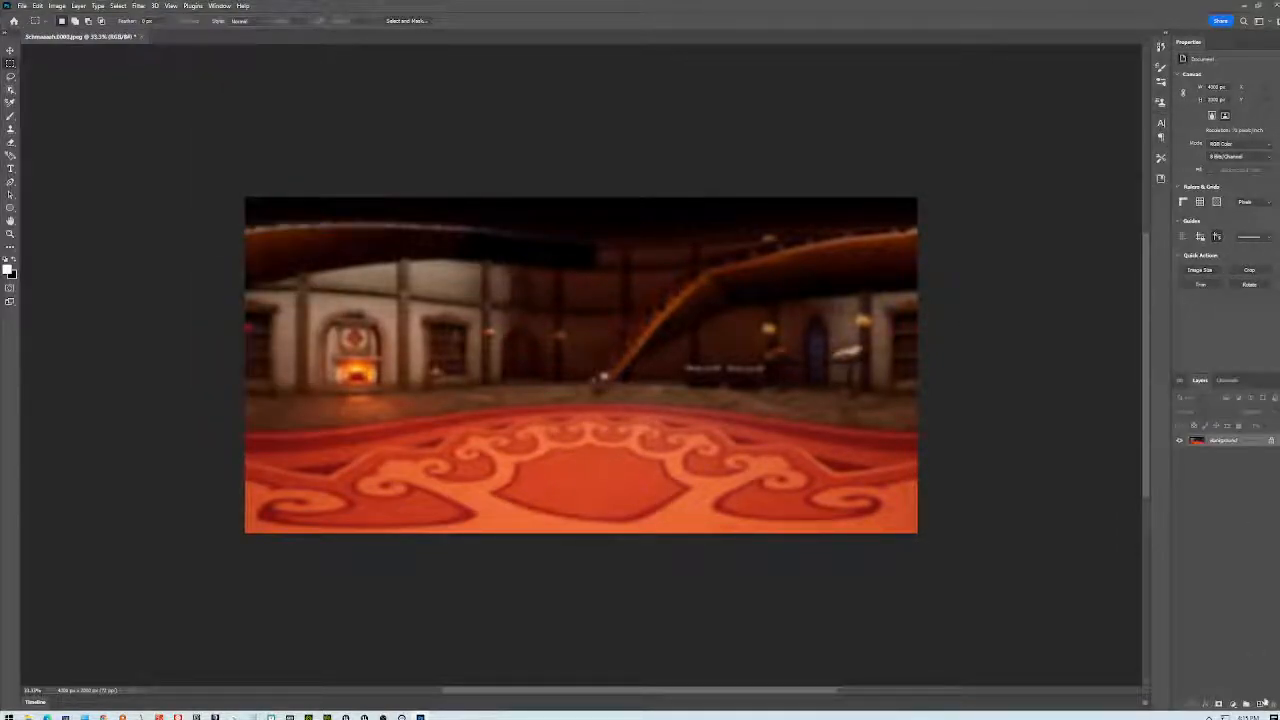
click(1260, 705)
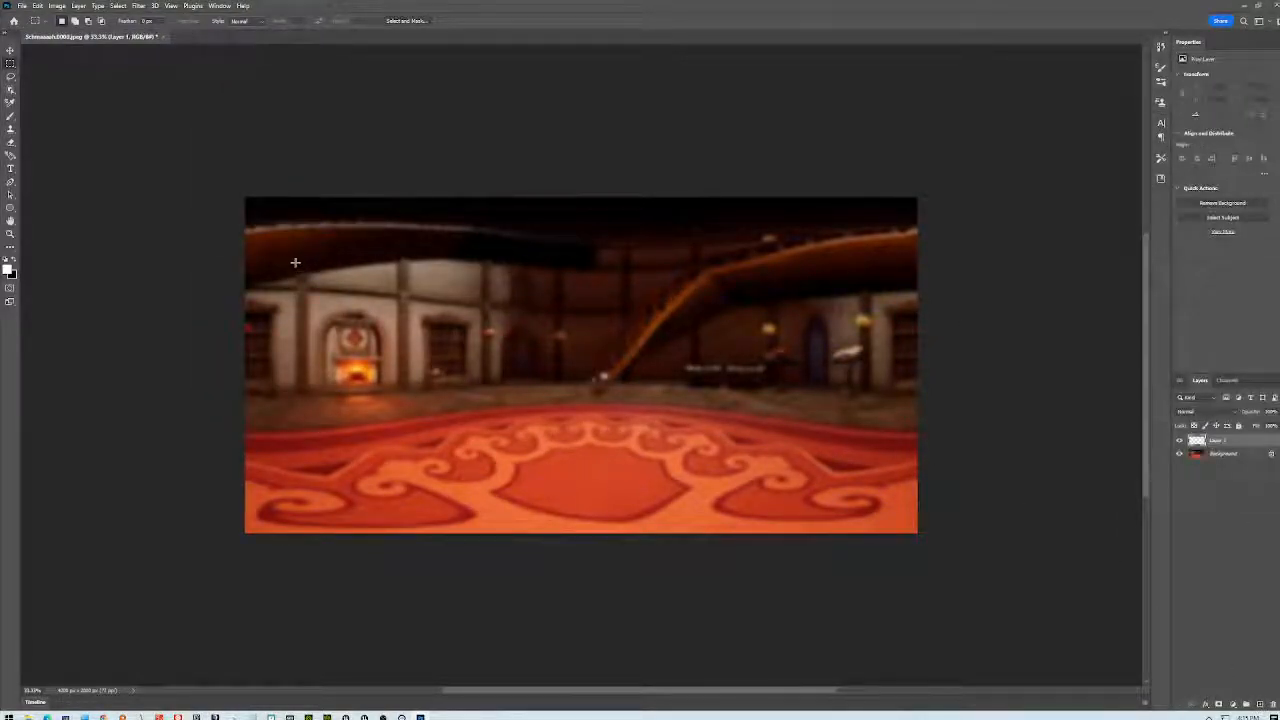
- Clear the selection, switch to the white Ellipse shape tool, and draw the first circle upper left
drag(284, 240, 298, 253)
key(ctrl+d)
click(10, 207)
mouse_move(283, 228)
mouse_down()
mouse_move(323, 243)
mouse_move(355, 290)
mouse_move(403, 283)
mouse_up()
- Scatter small white circles over the left wall, left floor and carpet
mouse_move(358, 235)
mouse_down()
mouse_move(433, 256)
mouse_move(454, 298)
mouse_up()
mouse_move(388, 323)
mouse_down()
mouse_move(397, 332)
mouse_move(331, 334)
mouse_move(320, 302)
mouse_move(287, 338)
mouse_move(320, 367)
mouse_up()
drag(362, 374, 419, 376)
mouse_move(491, 324)
mouse_down()
mouse_move(500, 333)
mouse_move(485, 328)
mouse_up()
mouse_move(517, 365)
shift+mouse_down()
mouse_move(537, 380)
mouse_move(482, 392)
shift+mouse_up()
shift+drag(415, 417, 425, 427)
mouse_move(309, 415)
shift+mouse_down()
mouse_move(319, 425)
mouse_move(283, 457)
mouse_move(372, 462)
shift+mouse_up()
mouse_move(484, 439)
shift+mouse_down()
mouse_move(494, 449)
mouse_move(525, 411)
shift+mouse_up()
shift+drag(515, 481, 522, 488)
mouse_move(432, 462)
shift+mouse_down()
mouse_move(422, 452)
mouse_move(429, 495)
shift+mouse_up()
shift+drag(329, 480, 314, 506)
shift+drag(306, 449, 314, 457)
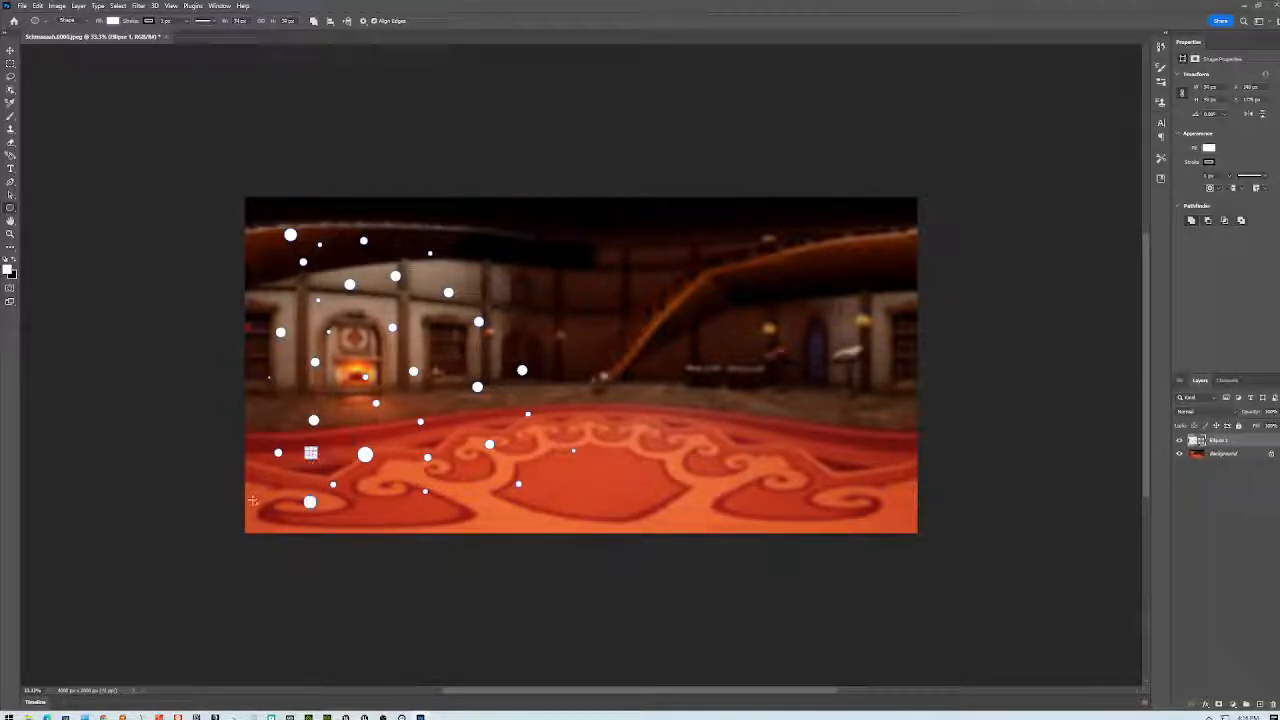
shift+drag(258, 404, 266, 412)
shift+drag(258, 274, 266, 282)
- Add white circles along the top, through the image centre and around the staircase
mouse_move(260, 212)
shift+mouse_down()
mouse_move(399, 222)
mouse_move(473, 260)
mouse_move(476, 295)
shift+mouse_up()
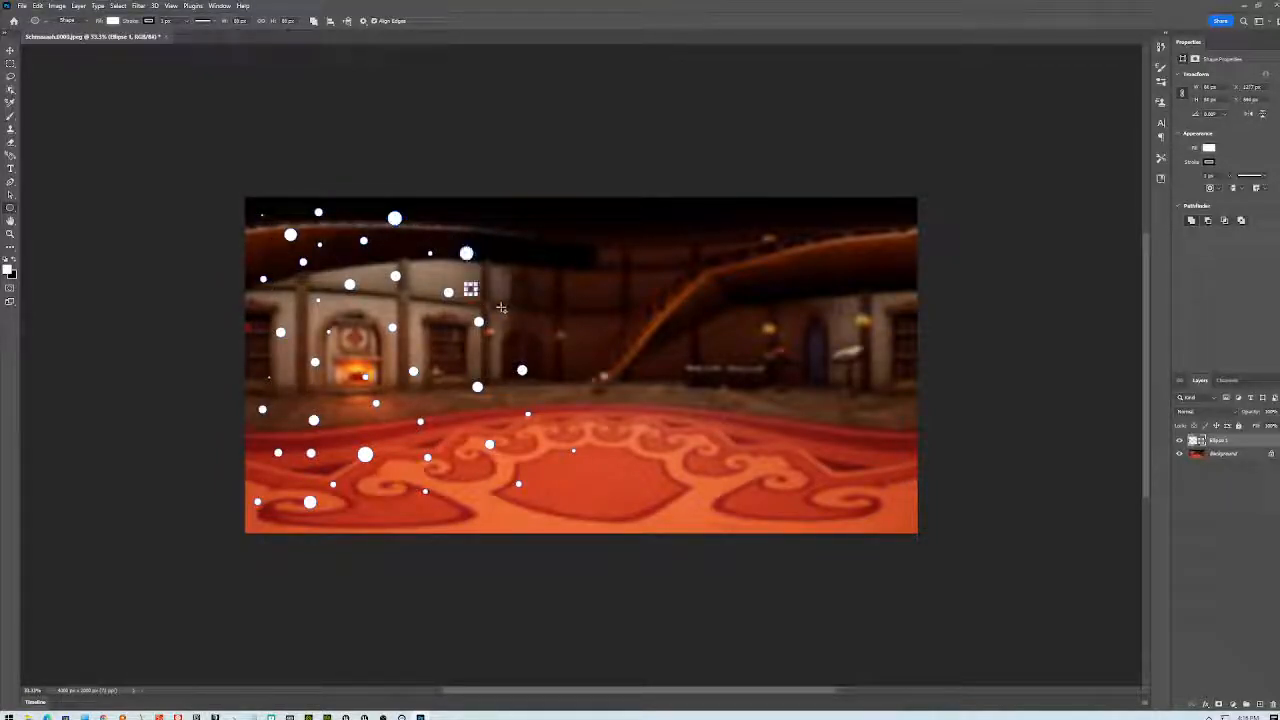
mouse_move(484, 217)
shift+mouse_down()
mouse_move(515, 268)
mouse_move(525, 348)
mouse_move(455, 353)
mouse_move(452, 398)
shift+mouse_up()
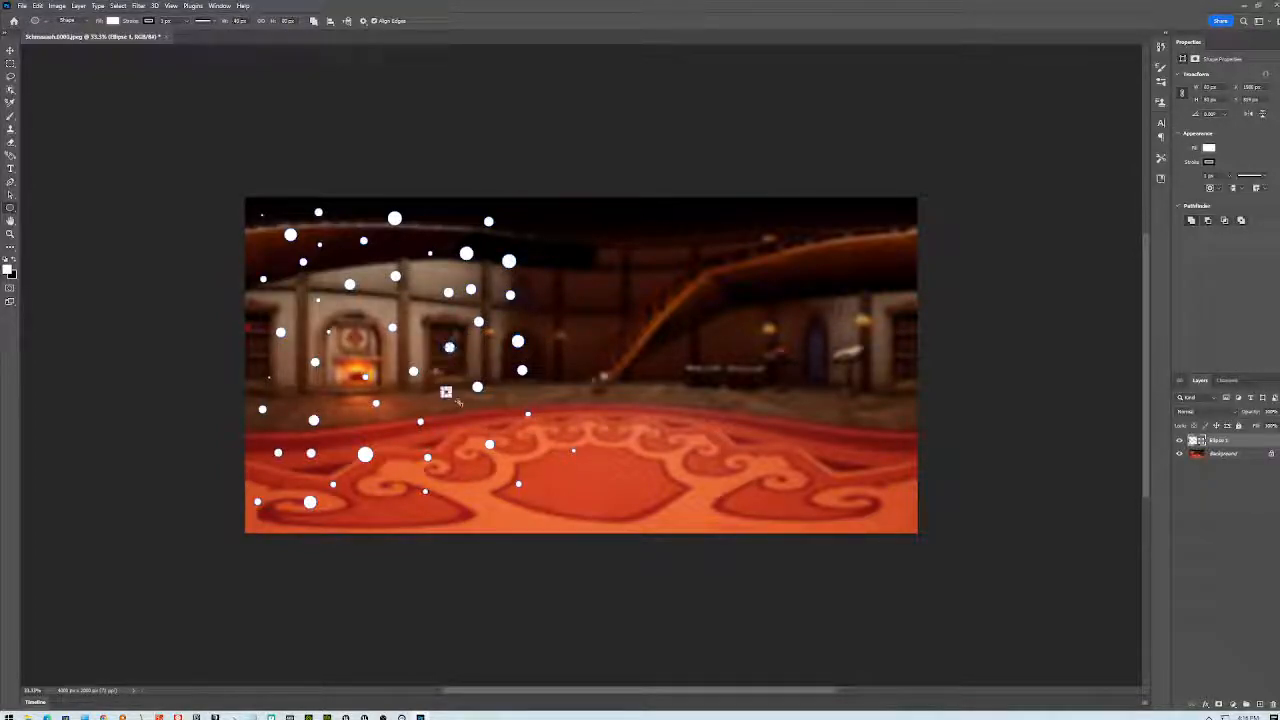
mouse_move(520, 219)
shift+mouse_down()
mouse_move(552, 267)
mouse_move(566, 342)
shift+mouse_up()
shift+drag(581, 351, 646, 417)
shift+drag(563, 231, 604, 269)
shift+drag(652, 317, 660, 325)
shift+drag(573, 294, 655, 369)
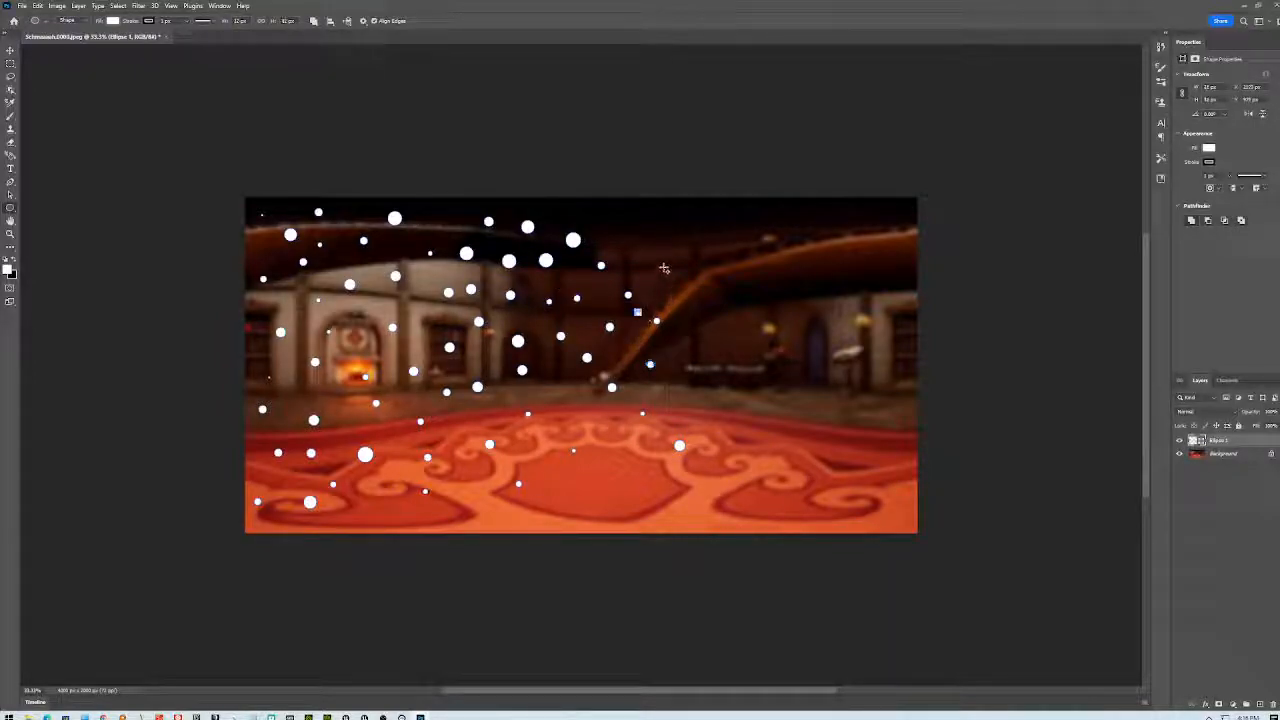
mouse_move(663, 234)
shift+mouse_down()
mouse_move(633, 228)
mouse_move(658, 274)
shift+mouse_up()
shift+drag(687, 293, 724, 348)
shift+drag(721, 241, 767, 225)
mouse_move(758, 272)
shift+mouse_down()
mouse_move(766, 280)
mouse_move(740, 317)
shift+mouse_up()
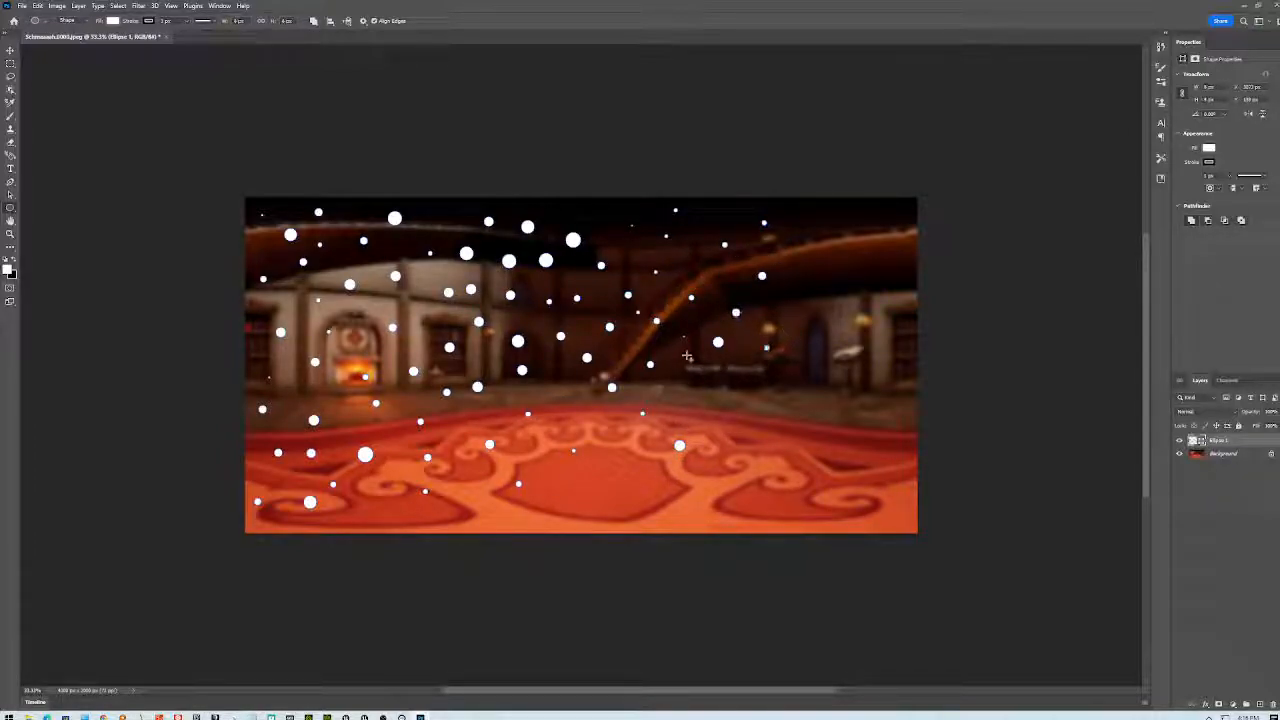
shift+drag(546, 379, 554, 387)
shift+drag(681, 383, 689, 391)
shift+drag(351, 347, 361, 357)
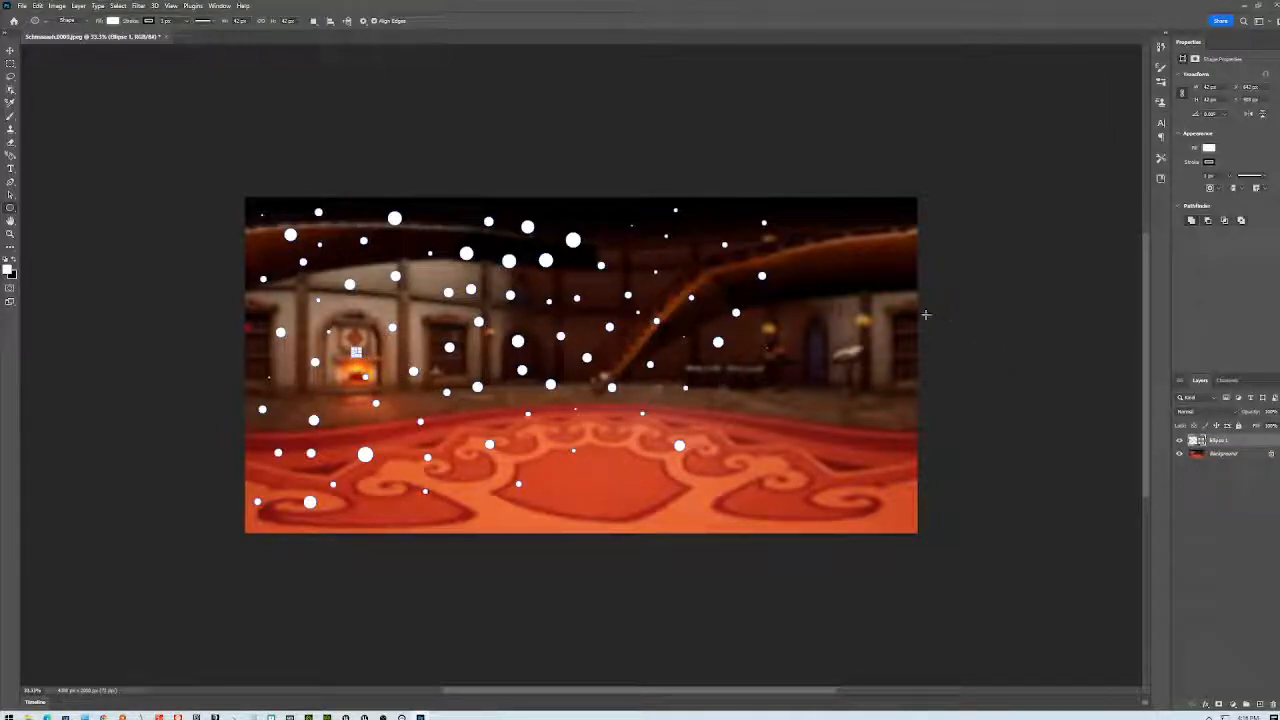
- Fill the right side and red floor with more white circles of varying sizes
mouse_move(800, 215)
shift+mouse_down()
mouse_move(840, 262)
mouse_move(892, 257)
shift+mouse_up()
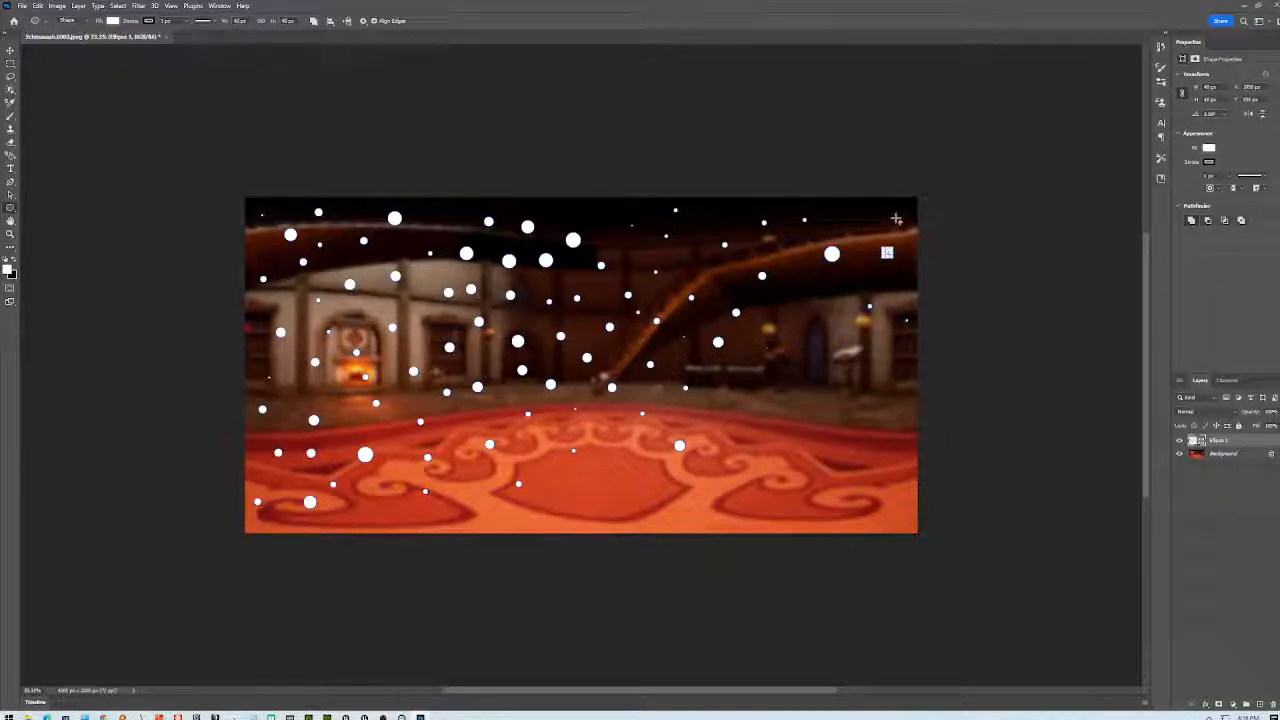
mouse_move(794, 293)
shift+mouse_down()
mouse_move(823, 352)
mouse_move(889, 386)
mouse_move(908, 361)
shift+mouse_up()
shift+drag(712, 374, 895, 486)
shift+drag(872, 438, 884, 450)
shift+drag(750, 421, 762, 433)
shift+drag(605, 468, 619, 482)
shift+drag(702, 484, 786, 490)
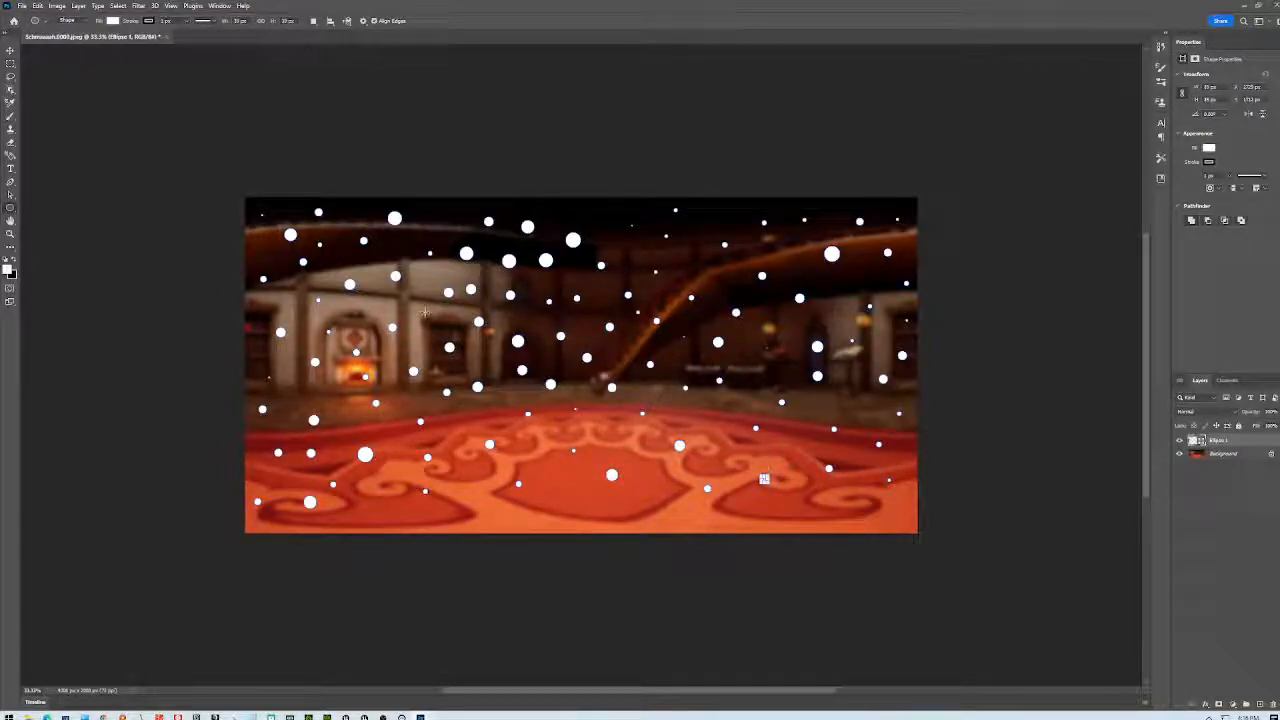
- Rasterize the Ellipse 1 layer and give it a red-orange Color Overlay sampled from the carpet
right_click(1245, 442)
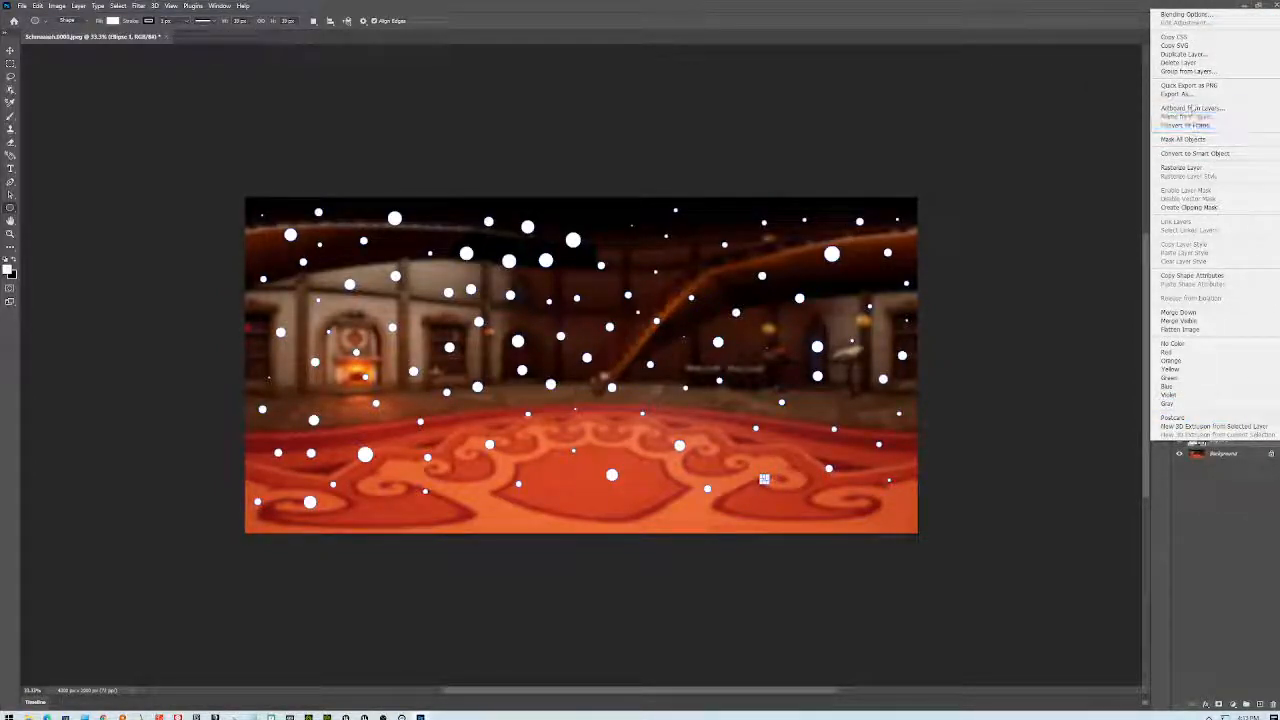
click(1185, 167)
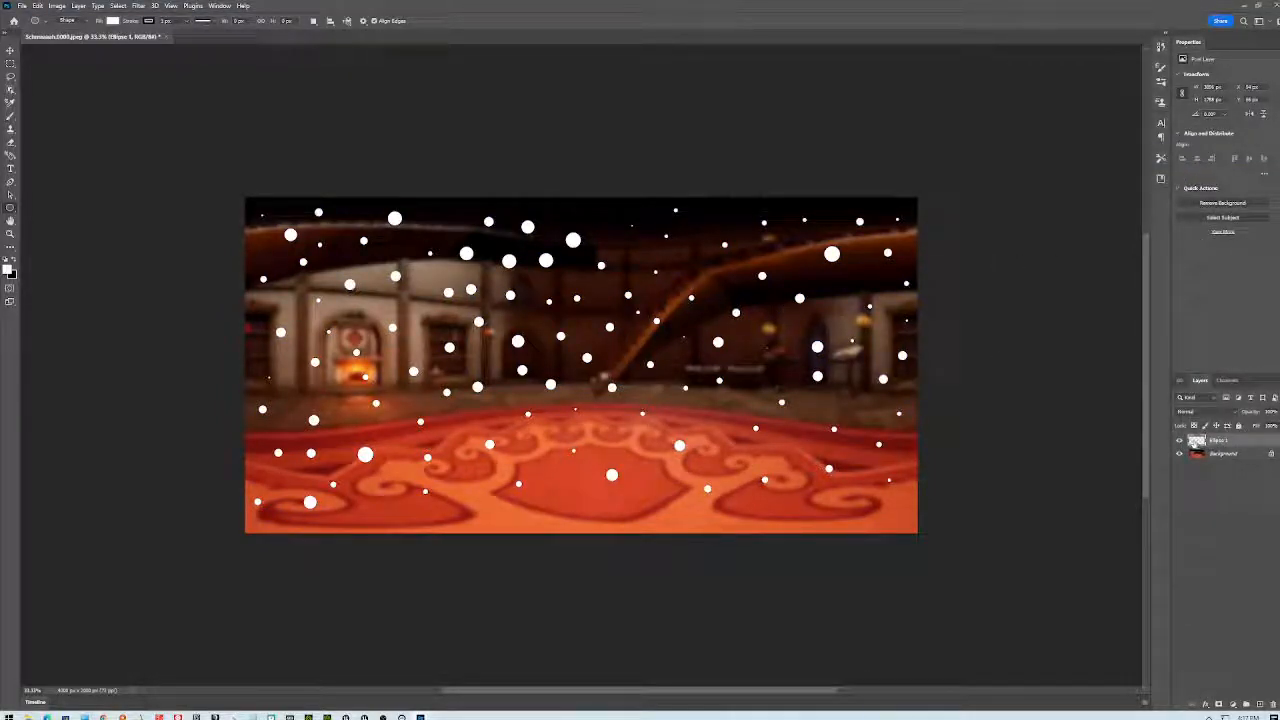
double_click(1196, 446)
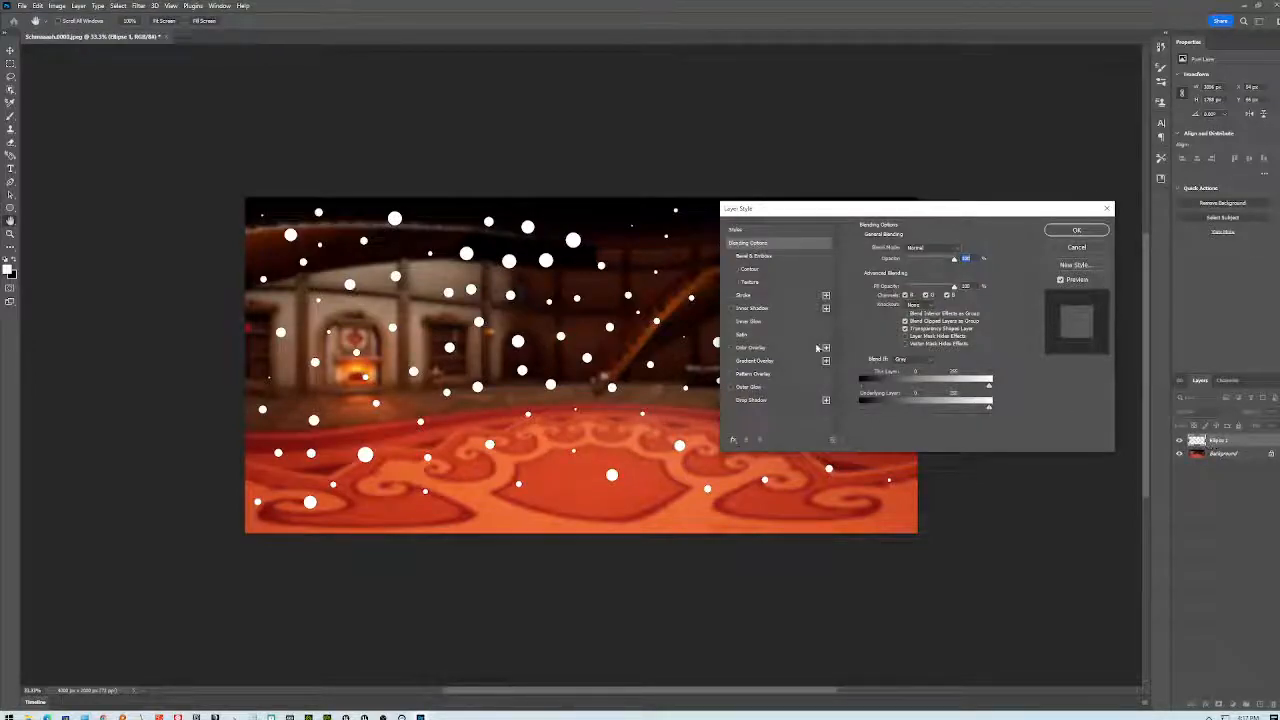
click(748, 347)
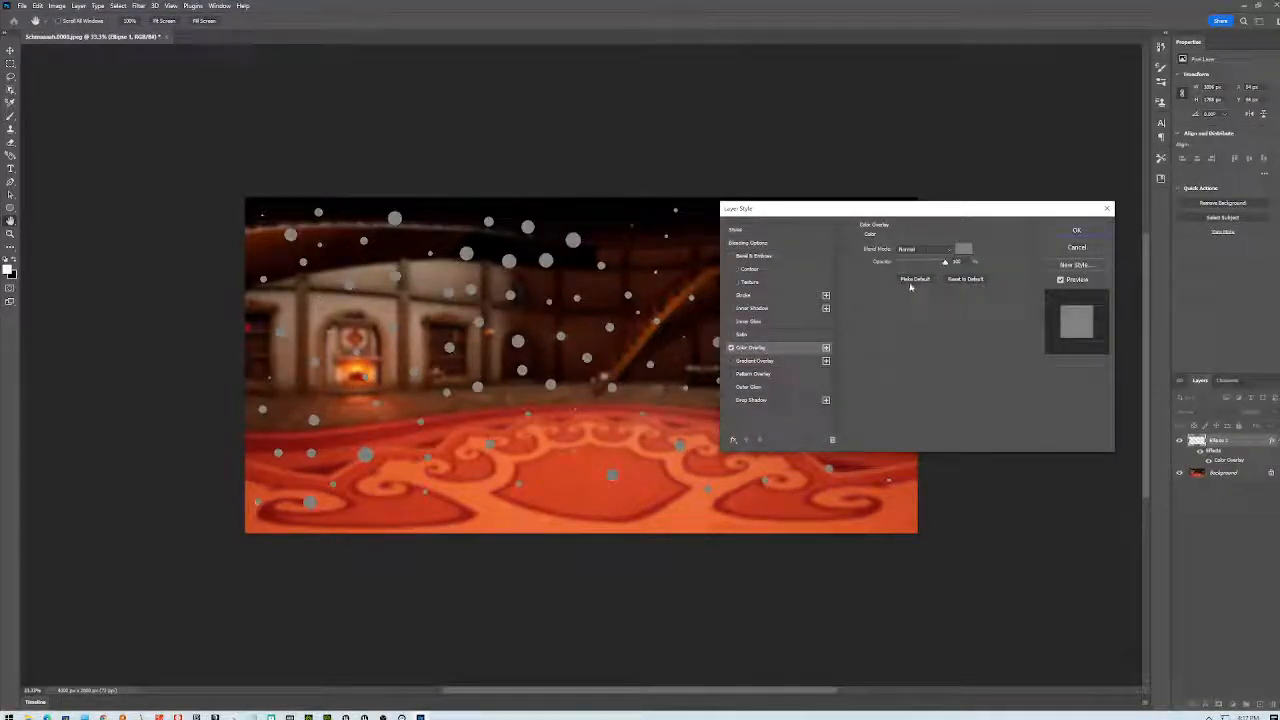
click(964, 249)
click(666, 472)
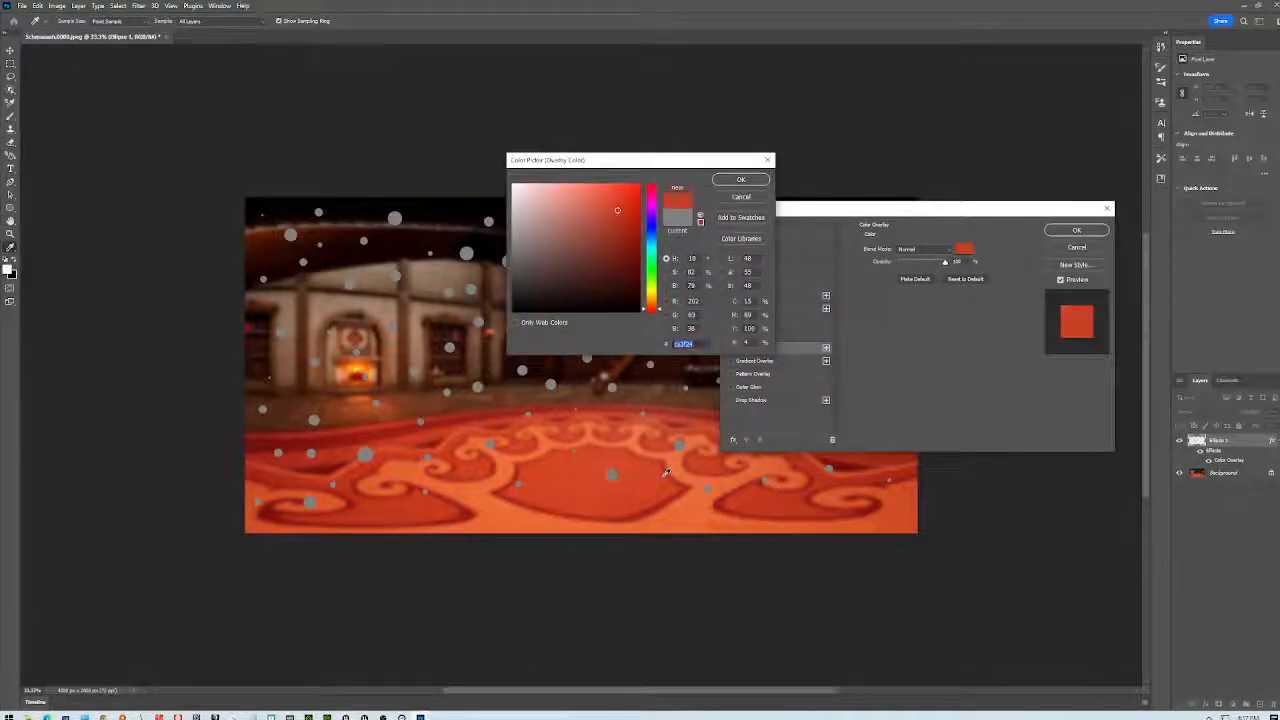
click(741, 179)
click(1076, 230)
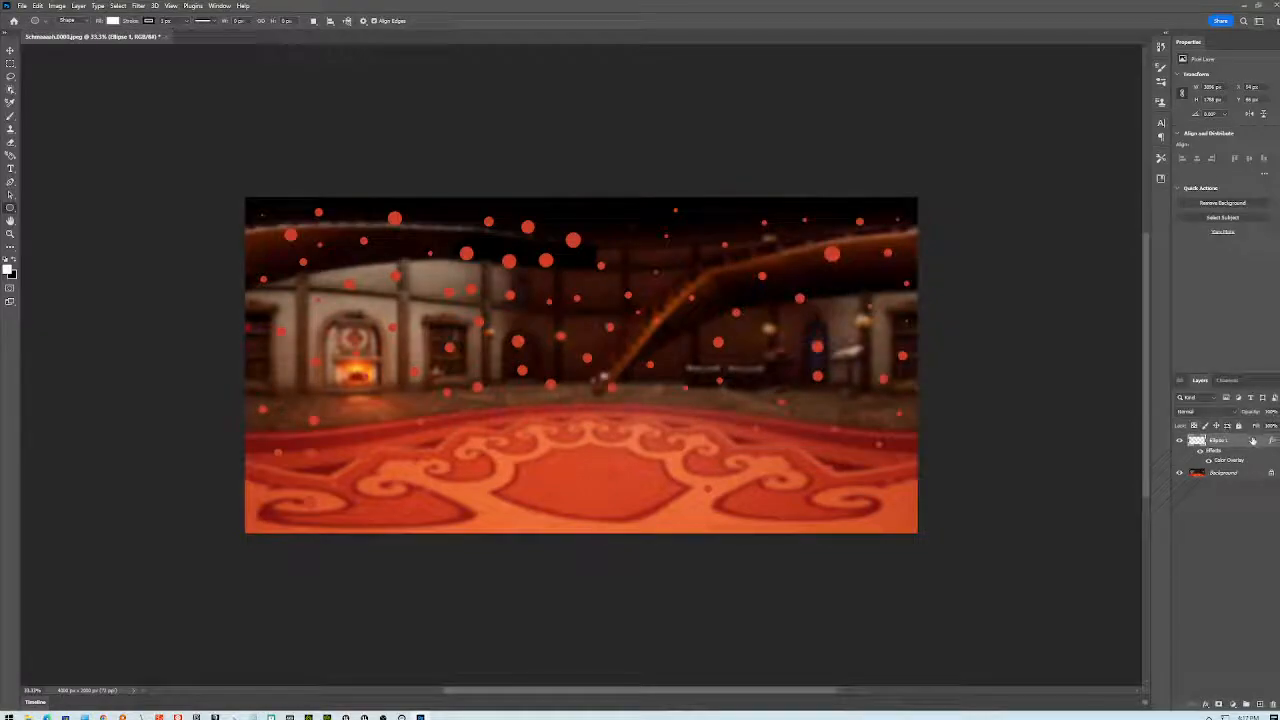
- Duplicate the layer as Ellipse 1 copy and set its Color Overlay to orange from the fireplace
right_click(1254, 440)
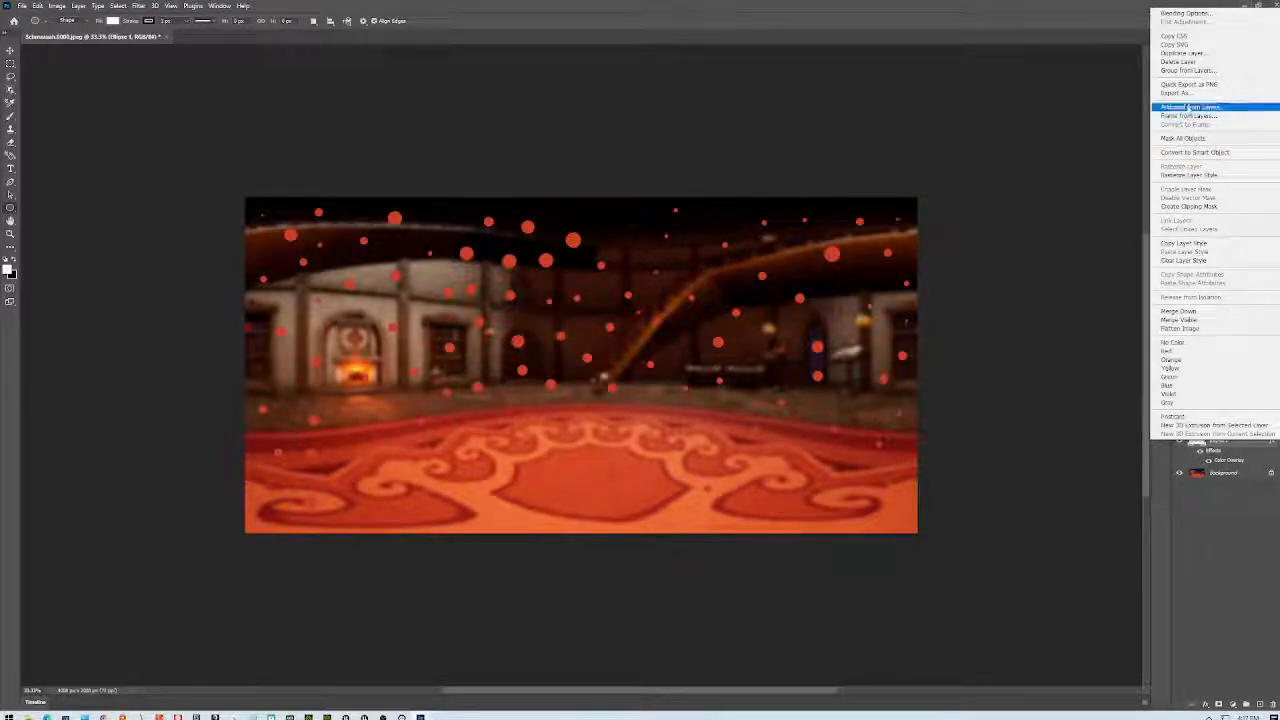
click(1180, 53)
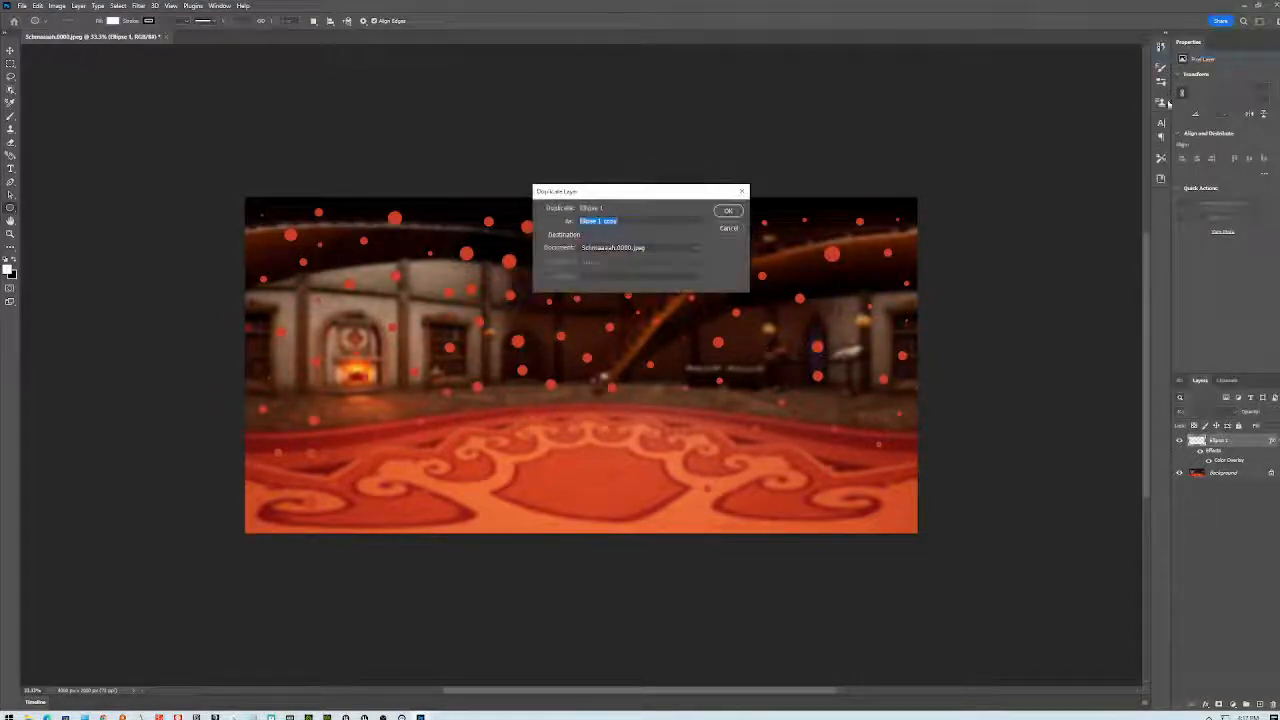
key(Return)
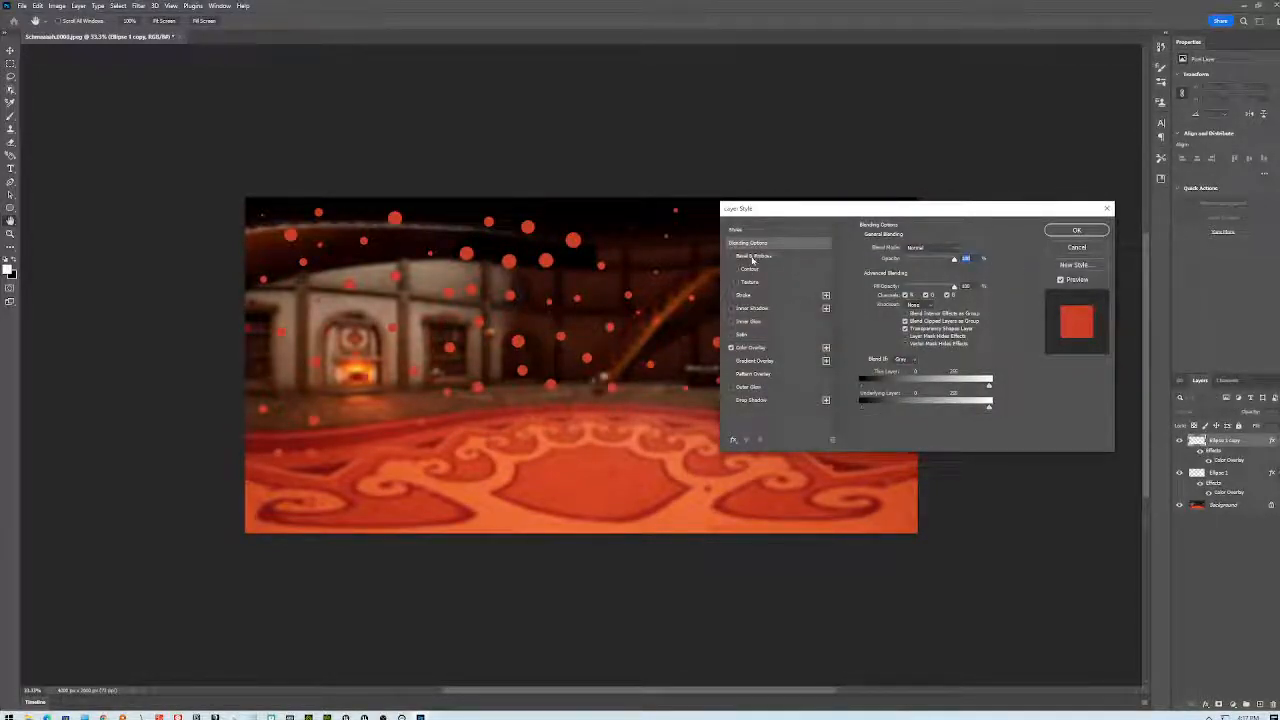
click(752, 347)
click(963, 249)
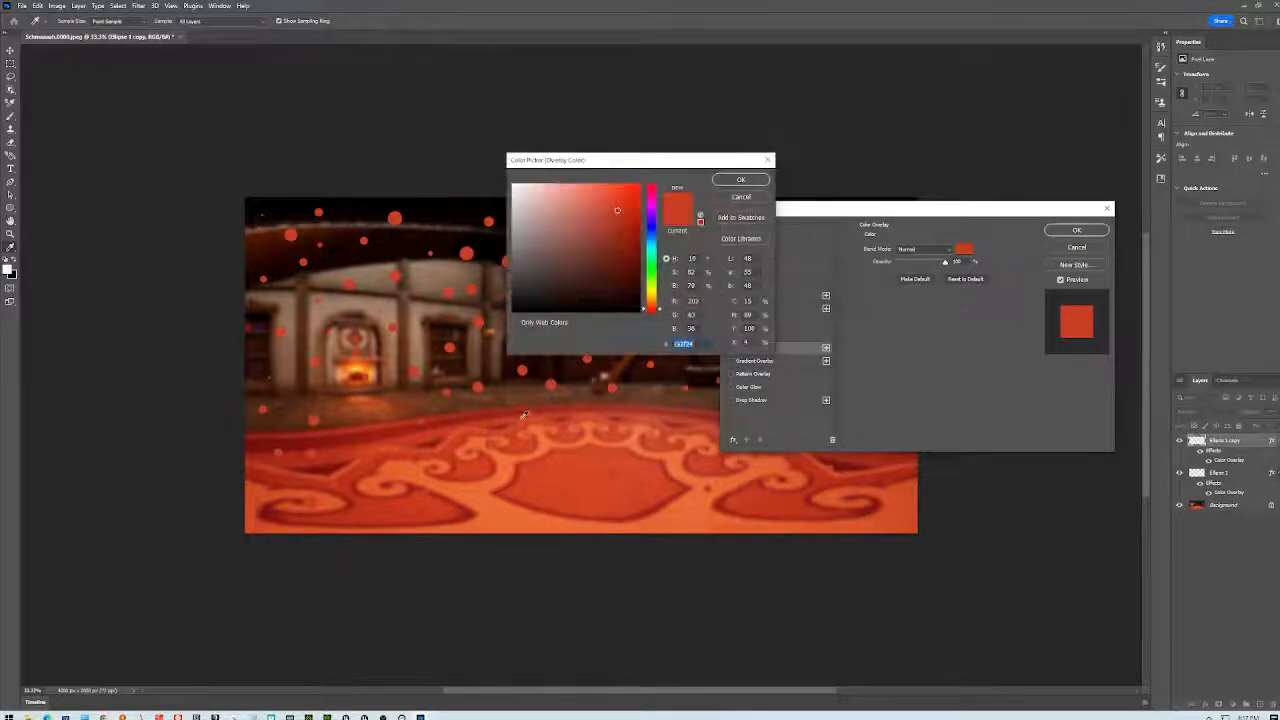
click(356, 368)
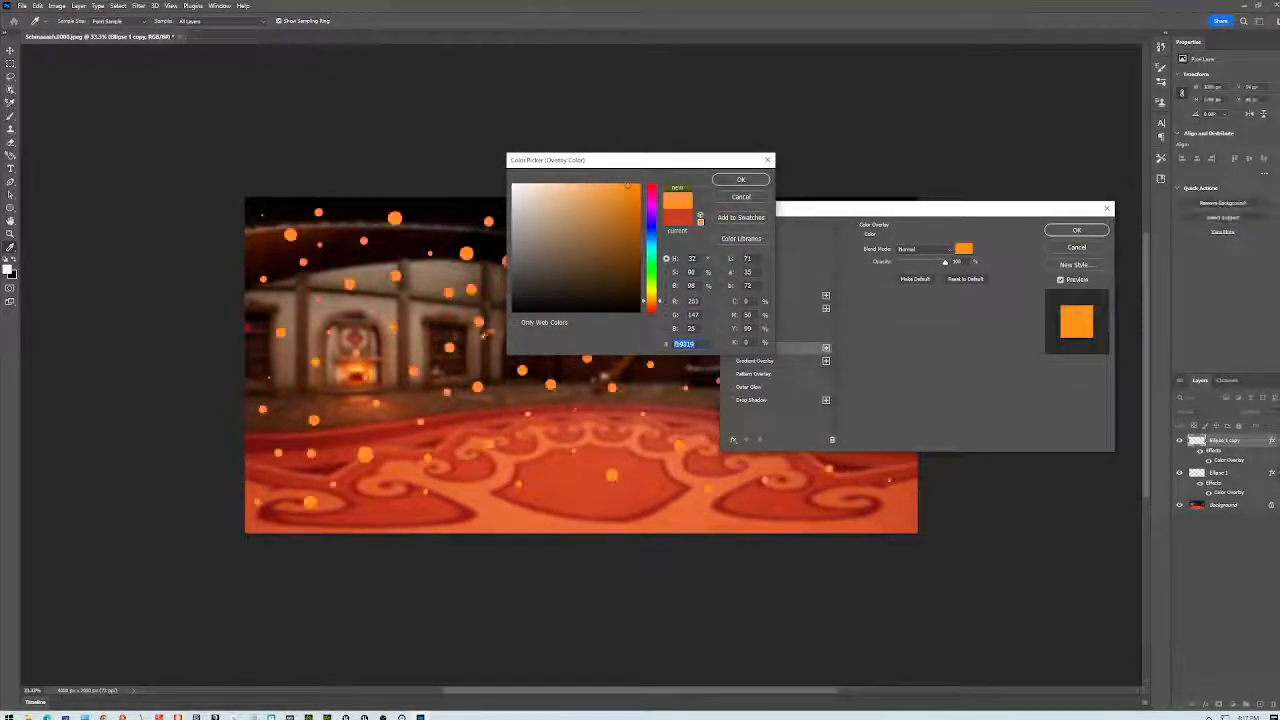
click(738, 180)
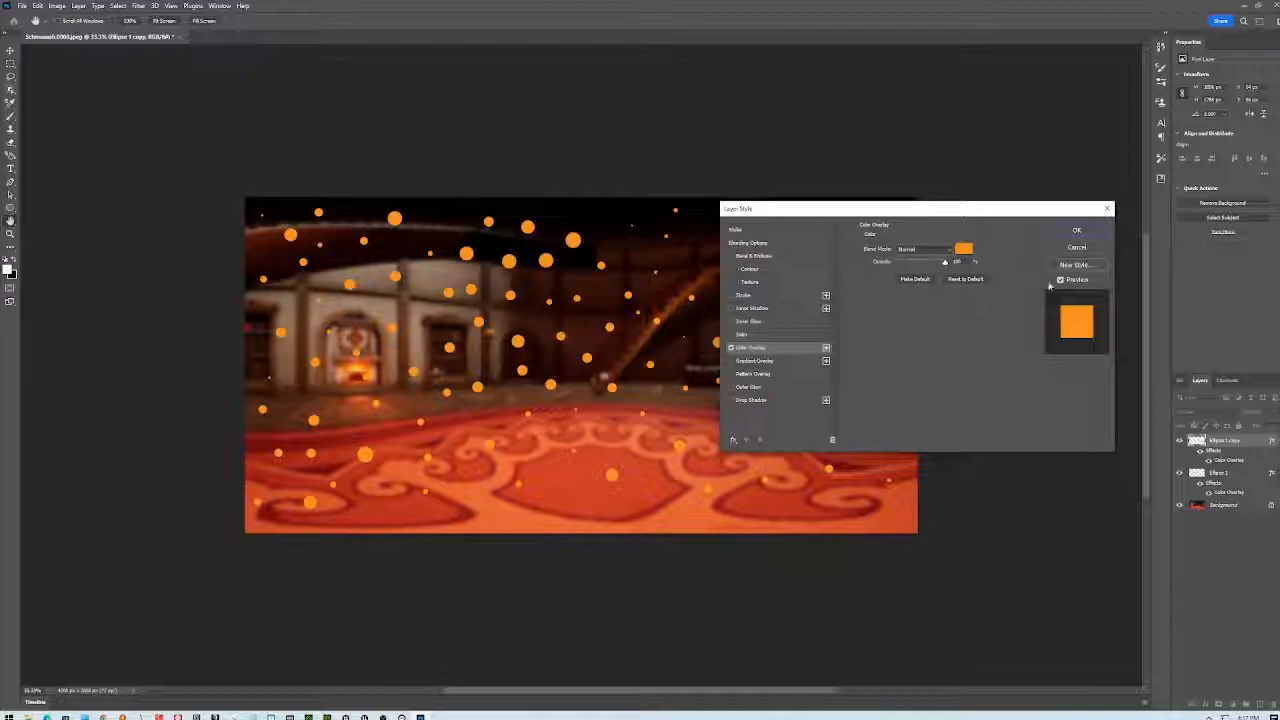
click(1075, 231)
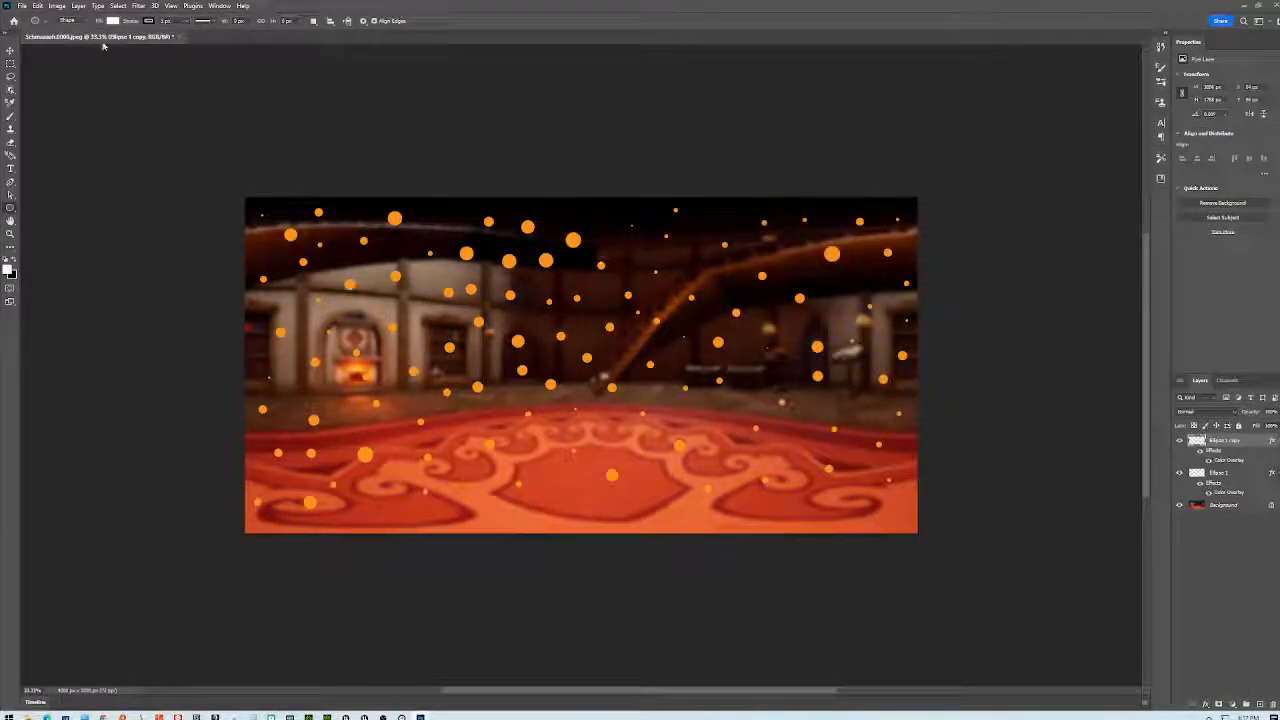
- Flip the orange dot layer horizontally via Edit > Transform
click(37, 6)
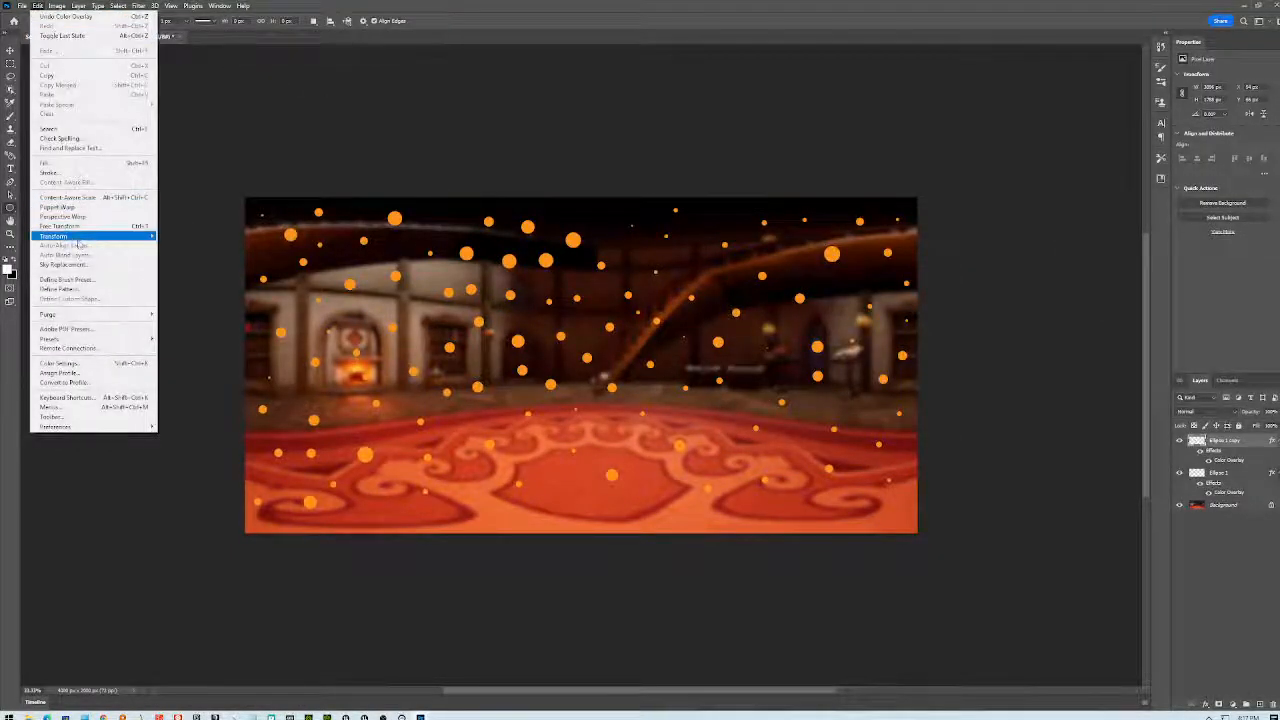
mouse_move(130, 236)
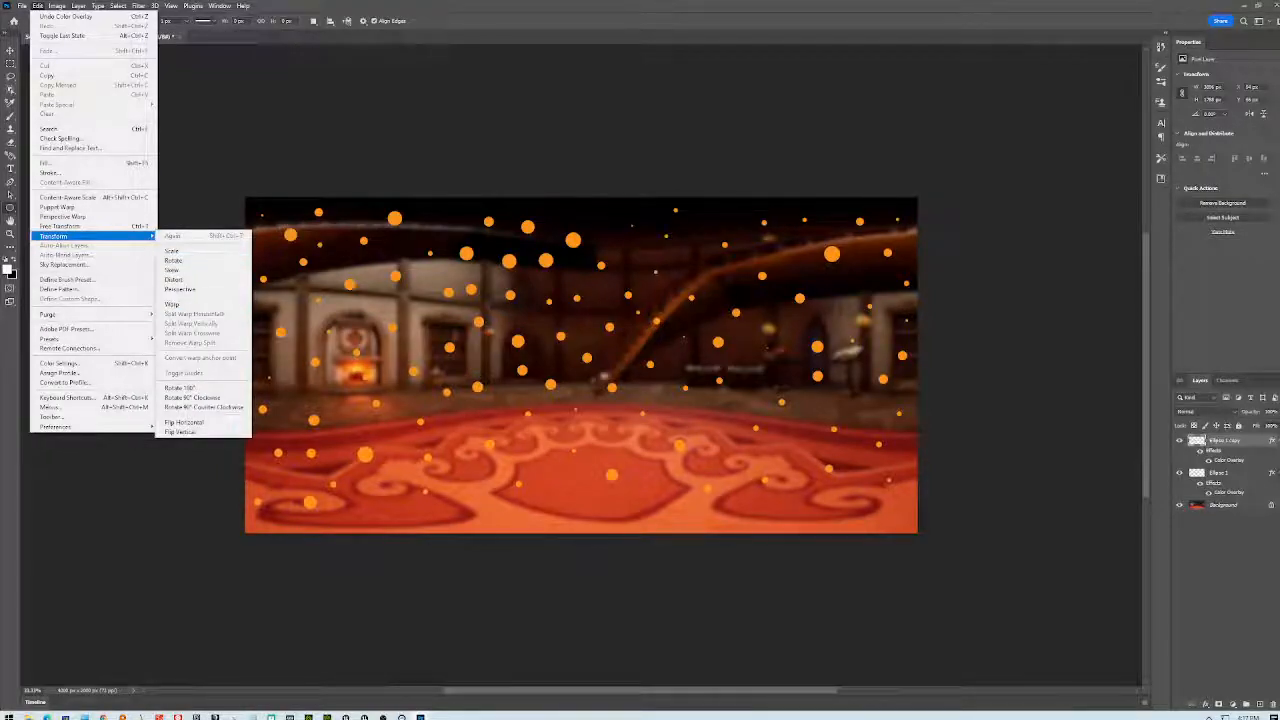
click(203, 423)
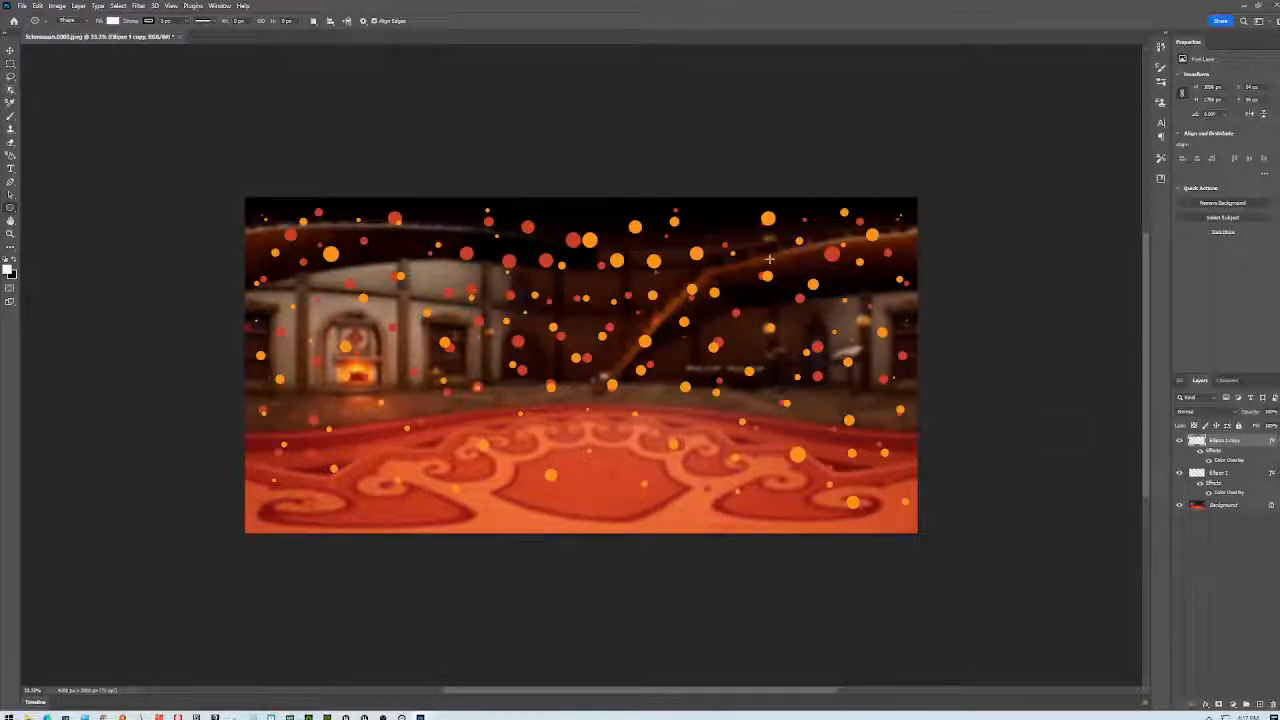
- Scale the orange dots down slightly and shift them right and down
key(ctrl+t)
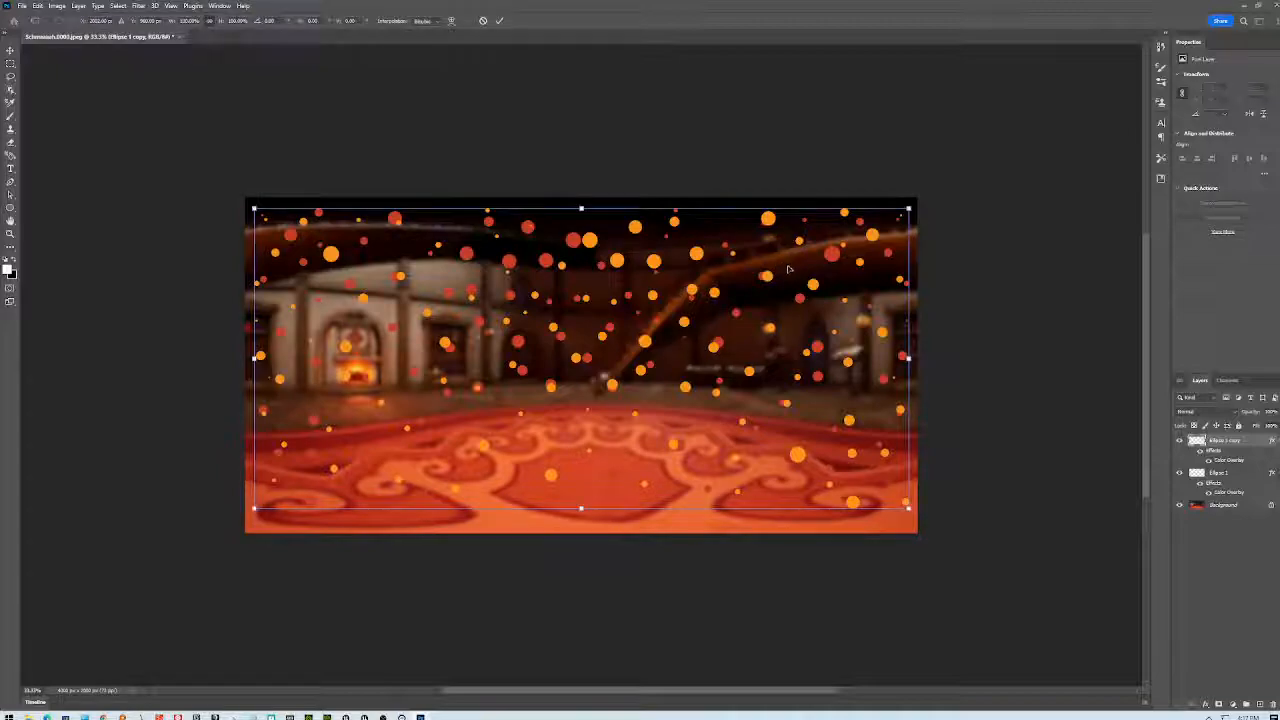
drag(908, 508, 857, 477)
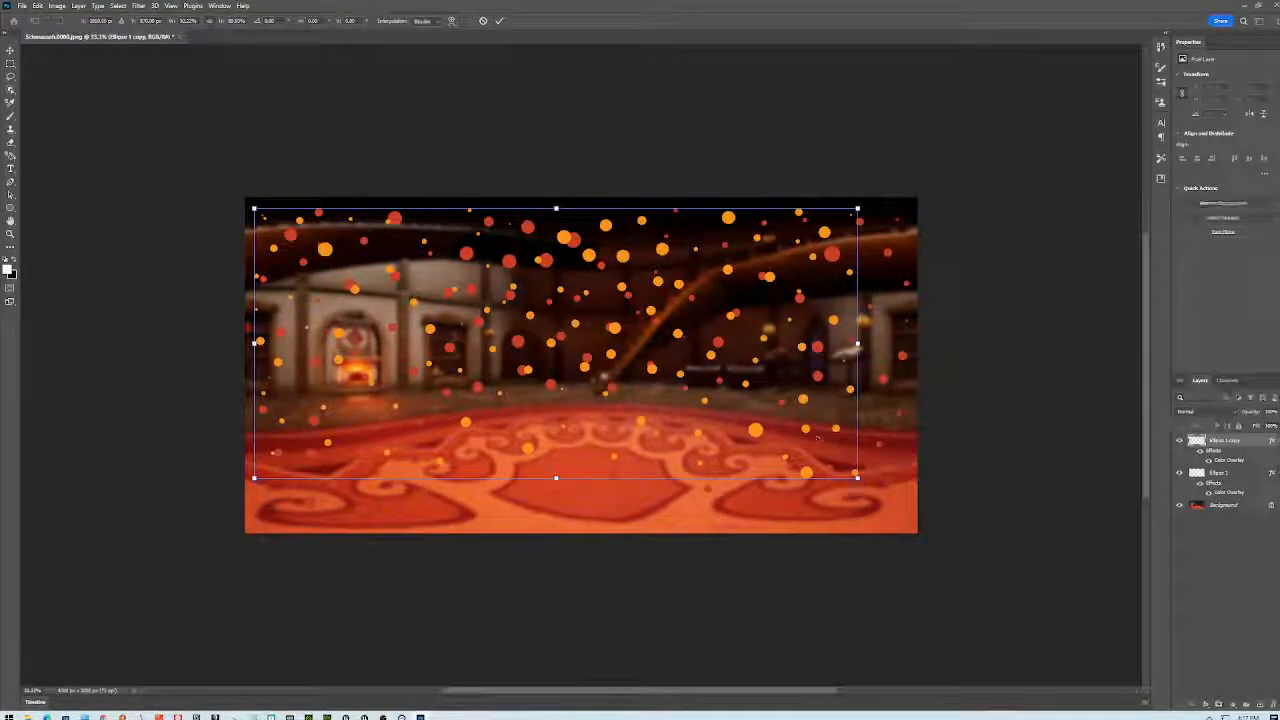
drag(728, 217, 745, 229)
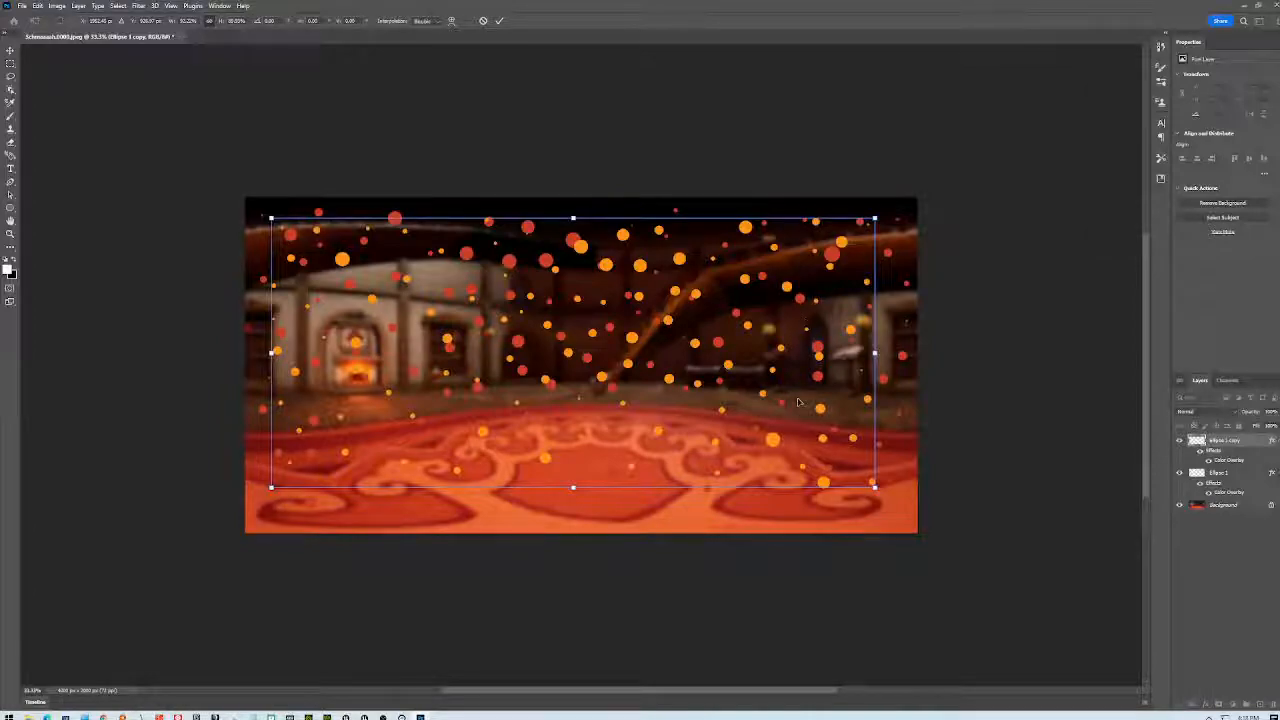
key(Return)
- Duplicate the orange layer as Ellipse 1 copy 2 and recolour its overlay a muted tan from the photo
right_click(1256, 444)
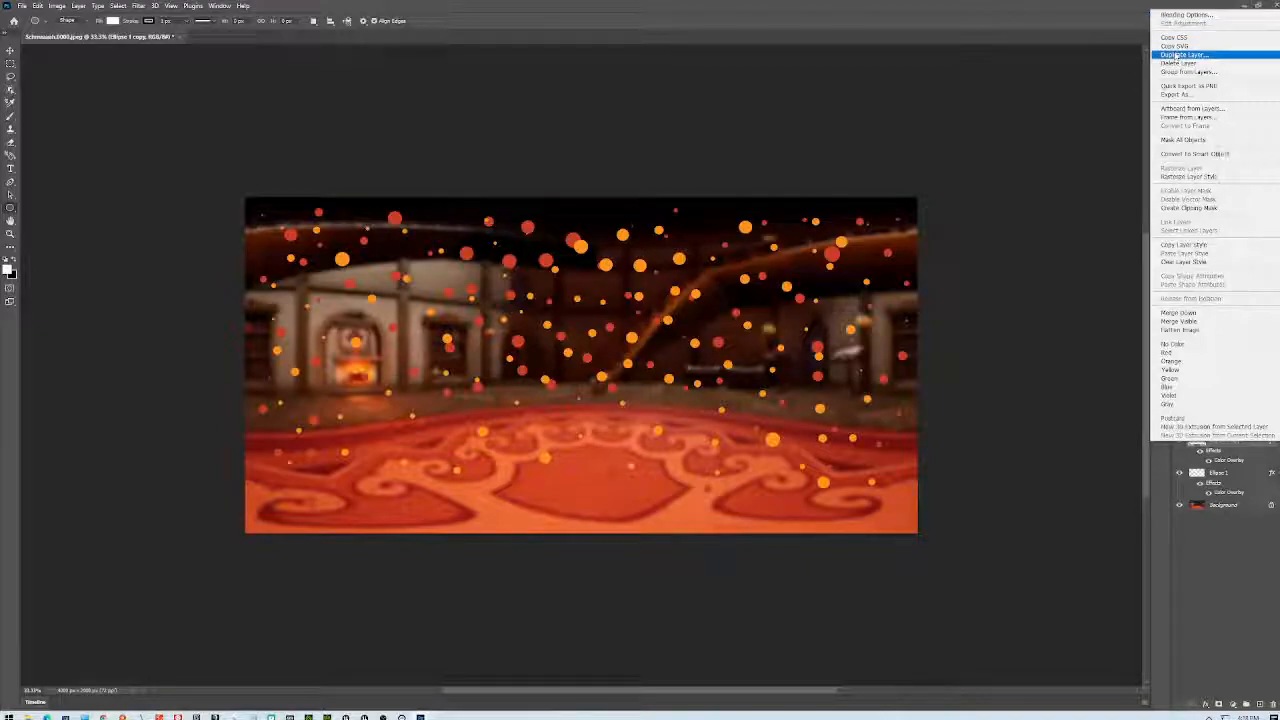
click(1178, 55)
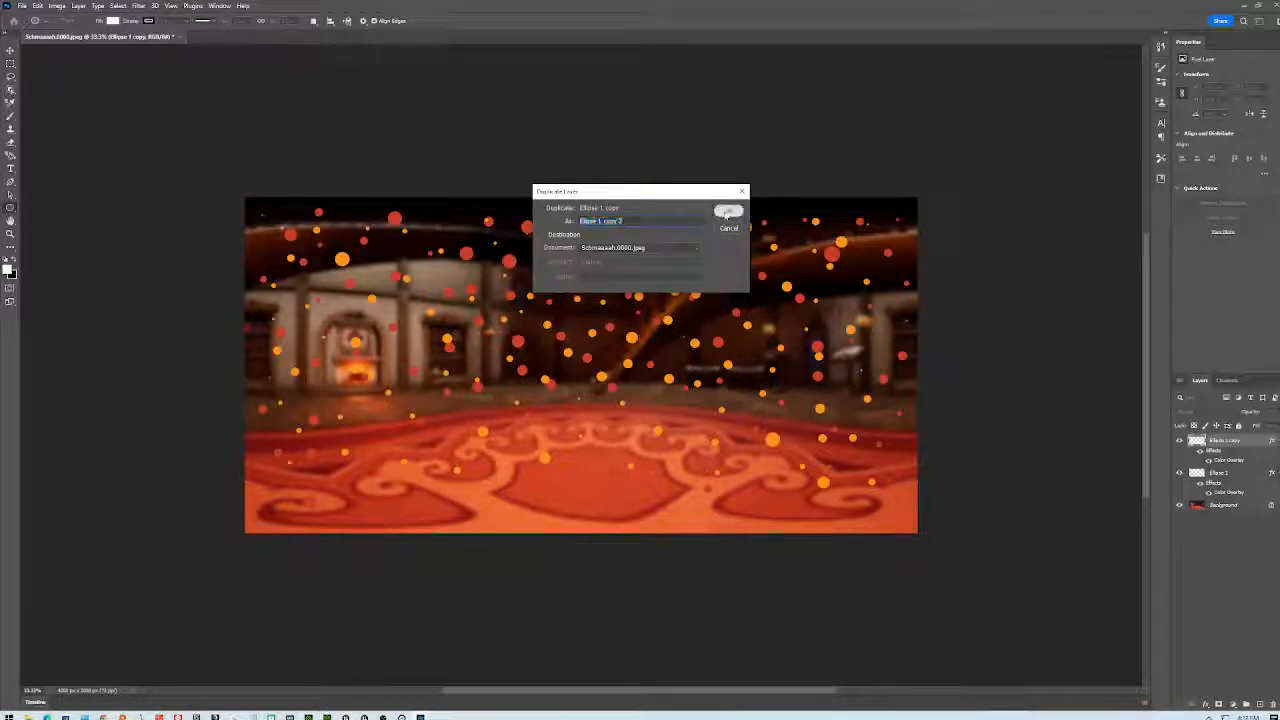
click(728, 211)
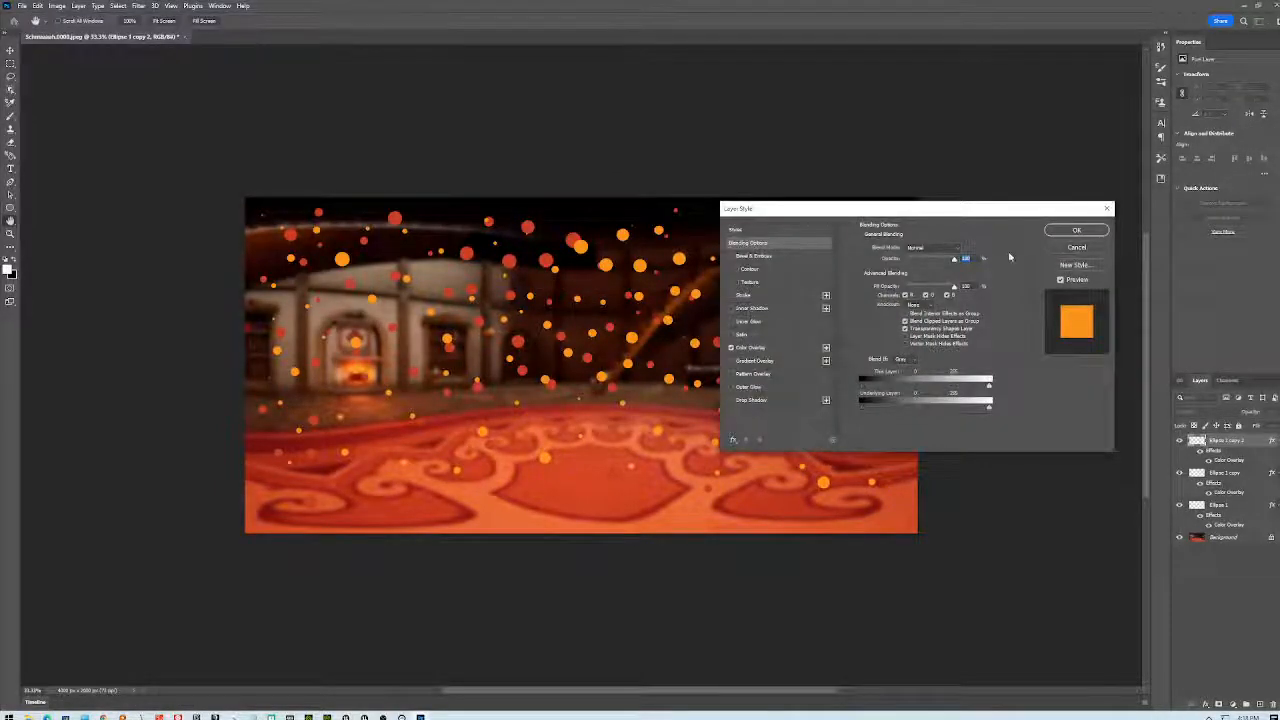
click(751, 349)
click(963, 248)
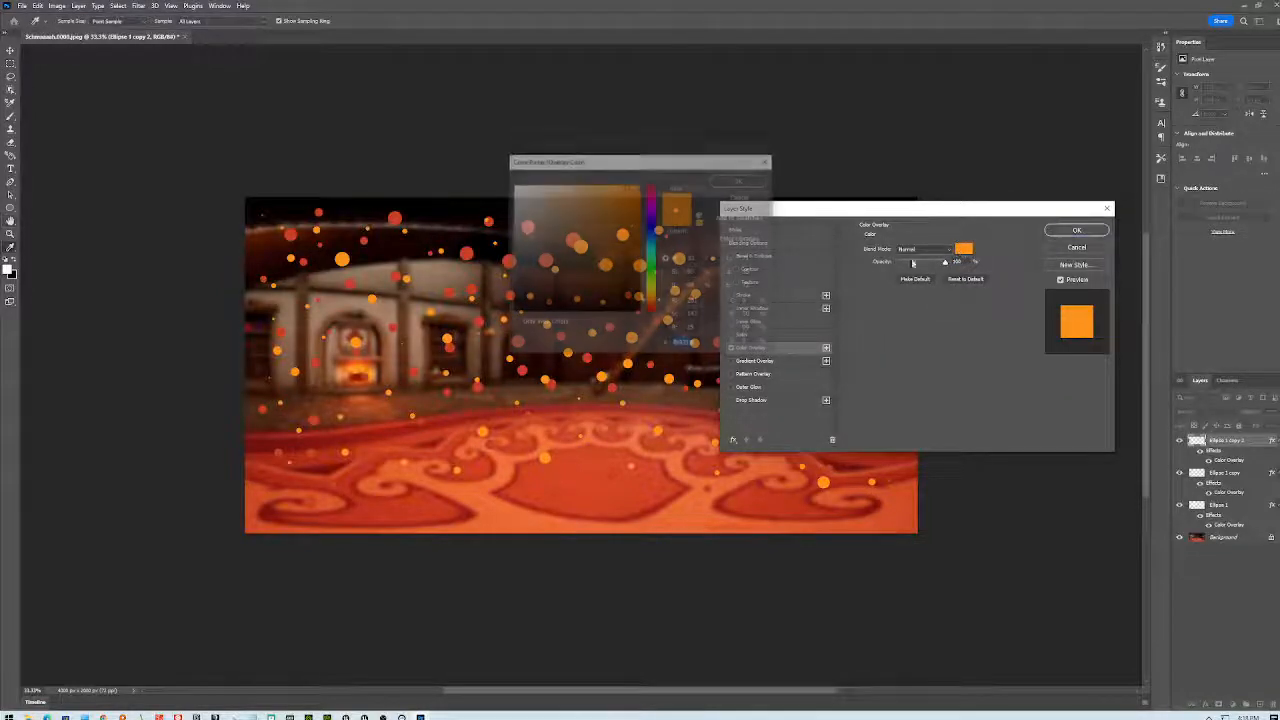
click(419, 303)
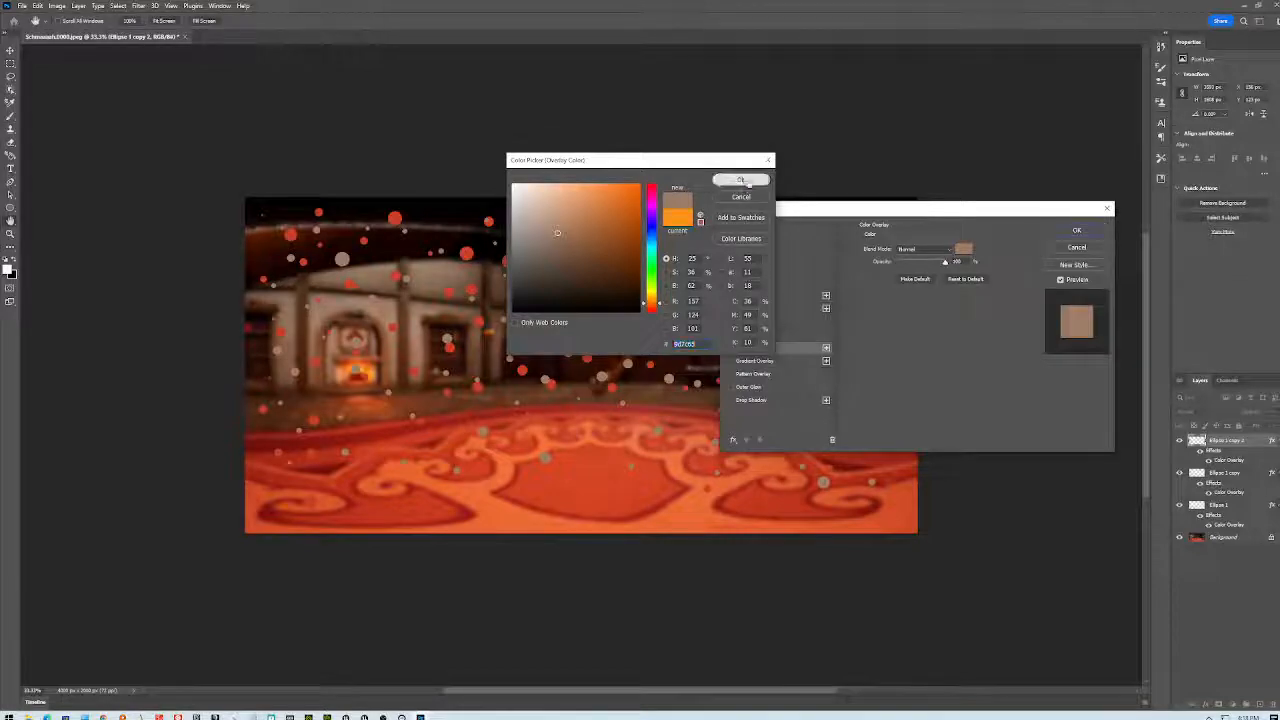
click(741, 179)
- Apply the tan overlay and nudge the new dot layer with the Move tool
click(1091, 231)
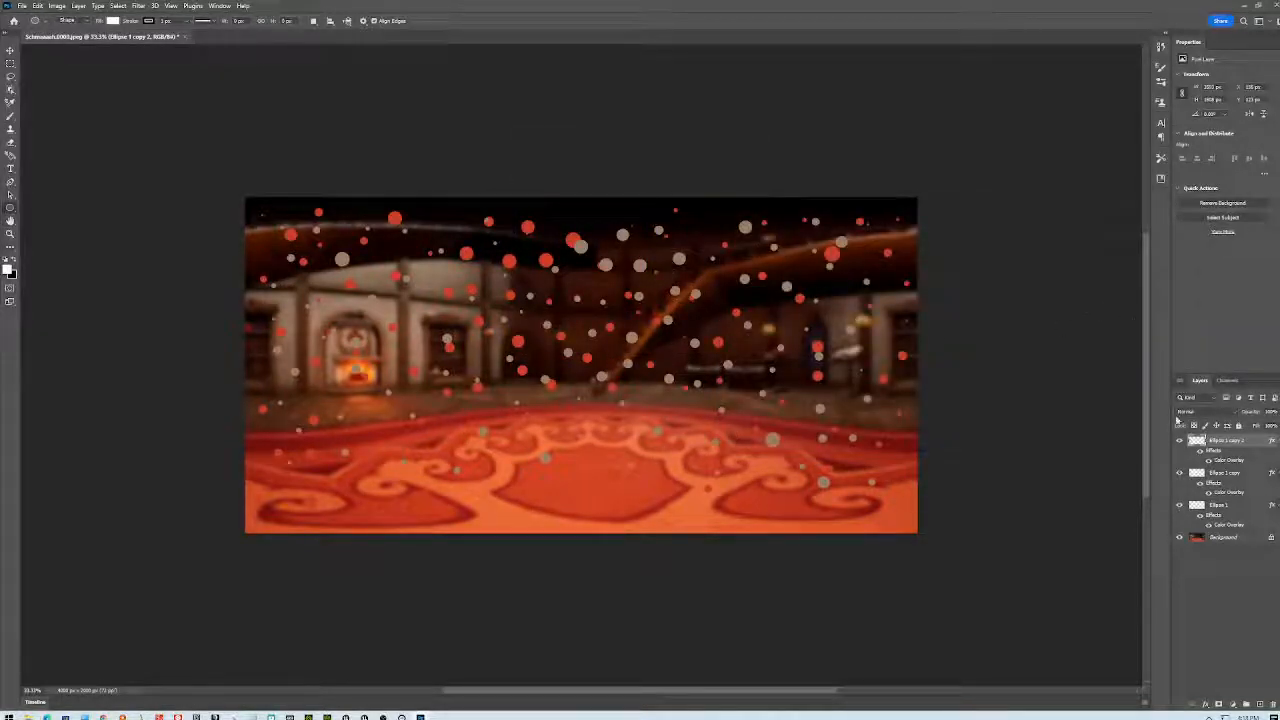
key(v)
mouse_move(656, 292)
mouse_down()
mouse_move(646, 280)
mouse_move(663, 283)
mouse_move(662, 300)
mouse_up()
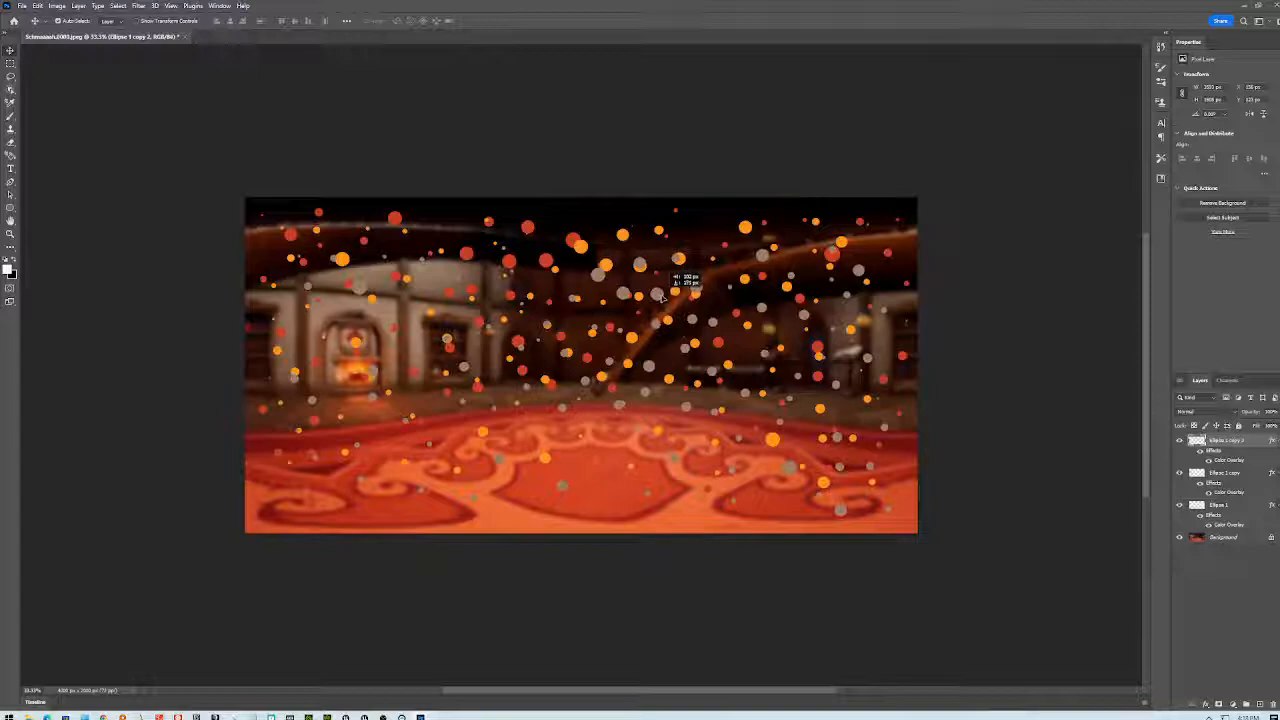
- Free-transform the tan dots, resizing and shifting them, then try lowering the layer in the stack
key(ctrl+t)
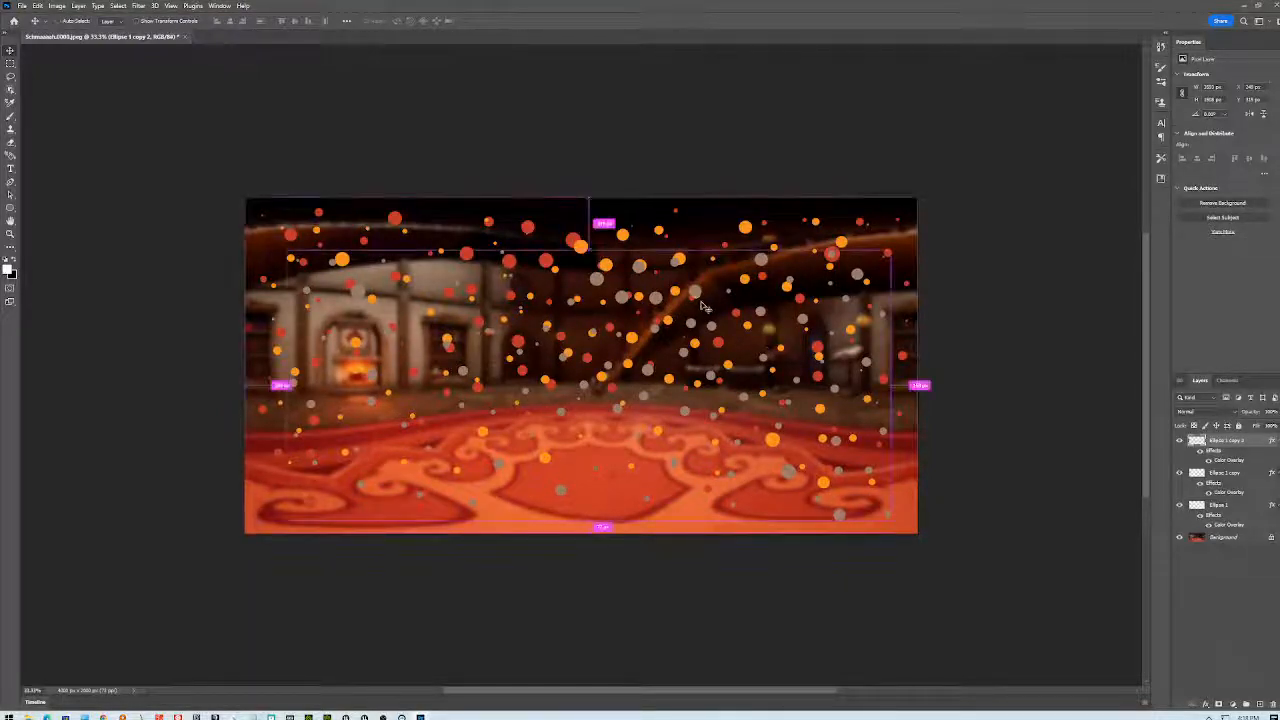
drag(888, 252, 869, 262)
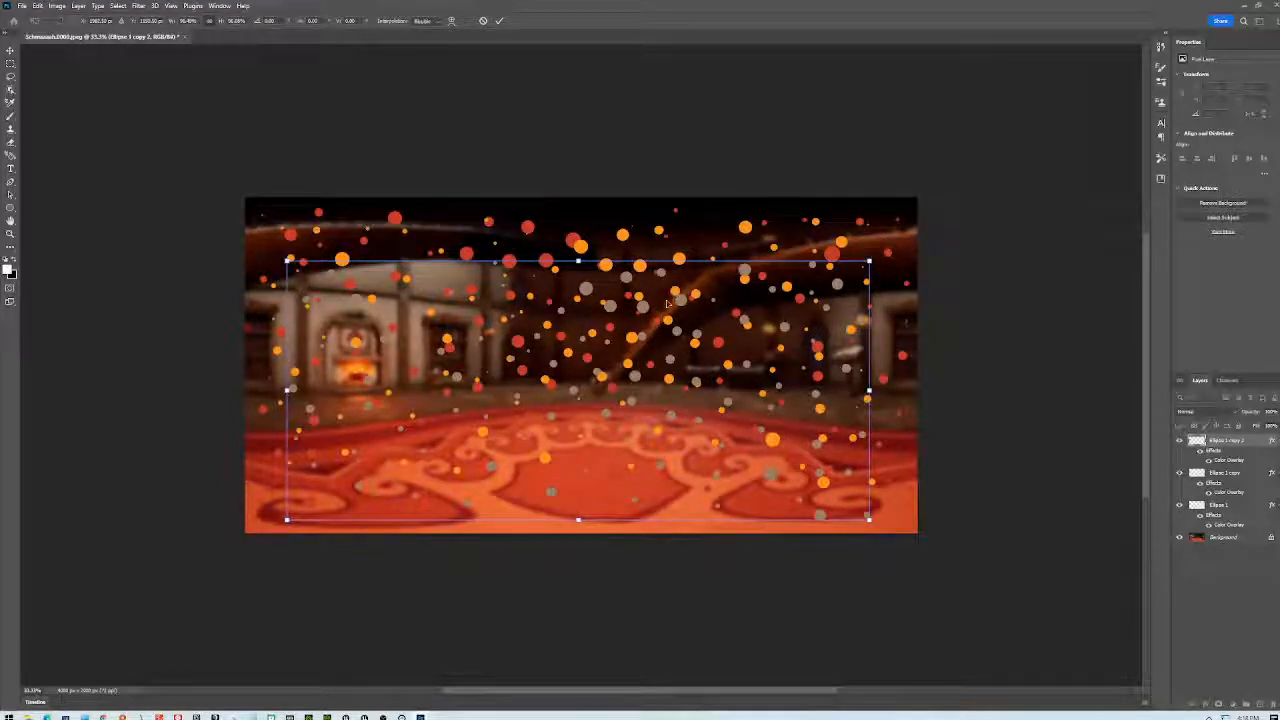
drag(685, 300, 652, 252)
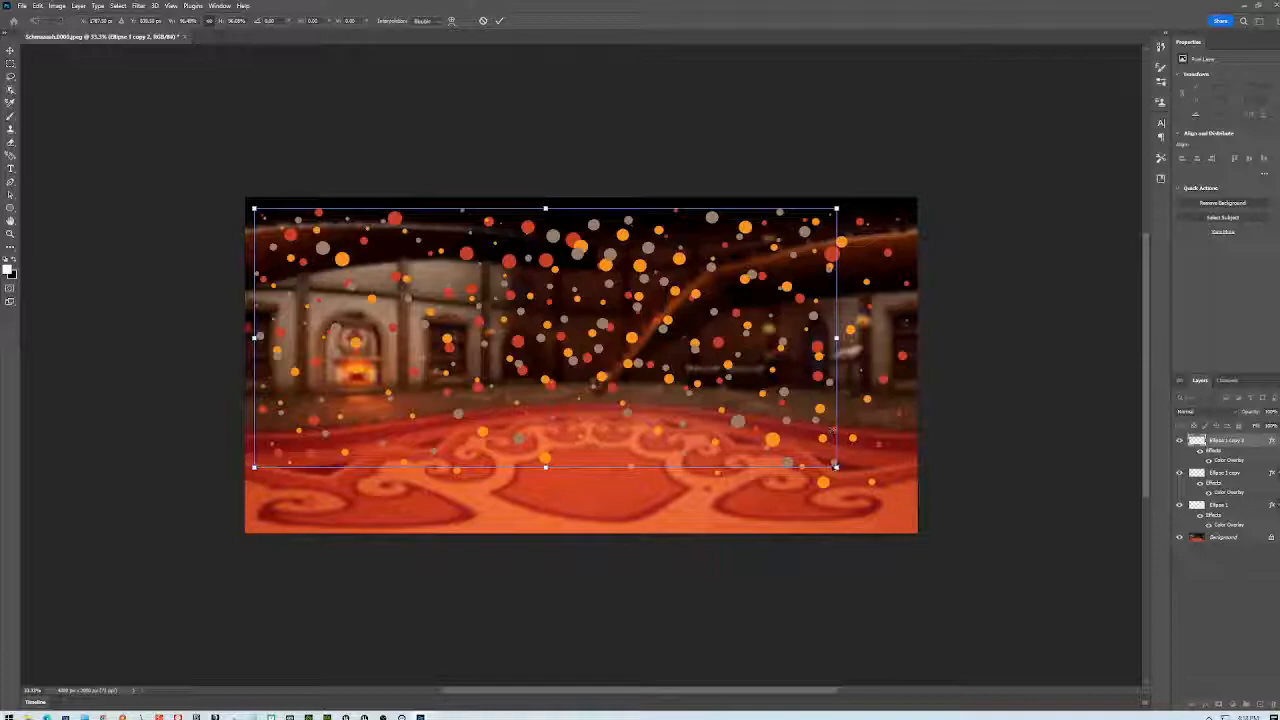
drag(836, 466, 864, 480)
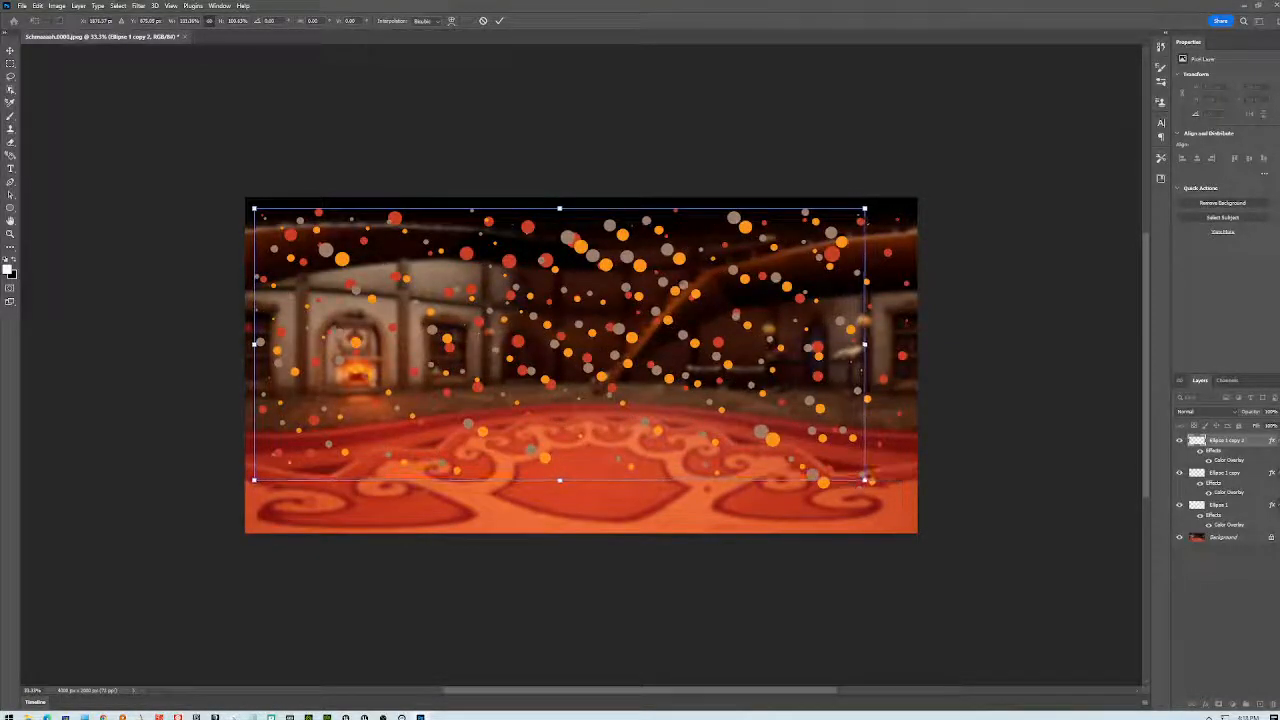
drag(678, 258, 702, 276)
drag(1232, 448, 1222, 561)
click(1227, 564)
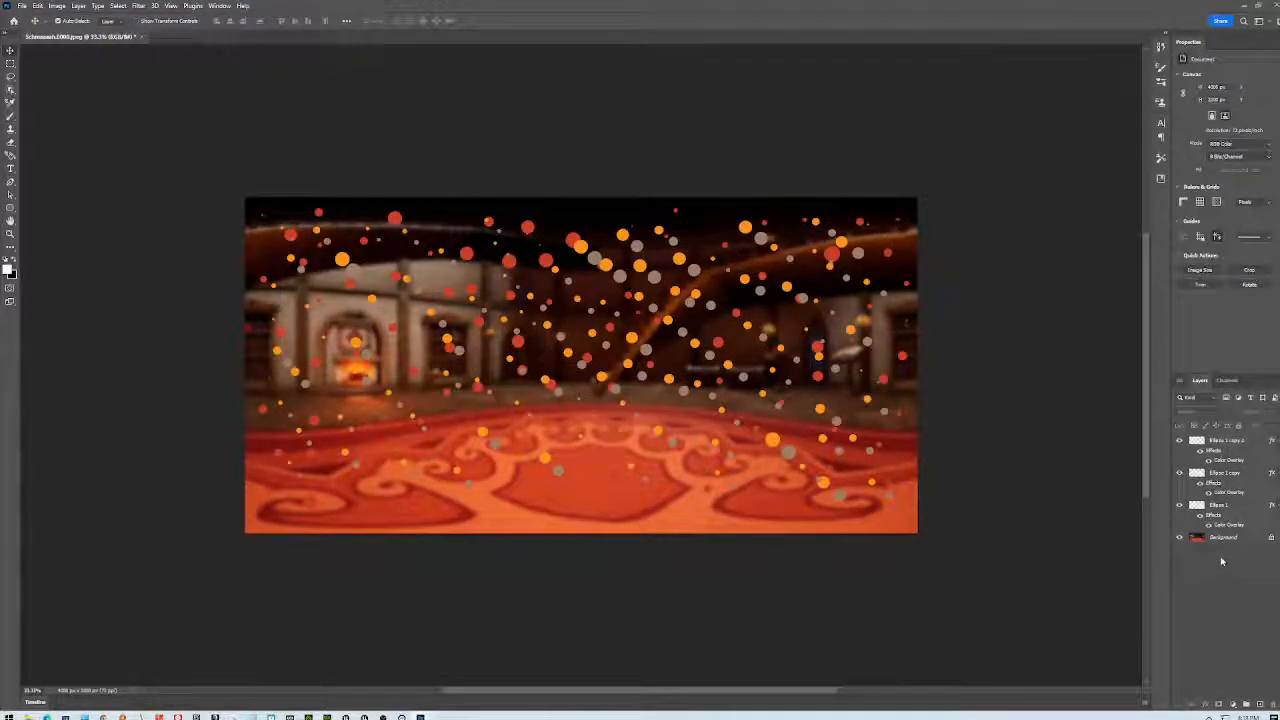
- Place the tan Ellipse 1 copy 2 layer below Ellipse 1 and widen the Layers panel dock
click(1231, 447)
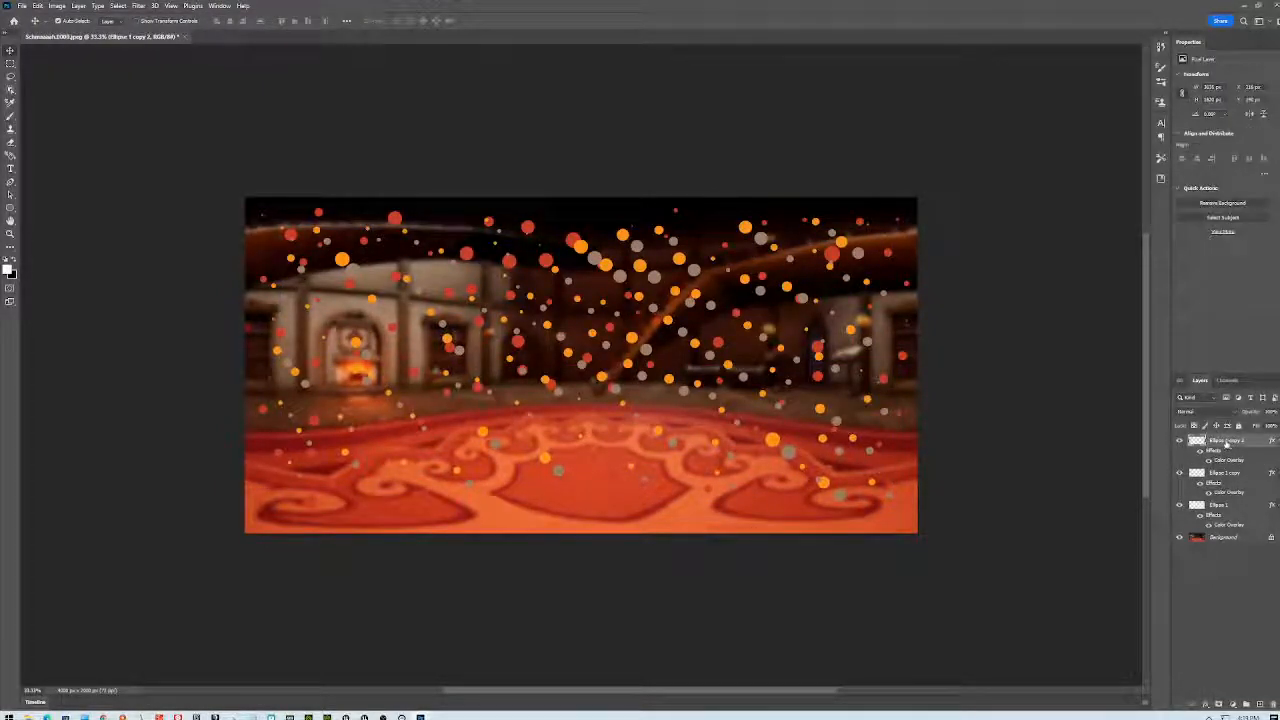
click(1180, 441)
click(1180, 441)
drag(1226, 444, 1234, 527)
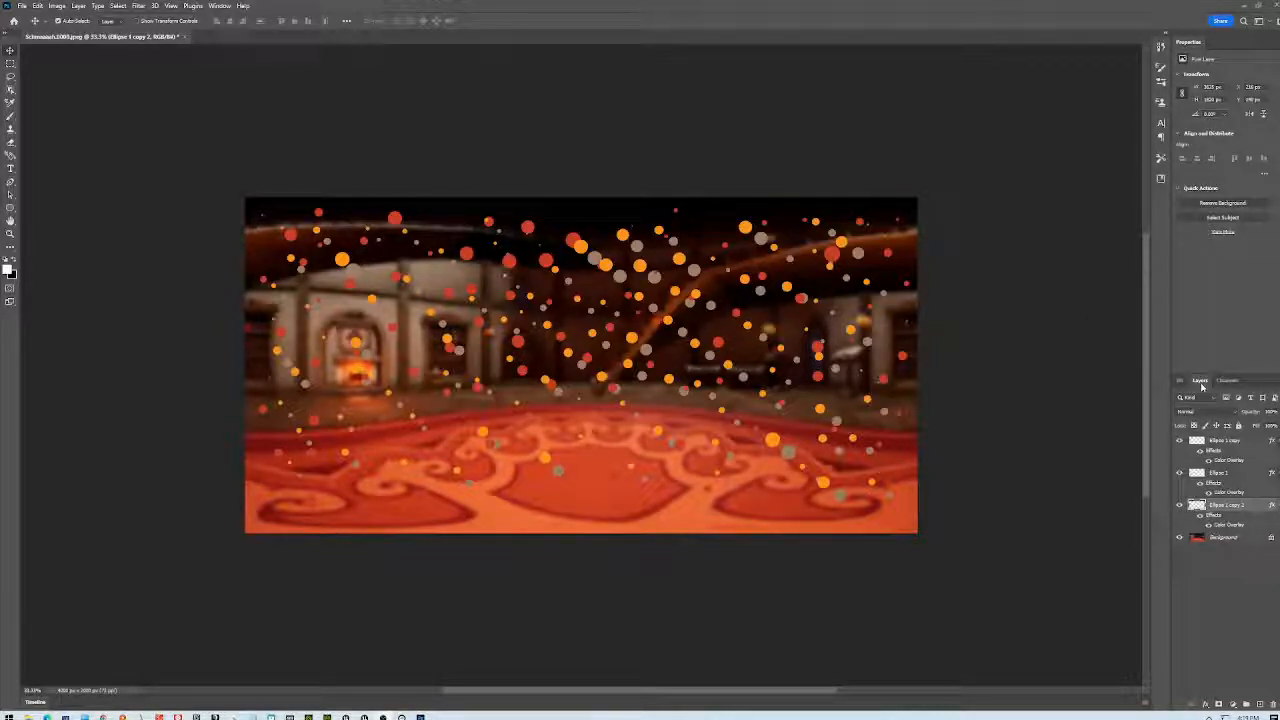
drag(1168, 376, 1128, 382)
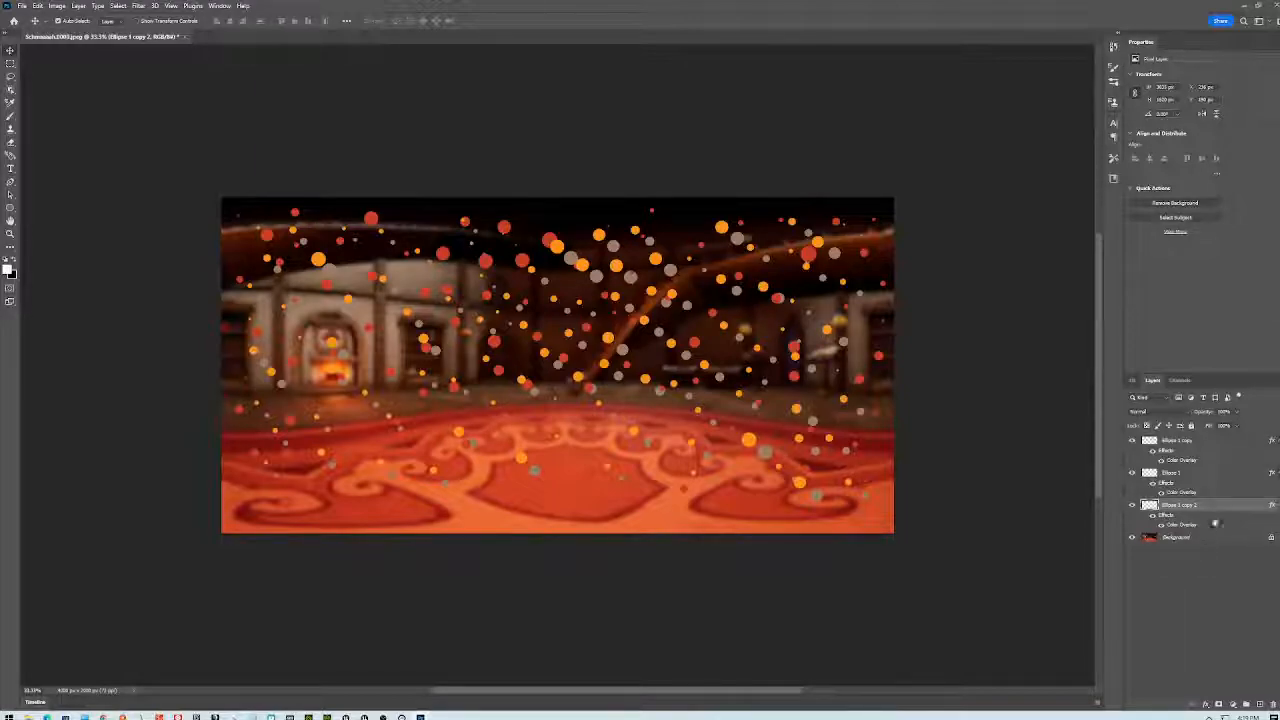
- Lower the opacities: Ellipse 1 copy 2 about 80%, Ellipse 1 about 65%, Ellipse 1 copy about 75%
click(1237, 412)
drag(1238, 425, 1219, 427)
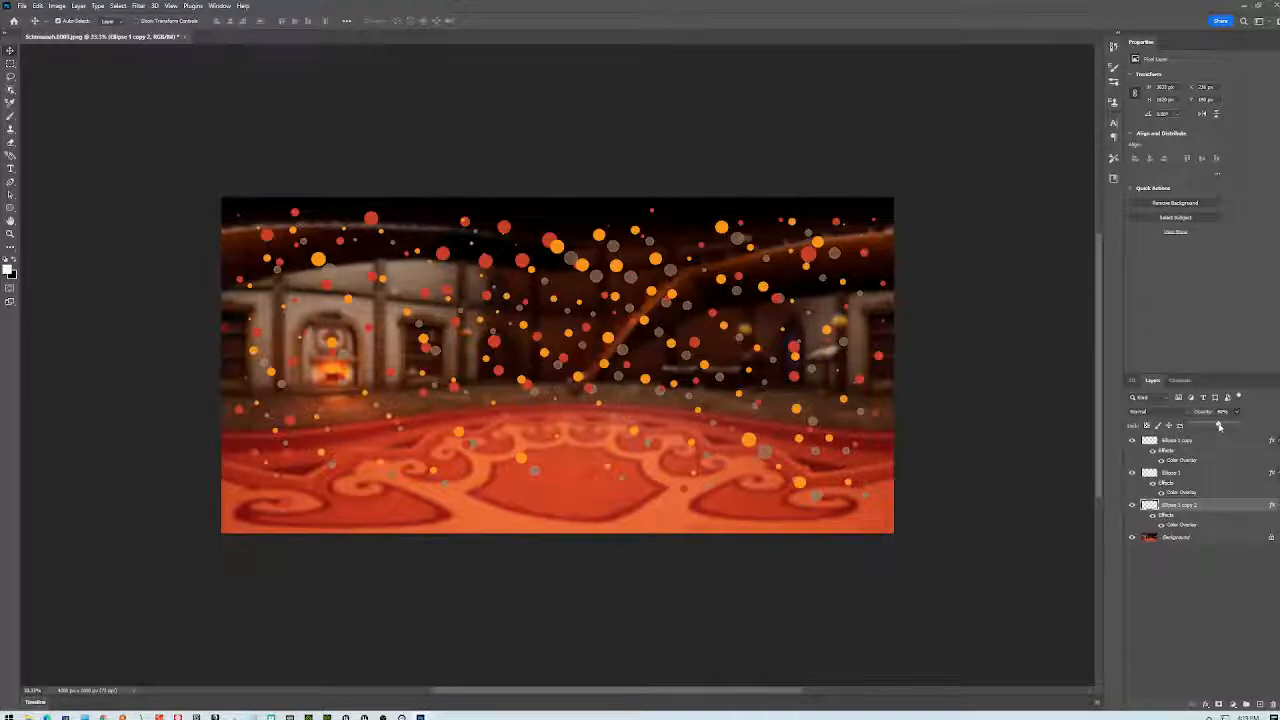
click(1225, 474)
click(1237, 412)
drag(1237, 427, 1223, 427)
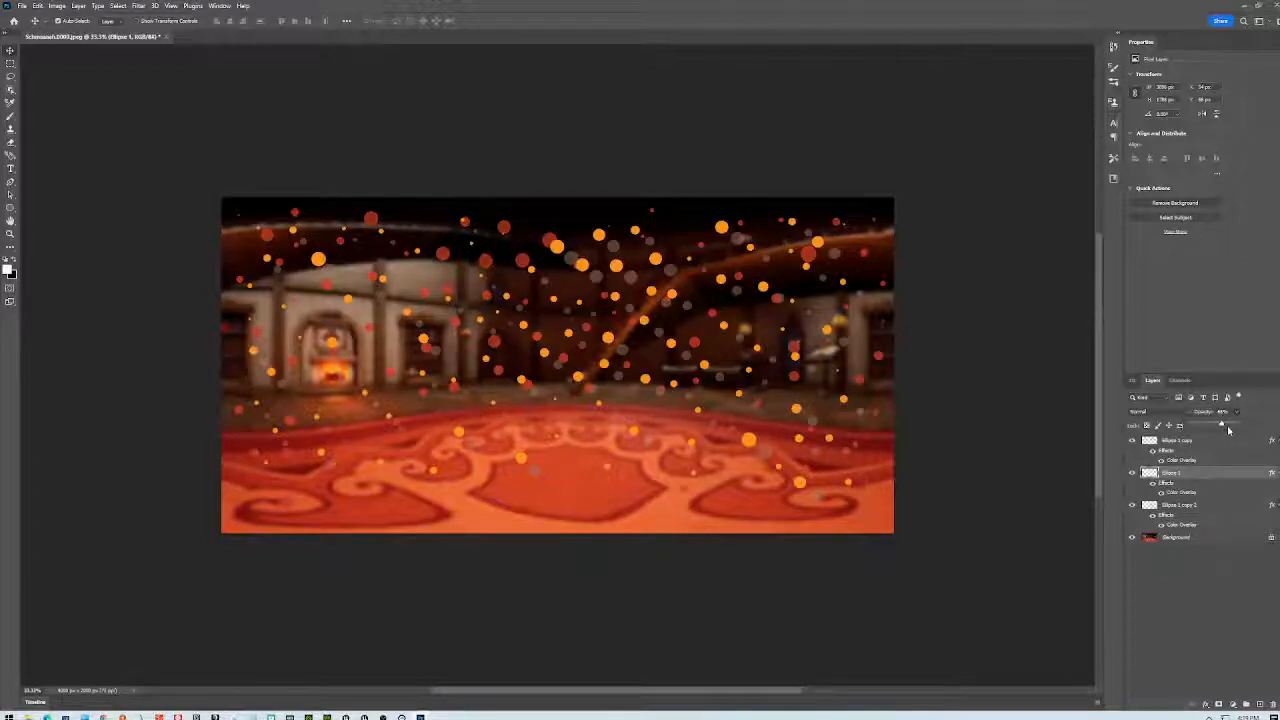
click(1213, 440)
click(1213, 440)
click(1237, 413)
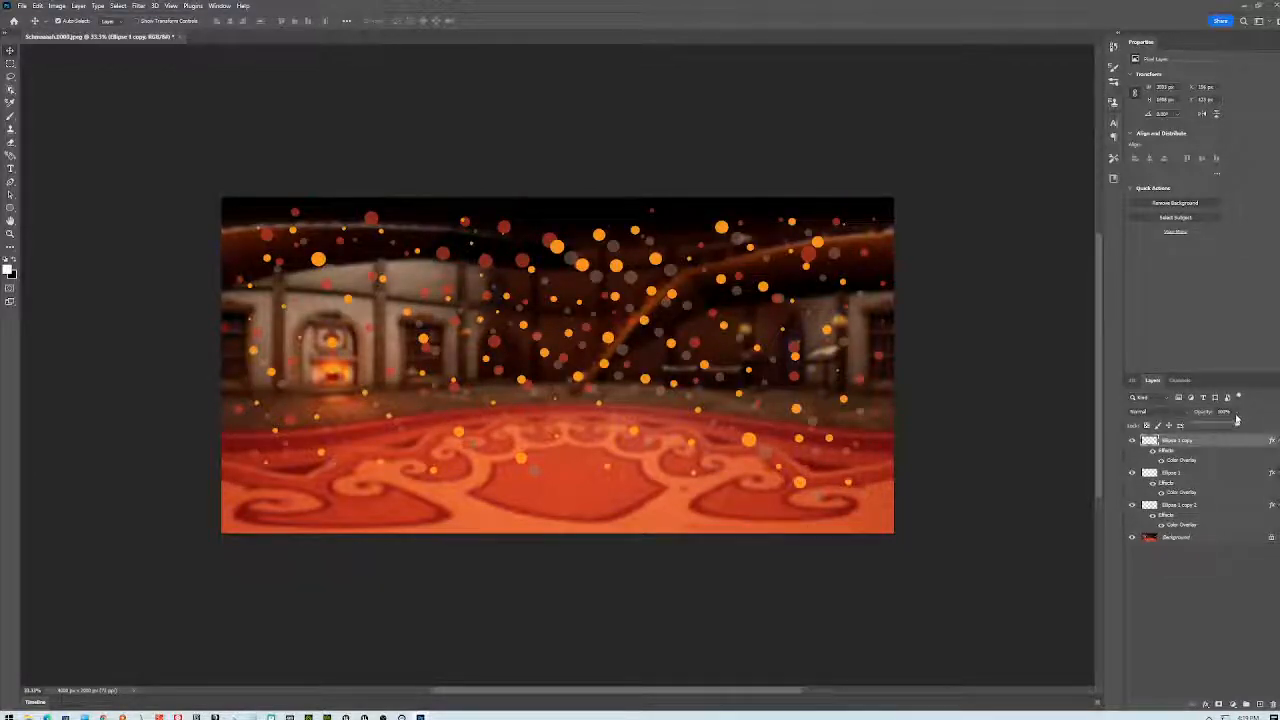
drag(1233, 425, 1219, 426)
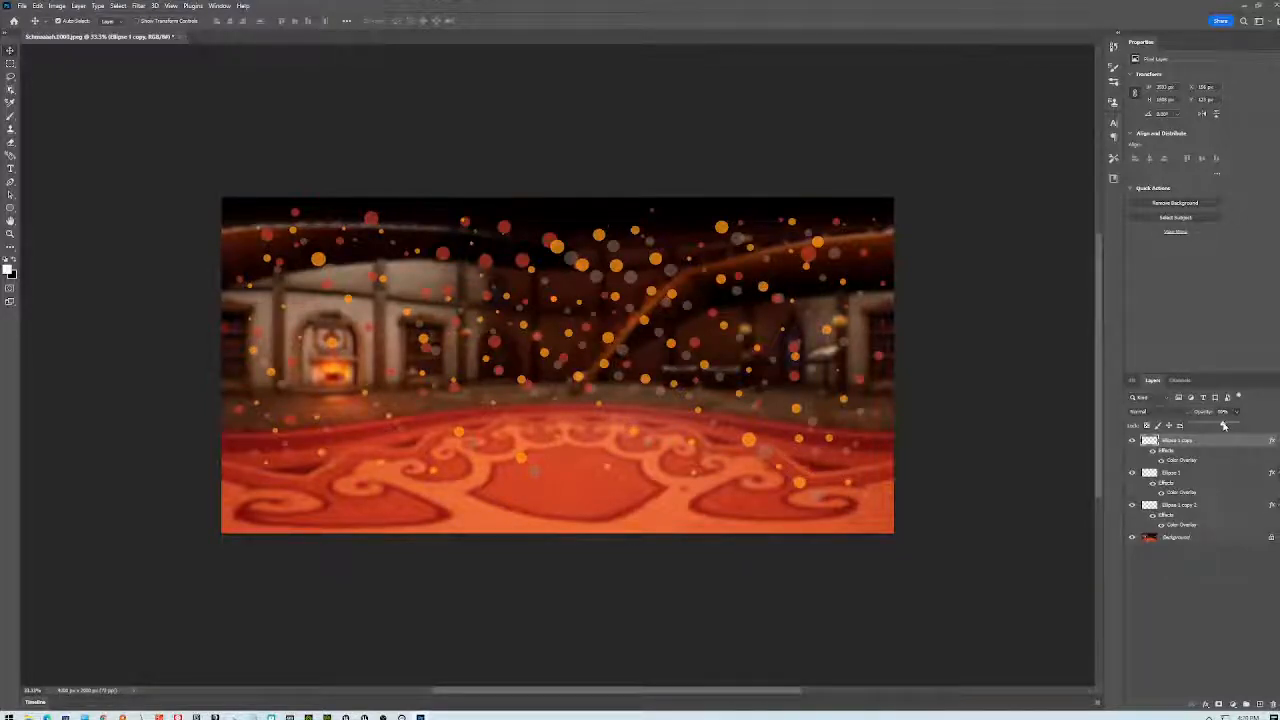
click(1216, 566)
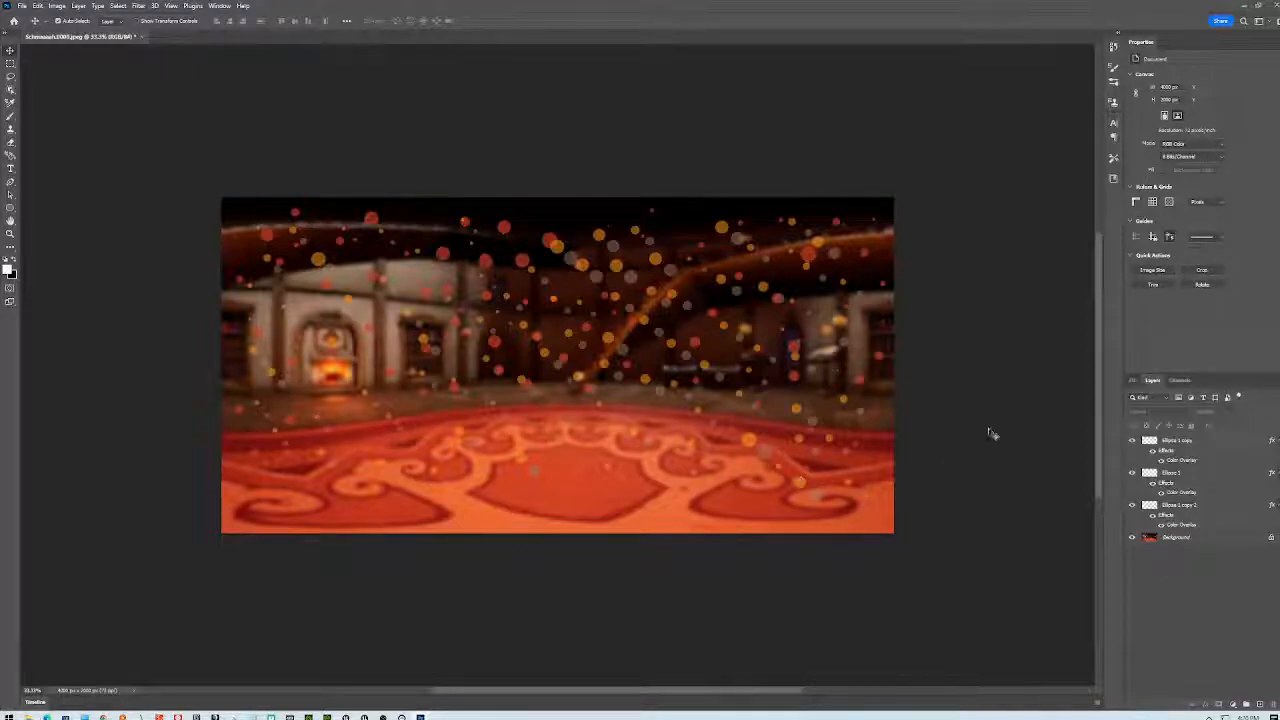
click(1213, 442)
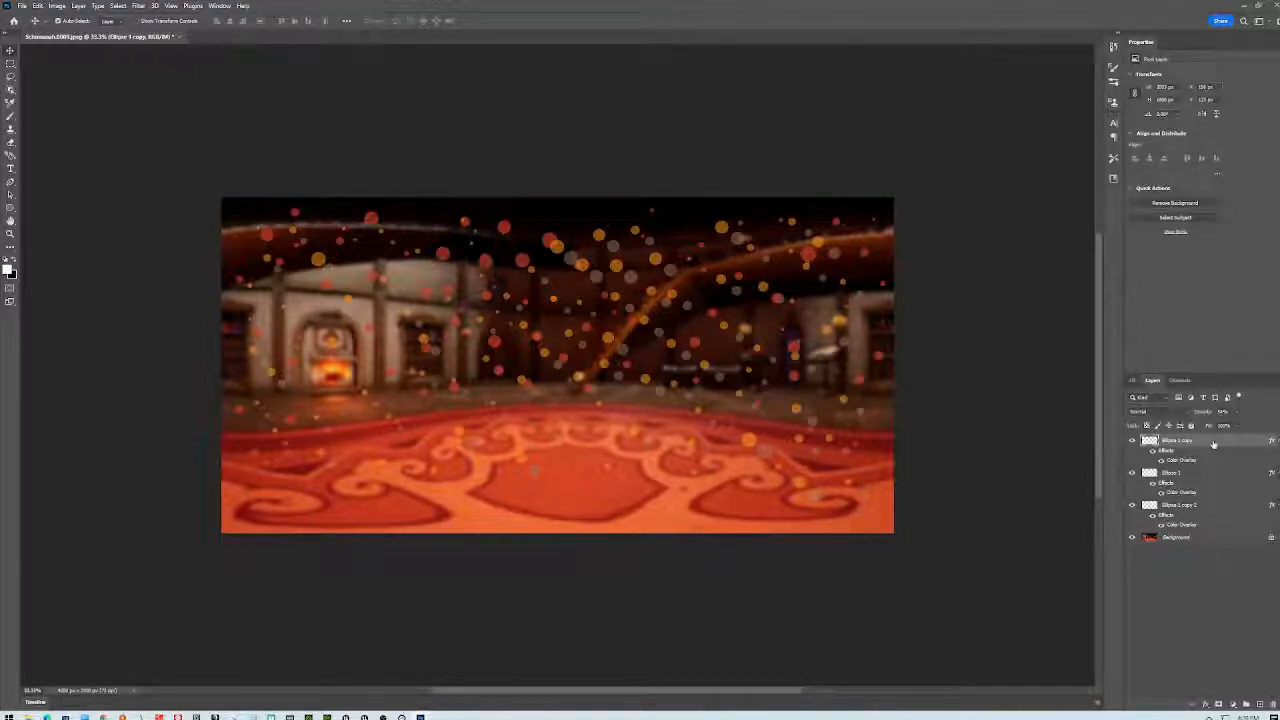
- Apply Lens Blur to the Ellipse 1 copy dots, raising the radius from 15 to 32
click(138, 6)
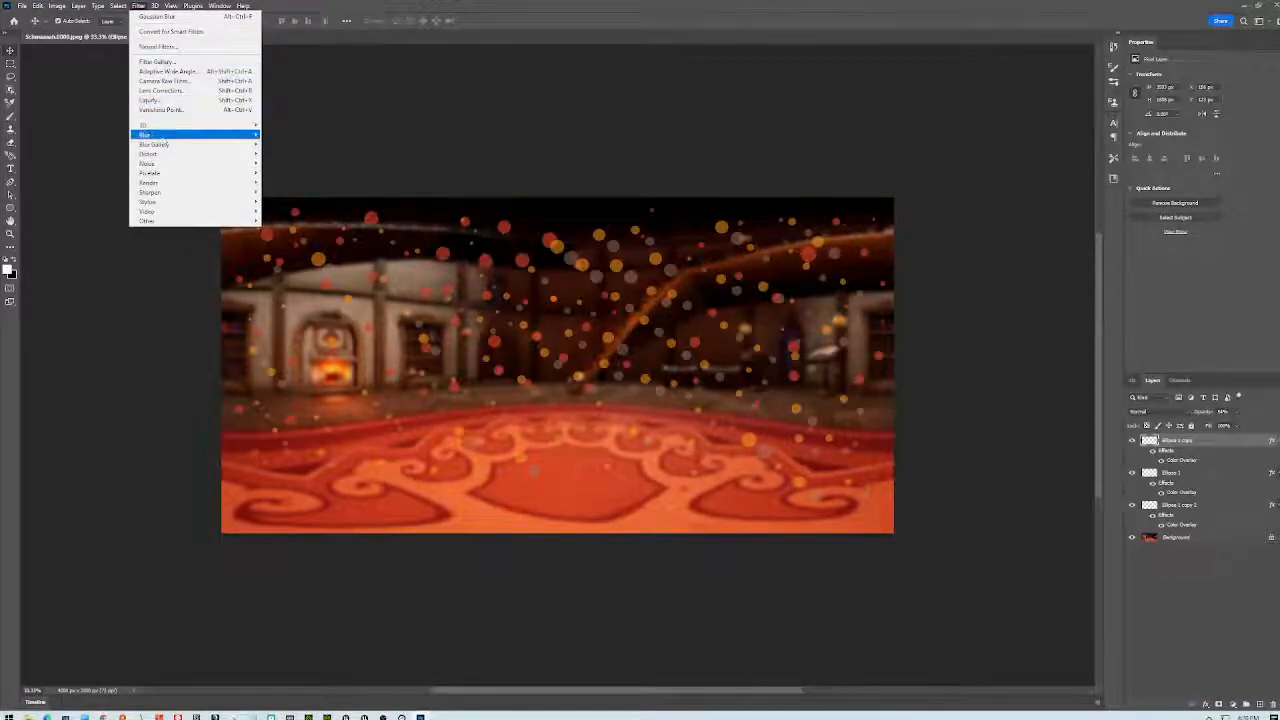
mouse_move(160, 134)
click(288, 183)
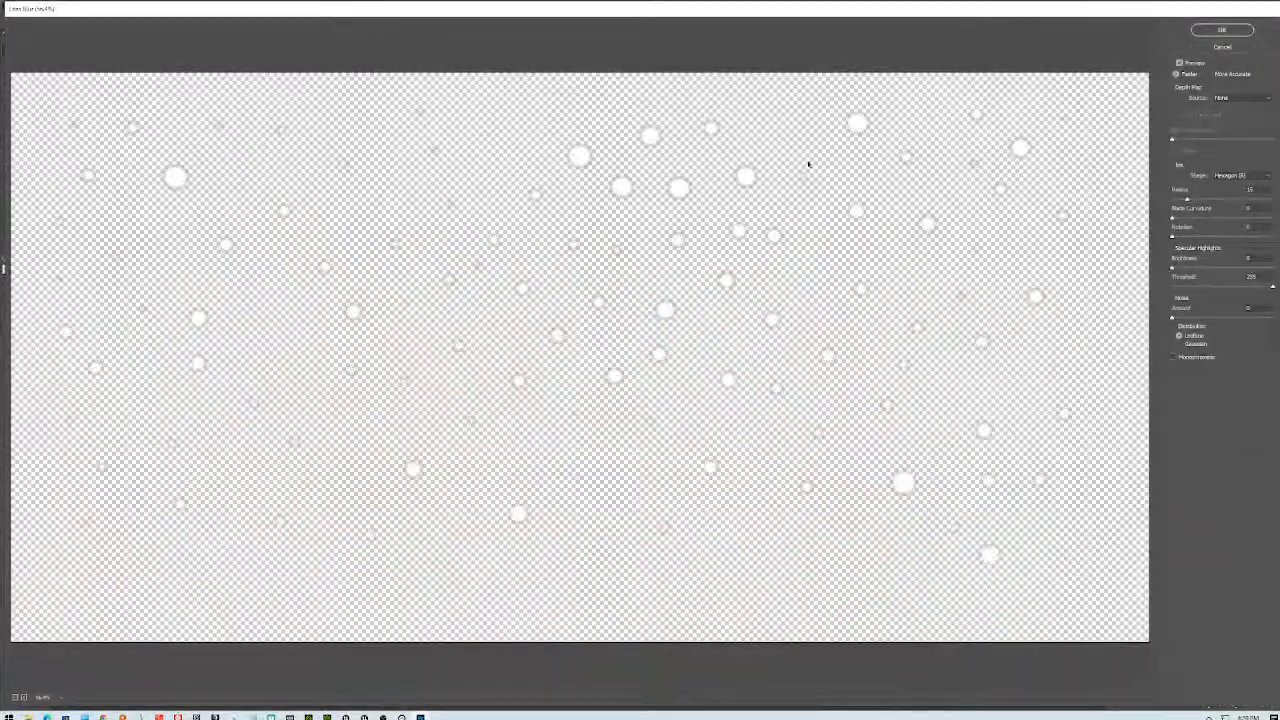
drag(1130, 8, 1028, 320)
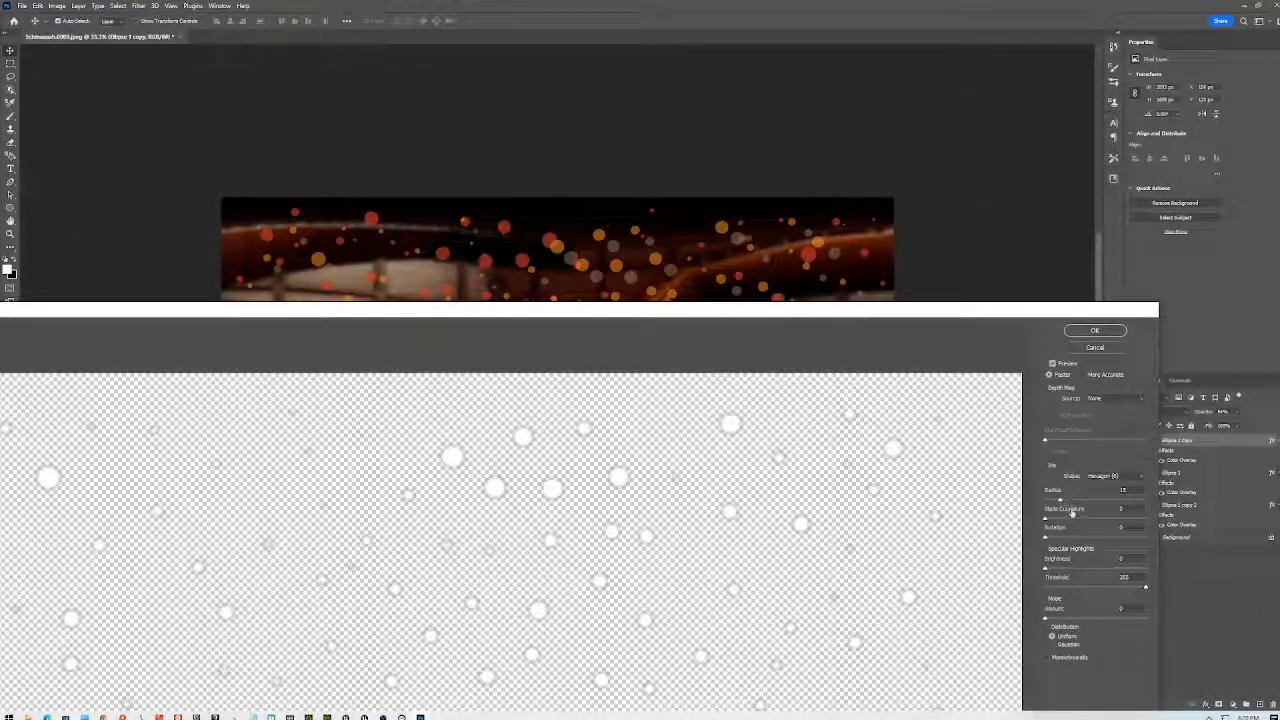
drag(1060, 500, 1078, 504)
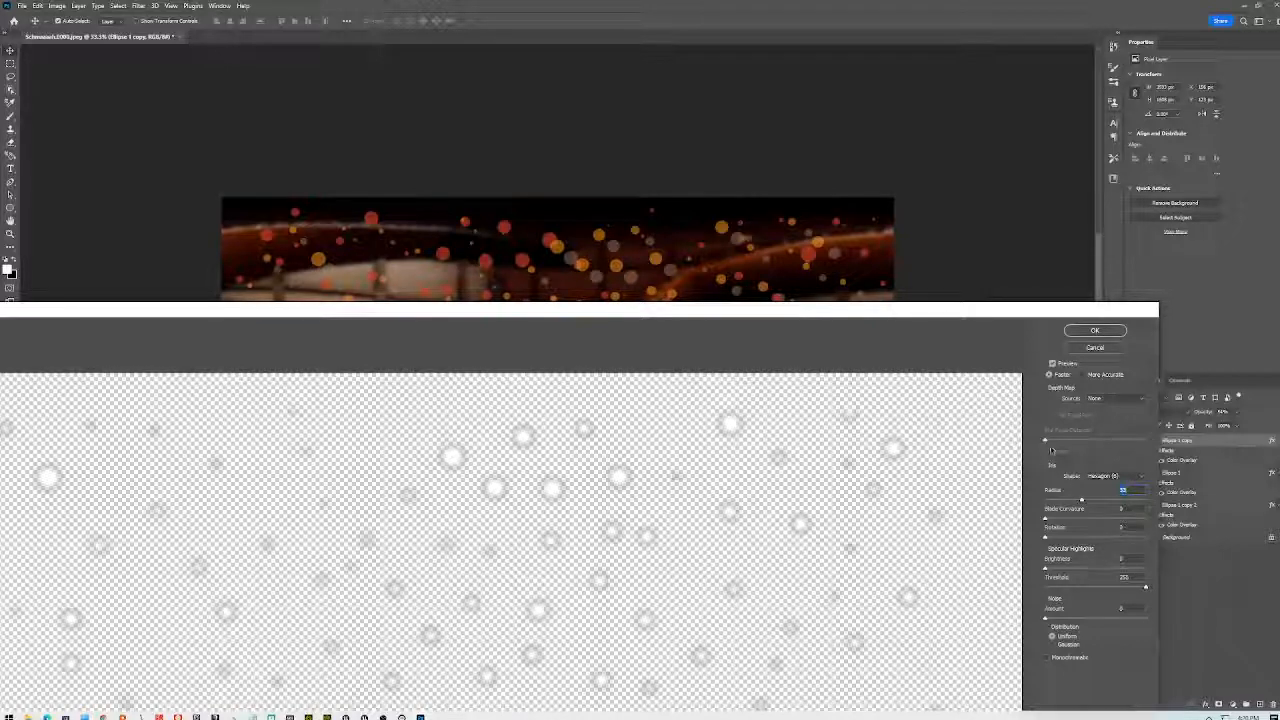
click(1086, 333)
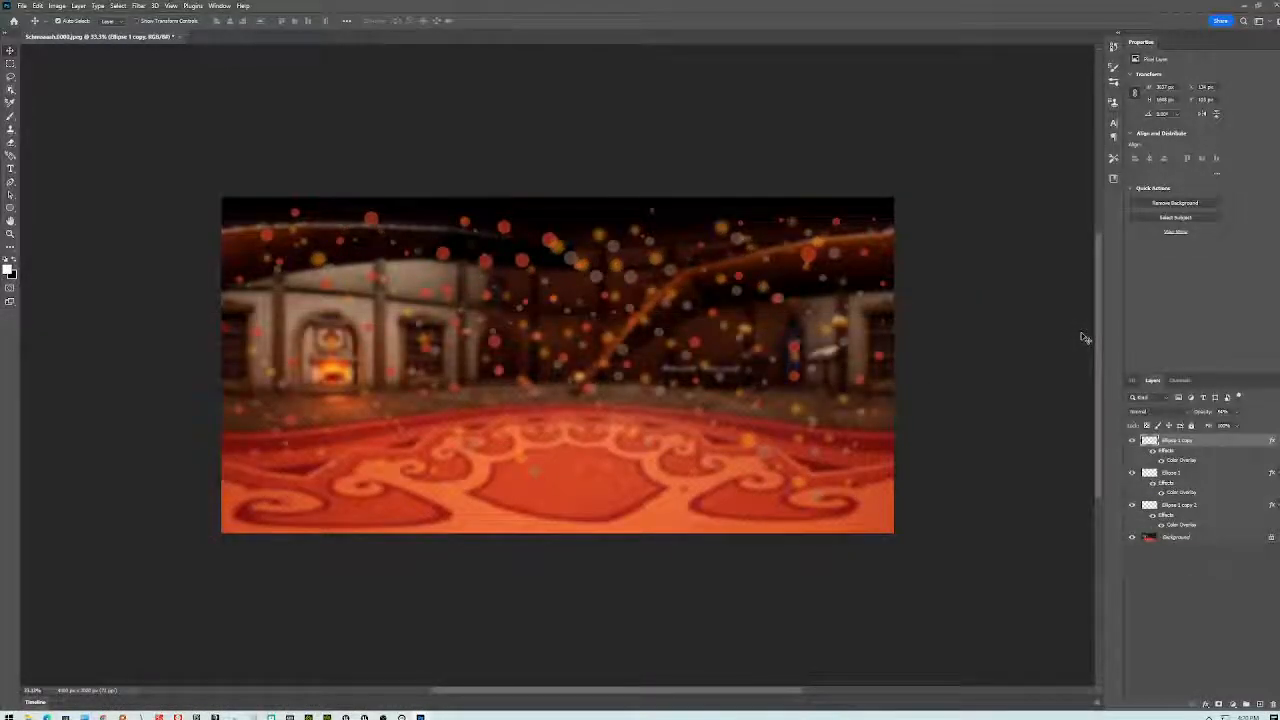
- Select each ellipse layer in turn, checking the Filter menu without applying anything
click(1216, 477)
click(139, 6)
key(Escape)
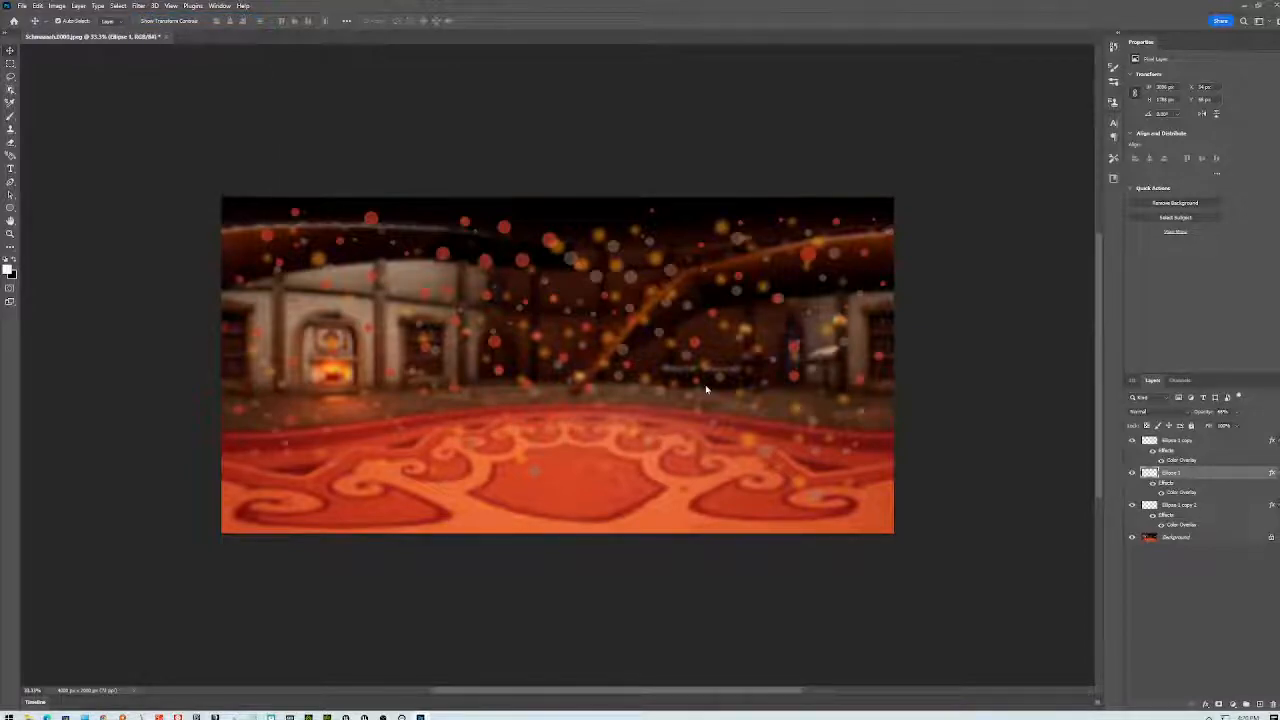
click(1219, 511)
click(139, 6)
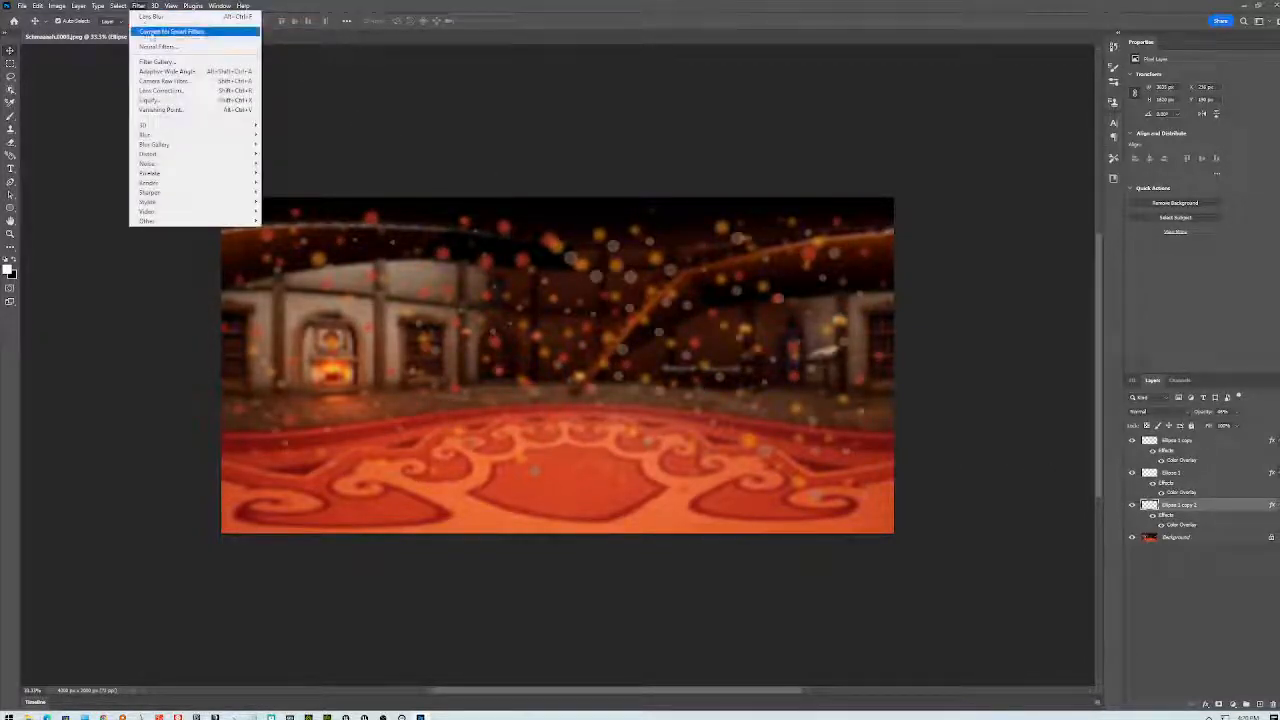
click(140, 8)
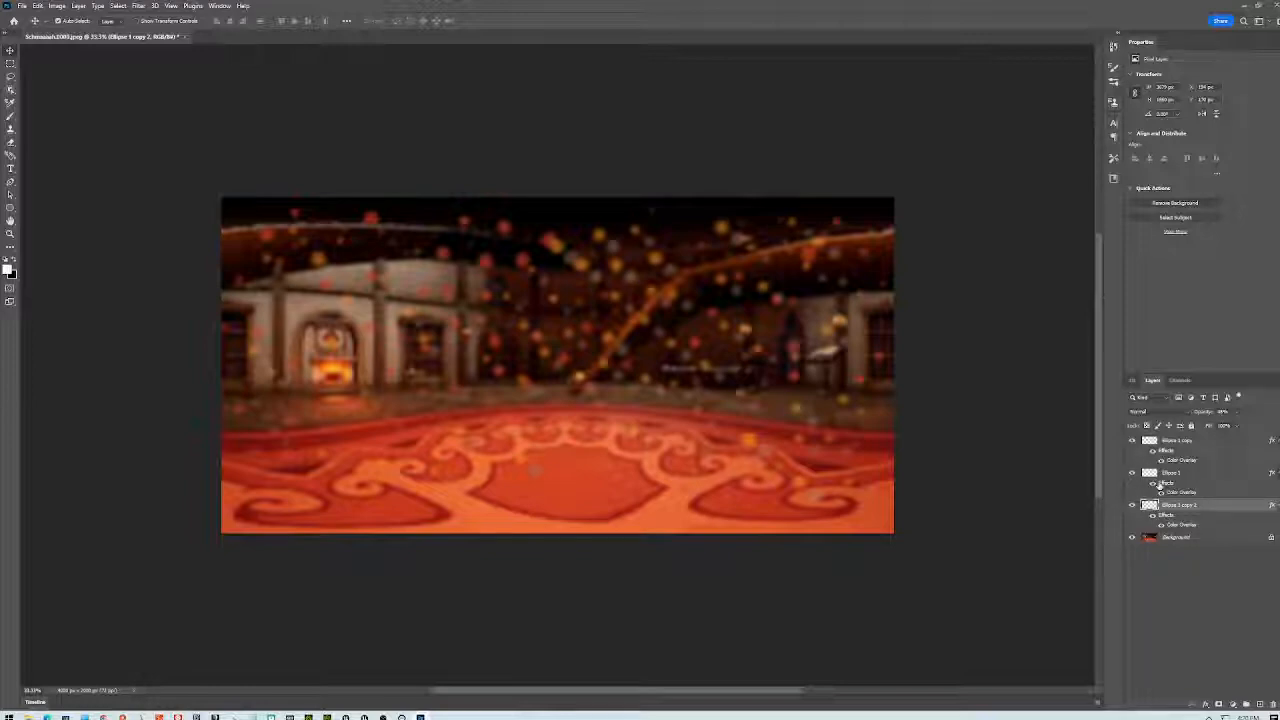
click(1219, 442)
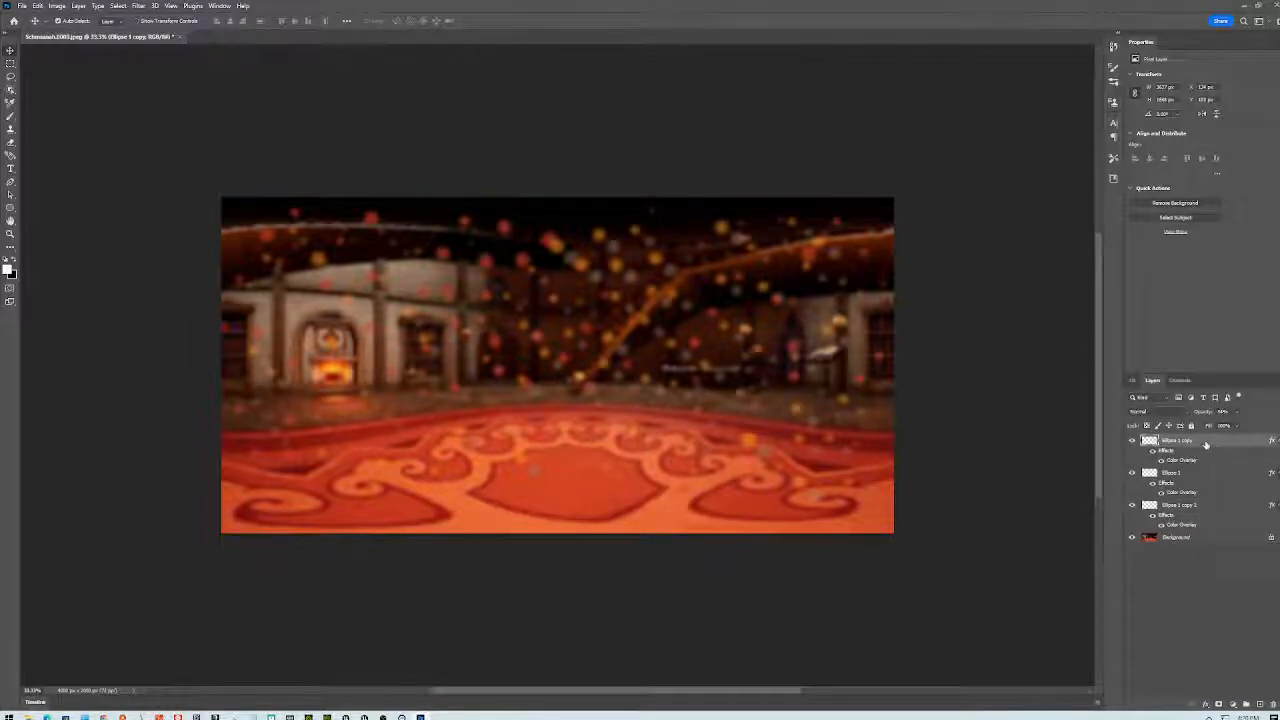
right_click(1205, 441)
click(1209, 508)
- Merge the three ellipse bokeh layers into a single particle layer
click(1188, 508)
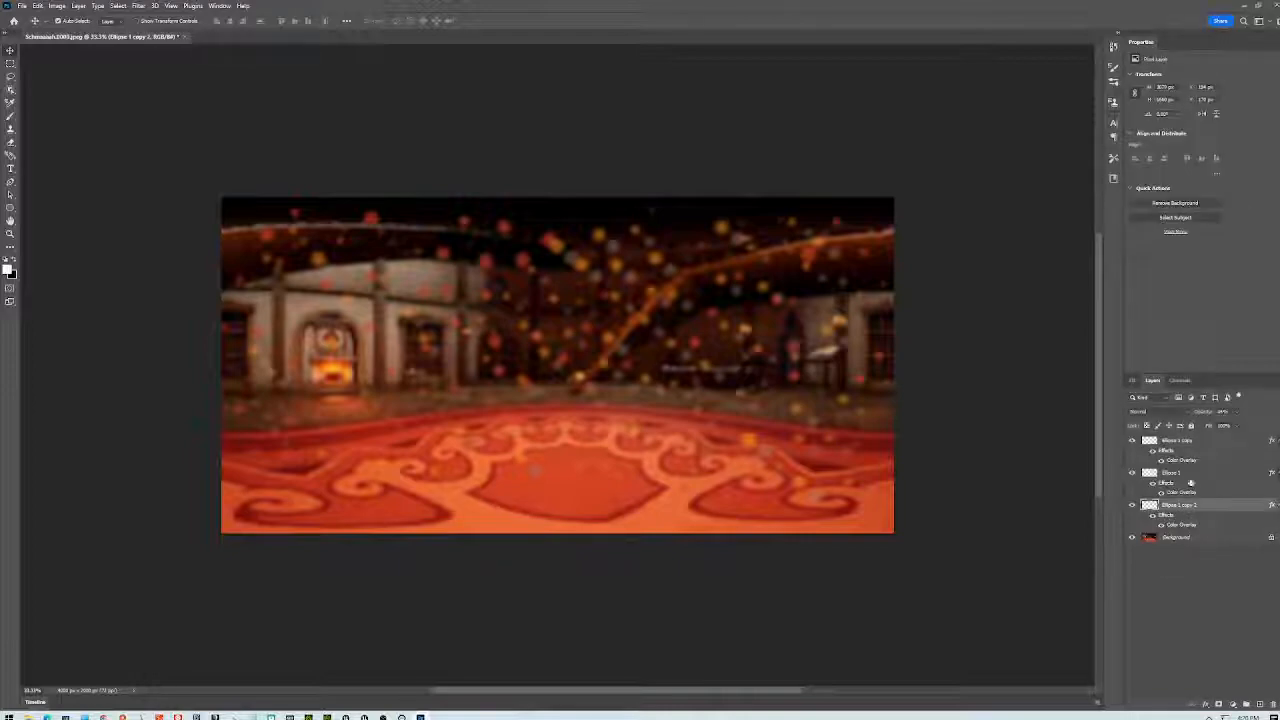
shift+click(1189, 442)
right_click(1189, 447)
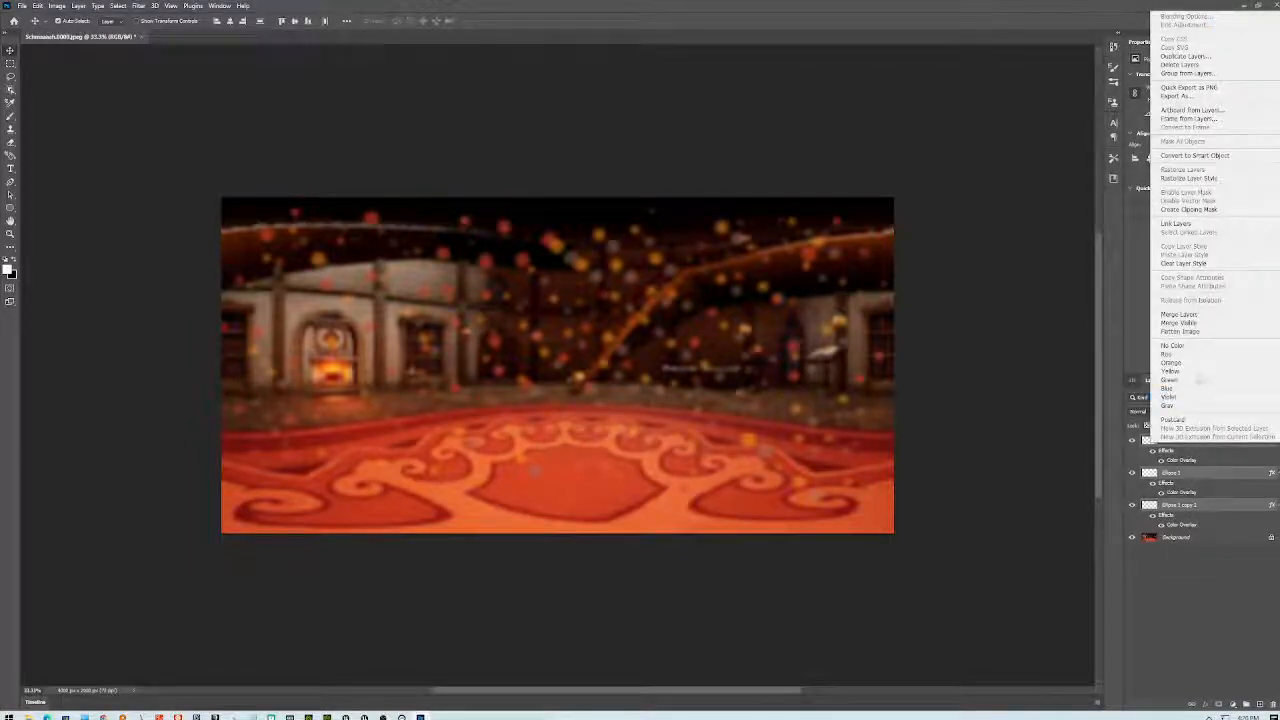
click(1180, 314)
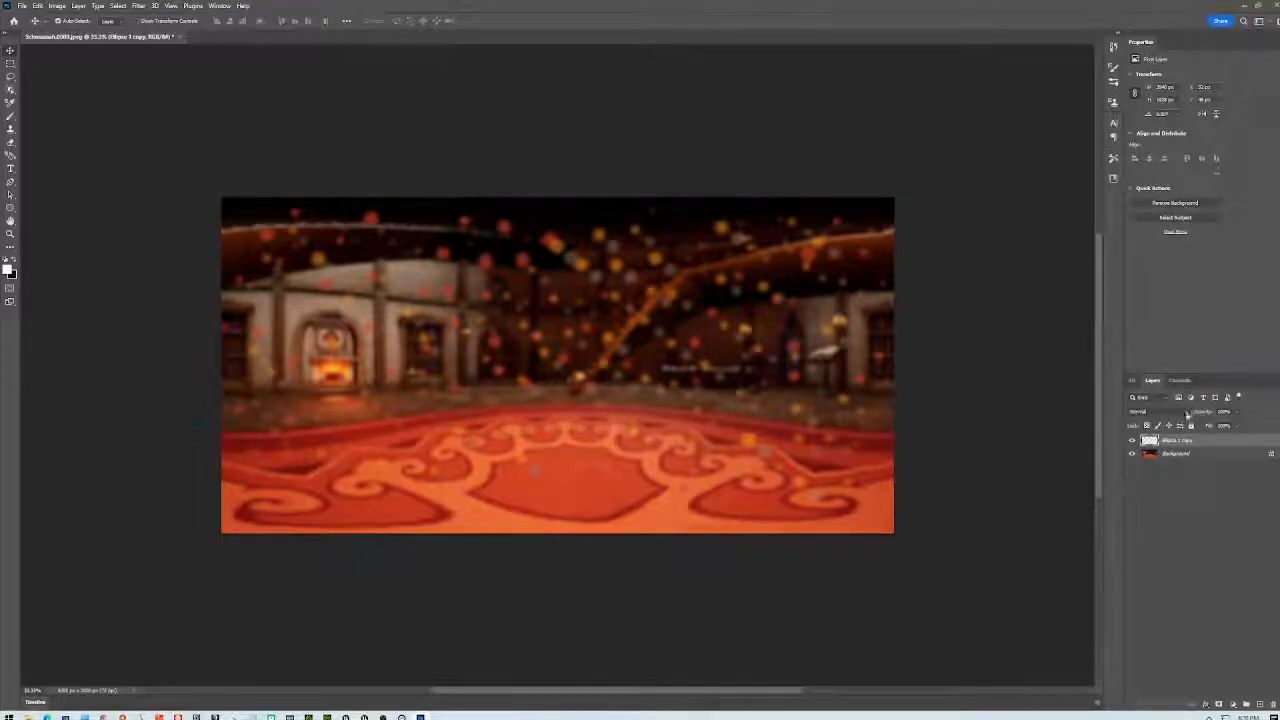
- Duplicate the merged Ellipse 1 copy layer as Ellipse 1 copy 2
right_click(1199, 449)
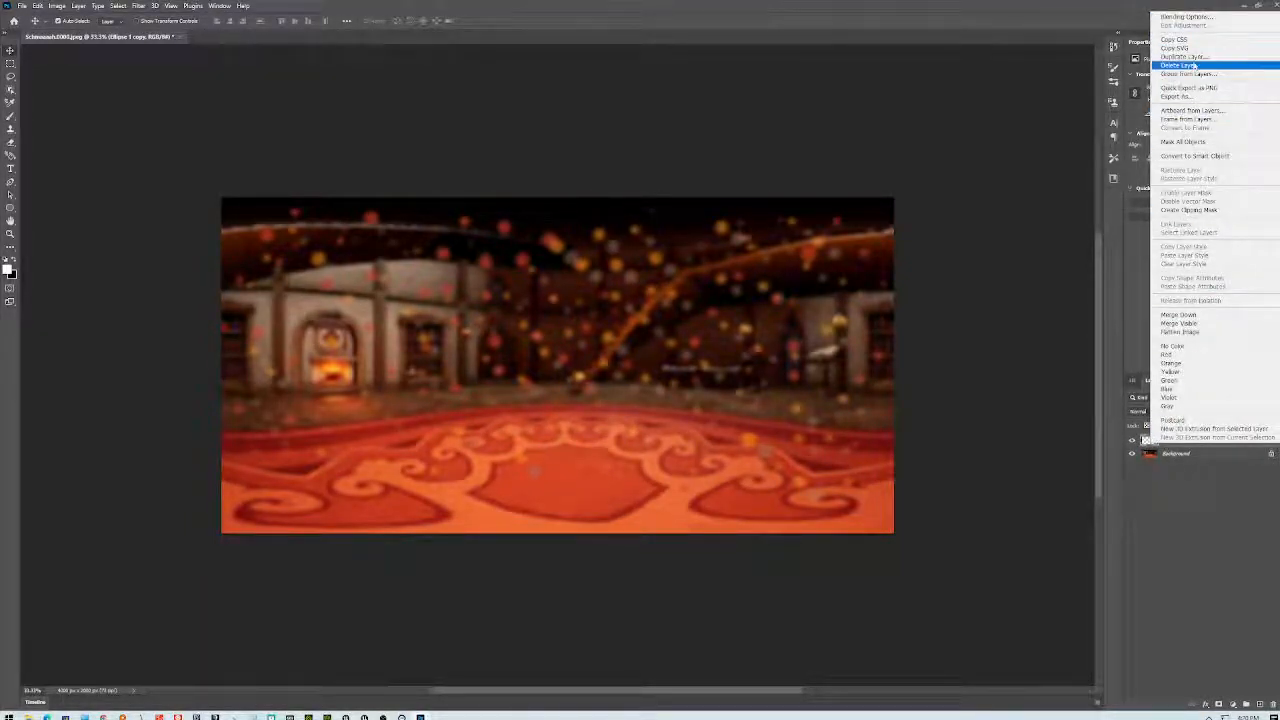
click(1182, 56)
click(735, 212)
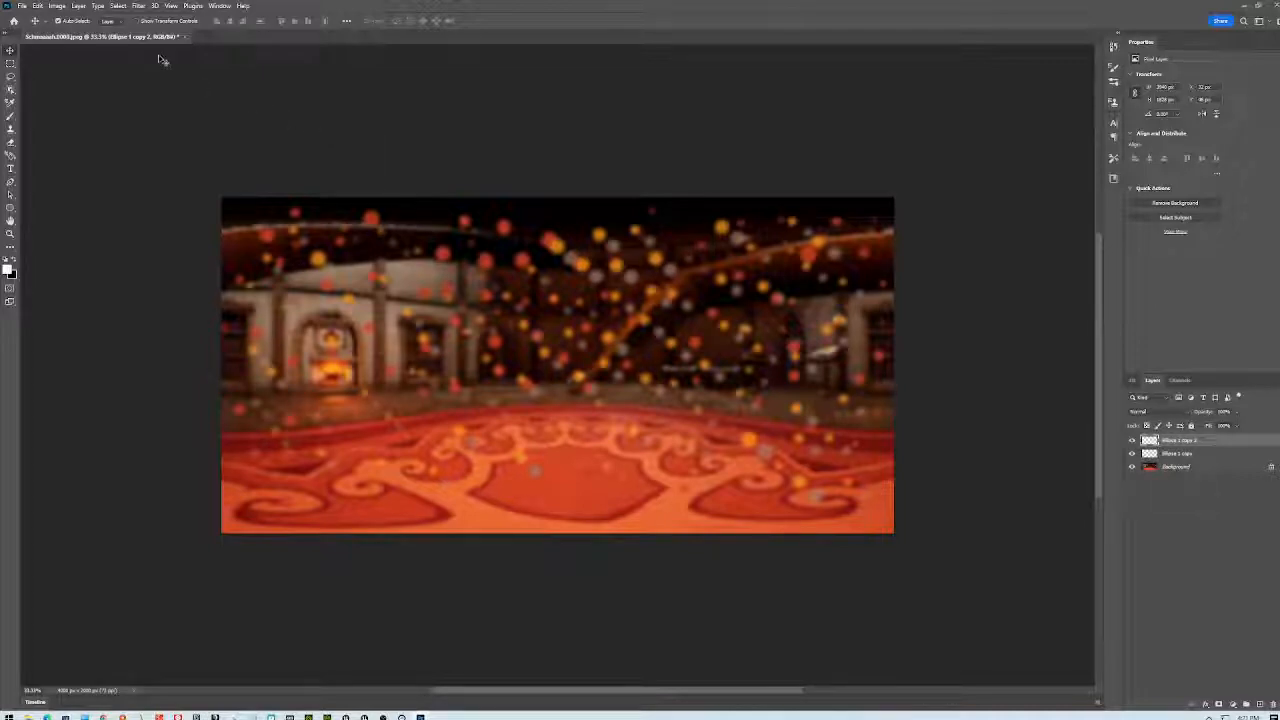
- Flip the duplicated particle layer horizontally
click(139, 6)
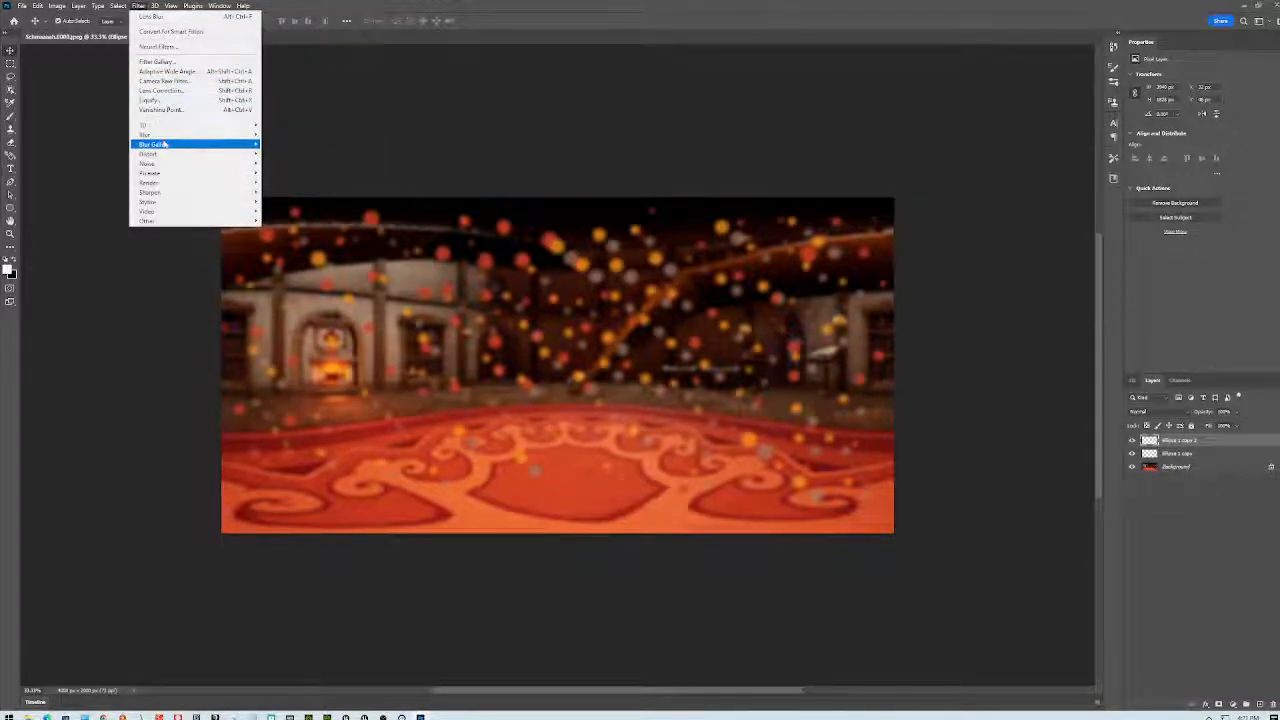
mouse_move(37, 6)
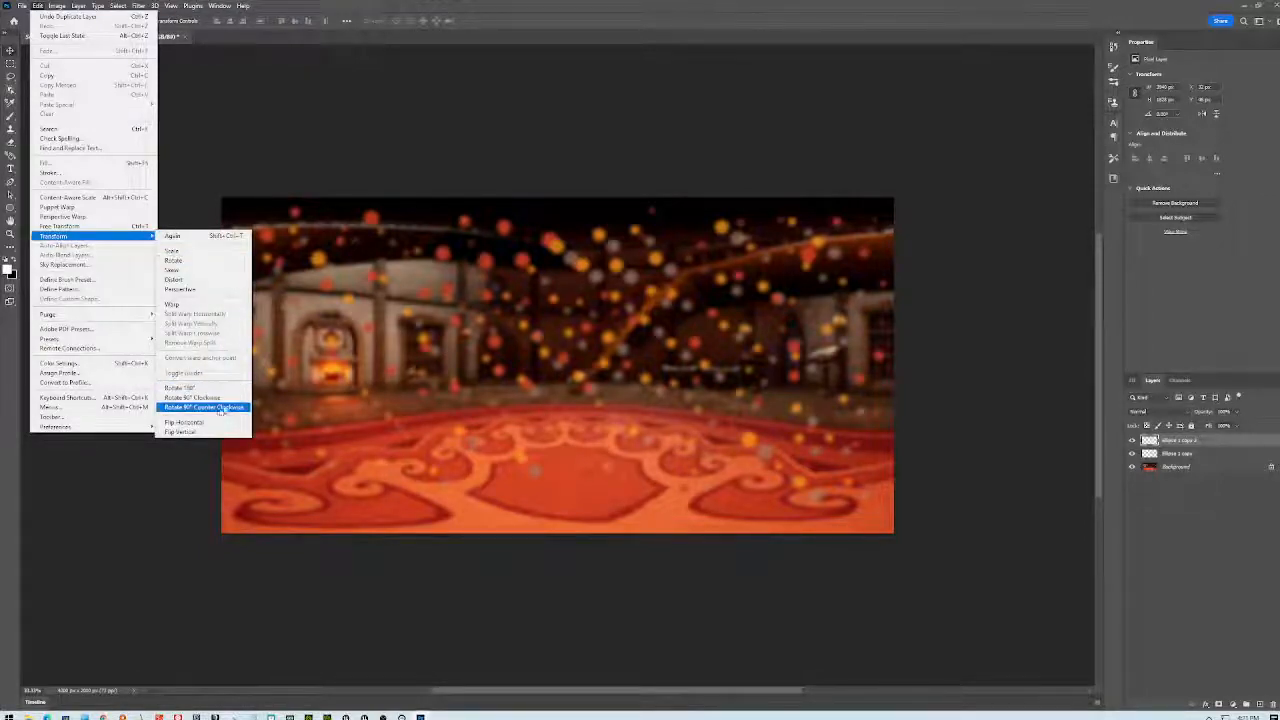
click(210, 421)
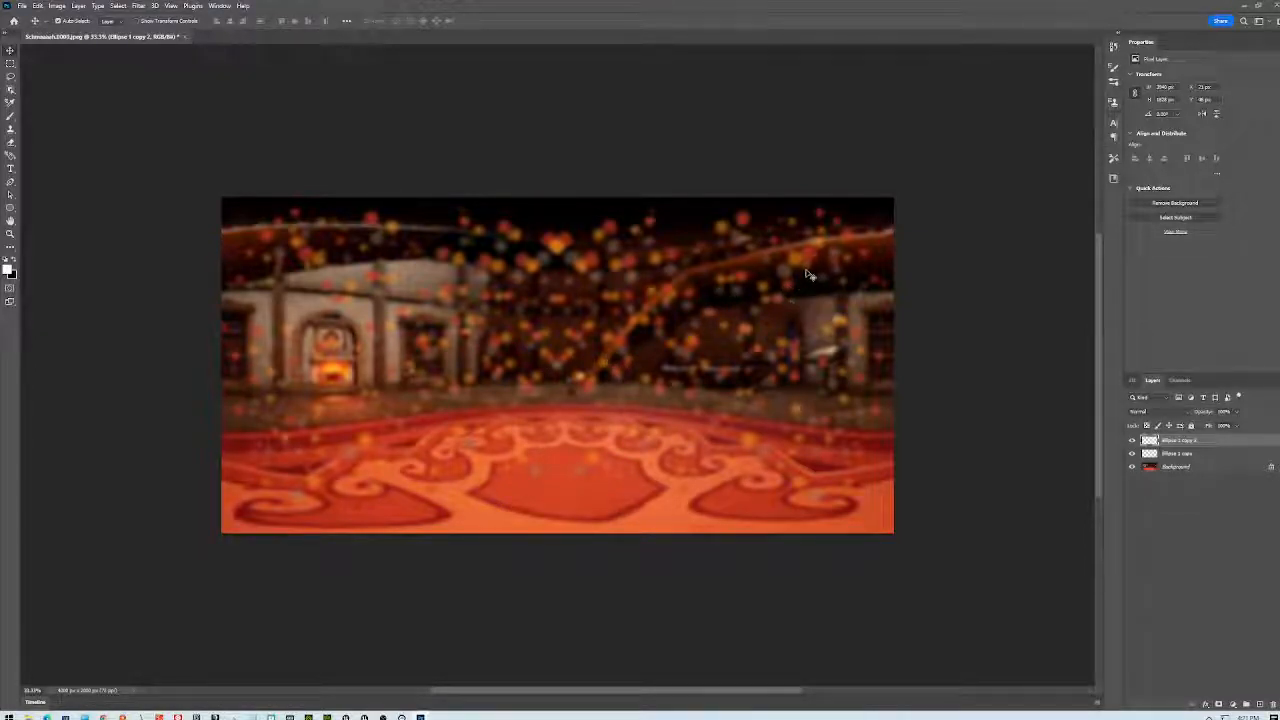
- Free Transform the particle layer smaller and shift it toward the upper left
key(ctrl+t)
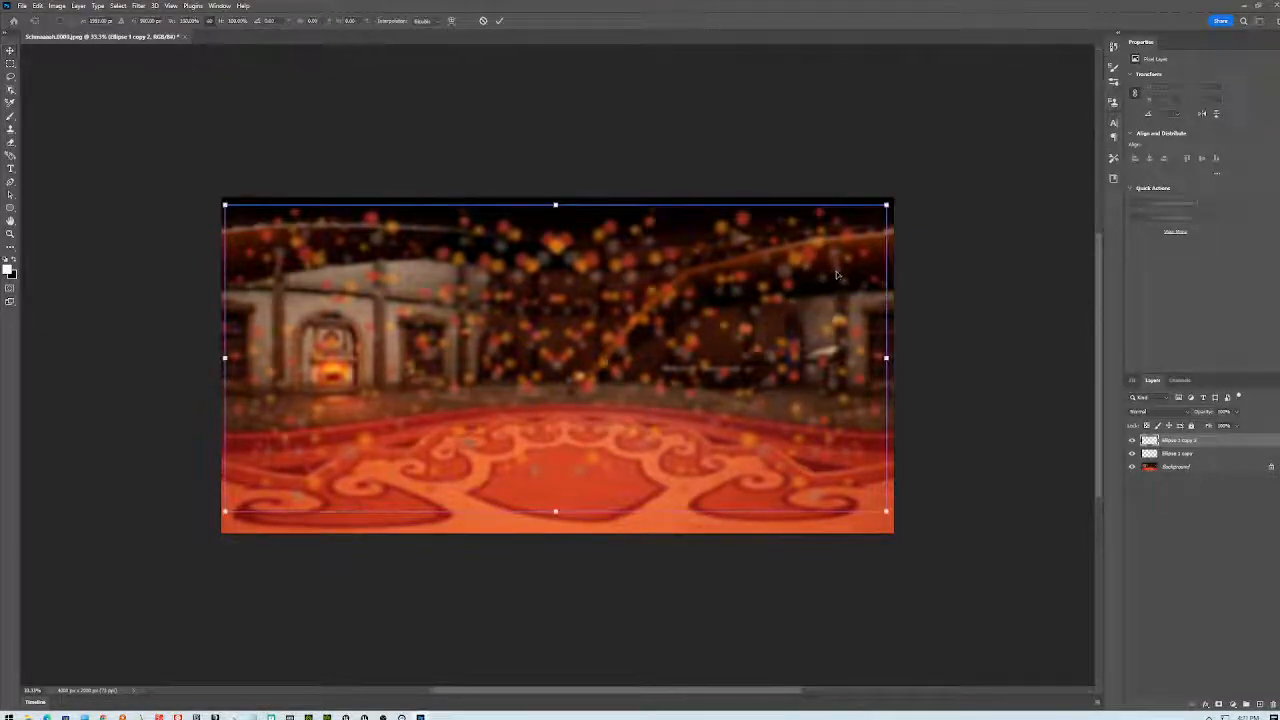
drag(889, 203, 868, 221)
drag(792, 261, 823, 242)
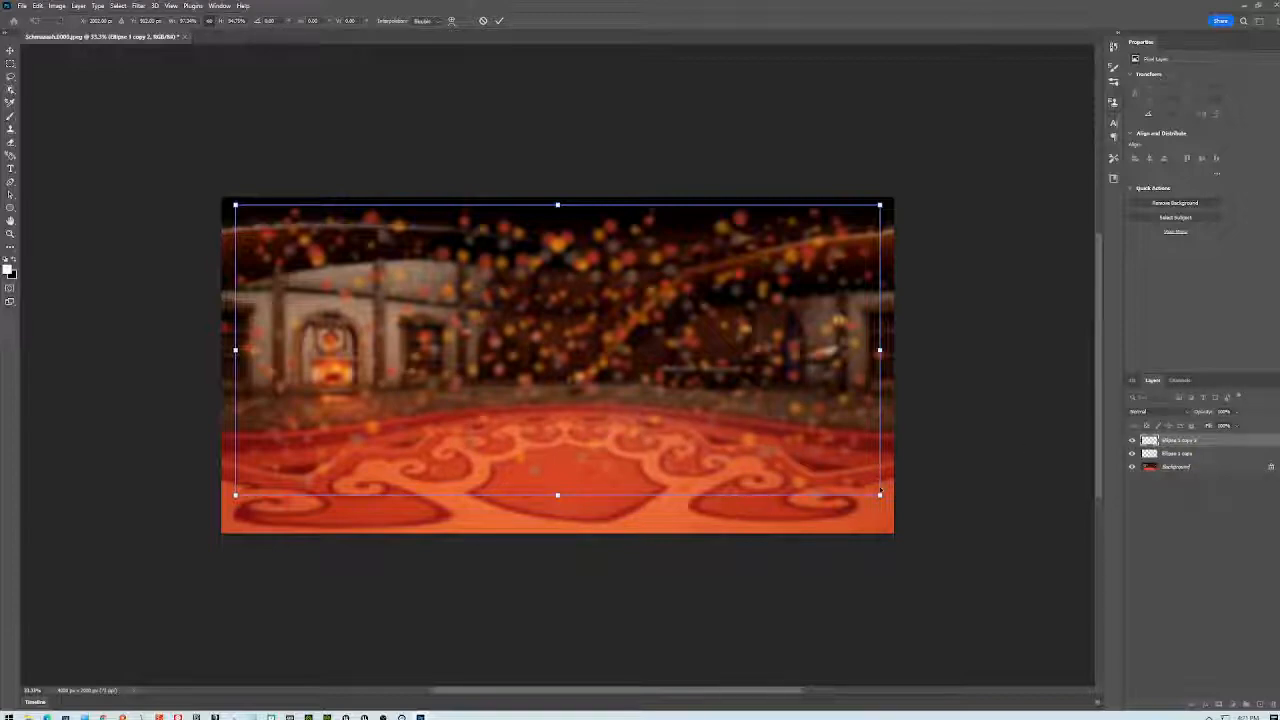
drag(879, 494, 719, 424)
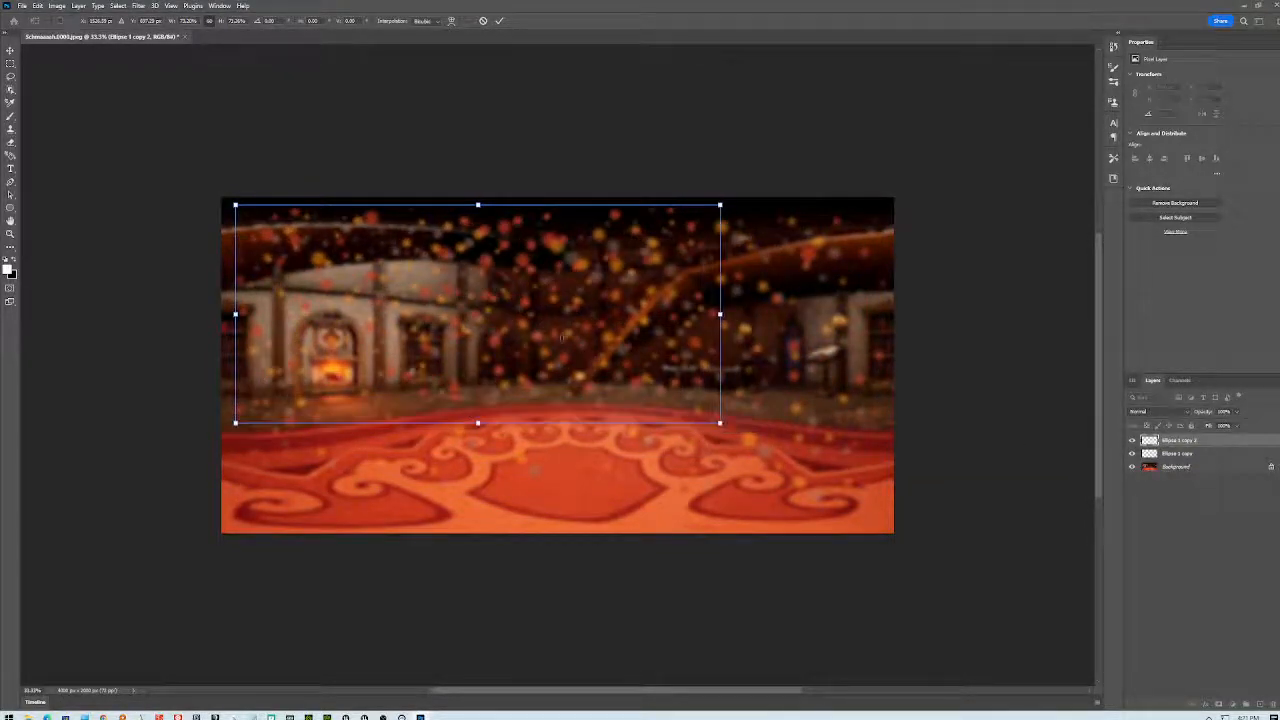
drag(526, 248, 515, 256)
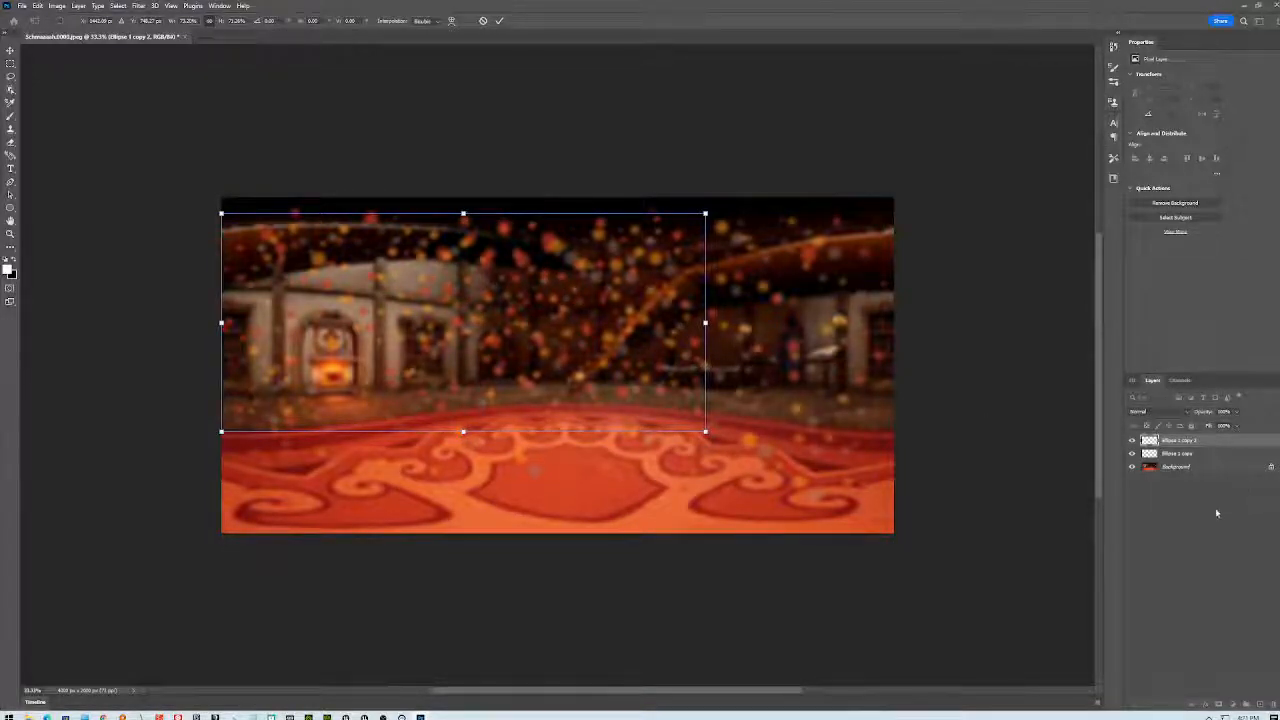
- Commit the transform, duplicate Ellipse 1 copy 2 as Ellipse 1 copy 3, and move it right
click(1210, 460)
click(1207, 443)
right_click(1207, 443)
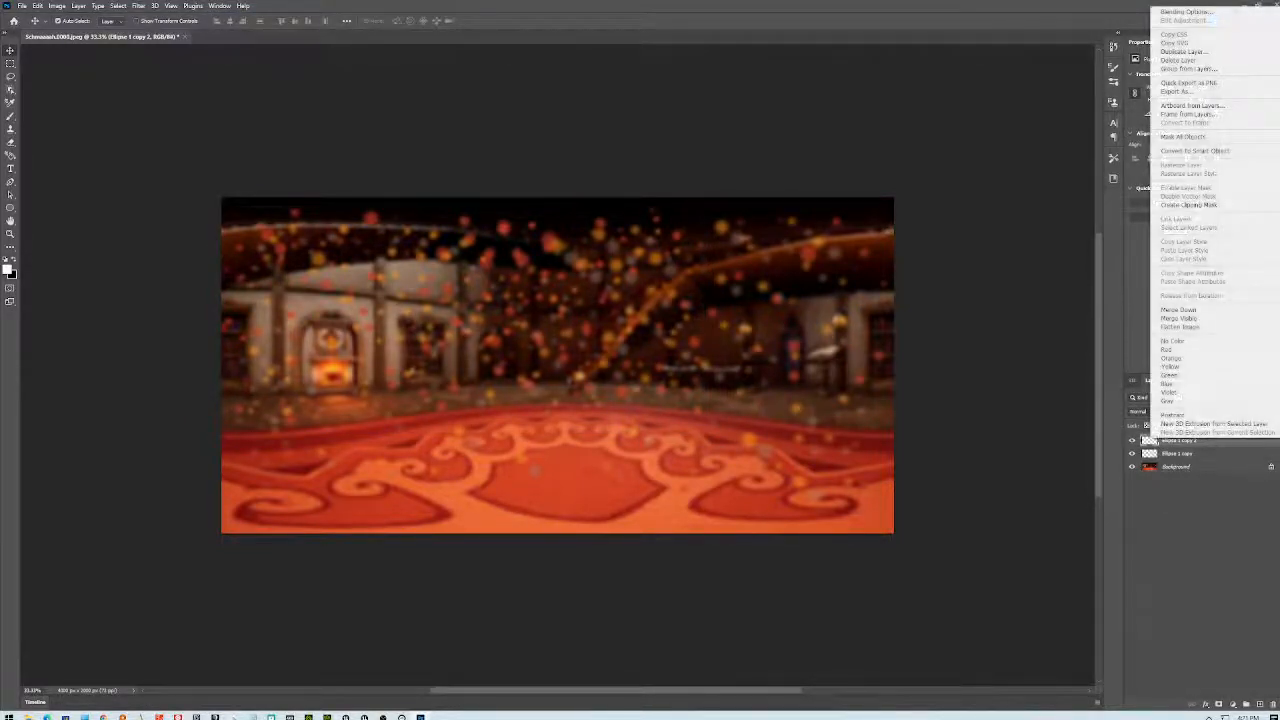
click(1185, 51)
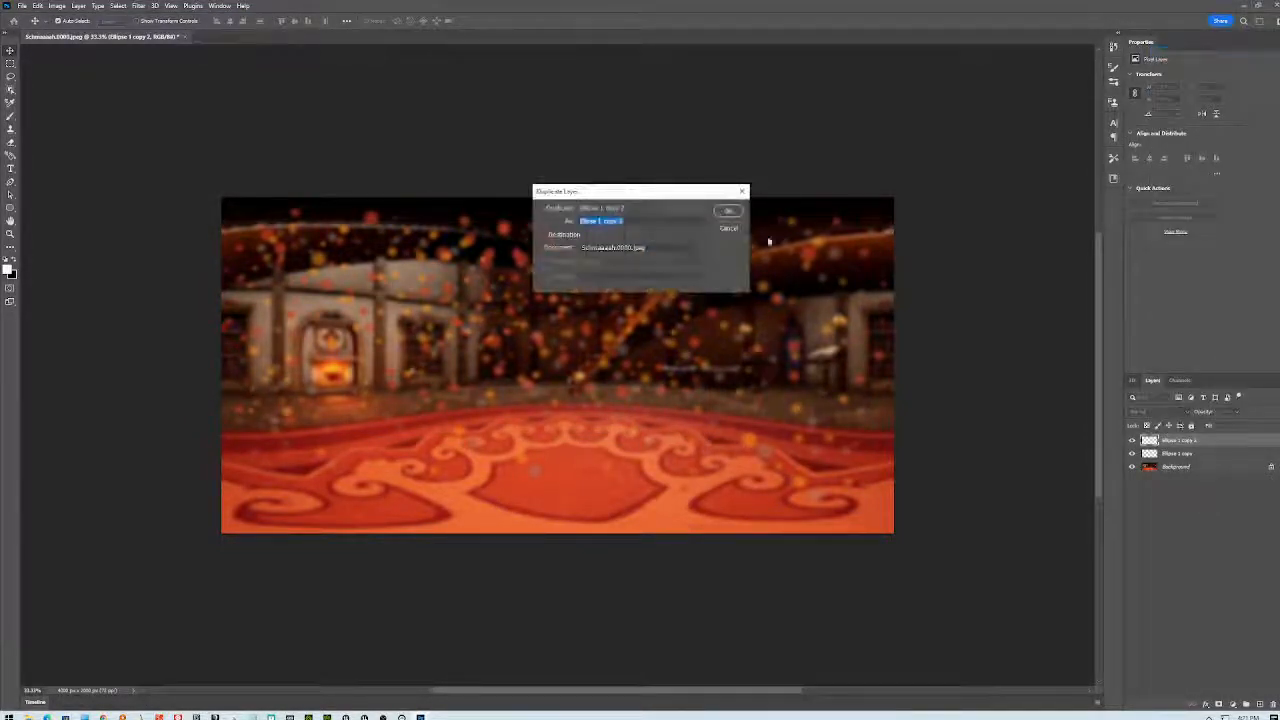
click(727, 212)
drag(490, 308, 677, 320)
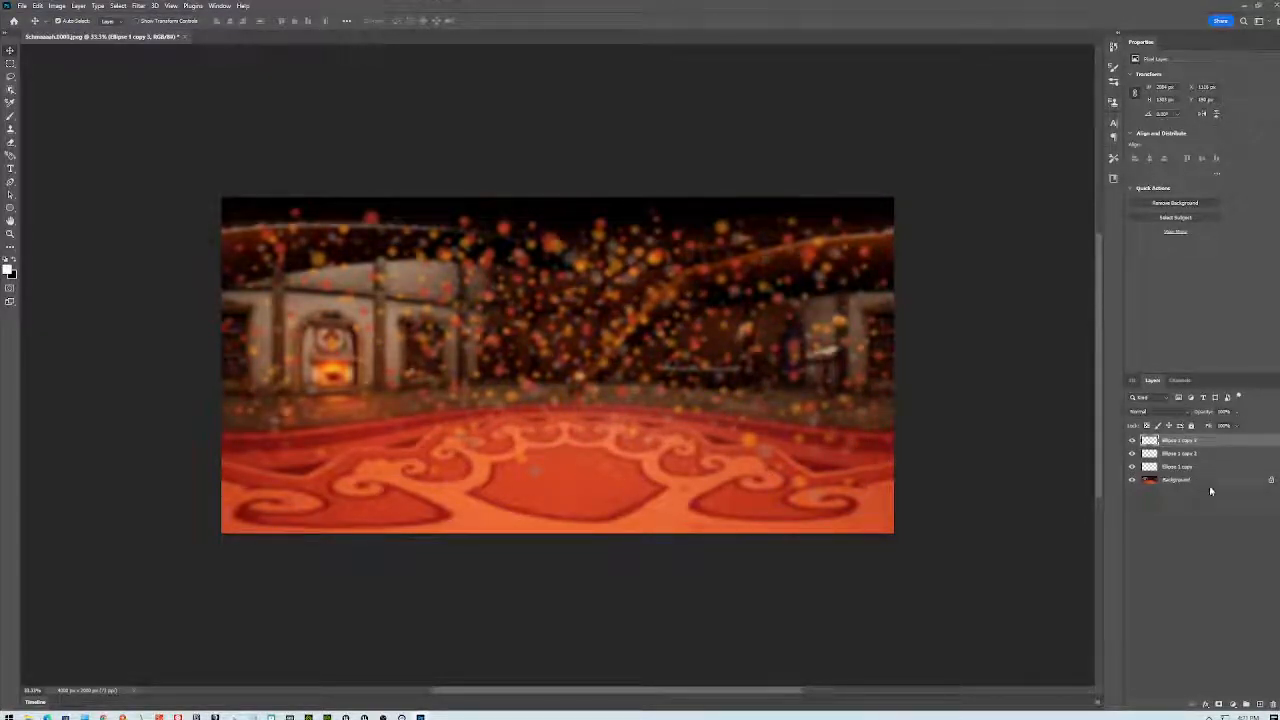
- Merge the three selected ellipse particle layers into one
shift+click(1203, 467)
right_click(1205, 467)
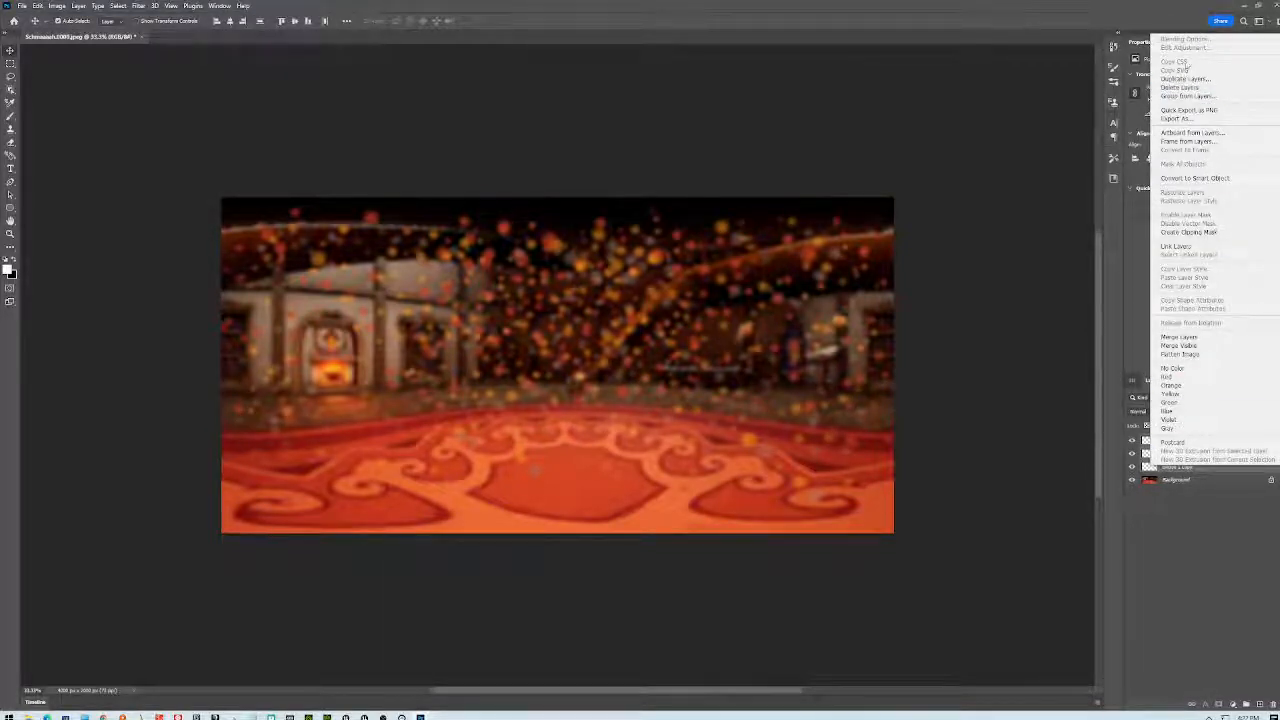
click(1192, 339)
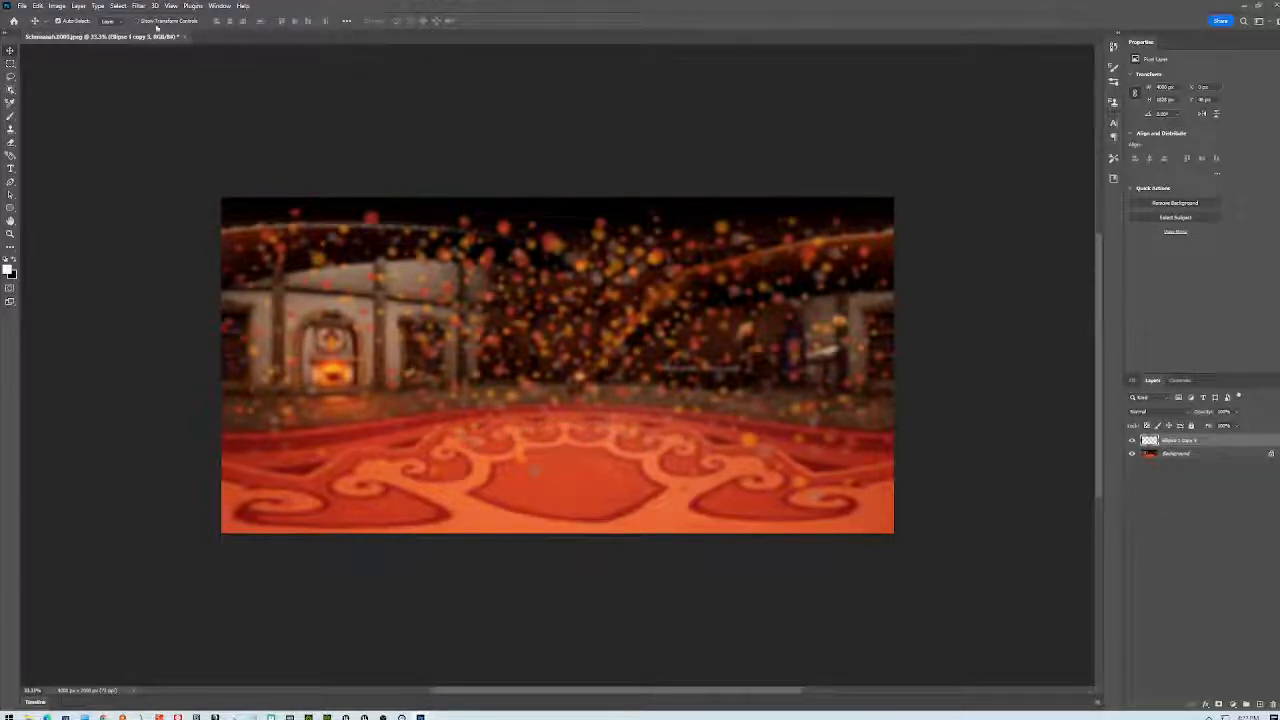
- Convert the merged particle layer for Smart Filters and zoom to inspect the bokeh
click(137, 6)
click(155, 31)
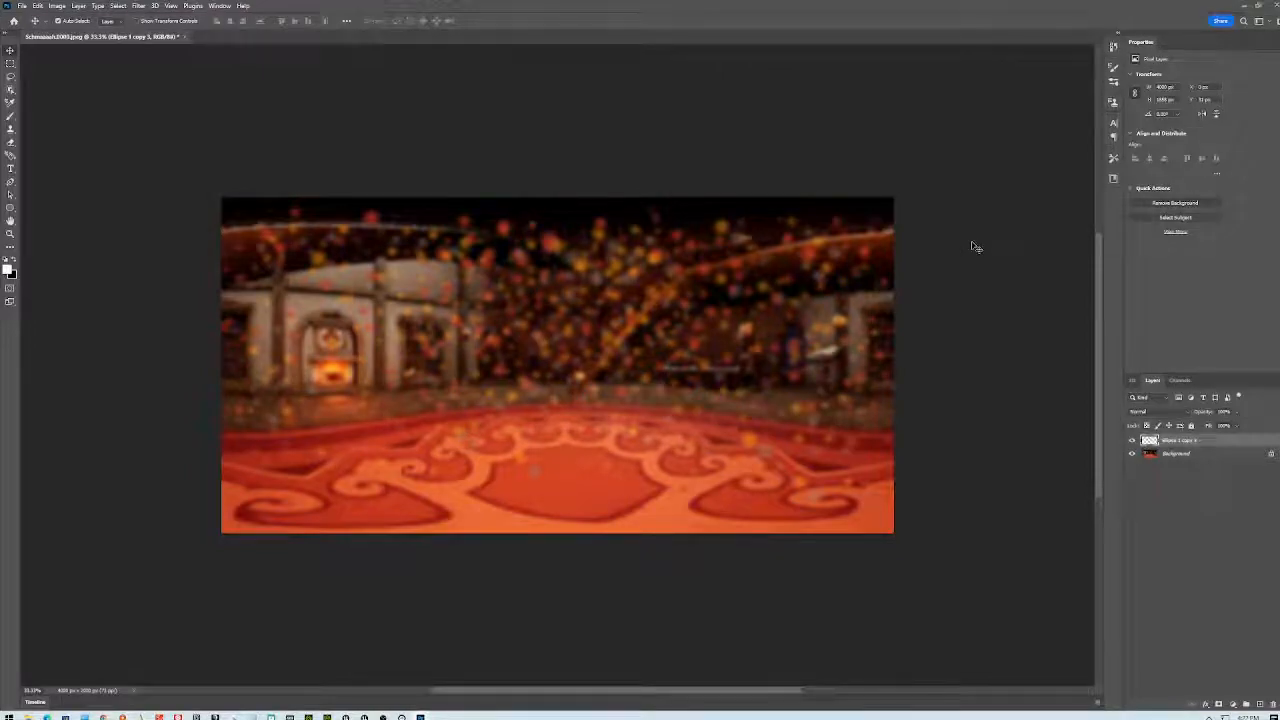
scroll(625, 311, up, 2)
scroll(624, 328, down, 1)
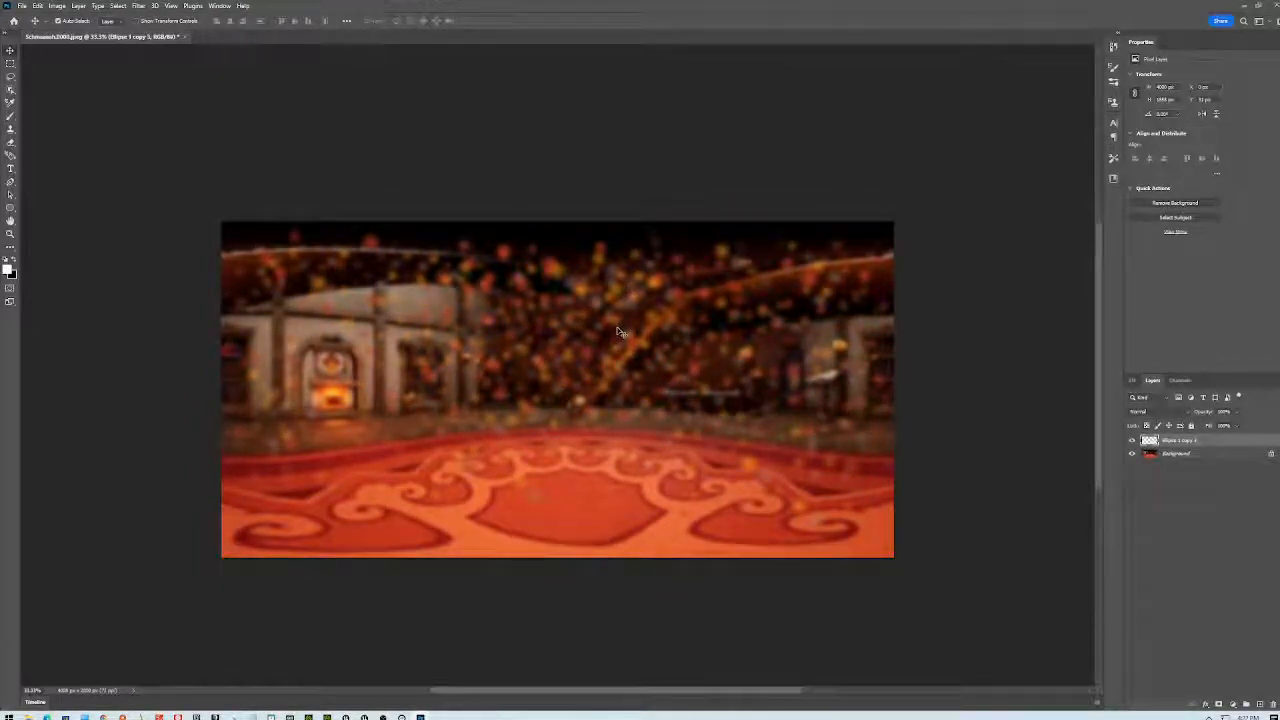
alt+scroll(597, 357, up, 5)
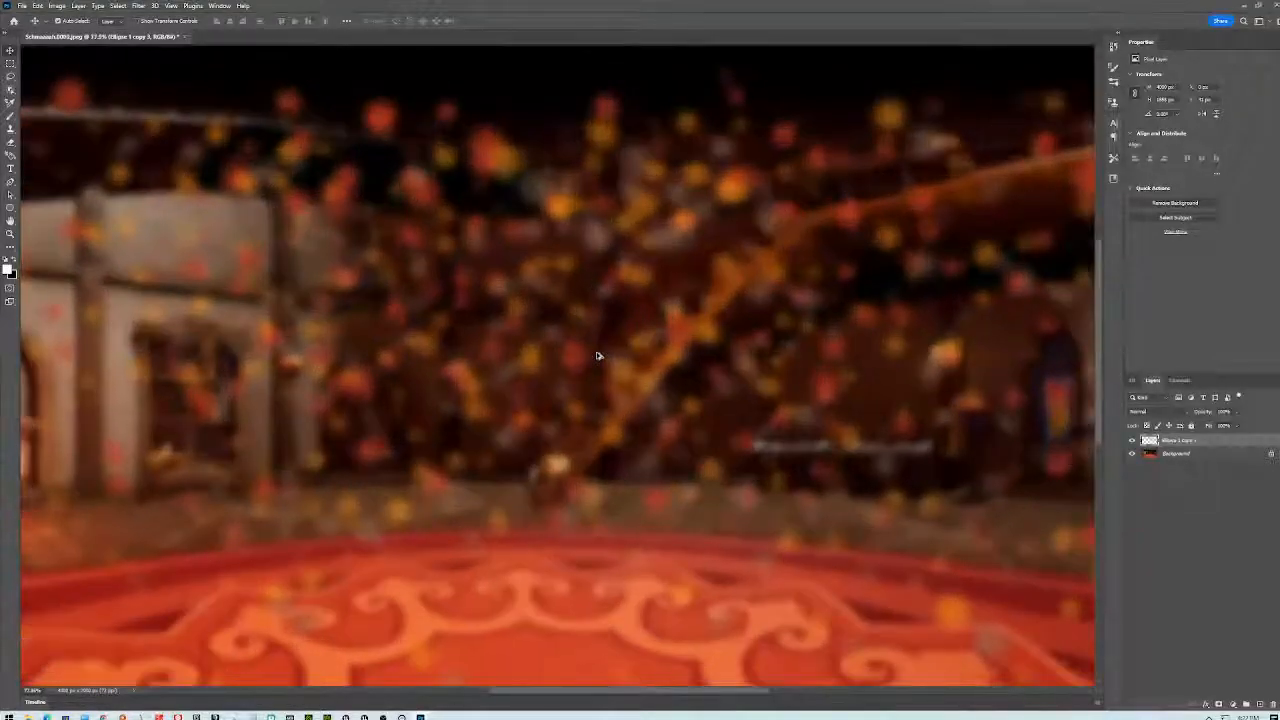
alt+scroll(594, 358, up, 3)
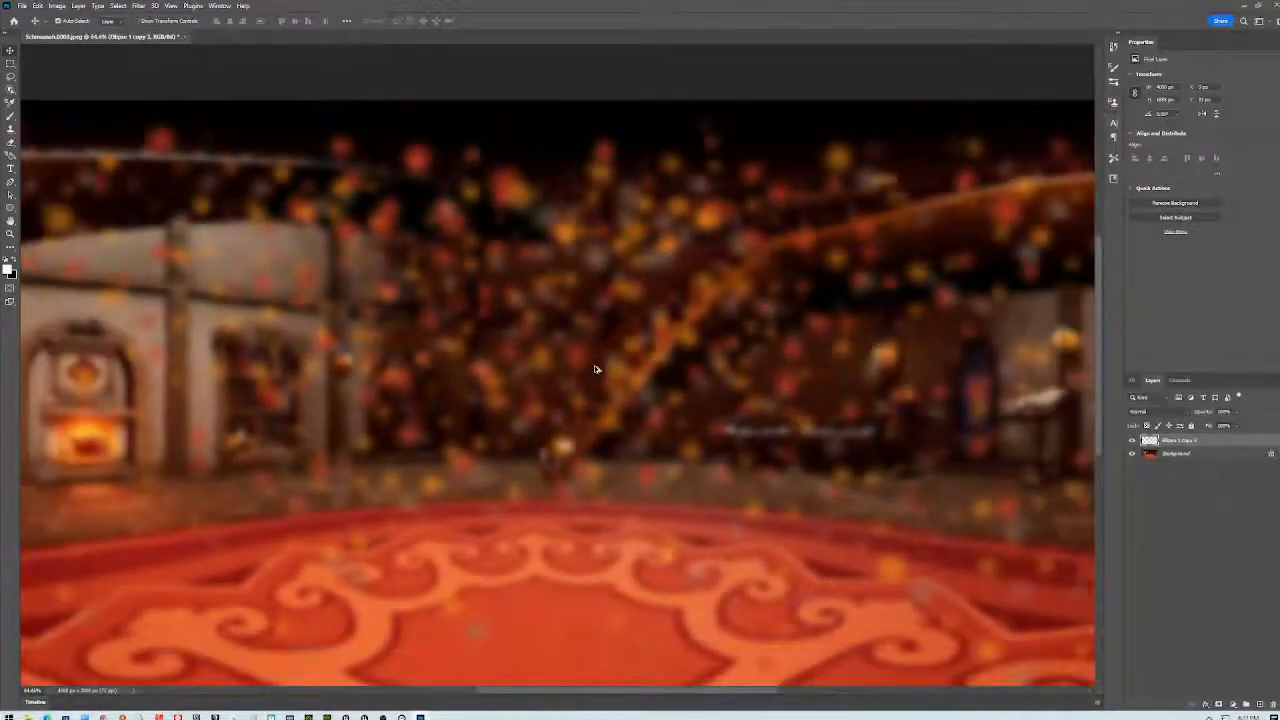
alt+scroll(590, 372, down, 5)
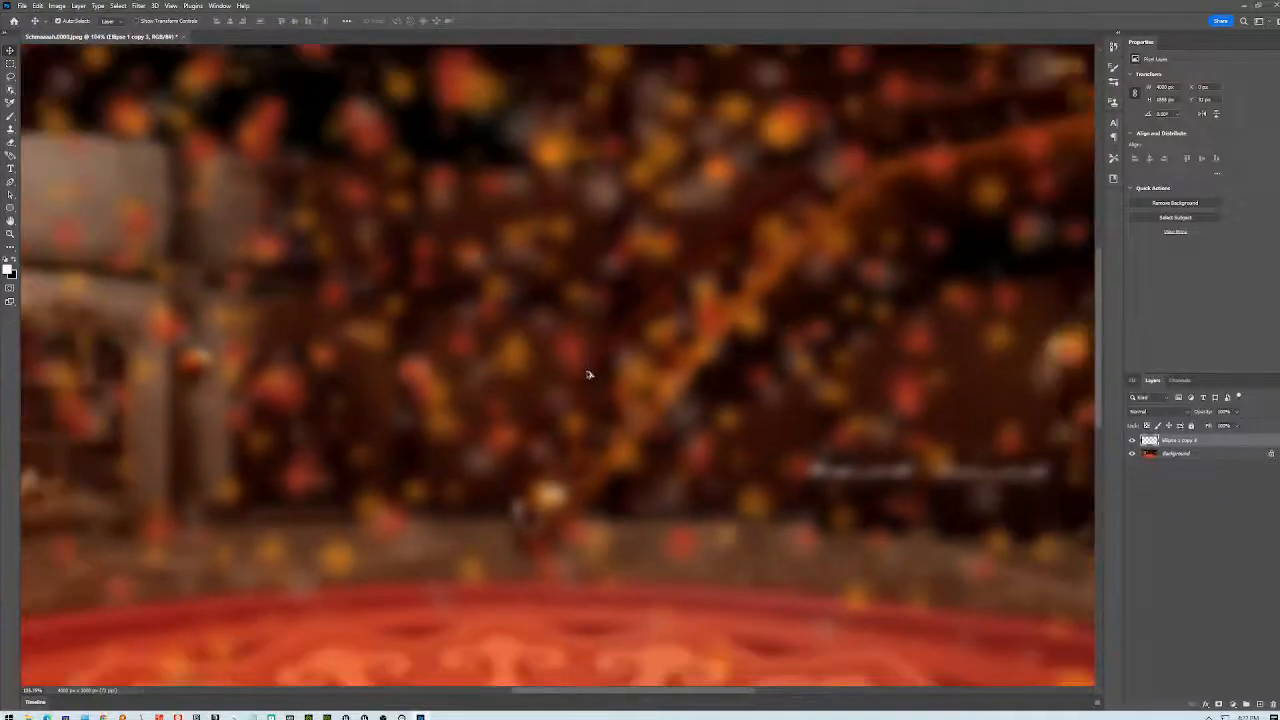
alt+scroll(600, 384, down, 2)
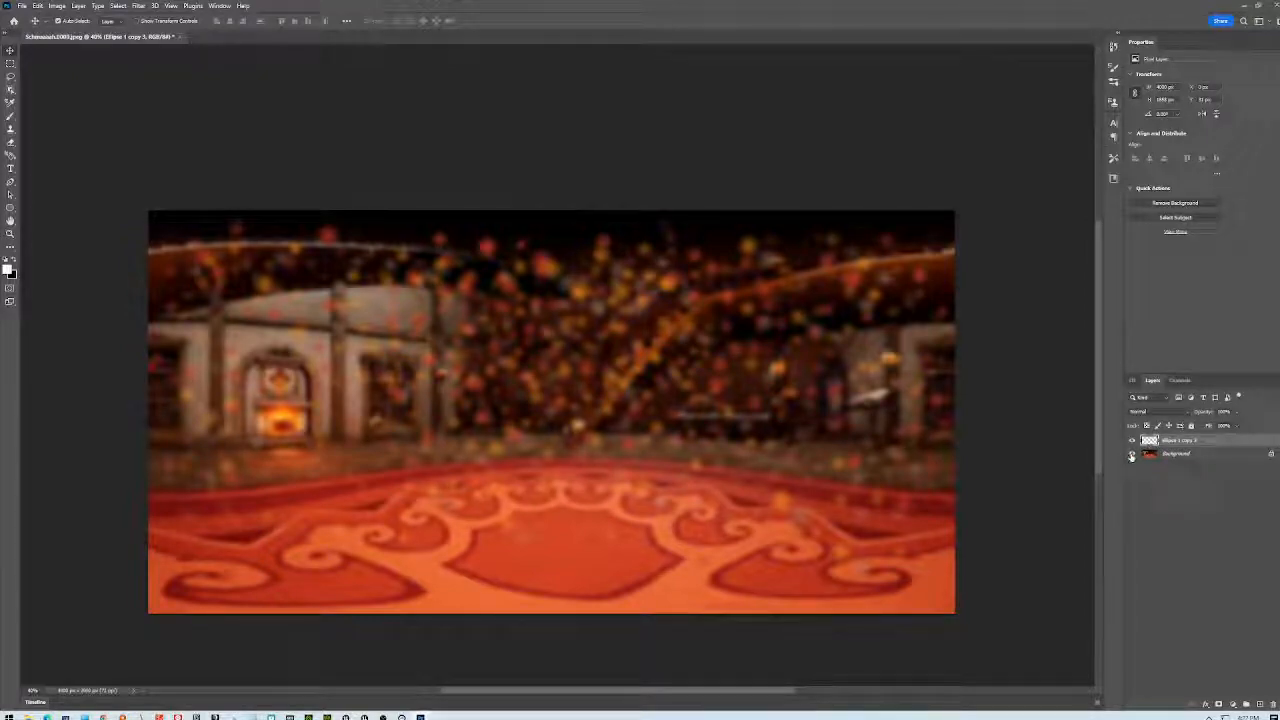
- Save the 4000 × 2000 PNG-24 export as fakeBokeh on the Desktop, then close Save for Web
click(22, 5)
mouse_move(60, 161)
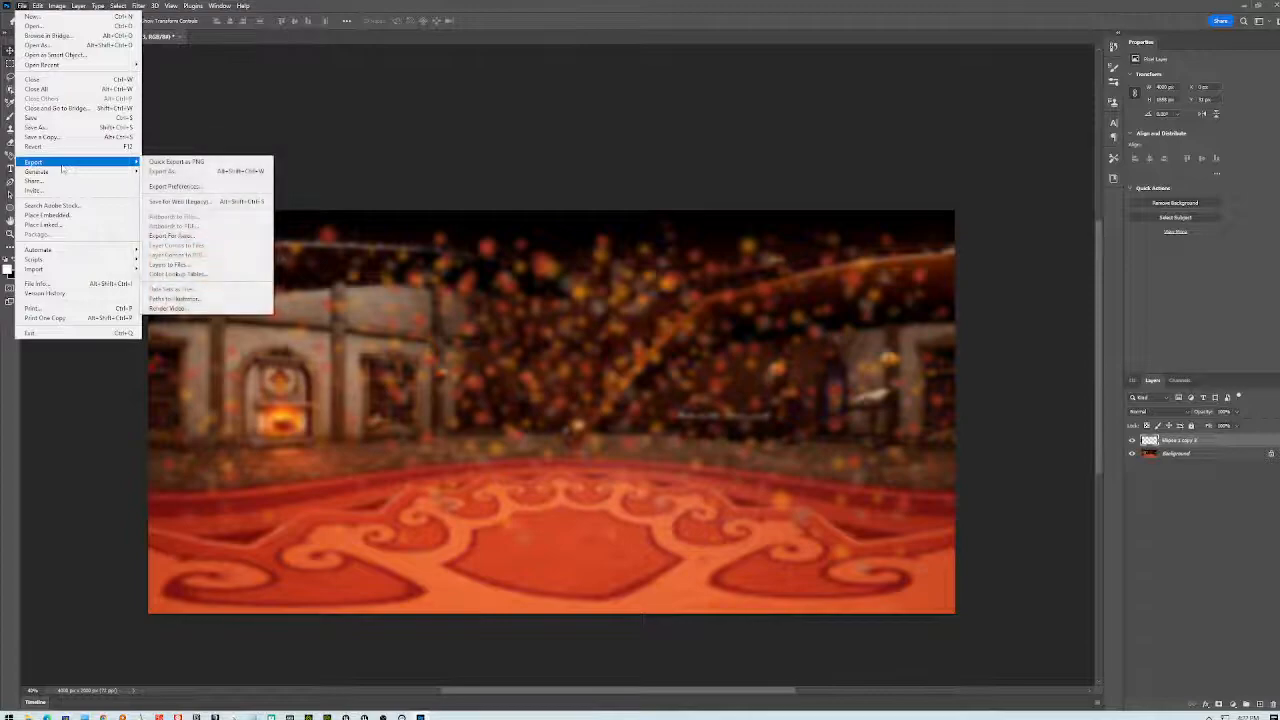
click(516, 19)
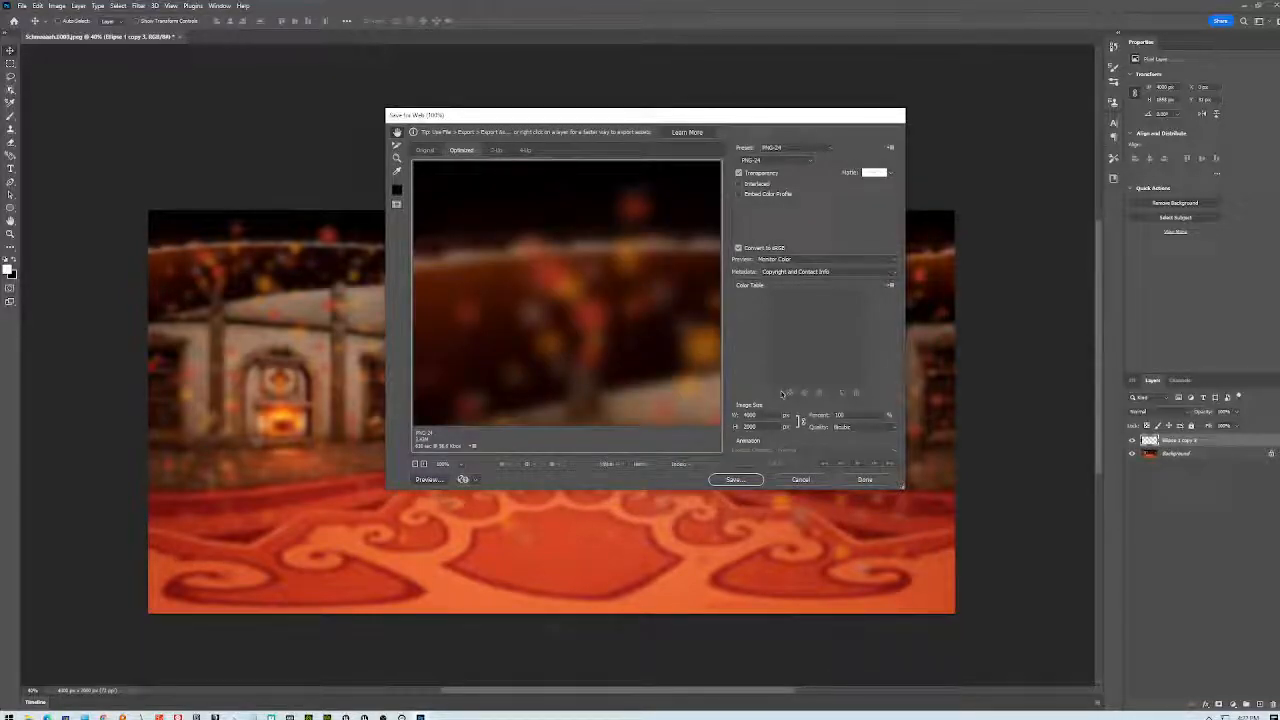
drag(642, 332, 524, 261)
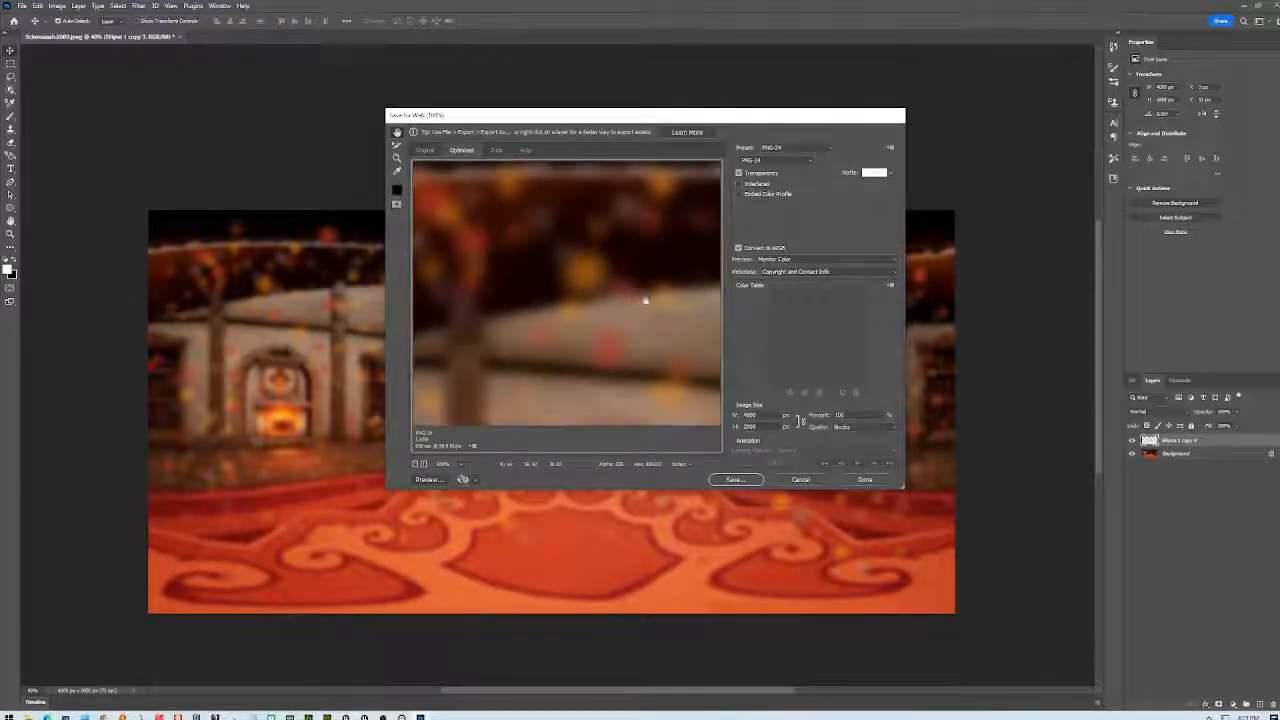
drag(645, 300, 471, 314)
click(740, 480)
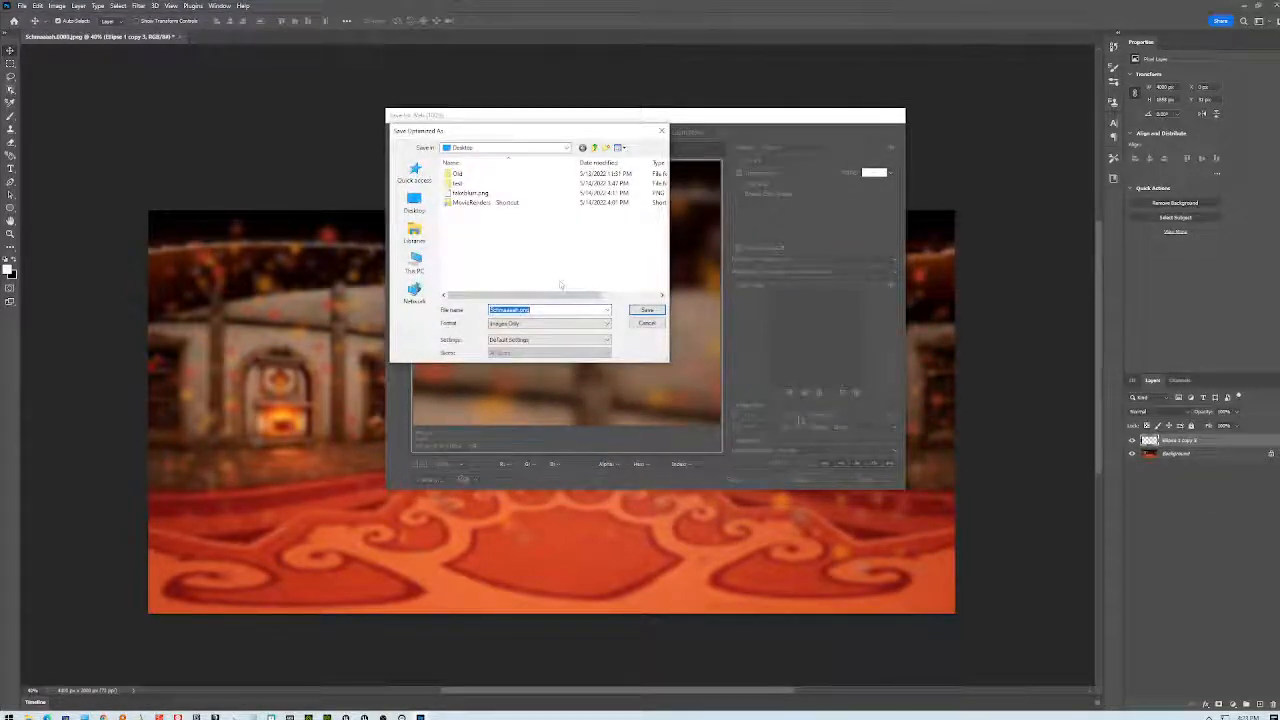
text(fake)
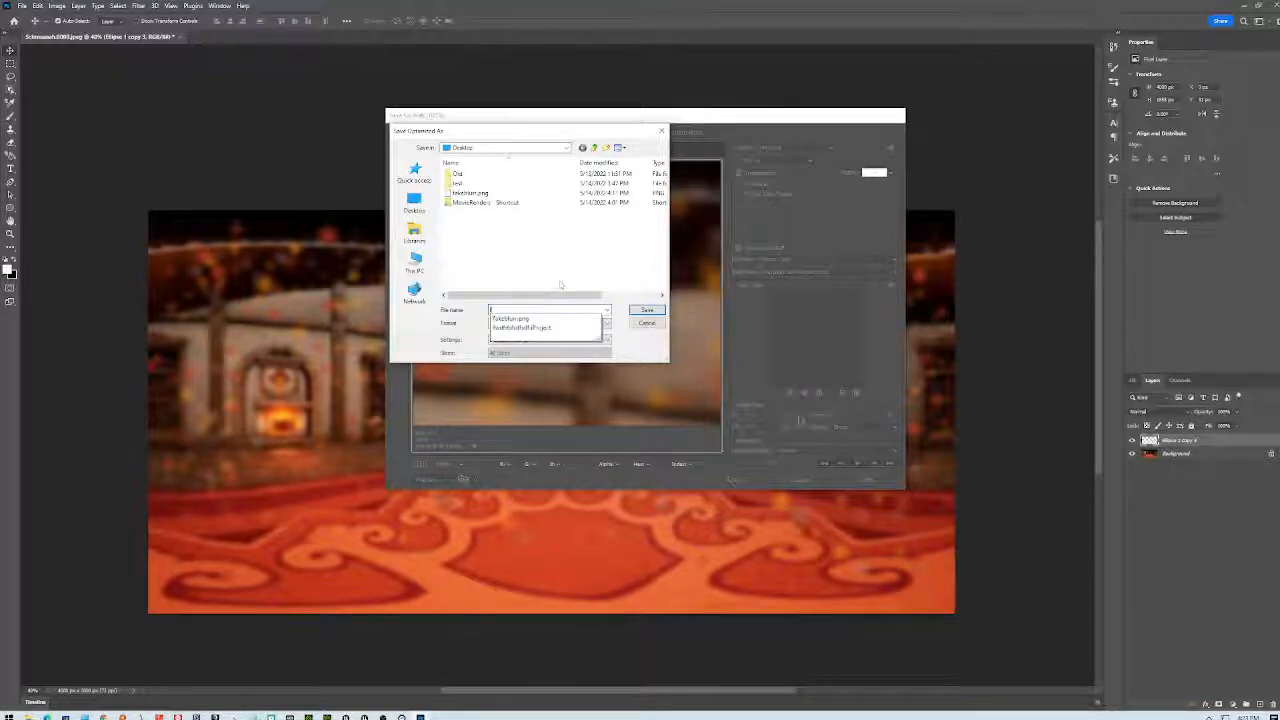
text(Bokeh)
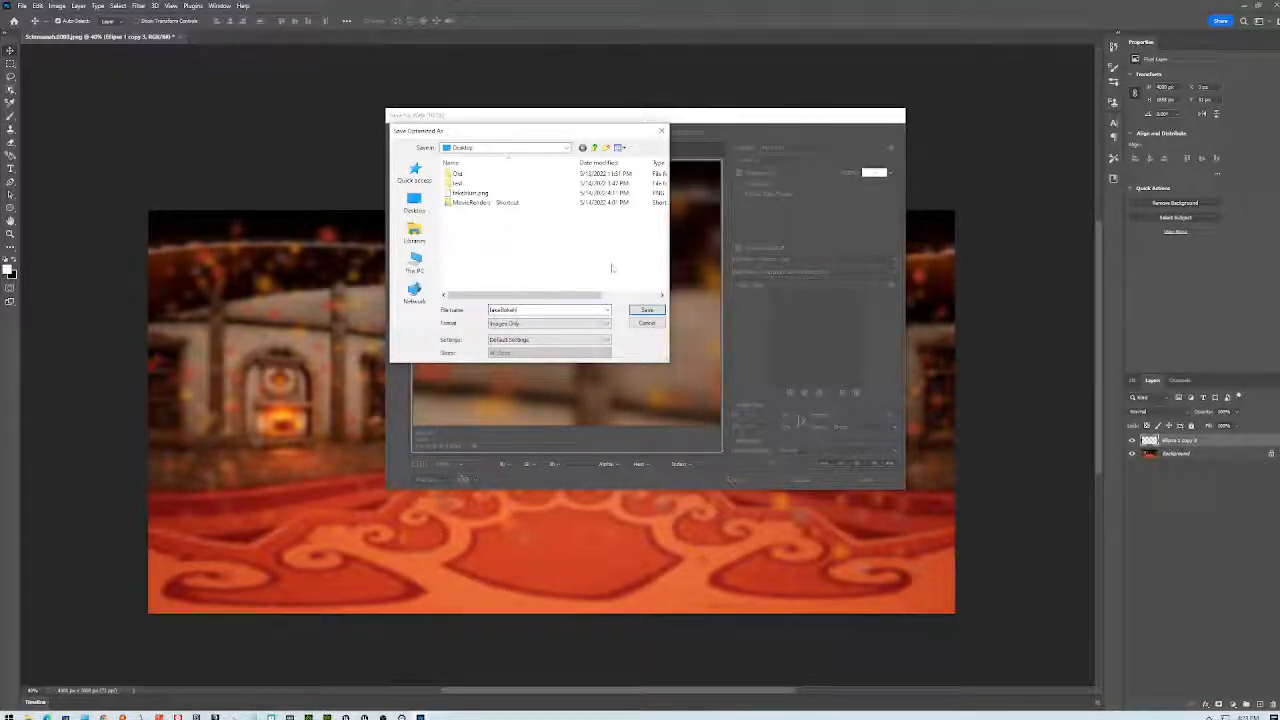
click(647, 310)
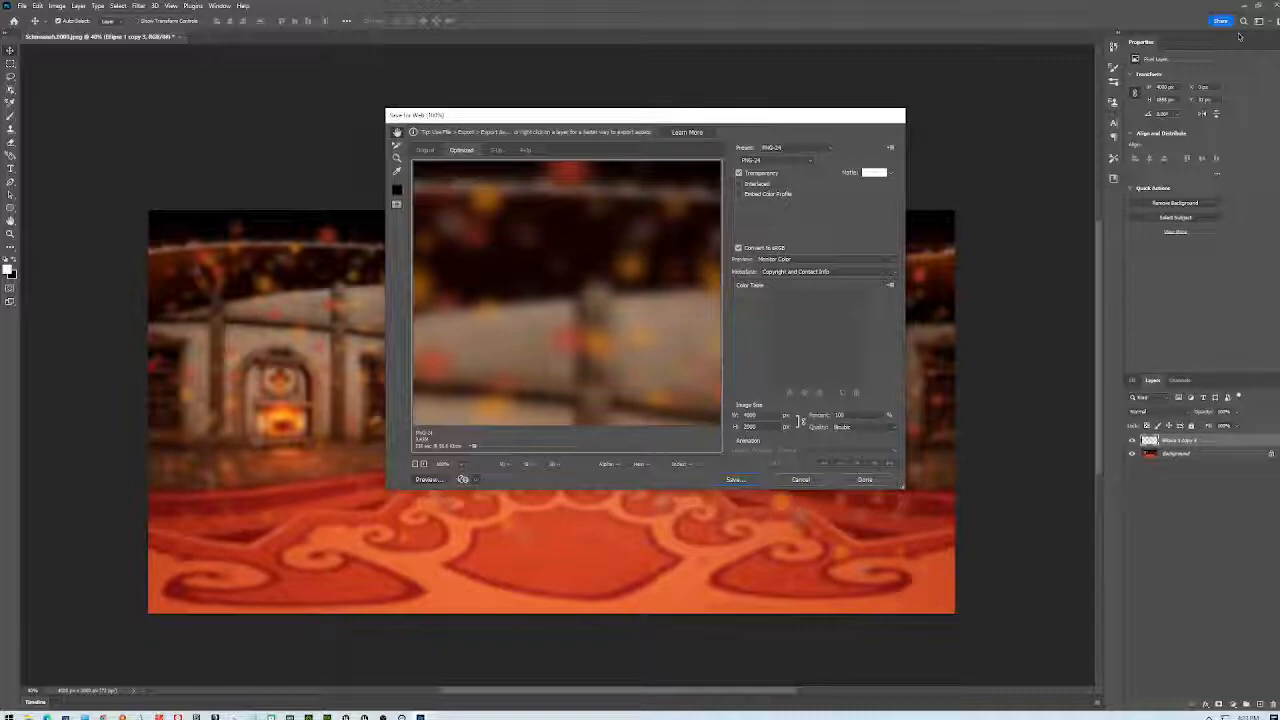
key(Escape)
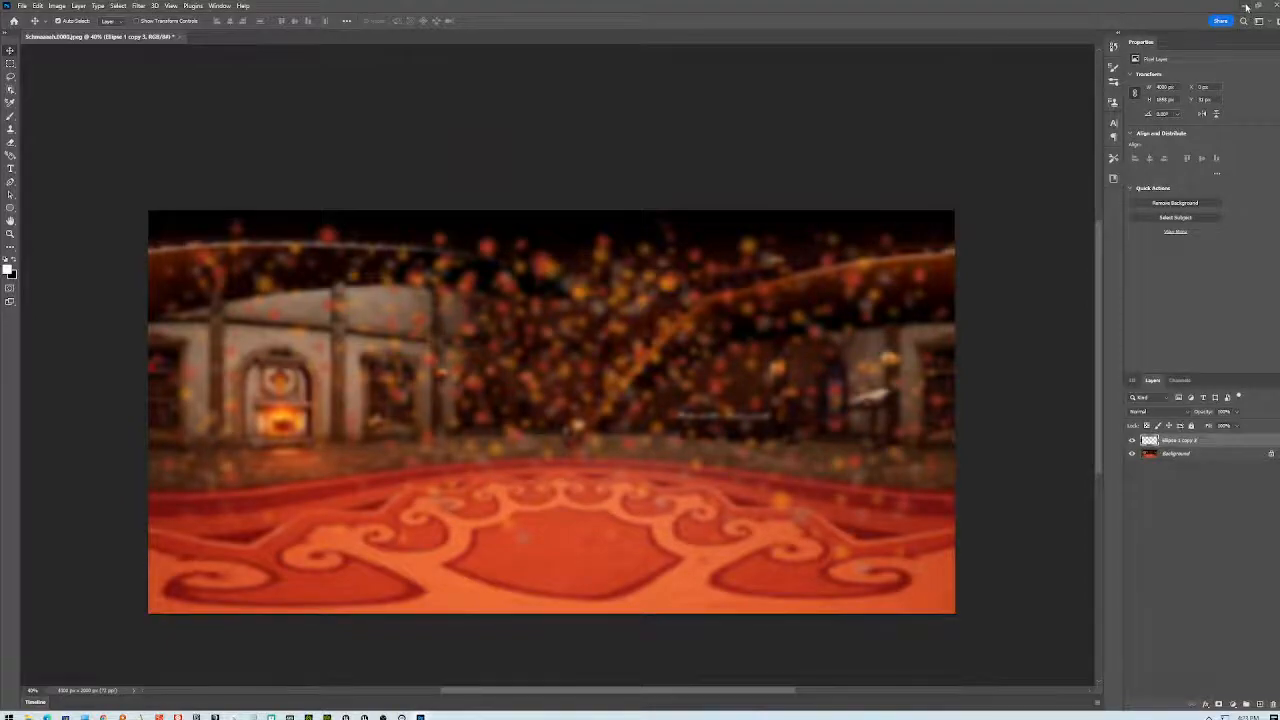
- Switch back to iClone and orbit and zoom around the woman before the sphere backdrop
key(alt+Tab)
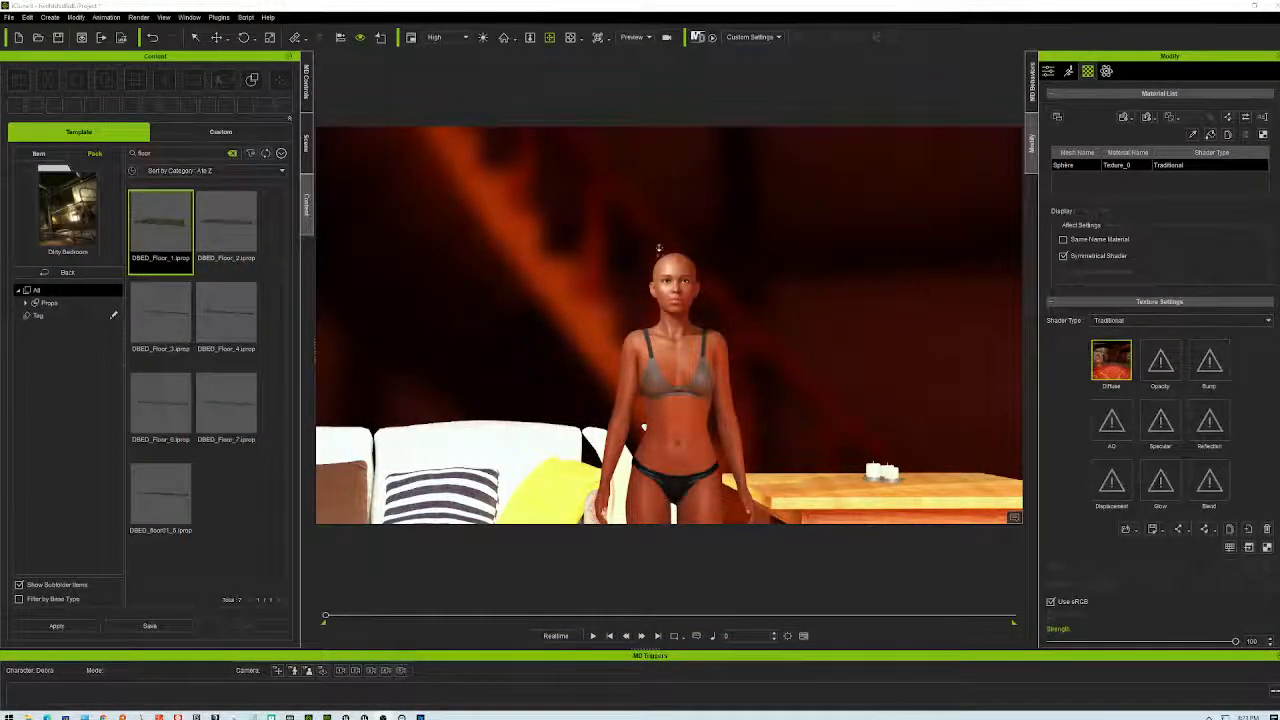
right_drag(651, 257, 641, 273)
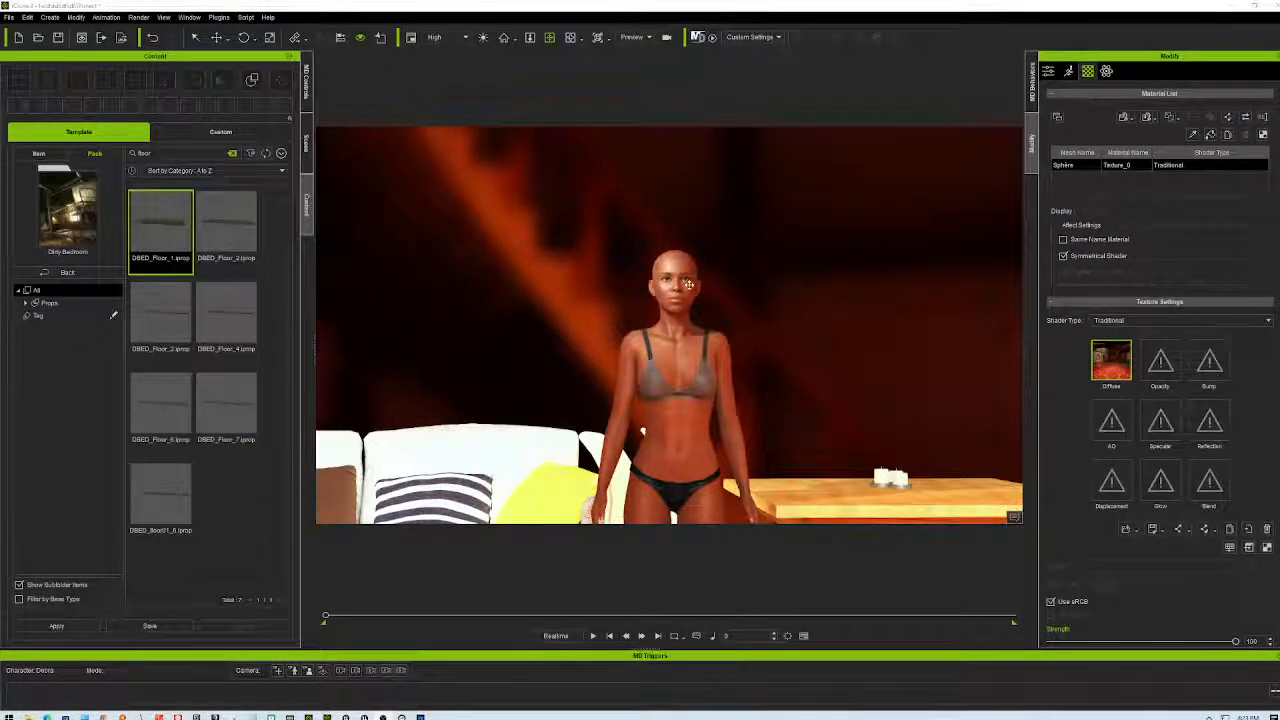
scroll(686, 285, up, 2)
scroll(686, 285, up, 1)
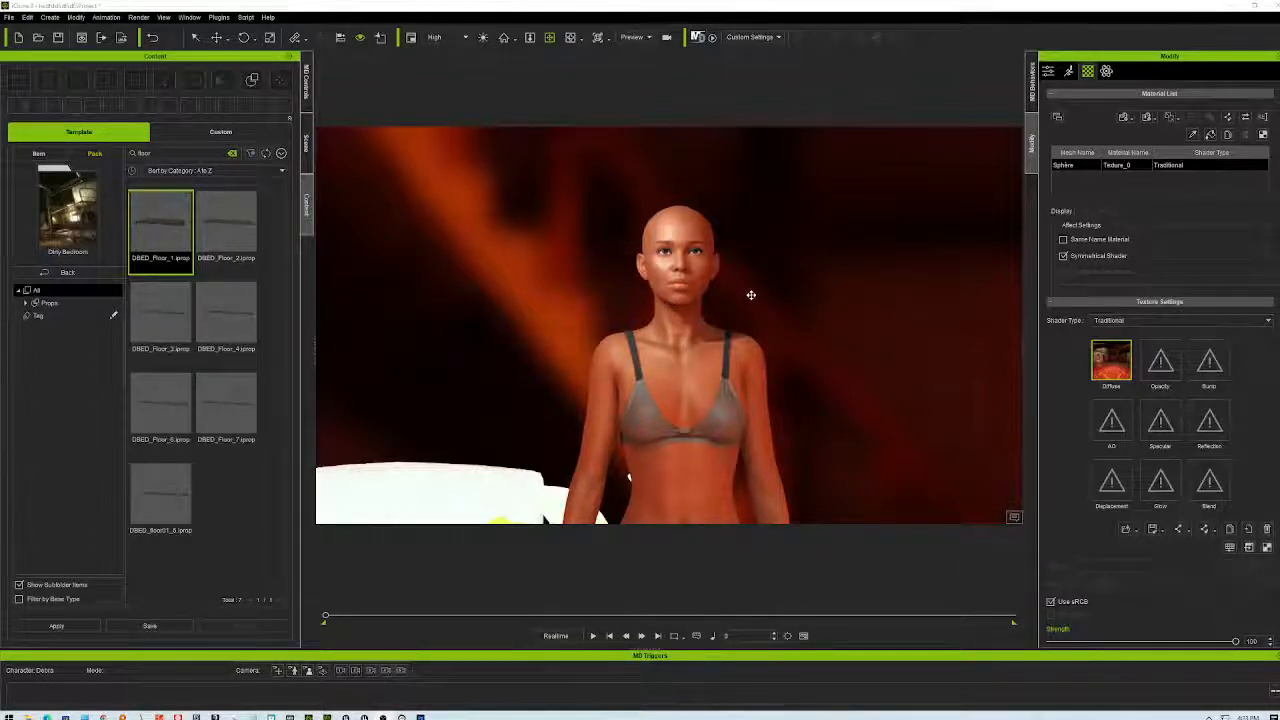
scroll(768, 328, down, 2)
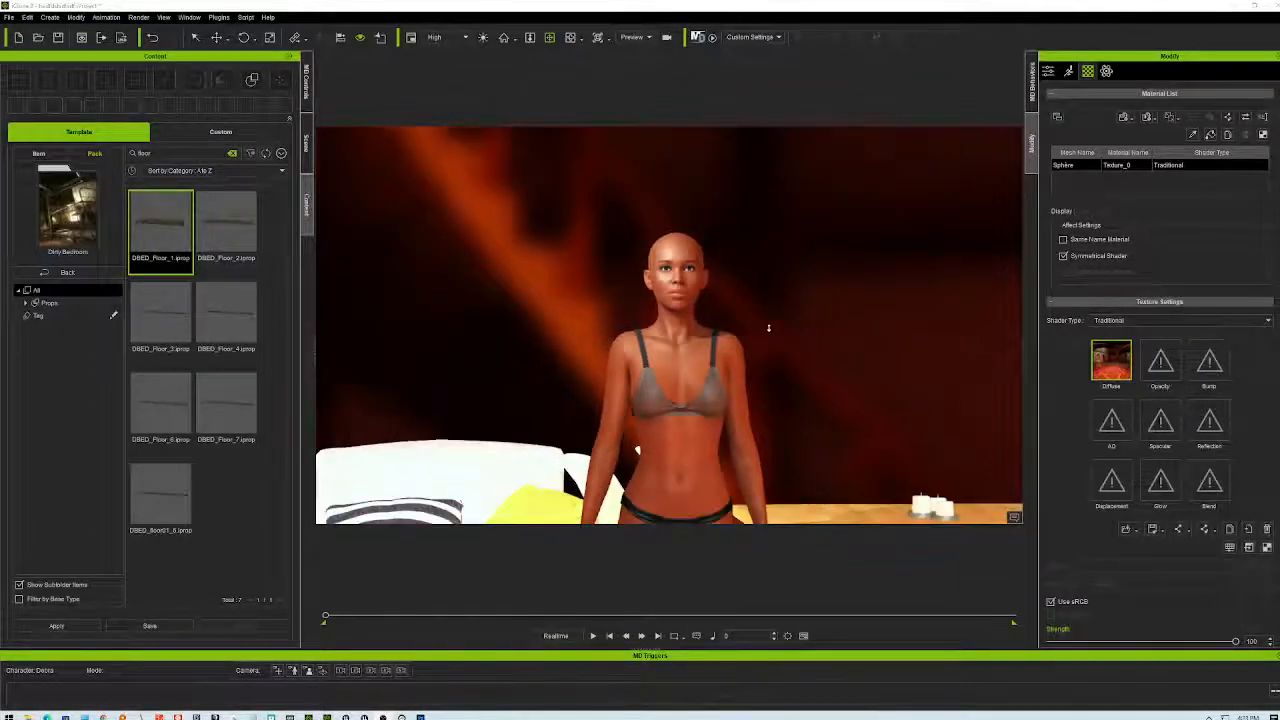
scroll(768, 328, up, 1)
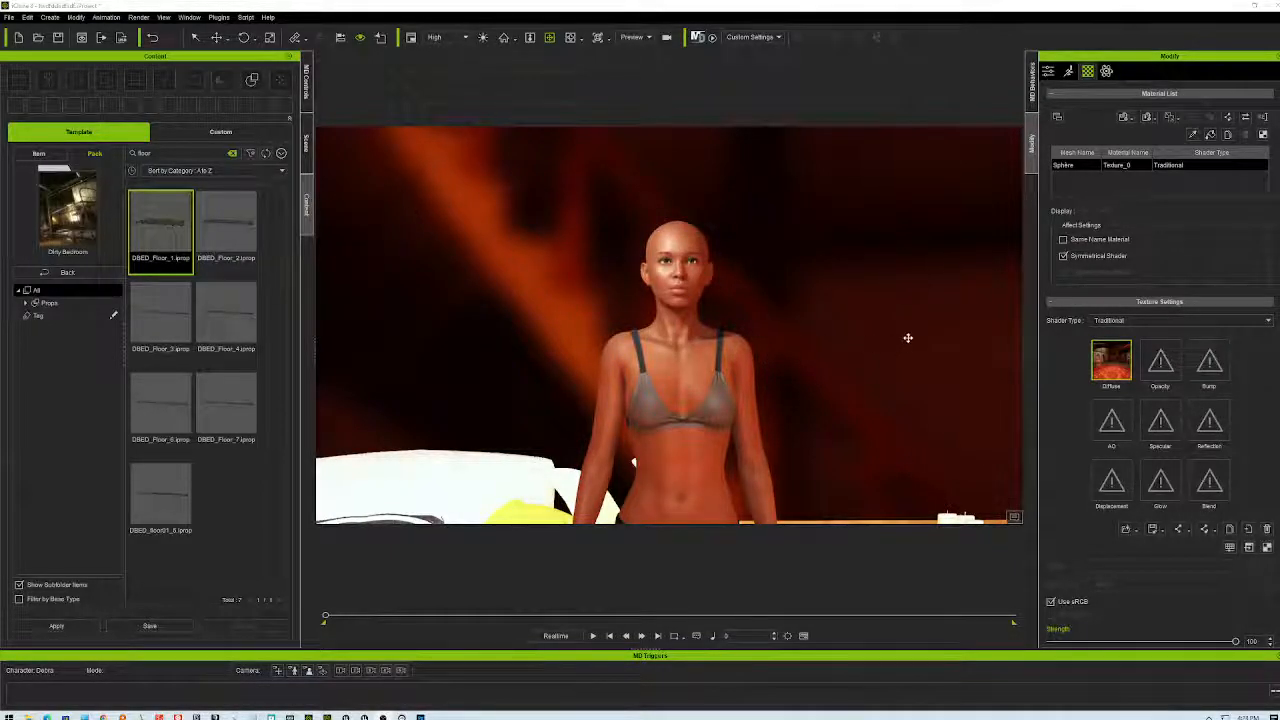
- Load fakeBokeh.png into the sphere's Diffuse texture slot
double_click(1111, 360)
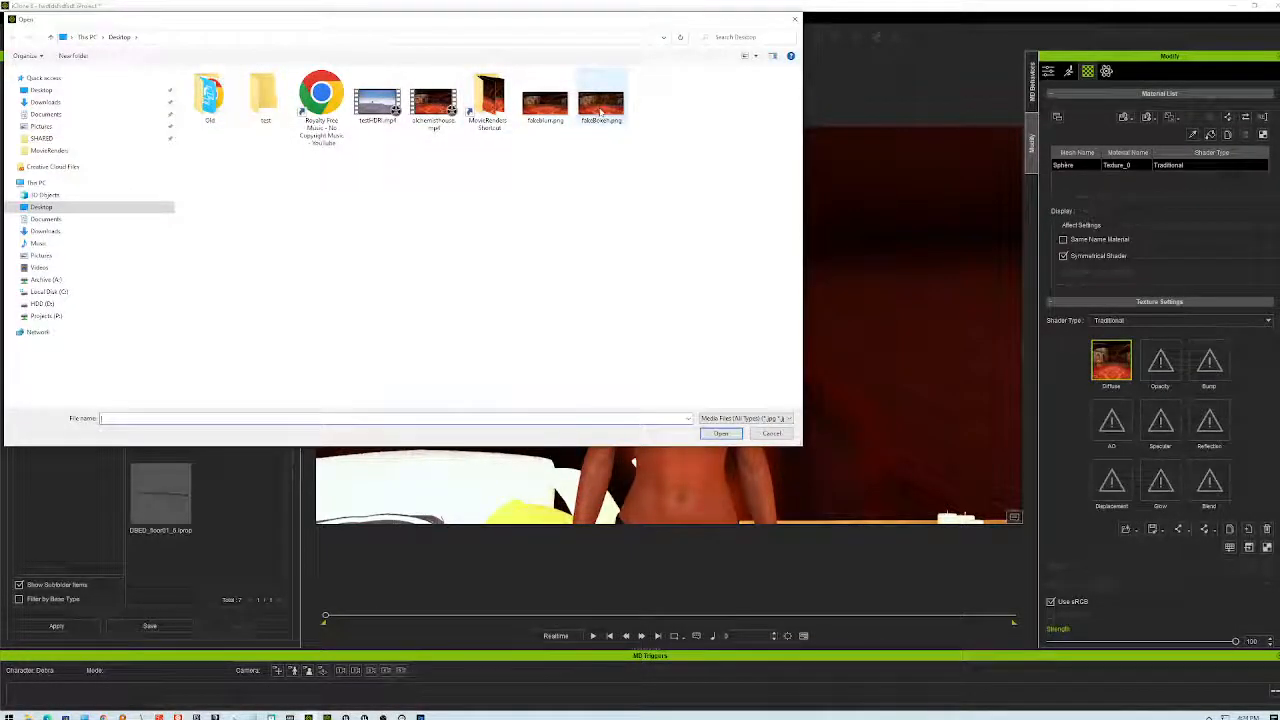
click(600, 100)
click(712, 432)
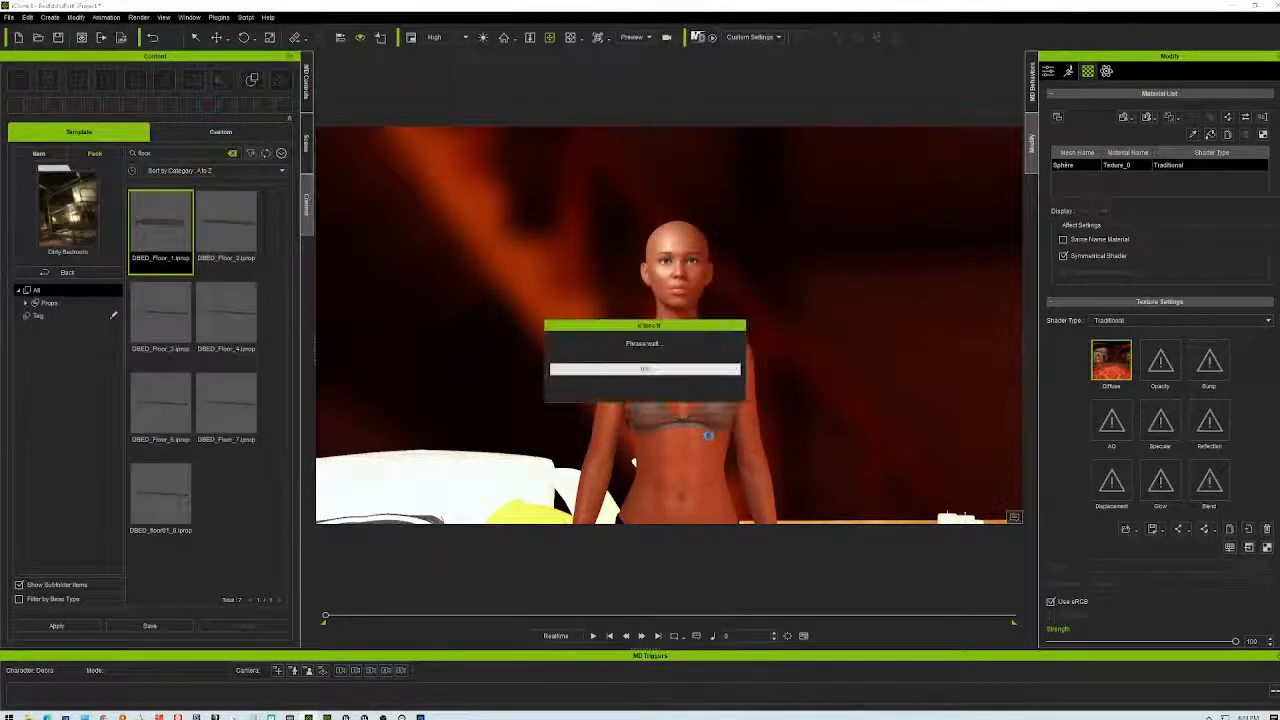
- Orbit and zoom around the character to inspect the bokeh backdrop
right_drag(760, 362, 899, 240)
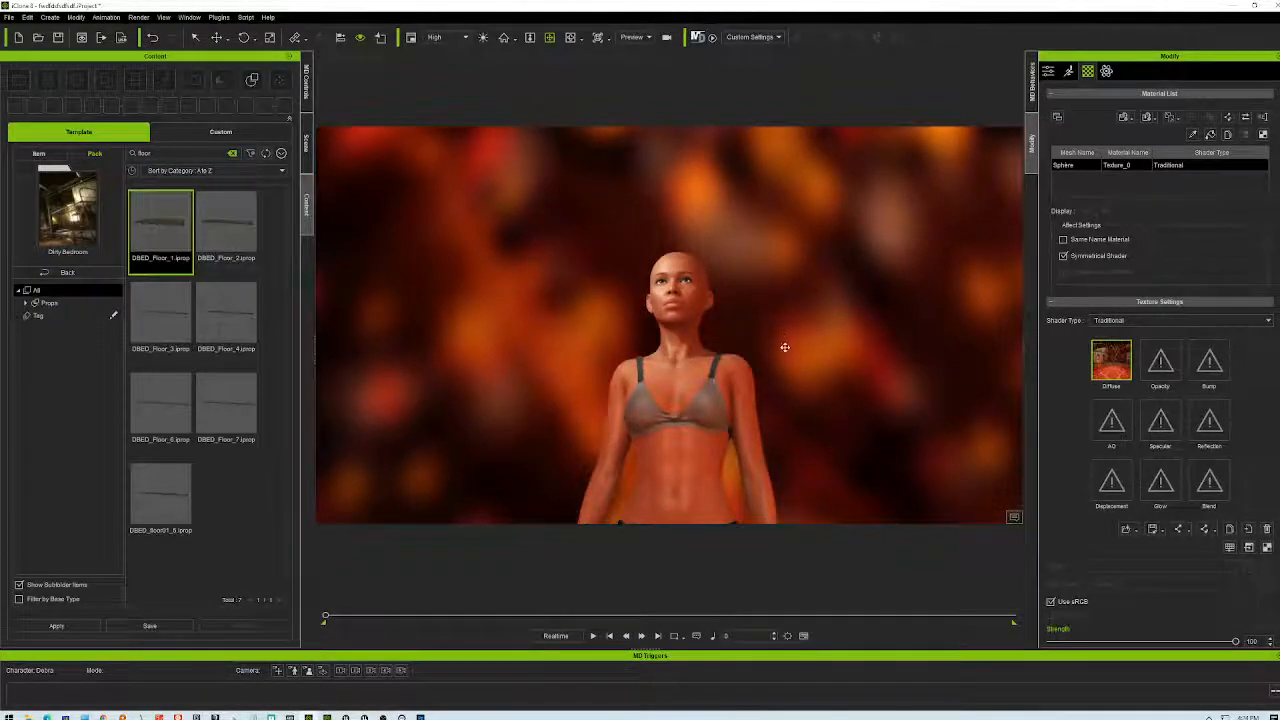
right_drag(785, 347, 835, 302)
right_drag(844, 354, 722, 382)
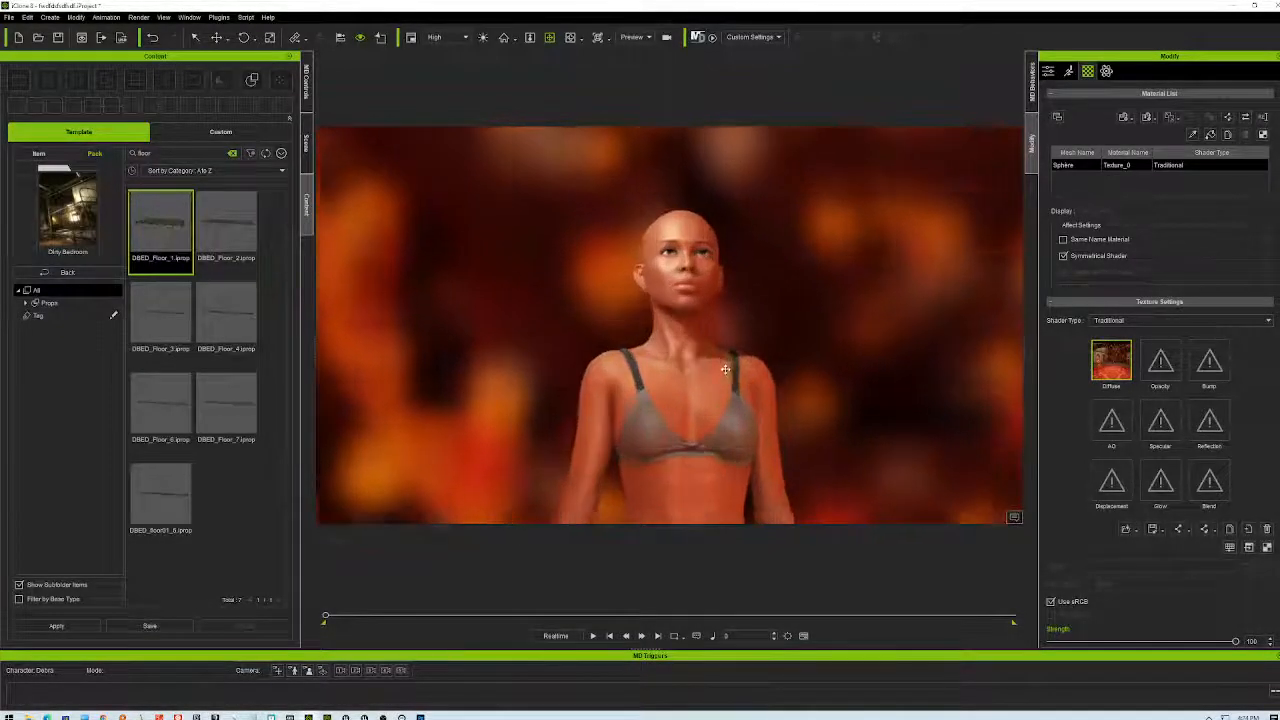
scroll(718, 367, up, 3)
right_drag(798, 305, 814, 328)
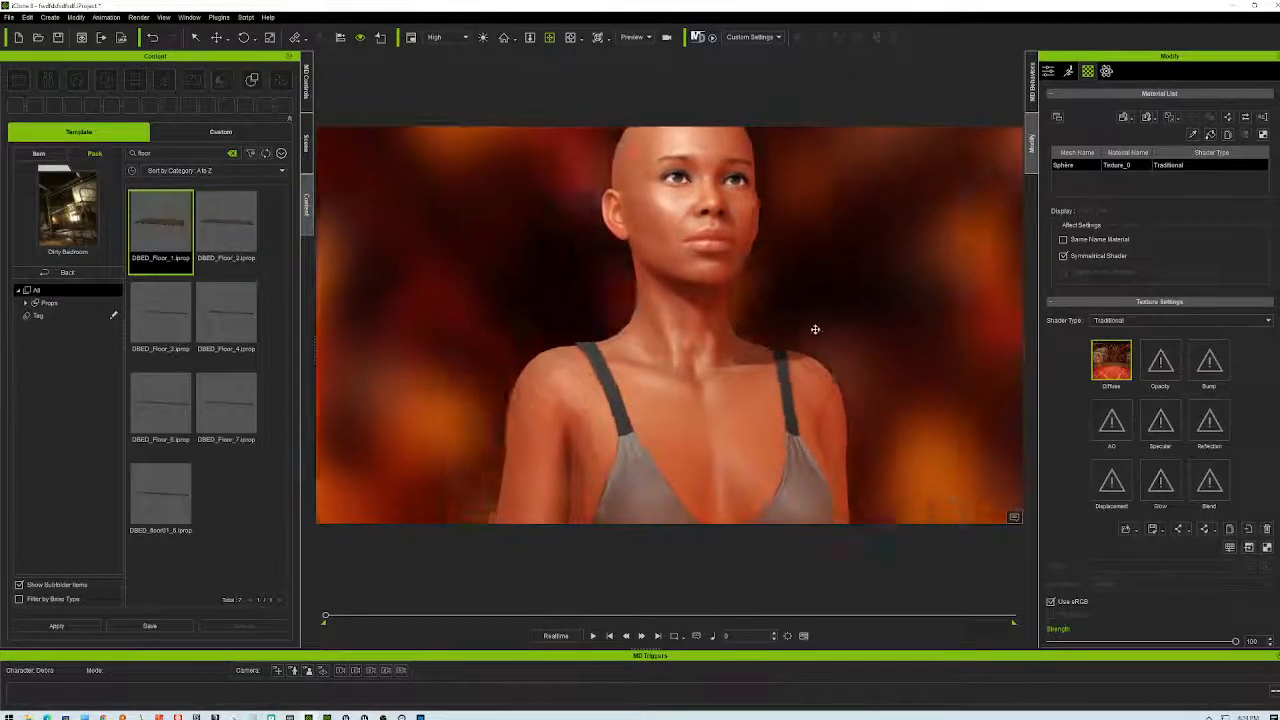
scroll(792, 327, down, 10)
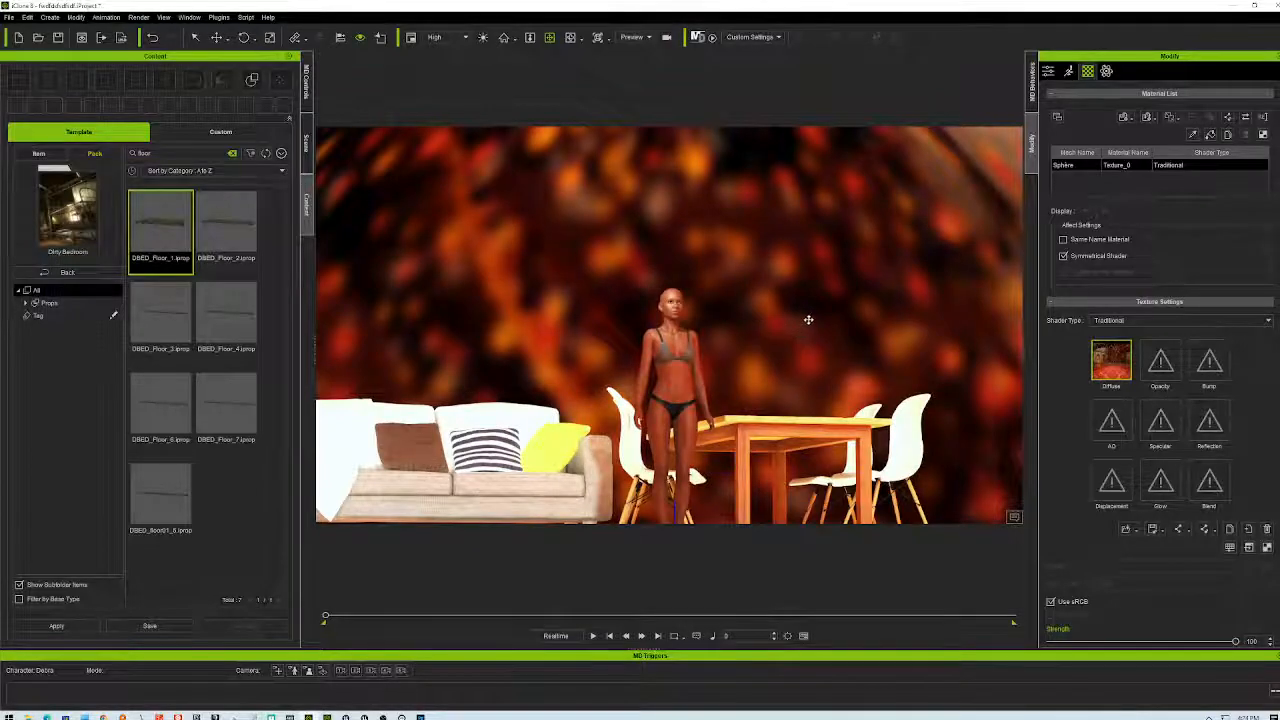
scroll(808, 320, down, 2)
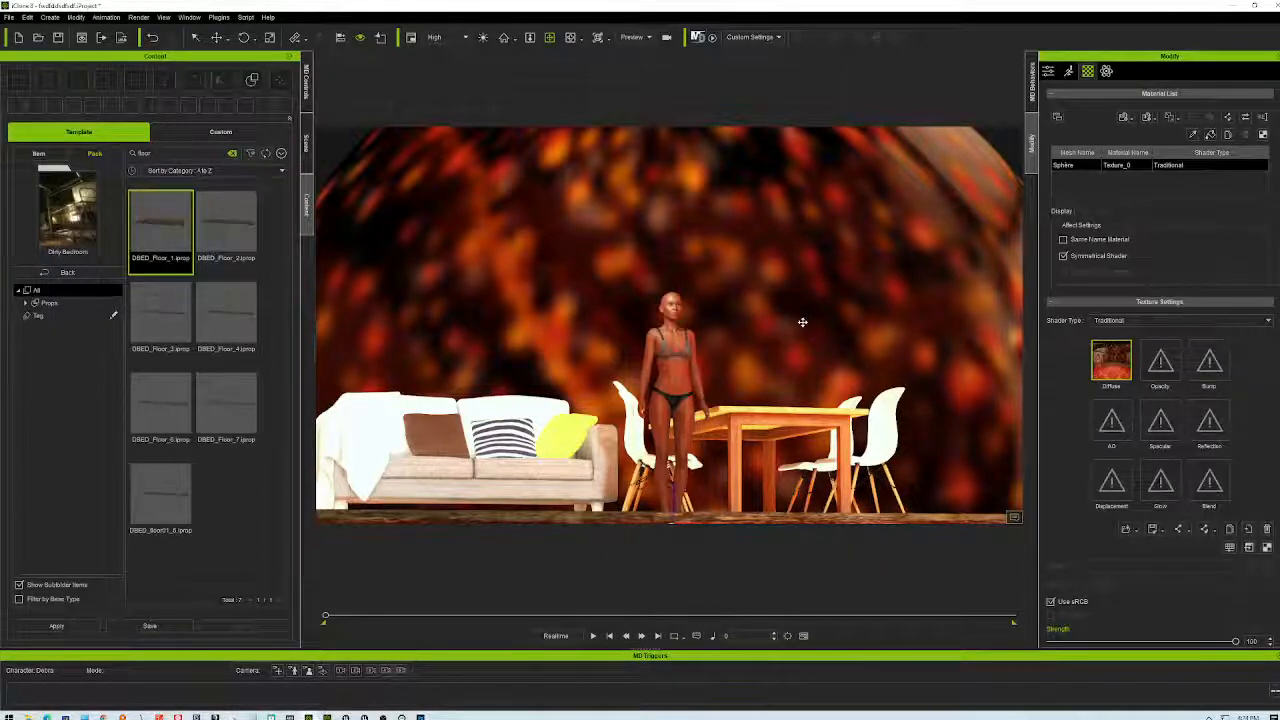
scroll(735, 345, up, 3)
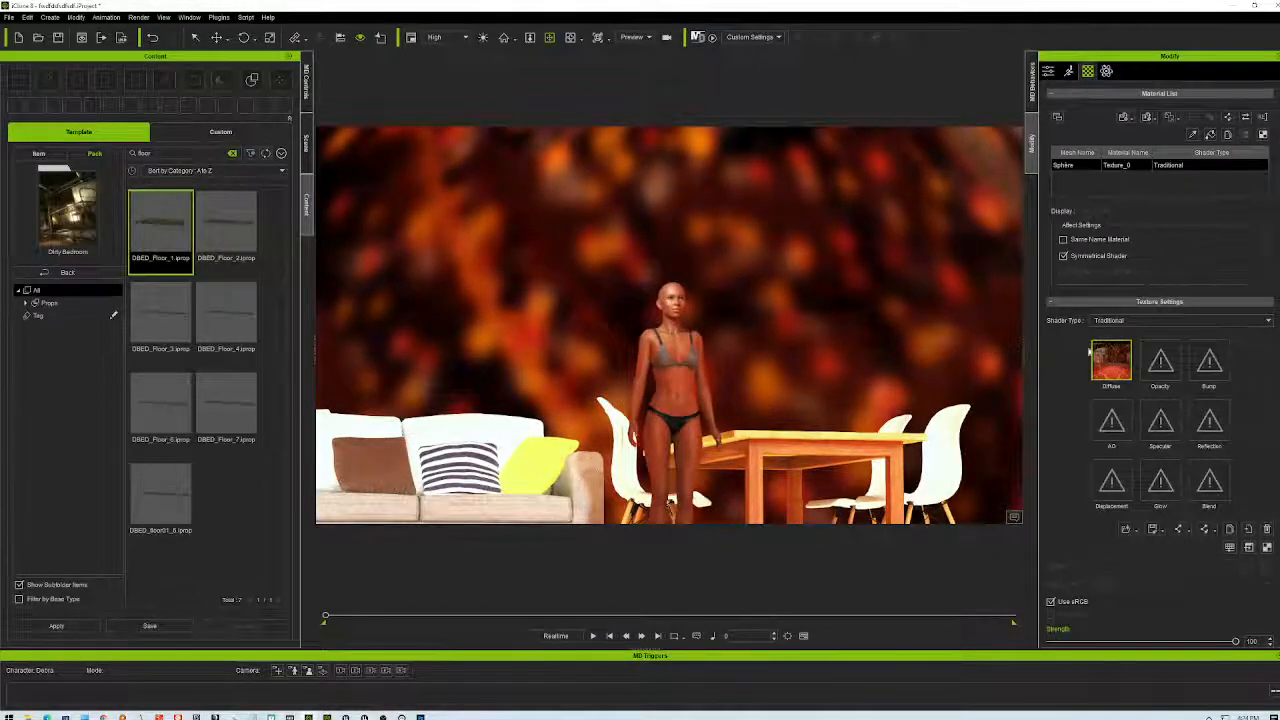
- Swap the sphere's Diffuse texture to fakeBlur.png from the Desktop
double_click(1110, 360)
click(545, 102)
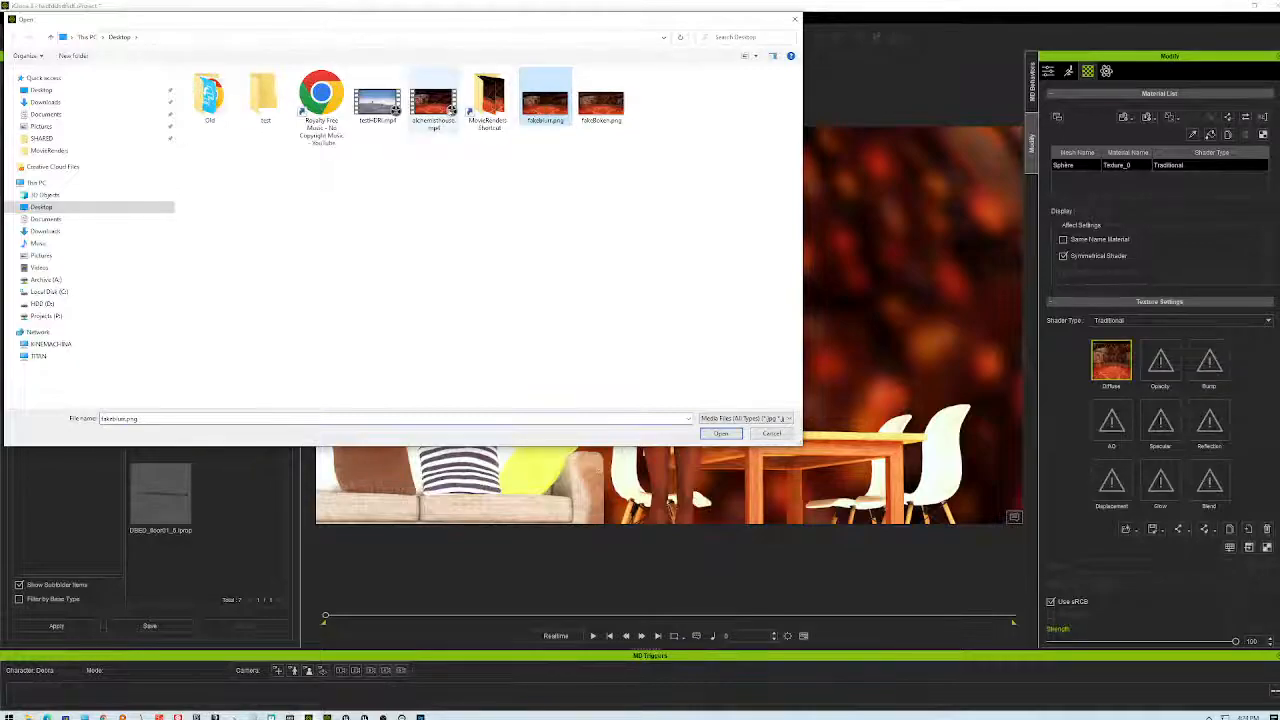
double_click(489, 100)
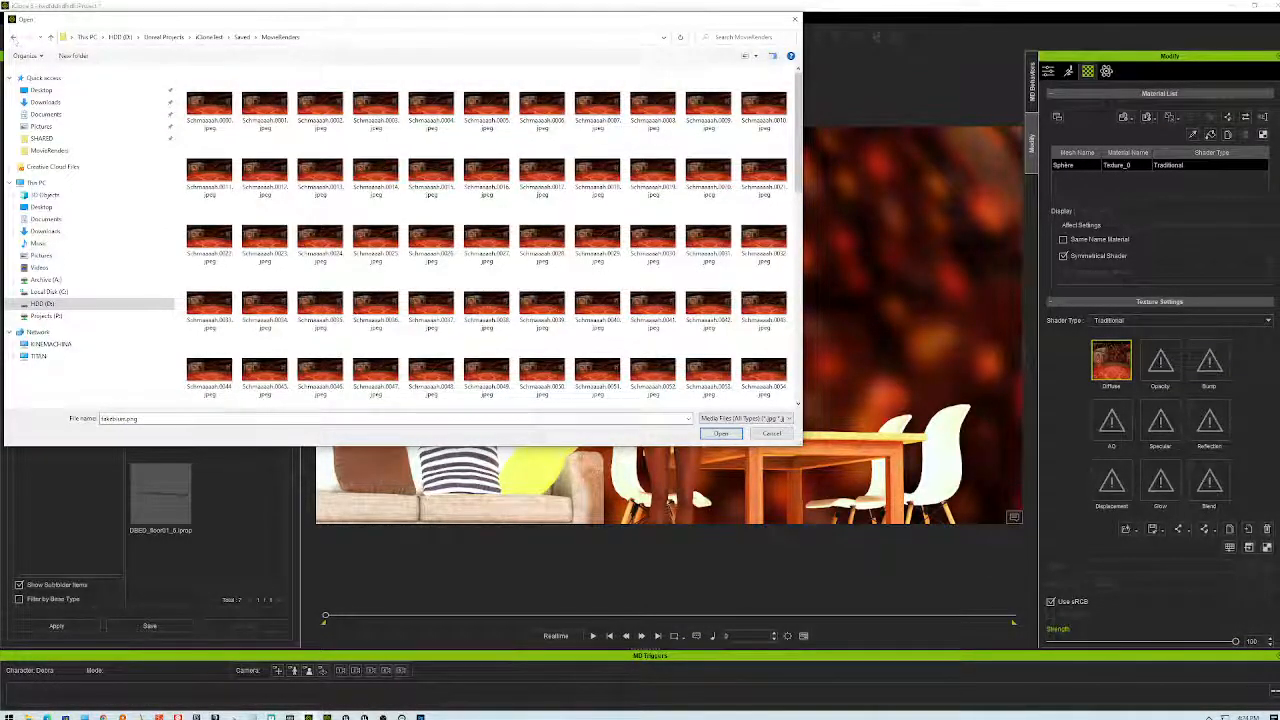
click(14, 37)
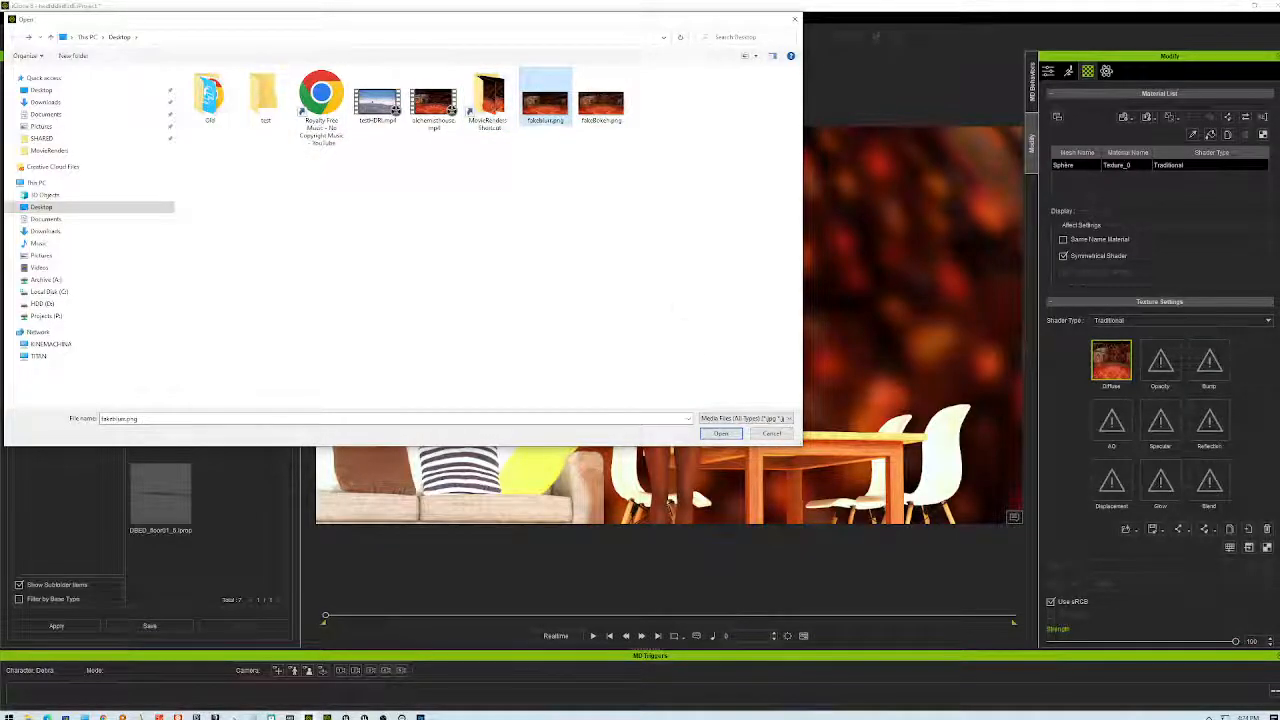
click(720, 433)
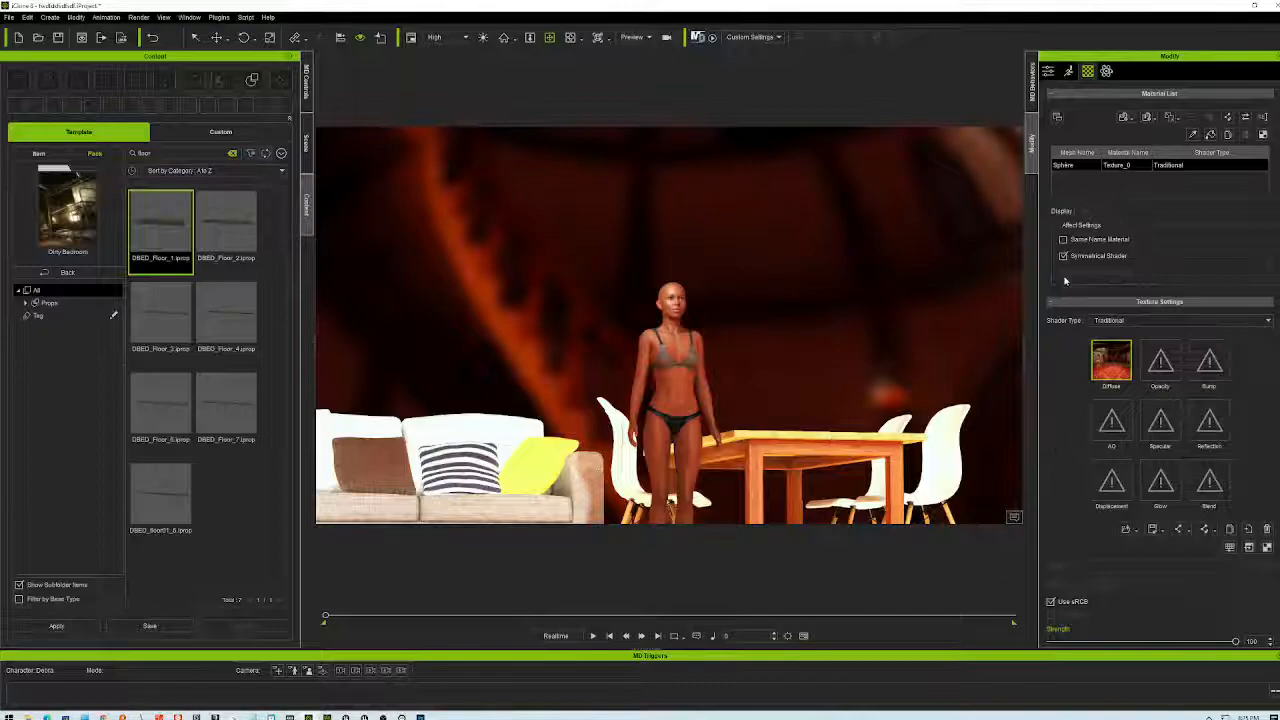
- Duplicate the IS-Sky-HDR-Azar1 sky sphere from the Scene list
click(306, 143)
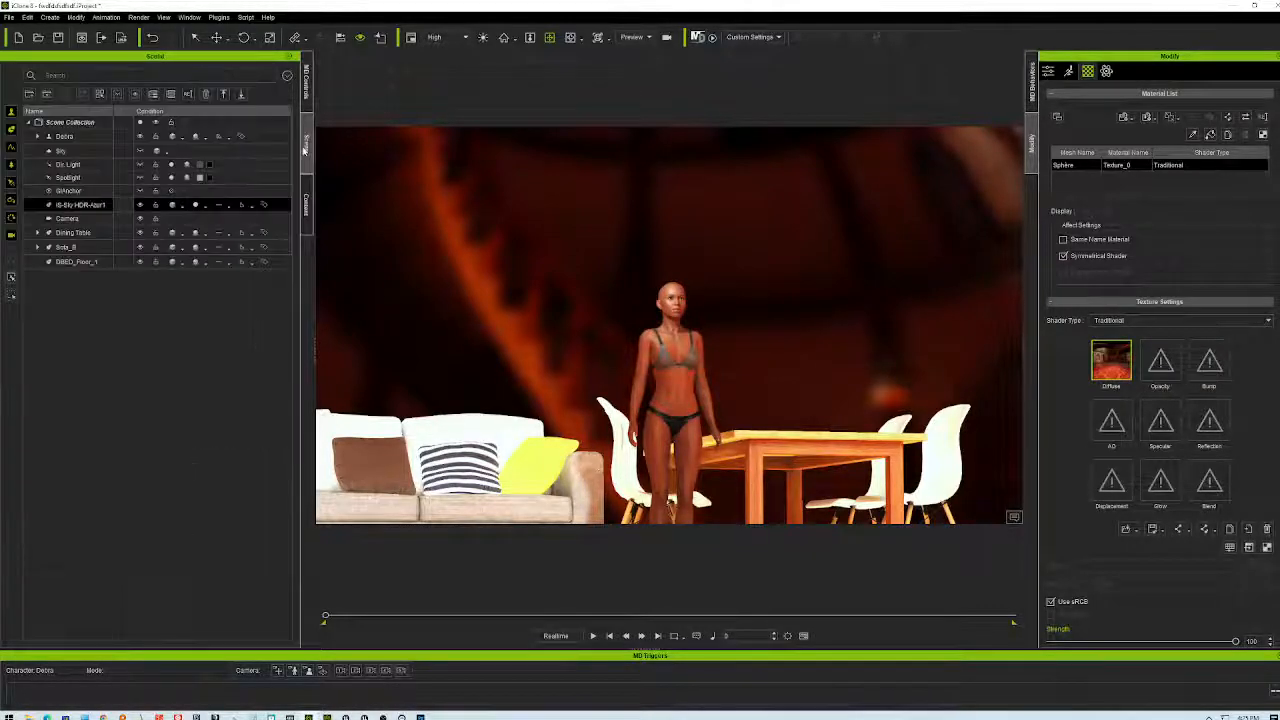
right_click(80, 205)
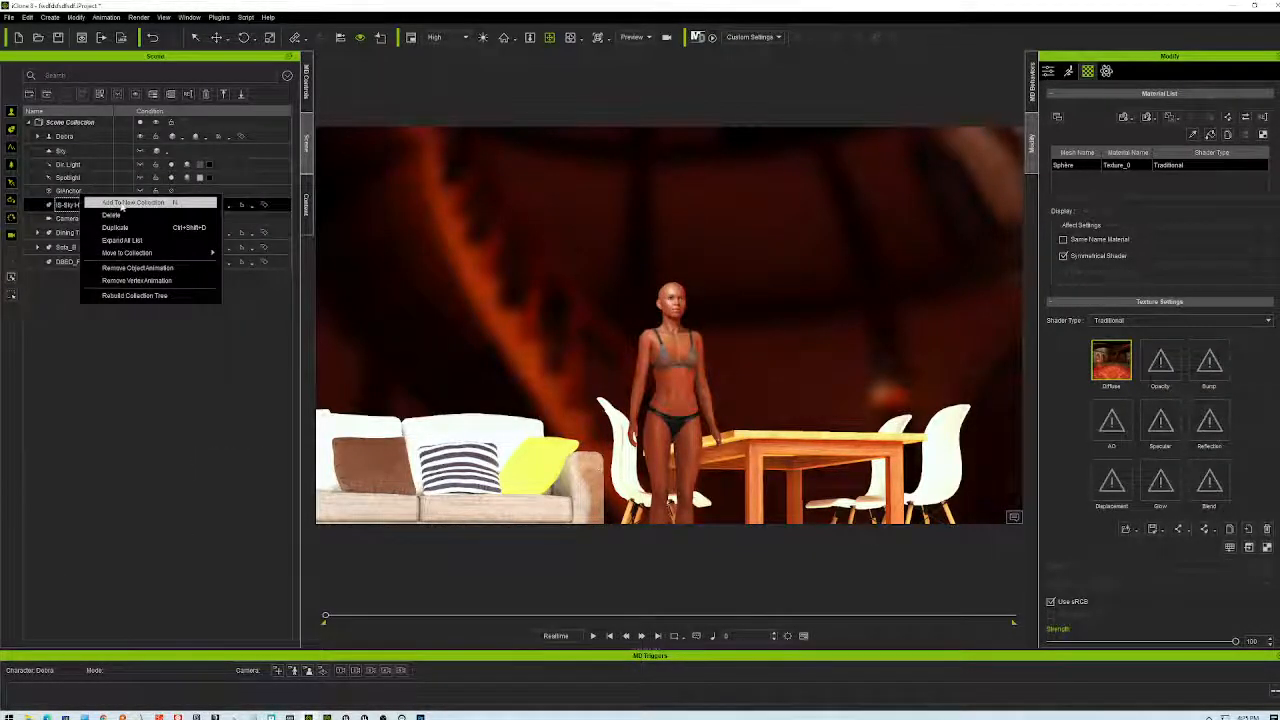
click(123, 230)
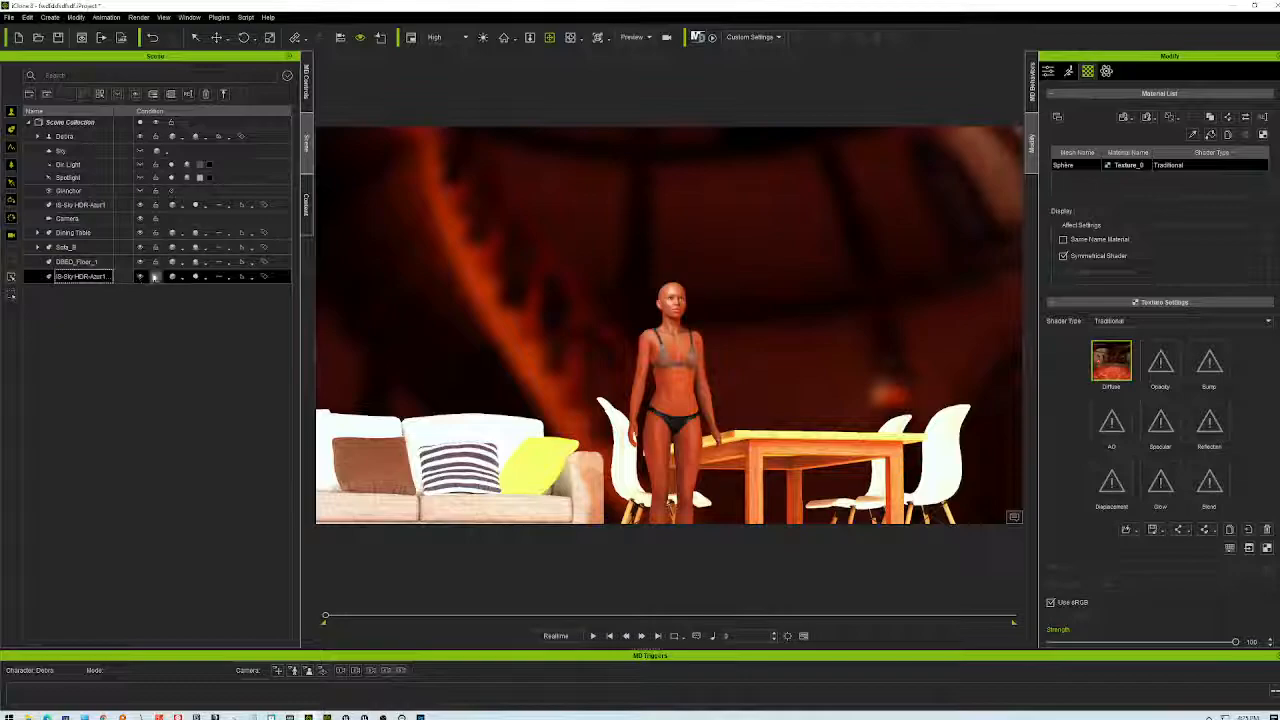
- Lower the copy's Scale X from 4.000 to 3.200, then zoom out and orbit to view the domes
click(1048, 71)
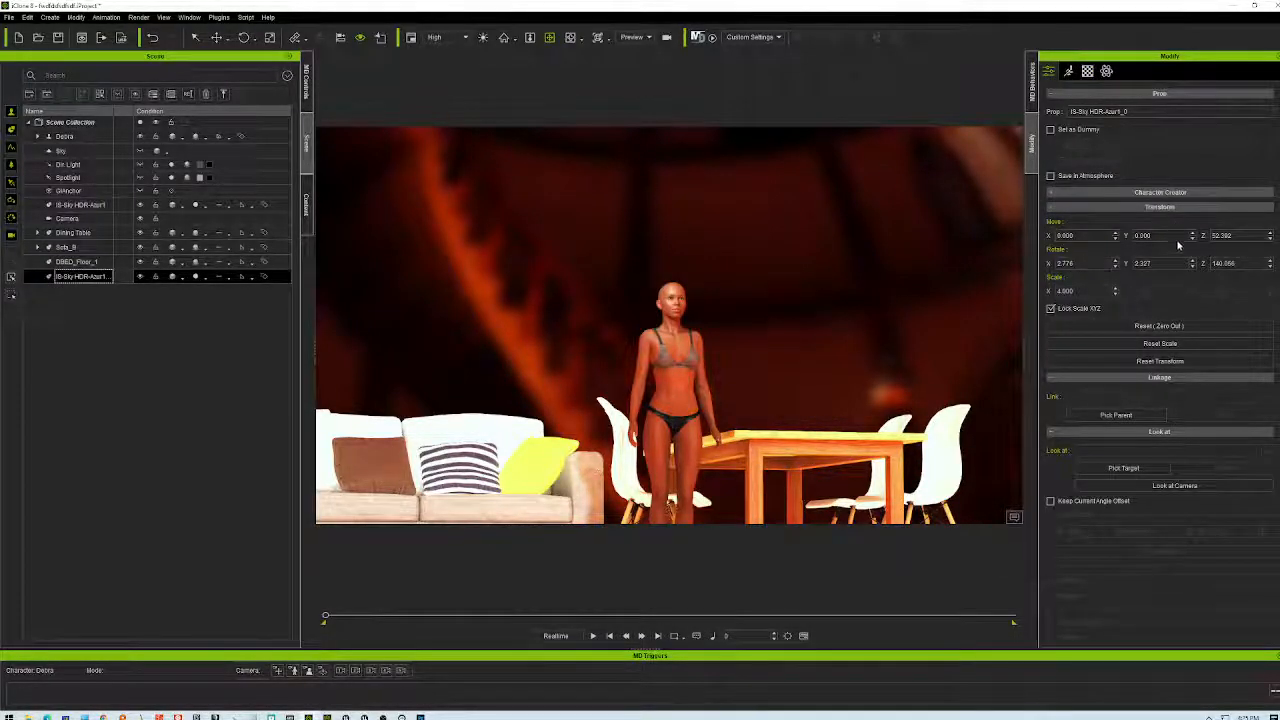
double_click(1068, 291)
click(1116, 295)
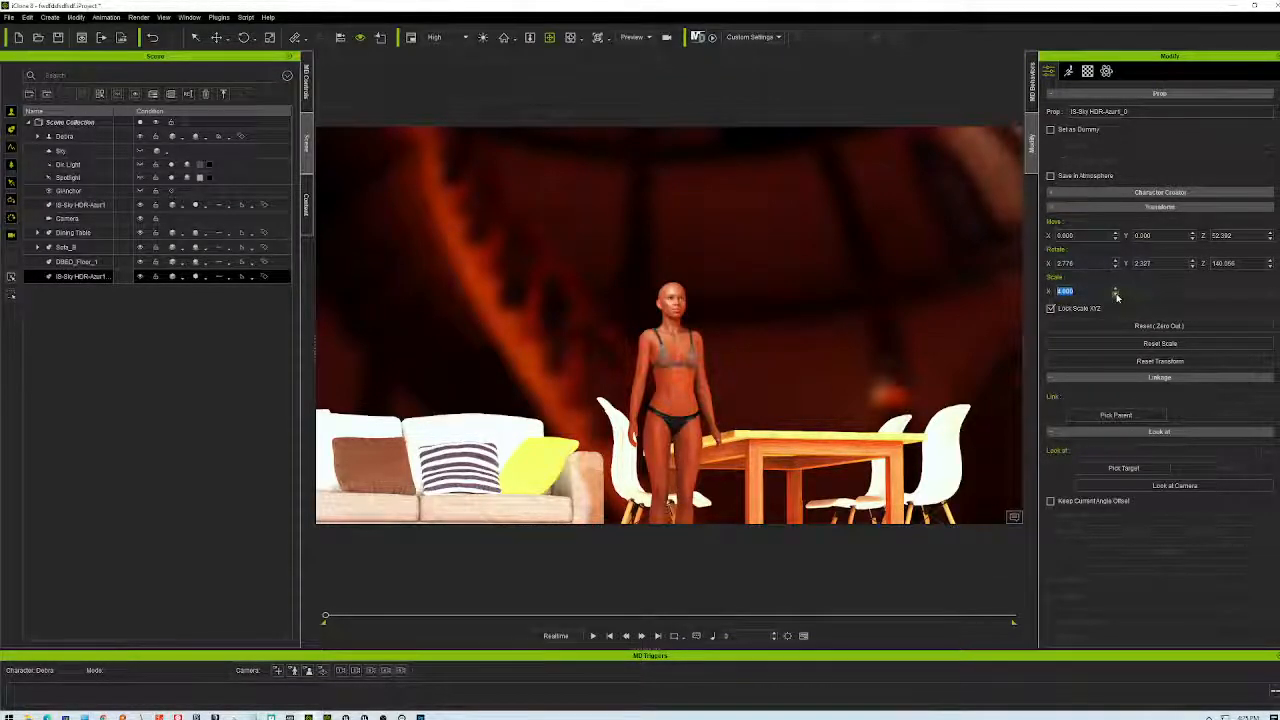
click(1116, 294)
click(1116, 294)
click(1116, 294)
click(1116, 294)
click(1116, 294)
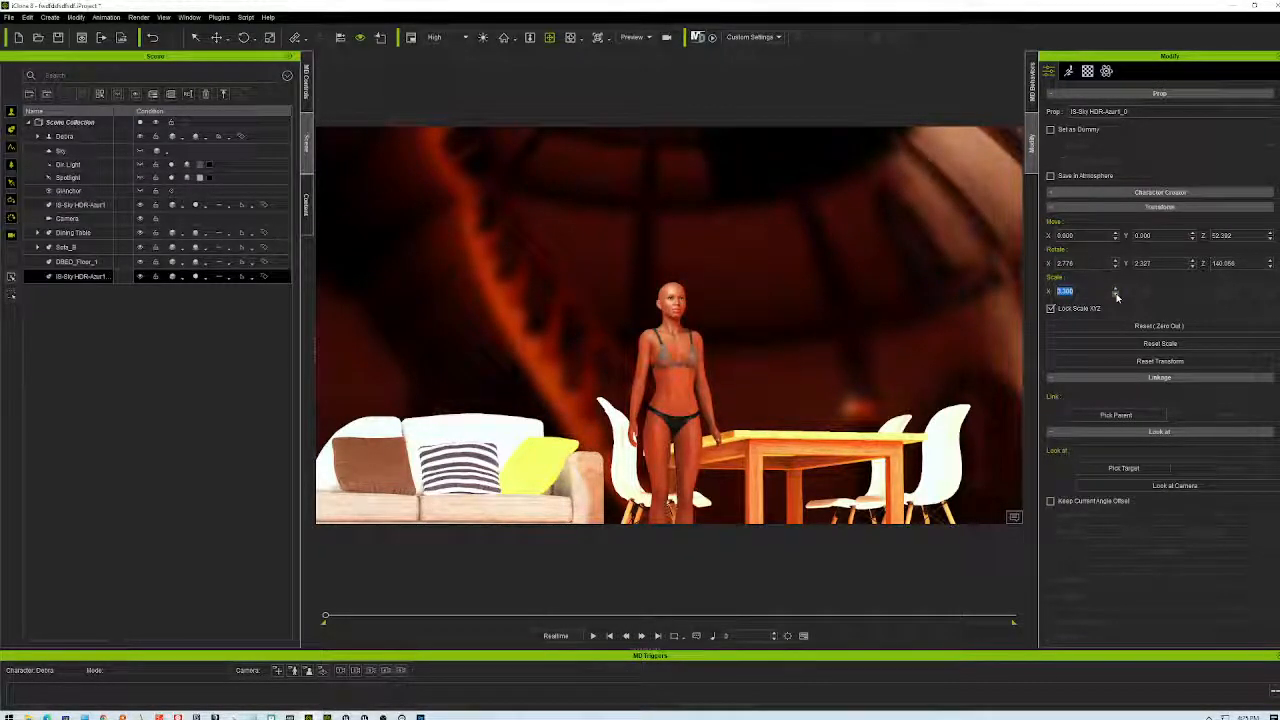
click(1116, 294)
scroll(892, 312, down, 6)
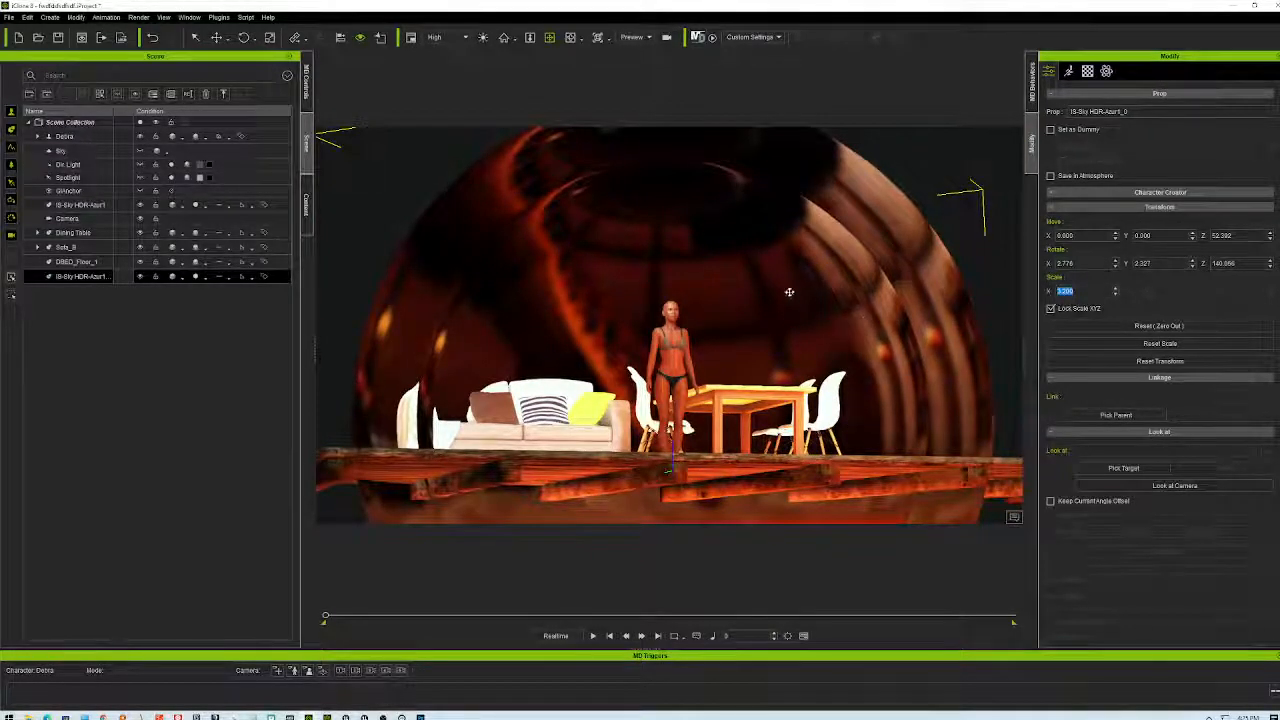
right_drag(950, 298, 975, 366)
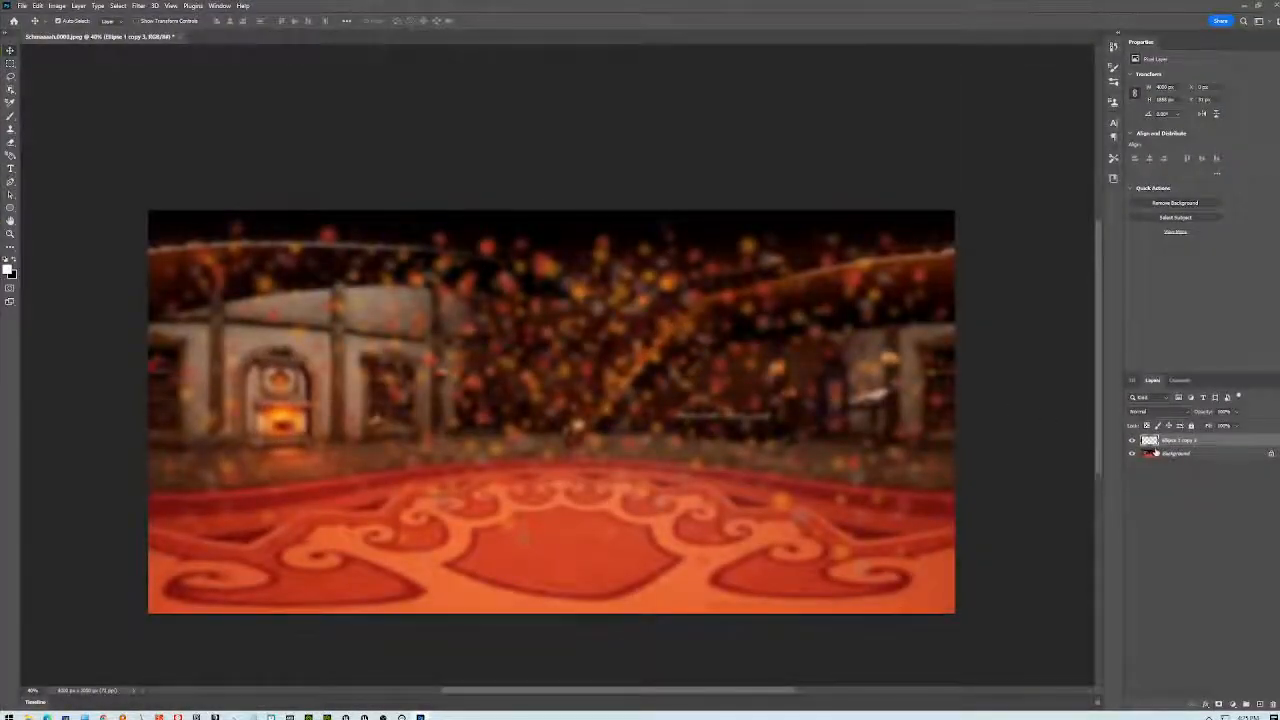
- Delete the Background layer and quick-export the remaining bokeh dots as bokehLayer.png
click(1188, 455)
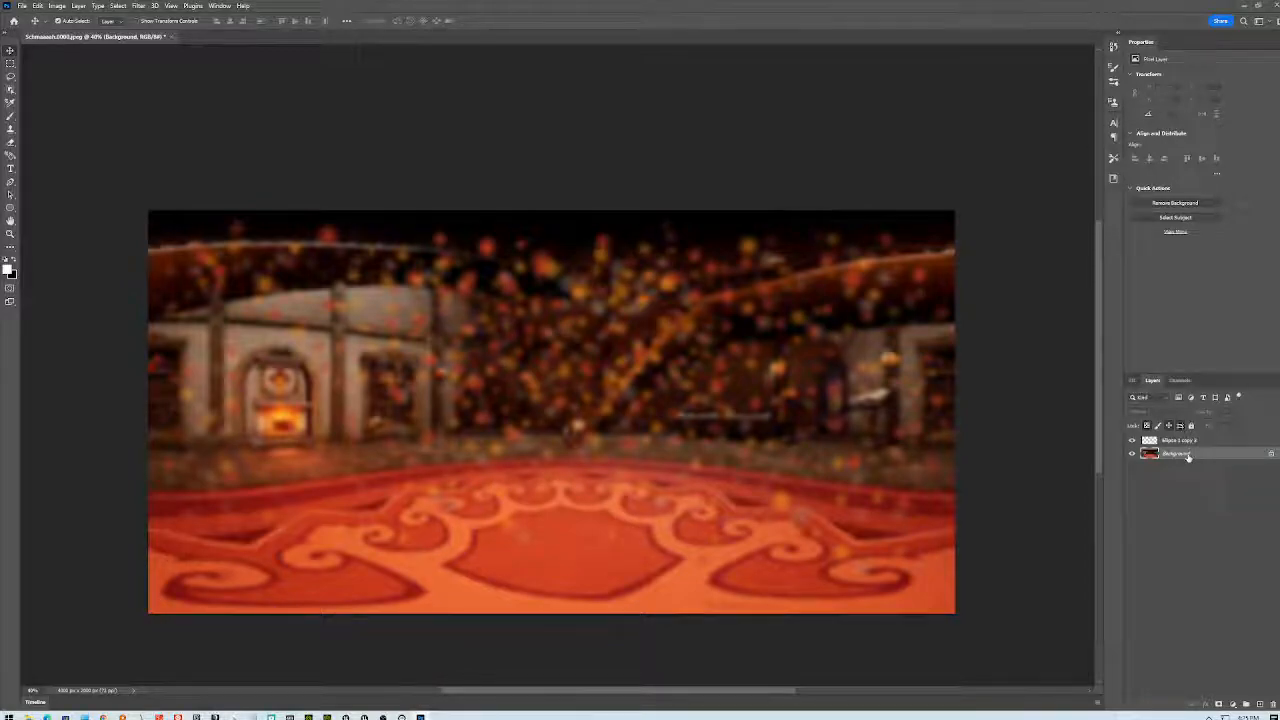
key(Delete)
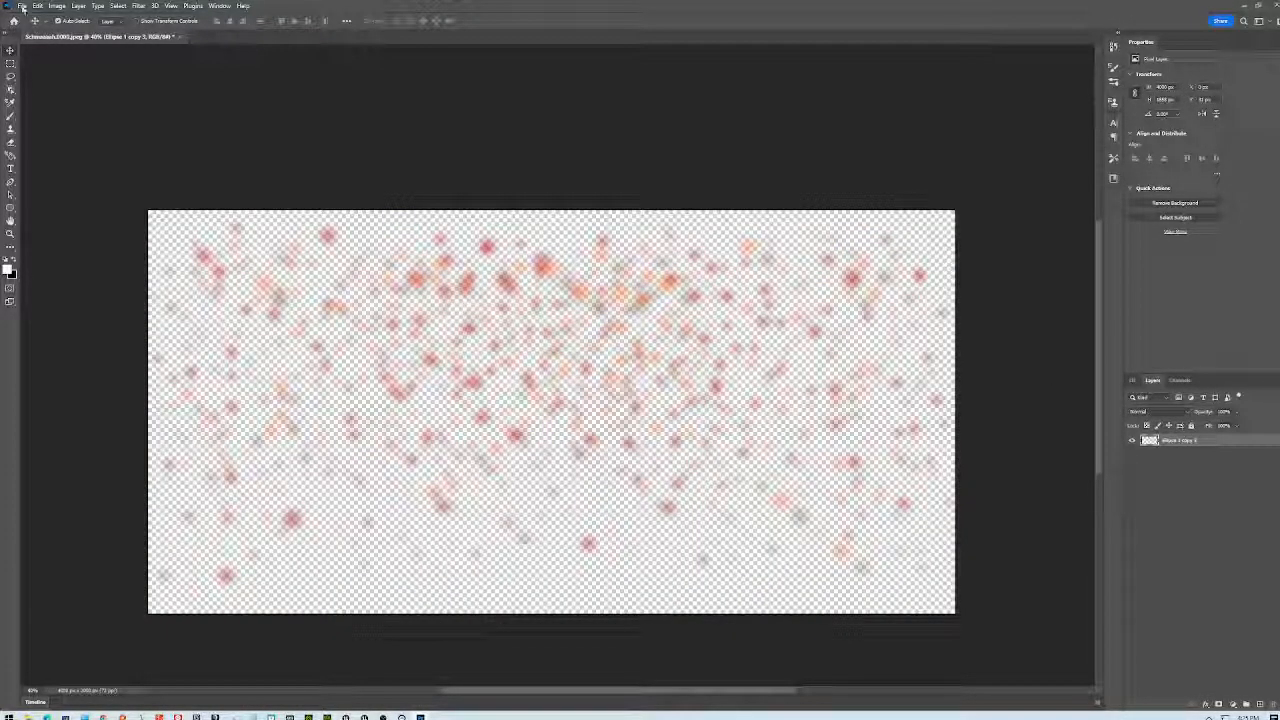
click(21, 5)
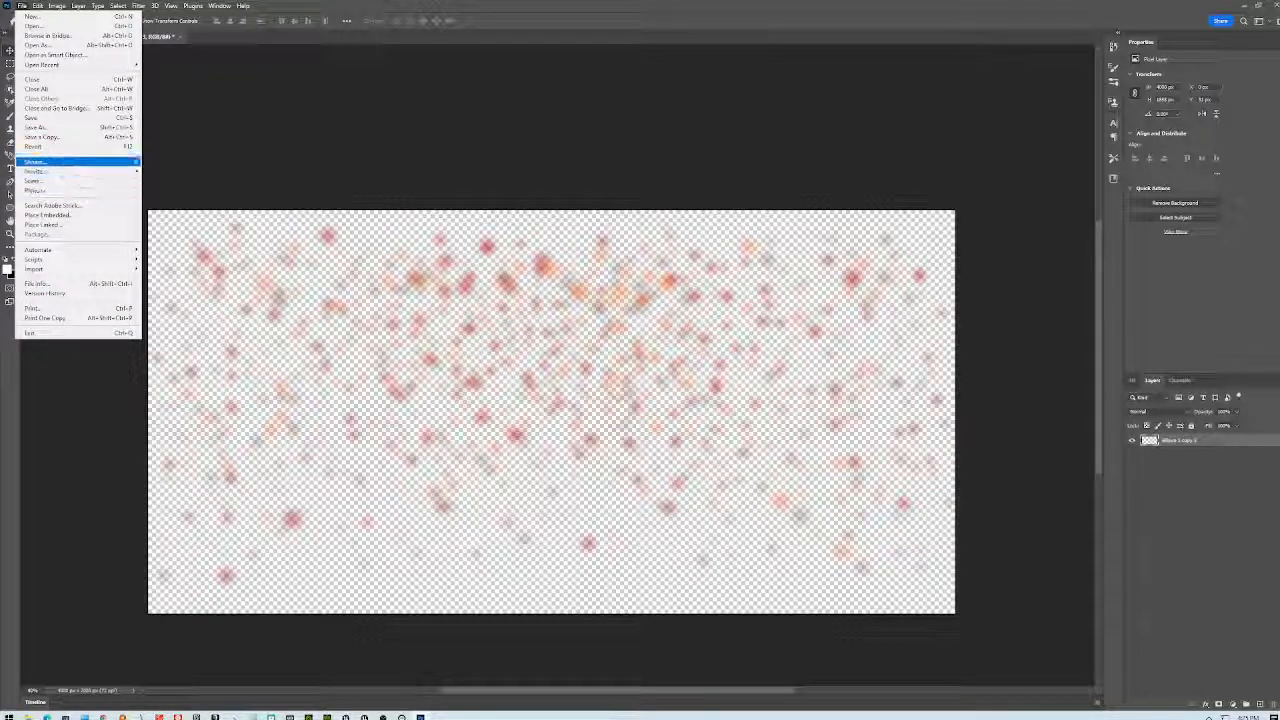
mouse_move(62, 165)
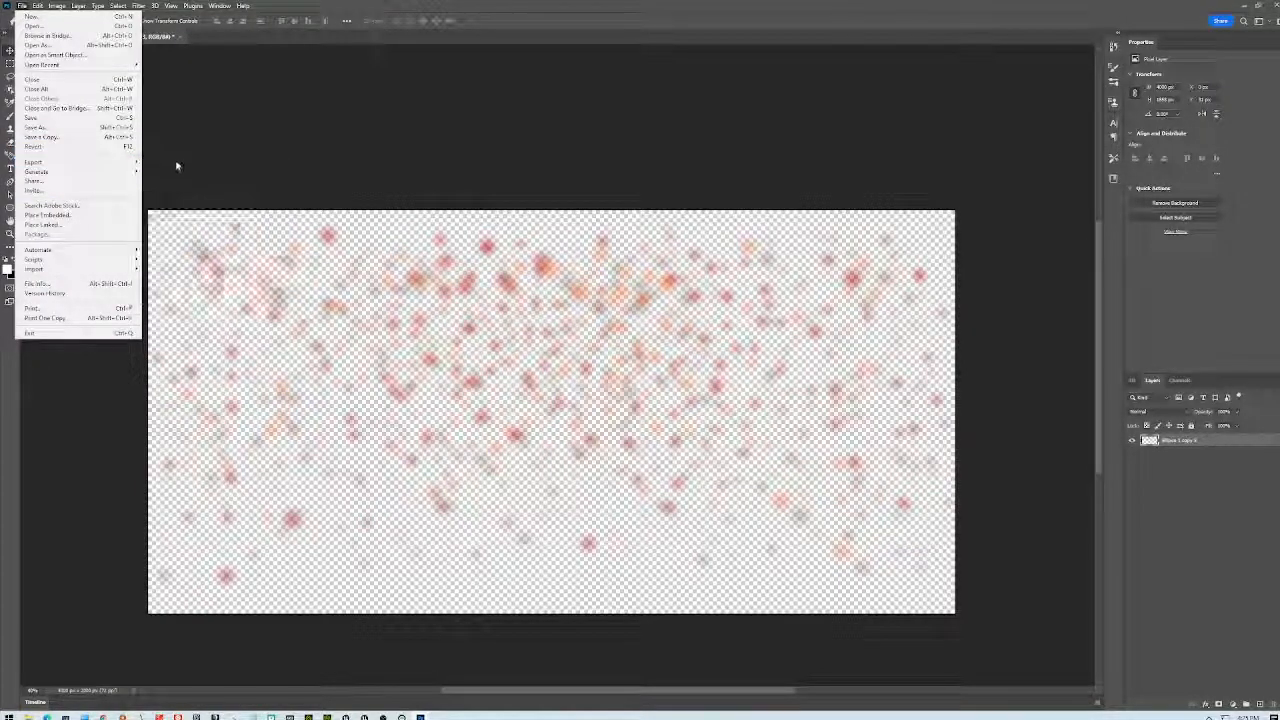
click(165, 162)
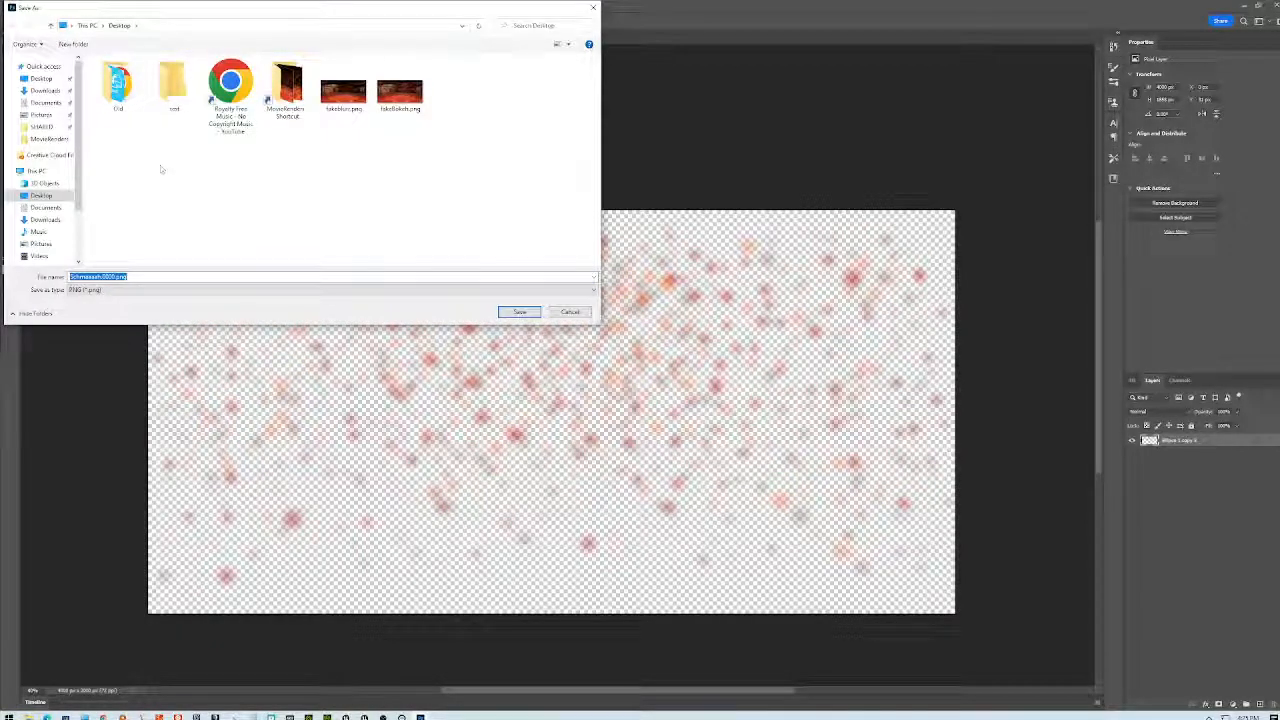
text(bokehLayer)
click(519, 312)
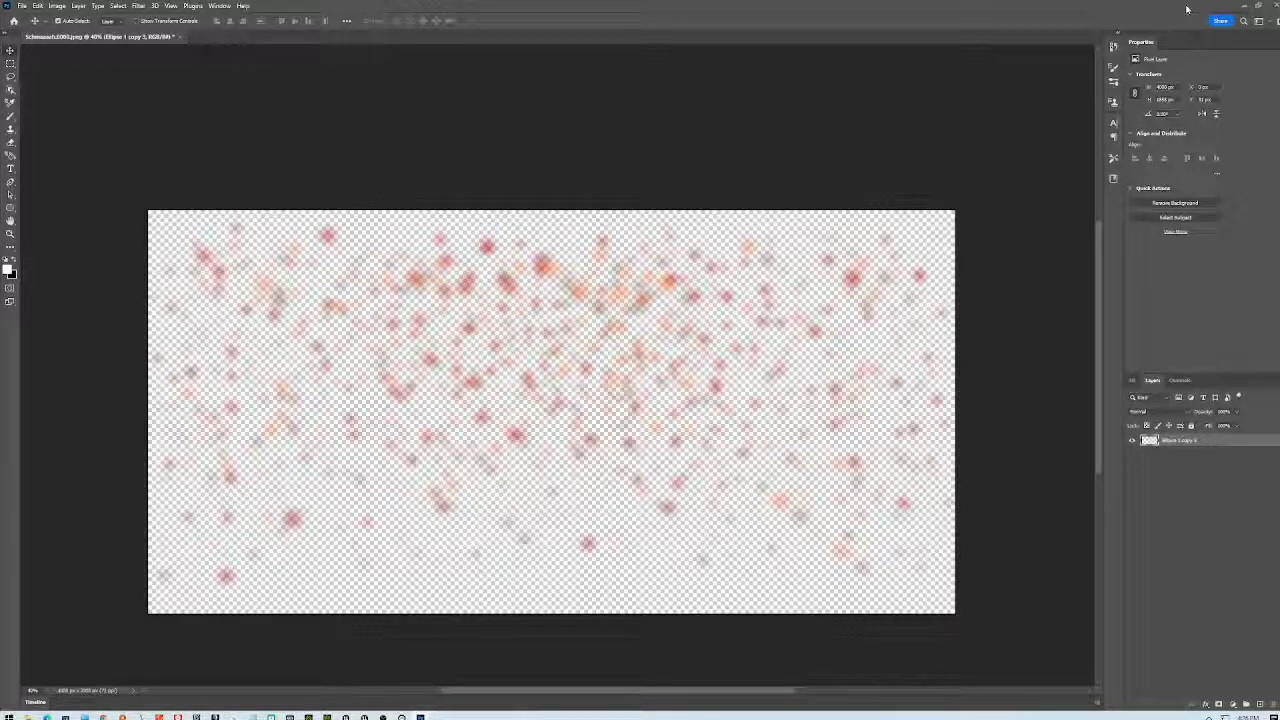
- Back in iClone, try bokehLayer.png as the dome sphere's Diffuse texture, then undo it
click(1243, 5)
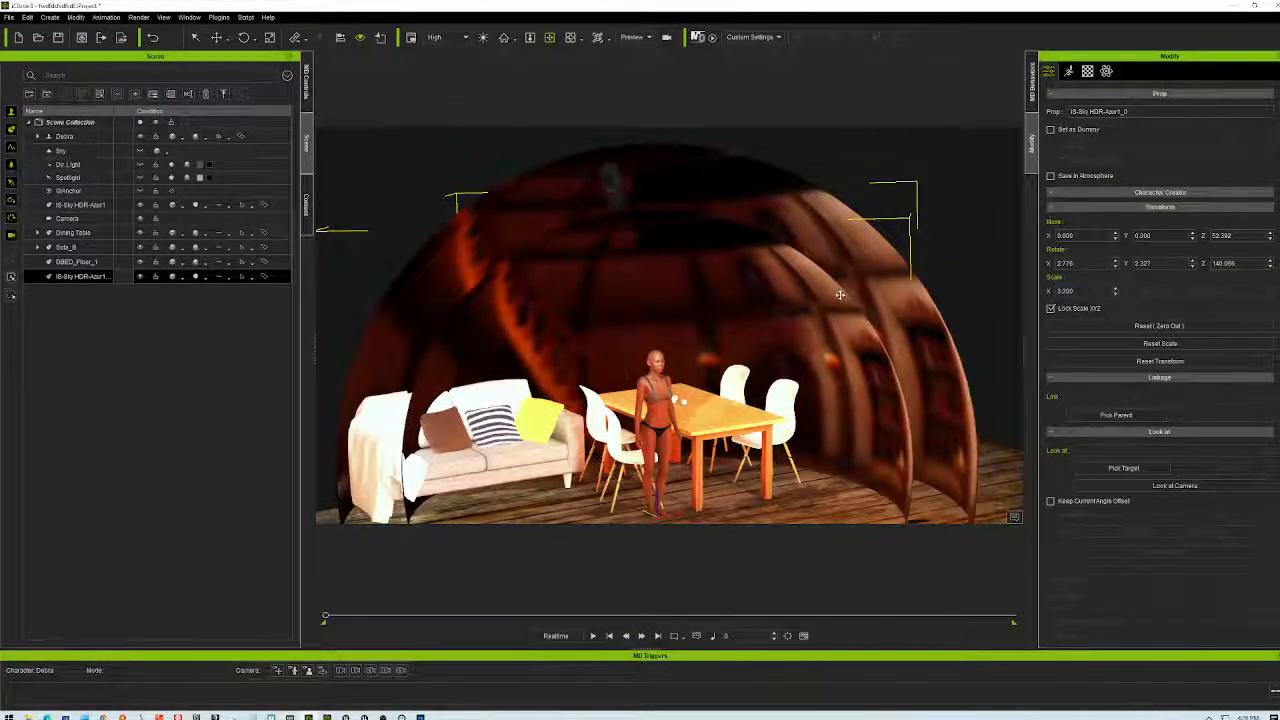
click(1088, 71)
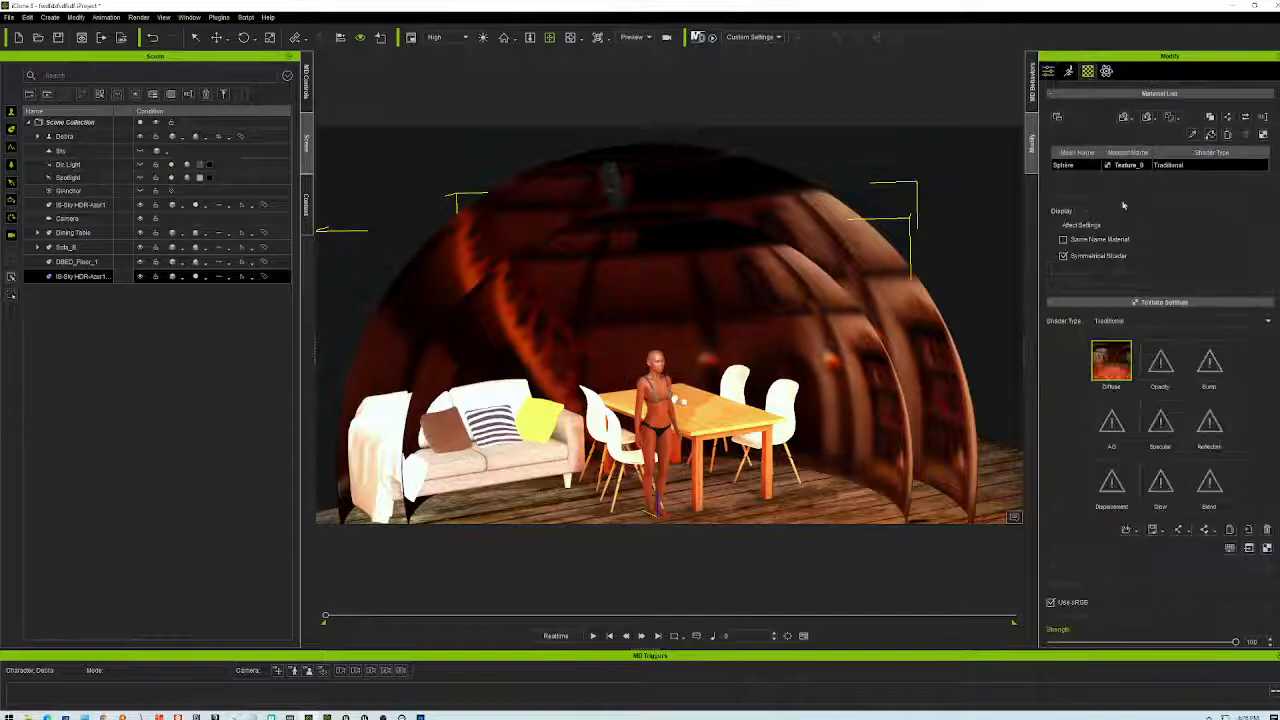
double_click(1118, 368)
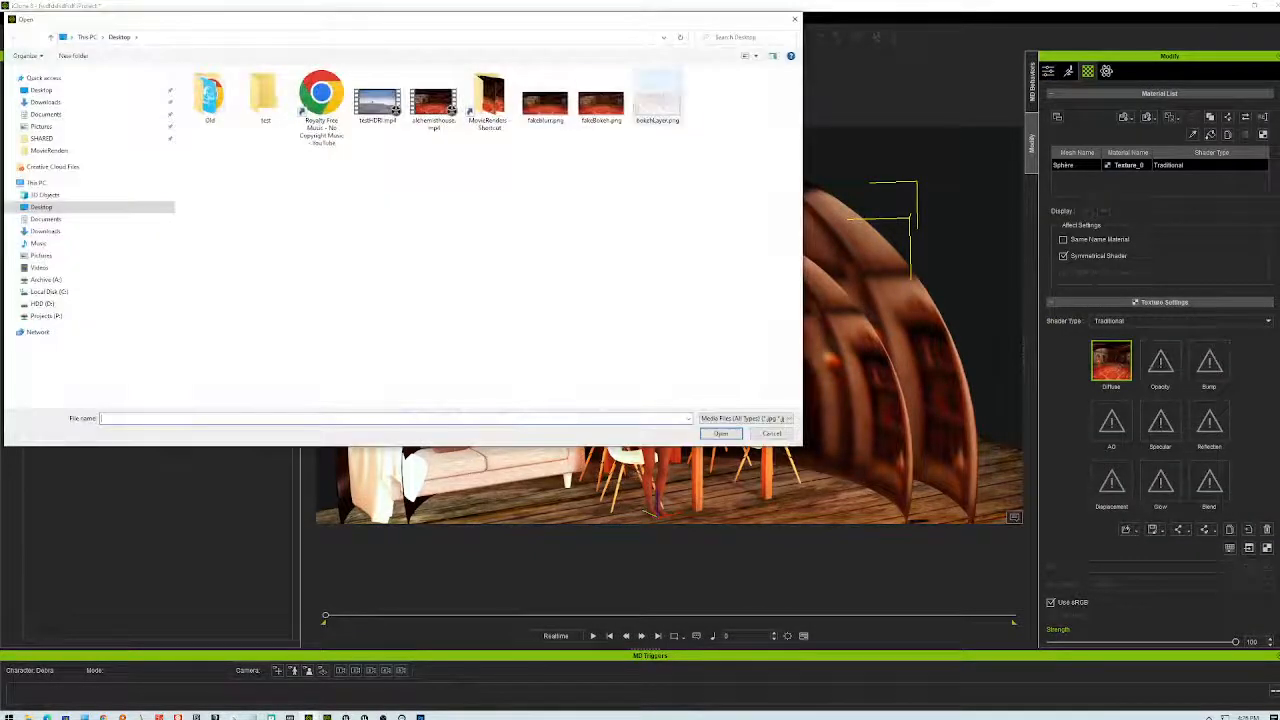
click(721, 433)
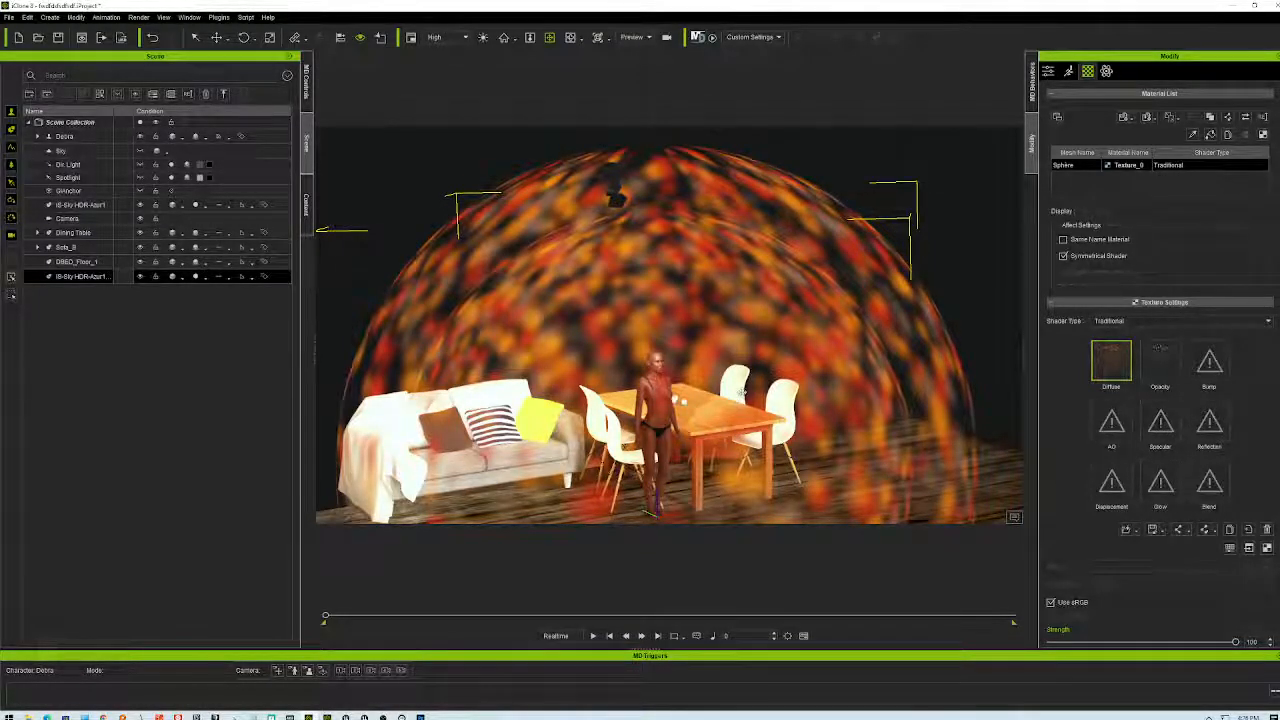
key(ctrl+z)
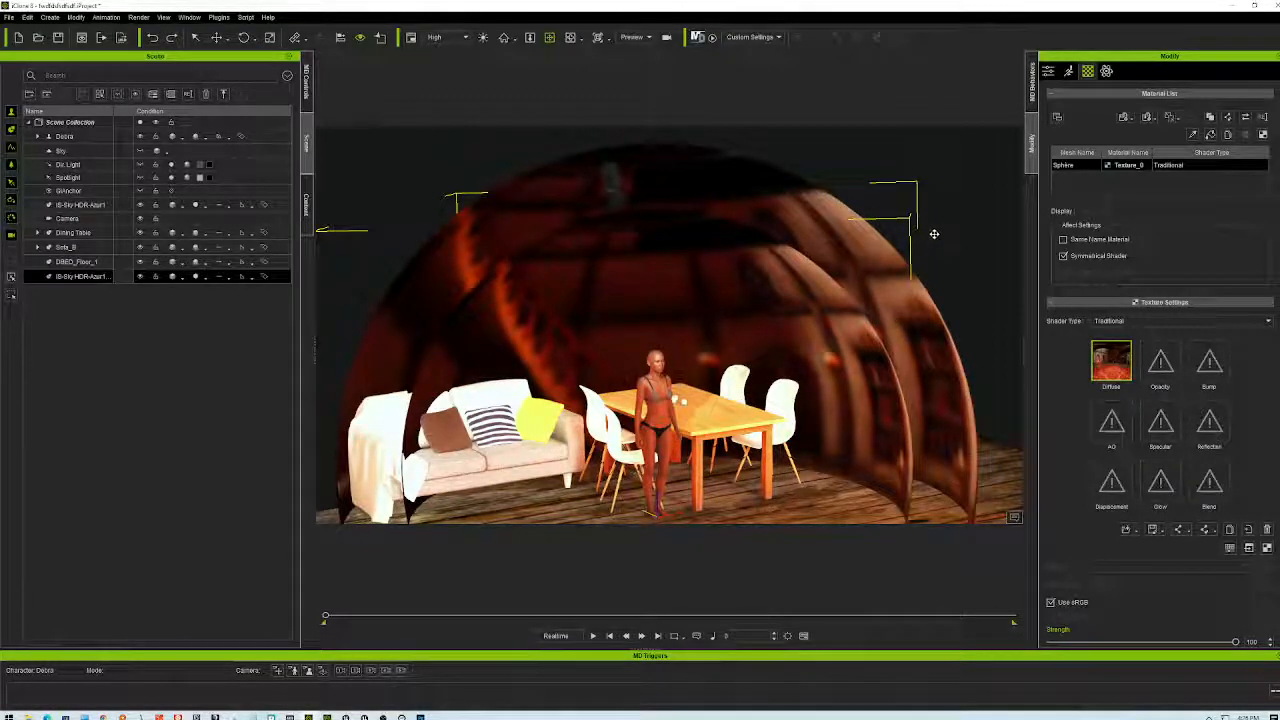
- Rename the duplicate dome sphere to 'sdfgsdfgs'
click(80, 205)
double_click(86, 277)
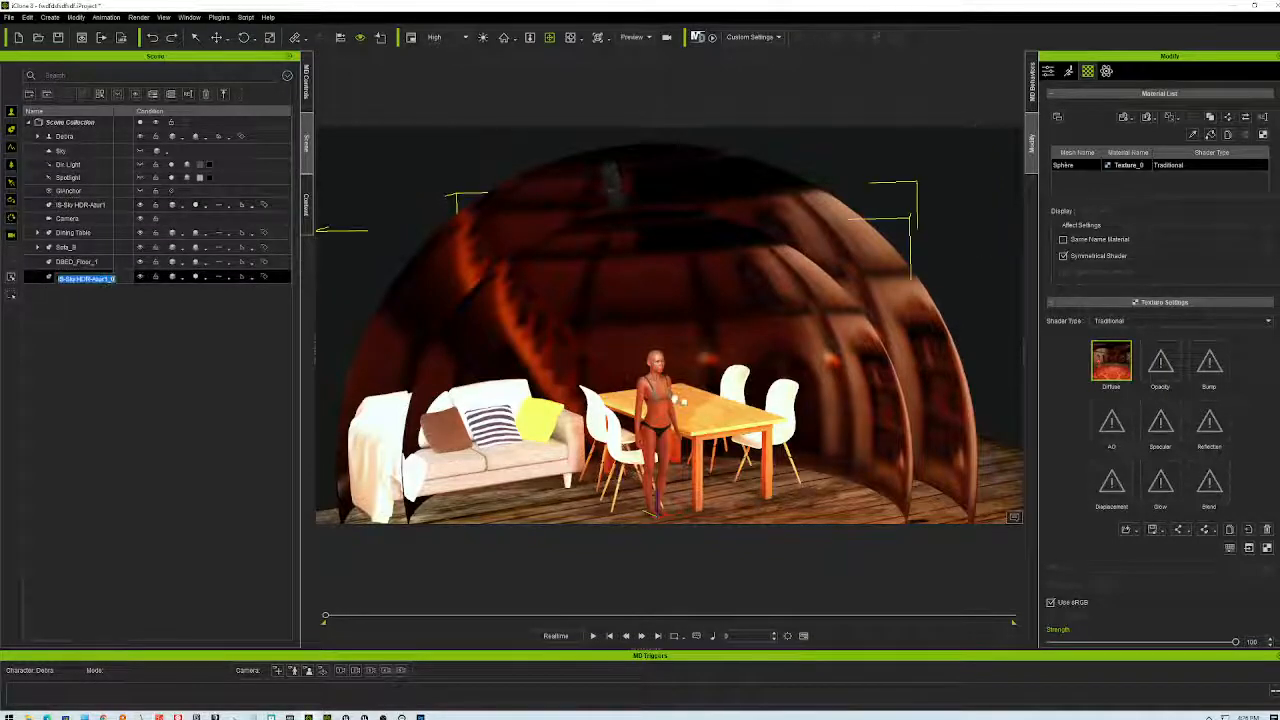
text(sdfgsdfgs)
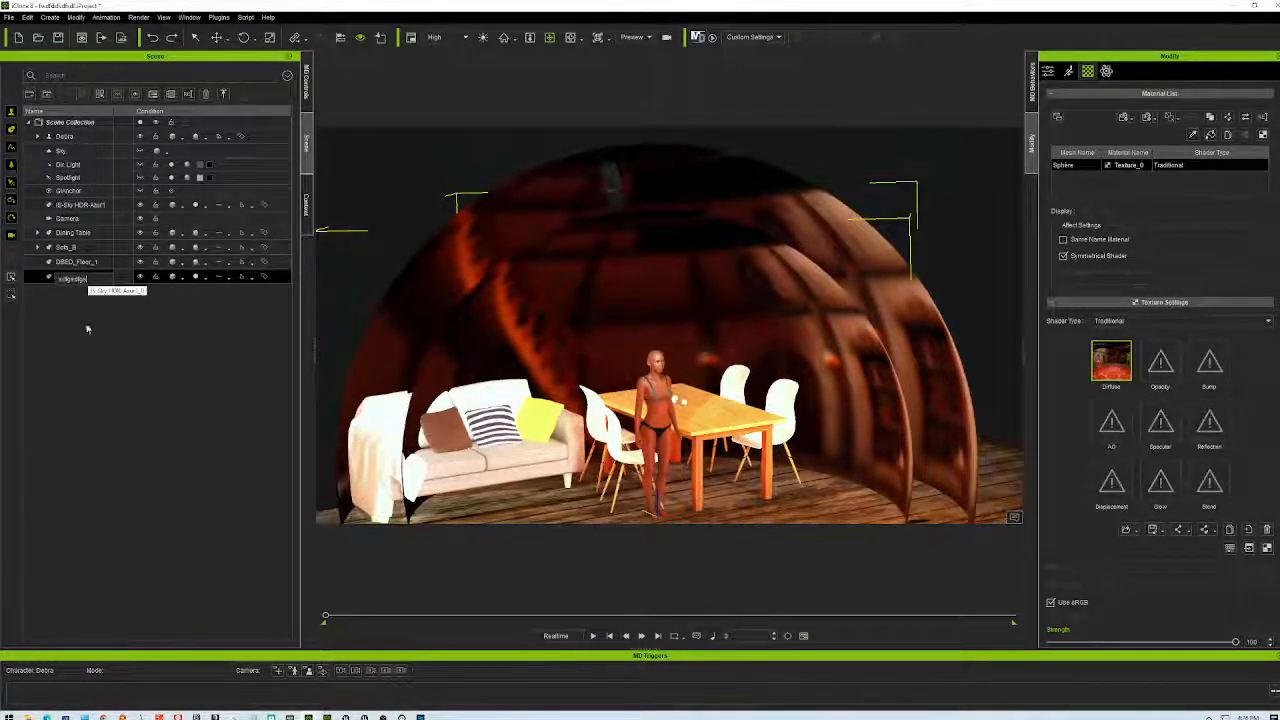
click(80, 316)
- Try bokehLayer.png as the duplicate's Diffuse texture, undo it, and delete the duplicate
click(74, 279)
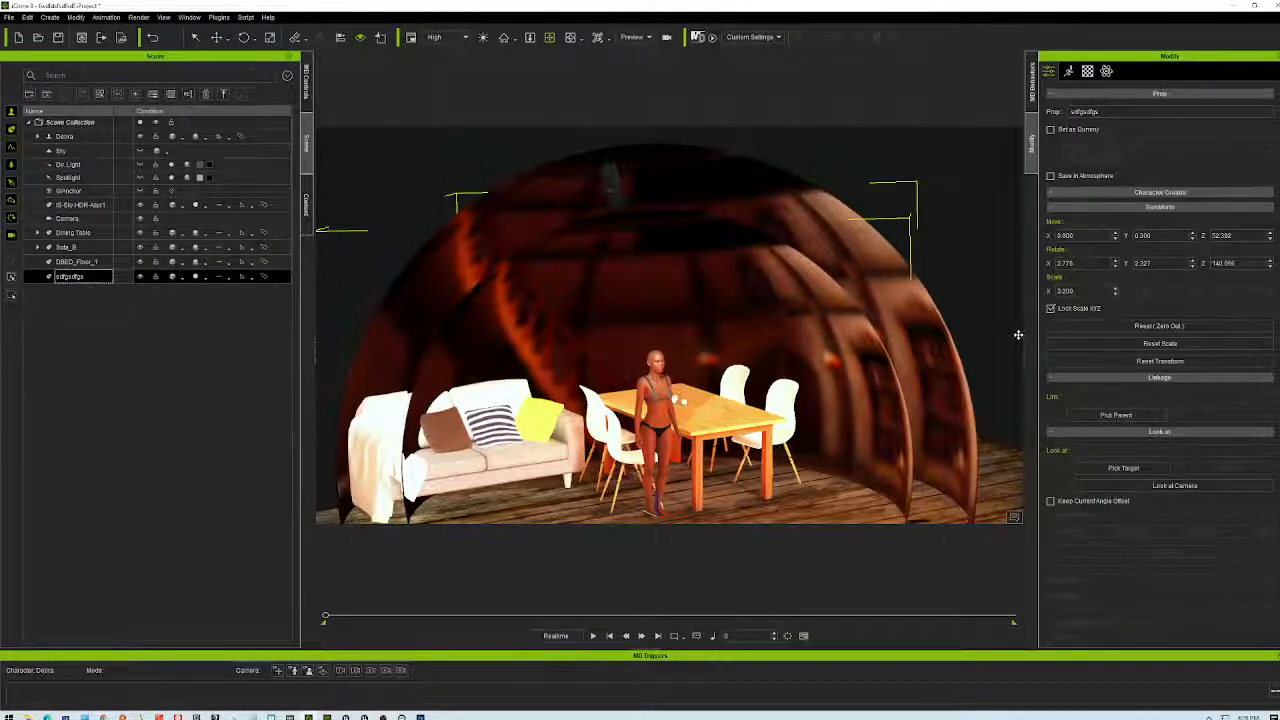
click(1087, 71)
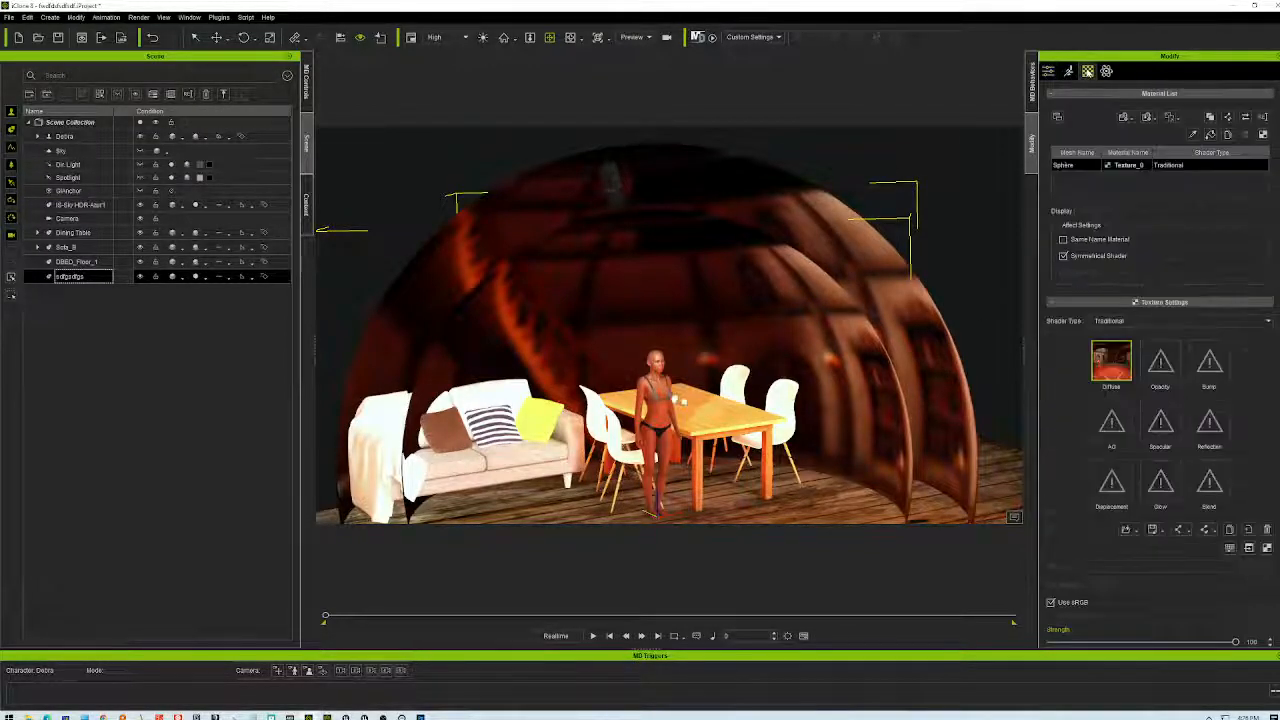
double_click(1121, 374)
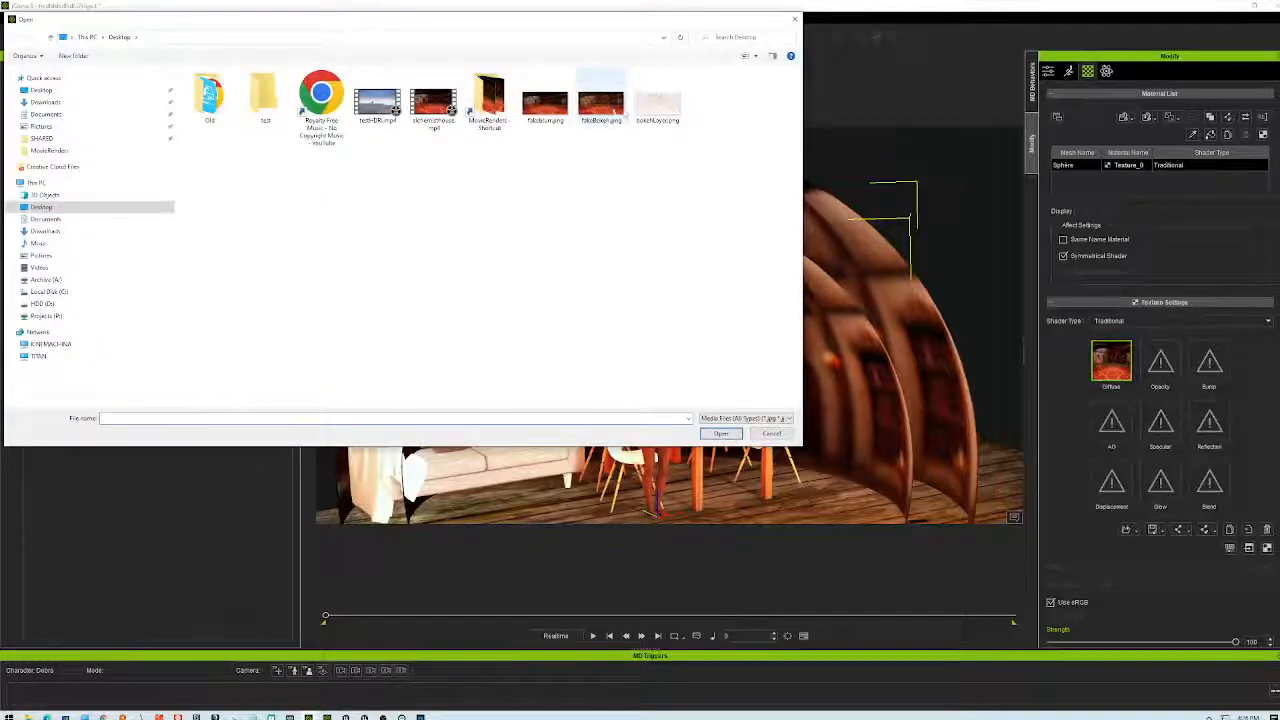
click(657, 100)
click(721, 433)
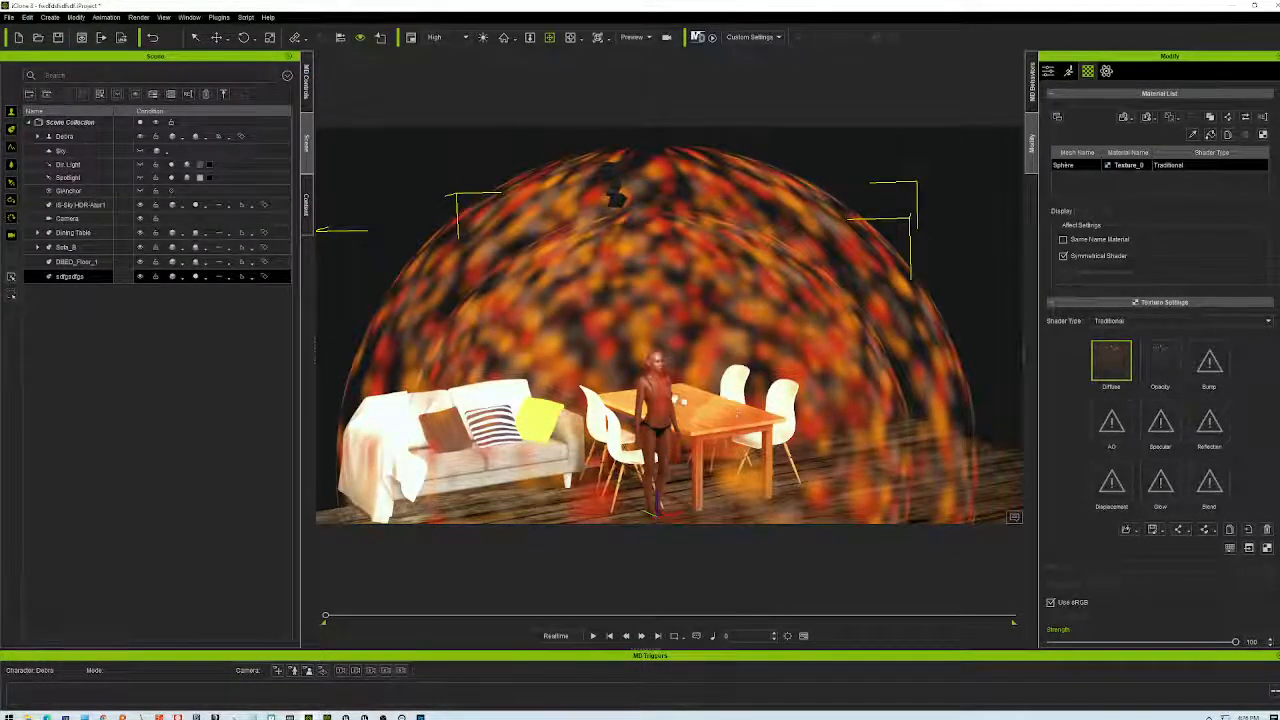
key(ctrl+z)
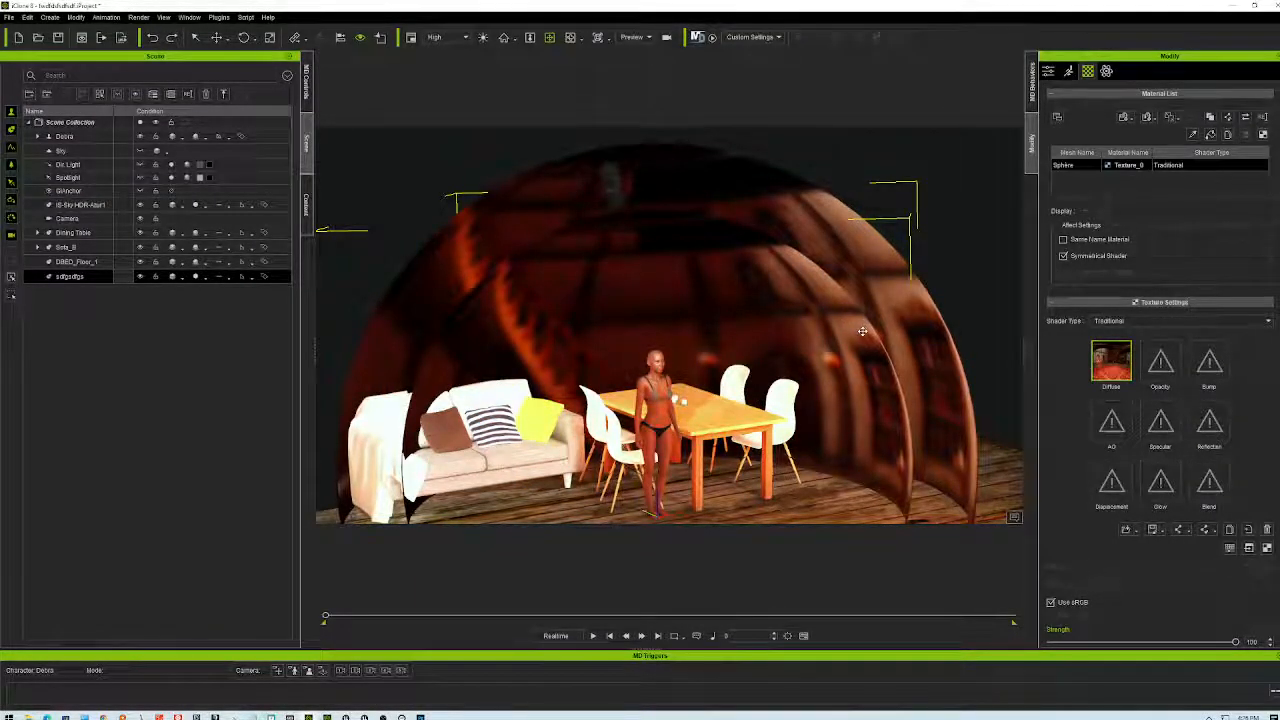
key(Delete)
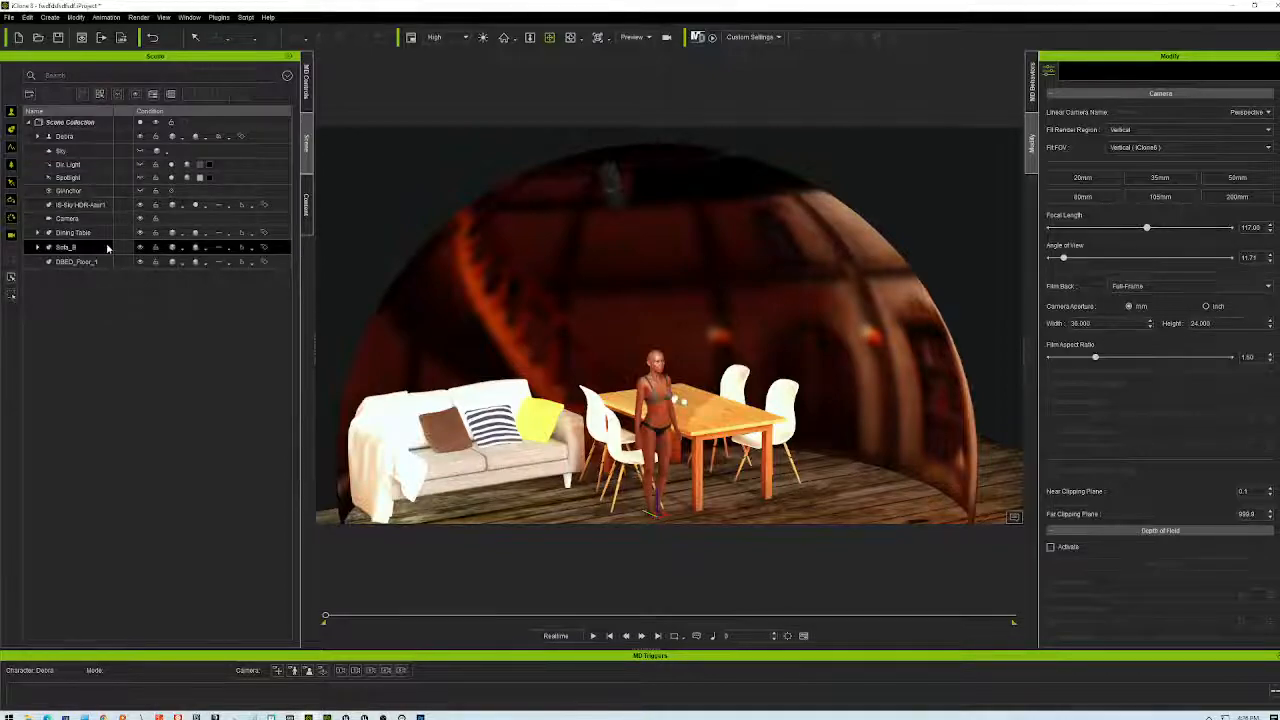
- Search the Item content library for 'sky' and add the 360 Sky Prop to the scene
click(306, 205)
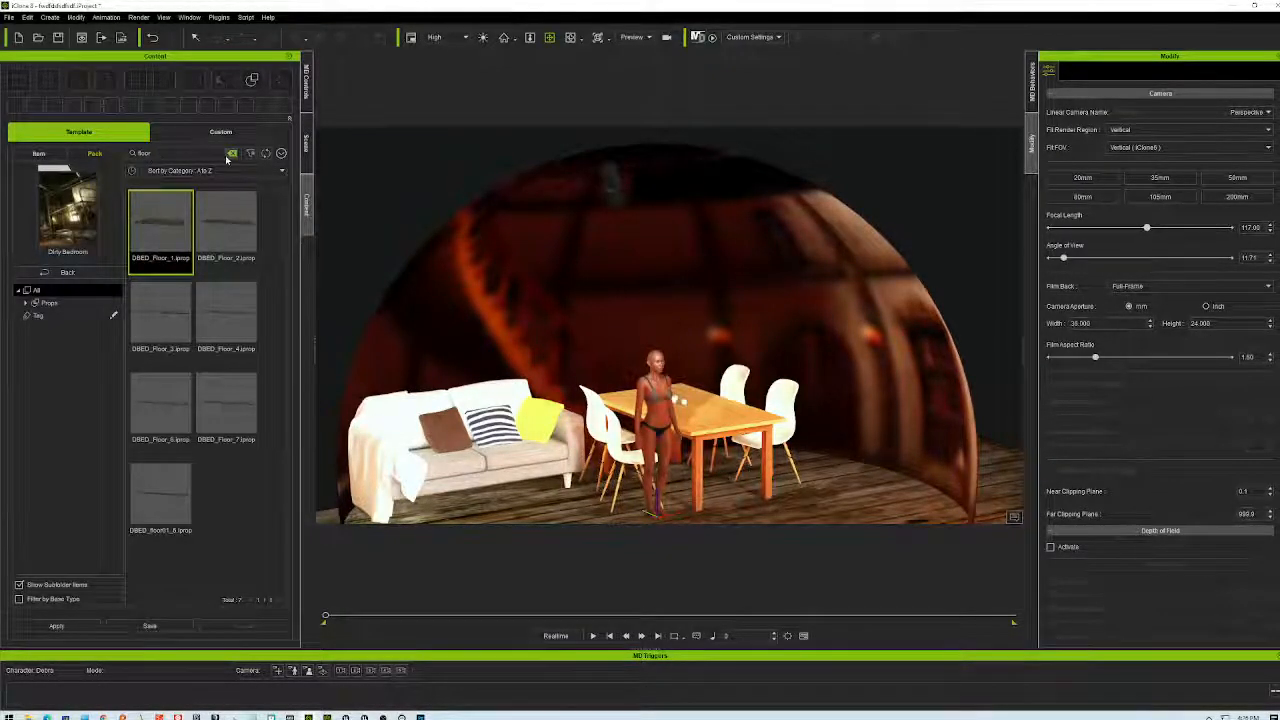
click(226, 155)
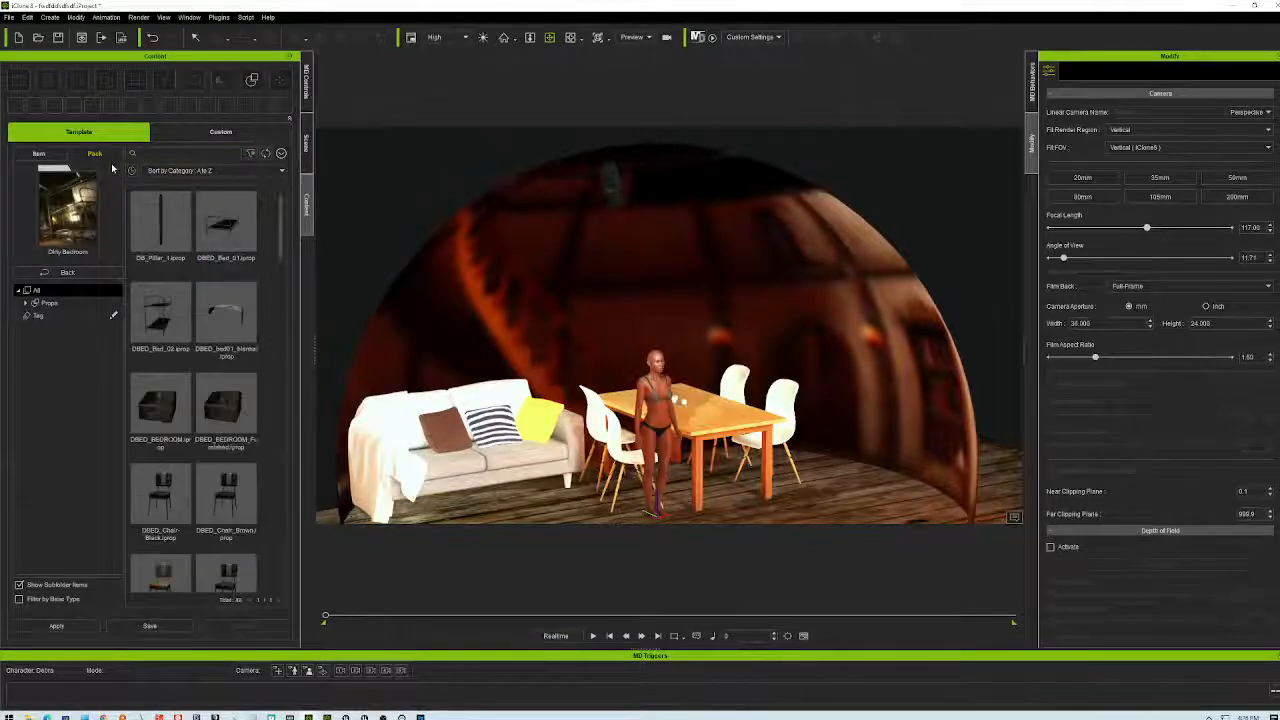
click(42, 153)
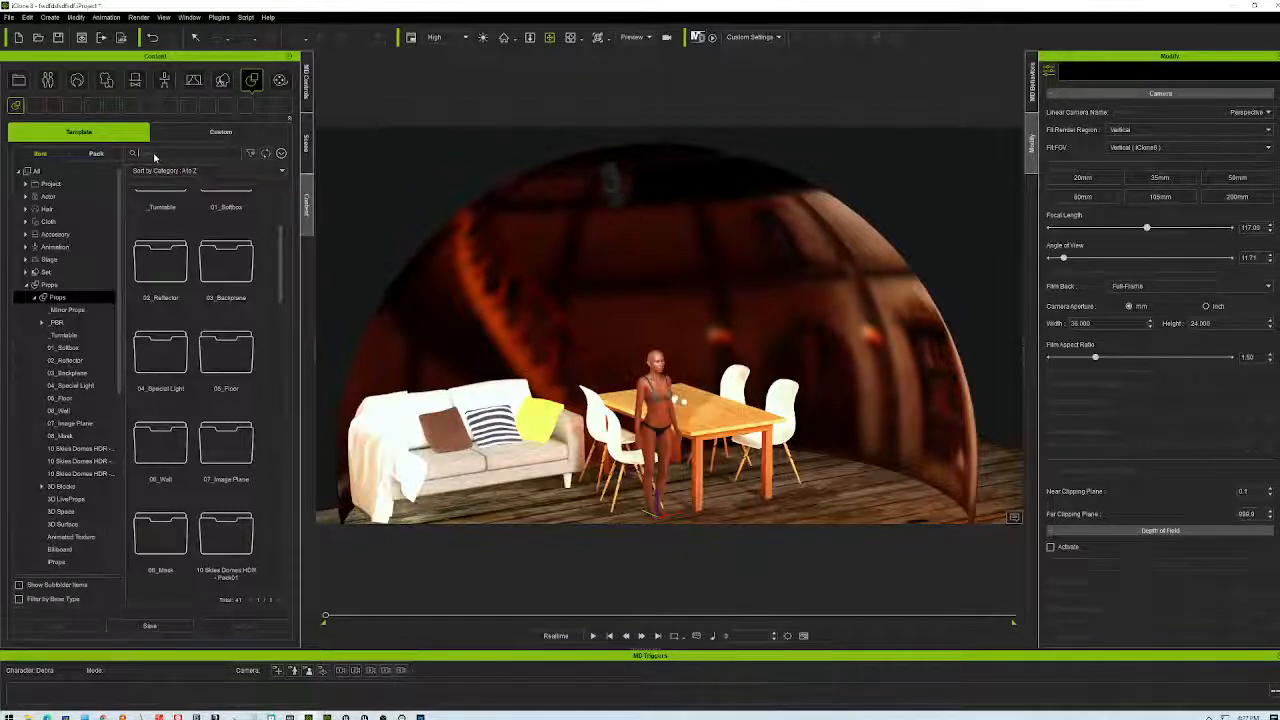
click(155, 158)
text(sky)
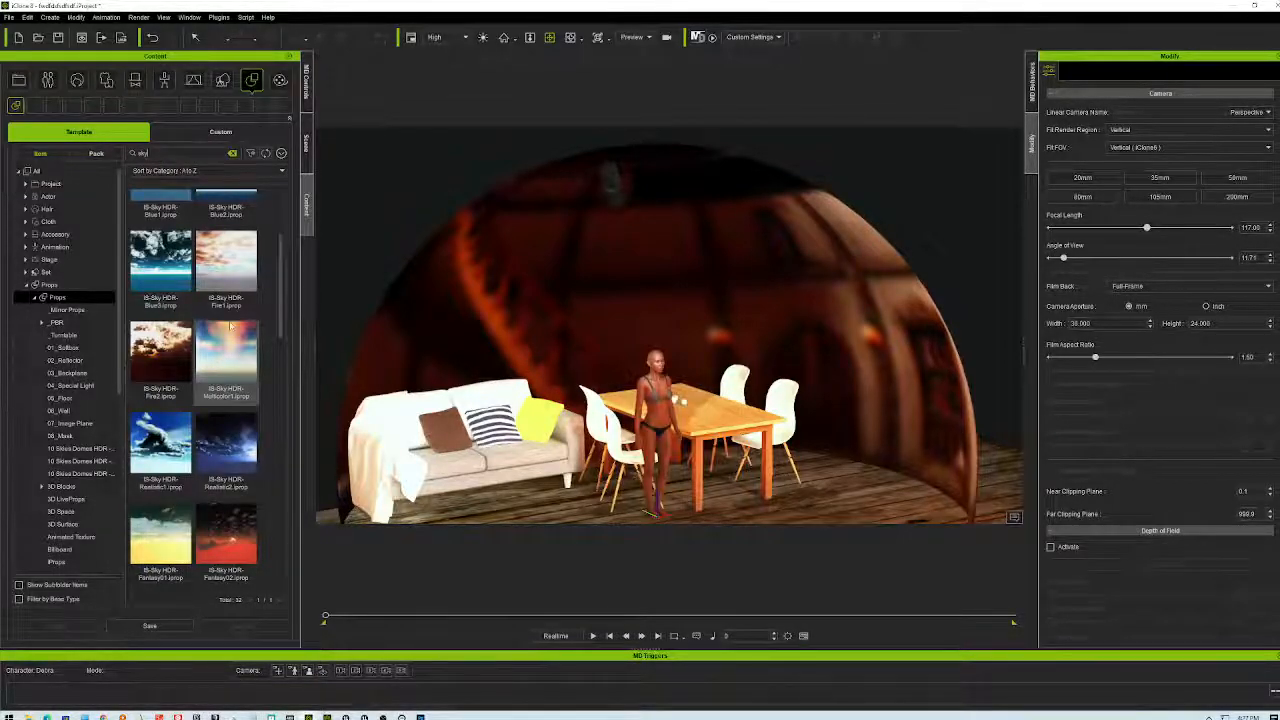
scroll(281, 347, down, 4)
scroll(281, 347, down, 6)
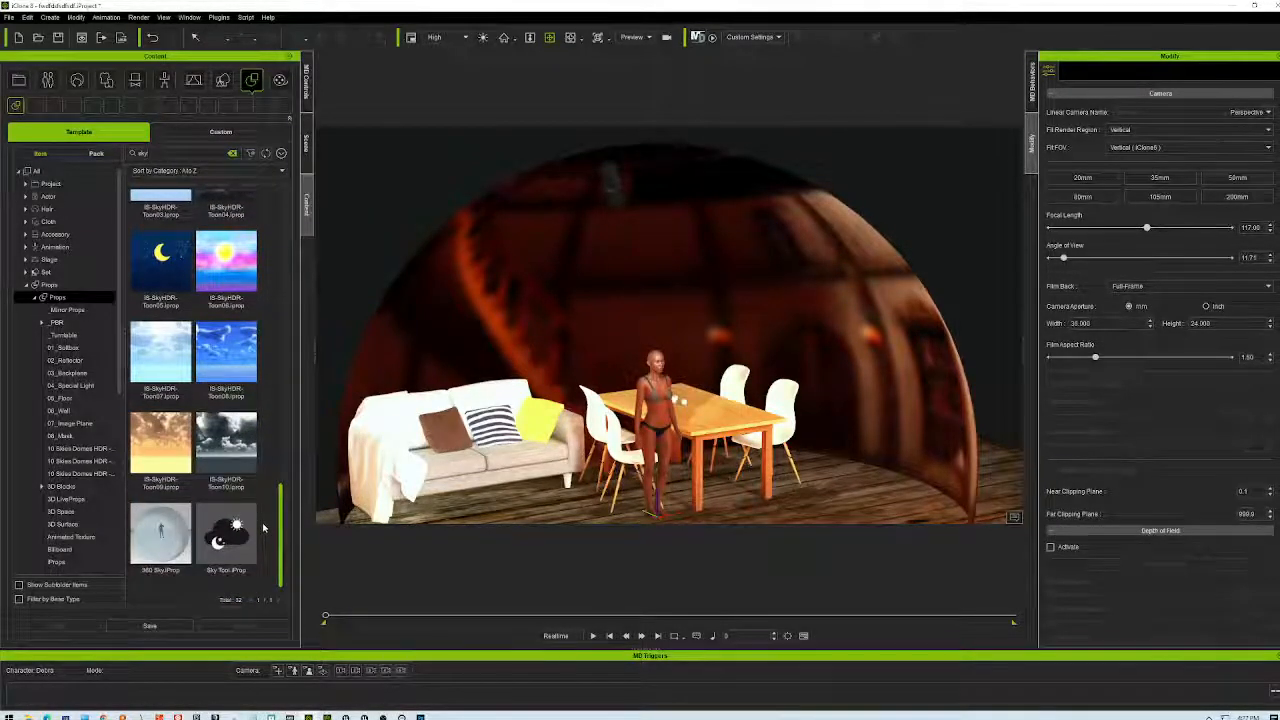
double_click(165, 535)
scroll(714, 343, down, 3)
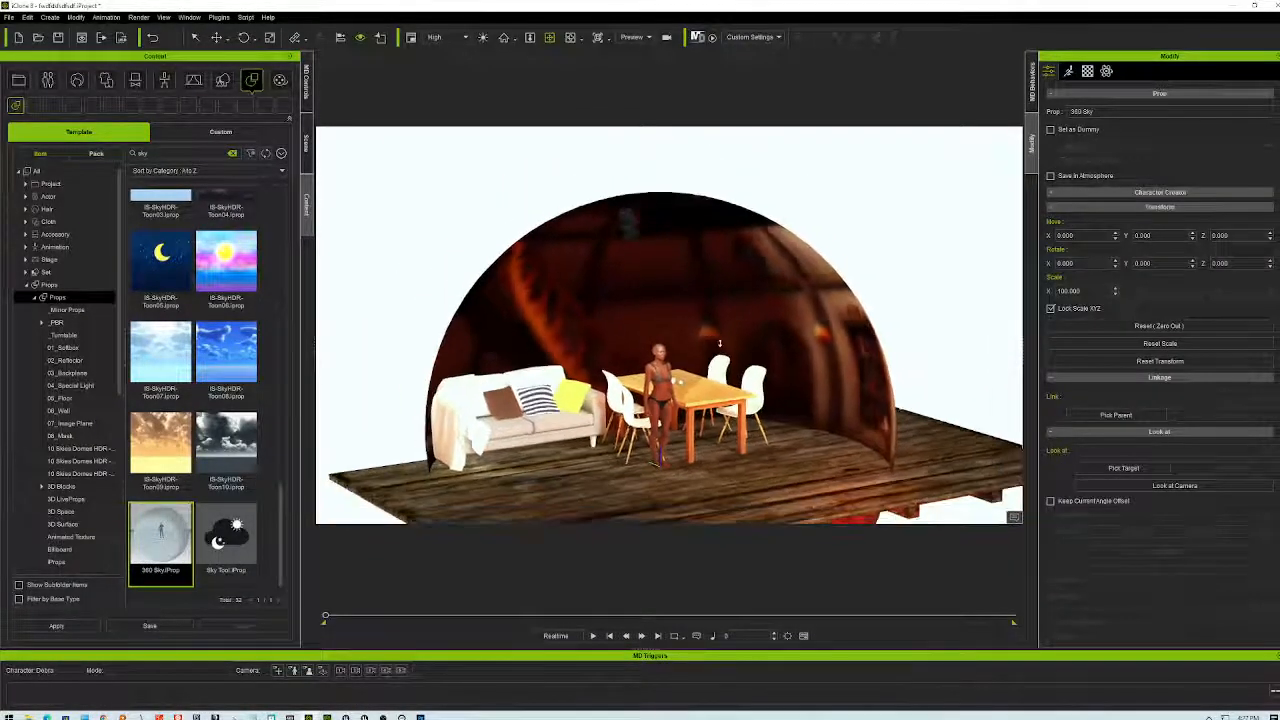
scroll(722, 330, down, 5)
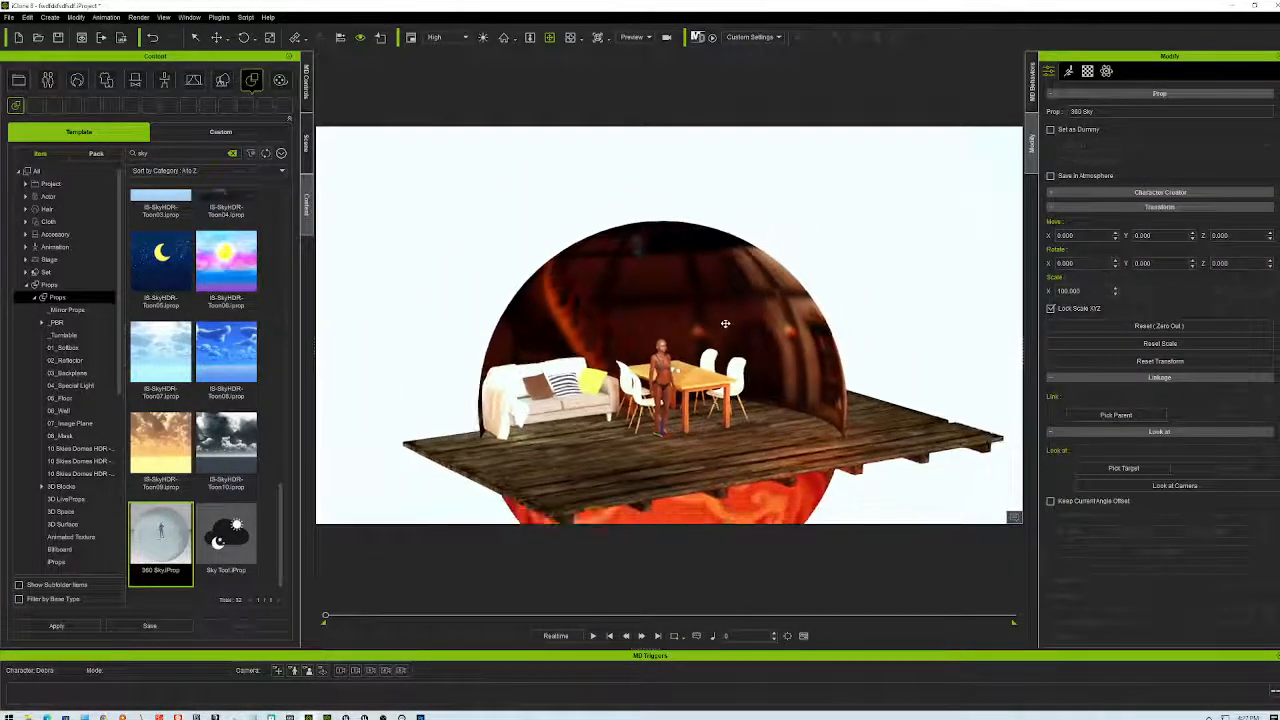
scroll(773, 287, down, 3)
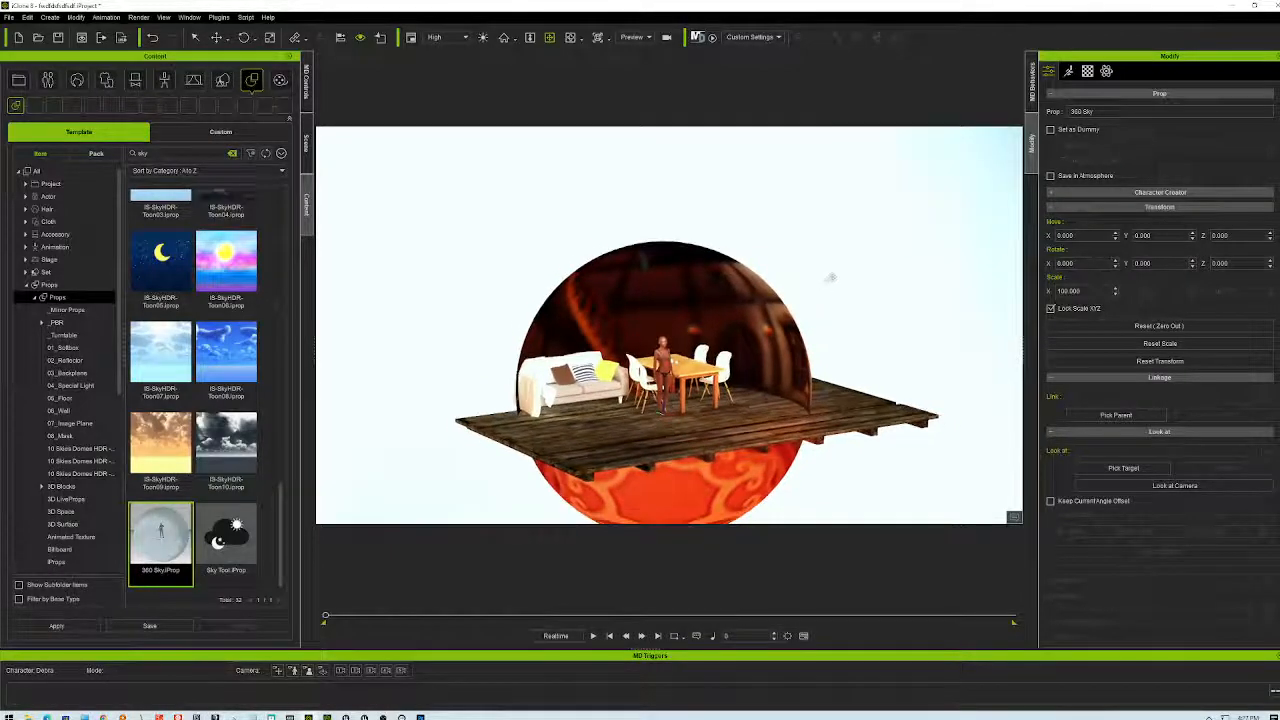
- Load the blurred room image fakeblum.png as the 360 Sky sphere's Base Color texture
click(758, 302)
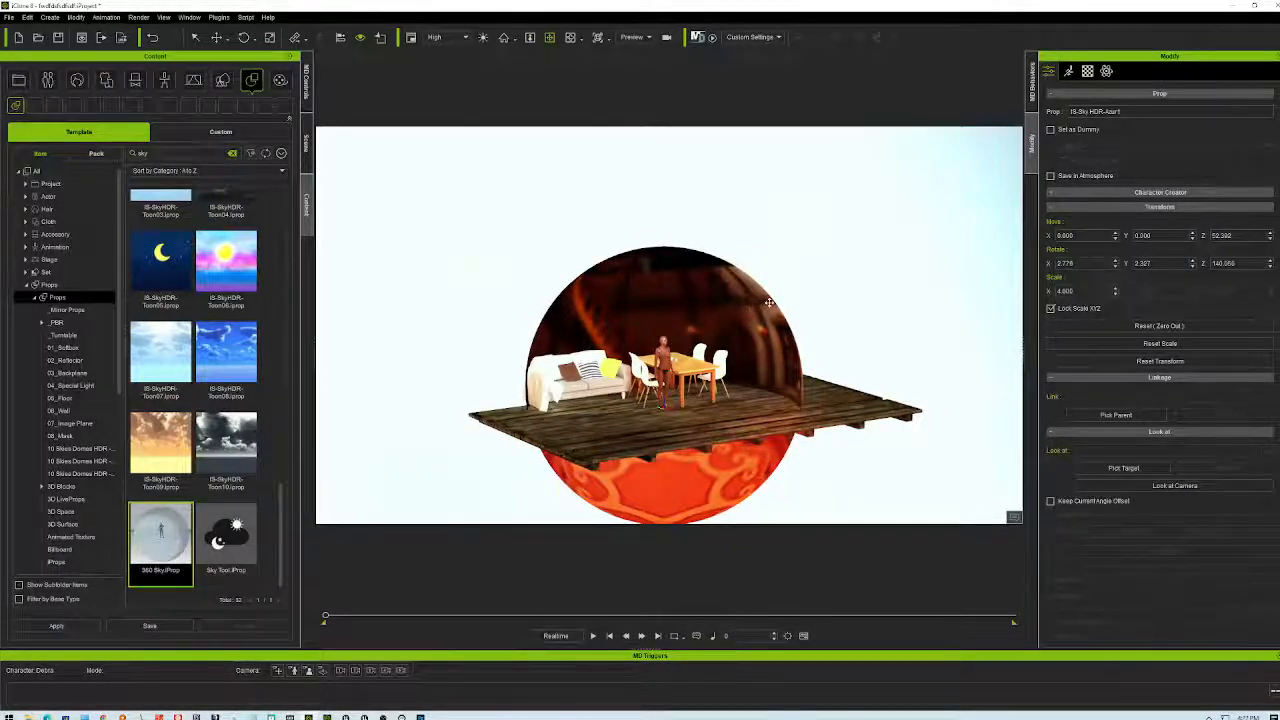
scroll(941, 232, down, 1)
scroll(941, 232, down, 3)
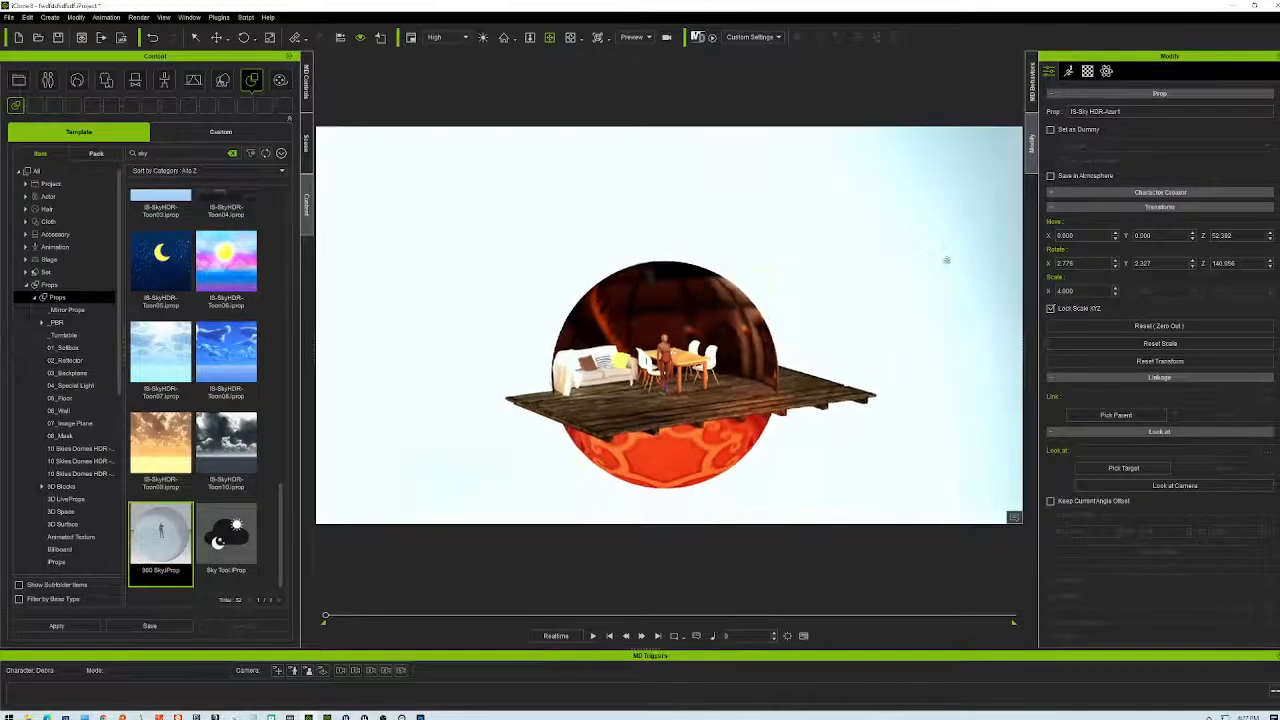
click(938, 241)
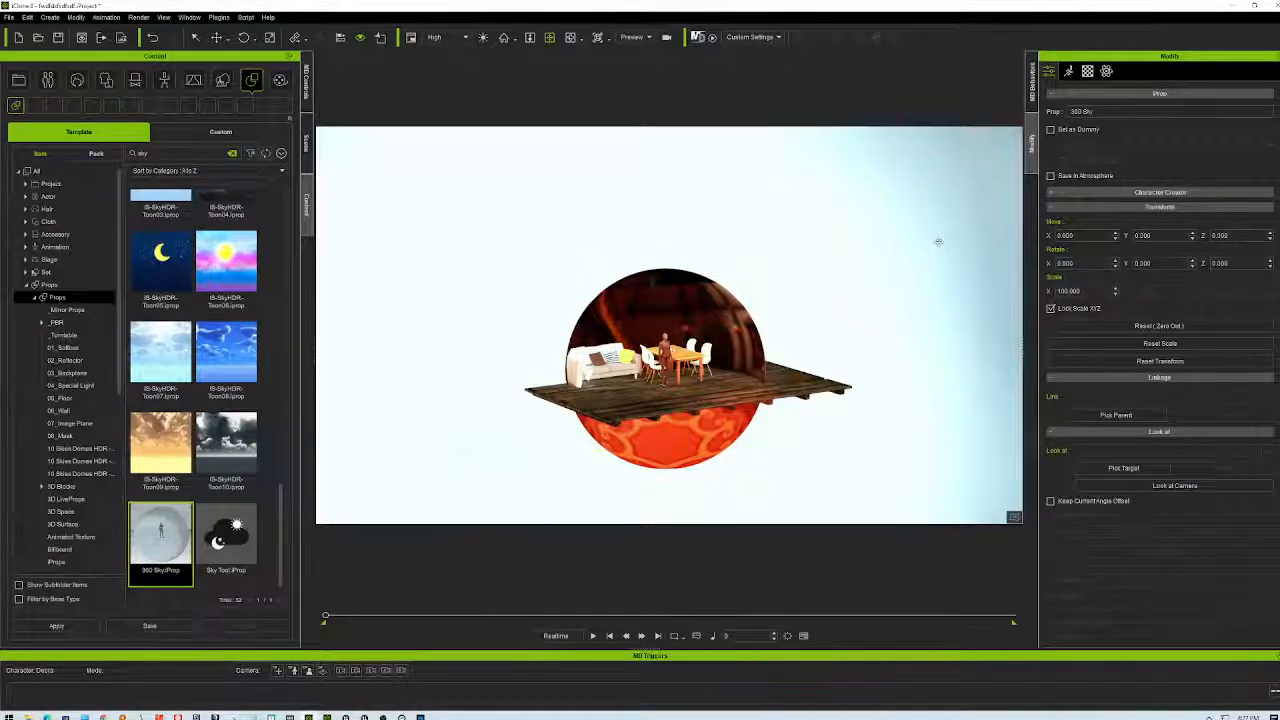
click(1087, 72)
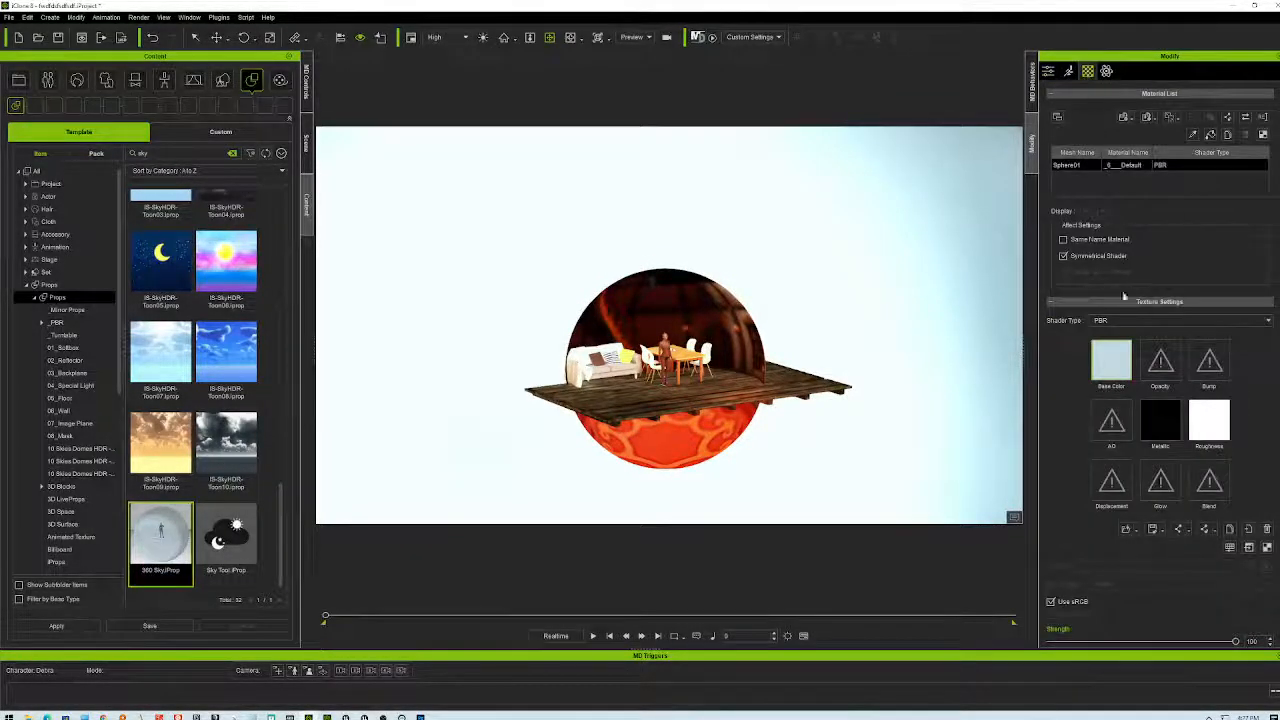
double_click(1113, 358)
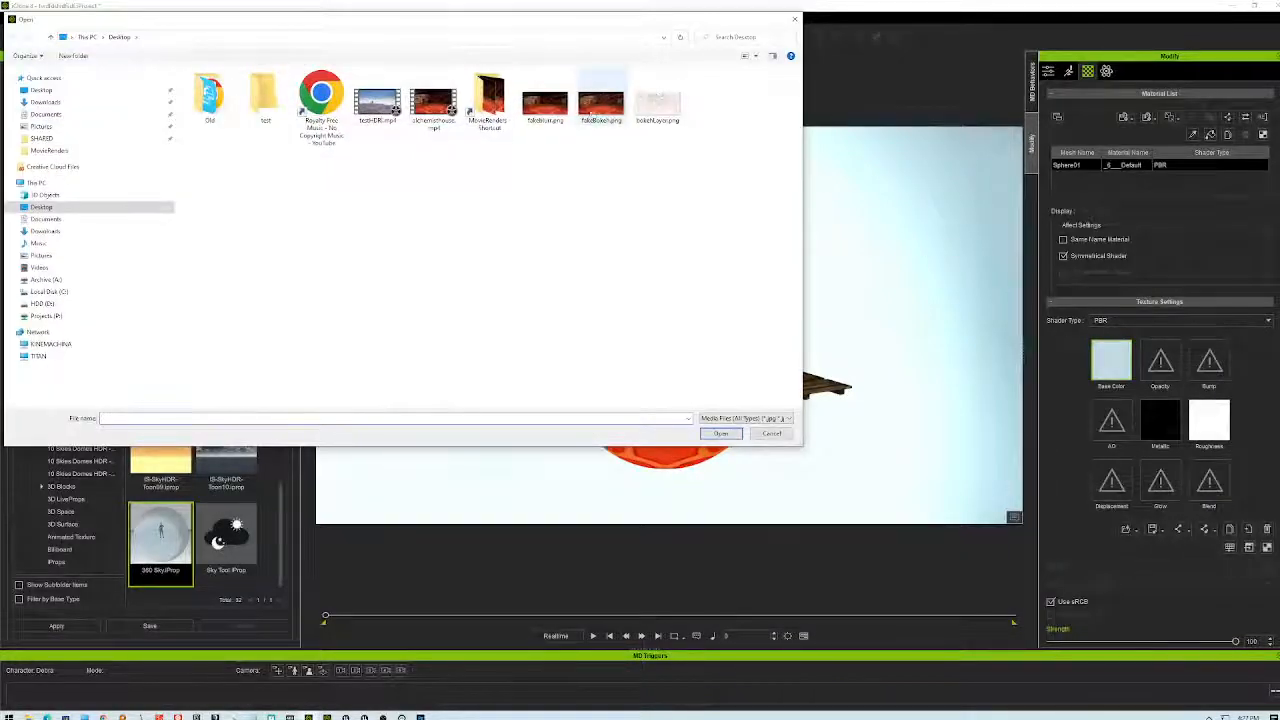
click(545, 100)
click(720, 433)
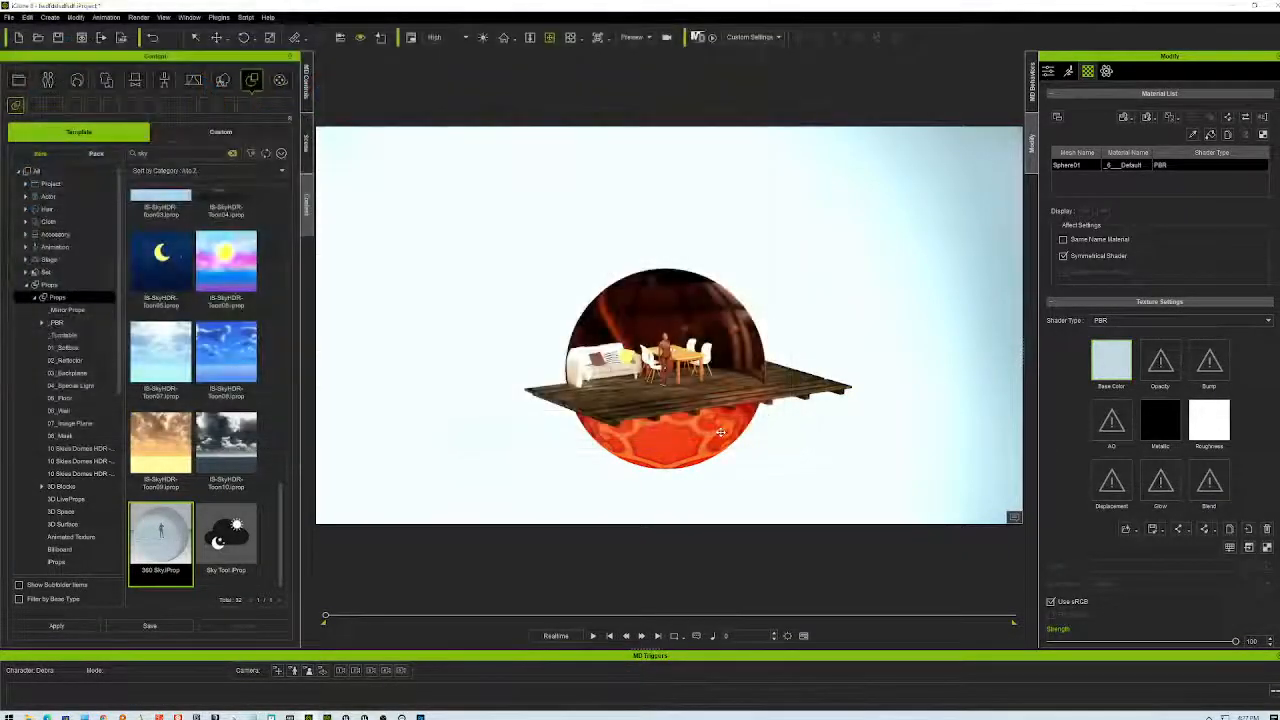
scroll(722, 396, up, 5)
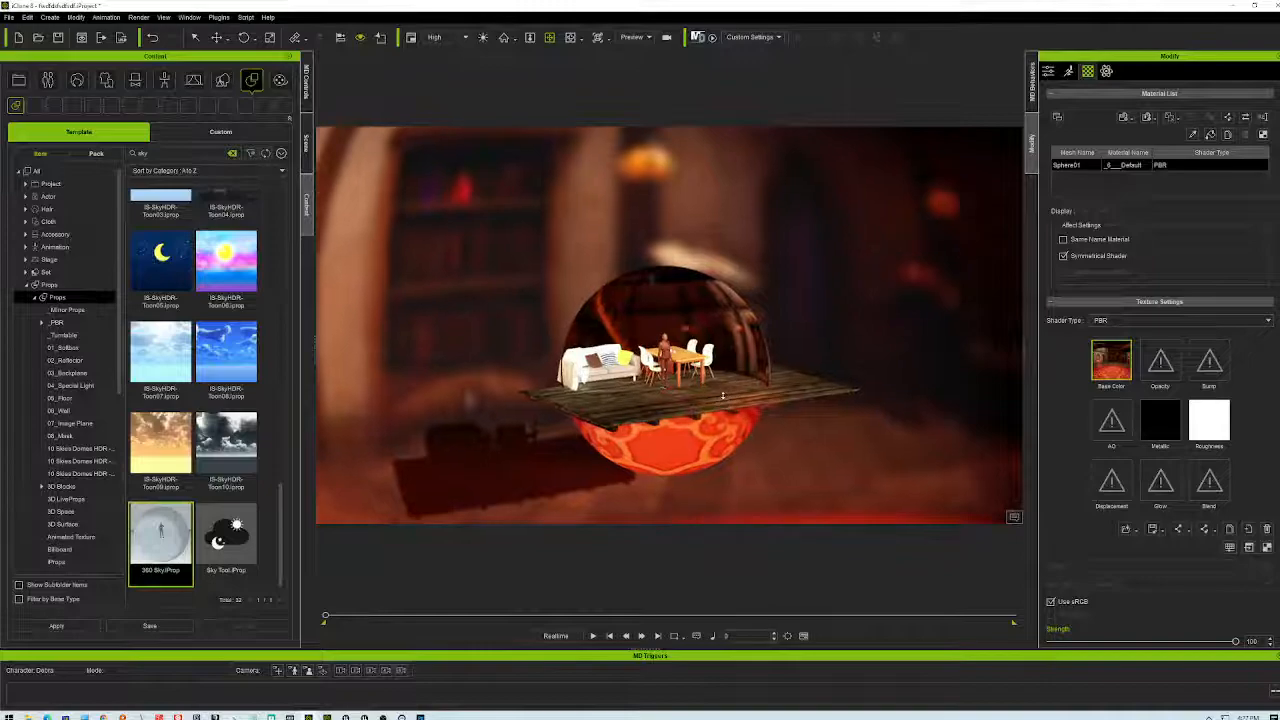
scroll(720, 392, up, 5)
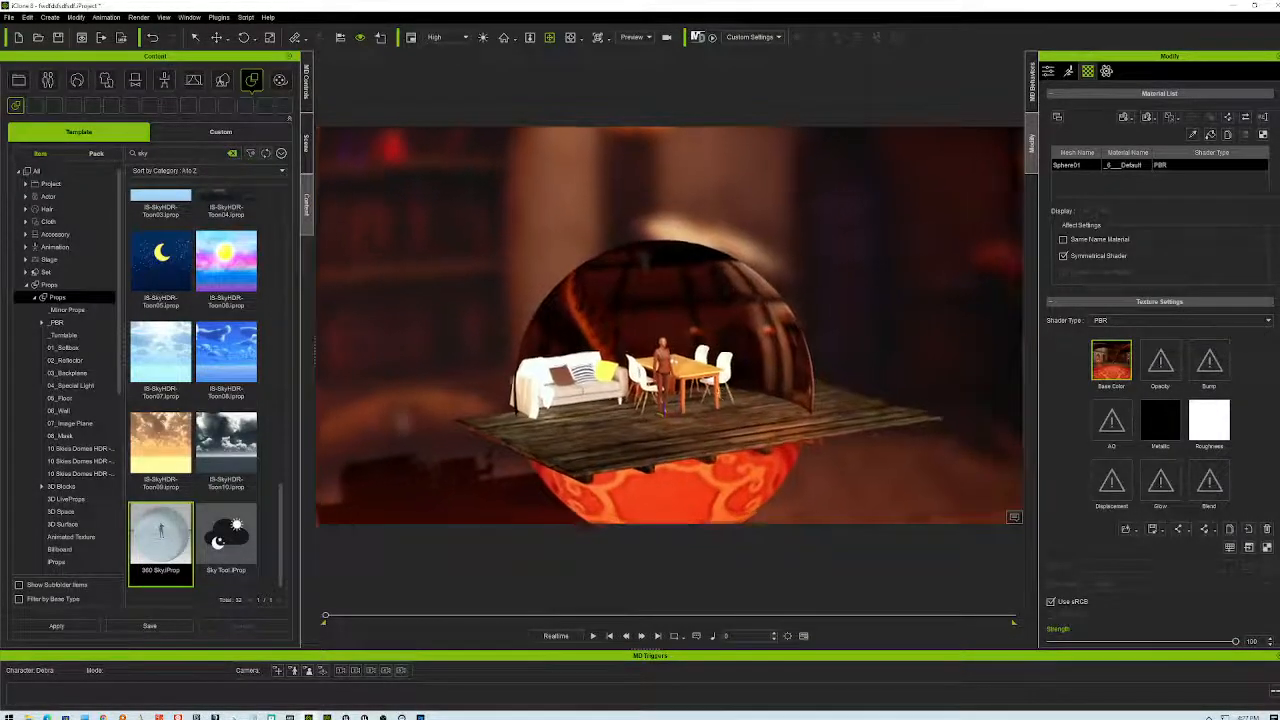
- Give the inner dome sphere the bokehLayer.png Diffuse texture and orbit around to inspect it
click(808, 304)
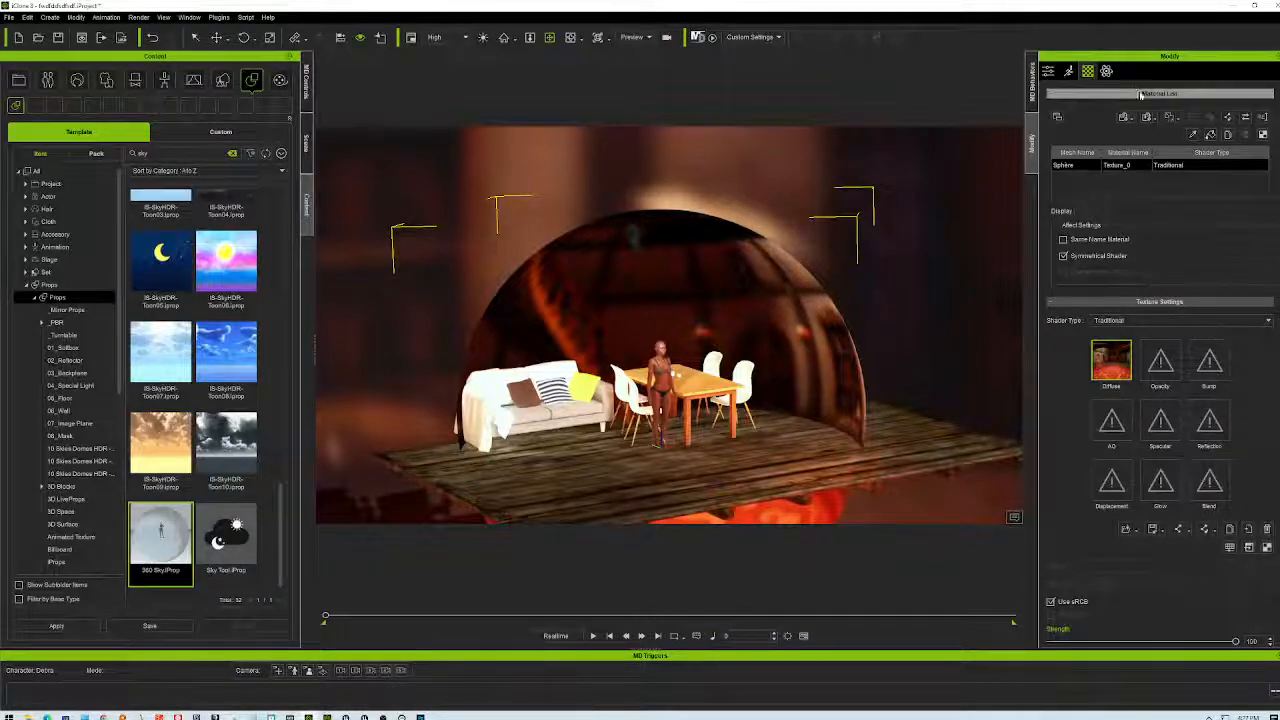
double_click(1111, 360)
click(657, 100)
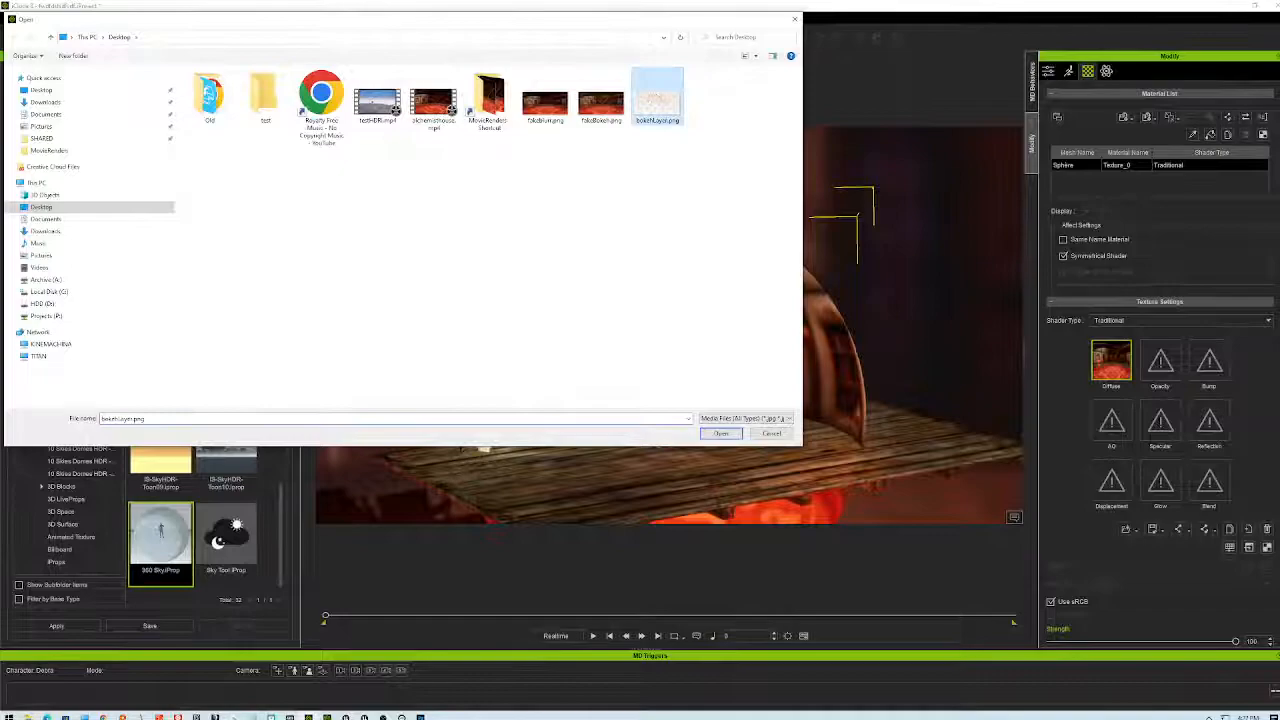
click(720, 432)
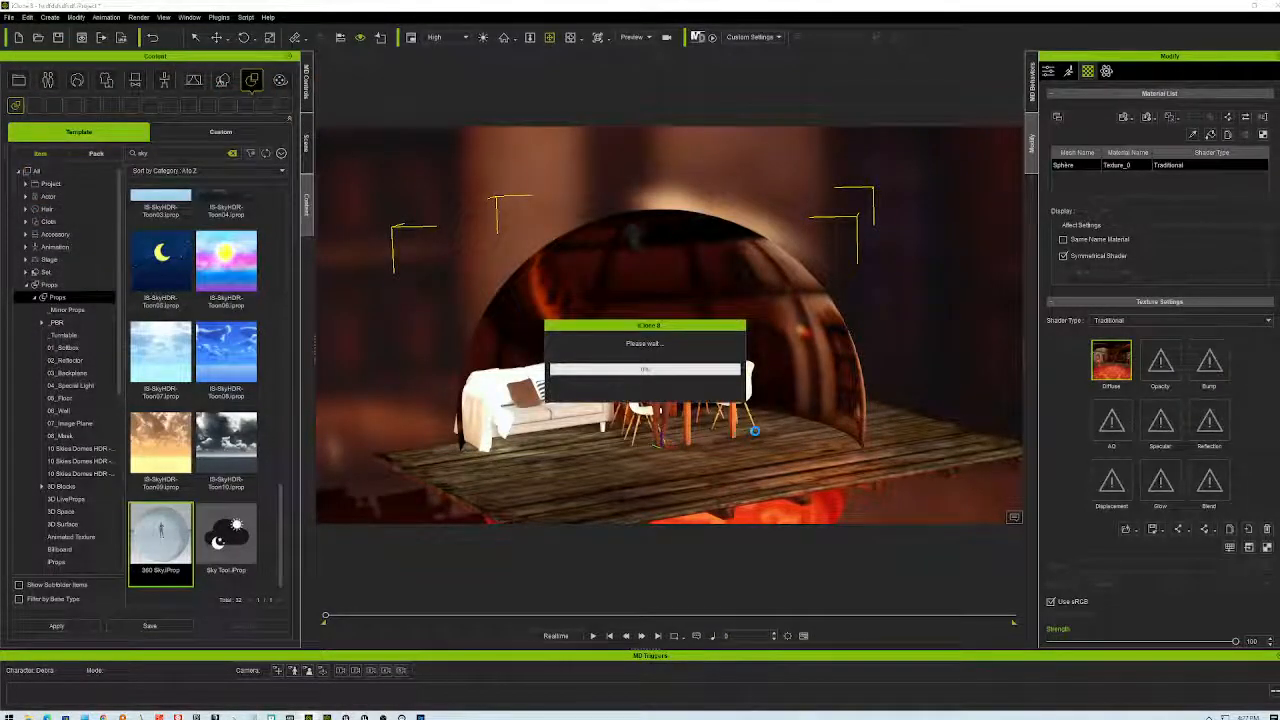
scroll(722, 392, up, 6)
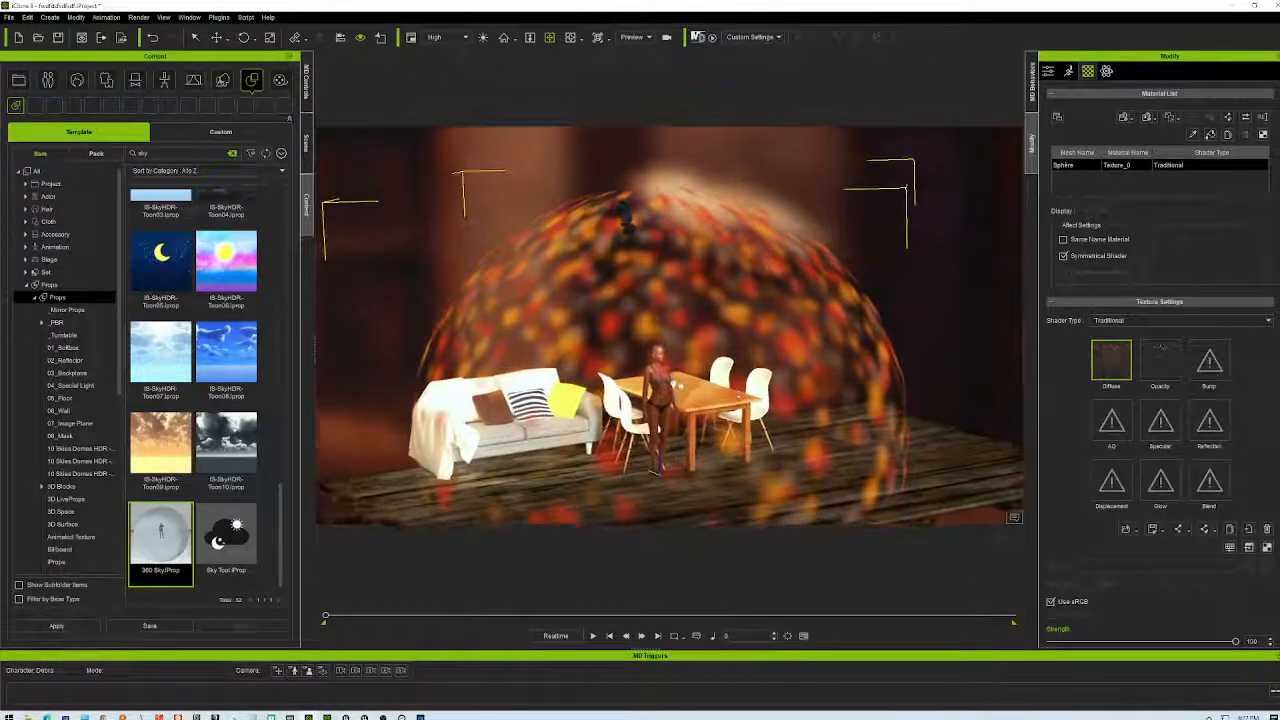
scroll(715, 387, up, 3)
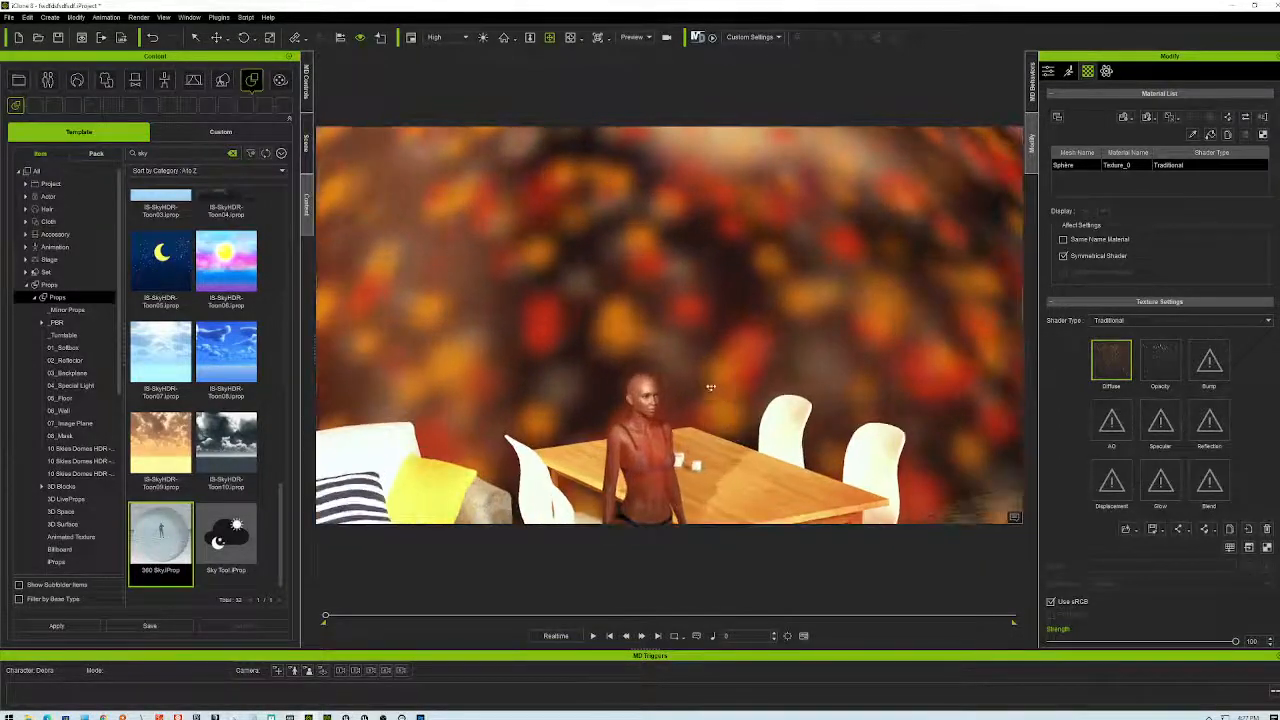
scroll(751, 401, down, 1)
right_drag(751, 401, 673, 335)
right_drag(767, 334, 913, 362)
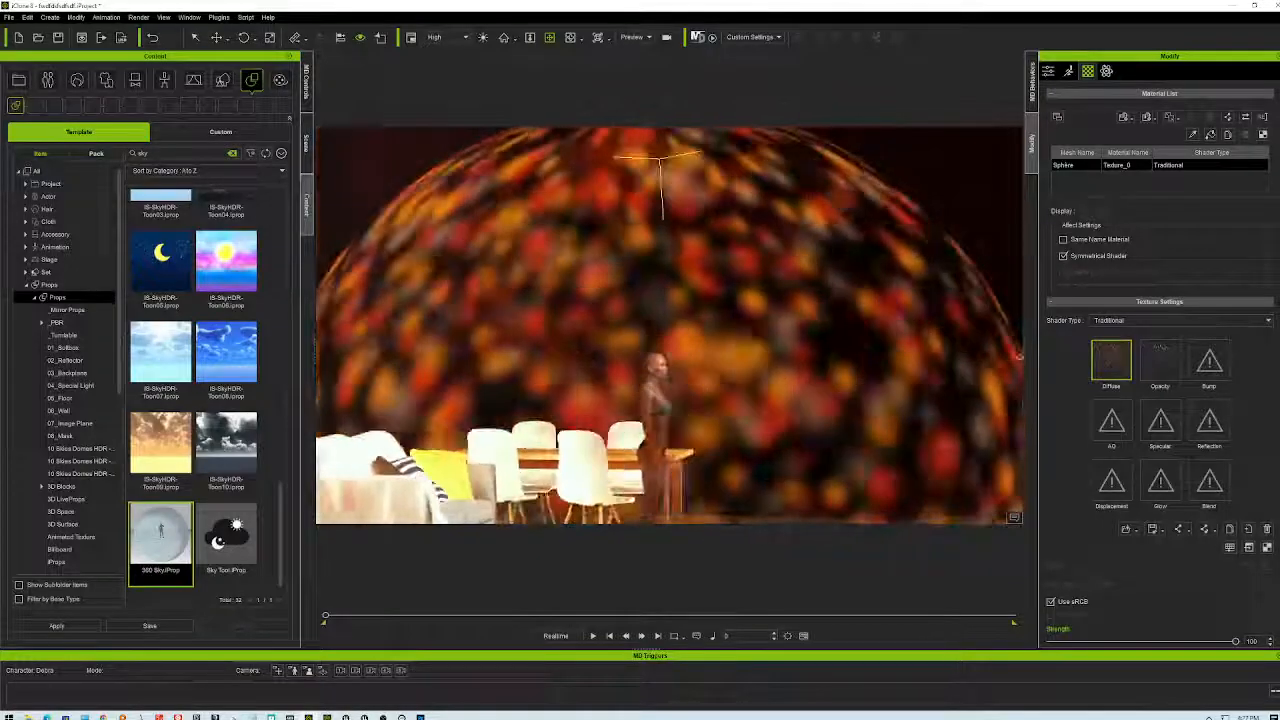
mouse_move(1010, 364)
right_down()
mouse_move(599, 367)
mouse_move(829, 387)
mouse_move(1000, 380)
right_up()
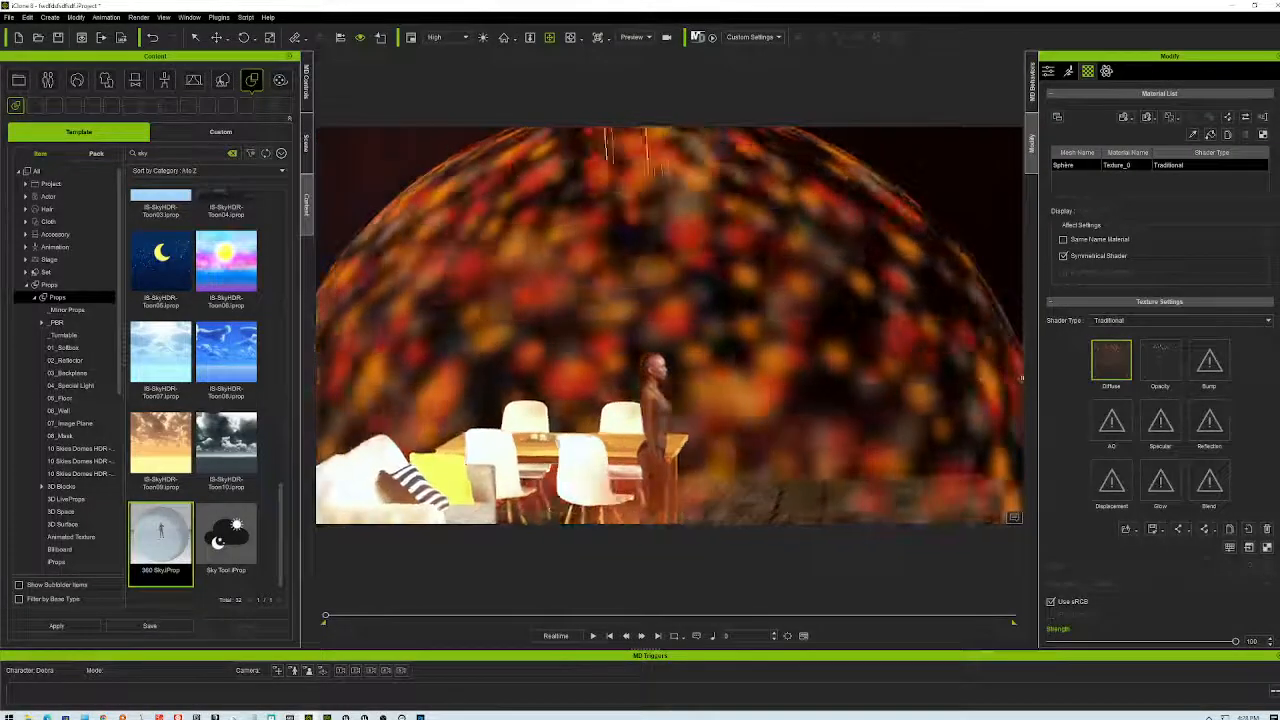
scroll(792, 419, down, 6)
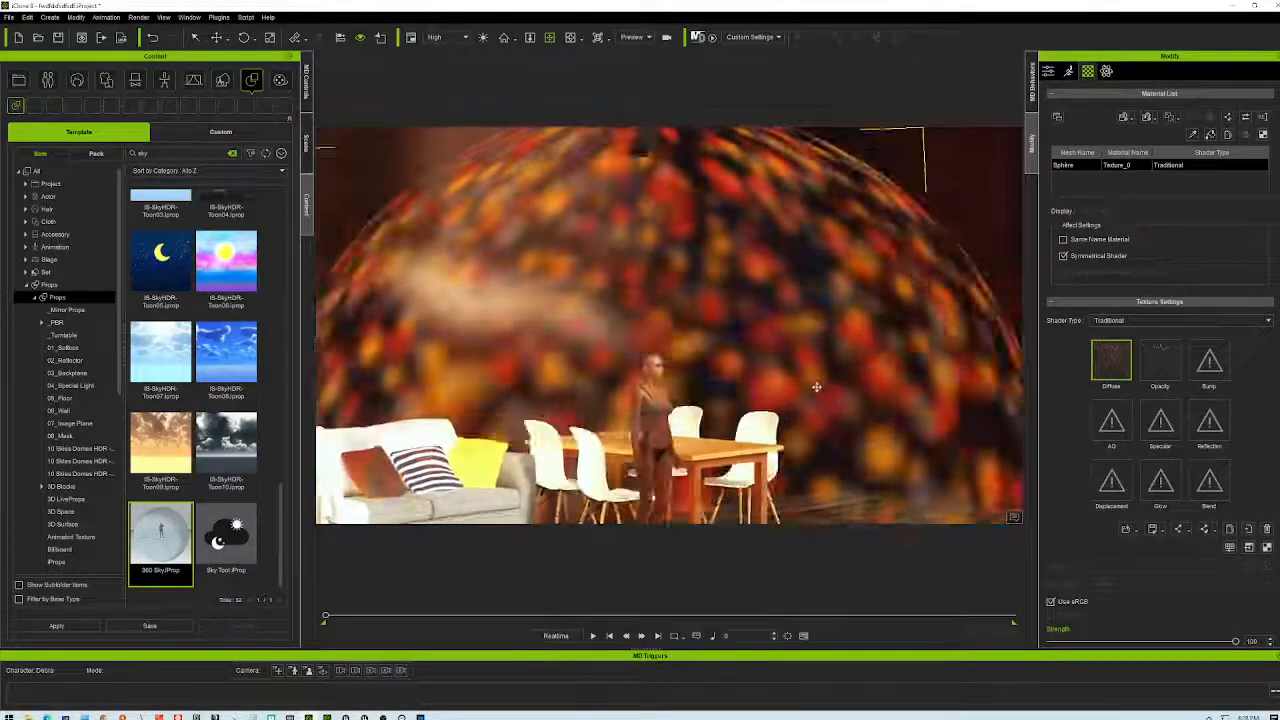
scroll(792, 419, down, 4)
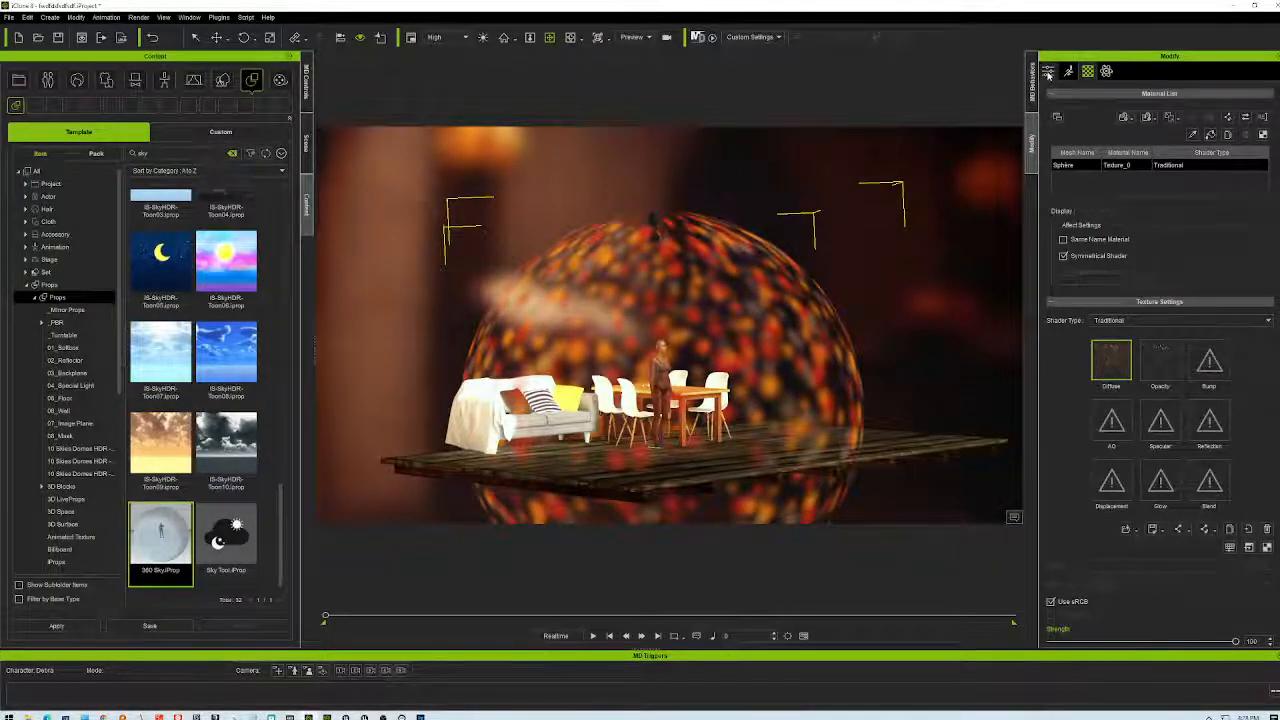
- Select 360 Sky in the Scene list and try Transform scales of 50, 10 and 25
click(306, 141)
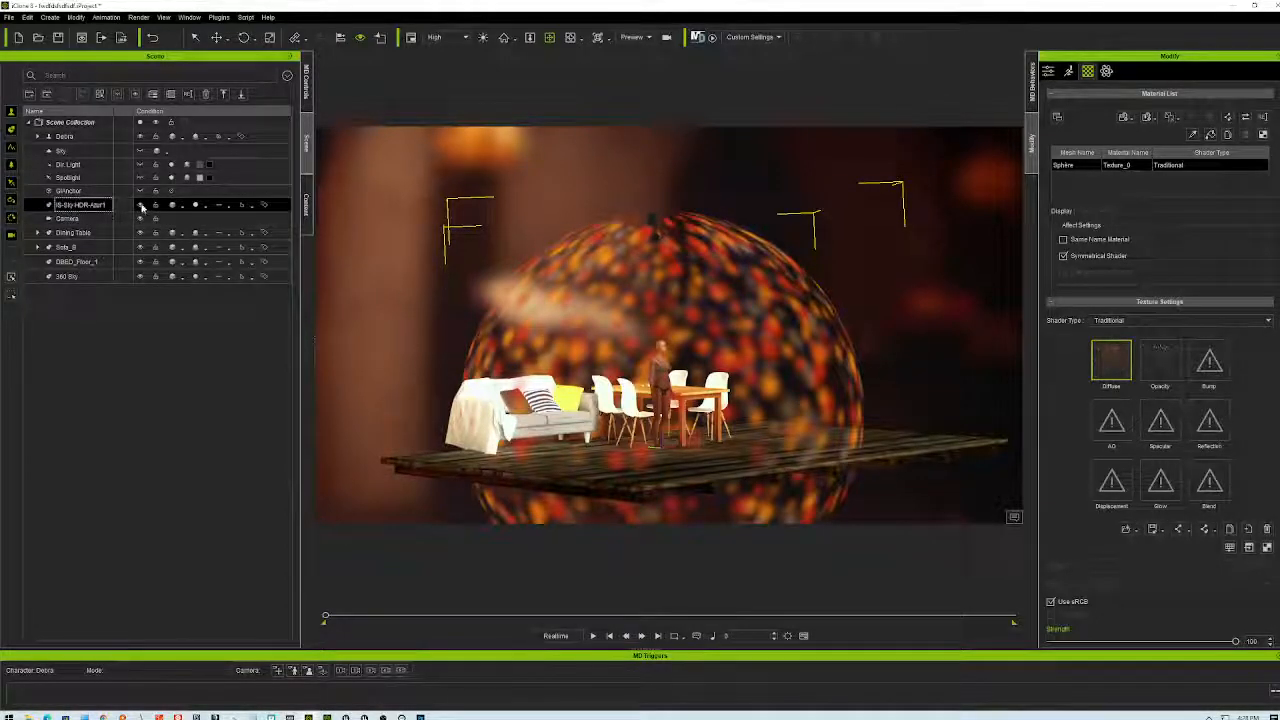
ctrl+click(100, 263)
click(98, 276)
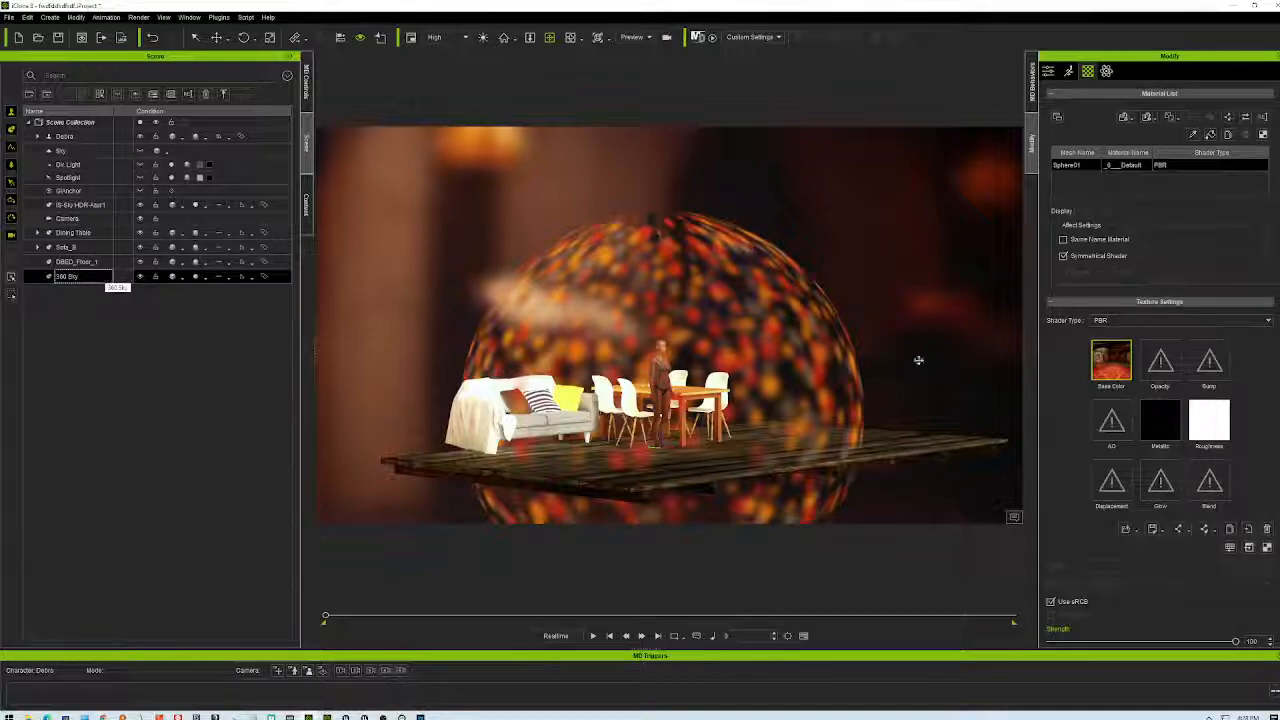
click(1048, 71)
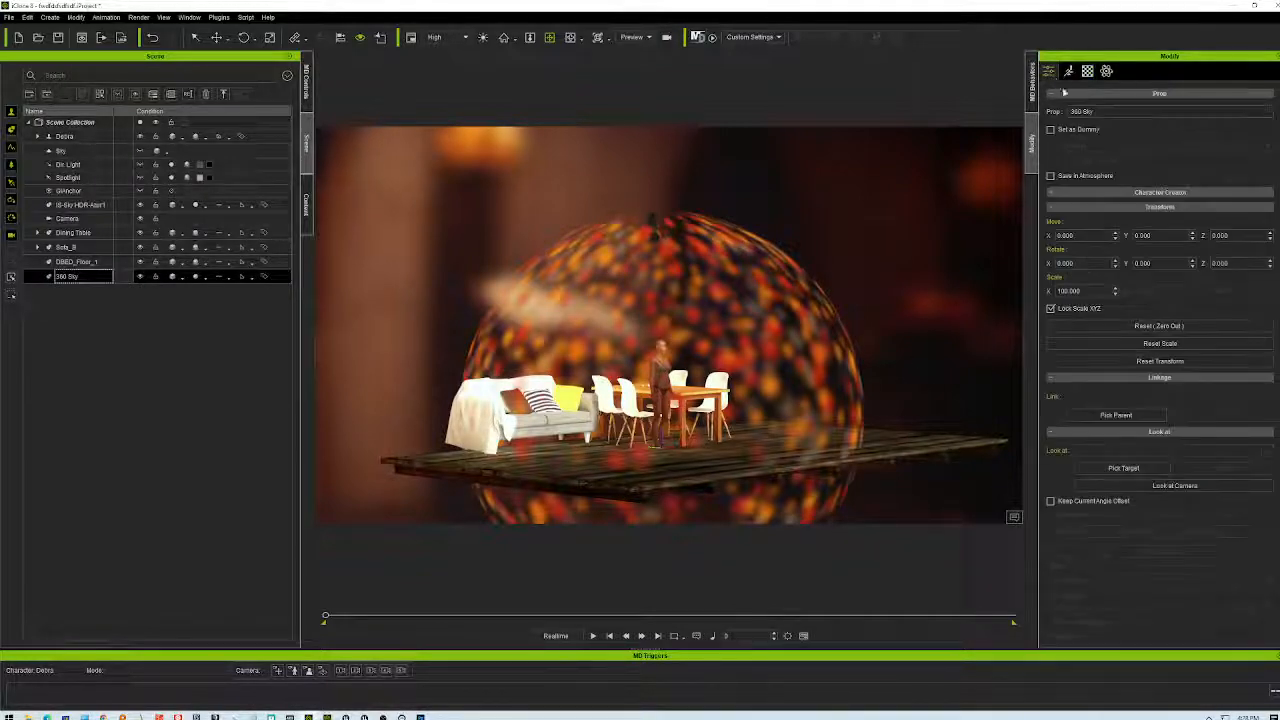
double_click(1067, 290)
text(50)
key(Return)
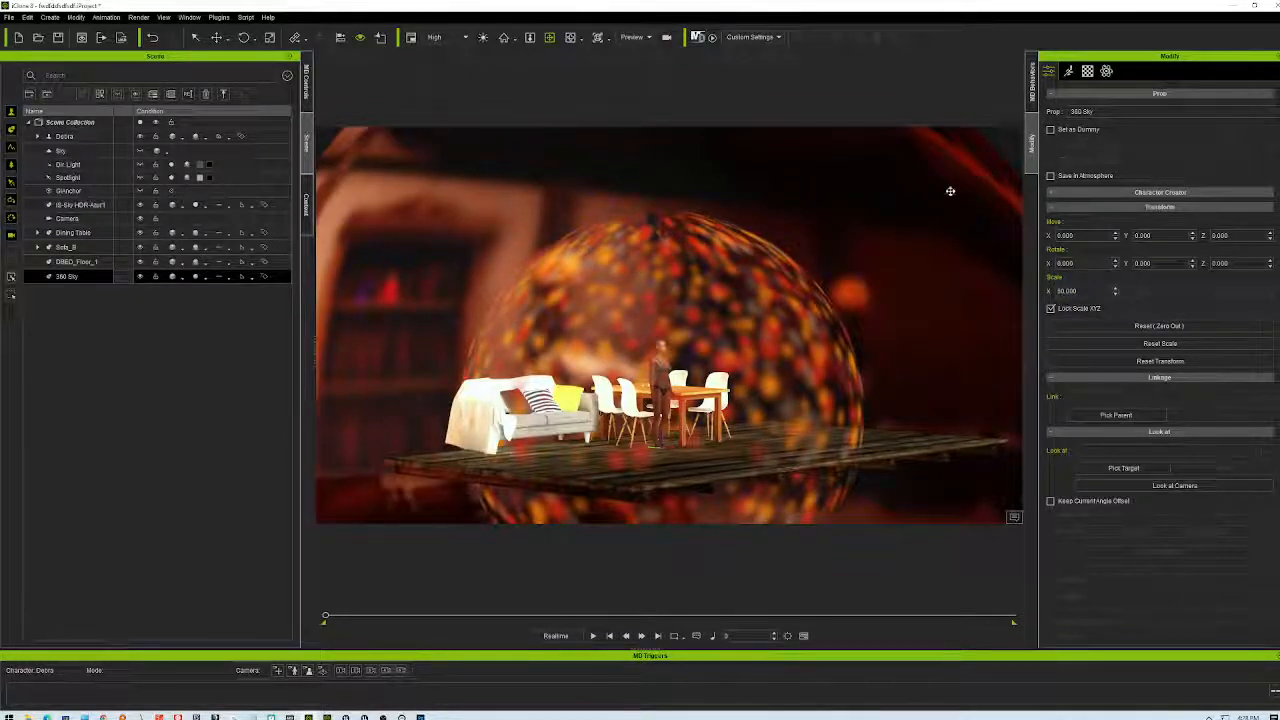
double_click(1067, 290)
text(10)
key(Return)
double_click(1067, 290)
text(25)
key(Return)
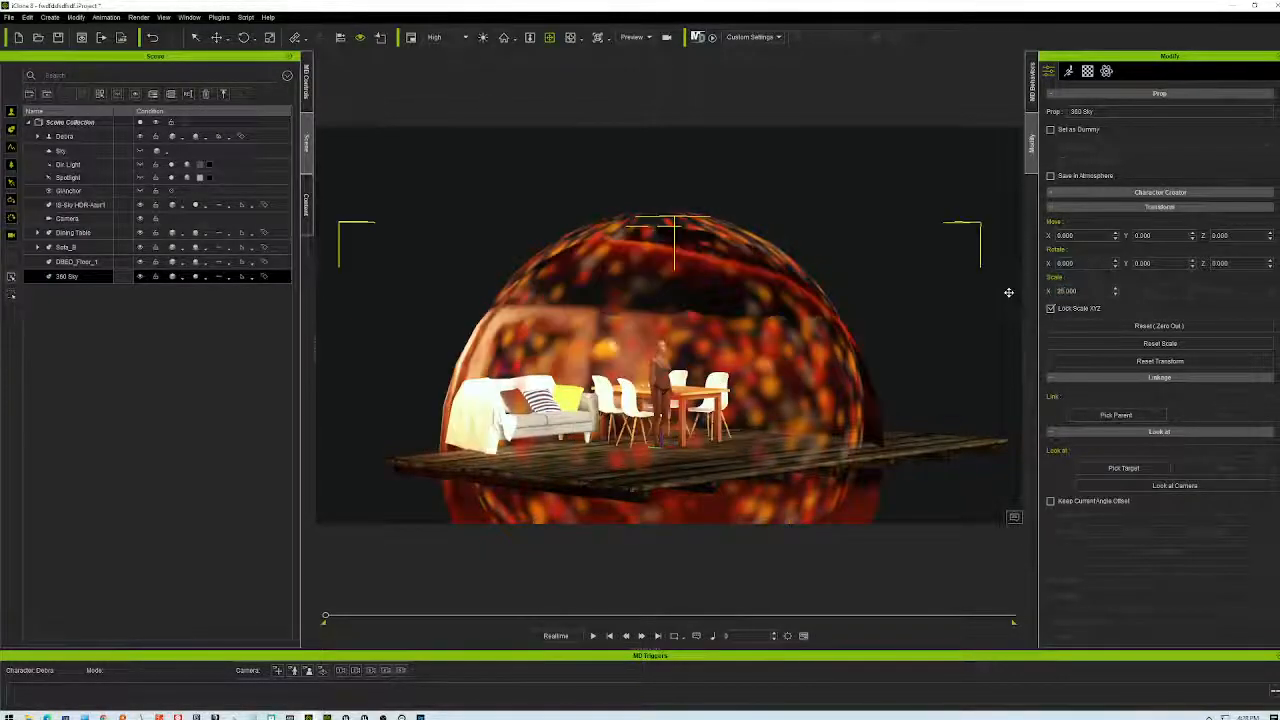
- Retry a scale of 50, then settle the 360 Sky scale at 40
right_drag(870, 318, 735, 312)
double_click(1067, 290)
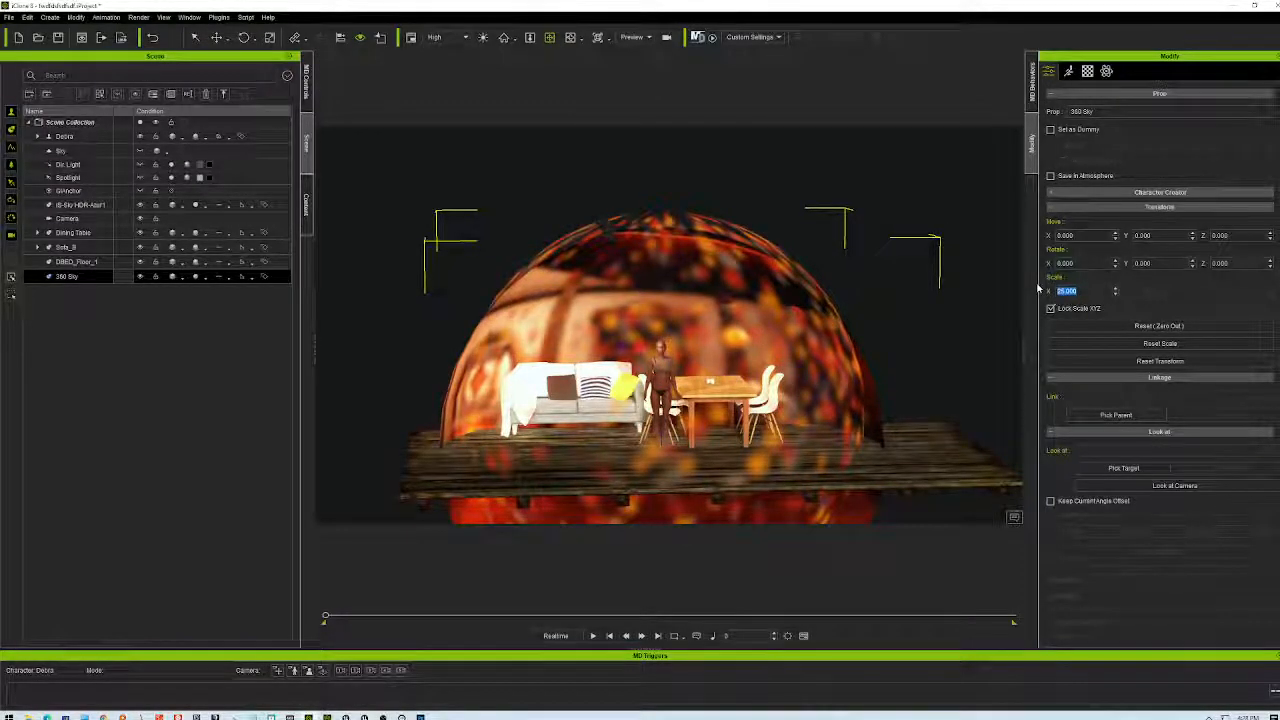
text(50)
key(Return)
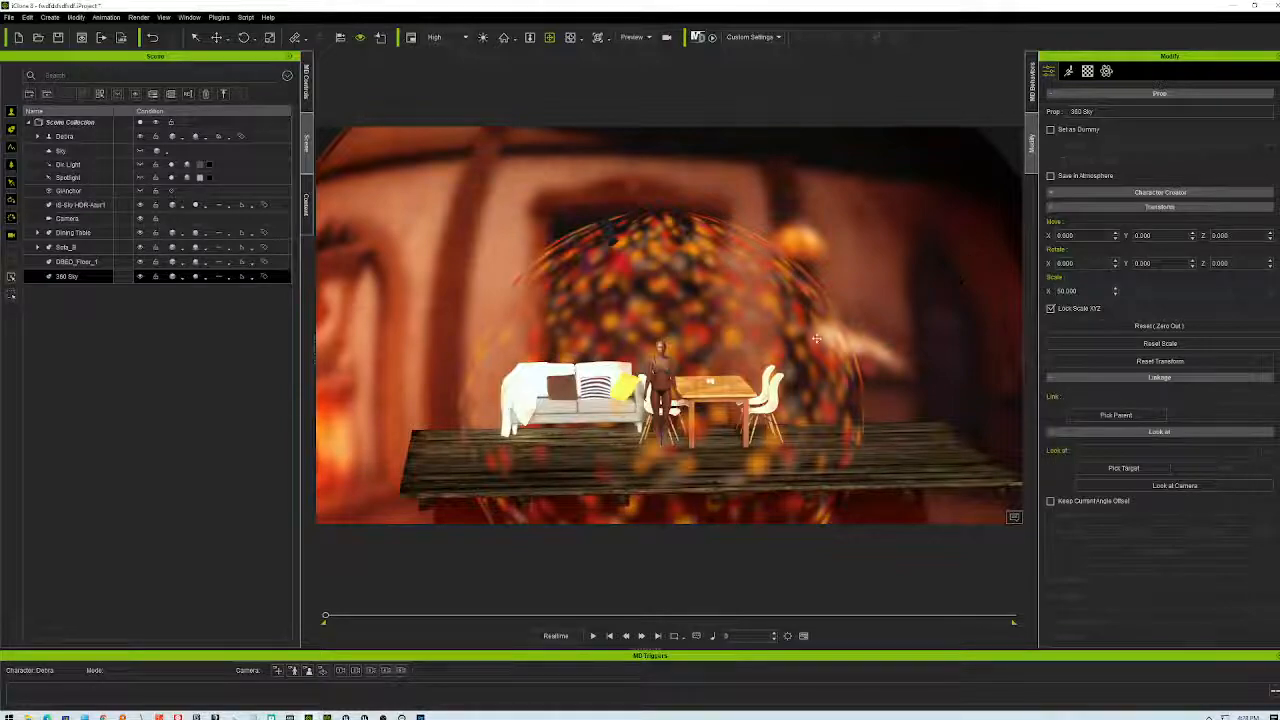
double_click(1067, 290)
text(40)
key(Return)
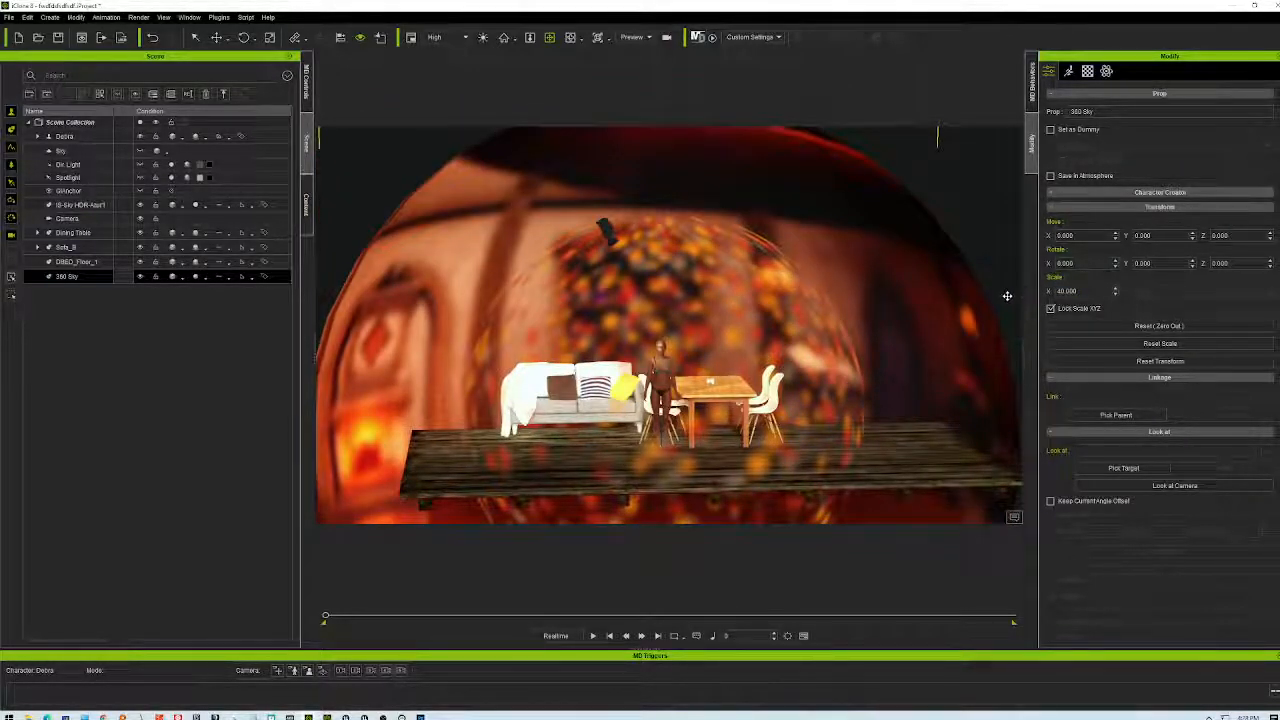
scroll(894, 384, down, 5)
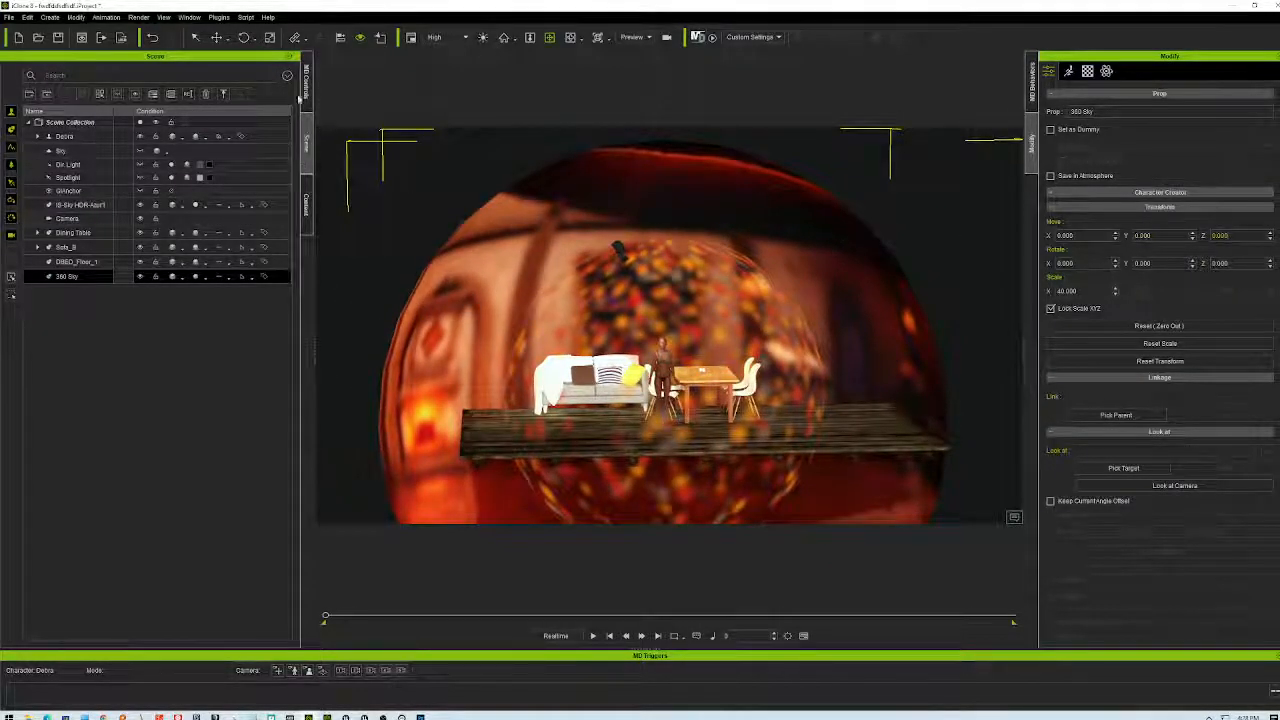
- Move the 360 Sky up to Z 79.814 and frame the view on the character
click(216, 37)
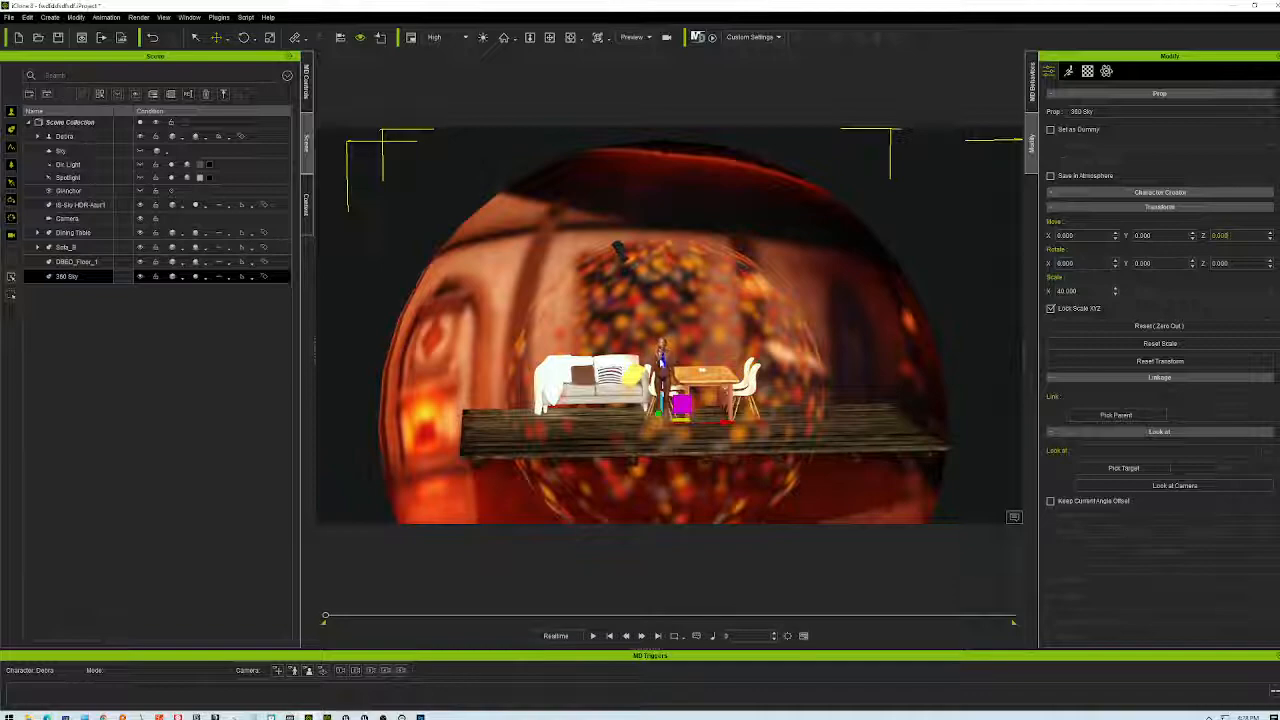
drag(663, 358, 671, 322)
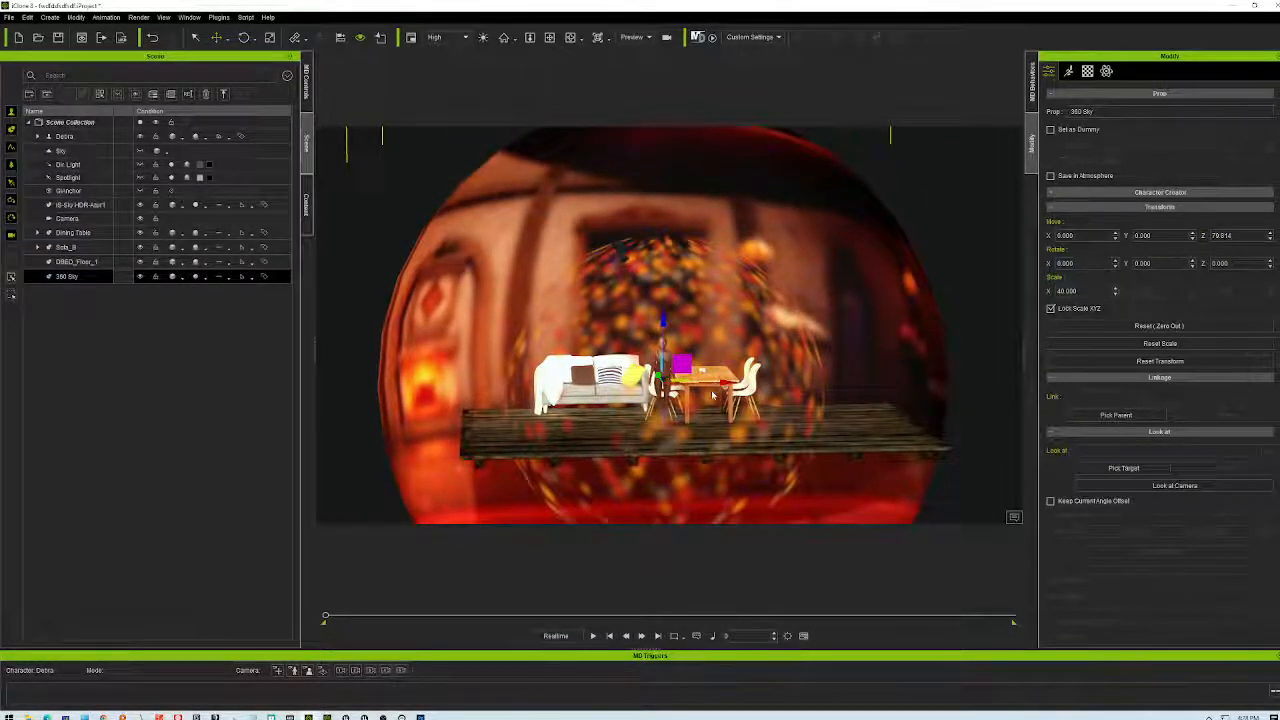
scroll(671, 322, up, 3)
scroll(670, 325, up, 5)
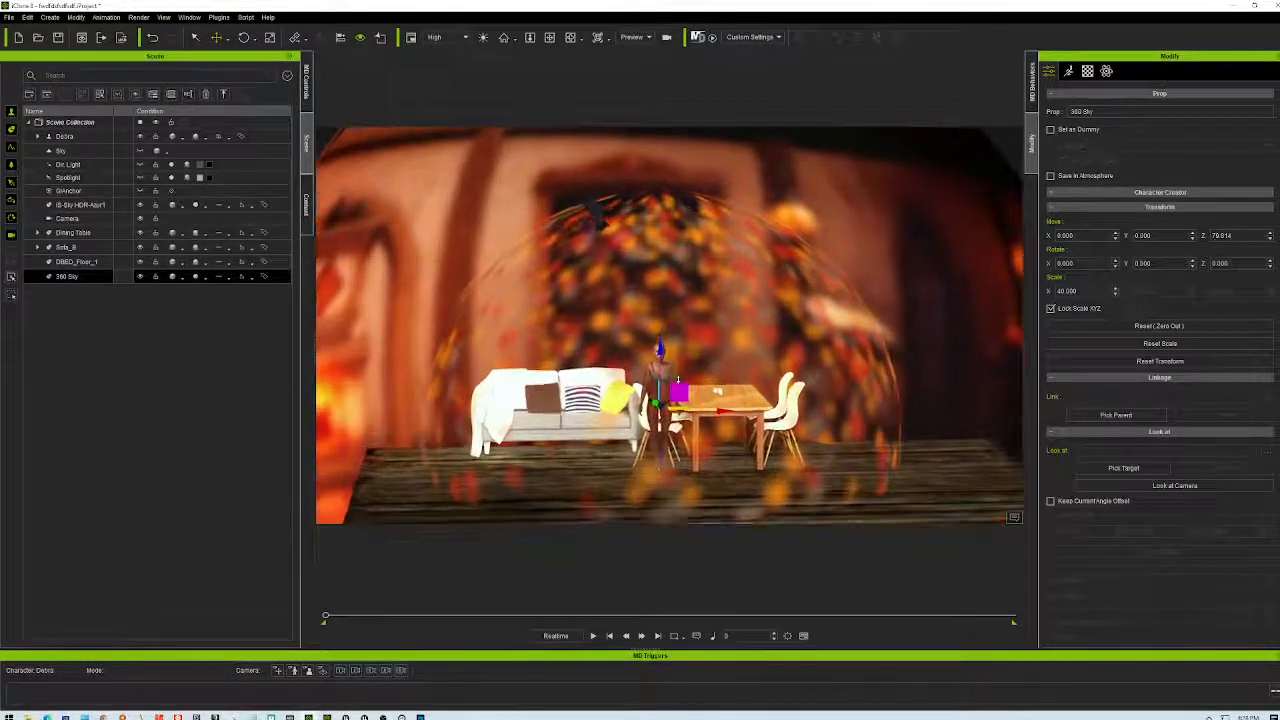
scroll(703, 419, up, 6)
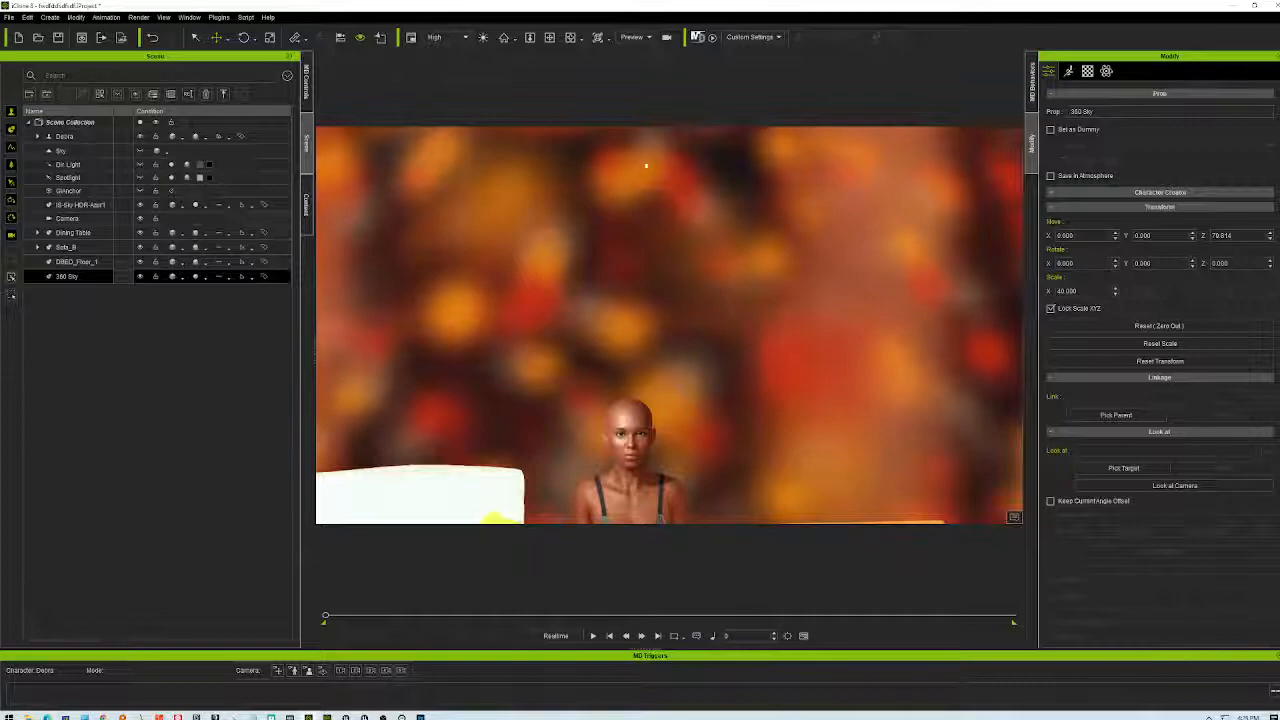
click(550, 38)
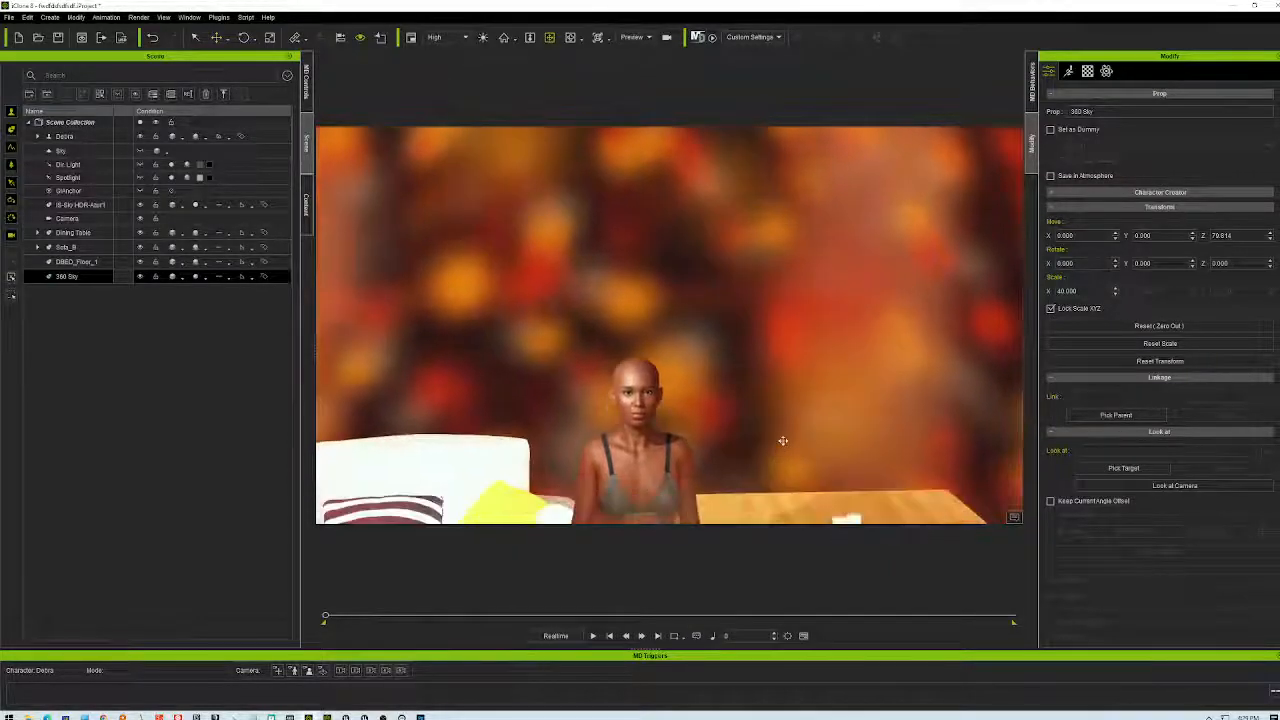
scroll(851, 349, up, 3)
scroll(860, 368, down, 3)
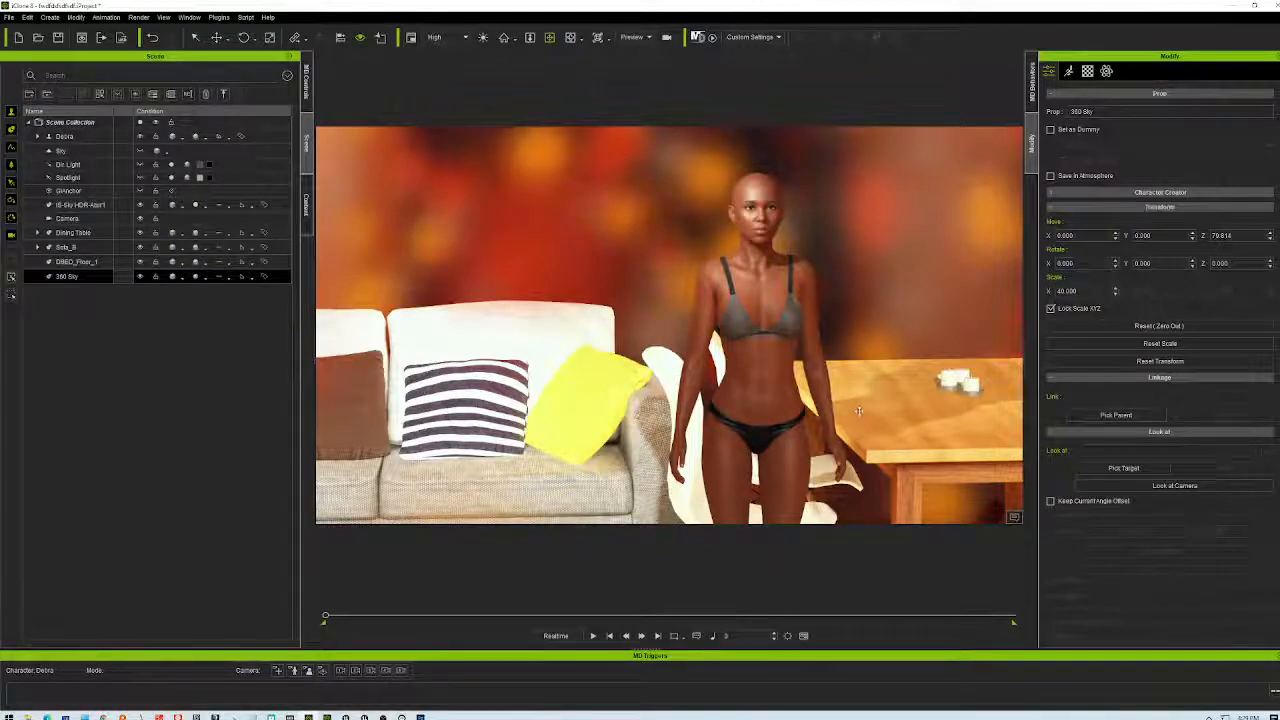
right_drag(861, 362, 788, 367)
right_drag(656, 272, 745, 399)
right_drag(744, 330, 822, 398)
right_drag(1022, 481, 592, 351)
right_drag(851, 412, 656, 428)
right_drag(563, 427, 1002, 428)
right_drag(1175, 400, 1250, 396)
right_drag(812, 362, 777, 503)
right_drag(1098, 360, 835, 350)
right_drag(523, 372, 700, 340)
right_drag(362, 367, 607, 355)
right_drag(510, 362, 660, 390)
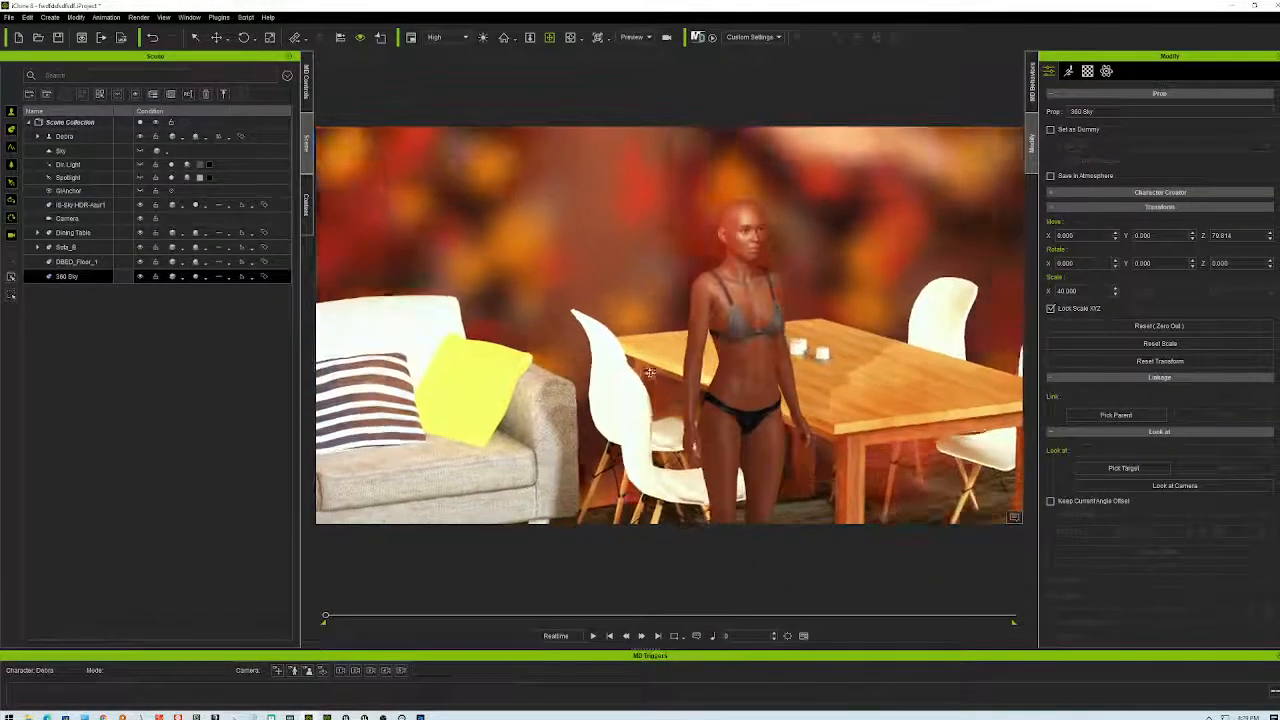
scroll(658, 388, up, 6)
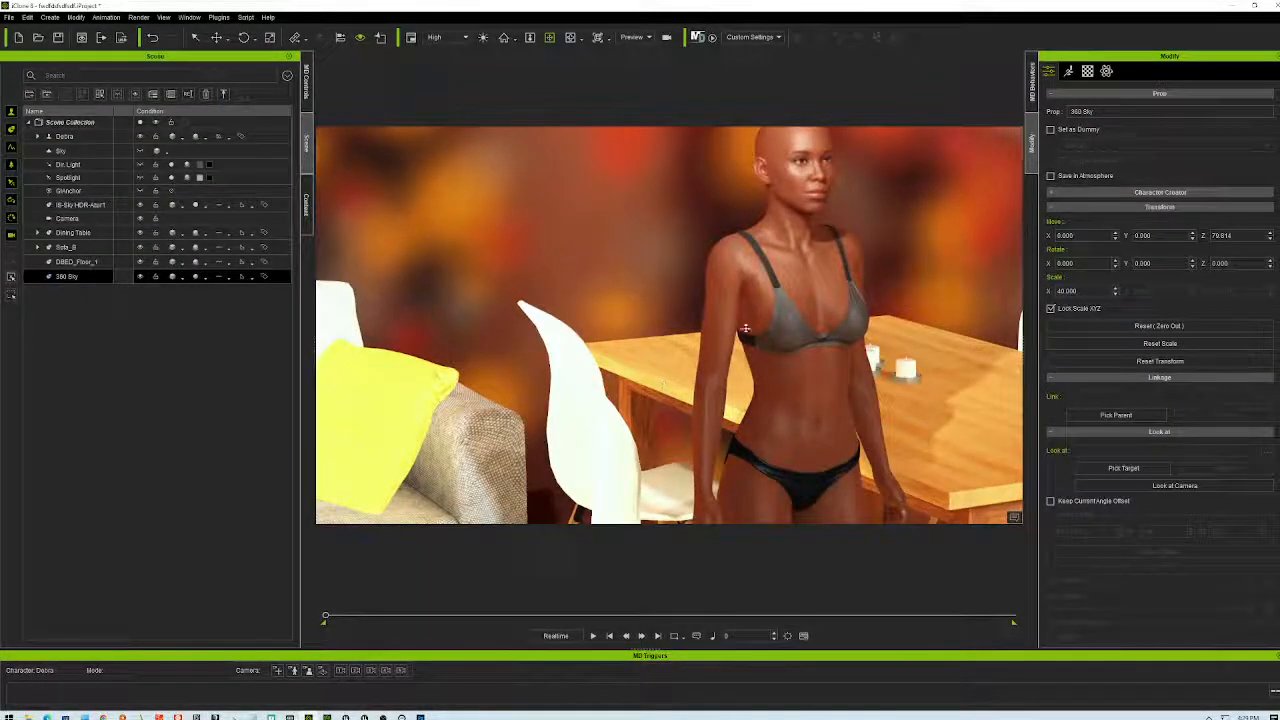
right_drag(683, 357, 722, 400)
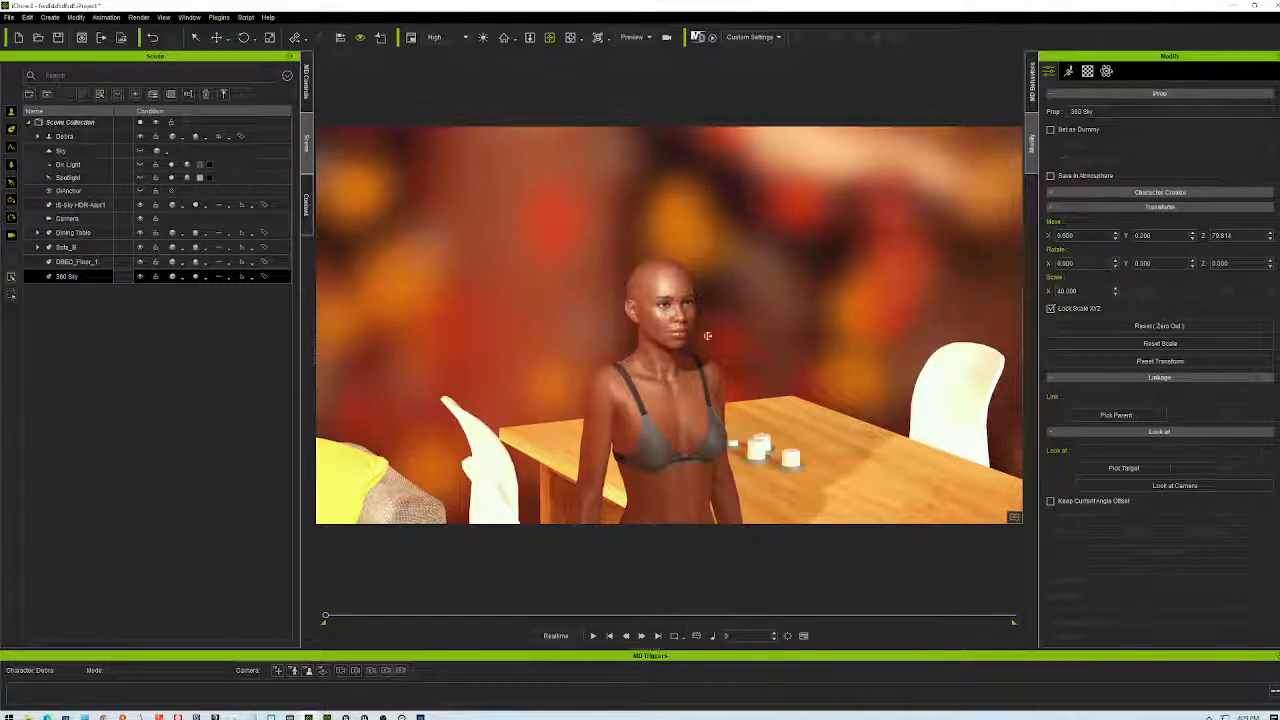
right_drag(717, 253, 815, 375)
right_drag(750, 346, 459, 362)
right_drag(617, 368, 800, 372)
right_drag(926, 350, 813, 349)
right_drag(645, 356, 525, 358)
right_drag(337, 367, 400, 359)
right_drag(583, 354, 922, 357)
right_drag(1016, 378, 995, 470)
right_drag(701, 332, 823, 238)
right_drag(811, 307, 625, 383)
right_drag(838, 344, 1038, 401)
right_drag(1146, 391, 940, 345)
right_drag(600, 343, 836, 388)
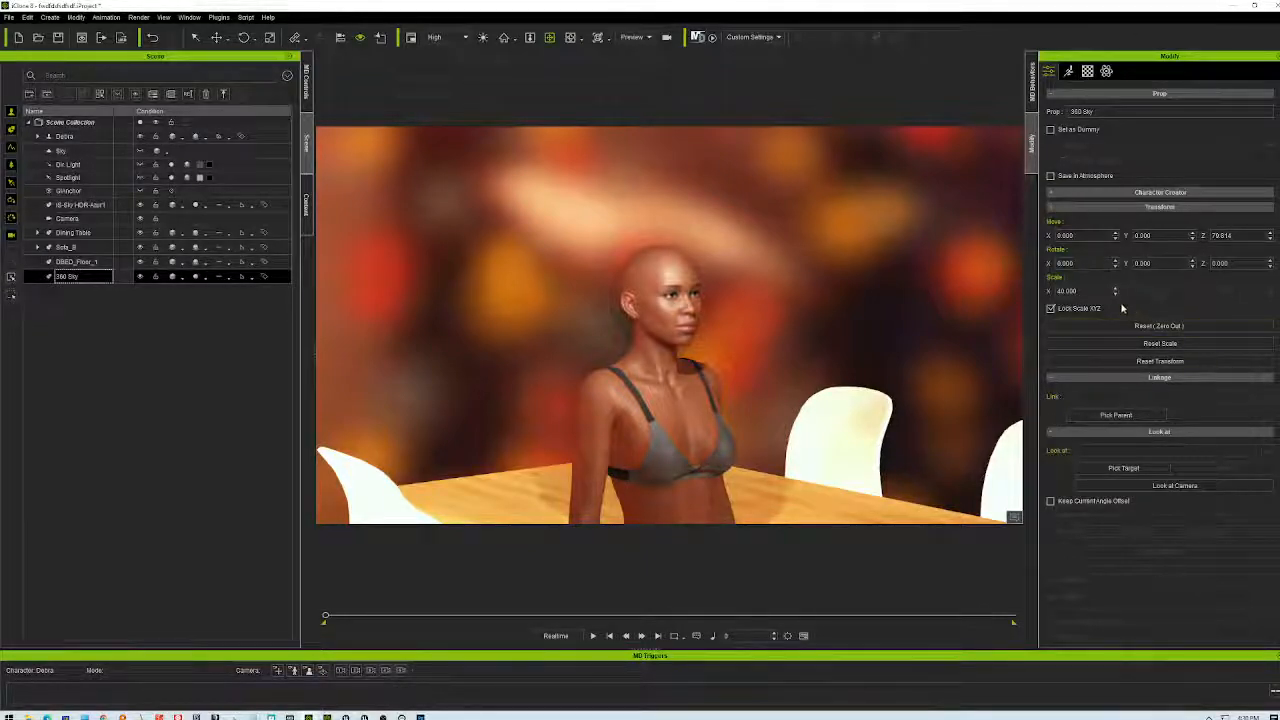
- Set the 360 Sky scale to 20 and orbit out to see the whole dome
click(1066, 291)
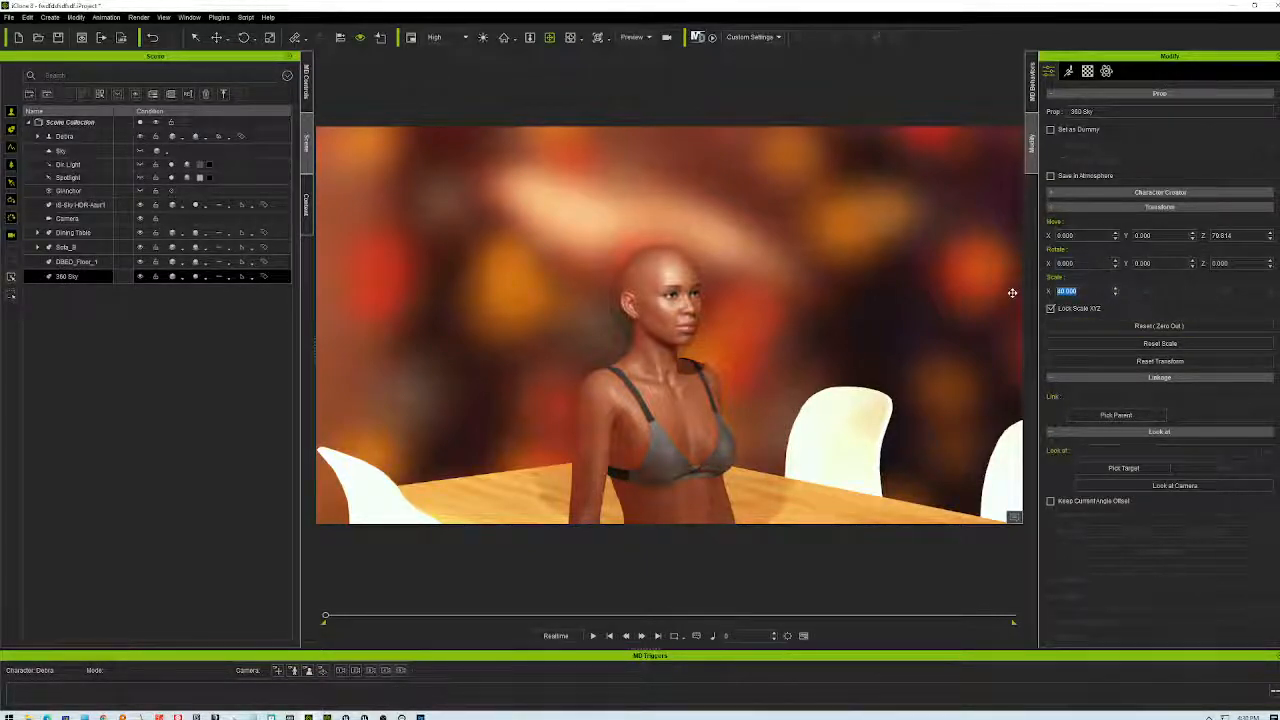
text(20)
key(Return)
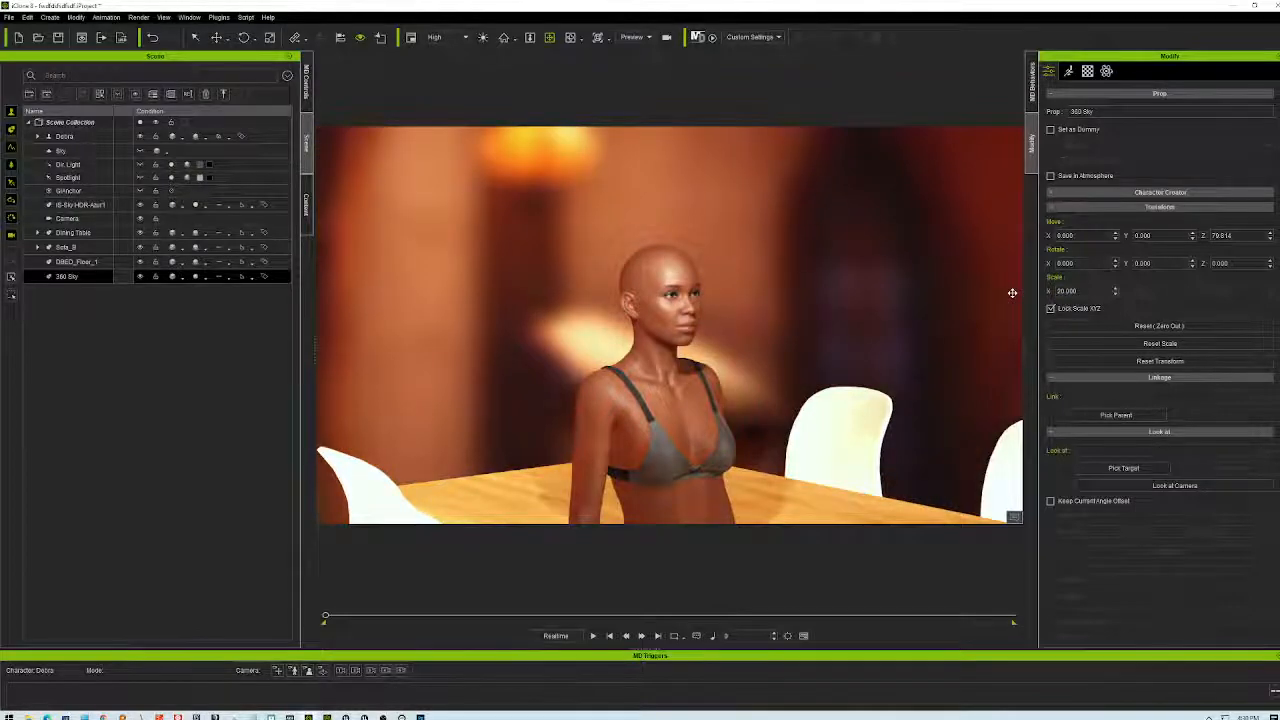
scroll(813, 330, down, 10)
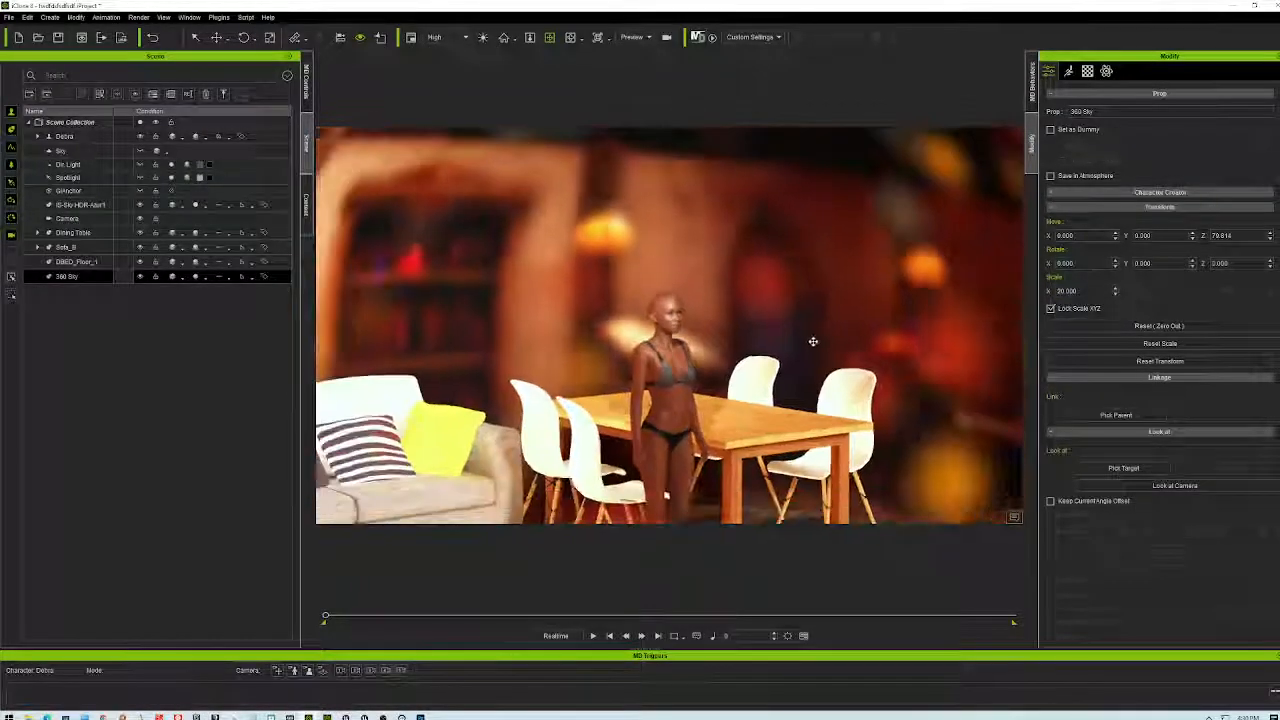
right_drag(814, 347, 880, 310)
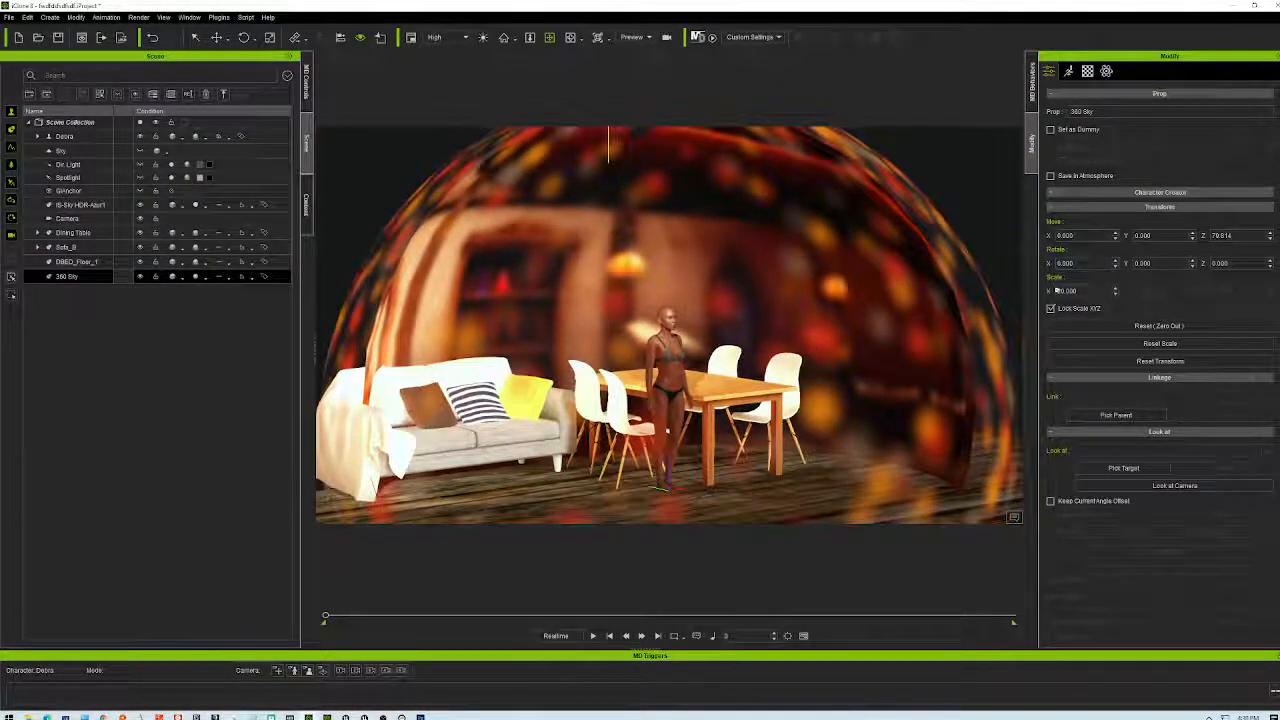
click(1112, 291)
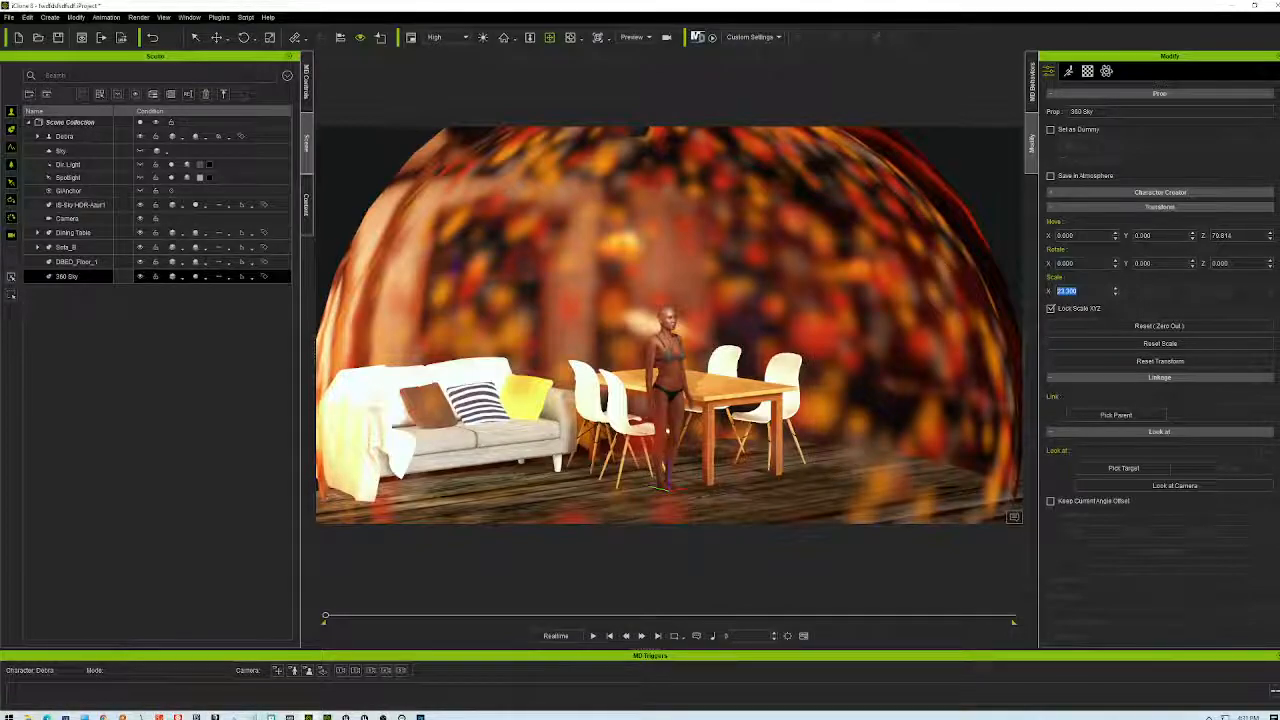
- Select the duplicated IS-Sky-HDR-Azur1 sphere and display its Material settings
click(74, 263)
click(80, 248)
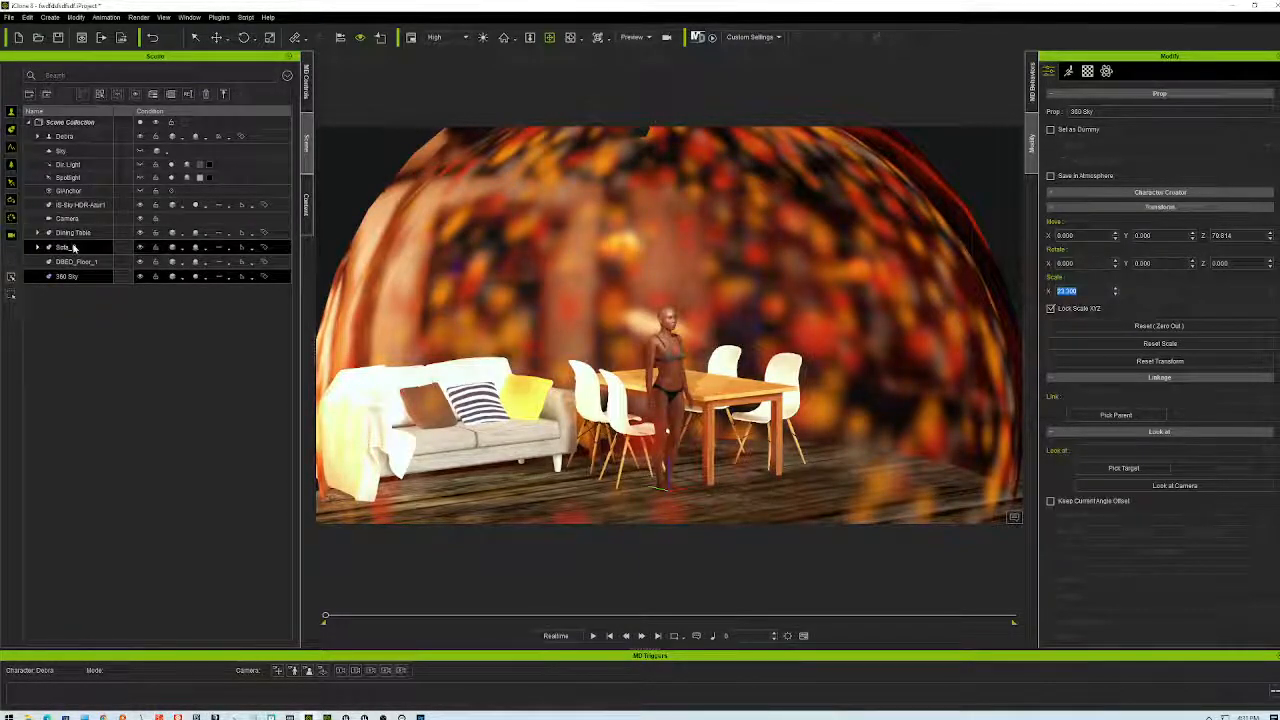
double_click(84, 205)
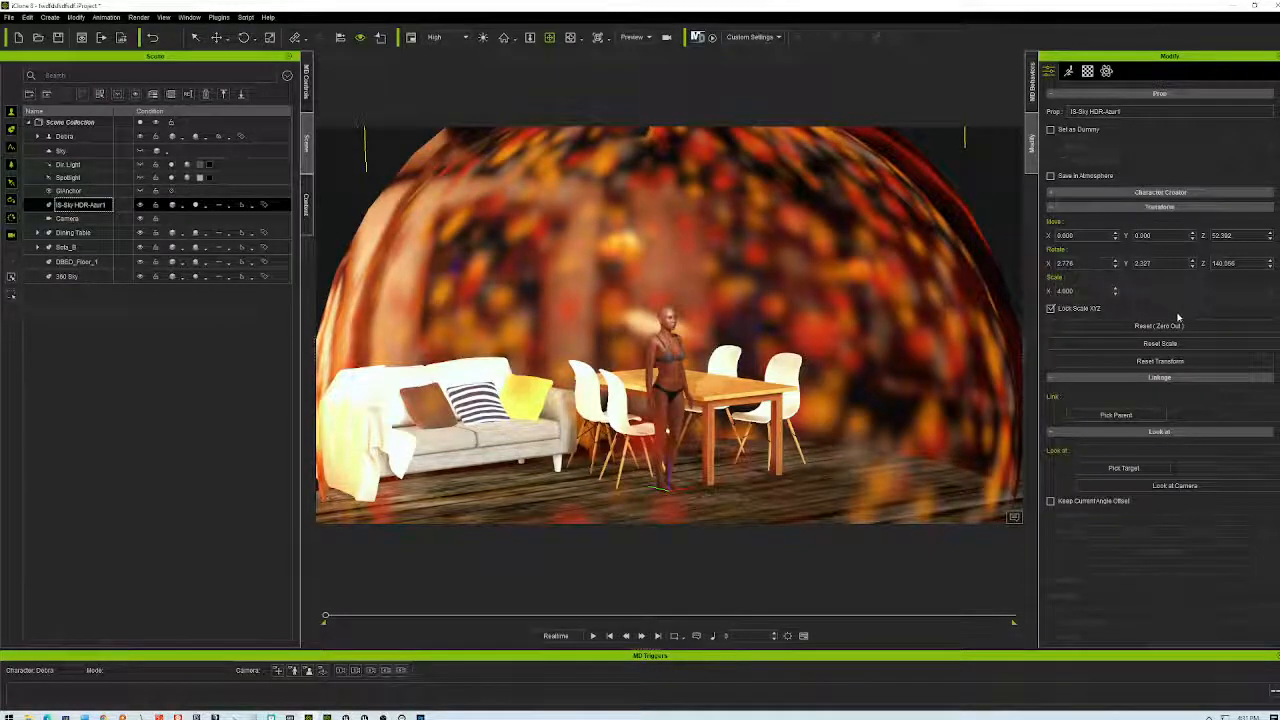
scroll(1159, 531, down, 3)
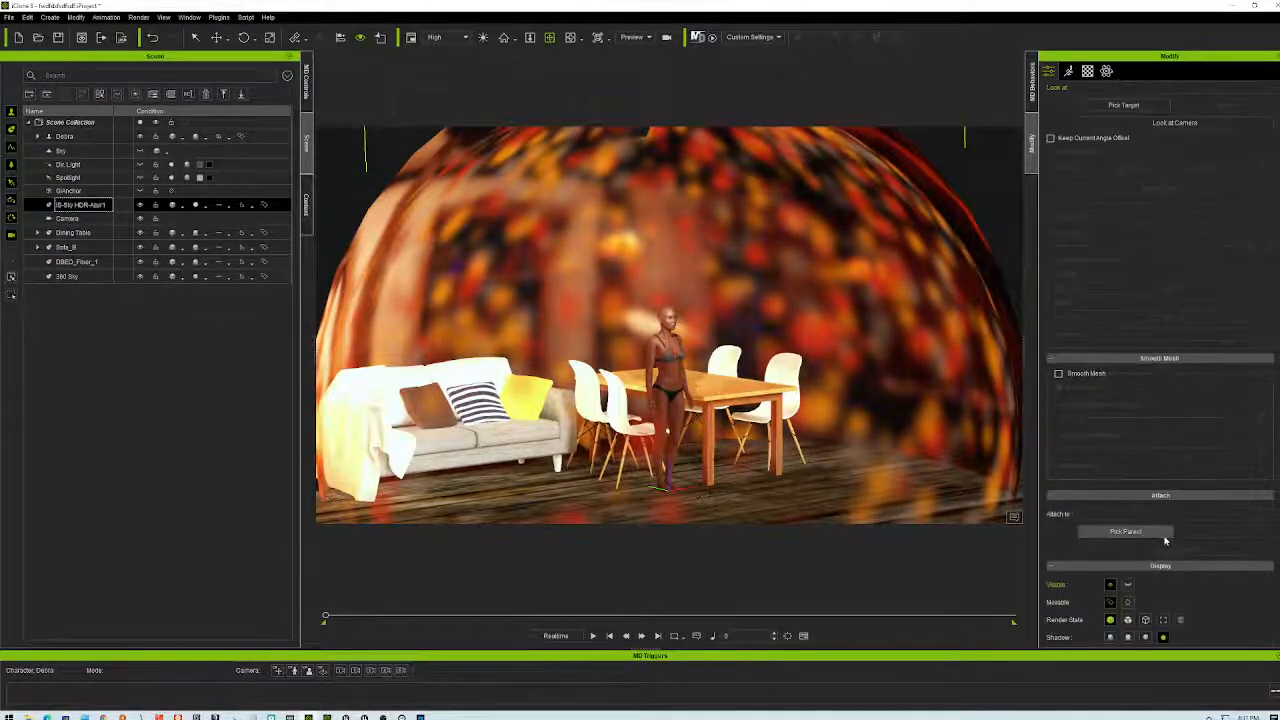
click(1058, 372)
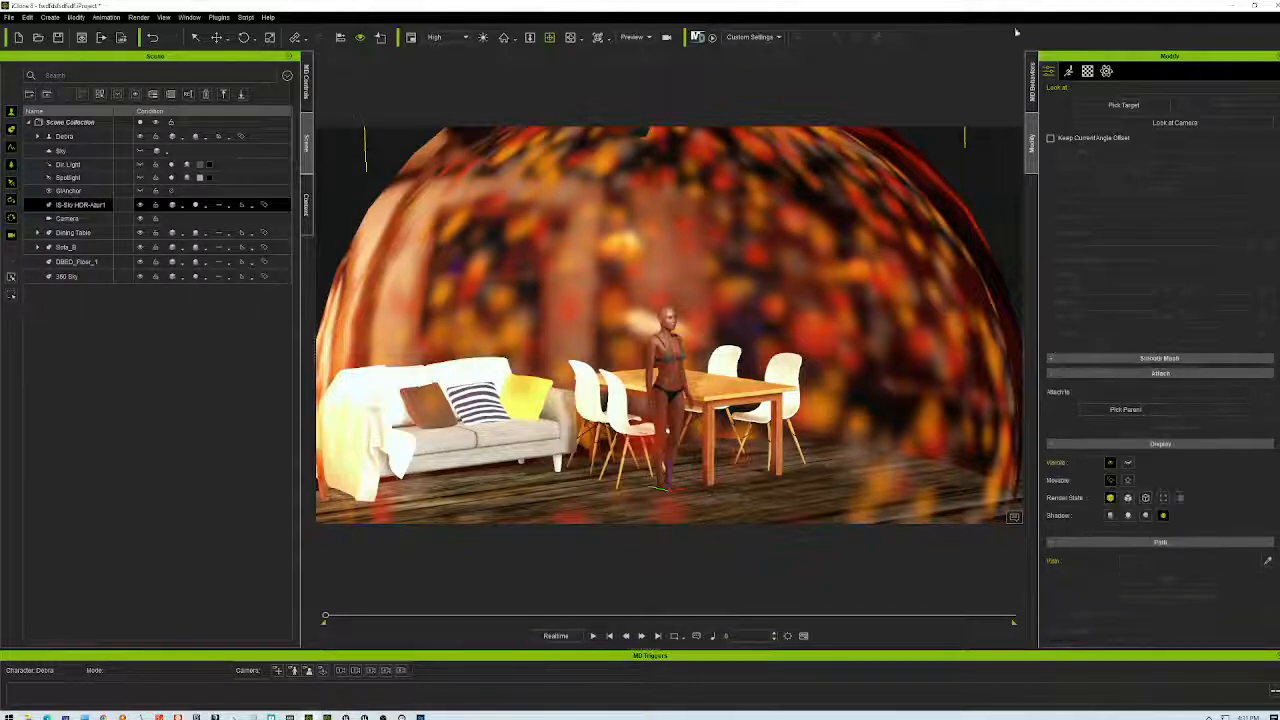
click(1087, 70)
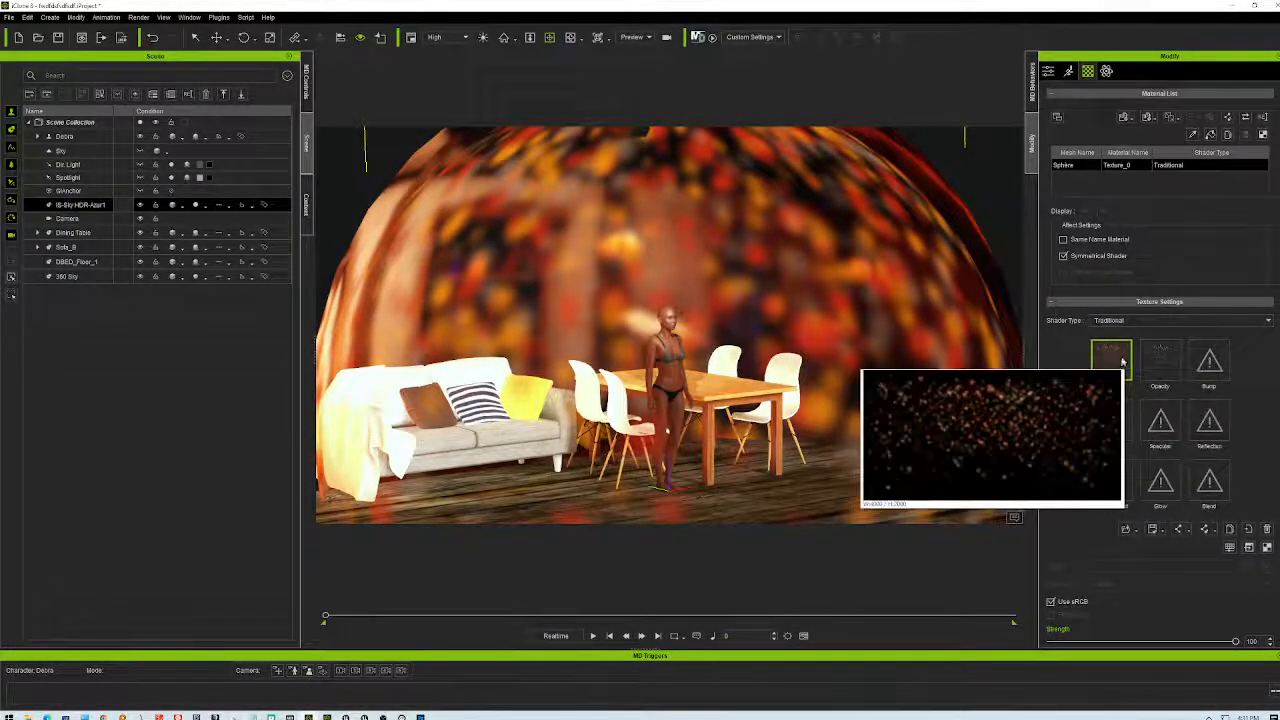
- Set the bokeh sphere's Opacity to 27, trying Alpha Threshold but leaving it off
click(1166, 363)
drag(1235, 641, 1108, 643)
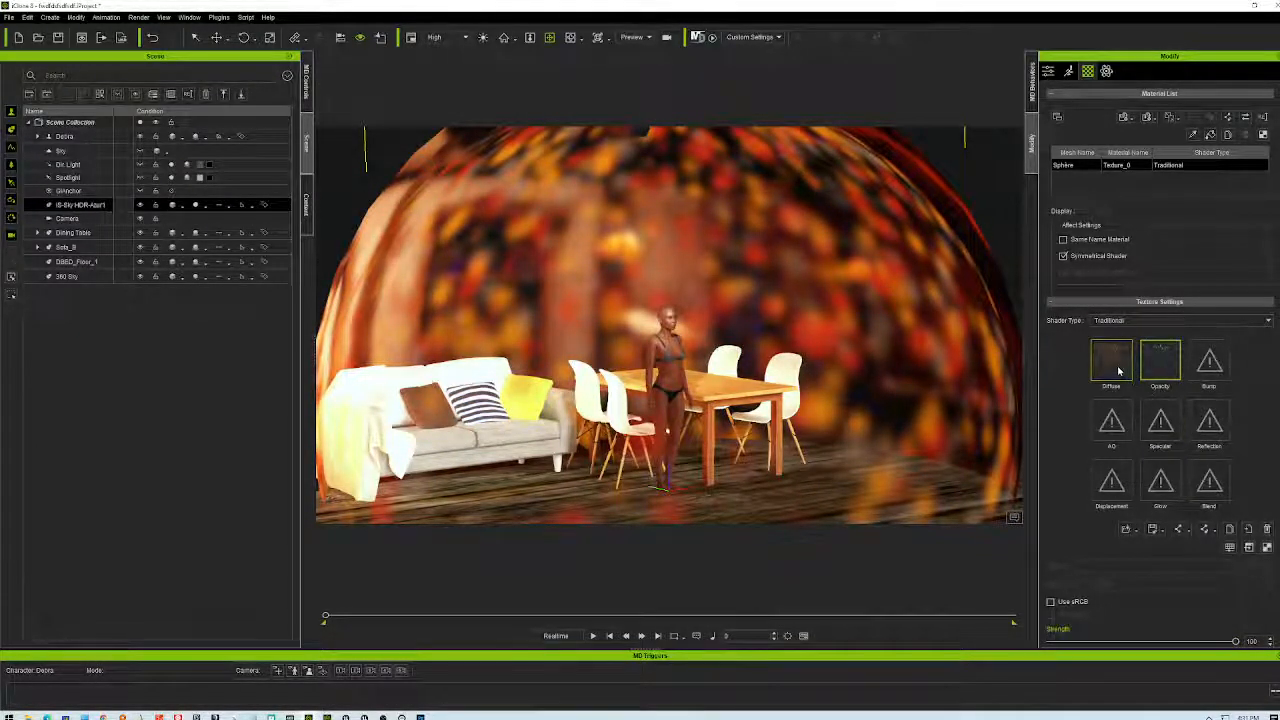
click(1080, 302)
click(1050, 382)
drag(1146, 395, 1080, 404)
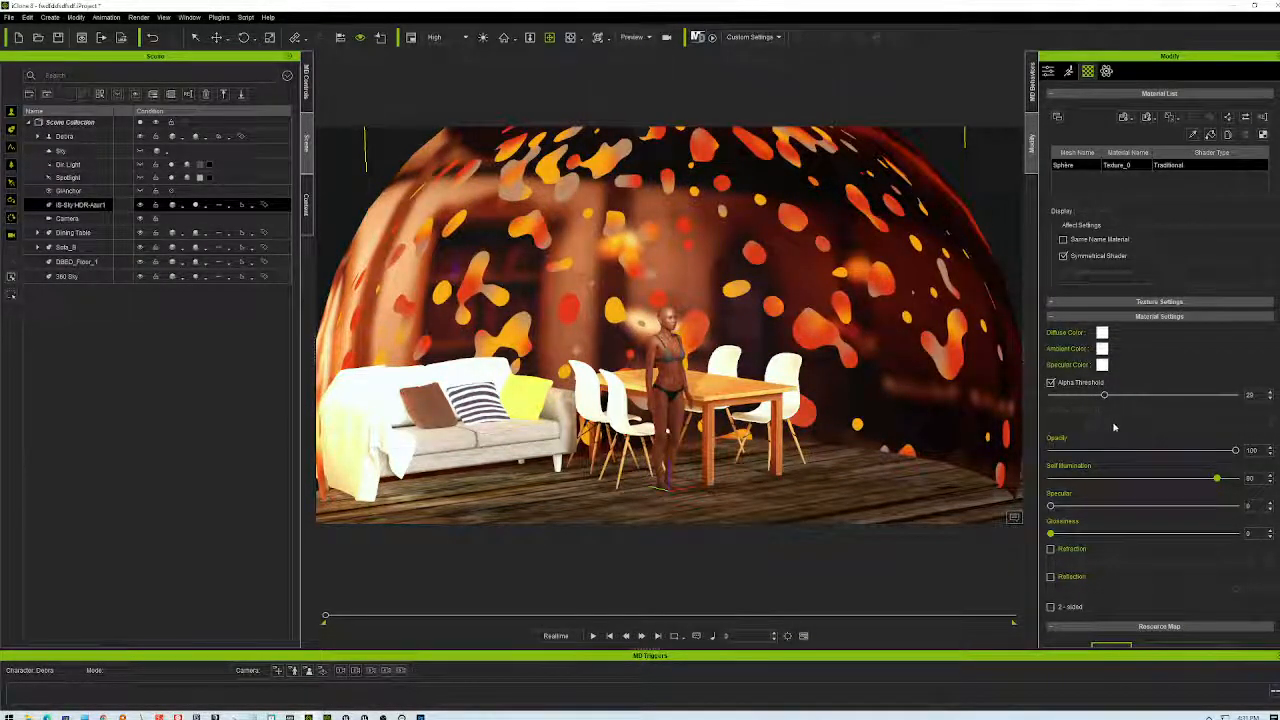
click(1050, 383)
drag(1234, 450, 1099, 457)
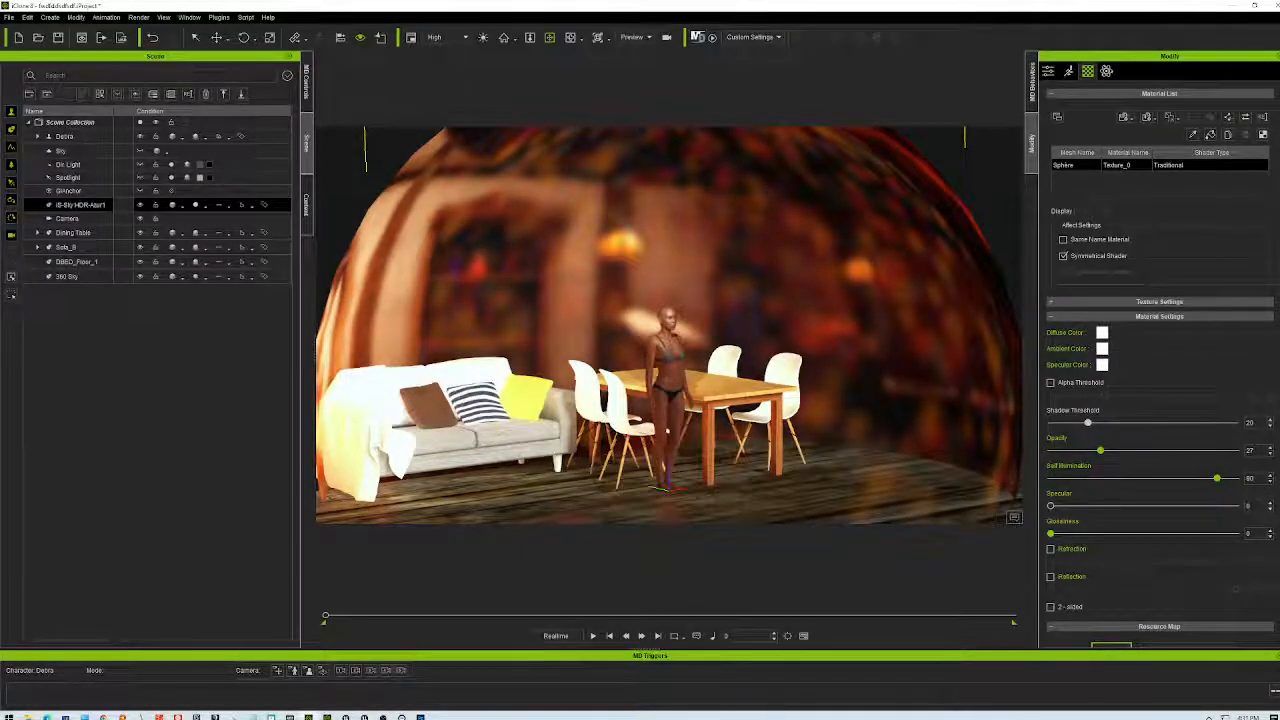
- Max the sphere's self-illumination and settle its opacity back around 83
scroll(601, 414, up, 1)
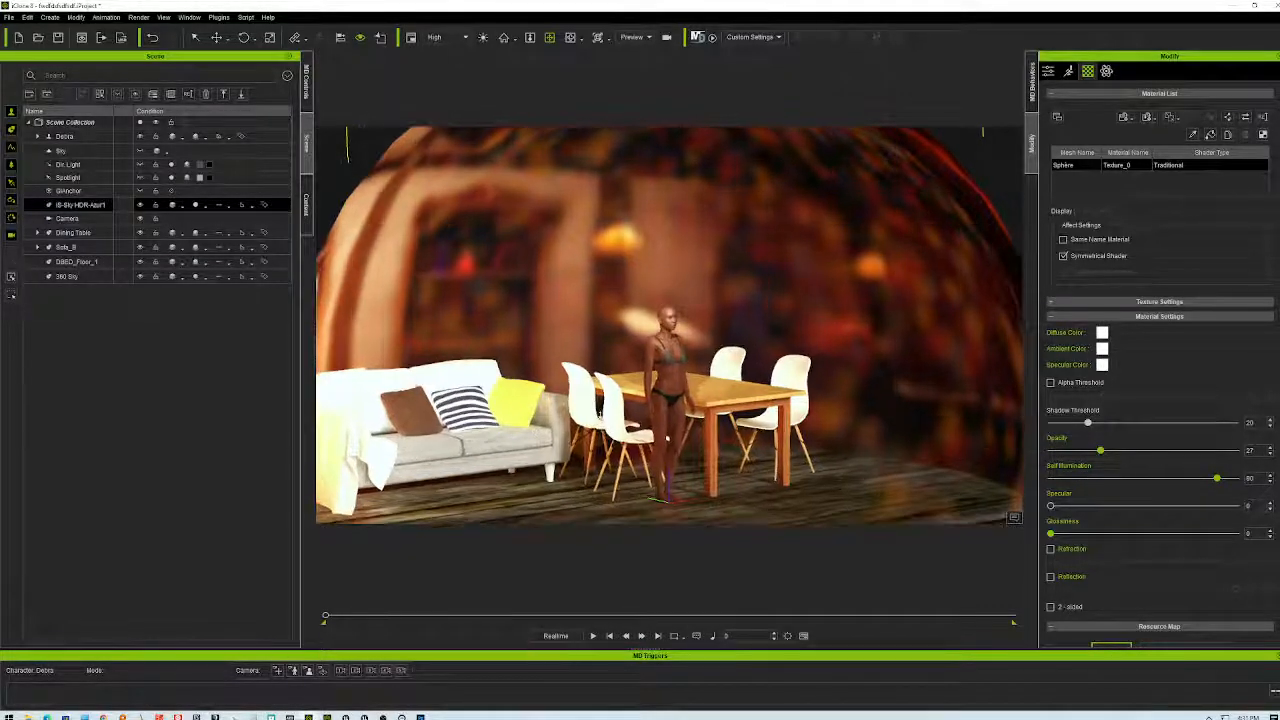
scroll(600, 414, up, 6)
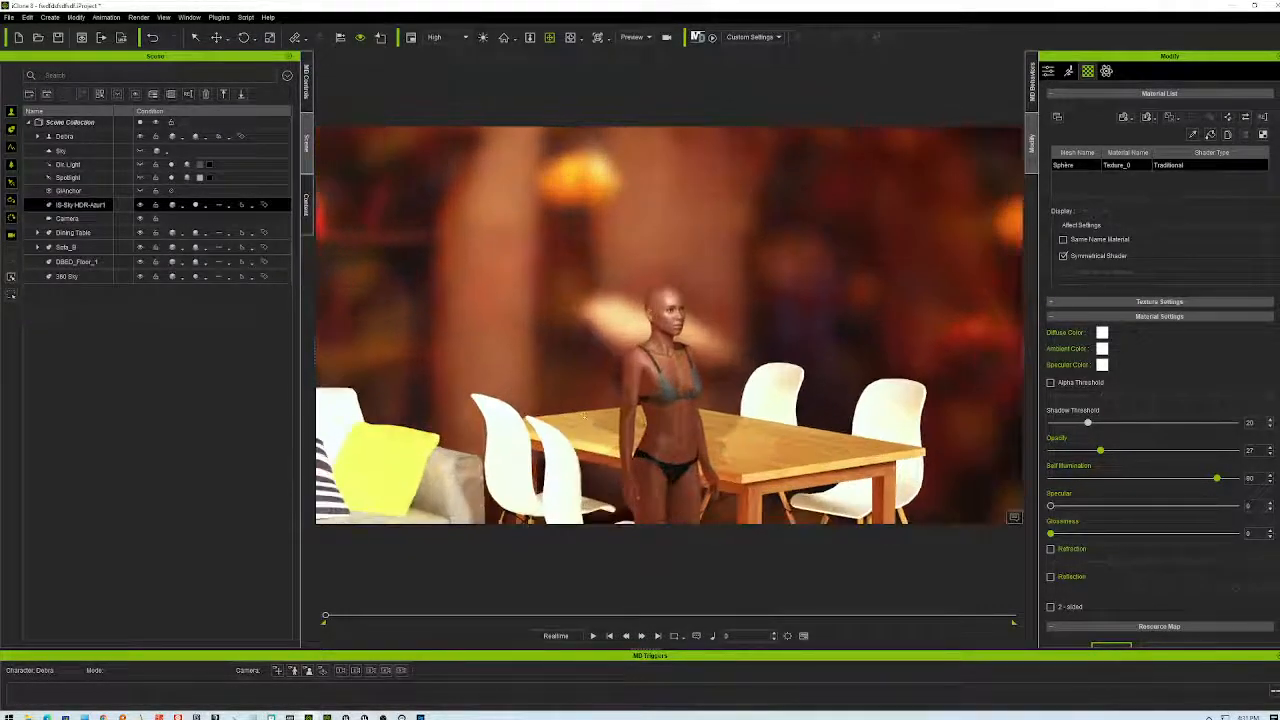
right_drag(580, 417, 603, 402)
scroll(603, 402, up, 5)
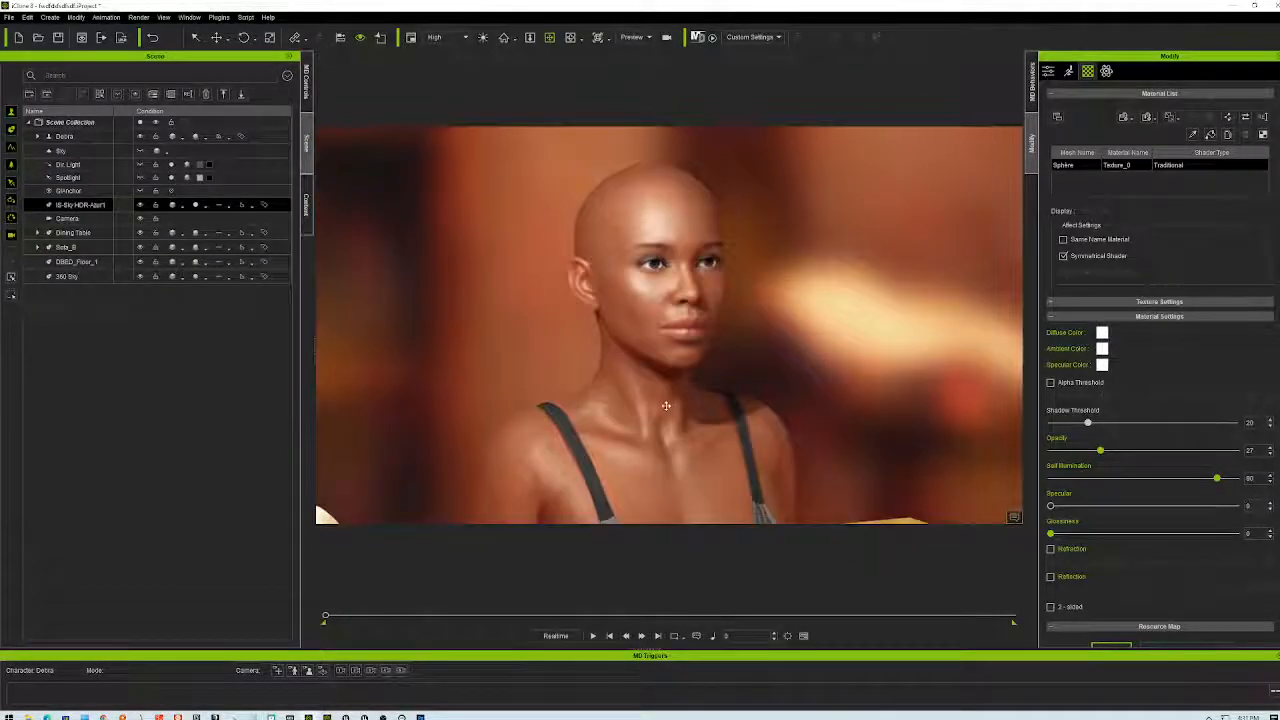
scroll(617, 406, down, 2)
scroll(660, 365, up, 2)
right_drag(660, 365, 541, 358)
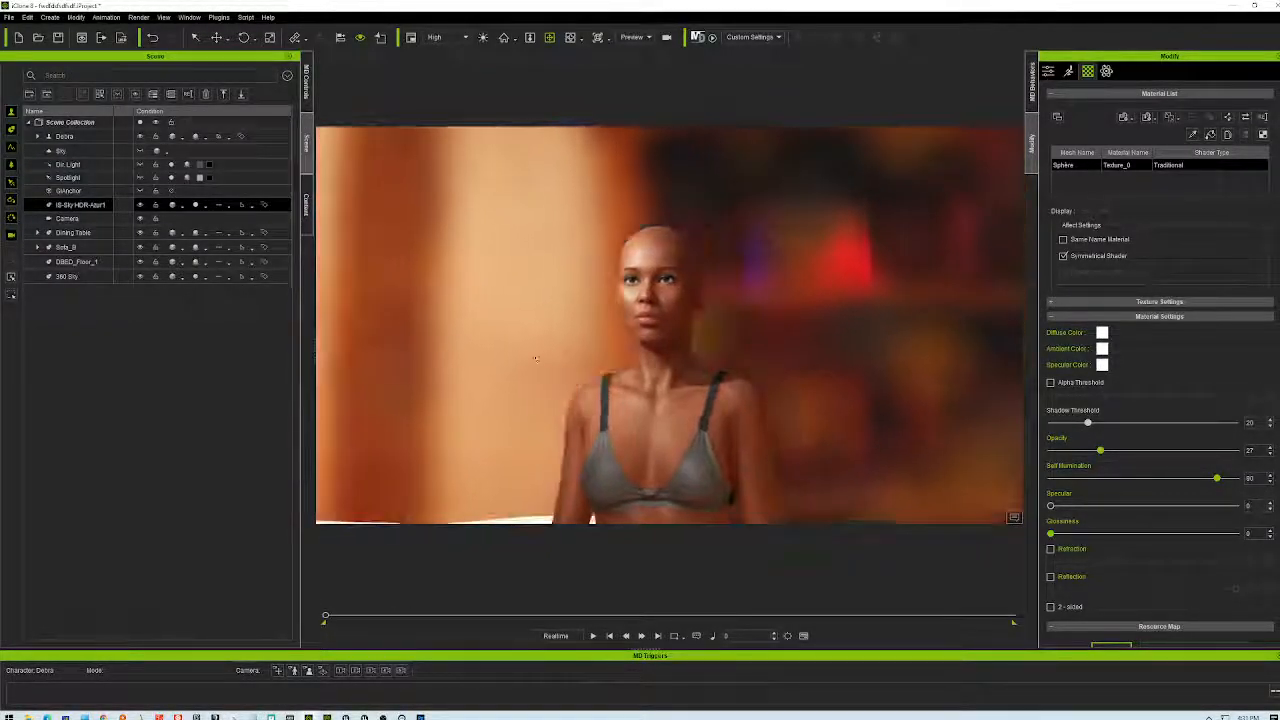
drag(1100, 450, 1254, 500)
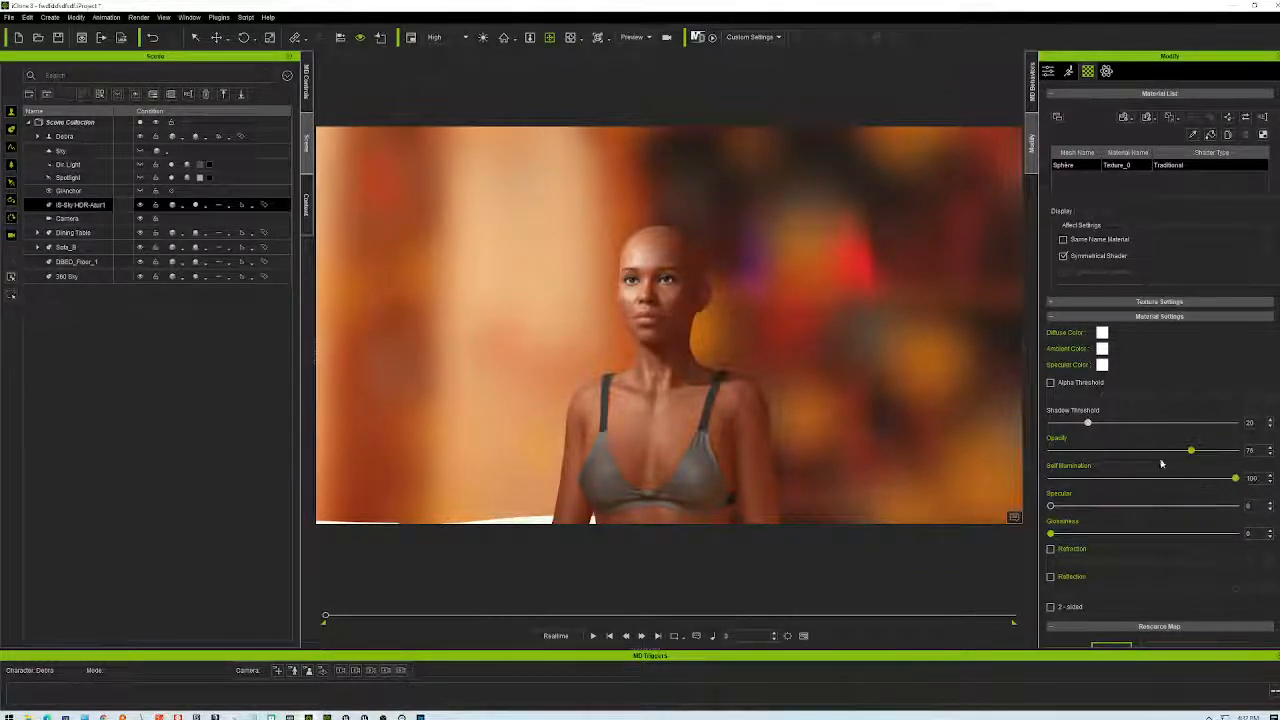
drag(1192, 452, 1210, 471)
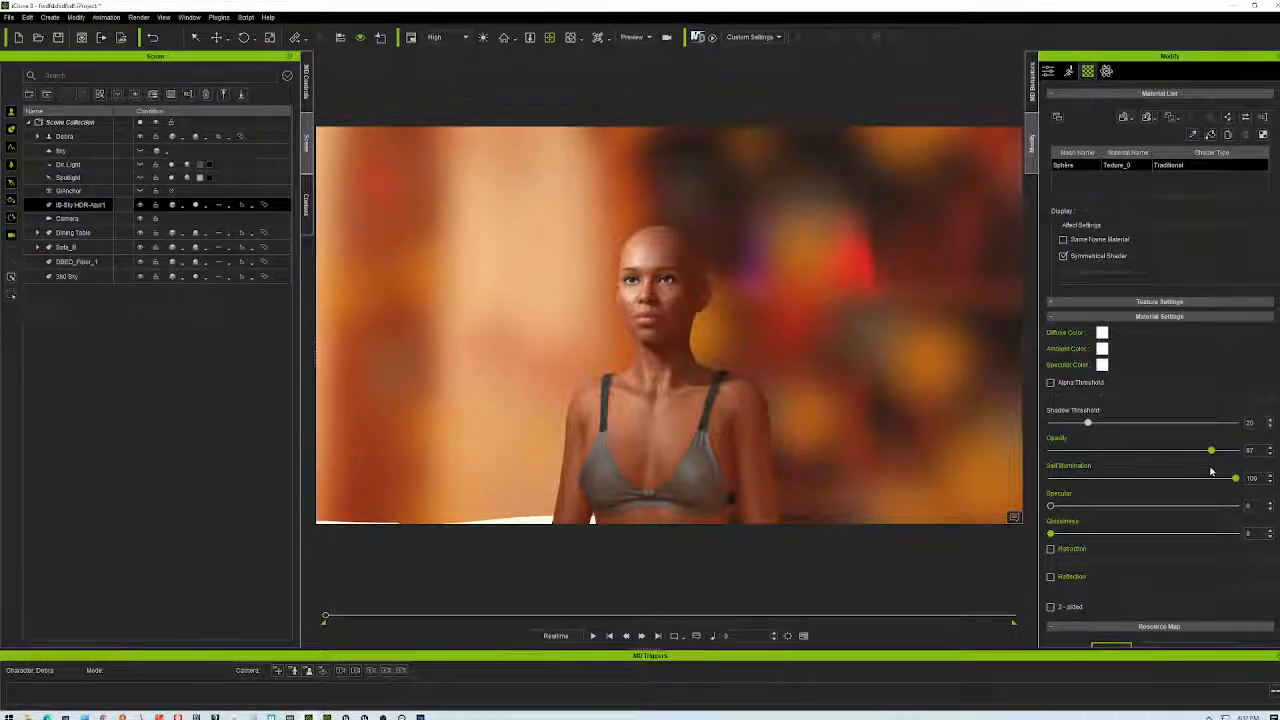
right_drag(700, 370, 780, 420)
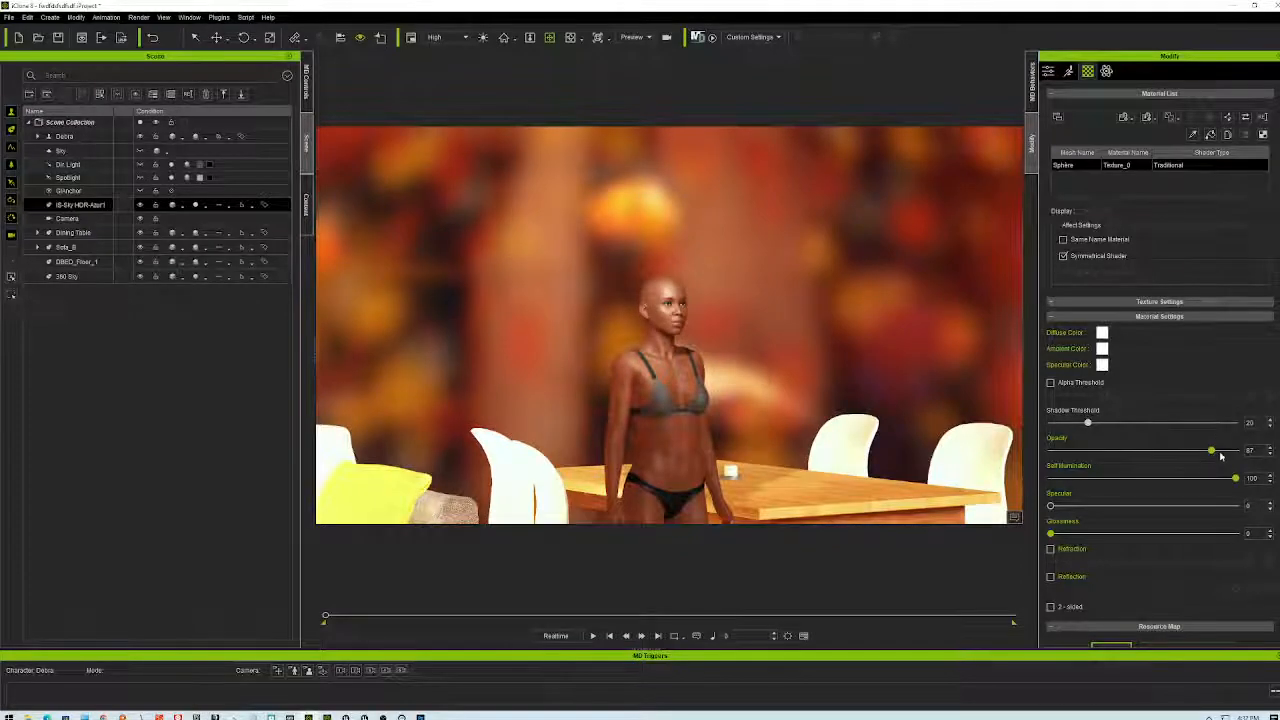
drag(1211, 452, 1085, 453)
drag(1163, 452, 1204, 451)
- Orbit fully around the character, sofa and table to confirm the bokeh surrounds her evenly
scroll(650, 341, up, 5)
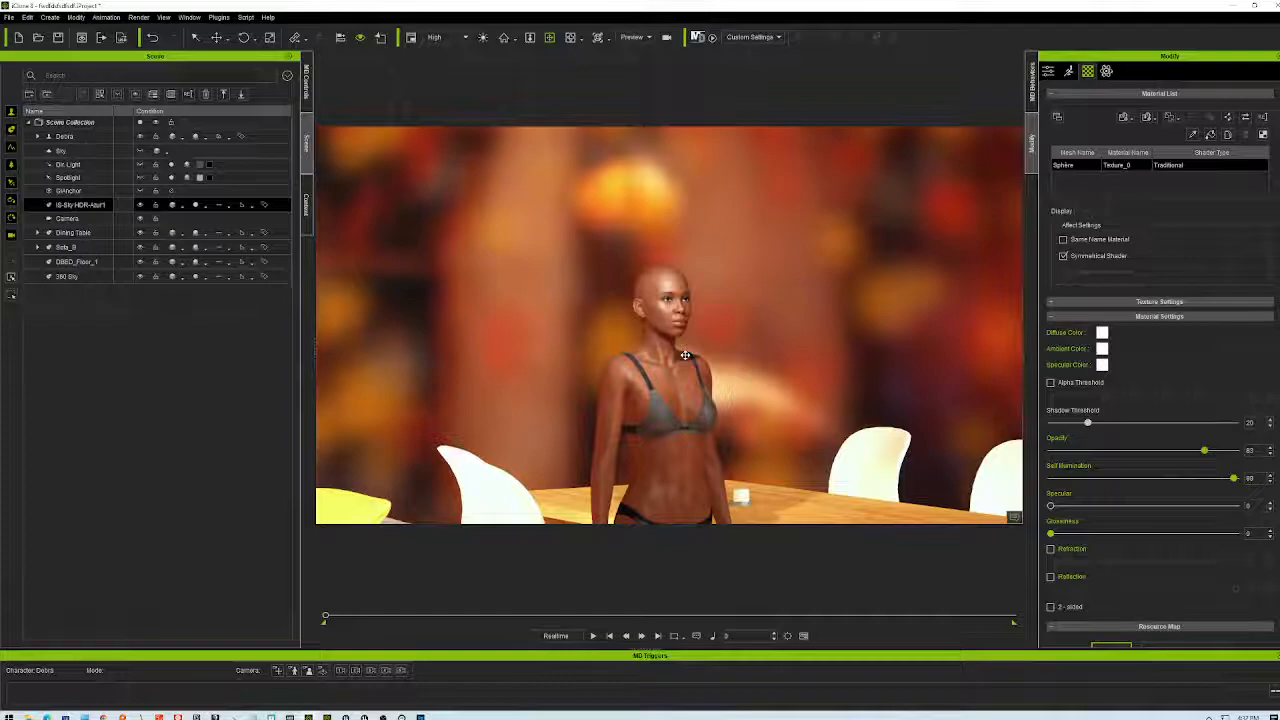
mouse_move(689, 357)
right_down()
mouse_move(612, 358)
mouse_move(650, 372)
mouse_move(687, 350)
right_up()
right_drag(869, 337, 578, 355)
right_drag(802, 343, 754, 361)
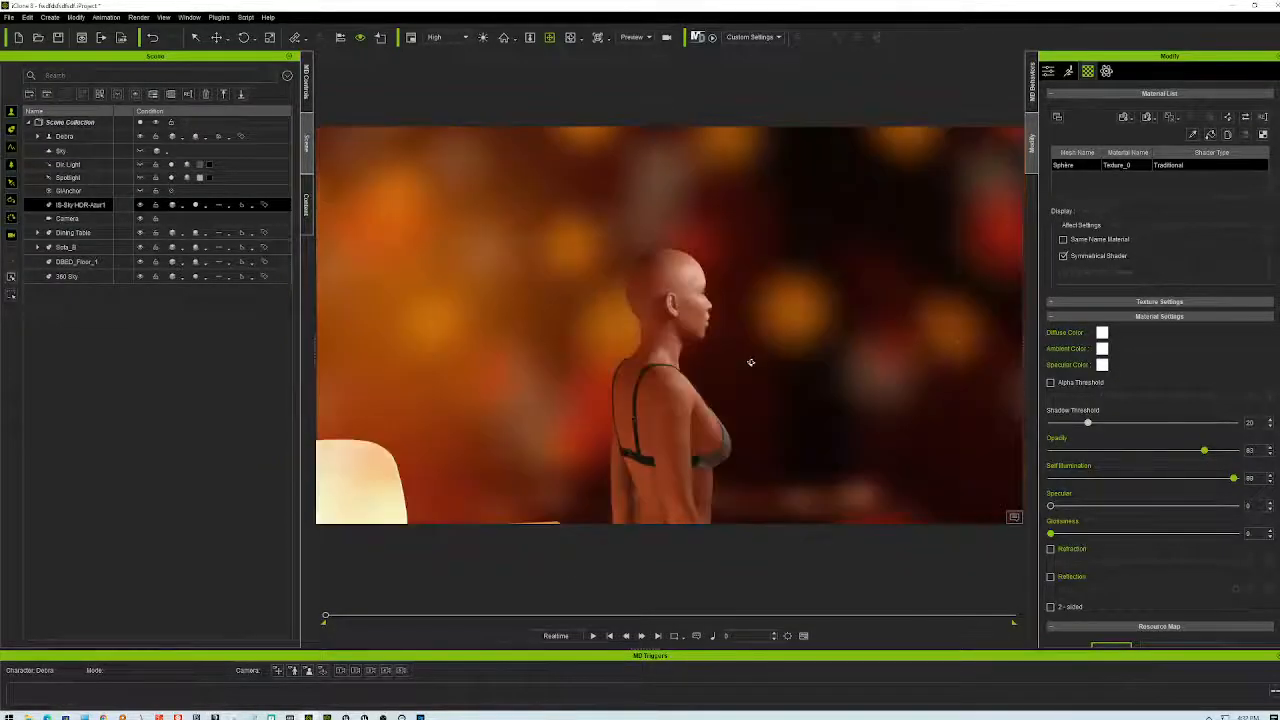
right_drag(551, 355, 441, 395)
right_drag(971, 388, 1140, 393)
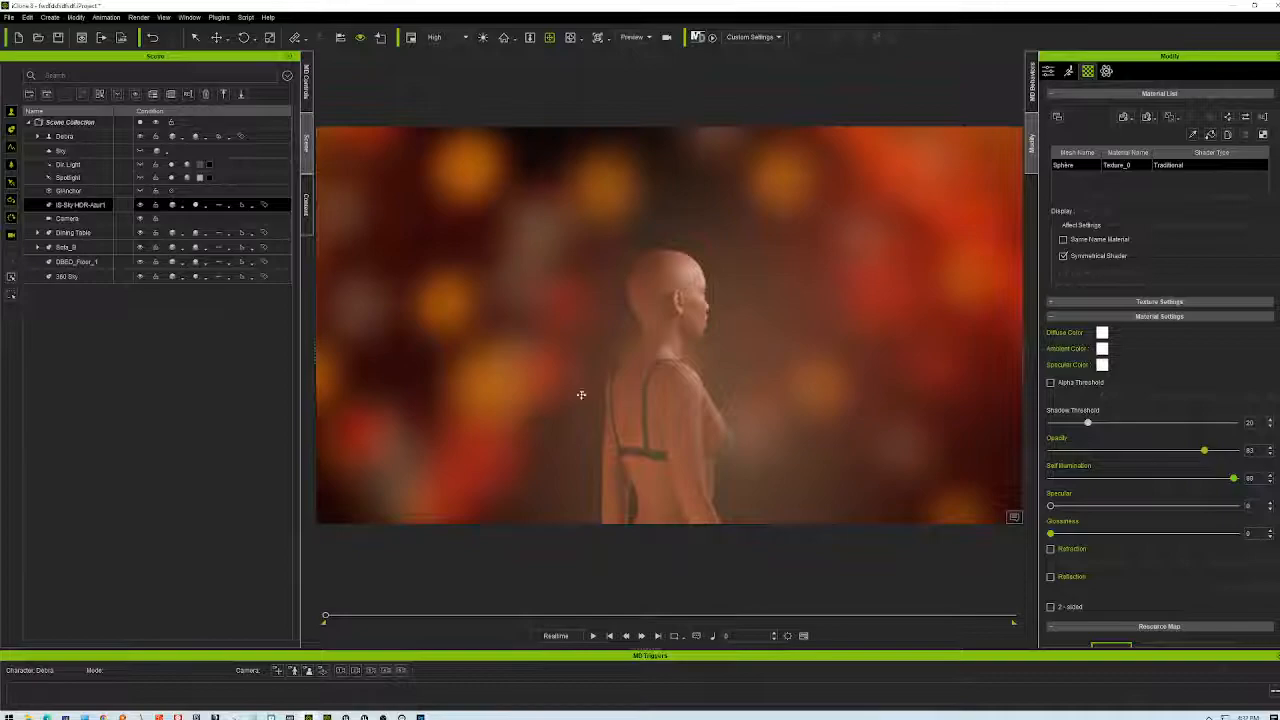
right_drag(1219, 399, 760, 397)
right_drag(630, 396, 433, 397)
mouse_move(331, 400)
right_down()
mouse_move(237, 408)
mouse_move(184, 393)
mouse_move(109, 370)
mouse_move(62, 321)
mouse_move(343, 385)
right_up()
right_drag(459, 389, 318, 516)
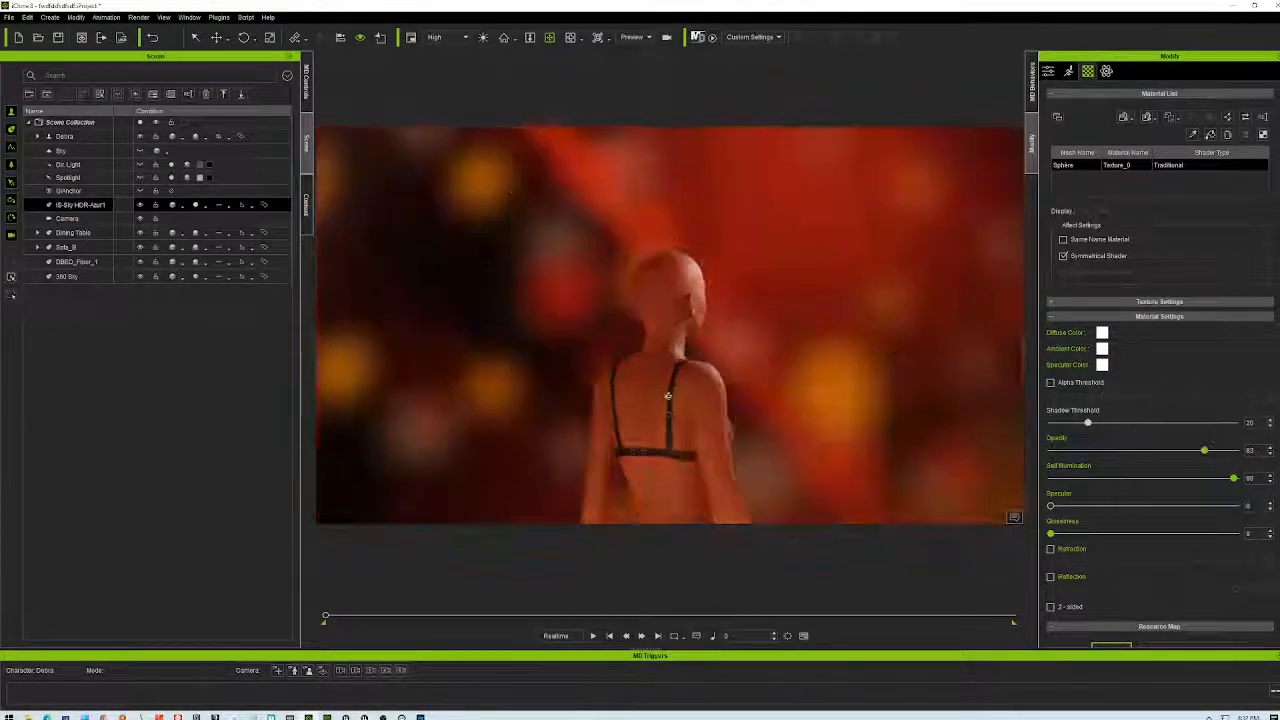
right_drag(663, 396, 803, 404)
right_drag(946, 411, 997, 375)
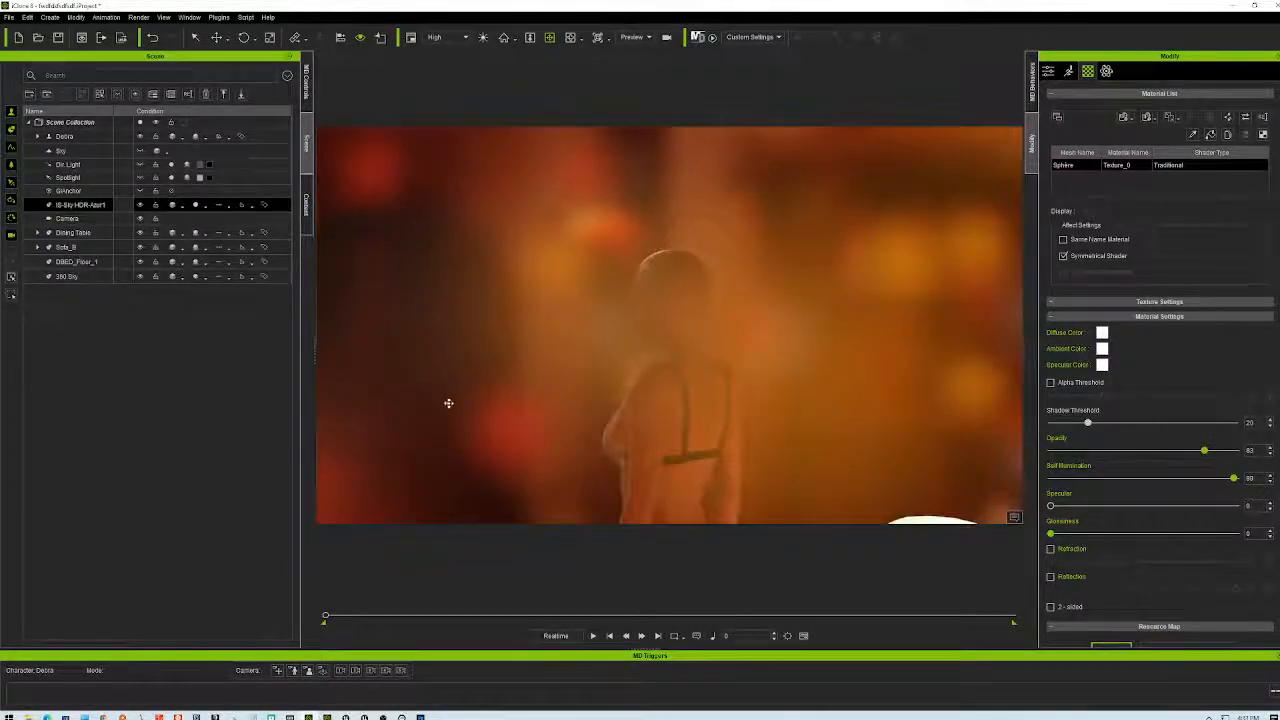
right_drag(449, 402, 703, 401)
right_drag(990, 381, 900, 390)
right_drag(909, 323, 762, 292)
right_drag(1055, 470, 1026, 482)
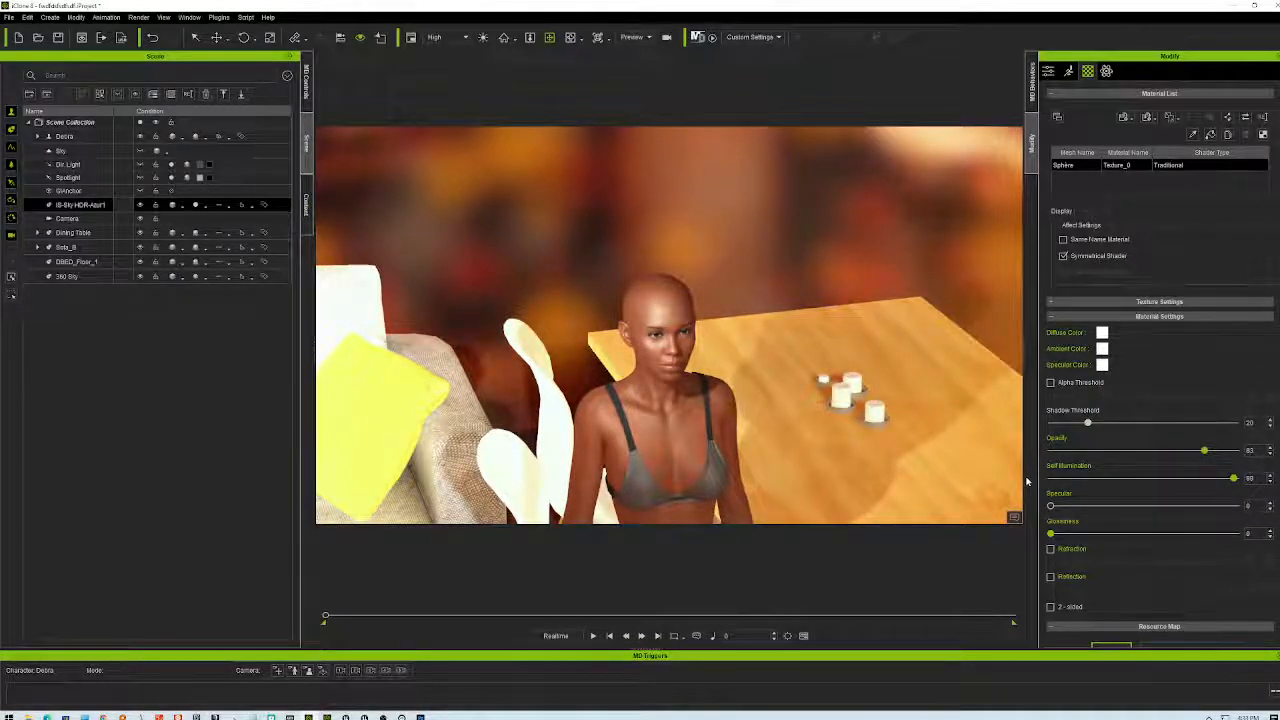
right_drag(578, 421, 614, 303)
right_drag(822, 275, 484, 370)
right_drag(739, 363, 1201, 359)
right_drag(1047, 346, 888, 417)
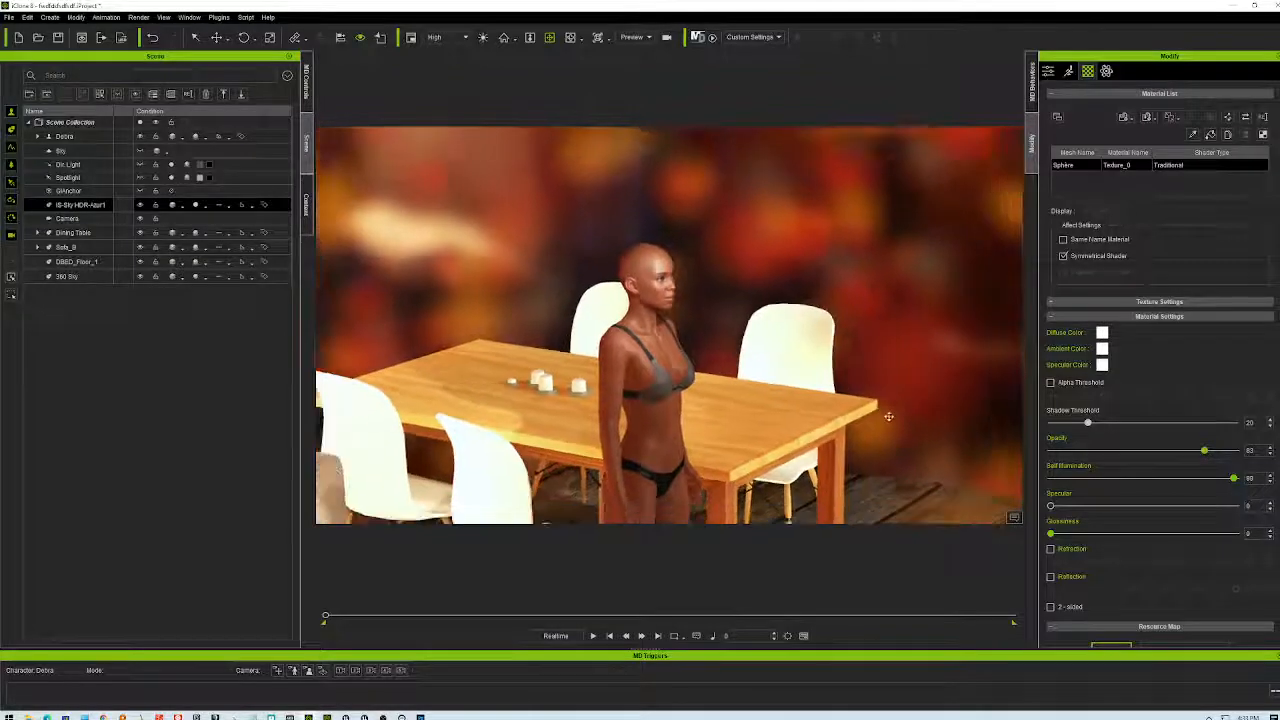
scroll(889, 416, up, 3)
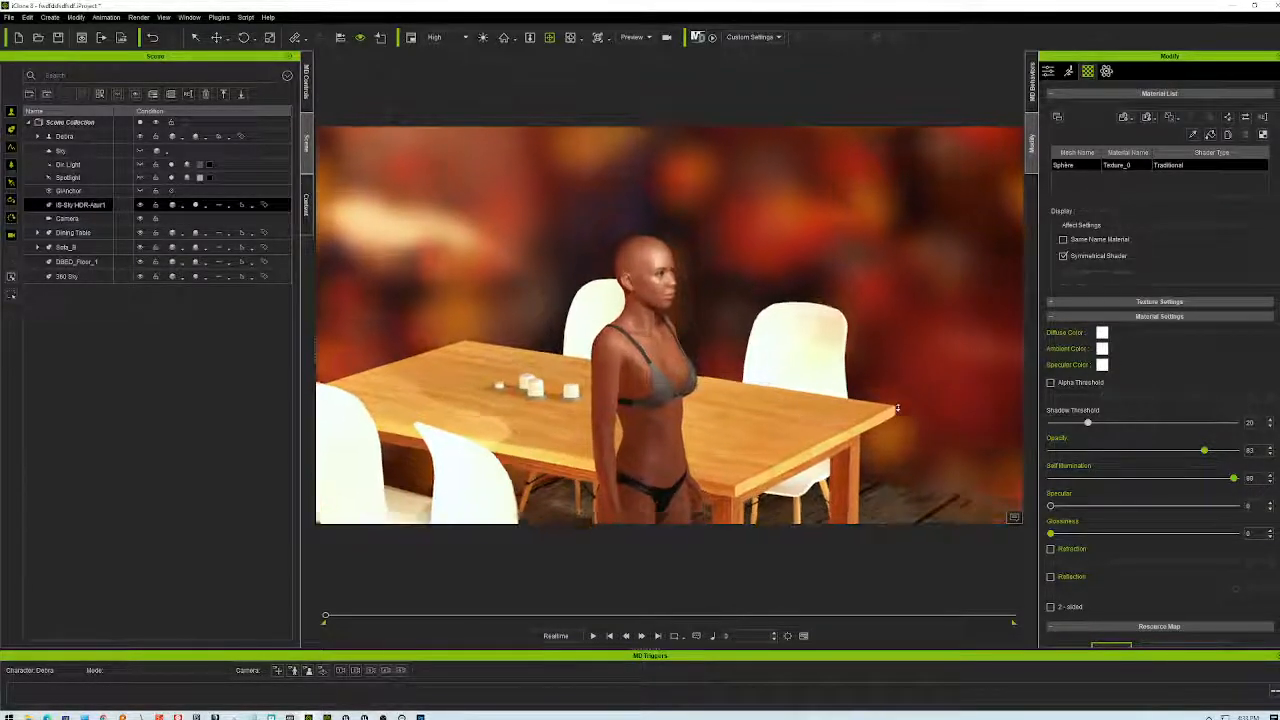
scroll(897, 410, down, 4)
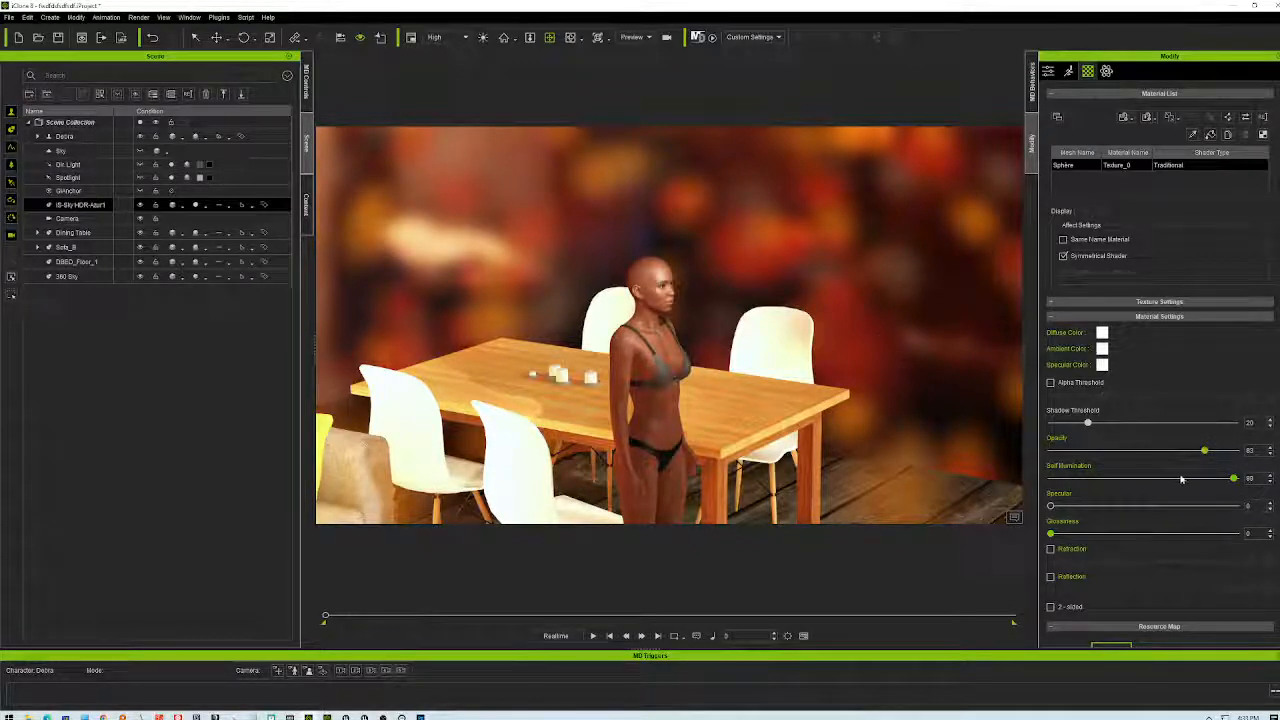
right_drag(880, 389, 718, 378)
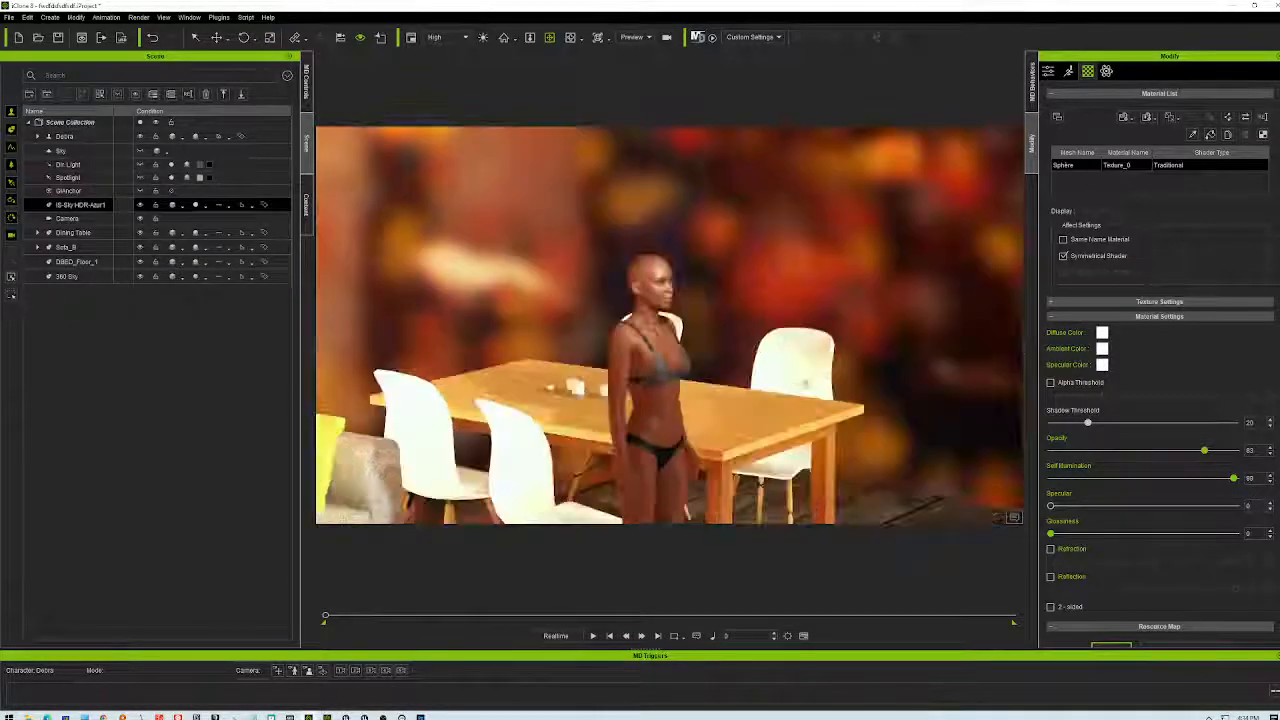
right_drag(806, 384, 700, 255)
right_drag(551, 410, 491, 431)
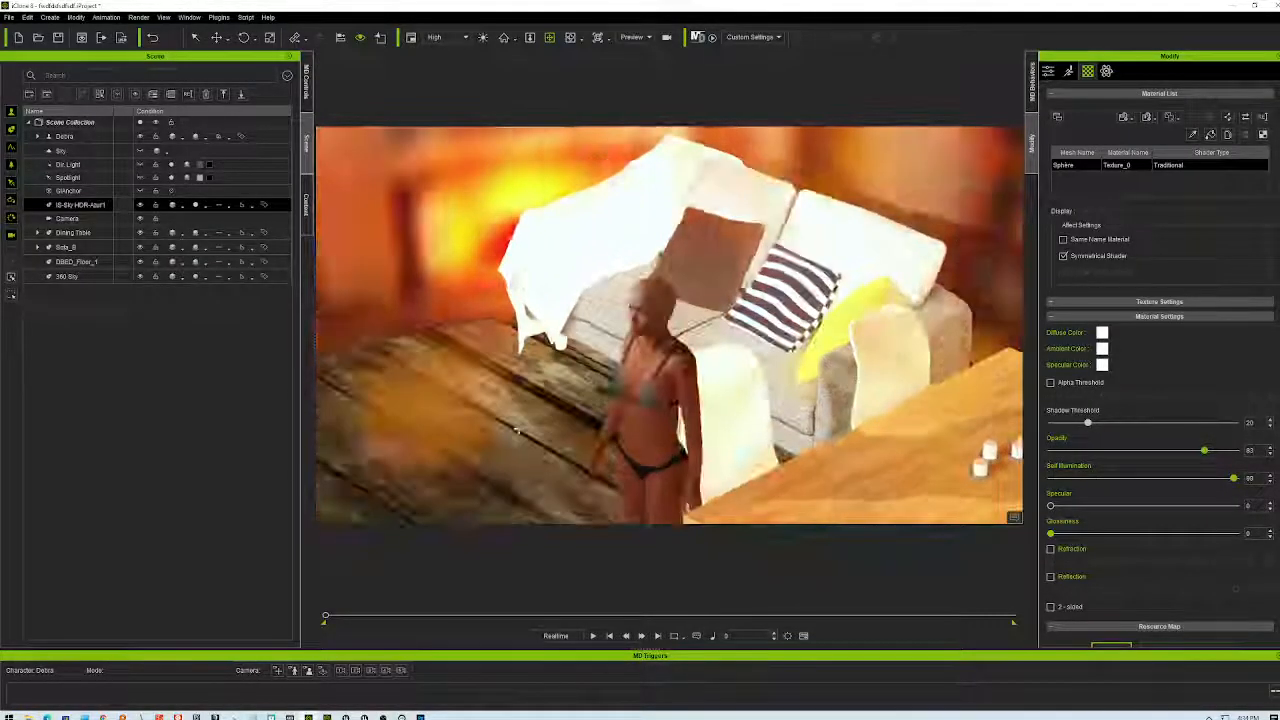
right_drag(465, 390, 699, 370)
right_drag(790, 398, 662, 489)
right_drag(723, 389, 698, 271)
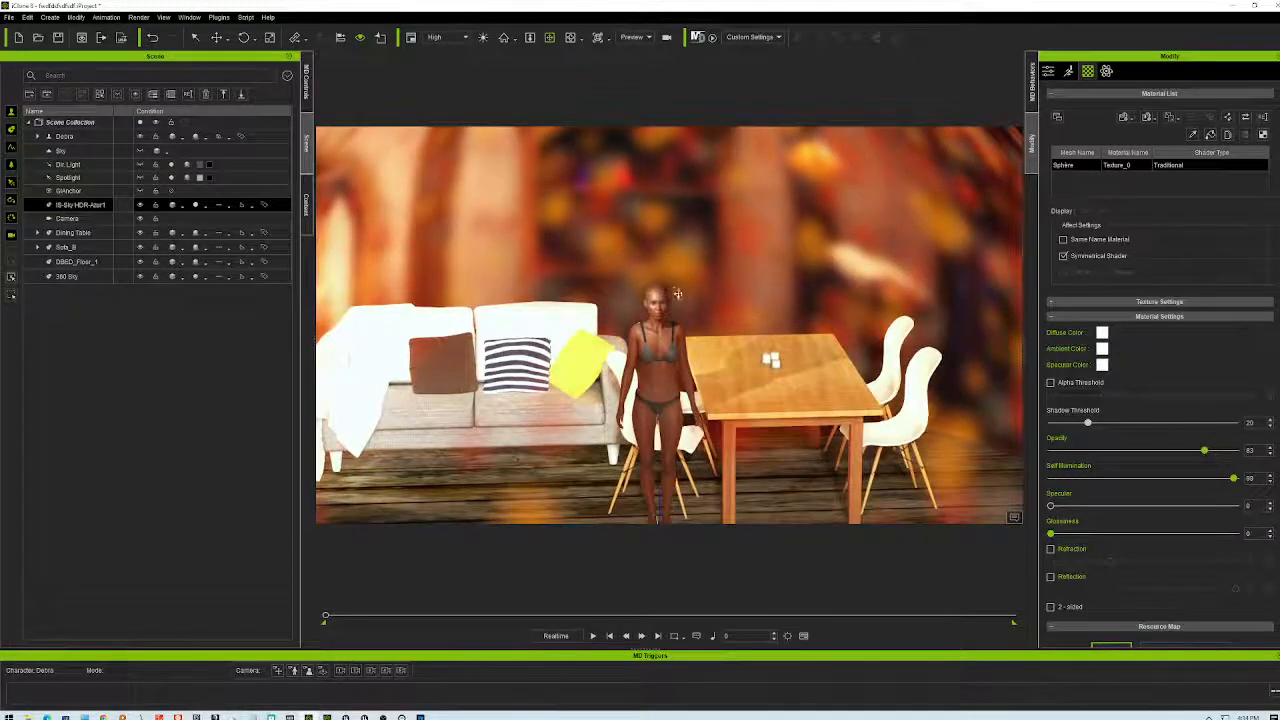
double_click(80, 204)
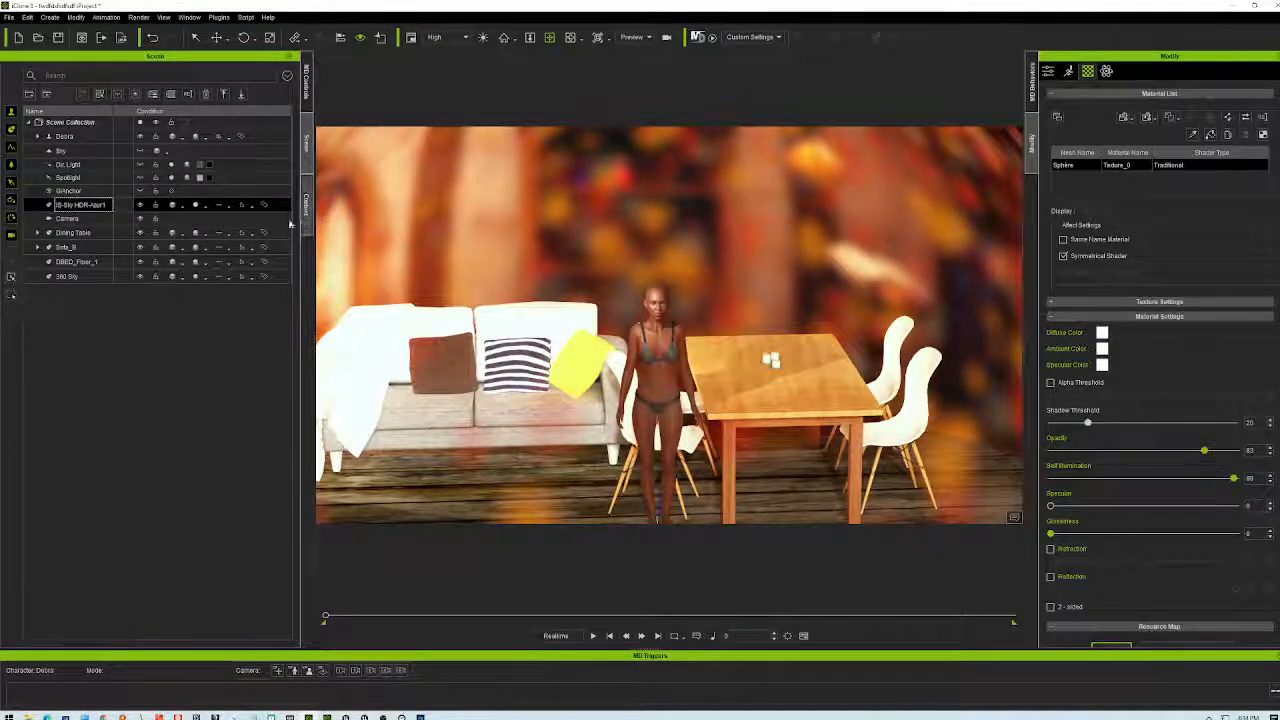
- Duplicate the IB-Sky-HDR-Atari1 sphere and set the copy's scale to 3.8
right_click(44, 207)
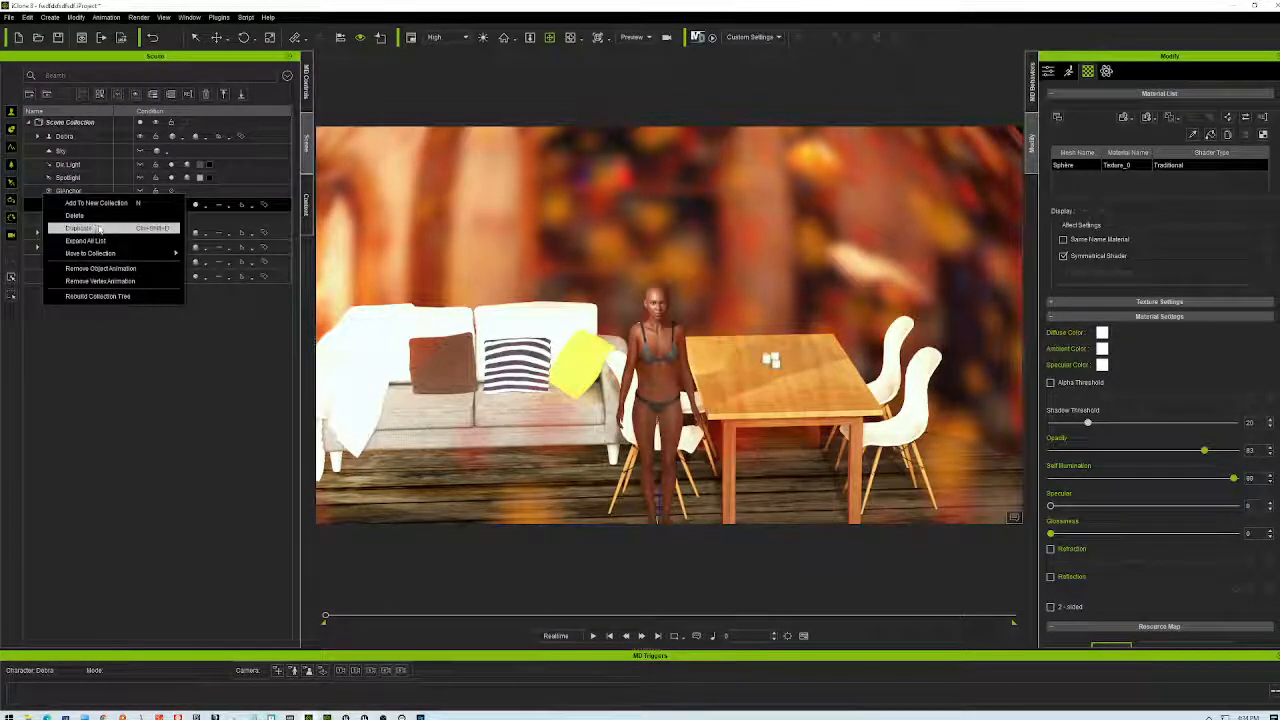
click(97, 226)
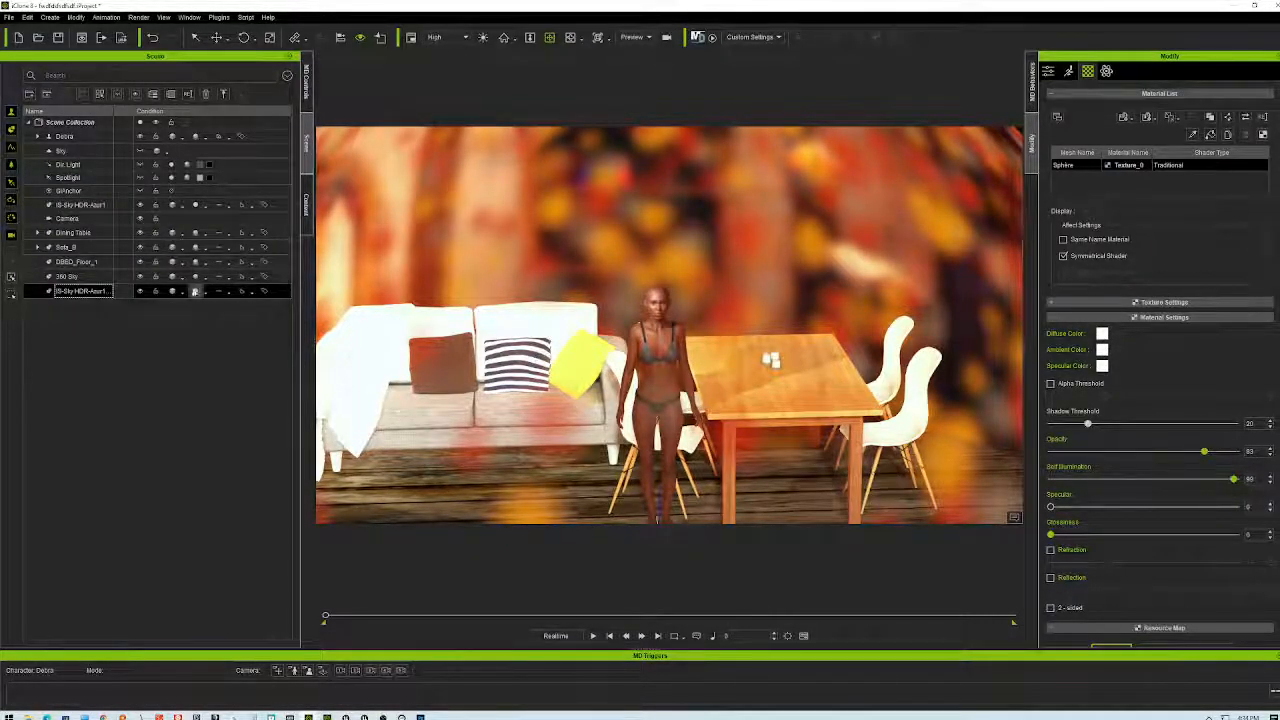
click(1048, 71)
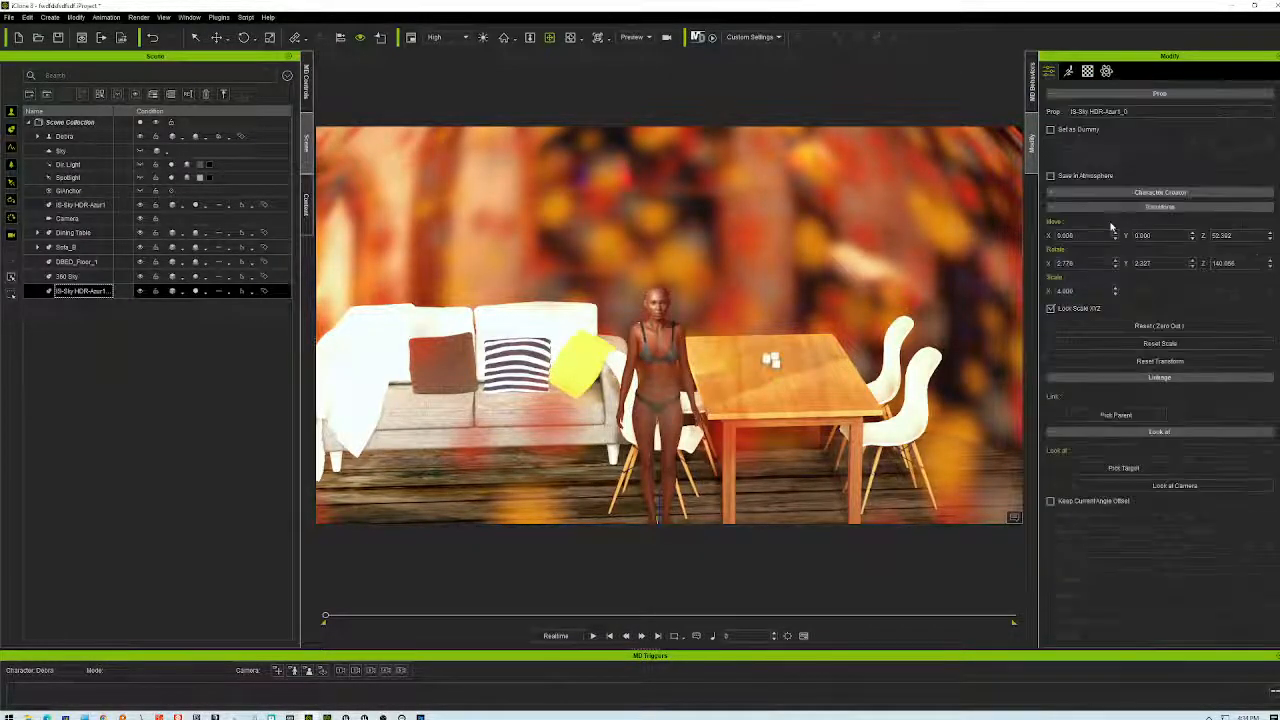
click(1115, 294)
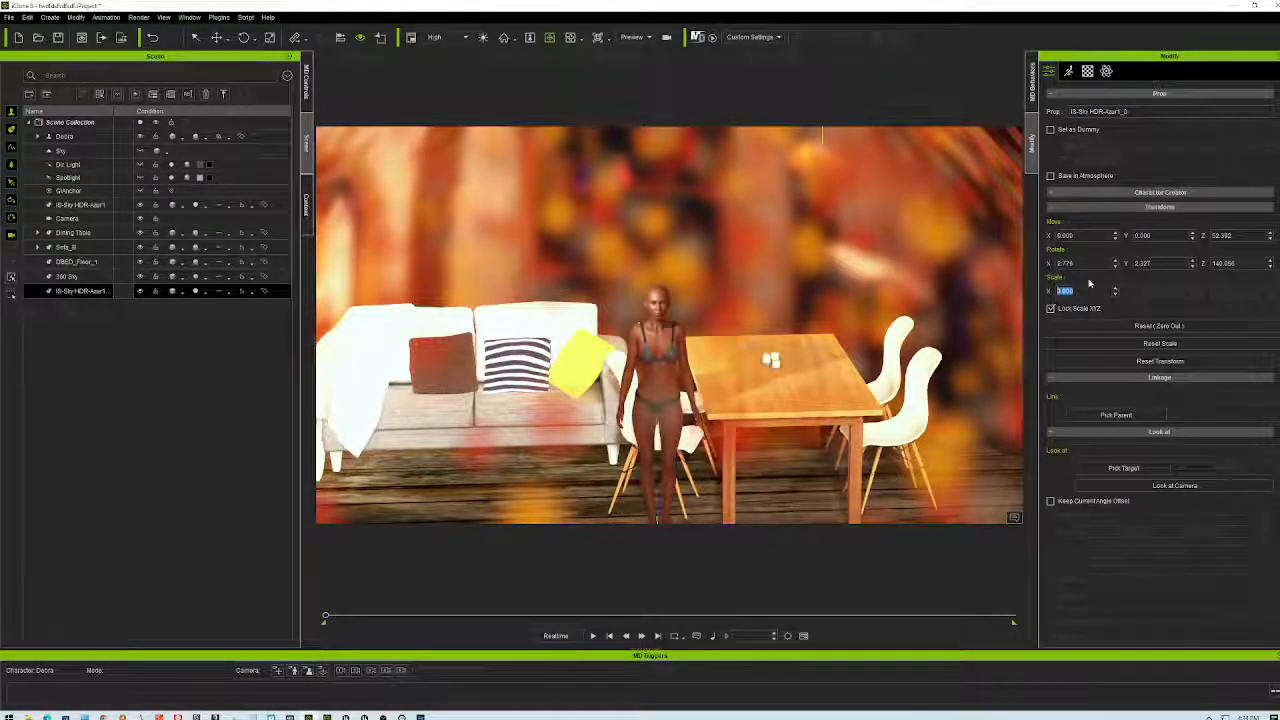
- Set the copy's rotation to X 4, Y 2, Z 140
click(1116, 262)
click(1115, 265)
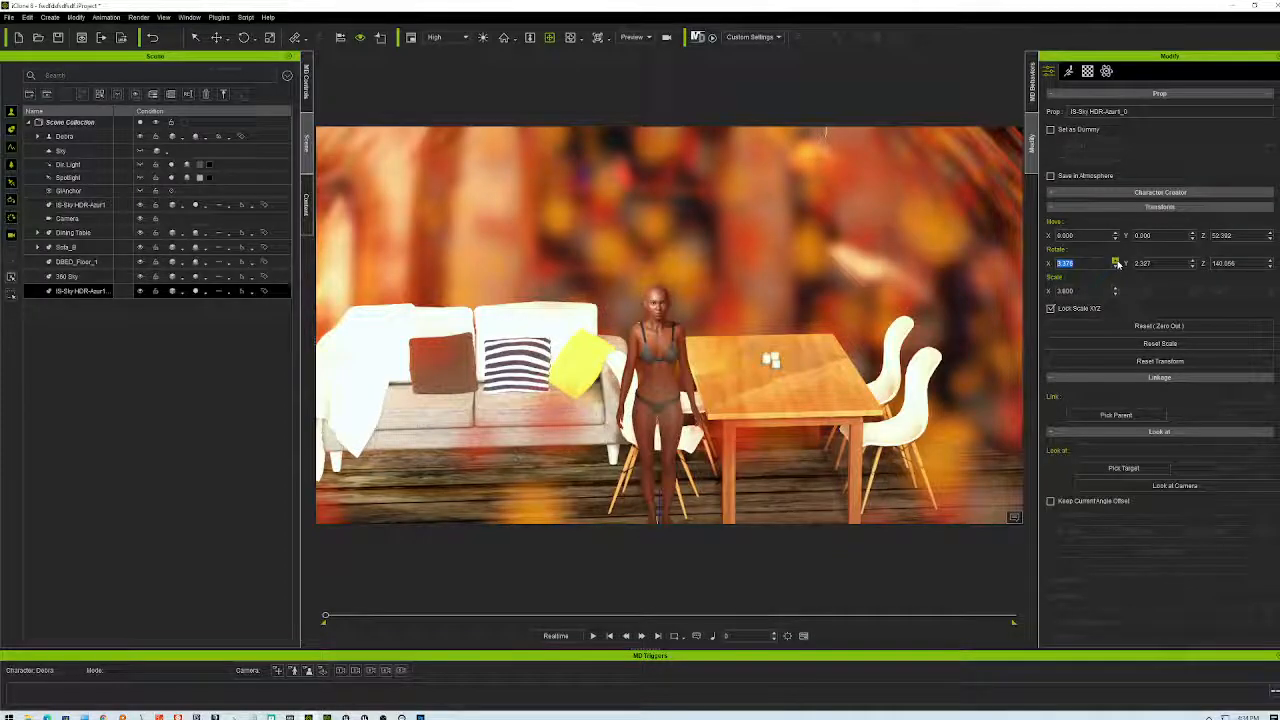
click(1116, 262)
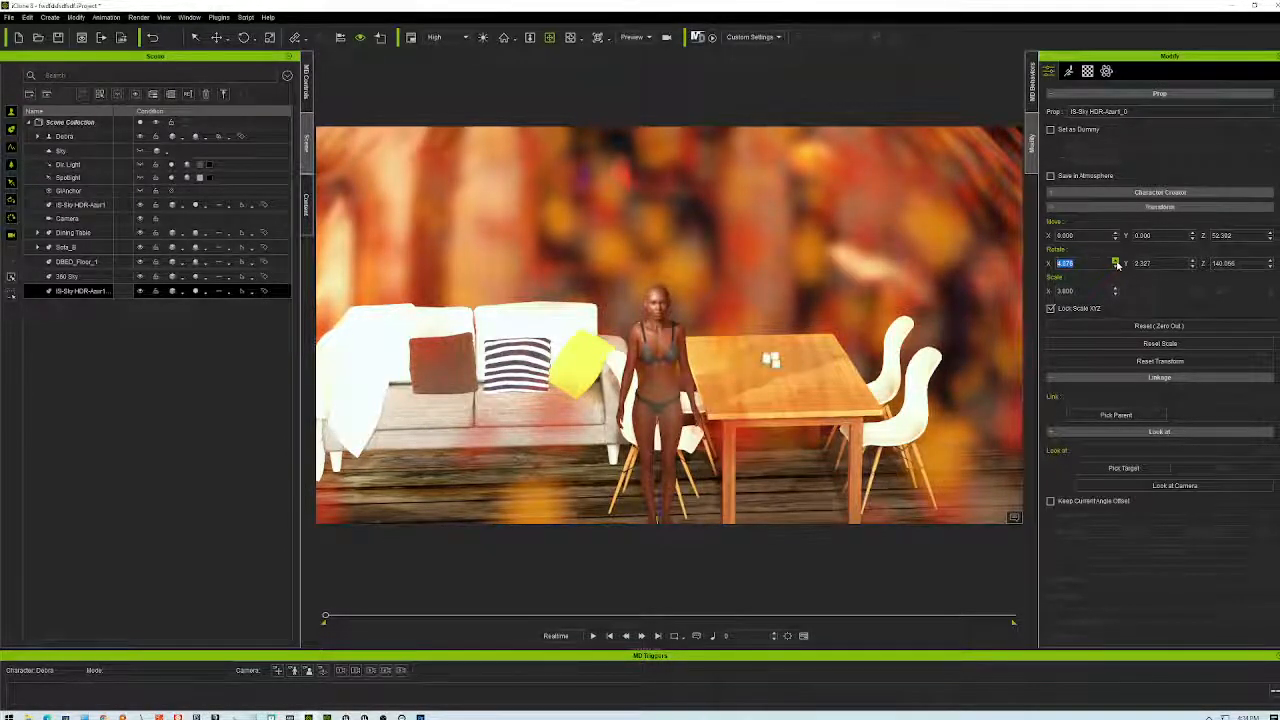
click(1115, 262)
click(1115, 266)
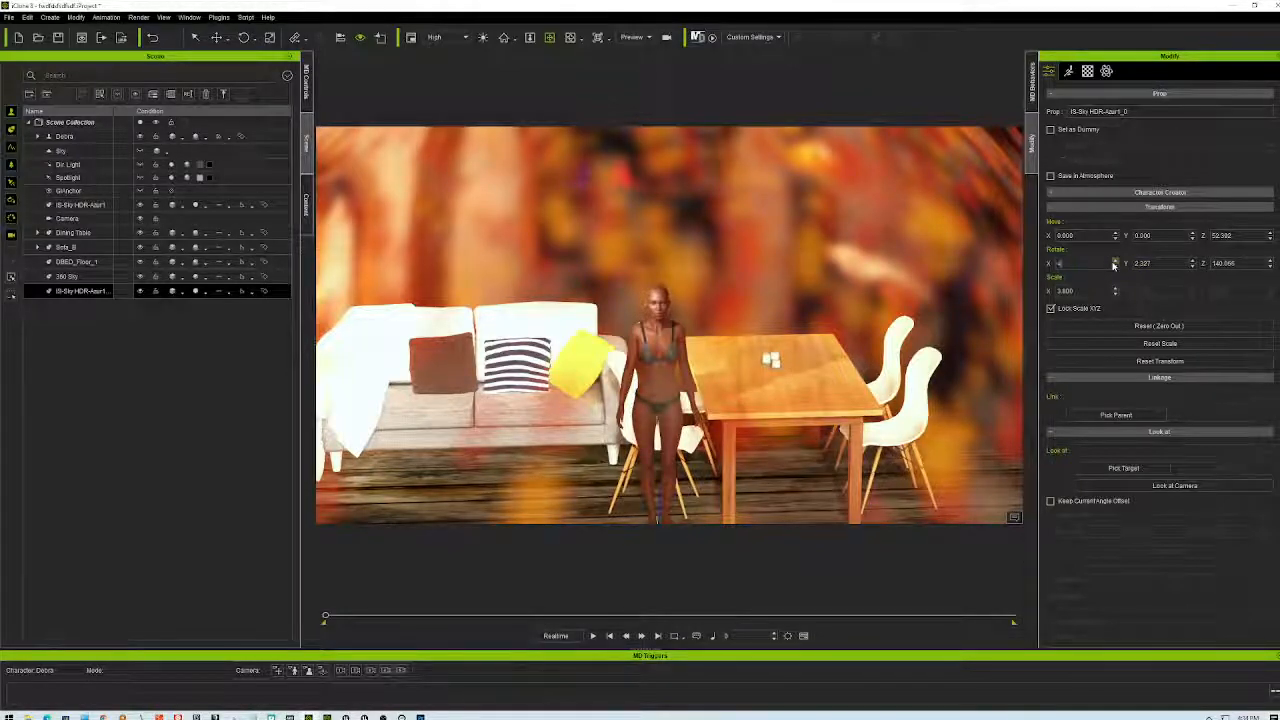
click(1142, 263)
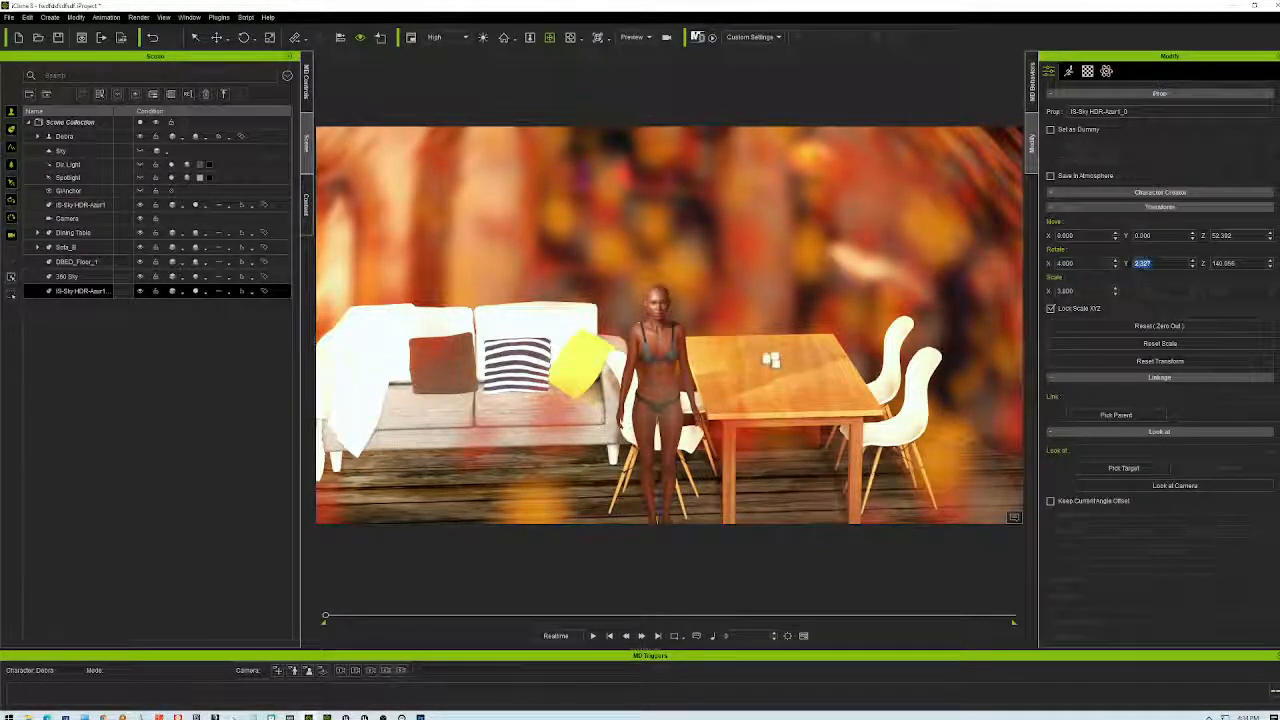
text(2)
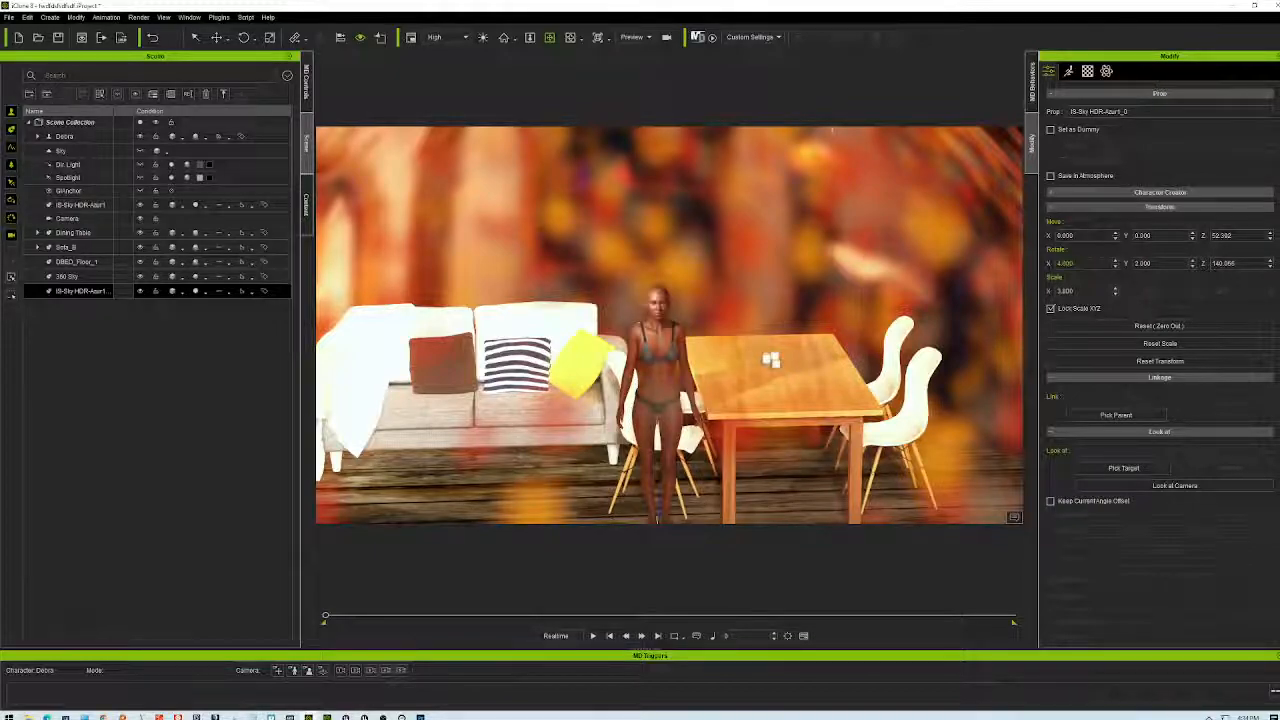
key(Tab)
text(140)
key(Return)
right_drag(602, 326, 932, 347)
right_drag(873, 392, 875, 451)
right_drag(853, 397, 656, 457)
right_drag(667, 228, 548, 245)
scroll(714, 354, up, 6)
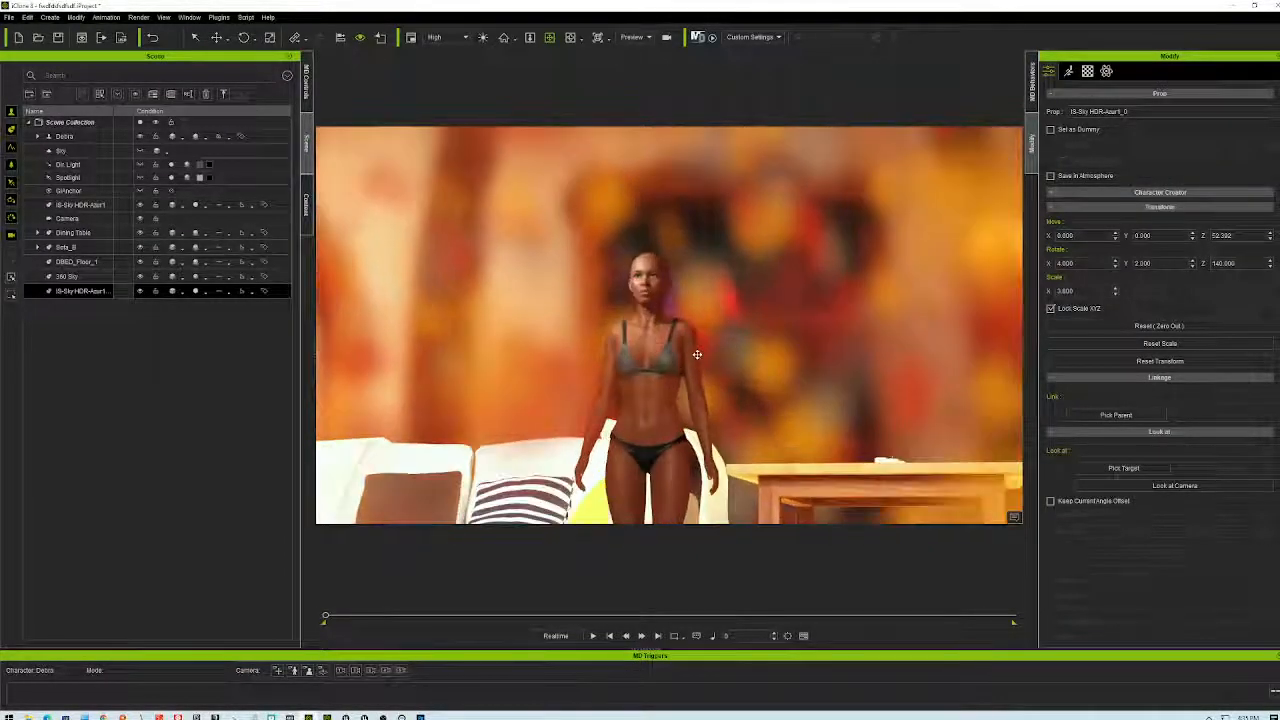
right_drag(700, 353, 1000, 320)
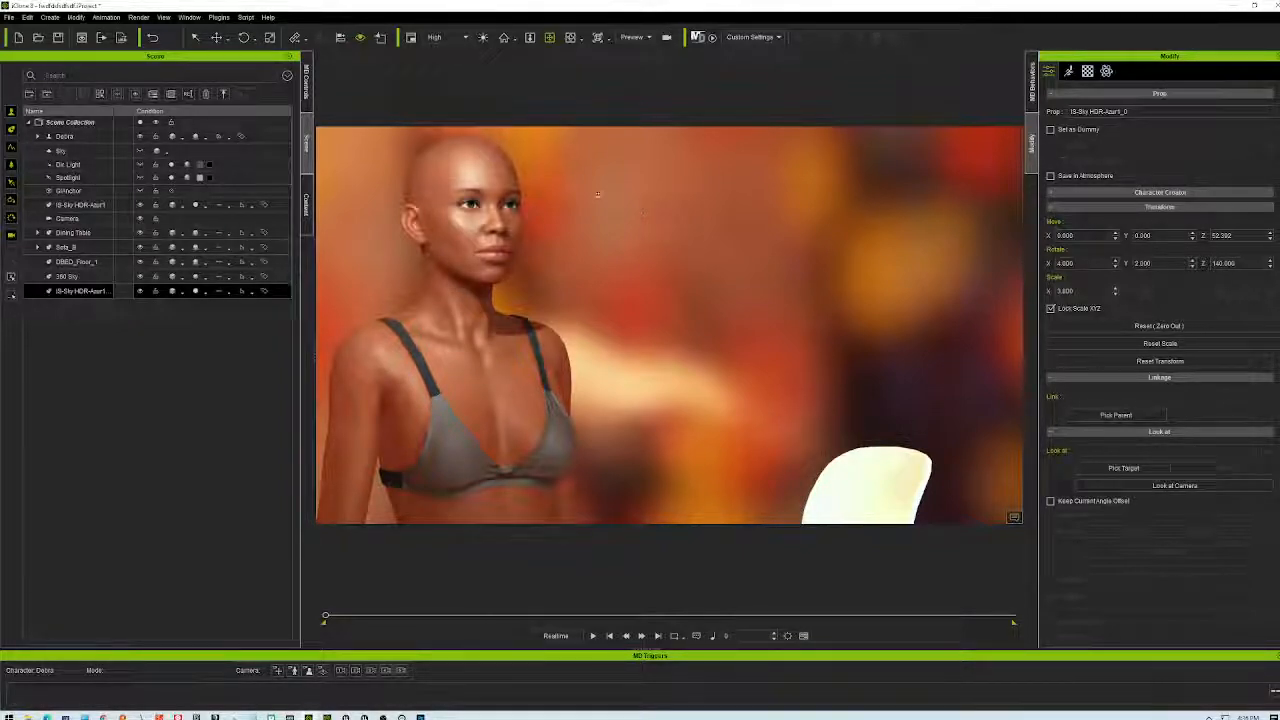
right_drag(475, 342, 985, 365)
right_drag(1221, 370, 580, 316)
right_drag(654, 395, 662, 196)
right_drag(673, 376, 600, 390)
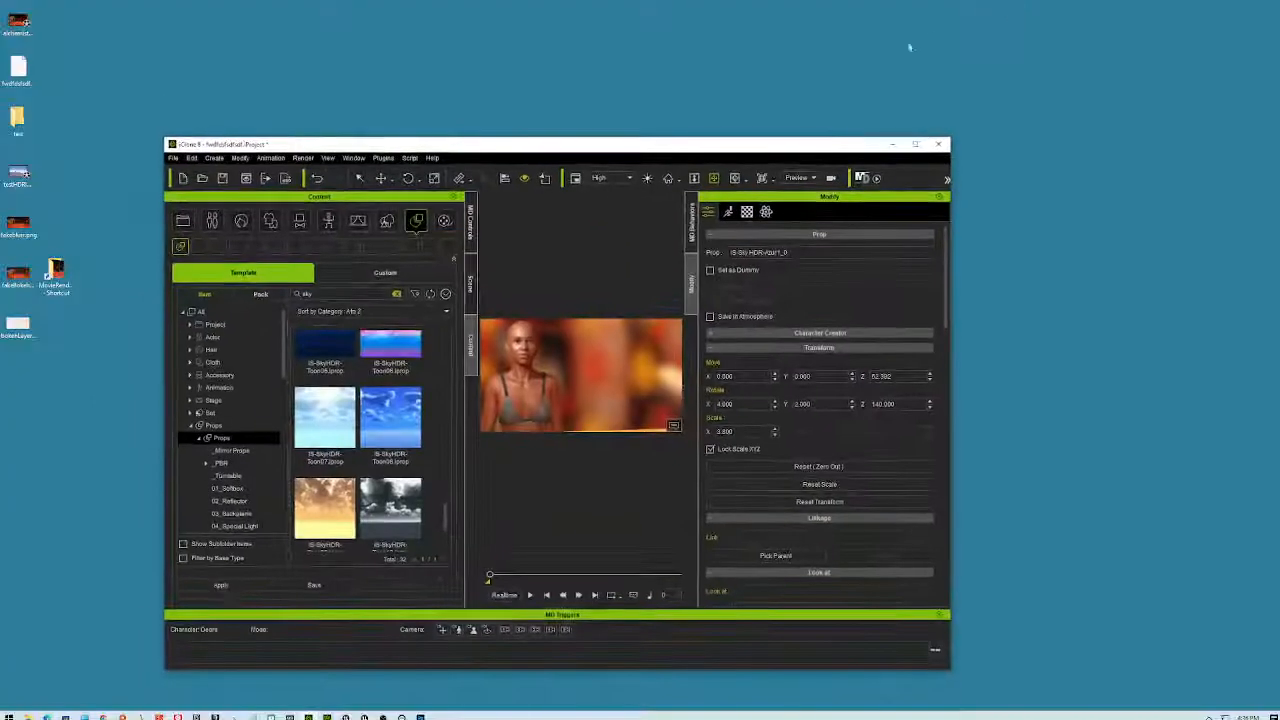
- Browse the rendered frames in MovieRenders, then close File Explorer and orbit the scene
double_click(55, 272)
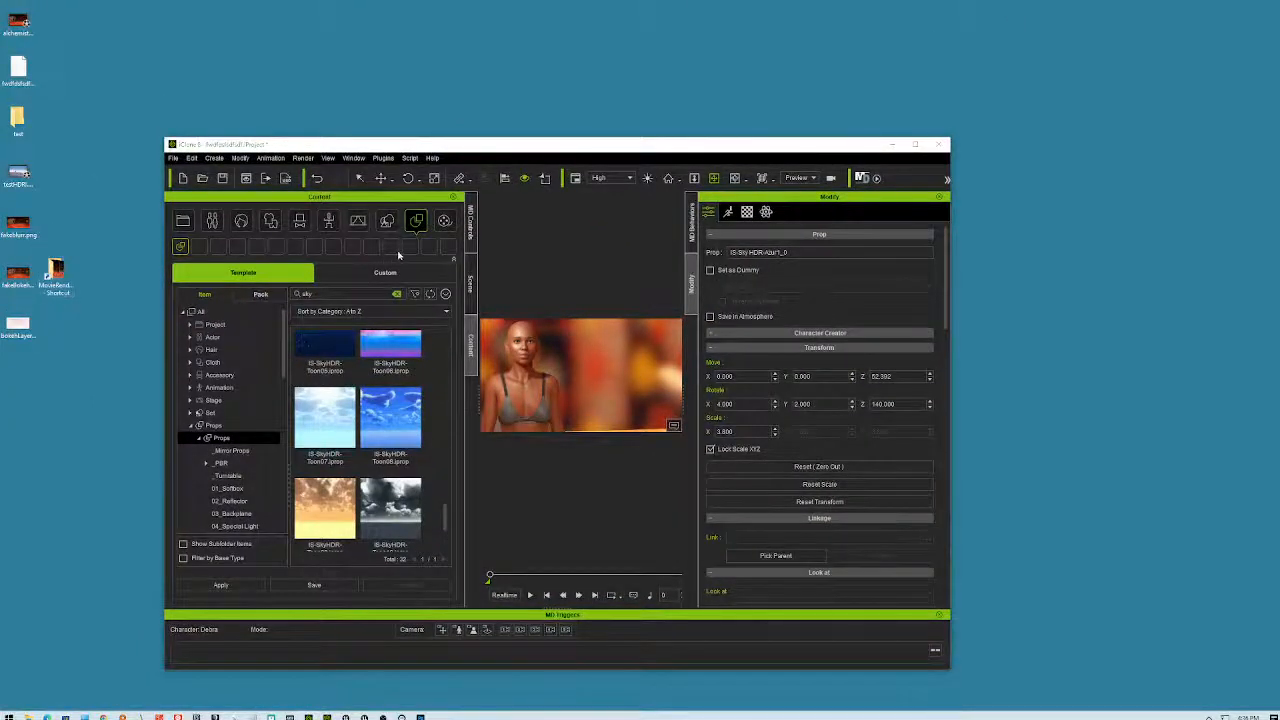
drag(1128, 222, 1115, 505)
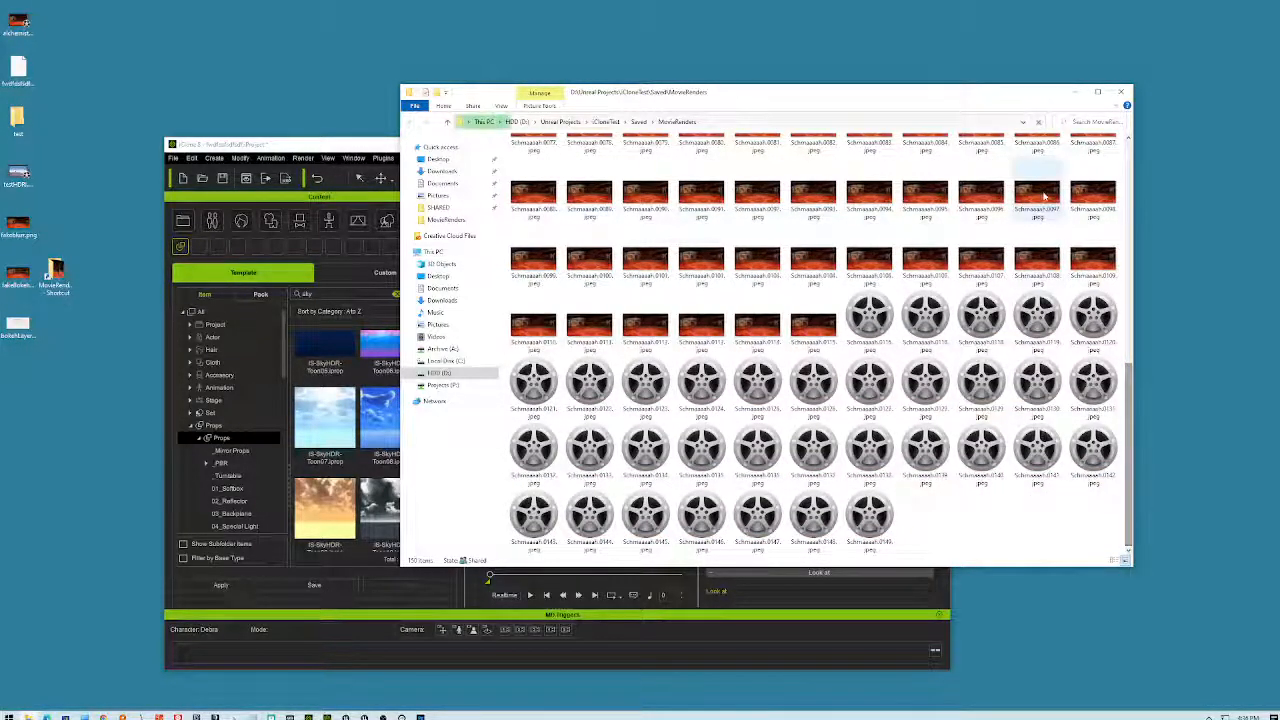
click(1120, 93)
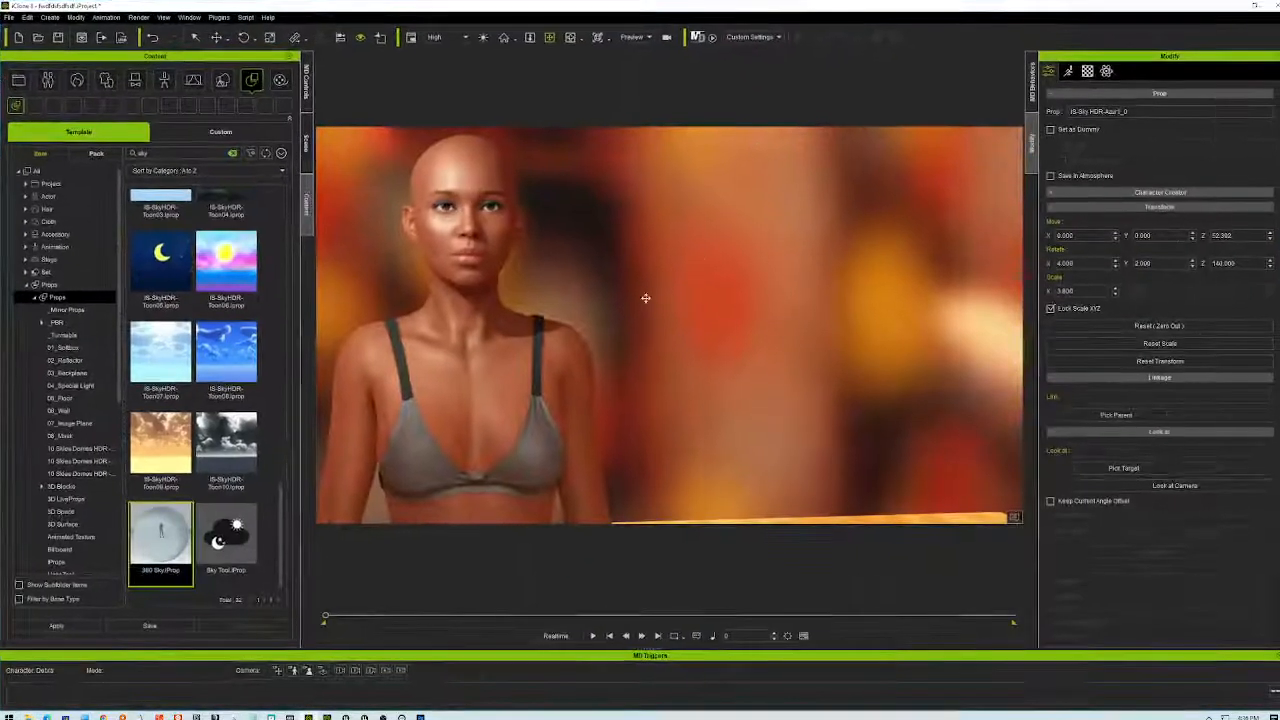
alt+drag(622, 326, 636, 380)
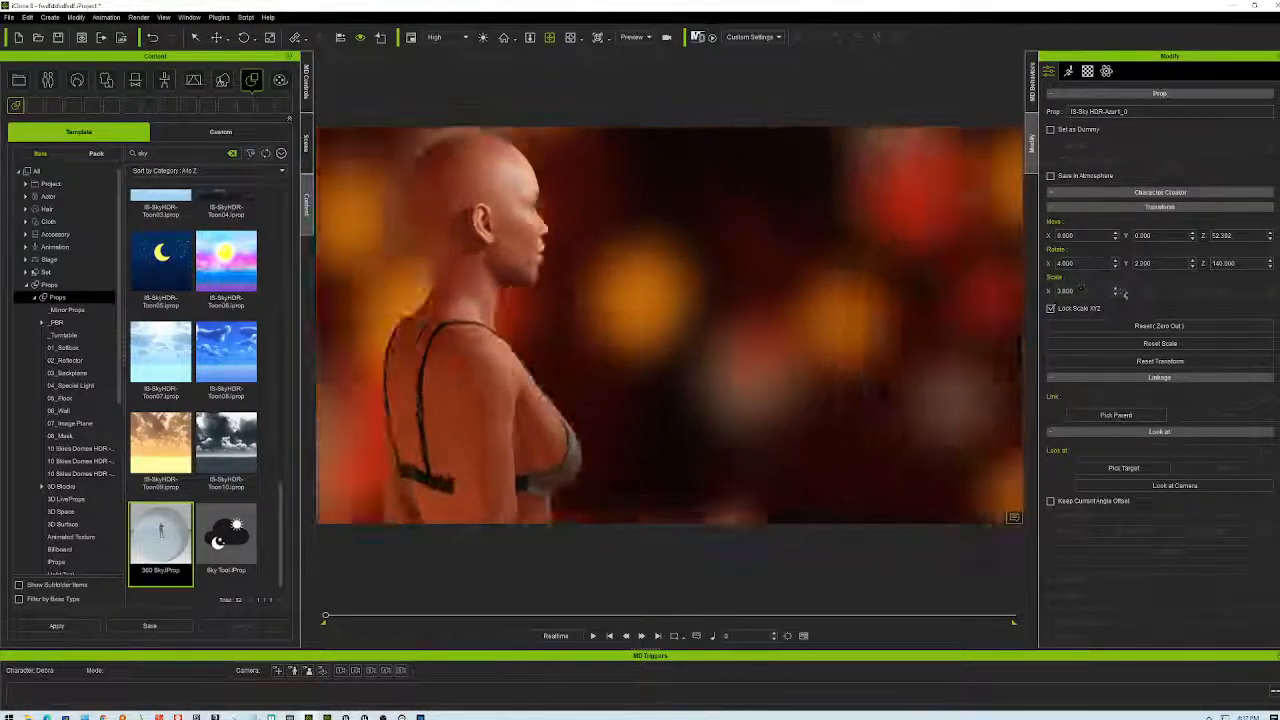
right_drag(530, 333, 661, 306)
right_drag(920, 371, 1010, 372)
right_drag(540, 376, 579, 349)
middle_drag(577, 347, 804, 347)
right_drag(789, 366, 650, 369)
right_drag(412, 370, 610, 370)
right_drag(687, 334, 575, 318)
right_drag(636, 380, 741, 360)
middle_drag(744, 360, 560, 337)
right_drag(687, 351, 532, 371)
middle_drag(529, 371, 698, 354)
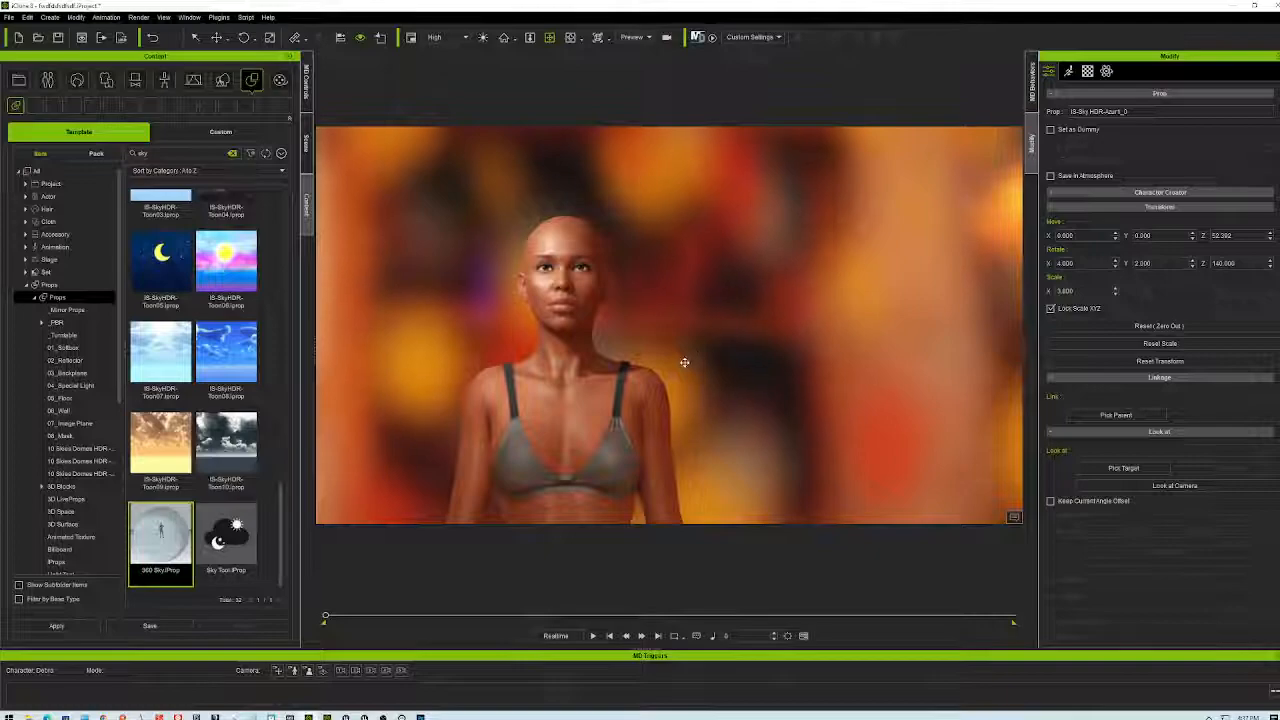
scroll(685, 362, up, 3)
scroll(699, 357, down, 1)
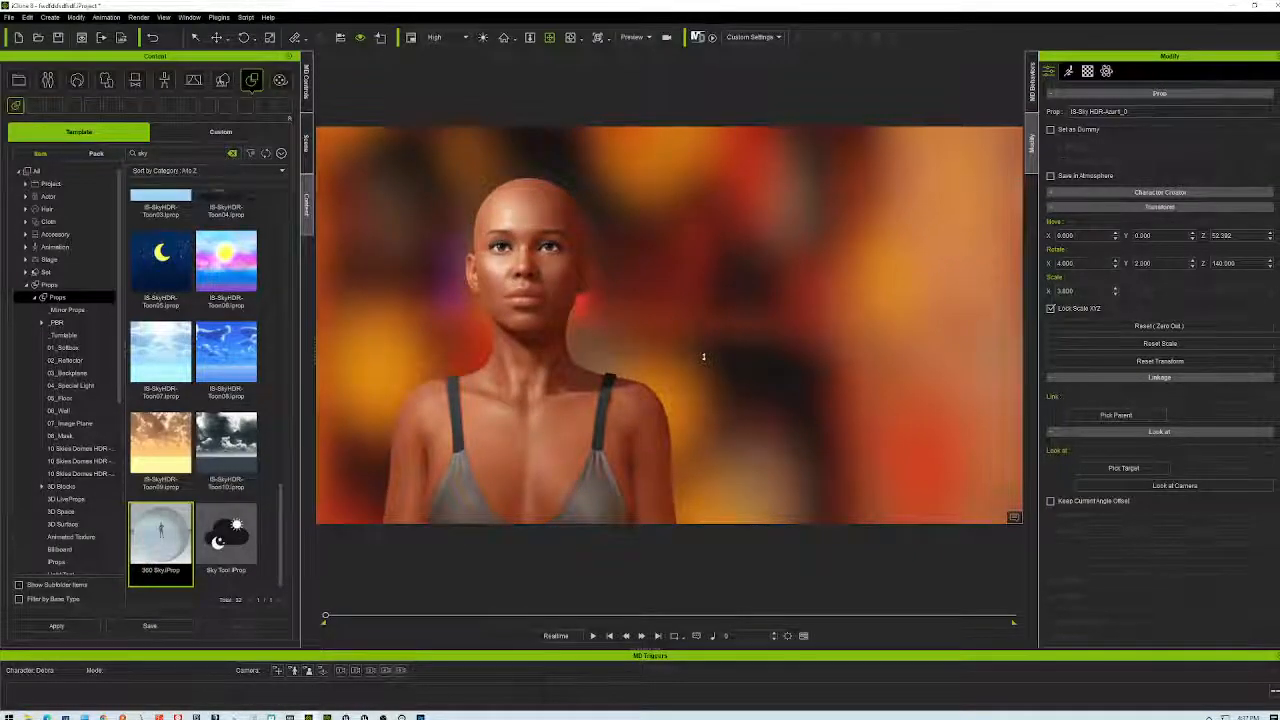
right_drag(708, 396, 723, 334)
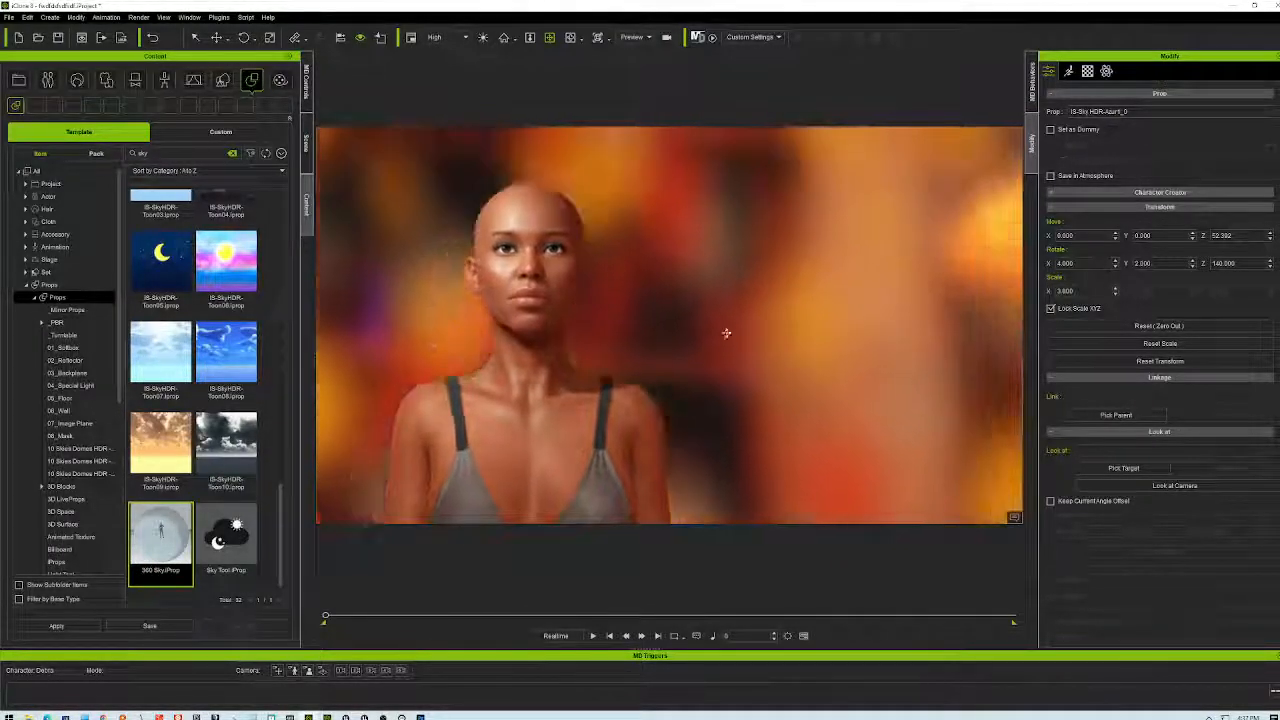
right_drag(848, 303, 858, 337)
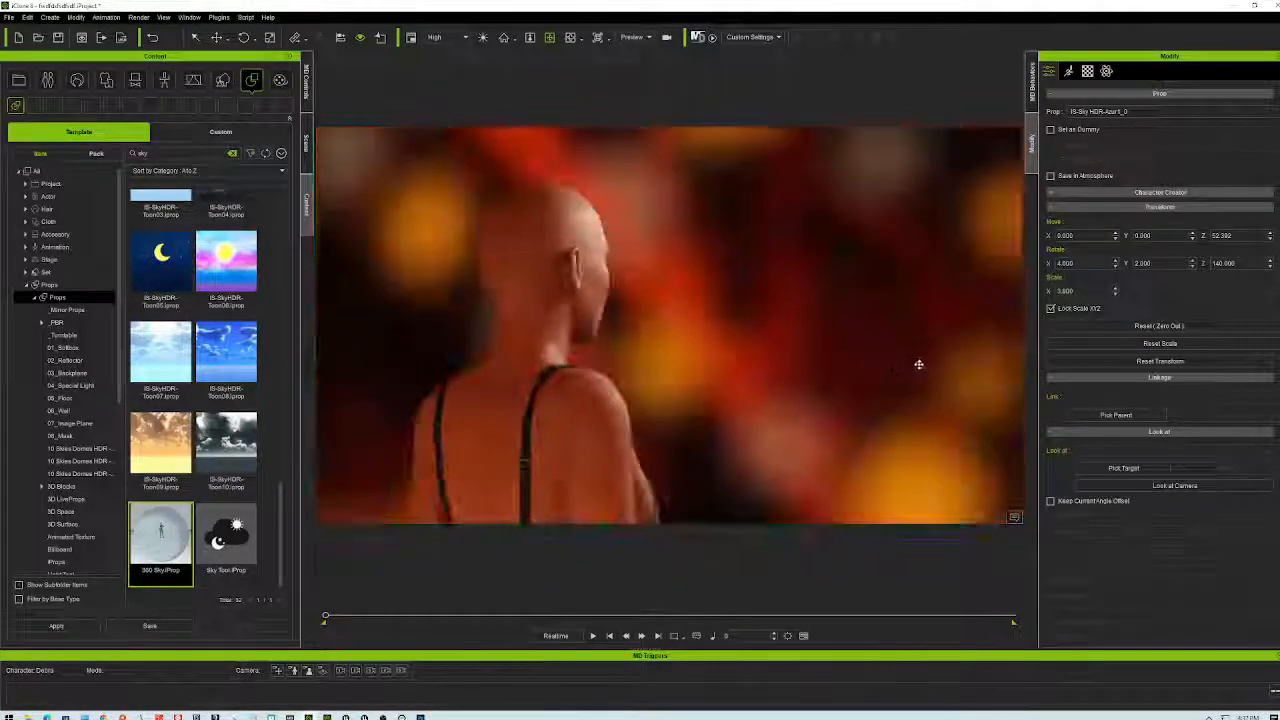
right_drag(720, 345, 428, 362)
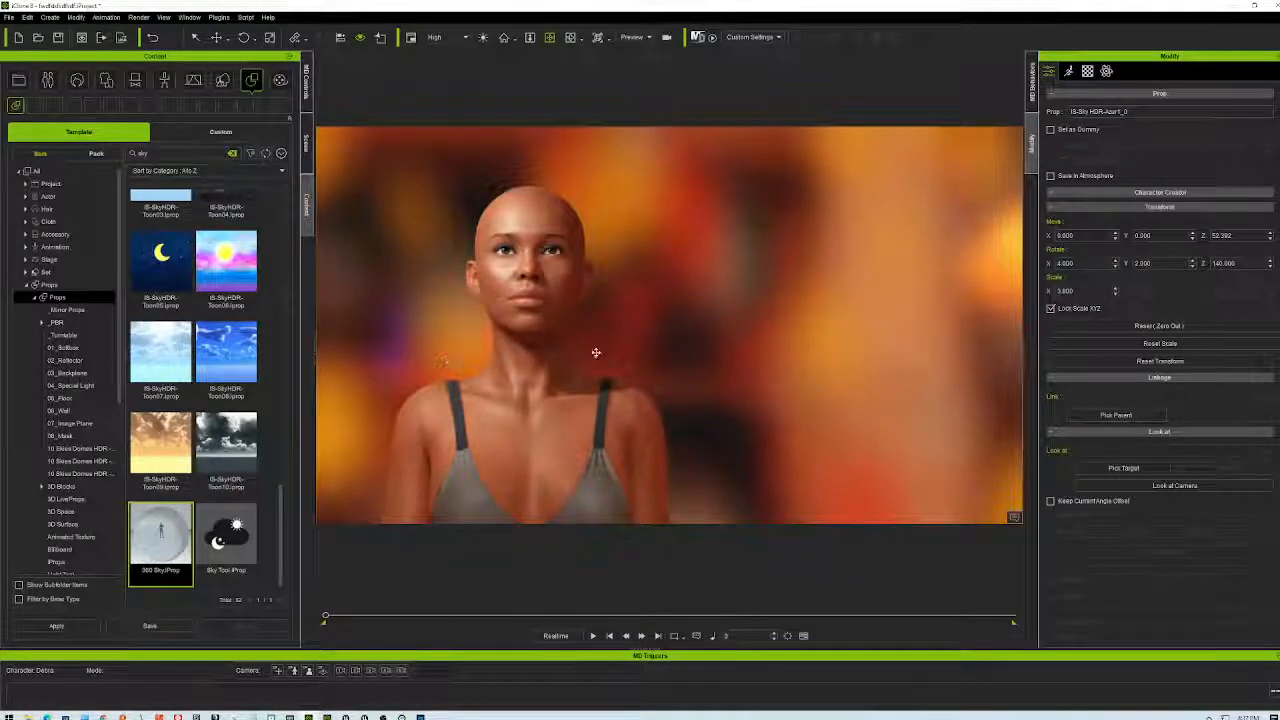
right_drag(731, 313, 752, 307)
scroll(752, 307, down, 3)
scroll(751, 294, down, 3)
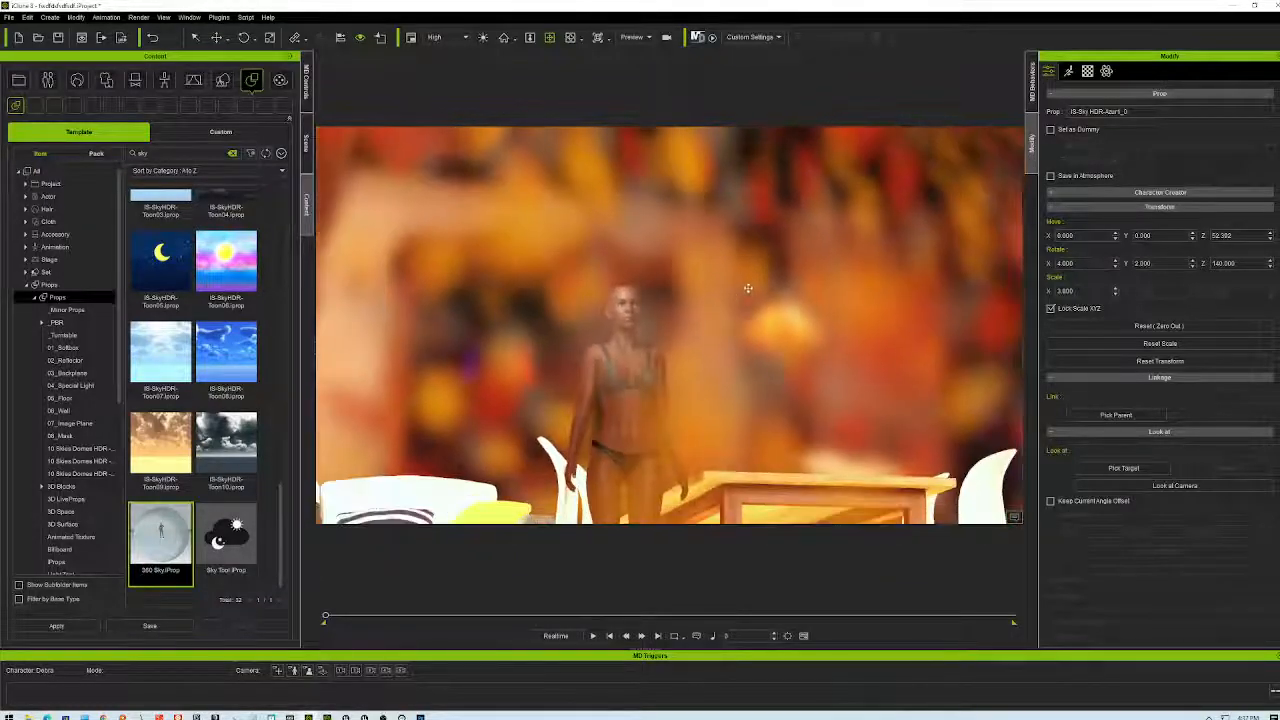
scroll(750, 281, up, 10)
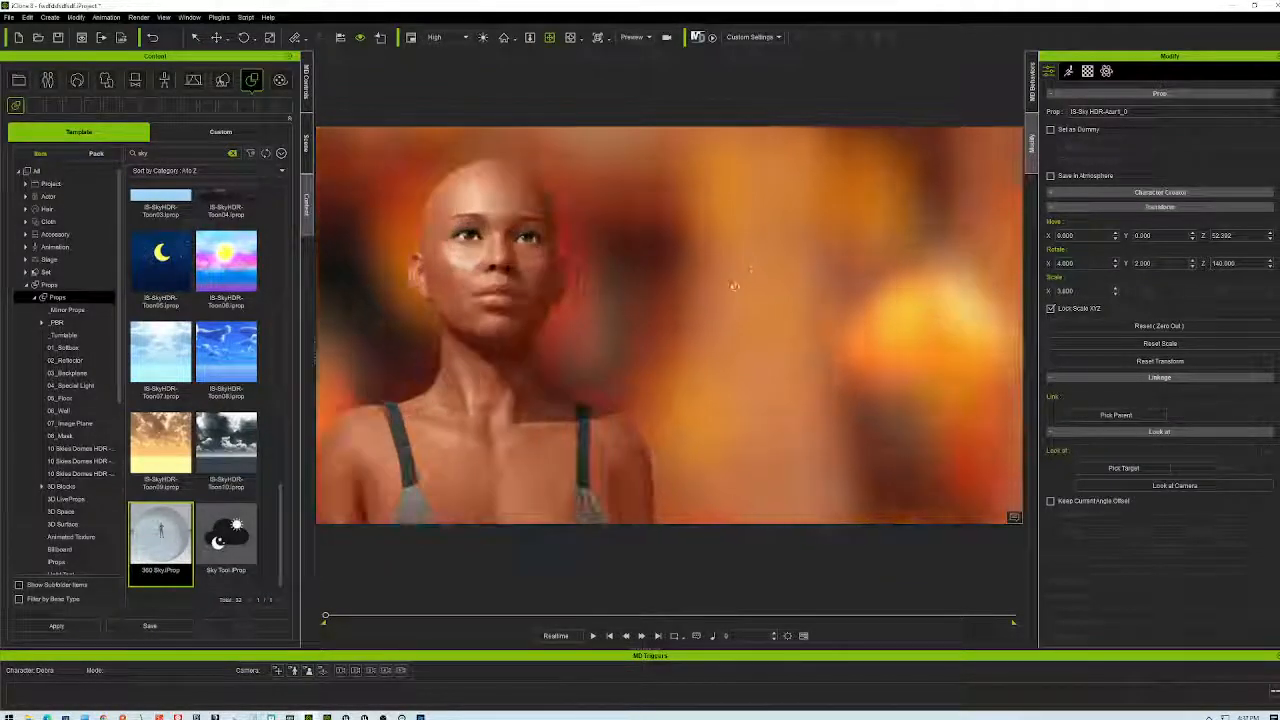
scroll(720, 279, down, 3)
right_drag(720, 279, 679, 312)
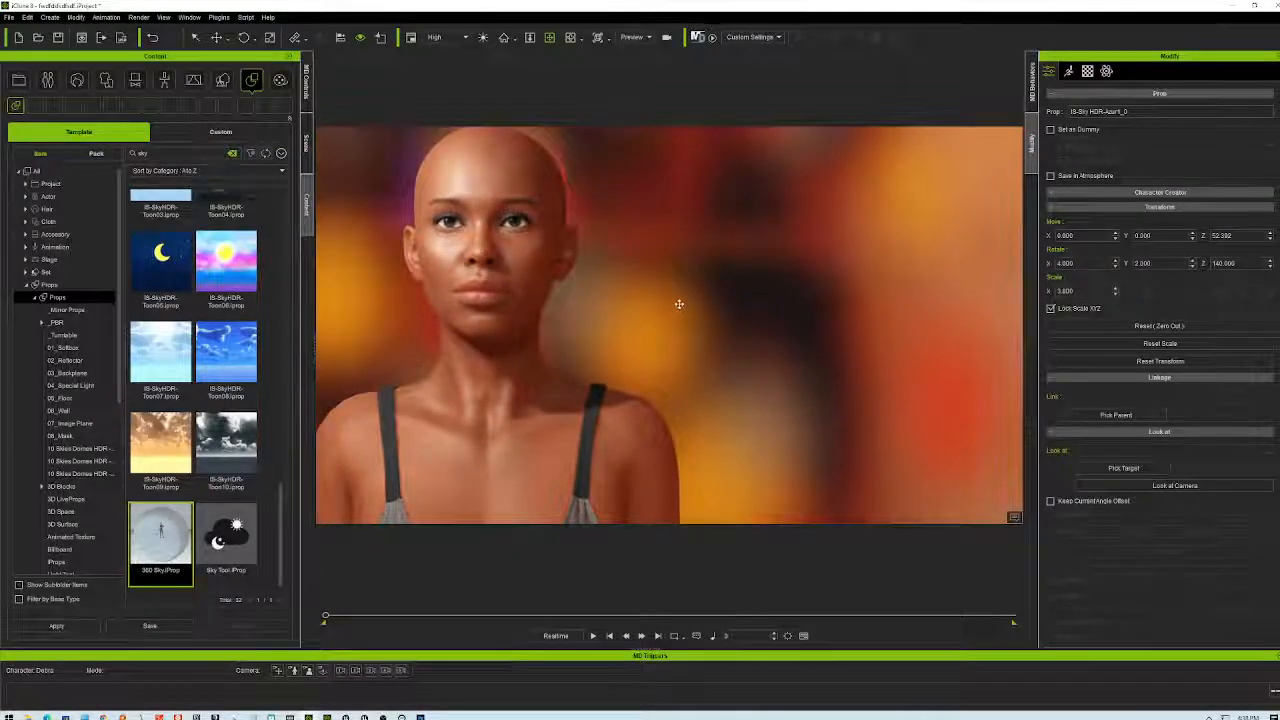